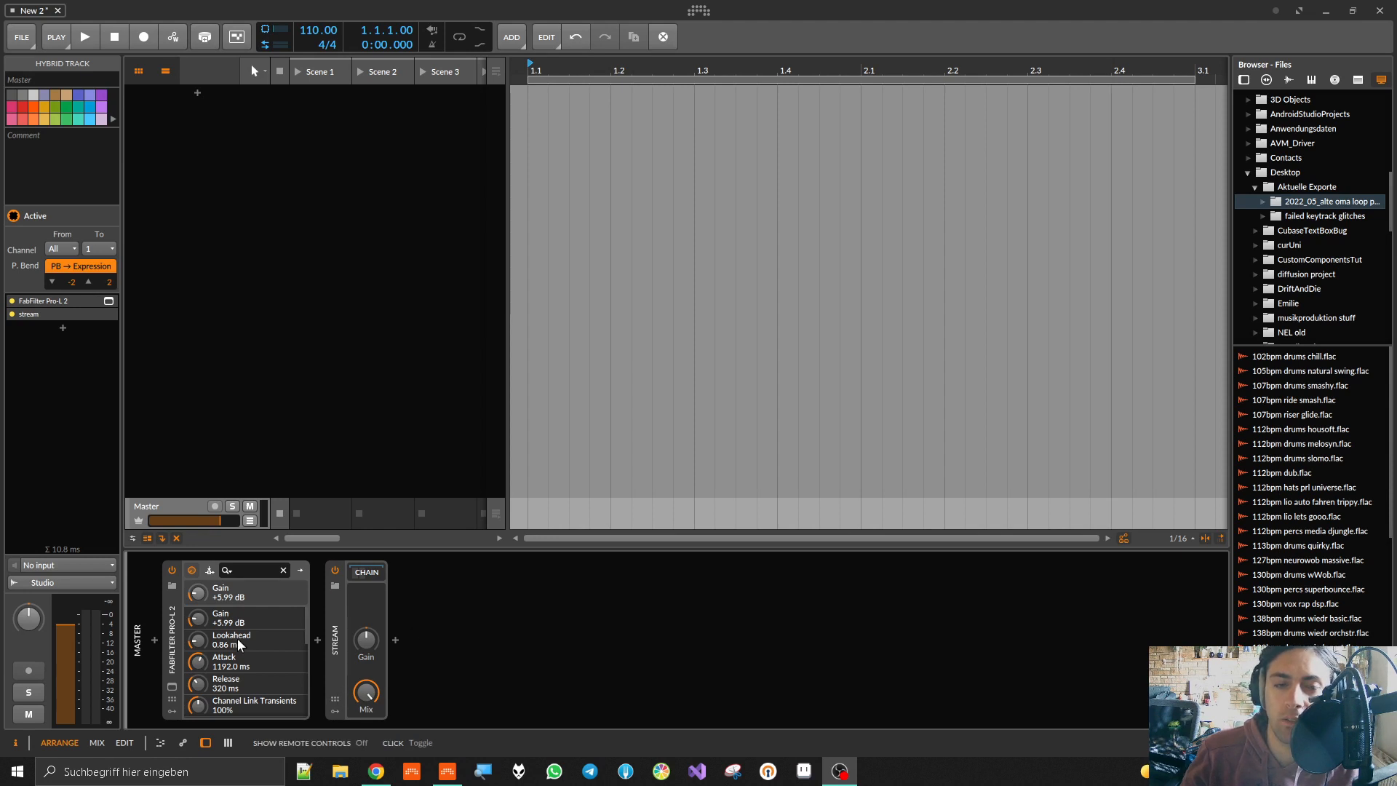
# Step: Collapse the FabFilter Pro-L 2 and stream devices in the Master chain
pyautogui.doubleClick(173, 628)
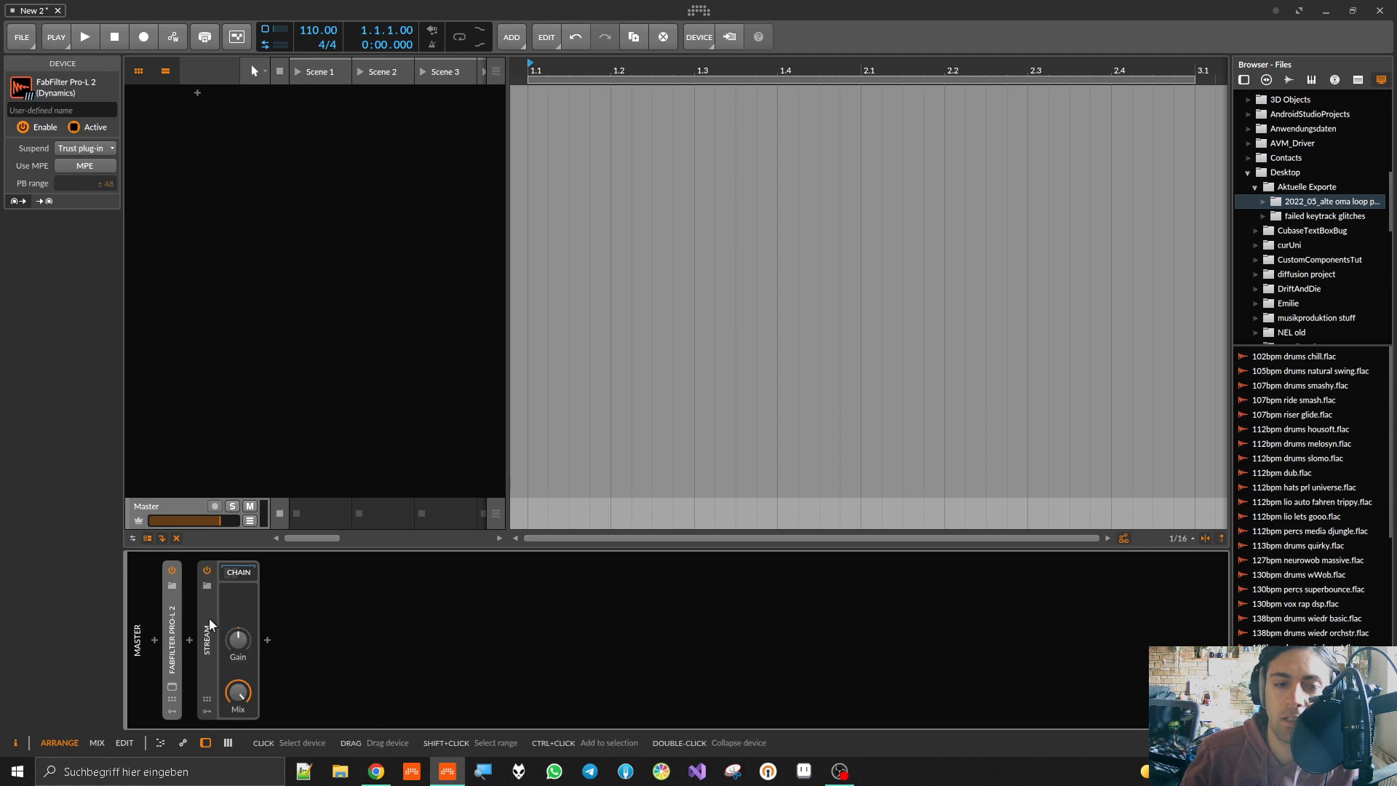
pyautogui.doubleClick(208, 618)
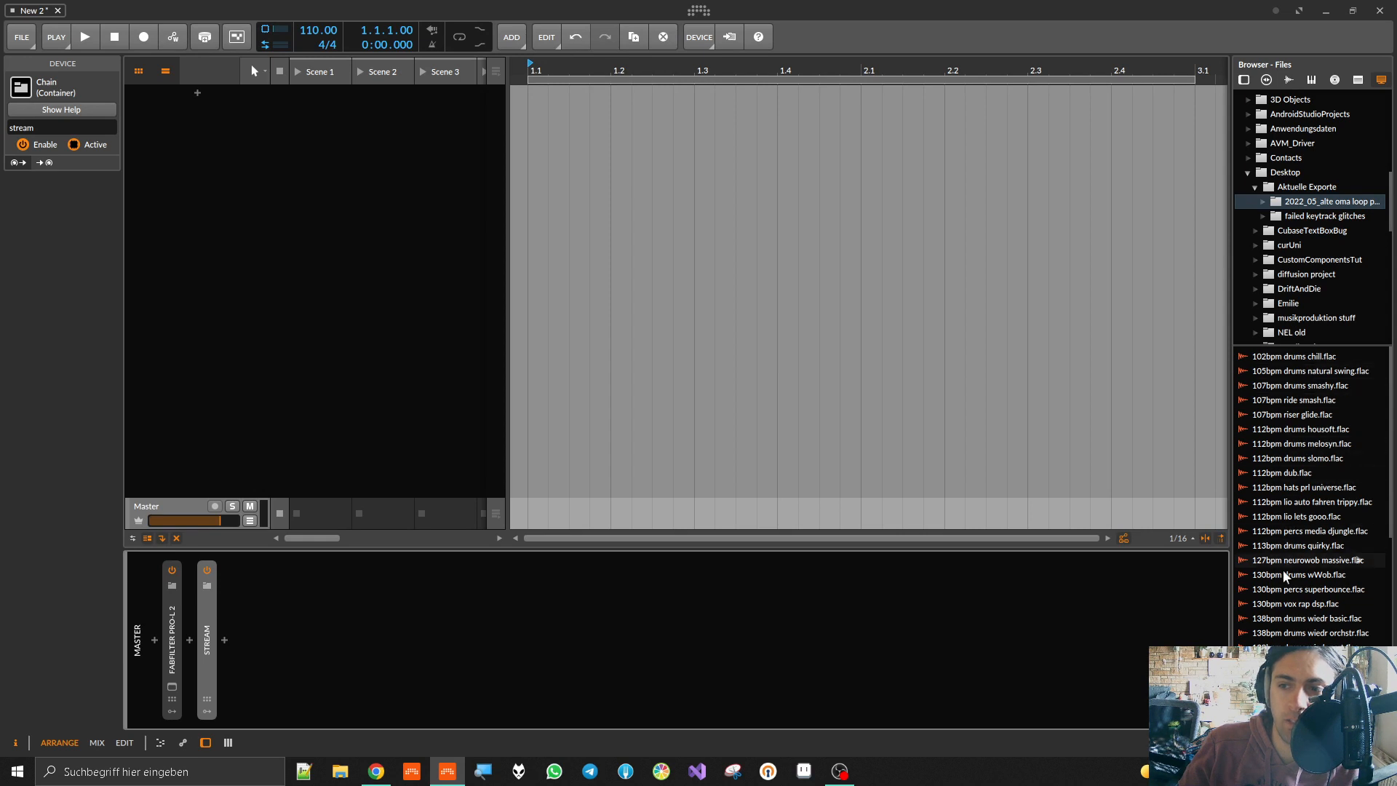
# Step: Audition the loops in the file browser and place 112bpm drums housoft.flac at bar 1 on a new arranger track
pyautogui.scroll(-7, 1309, 509)
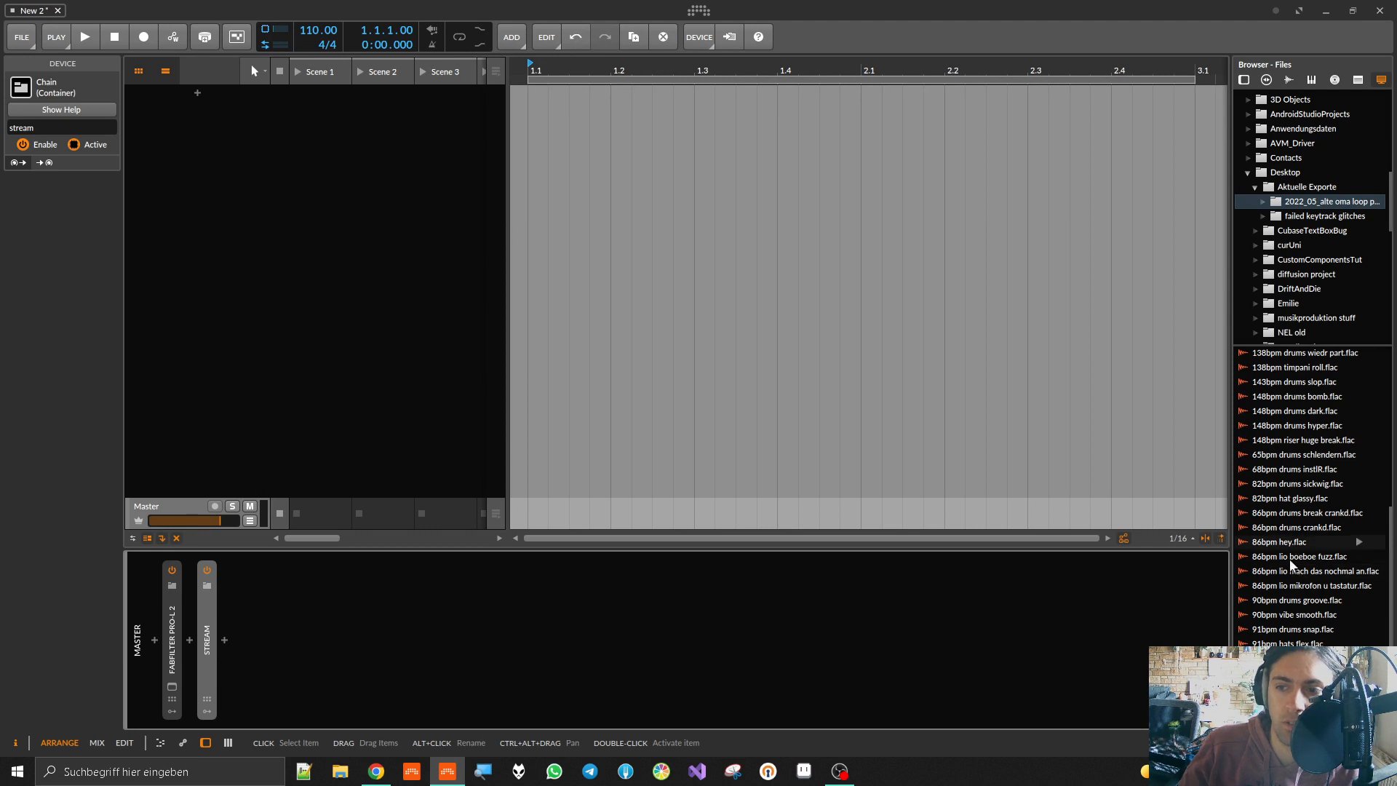
pyautogui.scroll(7, 1273, 565)
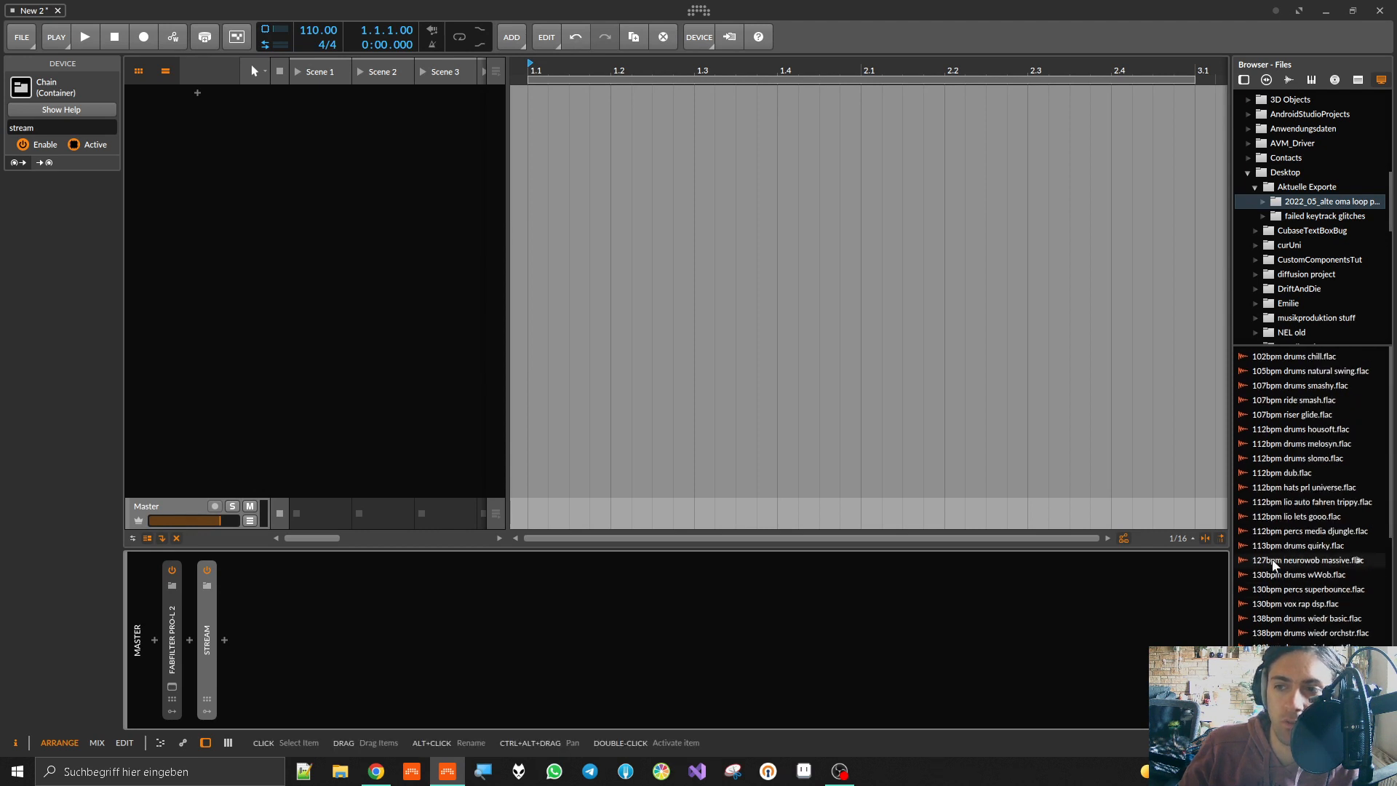
pyautogui.click(1314, 361)
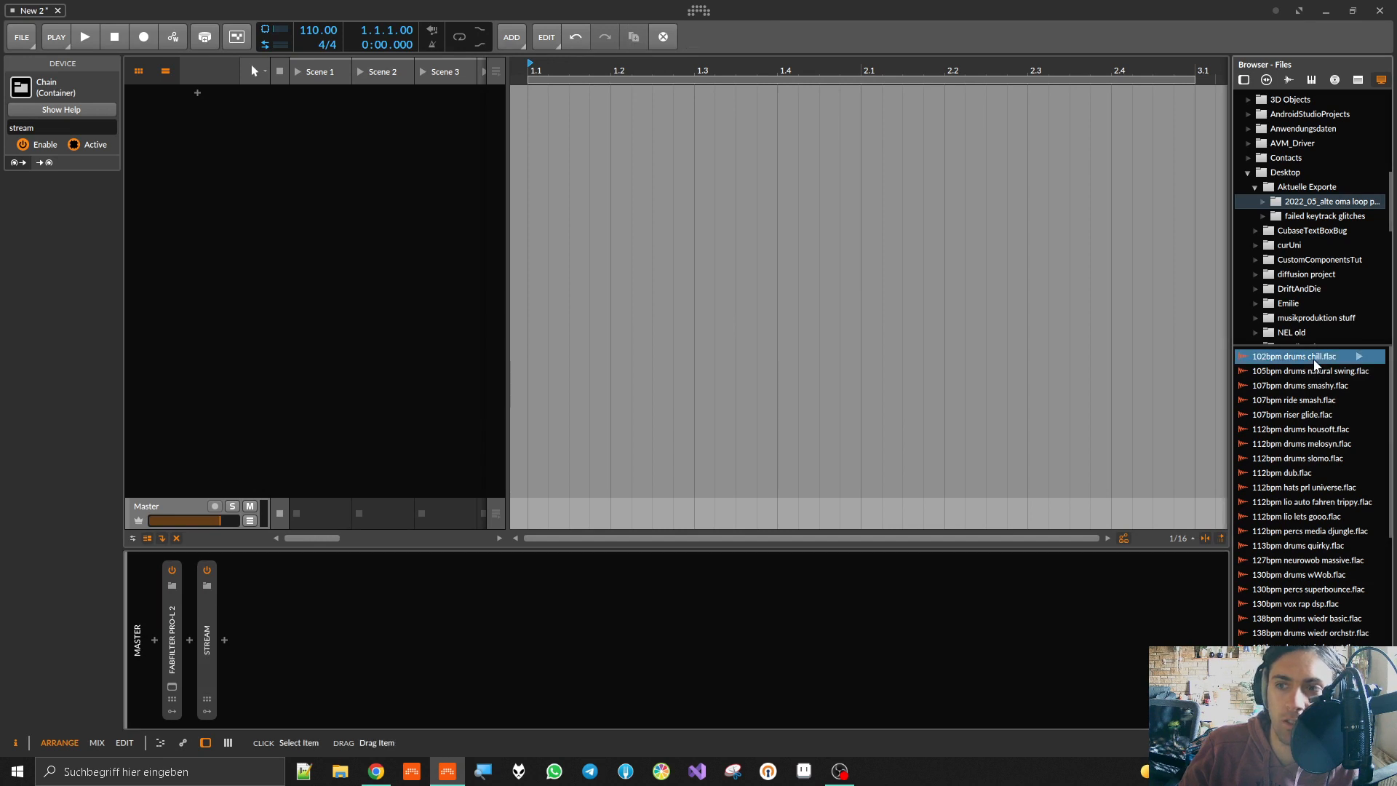
pyautogui.press('Down')
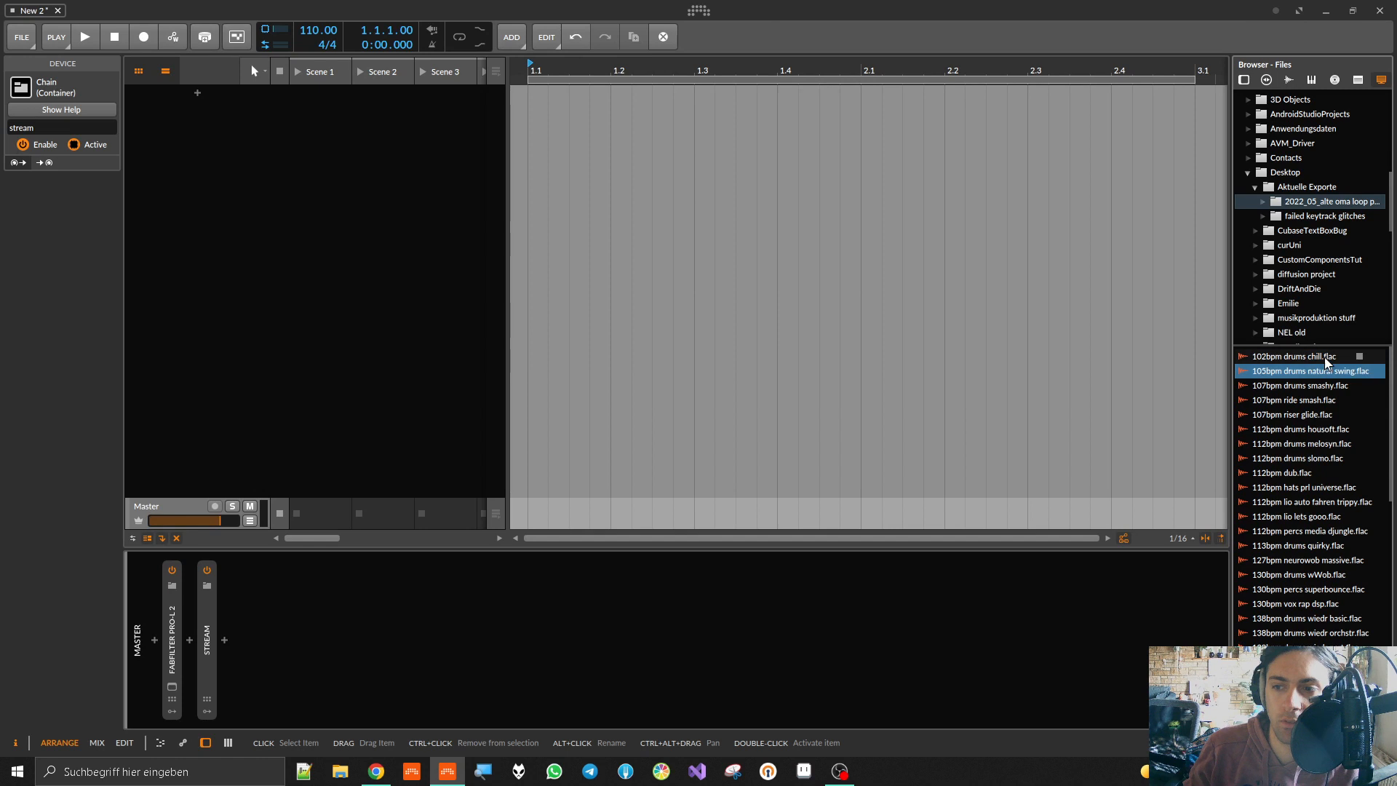
pyautogui.press('Down')
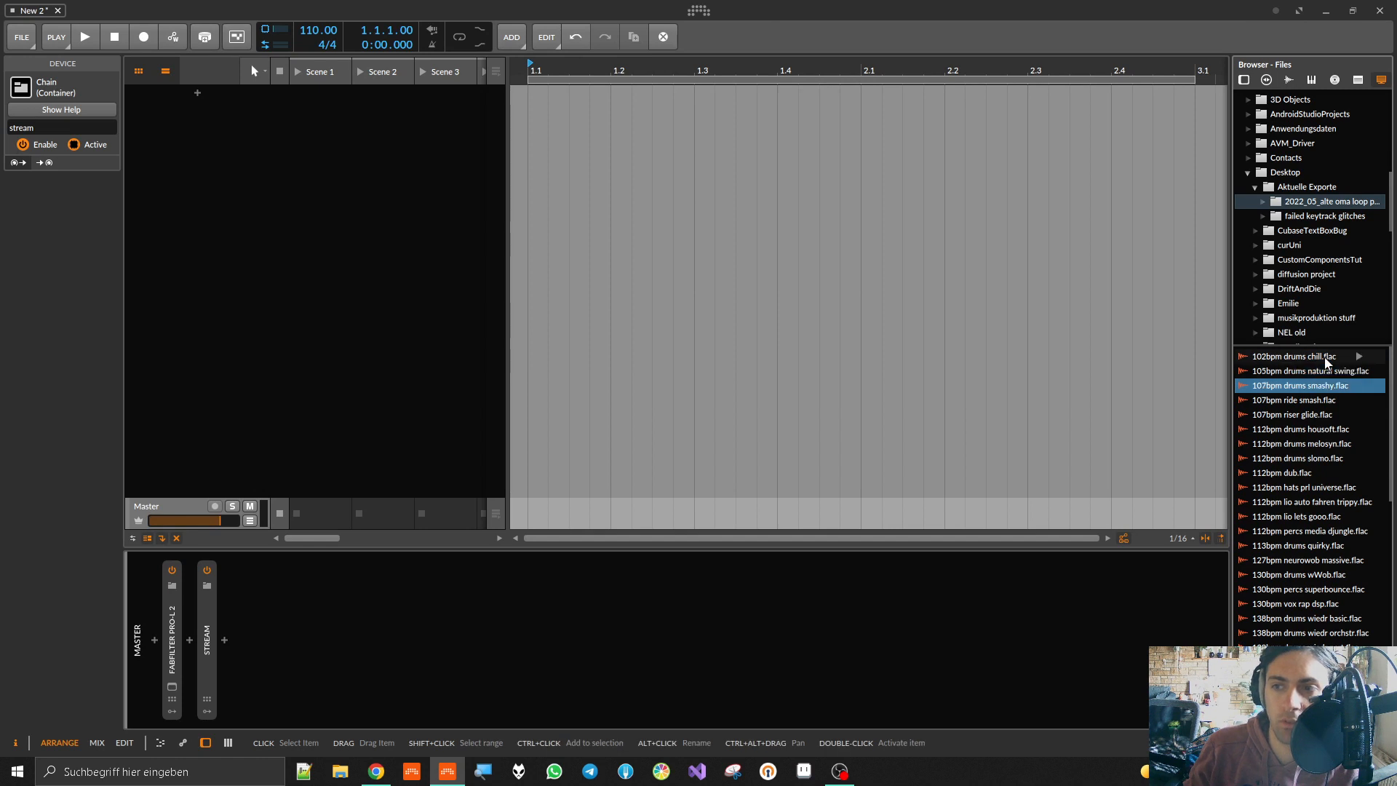
pyautogui.press('Down')
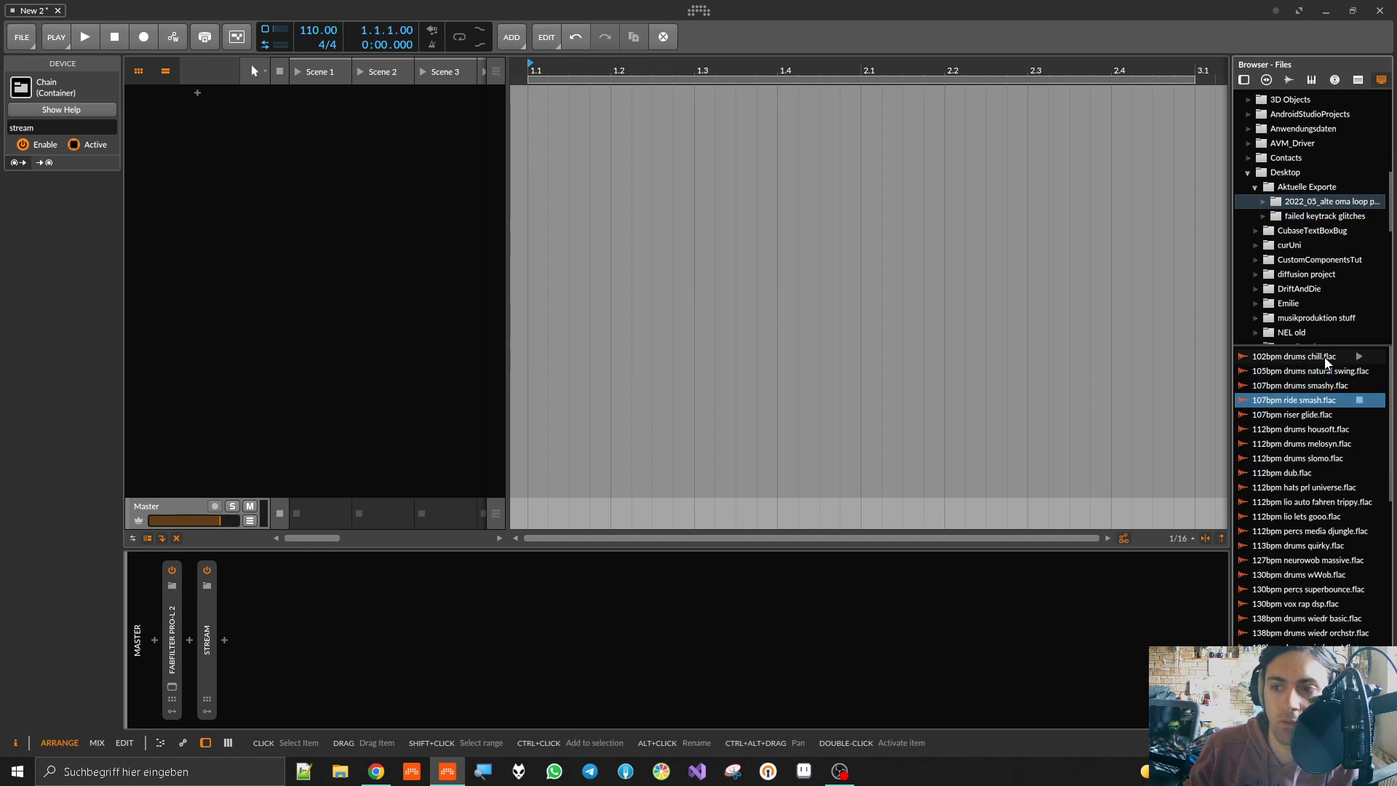
pyautogui.press('Down')
pyautogui.press('Down')
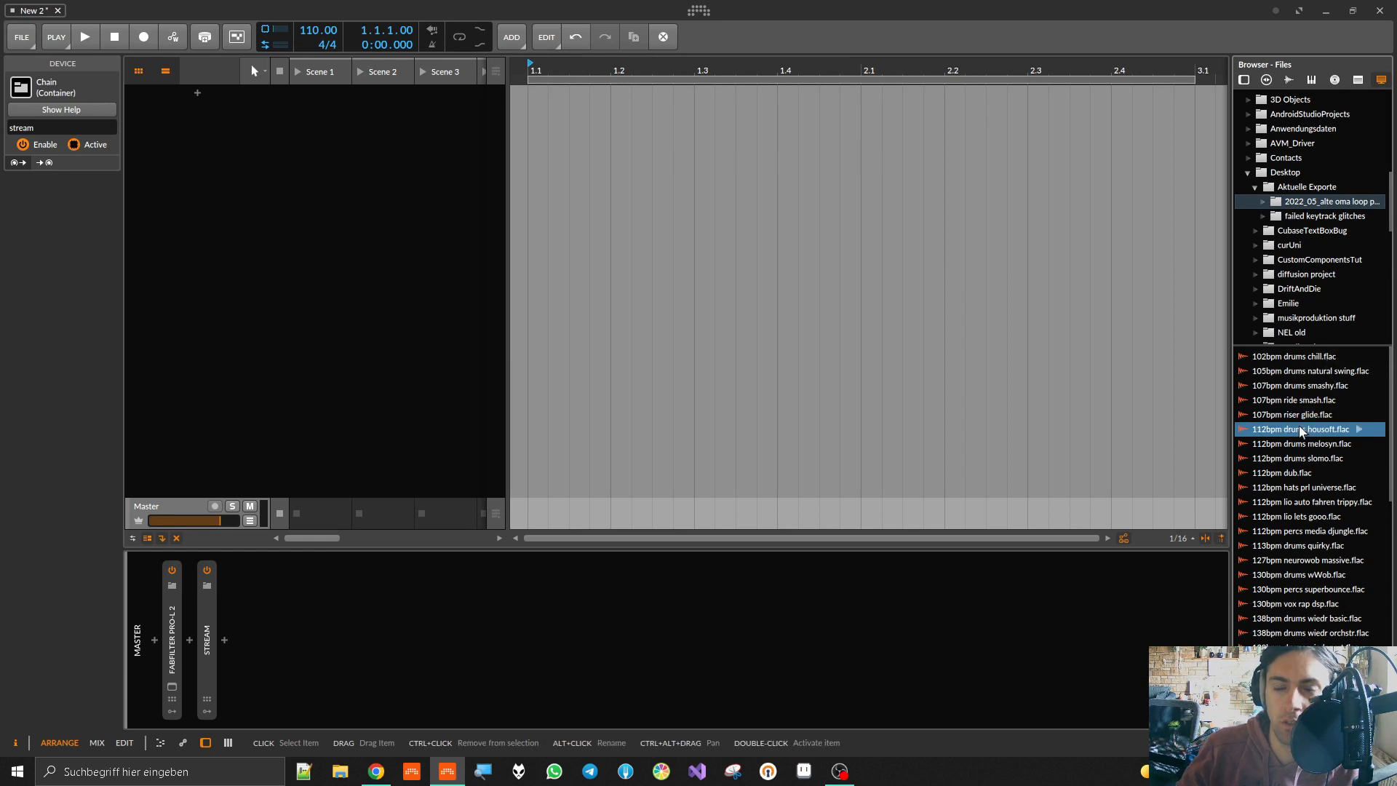
pyautogui.moveTo(1297, 430); pyautogui.dragTo(537, 140)
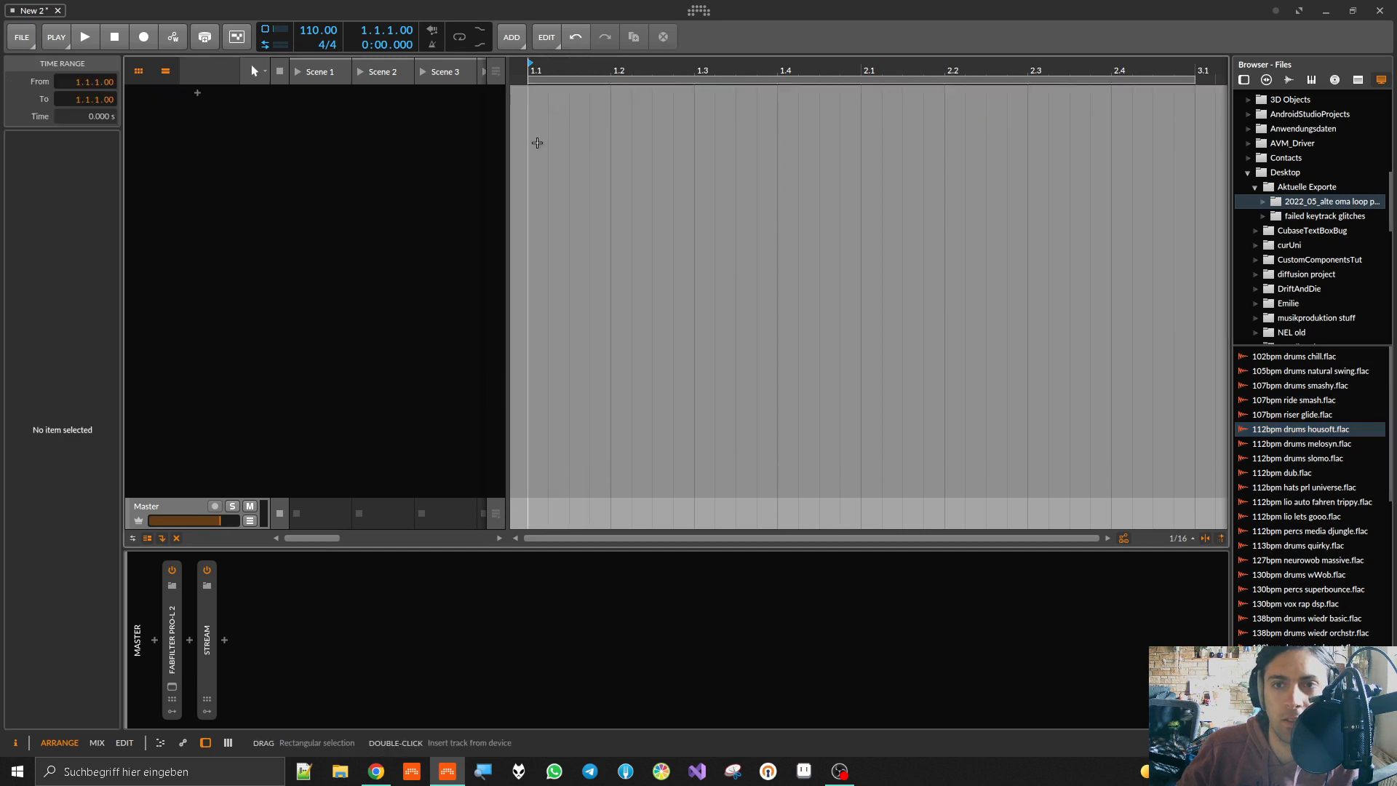
pyautogui.click(654, 92)
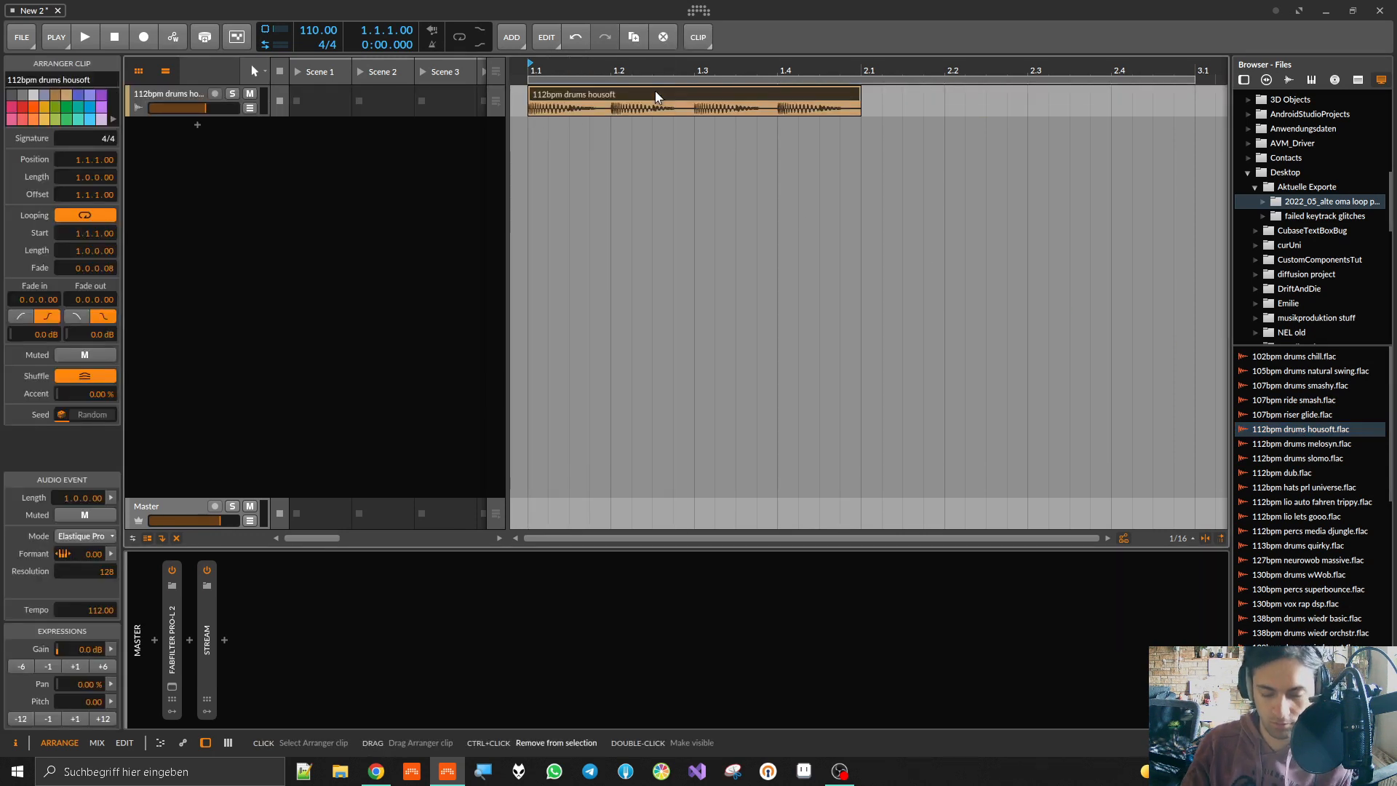
# Step: Play the drum loop and raise the project tempo to 121 BPM
pyautogui.press('space')
pyautogui.moveTo(310, 30)
pyautogui.mouseDown()
pyautogui.moveTo(310, 49)
pyautogui.moveTo(311, 15)
pyautogui.mouseUp()
pyautogui.press('space')
# Step: Set the stretch mode of the 112bpm drums housoft clip to Repitch
pyautogui.click(84, 536)
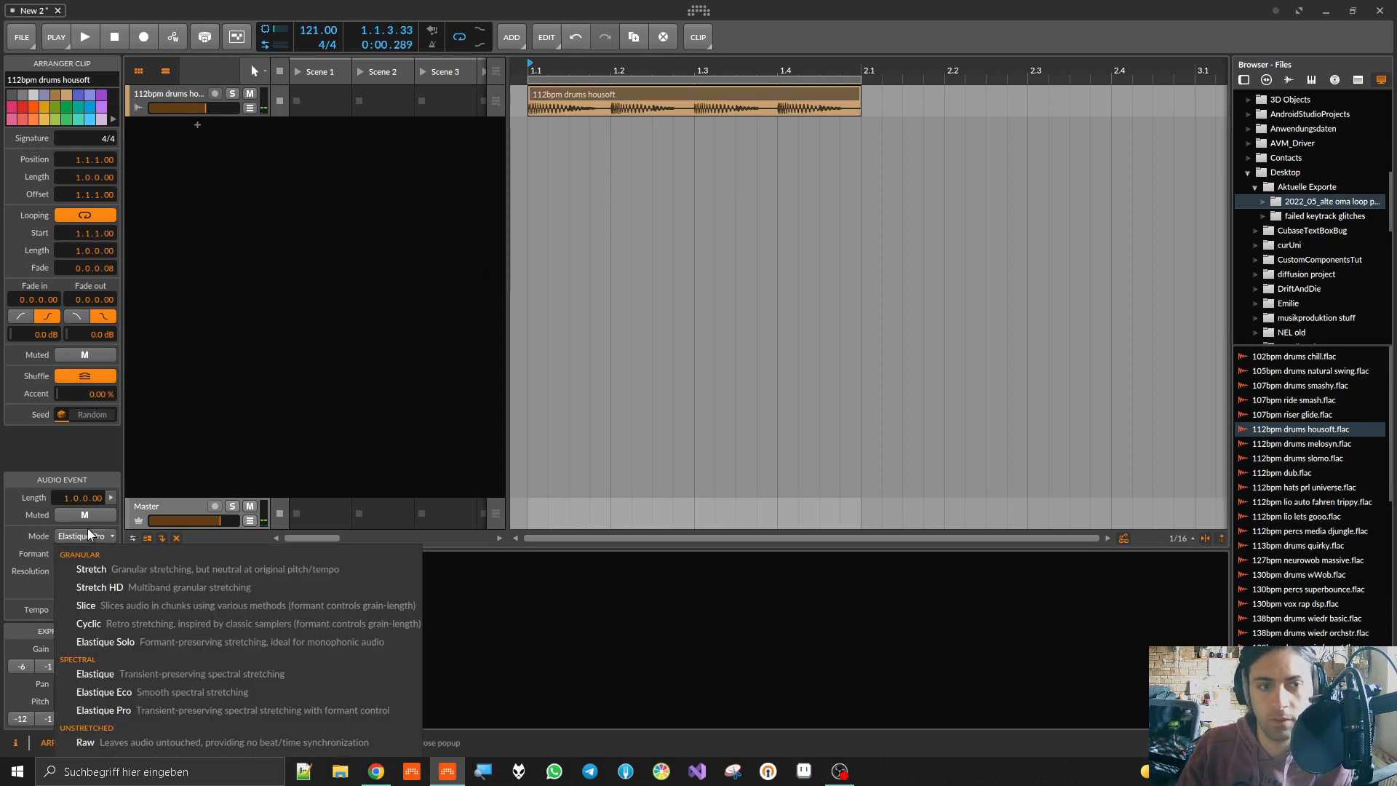
pyautogui.click(95, 759)
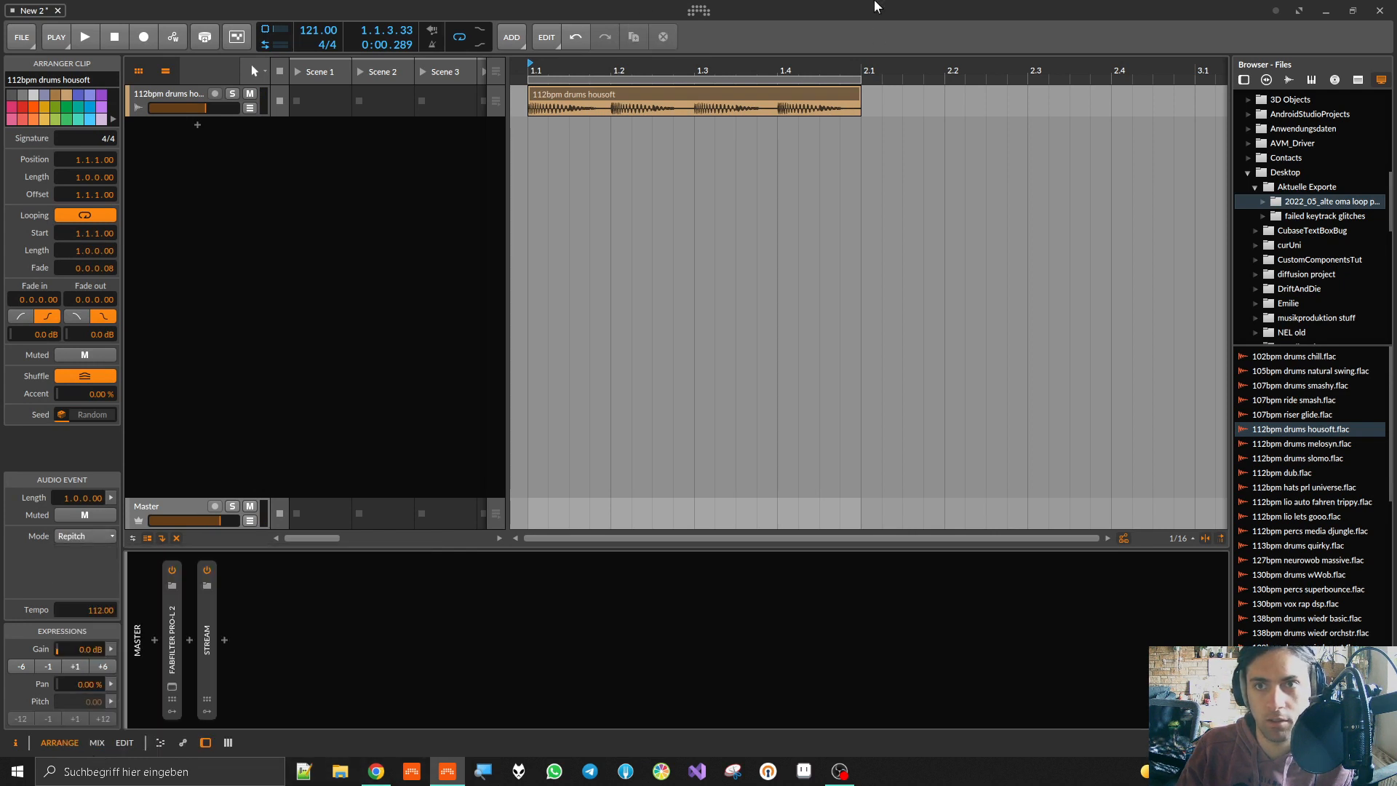
pyautogui.click(71, 535)
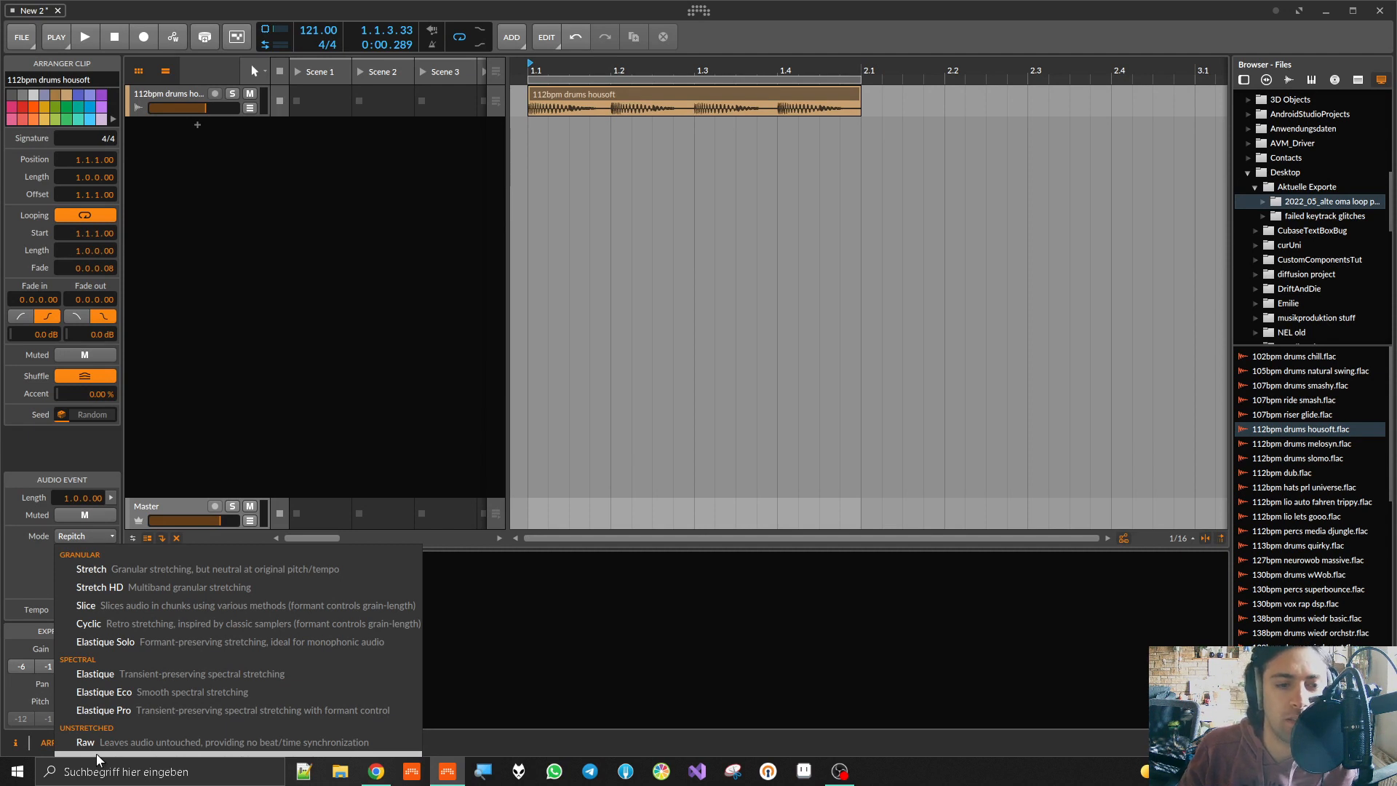
pyautogui.click(97, 757)
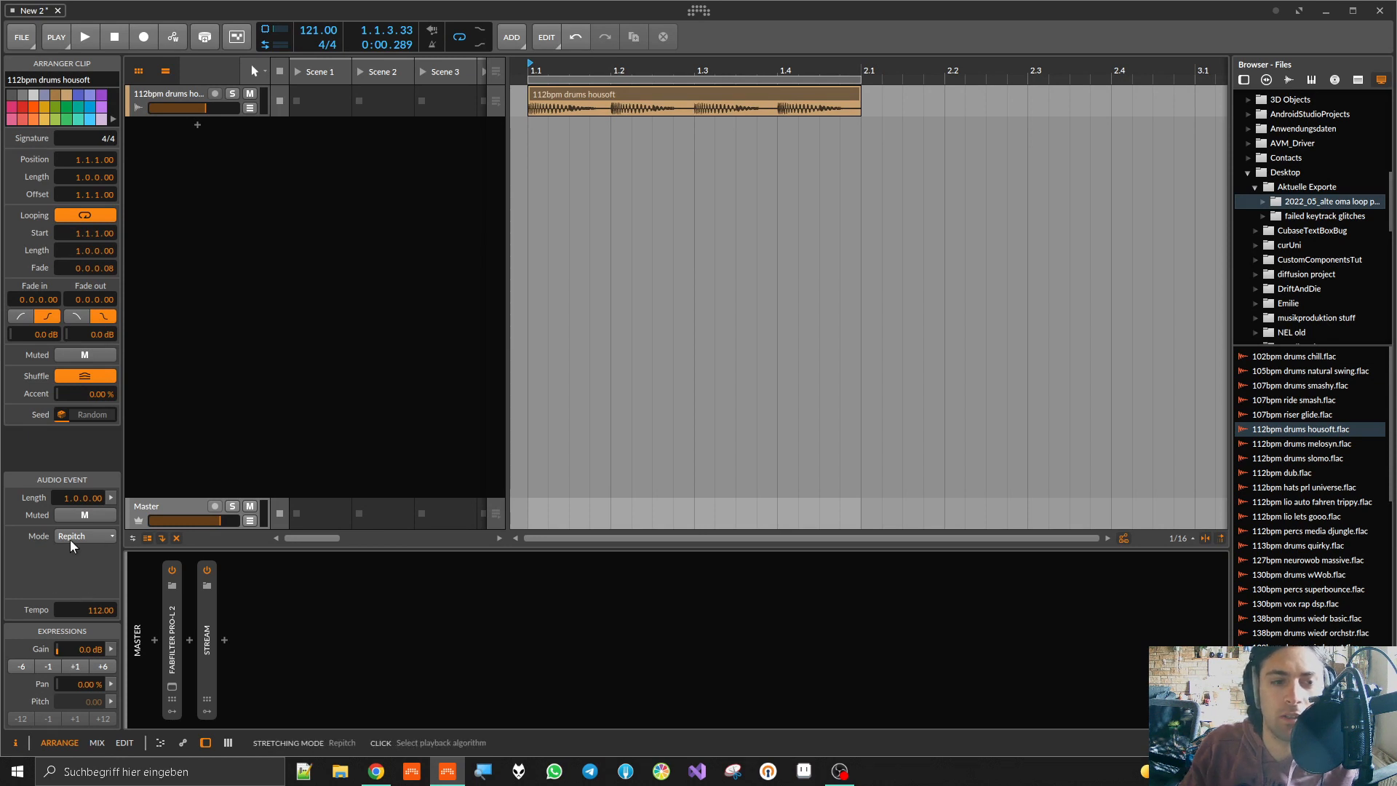
# Step: Play the repitched loop and lower the project tempo to 115 BPM
pyautogui.press('space')
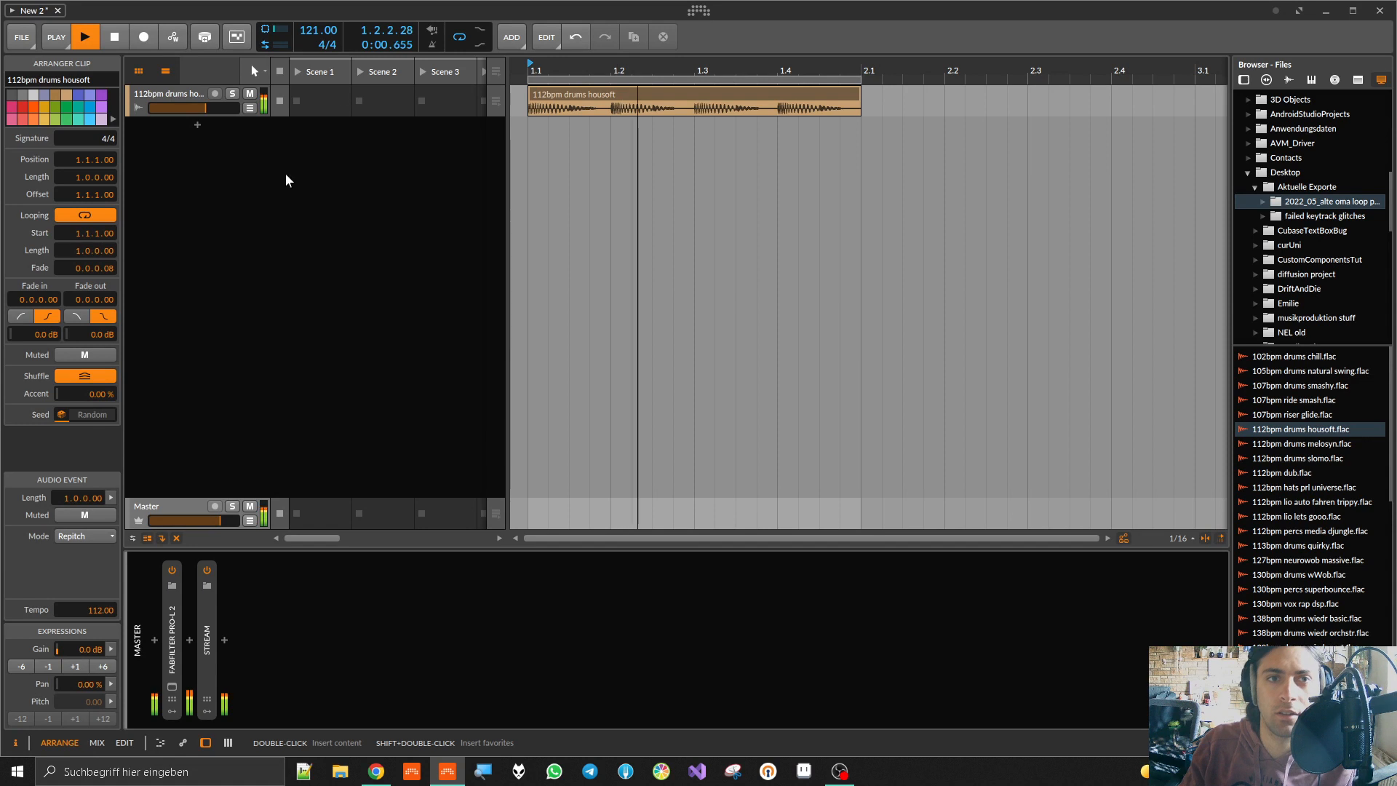
pyautogui.moveTo(298, 32)
pyautogui.mouseDown()
pyautogui.moveTo(298, 19)
pyautogui.moveTo(298, 48)
pyautogui.moveTo(298, 30)
pyautogui.mouseUp()
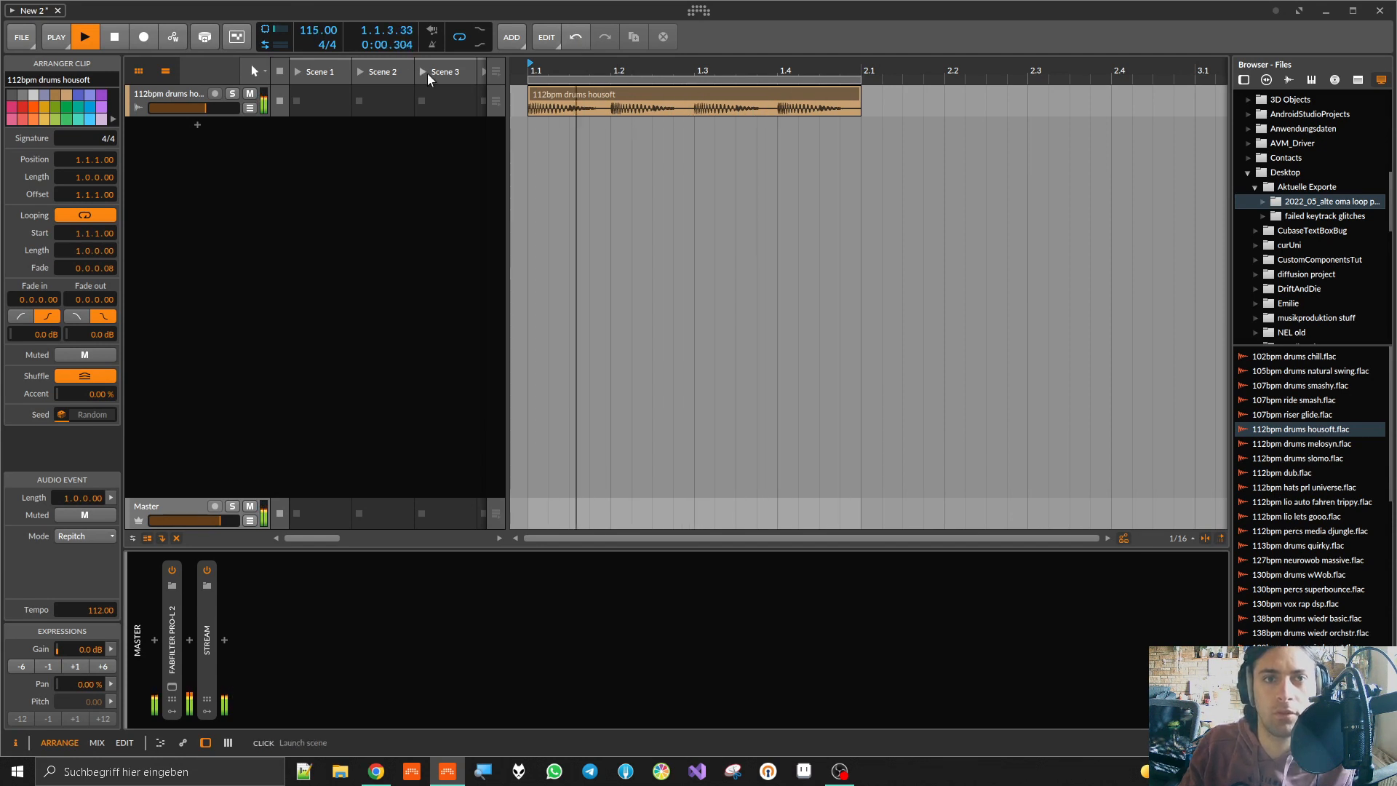
pyautogui.press('space')
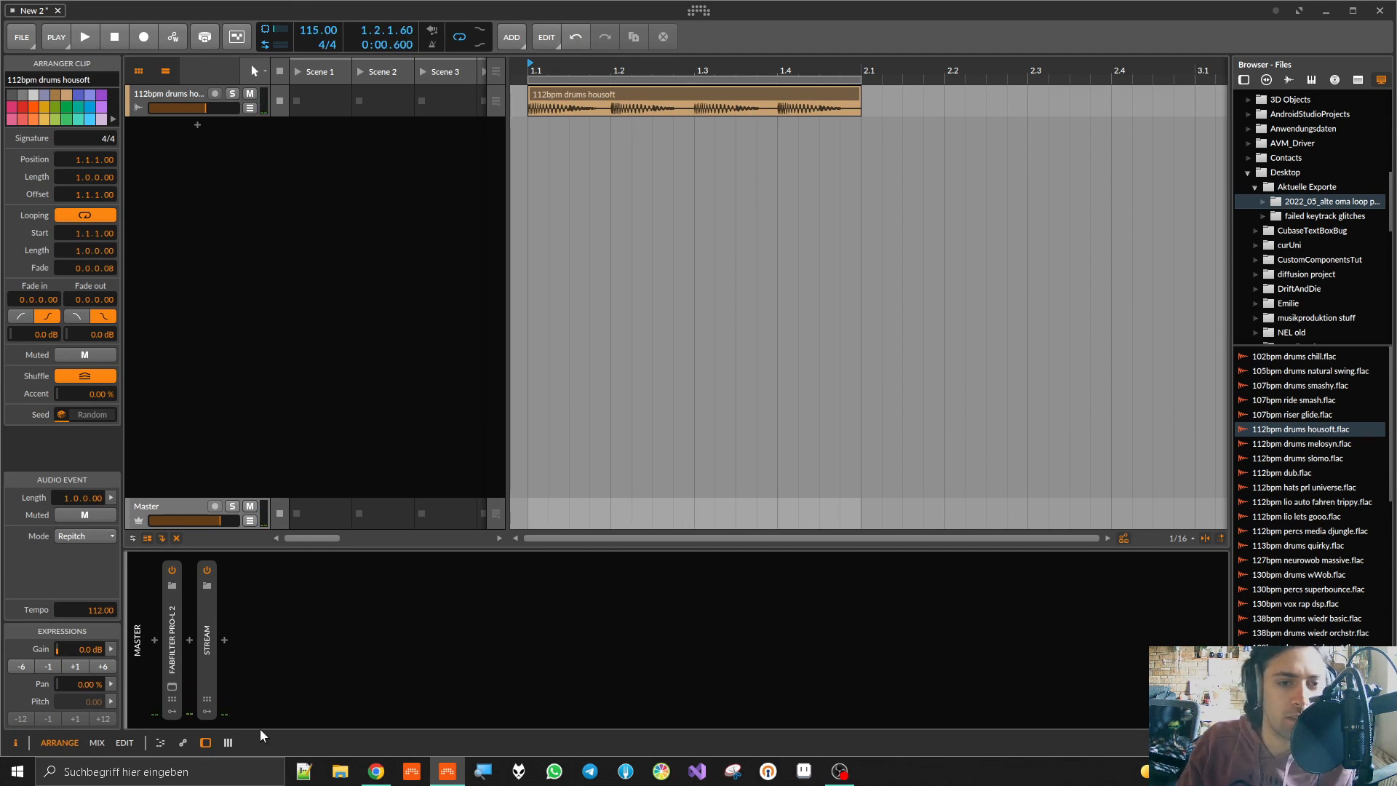
# Step: Insert the kHs 3-Band EQ on the 112bpm drums housoft track
pyautogui.click(167, 91)
pyautogui.click(154, 640)
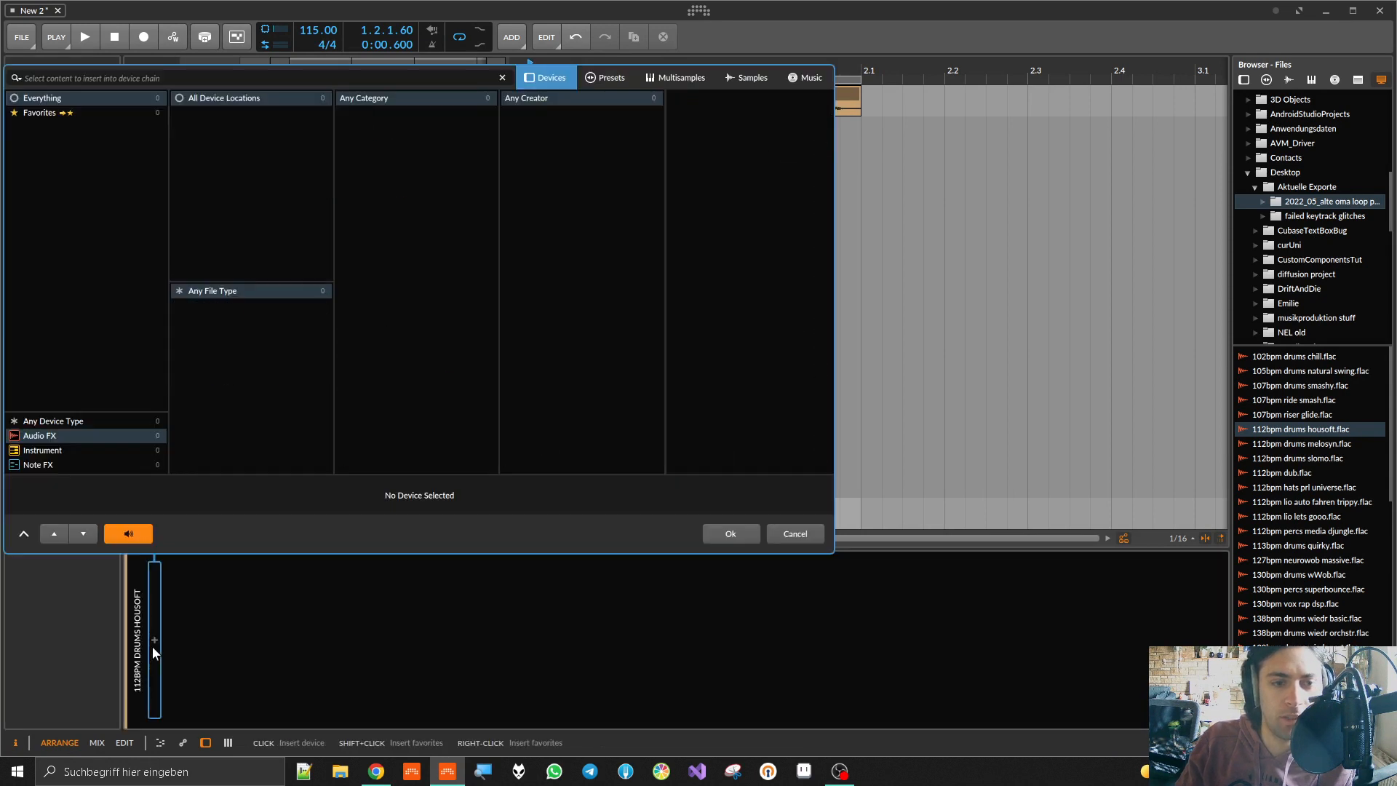
pyautogui.write('khs')
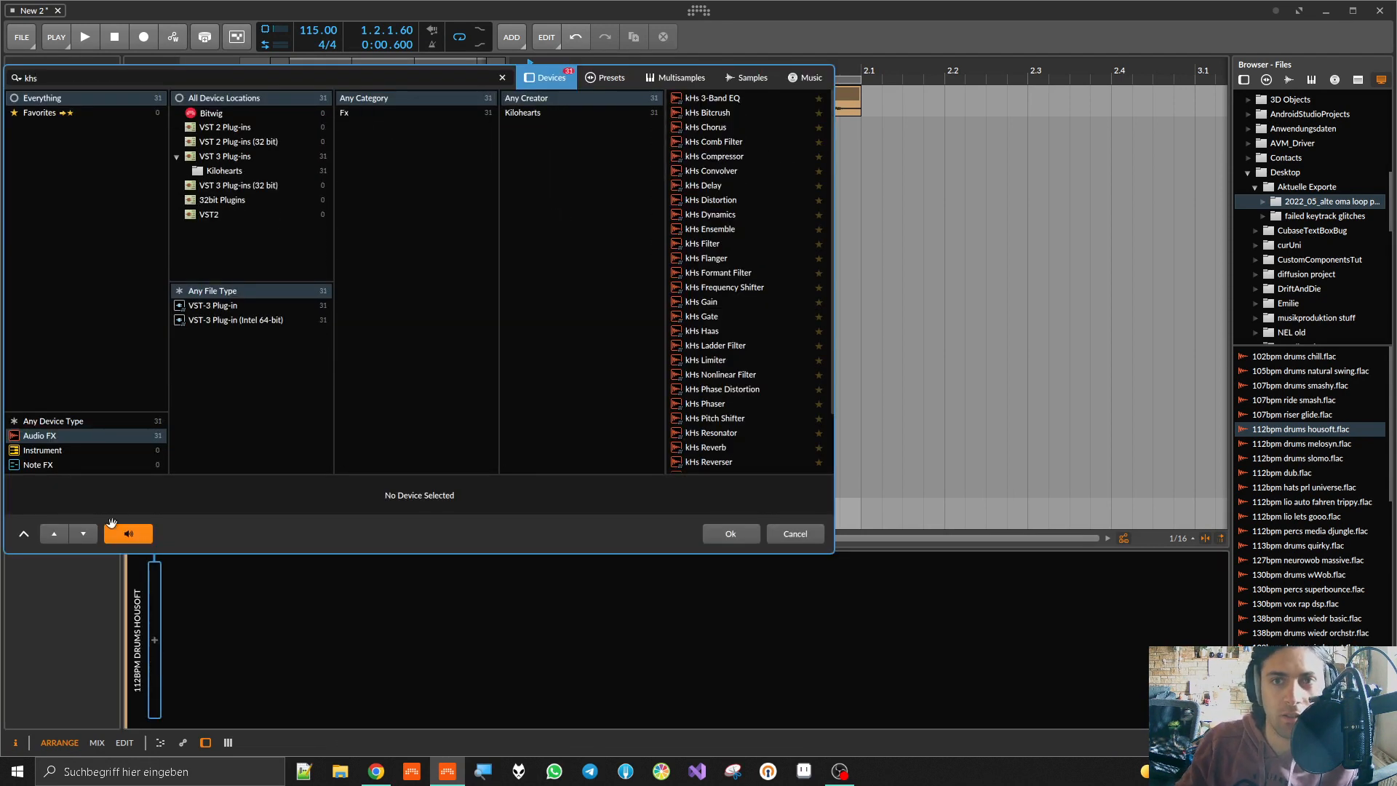
pyautogui.doubleClick(706, 99)
# Step: During playback, boost the EQ's mid band to +14.51 dB with the splits at 250 Hz and 2.00 kHz and the high gain at 0 dB
pyautogui.press('space')
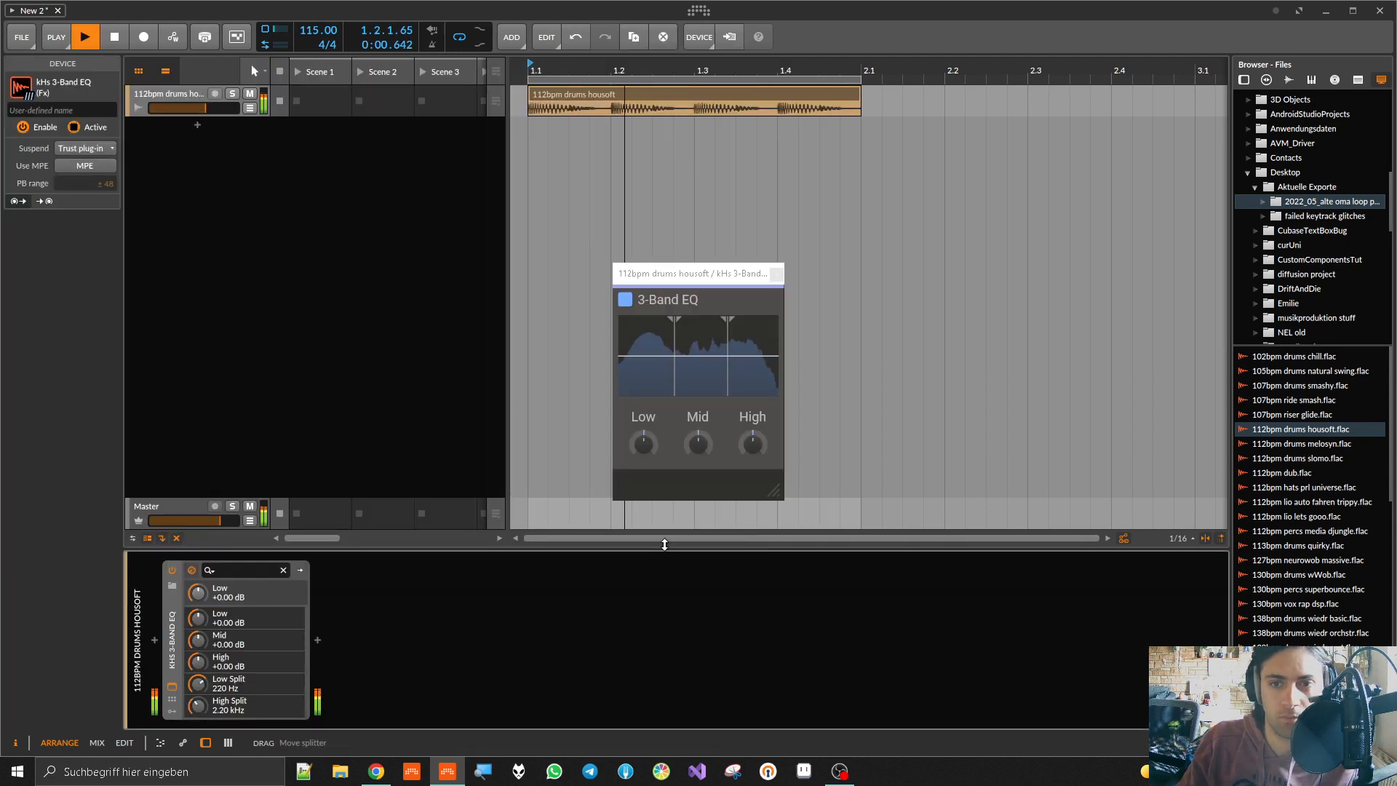
pyautogui.moveTo(698, 442); pyautogui.dragTo(698, 393)
pyautogui.moveTo(685, 334)
pyautogui.mouseDown()
pyautogui.moveTo(646, 343)
pyautogui.moveTo(761, 338)
pyautogui.moveTo(688, 349)
pyautogui.moveTo(741, 338)
pyautogui.mouseUp()
pyautogui.moveTo(752, 444); pyautogui.dragTo(752, 436)
pyautogui.doubleClick(757, 443)
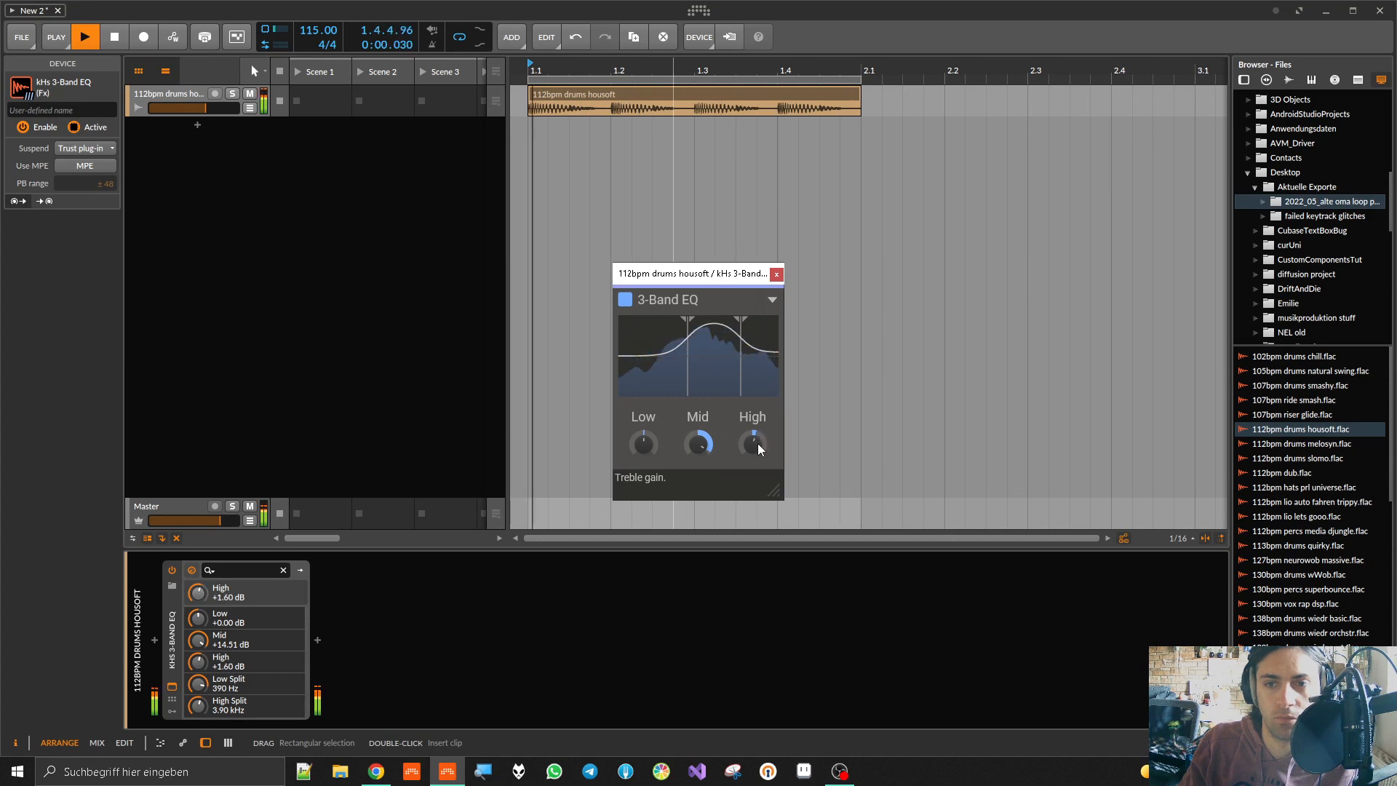
pyautogui.moveTo(681, 348); pyautogui.dragTo(718, 364)
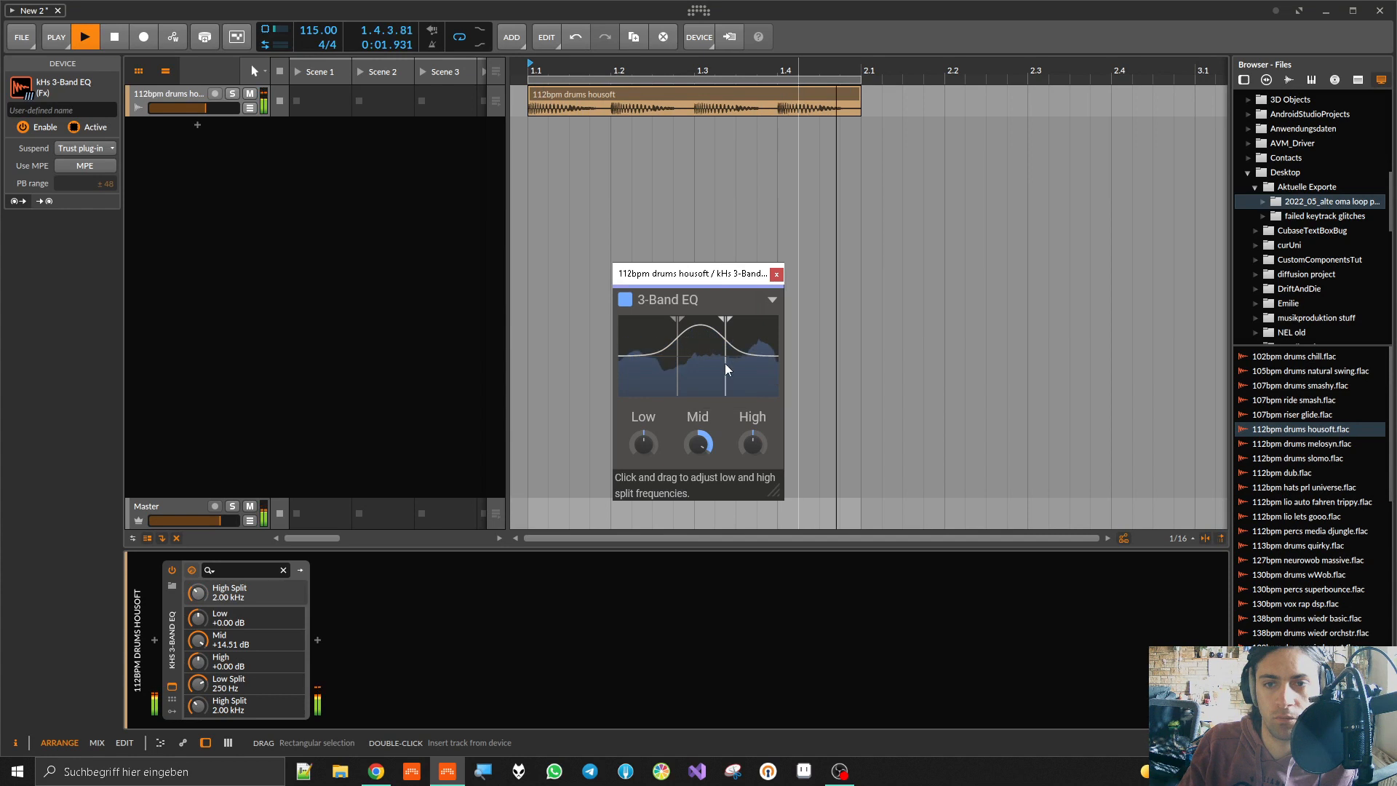
pyautogui.press('space')
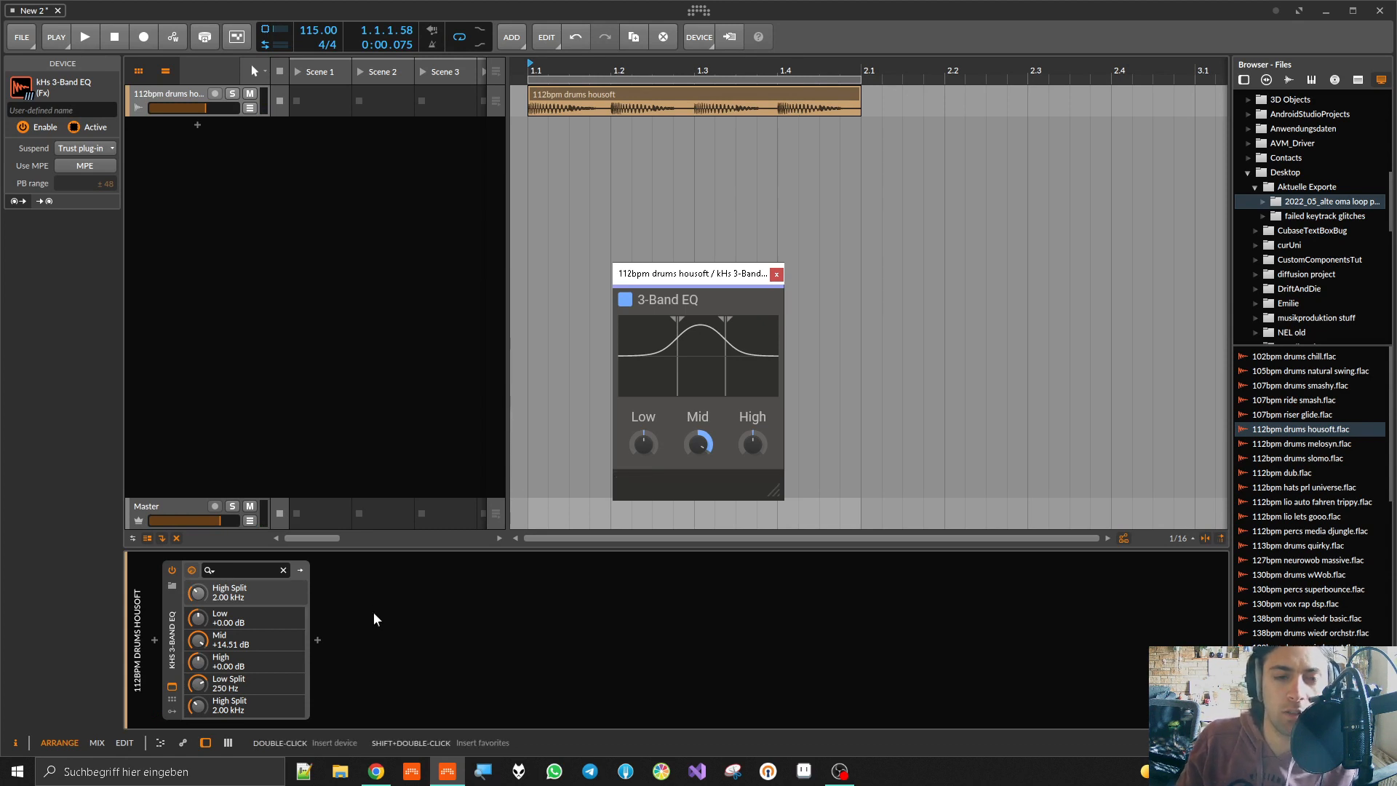
# Step: Set the low split of the 3-Band EQ to 302 Hz
pyautogui.click(155, 640)
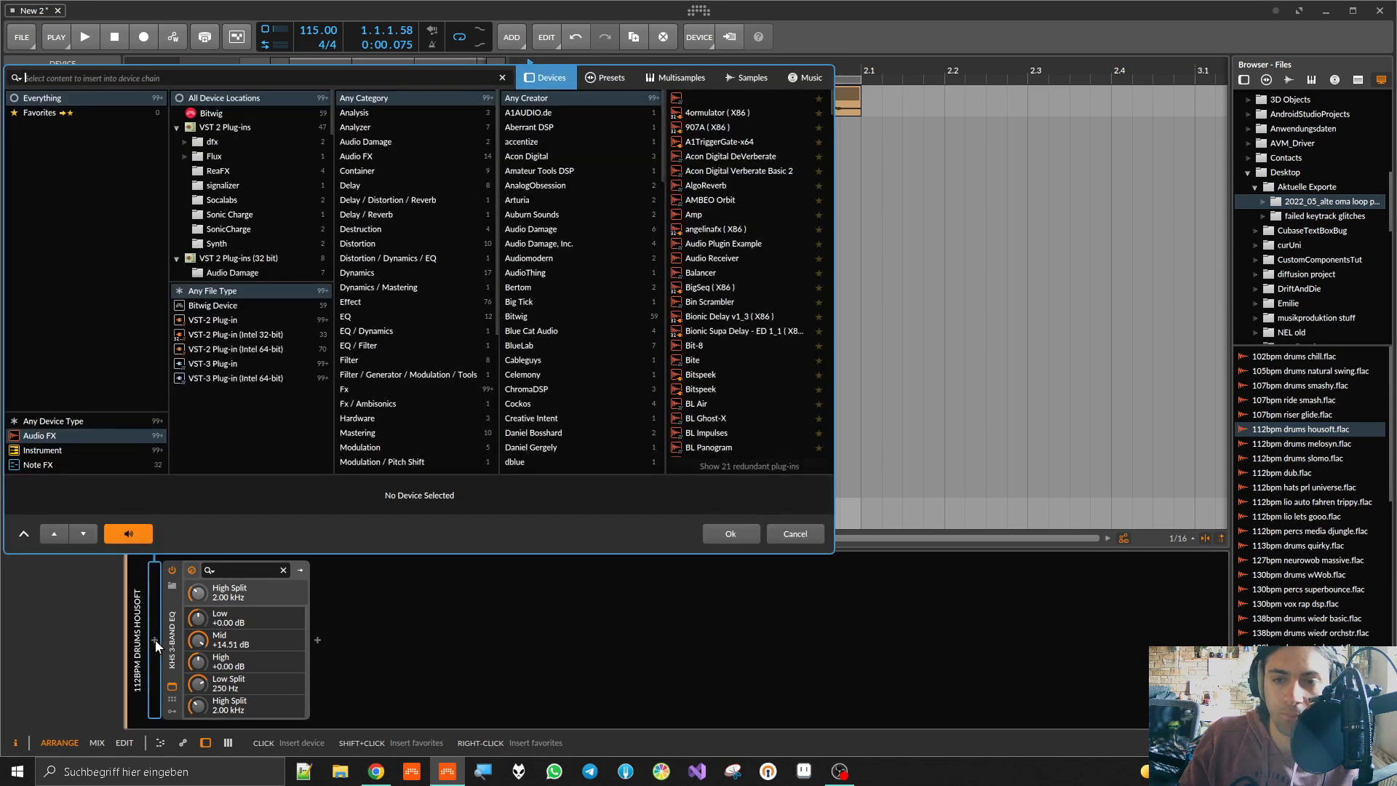
pyautogui.click(800, 536)
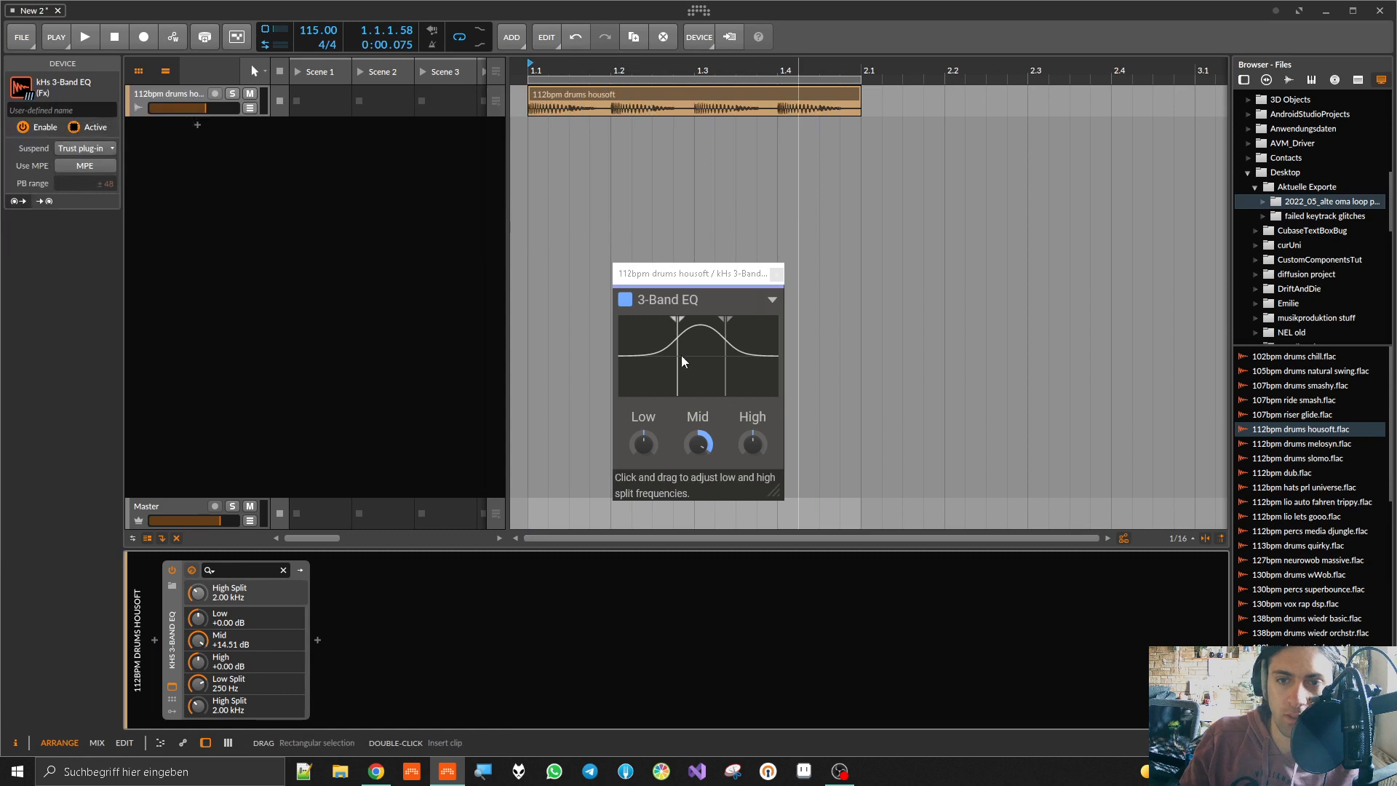
pyautogui.moveTo(680, 347); pyautogui.dragTo(675, 320)
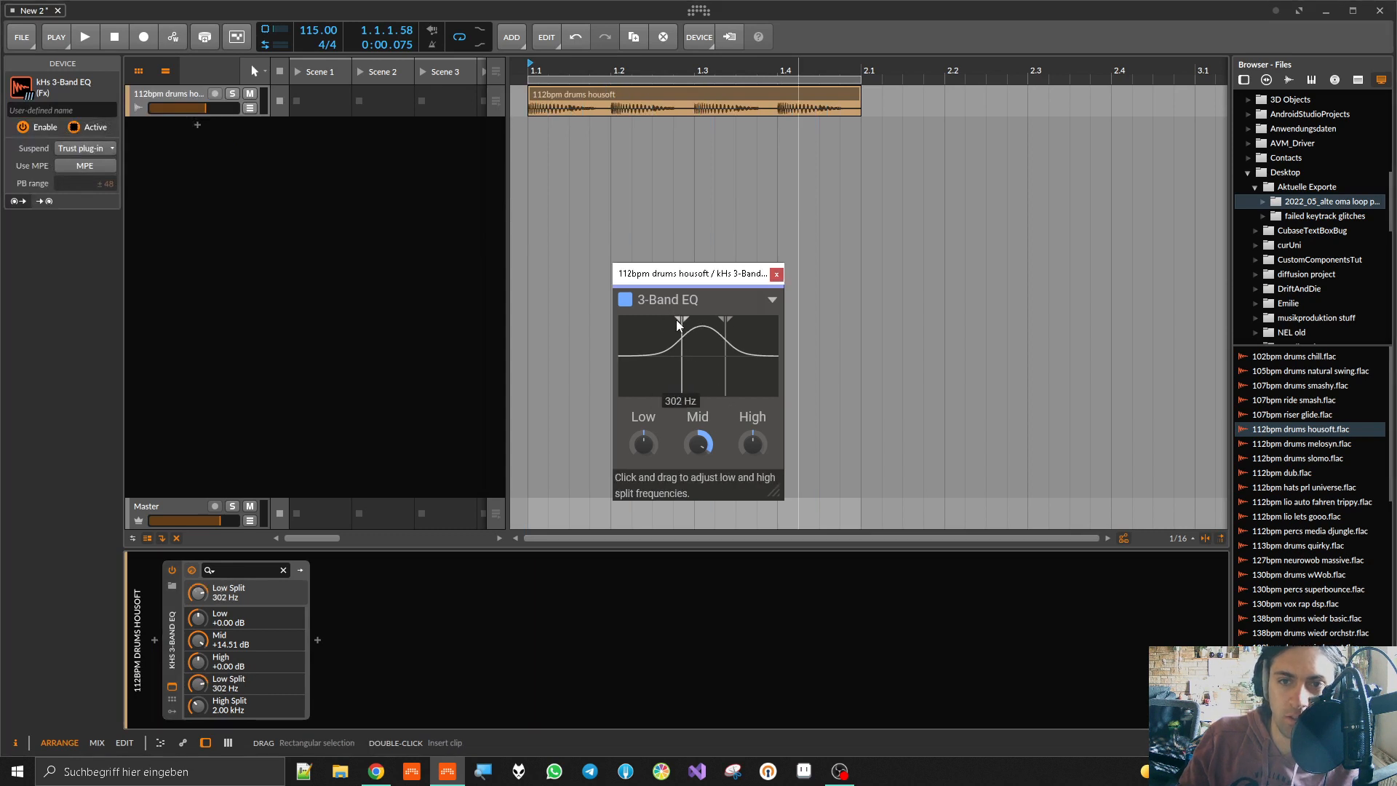
# Step: Insert one EQ Curve Analyzer before the kHs 3-Band EQ and a second one after it
pyautogui.click(160, 643)
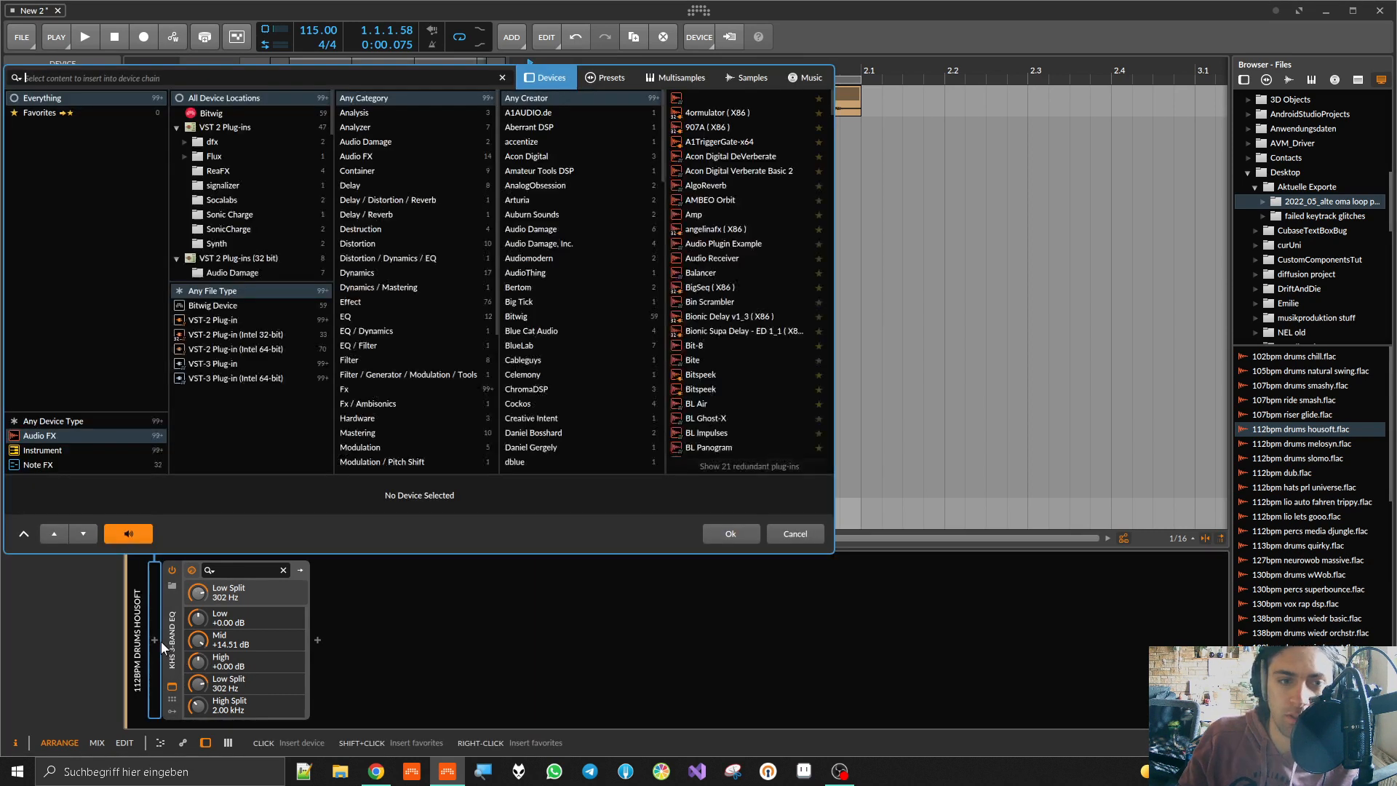
pyautogui.write('cu')
pyautogui.doubleClick(727, 98)
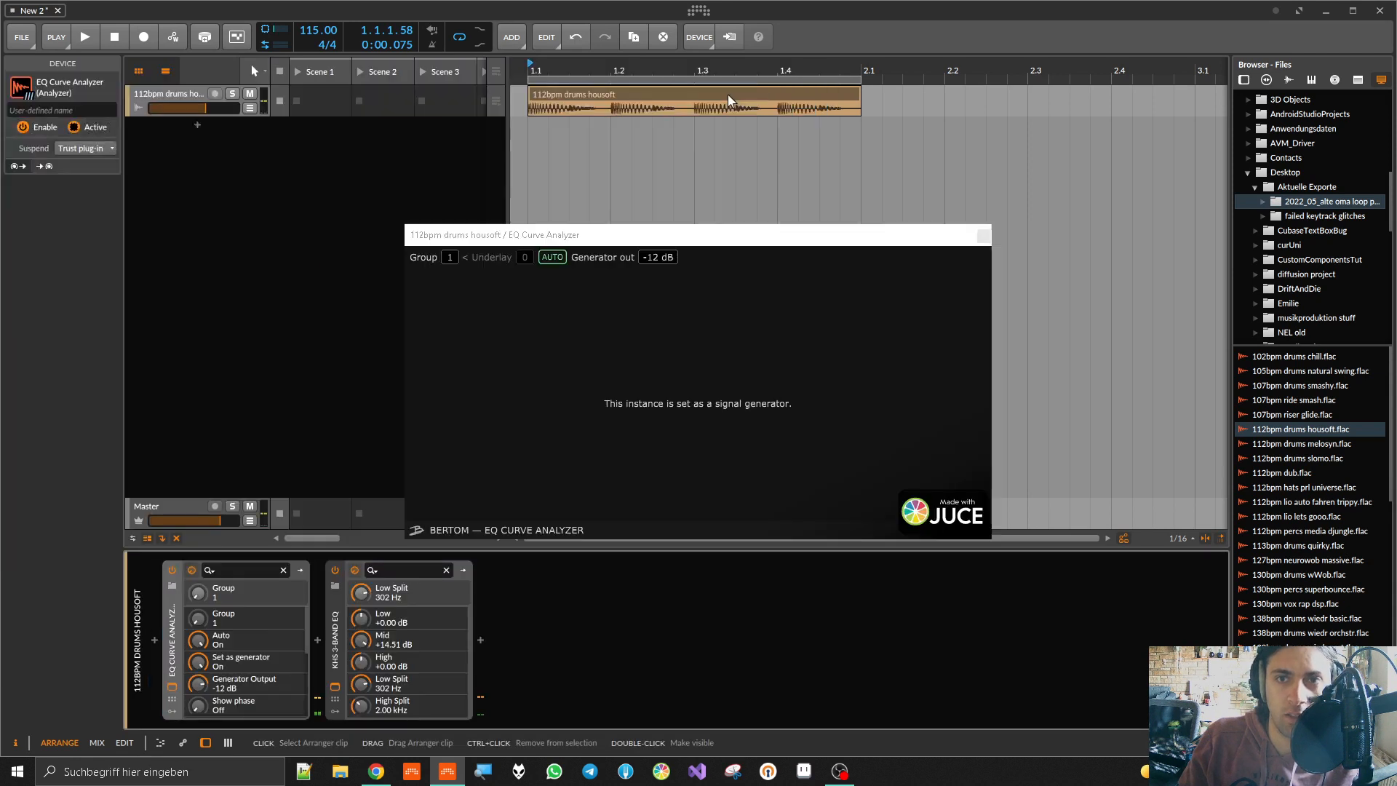
pyautogui.click(478, 634)
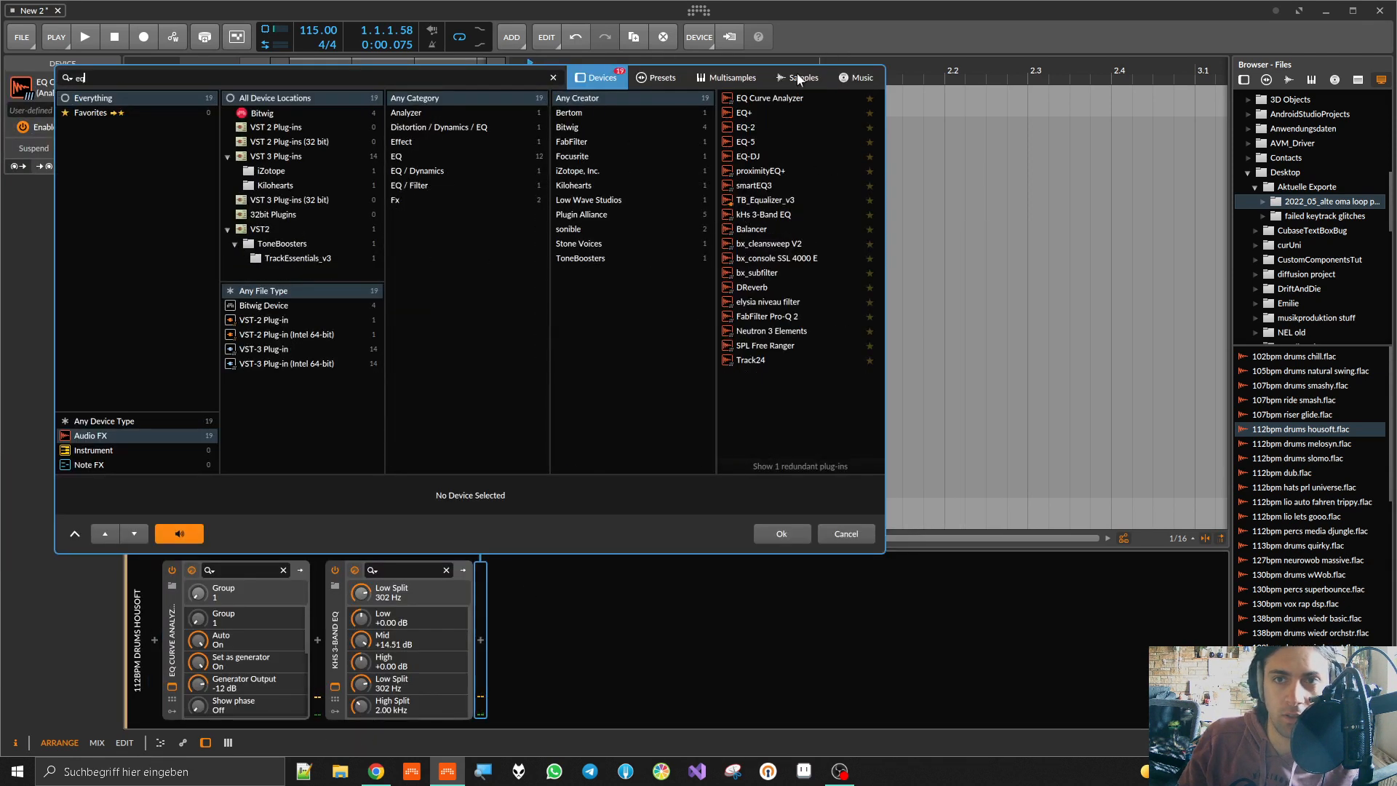
pyautogui.doubleClick(783, 95)
# Step: Turn on the phase display in the second EQ Curve Analyzer and spread the three plug-in windows apart
pyautogui.moveTo(735, 239); pyautogui.dragTo(991, 334)
pyautogui.click(982, 351)
pyautogui.moveTo(922, 238); pyautogui.dragTo(588, 109)
pyautogui.moveTo(1042, 335); pyautogui.dragTo(1028, 372)
pyautogui.moveTo(718, 275); pyautogui.dragTo(882, 112)
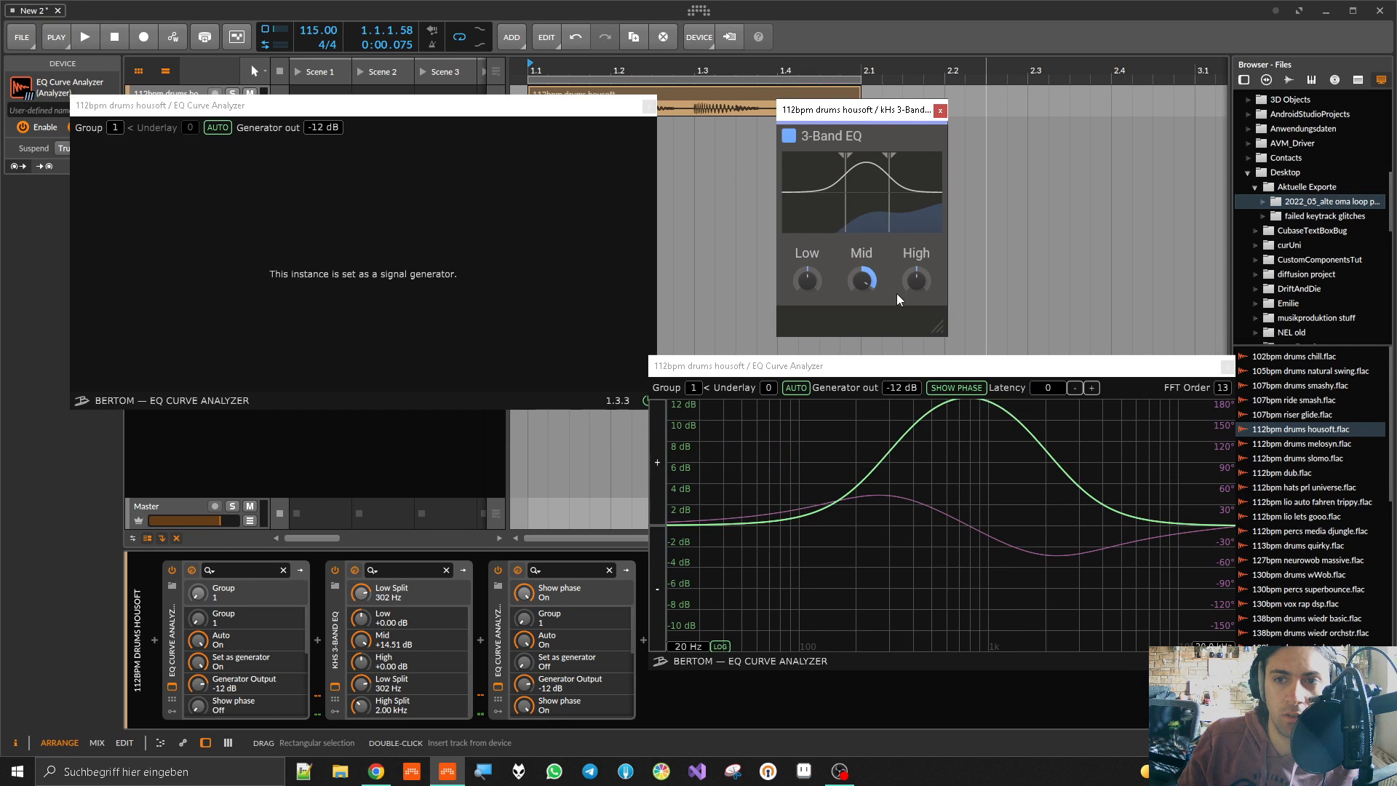
# Step: Set the EQ's mid gain to +7.36 dB with the splits at 234 Hz and 2.50 kHz
pyautogui.doubleClick(861, 271)
pyautogui.moveTo(848, 186)
pyautogui.mouseDown()
pyautogui.moveTo(836, 181)
pyautogui.moveTo(894, 173)
pyautogui.mouseUp()
pyautogui.moveTo(862, 279); pyautogui.dragTo(861, 245)
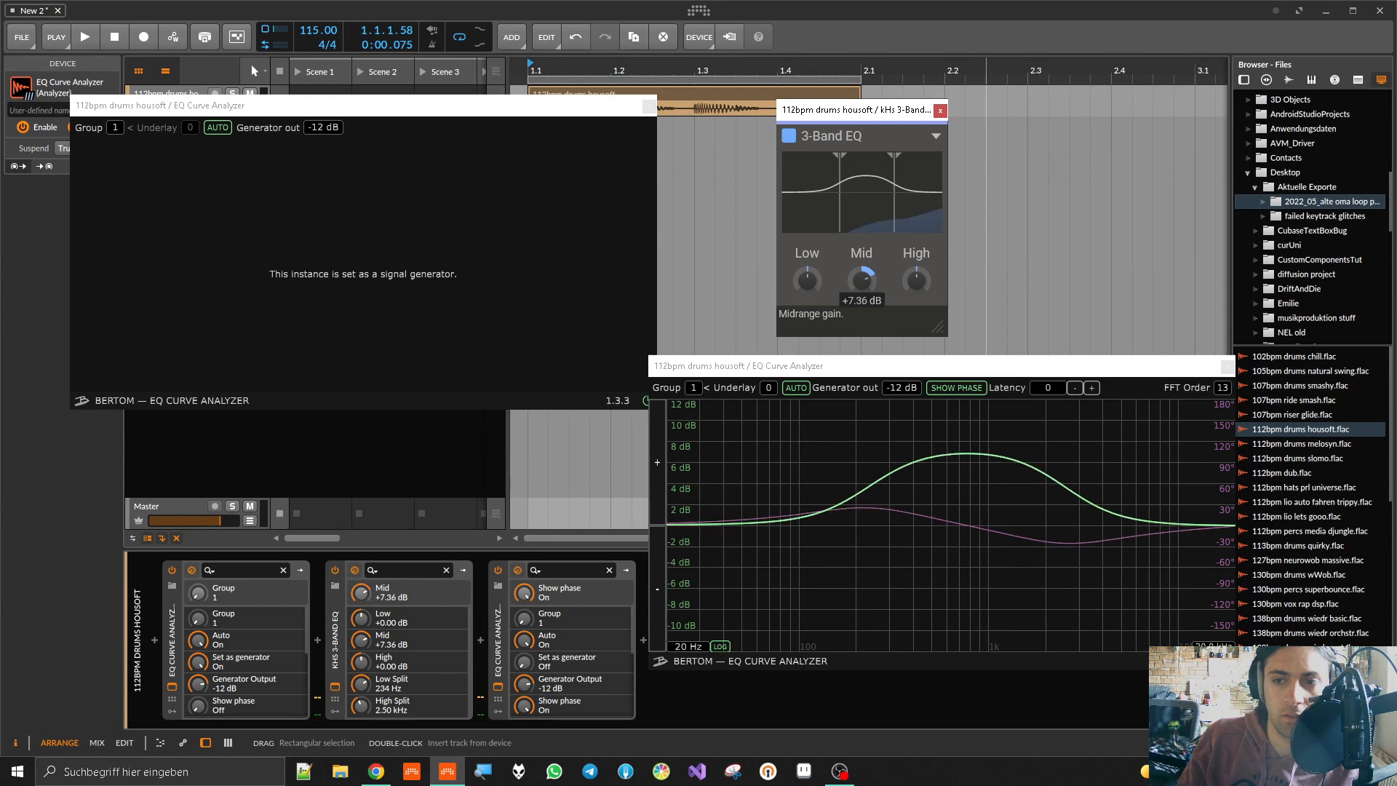
# Step: Move the splits to 227 Hz and 3.22 kHz, reset the mid gain to 0 dB and boost the low gain to +7.09 dB
pyautogui.moveTo(839, 155)
pyautogui.mouseDown()
pyautogui.moveTo(846, 169)
pyautogui.moveTo(867, 160)
pyautogui.moveTo(808, 164)
pyautogui.mouseUp()
pyautogui.moveTo(778, 175)
pyautogui.mouseDown()
pyautogui.moveTo(859, 165)
pyautogui.moveTo(897, 179)
pyautogui.mouseUp()
pyautogui.doubleClick(861, 282)
pyautogui.moveTo(809, 281)
pyautogui.mouseDown()
pyautogui.moveTo(815, 213)
pyautogui.moveTo(870, 221)
pyautogui.mouseUp()
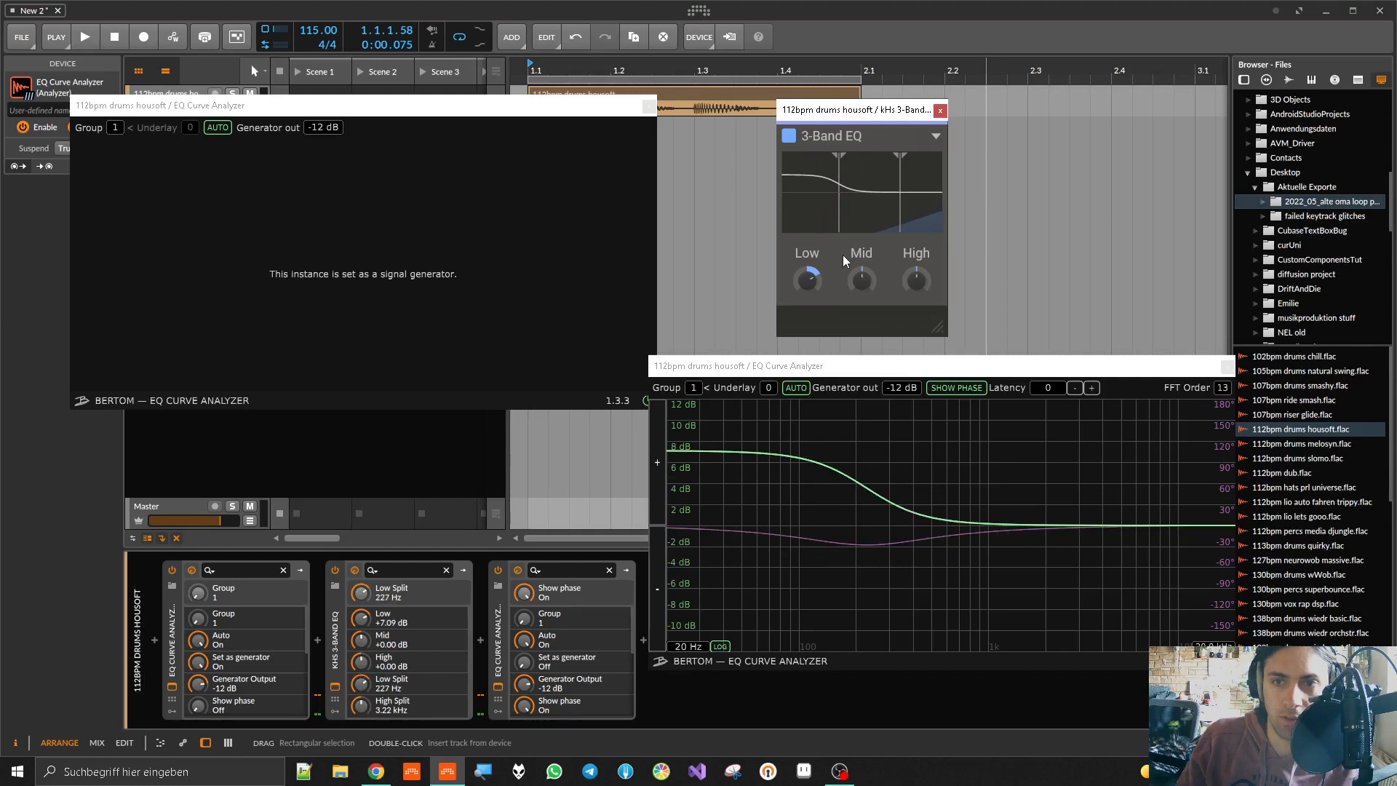
# Step: Reset the low gain to 0 dB, boost the high gain to +8.48 dB and set the high split to 2.58 kHz
pyautogui.doubleClick(814, 284)
pyautogui.moveTo(919, 282); pyautogui.dragTo(920, 250)
pyautogui.moveTo(897, 179)
pyautogui.mouseDown()
pyautogui.moveTo(870, 187)
pyautogui.moveTo(903, 188)
pyautogui.mouseUp()
pyautogui.moveTo(919, 293); pyautogui.dragTo(919, 267)
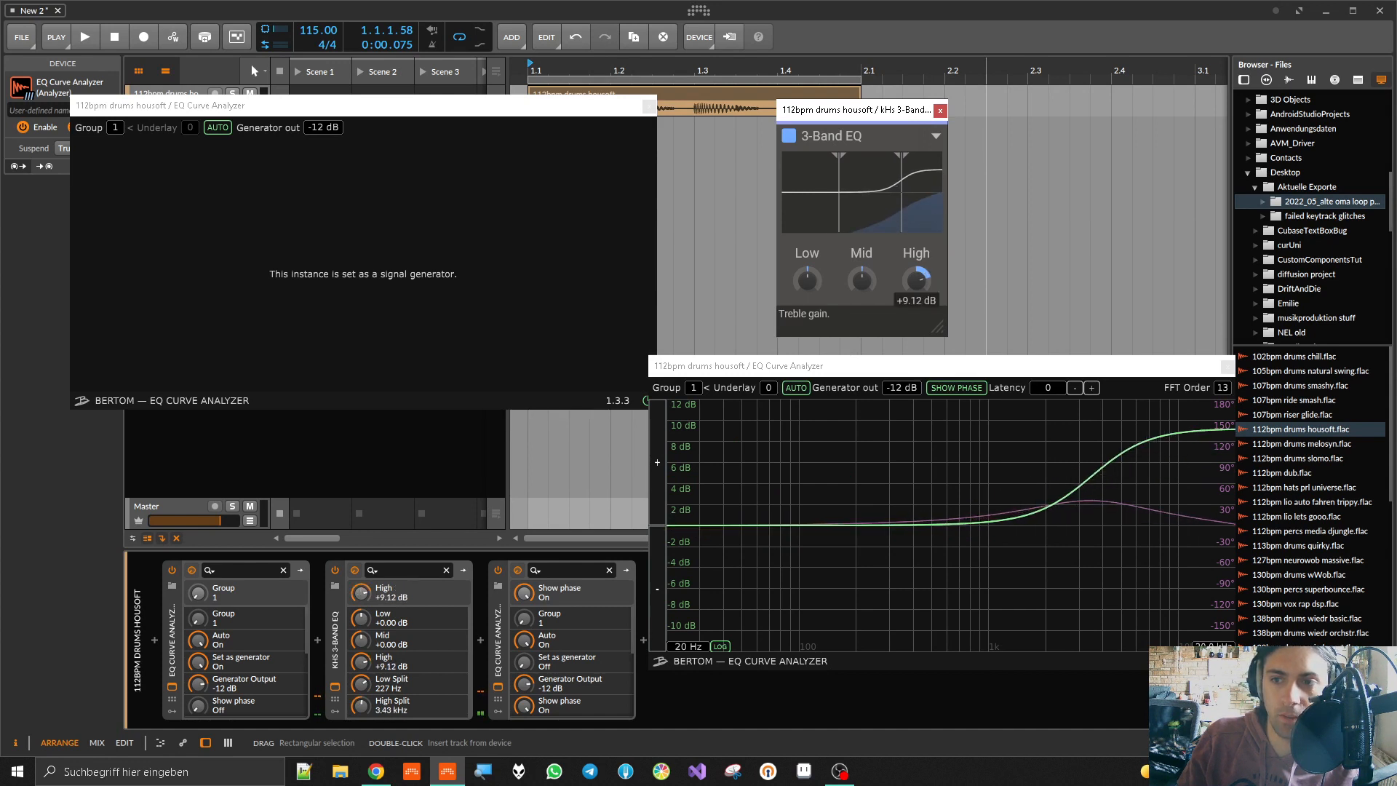
pyautogui.moveTo(905, 217)
pyautogui.mouseDown()
pyautogui.moveTo(877, 217)
pyautogui.moveTo(898, 217)
pyautogui.mouseUp()
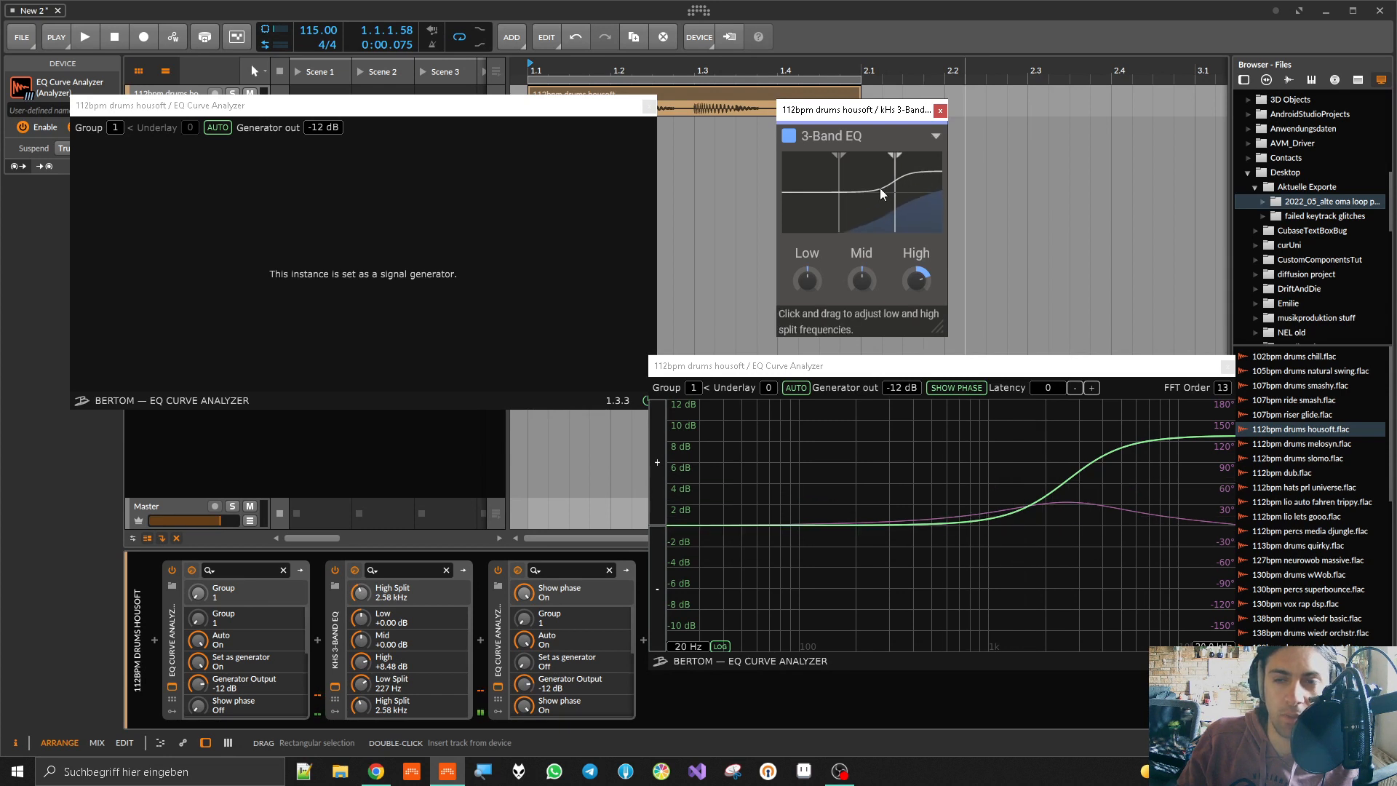
# Step: Boost the EQ's low gain to +6.03 dB and remove both EQ Curve Analyzer devices from the drum track
pyautogui.moveTo(807, 281); pyautogui.dragTo(807, 264)
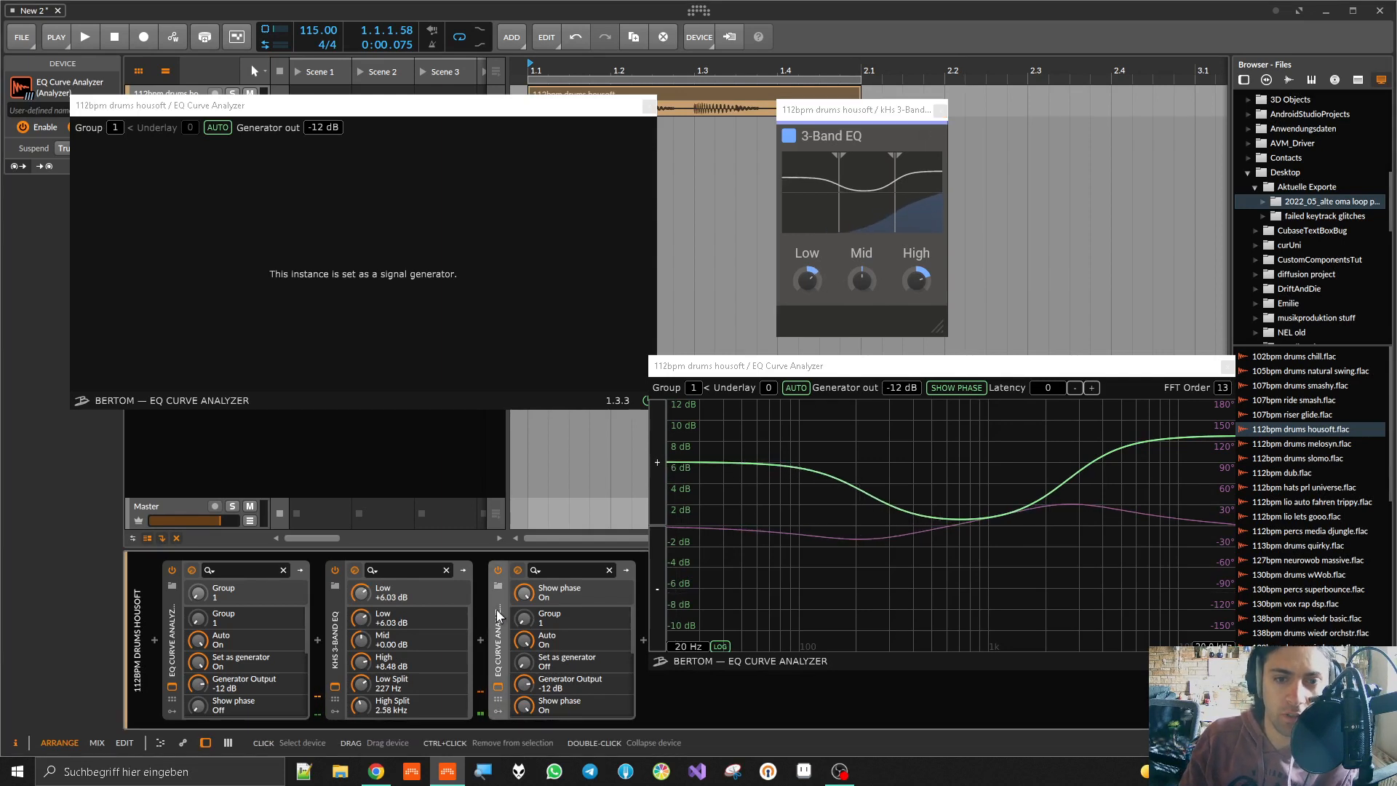
pyautogui.press('Delete')
pyautogui.click(175, 629)
pyautogui.press('Delete')
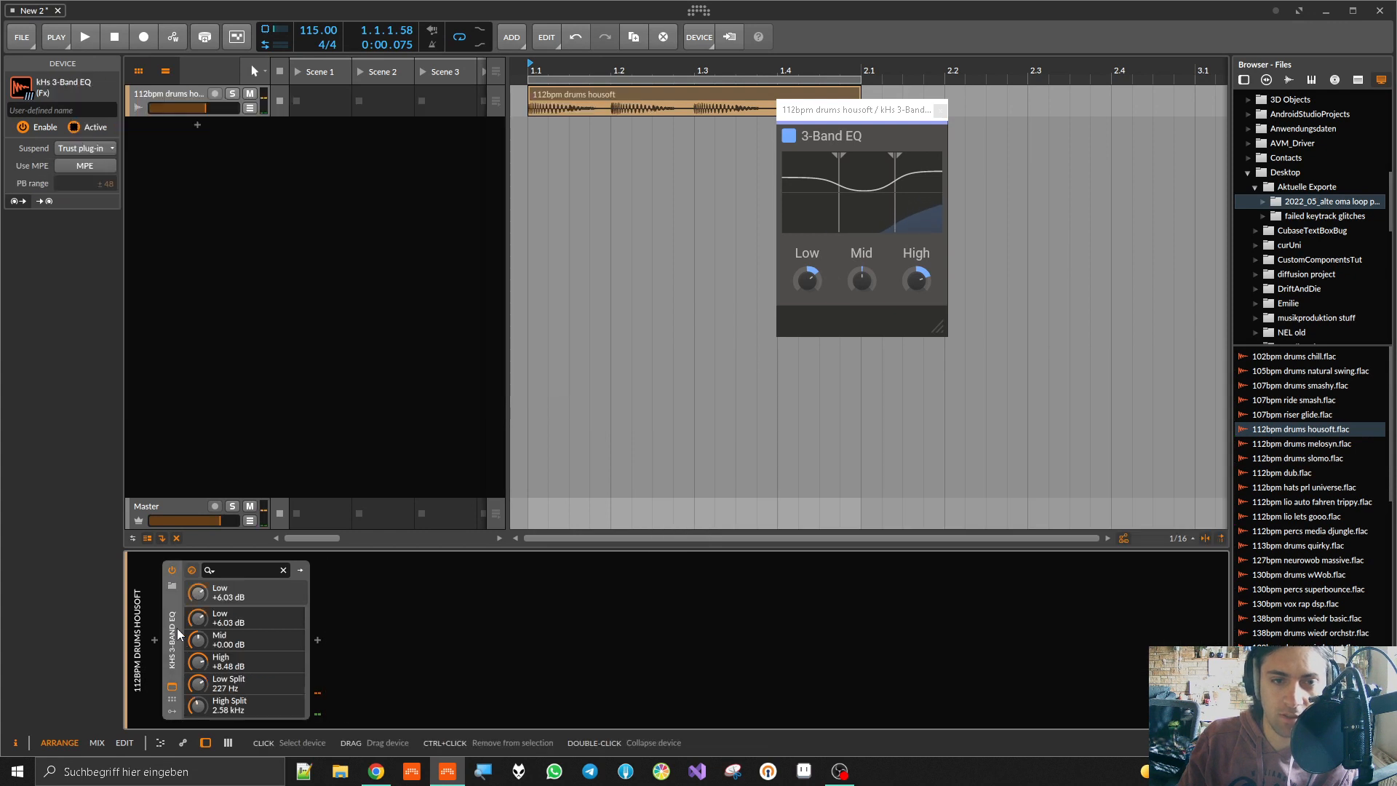
# Step: With the loop playing, set the EQ's low gain to +4.64 dB, mid to +1.49 dB and high to +5.07 dB
pyautogui.moveTo(878, 115); pyautogui.dragTo(876, 285)
pyautogui.press('space')
pyautogui.moveTo(913, 450); pyautogui.dragTo(913, 468)
pyautogui.moveTo(805, 449); pyautogui.dragTo(914, 460)
pyautogui.press('space')
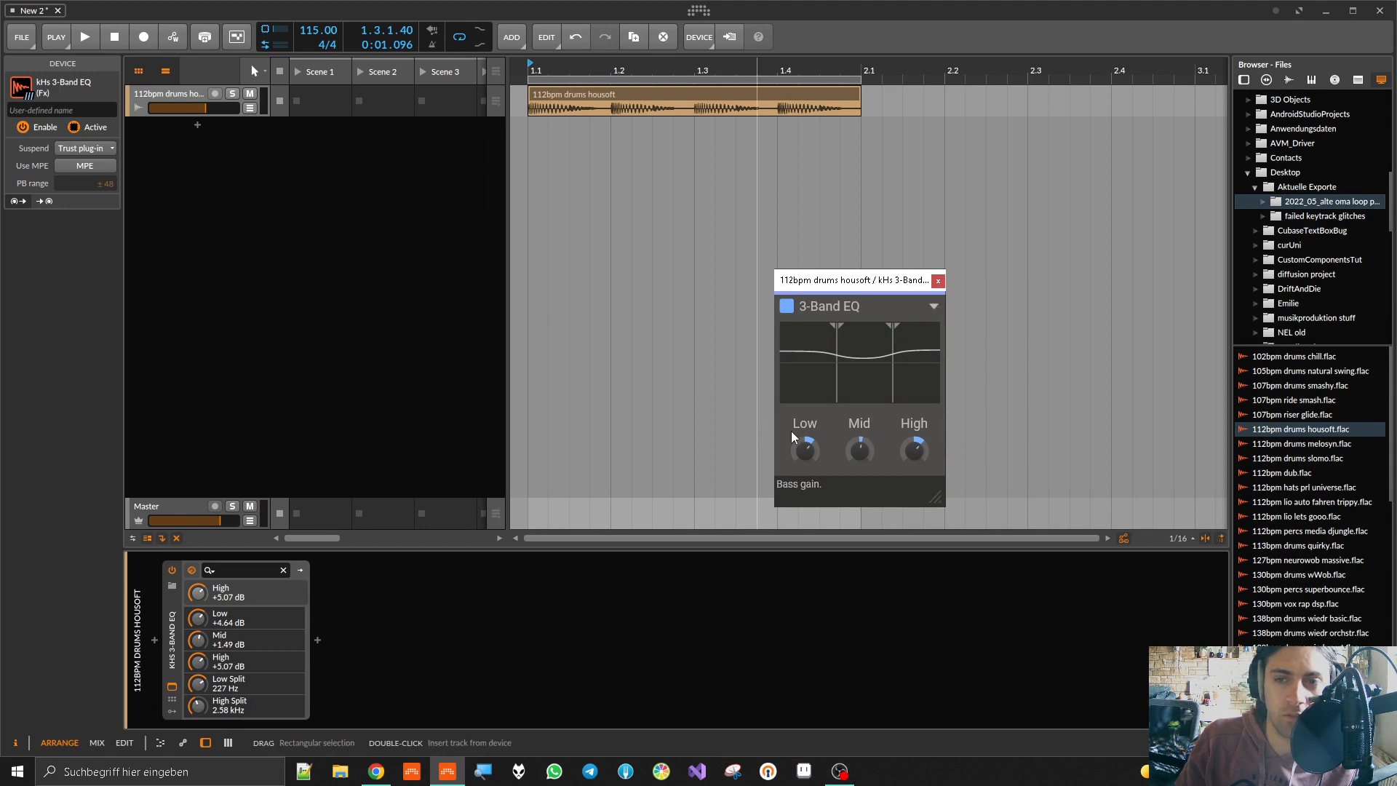
# Step: Insert the Snap Heap plug-in before the 3-Band EQ and move its window clear of the track
pyautogui.click(154, 640)
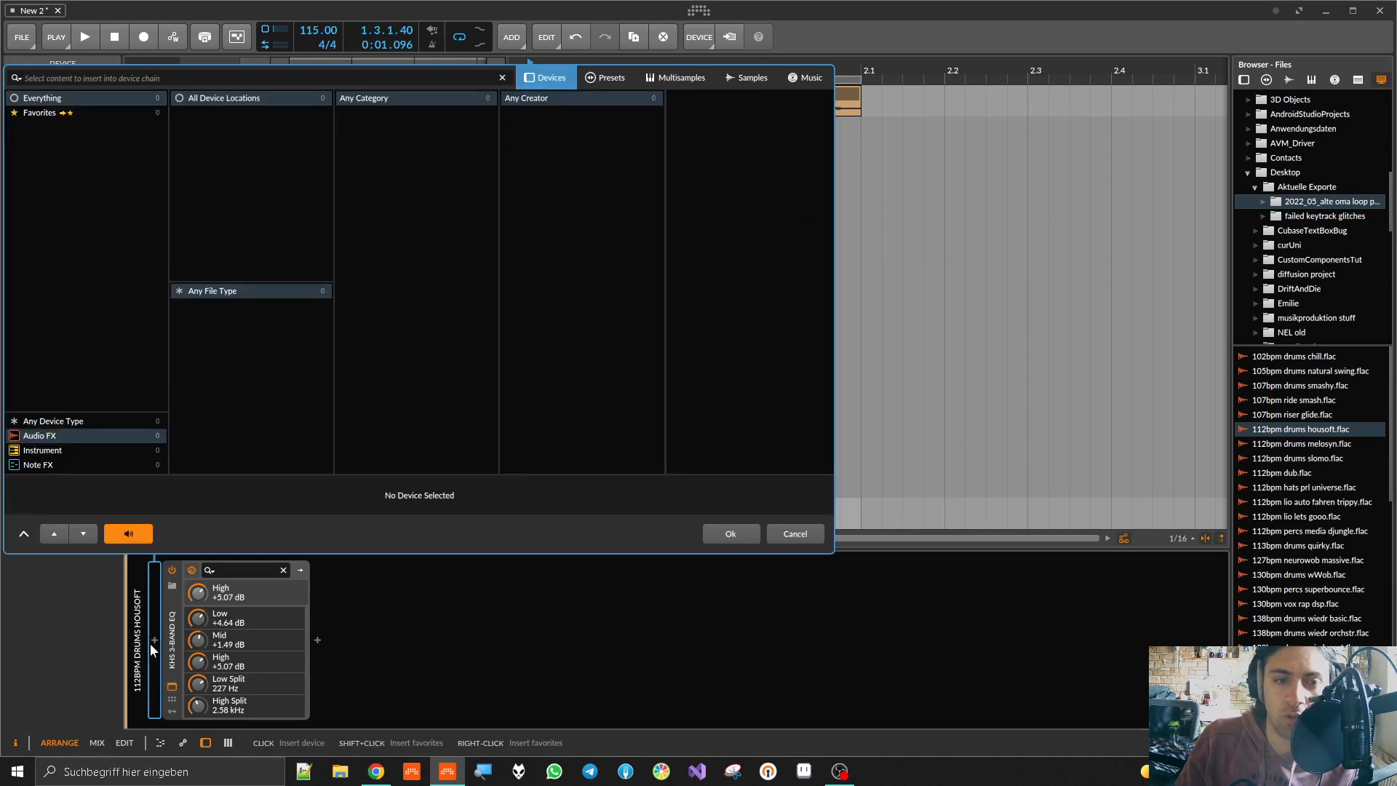
pyautogui.write('snap')
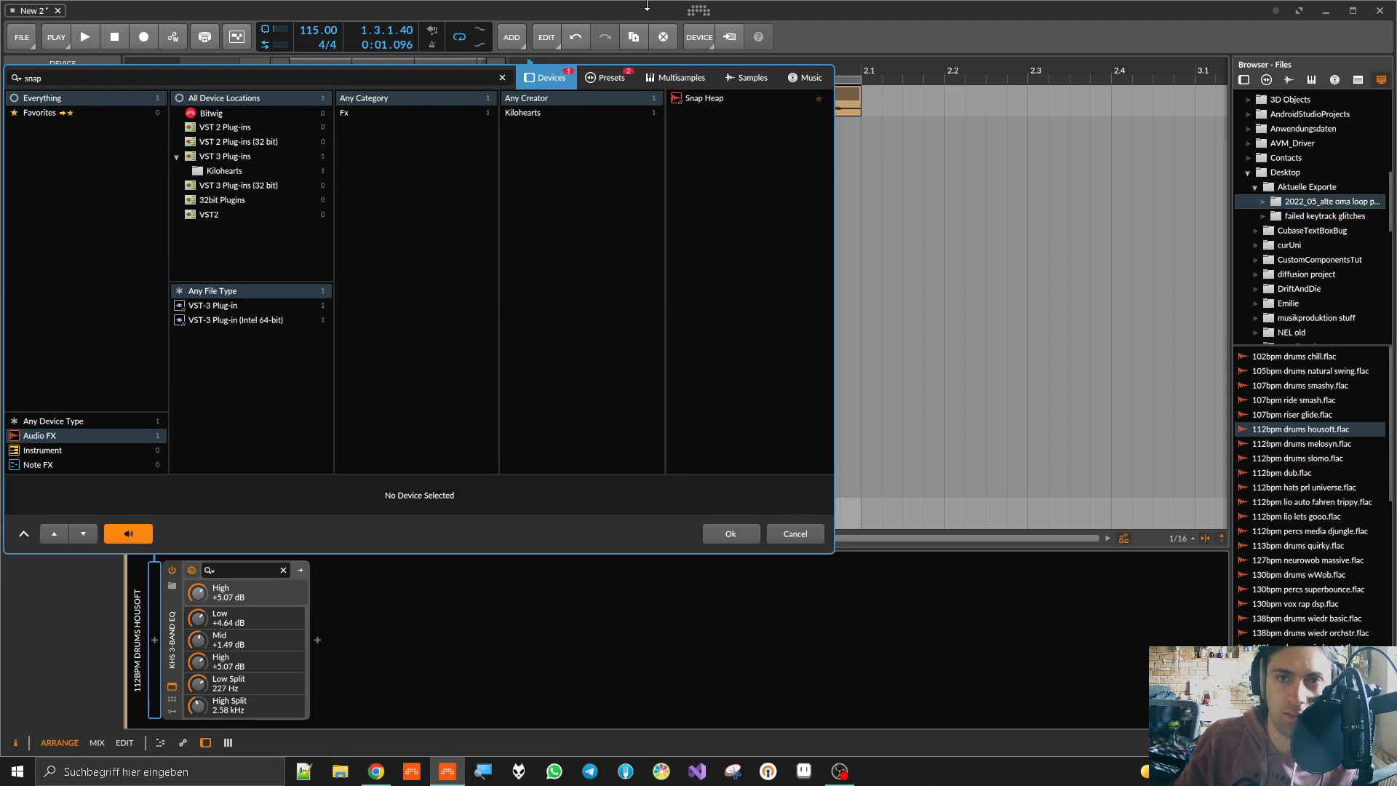
pyautogui.doubleClick(683, 100)
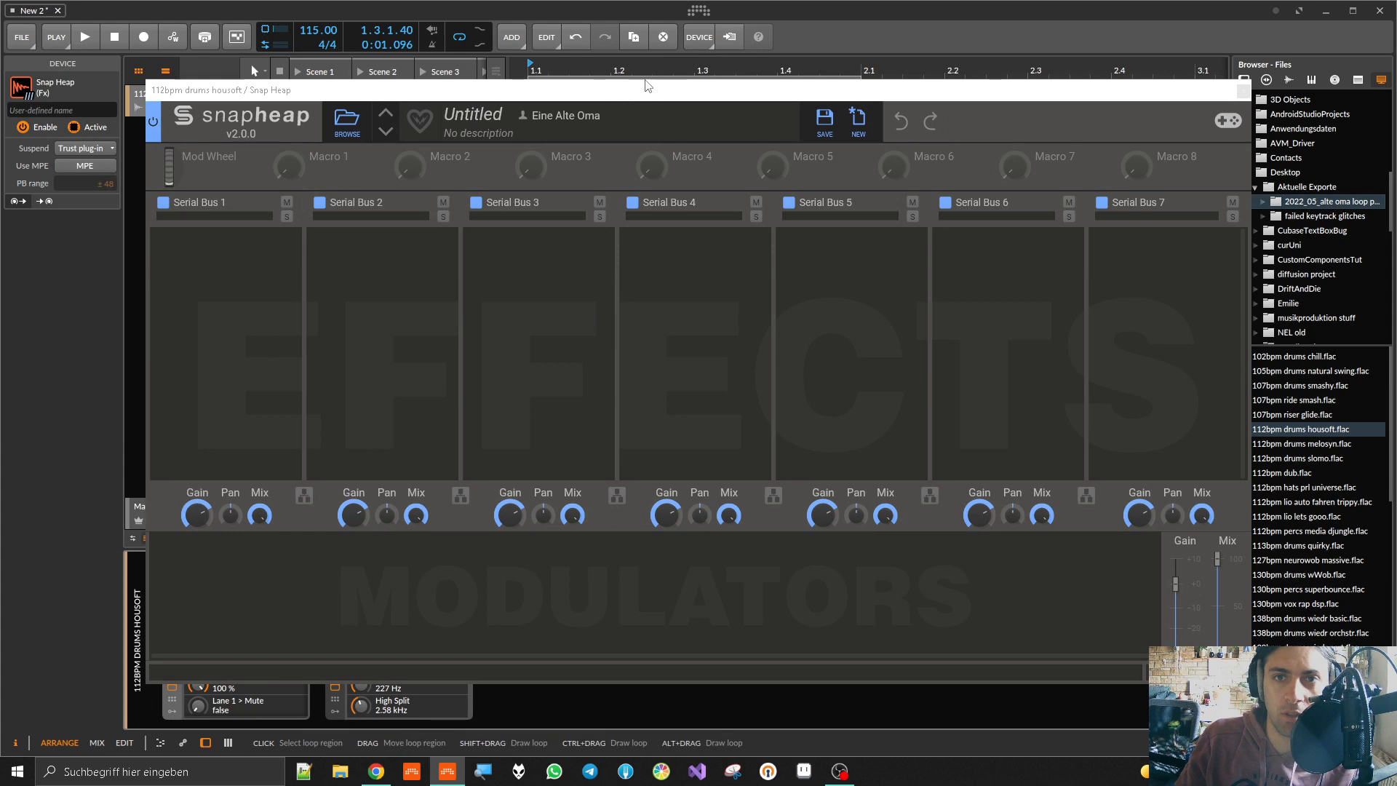
pyautogui.moveTo(647, 86); pyautogui.dragTo(781, 179)
# Step: Add a 3-Band EQ to Snap Heap's Serial Bus 1 and lower that bus's gain to -5.65 dB
pyautogui.click(374, 313)
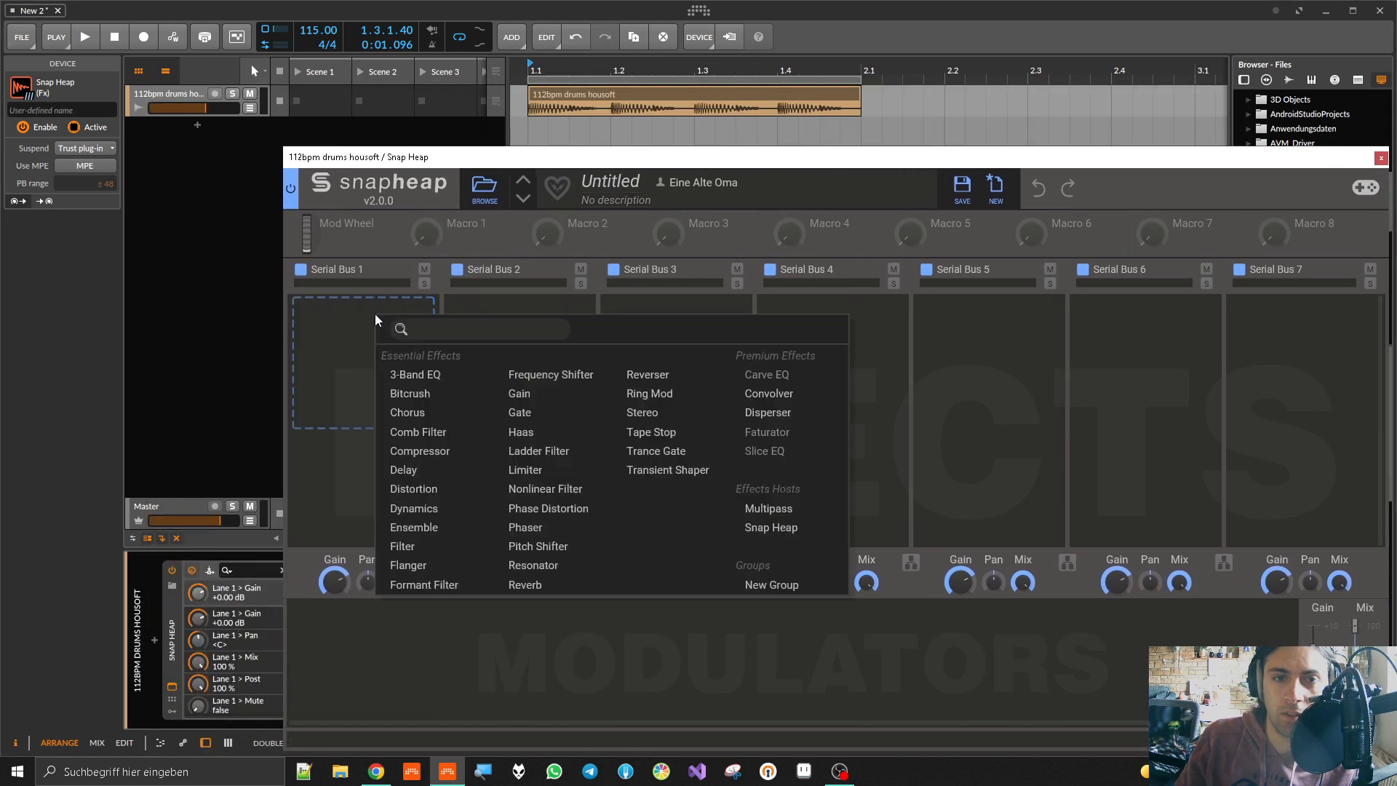
pyautogui.click(416, 375)
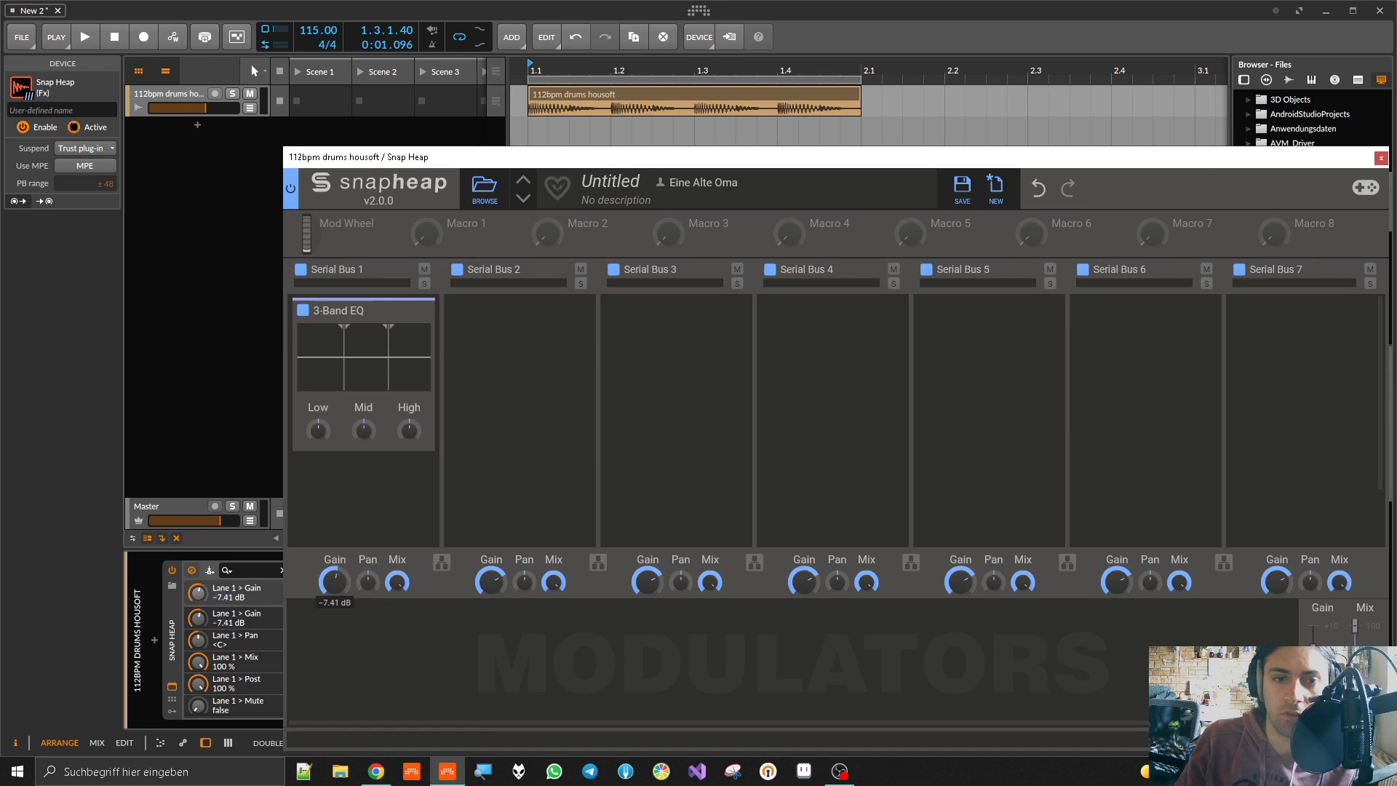
pyautogui.moveTo(335, 581); pyautogui.dragTo(334, 577)
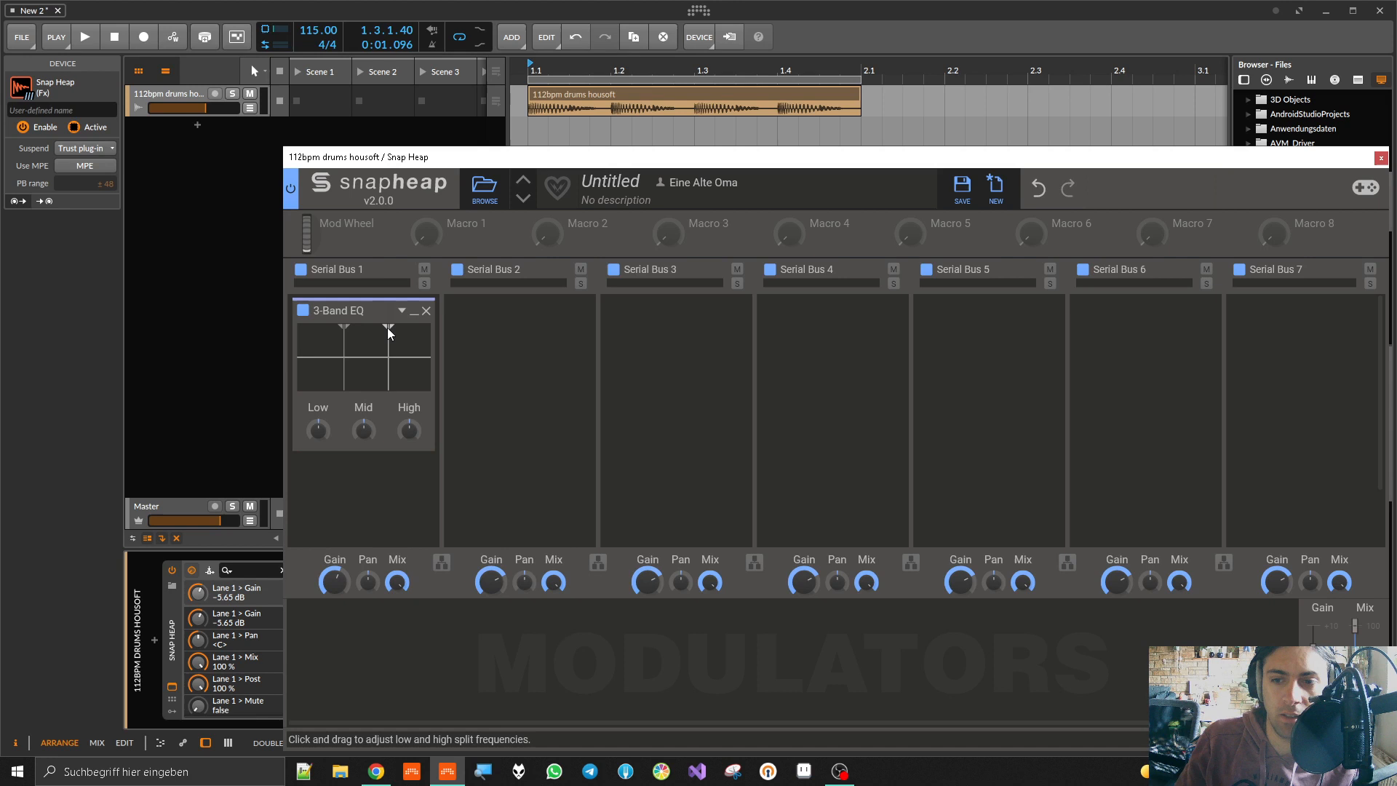
pyautogui.moveTo(661, 159); pyautogui.dragTo(582, 81)
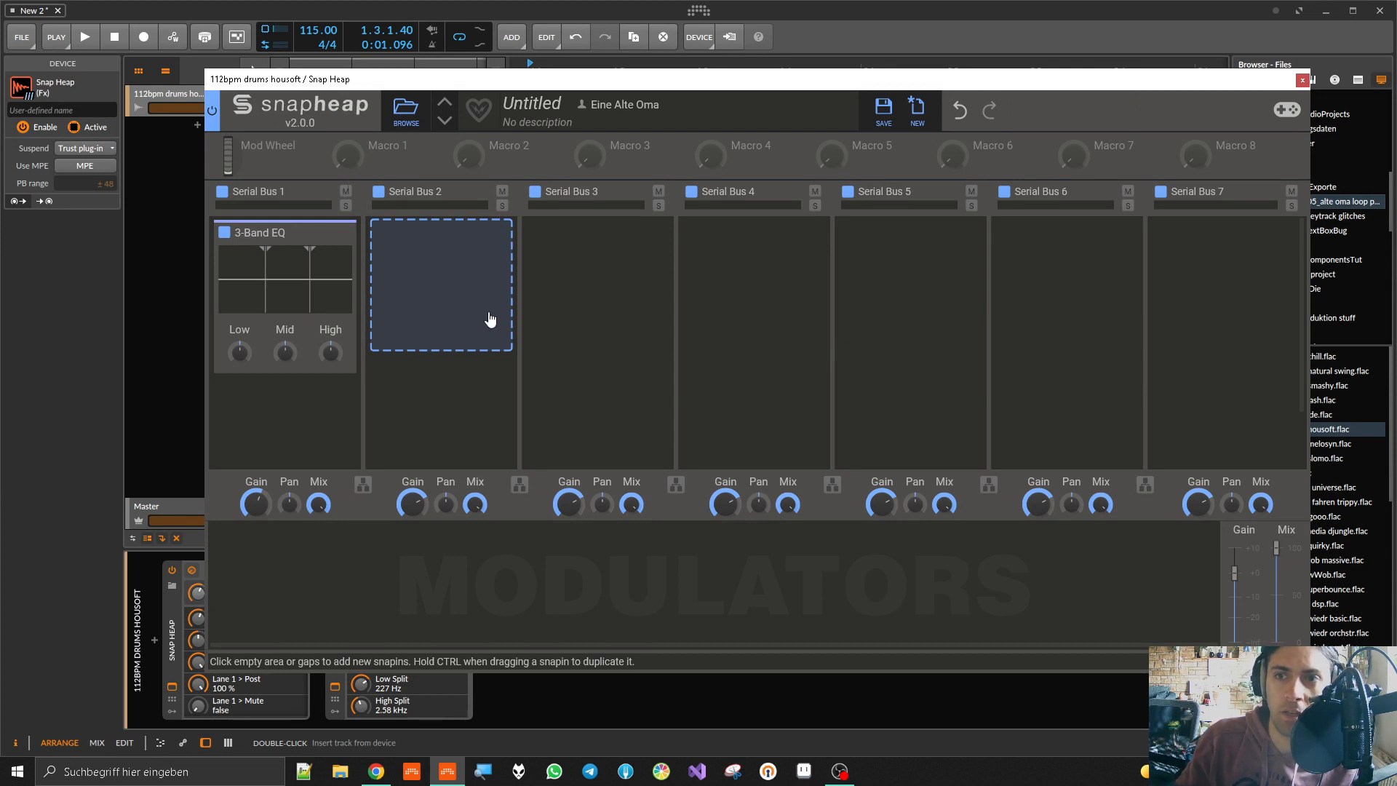
# Step: Close the Snap Heap window and remove Snap Heap from the drum track's device chain
pyautogui.click(1303, 81)
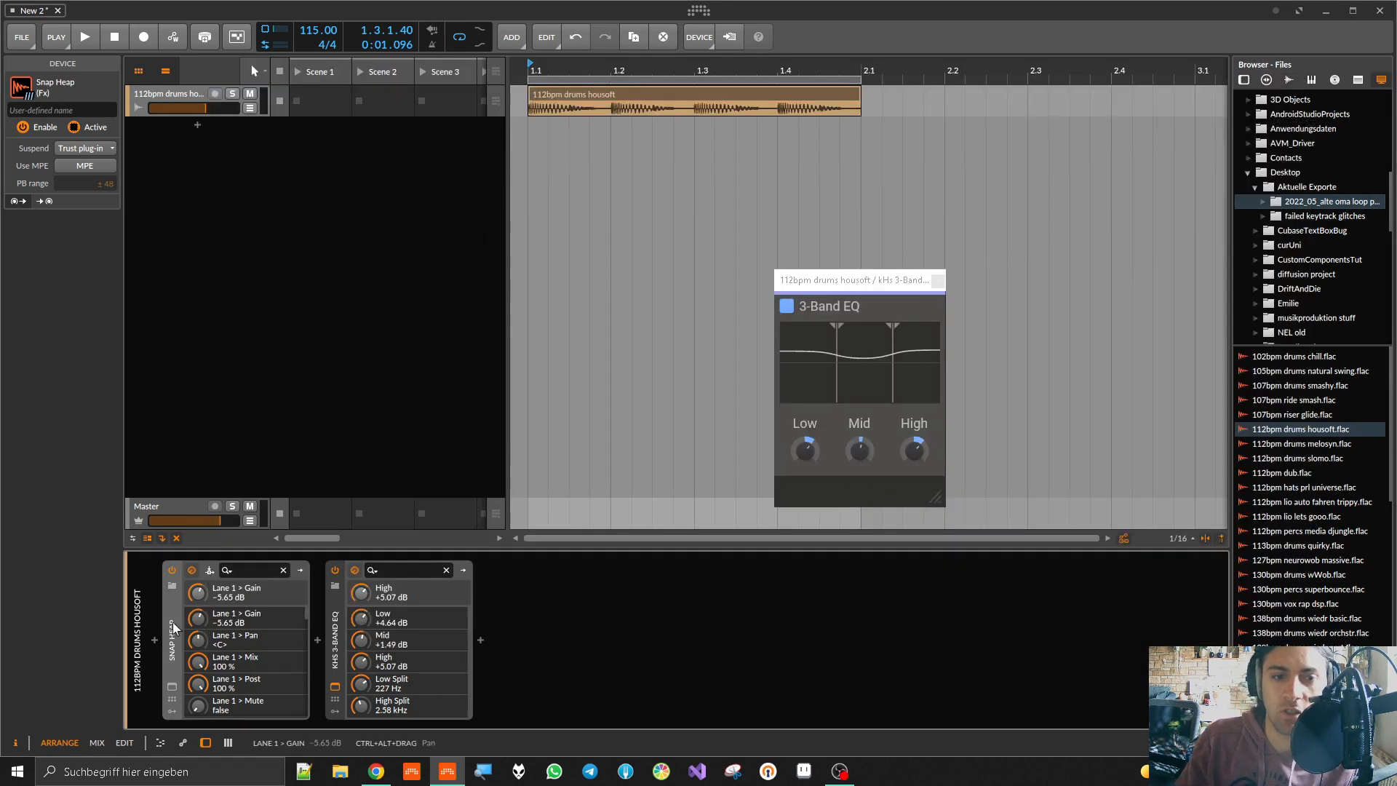
pyautogui.press('Delete')
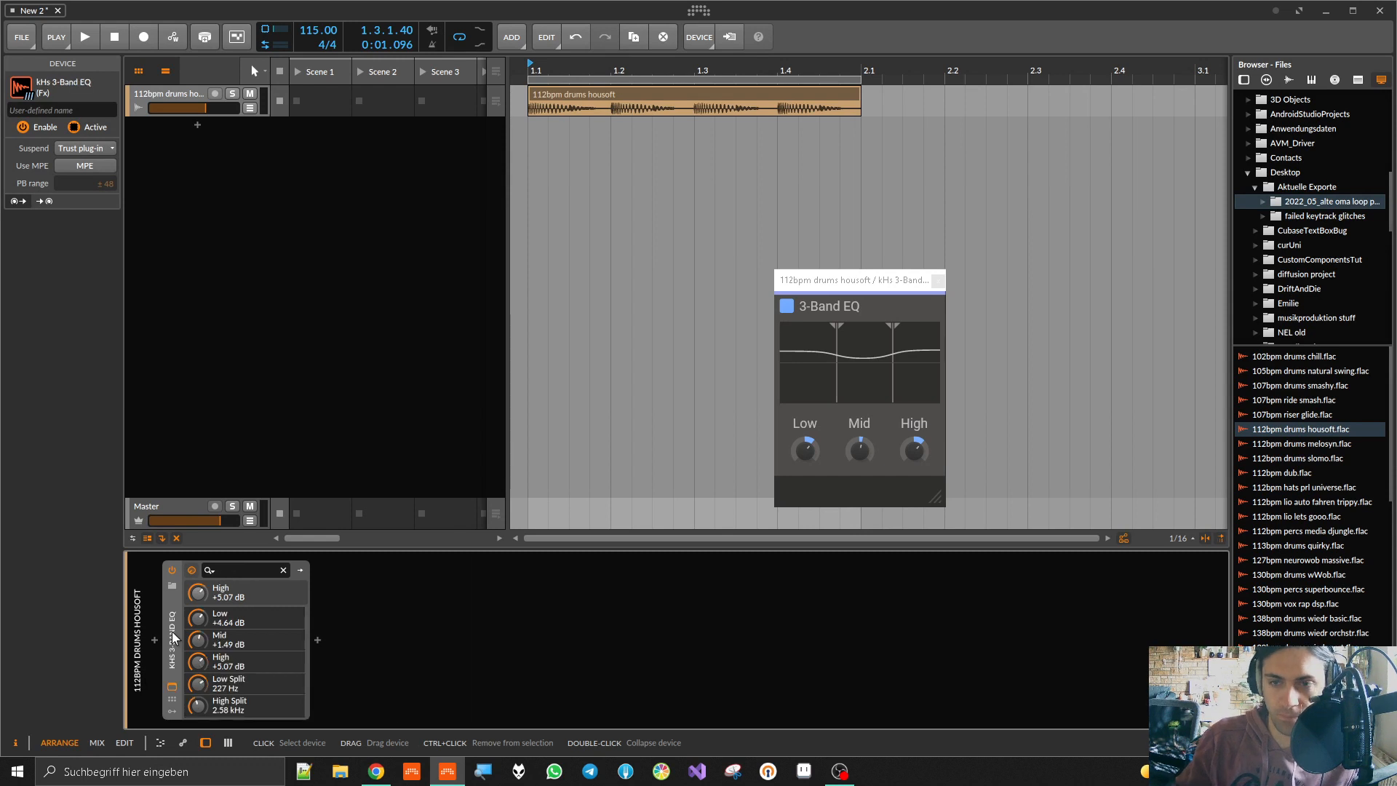
pyautogui.moveTo(822, 283); pyautogui.dragTo(820, 283)
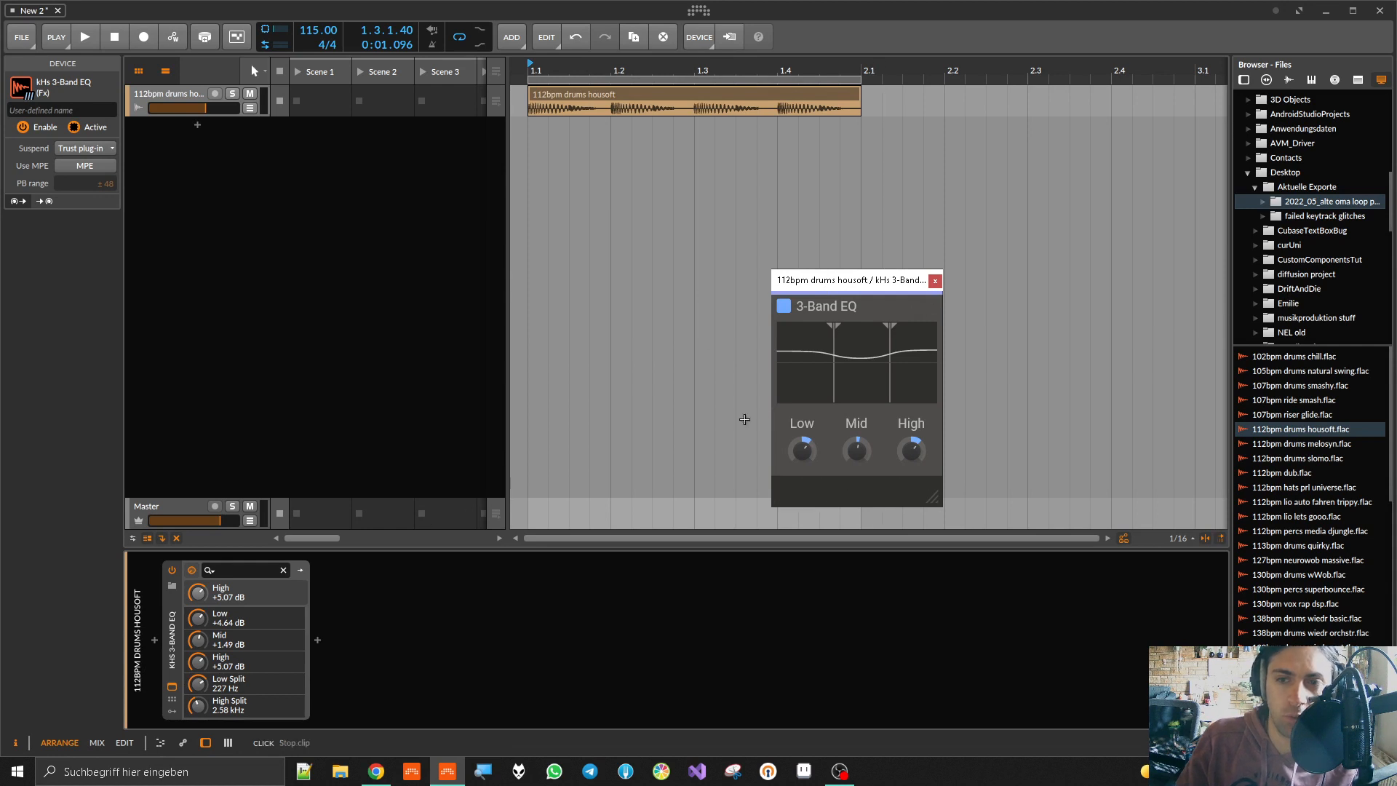
# Step: Insert a Chain container at the start of the drum track's devices and move the 3-Band EQ inside it
pyautogui.click(154, 639)
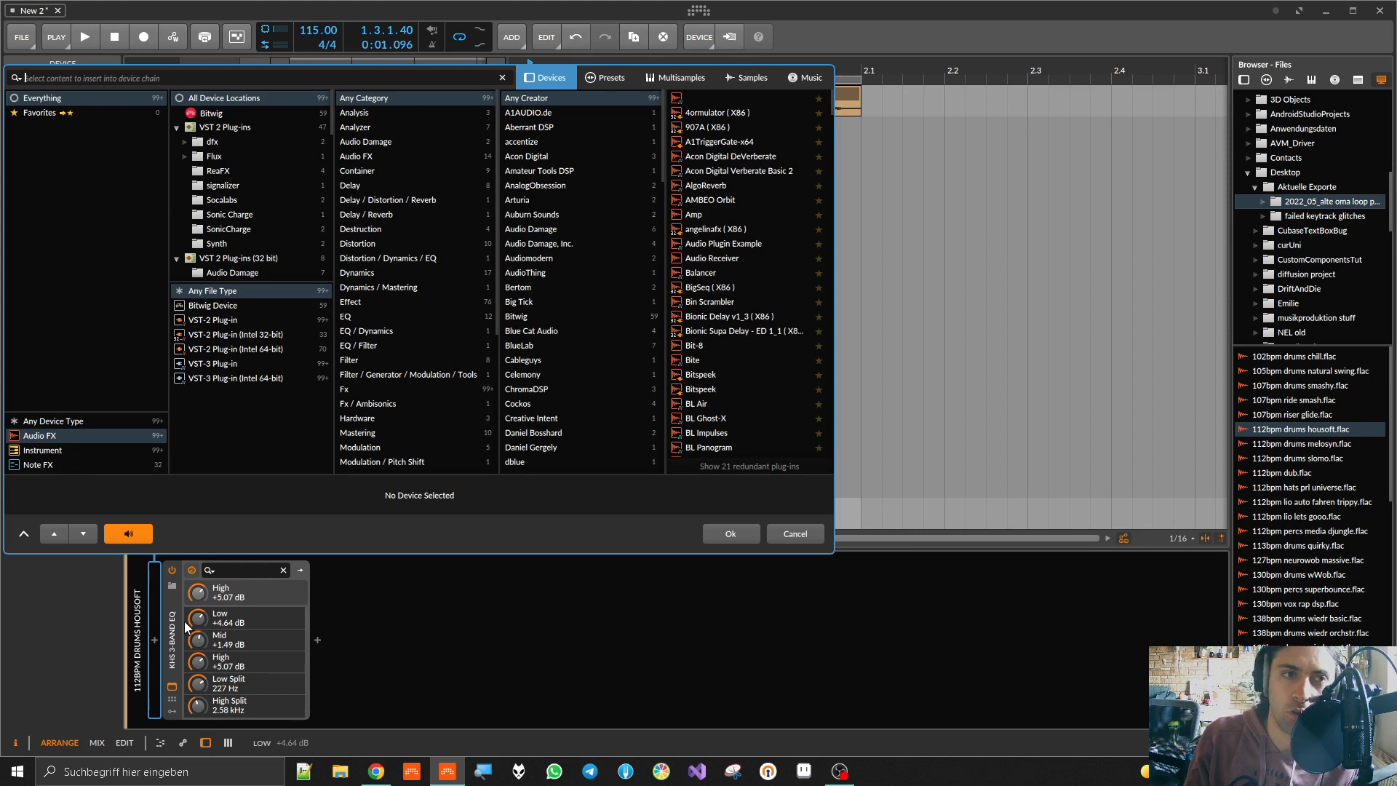
pyautogui.write('chain')
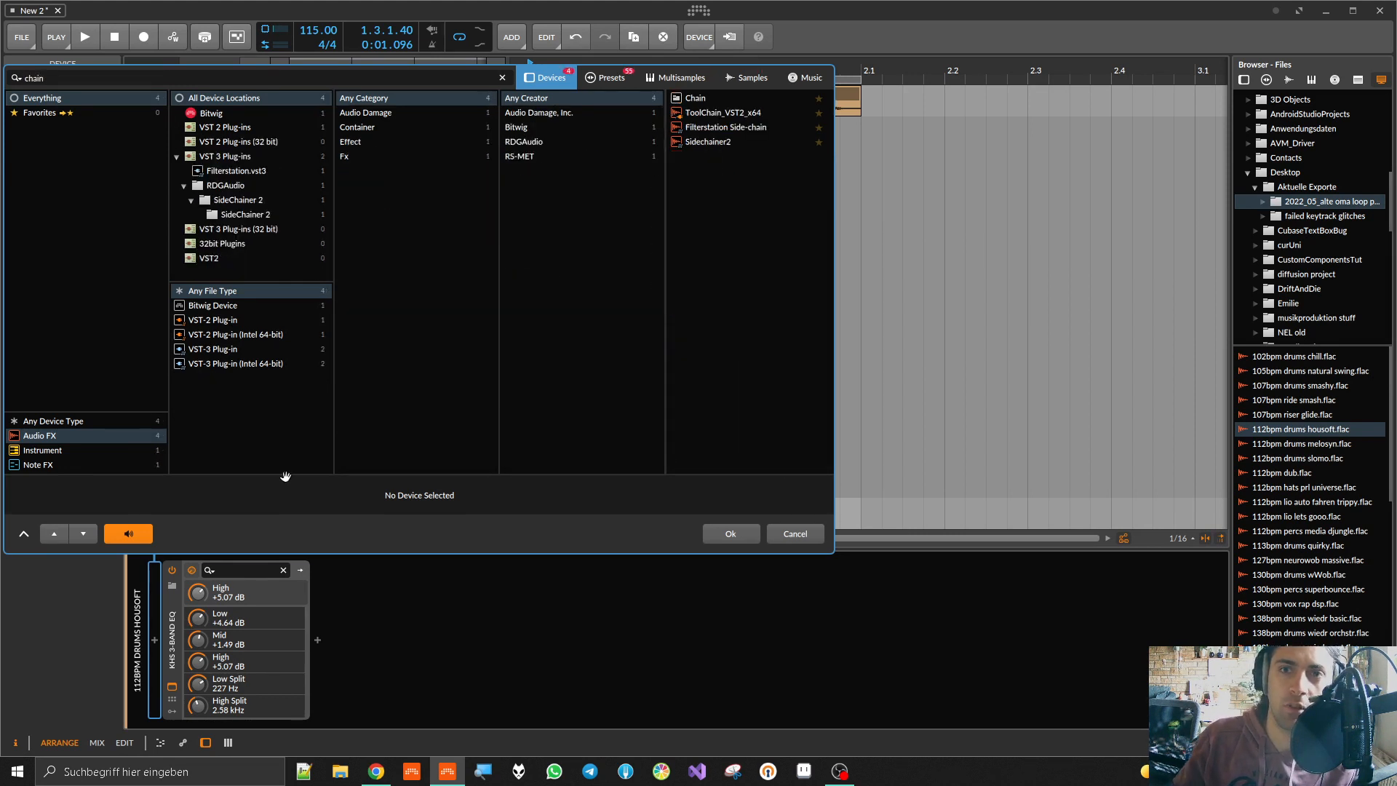
pyautogui.doubleClick(705, 96)
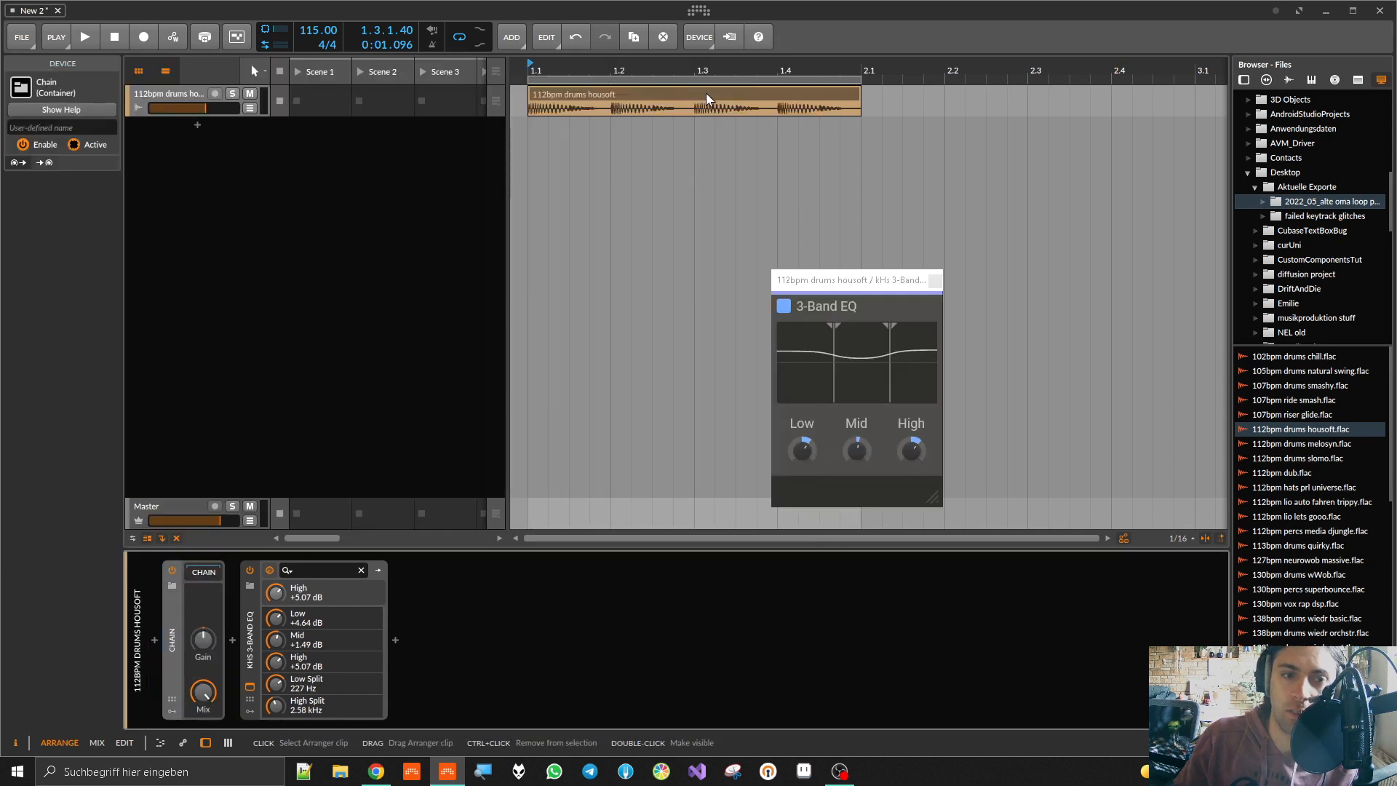
pyautogui.click(205, 568)
pyautogui.moveTo(272, 603); pyautogui.dragTo(233, 614)
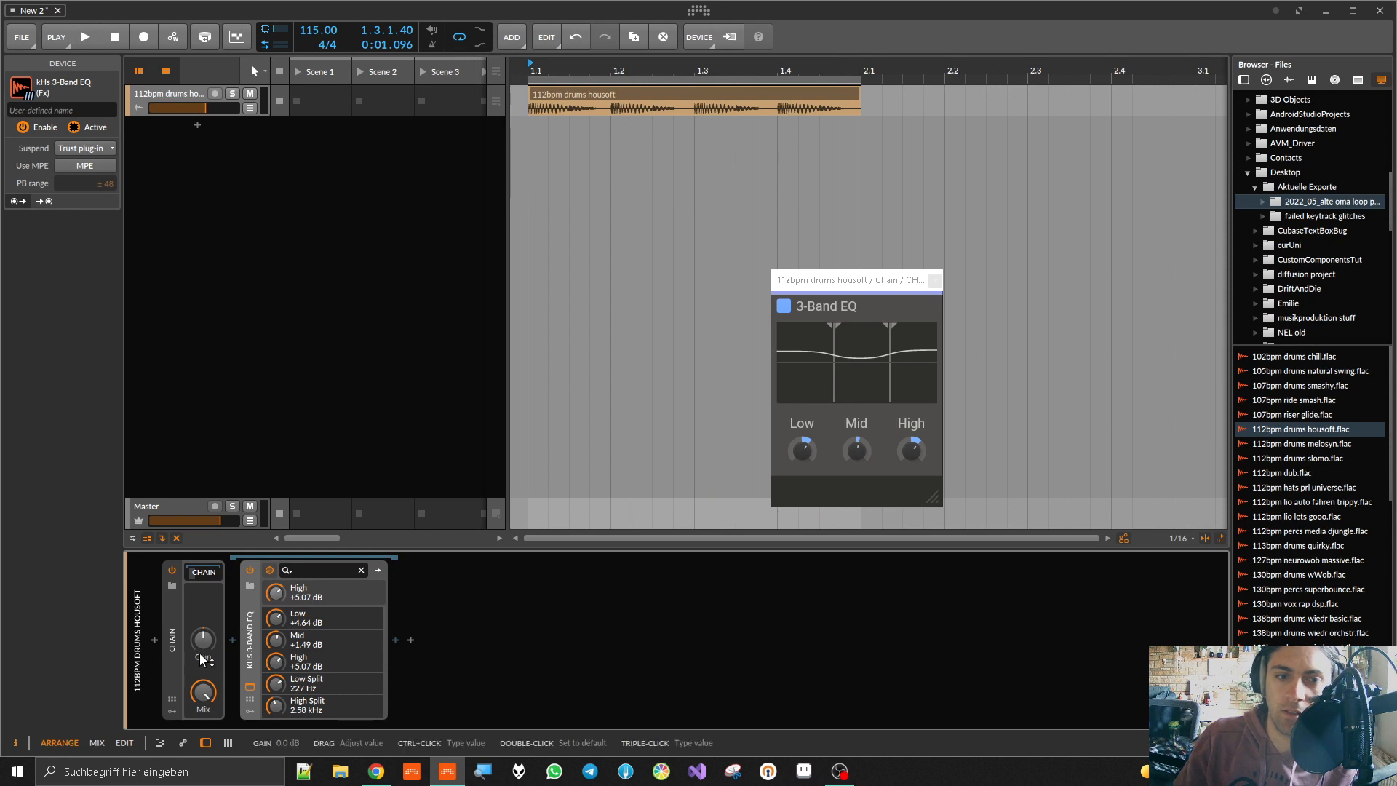
# Step: Lower the Chain's gain to -7.2 dB, then bypass and re-enable the Chain during playback to compare
pyautogui.moveTo(202, 659); pyautogui.dragTo(202, 680)
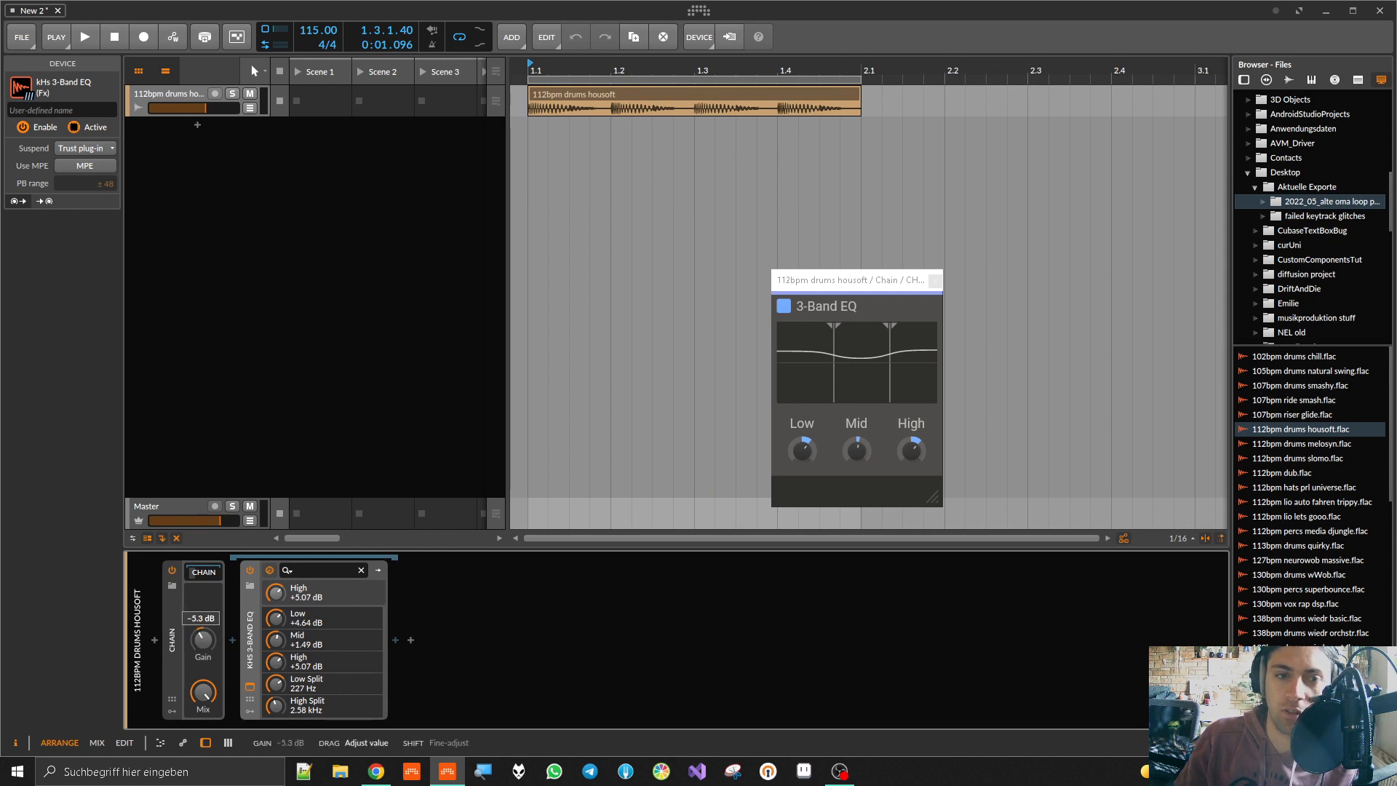
pyautogui.moveTo(200, 652); pyautogui.dragTo(201, 653)
pyautogui.press('space')
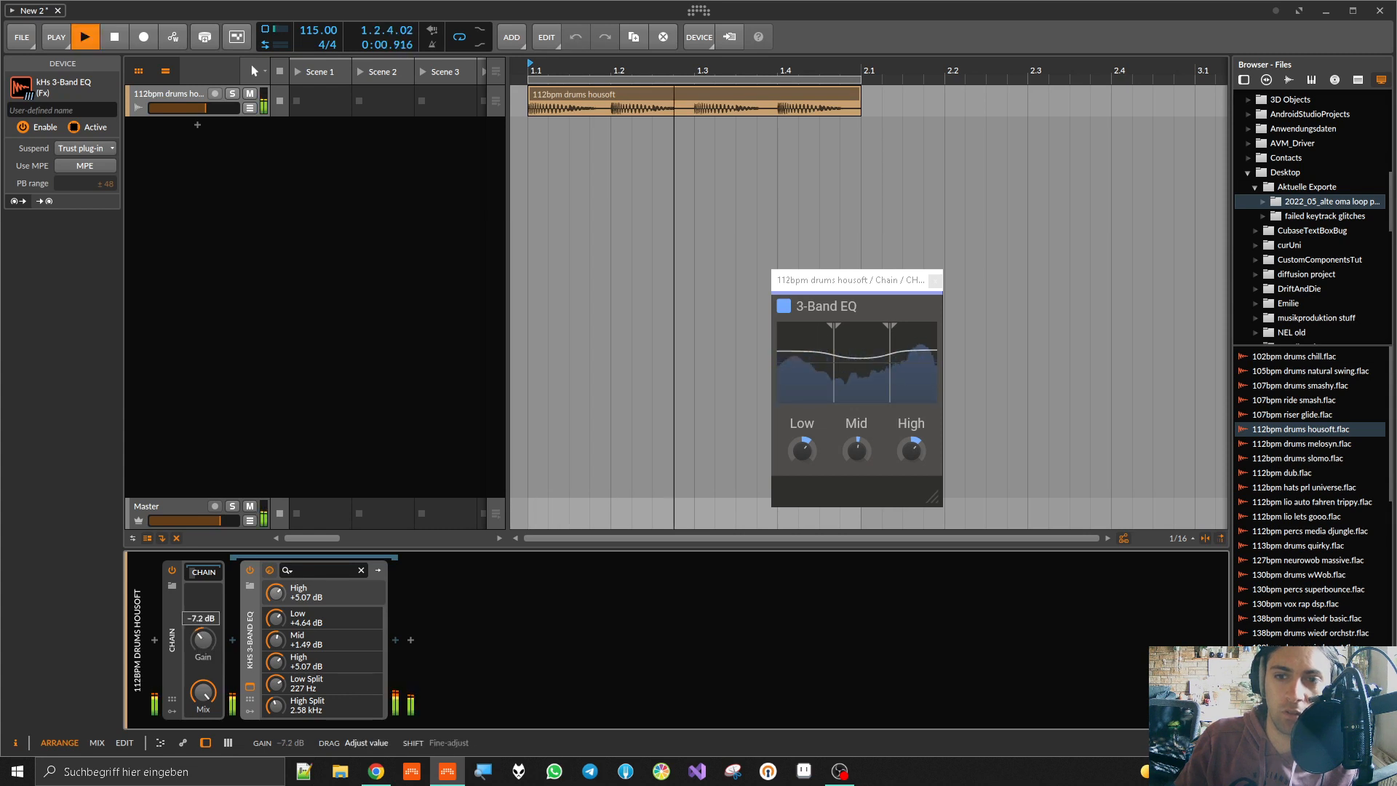
pyautogui.click(172, 572)
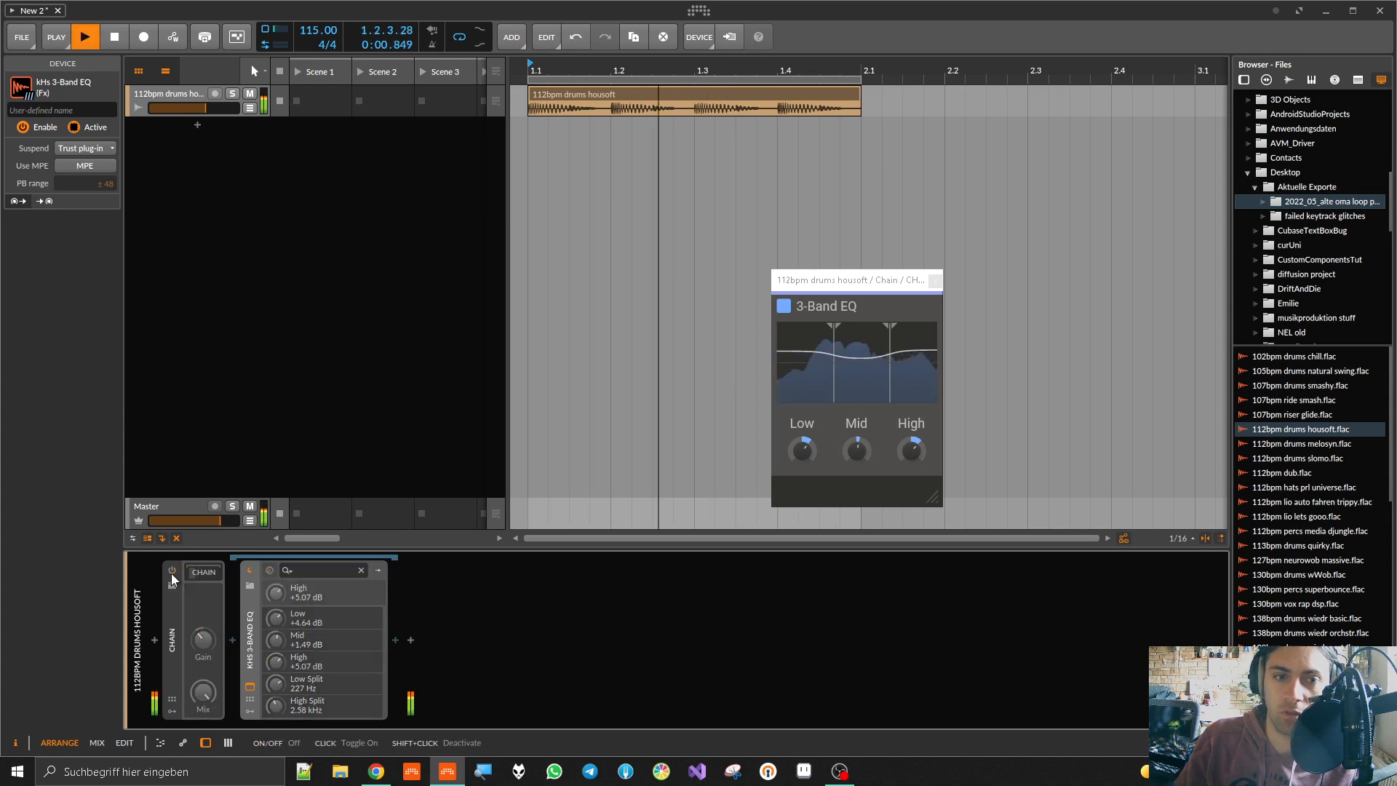
pyautogui.click(171, 569)
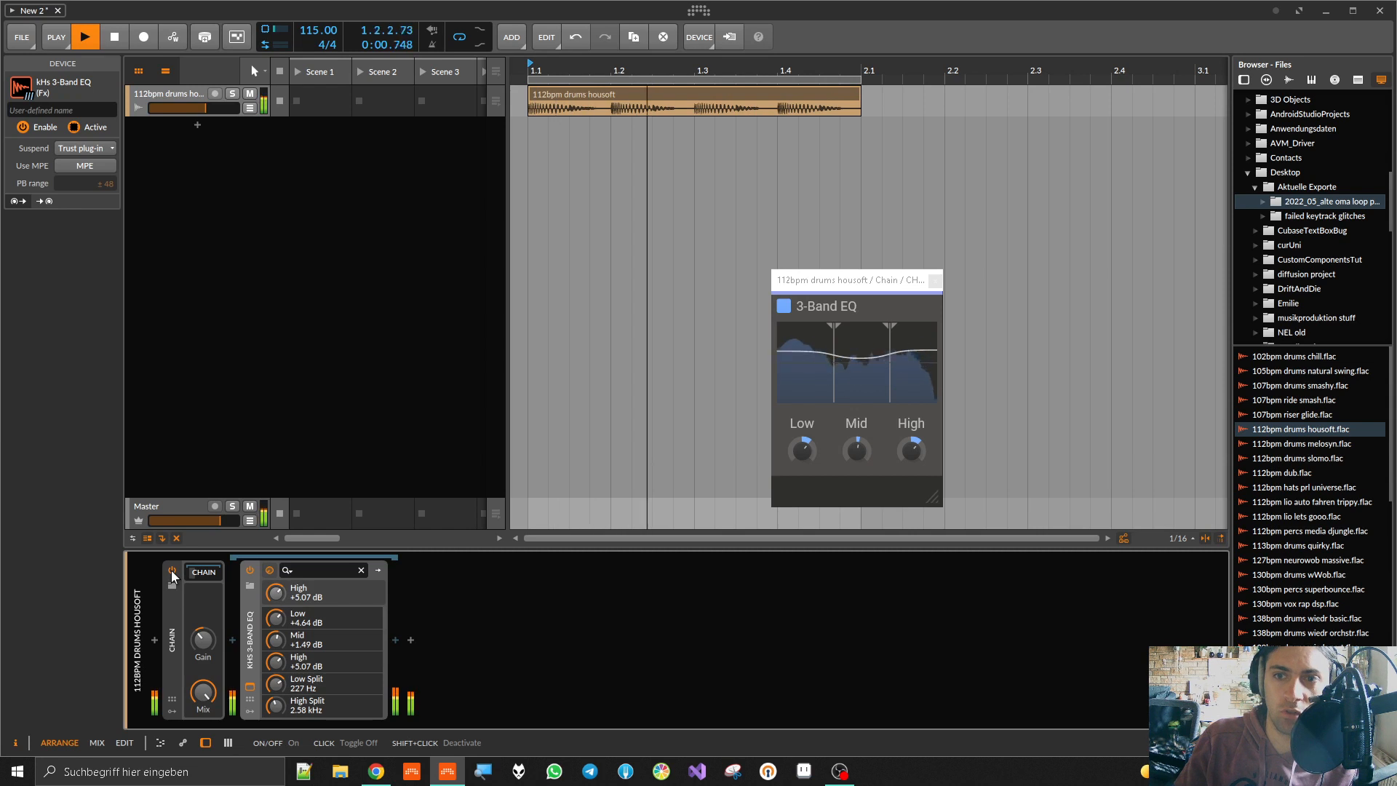
# Step: Replace the Chain and its EQ on the drum track with the kHs Bitcrush plug-in
pyautogui.click(178, 618)
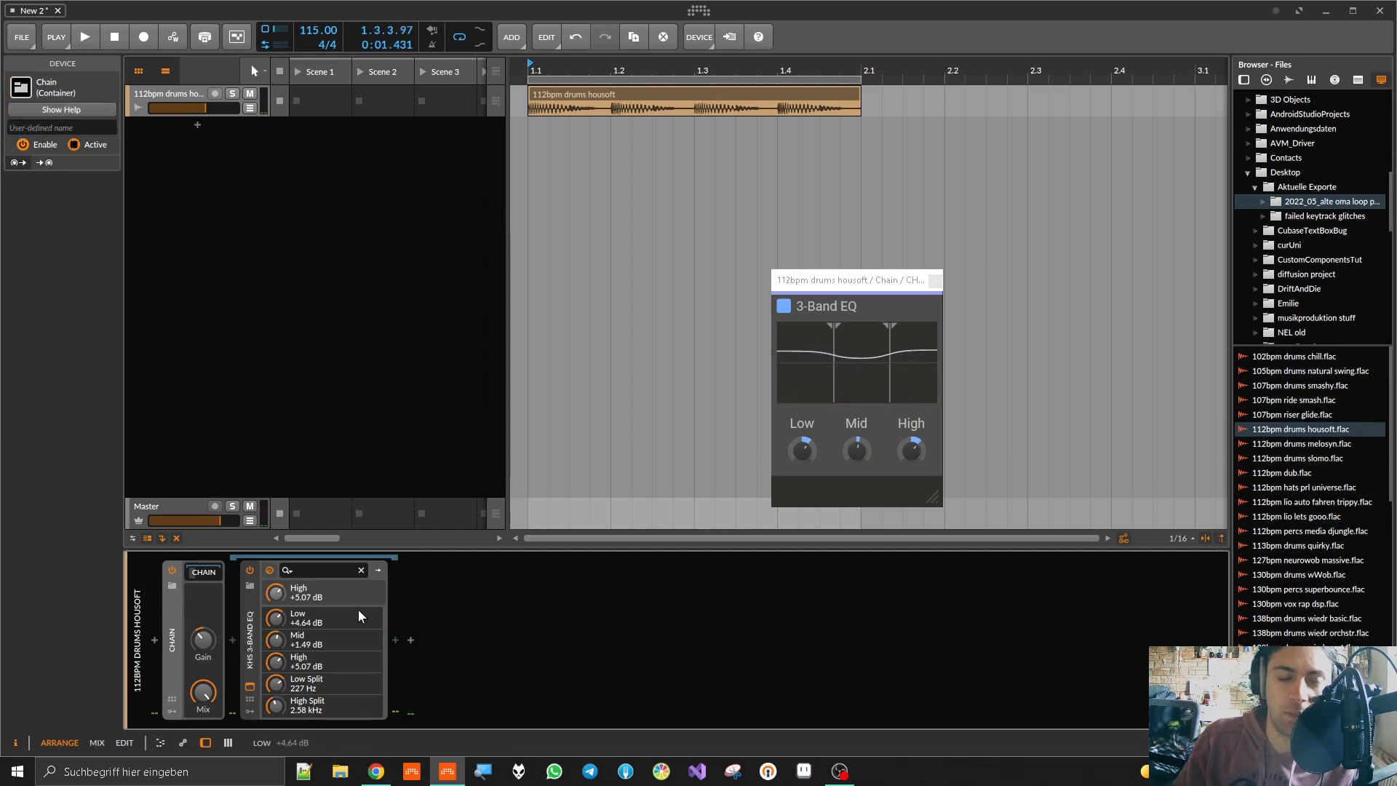
pyautogui.press('Delete')
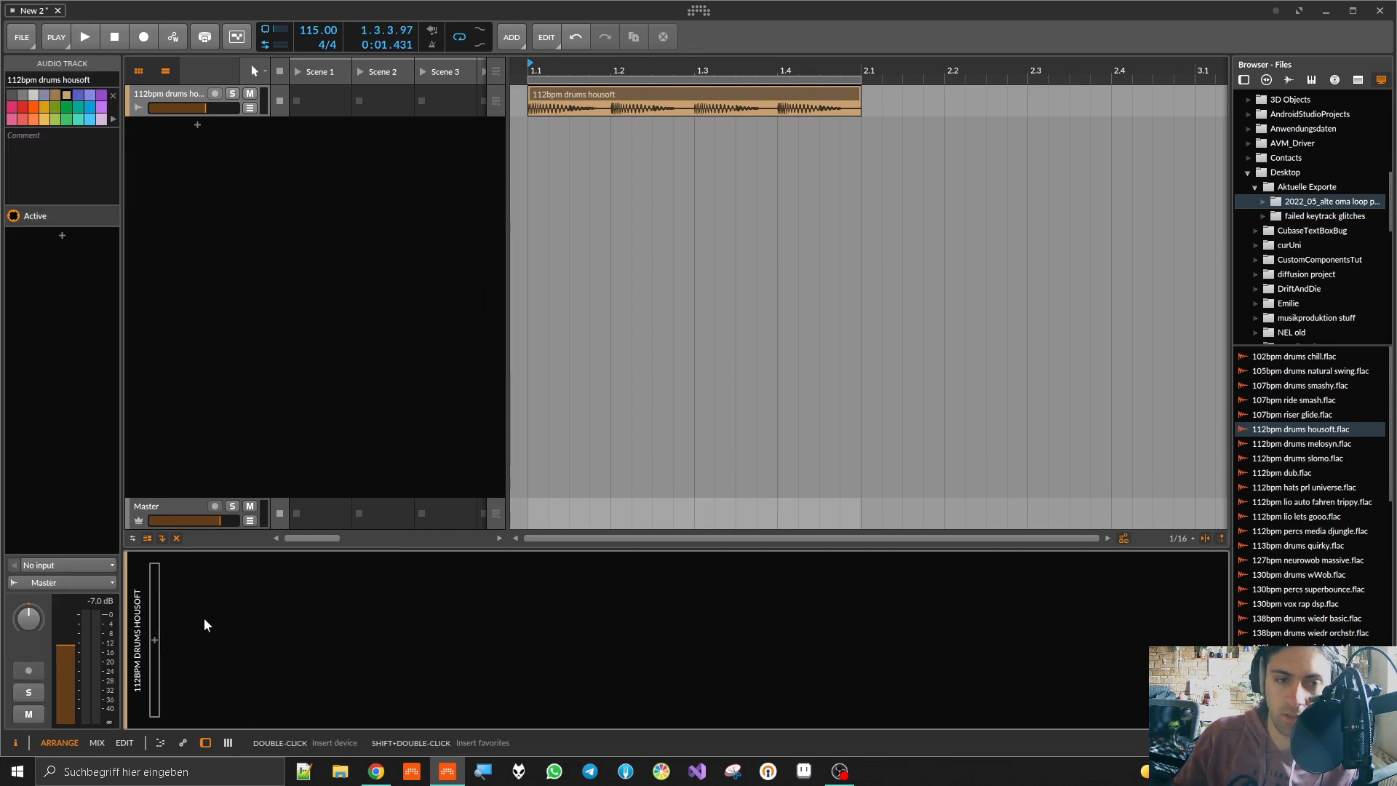
pyautogui.click(146, 640)
pyautogui.write('khs')
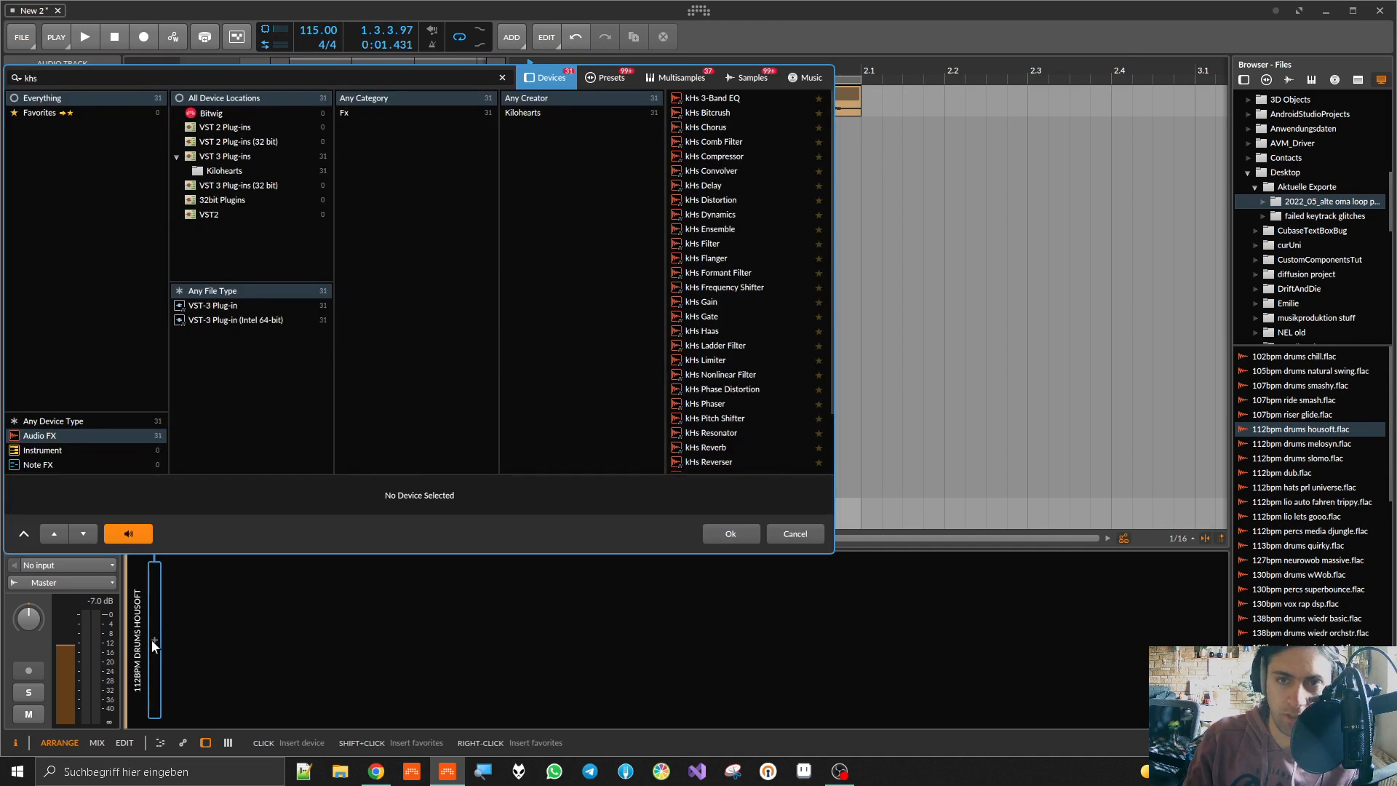
pyautogui.doubleClick(723, 114)
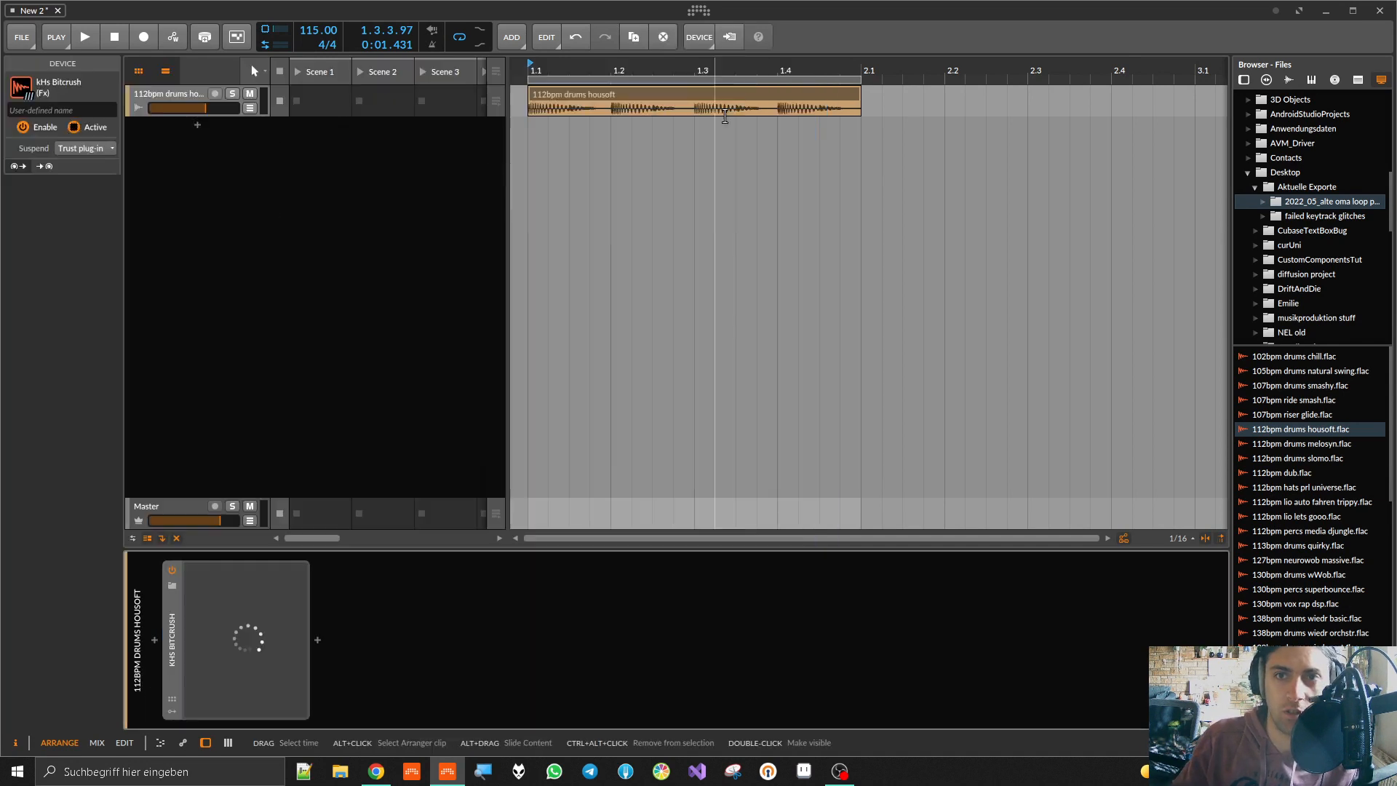
# Step: Adjust Bitcrush's quantize and dither, and set the rate to 6.41 kHz and bits to 9.58 with the loop playing
pyautogui.moveTo(644, 394)
pyautogui.mouseDown()
pyautogui.moveTo(644, 426)
pyautogui.moveTo(644, 407)
pyautogui.mouseUp()
pyautogui.moveTo(695, 325)
pyautogui.mouseDown()
pyautogui.moveTo(695, 364)
pyautogui.moveTo(695, 323)
pyautogui.mouseUp()
pyautogui.moveTo(698, 393); pyautogui.dragTo(753, 371)
pyautogui.moveTo(695, 323); pyautogui.dragTo(695, 313)
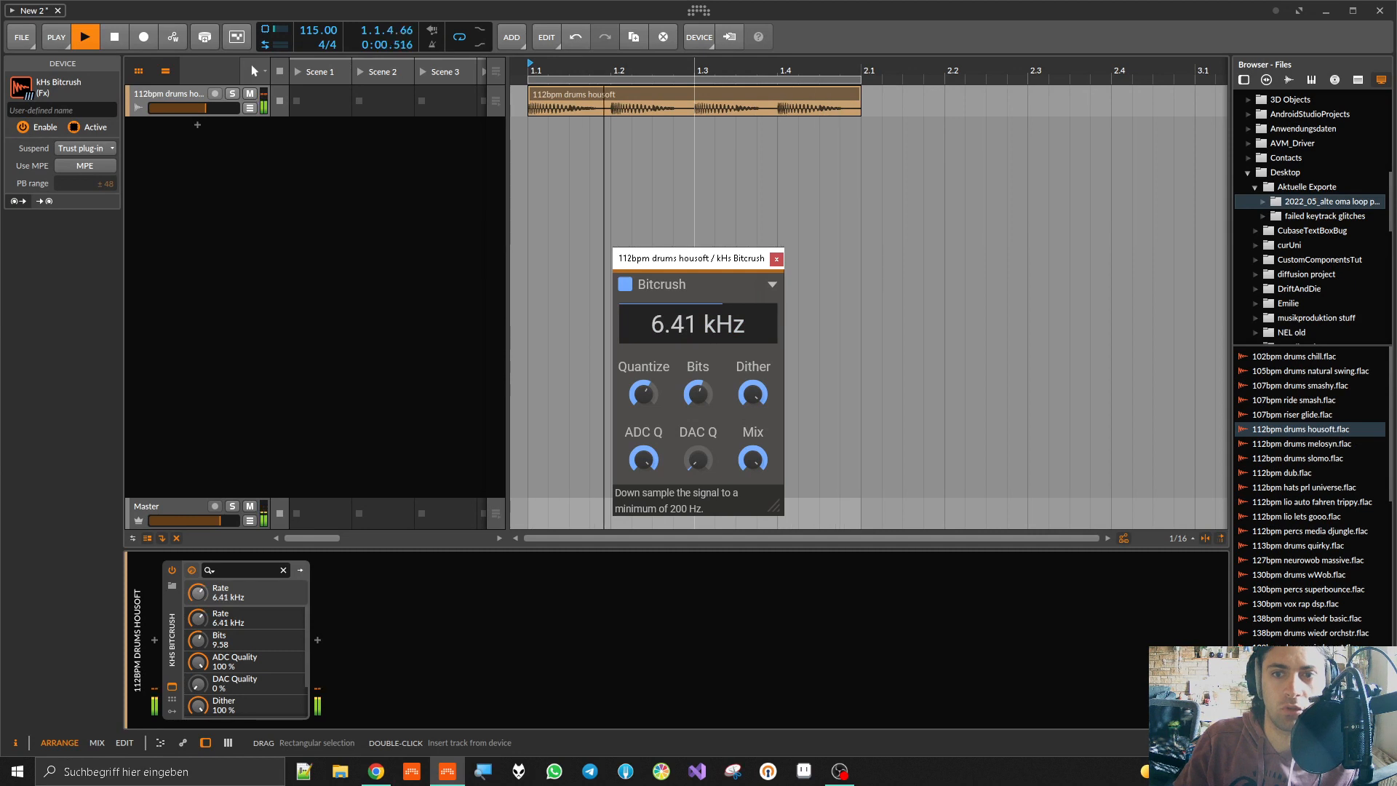
# Step: Set Bitcrush's rate to 24.0 kHz, bits to 15.55, ADC quality to 41 % and DAC quality to 64 %
pyautogui.moveTo(753, 393)
pyautogui.mouseDown()
pyautogui.moveTo(752, 422)
pyautogui.moveTo(752, 385)
pyautogui.mouseUp()
pyautogui.moveTo(698, 326); pyautogui.dragTo(698, 311)
pyautogui.moveTo(636, 458); pyautogui.dragTo(643, 382)
pyautogui.moveTo(698, 323)
pyautogui.mouseDown()
pyautogui.moveTo(698, 305)
pyautogui.moveTo(691, 324)
pyautogui.mouseUp()
# Step: Toggle Bitcrush off and on to compare, set its mix to 88 % and stop playback
pyautogui.click(628, 290)
pyautogui.click(627, 290)
pyautogui.moveTo(752, 459); pyautogui.dragTo(752, 400)
pyautogui.moveTo(753, 459); pyautogui.dragTo(752, 439)
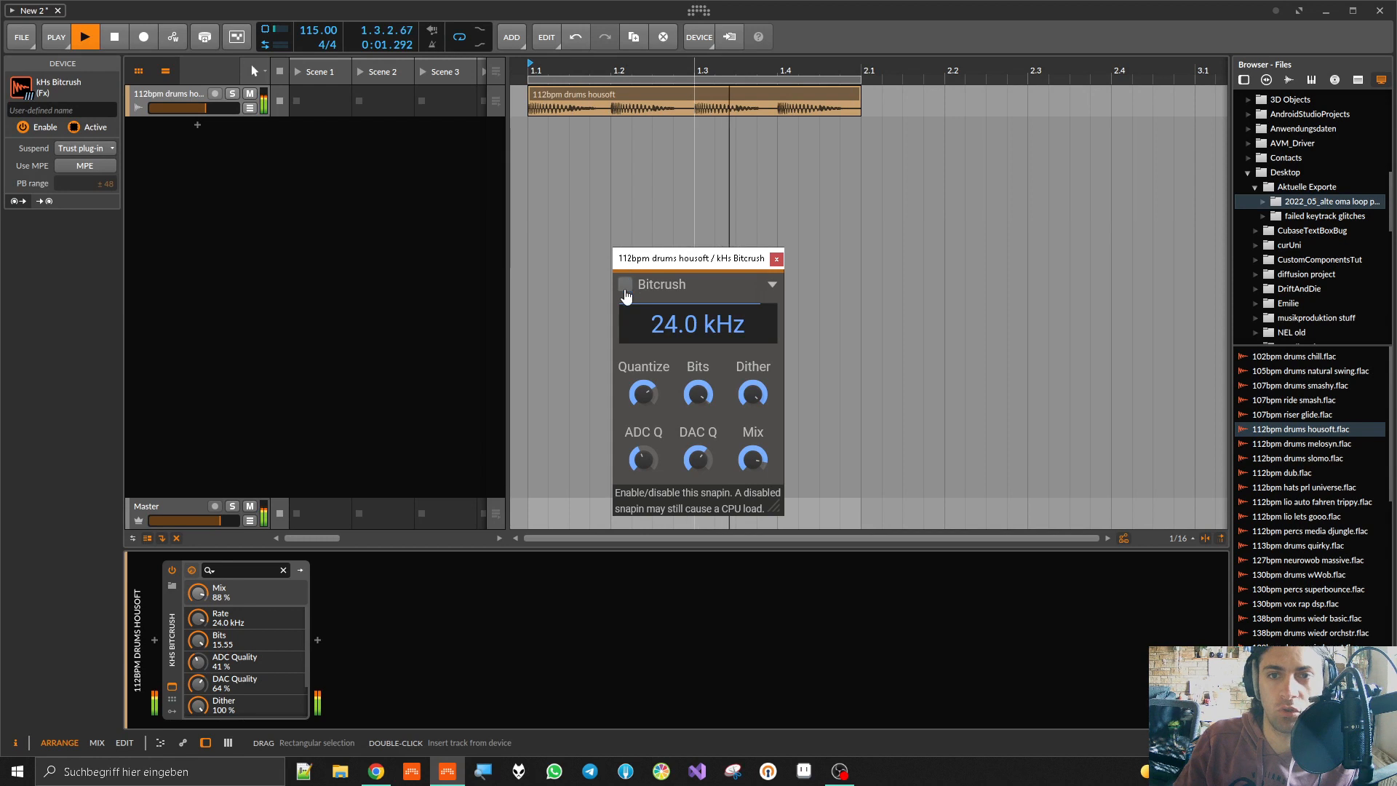
pyautogui.press('space')
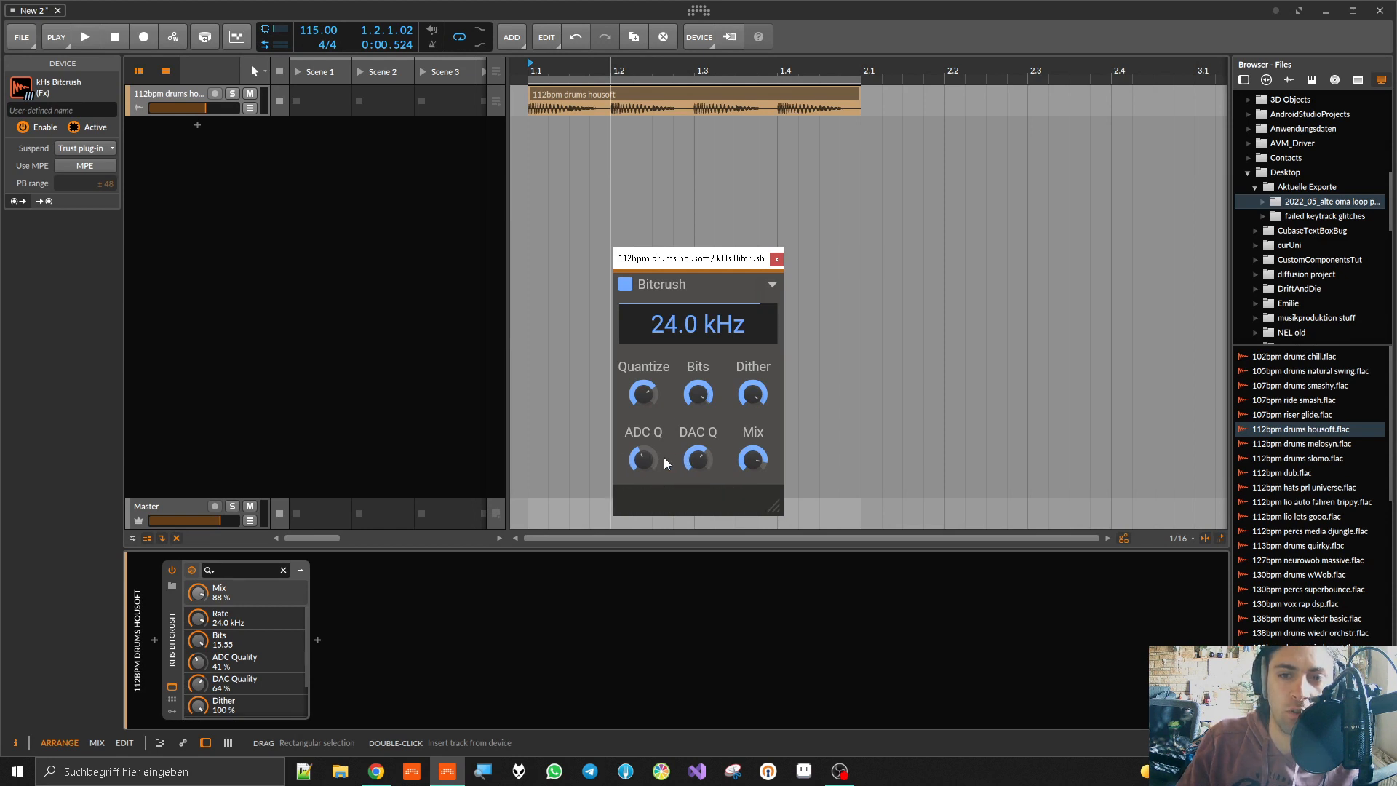
# Step: Replace Bitcrush on the drum track with the kHs Chorus plug-in
pyautogui.click(176, 603)
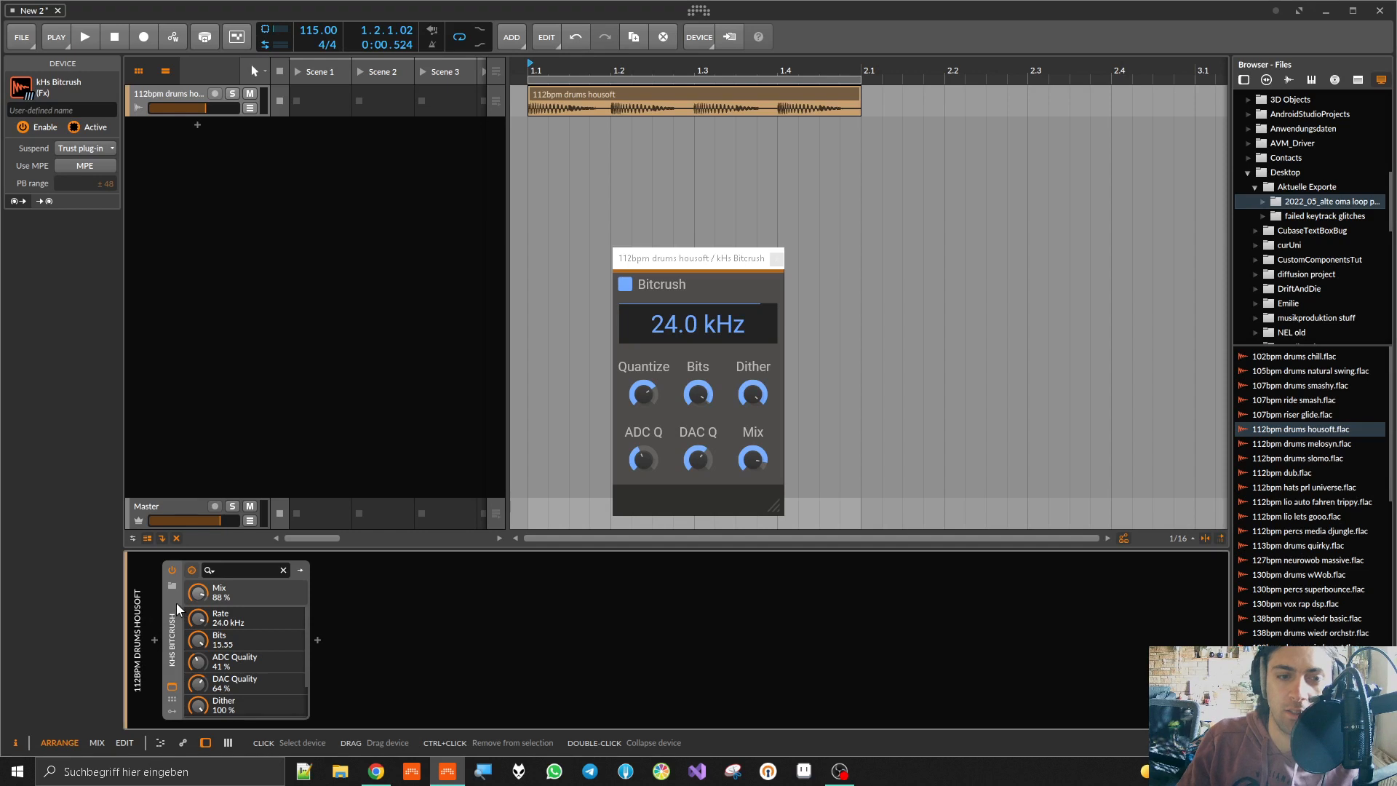
pyautogui.press('Delete')
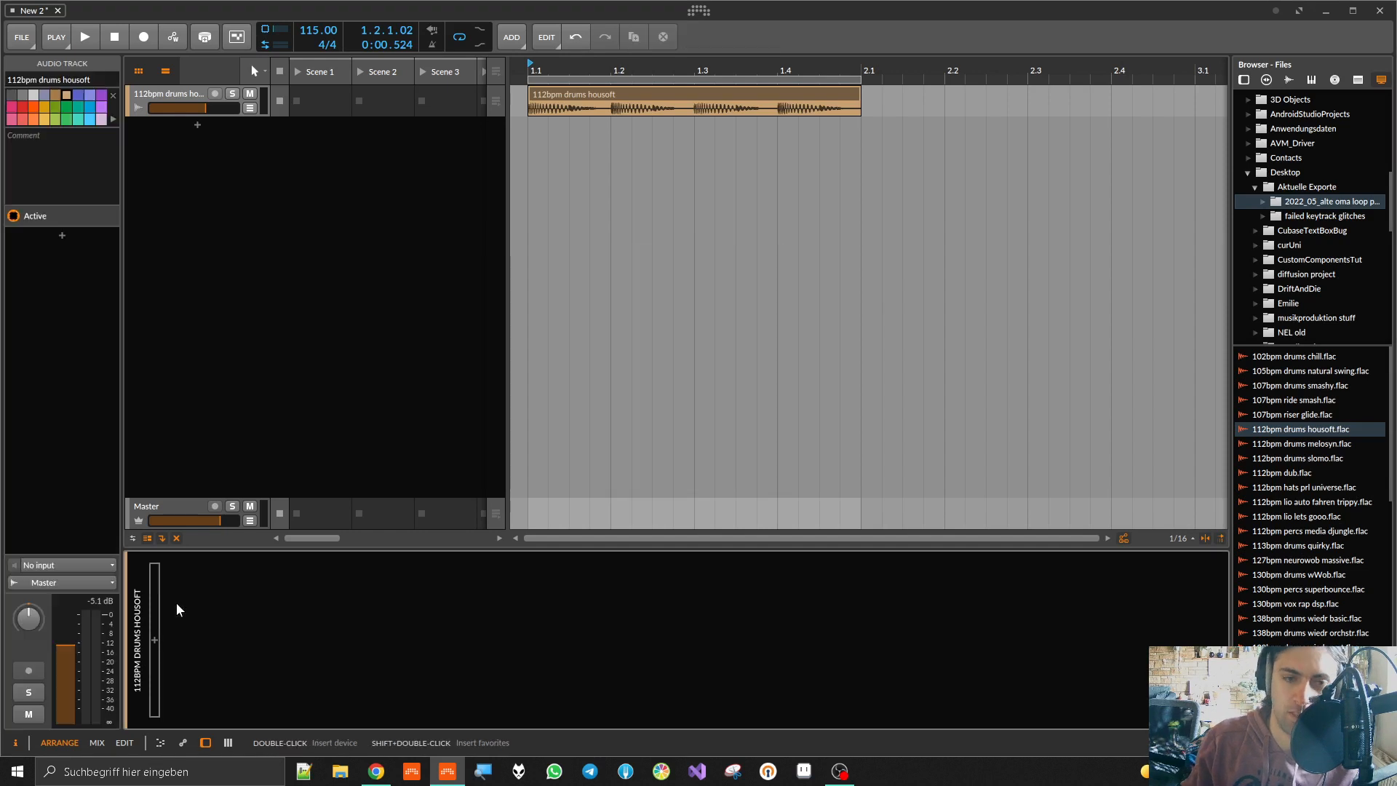
pyautogui.click(155, 640)
pyautogui.write('khs')
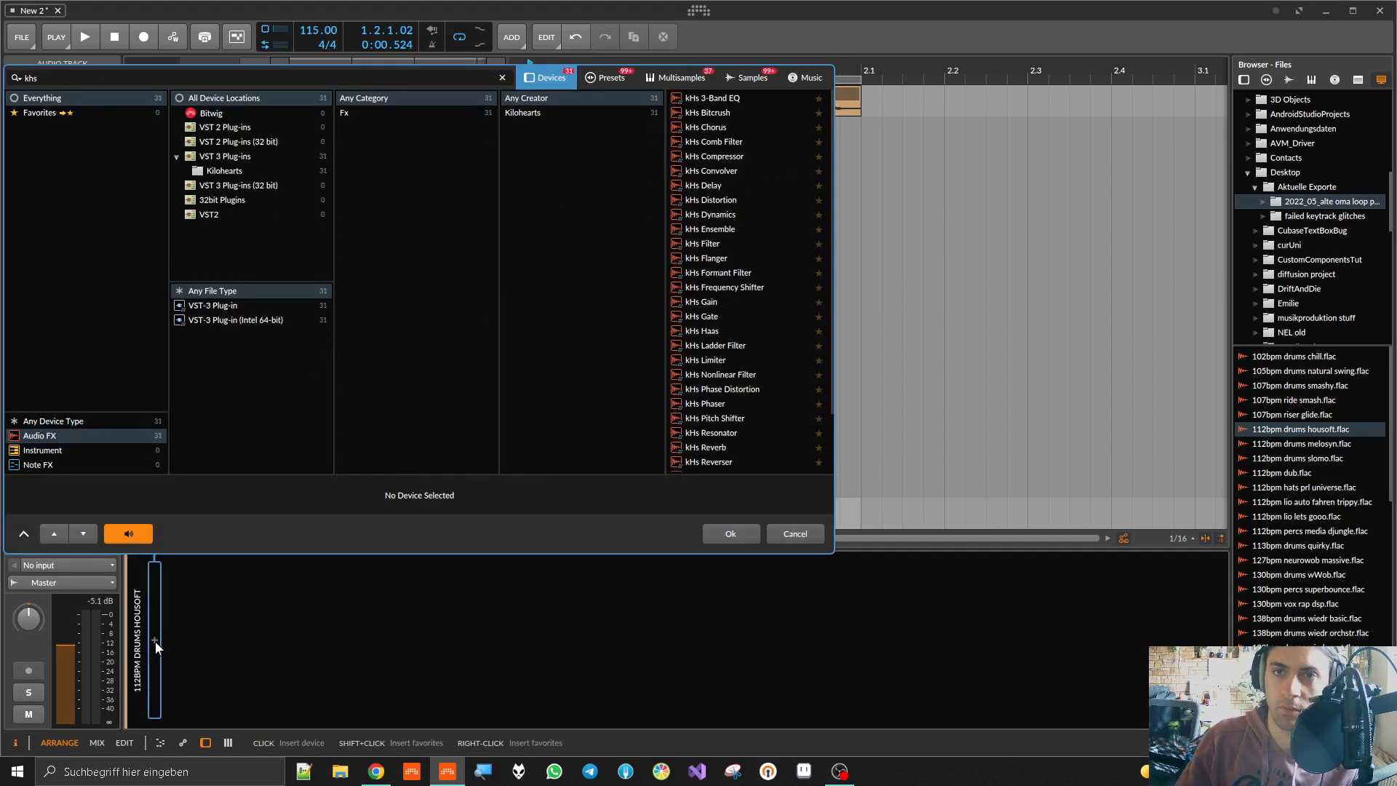
pyautogui.doubleClick(700, 126)
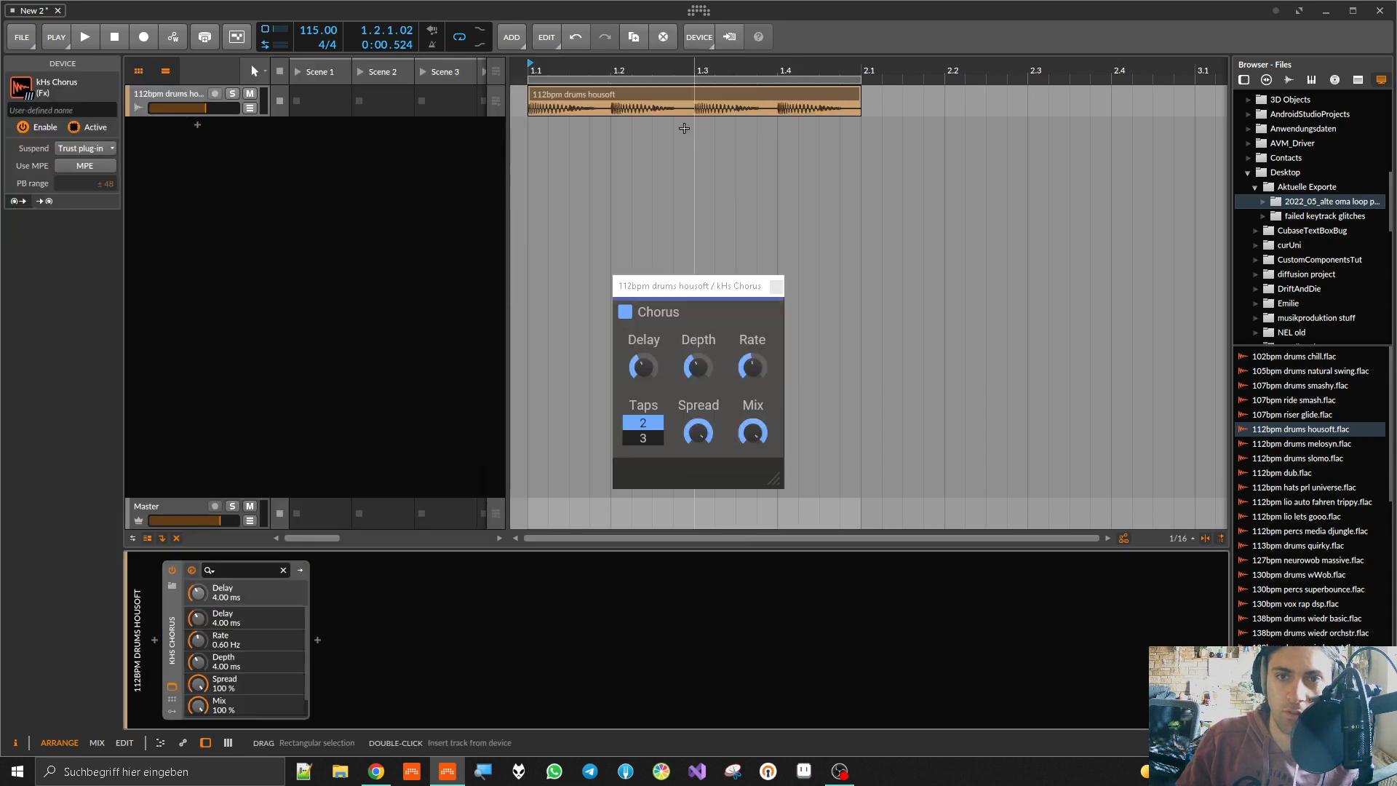
# Step: With the loop playing, set the Chorus's delay and depth to 33.6 ms and its rate to 0.14 Hz
pyautogui.press('space')
pyautogui.moveTo(642, 366); pyautogui.dragTo(641, 342)
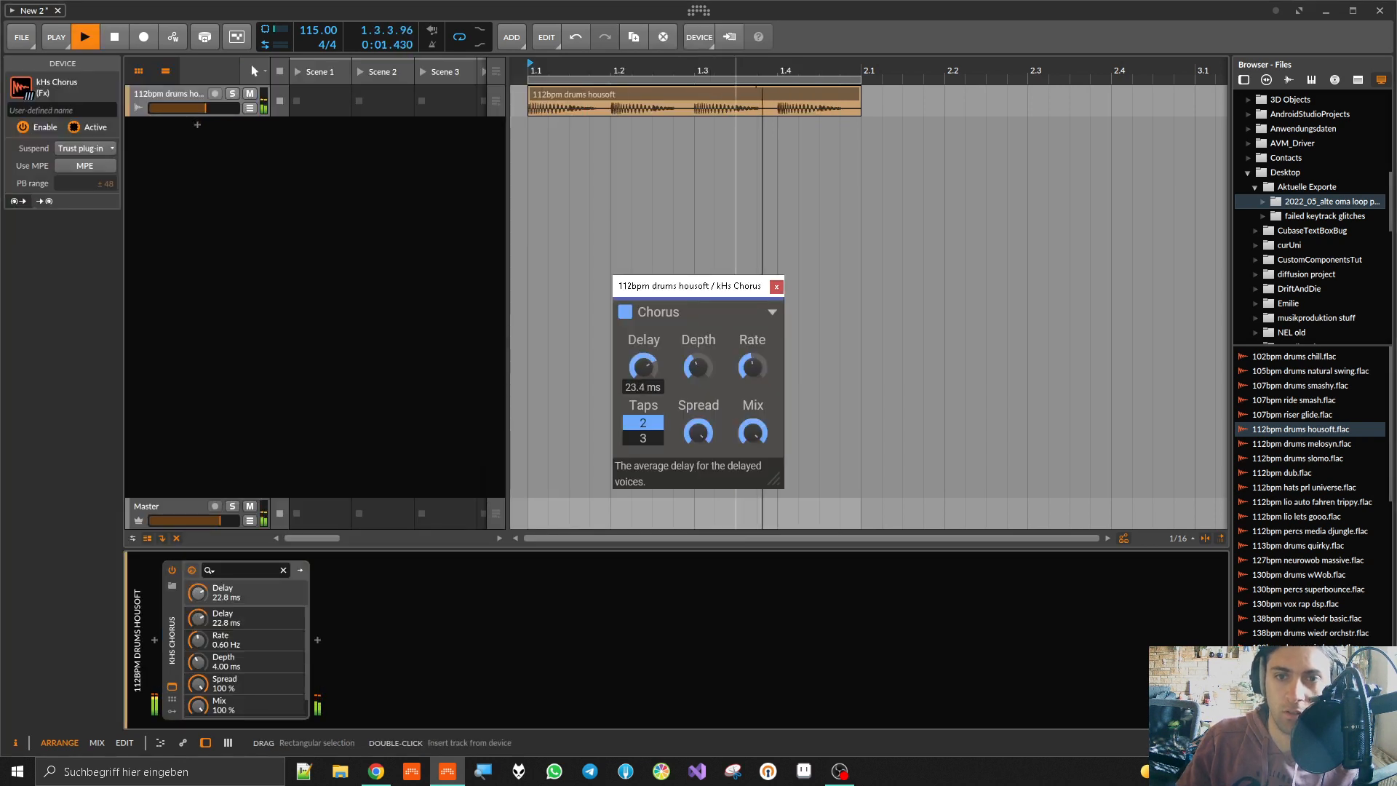
pyautogui.moveTo(692, 367); pyautogui.dragTo(752, 387)
pyautogui.press('space')
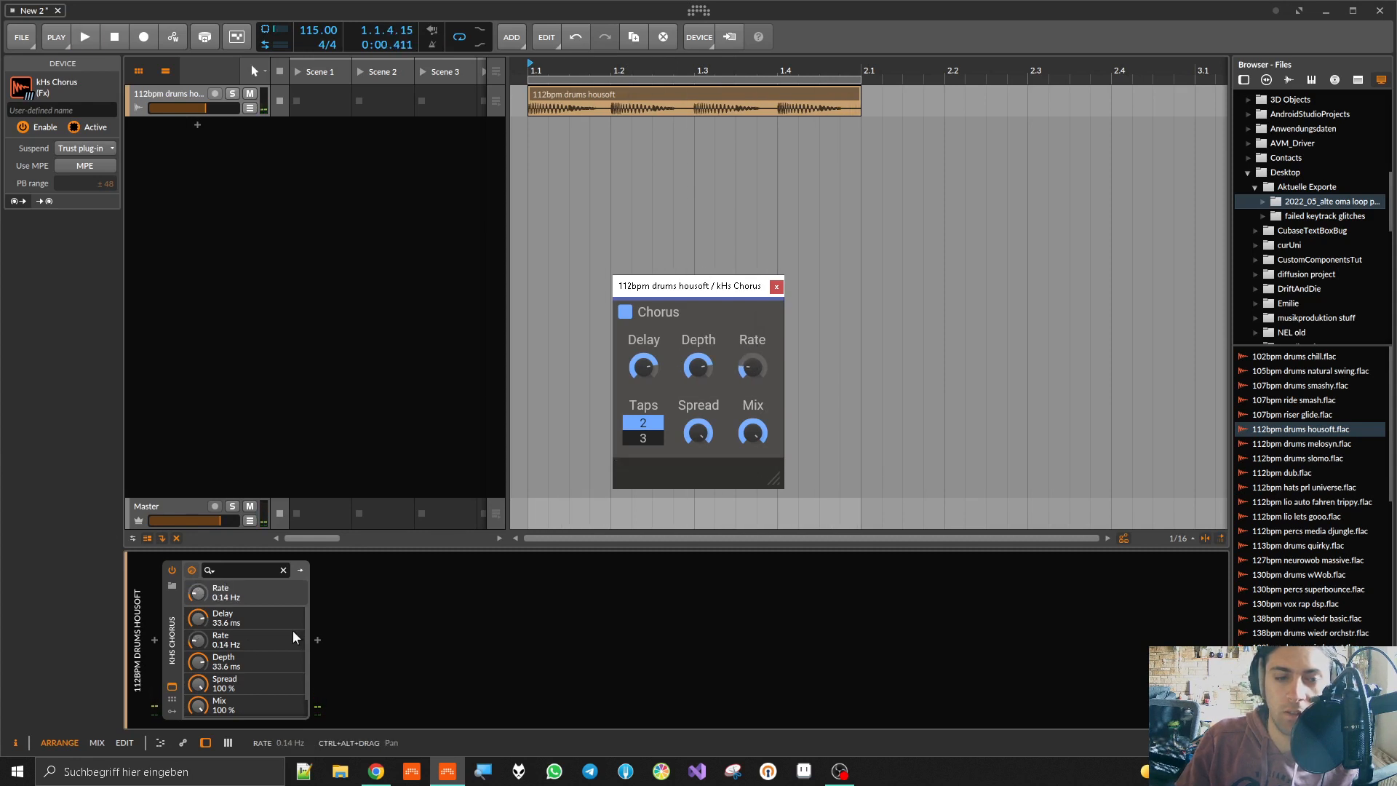
# Step: Add the 90bpm vibe smooth.flac sample to the drum track at bar 2, directly after the housoft clip
pyautogui.click(162, 640)
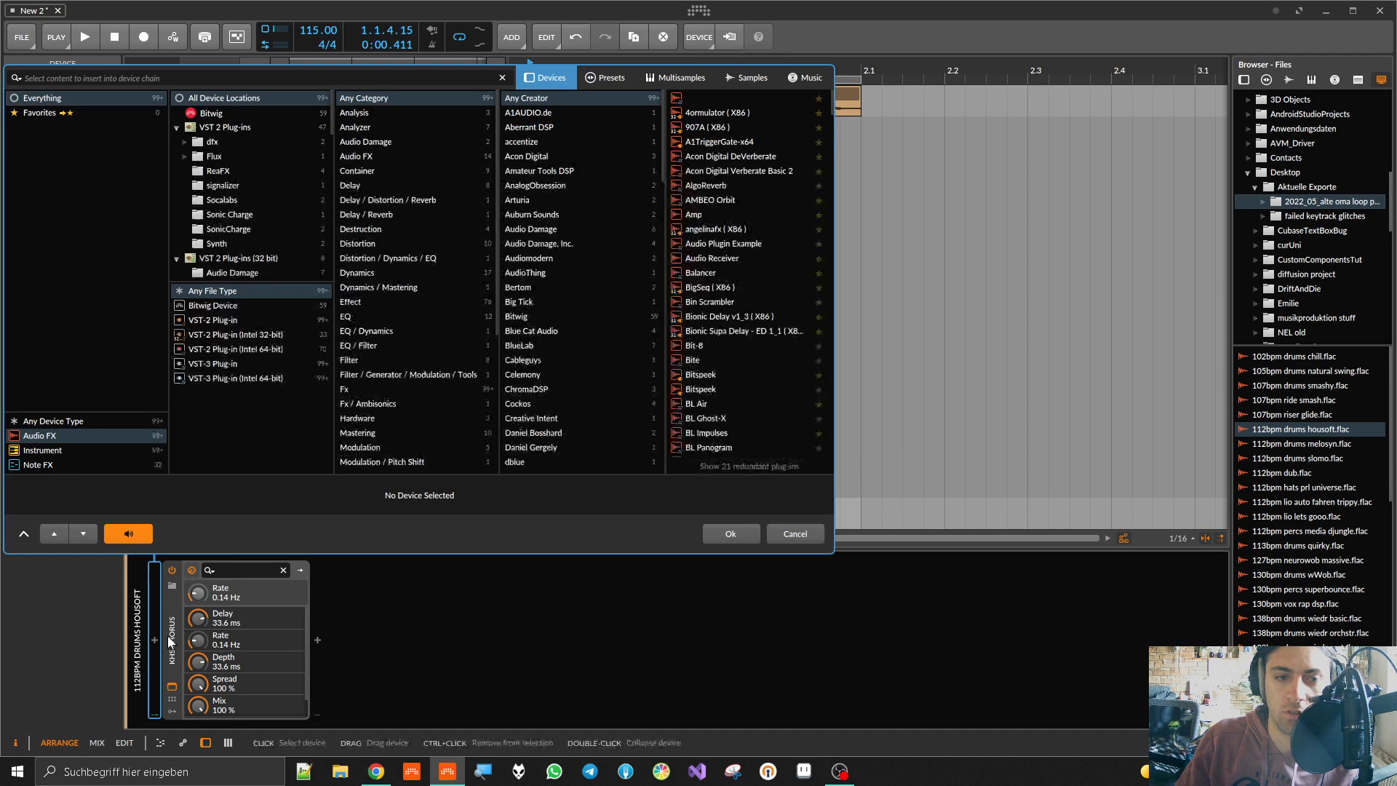
pyautogui.click(813, 537)
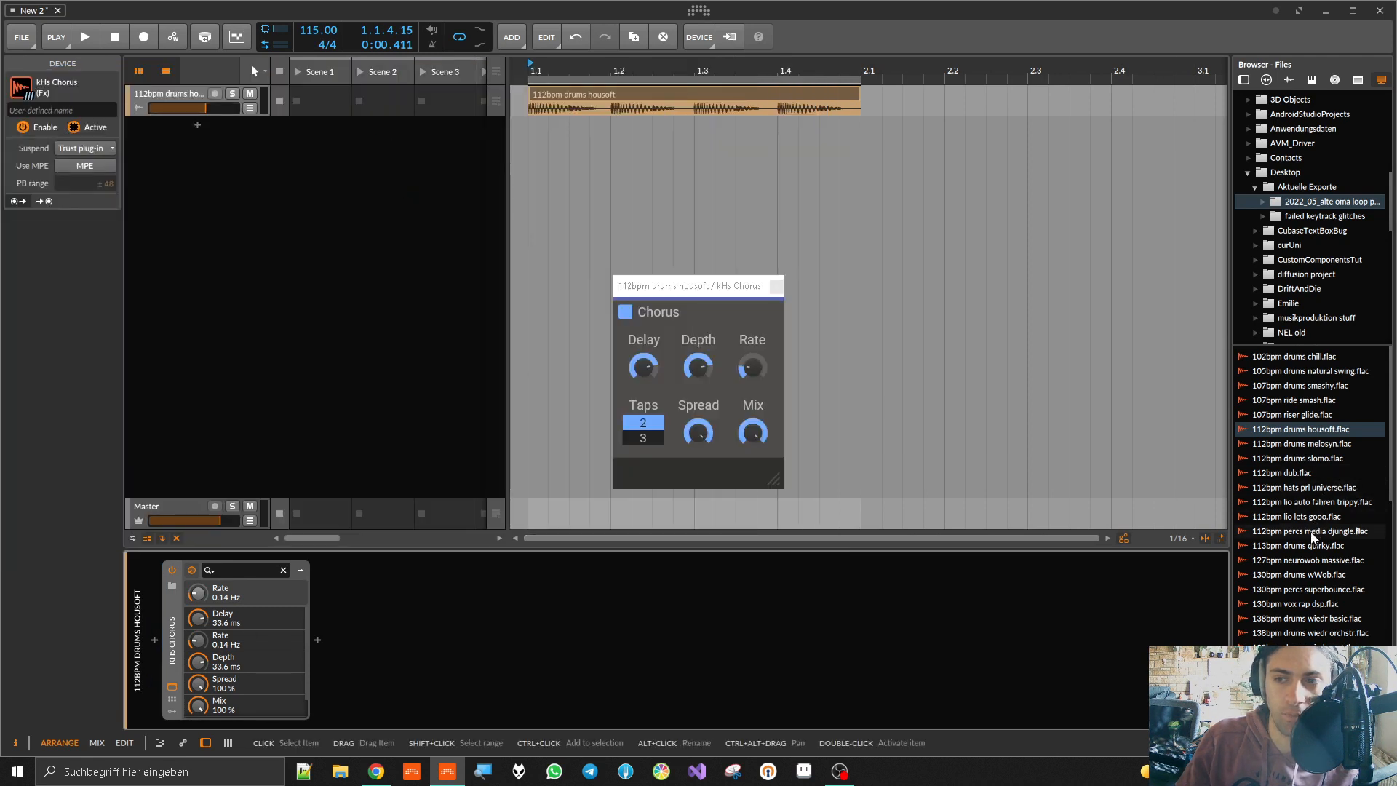
pyautogui.scroll(-10, 1306, 555)
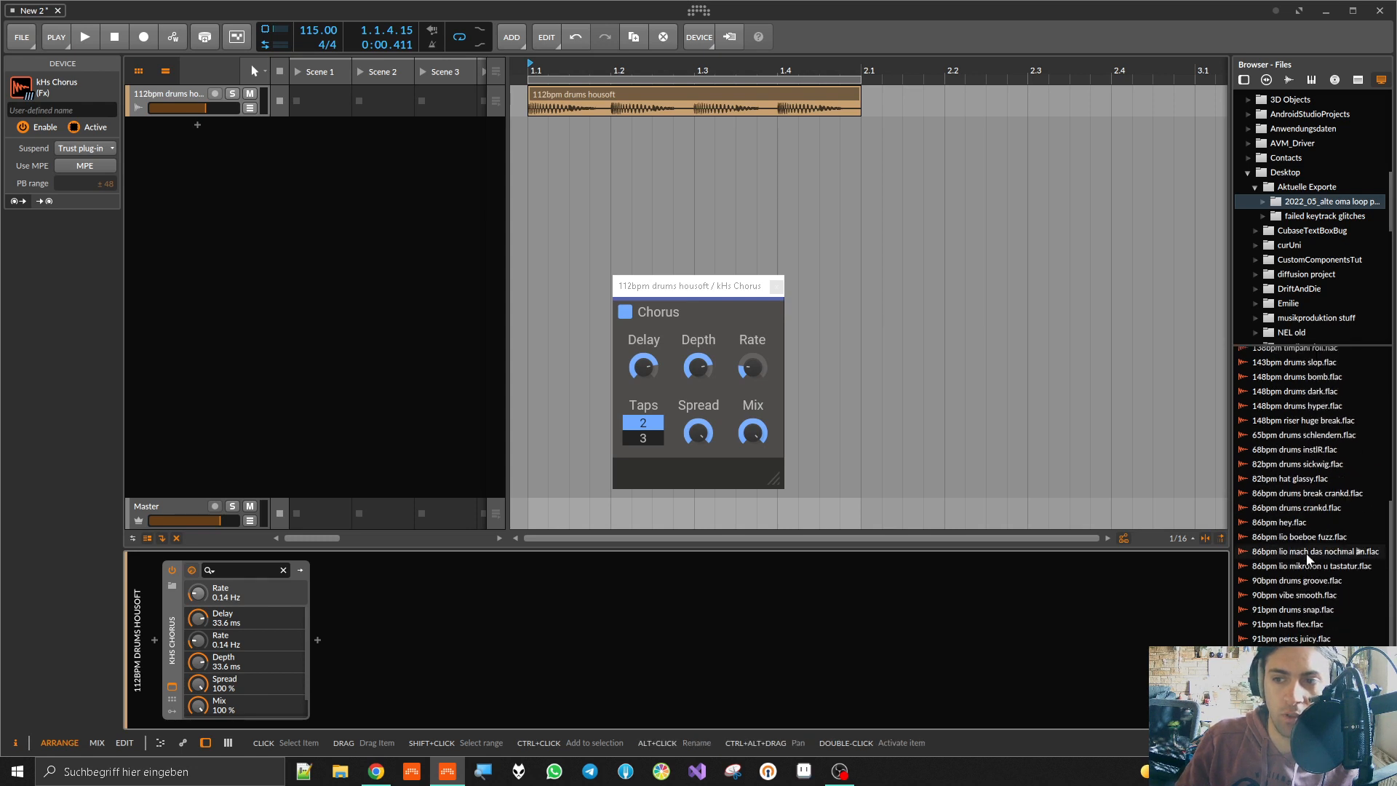
pyautogui.moveTo(1294, 594); pyautogui.dragTo(865, 104)
pyautogui.click(893, 93)
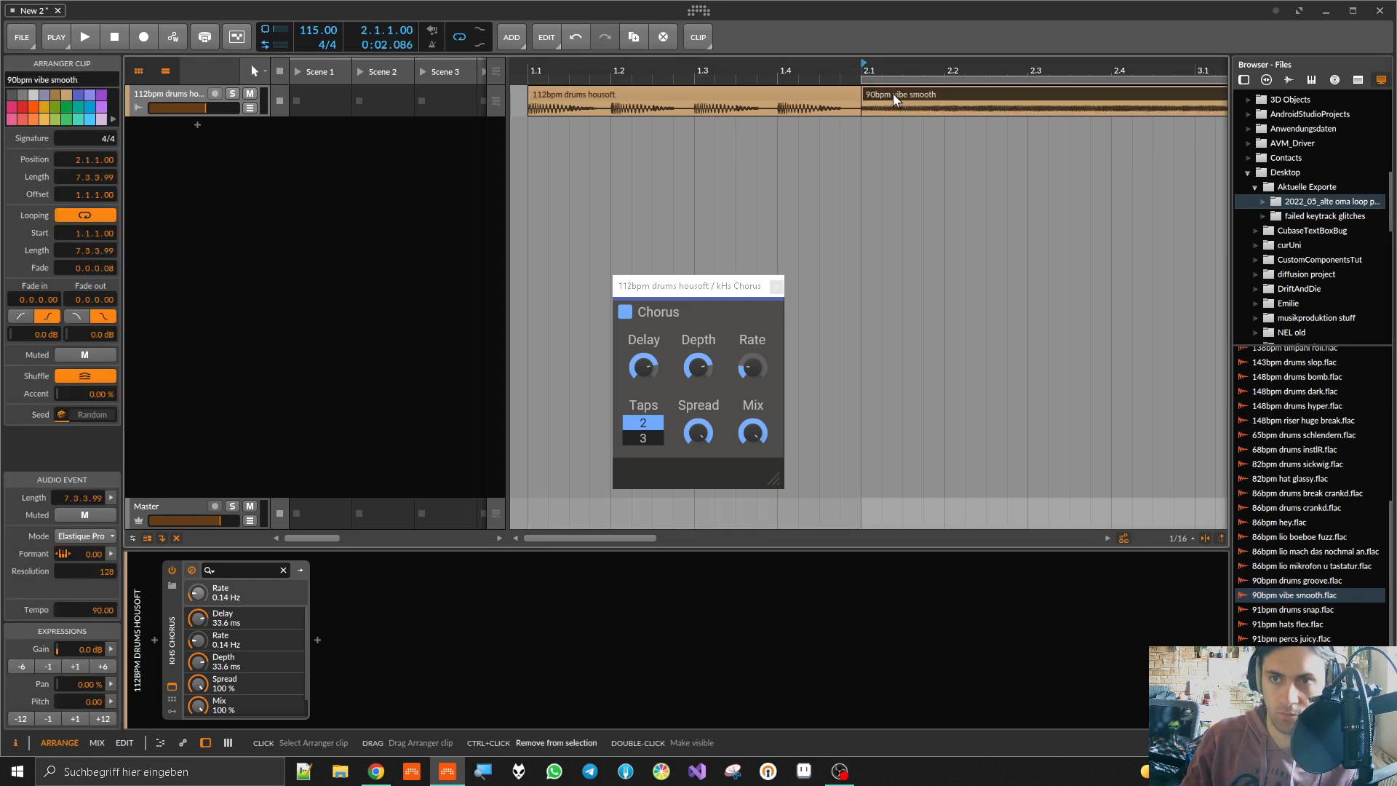
# Step: Play the new vibe clip in a loop and set the project tempo to 90 BPM
pyautogui.press('space')
pyautogui.scroll(-10, 756, 238)
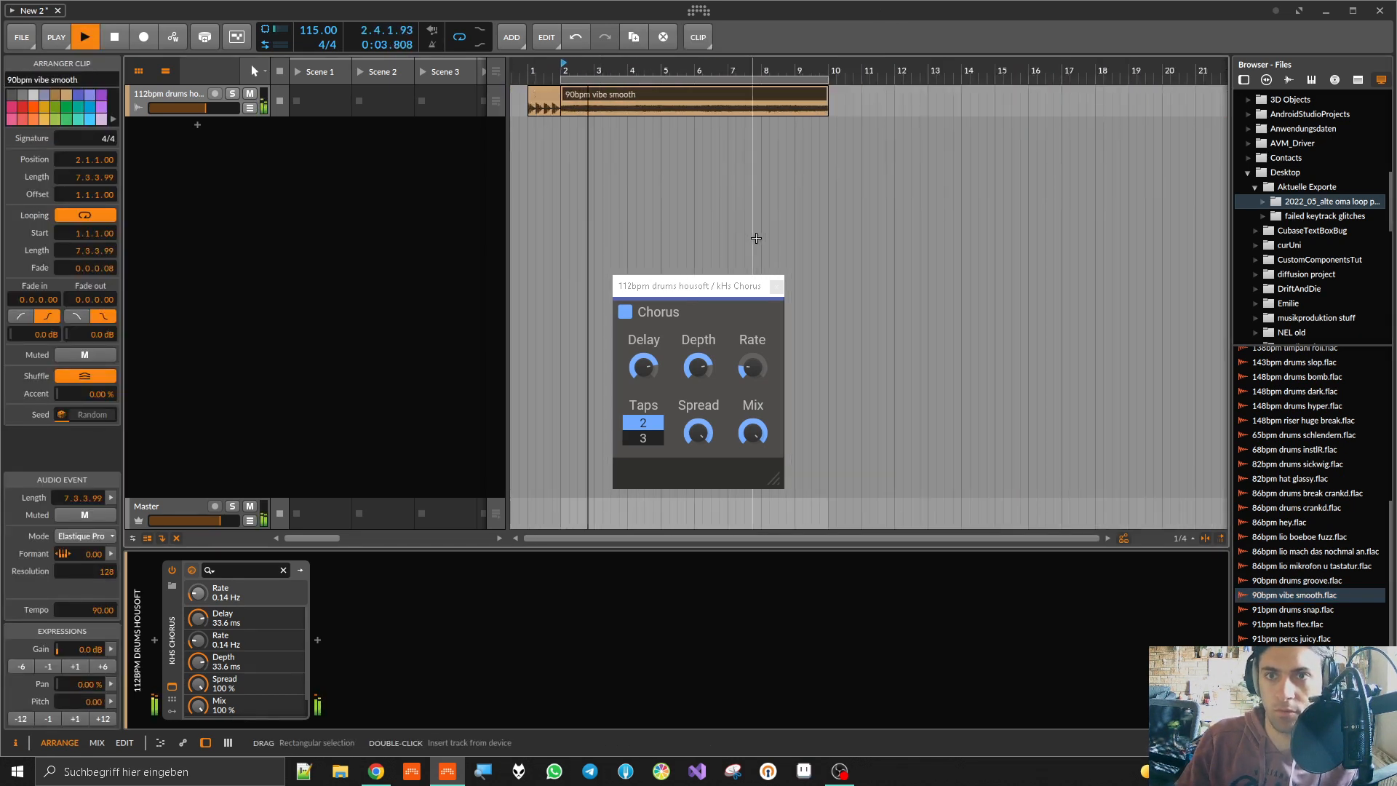
pyautogui.moveTo(320, 30)
pyautogui.mouseDown()
pyautogui.moveTo(321, 76)
pyautogui.moveTo(320, 51)
pyautogui.mouseUp()
# Step: Set the Chorus to 3 taps, delay 4.37 ms, depth 2.40 ms, rate 0.71 Hz and mix 50 %, and stop playback
pyautogui.moveTo(643, 367); pyautogui.dragTo(641, 386)
pyautogui.moveTo(761, 373); pyautogui.dragTo(694, 356)
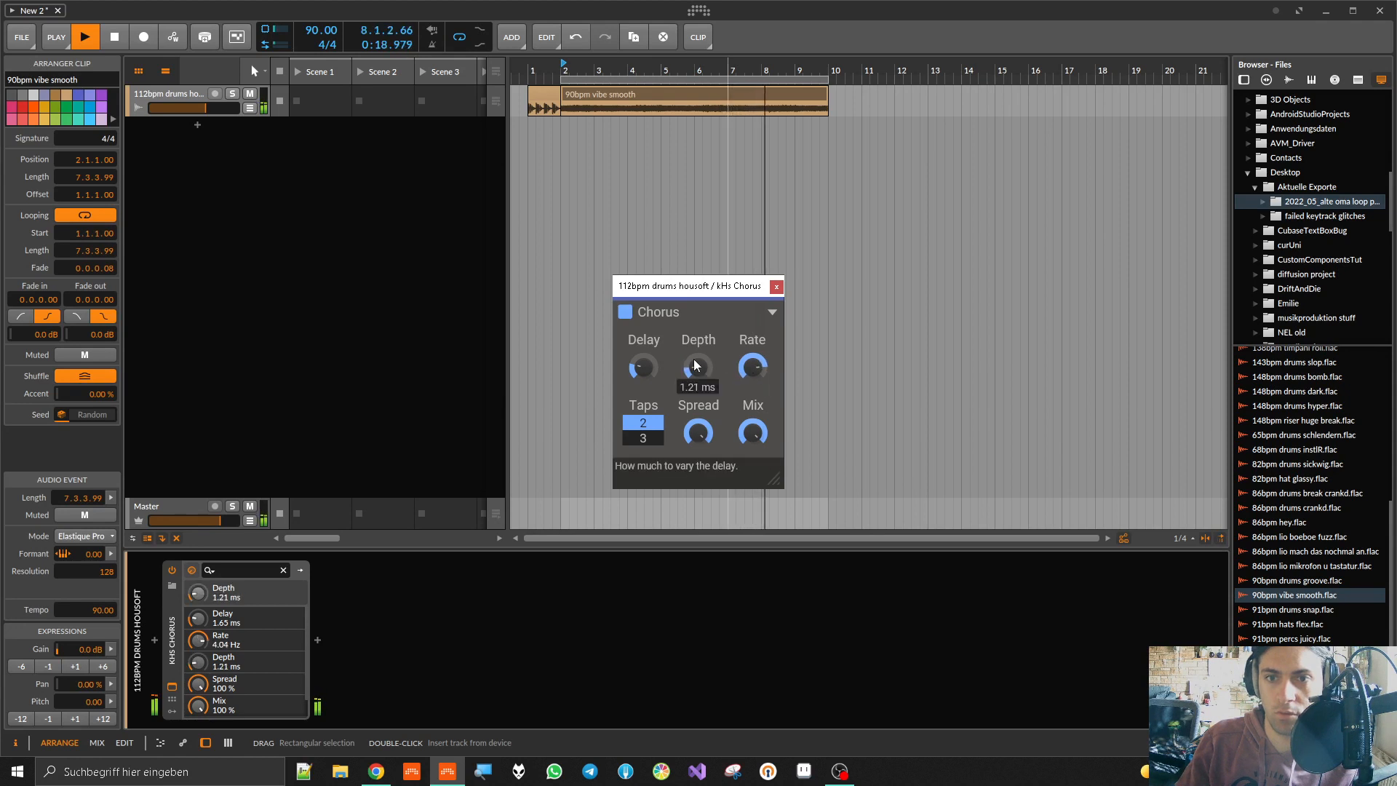
pyautogui.click(643, 437)
pyautogui.moveTo(697, 434)
pyautogui.mouseDown()
pyautogui.moveTo(697, 538)
pyautogui.moveTo(697, 434)
pyautogui.mouseUp()
pyautogui.moveTo(647, 369); pyautogui.dragTo(748, 493)
pyautogui.moveTo(751, 432)
pyautogui.mouseDown()
pyautogui.moveTo(752, 453)
pyautogui.moveTo(751, 398)
pyautogui.moveTo(751, 435)
pyautogui.mouseUp()
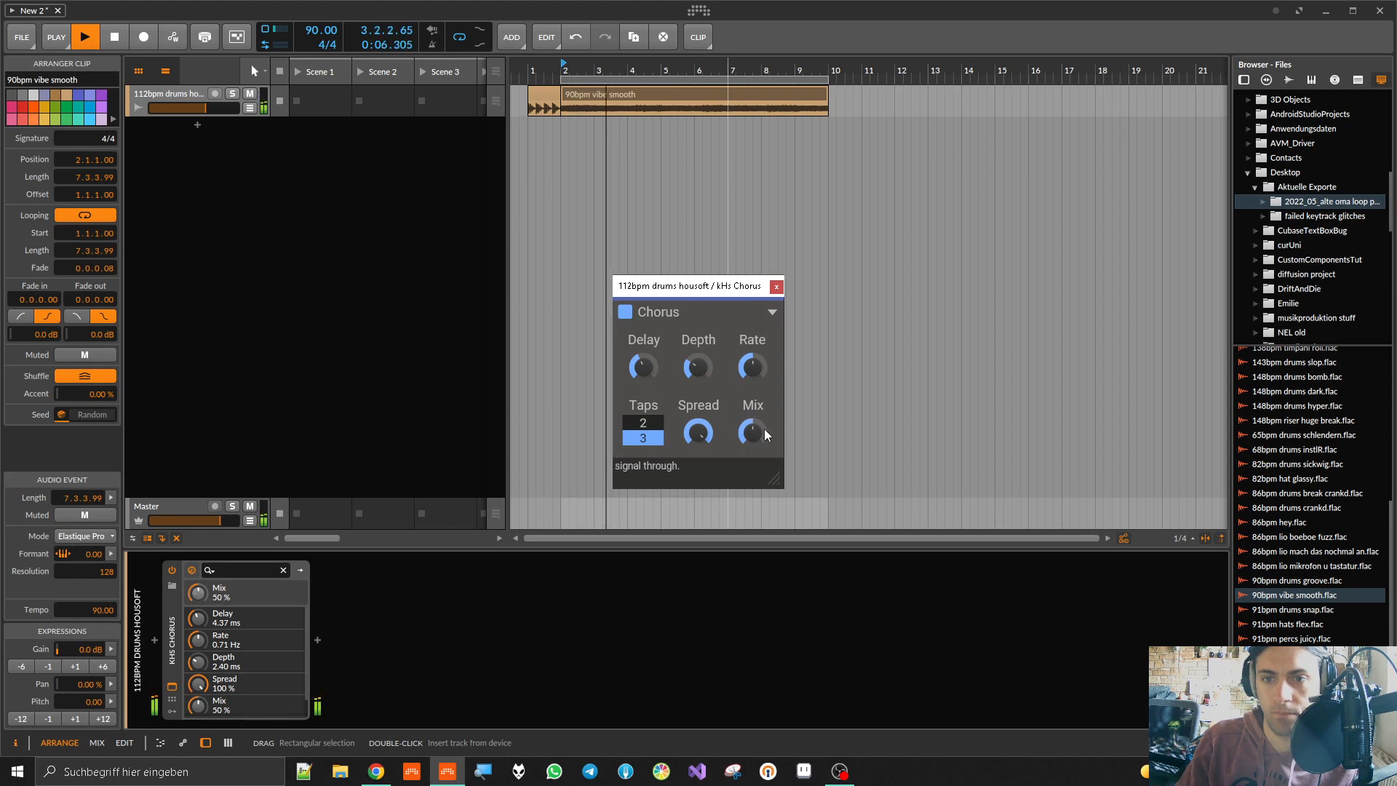
pyautogui.press('space')
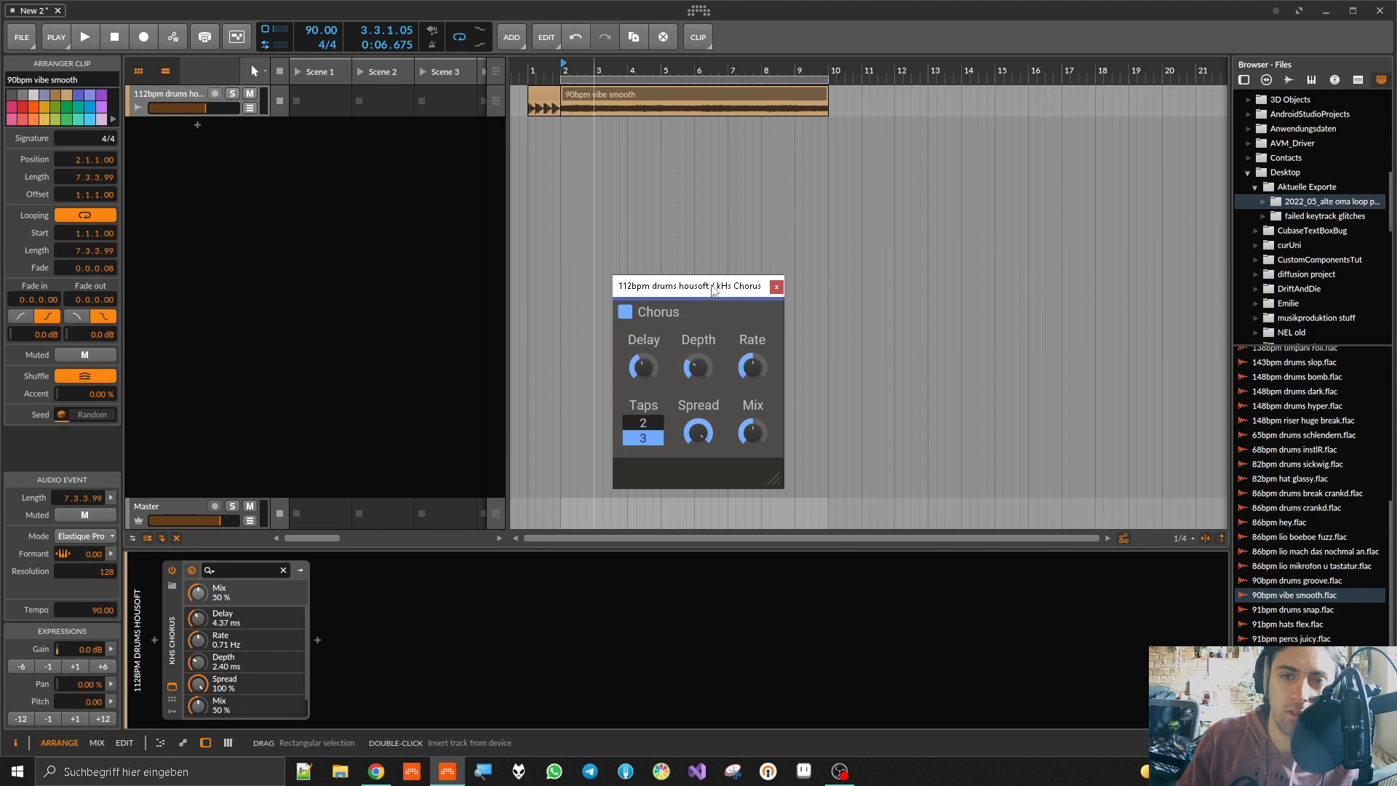
pyautogui.moveTo(749, 288); pyautogui.dragTo(756, 273)
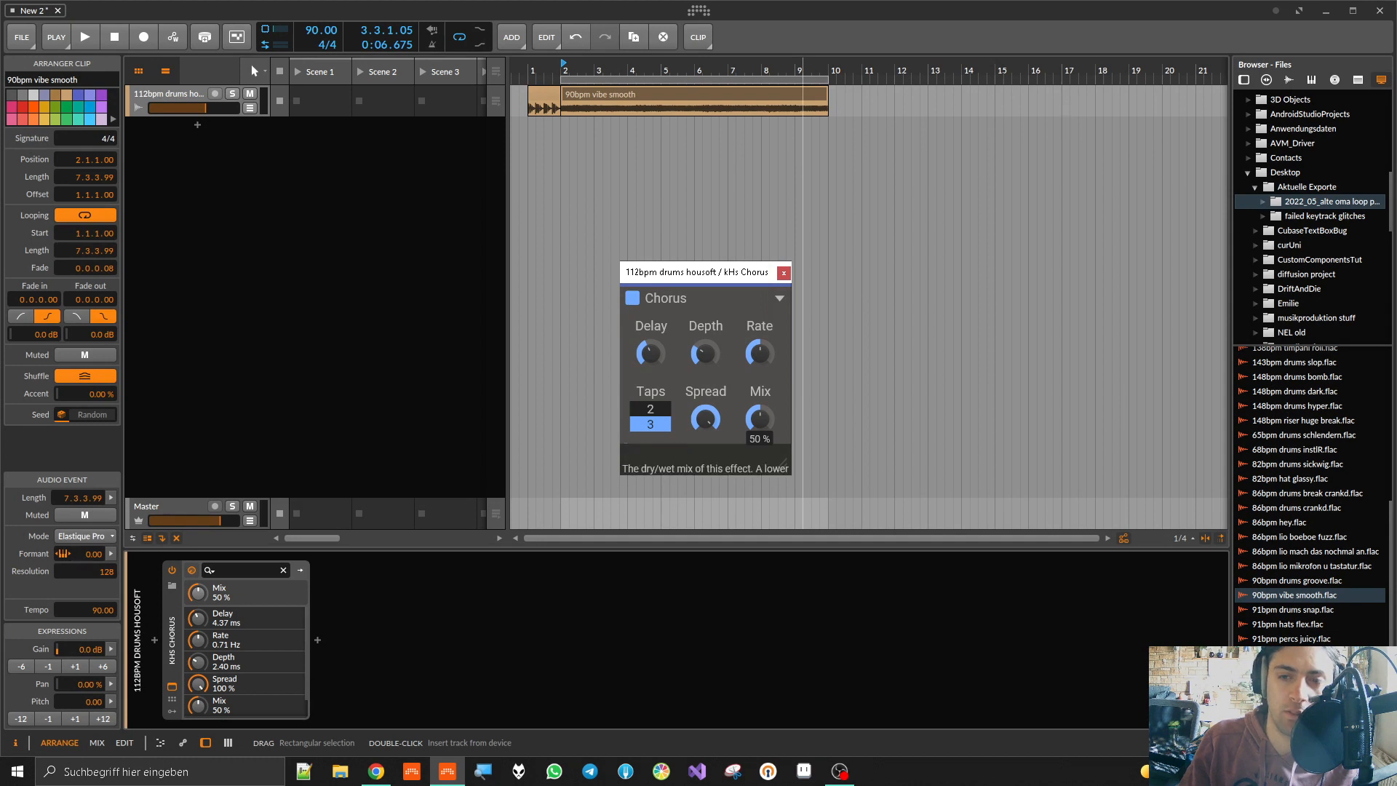
pyautogui.moveTo(759, 418)
pyautogui.mouseDown()
pyautogui.moveTo(759, 374)
pyautogui.moveTo(759, 416)
pyautogui.mouseUp()
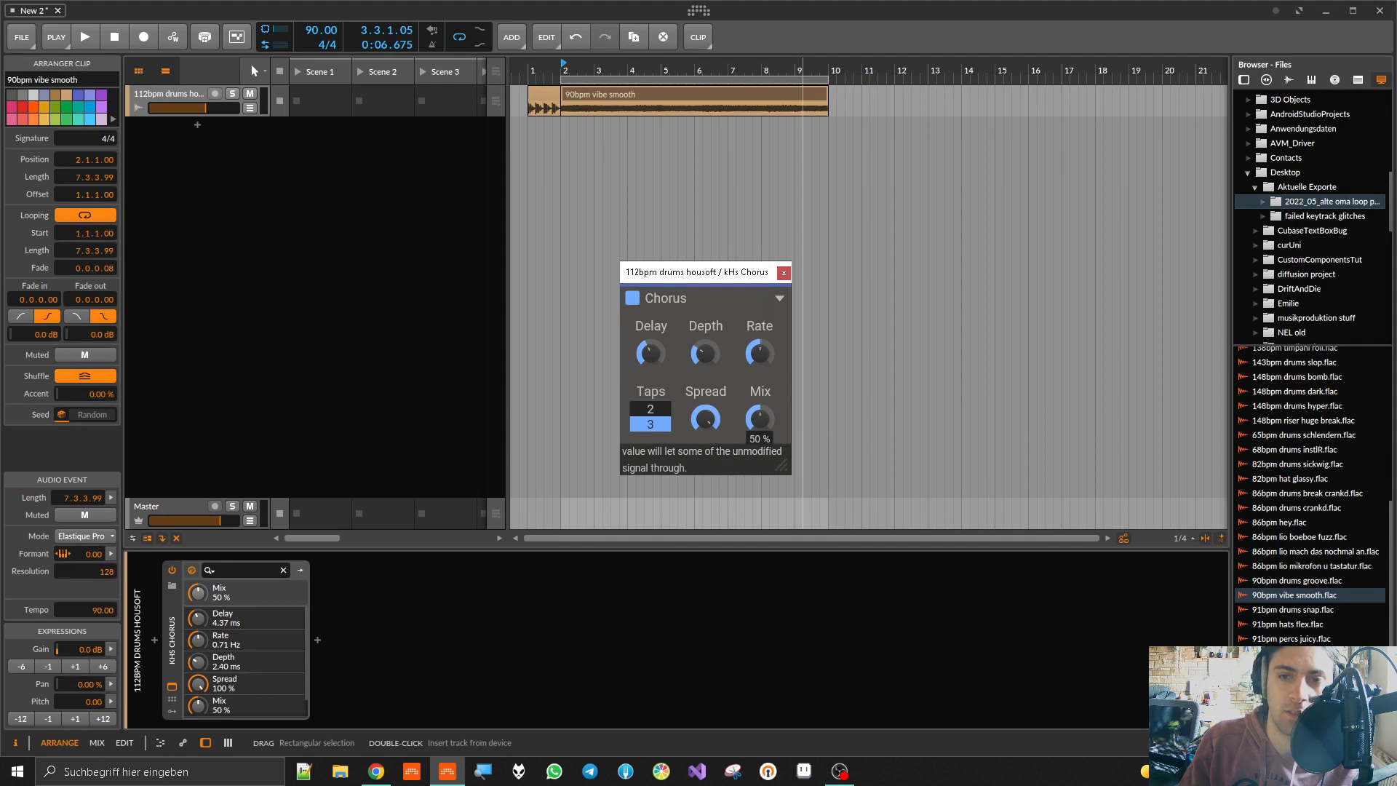
pyautogui.moveTo(769, 416); pyautogui.dragTo(759, 444)
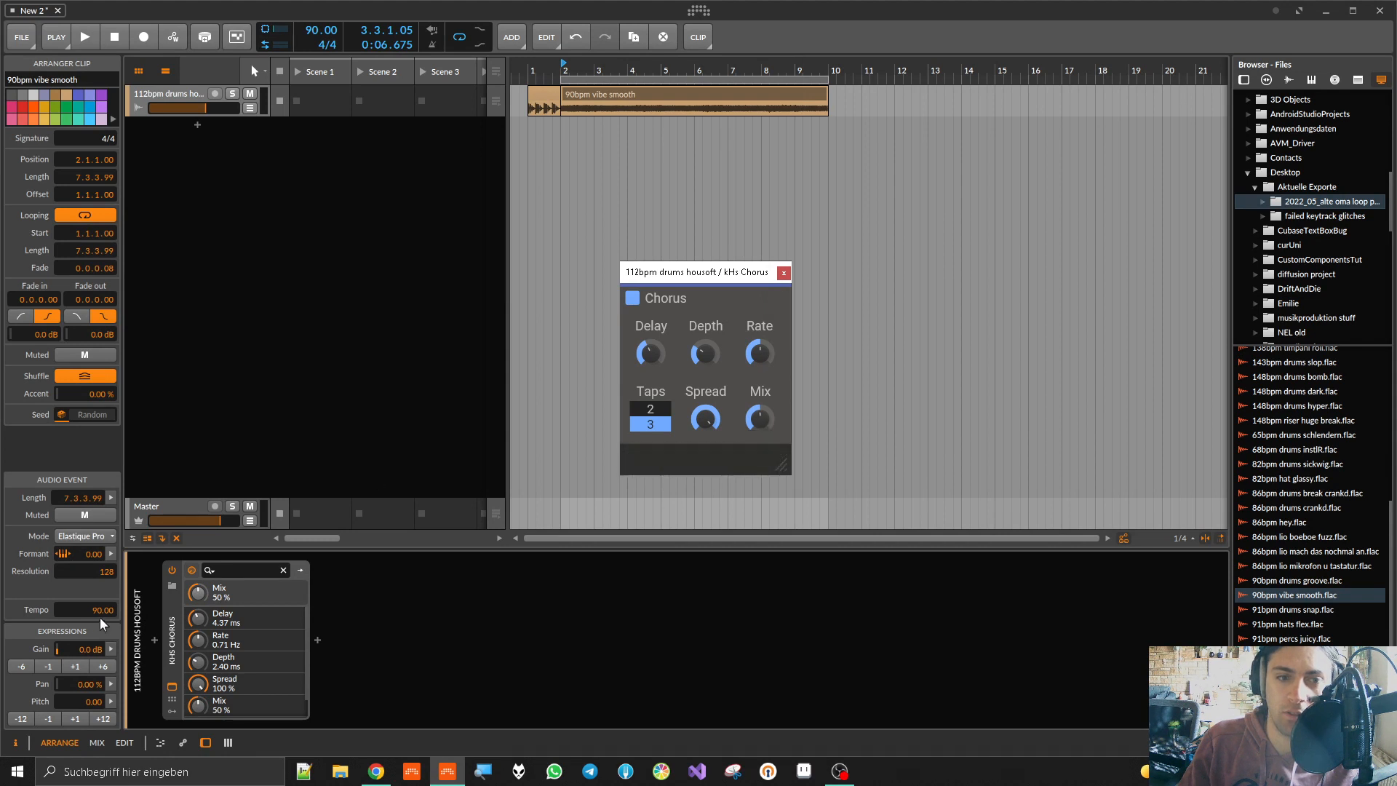
# Step: Replace the Chorus on the drum track with the kHs Comb Filter plug-in
pyautogui.click(177, 609)
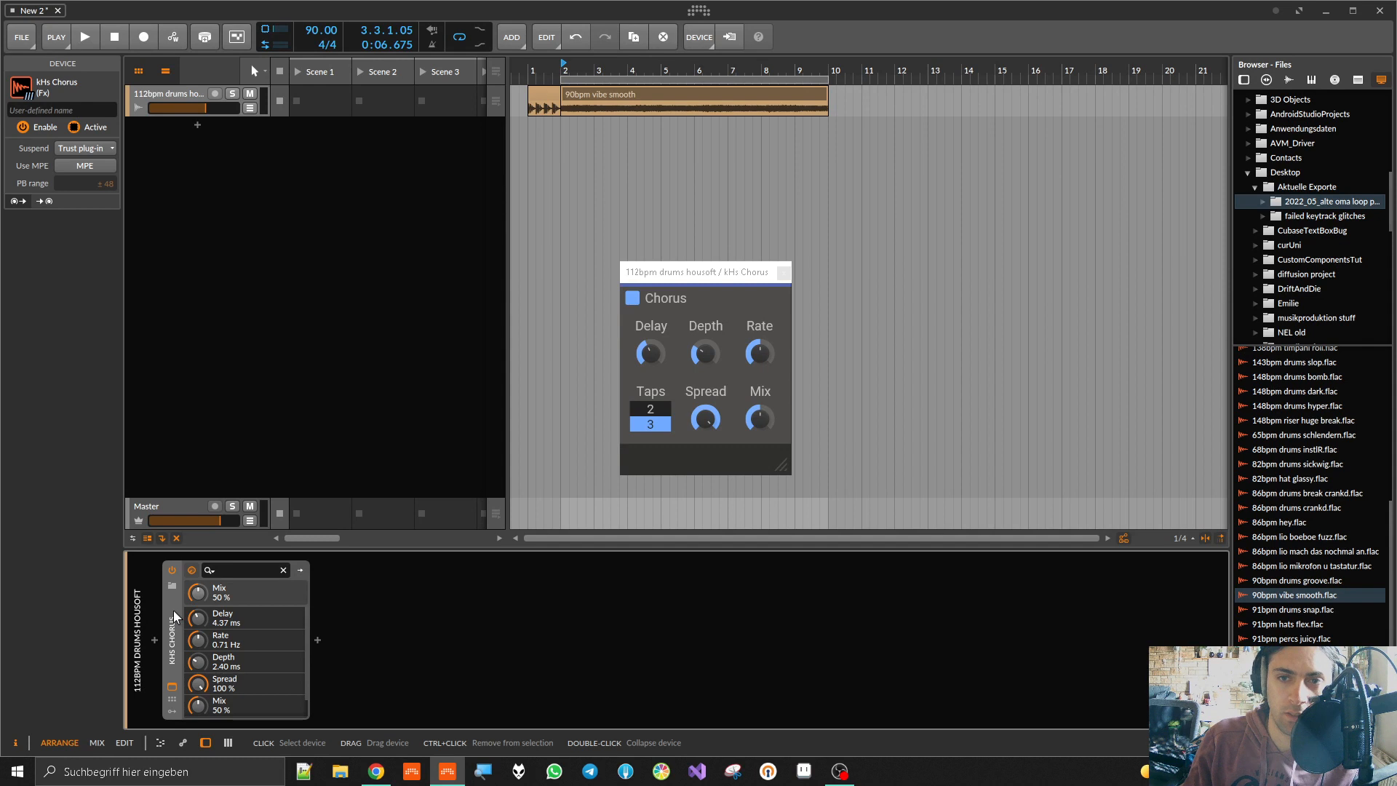
pyautogui.press('Delete')
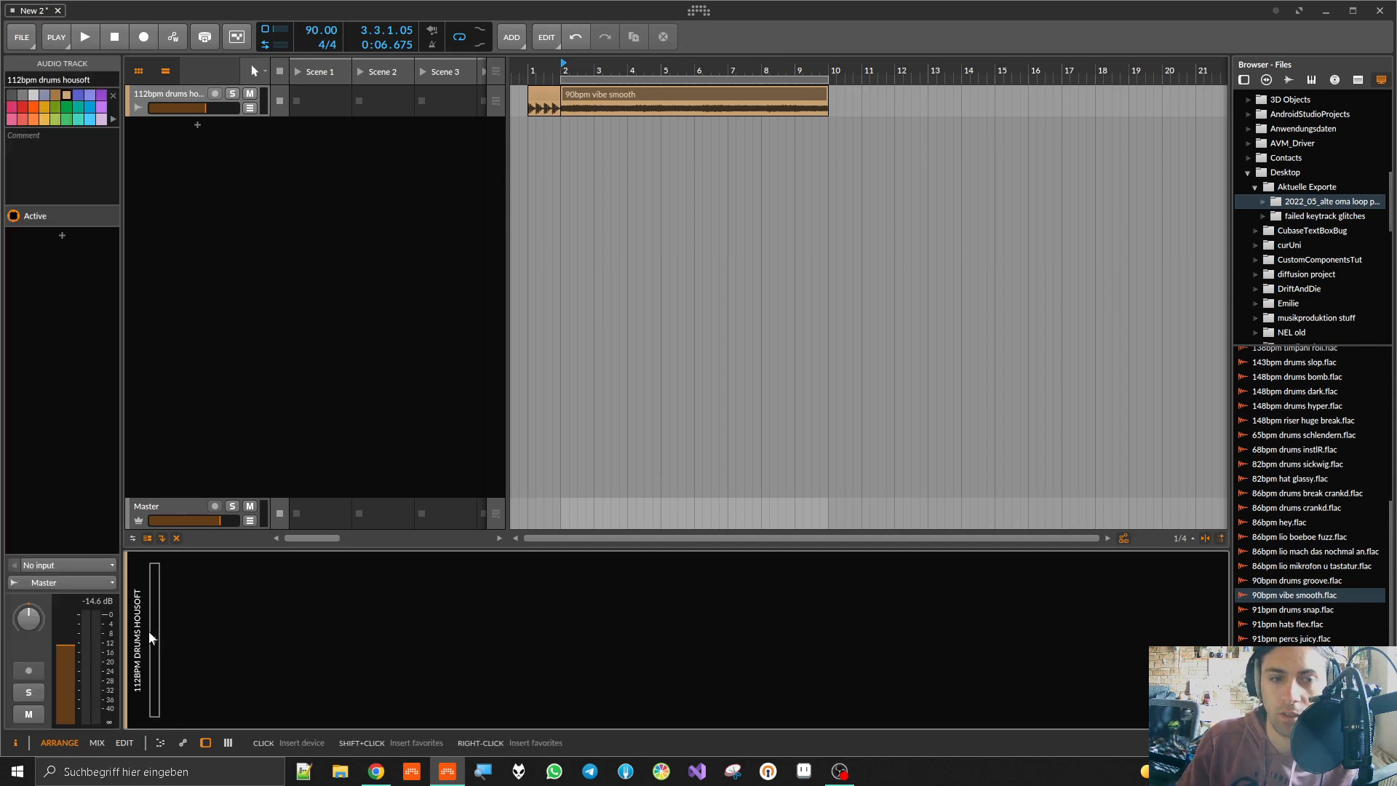
pyautogui.click(155, 639)
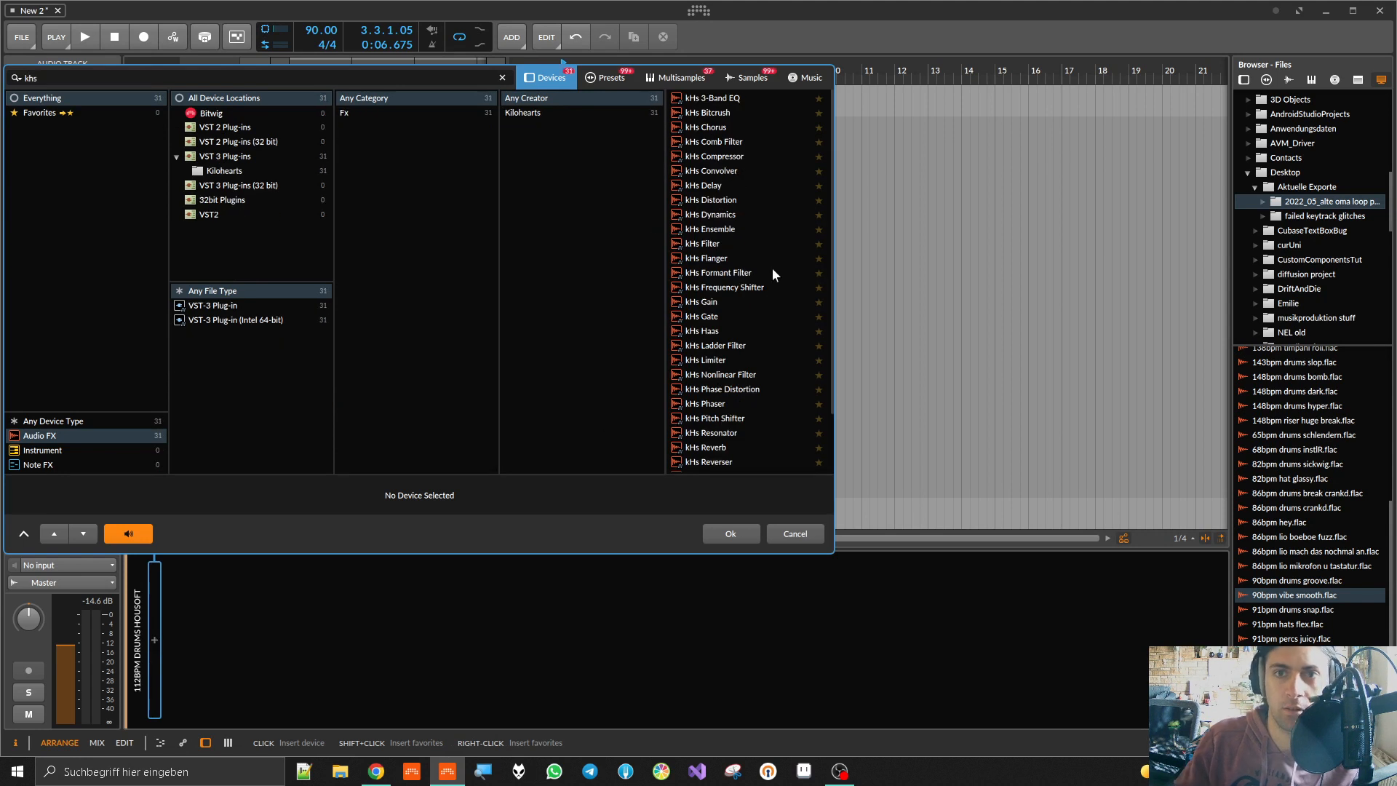
pyautogui.doubleClick(696, 143)
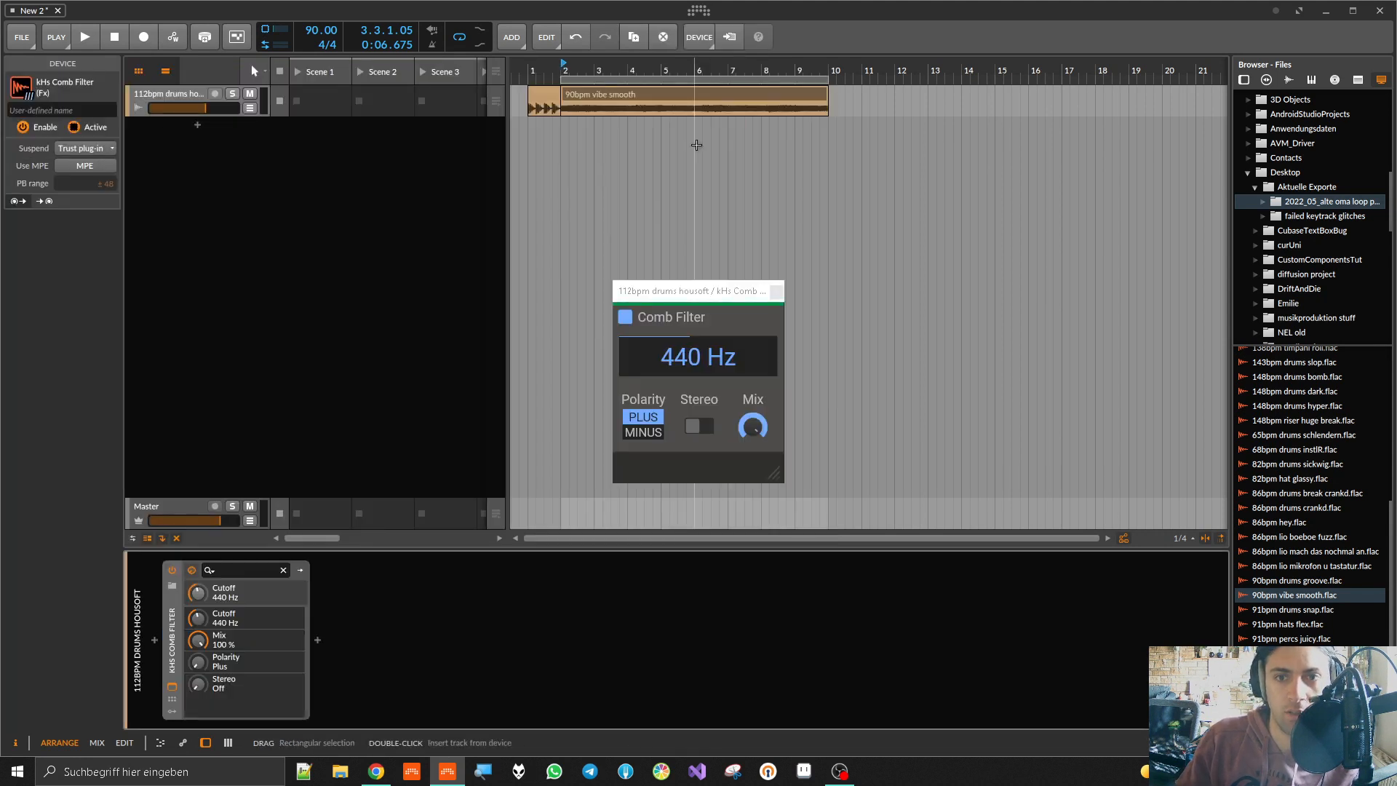
# Step: With the loop playing, set the Comb Filter's cutoff to 245 Hz, compare both polarities and turn stereo on
pyautogui.press('space')
pyautogui.moveTo(698, 371); pyautogui.dragTo(698, 422)
pyautogui.click(643, 432)
pyautogui.click(644, 416)
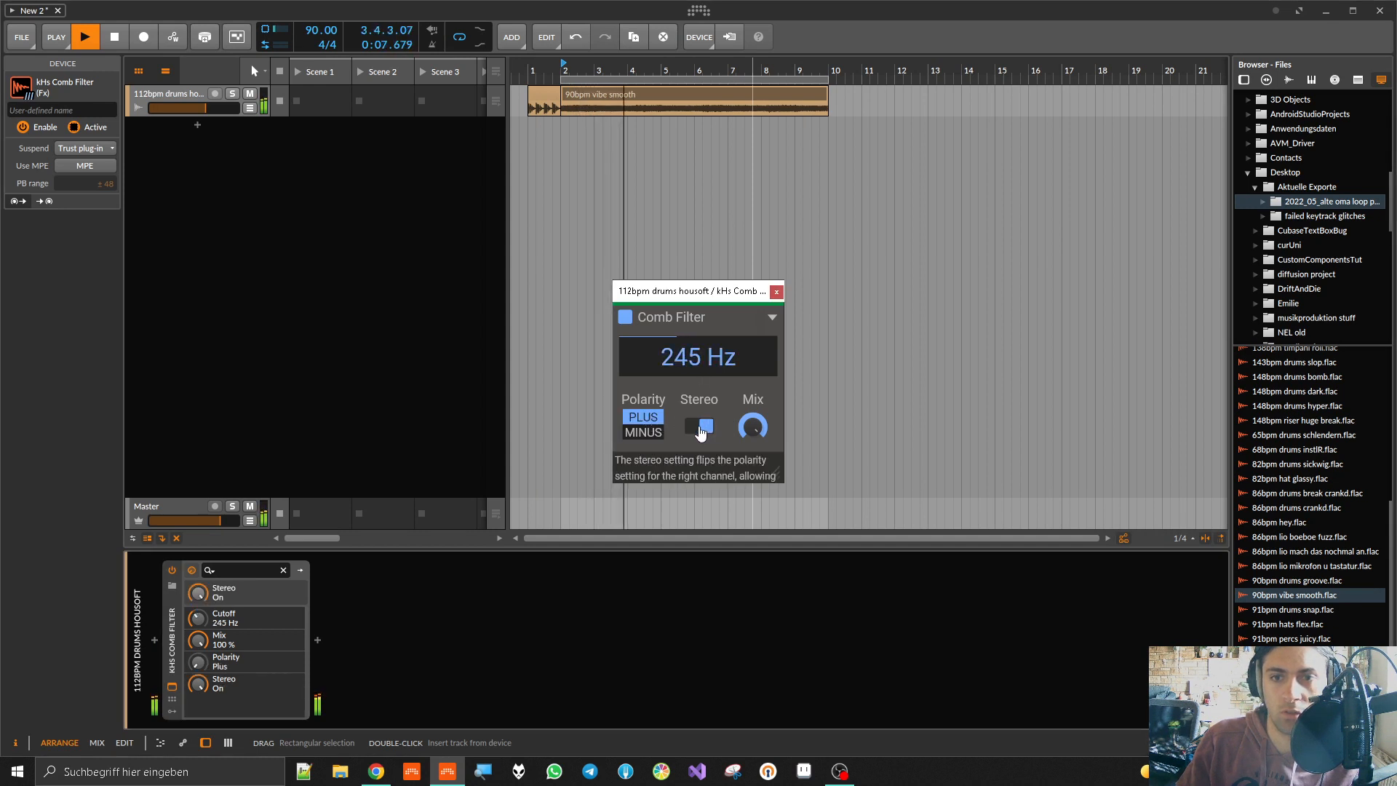
# Step: Sweep the Comb Filter's cutoff up and down to 135 Hz with plus polarity and stereo off
pyautogui.moveTo(700, 356); pyautogui.dragTo(700, 276)
pyautogui.click(773, 319)
pyautogui.click(772, 320)
pyautogui.moveTo(713, 356); pyautogui.dragTo(713, 422)
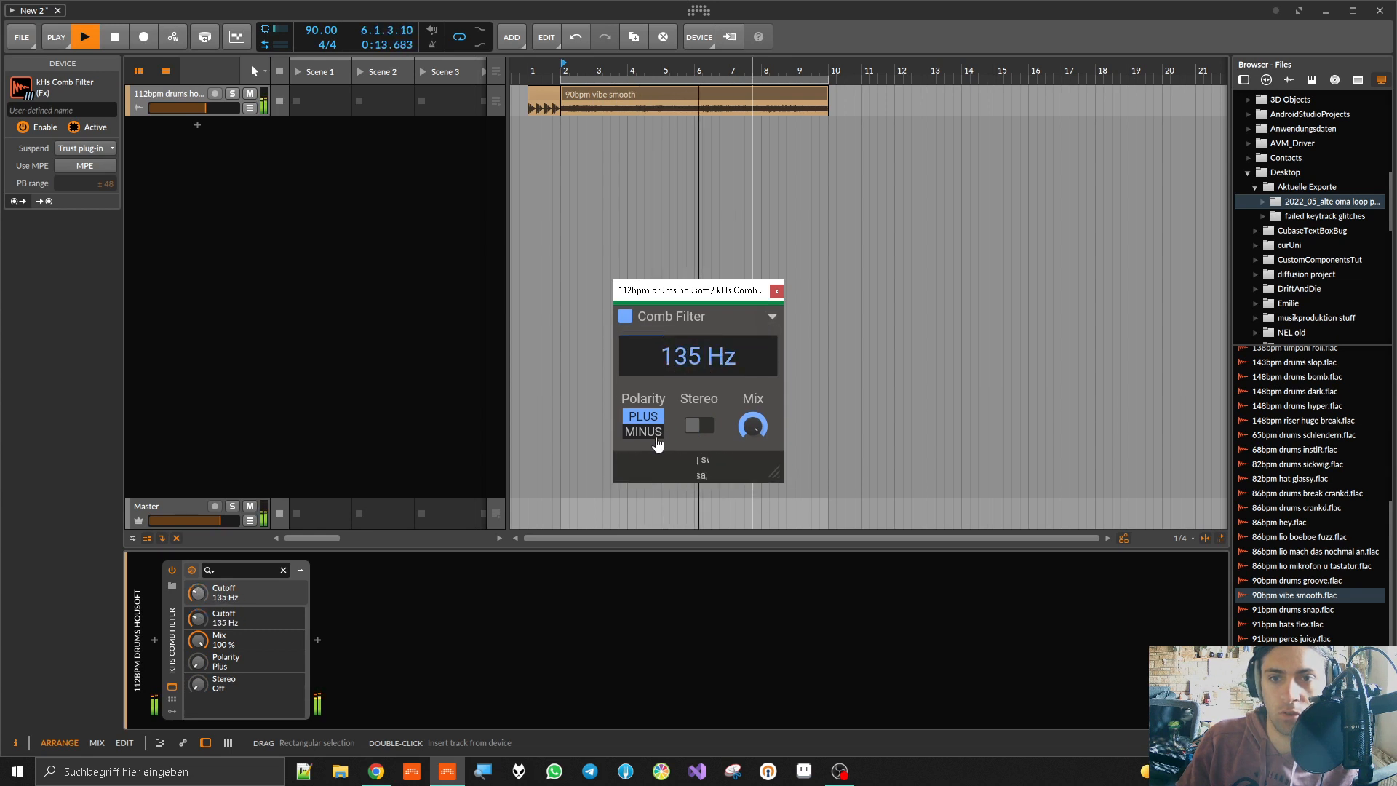
# Step: Set the Comb Filter to minus polarity with stereo on, try mix at 43 %, and bring cutoff to 94.0 Hz and mix to 100 %
pyautogui.click(644, 431)
pyautogui.moveTo(688, 357); pyautogui.dragTo(705, 381)
pyautogui.click(699, 425)
pyautogui.moveTo(699, 356); pyautogui.dragTo(699, 346)
pyautogui.moveTo(755, 428); pyautogui.dragTo(756, 482)
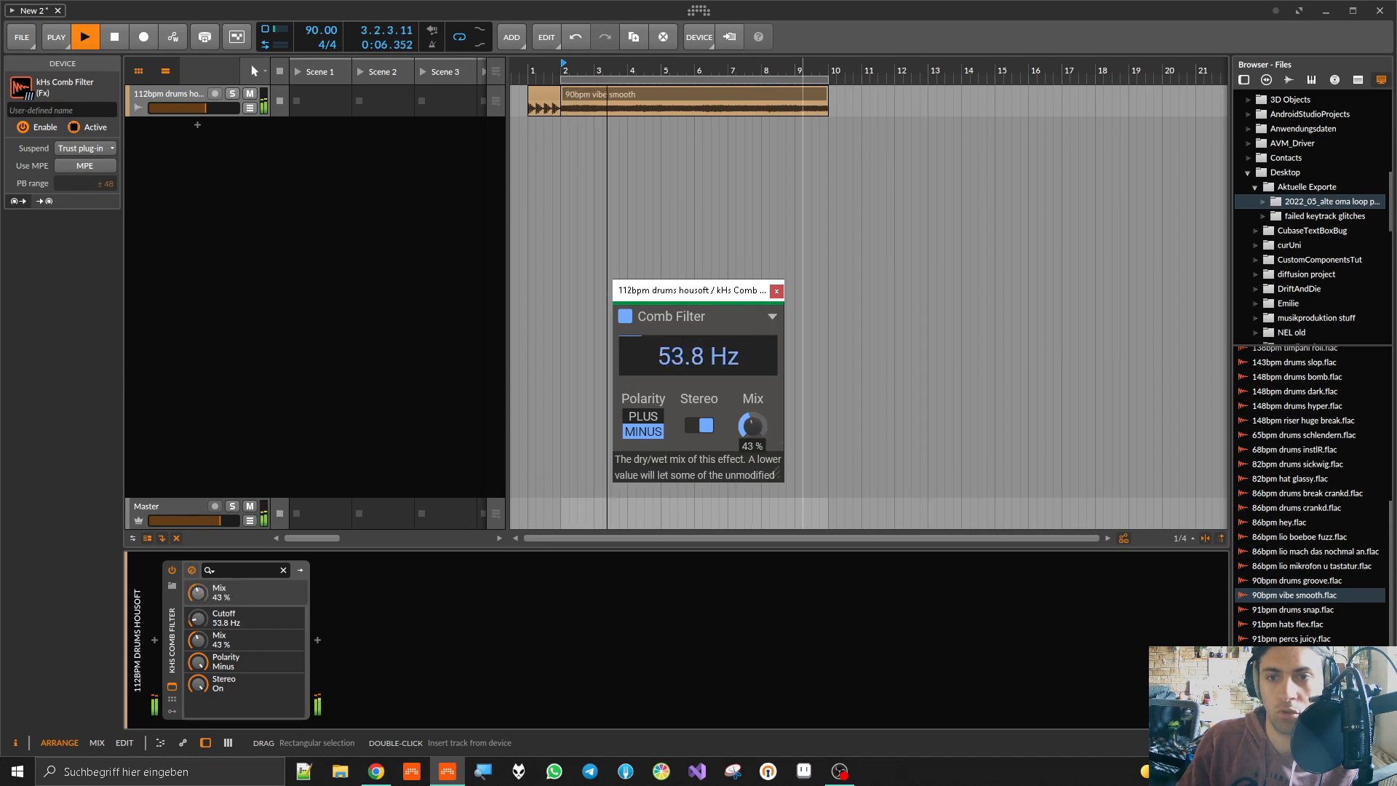
pyautogui.moveTo(699, 356); pyautogui.dragTo(698, 323)
pyautogui.moveTo(755, 435); pyautogui.dragTo(755, 385)
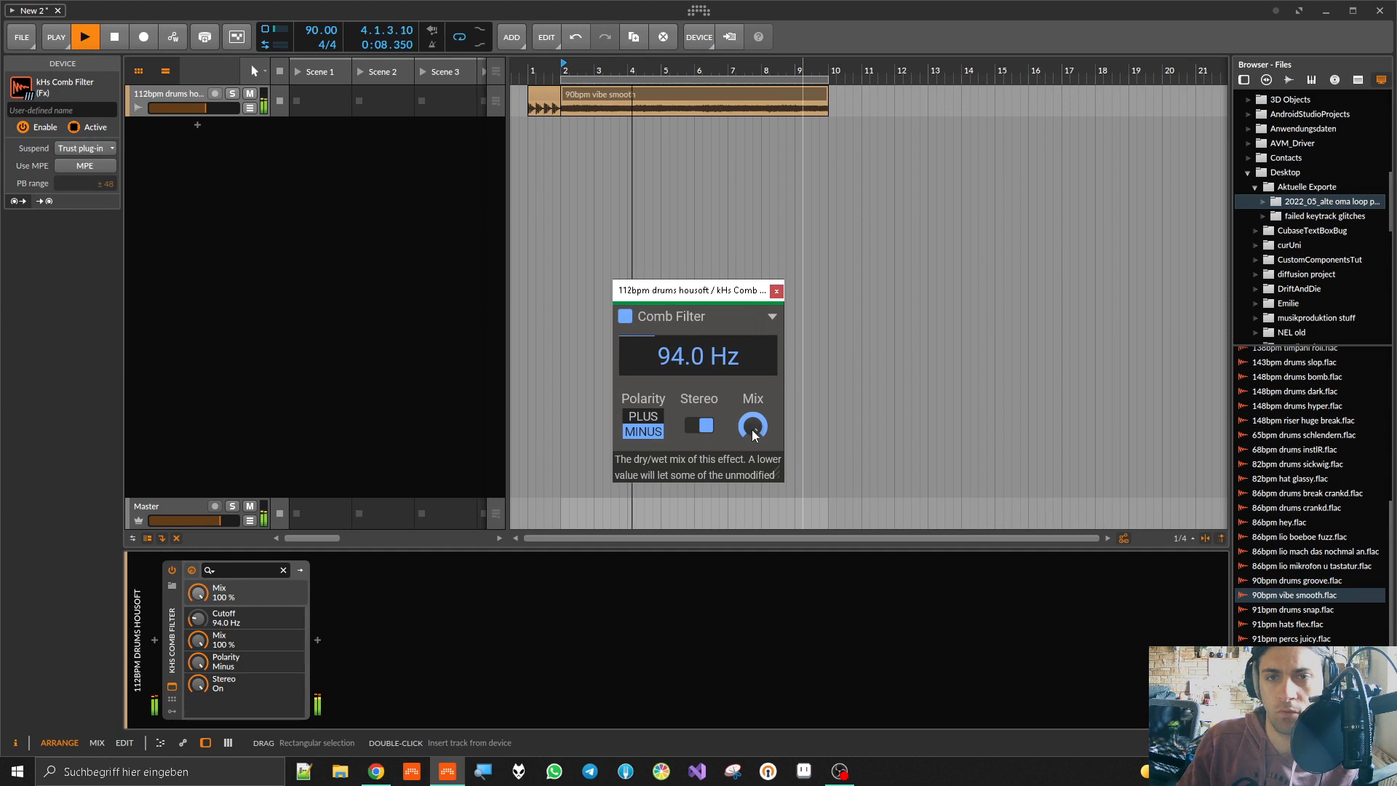
# Step: Move the loop region to bar 1 over the drum clip and set the project tempo to 113 BPM
pyautogui.click(531, 65)
pyautogui.moveTo(531, 65); pyautogui.dragTo(563, 67)
pyautogui.moveTo(563, 131); pyautogui.dragTo(561, 143)
pyautogui.moveTo(313, 31); pyautogui.dragTo(313, 14)
# Step: Set the Comb Filter's cutoff to 634 Hz and stop playback
pyautogui.moveTo(623, 342); pyautogui.dragTo(677, 287)
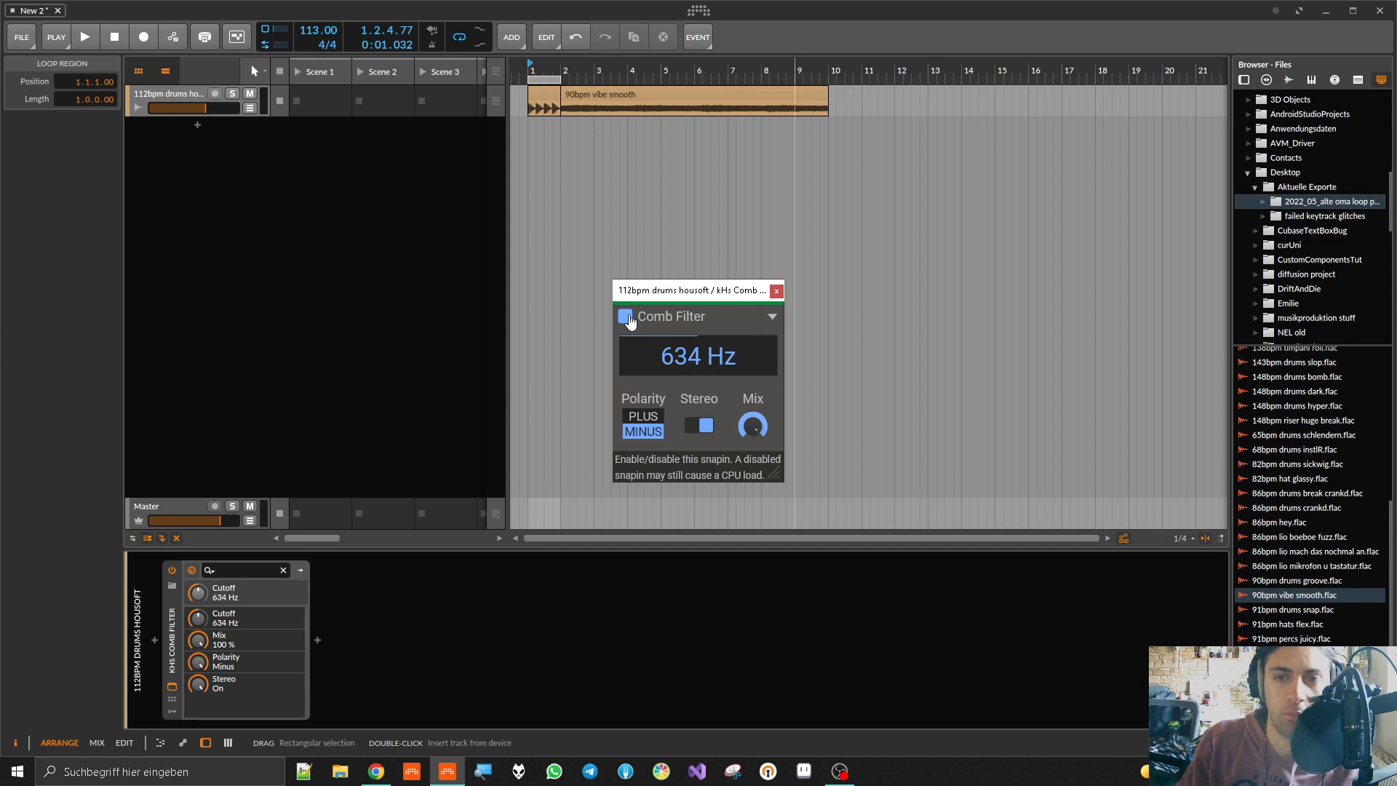
pyautogui.rightClick(693, 358)
pyautogui.click(680, 358)
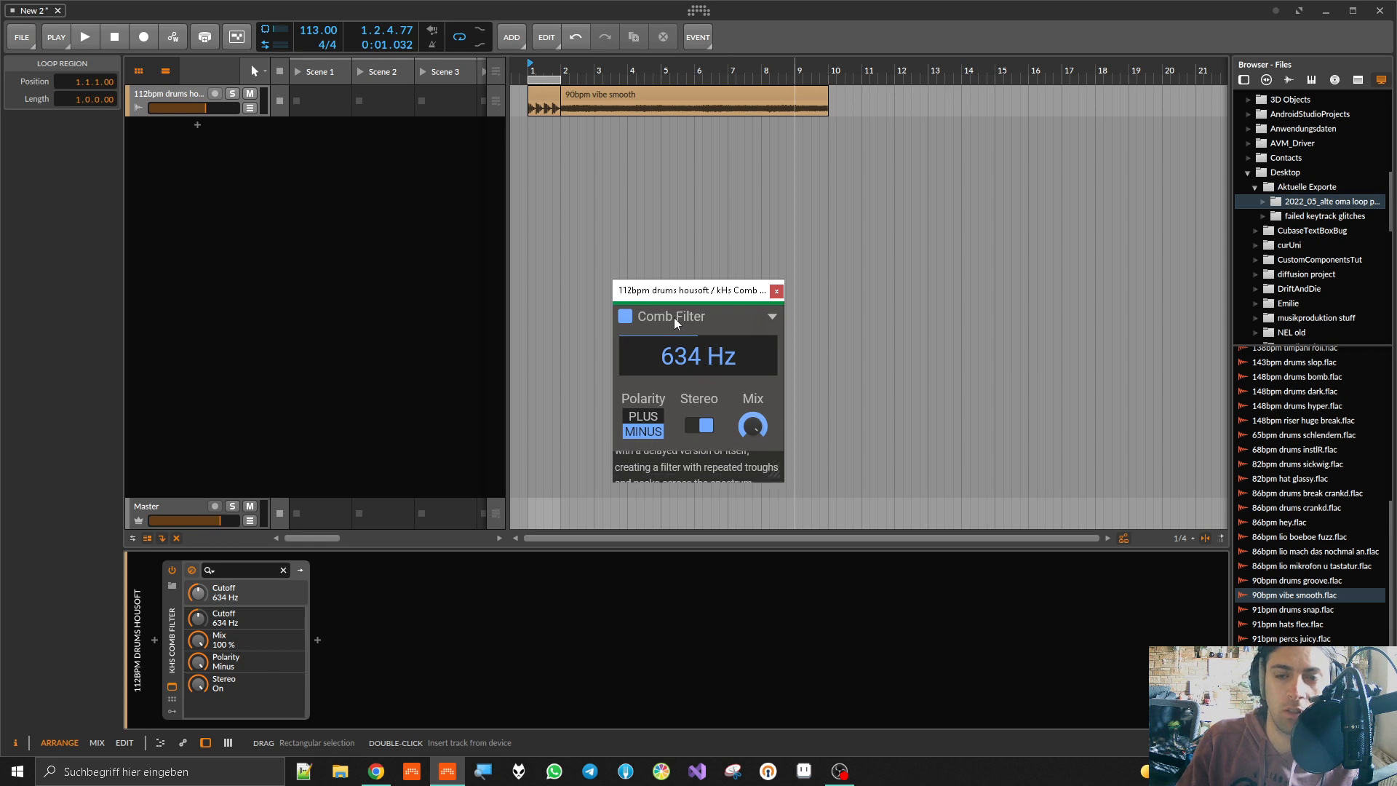
# Step: Add Rift Feedback Lite after the Comb Filter and place its window beside the Comb Filter's for comparison
pyautogui.click(318, 640)
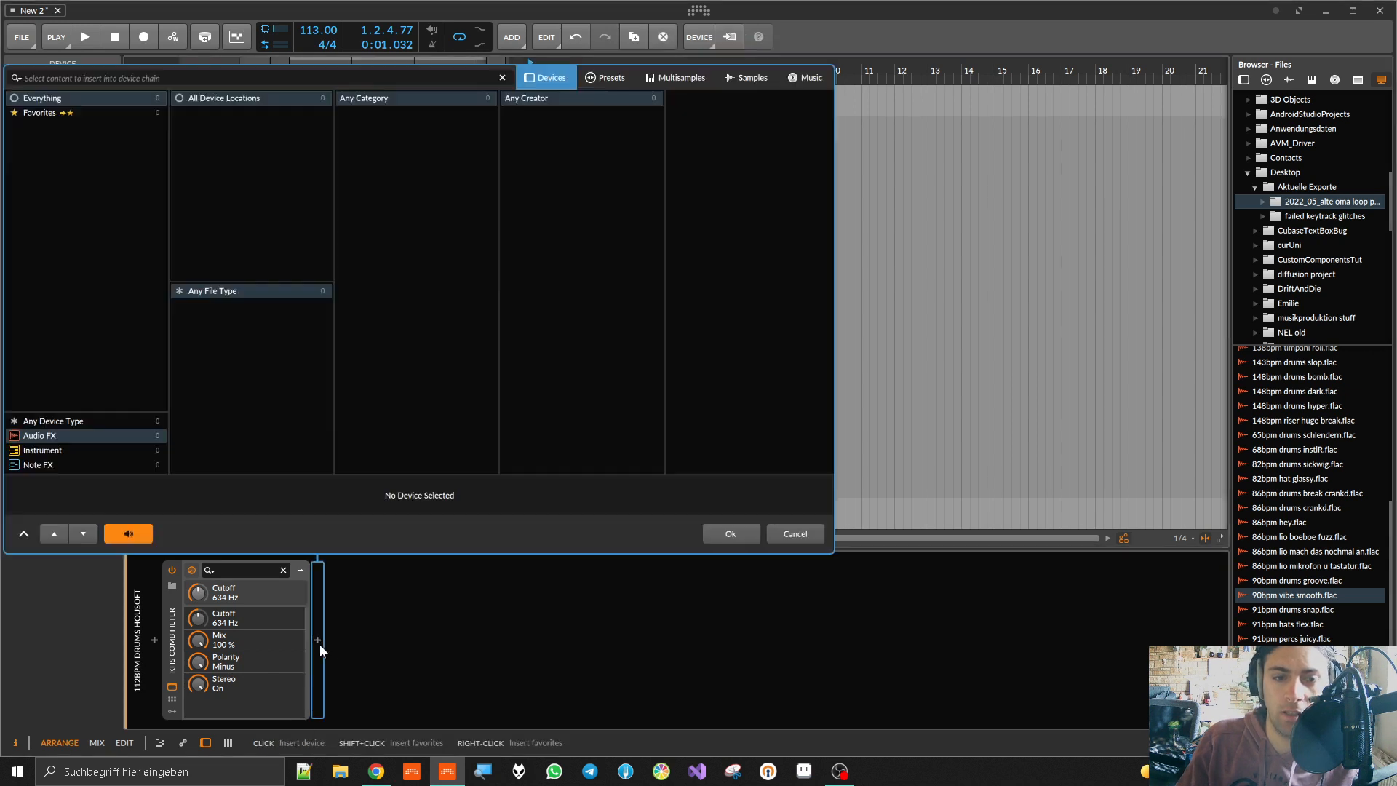
pyautogui.write('rift')
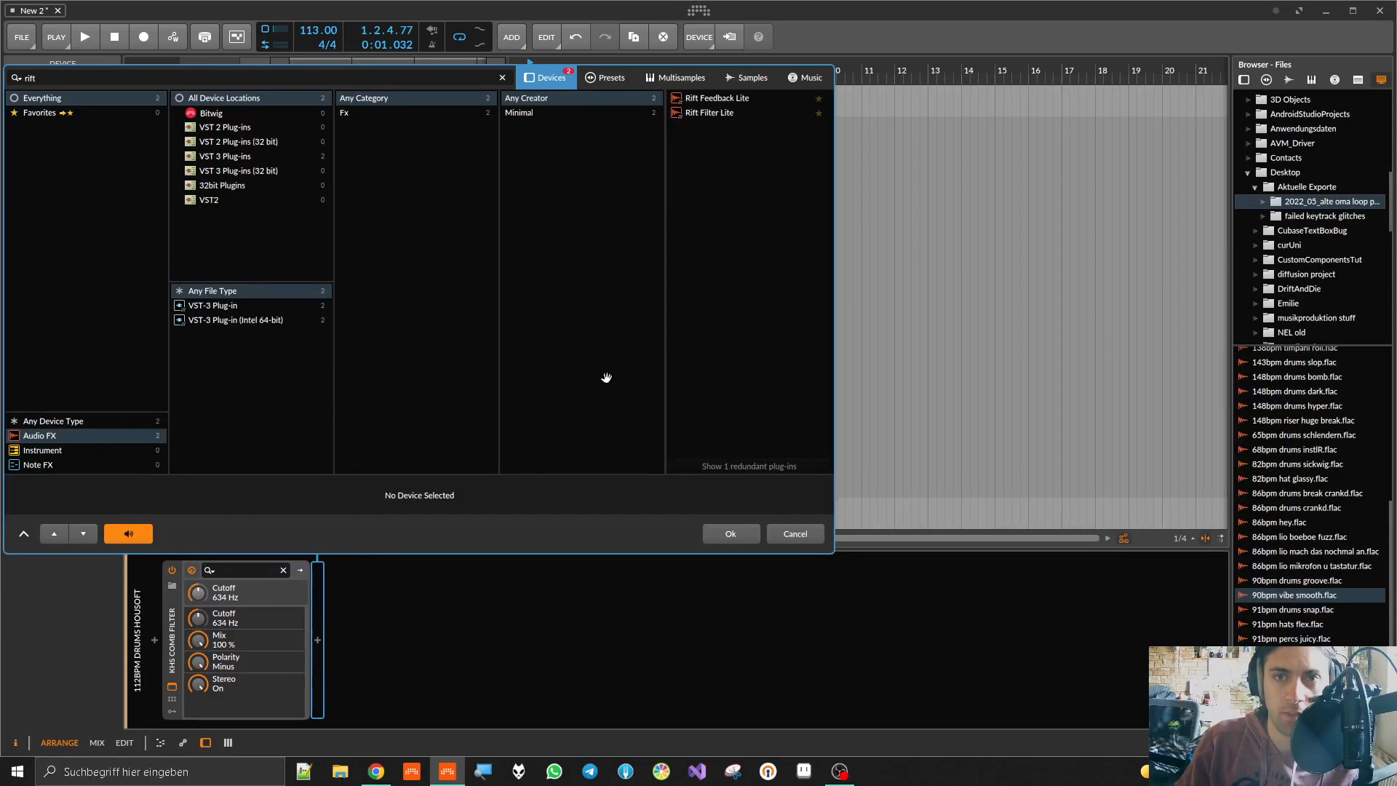
pyautogui.doubleClick(733, 100)
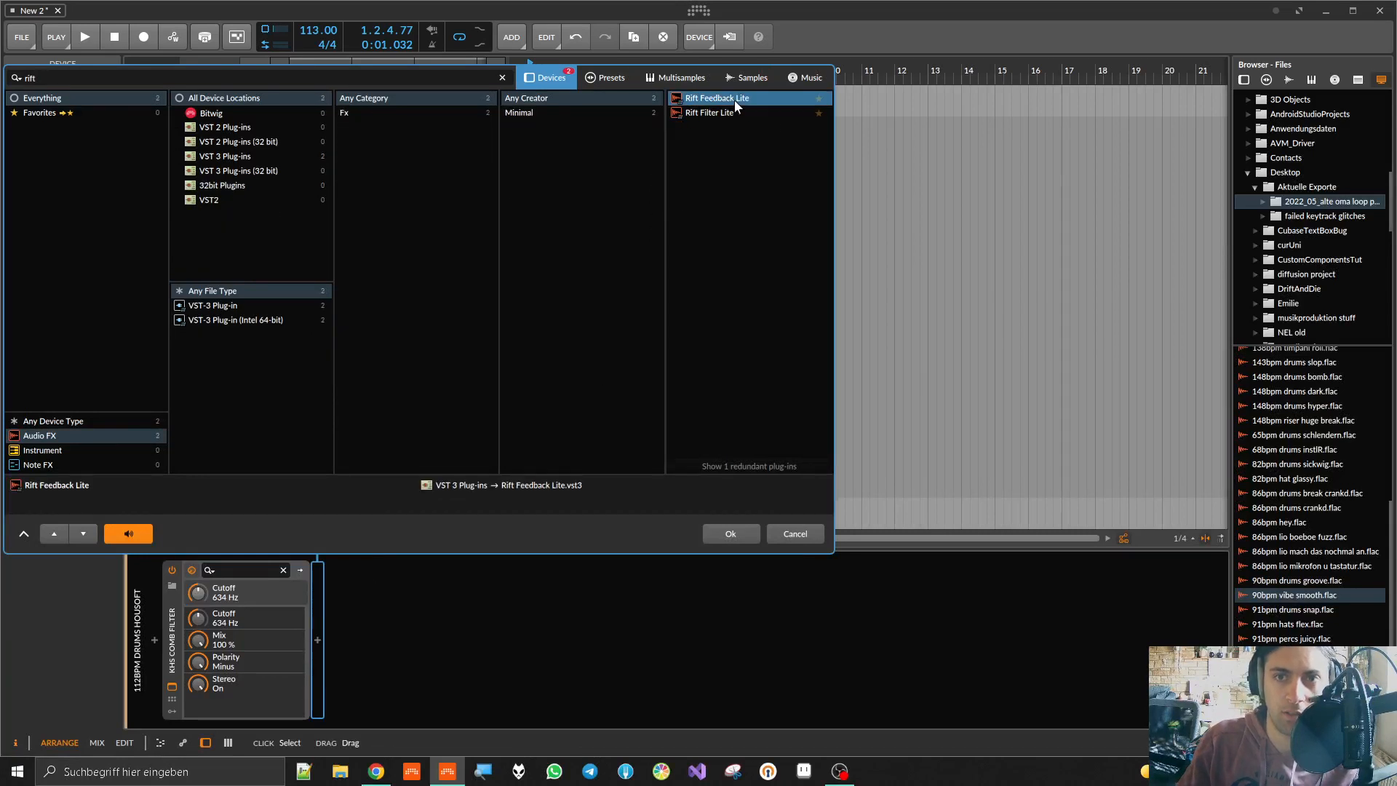
pyautogui.moveTo(708, 282); pyautogui.dragTo(941, 220)
pyautogui.moveTo(932, 333)
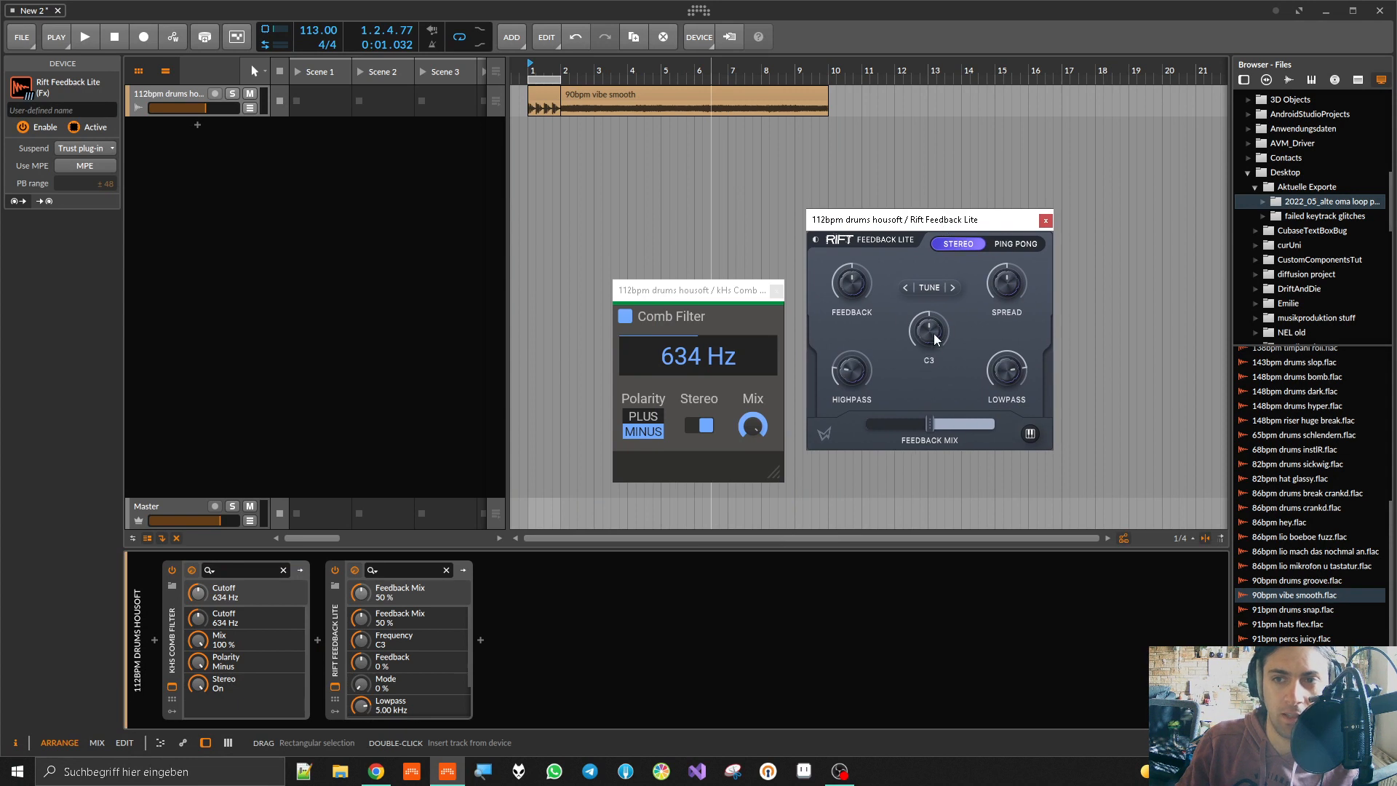
# Step: Try Rift Feedback Lite's feedback at about 42 % and cycle its frequency mode from TUNE through NORM to MIDI
pyautogui.moveTo(854, 294)
pyautogui.mouseDown()
pyautogui.moveTo(857, 255)
pyautogui.moveTo(858, 272)
pyautogui.mouseUp()
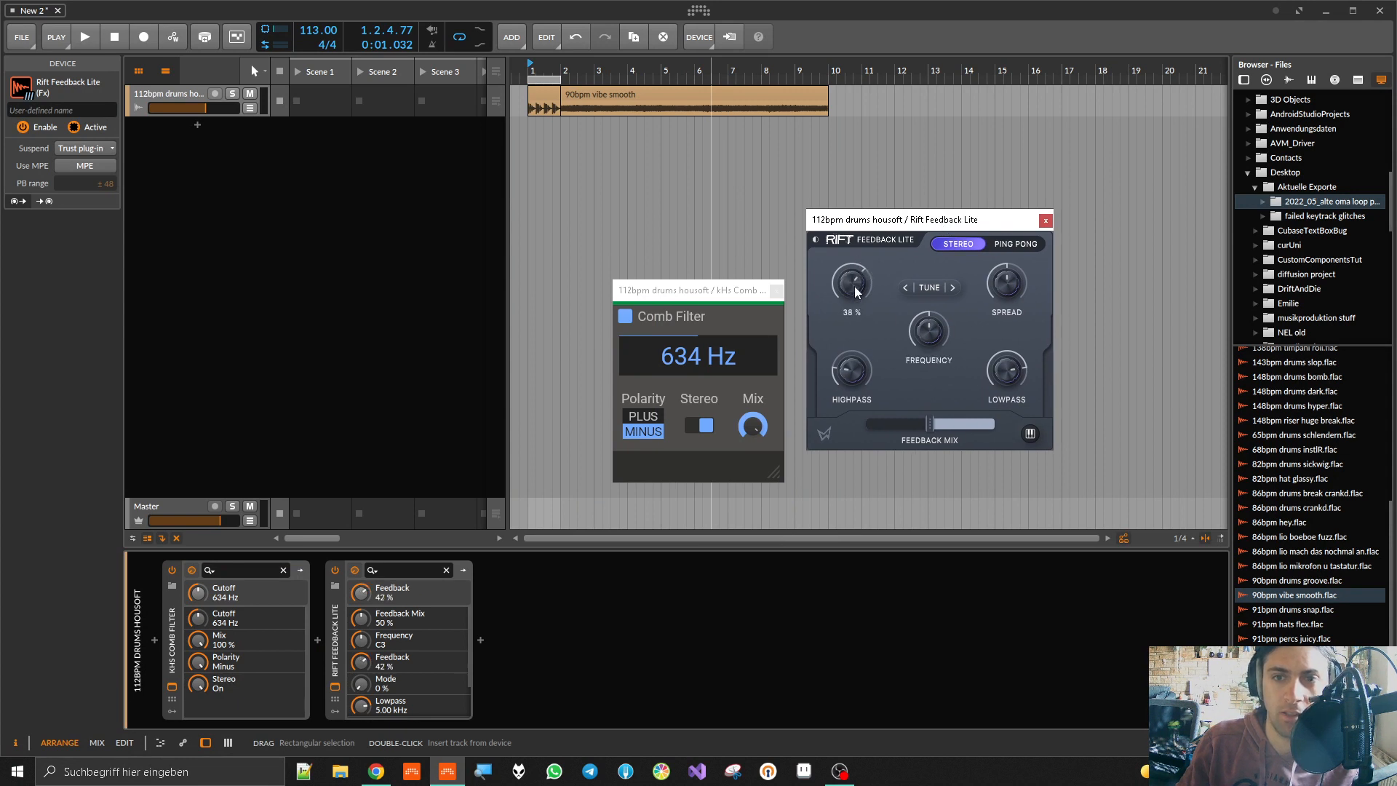
pyautogui.click(950, 286)
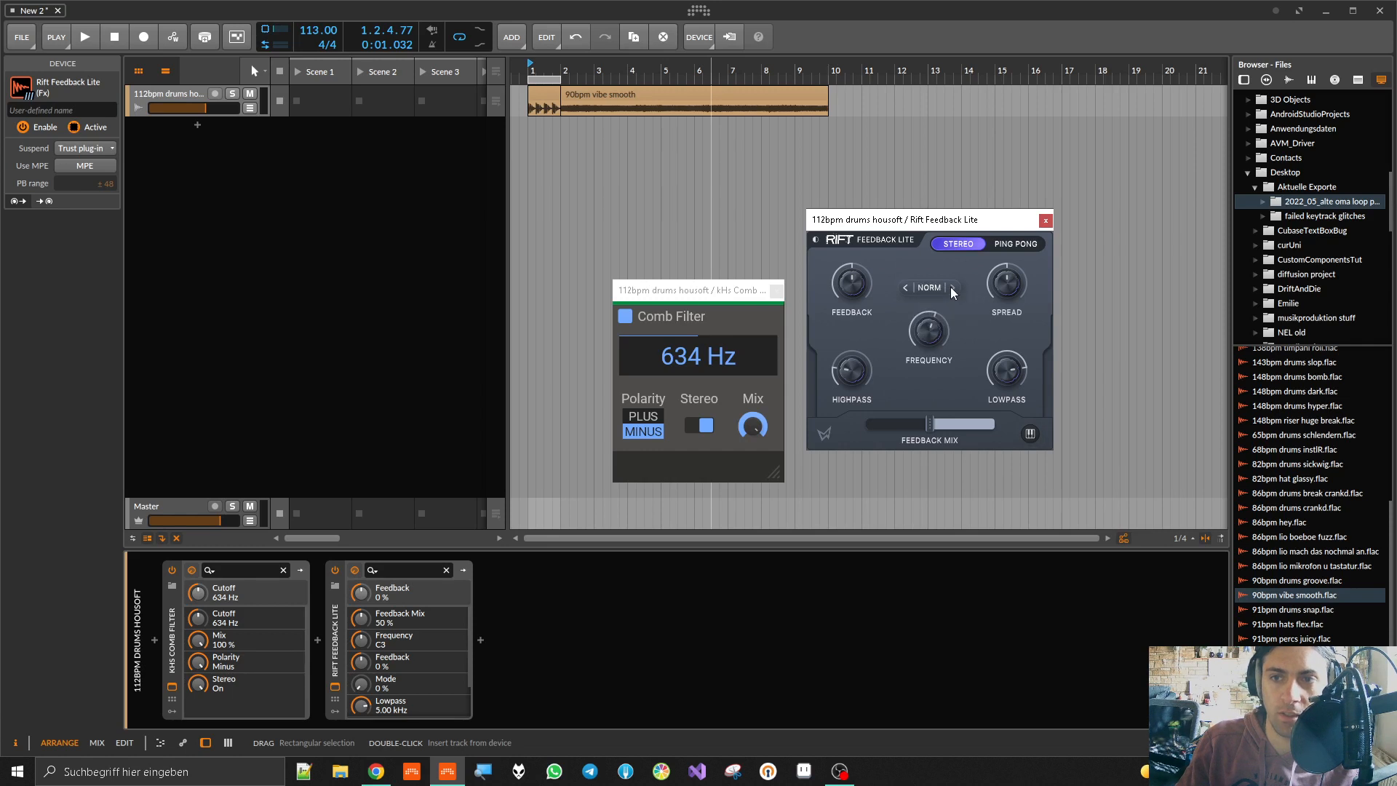
pyautogui.click(950, 286)
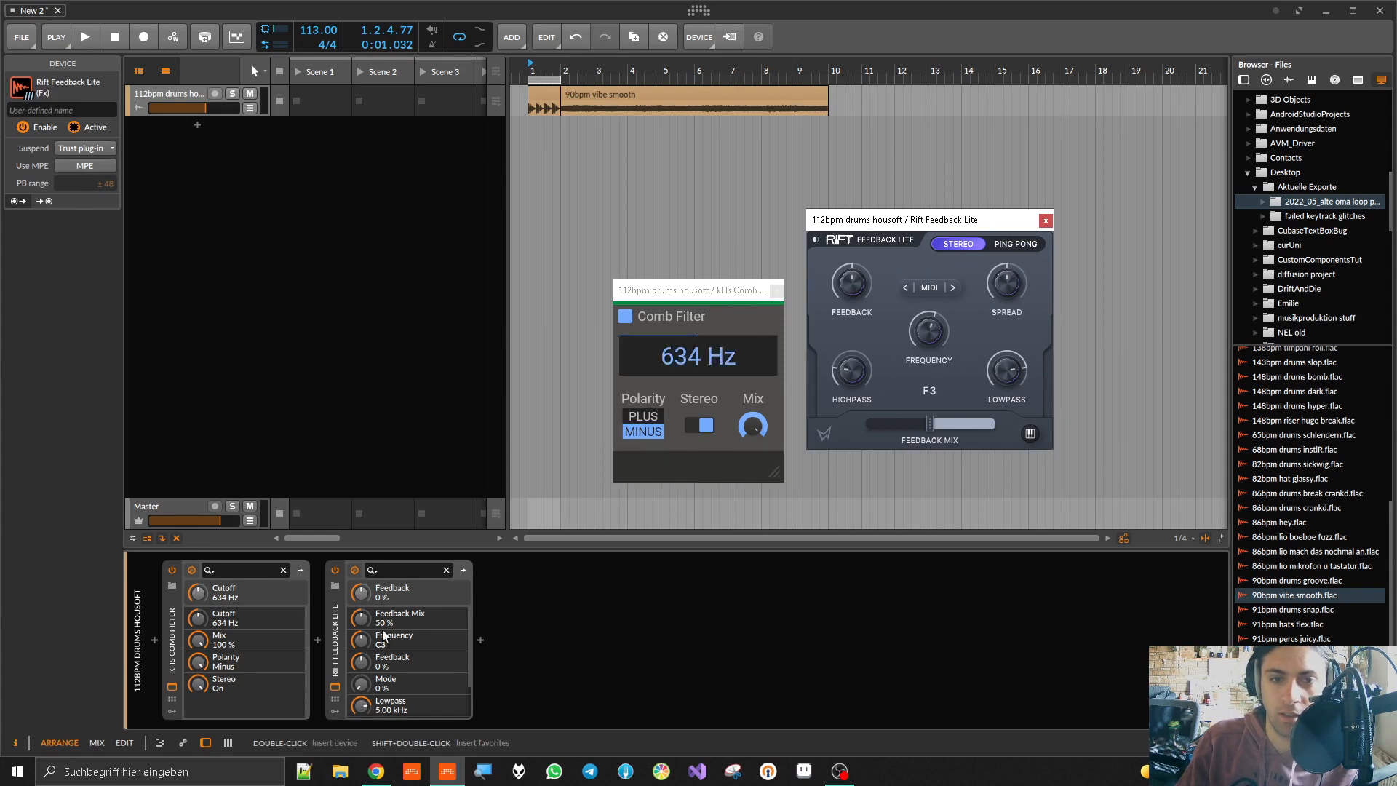
# Step: Remove Rift Feedback Lite and replace the Comb Filter with the kHs Compressor plug-in
pyautogui.click(339, 618)
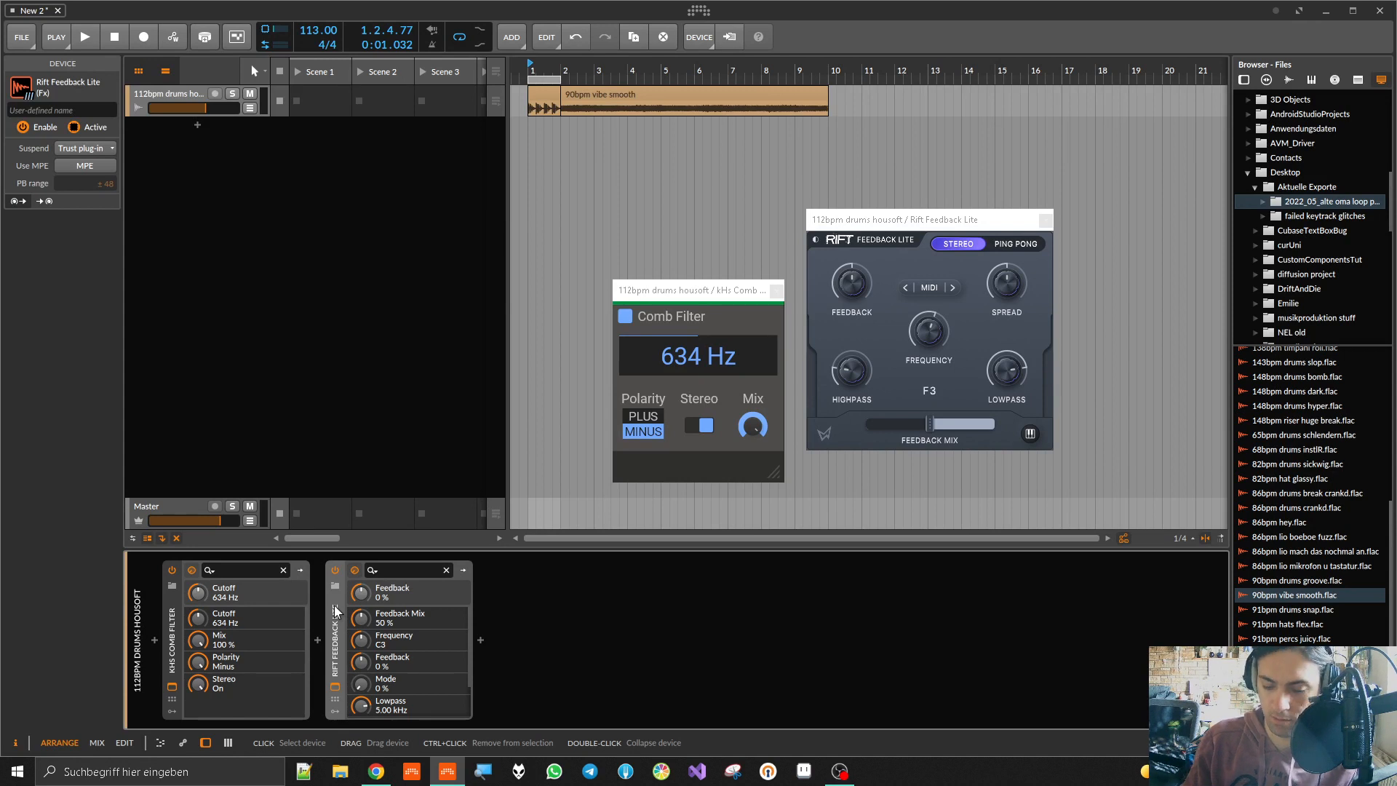
pyautogui.press('Delete')
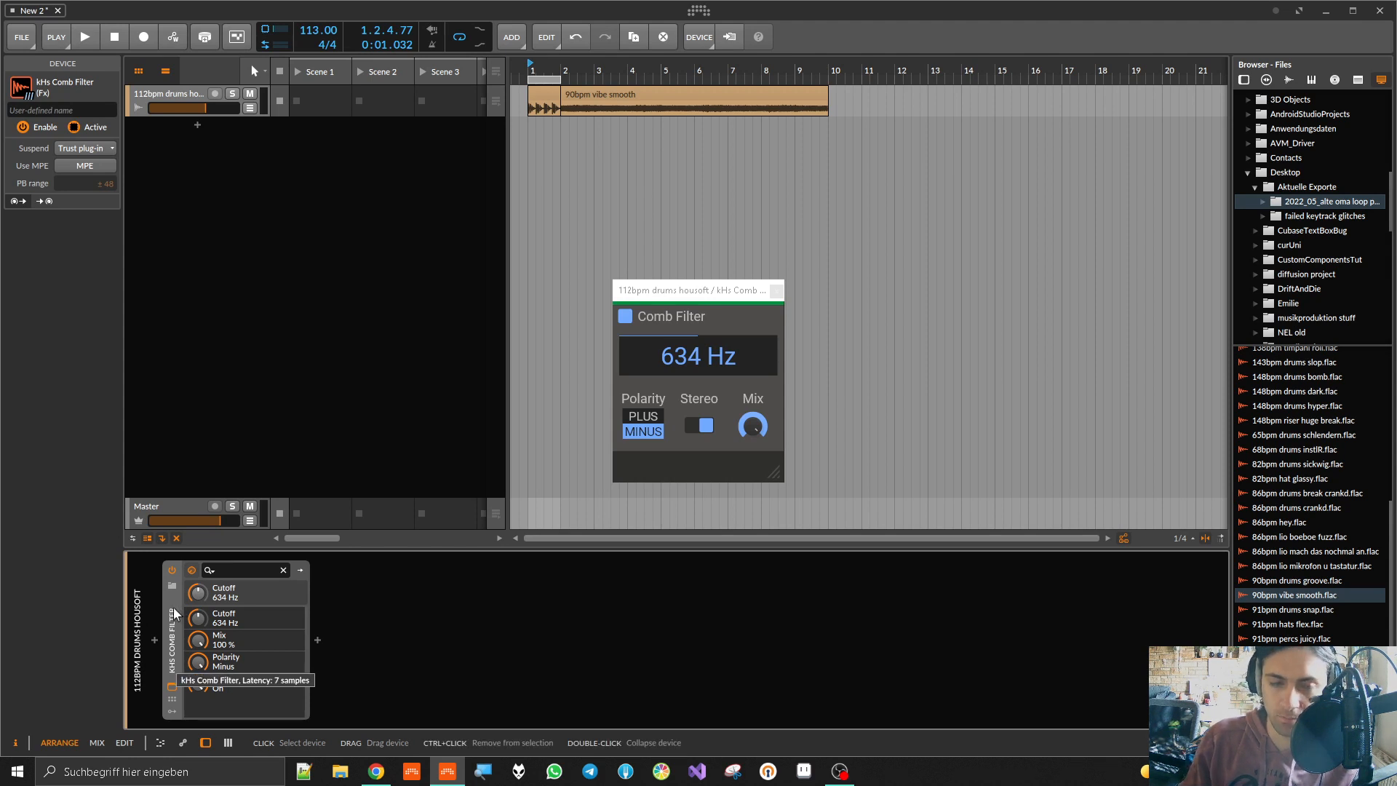
pyautogui.press('Delete')
pyautogui.click(159, 636)
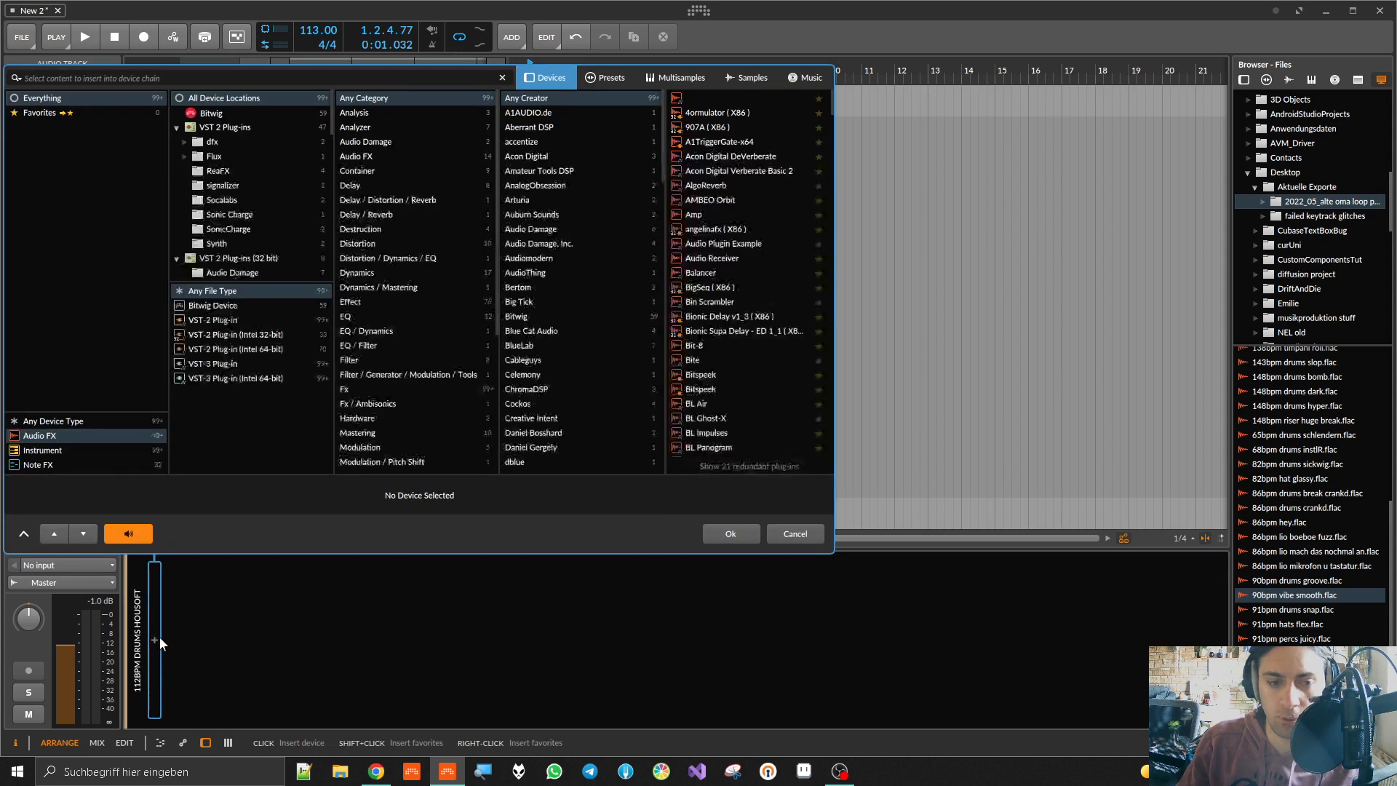
pyautogui.write('khs')
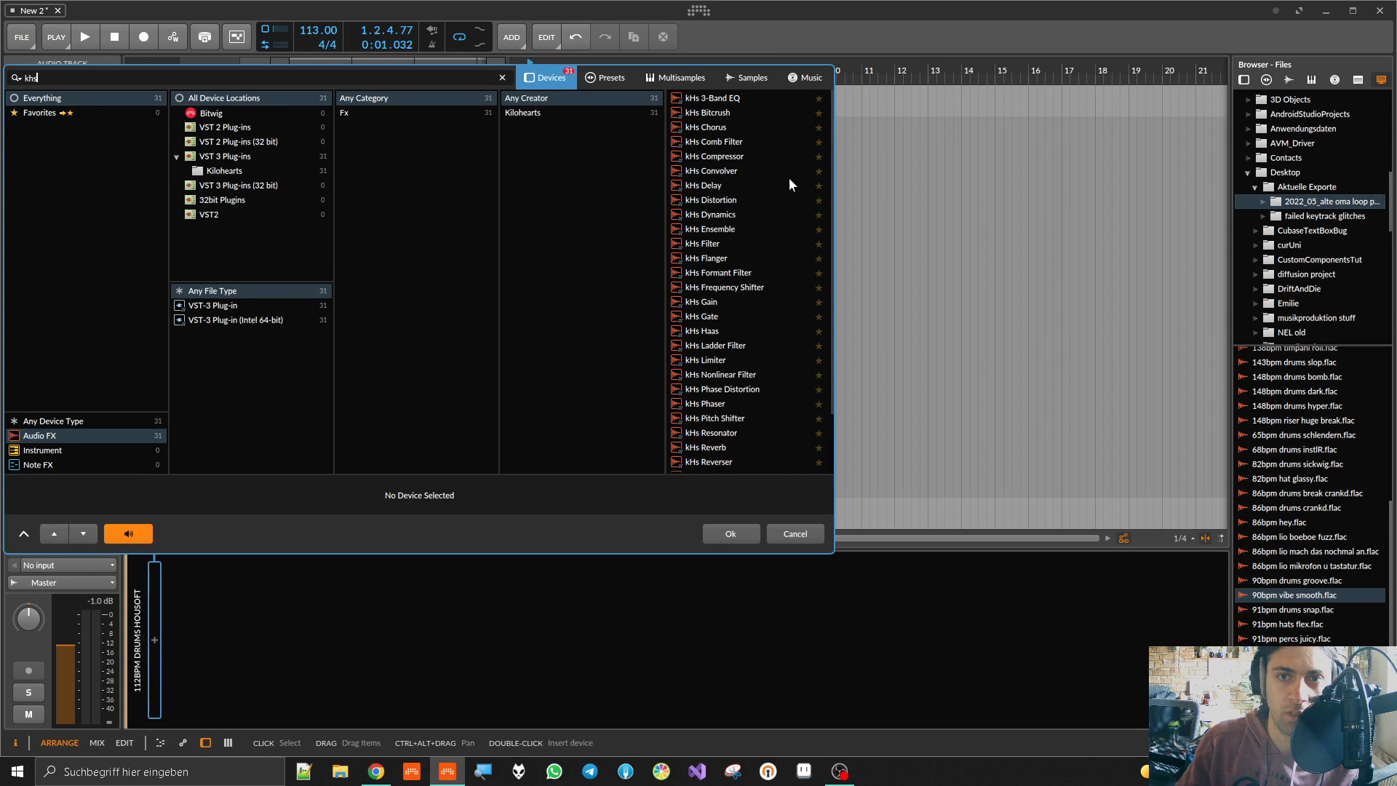
pyautogui.doubleClick(730, 158)
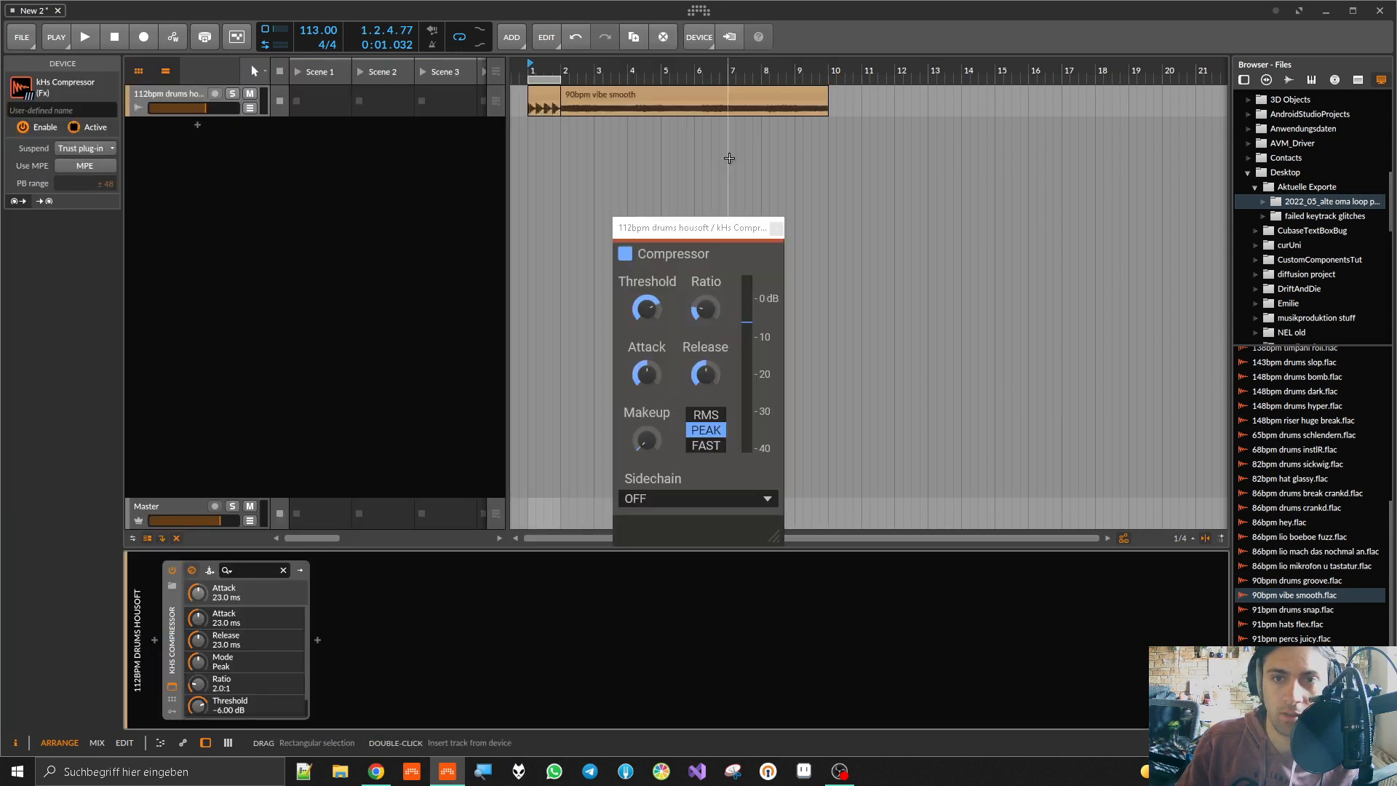
# Step: With the drum loop playing, set the Compressor's threshold to -21.26 dB, ratio to 18.1:1 and attack to 7.59 ms
pyautogui.press('space')
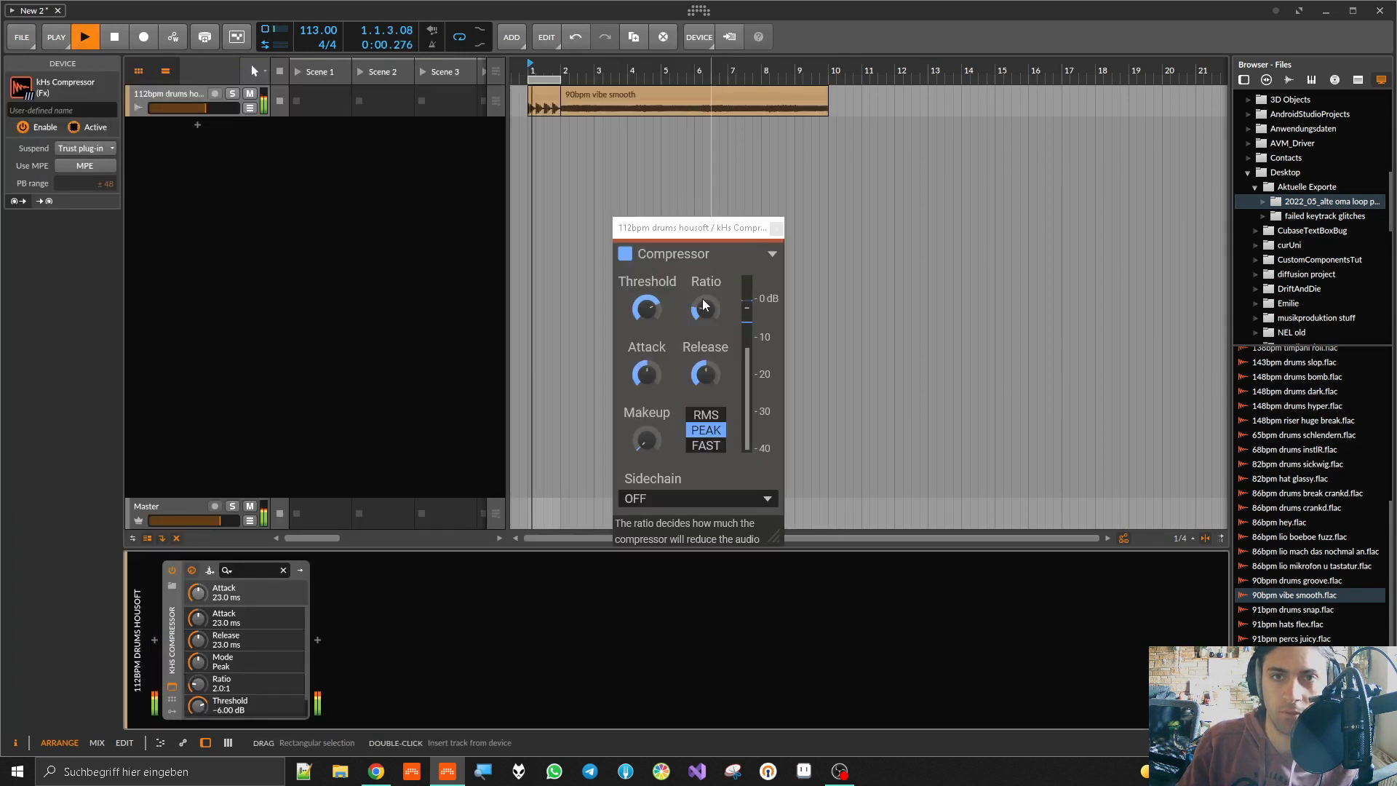
pyautogui.moveTo(647, 308); pyautogui.dragTo(647, 355)
pyautogui.moveTo(704, 309); pyautogui.dragTo(704, 225)
pyautogui.click(645, 373)
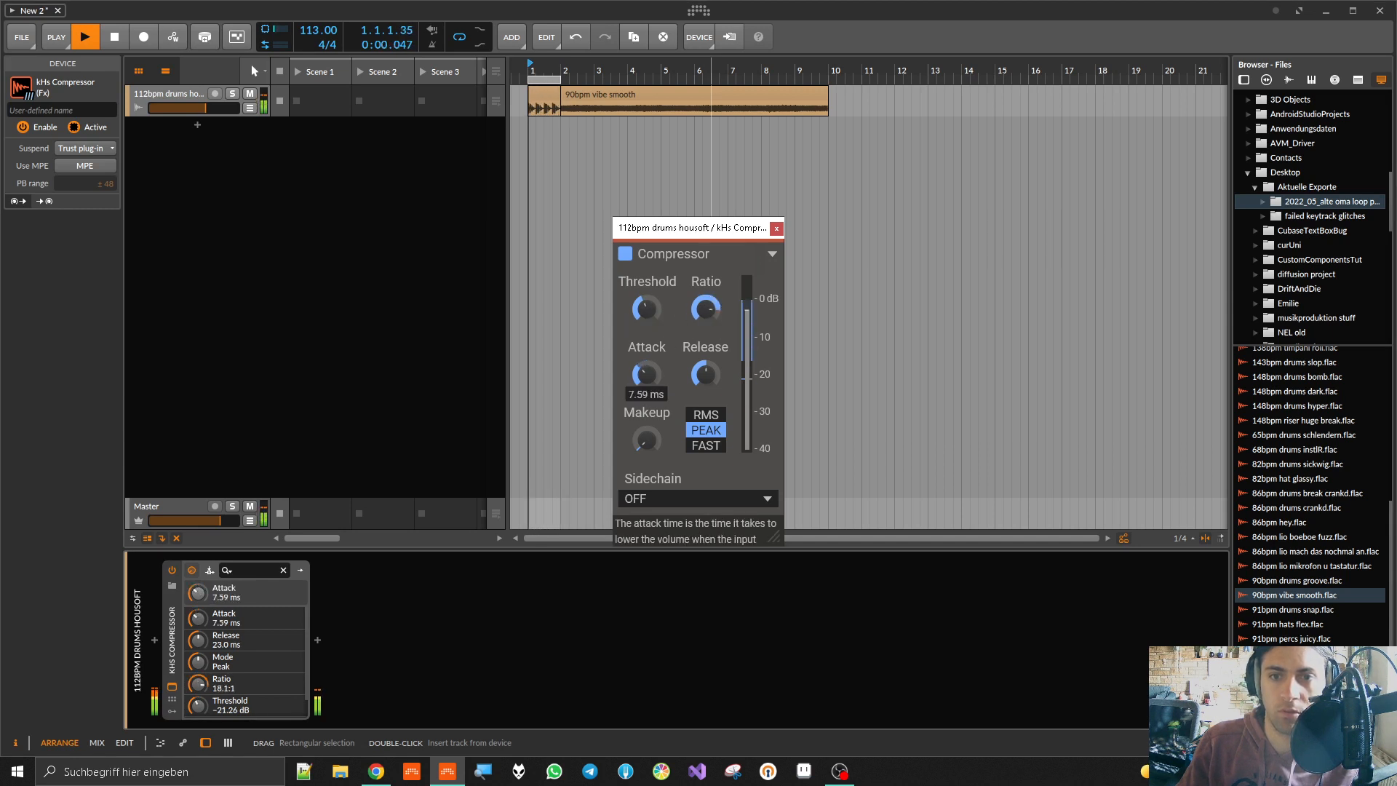
# Step: Set the Compressor's release to 2.24 ms, attack to 21.8 ms and makeup to 12 %, keeping the sidechain OFF
pyautogui.moveTo(708, 369); pyautogui.dragTo(709, 425)
pyautogui.moveTo(646, 373); pyautogui.dragTo(646, 355)
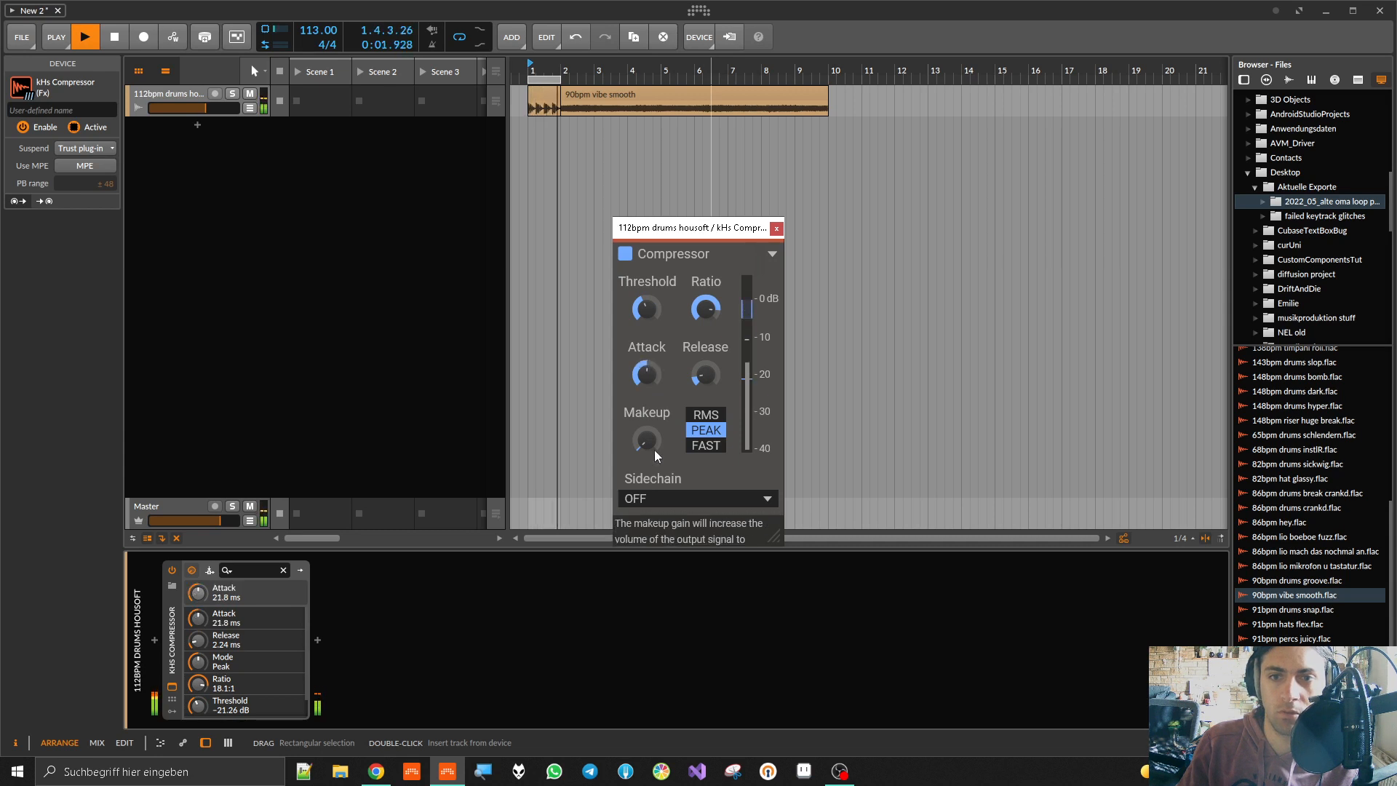
pyautogui.moveTo(646, 440); pyautogui.dragTo(646, 431)
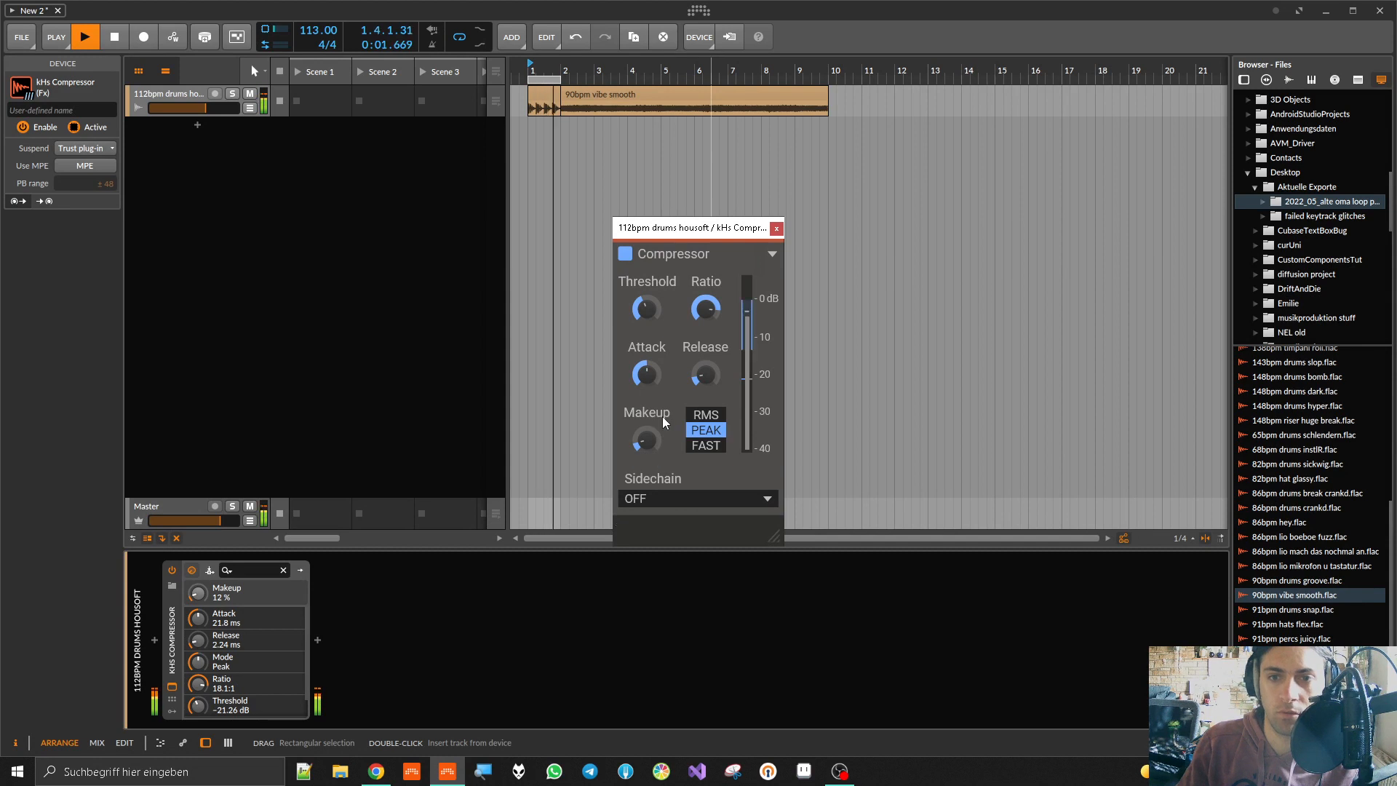
pyautogui.click(684, 499)
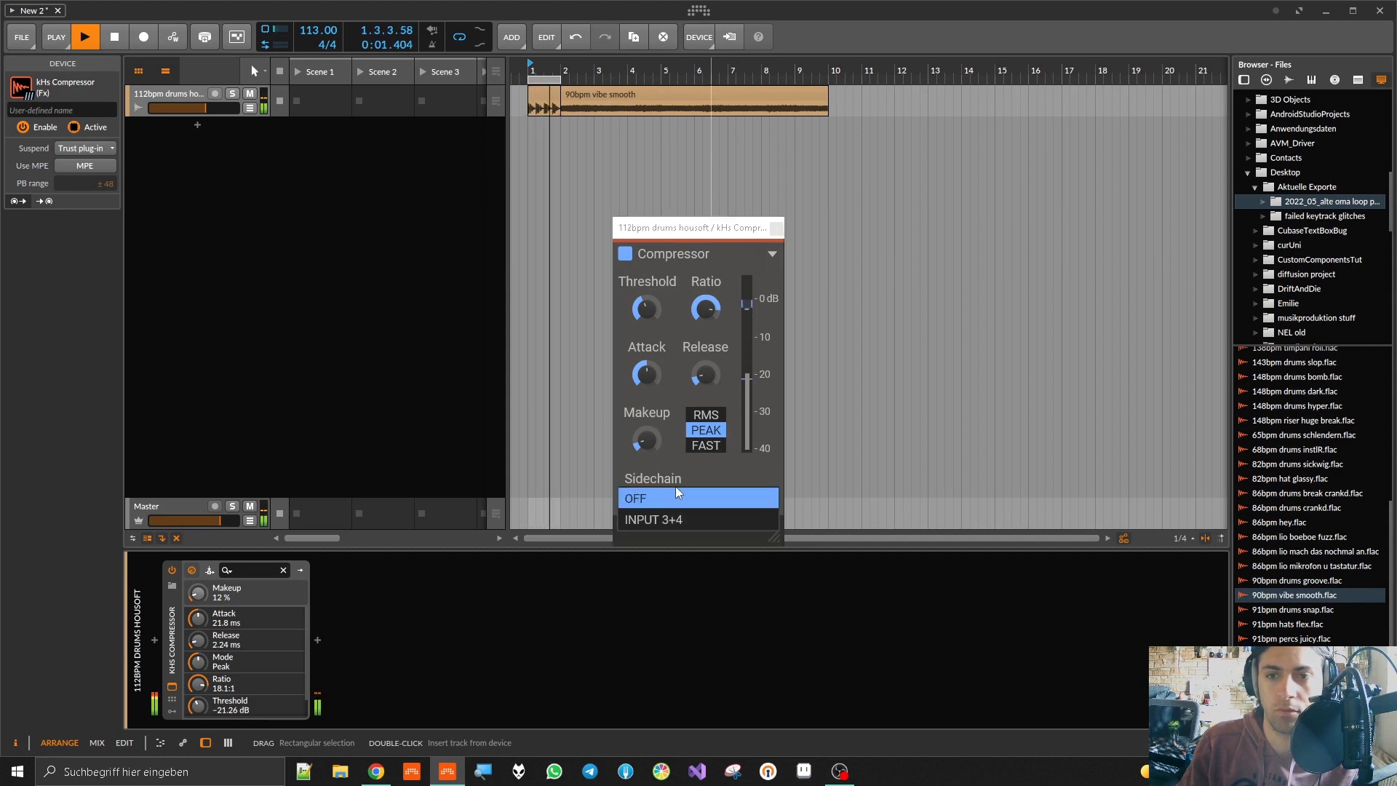
pyautogui.click(675, 488)
# Step: Switch the Compressor to RMS mode with a -26.09 dB threshold and 20.4:1 ratio, and stop playback
pyautogui.click(705, 416)
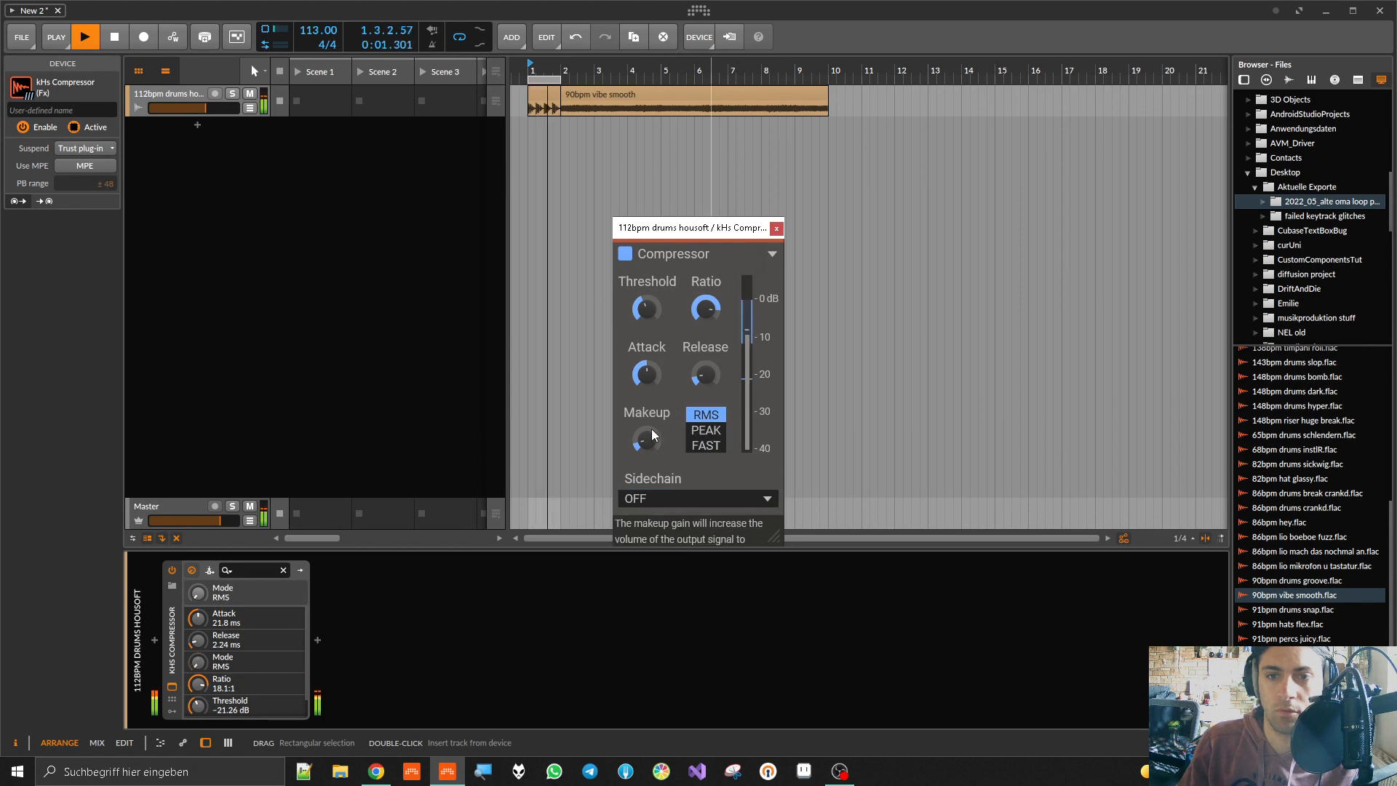
pyautogui.moveTo(646, 308); pyautogui.dragTo(646, 324)
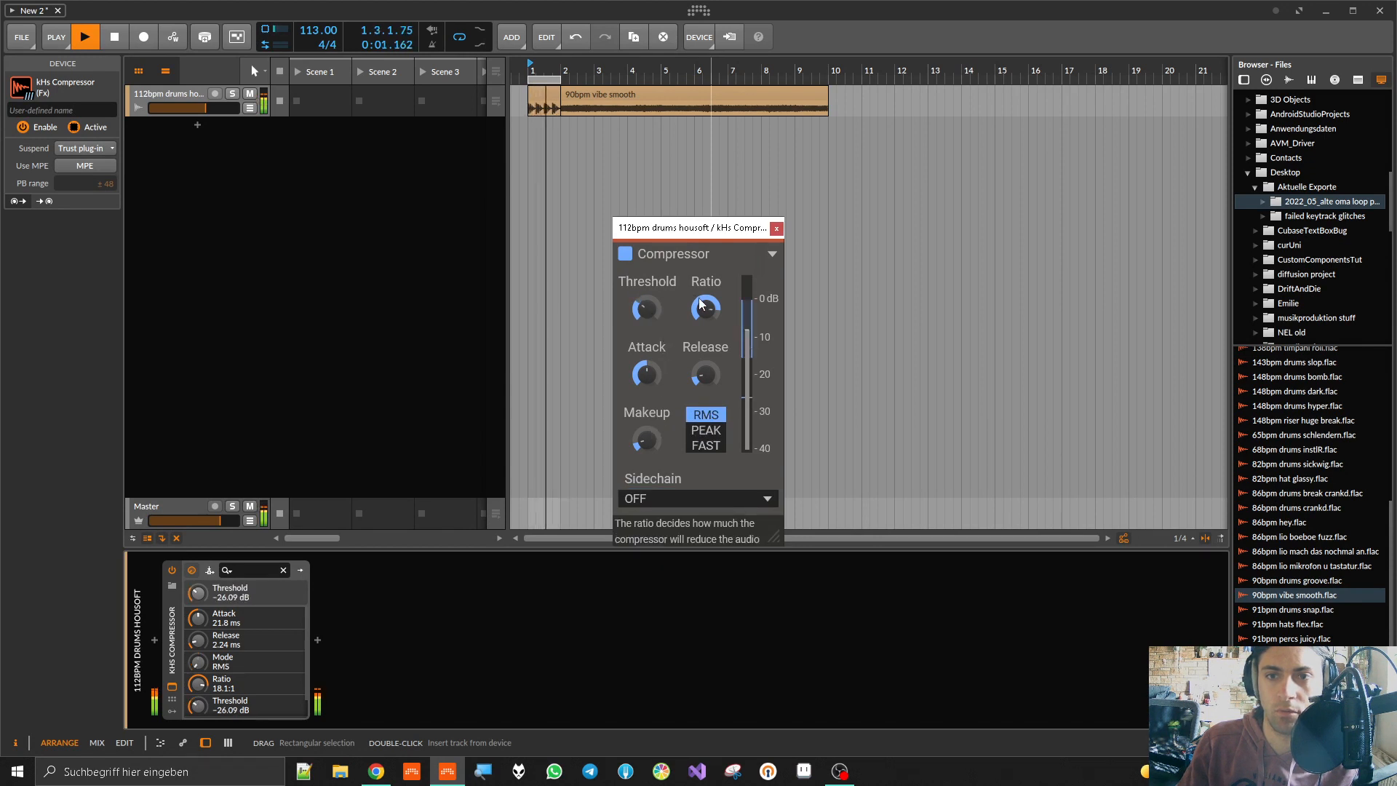
pyautogui.press('space')
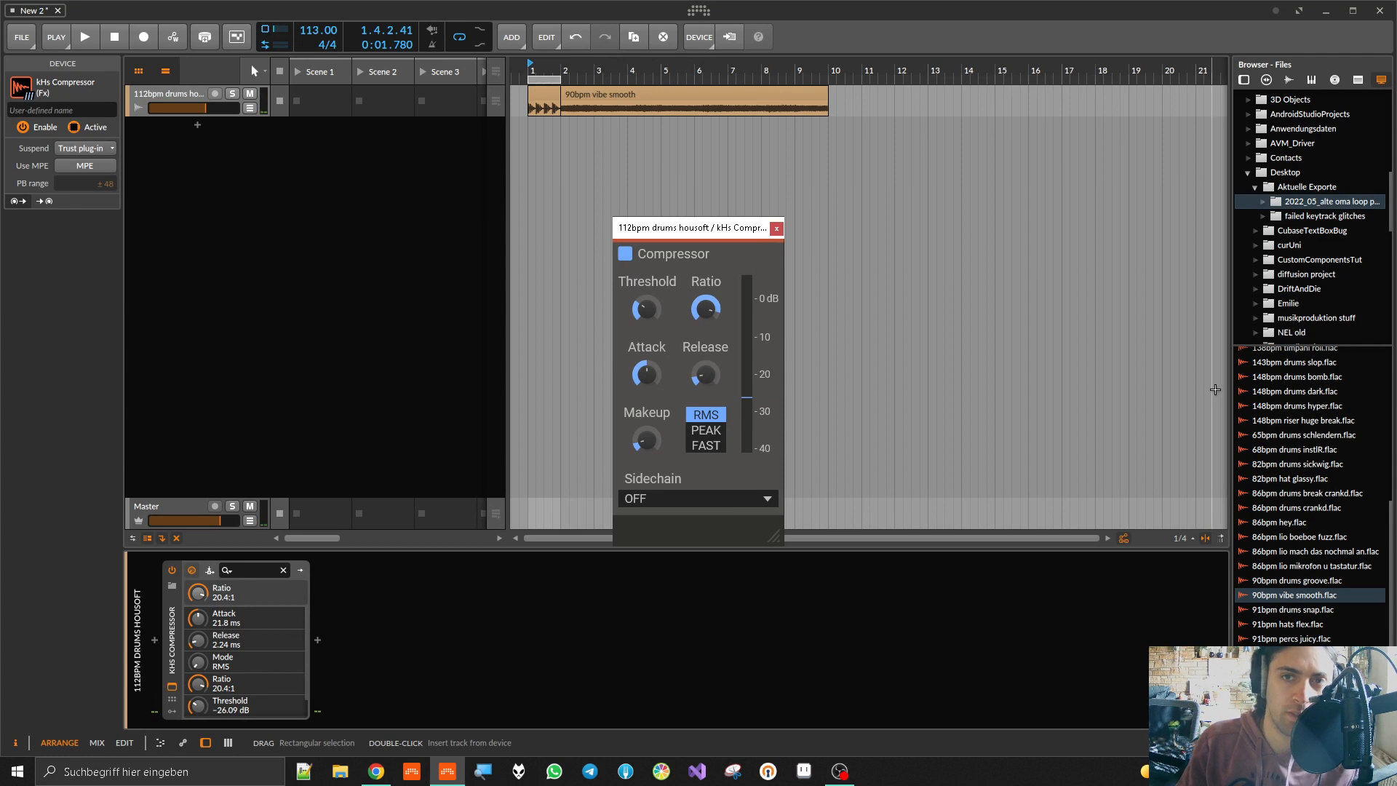
# Step: Audition the loops in the sample folder from 65bpm drums schlendern through 90bpm drums groove
pyautogui.click(1286, 436)
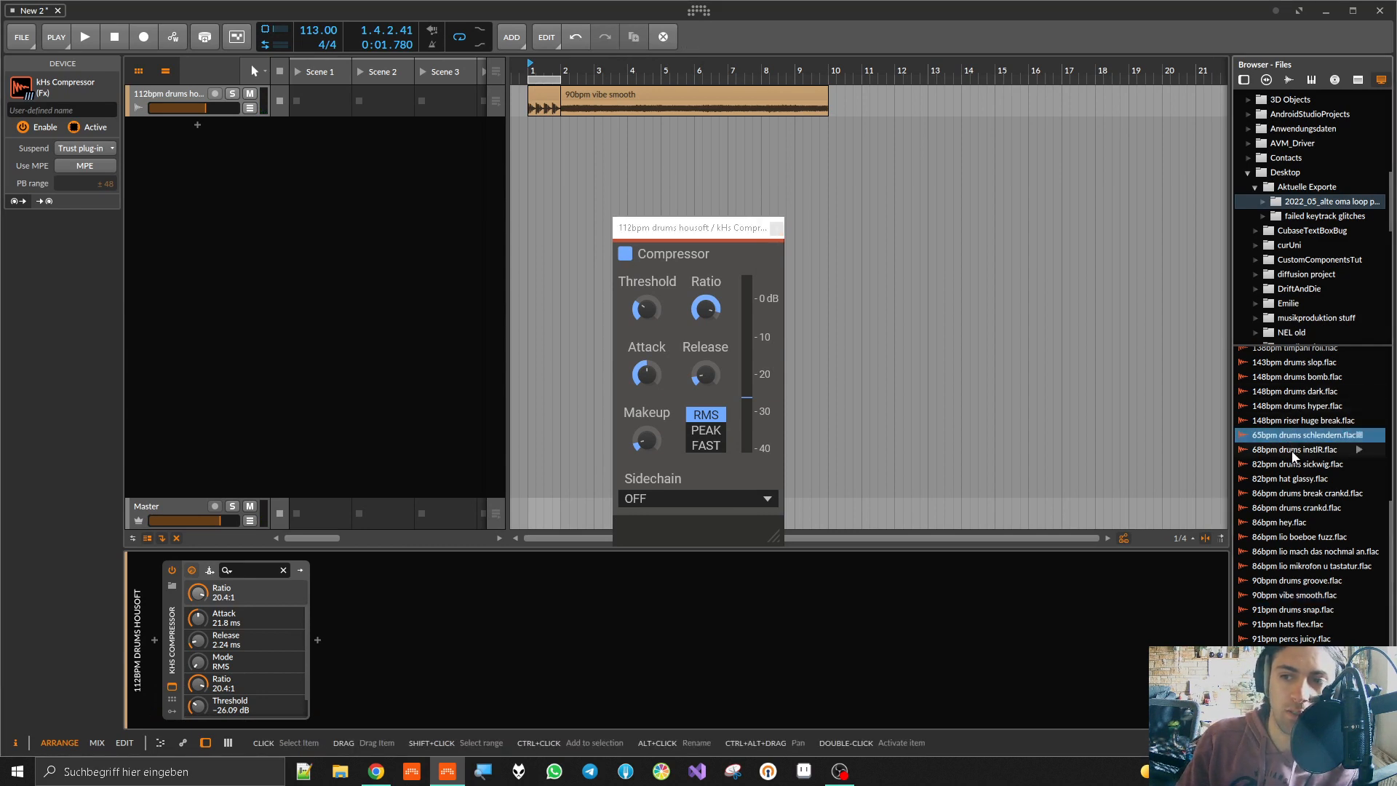
pyautogui.click(1293, 450)
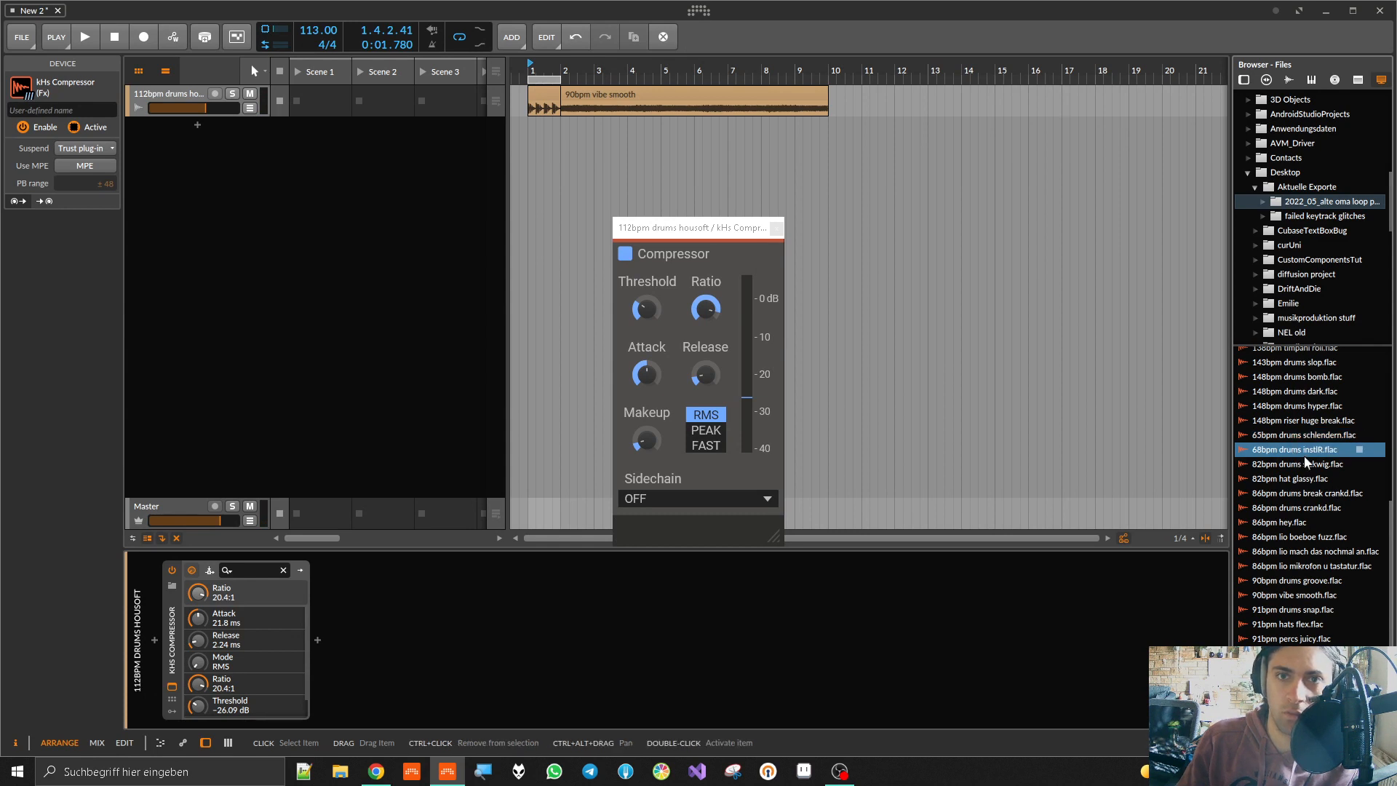
pyautogui.click(1307, 465)
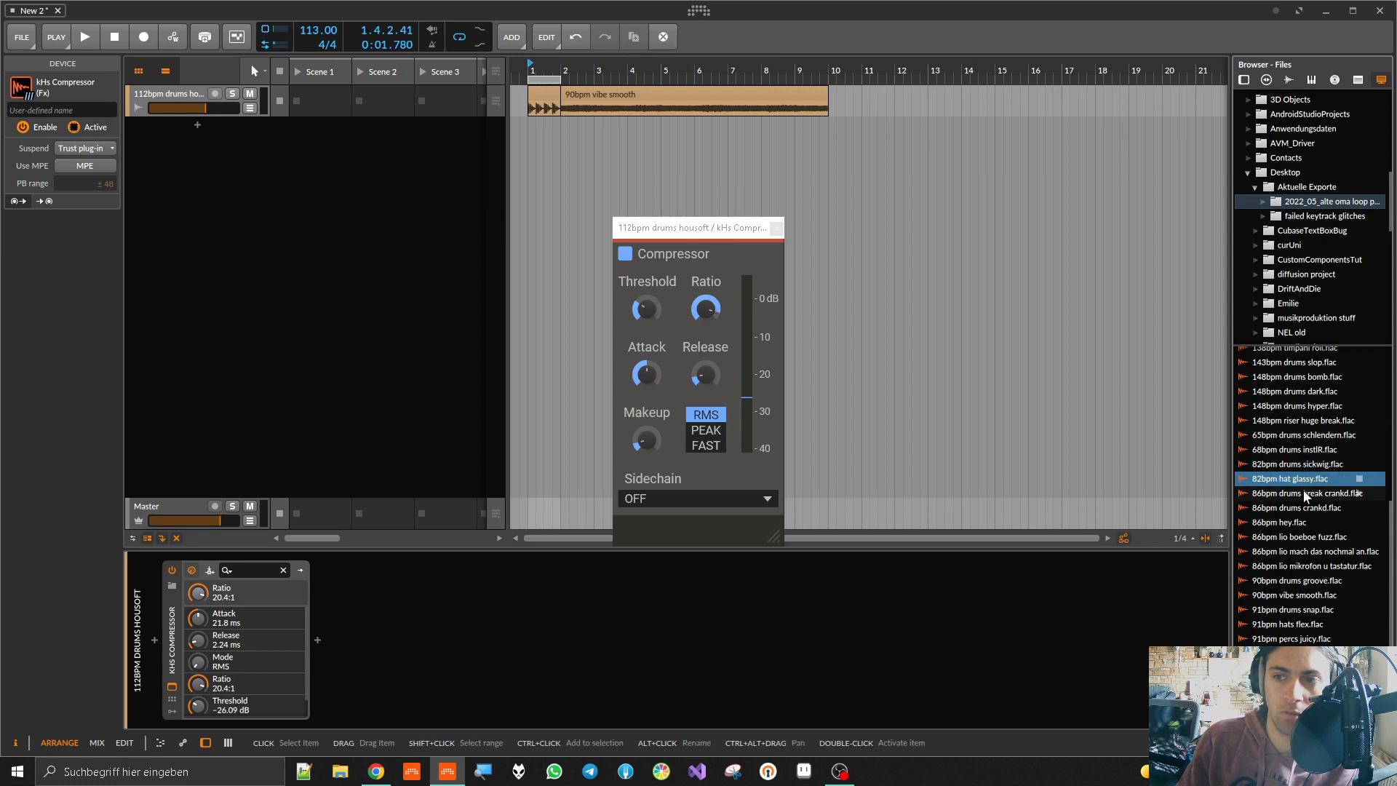
pyautogui.click(1302, 490)
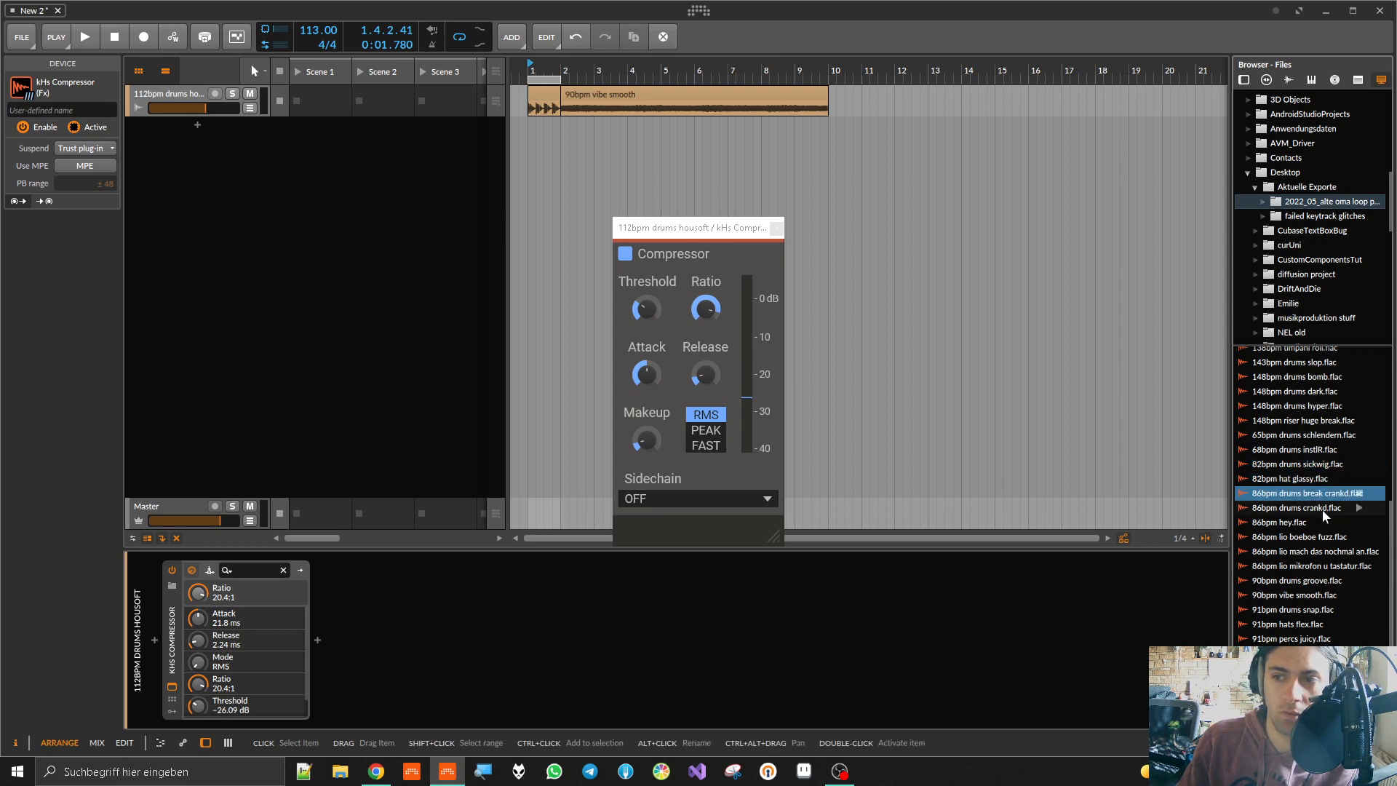
pyautogui.click(1320, 509)
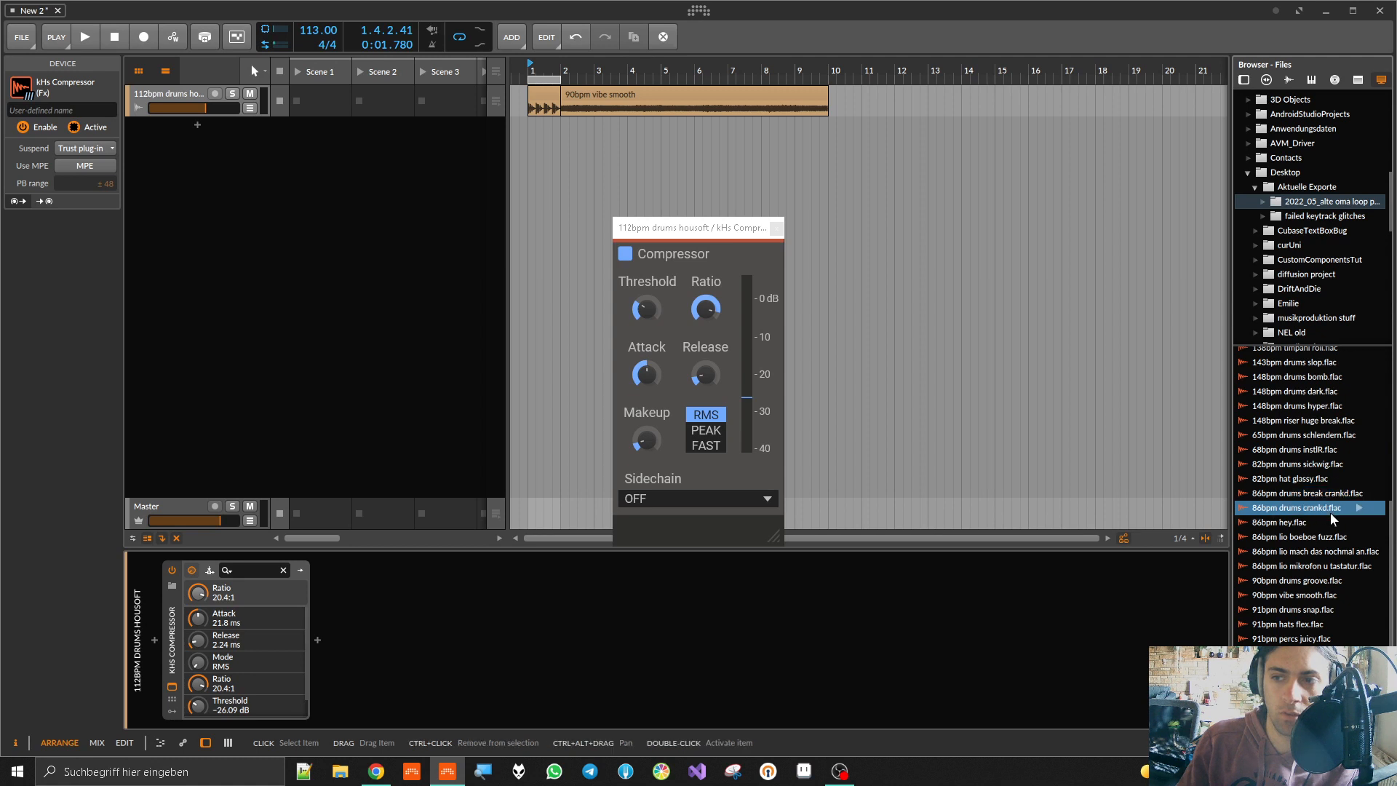
pyautogui.press('Down')
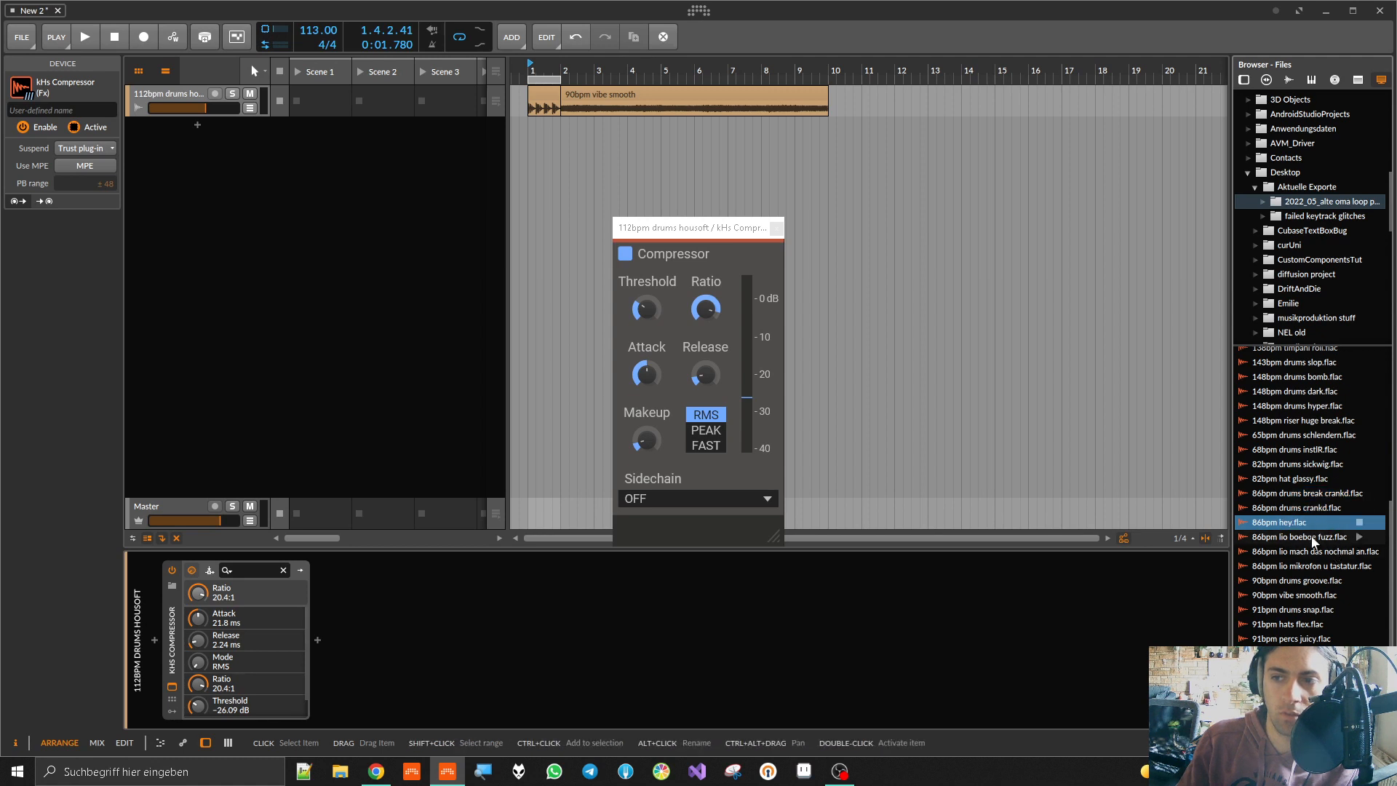
pyautogui.press('Down')
pyautogui.click(1334, 550)
pyautogui.click(1308, 578)
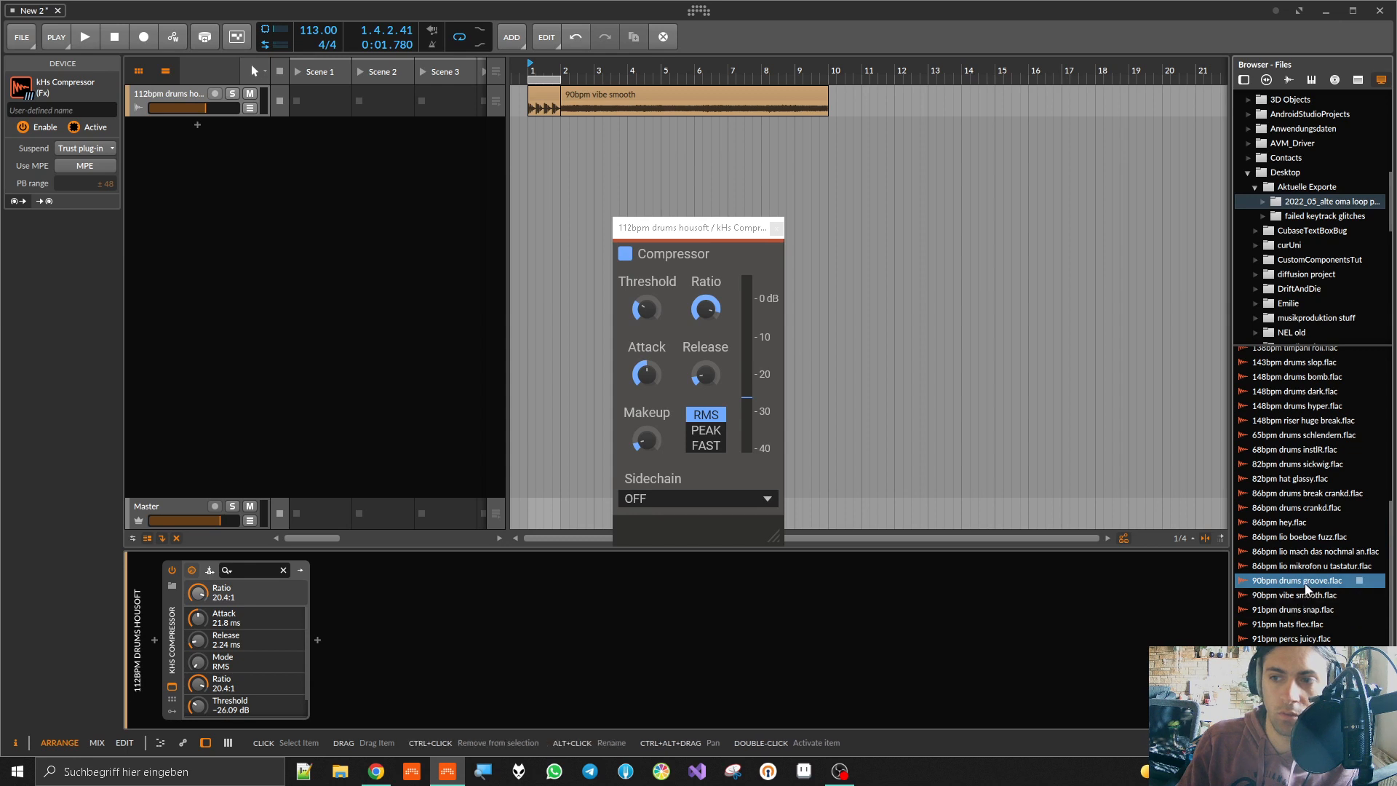
# Step: Place 90bpm drums groove at bar 10 after the vibe smooth clip, loop its four bars and start playback
pyautogui.moveTo(1306, 582); pyautogui.dragTo(833, 103)
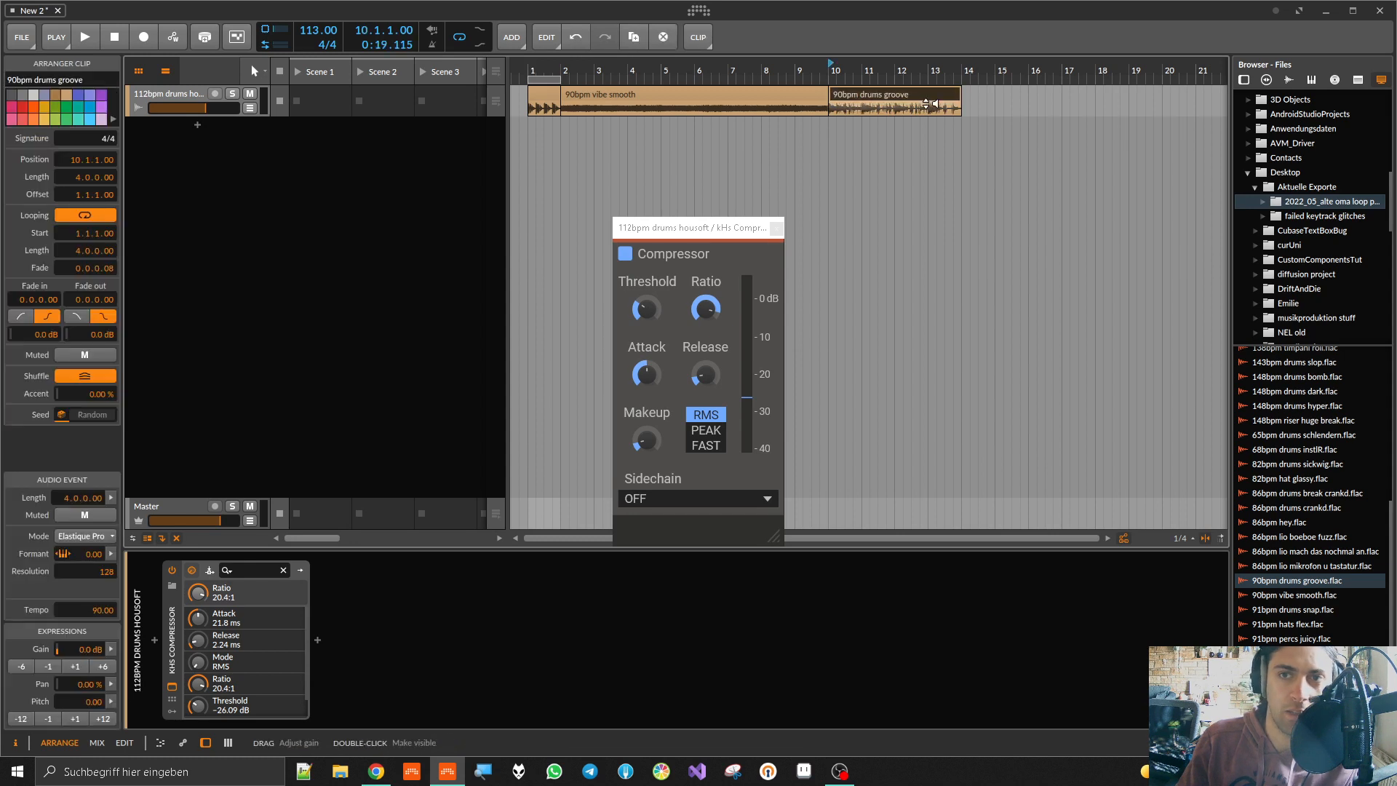
pyautogui.press('super')
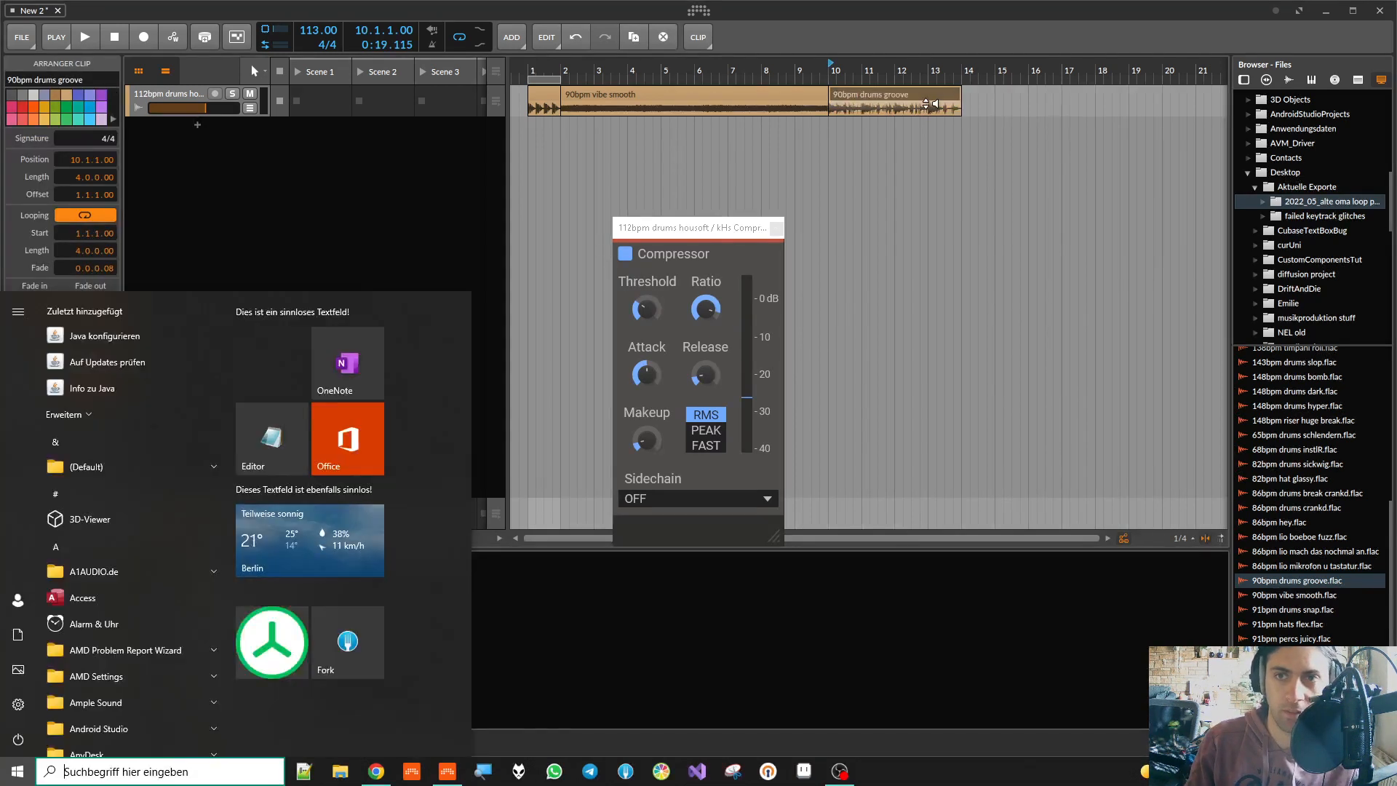
pyautogui.press('super')
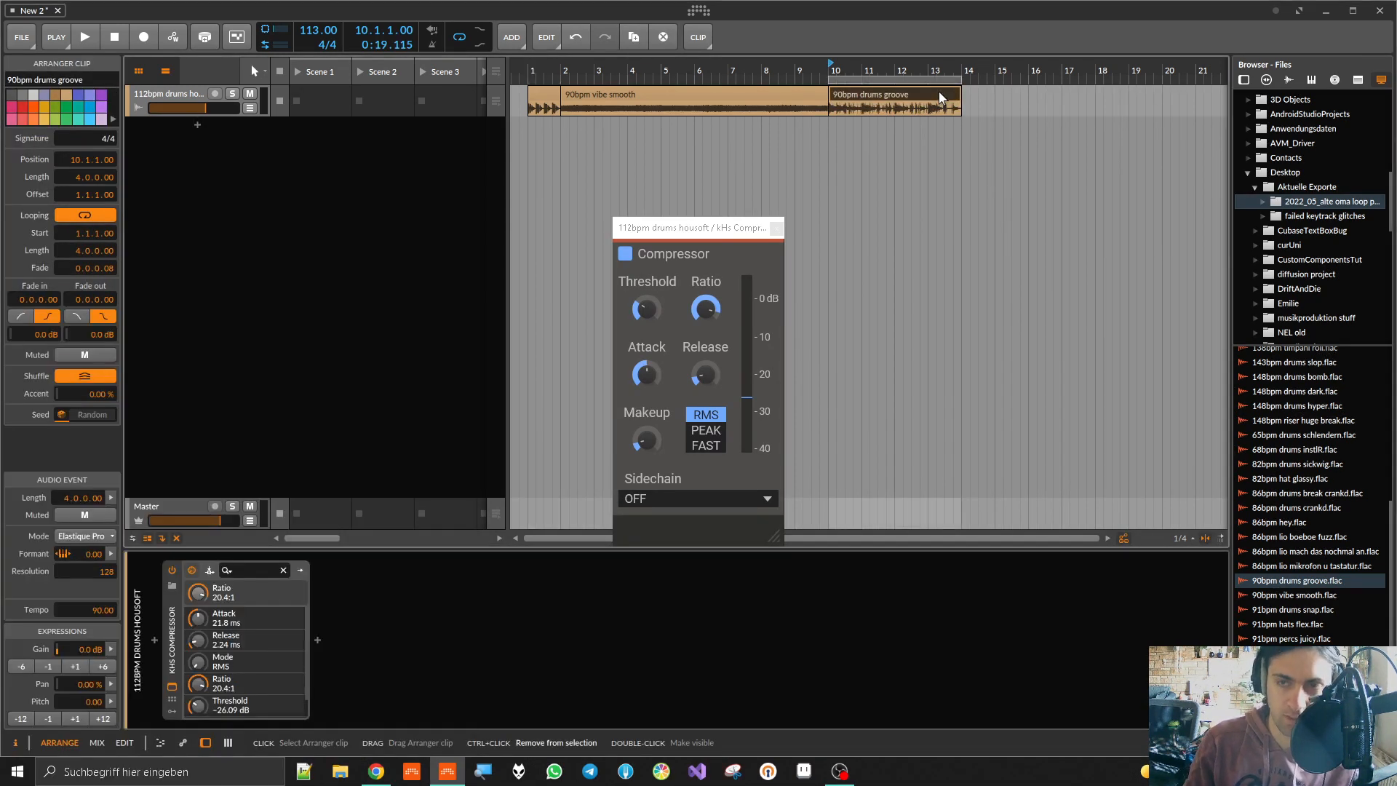
pyautogui.scroll(3, 896, 106)
pyautogui.press('space')
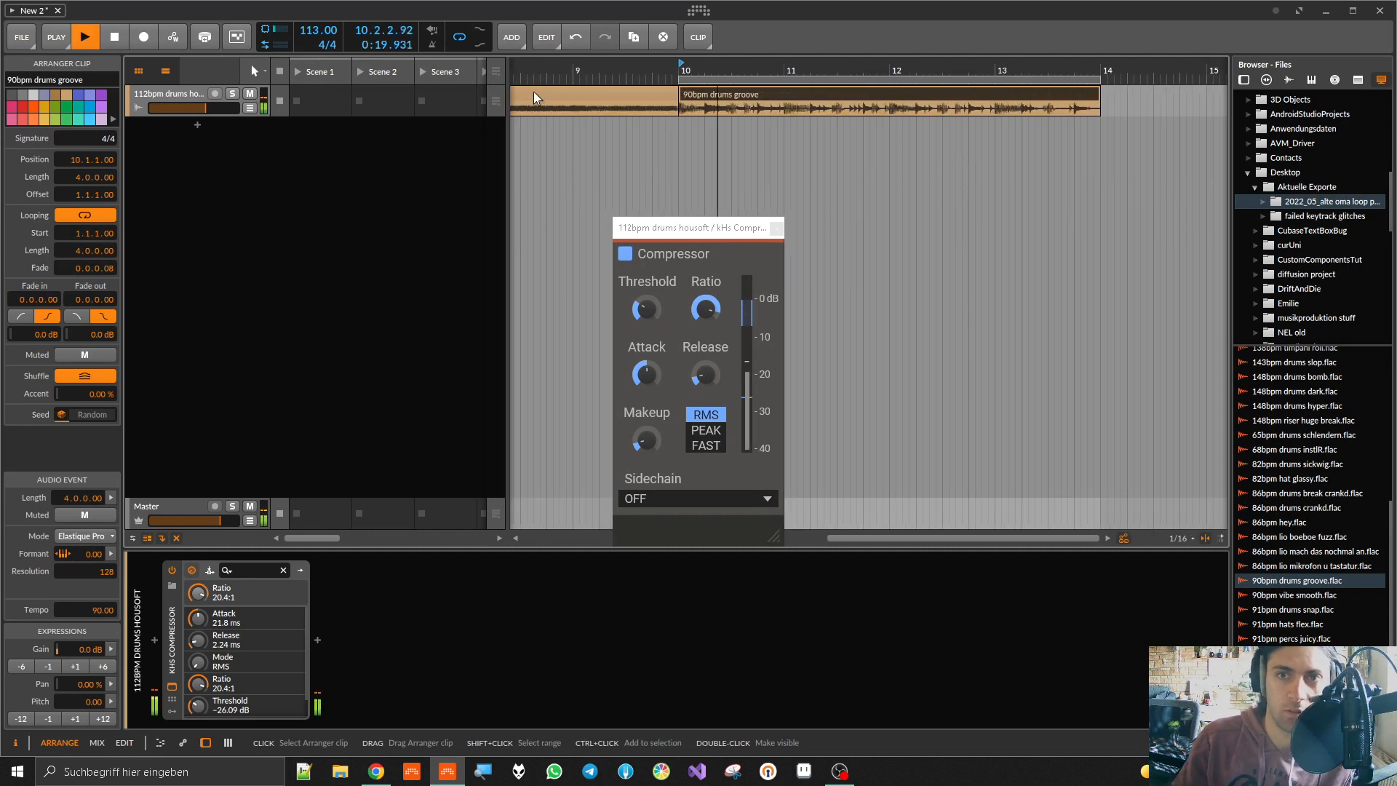
# Step: Set the project tempo to 90 BPM and change the stretch mode of all clips to Repitch
pyautogui.moveTo(320, 33)
pyautogui.mouseDown()
pyautogui.moveTo(321, 78)
pyautogui.moveTo(320, 50)
pyautogui.mouseUp()
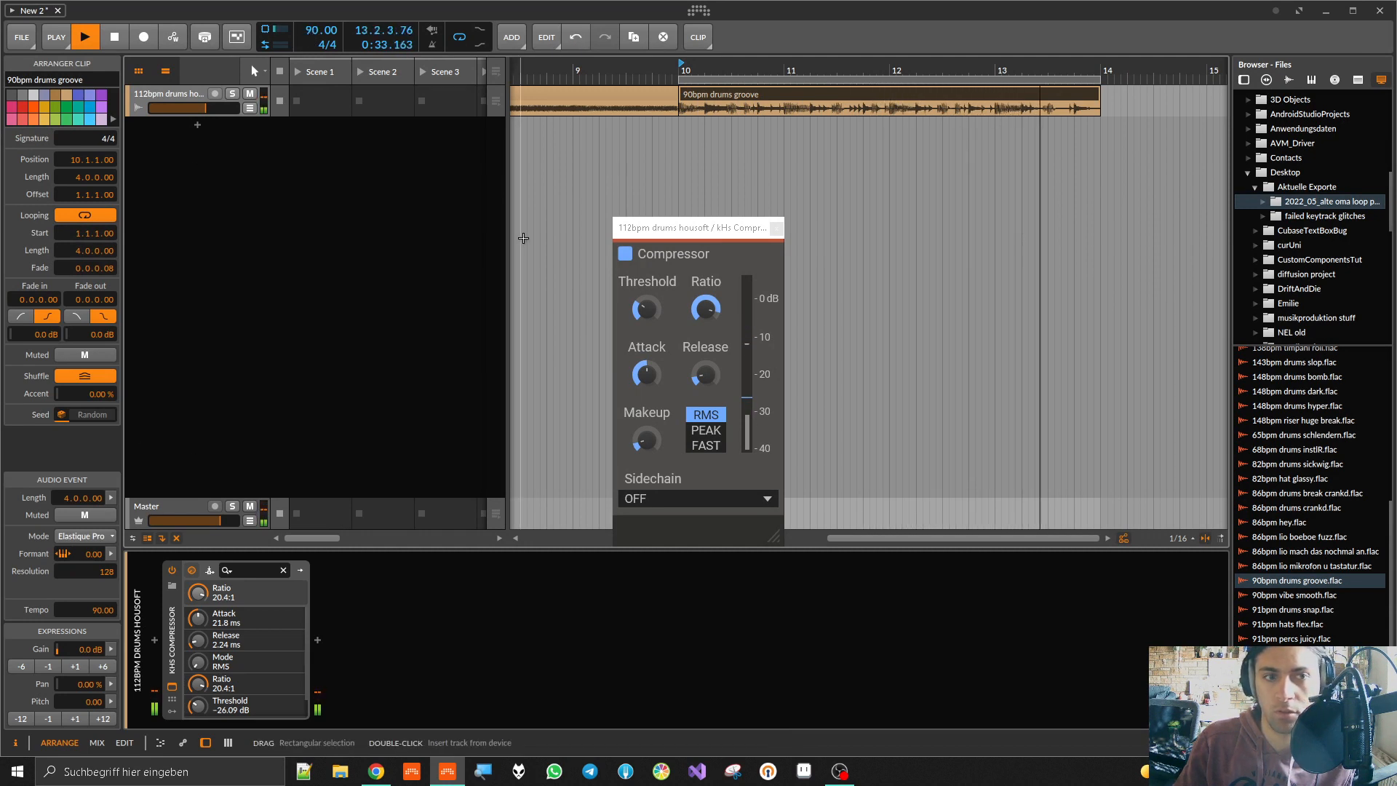
pyautogui.hotkey('ctrl', 'a')
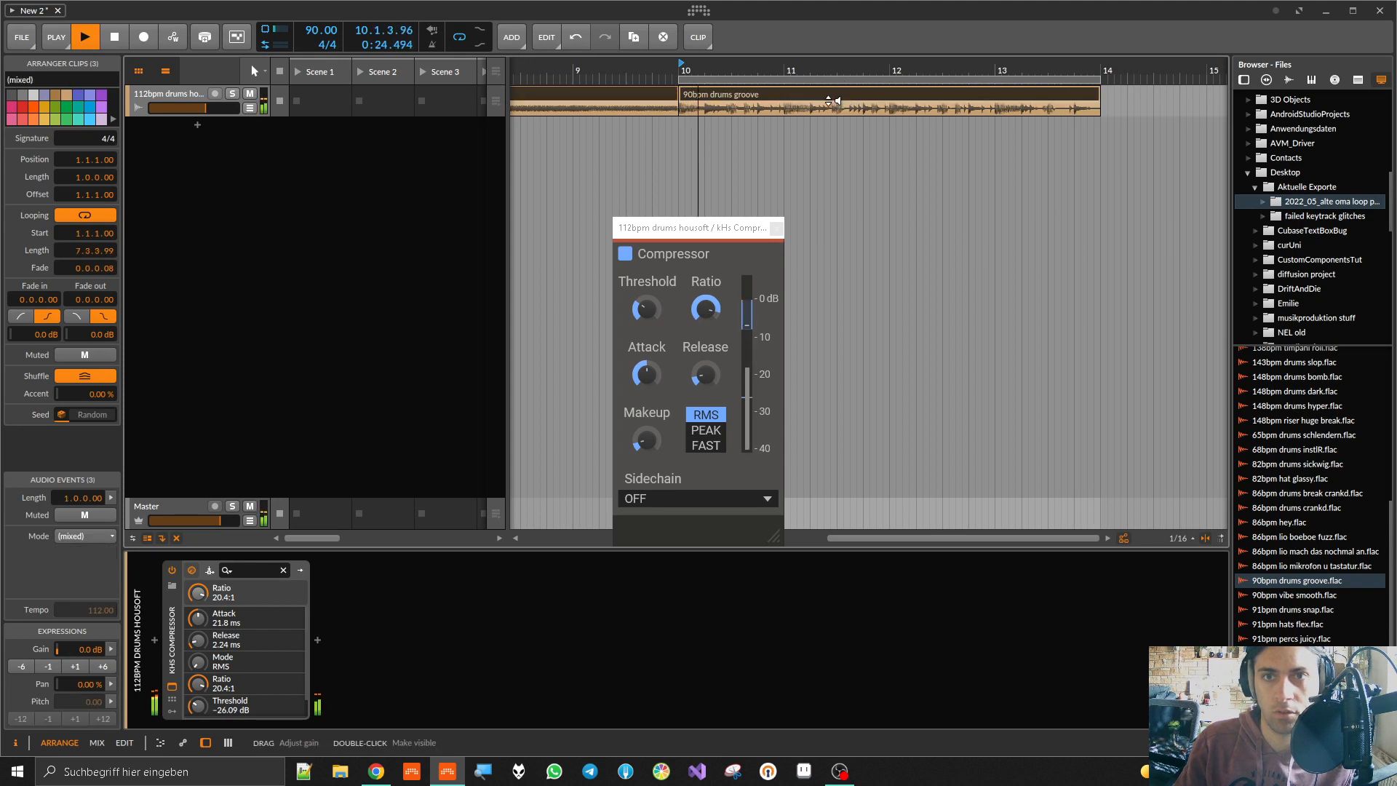
pyautogui.click(85, 535)
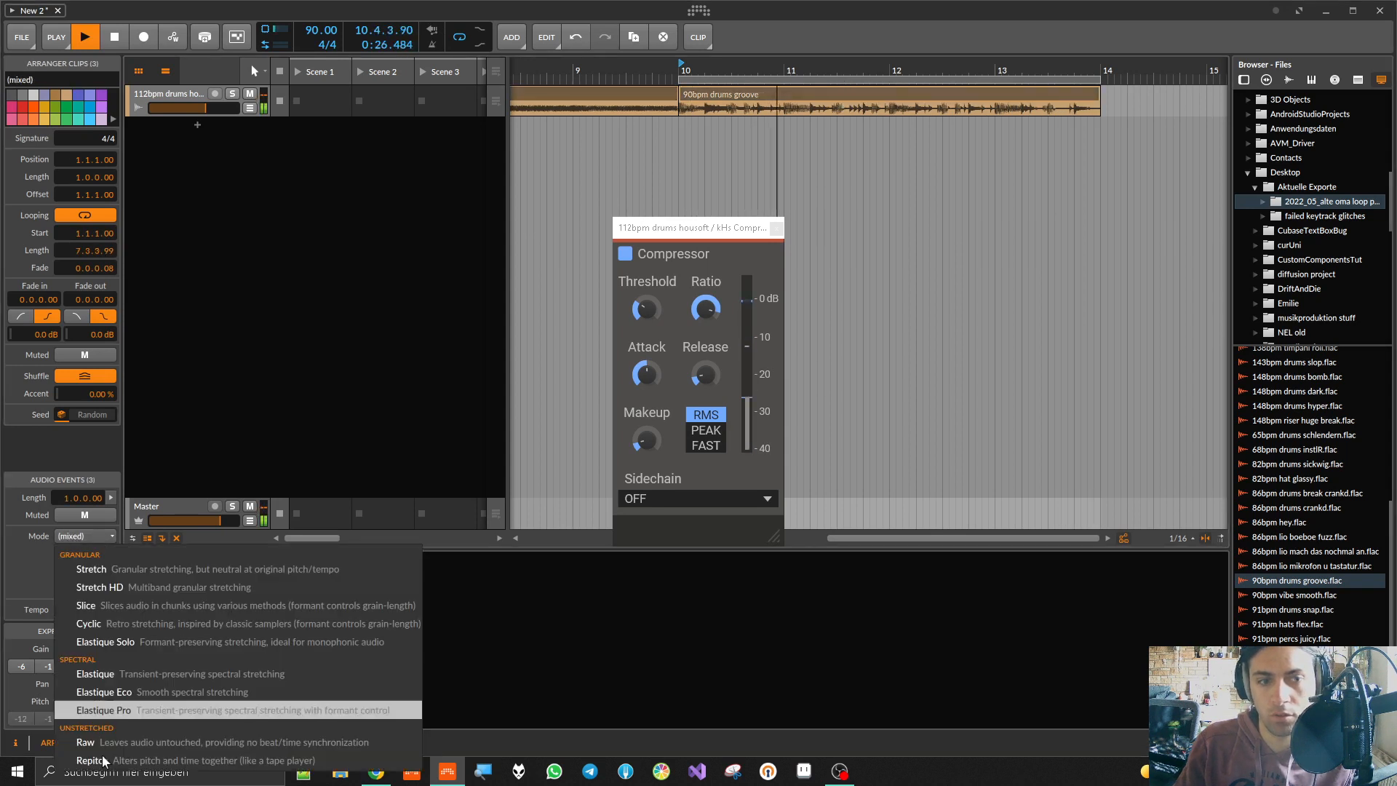
pyautogui.click(92, 760)
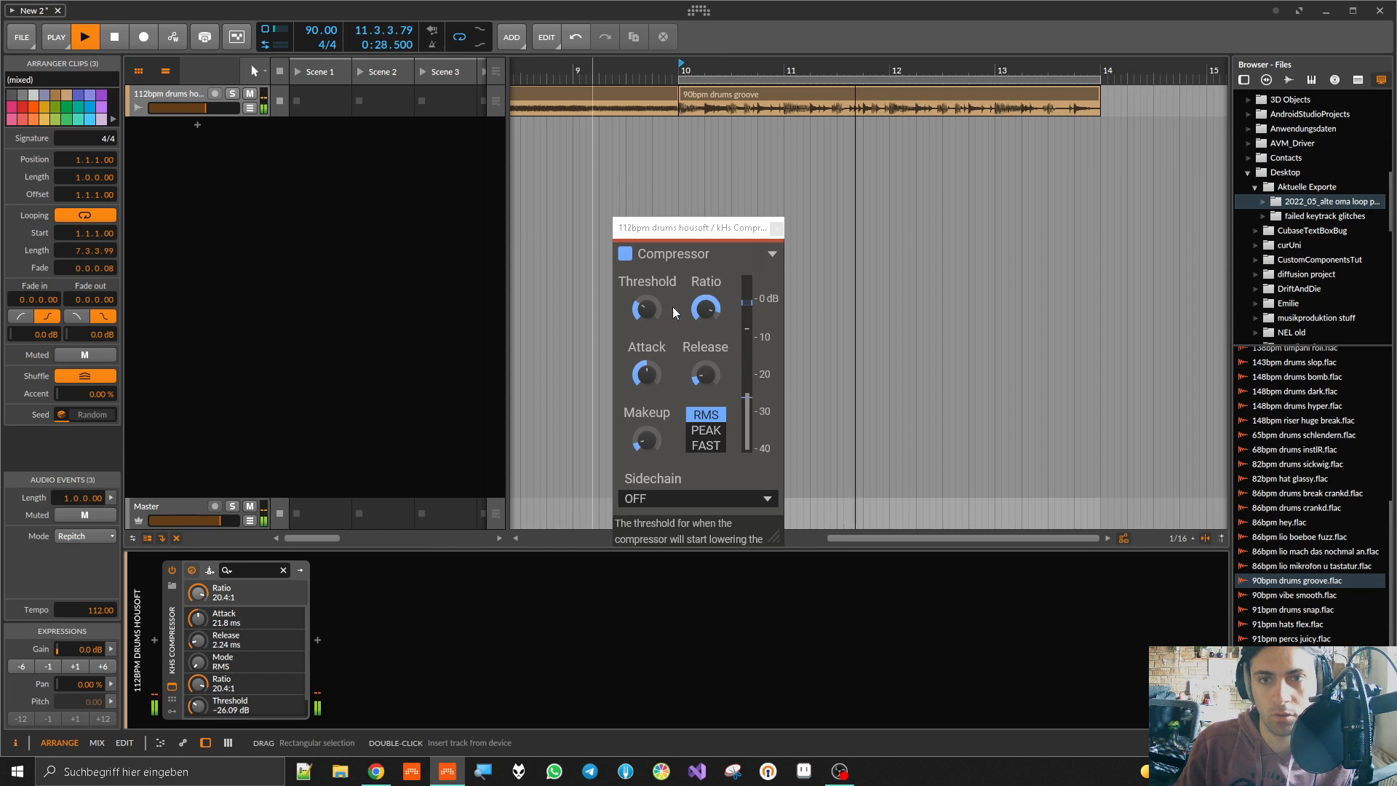
# Step: Set the Compressor to FAST mode with -9.30 dB threshold, 15.2:1 ratio, 25.0 ms attack, 1.84 ms release and more makeup gain
pyautogui.moveTo(646, 309); pyautogui.dragTo(706, 328)
pyautogui.moveTo(646, 372)
pyautogui.mouseDown()
pyautogui.moveTo(646, 388)
pyautogui.moveTo(697, 383)
pyautogui.moveTo(646, 385)
pyautogui.mouseUp()
pyautogui.click(715, 448)
pyautogui.moveTo(648, 440); pyautogui.dragTo(702, 371)
pyautogui.moveTo(706, 309); pyautogui.dragTo(646, 289)
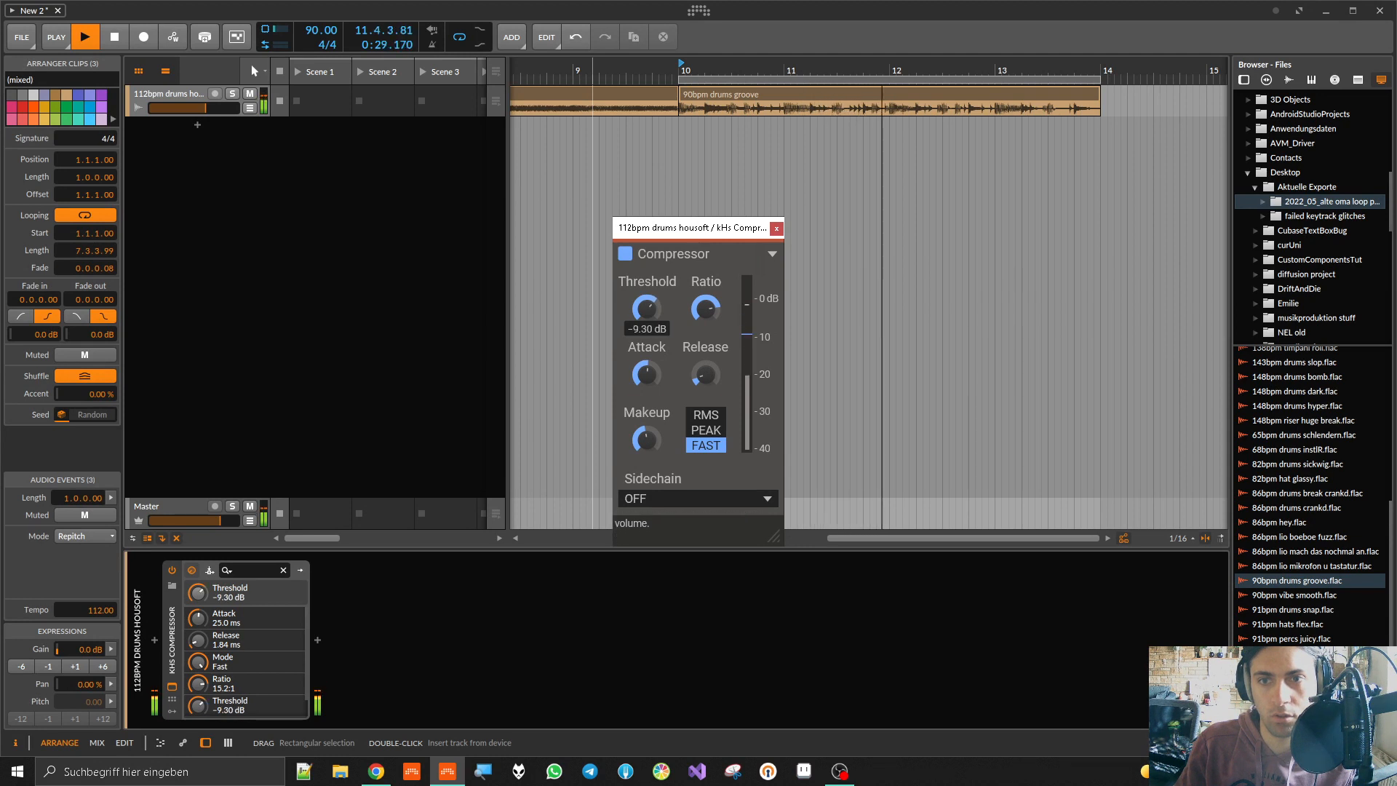
# Step: Readjust the Compressor to a -29.92 dB threshold, 42.5 ms release and 17.6 ms attack while the groove plays
pyautogui.moveTo(652, 376); pyautogui.dragTo(704, 371)
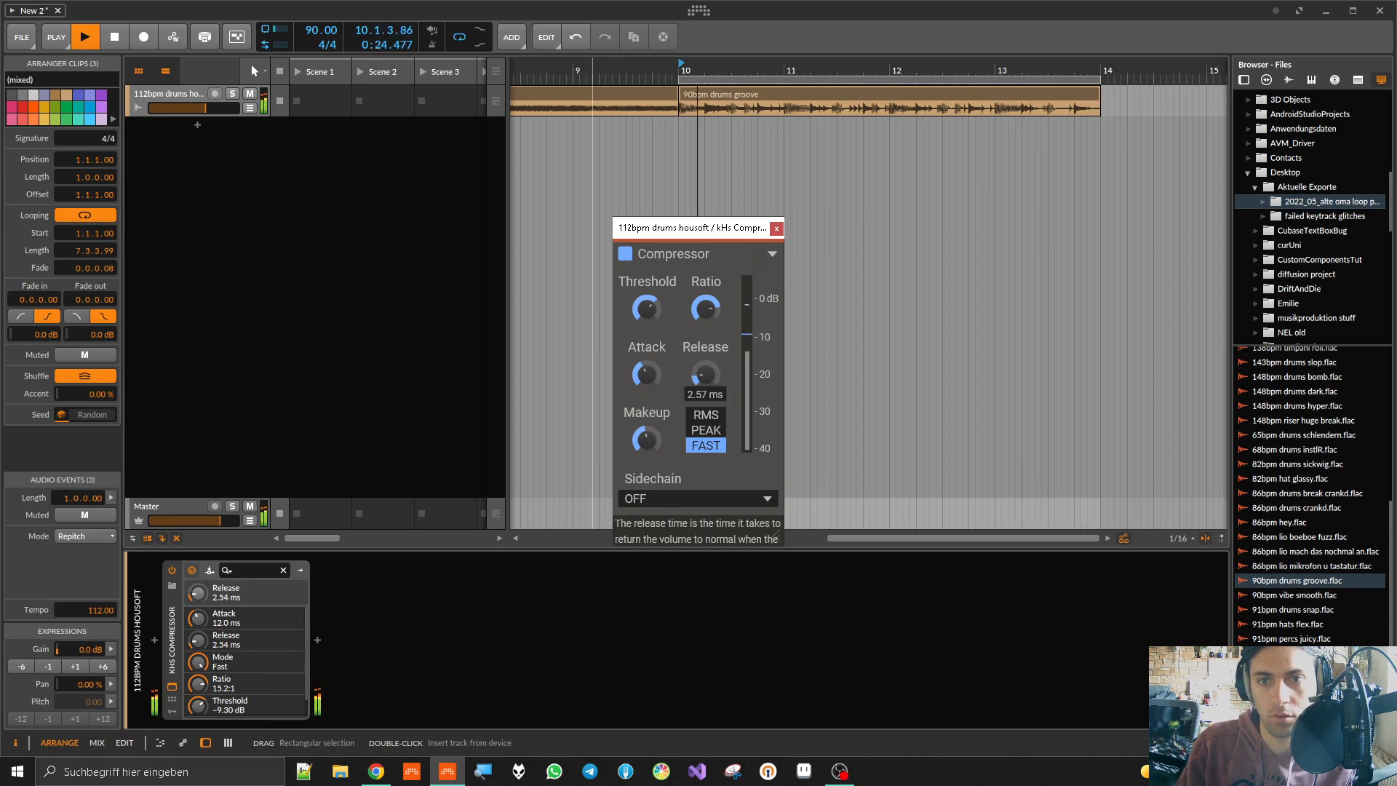
pyautogui.moveTo(645, 309); pyautogui.dragTo(645, 299)
pyautogui.moveTo(646, 309); pyautogui.dragTo(647, 379)
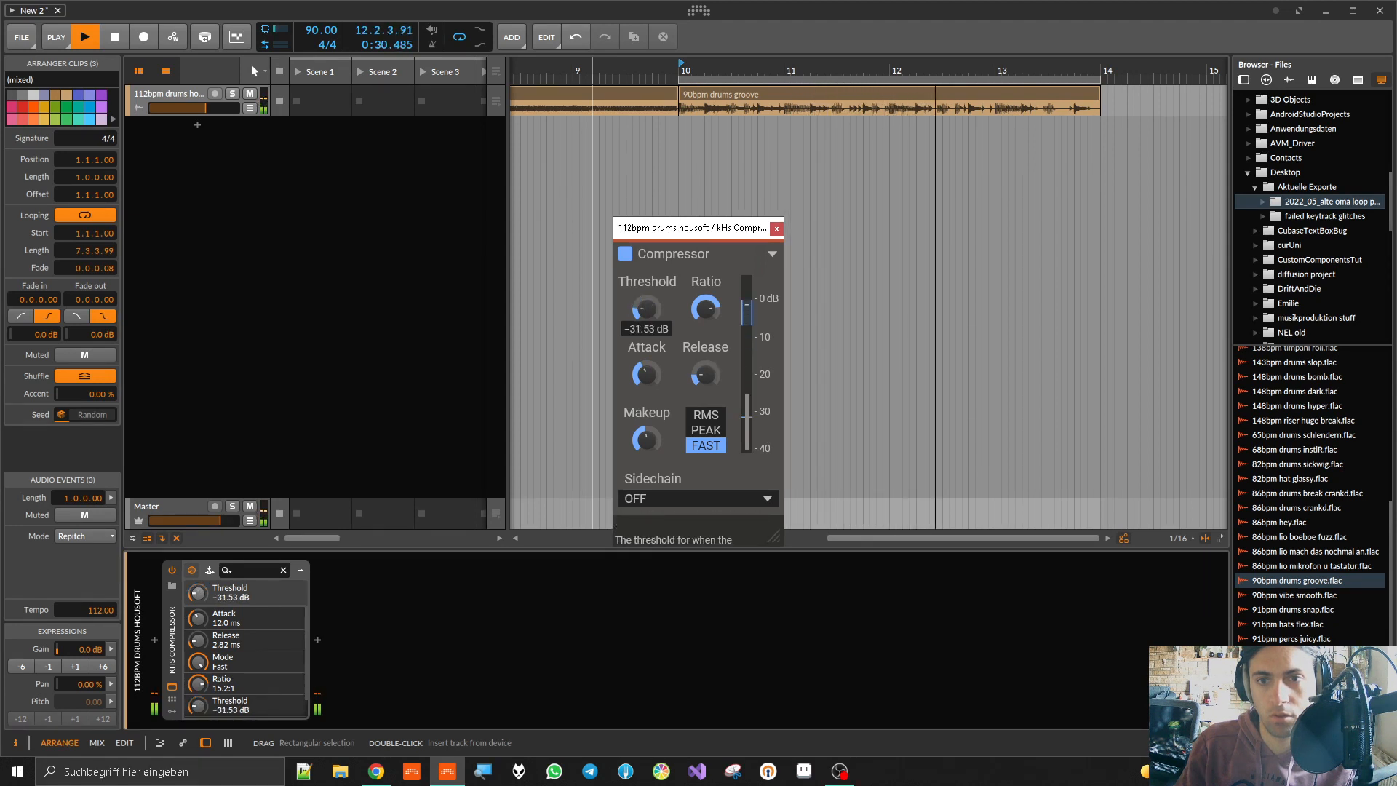
pyautogui.moveTo(704, 374); pyautogui.dragTo(646, 350)
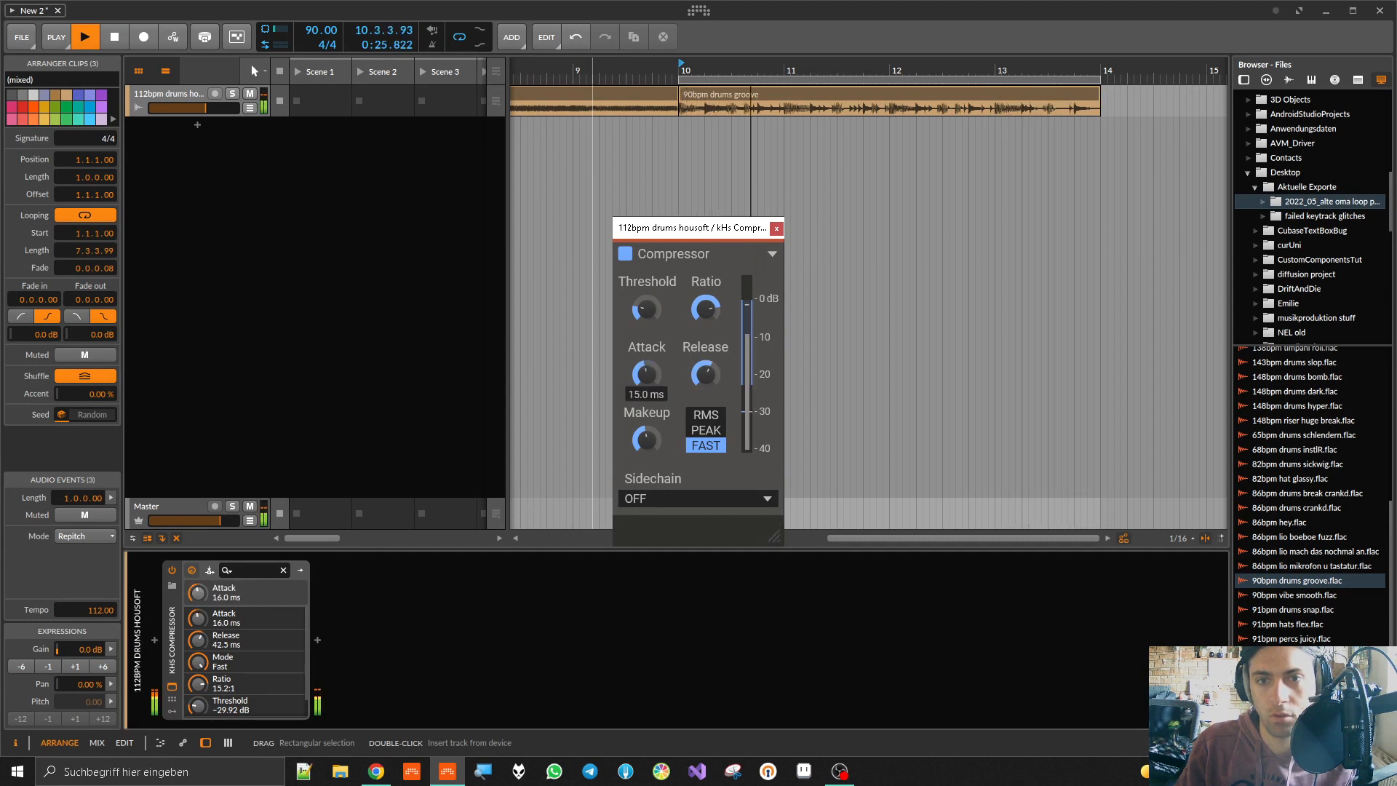
# Step: Insert a Chain container before the Compressor and move the Compressor inside it, keeping the Chain's mix at 100 %
pyautogui.click(156, 644)
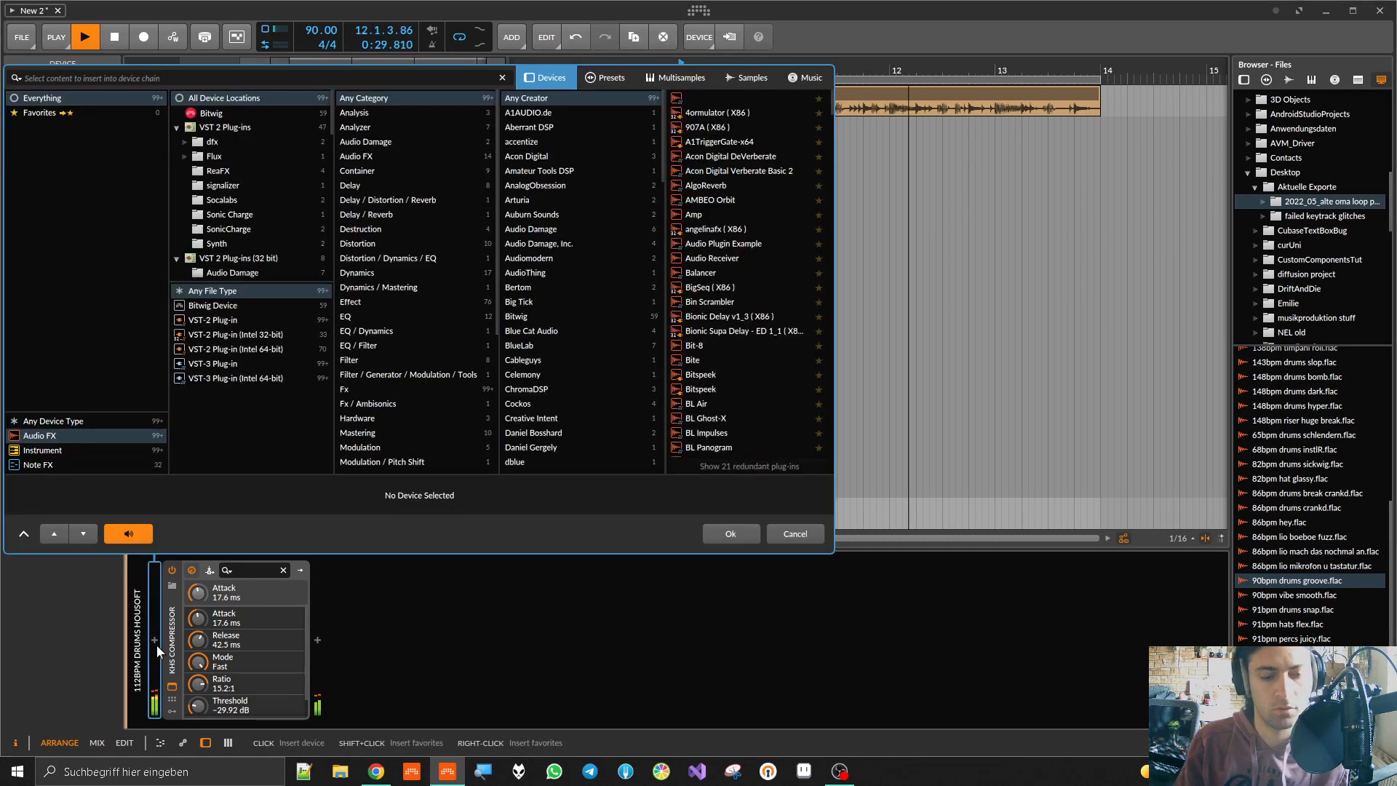
pyautogui.write('chain')
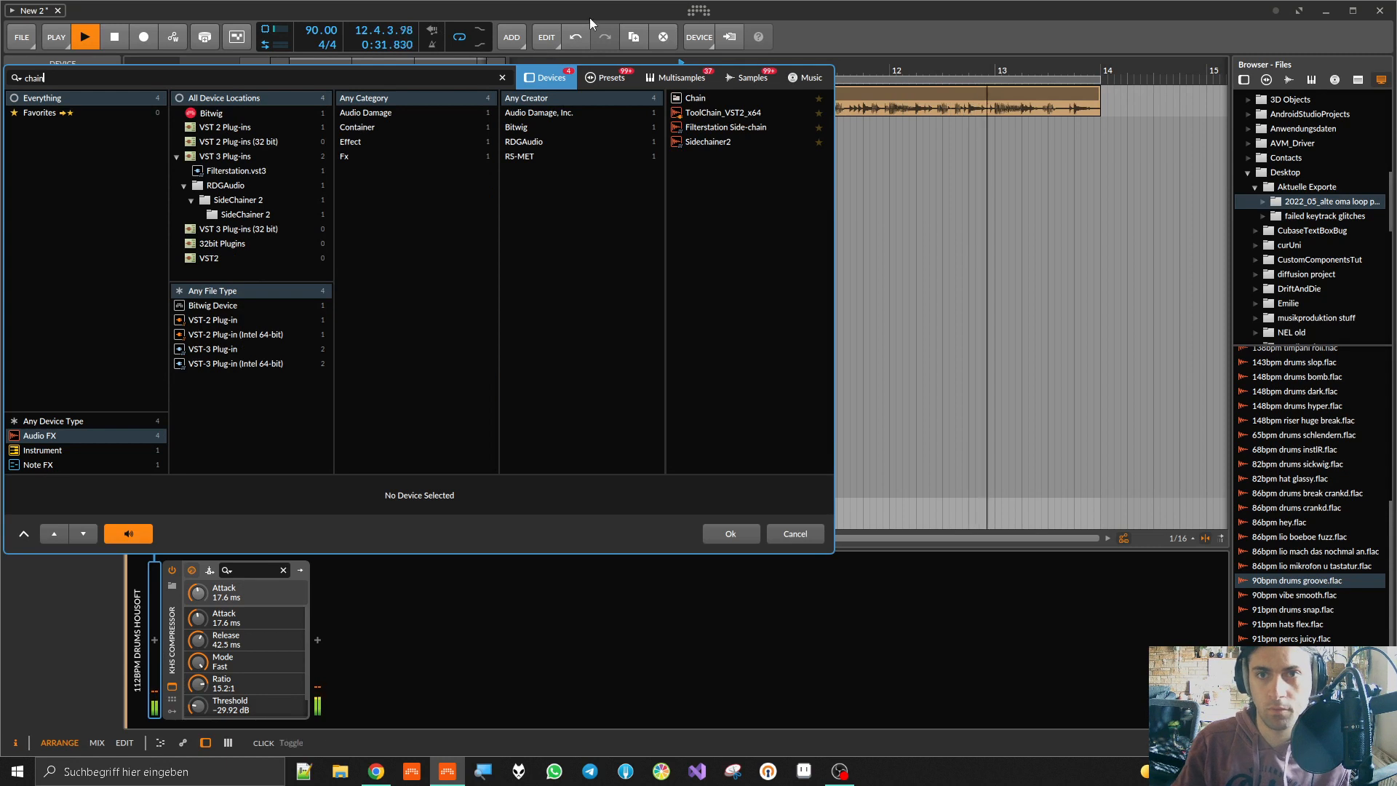
pyautogui.doubleClick(683, 95)
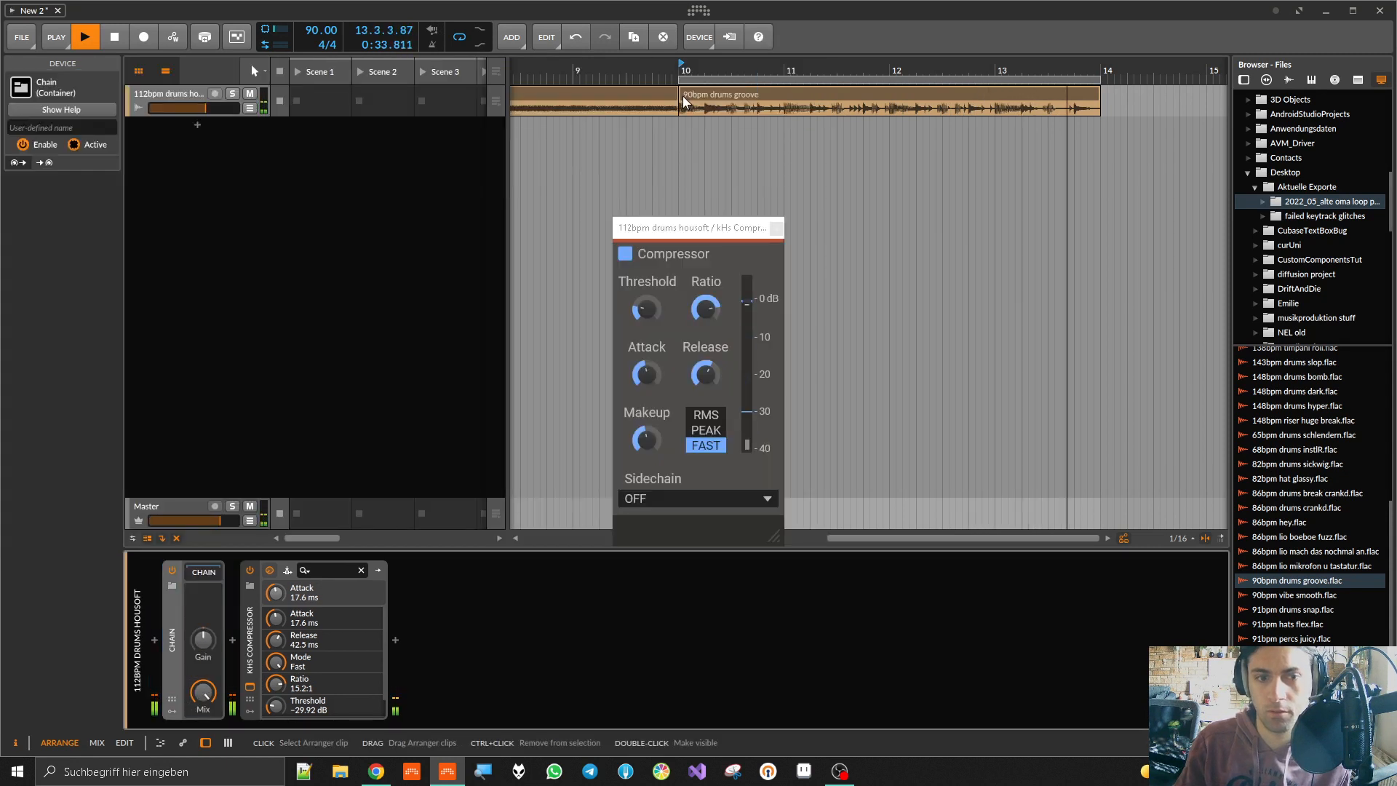
pyautogui.click(206, 572)
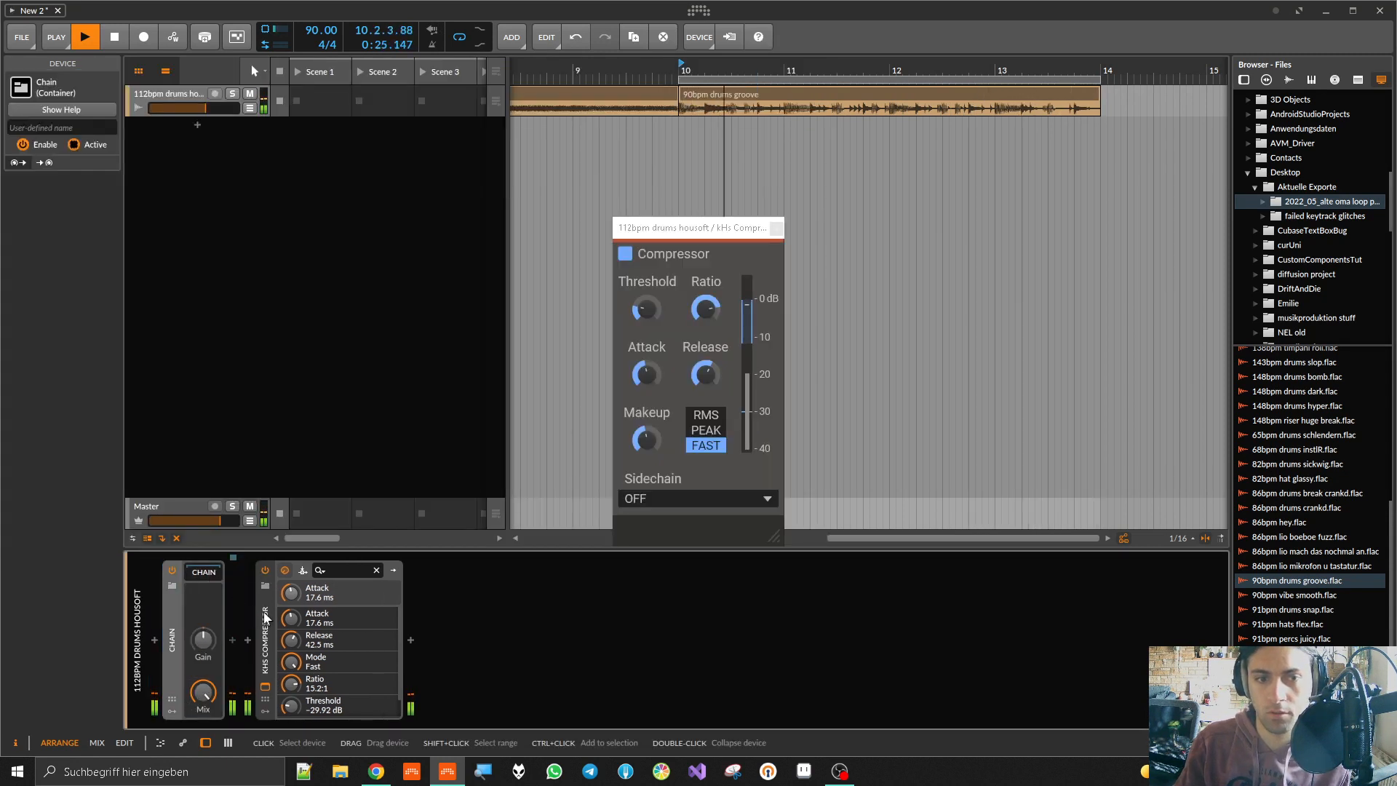
pyautogui.moveTo(266, 619); pyautogui.dragTo(231, 631)
pyautogui.moveTo(212, 684)
pyautogui.mouseDown()
pyautogui.moveTo(211, 710)
pyautogui.moveTo(210, 690)
pyautogui.mouseUp()
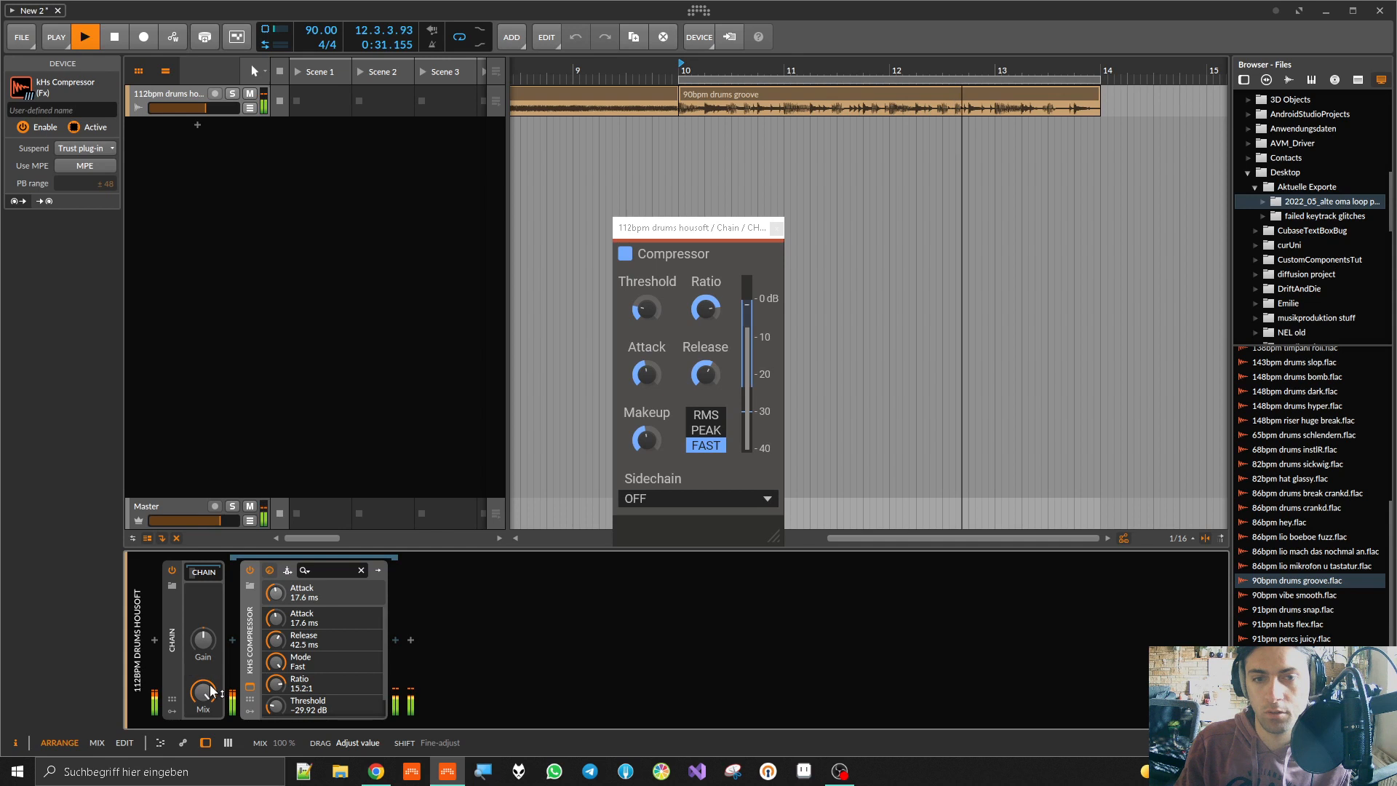
# Step: Stop playback and switch the Compressor's detection mode through PEAK and FAST to RMS
pyautogui.press('space')
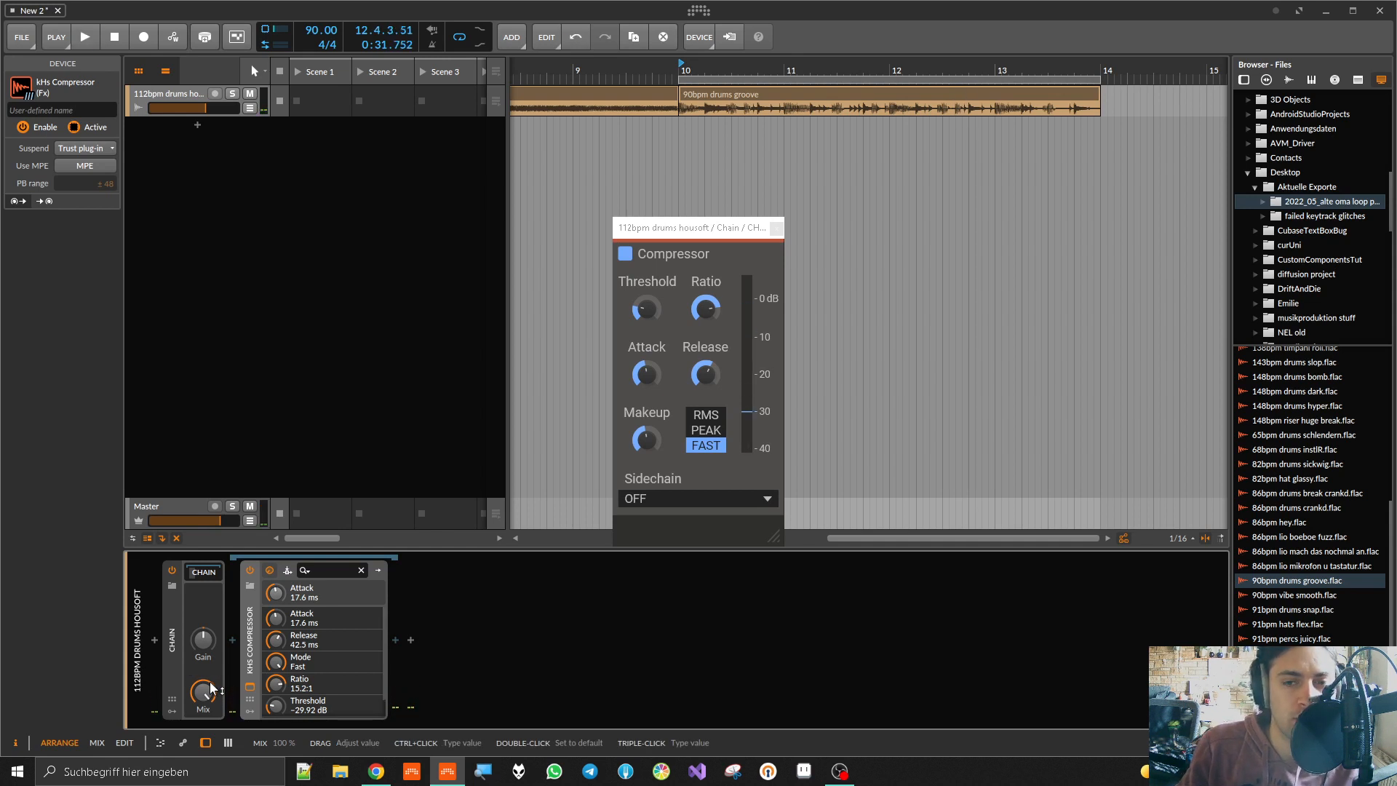
pyautogui.click(705, 431)
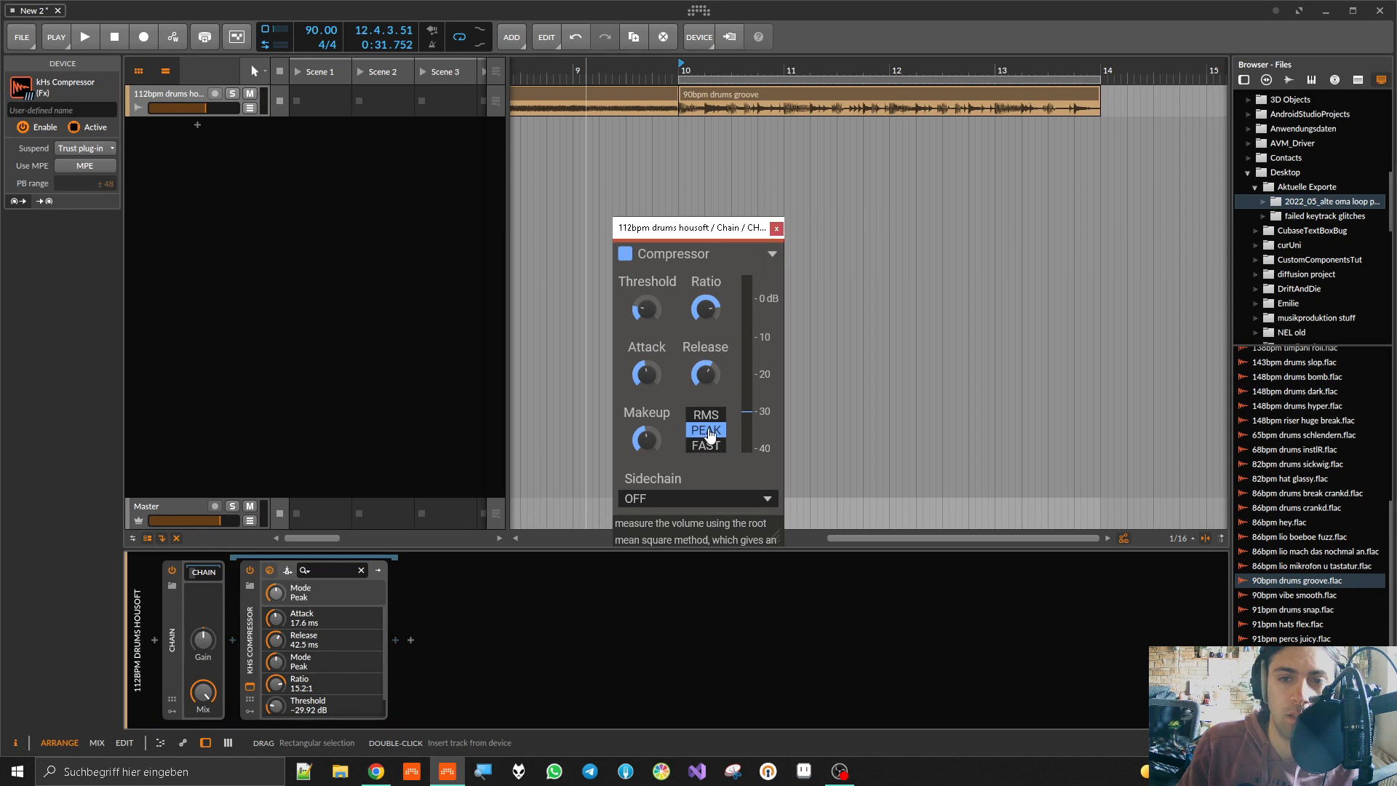
pyautogui.click(708, 447)
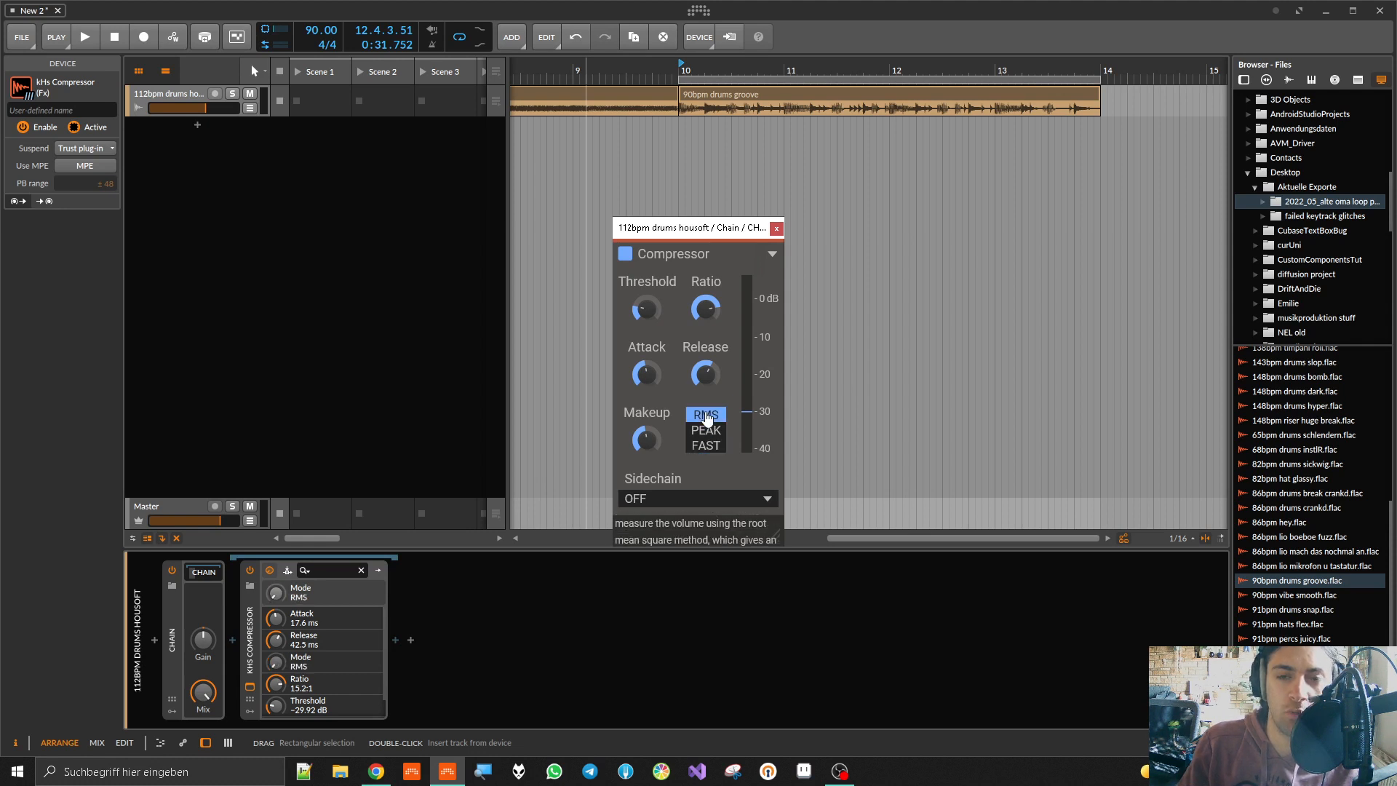
# Step: Set the playback start to bar 2, at the beginning of the 90bpm vibe smooth clip
pyautogui.scroll(-8, 680, 153)
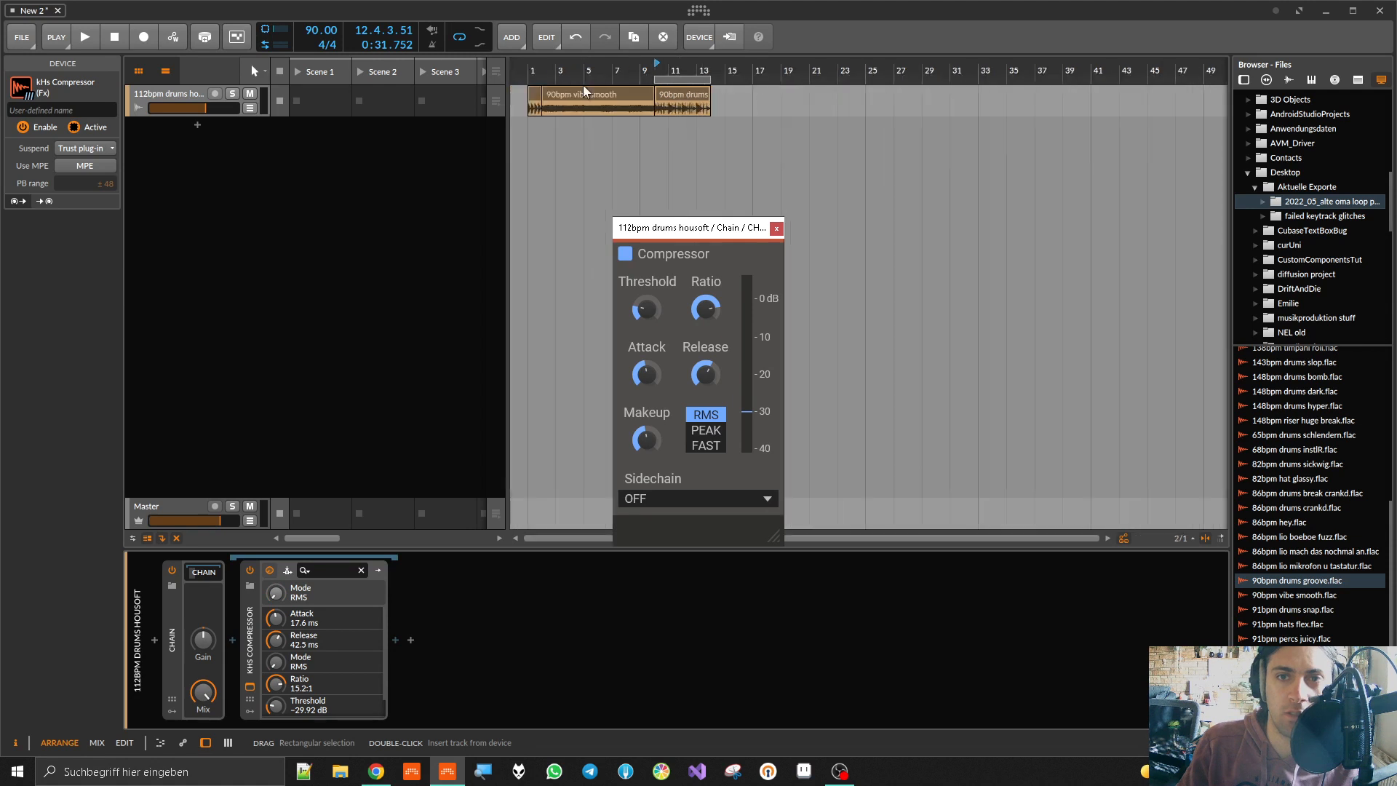
pyautogui.click(551, 72)
pyautogui.scroll(5, 553, 70)
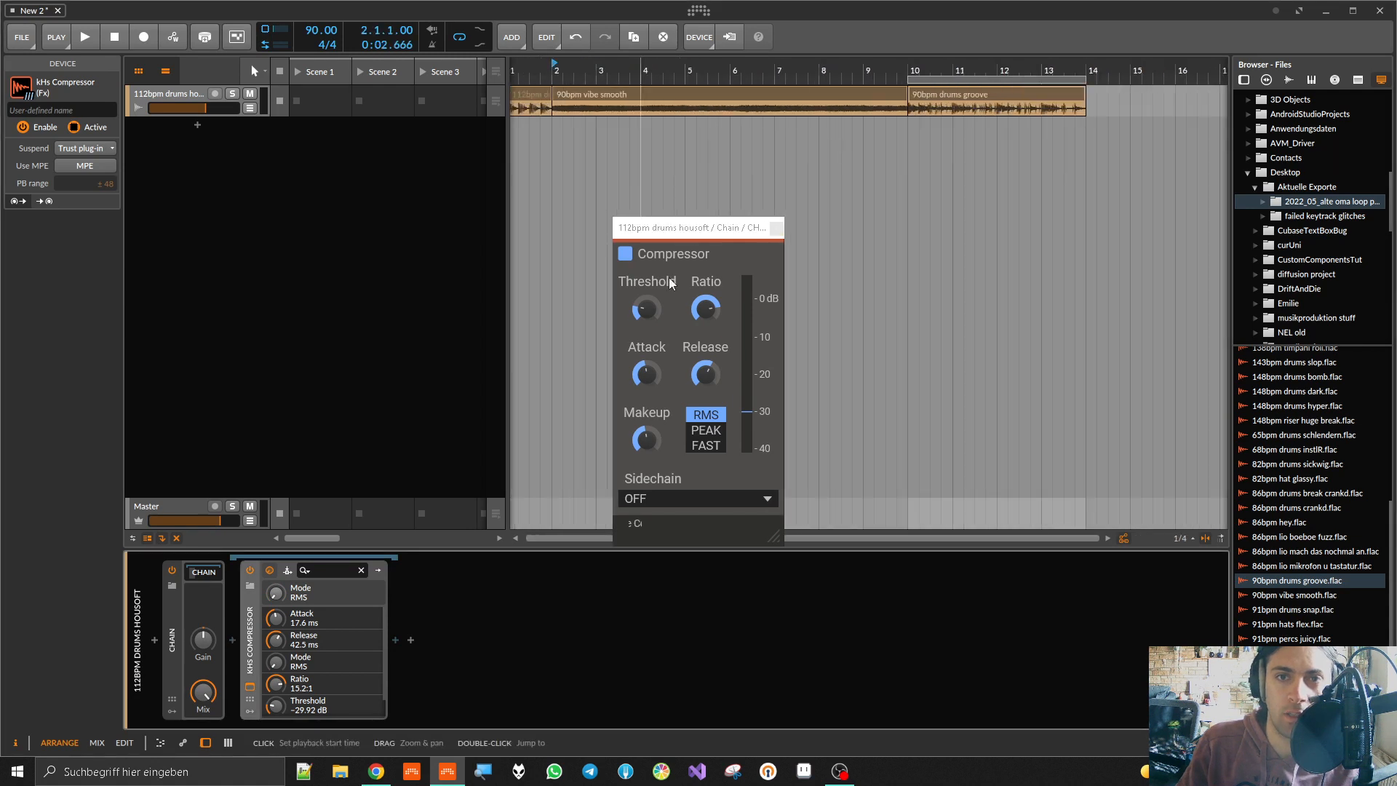
# Step: Play the vibe smooth clip in RMS mode and set the Compressor to -25.71 dB threshold, 40.2 ms attack and 17.6 ms release
pyautogui.click(716, 432)
pyautogui.click(717, 416)
pyautogui.press('space')
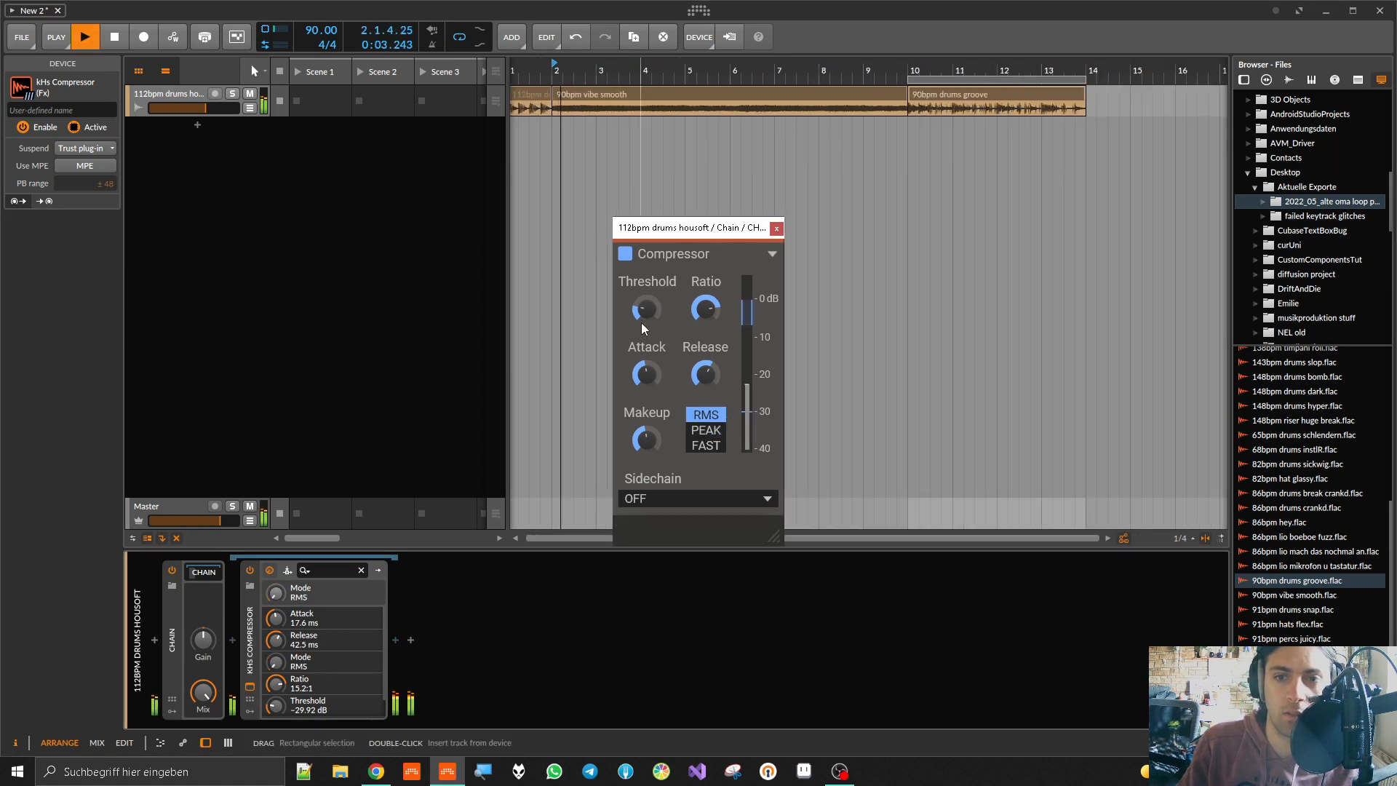
pyautogui.moveTo(650, 312); pyautogui.dragTo(649, 294)
pyautogui.moveTo(647, 373); pyautogui.dragTo(647, 355)
pyautogui.click(706, 374)
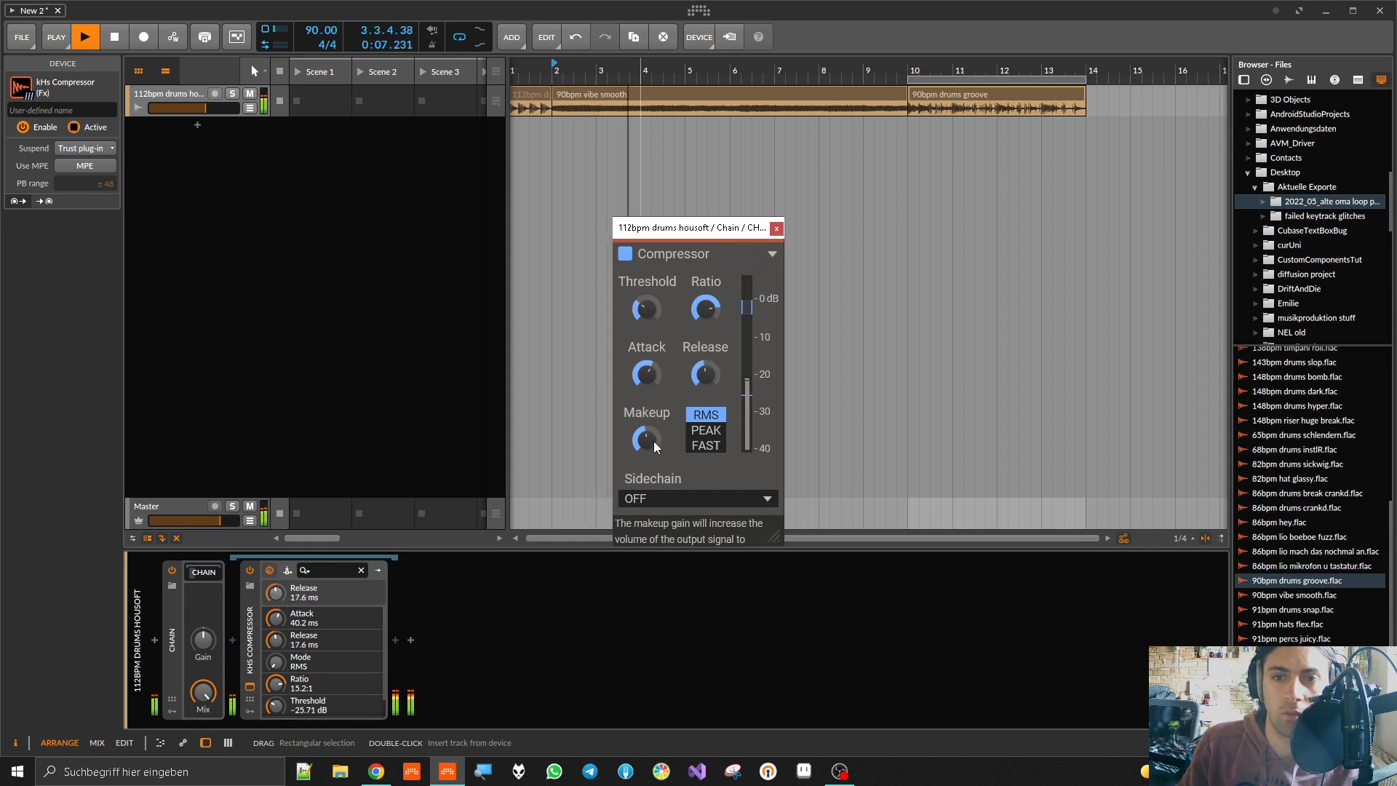
# Step: Lower the Compressor's makeup to 22 % and compare the sound with the device bypassed and enabled
pyautogui.moveTo(646, 438); pyautogui.dragTo(651, 441)
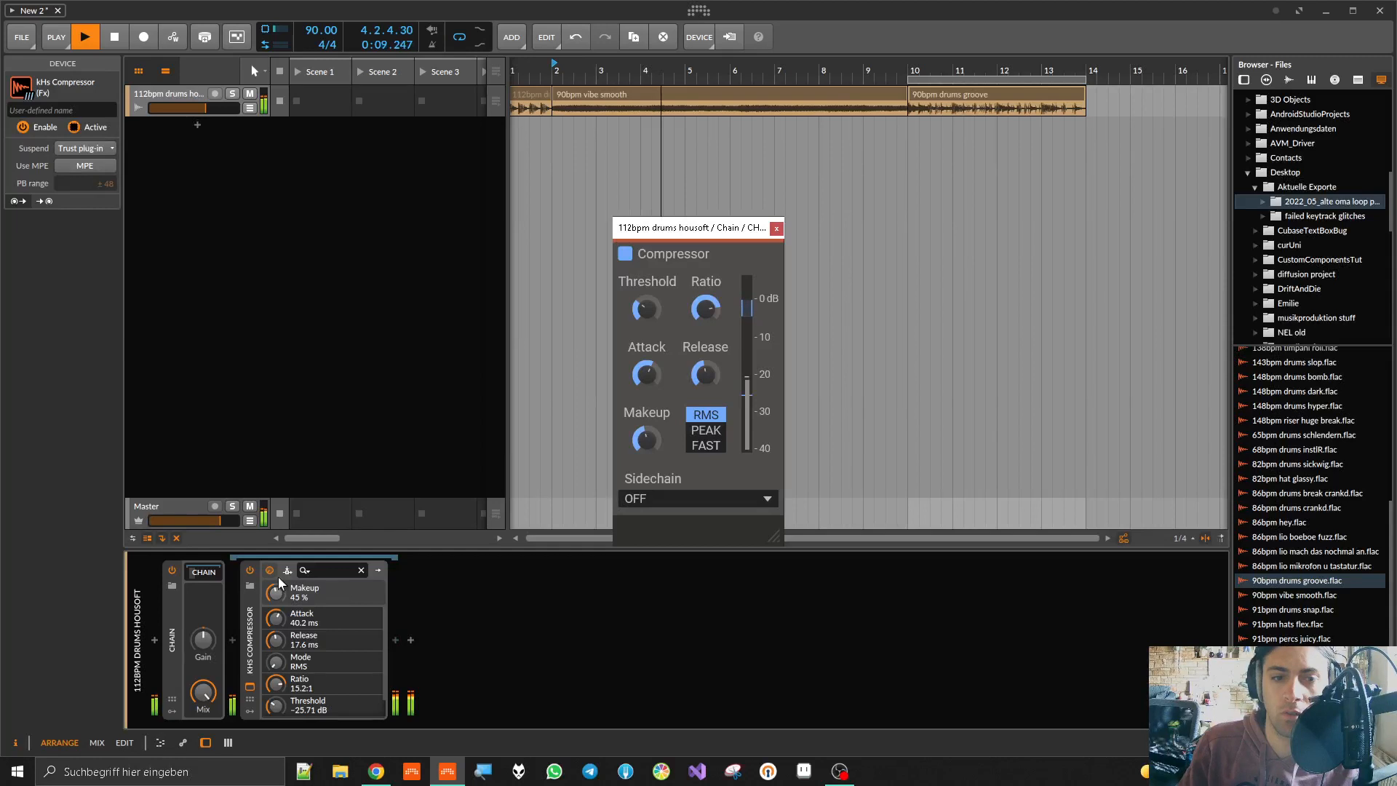
pyautogui.moveTo(646, 438); pyautogui.dragTo(646, 454)
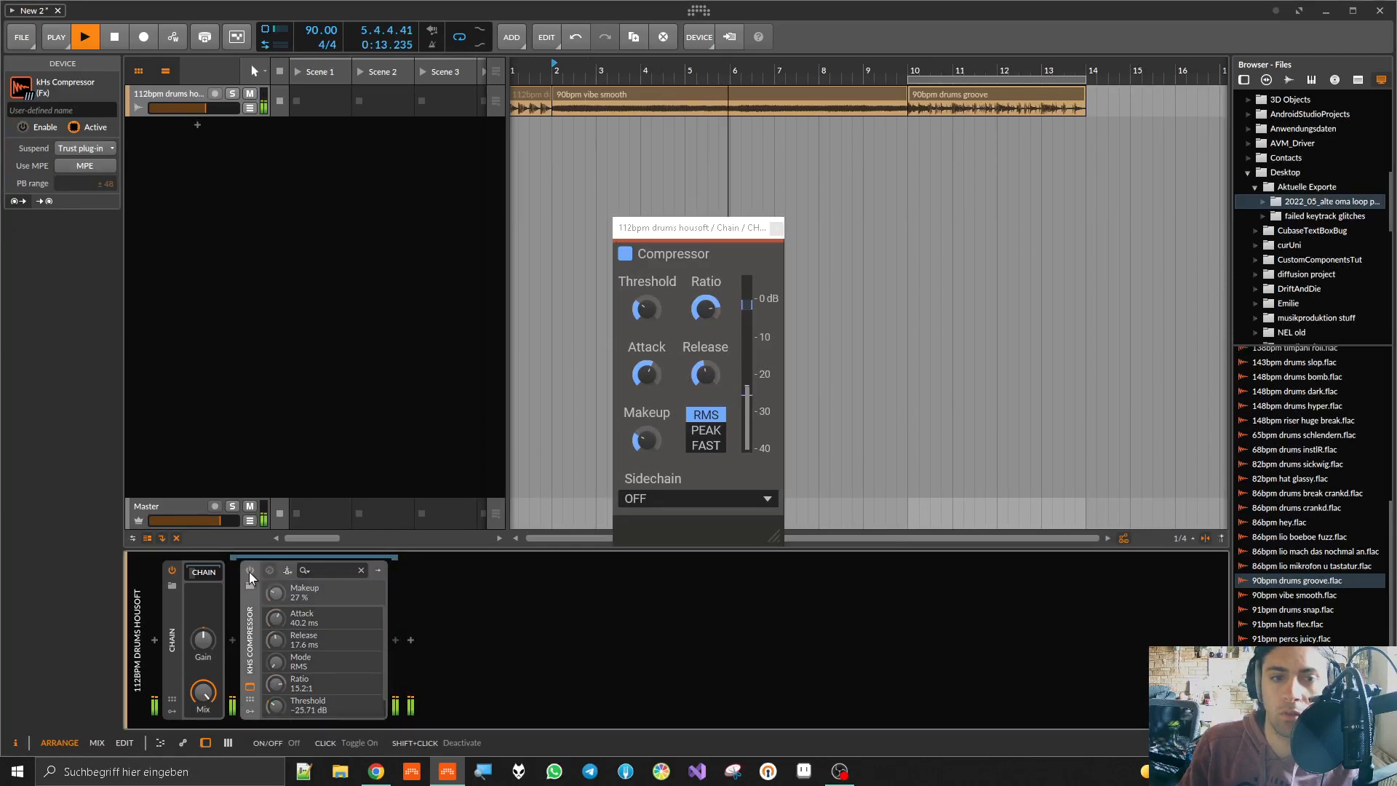
pyautogui.moveTo(276, 592); pyautogui.dragTo(277, 613)
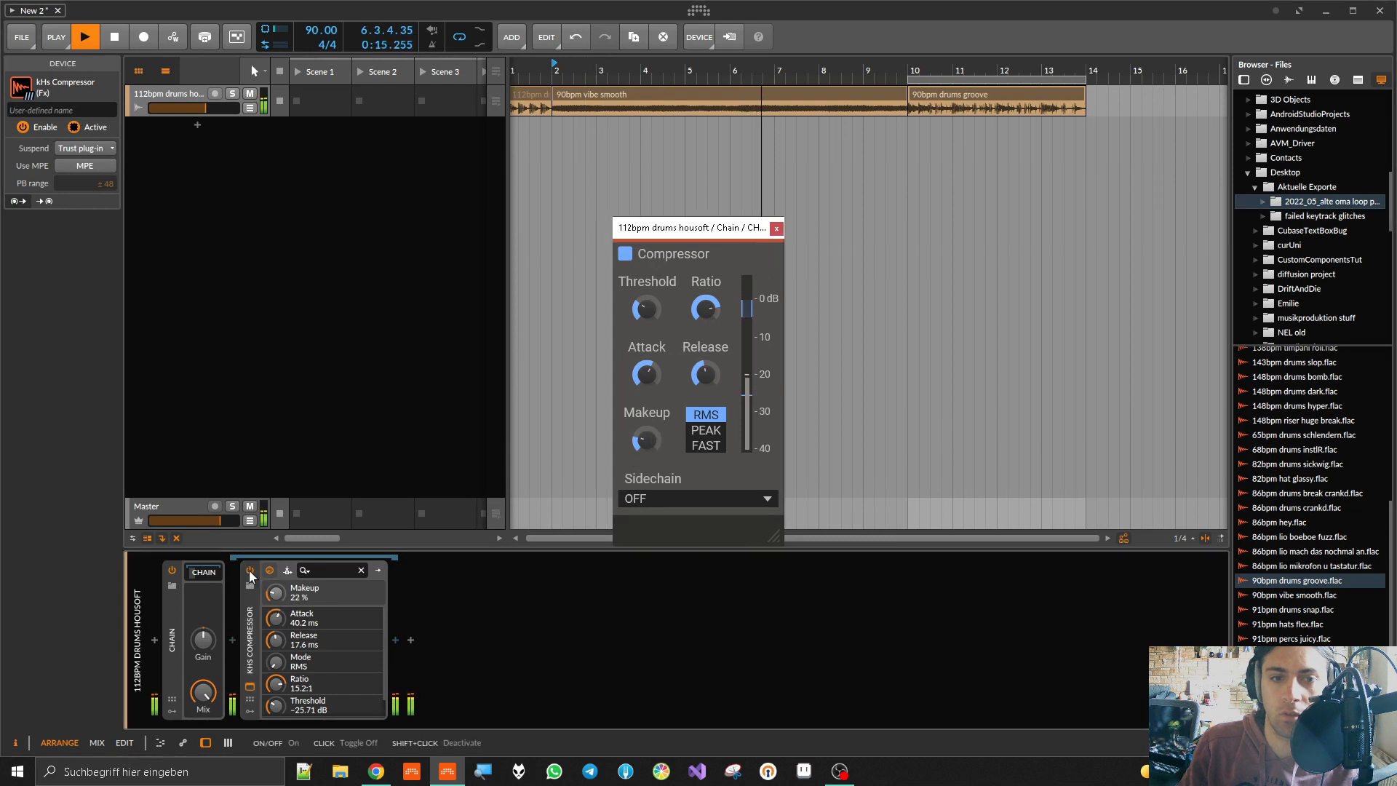
pyautogui.click(250, 570)
pyautogui.click(249, 569)
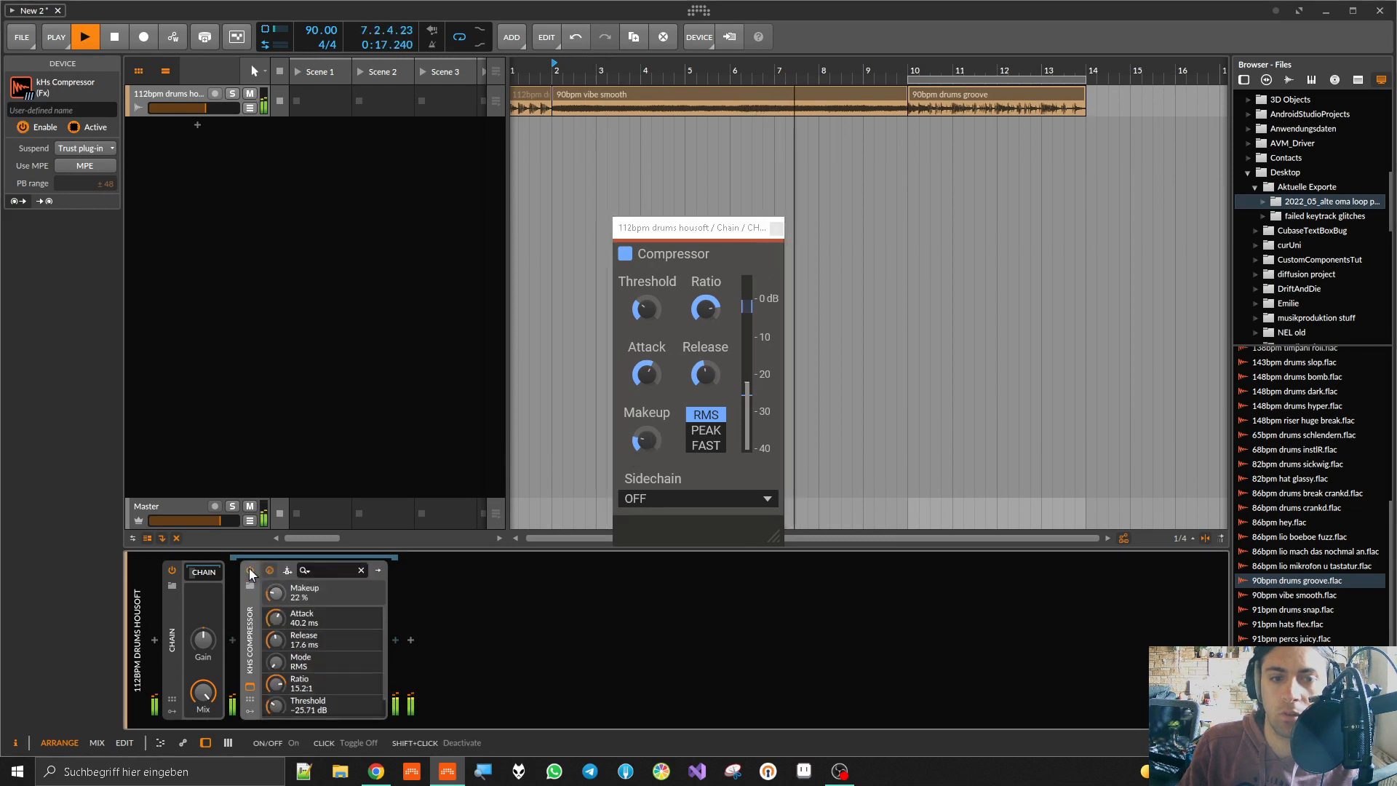
# Step: Set the Compressor's ratio to 16.6:1 and threshold to -26.09 dB, compare it against bypass, and stop playback
pyautogui.moveTo(645, 305); pyautogui.dragTo(704, 312)
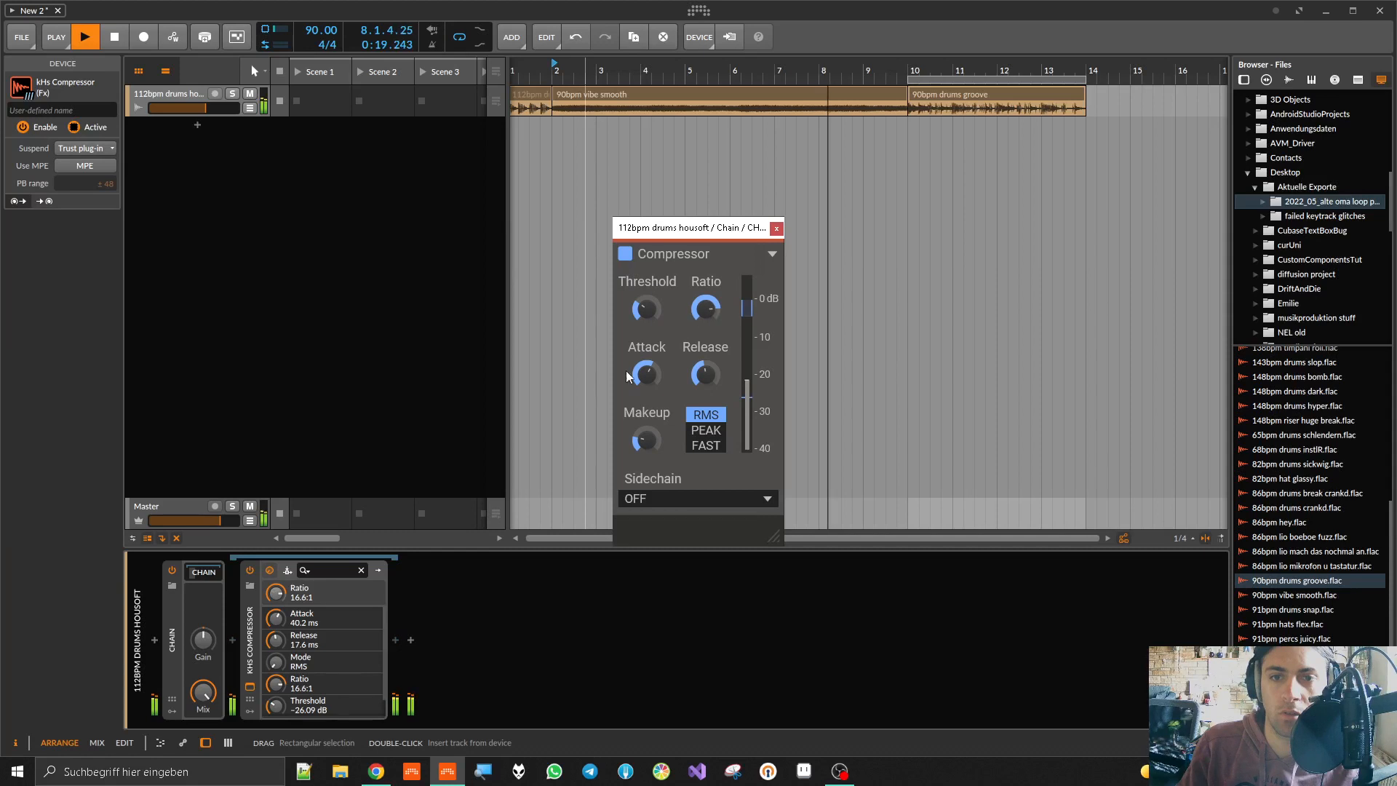
pyautogui.click(648, 440)
pyautogui.click(251, 570)
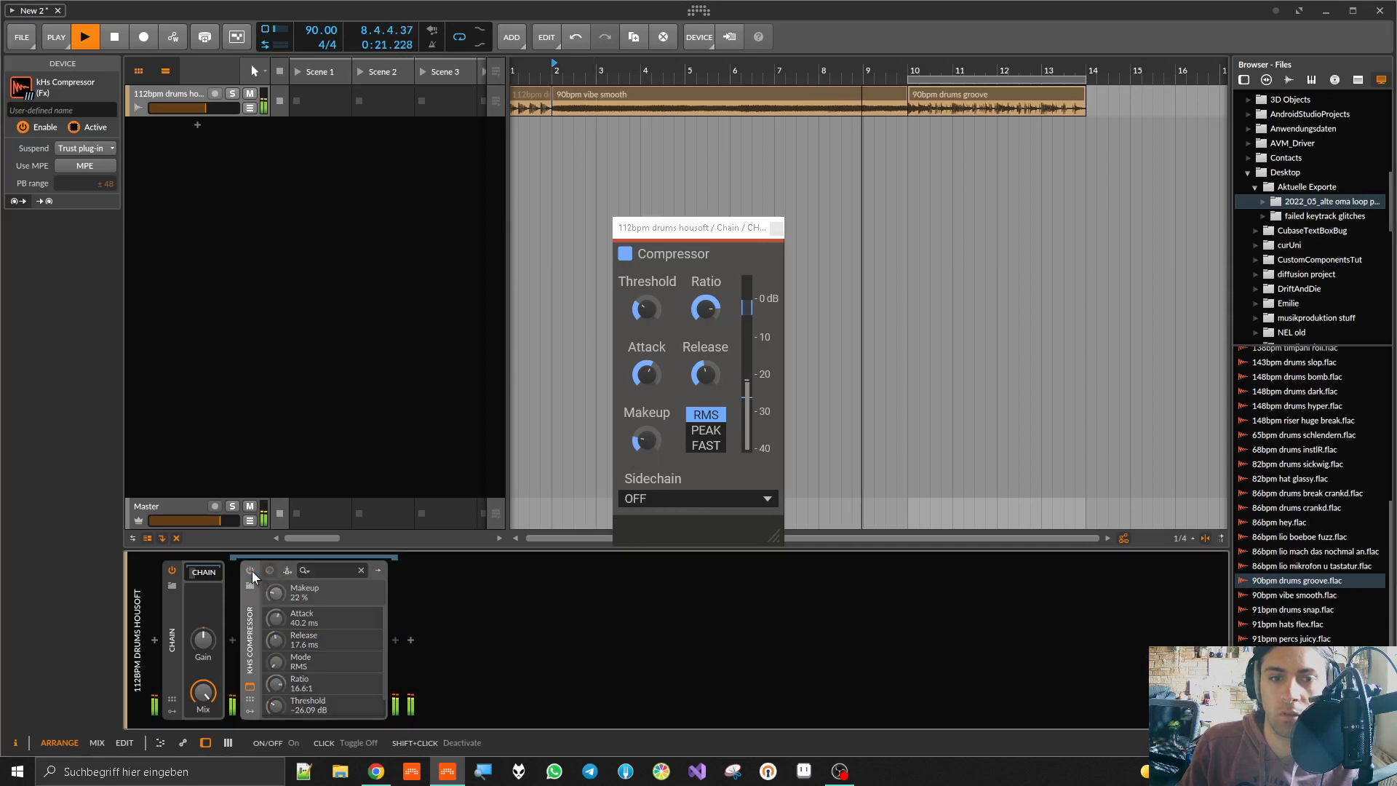
pyautogui.click(249, 570)
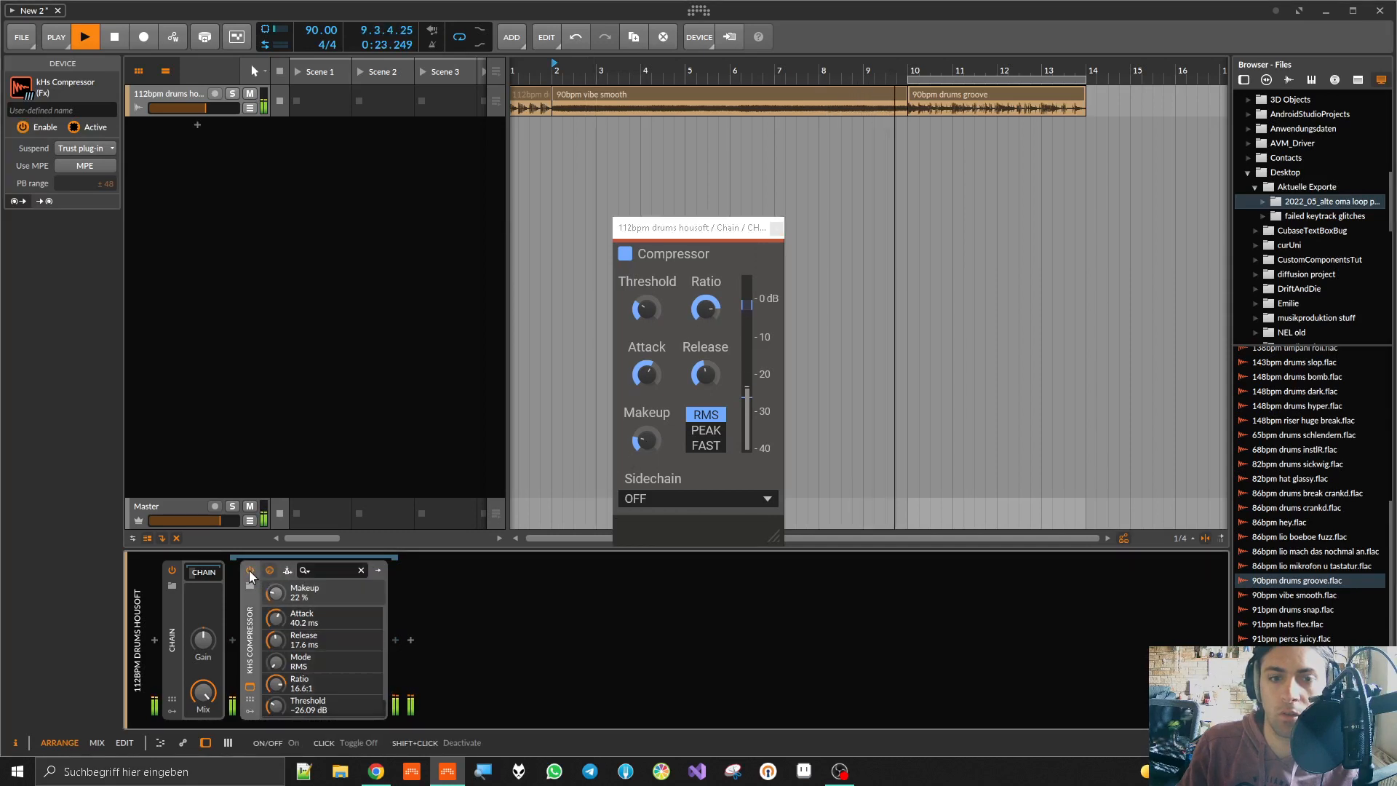
pyautogui.press('space')
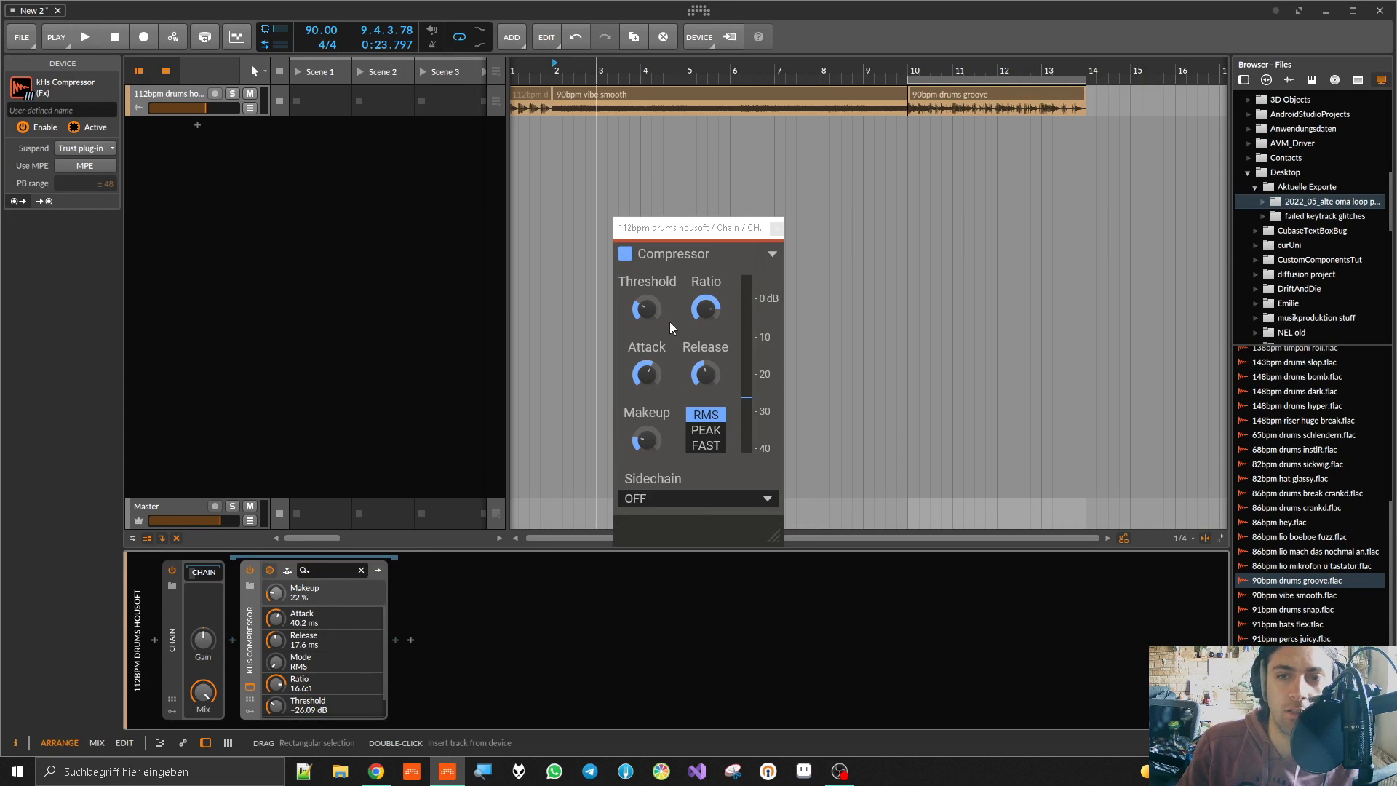
pyautogui.click(684, 261)
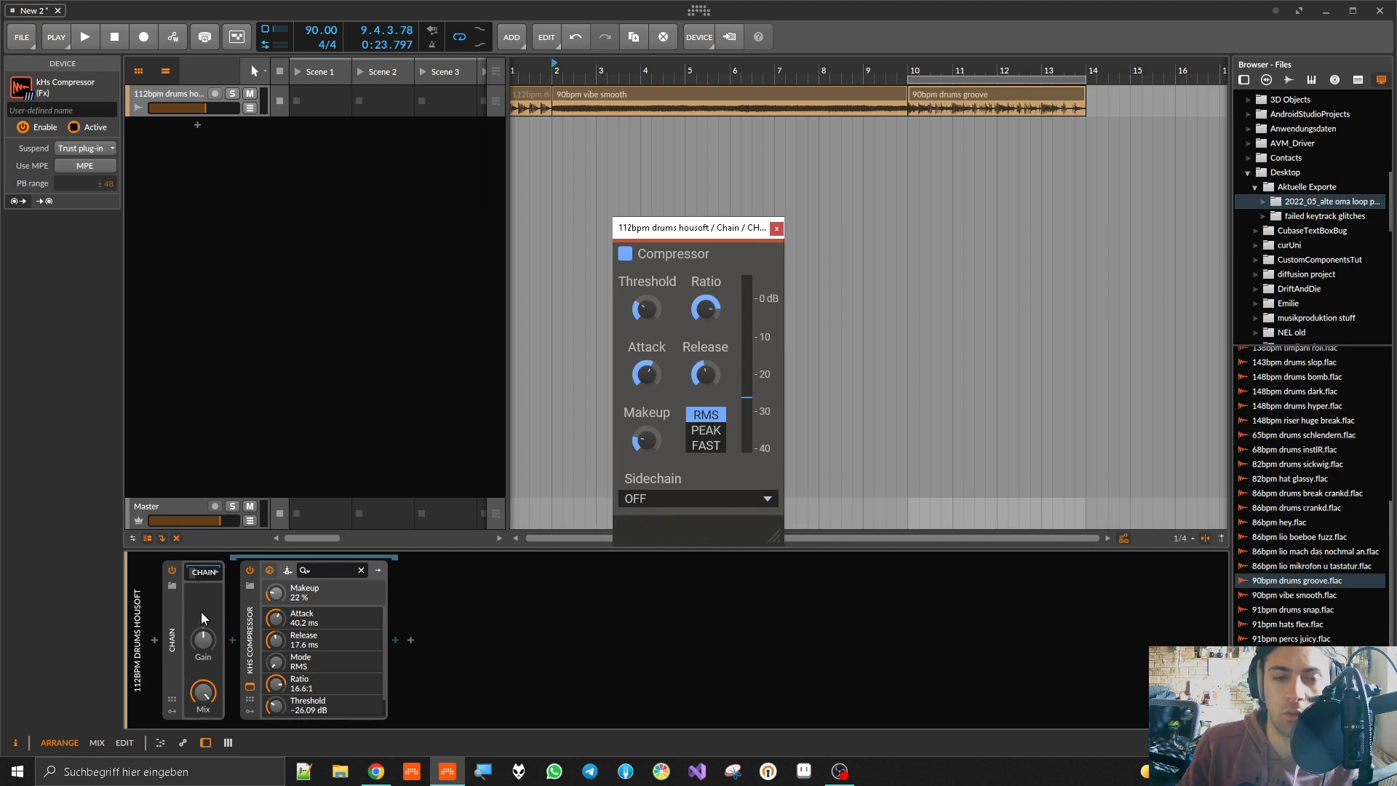
pyautogui.click(249, 617)
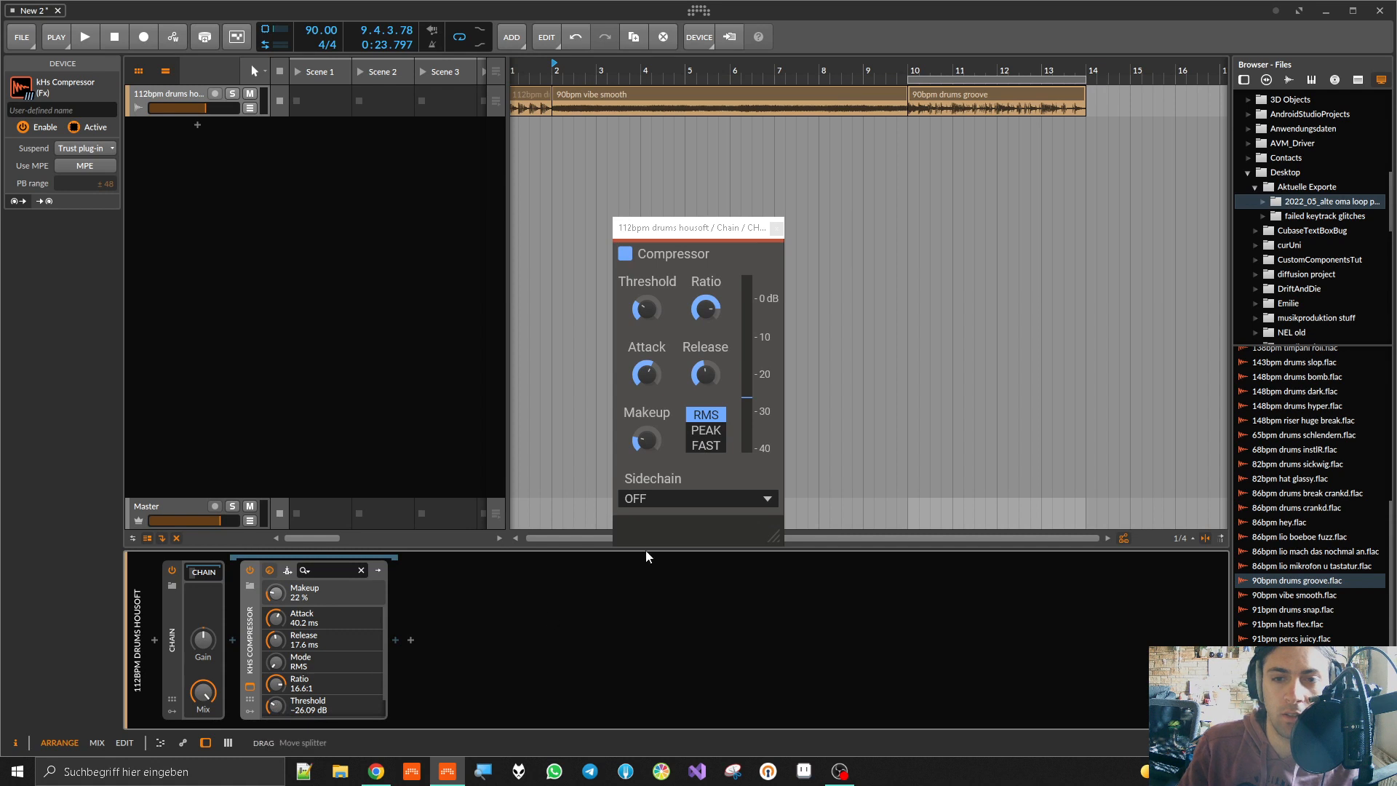
pyautogui.click(656, 500)
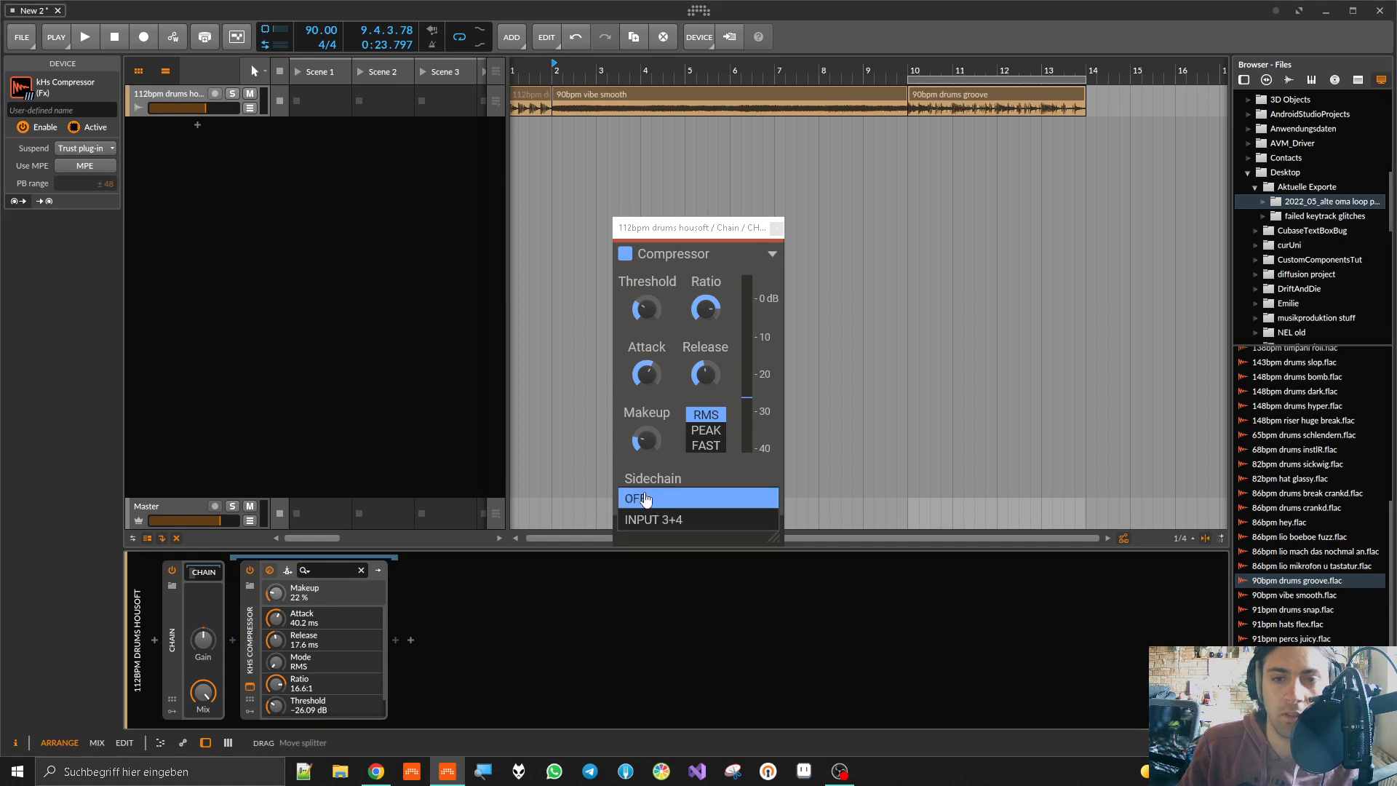
pyautogui.click(176, 635)
# Step: Insert an FX Layer container before the Chain and rename its first layer "sc"
pyautogui.click(154, 639)
pyautogui.write('la')
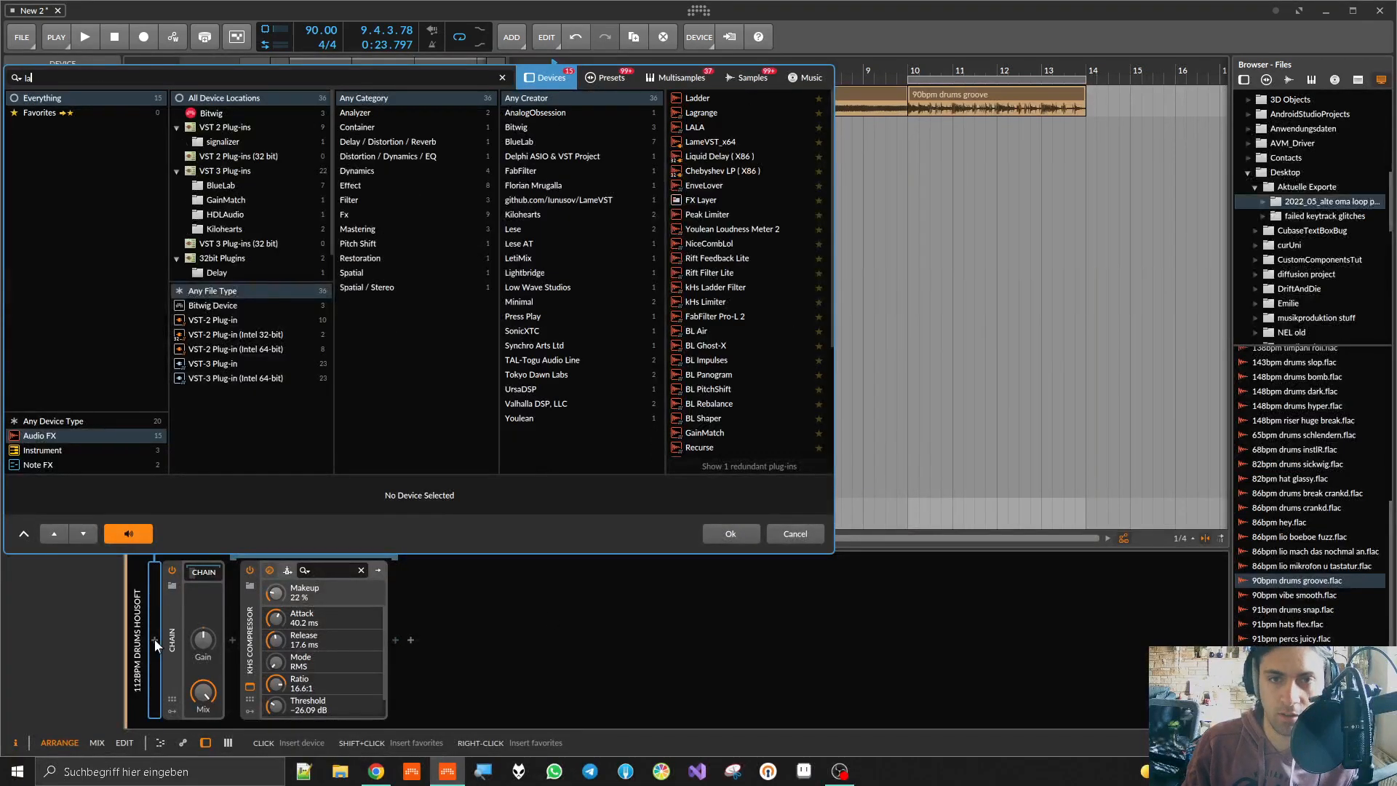
pyautogui.write('yer')
pyautogui.doubleClick(717, 98)
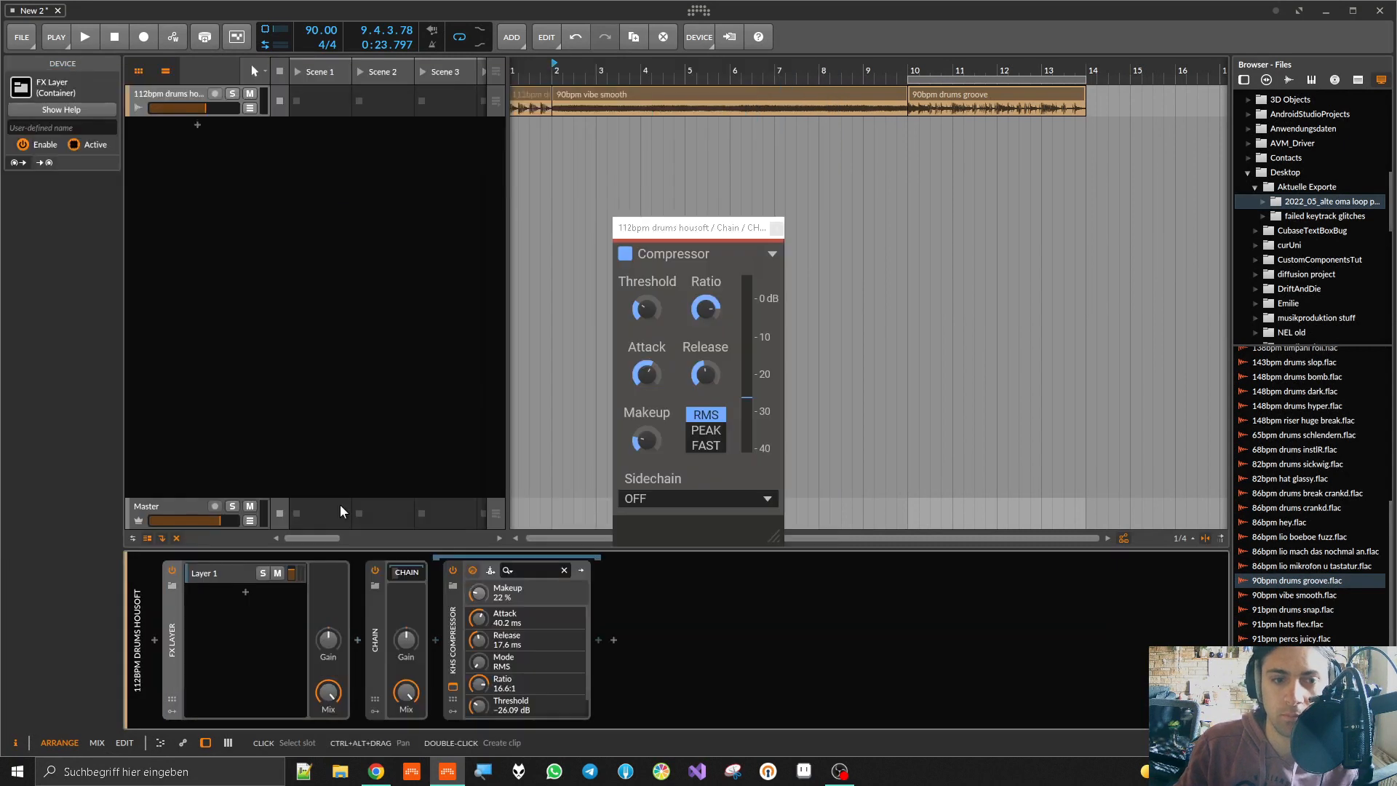
pyautogui.doubleClick(211, 573)
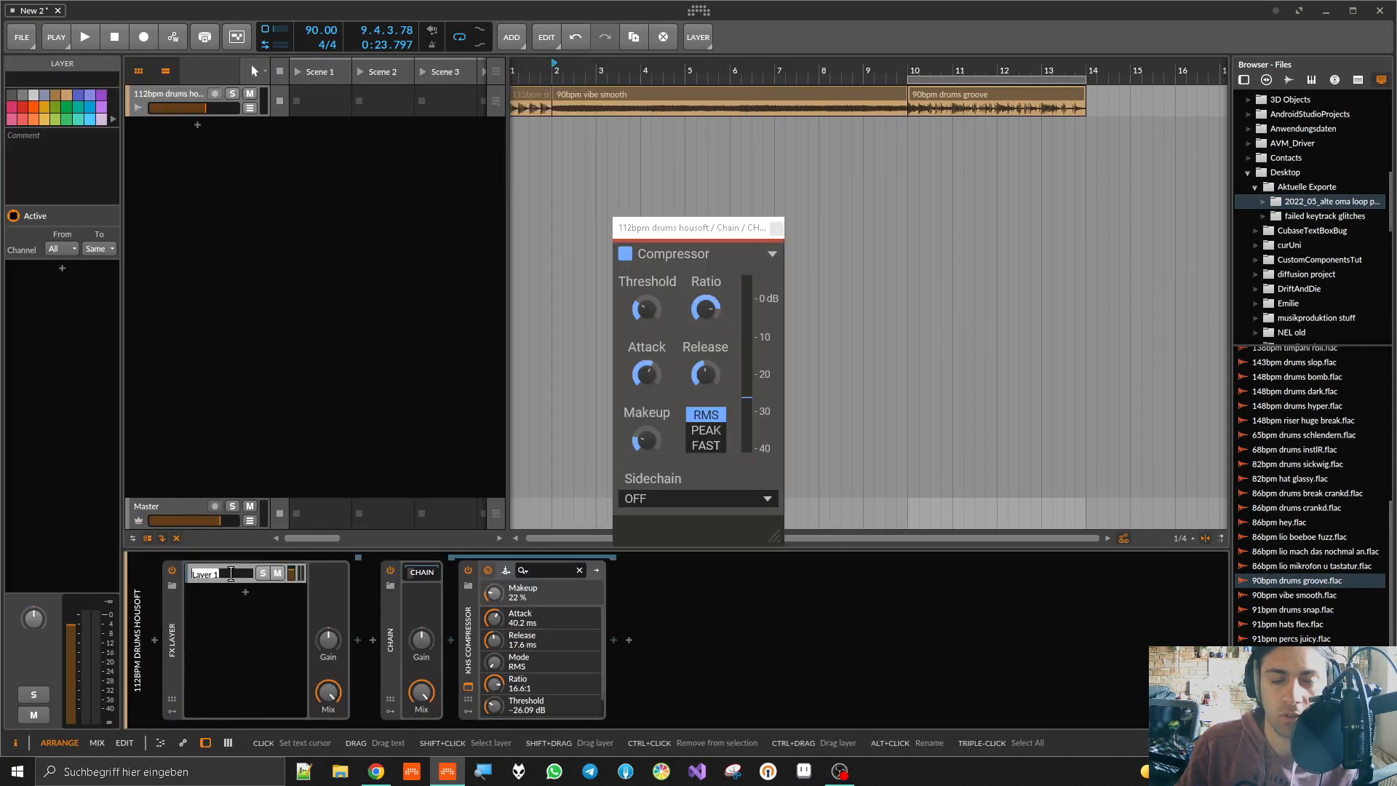
pyautogui.write('sc')
pyautogui.press('Return')
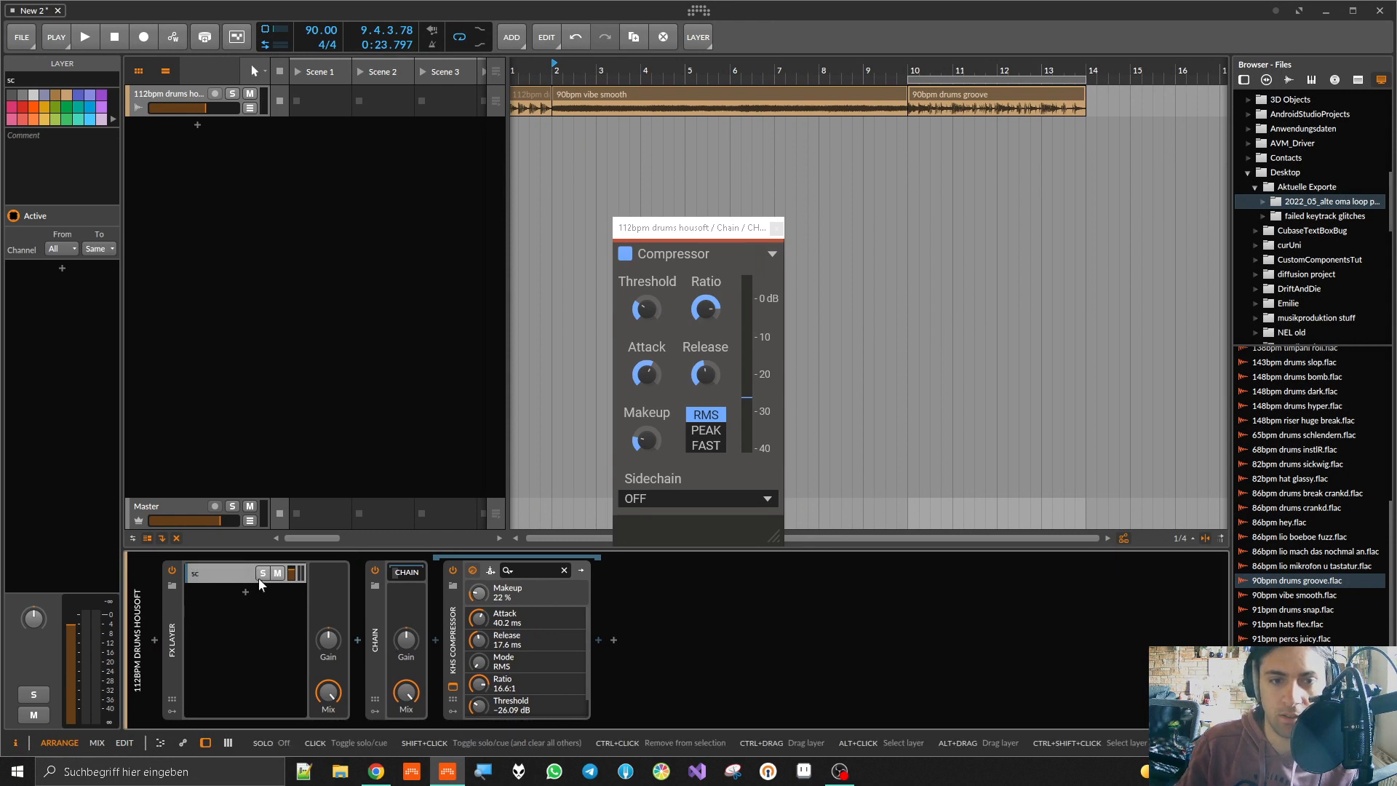
pyautogui.click(228, 574)
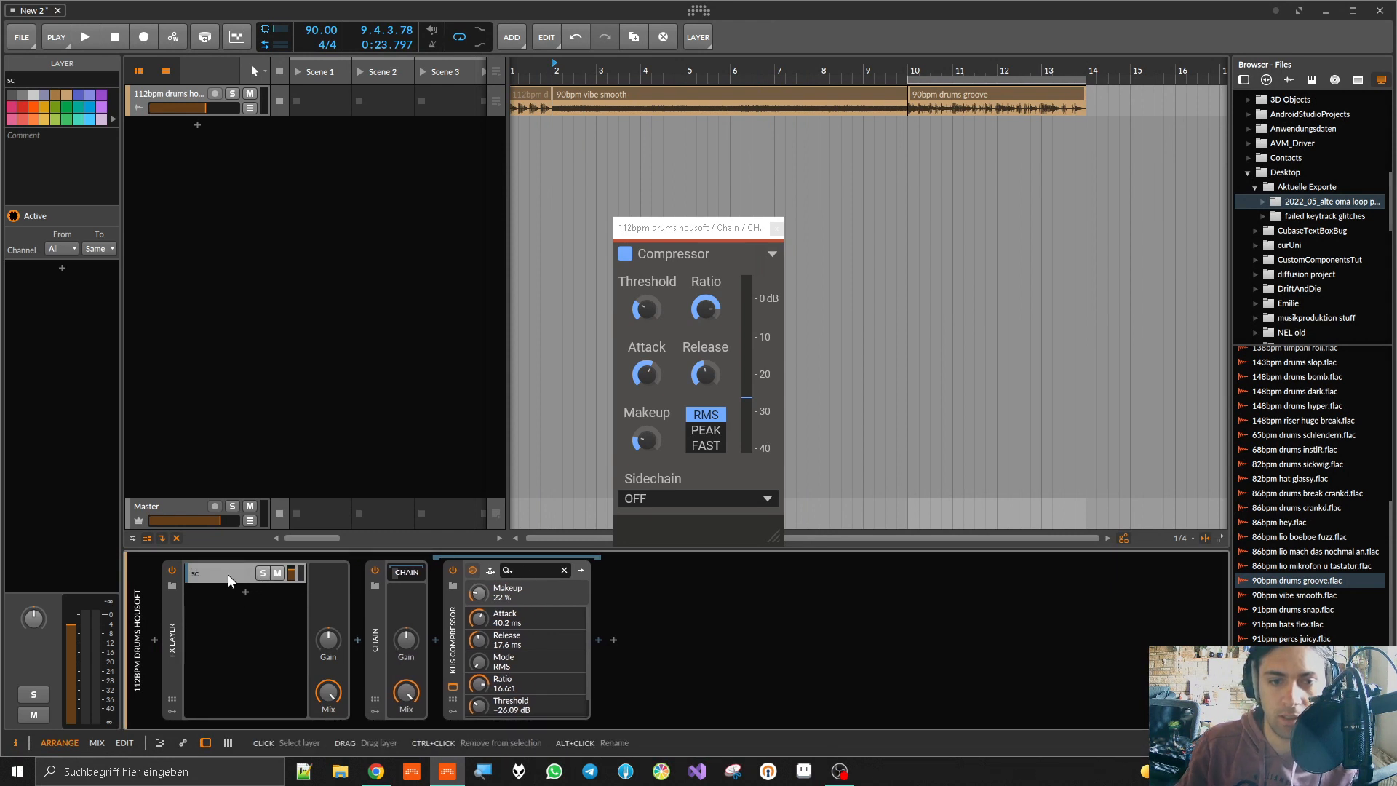
# Step: Add FabFilter Pro-Q 2 to the sc layer with a low shelf cutting about 13 dB at about 327 Hz, and close its window
pyautogui.click(358, 640)
pyautogui.write('pro-q')
pyautogui.doubleClick(718, 98)
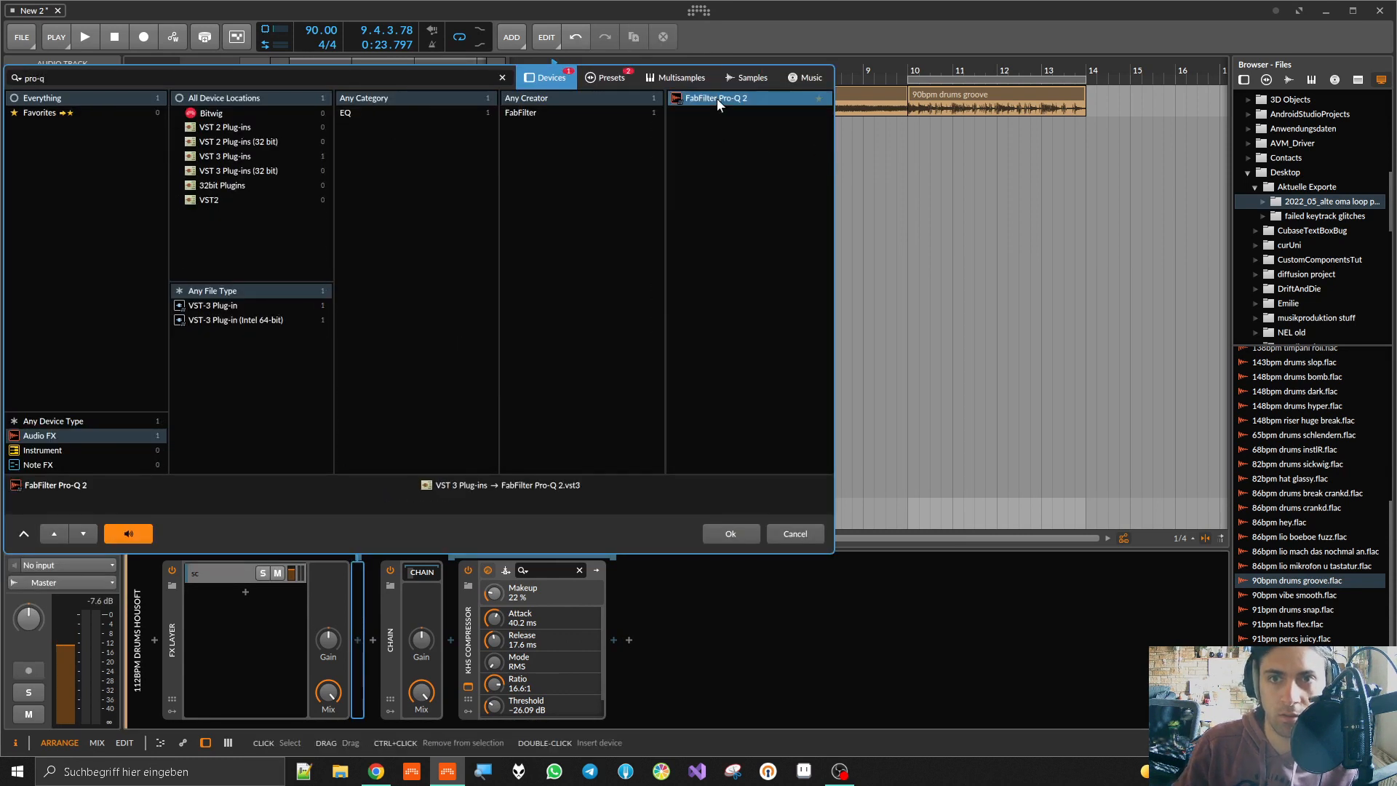
pyautogui.moveTo(356, 342); pyautogui.dragTo(641, 411)
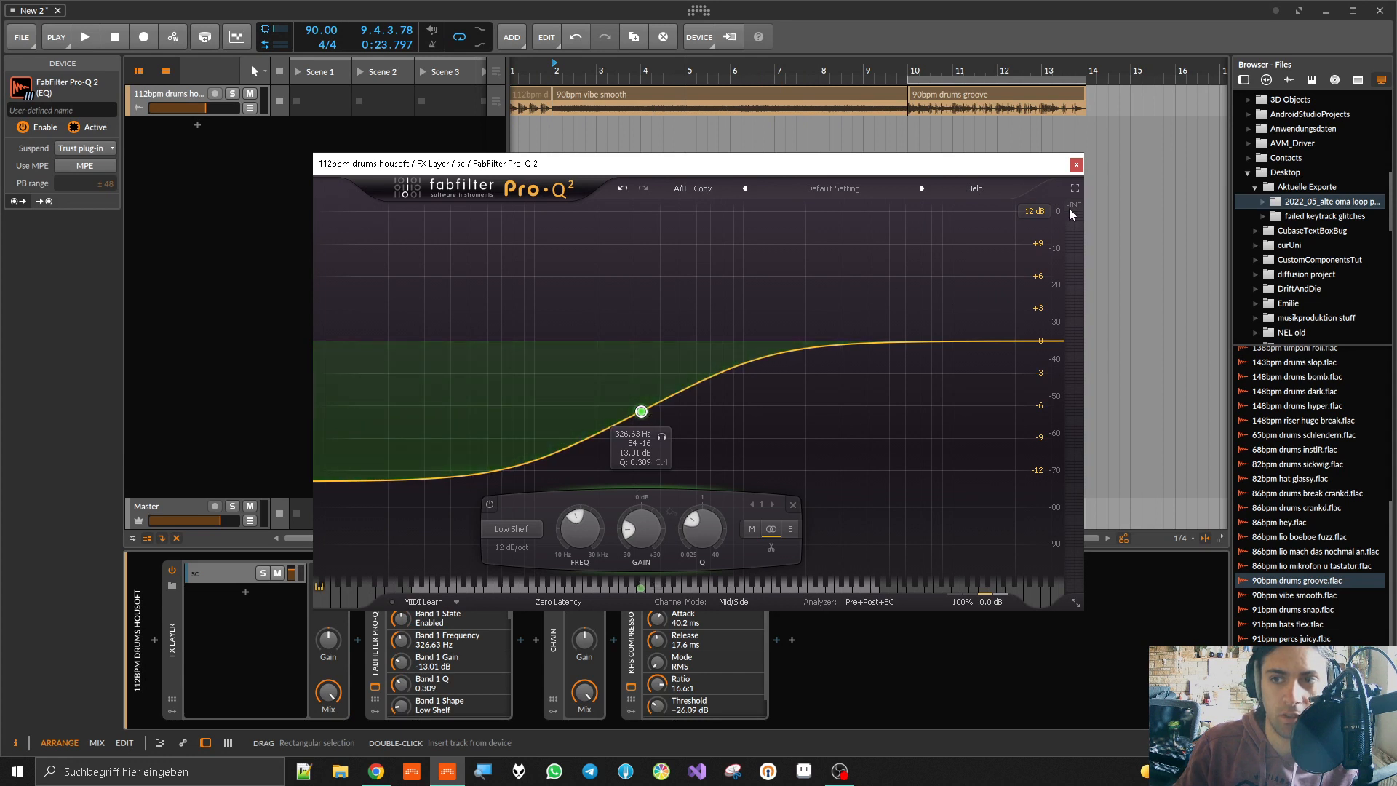
pyautogui.moveTo(987, 593)
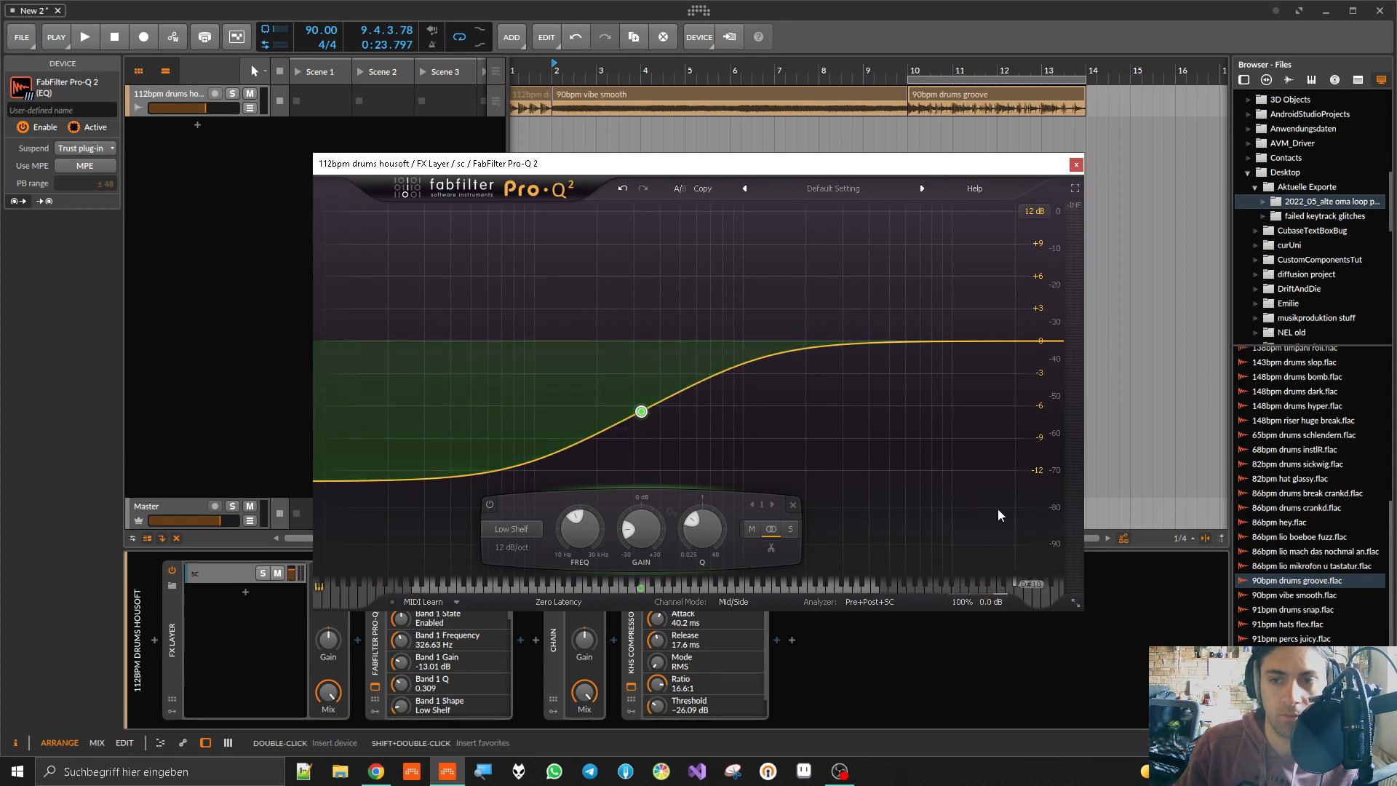
pyautogui.click(1076, 166)
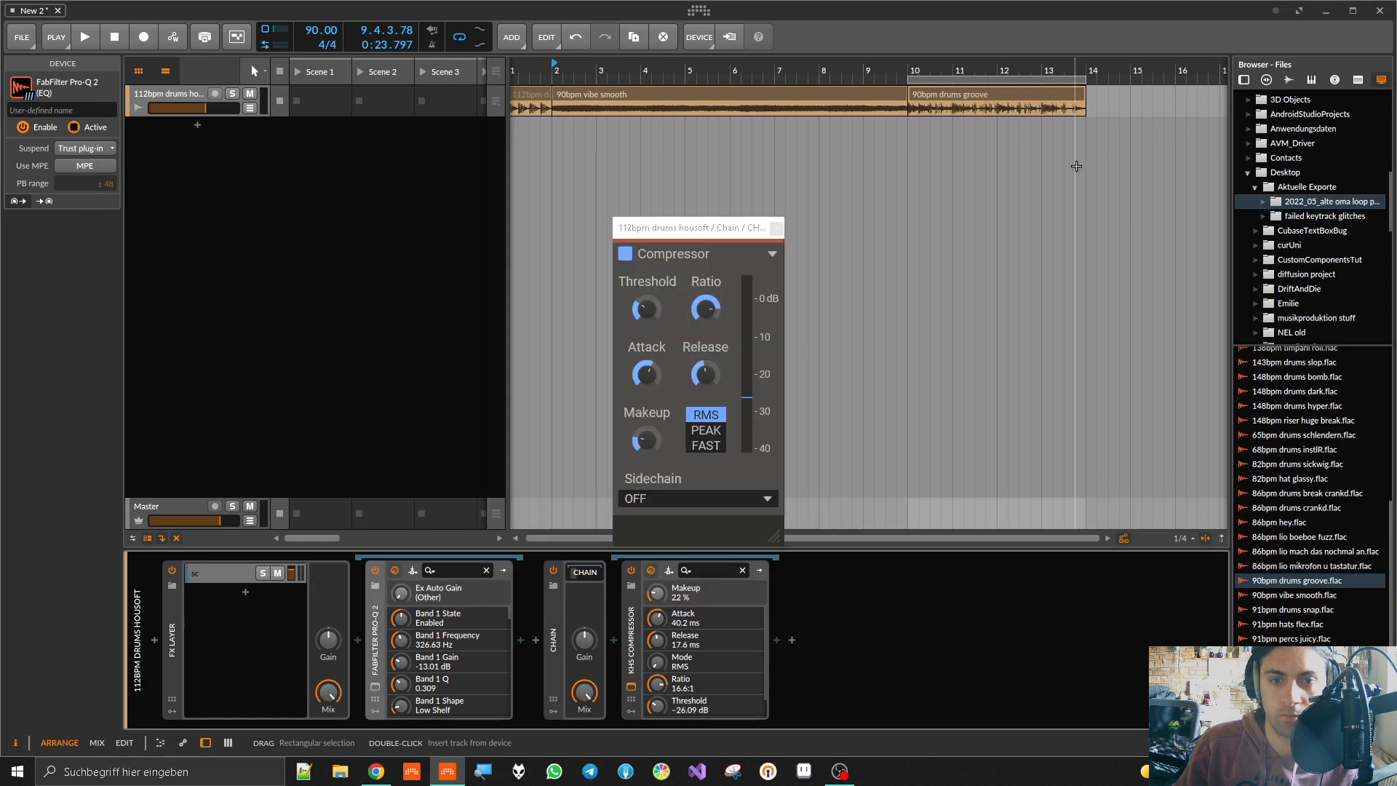
pyautogui.doubleClick(244, 595)
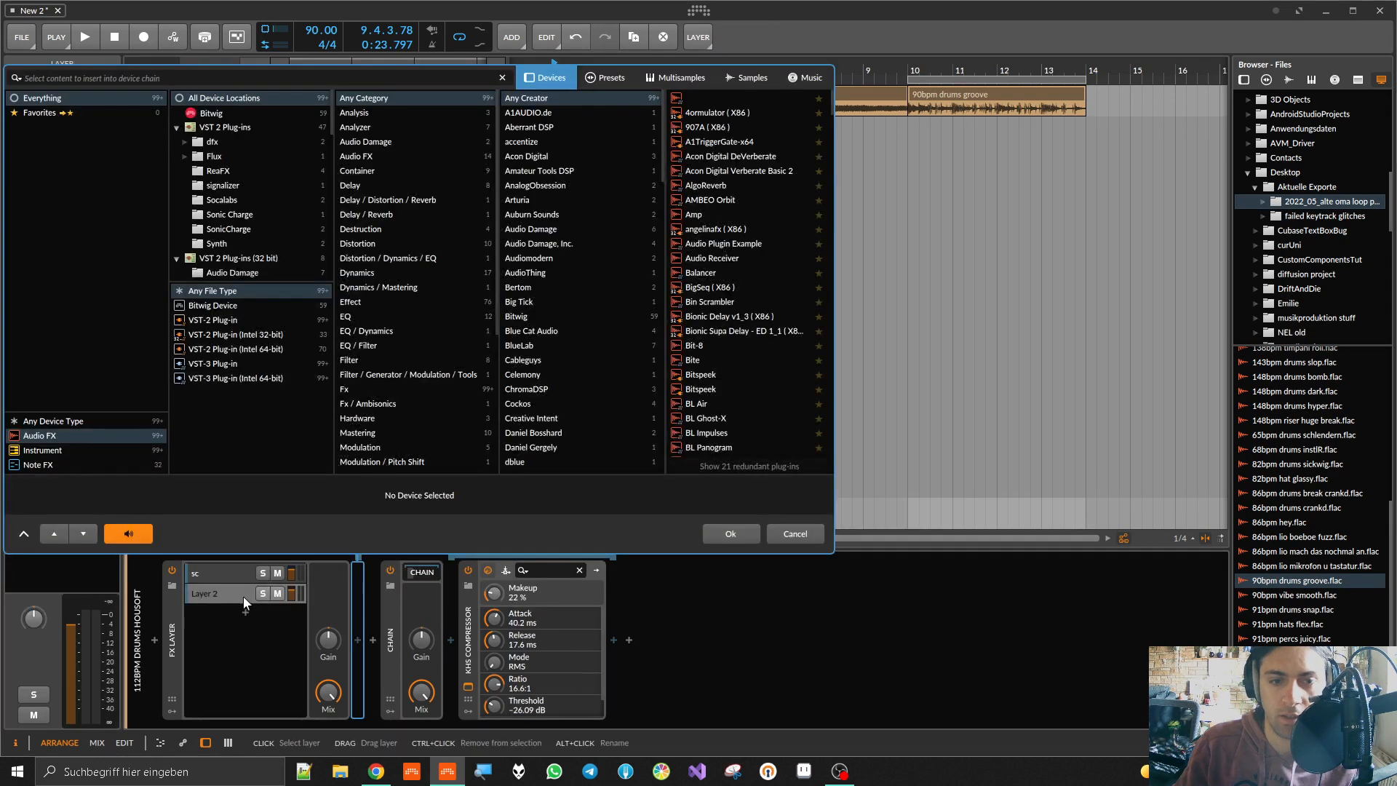
pyautogui.write('com')
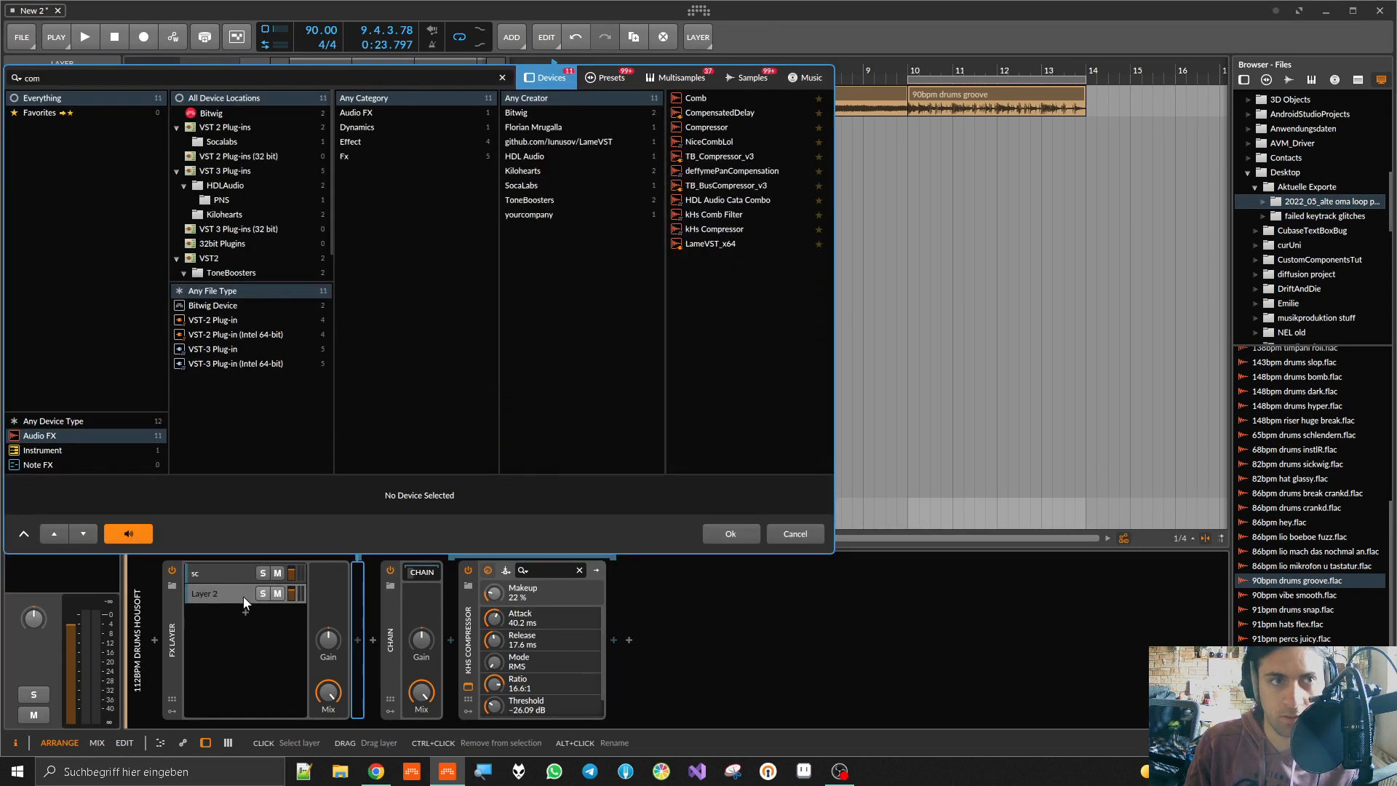
pyautogui.press('BackSpace')
pyautogui.press('BackSpace')
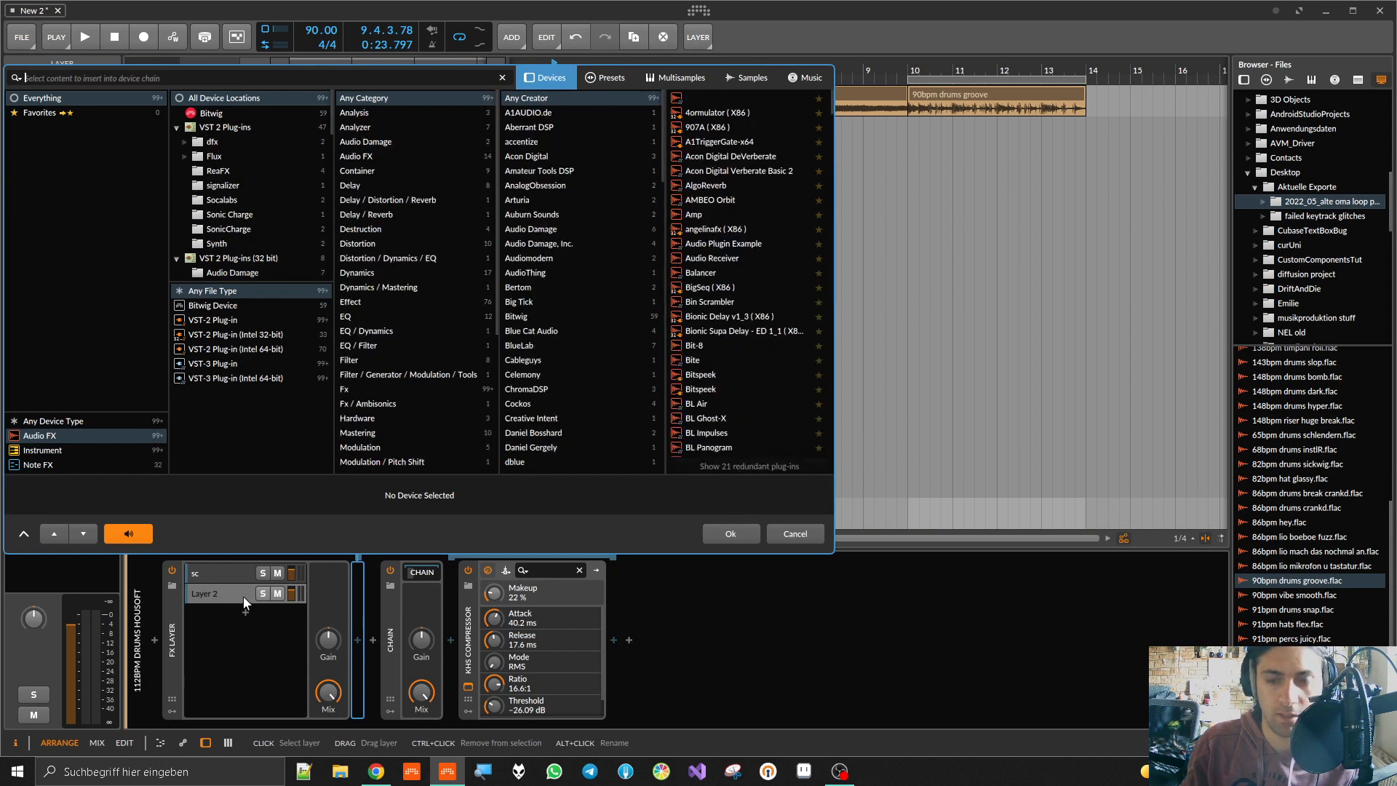
pyautogui.write('k')
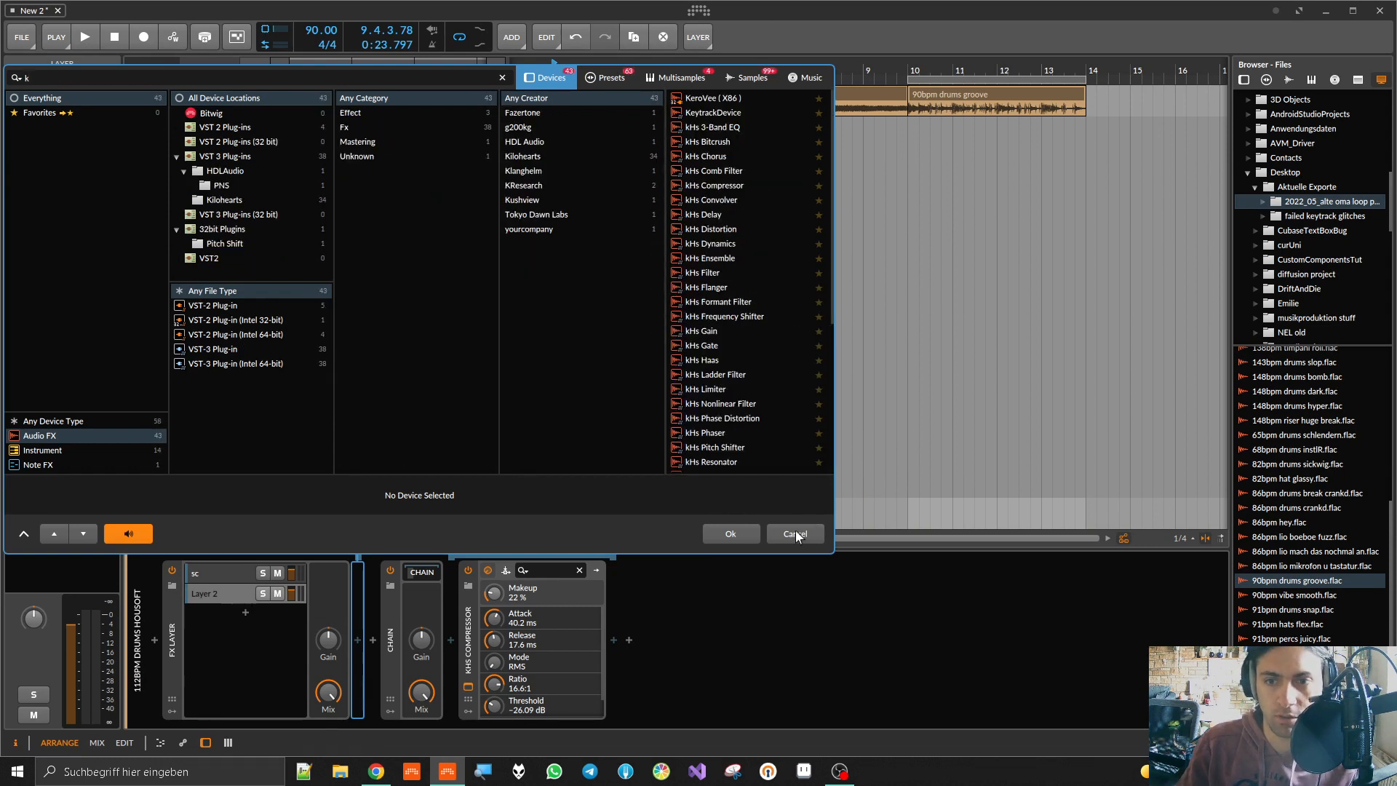
pyautogui.click(795, 534)
pyautogui.doubleClick(241, 596)
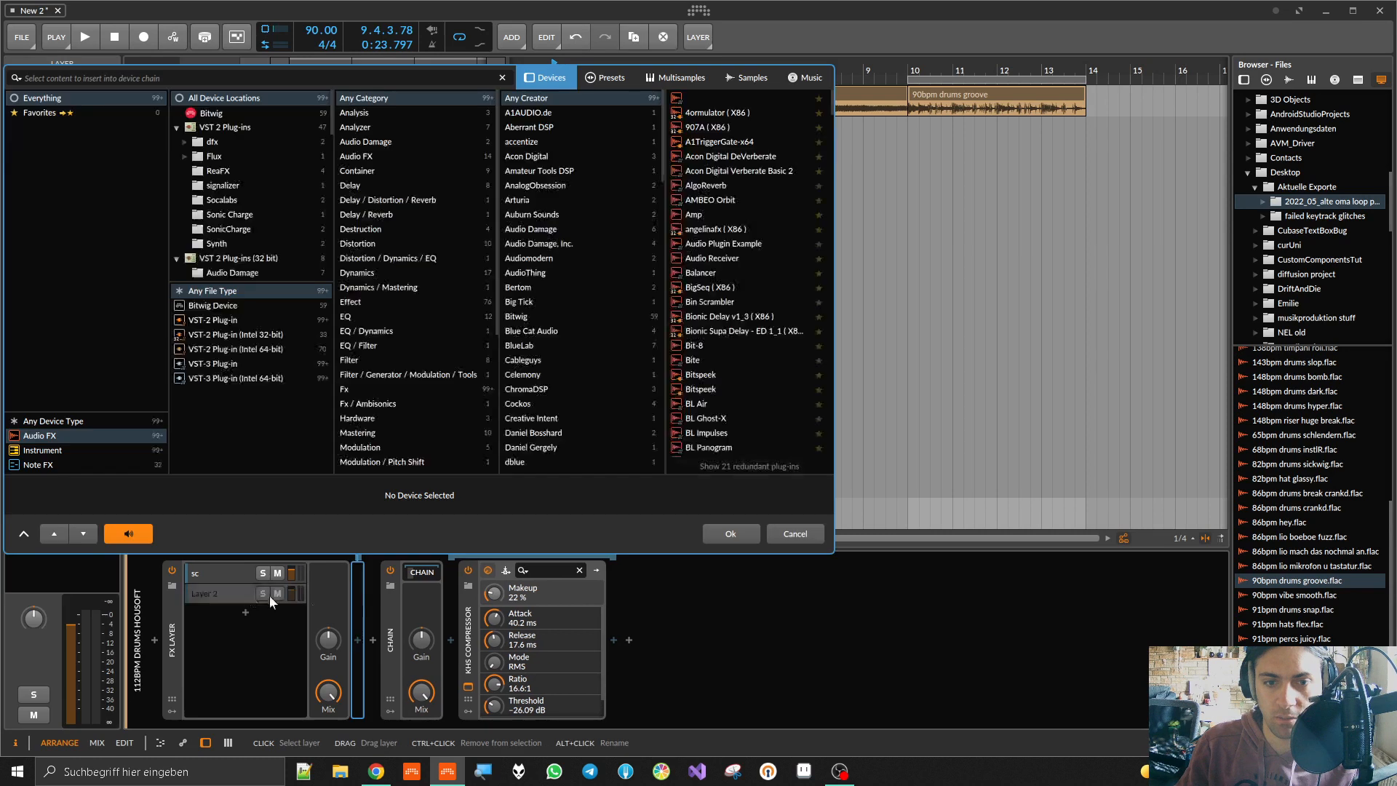
# Step: Move the Chain holding the Compressor into the FX Layer as a second layer and rename that layer "comp"
pyautogui.click(358, 620)
pyautogui.moveTo(353, 620); pyautogui.dragTo(352, 619)
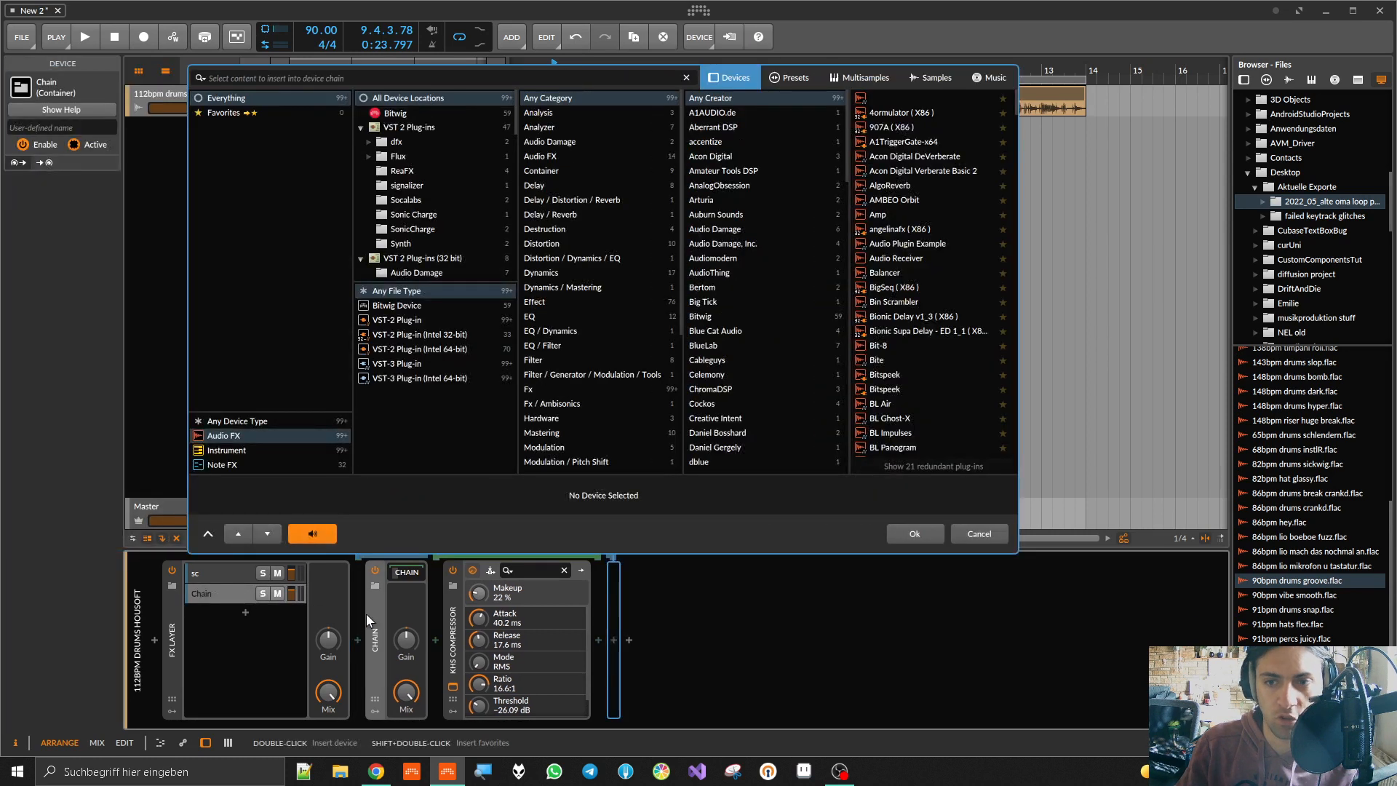
pyautogui.click(969, 532)
pyautogui.doubleClick(227, 591)
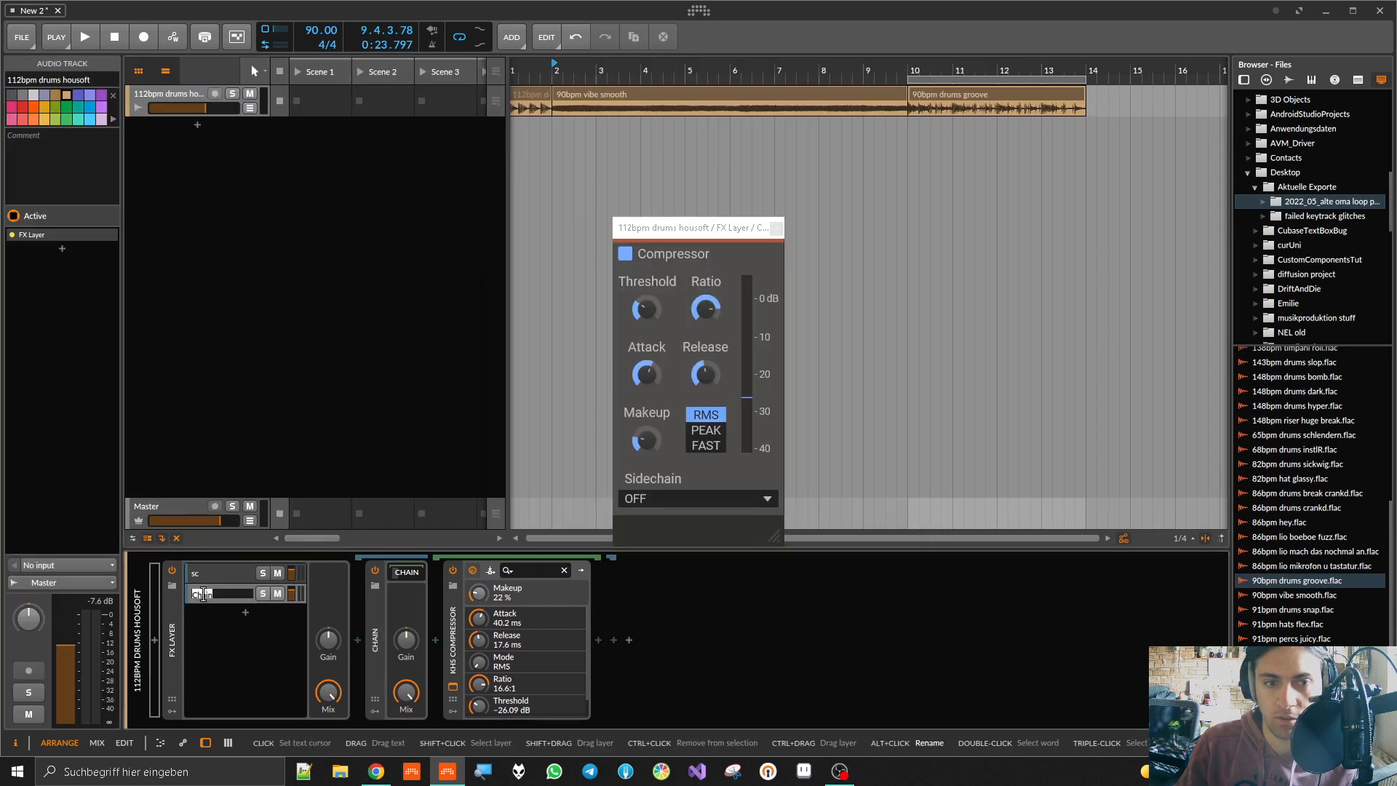
pyautogui.write('comp')
pyautogui.press('Return')
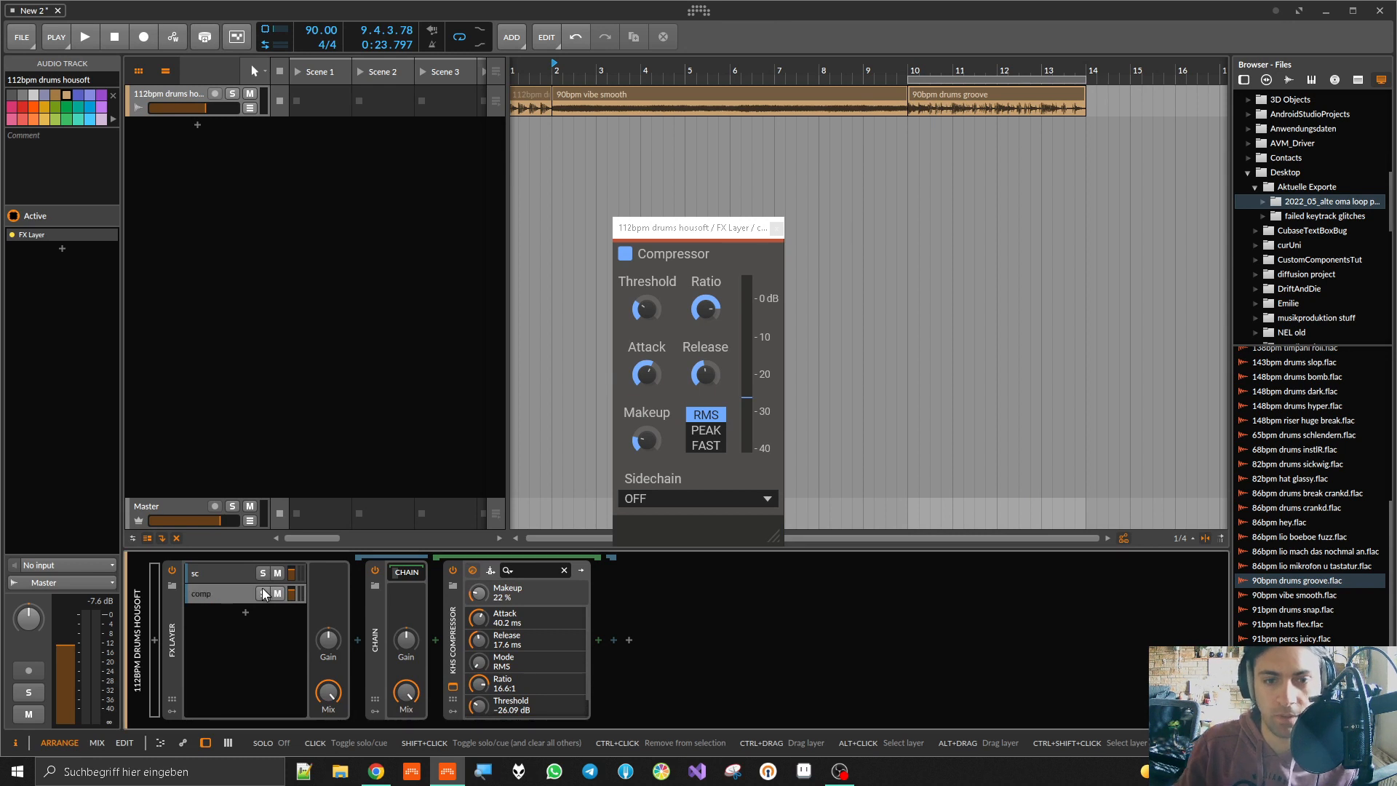
# Step: Set the Compressor's plug-in sidechain input to sc (POST) from the FX Layer's chains
pyautogui.click(491, 570)
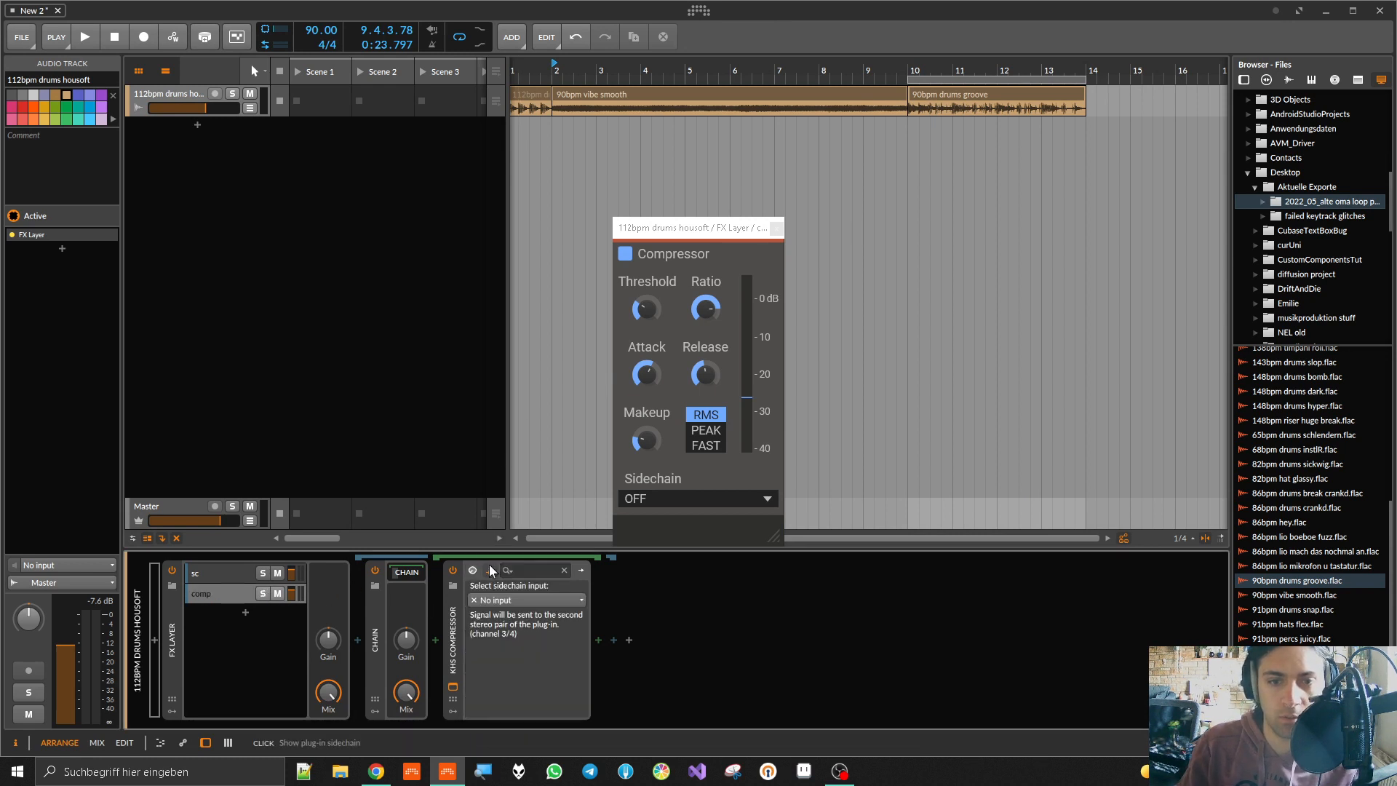
pyautogui.click(528, 599)
pyautogui.moveTo(525, 656)
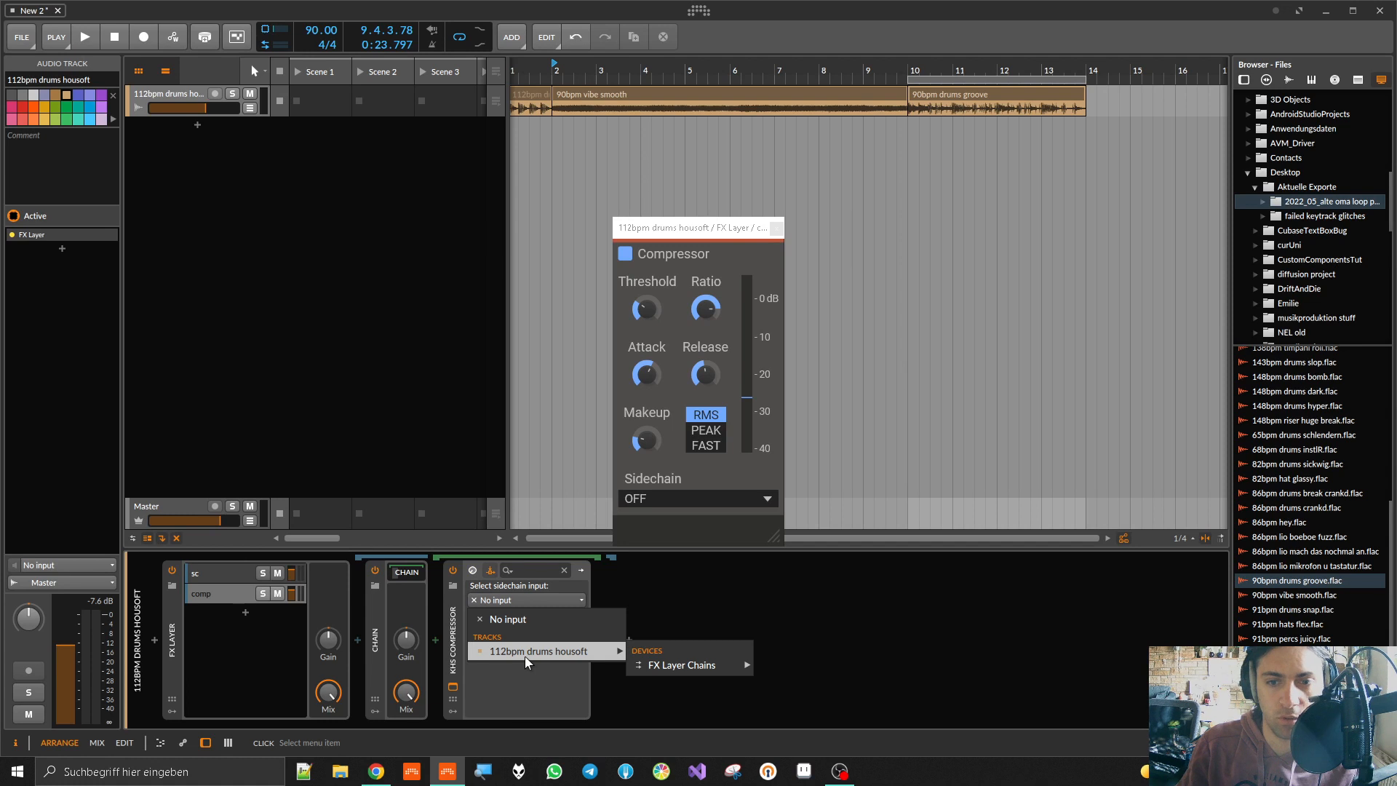
pyautogui.moveTo(720, 668)
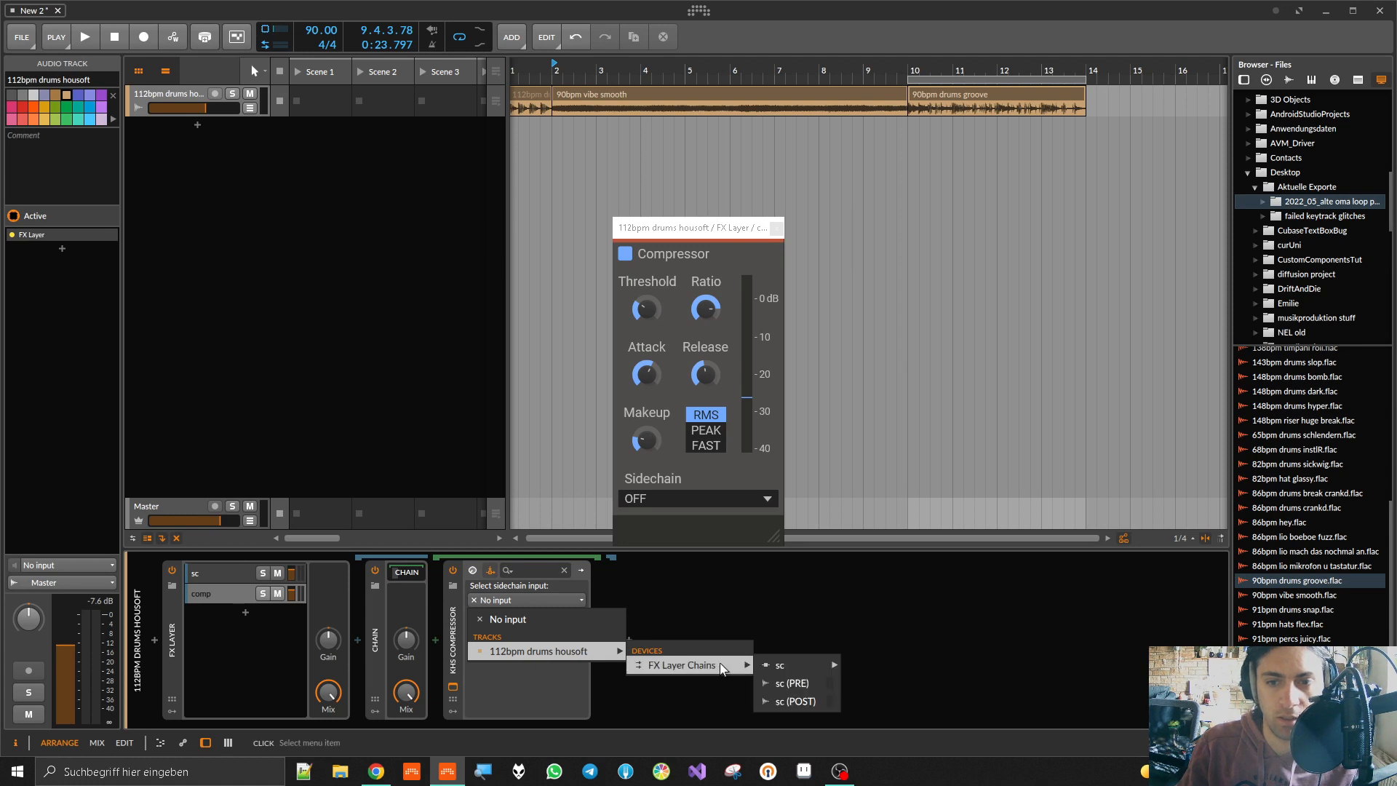
pyautogui.moveTo(799, 669)
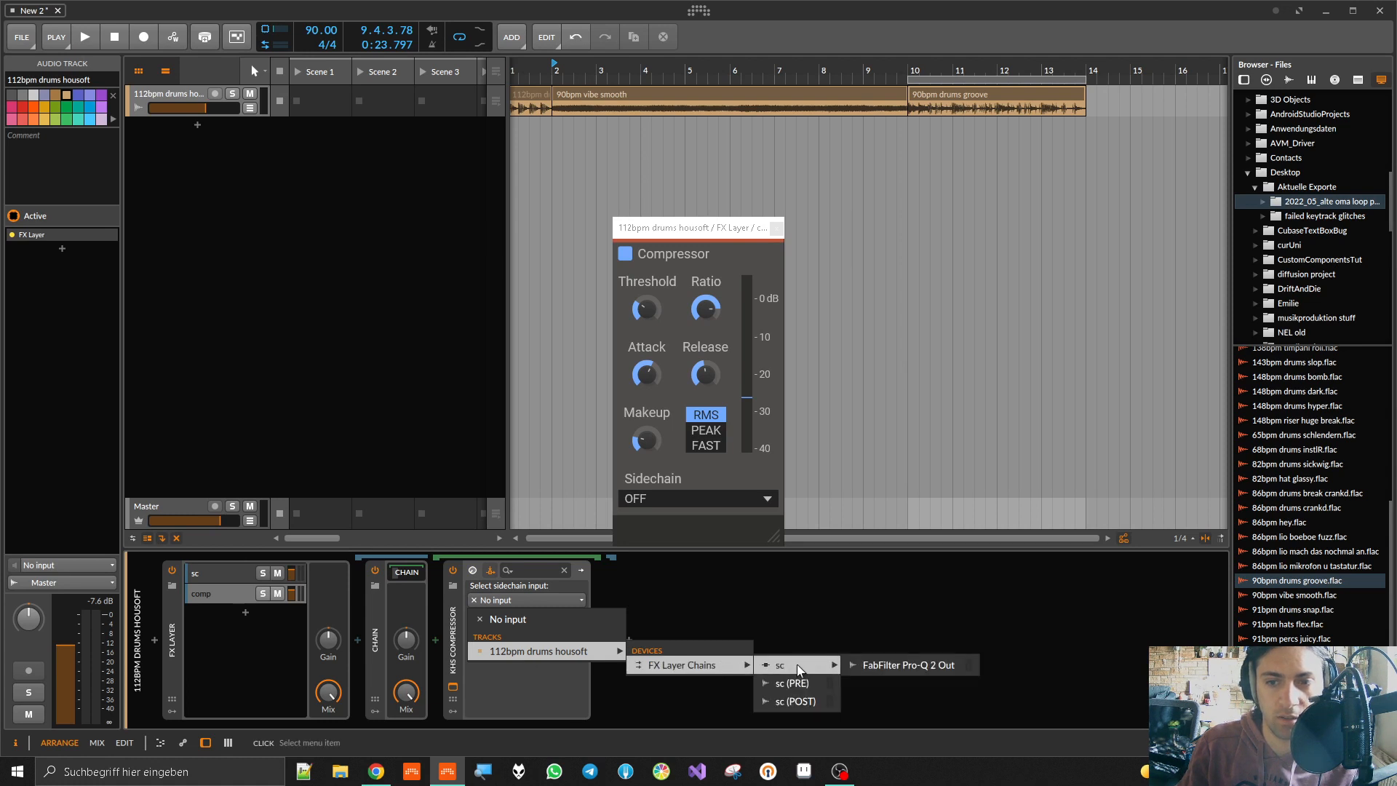
pyautogui.click(796, 702)
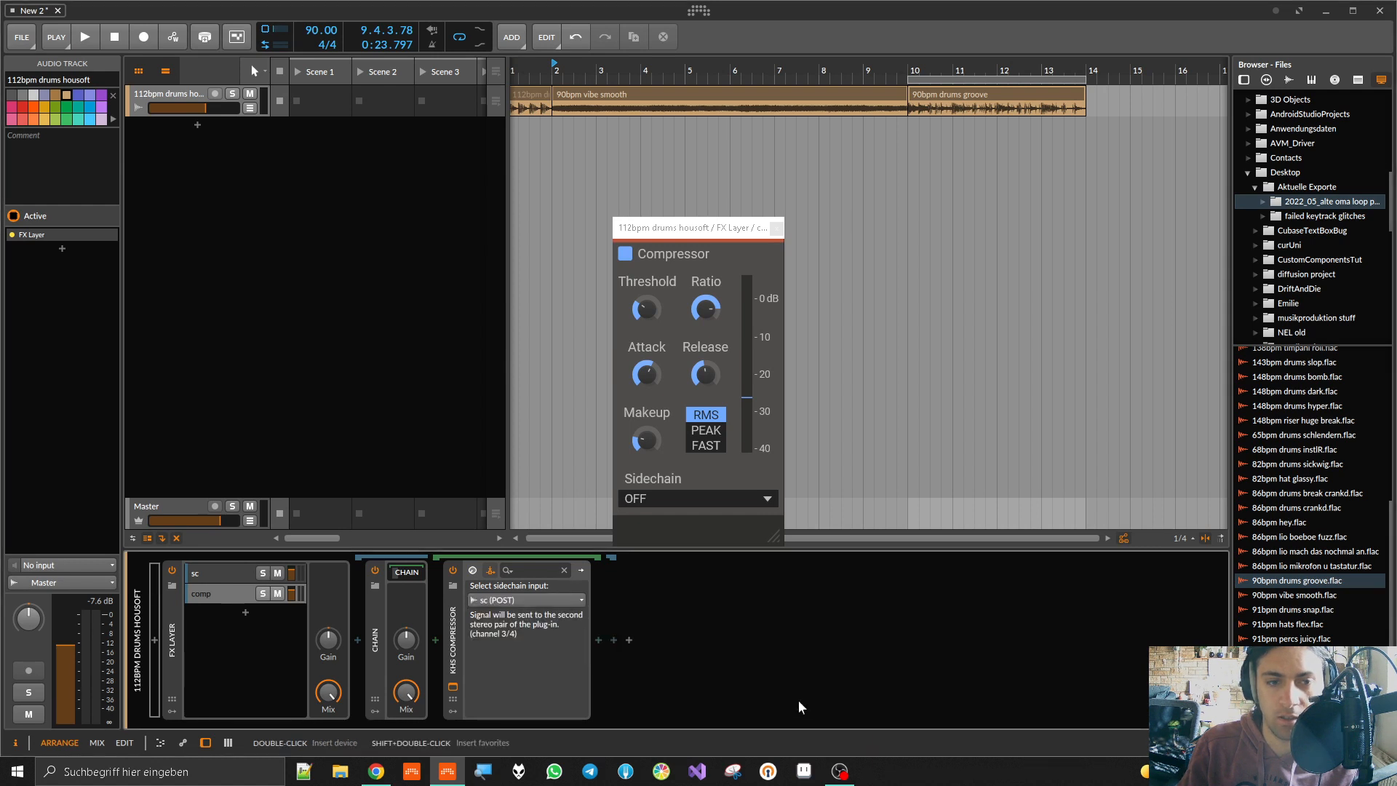
# Step: During playback from bar 10, switch the Compressor to FAST mode and set its Sidechain to INPUT 3+4
pyautogui.press('space')
pyautogui.click(706, 445)
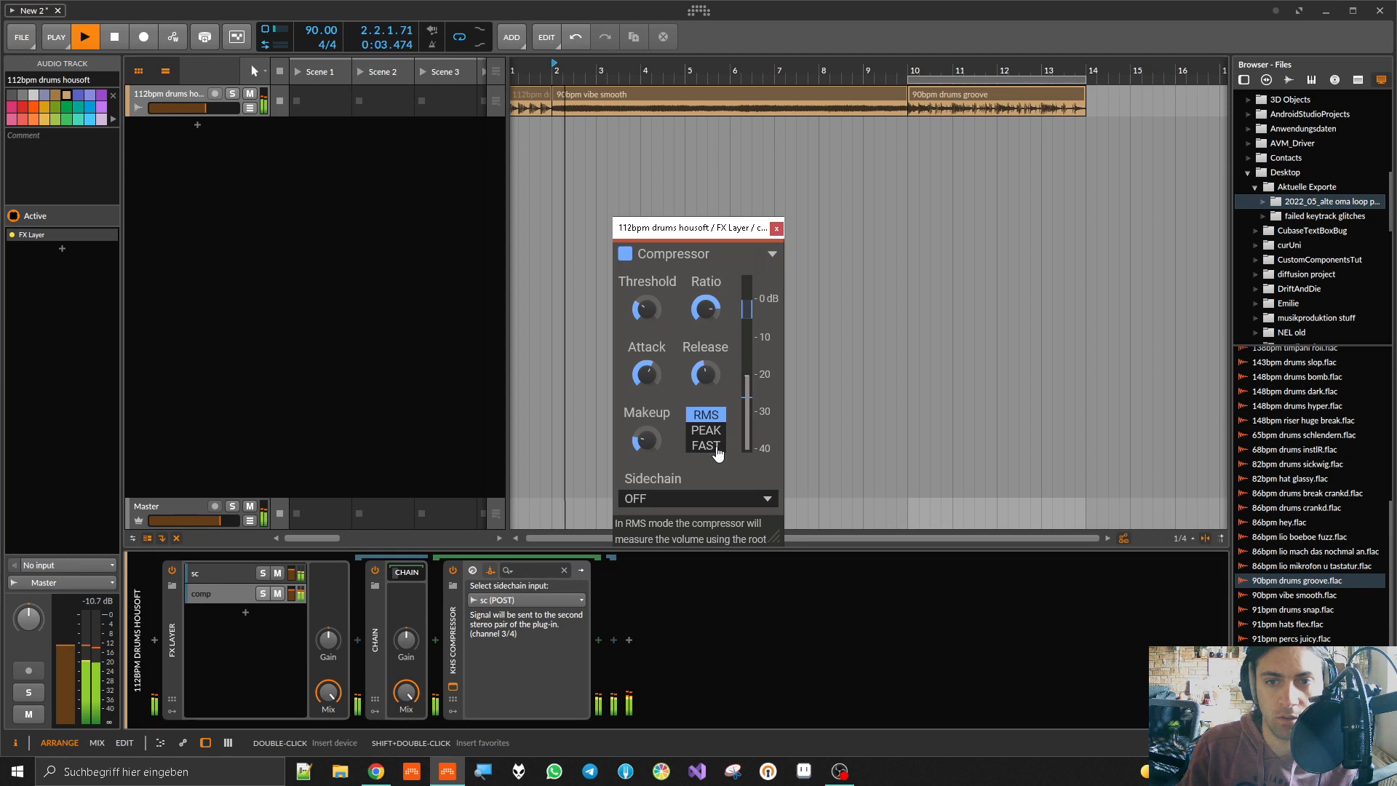
pyautogui.click(909, 64)
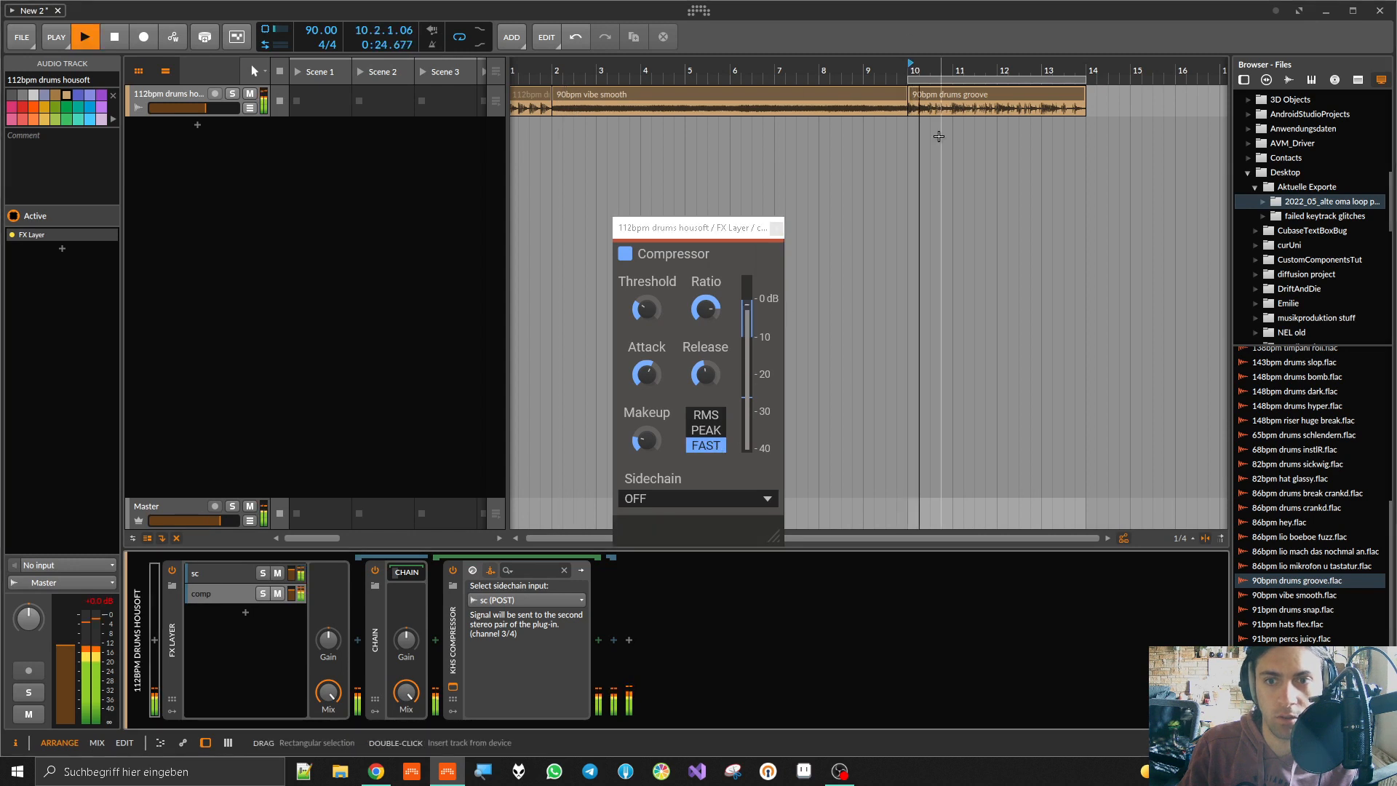
pyautogui.click(208, 575)
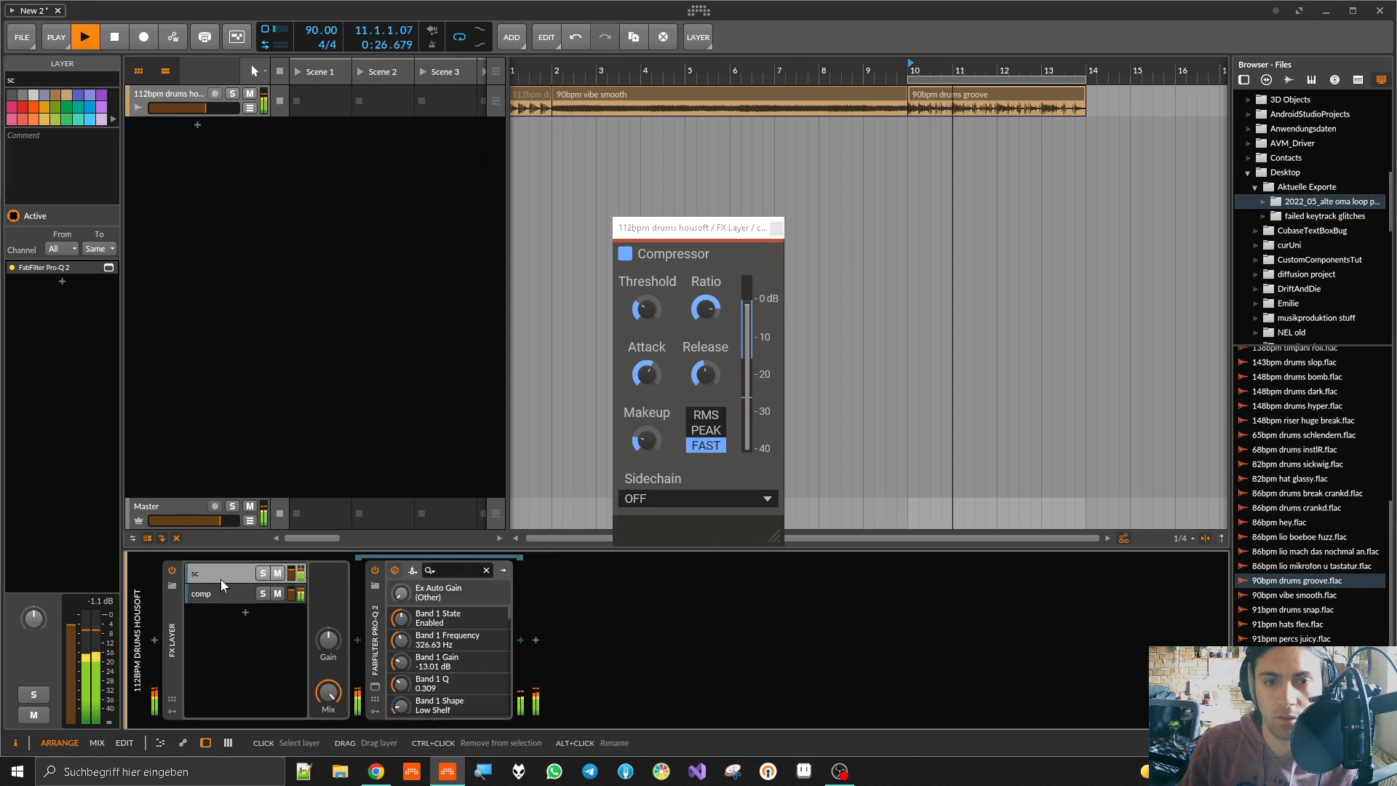
pyautogui.click(678, 499)
pyautogui.click(674, 521)
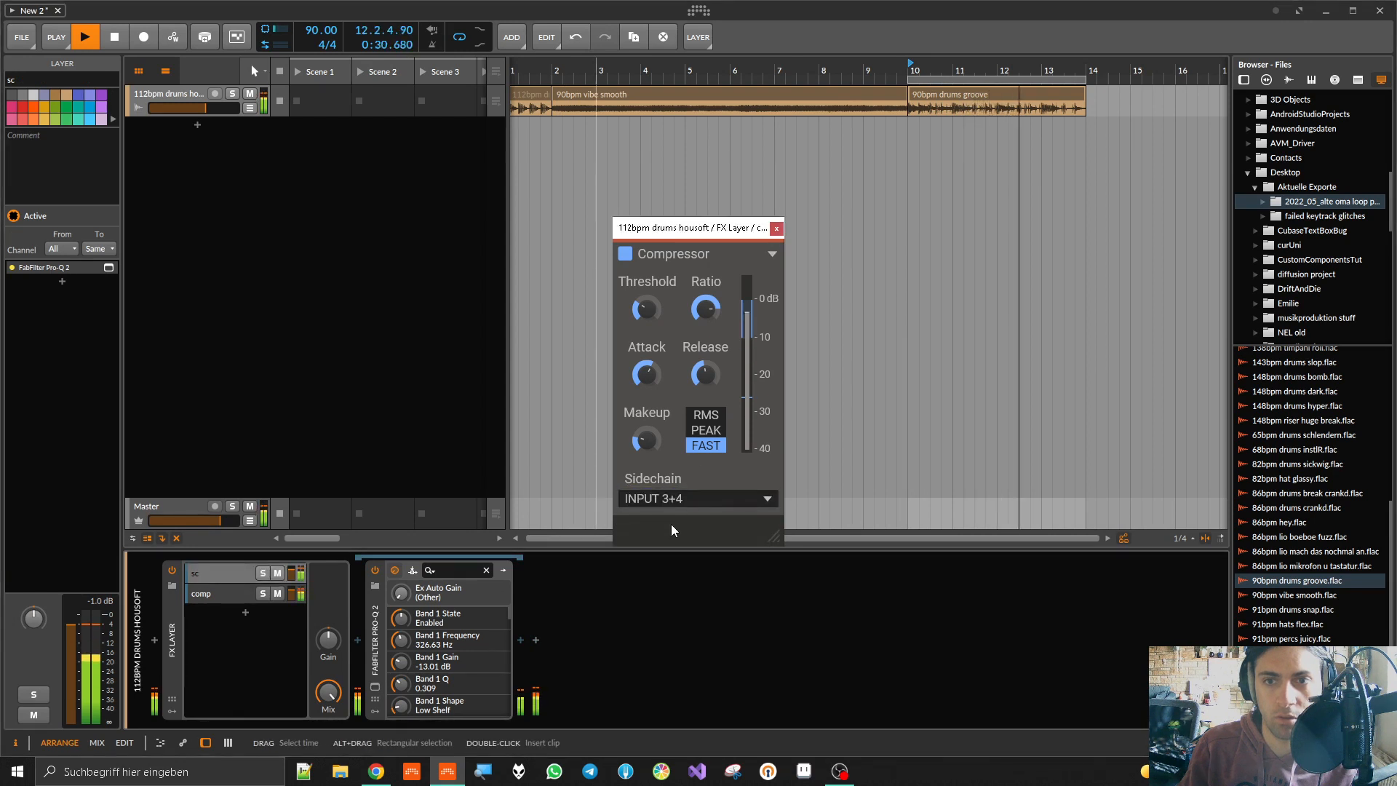
# Step: Open the sc layer's FabFilter Pro-Q 2 window and move it clear of the Compressor's window
pyautogui.click(374, 686)
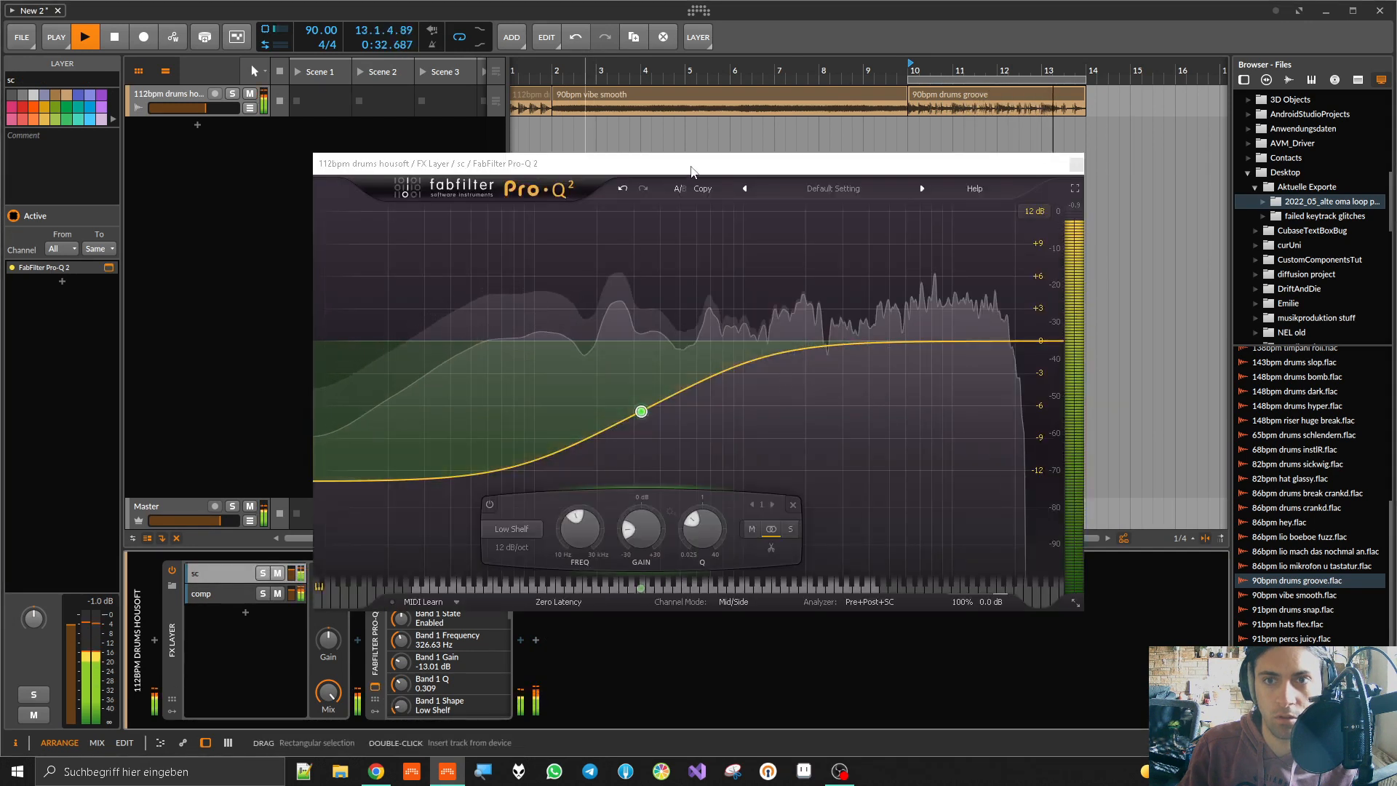
pyautogui.moveTo(332, 124); pyautogui.dragTo(232, 111)
# Step: Try a bell boost of about 14 dB at about 348 Hz in Pro-Q 2 with the sc layer's volume lowered
pyautogui.moveTo(408, 291); pyautogui.dragTo(238, 140)
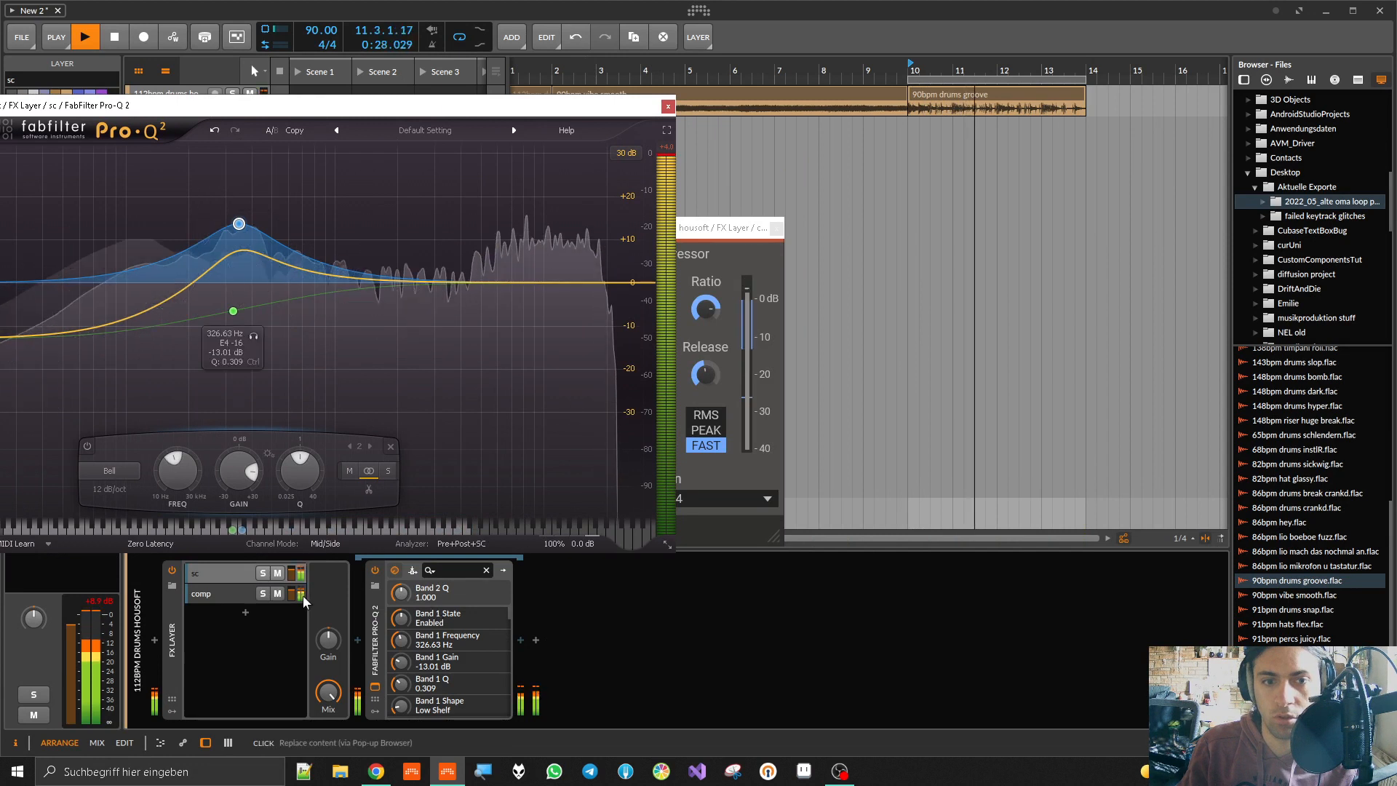
pyautogui.moveTo(290, 574); pyautogui.dragTo(290, 634)
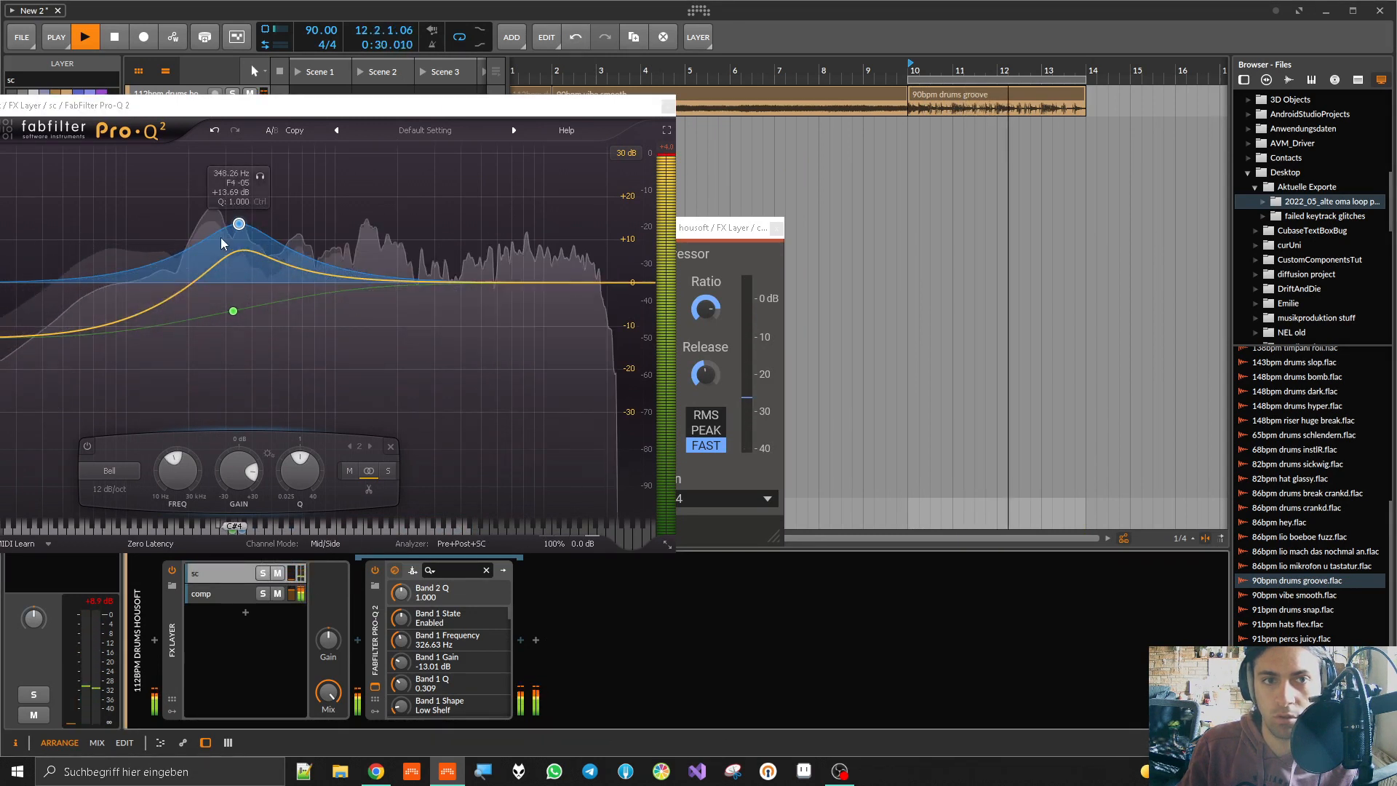
pyautogui.moveTo(240, 231); pyautogui.dragTo(433, 204)
pyautogui.rightClick(432, 202)
pyautogui.click(473, 294)
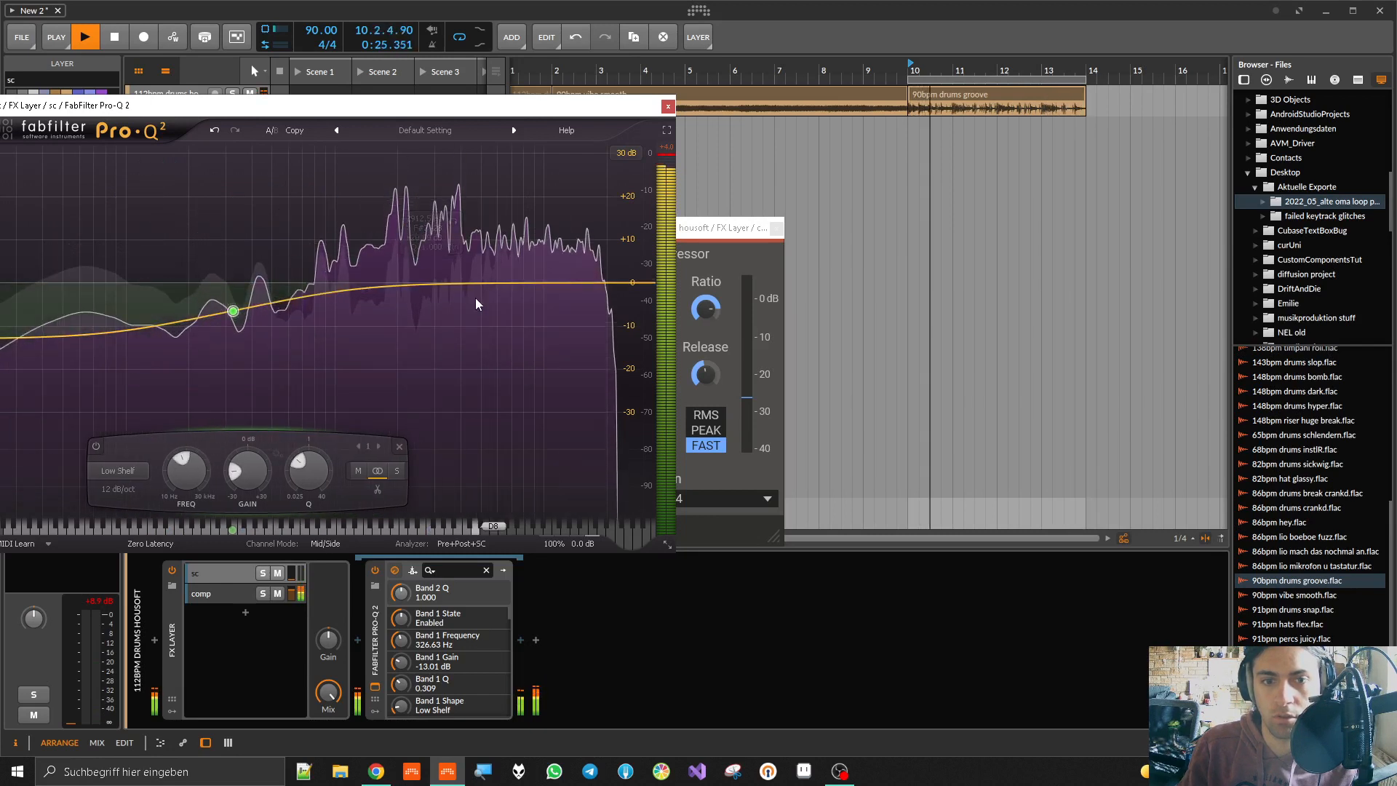
pyautogui.doubleClick(291, 580)
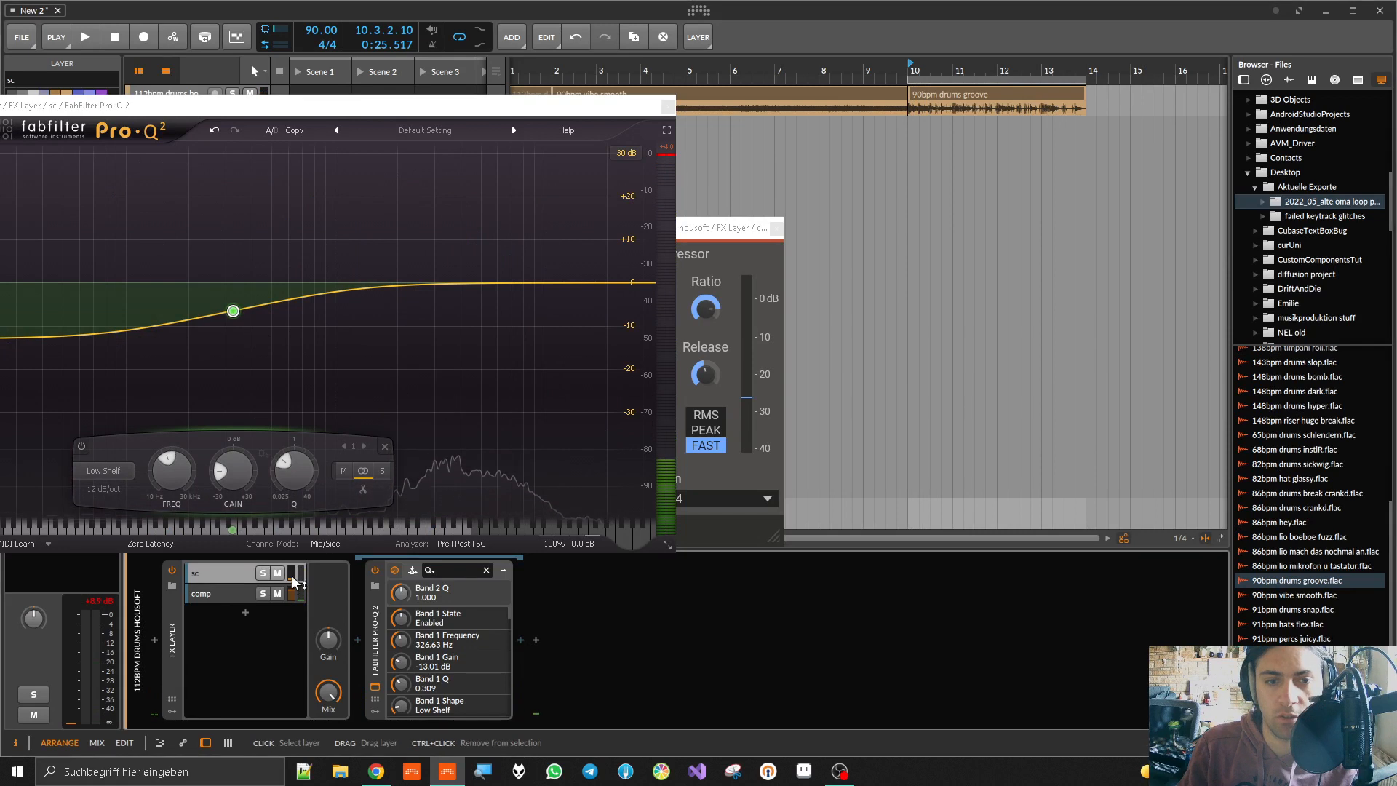
# Step: Mute the sc layer and, during playback, set its Pro-Q 2 low shelf to -30 dB at about 360 Hz with Auto Gain on
pyautogui.click(277, 573)
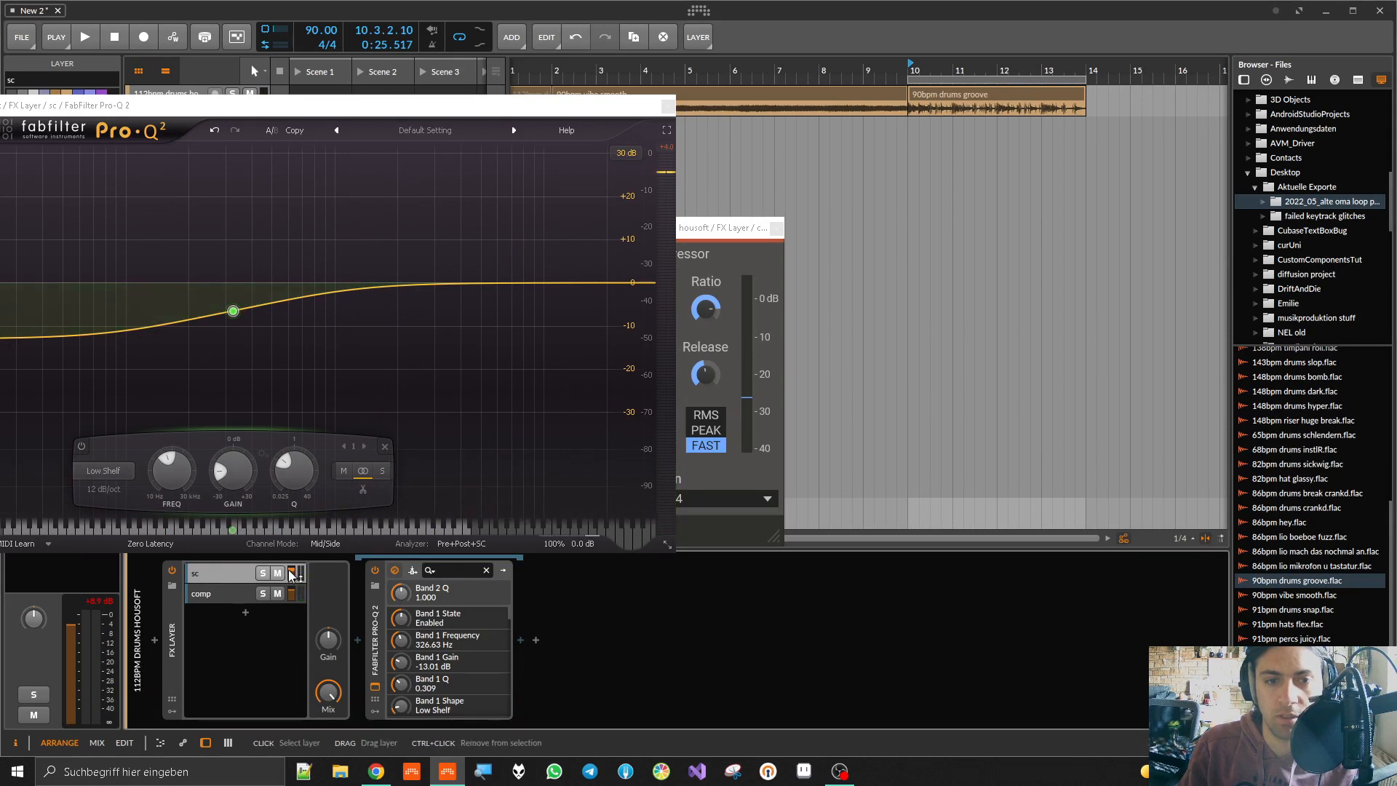
pyautogui.press('space')
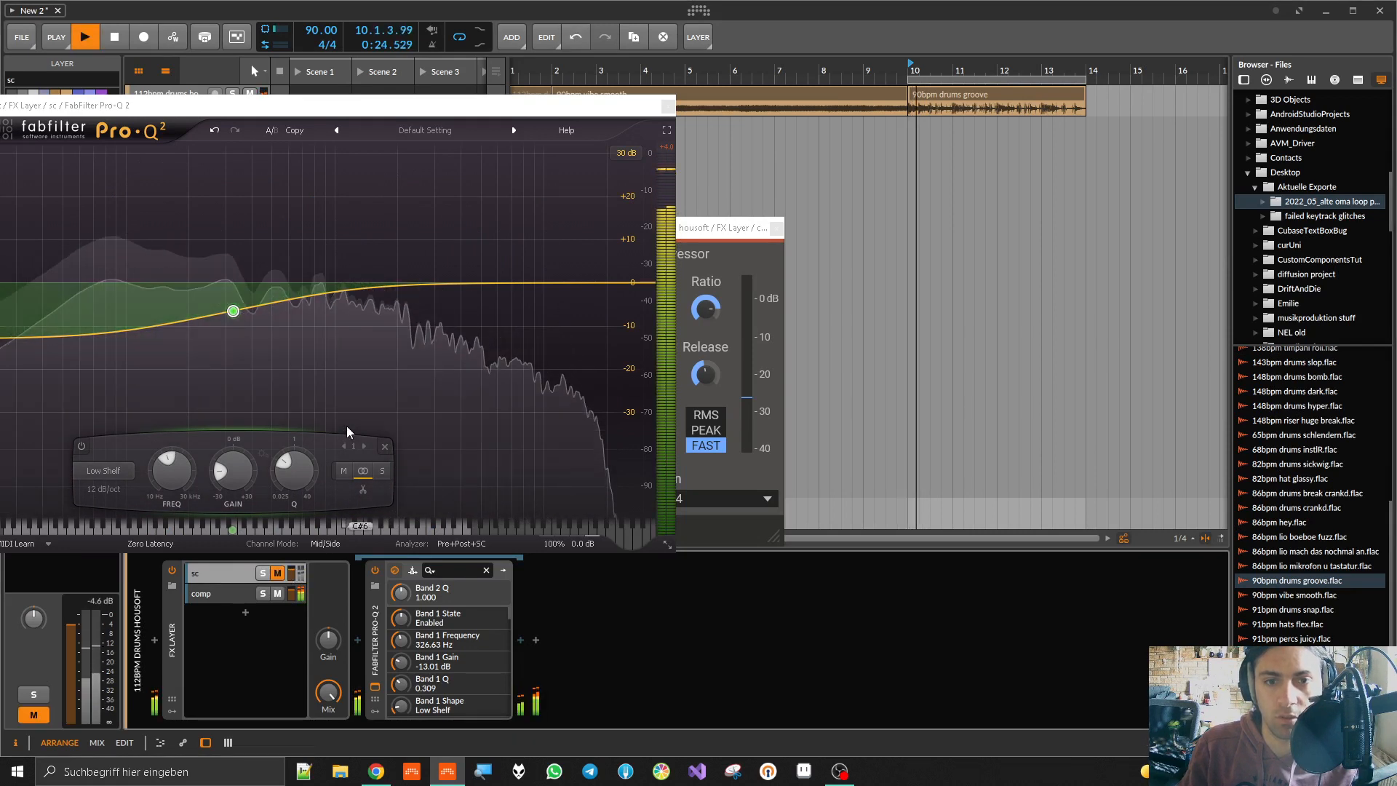
pyautogui.moveTo(233, 311); pyautogui.dragTo(242, 347)
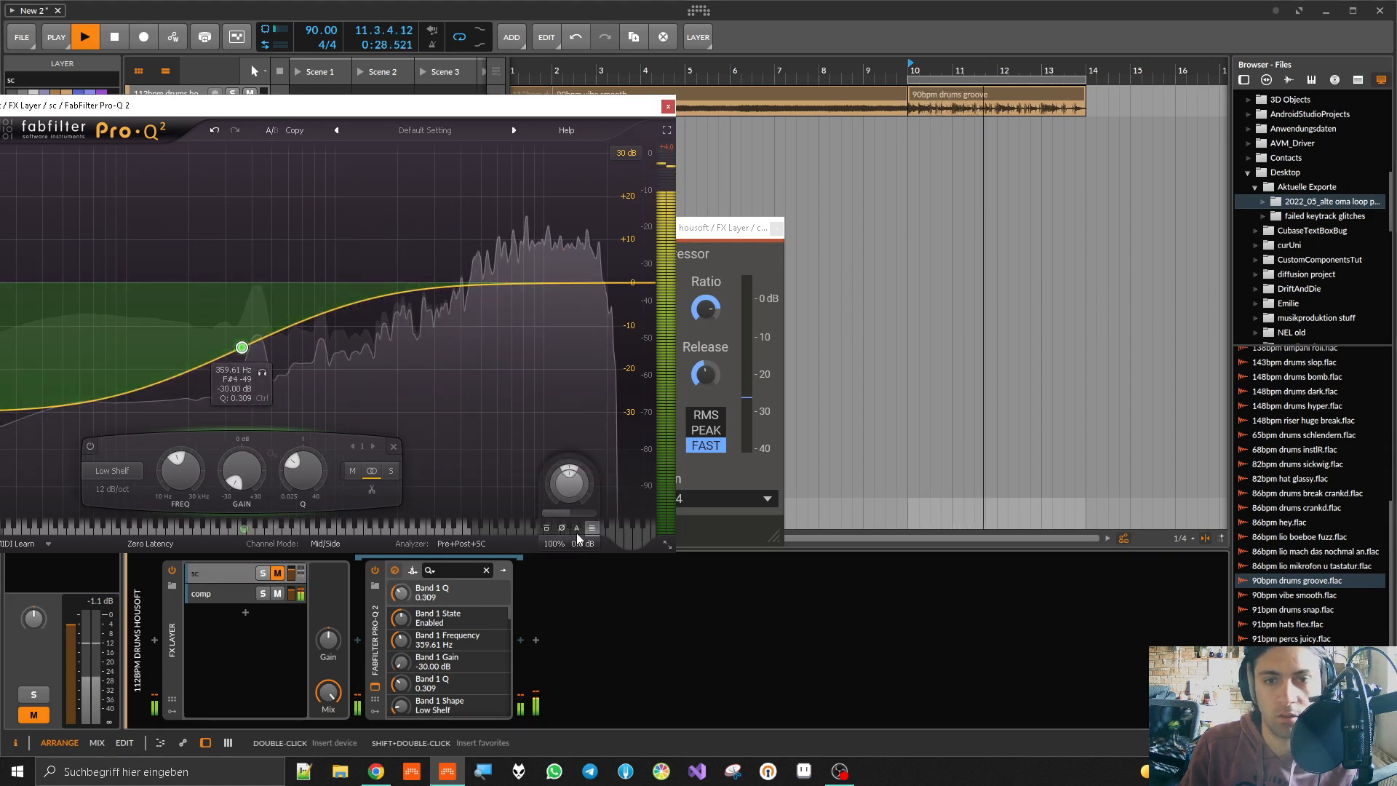
pyautogui.click(577, 528)
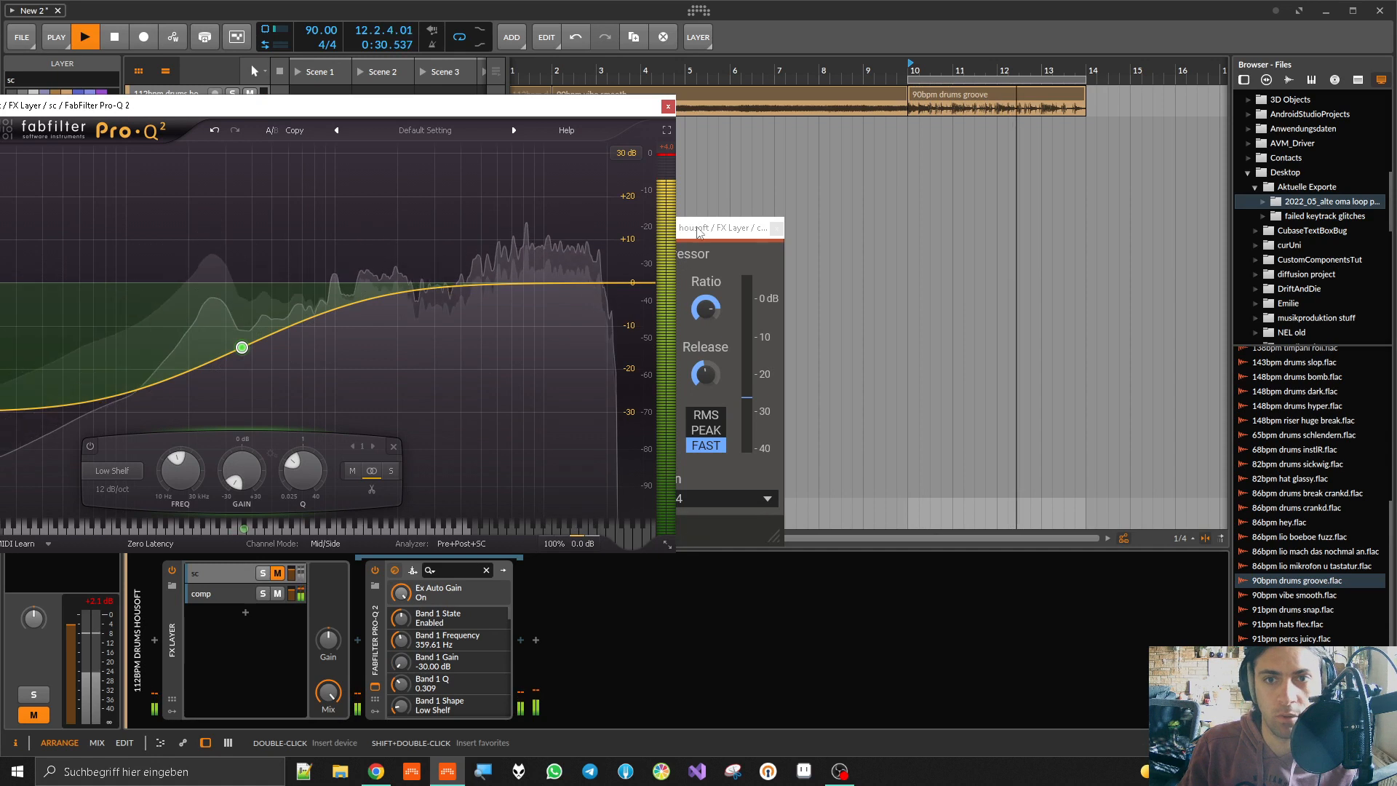
pyautogui.moveTo(727, 228); pyautogui.dragTo(890, 218)
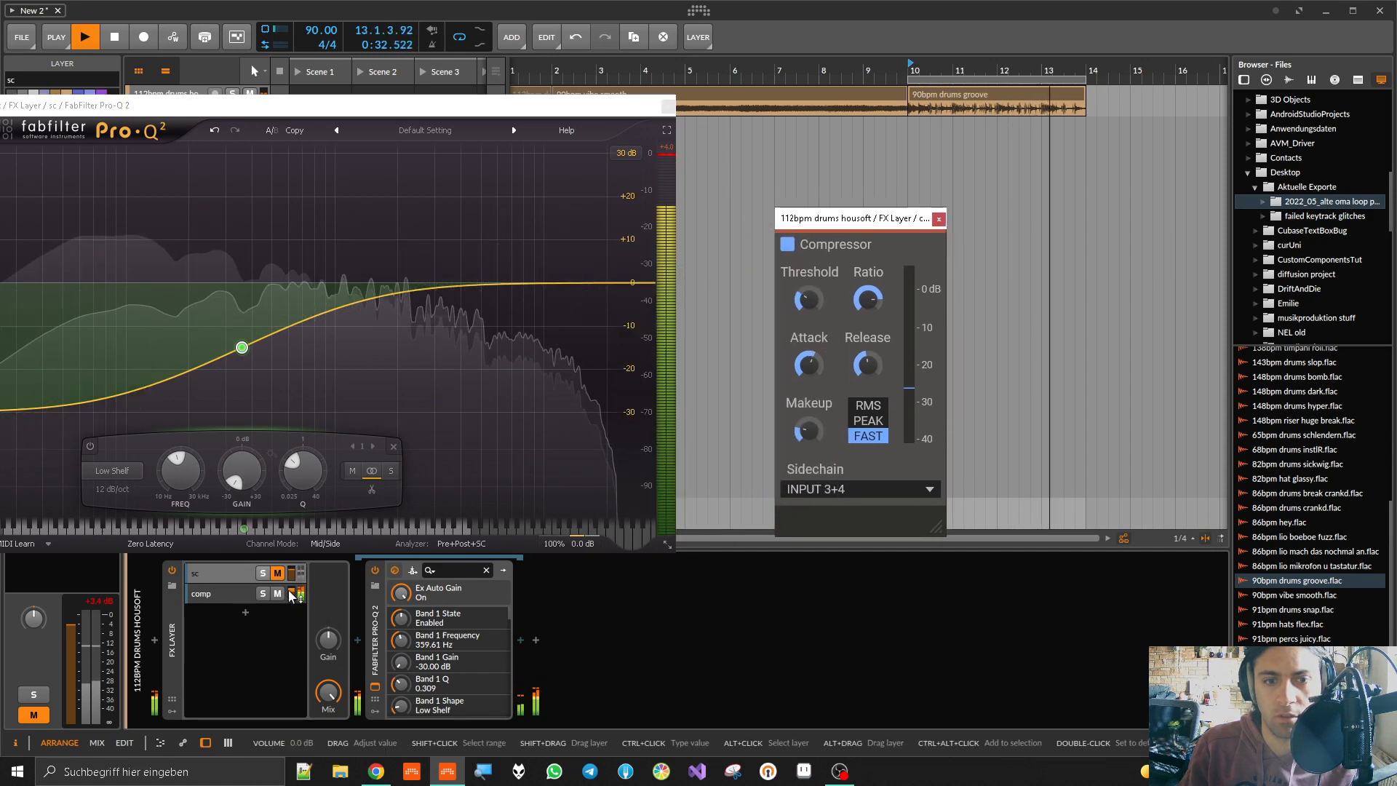
pyautogui.press('space')
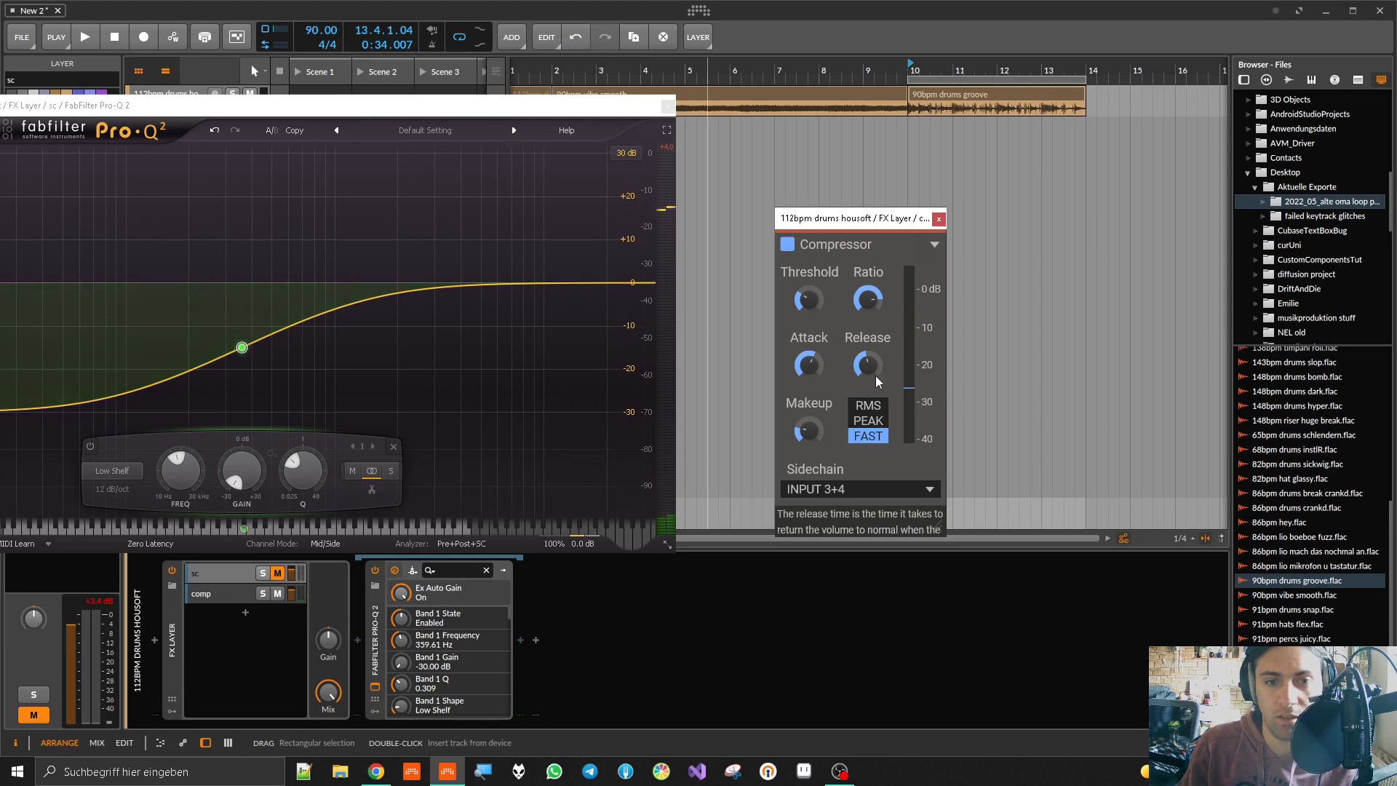
# Step: Set the Compressor's plug-in sidechain input to FabFilter Pro-Q 2 Out from the sc chain, and raise its Threshold during playback
pyautogui.click(844, 490)
pyautogui.click(828, 514)
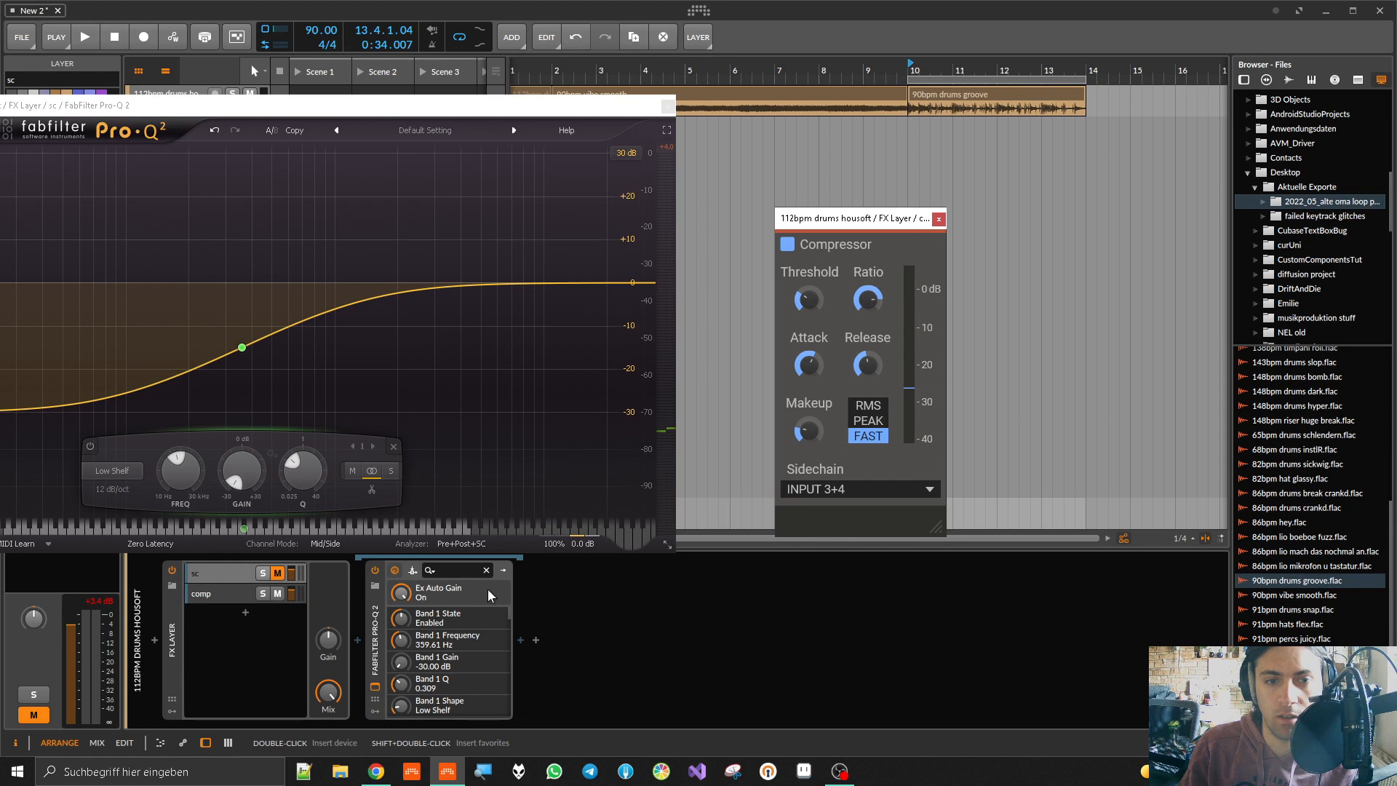
pyautogui.click(377, 666)
pyautogui.click(227, 595)
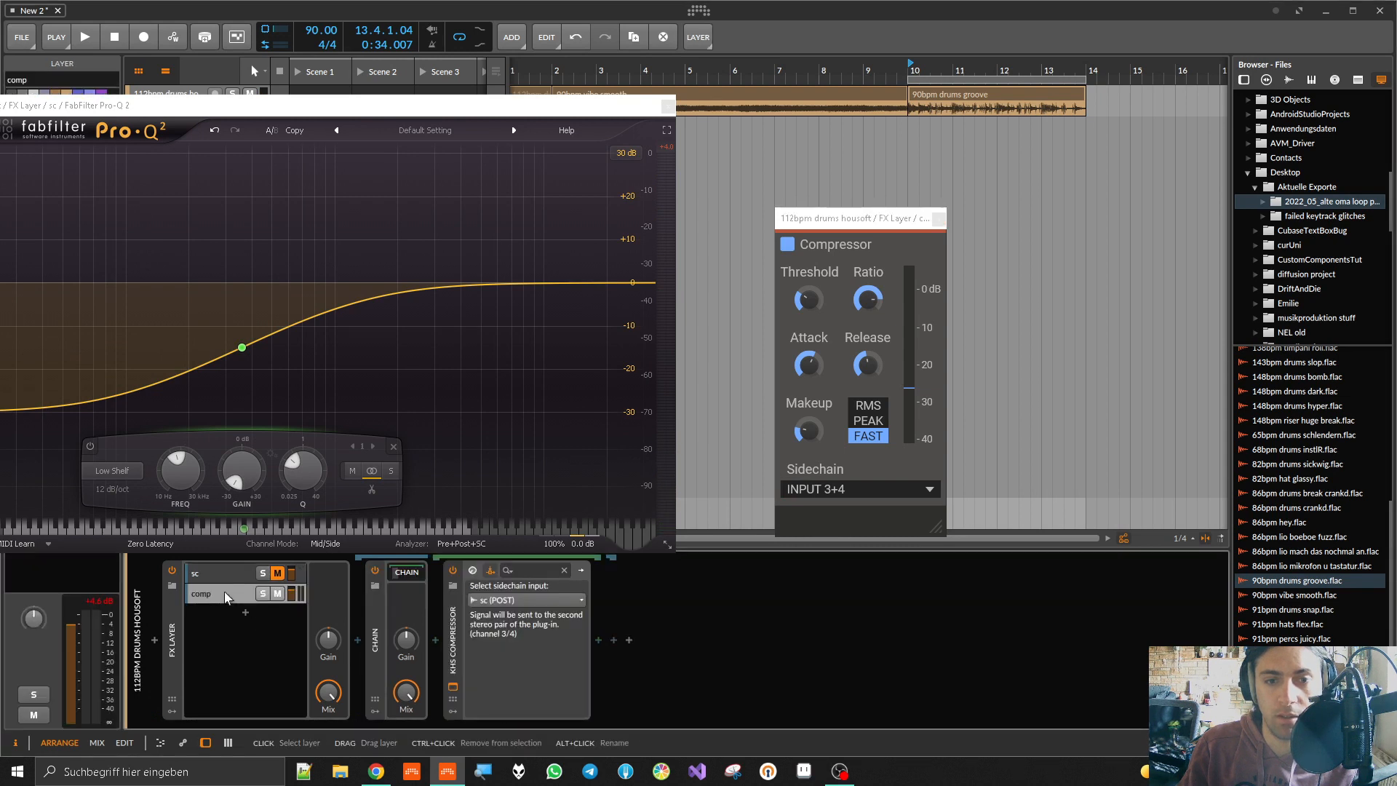
pyautogui.click(537, 600)
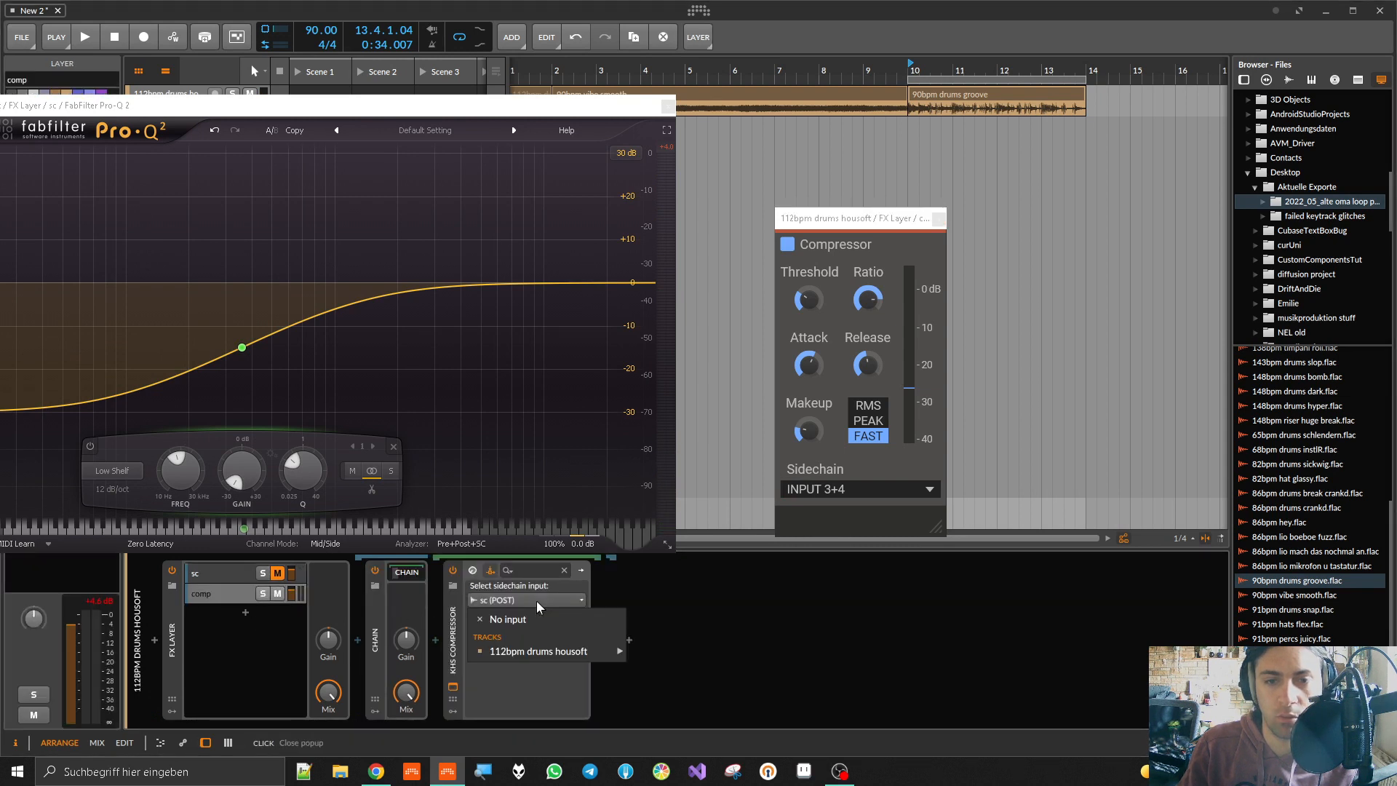
pyautogui.moveTo(532, 651)
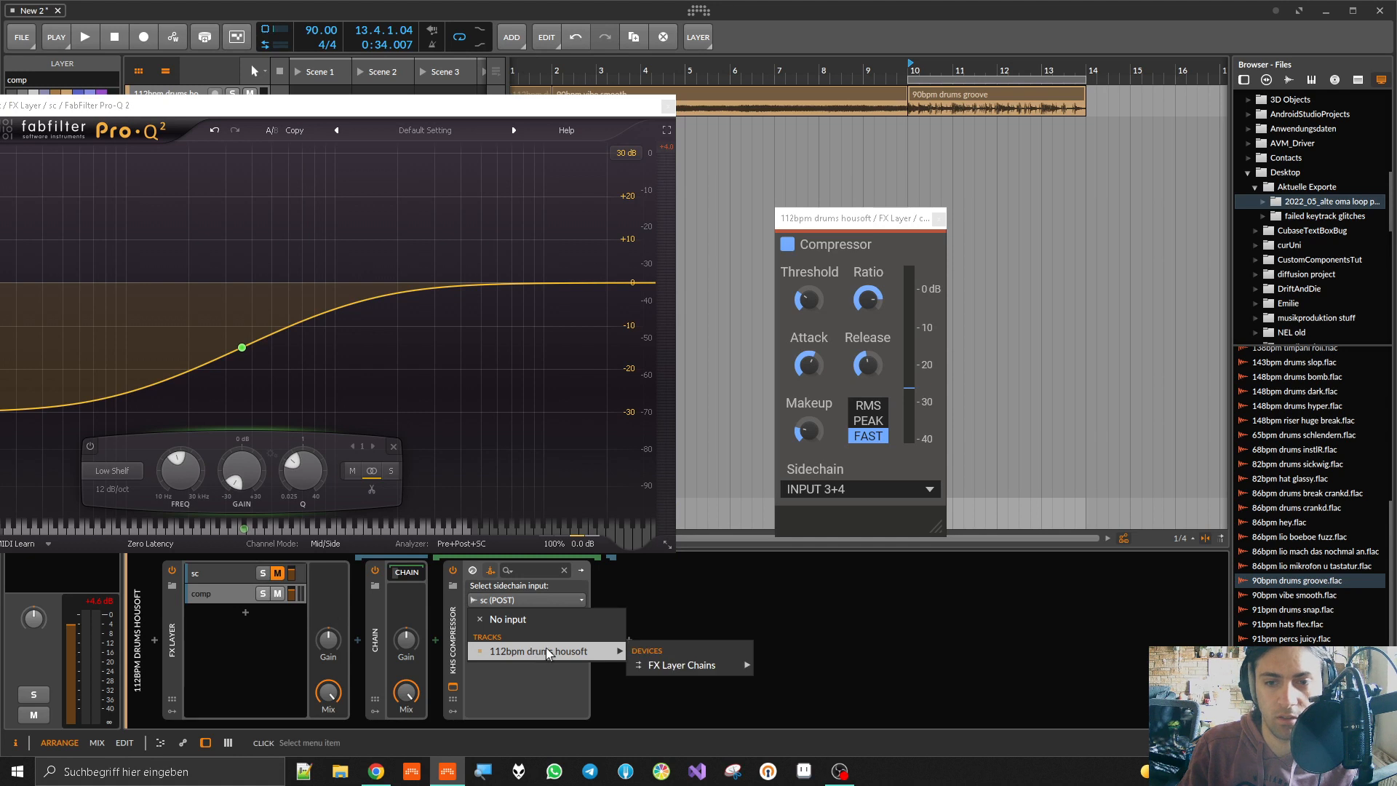
pyautogui.moveTo(674, 669)
pyautogui.moveTo(834, 669)
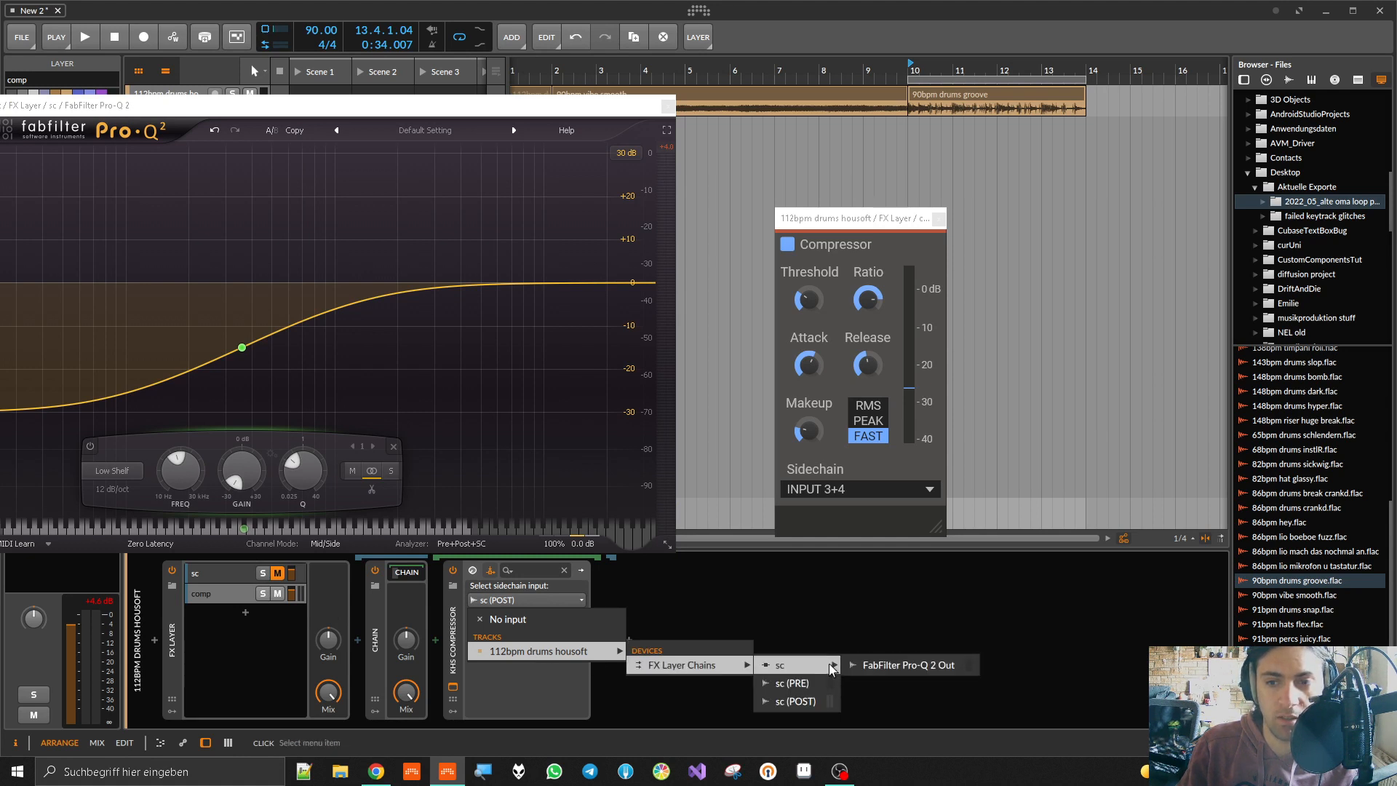
pyautogui.click(909, 665)
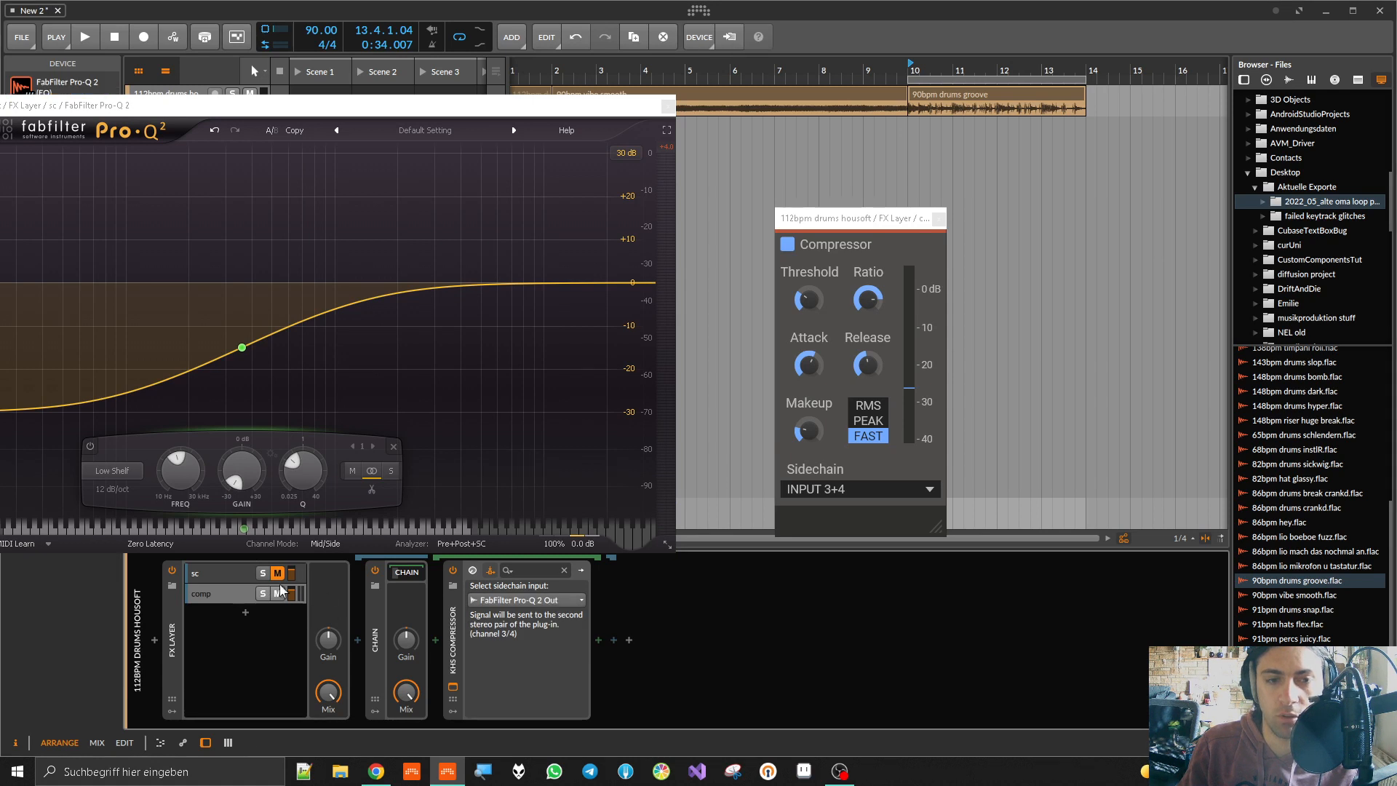
pyautogui.press('space')
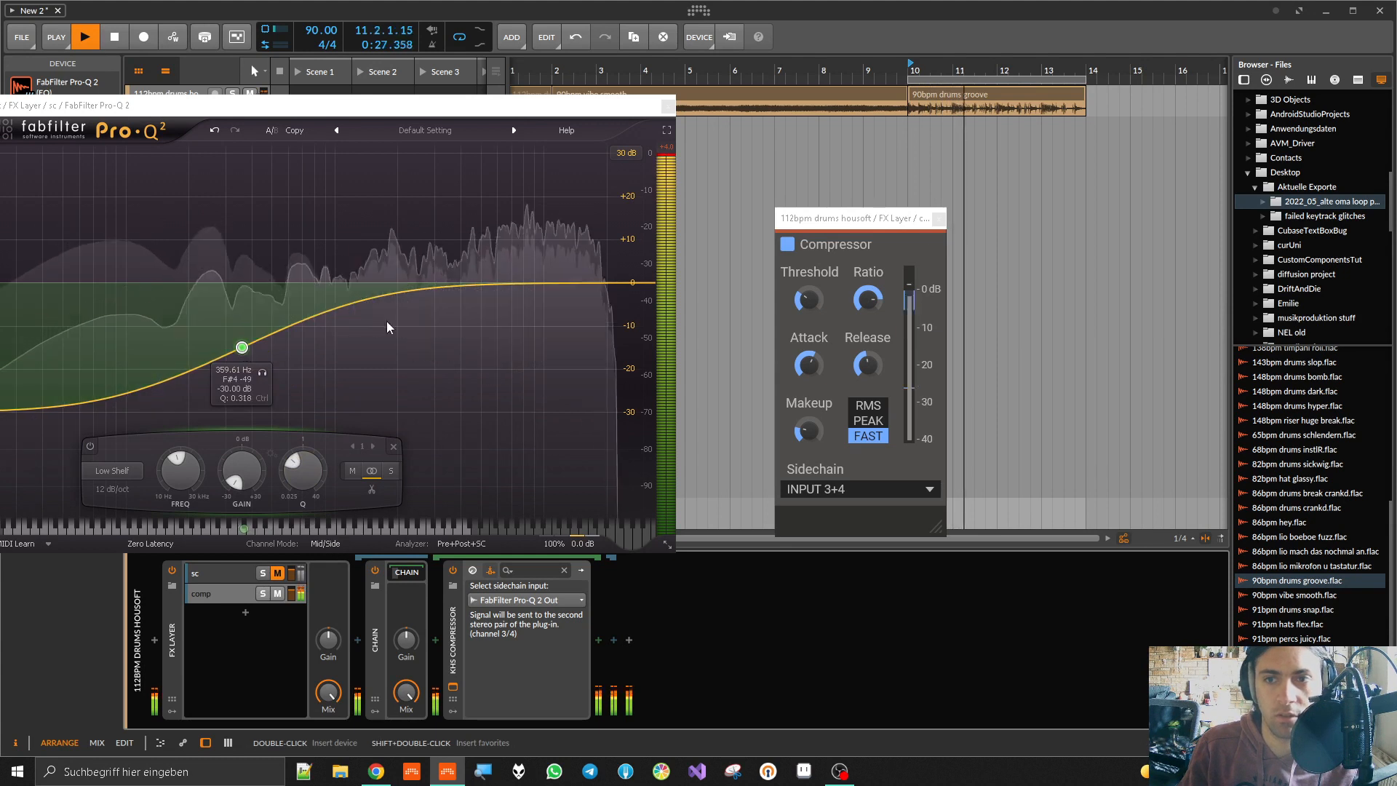
pyautogui.moveTo(816, 301); pyautogui.dragTo(816, 271)
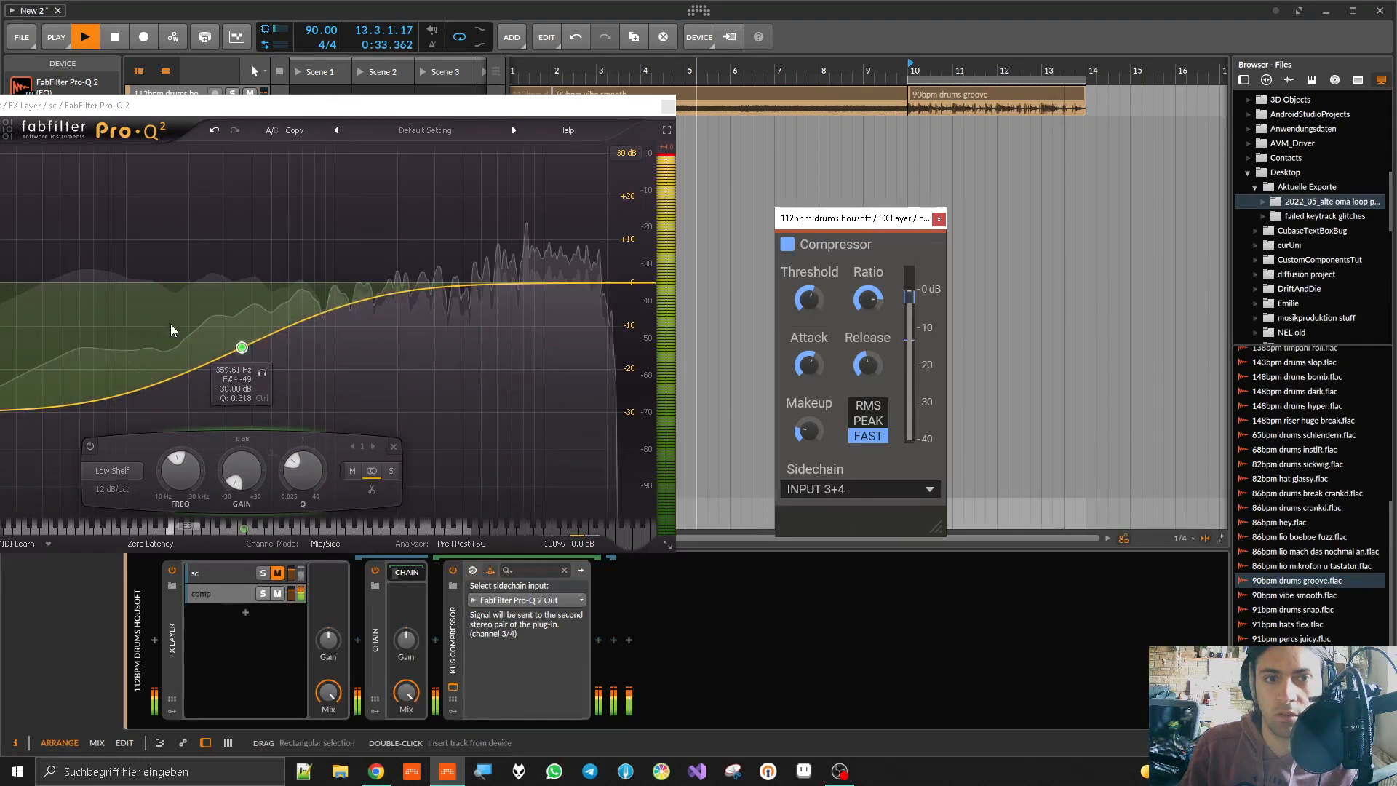
# Step: Change the Pro-Q 2 band to a High Shelf cutting 30 dB at about 1011 Hz, and stop playback after listening
pyautogui.moveTo(242, 347); pyautogui.dragTo(349, 341)
pyautogui.rightClick(343, 342)
pyautogui.moveTo(402, 404)
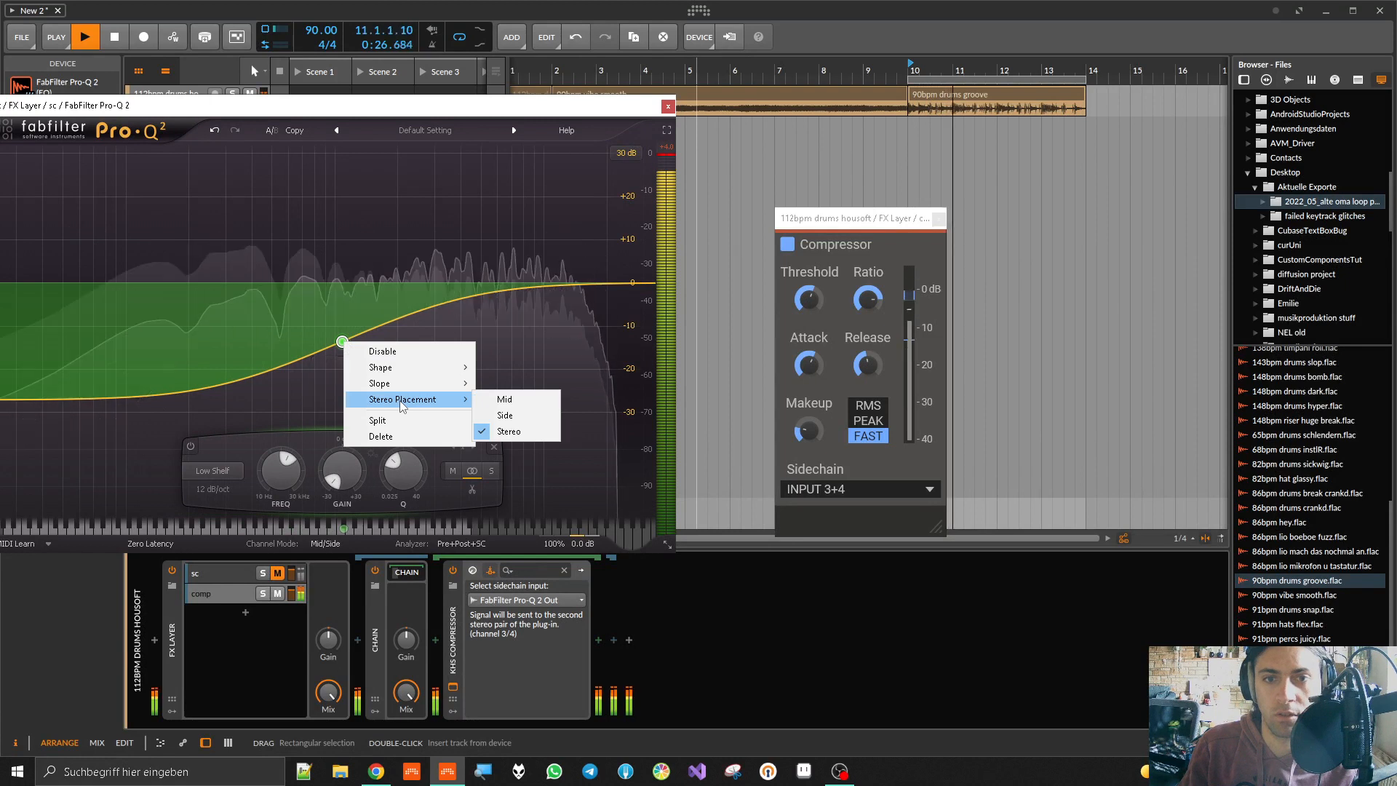
pyautogui.moveTo(466, 367)
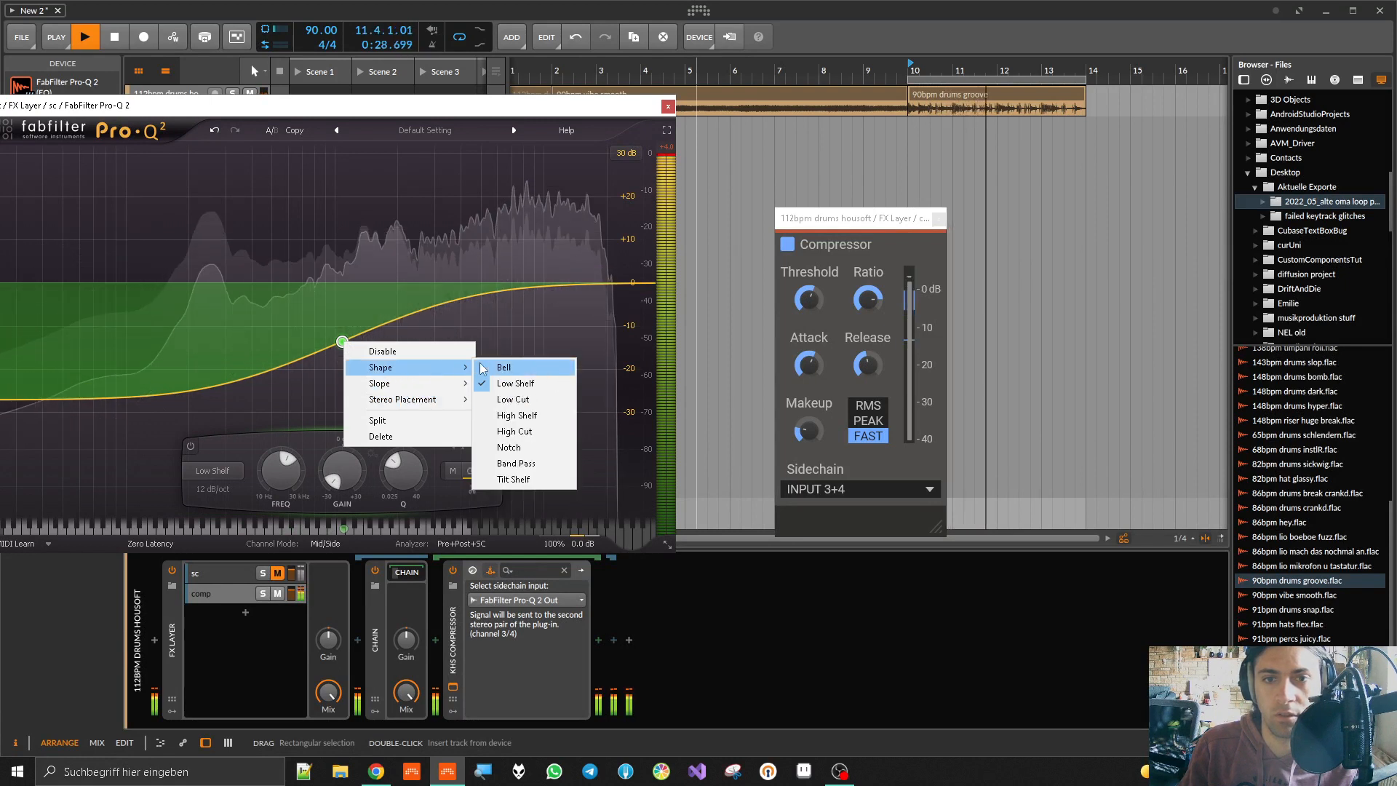
pyautogui.click(517, 416)
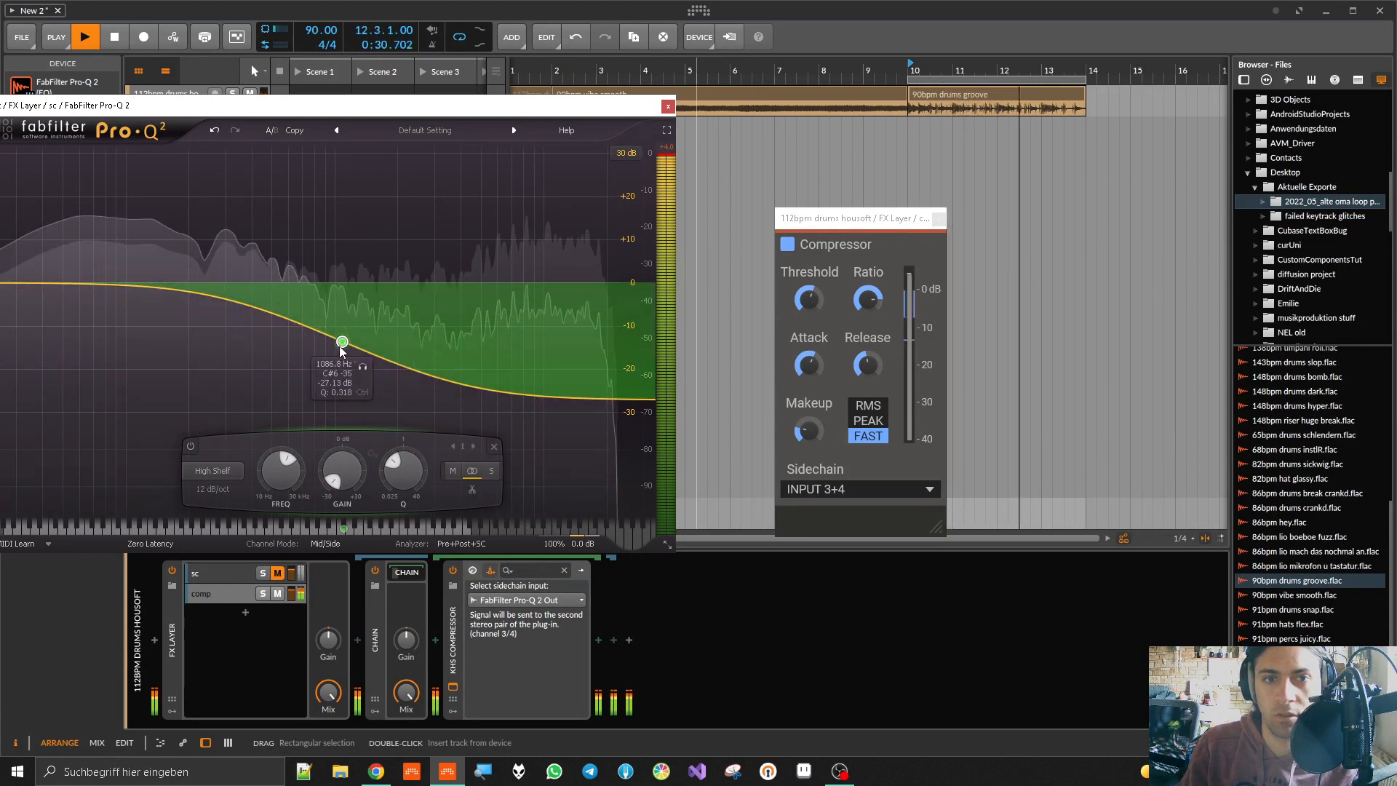
pyautogui.moveTo(342, 341); pyautogui.dragTo(335, 349)
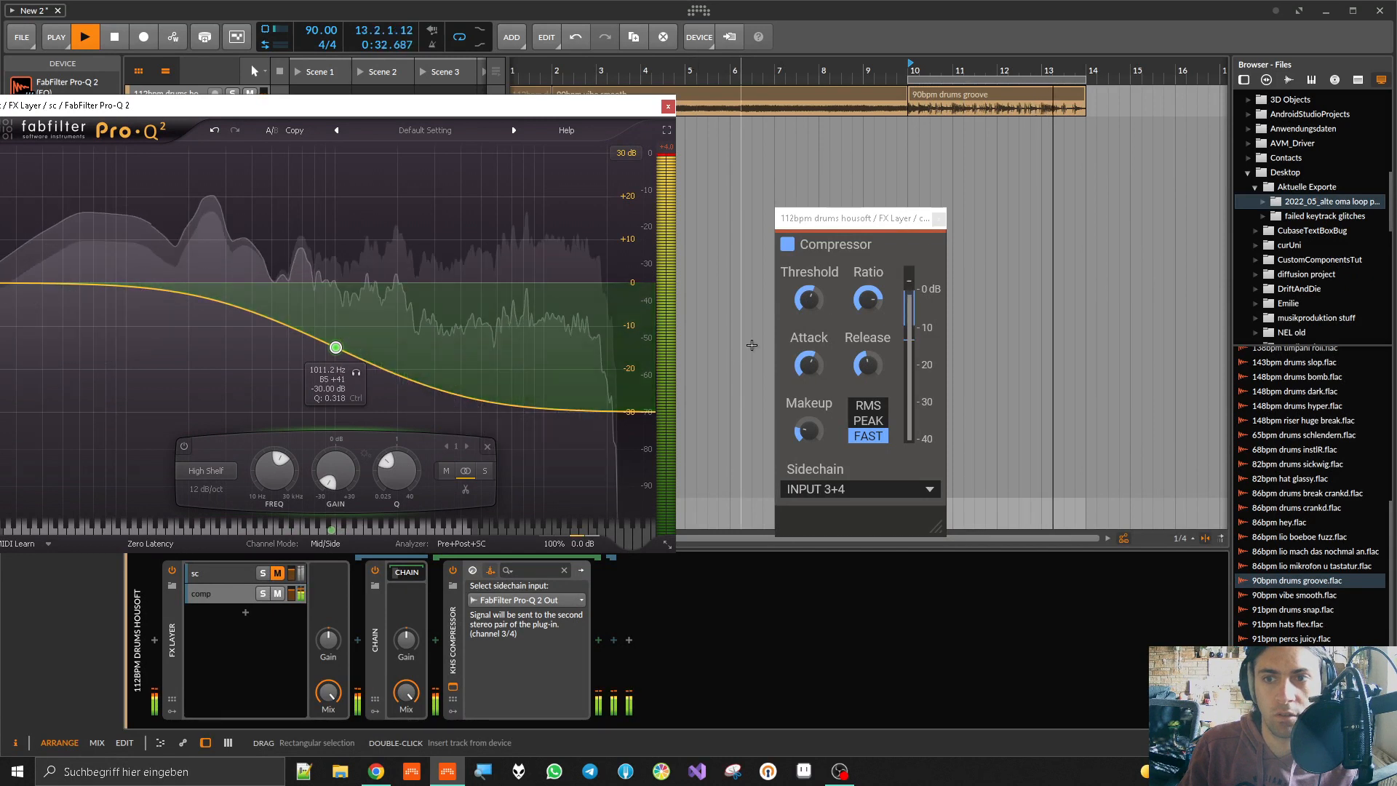
pyautogui.press('space')
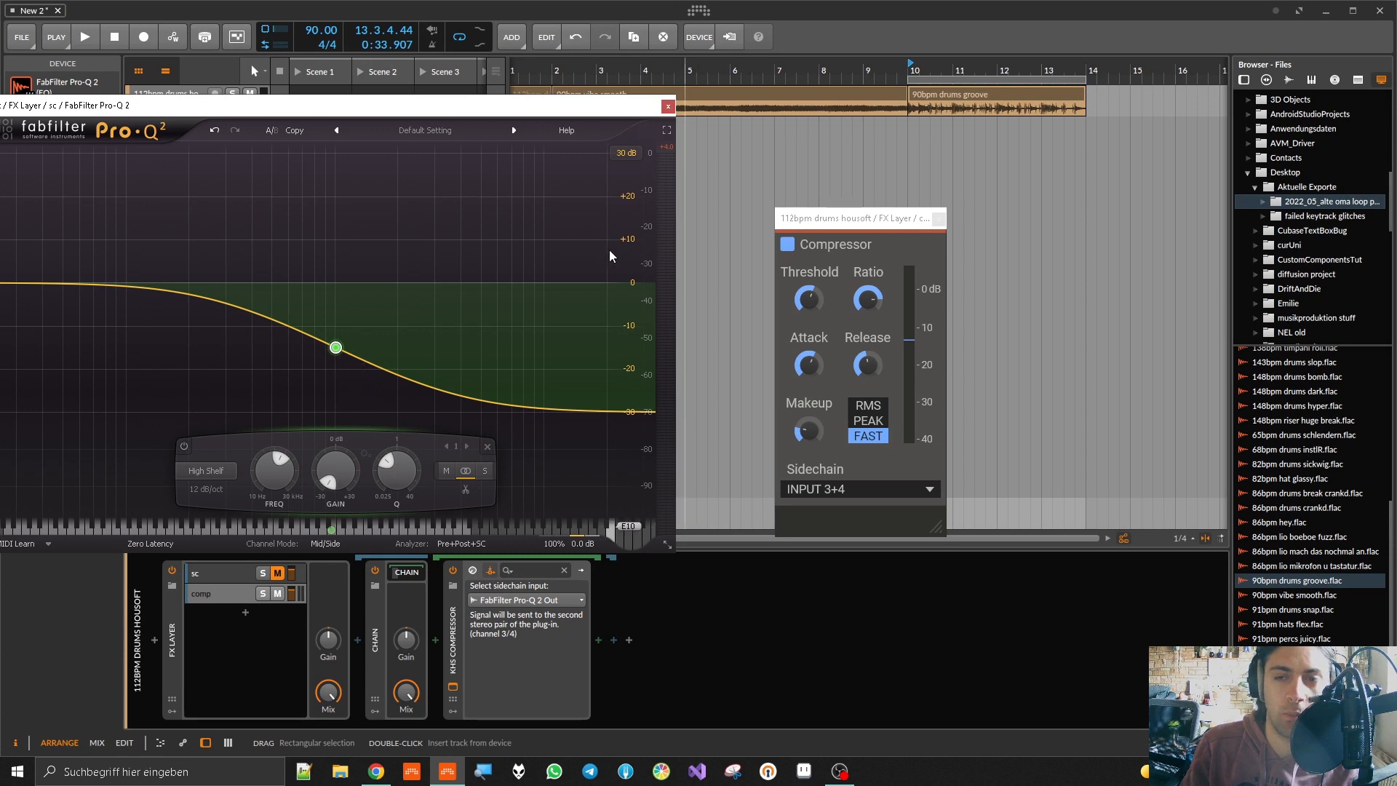
# Step: Delete the FX Layer from the drums track and insert kHs Convolver in its place
pyautogui.moveTo(907, 224)
pyautogui.mouseDown()
pyautogui.moveTo(918, 187)
pyautogui.moveTo(906, 200)
pyautogui.mouseUp()
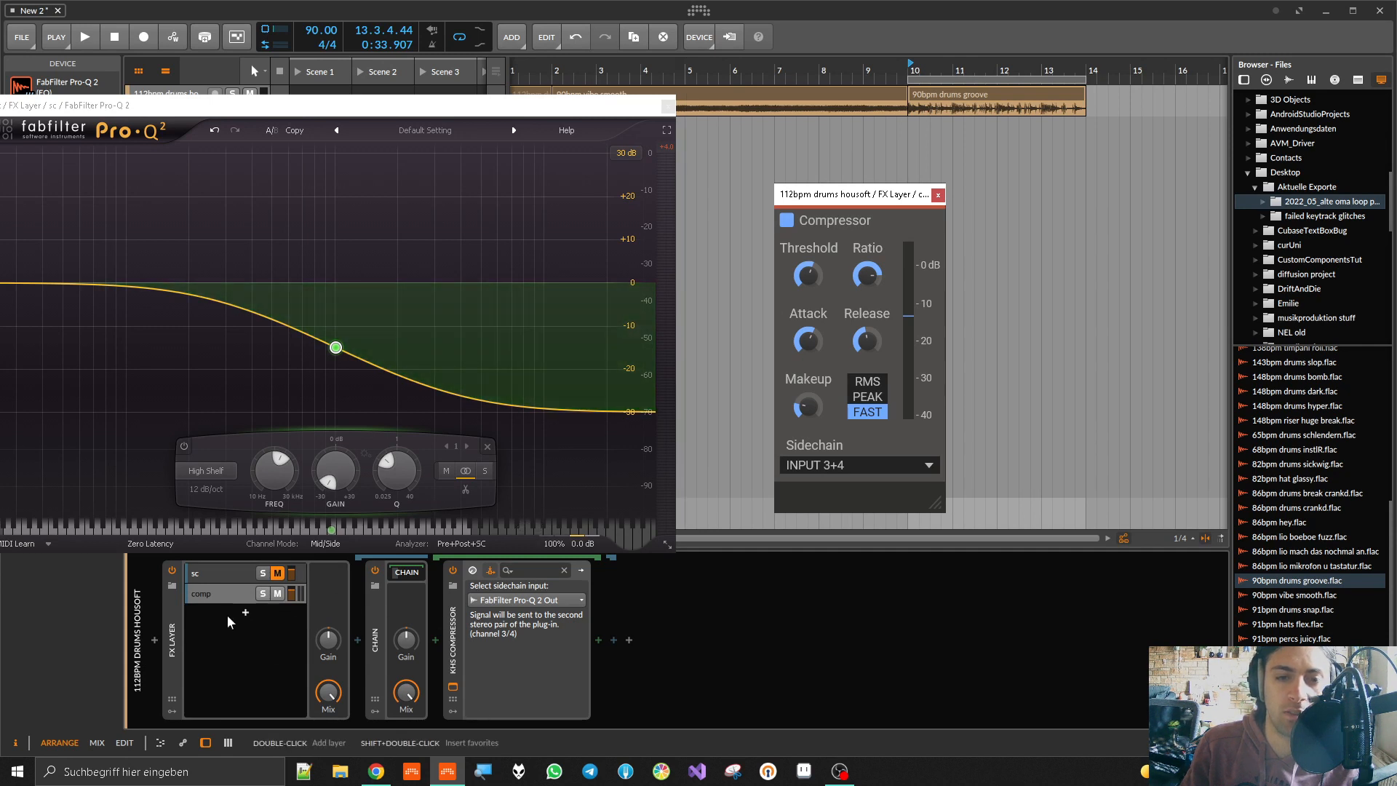
pyautogui.doubleClick(173, 638)
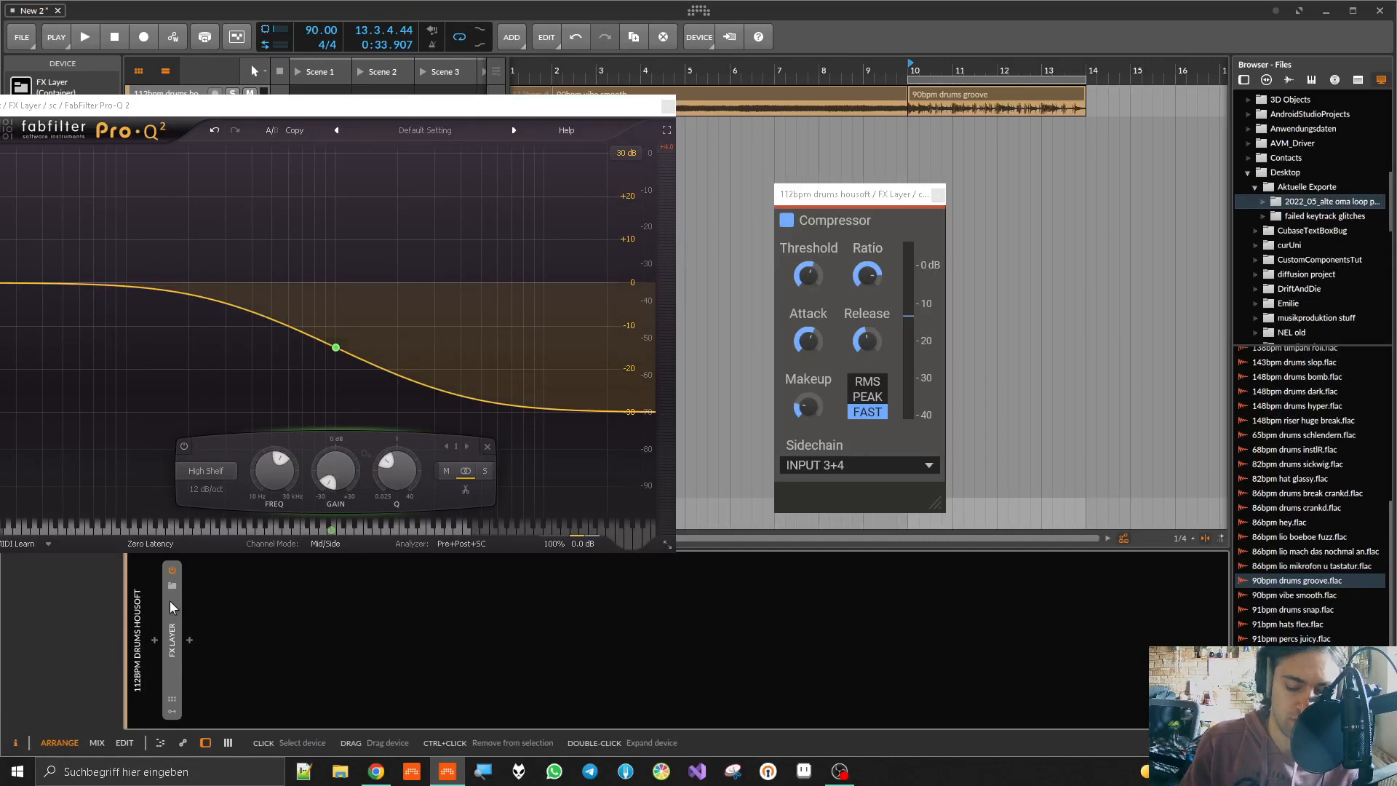
pyautogui.press('Delete')
pyautogui.click(159, 643)
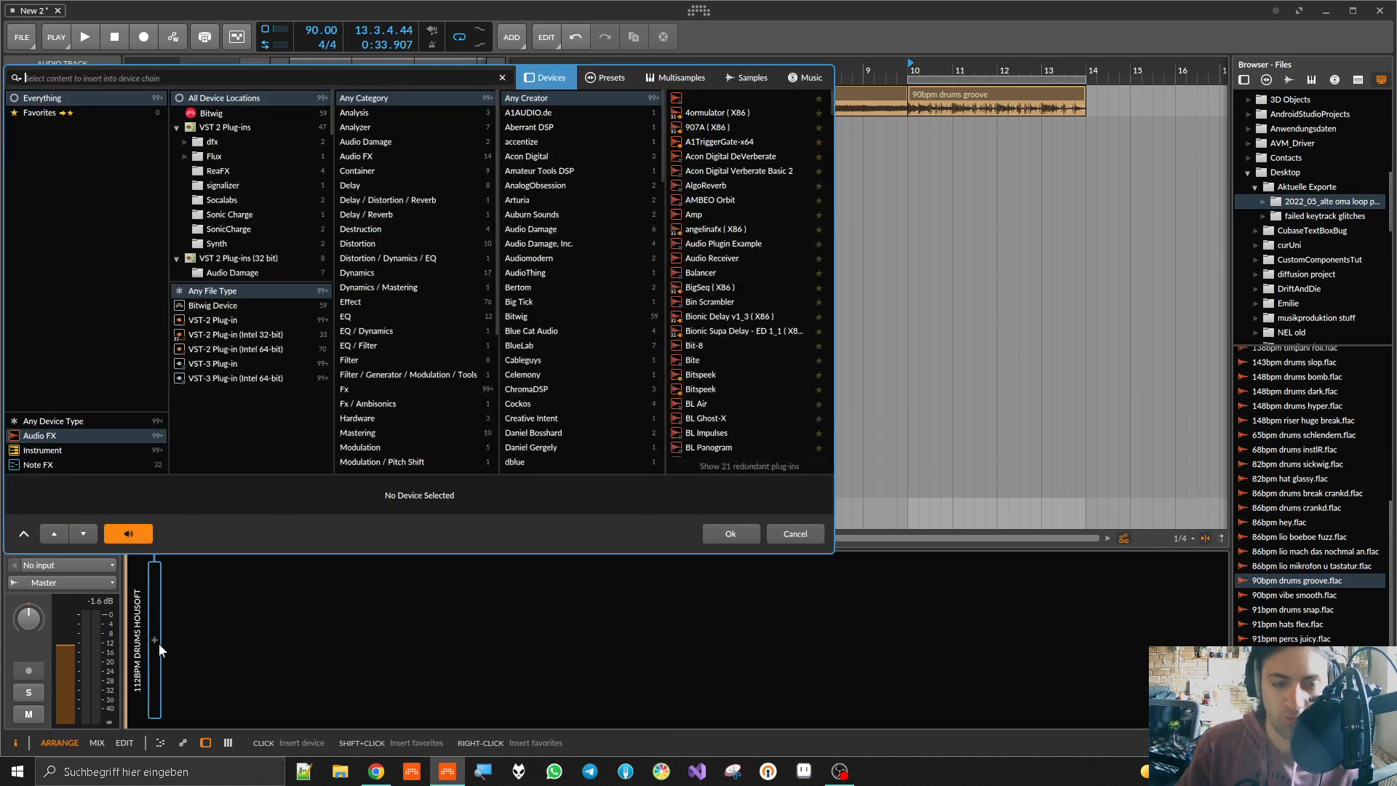
pyautogui.write('khs')
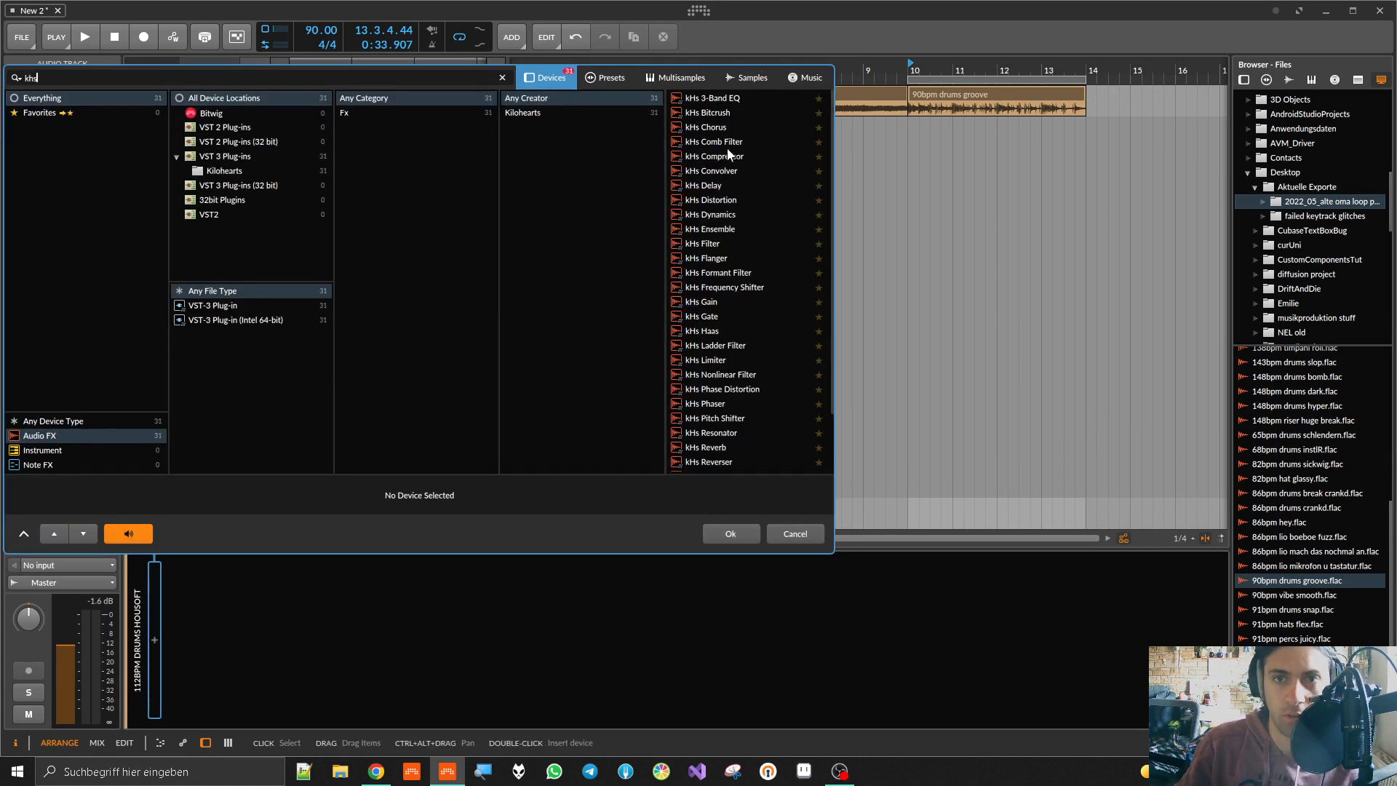
pyautogui.doubleClick(721, 171)
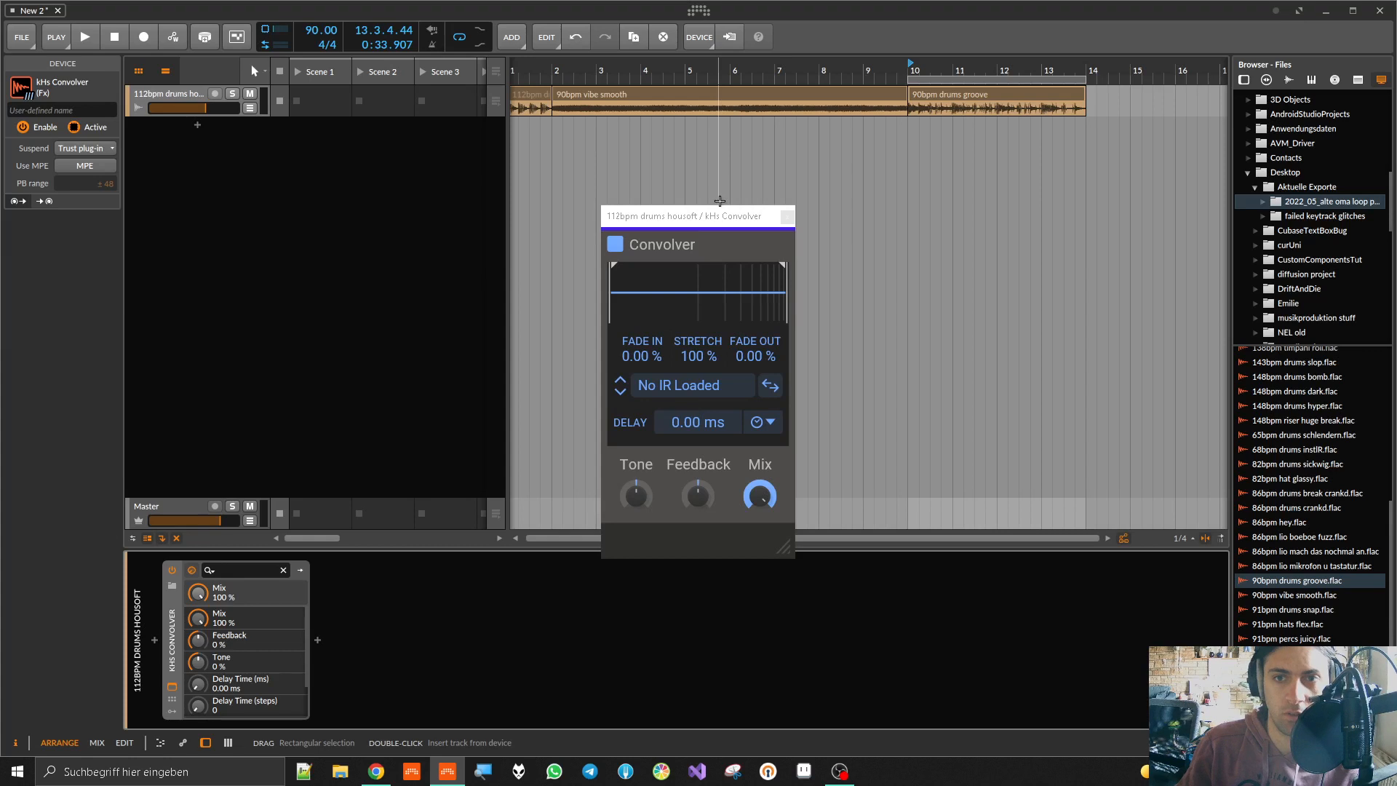
# Step: Move the playback position to bar 10, and look through the Convolver's factory impulse responses in the Spaces Real folder
pyautogui.moveTo(711, 218); pyautogui.dragTo(739, 217)
pyautogui.click(912, 72)
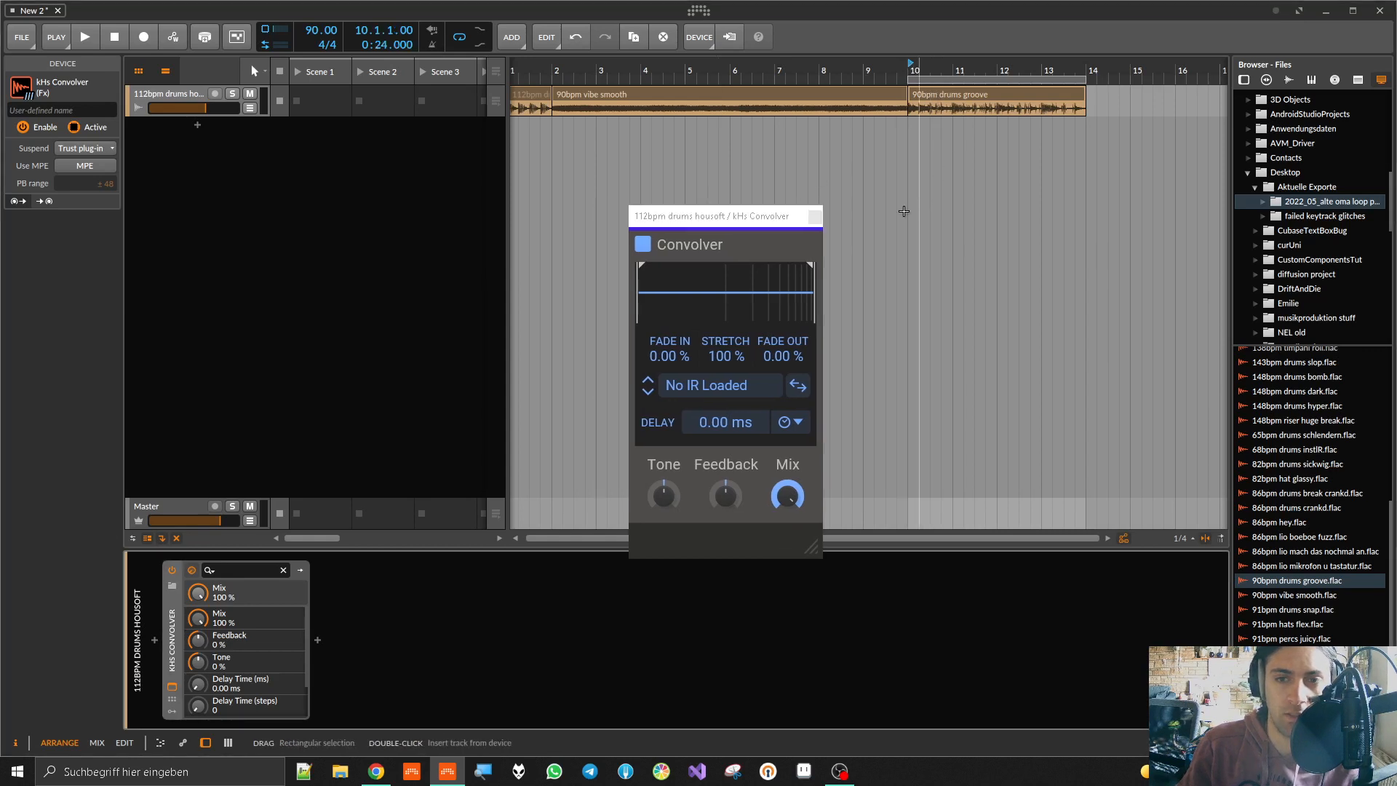
pyautogui.click(710, 385)
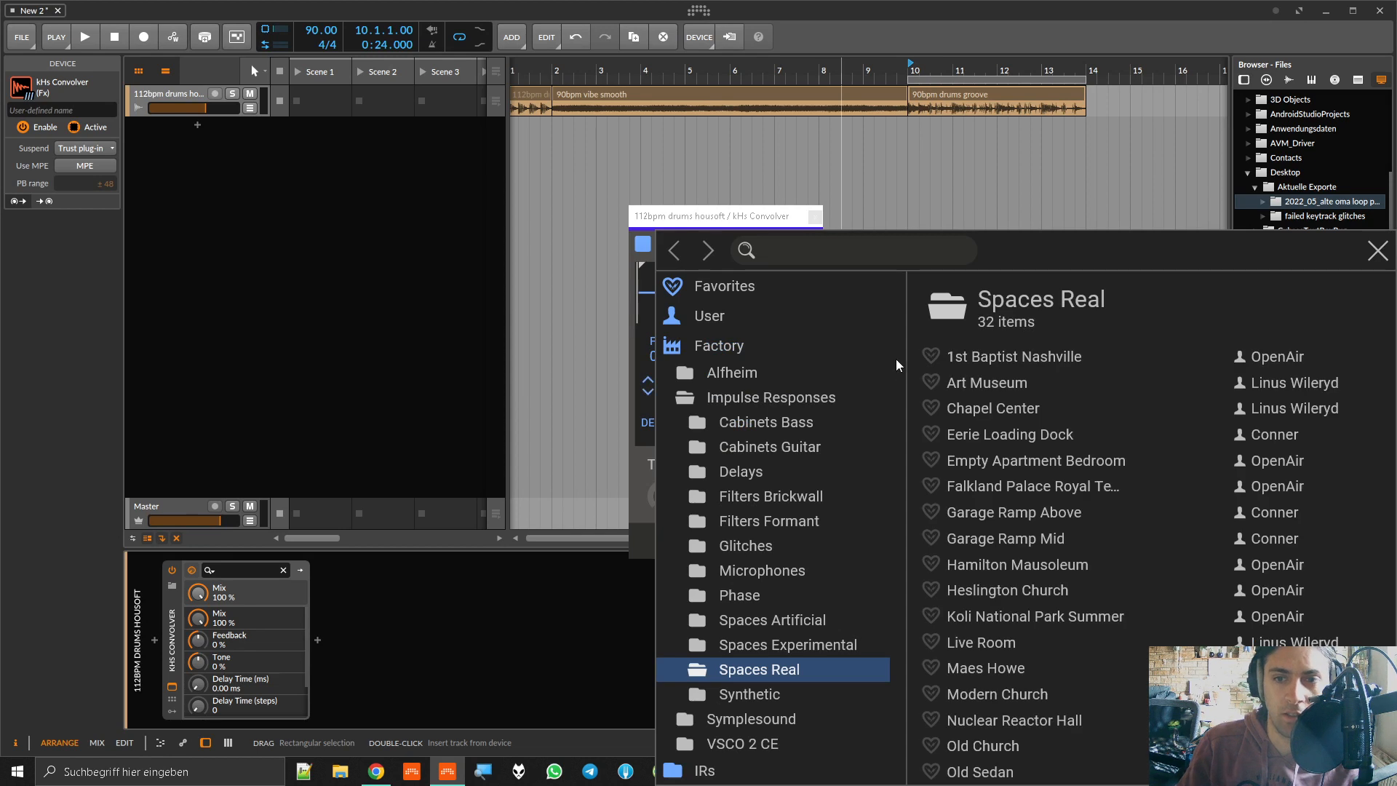
pyautogui.click(728, 227)
pyautogui.moveTo(729, 227); pyautogui.dragTo(325, 78)
pyautogui.click(299, 233)
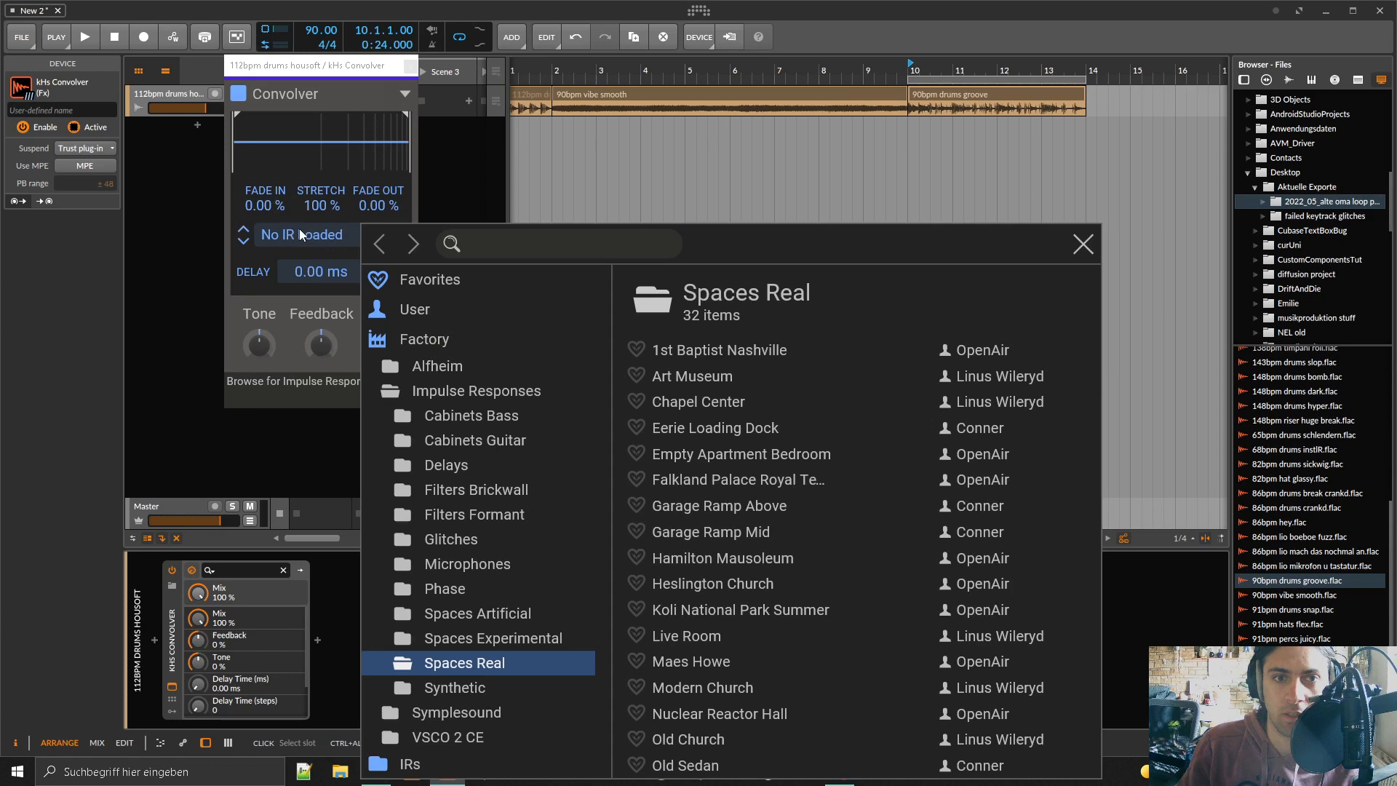
pyautogui.click(307, 69)
pyautogui.moveTo(307, 69); pyautogui.dragTo(89, 23)
pyautogui.click(98, 186)
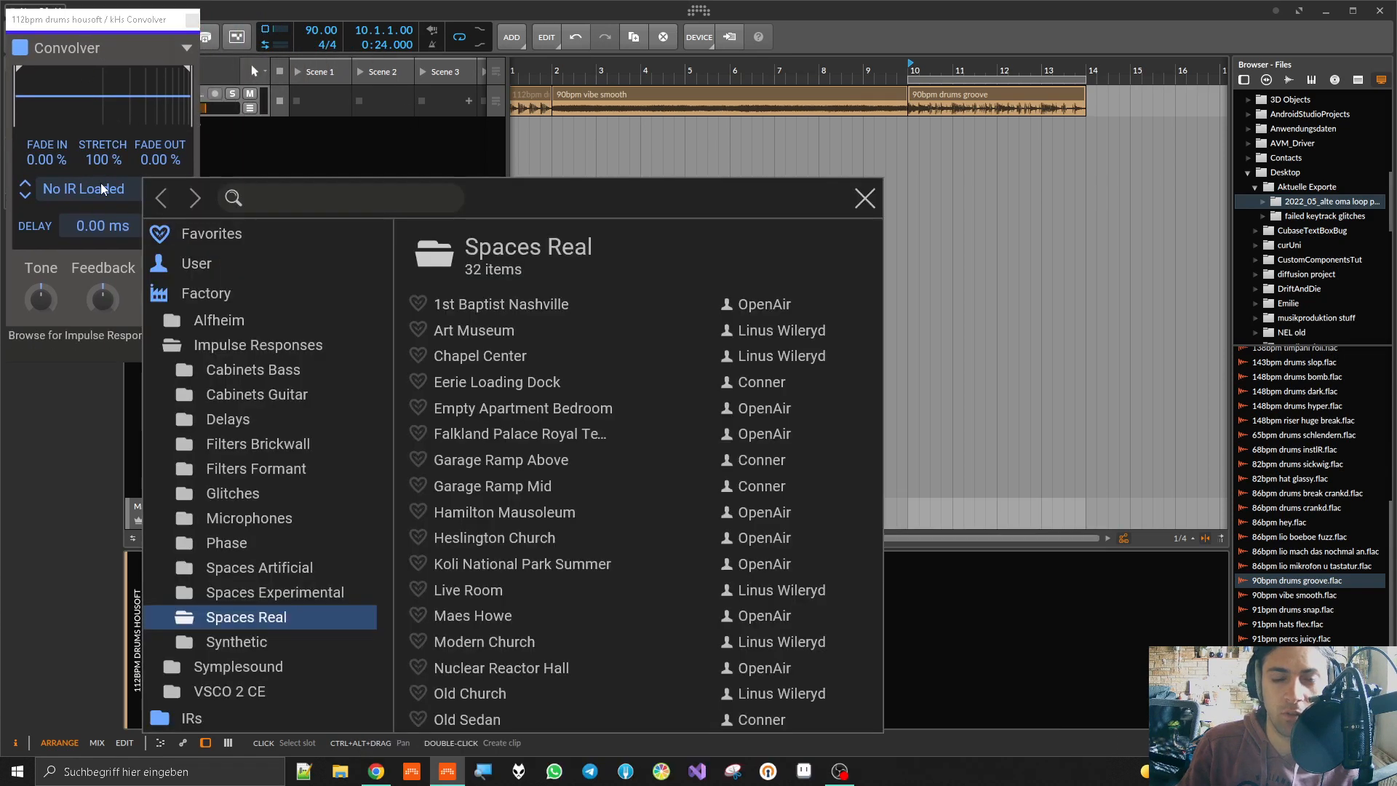
pyautogui.scroll(-5, 561, 512)
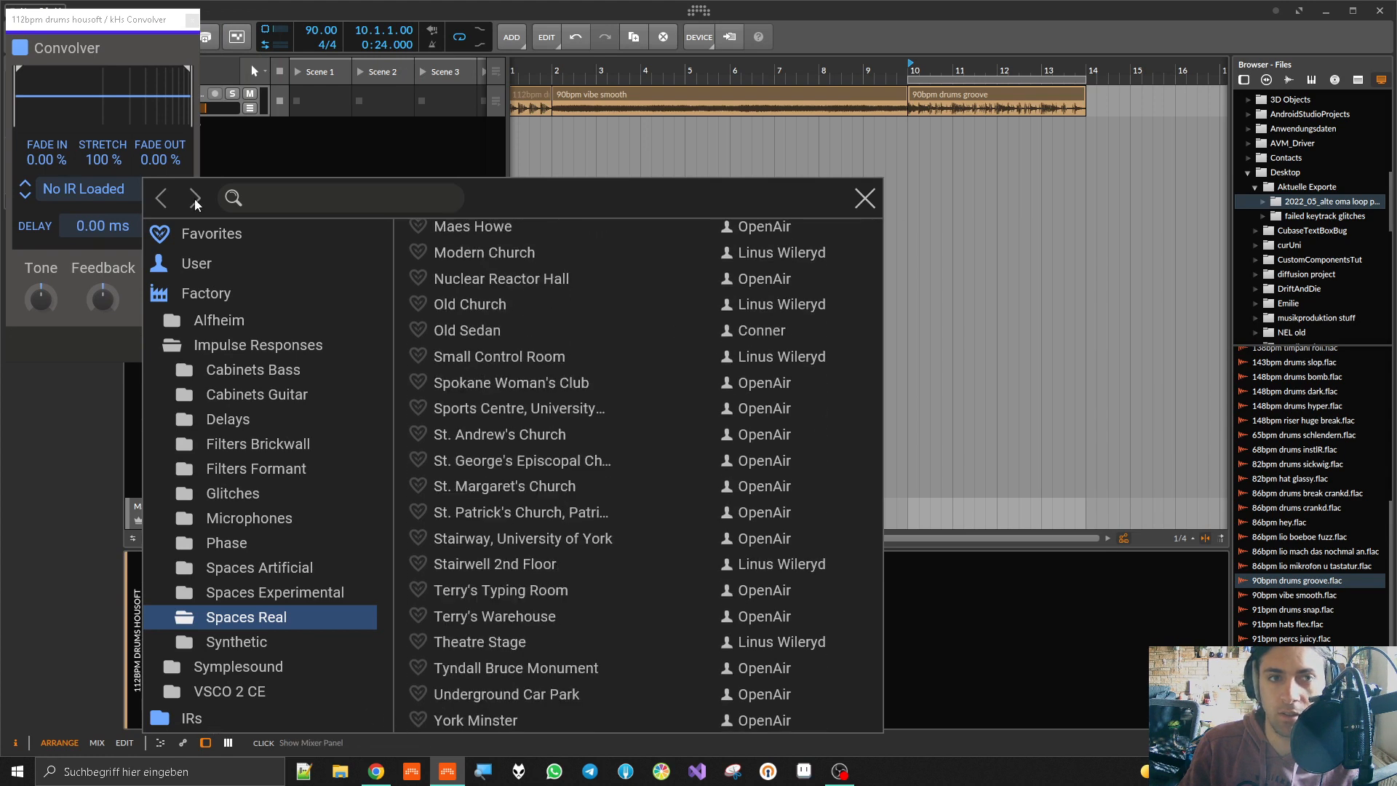
pyautogui.click(852, 200)
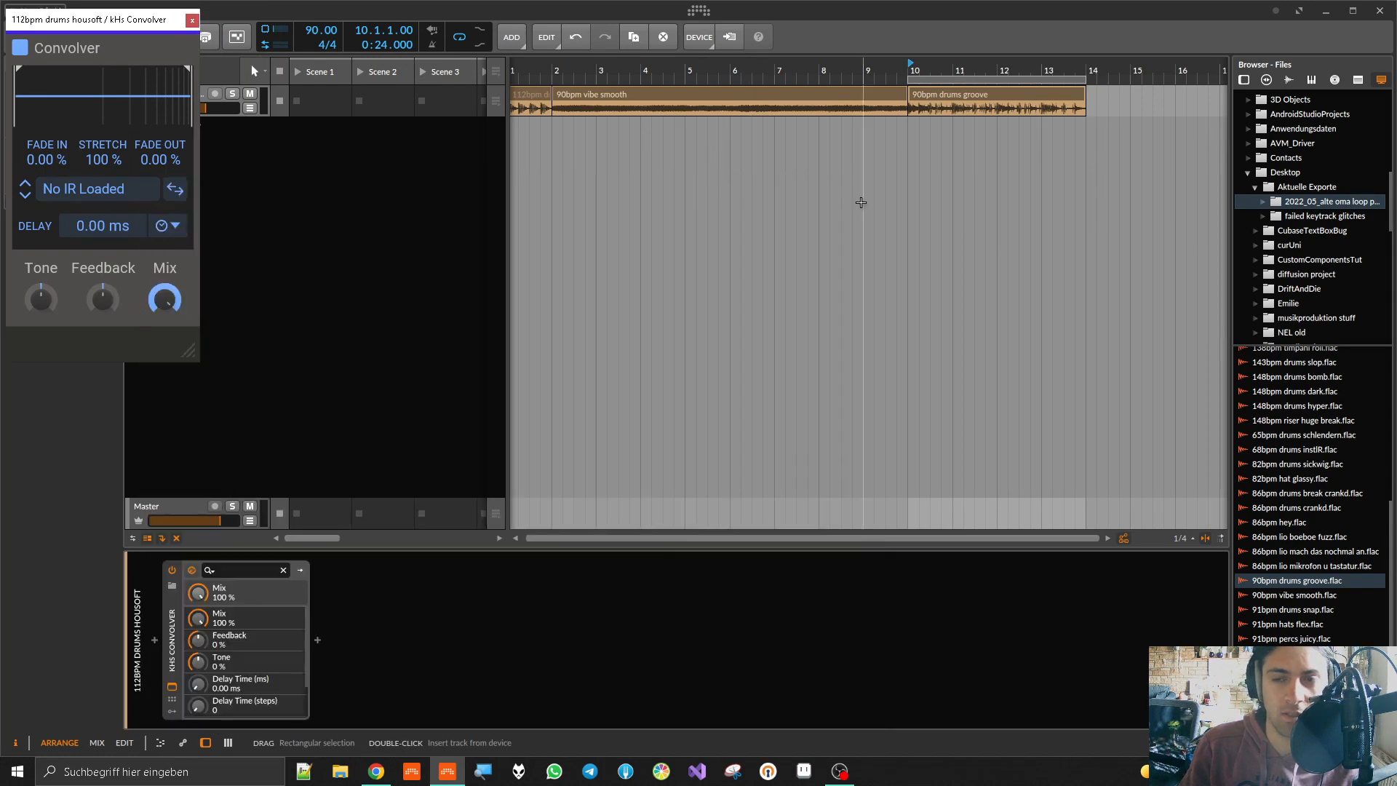
# Step: Place the Convolver window back over the arranger, and try enlarging it before returning it to its original size
pyautogui.moveTo(99, 27); pyautogui.dragTo(644, 145)
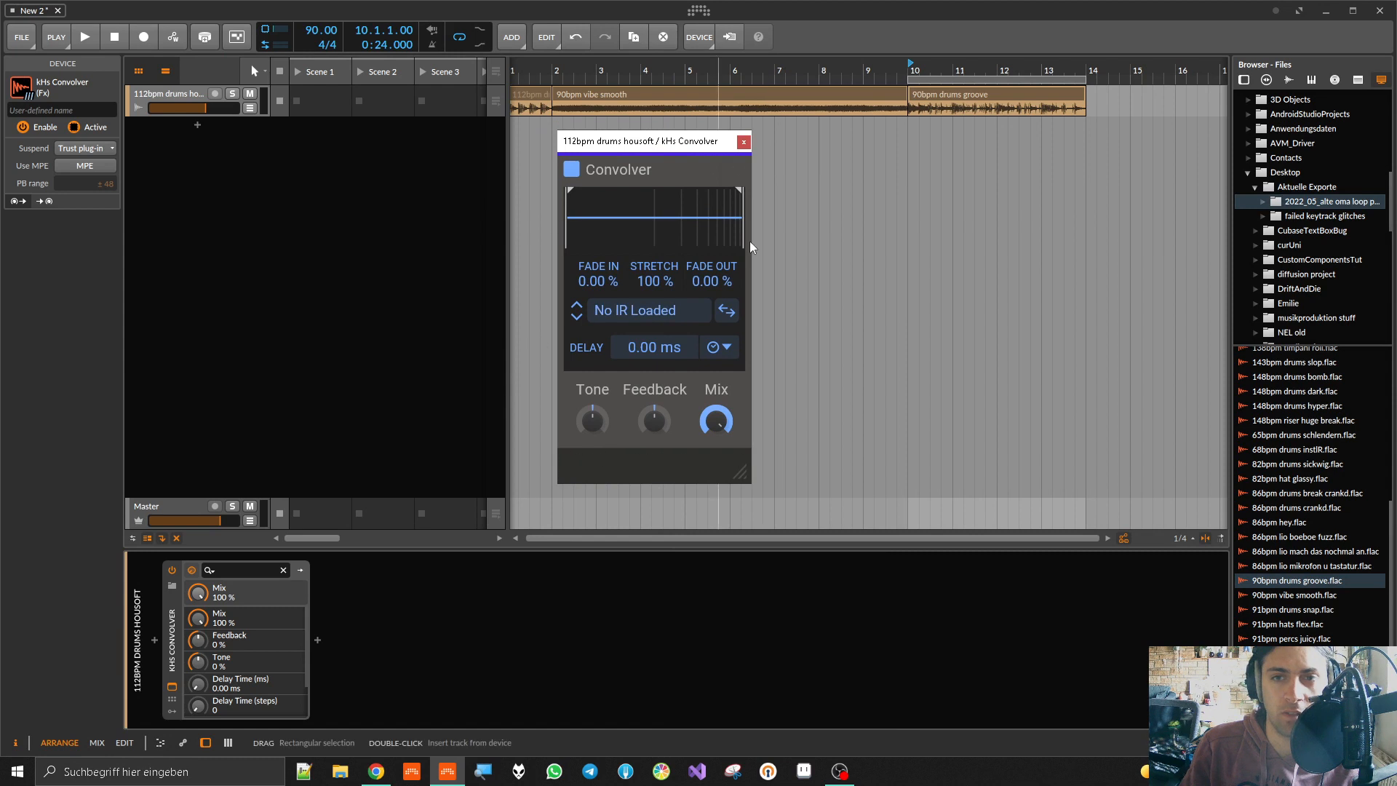
pyautogui.moveTo(743, 467); pyautogui.dragTo(883, 713)
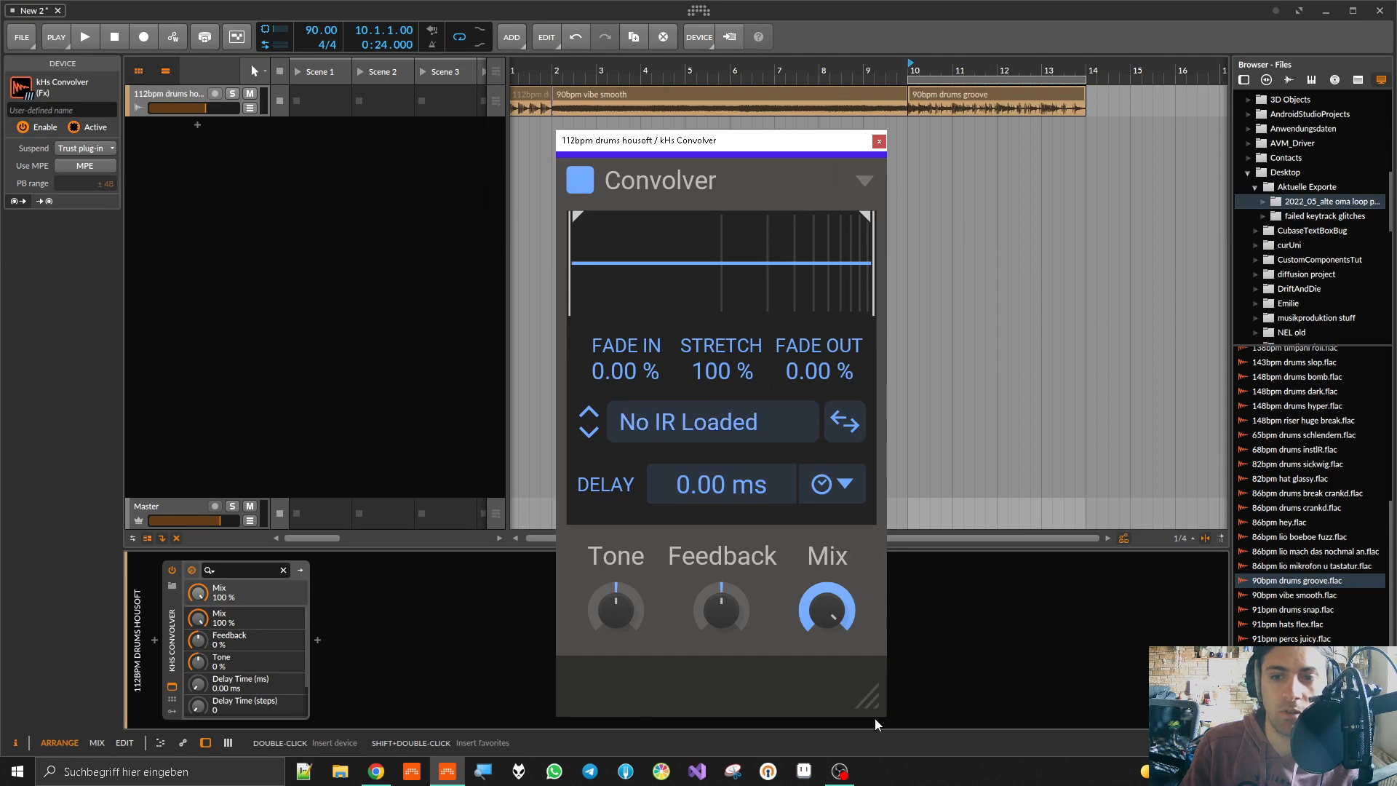
pyautogui.moveTo(857, 691); pyautogui.dragTo(810, 477)
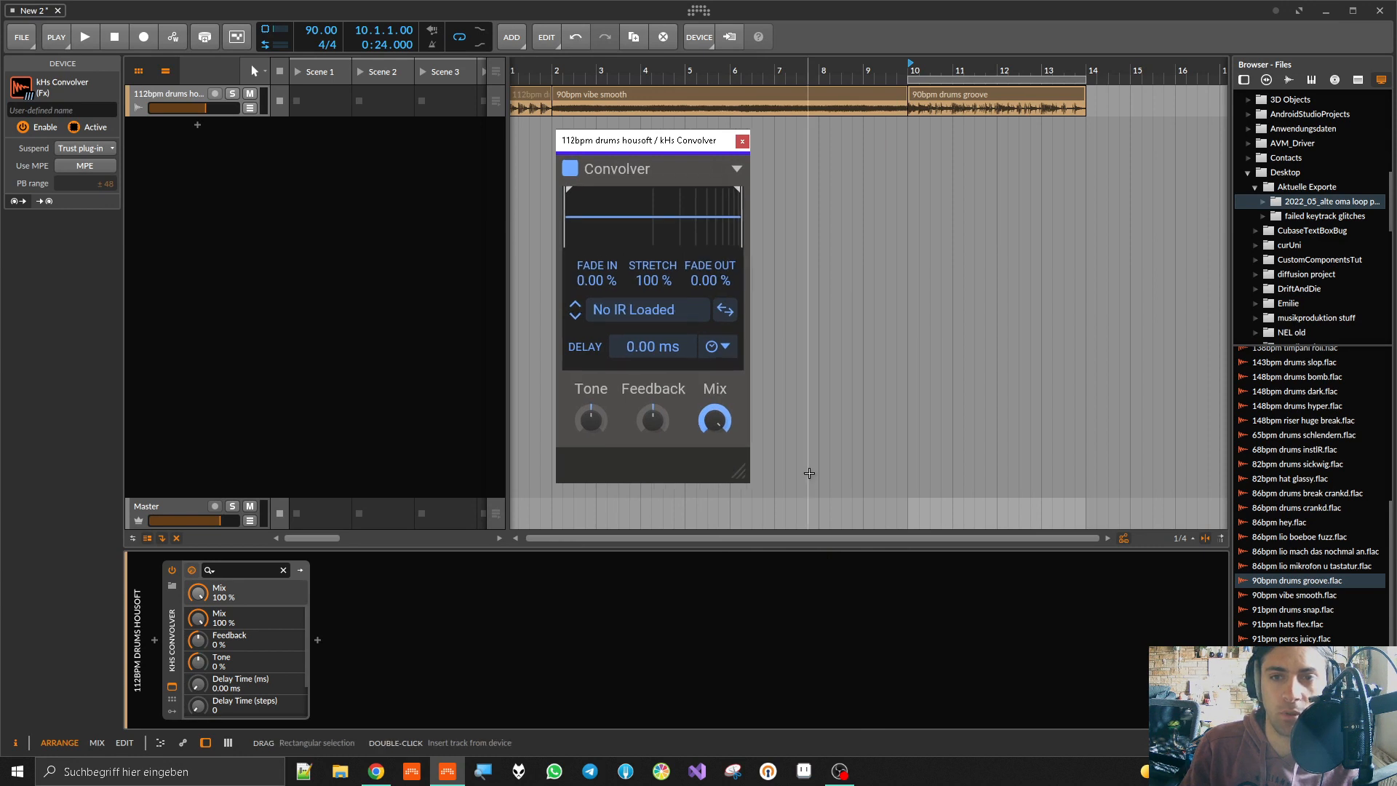
pyautogui.moveTo(681, 144); pyautogui.dragTo(682, 155)
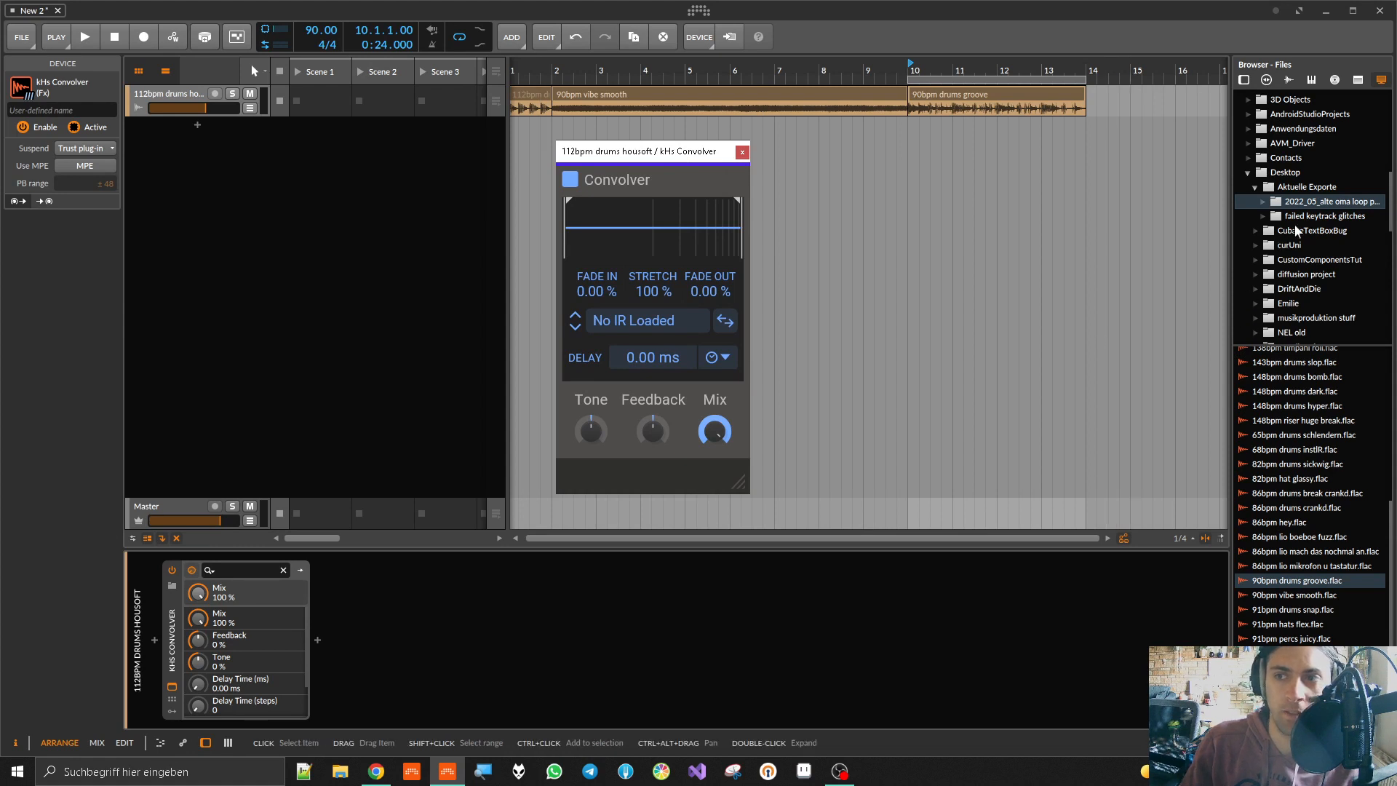
# Step: Show the files of the 2022_05_alte oma loop pack folder under Aktuelle Exporte, and widen the file browser
pyautogui.click(1255, 187)
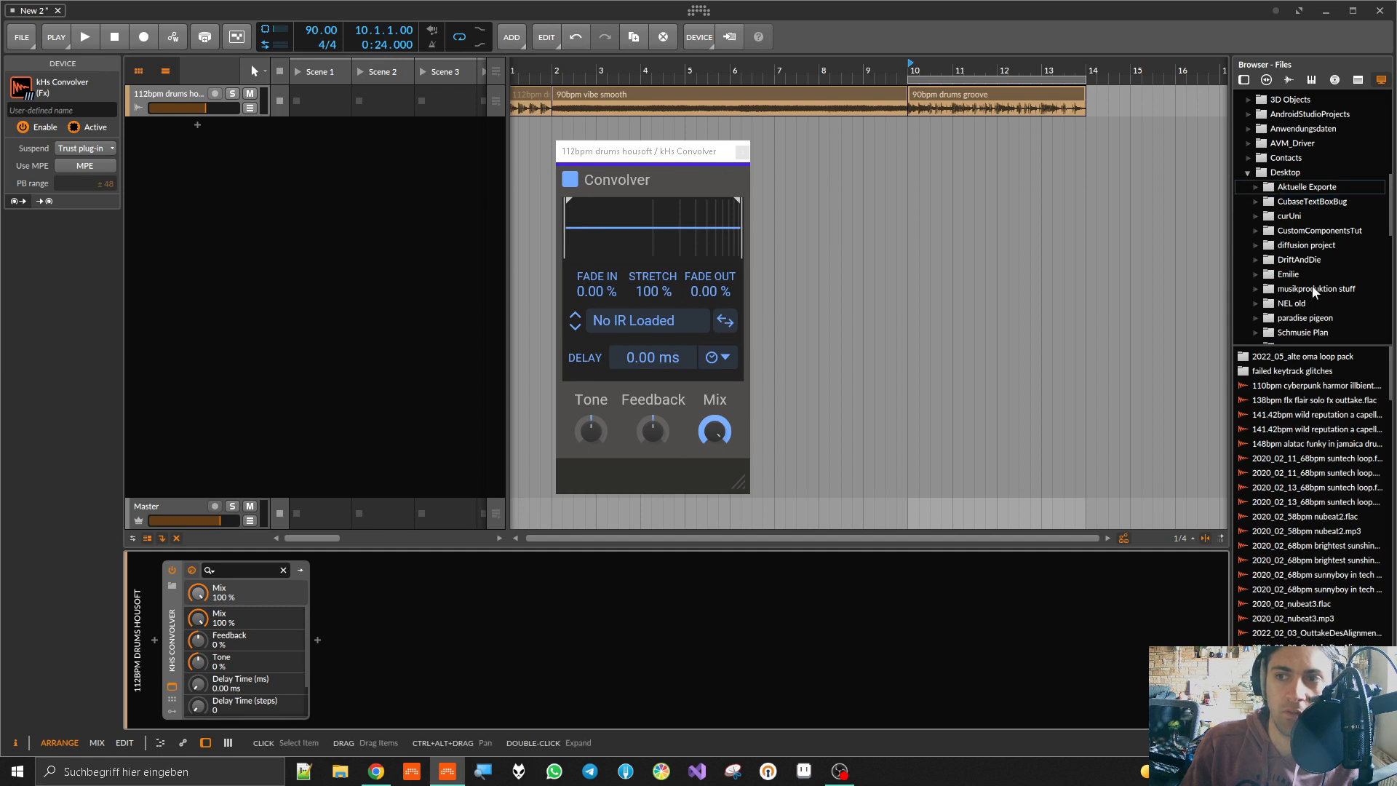
pyautogui.click(1255, 188)
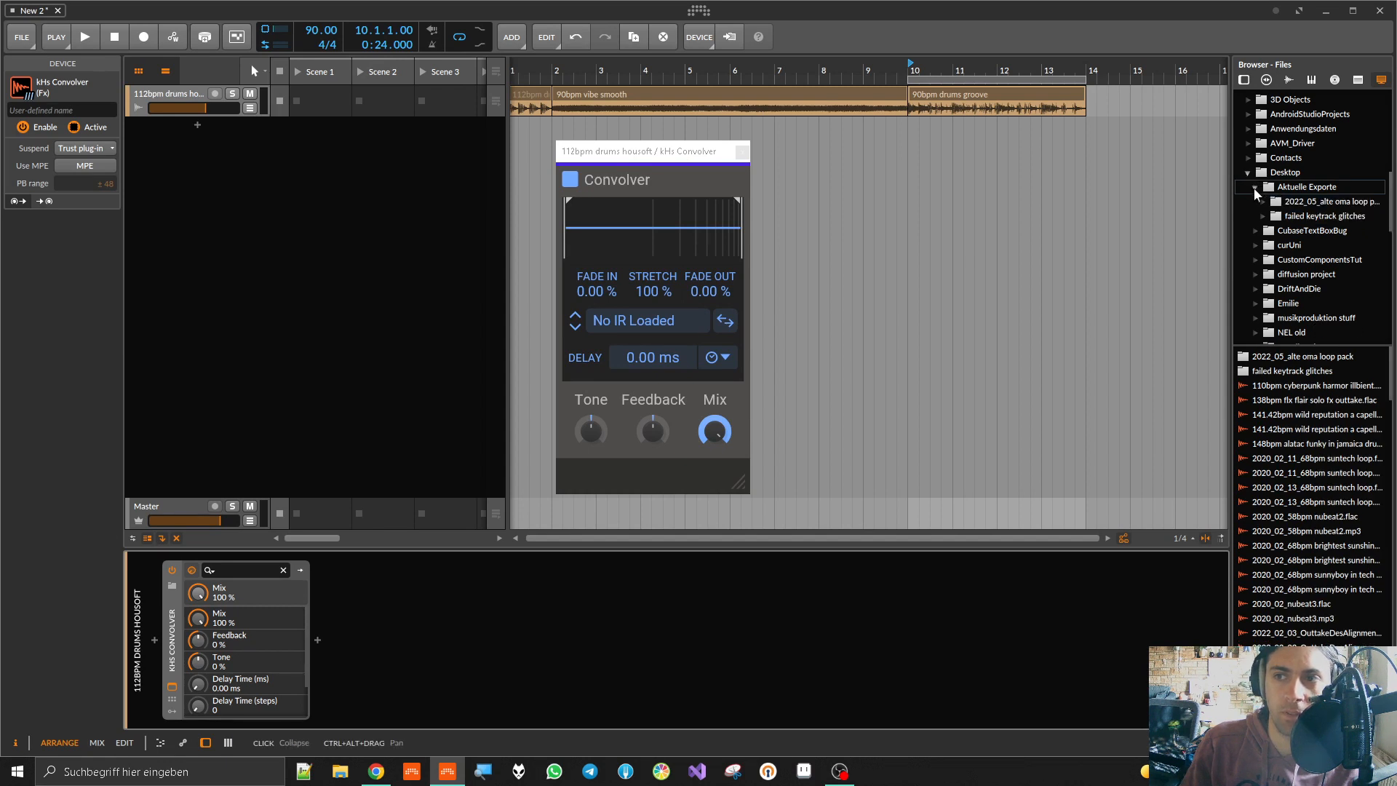
pyautogui.click(1254, 189)
pyautogui.click(1250, 182)
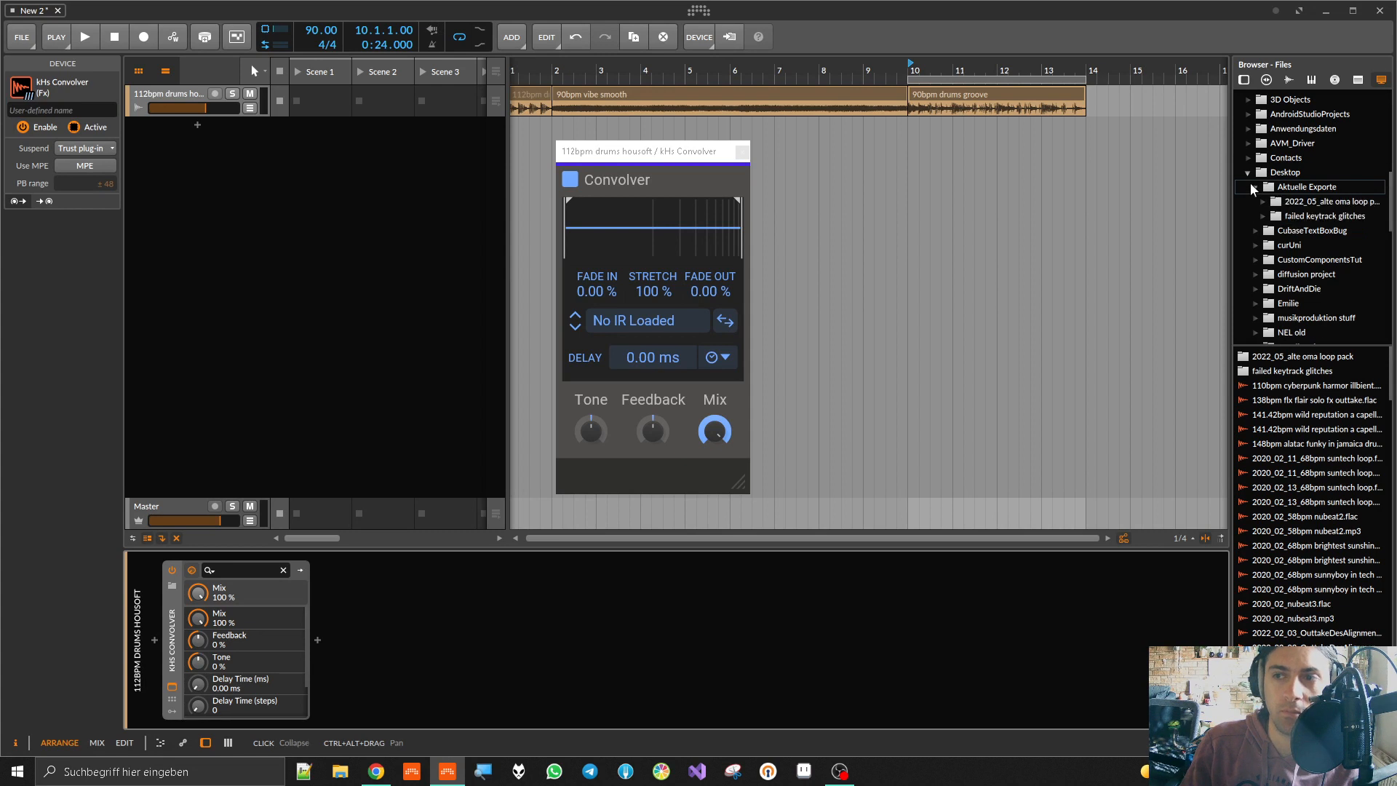
pyautogui.click(1283, 188)
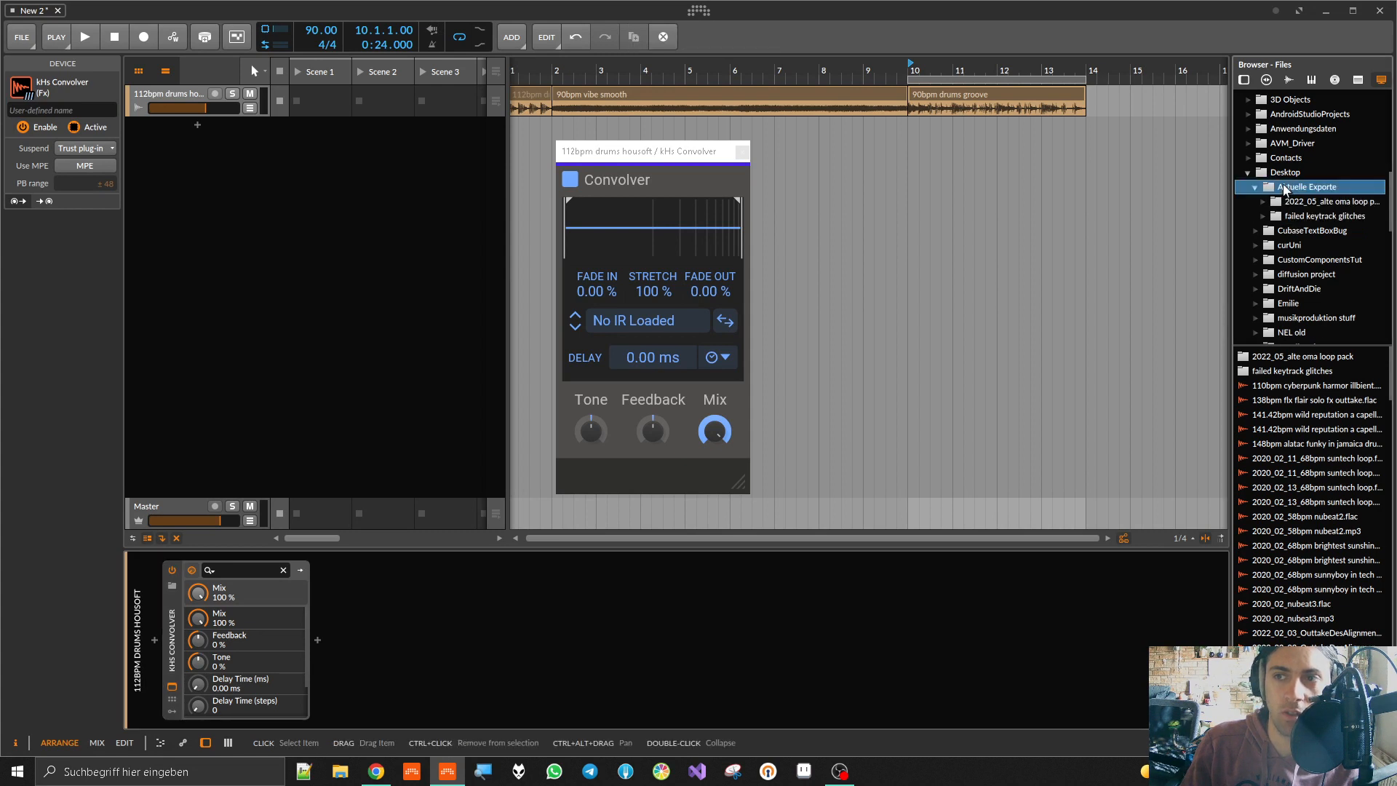
pyautogui.scroll(-5, 1346, 573)
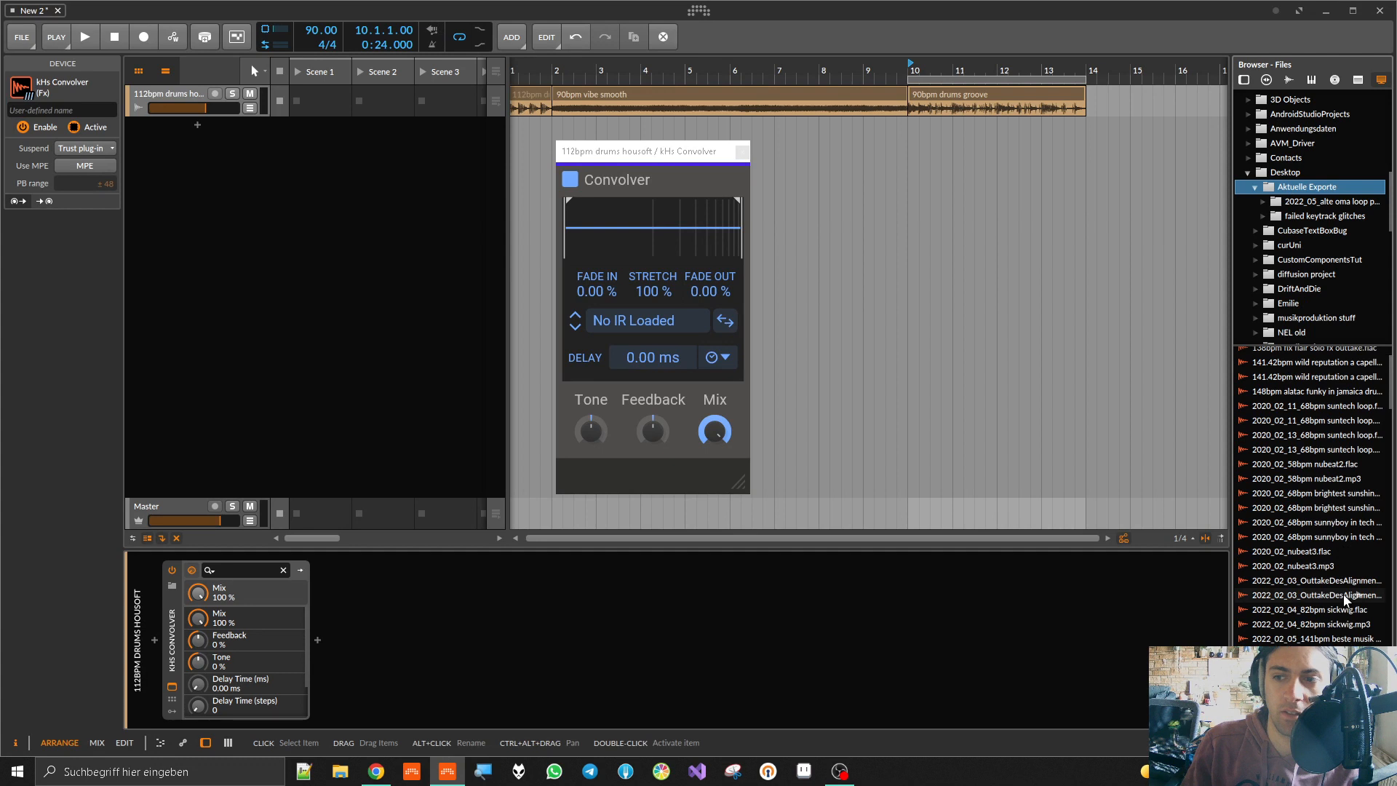
pyautogui.scroll(-4, 1342, 594)
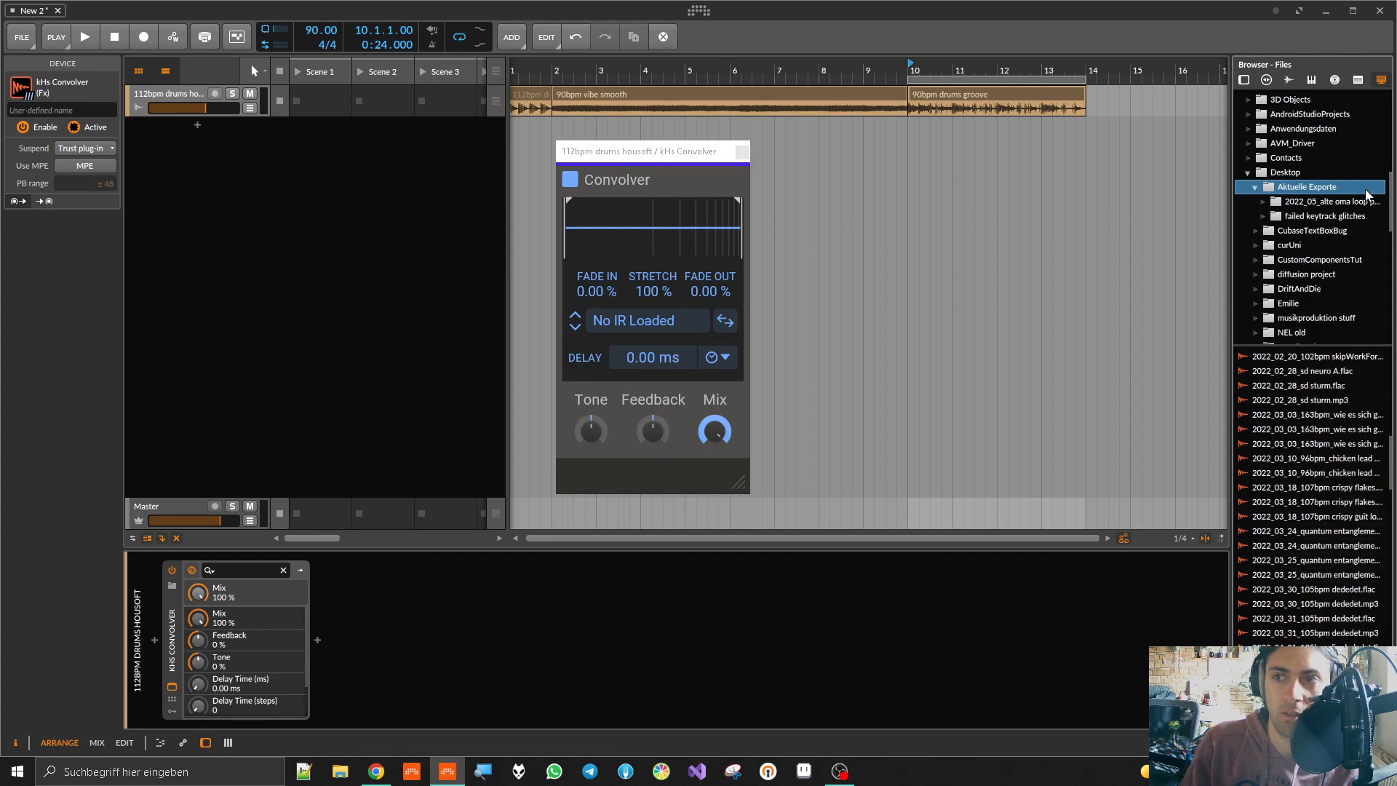
pyautogui.click(1357, 201)
pyautogui.moveTo(1229, 498); pyautogui.dragTo(1194, 498)
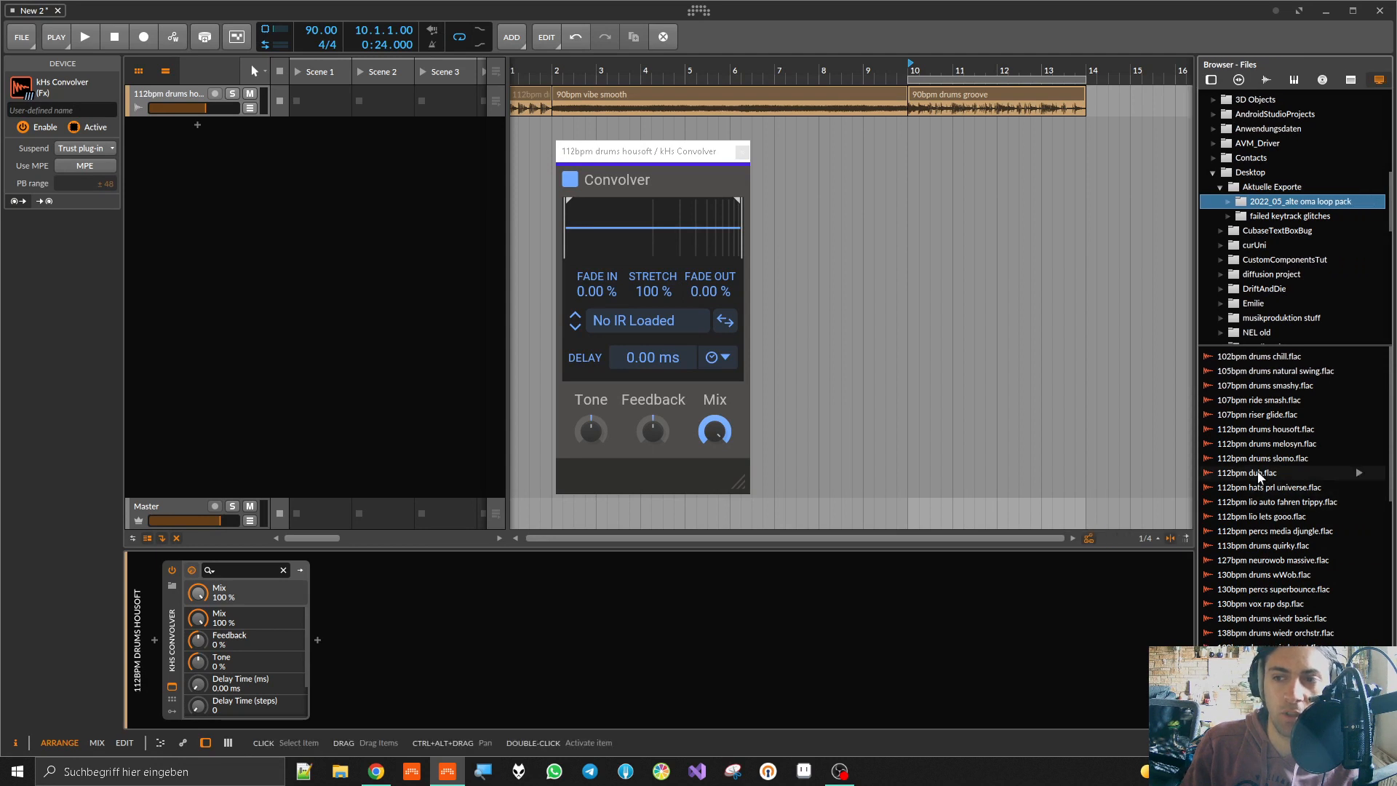
# Step: Insert Bitwig's Convolution device after kHs Convolver in the drums track's device chain, and deactivate it
pyautogui.click(313, 636)
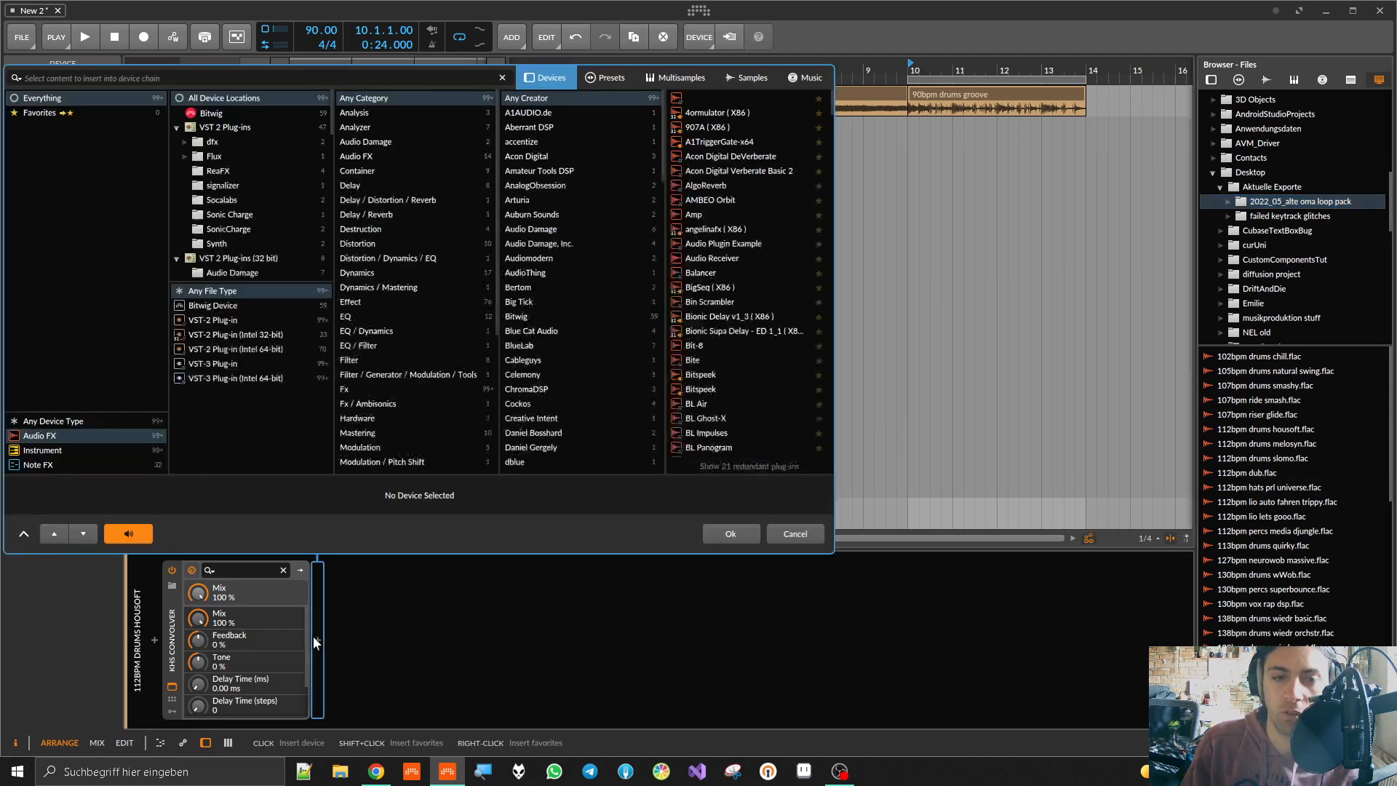
pyautogui.write('convol')
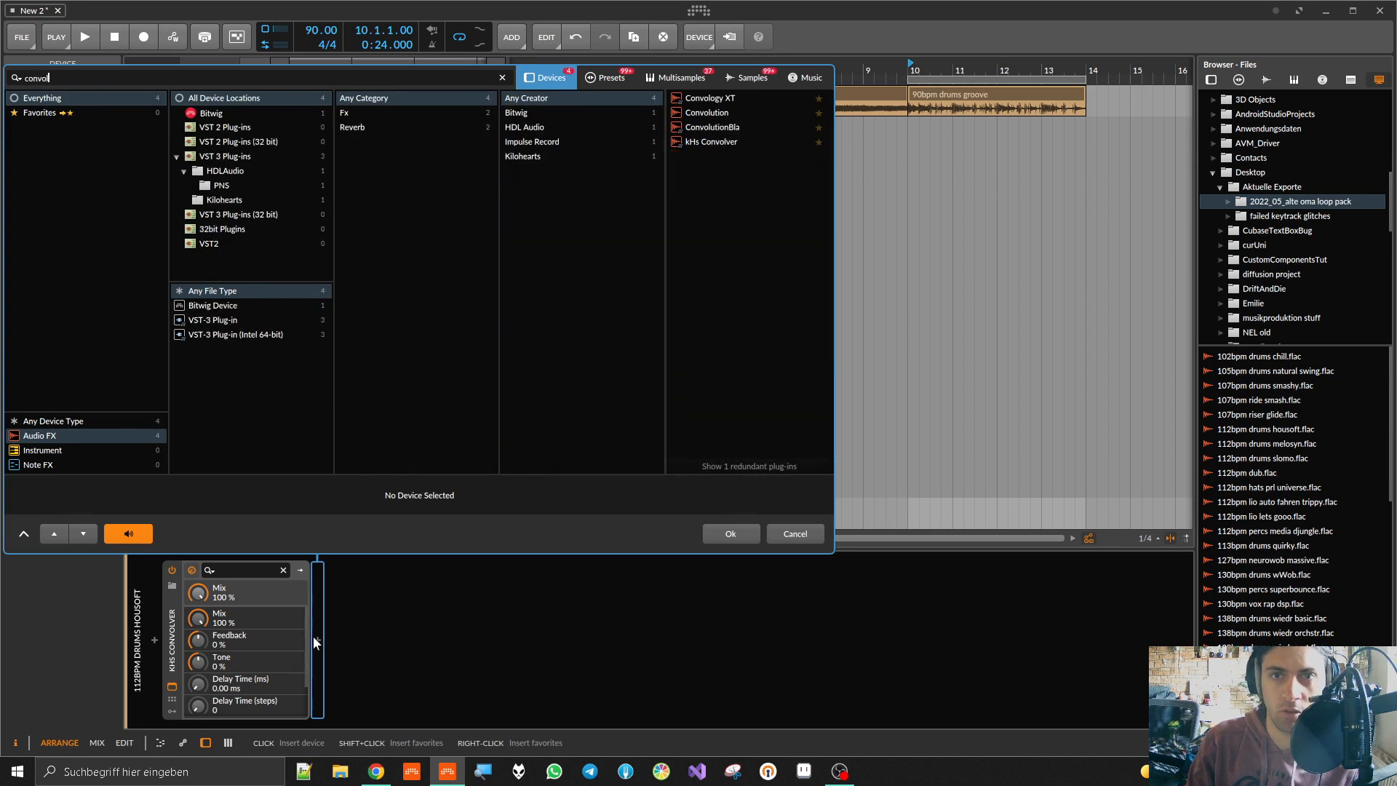
pyautogui.write('u')
pyautogui.click(707, 102)
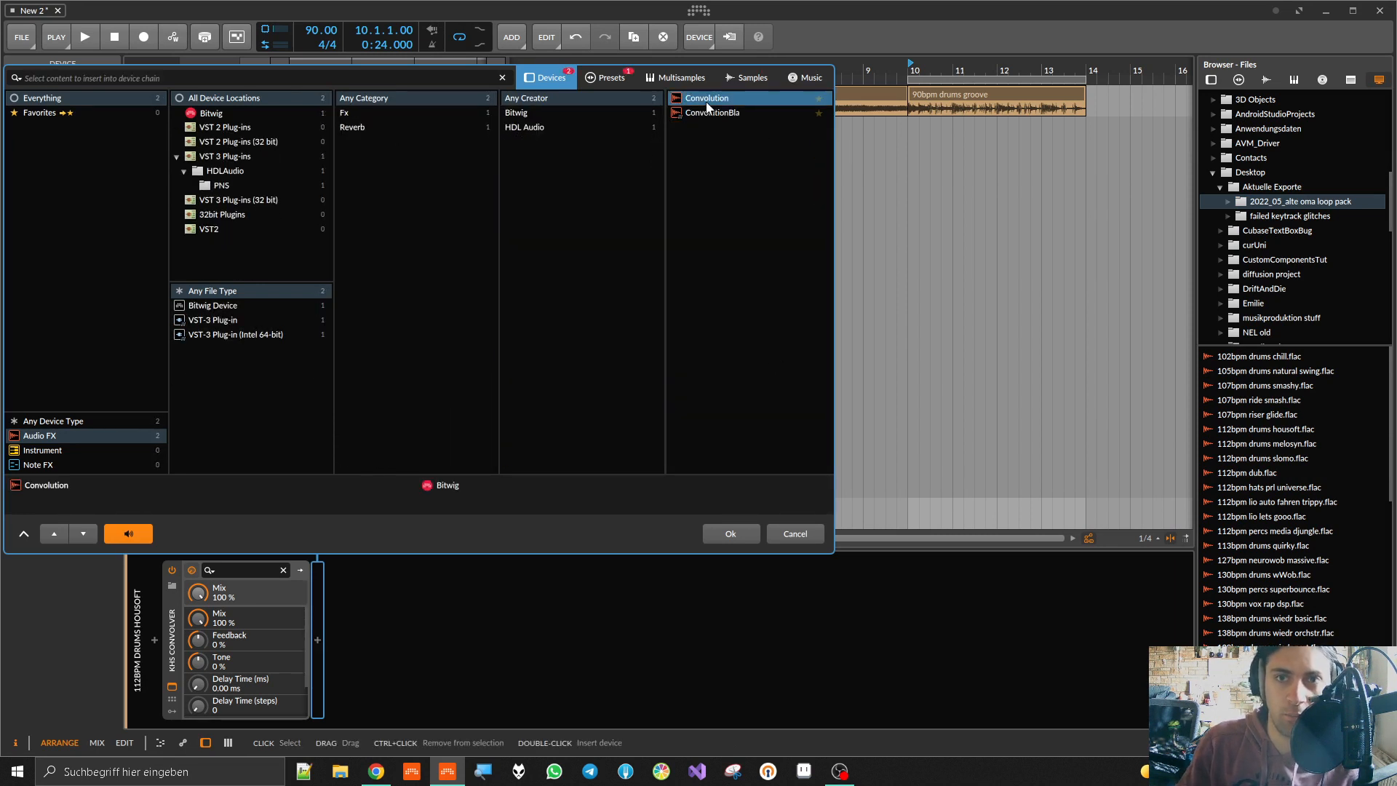
pyautogui.doubleClick(707, 106)
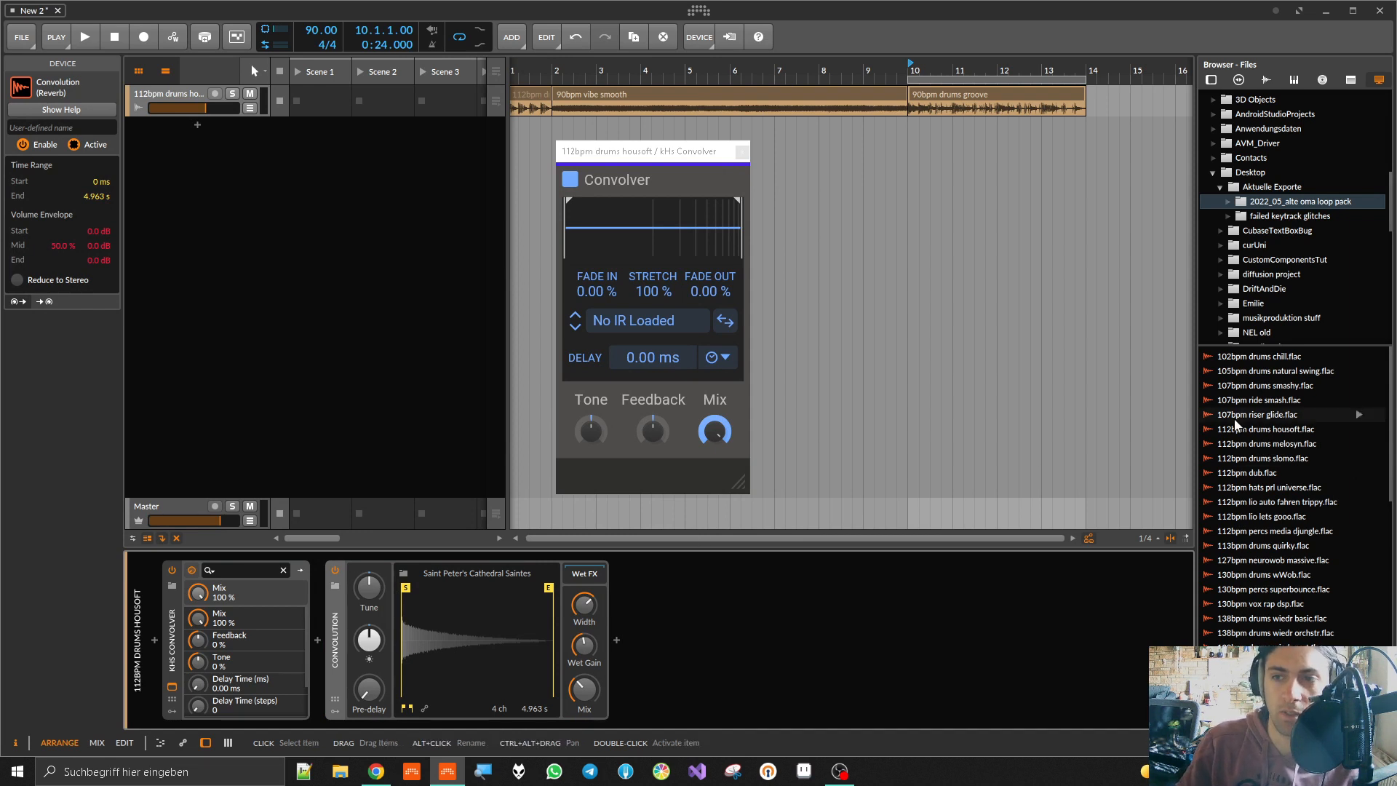
pyautogui.click(318, 640)
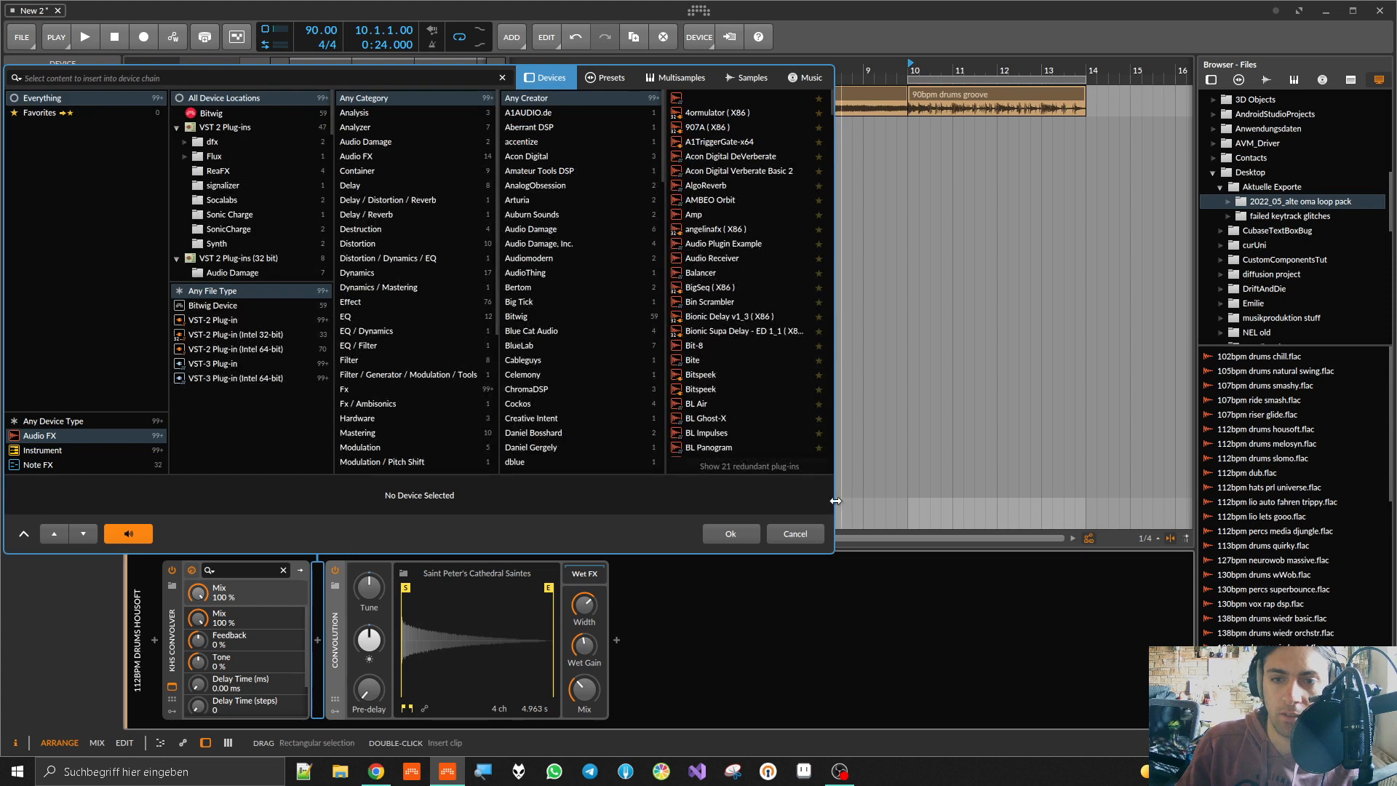
pyautogui.press('Escape')
pyautogui.hotkey('alt', 'a')
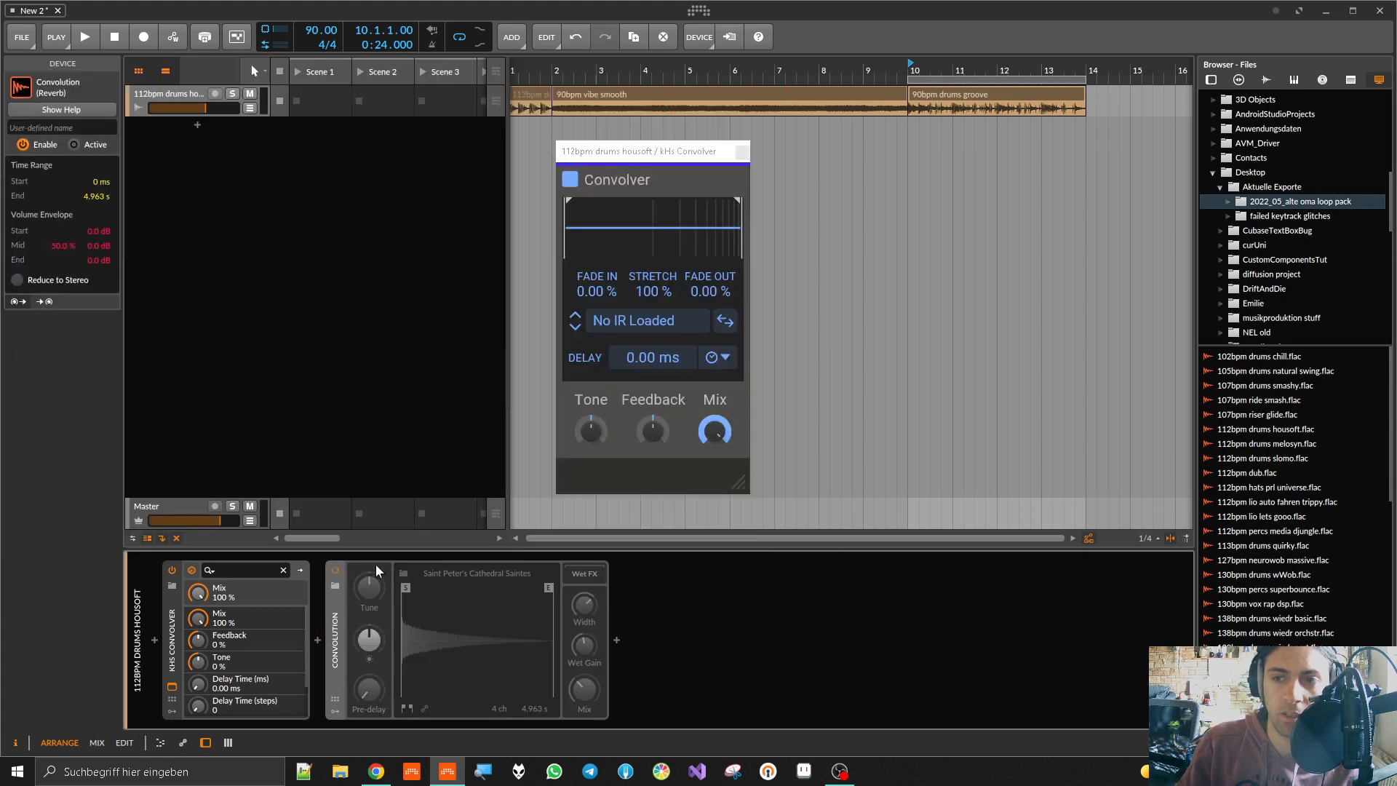
# Step: Load 112bpm dub.flac as the Convolver's impulse response, and trim it to a short middle section during playback
pyautogui.moveTo(1268, 477); pyautogui.dragTo(651, 225)
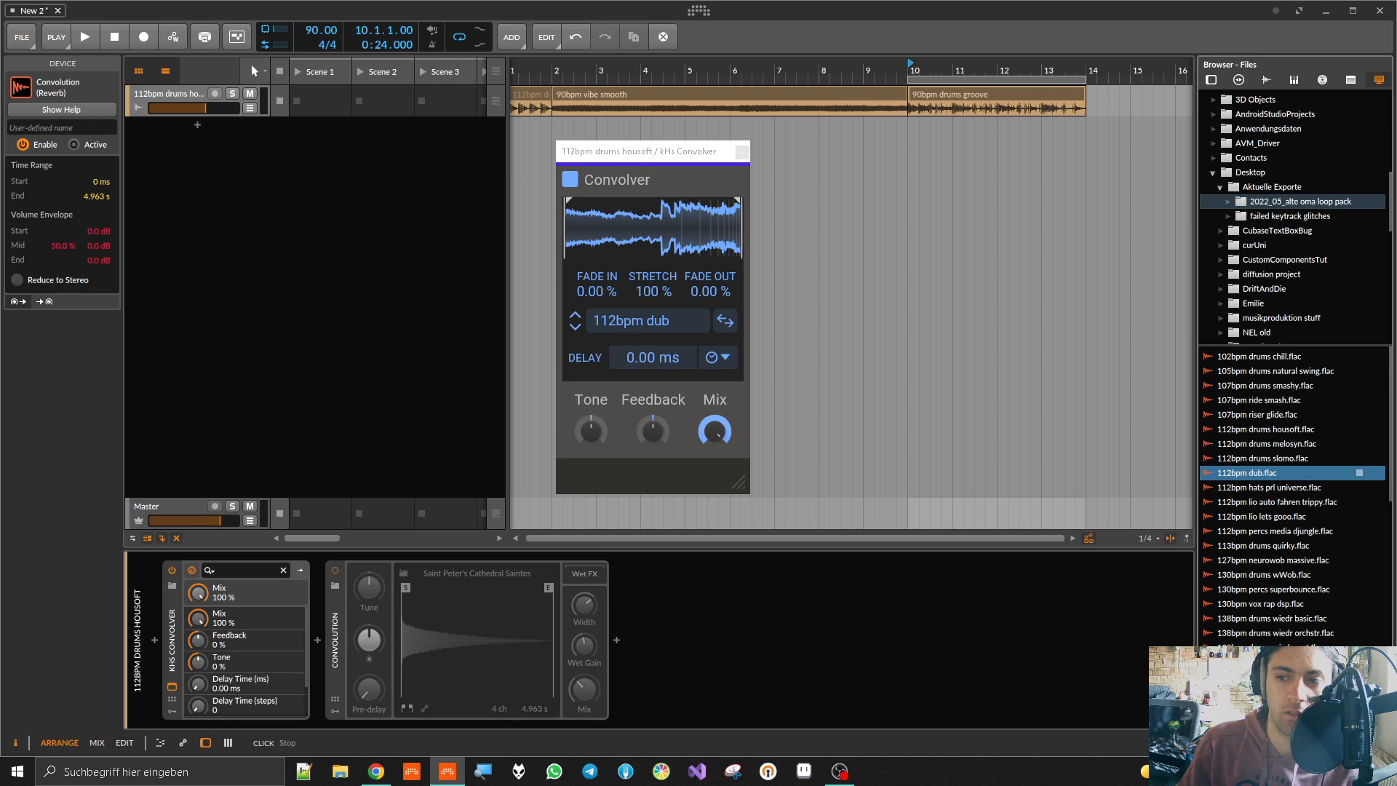
pyautogui.press('space')
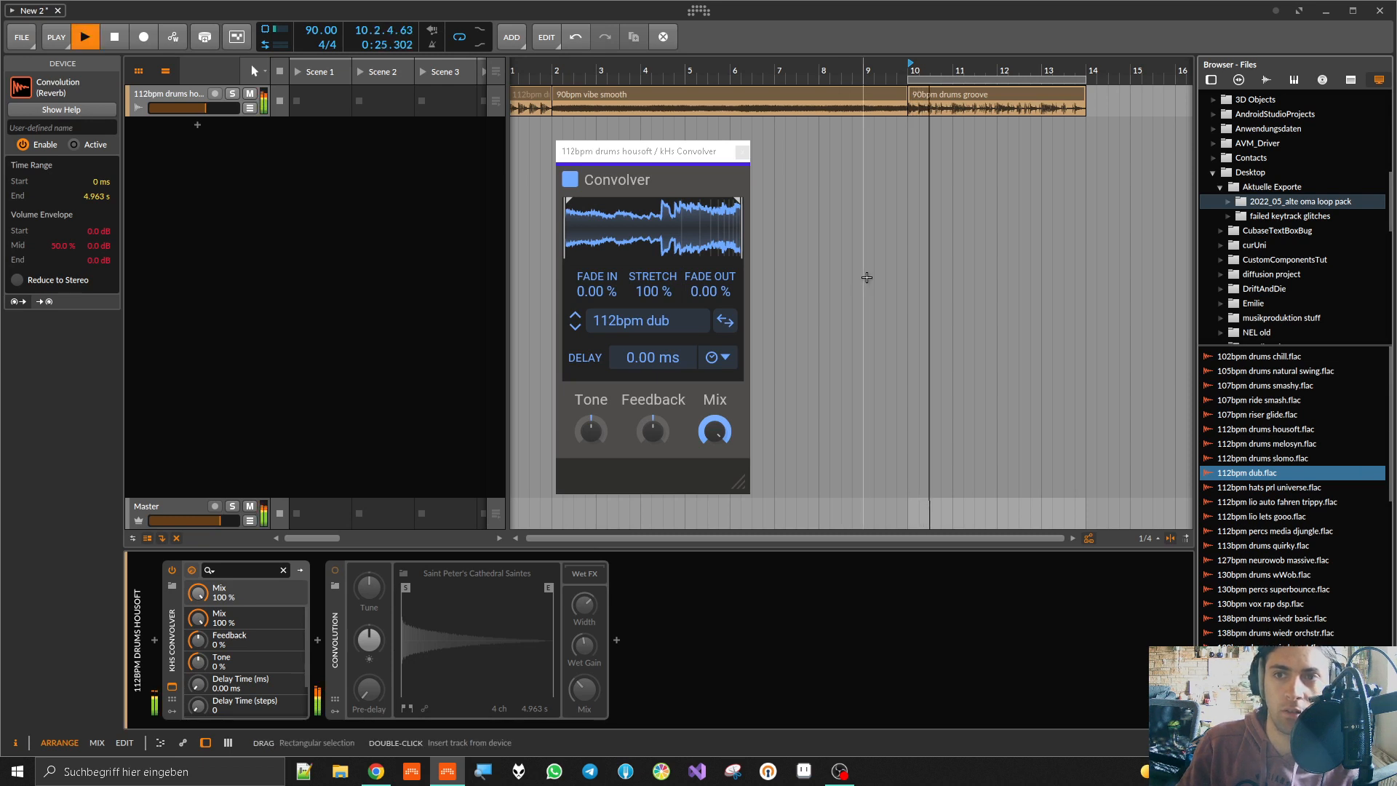
pyautogui.moveTo(568, 199); pyautogui.dragTo(676, 201)
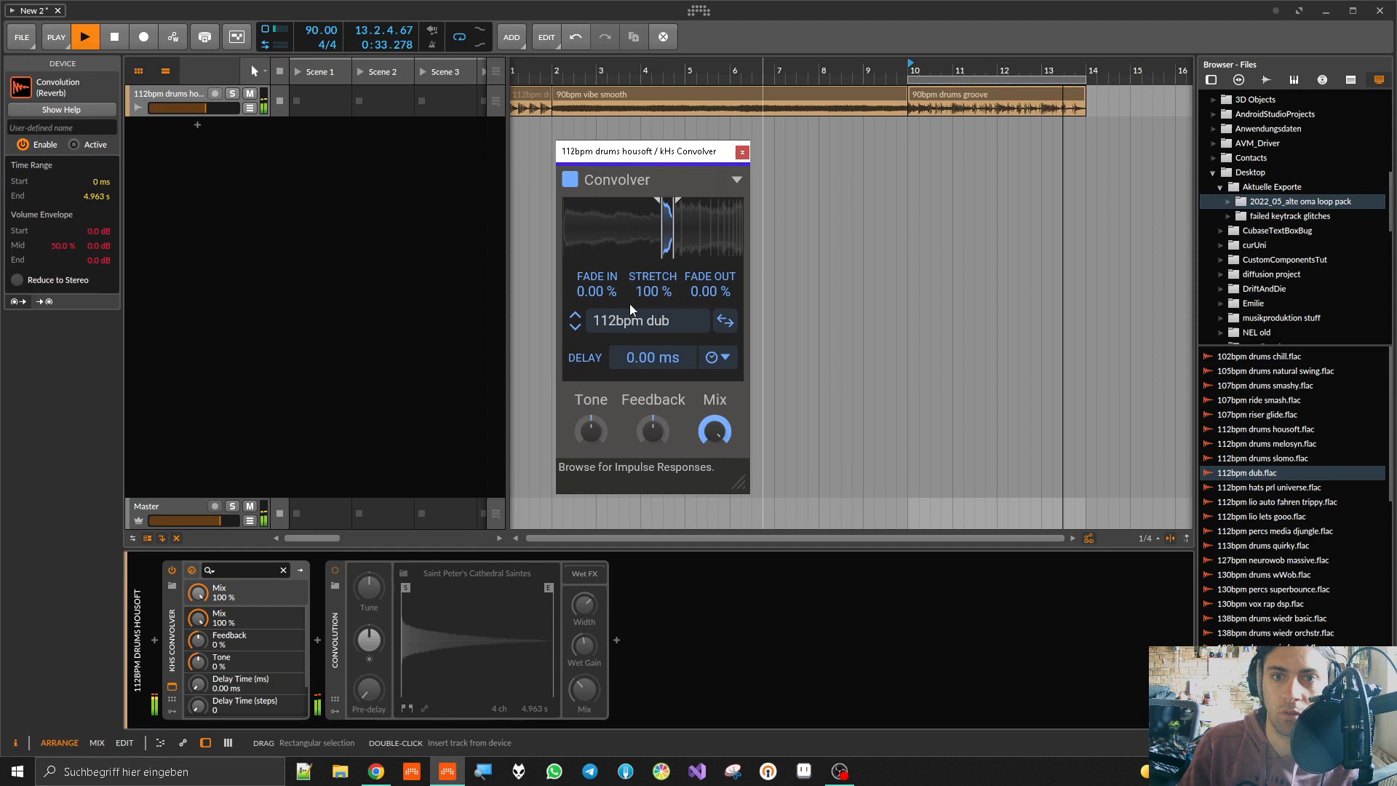
# Step: Set the Convolver's Stretch to 93 %, Feedback to -100 %, Mix to 100 % and Tone to 65 % during playback
pyautogui.moveTo(652, 291)
pyautogui.mouseDown()
pyautogui.moveTo(653, 276)
pyautogui.moveTo(662, 293)
pyautogui.mouseUp()
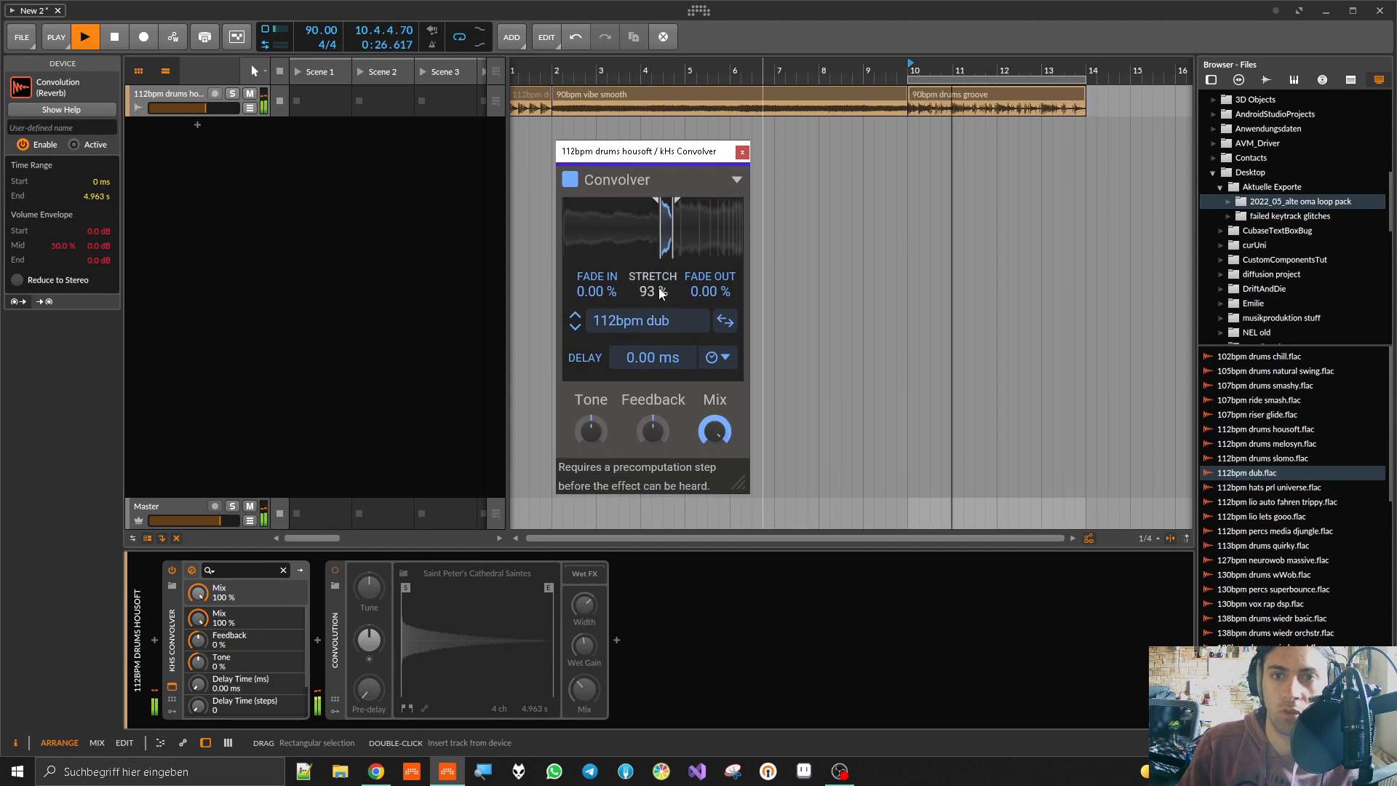
pyautogui.moveTo(713, 430); pyautogui.dragTo(653, 465)
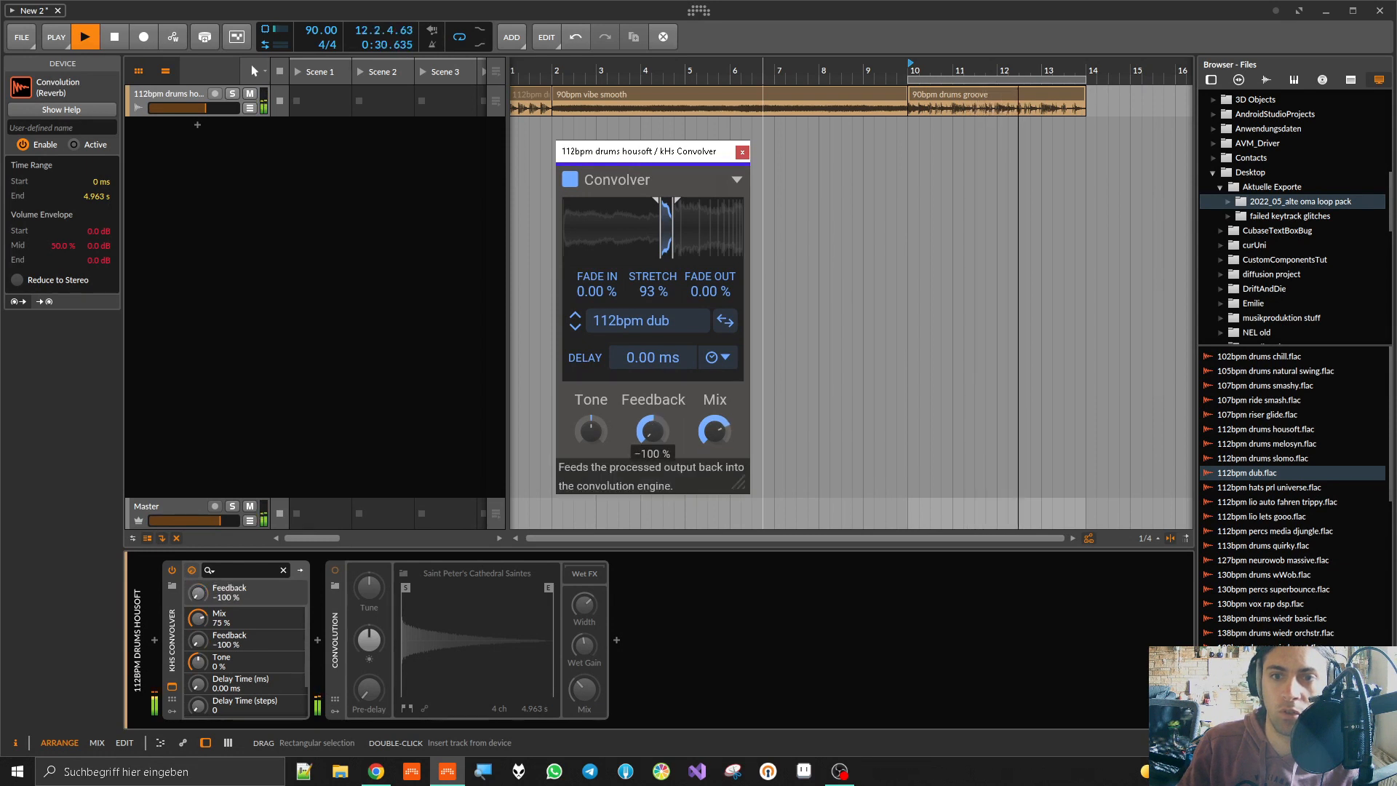
pyautogui.moveTo(727, 437); pyautogui.dragTo(728, 417)
pyautogui.moveTo(603, 413)
pyautogui.mouseDown()
pyautogui.moveTo(604, 395)
pyautogui.moveTo(592, 421)
pyautogui.mouseUp()
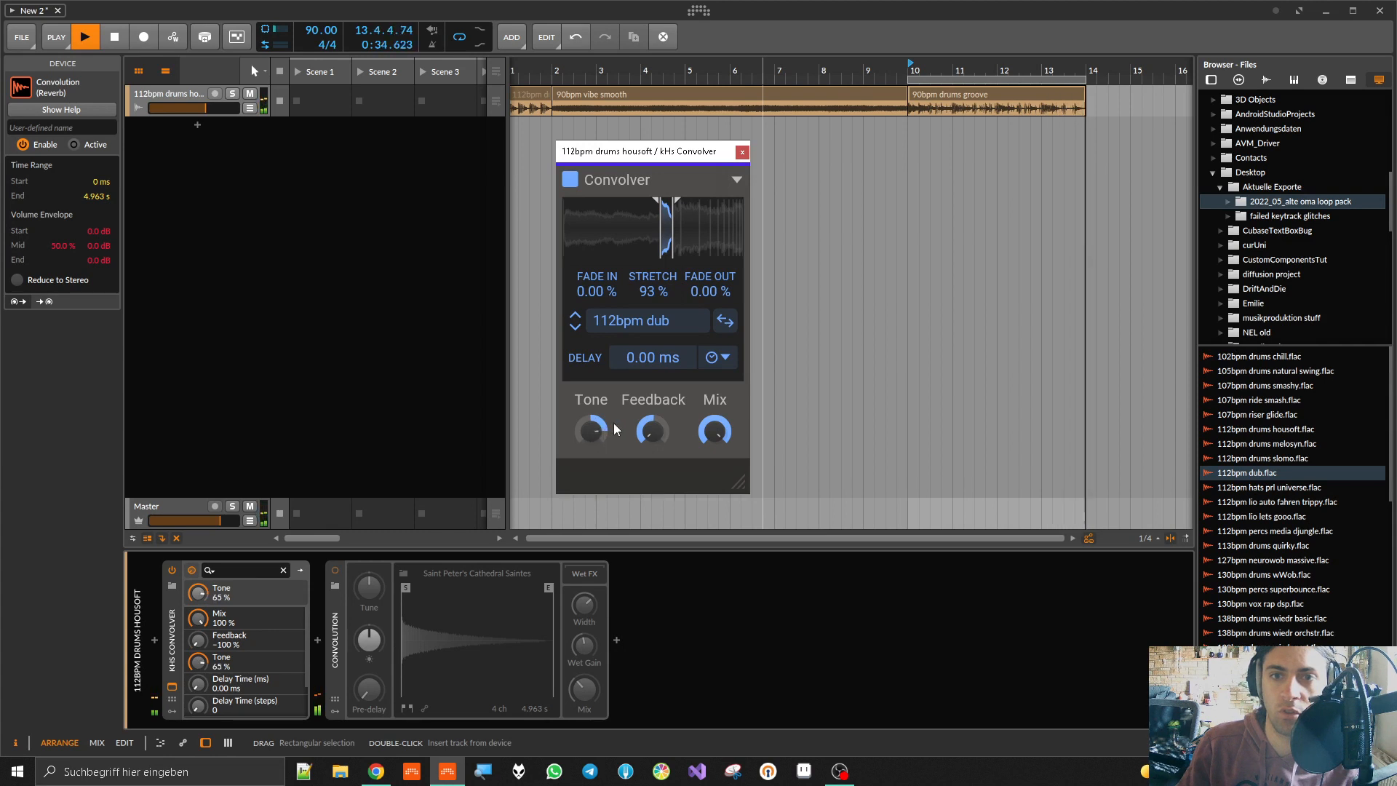
# Step: Shift the trimmed impulse response section later in the sample, with Fade In at 0.15 % and Fade Out at 96.3 %
pyautogui.moveTo(675, 202)
pyautogui.mouseDown()
pyautogui.moveTo(715, 211)
pyautogui.moveTo(697, 215)
pyautogui.mouseUp()
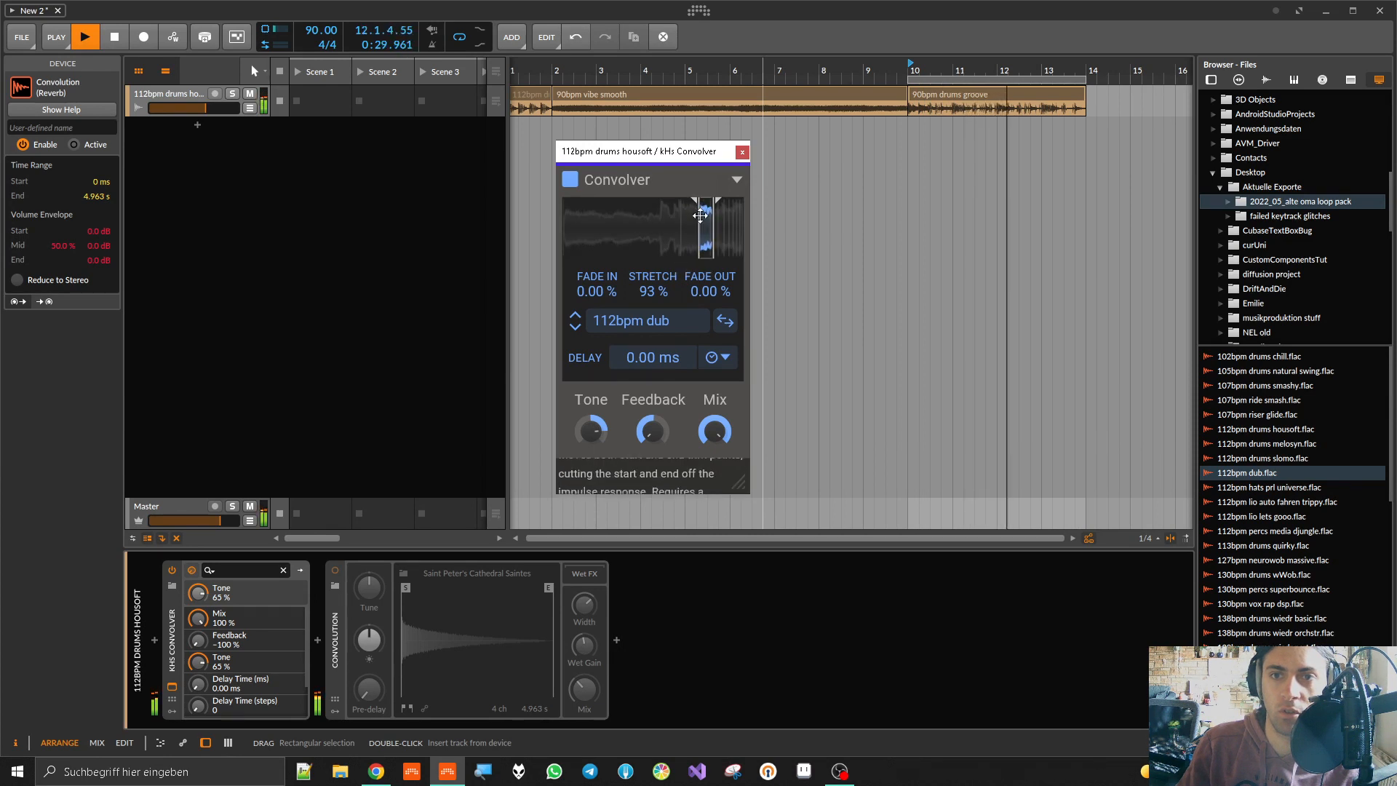
pyautogui.moveTo(694, 202)
pyautogui.mouseDown()
pyautogui.moveTo(676, 202)
pyautogui.moveTo(695, 202)
pyautogui.mouseUp()
pyautogui.moveTo(611, 292); pyautogui.dragTo(611, 282)
pyautogui.moveTo(707, 291); pyautogui.dragTo(710, 211)
pyautogui.moveTo(711, 291); pyautogui.dragTo(712, 298)
# Step: Set the Convolver's Tone to 83 %, Feedback to -26 % and Mix to 39 %
pyautogui.moveTo(591, 431)
pyautogui.mouseDown()
pyautogui.moveTo(590, 408)
pyautogui.moveTo(591, 437)
pyautogui.mouseUp()
pyautogui.moveTo(596, 429); pyautogui.dragTo(647, 361)
pyautogui.moveTo(652, 430); pyautogui.dragTo(715, 476)
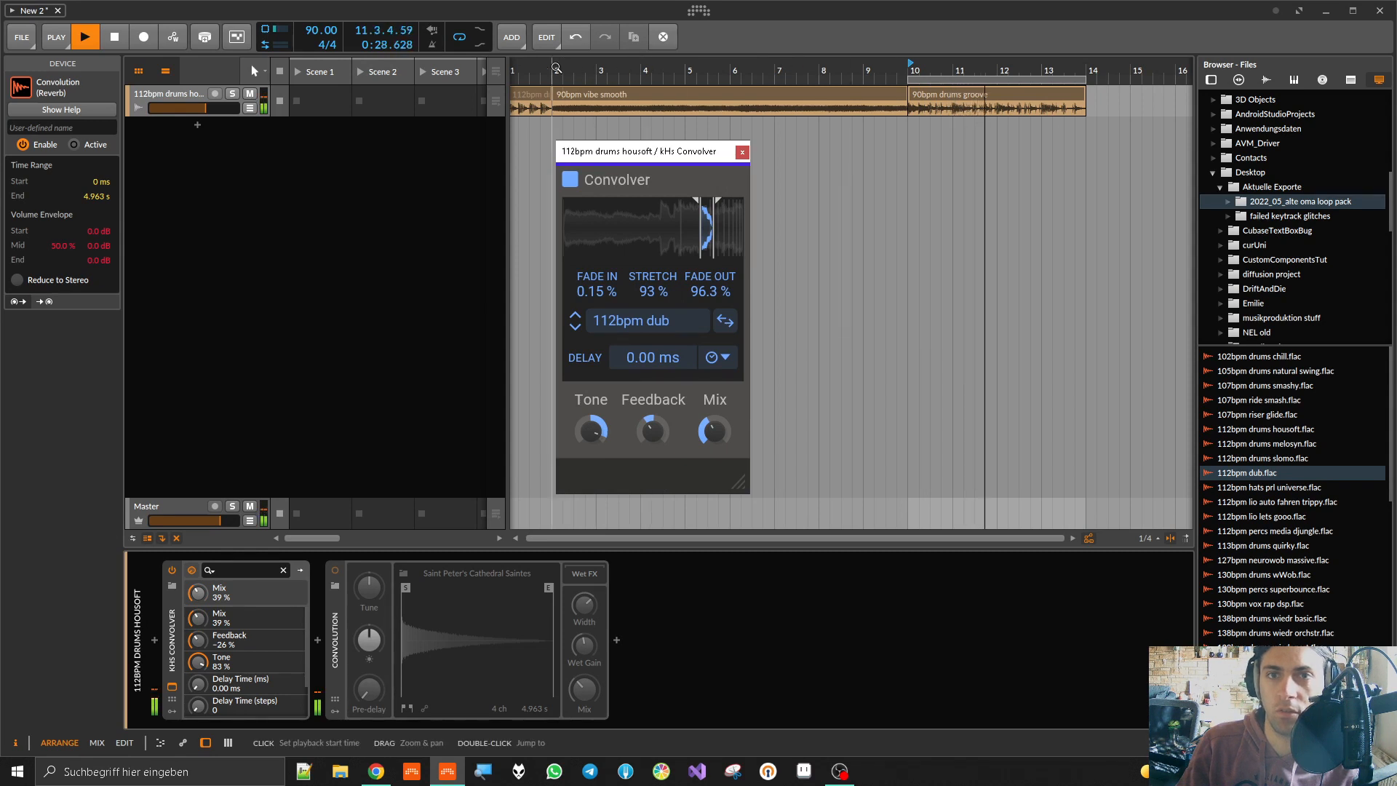
# Step: Play the 90bpm vibe smooth loop from bar 2 with the Convolver's Mix at 100 % and Feedback at -42 %
pyautogui.click(556, 68)
pyautogui.moveTo(713, 430); pyautogui.dragTo(713, 331)
pyautogui.moveTo(651, 429); pyautogui.dragTo(652, 432)
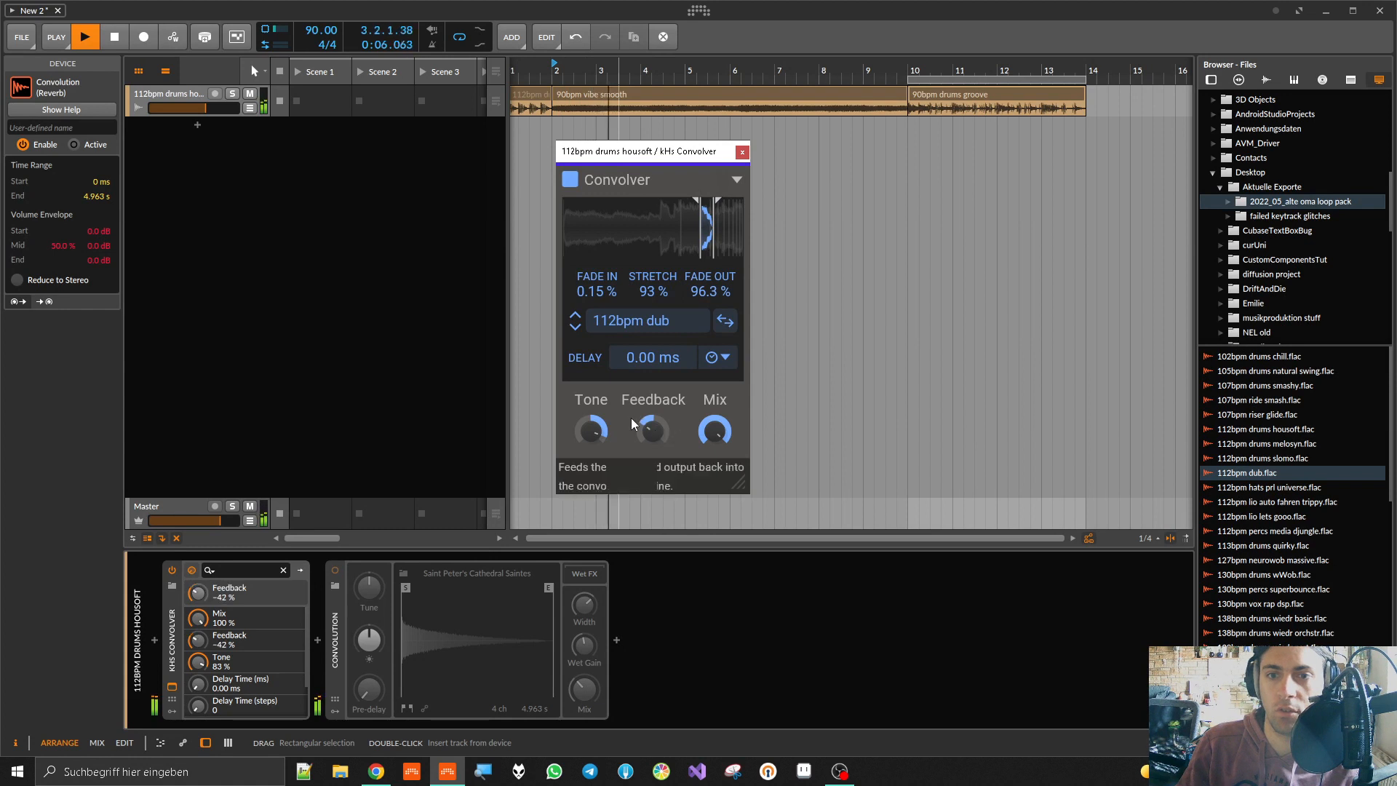
# Step: Widen the selected impulse response section and set the Convolver's Stretch to 113 %
pyautogui.moveTo(651, 291)
pyautogui.mouseDown()
pyautogui.moveTo(648, 215)
pyautogui.moveTo(636, 286)
pyautogui.moveTo(647, 285)
pyautogui.mouseUp()
pyautogui.moveTo(702, 225)
pyautogui.mouseDown()
pyautogui.moveTo(689, 225)
pyautogui.moveTo(716, 225)
pyautogui.mouseUp()
pyautogui.moveTo(648, 289); pyautogui.dragTo(647, 292)
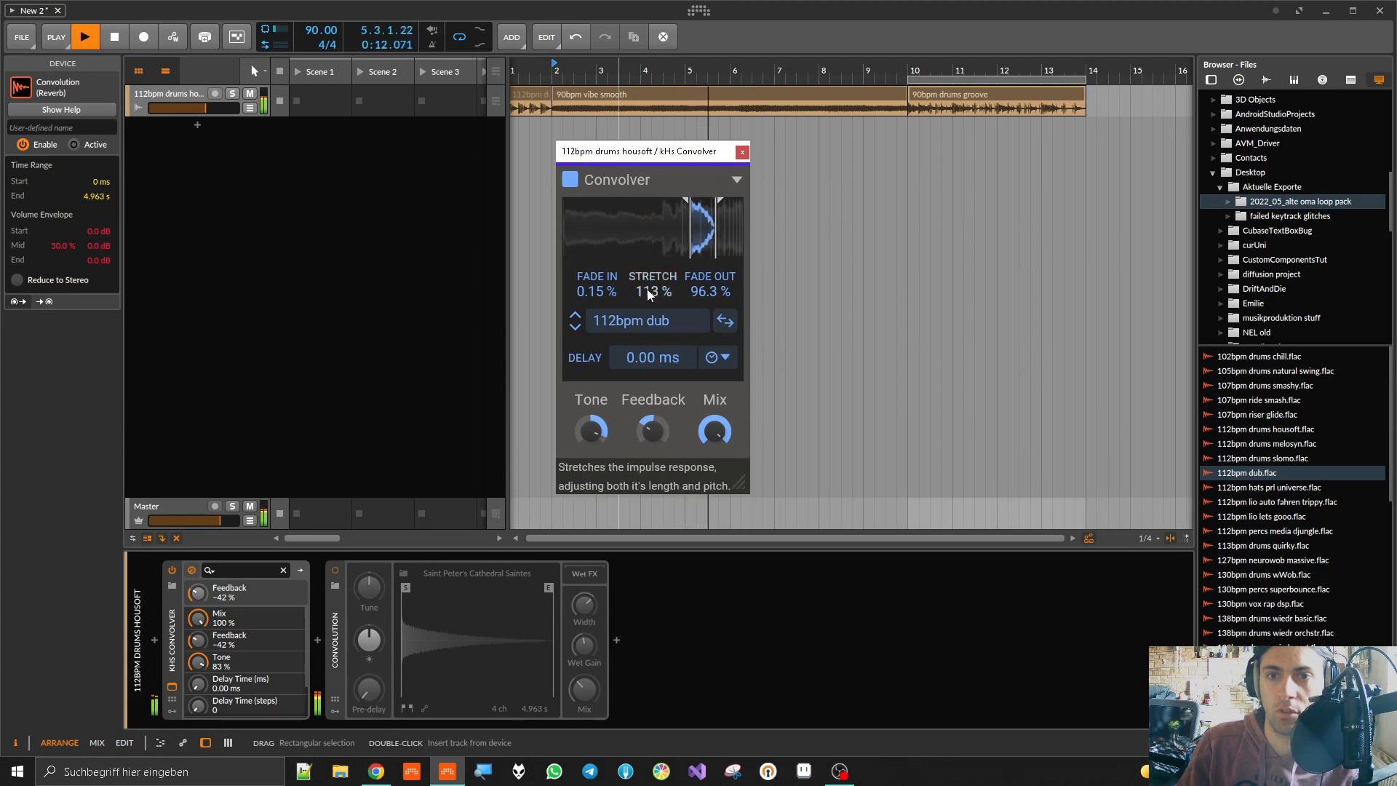
# Step: Lower the Convolver's Tone to 65 % and Mix to 35 %, and stop playback after listening
pyautogui.moveTo(599, 412); pyautogui.dragTo(599, 417)
pyautogui.moveTo(714, 431); pyautogui.dragTo(714, 466)
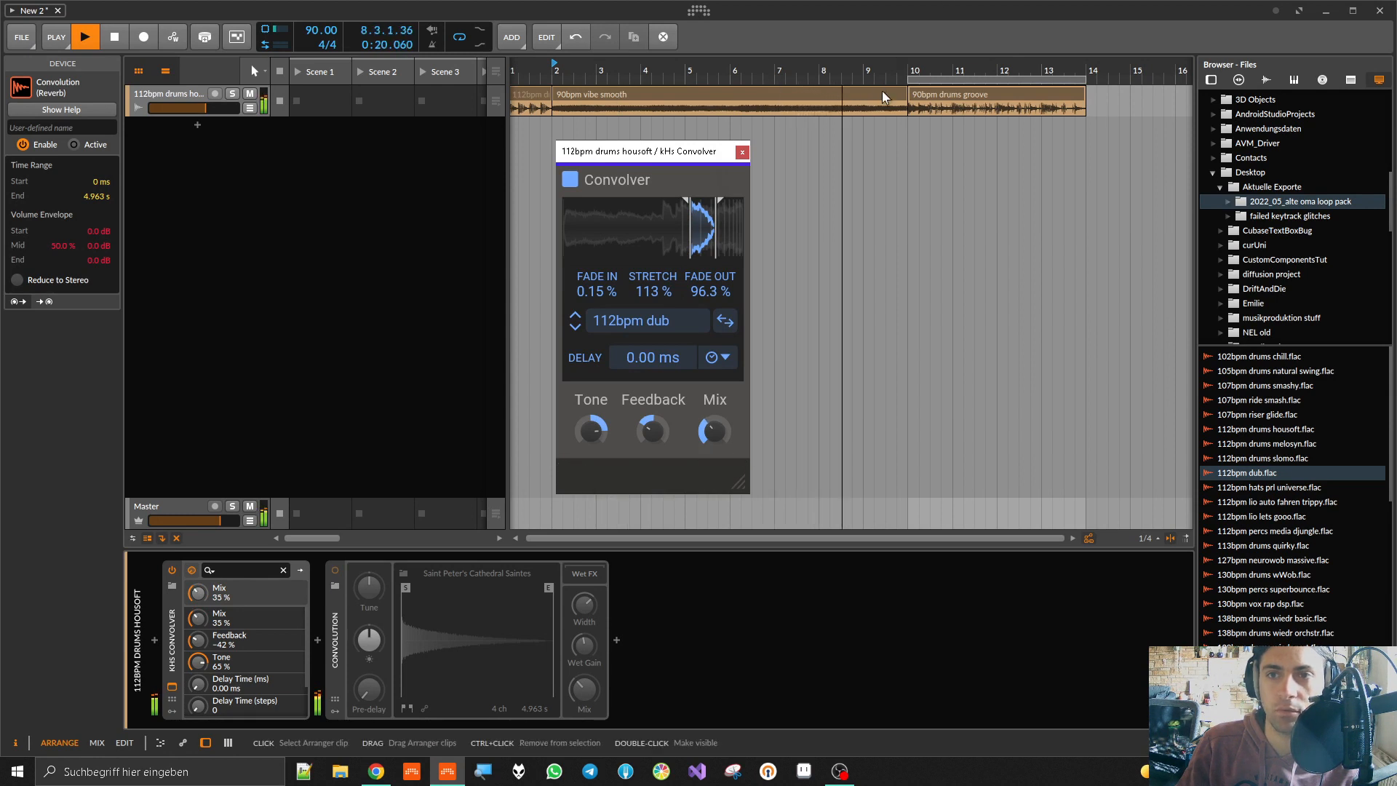
pyautogui.click(901, 137)
pyautogui.press('space')
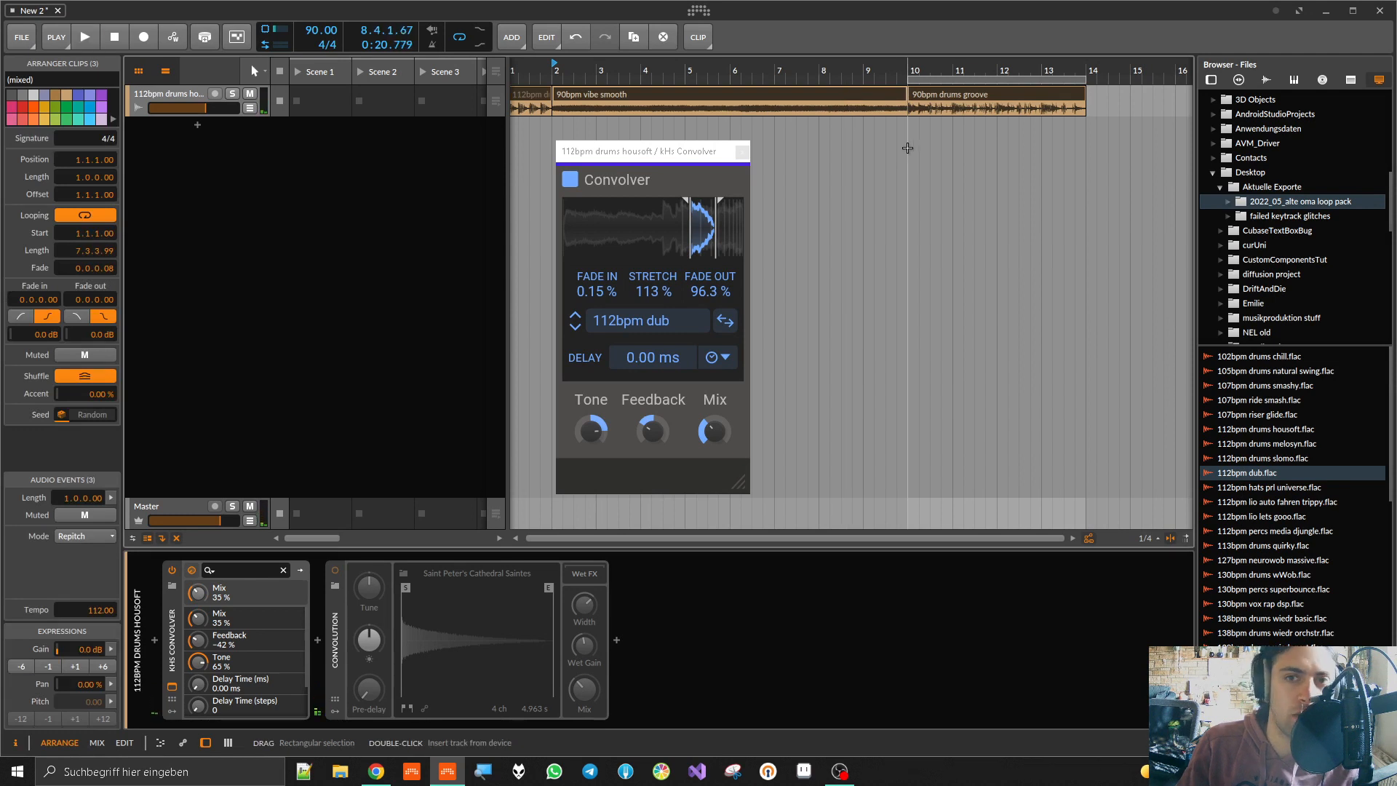
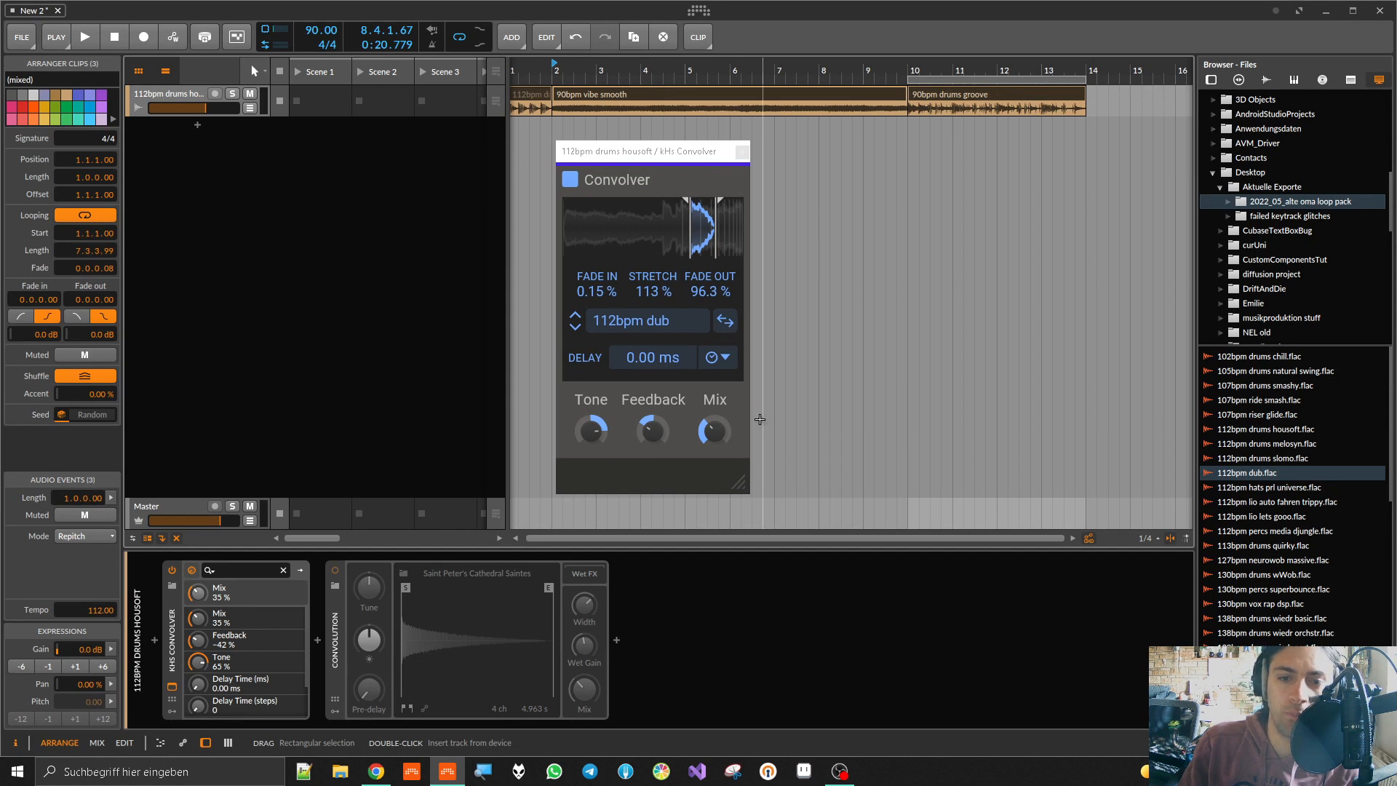
# Step: Activate the Convolution device in place of kHs Convolver and load 112bpm dub.flac as its impulse response
pyautogui.click(372, 625)
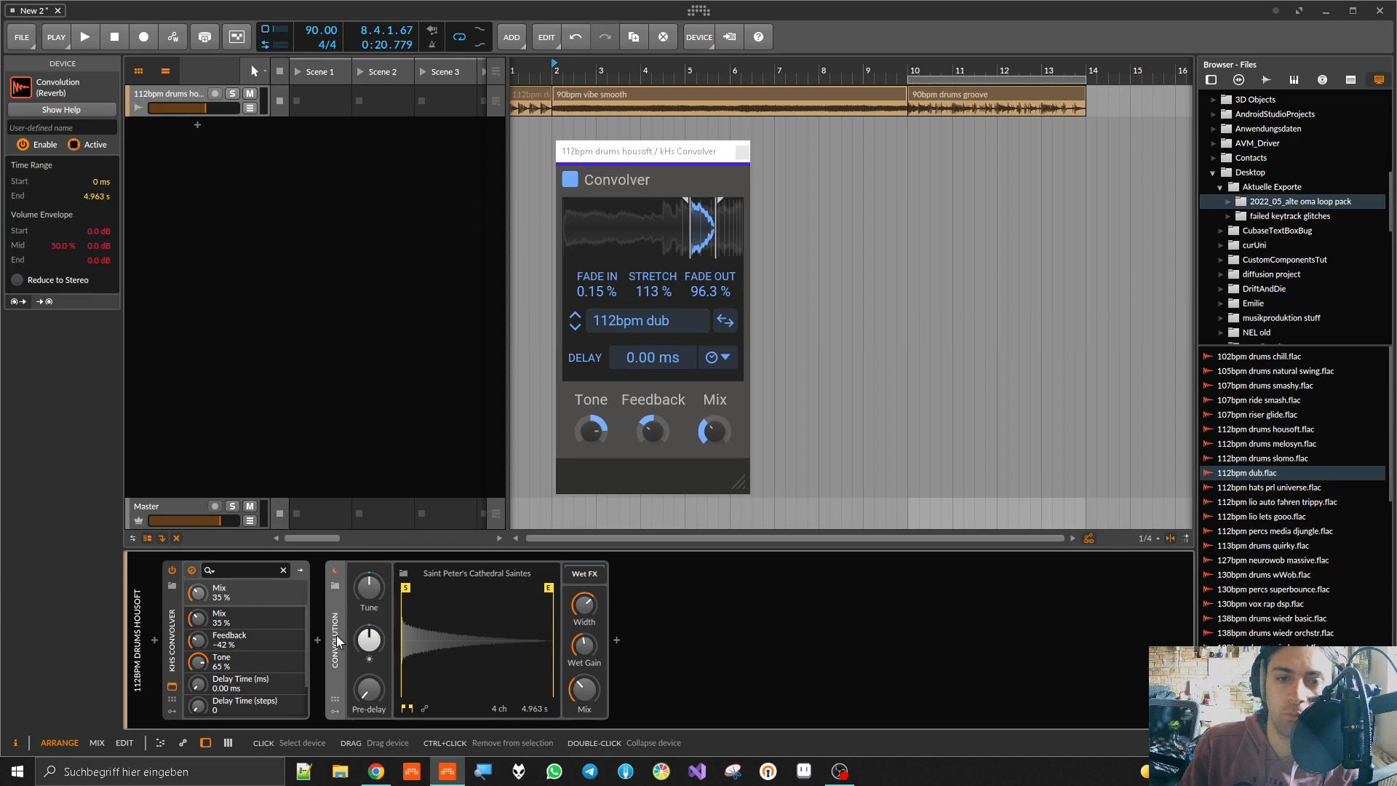
pyautogui.click(173, 605)
pyautogui.hotkey('alt', 'a')
pyautogui.moveTo(1237, 471); pyautogui.dragTo(448, 616)
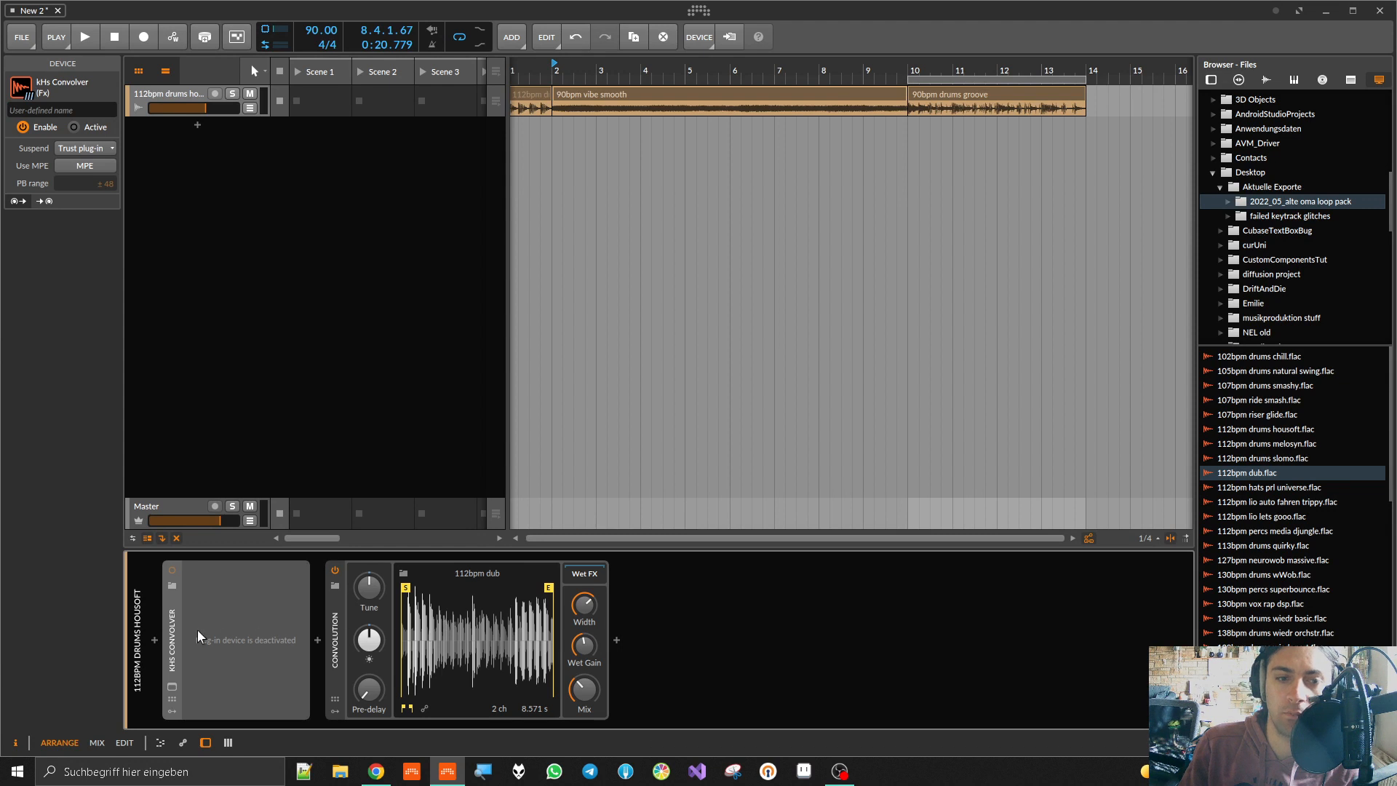
# Step: Reactivate kHs Convolver and show its window for comparison, and deactivate it again
pyautogui.hotkey('alt', 'a')
pyautogui.click(171, 689)
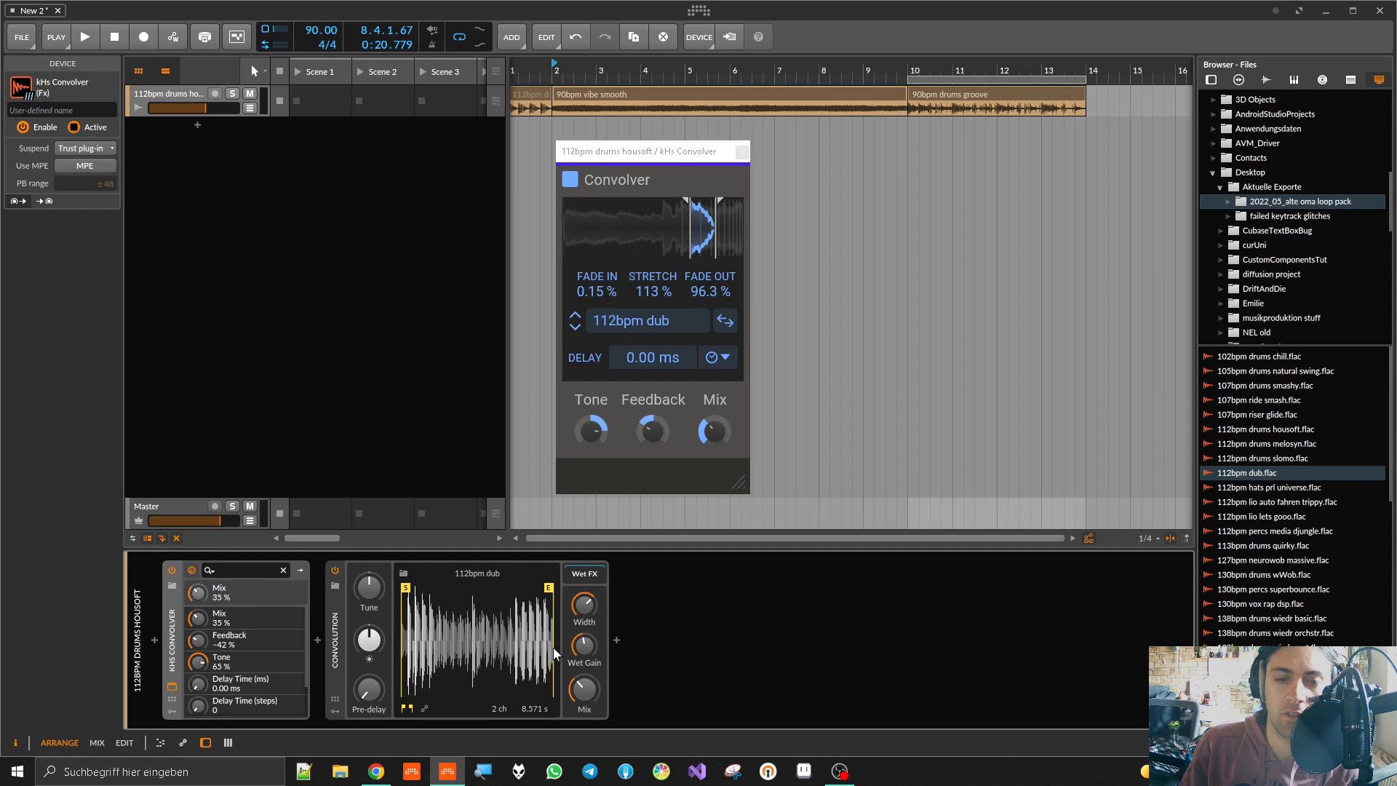
pyautogui.click(172, 570)
# Step: Play from bar 2 and set Convolution's Mix to 26 %, Pre-delay to 75 ms and Tune to -3.30 st, with more Width
pyautogui.press('space')
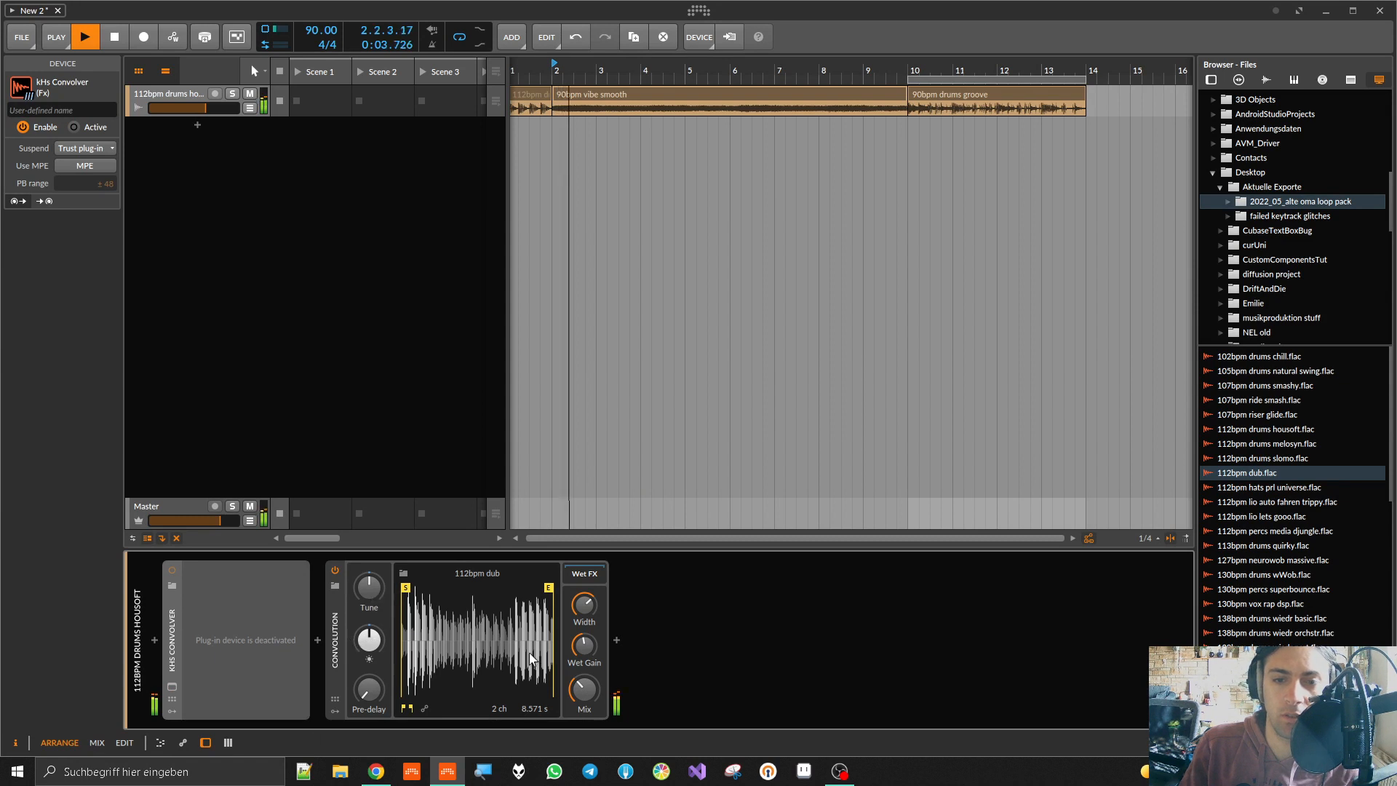
pyautogui.moveTo(584, 690); pyautogui.dragTo(584, 626)
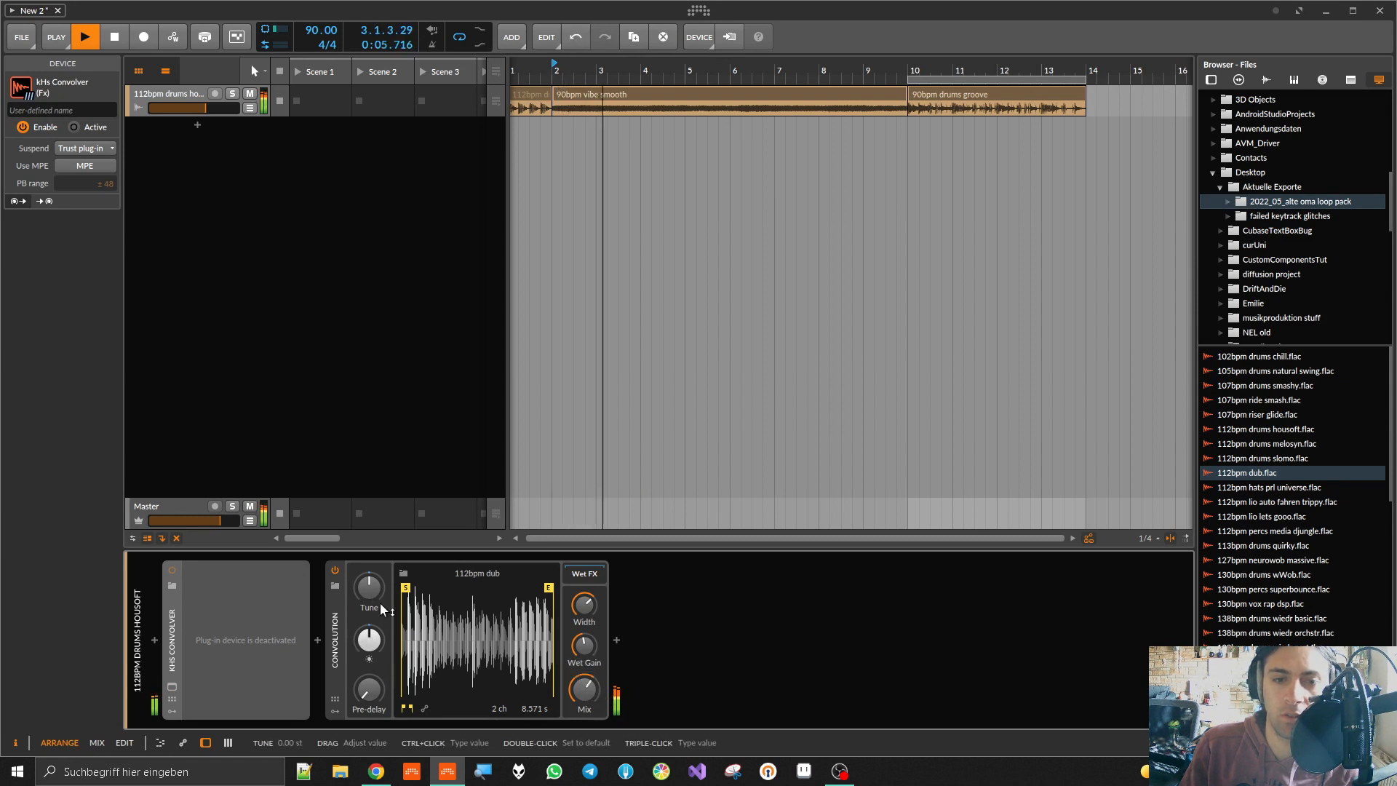
pyautogui.moveTo(367, 590)
pyautogui.mouseDown()
pyautogui.moveTo(366, 568)
pyautogui.moveTo(368, 592)
pyautogui.mouseUp()
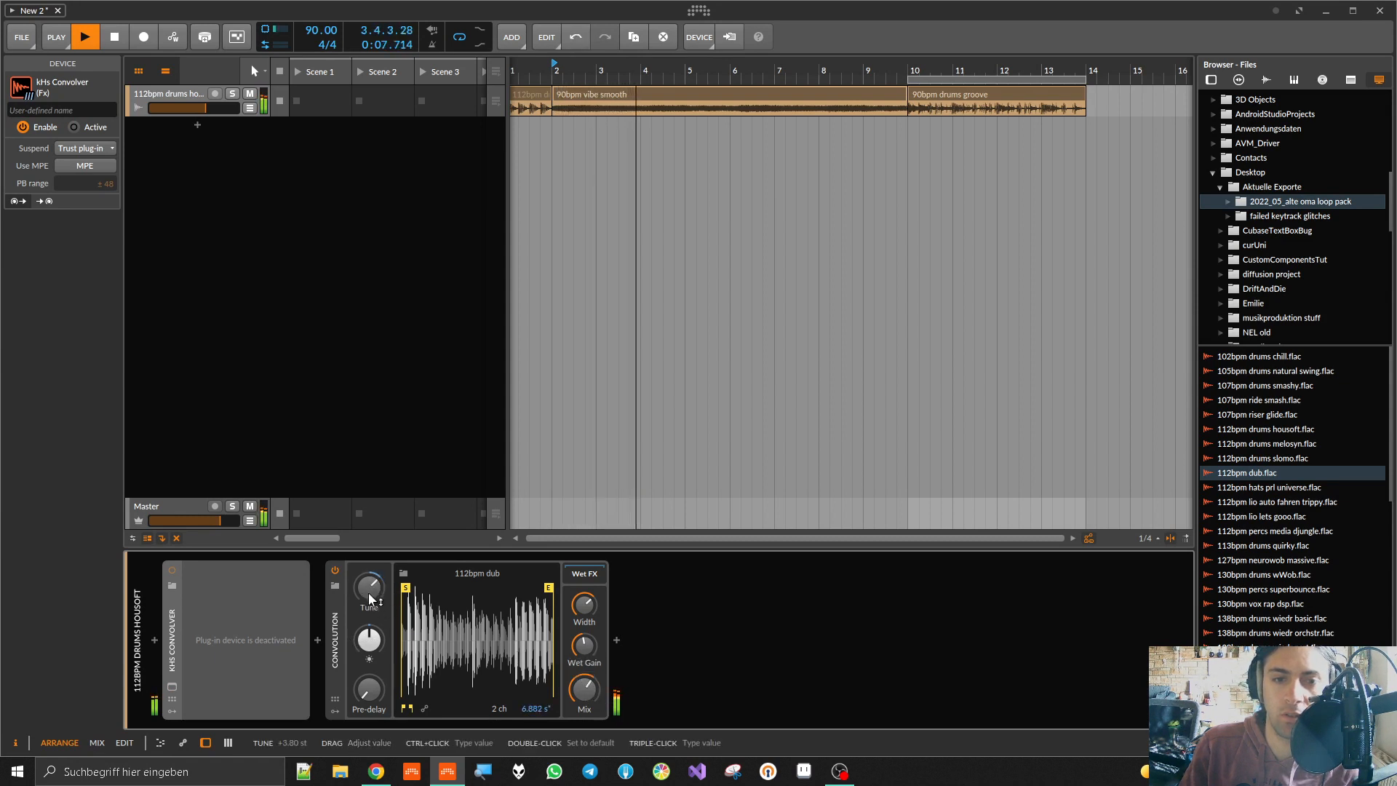
pyautogui.moveTo(369, 658)
pyautogui.mouseDown()
pyautogui.moveTo(370, 671)
pyautogui.moveTo(369, 648)
pyautogui.mouseUp()
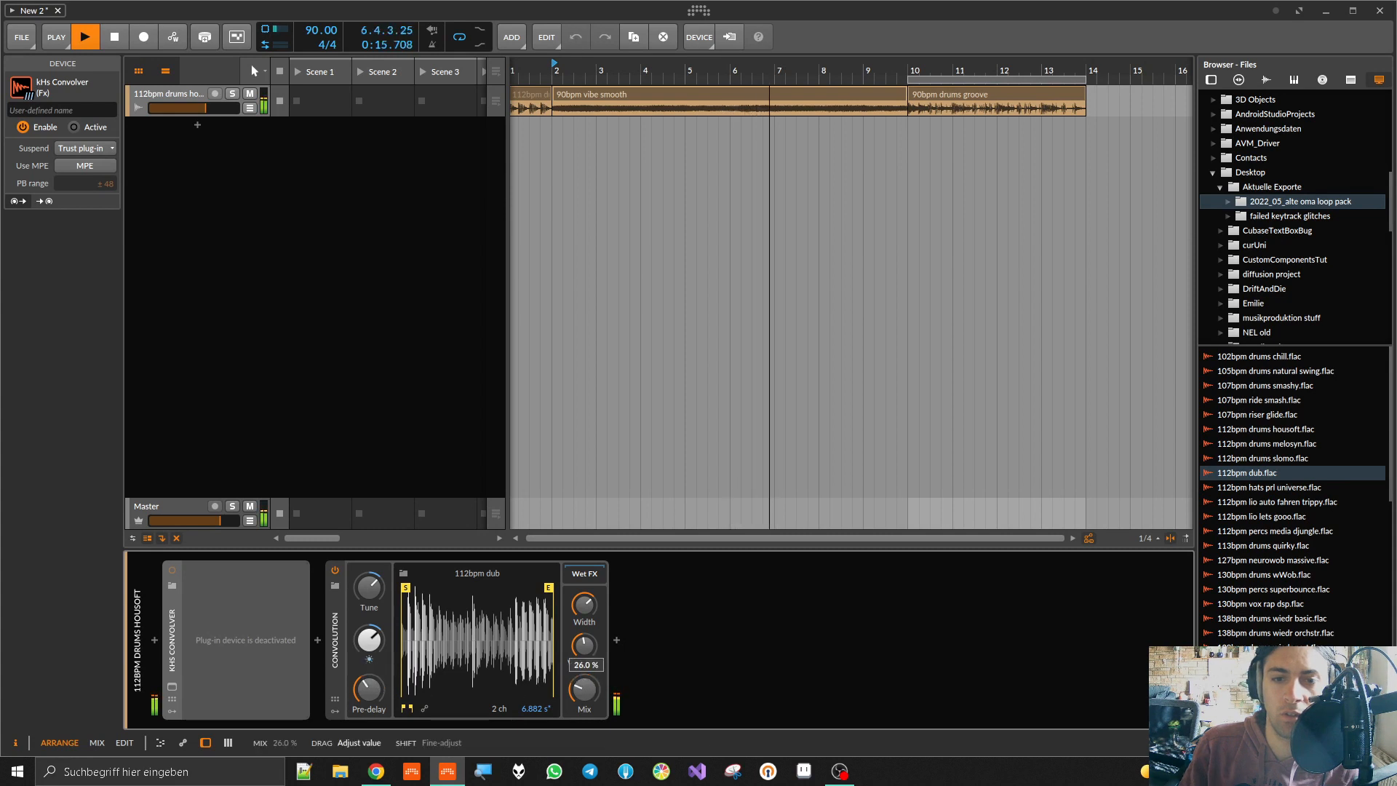
pyautogui.moveTo(592, 621); pyautogui.dragTo(592, 621)
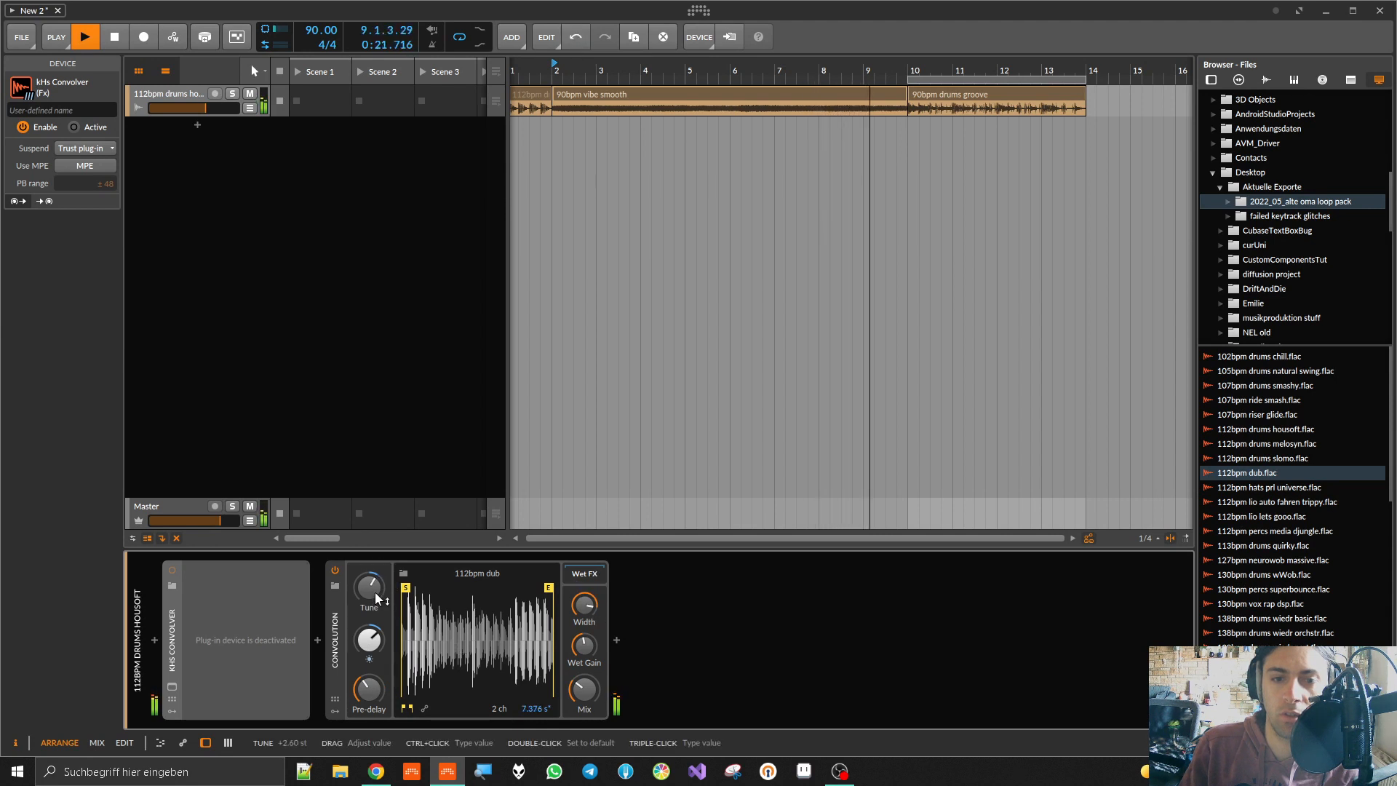
pyautogui.scroll(-7, 374, 592)
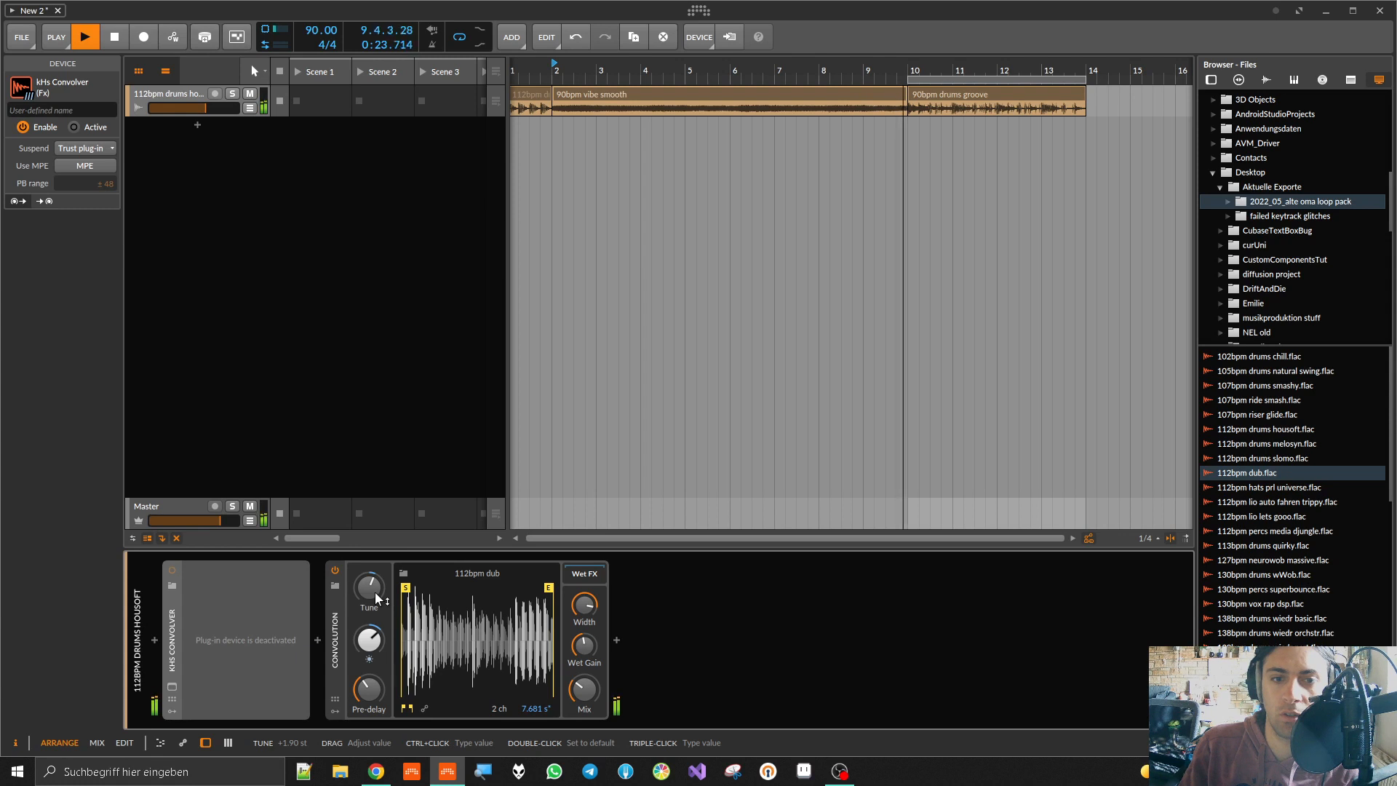
pyautogui.moveTo(374, 591); pyautogui.dragTo(375, 582)
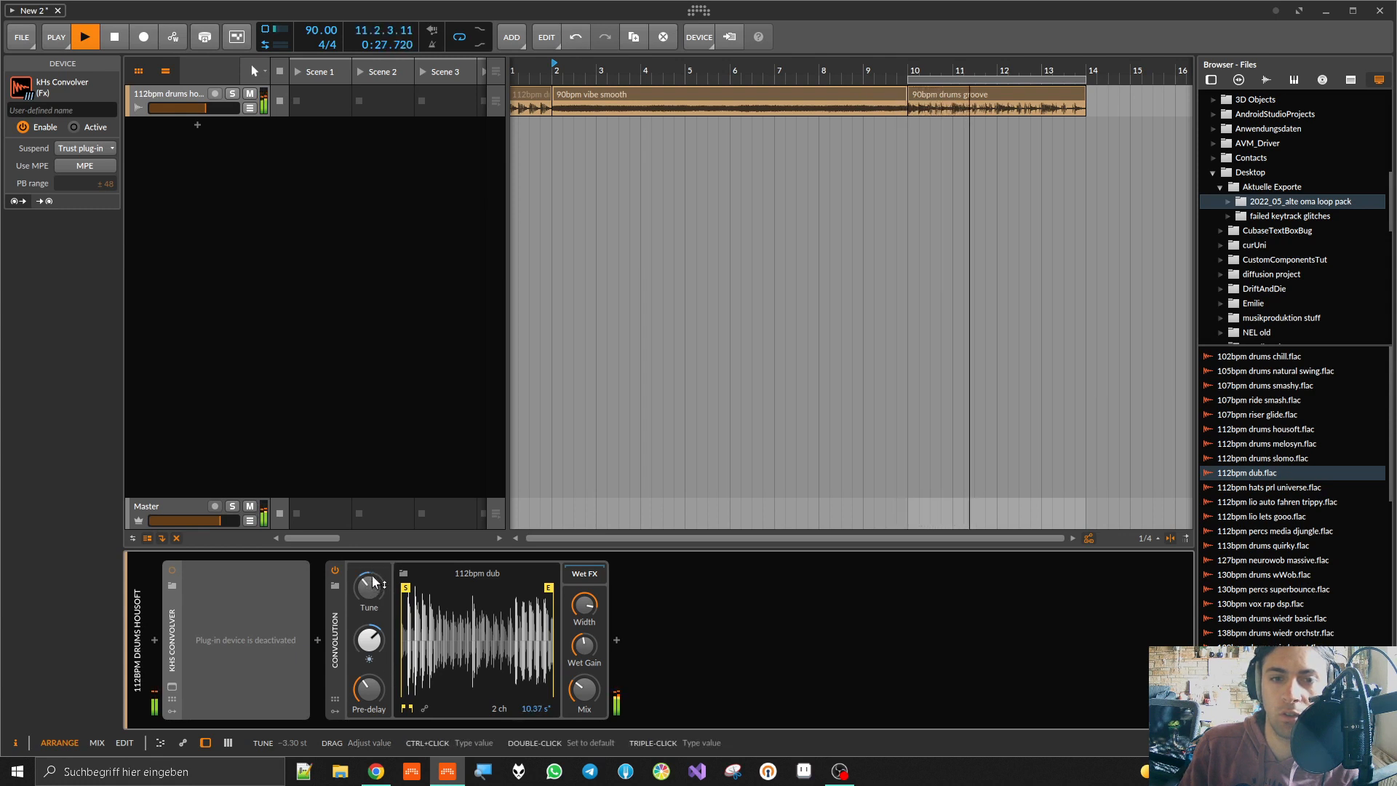
# Step: Trim Convolution's impulse response to about 1.08 s and shape its volume envelope with a raised early mid point and a faded-out end
pyautogui.moveTo(548, 587); pyautogui.dragTo(422, 590)
pyautogui.click(424, 706)
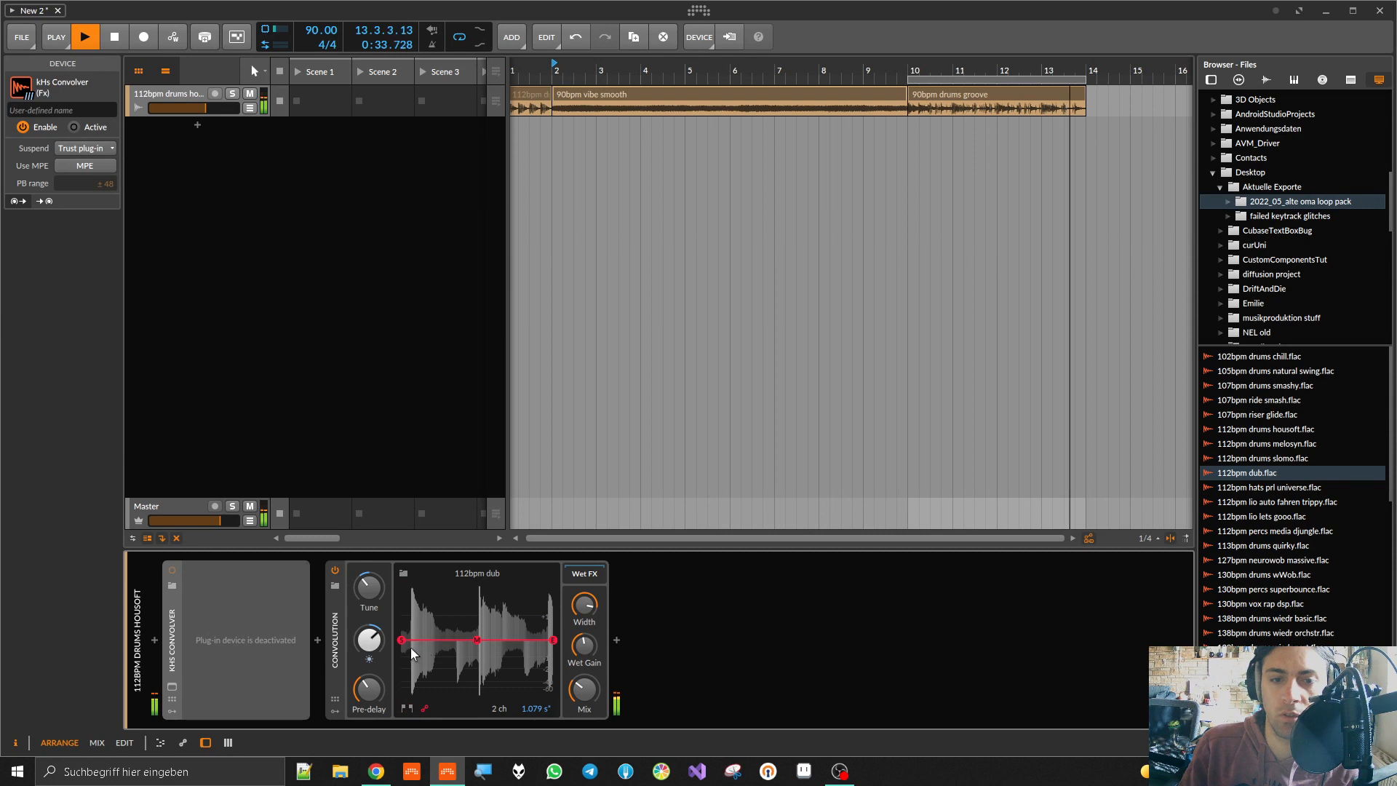
pyautogui.moveTo(477, 640); pyautogui.dragTo(412, 599)
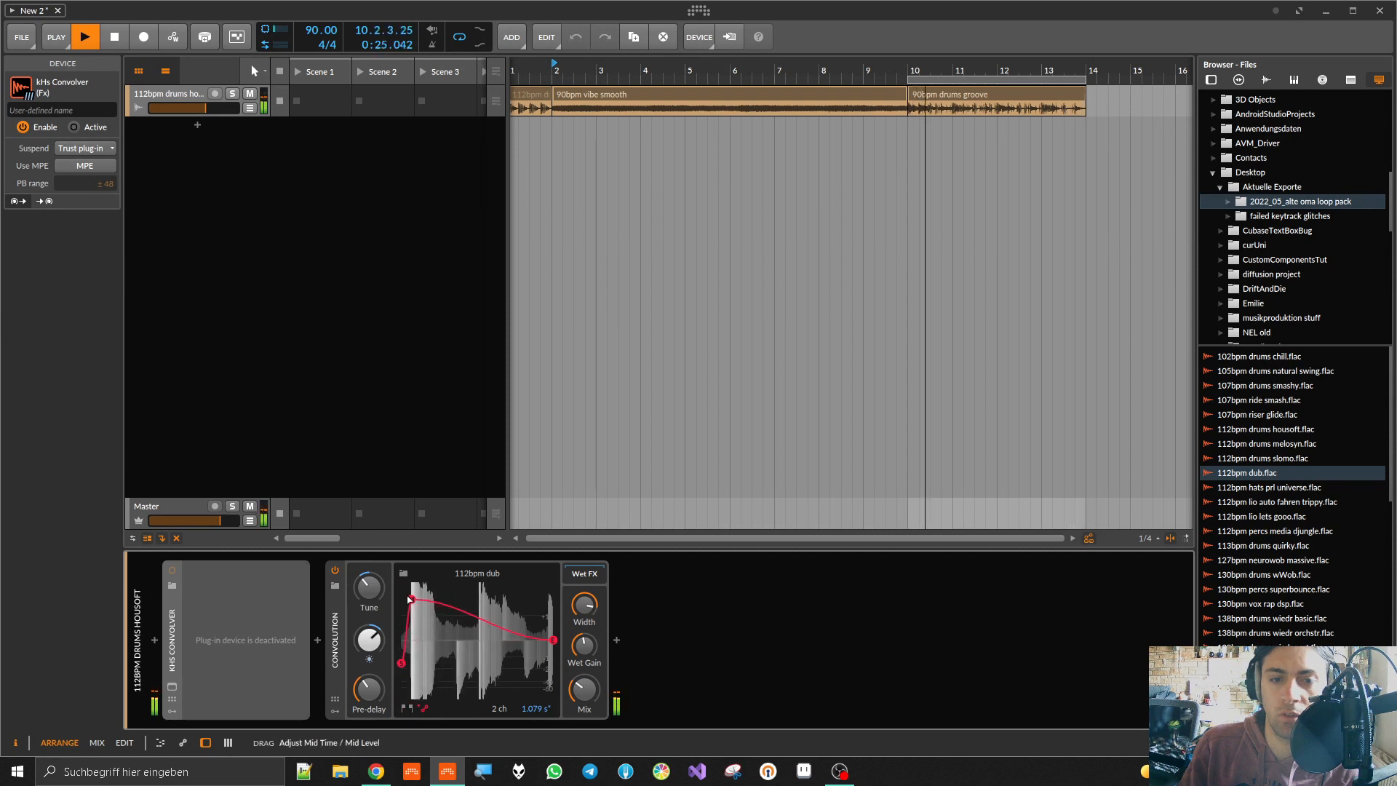
pyautogui.moveTo(553, 639); pyautogui.dragTo(547, 705)
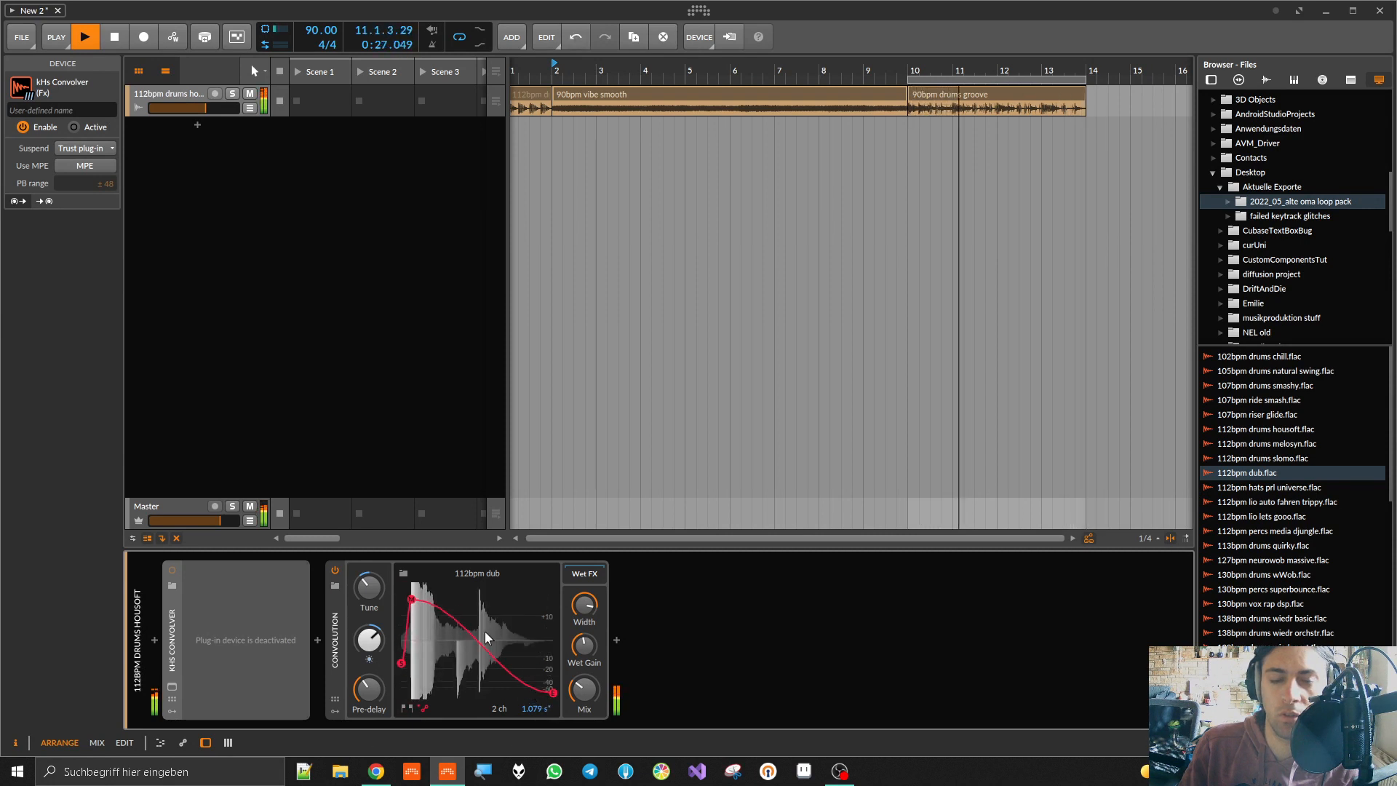
pyautogui.moveTo(401, 662); pyautogui.dragTo(413, 588)
# Step: Narrow Convolution's time range to 427–931 ms with the envelope peak near its start, and stop playback
pyautogui.click(407, 708)
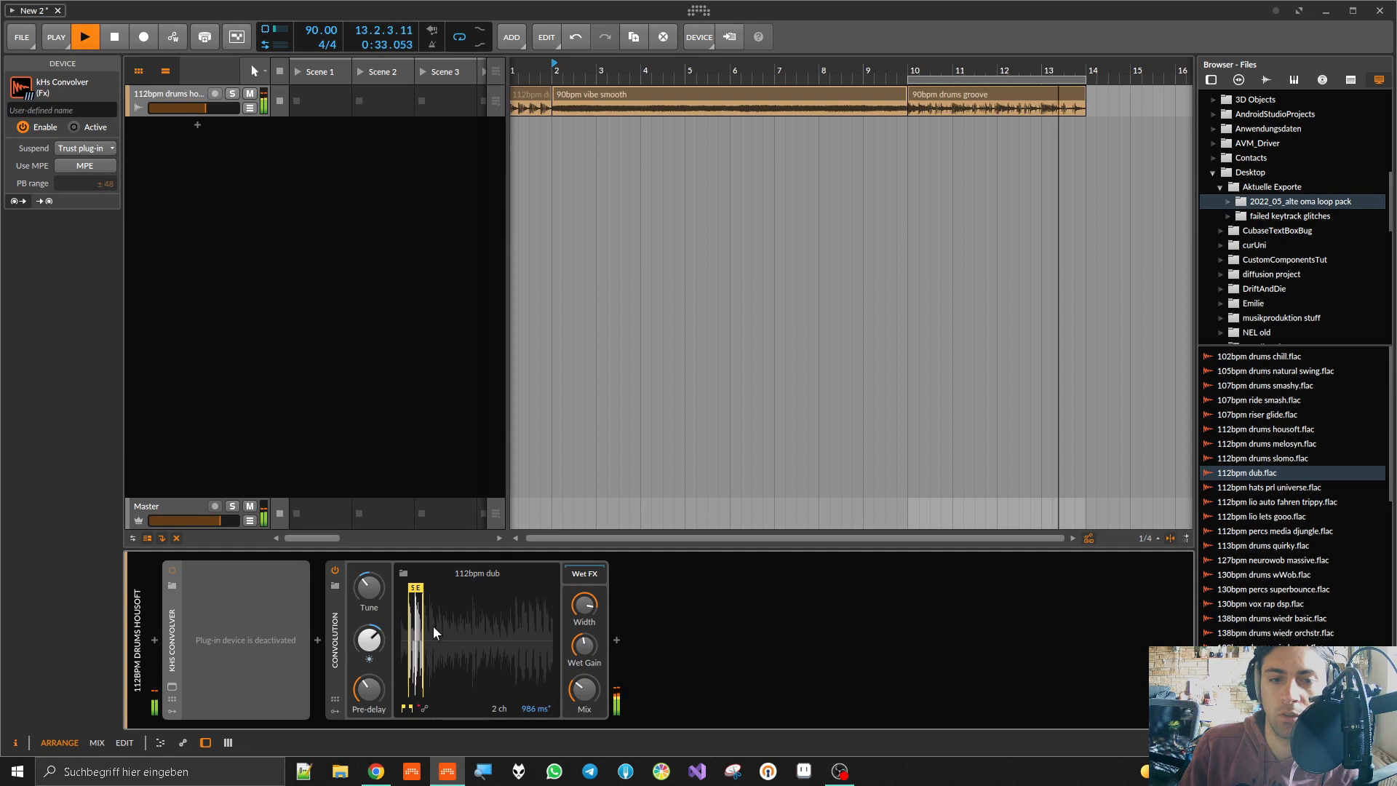
pyautogui.click(423, 708)
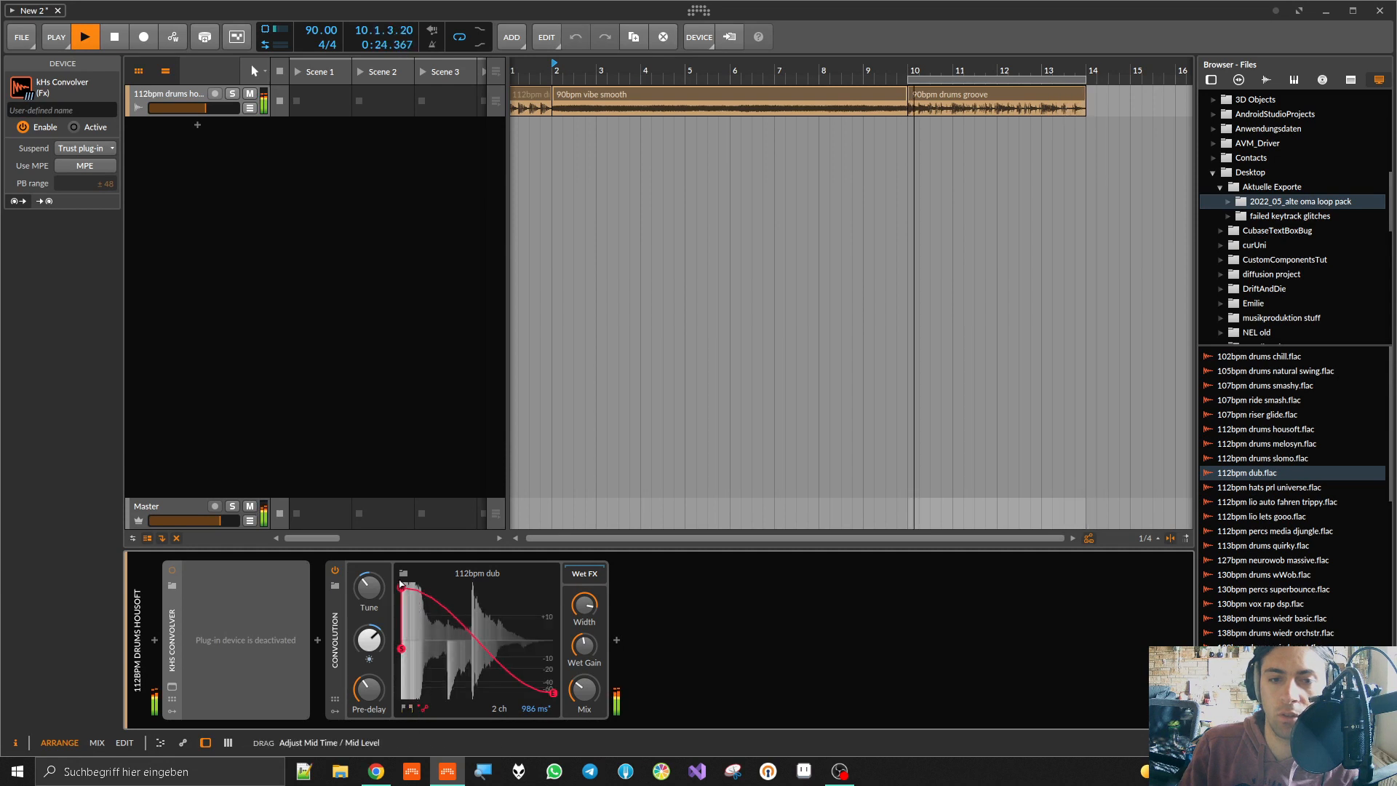
pyautogui.click(408, 708)
pyautogui.moveTo(419, 590); pyautogui.dragTo(415, 595)
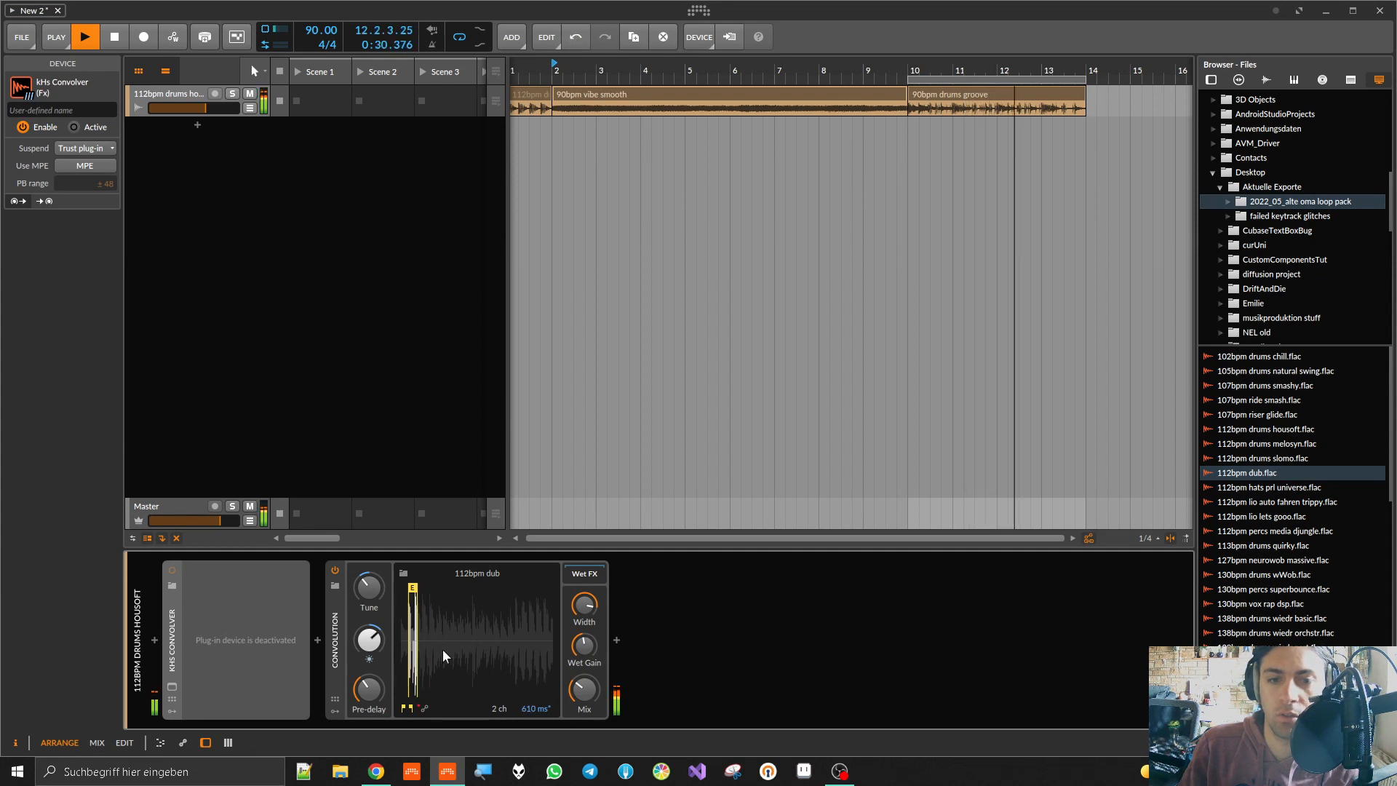
pyautogui.press('space')
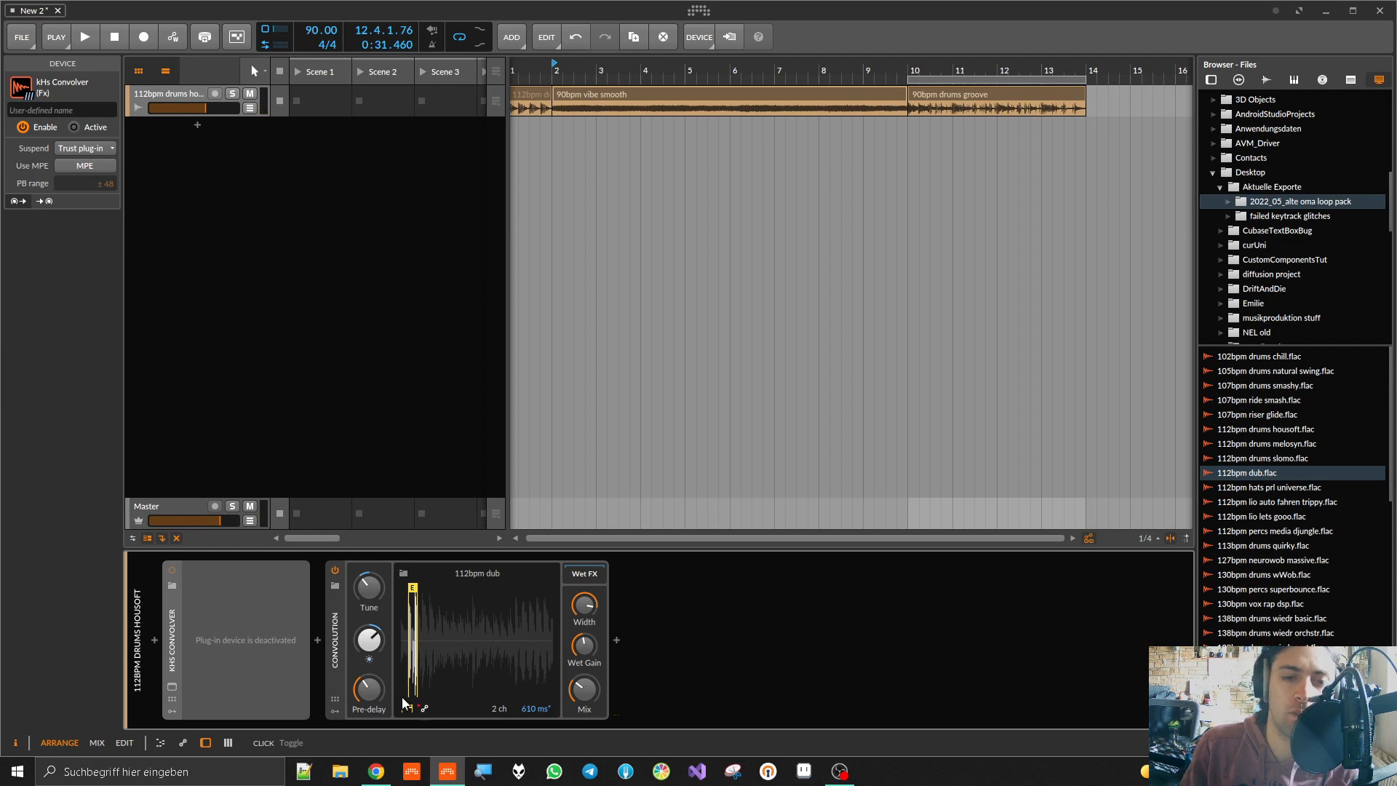
# Step: Compare Convolution's time range and volume envelope views, and set the envelope's mid point to 2.94 % at +6.0 dB
pyautogui.click(423, 707)
pyautogui.click(406, 707)
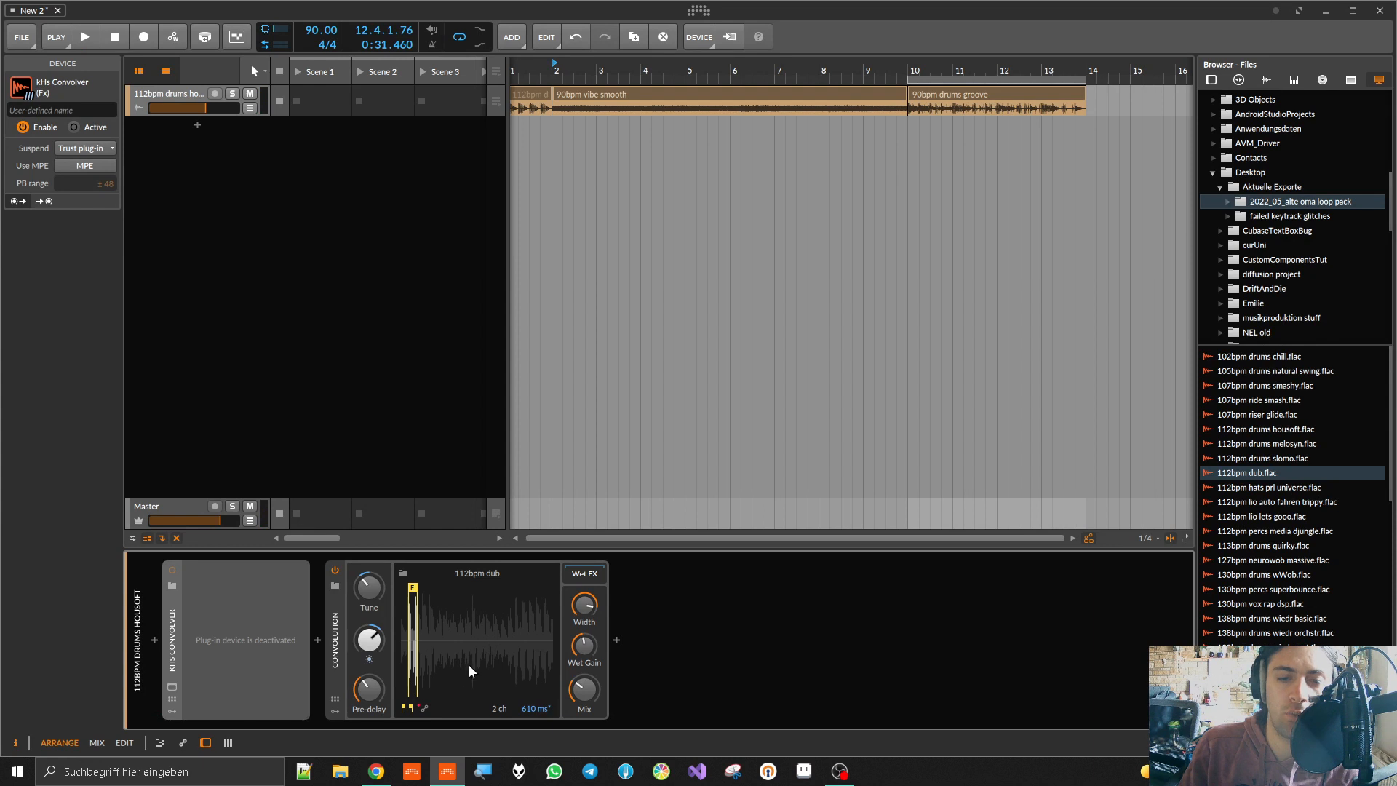
pyautogui.click(425, 705)
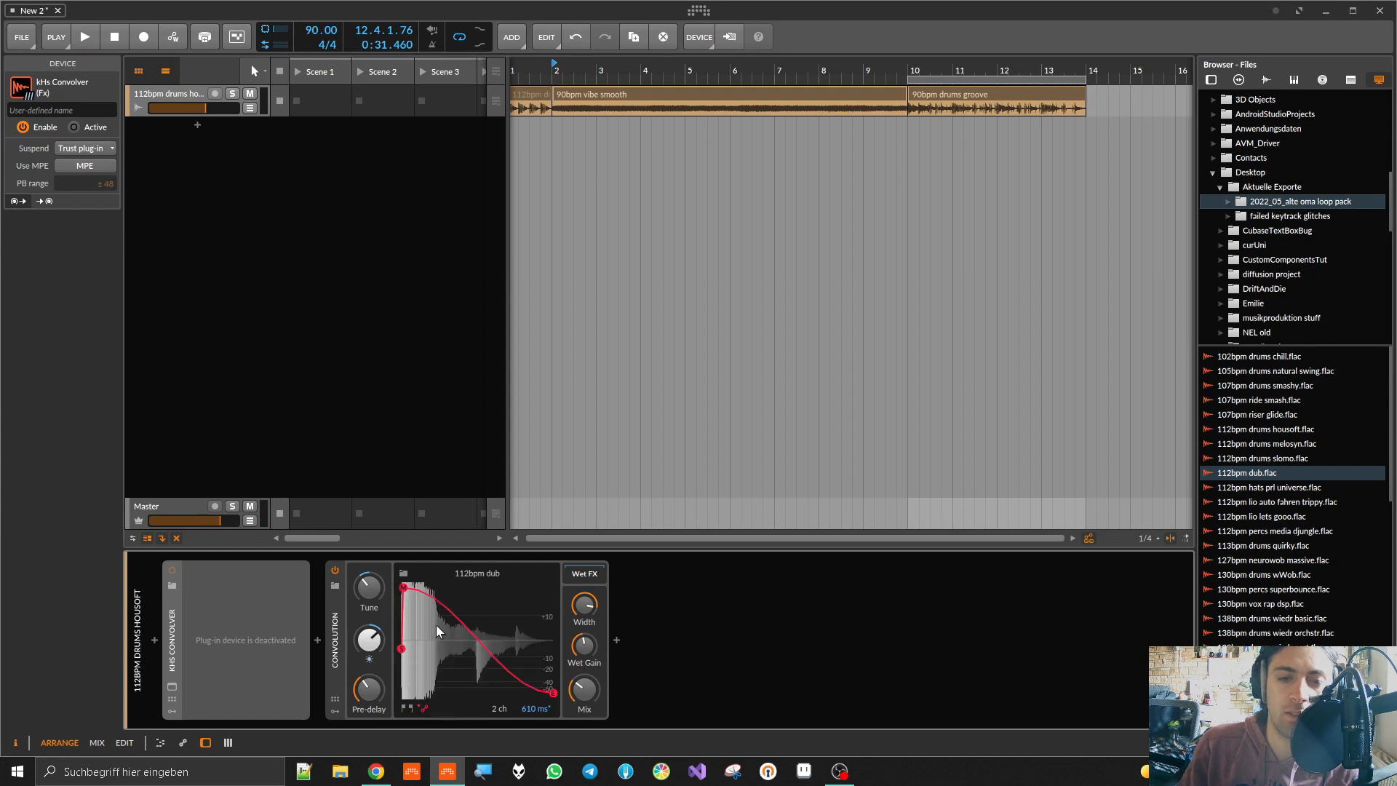
pyautogui.click(401, 710)
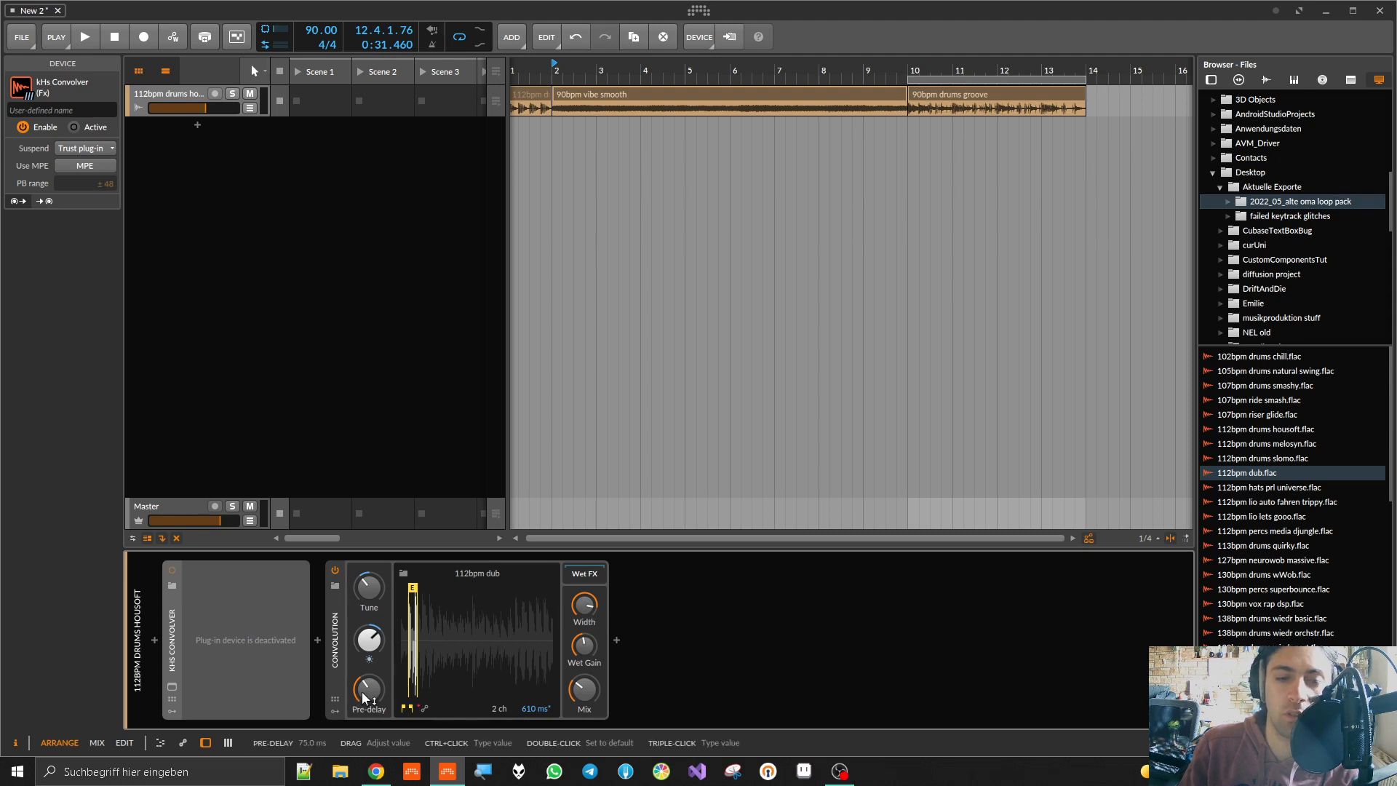
pyautogui.click(422, 707)
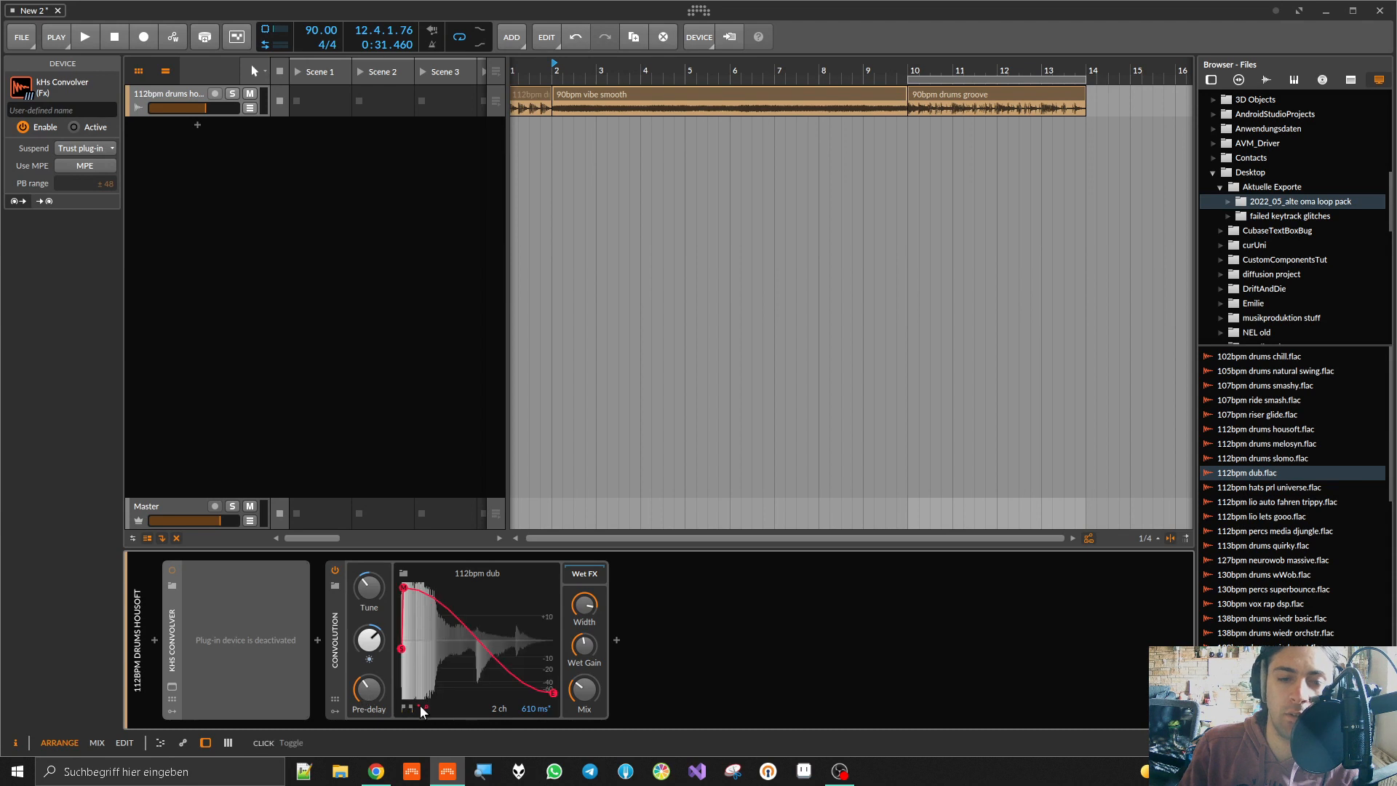
pyautogui.moveTo(409, 592); pyautogui.dragTo(417, 587)
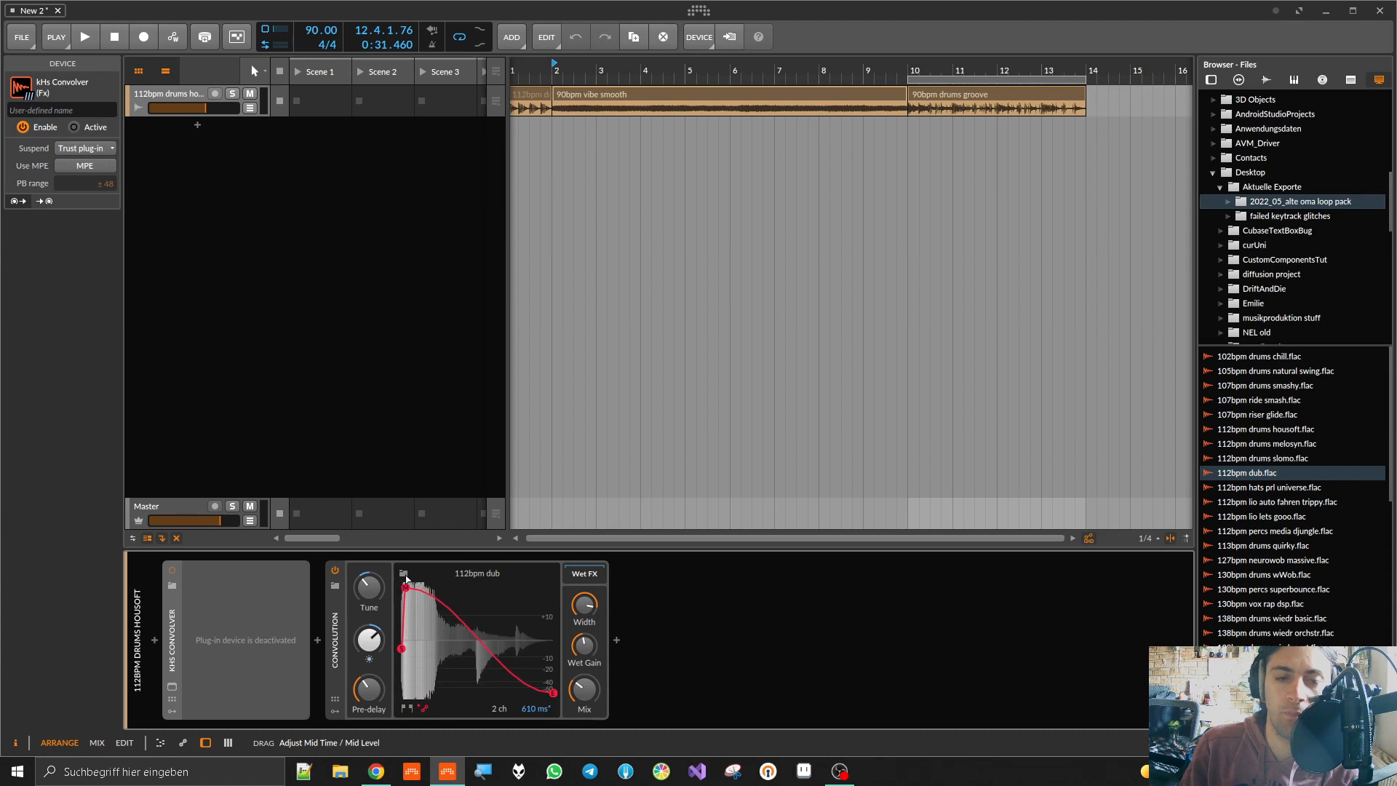
pyautogui.moveTo(406, 575); pyautogui.dragTo(406, 574)
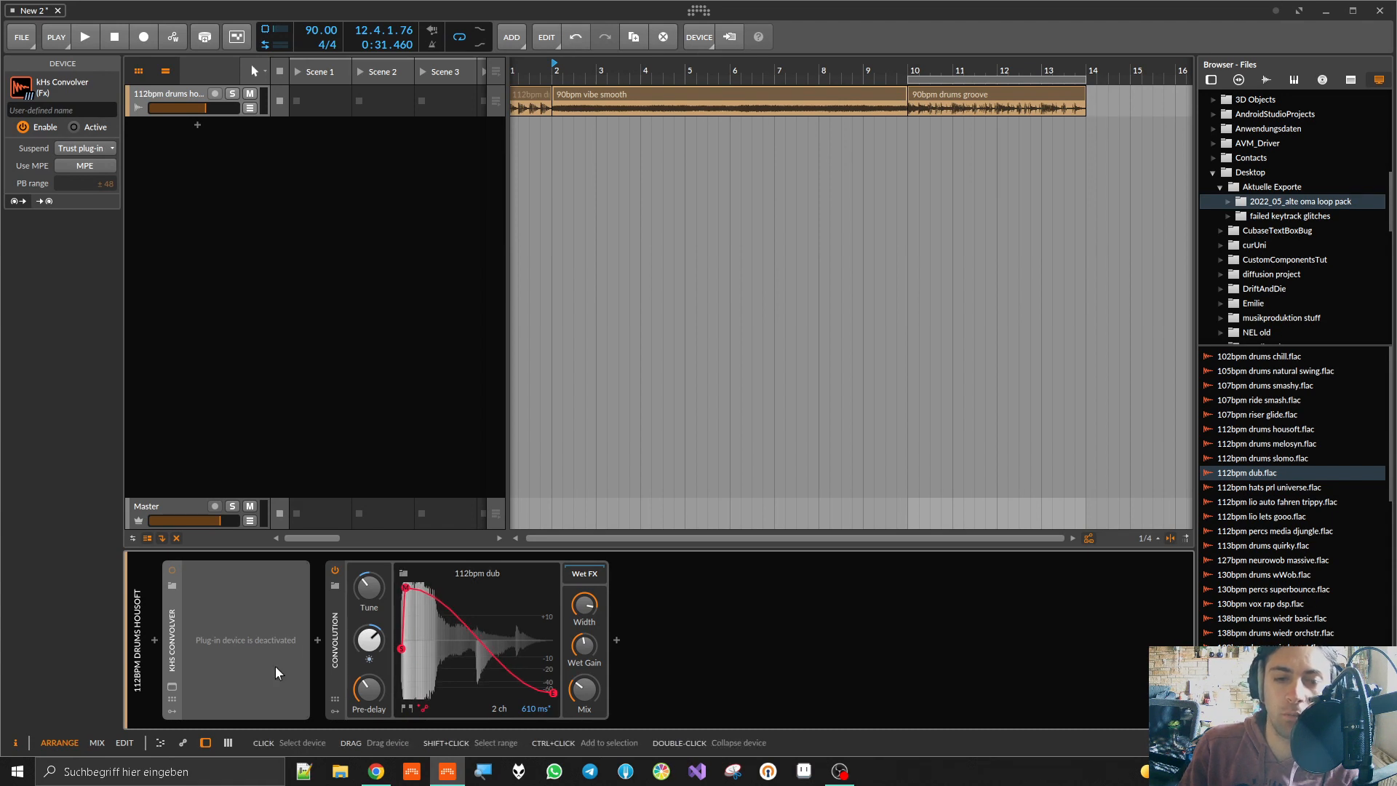
# Step: Delete the Convolution and kHs Convolver devices from the track's chain
pyautogui.click(331, 640)
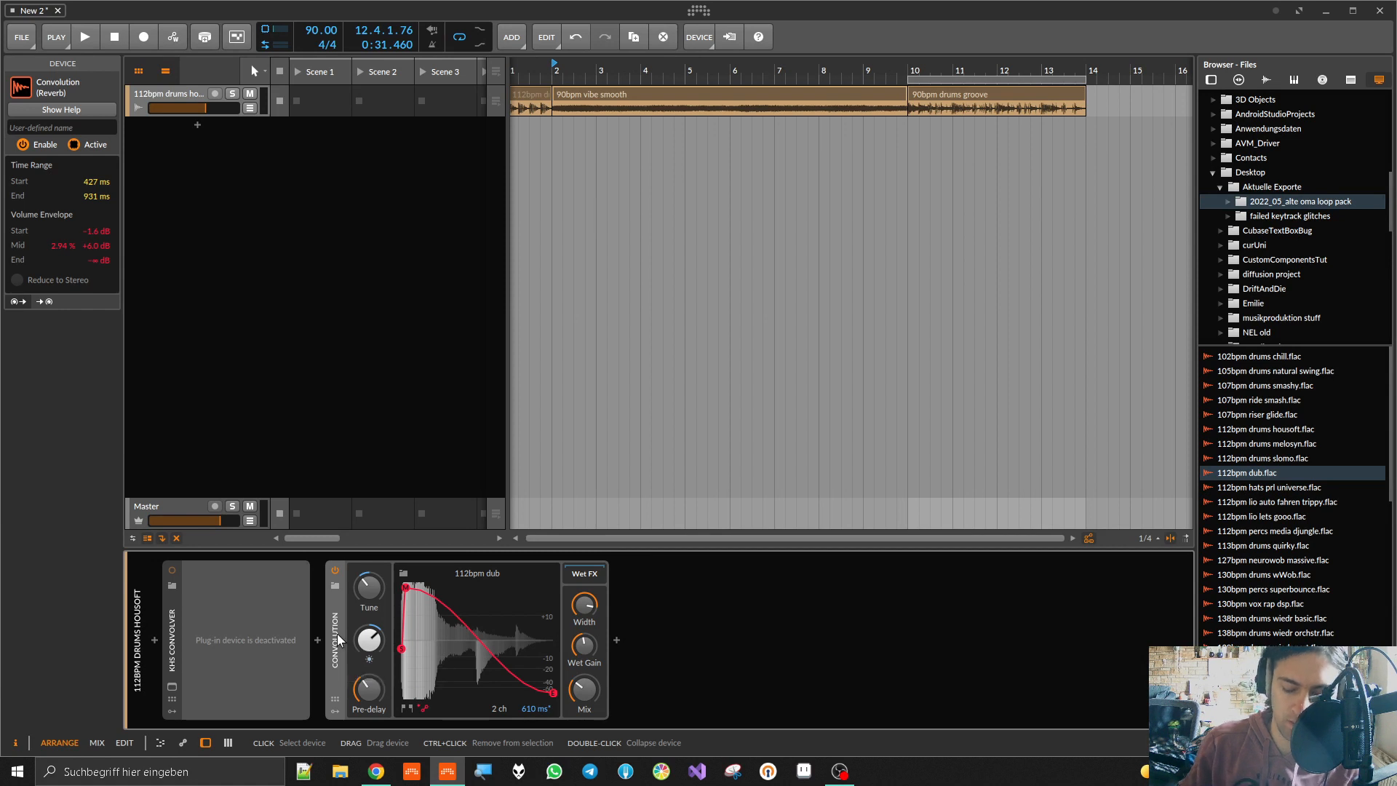
pyautogui.press('Delete')
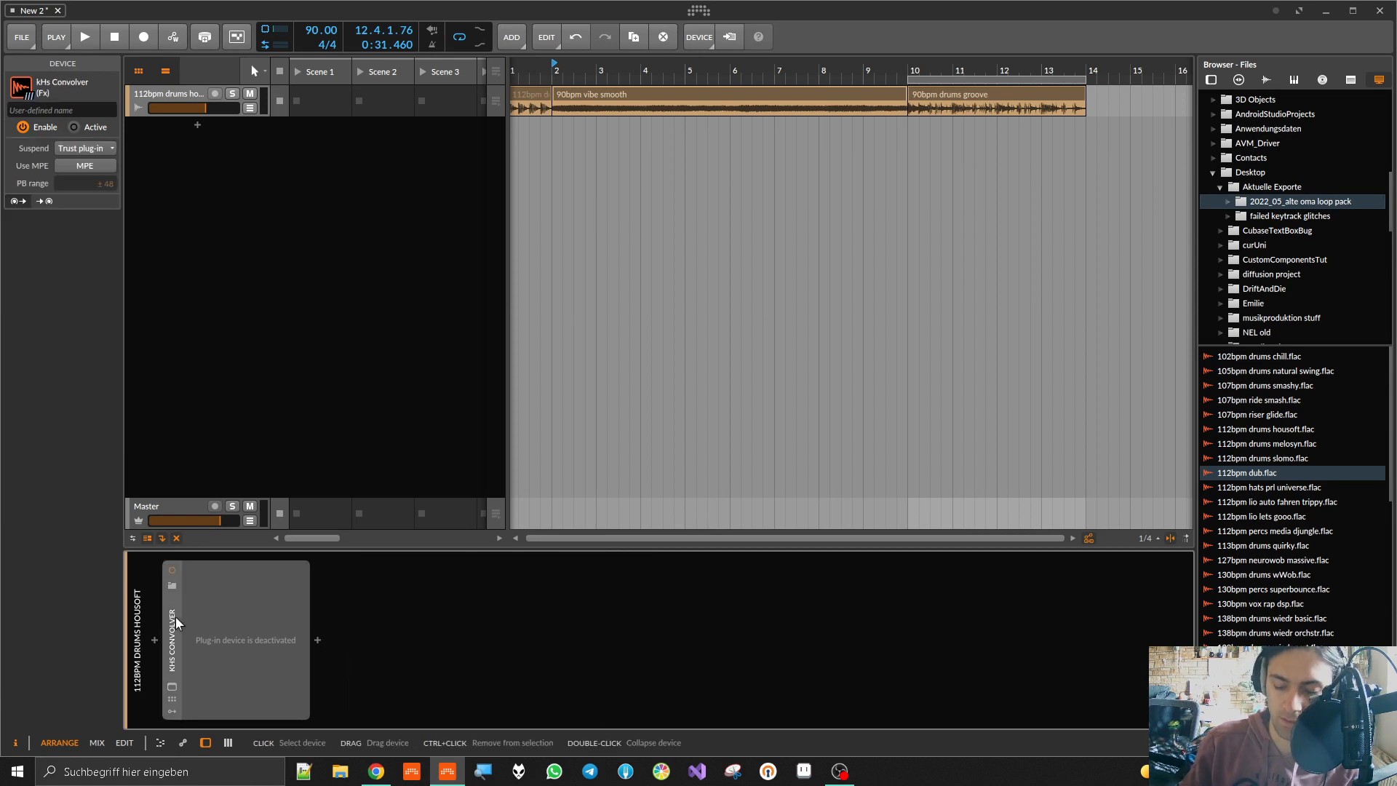
pyautogui.press('Delete')
# Step: Search the devices for "khs" and insert kHs Delay into the empty device chain
pyautogui.click(156, 640)
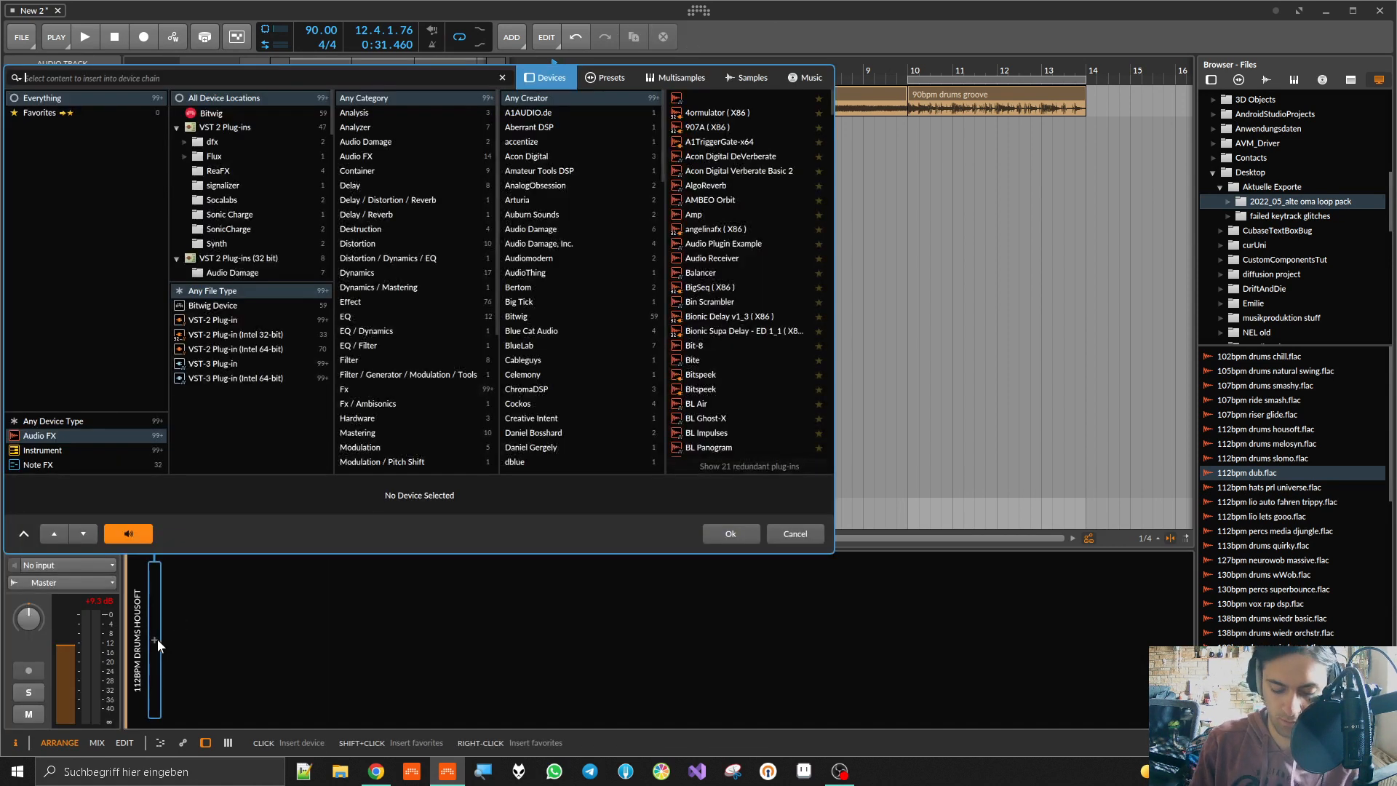
pyautogui.write('khs')
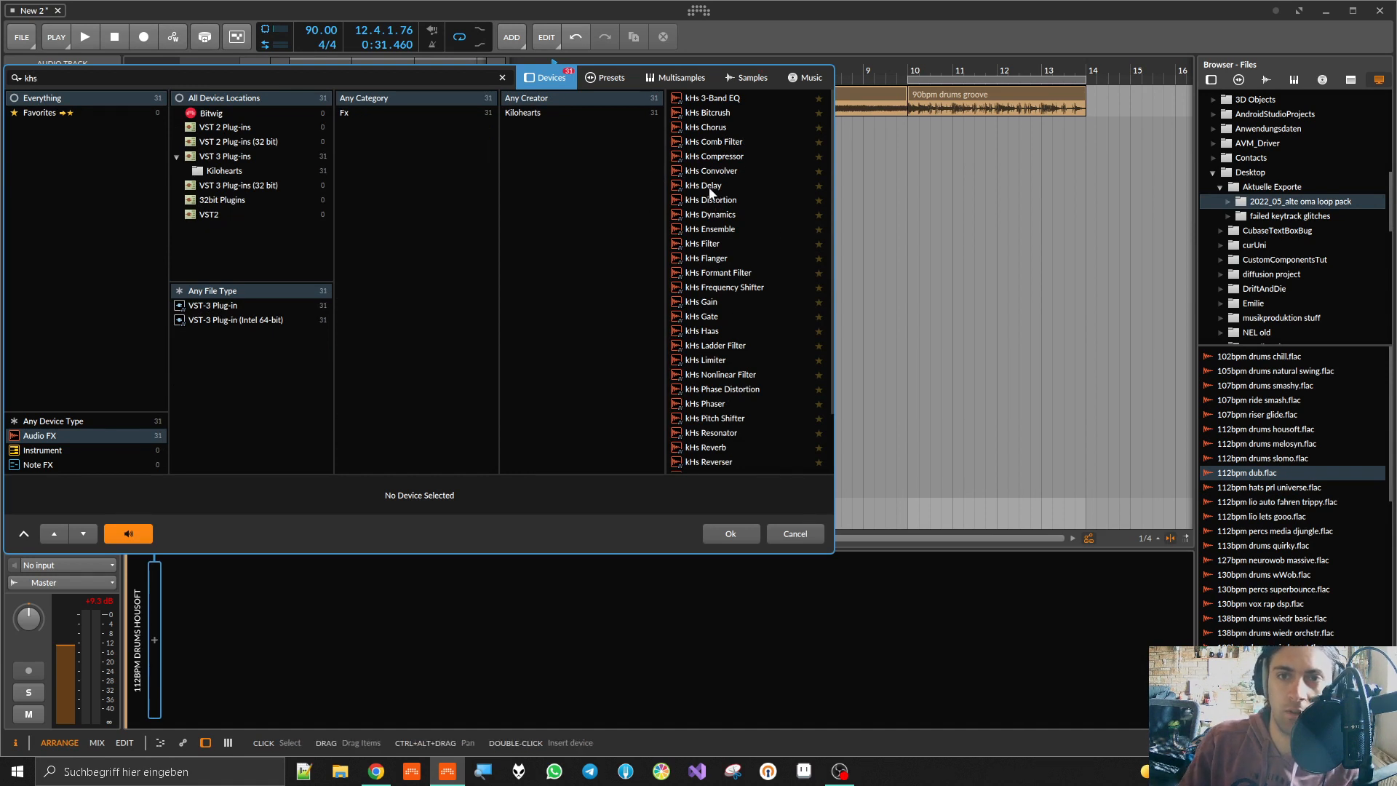
pyautogui.doubleClick(703, 185)
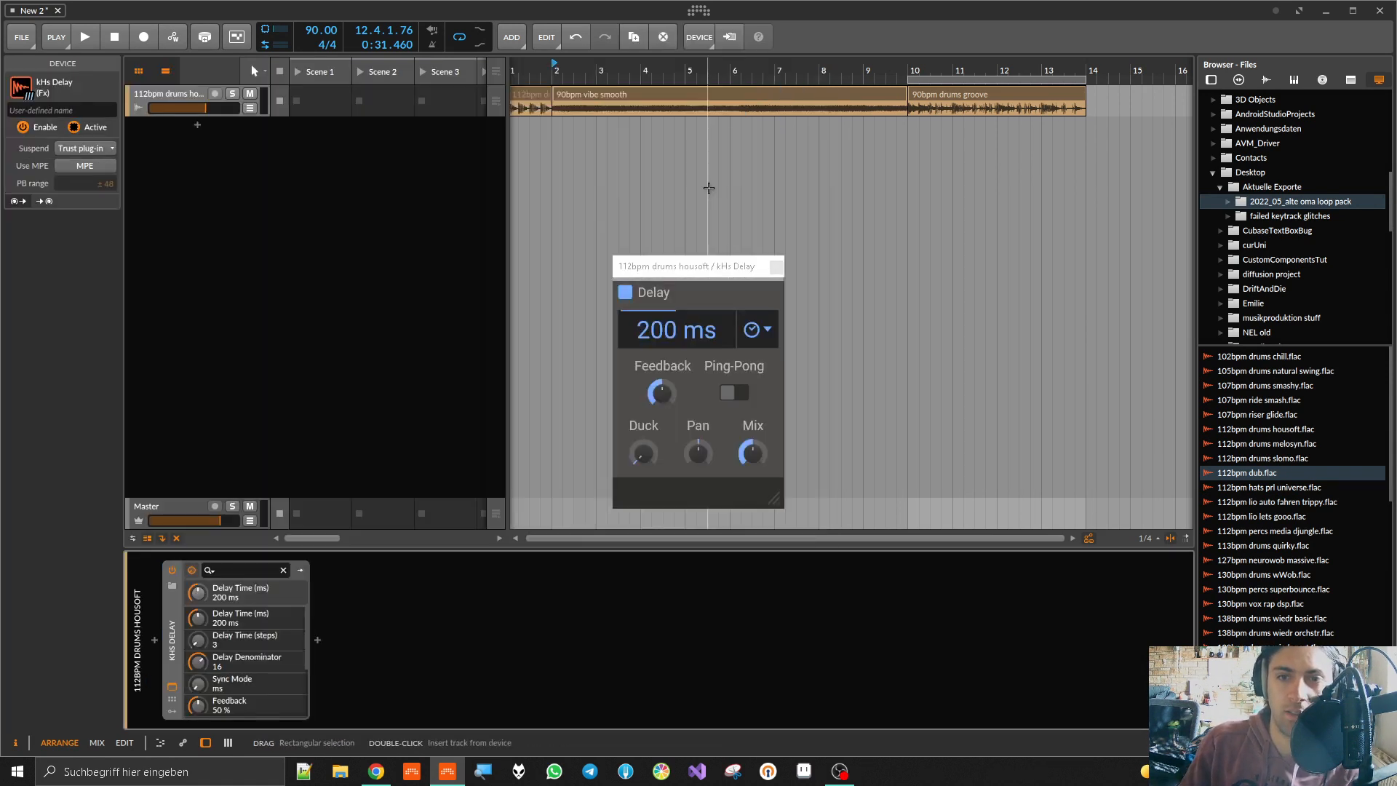
# Step: Play the 90bpm drums groove from bar 10 while setting the Delay's time to 15.8 ms and Feedback to 88 %, and stop playback
pyautogui.press('space')
pyautogui.press('space')
pyautogui.click(912, 72)
pyautogui.press('space')
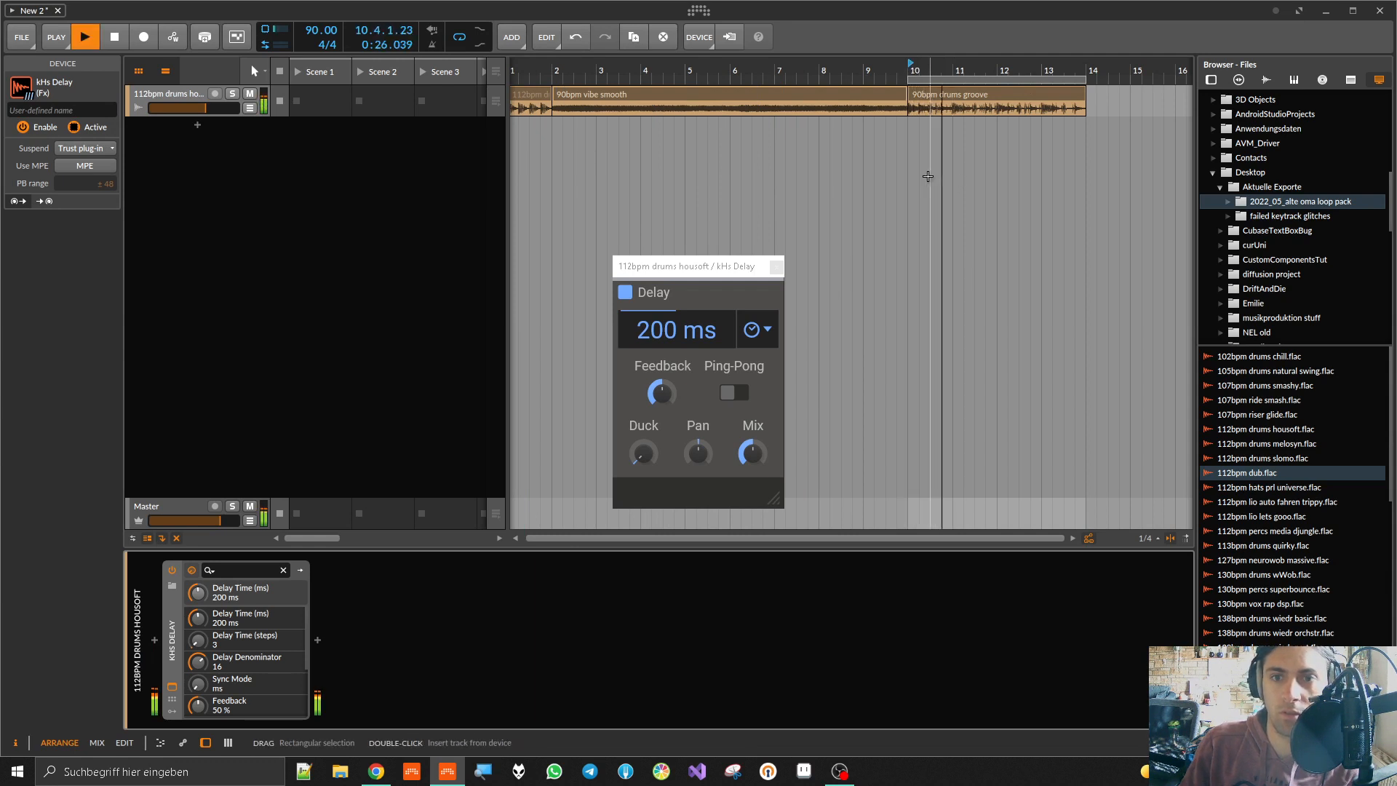
pyautogui.moveTo(692, 327); pyautogui.dragTo(662, 380)
pyautogui.moveTo(664, 332); pyautogui.dragTo(666, 340)
pyautogui.moveTo(665, 398); pyautogui.dragTo(666, 387)
pyautogui.moveTo(668, 329); pyautogui.dragTo(667, 344)
pyautogui.press('space')
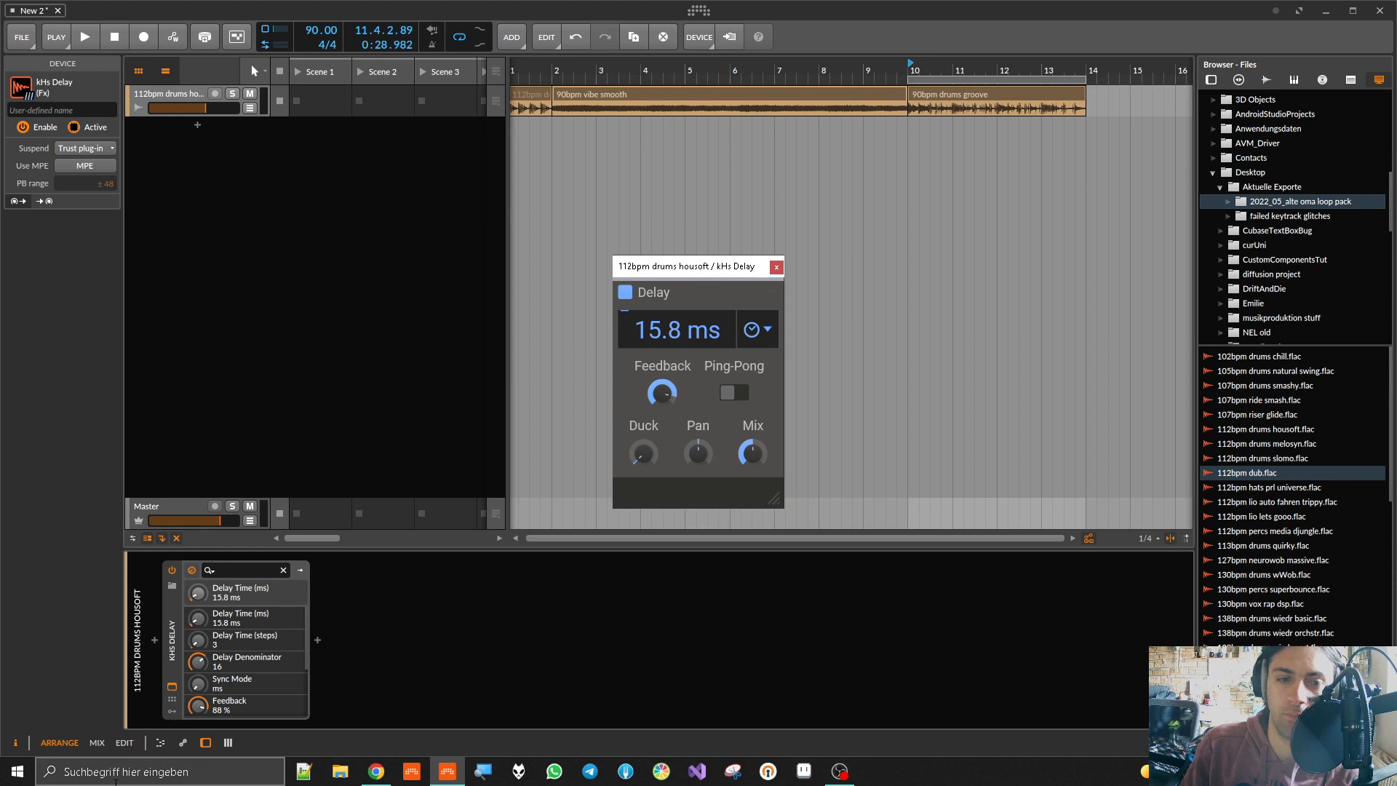
# Step: Insert kHs Comb Filter in front of kHs Delay and place its window beside the Delay's
pyautogui.click(150, 650)
pyautogui.write('khs')
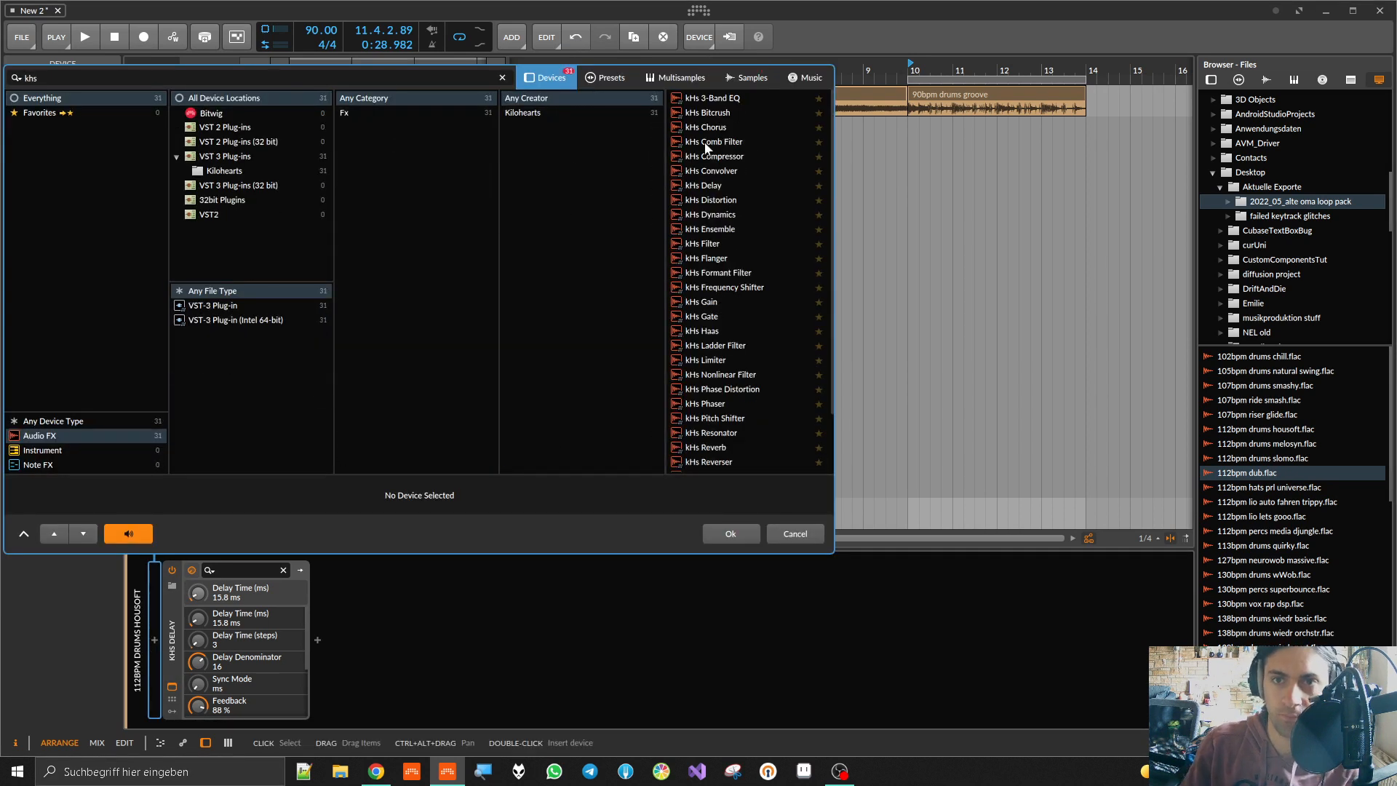
pyautogui.doubleClick(704, 142)
pyautogui.moveTo(686, 291); pyautogui.dragTo(606, 263)
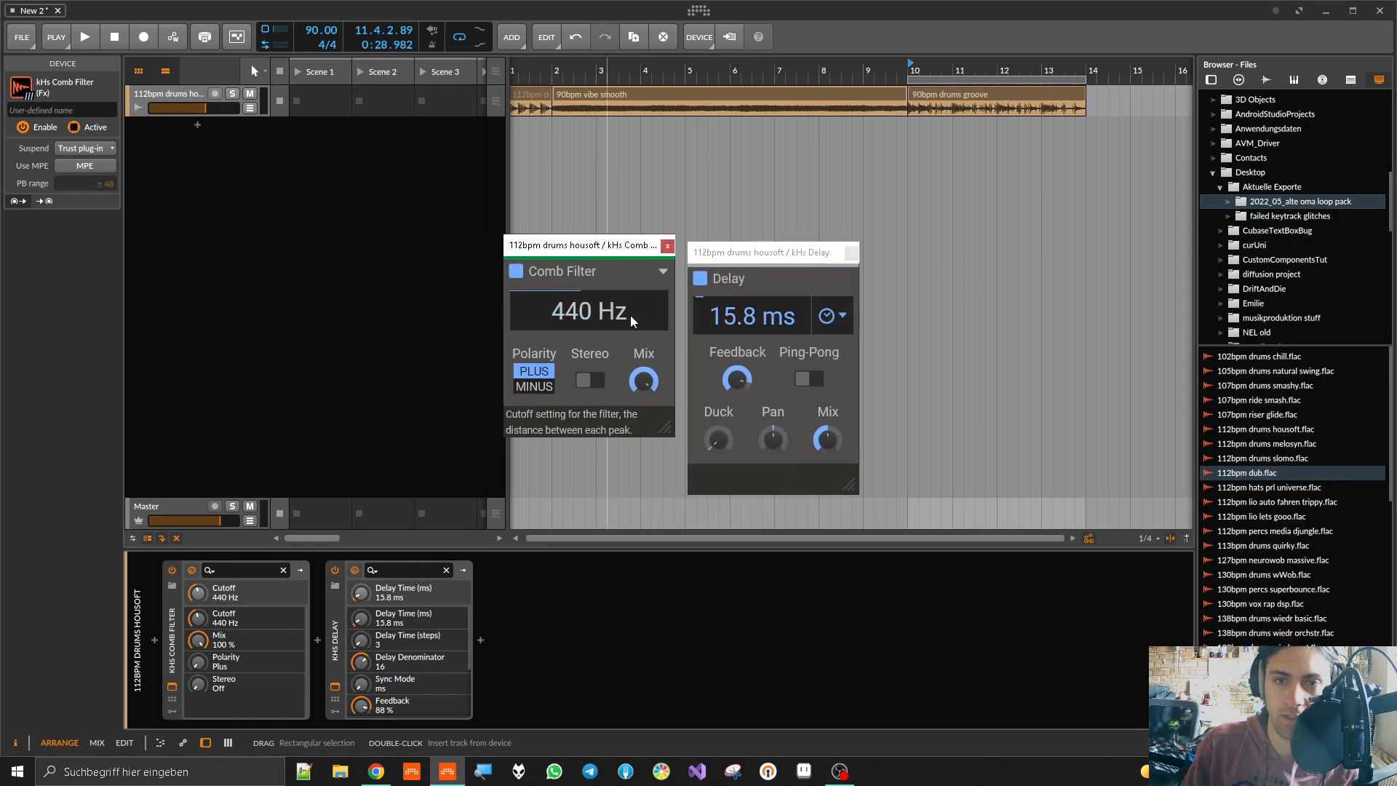
# Step: Set the Comb Filter's cutoff to 221 Hz and the Delay's time to 10.0 ms
pyautogui.moveTo(632, 320); pyautogui.dragTo(633, 386)
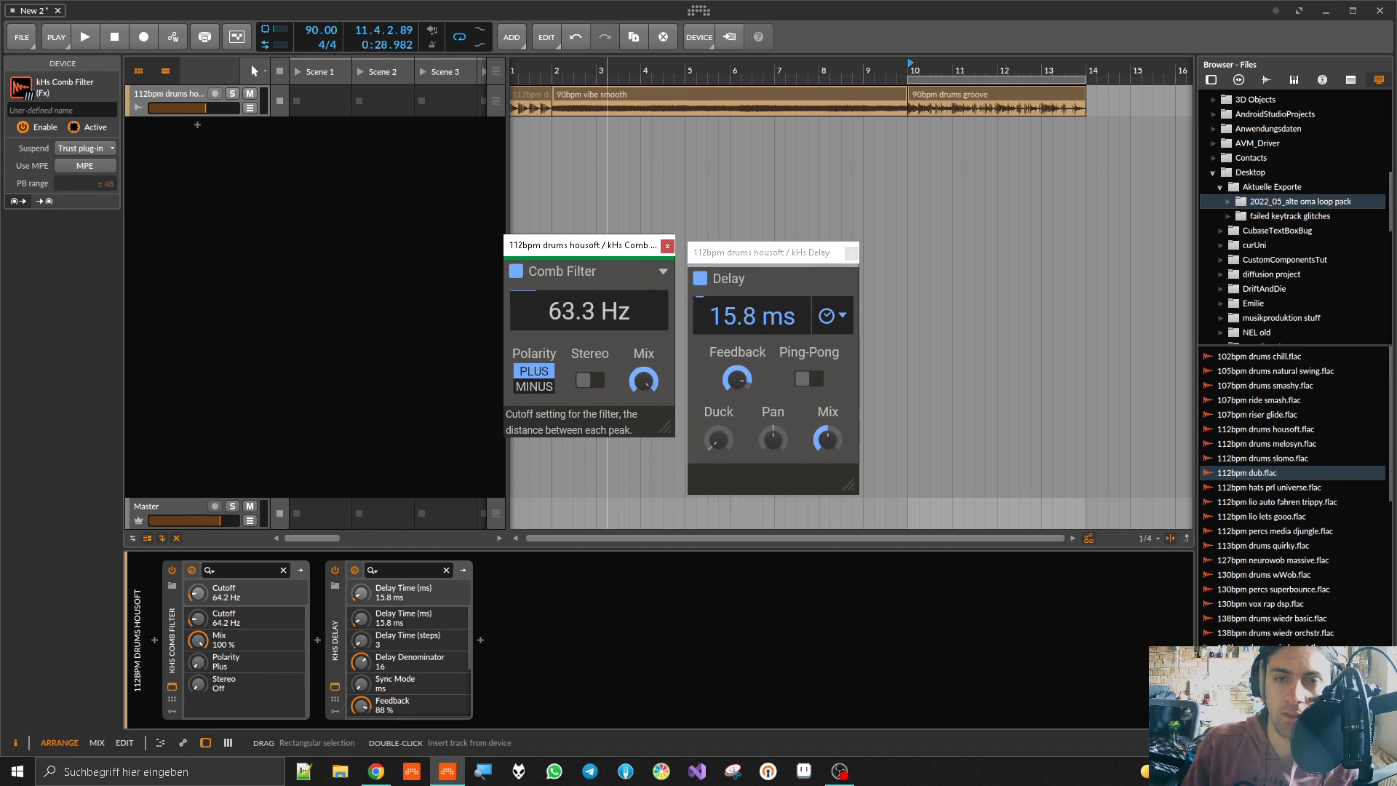
pyautogui.moveTo(788, 320); pyautogui.dragTo(788, 322)
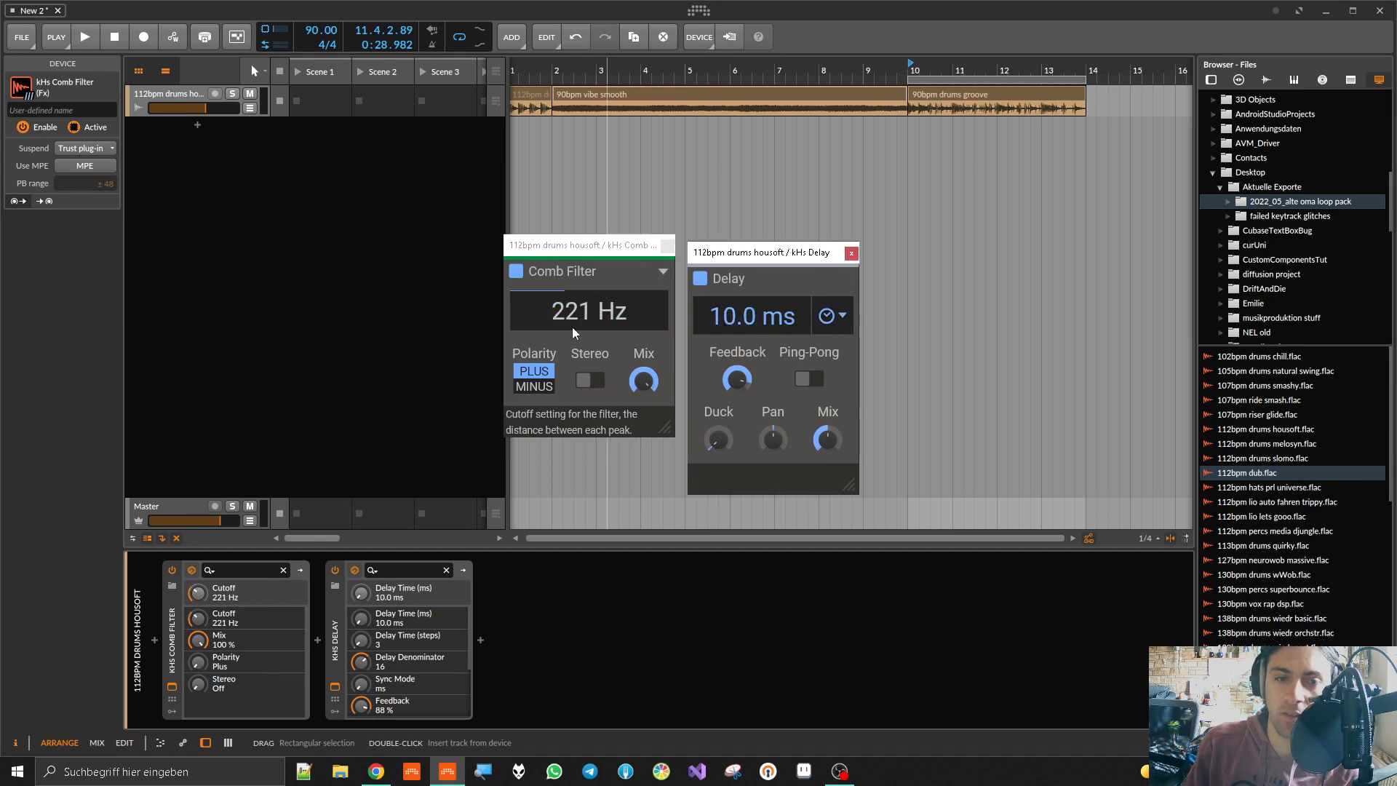
# Step: Deactivate the Comb Filter and play the drums groove from bar 10 through the Delay alone, stopping after about a bar
pyautogui.click(172, 655)
pyautogui.hotkey('alt', 'a')
pyautogui.press('space')
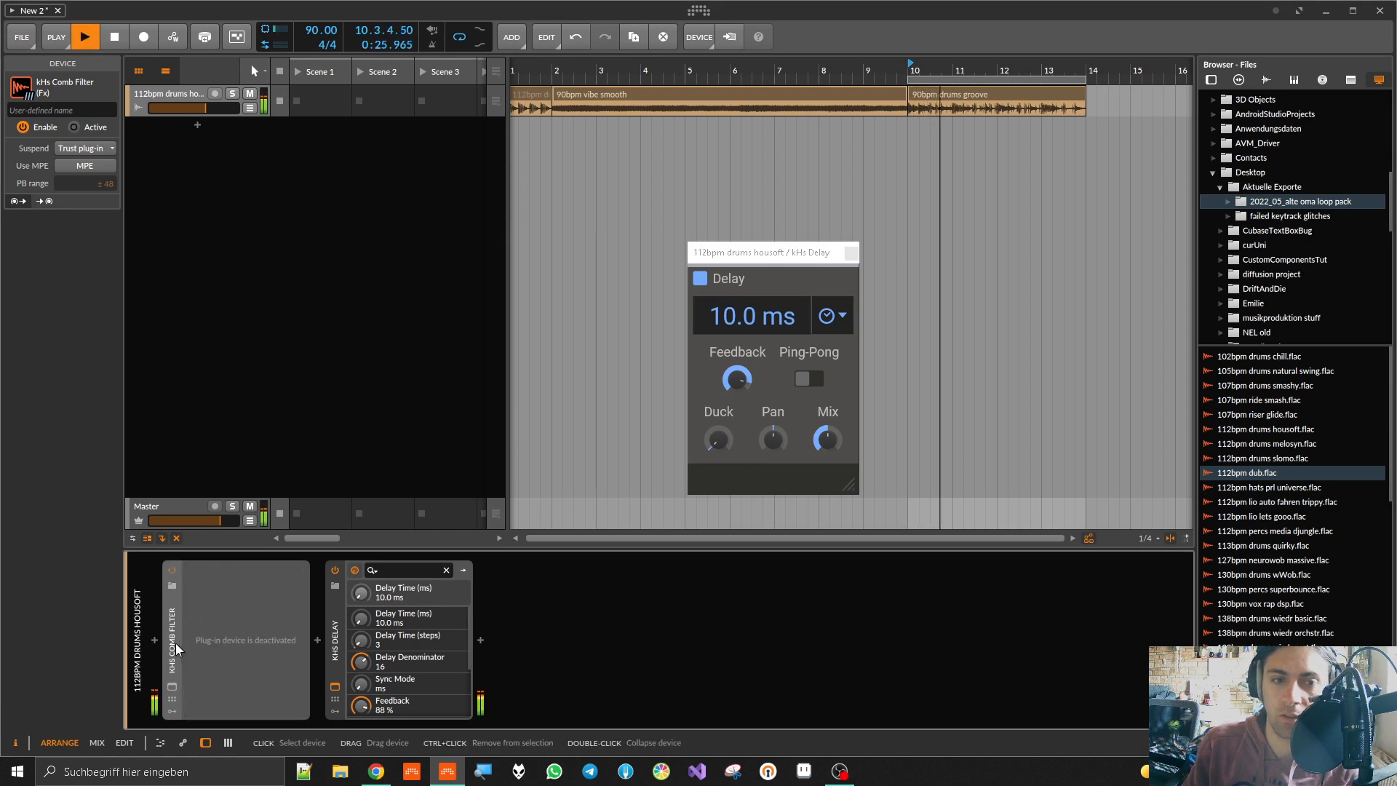
pyautogui.press('space')
# Step: Swap the active device from the Delay to the Comb Filter and set the cutoff to 1.41 kHz during playback
pyautogui.click(335, 640)
pyautogui.hotkey('alt', 'a')
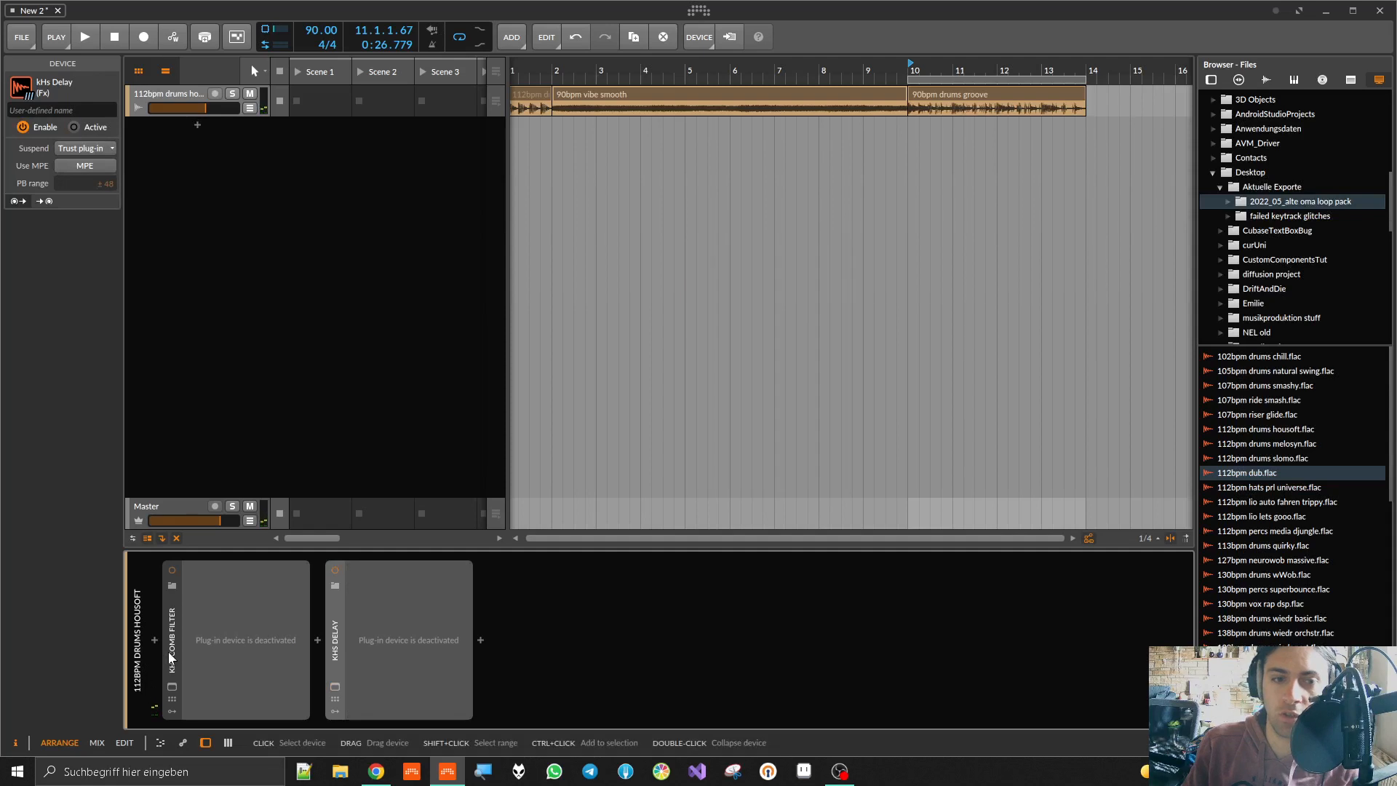
pyautogui.click(179, 639)
pyautogui.hotkey('alt', 'a')
pyautogui.press('space')
pyautogui.moveTo(587, 292); pyautogui.dragTo(587, 244)
# Step: Switch the Delay on and off again for comparison, set the Comb Filter's cutoff to 1.76 kHz, and stop playback
pyautogui.click(331, 624)
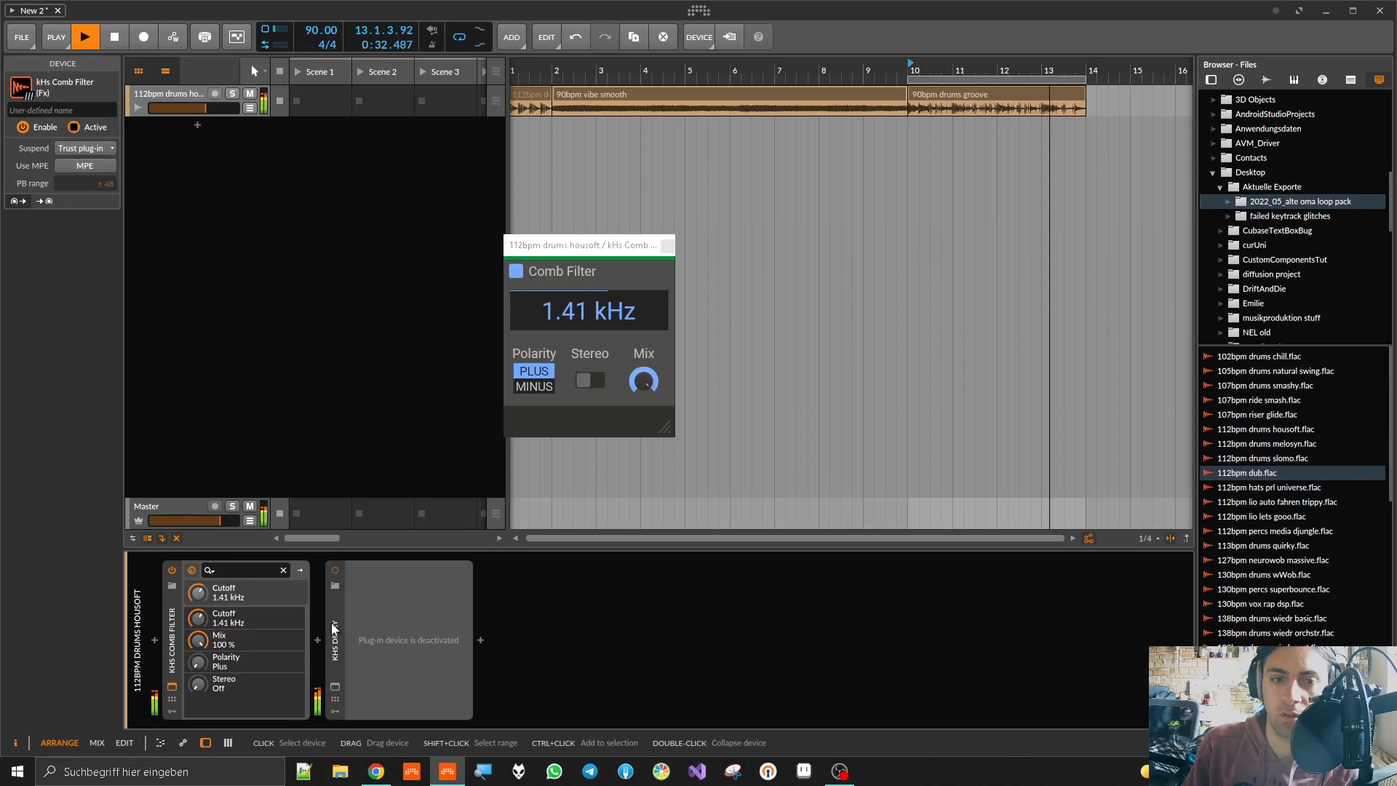
pyautogui.hotkey('alt', 'a')
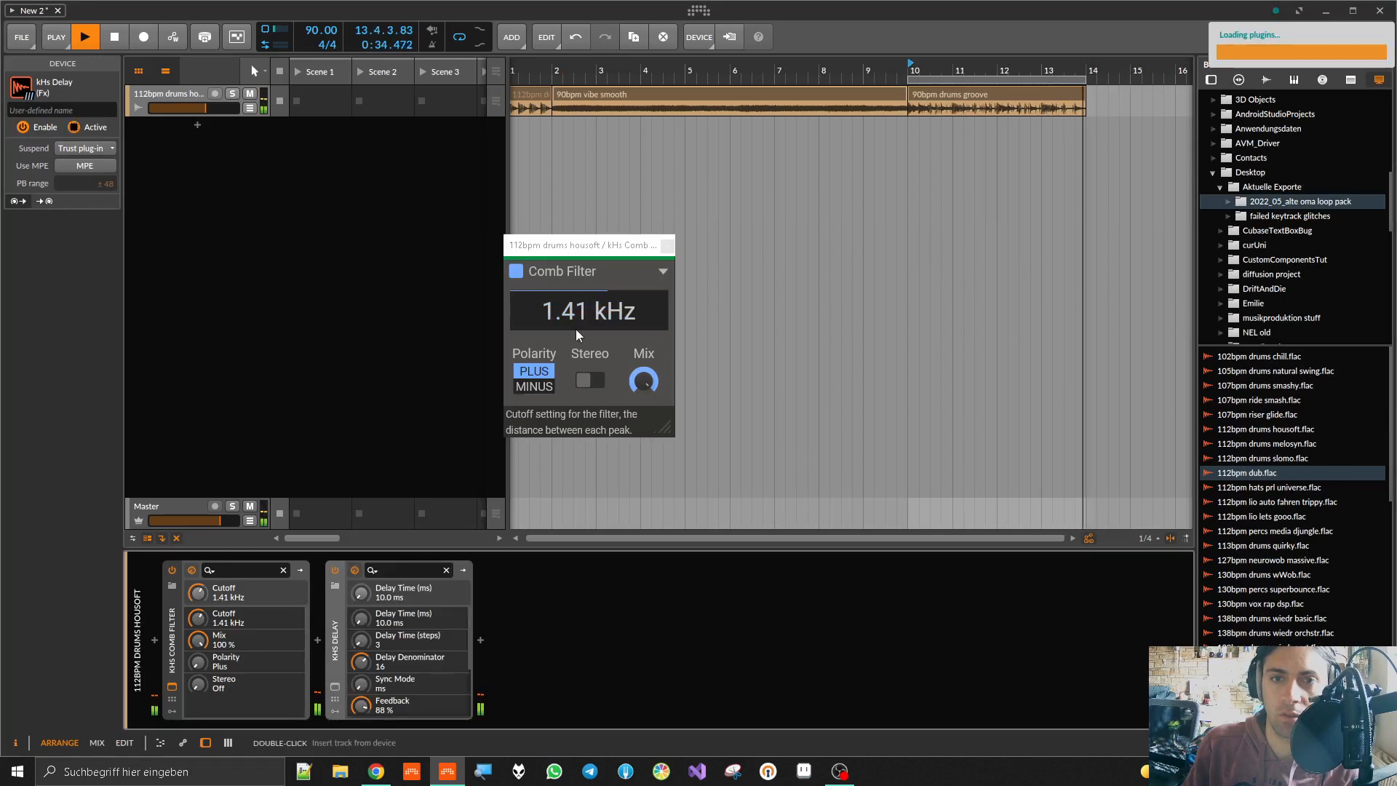
pyautogui.hotkey('alt', 'a')
pyautogui.moveTo(586, 312); pyautogui.dragTo(586, 306)
pyautogui.click(786, 311)
pyautogui.press('space')
pyautogui.click(707, 321)
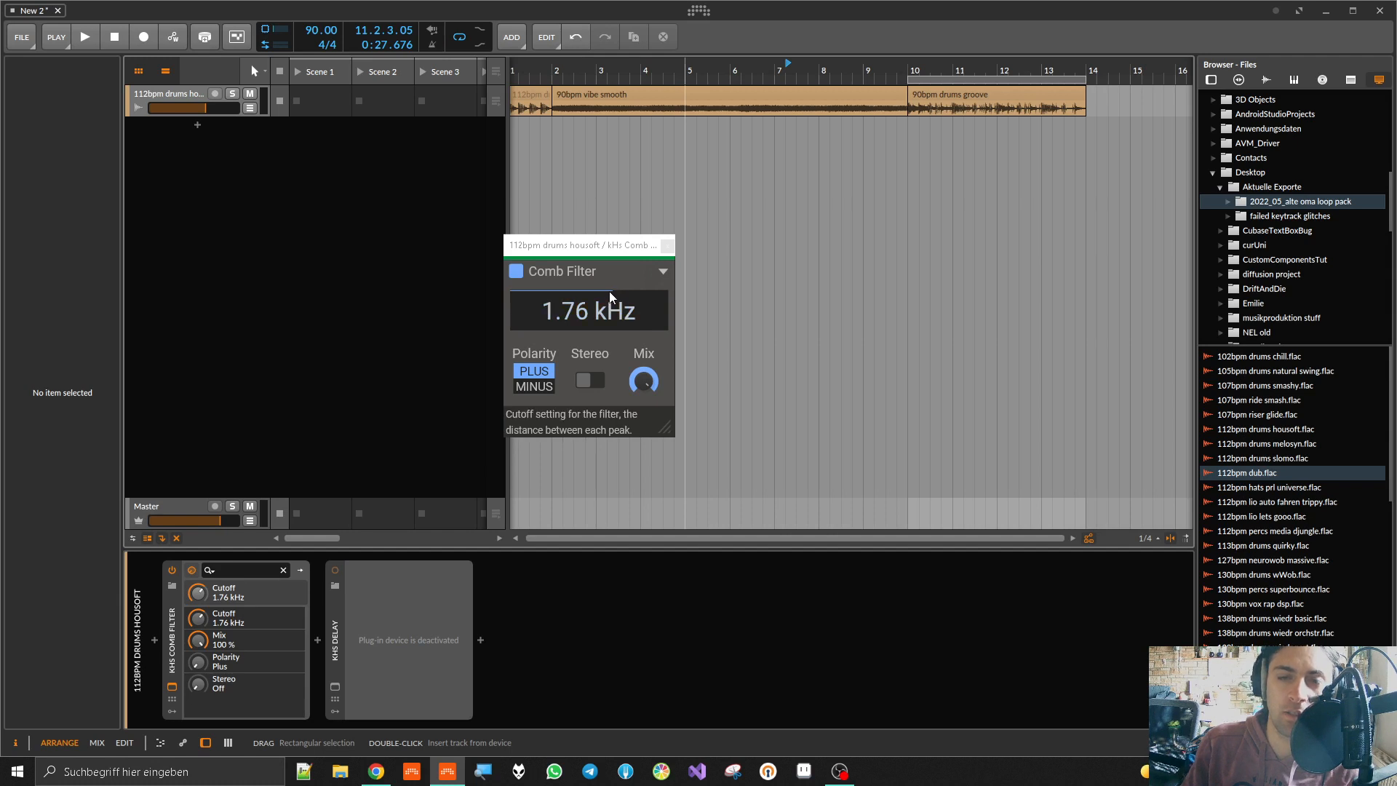
# Step: Reactivate the Delay and deactivate the Comb Filter
pyautogui.click(347, 645)
pyautogui.hotkey('alt', 'a')
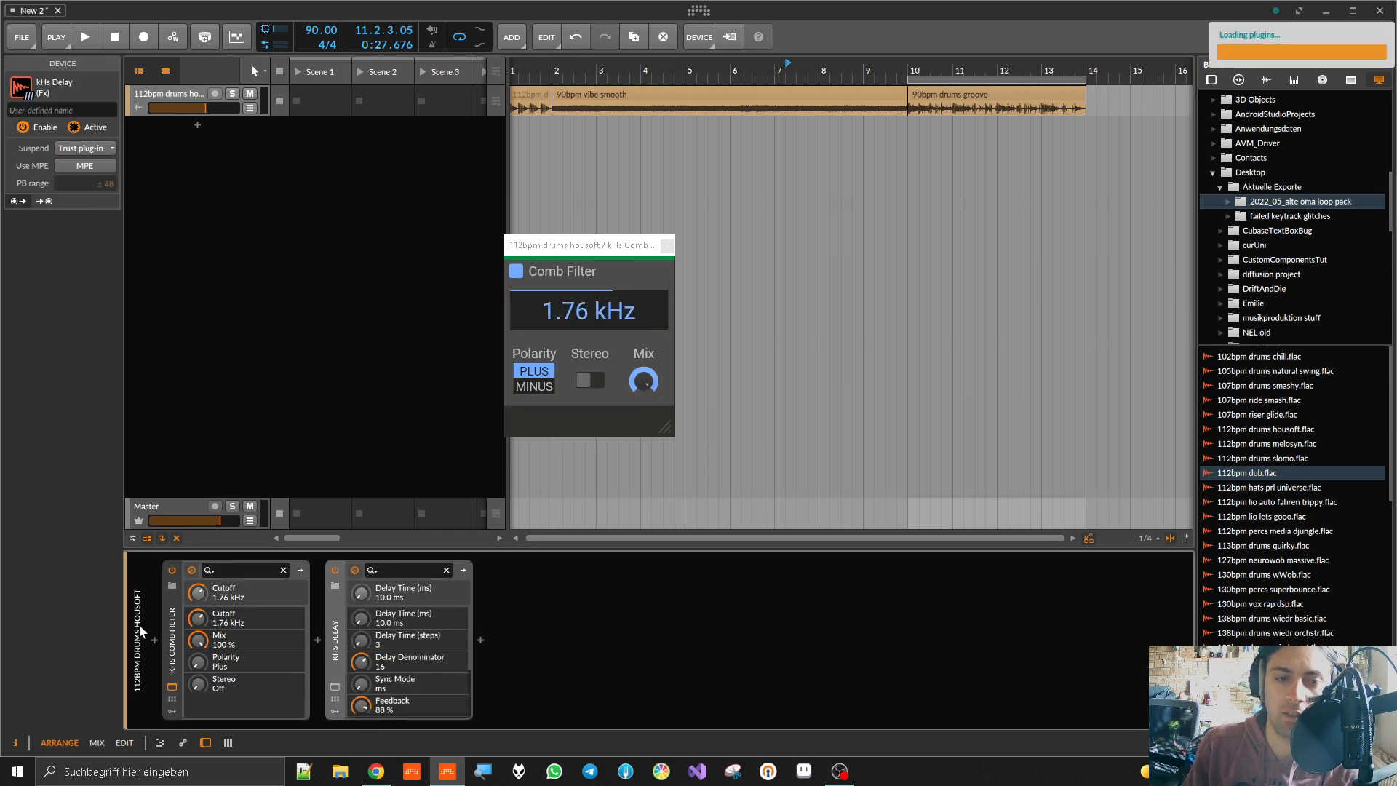
pyautogui.click(173, 617)
pyautogui.hotkey('alt', 'a')
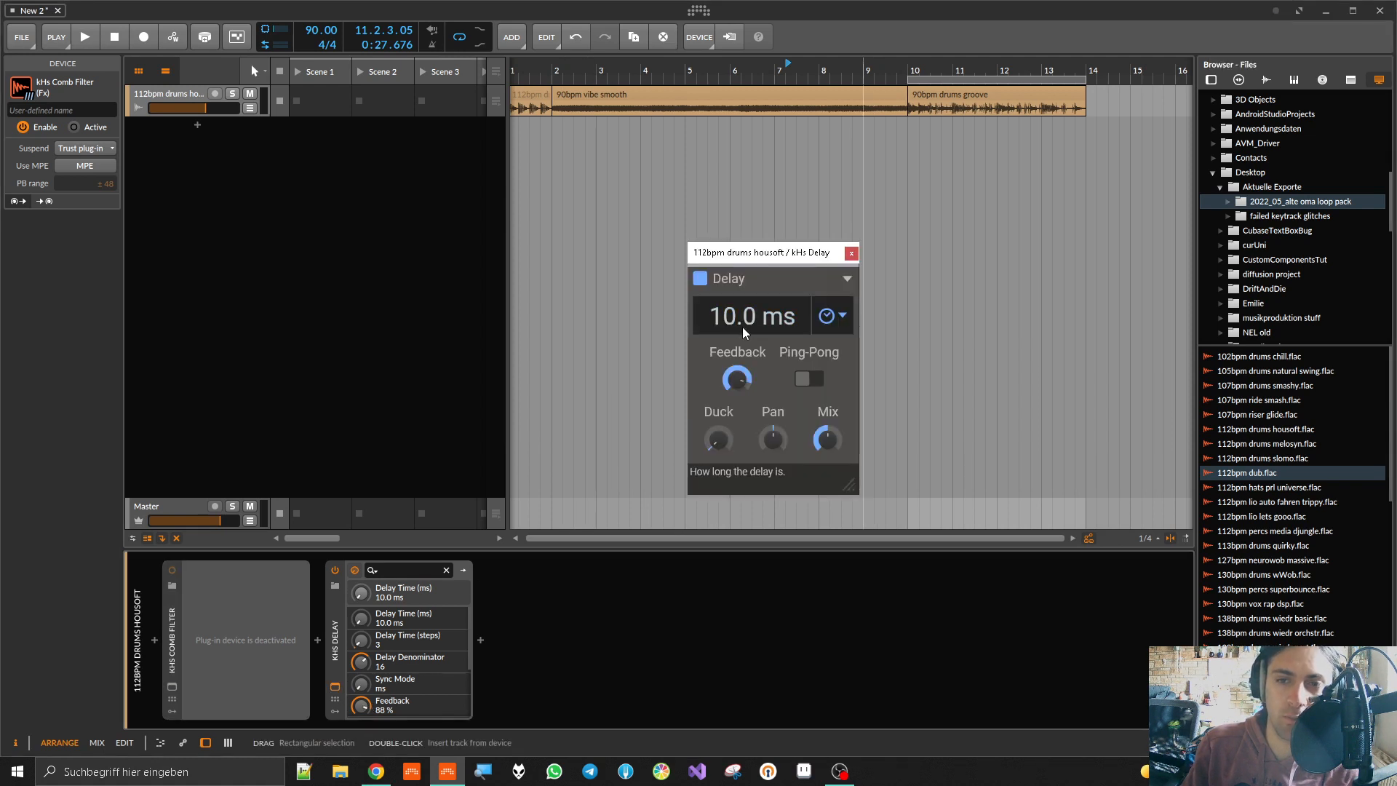
# Step: Play the groove while raising the Delay's Duck and setting its Feedback to 96 % and time to 10.0 ms, and stop playback
pyautogui.click(945, 131)
pyautogui.press('space')
pyautogui.moveTo(752, 318)
pyautogui.mouseDown()
pyautogui.moveTo(752, 243)
pyautogui.moveTo(735, 320)
pyautogui.mouseUp()
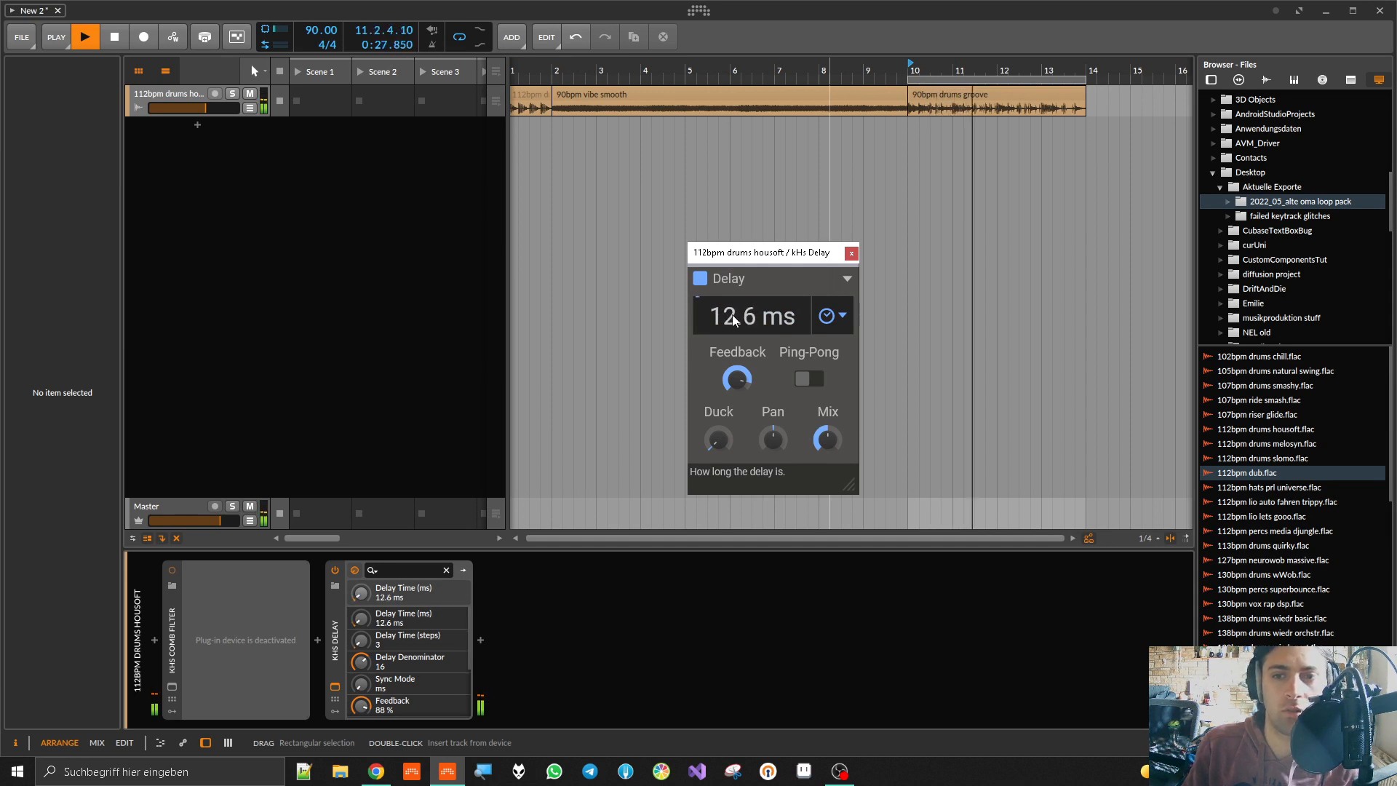
pyautogui.moveTo(719, 439); pyautogui.dragTo(742, 391)
pyautogui.moveTo(752, 315)
pyautogui.mouseDown()
pyautogui.moveTo(752, 262)
pyautogui.moveTo(752, 335)
pyautogui.mouseUp()
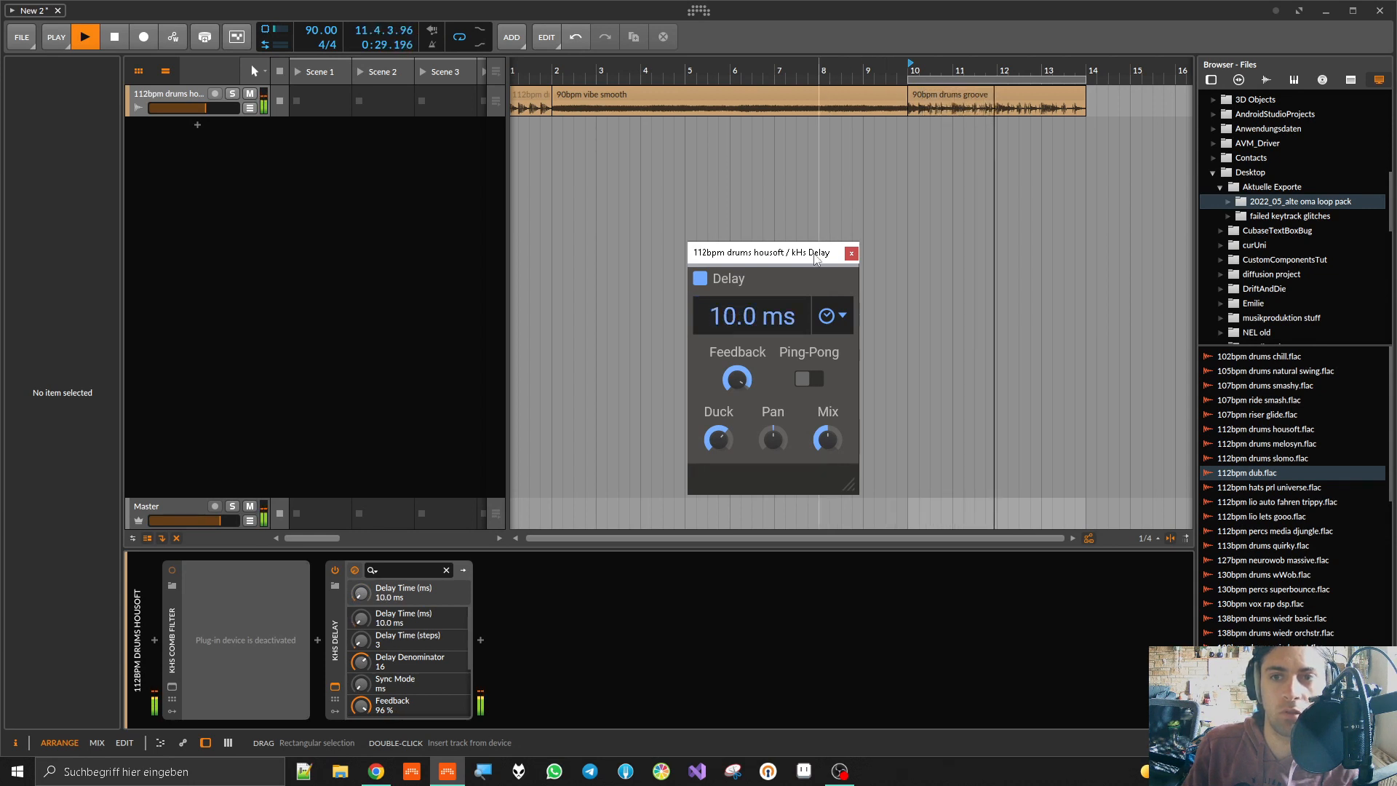
pyautogui.click(932, 128)
pyautogui.press('space')
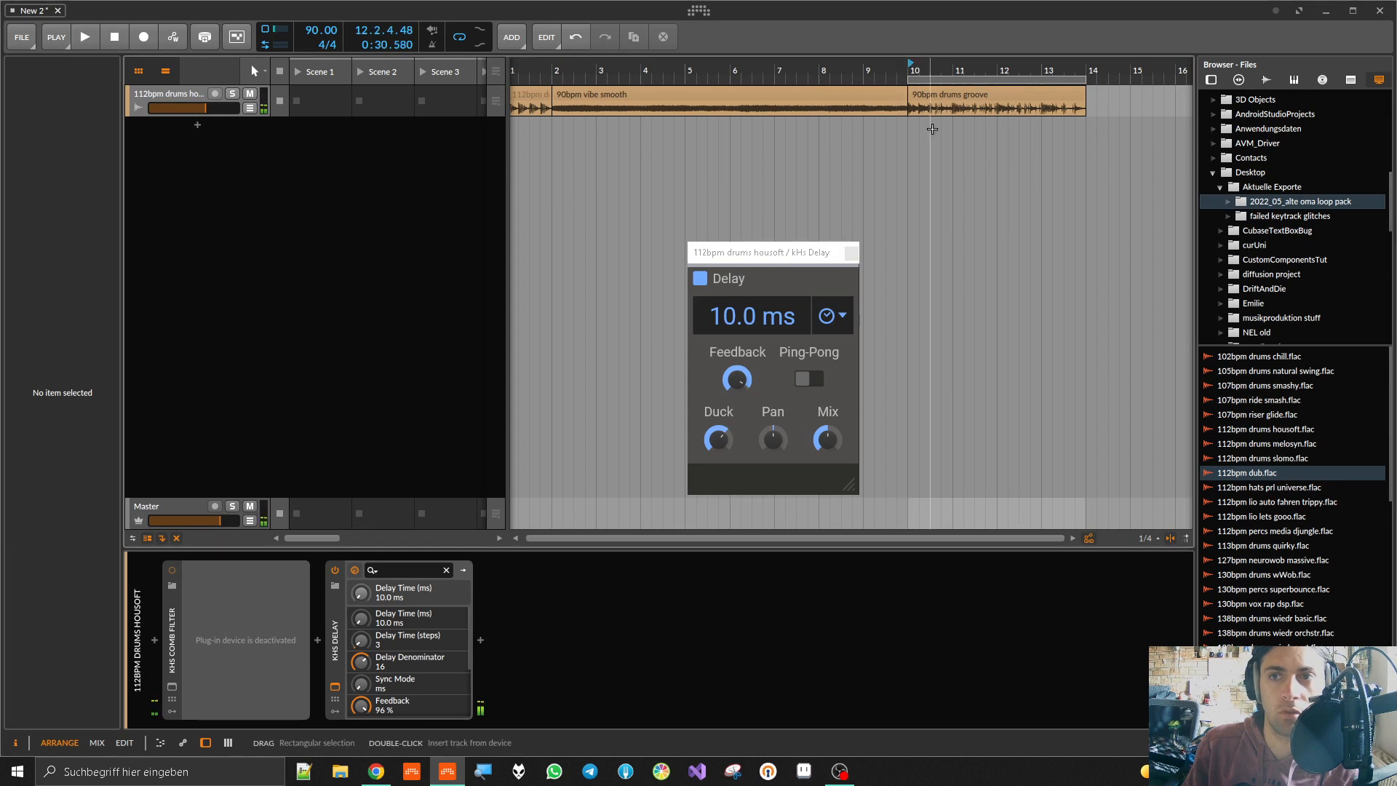
# Step: Delete the Comb Filter from the device chain, leaving the Delay expanded
pyautogui.click(186, 633)
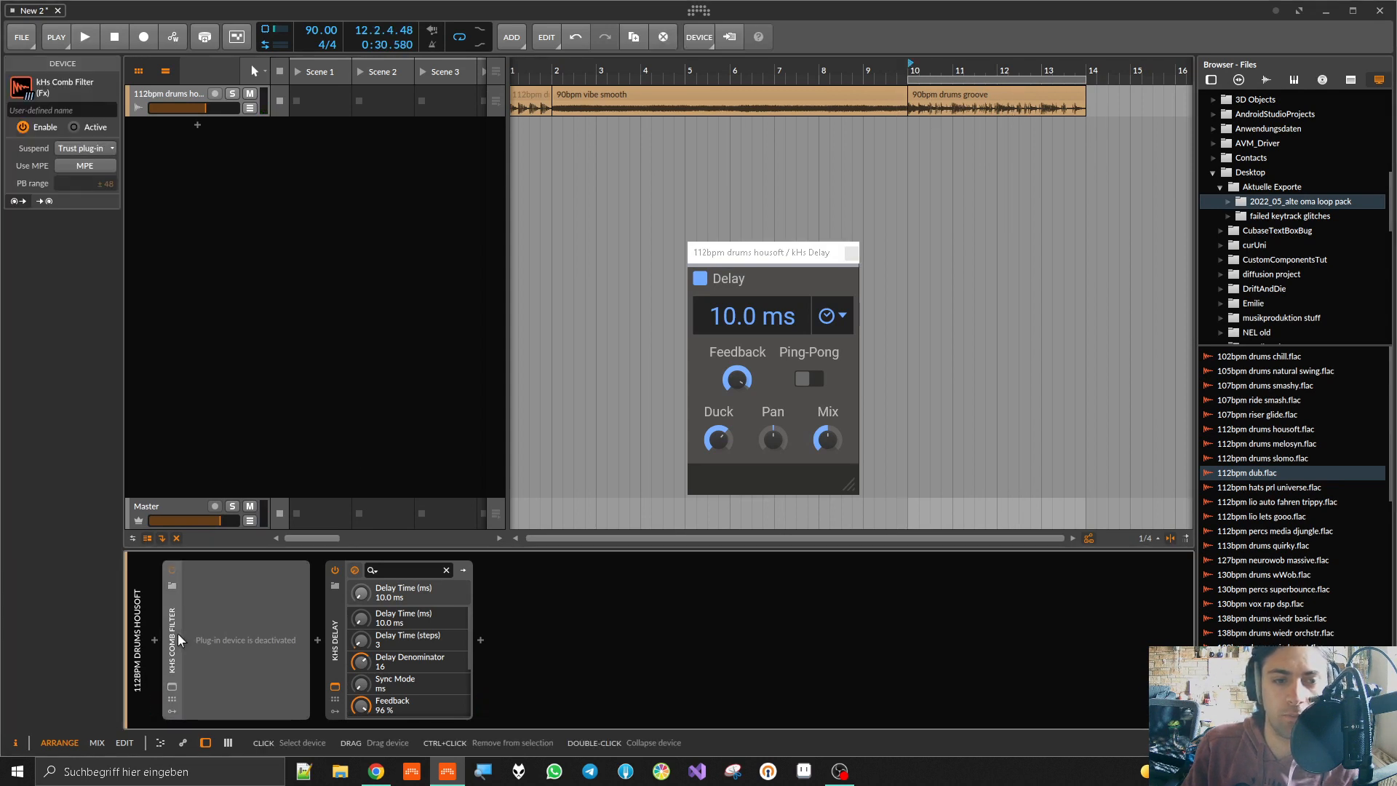
pyautogui.press('Delete')
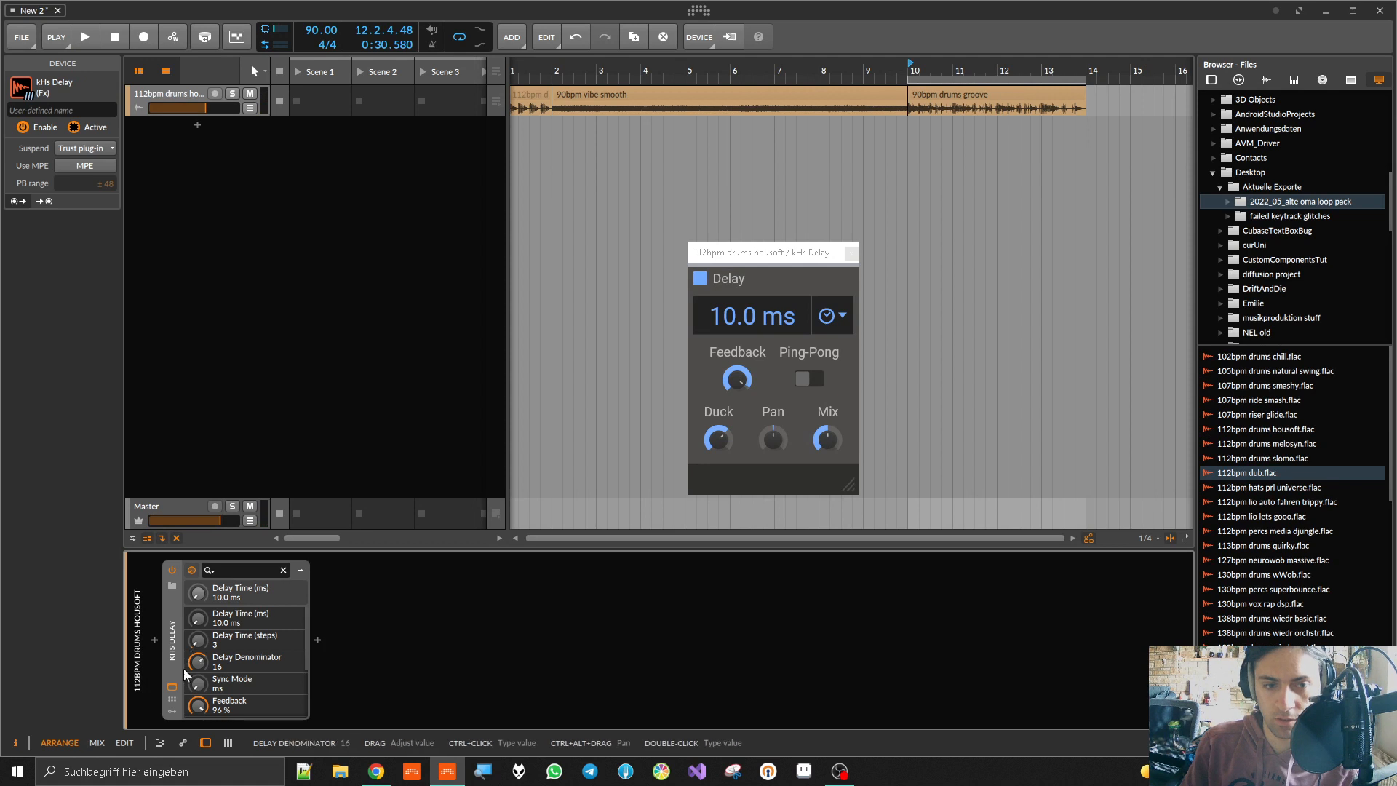
pyautogui.click(173, 685)
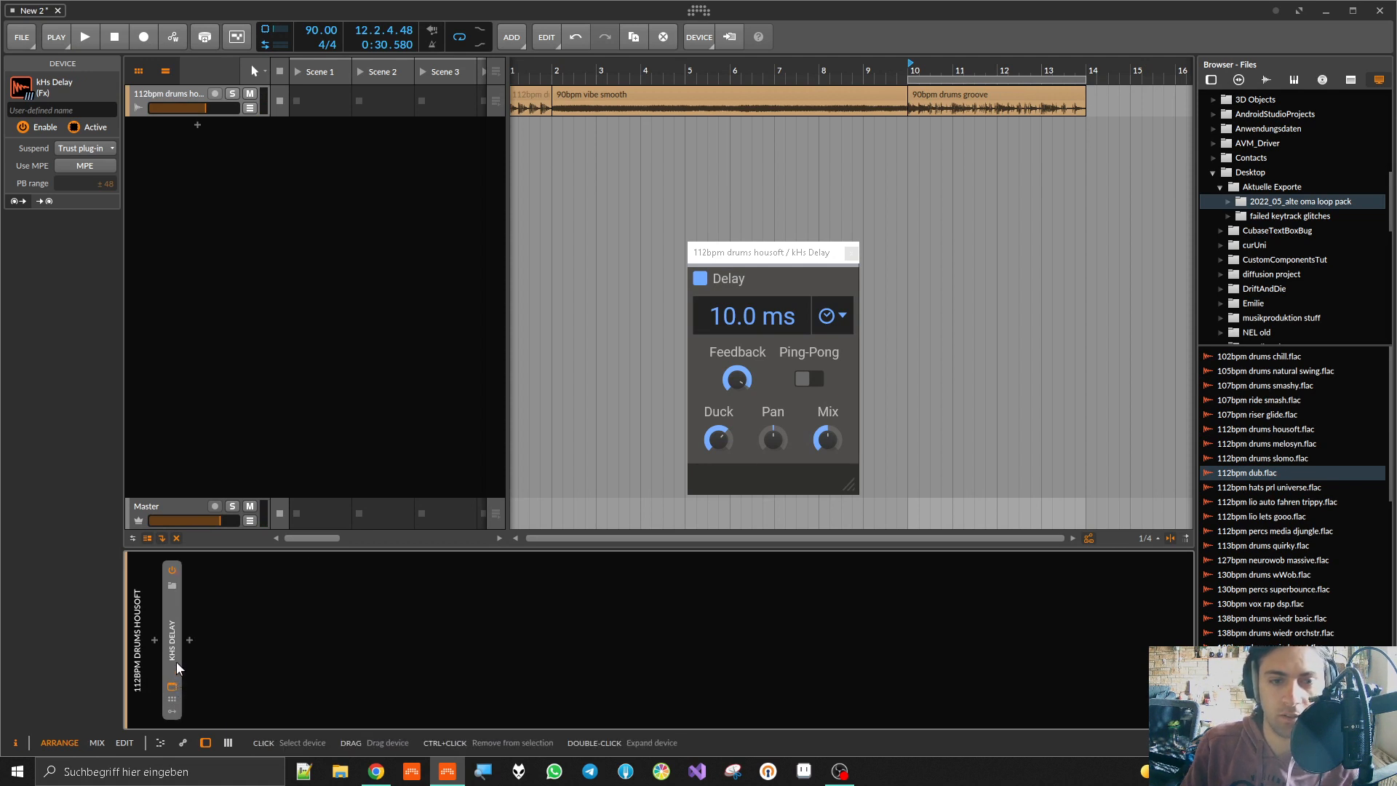
pyautogui.doubleClick(173, 657)
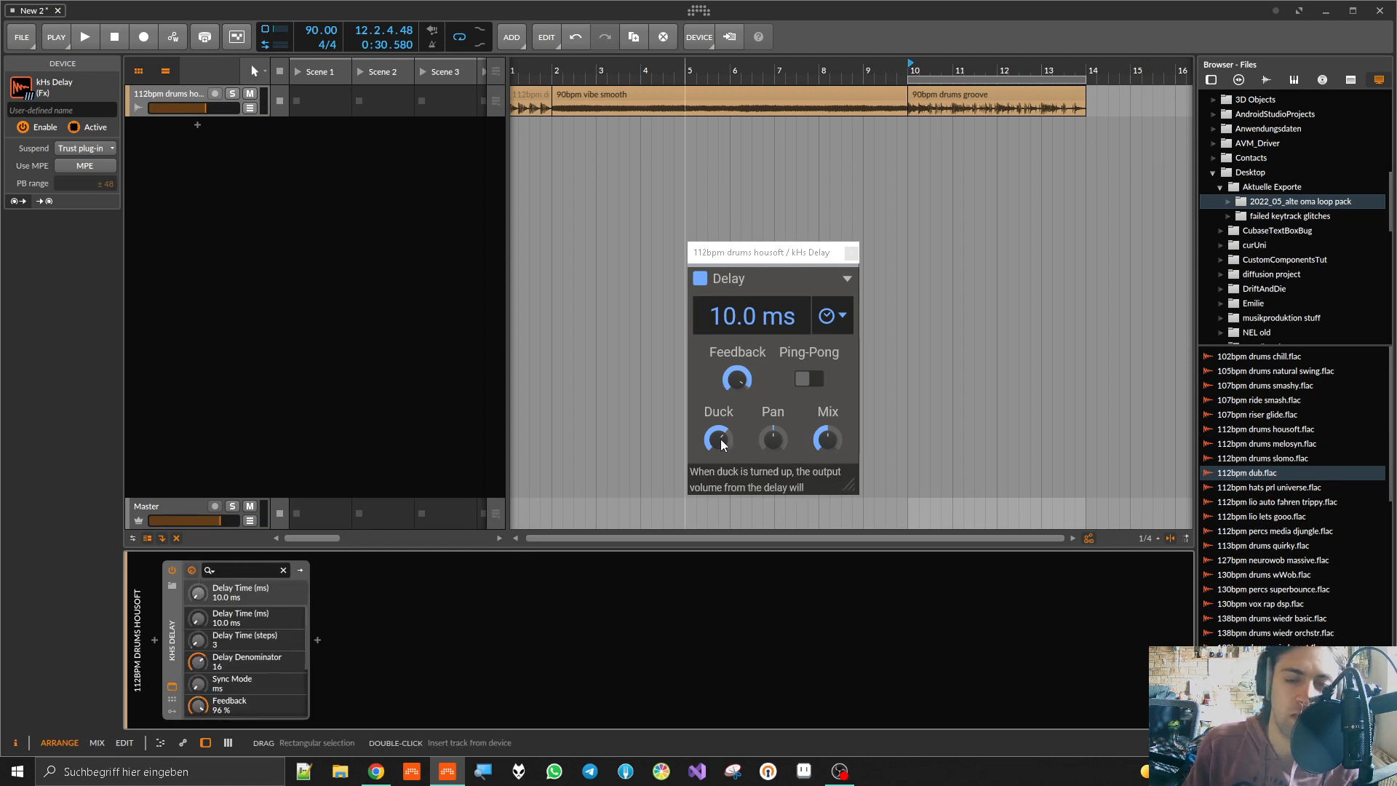
# Step: Add an Audio Sidechain modulator to the Delay and open its detail settings
pyautogui.click(171, 712)
pyautogui.click(194, 584)
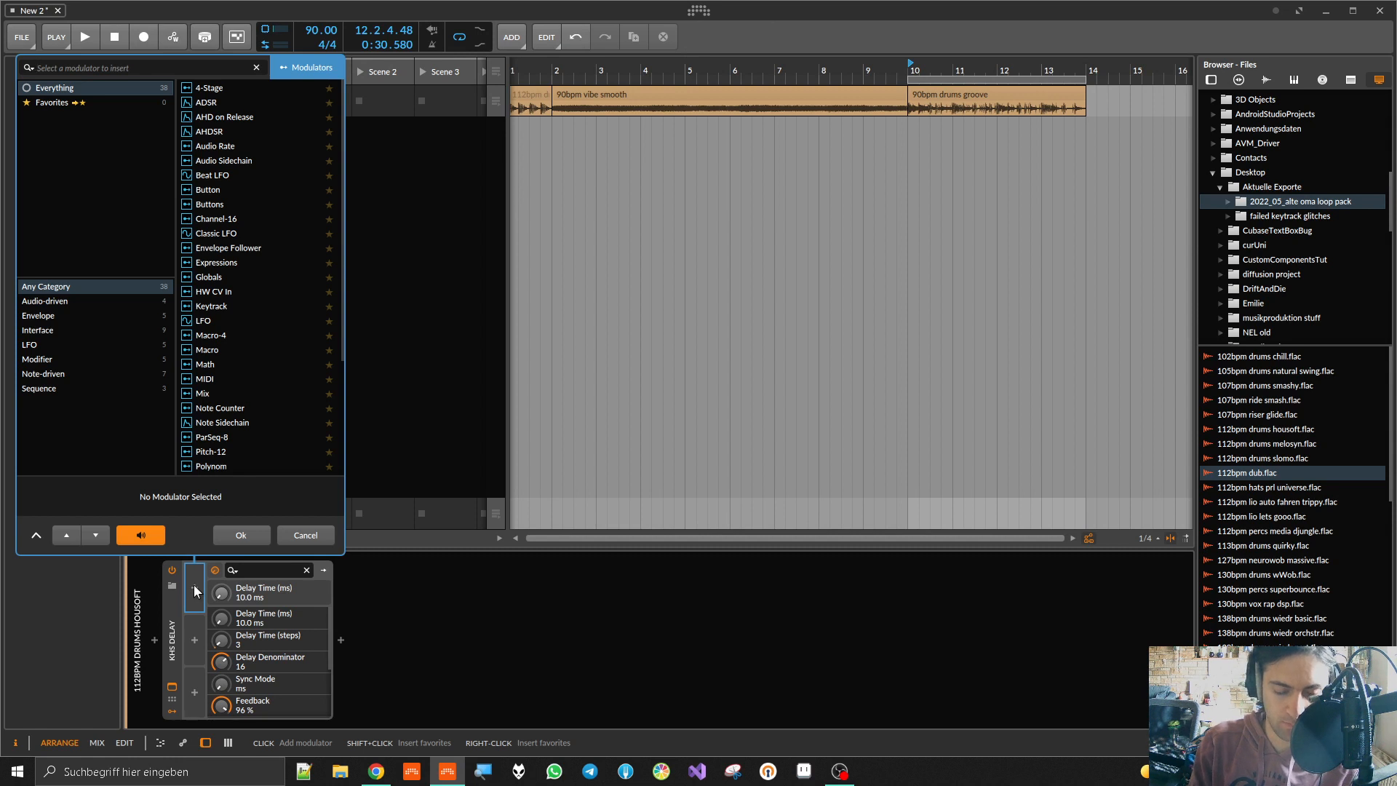
pyautogui.write('audio')
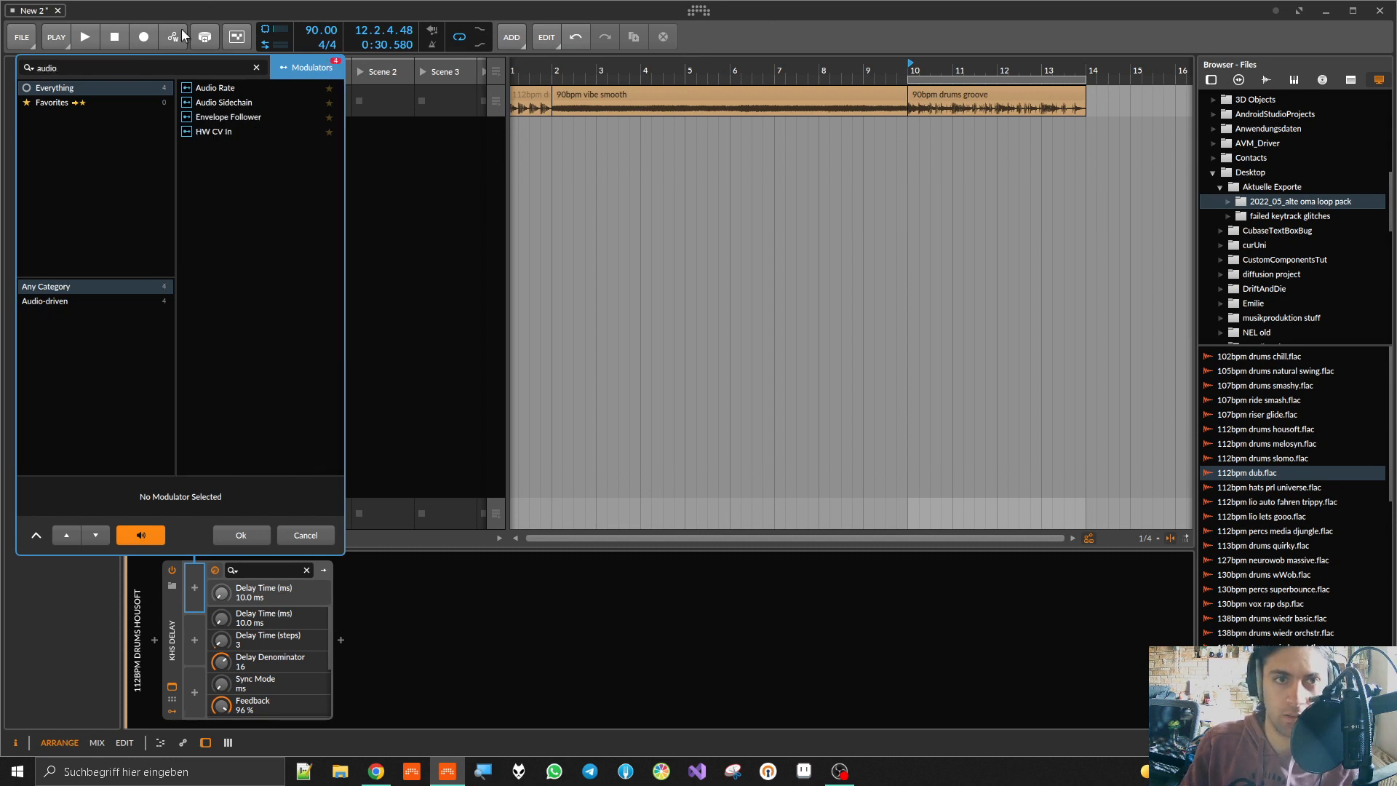
pyautogui.doubleClick(222, 103)
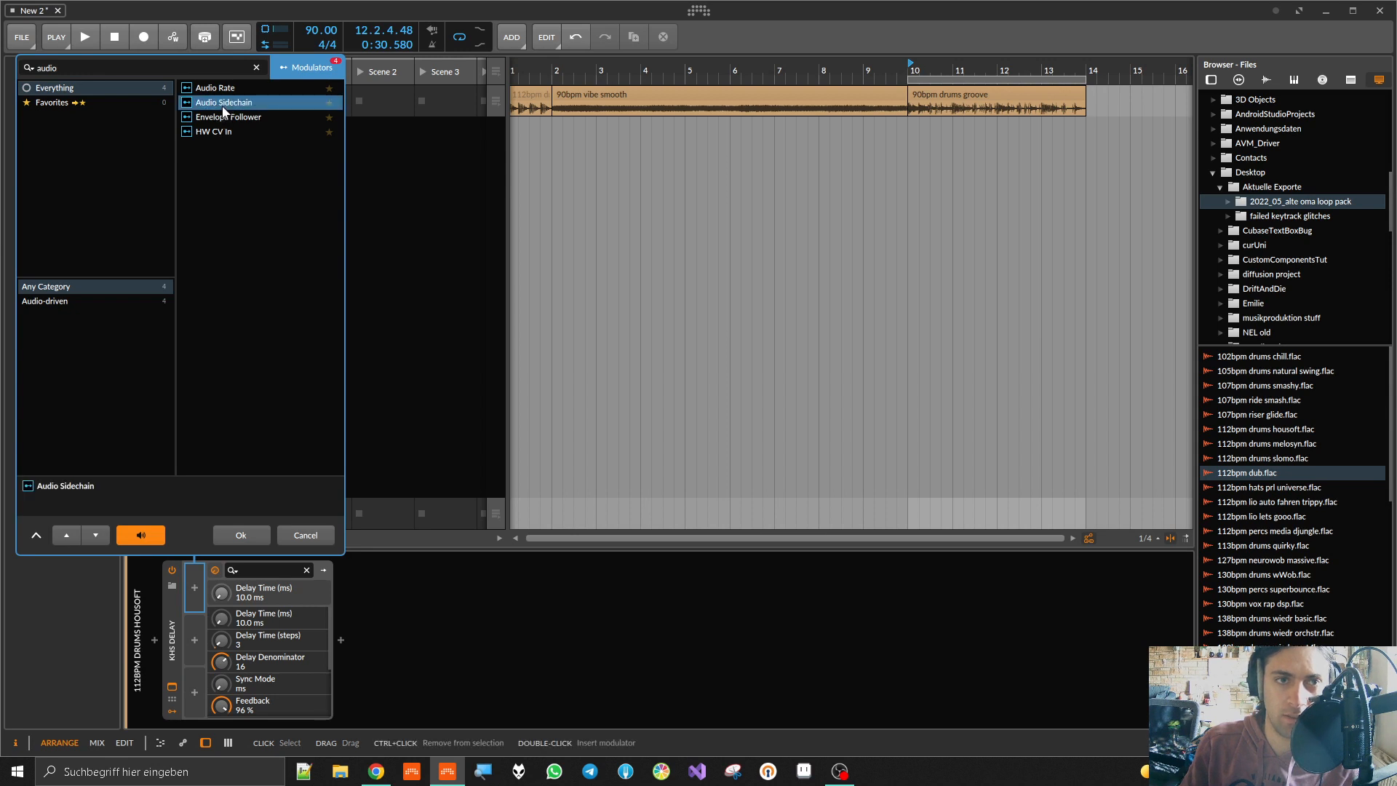
pyautogui.click(208, 587)
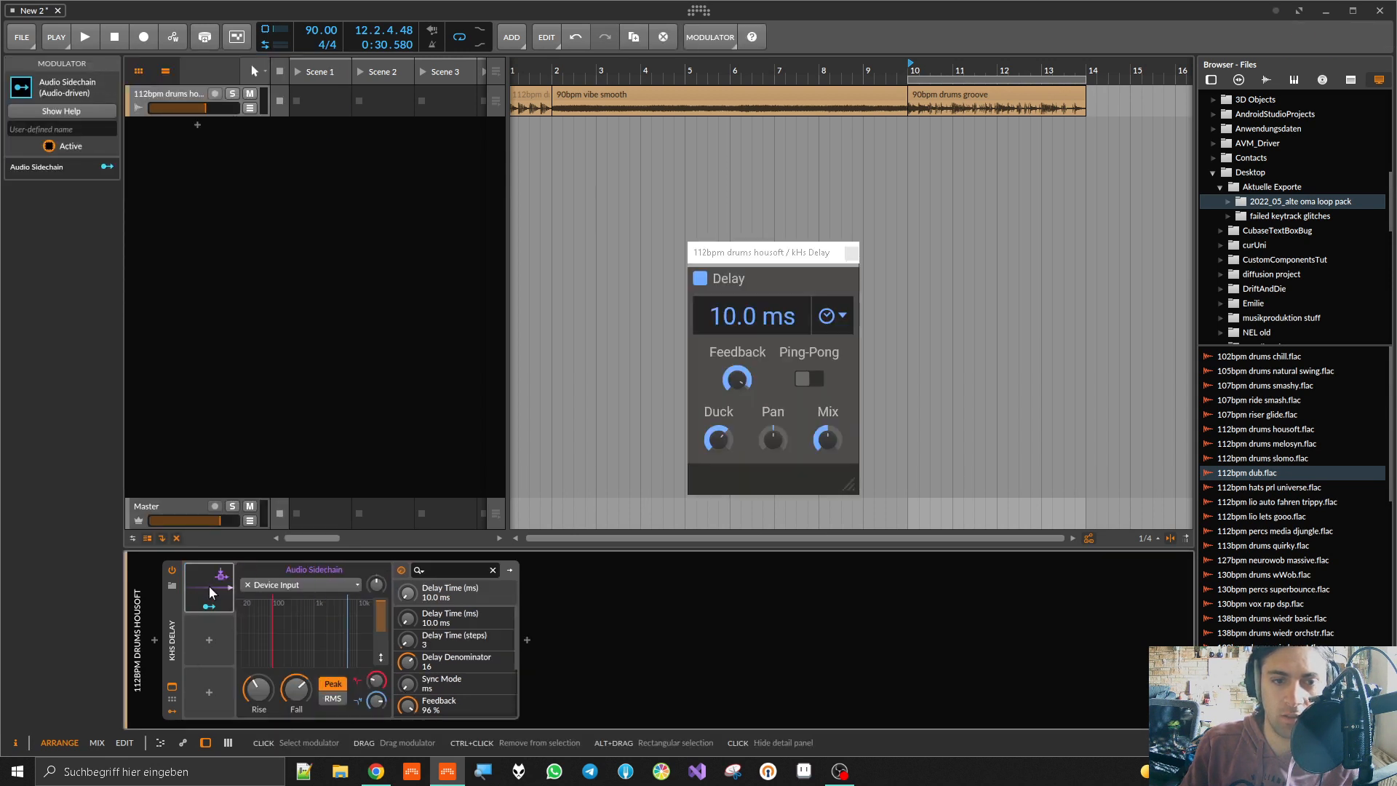
# Step: During playback, raise the sidechain's gain to about +12.5 dB, lower its Rise, and widen its filter range to the full spectrum
pyautogui.press('space')
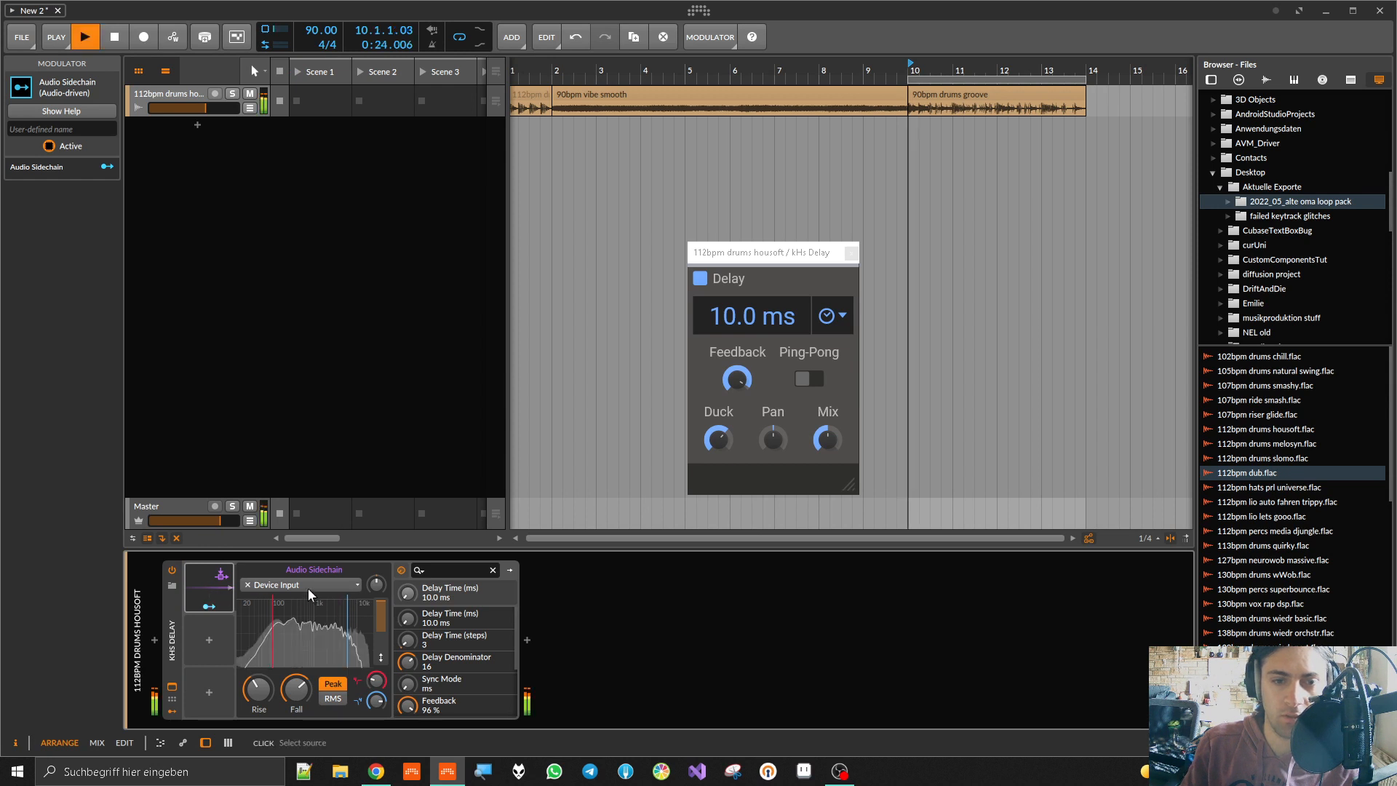
pyautogui.moveTo(376, 584); pyautogui.dragTo(376, 588)
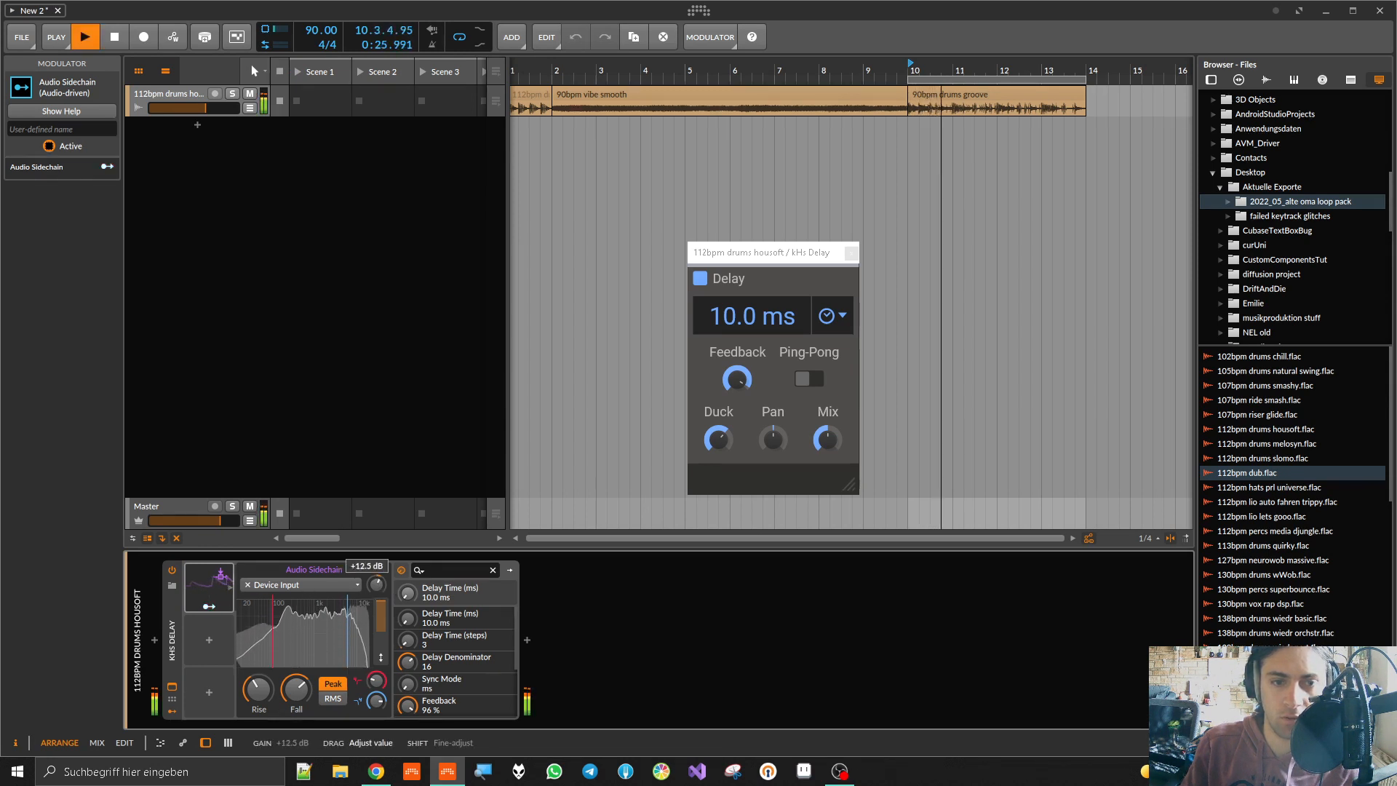
pyautogui.moveTo(259, 688); pyautogui.dragTo(297, 722)
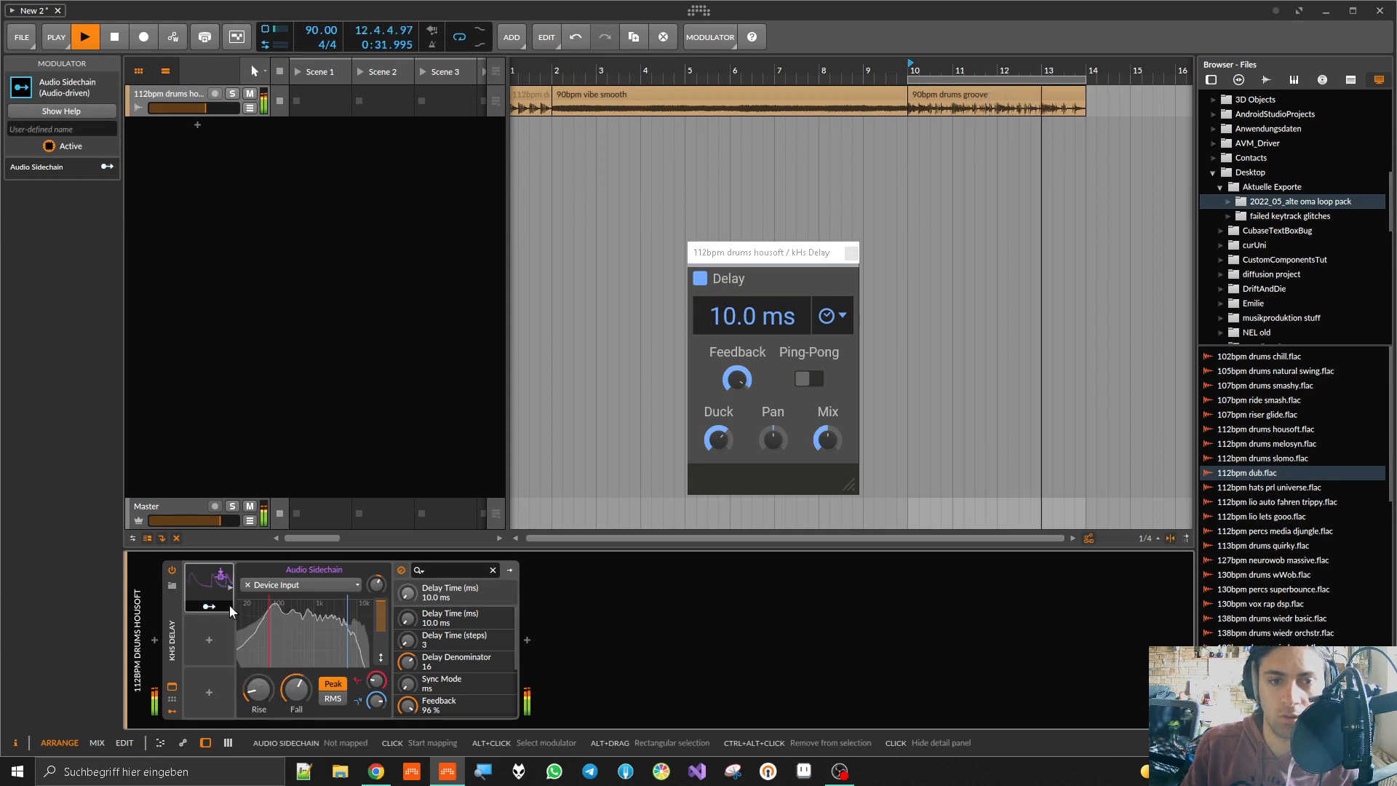
pyautogui.moveTo(350, 622); pyautogui.dragTo(372, 614)
pyautogui.moveTo(271, 630); pyautogui.dragTo(195, 627)
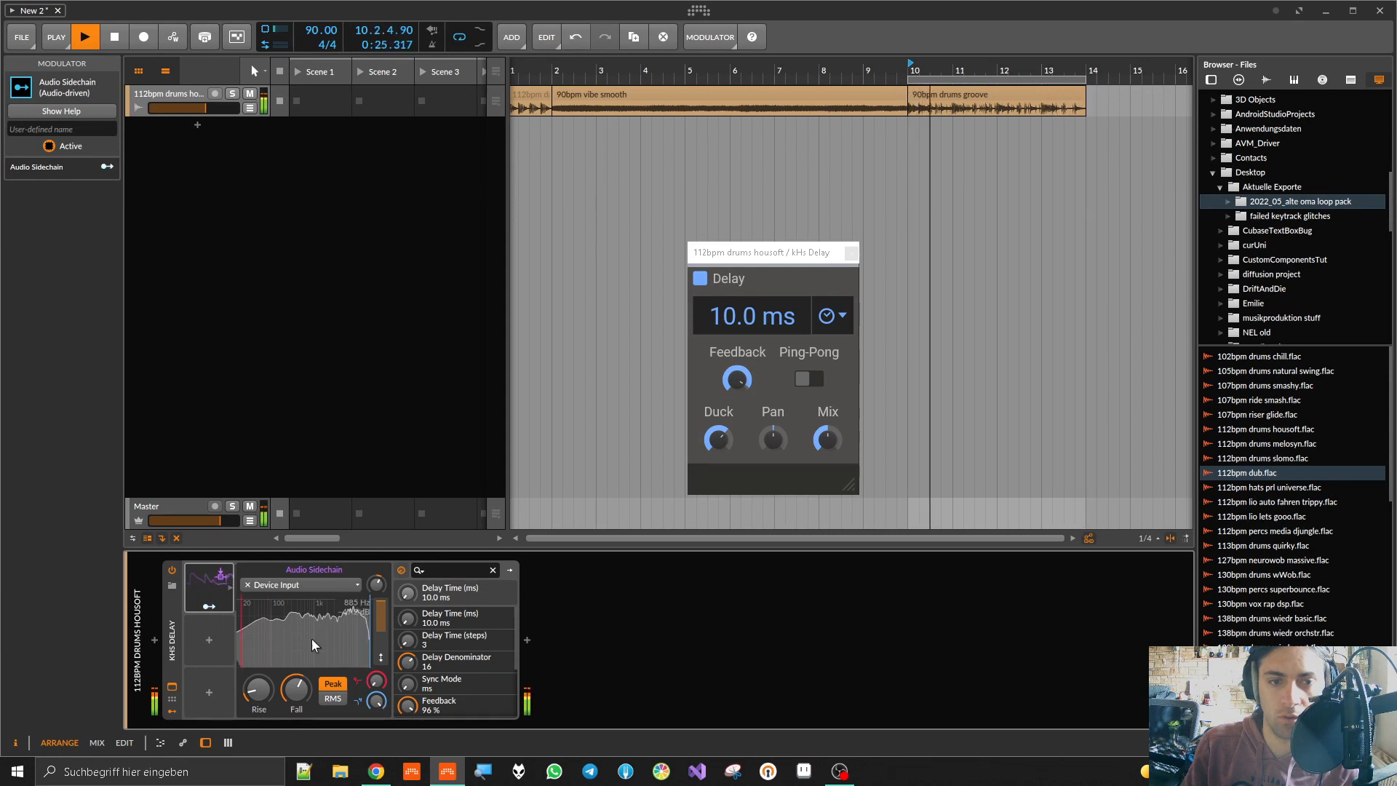
# Step: Map the Audio Sidechain to the Delay Time with an amount of -0.20 and set the base time to 28.8 ms
pyautogui.click(210, 606)
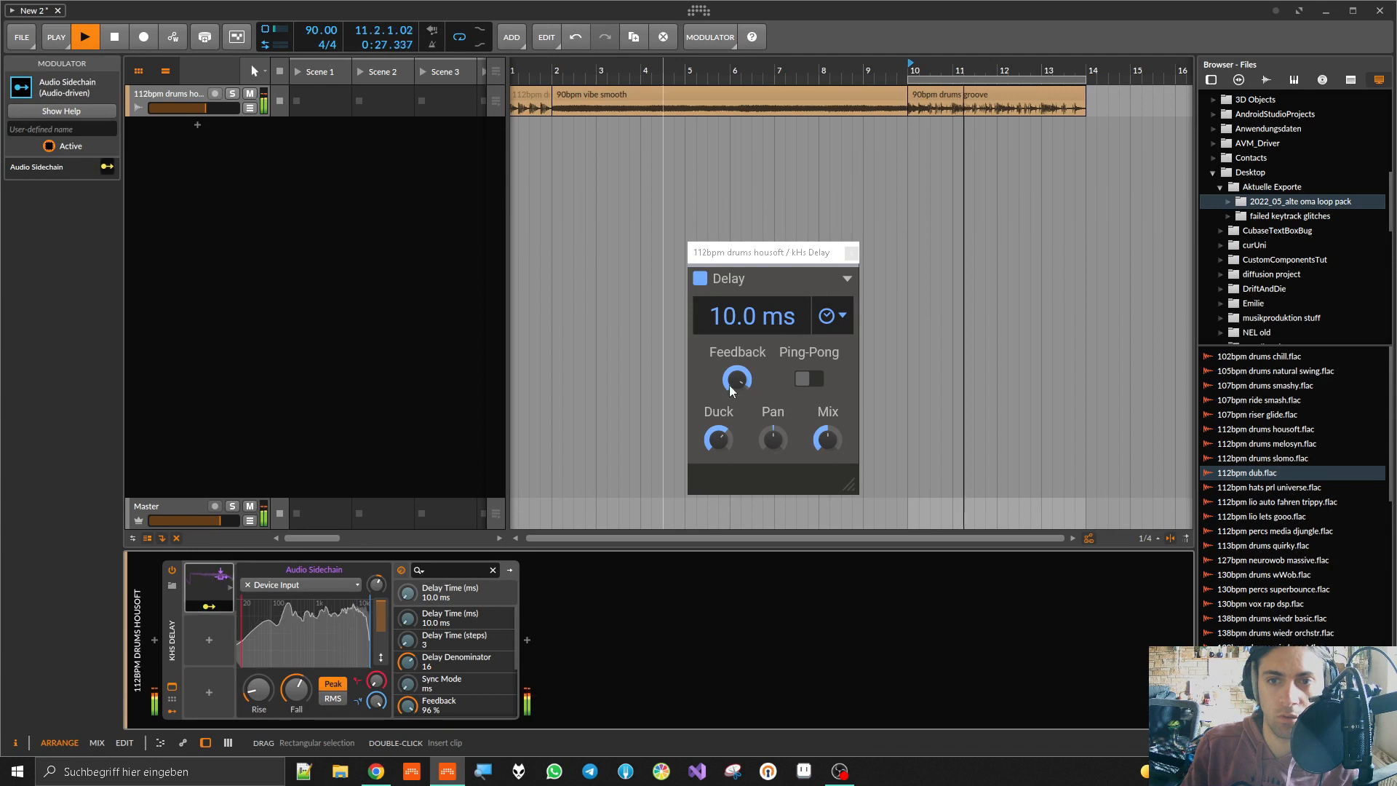
pyautogui.moveTo(410, 593); pyautogui.dragTo(173, 617)
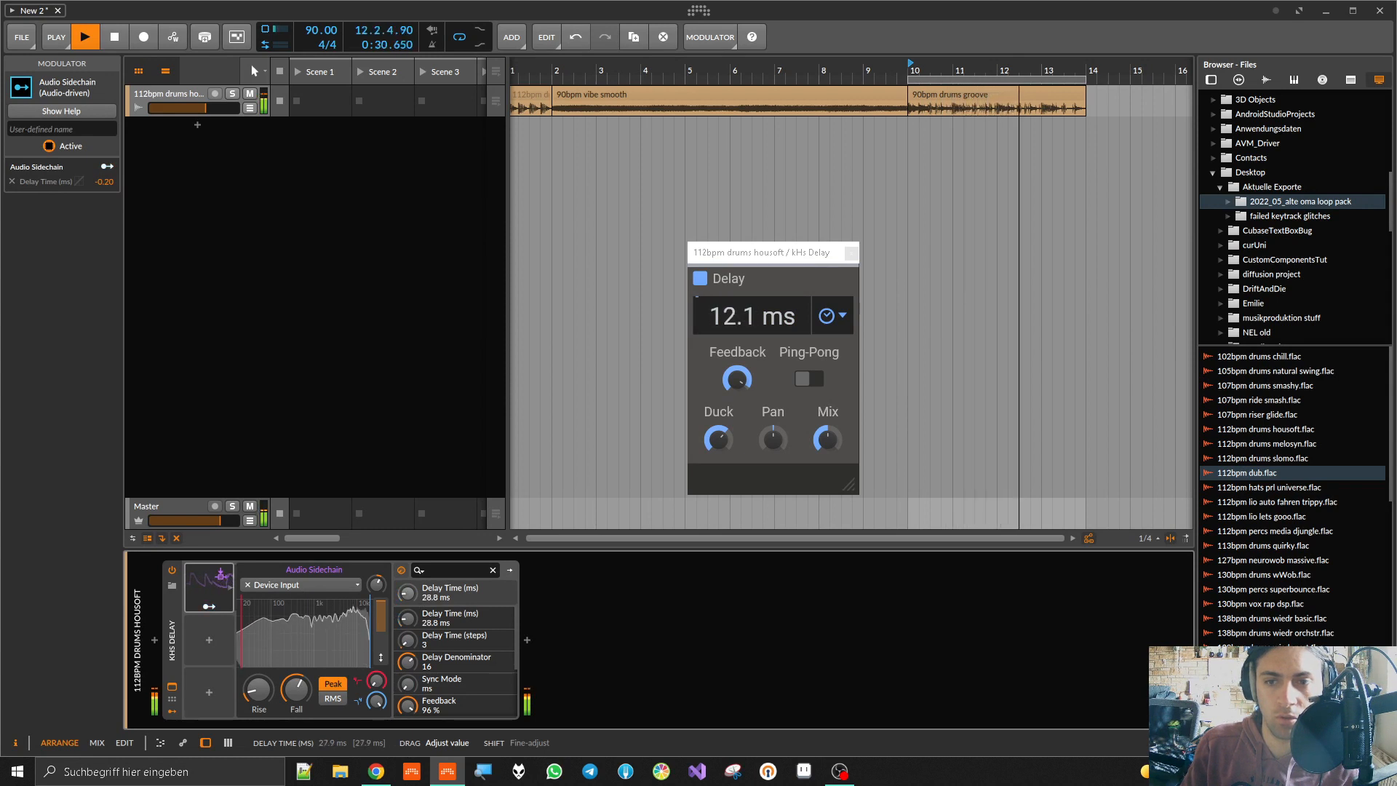
# Step: Set the Delay's Mix to 100 %, fine-tune its Feedback, enable Ping-Pong, and stop playback
pyautogui.moveTo(822, 445); pyautogui.dragTo(822, 364)
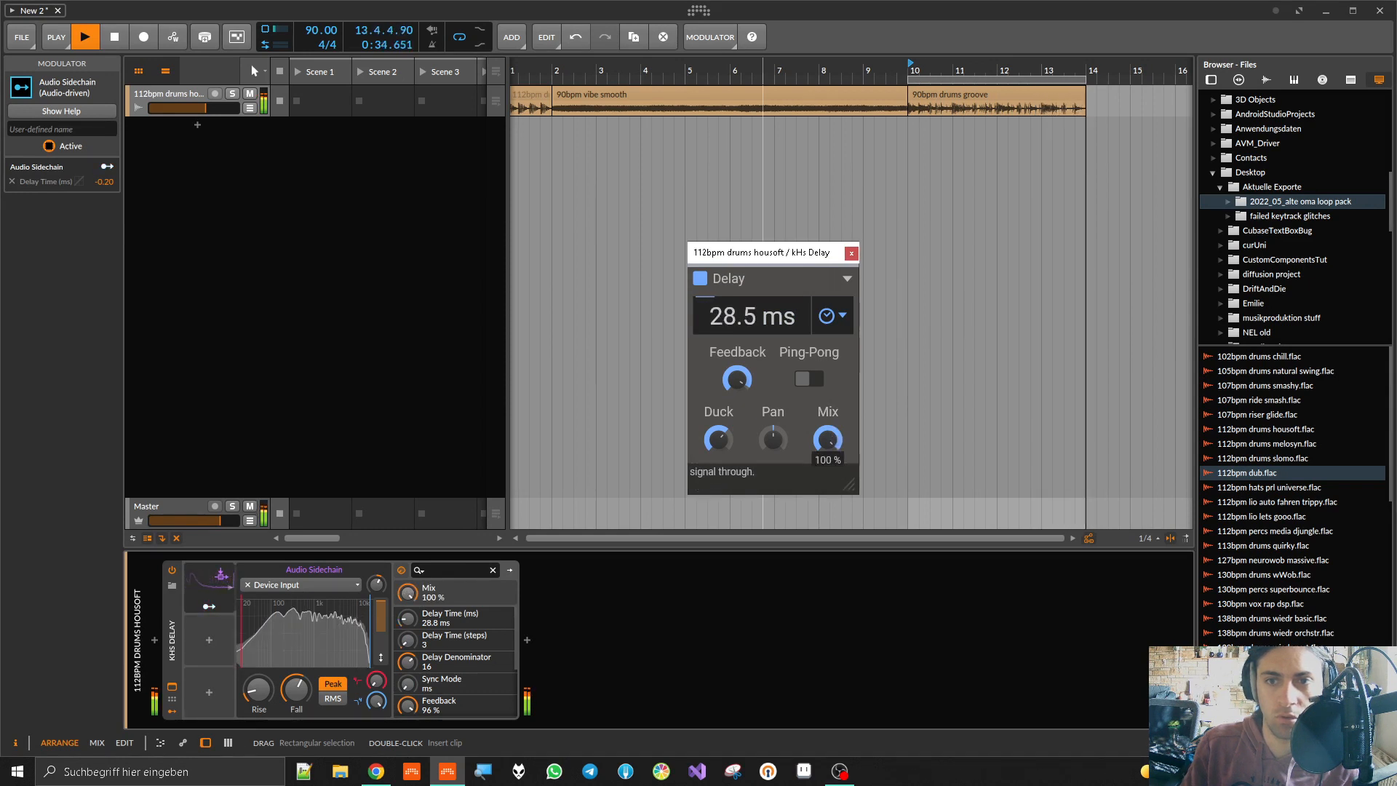
pyautogui.moveTo(737, 378)
pyautogui.mouseDown()
pyautogui.moveTo(737, 396)
pyautogui.moveTo(736, 378)
pyautogui.mouseUp()
pyautogui.click(809, 379)
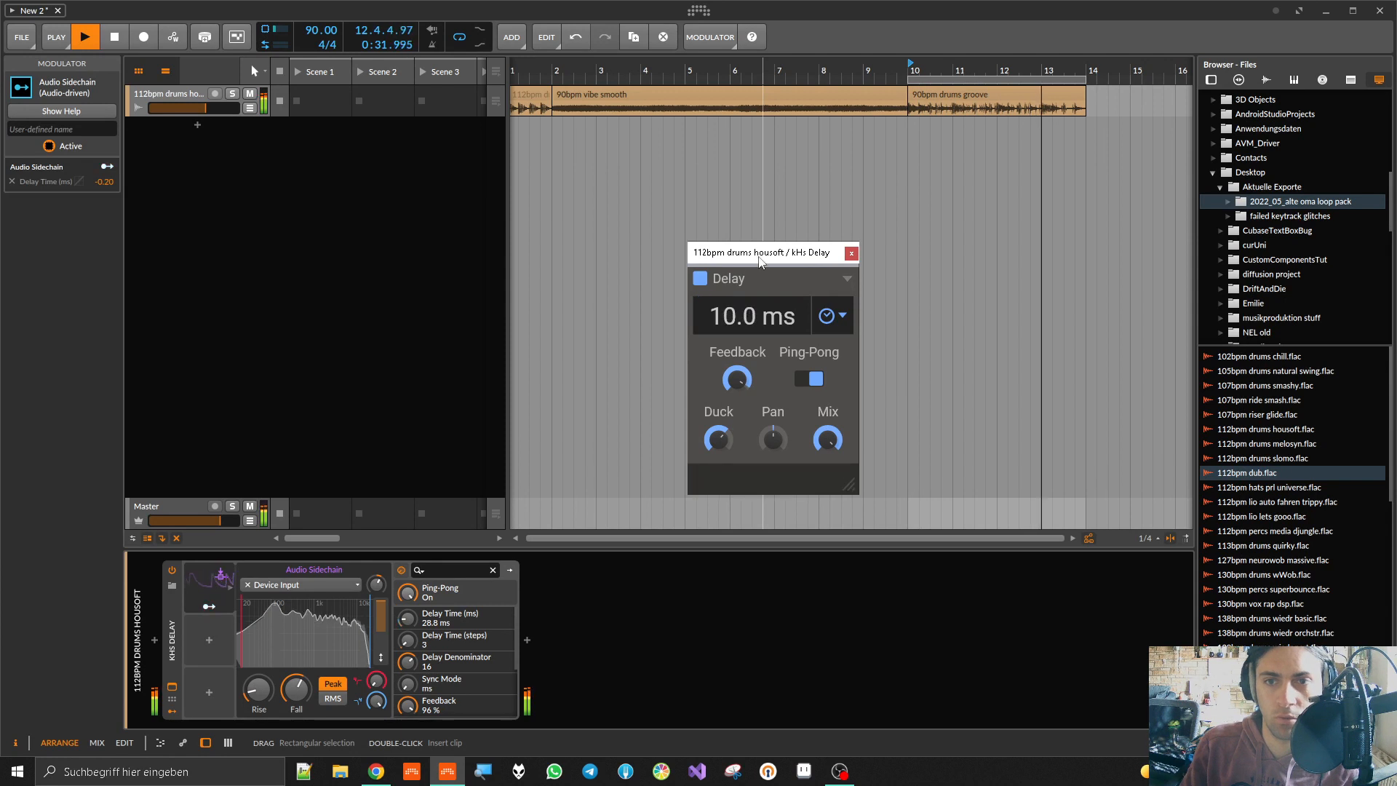
pyautogui.click(551, 376)
pyautogui.press('space')
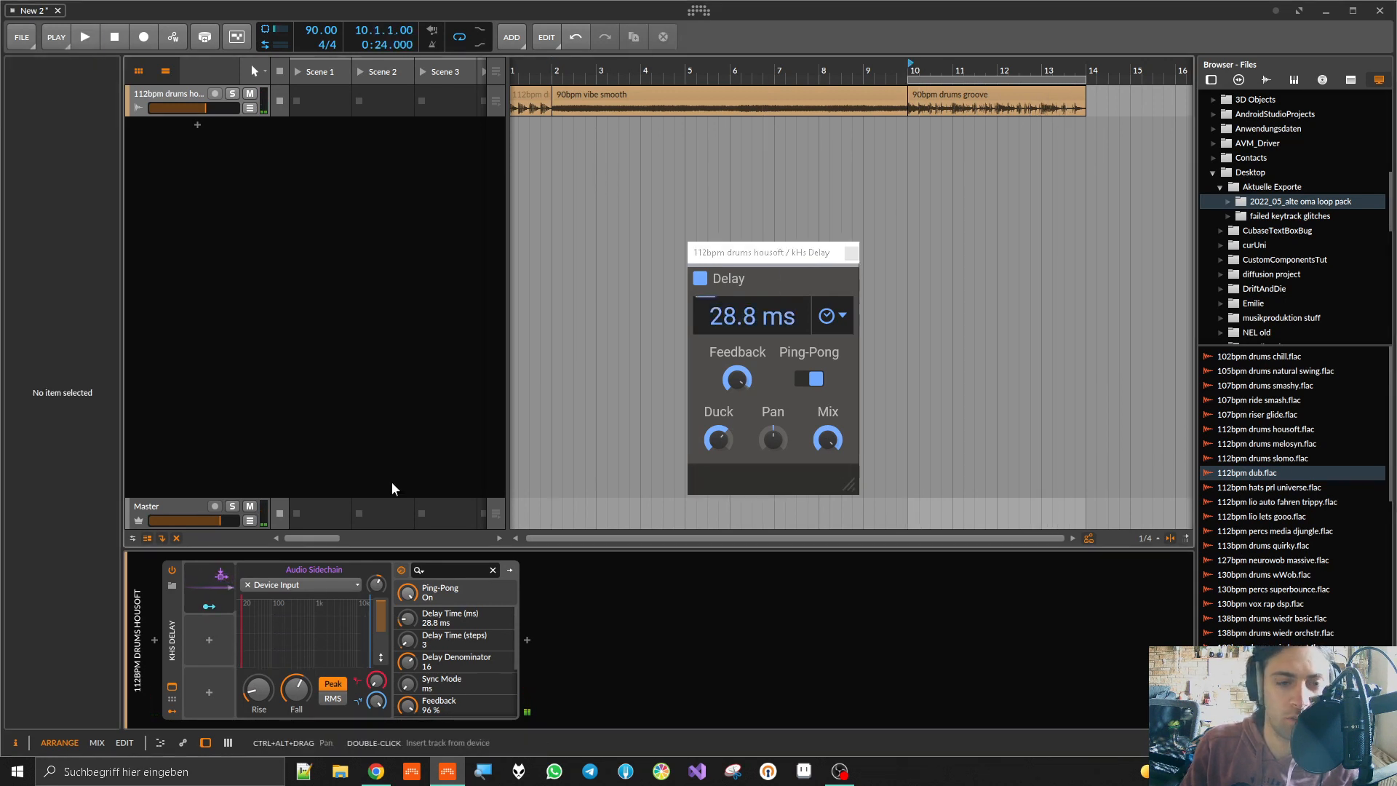
# Step: Replace the modulated Delay with a fresh kHs Delay found by searching "khs", and switch its time to tempo sync at 3/16
pyautogui.click(166, 659)
pyautogui.press('Delete')
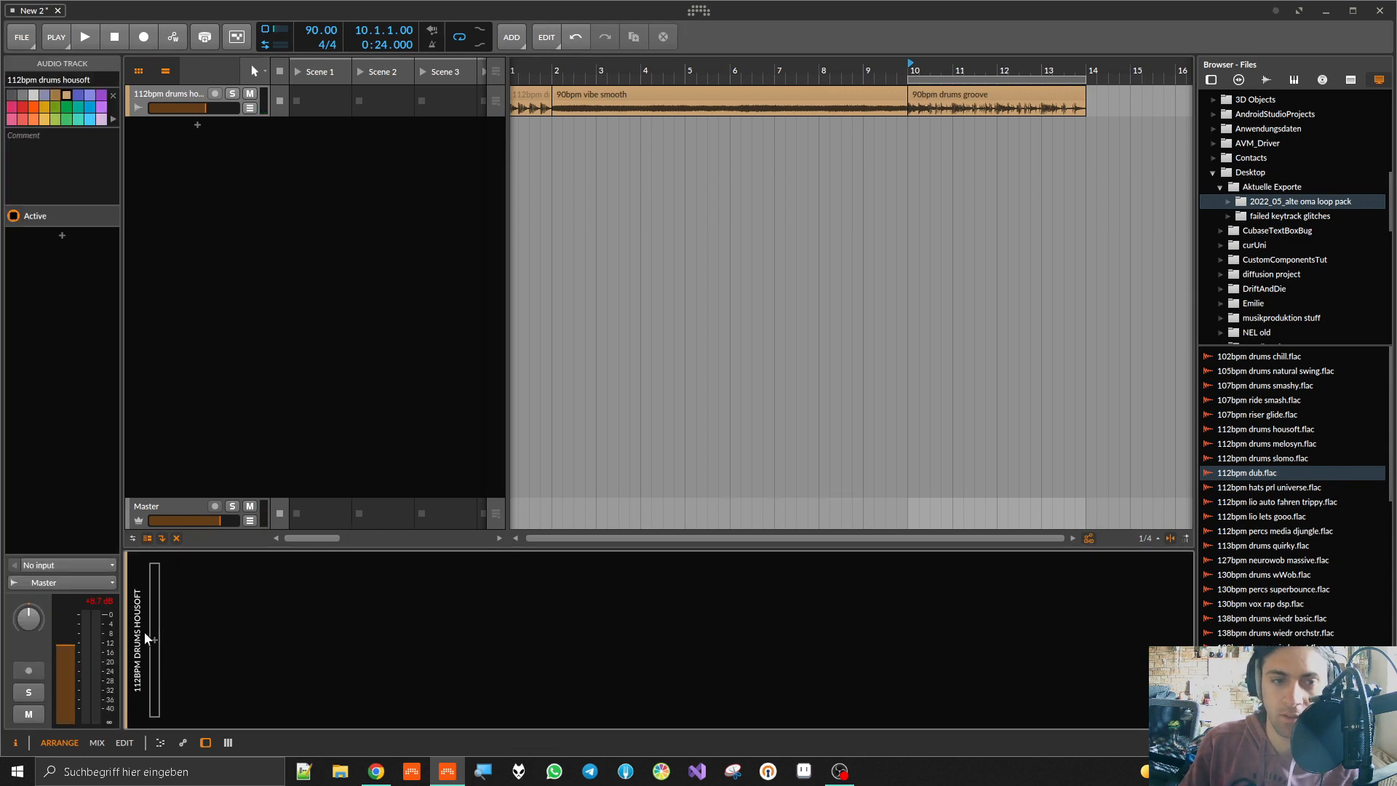
pyautogui.click(155, 632)
pyautogui.write('khs')
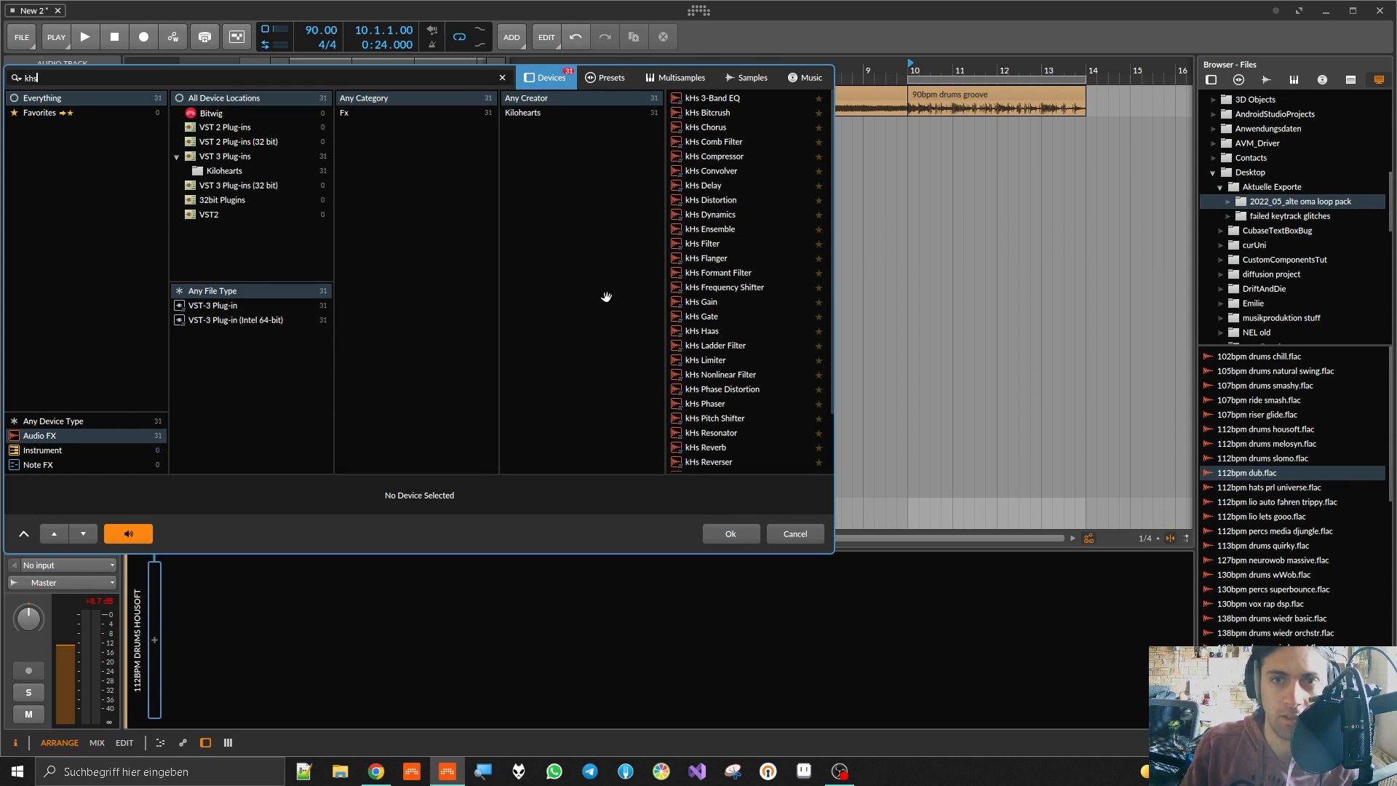
pyautogui.doubleClick(709, 186)
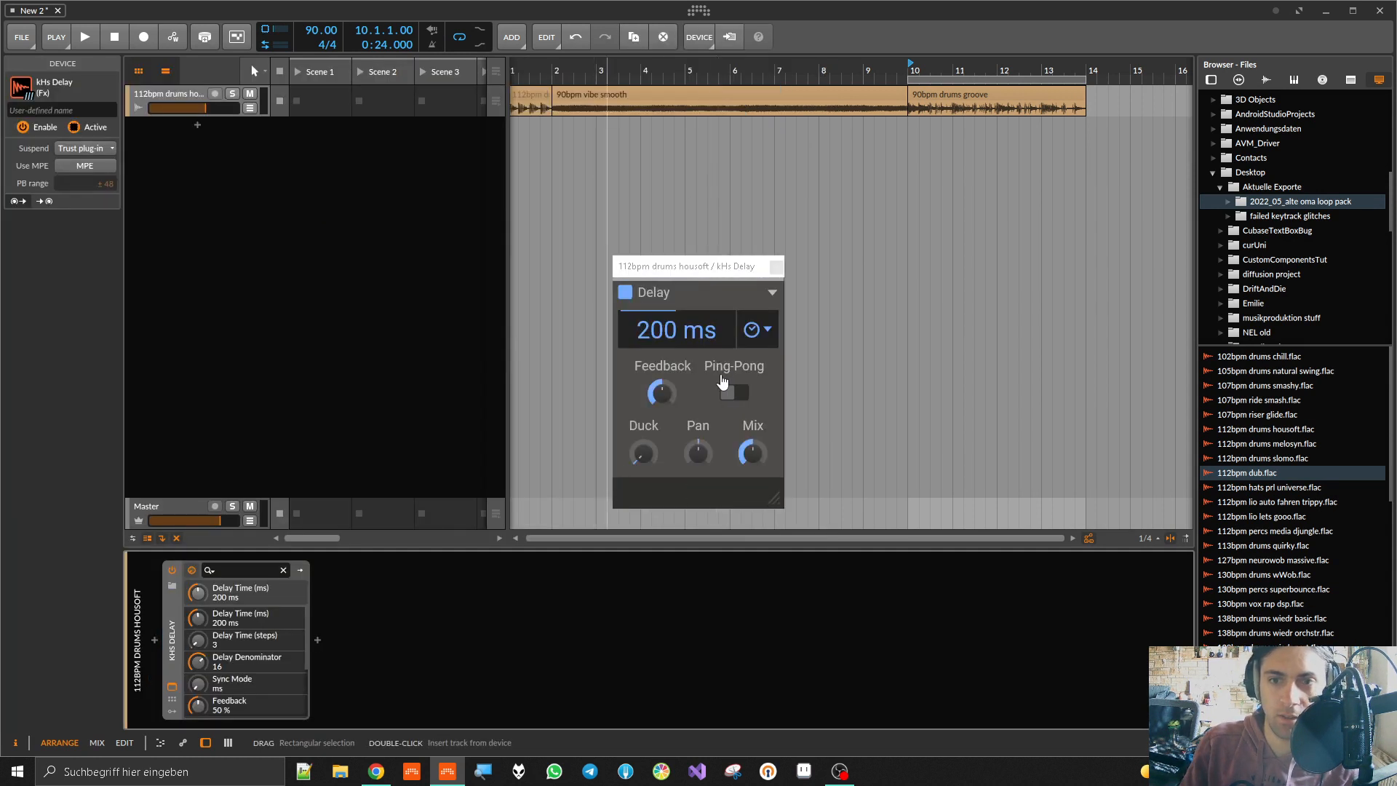
pyautogui.click(757, 330)
pyautogui.click(753, 339)
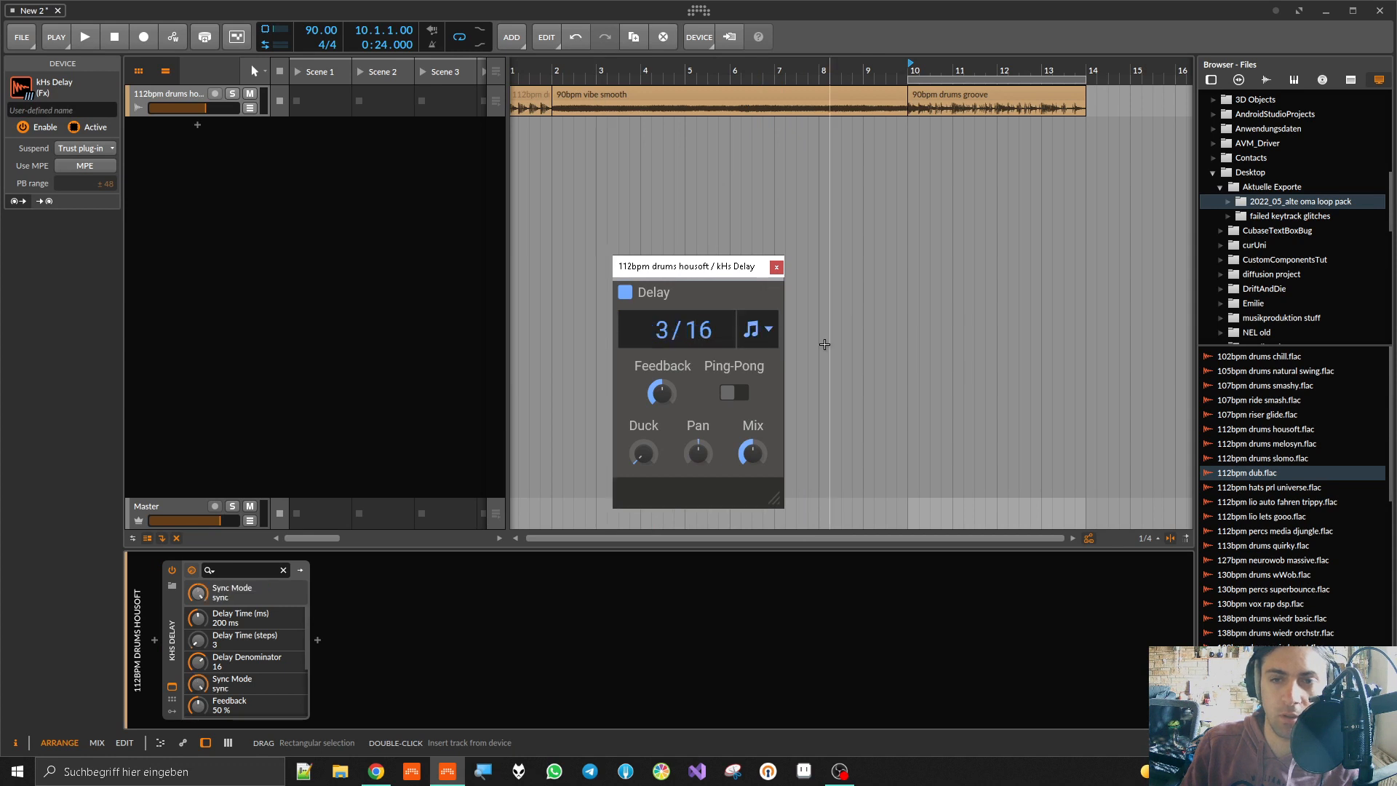
# Step: Play the groove while enabling Ping-Pong and setting Feedback to 56 % and Mix to 52 %, and stop playback
pyautogui.press('space')
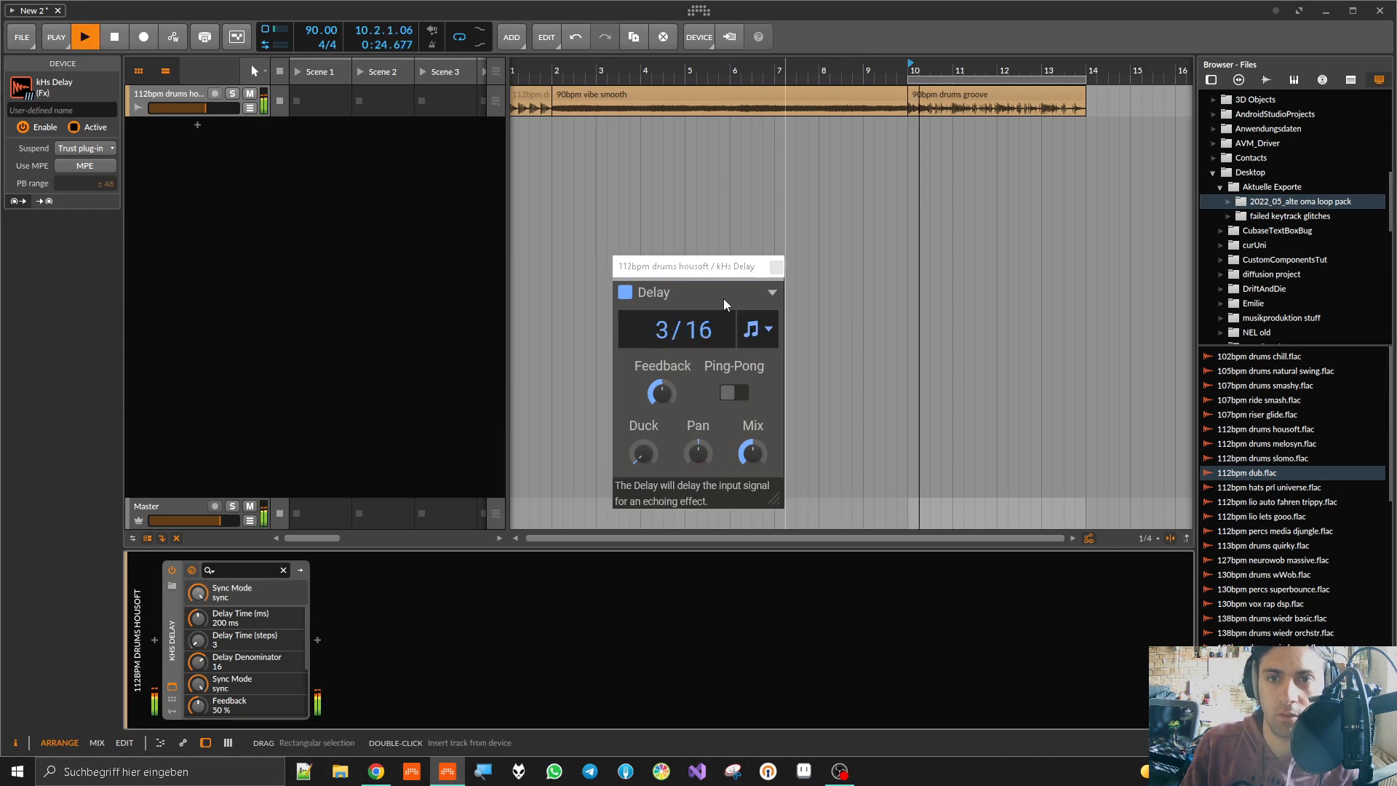
pyautogui.click(734, 393)
pyautogui.click(752, 453)
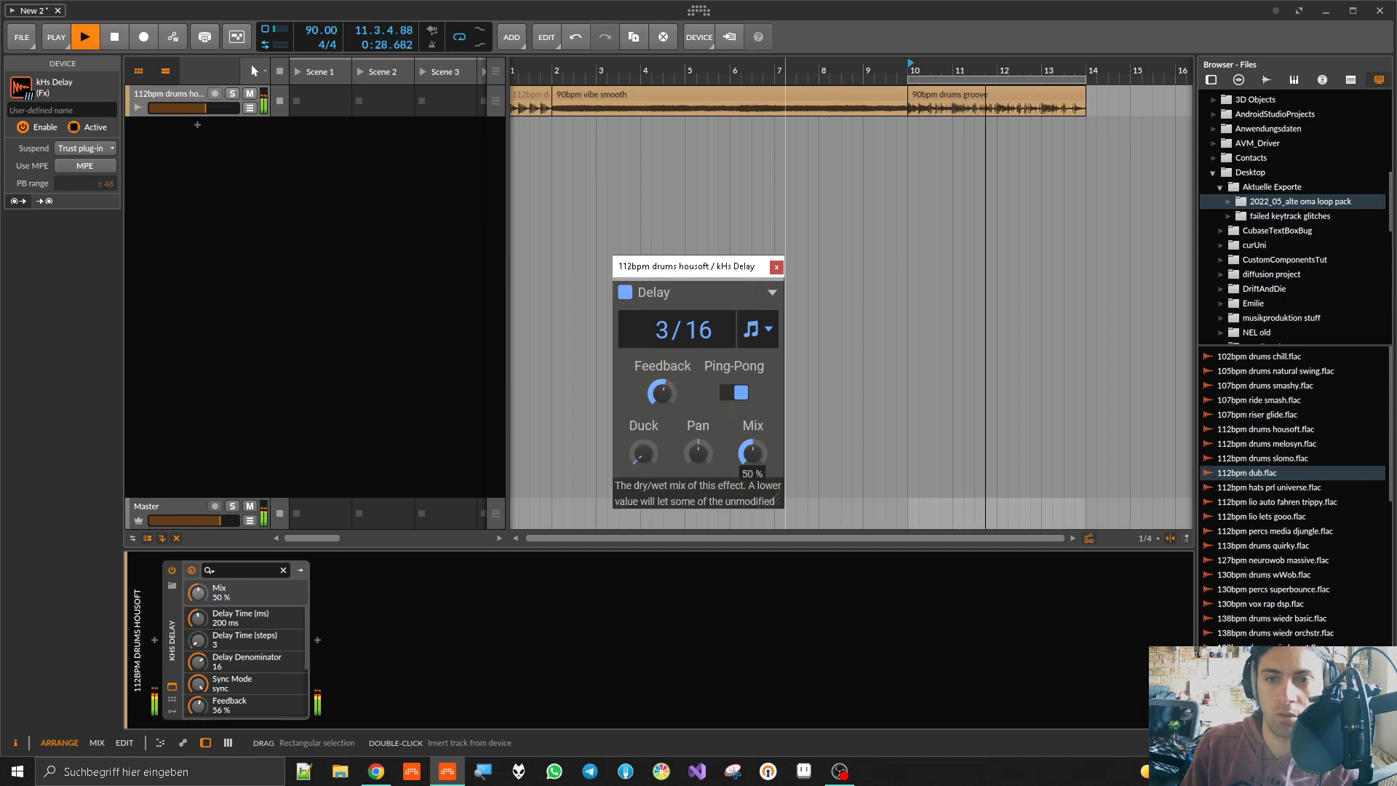
pyautogui.moveTo(751, 454); pyautogui.dragTo(751, 452)
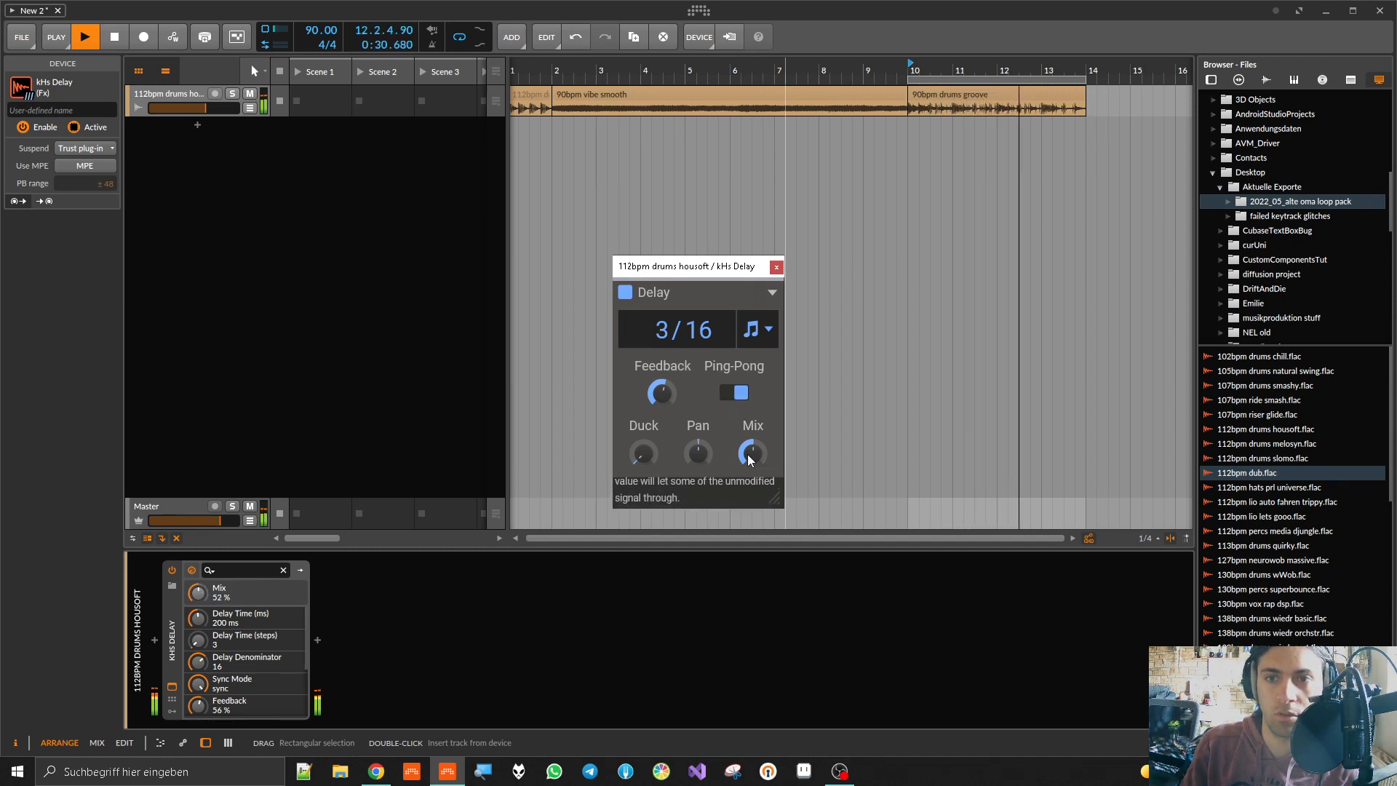
pyautogui.click(860, 209)
pyautogui.press('space')
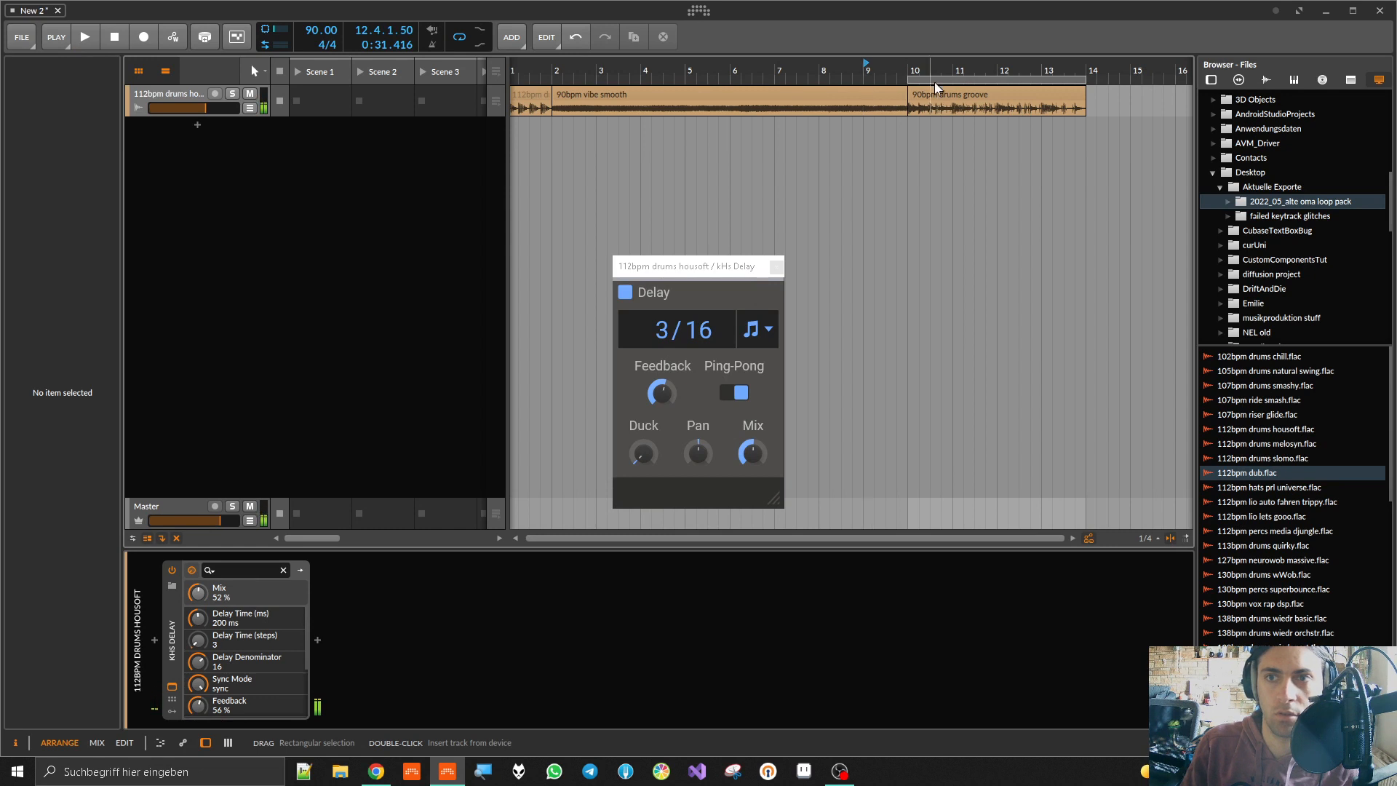
# Step: Move the play start to bar 10 and replace the kHs Delay with Delay-2, found by searching "delay"
pyautogui.click(908, 181)
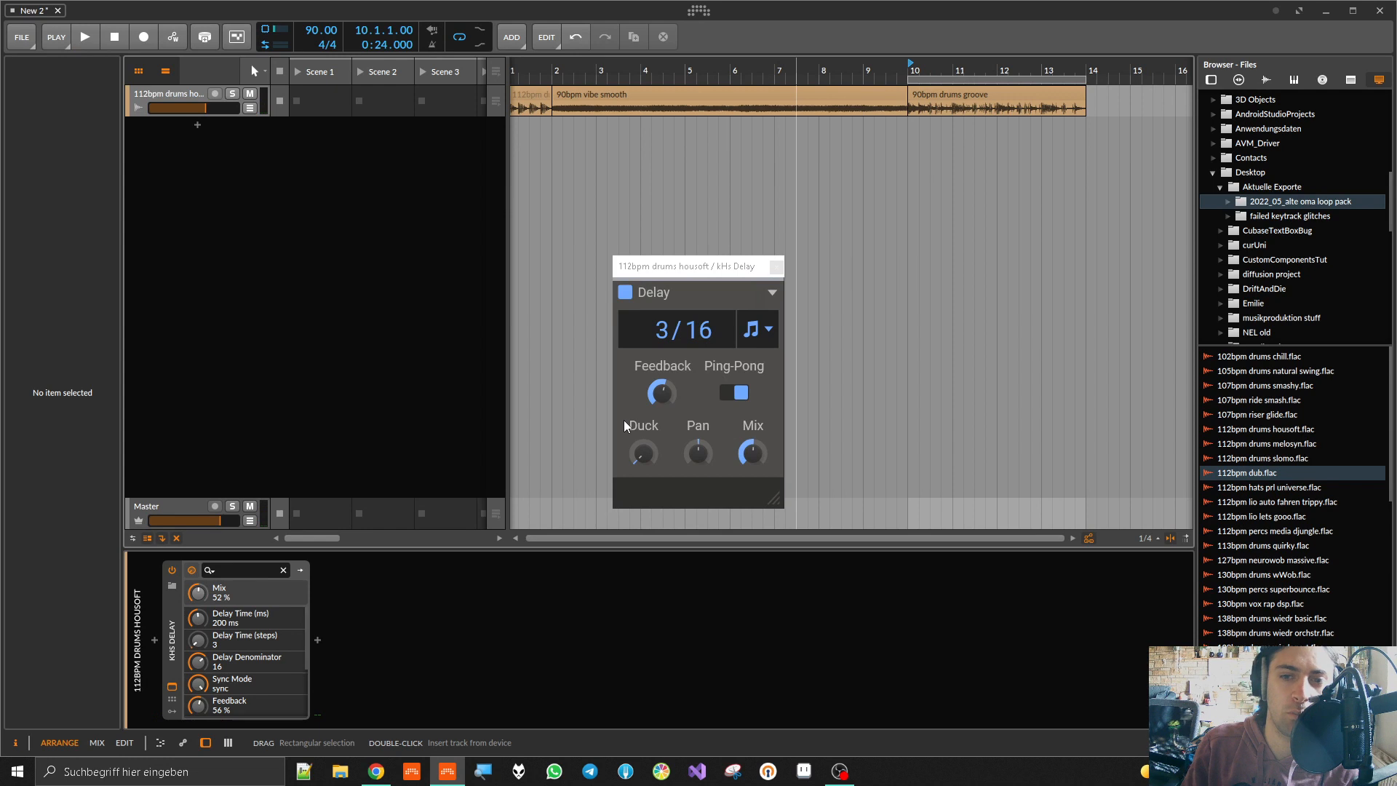
pyautogui.click(155, 643)
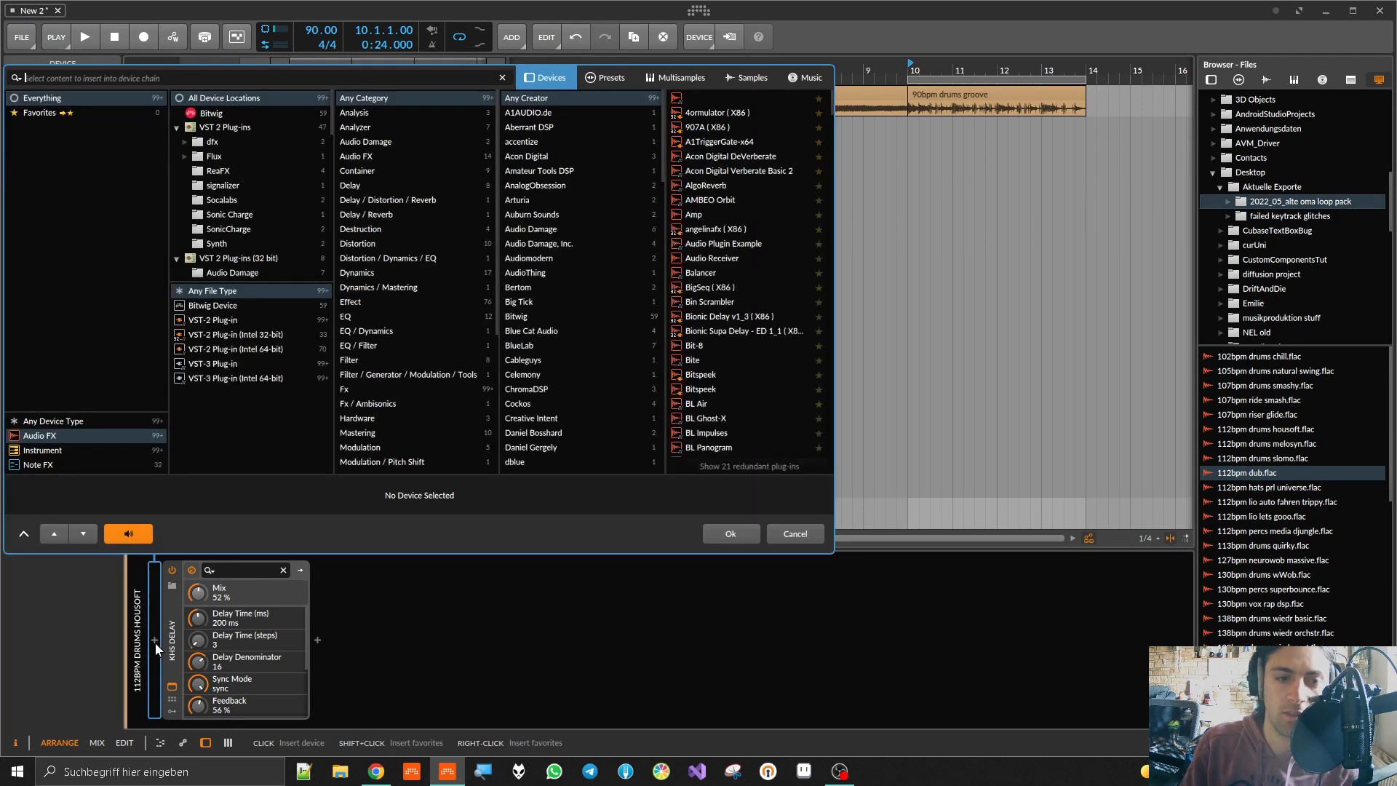
pyautogui.write('delay')
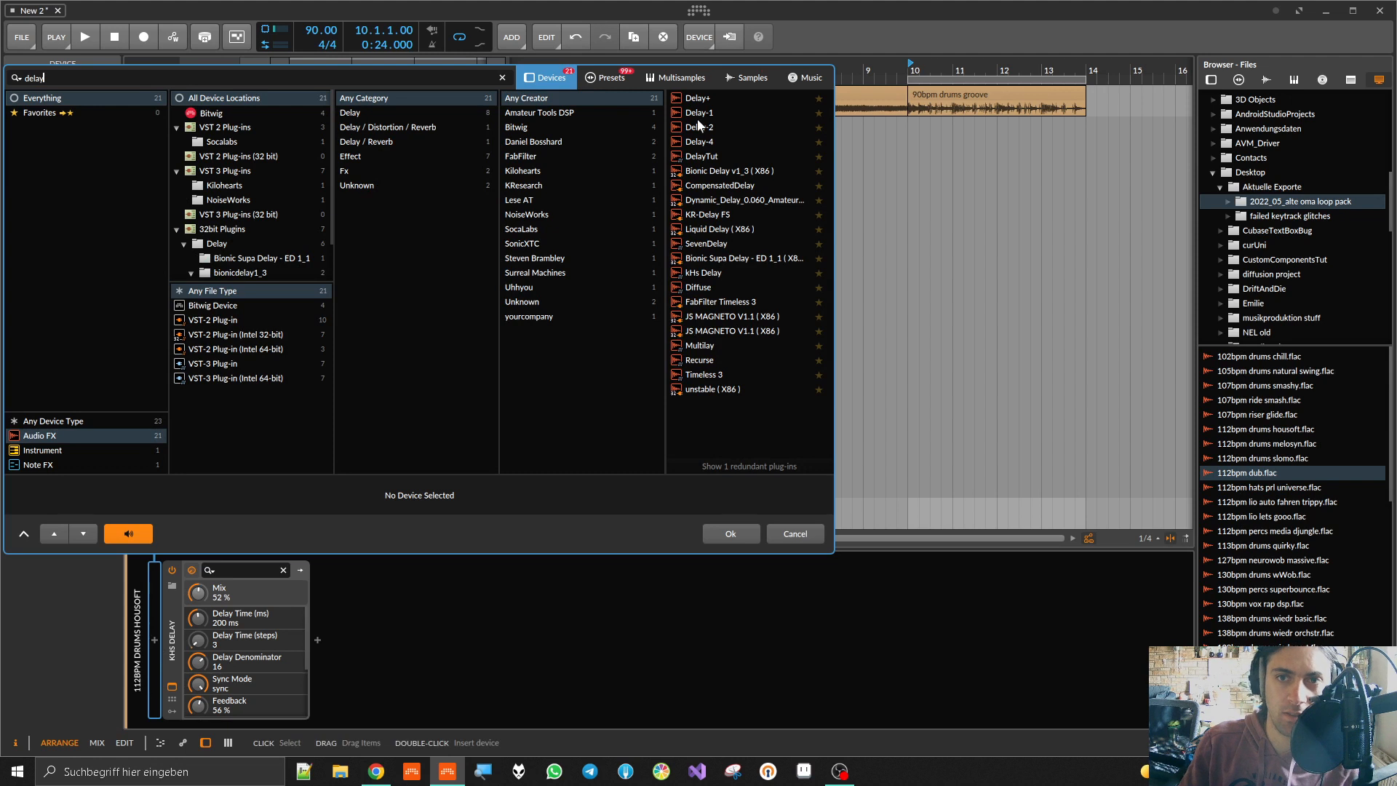
pyautogui.doubleClick(697, 128)
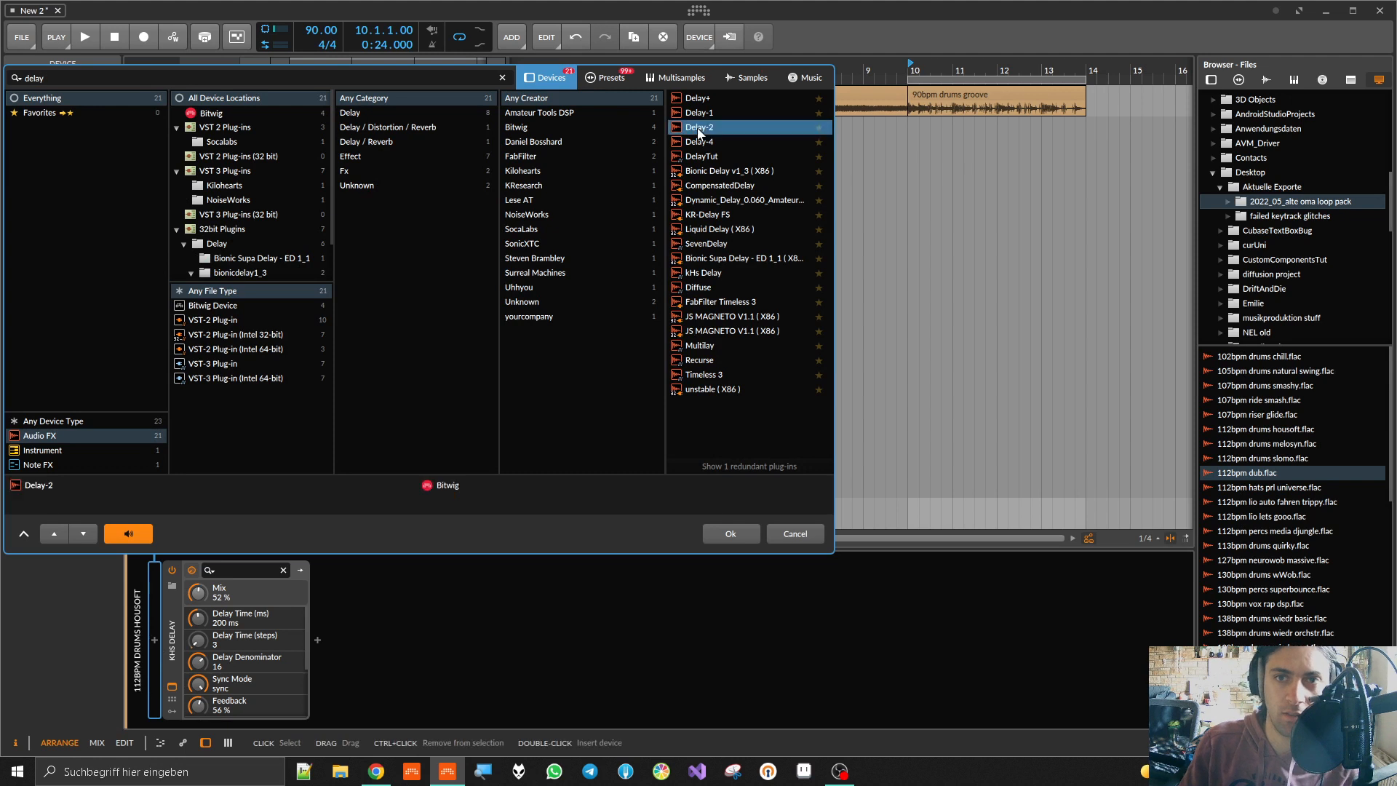
pyautogui.click(468, 654)
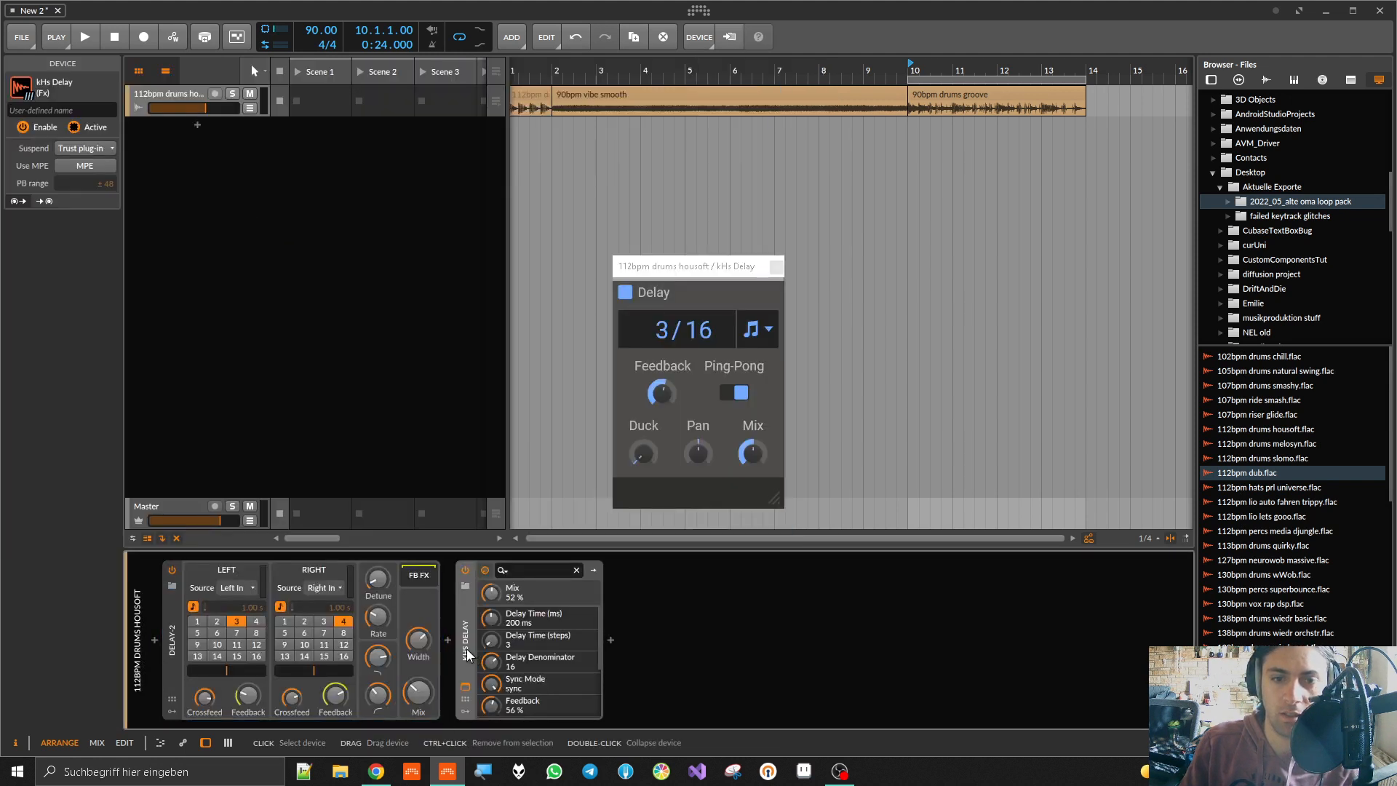
pyautogui.press('Delete')
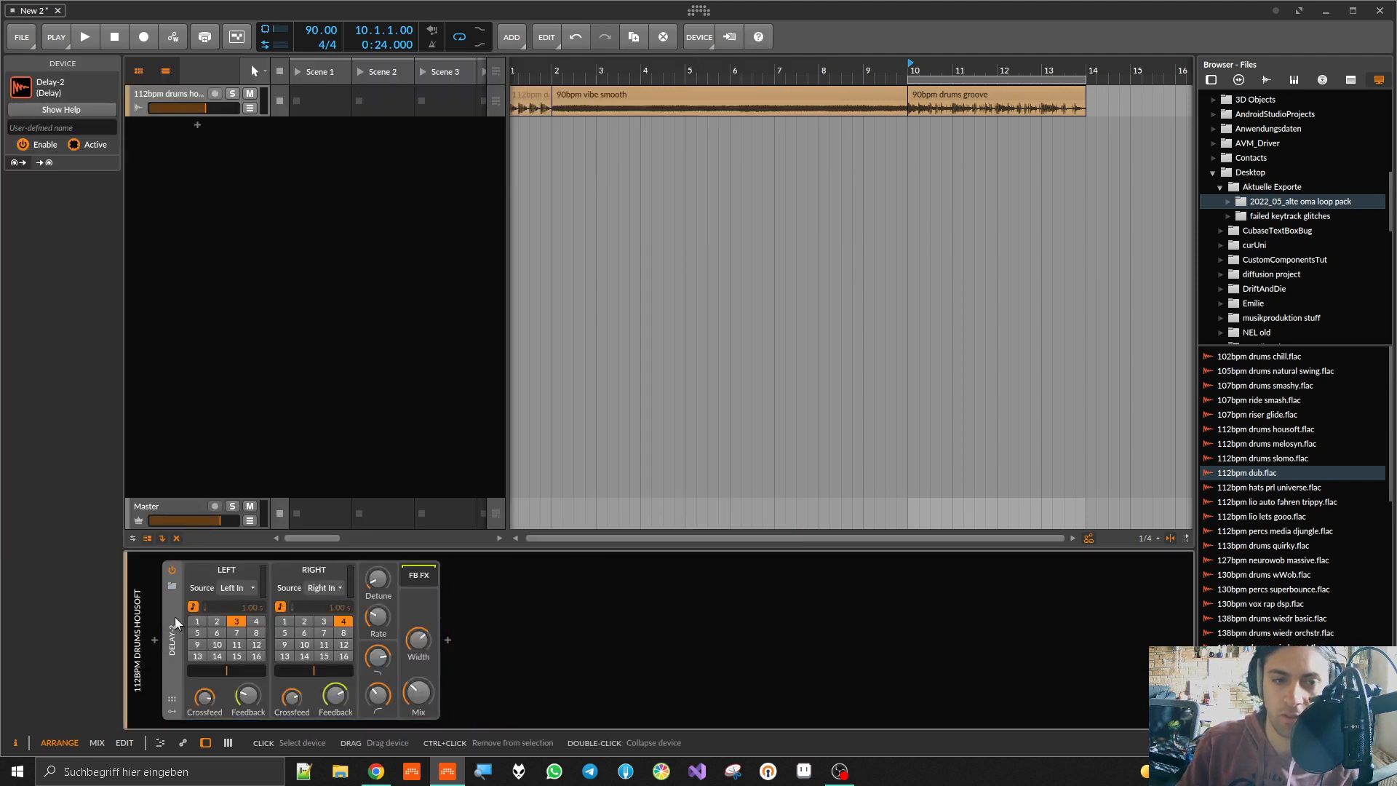
# Step: Audition Delay-2 briefly, then insert ValhallaSpaceModulator into its FB FX chain by searching "val"
pyautogui.press('space')
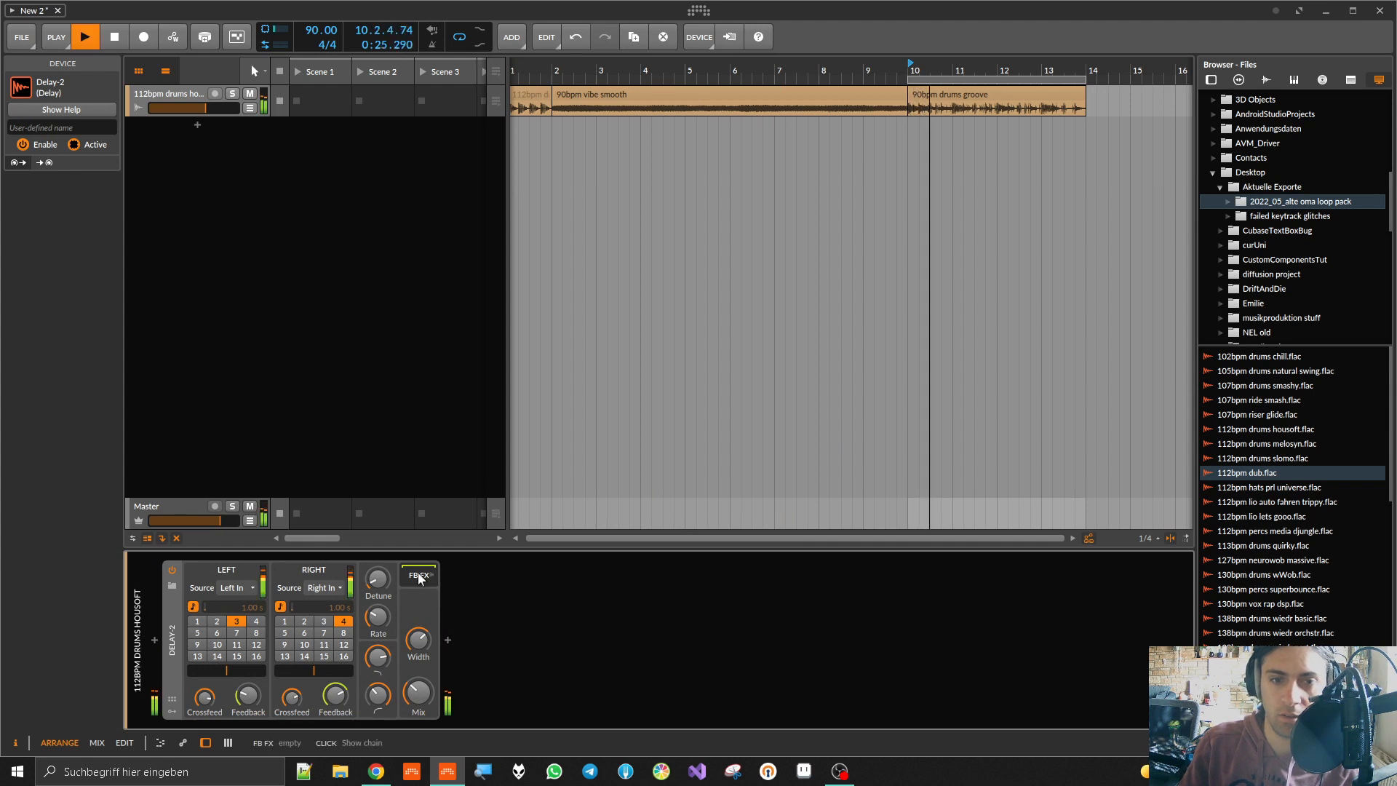
pyautogui.press('space')
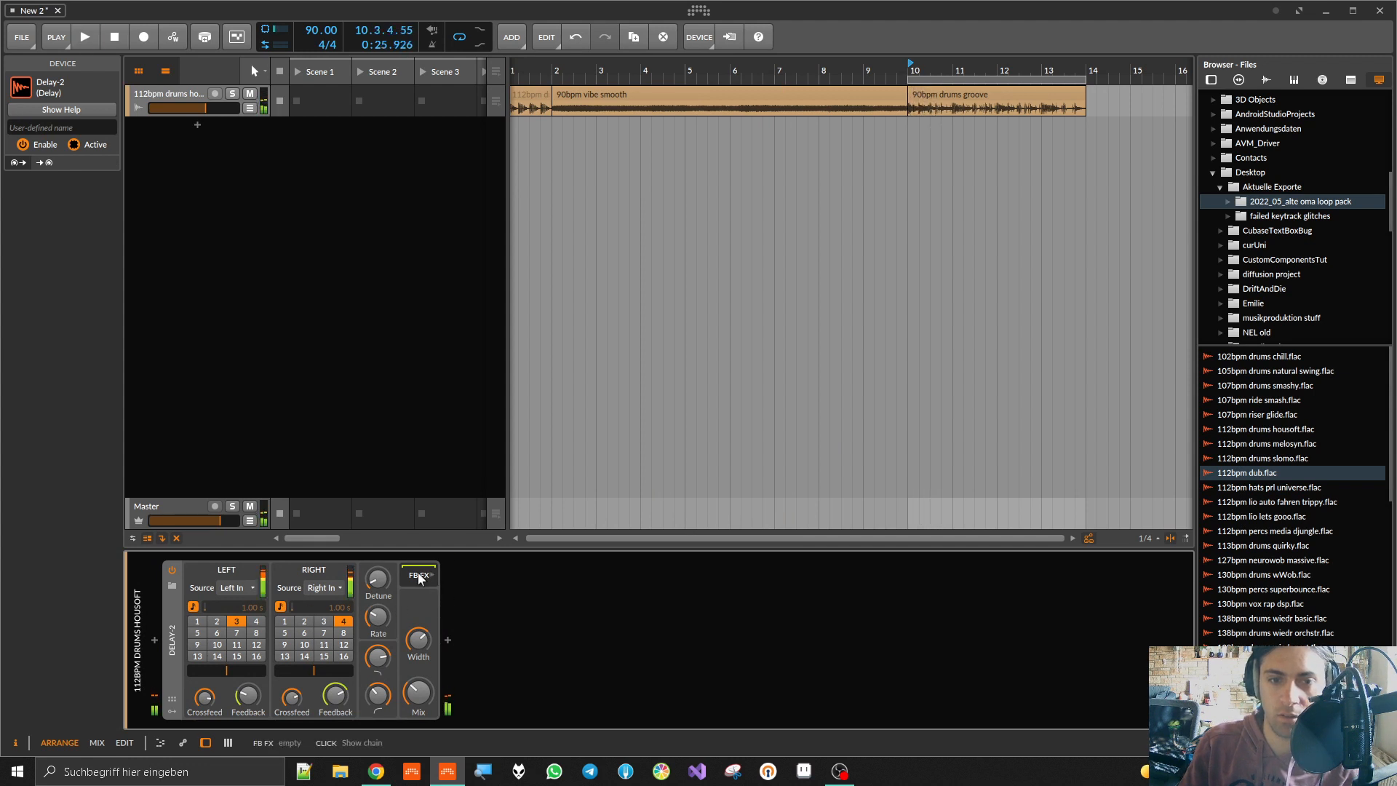
pyautogui.click(447, 638)
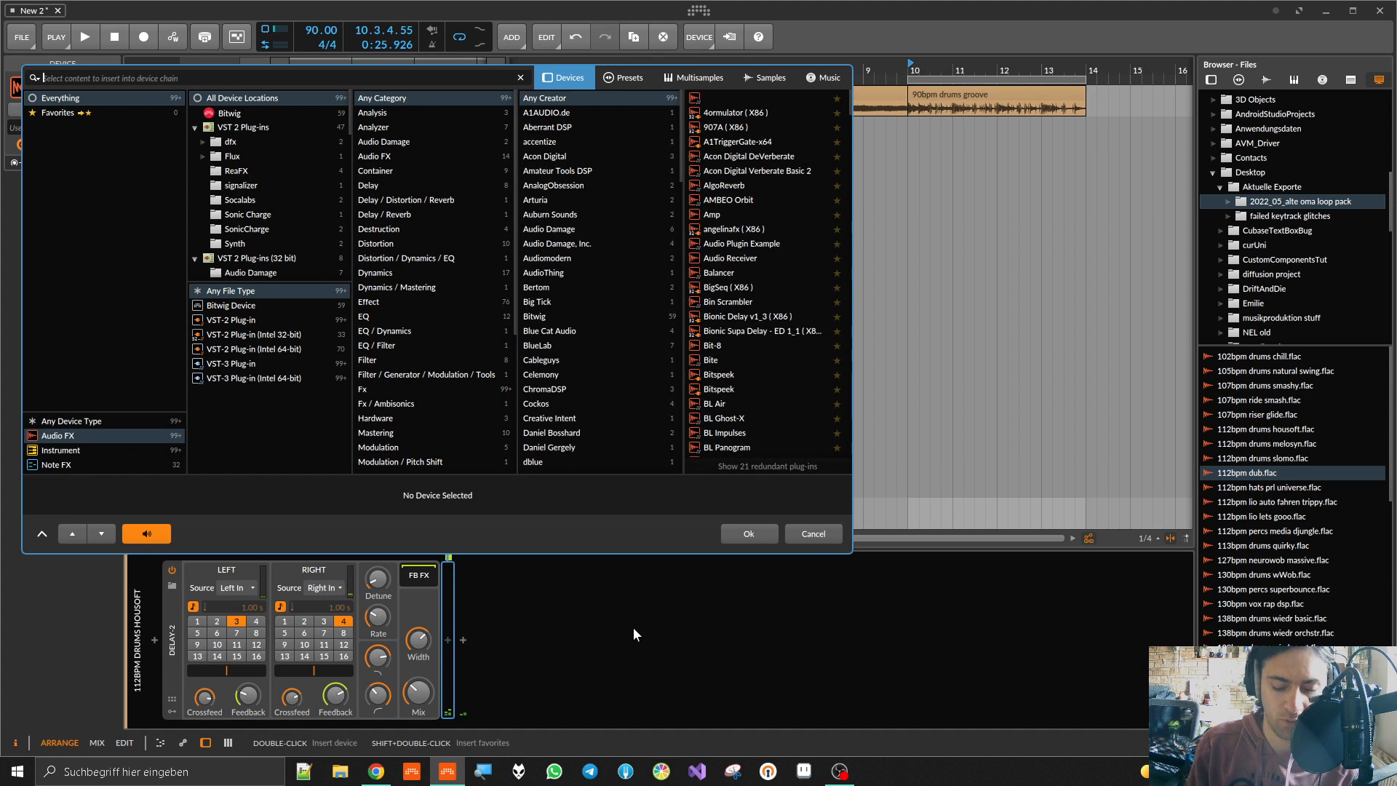
pyautogui.write('val')
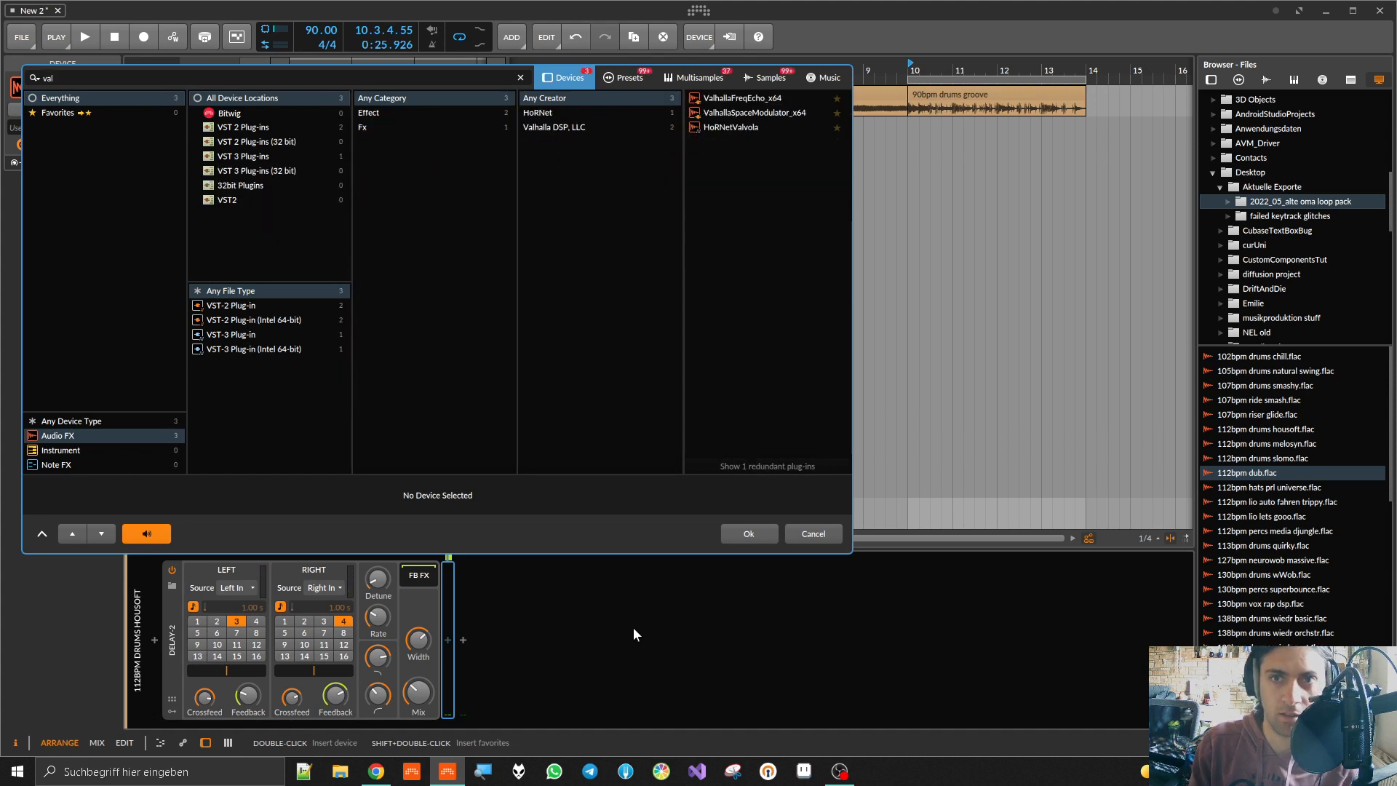
pyautogui.doubleClick(751, 113)
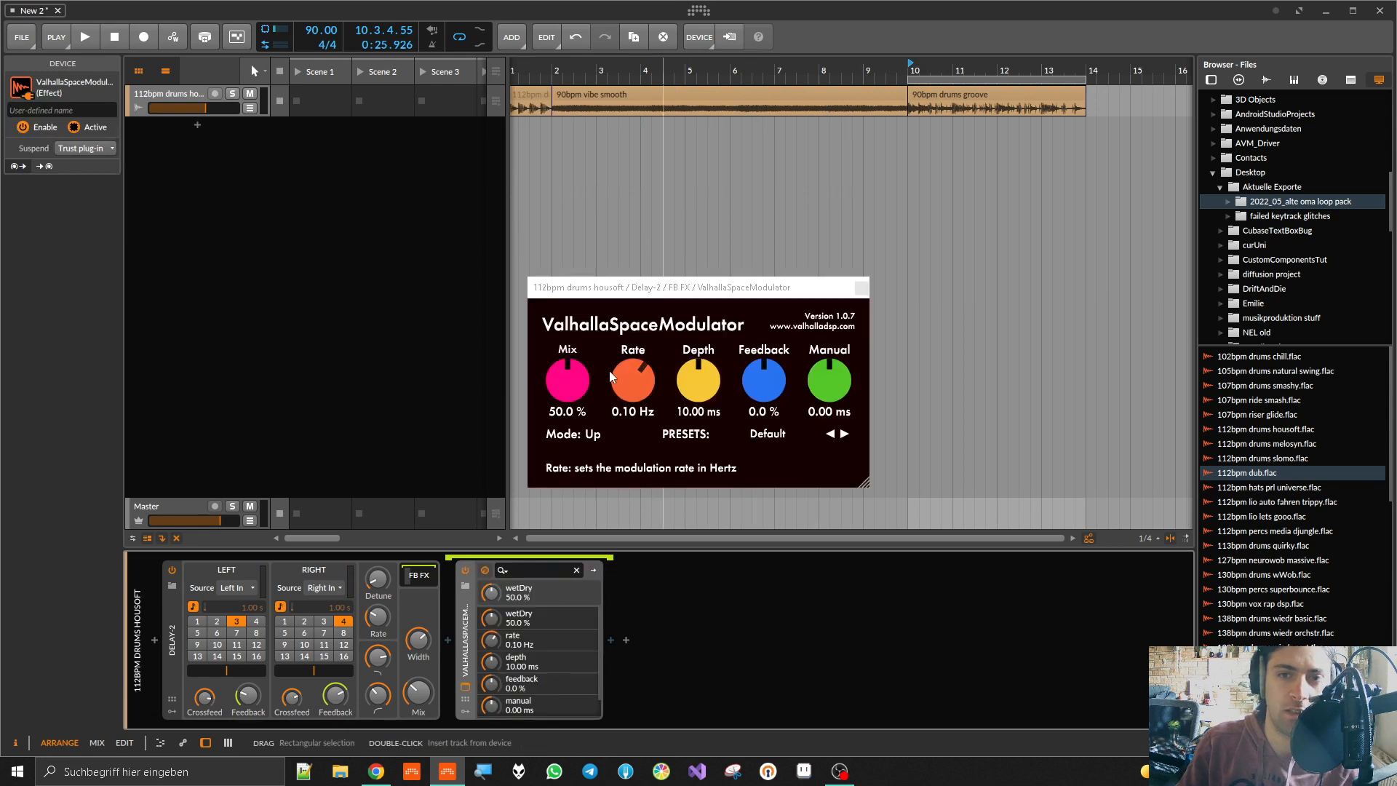
# Step: Play the groove while setting ValhallaSpaceModulator to Feedback 72.8 %, Depth 22.13 ms, Rate 0.59 Hz and Mix 70 %, and stop playback
pyautogui.press('space')
pyautogui.moveTo(763, 379); pyautogui.dragTo(768, 320)
pyautogui.moveTo(712, 370); pyautogui.dragTo(726, 328)
pyautogui.moveTo(650, 382); pyautogui.dragTo(592, 338)
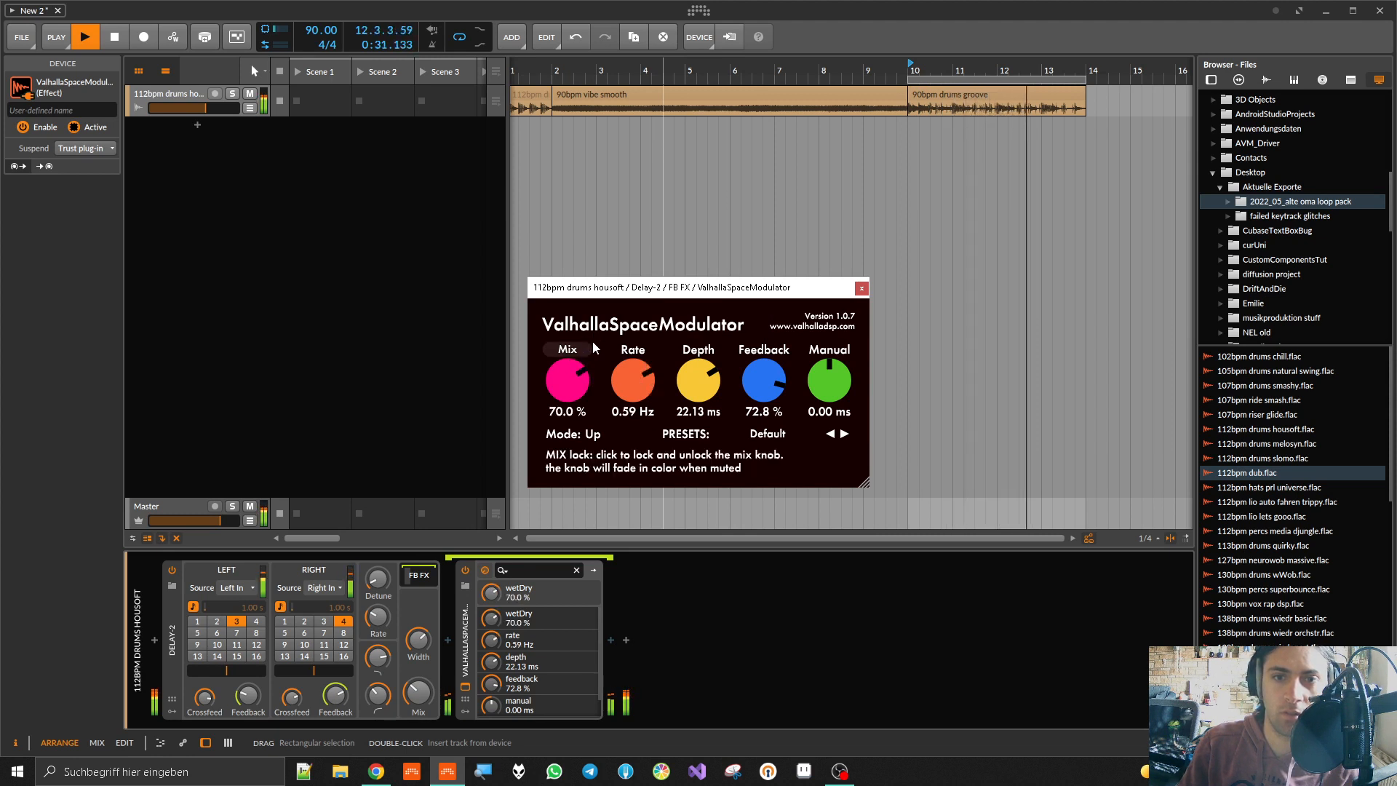
pyautogui.press('space')
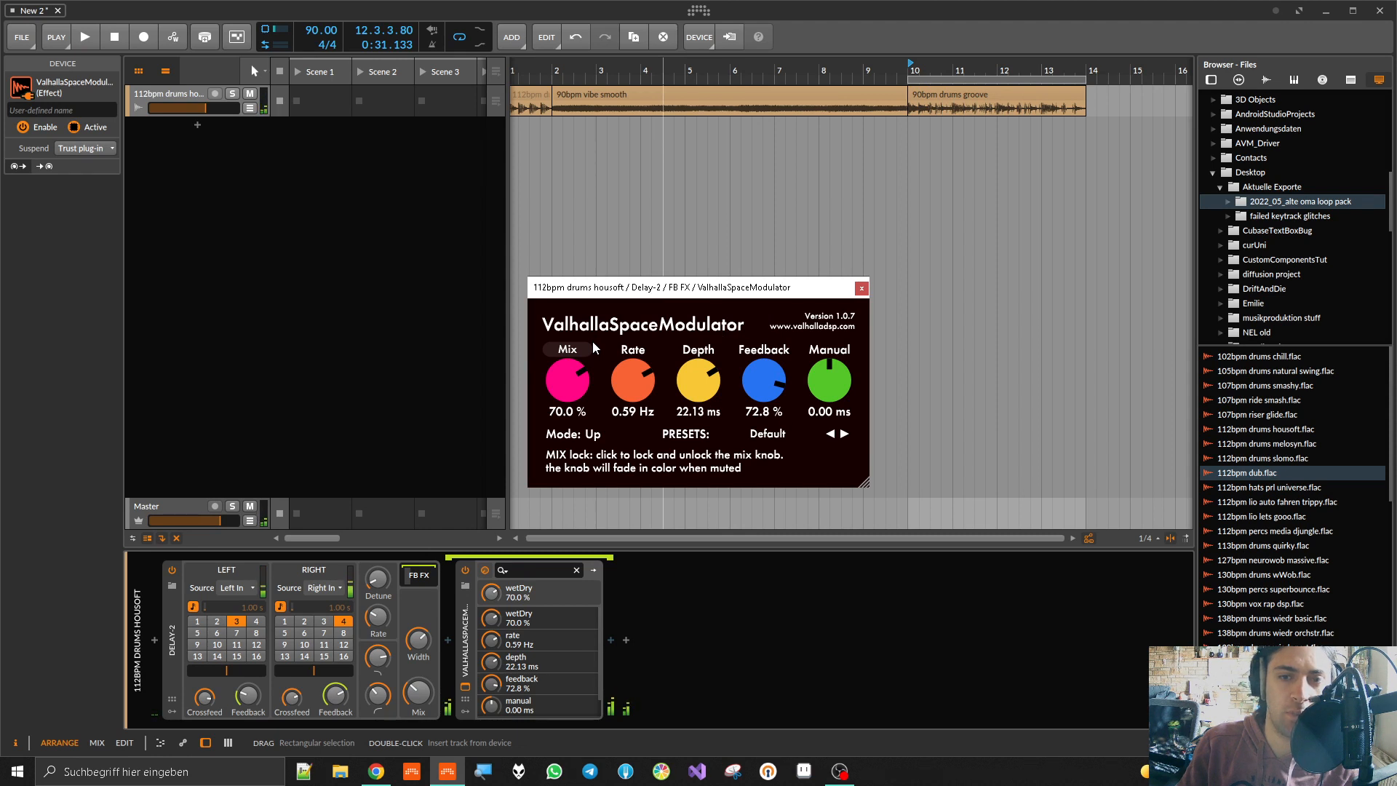
# Step: During playback, set ValhallaSpaceModulator to Mix 100 %, Rate 6.05 Hz, Depth 3.55 ms, Feedback -95.2 % and mode TZF-
pyautogui.press('space')
pyautogui.moveTo(574, 368); pyautogui.dragTo(580, 275)
pyautogui.moveTo(634, 386); pyautogui.dragTo(690, 482)
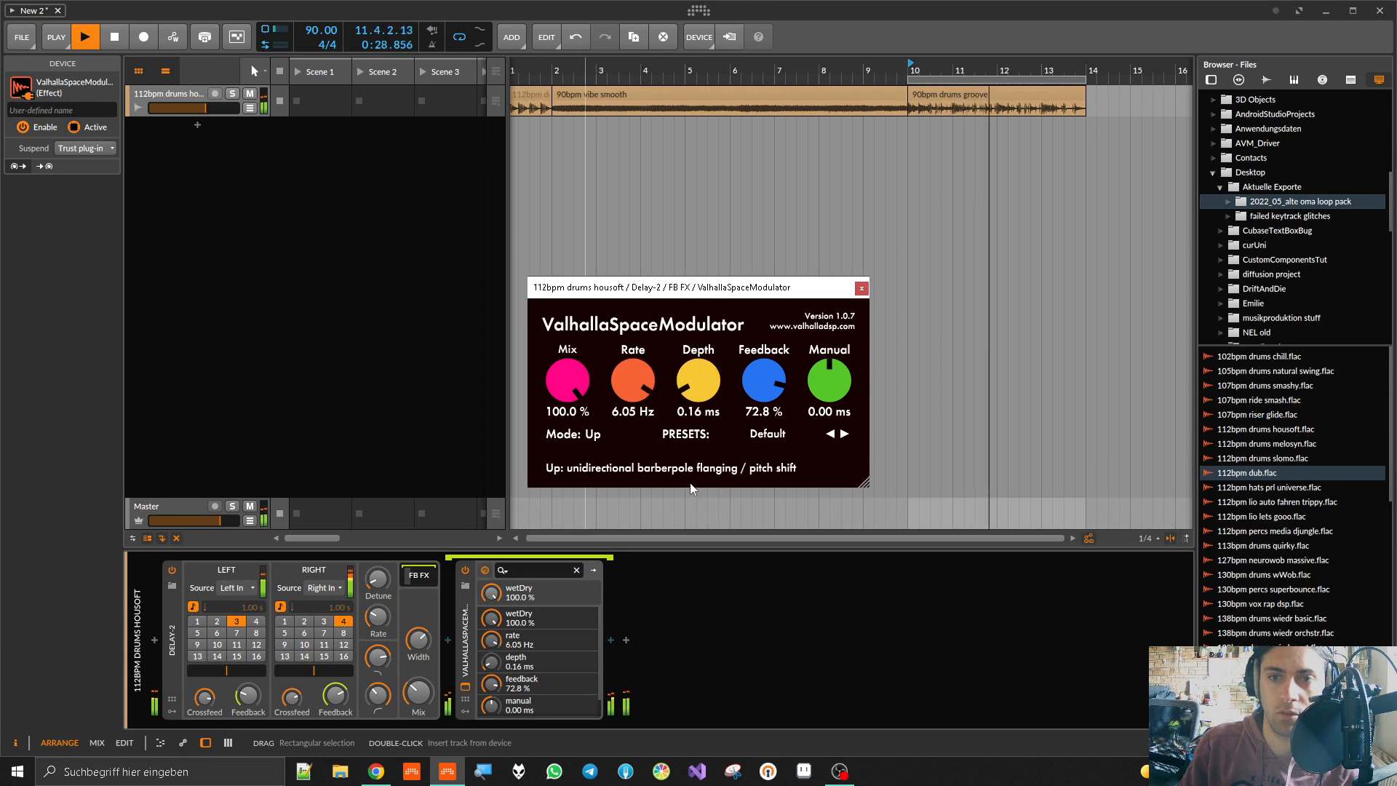
pyautogui.moveTo(766, 397); pyautogui.dragTo(778, 539)
pyautogui.click(575, 434)
pyautogui.click(582, 496)
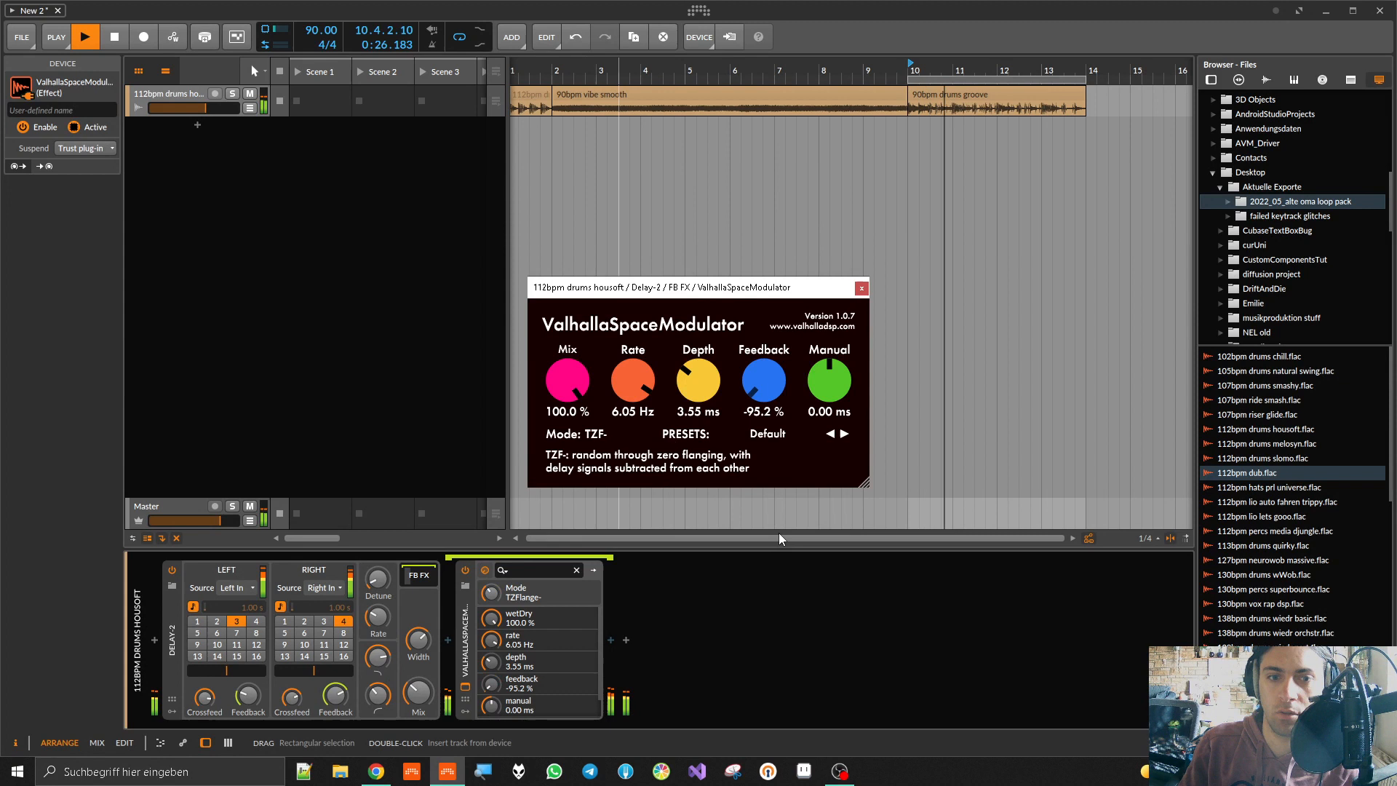
# Step: Set Delay-2's left time to 1 and right time to 2, adjust its right Feedback and Width, and stop playback
pyautogui.moveTo(335, 696); pyautogui.dragTo(335, 676)
pyautogui.click(304, 621)
pyautogui.click(197, 621)
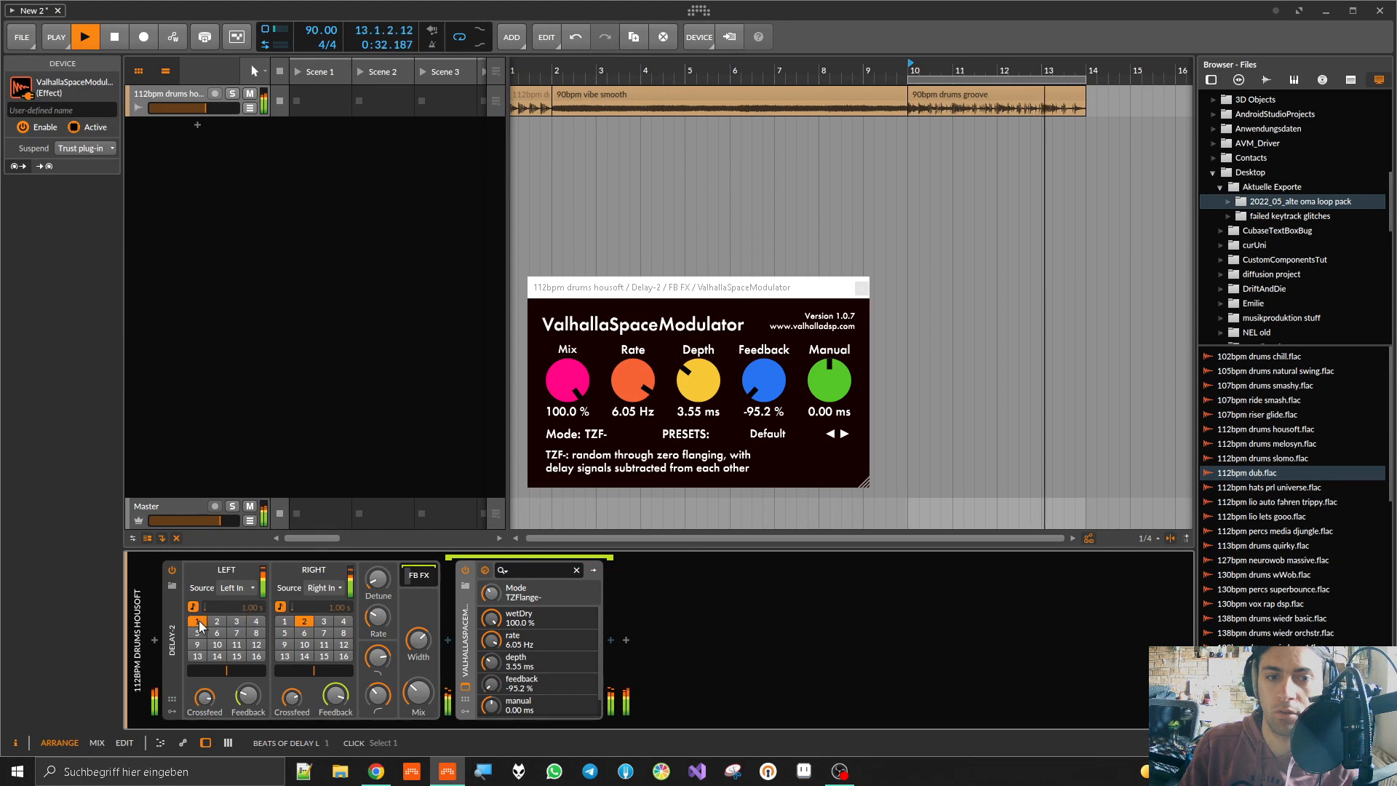
pyautogui.moveTo(421, 645); pyautogui.dragTo(423, 647)
pyautogui.press('space')
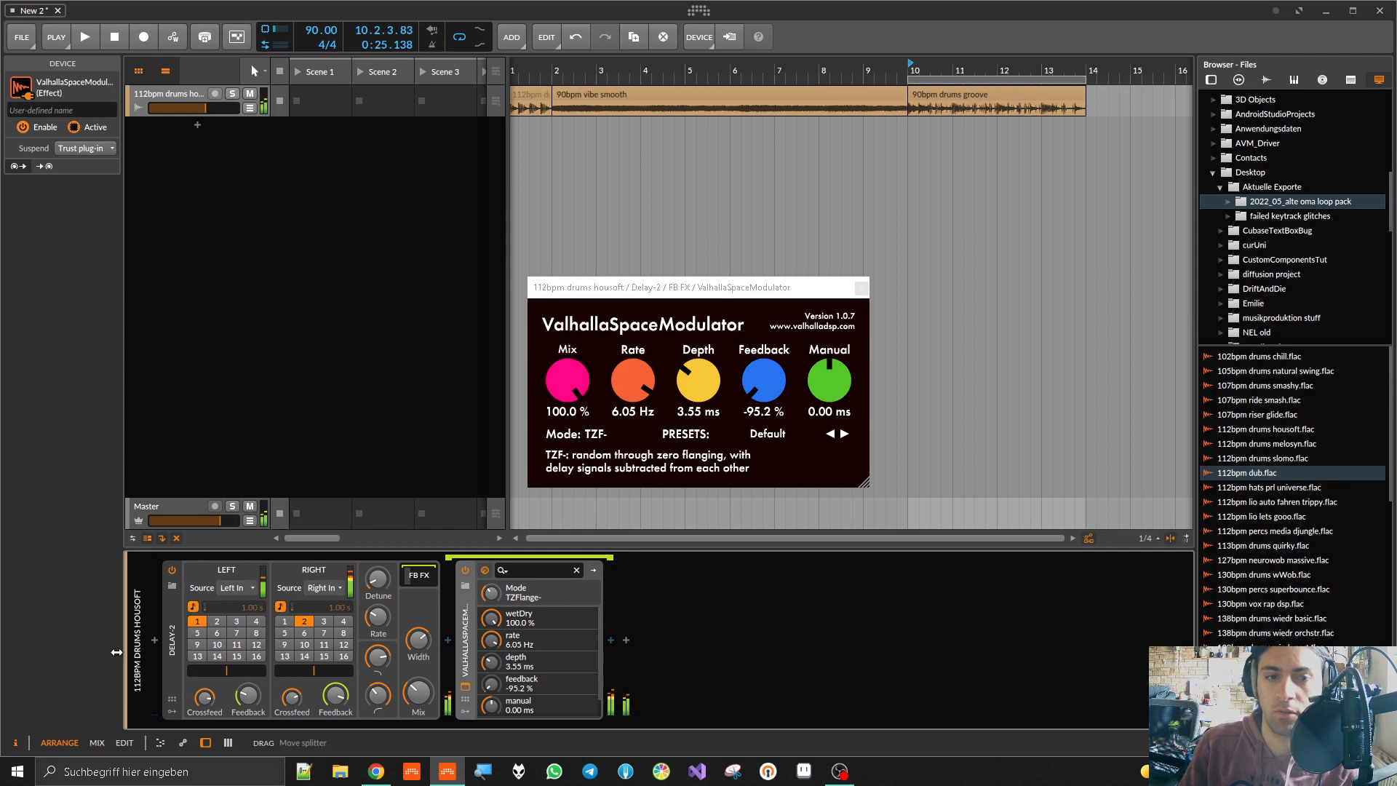
# Step: Replace Delay-2 with Delay+ found by searching "delay", and try its blur amount at 78 % before resetting it to zero
pyautogui.click(169, 626)
pyautogui.press('Delete')
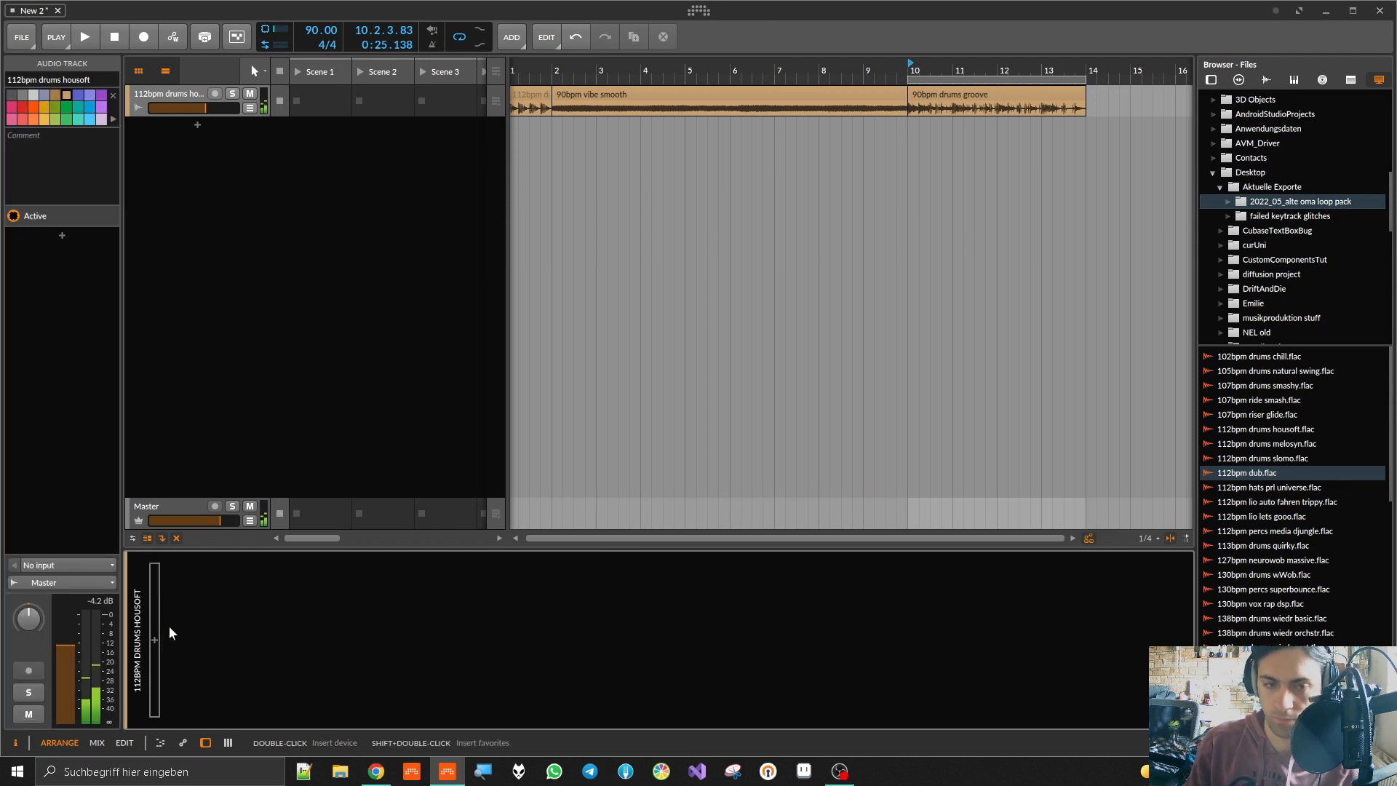
pyautogui.click(152, 641)
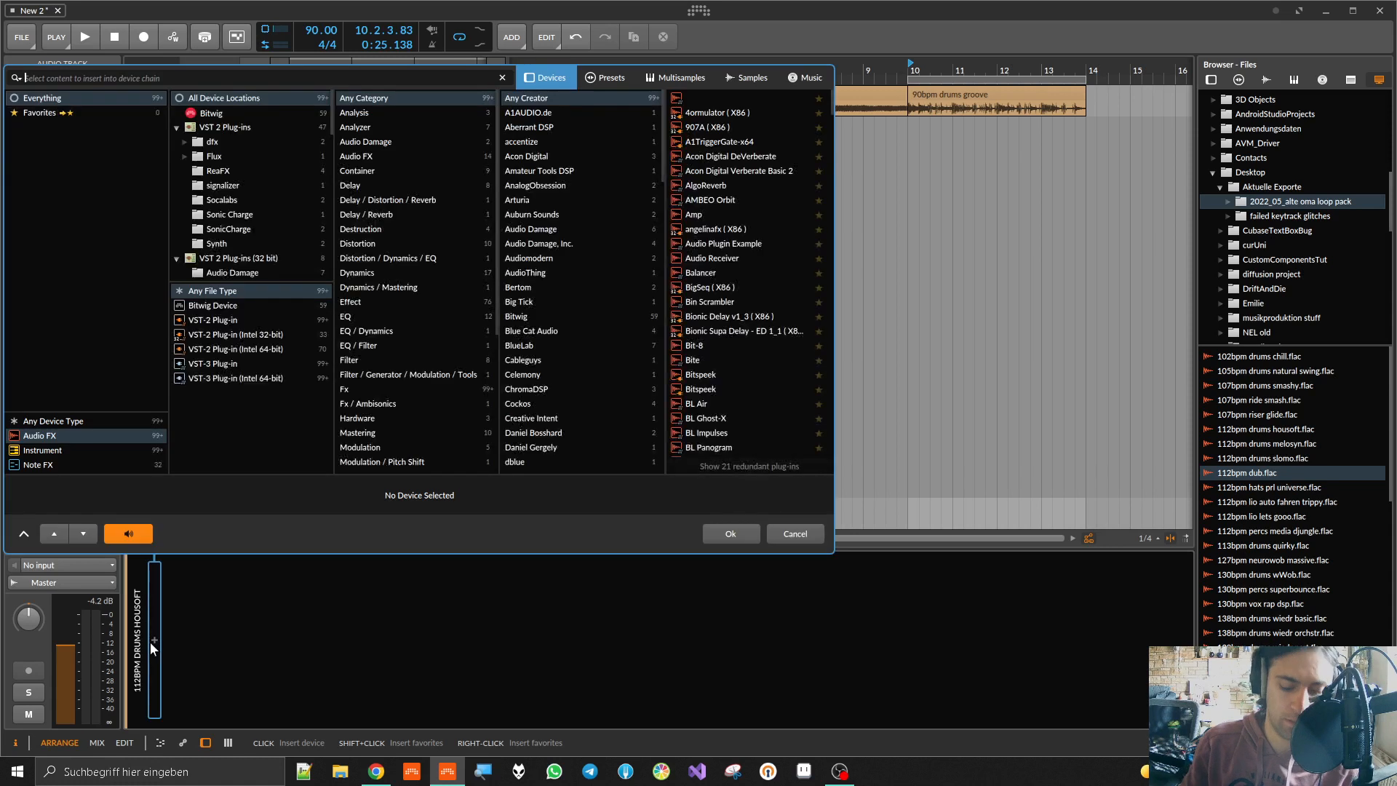
pyautogui.write('delay')
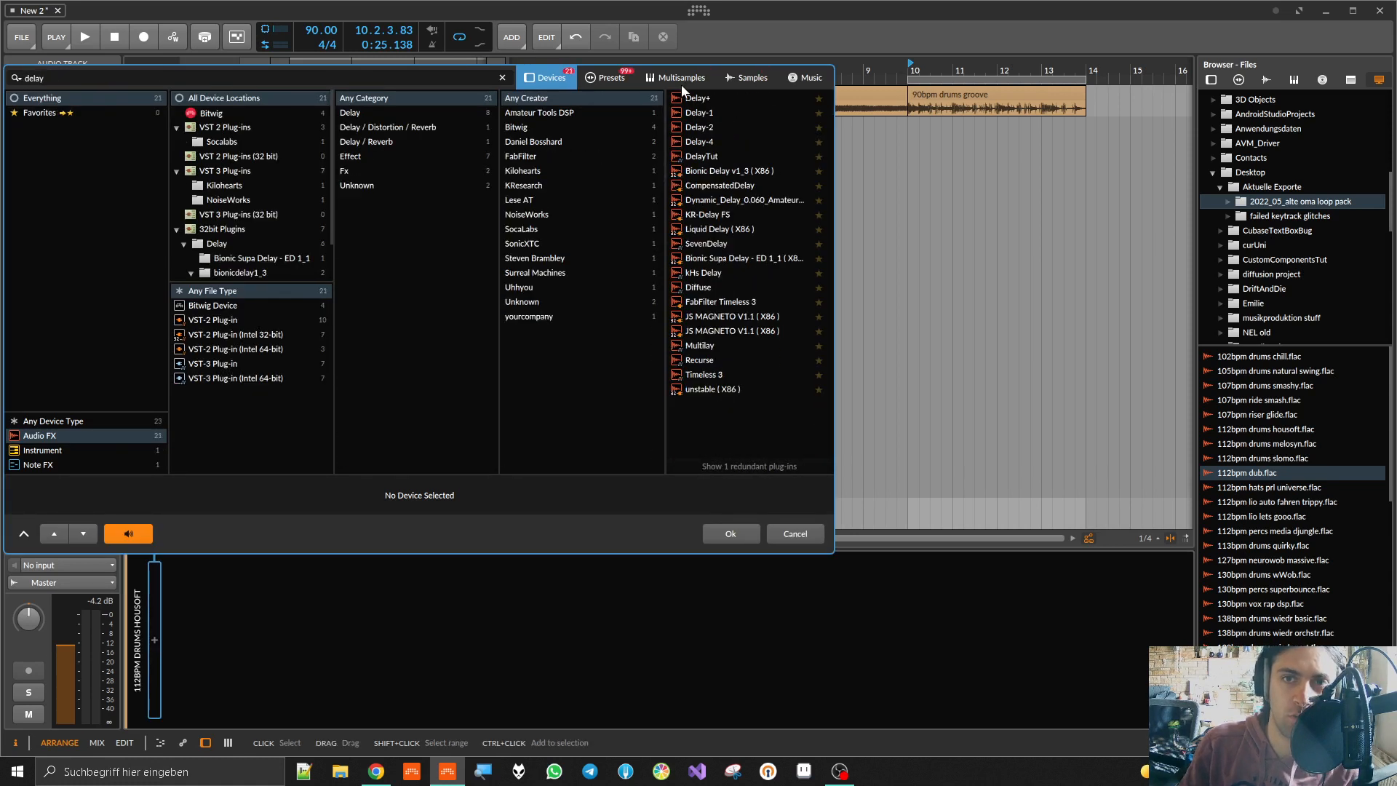
pyautogui.click(692, 100)
pyautogui.doubleClick(692, 100)
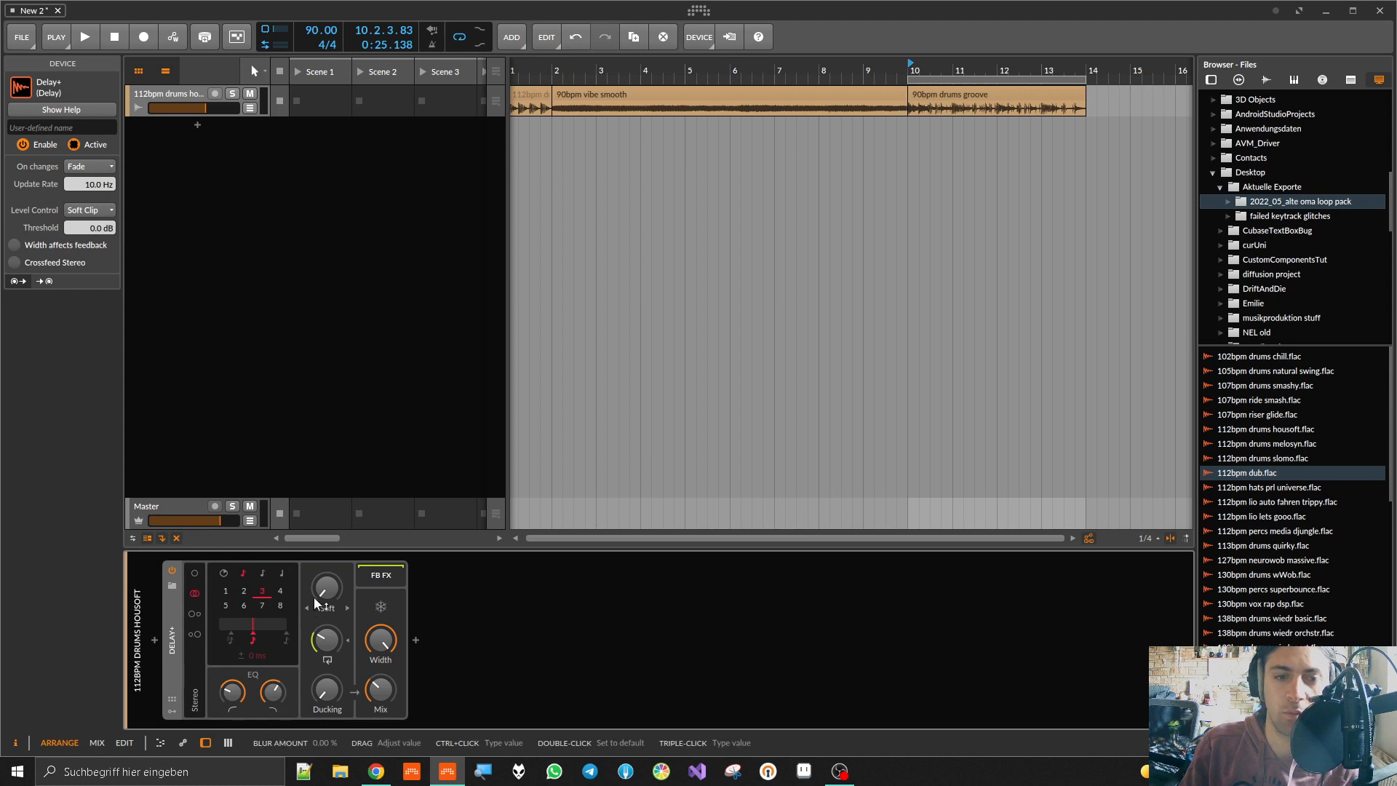
pyautogui.moveTo(327, 589); pyautogui.dragTo(328, 586)
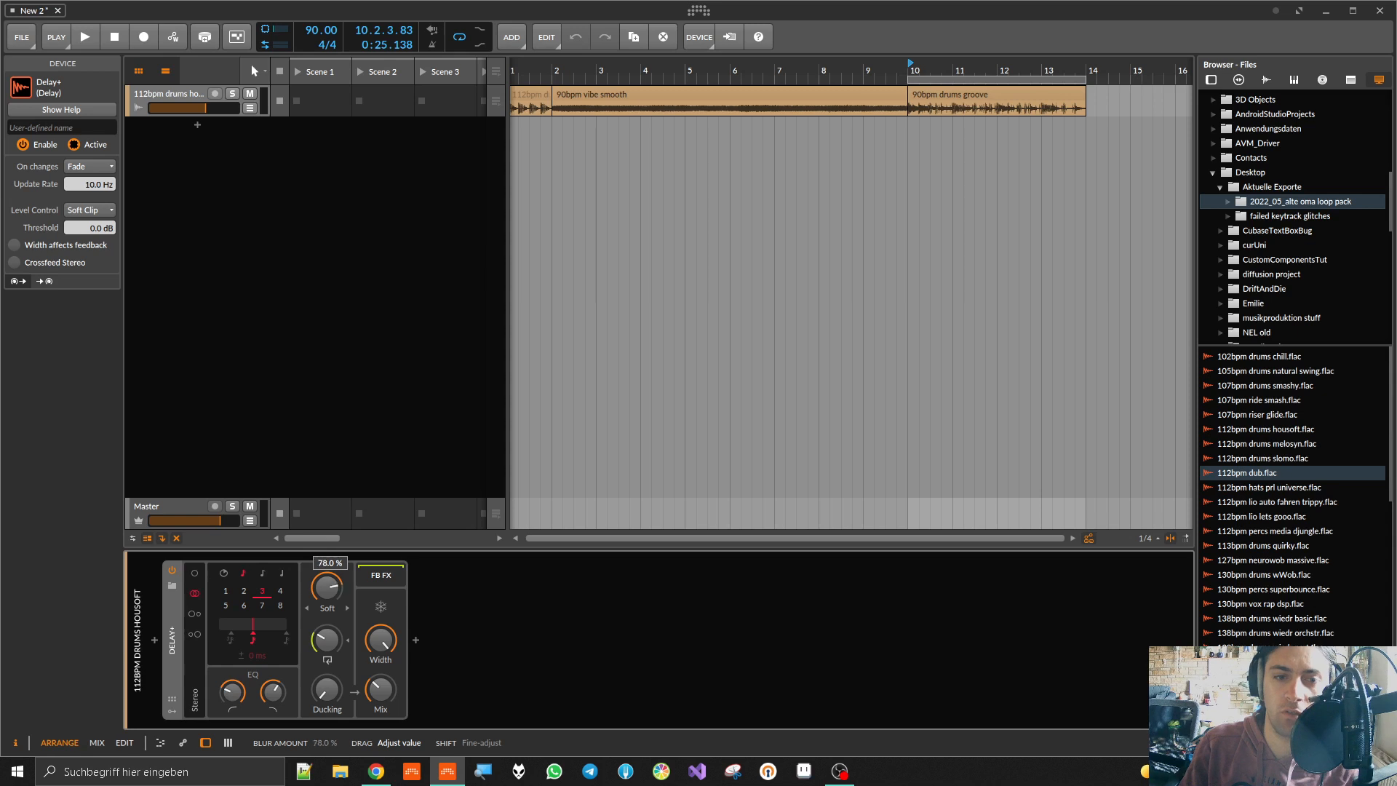
pyautogui.moveTo(327, 586); pyautogui.dragTo(327, 591)
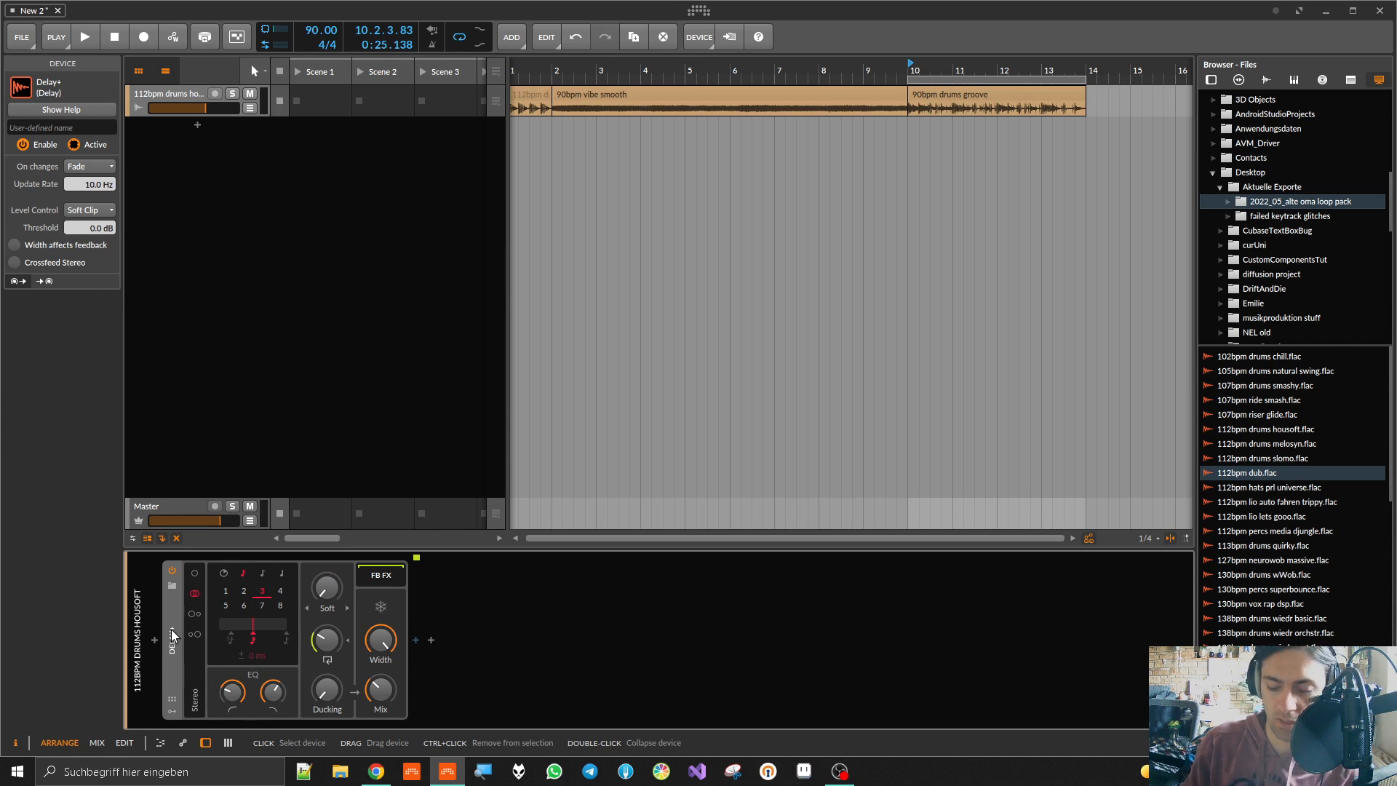
# Step: Replace Delay+ with kHs Distortion, found by searching "khs"
pyautogui.press('Delete')
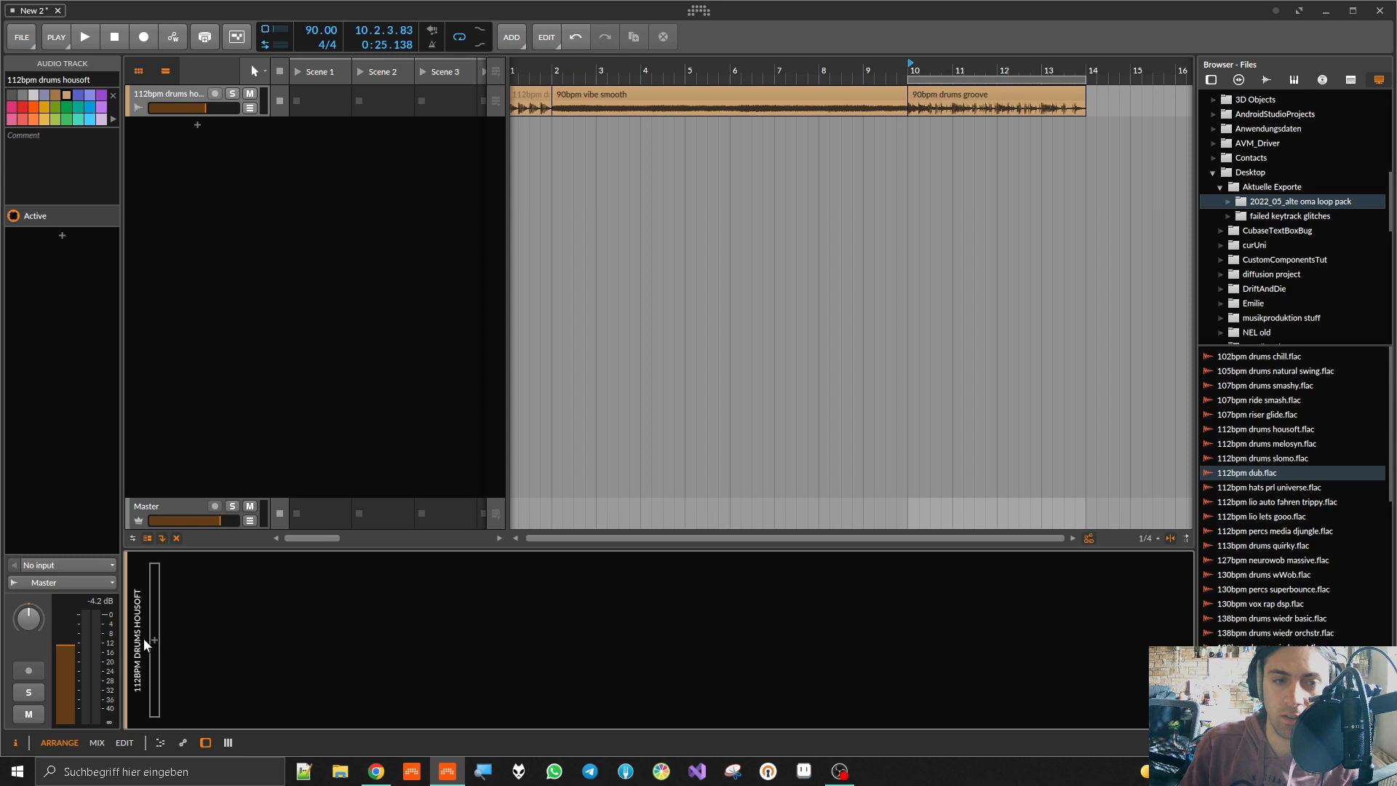
pyautogui.click(155, 638)
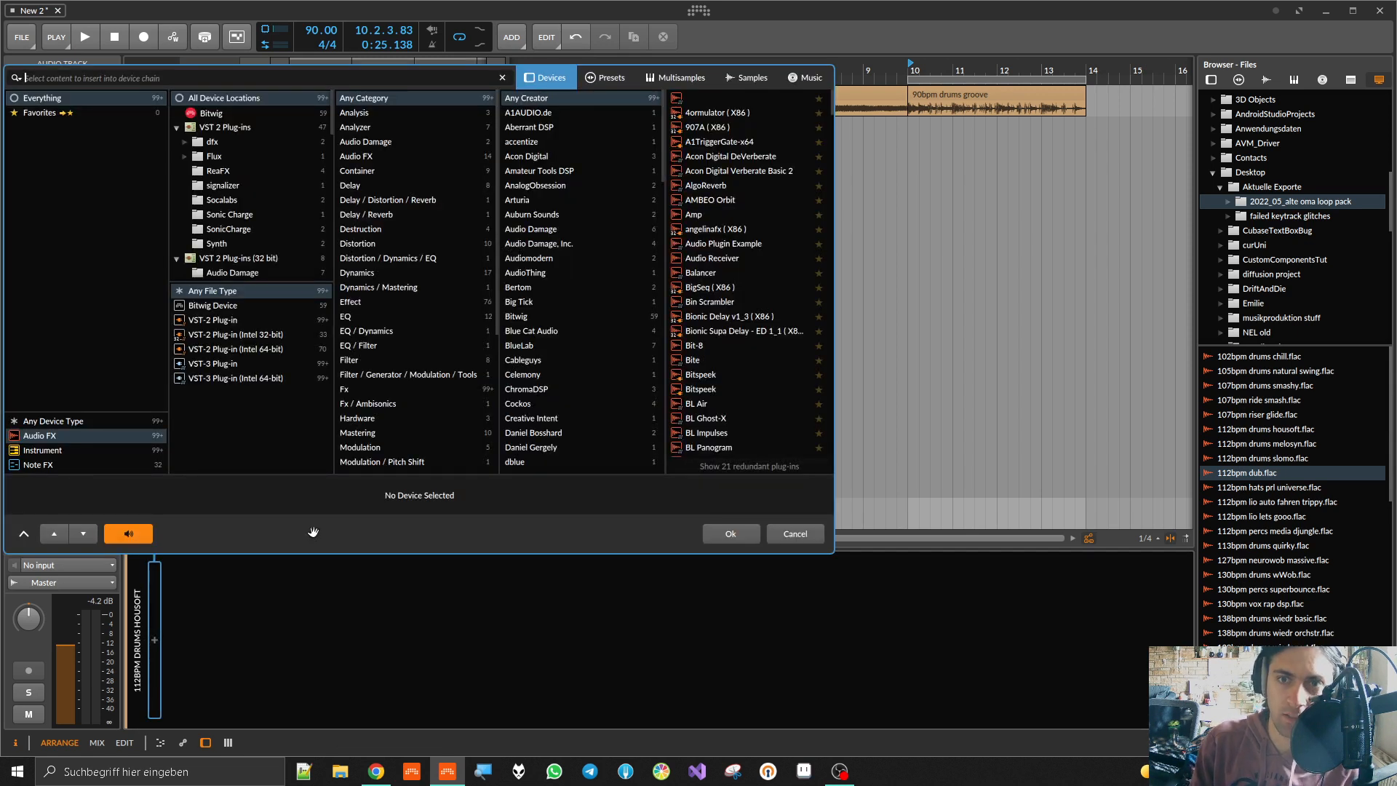
pyautogui.write('khs')
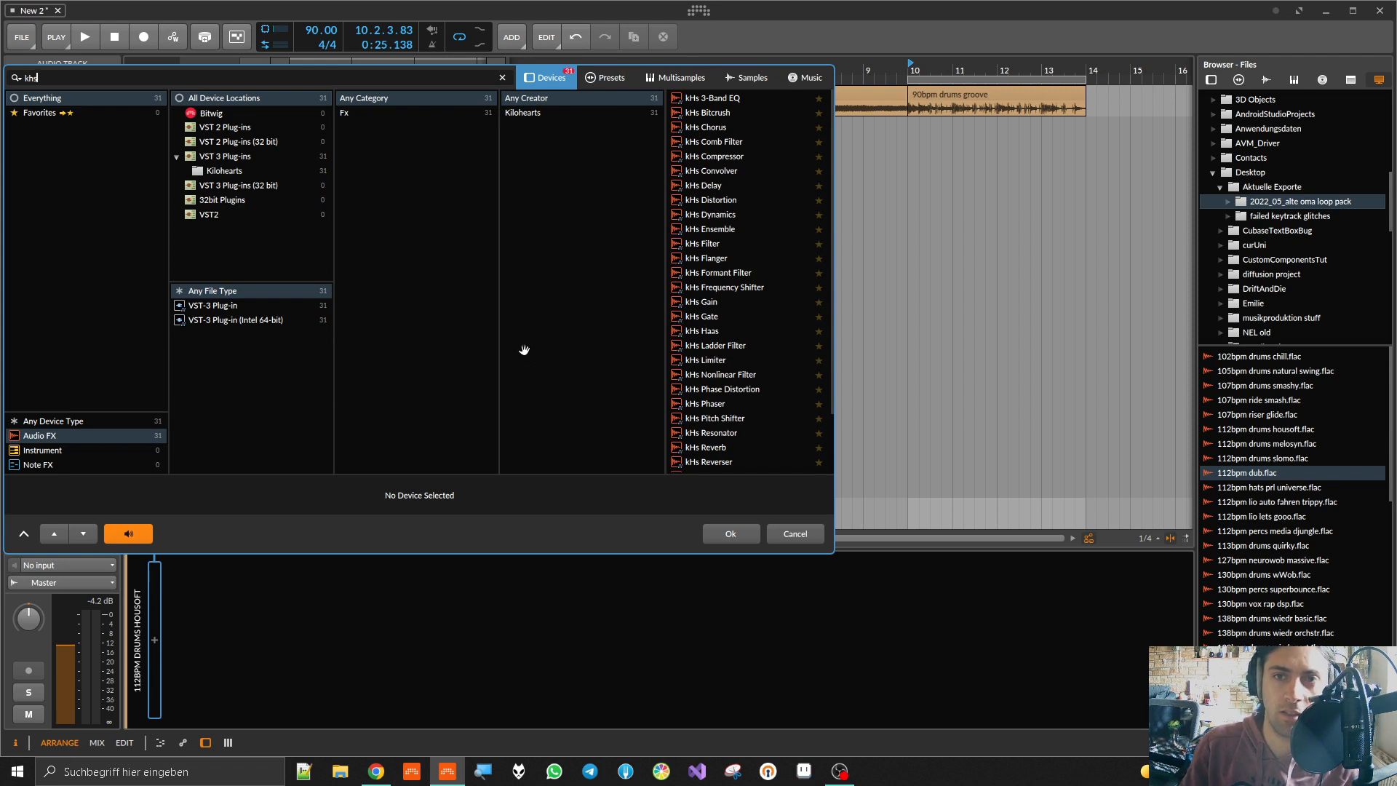
pyautogui.doubleClick(714, 200)
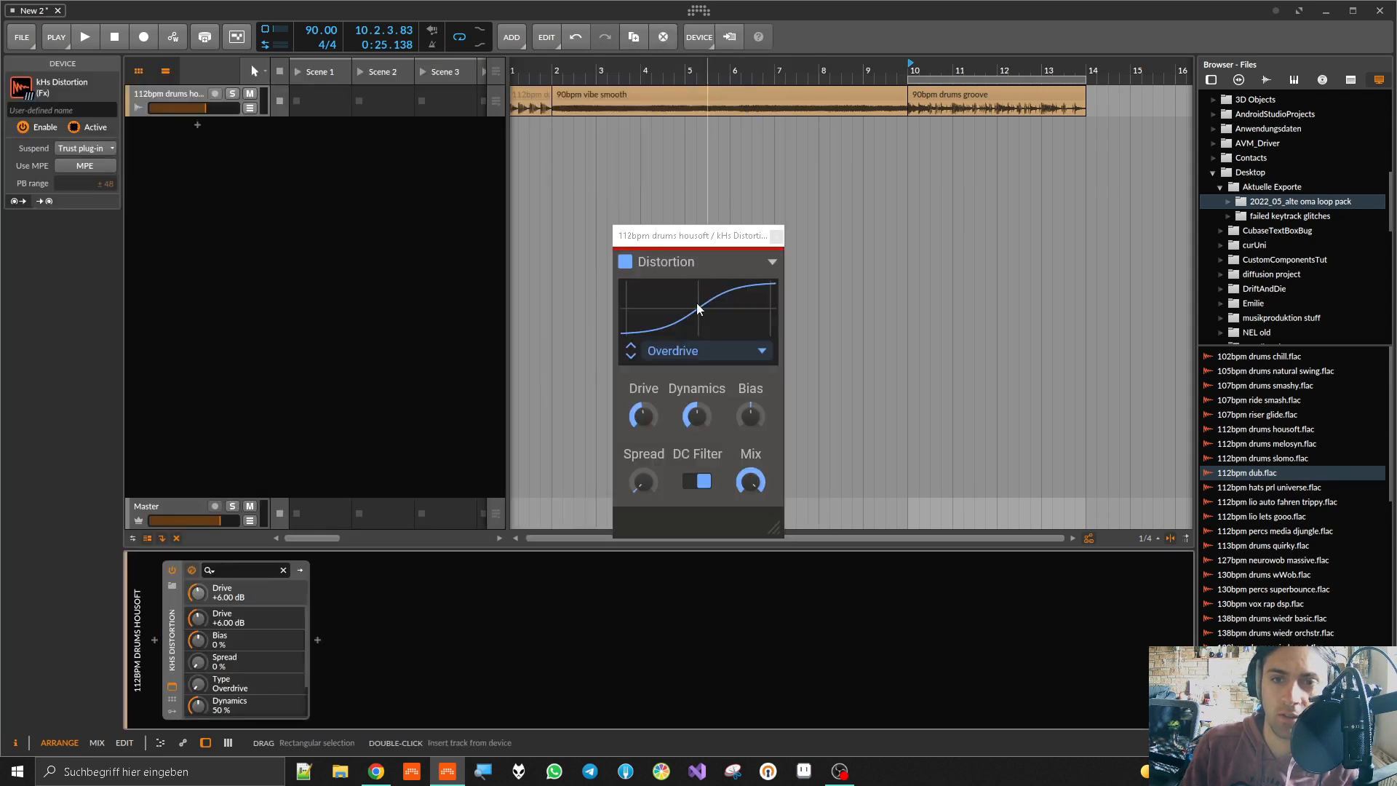
# Step: Play the groove while raising the Distortion's Drive to +15.42 dB, and stop playback with the play start at bar 10
pyautogui.press('space')
pyautogui.moveTo(643, 415); pyautogui.dragTo(643, 377)
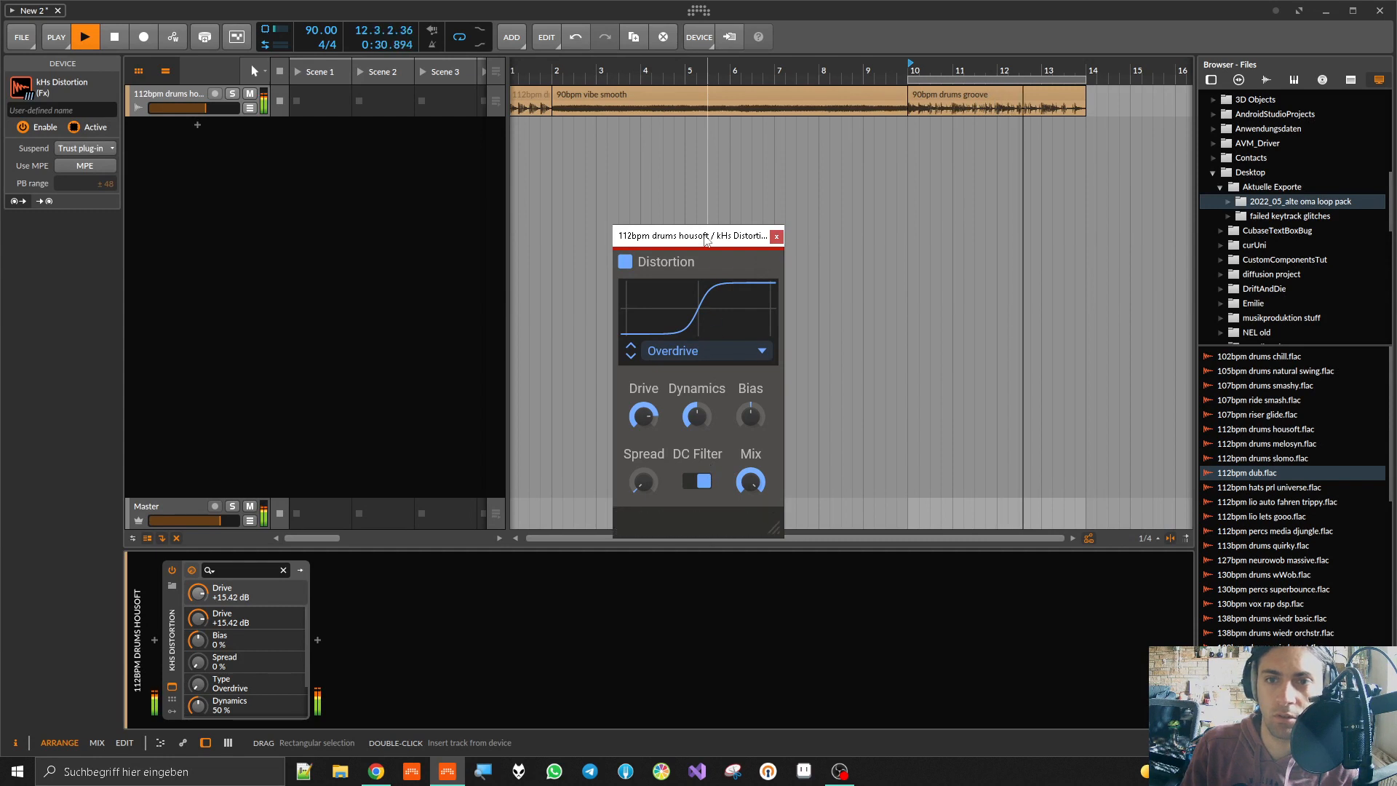
pyautogui.click(908, 72)
pyautogui.press('space')
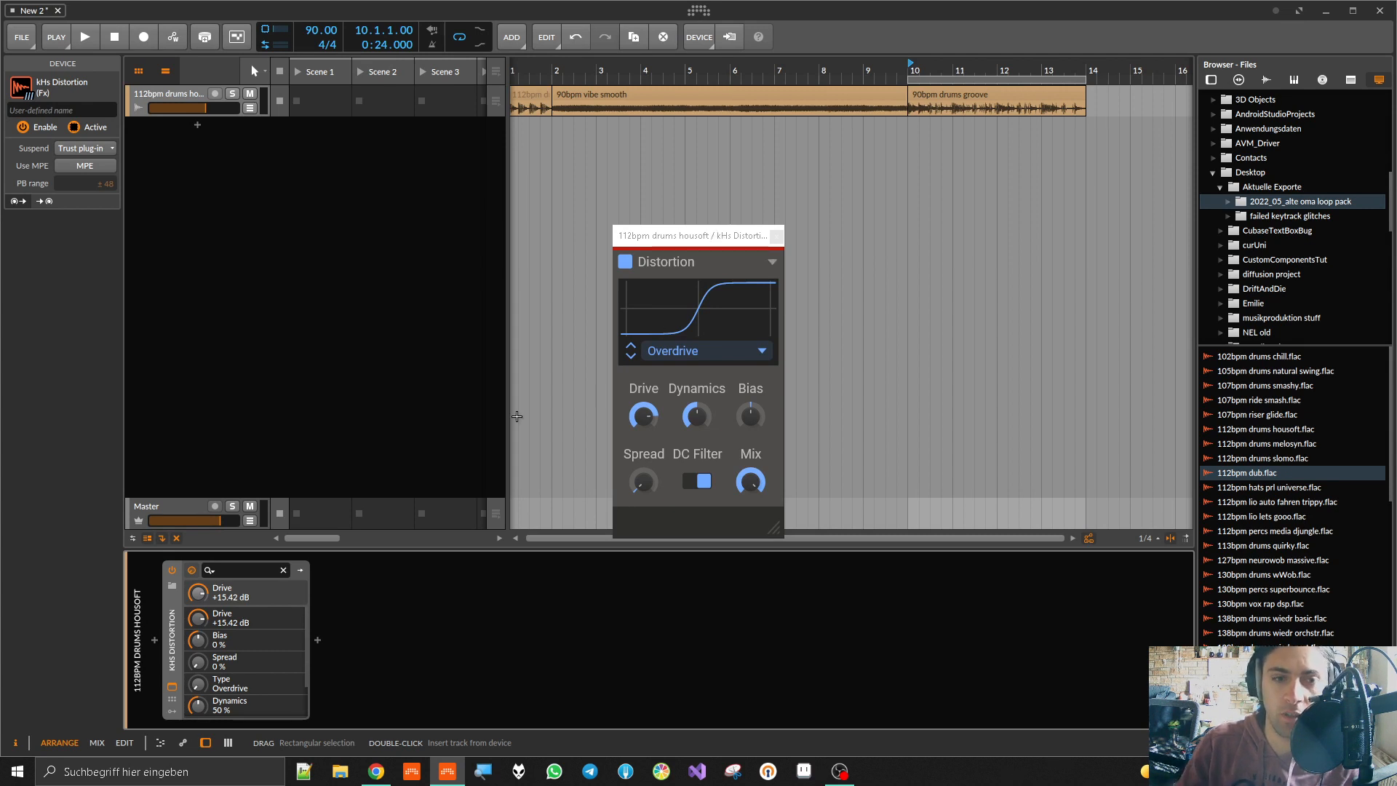
# Step: Insert a Chain container found by searching "chain", put kHs Distortion inside it, and reposition the plug-in window
pyautogui.click(153, 642)
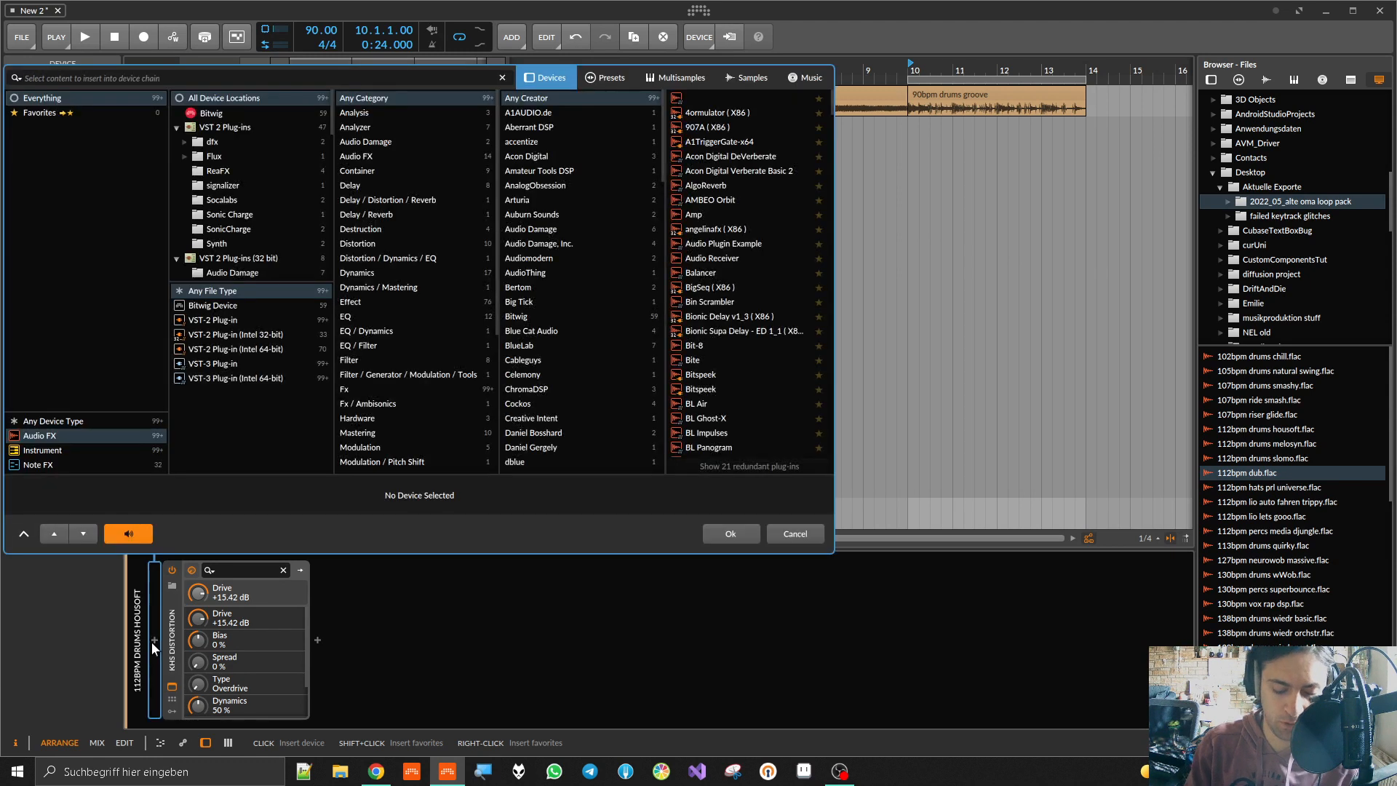
pyautogui.write('chain')
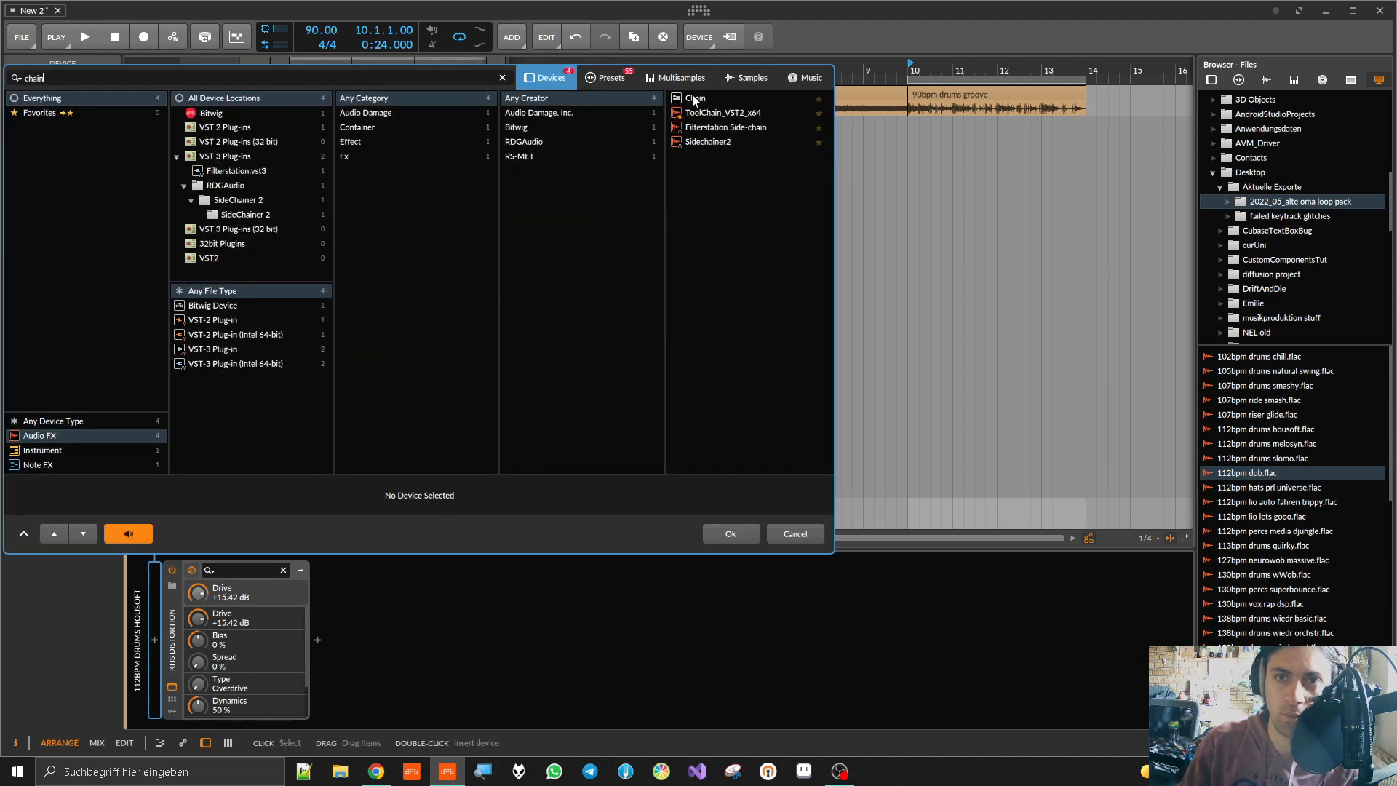
pyautogui.doubleClick(693, 100)
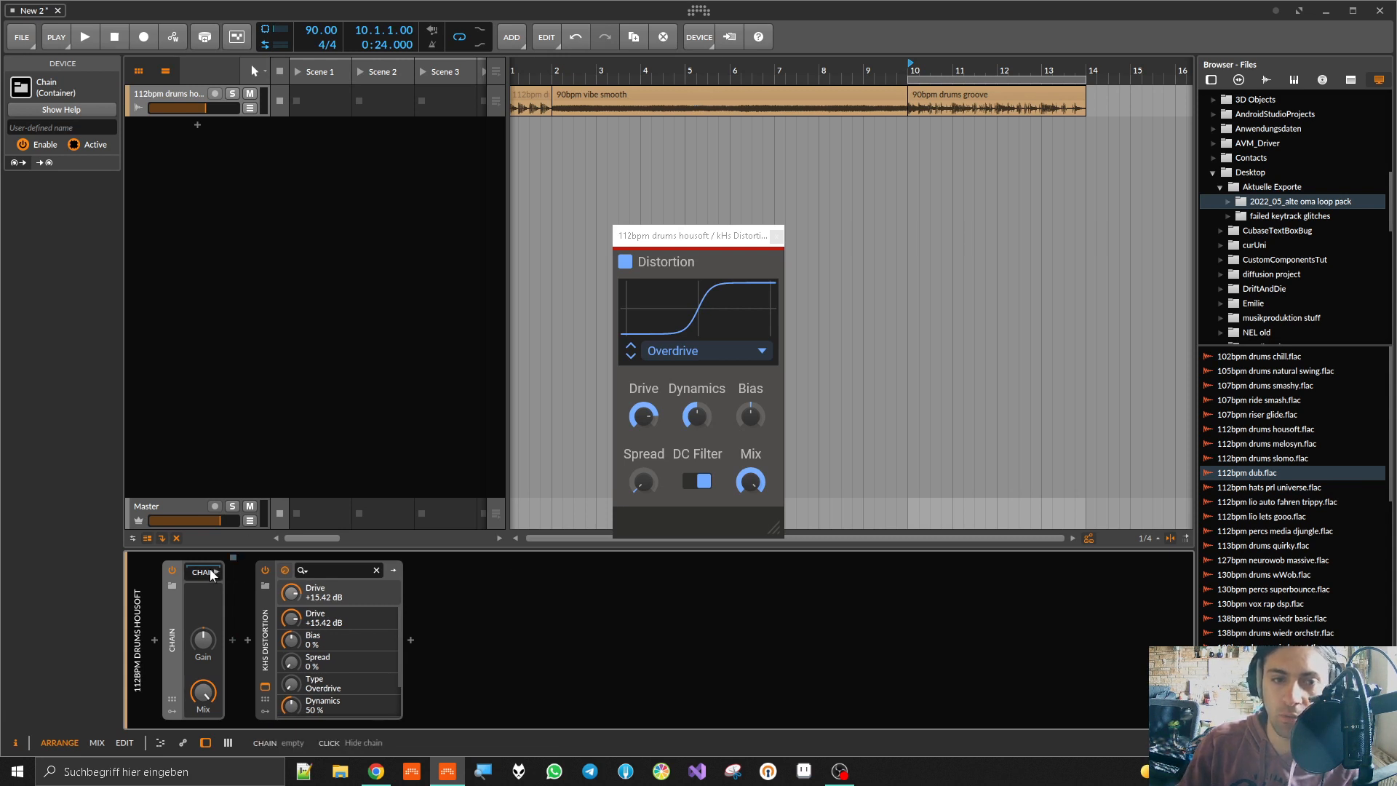
pyautogui.moveTo(265, 592); pyautogui.dragTo(234, 601)
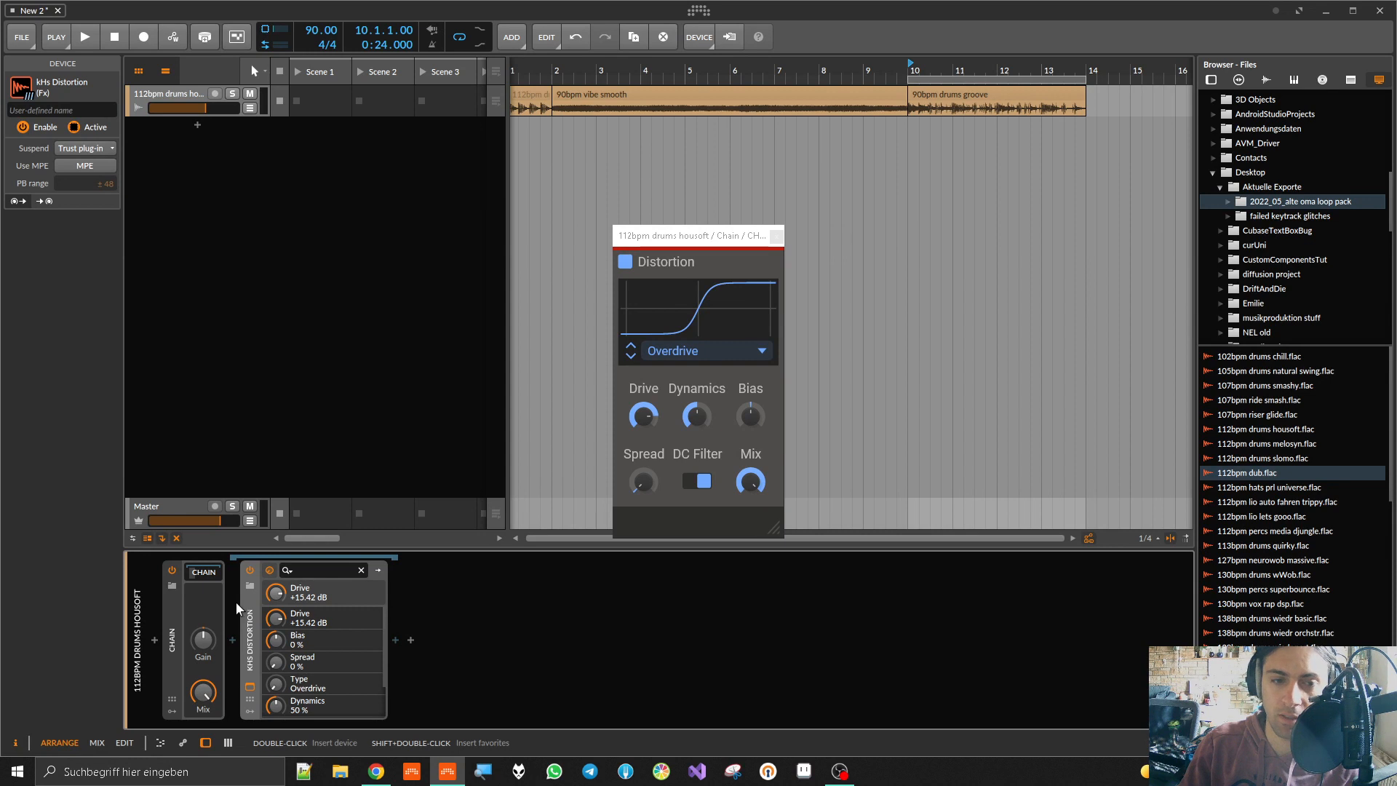
pyautogui.click(172, 614)
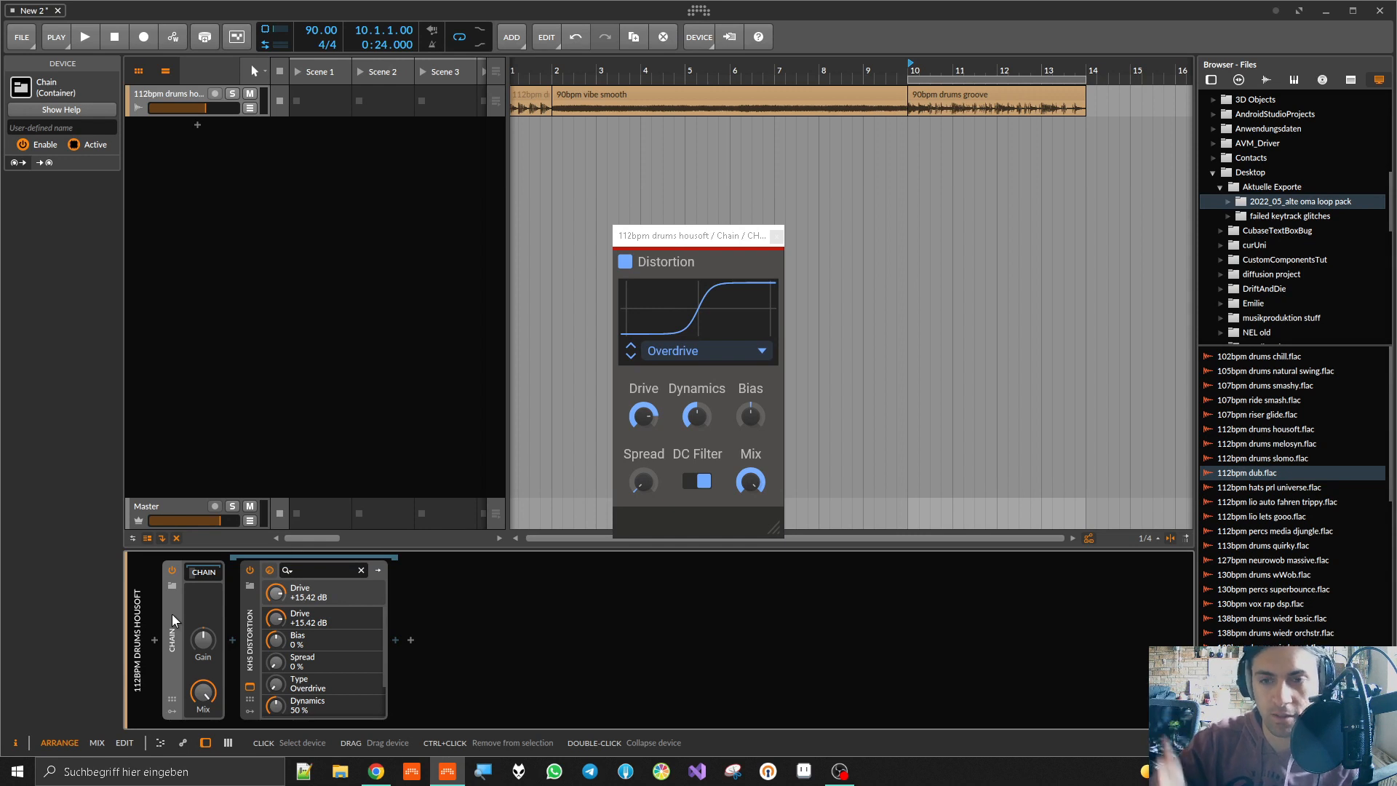
pyautogui.moveTo(690, 235); pyautogui.dragTo(745, 164)
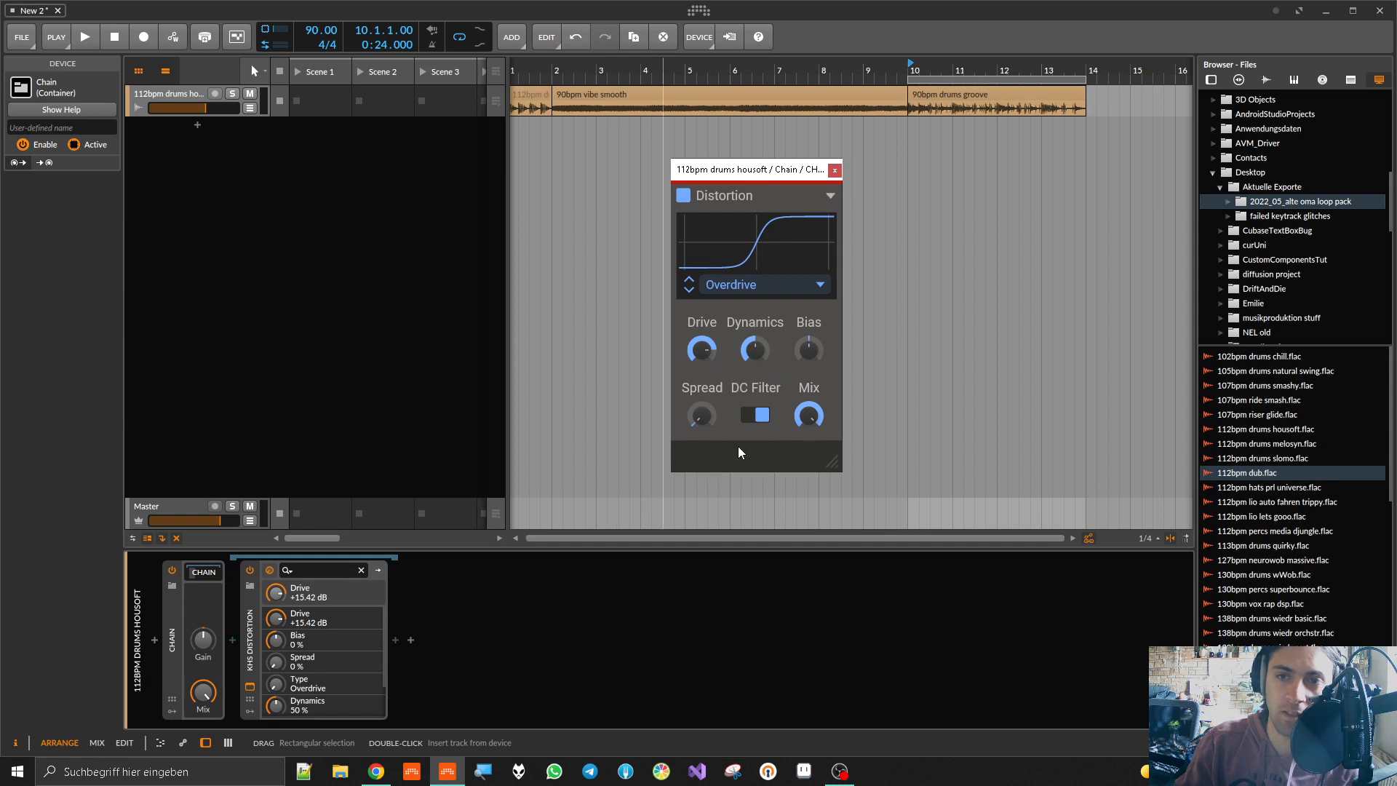
# Step: Lower the Chain's Gain, play the groove, and bypass and re-enable the Chain to compare the dry and distorted sound
pyautogui.moveTo(745, 172); pyautogui.dragTo(727, 185)
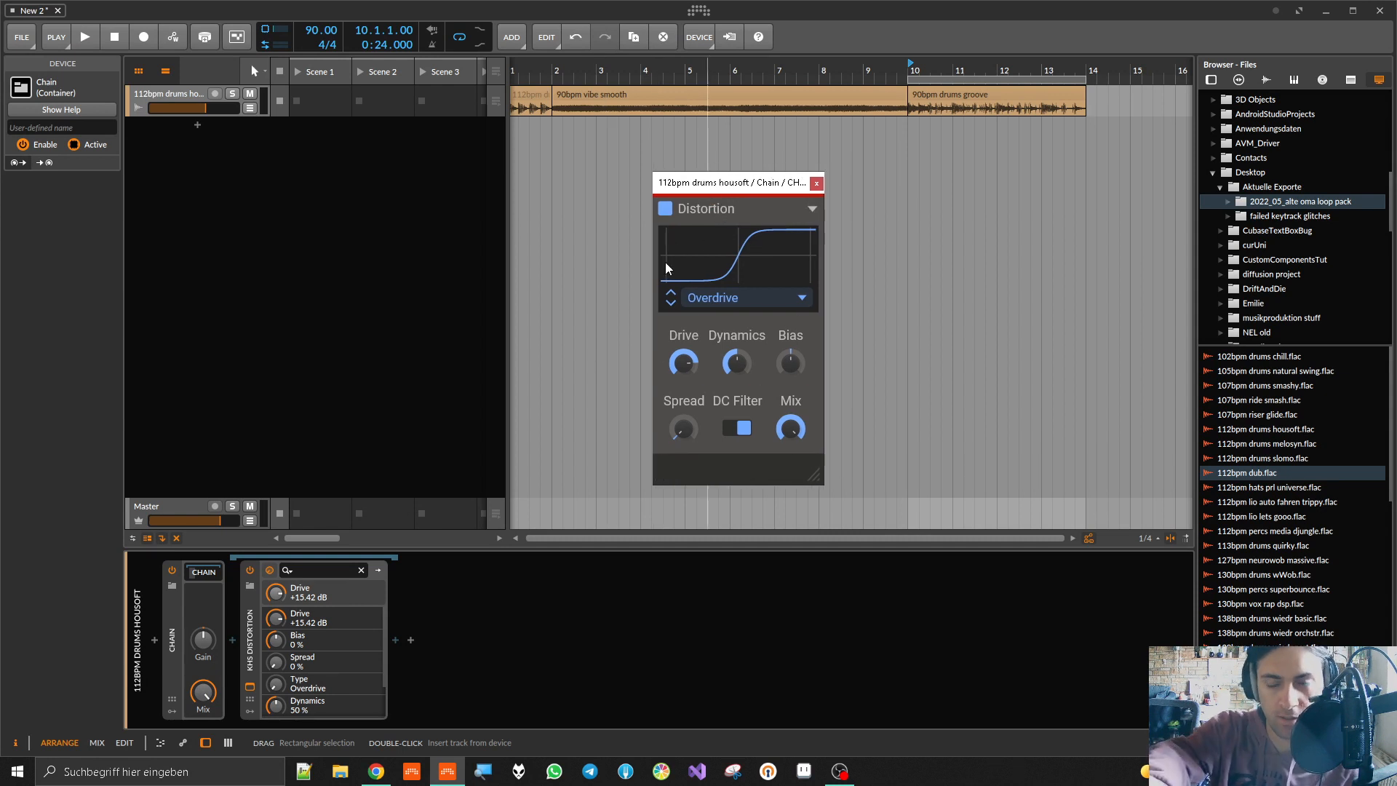
pyautogui.moveTo(191, 651); pyautogui.dragTo(203, 643)
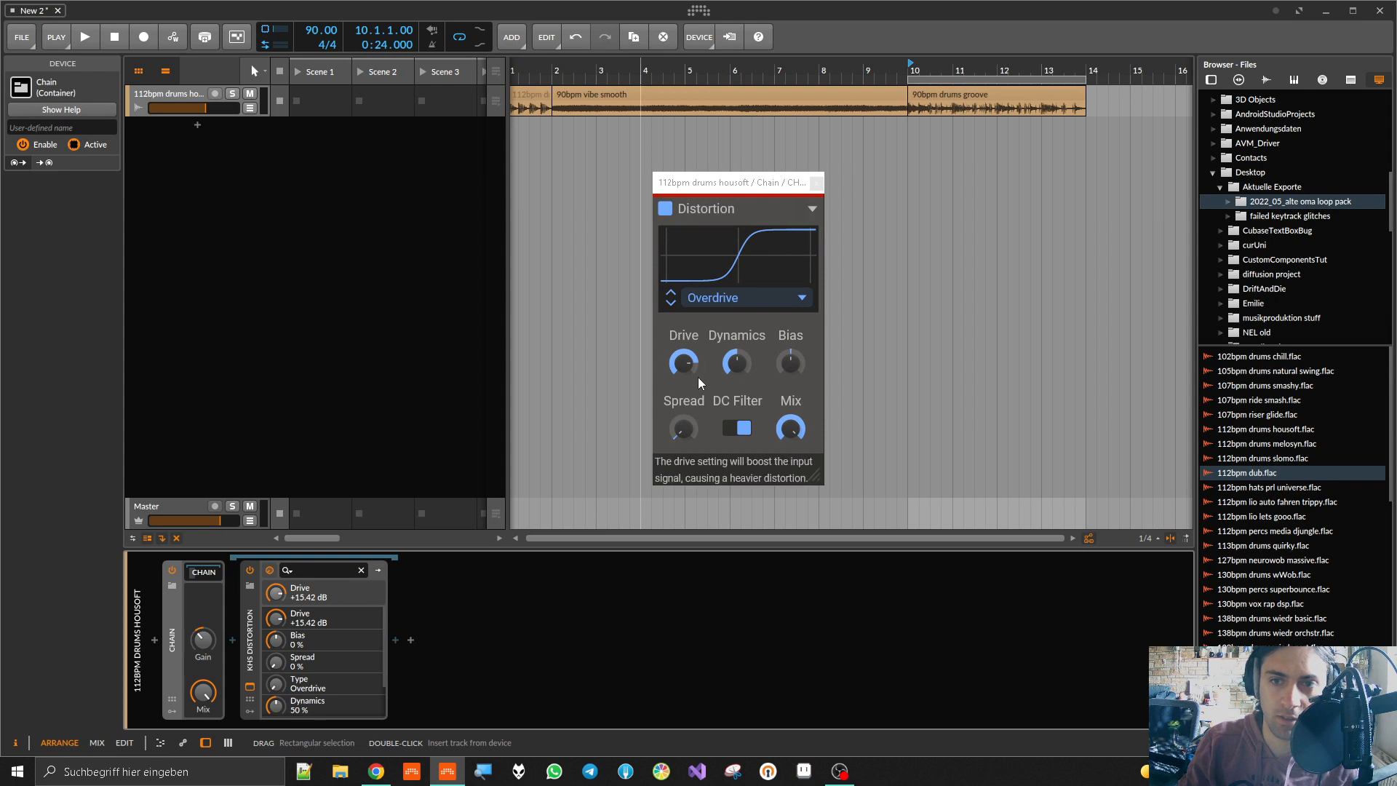
pyautogui.press('space')
pyautogui.click(170, 570)
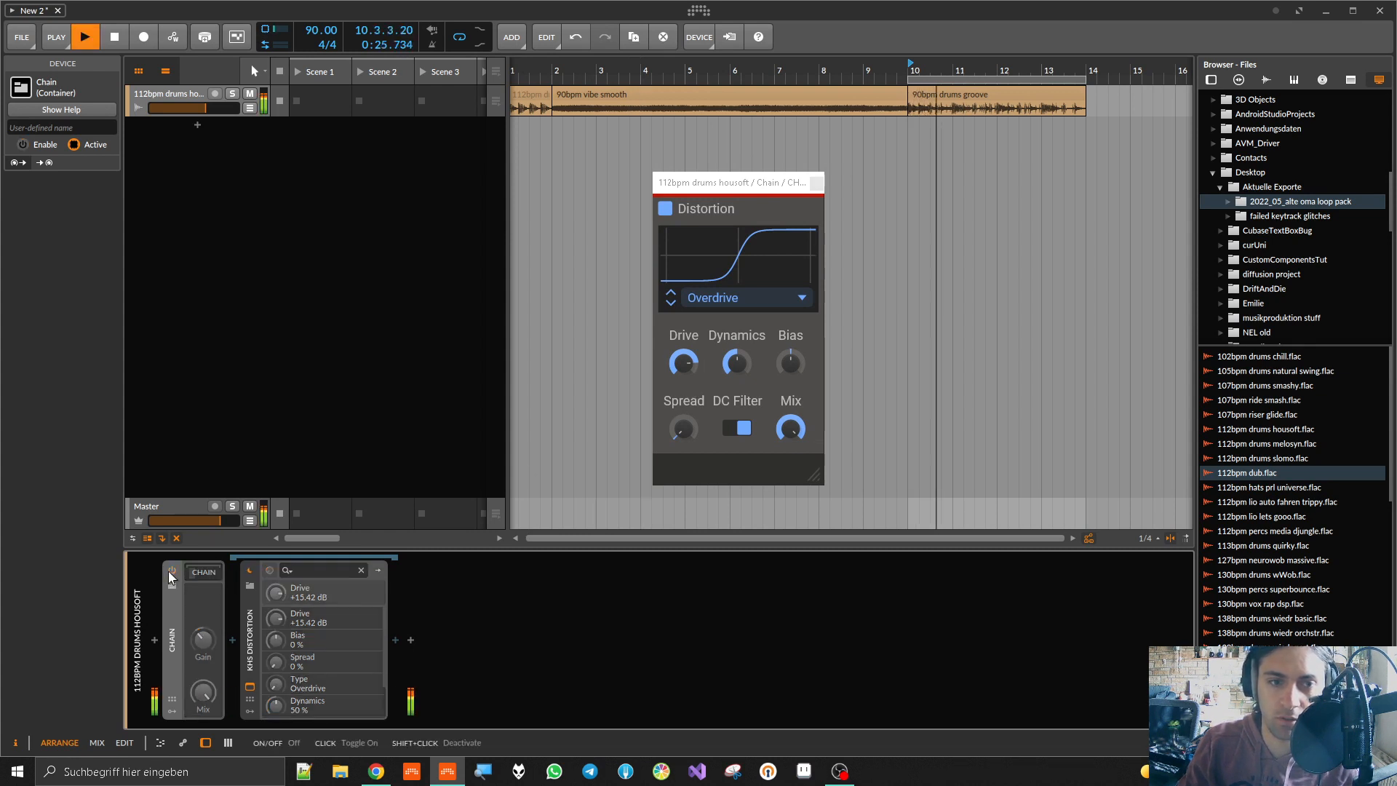
pyautogui.click(169, 570)
# Step: Set the Distortion's Dynamics to 82 % and Bias to 78 %, and switch its type to Saturate and on to Foldback
pyautogui.moveTo(743, 365); pyautogui.dragTo(744, 331)
pyautogui.moveTo(792, 364); pyautogui.dragTo(795, 285)
pyautogui.click(794, 294)
pyautogui.click(770, 321)
pyautogui.click(772, 311)
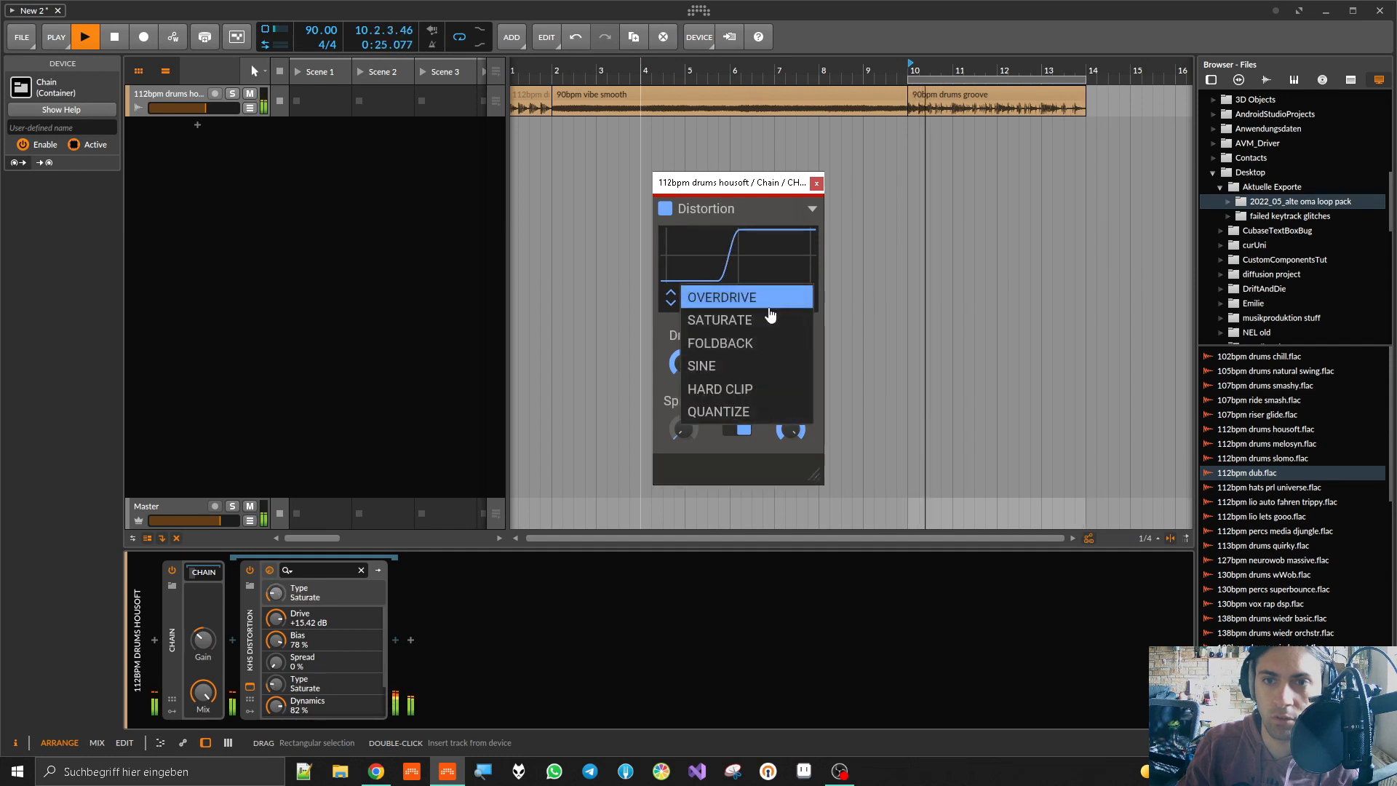
pyautogui.click(753, 349)
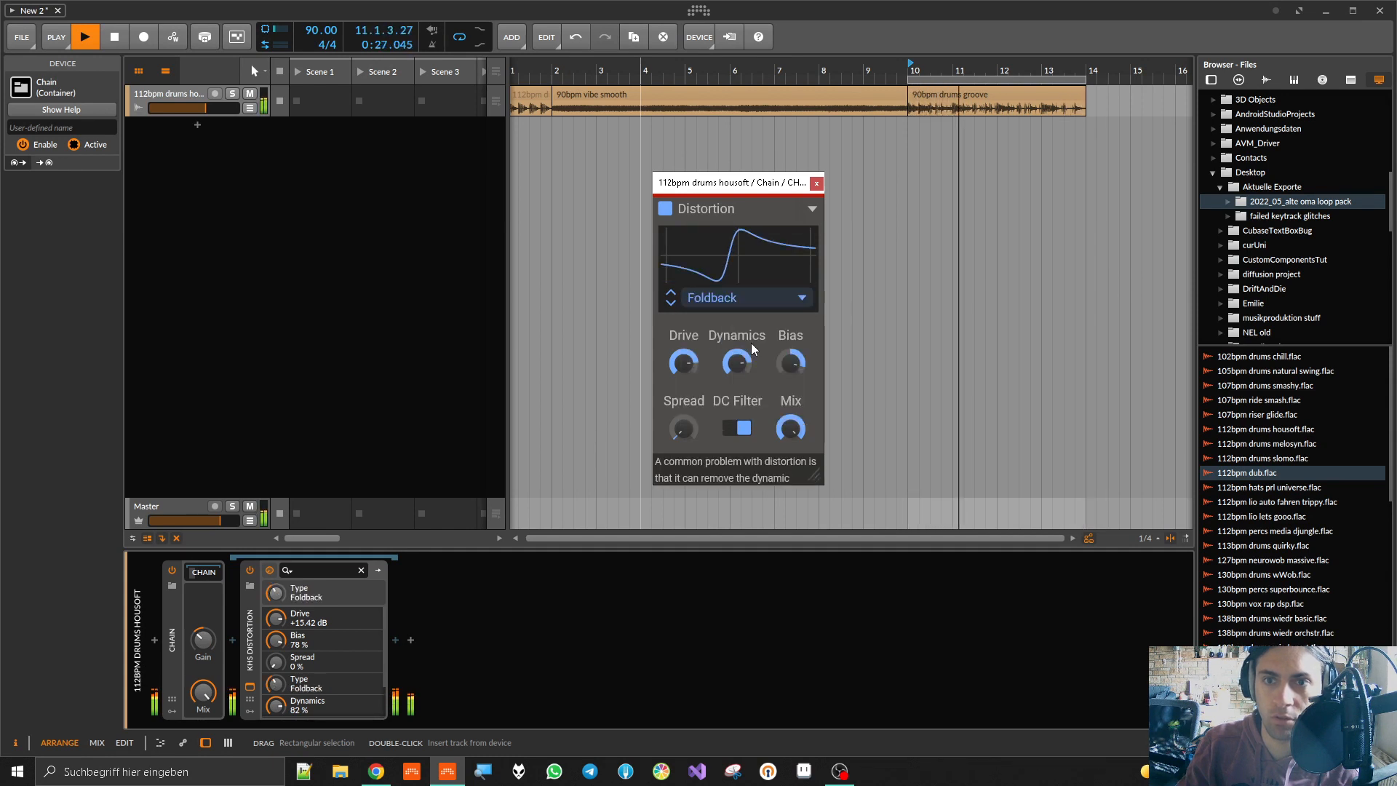
# Step: Audition the Sine, Hard Clip and Quantize distortion types in turn, and return to Sine
pyautogui.click(753, 300)
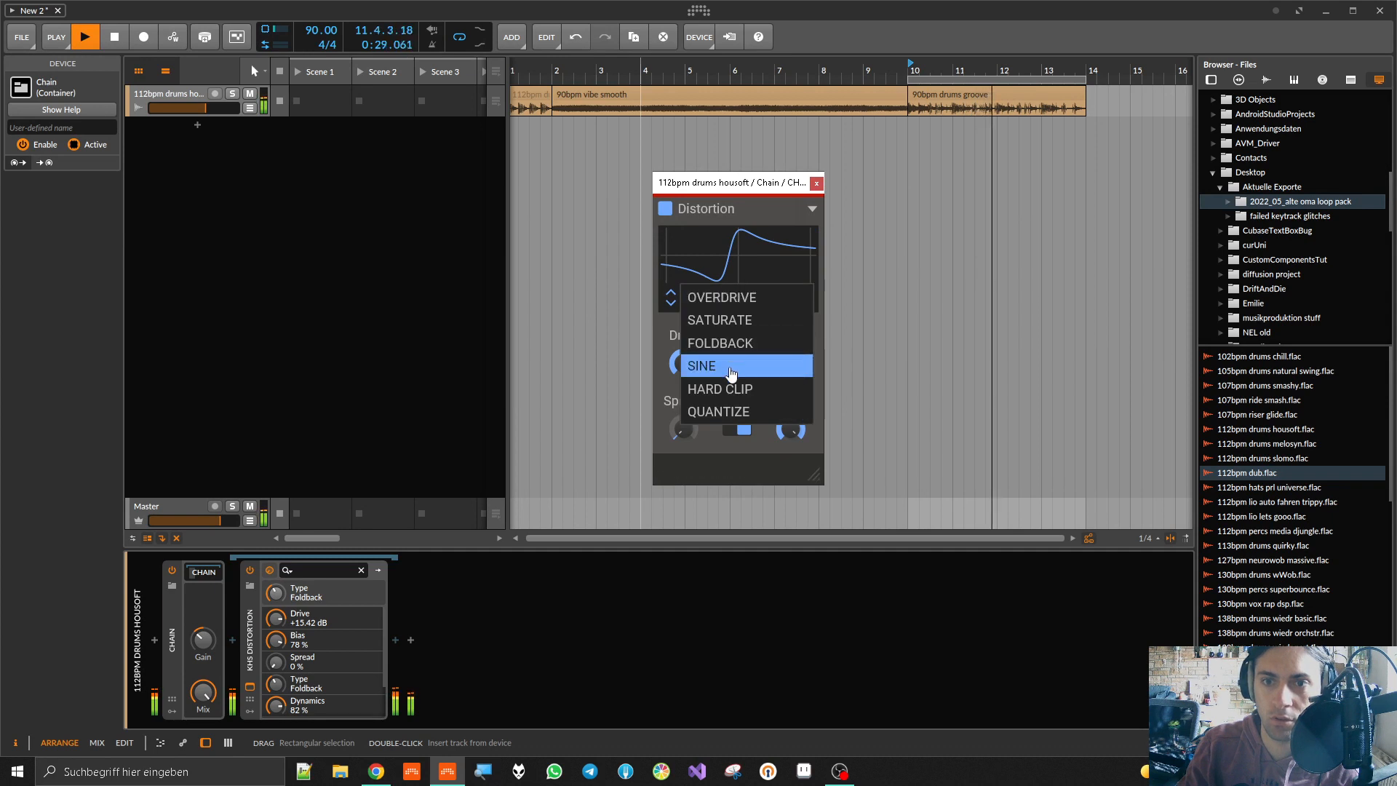
pyautogui.click(727, 366)
pyautogui.click(760, 298)
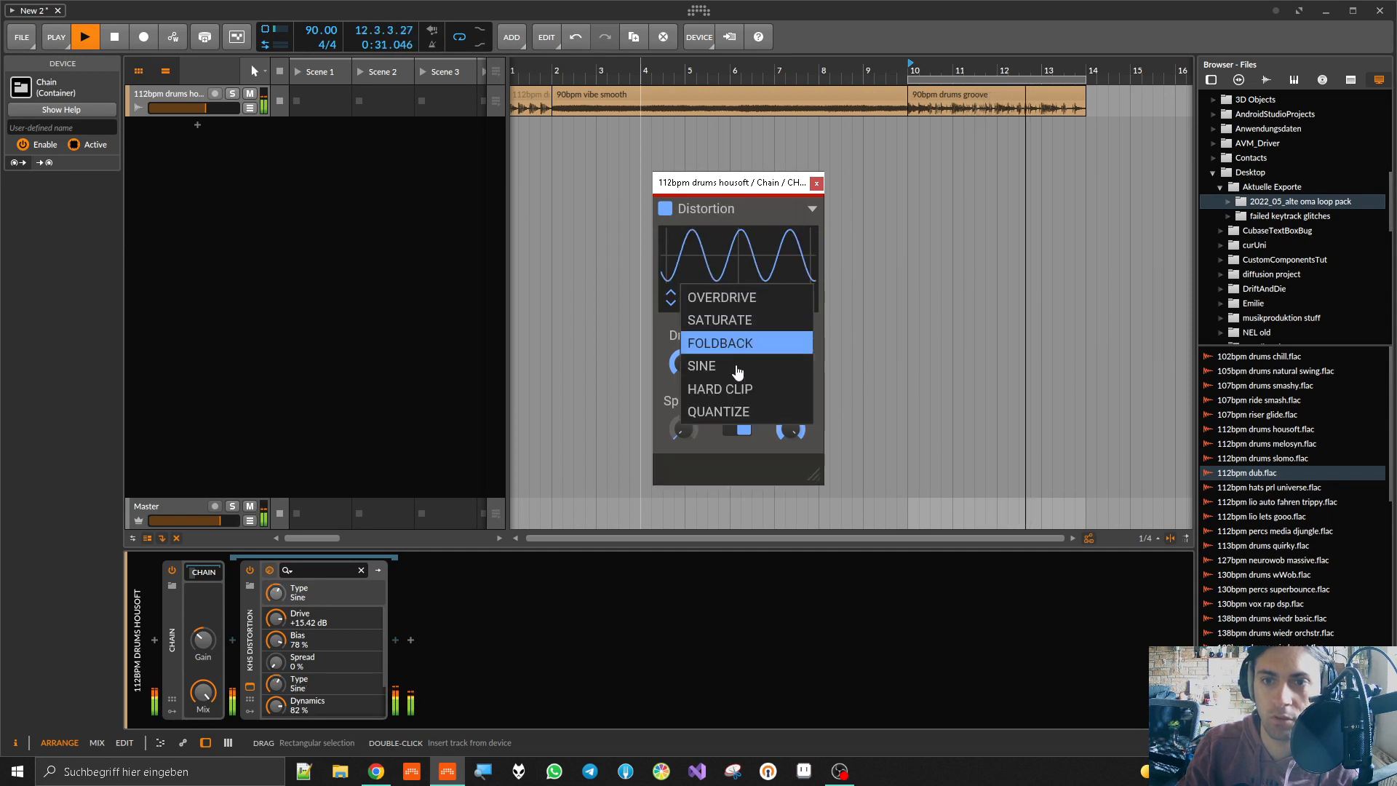
pyautogui.click(733, 386)
pyautogui.click(742, 298)
pyautogui.click(735, 413)
pyautogui.click(739, 300)
pyautogui.click(727, 365)
# Step: Adjust the Sine distortion to Drive +14.24 dB, Dynamics 42 %, Bias -30 % and Spread 100 %
pyautogui.moveTo(683, 363); pyautogui.dragTo(737, 400)
pyautogui.moveTo(791, 362); pyautogui.dragTo(790, 472)
pyautogui.moveTo(683, 429); pyautogui.dragTo(681, 414)
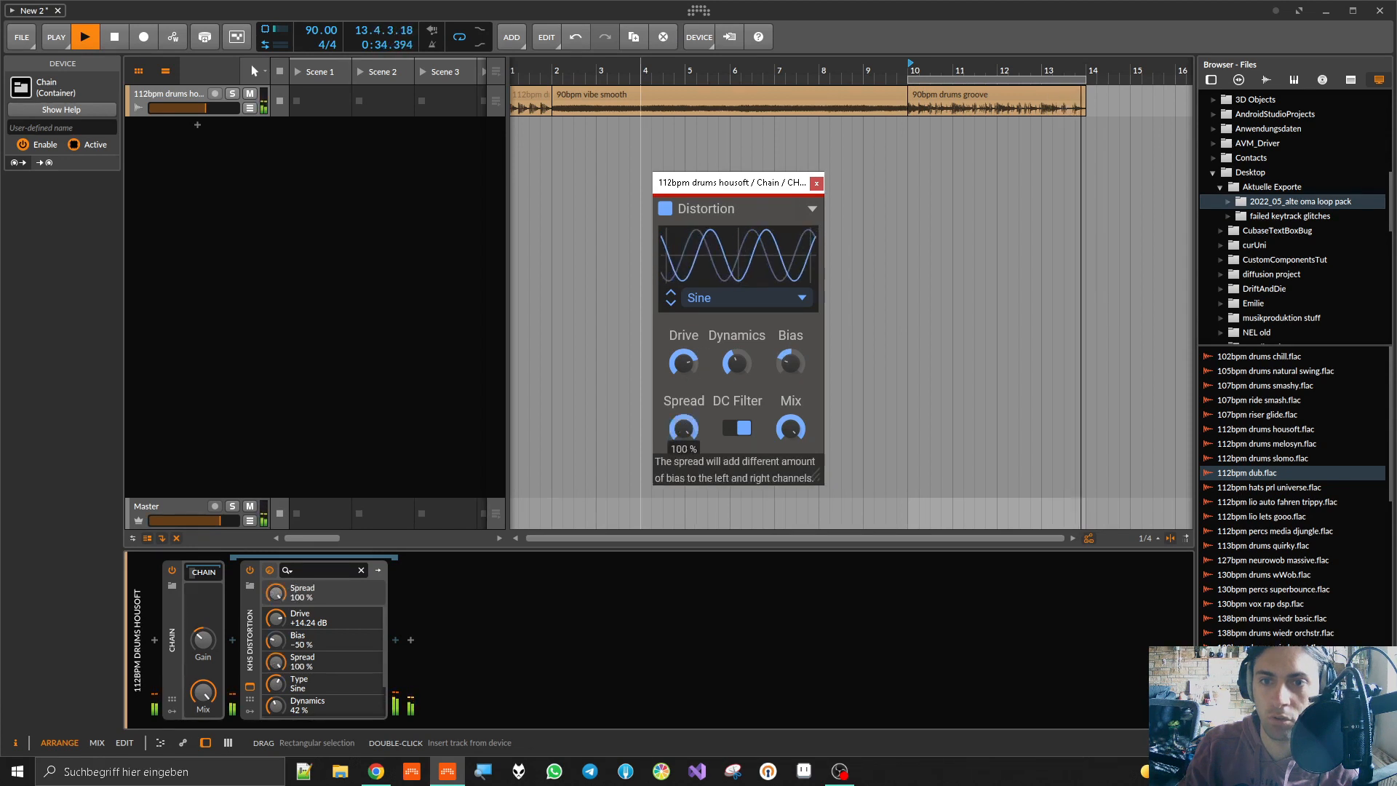
# Step: Switch the distortion to Foldback with Drive +12.08 dB, Dynamics 73 %, Bias 0 % and Spread 27 %, and stop playback
pyautogui.moveTo(683, 362); pyautogui.dragTo(790, 372)
pyautogui.click(730, 305)
pyautogui.click(720, 342)
pyautogui.moveTo(683, 428)
pyautogui.mouseDown()
pyautogui.moveTo(683, 459)
pyautogui.moveTo(683, 422)
pyautogui.mouseUp()
pyautogui.moveTo(683, 362)
pyautogui.mouseDown()
pyautogui.moveTo(683, 390)
pyautogui.moveTo(683, 354)
pyautogui.mouseUp()
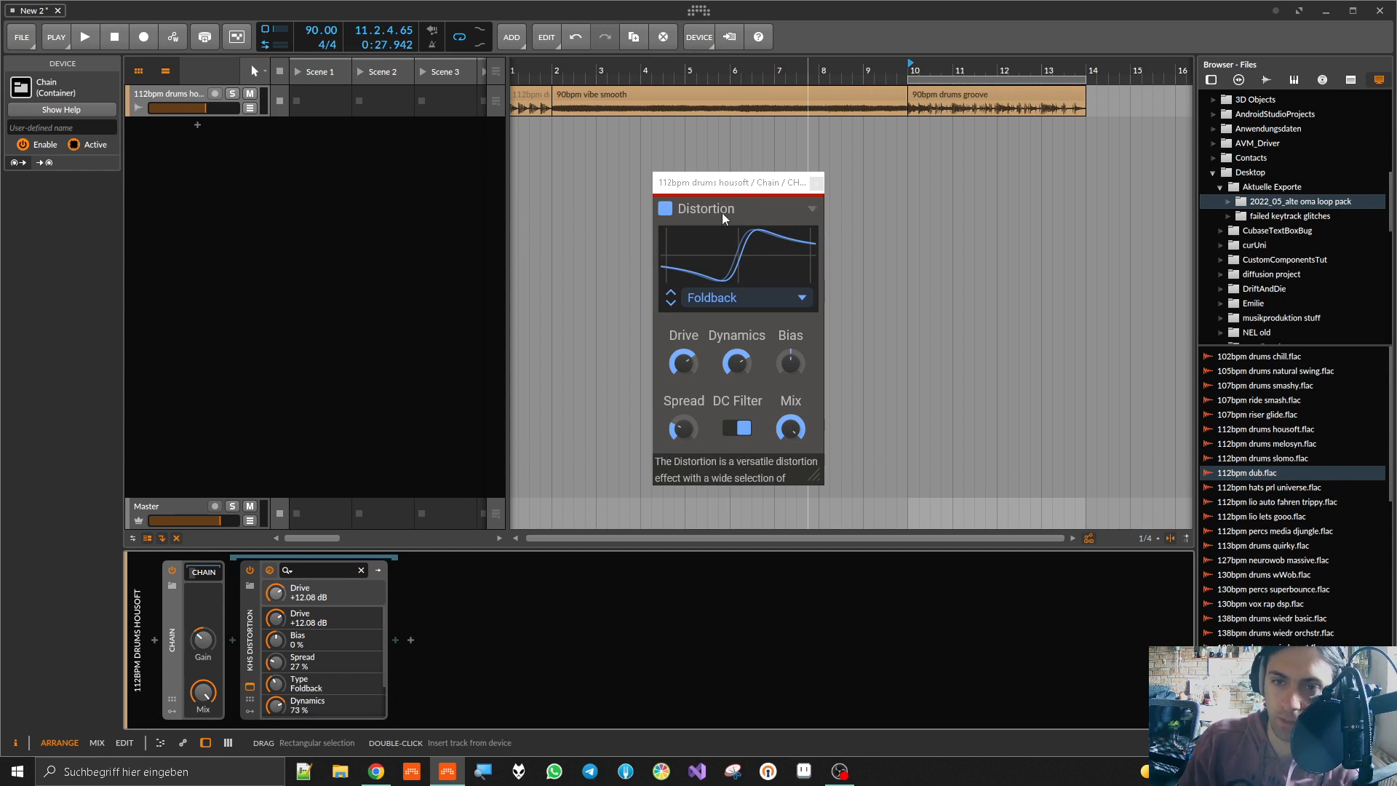
# Step: Set the Distortion's Spread to 79 % and Dynamics to 74 %, and change its type to Saturate
pyautogui.moveTo(690, 442)
pyautogui.mouseDown()
pyautogui.moveTo(690, 409)
pyautogui.moveTo(683, 464)
pyautogui.moveTo(682, 447)
pyautogui.mouseUp()
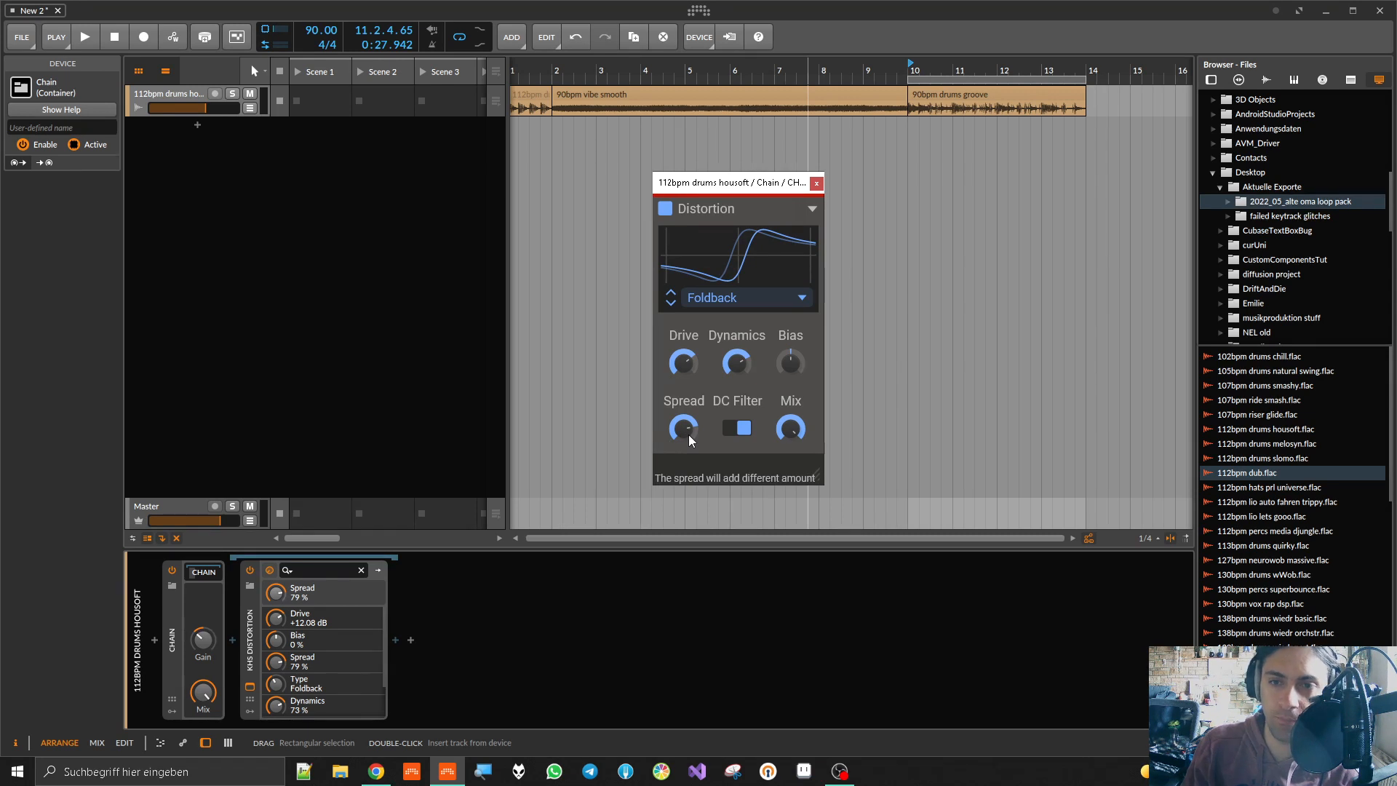
pyautogui.moveTo(736, 362); pyautogui.dragTo(737, 363)
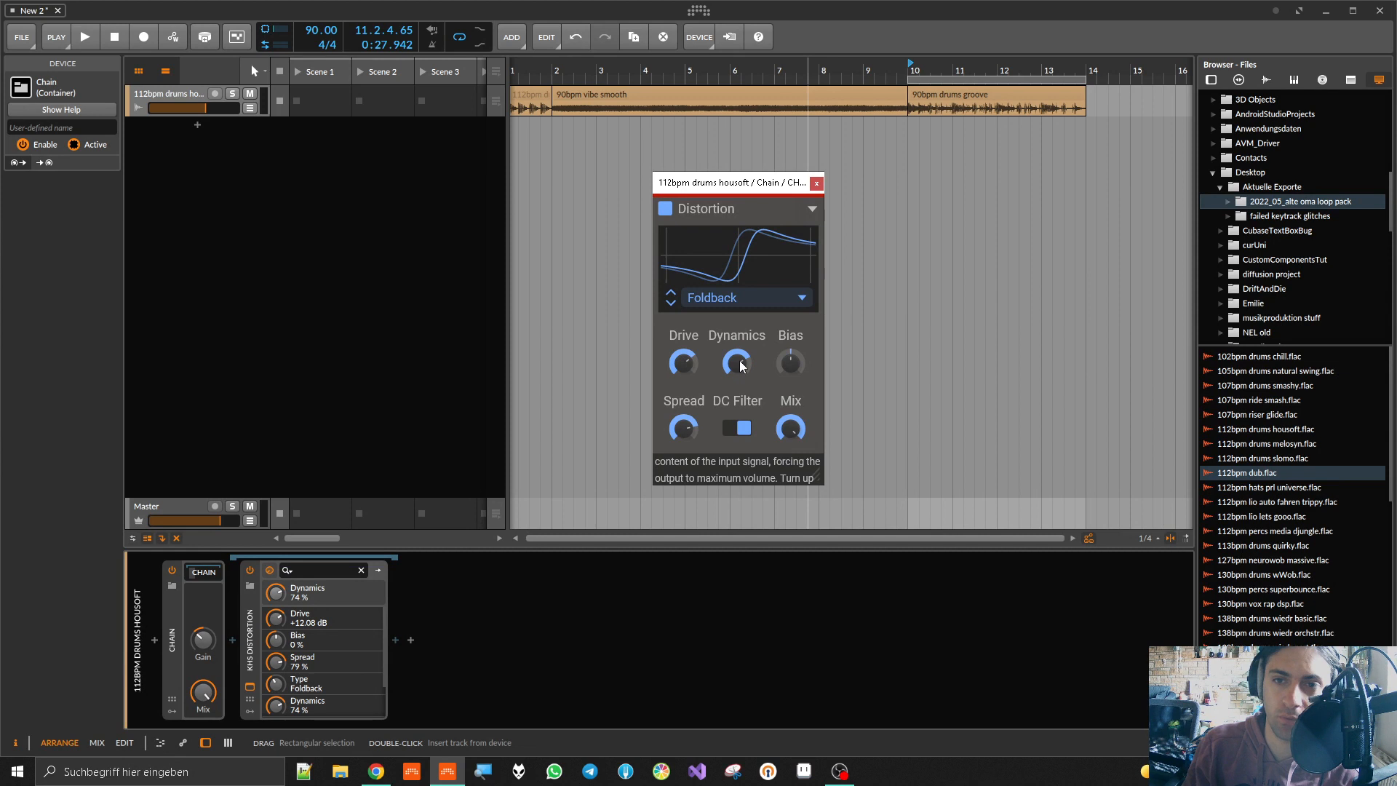
pyautogui.click(727, 300)
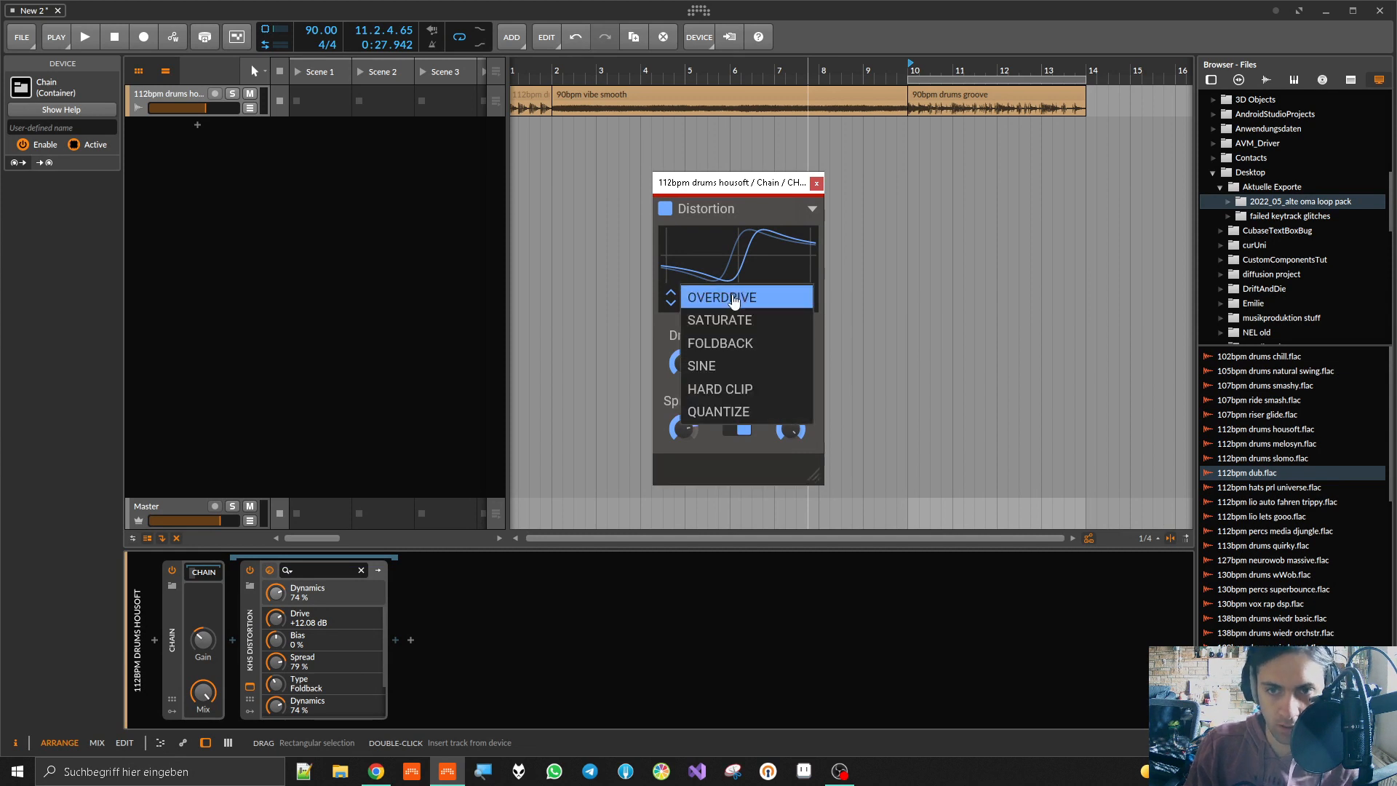
pyautogui.click(738, 320)
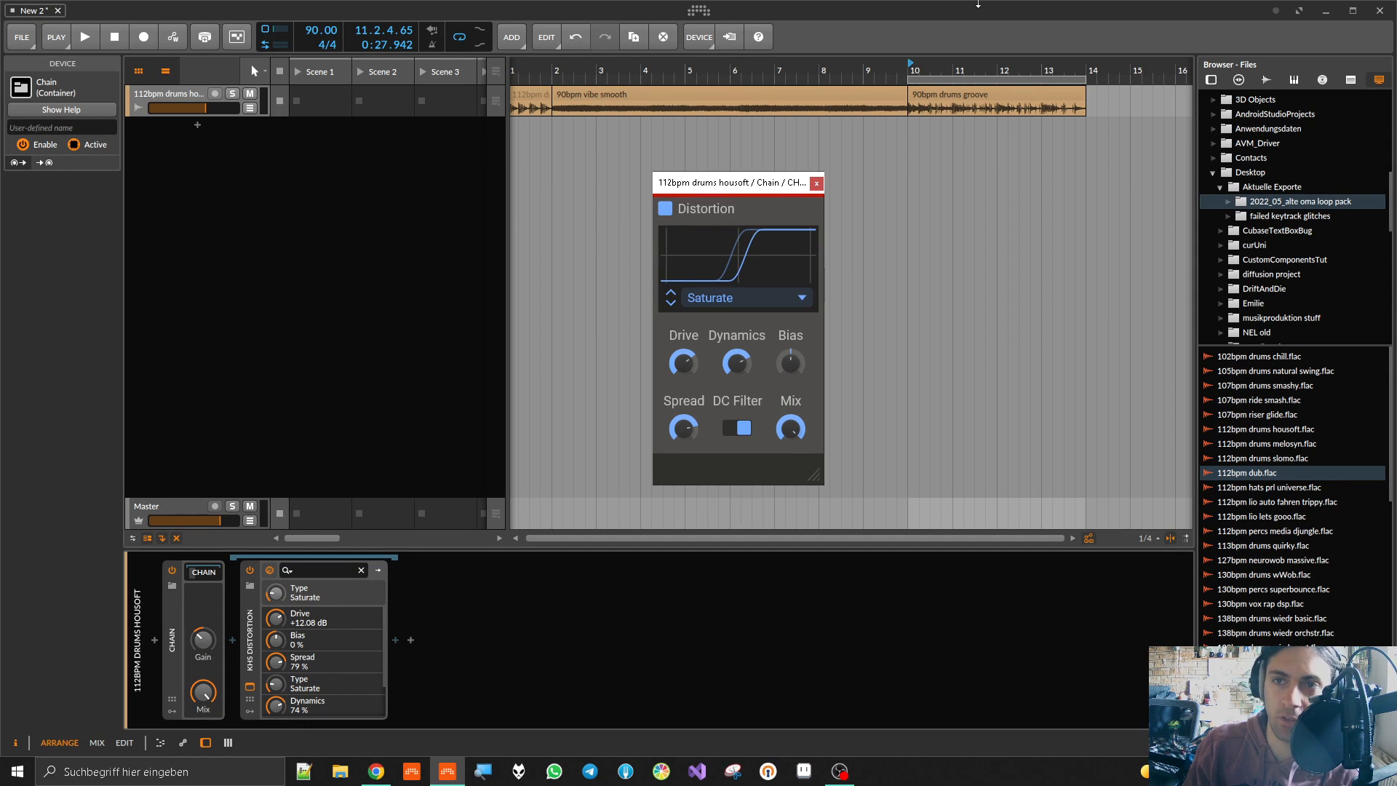
# Step: Return the play position to bar 10 and replace the Chain with kHs Dynamics, found by searching "khs"
pyautogui.click(907, 67)
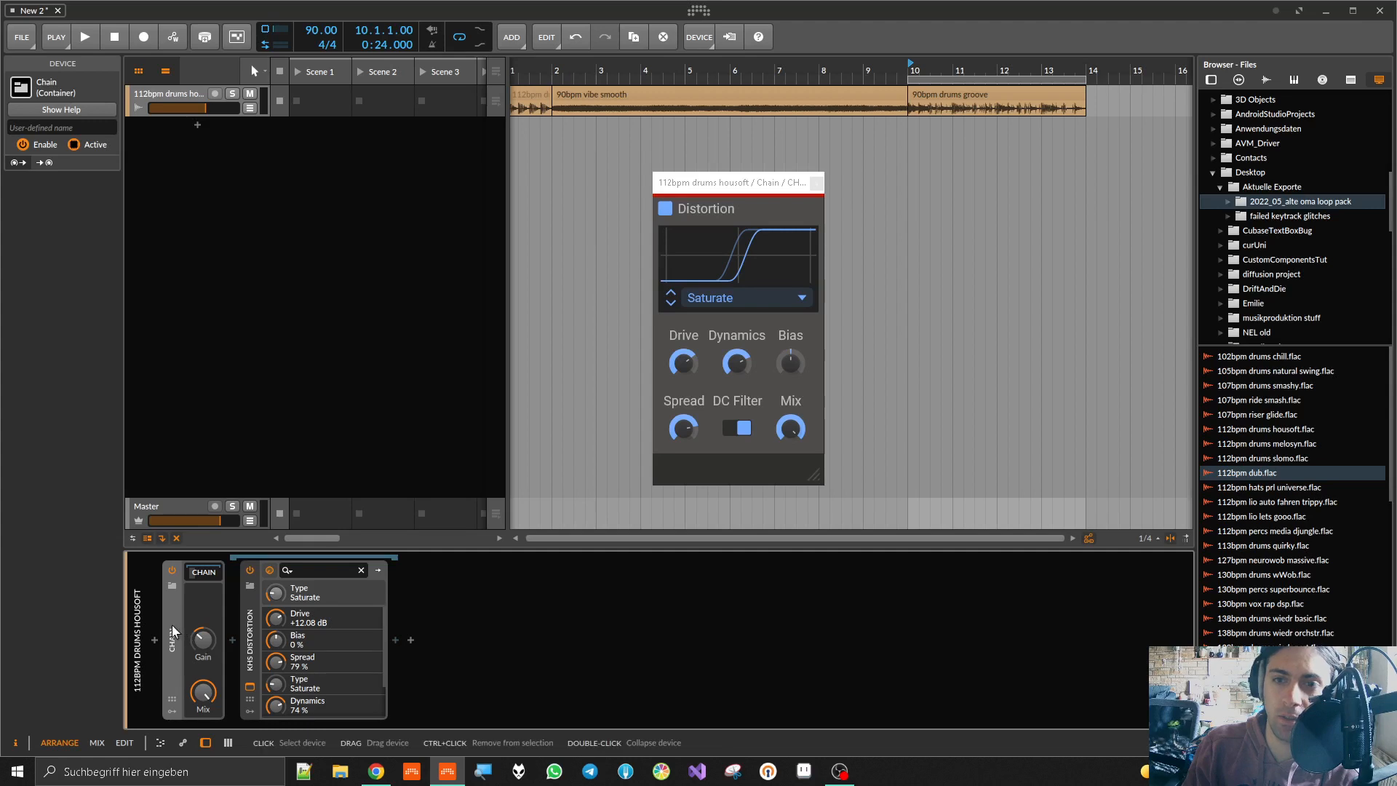
pyautogui.press('Delete')
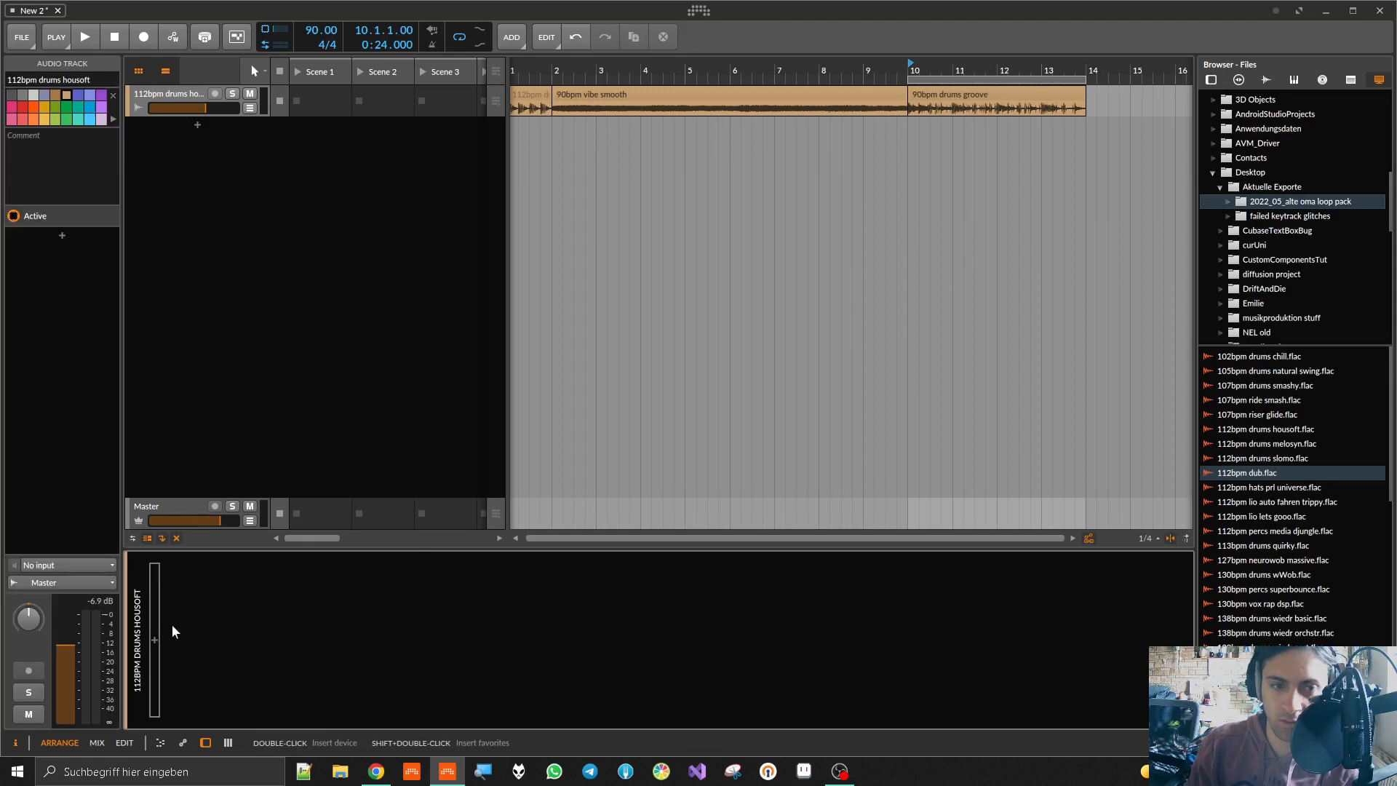
pyautogui.click(157, 639)
pyautogui.write('khs')
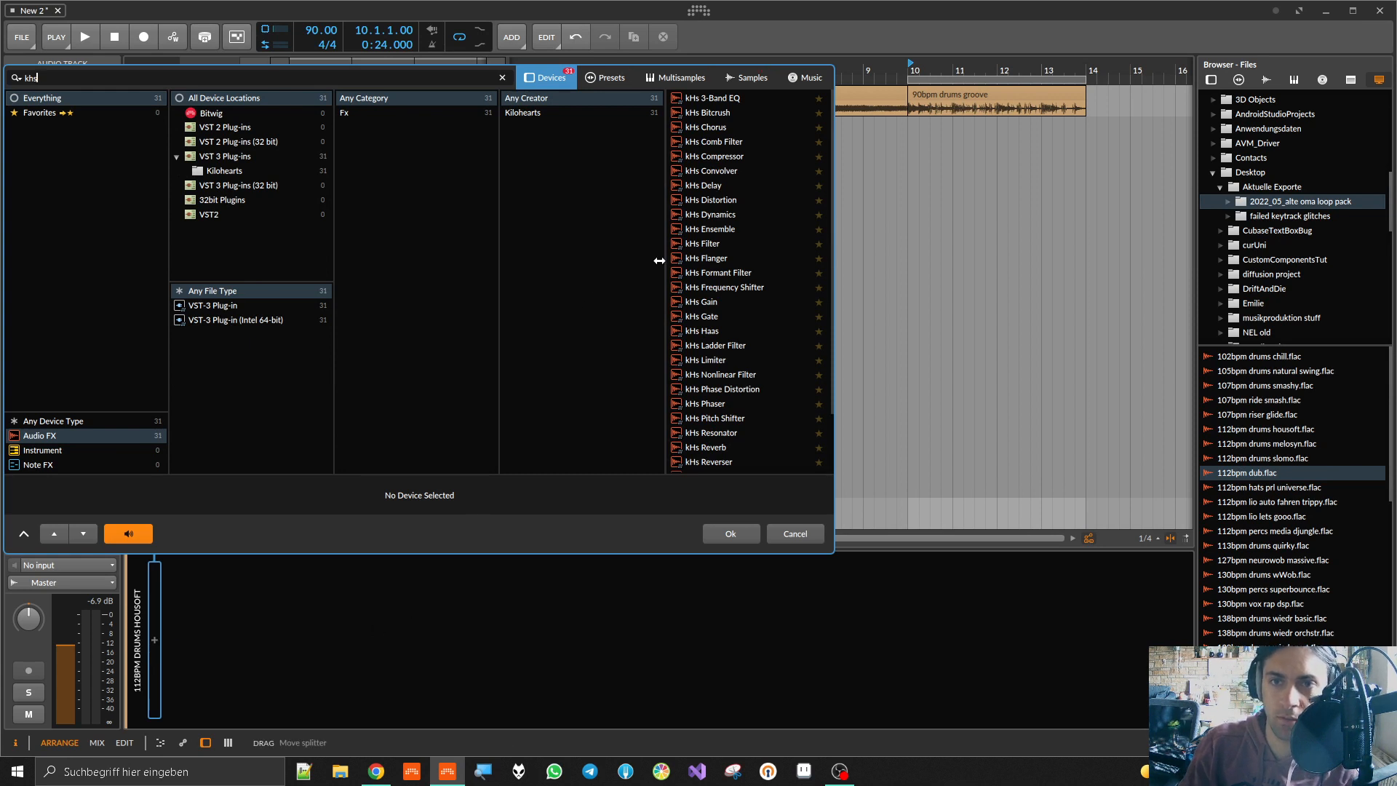
pyautogui.doubleClick(713, 215)
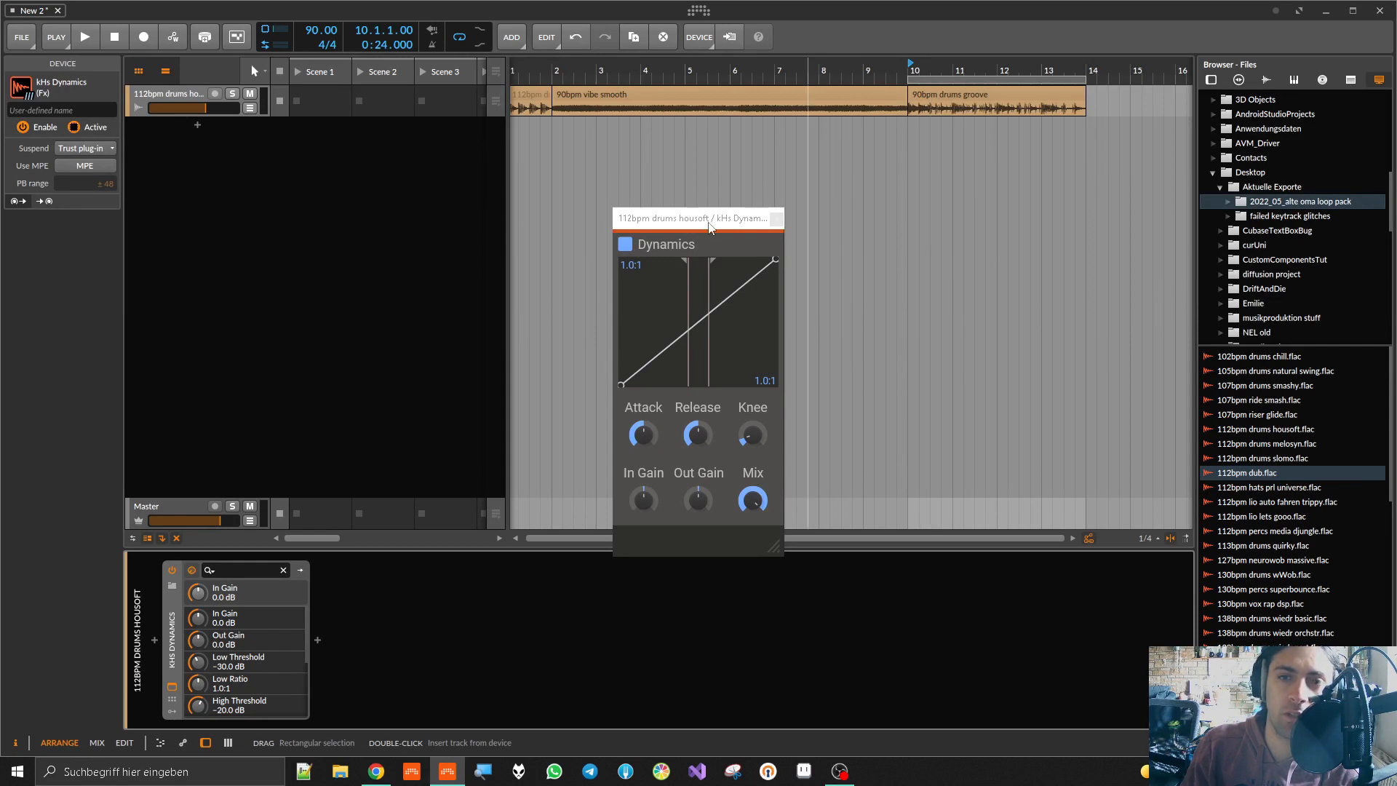
# Step: Play the groove while setting the Dynamics' Low Ratio to 1:4.6, Low Threshold -22.0 dB, High Threshold -11.3 dB, minimum Release and full Knee, and stop playback
pyautogui.press('space')
pyautogui.moveTo(621, 383); pyautogui.dragTo(692, 366)
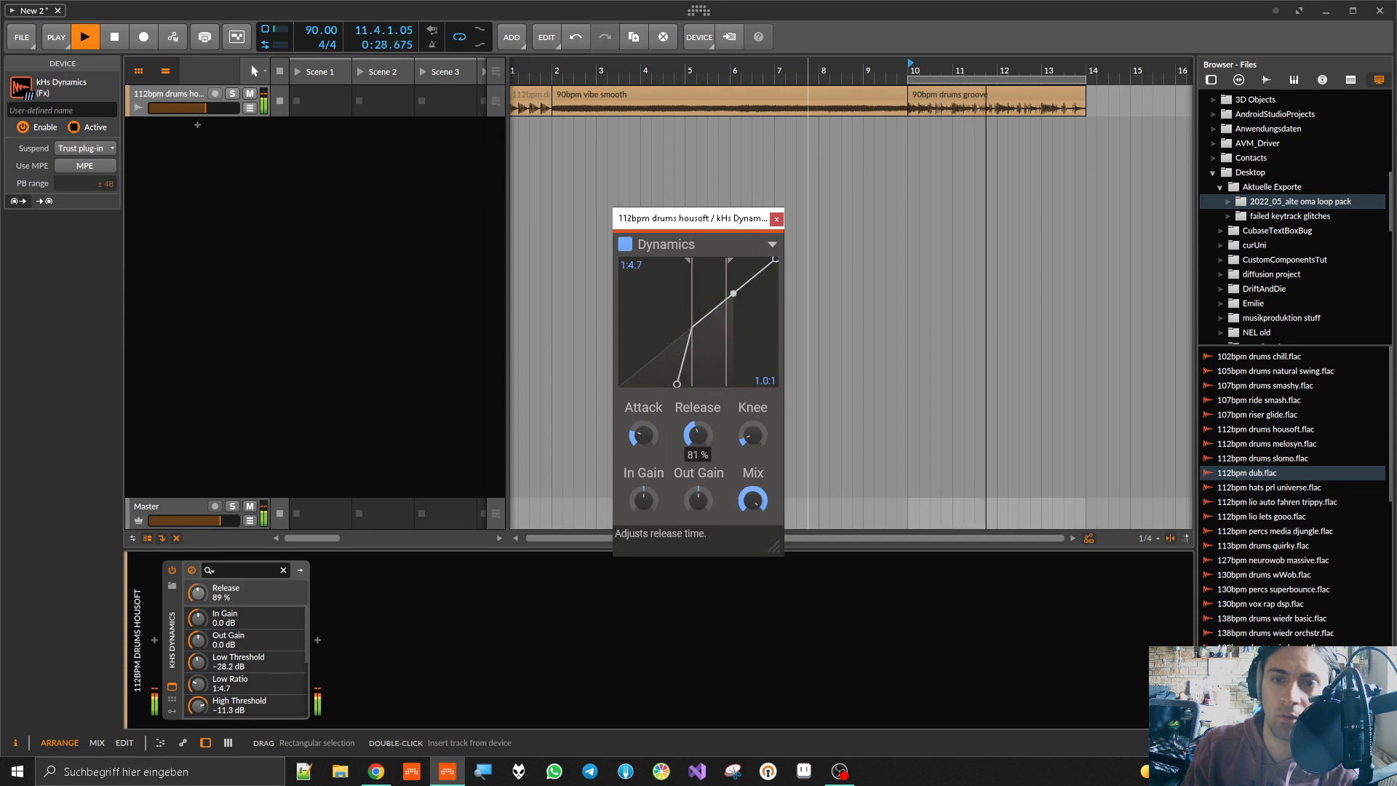
pyautogui.moveTo(753, 434); pyautogui.dragTo(692, 361)
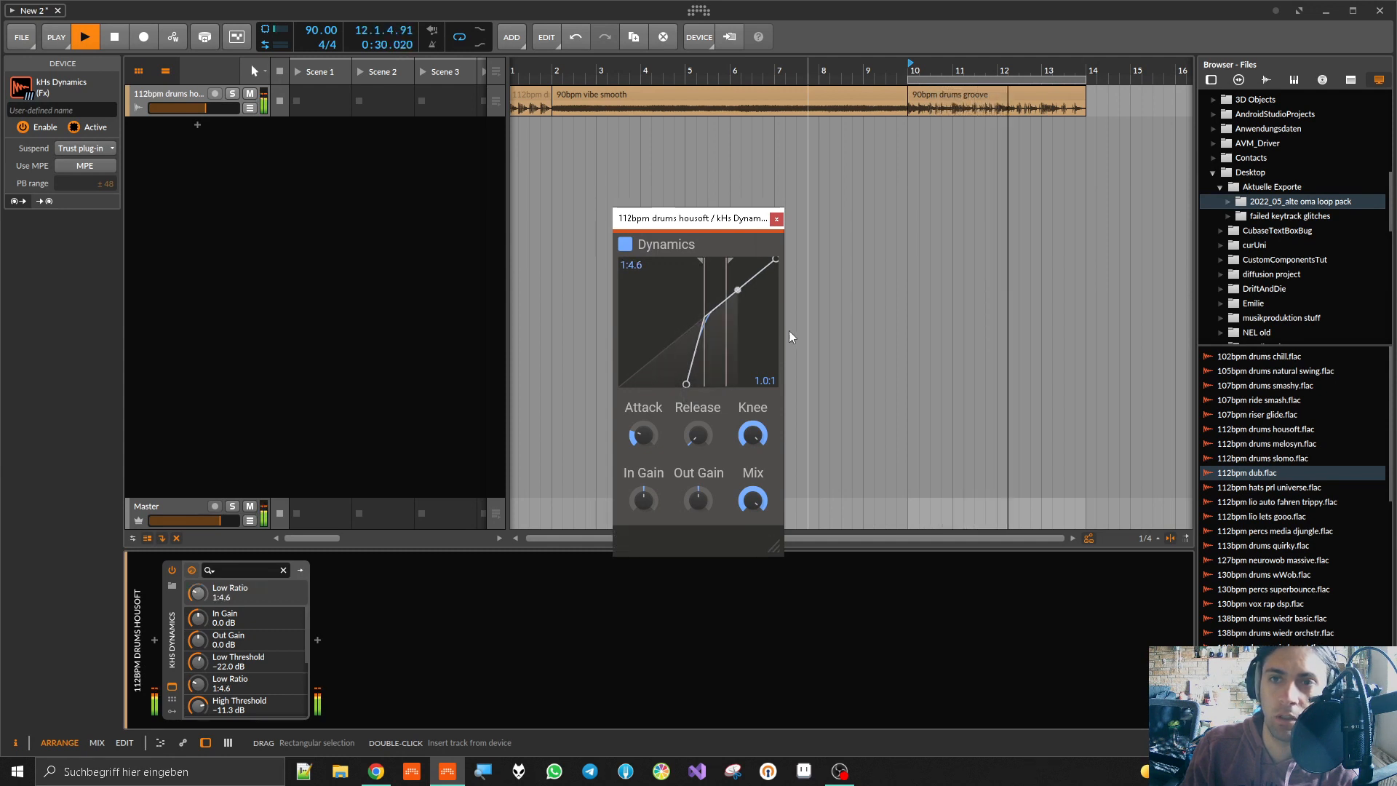
pyautogui.click(872, 258)
pyautogui.press('space')
pyautogui.click(909, 146)
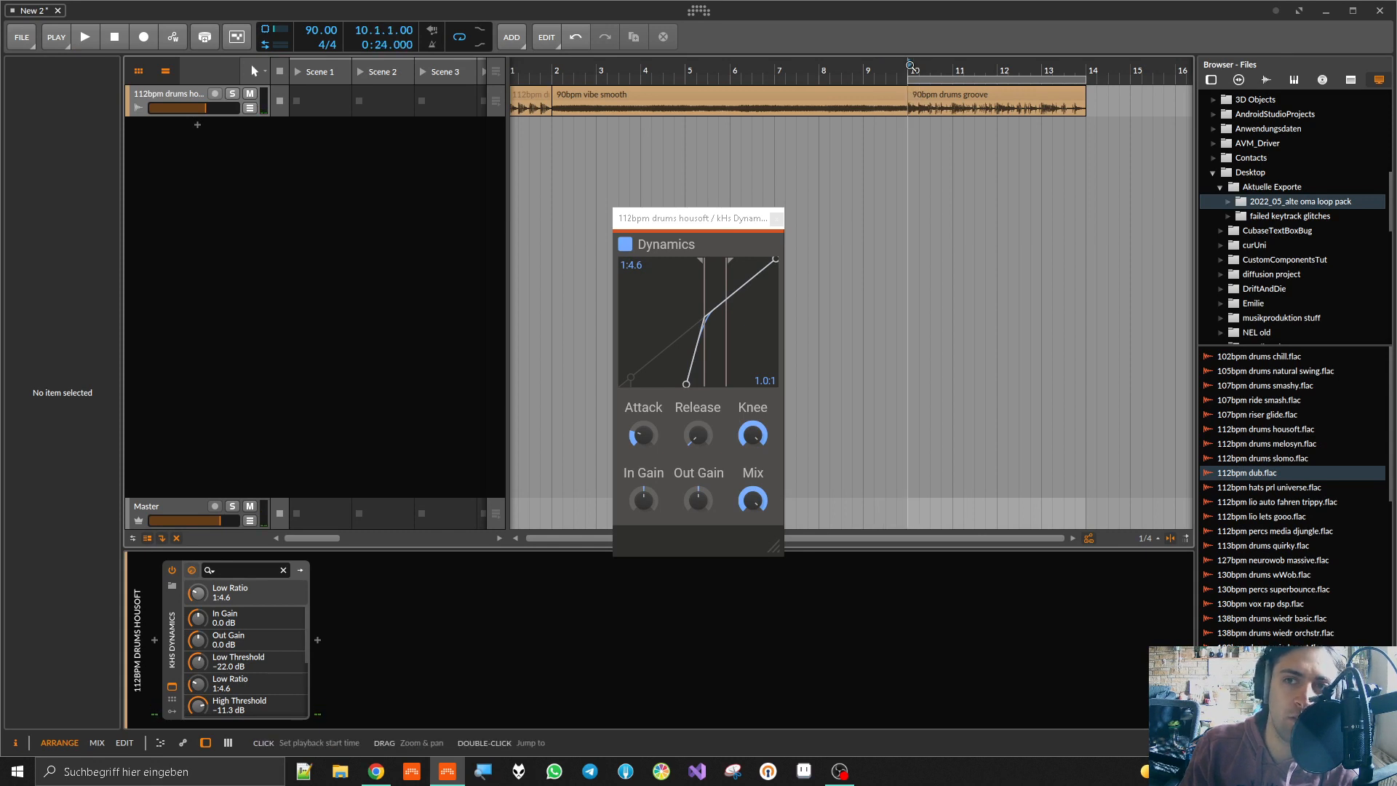
# Step: Set the loop region to the one-bar 112bpm drums housoft clip at bar 1, and play it
pyautogui.scroll(-5, 583, 112)
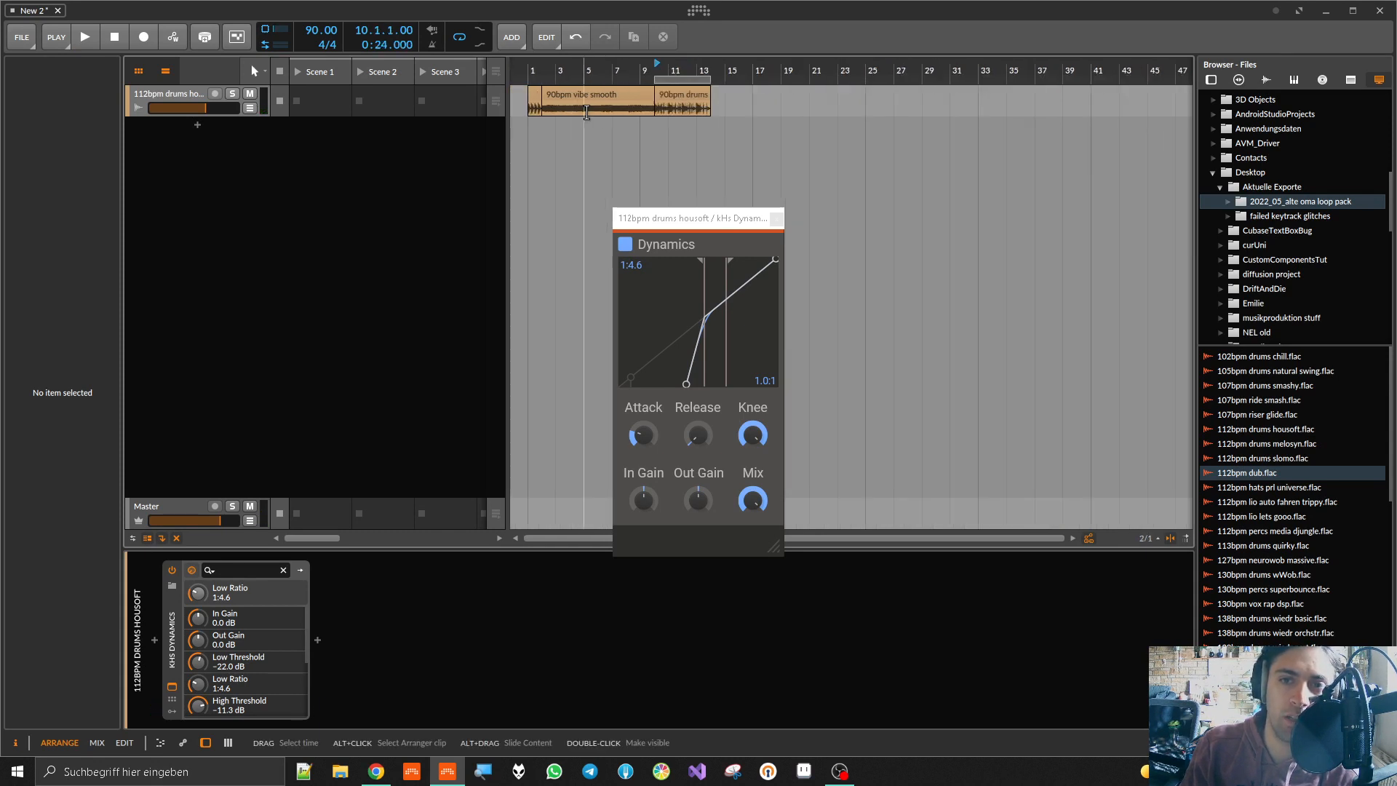
pyautogui.moveTo(647, 75); pyautogui.dragTo(542, 79)
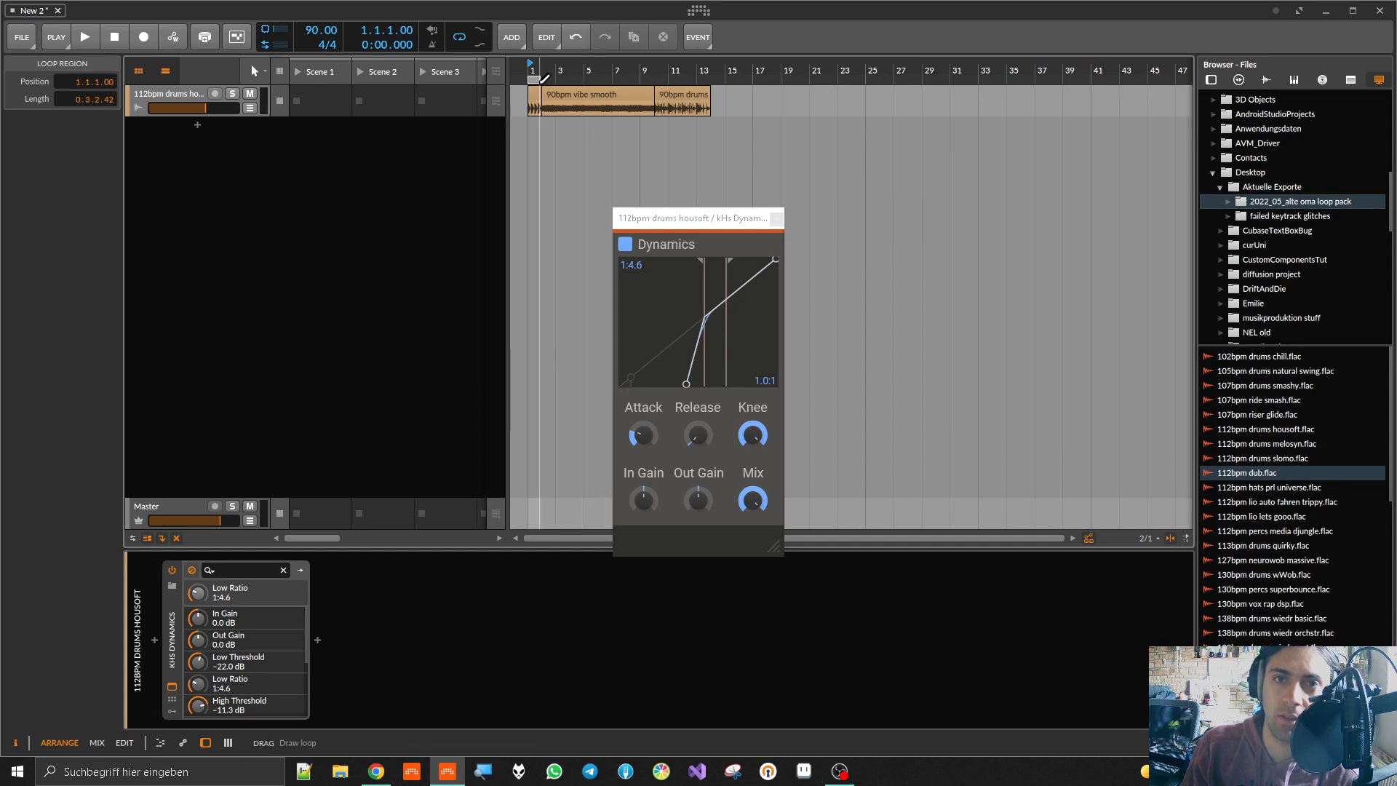
pyautogui.scroll(8, 527, 94)
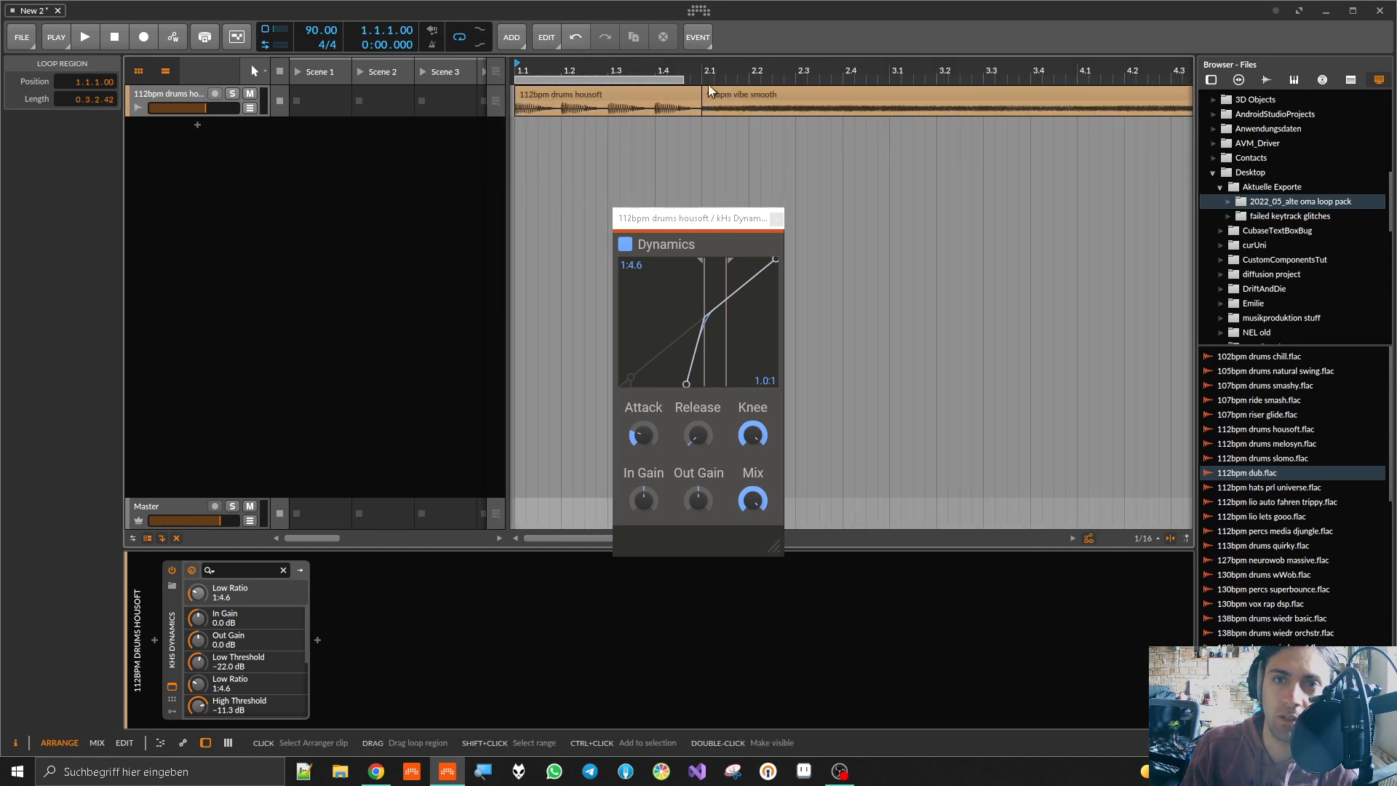
pyautogui.moveTo(680, 77); pyautogui.dragTo(702, 77)
pyautogui.press('space')
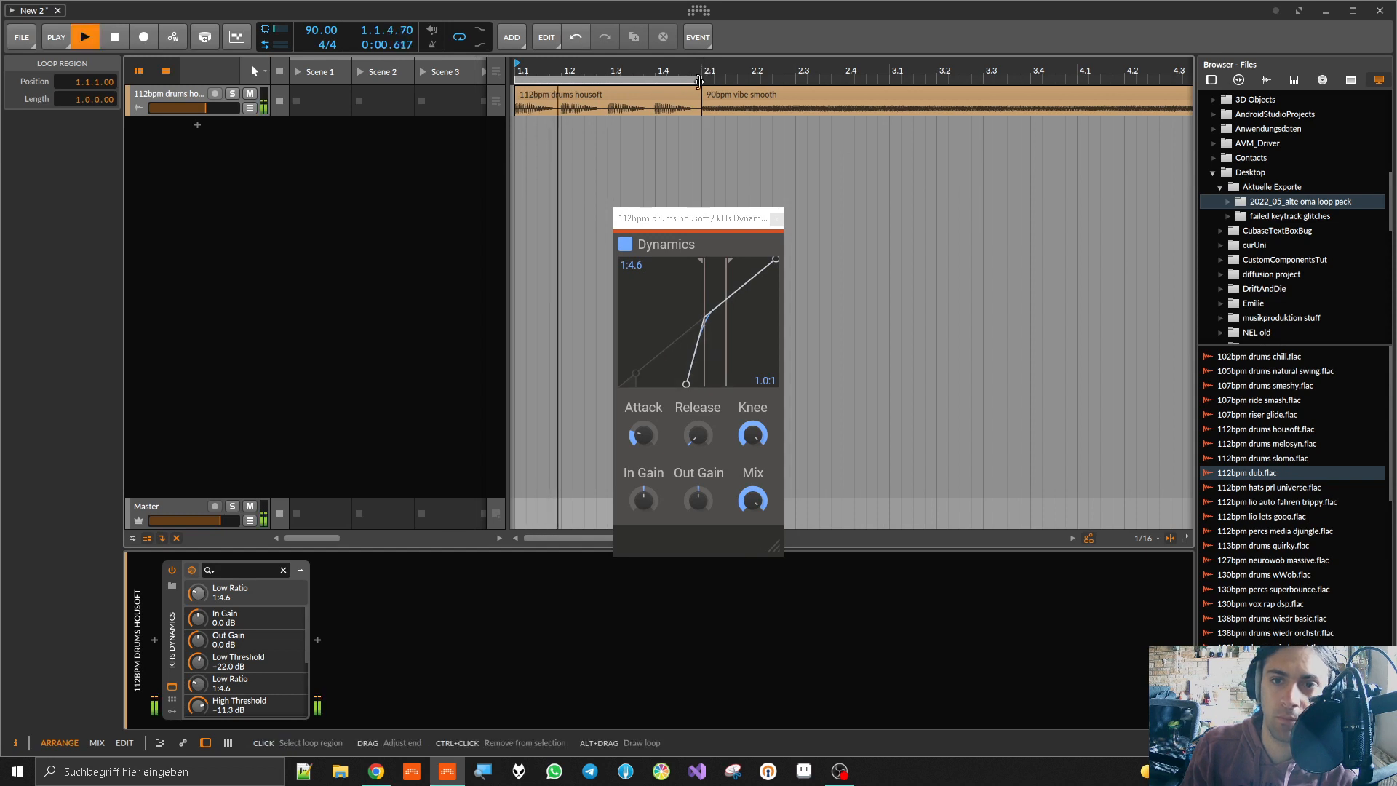
# Step: Set the Dynamics' Low Ratio to 1:8.6, Low Threshold -16.6 dB and High Threshold -1.5 dB, and compare with the effect bypassed
pyautogui.moveTo(699, 311); pyautogui.dragTo(706, 352)
pyautogui.click(630, 245)
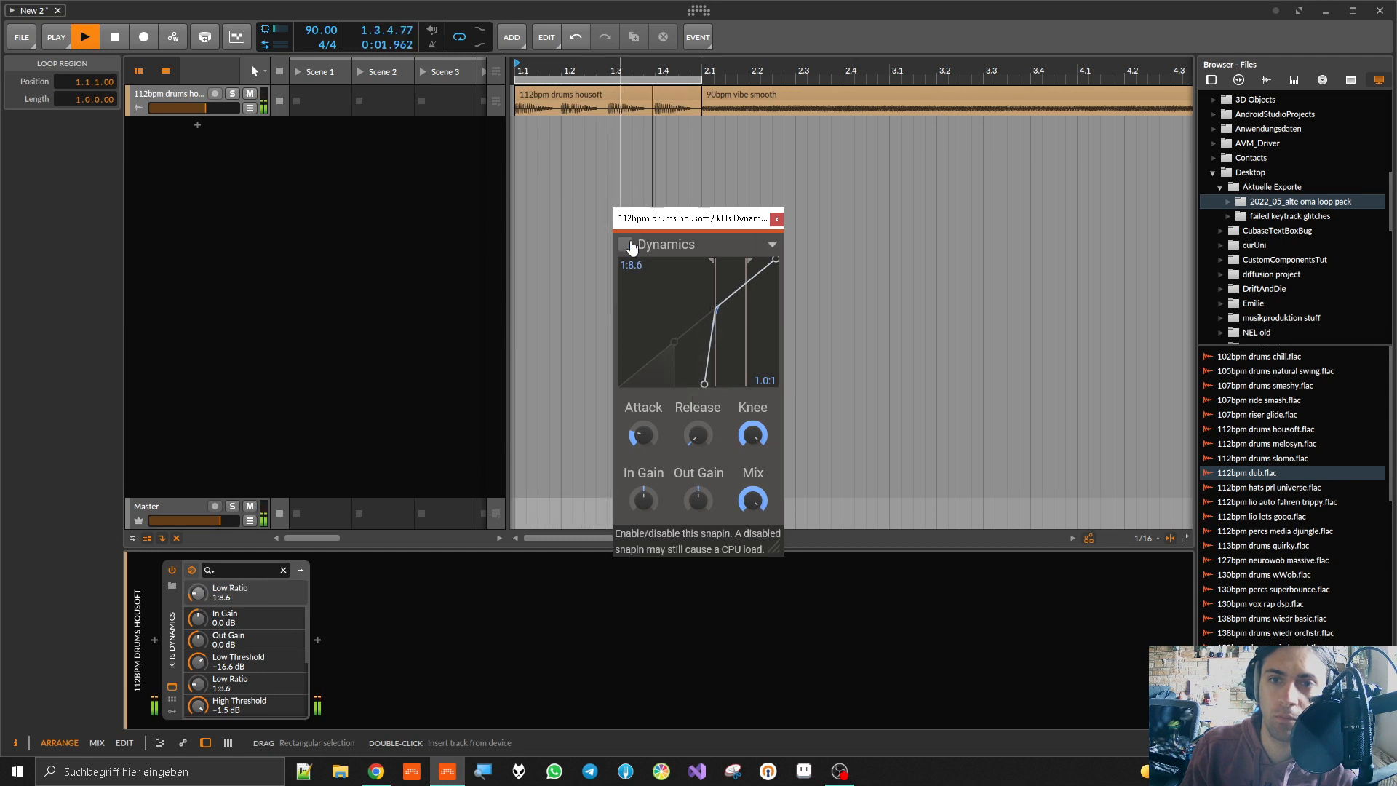
pyautogui.click(630, 245)
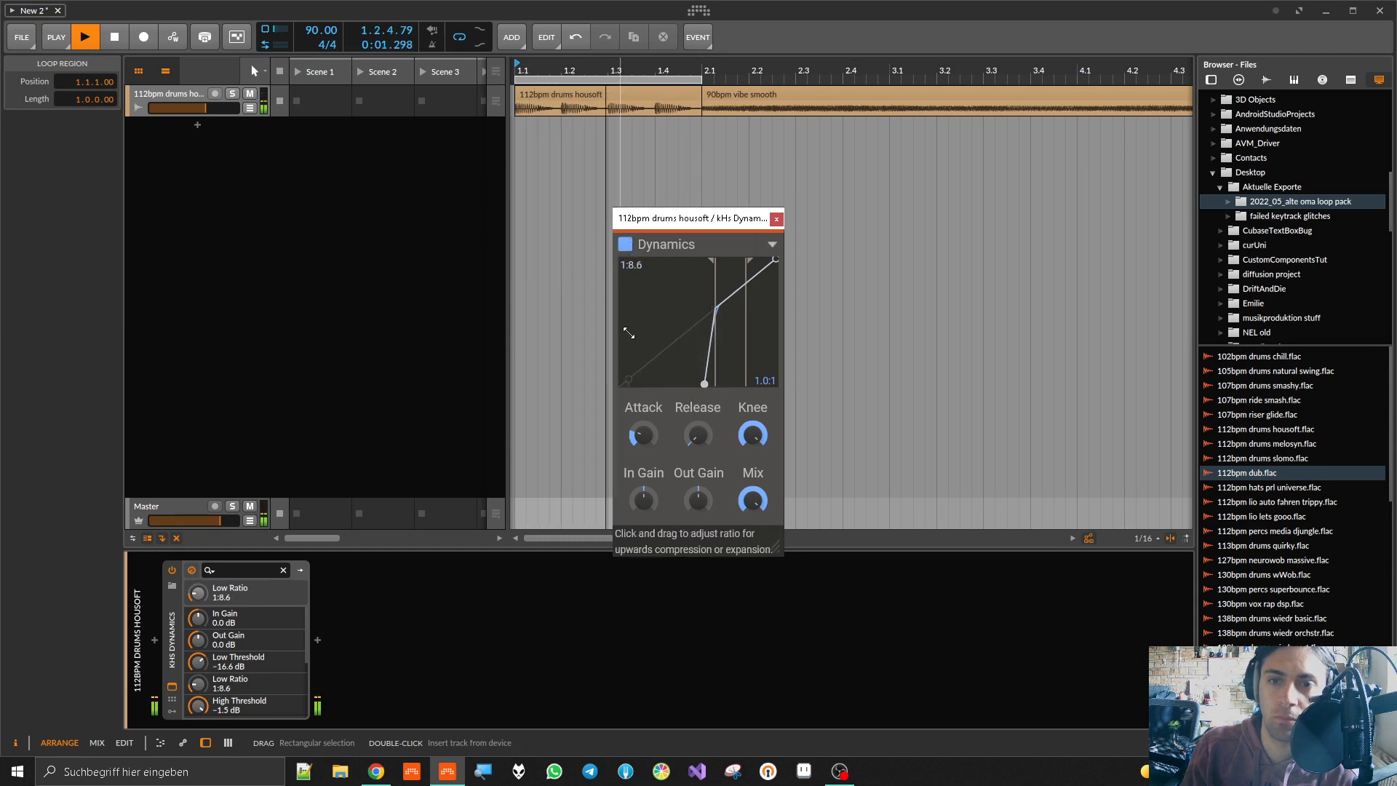
# Step: Raise the Dynamics' Release and try different Attack times on the housoft loop, settling at 36 %
pyautogui.moveTo(688, 439); pyautogui.dragTo(688, 379)
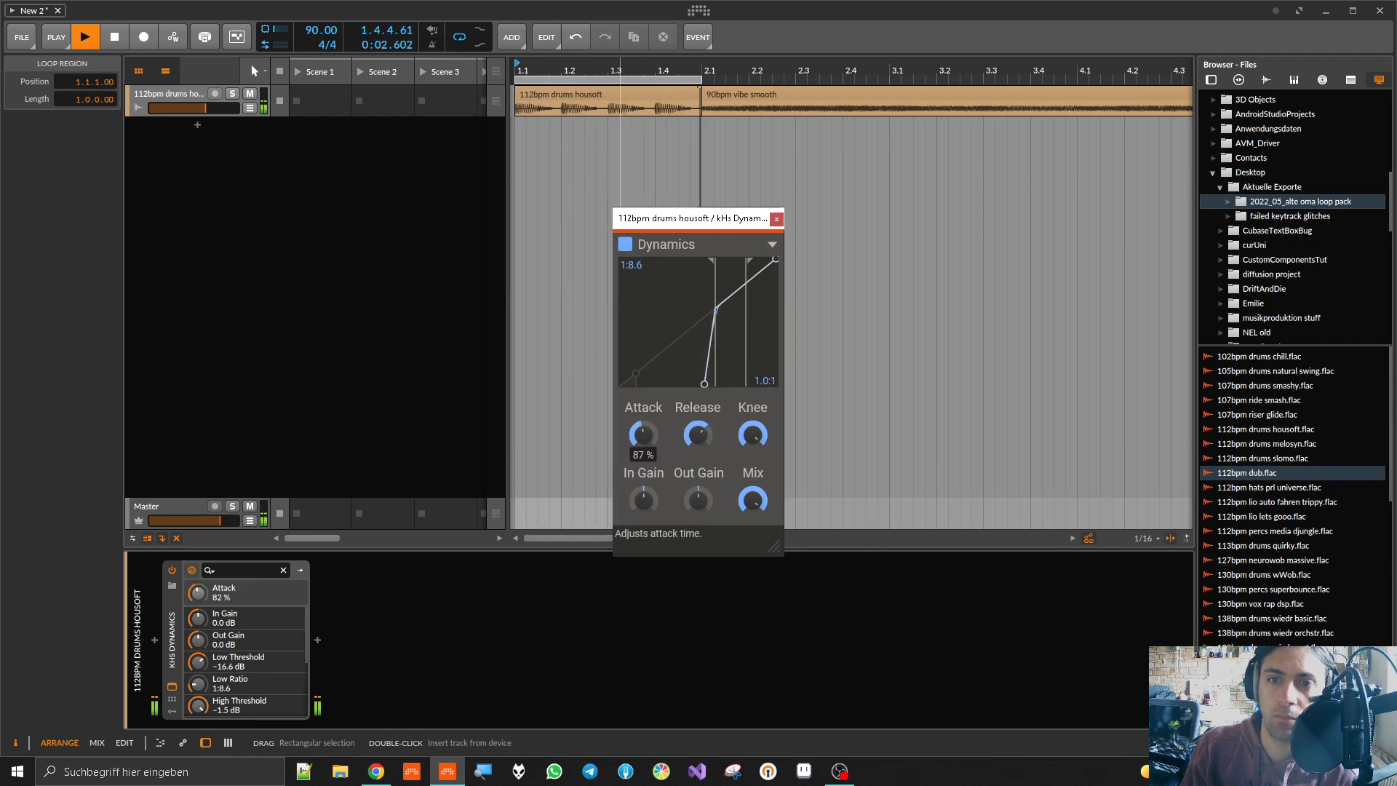
pyautogui.moveTo(643, 435)
pyautogui.mouseDown()
pyautogui.moveTo(644, 472)
pyautogui.moveTo(649, 417)
pyautogui.mouseUp()
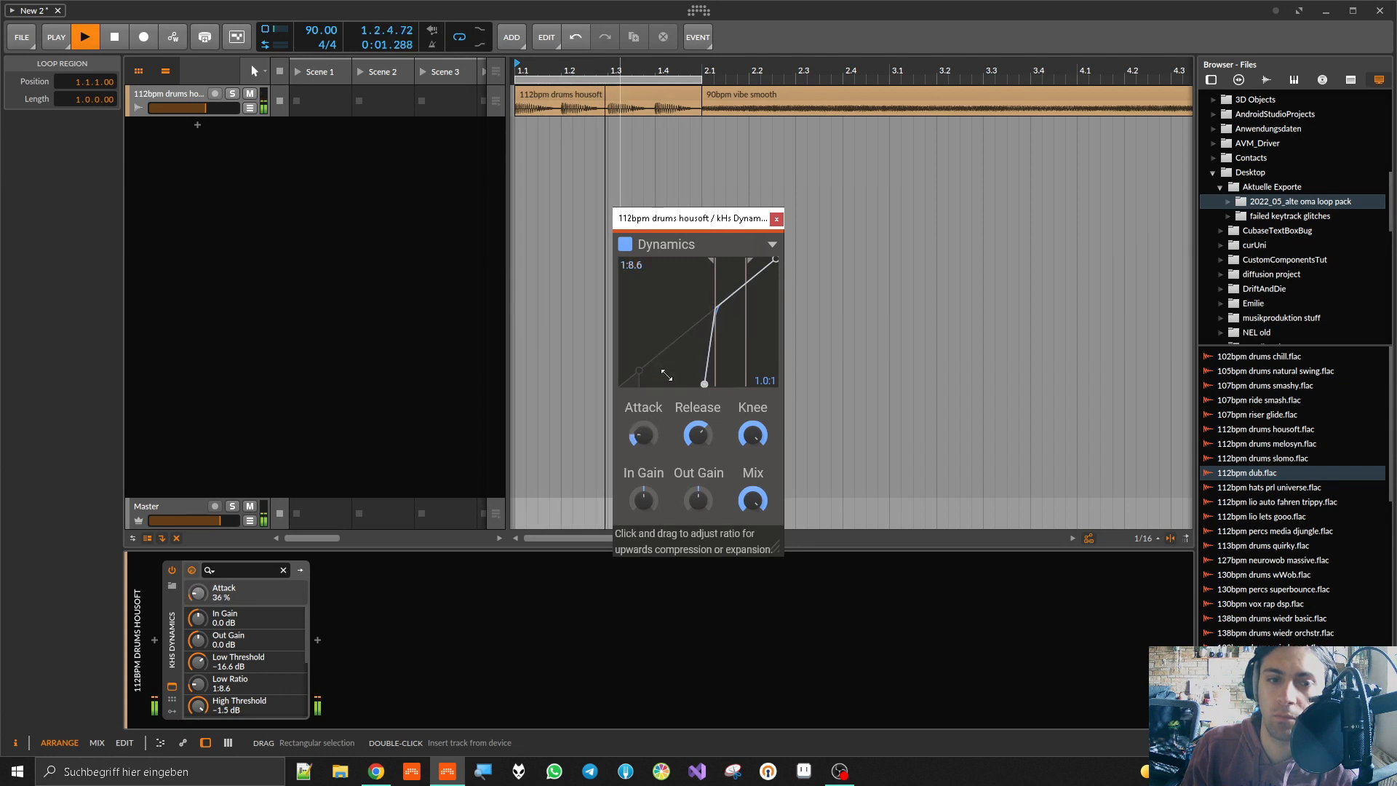
# Step: Compare the looped drums with the Dynamics effect bypassed and enabled, and stop playback
pyautogui.click(623, 246)
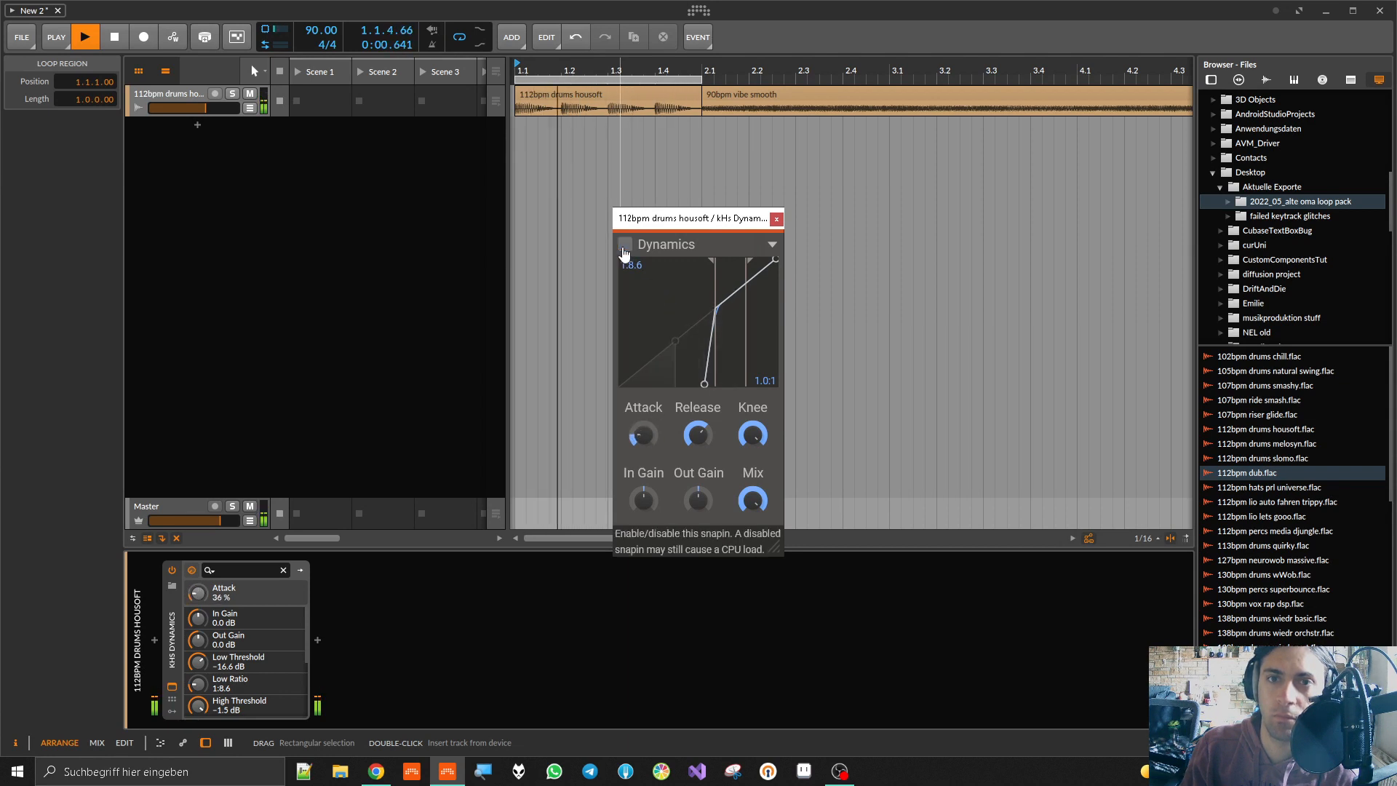
pyautogui.click(624, 245)
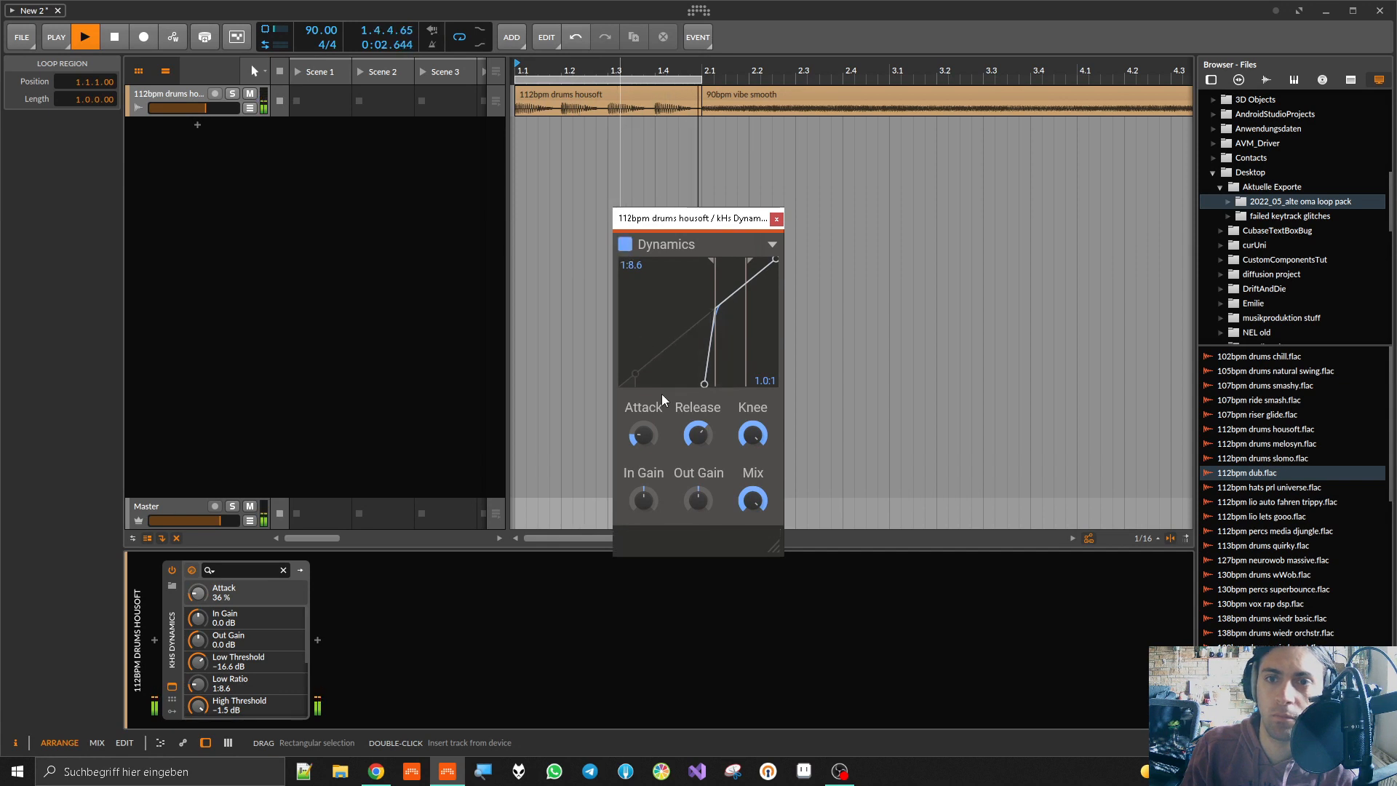
pyautogui.click(812, 367)
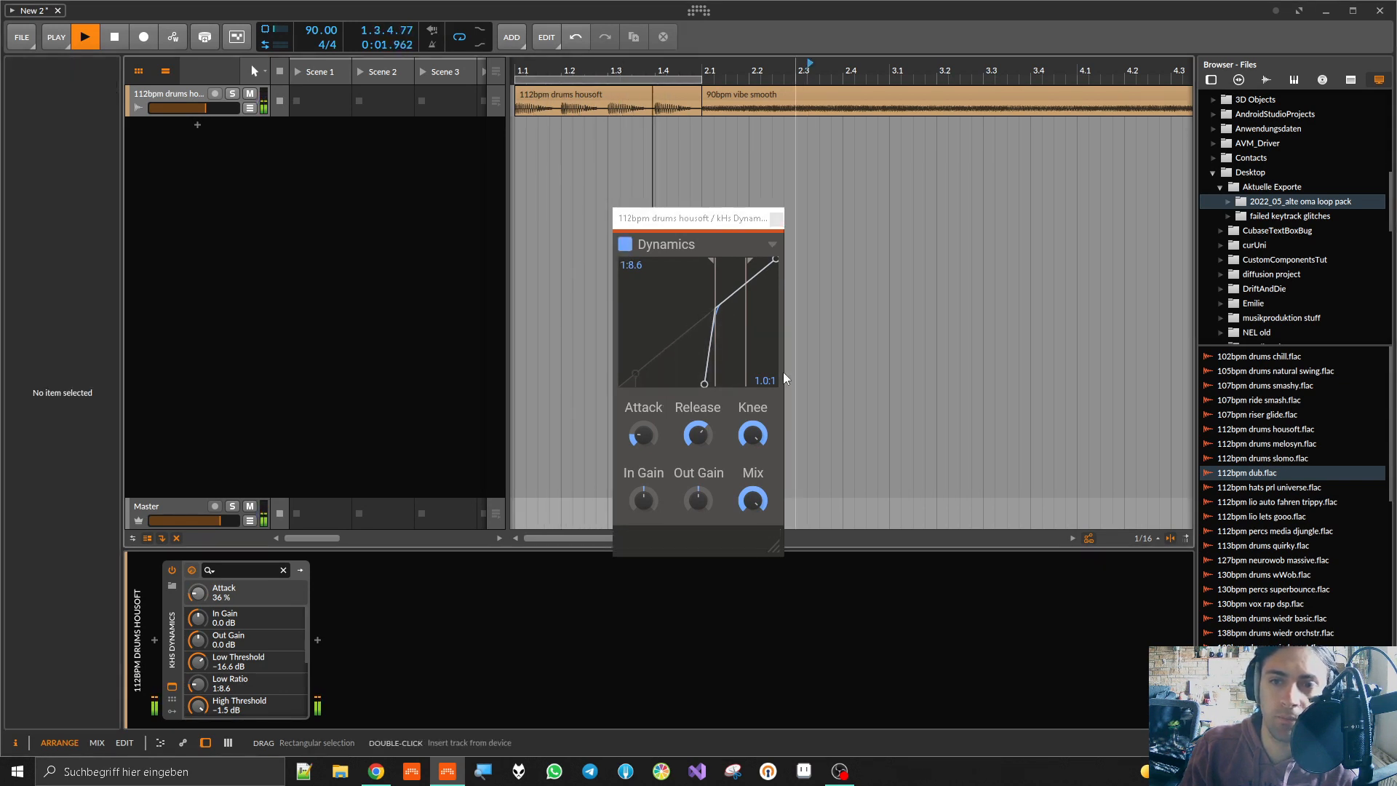
pyautogui.press('space')
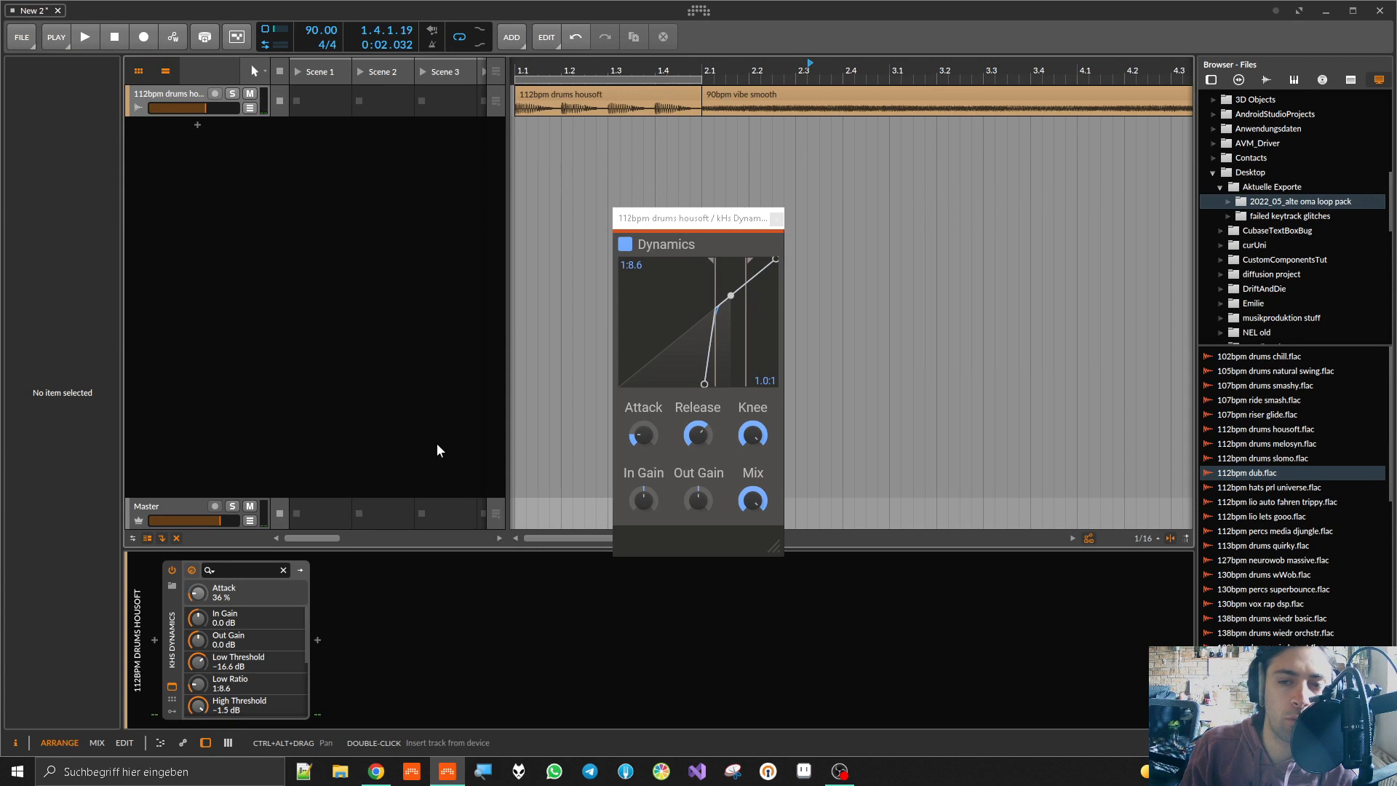
# Step: Insert FabFilter Pro-MB after kHs Dynamics on the drum track
pyautogui.click(318, 640)
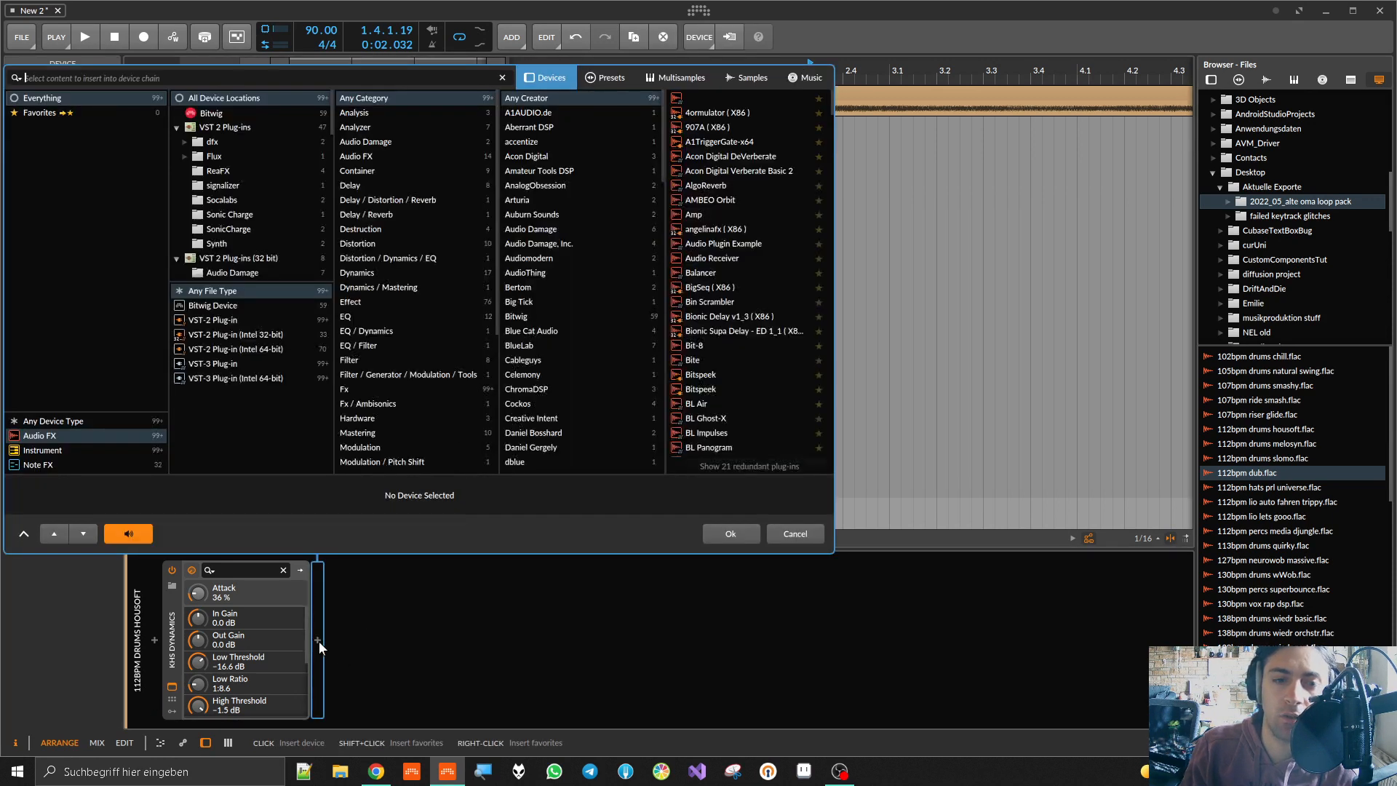
pyautogui.write('mb')
pyautogui.click(706, 98)
pyautogui.doubleClick(706, 98)
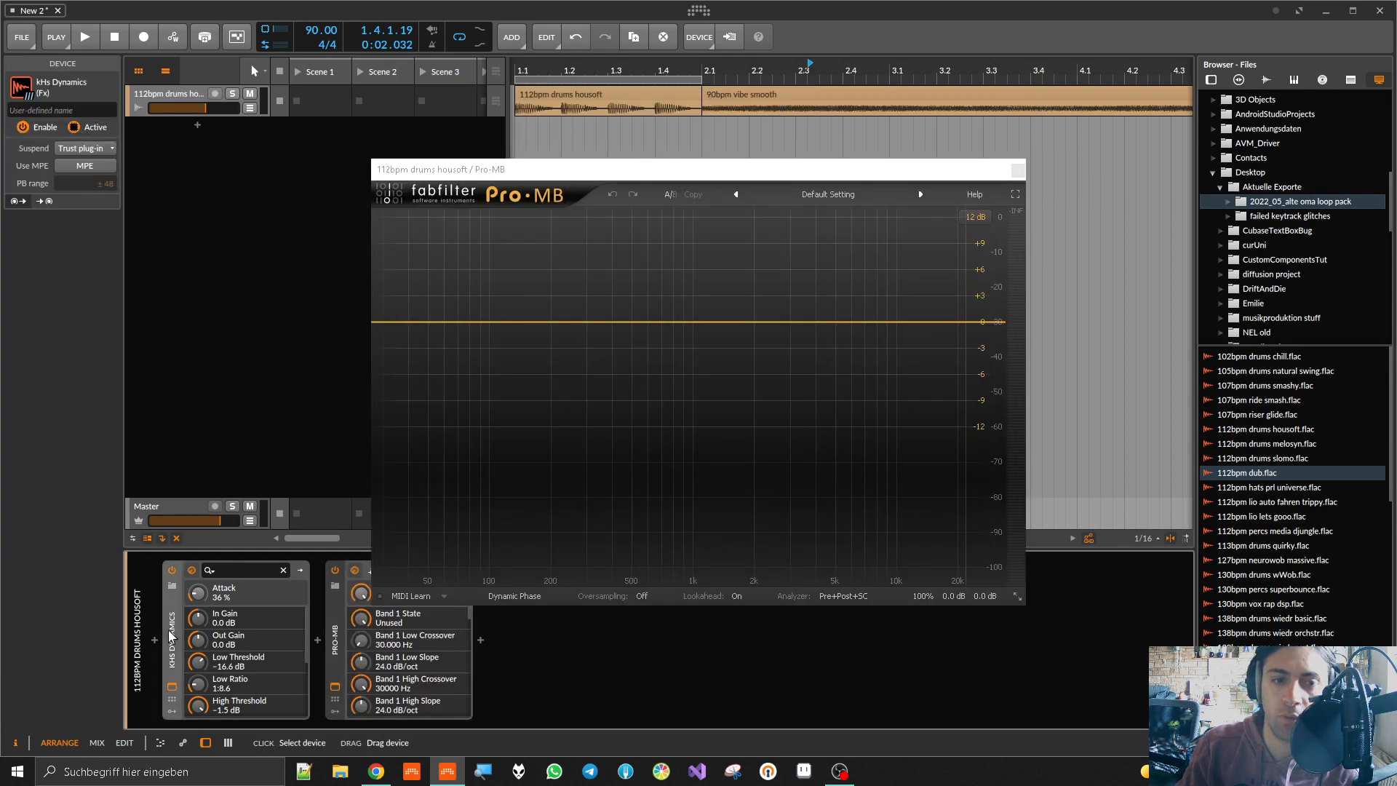
# Step: Deactivate kHs Dynamics and, with the drums playing, add a full-spectrum Pro-MB band in Expand mode with its range at -30 dB
pyautogui.click(956, 327)
pyautogui.moveTo(922, 283); pyautogui.dragTo(74, 327)
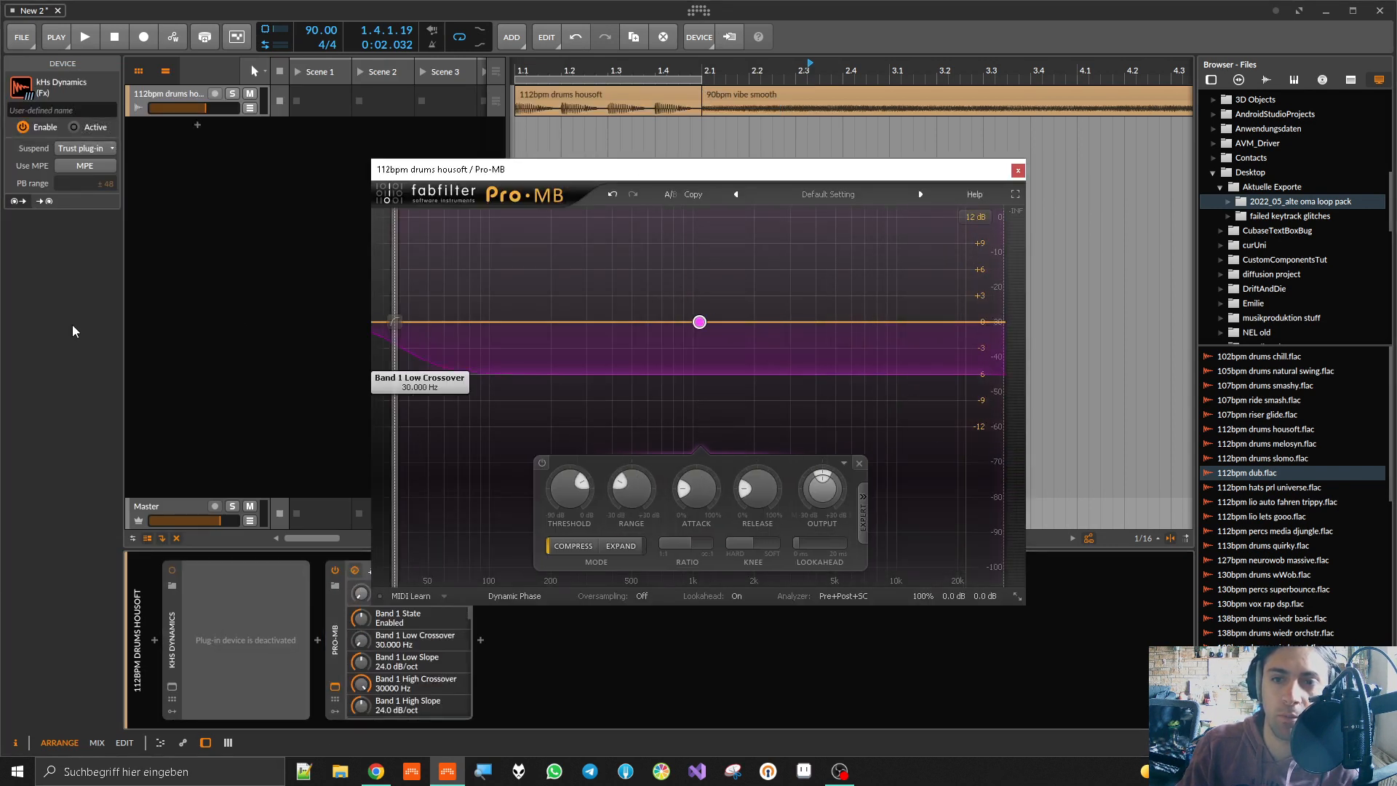
pyautogui.moveTo(618, 489); pyautogui.dragTo(612, 544)
pyautogui.press('space')
pyautogui.click(612, 547)
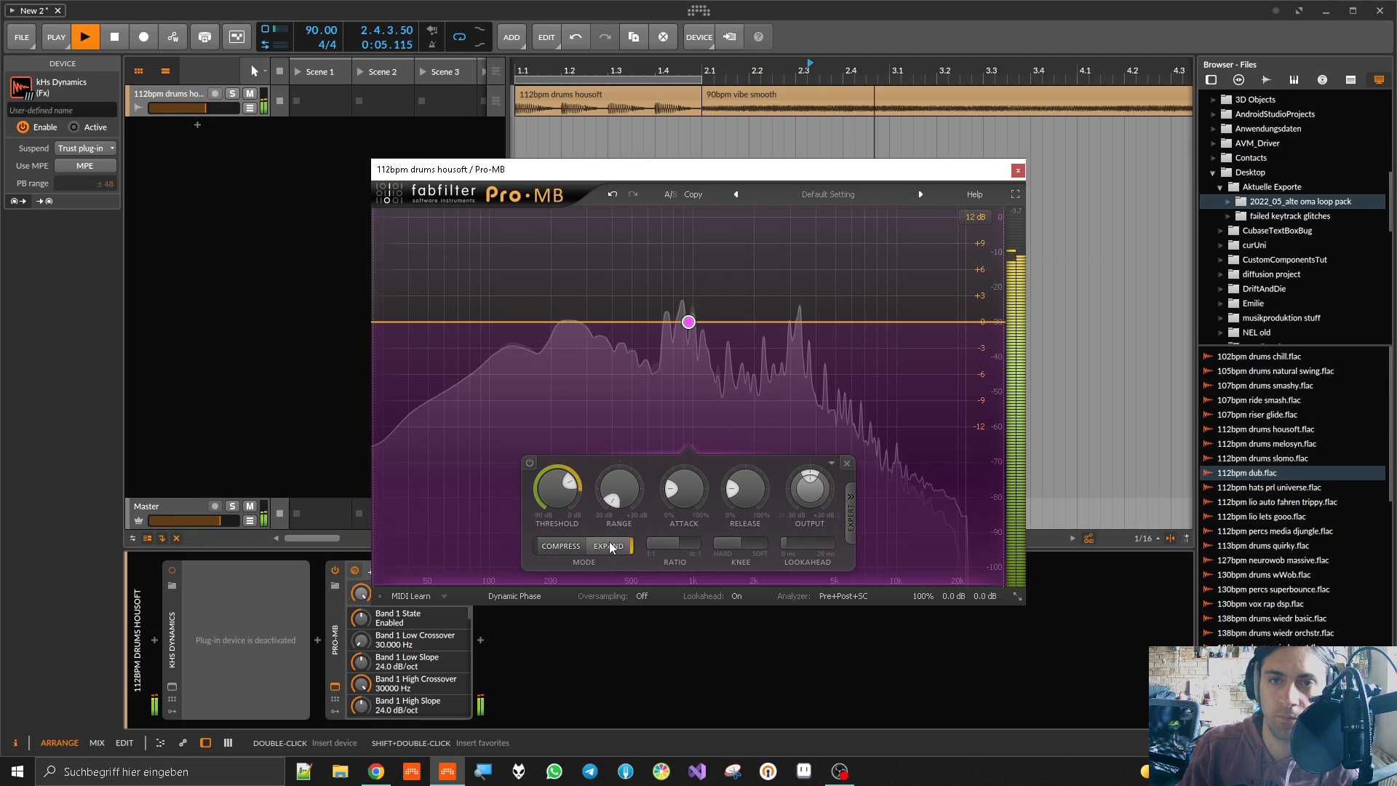
pyautogui.press('space')
pyautogui.press('space')
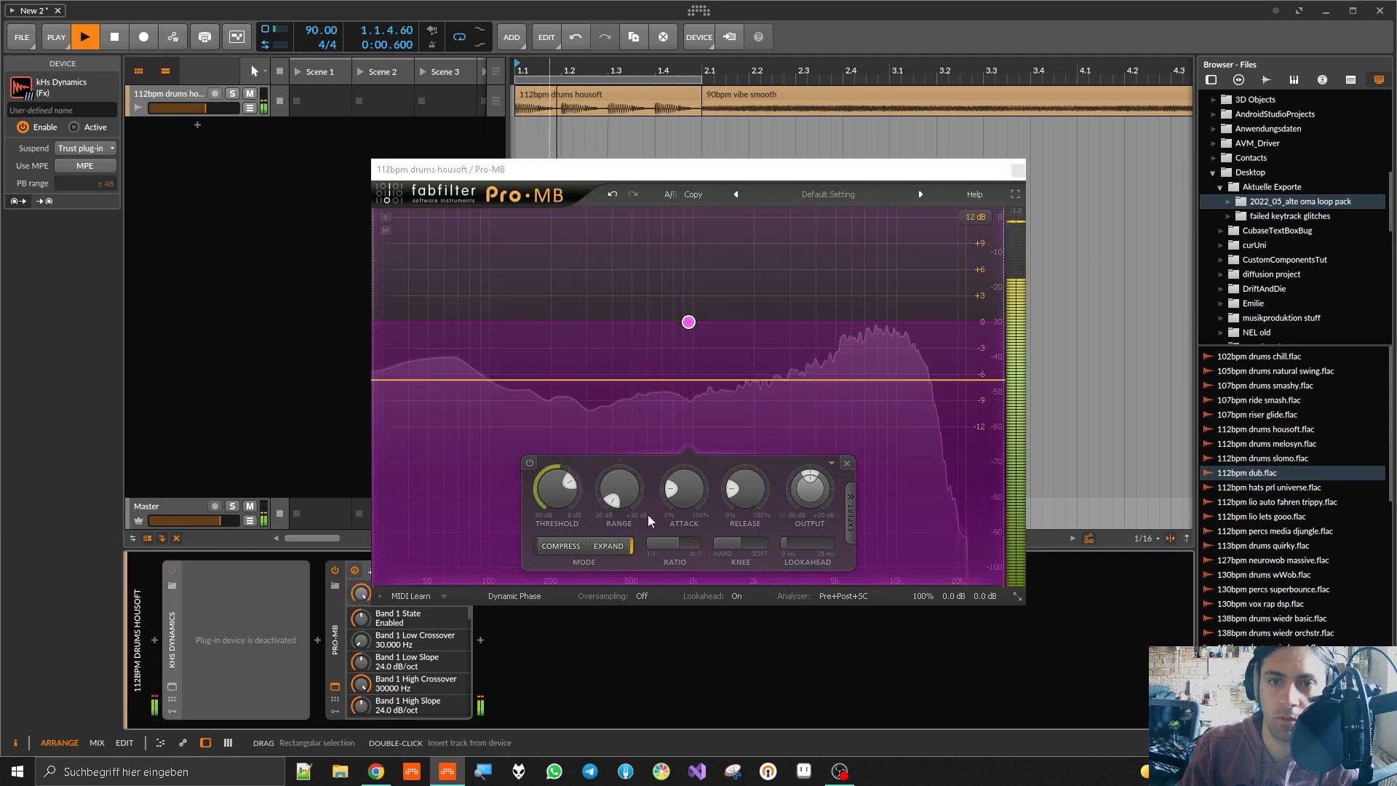
# Step: Shape the band's expansion by raising the threshold, shortening the attack, and setting lookahead to 9.02 ms and release to 10.1%
pyautogui.moveTo(564, 491); pyautogui.dragTo(566, 476)
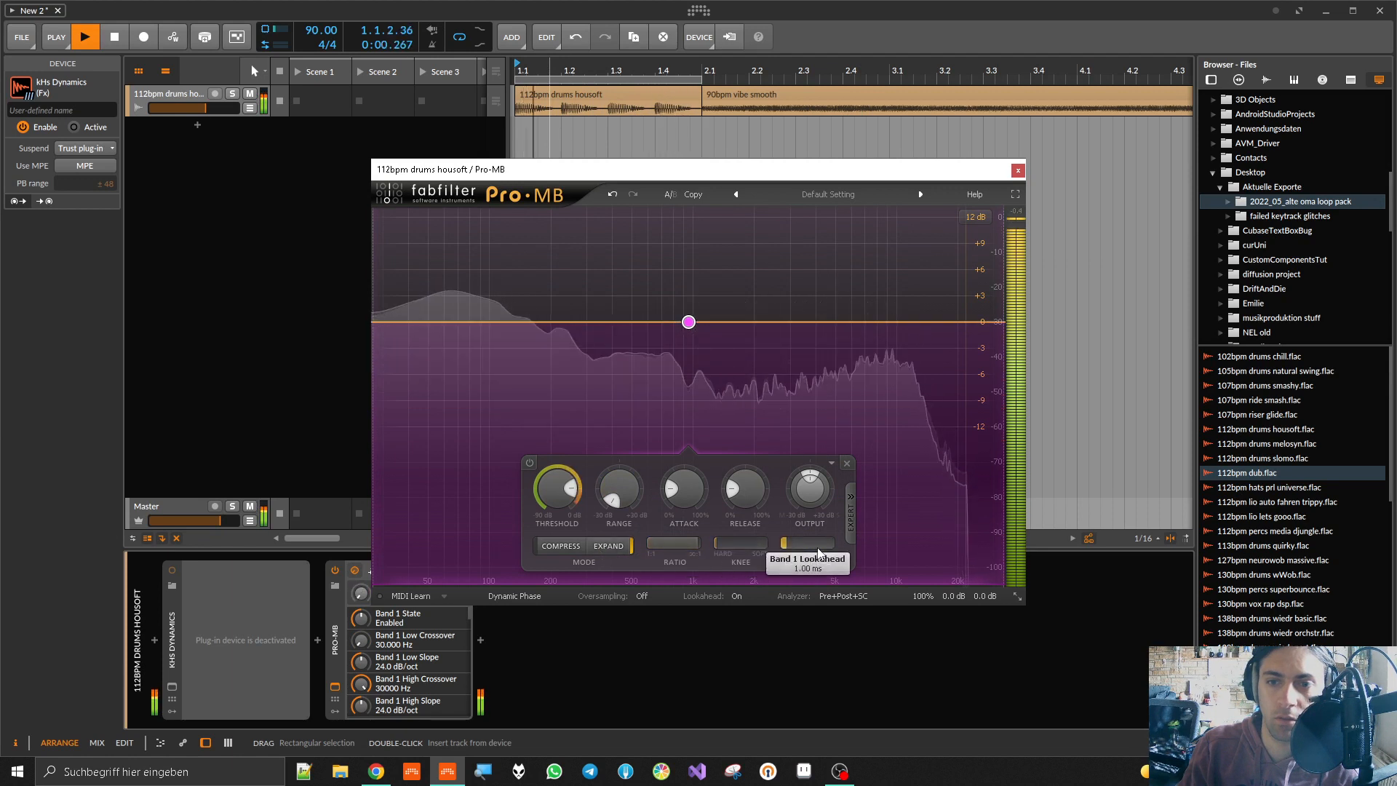
pyautogui.moveTo(682, 496); pyautogui.dragTo(754, 532)
pyautogui.moveTo(562, 487); pyautogui.dragTo(552, 456)
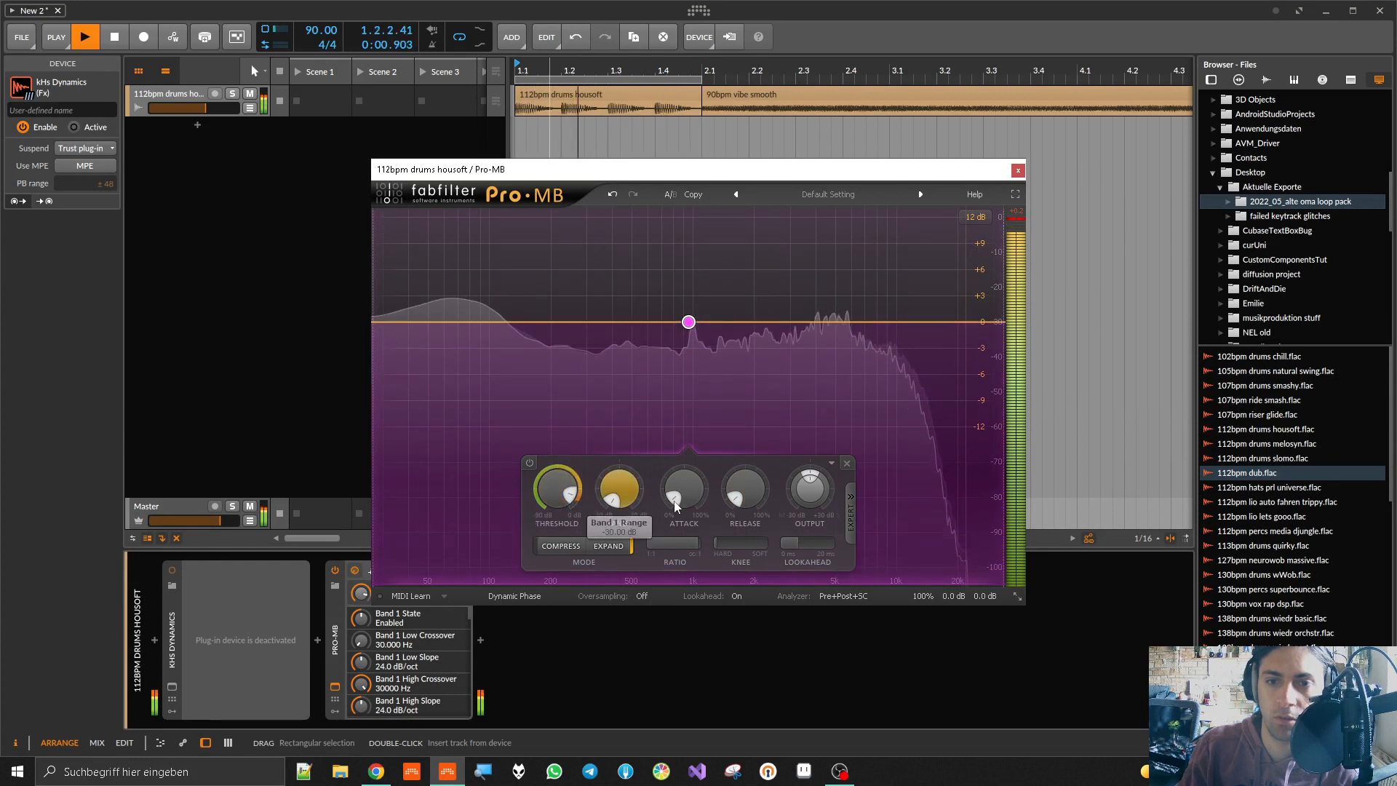
pyautogui.moveTo(745, 489); pyautogui.dragTo(749, 457)
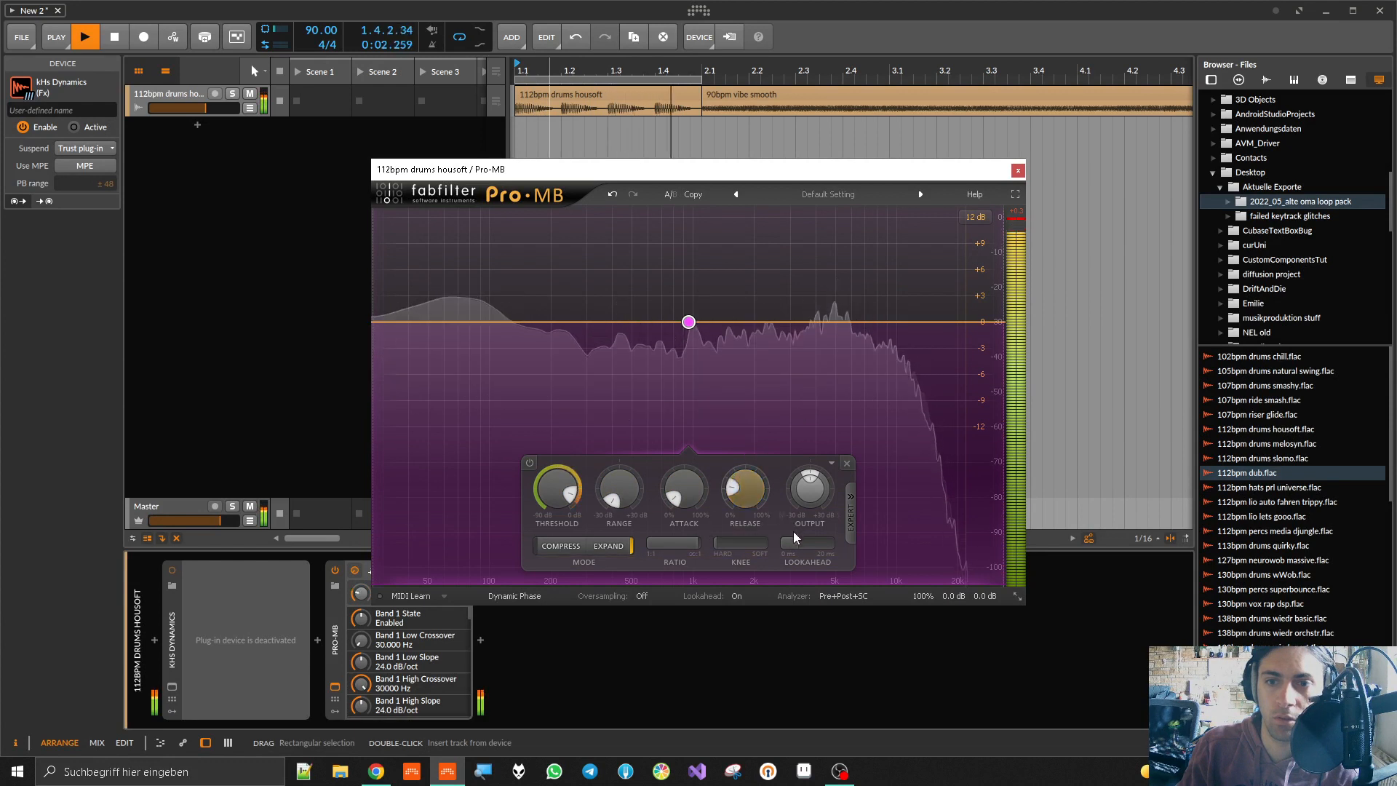
pyautogui.moveTo(794, 542); pyautogui.dragTo(832, 546)
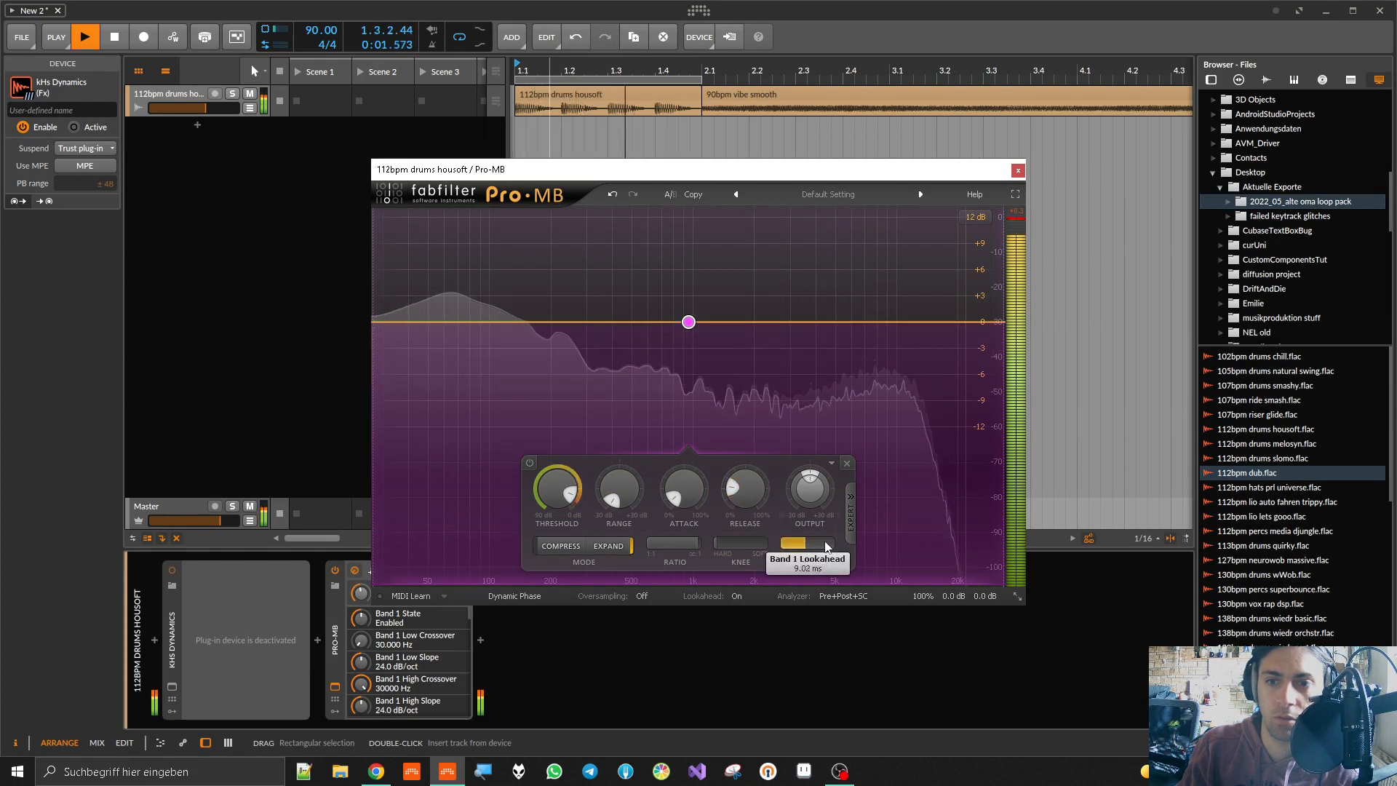
pyautogui.moveTo(750, 500); pyautogui.dragTo(752, 529)
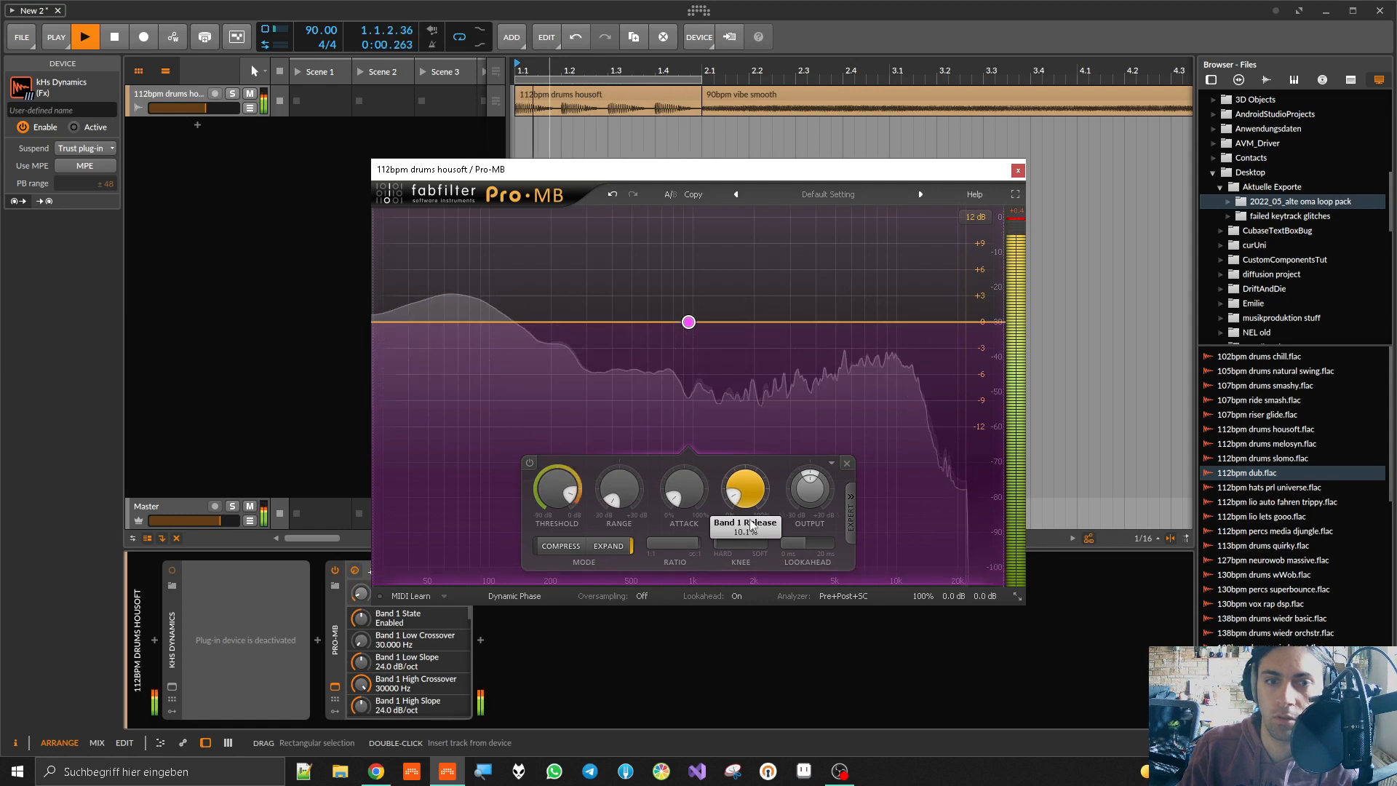
# Step: Duplicate Pro-MB in the drum track's device chain, listen to the result and stop playback
pyautogui.click(334, 649)
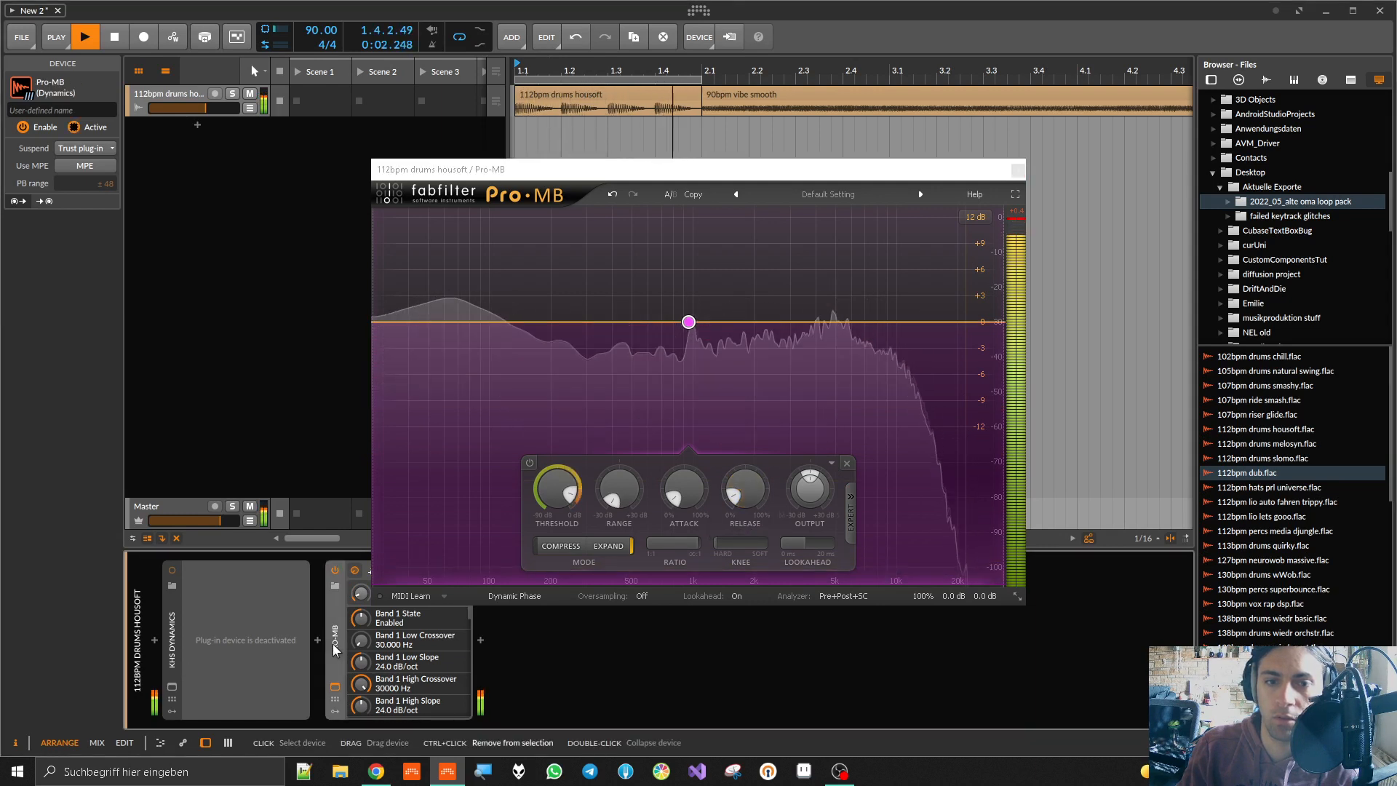
pyautogui.hotkey('ctrl', 'd')
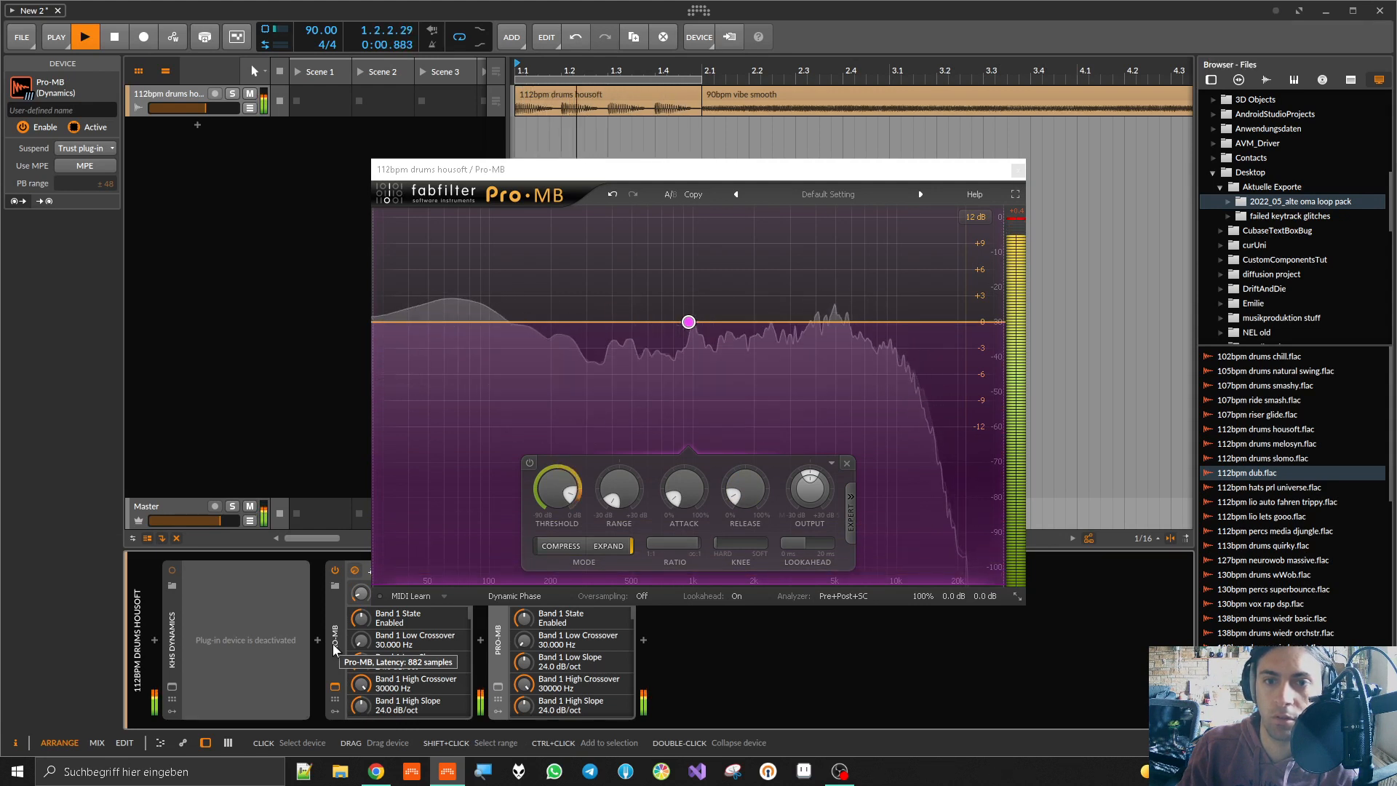
pyautogui.press('space')
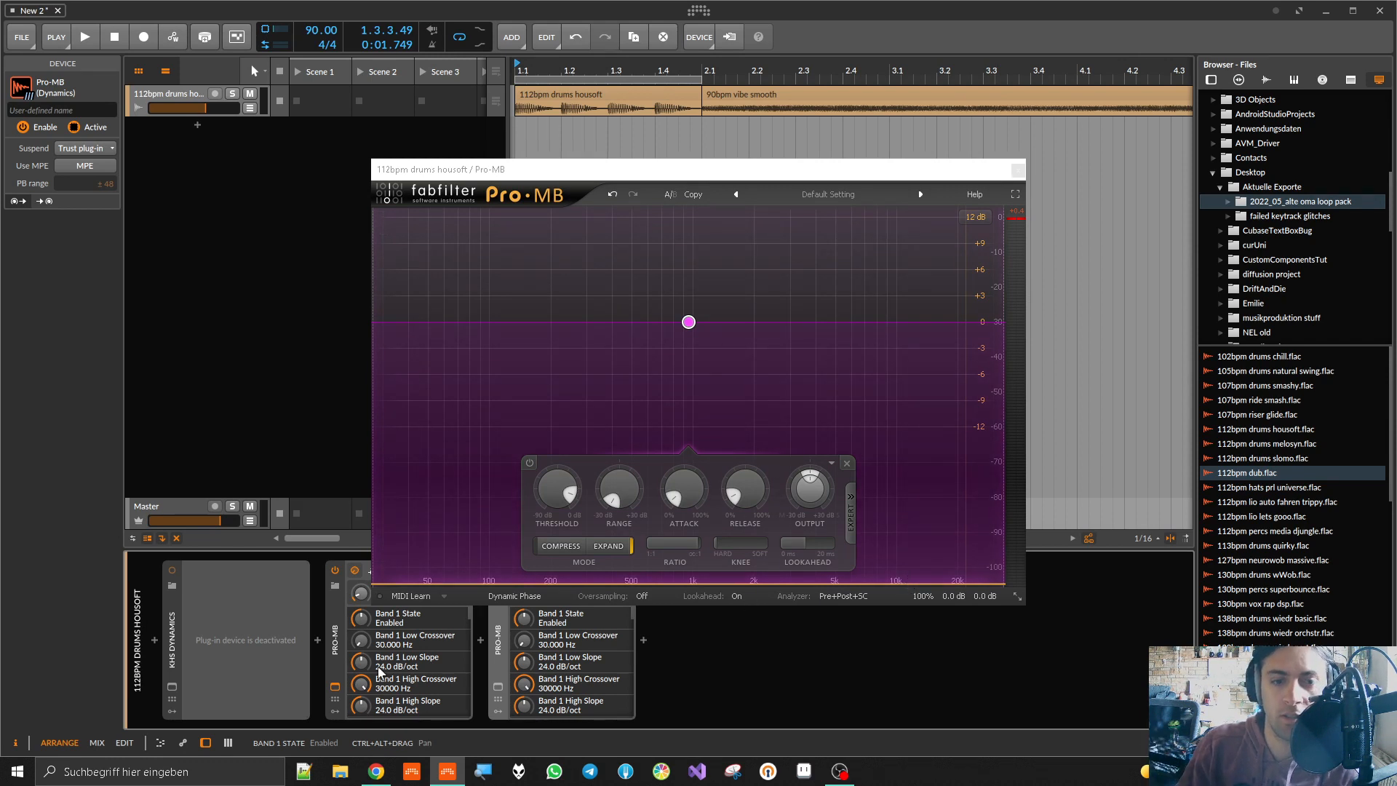
# Step: Delete both Pro-MB devices from the drum track's chain
pyautogui.click(173, 624)
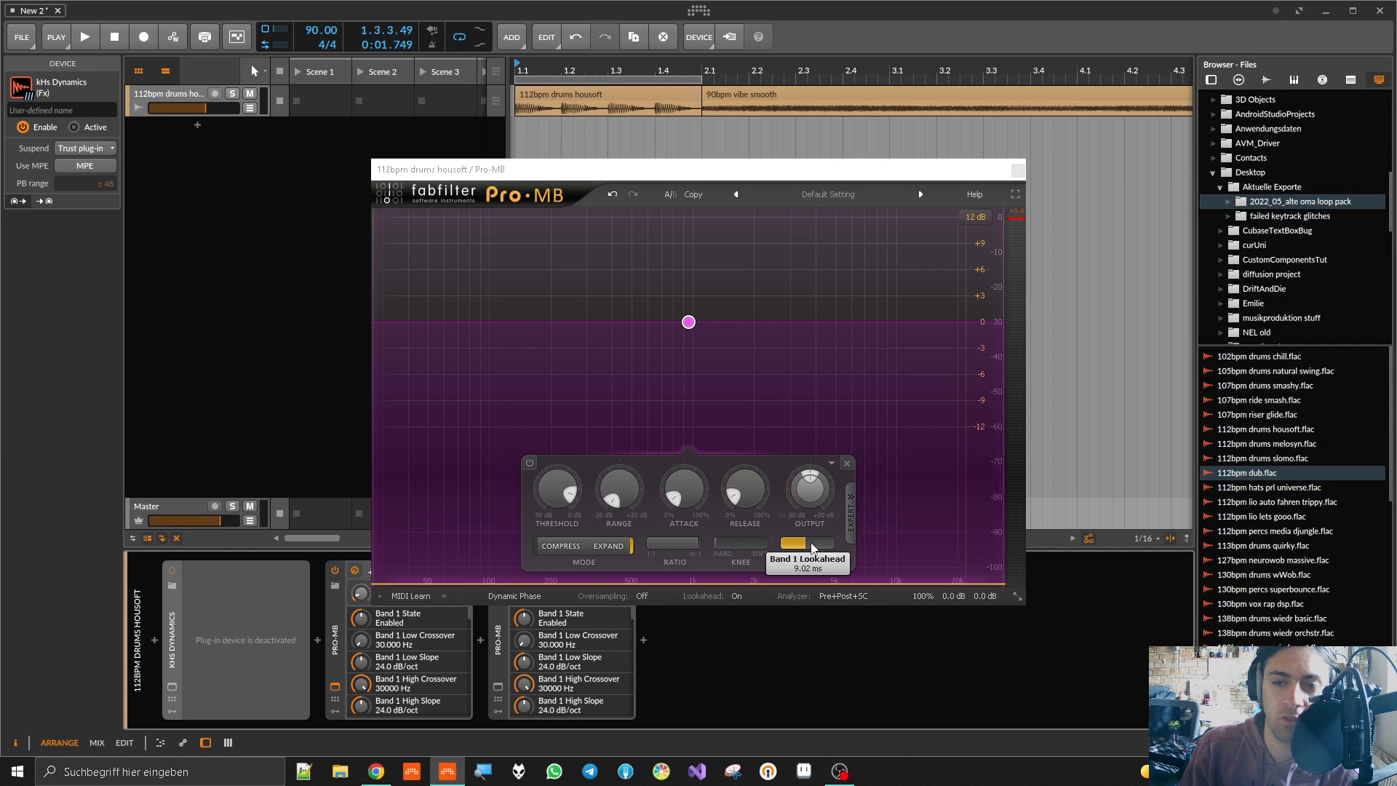
pyautogui.click(504, 646)
pyautogui.press('Delete')
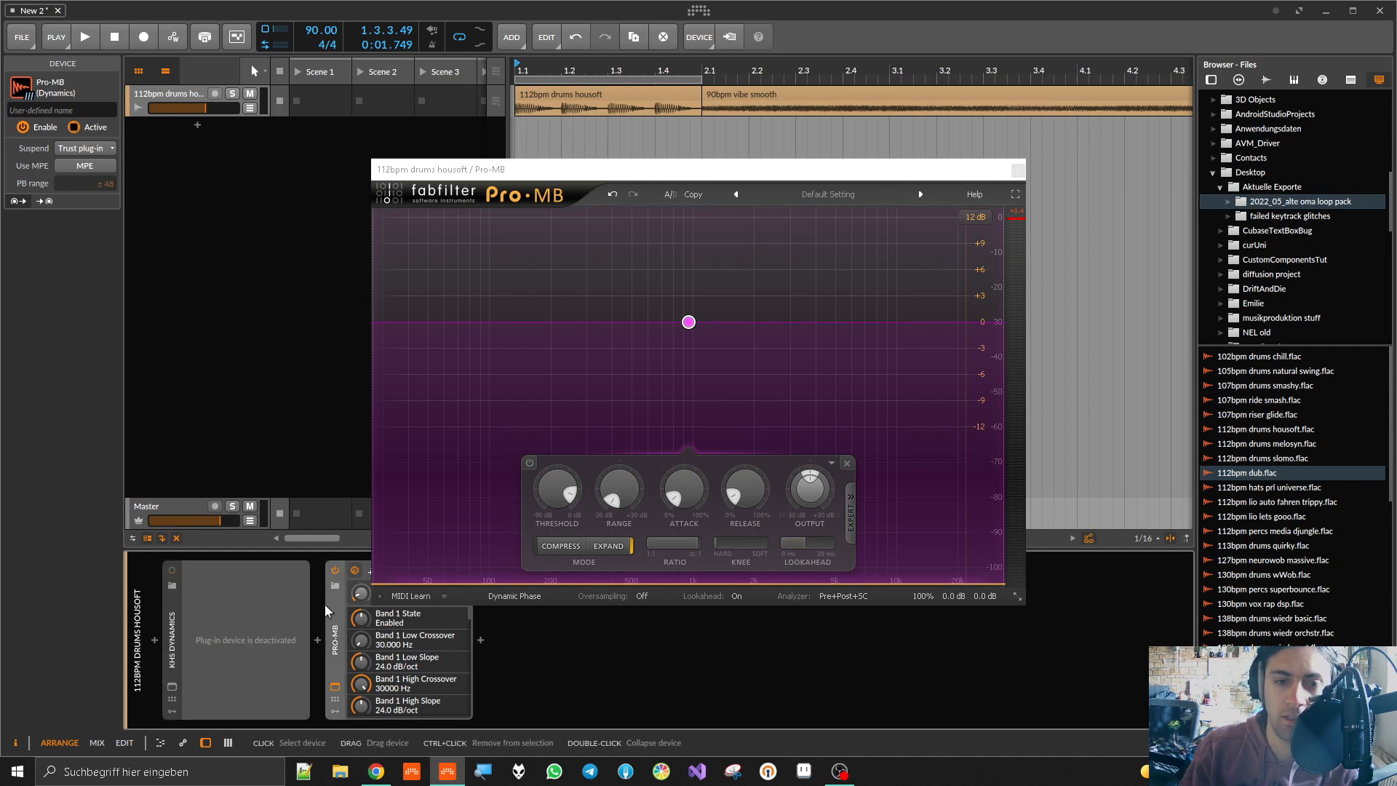
pyautogui.press('Delete')
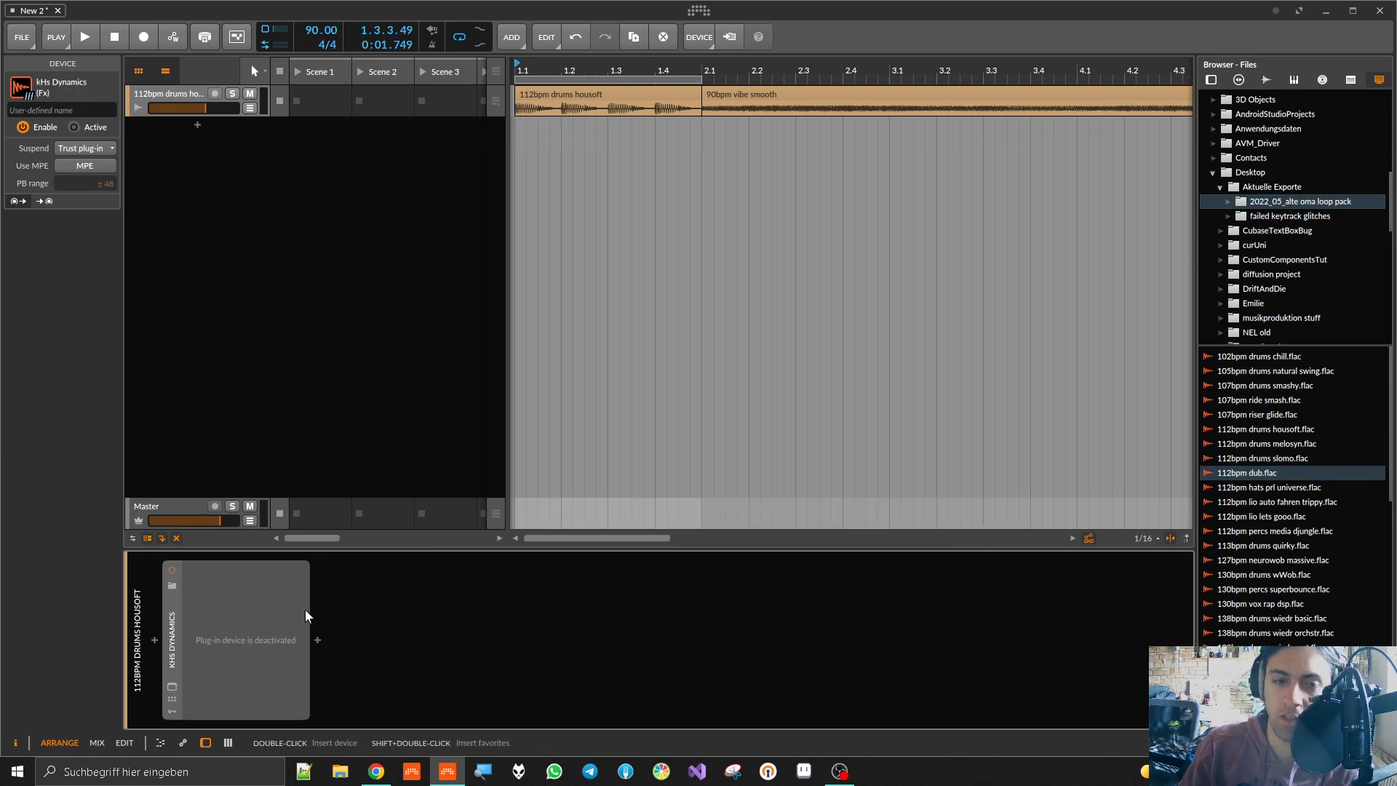
# Step: Reactivate kHs Dynamics on the drum track and open its plug-in window
pyautogui.hotkey('alt', 'a')
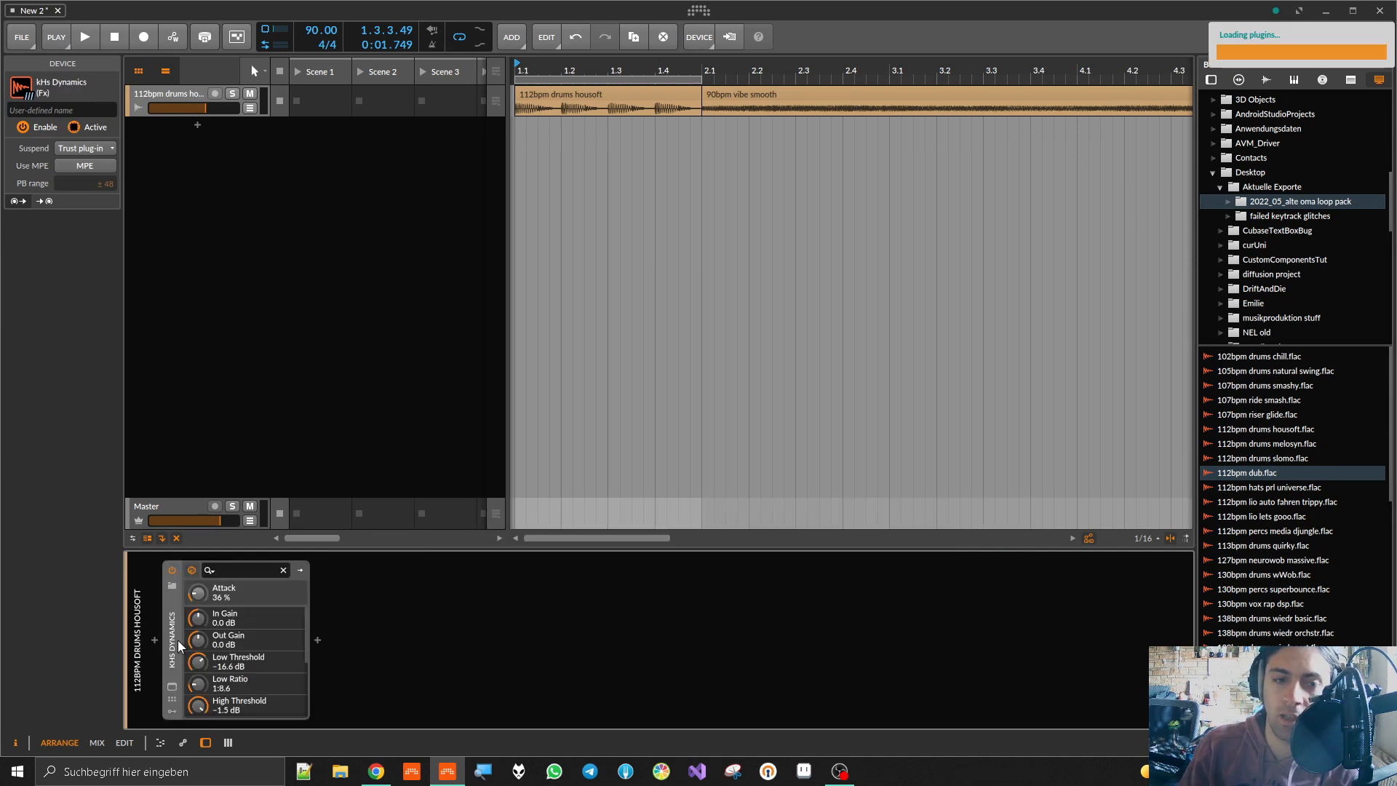
pyautogui.click(172, 686)
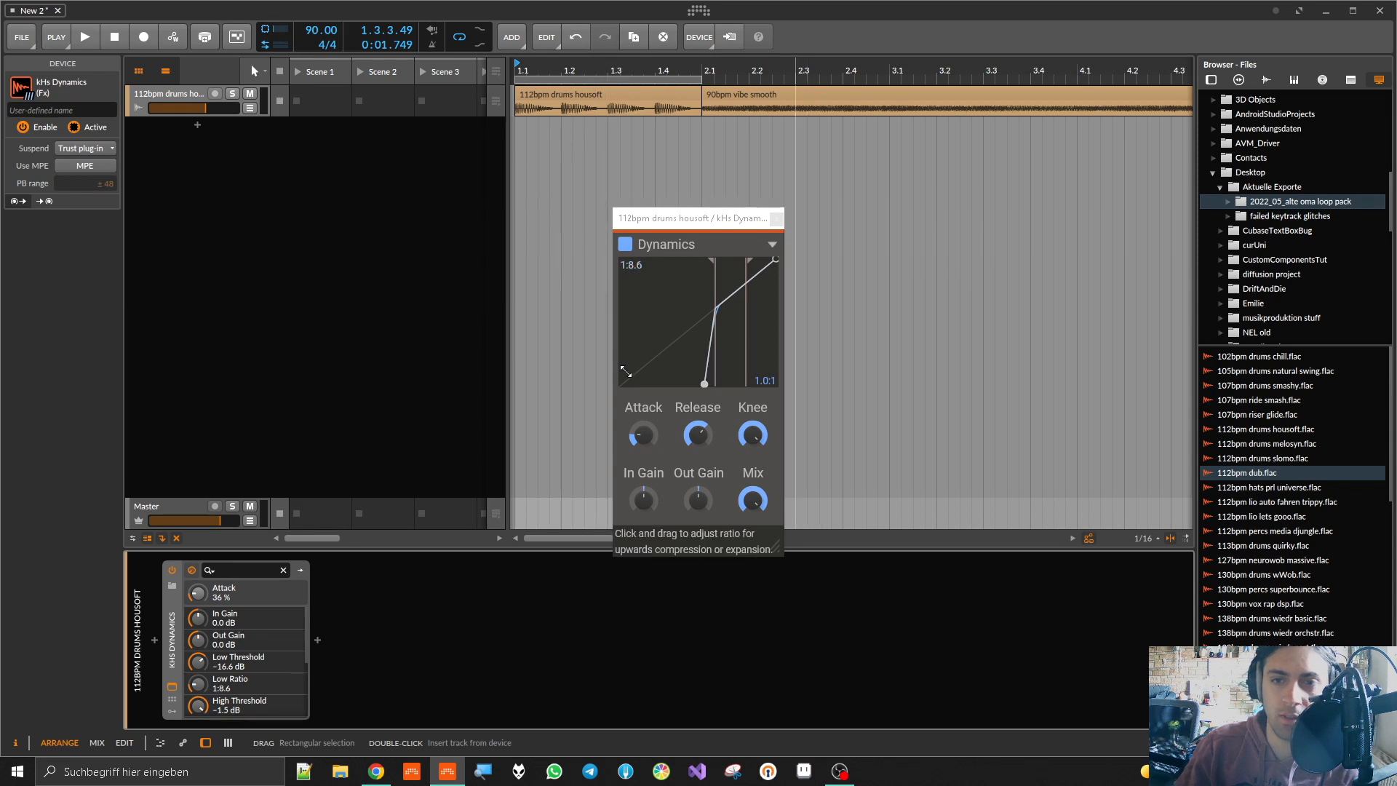
pyautogui.doubleClick(179, 634)
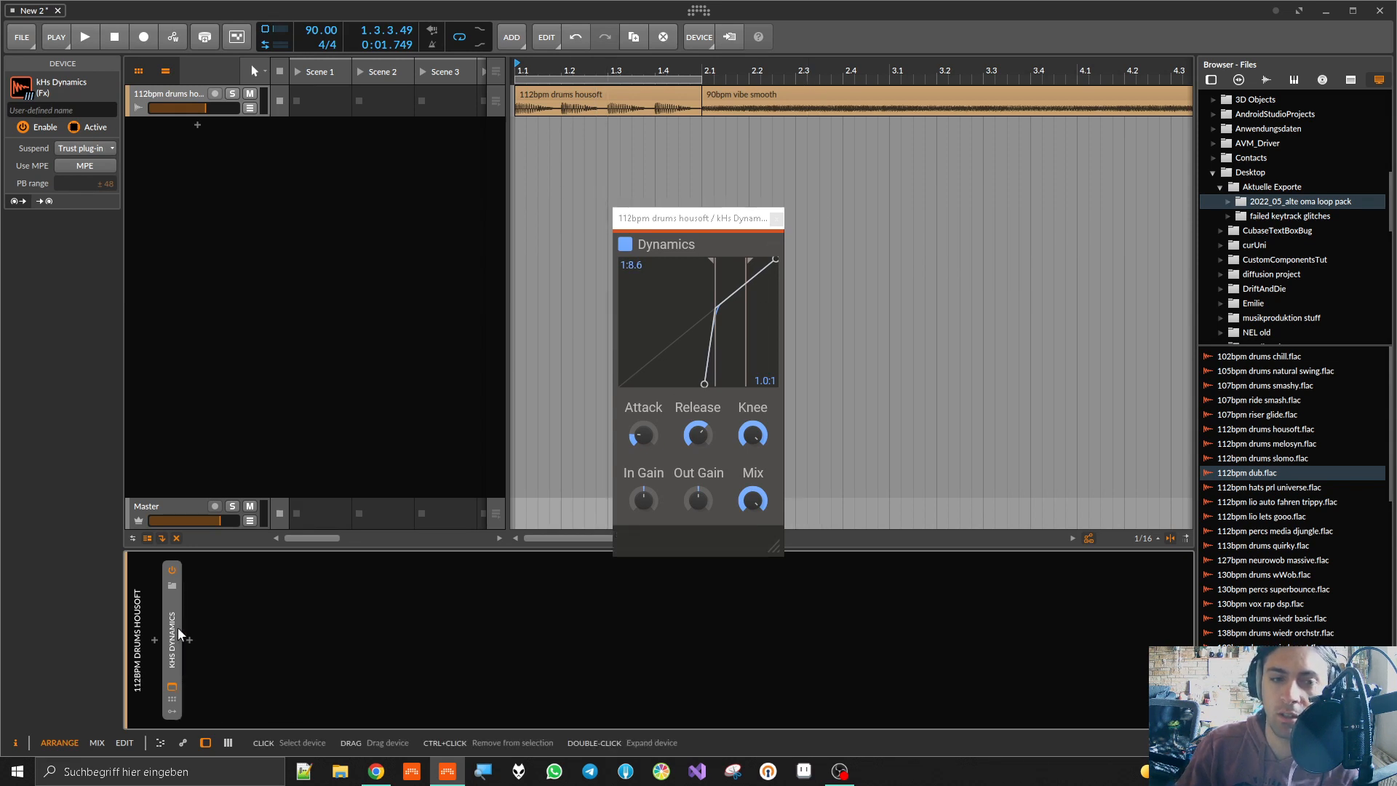
pyautogui.doubleClick(173, 614)
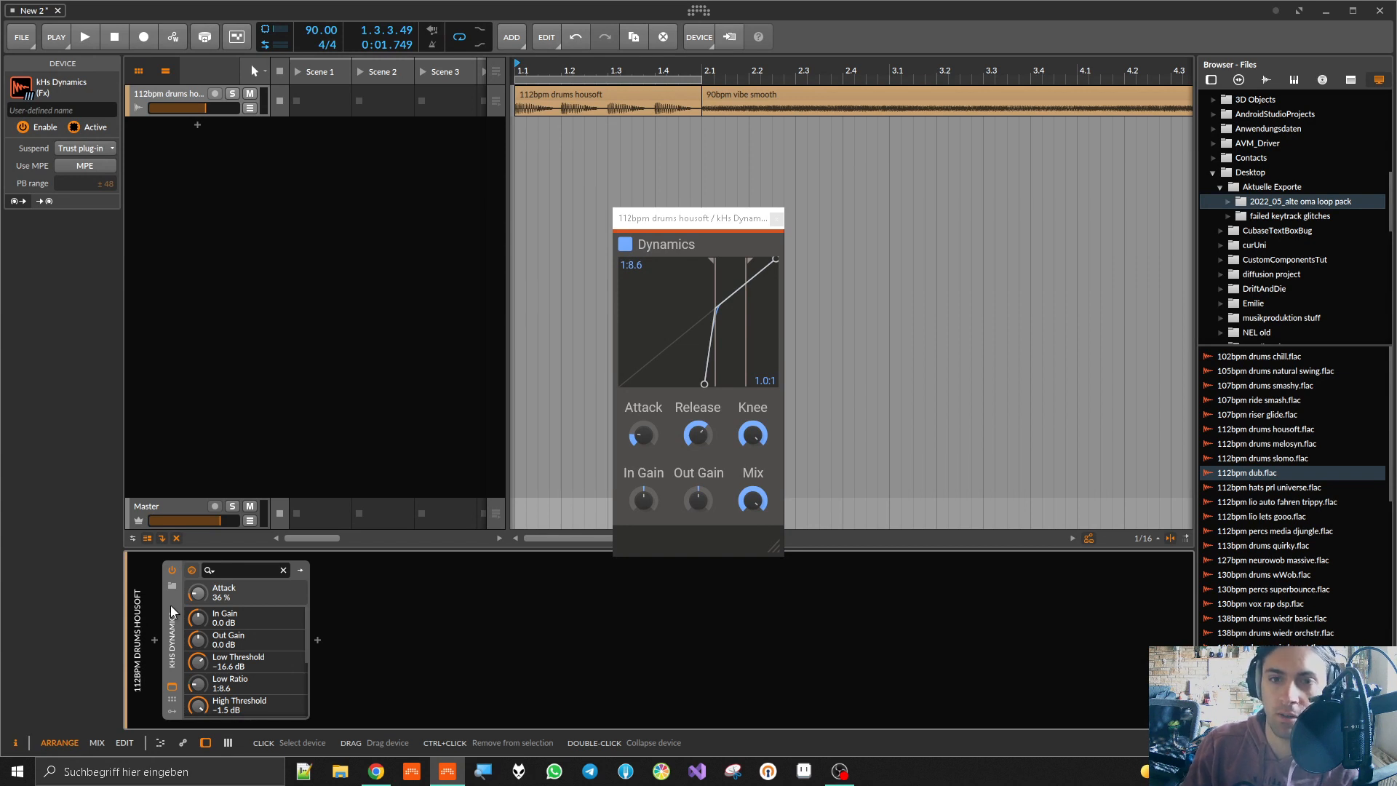
# Step: Delete kHs Dynamics from the drum track and insert kHs Ensemble in its place
pyautogui.press('Delete')
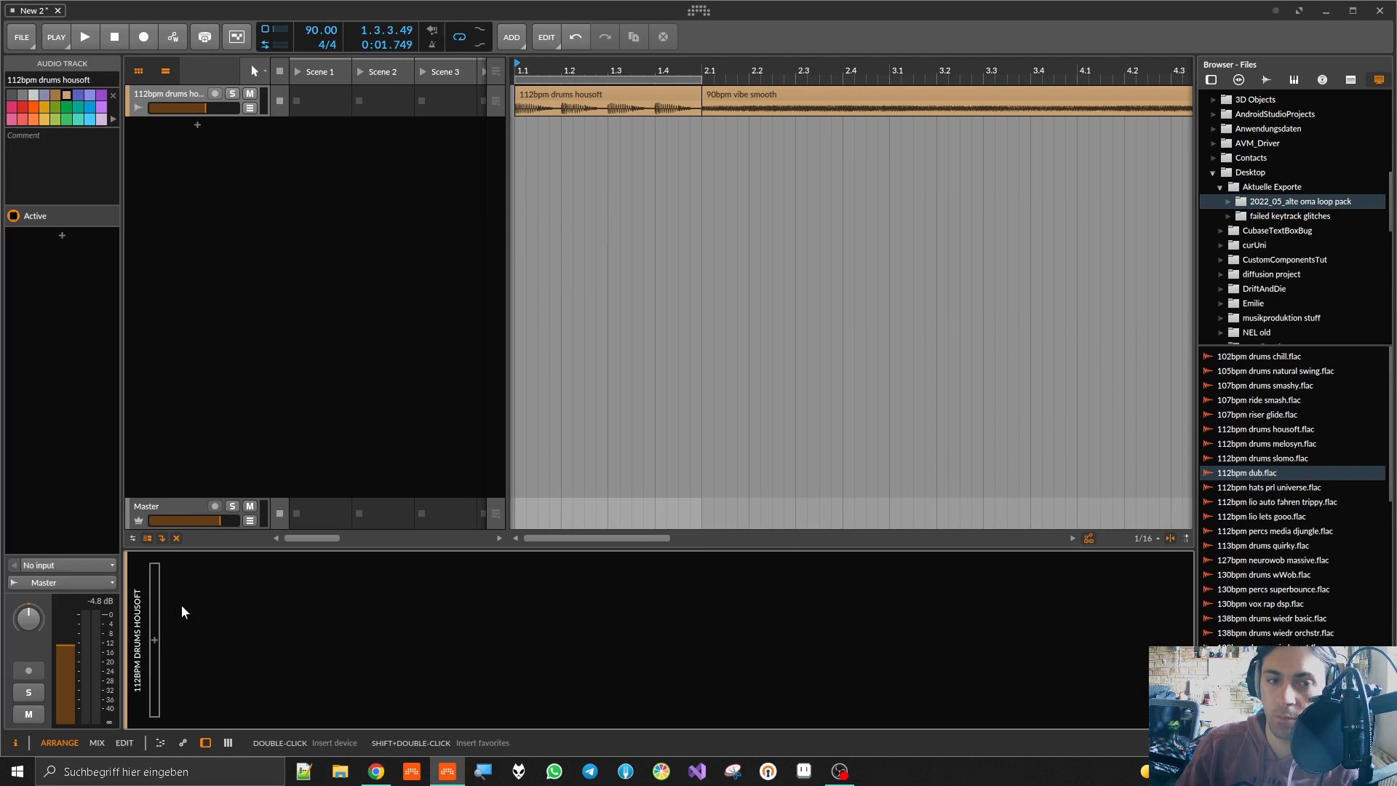
pyautogui.click(154, 649)
pyautogui.write('khs')
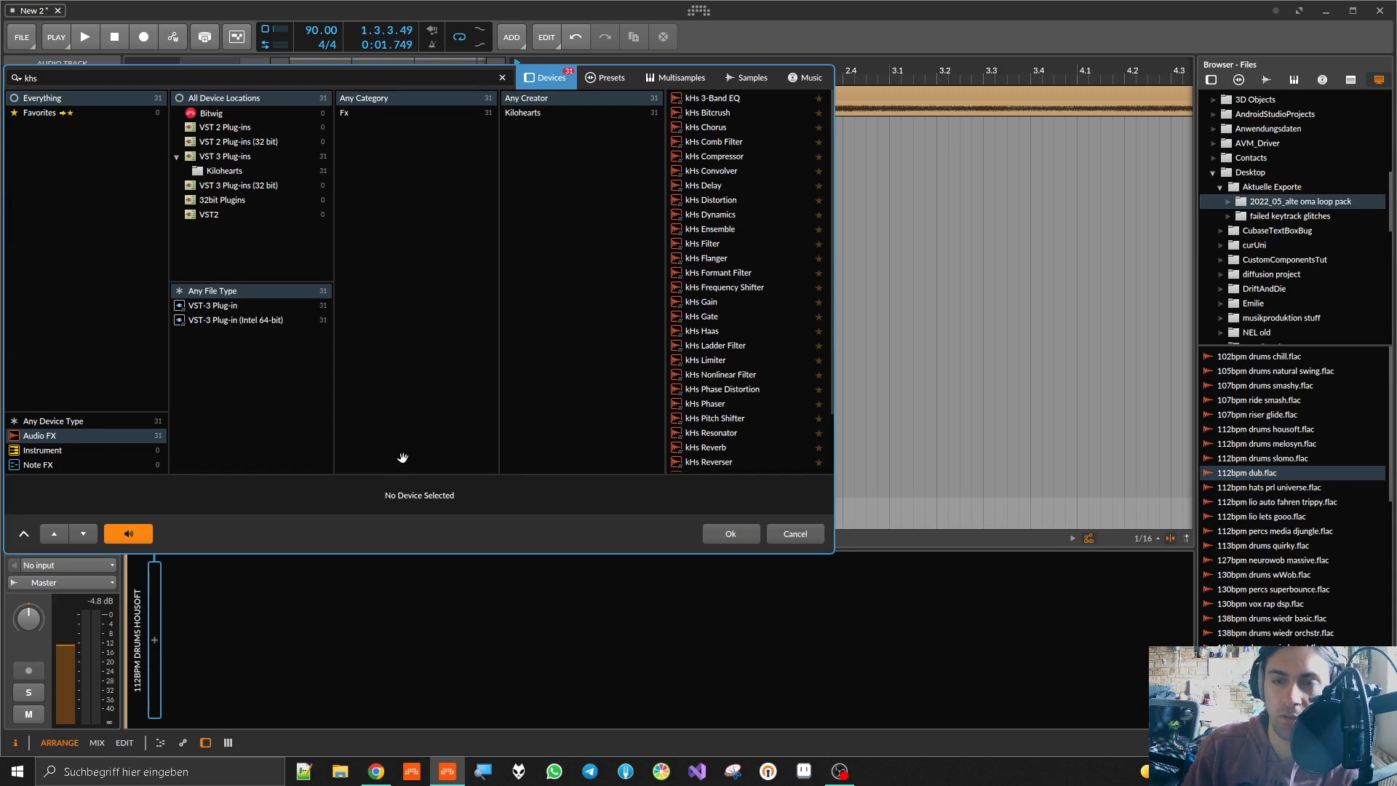
pyautogui.doubleClick(688, 231)
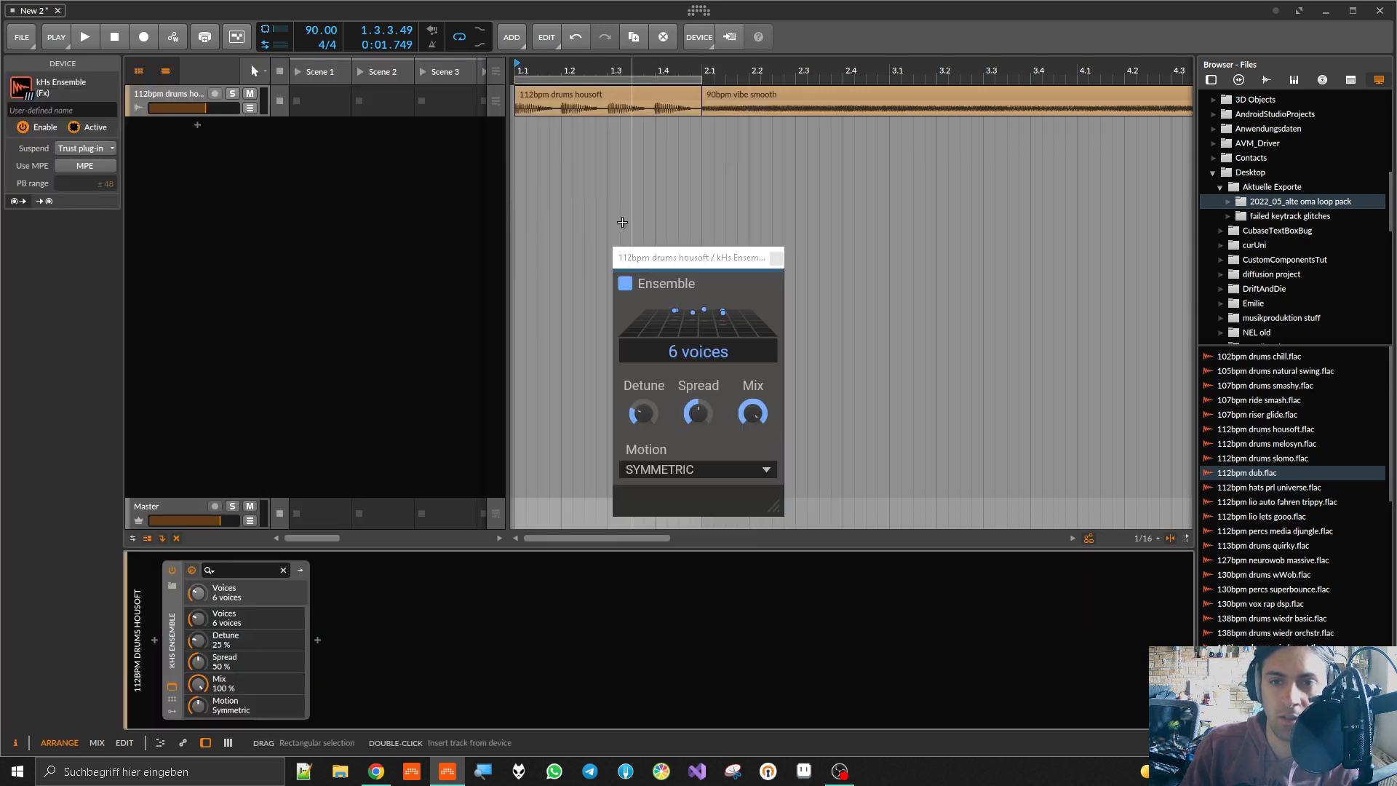
# Step: Start playback, set the Ensemble detune to 32%, and stretch the loop region over the 90bpm vibe smooth clip
pyautogui.scroll(-4, 622, 222)
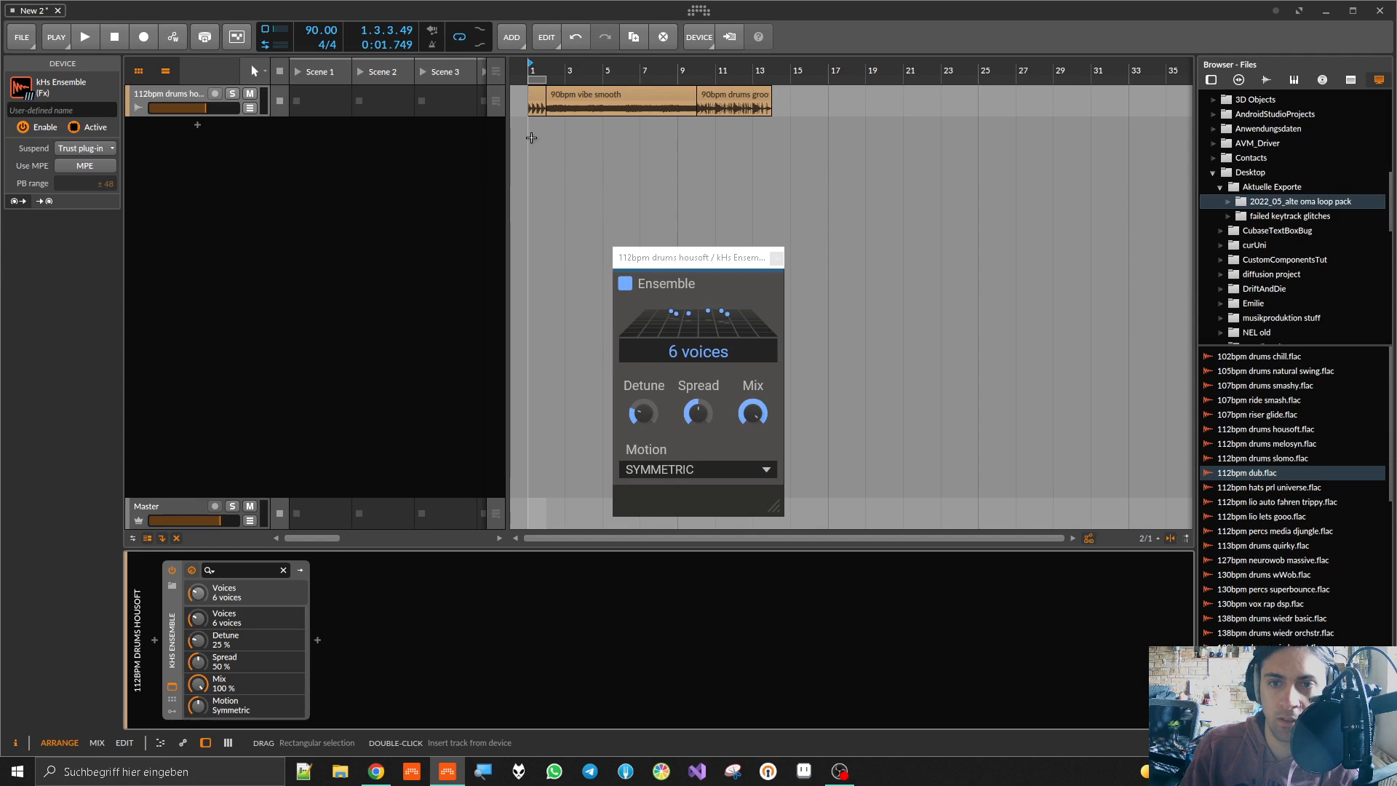
pyautogui.press('space')
pyautogui.moveTo(643, 413); pyautogui.dragTo(643, 398)
pyautogui.moveTo(535, 79); pyautogui.dragTo(1162, 103)
pyautogui.scroll(3, 553, 79)
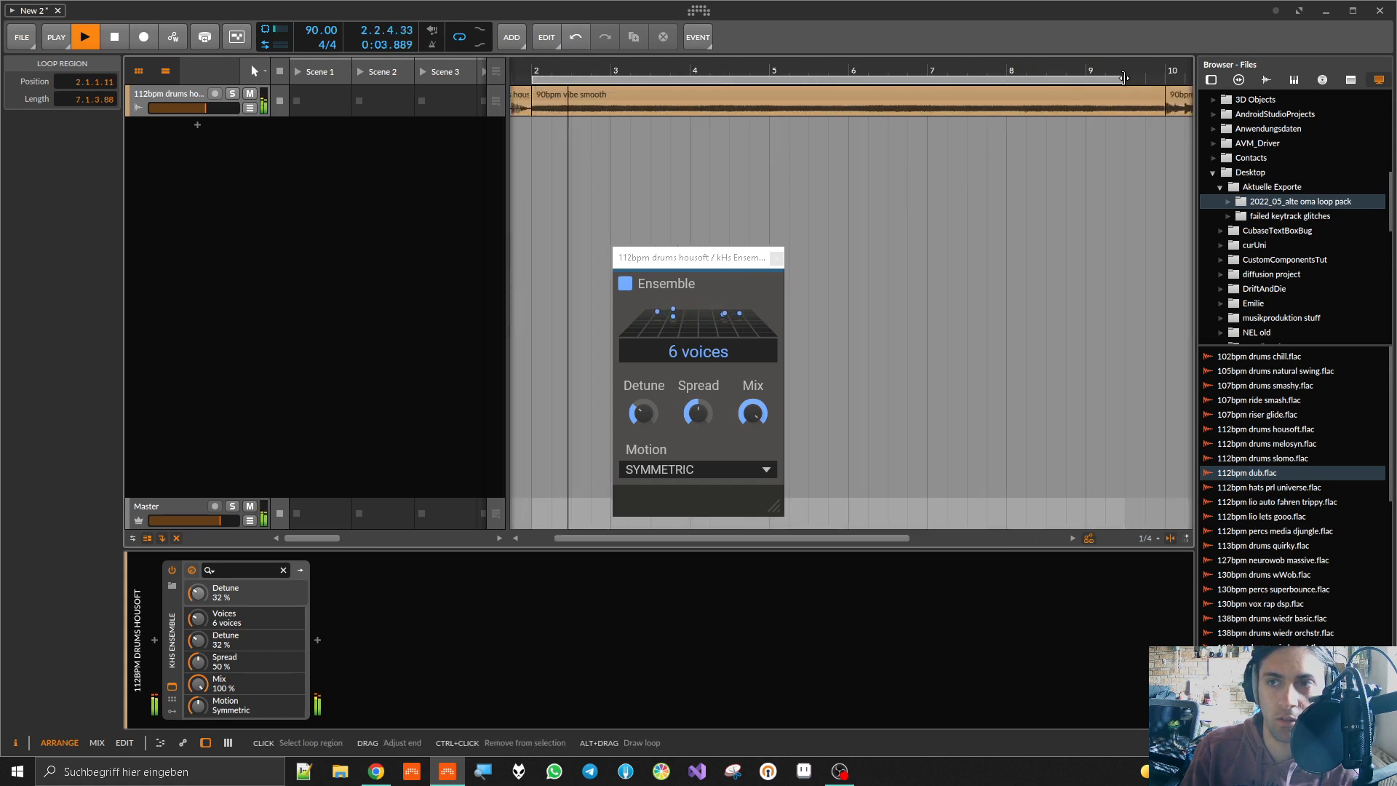
# Step: Raise the Ensemble detune to 73% and spread to 87%, and set its motion to Random
pyautogui.moveTo(646, 414); pyautogui.dragTo(646, 355)
pyautogui.moveTo(698, 413); pyautogui.dragTo(698, 361)
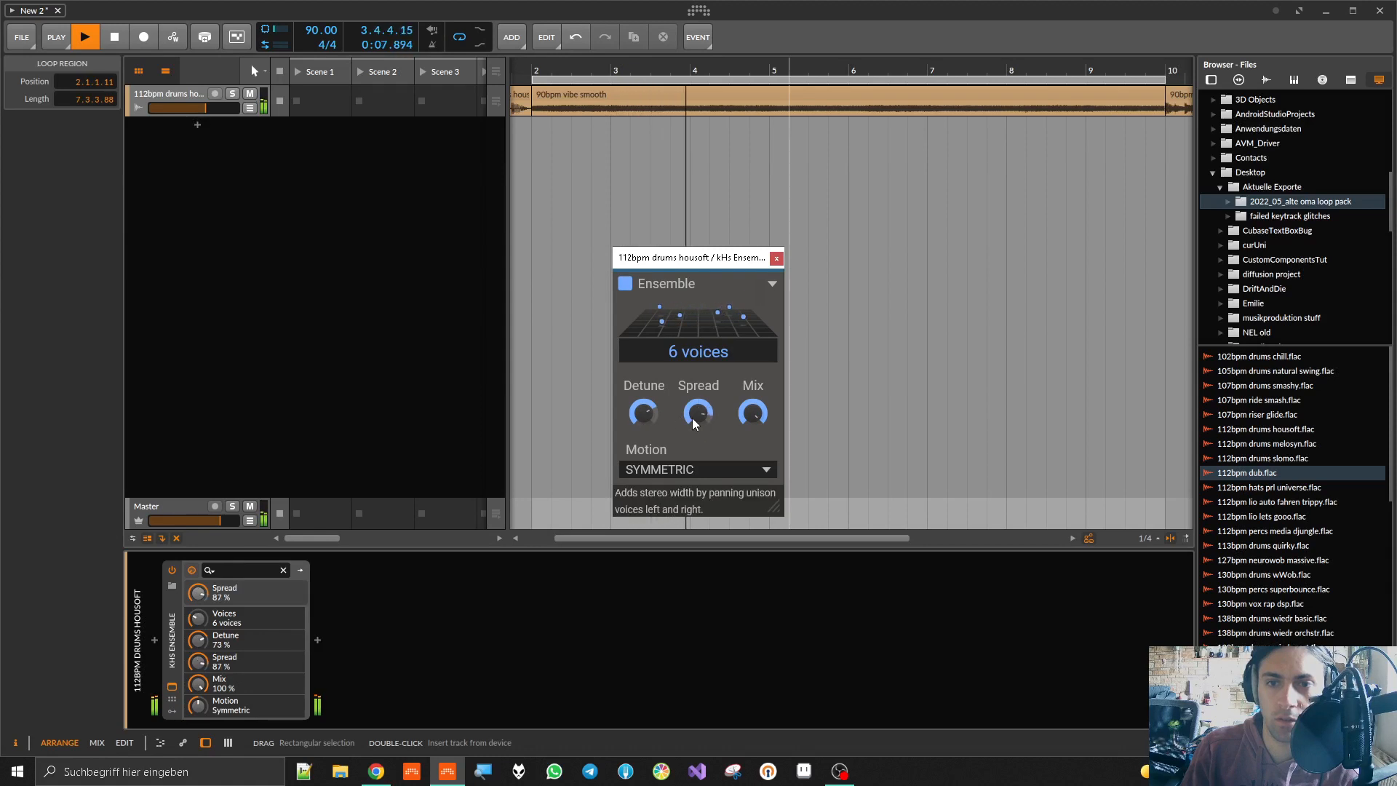
pyautogui.click(701, 469)
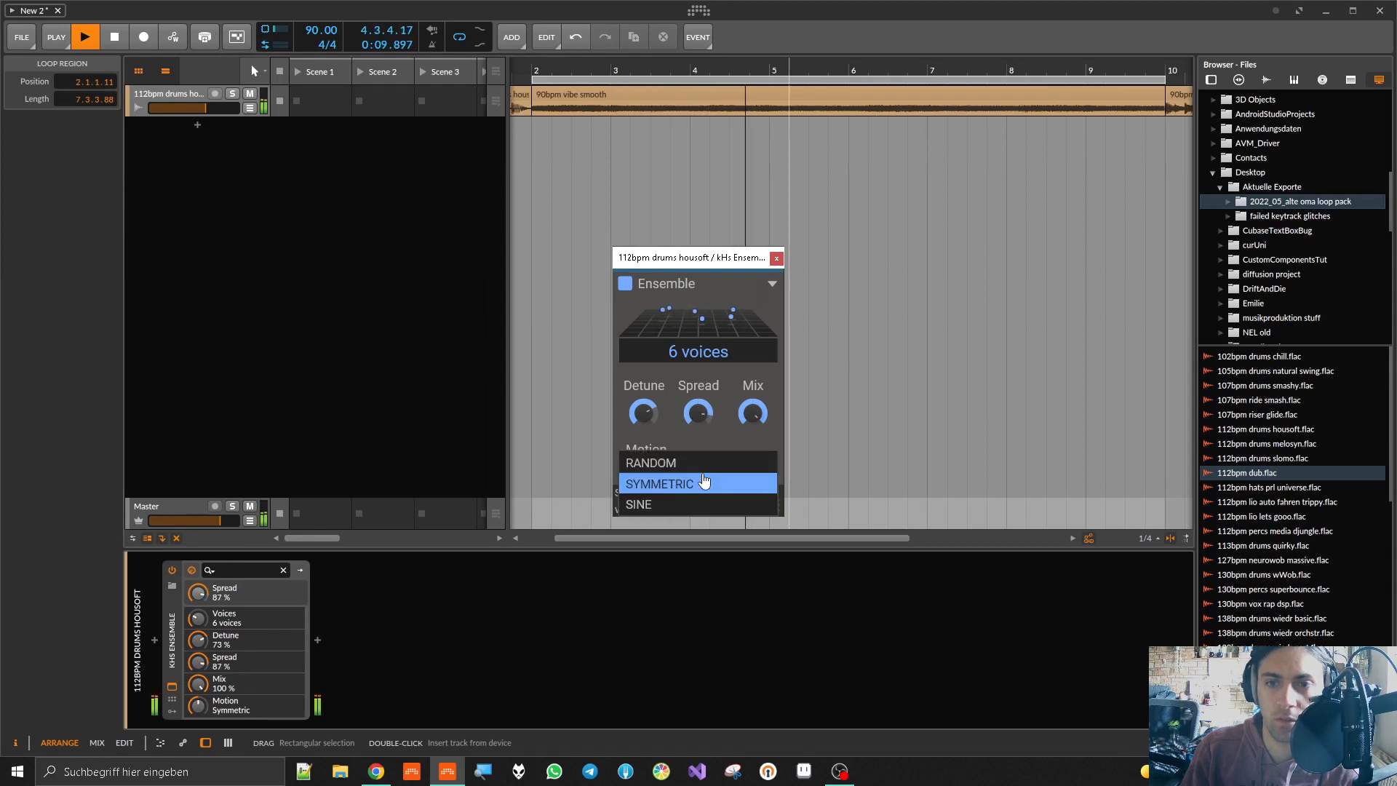
pyautogui.click(700, 464)
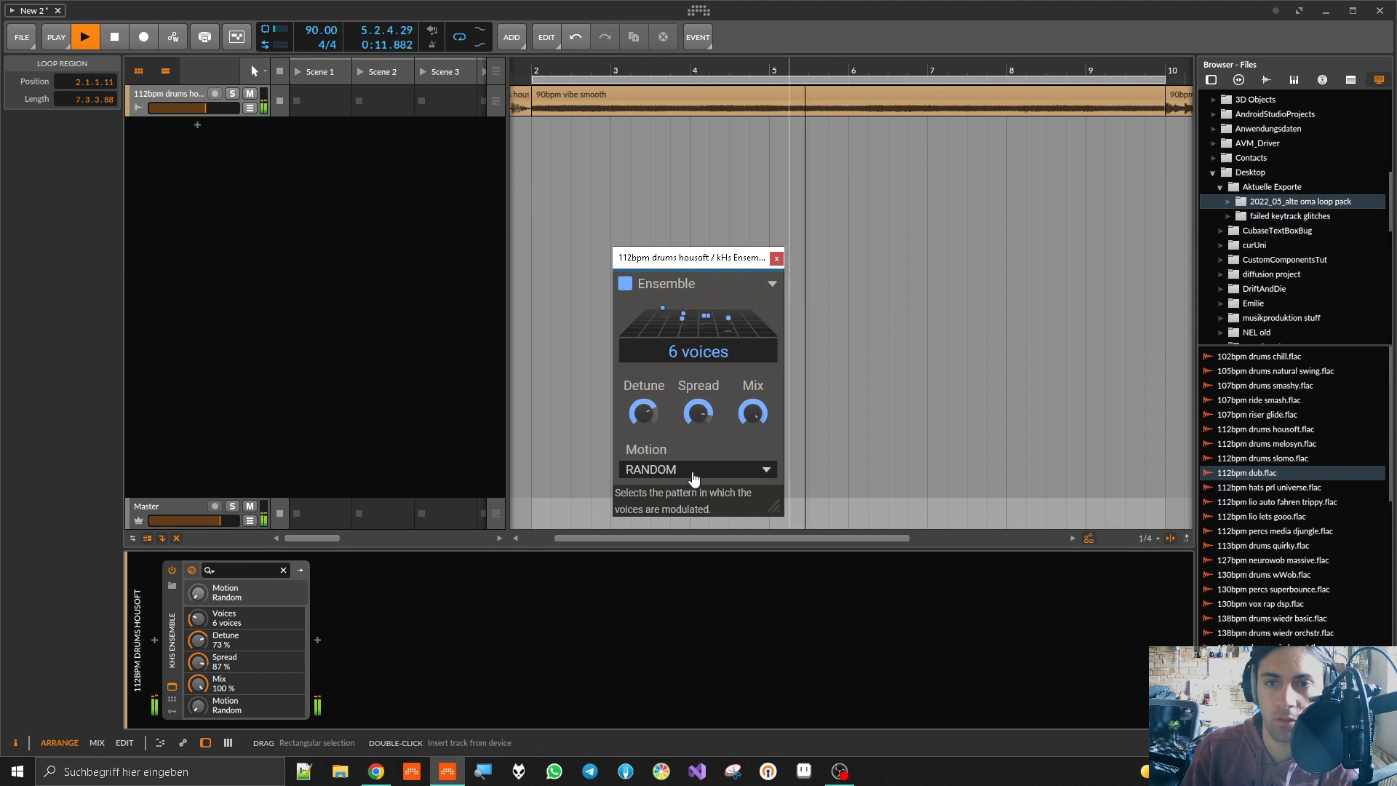
# Step: Set the Ensemble motion to Sine with detune at 50%, spread at 93% and mix at 93%, and stop playback
pyautogui.click(692, 474)
pyautogui.click(686, 502)
pyautogui.moveTo(643, 413); pyautogui.dragTo(752, 418)
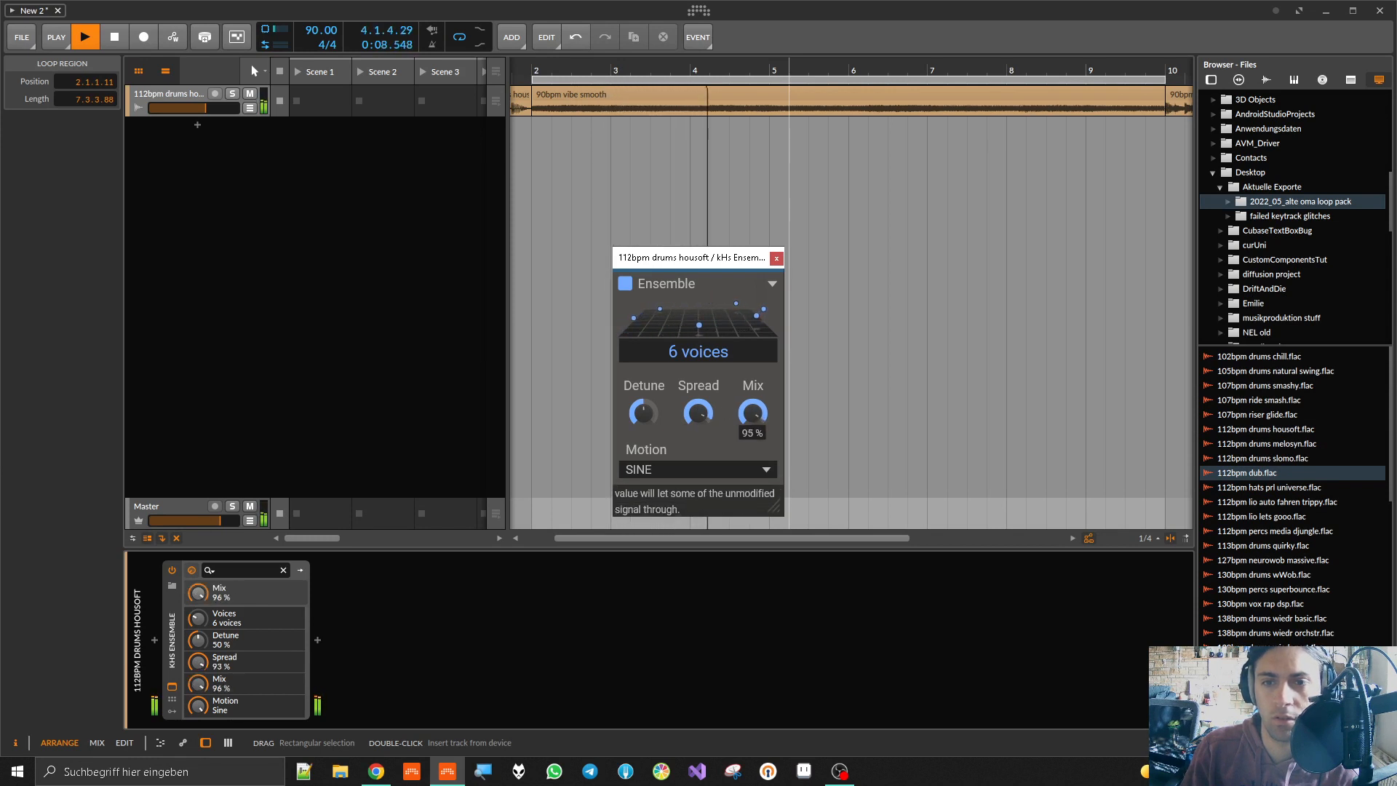
pyautogui.click(697, 167)
pyautogui.press('space')
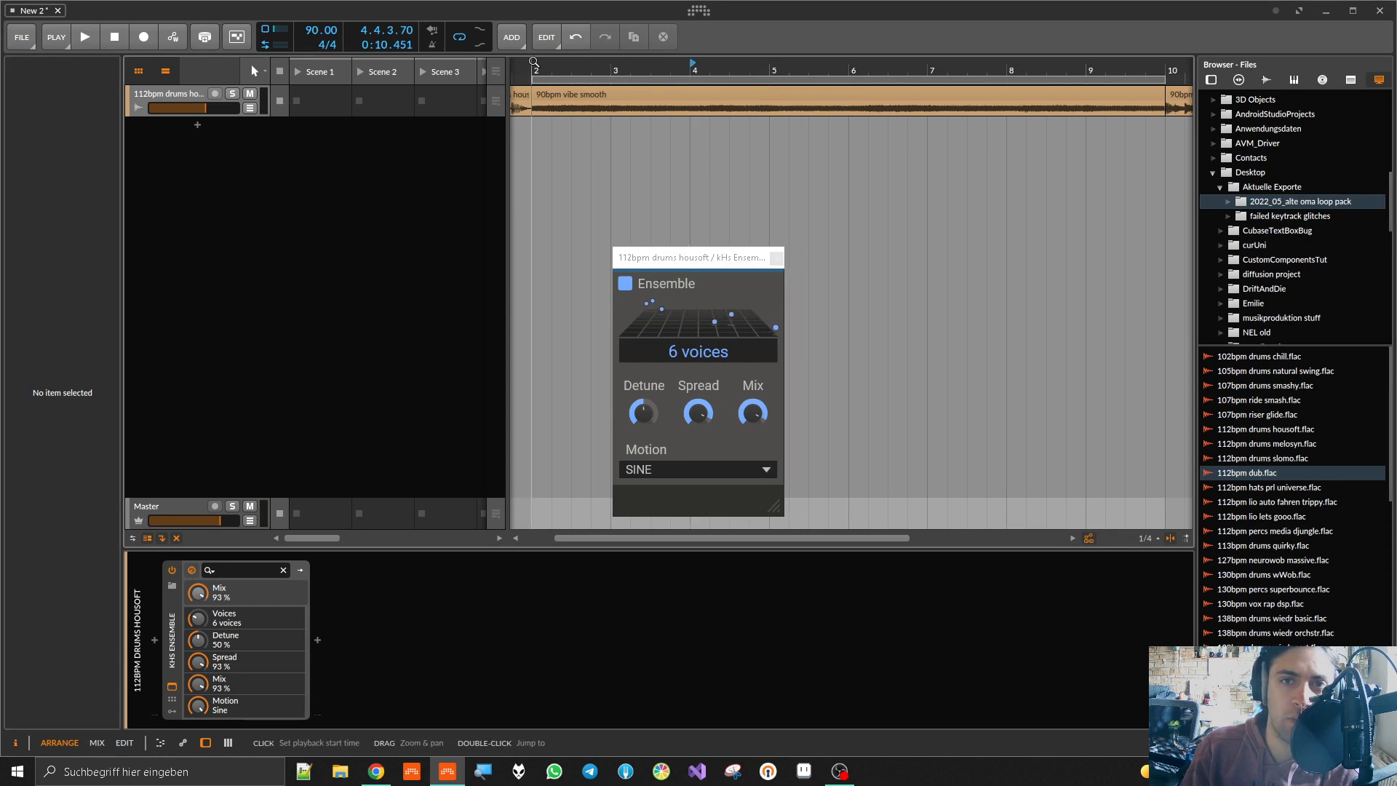
pyautogui.click(717, 266)
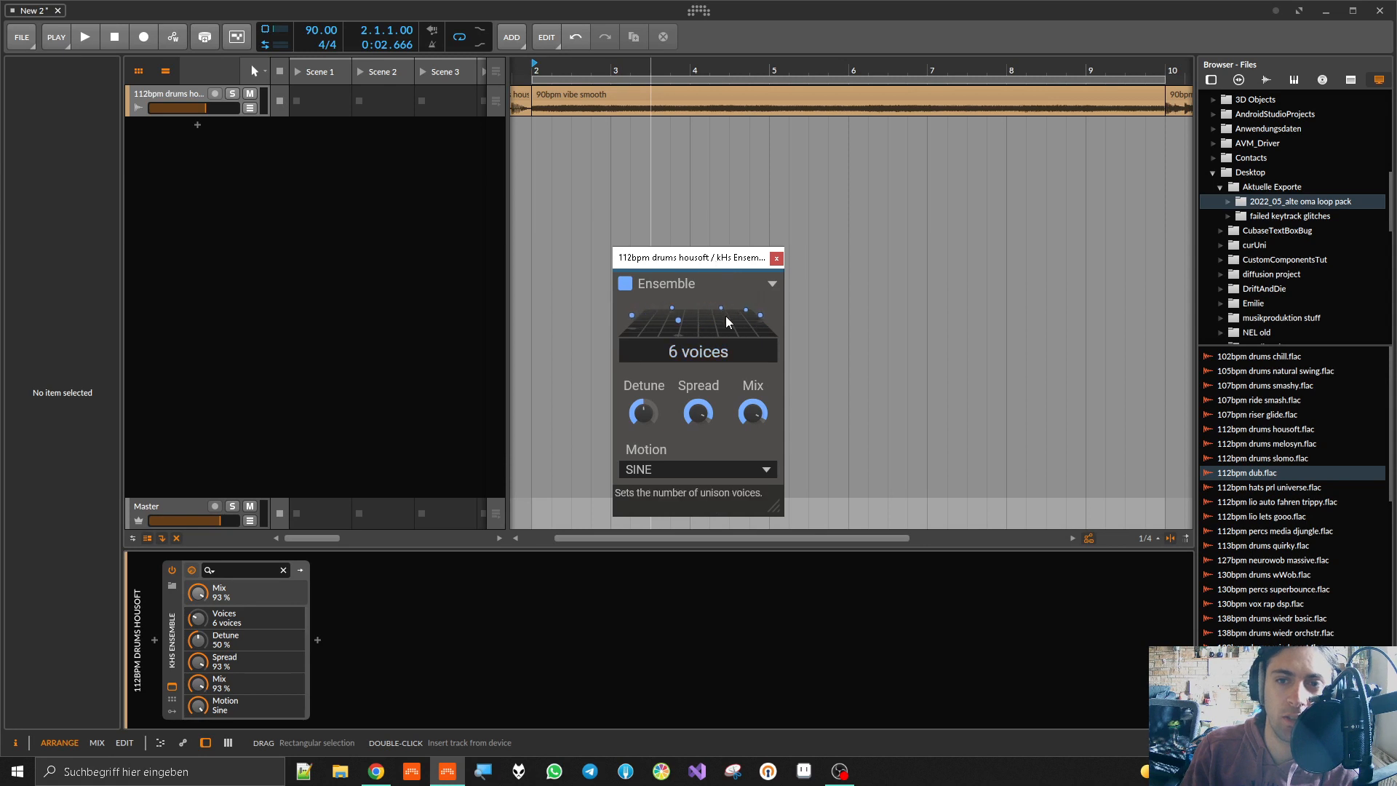
# Step: Raise the Ensemble to 13 voices and play the loop to audition it, stopping playback at the end
pyautogui.moveTo(693, 322)
pyautogui.mouseDown()
pyautogui.moveTo(693, 356)
pyautogui.moveTo(699, 305)
pyautogui.moveTo(698, 402)
pyautogui.moveTo(699, 338)
pyautogui.mouseUp()
pyautogui.press('space')
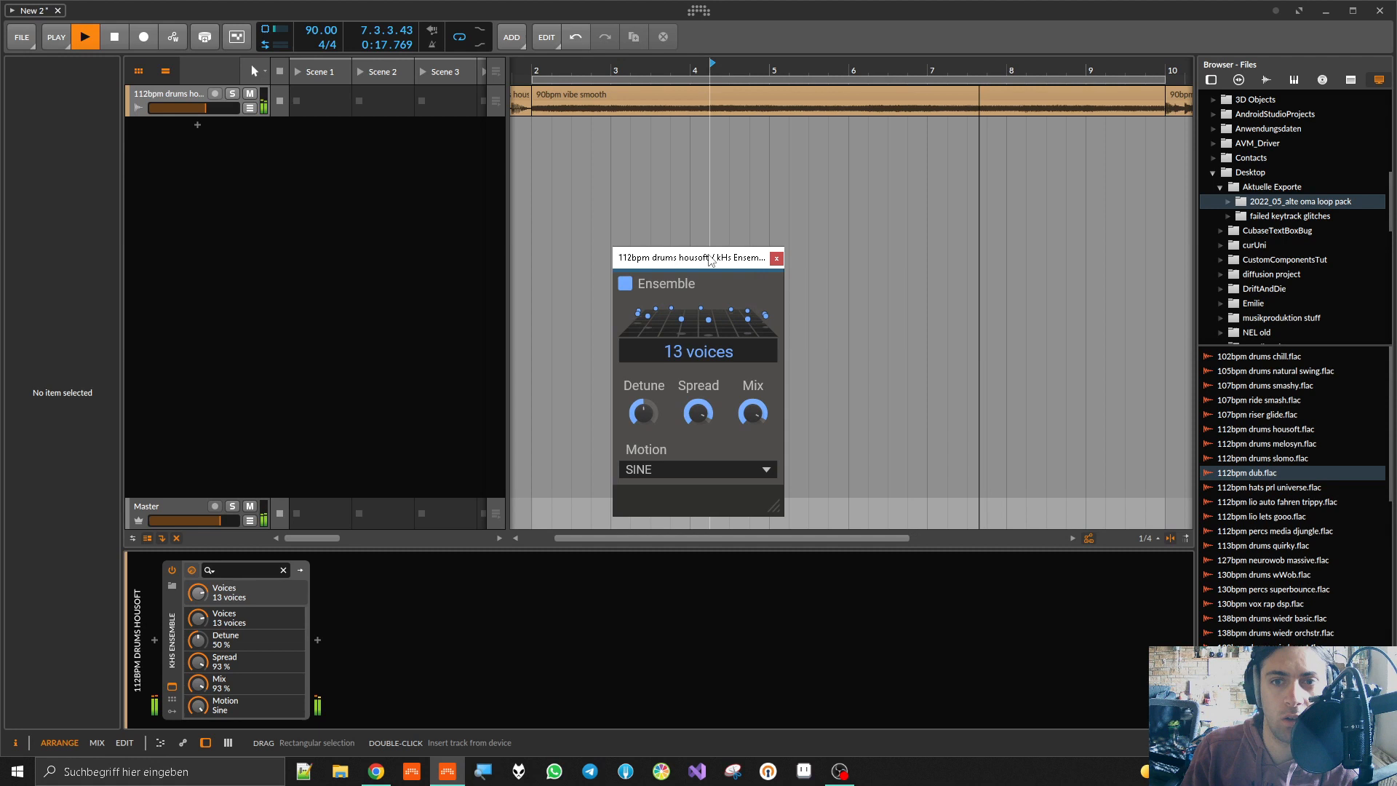
pyautogui.click(689, 213)
pyautogui.press('space')
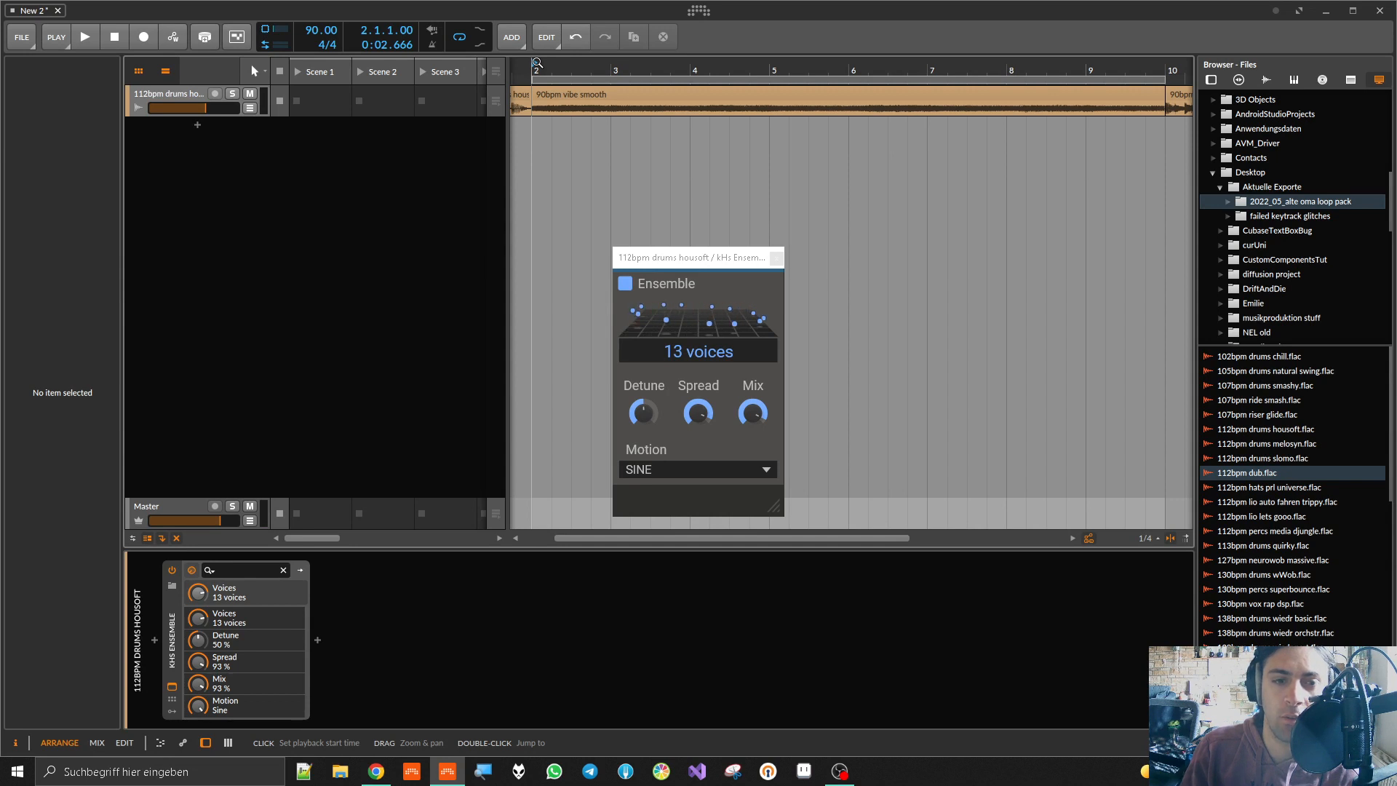
# Step: Deactivate kHs Ensemble, insert NELOrbit after it in the device chain, and enlarge the NELOrbit window
pyautogui.click(177, 633)
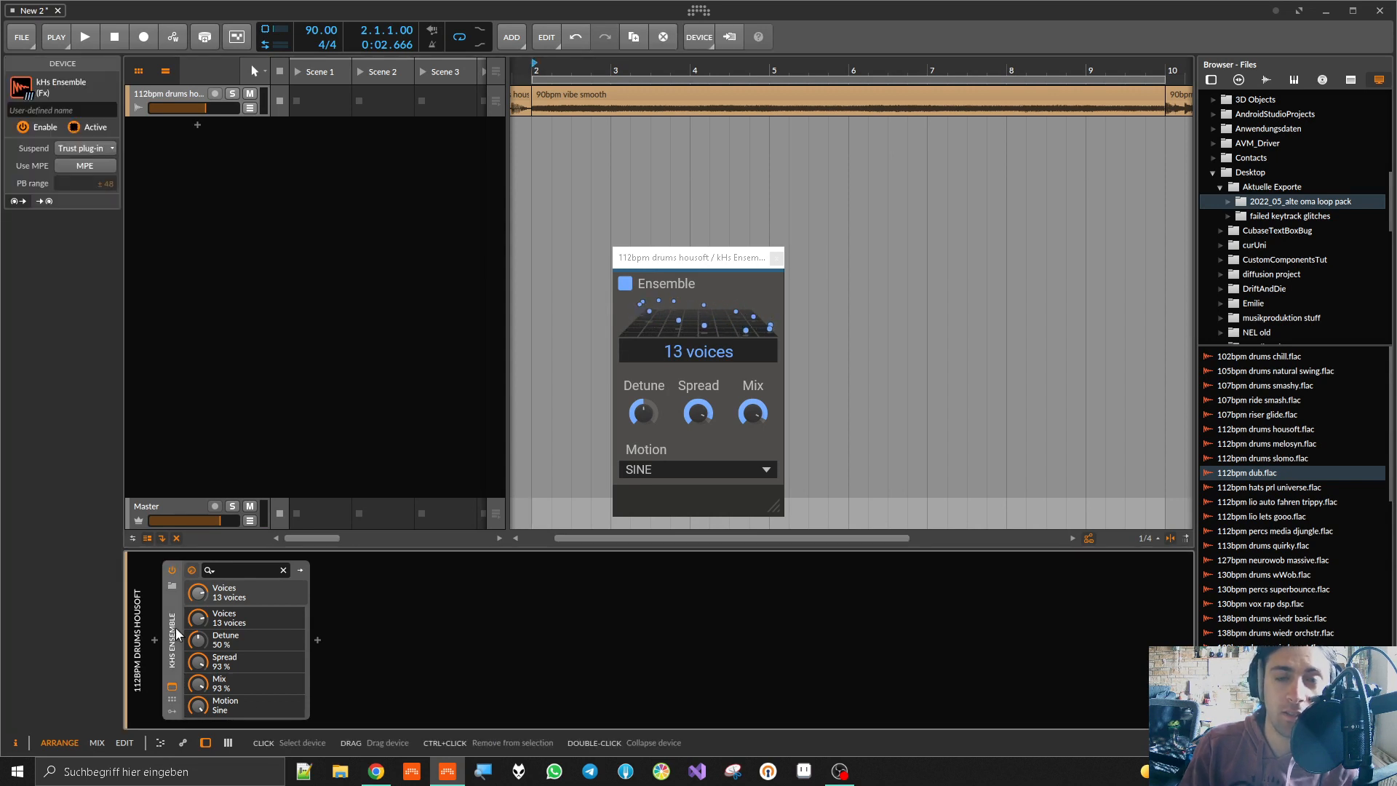
pyautogui.click(319, 639)
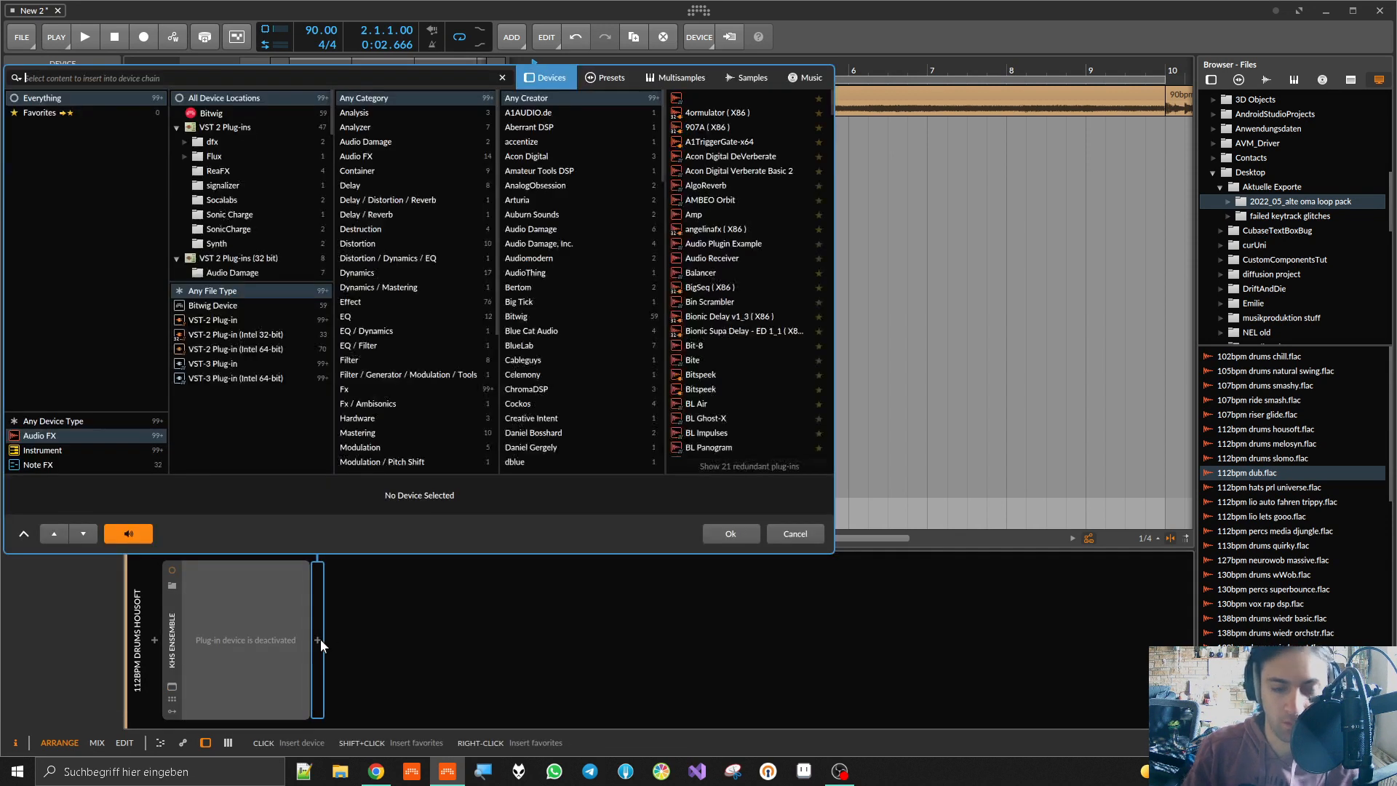
pyautogui.write('nel')
pyautogui.doubleClick(697, 112)
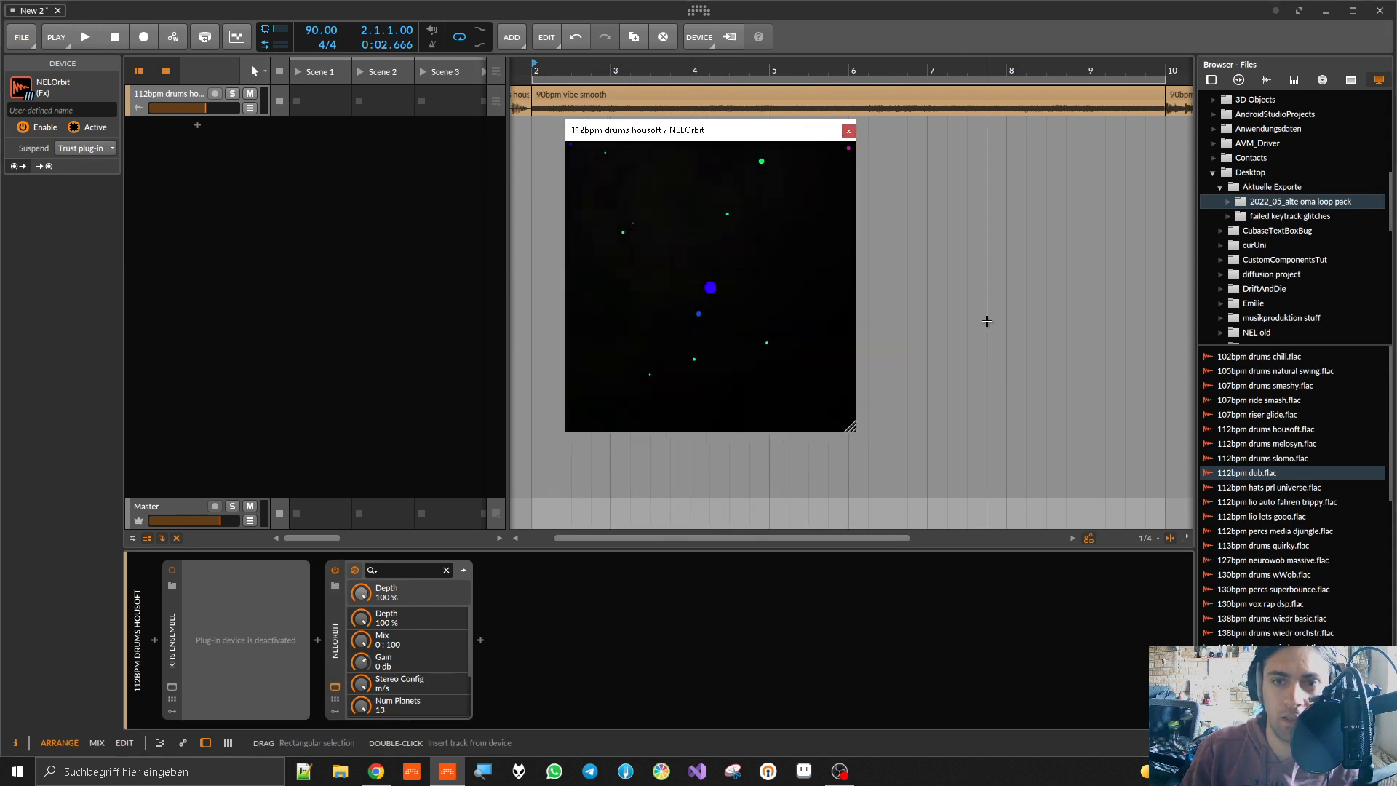
pyautogui.moveTo(850, 427); pyautogui.dragTo(1004, 551)
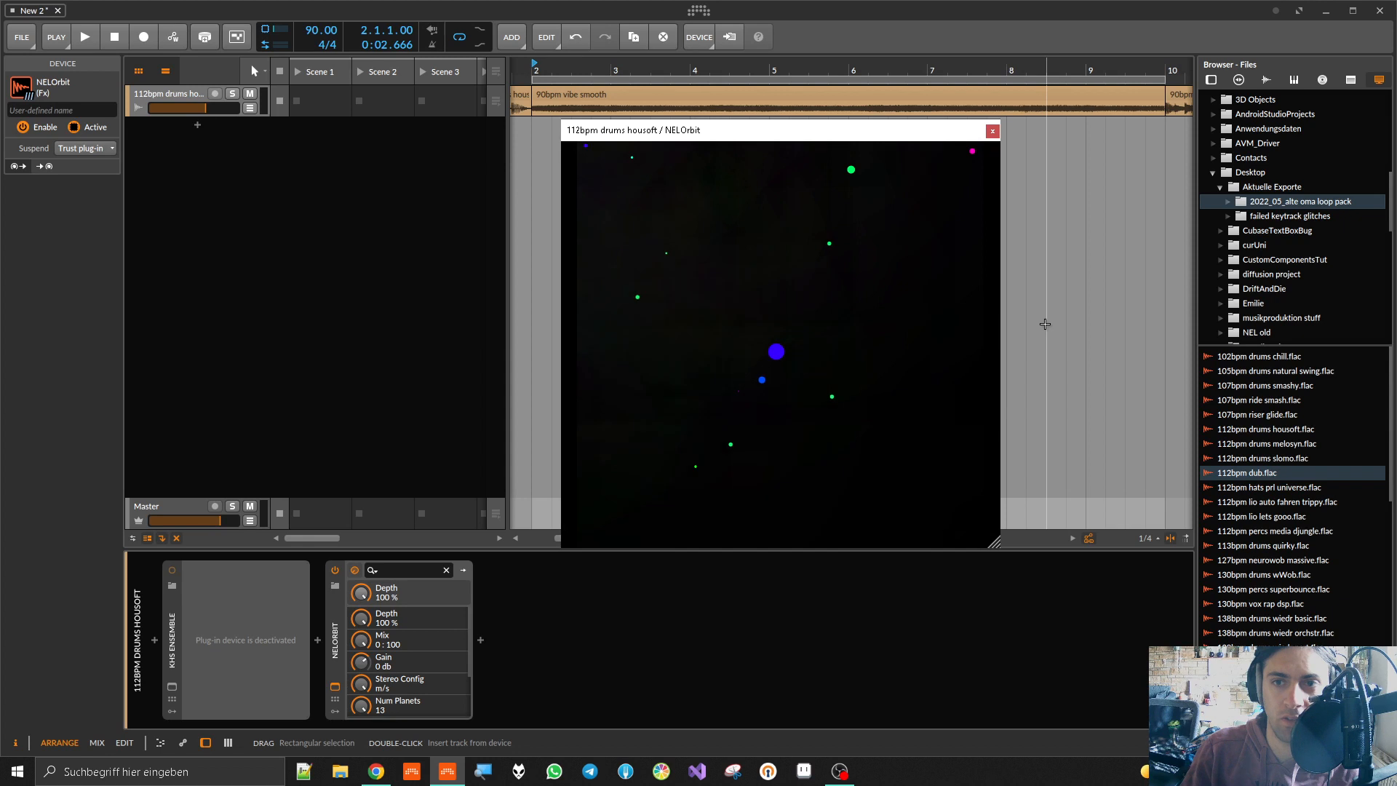
# Step: Set NELOrbit's gravity to 0.999 G, reduce it to 0.001 G, and keep Space Mud at 0%
pyautogui.moveTo(817, 412)
pyautogui.moveTo(732, 409); pyautogui.dragTo(1008, 408)
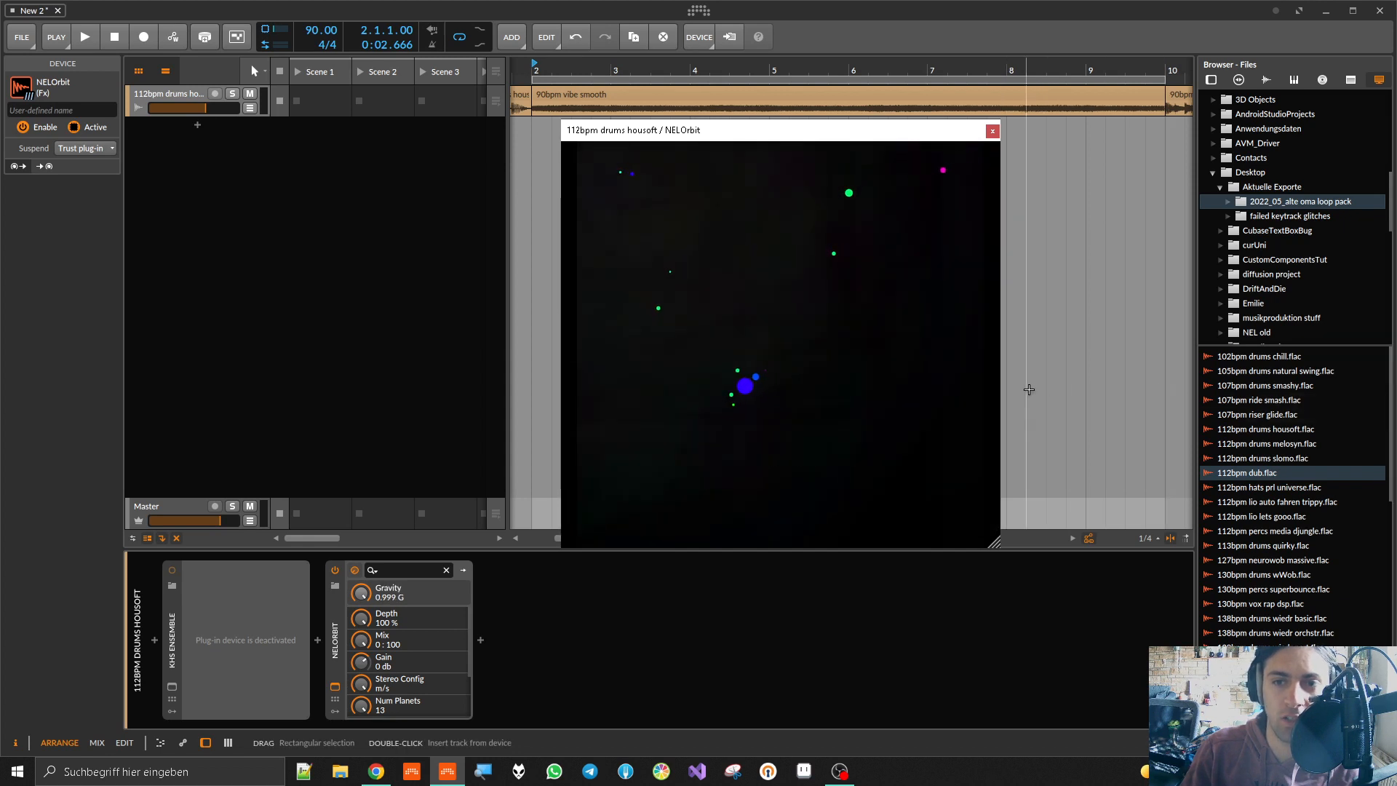
pyautogui.moveTo(874, 400)
pyautogui.moveTo(874, 400); pyautogui.dragTo(452, 408)
pyautogui.moveTo(653, 409)
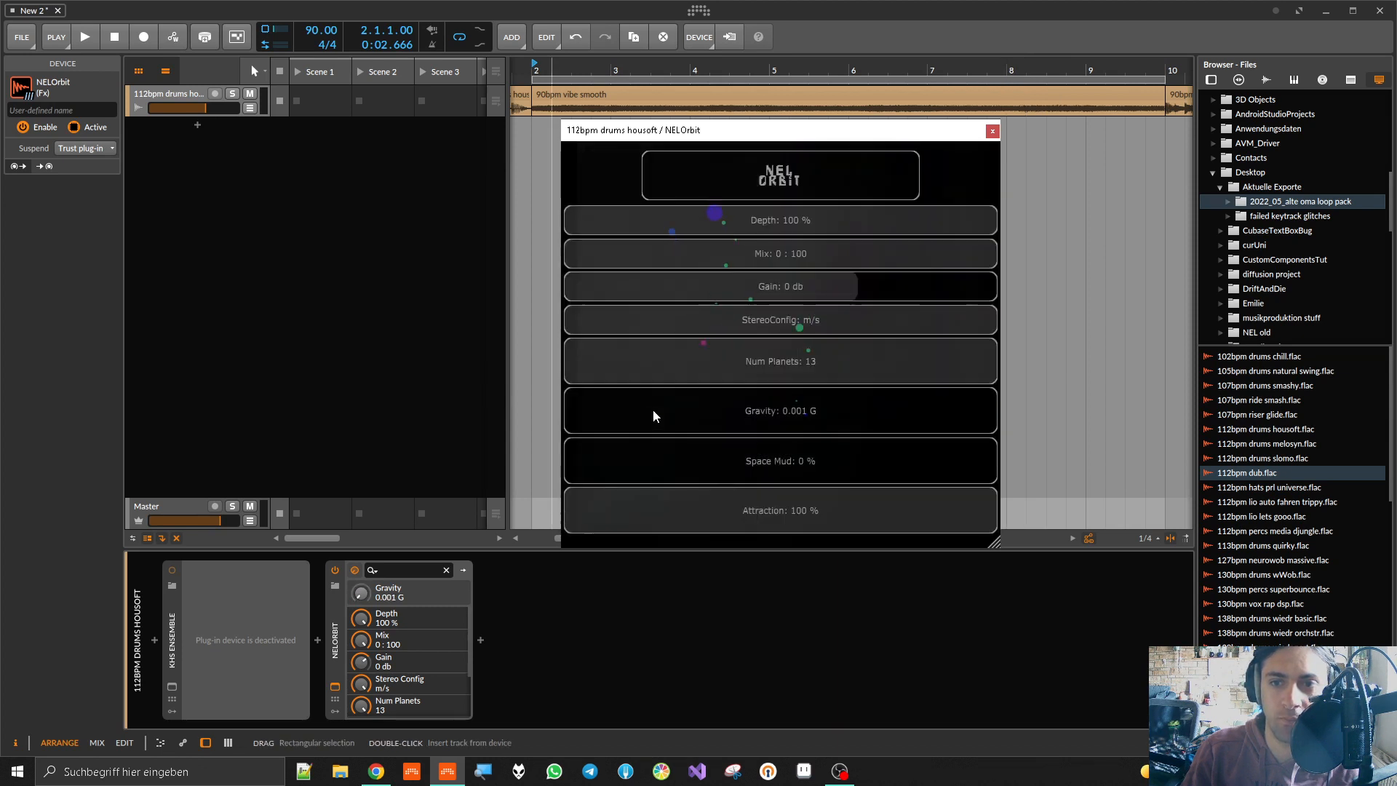
pyautogui.moveTo(671, 442); pyautogui.dragTo(684, 409)
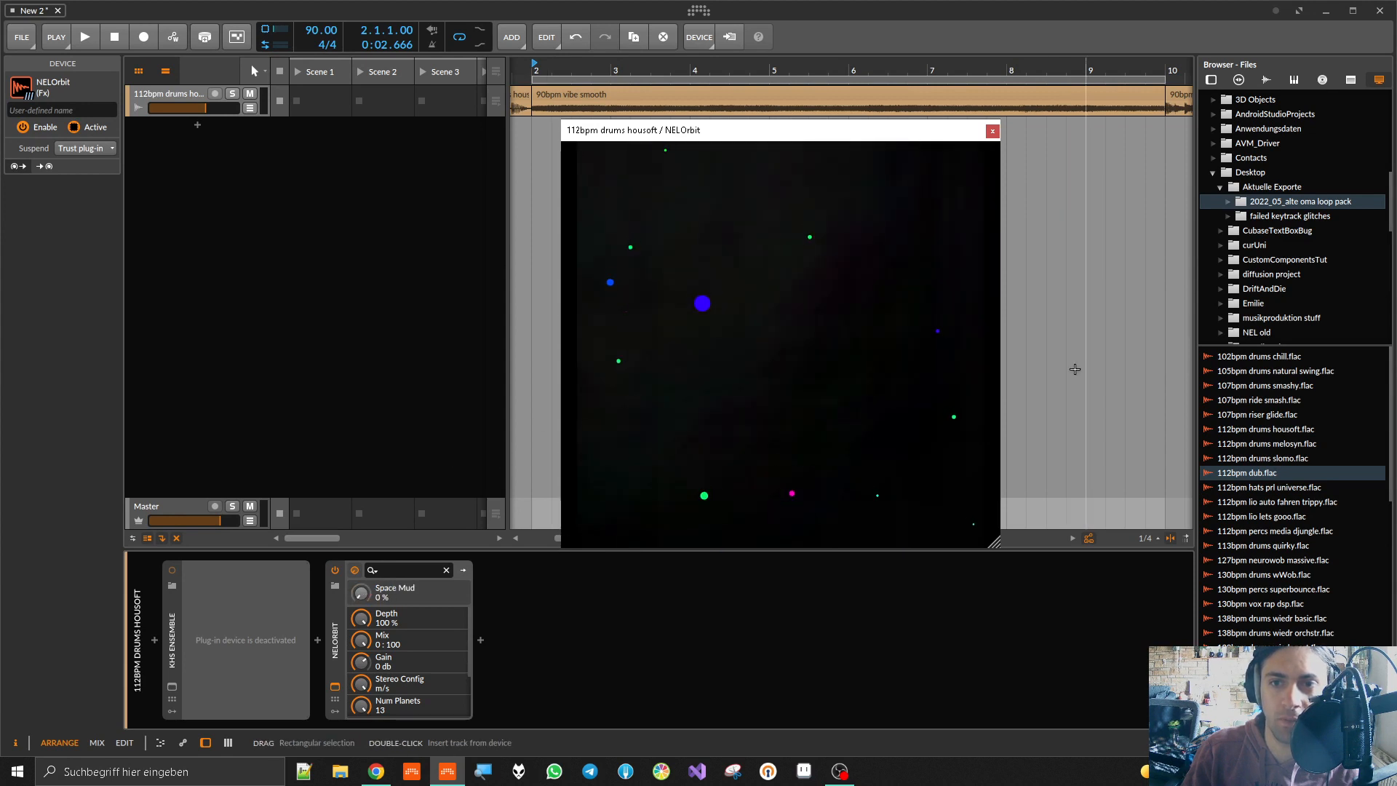
# Step: Start playback and set NELOrbit's gravity to 0.999 G, gain to 0.42 dB and depth to 63%
pyautogui.press('space')
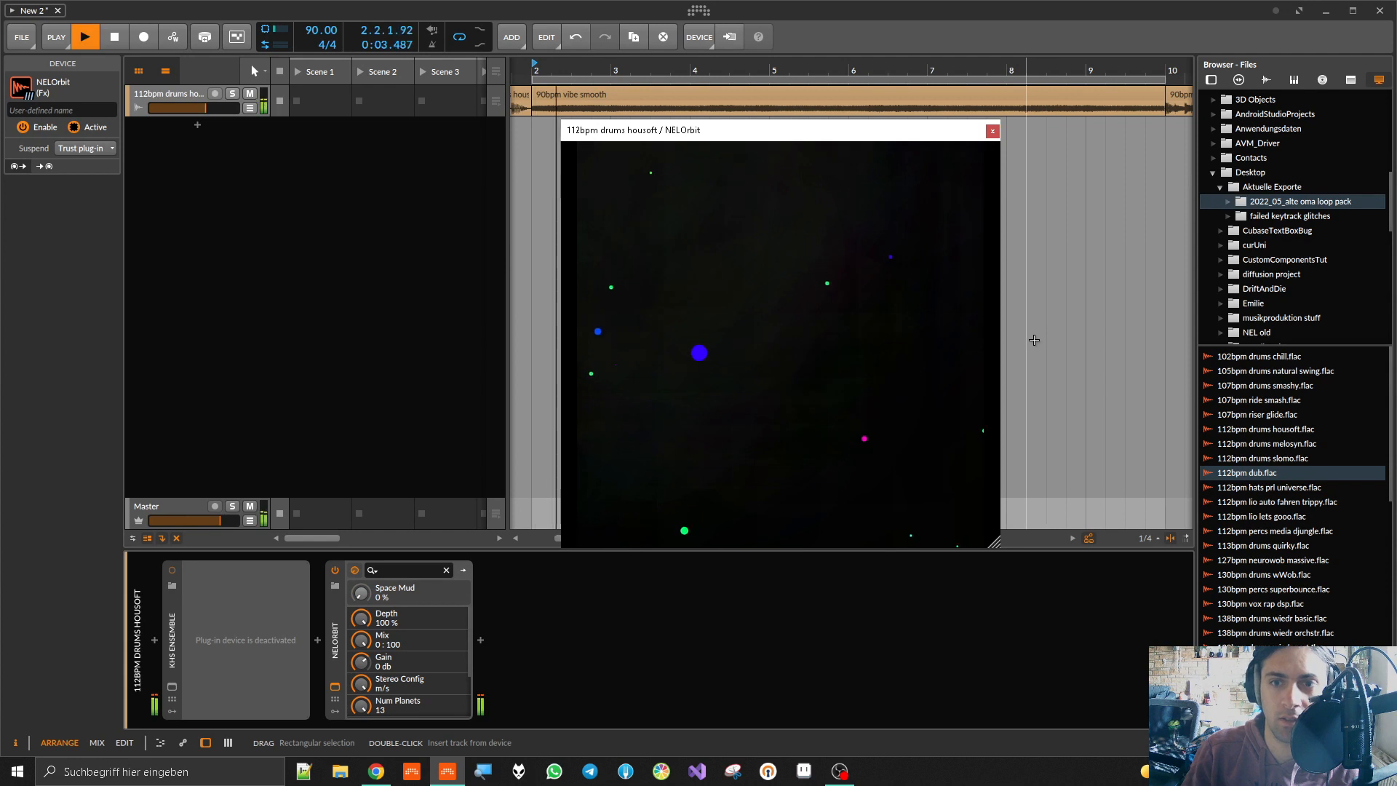
pyautogui.moveTo(854, 394)
pyautogui.moveTo(726, 408); pyautogui.dragTo(1332, 405)
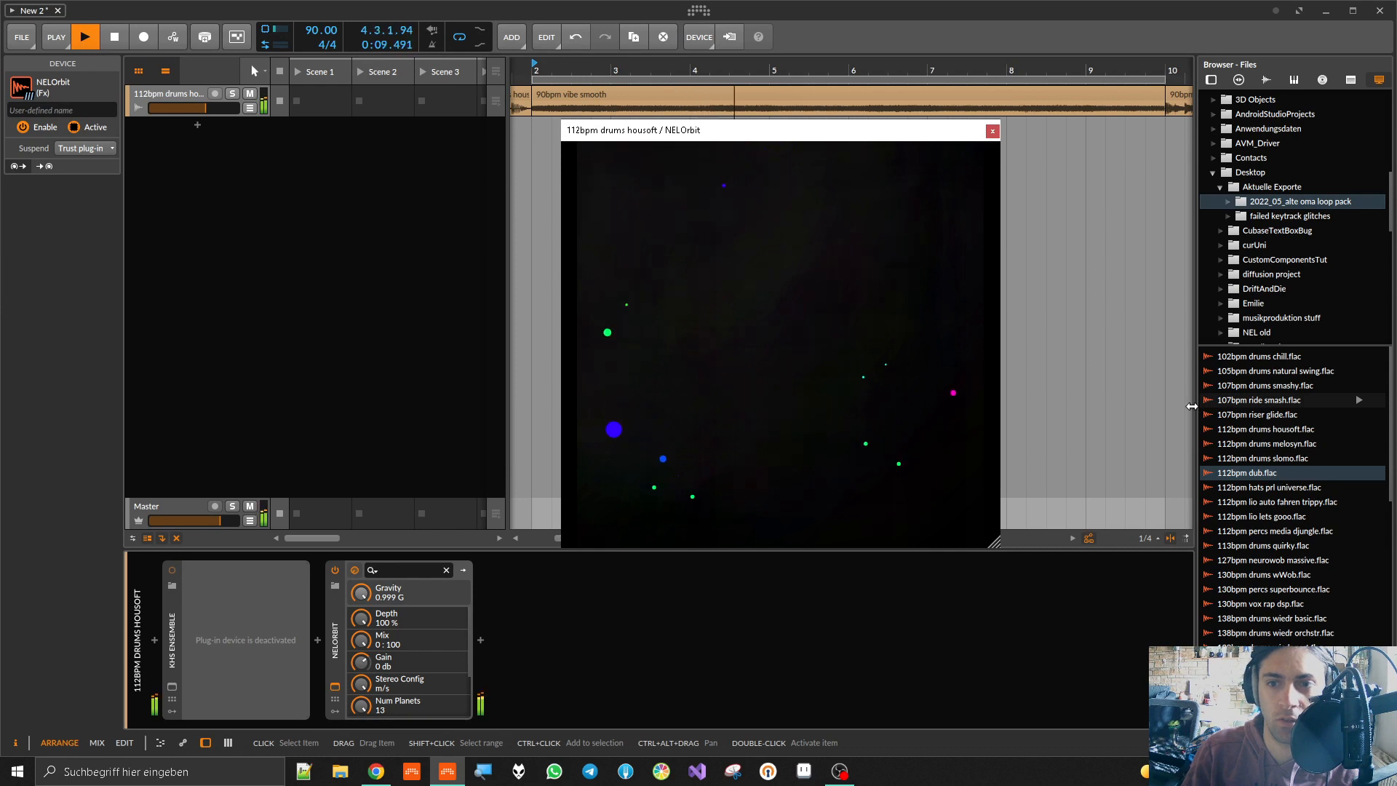
pyautogui.moveTo(819, 352)
pyautogui.moveTo(840, 286); pyautogui.dragTo(853, 285)
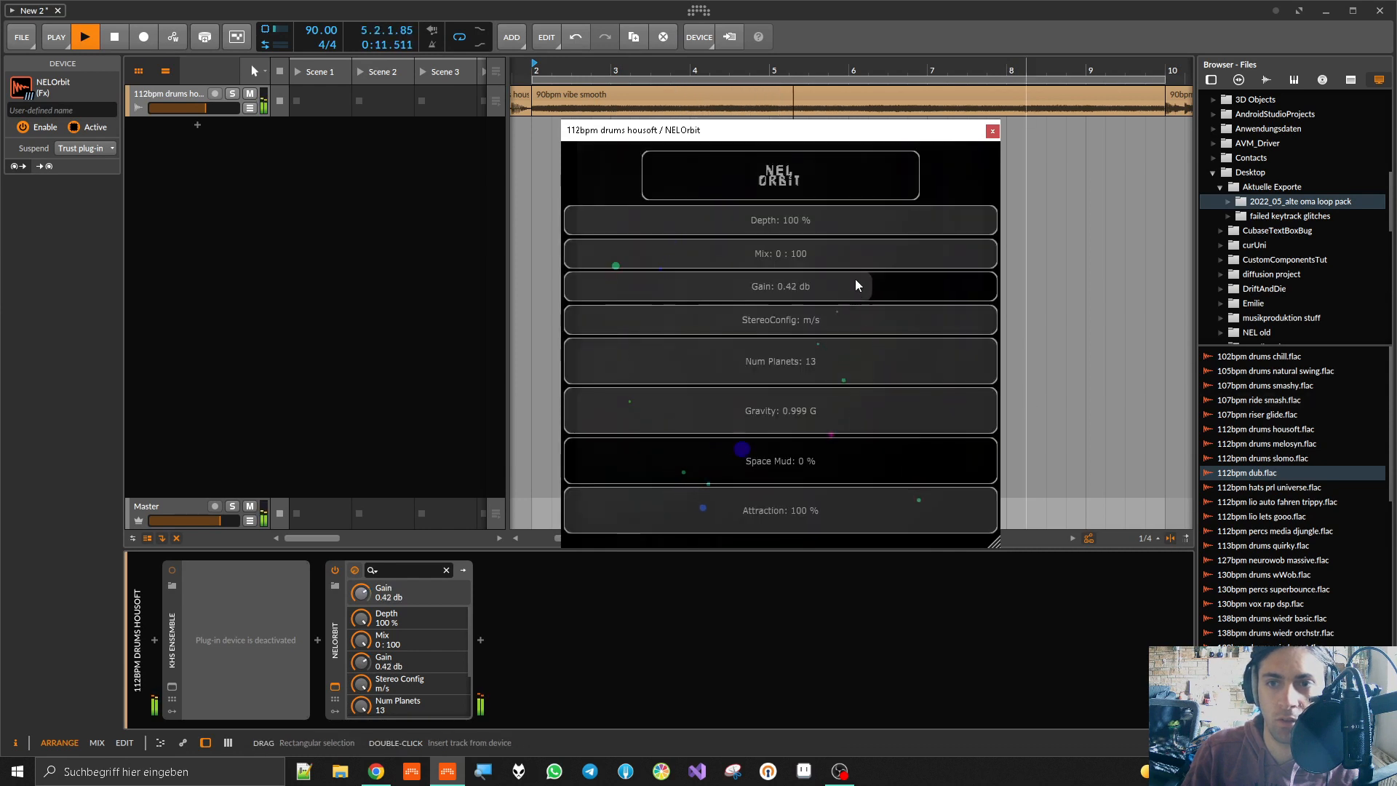
pyautogui.moveTo(979, 222); pyautogui.dragTo(734, 225)
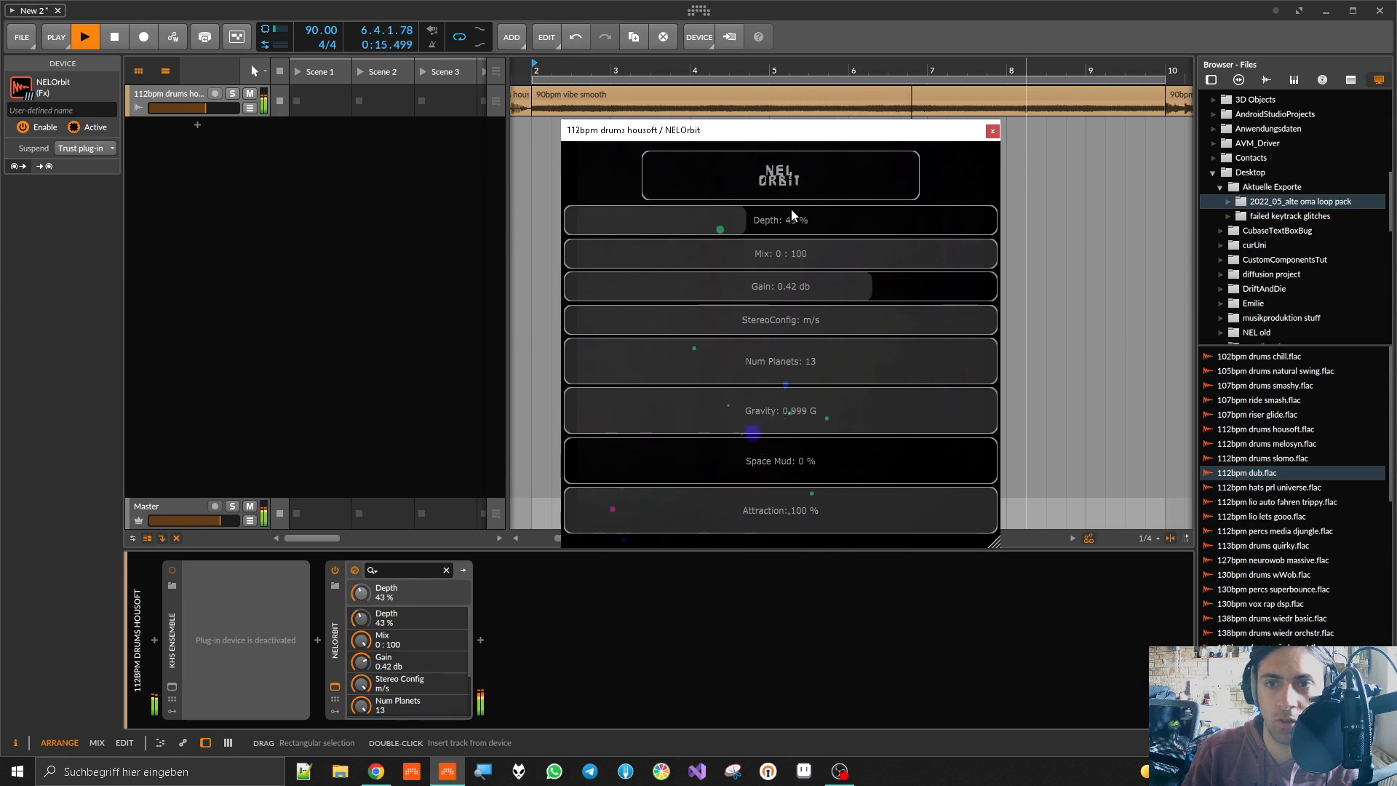
pyautogui.moveTo(791, 208); pyautogui.dragTo(831, 238)
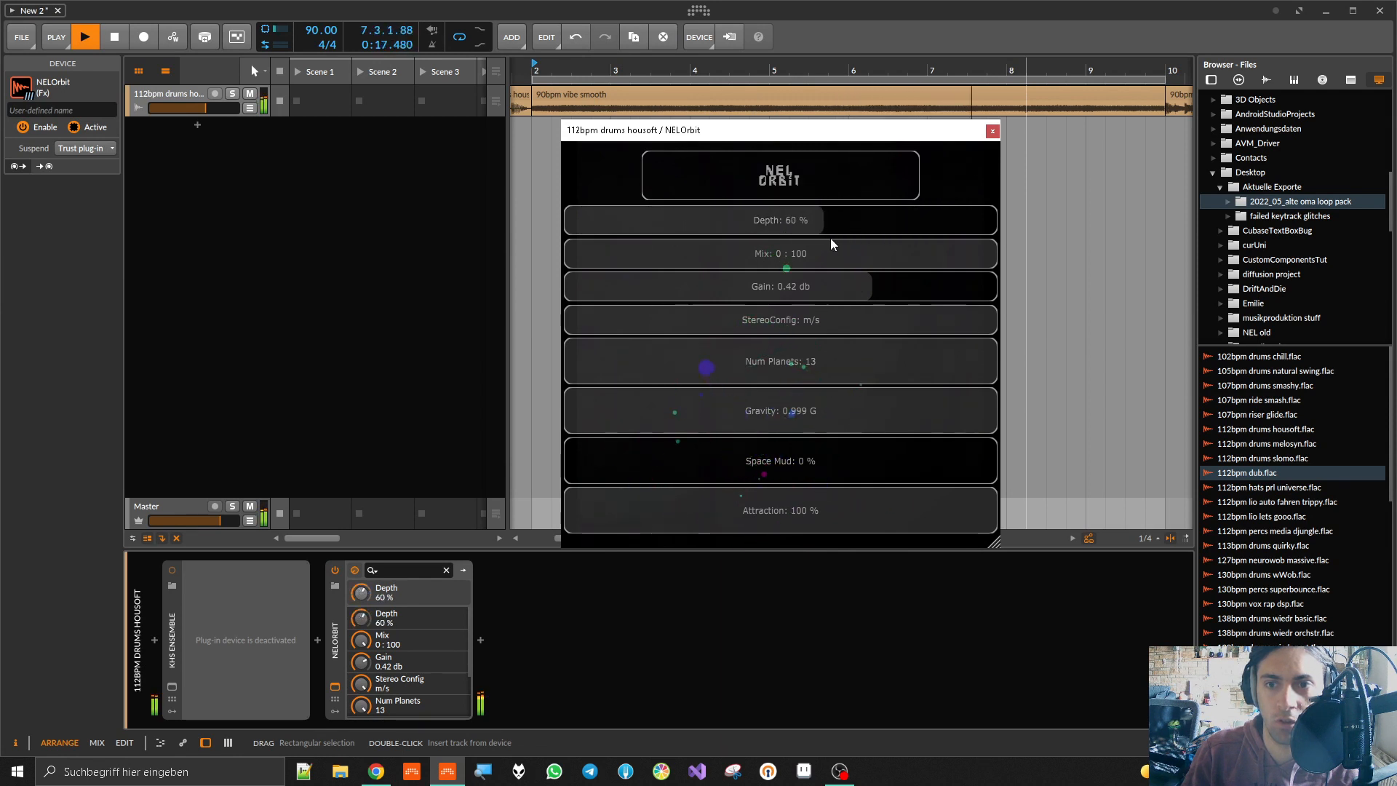
# Step: Set NELOrbit to 5 planets, attraction -100%, Space Mud 30% and gravity 0.999 G, and stop playback
pyautogui.moveTo(884, 363); pyautogui.dragTo(731, 387)
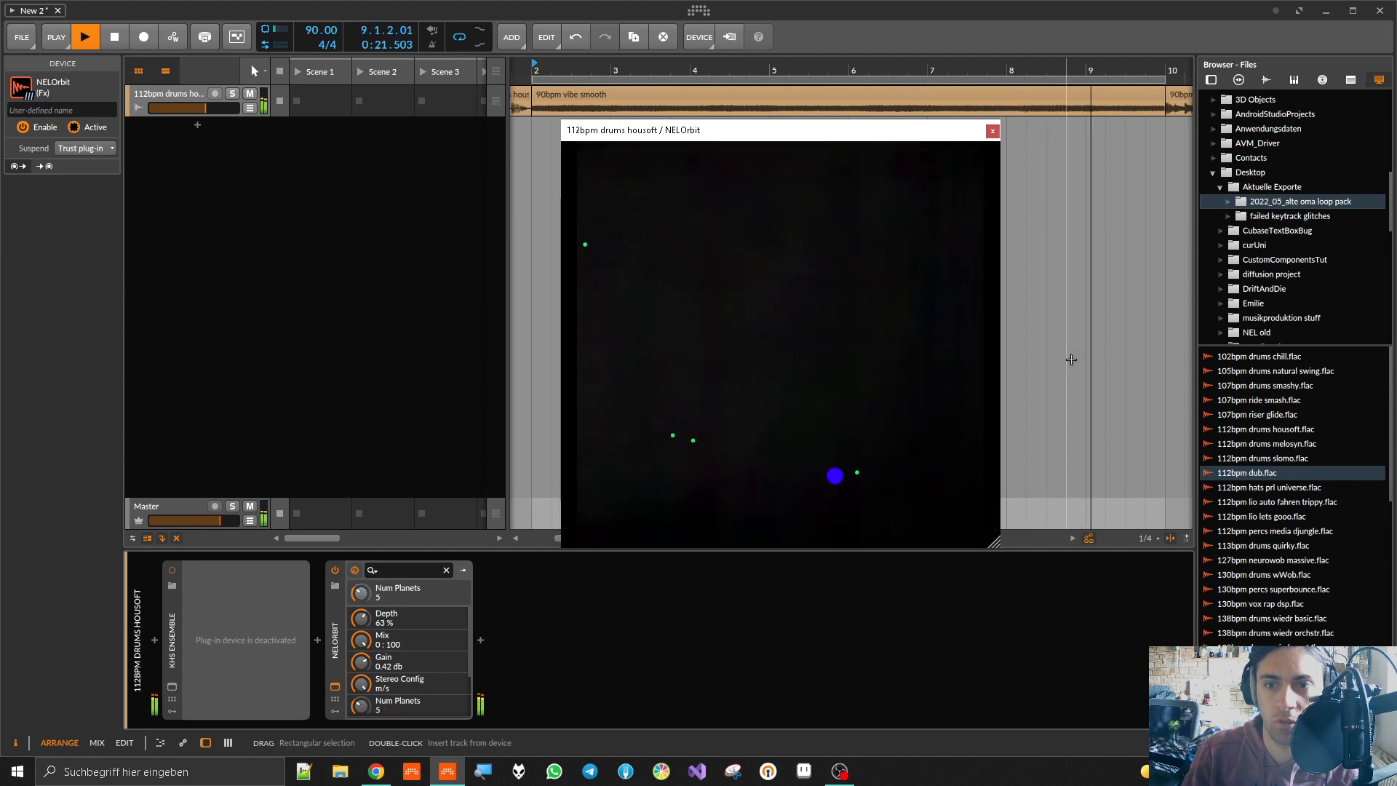
pyautogui.moveTo(820, 456)
pyautogui.moveTo(840, 408); pyautogui.dragTo(773, 426)
pyautogui.moveTo(765, 509); pyautogui.dragTo(502, 522)
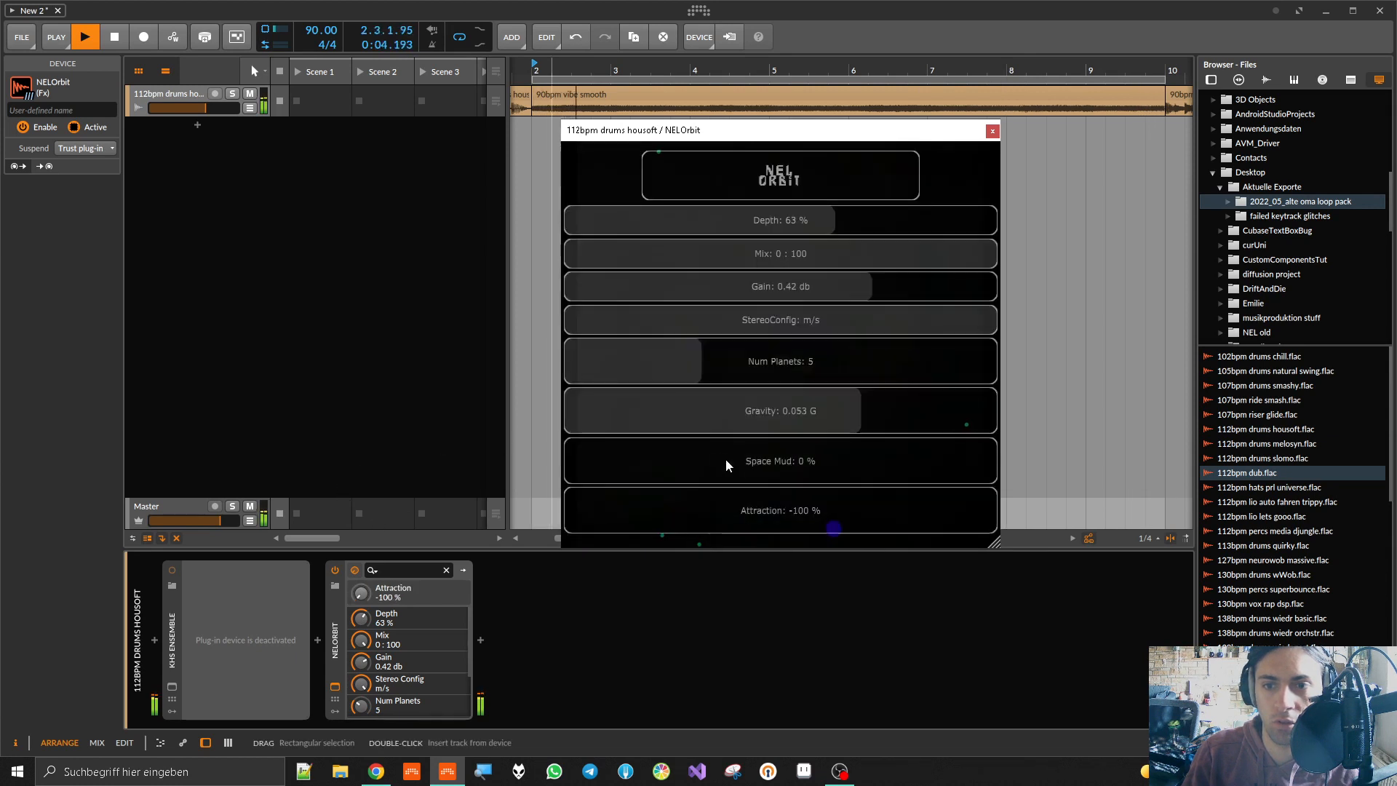
pyautogui.moveTo(744, 477); pyautogui.dragTo(1084, 461)
pyautogui.moveTo(916, 406); pyautogui.dragTo(1012, 407)
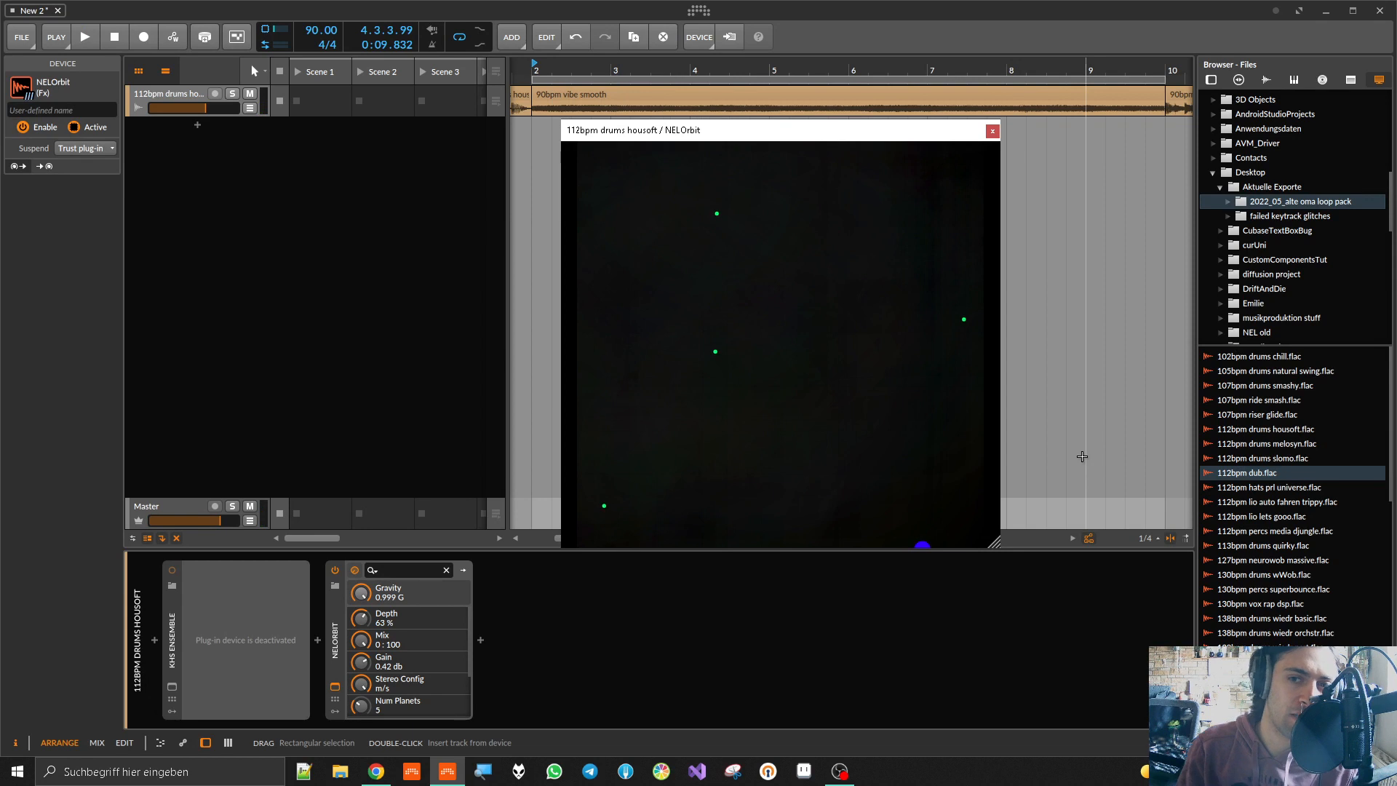
# Step: Set NELOrbit to 13 planets, gravity 0.164 G and attraction 100%
pyautogui.moveTo(846, 365); pyautogui.dragTo(1231, 364)
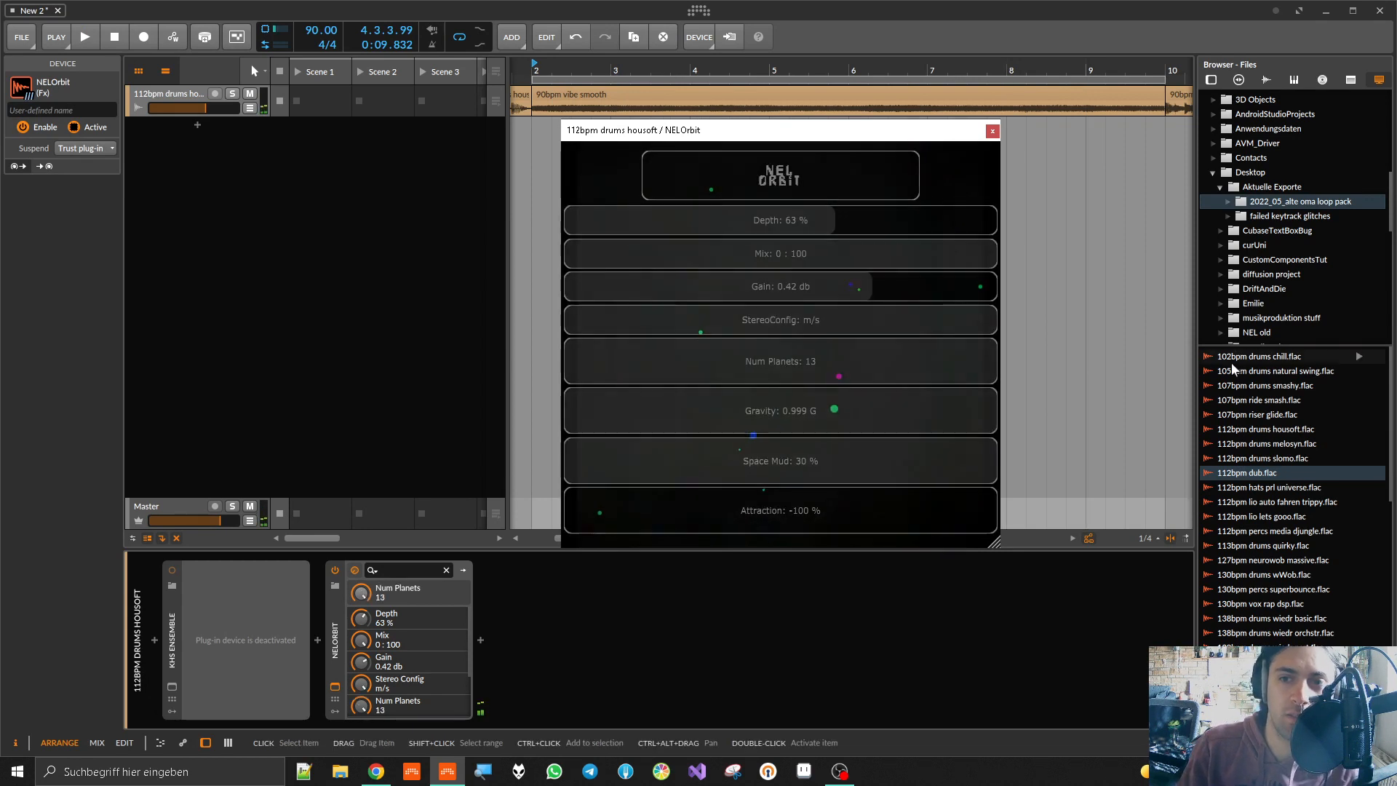
pyautogui.moveTo(880, 415); pyautogui.dragTo(851, 429)
pyautogui.moveTo(818, 490); pyautogui.dragTo(1321, 465)
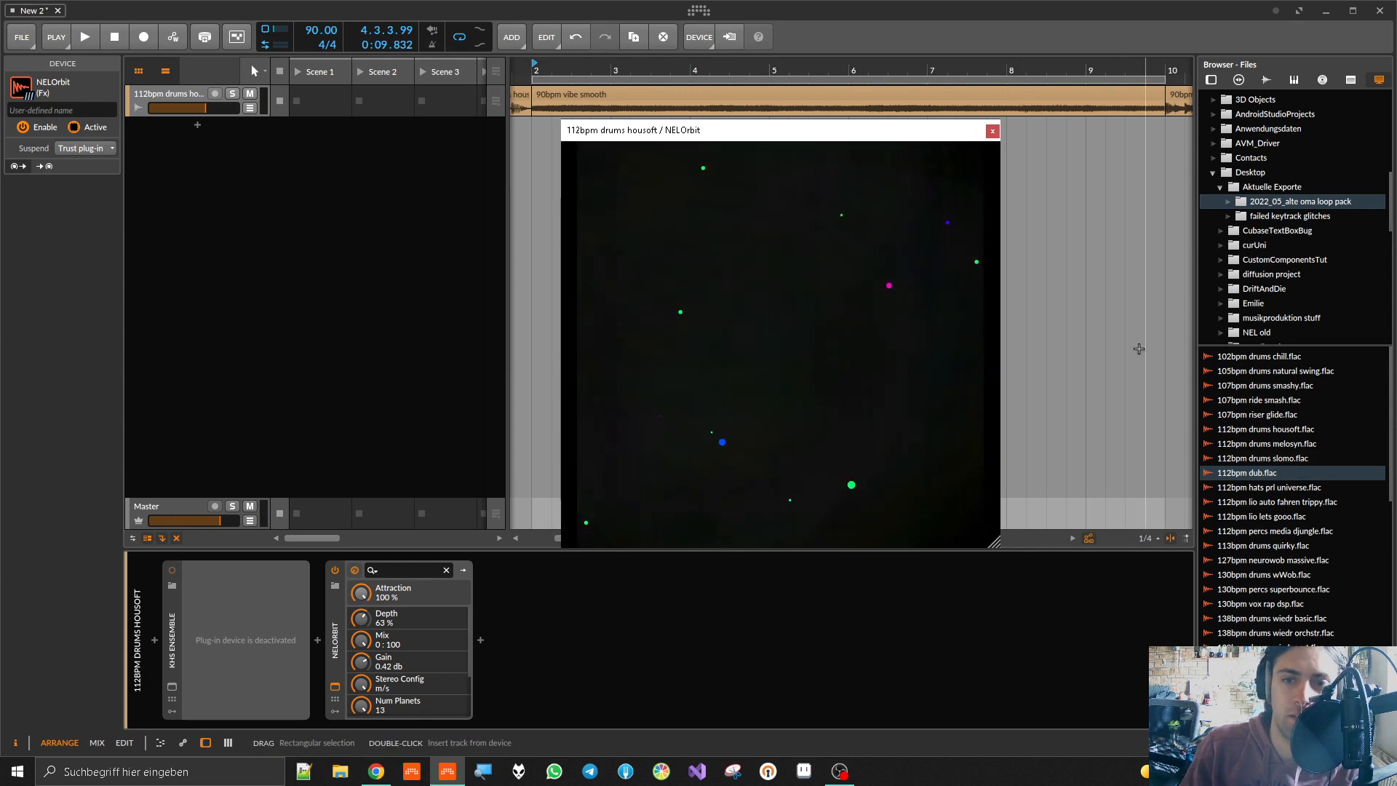
pyautogui.moveTo(782, 260)
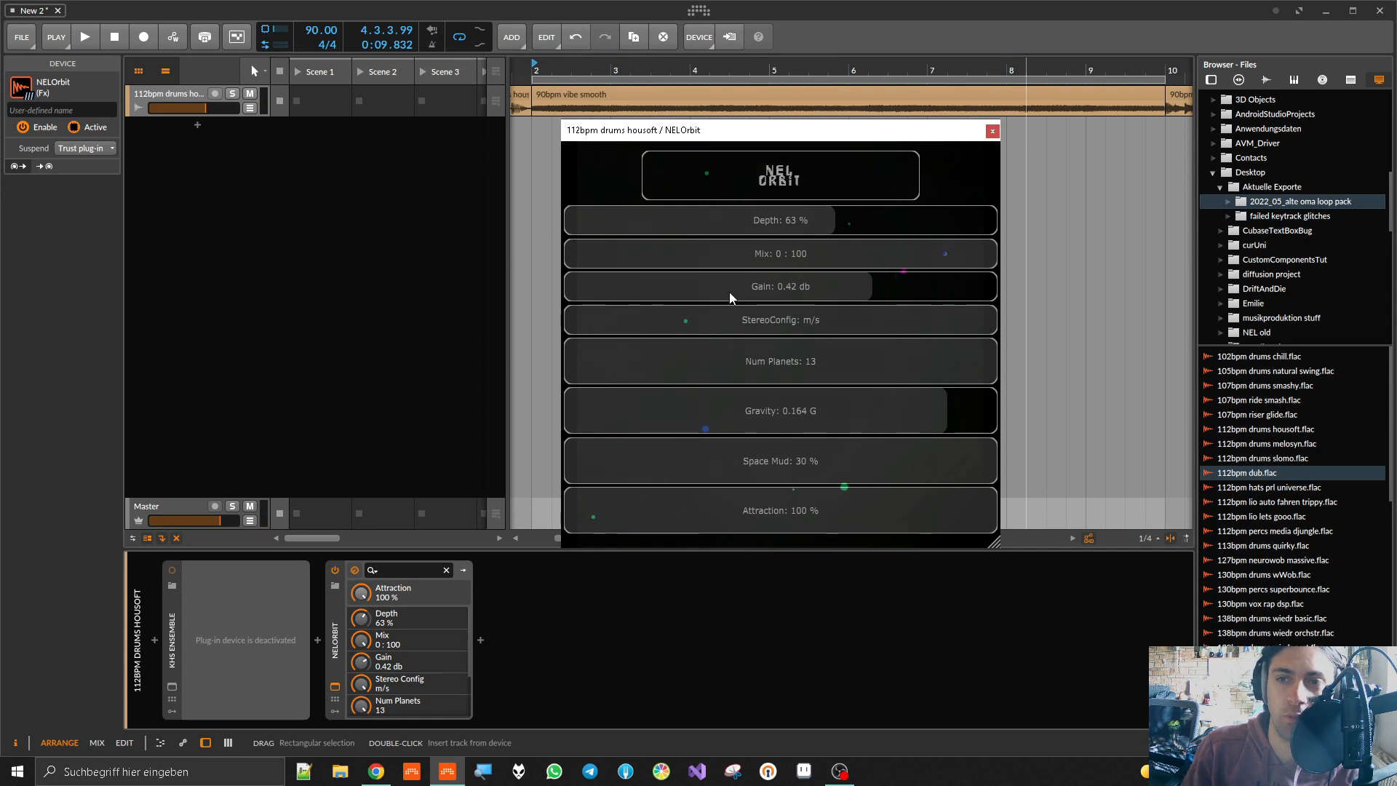
# Step: Delete NELOrbit and kHs Ensemble from the track and insert kHs Filter in their place
pyautogui.click(337, 609)
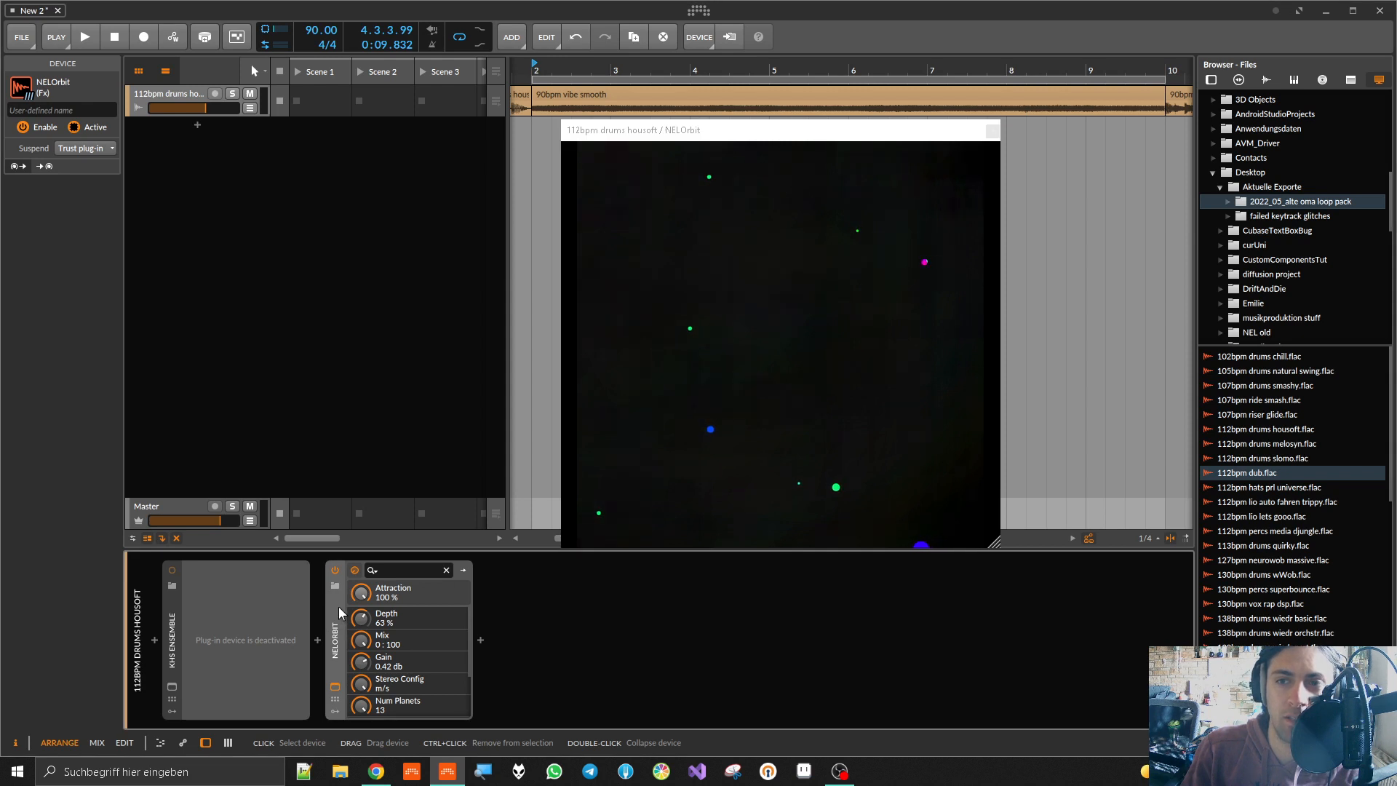
pyautogui.press('Delete')
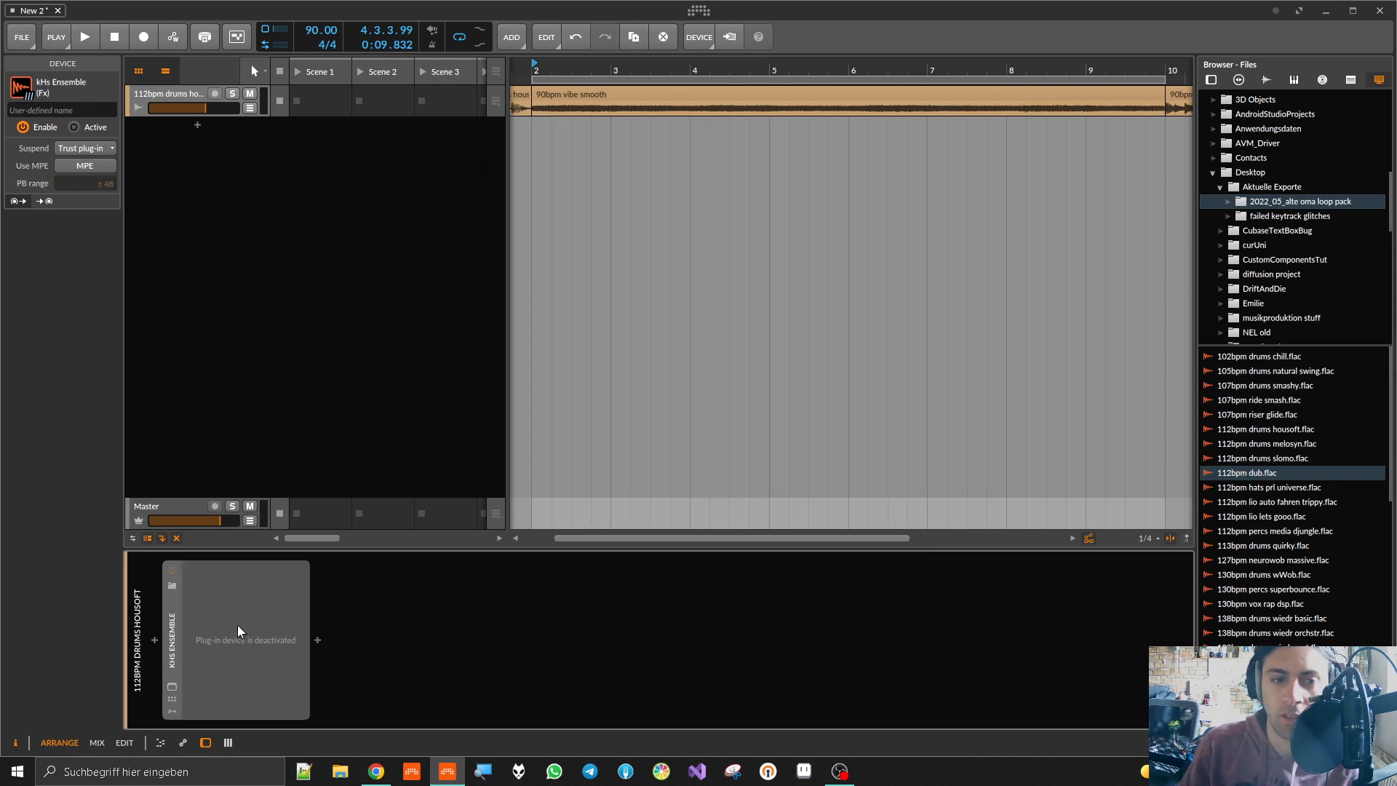
pyautogui.press('Delete')
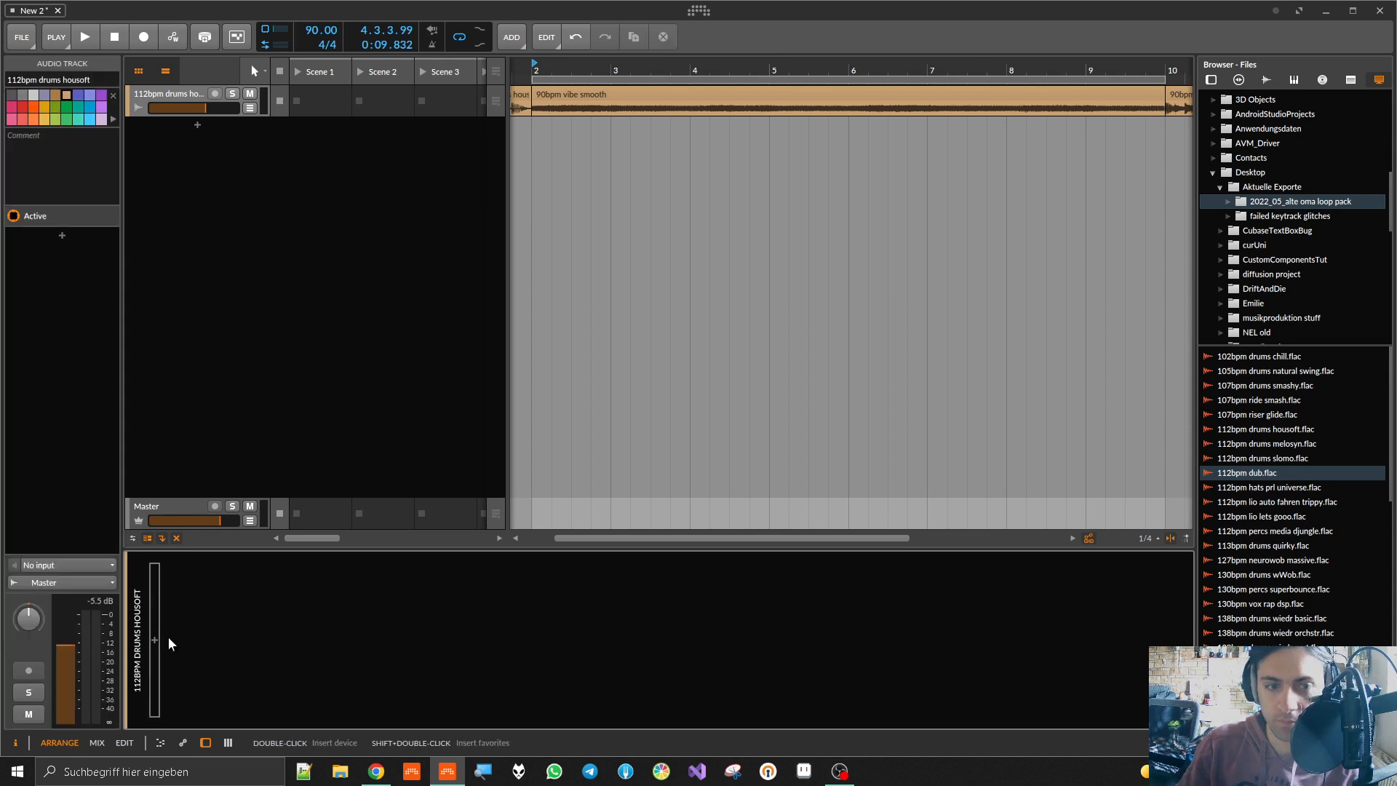
pyautogui.click(153, 640)
pyautogui.write('khs')
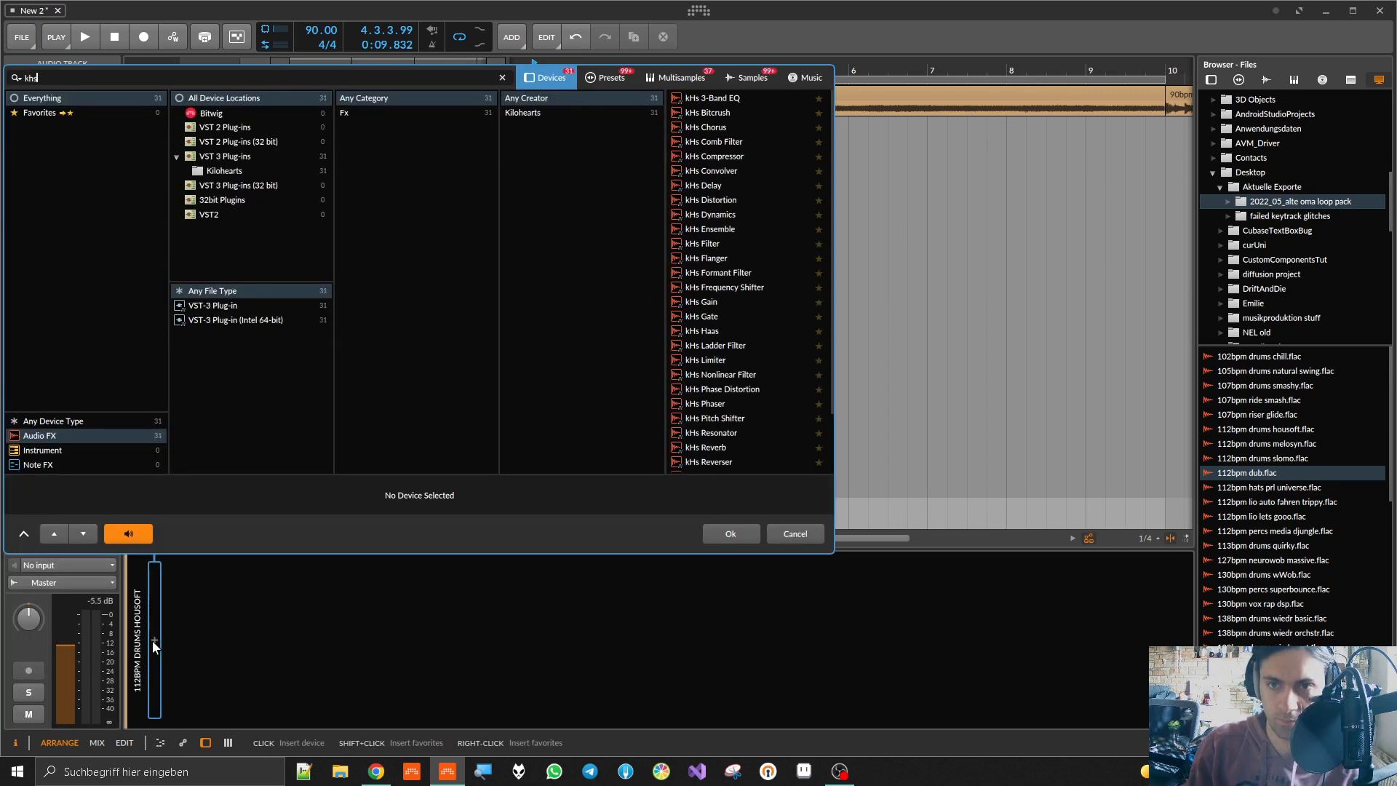
pyautogui.doubleClick(711, 247)
# Step: During playback, set the low-pass kHs Filter to cutoff 149 Hz, Q 4.190 and slope ×3, and stop playback
pyautogui.press('space')
pyautogui.moveTo(697, 444); pyautogui.dragTo(697, 398)
pyautogui.moveTo(644, 442)
pyautogui.mouseDown()
pyautogui.moveTo(643, 469)
pyautogui.moveTo(643, 426)
pyautogui.moveTo(643, 476)
pyautogui.moveTo(644, 404)
pyautogui.moveTo(643, 458)
pyautogui.mouseUp()
pyautogui.moveTo(756, 477); pyautogui.dragTo(757, 473)
pyautogui.moveTo(643, 440)
pyautogui.mouseDown()
pyautogui.moveTo(643, 404)
pyautogui.moveTo(700, 432)
pyautogui.moveTo(646, 433)
pyautogui.moveTo(646, 466)
pyautogui.mouseUp()
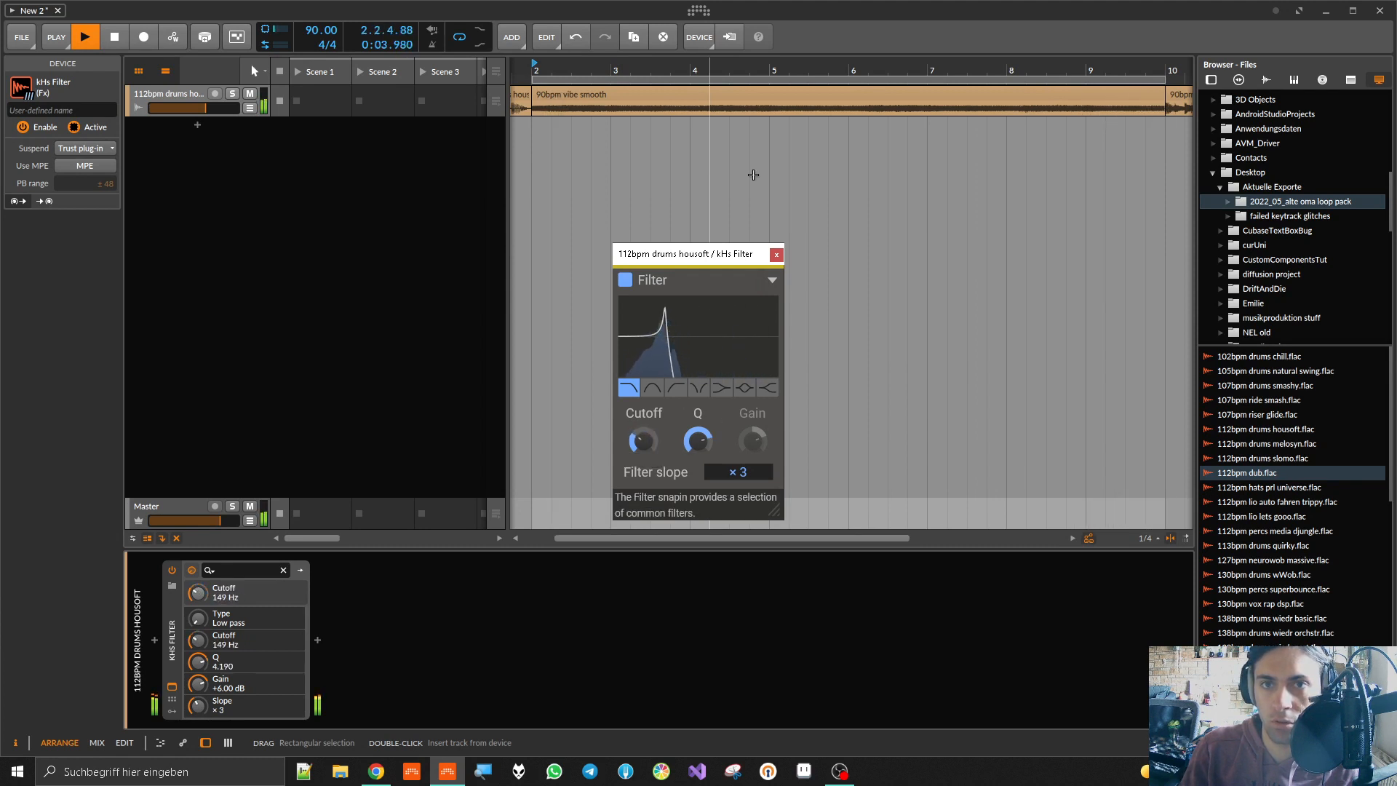
pyautogui.press('space')
# Step: Move the 90bpm drums groove clip to a new track at bar 1, align 90bpm vibe smooth with it, and duplicate the groove clip
pyautogui.scroll(-4, 595, 117)
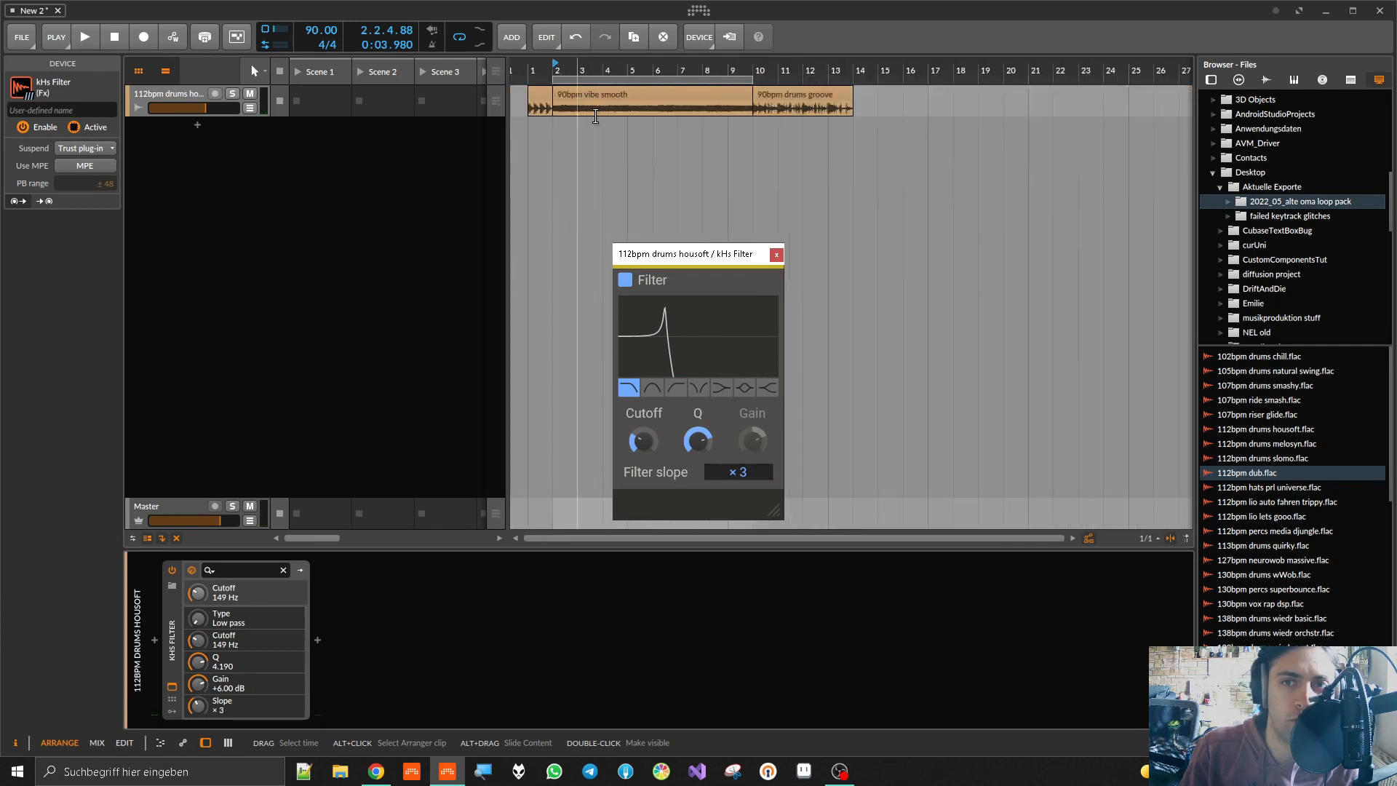
pyautogui.moveTo(807, 105); pyautogui.dragTo(558, 159)
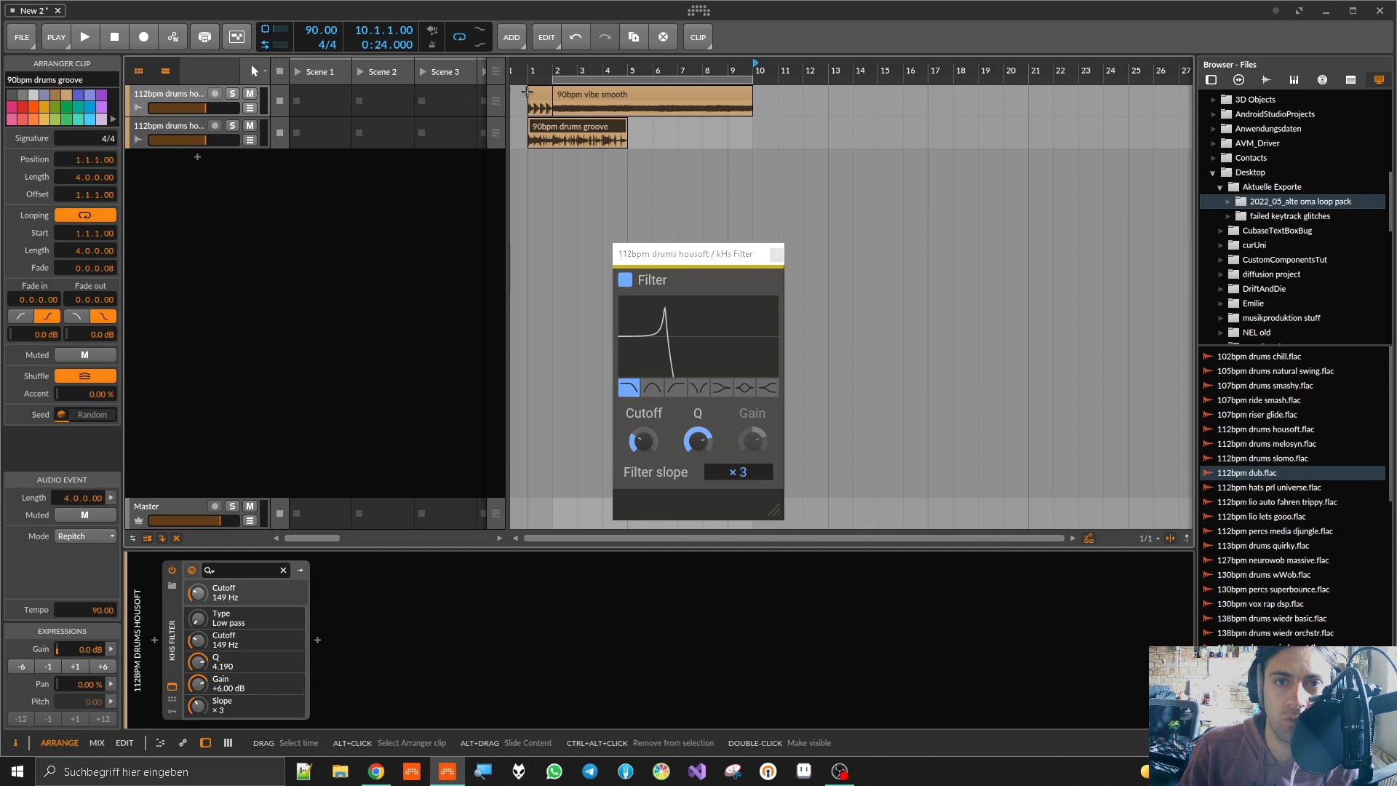
pyautogui.moveTo(540, 95); pyautogui.dragTo(813, 94)
pyautogui.moveTo(678, 93); pyautogui.dragTo(551, 80)
pyautogui.click(571, 132)
pyautogui.hotkey('ctrl', 'd')
# Step: Move the drums groove track above the vibe smooth track and select the vibe smooth track
pyautogui.click(156, 90)
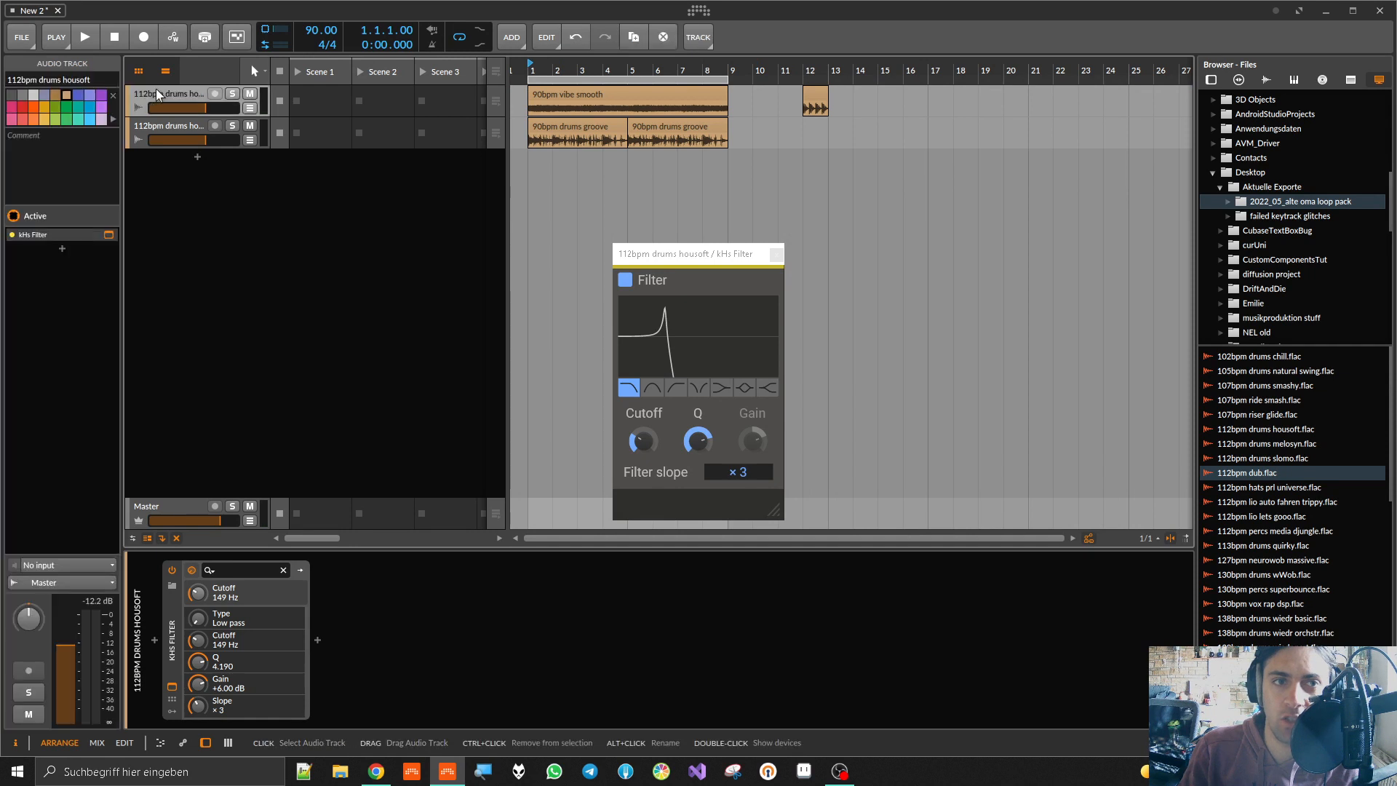
pyautogui.moveTo(189, 126); pyautogui.dragTo(190, 99)
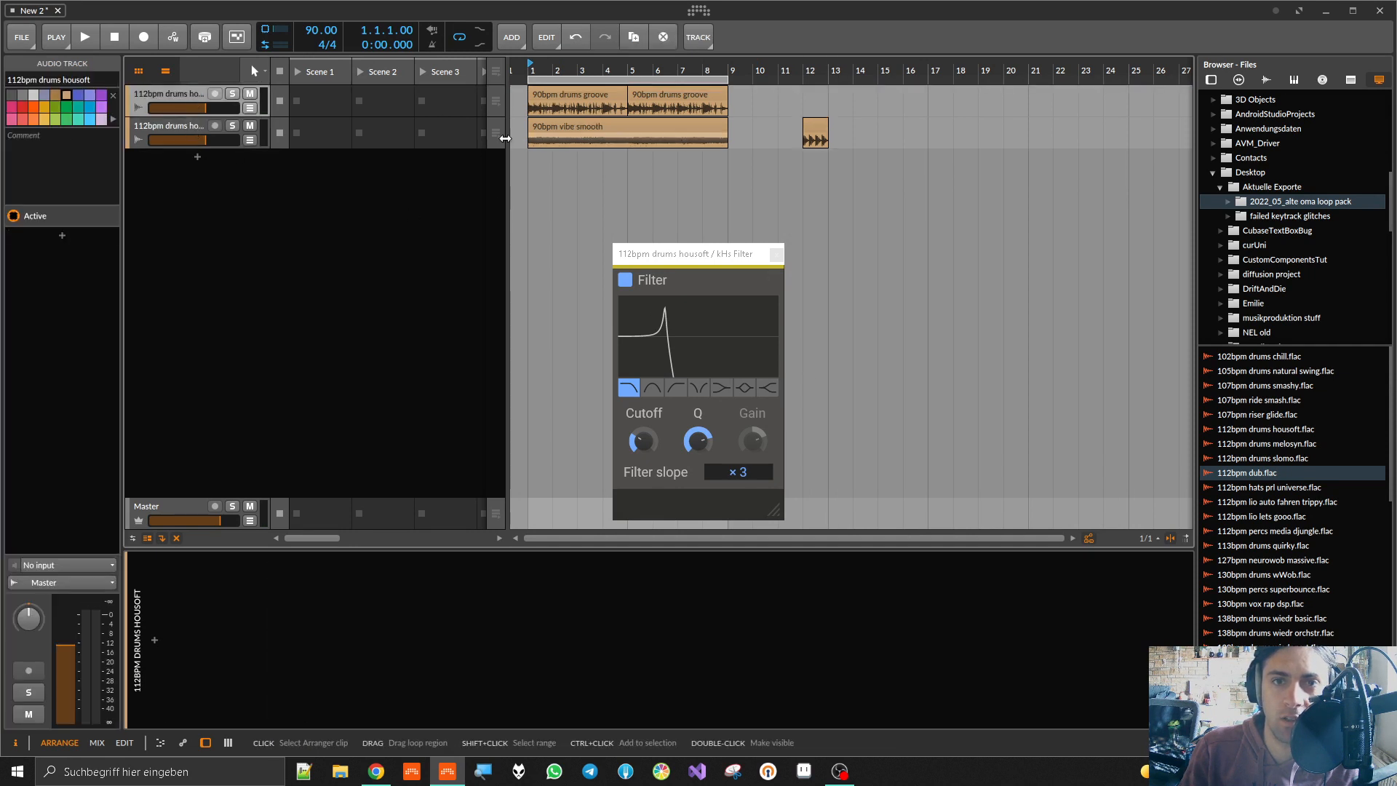
pyautogui.click(165, 121)
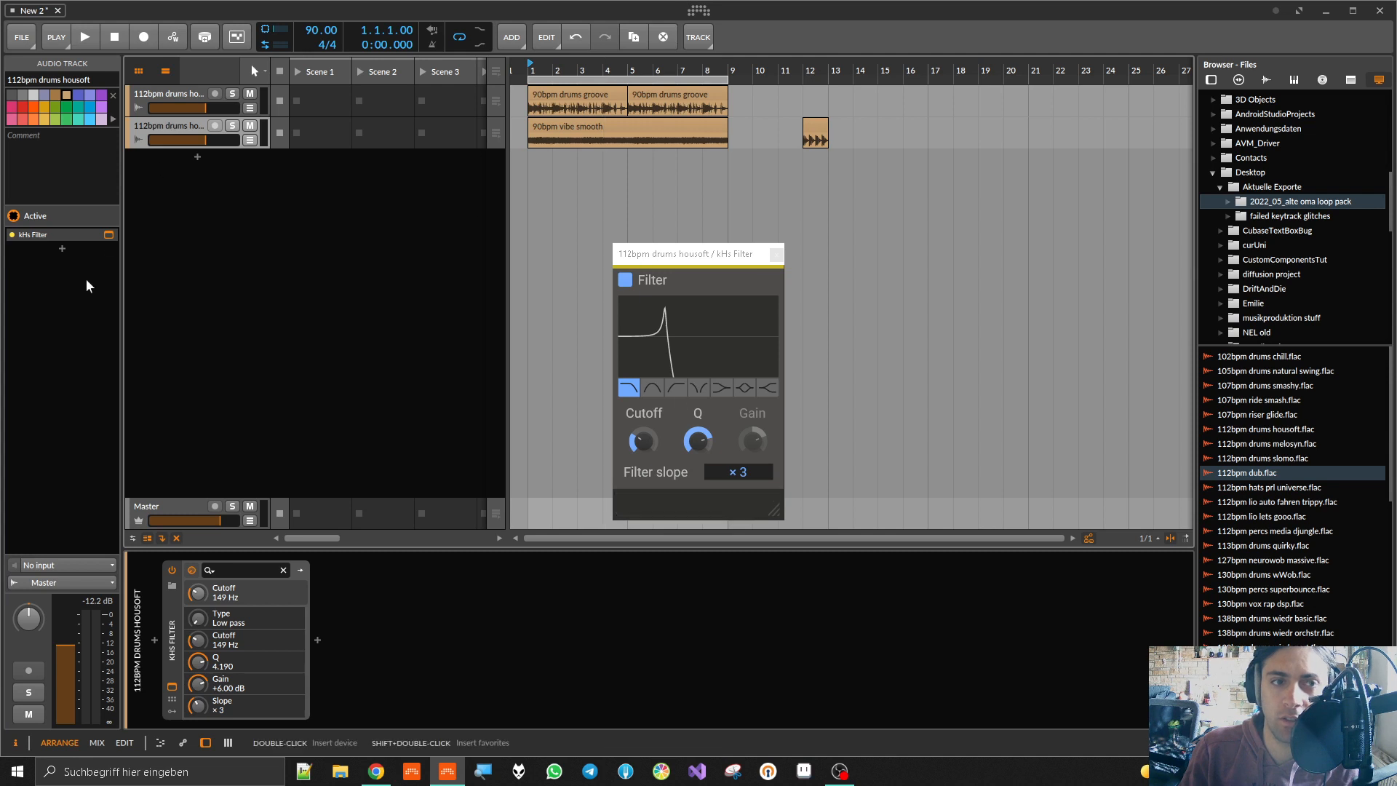
# Step: Add an Audio Sidechain modulator to kHs Filter on the vibe smooth track
pyautogui.click(172, 710)
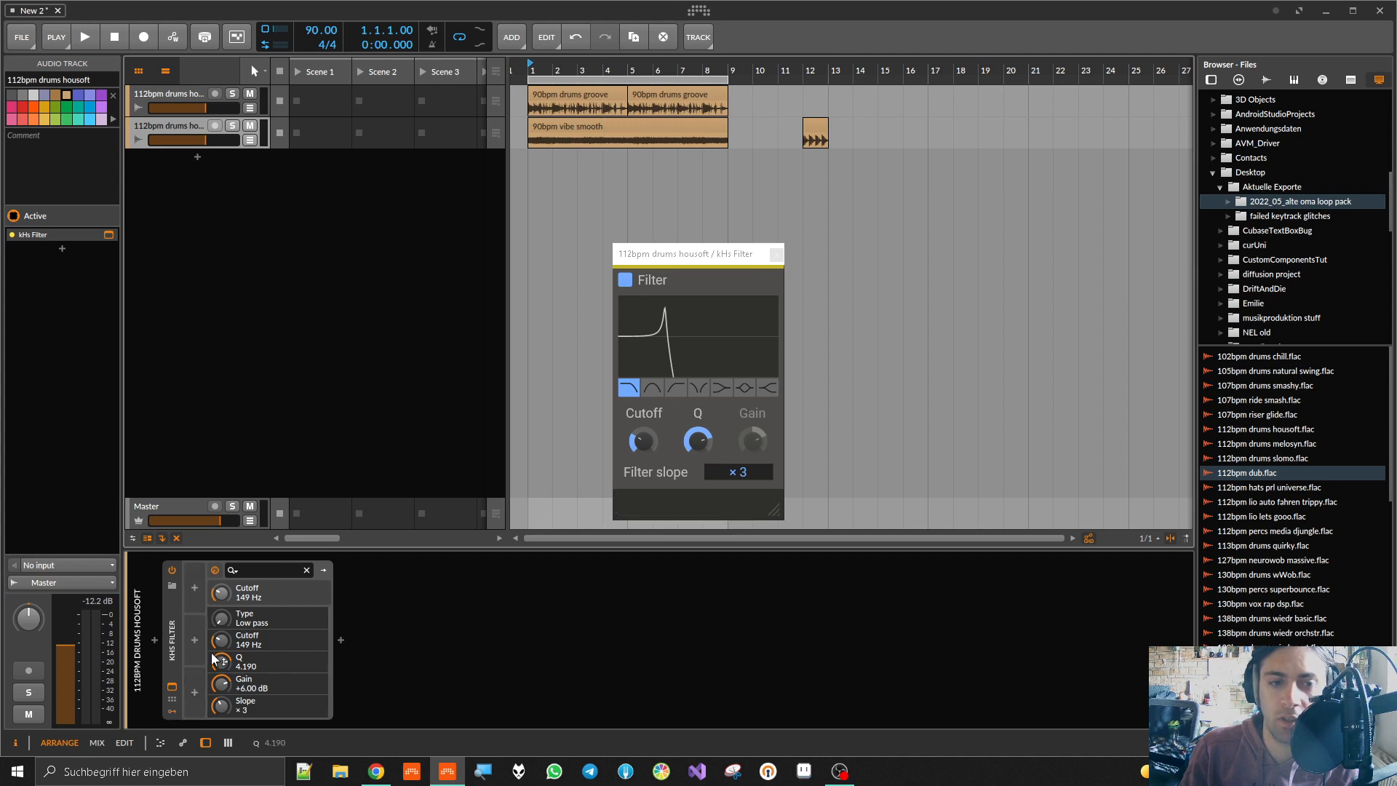
pyautogui.click(197, 586)
pyautogui.write('audio')
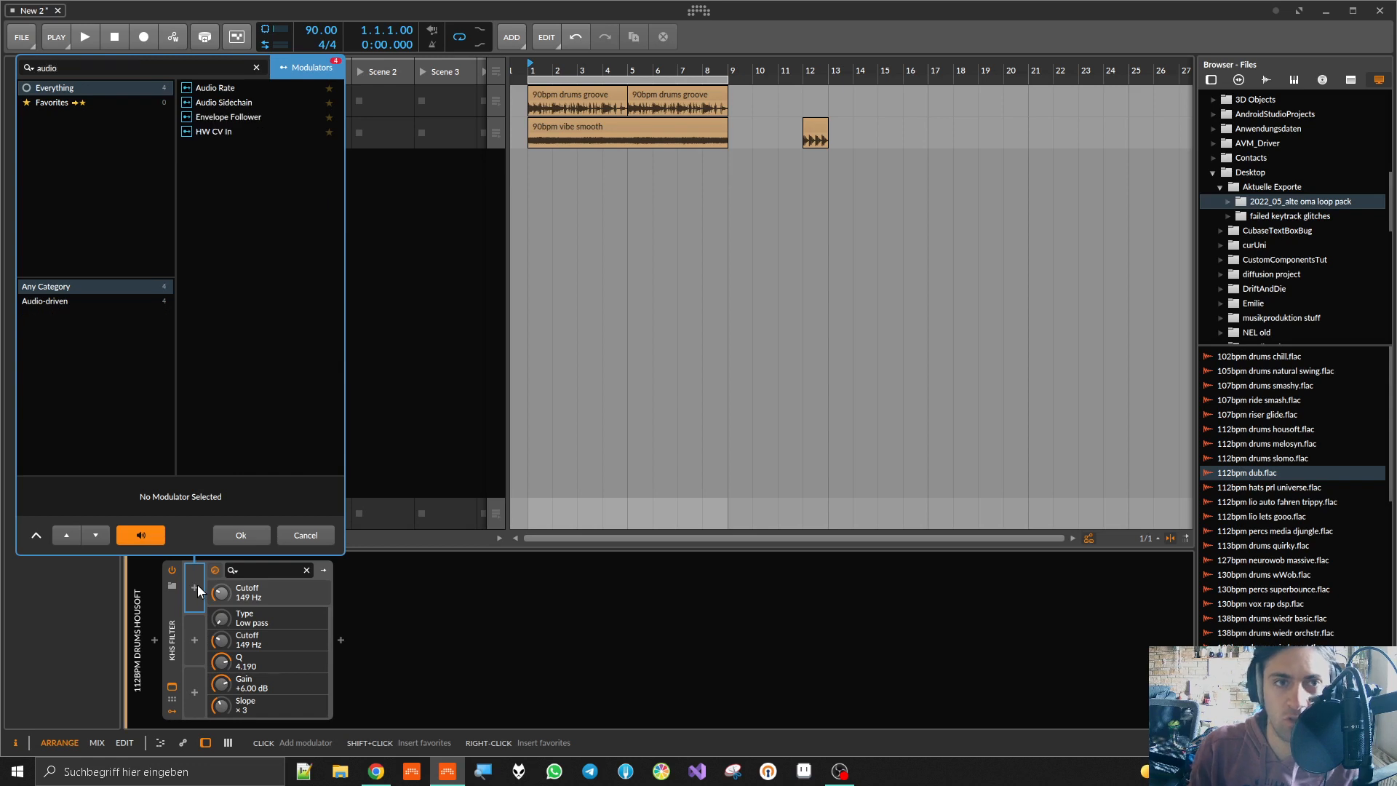
pyautogui.doubleClick(222, 102)
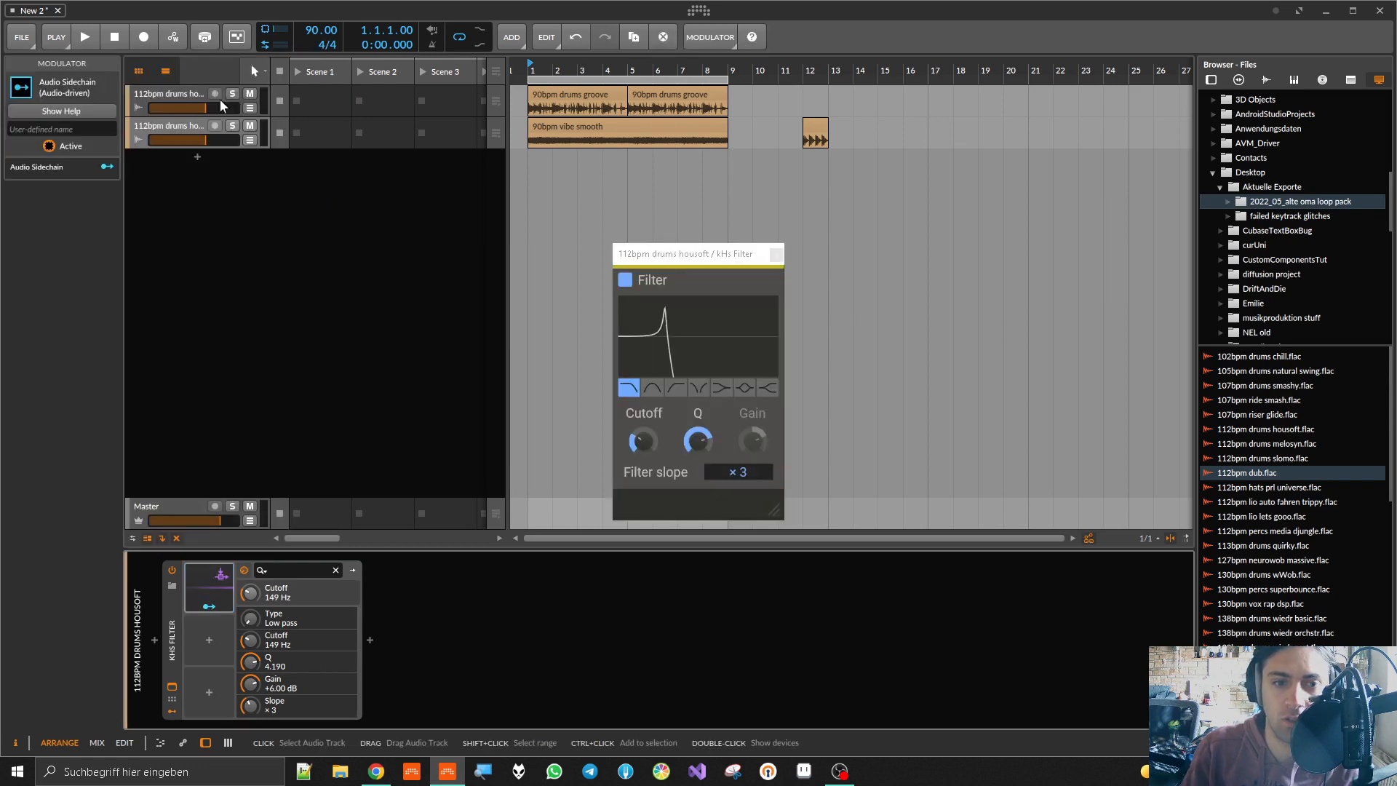
# Step: Show the Audio Sidechain's settings and look through the tracks available as its source
pyautogui.click(209, 604)
pyautogui.click(317, 582)
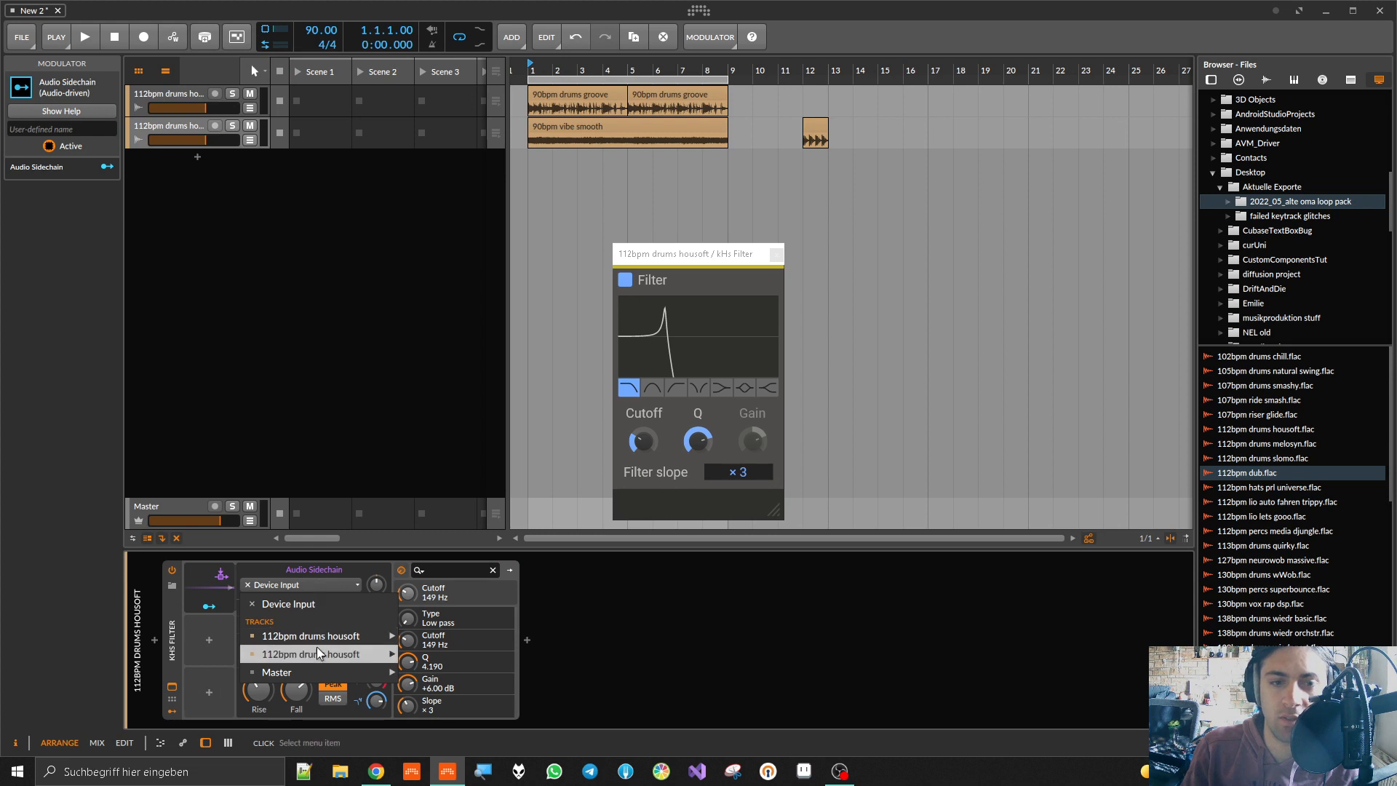
pyautogui.moveTo(346, 642)
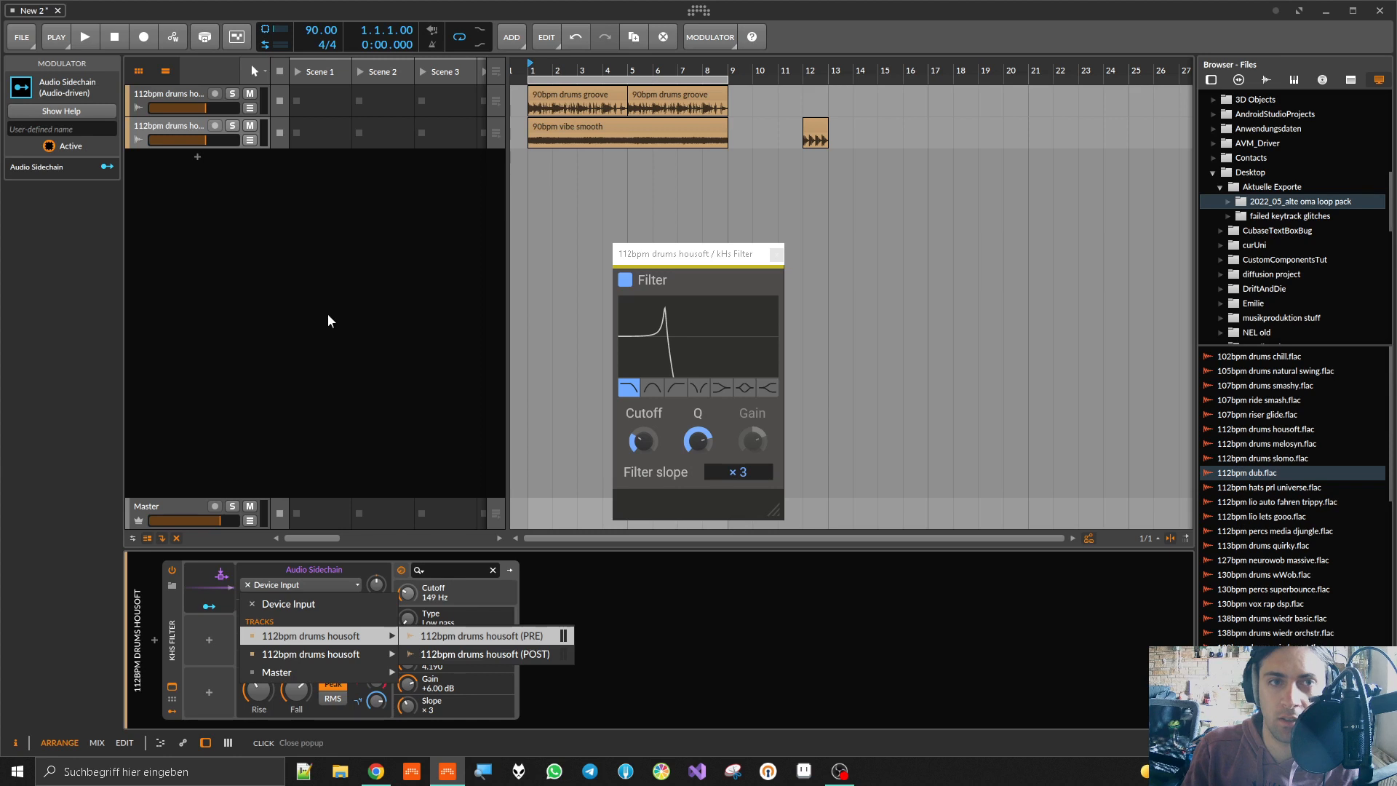
pyautogui.click(175, 92)
# Step: Rename the groove track as drums and the vibe smooth track as harmonies
pyautogui.doubleClick(174, 91)
pyautogui.write('drums')
pyautogui.press('Return')
pyautogui.doubleClick(175, 126)
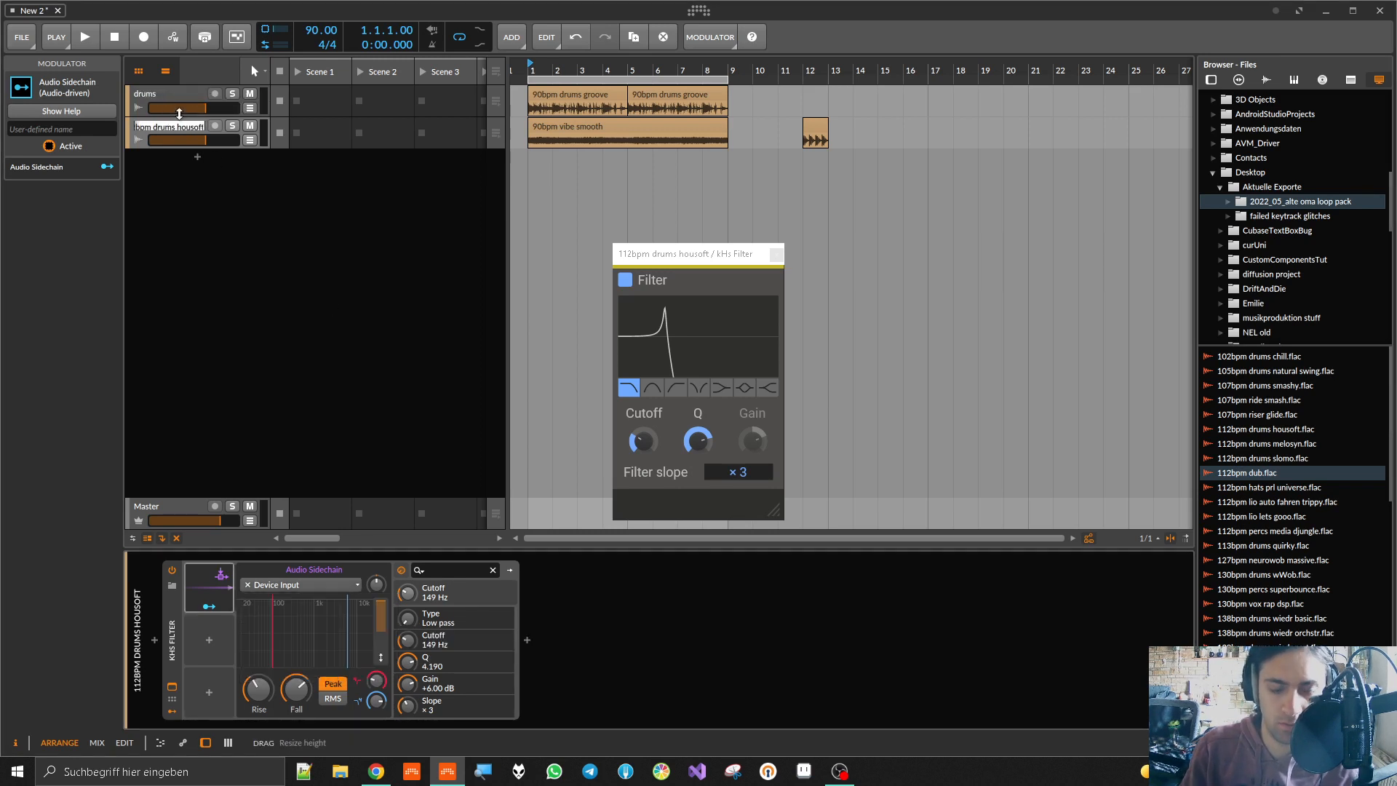
pyautogui.write('harmonies')
pyautogui.press('Return')
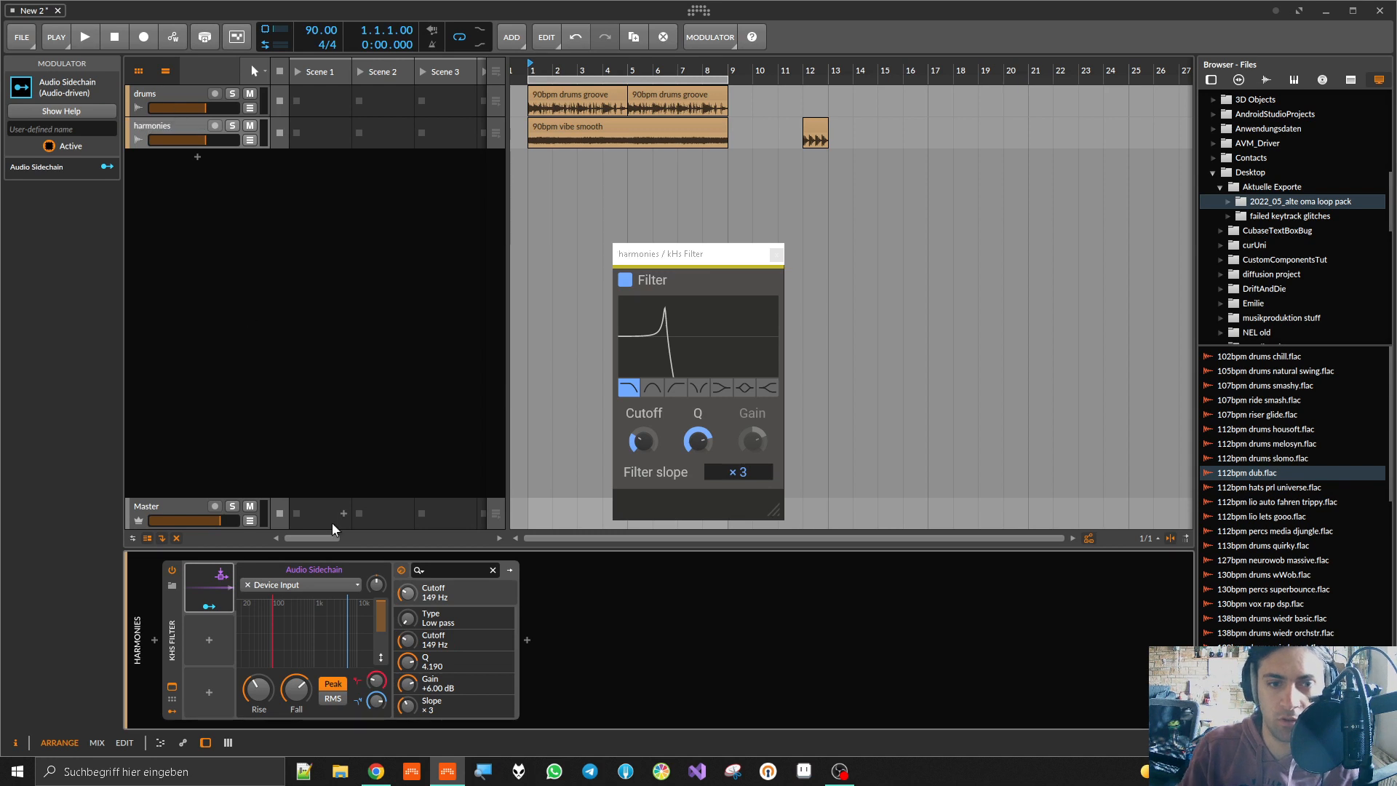
# Step: Set the Audio Sidechain's source to drums (POST) and raise its input gain
pyautogui.click(283, 586)
pyautogui.moveTo(297, 641)
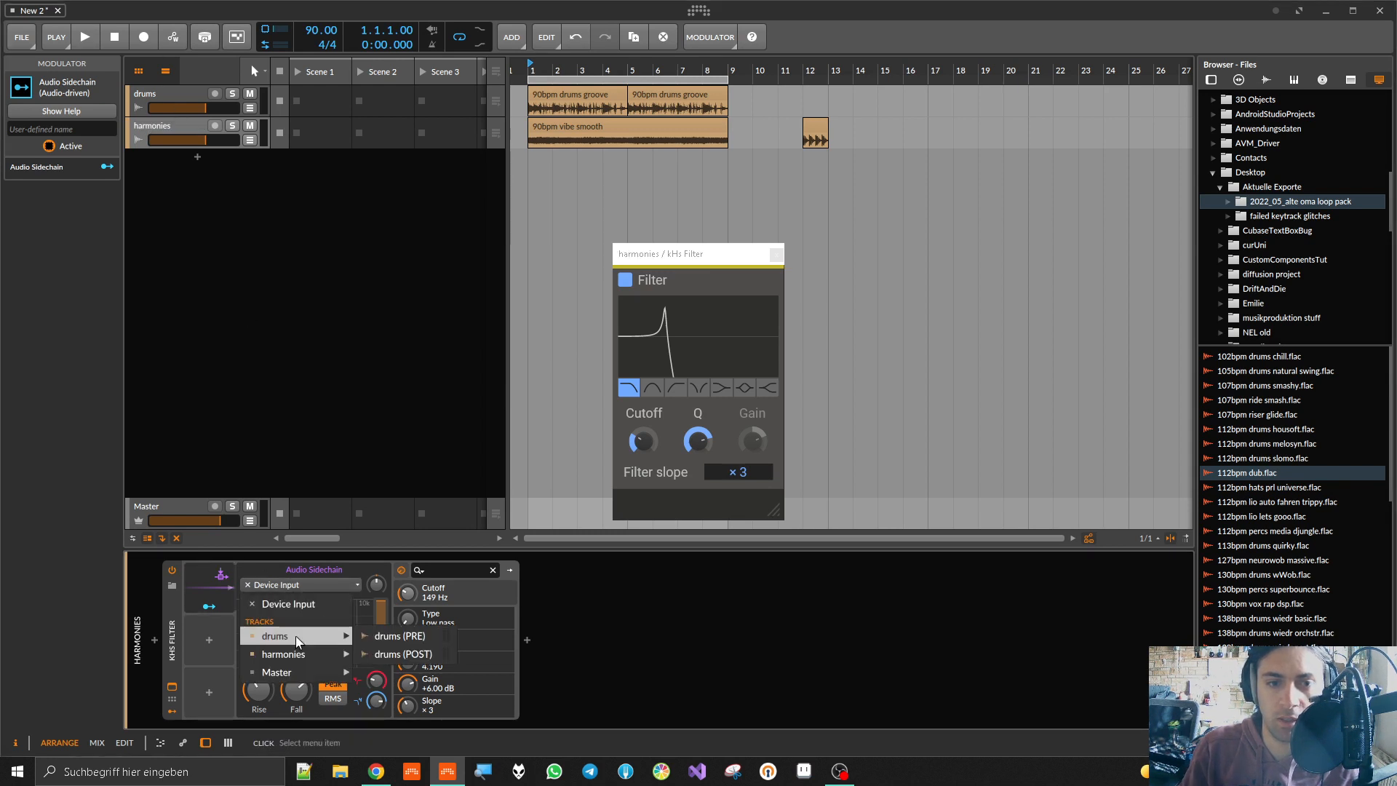
pyautogui.click(403, 654)
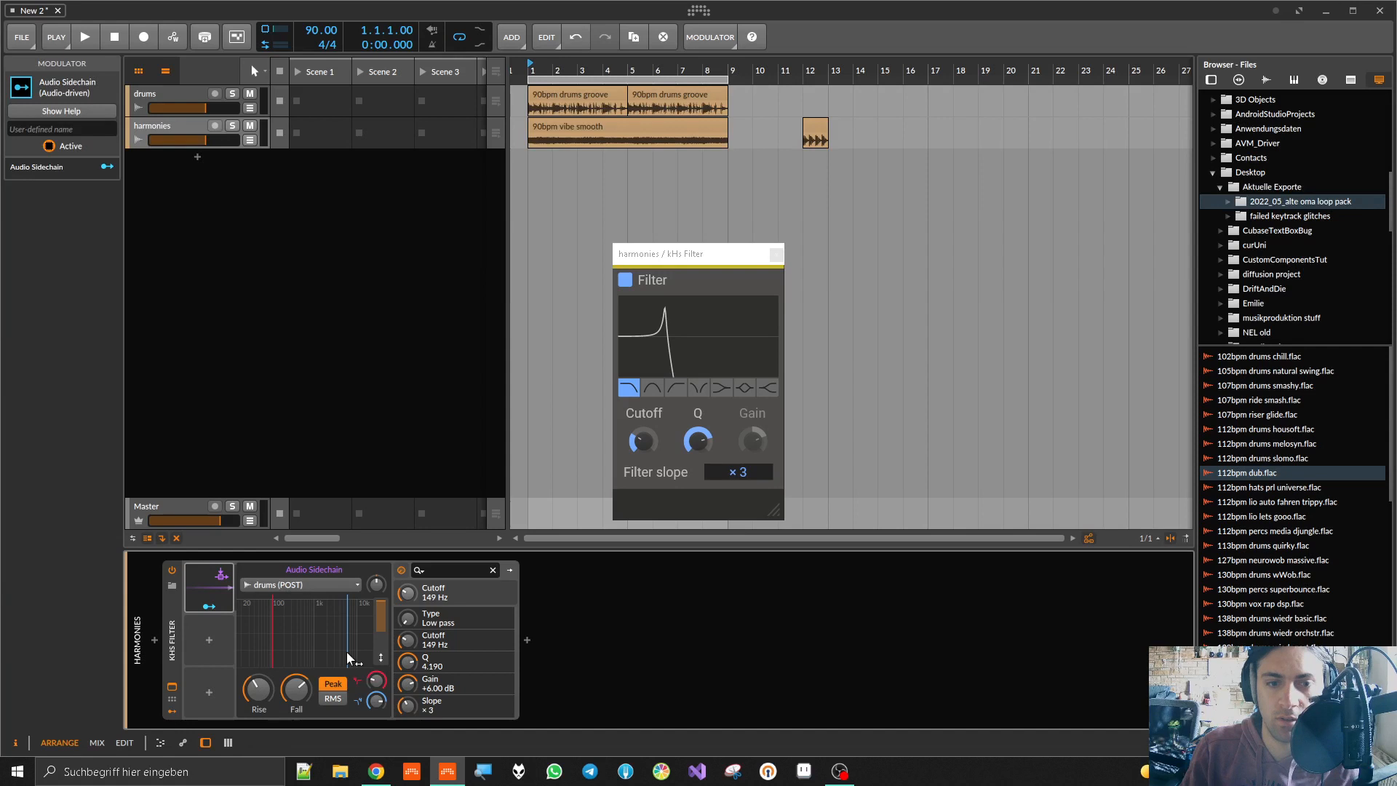
pyautogui.moveTo(375, 593); pyautogui.dragTo(378, 542)
# Step: During playback, map the Audio Sidechain to the kHs Filter's cutoff with a modulation amount of 0.600
pyautogui.press('space')
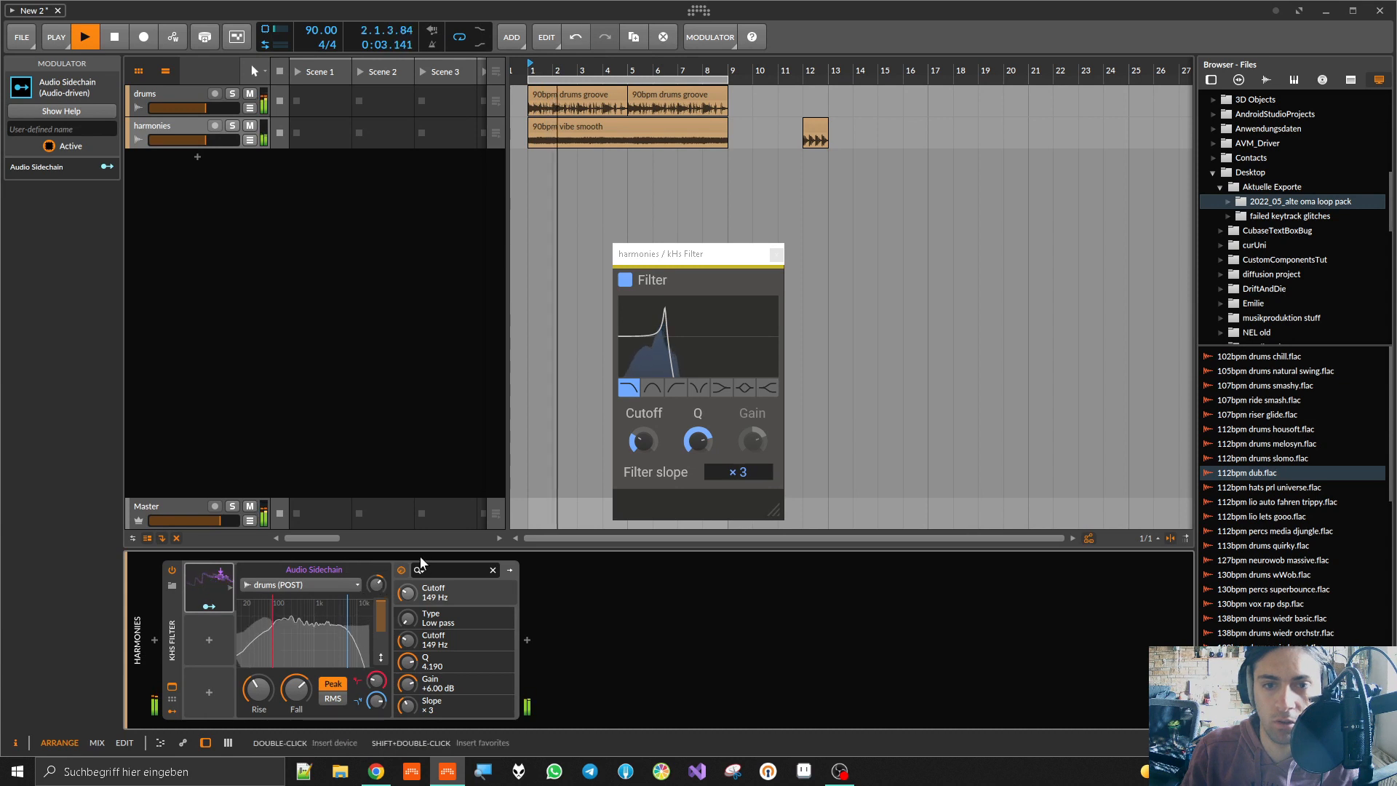
pyautogui.click(210, 606)
pyautogui.moveTo(407, 592); pyautogui.dragTo(407, 553)
pyautogui.click(208, 608)
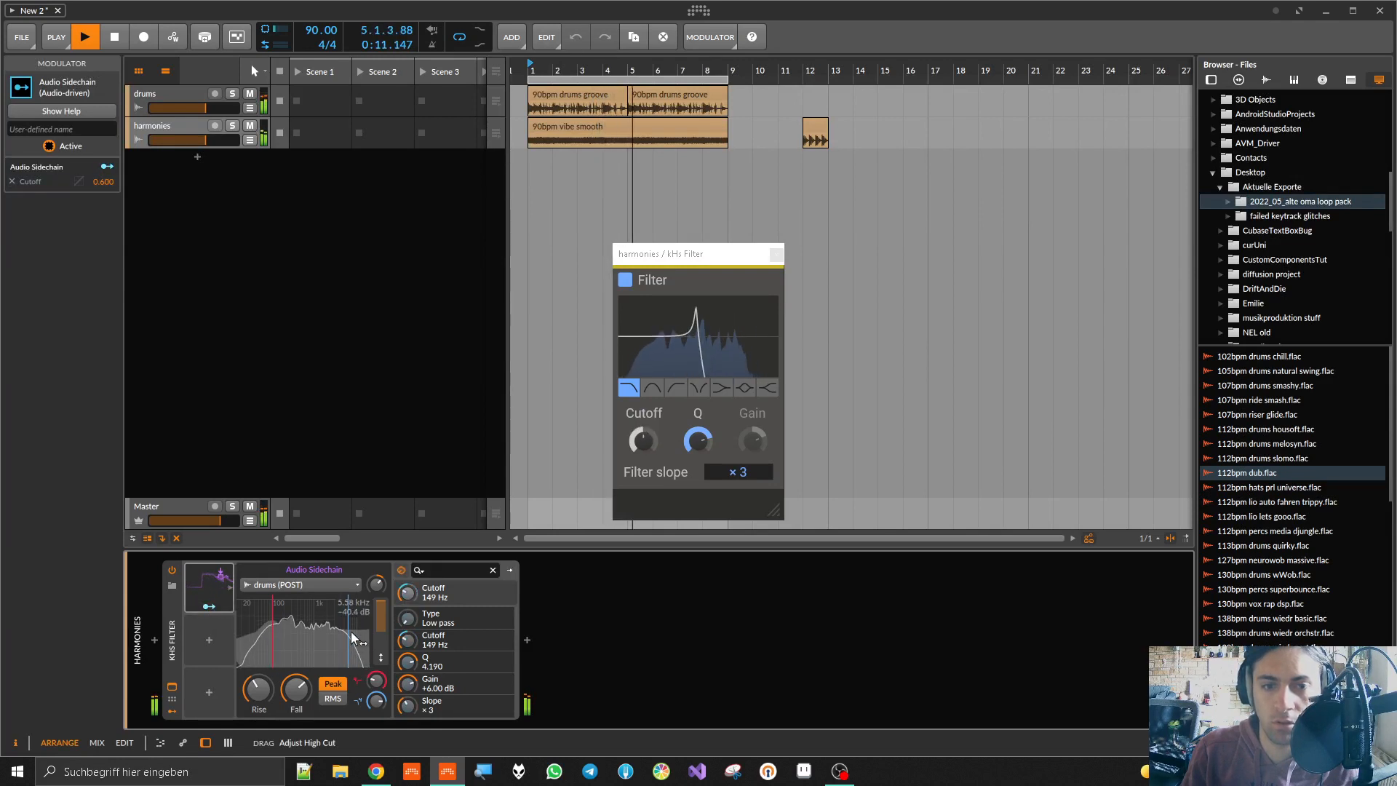
# Step: Widen the Audio Sidechain's frequency range to the full spectrum, shorten its fall and switch its detection to RMS
pyautogui.doubleClick(272, 626)
pyautogui.moveTo(291, 693)
pyautogui.mouseDown()
pyautogui.moveTo(254, 731)
pyautogui.moveTo(255, 702)
pyautogui.moveTo(297, 709)
pyautogui.moveTo(296, 733)
pyautogui.moveTo(297, 687)
pyautogui.moveTo(300, 728)
pyautogui.moveTo(313, 702)
pyautogui.moveTo(296, 693)
pyautogui.mouseUp()
pyautogui.click(333, 698)
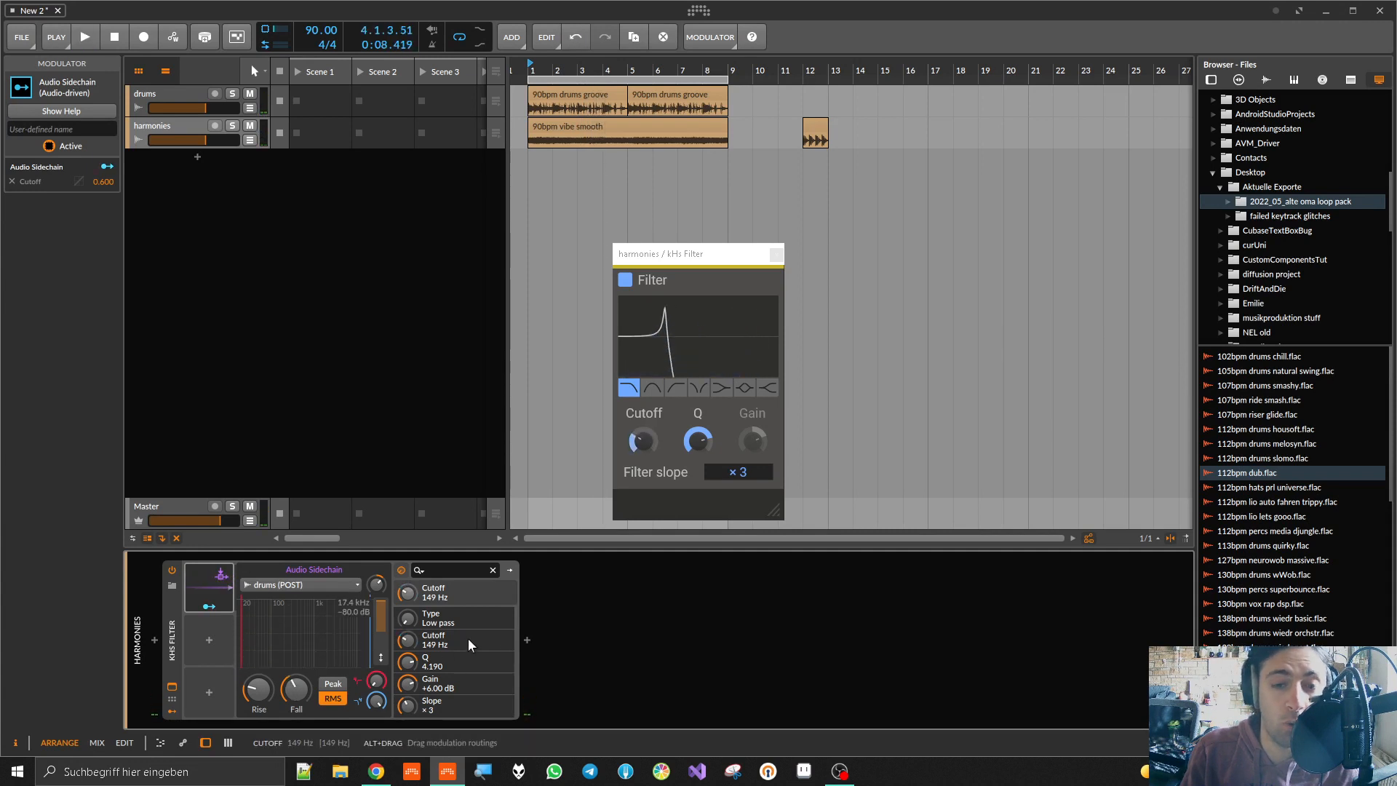
# Step: Insert Rift Filter Lite after kHs Filter on the harmonies track and collapse the kHs Filter device
pyautogui.click(527, 636)
pyautogui.write('rift')
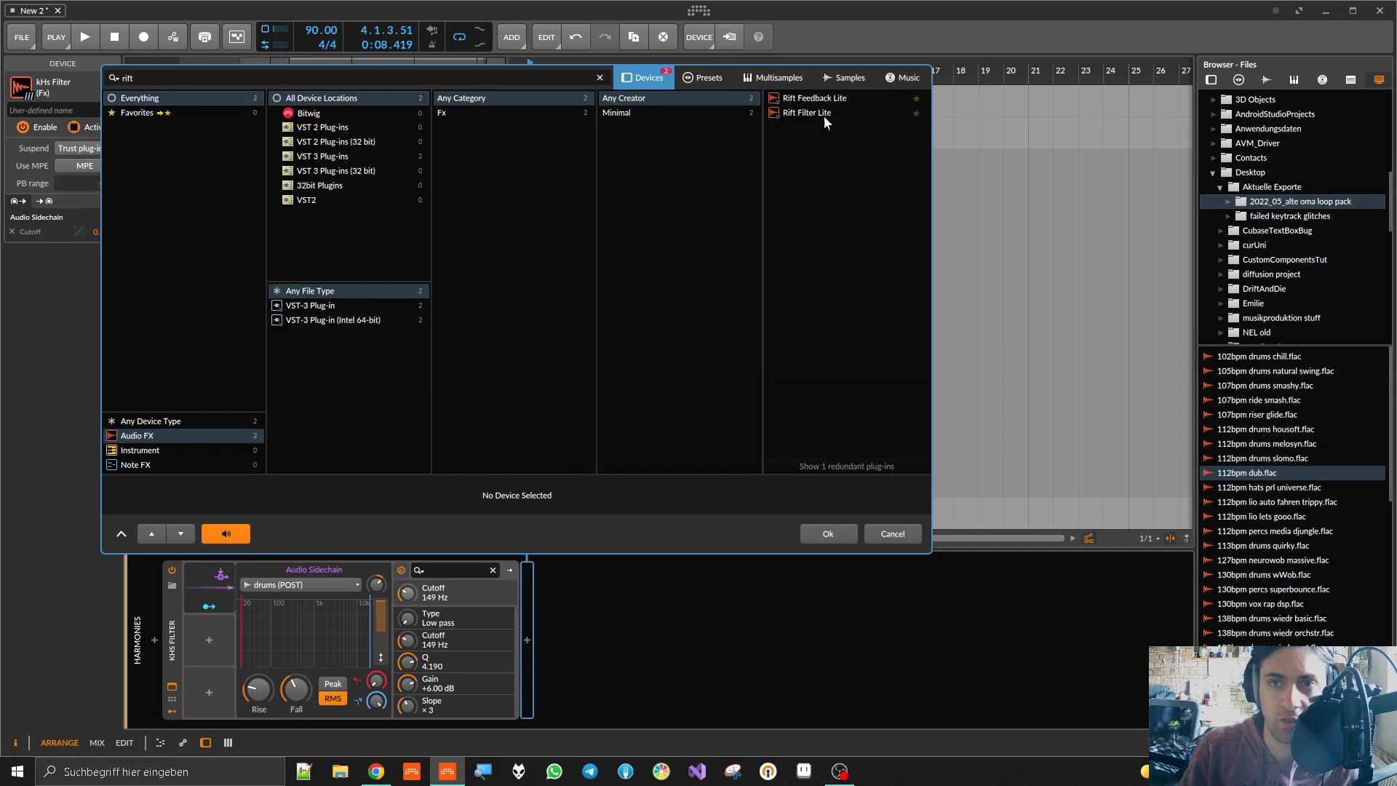
pyautogui.doubleClick(822, 114)
pyautogui.doubleClick(171, 639)
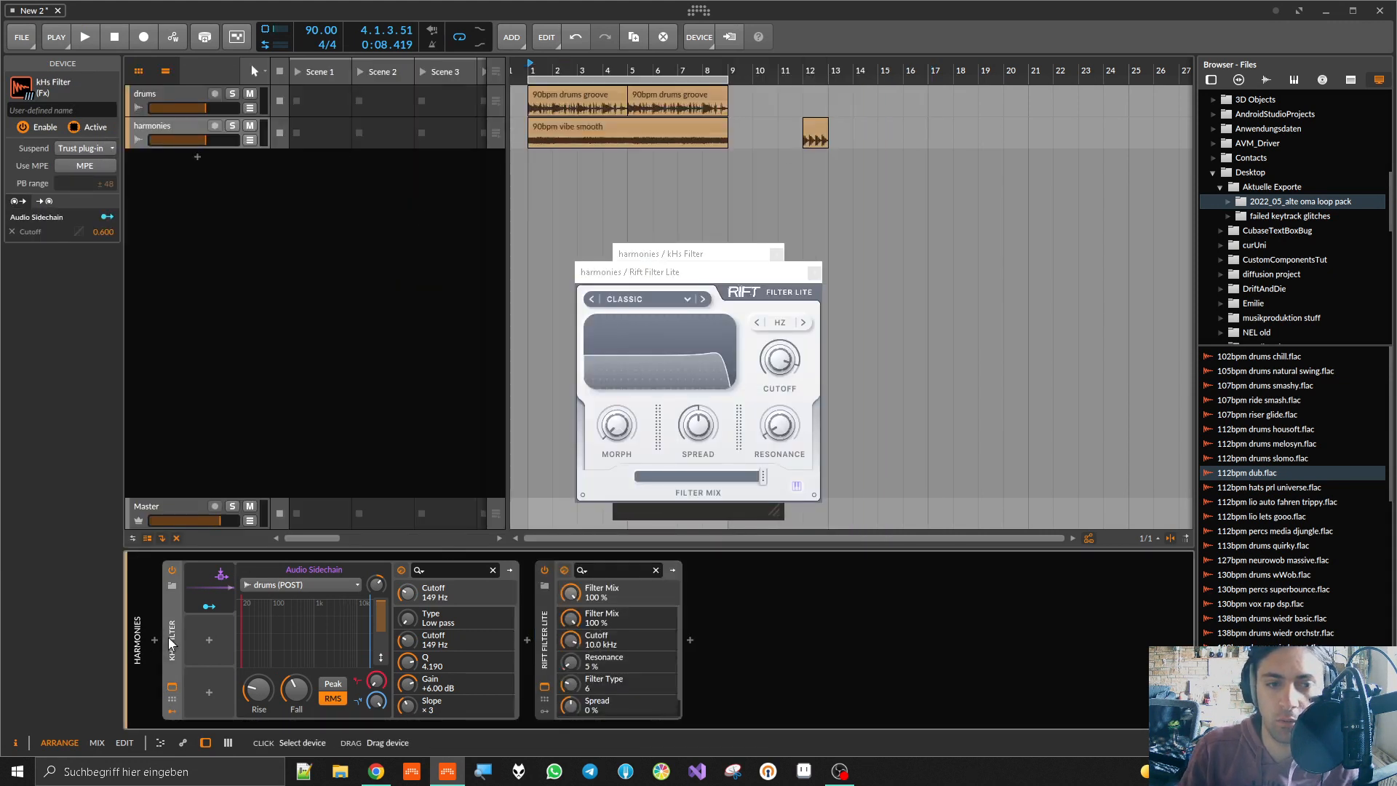
pyautogui.click(171, 712)
# Step: During playback, deactivate kHs Filter and set Rift Filter Lite's cutoff to 113 Hz and resonance to 9 %
pyautogui.press('space')
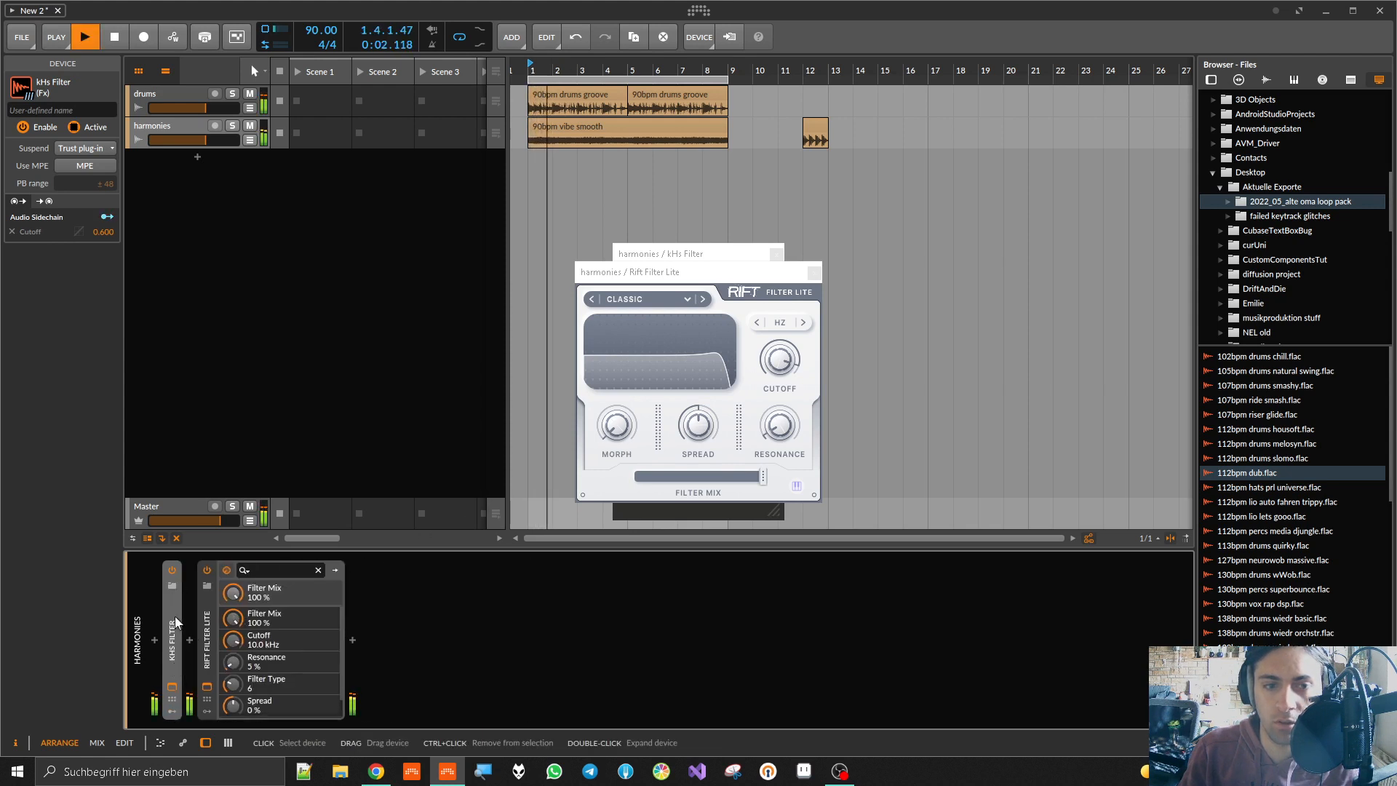
pyautogui.click(172, 569)
pyautogui.moveTo(779, 361); pyautogui.dragTo(791, 434)
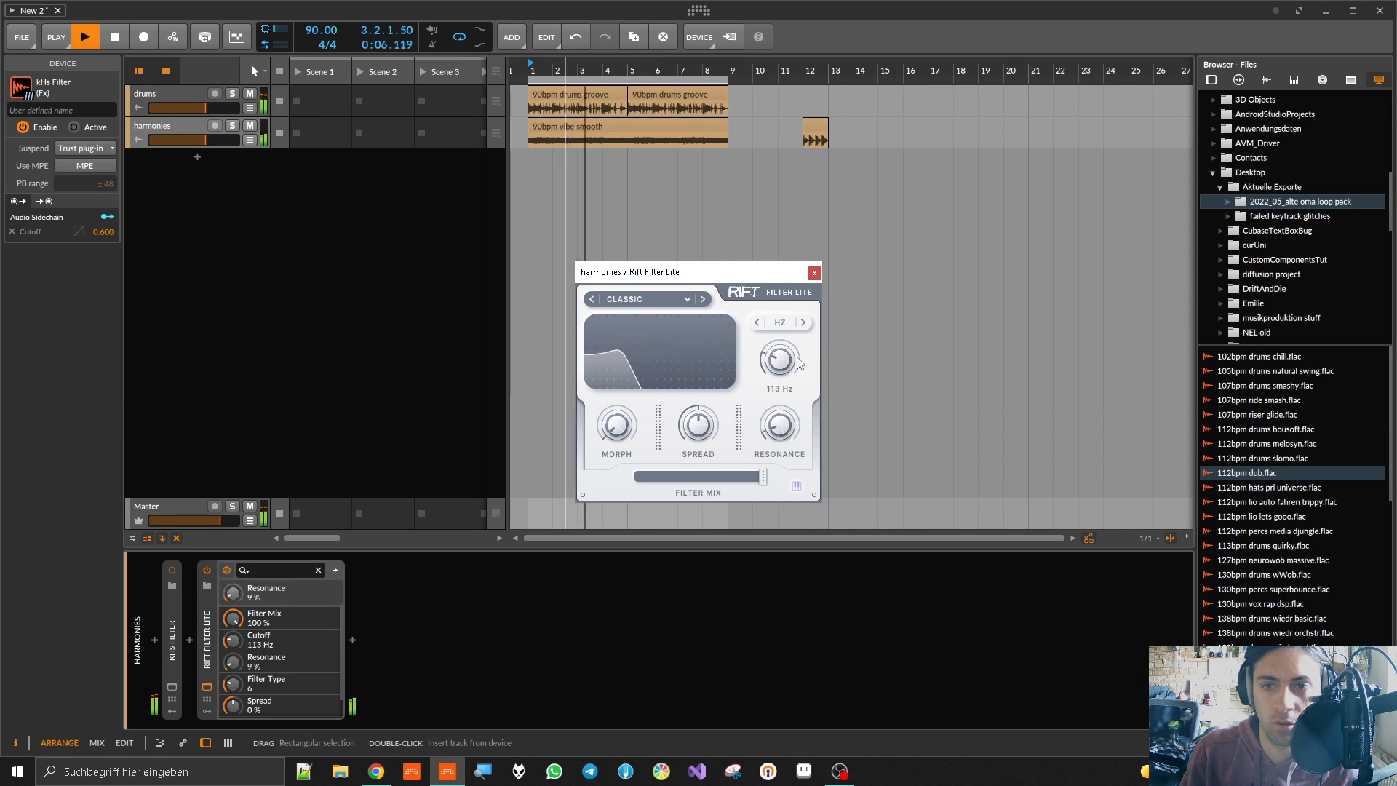
pyautogui.click(206, 699)
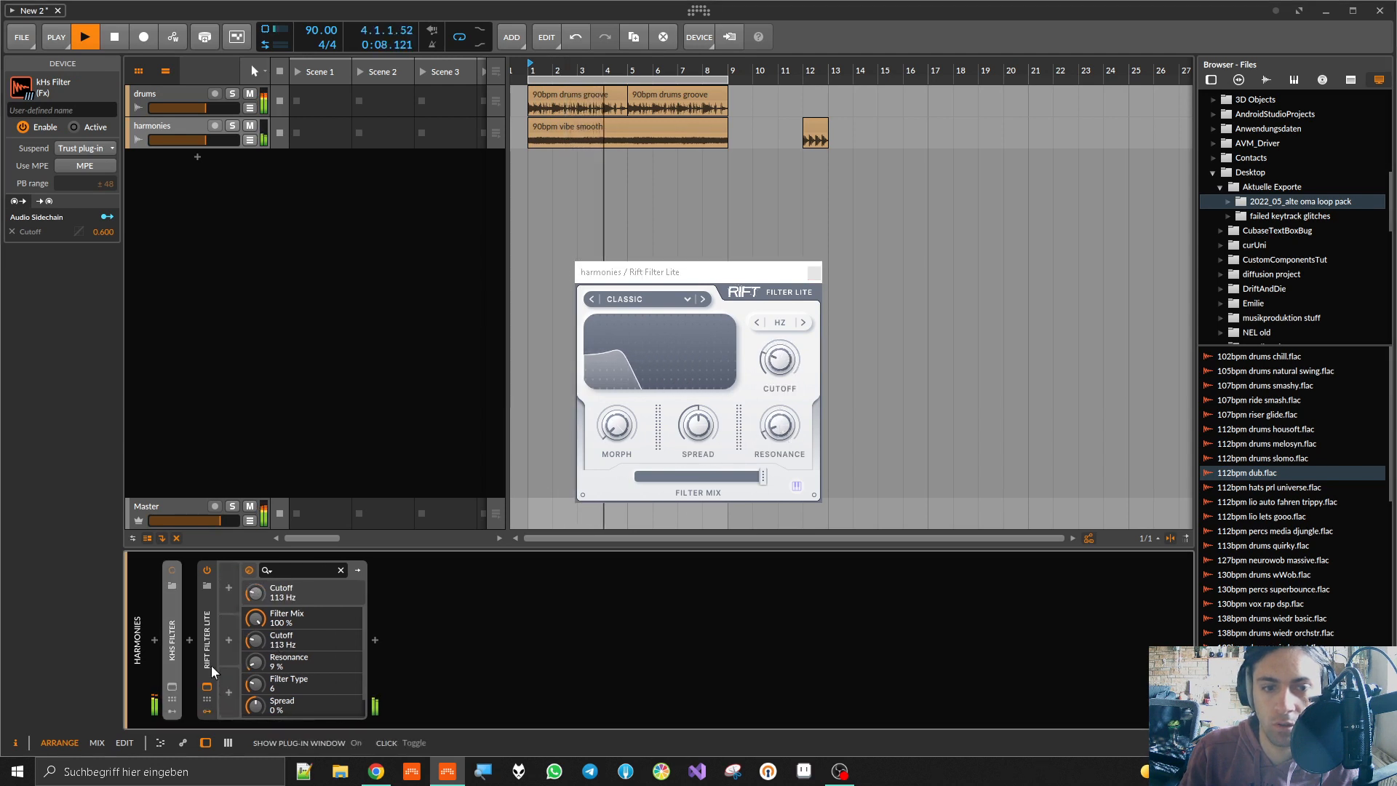
pyautogui.click(229, 587)
pyautogui.write('audio')
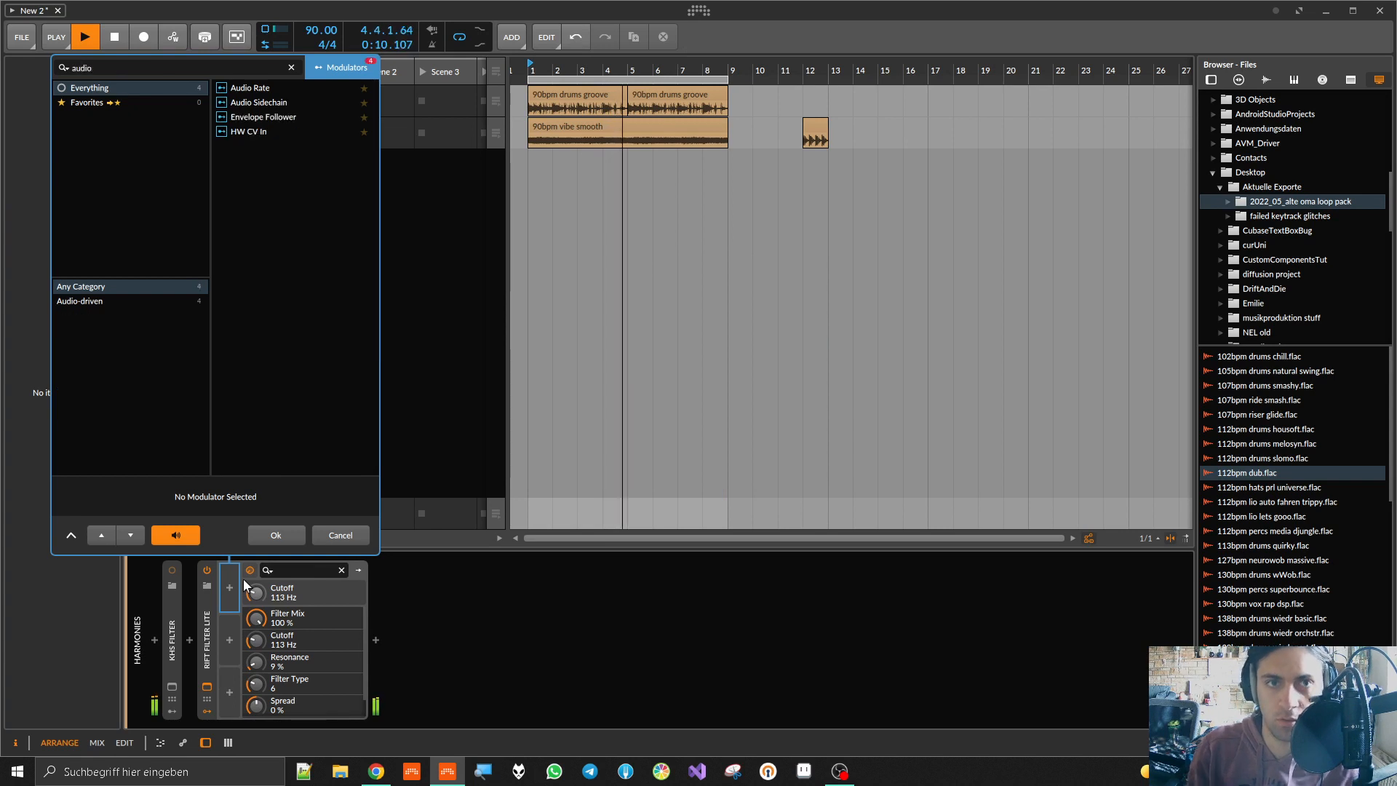
pyautogui.click(341, 539)
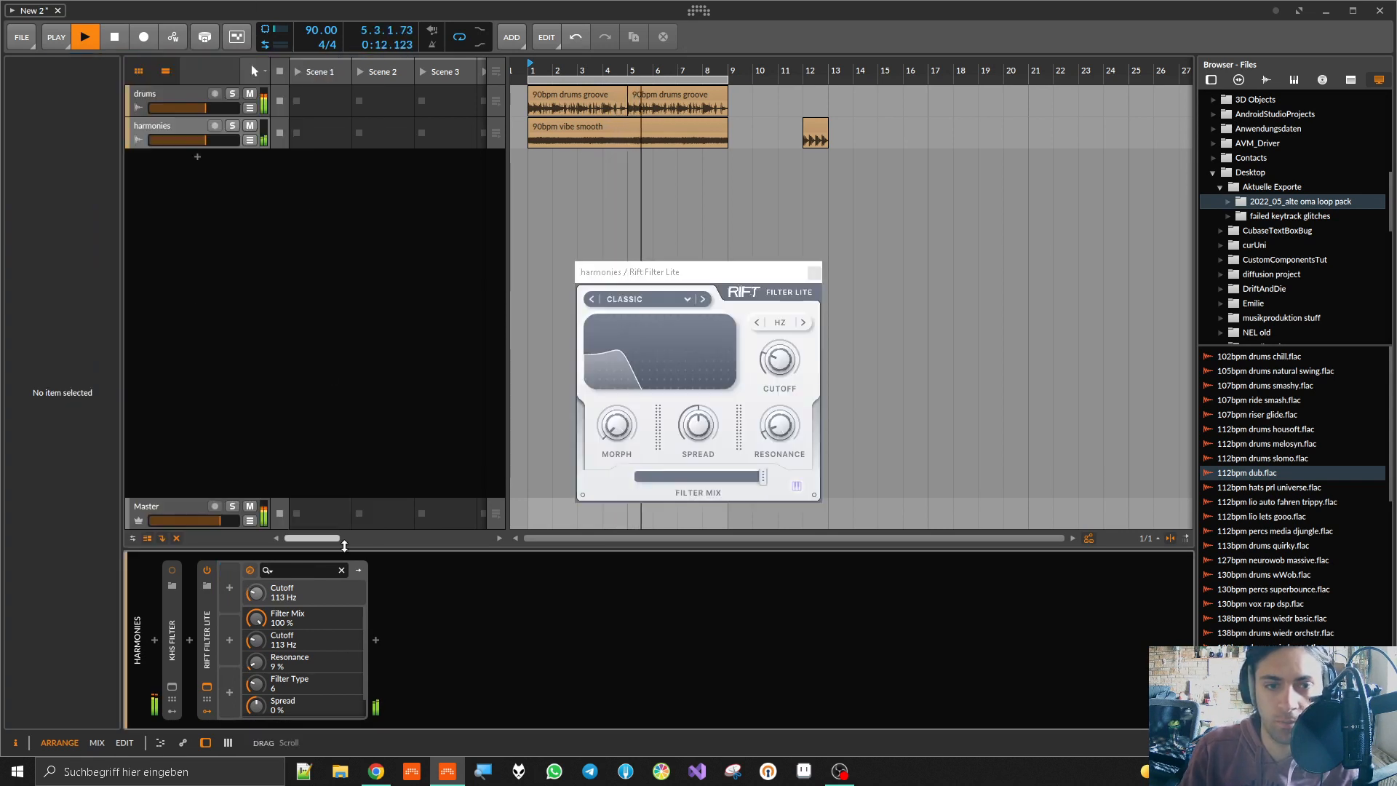
# Step: Insert a Chain device at the start of the harmonies track and move kHs Filter and Rift Filter Lite into it
pyautogui.click(154, 639)
pyautogui.write('chain')
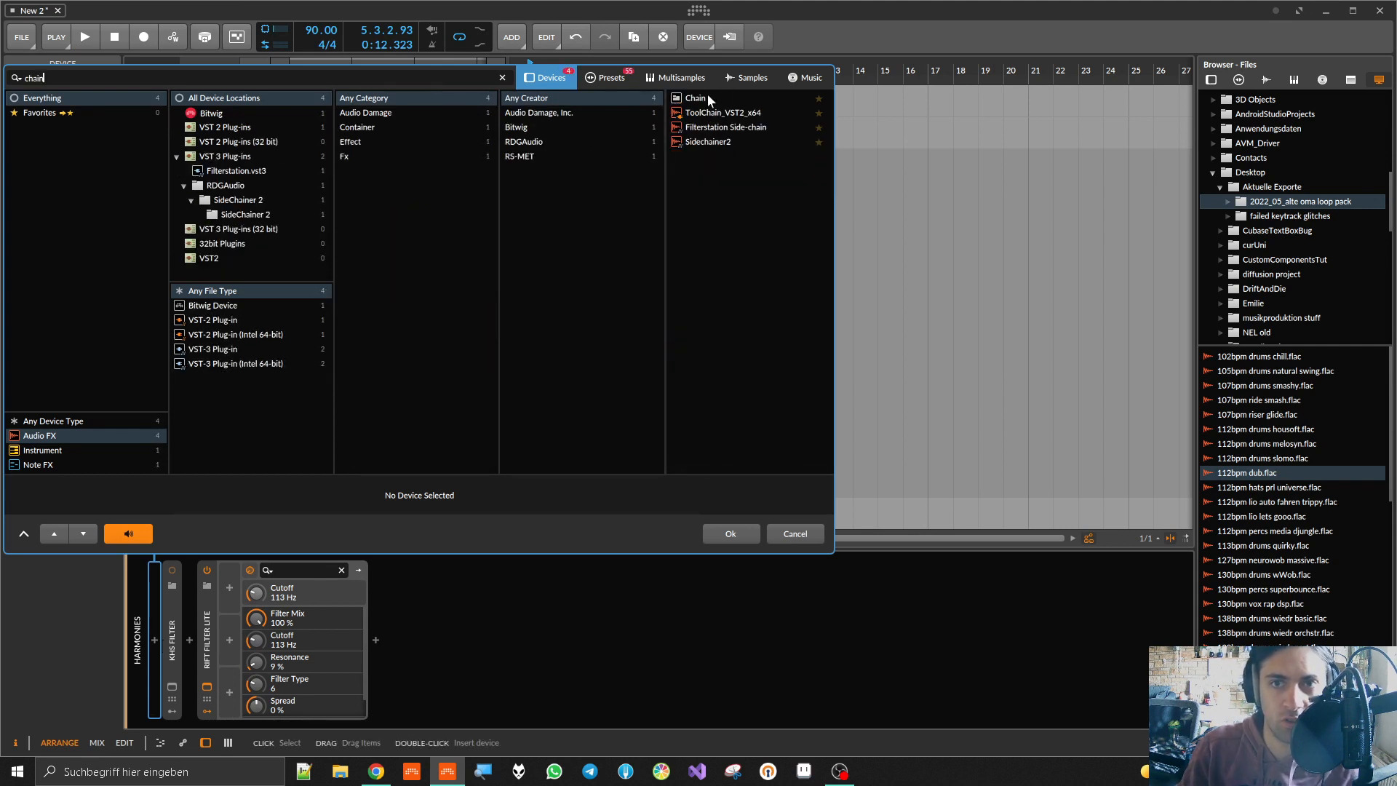
pyautogui.doubleClick(705, 97)
pyautogui.moveTo(267, 616)
pyautogui.mouseDown()
pyautogui.moveTo(234, 631)
pyautogui.moveTo(268, 636)
pyautogui.mouseUp()
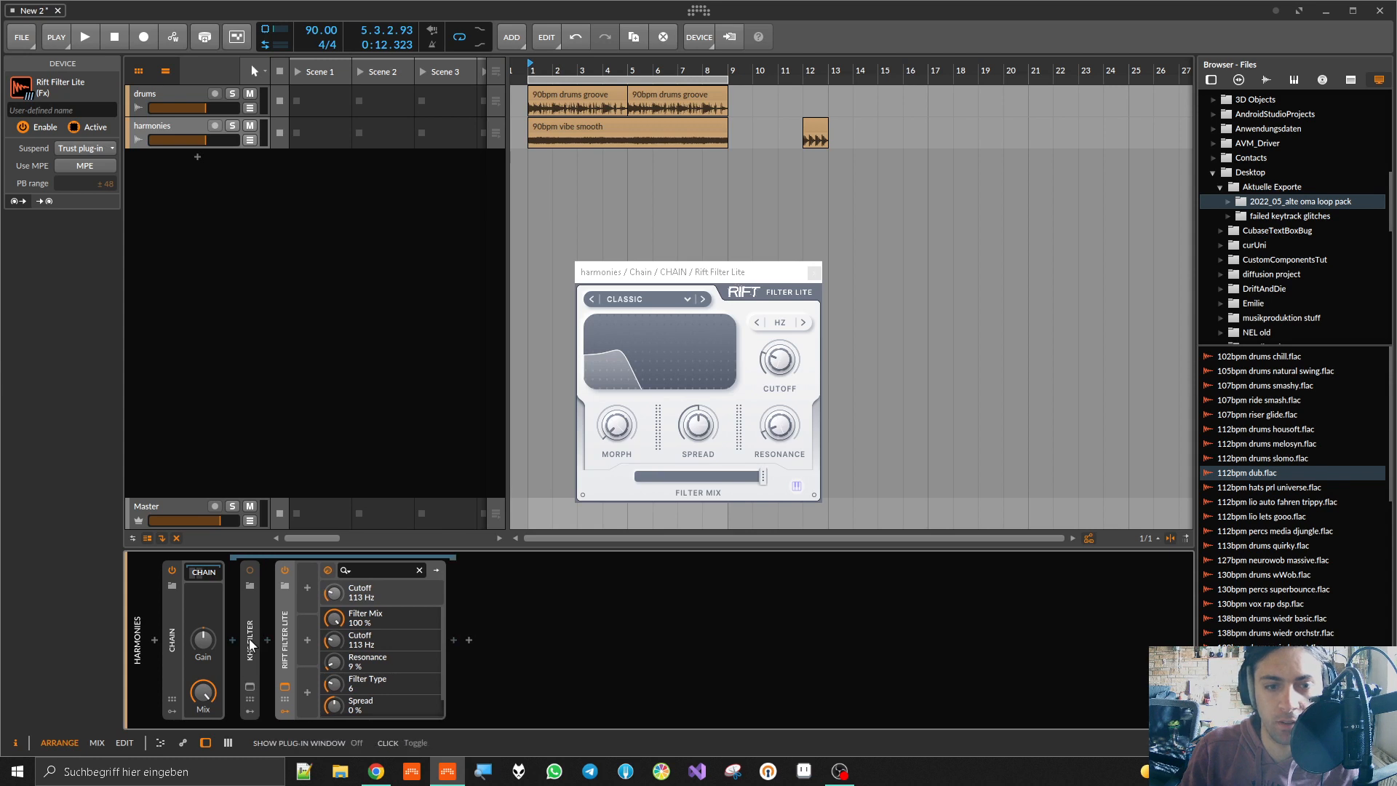
# Step: Expand kHs Filter inside the Chain and reactivate it
pyautogui.click(250, 644)
pyautogui.click(249, 711)
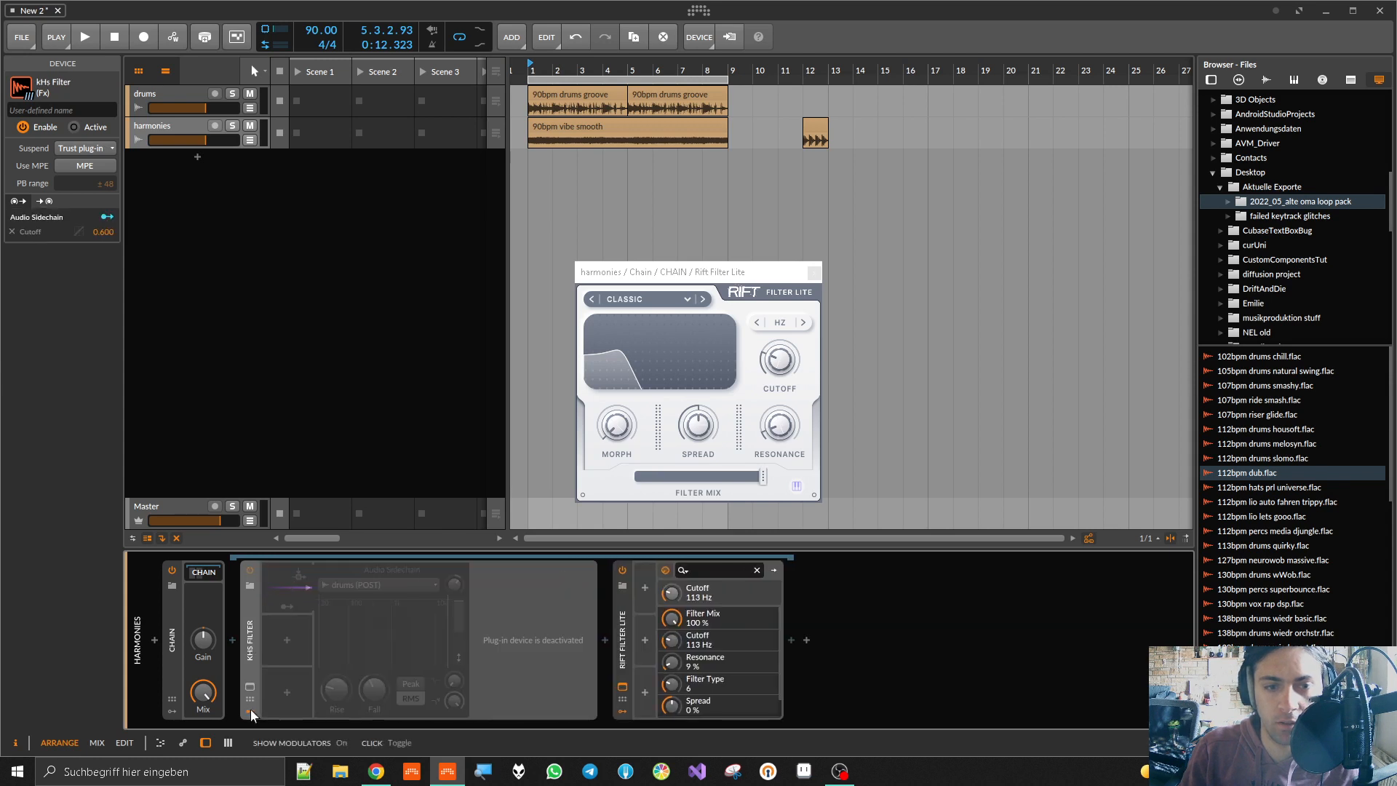
pyautogui.click(250, 571)
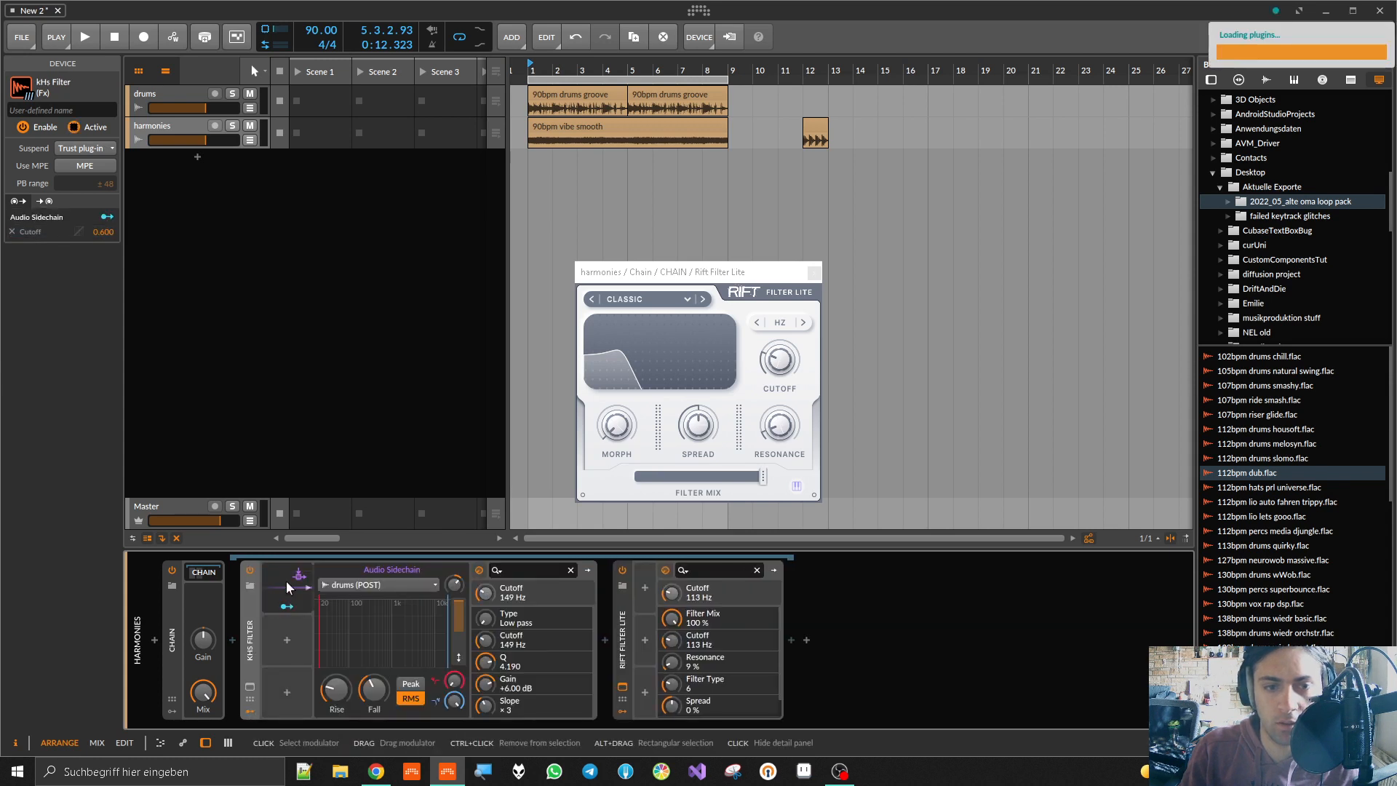
# Step: Copy the Audio Sidechain modulator onto the Chain, delete it from kHs Filter and briefly play the result
pyautogui.click(172, 710)
pyautogui.moveTo(298, 582); pyautogui.dragTo(208, 585)
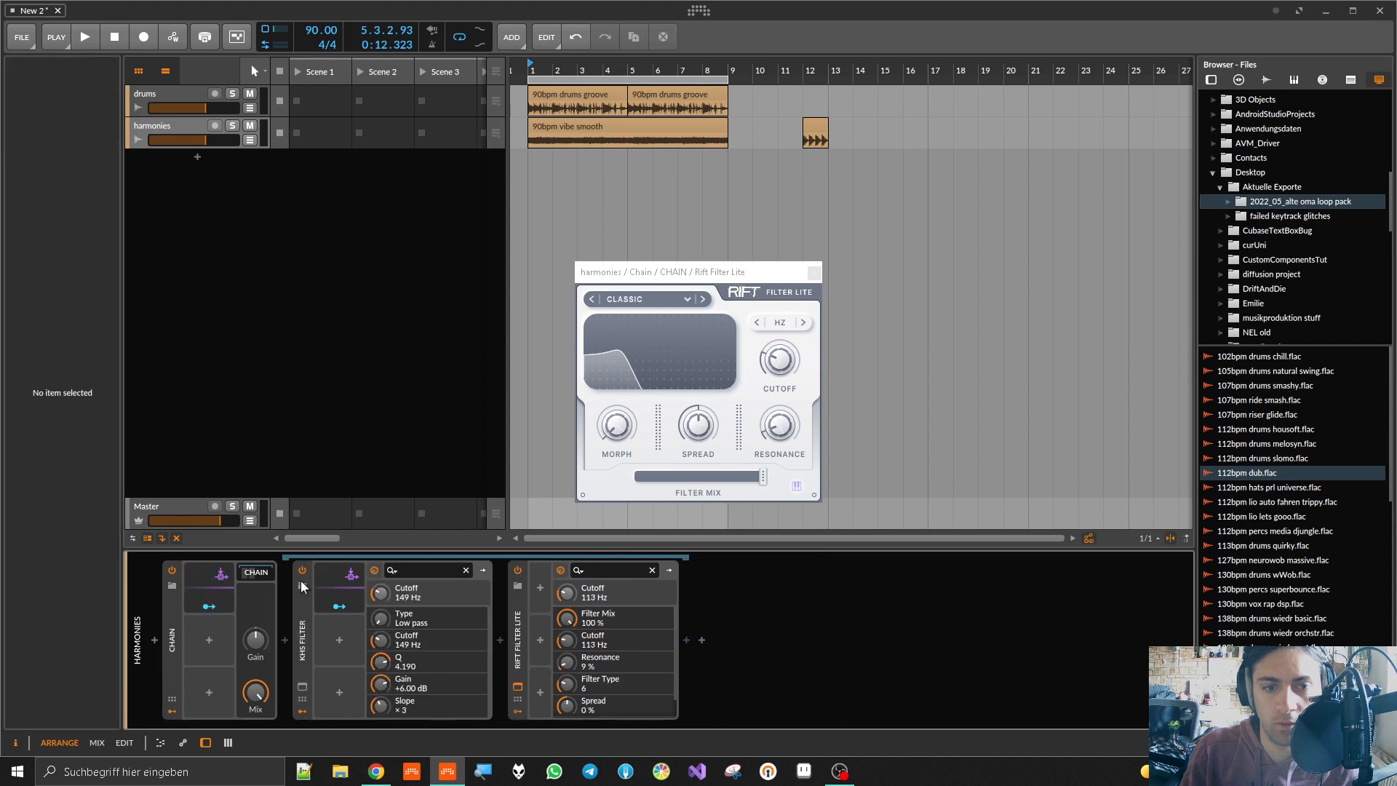
pyautogui.press('Delete')
pyautogui.press('space')
pyautogui.press('space')
# Step: Set the kHs Filter's cutoff to 113 Hz
pyautogui.click(371, 614)
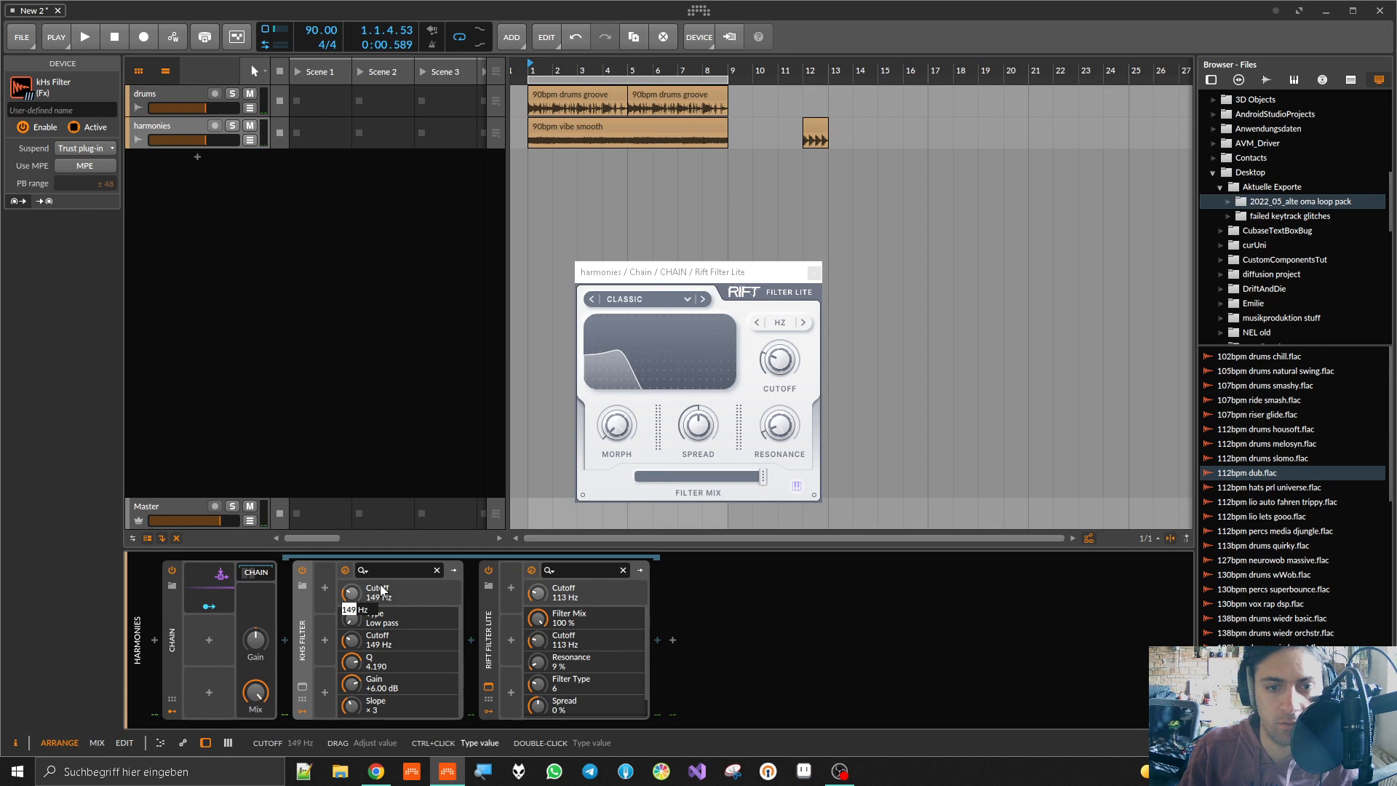
pyautogui.write('113')
pyautogui.press('Return')
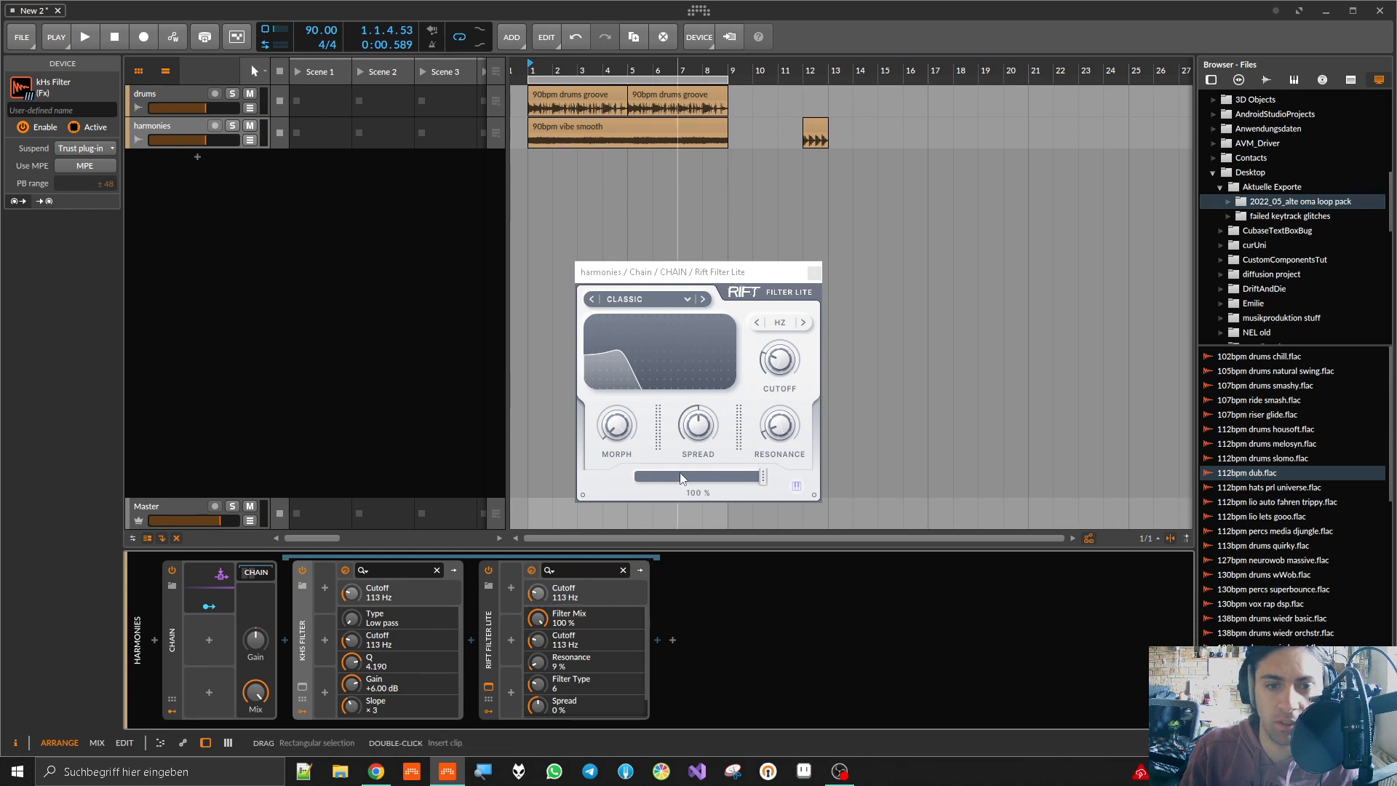
# Step: Compare both filter curves with the kHs Filter window open, set Rift Filter Lite's resonance to 18 %, and close the kHs window
pyautogui.click(303, 686)
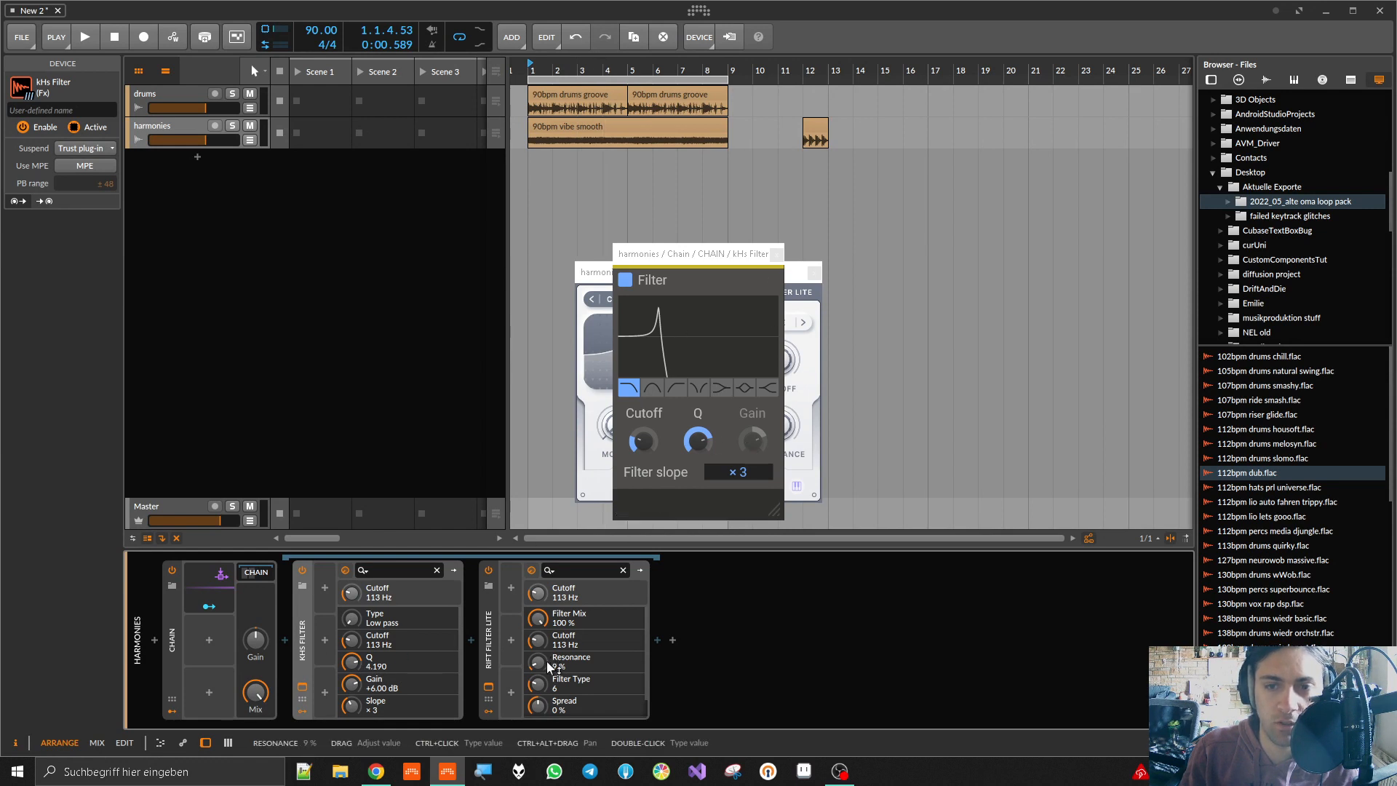
pyautogui.moveTo(663, 248); pyautogui.dragTo(791, 226)
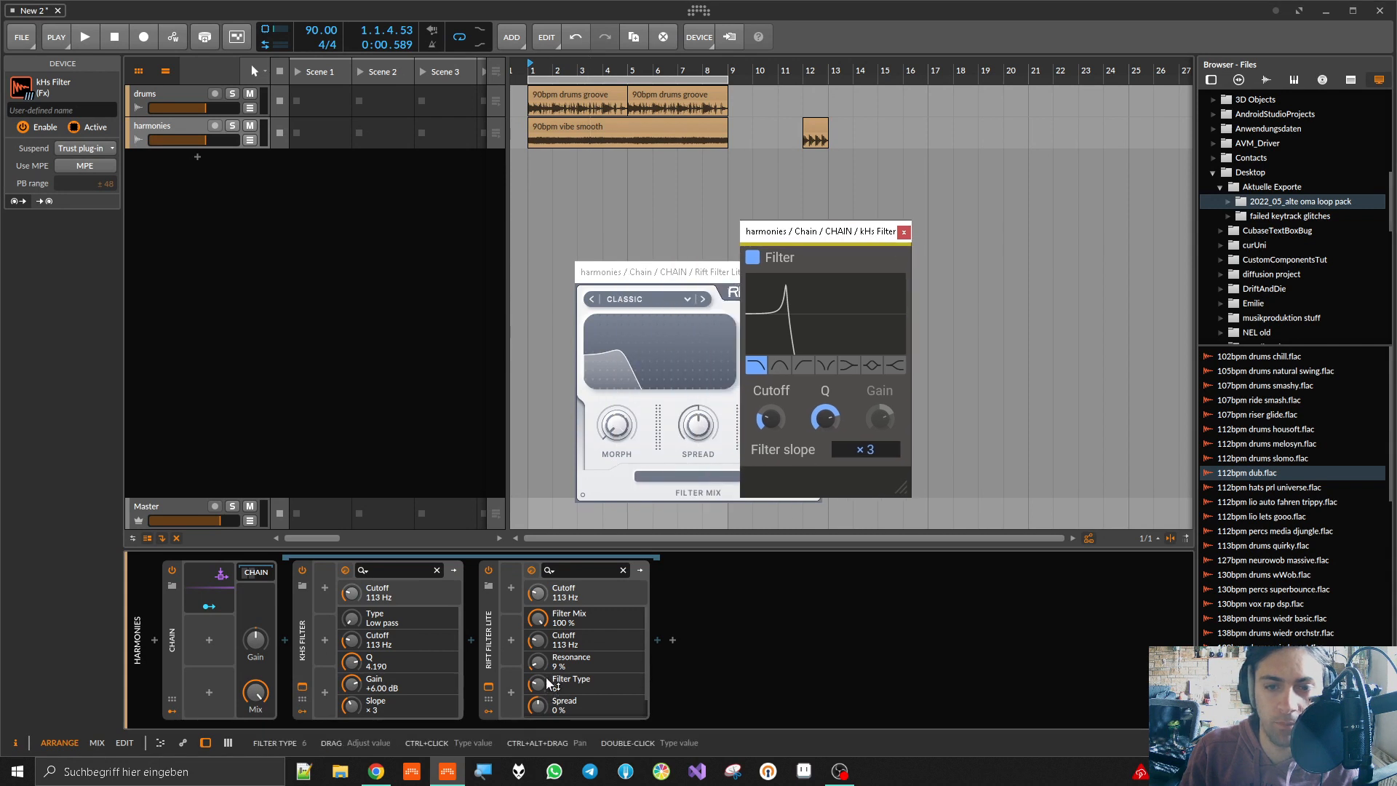
pyautogui.moveTo(542, 664); pyautogui.dragTo(541, 611)
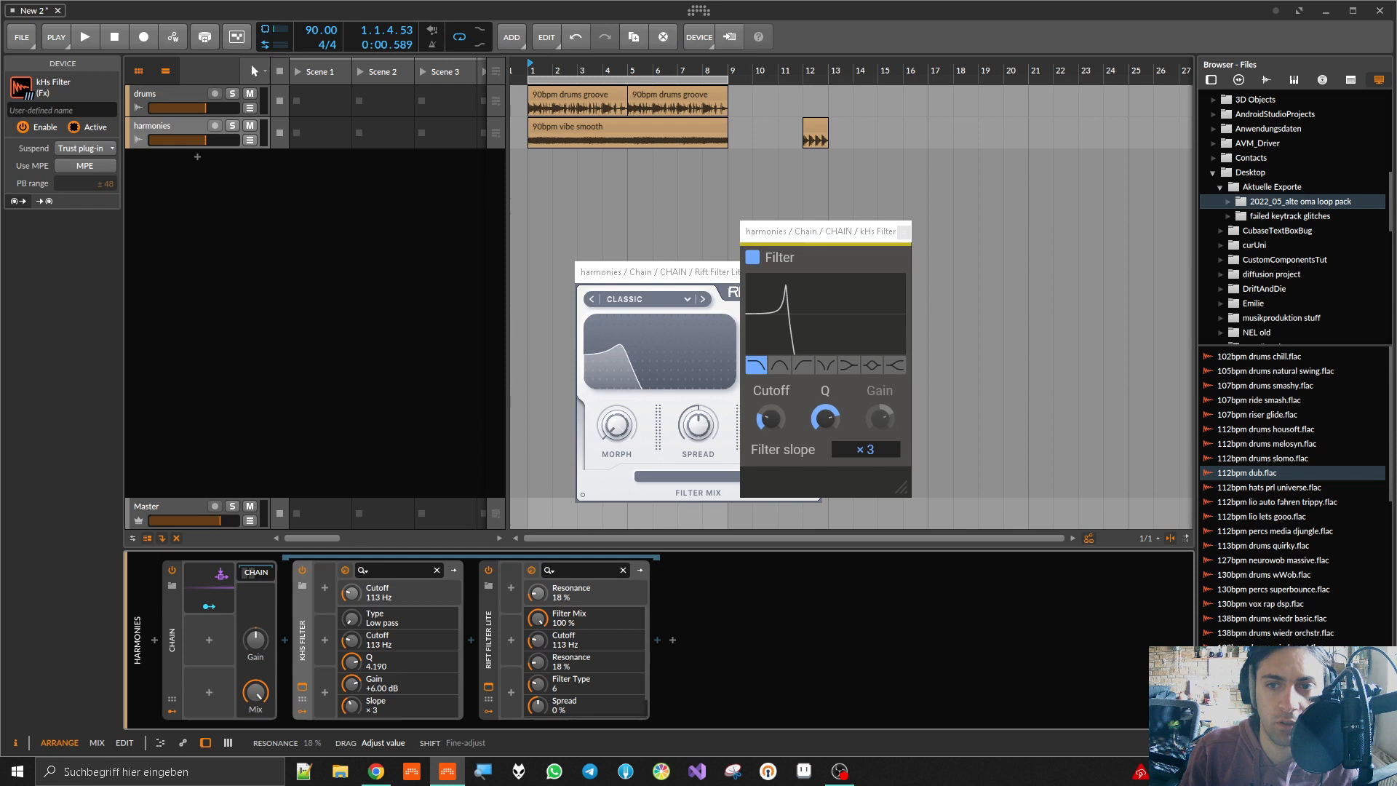
pyautogui.click(903, 232)
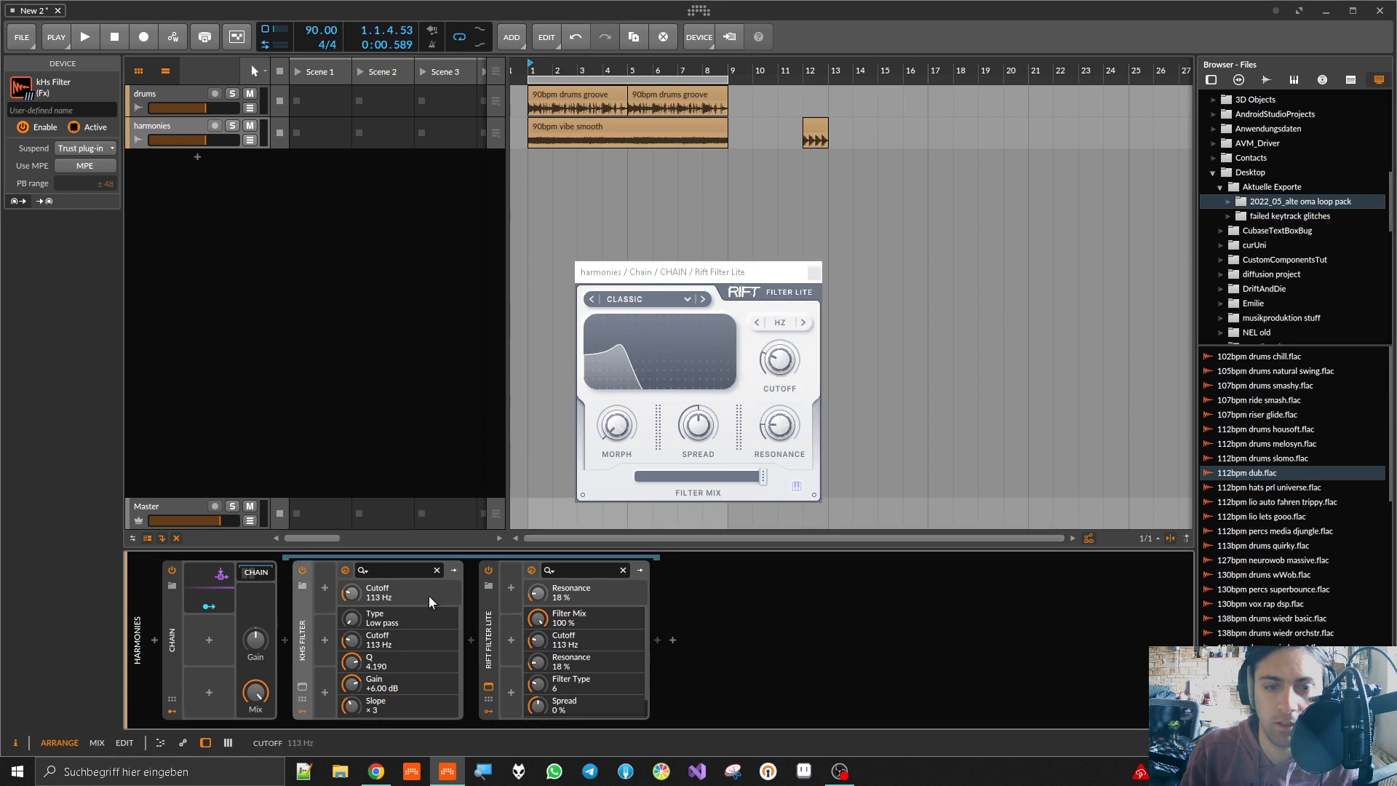
# Step: Deactivate Rift Filter Lite and, during brief playback, map the Chain's Audio Sidechain to the kHs Filter's cutoff by 0.635
pyautogui.click(229, 608)
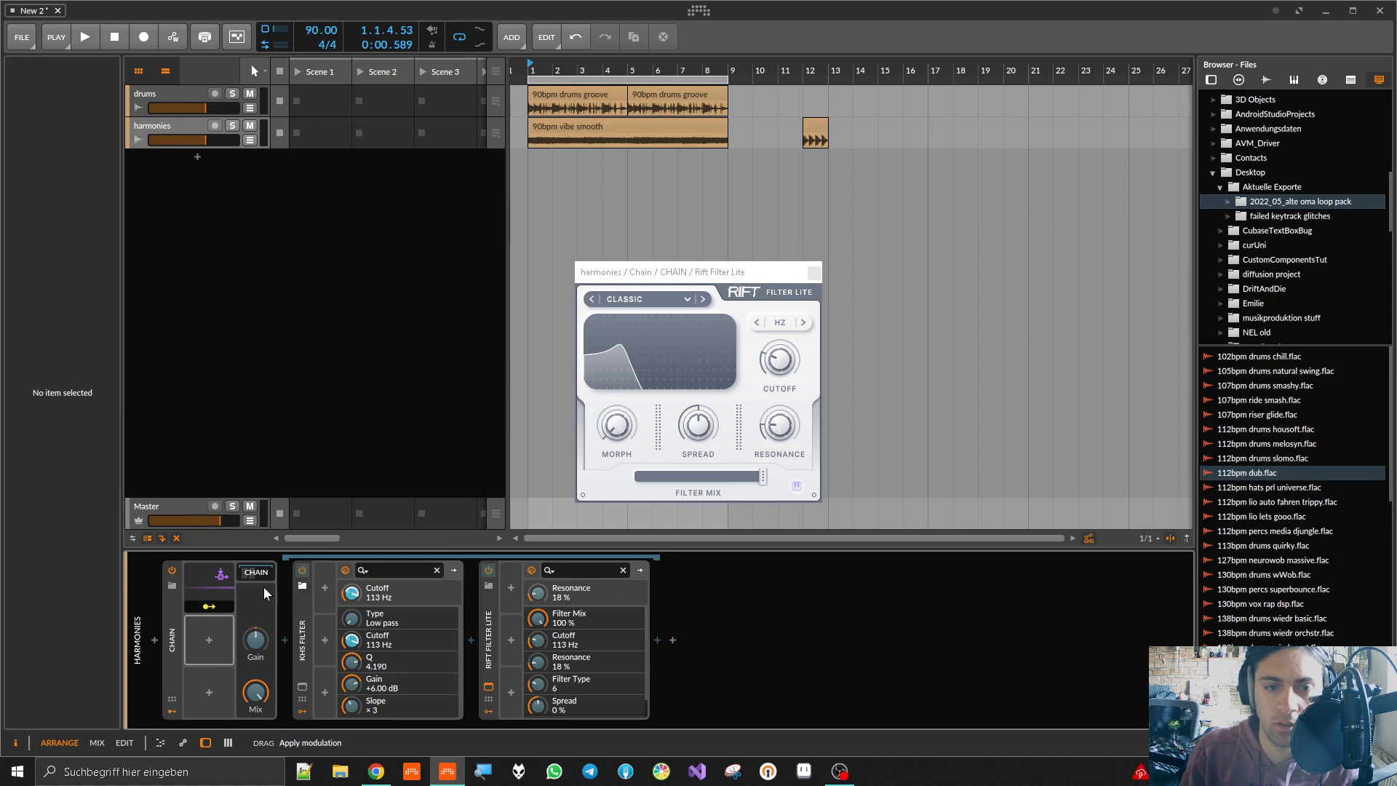
pyautogui.click(496, 649)
pyautogui.hotkey('alt', 'a')
pyautogui.press('space')
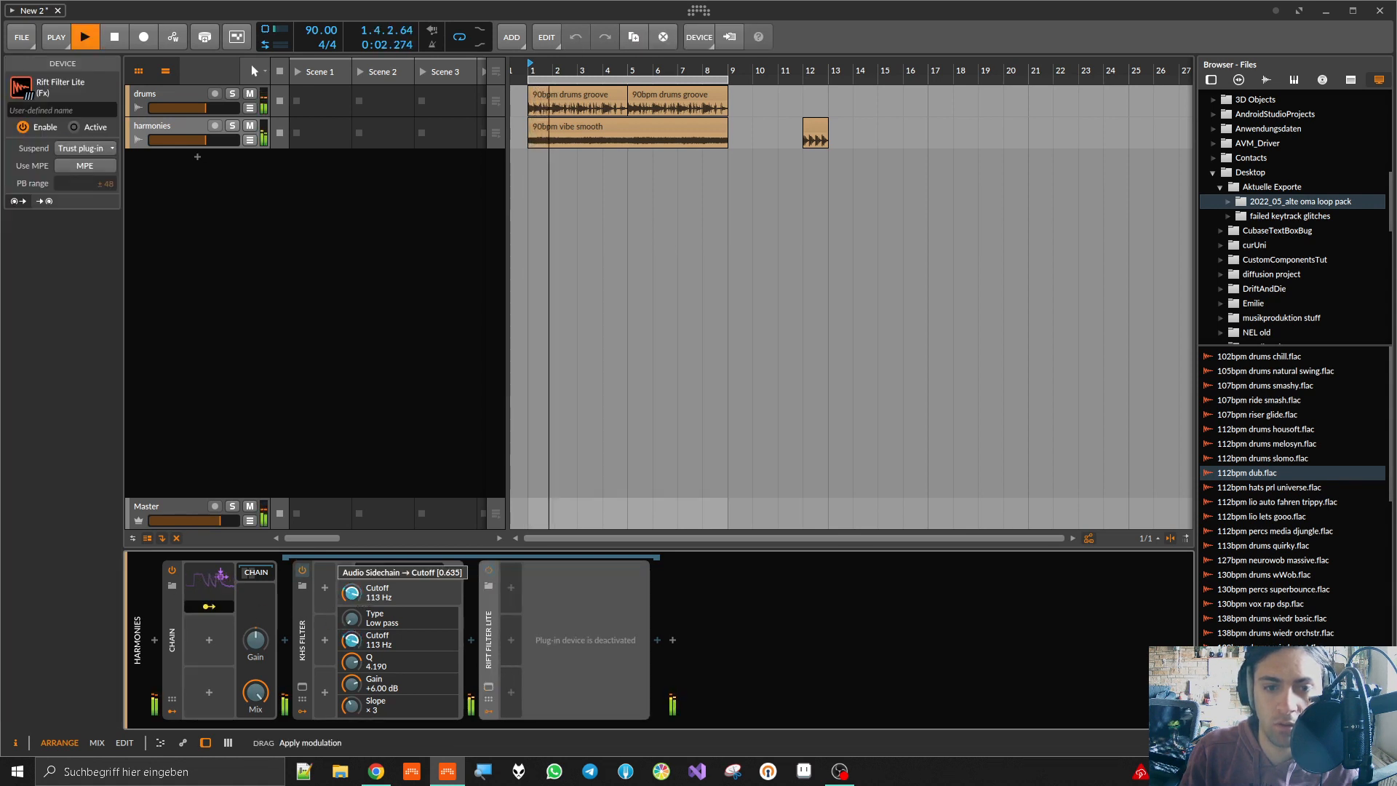
pyautogui.press('space')
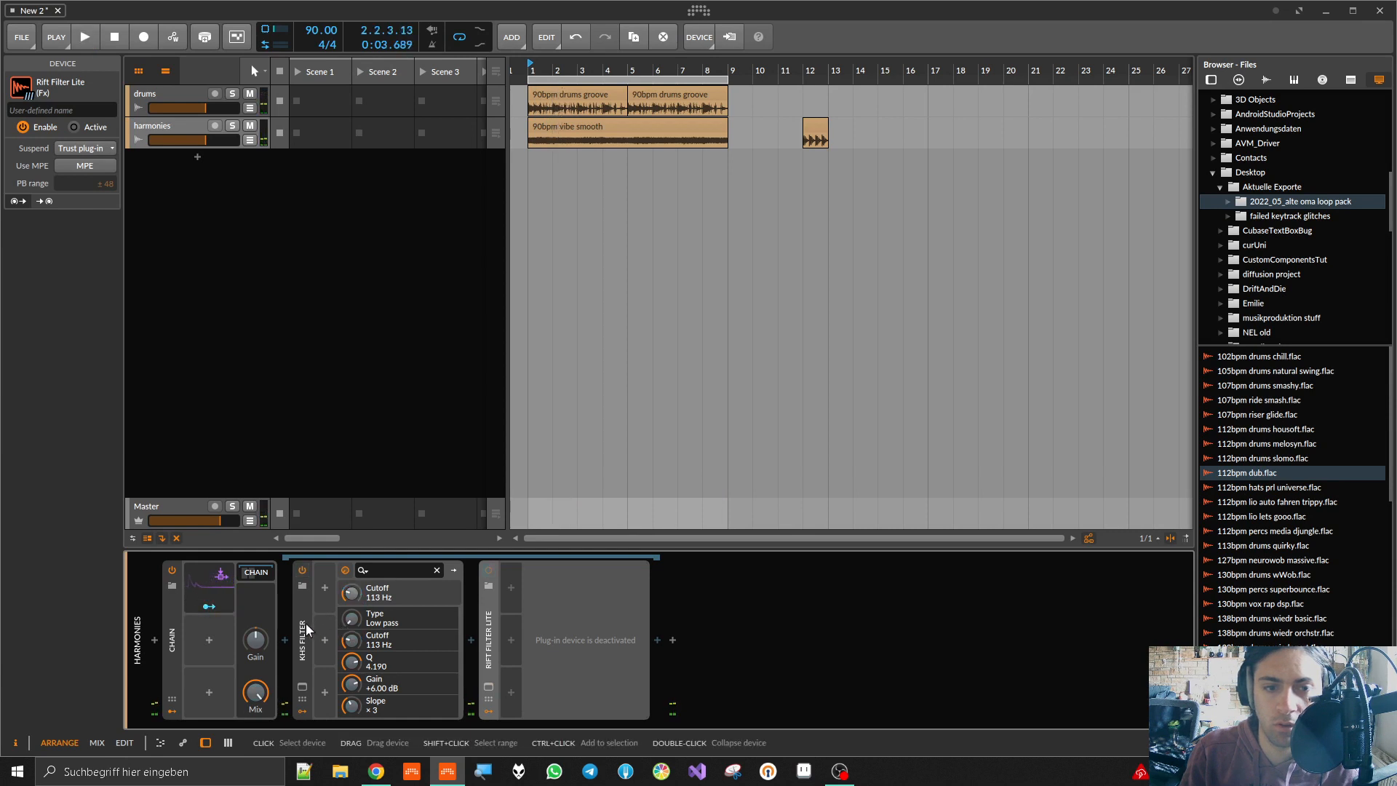
# Step: Reactivate Rift Filter Lite, deactivate kHs Filter and show the Rift Filter Lite plug-in window
pyautogui.hotkey('alt', 'a')
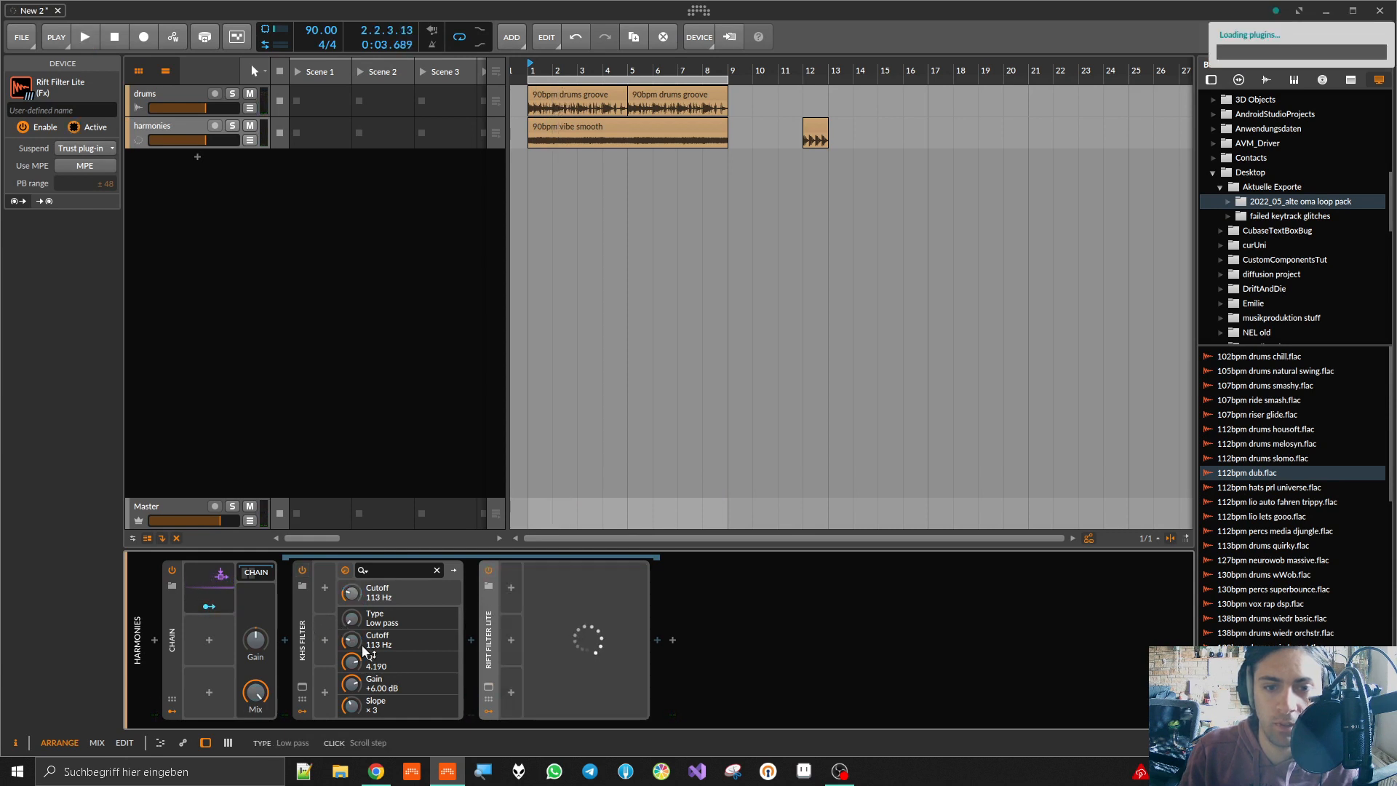
pyautogui.click(300, 632)
pyautogui.hotkey('alt', 'a')
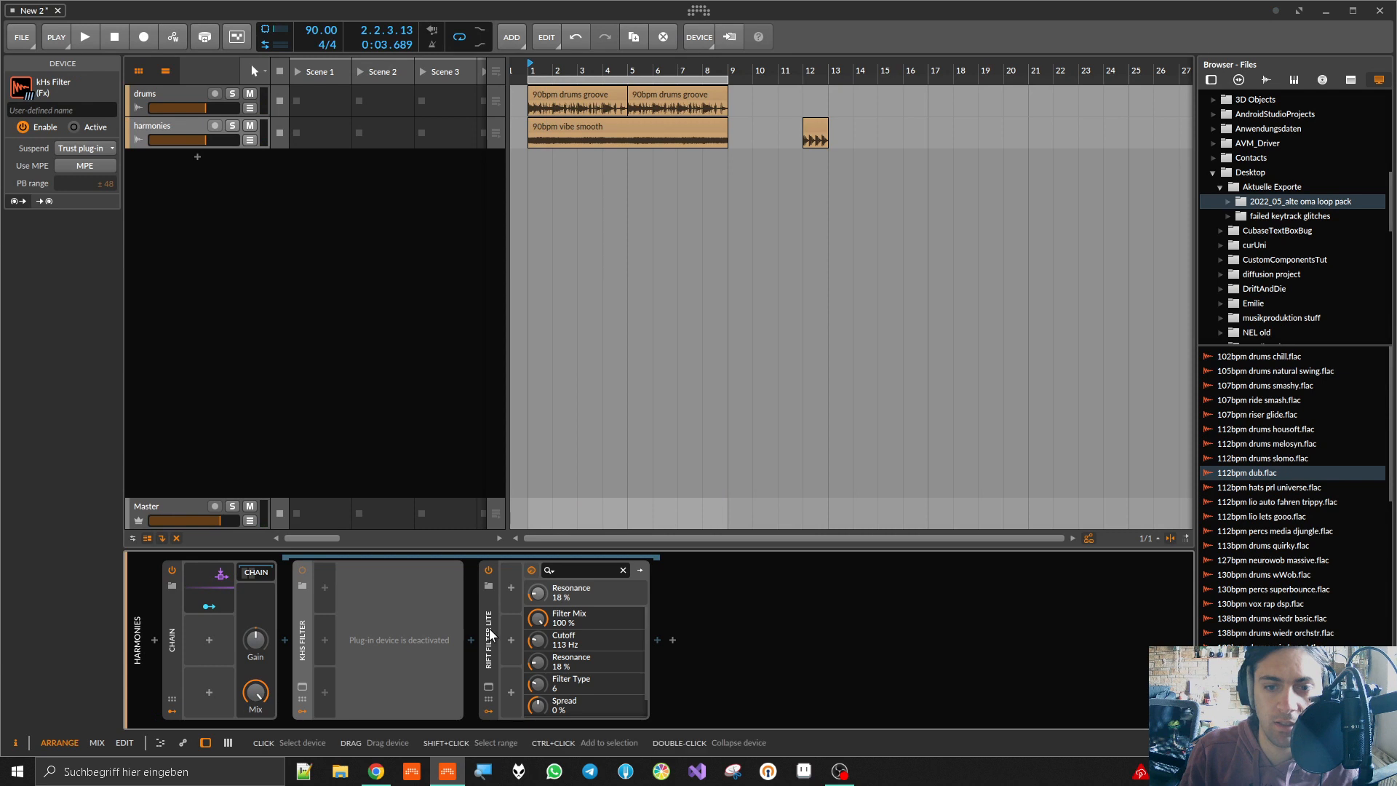
pyautogui.click(489, 686)
# Step: During playback, map the Chain's Audio Sidechain to Rift Filter Lite's cutoff with a modulation amount of 0.680
pyautogui.click(209, 606)
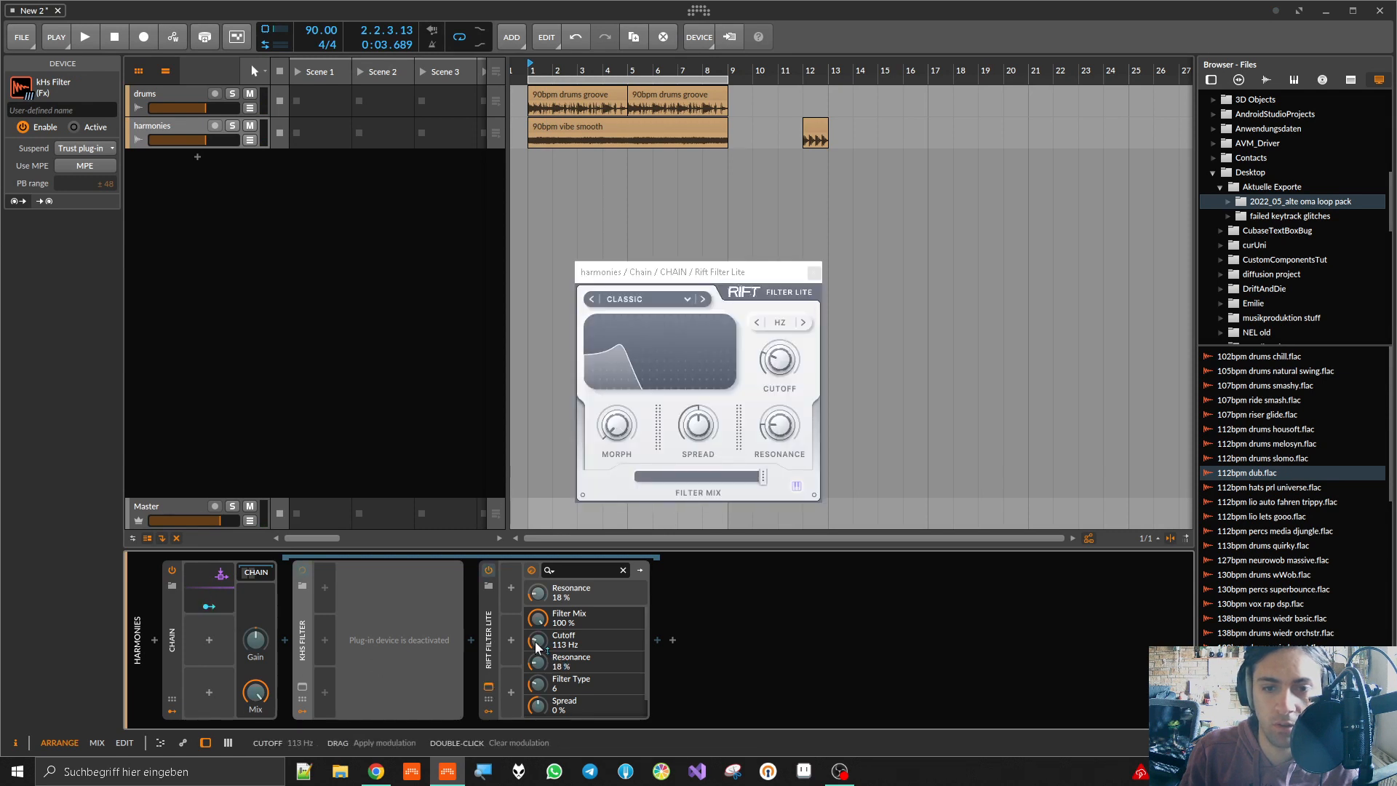
pyautogui.press('space')
pyautogui.moveTo(537, 647); pyautogui.dragTo(536, 608)
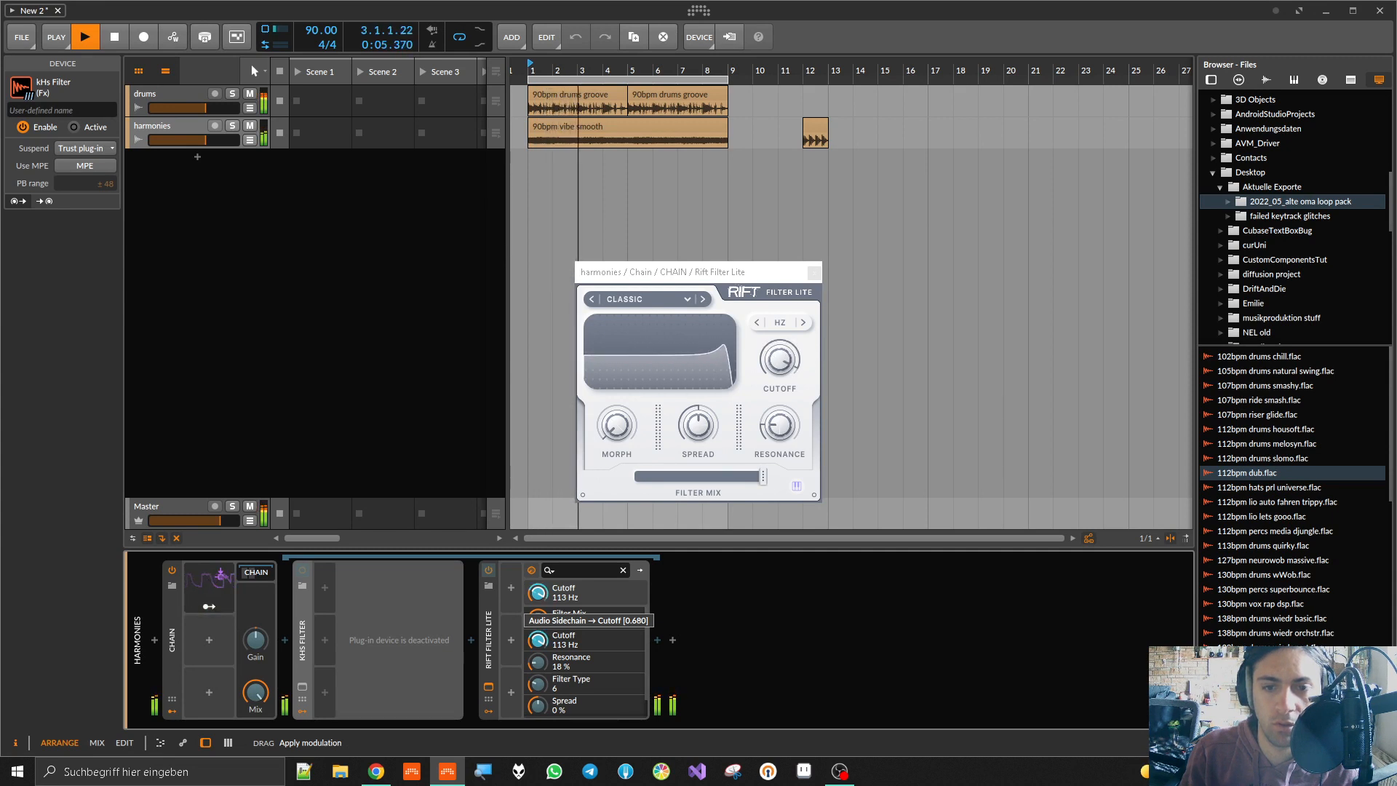
pyautogui.click(211, 609)
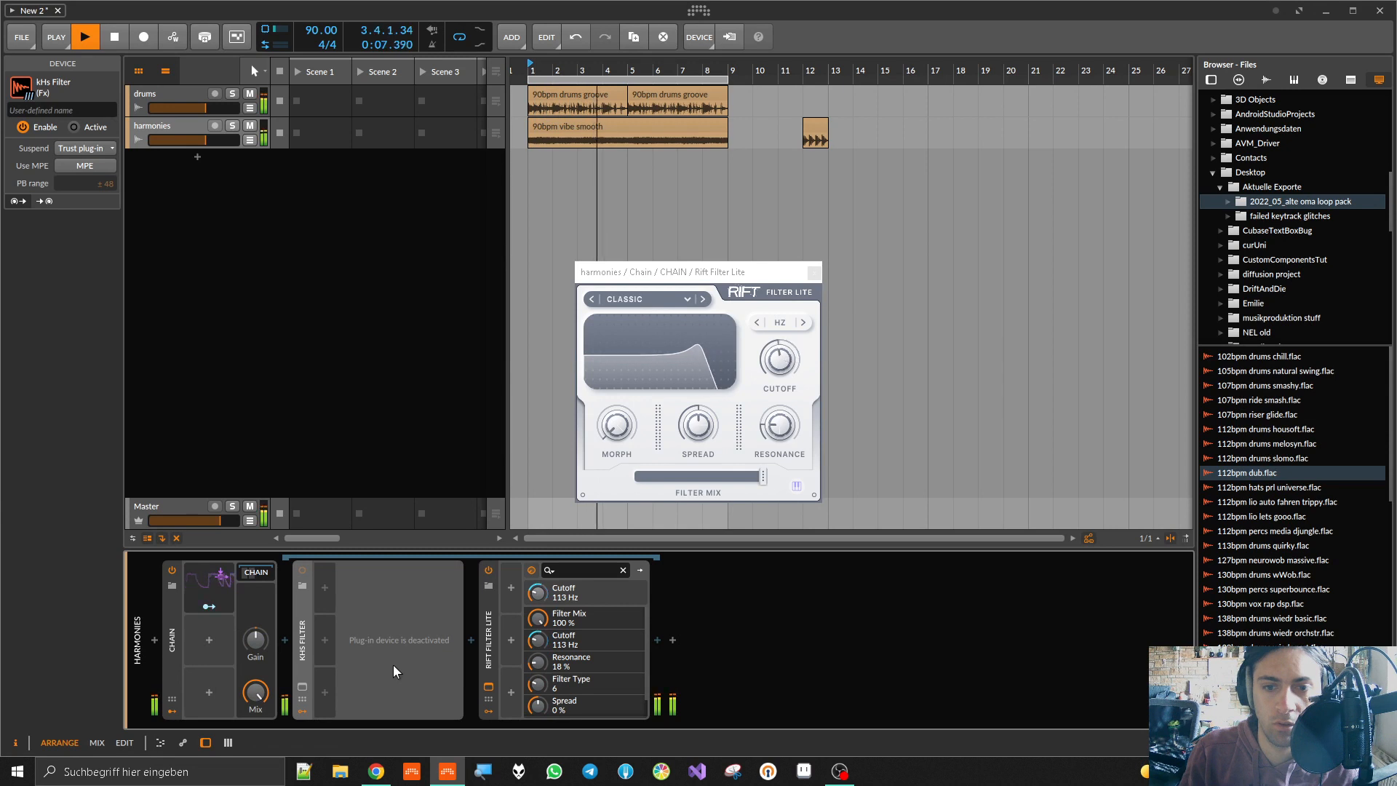
# Step: Compare the two filters by ear, activating kHs Filter and Rift Filter Lite alternately during playback, and stop with only Rift Filter Lite active
pyautogui.hotkey('alt', 'a')
pyautogui.click(493, 633)
pyautogui.hotkey('alt', 'a')
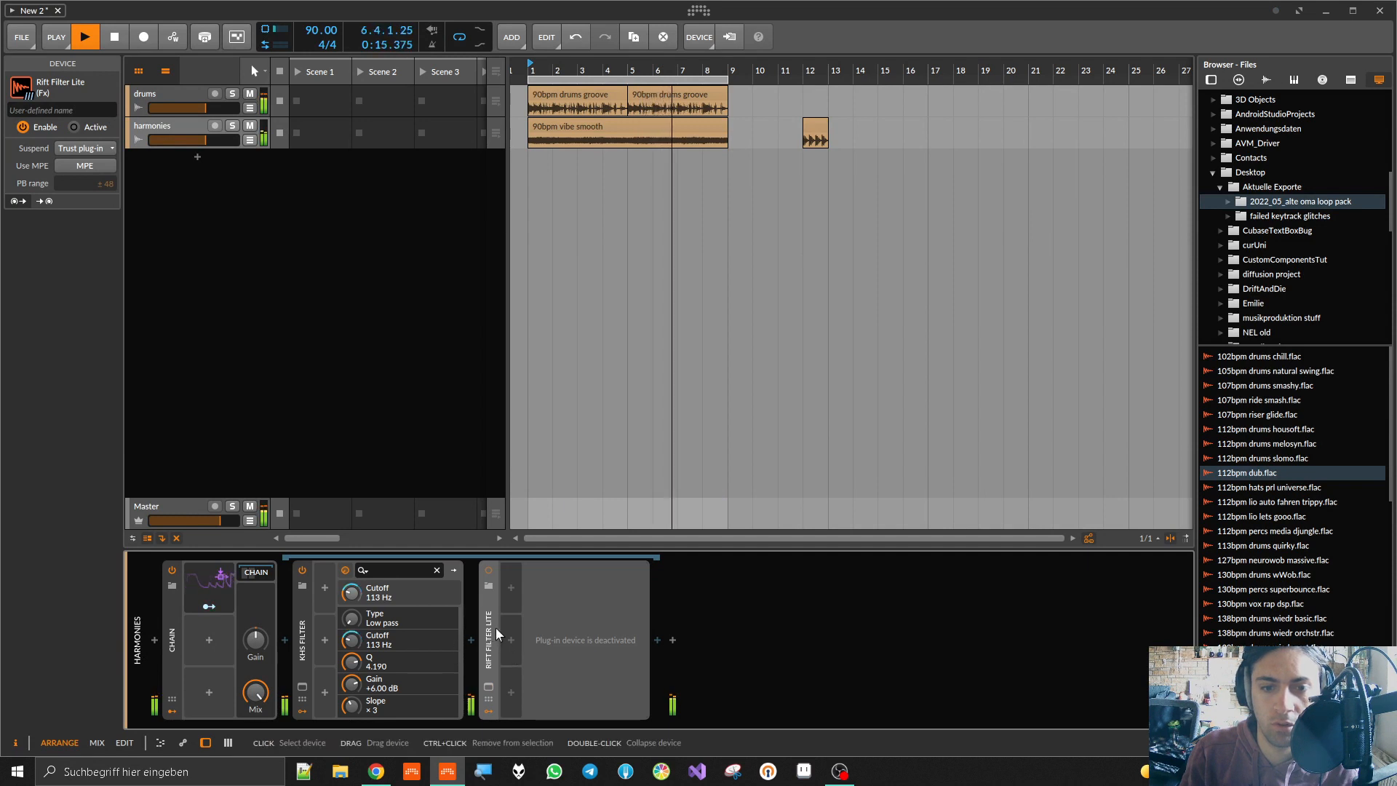
pyautogui.hotkey('alt', 'a')
pyautogui.click(302, 652)
pyautogui.hotkey('alt', 'a')
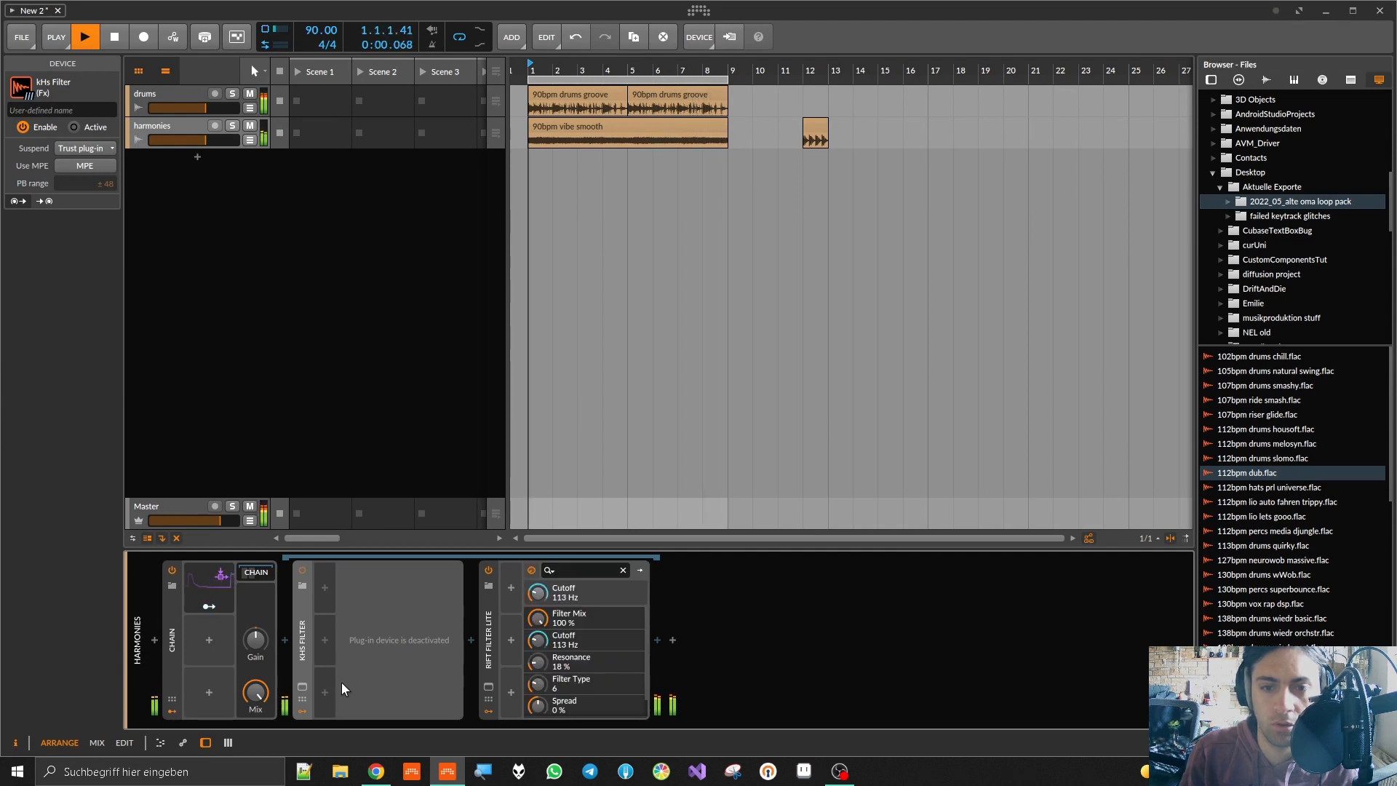
pyautogui.press('space')
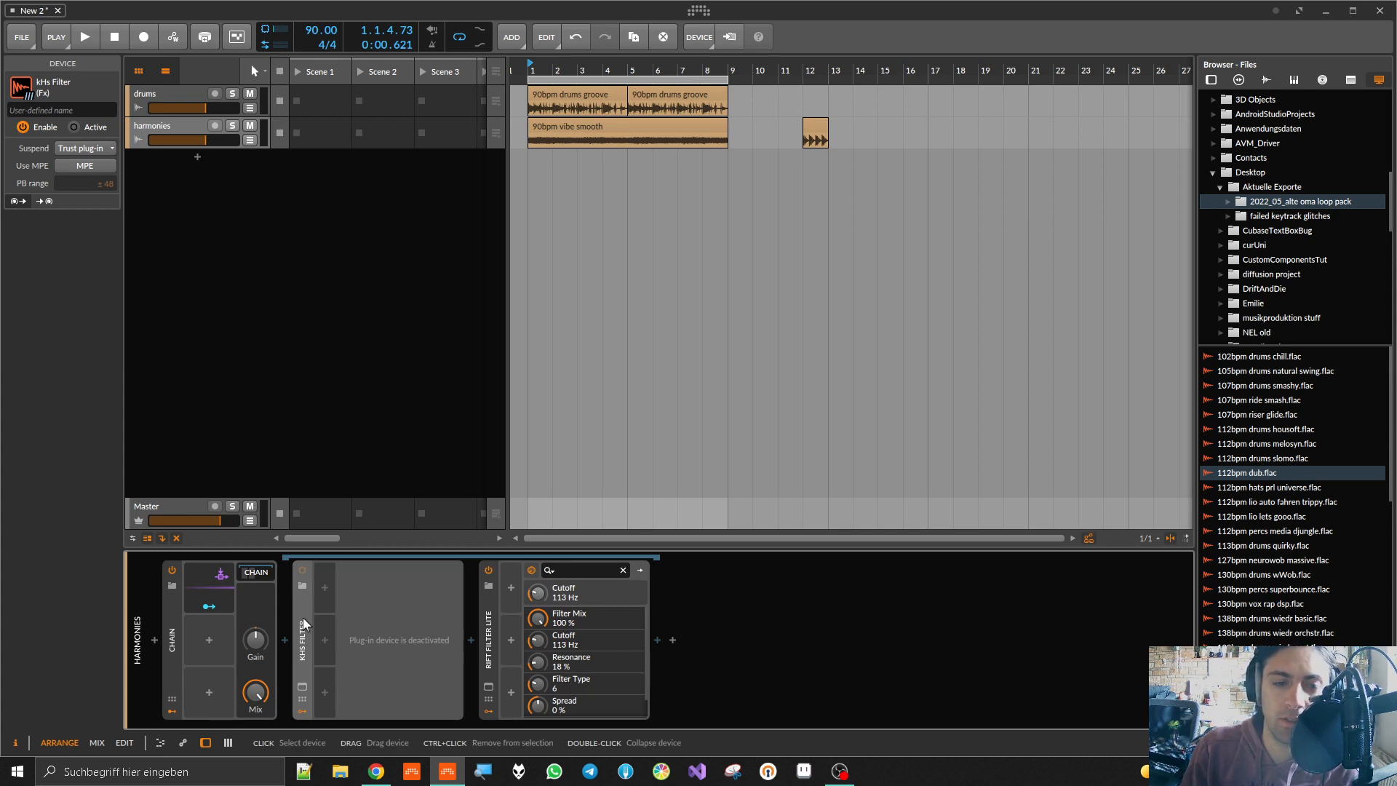
# Step: Delete the Chain holding the two filters from the harmonies track
pyautogui.click(175, 610)
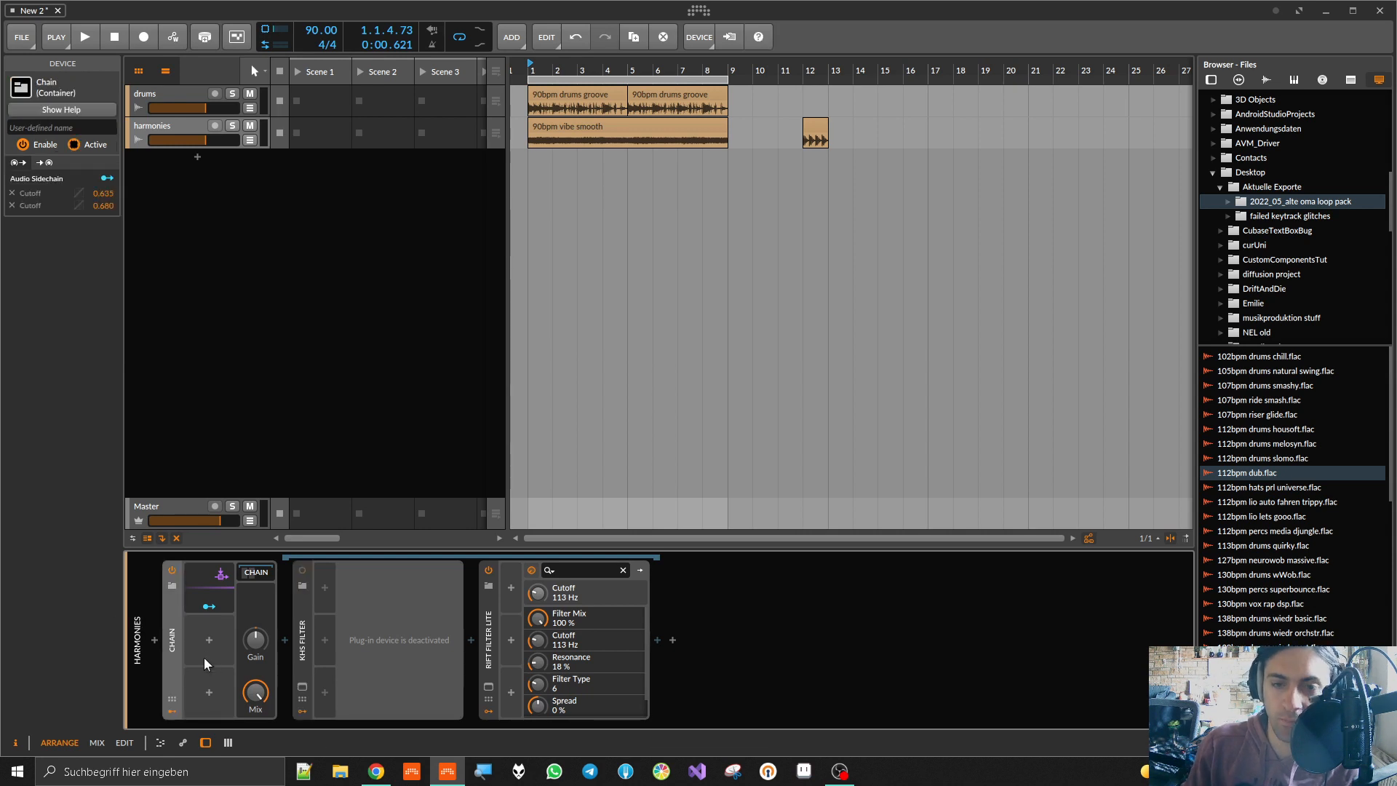
pyautogui.click(488, 661)
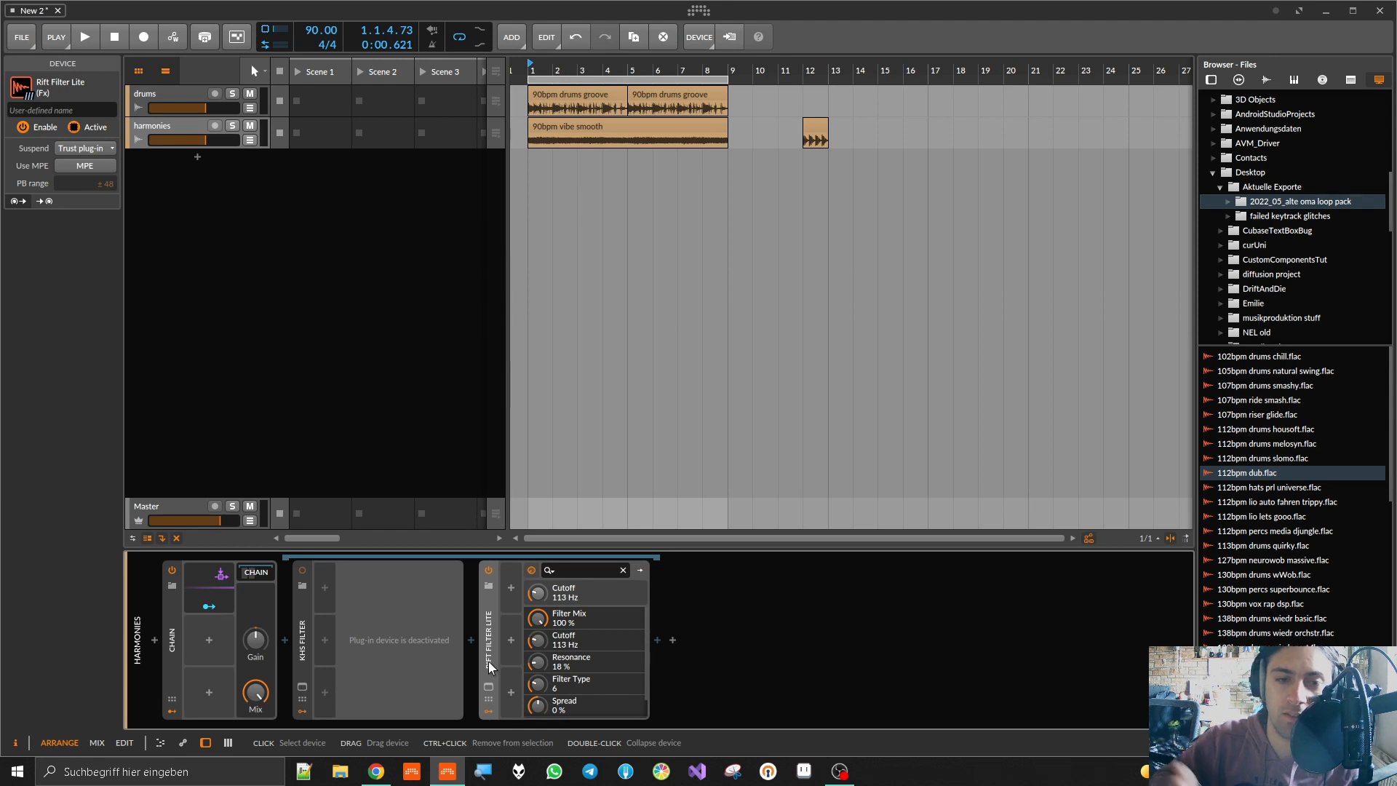
pyautogui.click(207, 674)
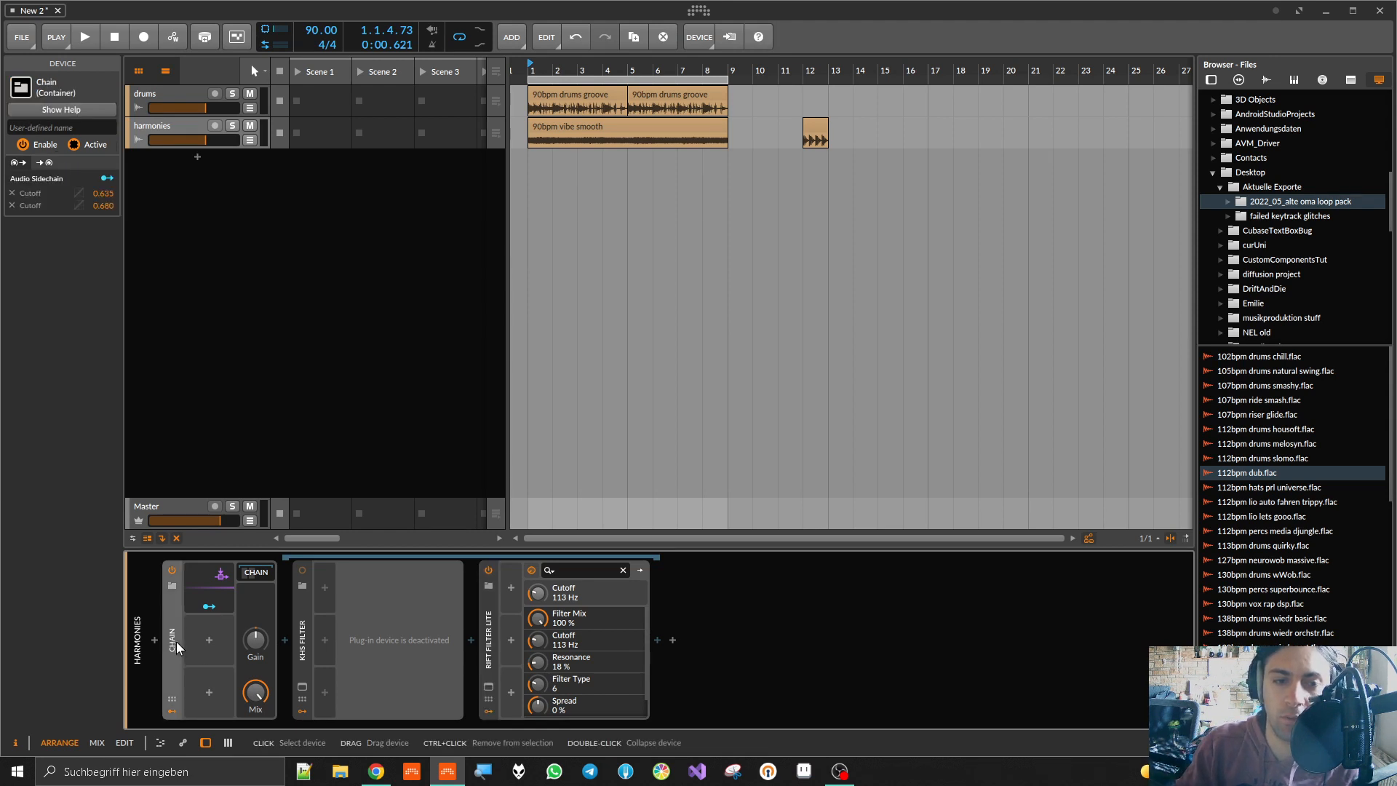
pyautogui.press('Delete')
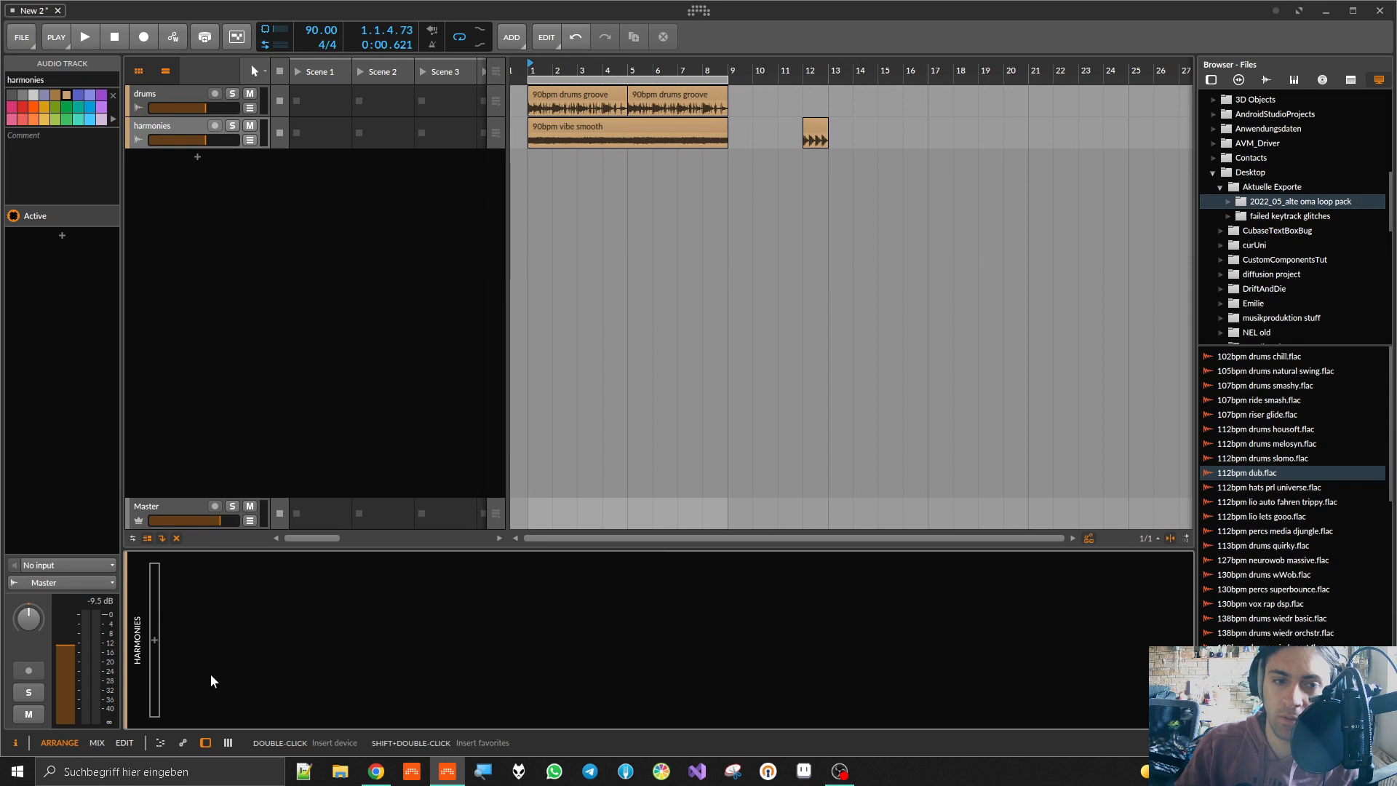
# Step: Find "khs" devices and insert kHs Flanger on the empty harmonies track
pyautogui.click(157, 640)
pyautogui.write('khs')
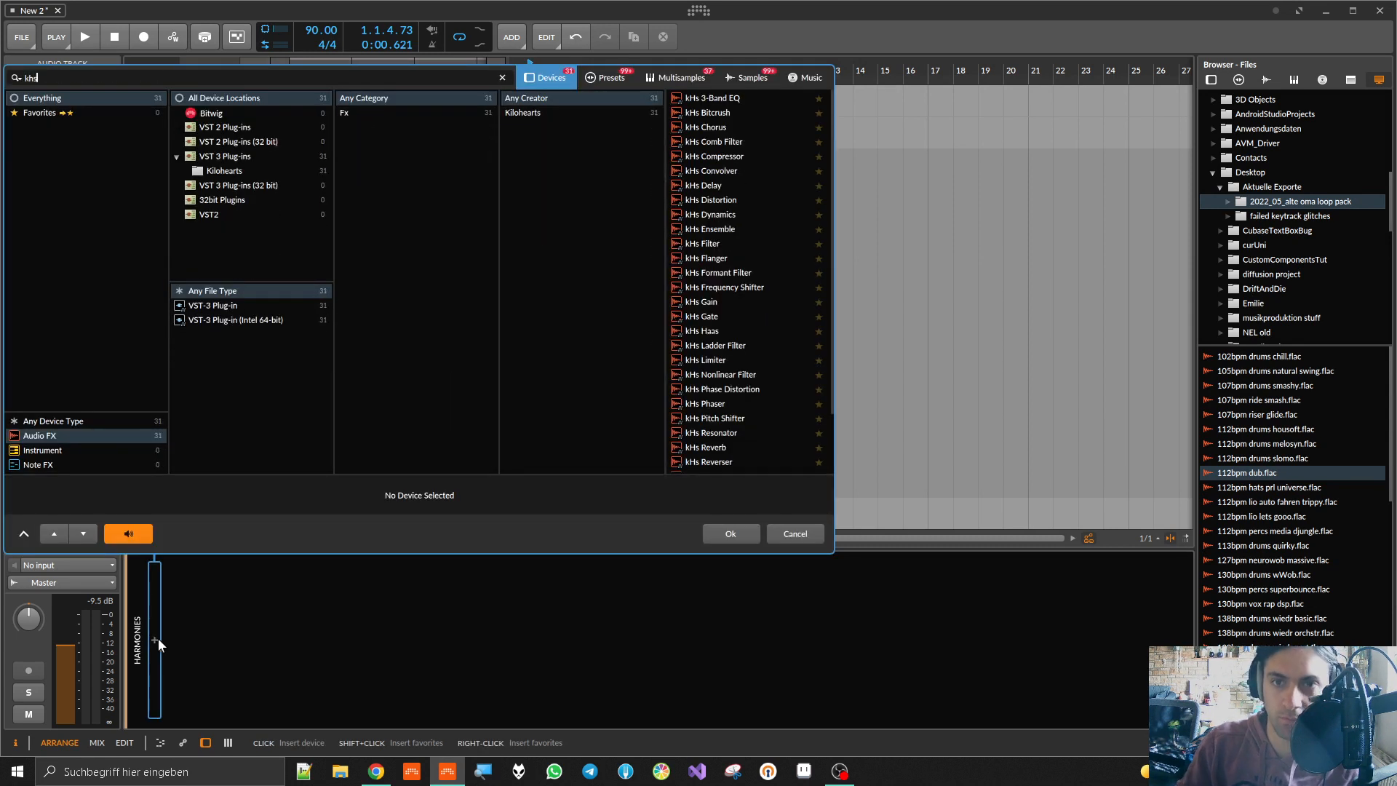
pyautogui.doubleClick(710, 257)
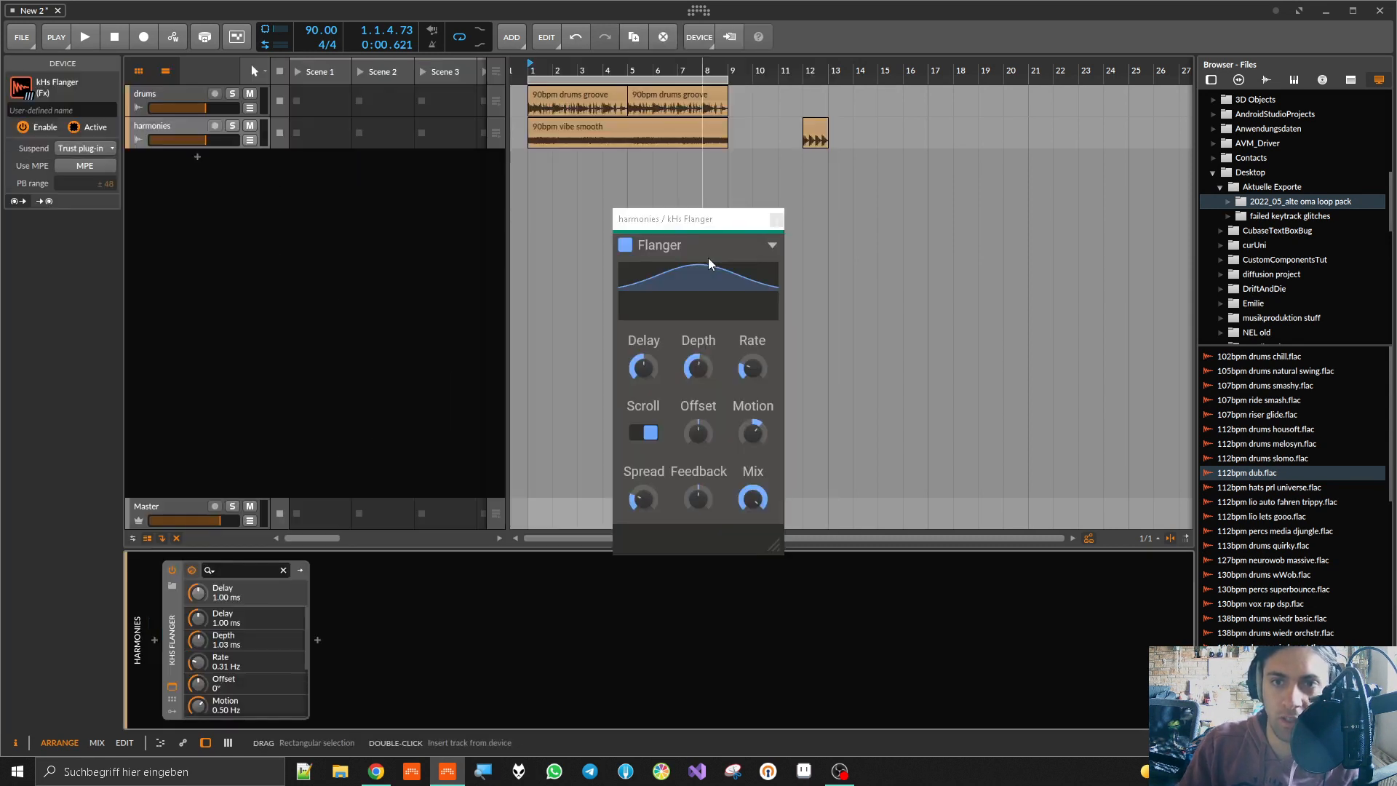
# Step: During playback, set the Flanger's delay to 3.26 ms, depth to 4.36 ms and rate to 2.94 Hz, and mute the drums track
pyautogui.press('space')
pyautogui.moveTo(650, 370); pyautogui.dragTo(650, 332)
pyautogui.moveTo(701, 369); pyautogui.dragTo(751, 346)
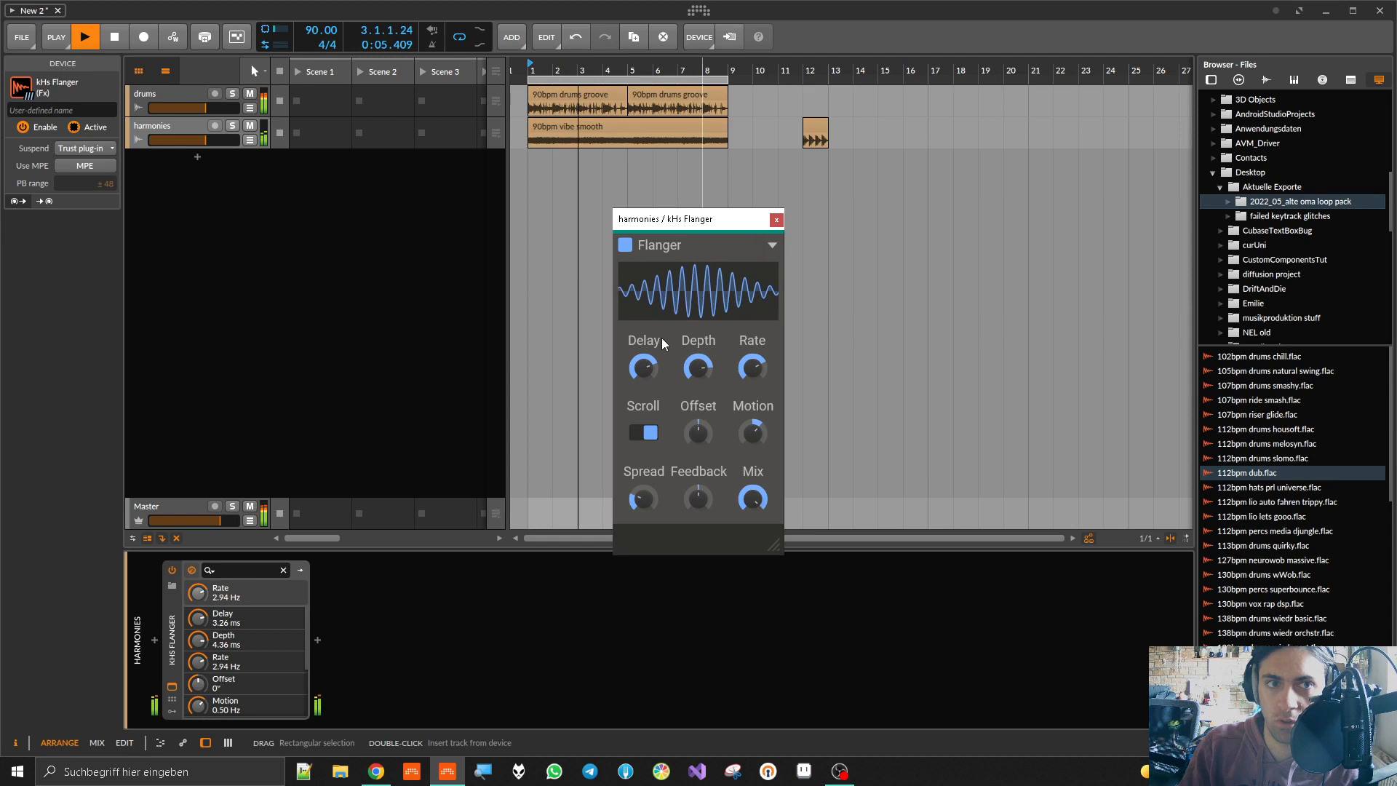
pyautogui.click(241, 93)
pyautogui.click(249, 93)
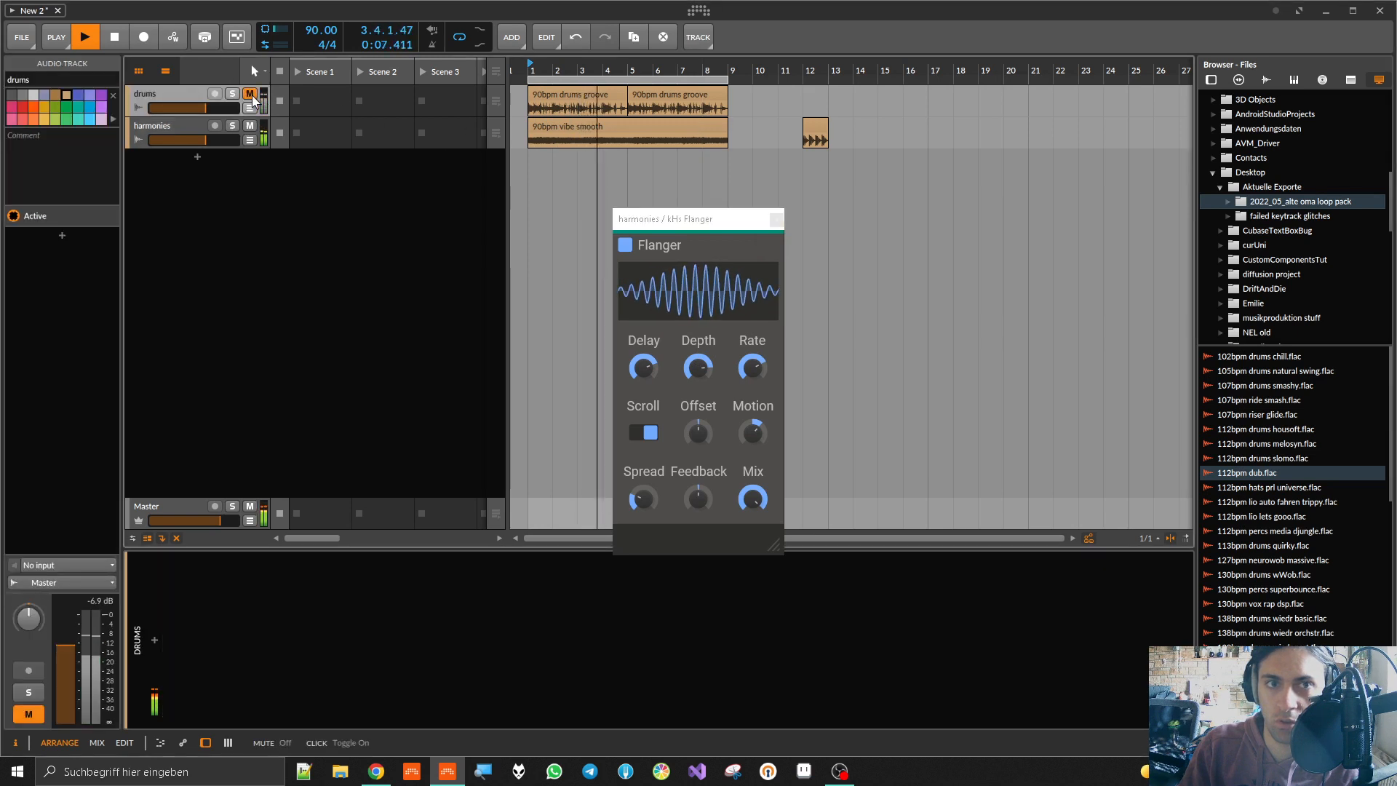
# Step: Lower the Flanger's delay to 0.36 ms and depth to 0.24 ms, set the offset to −16°, and raise feedback and spread
pyautogui.click(700, 366)
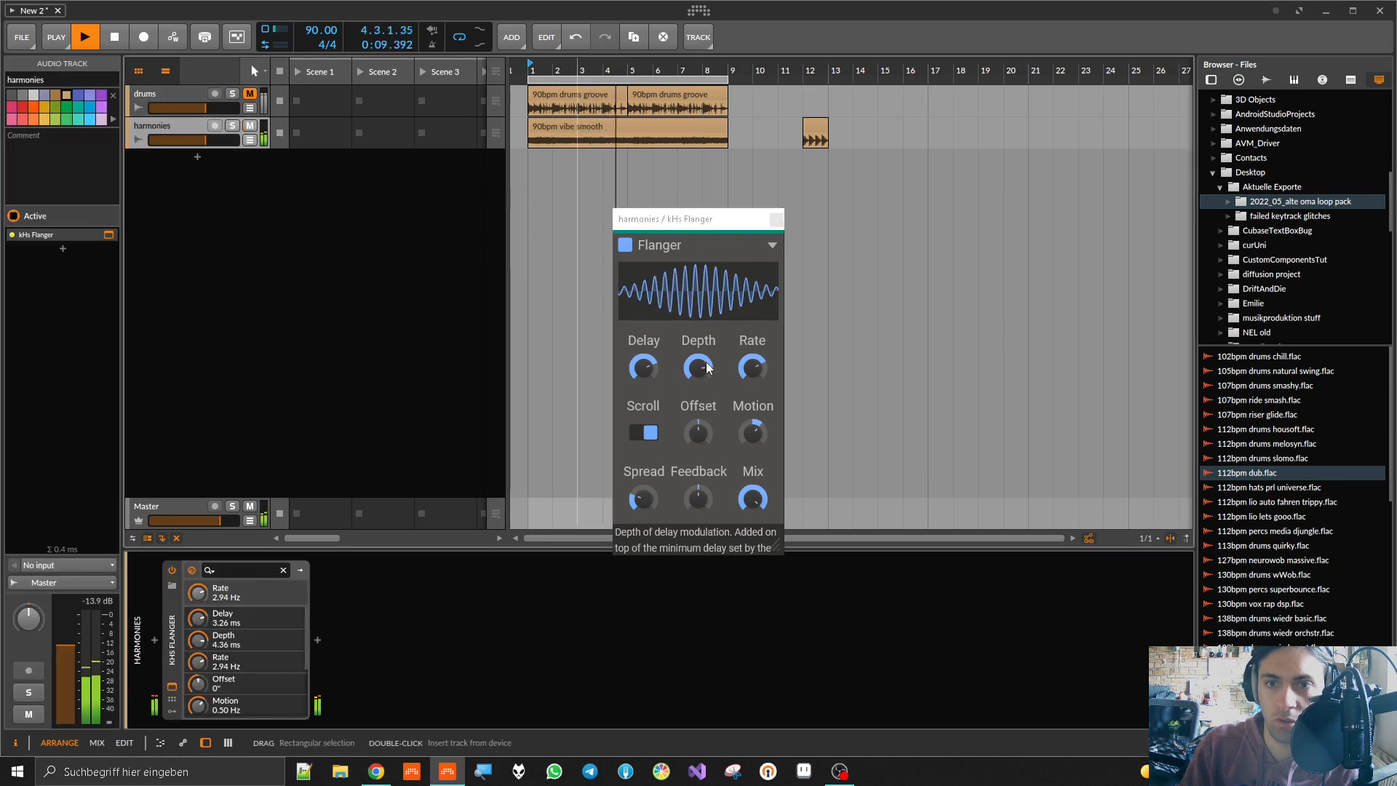
pyautogui.moveTo(704, 367); pyautogui.dragTo(705, 359)
pyautogui.moveTo(698, 429)
pyautogui.mouseDown()
pyautogui.moveTo(698, 387)
pyautogui.moveTo(699, 432)
pyautogui.mouseUp()
pyautogui.moveTo(643, 367)
pyautogui.mouseDown()
pyautogui.moveTo(643, 393)
pyautogui.moveTo(643, 380)
pyautogui.mouseUp()
pyautogui.moveTo(691, 502); pyautogui.dragTo(691, 468)
pyautogui.moveTo(650, 372); pyautogui.dragTo(649, 367)
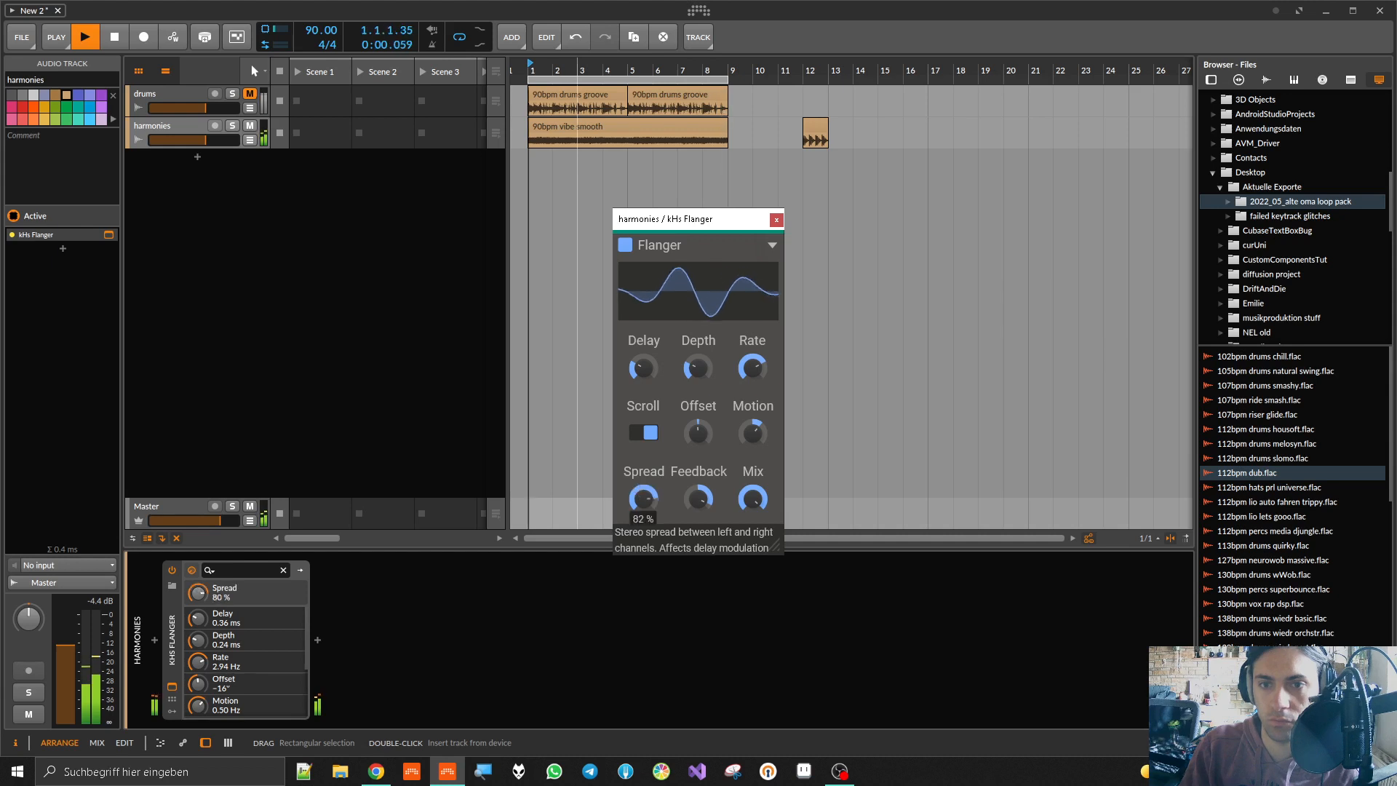
pyautogui.moveTo(643, 499); pyautogui.dragTo(643, 466)
# Step: Set the Flanger's motion to −2.83 Hz, offset to 0°, delay to 3.55 ms, depth to 0.08 ms, rate to 0.16 Hz and feedback to −94 %
pyautogui.moveTo(753, 433); pyautogui.dragTo(705, 429)
pyautogui.doubleClick(703, 435)
pyautogui.moveTo(687, 364); pyautogui.dragTo(648, 340)
pyautogui.moveTo(748, 368)
pyautogui.mouseDown()
pyautogui.moveTo(748, 408)
pyautogui.moveTo(742, 368)
pyautogui.mouseUp()
pyautogui.moveTo(698, 498); pyautogui.dragTo(698, 499)
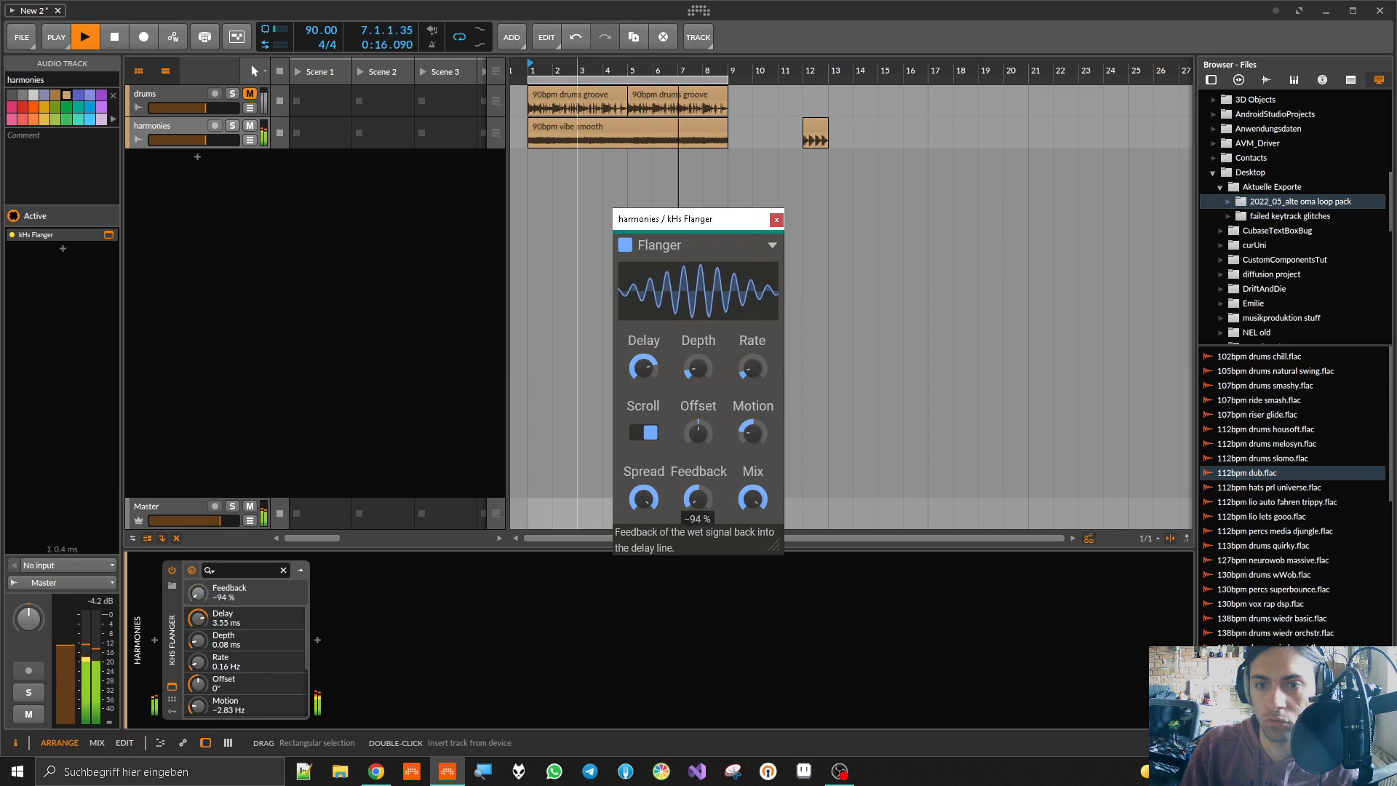
# Step: Set the Flanger's depth to 0.00 ms, motion to −1.12 Hz and delay to 0.70 ms, and stop playback
pyautogui.moveTo(698, 368); pyautogui.dragTo(697, 380)
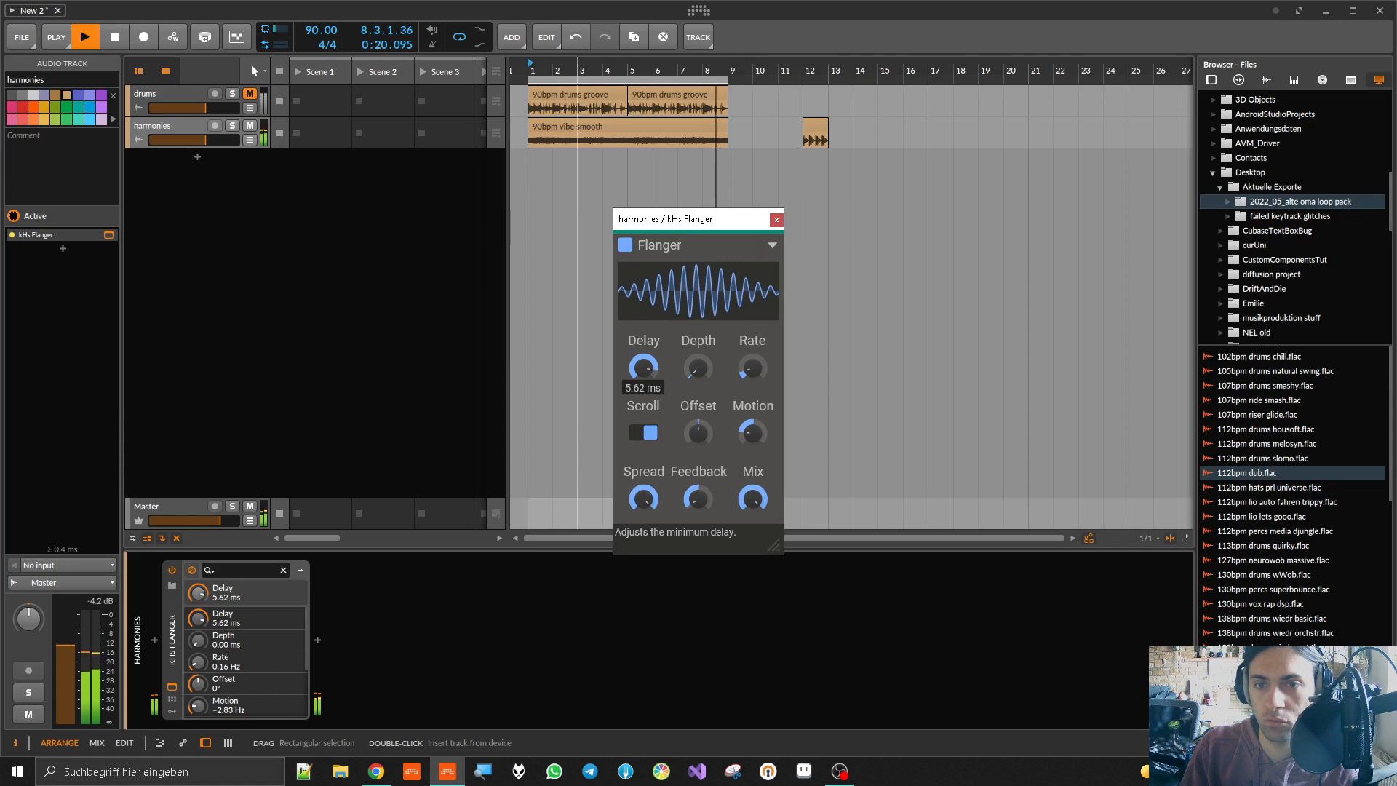
pyautogui.moveTo(753, 433); pyautogui.dragTo(753, 424)
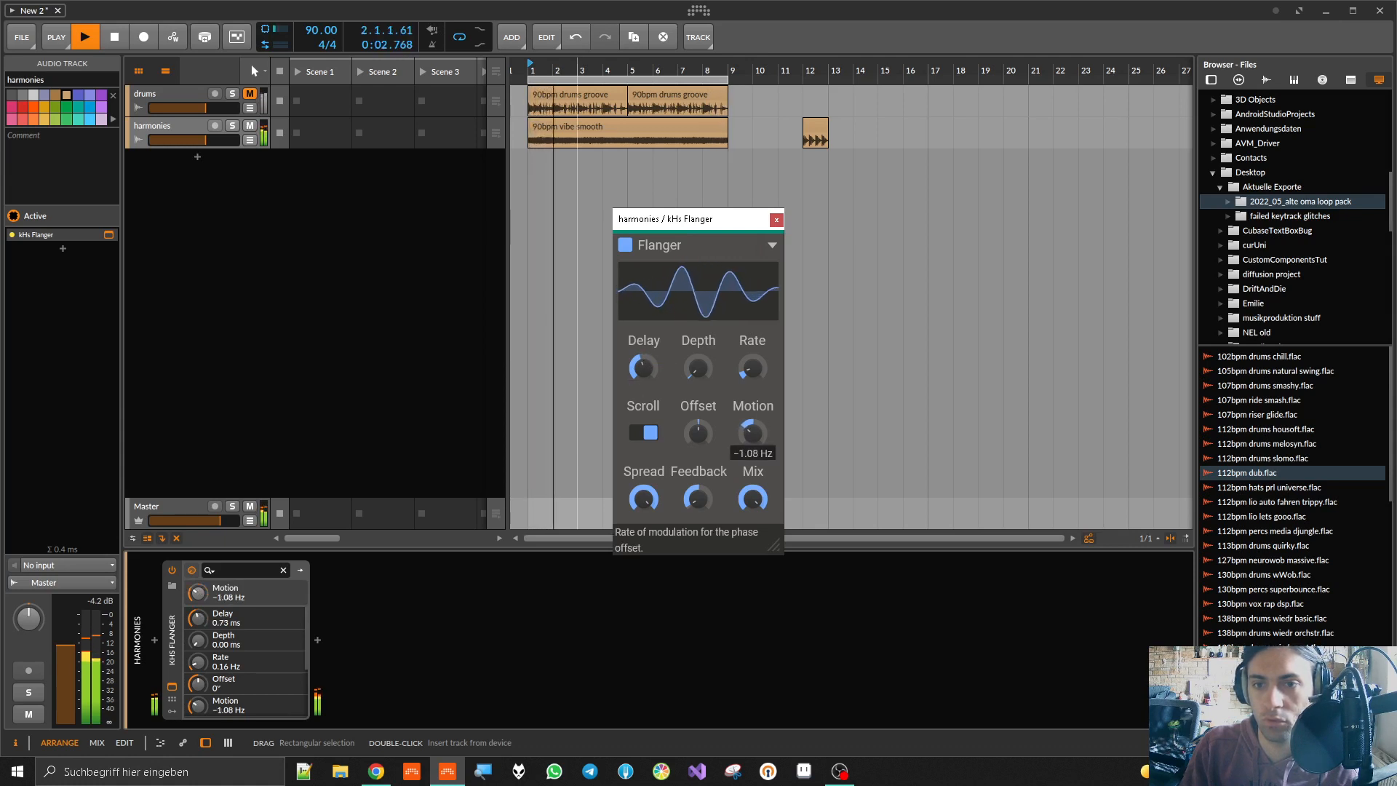
pyautogui.moveTo(643, 368)
pyautogui.mouseDown()
pyautogui.moveTo(643, 350)
pyautogui.moveTo(644, 368)
pyautogui.mouseUp()
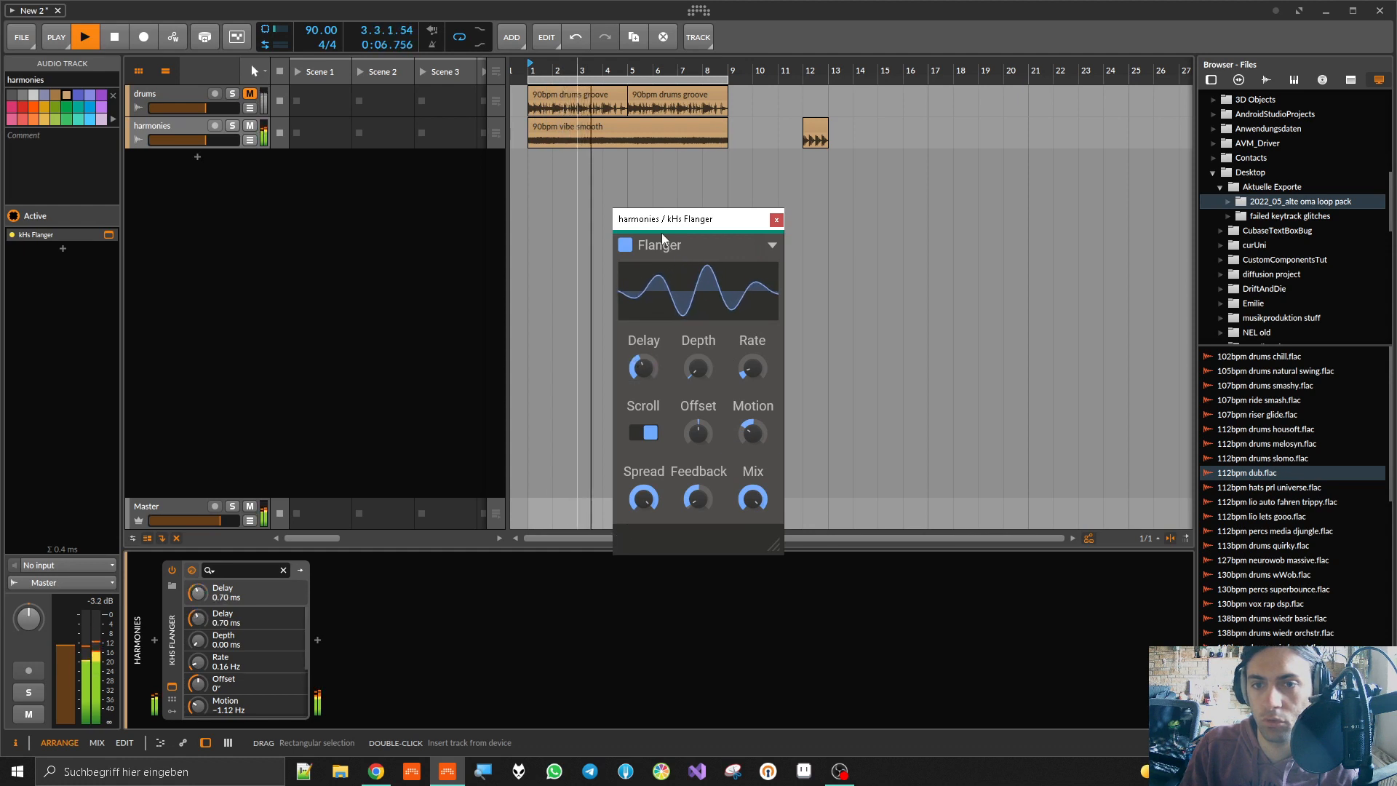
pyautogui.click(742, 188)
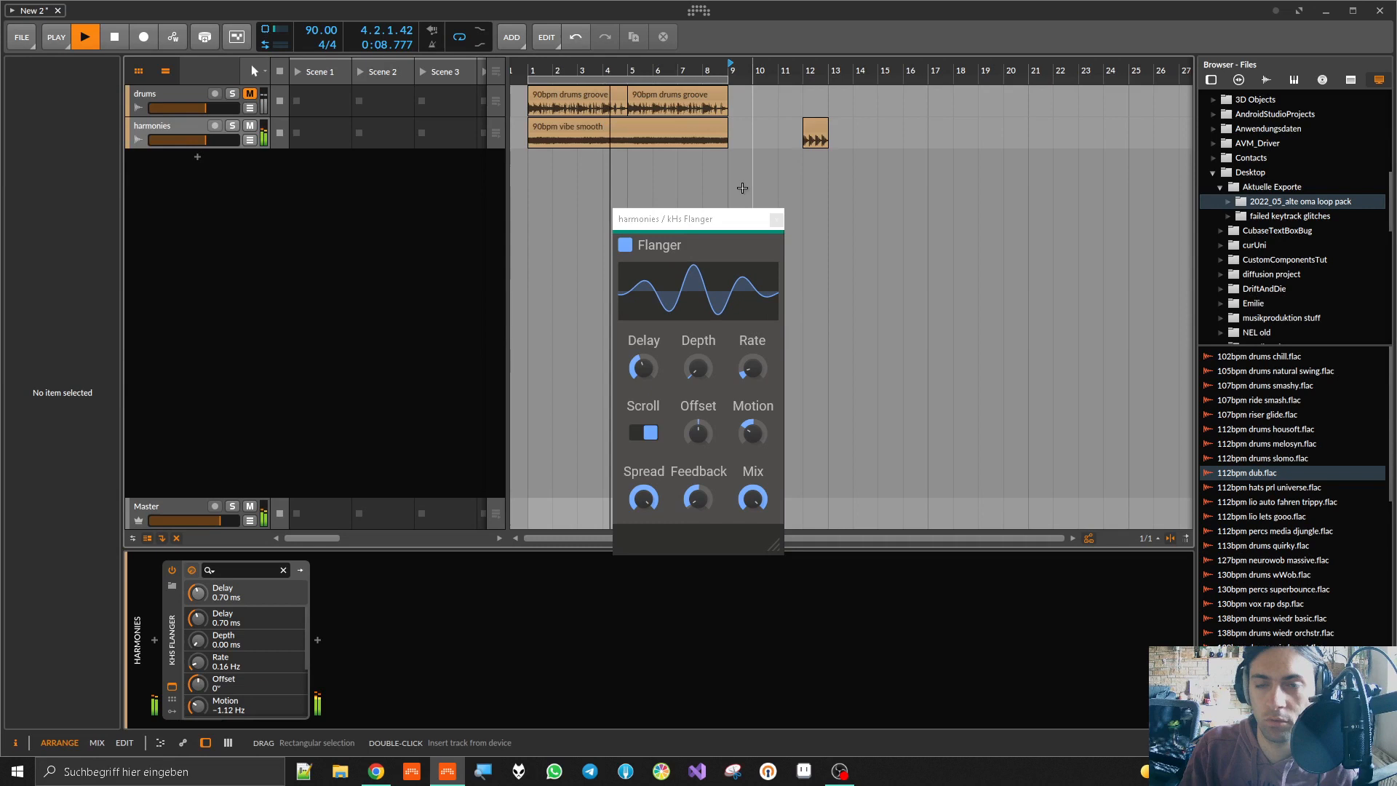
pyautogui.press('space')
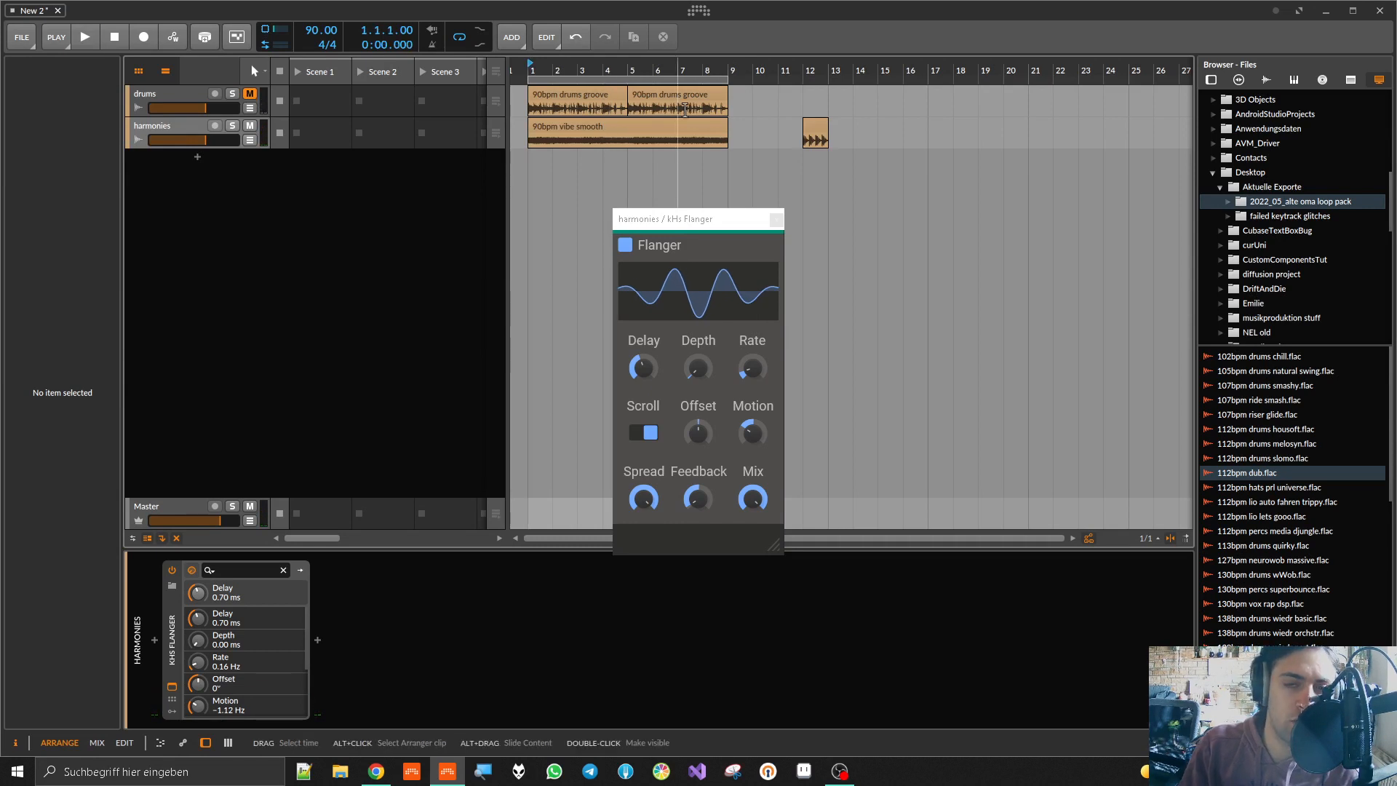
# Step: Replace kHs Flanger on the harmonies track with kHs Formant Filter
pyautogui.click(174, 637)
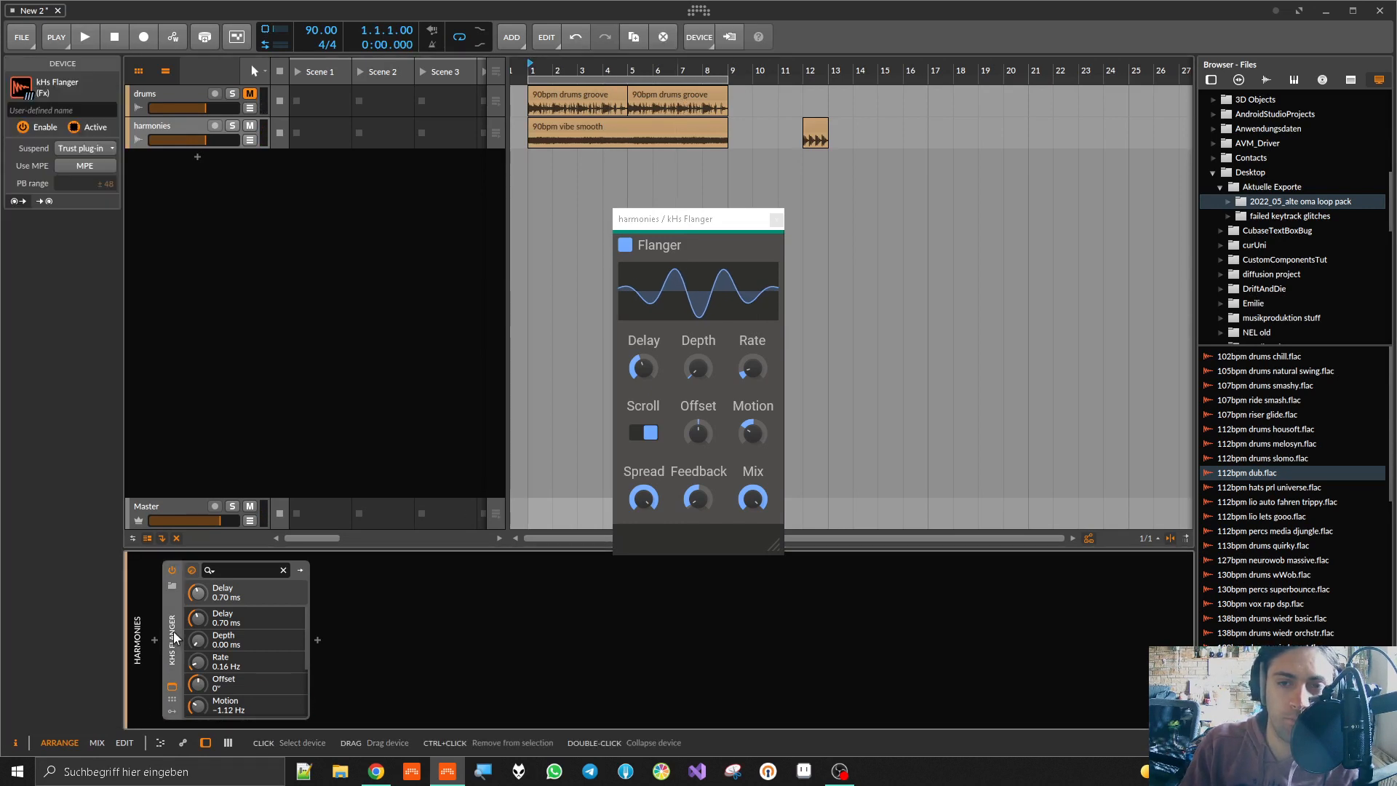
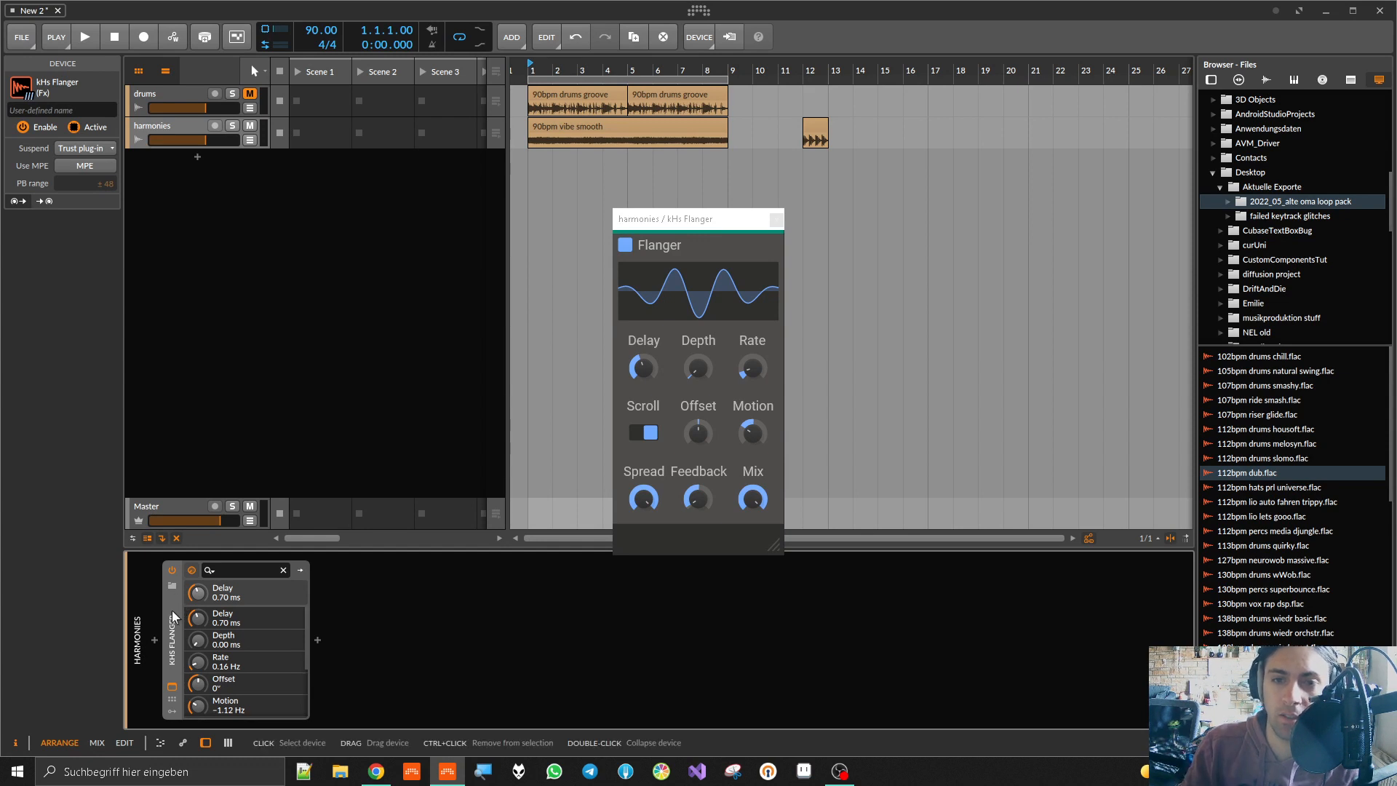
pyautogui.press('Delete')
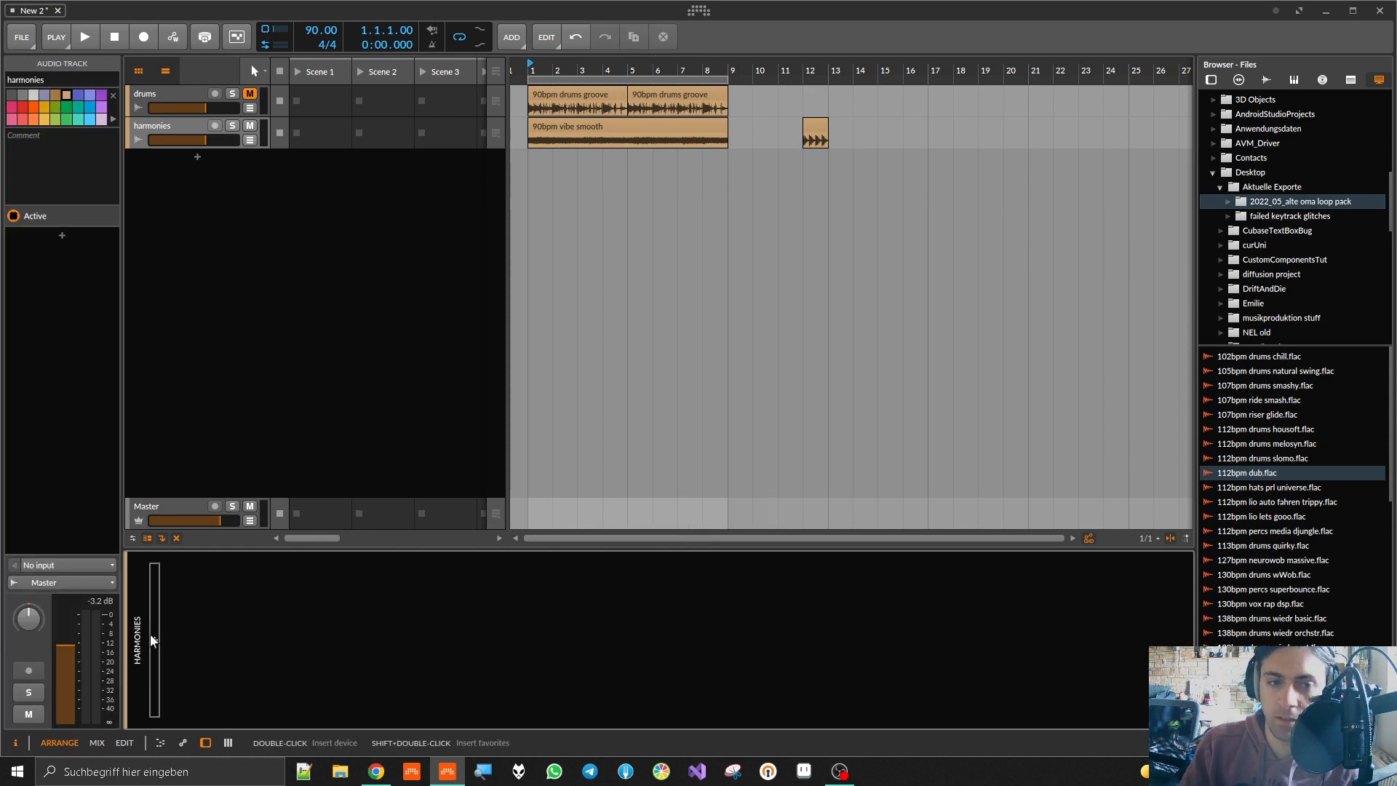
pyautogui.click(155, 639)
pyautogui.write('khs')
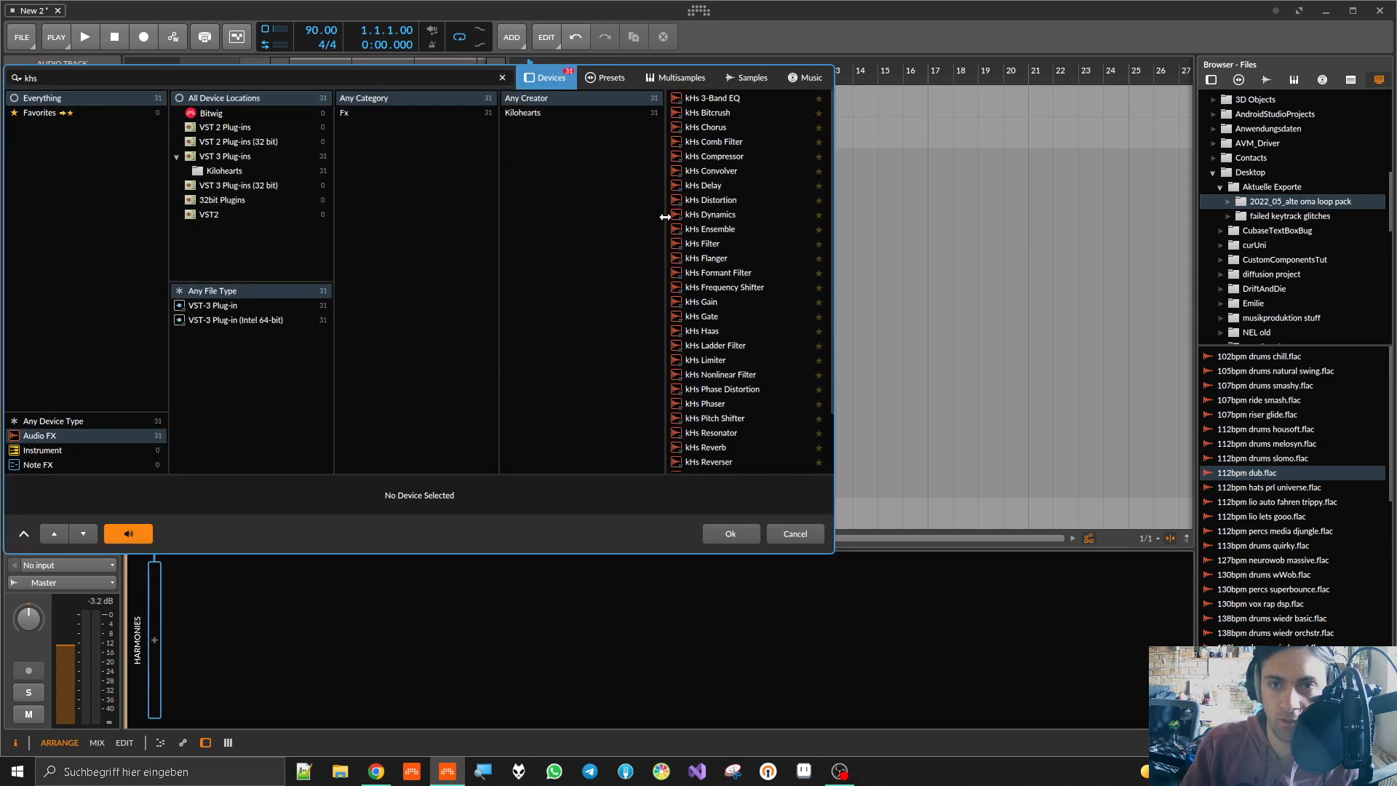
pyautogui.doubleClick(748, 272)
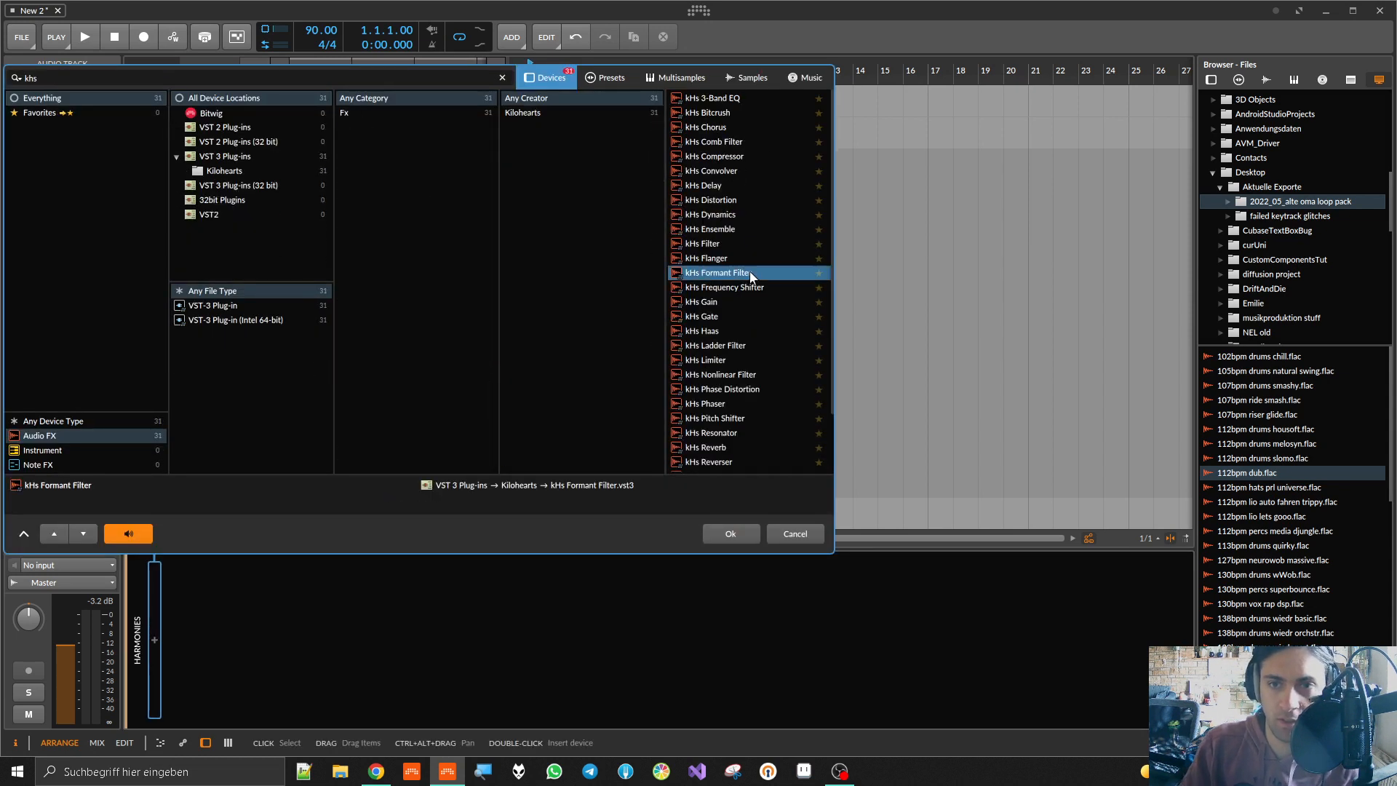
# Step: During playback, sweep the Formant Filter's vowel position, raise Q to 14.547 and switch Lows and Highs off
pyautogui.press('space')
pyautogui.moveTo(699, 362); pyautogui.dragTo(707, 335)
pyautogui.moveTo(641, 483); pyautogui.dragTo(642, 413)
pyautogui.moveTo(708, 338); pyautogui.dragTo(741, 334)
pyautogui.click(698, 482)
pyautogui.click(753, 482)
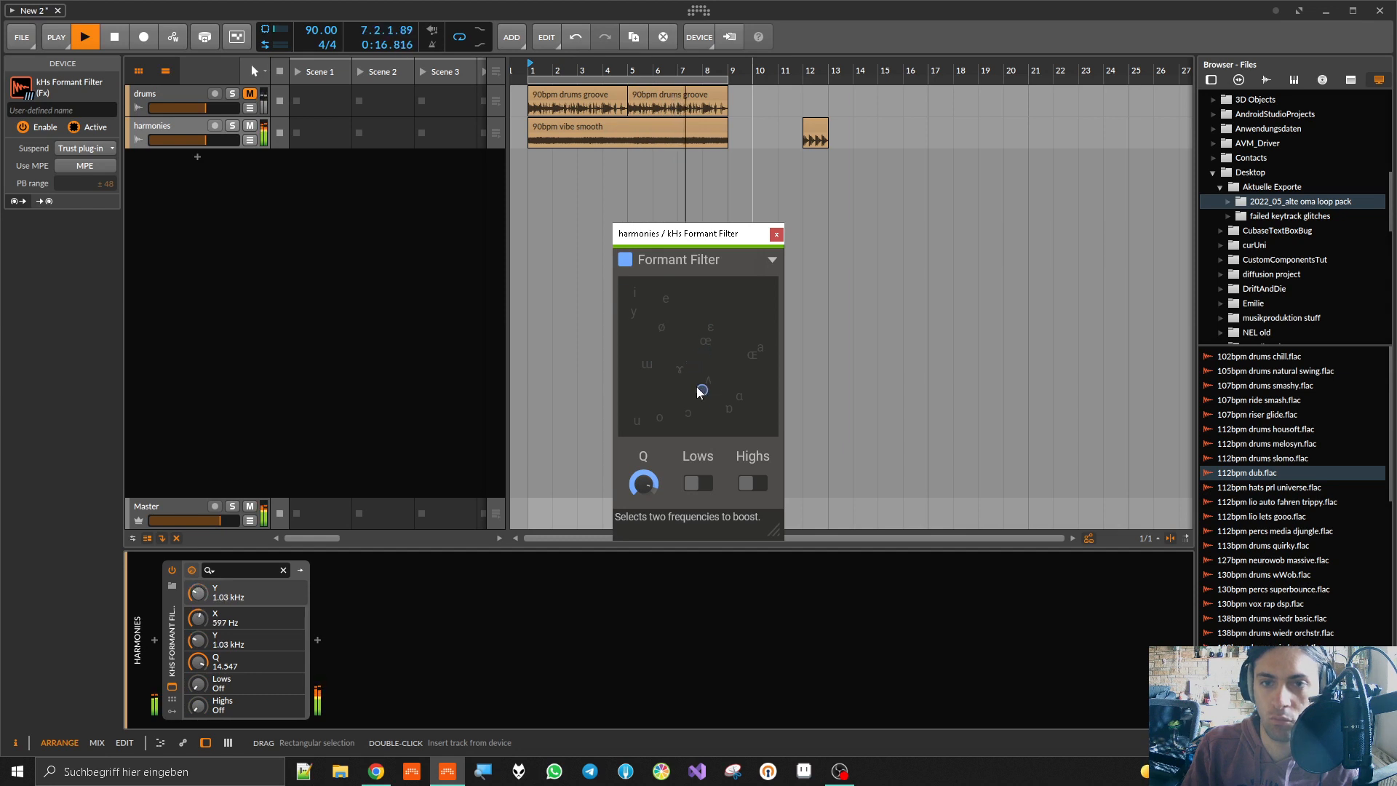
# Step: Move the vowel position to X 604 Hz and Y 1.65 kHz with Lows and Highs on, and stop playback at bar 1
pyautogui.moveTo(649, 398); pyautogui.dragTo(709, 346)
pyautogui.click(754, 483)
pyautogui.click(820, 313)
pyautogui.press('space')
pyautogui.click(530, 152)
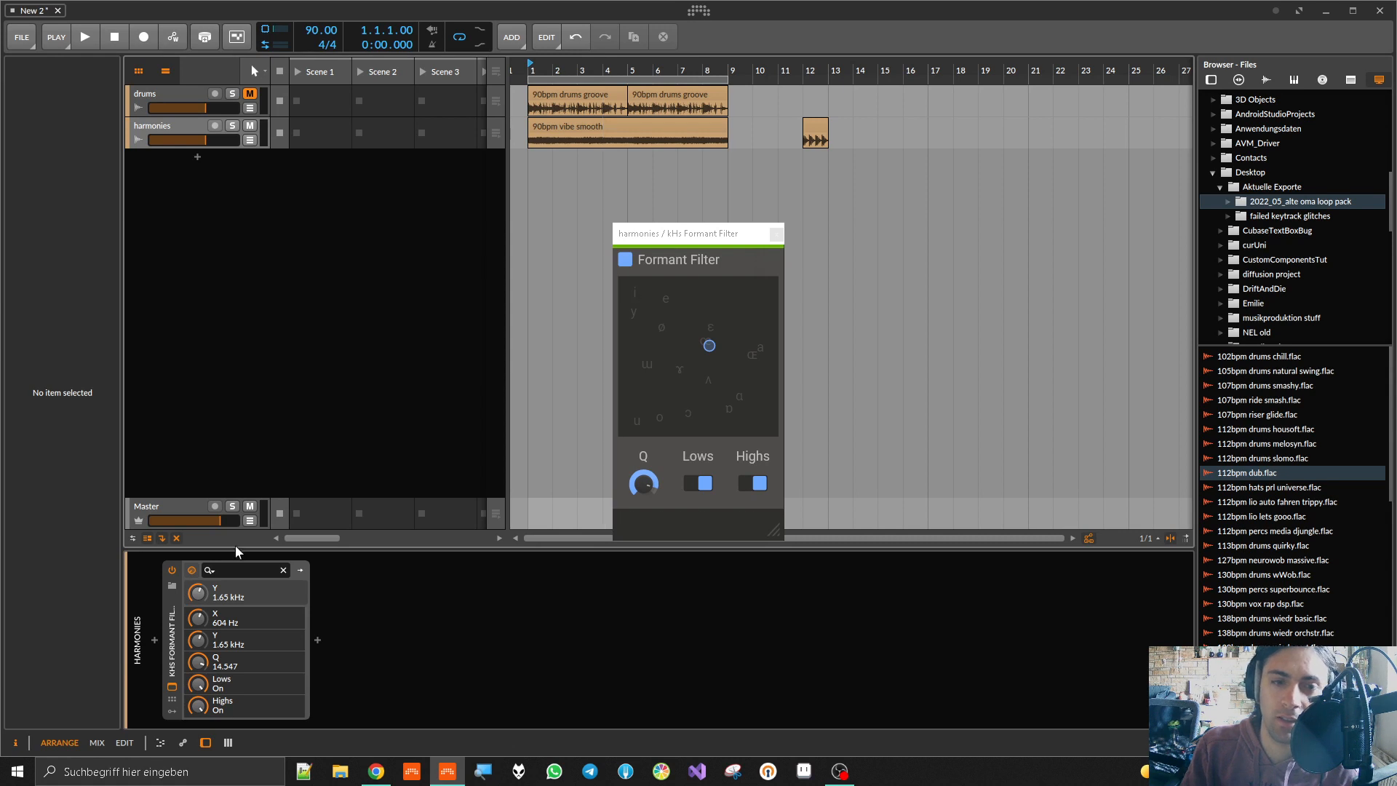
# Step: Replace kHs Formant Filter on the harmonies track with kHs Frequency Shifter
pyautogui.click(169, 615)
pyautogui.press('Delete')
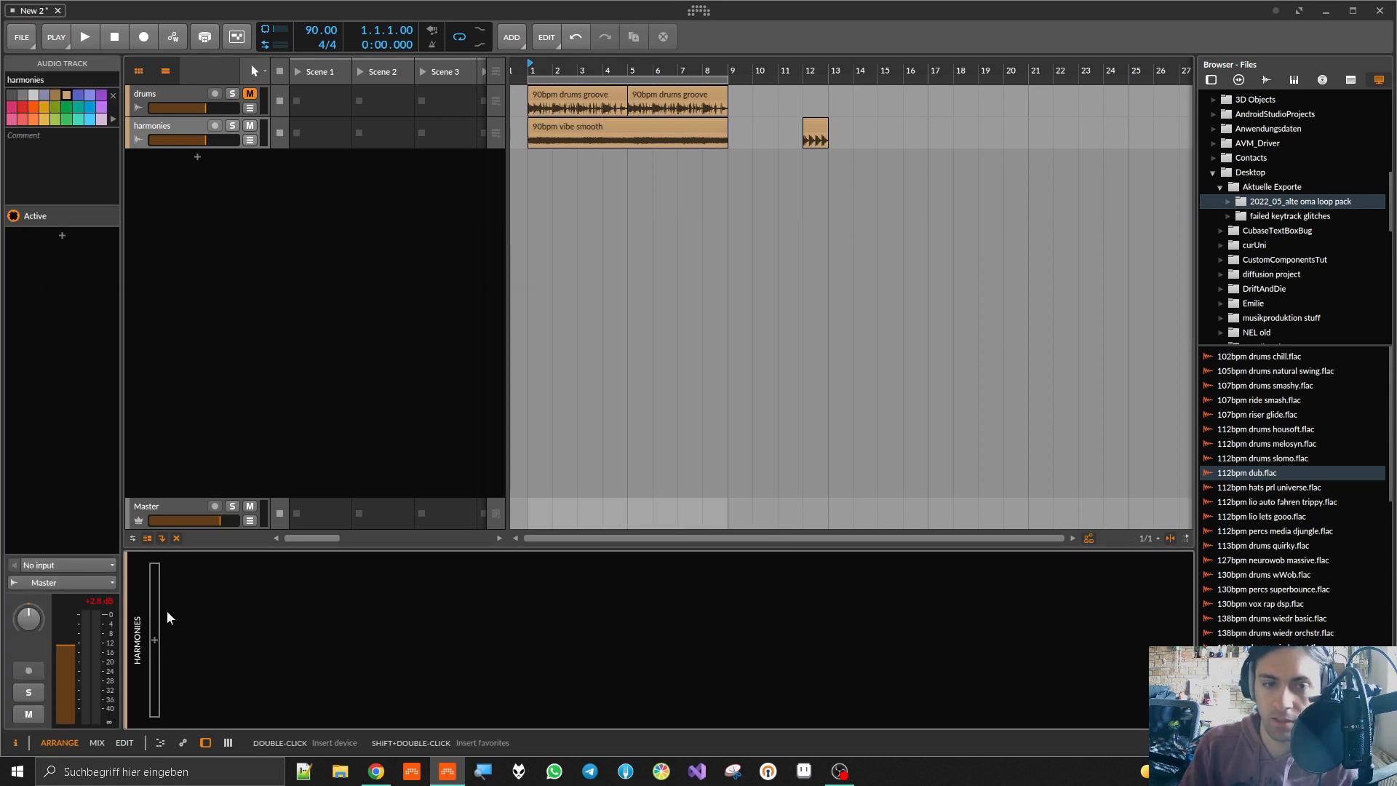
pyautogui.click(154, 642)
pyautogui.write('khs')
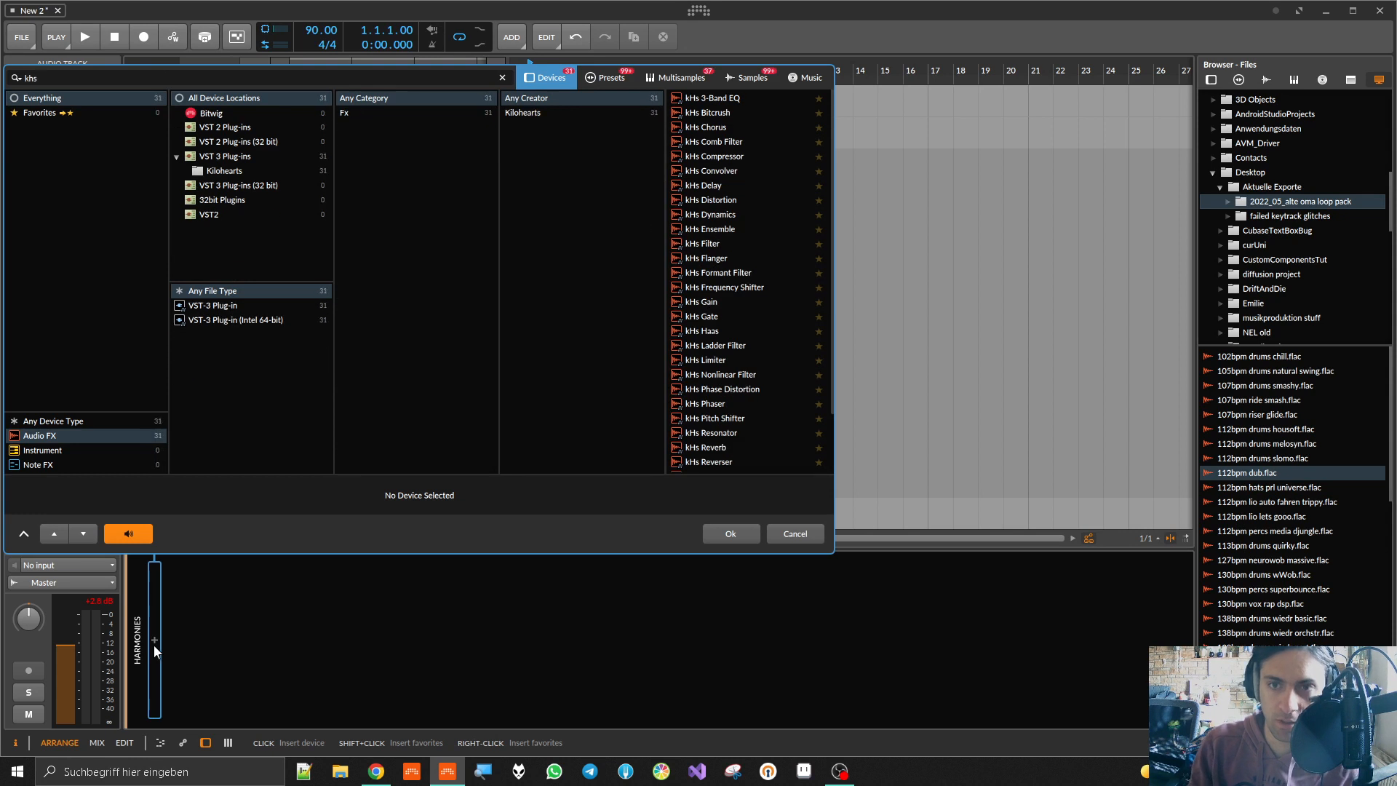
pyautogui.doubleClick(719, 286)
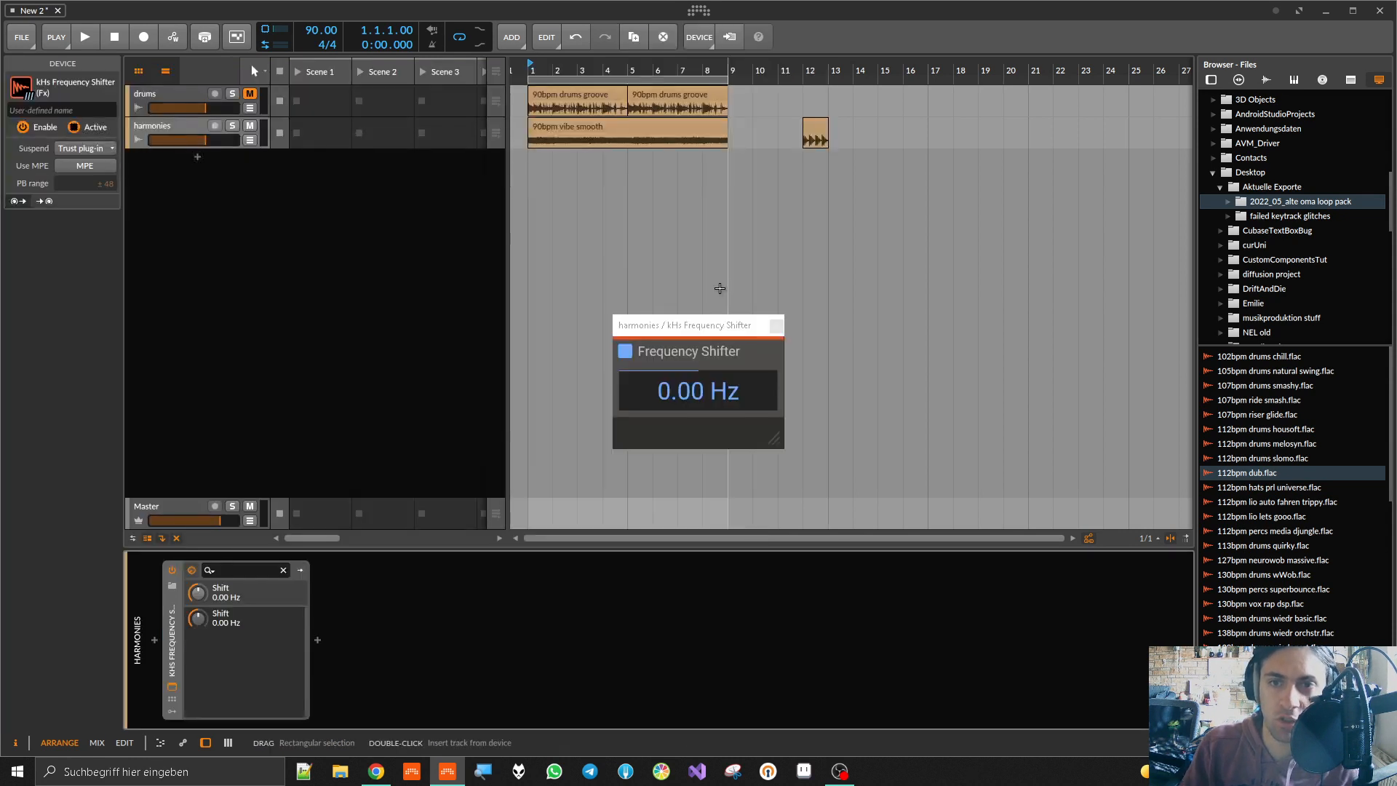
# Step: Audition the Frequency Shifter while changing its shift to 783 Hz, and return the stopped play position to bar 1
pyautogui.press('space')
pyautogui.moveTo(698, 390); pyautogui.dragTo(693, 352)
pyautogui.press('space')
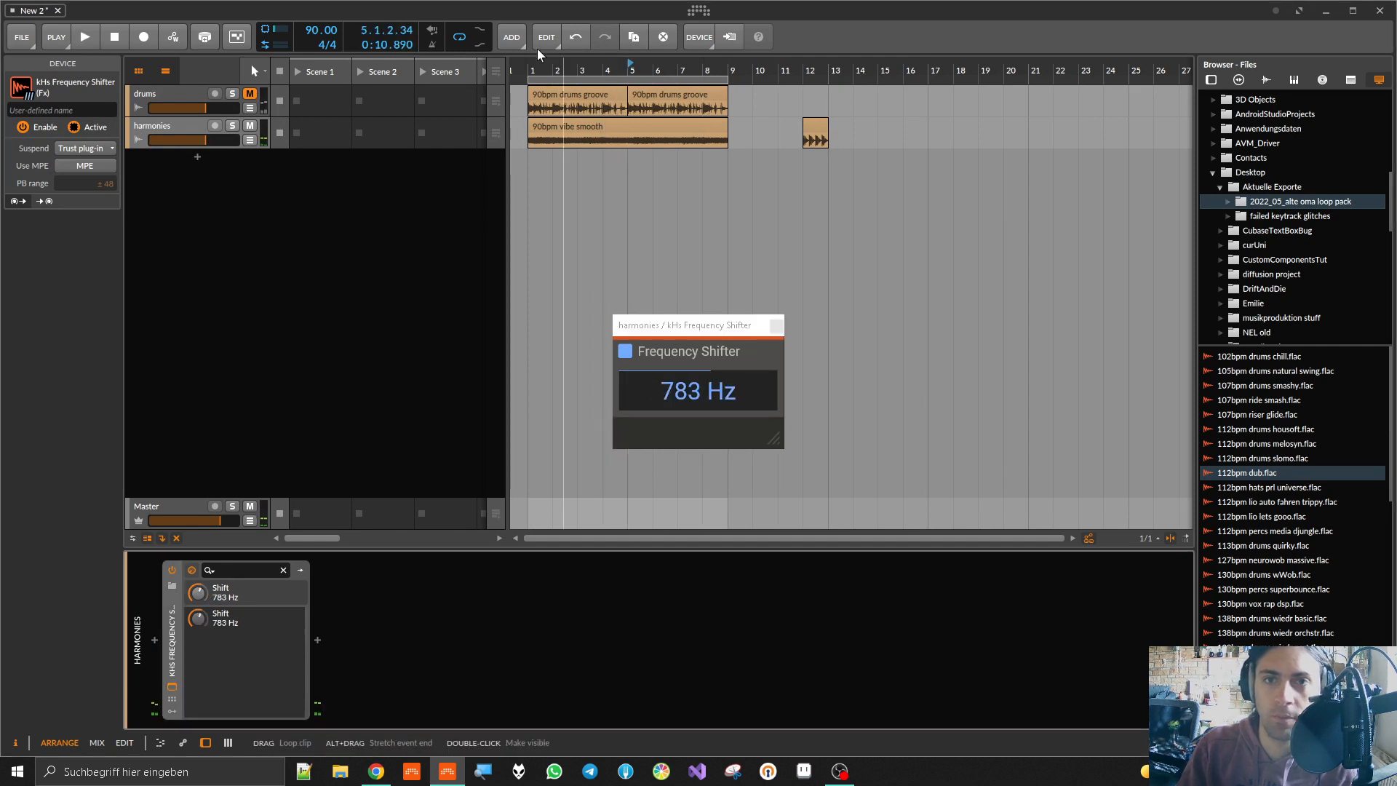
pyautogui.click(532, 71)
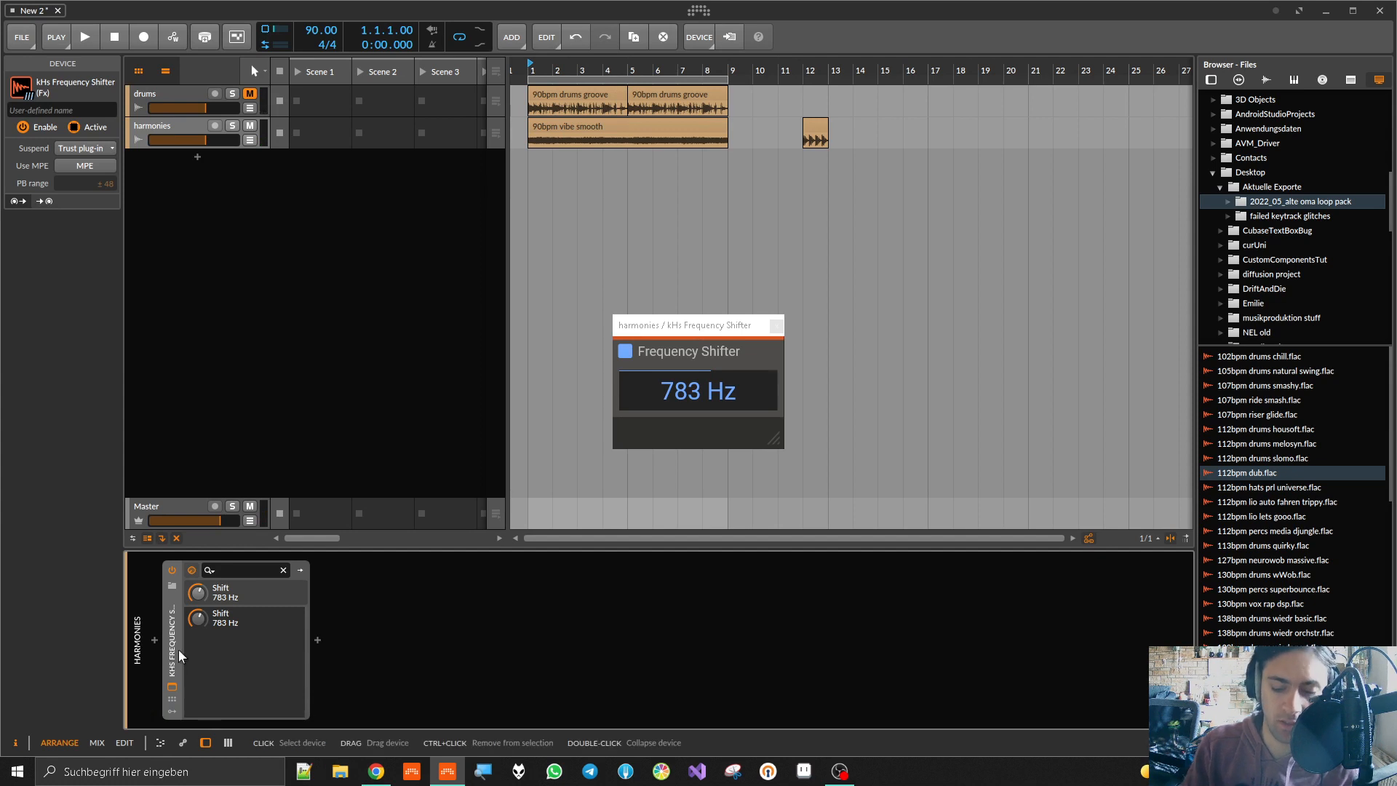
# Step: Remove the Frequency Shifter from the harmonies track and play the project with harmonies muted and drums unmuted
pyautogui.press('Delete')
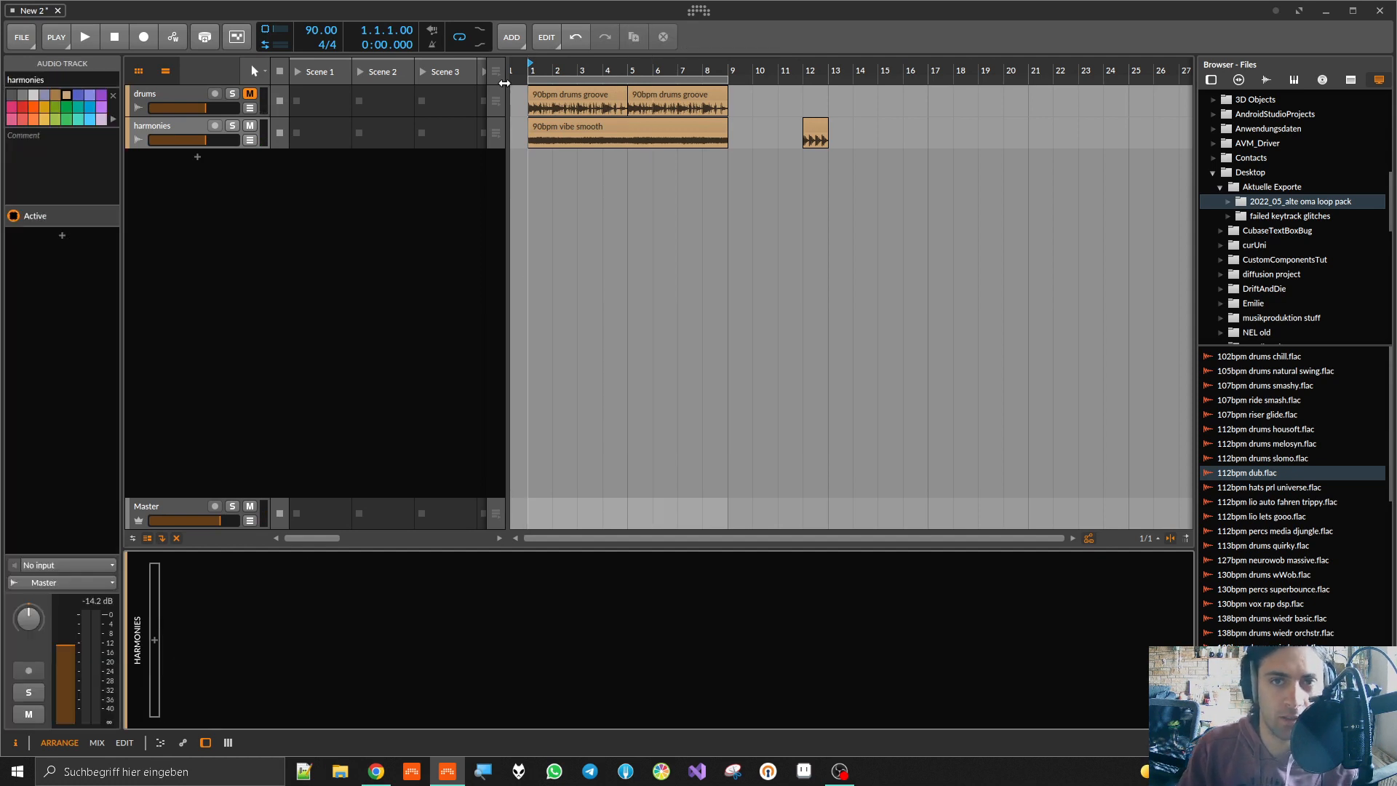
pyautogui.click(194, 94)
pyautogui.press('space')
pyautogui.click(250, 94)
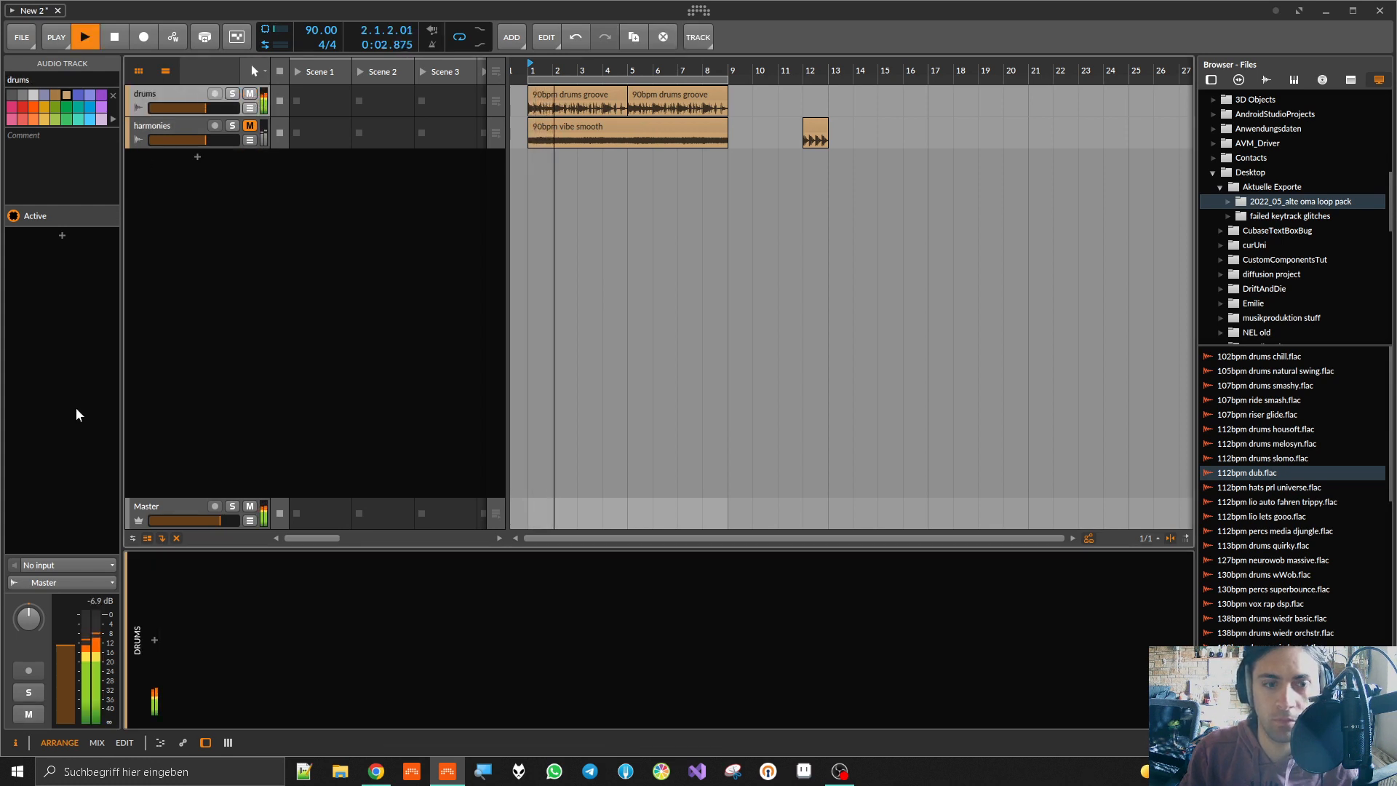
# Step: Find "khs" devices and insert kHs Frequency Shifter on the drums track during playback
pyautogui.click(154, 639)
pyautogui.write('kh')
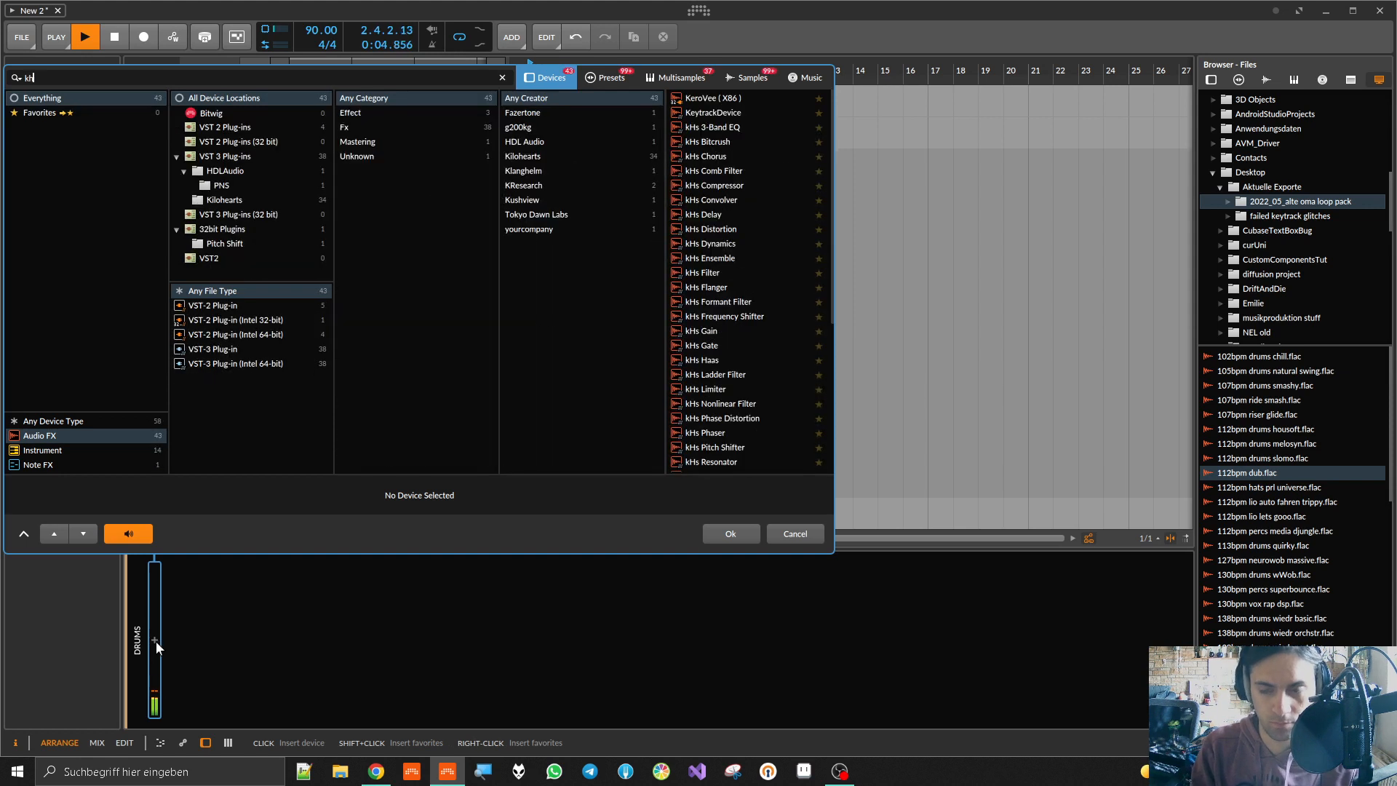
pyautogui.write('s')
pyautogui.doubleClick(713, 287)
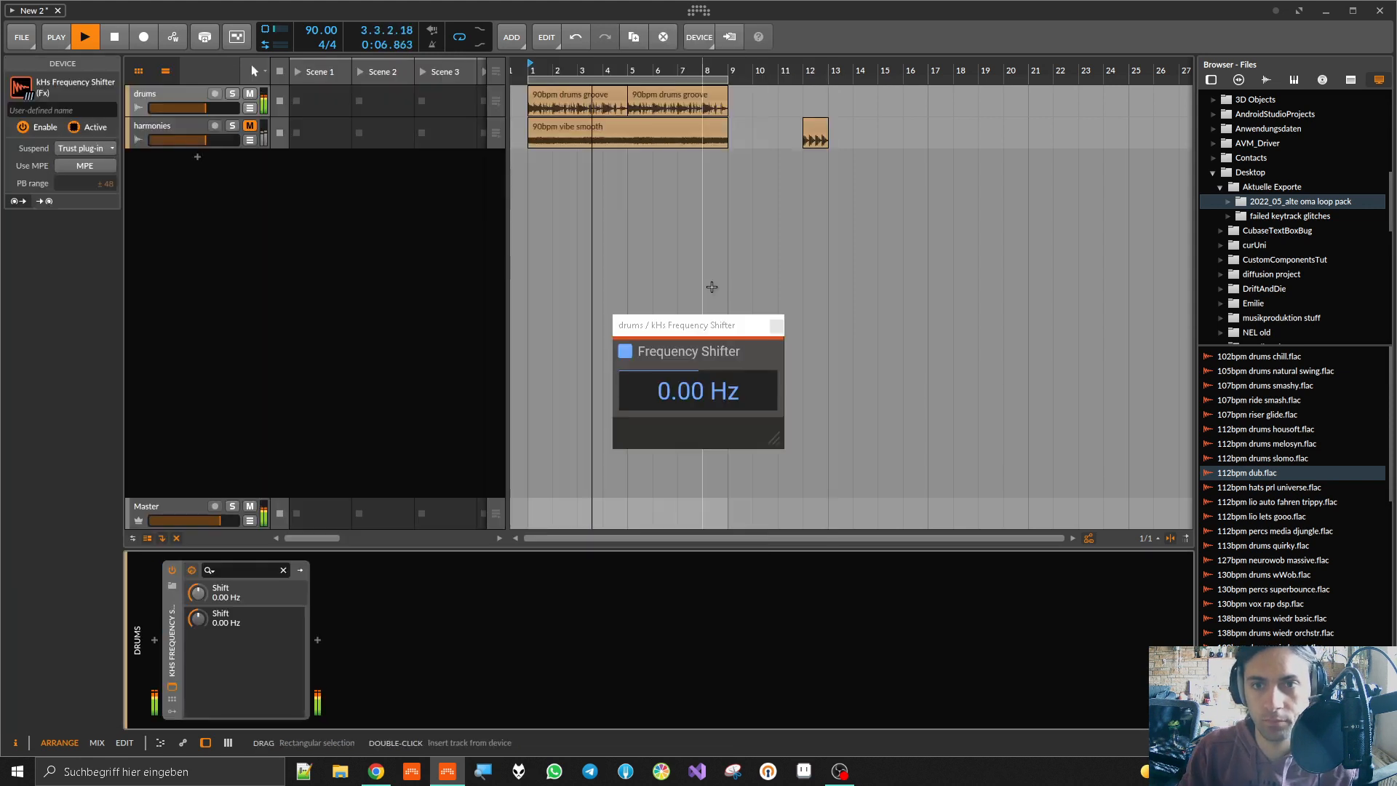
# Step: Audition the drums with the Frequency Shifter's shift lowered to -127 Hz, stop playback and reset the shift to 0 Hz
pyautogui.moveTo(697, 391); pyautogui.dragTo(697, 465)
pyautogui.click(695, 262)
pyautogui.press('space')
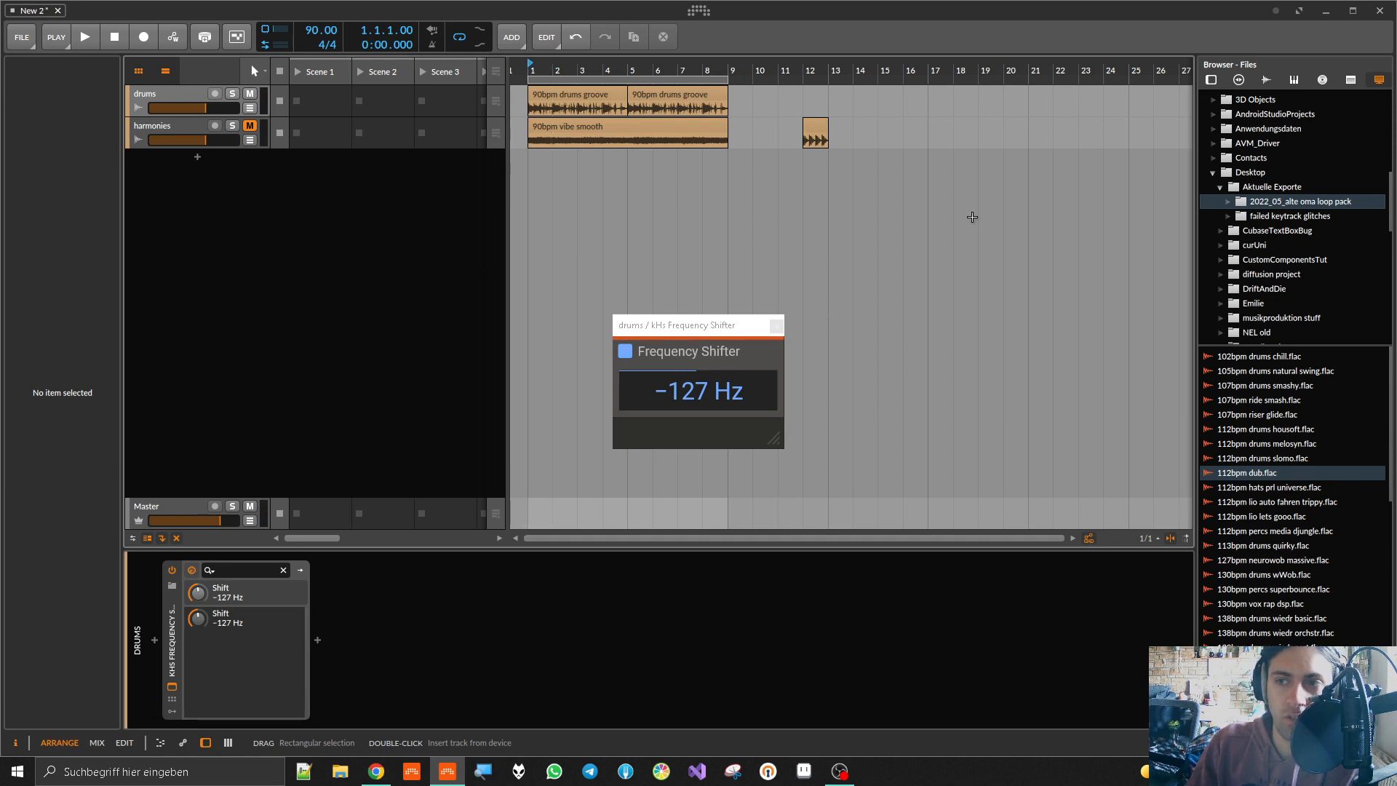
pyautogui.click(677, 389)
pyautogui.doubleClick(677, 393)
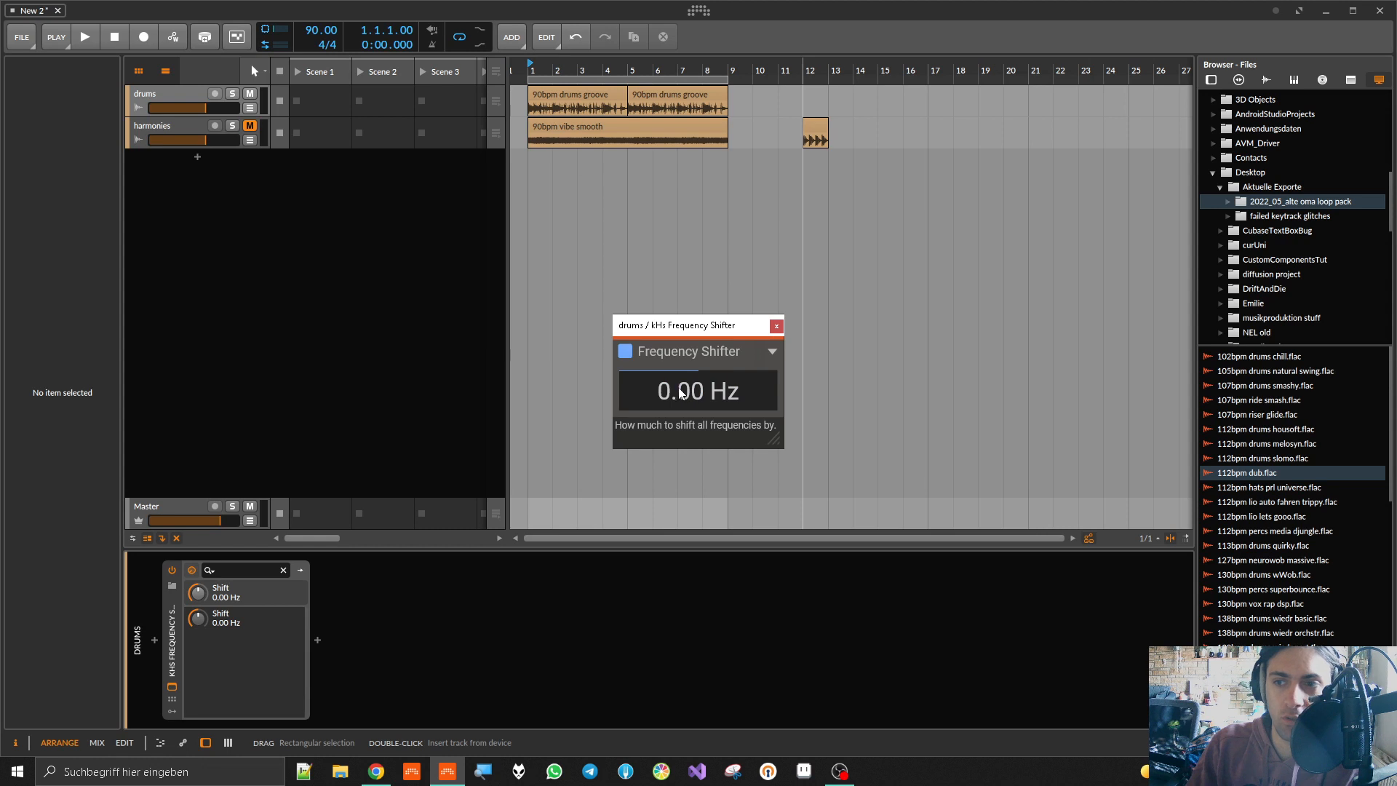
# Step: Open the Samples folder on drive D: in the file browser and look through its subfolders
pyautogui.scroll(-5, 1279, 293)
pyautogui.scroll(-6, 1255, 240)
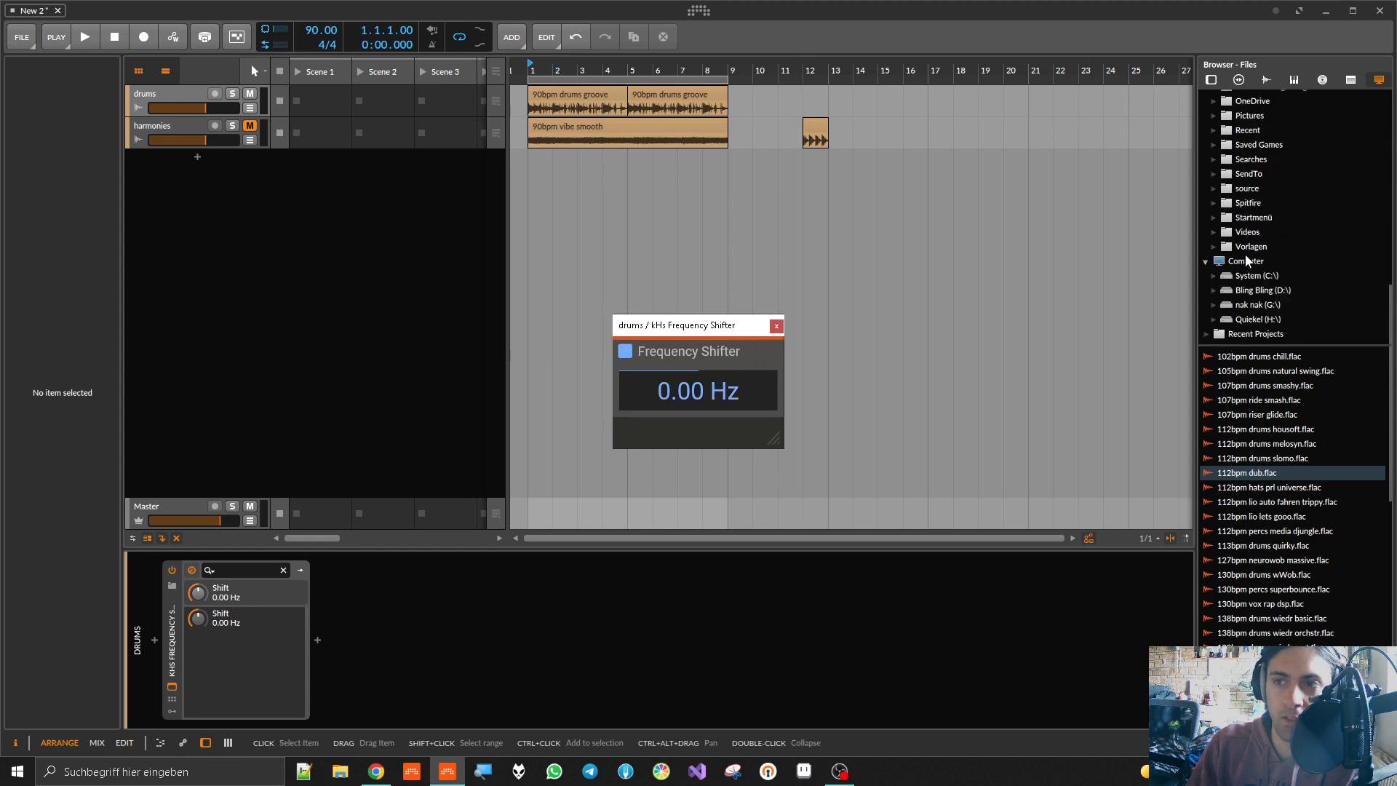
pyautogui.click(1260, 292)
pyautogui.doubleClick(1231, 542)
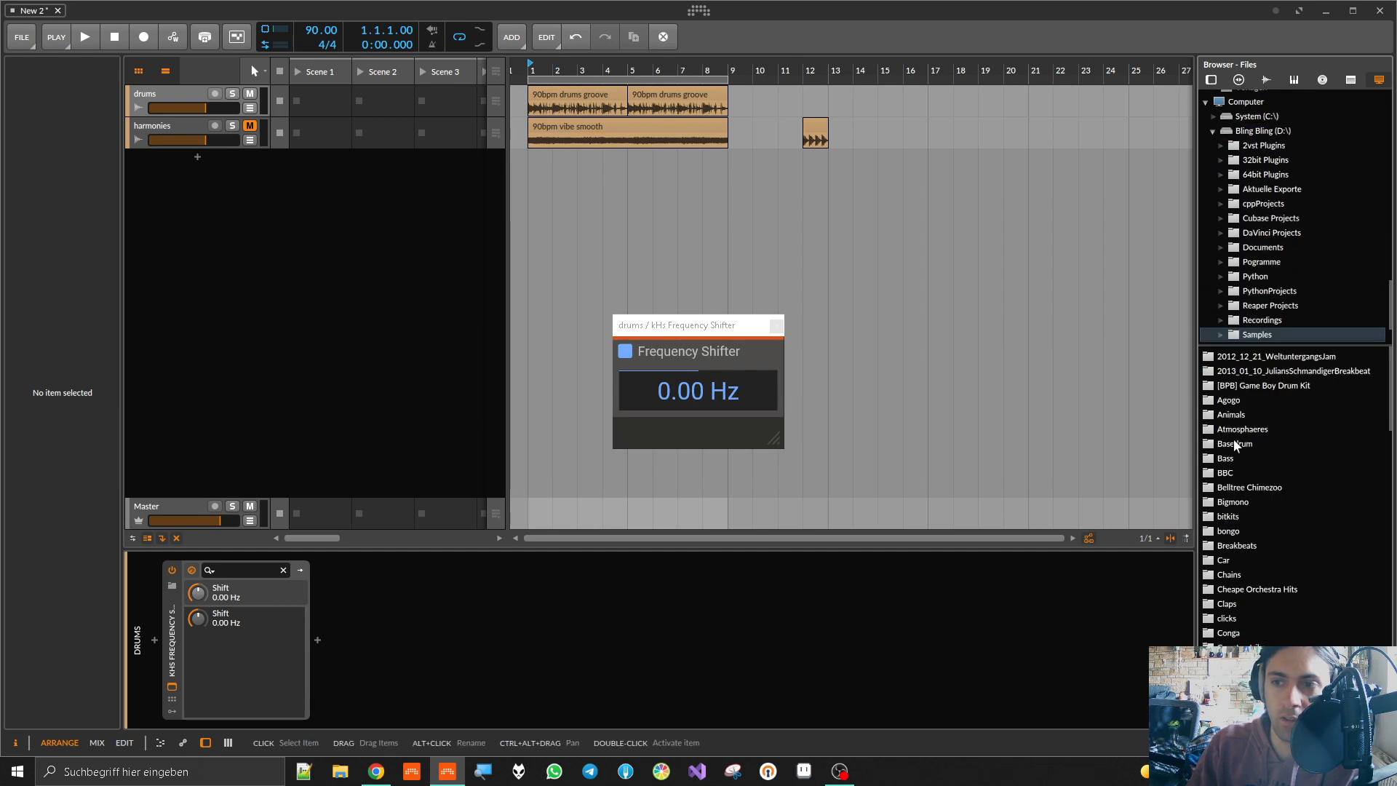
pyautogui.scroll(-4, 1233, 438)
pyautogui.scroll(-6, 1245, 585)
pyautogui.scroll(-5, 1246, 583)
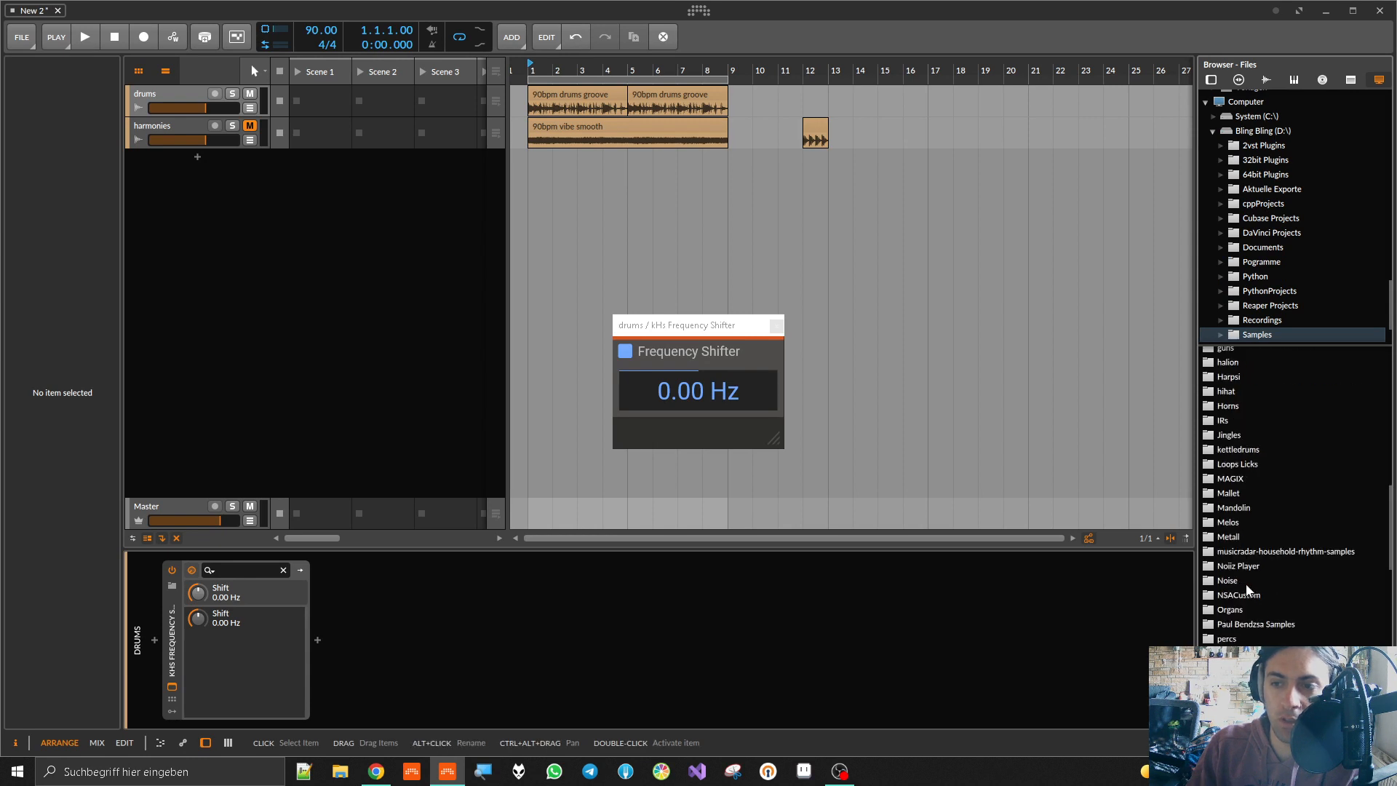
# Step: Open the percs sample folder and preview several foley samples, including FBFPD_Foley_17.wav and FBFPD_Foley_20.wav
pyautogui.doubleClick(1229, 586)
pyautogui.click(1258, 458)
pyautogui.click(1262, 545)
pyautogui.click(1242, 588)
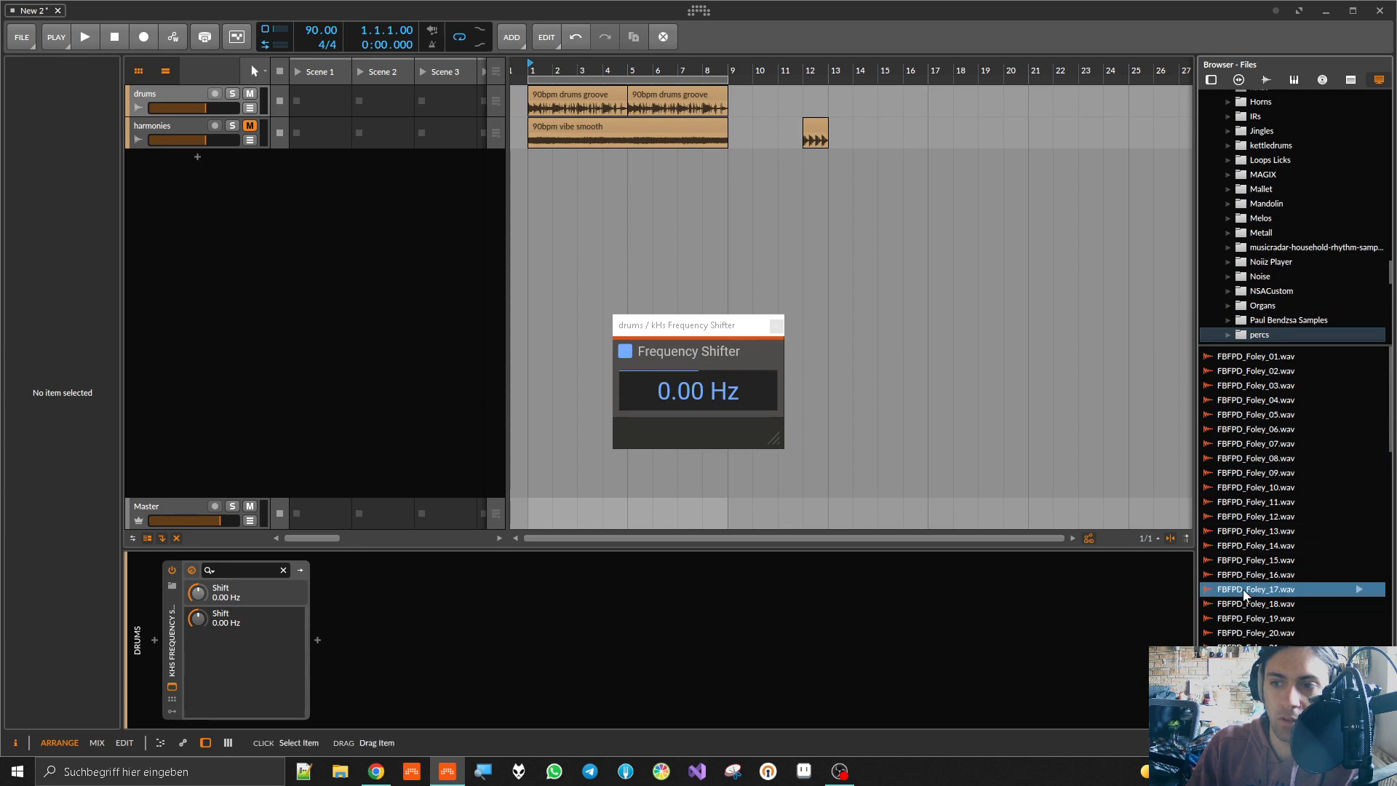
pyautogui.click(1262, 633)
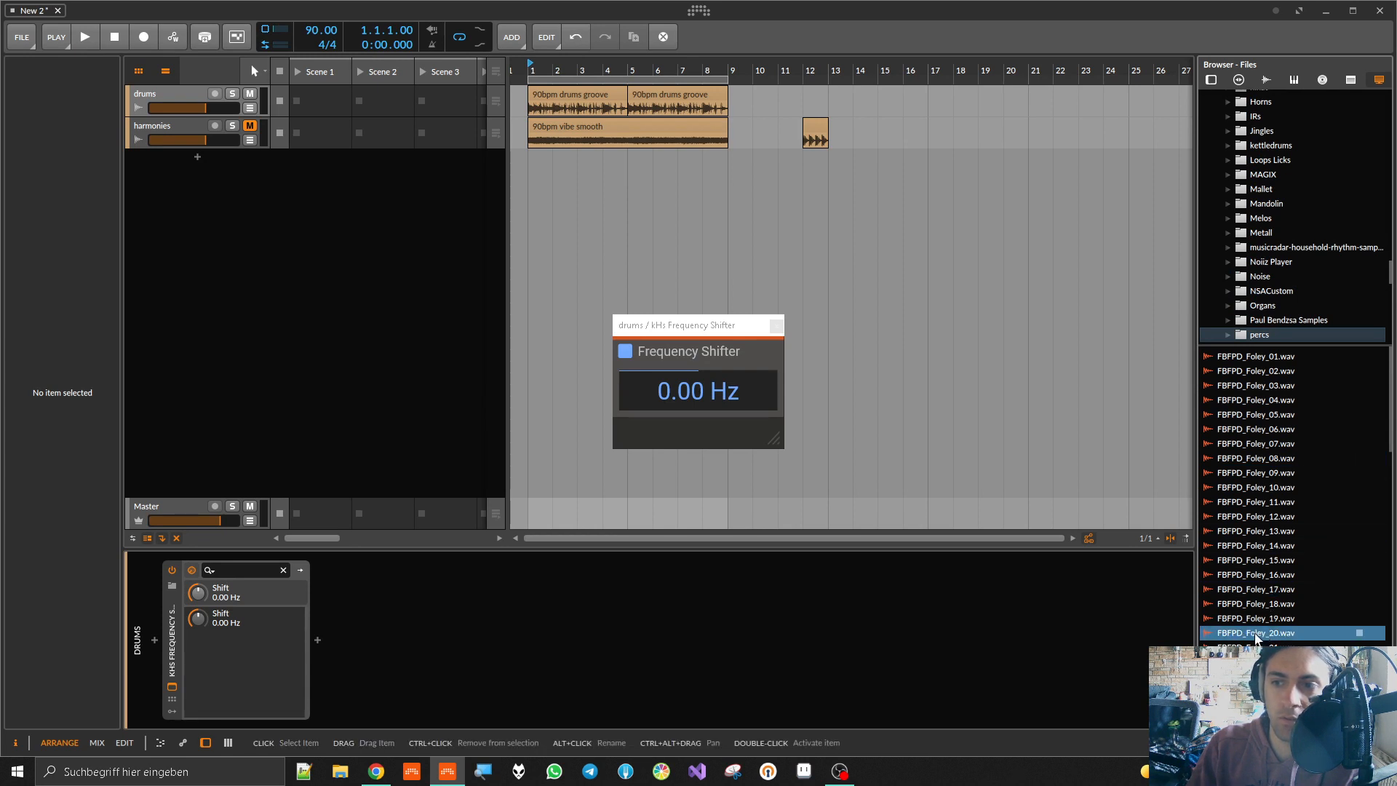
# Step: Place FBFPD_Foley_20.wav on a new track below harmonies at 1.2.1.00 and audition it with the drums
pyautogui.moveTo(1246, 624); pyautogui.dragTo(771, 154)
pyautogui.scroll(5, 521, 158)
pyautogui.scroll(3, 522, 158)
pyautogui.press('space')
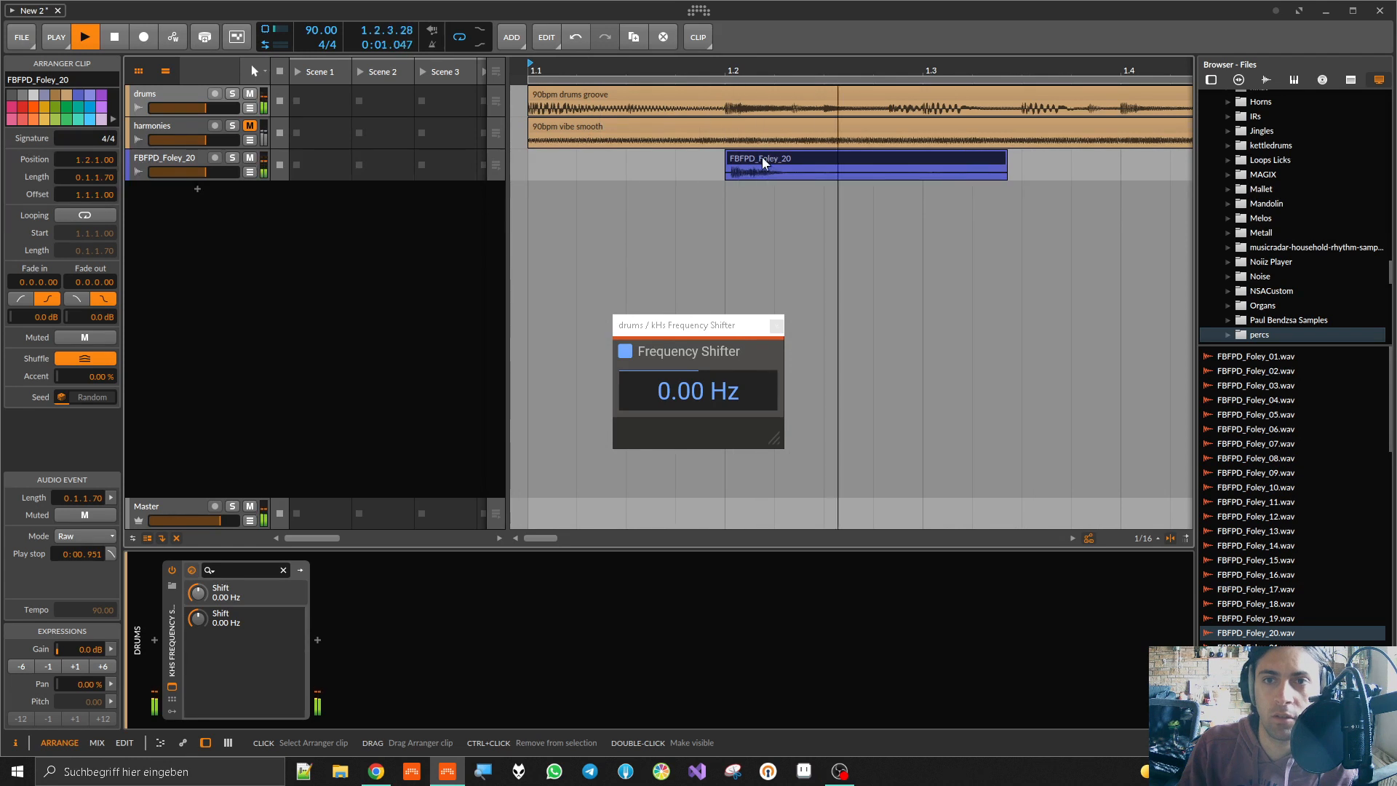
pyautogui.press('space')
# Step: Move the foley clip slightly earlier, to position 1.1.4.87
pyautogui.scroll(3, 740, 162)
pyautogui.moveTo(732, 156); pyautogui.dragTo(649, 158)
pyautogui.scroll(-8, 596, 182)
pyautogui.scroll(-3, 597, 183)
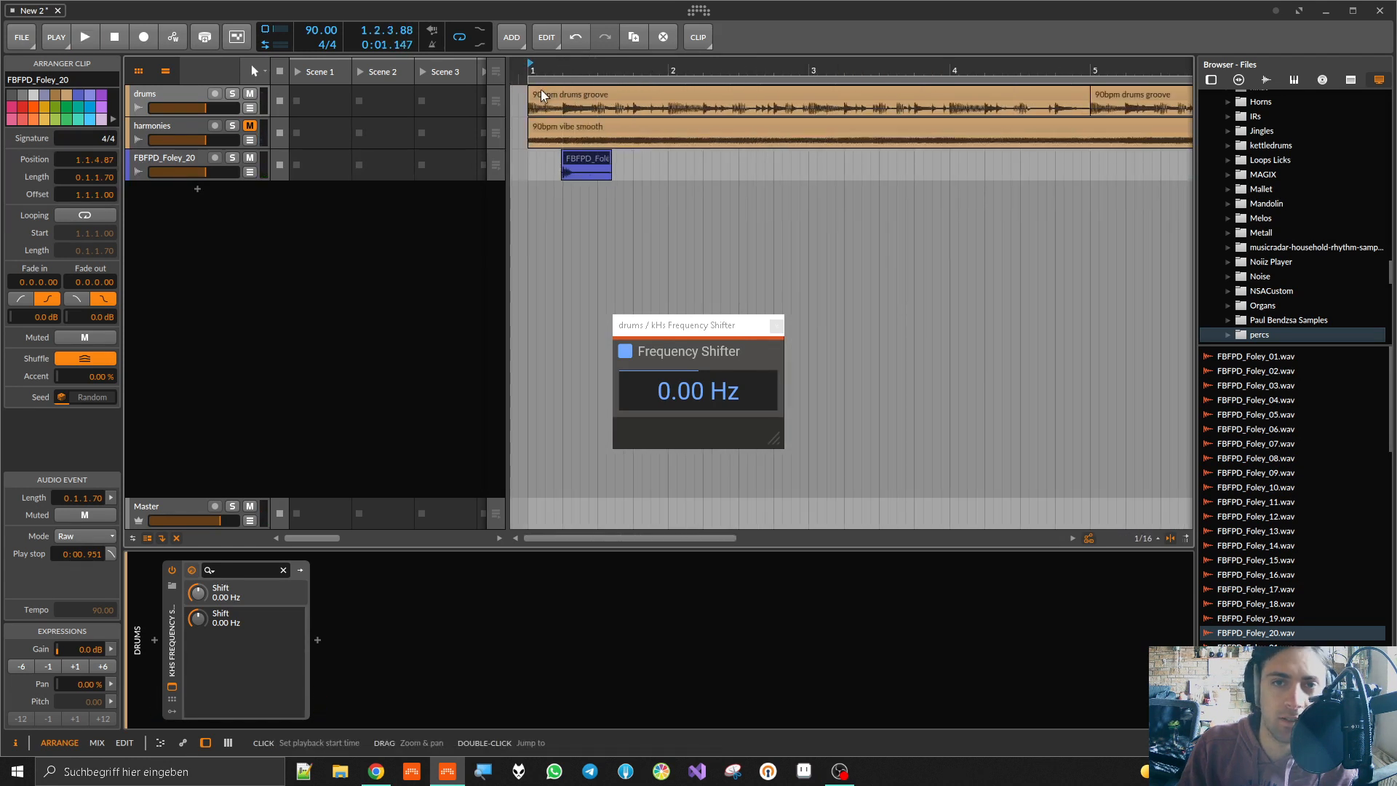
# Step: Insert an empty clip at bar 1 in front of the foley clip and merge both into a single clip
pyautogui.doubleClick(546, 158)
pyautogui.keyDown('shift'); pyautogui.click(577, 158); pyautogui.keyUp('shift')
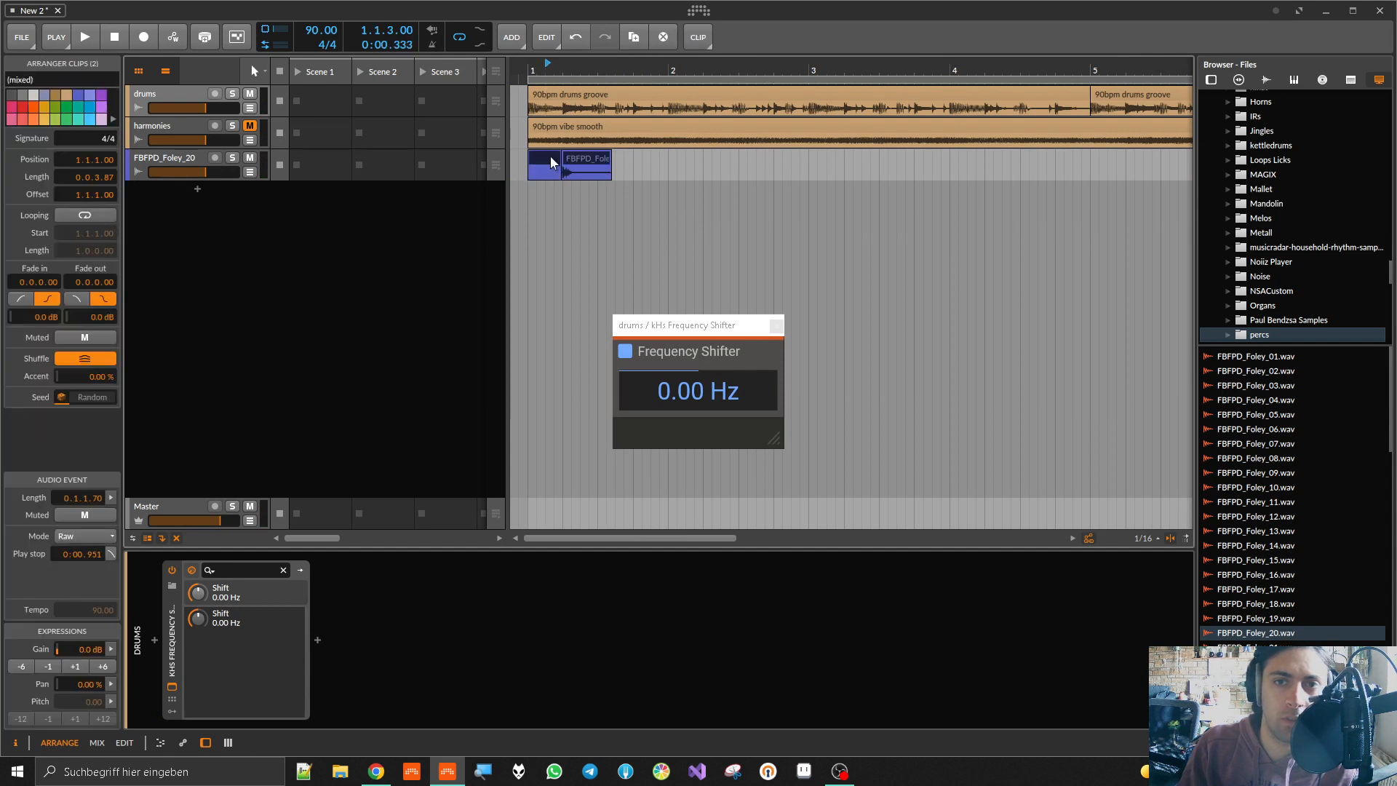
pyautogui.rightClick(550, 157)
pyautogui.click(615, 317)
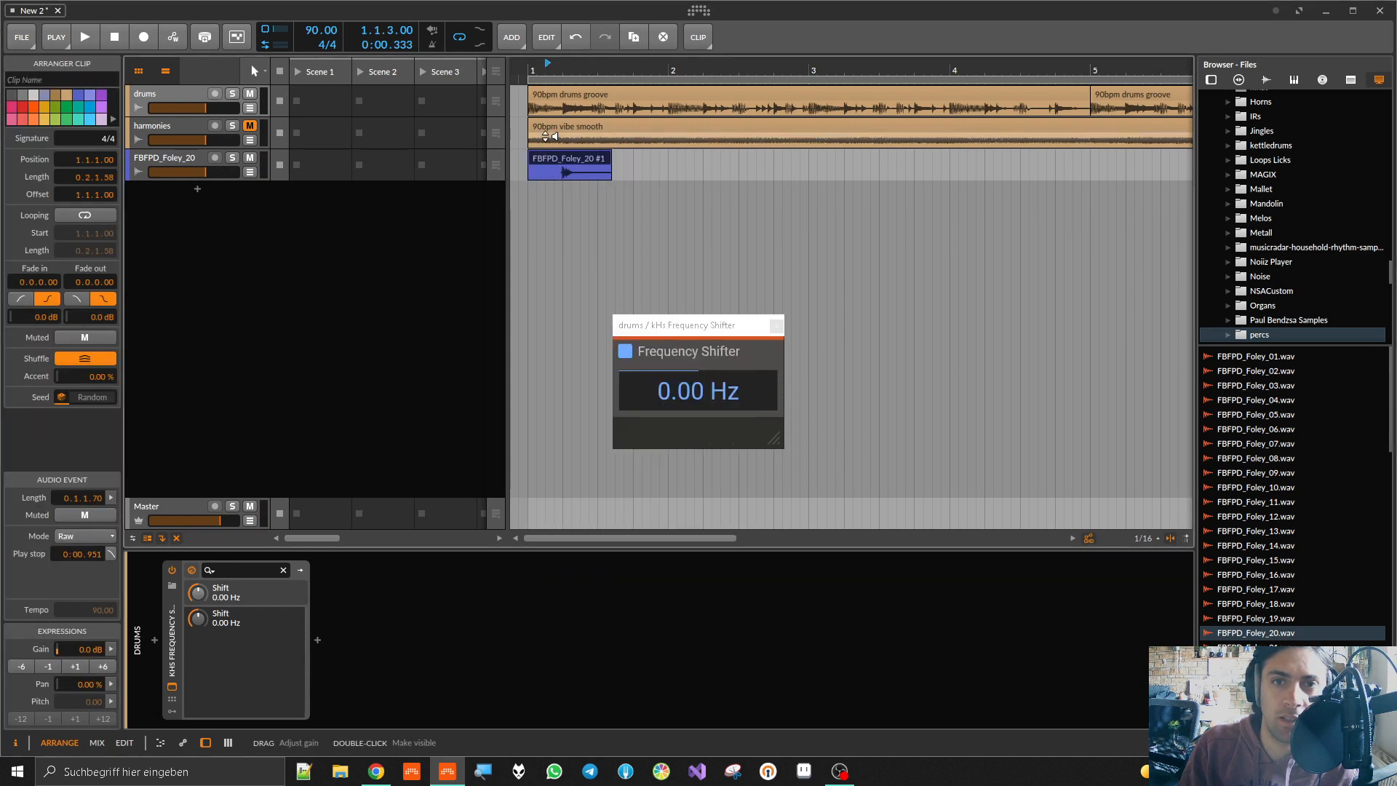
# Step: Move the merged foley clip to position 2.3.1.00 and audition its timing against the drums from there
pyautogui.moveTo(544, 163); pyautogui.dragTo(818, 166)
pyautogui.press('space')
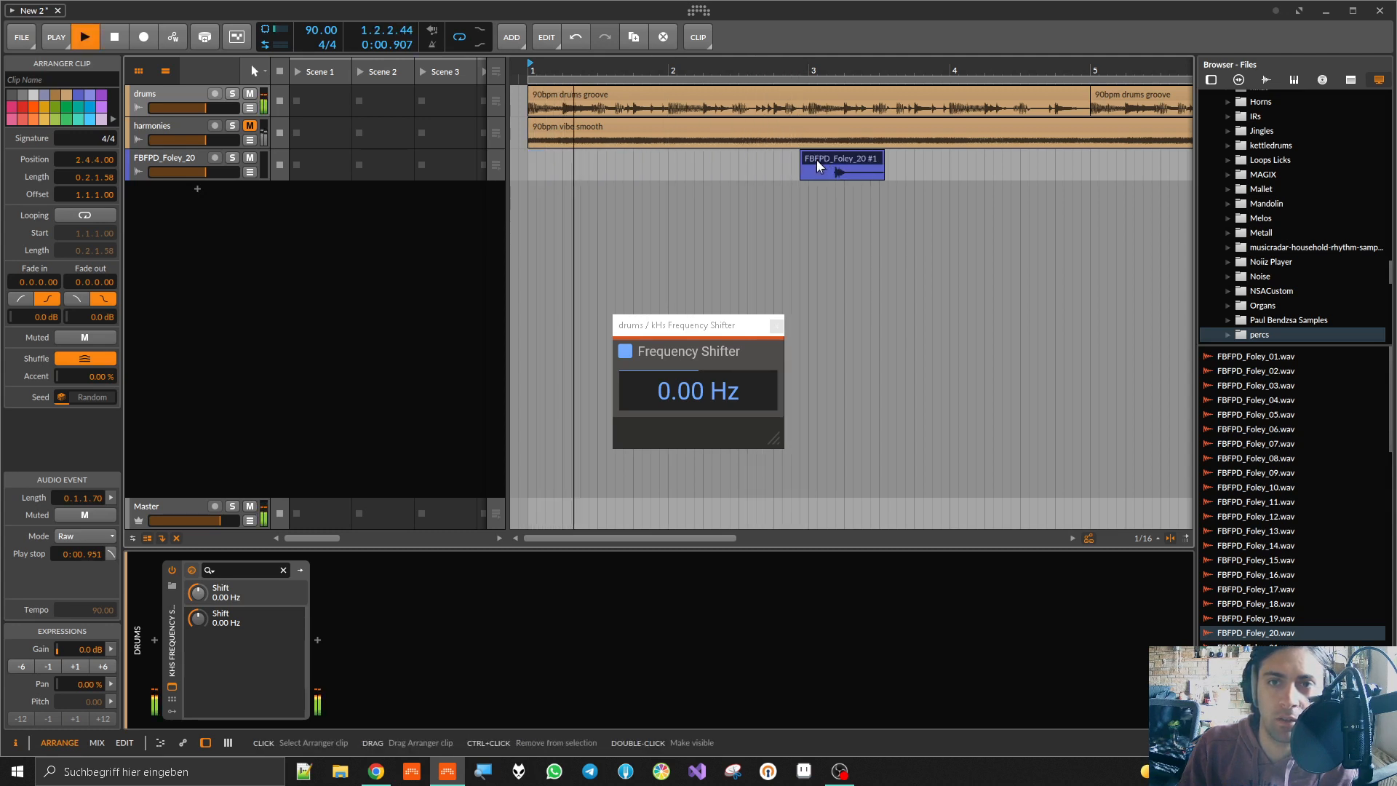
pyautogui.moveTo(818, 161); pyautogui.dragTo(757, 149)
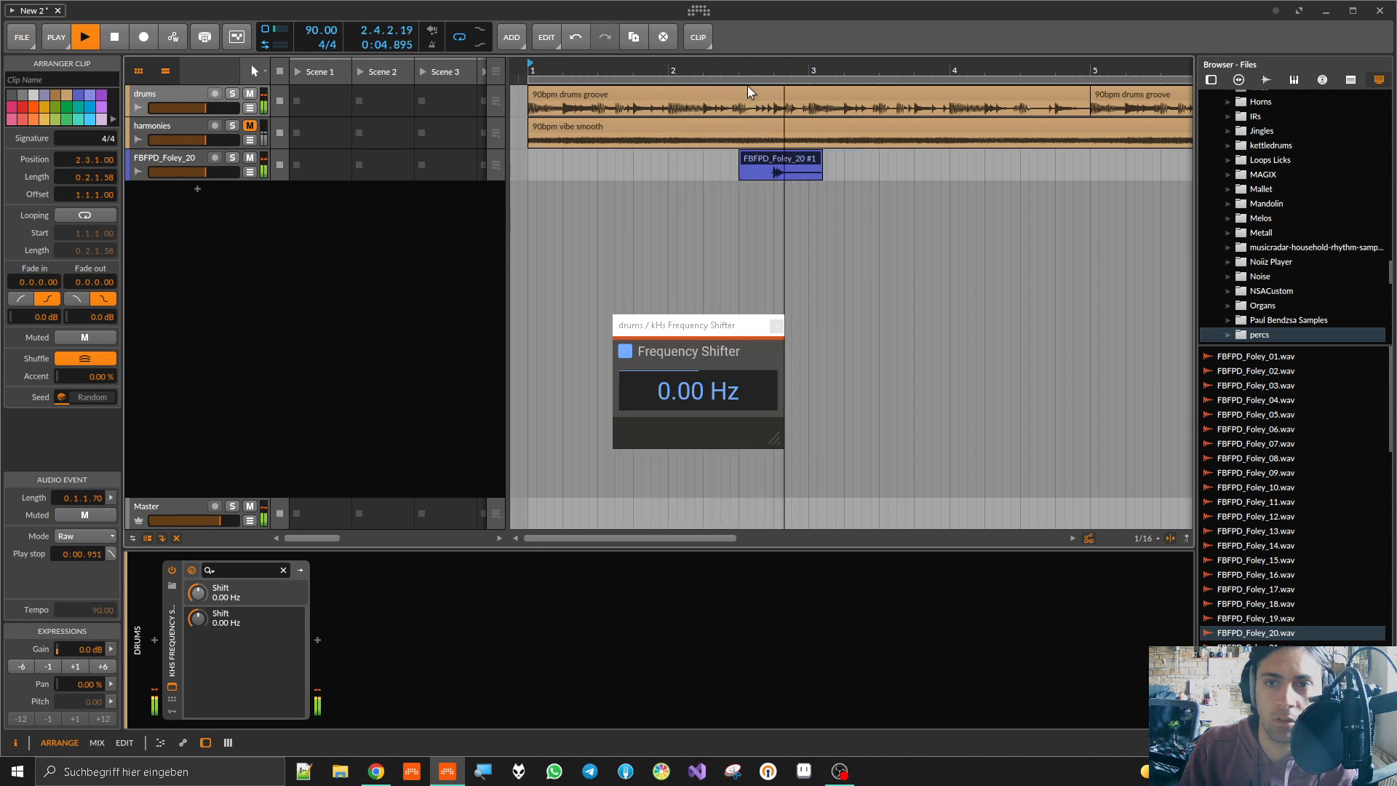
pyautogui.press('space')
pyautogui.press('space')
pyautogui.press('space')
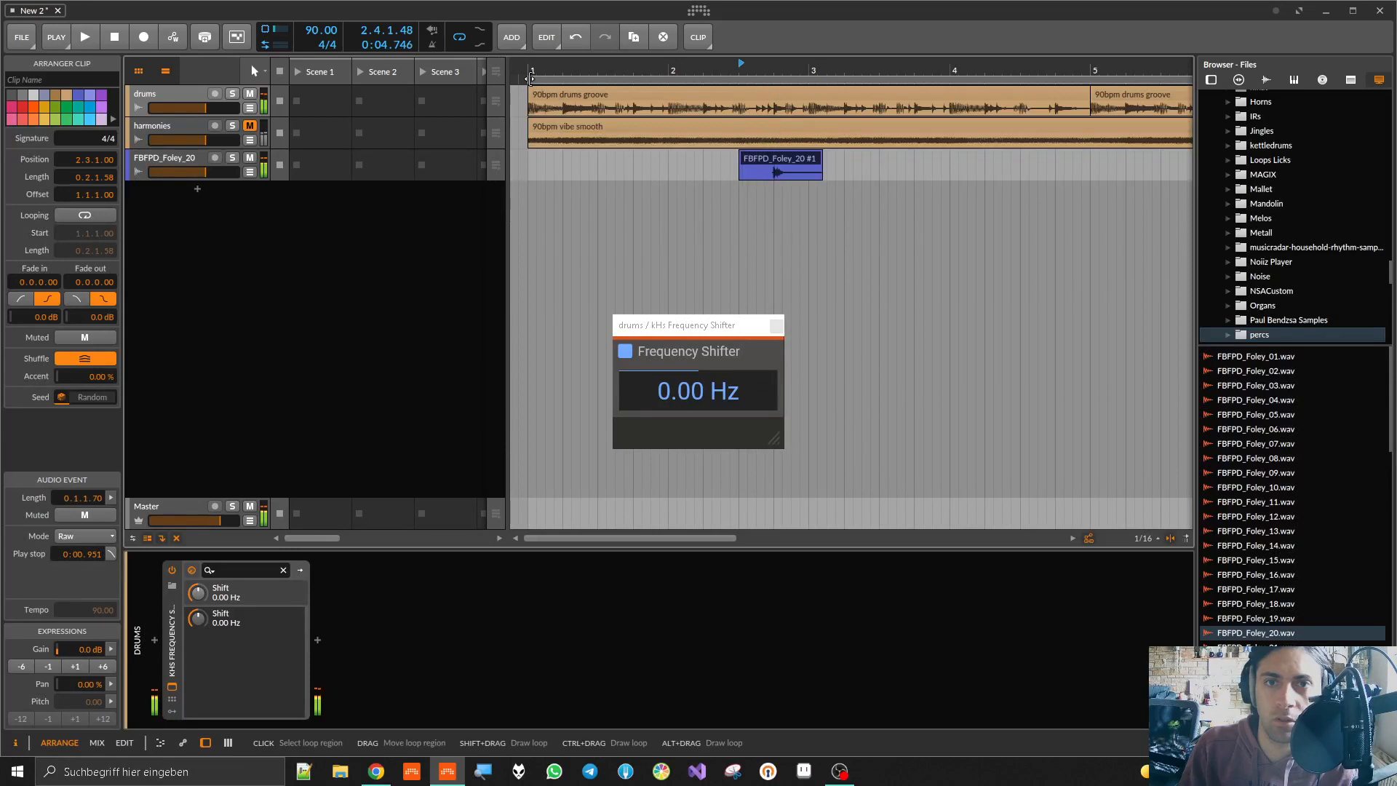
# Step: Set the loop region to start at 2.3.1.00 with a length of 0.2.0.00 around the foley hit
pyautogui.moveTo(530, 81); pyautogui.dragTo(758, 87)
pyautogui.scroll(-5, 771, 101)
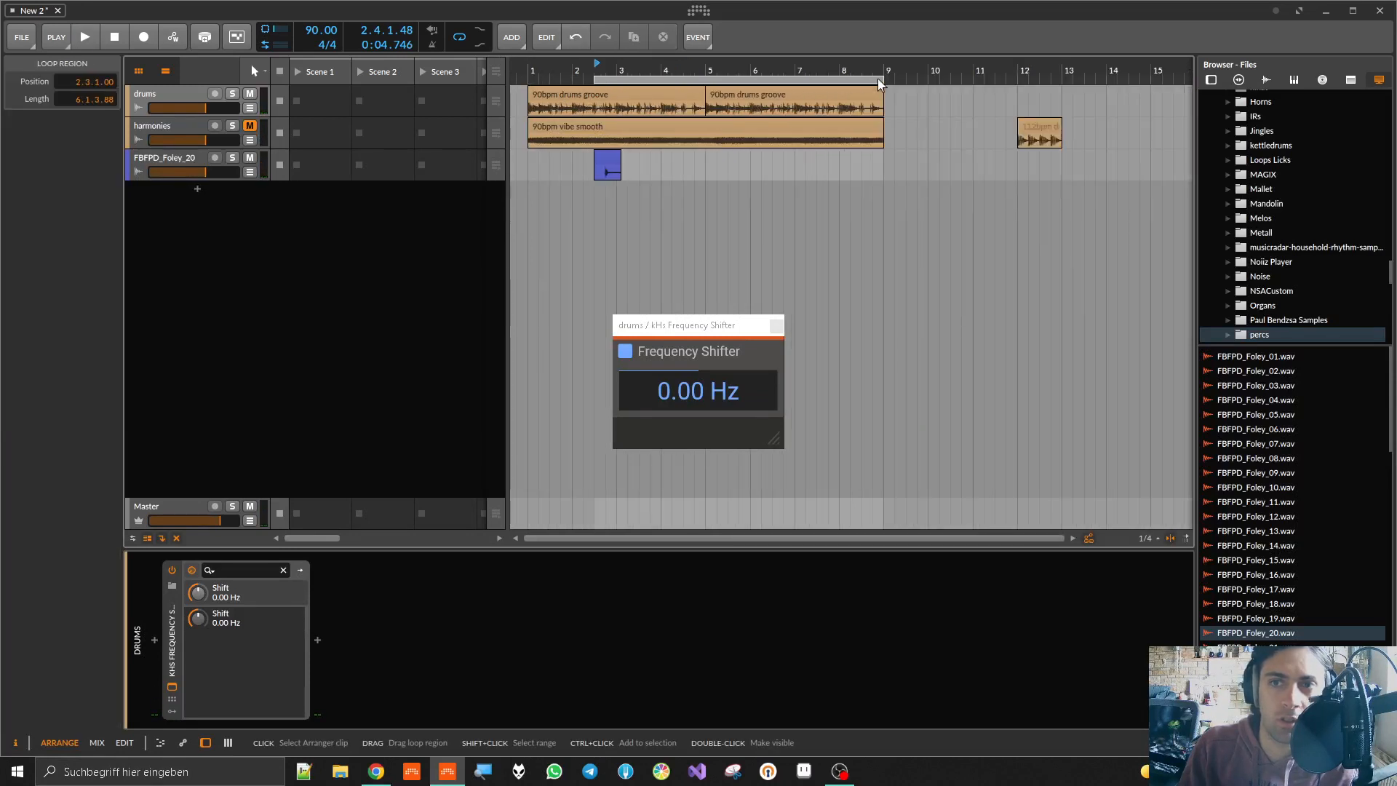
pyautogui.moveTo(879, 80); pyautogui.dragTo(614, 109)
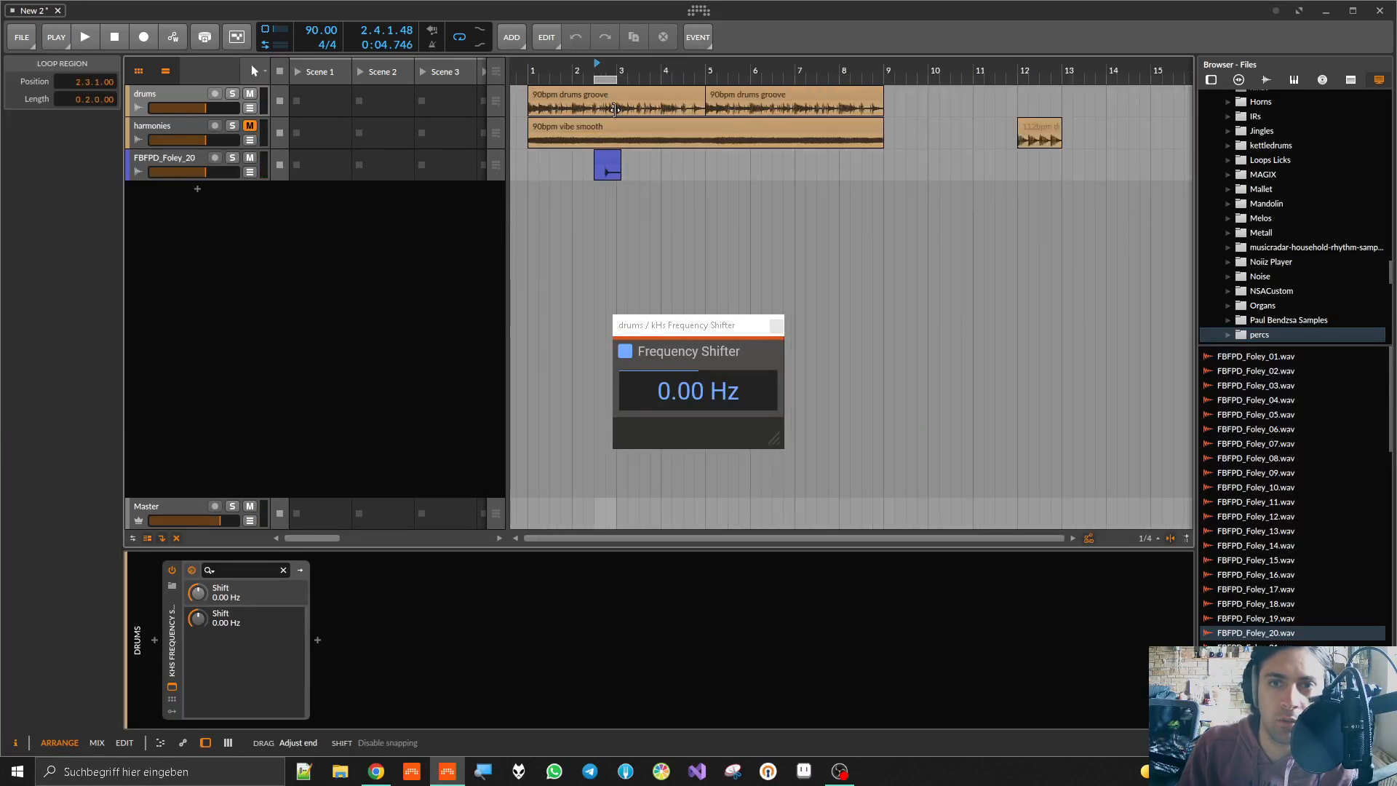
pyautogui.scroll(6, 596, 116)
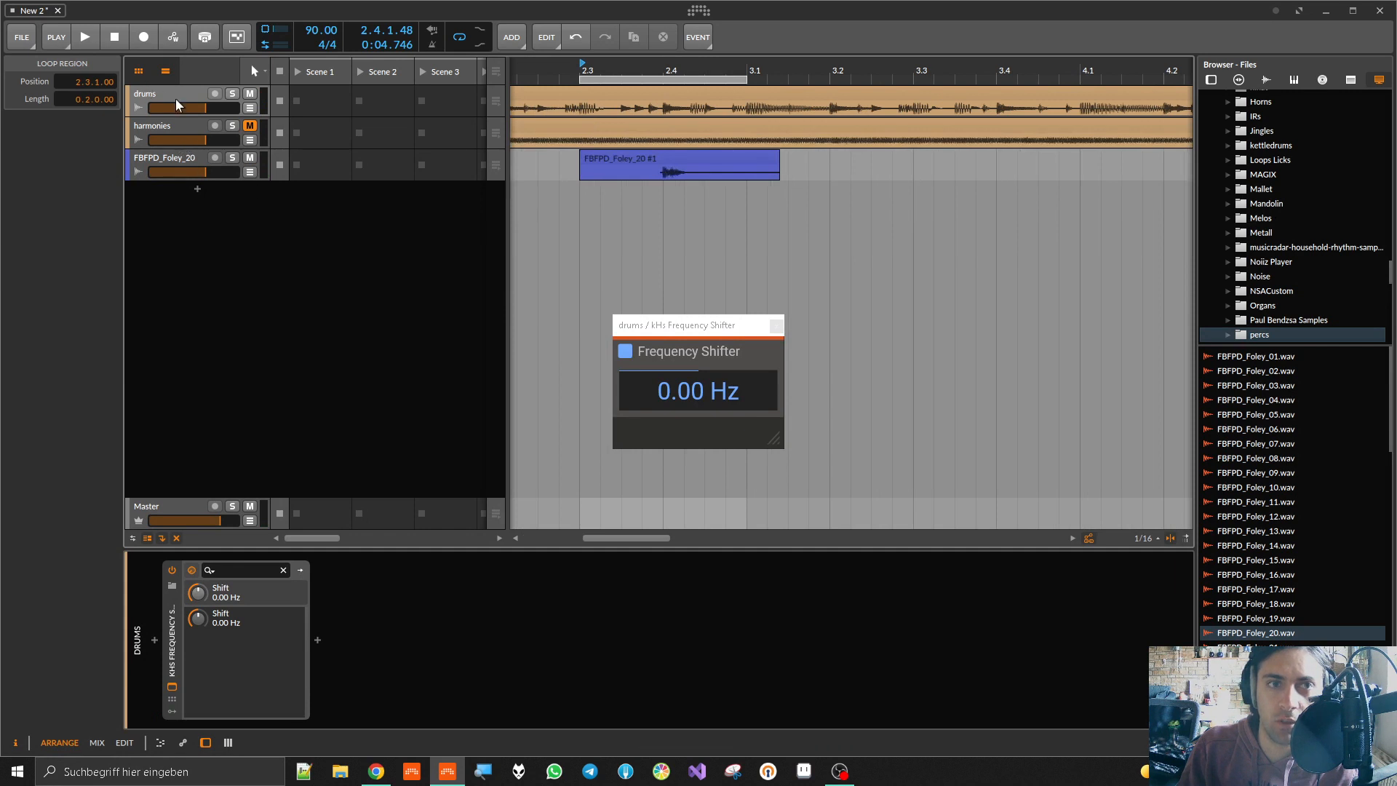
# Step: Remove kHs Frequency Shifter from the drums track and select the FBFPD_Foley_20 track
pyautogui.click(175, 652)
pyautogui.press('Delete')
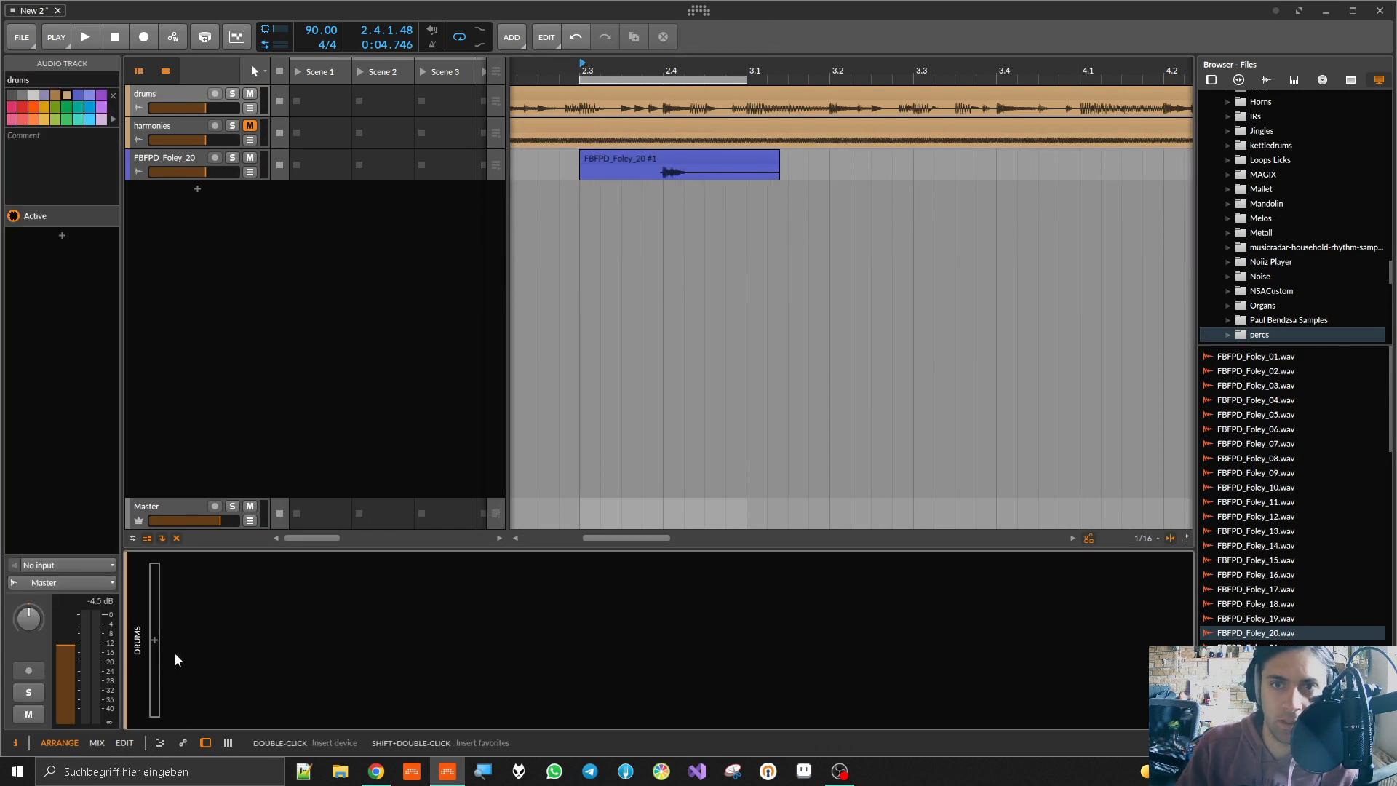
pyautogui.click(175, 165)
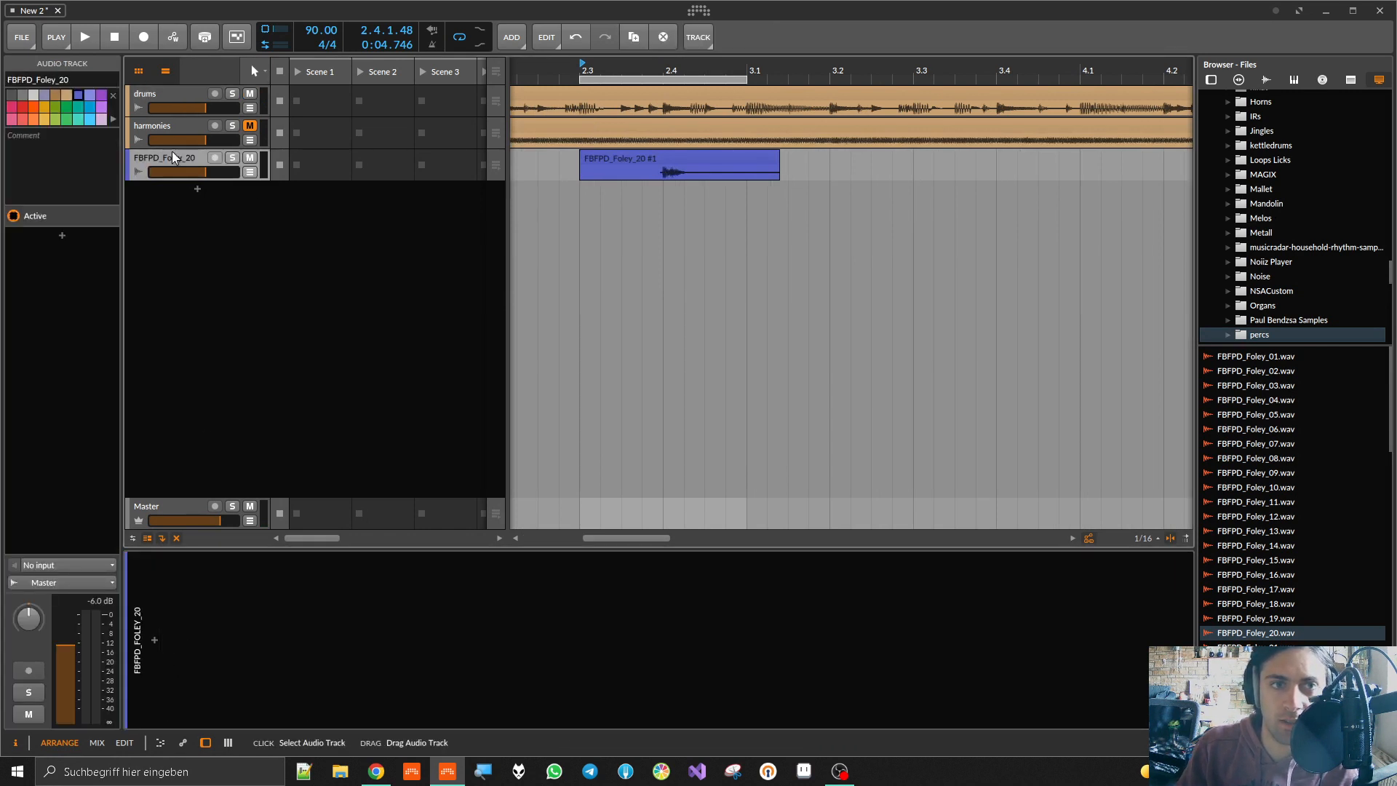
pyautogui.click(154, 644)
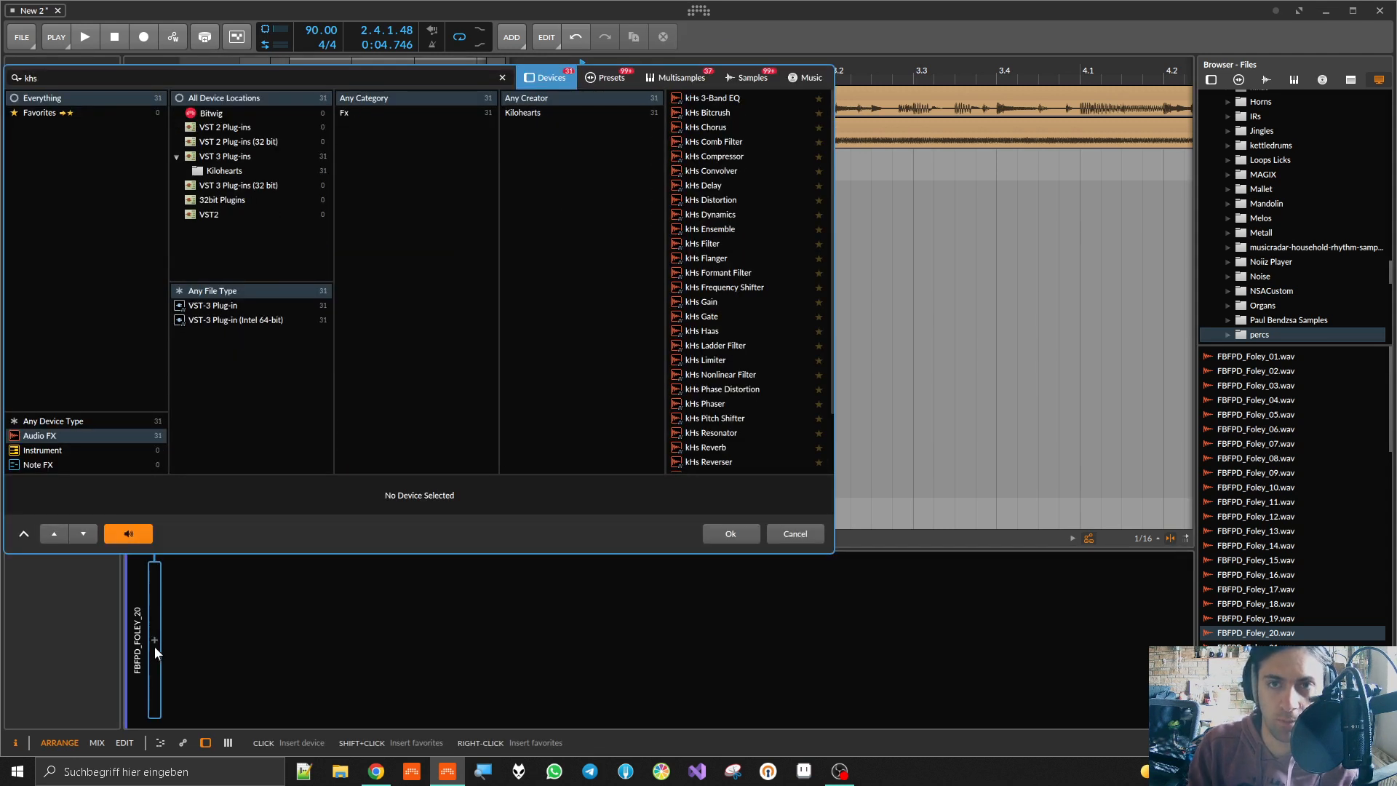
pyautogui.write('freq')
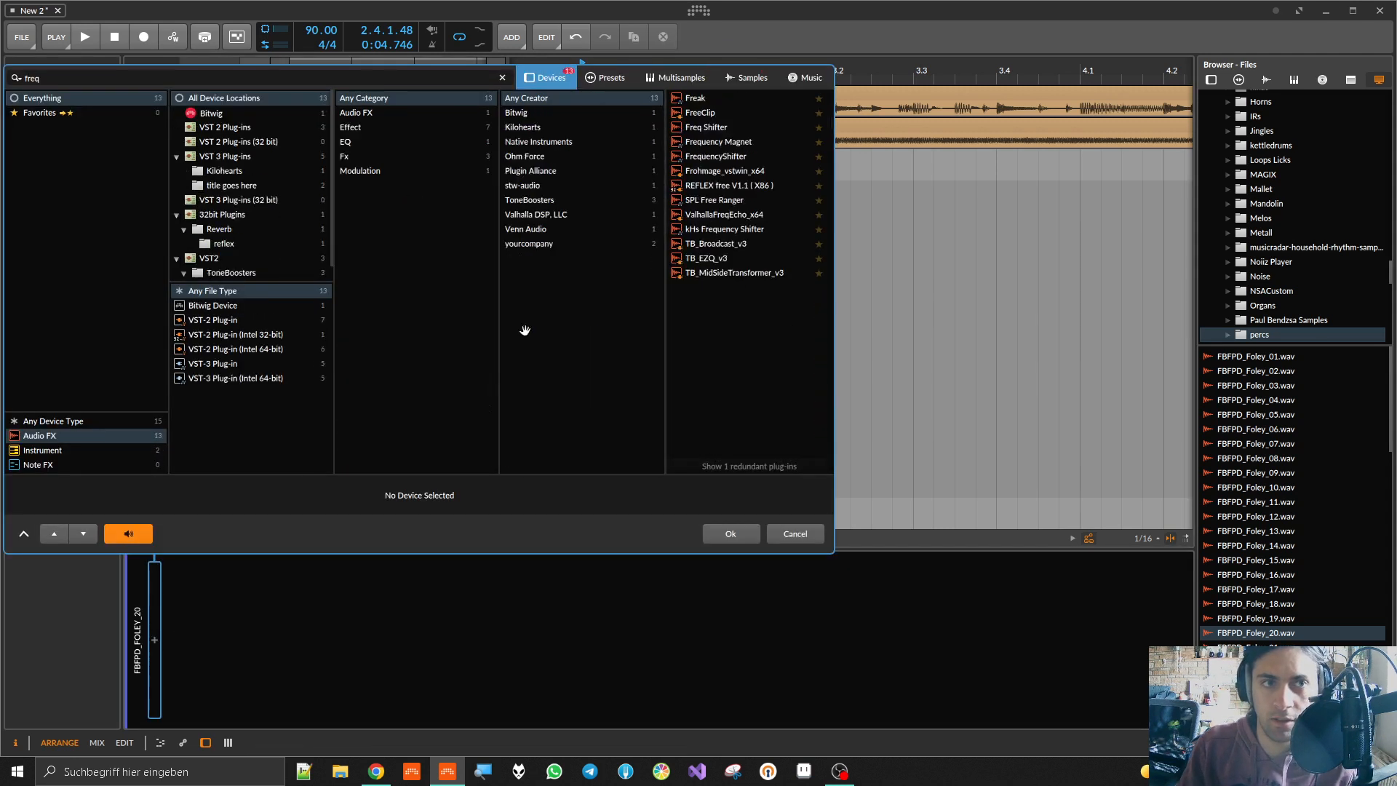
pyautogui.doubleClick(739, 127)
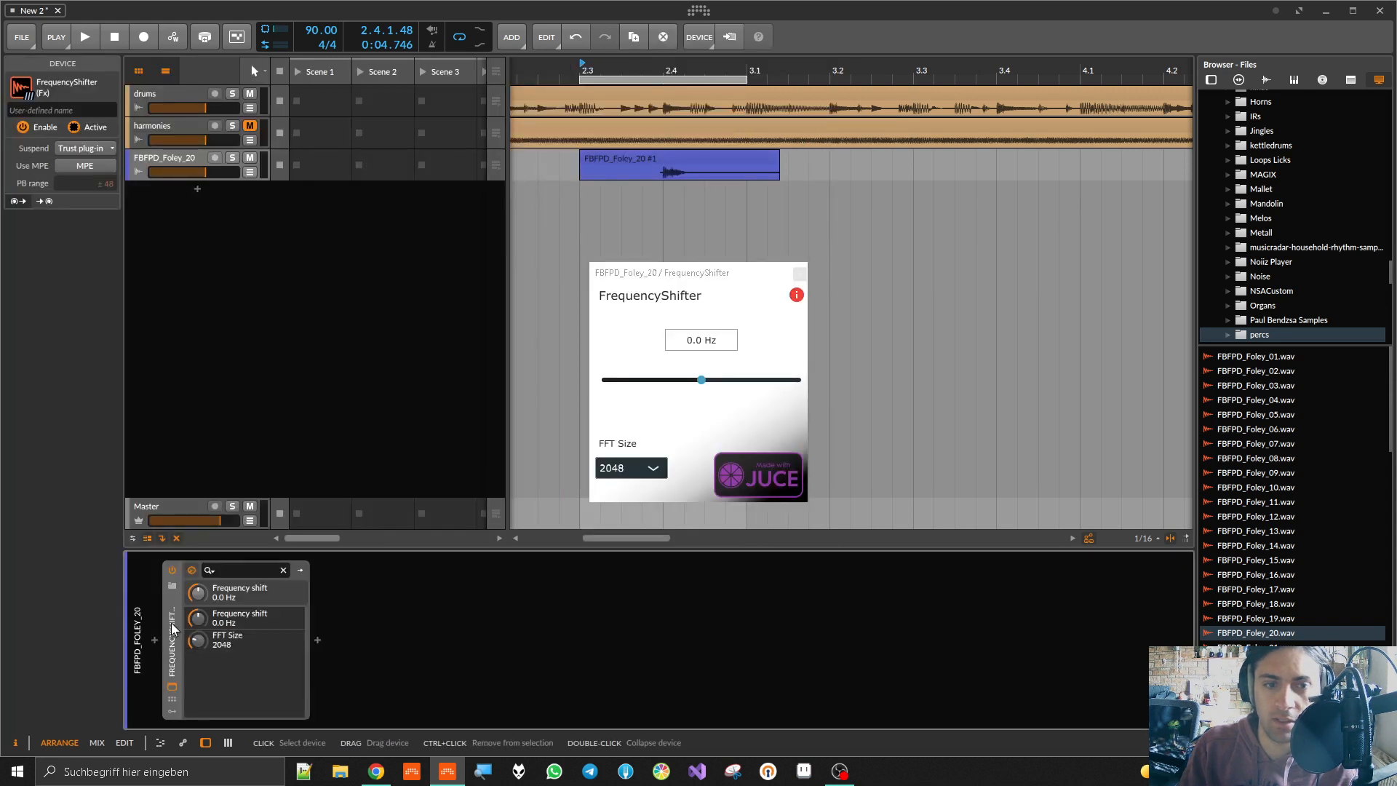
pyautogui.press('Delete')
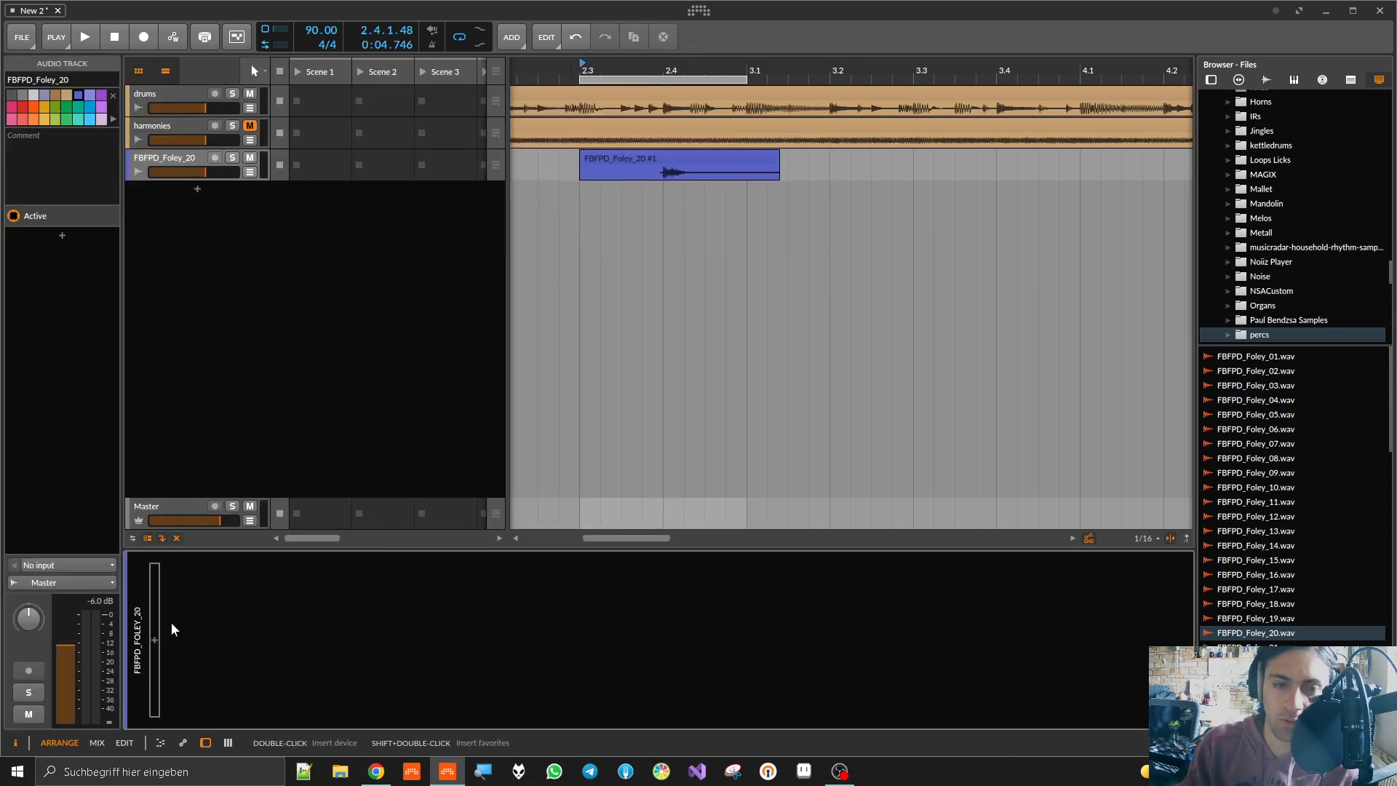
# Step: Search the devices for "khs" and insert kHs Frequency Shifter on the FBFPD_Foley_20 track
pyautogui.click(150, 647)
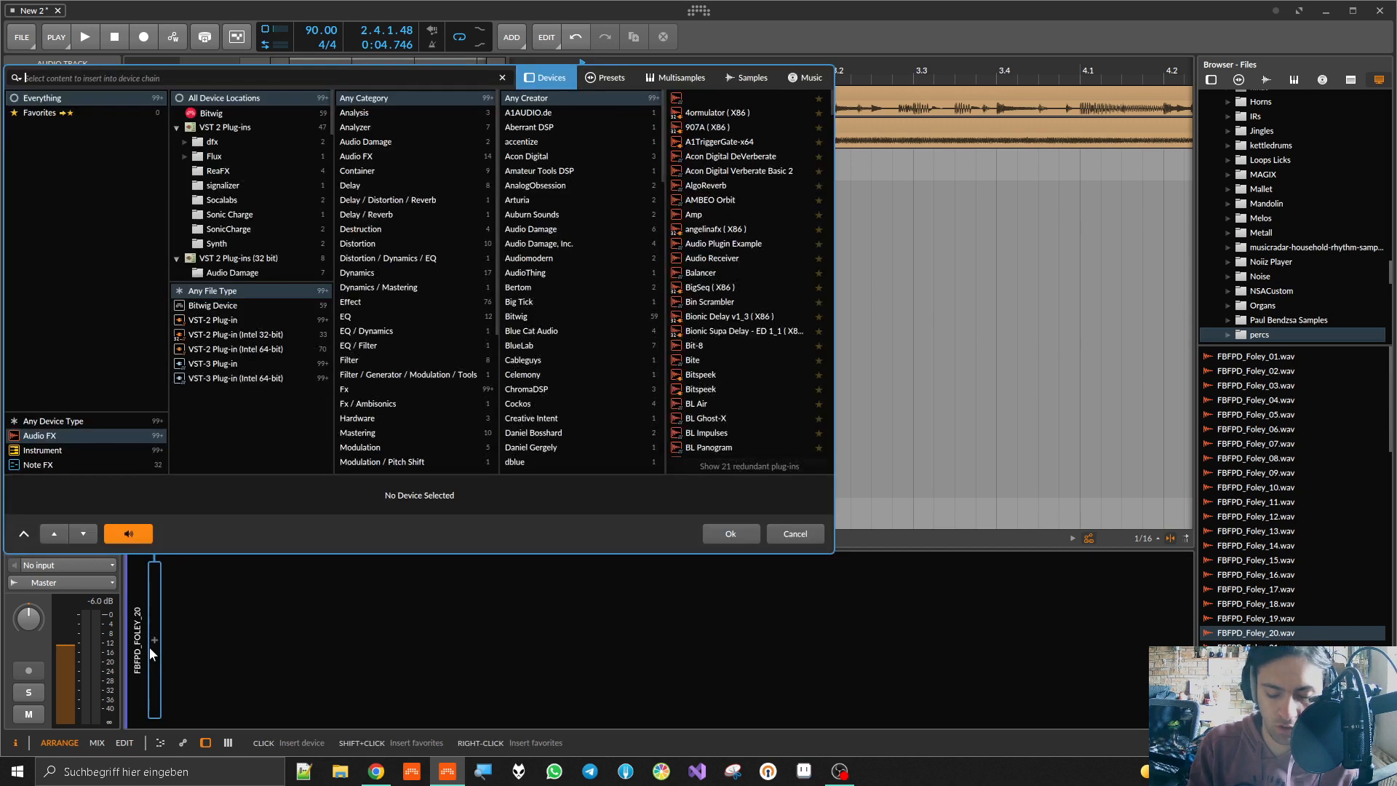
pyautogui.write('khs')
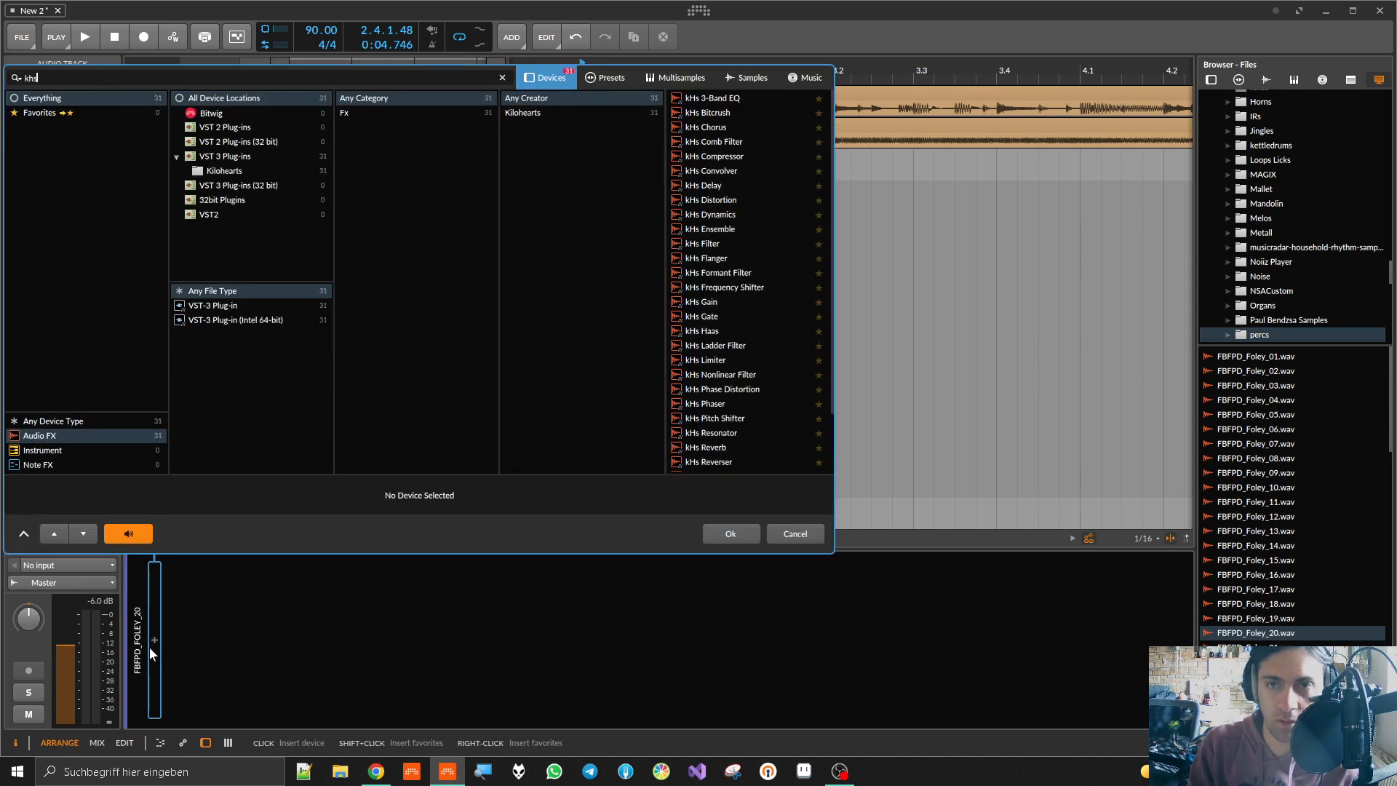
pyautogui.doubleClick(724, 286)
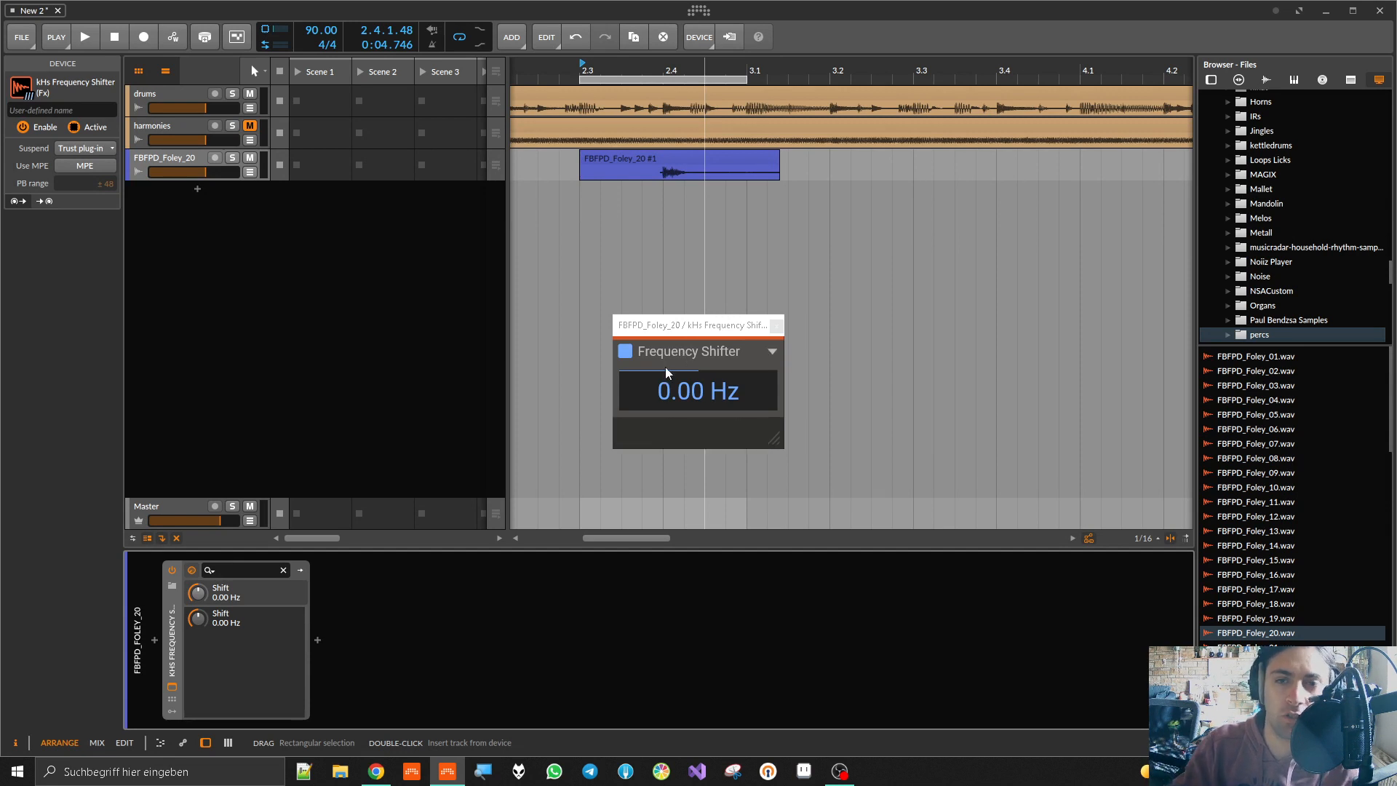
# Step: Lower the foley track's frequency shift to -1.60 kHz during looped playback, compare it with the effect bypassed, and stop
pyautogui.press('space')
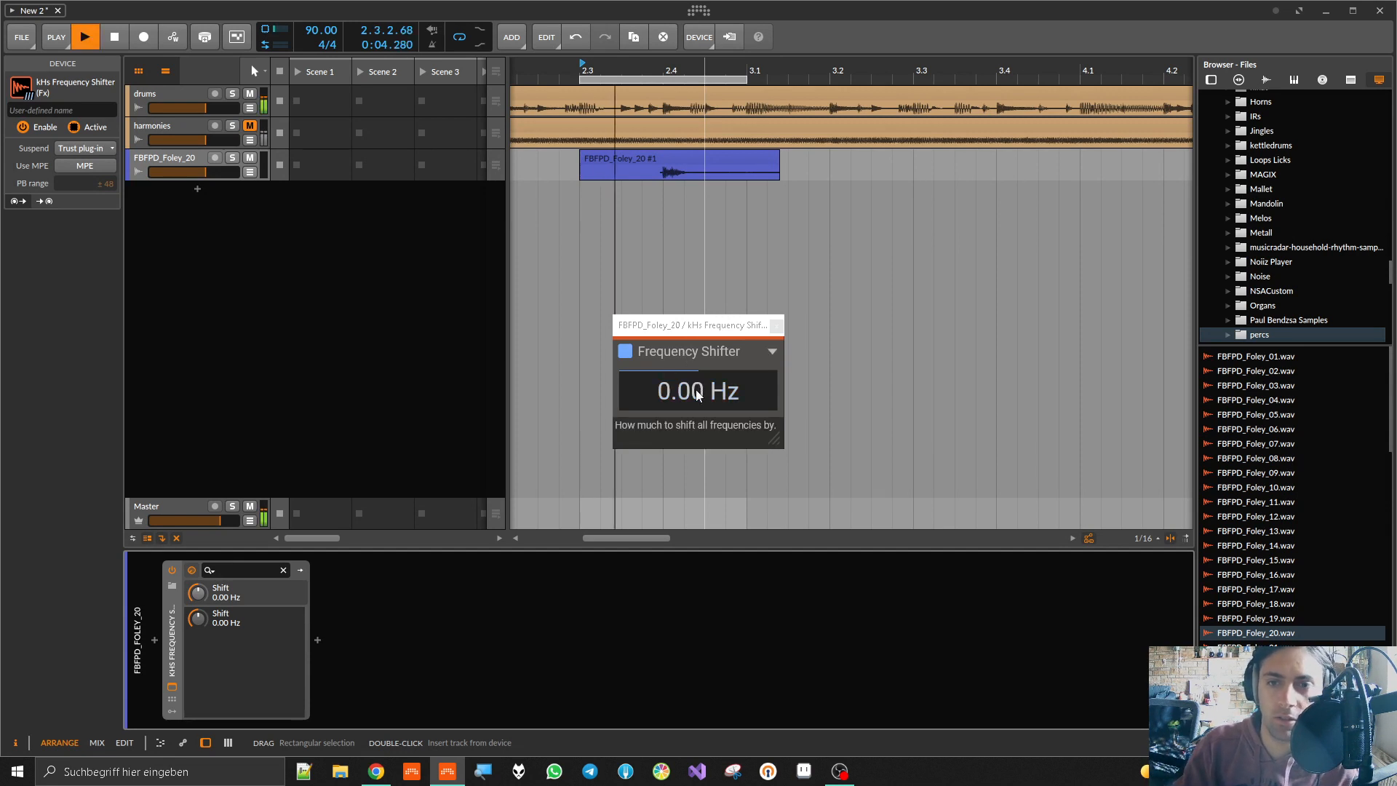
pyautogui.moveTo(695, 387); pyautogui.dragTo(696, 574)
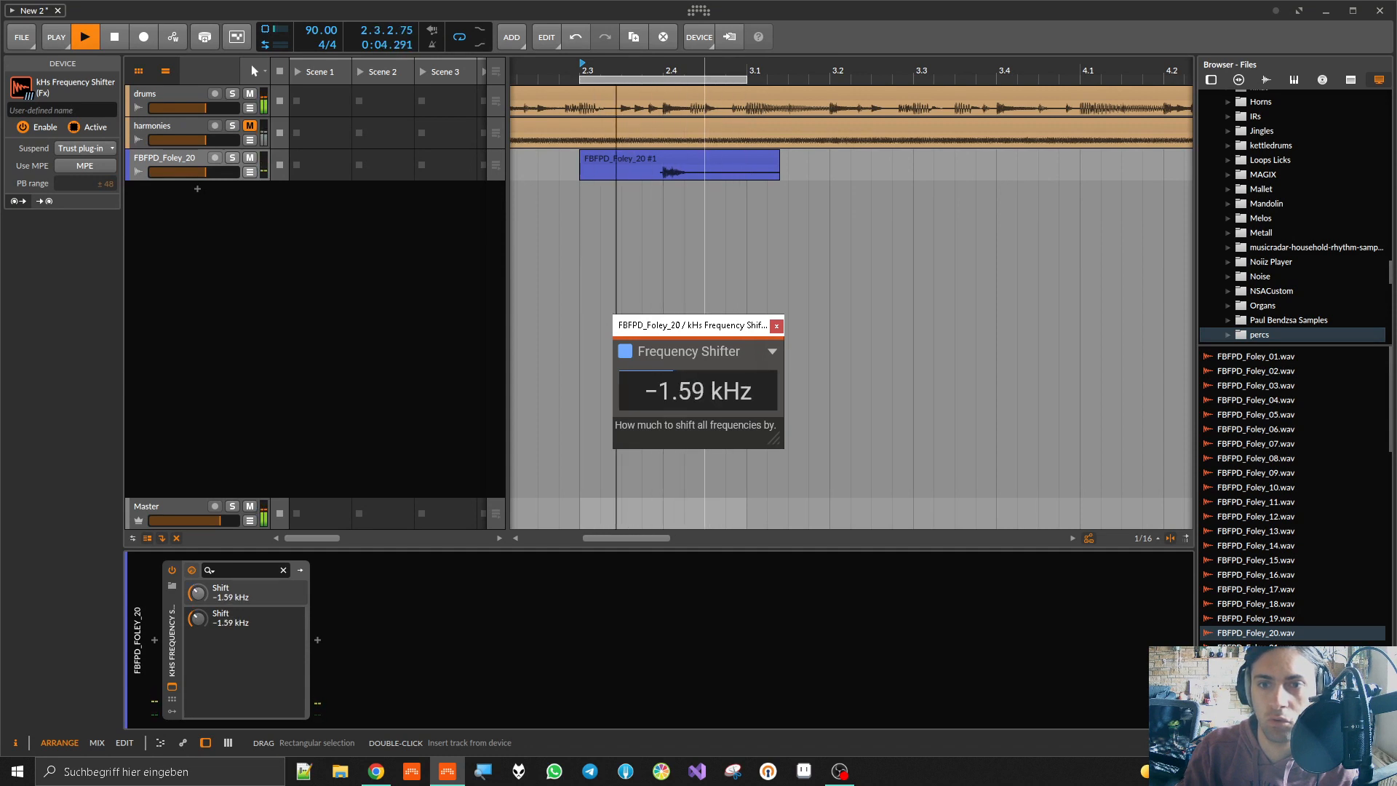
pyautogui.click(625, 352)
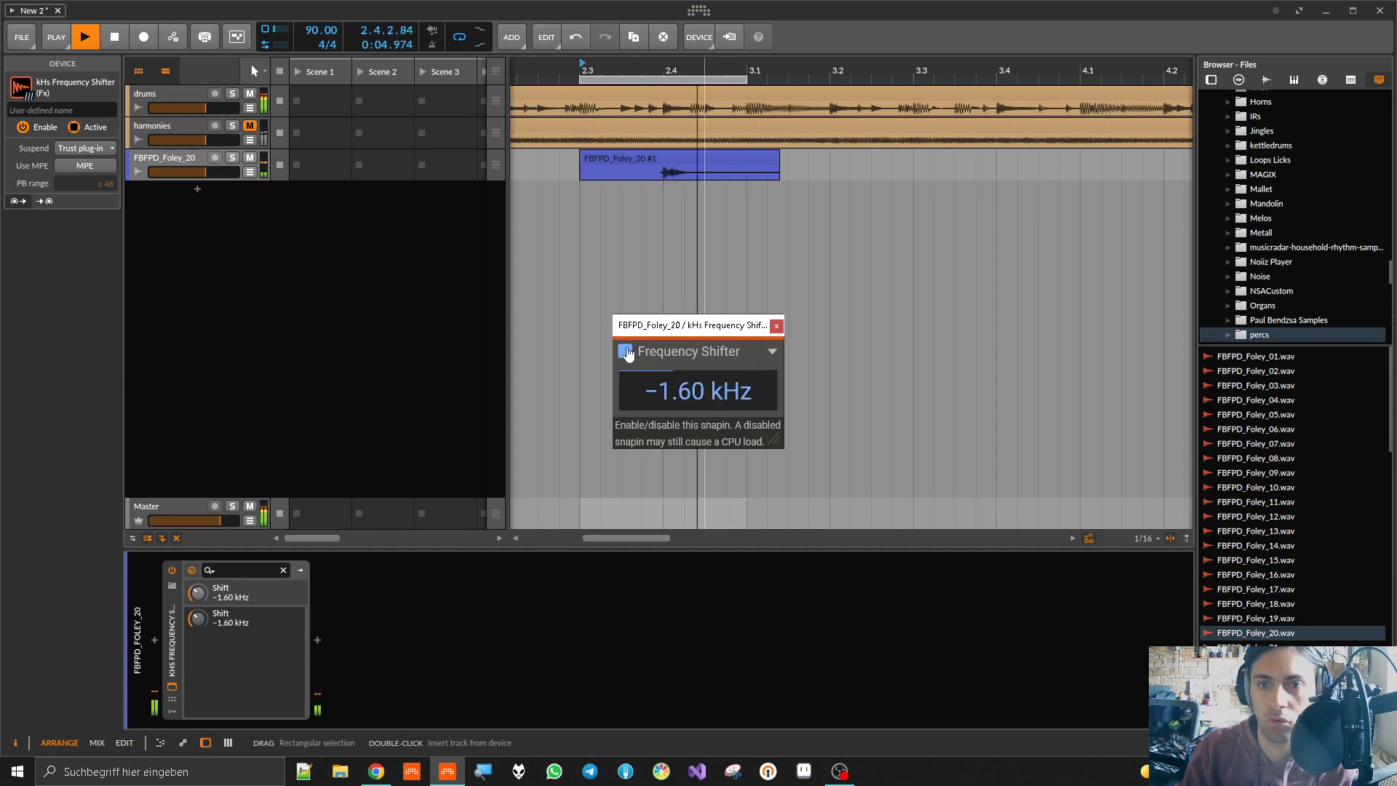
pyautogui.click(625, 352)
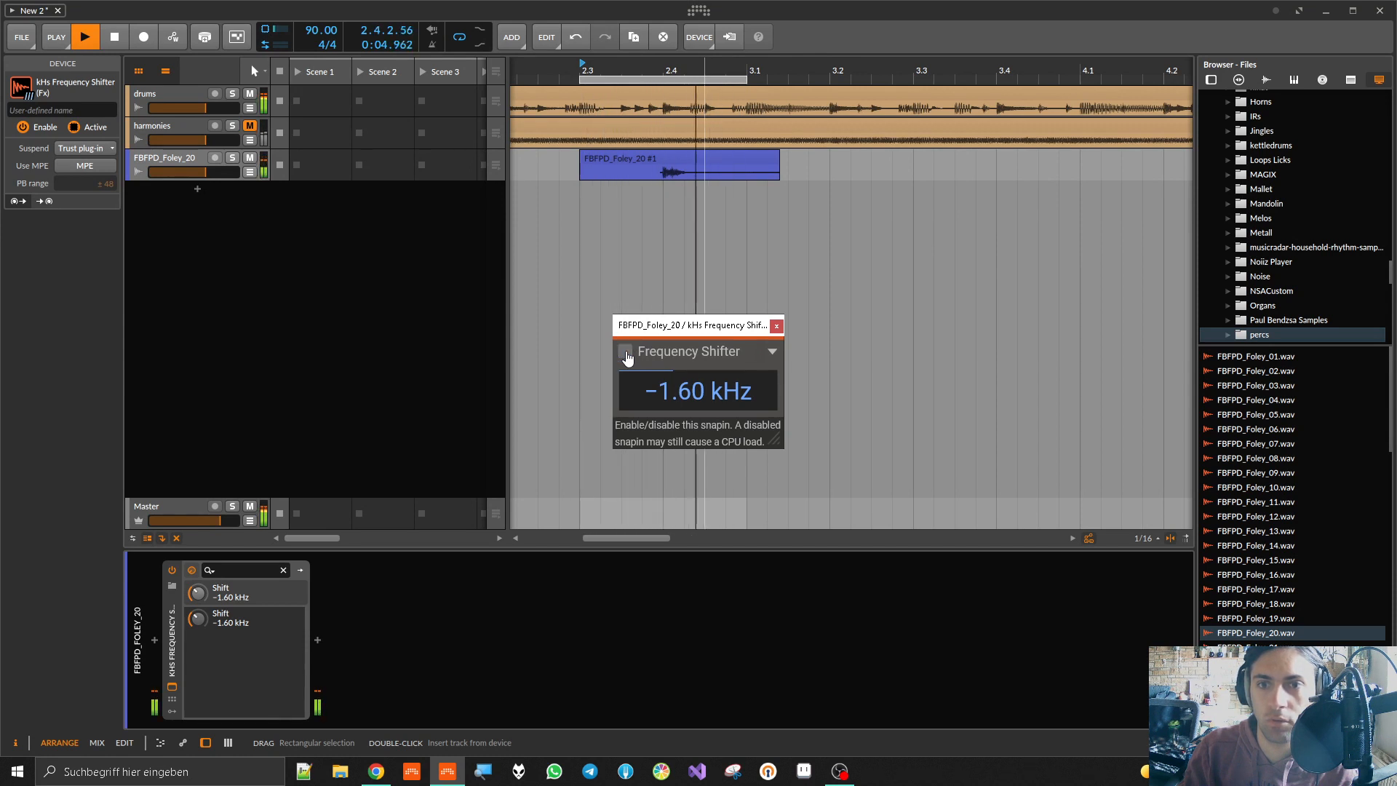
pyautogui.click(625, 352)
pyautogui.click(652, 206)
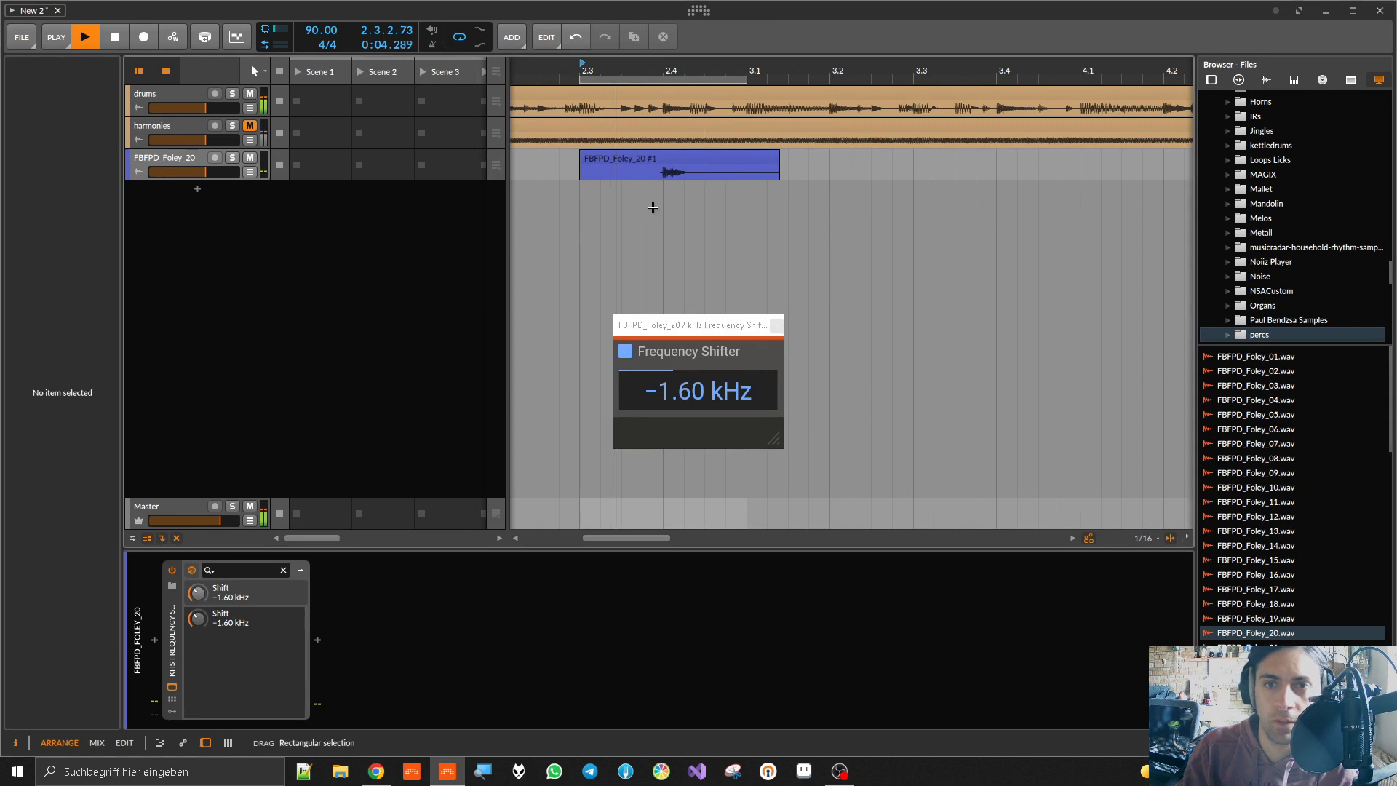
pyautogui.press('space')
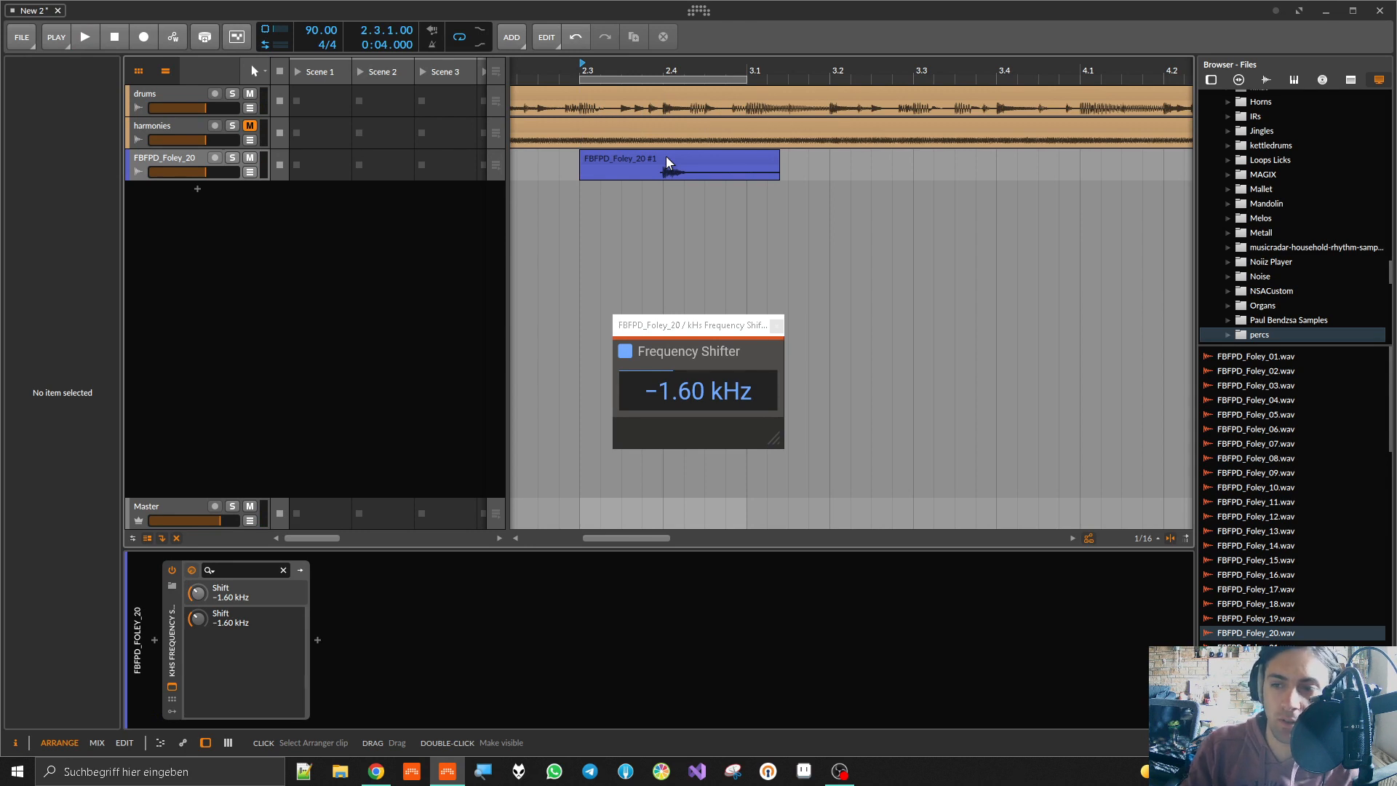
# Step: Set the loop region to start at 1.1.1.00 with a length of 8.0.0.00, and select the drums track
pyautogui.click(160, 161)
pyautogui.scroll(-5, 664, 171)
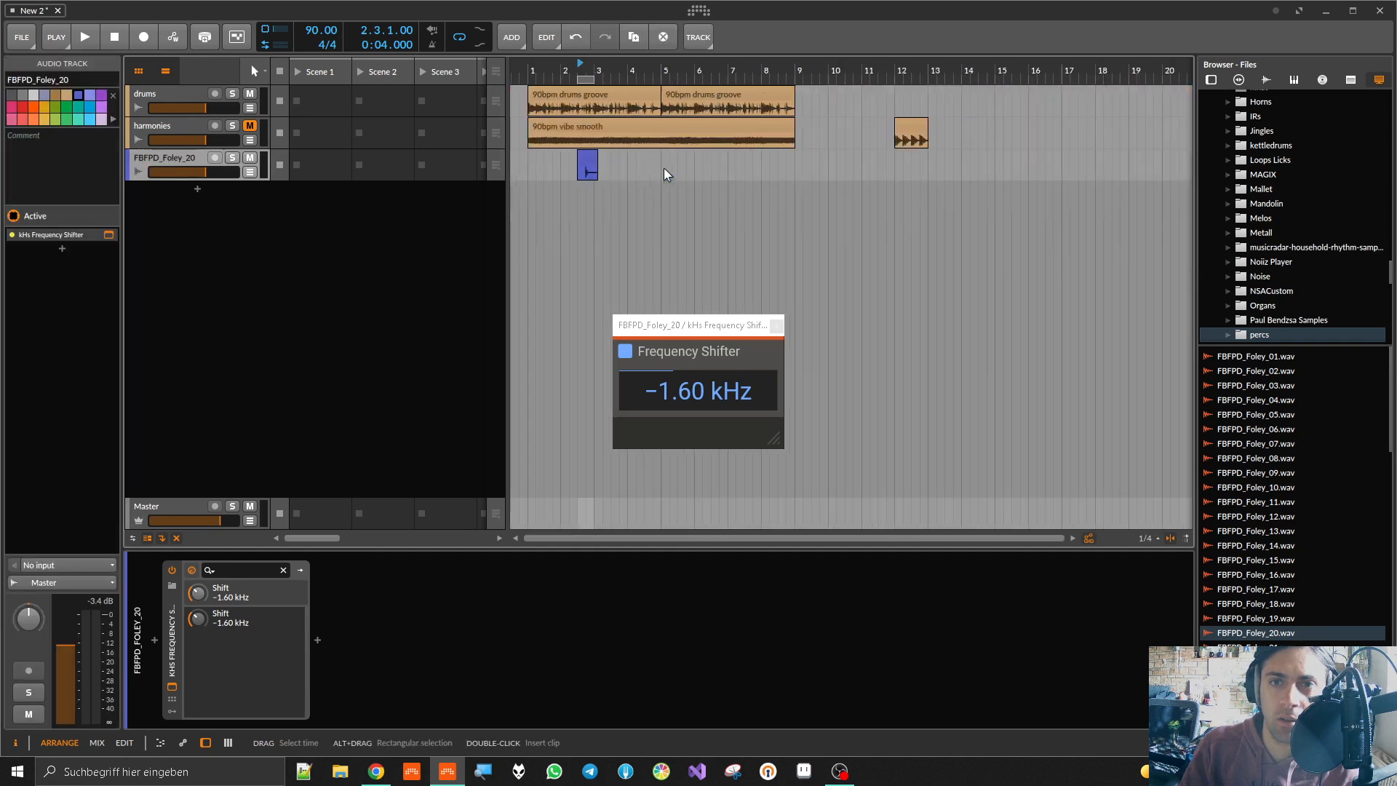
pyautogui.click(580, 80)
pyautogui.moveTo(591, 77); pyautogui.dragTo(795, 107)
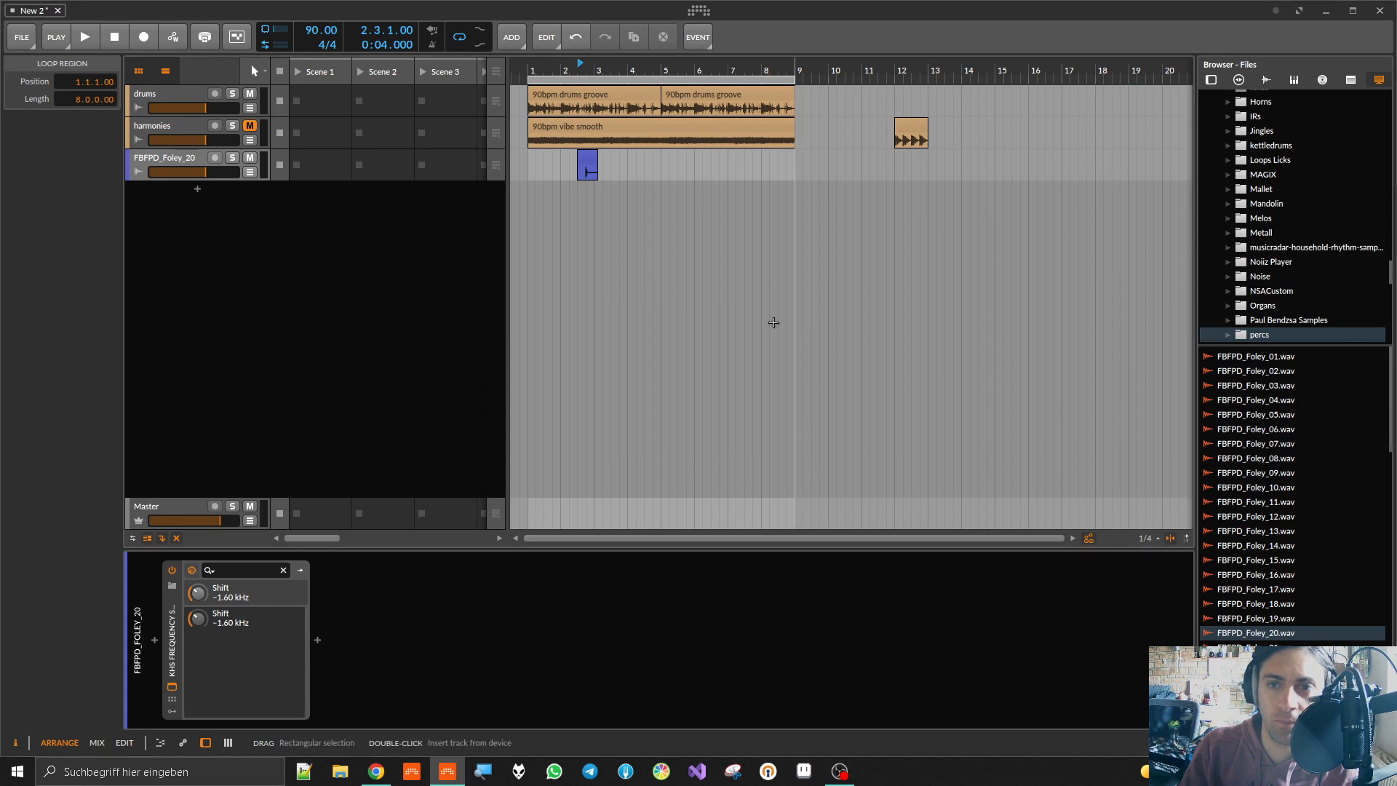
pyautogui.click(160, 93)
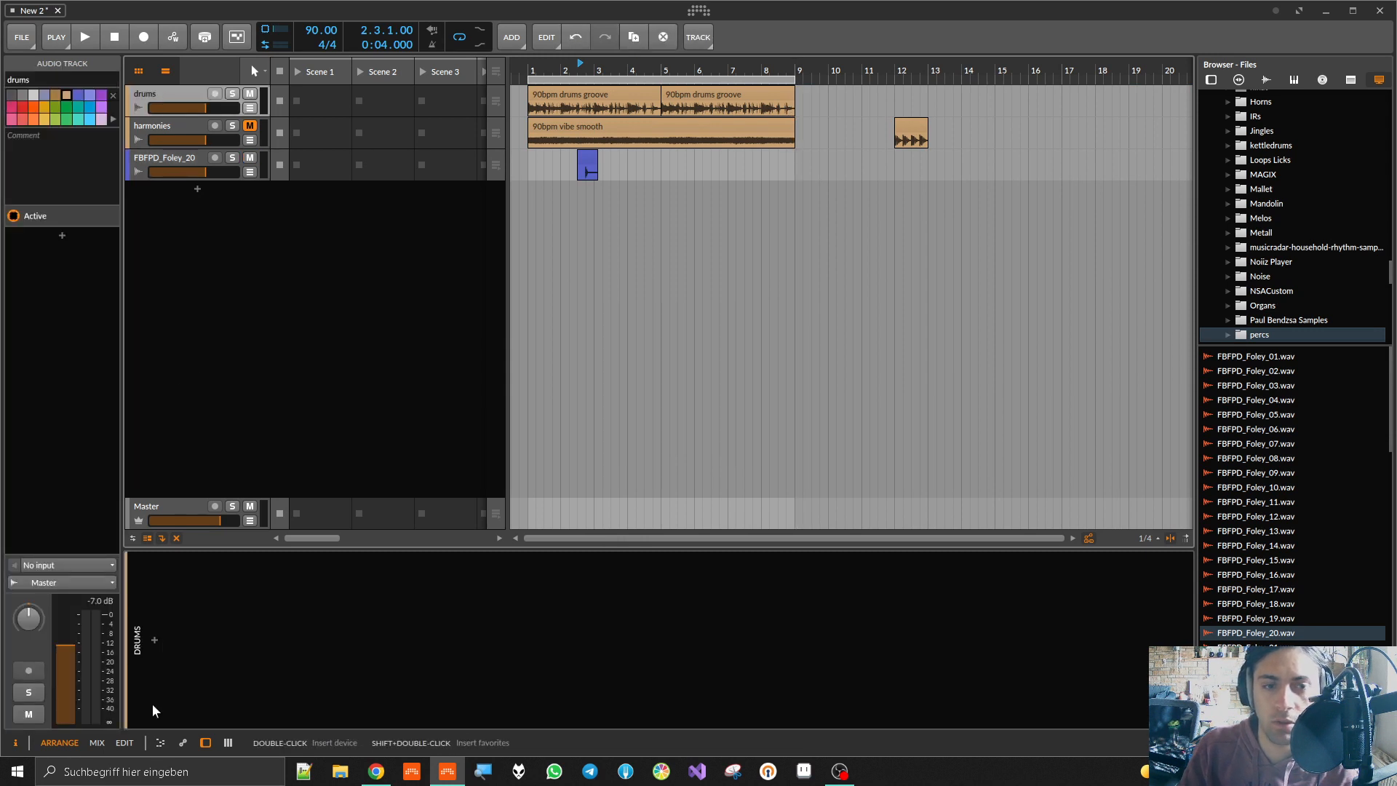
# Step: Search the devices for "khs" and insert kHs Gain on the drums track
pyautogui.click(157, 638)
pyautogui.write('khs')
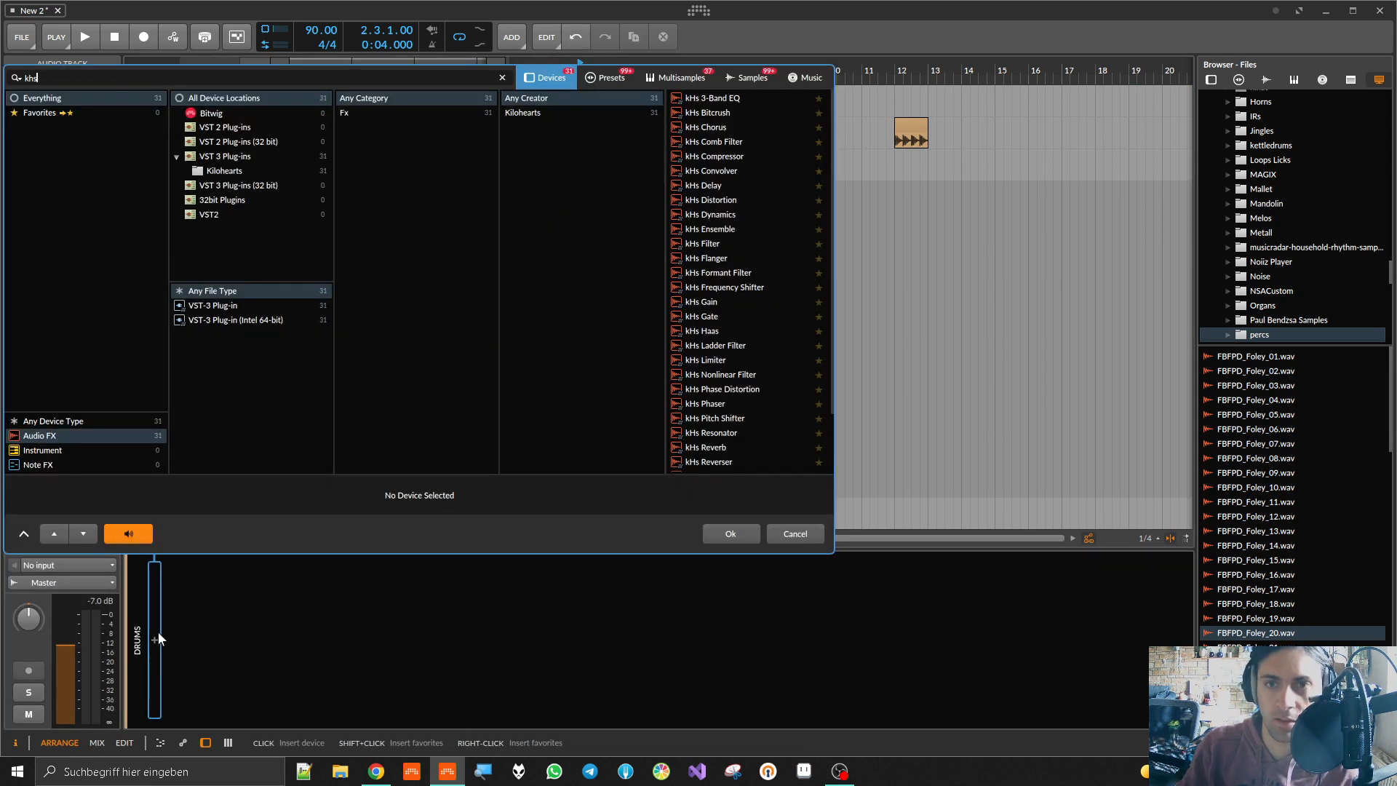
pyautogui.doubleClick(706, 306)
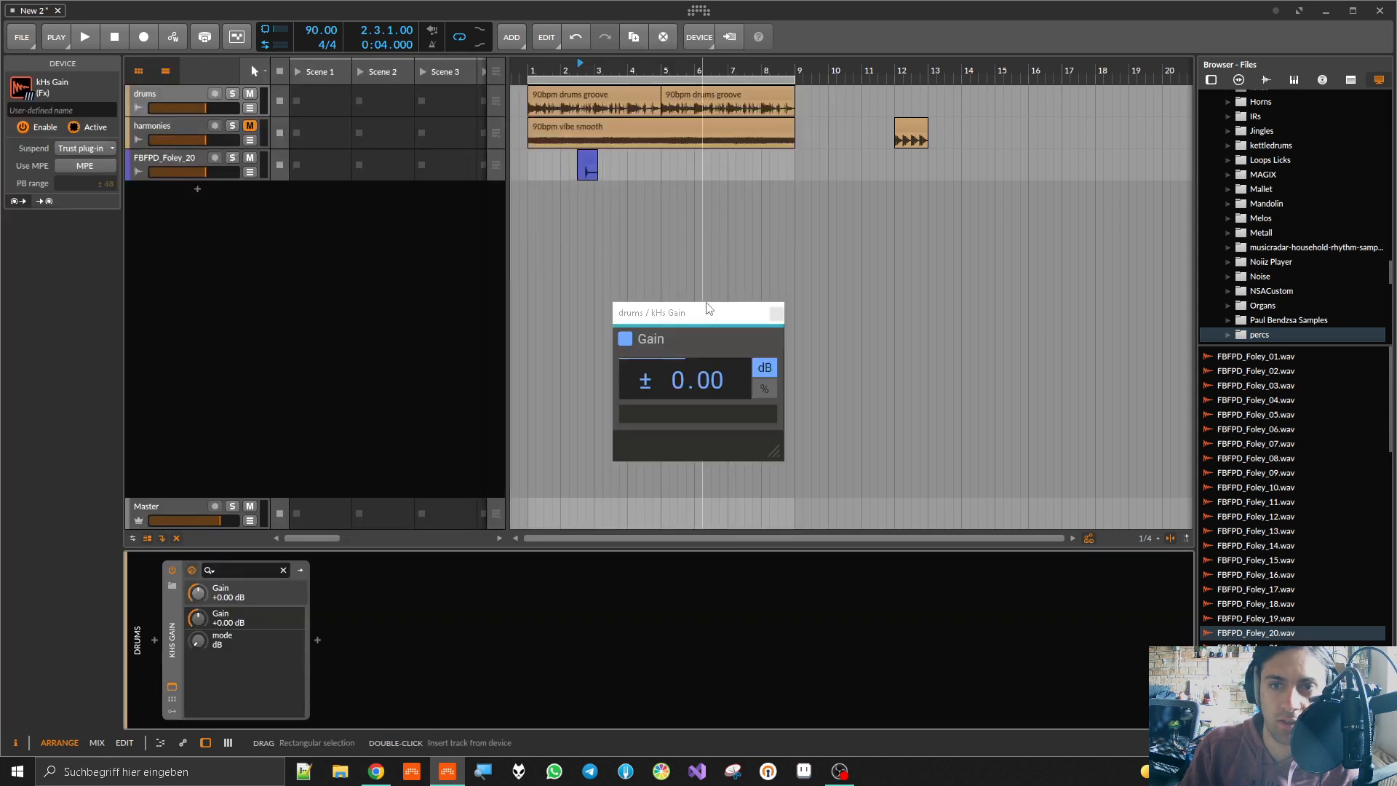
# Step: Try a gain change on the drums during playback, reset it to 0.00 dB and stop
pyautogui.press('space')
pyautogui.moveTo(679, 388); pyautogui.dragTo(679, 453)
pyautogui.doubleClick(679, 389)
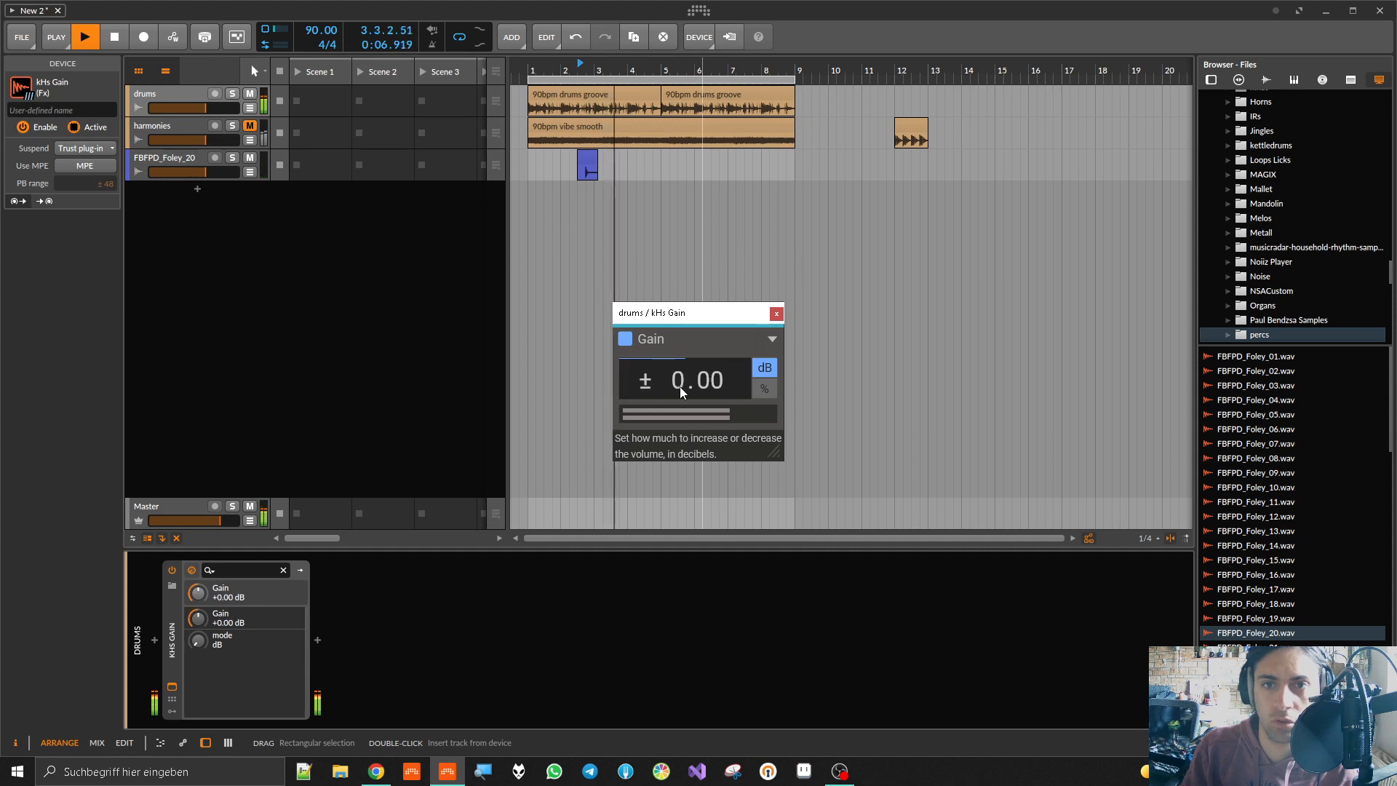
pyautogui.click(482, 273)
pyautogui.press('space')
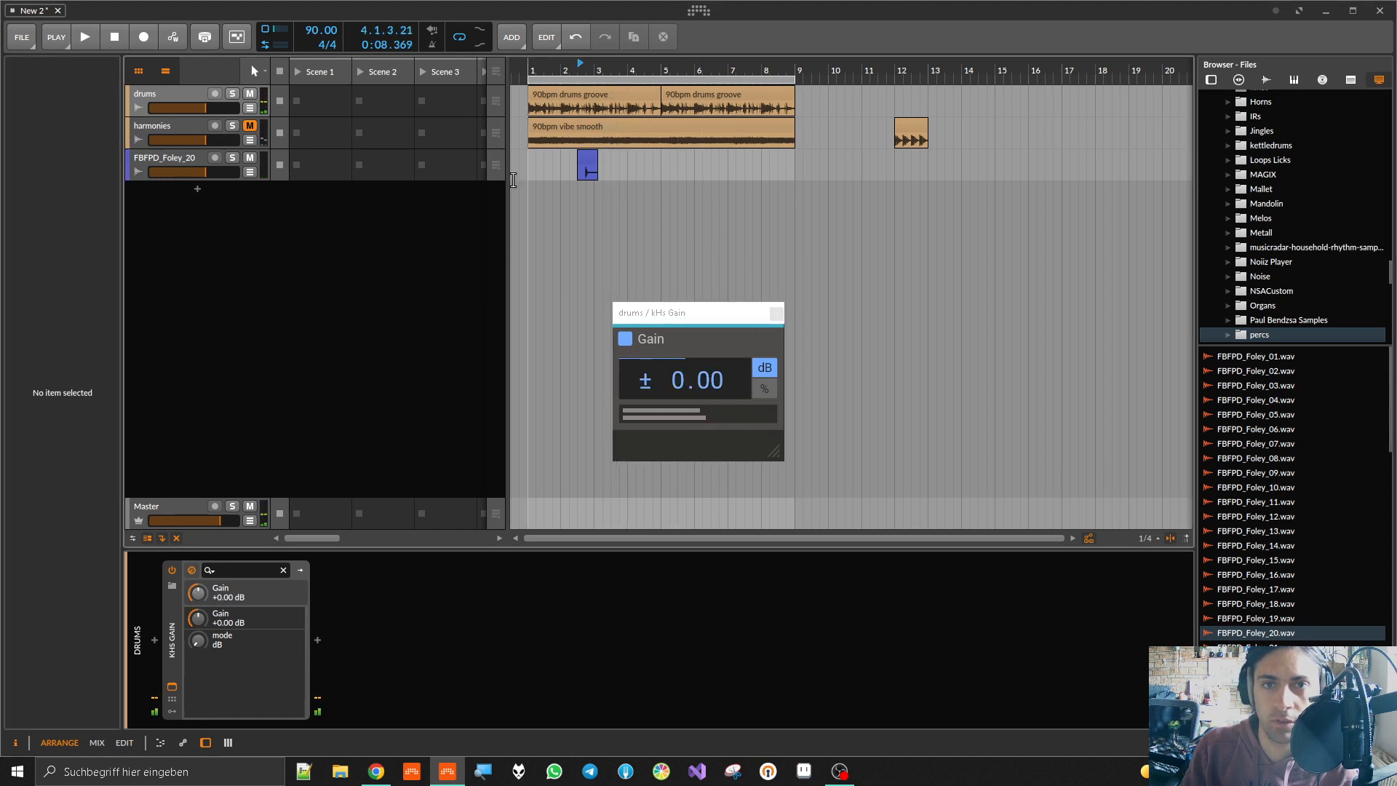
# Step: Remove kHs Gain from the drums track and unmute the harmonies track
pyautogui.click(173, 619)
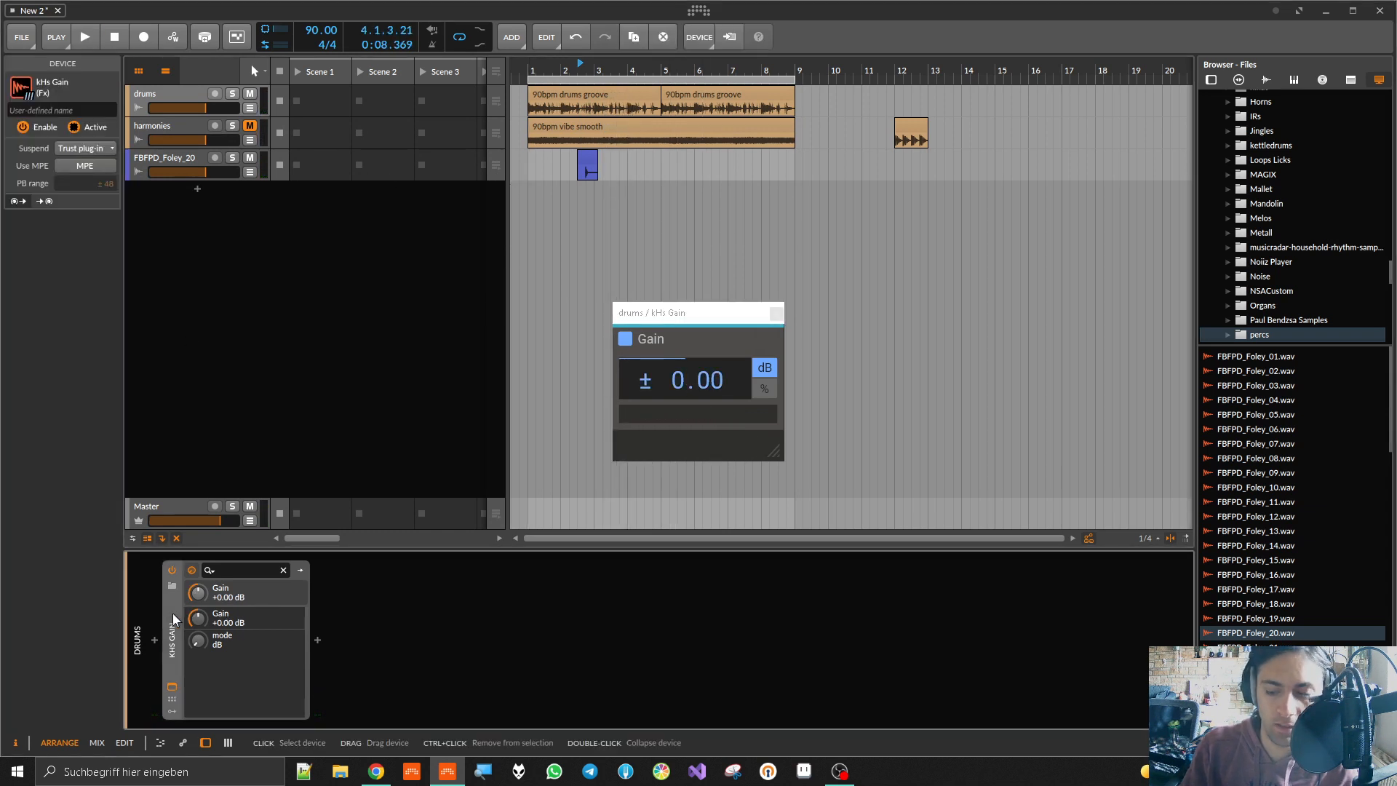
pyautogui.press('Delete')
pyautogui.click(254, 135)
pyautogui.click(250, 126)
# Step: Search the devices for "khs gain" and insert kHs Gain on the harmonies track
pyautogui.click(154, 639)
pyautogui.write('khs')
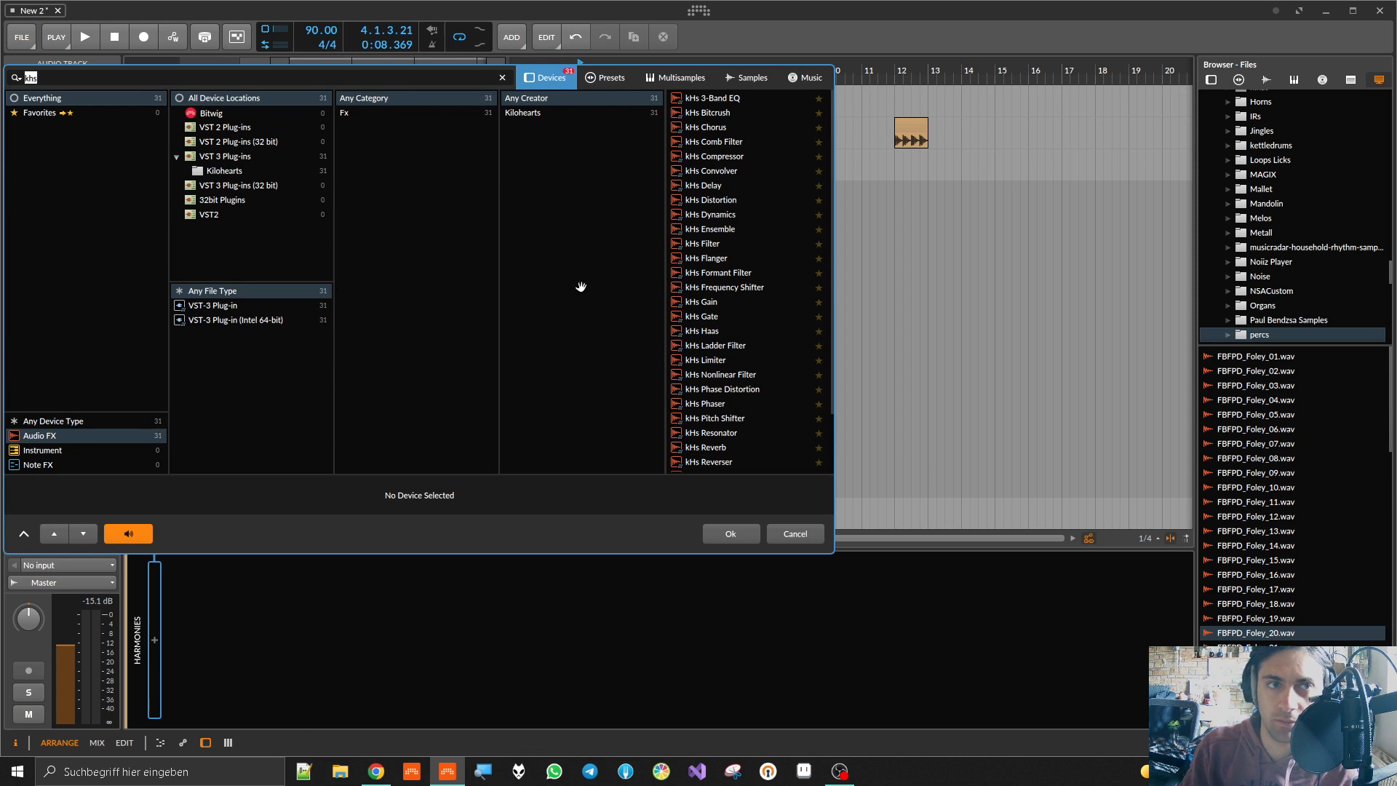
pyautogui.write(' gain')
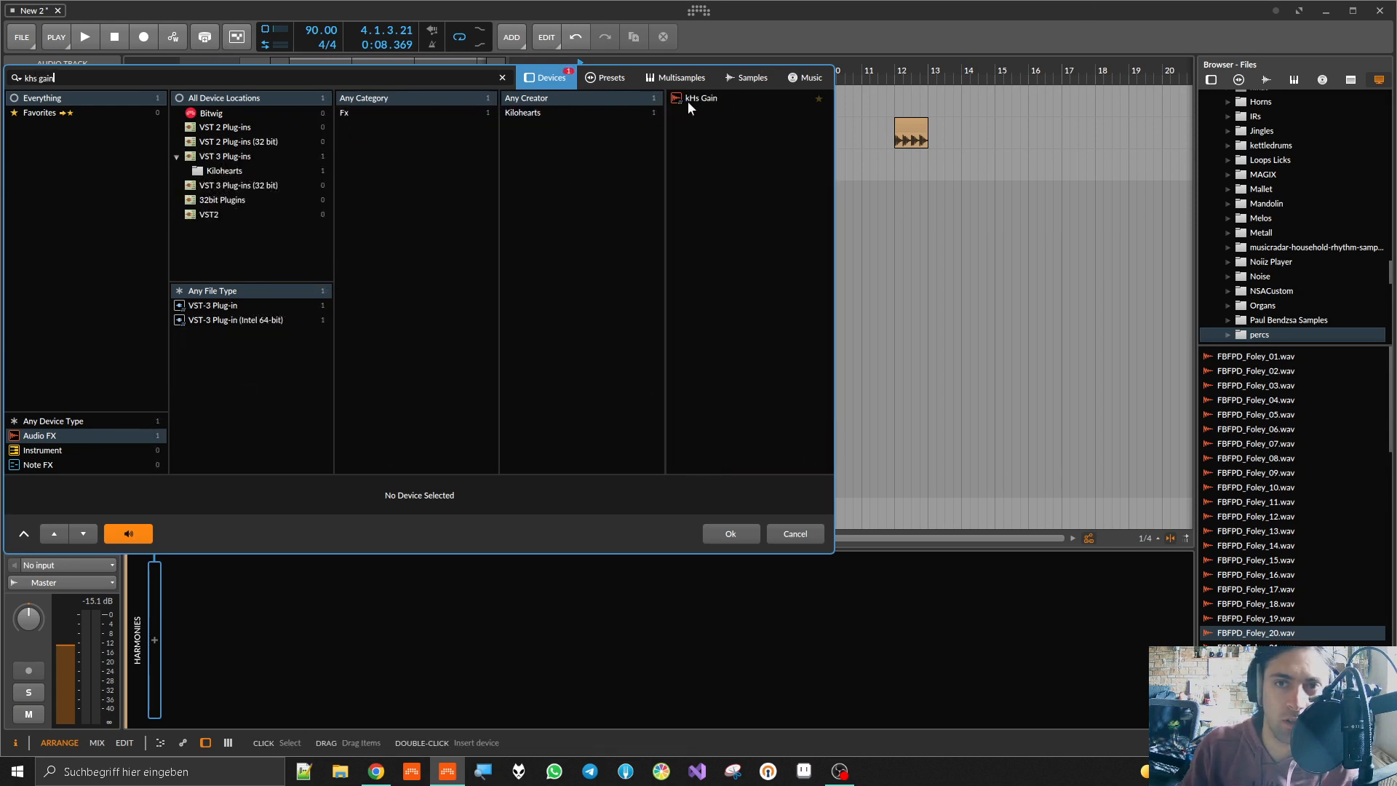
pyautogui.doubleClick(688, 99)
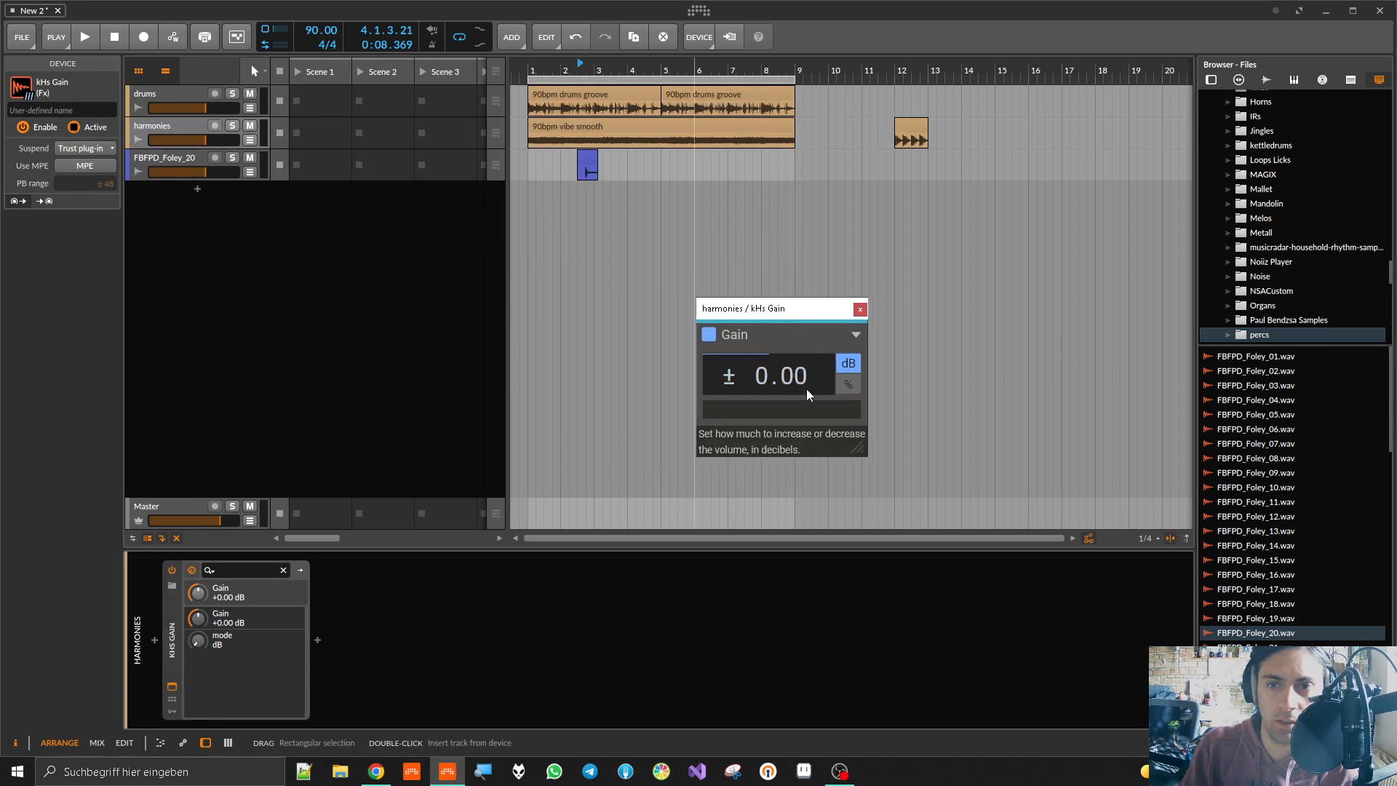
# Step: Lower the harmonies gain to -30.00 dB and listen to it from bar 1
pyautogui.moveTo(197, 618); pyautogui.dragTo(197, 676)
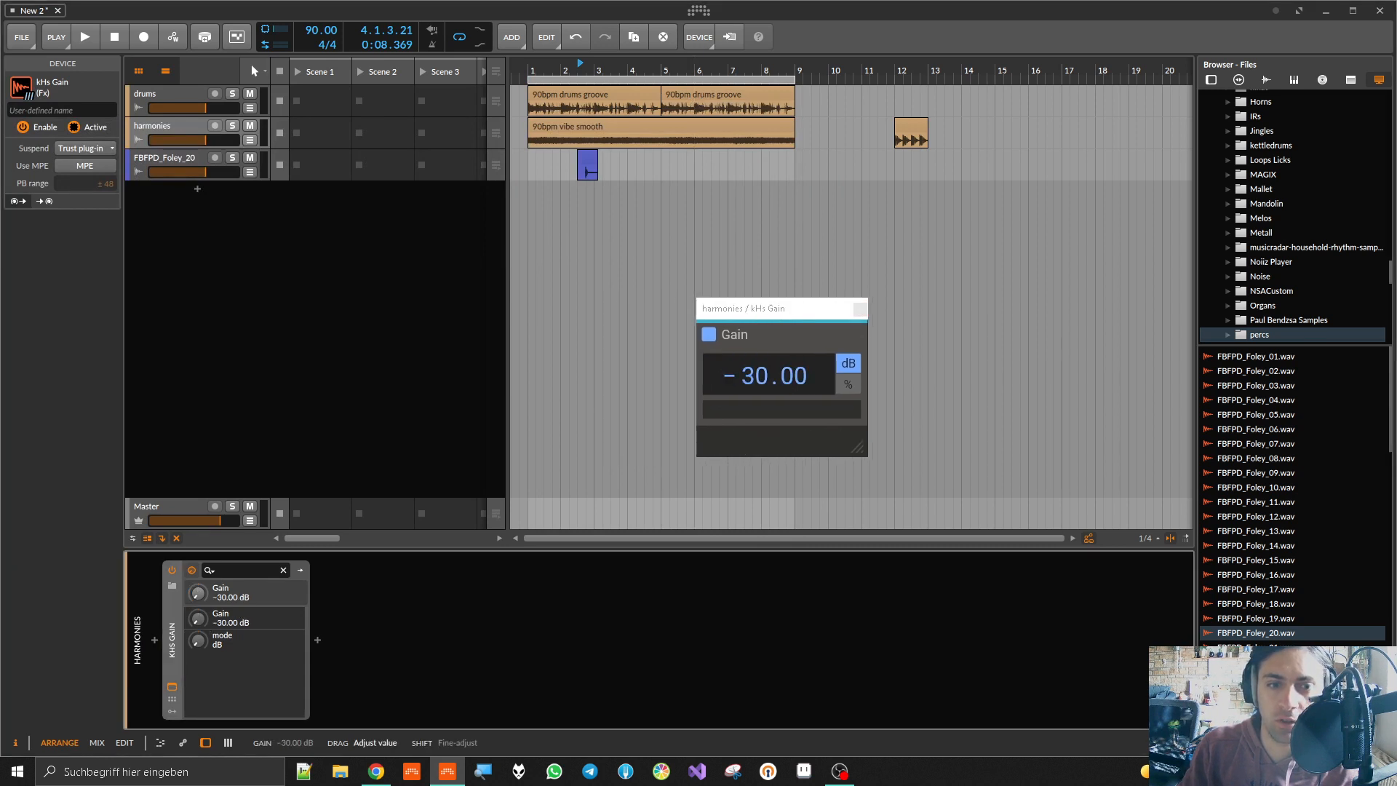
pyautogui.moveTo(197, 619)
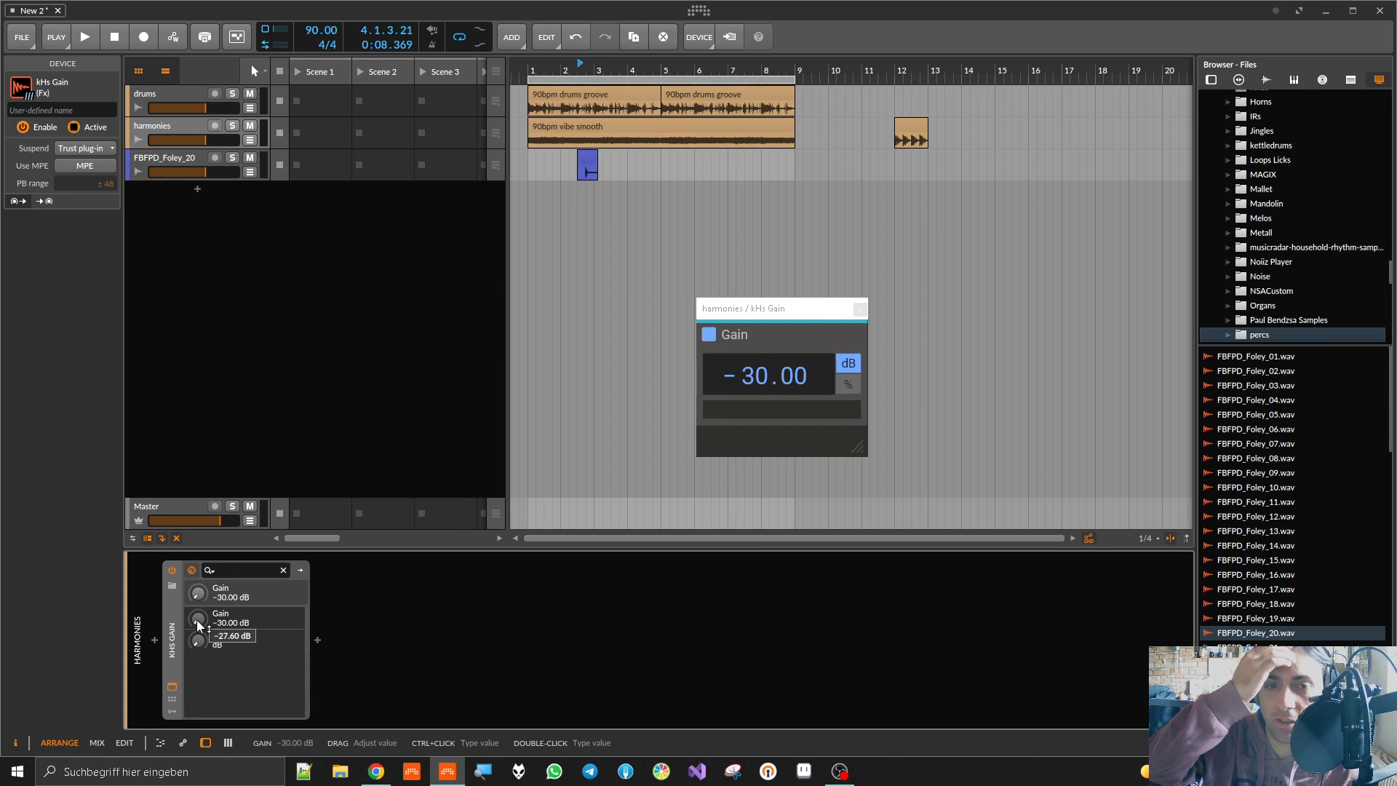
pyautogui.press('space')
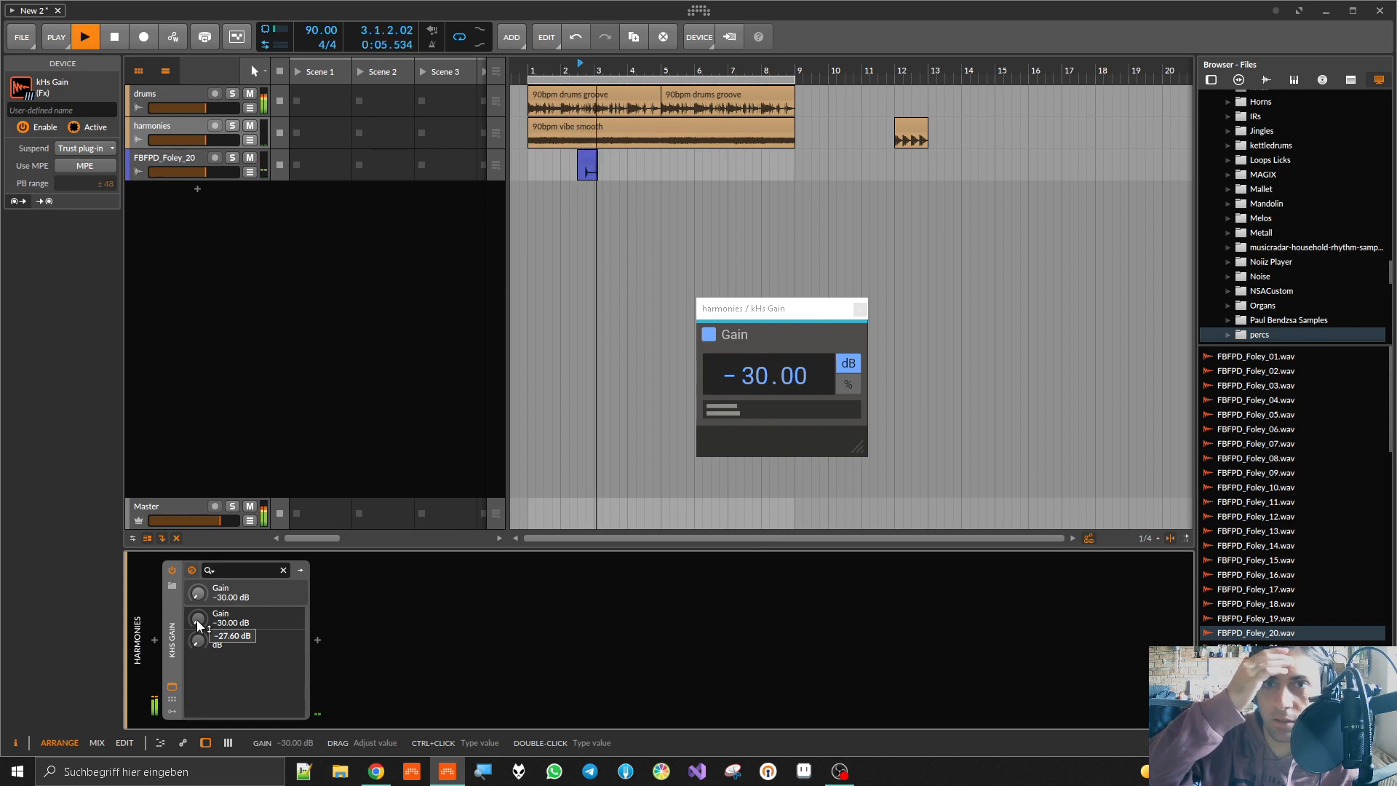
pyautogui.press('space')
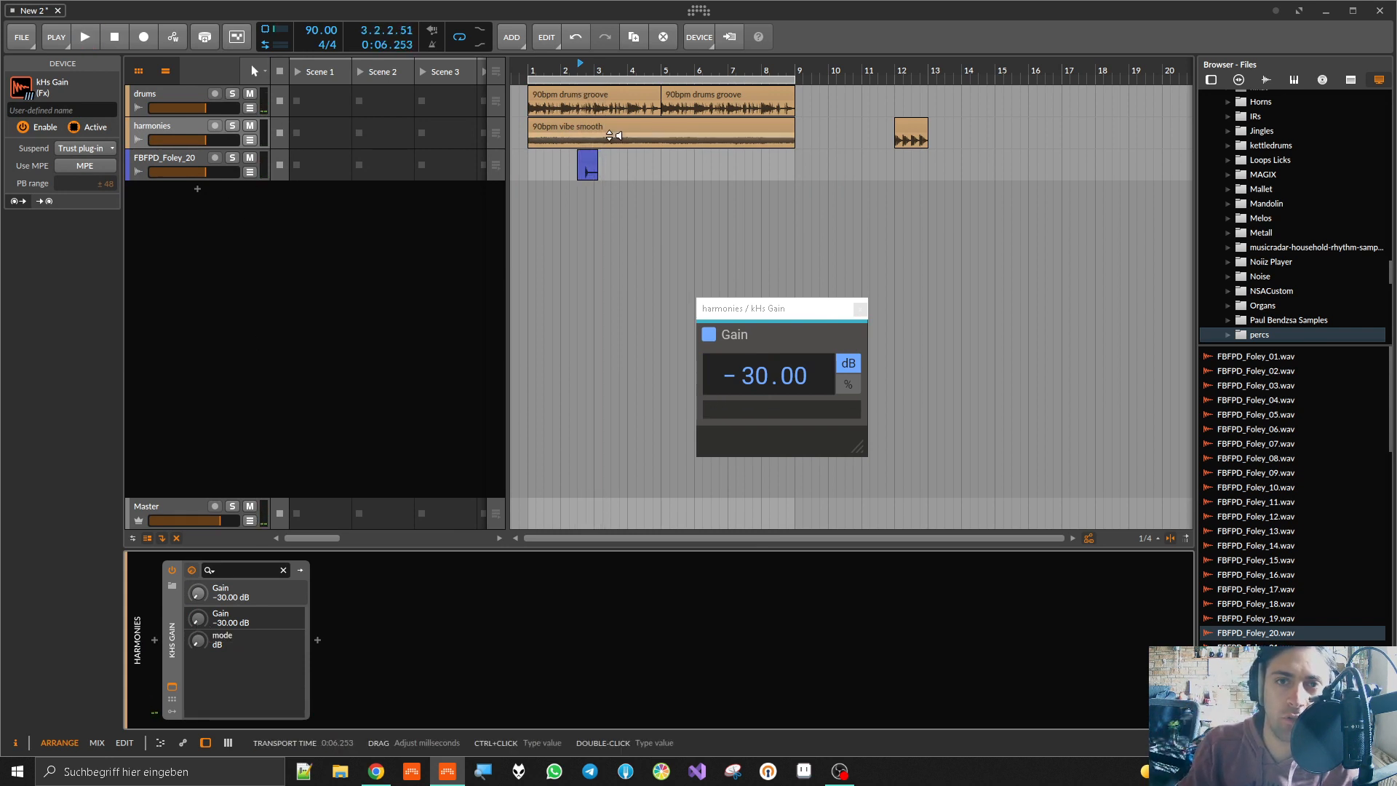
pyautogui.click(529, 62)
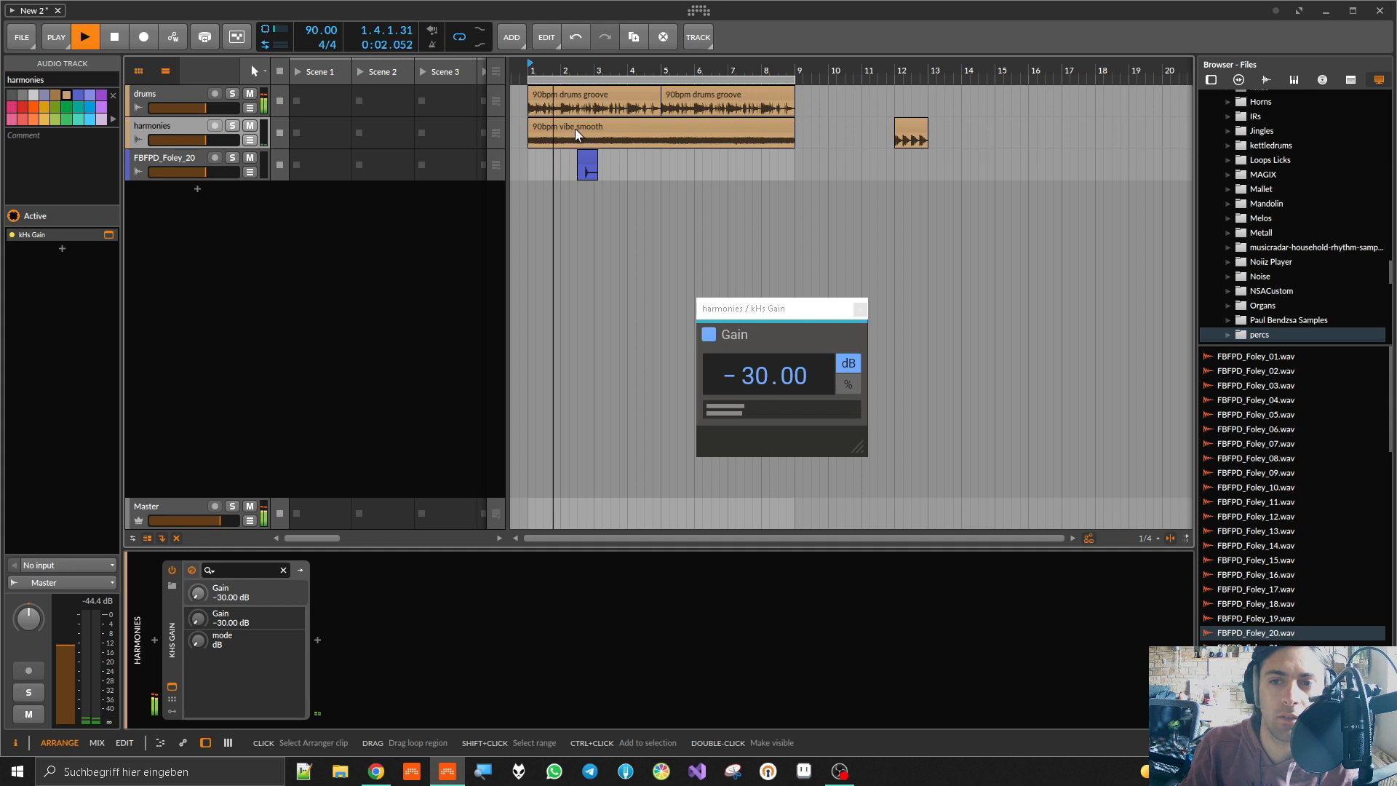
# Step: Switch kHs Gain to percentage mode, bring the harmonies gain down to 0.0 % during playback and stop
pyautogui.click(848, 384)
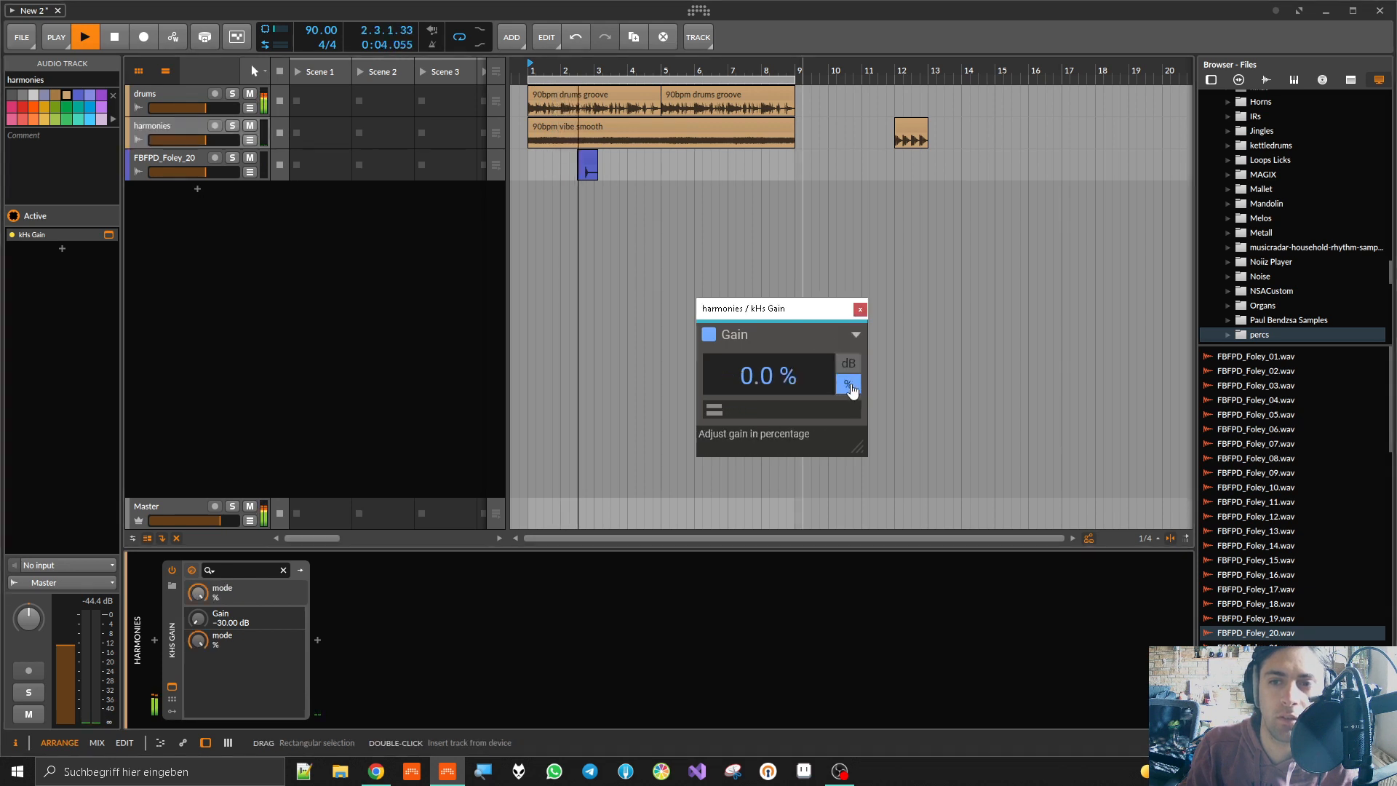
pyautogui.click(532, 80)
pyautogui.press('space')
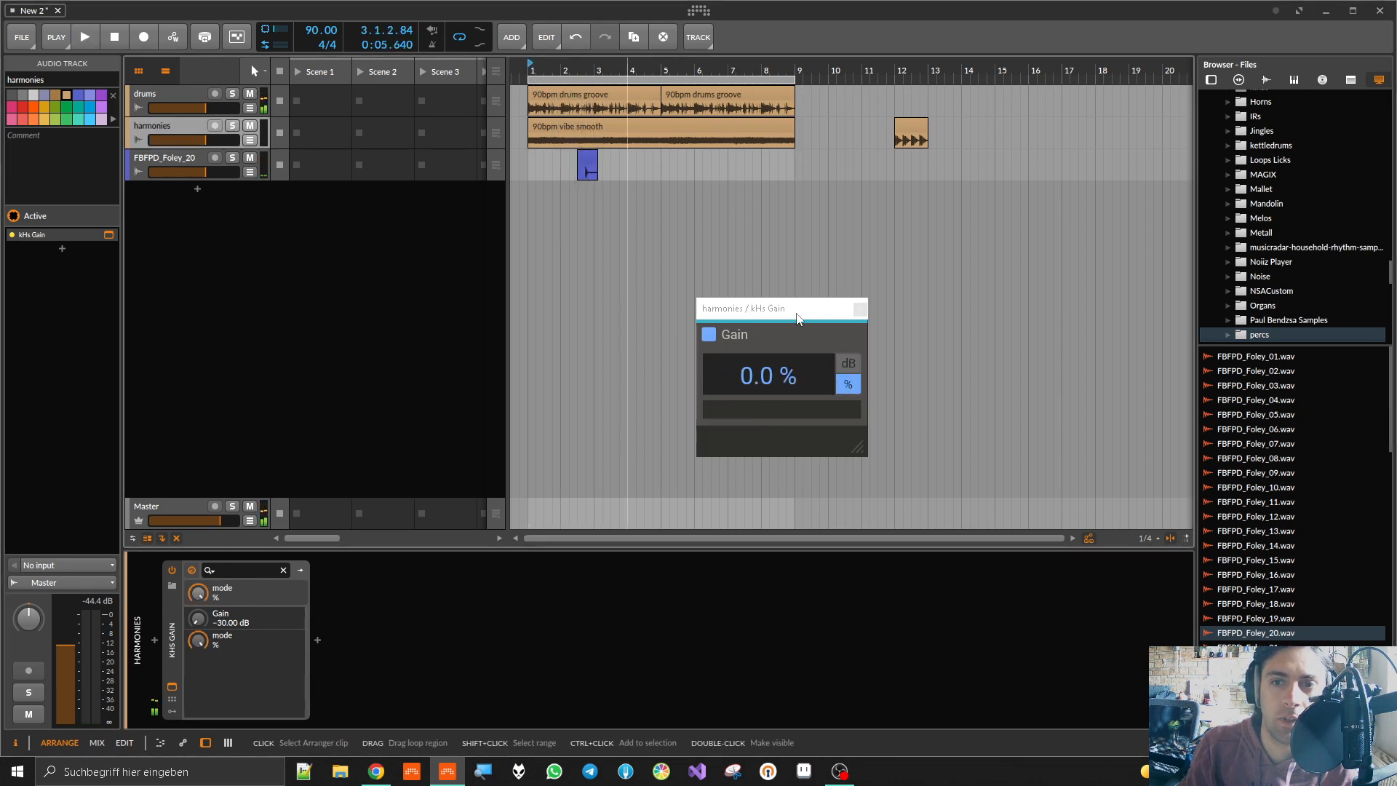
pyautogui.press('space')
pyautogui.moveTo(746, 383); pyautogui.dragTo(641, 419)
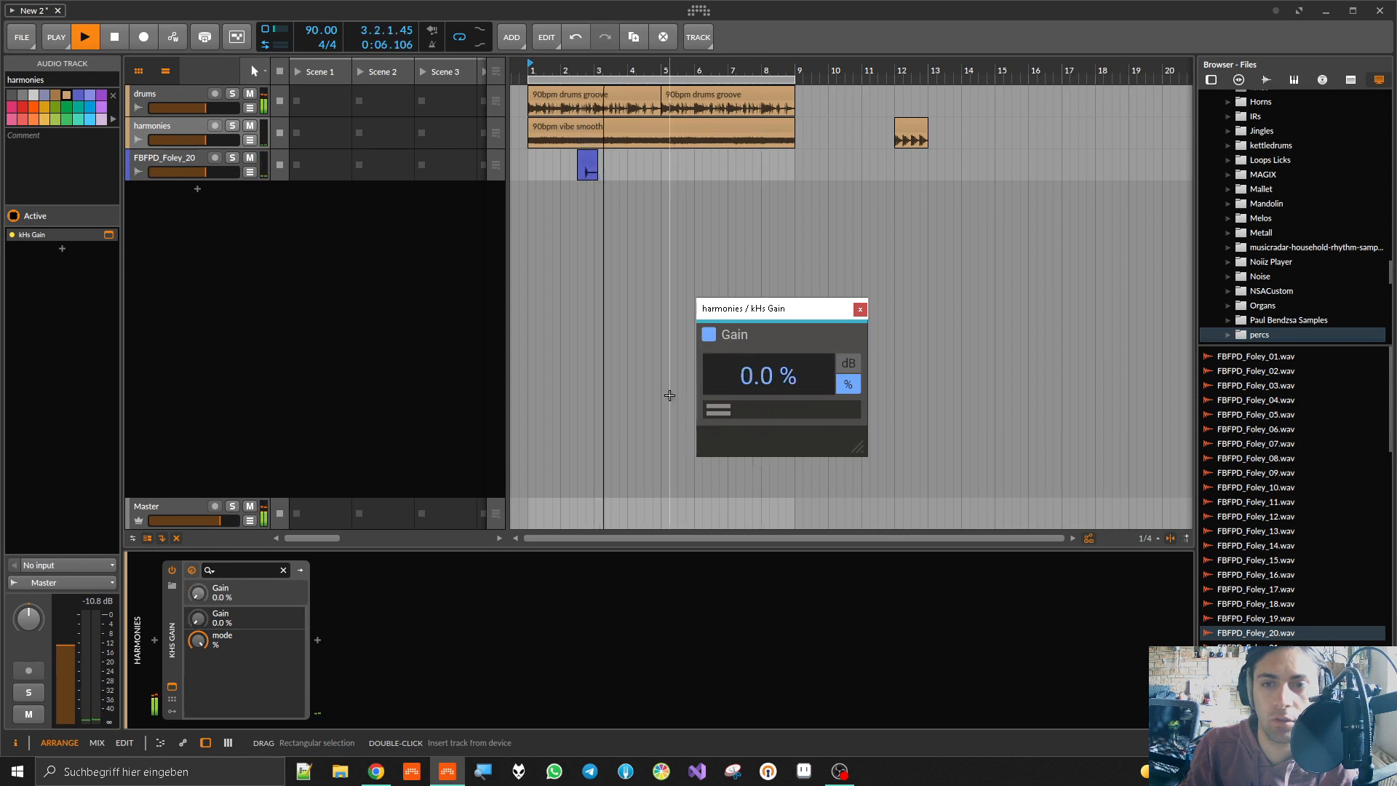
pyautogui.click(670, 395)
pyautogui.press('space')
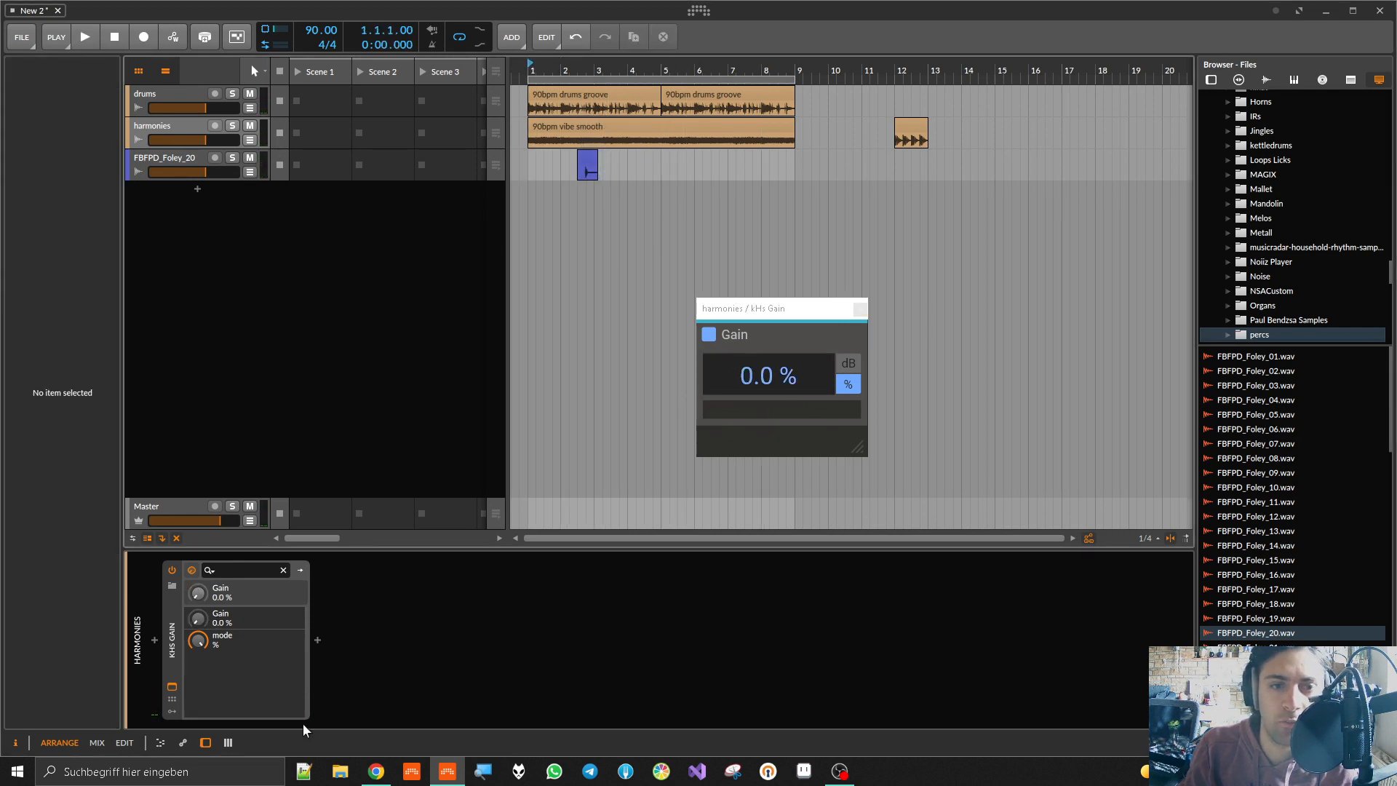
# Step: Show the modulator slots of kHs Gain and add an Audio Sidechain modulator
pyautogui.doubleClick(169, 627)
pyautogui.doubleClick(169, 627)
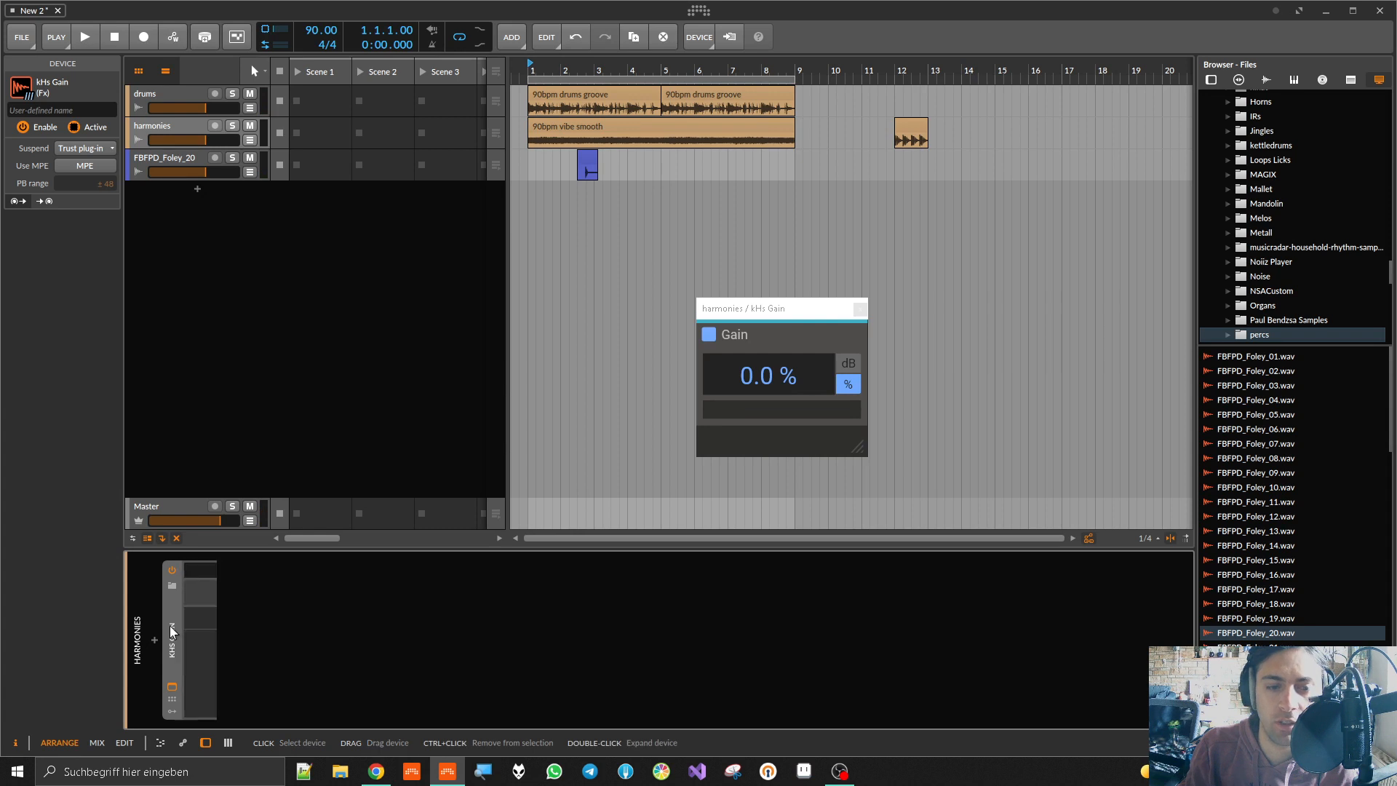
pyautogui.click(172, 711)
pyautogui.click(195, 586)
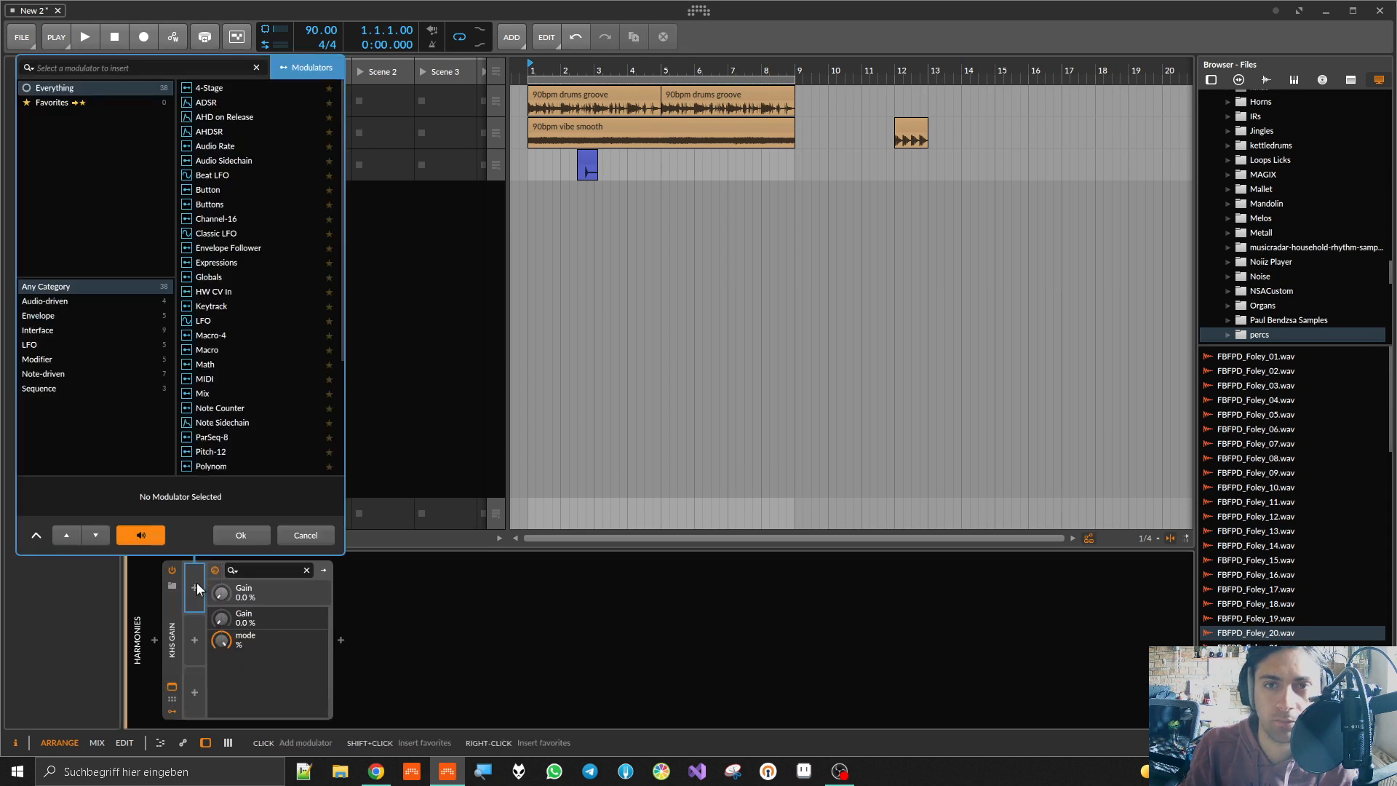
pyautogui.write('au')
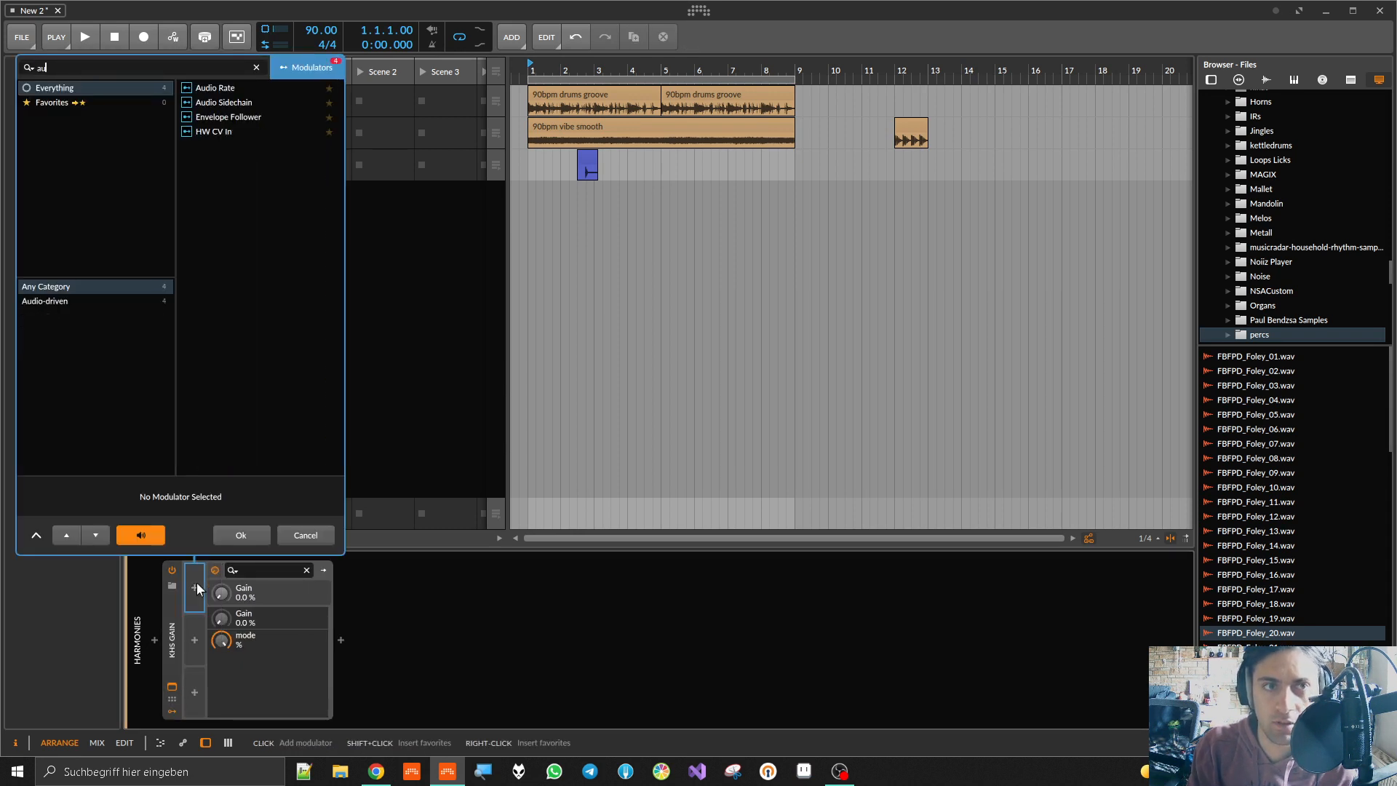
pyautogui.doubleClick(217, 100)
# Step: Move the two drums groove clips to bar 9 and fill bars 1 to 8 of the drums track with copies of the 112bpm drums housoft clip
pyautogui.moveTo(632, 90); pyautogui.dragTo(929, 92)
pyautogui.moveTo(911, 132); pyautogui.dragTo(538, 89)
pyautogui.hotkey('ctrl', 'd')
pyautogui.hotkey('ctrl', 'd')
pyautogui.hotkey('ctrl', 'd')
pyautogui.hotkey('ctrl', 'd')
pyautogui.hotkey('ctrl', 'd')
pyautogui.hotkey('ctrl', 'd')
pyautogui.hotkey('ctrl', 'd')
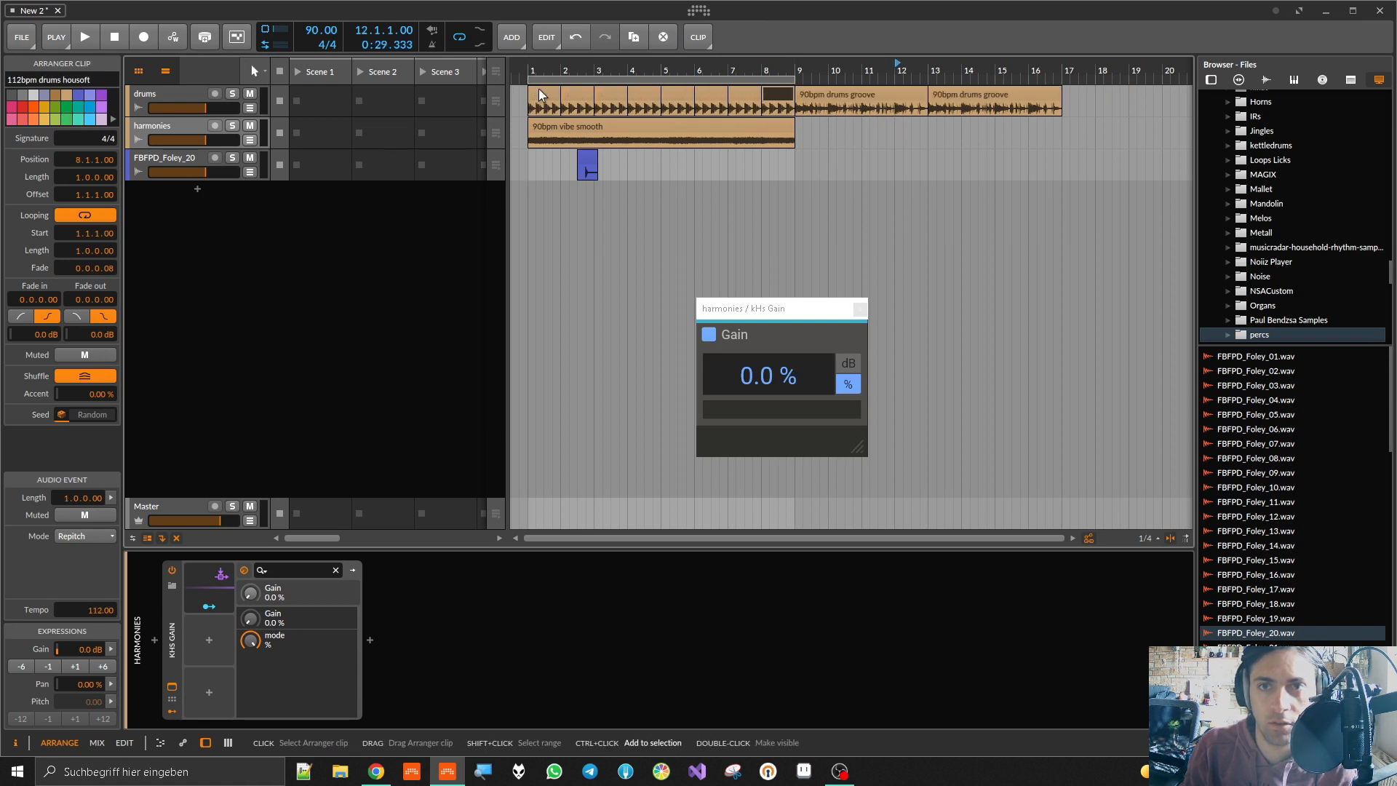
# Step: Play from bar 1, set the tempo to 118 BPM and reset the harmonies gain to 100.0 %
pyautogui.press('space')
pyautogui.click(532, 74)
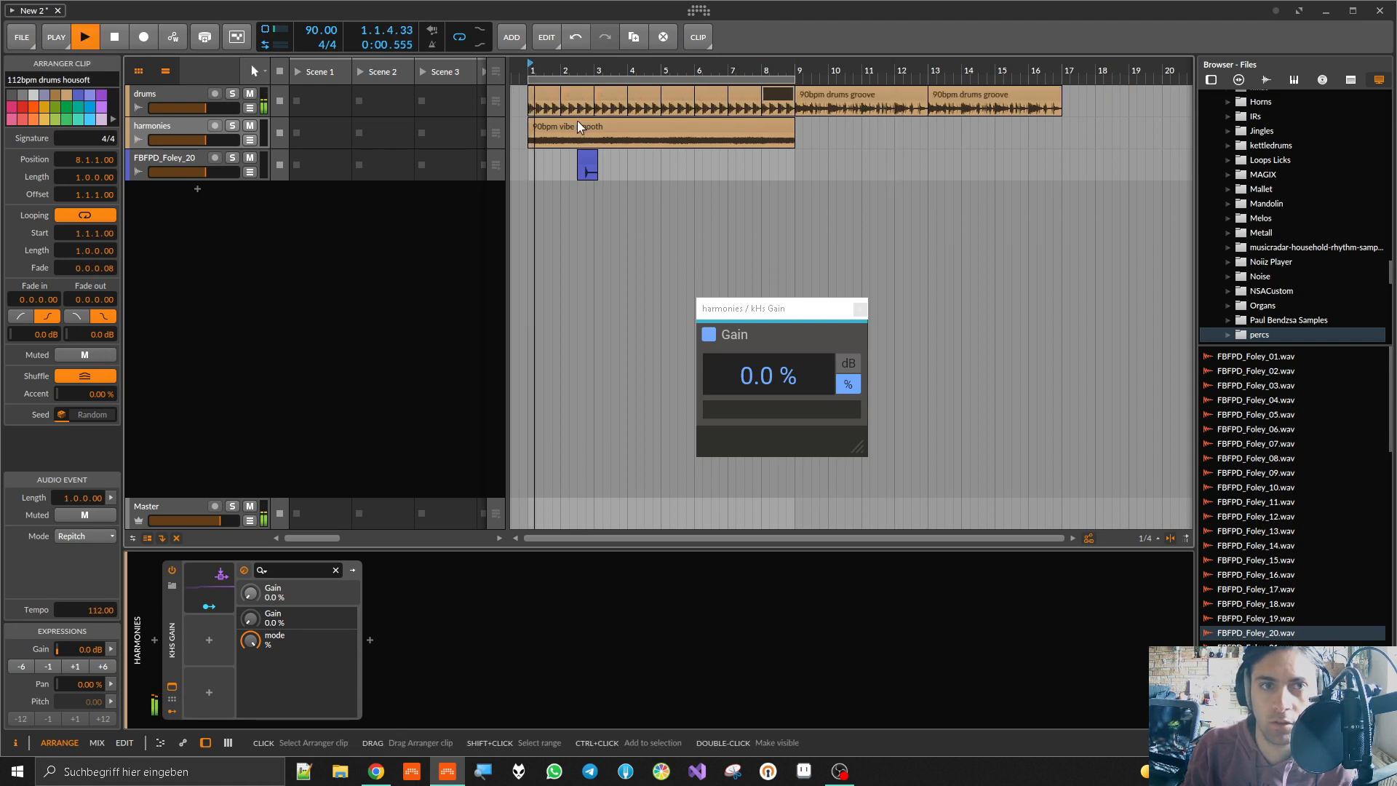
pyautogui.moveTo(320, 29); pyautogui.dragTo(321, 10)
pyautogui.doubleClick(752, 377)
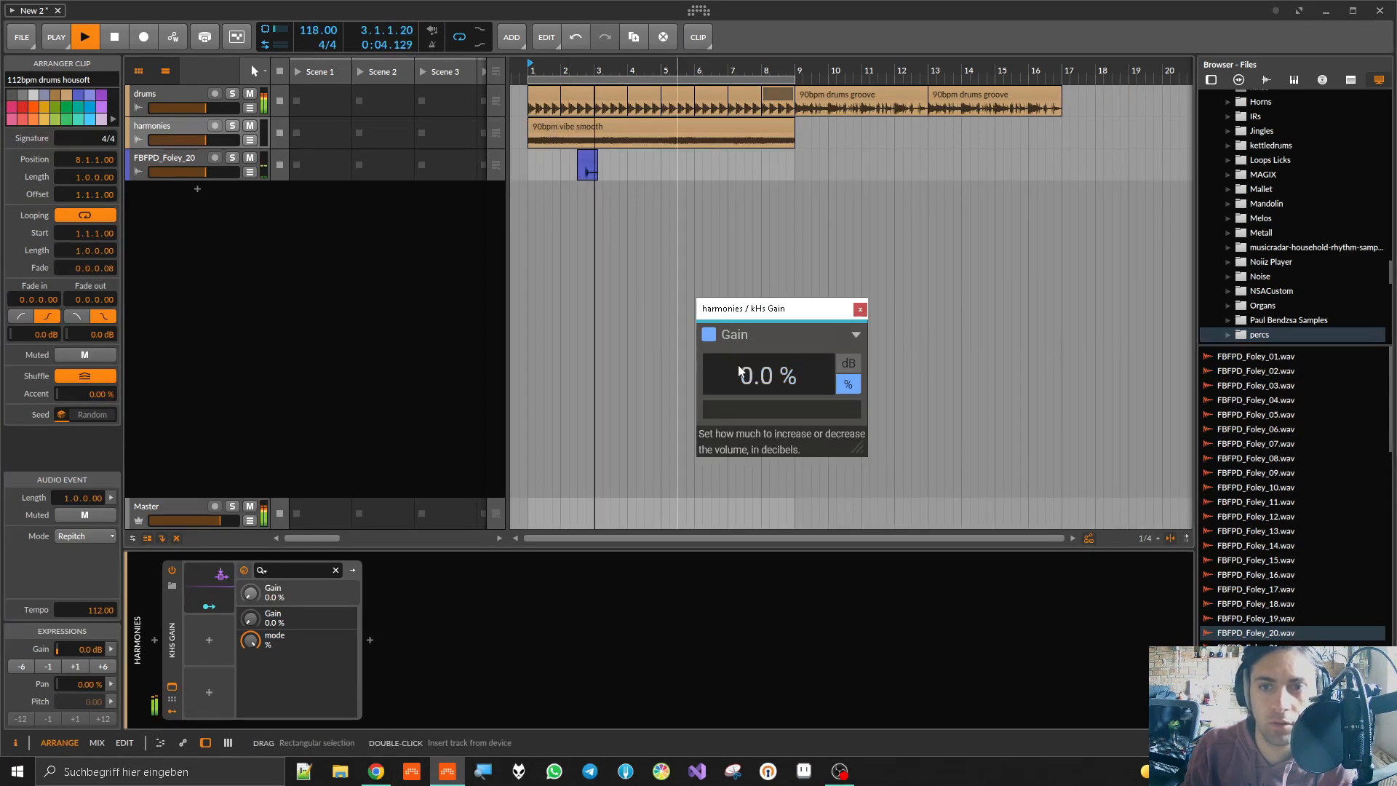
# Step: Set the Audio Sidechain modulator's source to drums (POST) and raise its input gain
pyautogui.click(199, 588)
pyautogui.click(289, 587)
pyautogui.moveTo(369, 636)
pyautogui.click(430, 649)
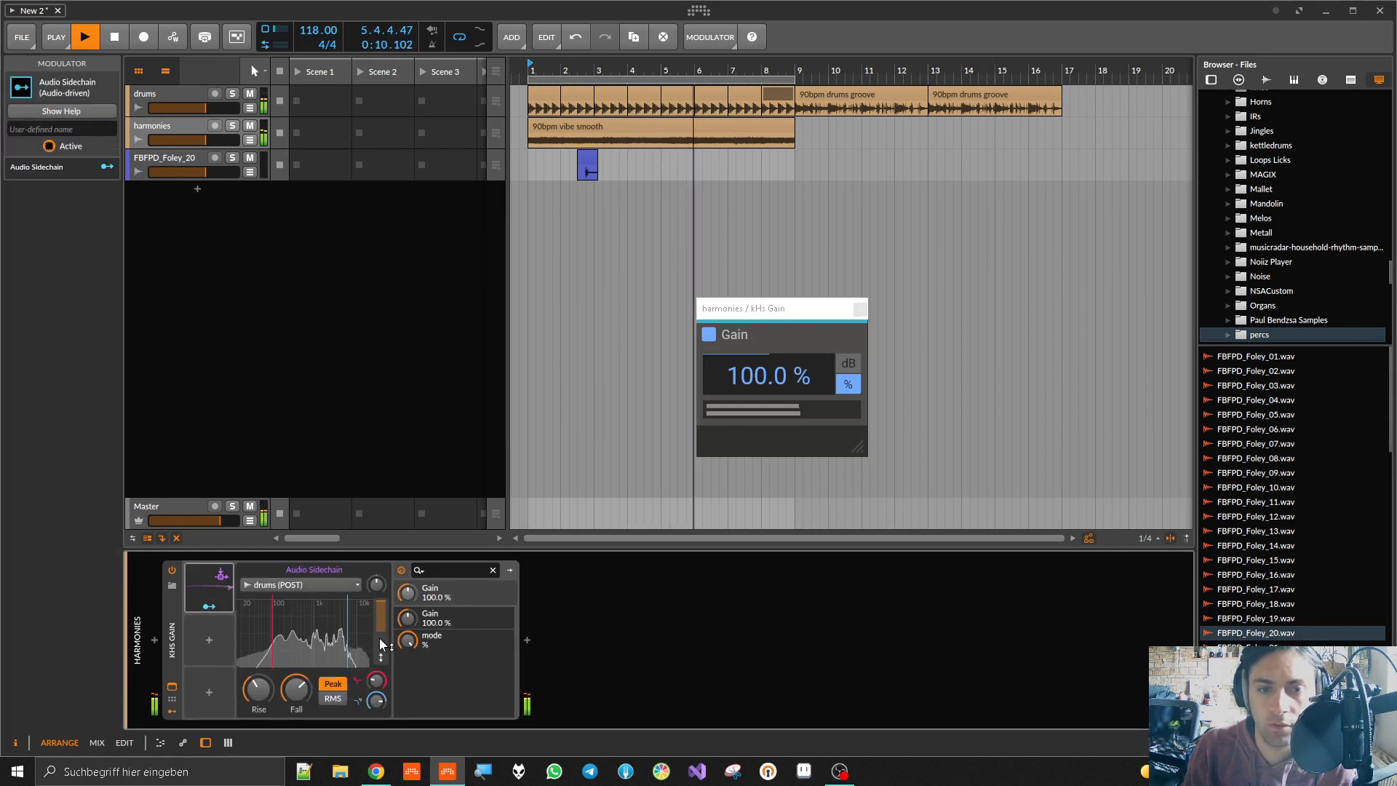
pyautogui.moveTo(376, 585); pyautogui.dragTo(376, 560)
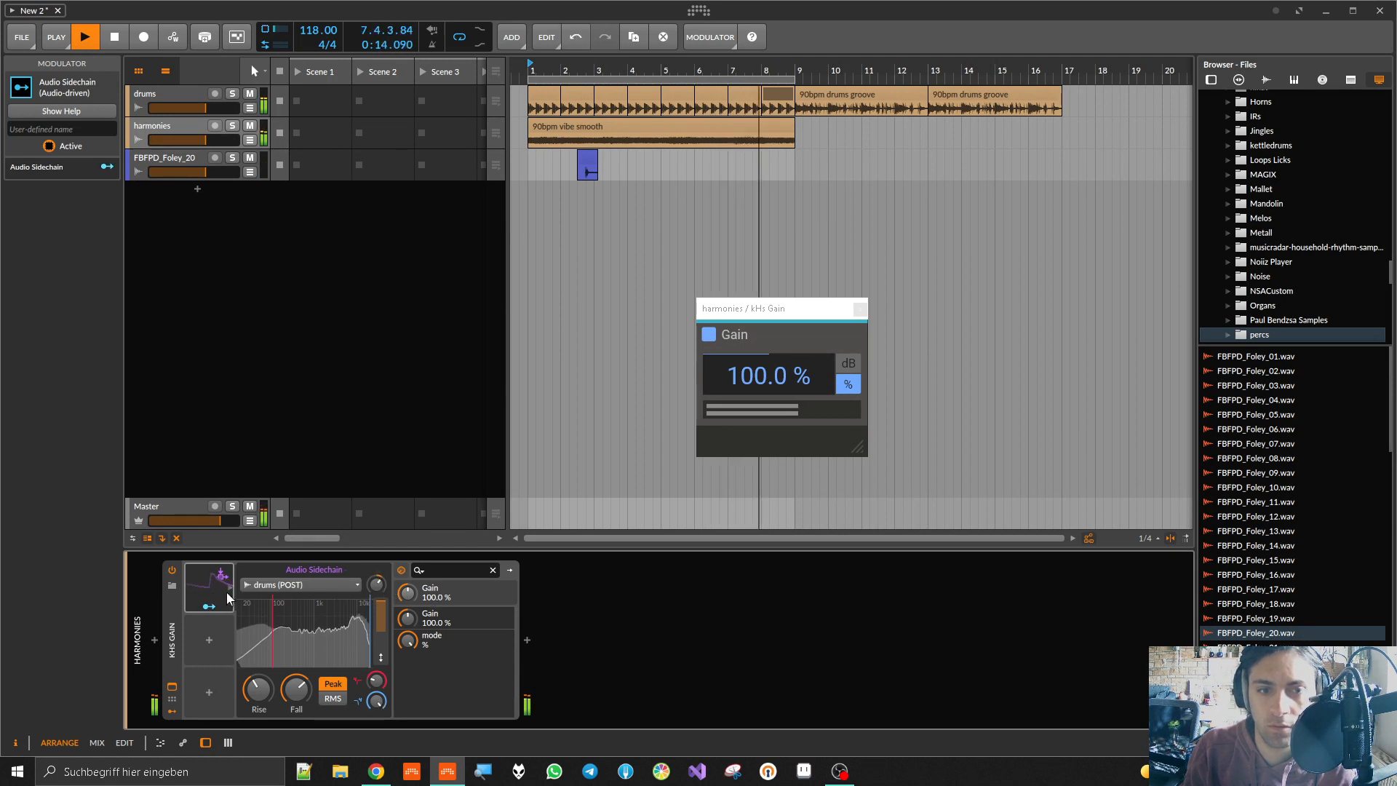
# Step: Map the Audio Sidechain modulator to the Gain parameter of kHs Gain with an amount of -0.50
pyautogui.click(208, 607)
pyautogui.moveTo(407, 591); pyautogui.dragTo(407, 610)
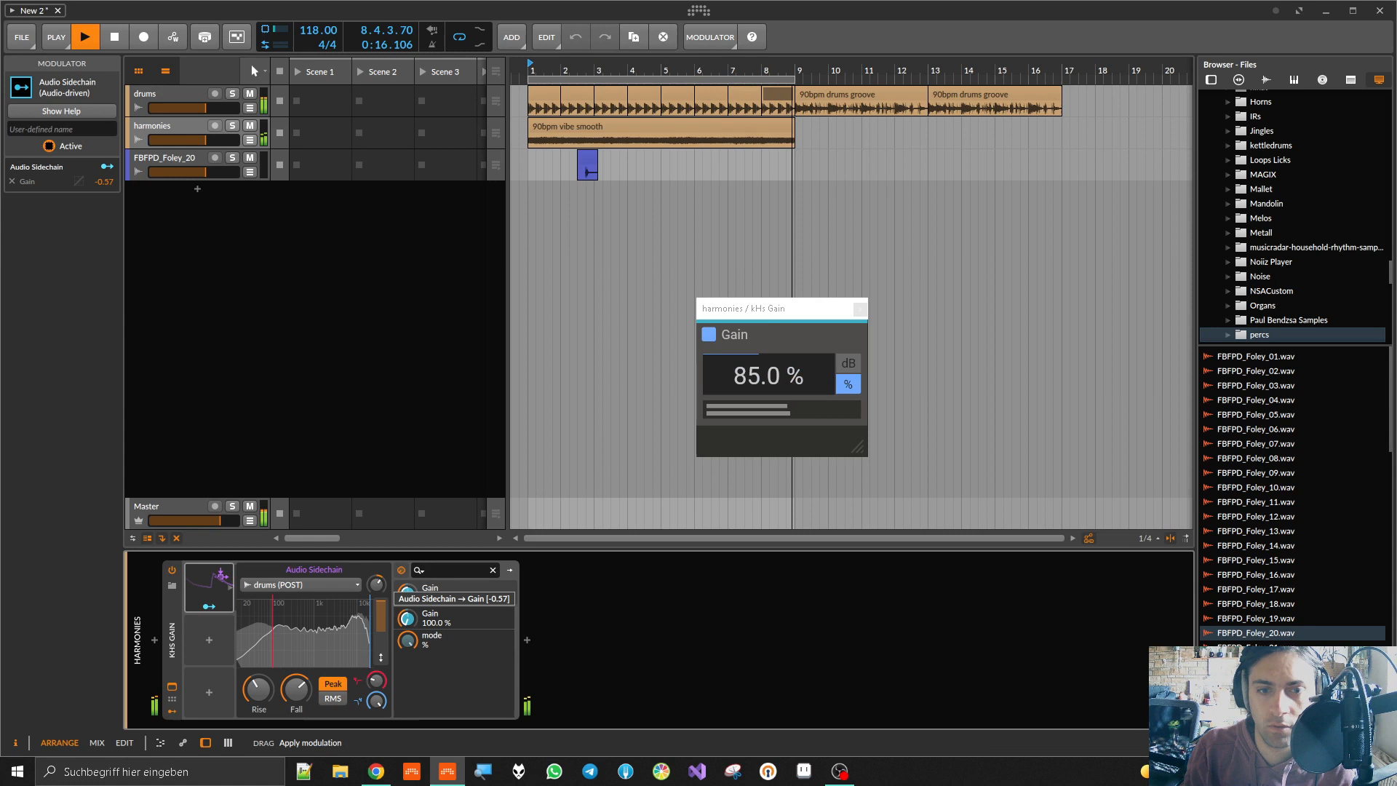
pyautogui.click(209, 606)
# Step: Shorten the sidechain's rise and fall, raise its input gain further and move its low cut to a low frequency
pyautogui.moveTo(258, 688); pyautogui.dragTo(258, 713)
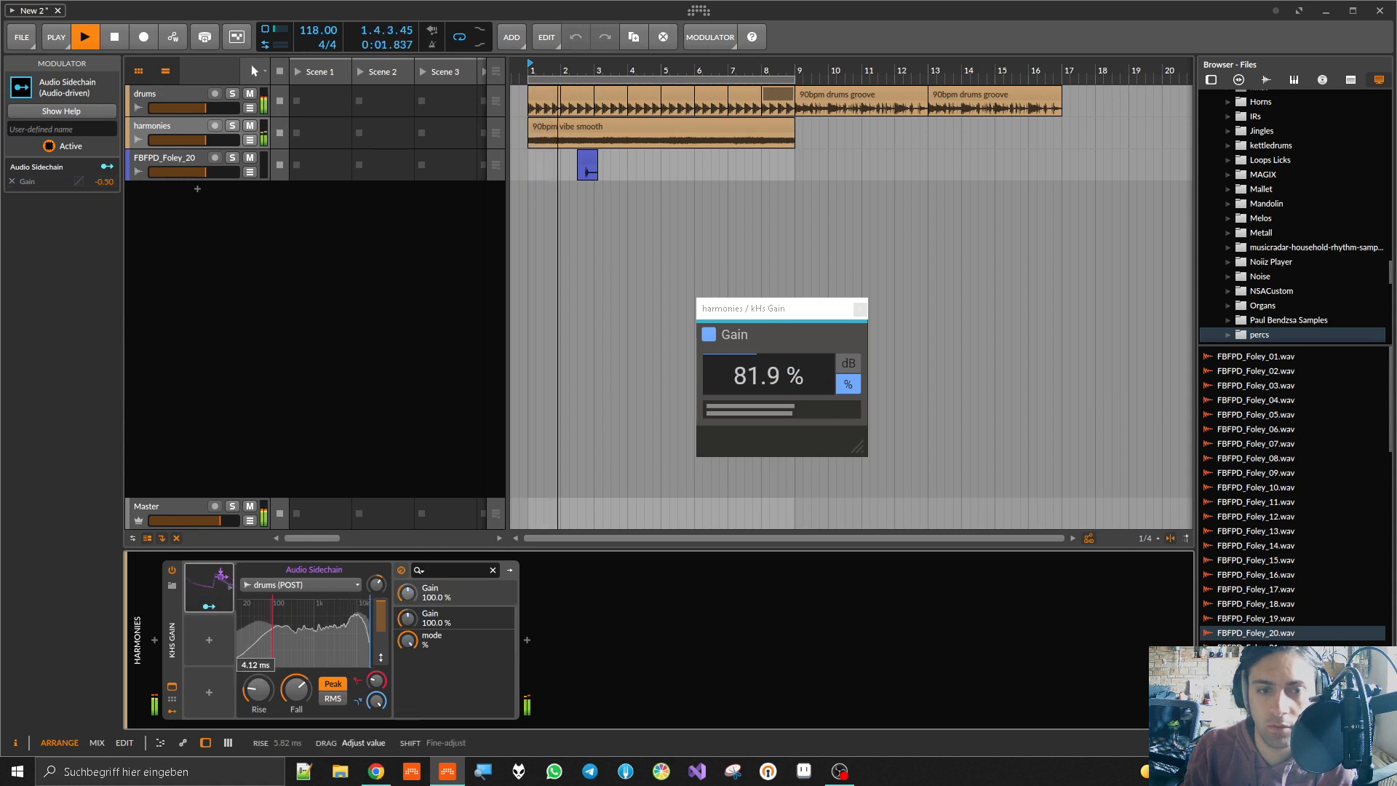
pyautogui.moveTo(272, 652); pyautogui.dragTo(295, 641)
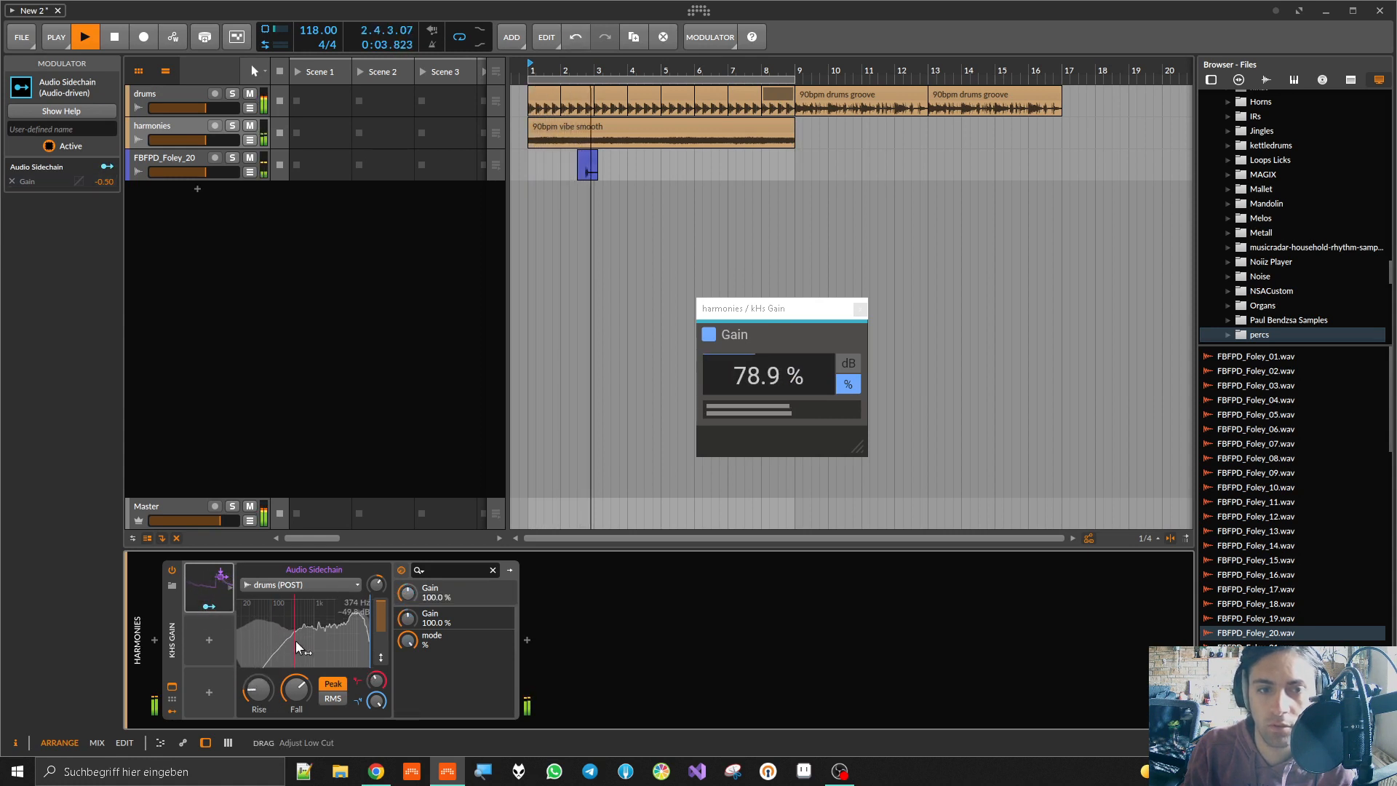
pyautogui.moveTo(378, 581); pyautogui.dragTo(378, 551)
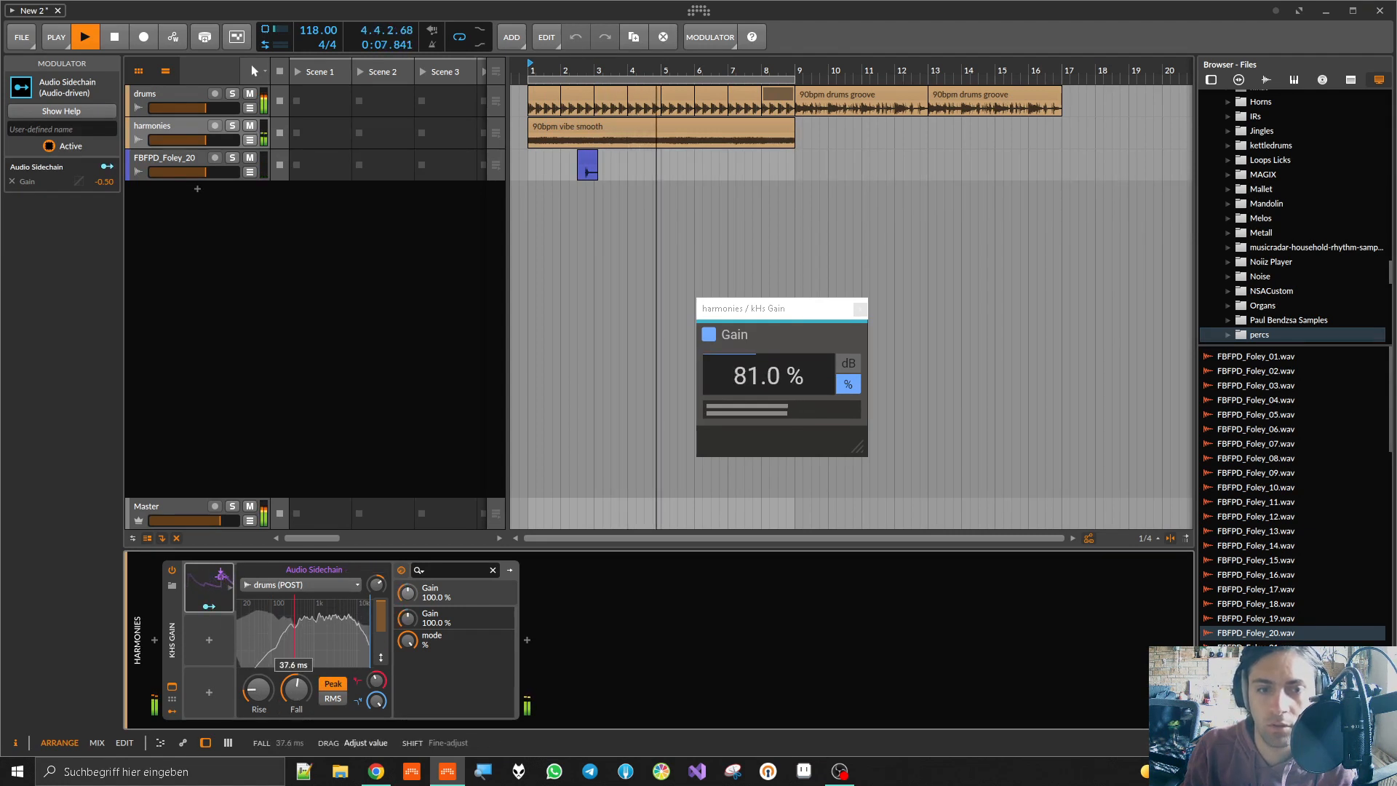
pyautogui.click(296, 619)
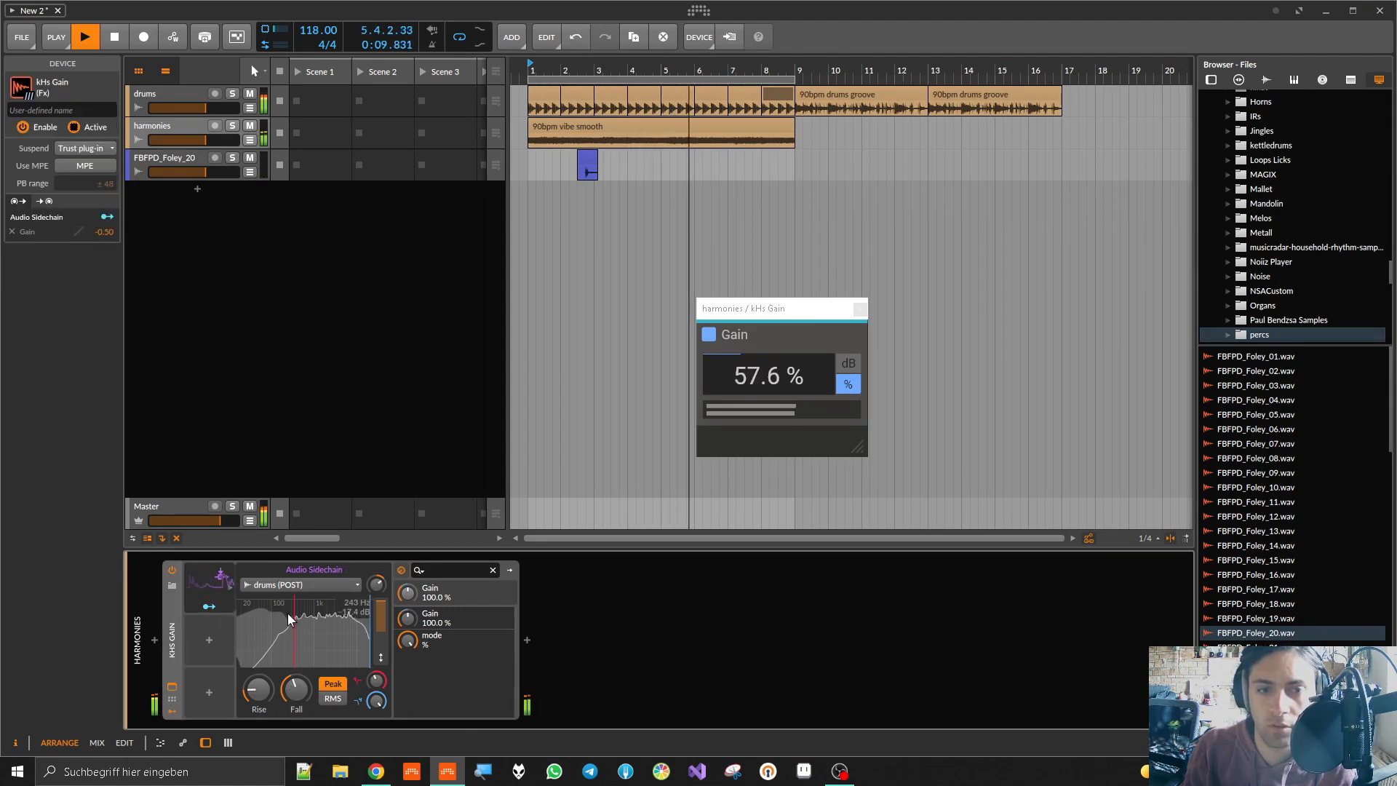
pyautogui.moveTo(294, 622); pyautogui.dragTo(261, 626)
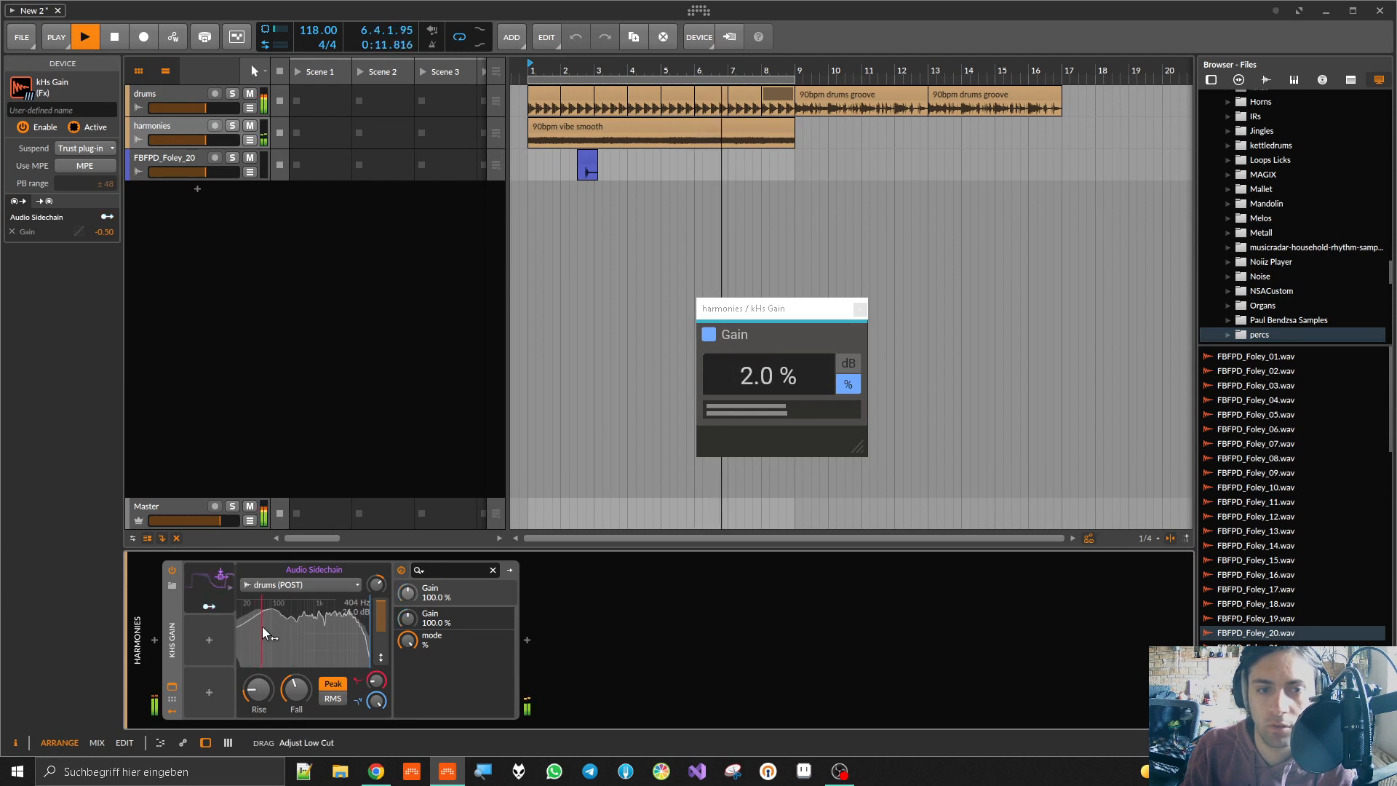
# Step: Switch the sidechain detection to RMS, fine-tune rise and input gain with the fall at 7.16 ms, and stop playback
pyautogui.click(333, 699)
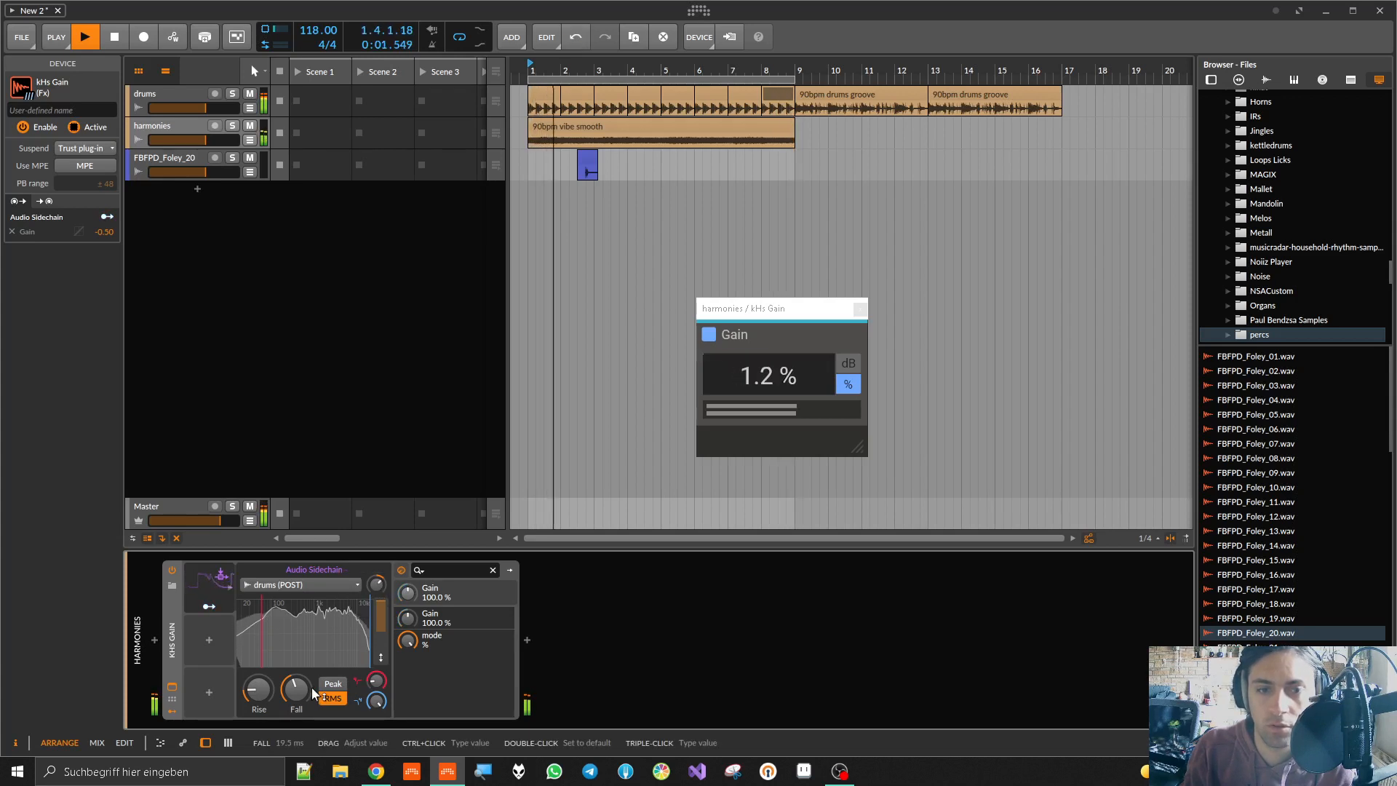
pyautogui.moveTo(243, 699)
pyautogui.mouseDown()
pyautogui.moveTo(243, 711)
pyautogui.moveTo(262, 684)
pyautogui.mouseUp()
pyautogui.moveTo(377, 584); pyautogui.dragTo(378, 578)
pyautogui.moveTo(295, 688); pyautogui.dragTo(295, 701)
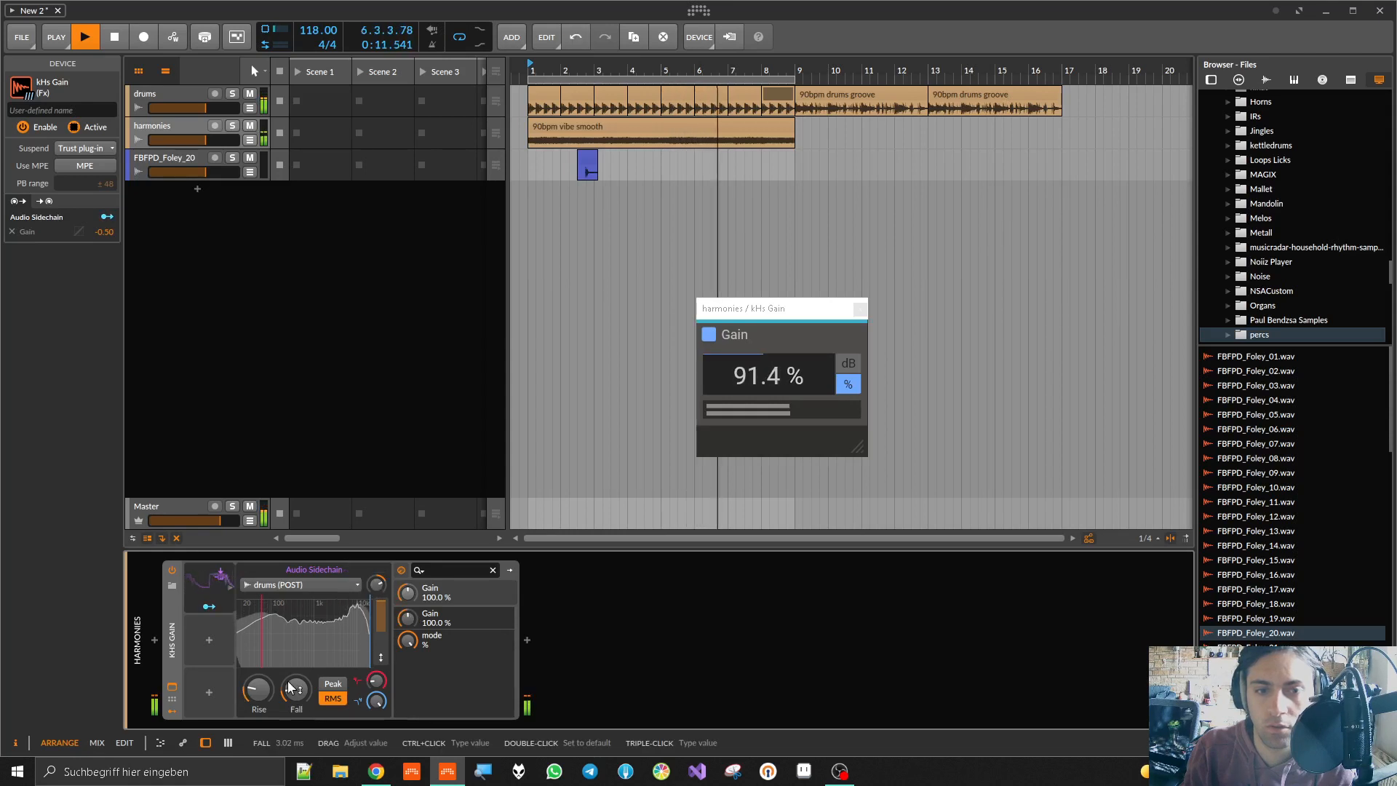
pyautogui.moveTo(259, 688); pyautogui.dragTo(296, 657)
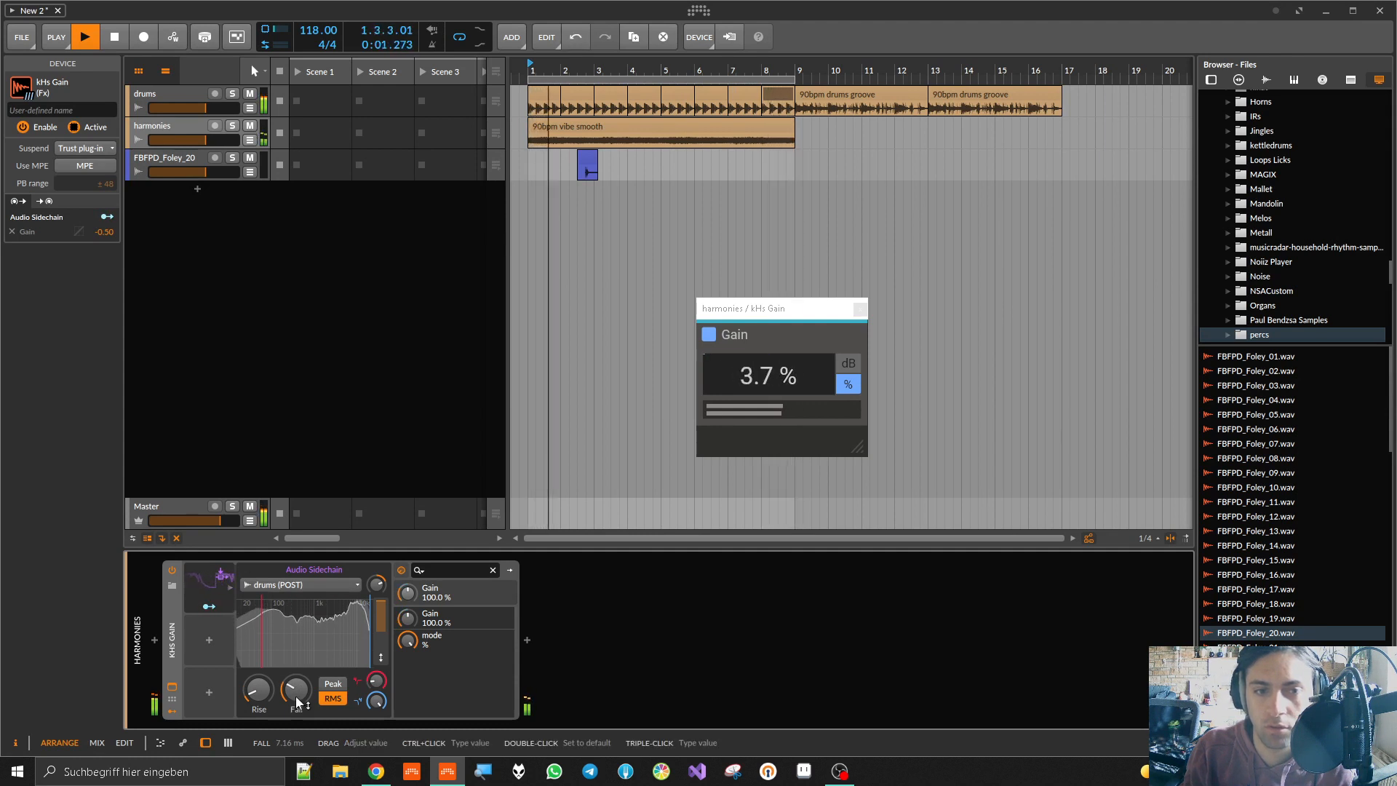
pyautogui.press('space')
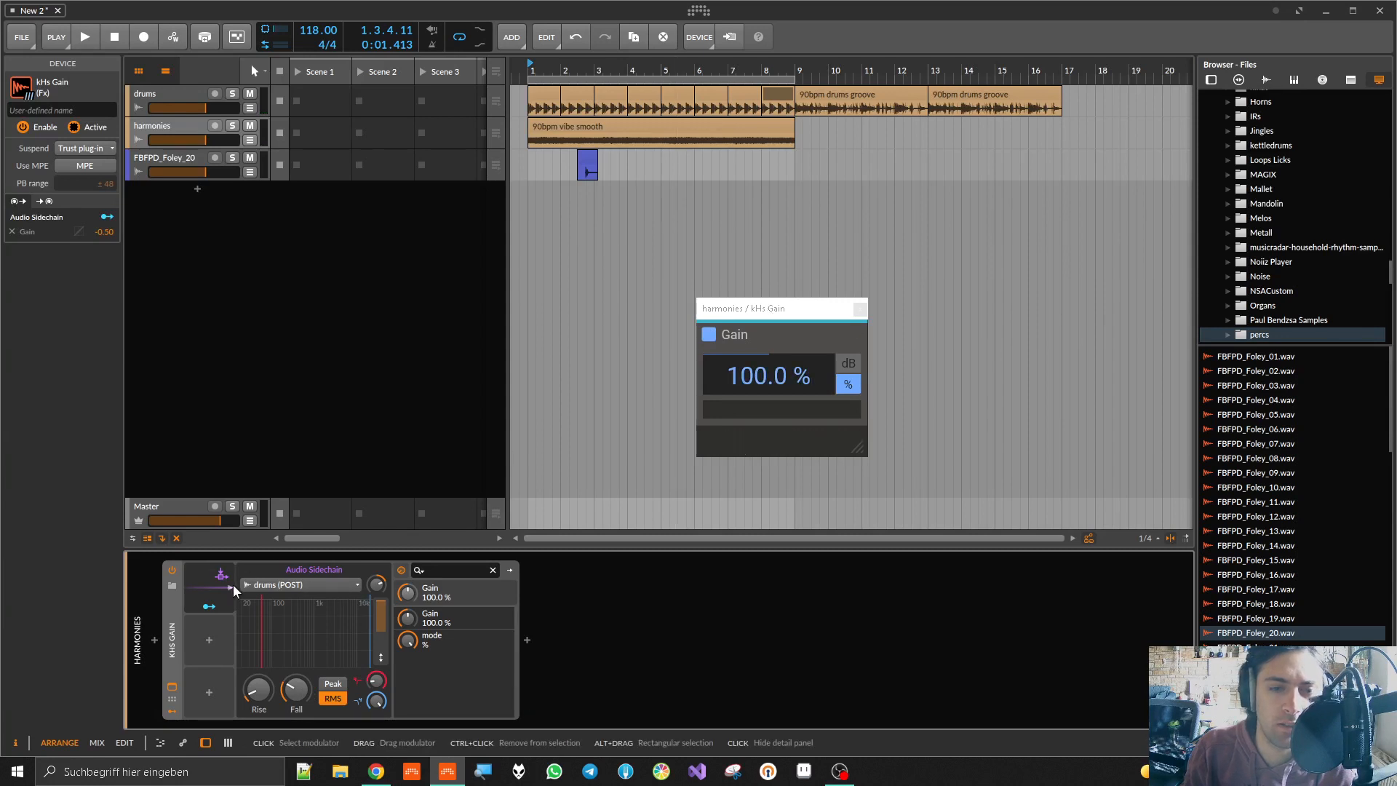
# Step: Remove the Audio Sidechain modulator from the kHs Gain device on the harmonies track
pyautogui.click(311, 569)
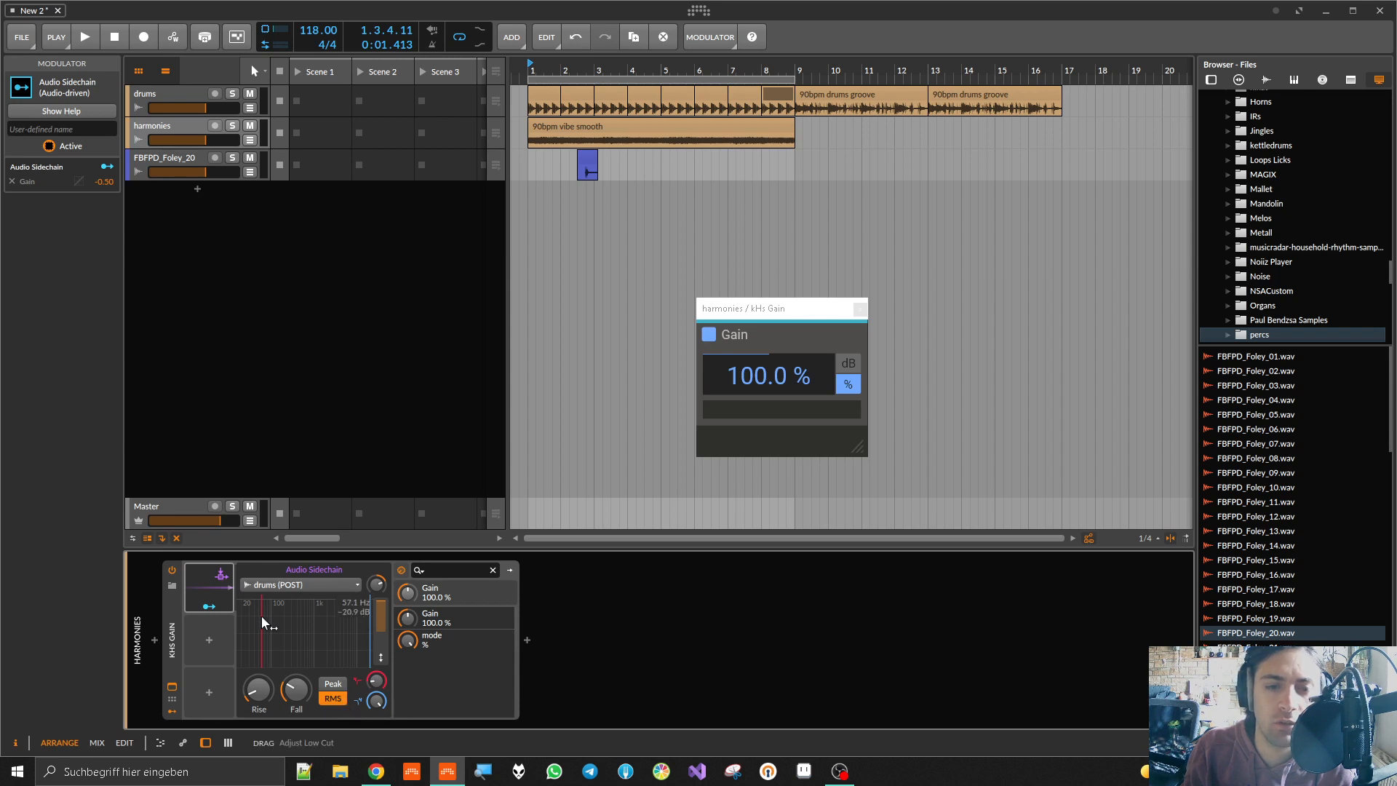
pyautogui.click(200, 585)
pyautogui.click(201, 584)
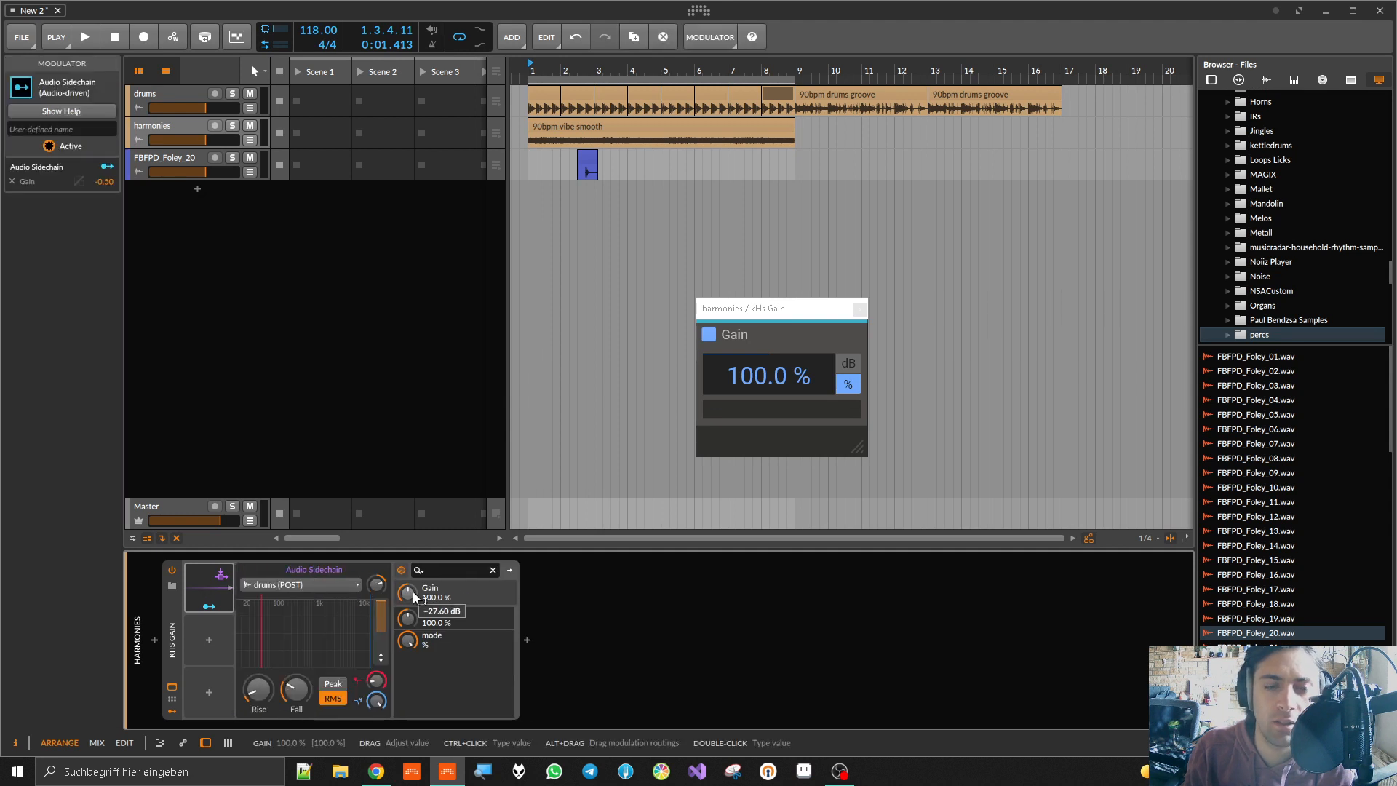
pyautogui.click(207, 582)
pyautogui.click(207, 582)
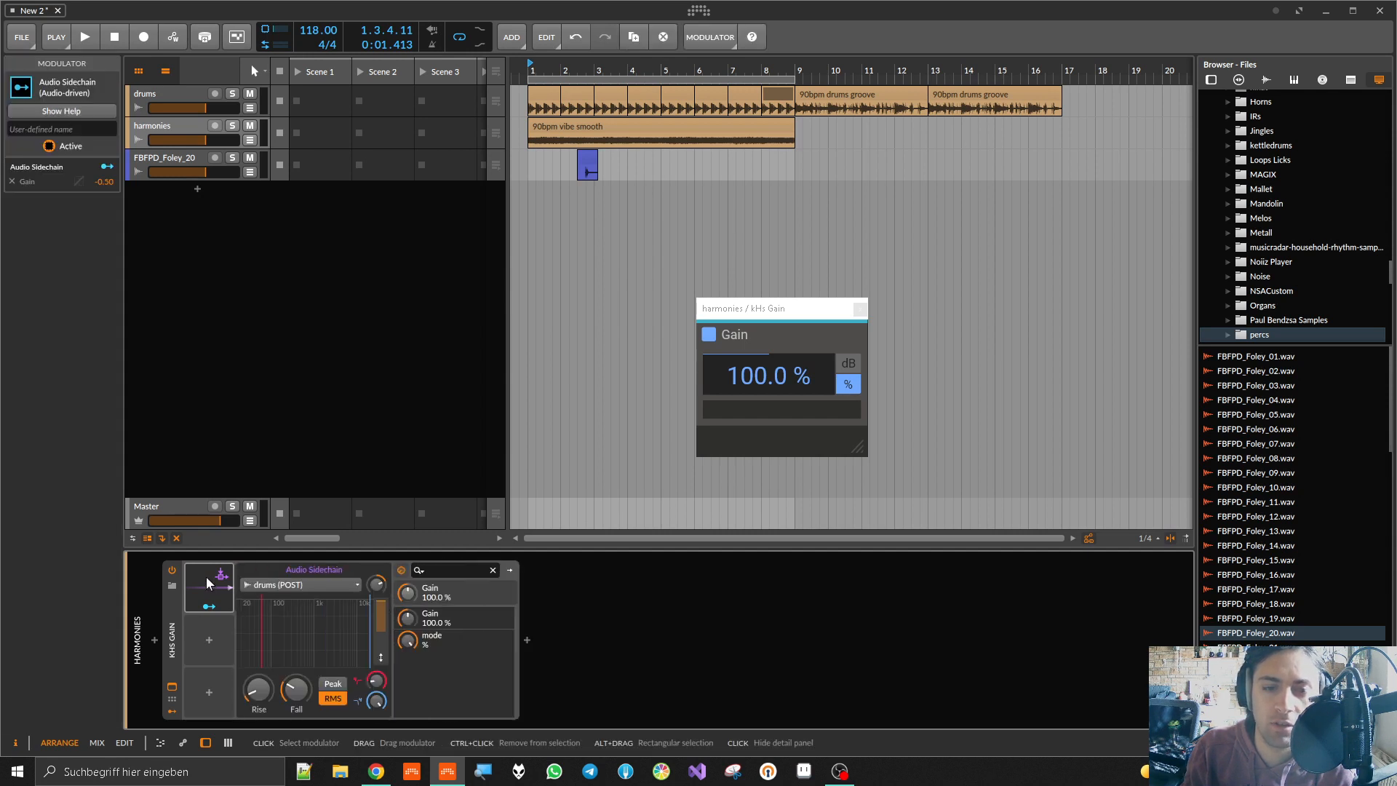
pyautogui.click(205, 582)
pyautogui.click(204, 582)
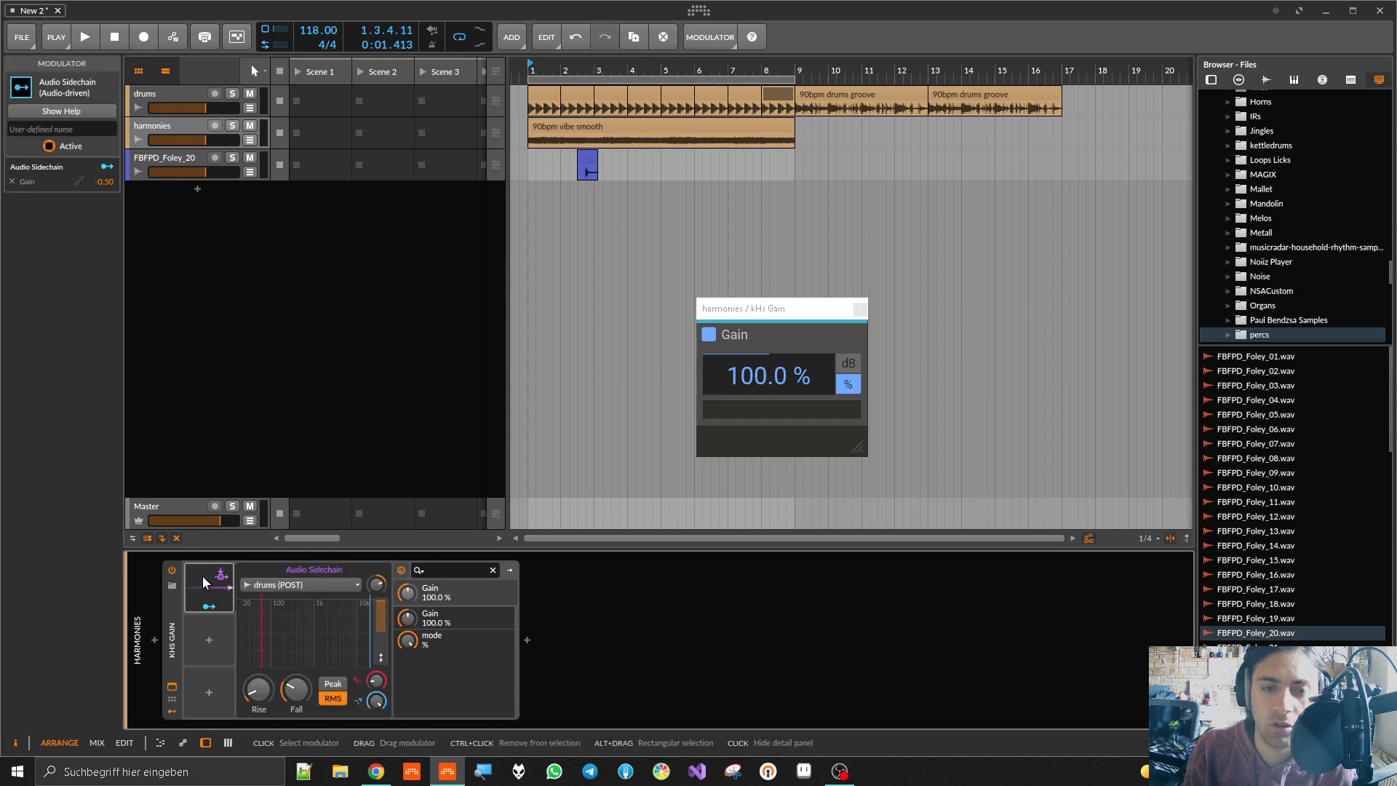
pyautogui.click(215, 621)
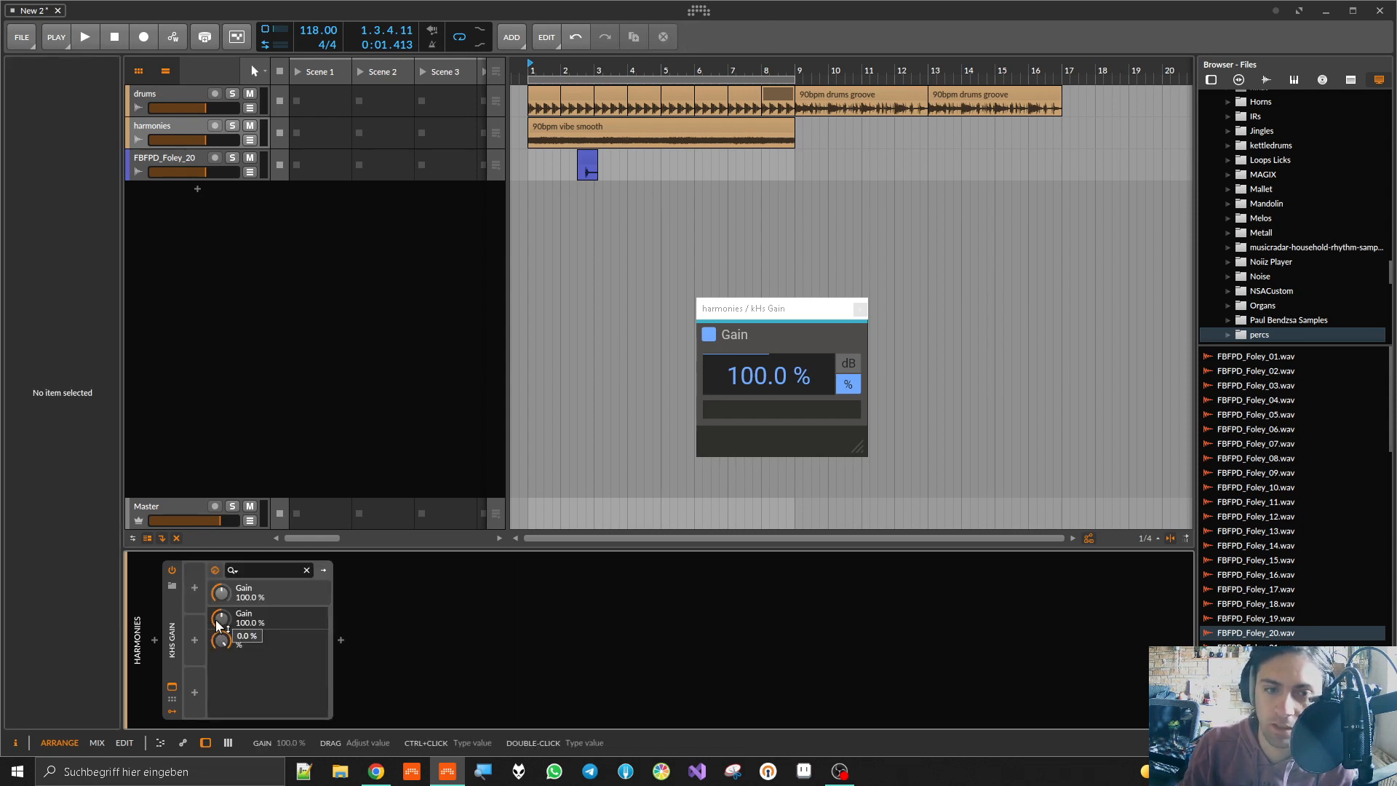
# Step: Insert kHs Dynamics before kHs Gain on the harmonies track and place the two plug-in windows apart for comparison
pyautogui.click(167, 619)
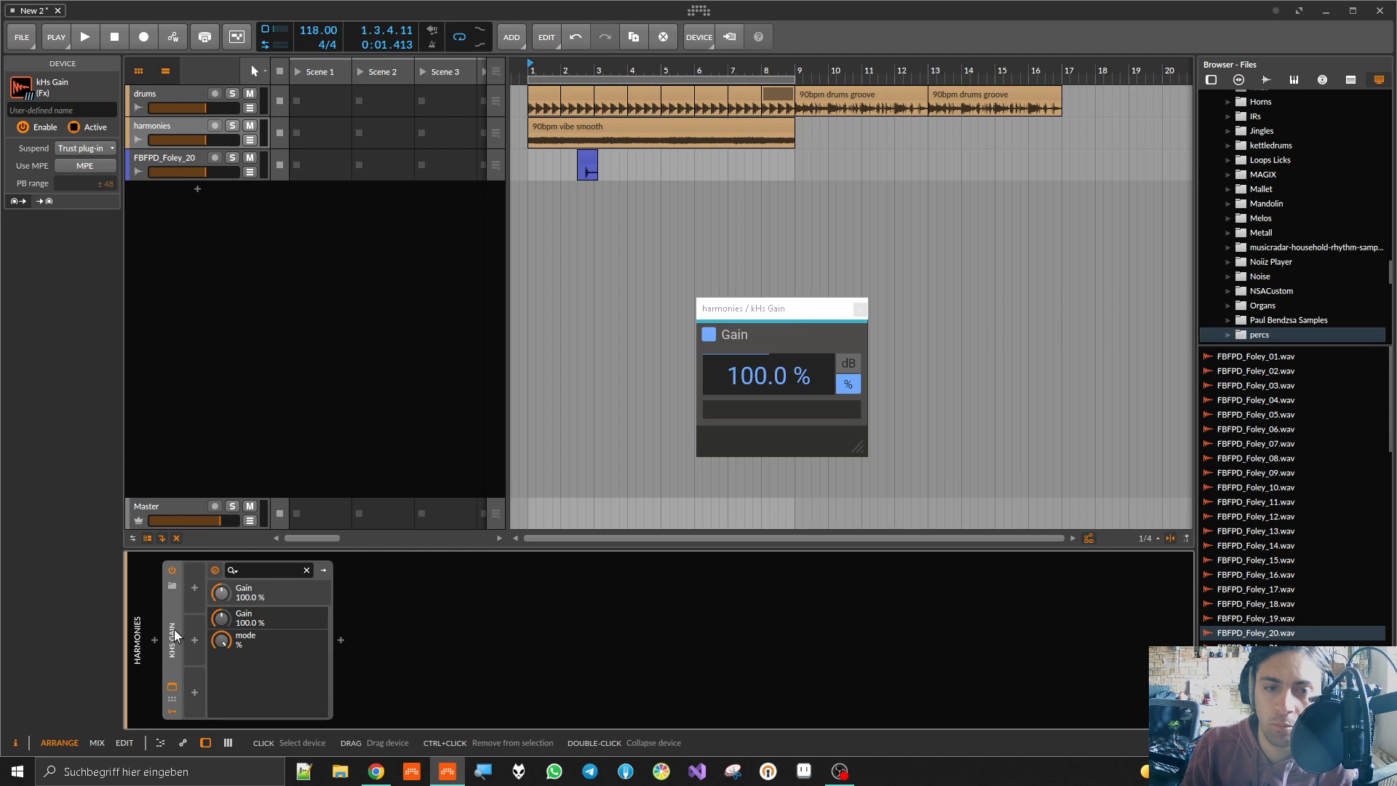
pyautogui.click(154, 637)
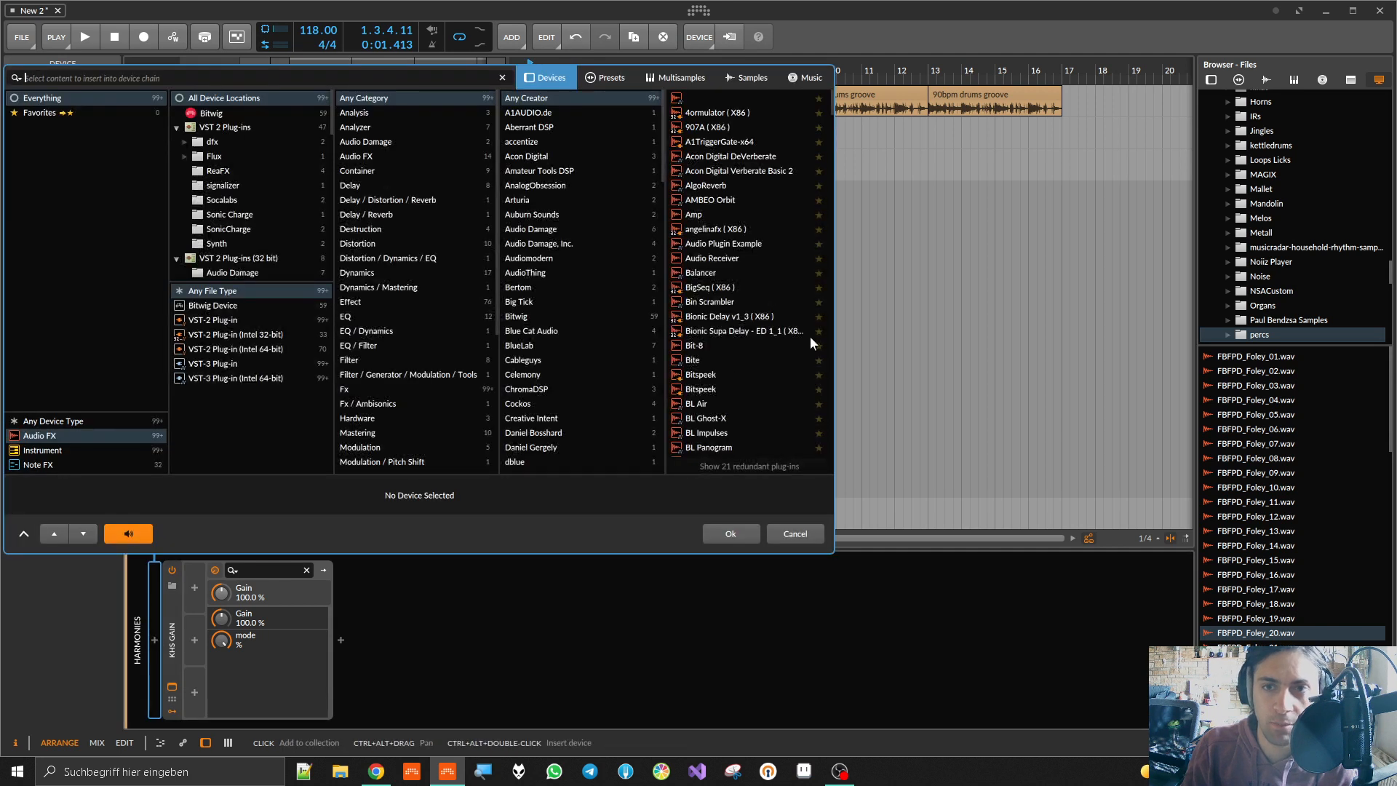
pyautogui.write('khs')
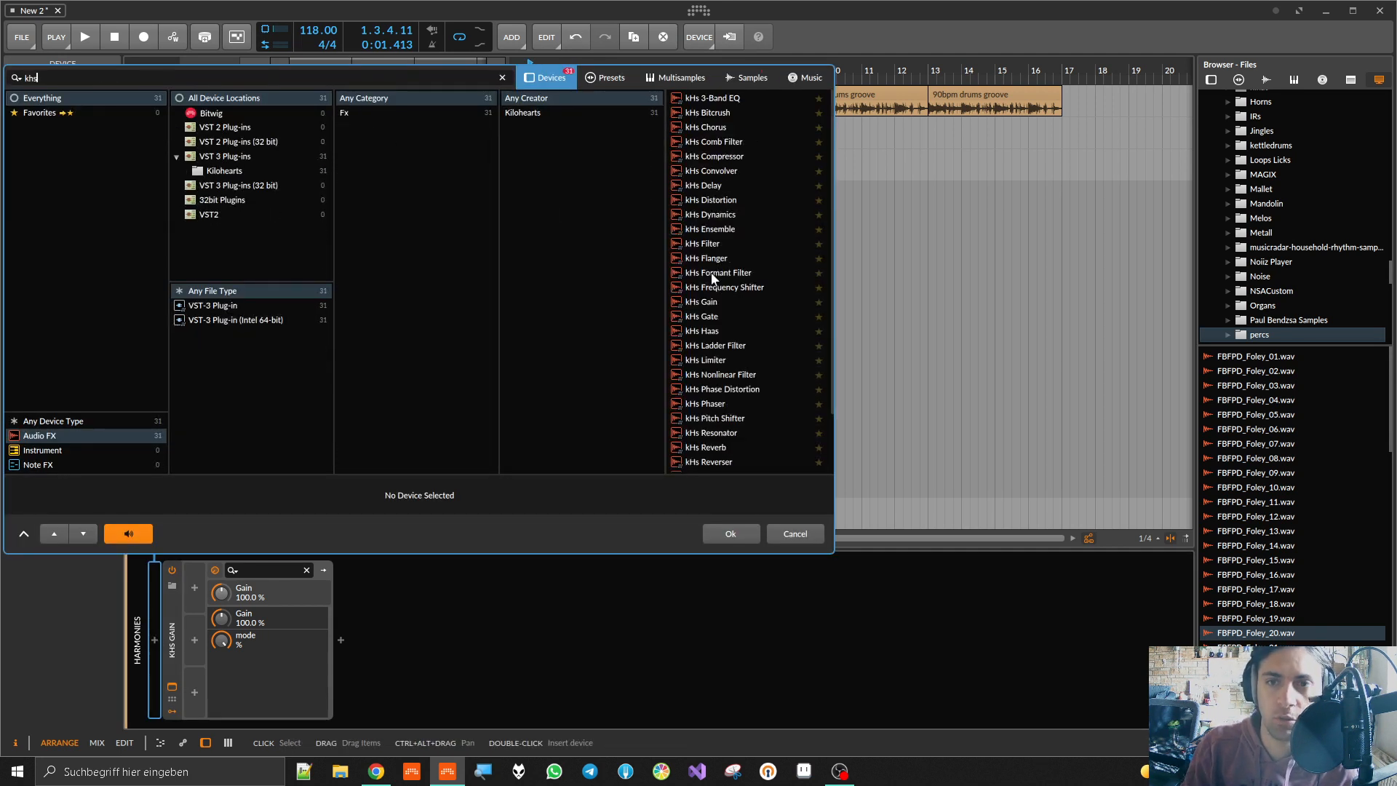
pyautogui.doubleClick(706, 215)
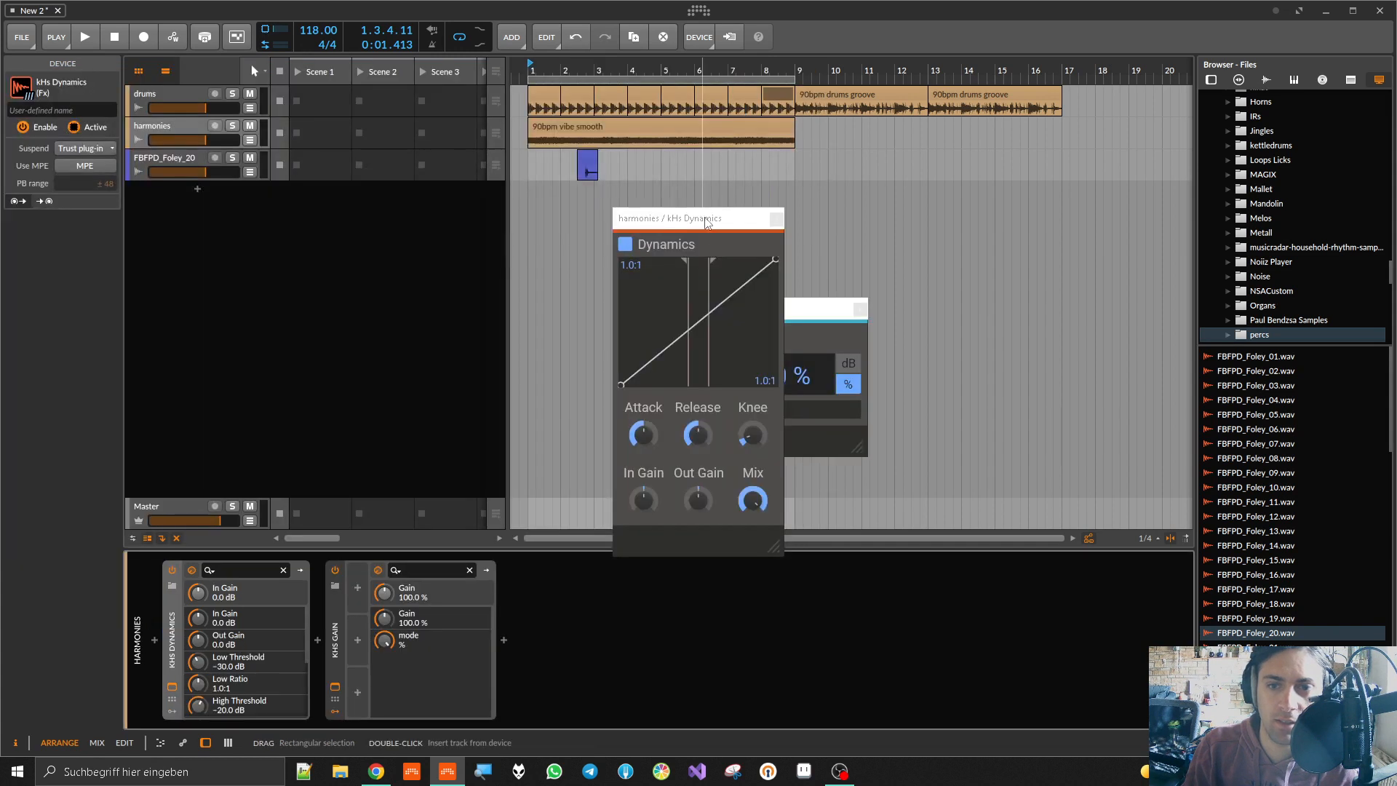
pyautogui.moveTo(738, 218); pyautogui.dragTo(546, 147)
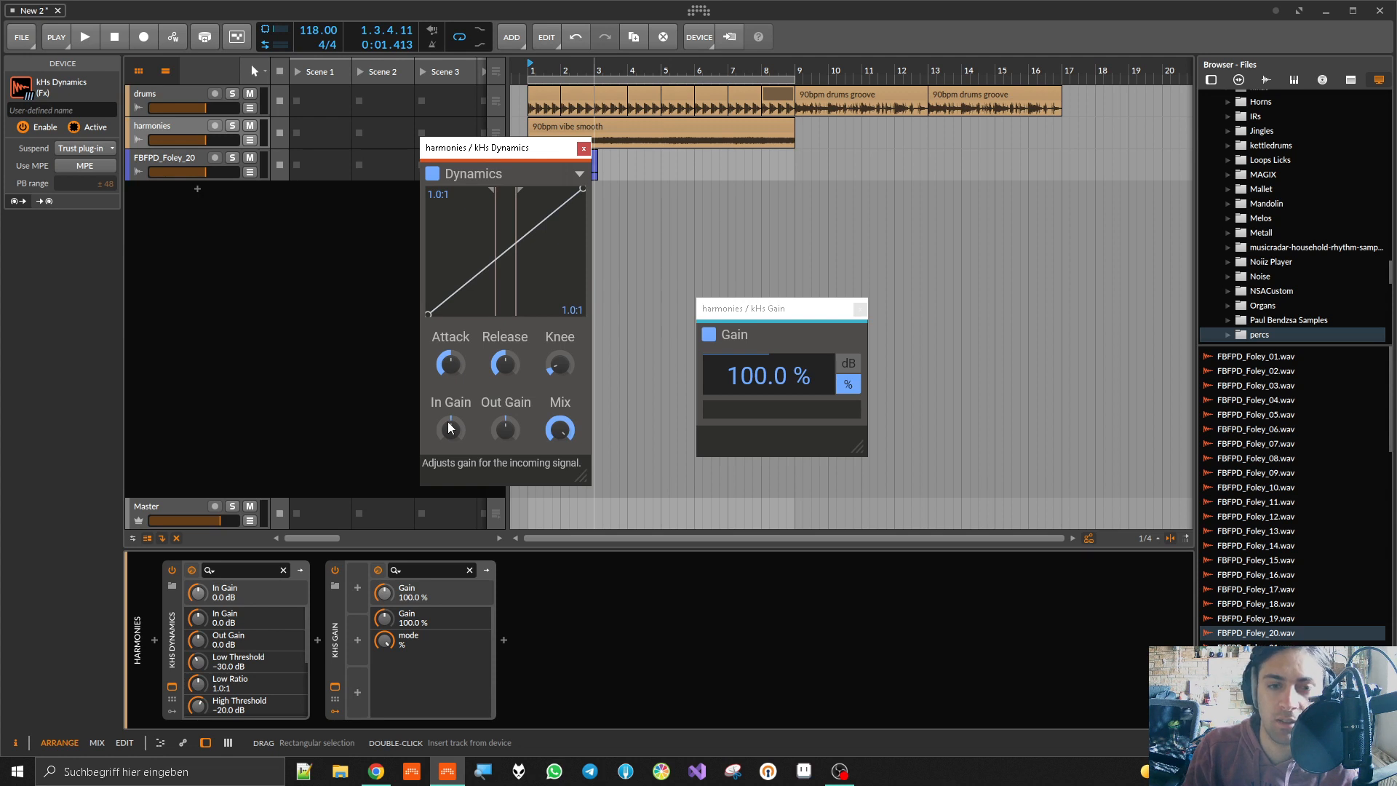
pyautogui.click(339, 644)
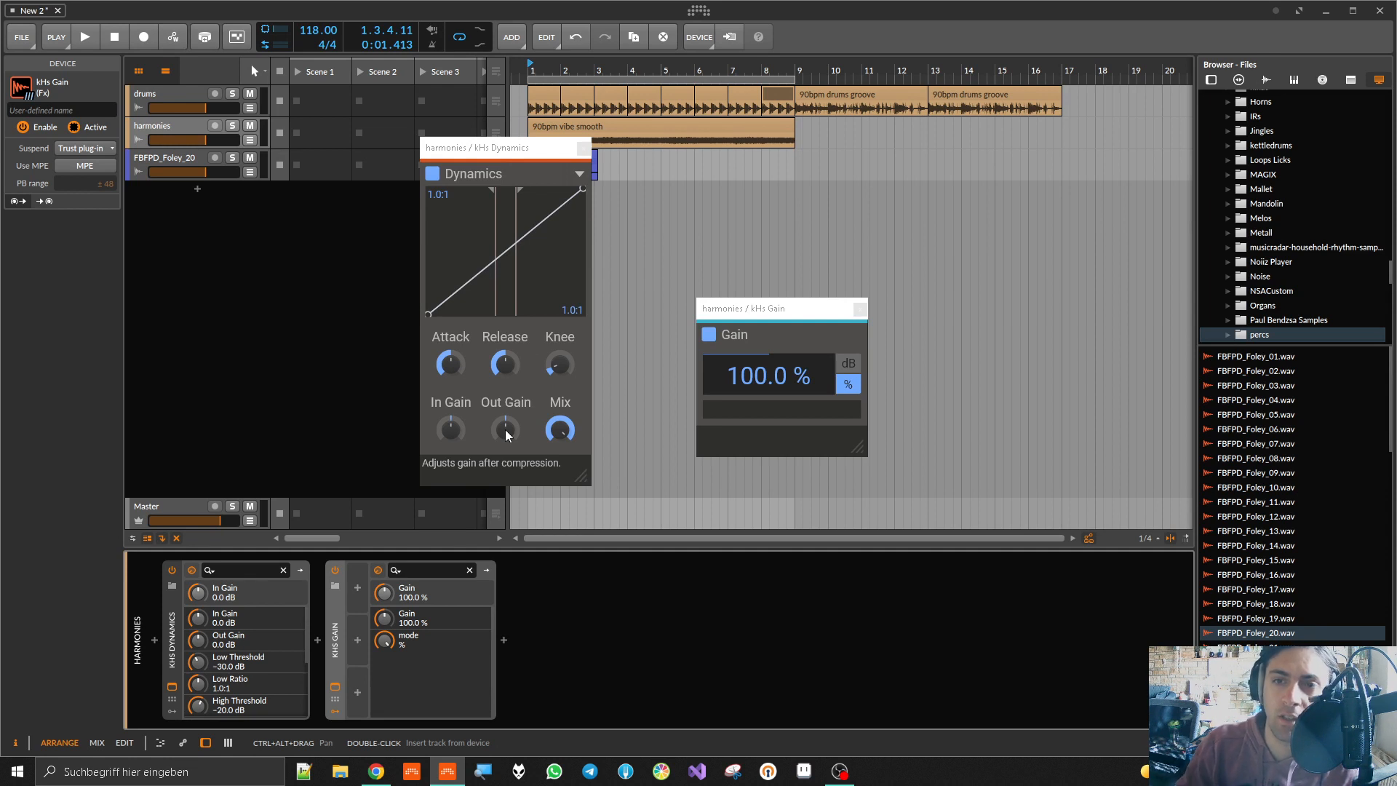
pyautogui.moveTo(807, 307); pyautogui.dragTo(802, 194)
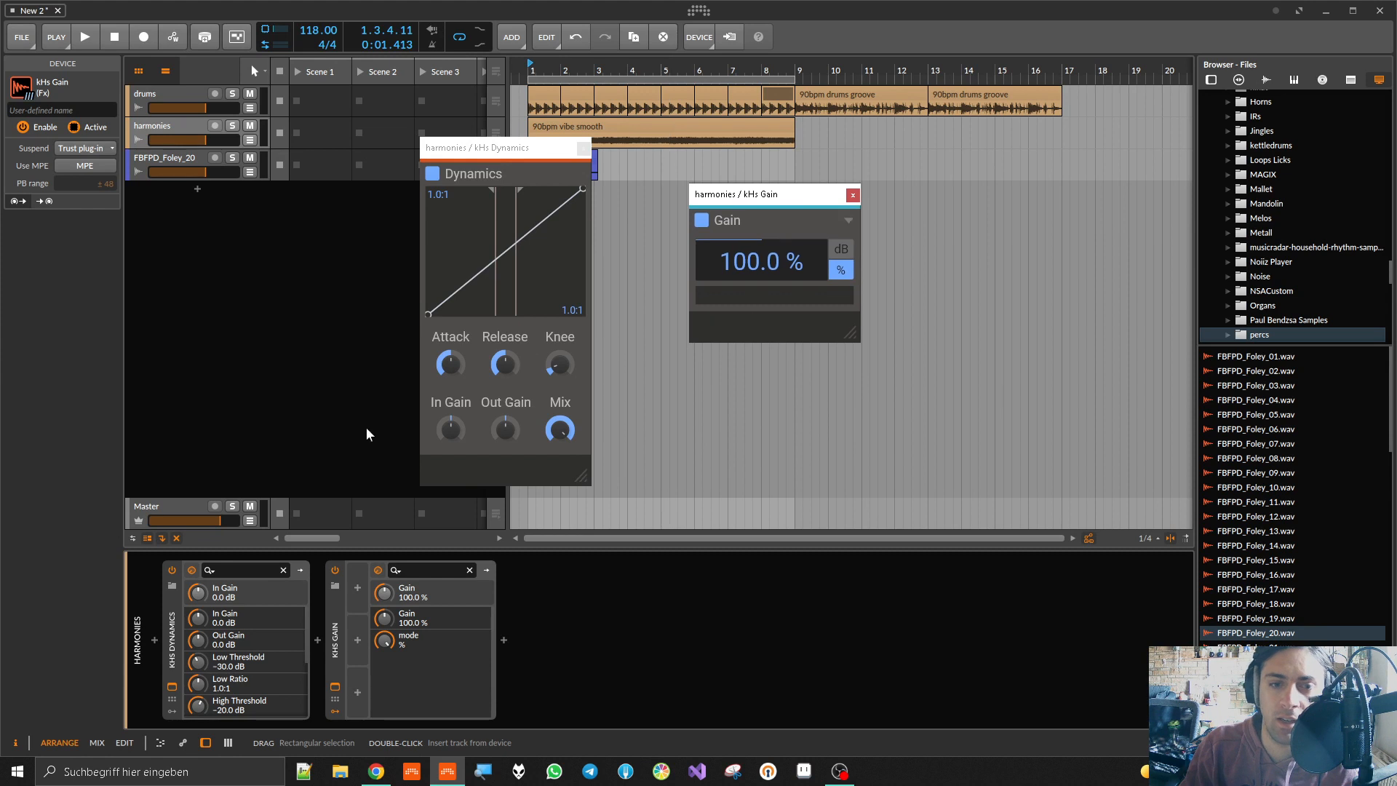
# Step: Delete kHs Dynamics and kHs Gain from the harmonies track's device chain
pyautogui.click(169, 630)
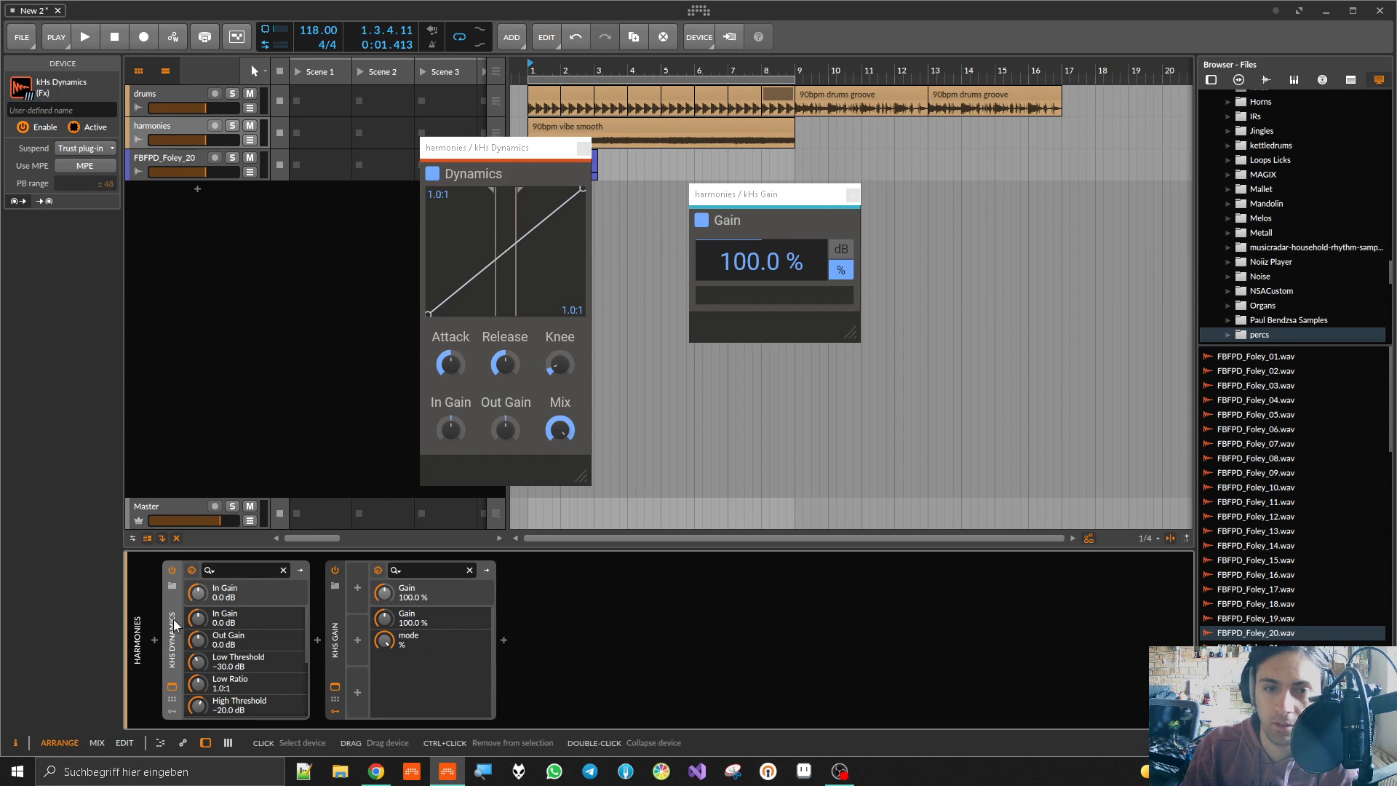
pyautogui.press('Delete')
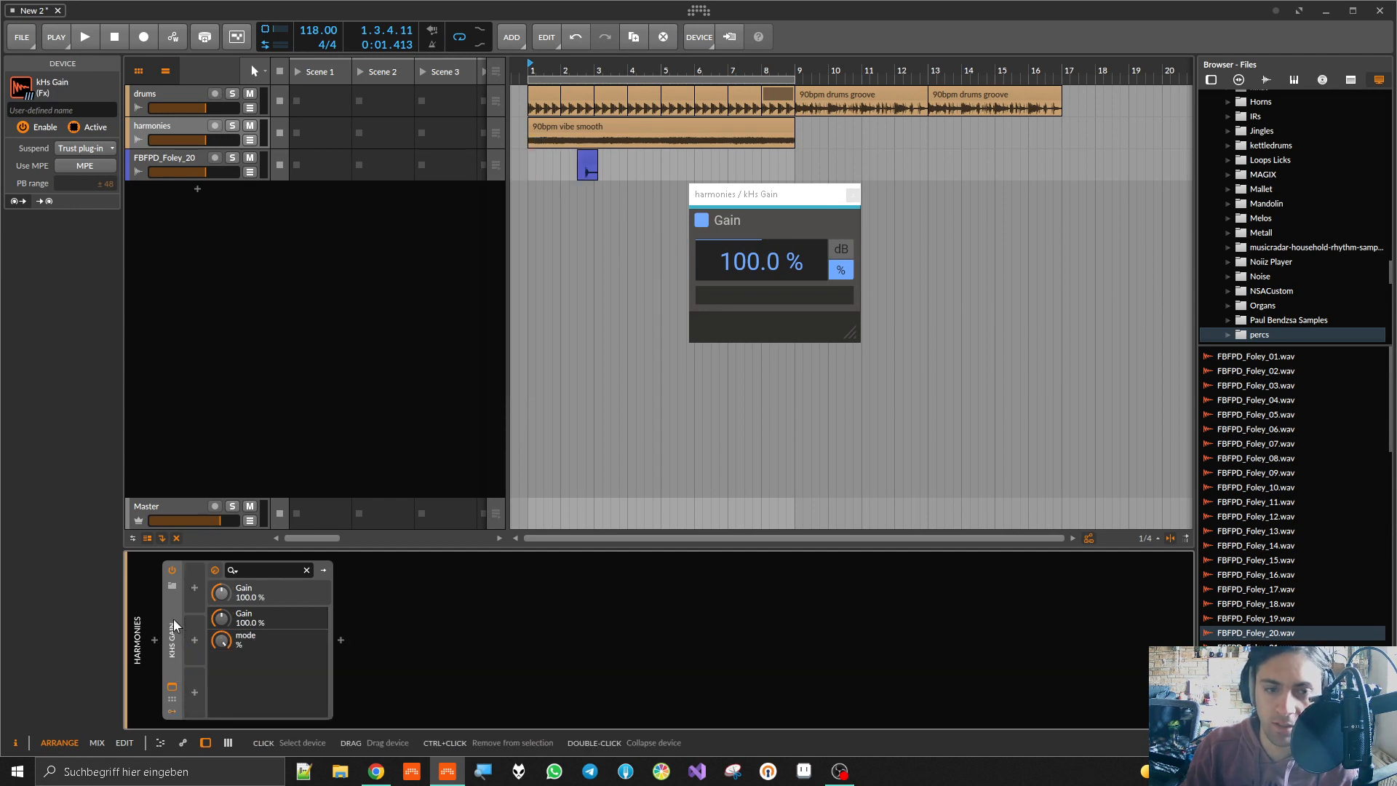
pyautogui.press('Delete')
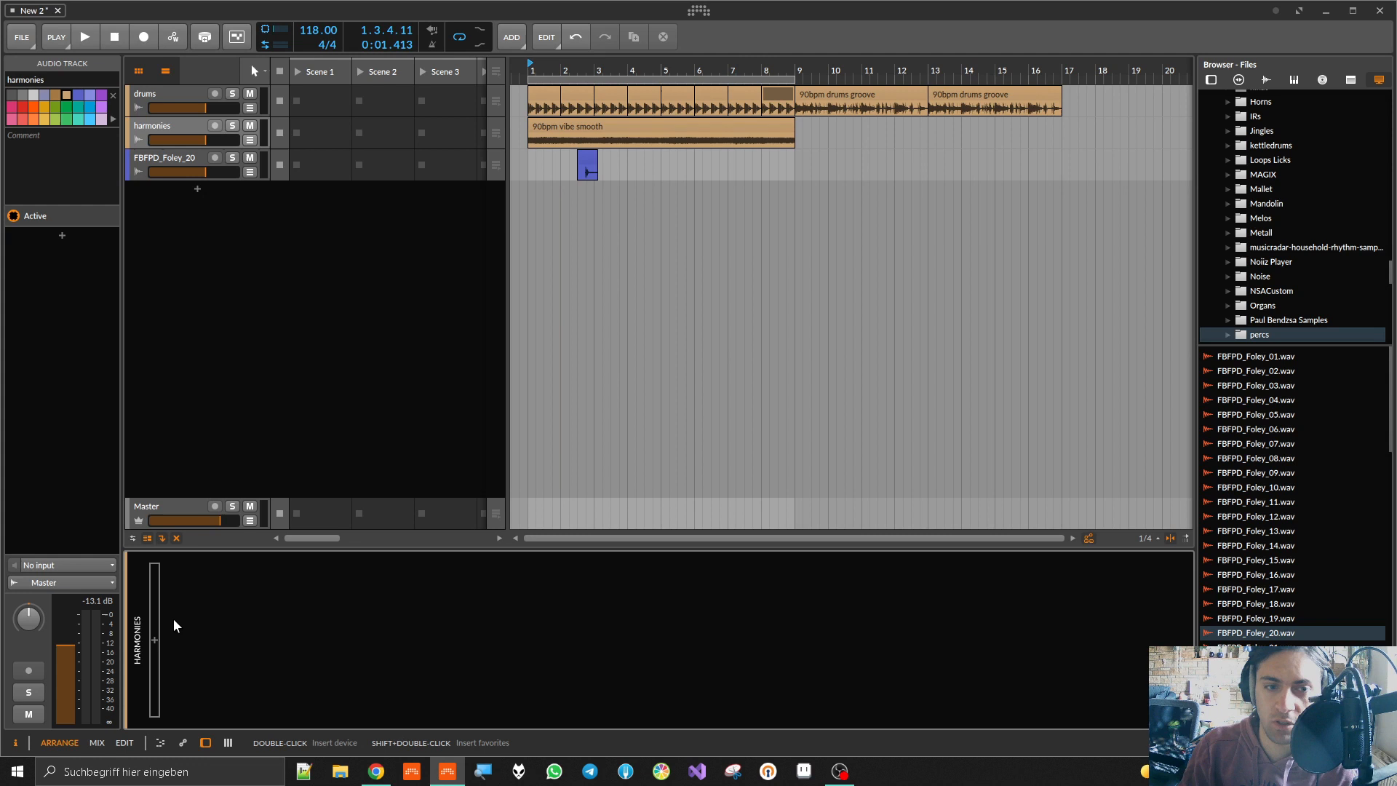
pyautogui.click(160, 639)
pyautogui.write('khs')
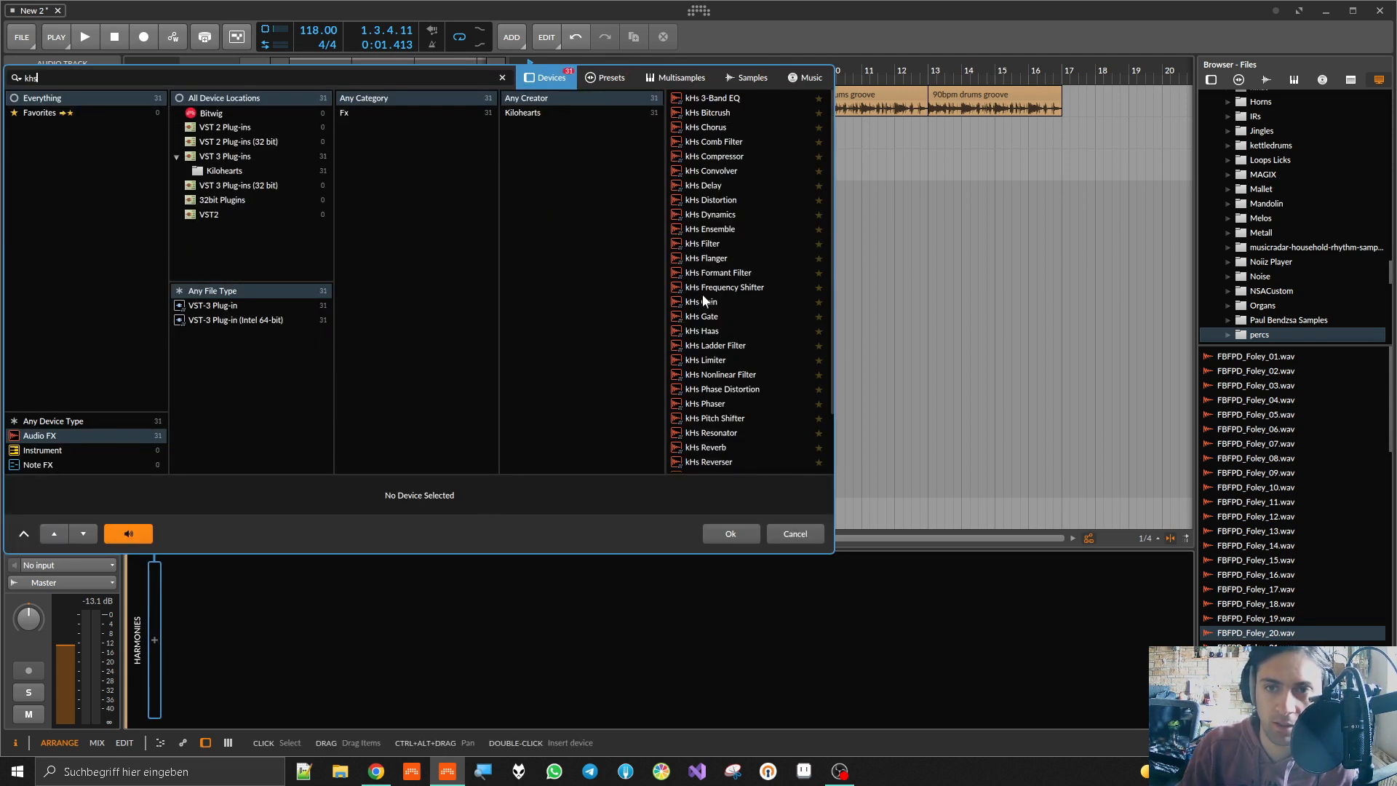
pyautogui.doubleClick(715, 320)
pyautogui.press('space')
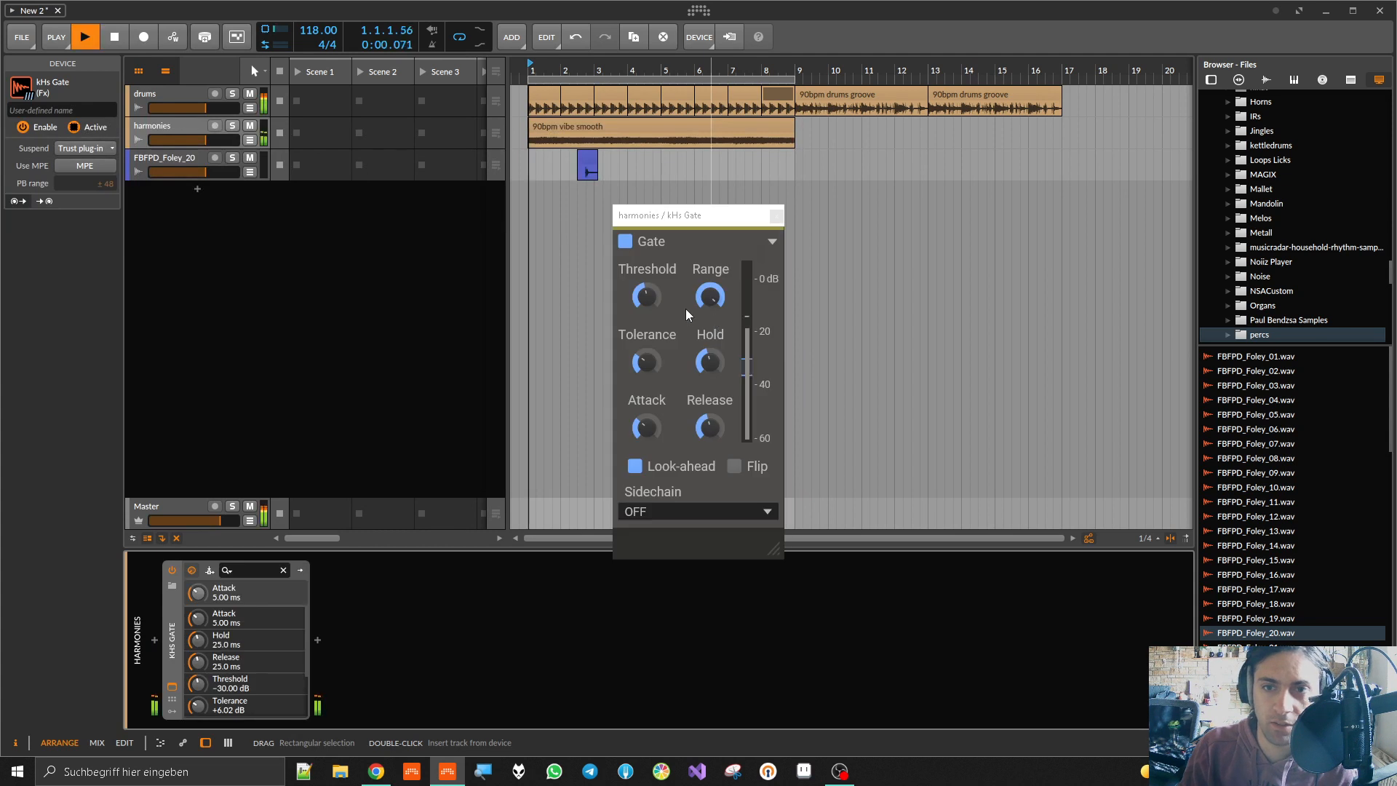
pyautogui.press('space')
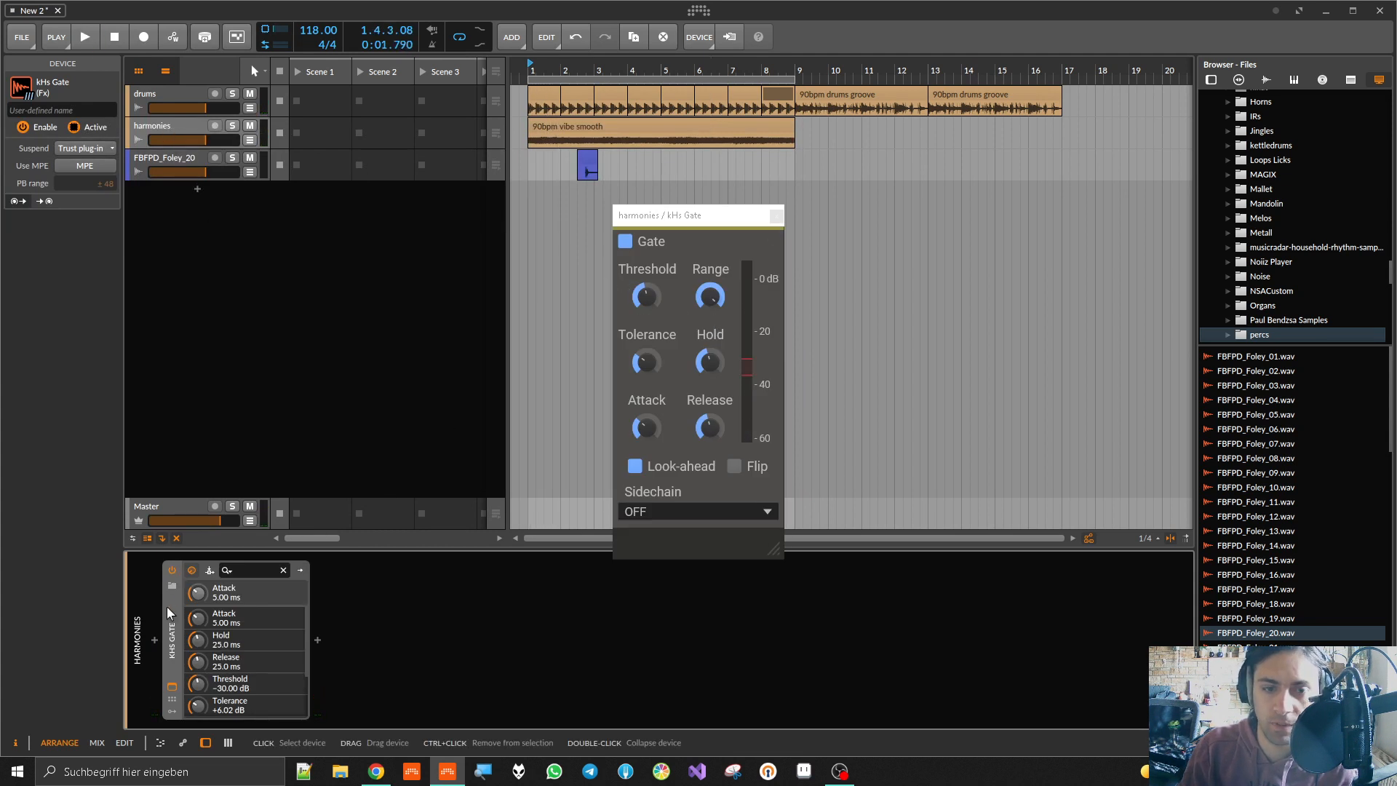
pyautogui.press('Delete')
# Step: Insert kHs Gate on the drums track and start playback
pyautogui.click(154, 94)
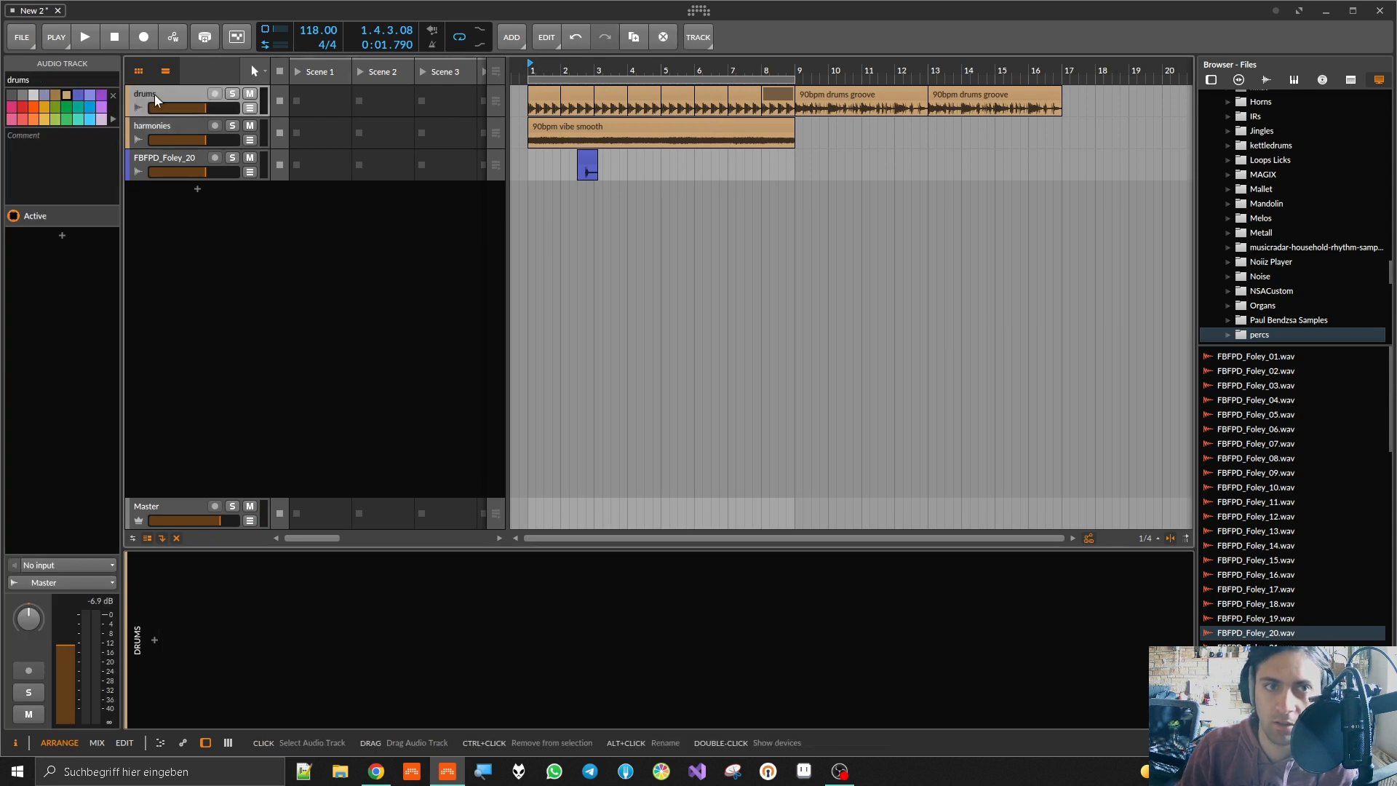
pyautogui.click(153, 639)
pyautogui.write('kh')
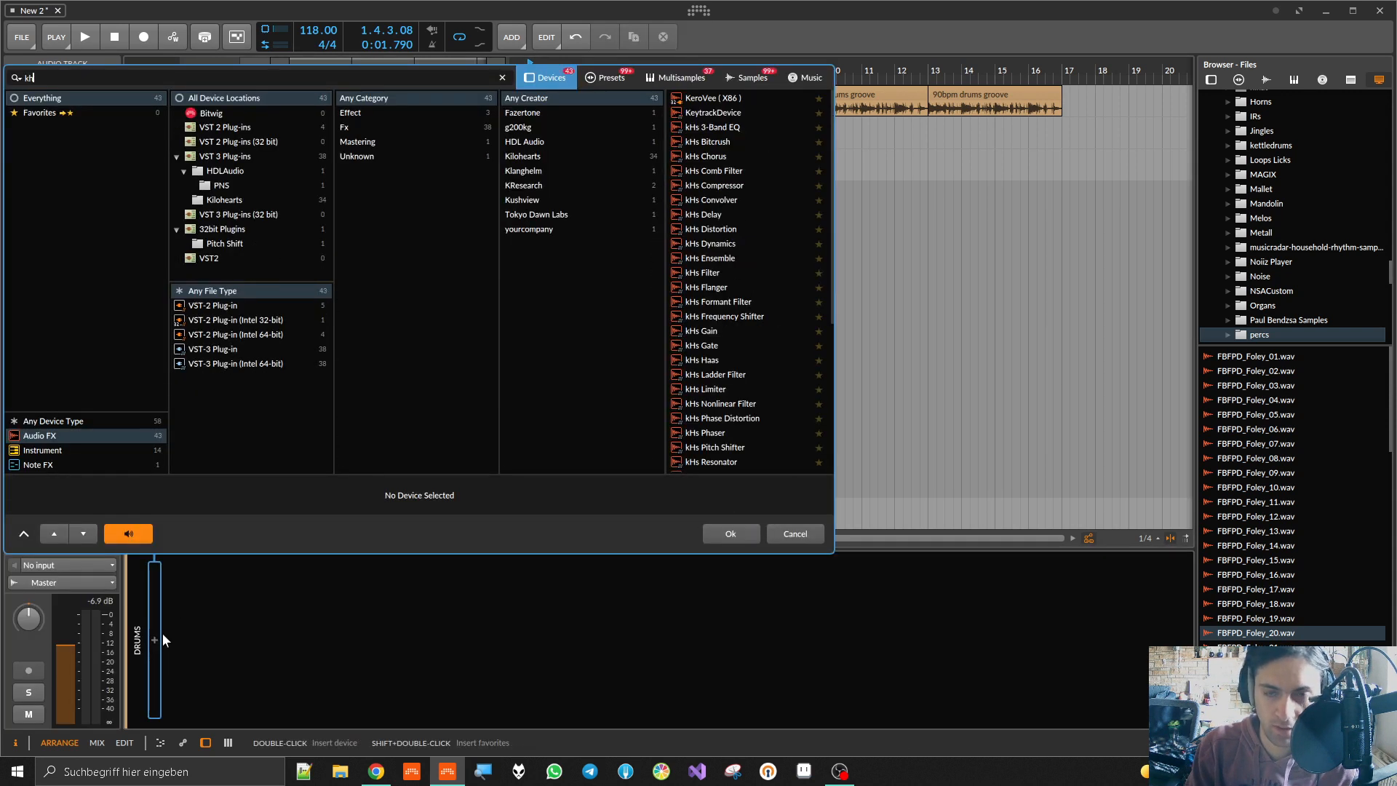
pyautogui.write('s ga')
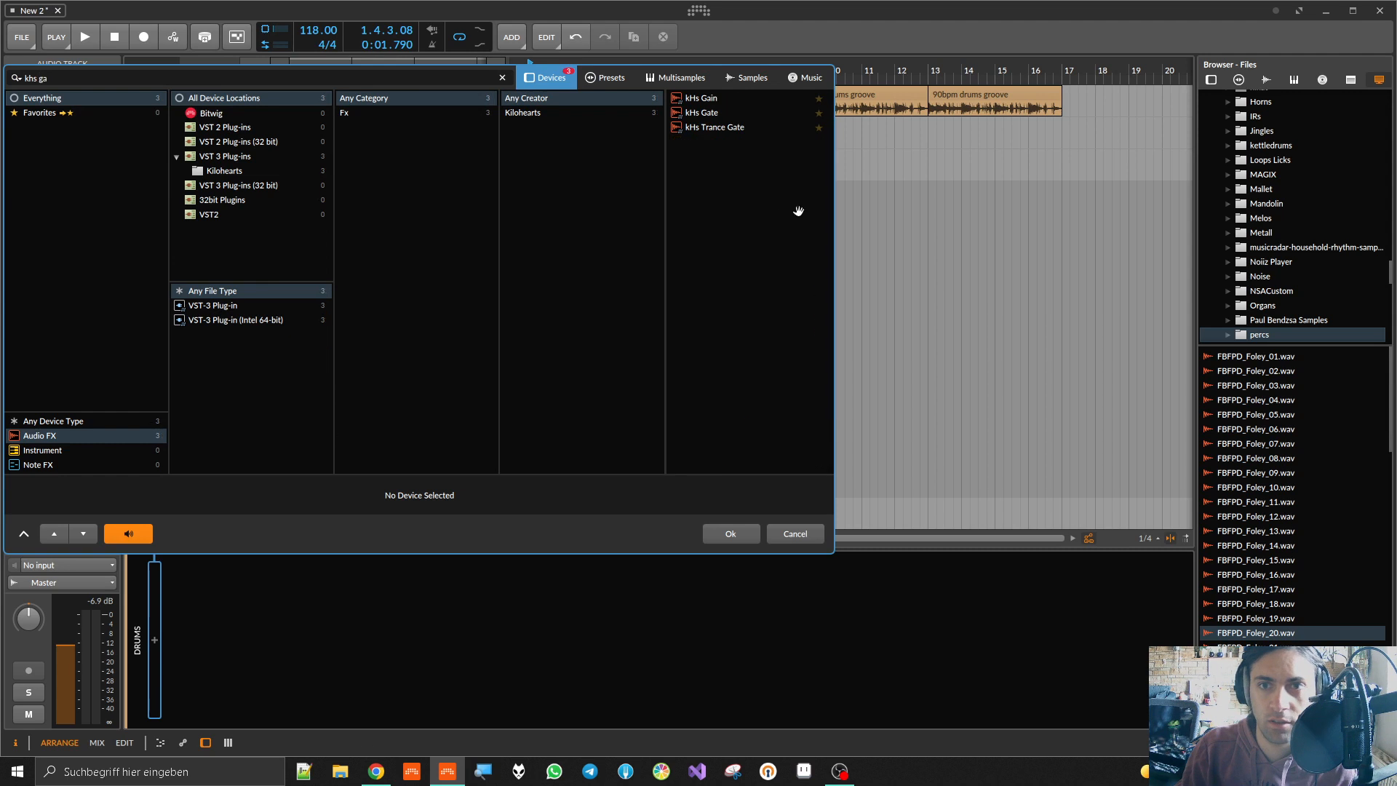
pyautogui.doubleClick(698, 116)
pyautogui.press('space')
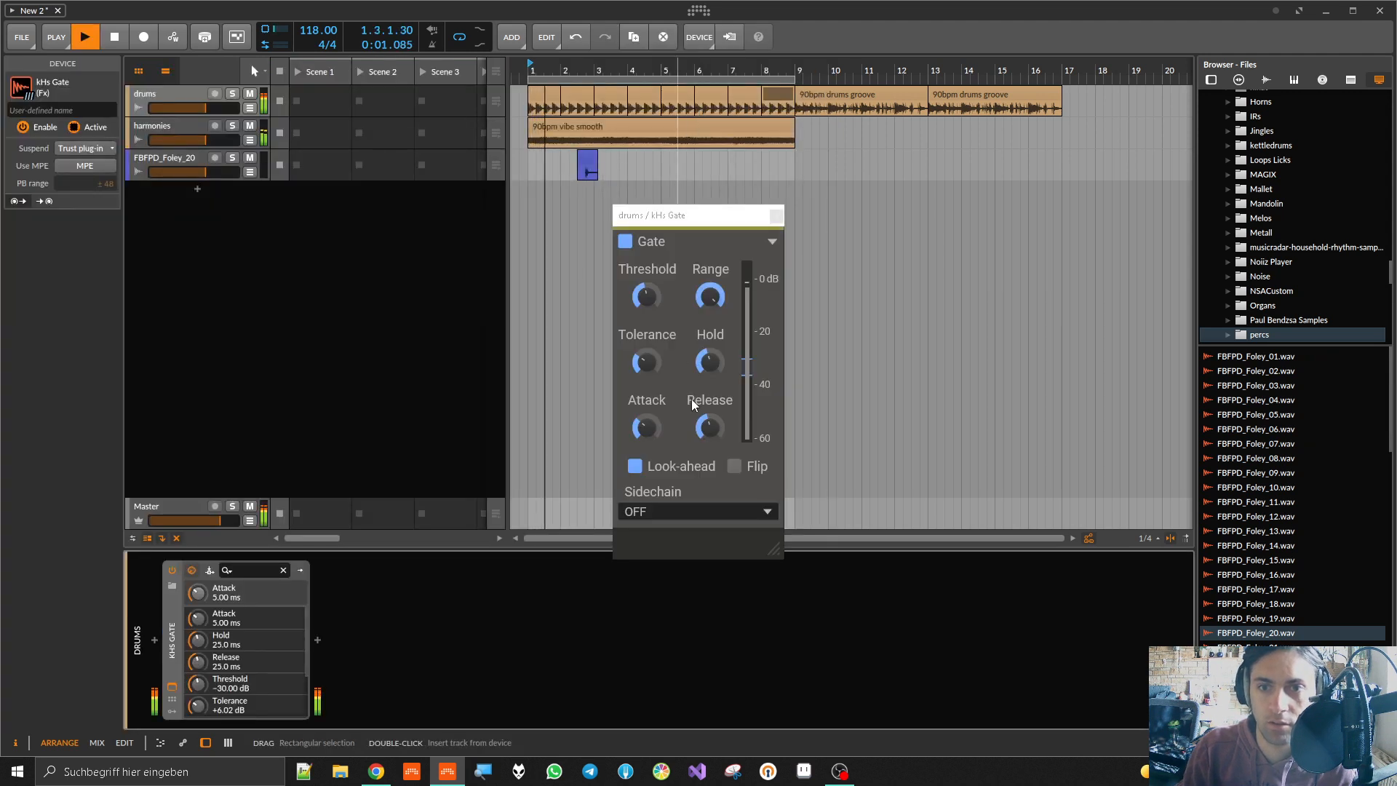
# Step: Set the gate's threshold to -9.10 dB, tolerance +3.89 dB, hold 3.60 ms, attack 5.58 ms and release 3.28 ms, and toggle Look-ahead off and on
pyautogui.moveTo(656, 280); pyautogui.dragTo(656, 250)
pyautogui.moveTo(645, 366); pyautogui.dragTo(709, 382)
pyautogui.moveTo(646, 427); pyautogui.dragTo(707, 449)
pyautogui.click(634, 466)
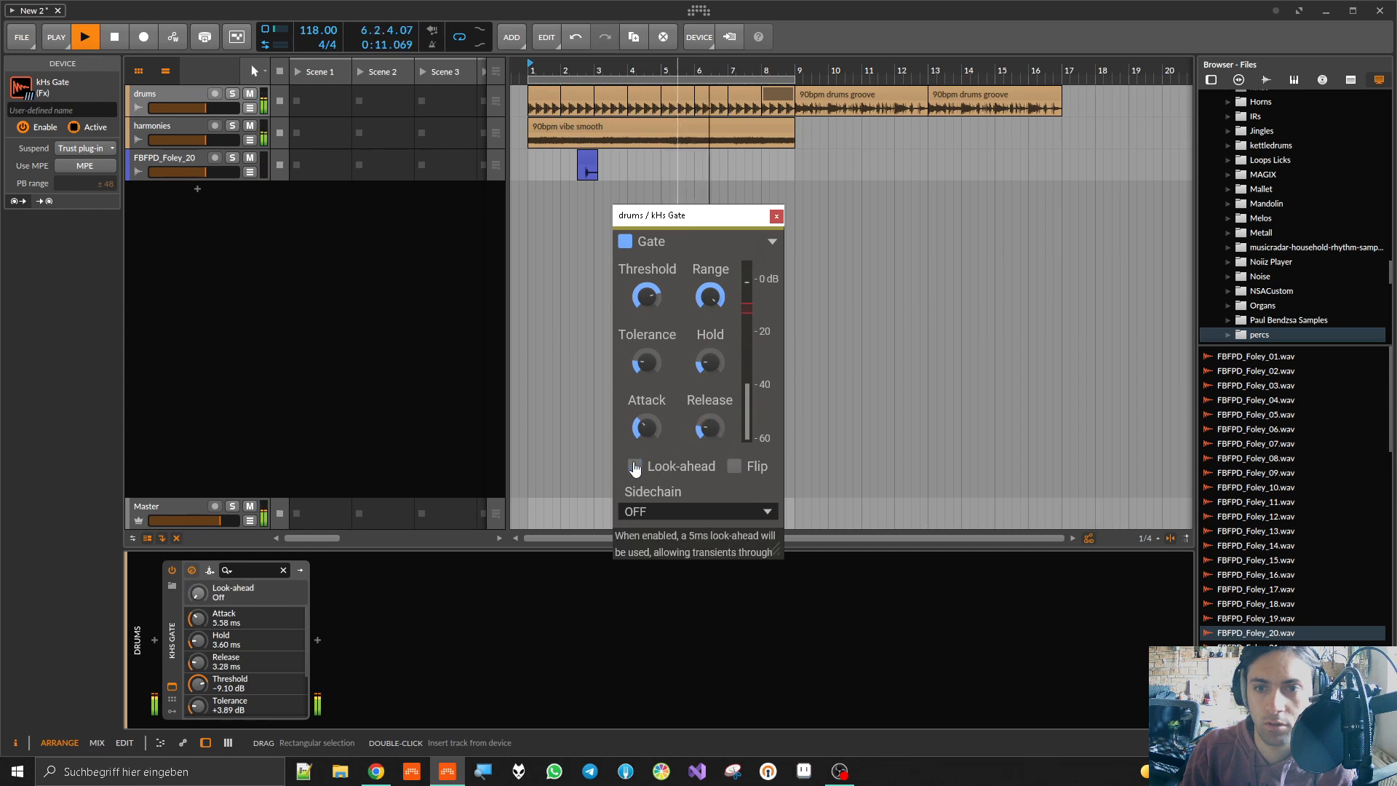
pyautogui.click(634, 466)
# Step: Audition the gate with Flip on, set attack to 2.65 ms and release to 0.32 ms, switch Flip off and stop playback
pyautogui.click(734, 466)
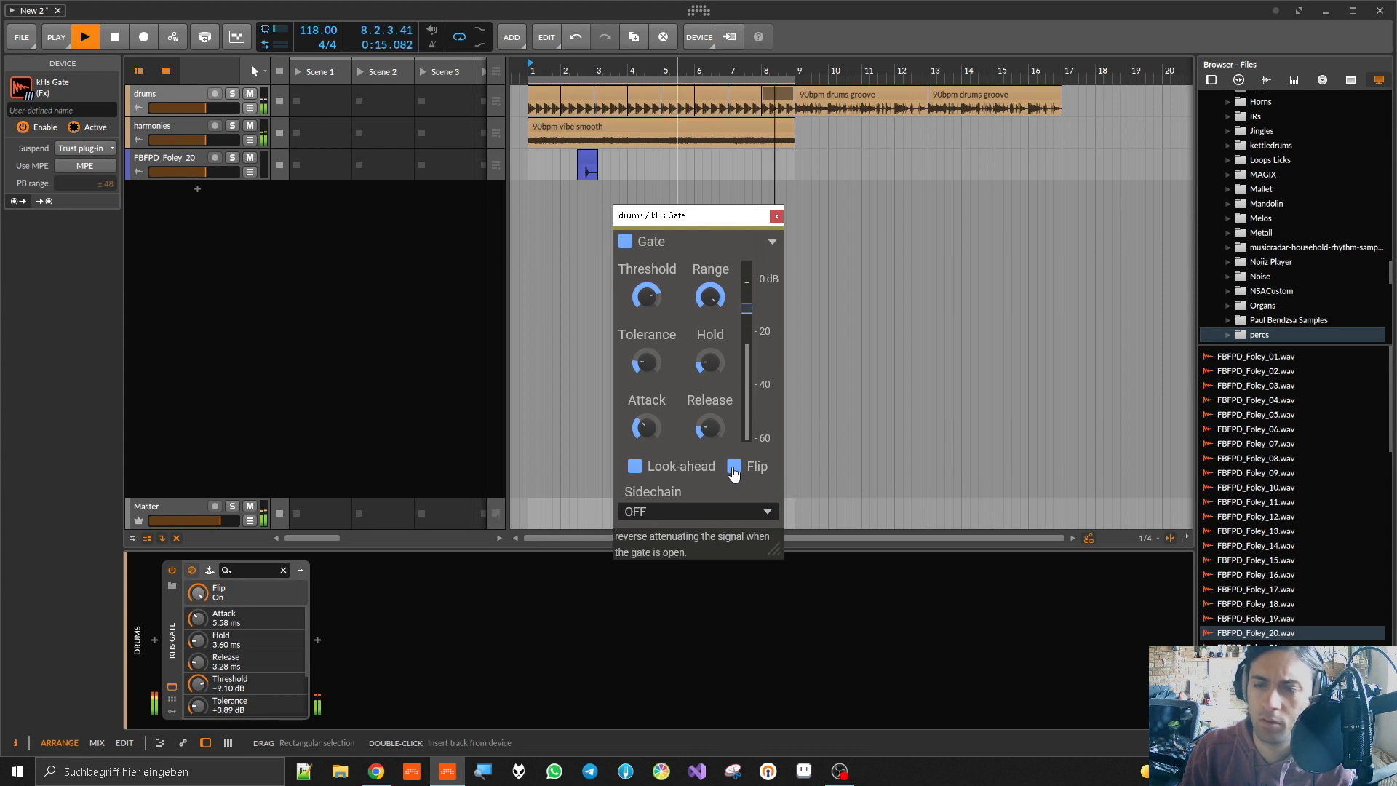
pyautogui.moveTo(653, 425); pyautogui.dragTo(709, 432)
pyautogui.click(734, 471)
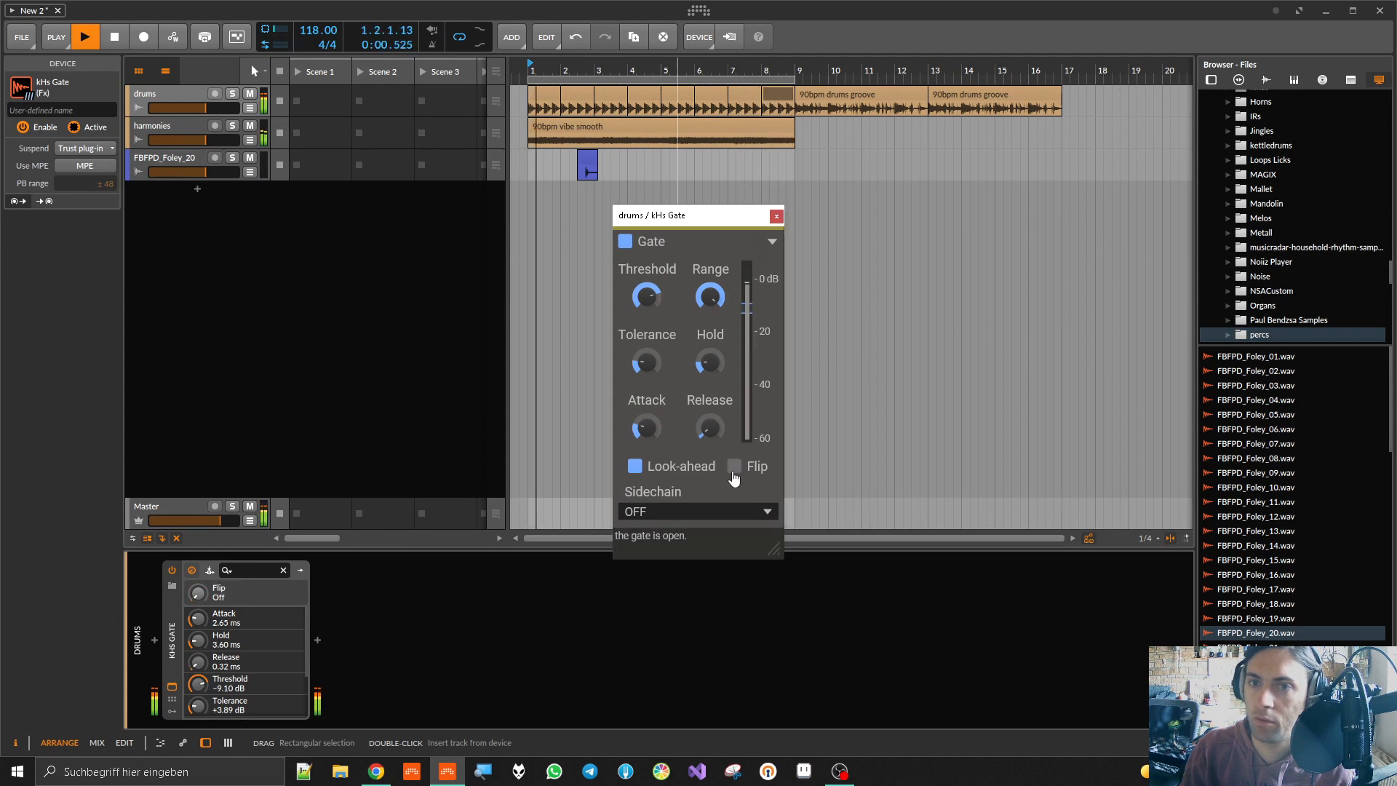
pyautogui.click(807, 345)
pyautogui.press('space')
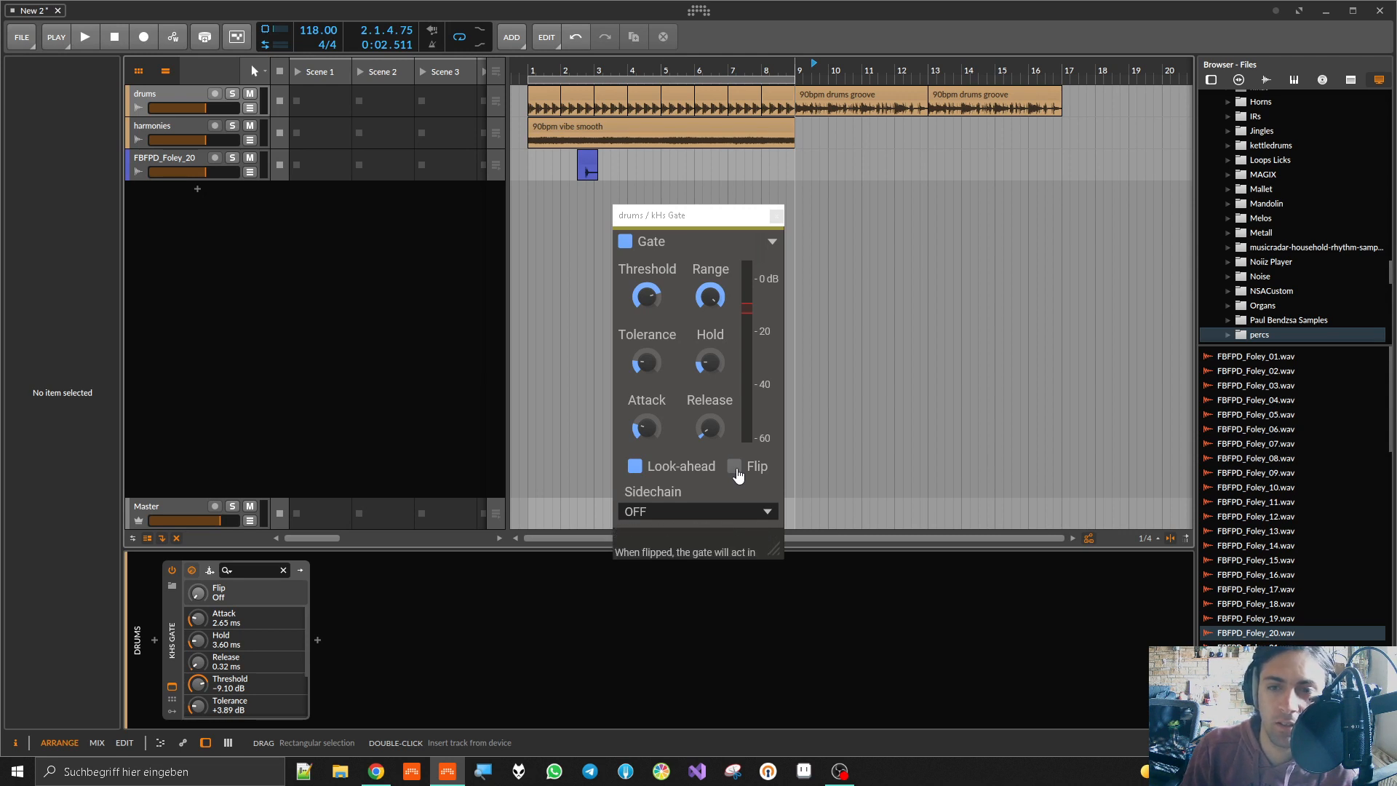
# Step: Return the play position to the start of the arrangement and look at the gate's sidechain source options
pyautogui.click(522, 157)
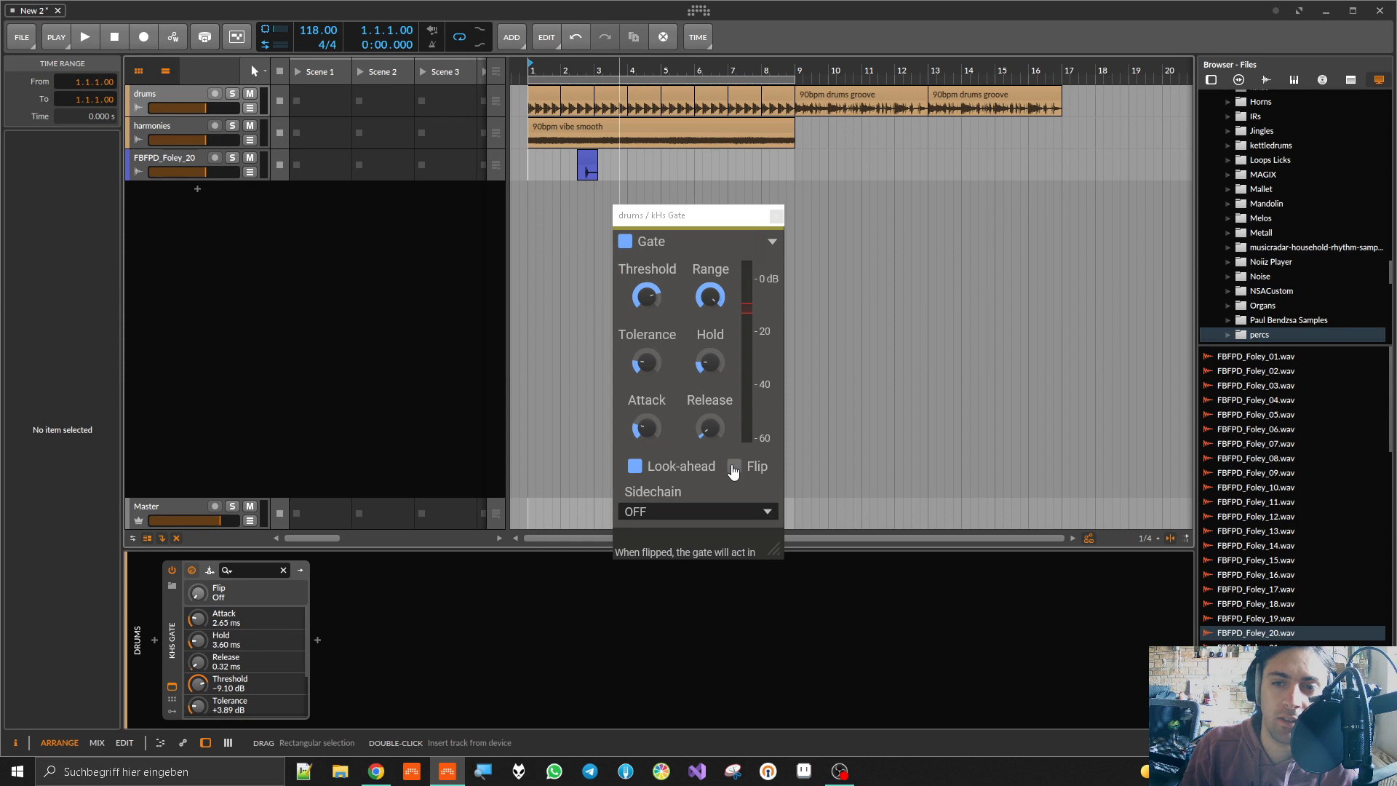
pyautogui.click(649, 515)
pyautogui.click(673, 491)
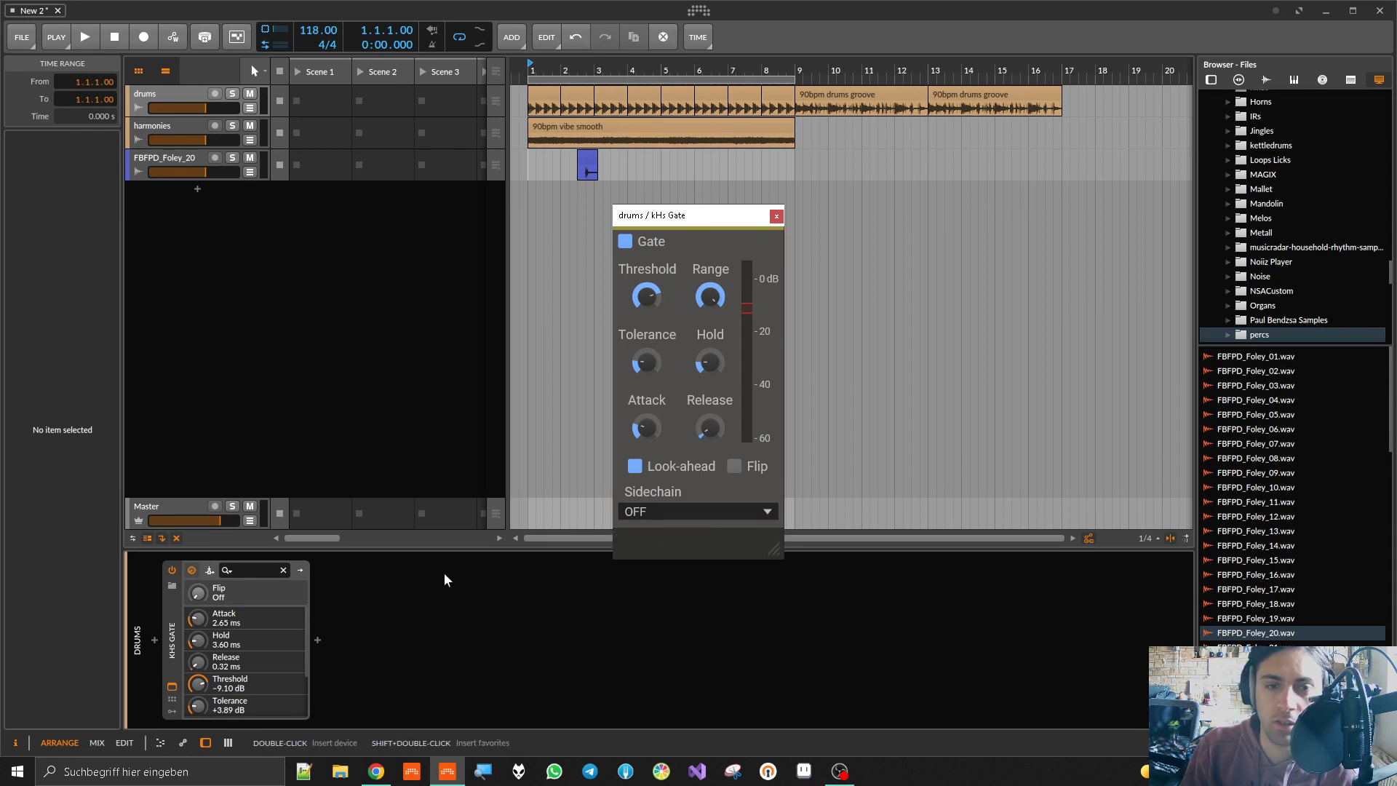
# Step: Replace kHs Gate with kHs Haas on the drums track
pyautogui.click(169, 609)
pyautogui.press('Delete')
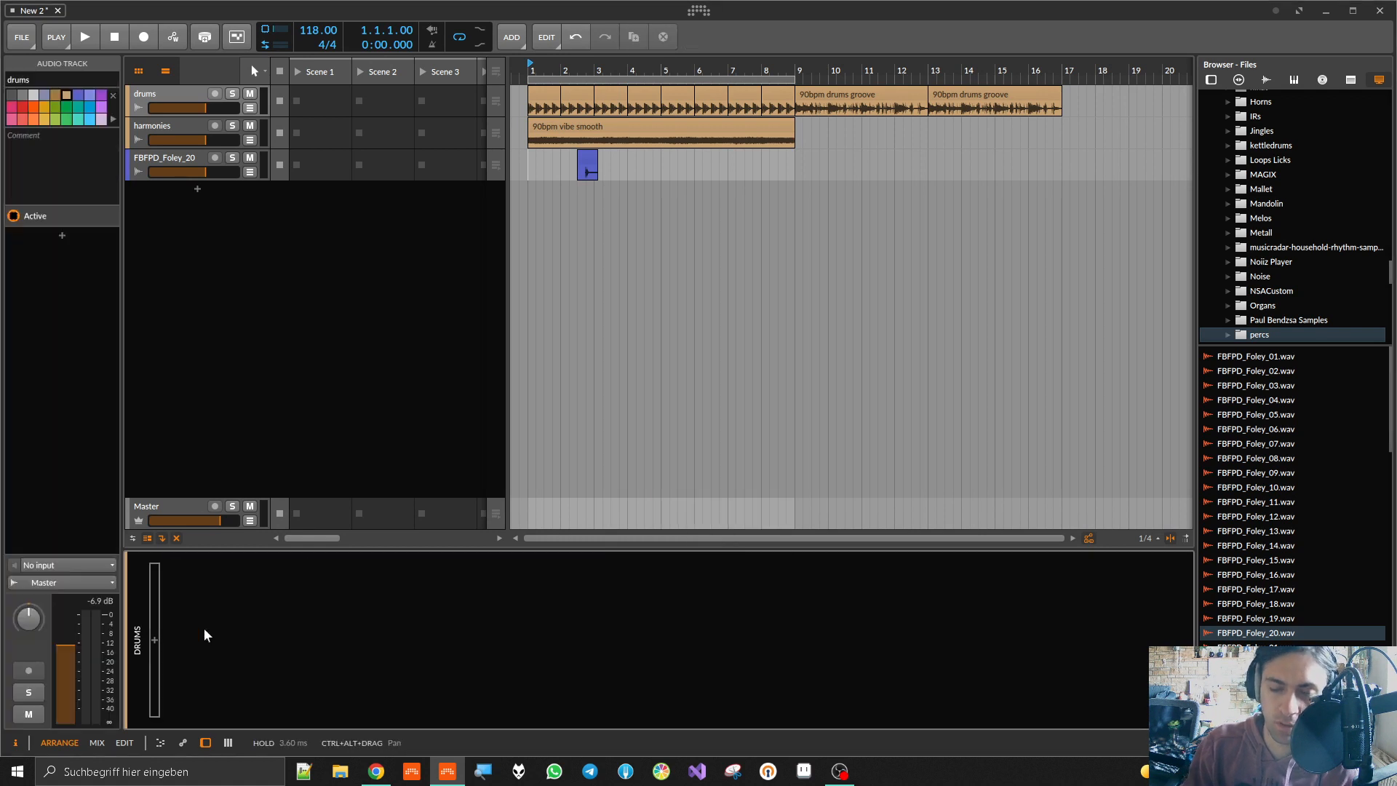
pyautogui.click(159, 641)
pyautogui.write('khs')
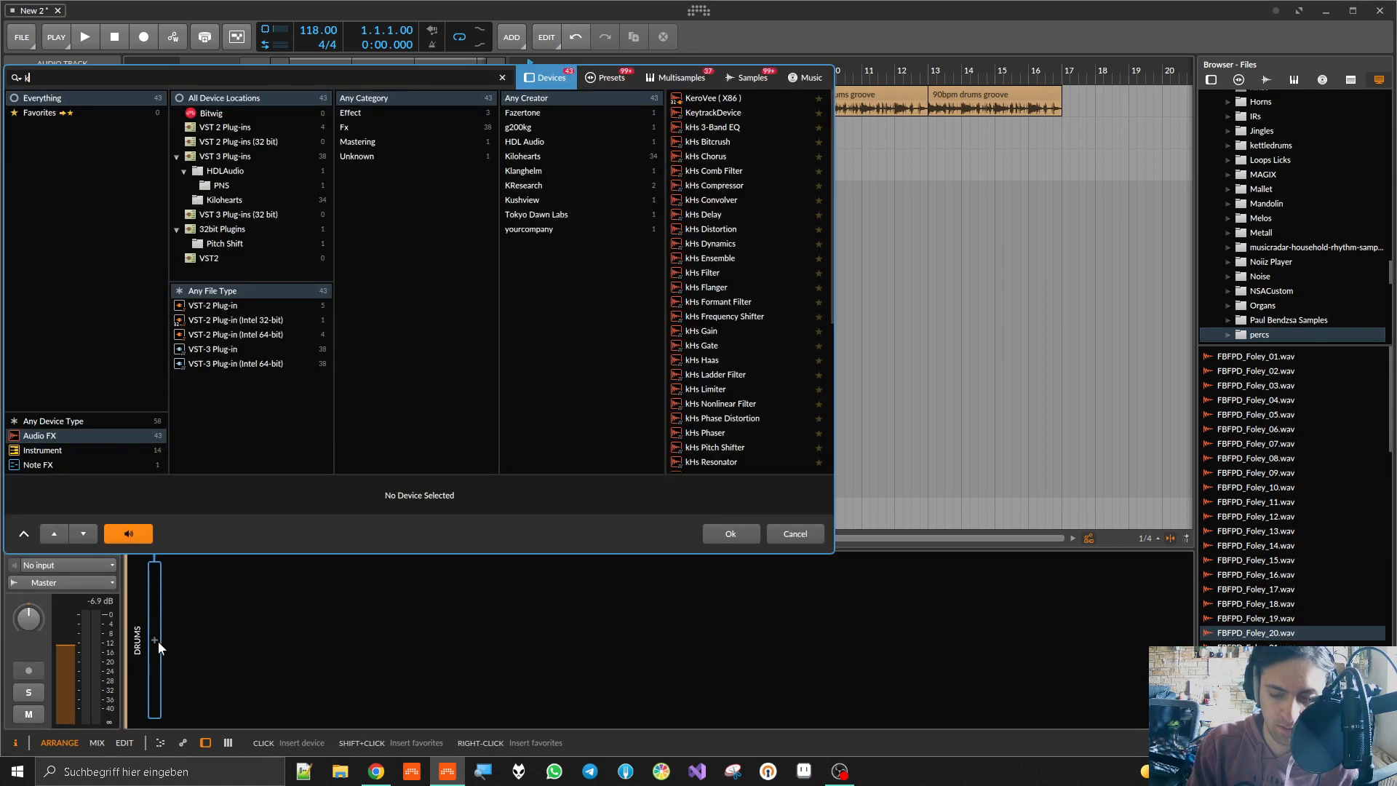
pyautogui.doubleClick(703, 331)
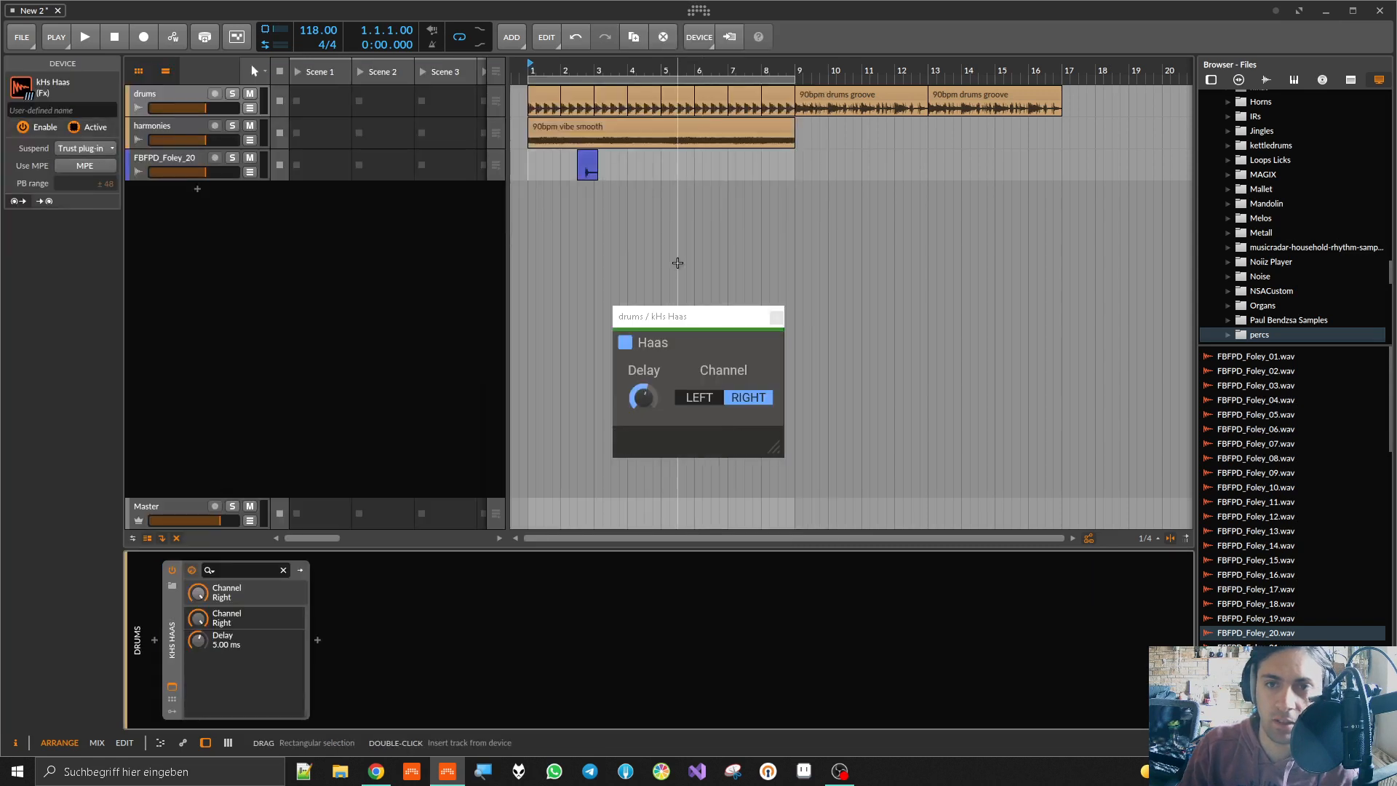
# Step: Audition kHs Haas on the drums during playback, setting the delay to 8.41 ms and the channel to Left, and stop playback
pyautogui.press('space')
pyautogui.moveTo(643, 397); pyautogui.dragTo(643, 362)
pyautogui.moveTo(644, 397)
pyautogui.mouseDown()
pyautogui.moveTo(643, 456)
pyautogui.moveTo(644, 442)
pyautogui.mouseUp()
pyautogui.click(720, 399)
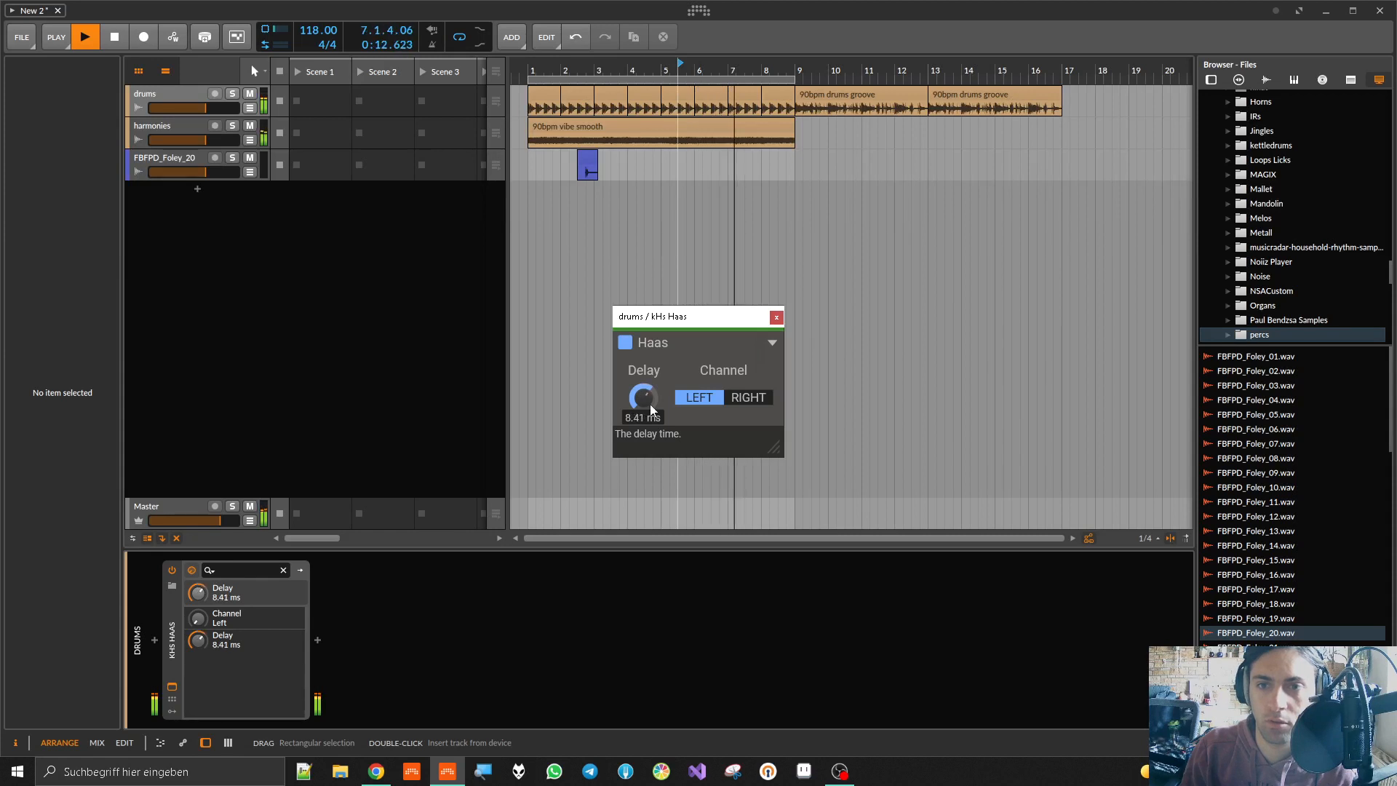
pyautogui.click(662, 271)
pyautogui.press('space')
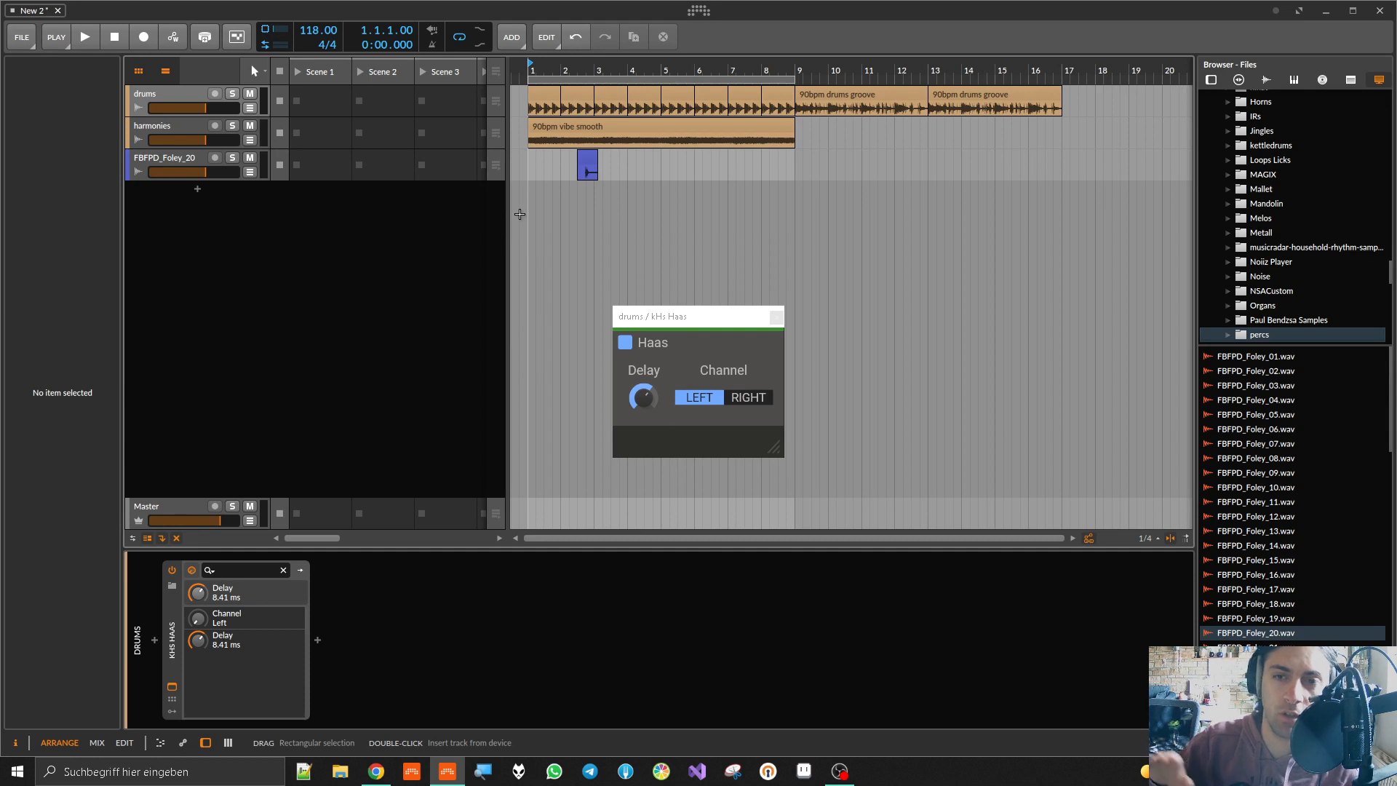
# Step: Replace kHs Haas with kHs Ladder Filter on the drums track
pyautogui.click(522, 159)
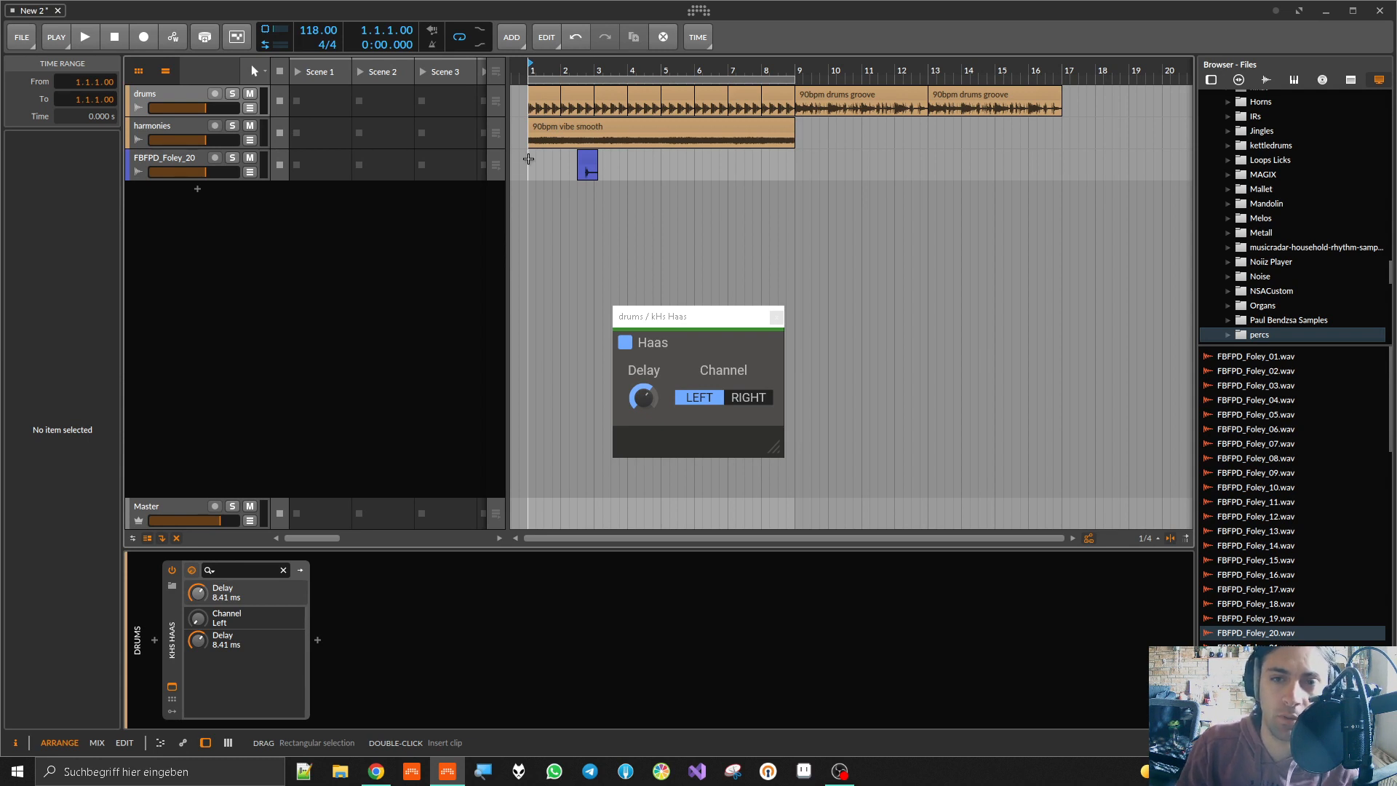
pyautogui.click(172, 611)
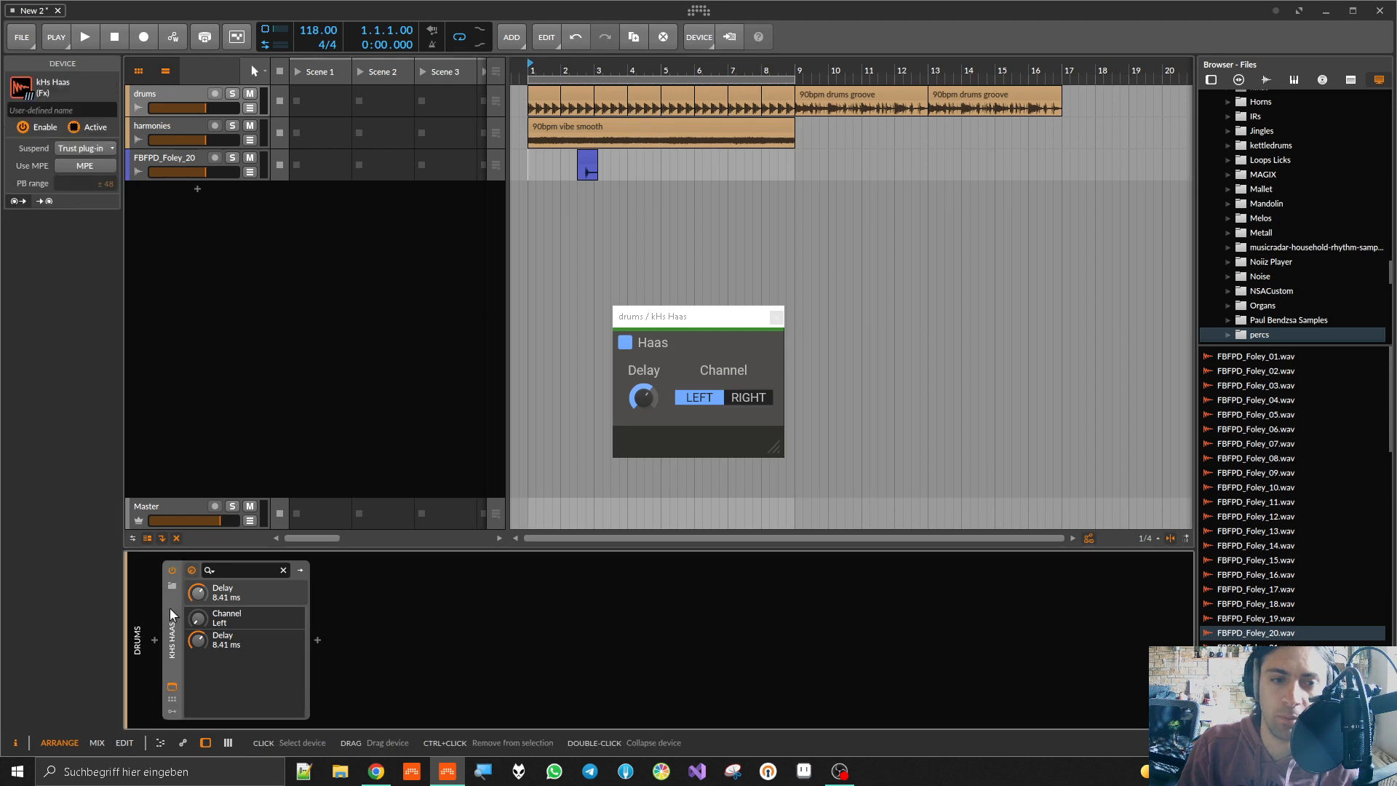
pyautogui.press('Delete')
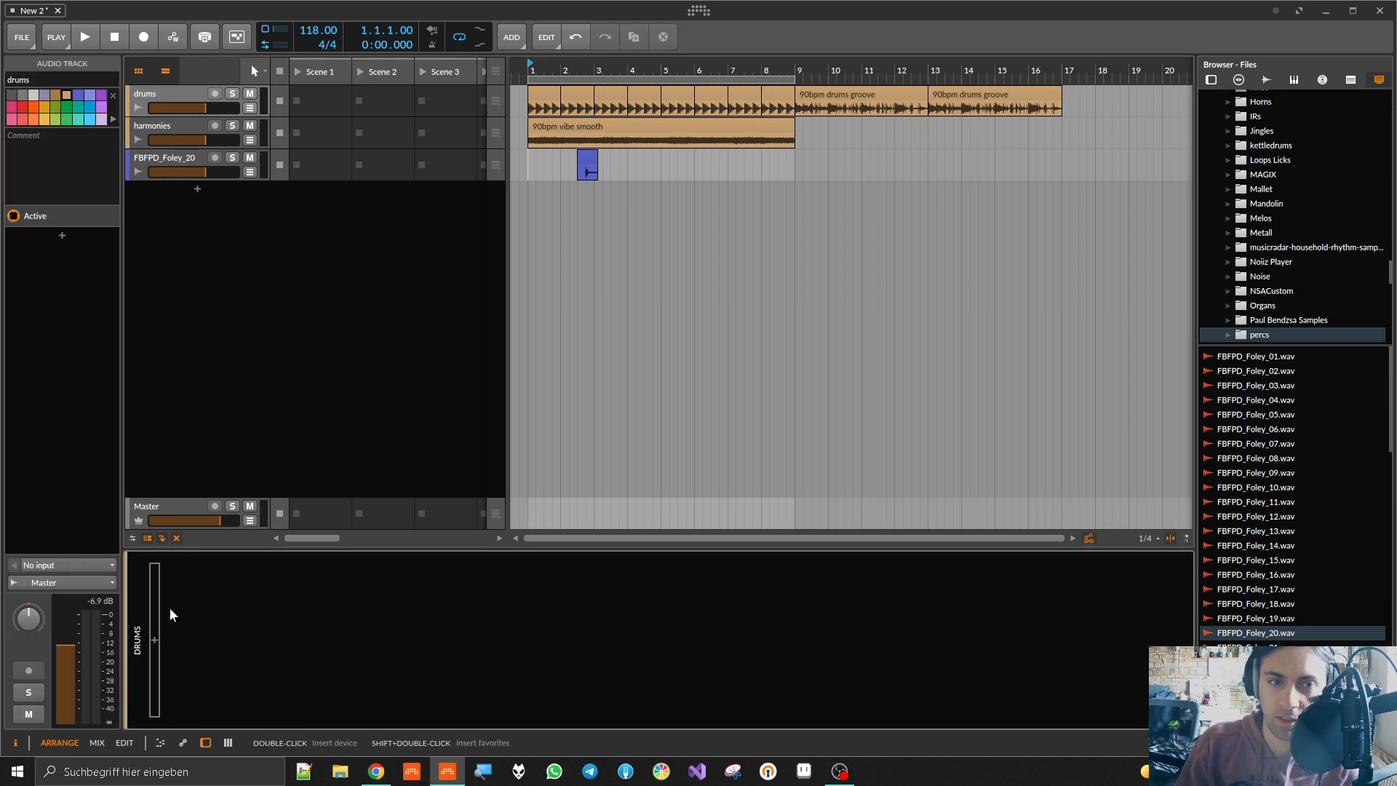
pyautogui.click(154, 640)
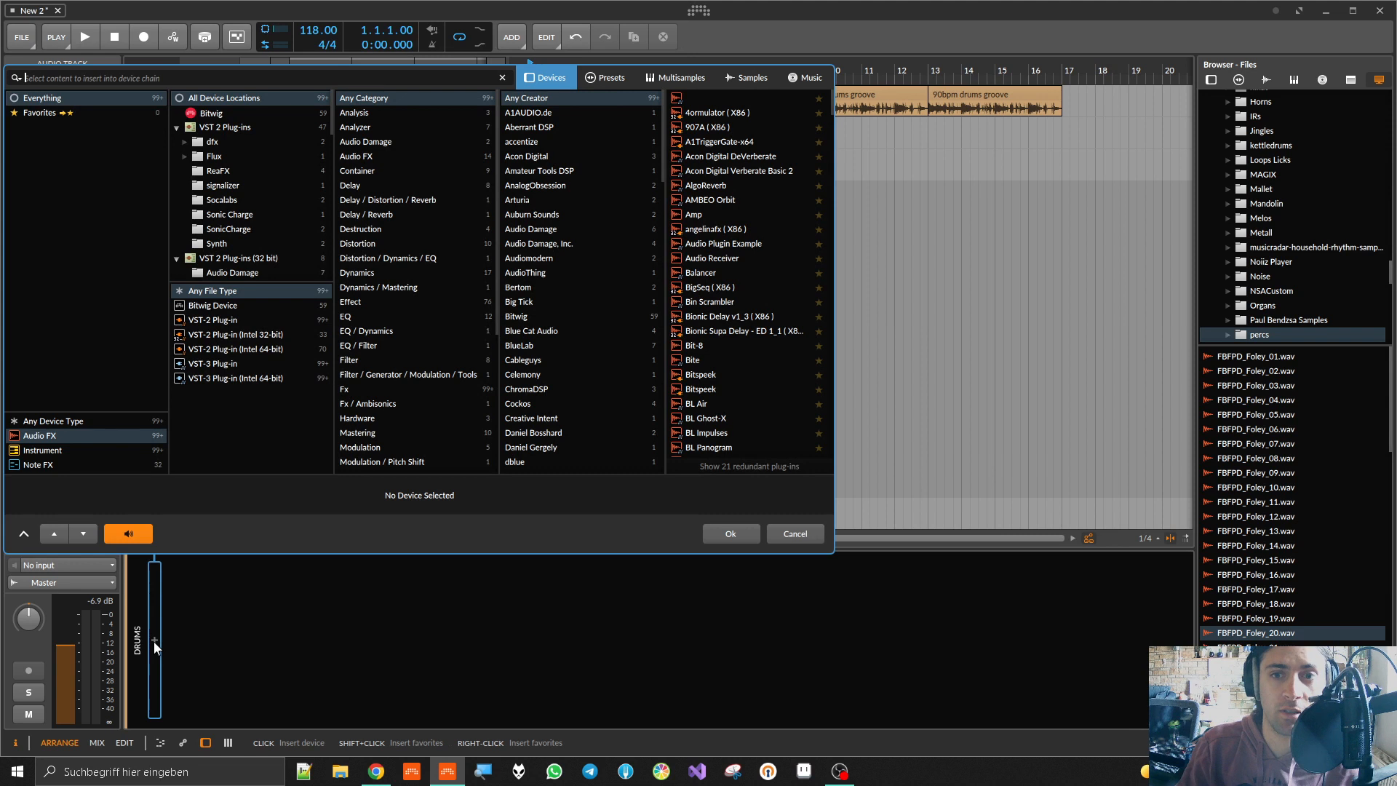
pyautogui.write('khs')
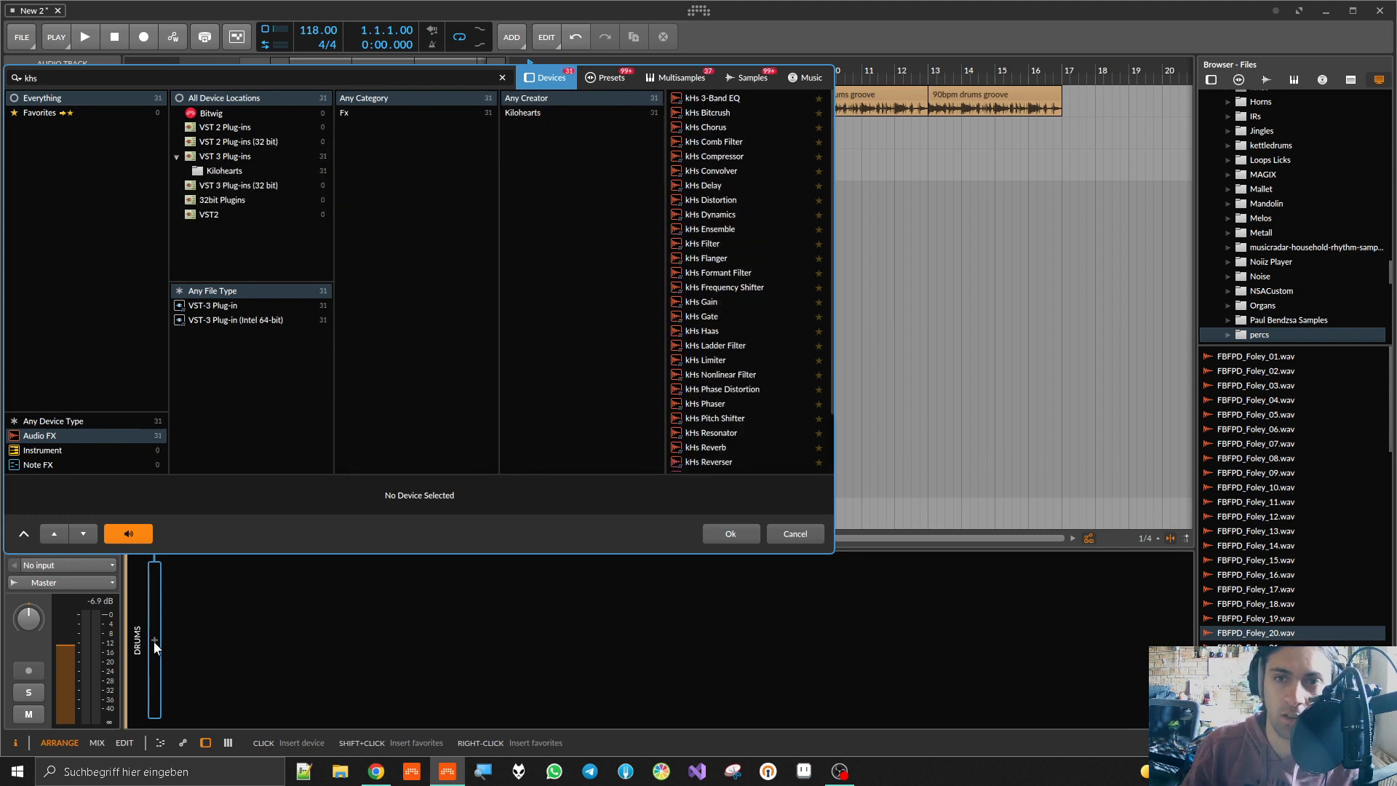
pyautogui.doubleClick(736, 345)
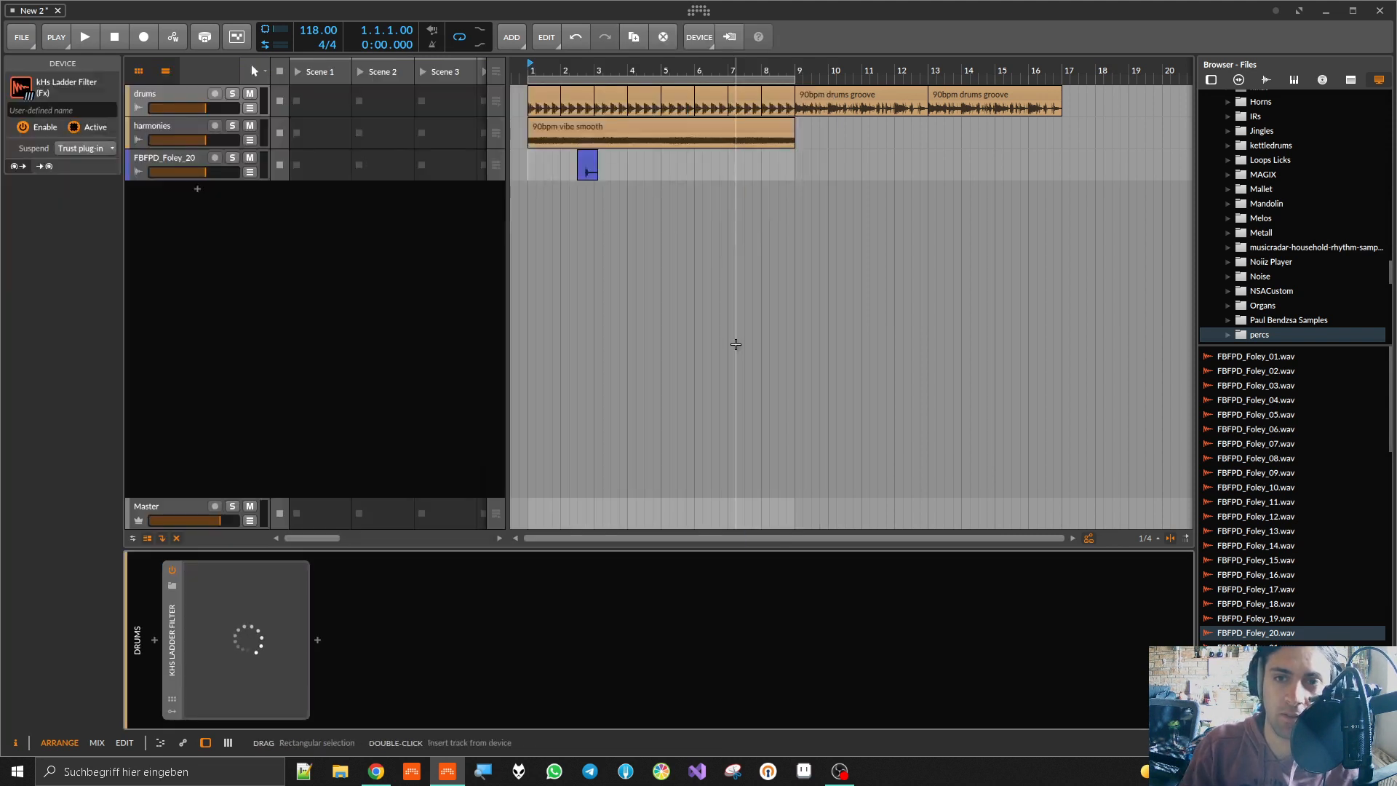
# Step: Audition the ladder filter on the drums with cutoff at 2.22 kHz, stop playback and remove the filter from the track
pyautogui.press('space')
pyautogui.moveTo(660, 331); pyautogui.dragTo(659, 297)
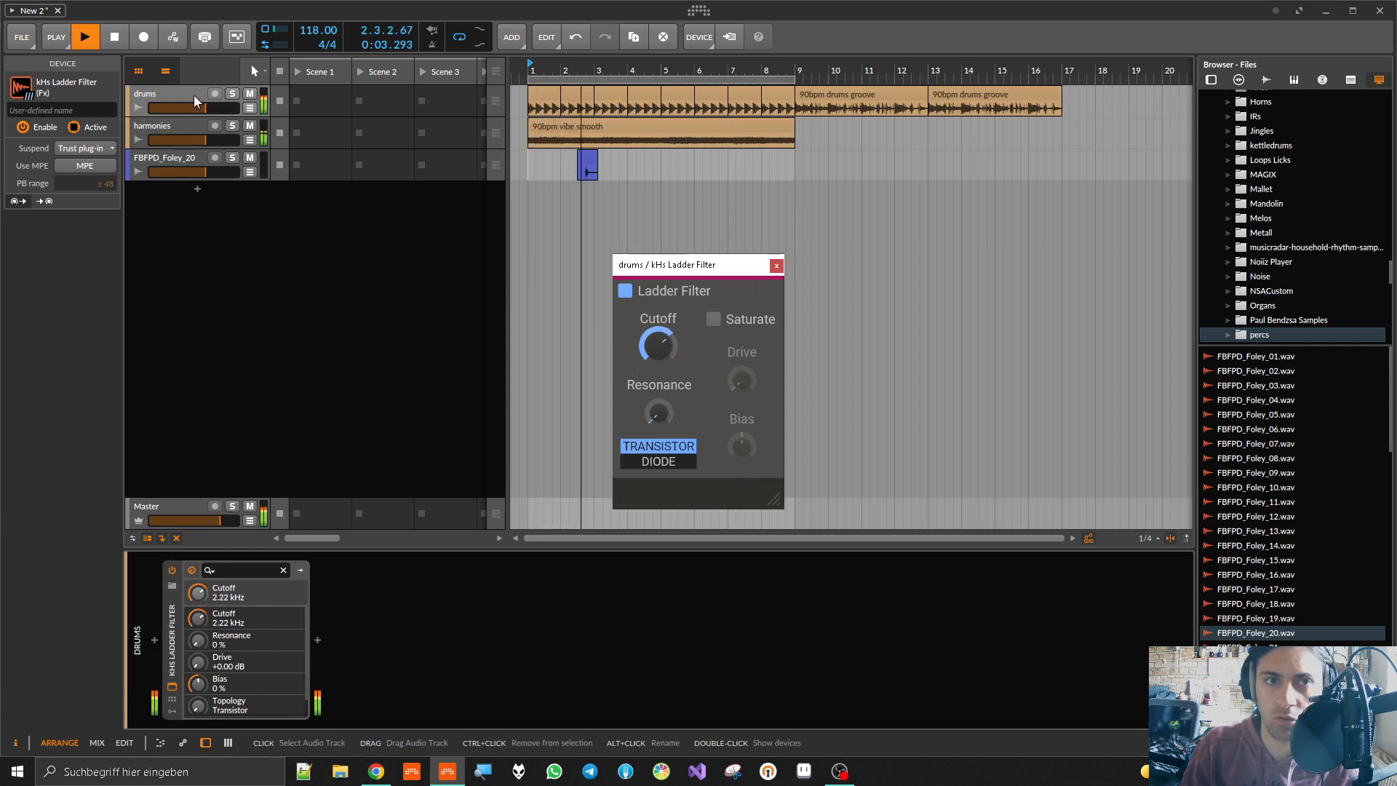
pyautogui.click(176, 609)
pyautogui.press('space')
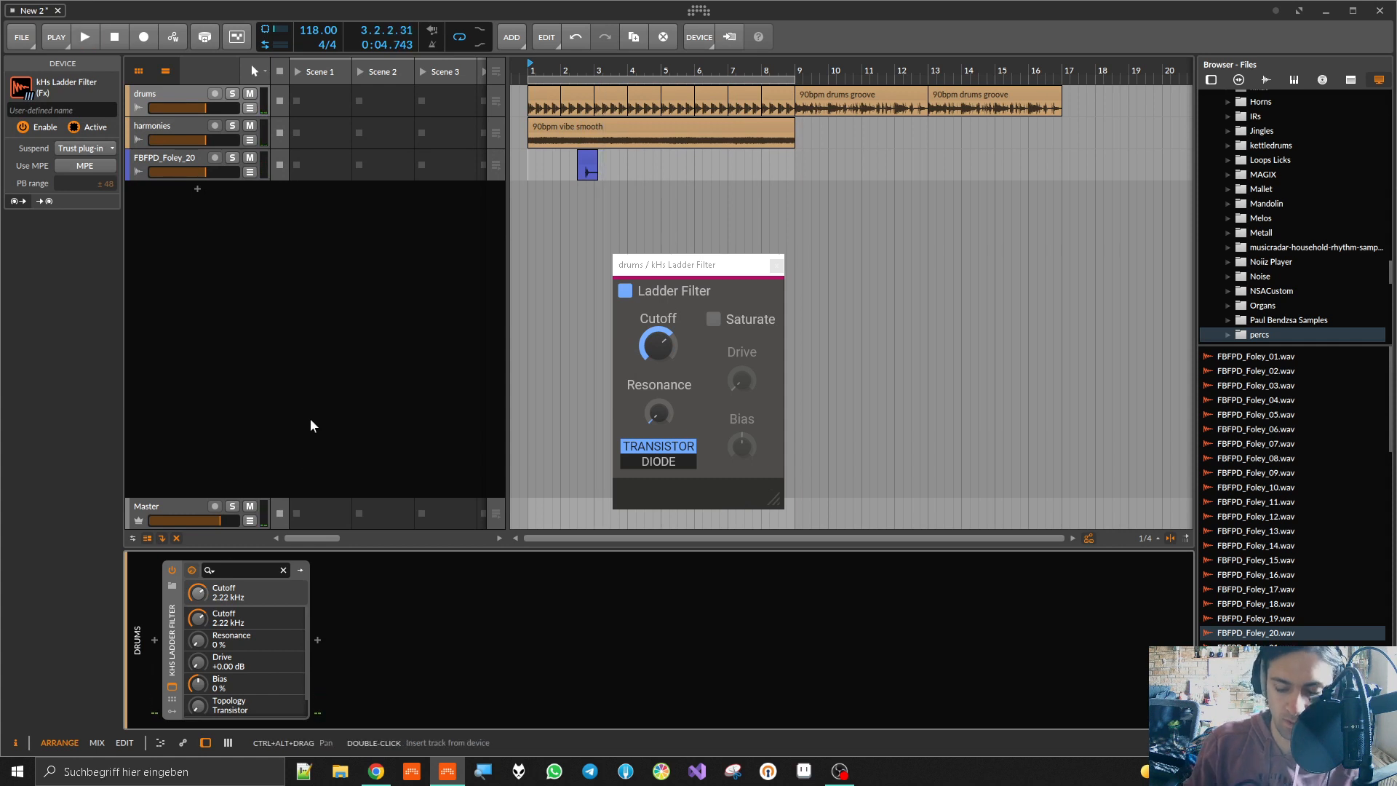
pyautogui.press('Delete')
# Step: Group the drums, harmonies and FBFPD_Foley_20 tracks into one group track
pyautogui.keyDown('ctrl'); pyautogui.click(164, 128); pyautogui.keyUp('ctrl')
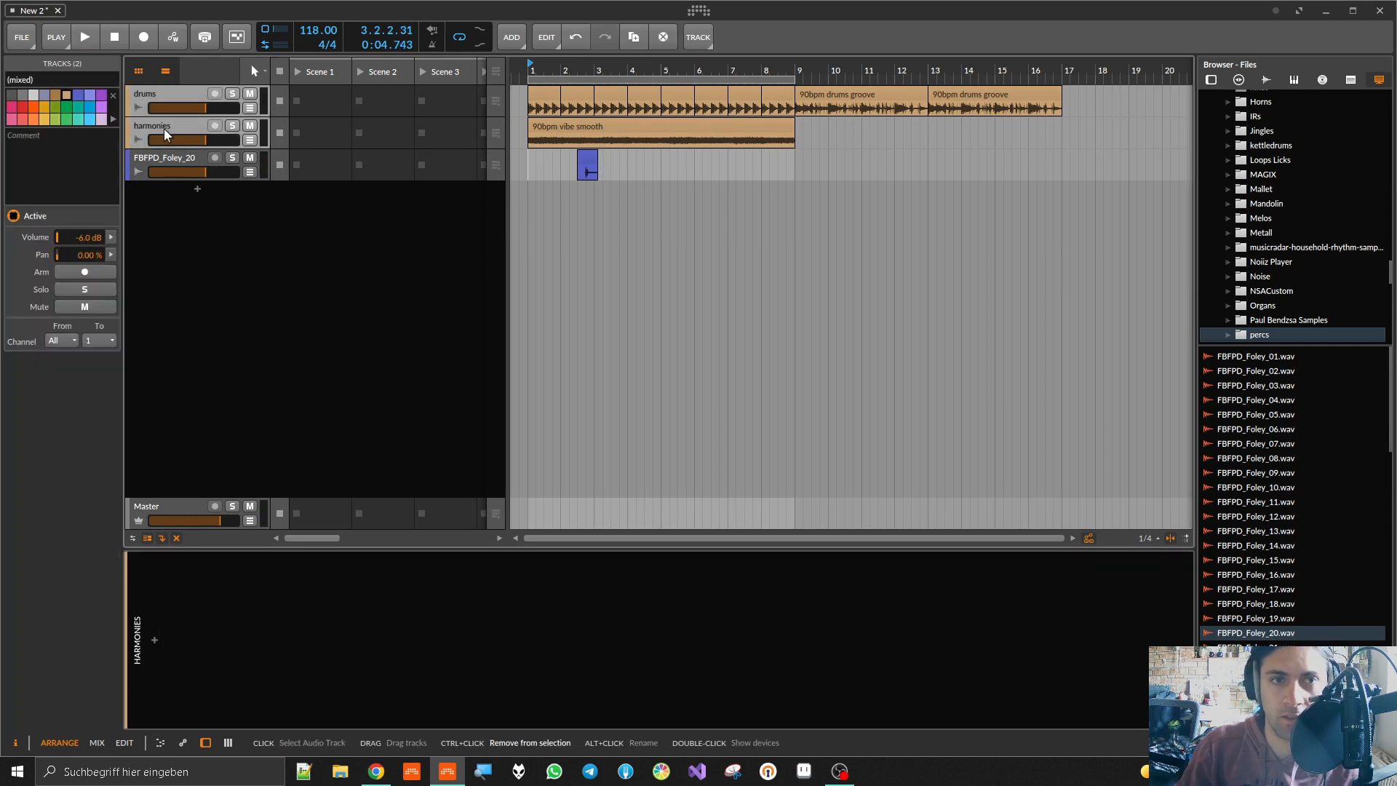
pyautogui.keyDown('ctrl'); pyautogui.click(150, 163); pyautogui.keyUp('ctrl')
pyautogui.rightClick(155, 96)
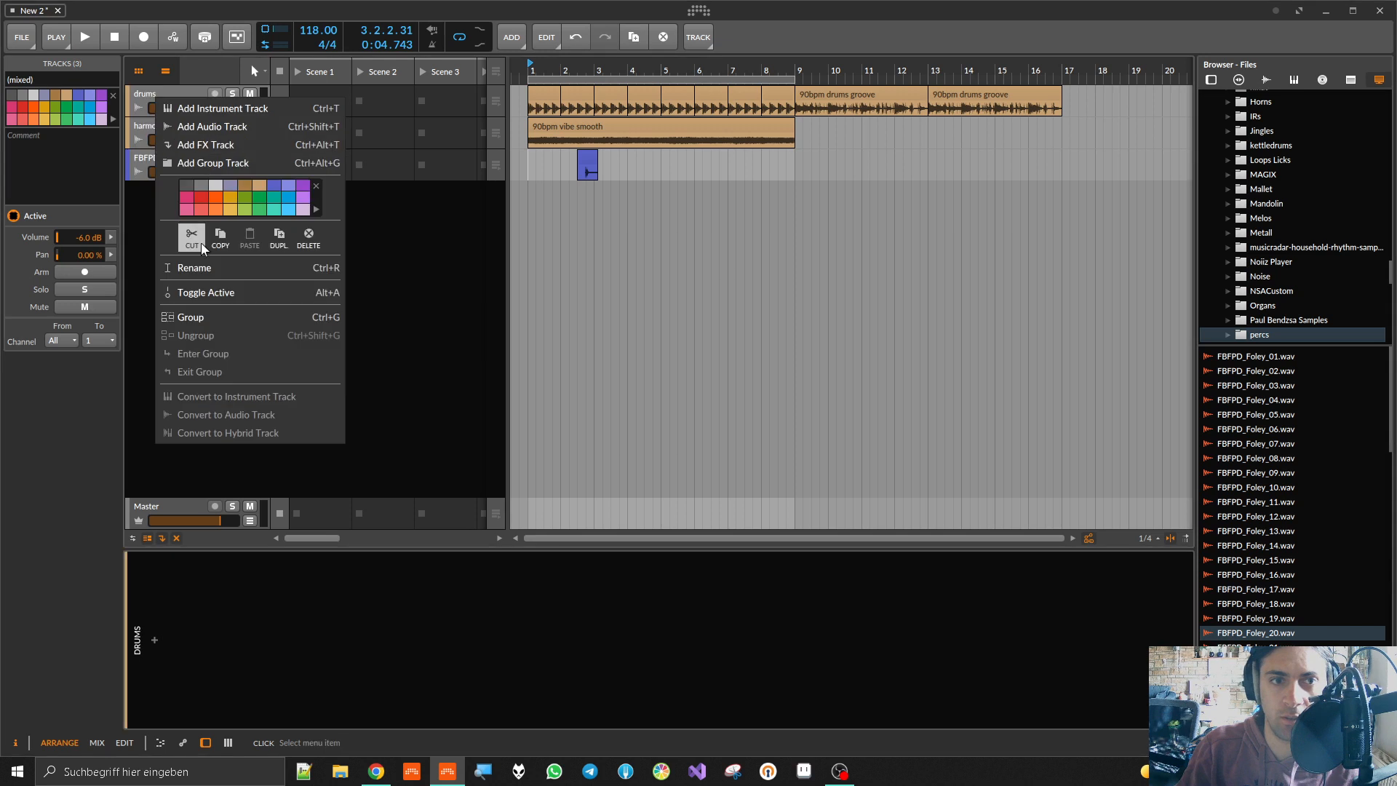
pyautogui.click(197, 317)
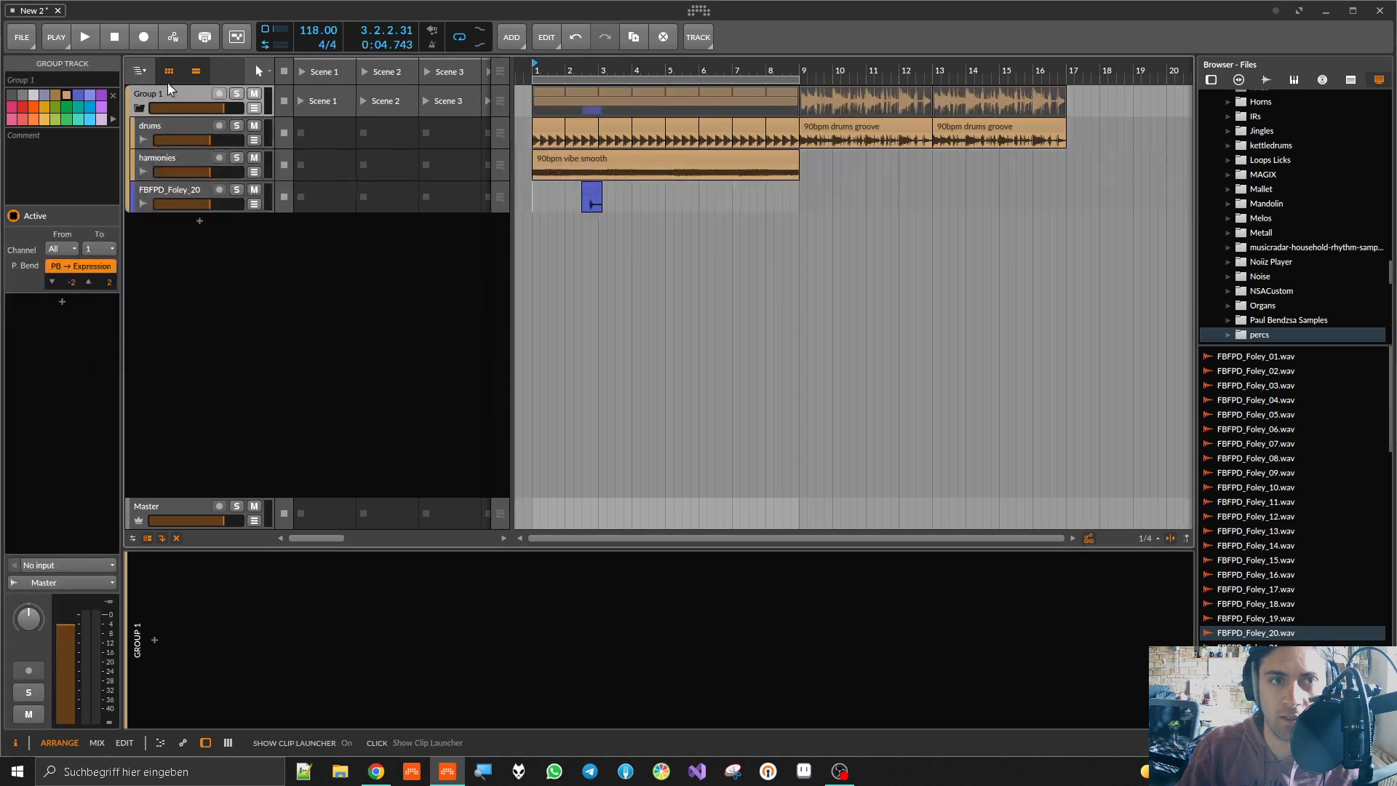
# Step: Insert kHs Ladder Filter into the group track's device chain
pyautogui.click(152, 641)
pyautogui.write('khs')
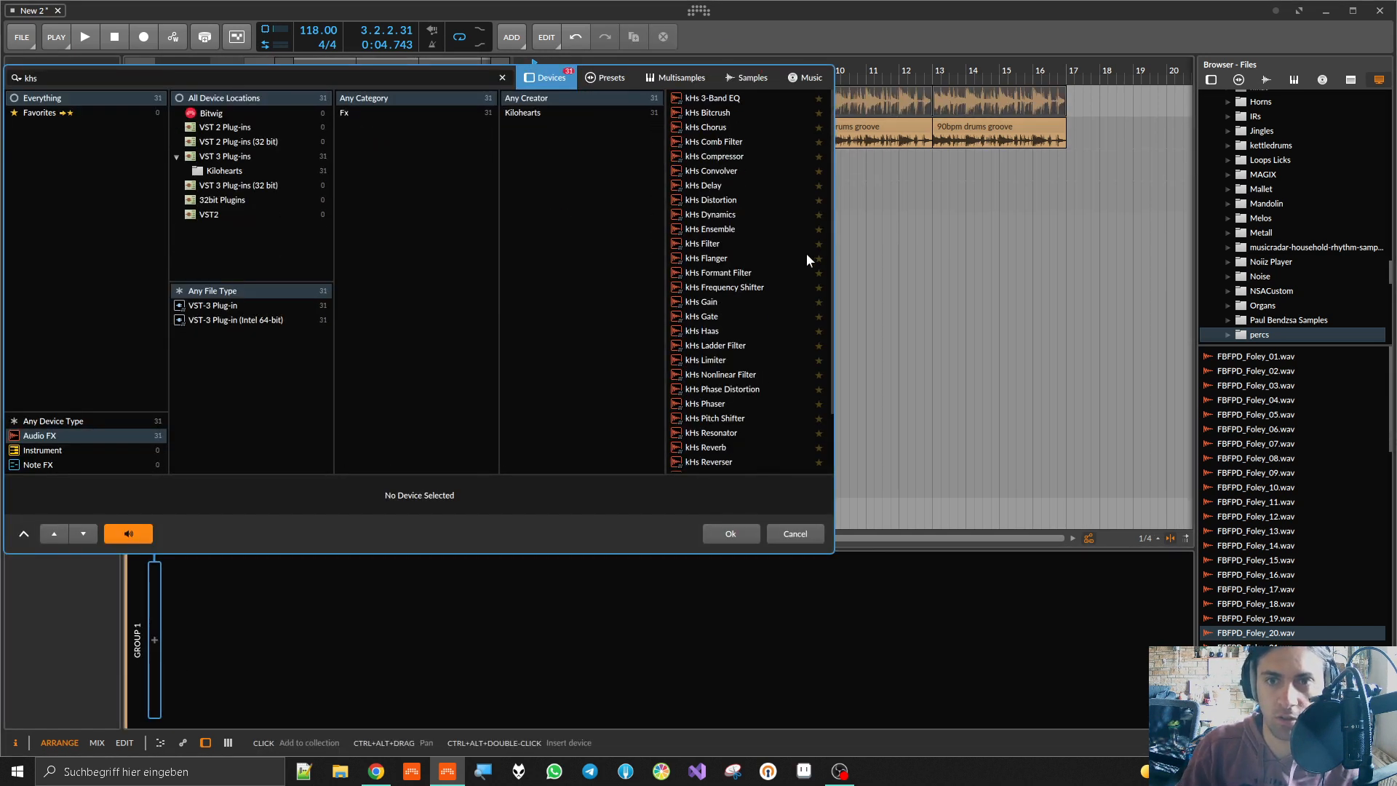
pyautogui.doubleClick(714, 346)
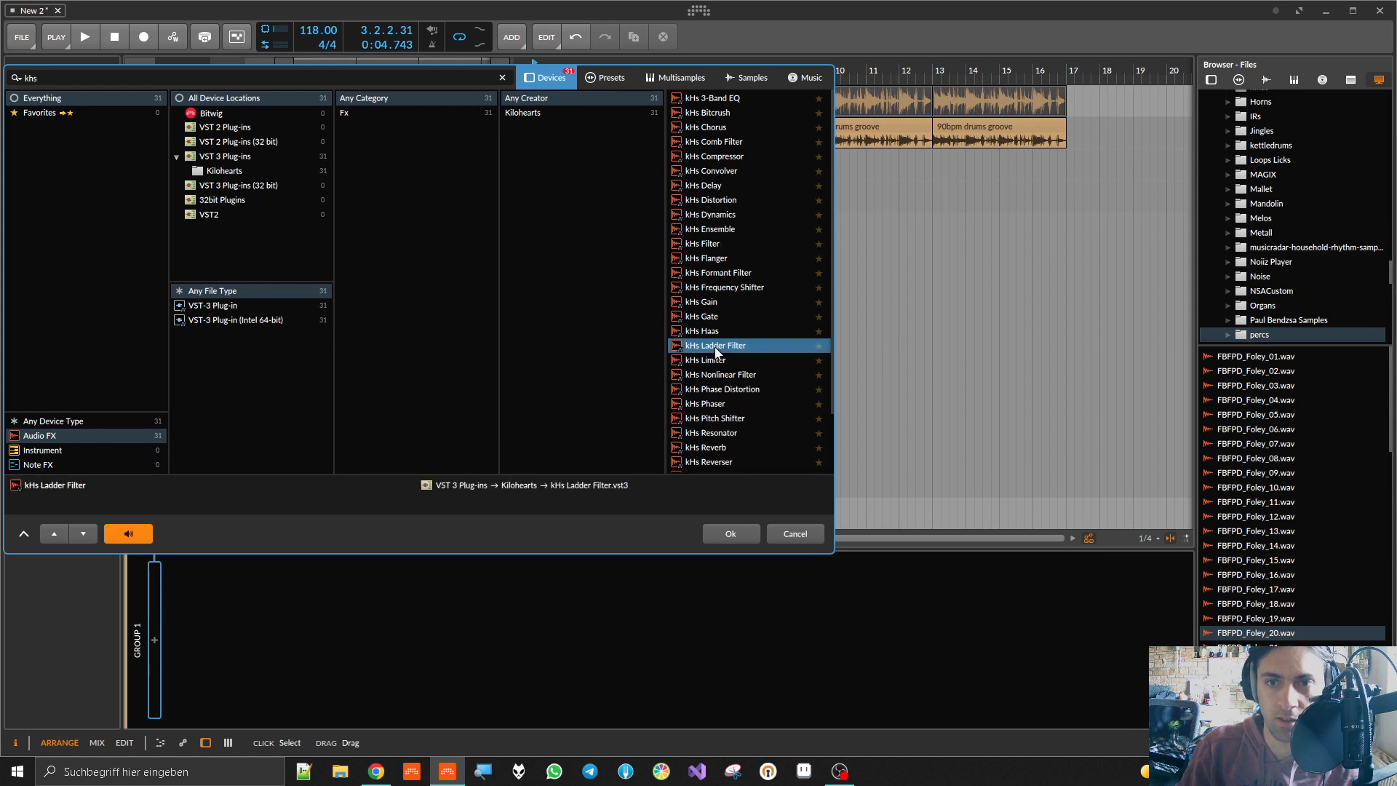
# Step: During playback, enable Saturate and set cutoff to 1.43 kHz, resonance to 81 %, drive to +14.40 dB and bias to 59 %
pyautogui.press('space')
pyautogui.moveTo(658, 345)
pyautogui.mouseDown()
pyautogui.moveTo(658, 305)
pyautogui.moveTo(661, 360)
pyautogui.mouseUp()
pyautogui.click(734, 322)
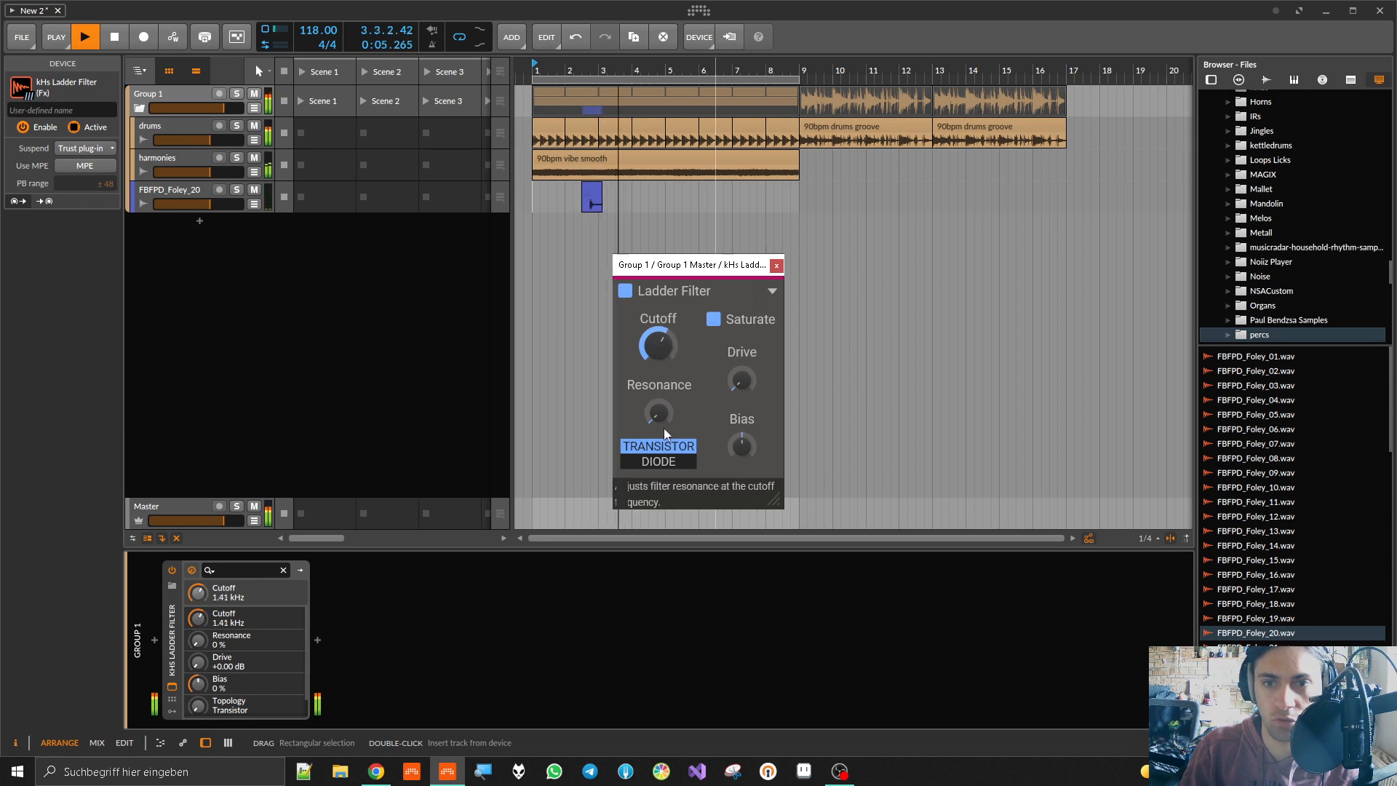
pyautogui.moveTo(658, 415)
pyautogui.mouseDown()
pyautogui.moveTo(659, 320)
pyautogui.moveTo(659, 404)
pyautogui.mouseUp()
pyautogui.moveTo(657, 345)
pyautogui.mouseDown()
pyautogui.moveTo(658, 379)
pyautogui.moveTo(657, 345)
pyautogui.mouseUp()
pyautogui.moveTo(741, 381); pyautogui.dragTo(741, 344)
pyautogui.moveTo(741, 446); pyautogui.dragTo(742, 415)
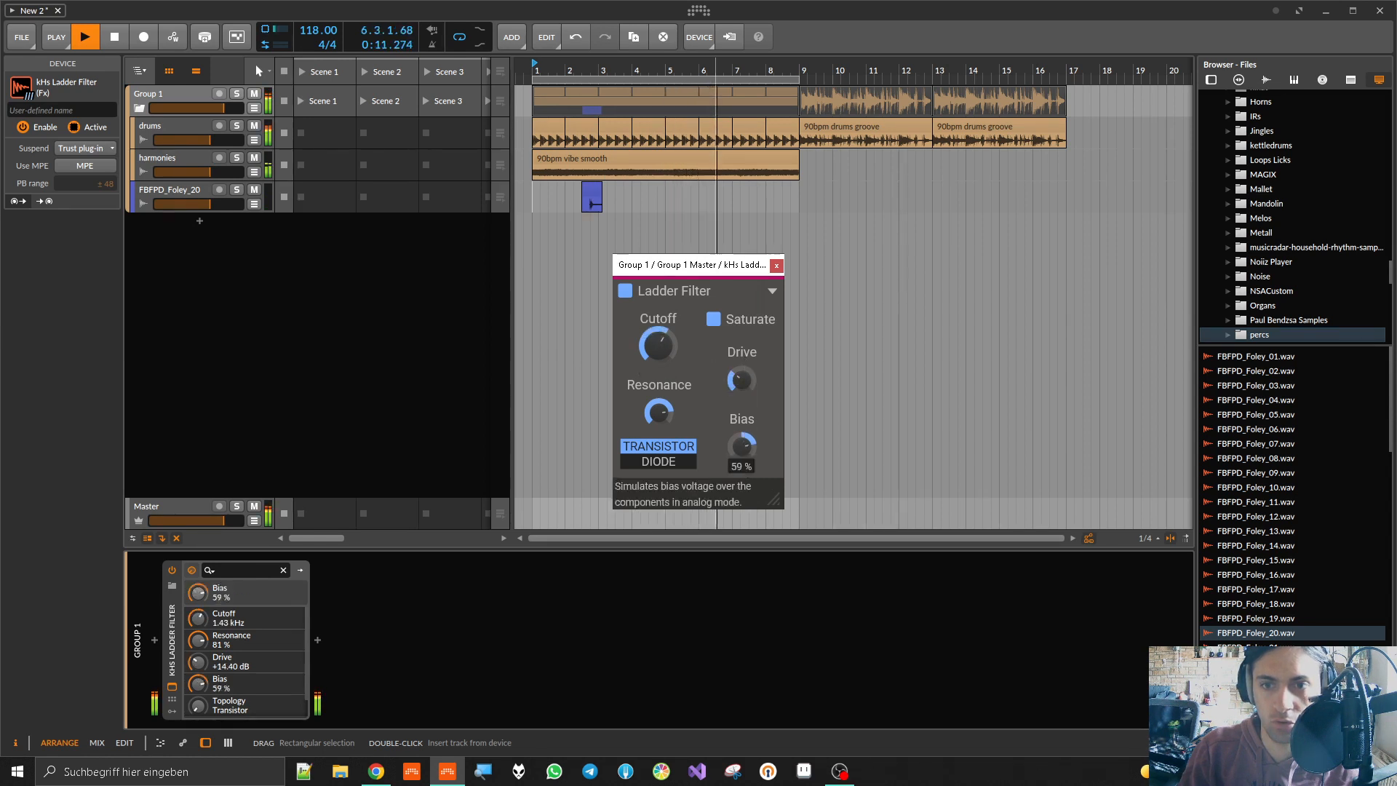
# Step: Set the ladder filter's cutoff to 2.61 kHz, drive to +20.40 dB and bias to −62 %, and switch the topology to Diode
pyautogui.moveTo(658, 344); pyautogui.dragTo(658, 334)
pyautogui.moveTo(749, 399); pyautogui.dragTo(750, 377)
pyautogui.moveTo(741, 446); pyautogui.dragTo(741, 507)
pyautogui.click(677, 461)
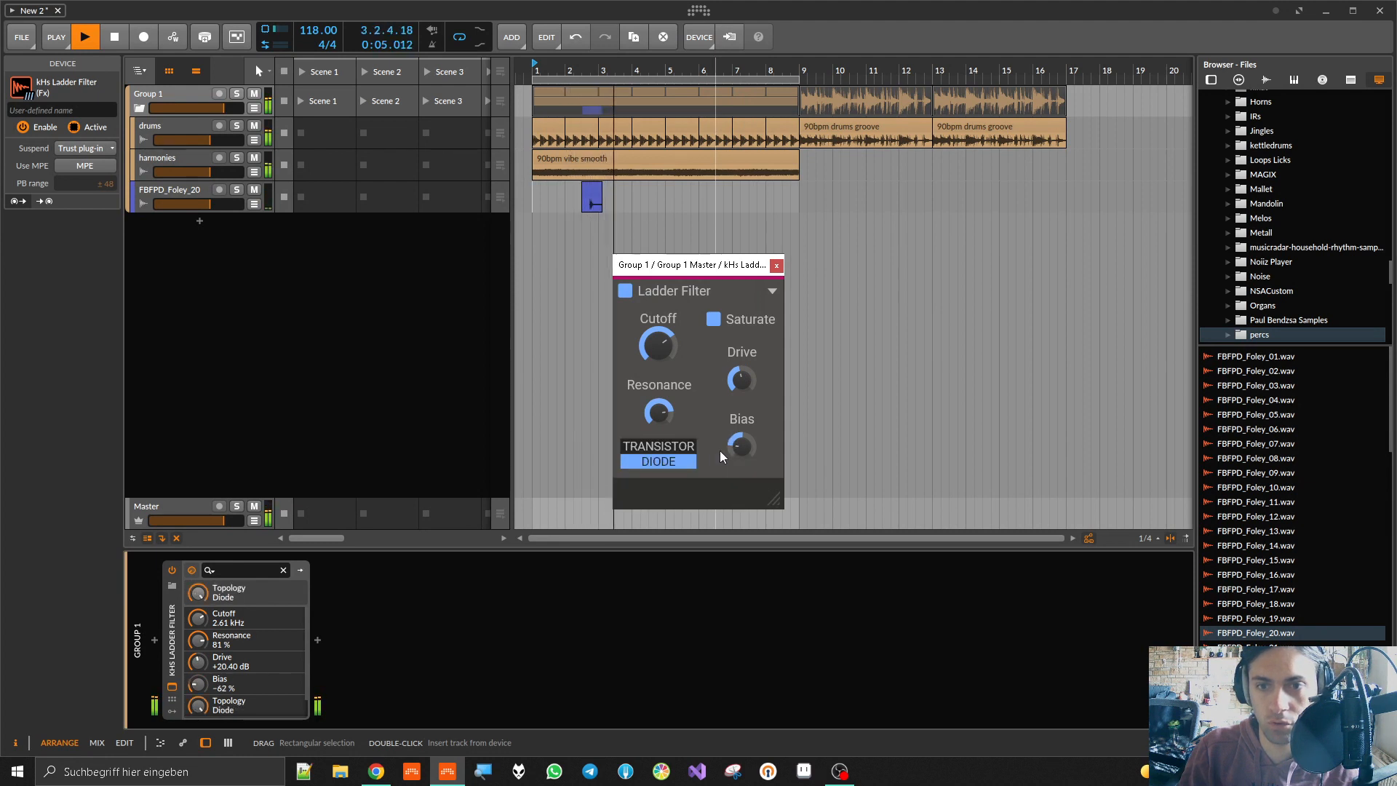
# Step: Audition the diode mode, setting bias to 37 %, drive to +9.22 dB, resonance to 61 % and cutoff to 6.20 kHz, and stop playback
pyautogui.moveTo(739, 446); pyautogui.dragTo(739, 374)
pyautogui.moveTo(656, 417)
pyautogui.mouseDown()
pyautogui.moveTo(656, 464)
pyautogui.moveTo(655, 414)
pyautogui.mouseUp()
pyautogui.moveTo(741, 379)
pyautogui.mouseDown()
pyautogui.moveTo(741, 353)
pyautogui.moveTo(740, 391)
pyautogui.mouseUp()
pyautogui.moveTo(658, 345); pyautogui.dragTo(658, 323)
pyautogui.moveTo(658, 412); pyautogui.dragTo(658, 444)
pyautogui.moveTo(659, 345); pyautogui.dragTo(660, 334)
pyautogui.moveTo(659, 412); pyautogui.dragTo(659, 394)
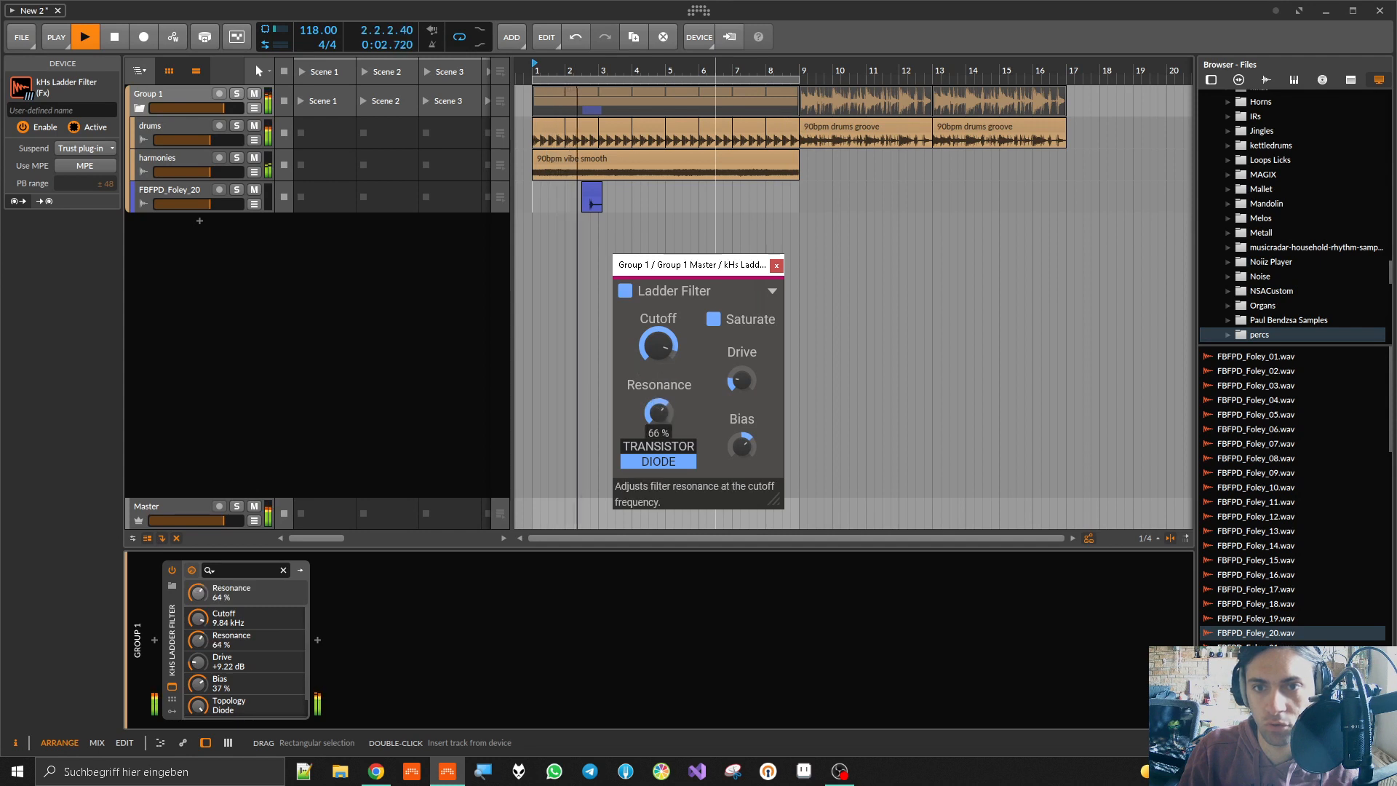
pyautogui.moveTo(658, 345)
pyautogui.mouseDown()
pyautogui.moveTo(658, 371)
pyautogui.moveTo(658, 359)
pyautogui.mouseUp()
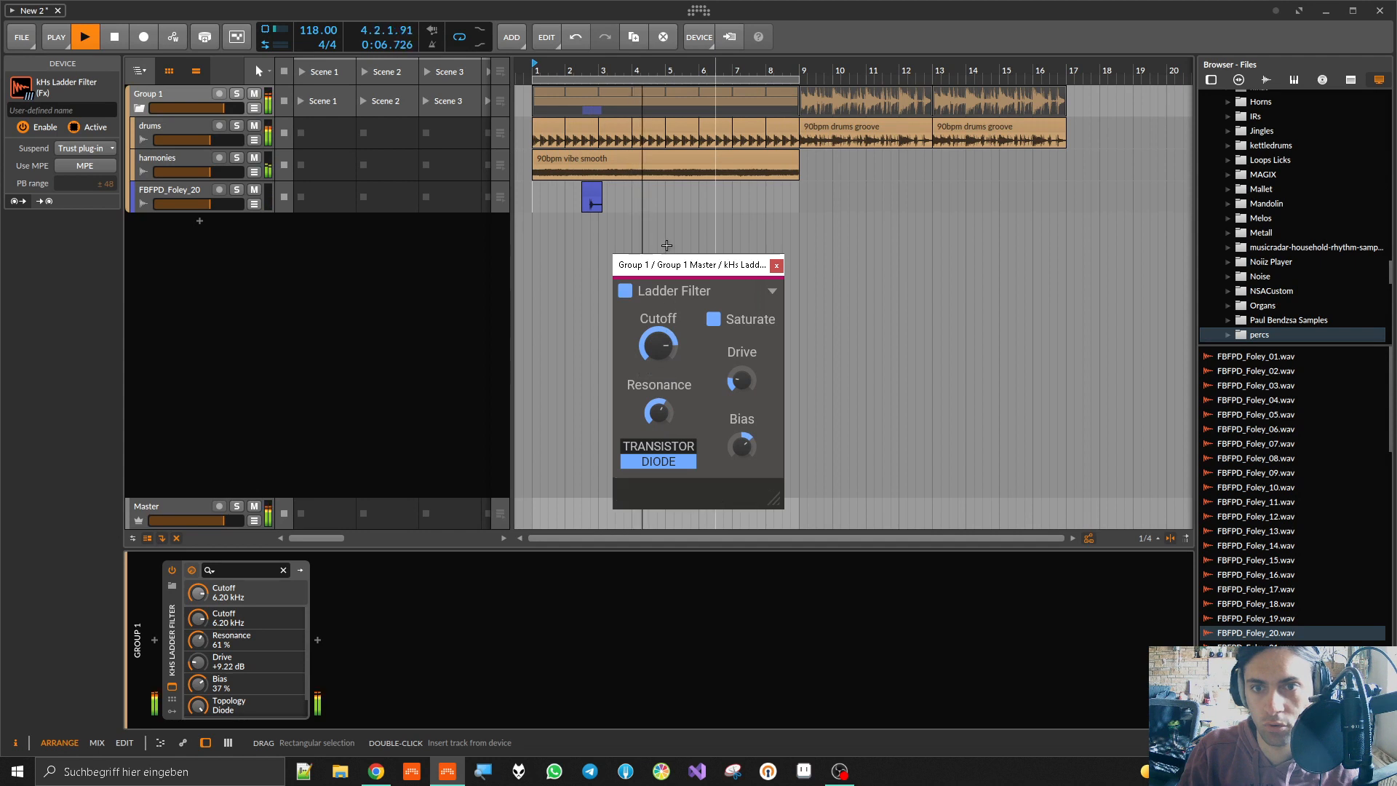
pyautogui.click(668, 210)
pyautogui.press('space')
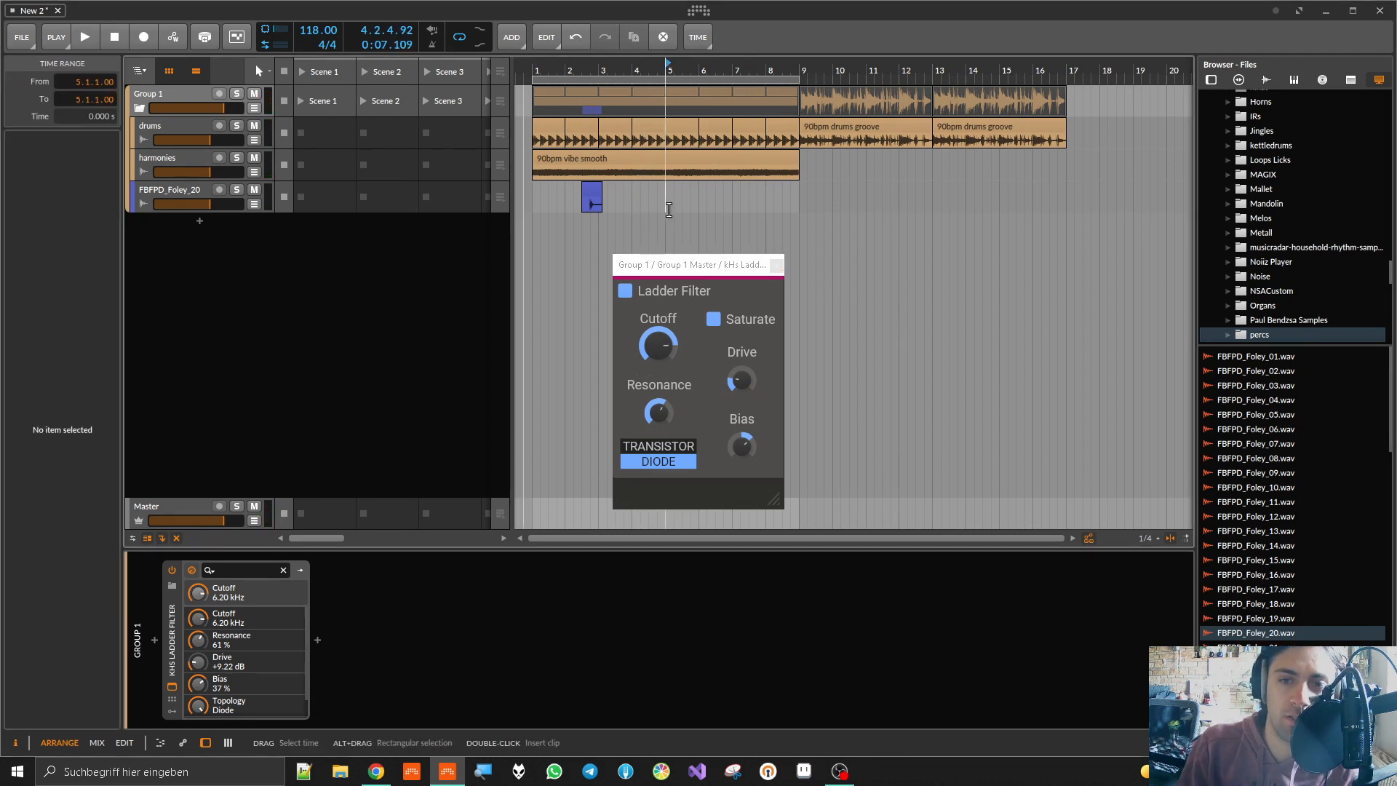
# Step: Replace kHs Ladder Filter with kHs Limiter on the group track
pyautogui.click(185, 636)
pyautogui.press('Delete')
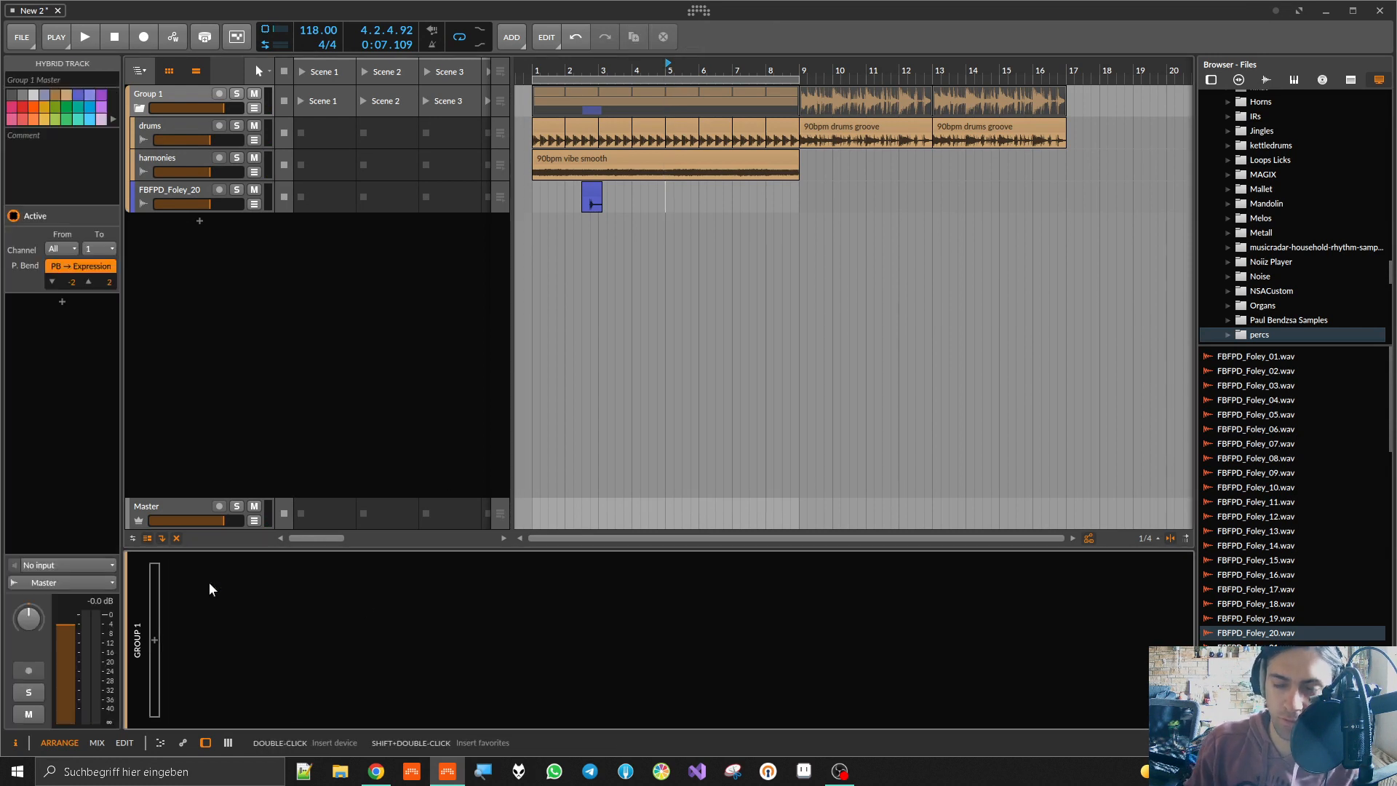
pyautogui.click(152, 639)
pyautogui.write('khs')
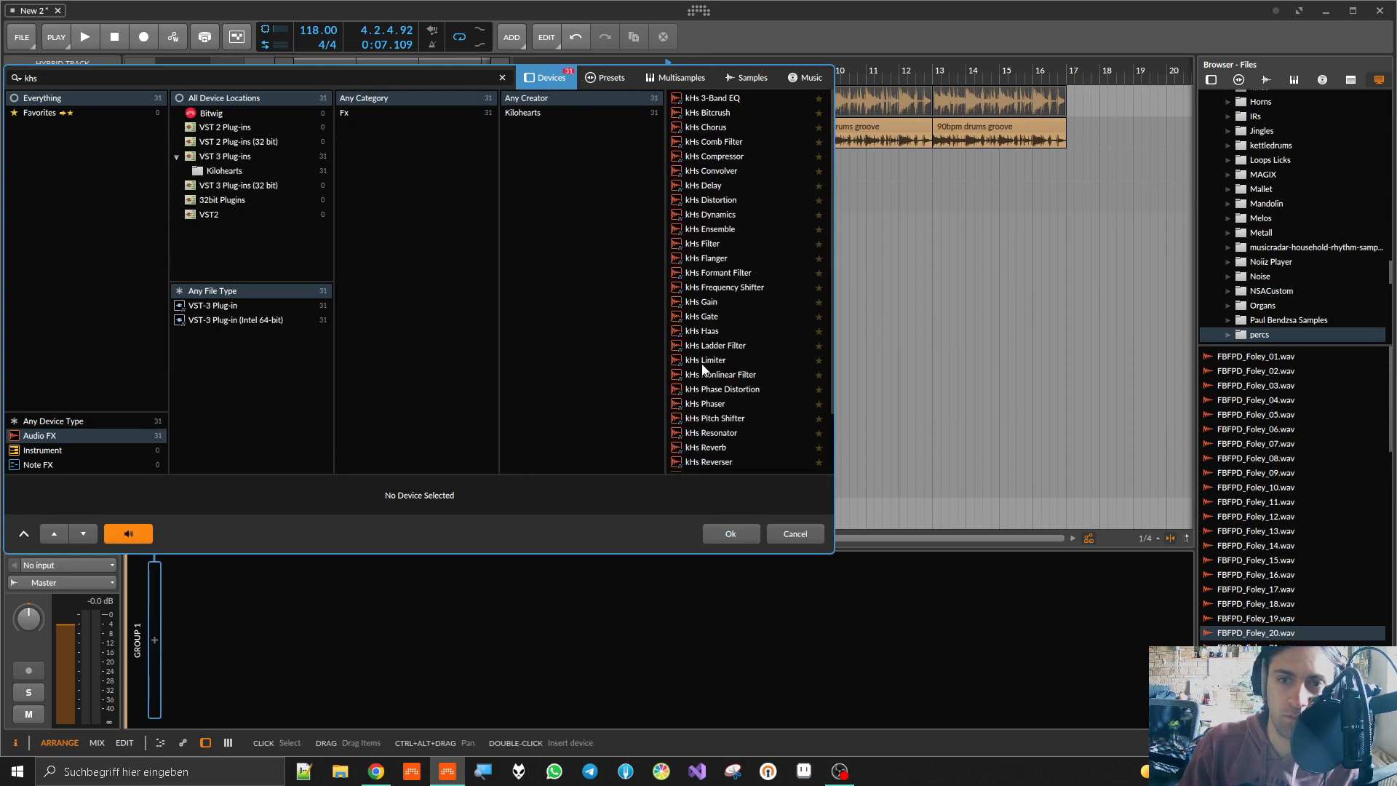
pyautogui.doubleClick(703, 361)
# Step: Audition the limiter on the group with the threshold at −10.23 dB, and stop playback
pyautogui.press('space')
pyautogui.moveTo(662, 357)
pyautogui.mouseDown()
pyautogui.moveTo(662, 400)
pyautogui.moveTo(705, 342)
pyautogui.moveTo(644, 365)
pyautogui.mouseUp()
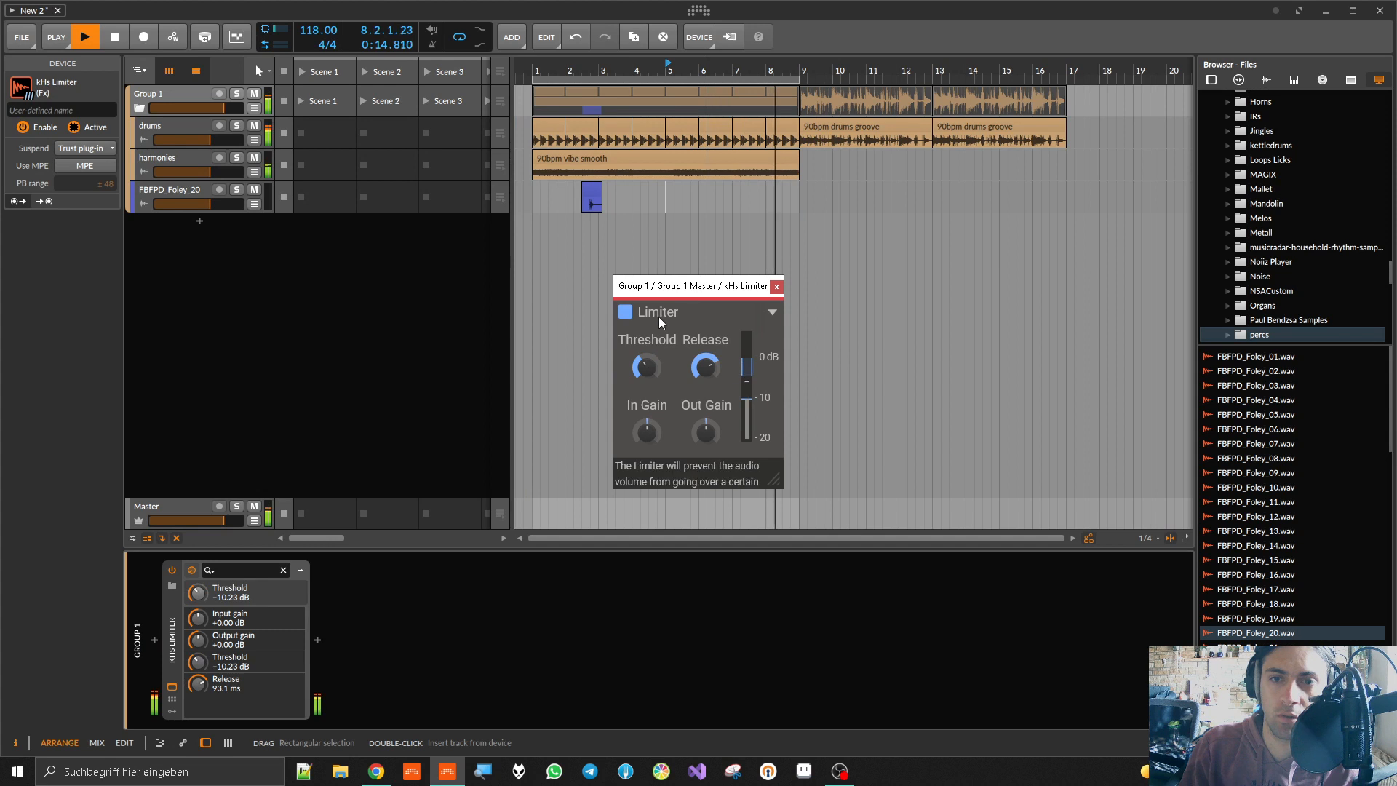
pyautogui.click(671, 246)
pyautogui.press('space')
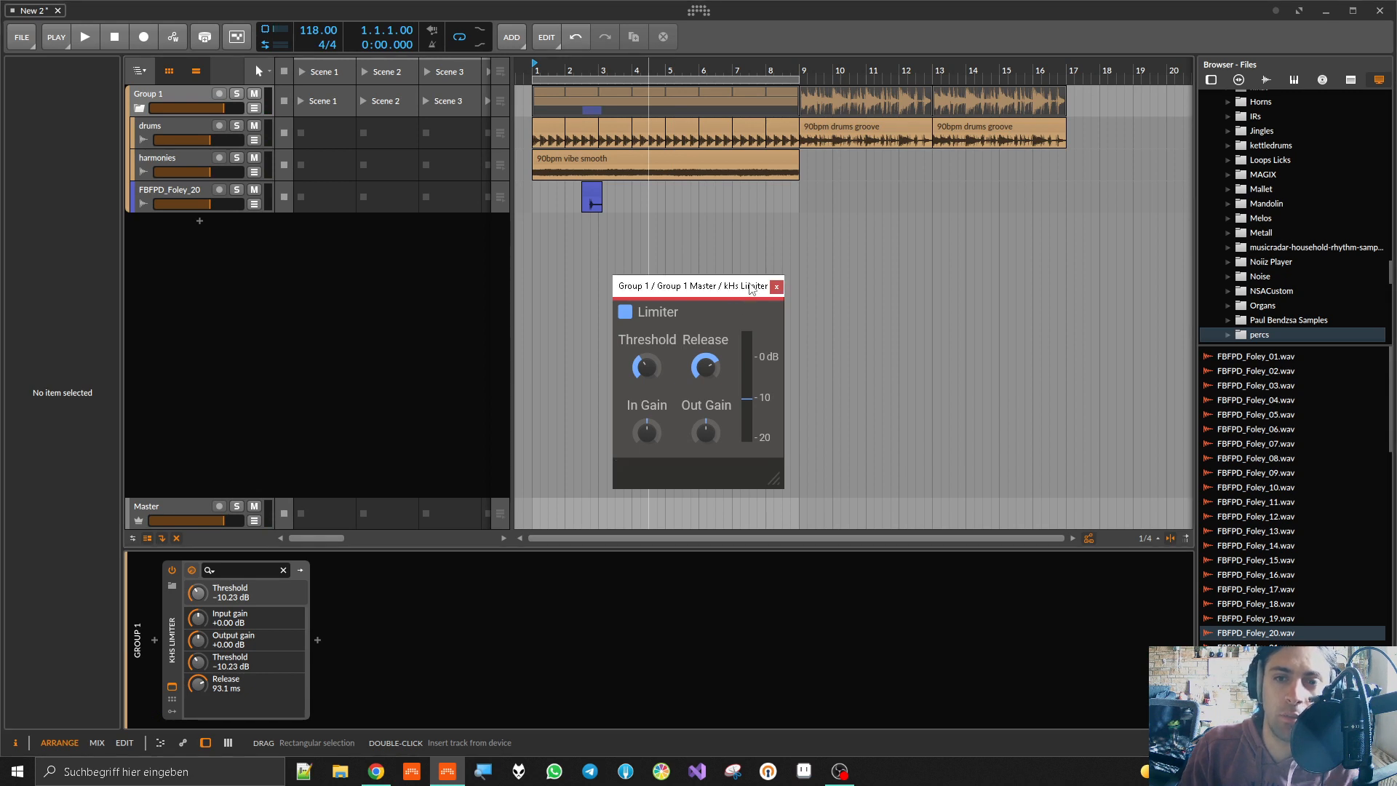
pyautogui.click(624, 255)
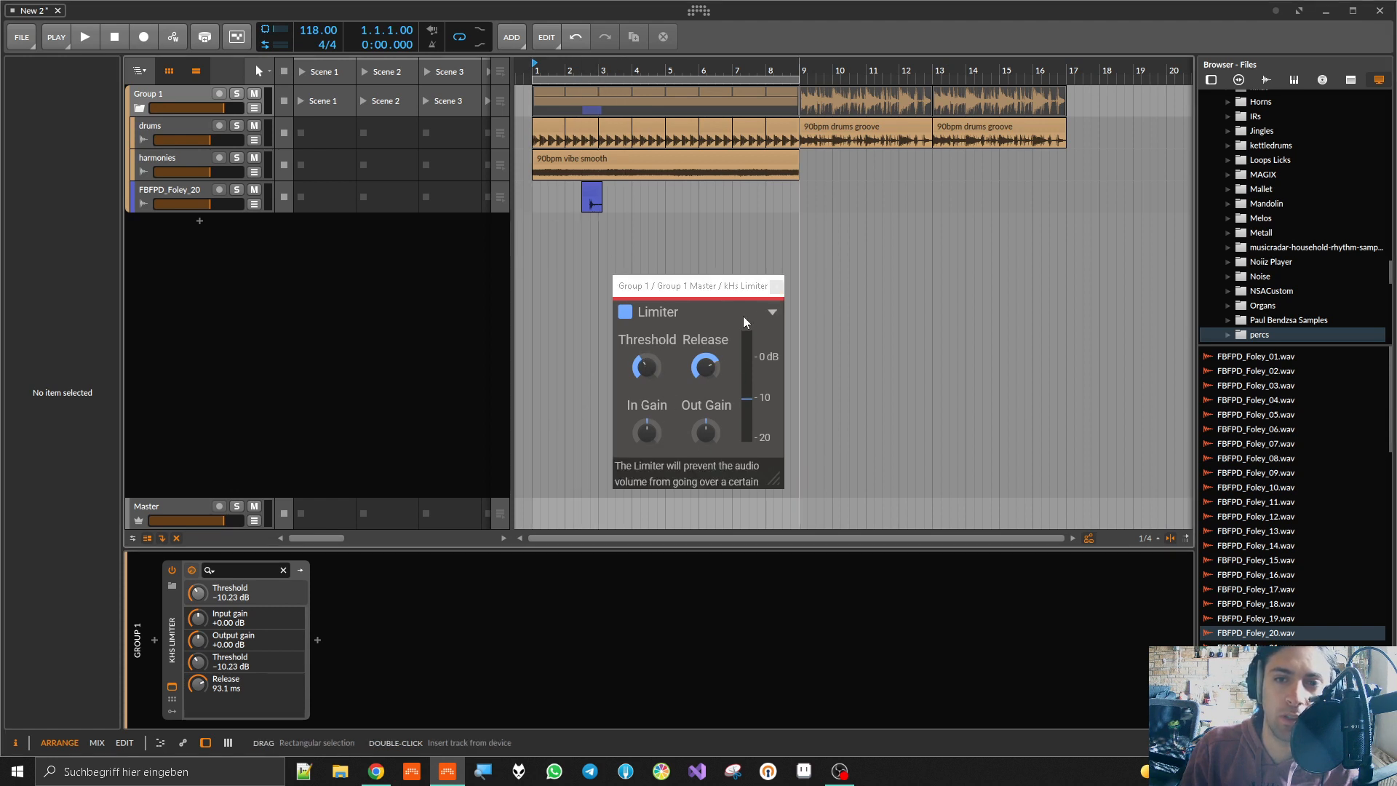
# Step: Insert the FreeClip plug-in ahead of kHs Limiter in the group's device chain
pyautogui.click(172, 622)
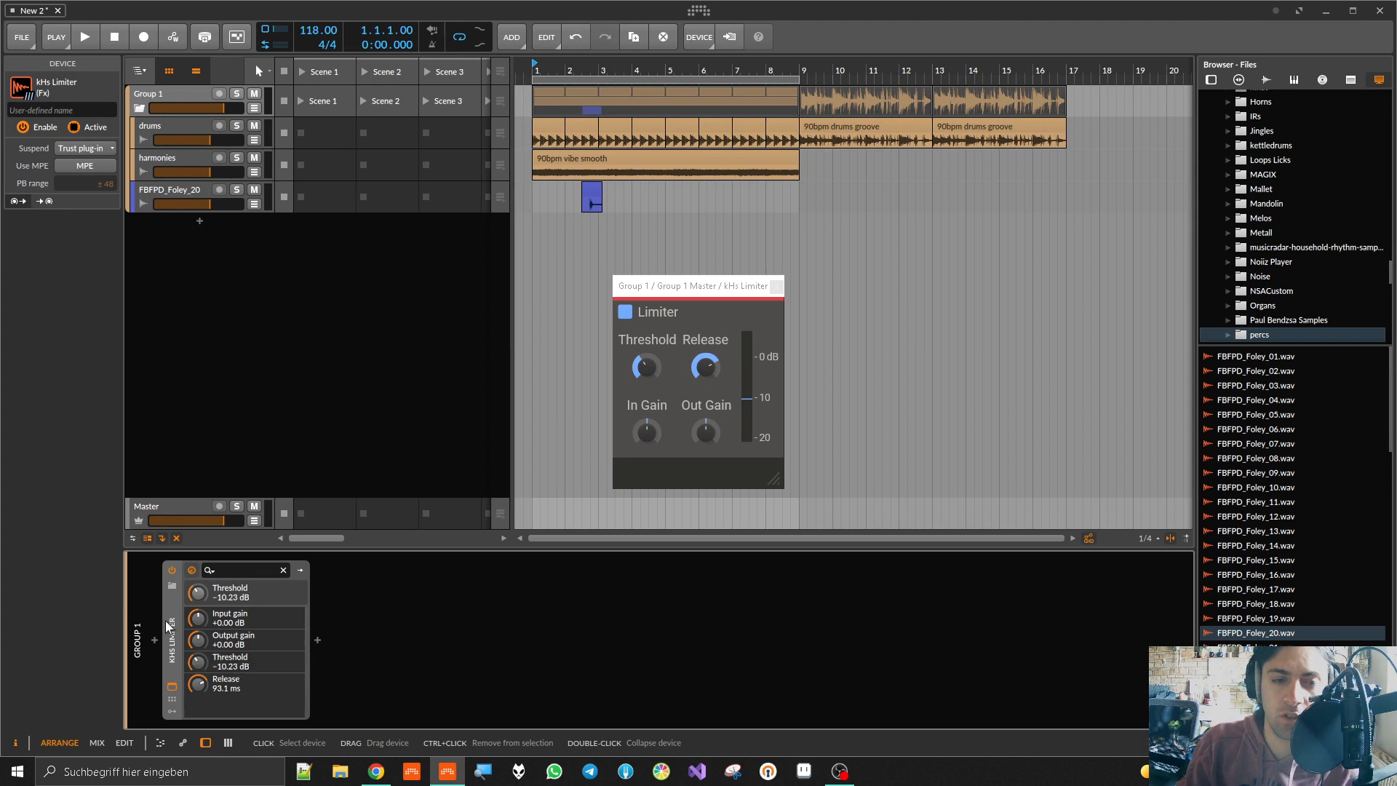
pyautogui.click(155, 640)
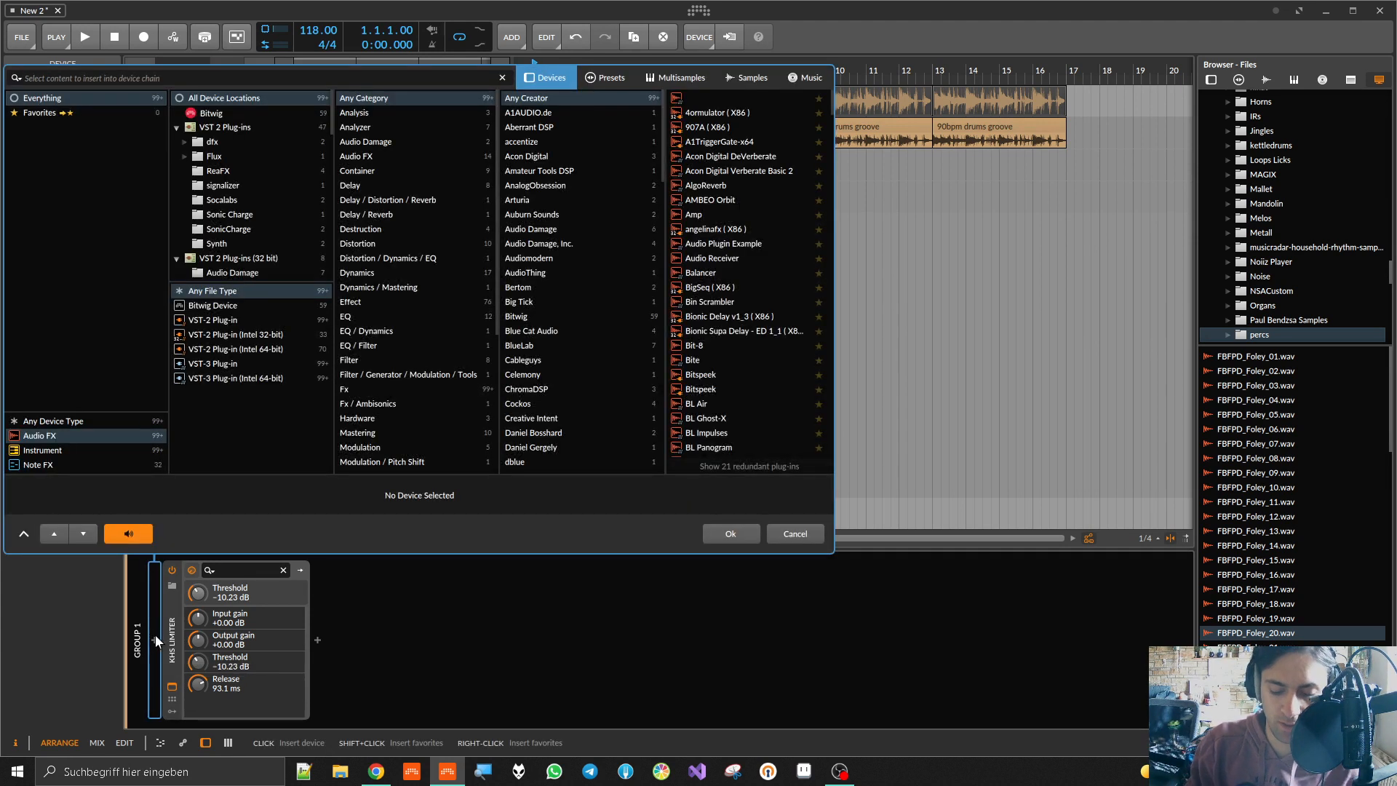
pyautogui.write('clip')
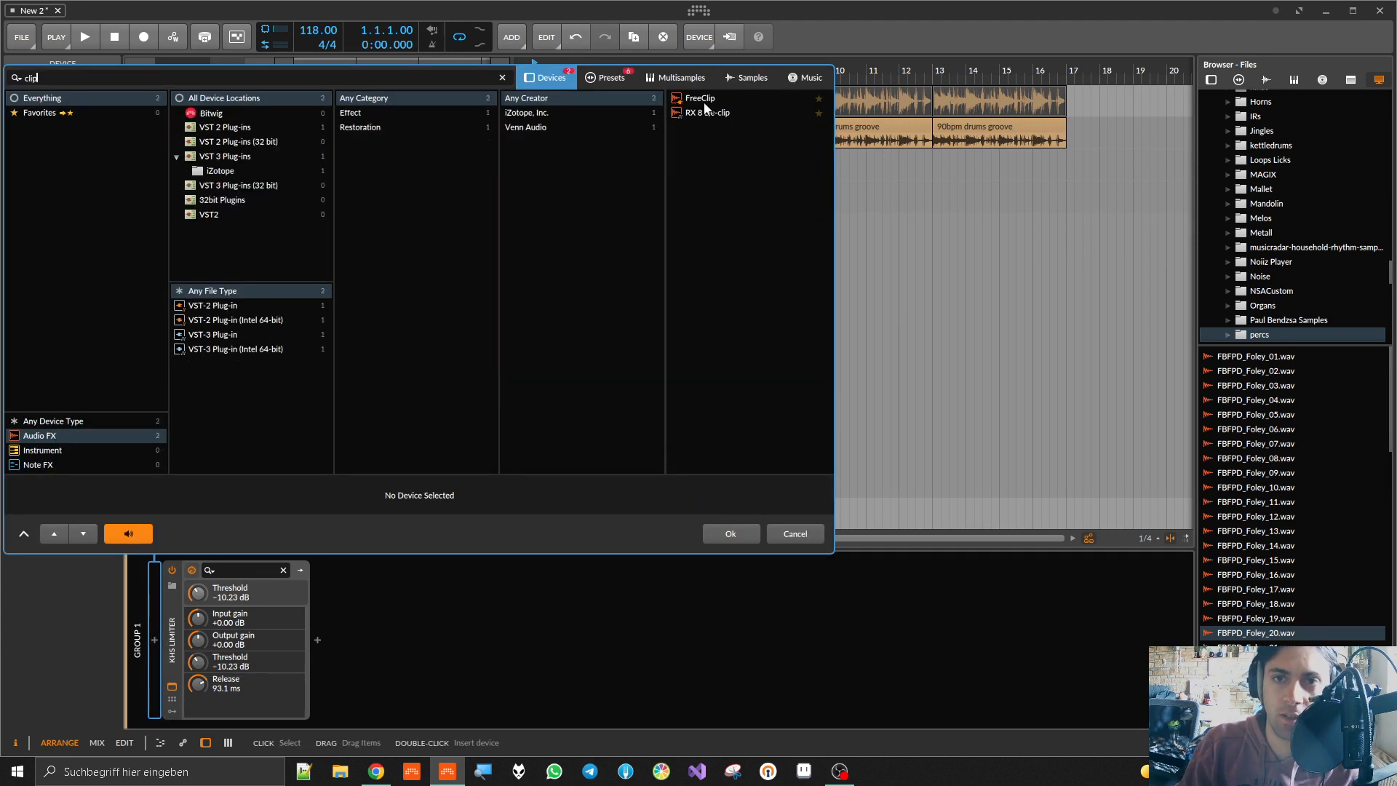
pyautogui.doubleClick(703, 99)
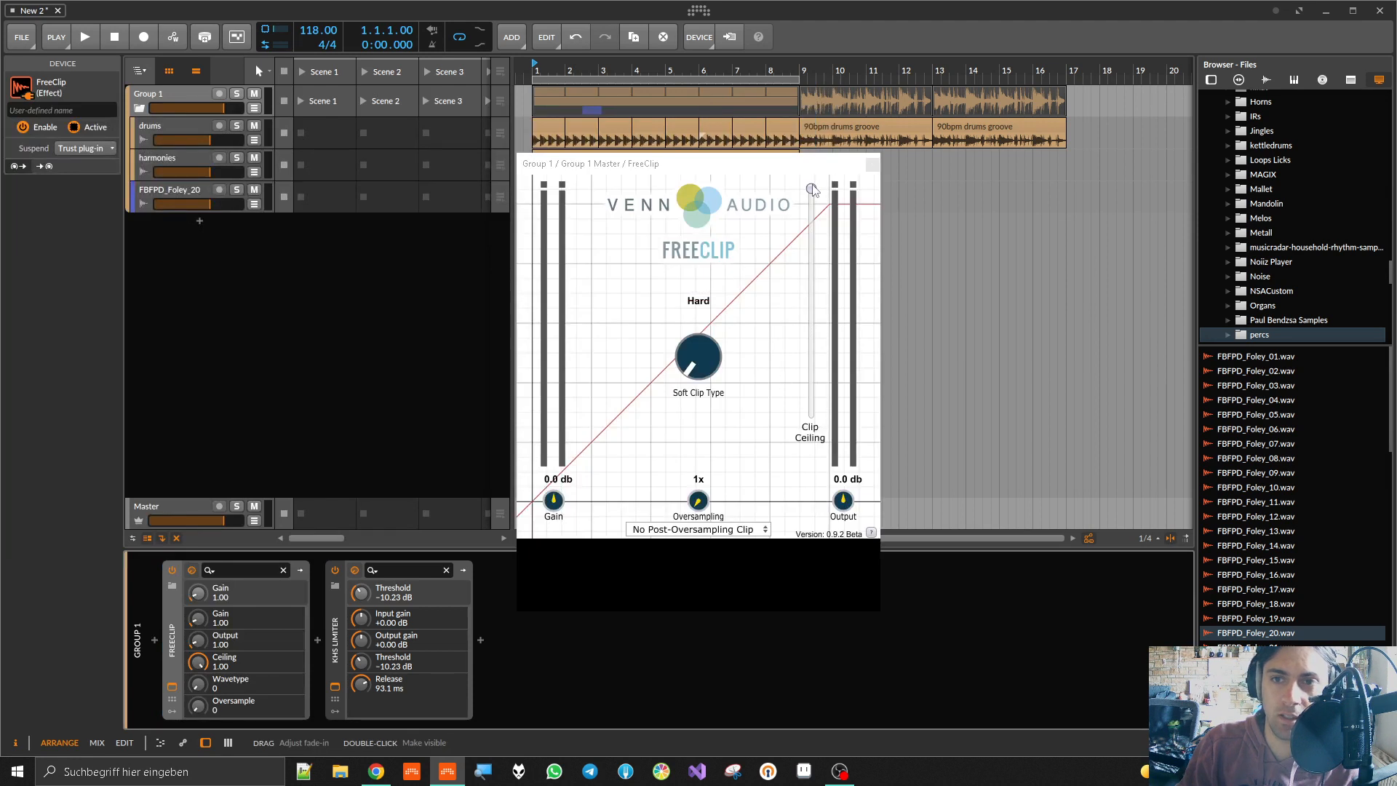
# Step: Lower FreeClip's clip ceiling to 0.18, try its soft clip type control, and remove the plug-in
pyautogui.moveTo(811, 190); pyautogui.dragTo(755, 321)
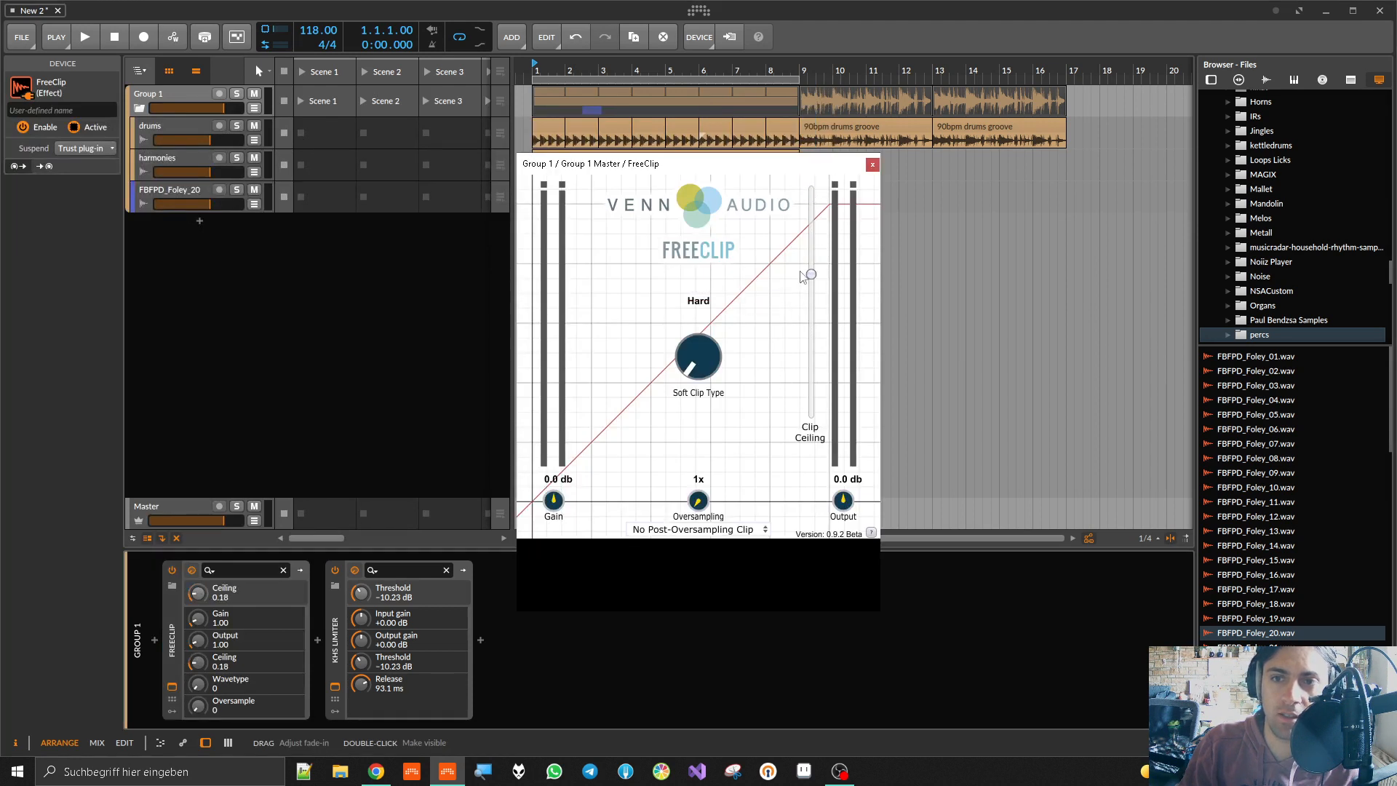
pyautogui.moveTo(717, 348); pyautogui.dragTo(703, 372)
pyautogui.click(175, 627)
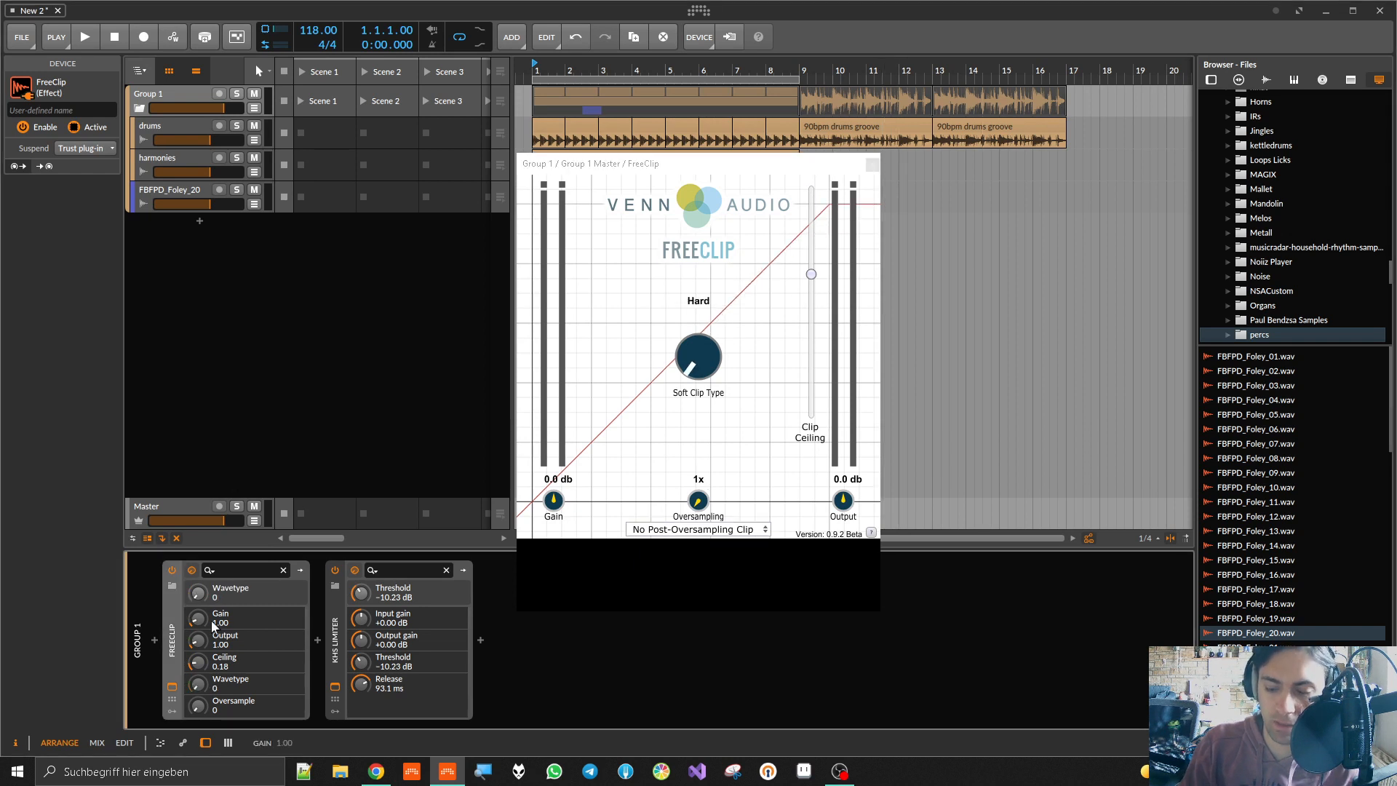
pyautogui.press('Delete')
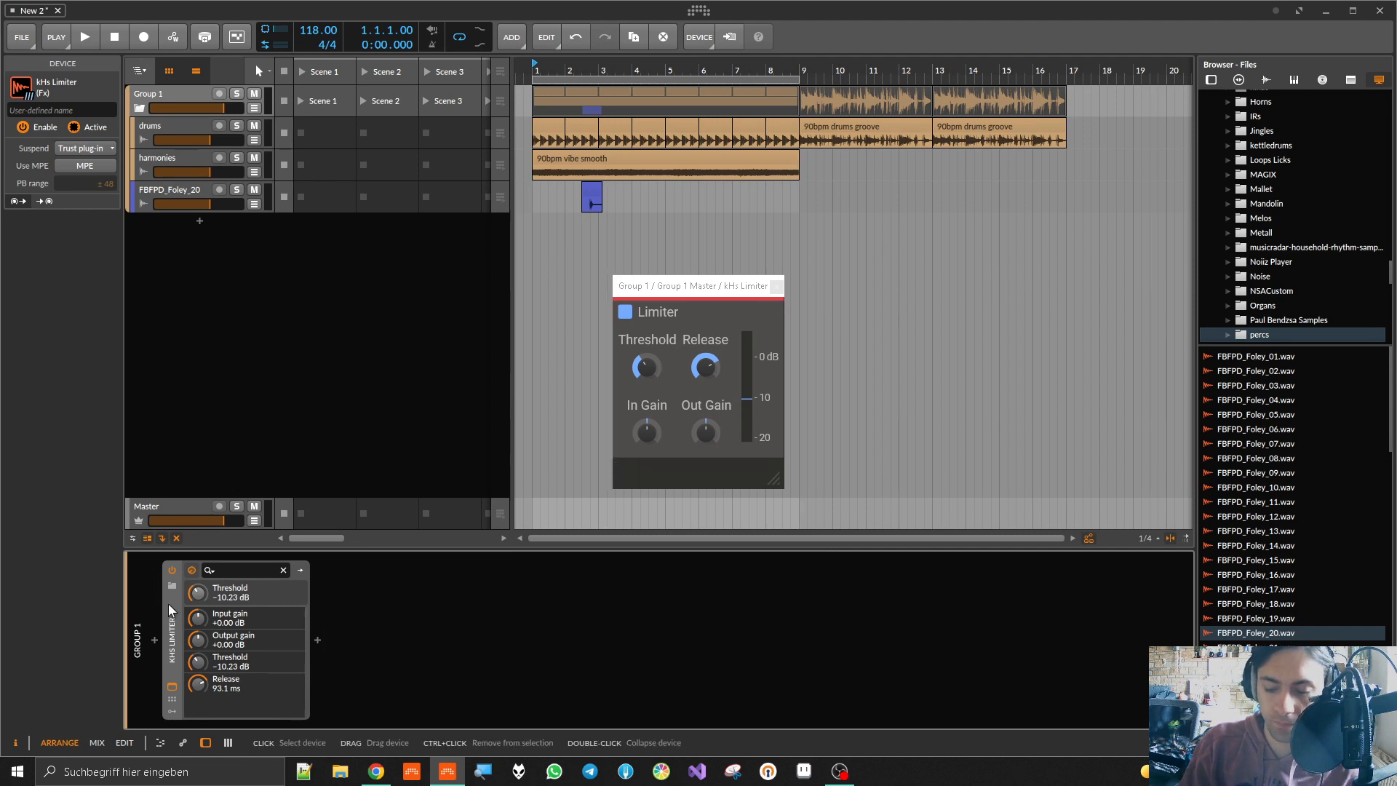
# Step: Replace kHs Limiter with kHs Nonlinear Filter on the group track
pyautogui.press('Delete')
pyautogui.click(154, 641)
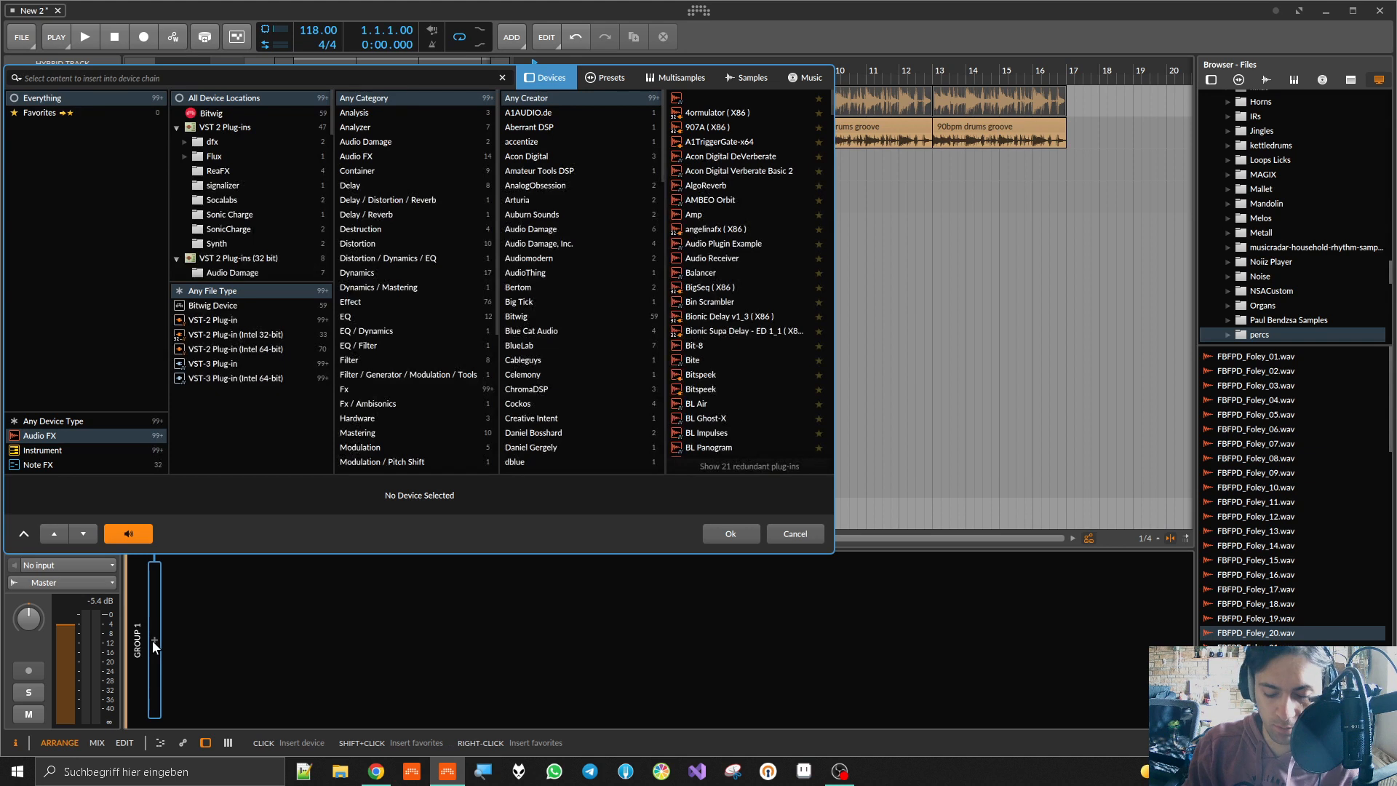
pyautogui.write('khs')
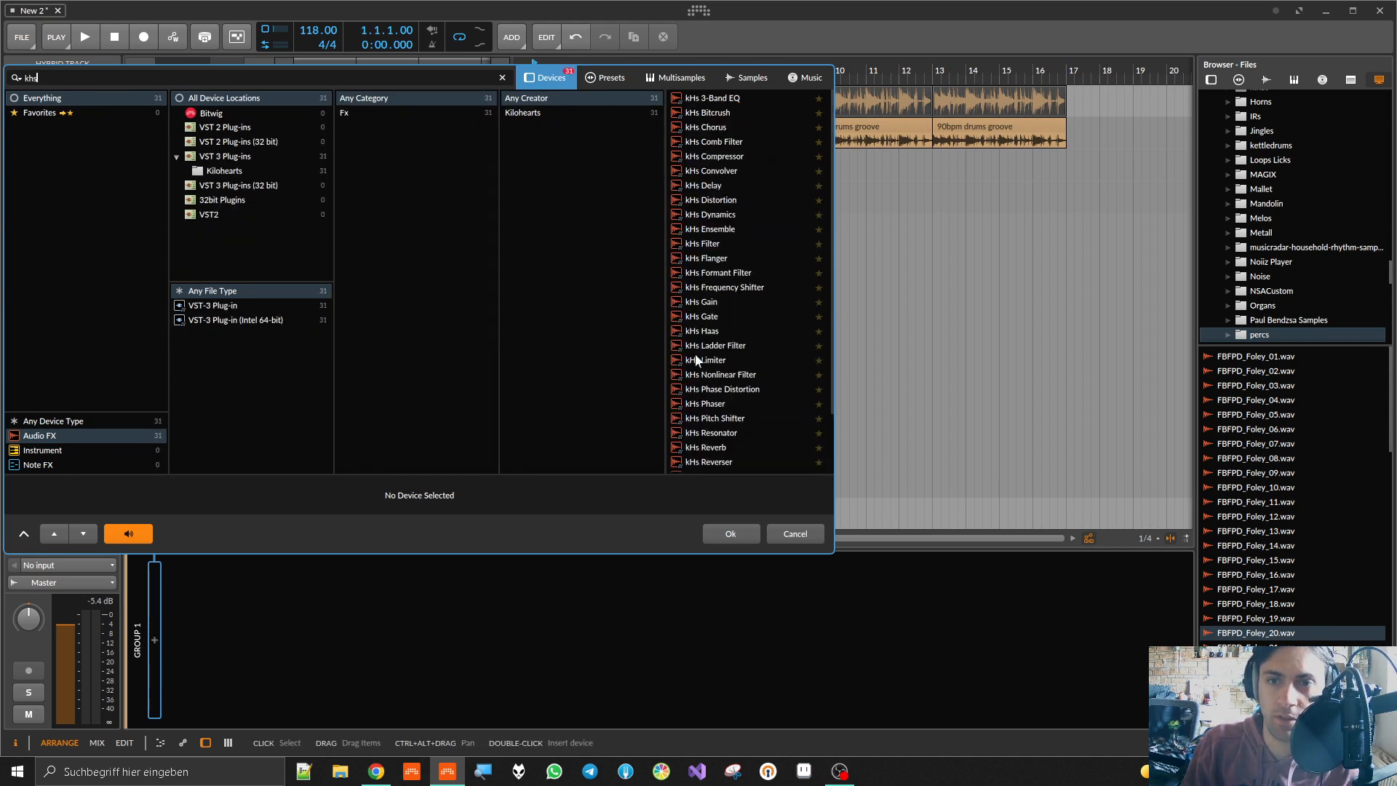
pyautogui.doubleClick(735, 377)
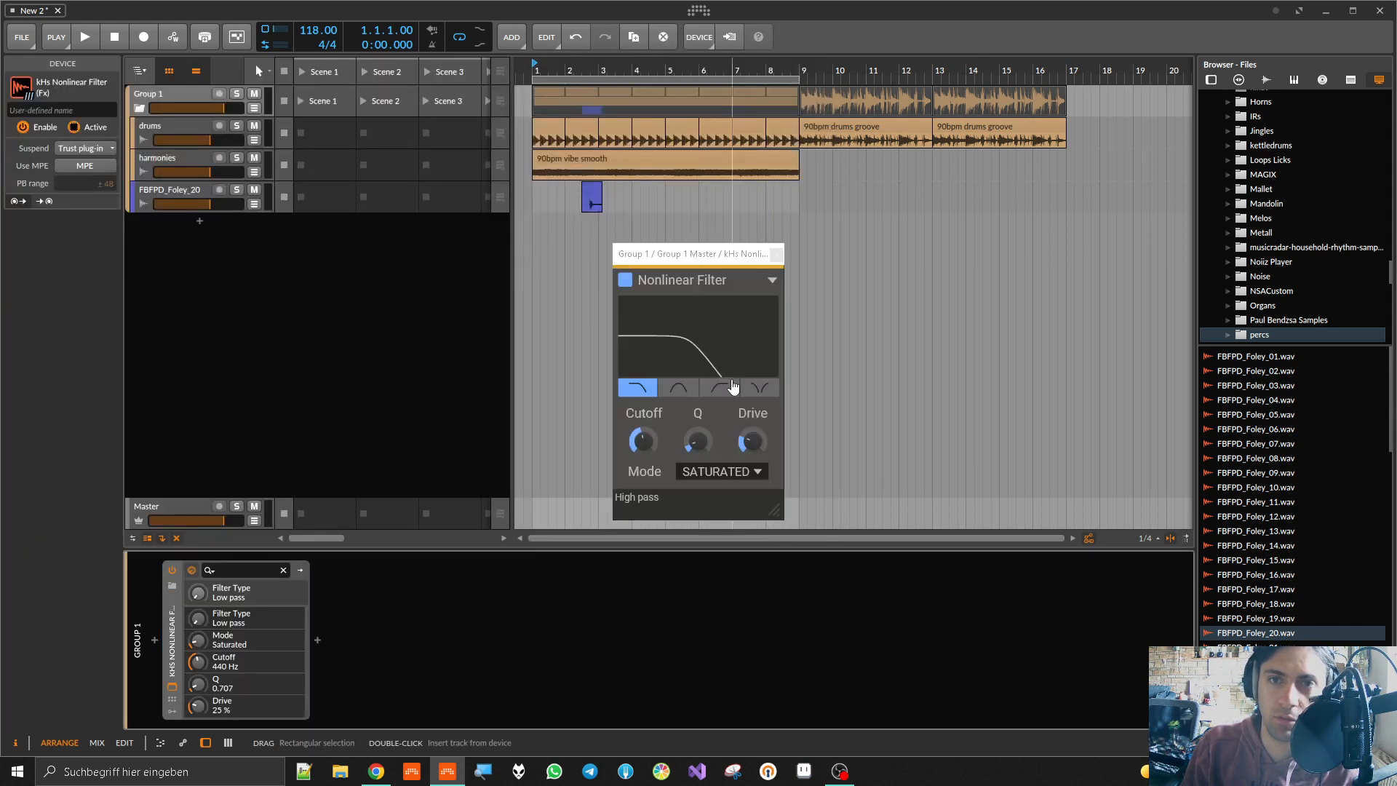
# Step: Audition the nonlinear filter during playback, setting cutoff to 315 Hz, Q to 5.191 and drive to 66 %
pyautogui.press('space')
pyautogui.moveTo(647, 442); pyautogui.dragTo(647, 434)
pyautogui.moveTo(753, 441); pyautogui.dragTo(644, 439)
pyautogui.moveTo(643, 440); pyautogui.dragTo(643, 479)
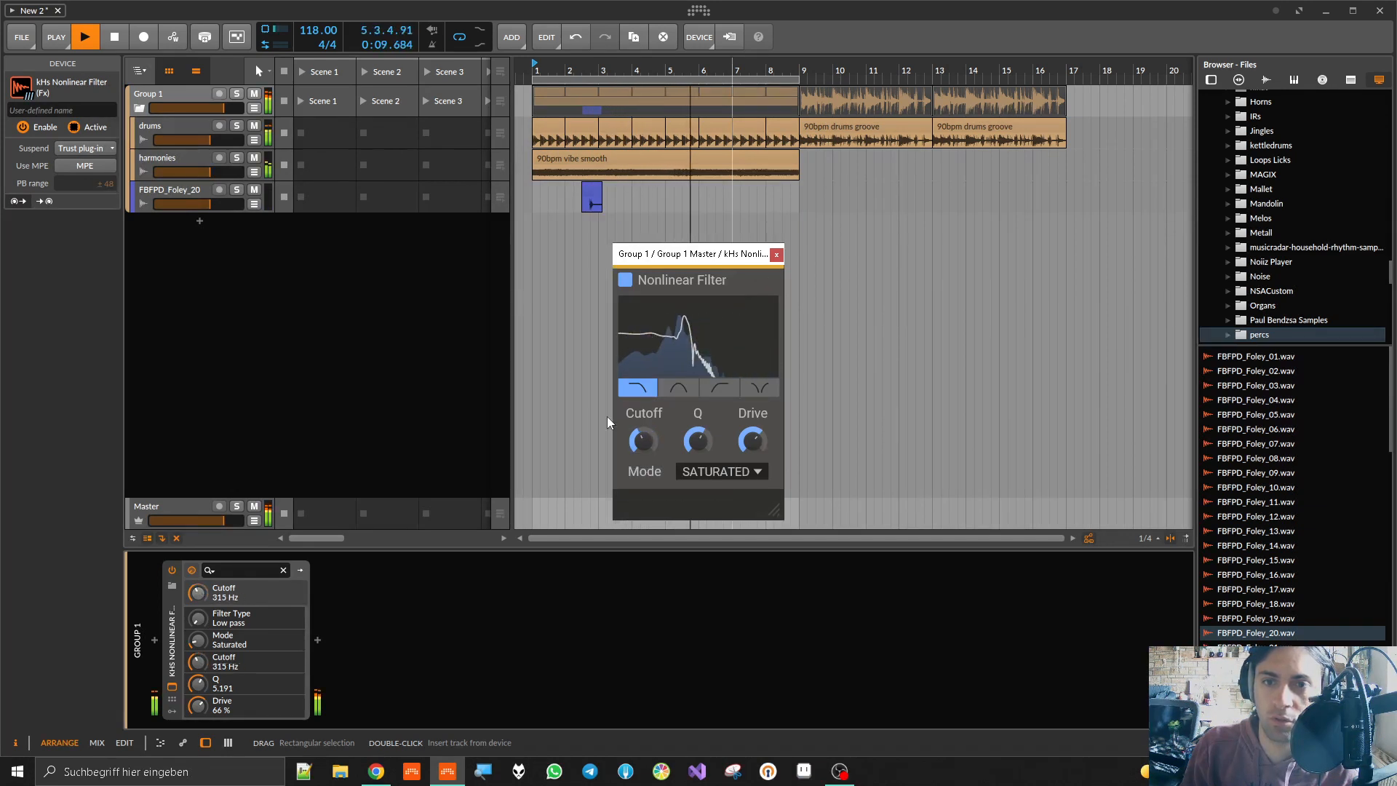
# Step: Stop playback and review the nonlinear filter's available modes, keeping Saturated selected
pyautogui.click(603, 409)
pyautogui.press('space')
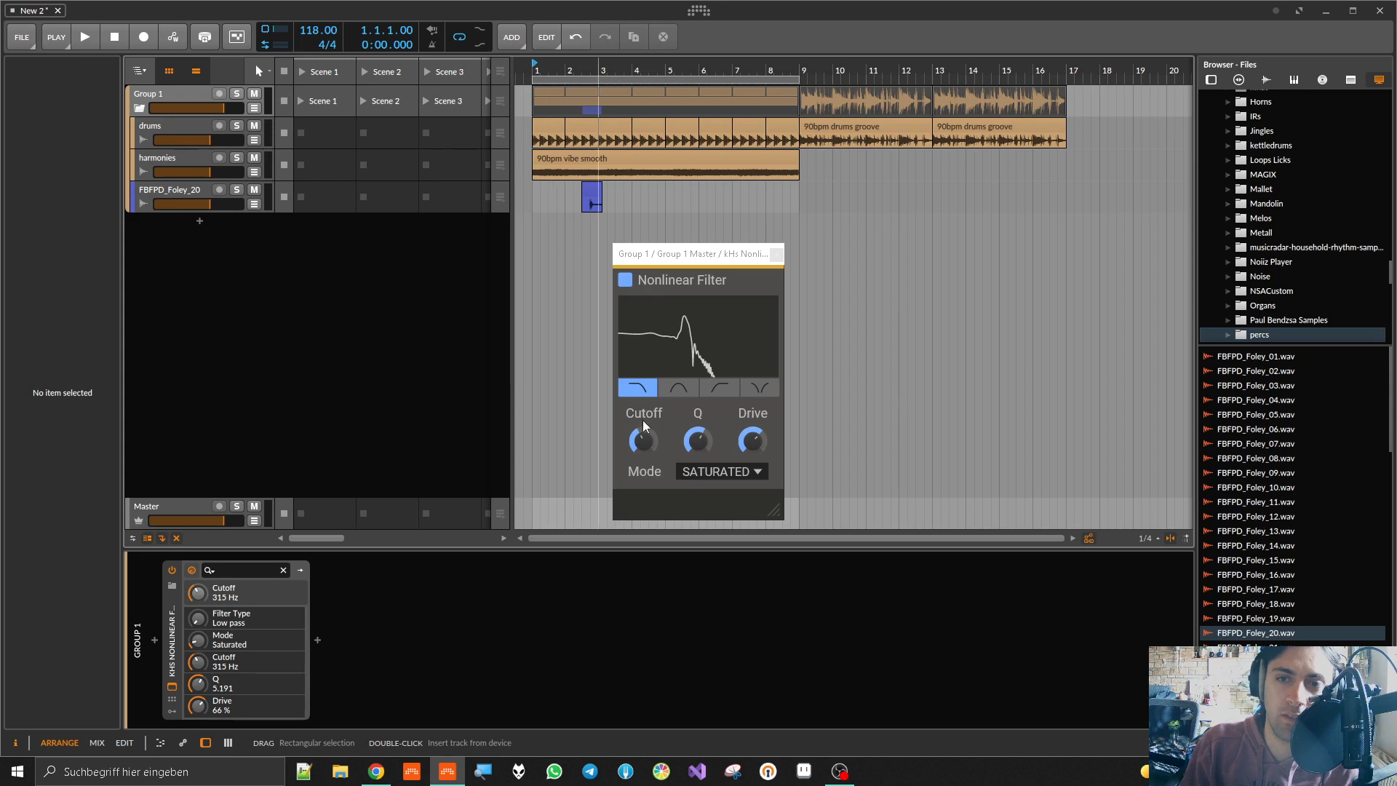
pyautogui.click(721, 469)
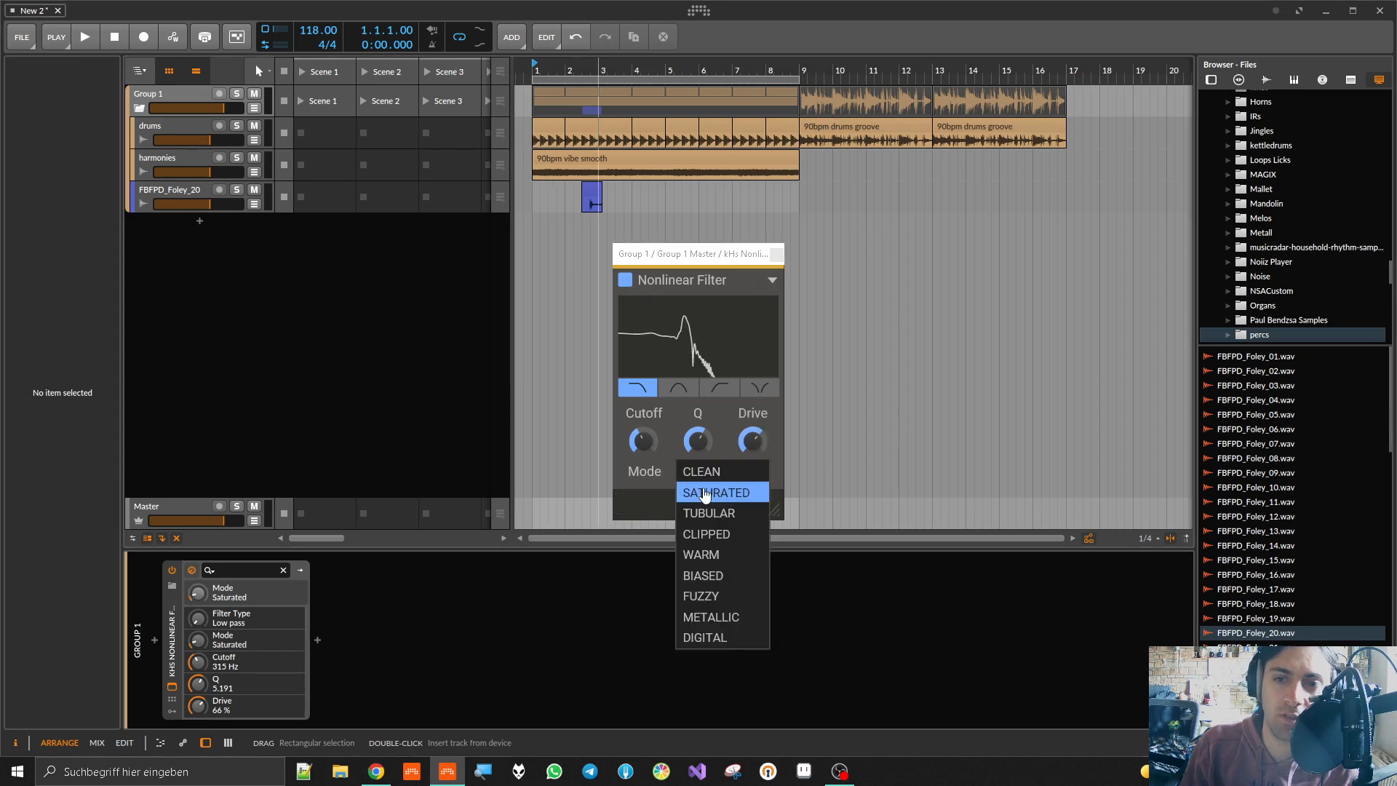
pyautogui.click(705, 493)
pyautogui.click(536, 223)
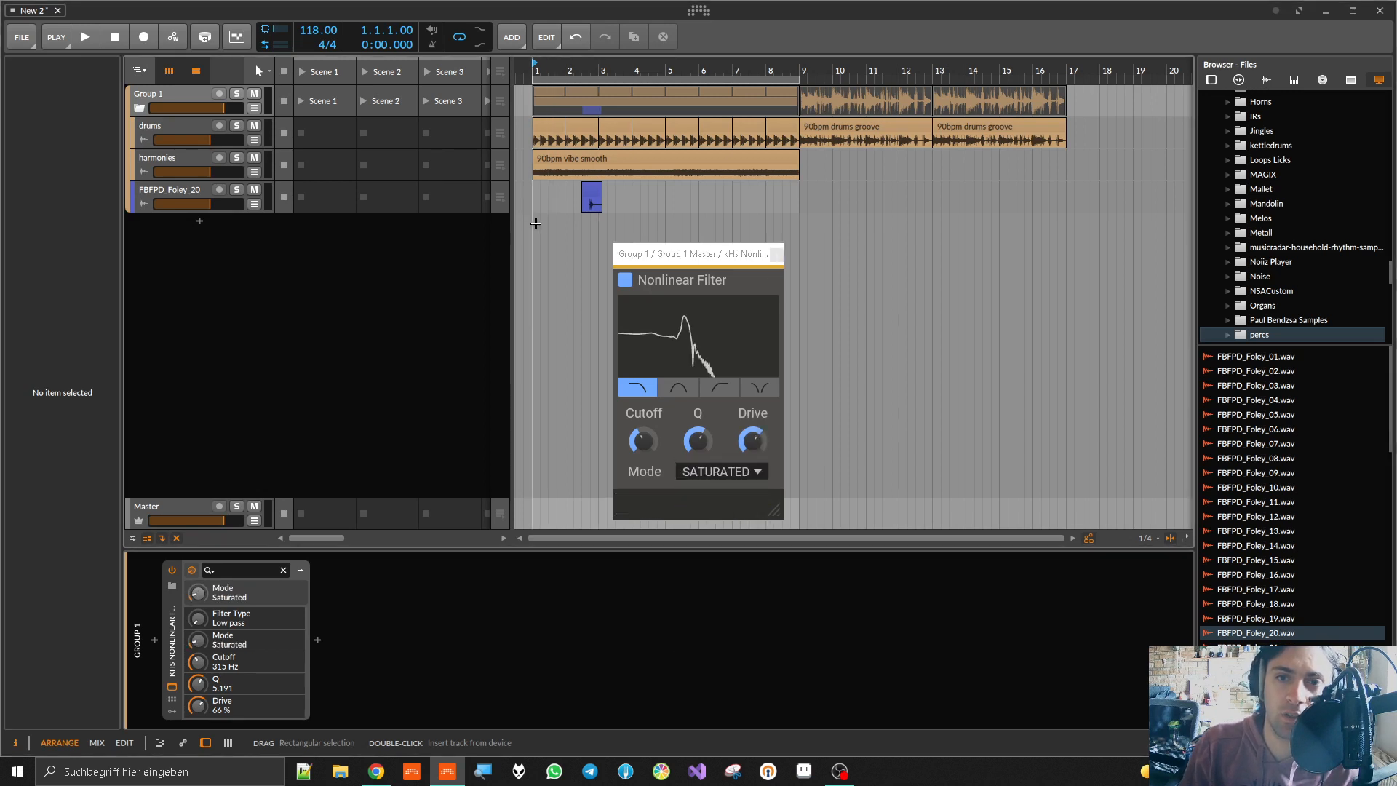
# Step: Restart playback and audition the nonlinear filter's Clean, Tubular, Clipped and Warm modes in turn while sweeping the cutoff
pyautogui.press('space')
pyautogui.moveTo(643, 440)
pyautogui.mouseDown()
pyautogui.moveTo(643, 407)
pyautogui.moveTo(652, 465)
pyautogui.moveTo(658, 415)
pyautogui.moveTo(658, 454)
pyautogui.moveTo(643, 425)
pyautogui.moveTo(667, 450)
pyautogui.moveTo(659, 399)
pyautogui.moveTo(659, 480)
pyautogui.moveTo(646, 416)
pyautogui.moveTo(644, 453)
pyautogui.moveTo(643, 431)
pyautogui.mouseUp()
pyautogui.click(720, 472)
pyautogui.click(707, 472)
pyautogui.click(720, 472)
pyautogui.click(702, 512)
pyautogui.click(721, 472)
pyautogui.click(711, 534)
pyautogui.click(720, 471)
pyautogui.click(711, 549)
# Step: Audition the filter's Biased, Fuzzy, Metallic and Digital modes in turn, with the cutoff at 3.06 kHz for Digital
pyautogui.click(695, 473)
pyautogui.click(711, 575)
pyautogui.click(699, 471)
pyautogui.click(702, 595)
pyautogui.click(684, 473)
pyautogui.click(709, 616)
pyautogui.click(720, 472)
pyautogui.click(698, 637)
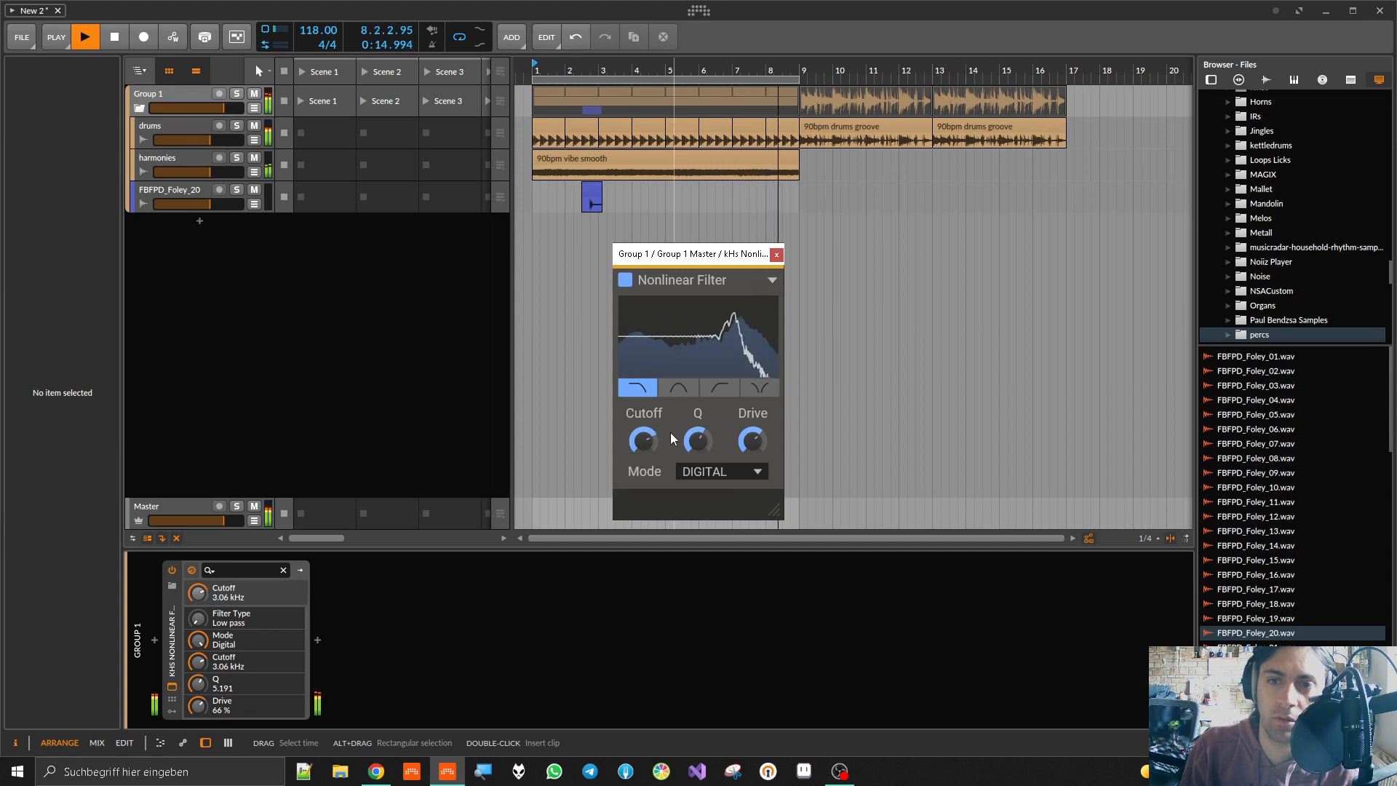
# Step: Try the band-pass shape with a cutoff sweep, return to low-pass and set the filter mode to Biased
pyautogui.click(677, 389)
pyautogui.moveTo(643, 441); pyautogui.dragTo(644, 445)
pyautogui.click(644, 387)
pyautogui.click(691, 470)
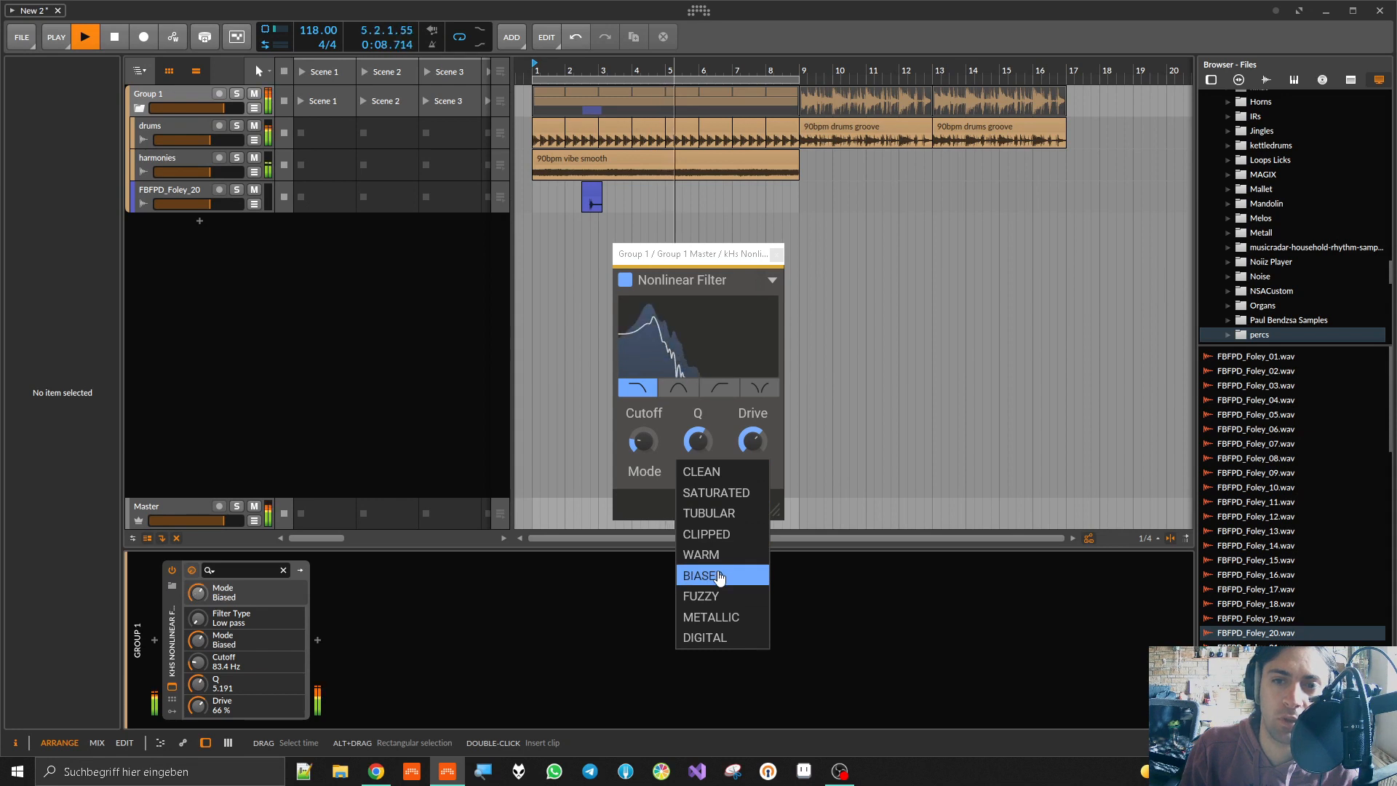
pyautogui.click(719, 576)
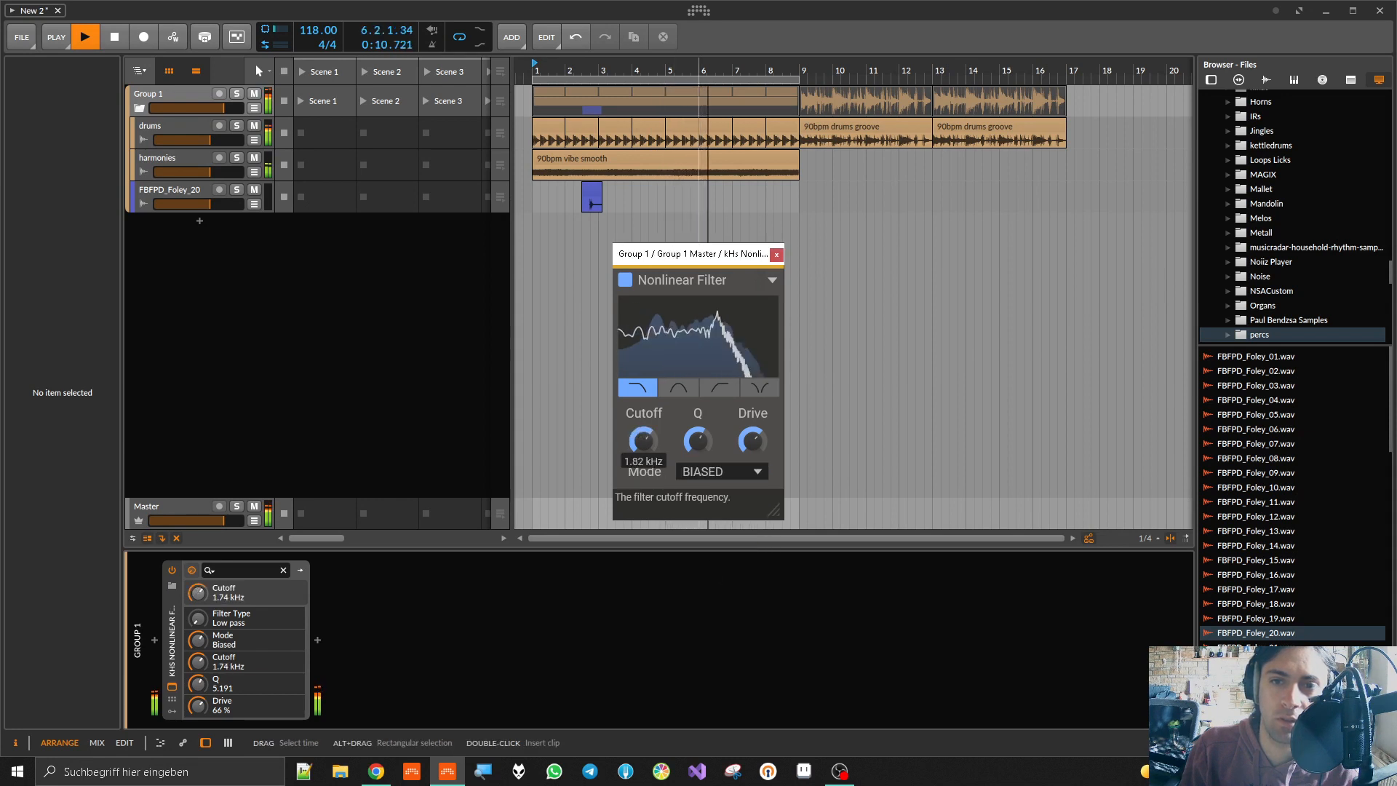
# Step: Sweep the cutoff through the band-pass, high-pass and notch shapes, return to low-pass at 262 Hz and stop playback
pyautogui.moveTo(643, 440)
pyautogui.mouseDown()
pyautogui.moveTo(643, 456)
pyautogui.moveTo(643, 403)
pyautogui.moveTo(643, 459)
pyautogui.mouseUp()
pyautogui.click(677, 391)
pyautogui.click(719, 388)
pyautogui.click(759, 388)
pyautogui.click(637, 388)
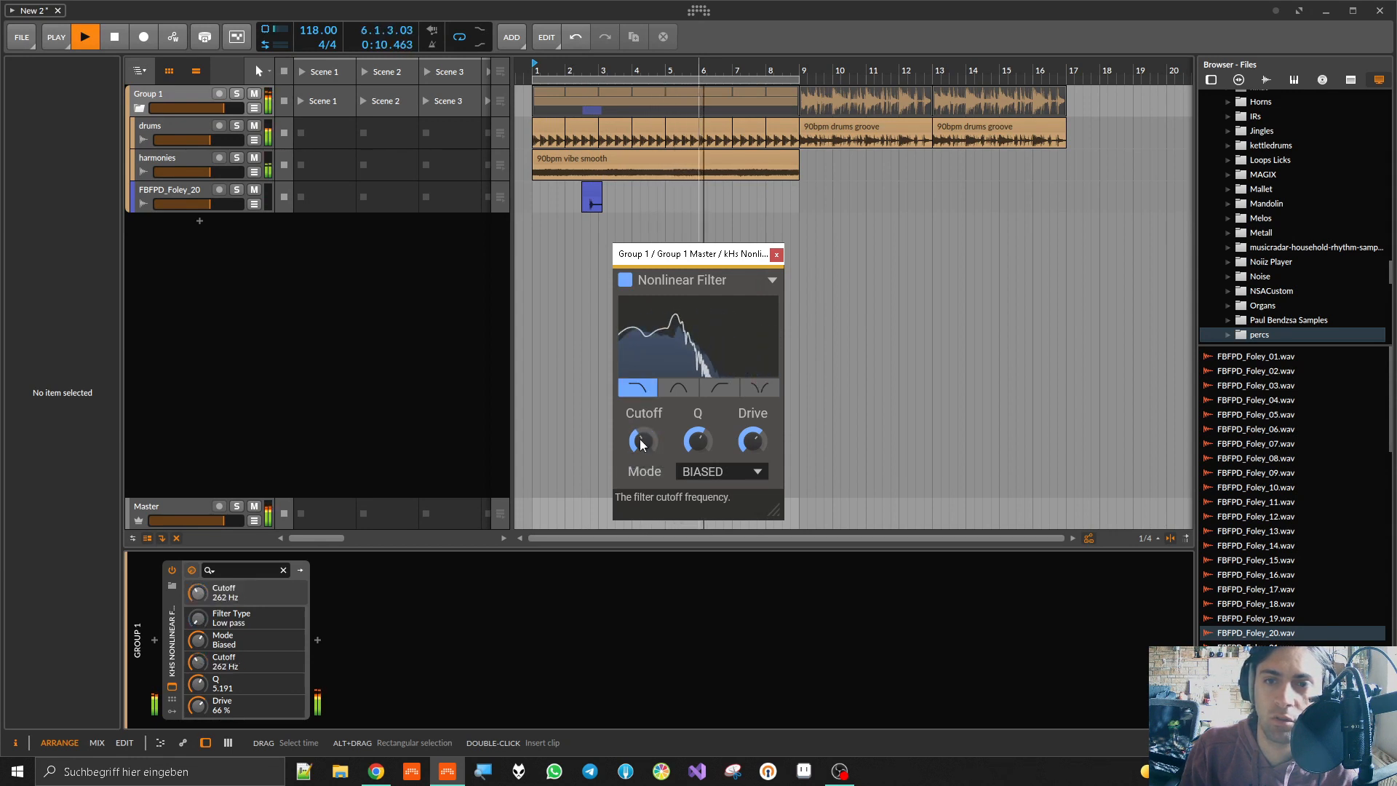
pyautogui.press('space')
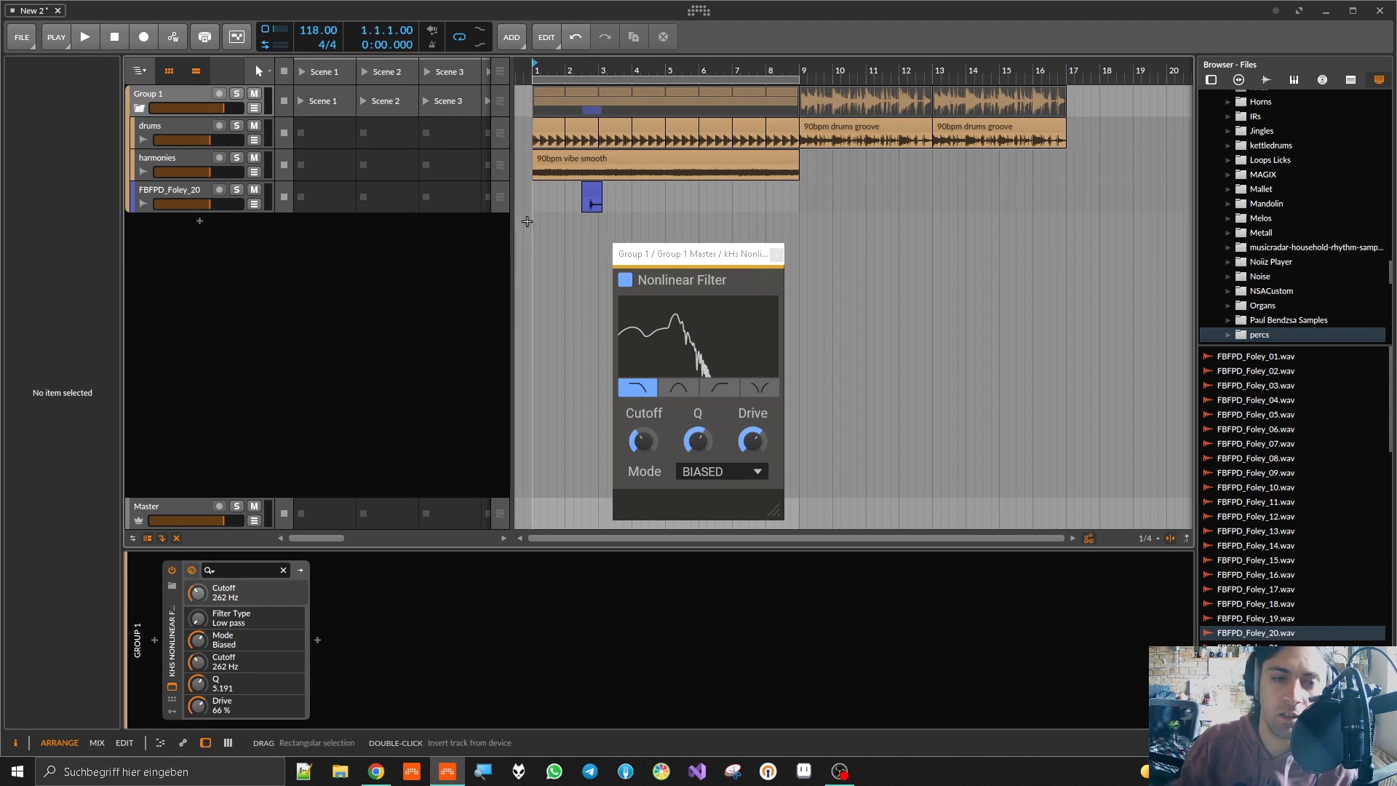
# Step: Replace kHs Nonlinear Filter with kHs Phase Distortion on the group track
pyautogui.click(178, 633)
pyautogui.press('Delete')
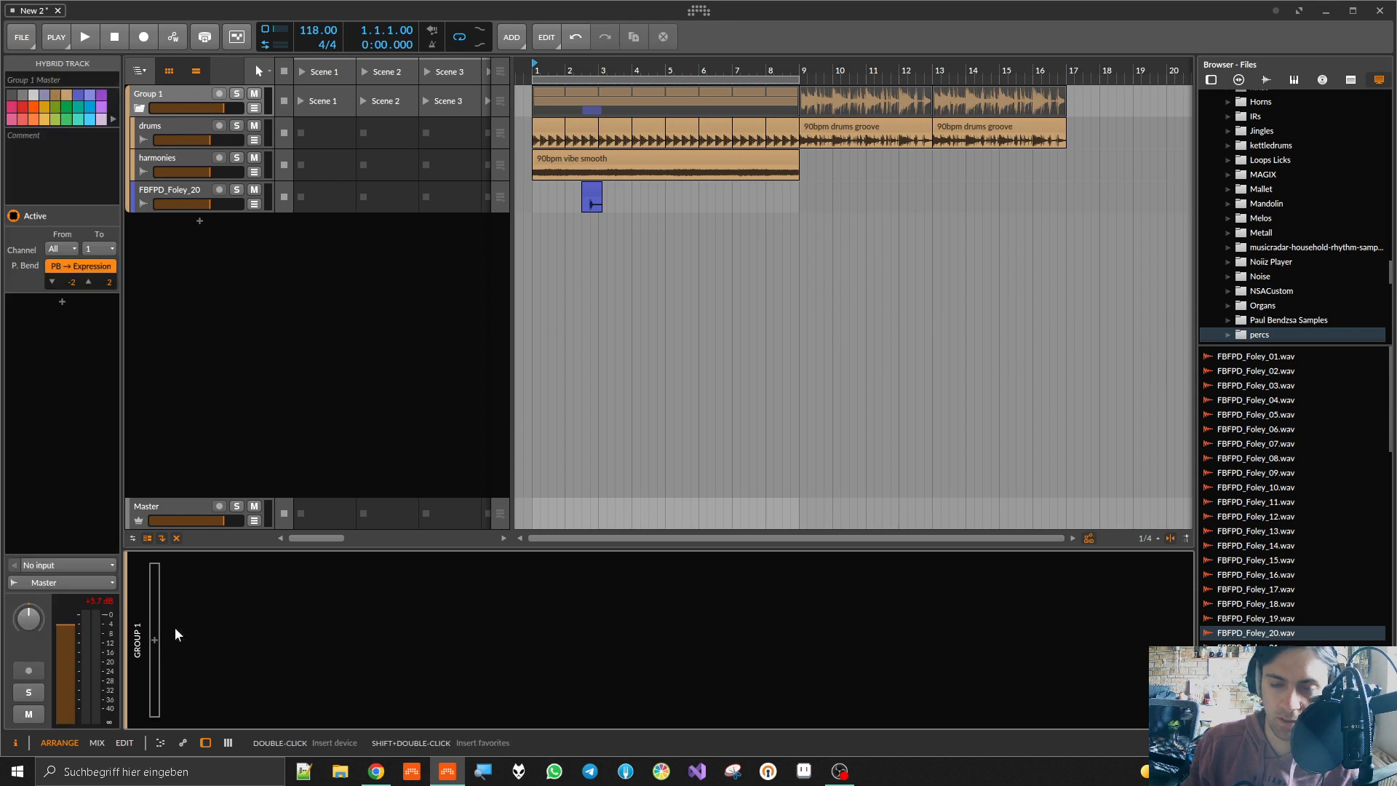
pyautogui.click(154, 636)
pyautogui.write('khs')
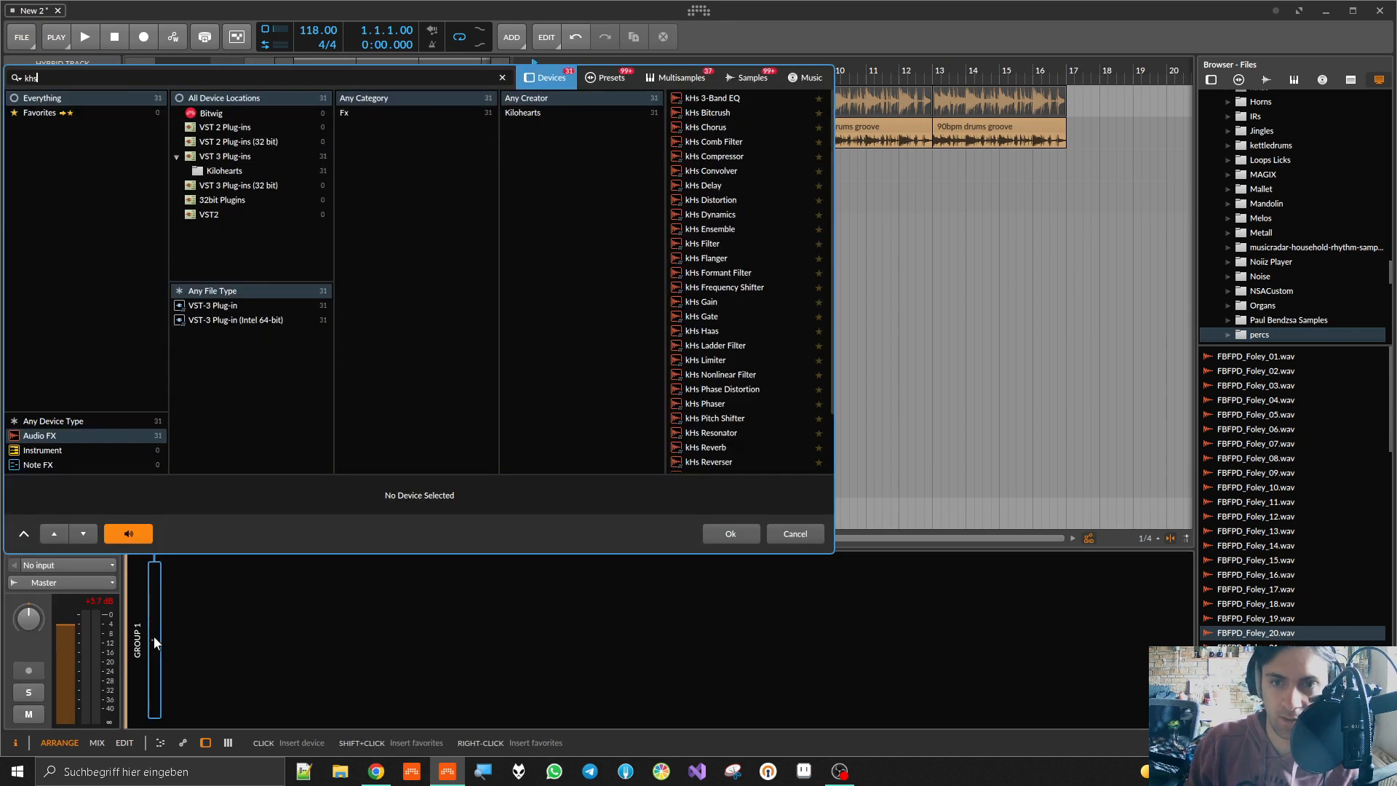
pyautogui.click(724, 388)
pyautogui.doubleClick(723, 389)
# Step: Start playback and set the phase distortion's drive to 72 %, normalize to 30 % and tone to 135 Hz
pyautogui.press('space')
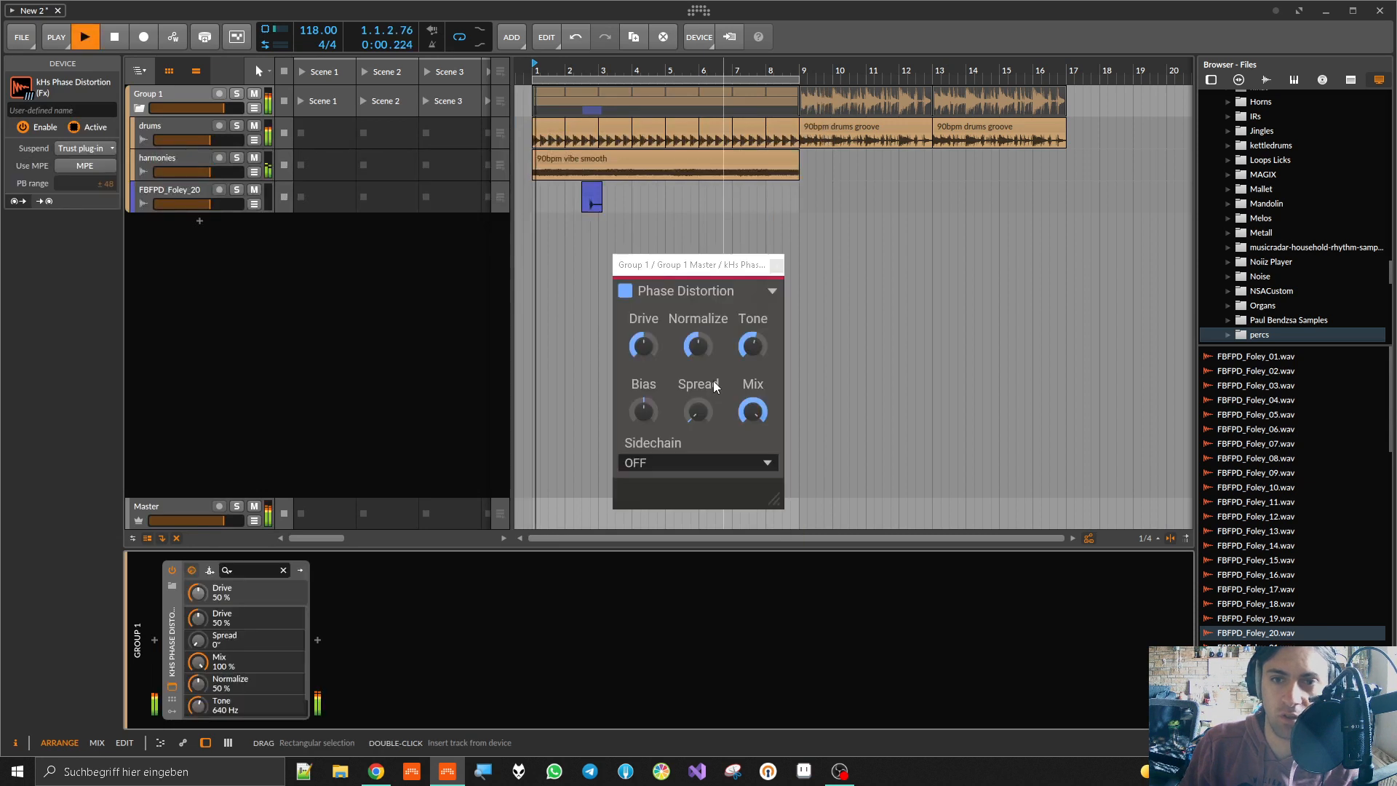
pyautogui.moveTo(643, 355); pyautogui.dragTo(644, 320)
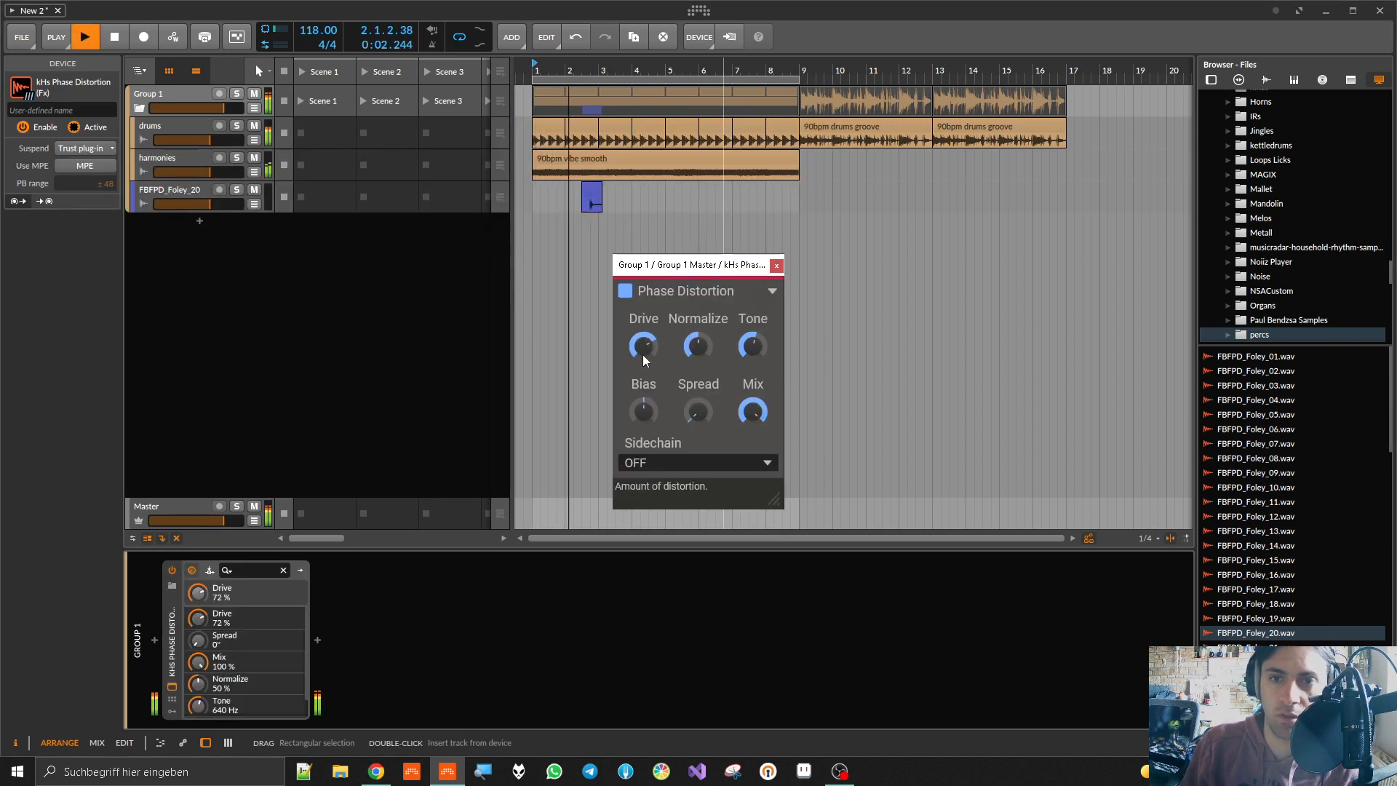
pyautogui.moveTo(702, 358); pyautogui.dragTo(752, 312)
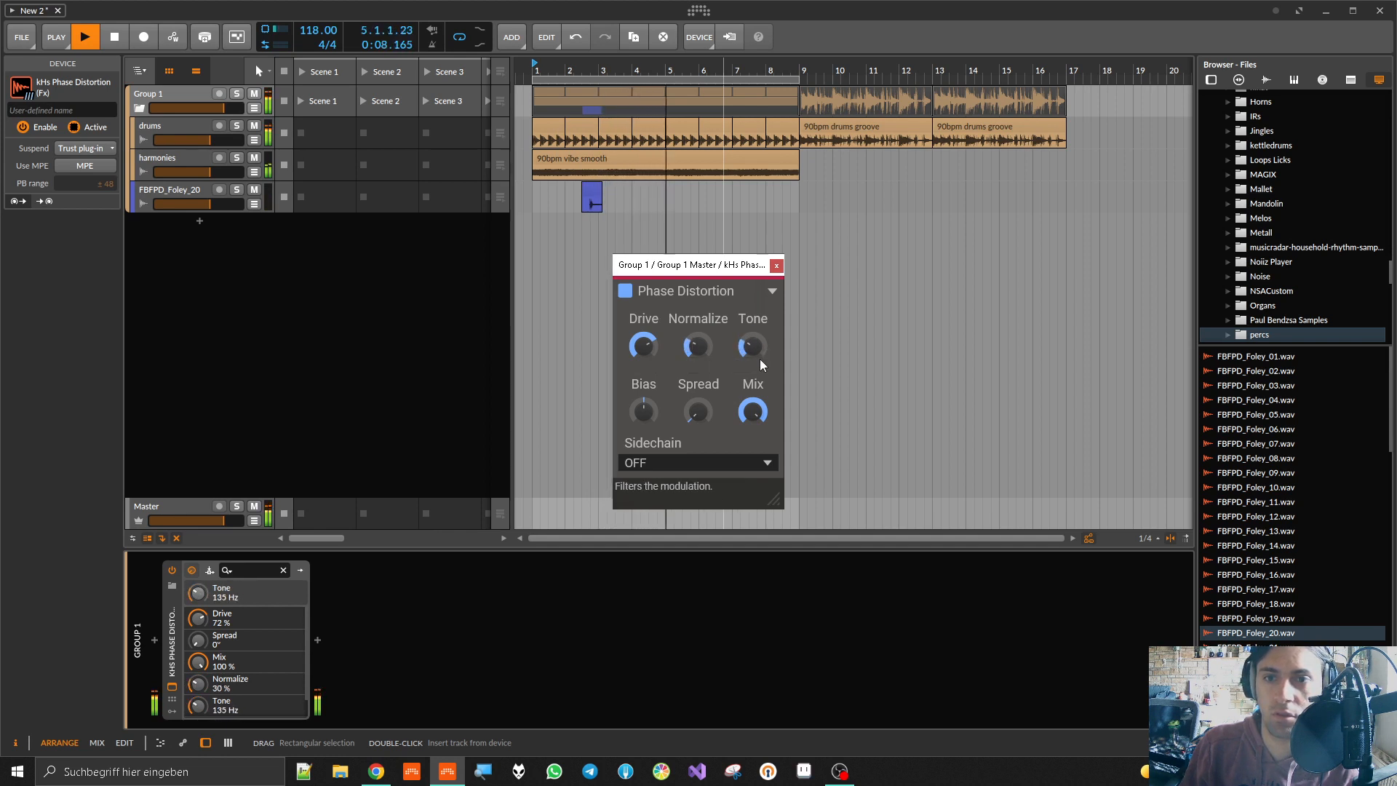
# Step: Set spread to 59°, drive to 52 %, normalize to 77 %, tone to 515 Hz and bias to -97°, and stop playback
pyautogui.moveTo(642, 411); pyautogui.dragTo(642, 413)
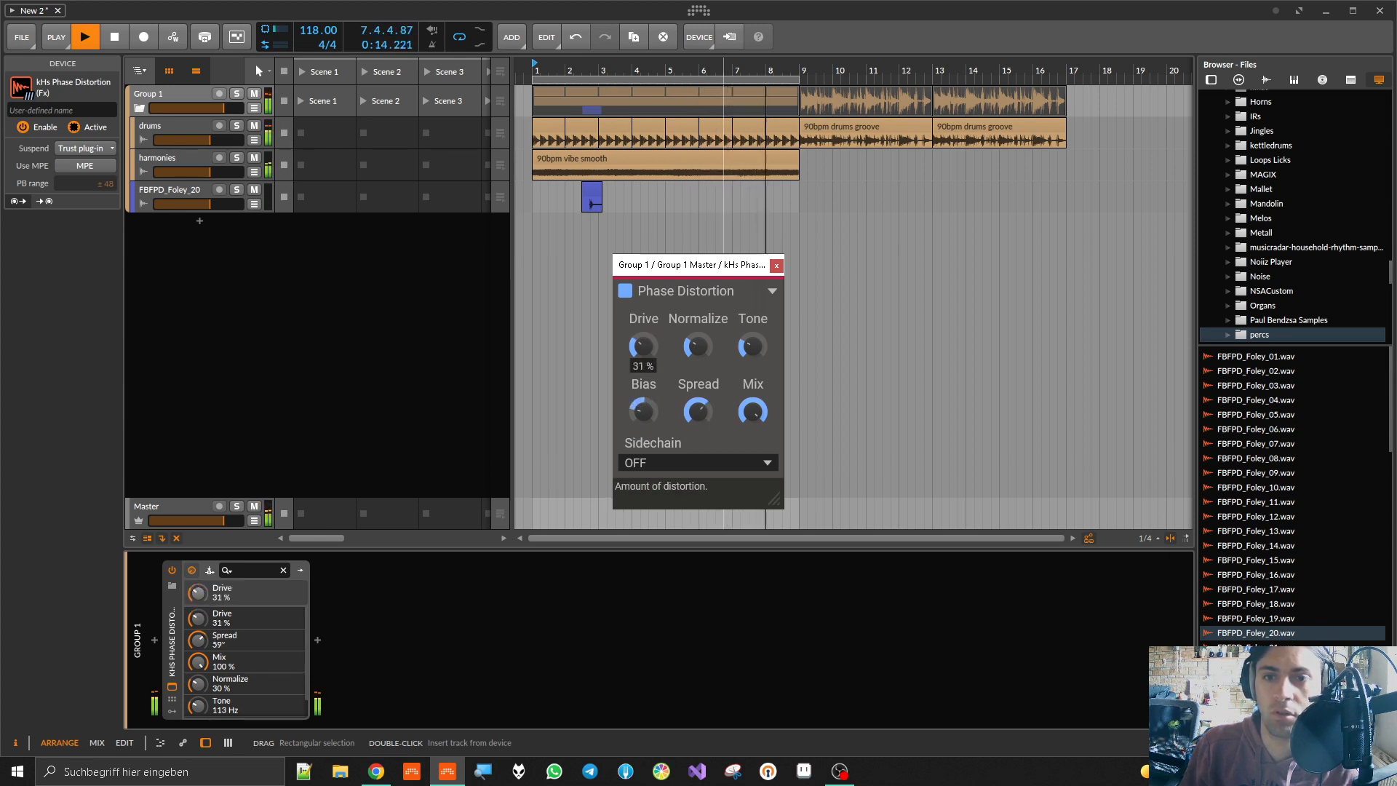
pyautogui.moveTo(643, 346); pyautogui.dragTo(698, 277)
pyautogui.moveTo(752, 345); pyautogui.dragTo(753, 288)
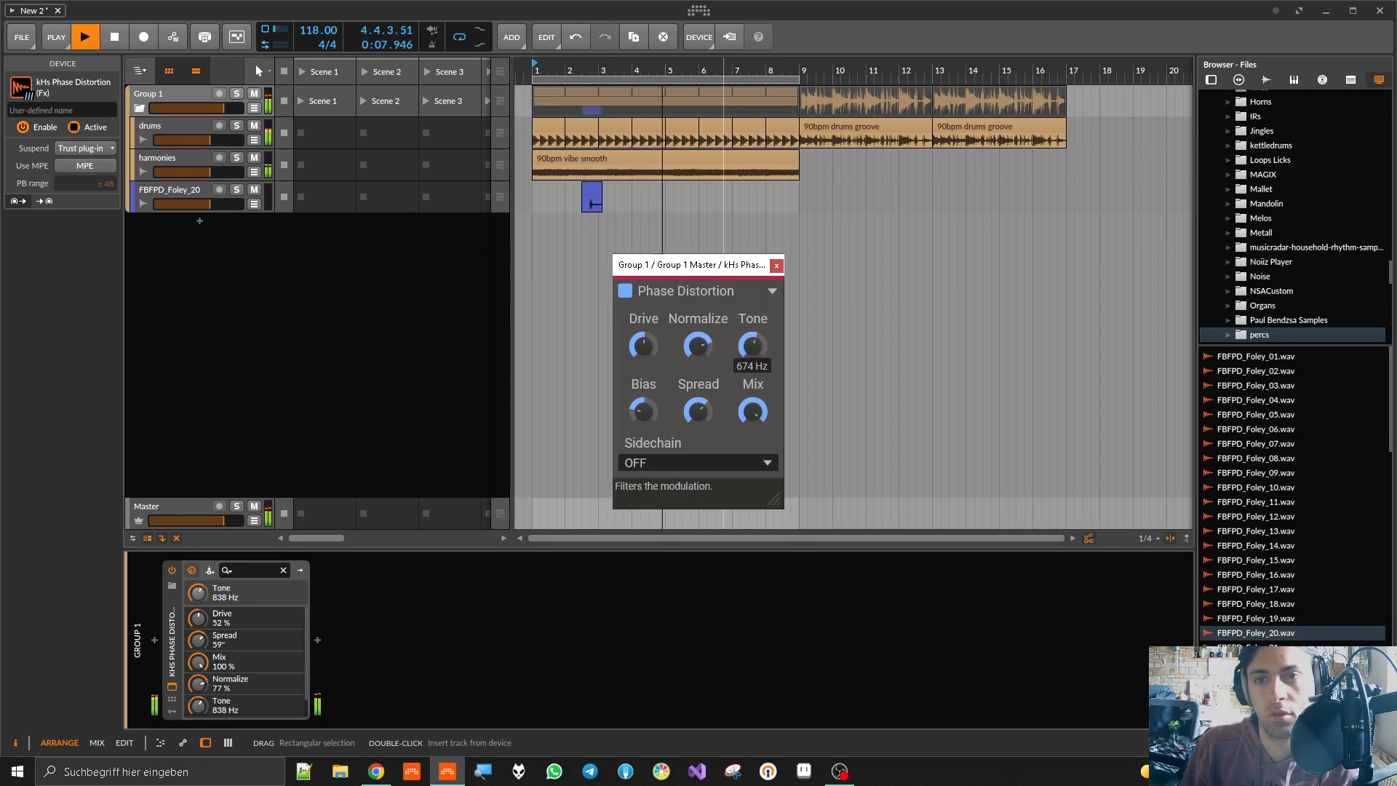
pyautogui.moveTo(642, 411); pyautogui.dragTo(643, 413)
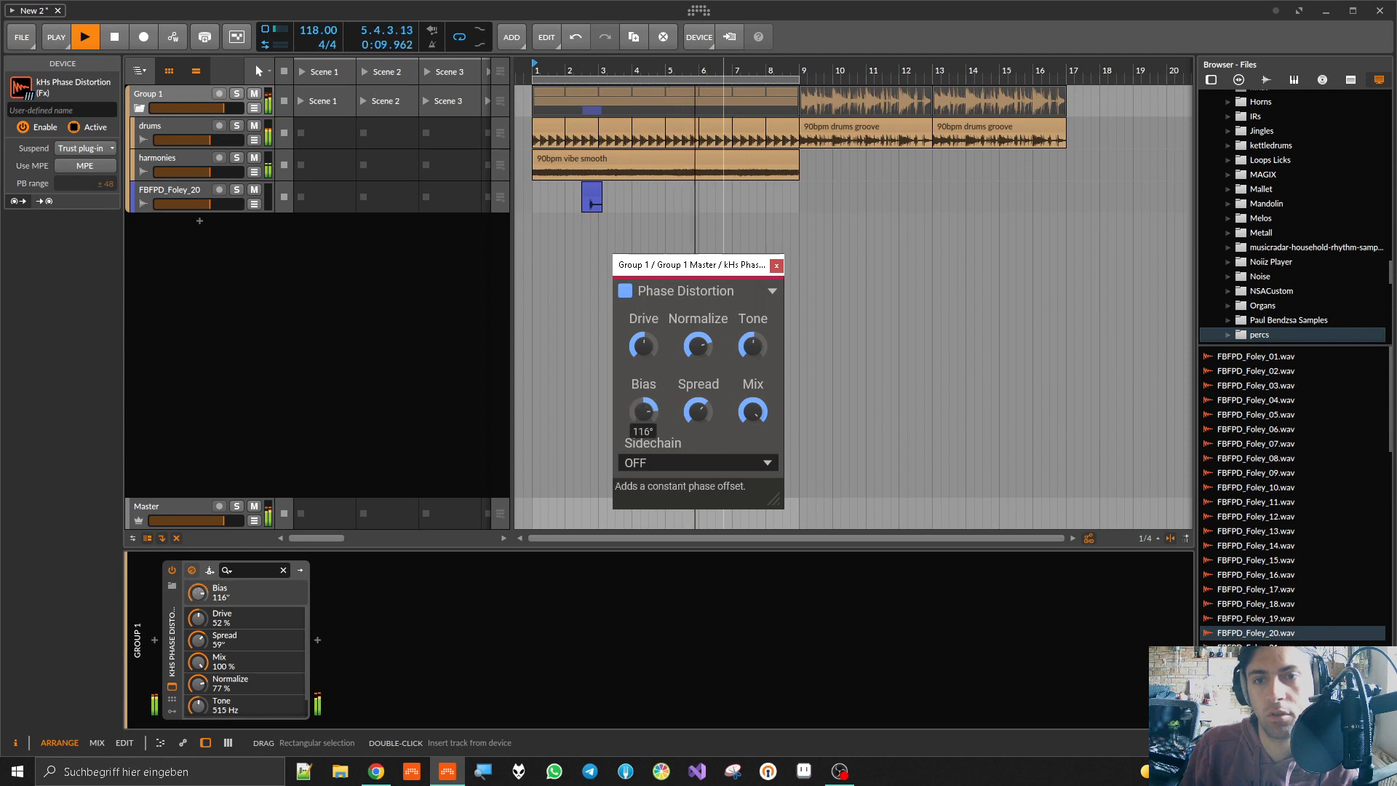
pyautogui.click(527, 268)
pyautogui.press('space')
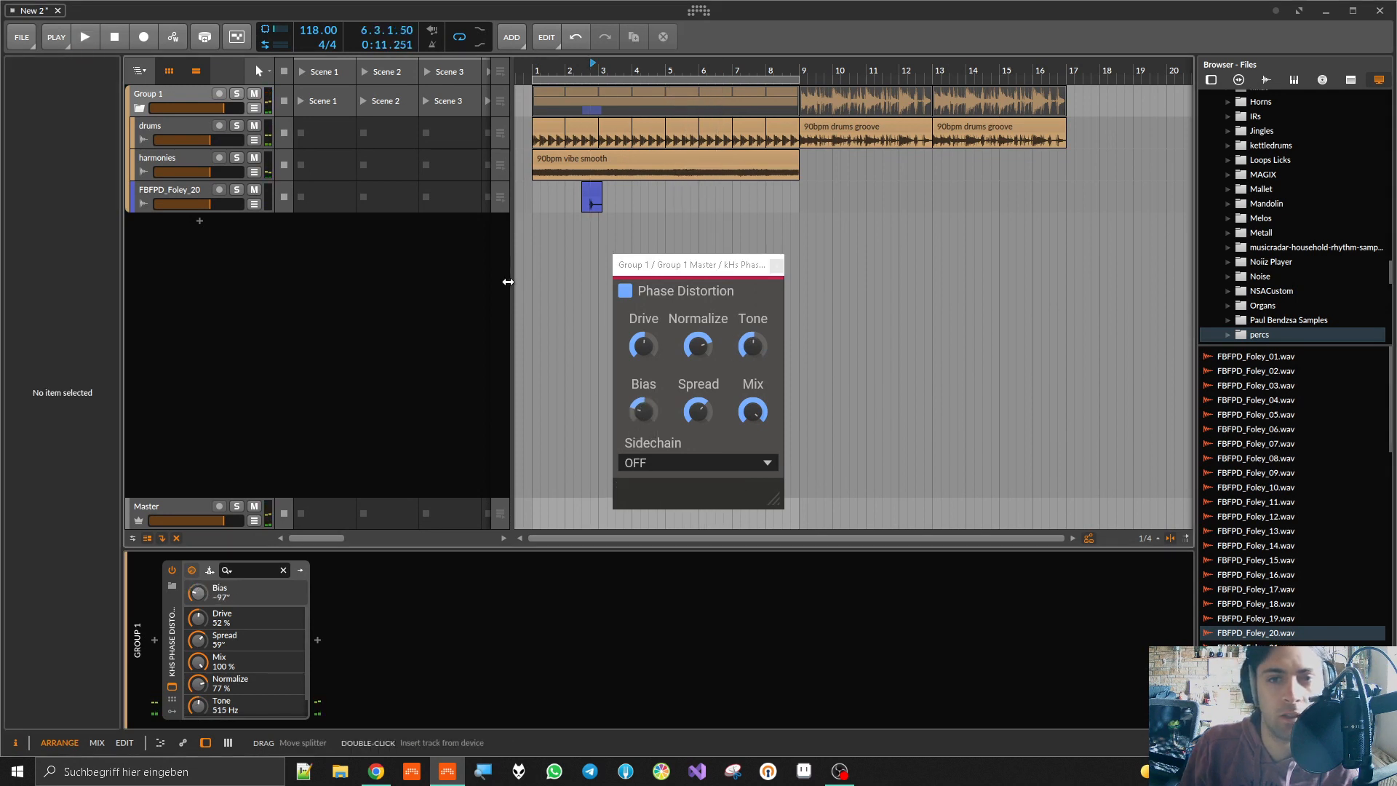
# Step: Replace kHs Phase Distortion with the NEL plug-in on the group track and set its first modulator to Audio Rate
pyautogui.click(173, 612)
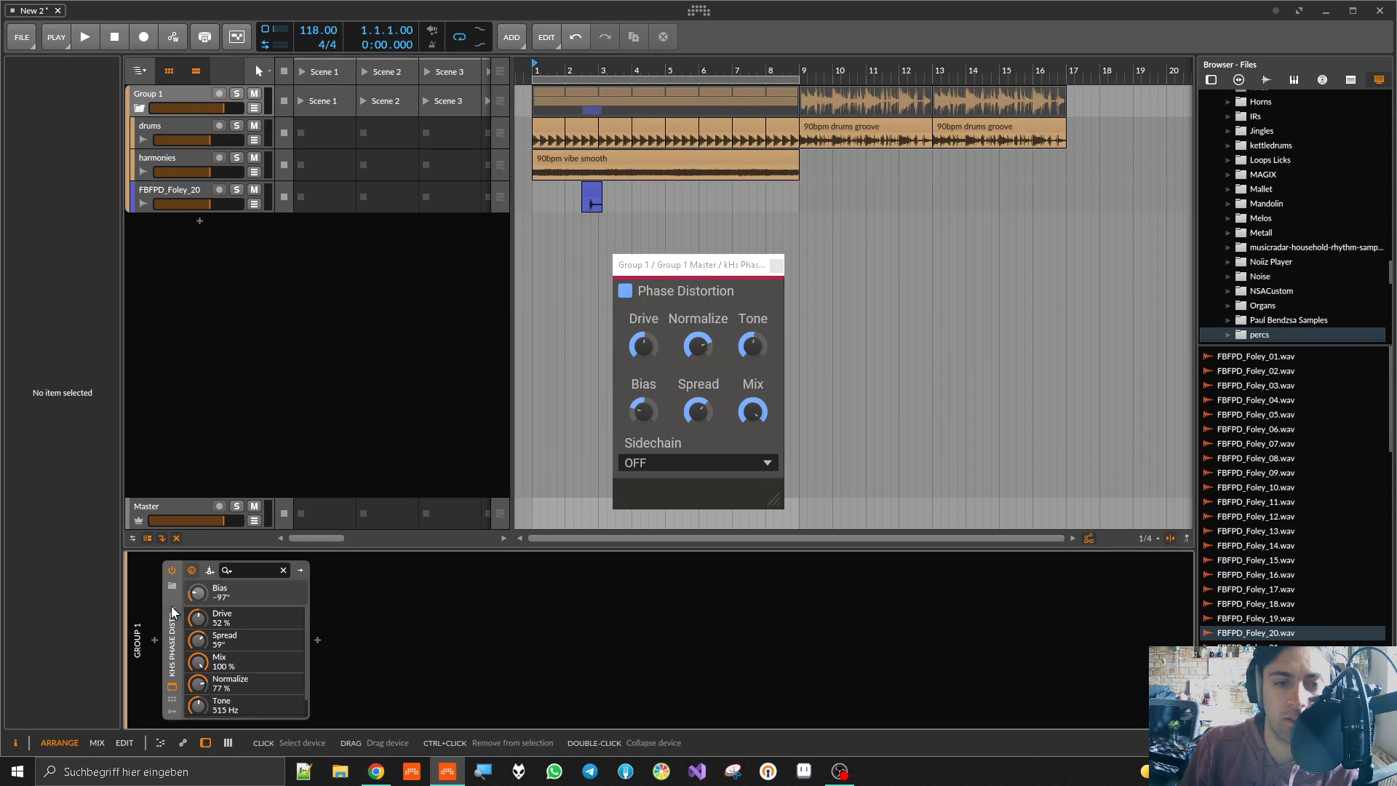
pyautogui.press('Delete')
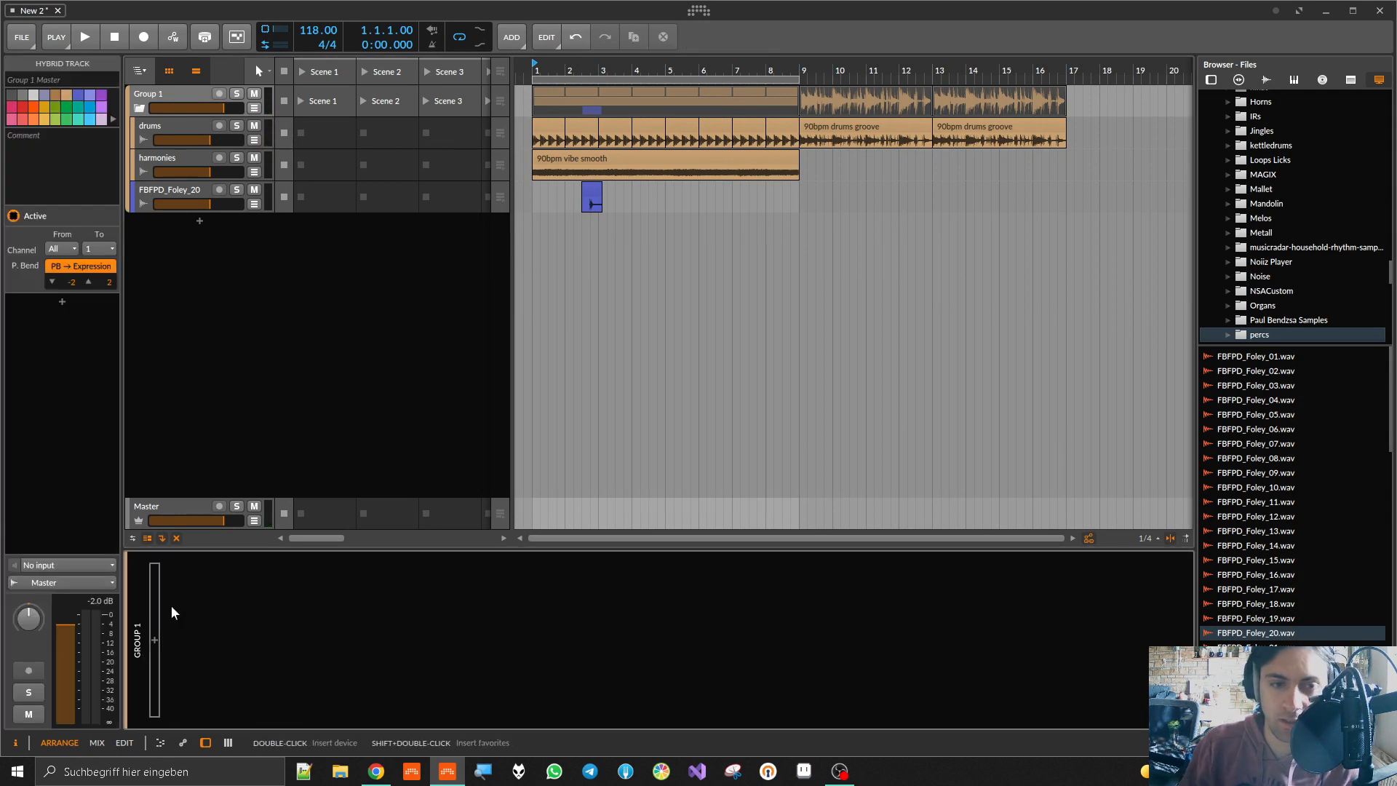
pyautogui.click(154, 643)
pyautogui.write('nel')
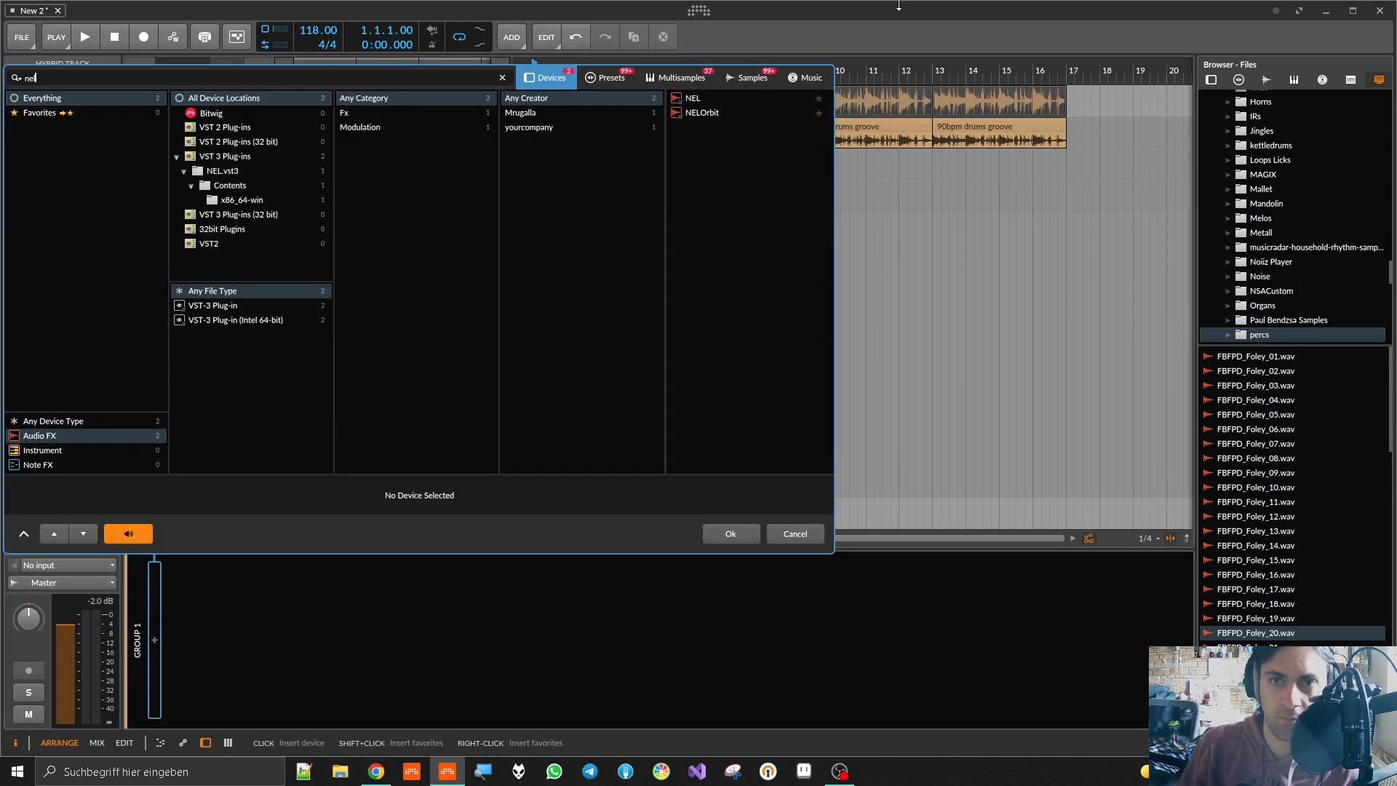
pyautogui.click(699, 98)
pyautogui.doubleClick(699, 97)
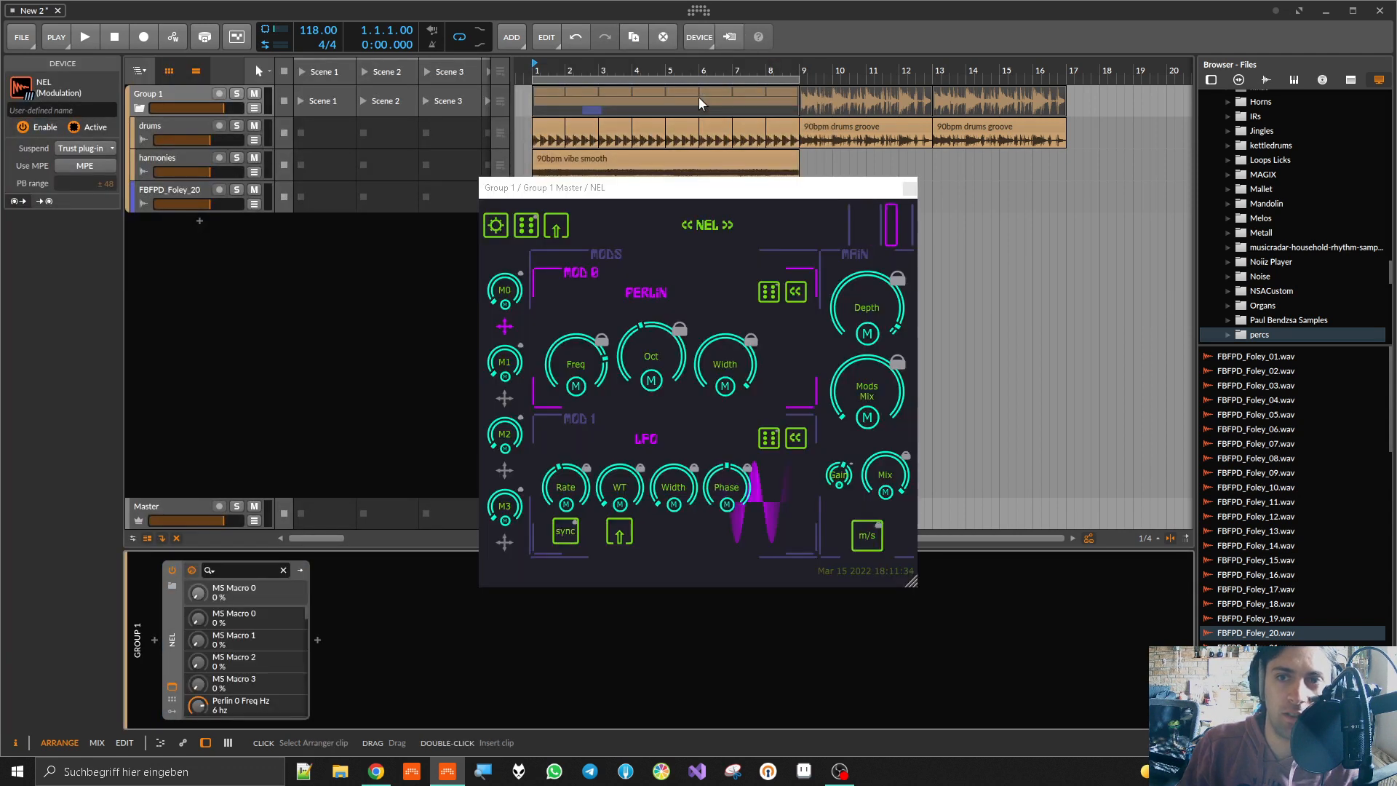
pyautogui.click(800, 297)
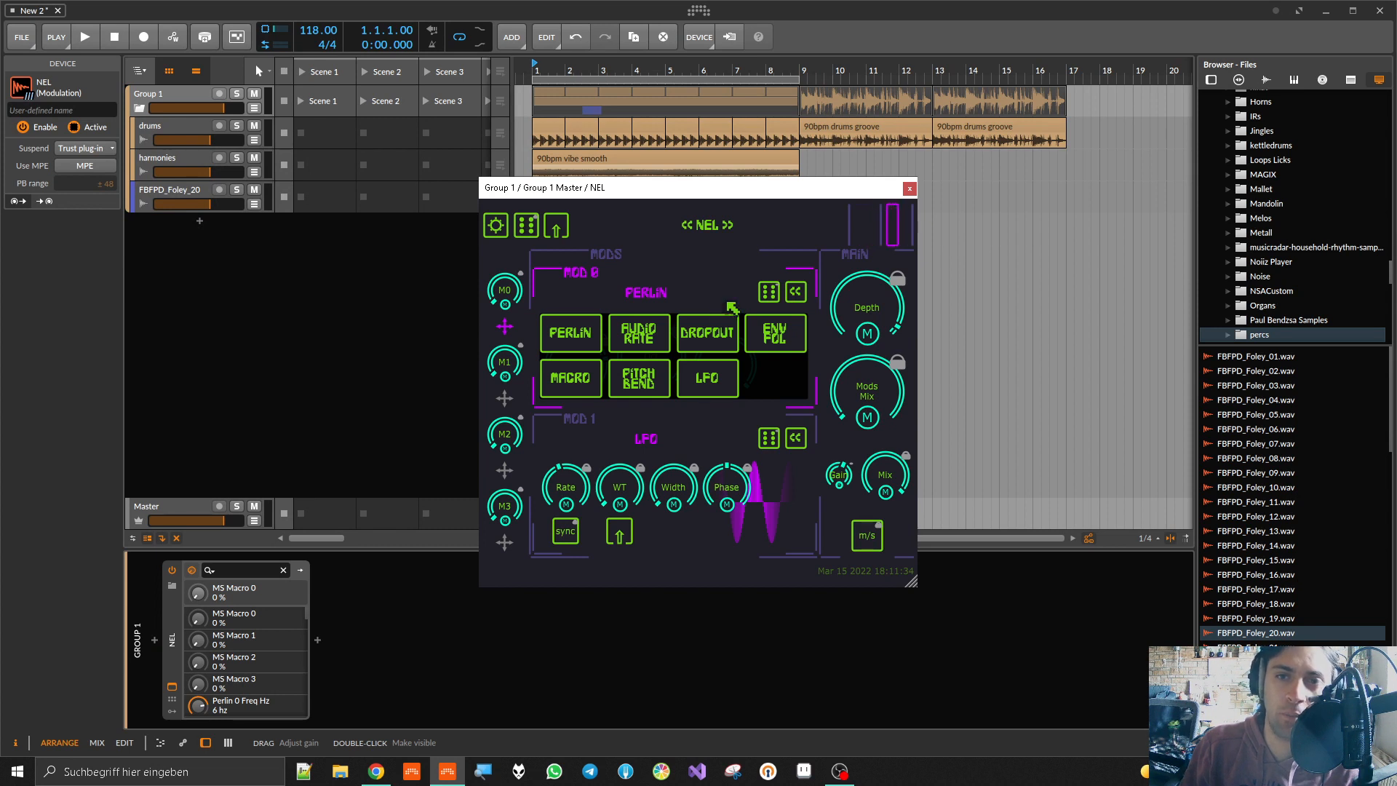
pyautogui.click(665, 339)
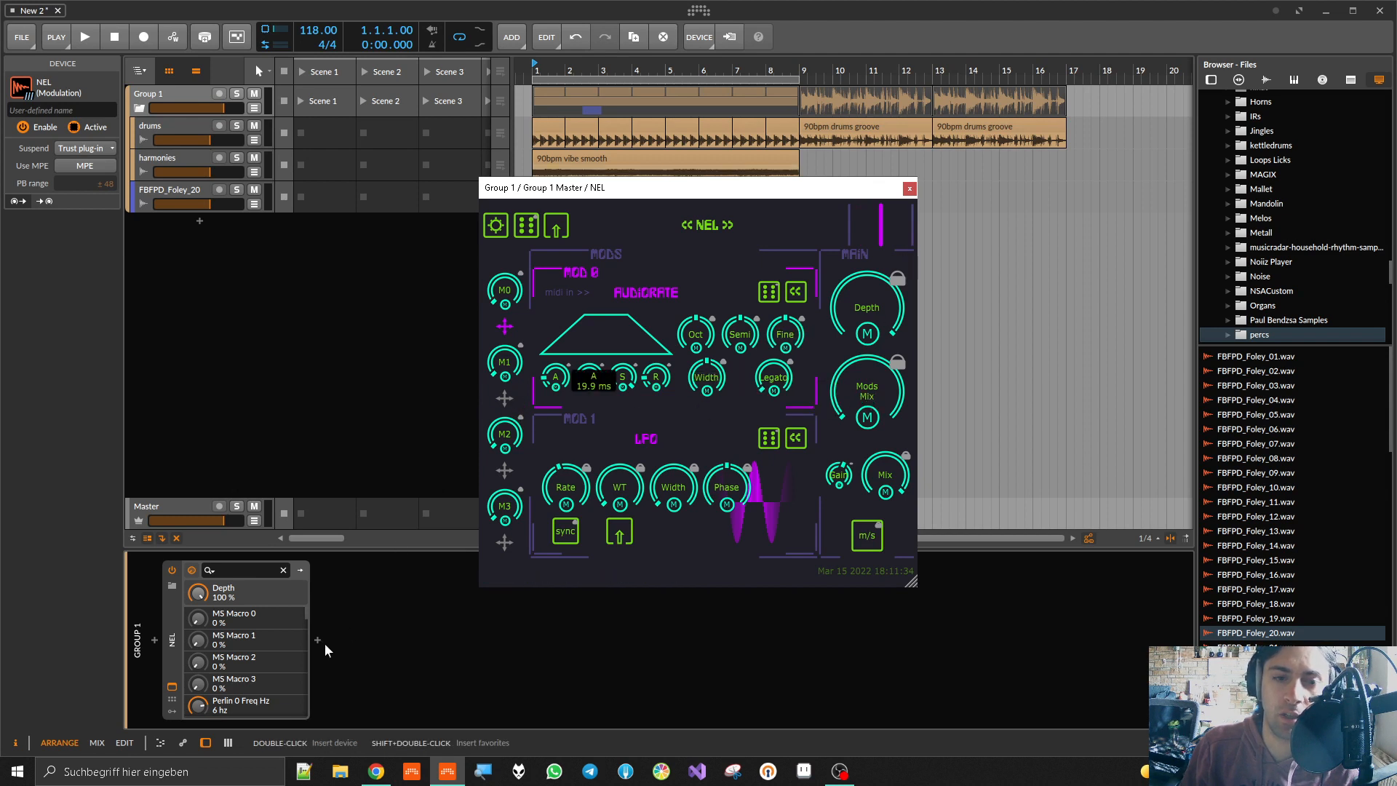
# Step: Add an instrument track, create a clip about eight bars long from bar 1 on it, and open the clip for note editing
pyautogui.rightClick(182, 244)
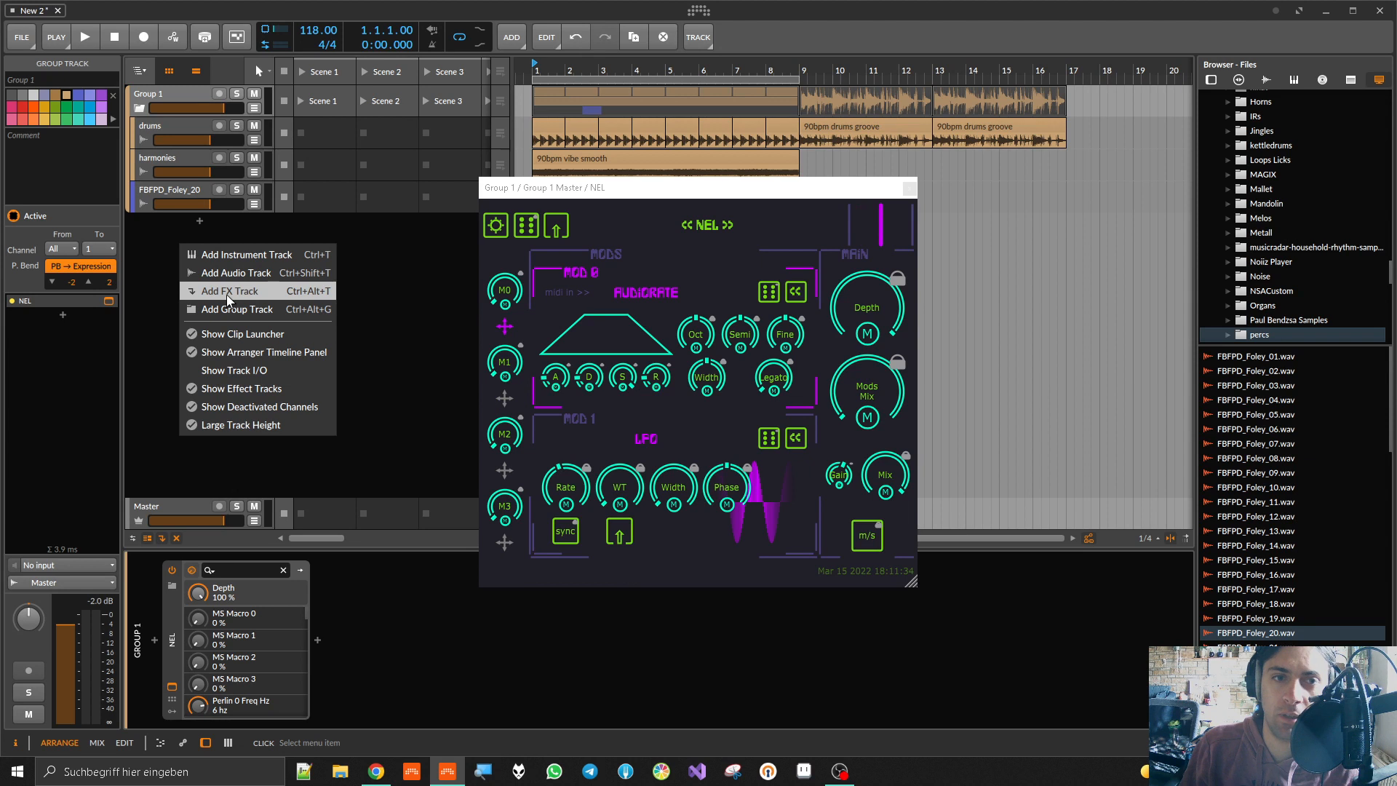
pyautogui.click(246, 255)
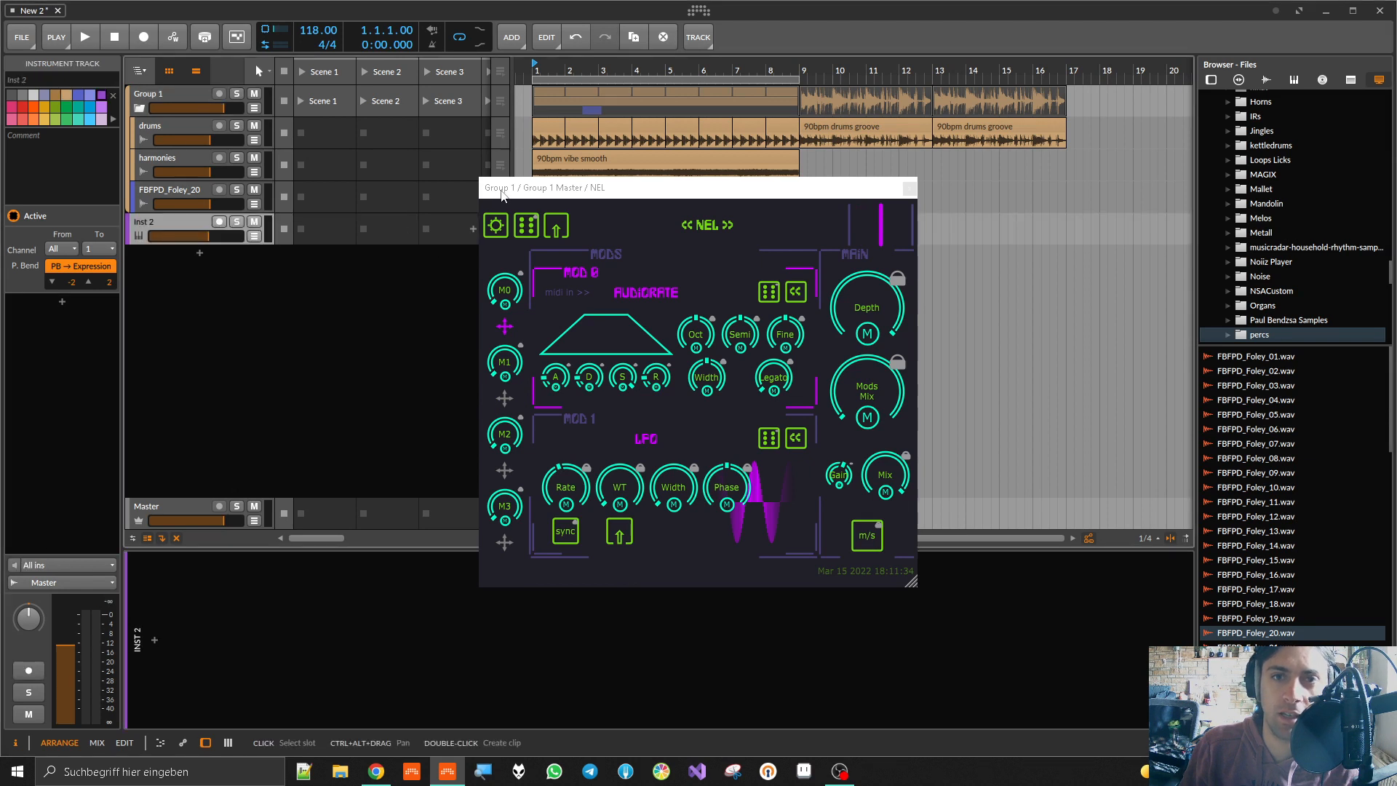
pyautogui.moveTo(501, 193); pyautogui.dragTo(714, 198)
pyautogui.doubleClick(532, 216)
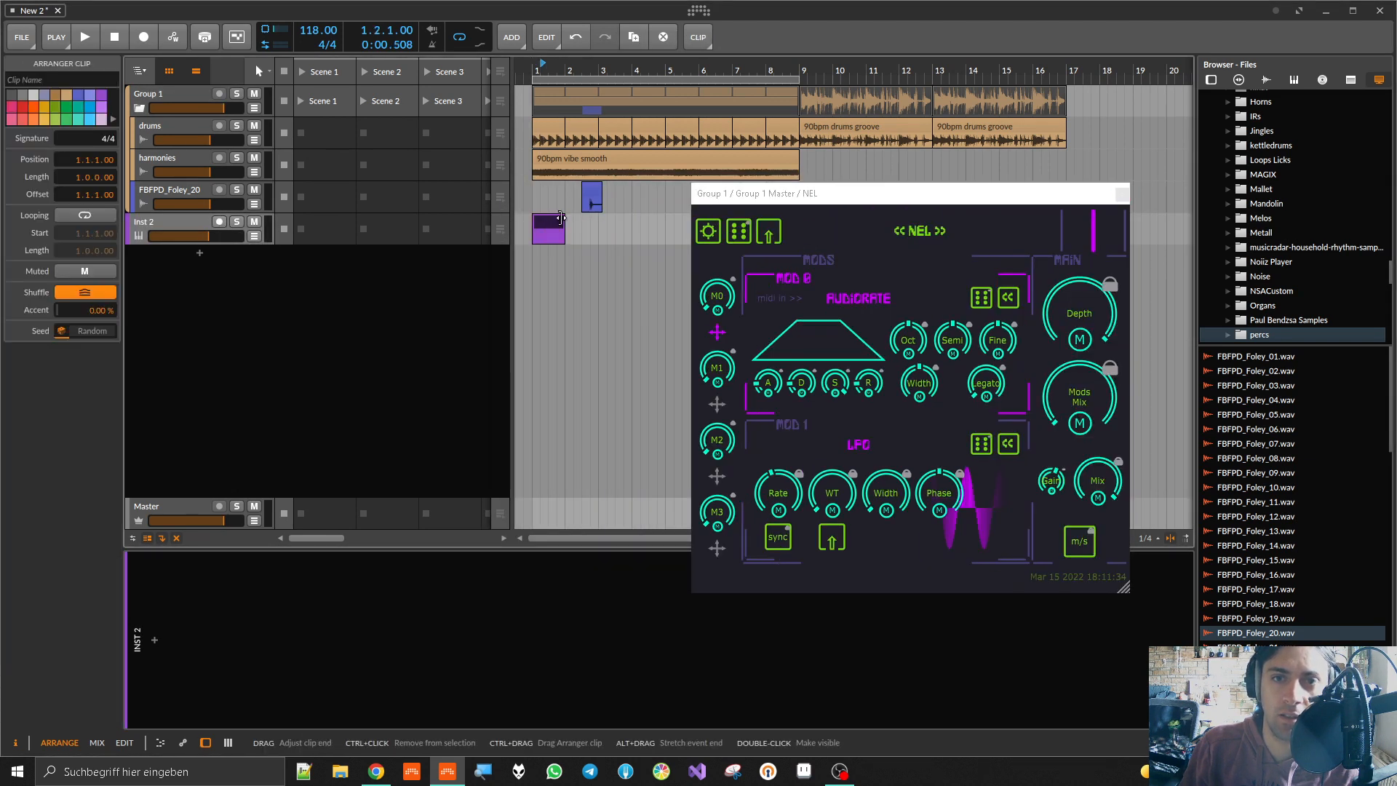
pyautogui.moveTo(567, 222); pyautogui.dragTo(683, 220)
pyautogui.doubleClick(665, 219)
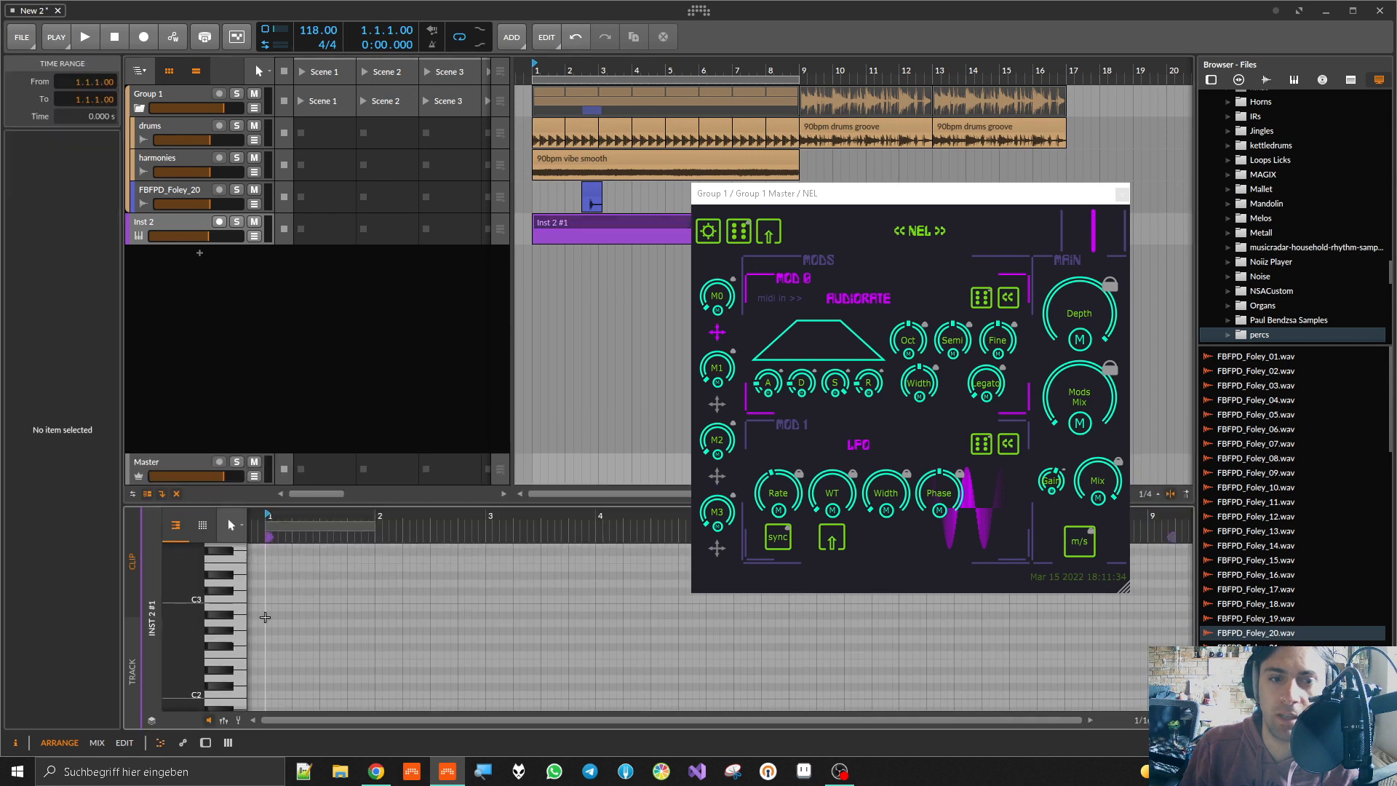
# Step: Enter four rising one-beat notes, G#2, A#2, C3 and D3, on the four beats of the clip's first bar
pyautogui.doubleClick(269, 631)
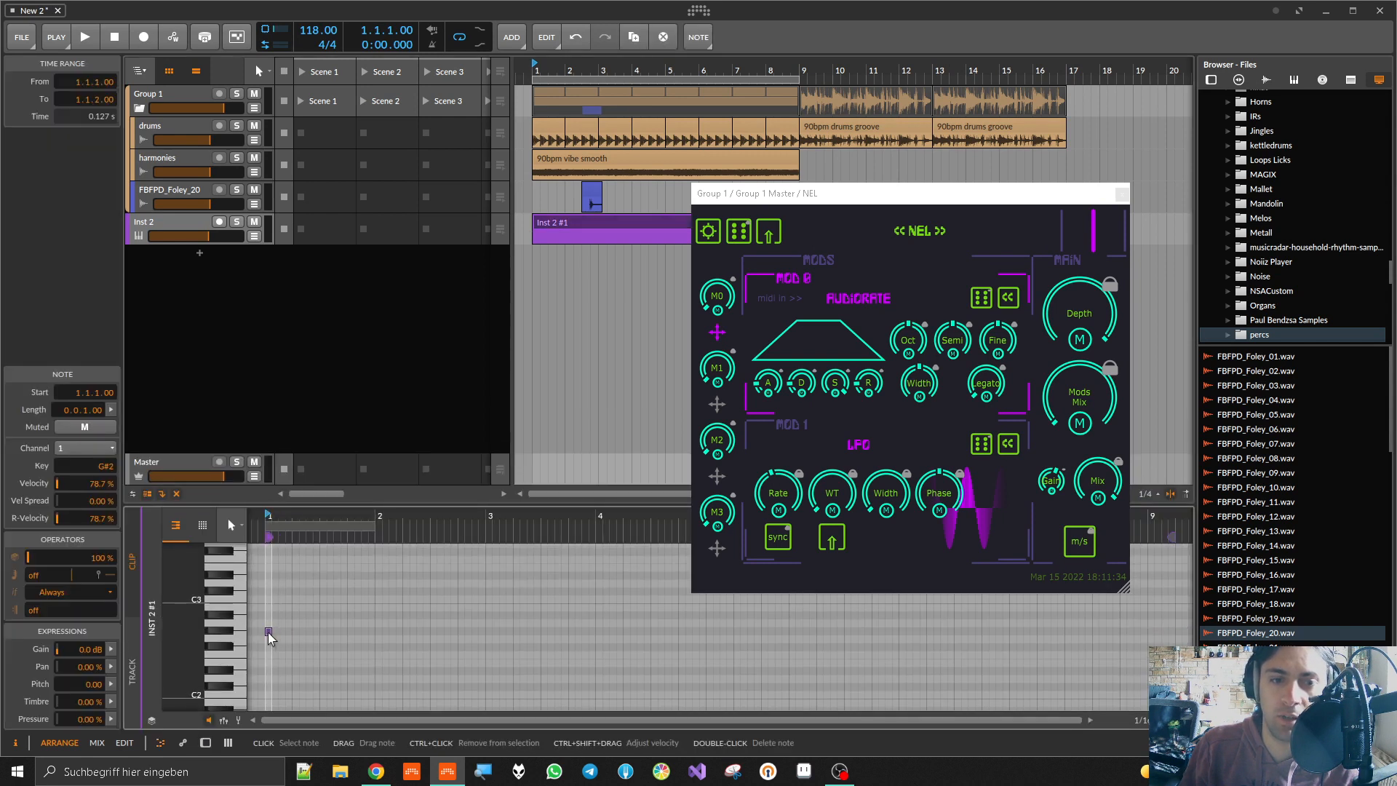
pyautogui.scroll(3, 275, 631)
pyautogui.moveTo(274, 632); pyautogui.dragTo(343, 631)
pyautogui.doubleClick(353, 616)
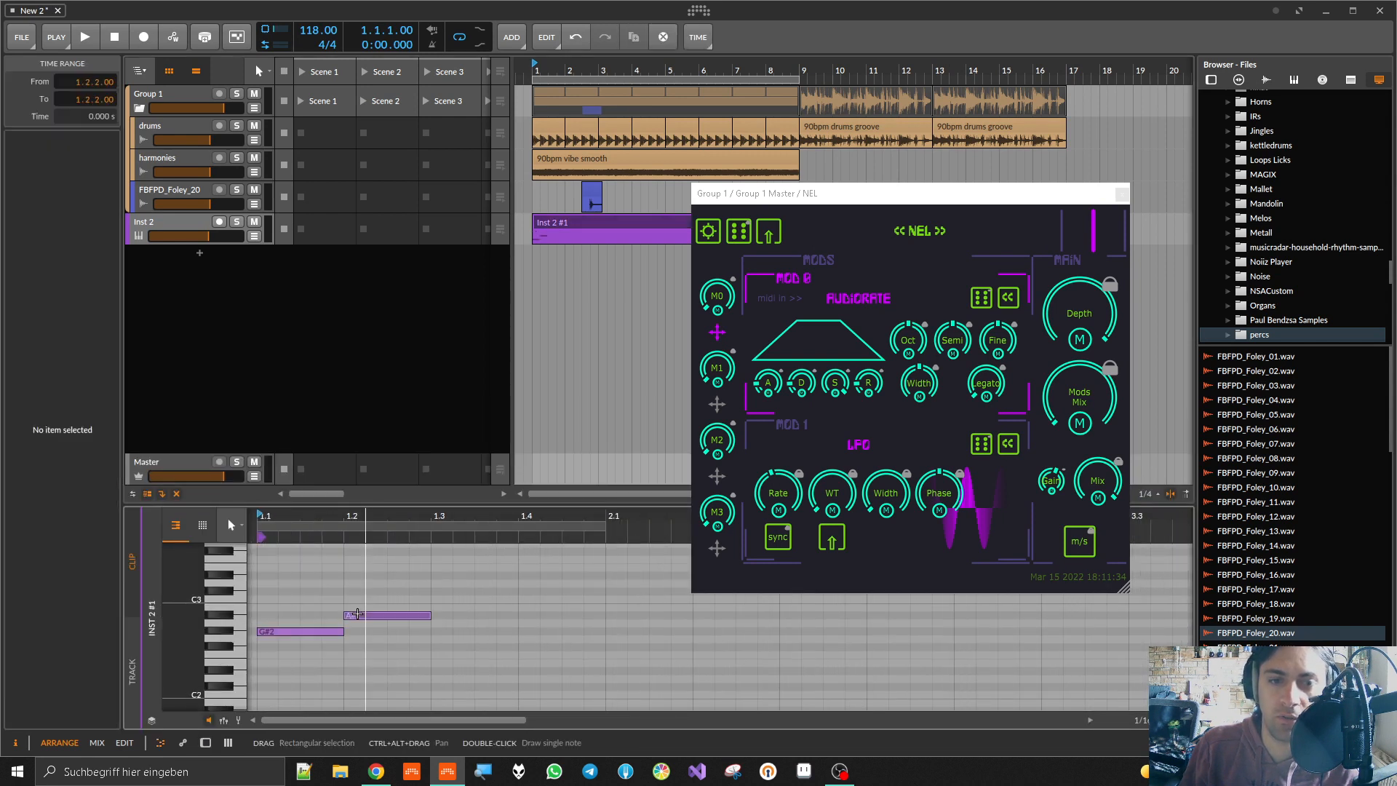
pyautogui.doubleClick(441, 601)
pyautogui.doubleClick(534, 585)
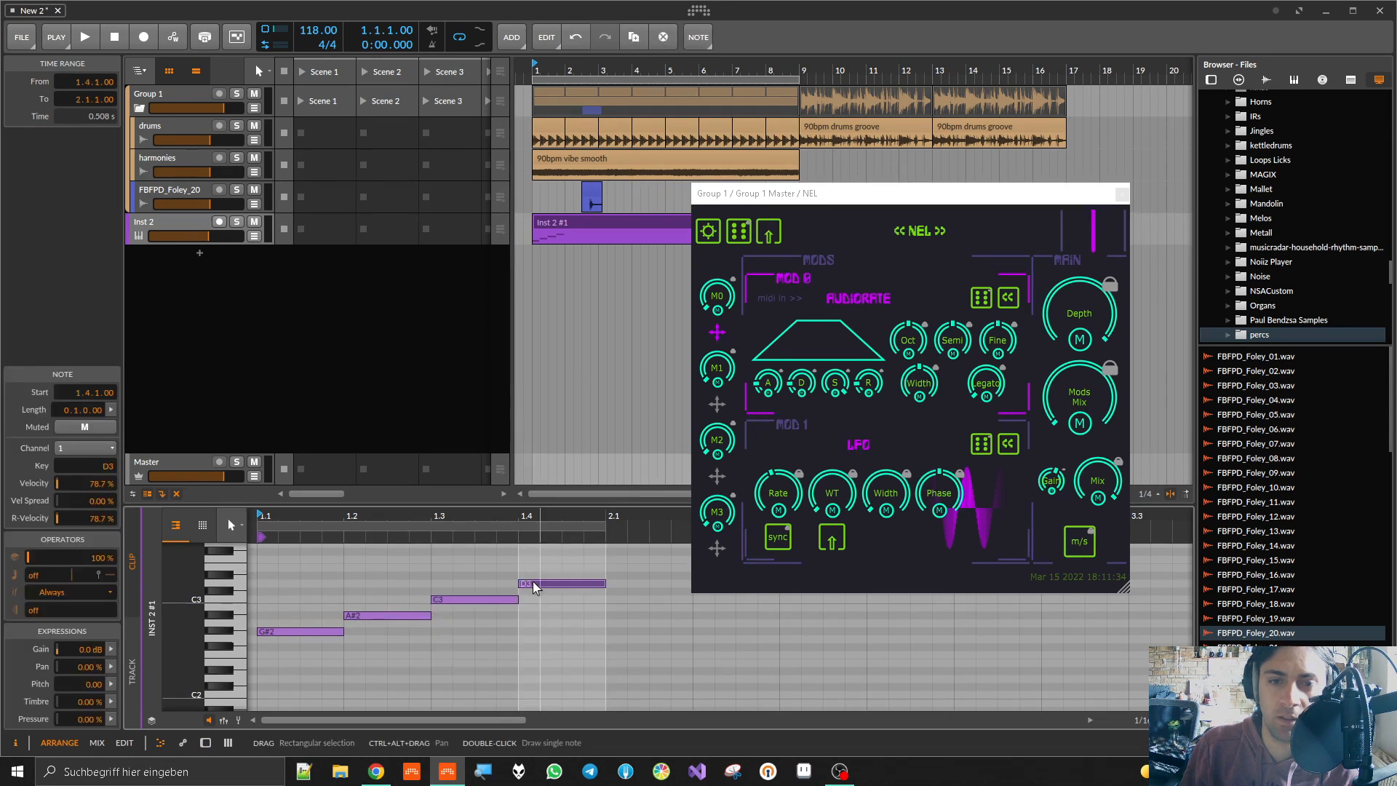
# Step: Move the new instrument track into Group 1 and show the group's device chain
pyautogui.click(144, 221)
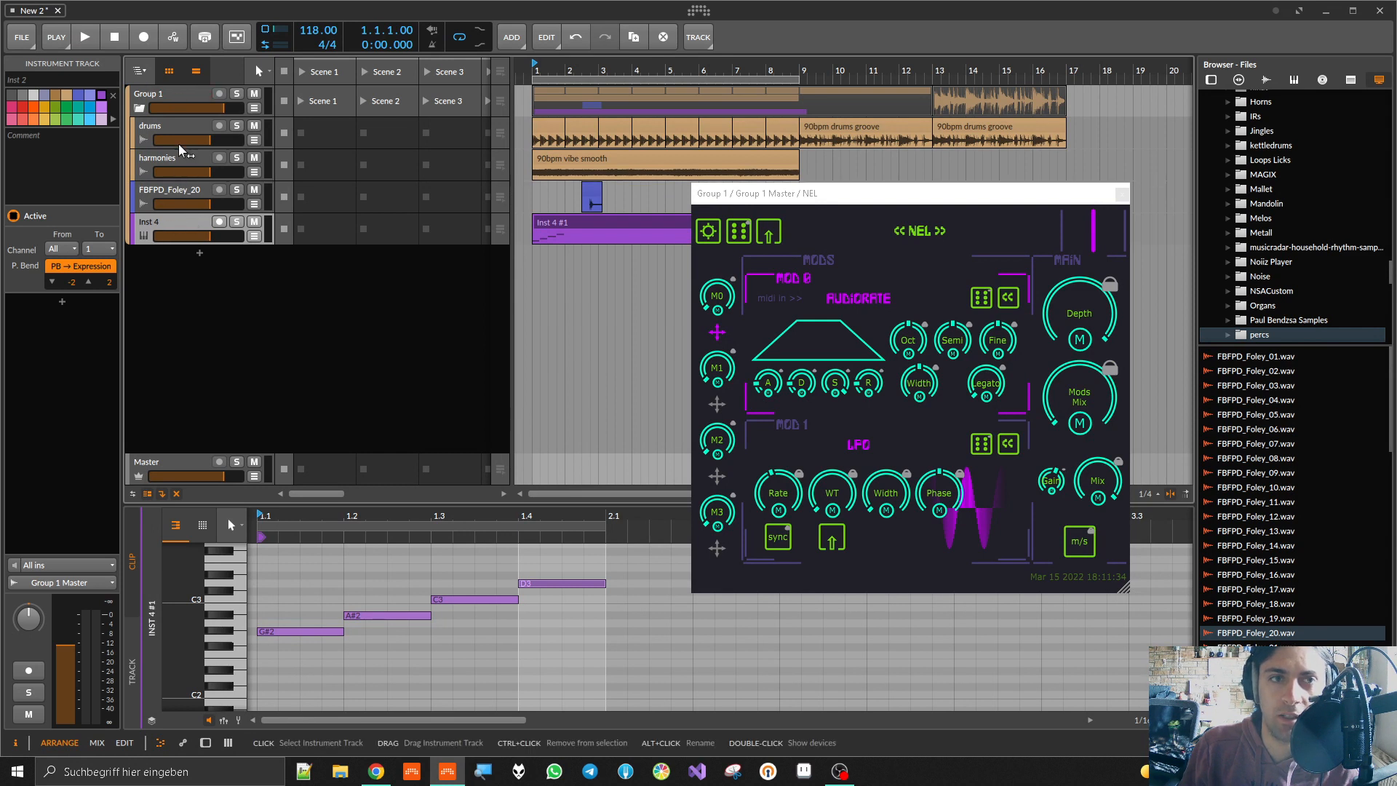
pyautogui.click(166, 102)
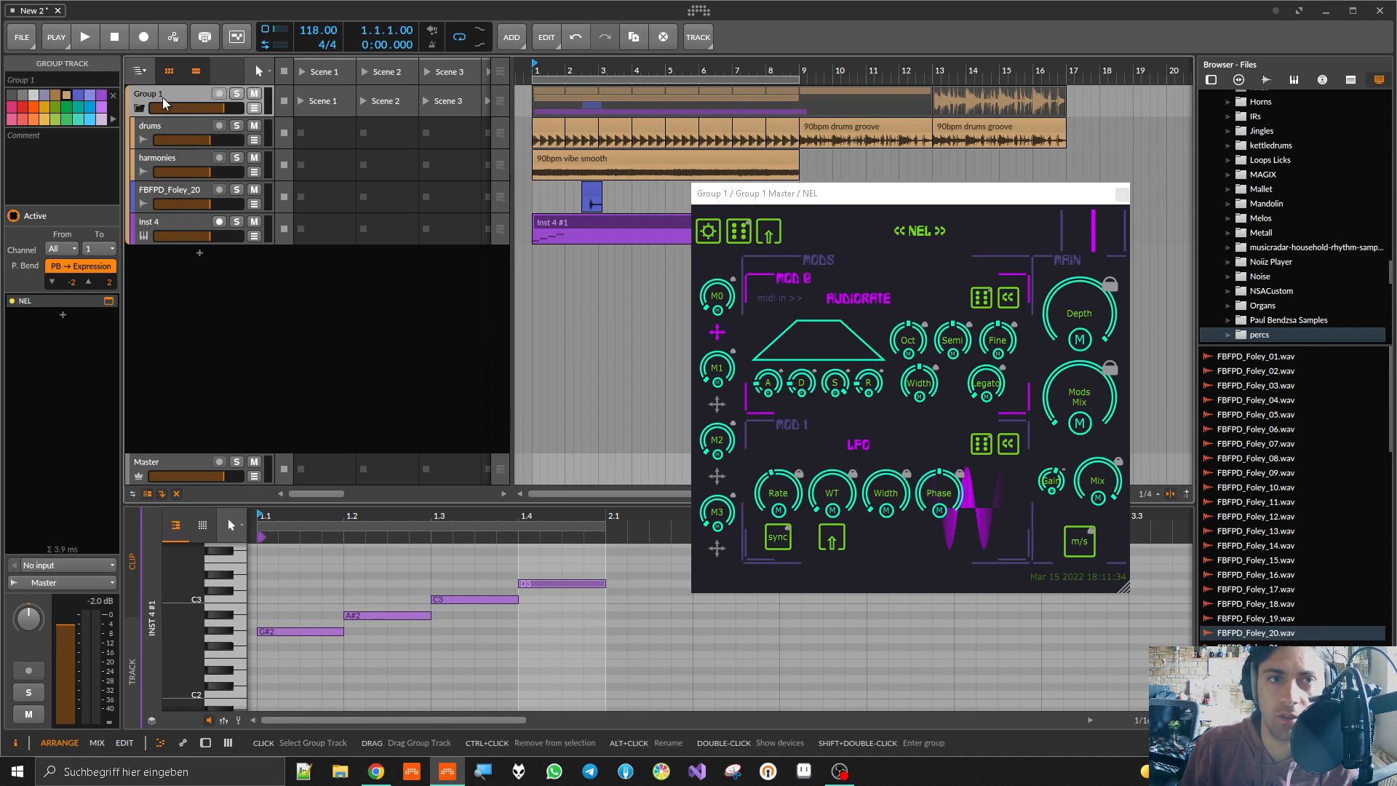
pyautogui.click(231, 741)
pyautogui.doubleClick(160, 513)
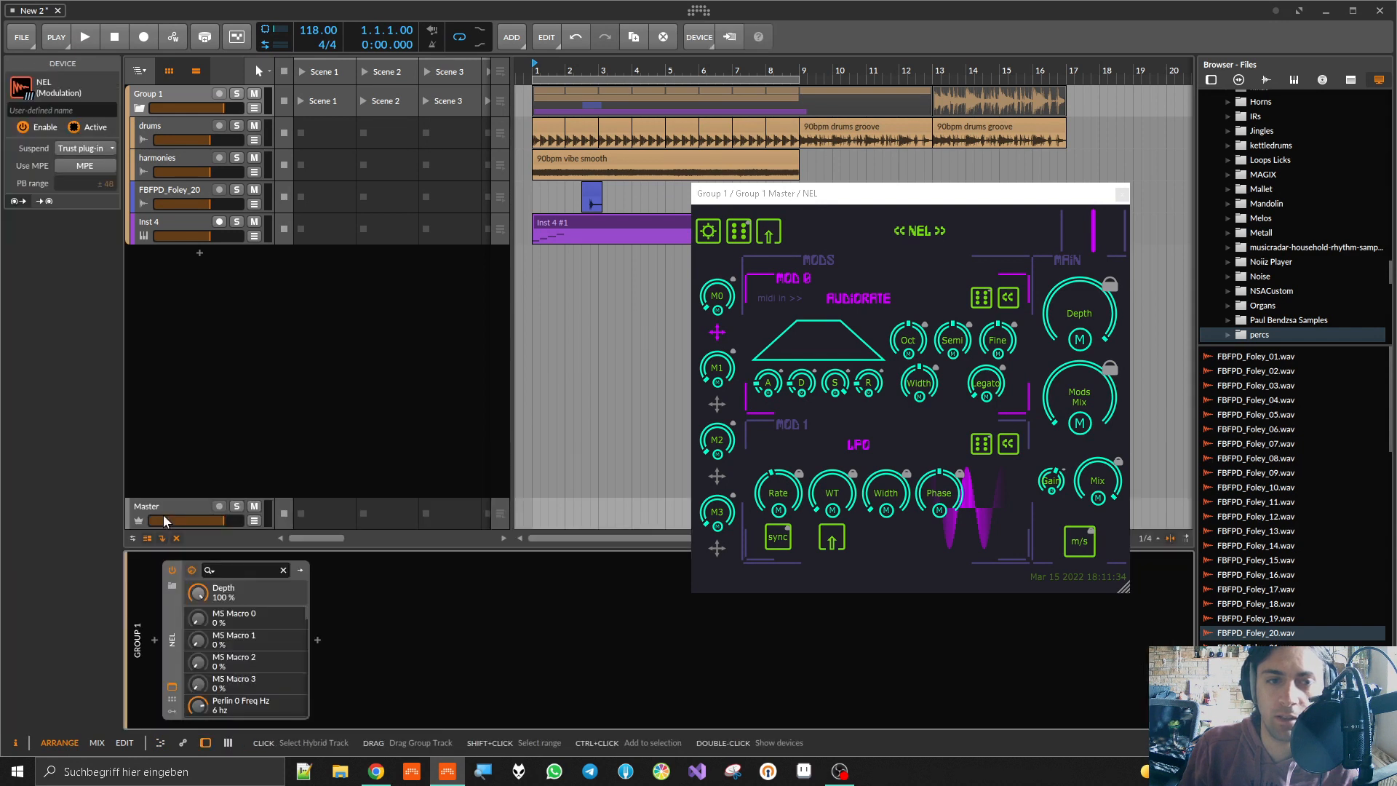
# Step: Insert a Note Receiver ahead of NEL in the group's device chain
pyautogui.click(155, 642)
pyautogui.write('note re')
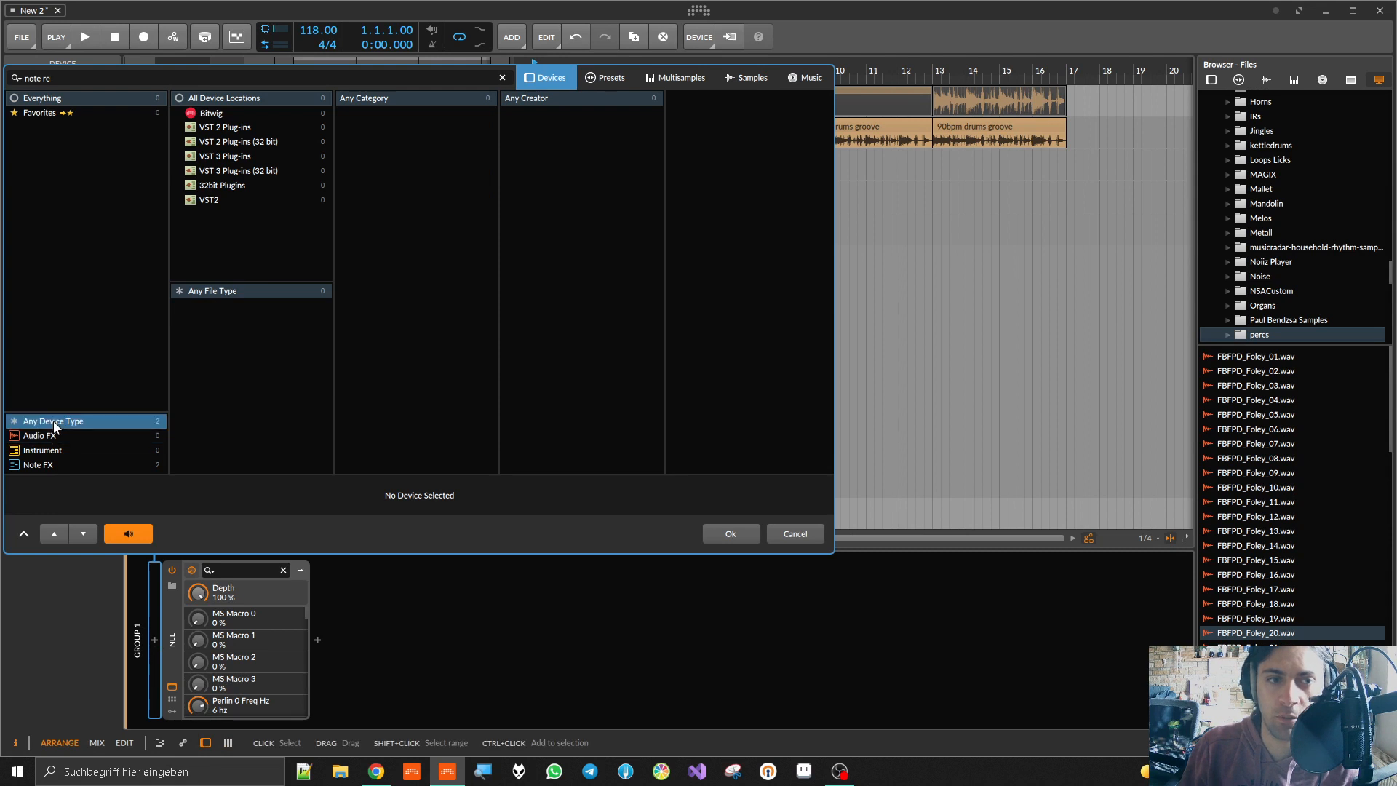
pyautogui.doubleClick(727, 99)
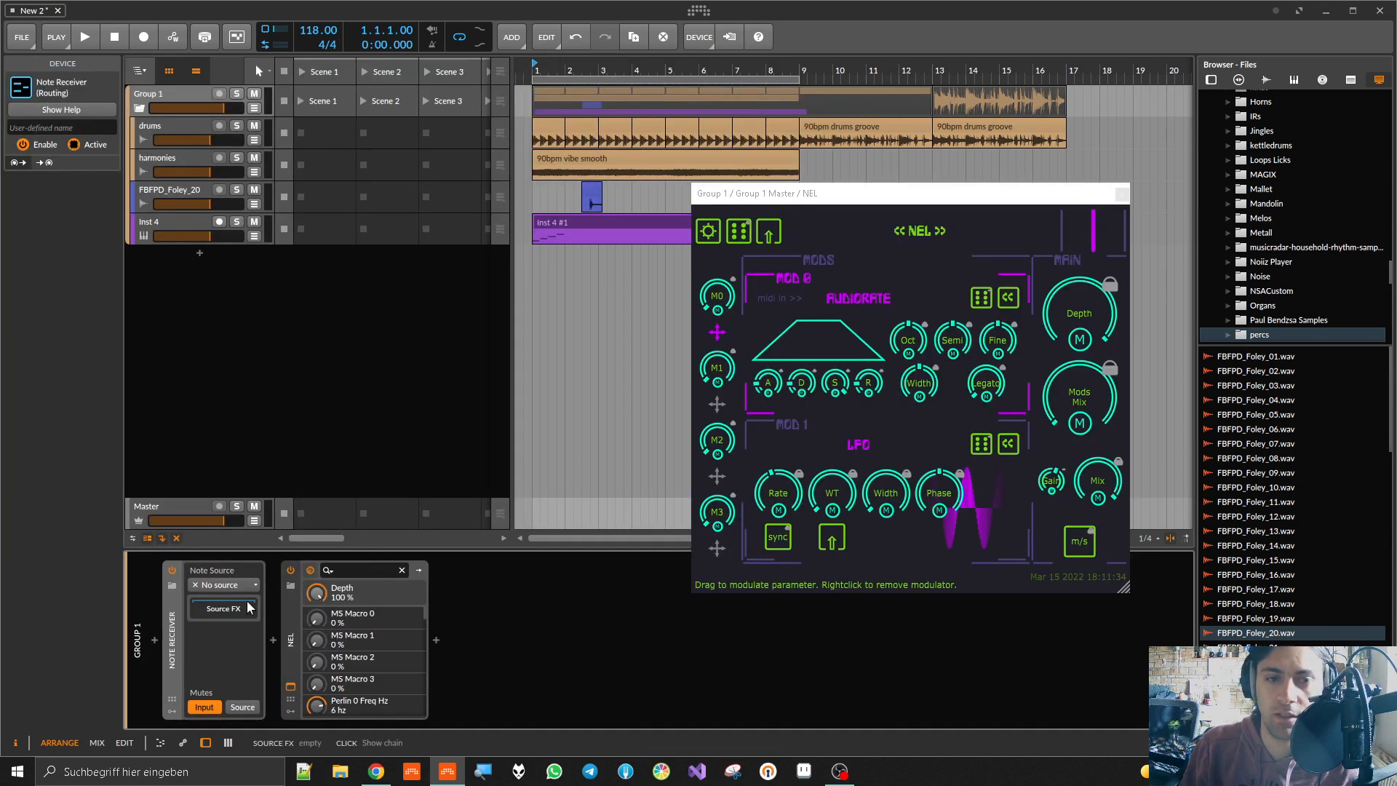
# Step: Set Inst 4 inside Group 1 as the Note Receiver's note source and move the NEL window clear of the clips
pyautogui.click(228, 586)
pyautogui.moveTo(239, 638)
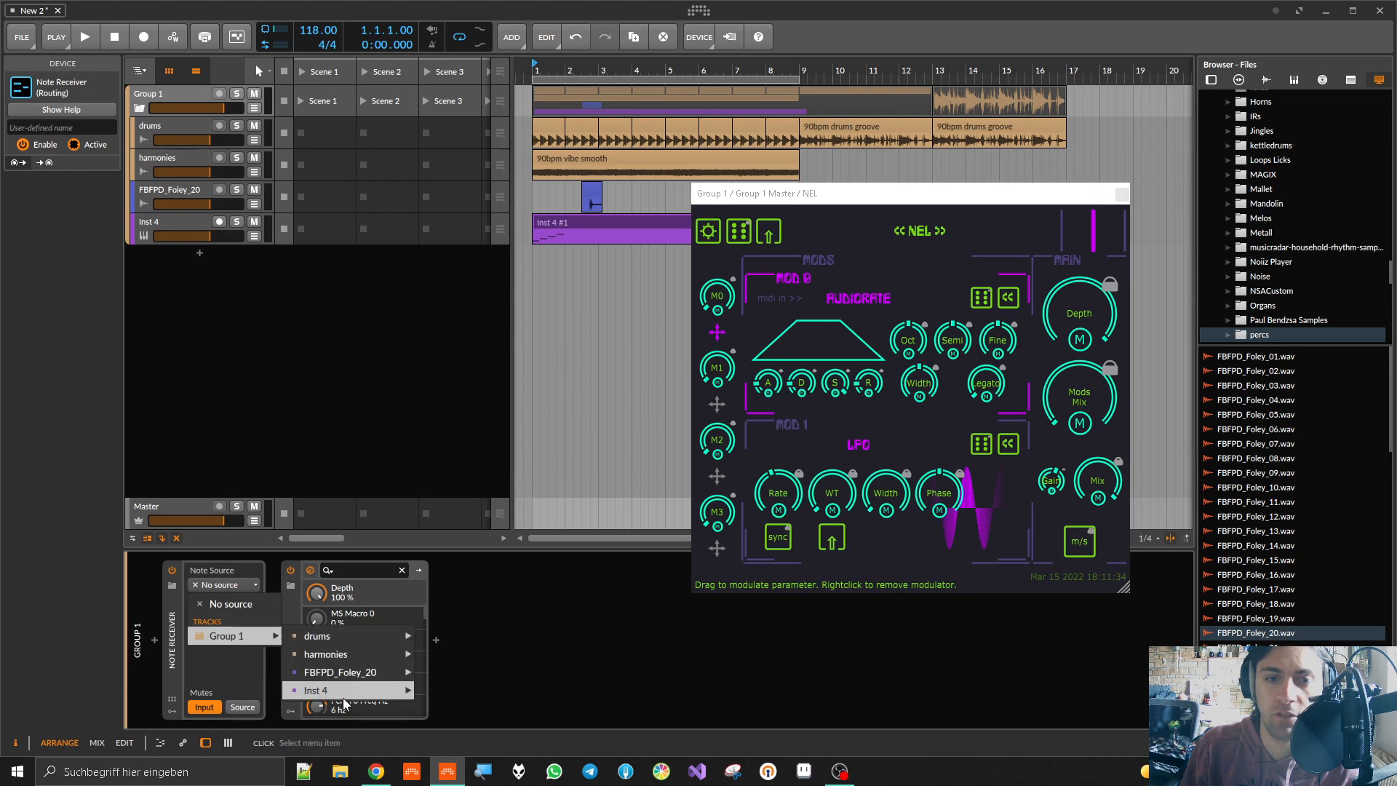
pyautogui.click(440, 690)
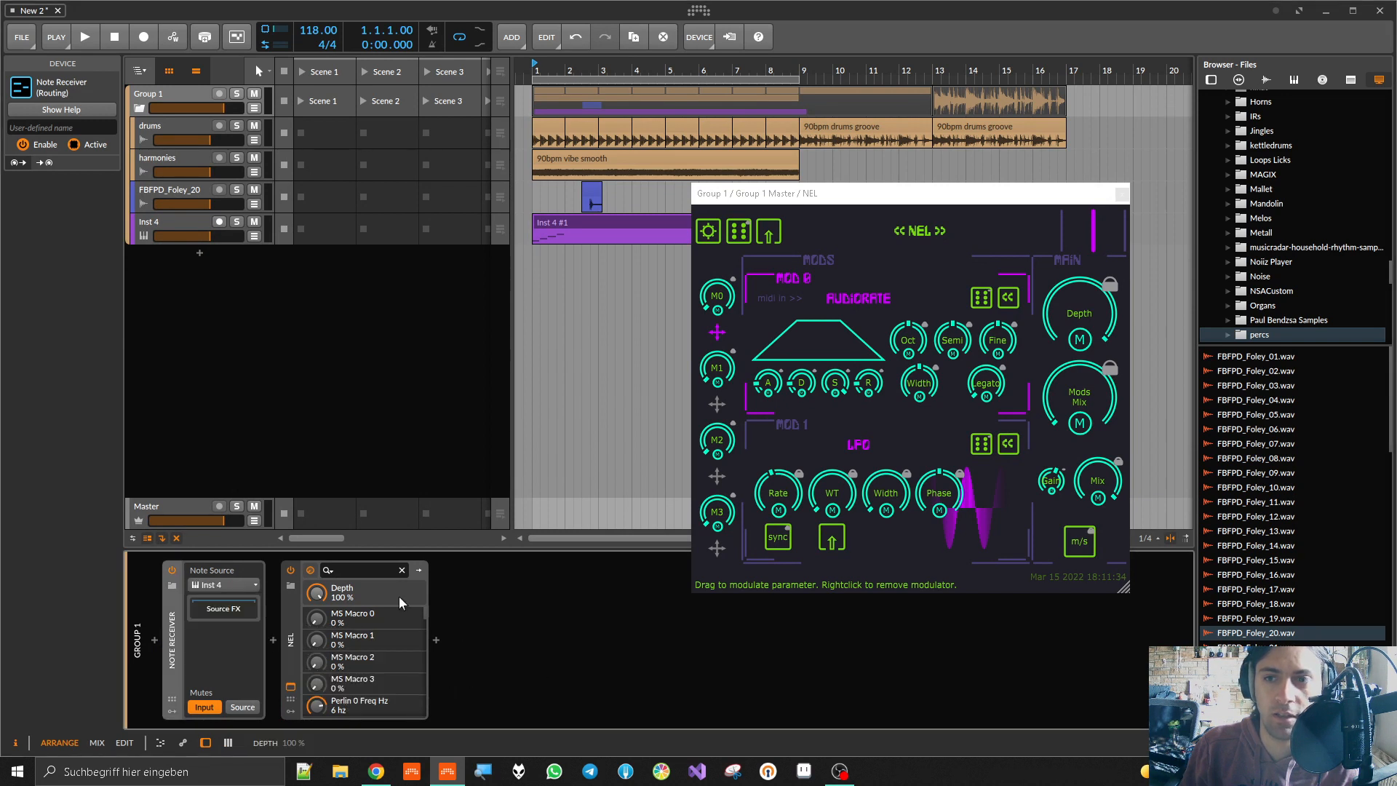
pyautogui.moveTo(876, 193); pyautogui.dragTo(767, 282)
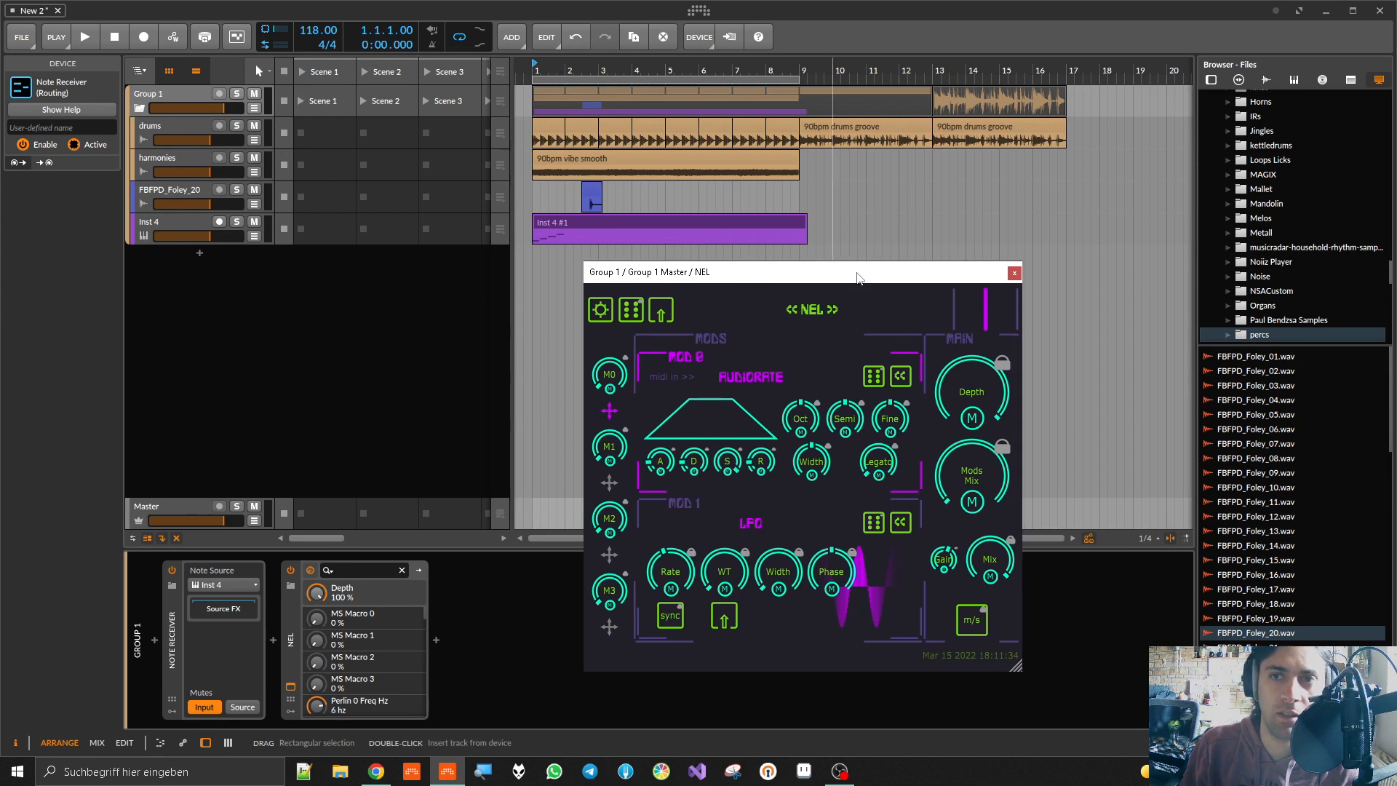
# Step: Shorten the loop region to one bar at bar 1 and play the loop through NEL
pyautogui.press('space')
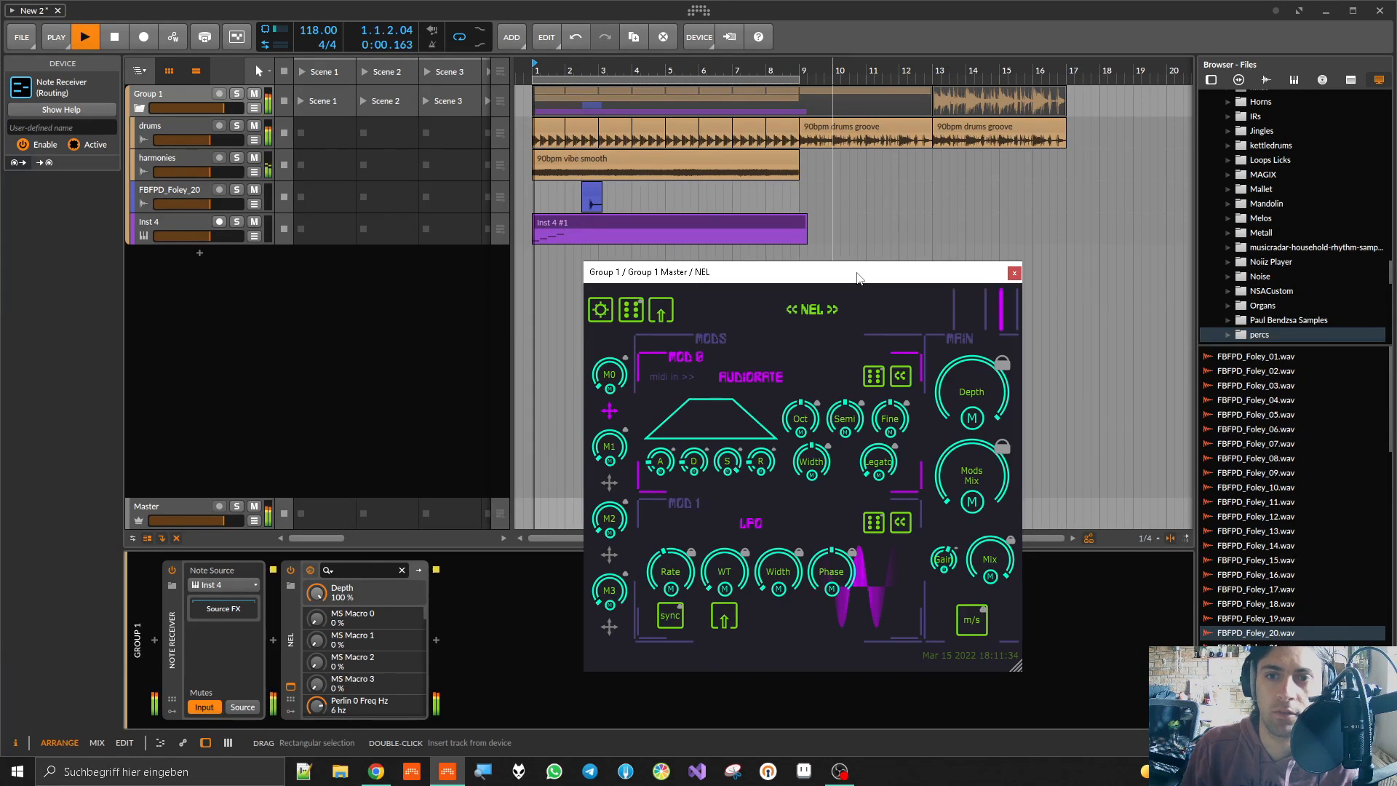
pyautogui.press('space')
pyautogui.moveTo(798, 80); pyautogui.dragTo(590, 131)
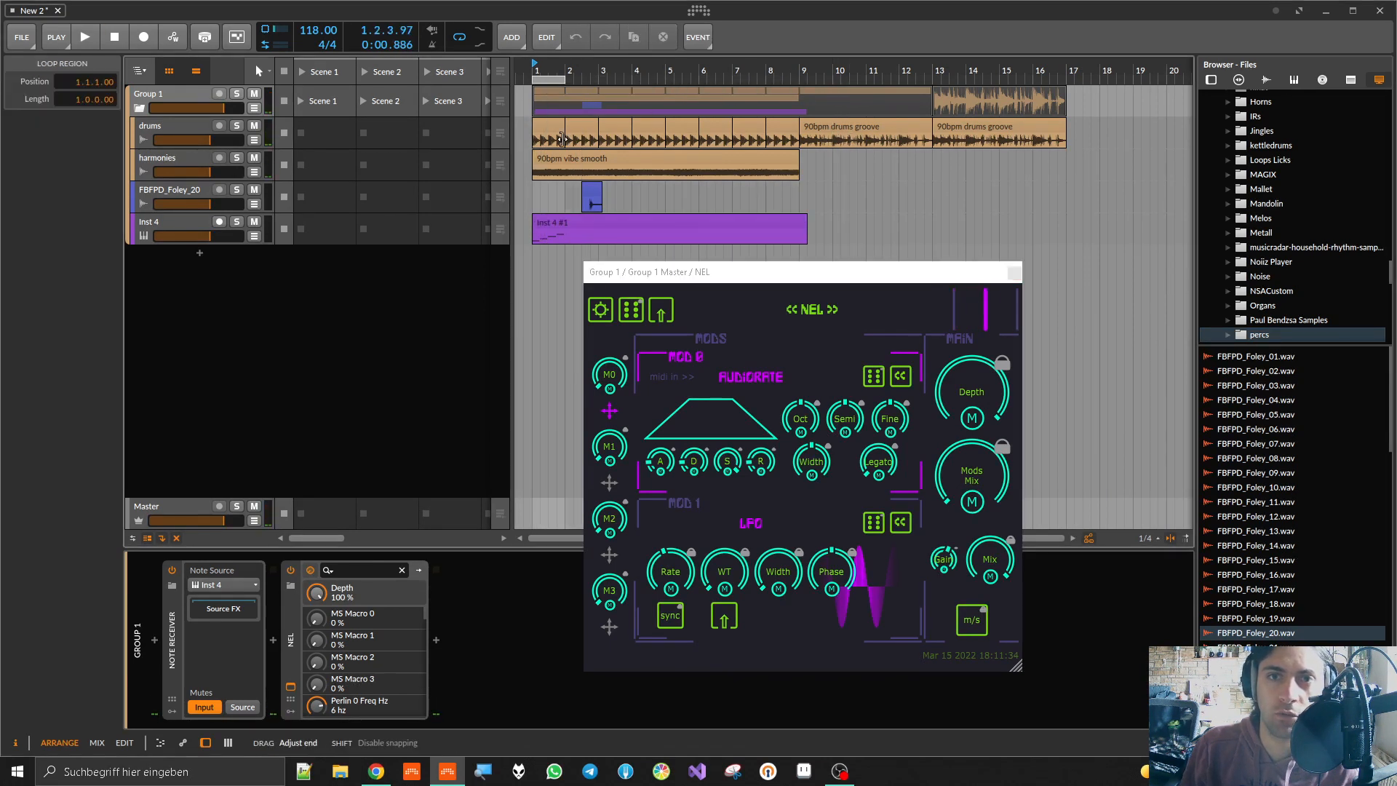
pyautogui.press('space')
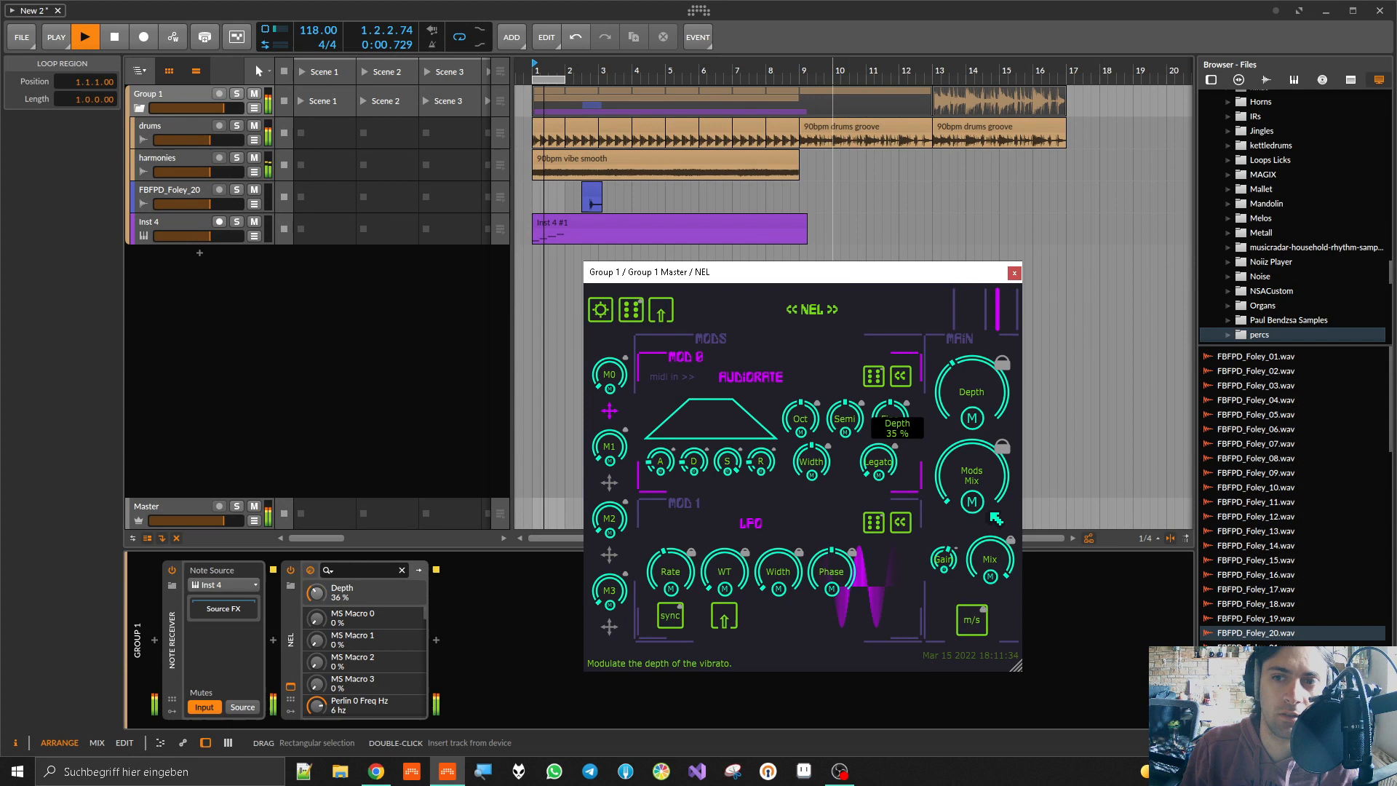
# Step: Transpose NEL's audio-rate modulator to 2 octaves and reshape its envelope into a rise and fall without a sustain stage
pyautogui.moveTo(820, 425); pyautogui.dragTo(821, 421)
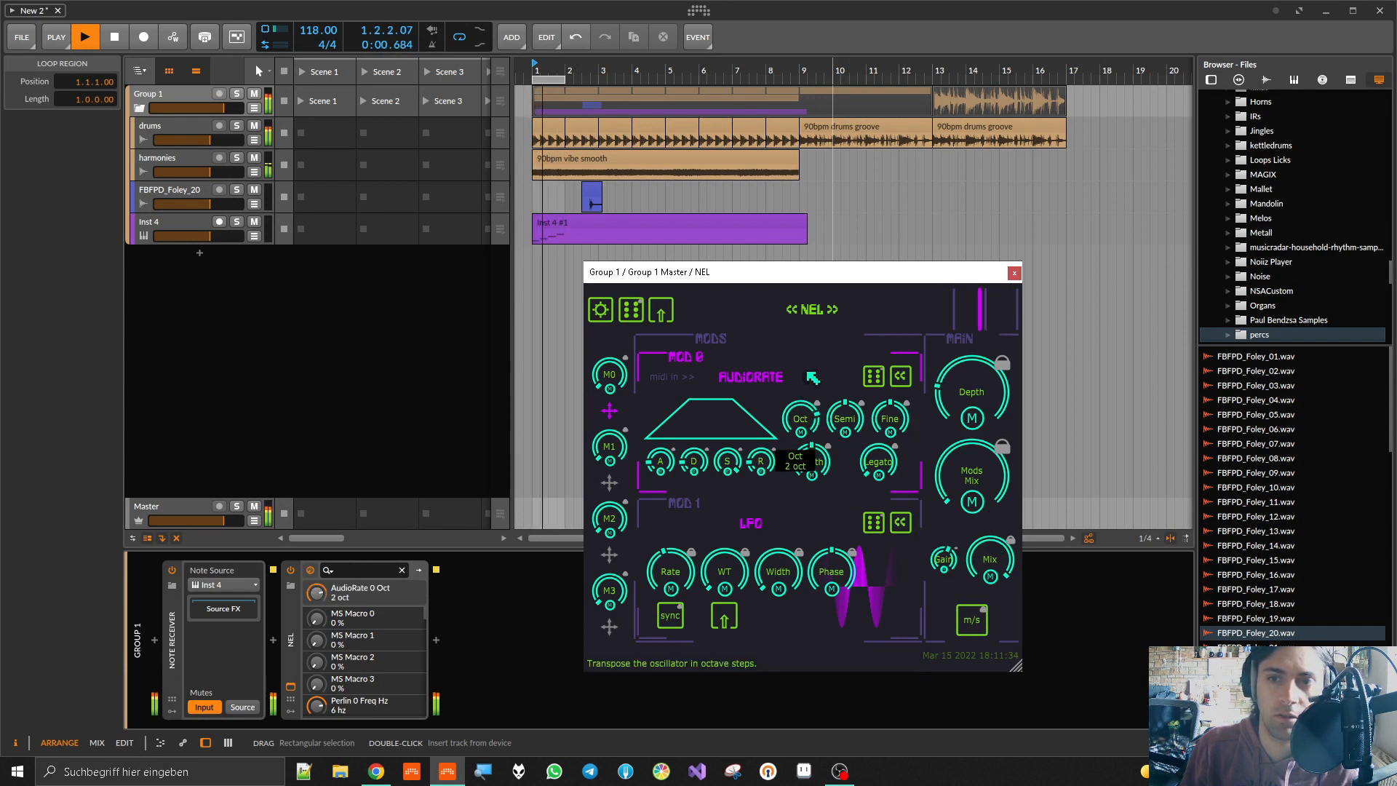
pyautogui.moveTo(726, 461); pyautogui.dragTo(698, 450)
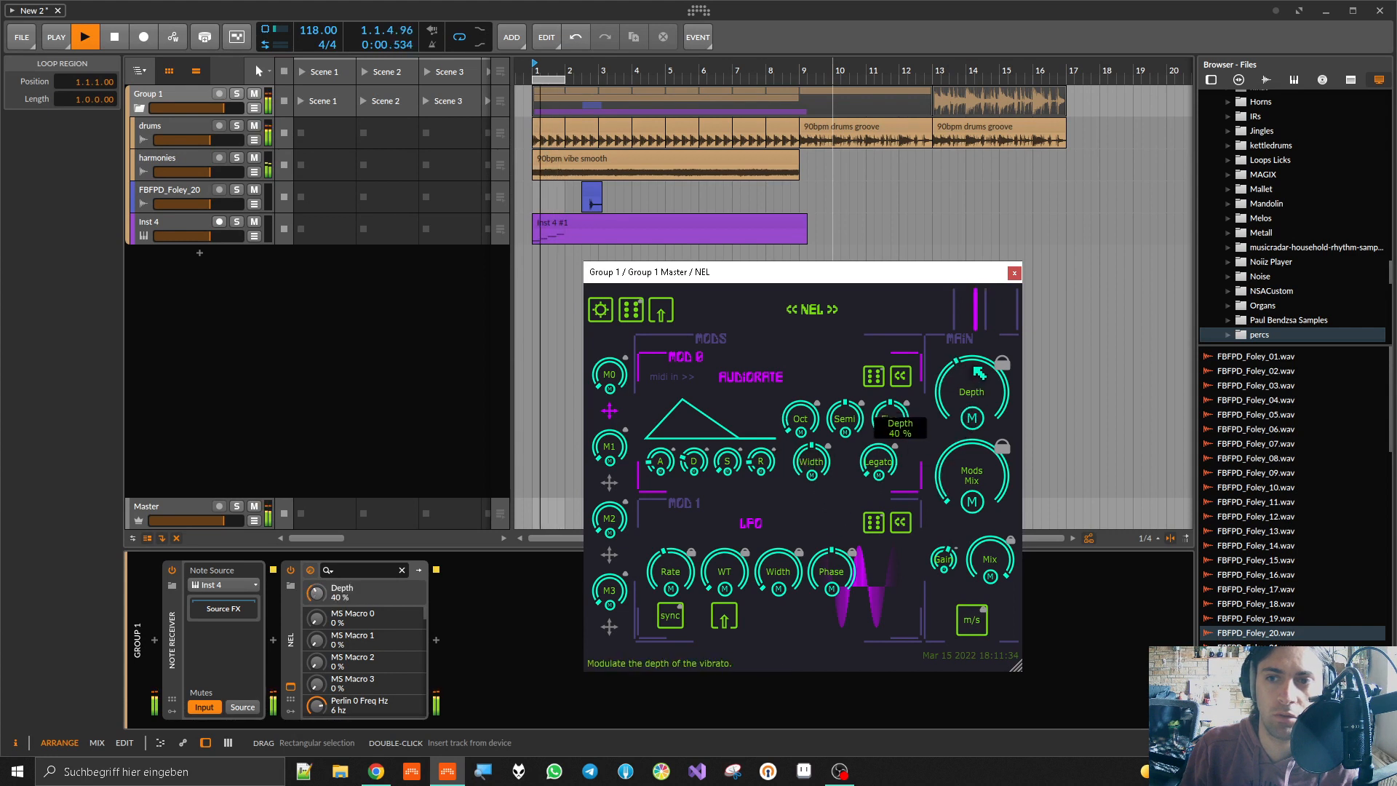
pyautogui.click(957, 244)
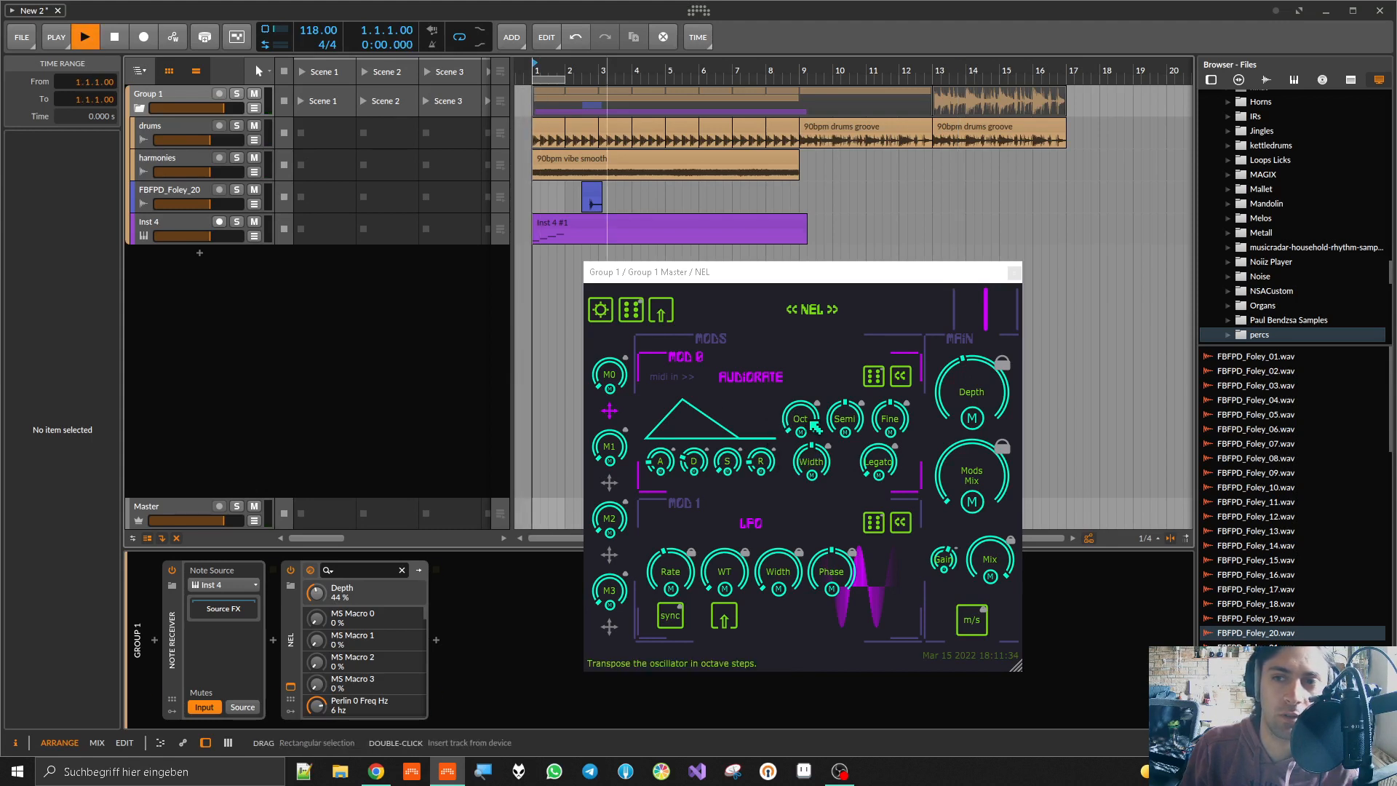
# Step: Audition the one-bar loop with NEL's Depth set to 34 %, and stop playback
pyautogui.press('space')
pyautogui.moveTo(985, 316); pyautogui.dragTo(997, 408)
pyautogui.click(835, 217)
pyautogui.press('space')
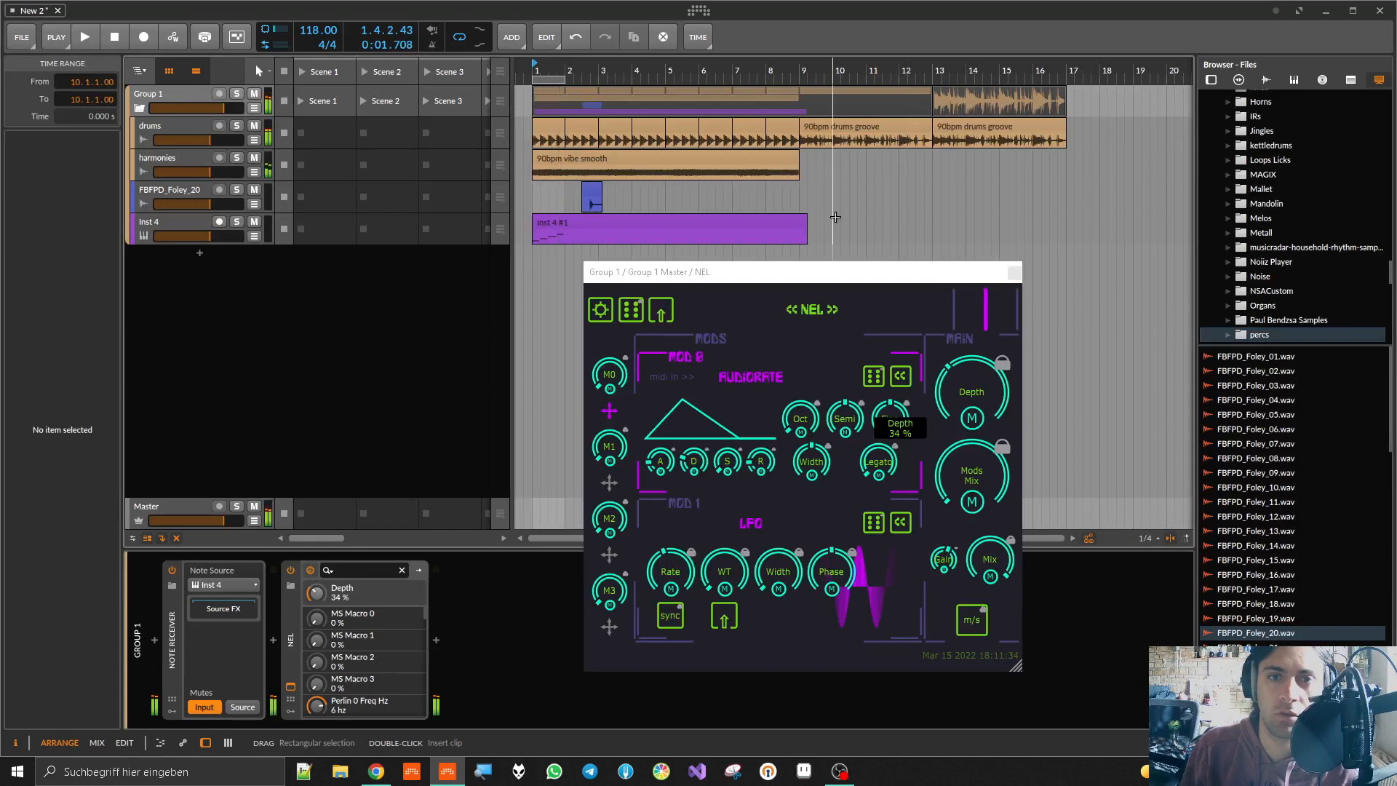
# Step: Remove NEL and the Note Receiver from Group 1's device chain and delete the Inst 4 track
pyautogui.click(302, 617)
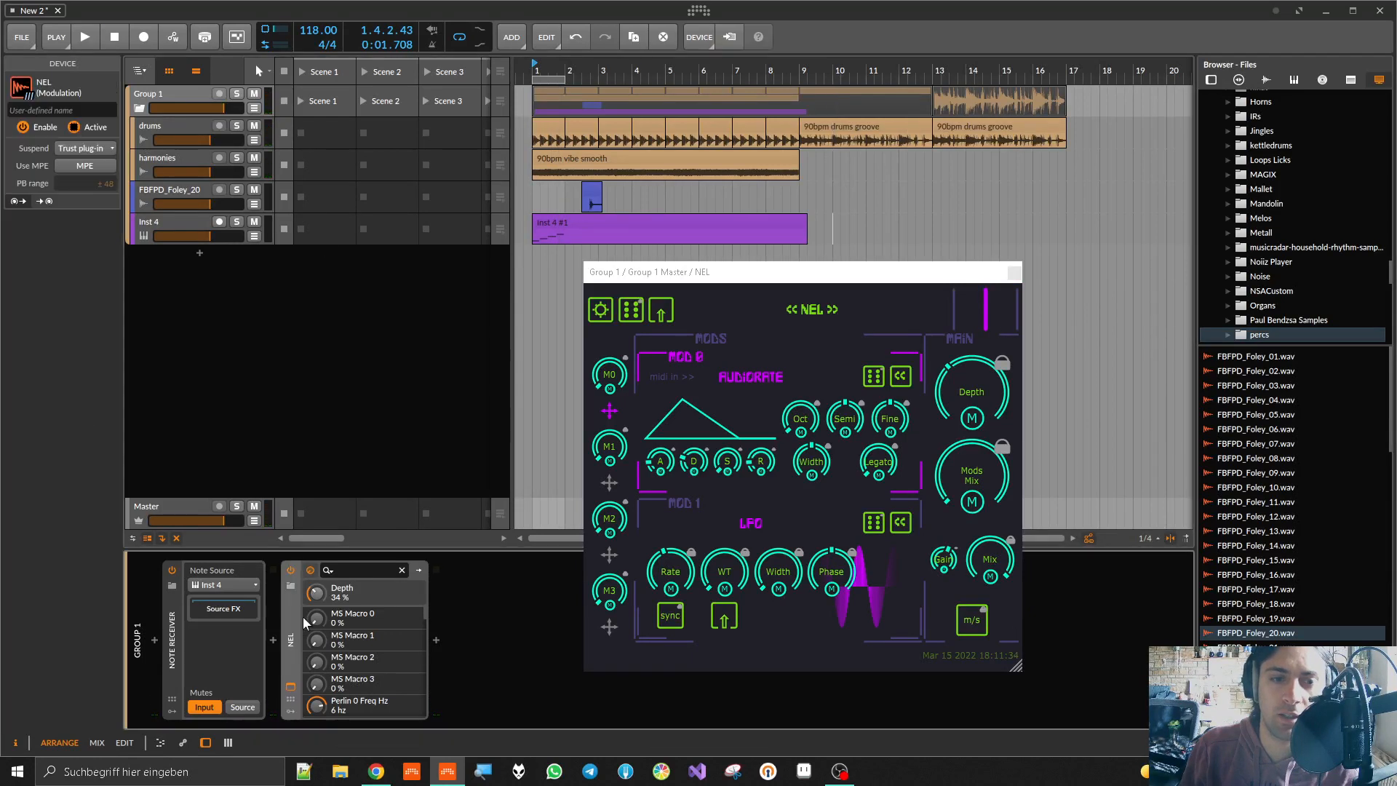
pyautogui.press('Delete')
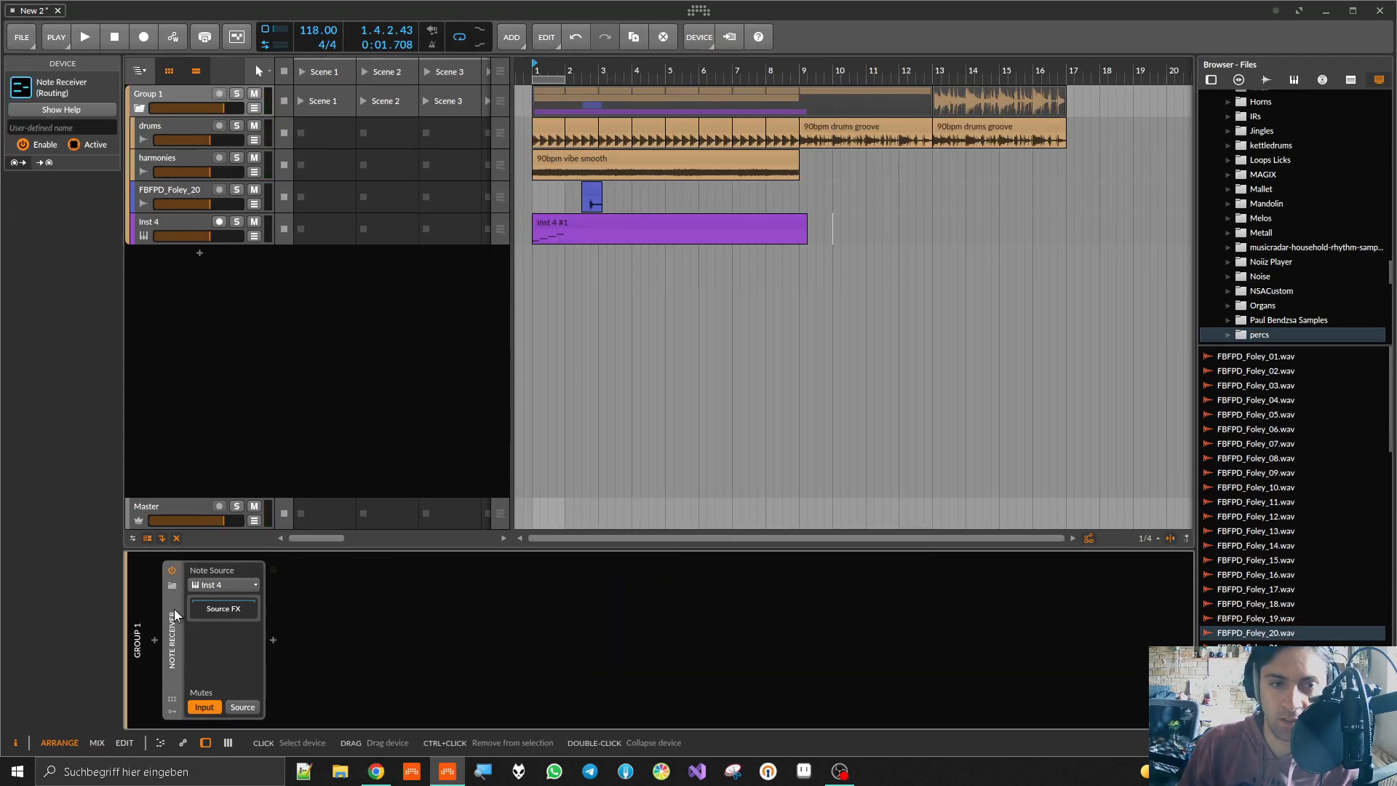
pyautogui.press('Delete')
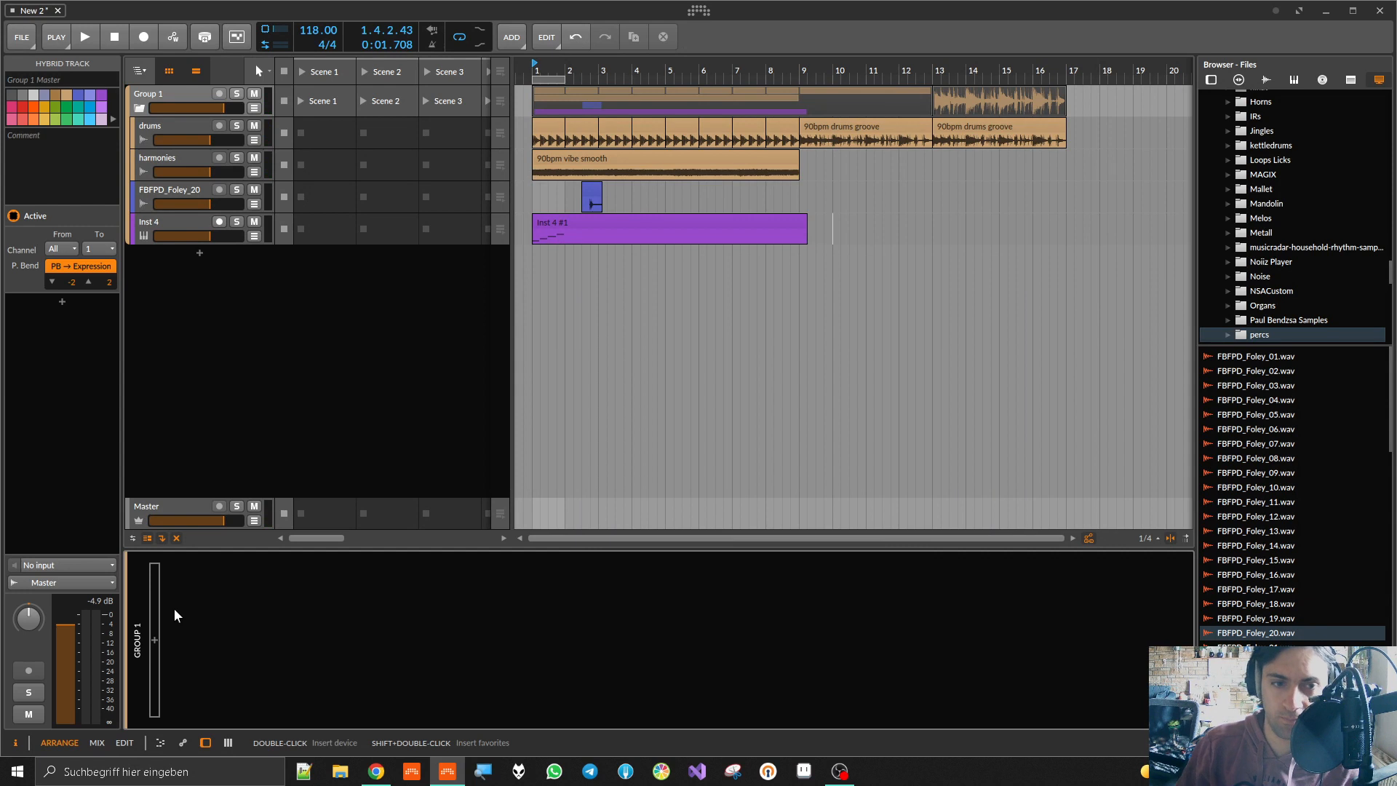
pyautogui.click(159, 221)
pyautogui.press('Delete')
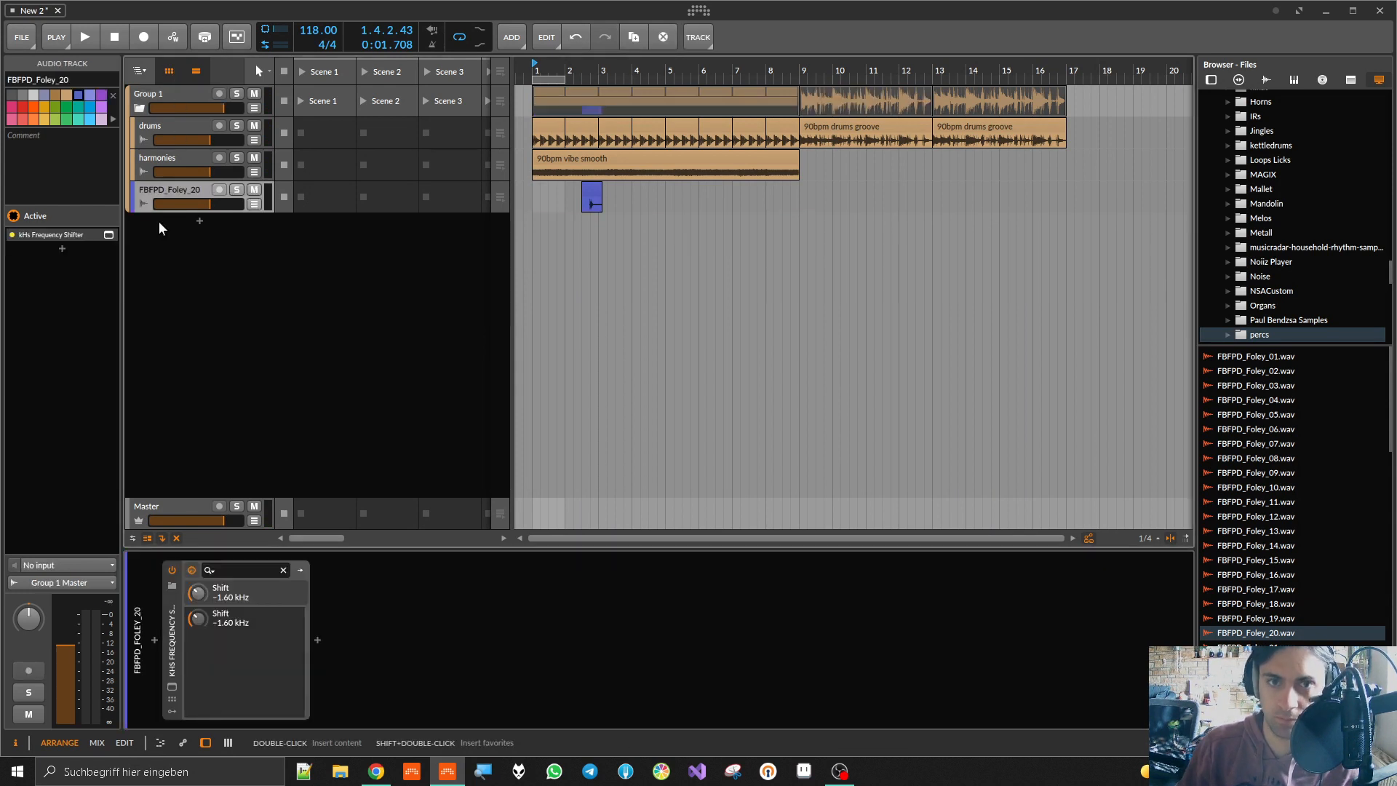
# Step: Insert the kHs Phaser in Group 1's empty device chain
pyautogui.click(171, 110)
pyautogui.click(154, 636)
pyautogui.write('khs')
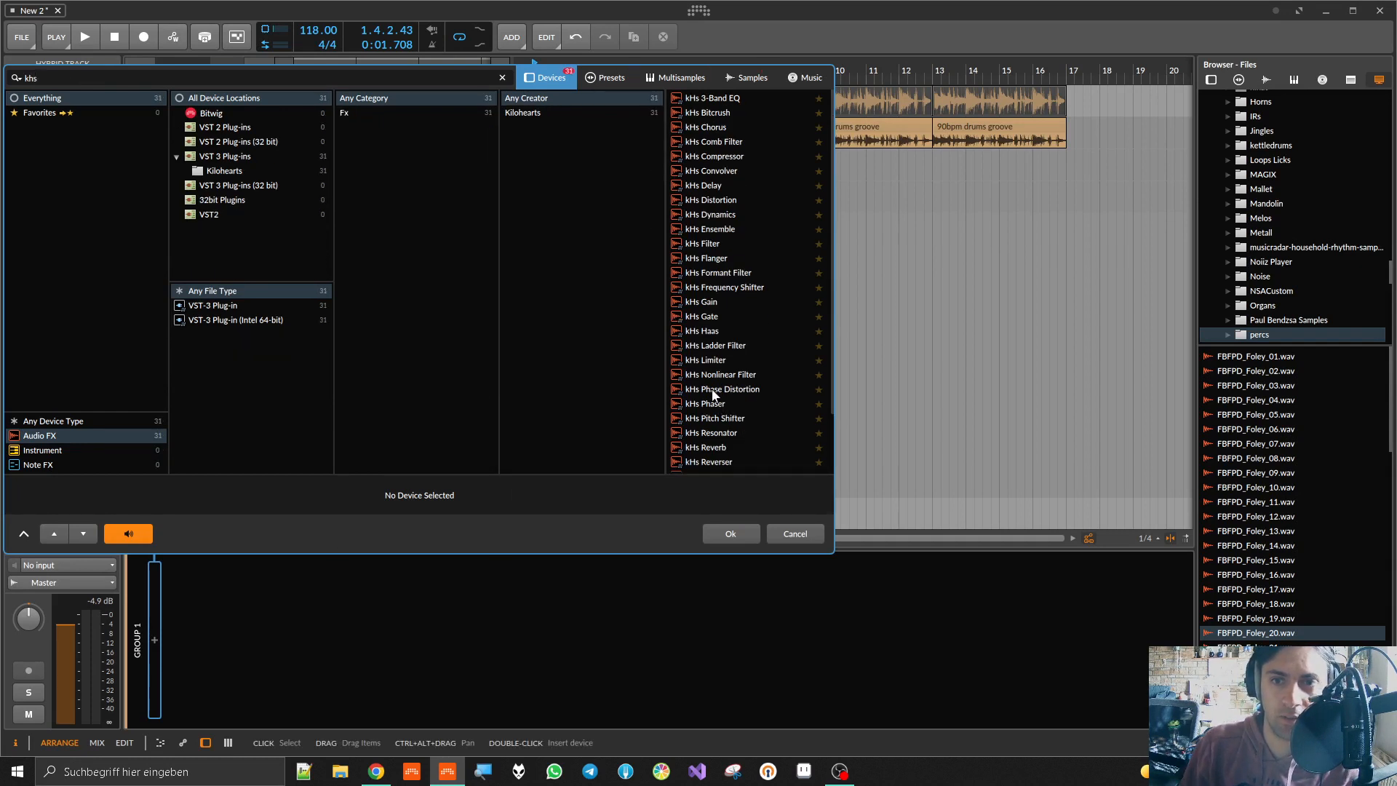
pyautogui.doubleClick(699, 405)
# Step: Loop the first eight bars and, during playback, set the phaser to order 6, cutoff 684 Hz, depth 68 %, rate 1.33 Hz and spread 73 %
pyautogui.press('space')
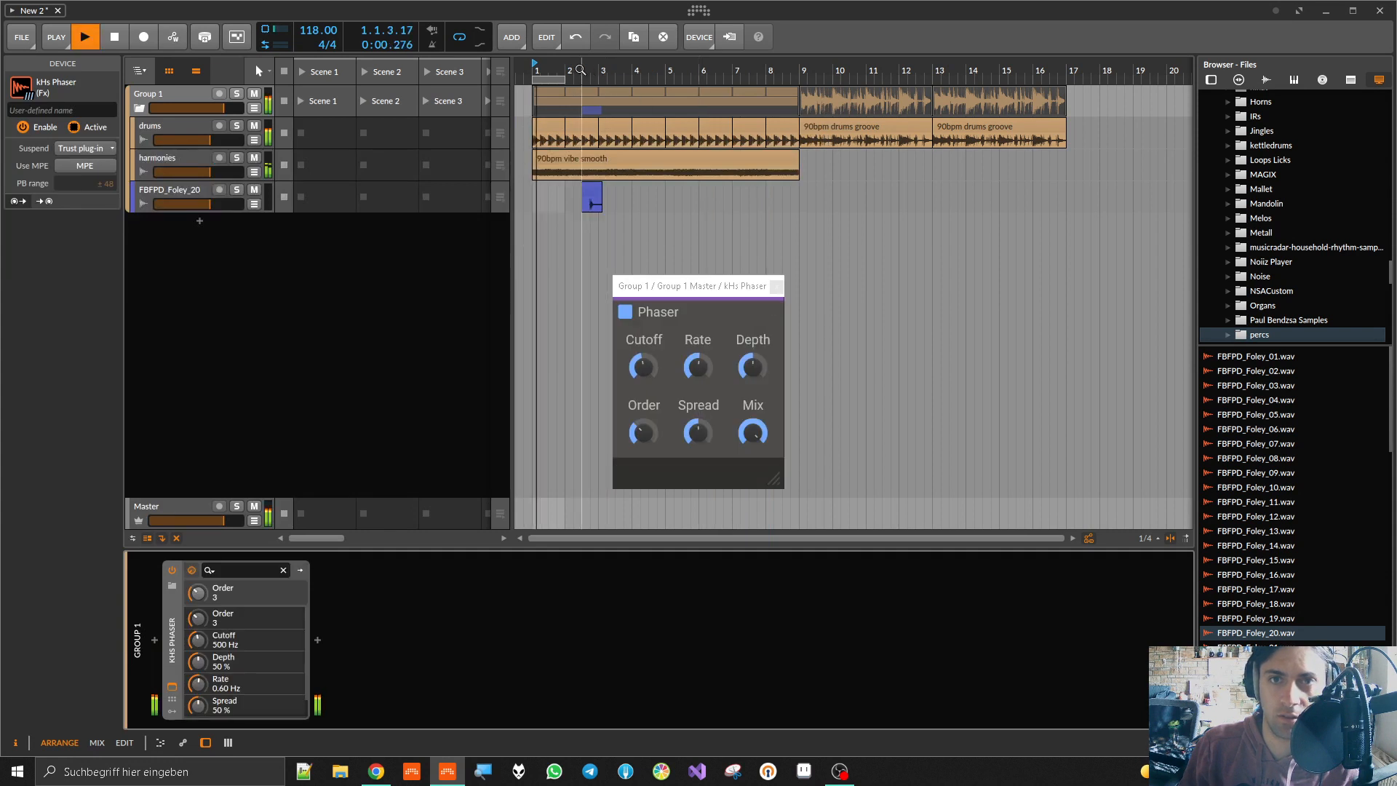
pyautogui.moveTo(562, 79); pyautogui.dragTo(800, 77)
pyautogui.moveTo(645, 368); pyautogui.dragTo(738, 350)
pyautogui.moveTo(643, 432); pyautogui.dragTo(752, 429)
pyautogui.moveTo(643, 366); pyautogui.dragTo(704, 363)
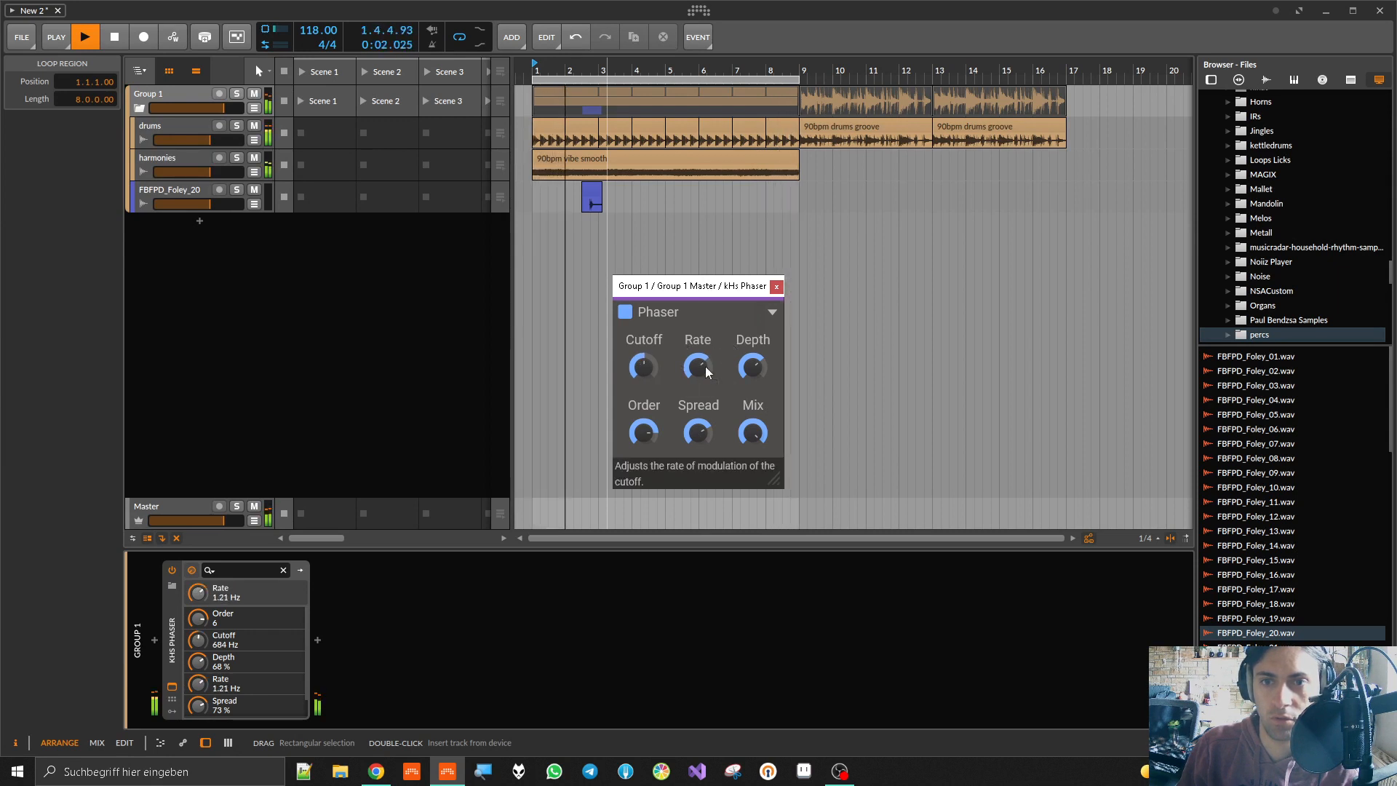
pyautogui.click(717, 256)
pyautogui.press('space')
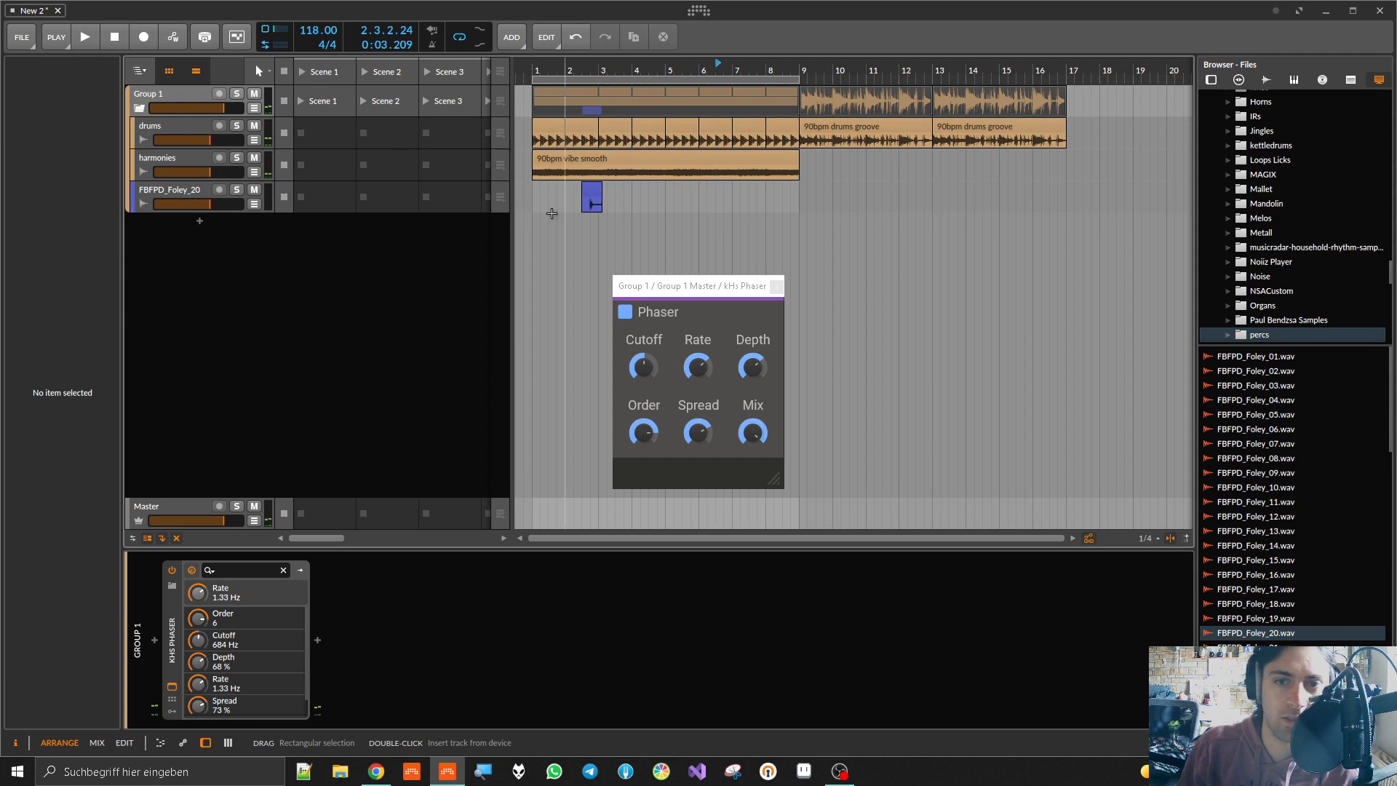
pyautogui.click(533, 225)
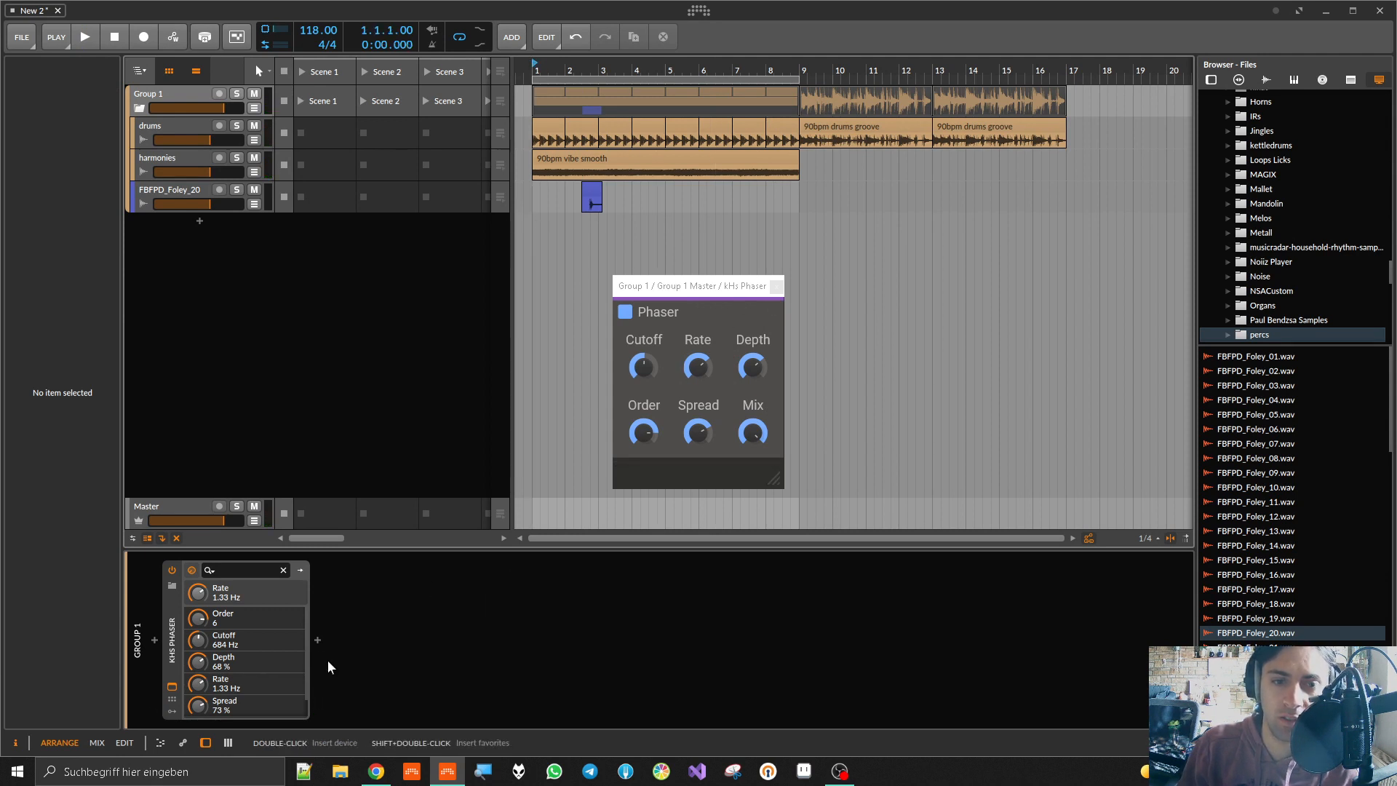
# Step: Insert the Phasis plug-in after the kHs Phaser in Group 1's device chain
pyautogui.click(317, 640)
pyautogui.write('phais')
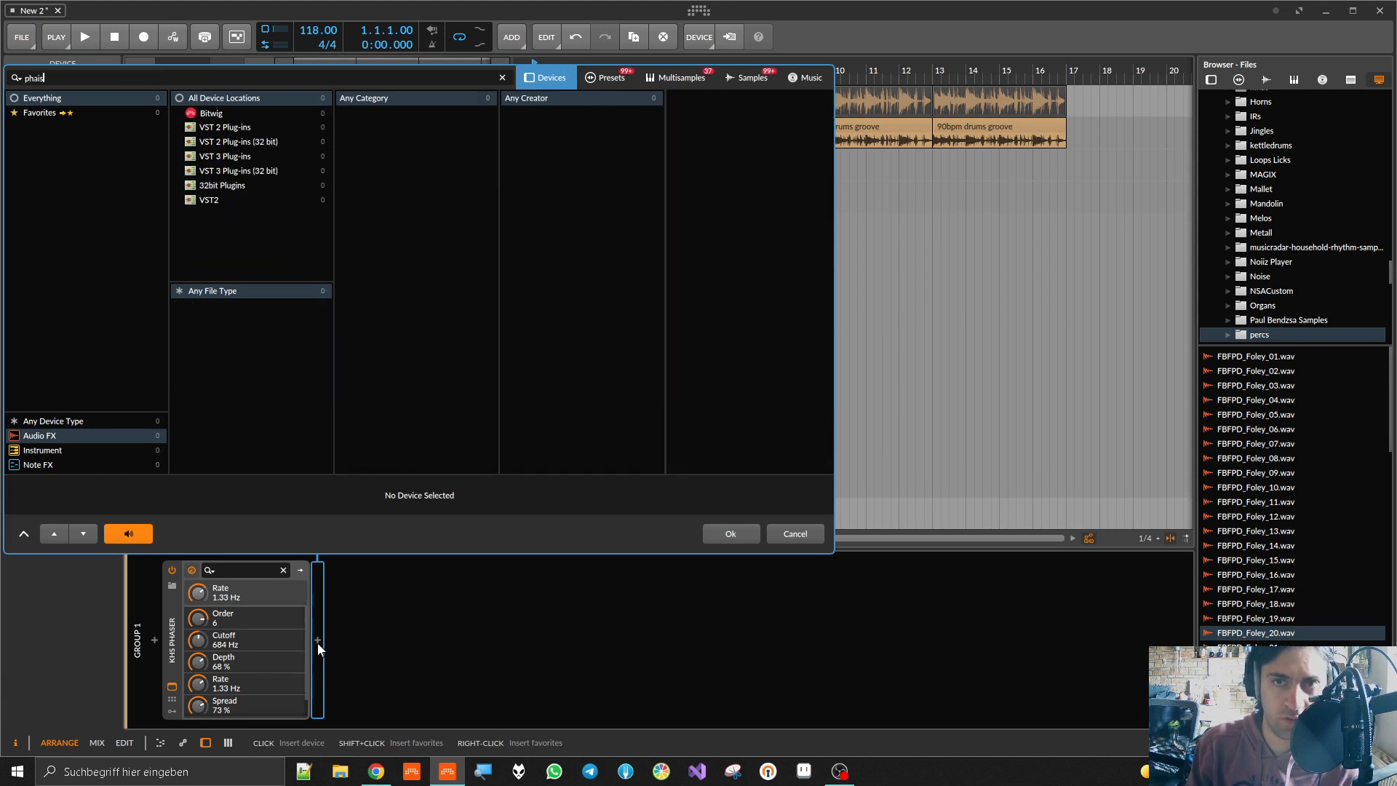
pyautogui.press('BackSpace')
pyautogui.press('BackSpace')
pyautogui.write('sis')
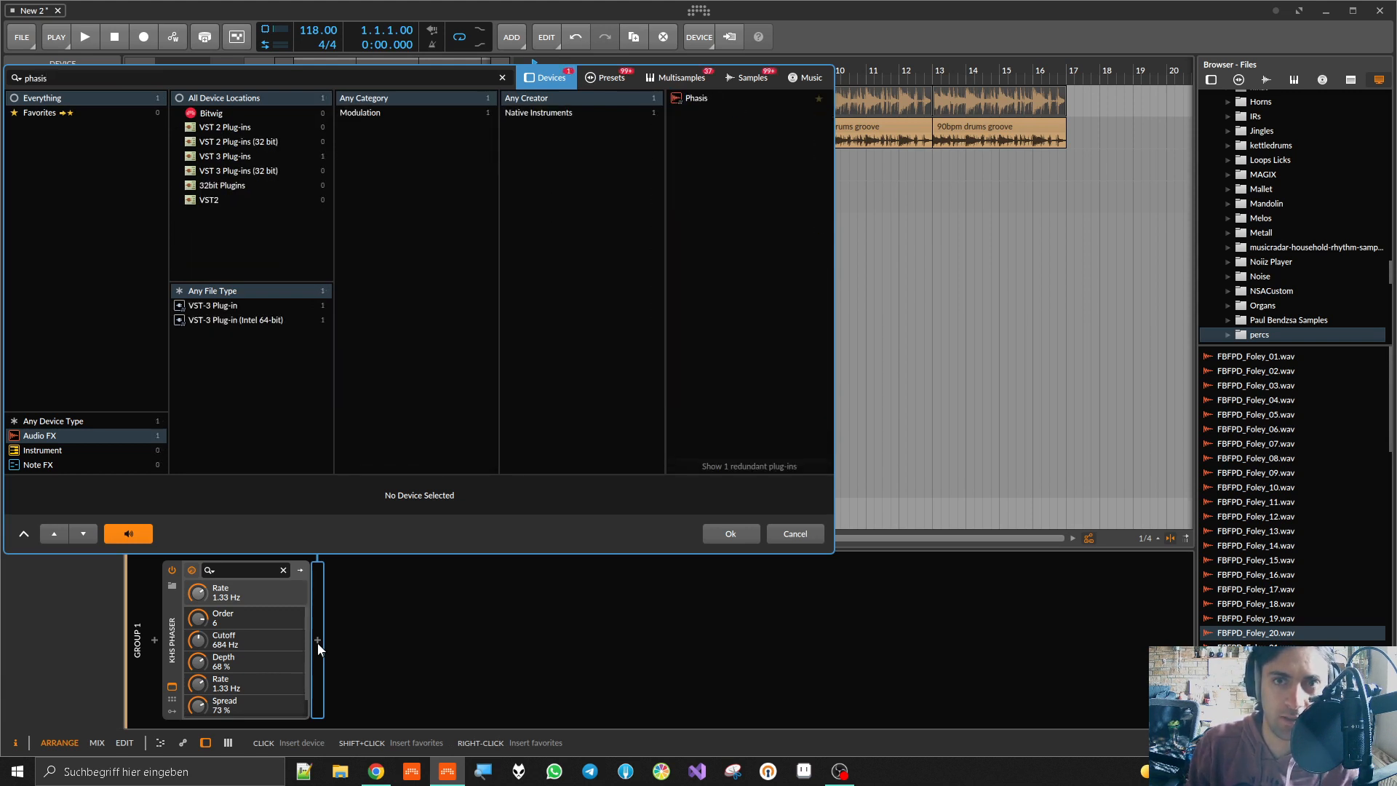
pyautogui.doubleClick(720, 98)
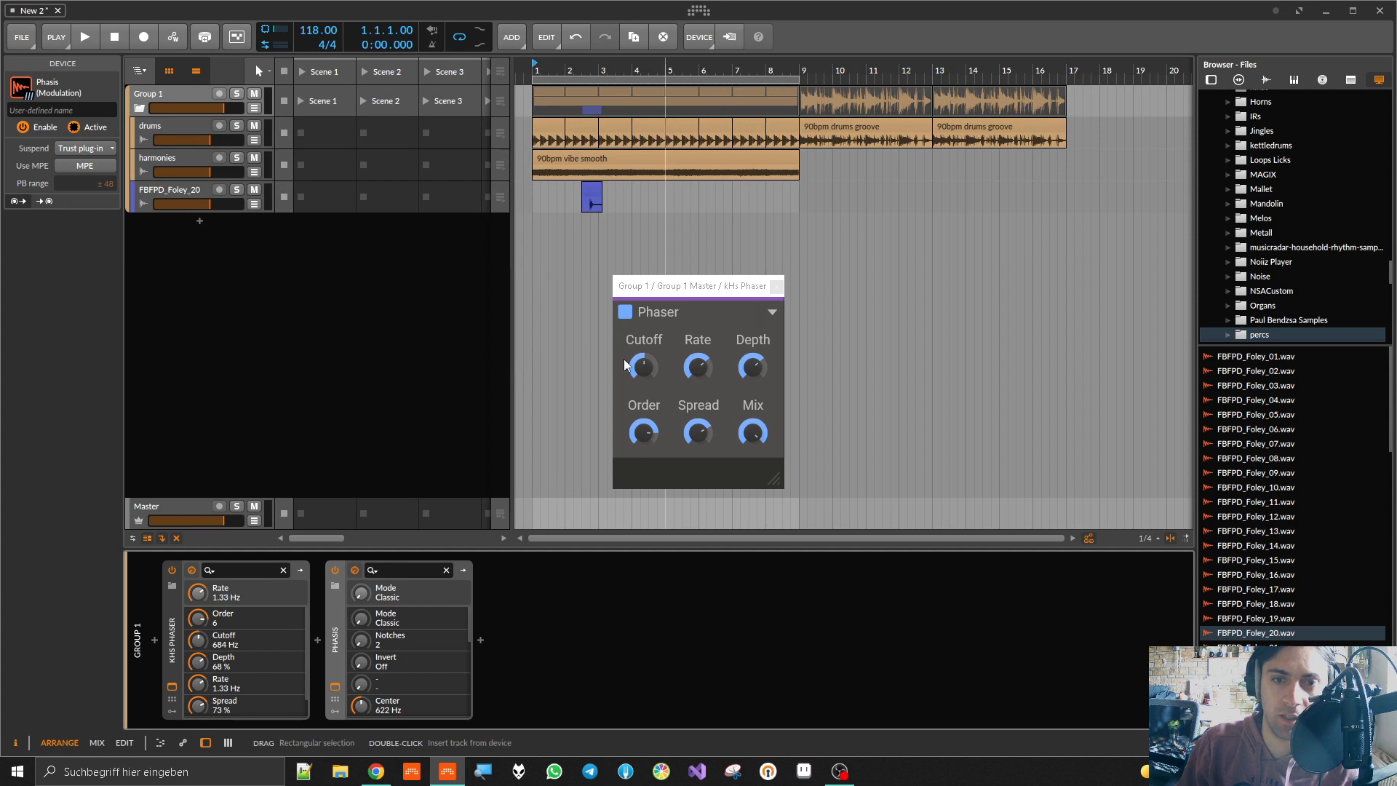
# Step: Open Phasis and set a synced 1/4 straight rate, 6 notches and 61 % stereo, with its window beside the kHs Phaser's
pyautogui.click(334, 685)
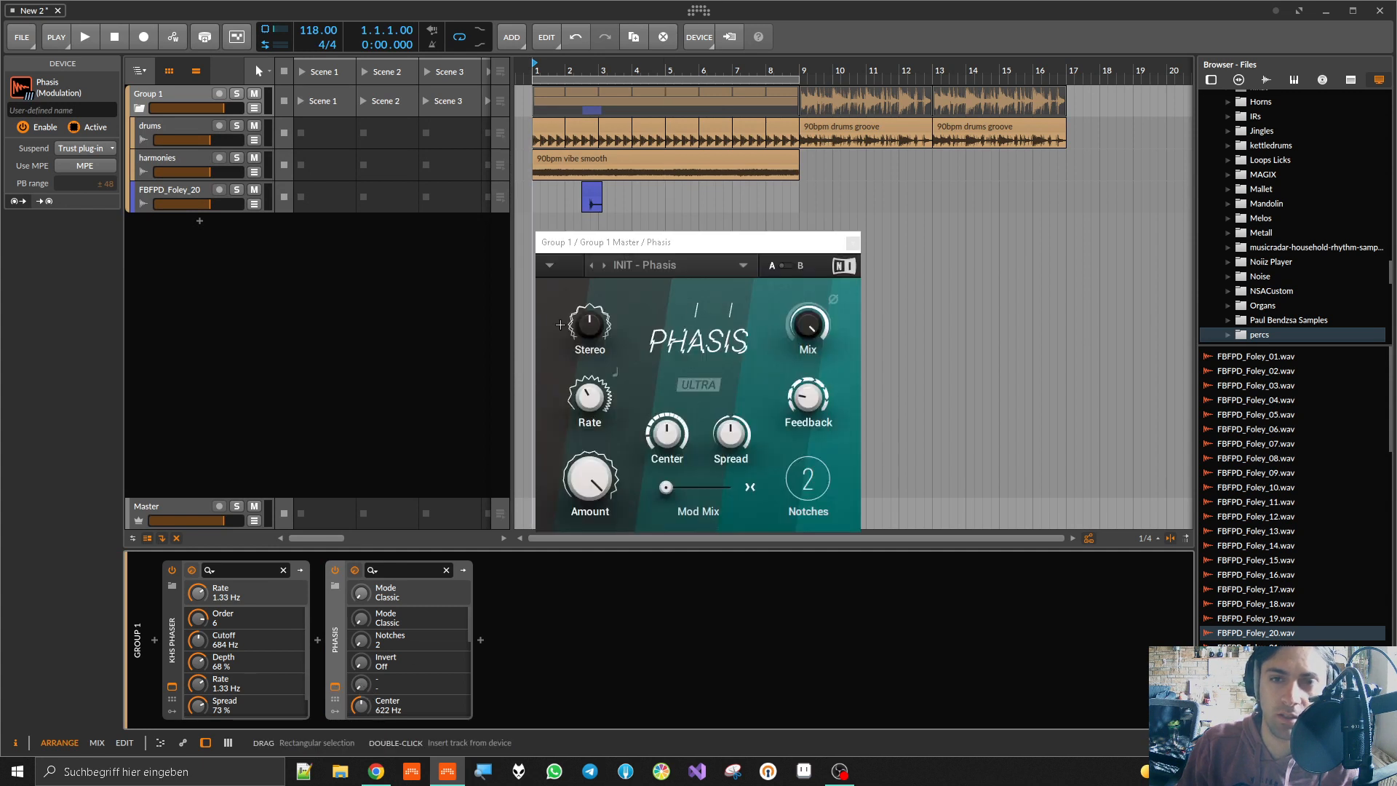
pyautogui.click(616, 370)
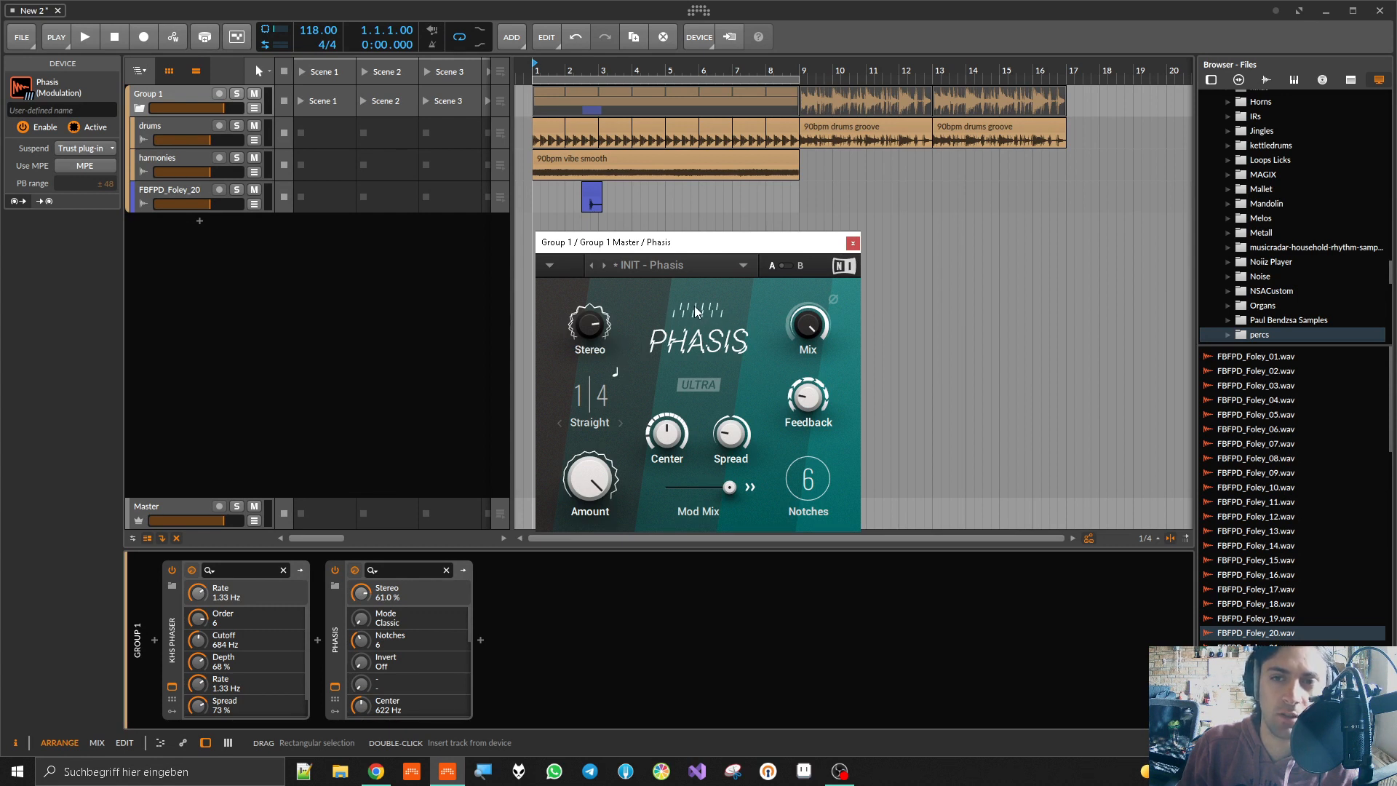
pyautogui.moveTo(714, 243); pyautogui.dragTo(985, 247)
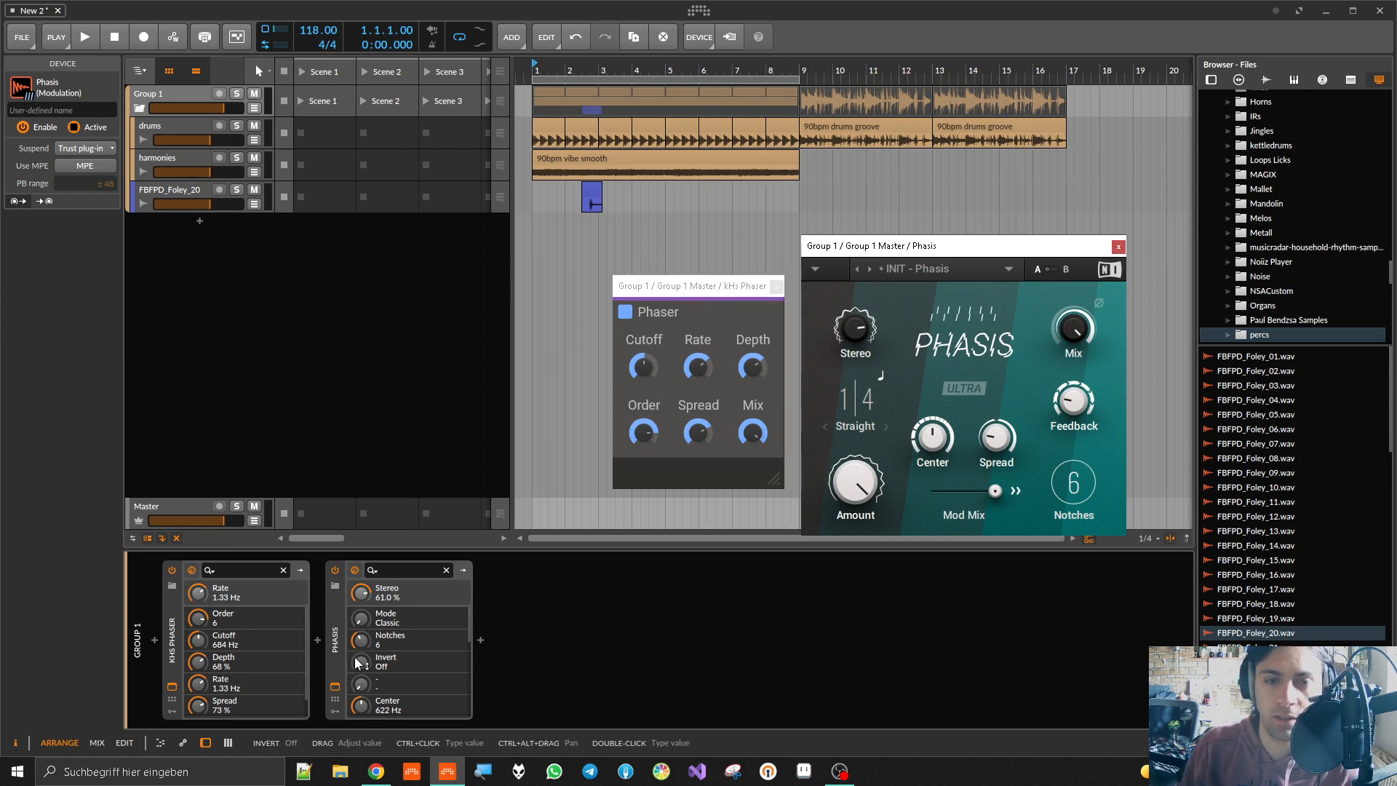
# Step: Remove Phasis from Group 1's chain and set the kHs Phaser's depth to 0 %
pyautogui.click(333, 613)
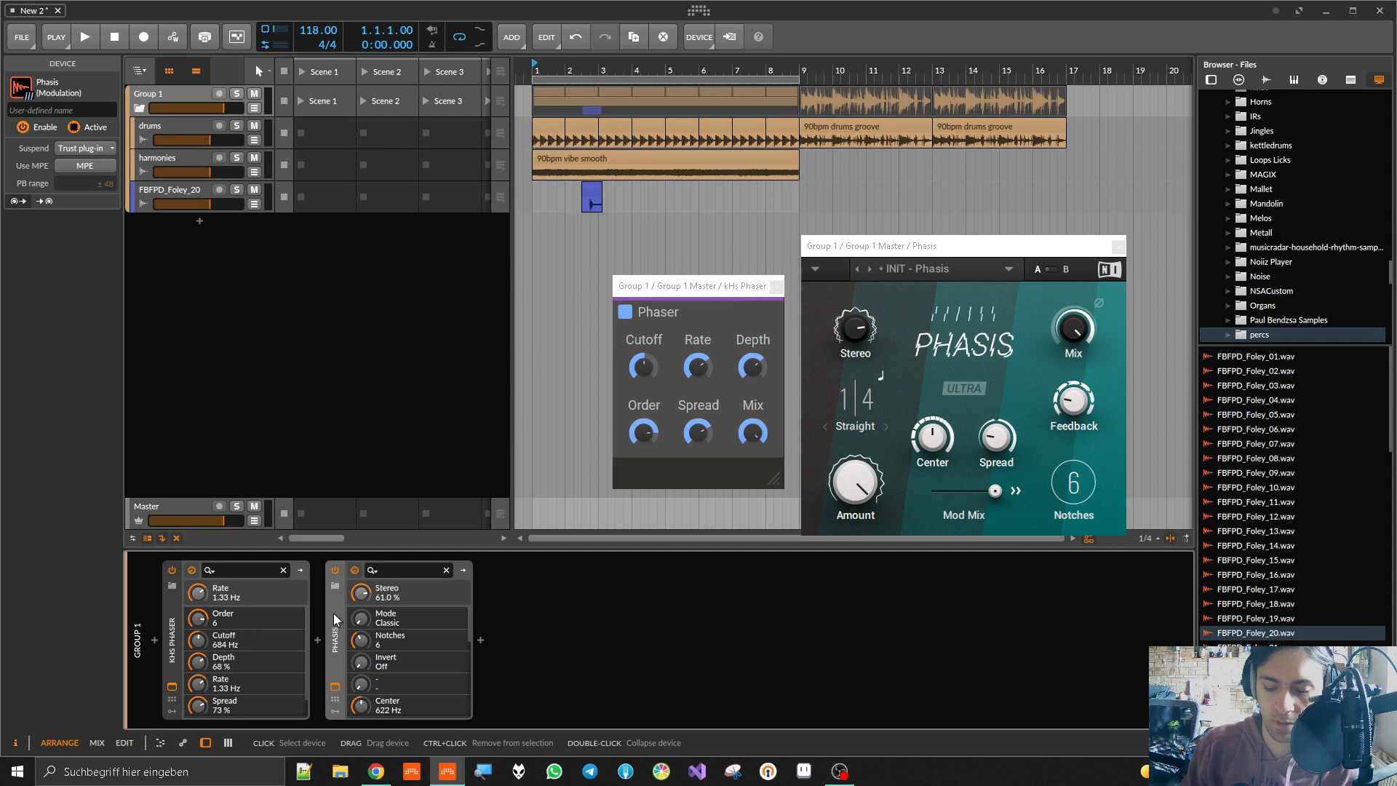
pyautogui.press('Delete')
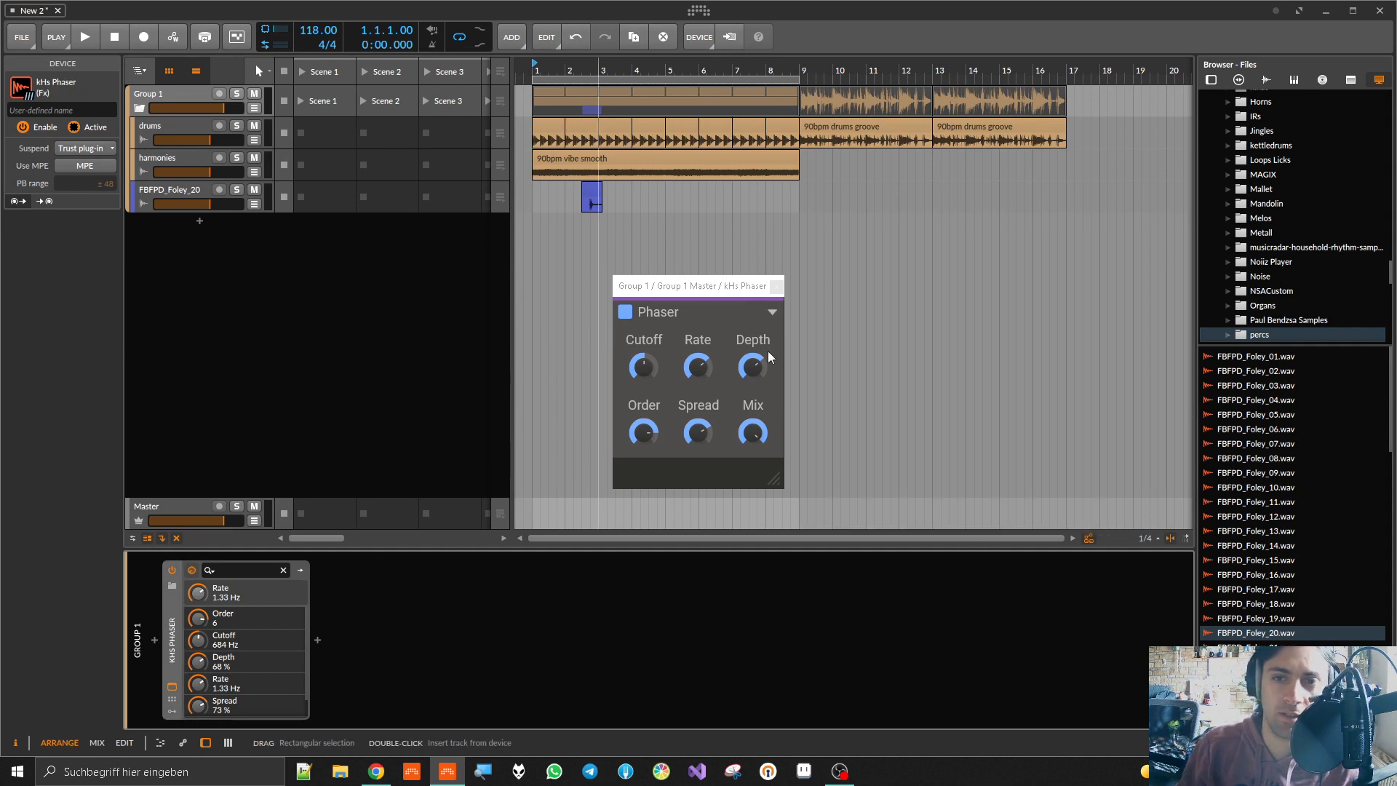
pyautogui.click(752, 366)
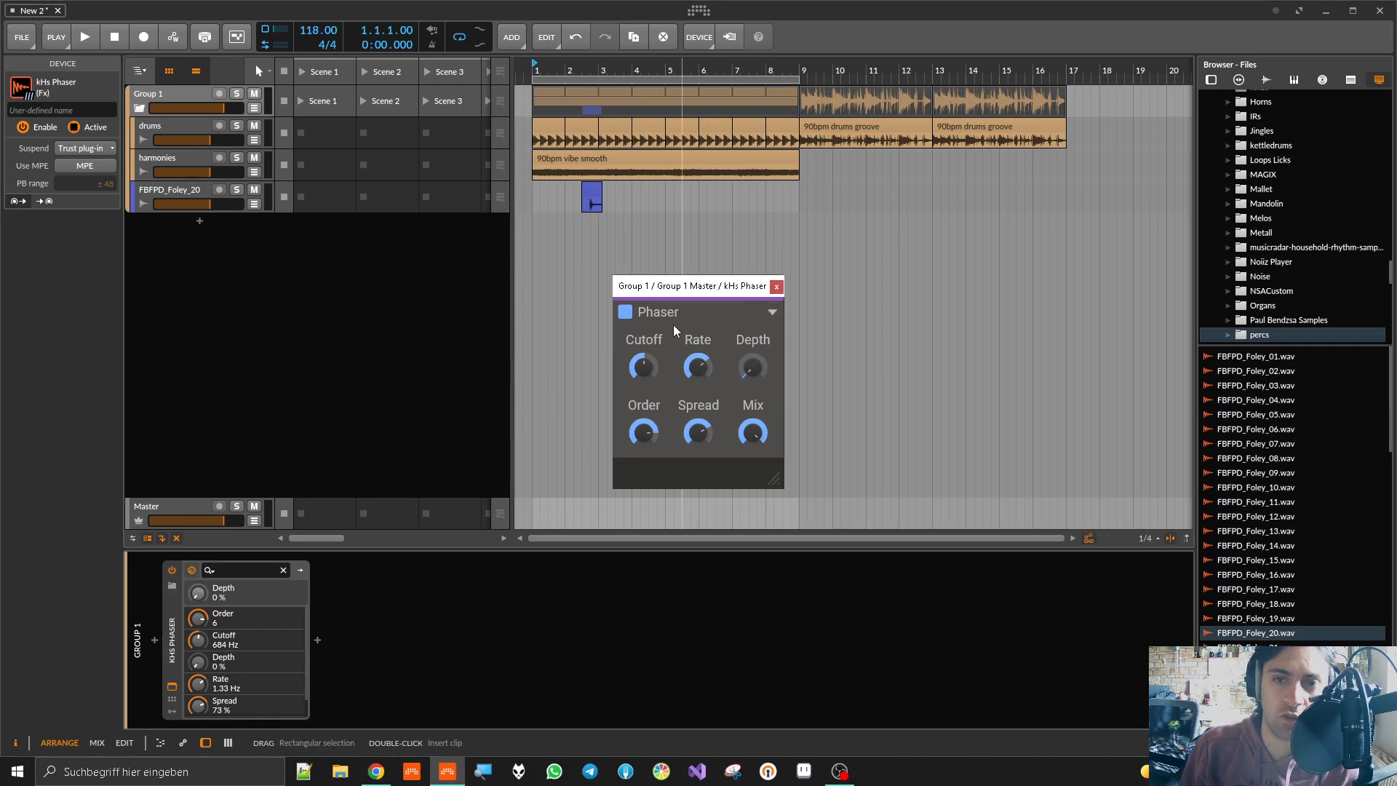
# Step: Sweep the phaser's cutoff by hand during playback, ending at 424 Hz, and reset the play position to bar 1
pyautogui.click(646, 262)
pyautogui.press('space')
pyautogui.moveTo(644, 367); pyautogui.dragTo(643, 365)
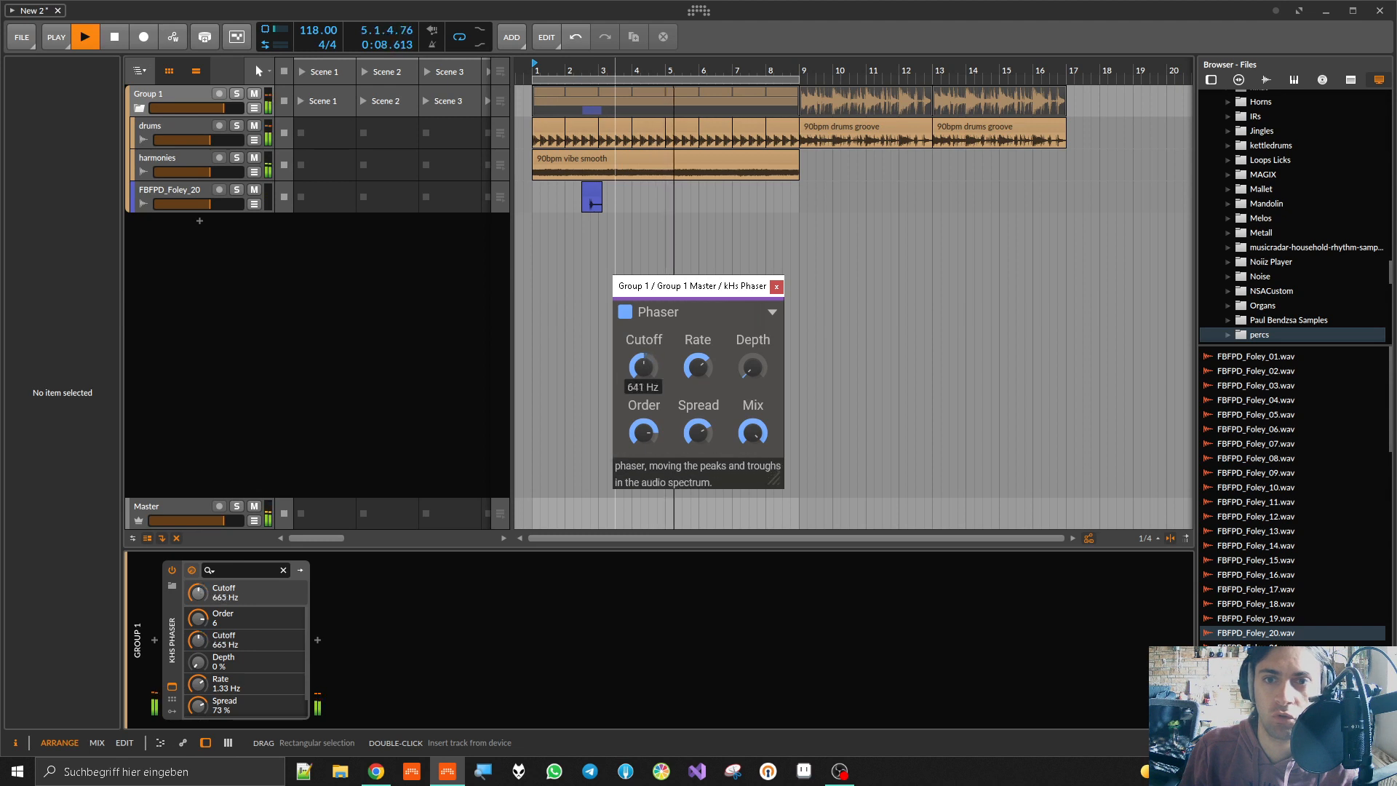
pyautogui.click(602, 321)
pyautogui.press('space')
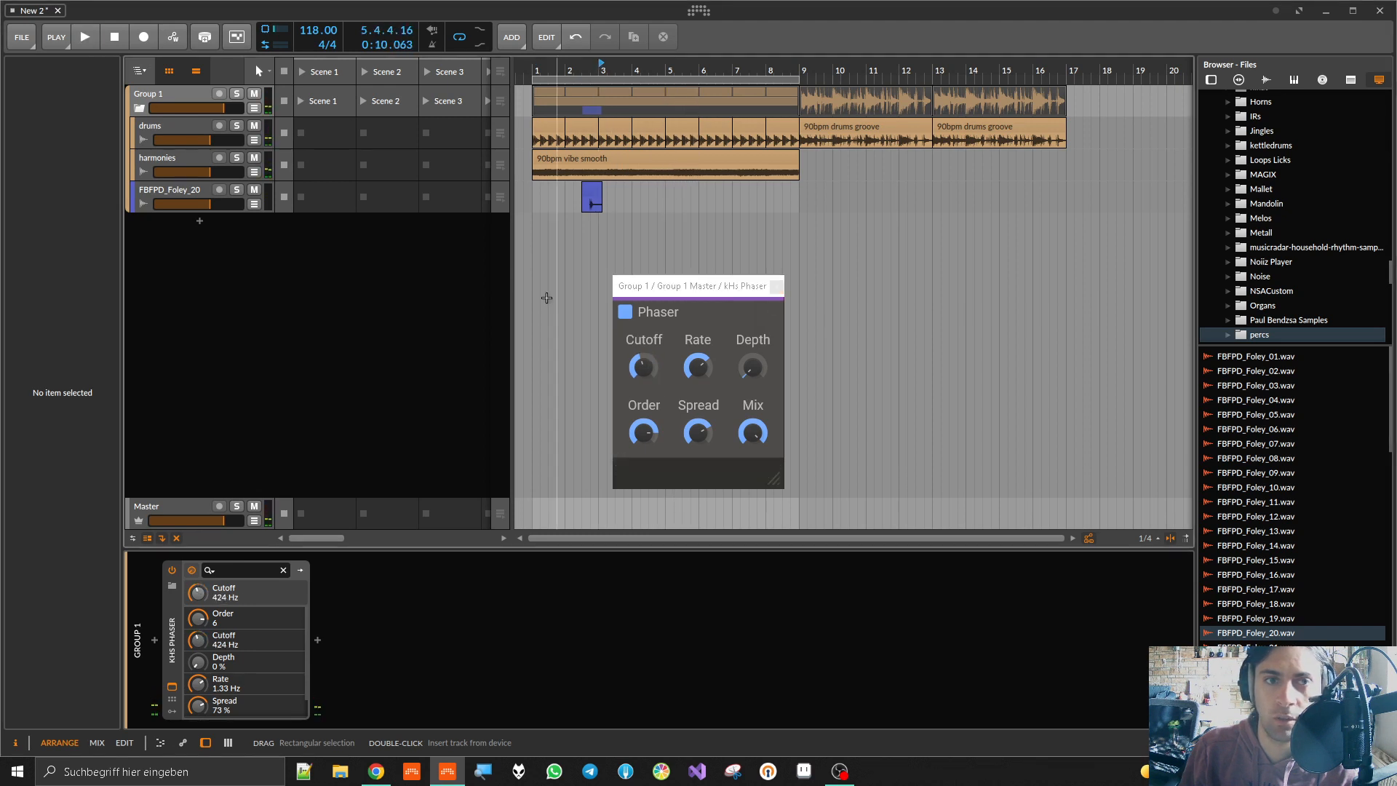
pyautogui.click(522, 295)
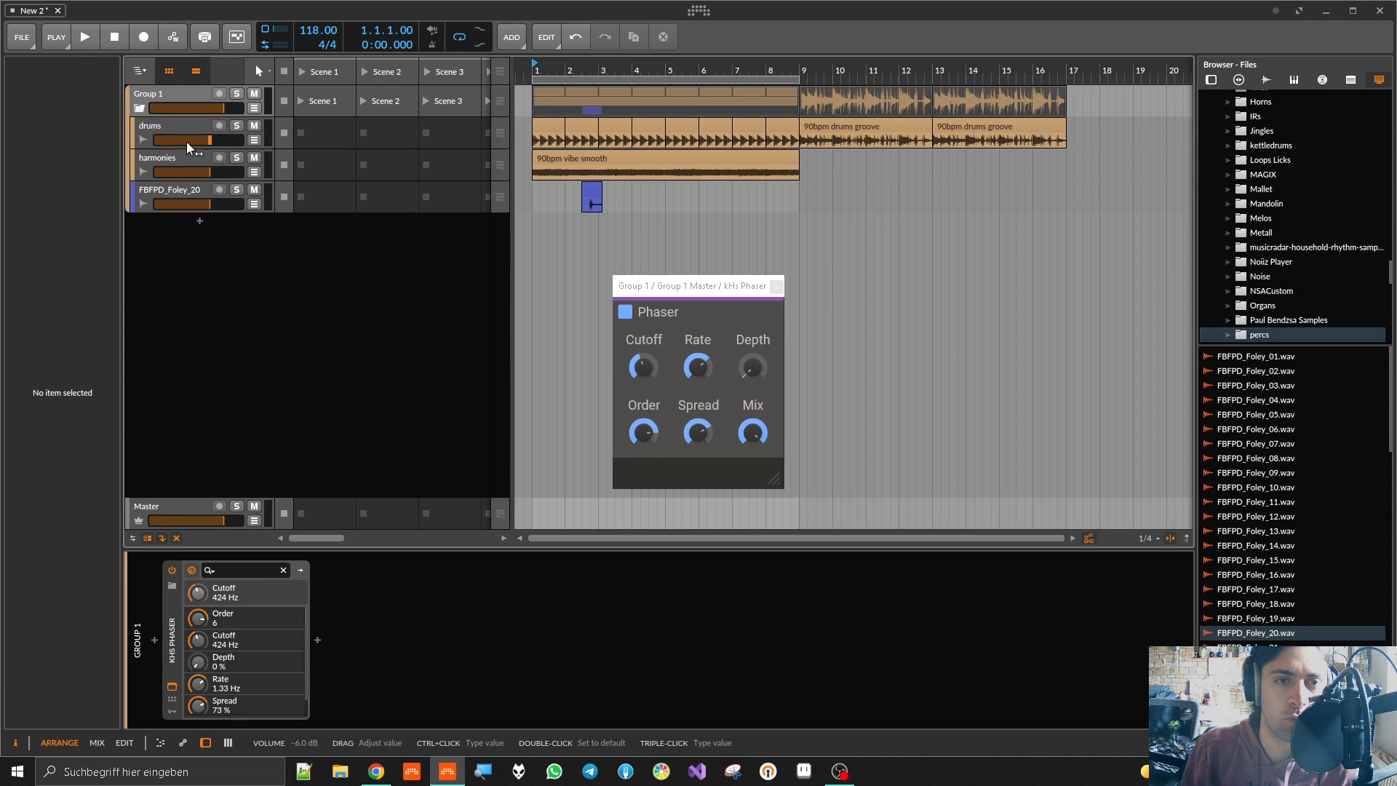
# Step: Move the kHs Phaser from Group 1's device chain to the harmonies track
pyautogui.click(171, 649)
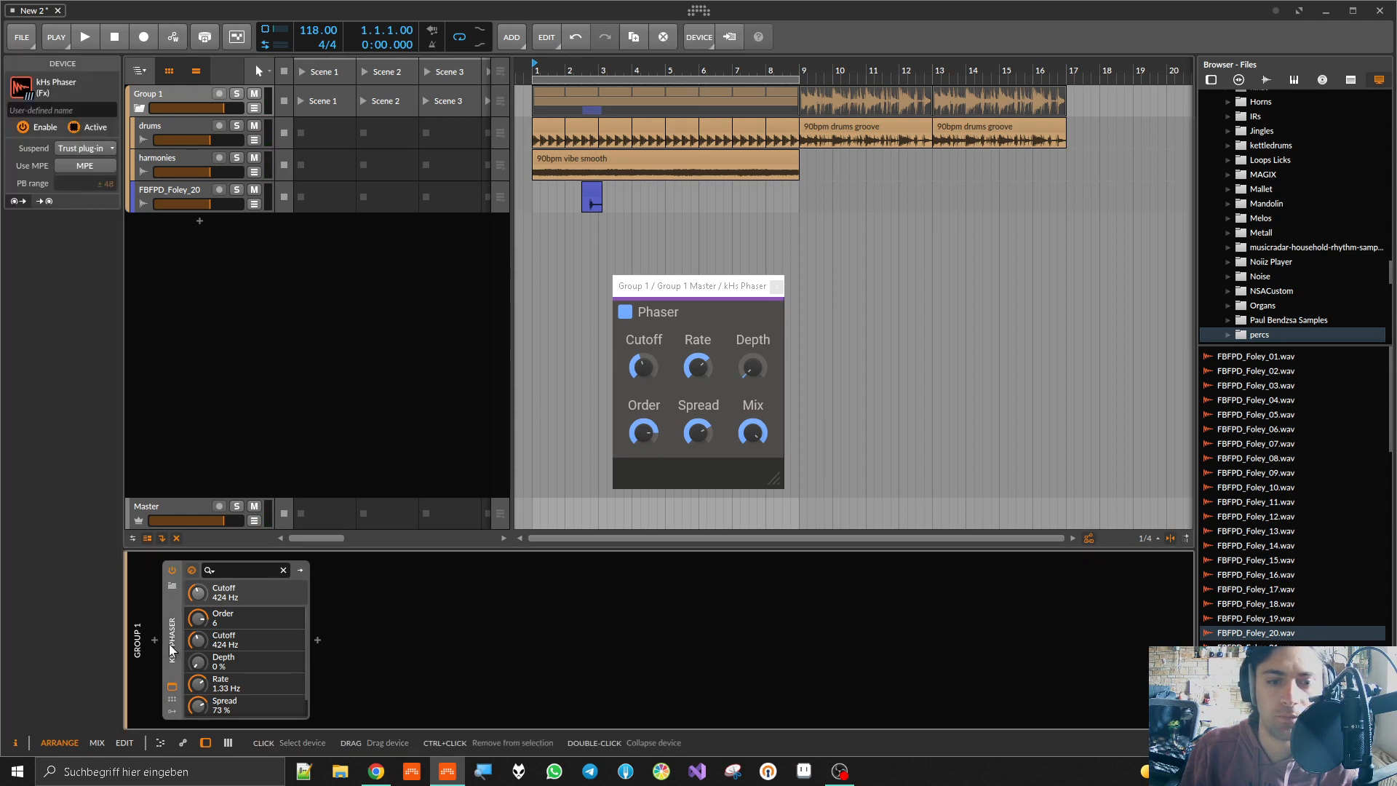
pyautogui.press('Delete')
pyautogui.click(185, 157)
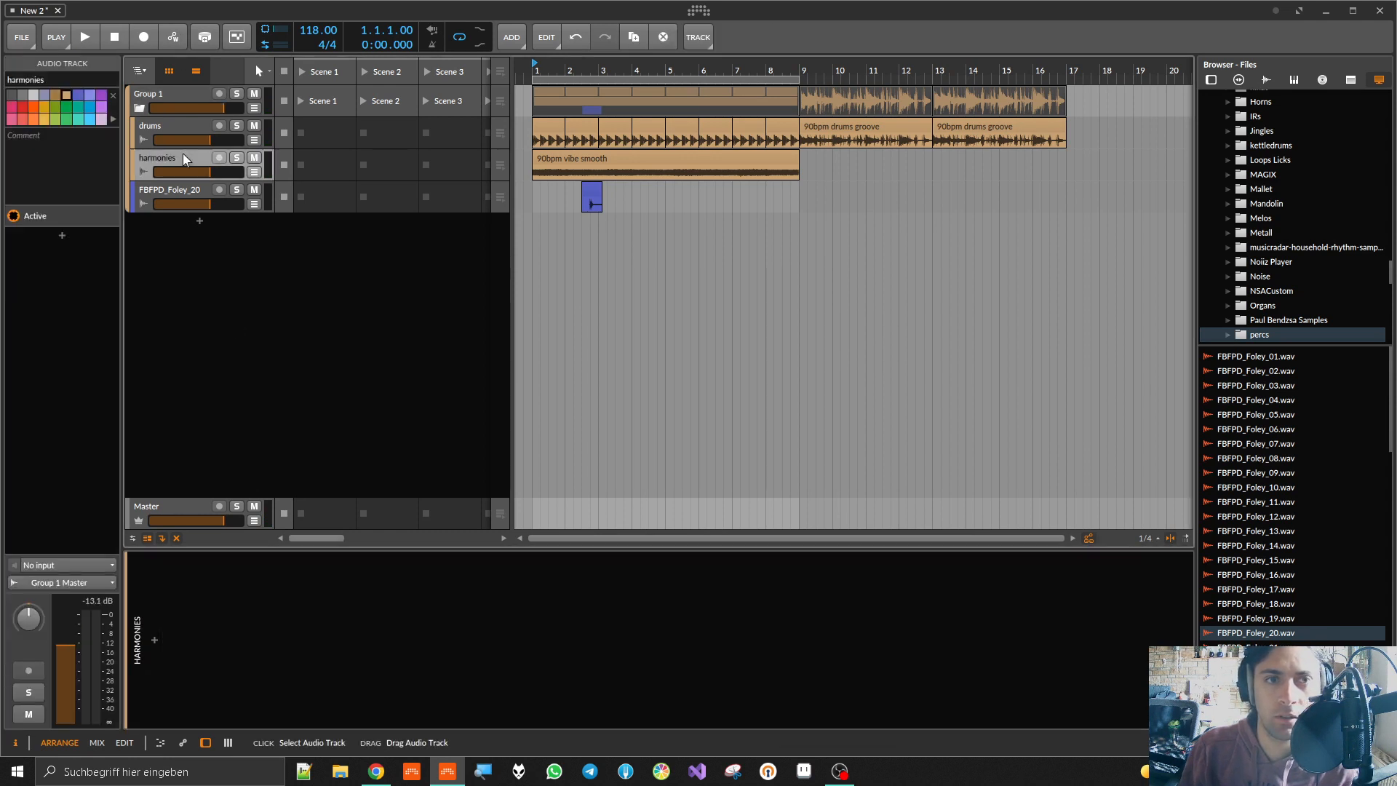
pyautogui.hotkey('ctrl', 'v')
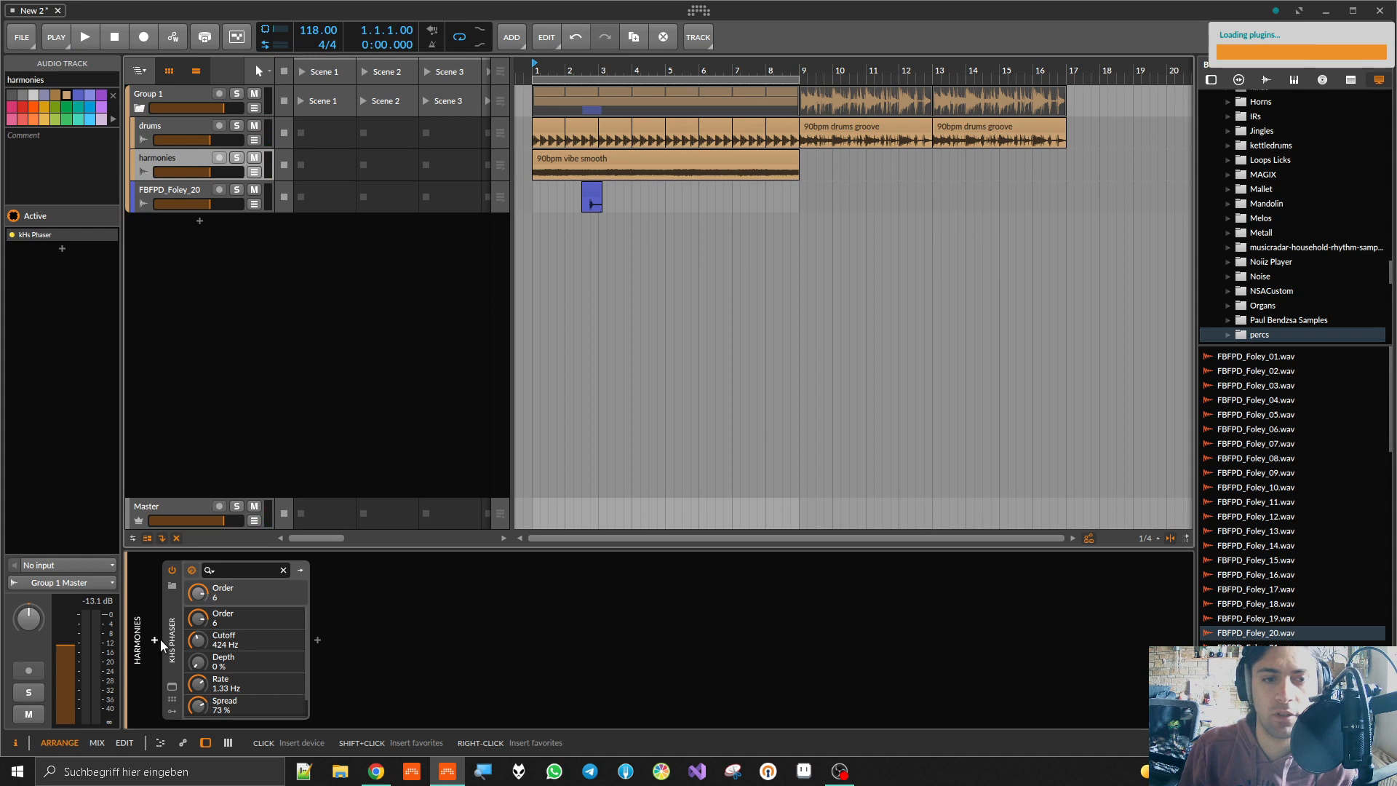
# Step: Add an Audio Sidechain modulator to the kHs Phaser and set its source to drums (POST)
pyautogui.click(176, 706)
pyautogui.click(192, 604)
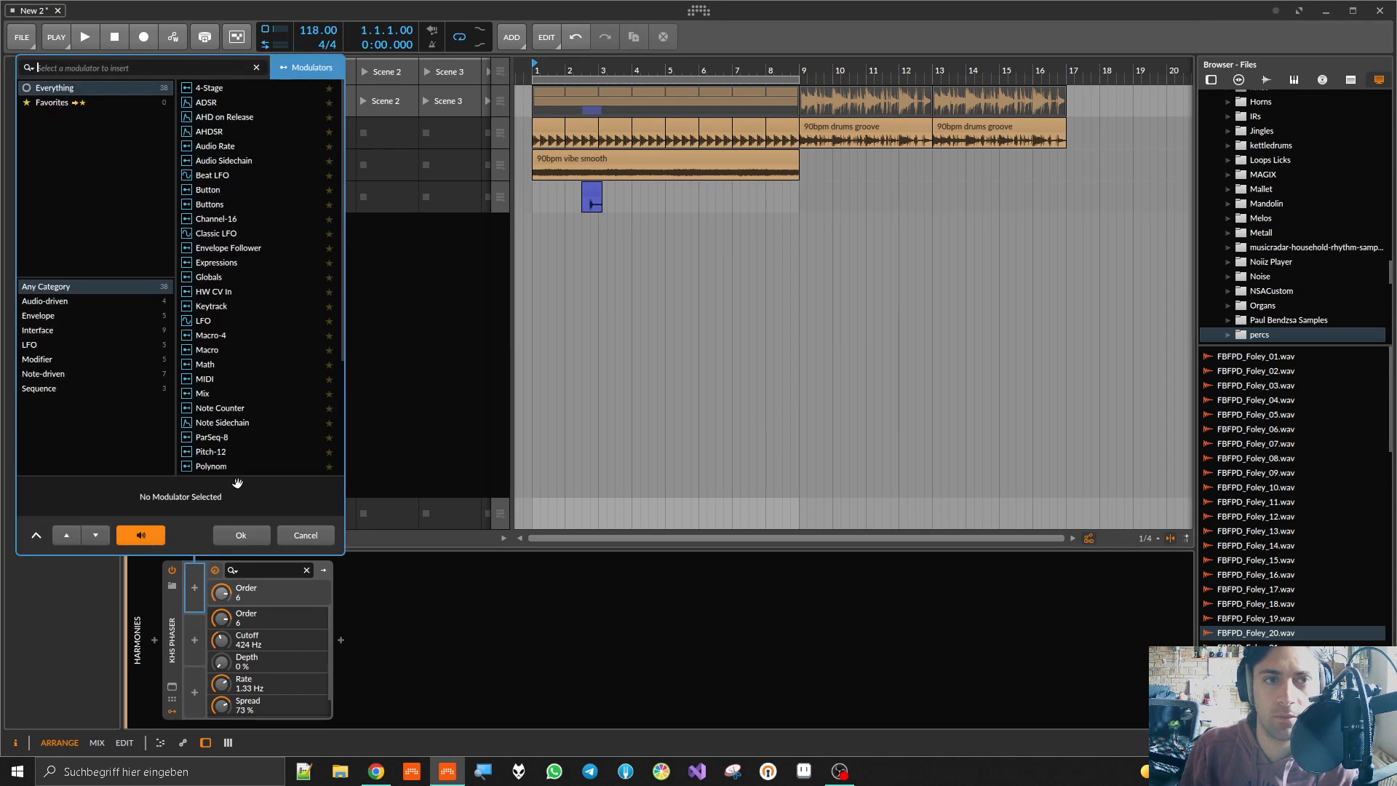
pyautogui.write('audio')
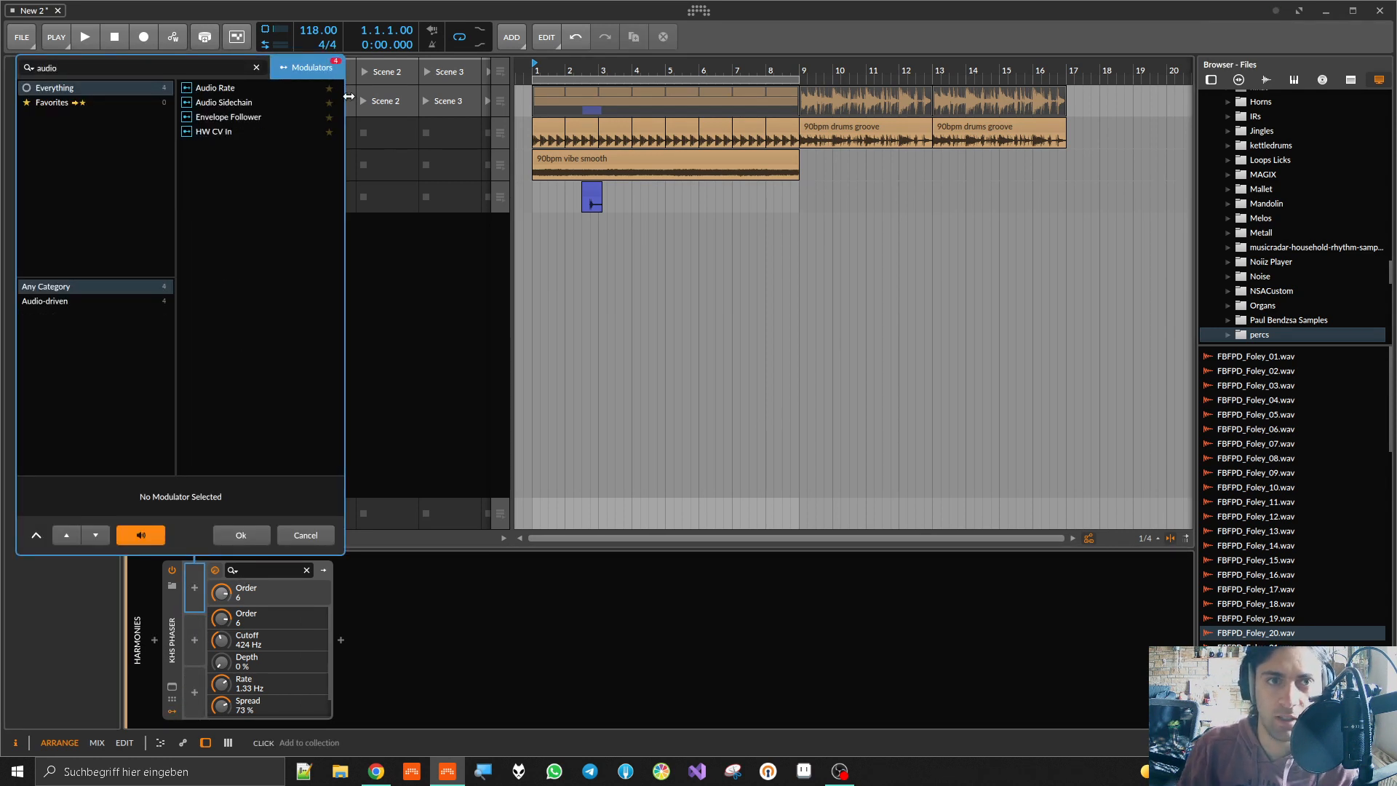
pyautogui.click(231, 102)
pyautogui.click(240, 534)
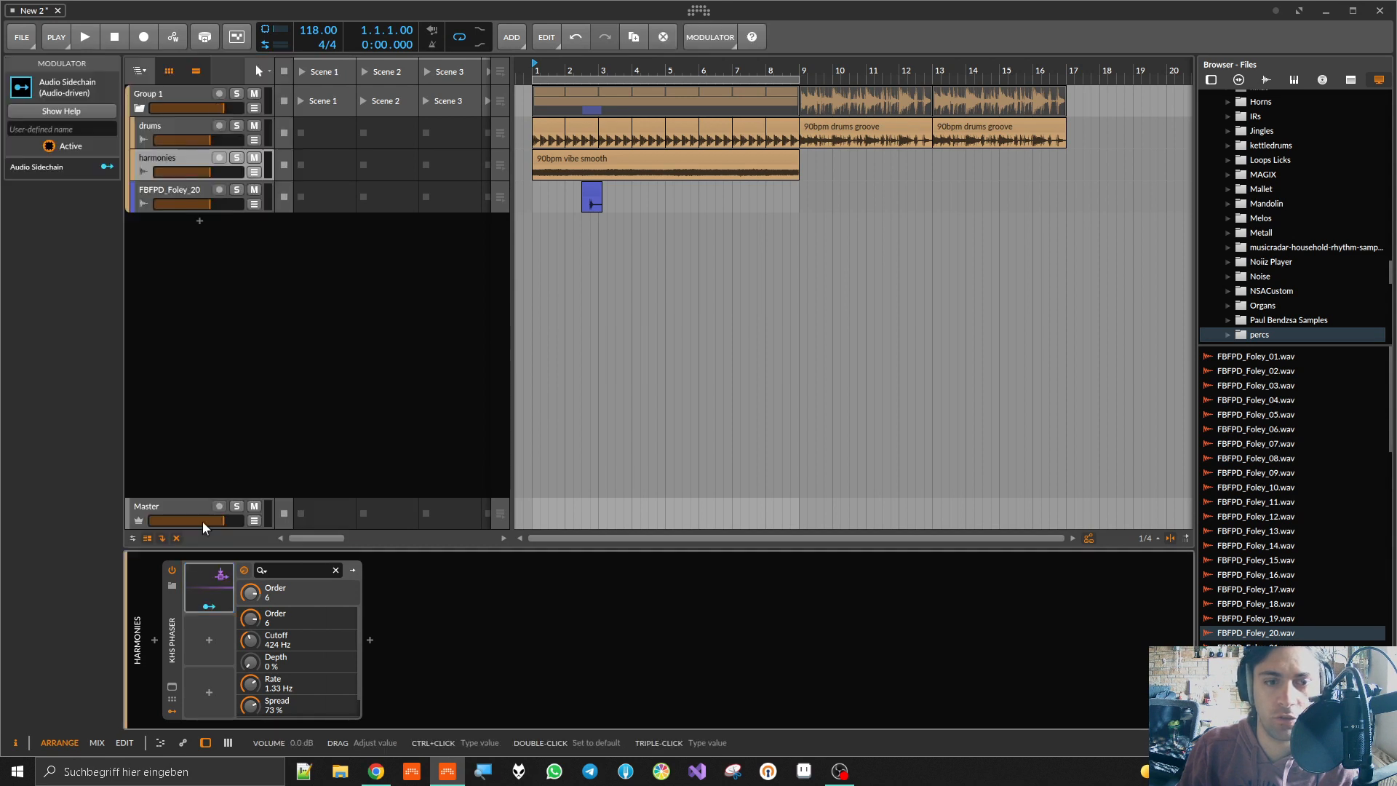
pyautogui.click(206, 608)
pyautogui.click(312, 587)
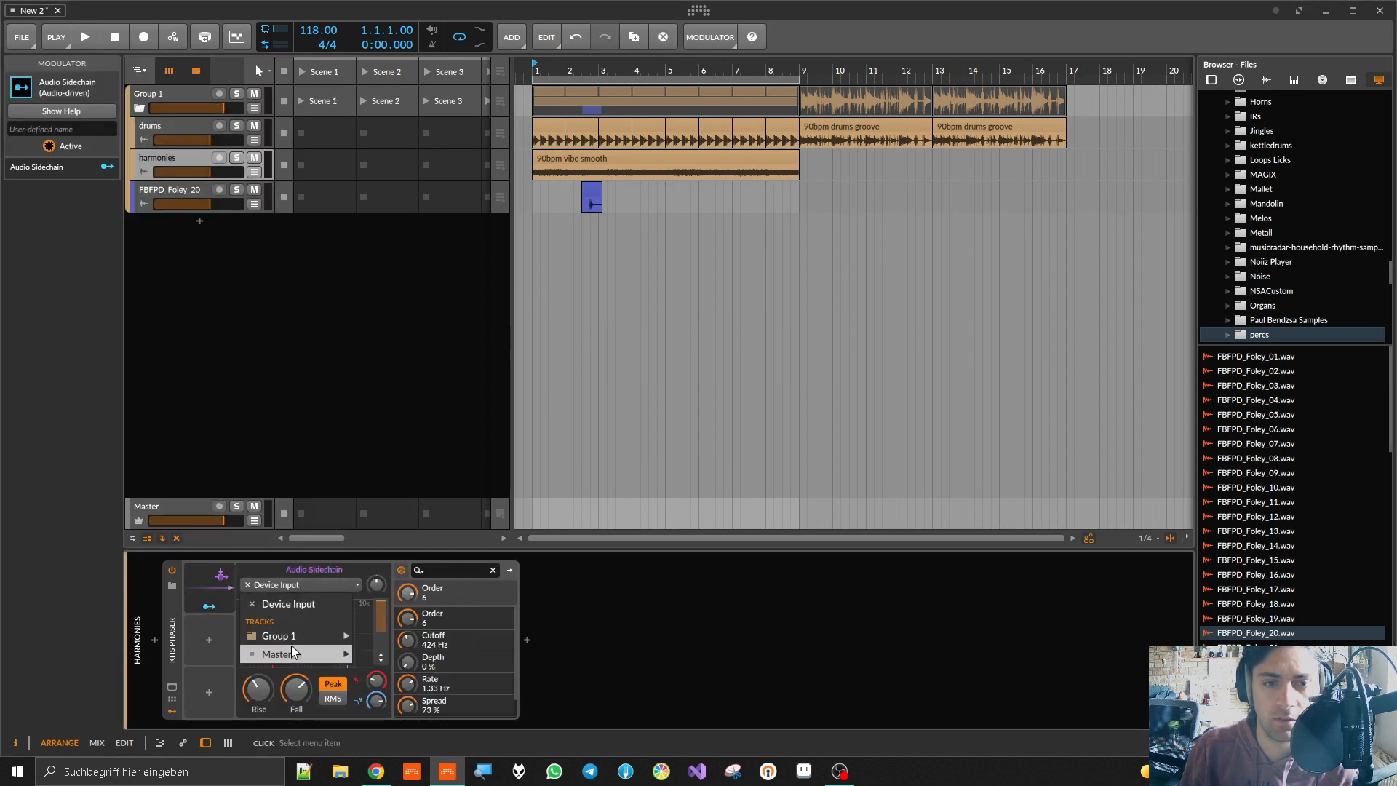
pyautogui.moveTo(291, 635)
pyautogui.moveTo(393, 629)
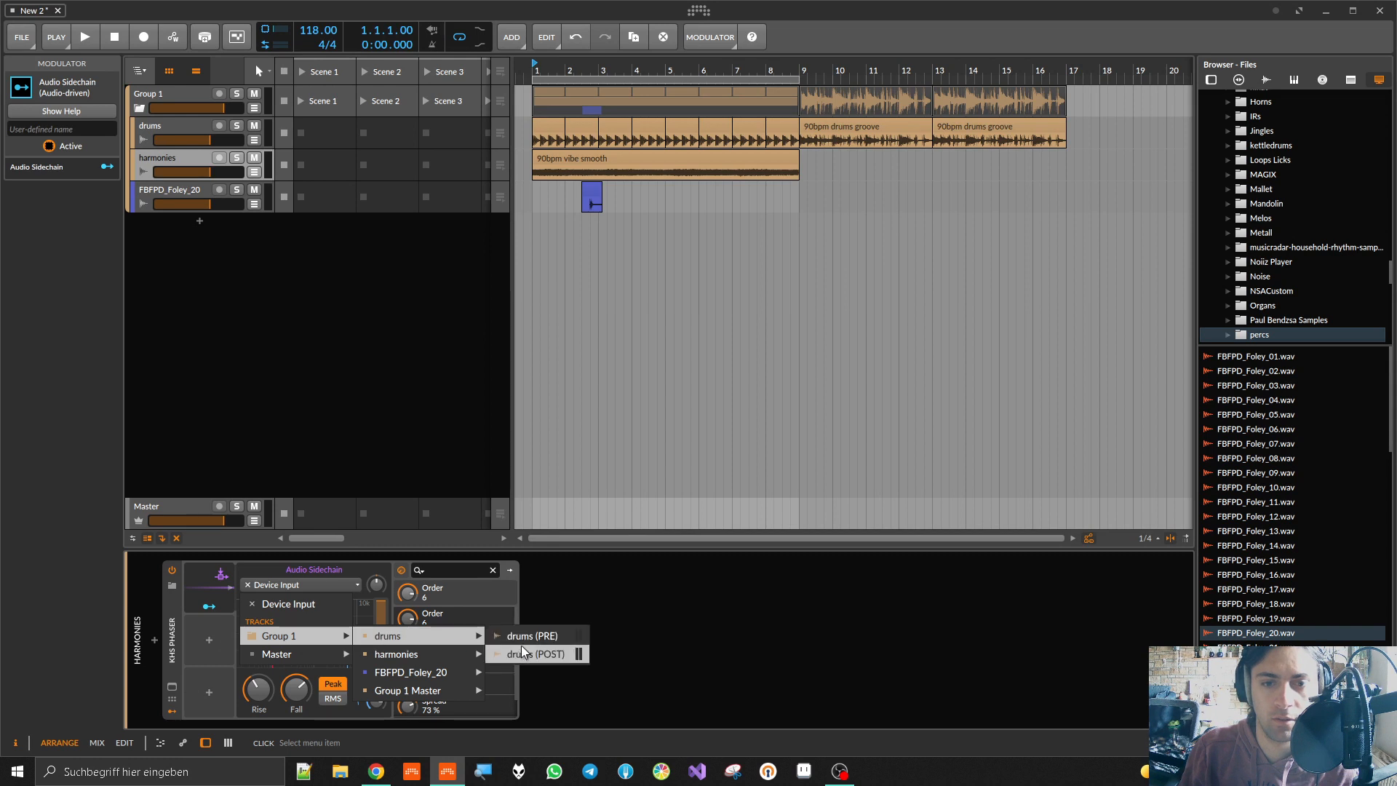
pyautogui.click(524, 651)
# Step: Modulate the phaser's cutoff by 0.450 from the Audio Sidechain during playback, raising the sidechain gain and averaging in RMS mode
pyautogui.click(209, 606)
pyautogui.press('space')
pyautogui.moveTo(405, 639); pyautogui.dragTo(376, 551)
pyautogui.click(209, 606)
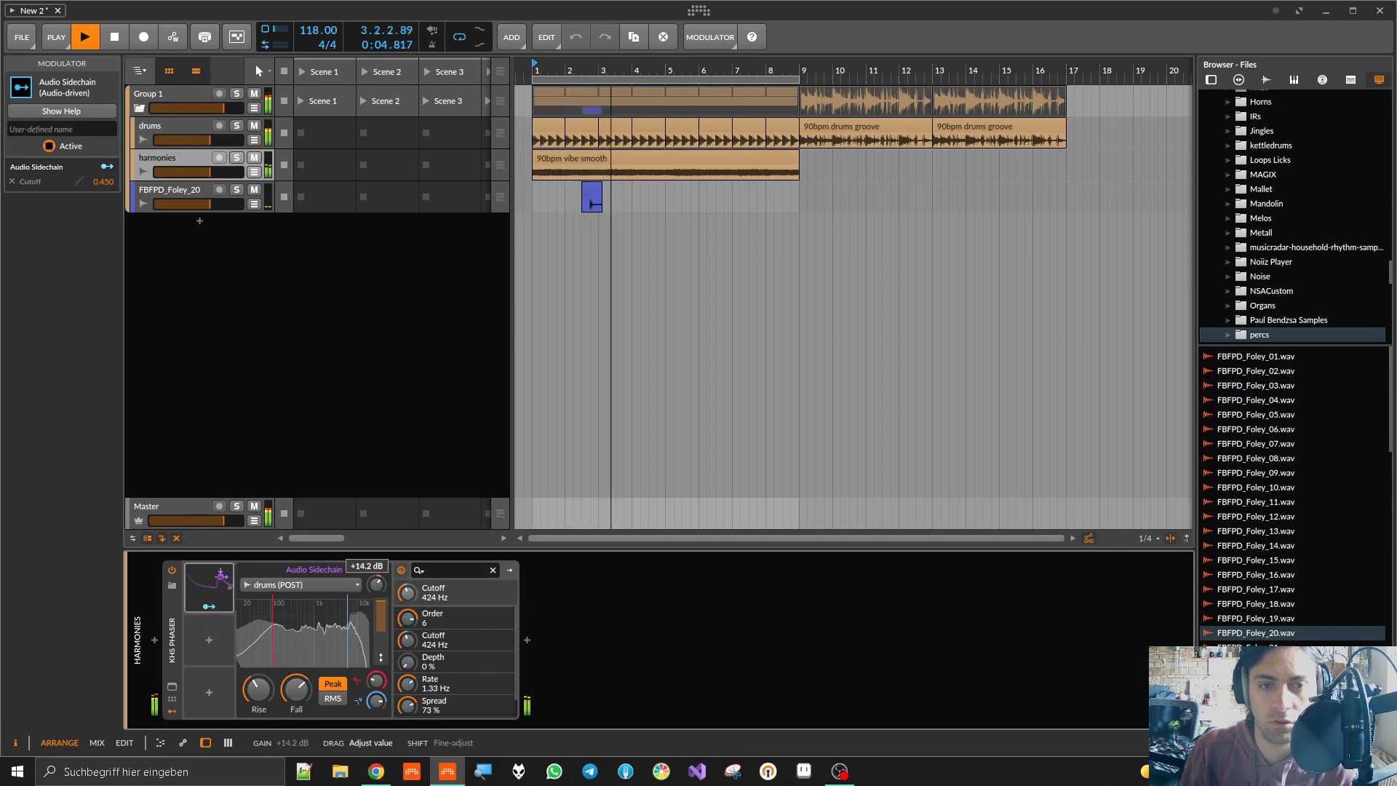
pyautogui.click(331, 698)
pyautogui.moveTo(251, 698); pyautogui.dragTo(247, 703)
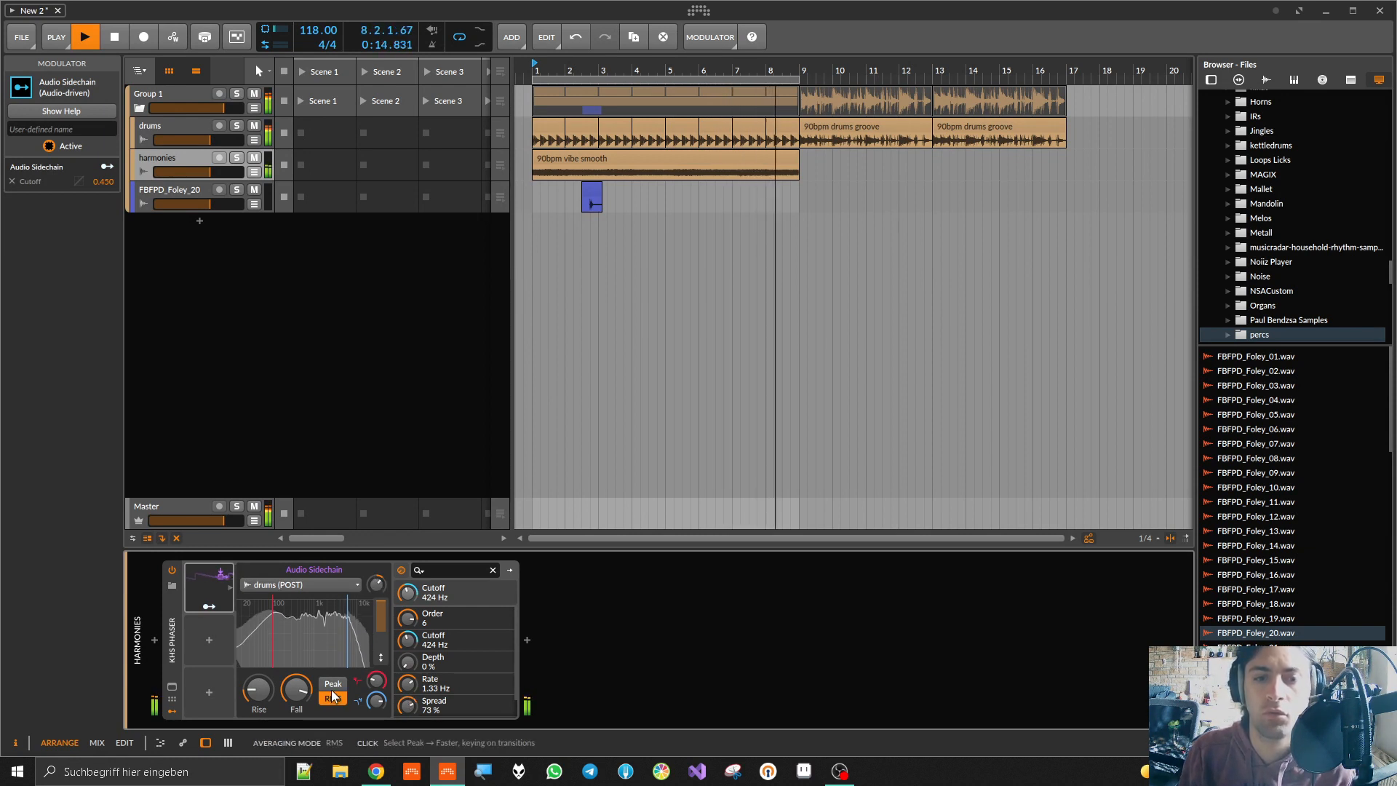
# Step: Stop playback and replace the kHs Phaser on the harmonies track with kHs Pitch Shifter
pyautogui.click(532, 249)
pyautogui.press('space')
pyautogui.click(173, 643)
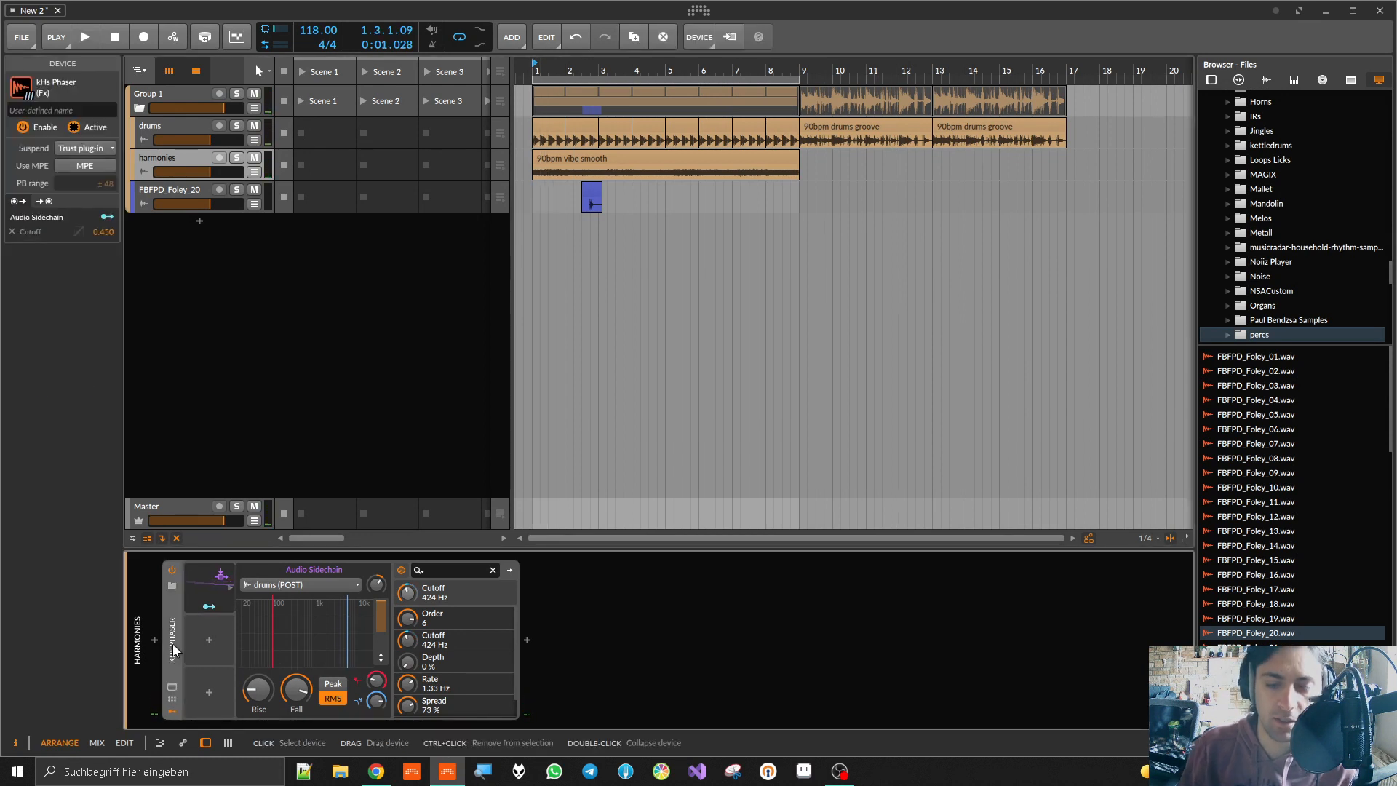
pyautogui.press('Delete')
pyautogui.click(156, 636)
pyautogui.write('khs')
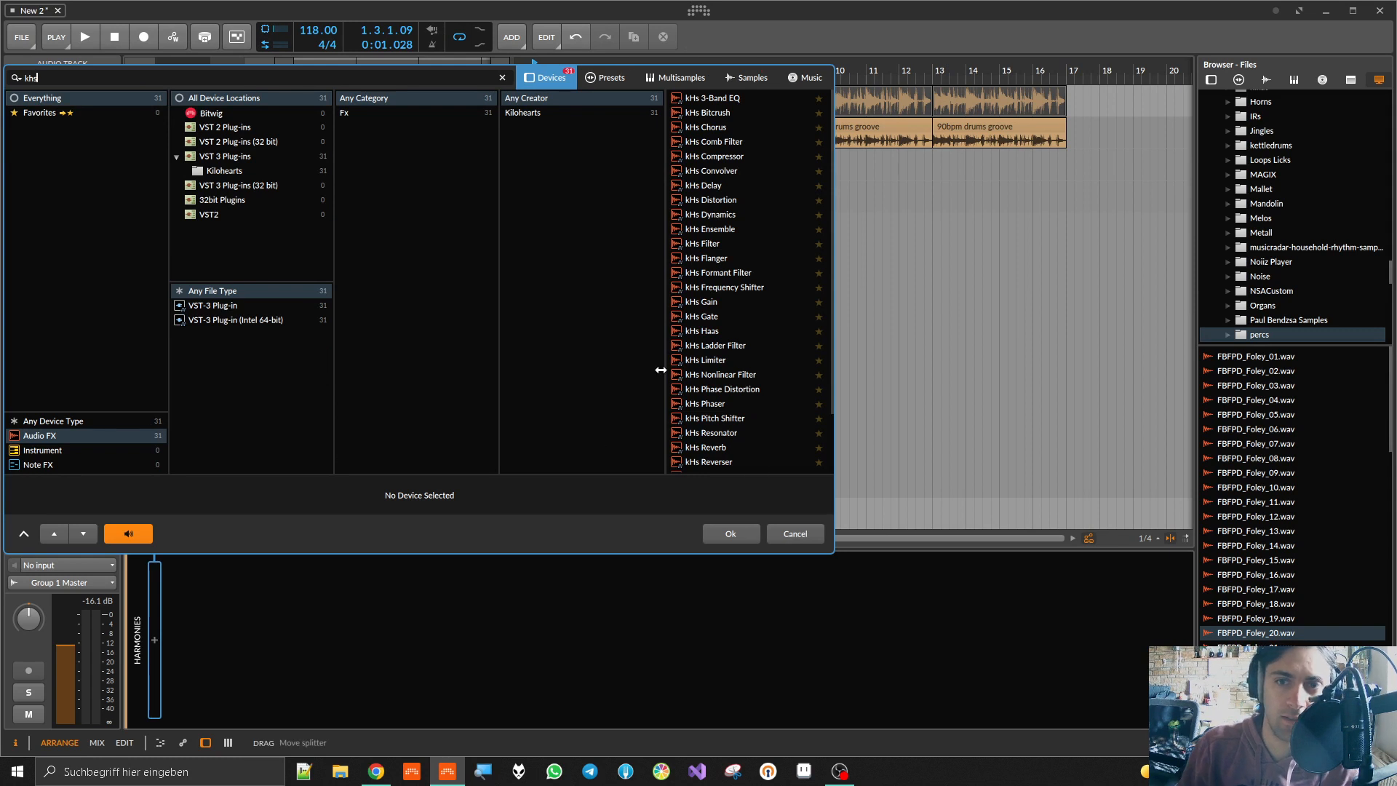
pyautogui.doubleClick(701, 422)
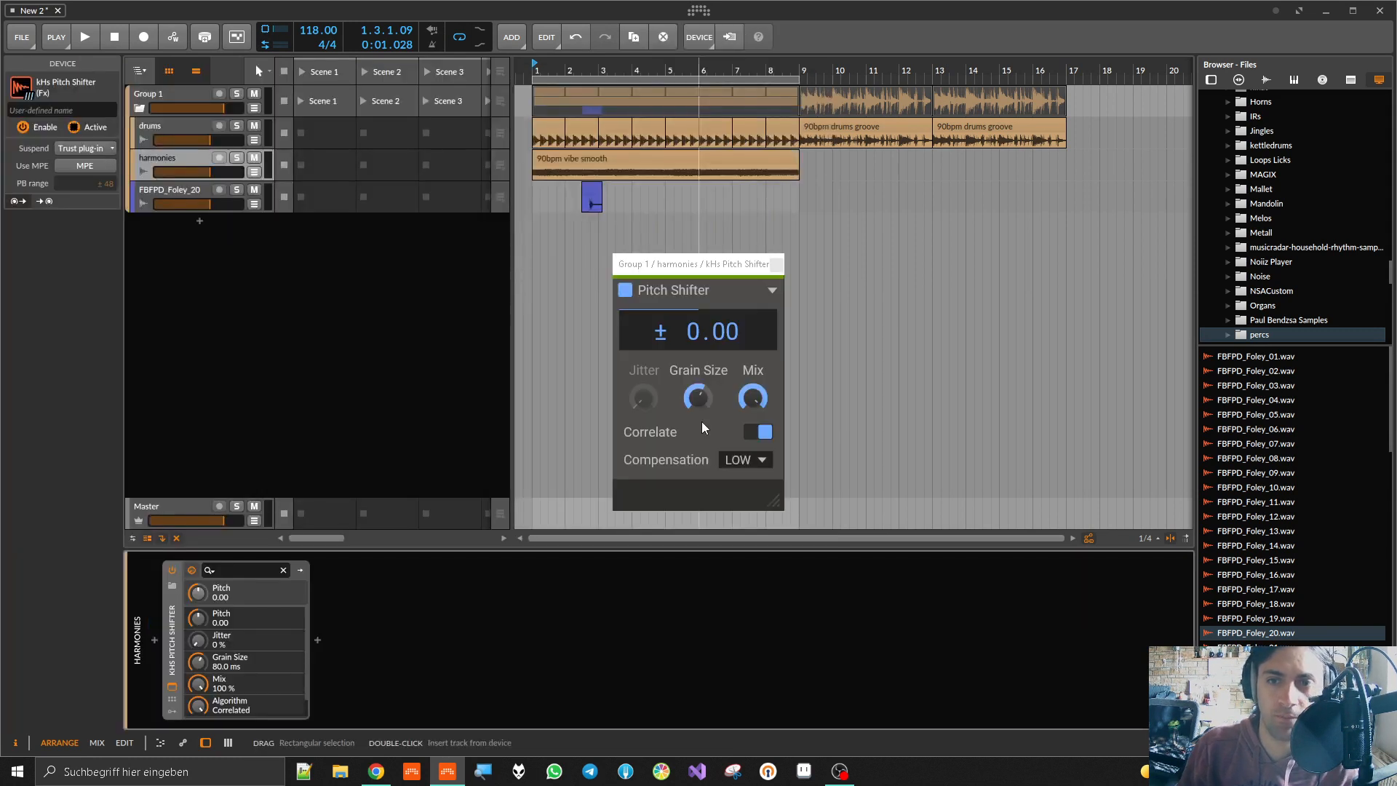
# Step: During playback, set the kHs Pitch Shifter to +12.00 semitones with 200 ms grain size and HIGH compensation
pyautogui.press('space')
pyautogui.moveTo(697, 397); pyautogui.dragTo(698, 424)
pyautogui.moveTo(686, 336); pyautogui.dragTo(686, 296)
pyautogui.moveTo(698, 398); pyautogui.dragTo(698, 385)
pyautogui.click(740, 459)
pyautogui.click(736, 498)
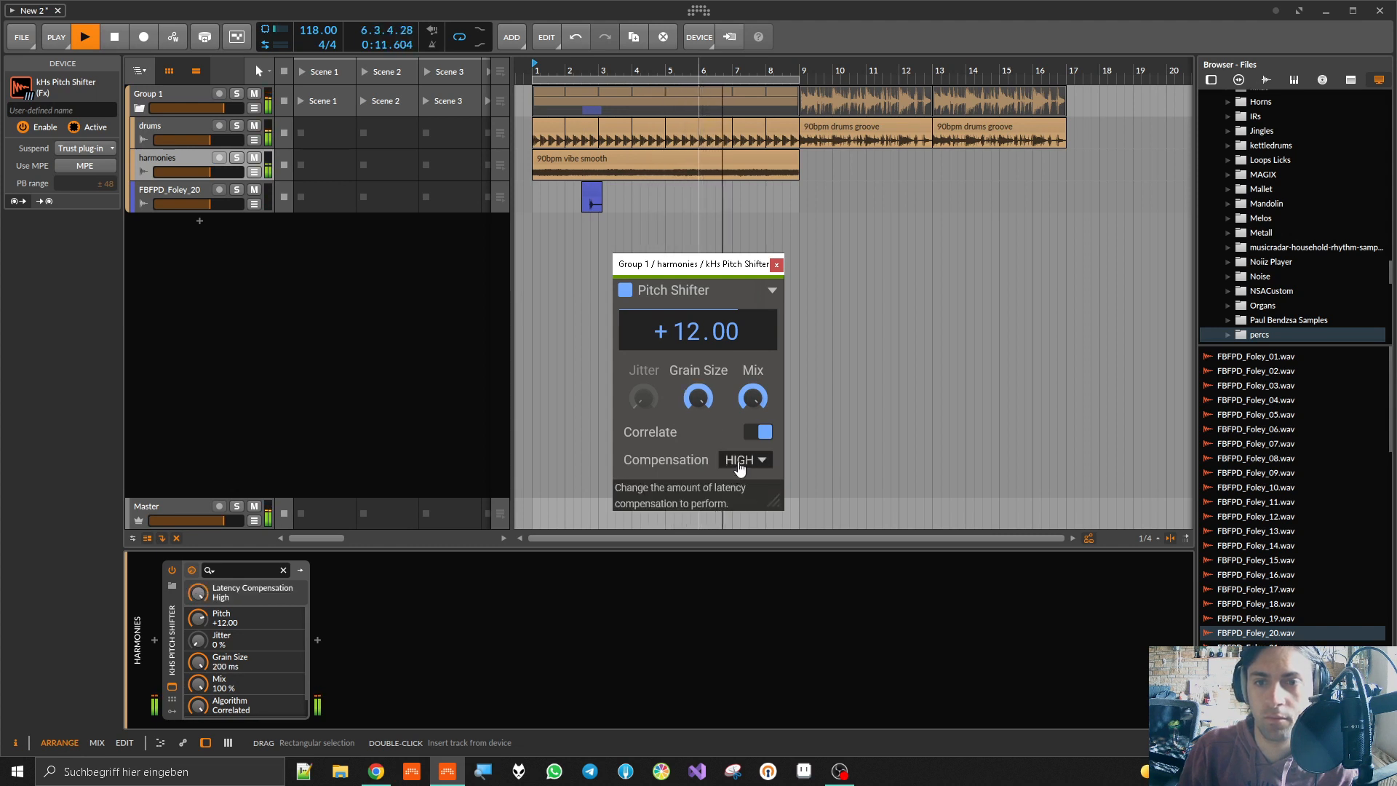
# Step: Turn off Correlate and set the pitch shifter to 36 % jitter, 67.5 ms grain size, +7.00 pitch and 50 % mix
pyautogui.moveTo(698, 398); pyautogui.dragTo(652, 454)
pyautogui.click(754, 432)
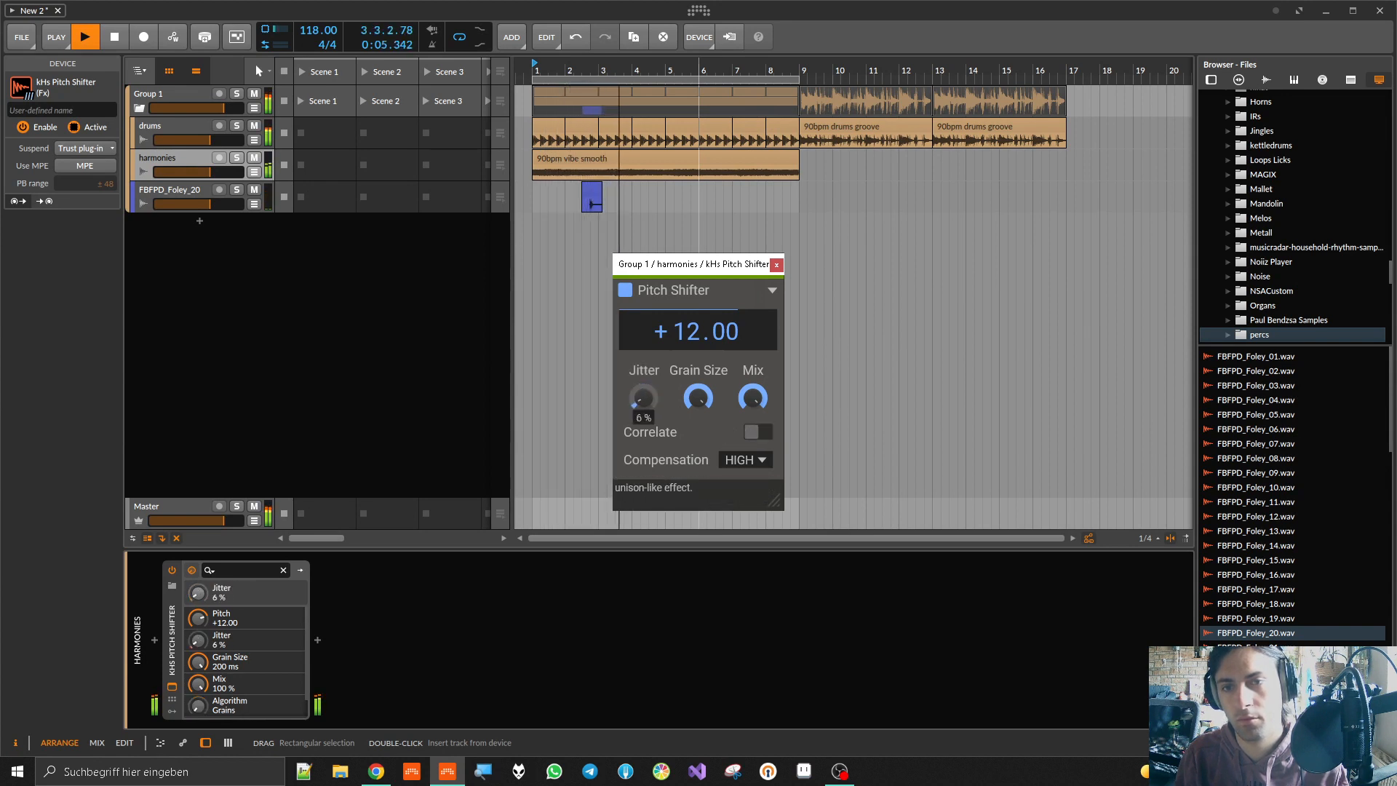
pyautogui.moveTo(643, 398); pyautogui.dragTo(697, 383)
pyautogui.moveTo(696, 331); pyautogui.dragTo(697, 350)
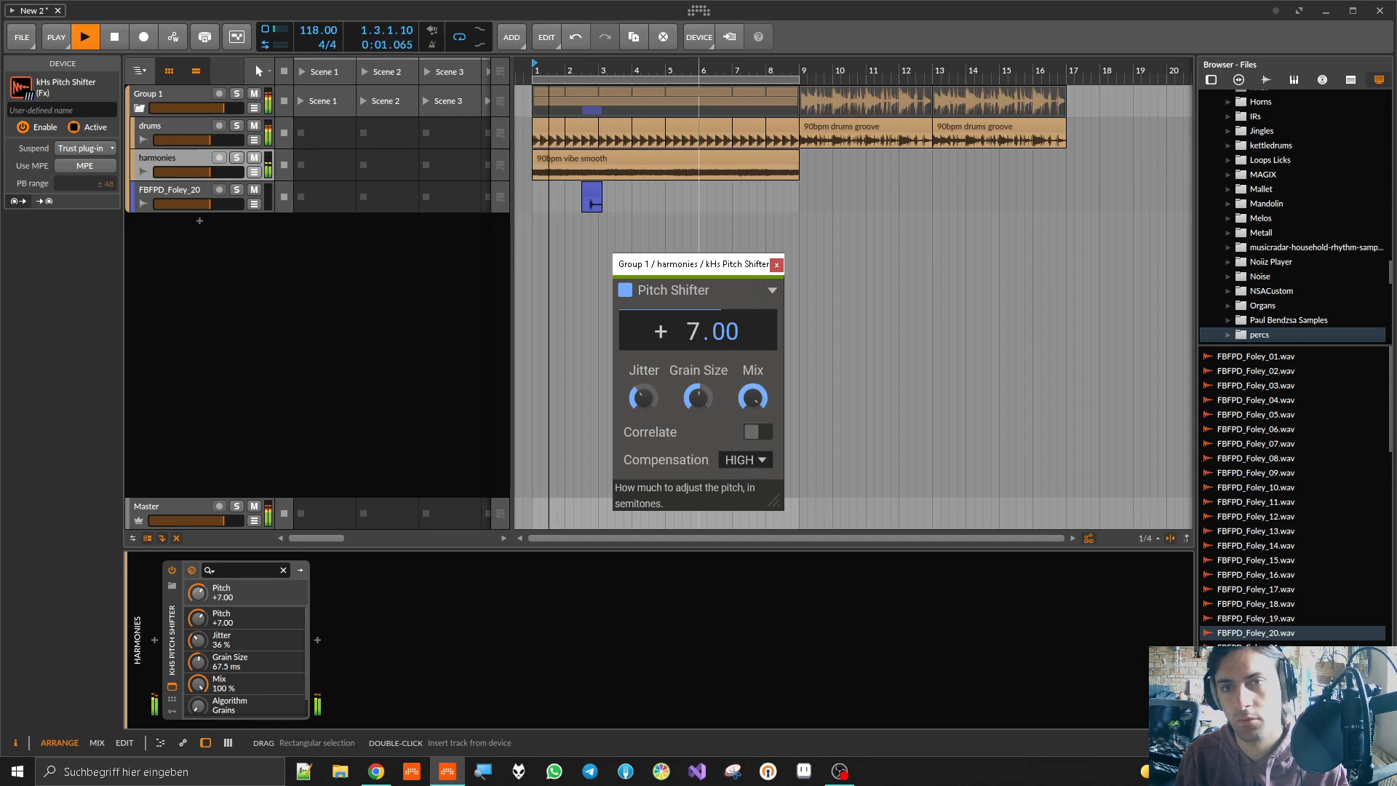
pyautogui.moveTo(752, 398); pyautogui.dragTo(752, 432)
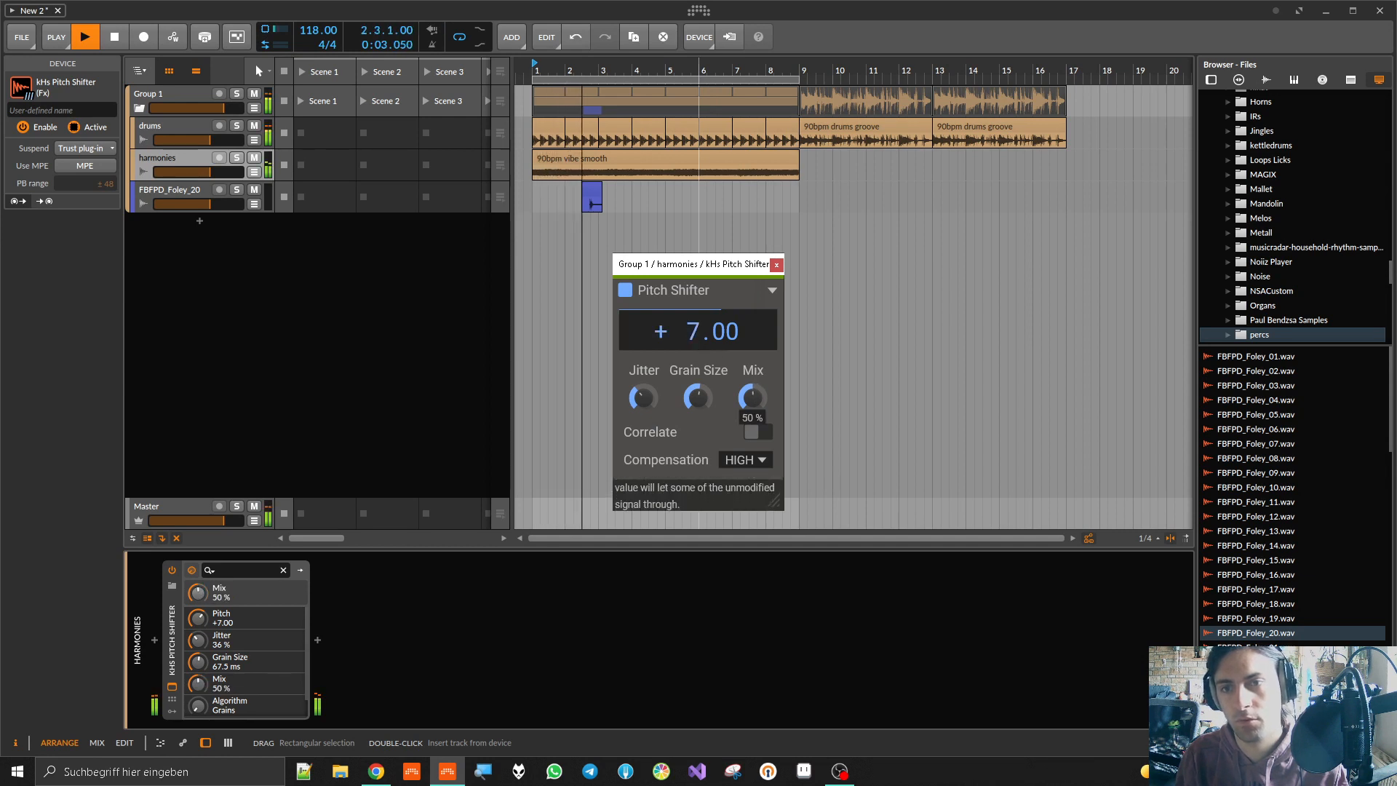
# Step: Set the pitch to +24.00, grain size to 65.2 ms, jitter to 39 % and mix to 38 %
pyautogui.click(696, 337)
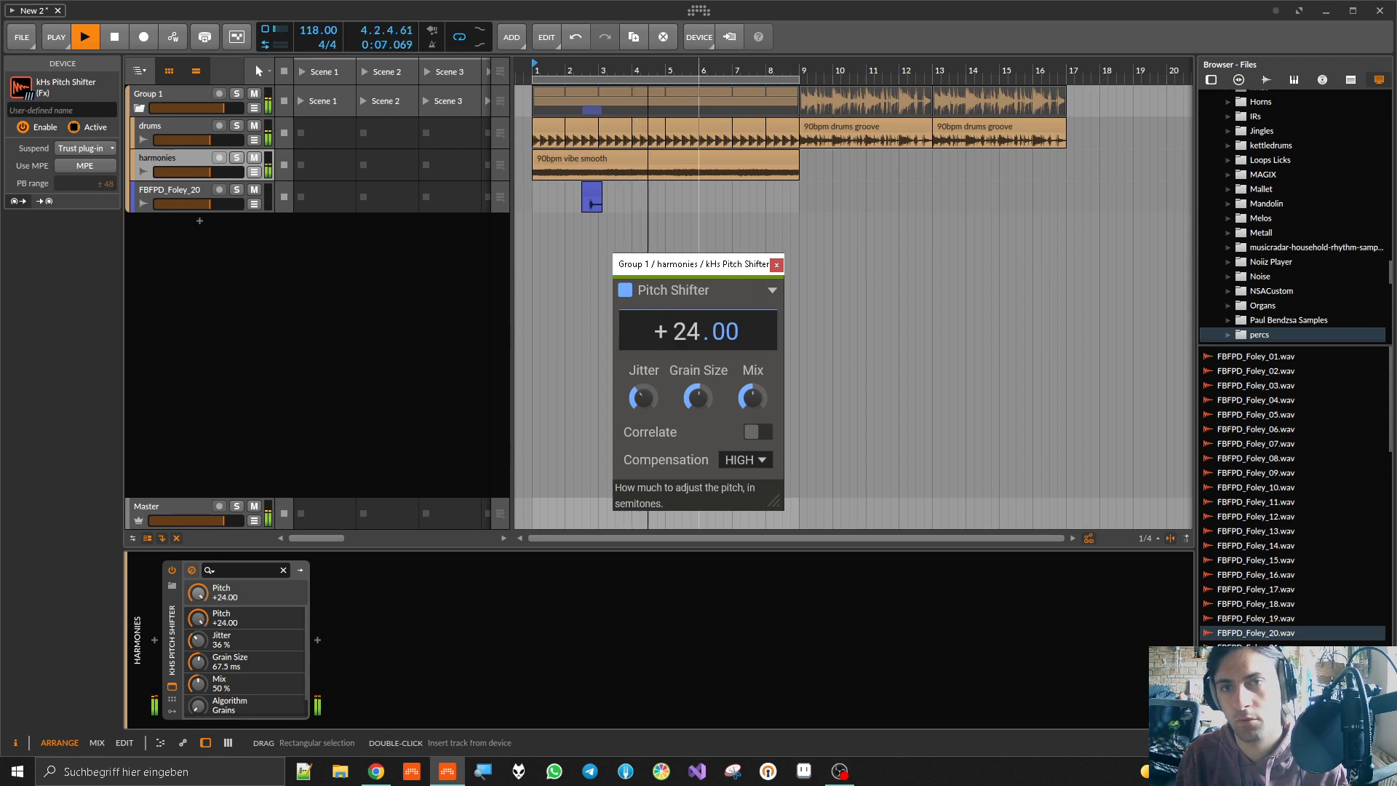
pyautogui.moveTo(687, 397); pyautogui.dragTo(757, 406)
pyautogui.moveTo(643, 401); pyautogui.dragTo(643, 396)
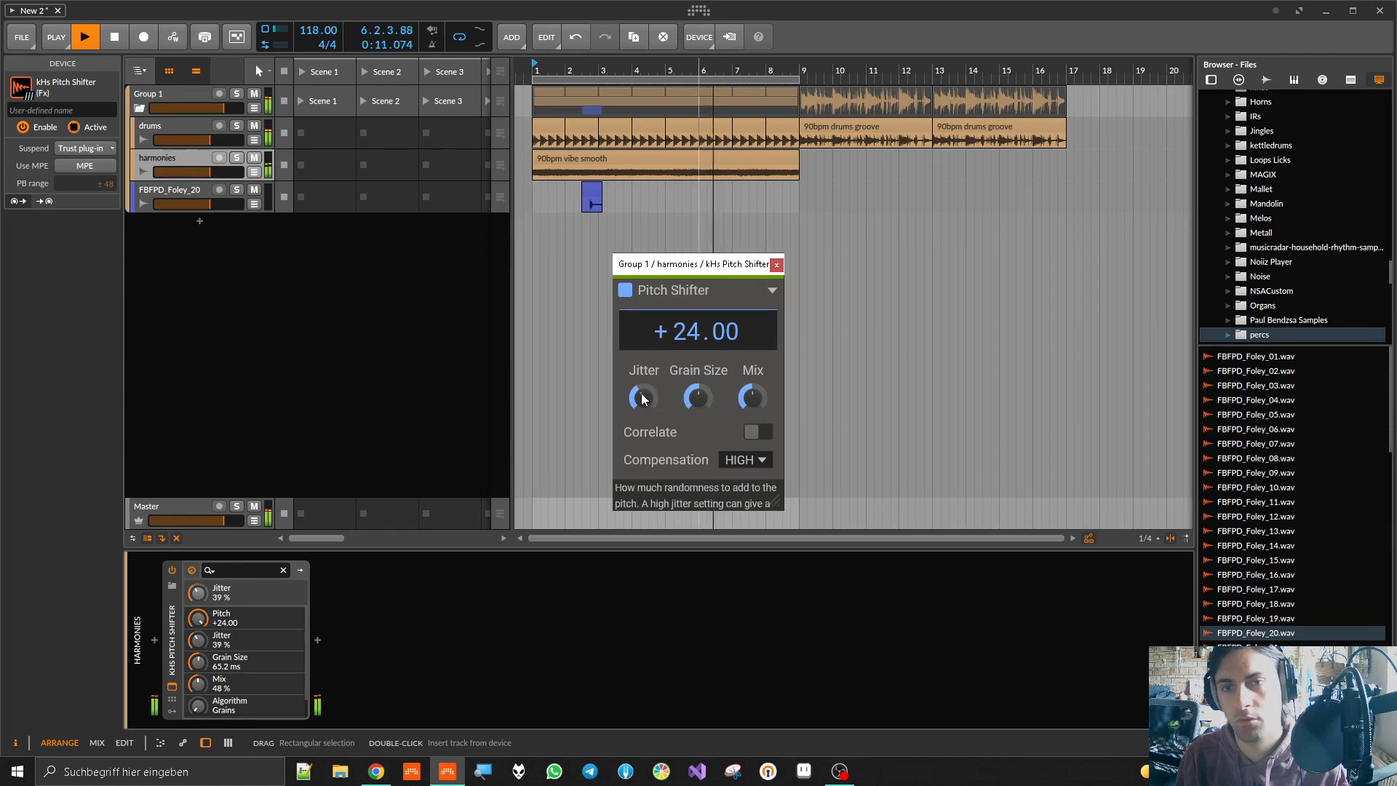
pyautogui.moveTo(750, 402)
pyautogui.mouseDown()
pyautogui.moveTo(749, 422)
pyautogui.moveTo(753, 400)
pyautogui.mouseUp()
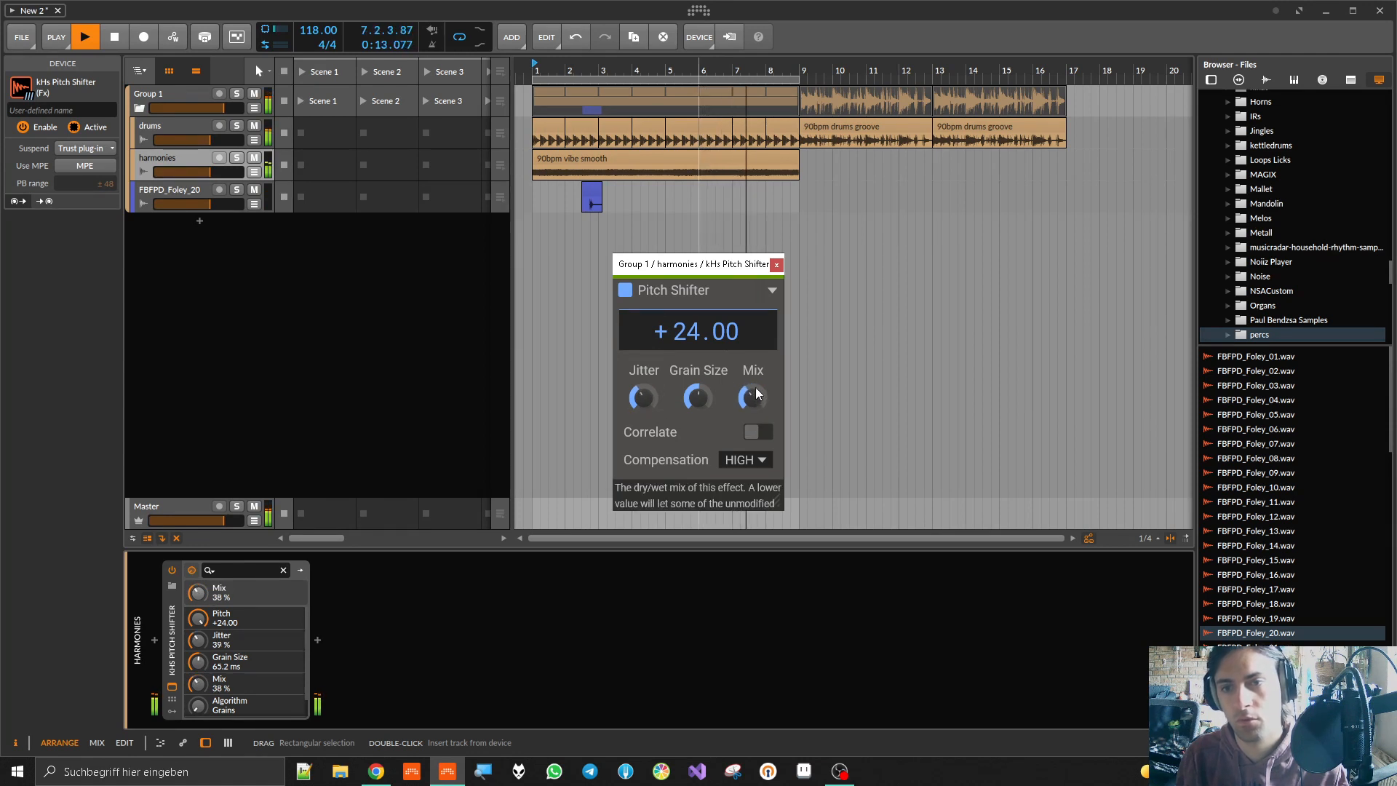
# Step: Try latency compensation OFF, restore it to HIGH, set the mix to 39 % and stop playback
pyautogui.click(752, 461)
pyautogui.click(749, 474)
pyautogui.click(750, 464)
pyautogui.click(752, 459)
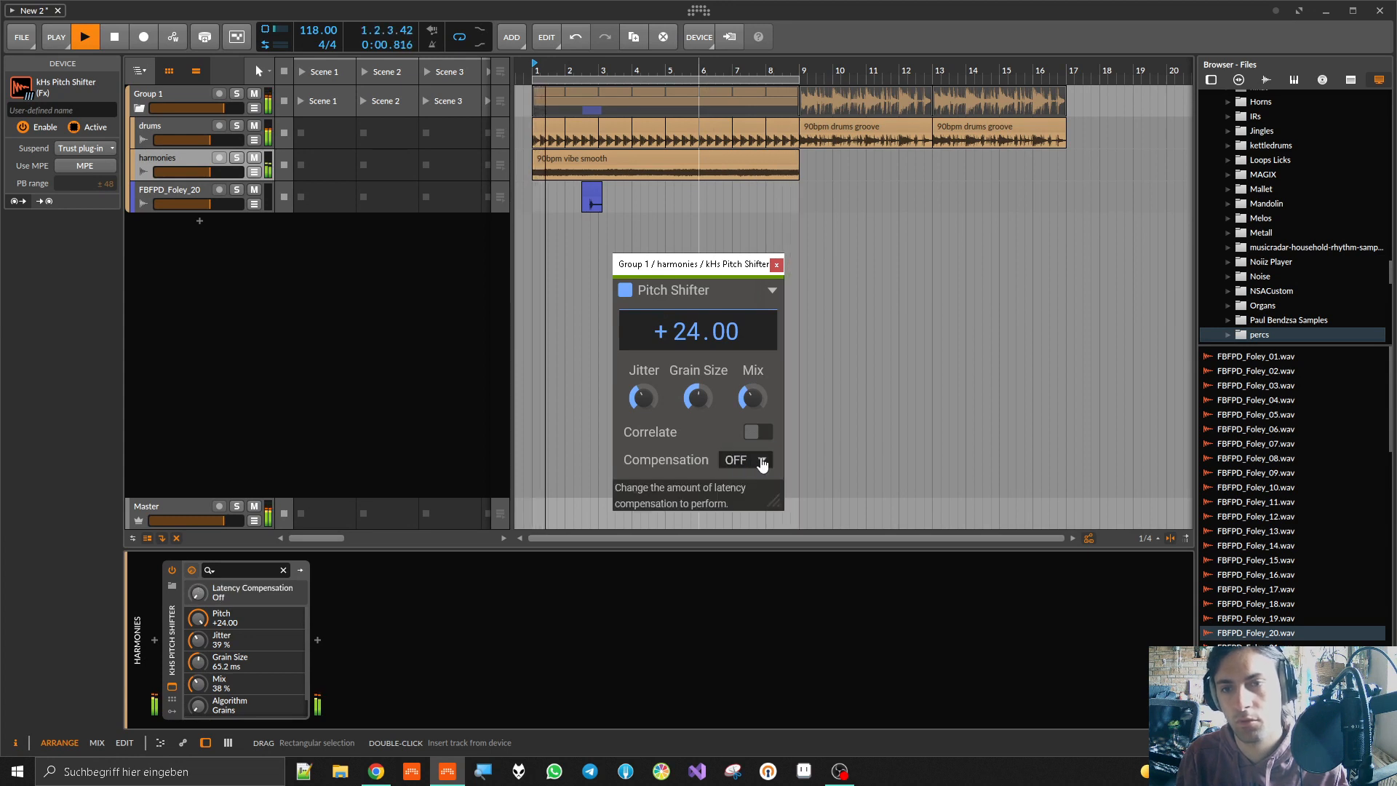
pyautogui.click(760, 463)
pyautogui.click(750, 499)
pyautogui.moveTo(753, 408); pyautogui.dragTo(752, 404)
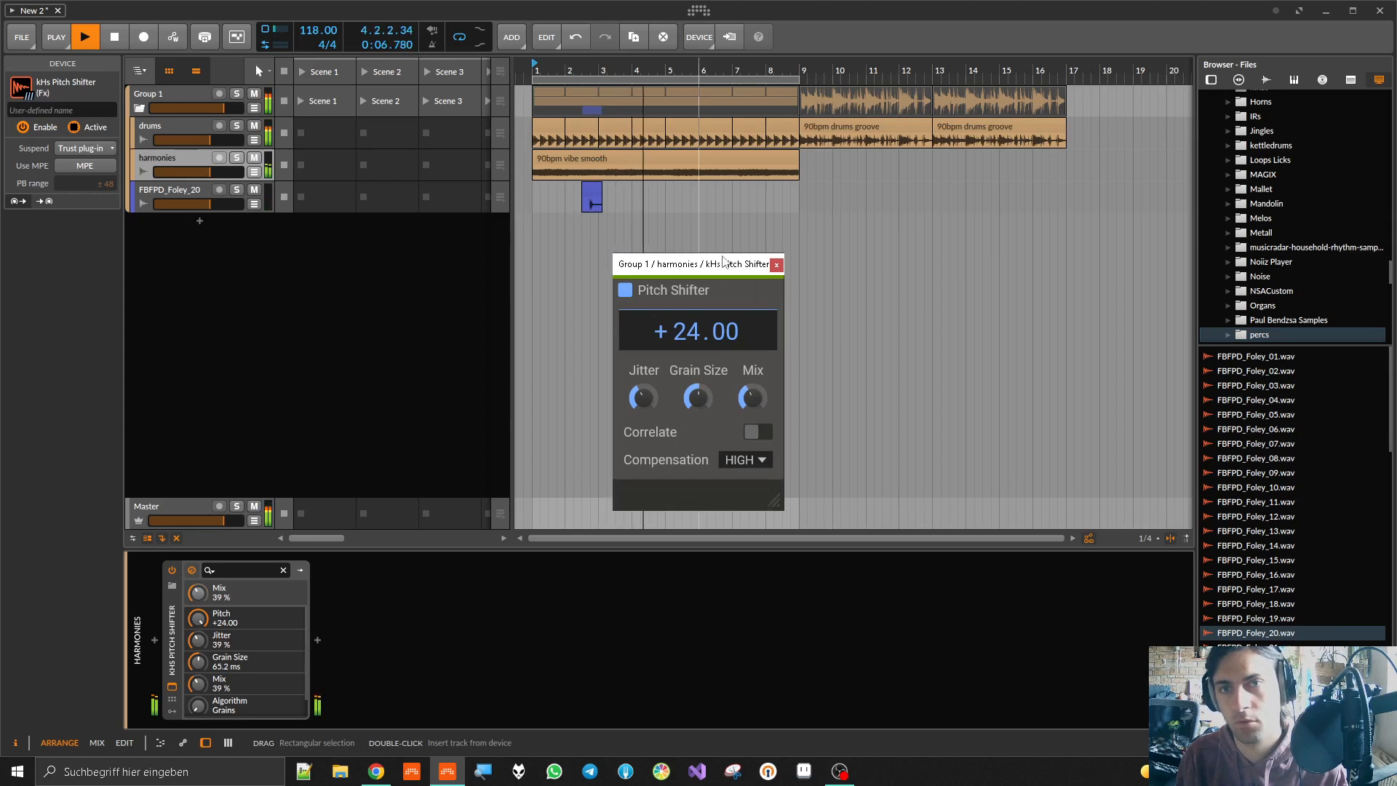
pyautogui.click(676, 243)
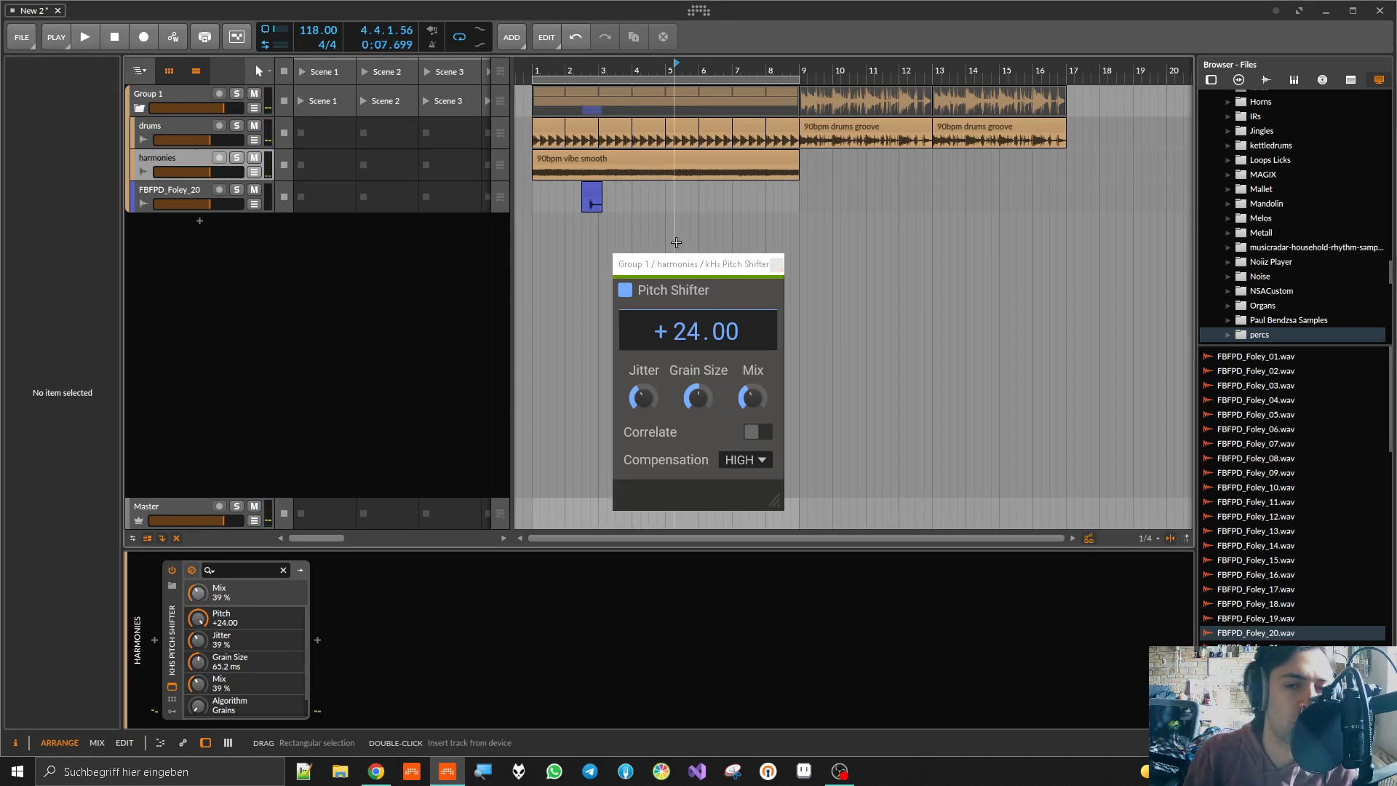
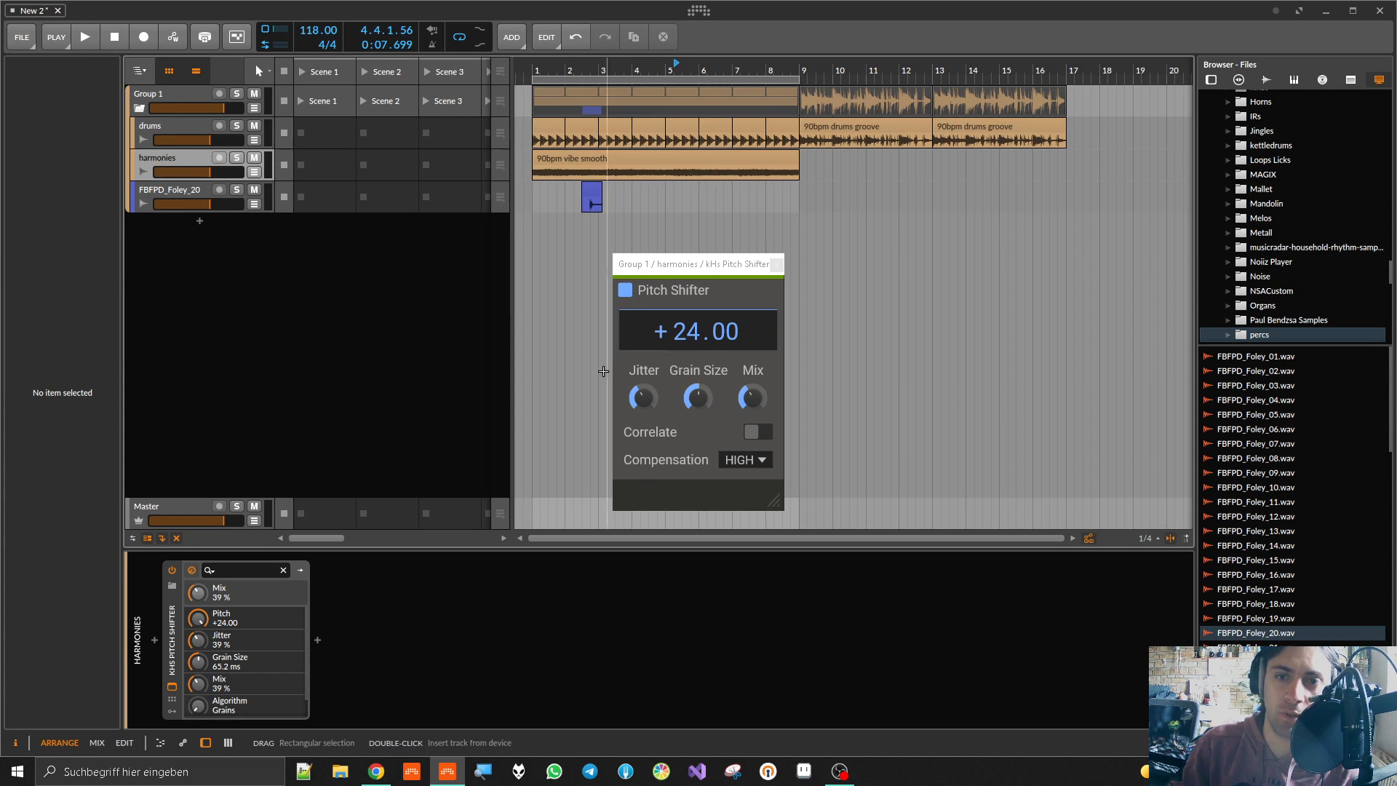
# Step: Insert Bitwig's Pitch Shifter ahead of the kHs Pitch Shifter on the harmonies track and deactivate the kHs device
pyautogui.moveTo(639, 368)
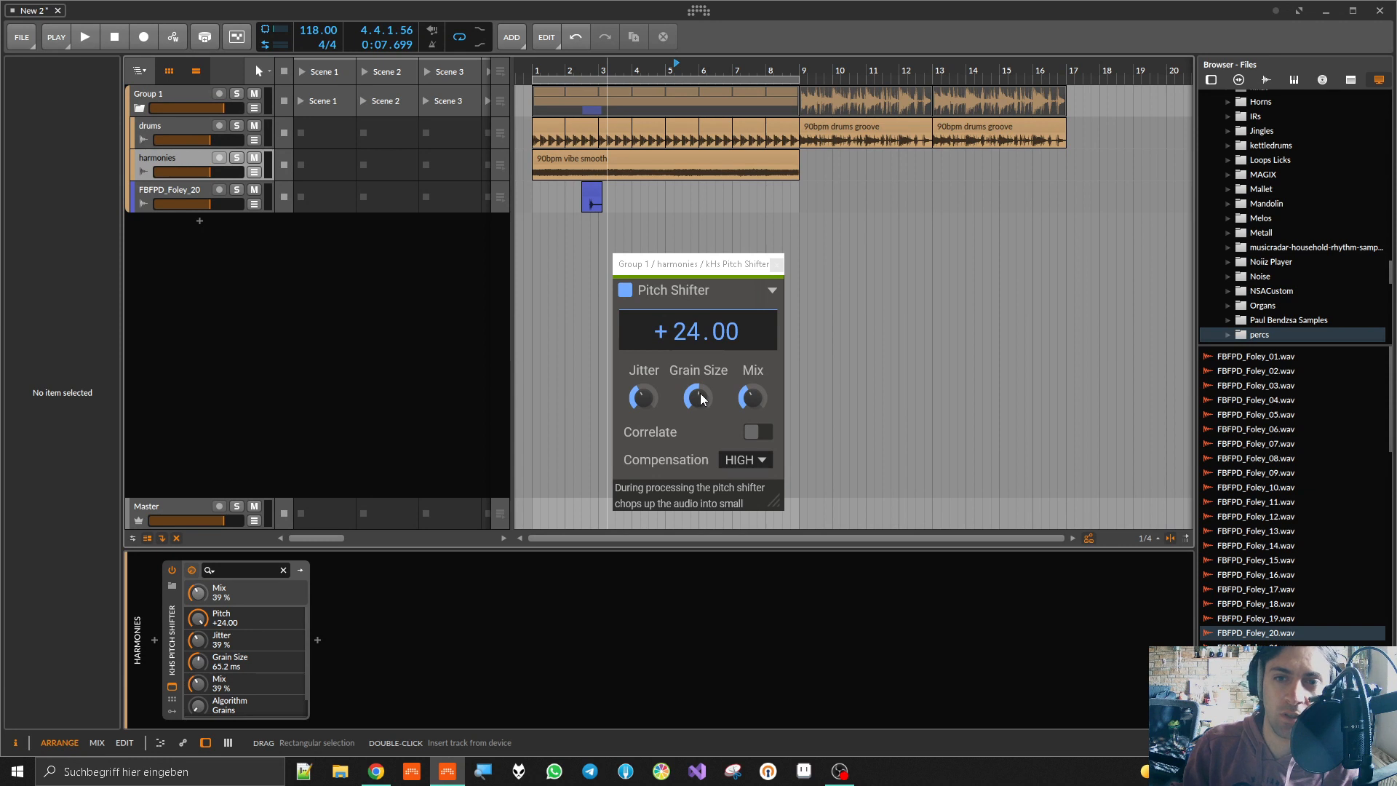
pyautogui.click(155, 640)
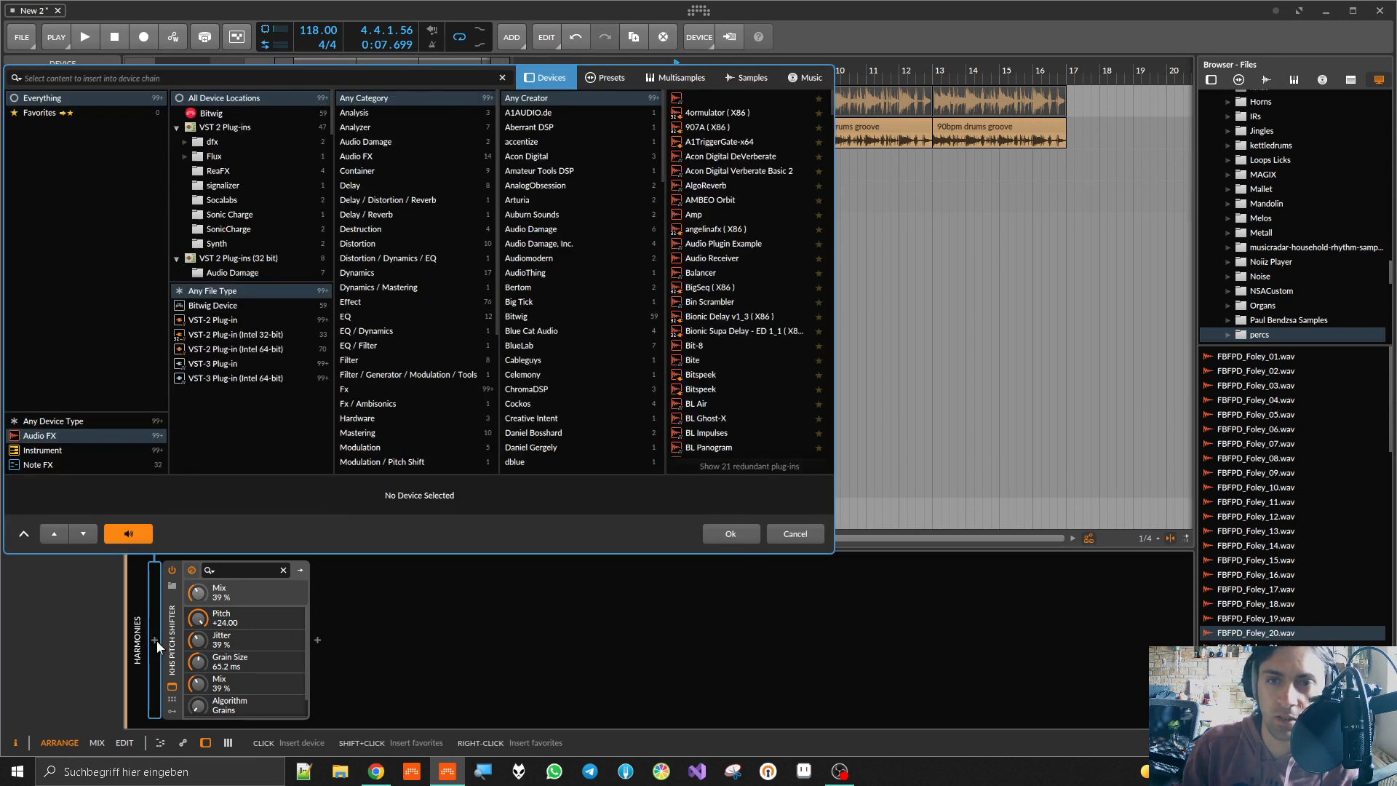
pyautogui.write('pitch')
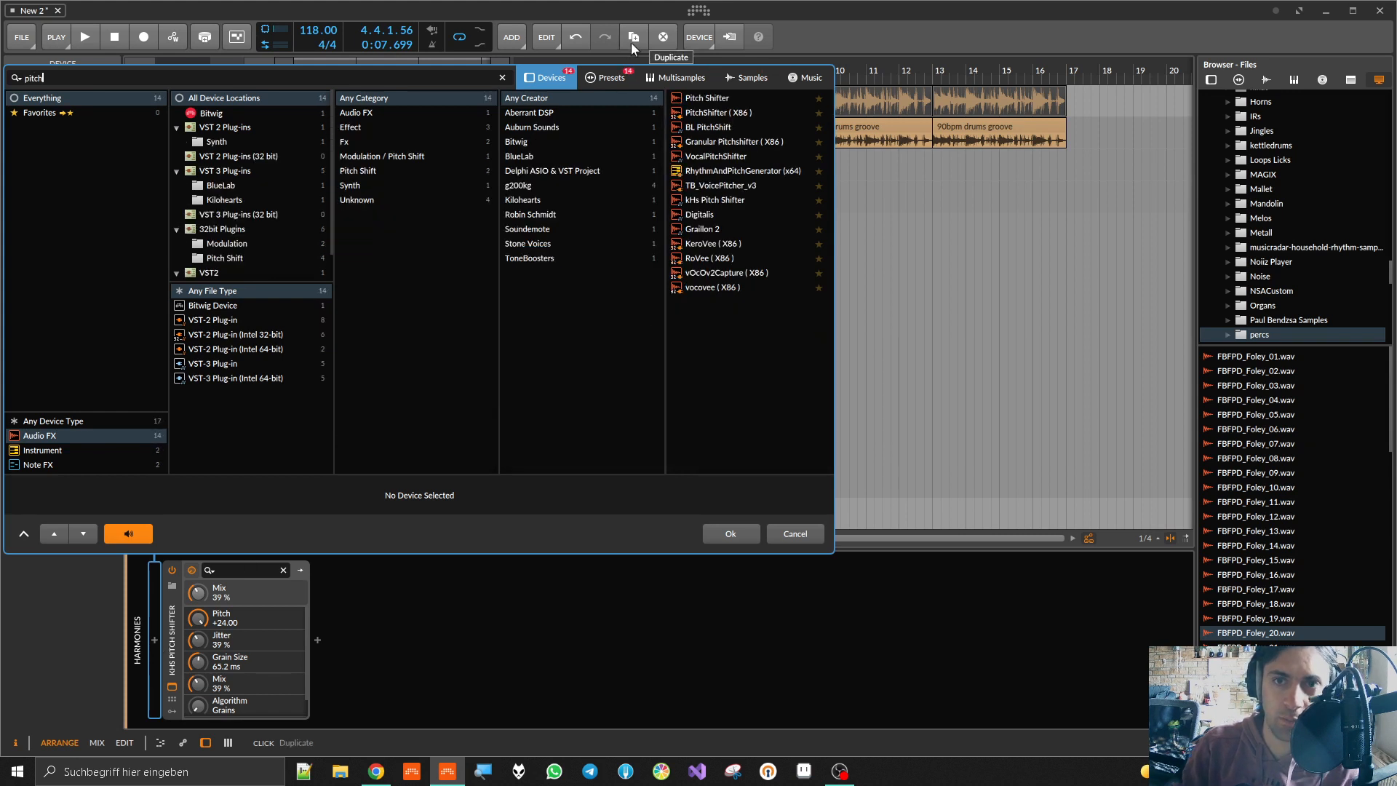
pyautogui.doubleClick(693, 97)
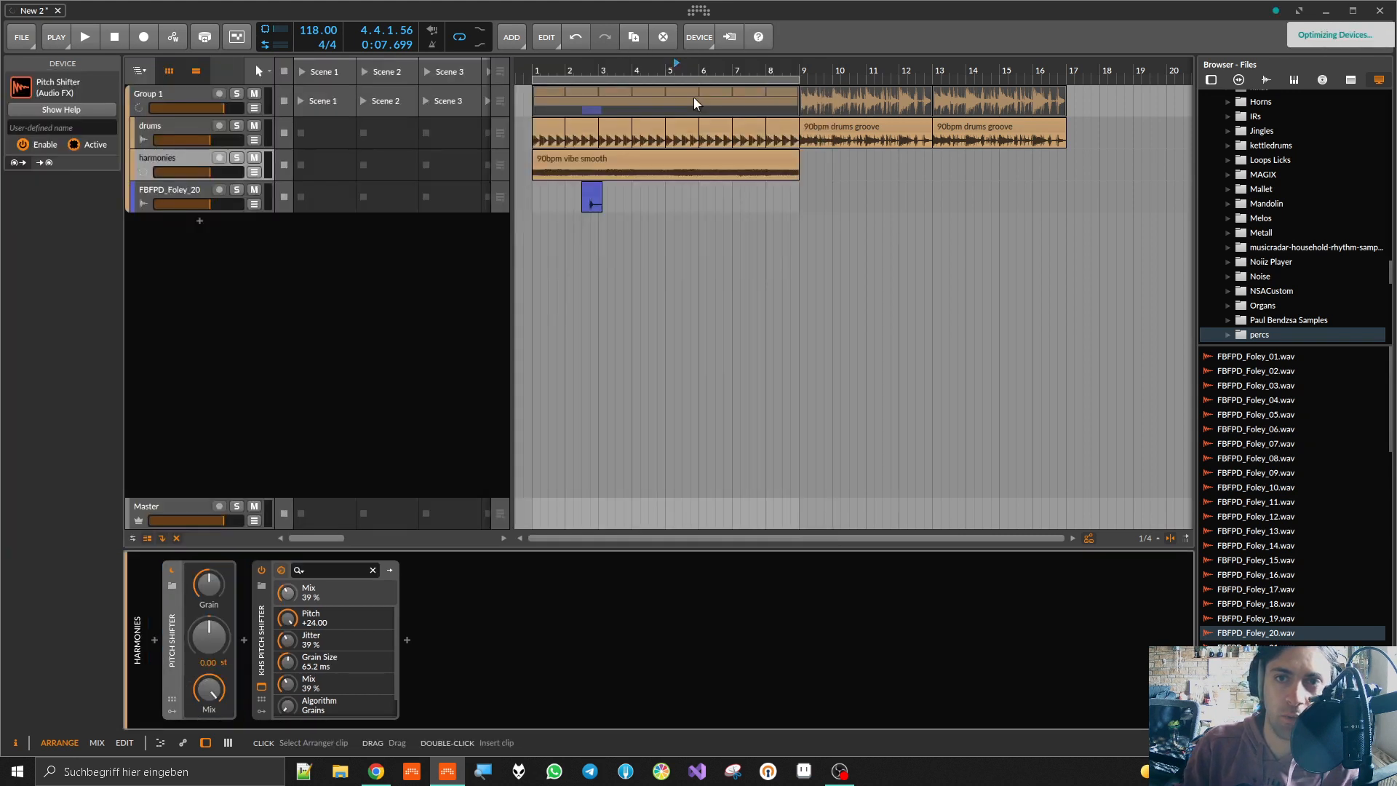
pyautogui.click(261, 634)
pyautogui.hotkey('alt', 'a')
pyautogui.click(174, 616)
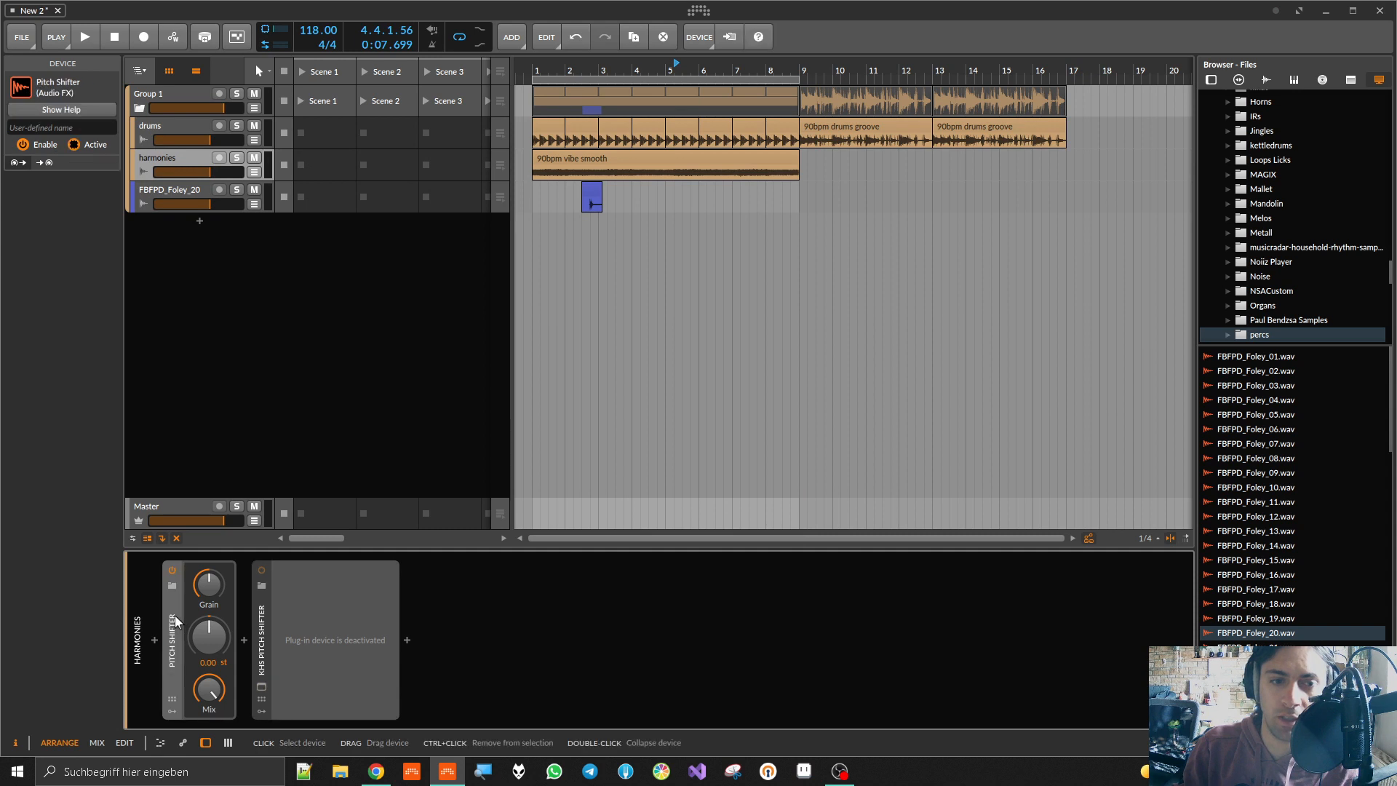
# Step: During playback, set the Pitch Shifter to 12.00 st and raise its grain setting, and stop playback
pyautogui.press('space')
pyautogui.moveTo(200, 625); pyautogui.dragTo(213, 579)
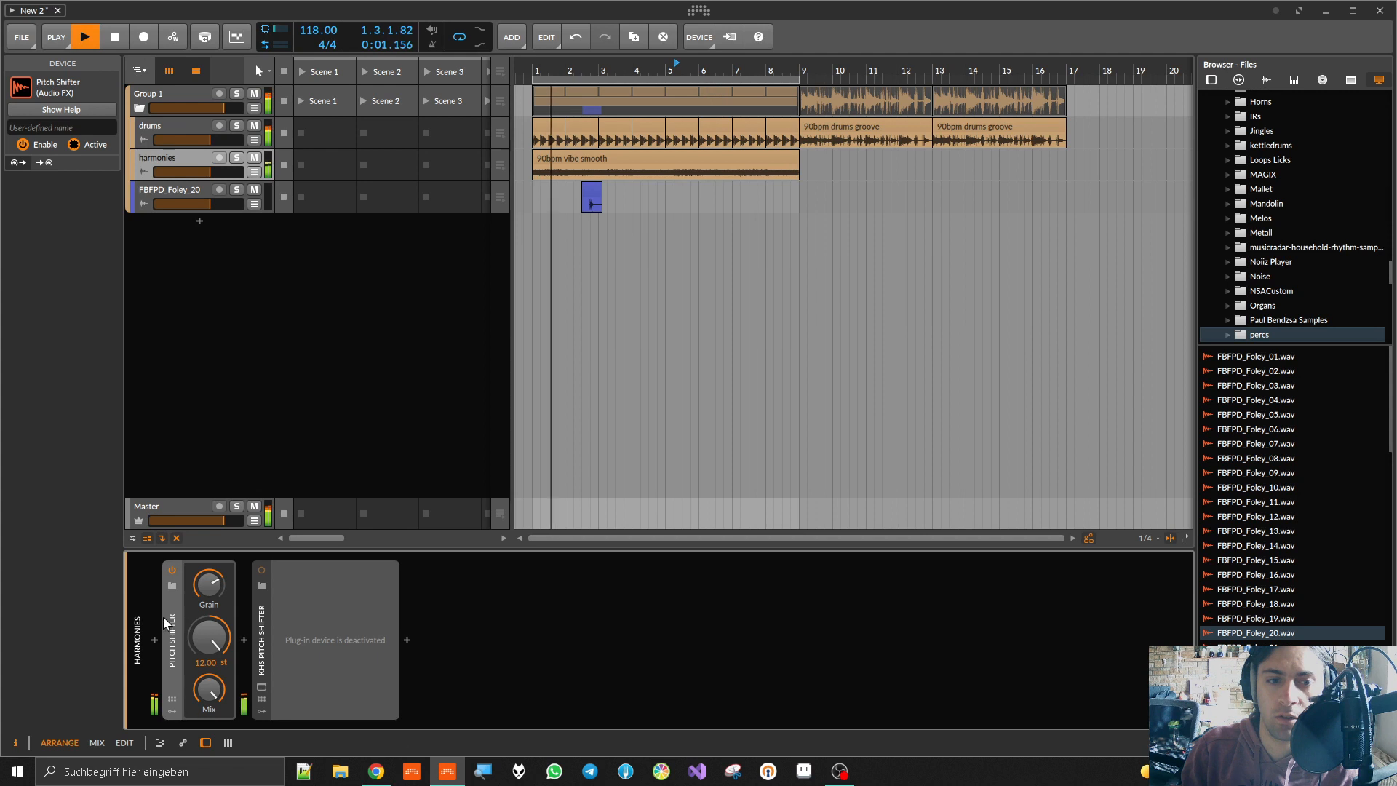
pyautogui.press('space')
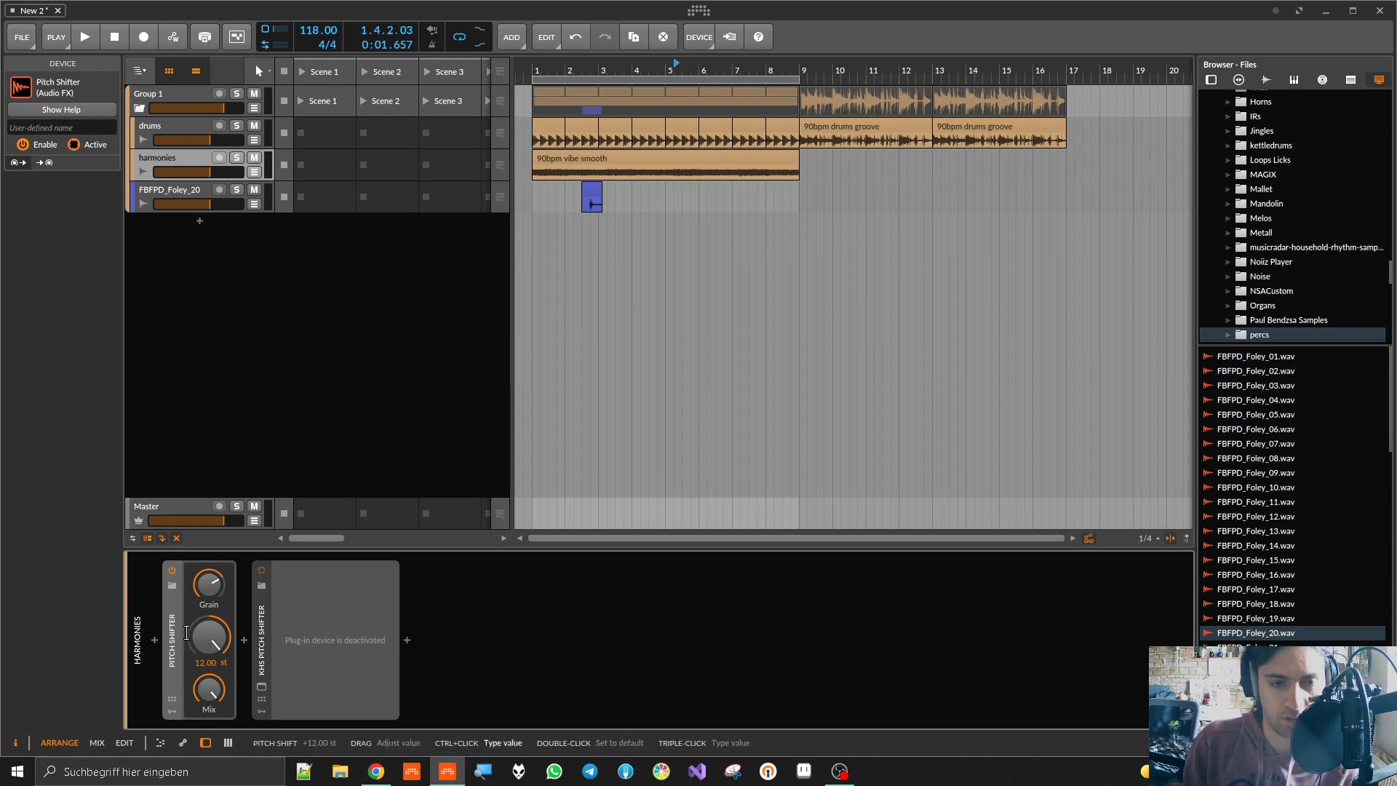
# Step: Duplicate the Pitch Shifter on the harmonies track and select the deactivated kHs Pitch Shifter
pyautogui.hotkey('ctrl', 'd')
pyautogui.click(354, 640)
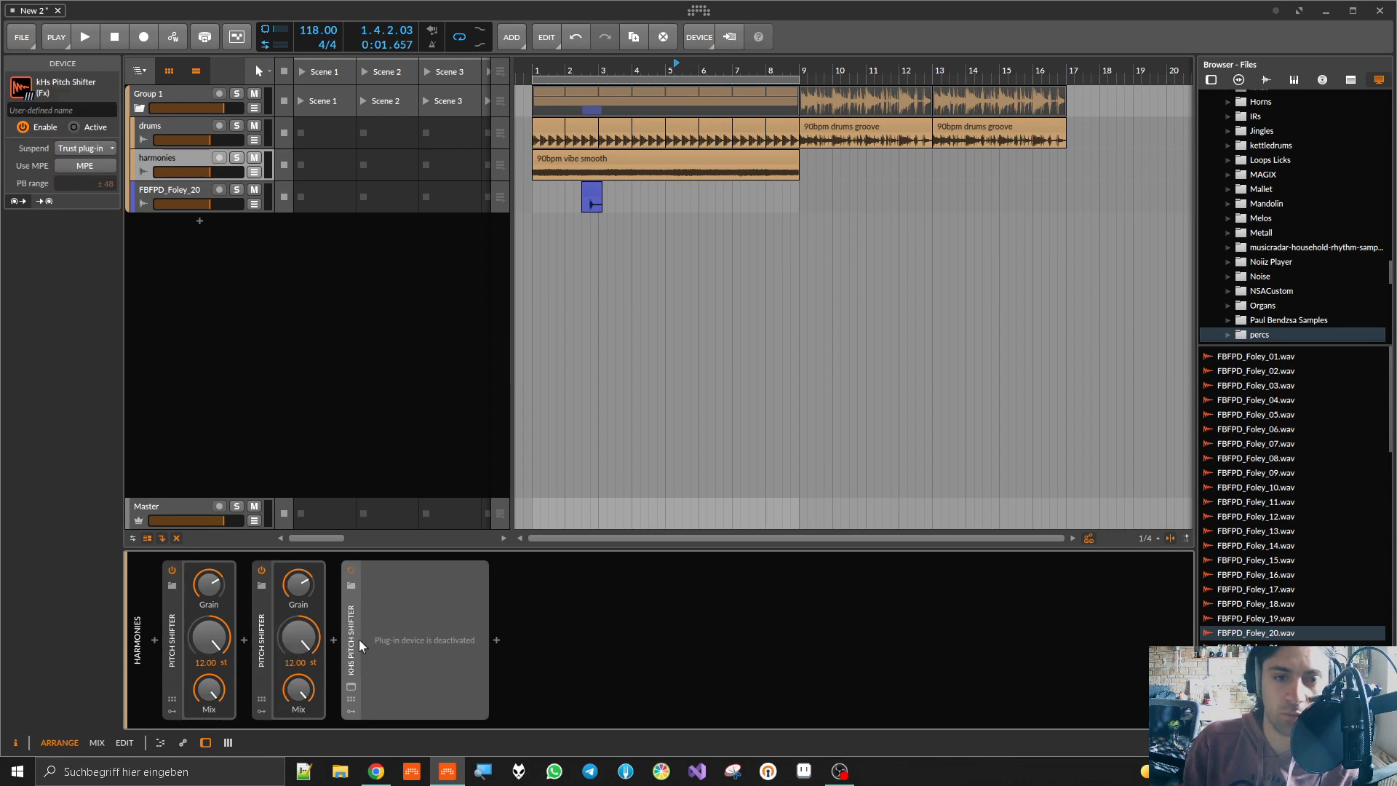
# Step: Lower the second Pitch Shifter's grain rate to about 16.6 Hz while auditioning the harmonies track
pyautogui.click(179, 623)
pyautogui.press('space')
pyautogui.moveTo(298, 590); pyautogui.dragTo(298, 601)
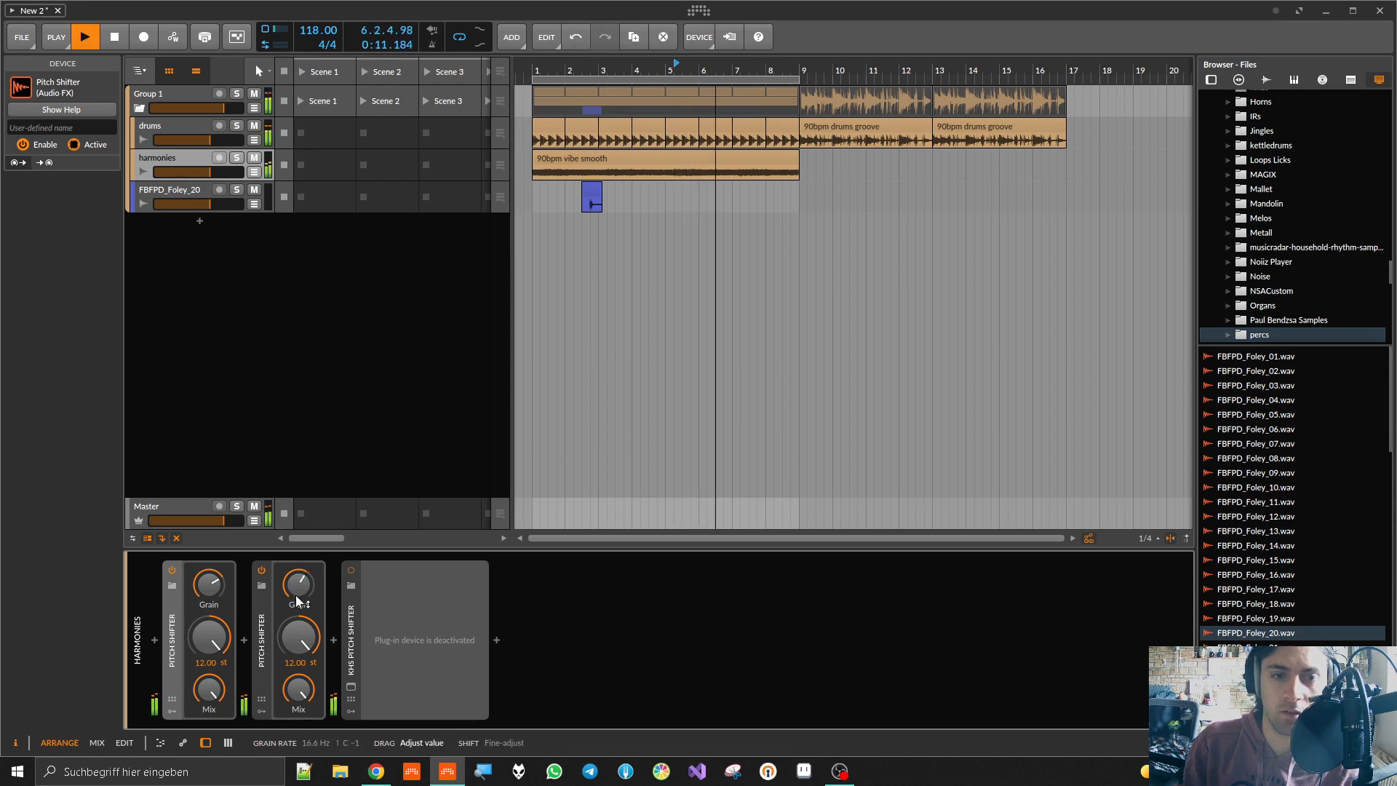
pyautogui.press('space')
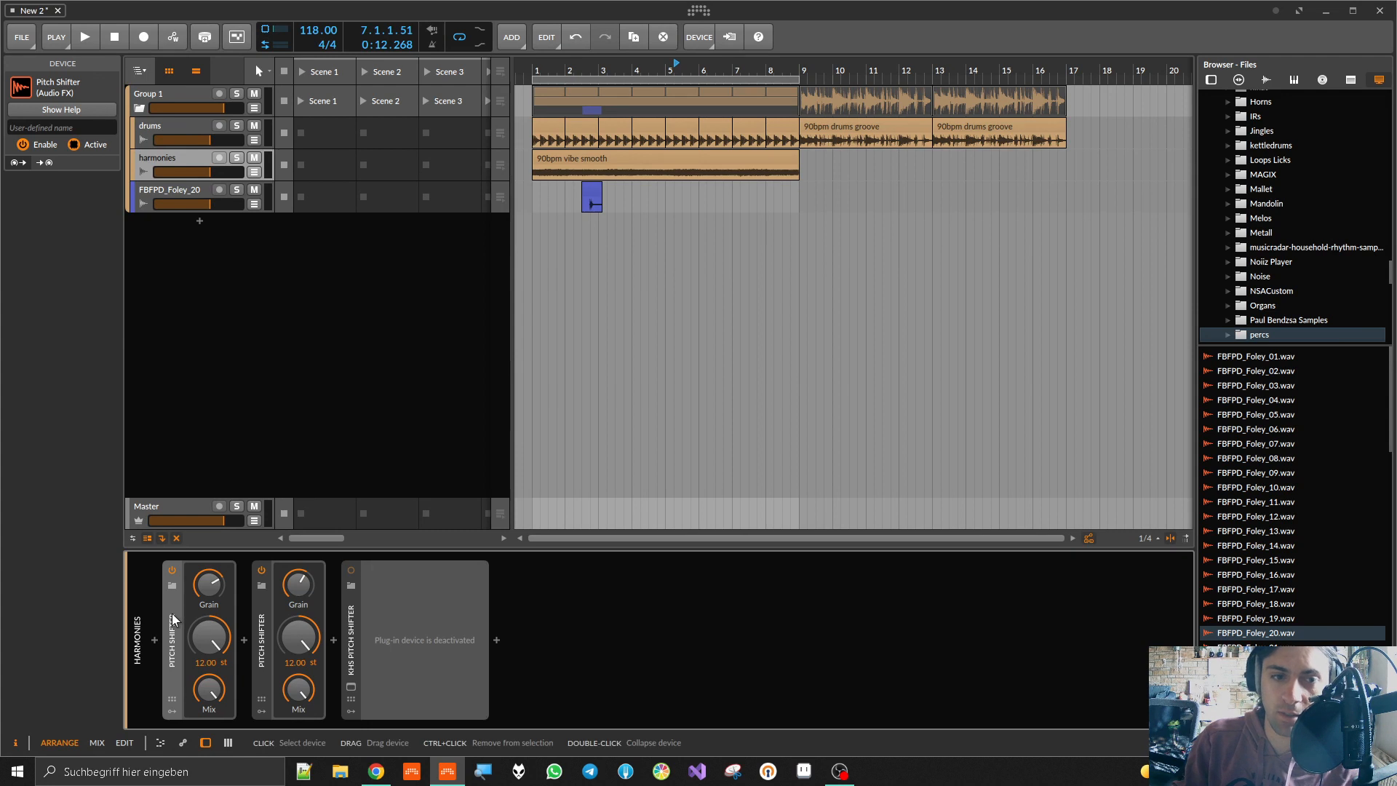
# Step: Remove all three pitch shifter devices from the harmonies track and set the play start position to bar 1
pyautogui.press('Delete')
pyautogui.press('Delete')
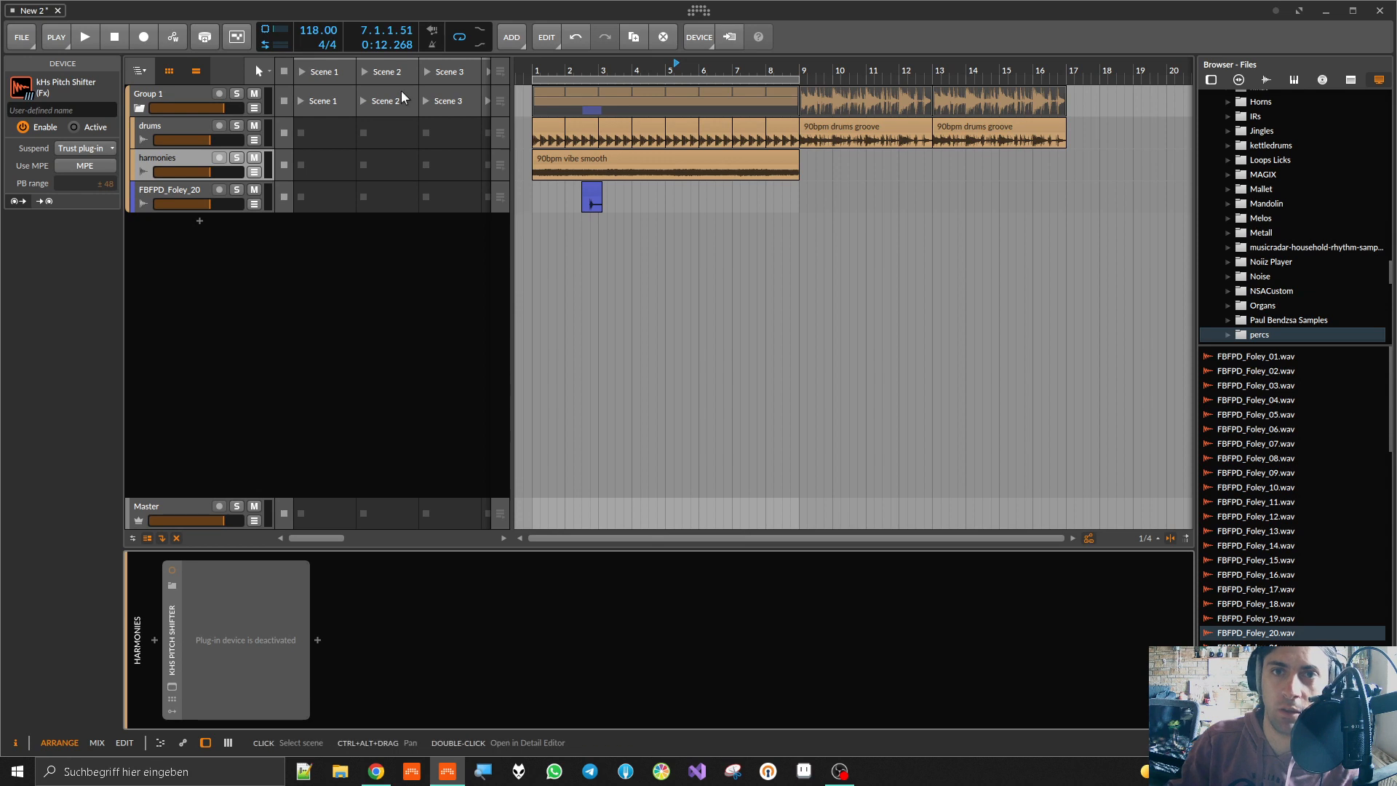
pyautogui.click(533, 70)
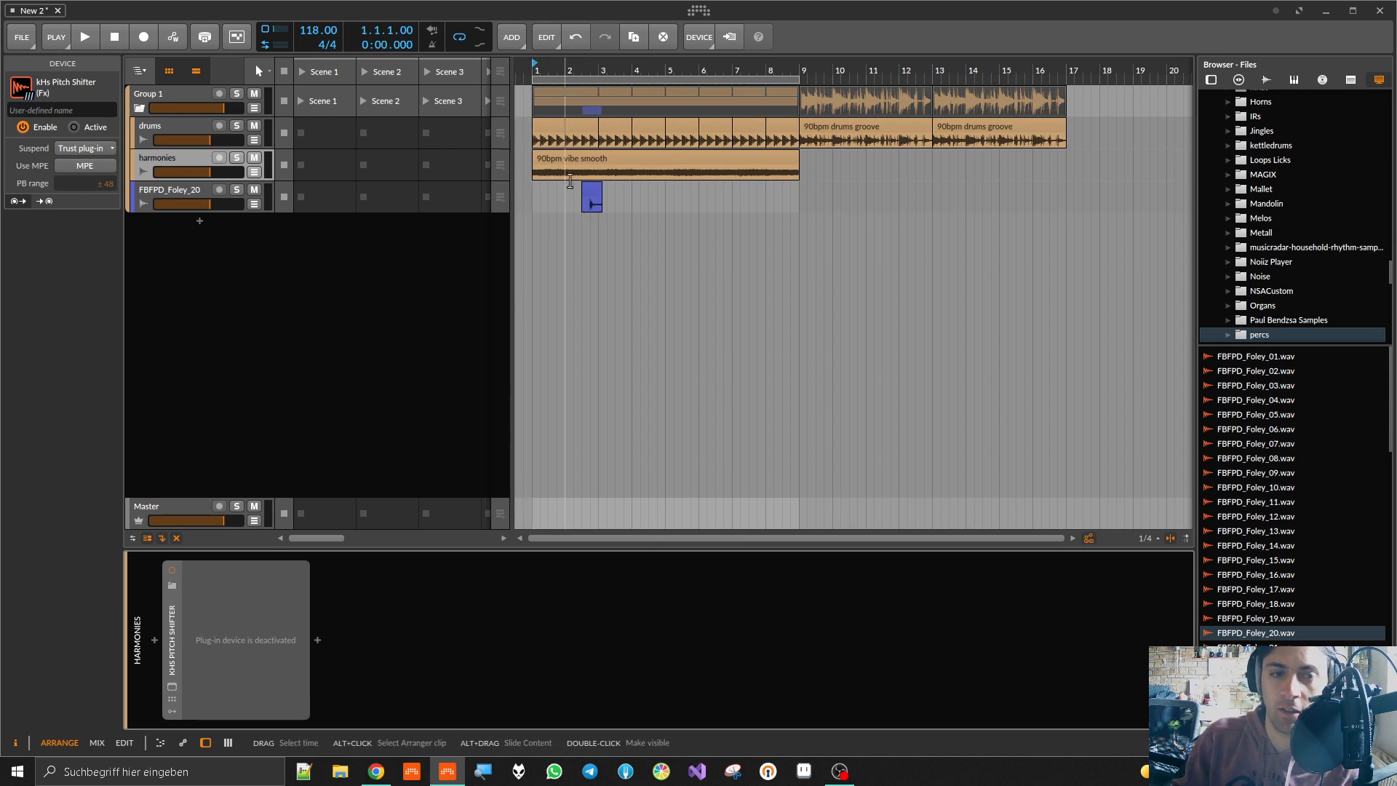
pyautogui.hotkey('alt', 'a')
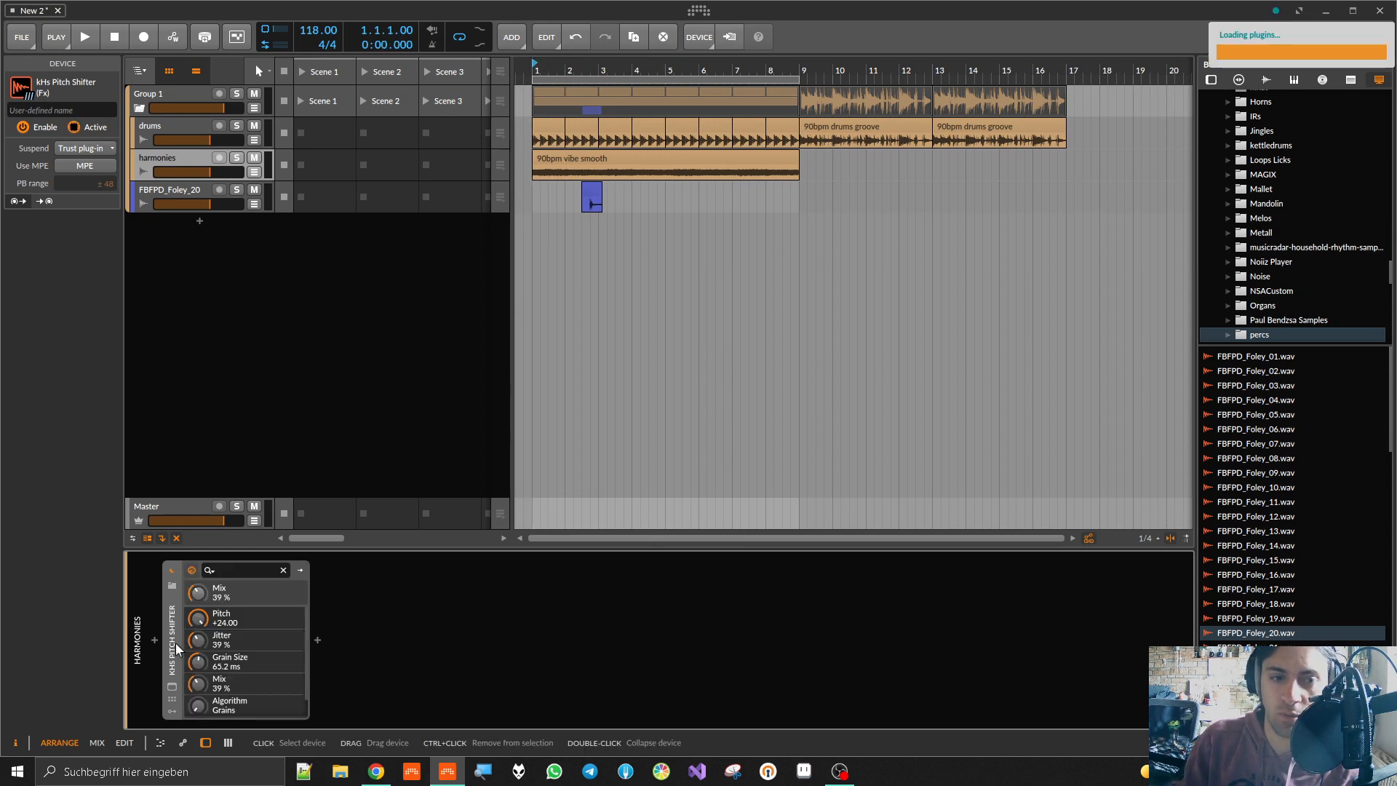
pyautogui.click(172, 687)
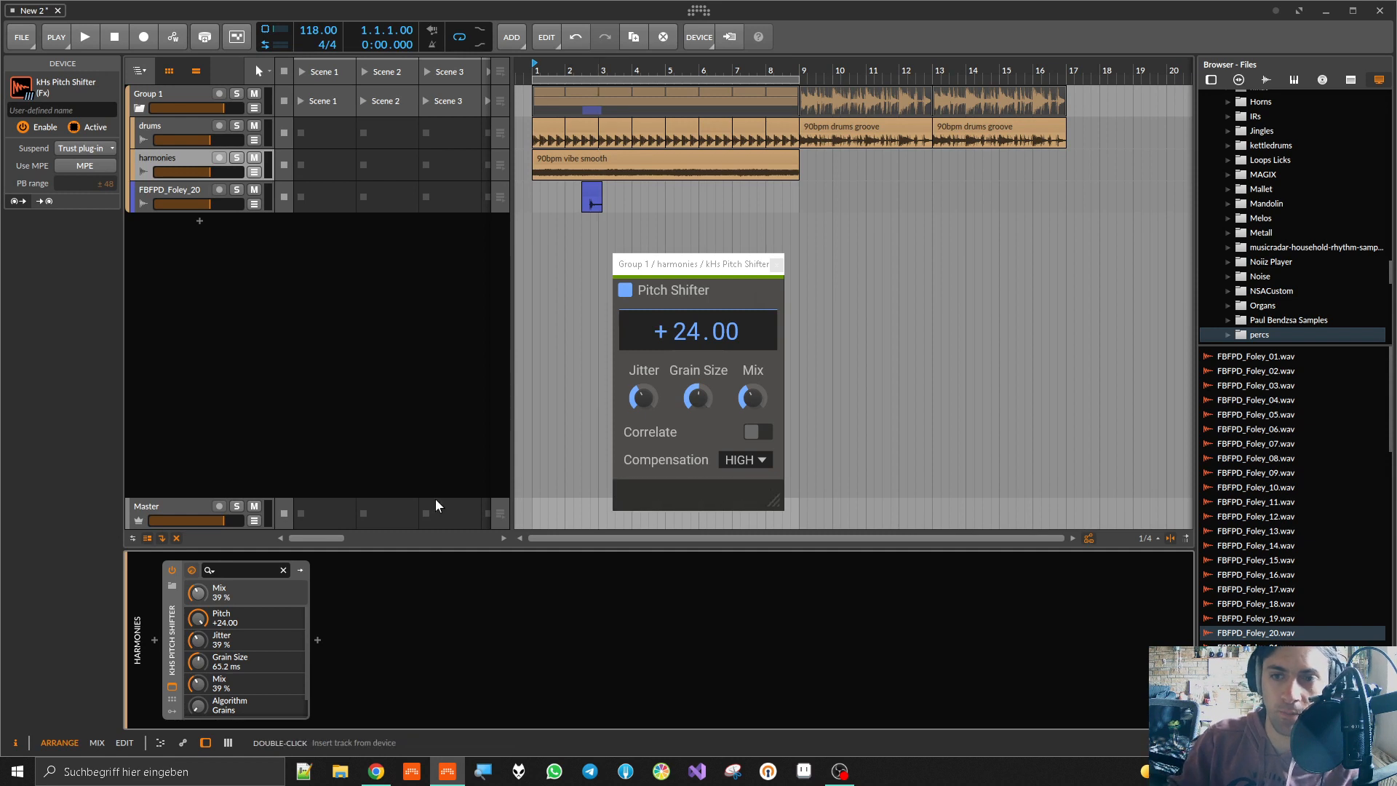
pyautogui.press('Delete')
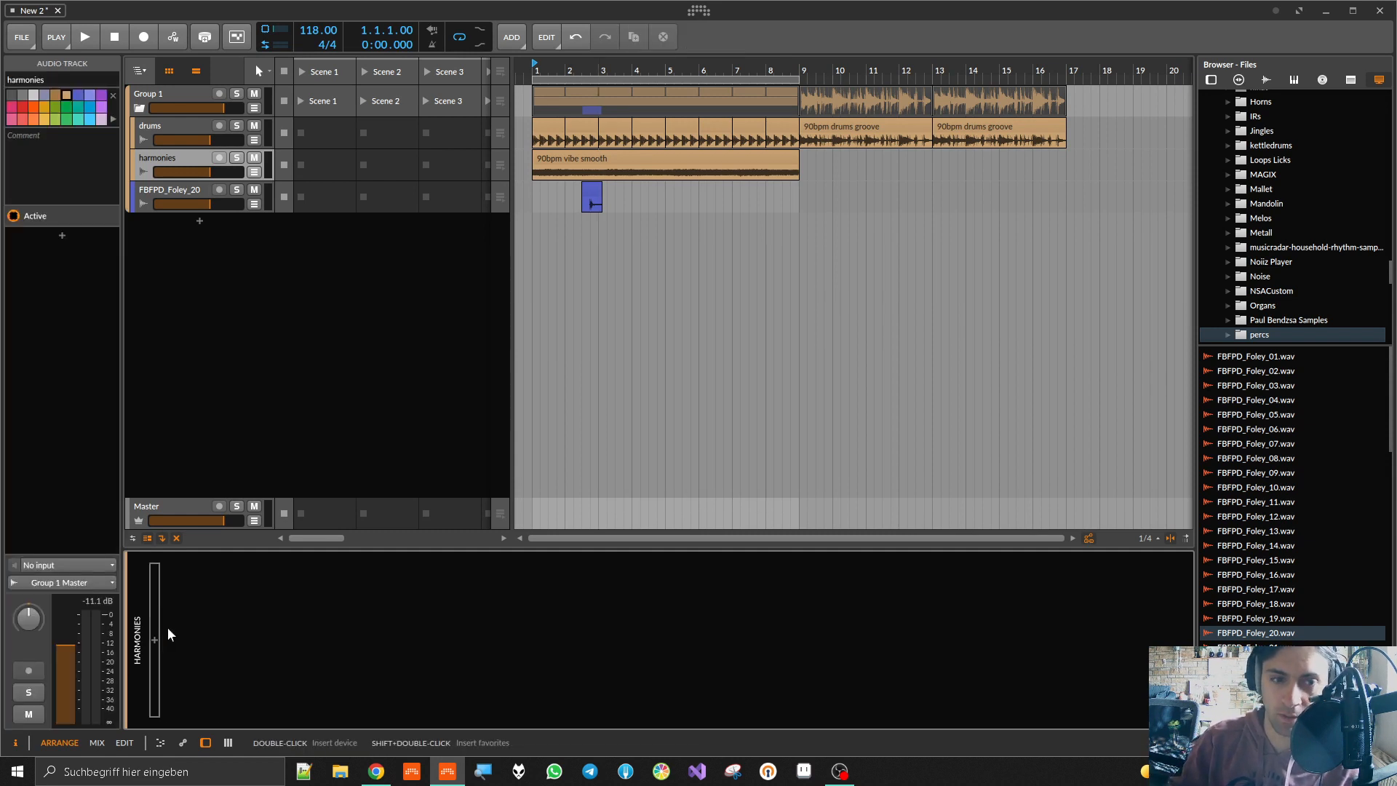
# Step: Insert the kHs Resonator into the empty harmonies device chain and start playback
pyautogui.click(154, 638)
pyautogui.write('khs')
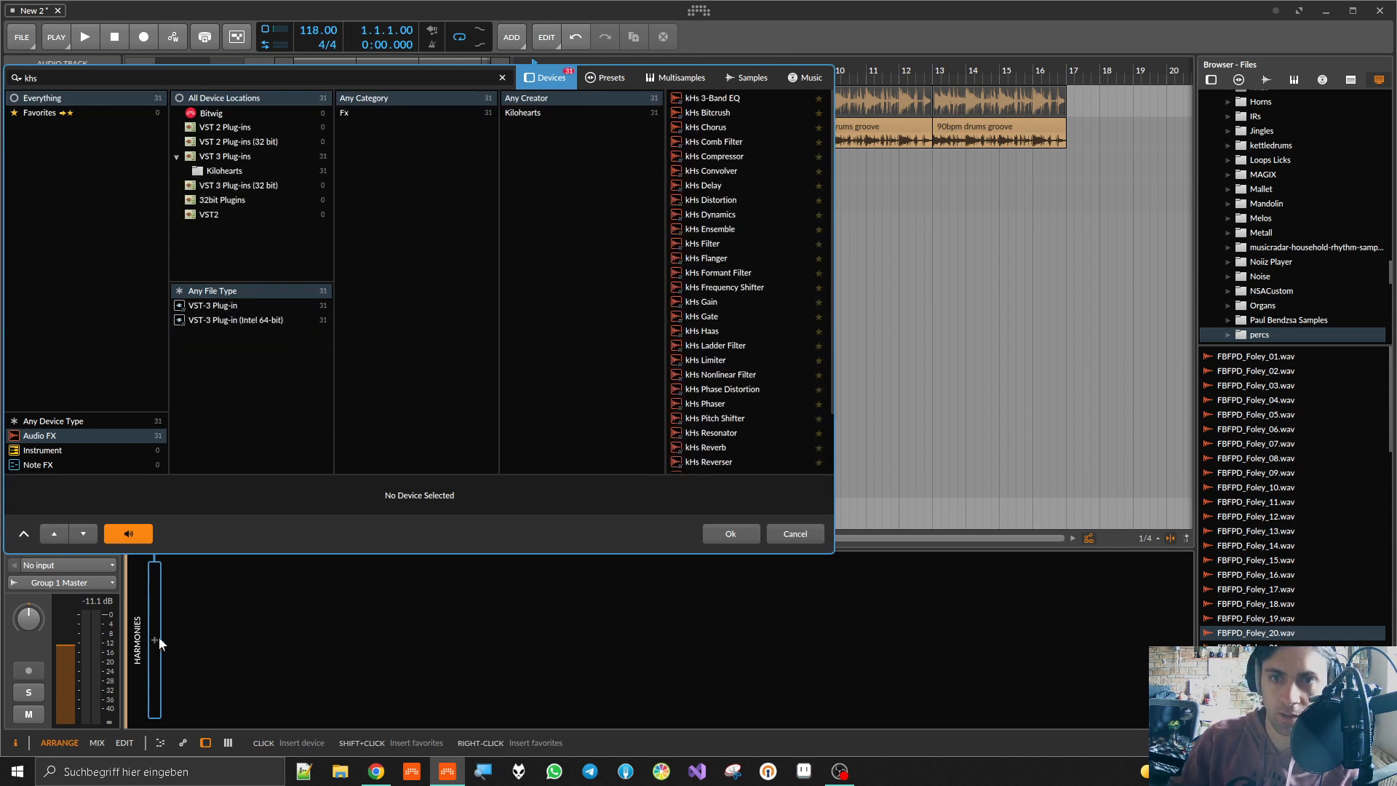
pyautogui.doubleClick(721, 434)
pyautogui.press('space')
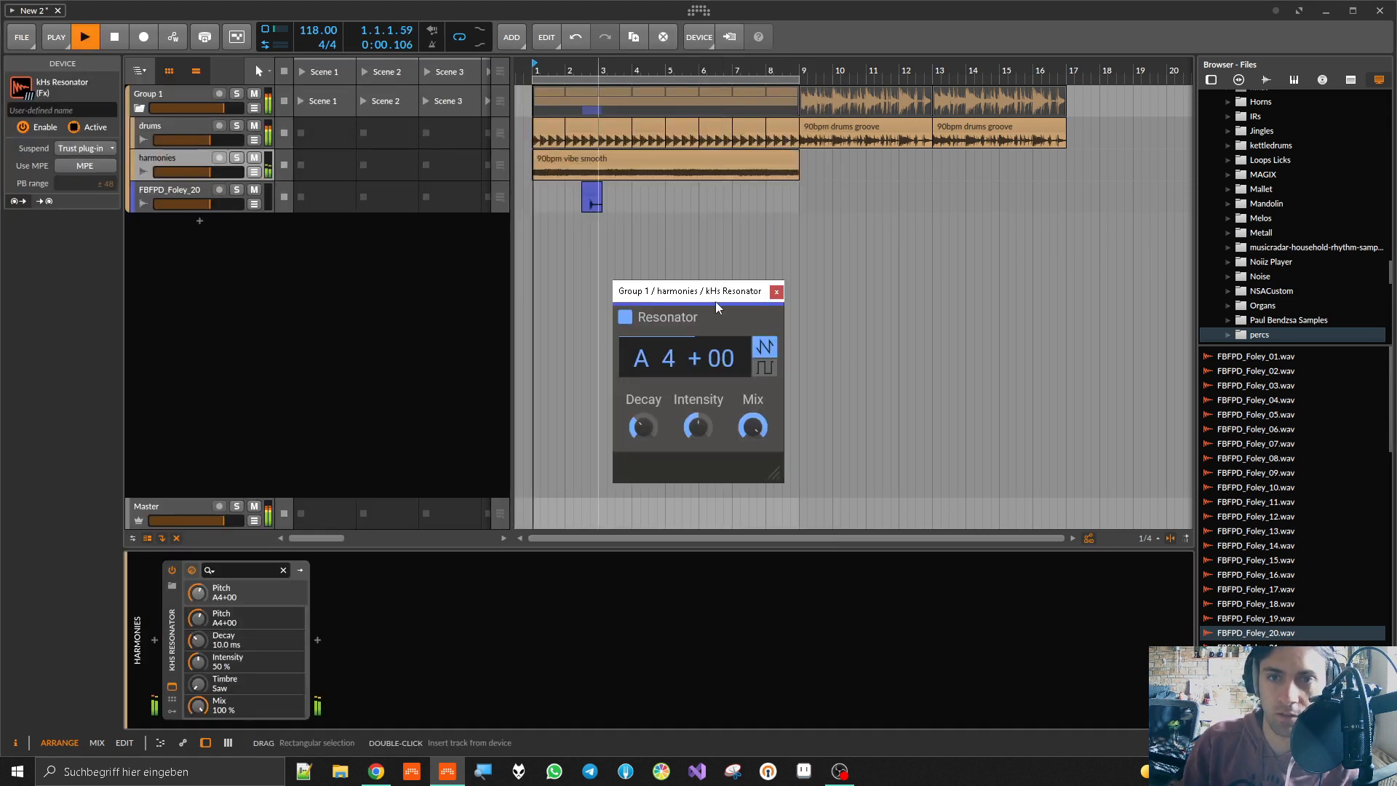
# Step: Set the Resonator to square timbre with 102 ms decay, 87 % intensity and a pitch of C#5
pyautogui.moveTo(689, 424); pyautogui.dragTo(689, 349)
pyautogui.moveTo(642, 427); pyautogui.dragTo(642, 385)
pyautogui.click(764, 365)
pyautogui.moveTo(664, 359); pyautogui.dragTo(664, 342)
pyautogui.moveTo(643, 426); pyautogui.dragTo(698, 430)
pyautogui.moveTo(719, 358); pyautogui.dragTo(719, 324)
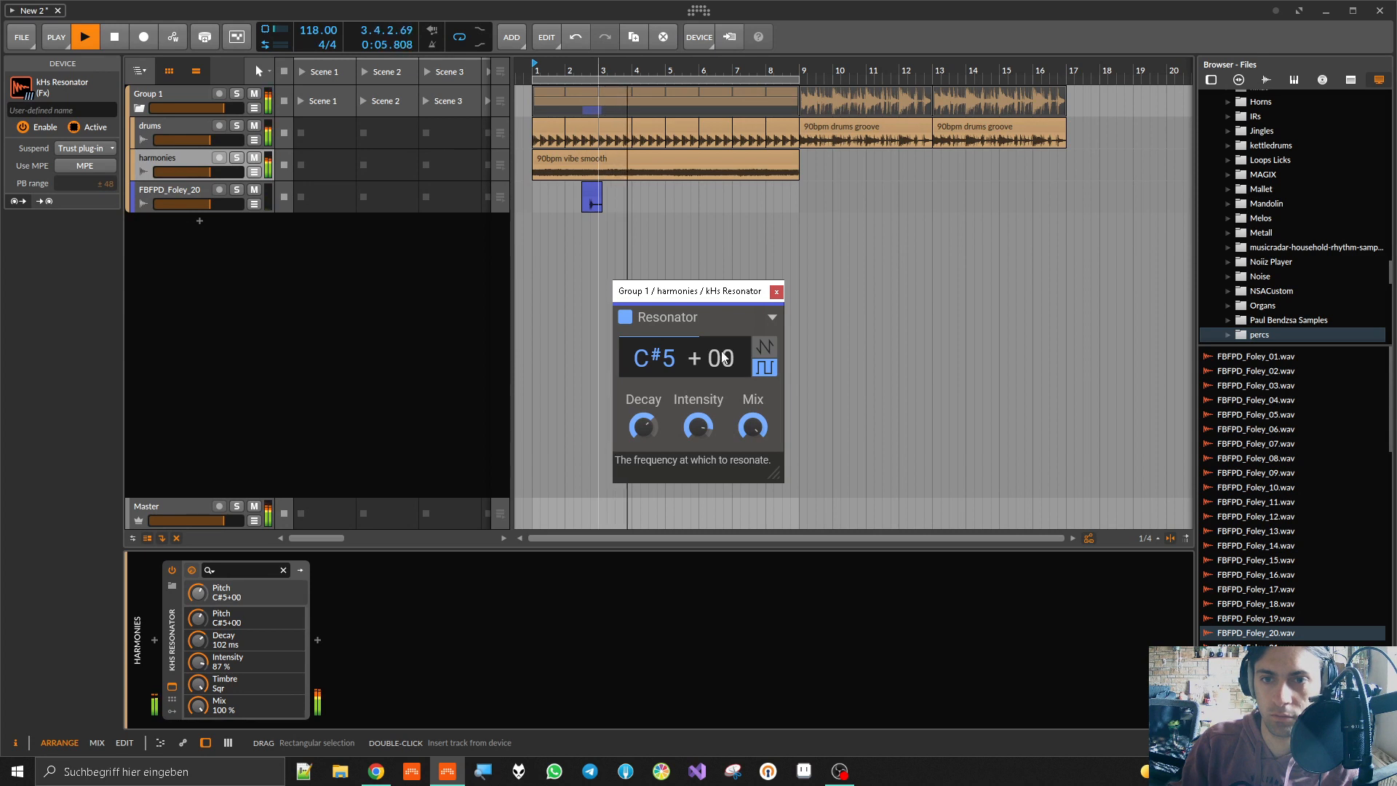
# Step: Set the Resonator's pitch to A4, compare the saw timbre with the square one, keep square, and stop playback
pyautogui.moveTo(654, 358); pyautogui.dragTo(655, 366)
pyautogui.click(764, 348)
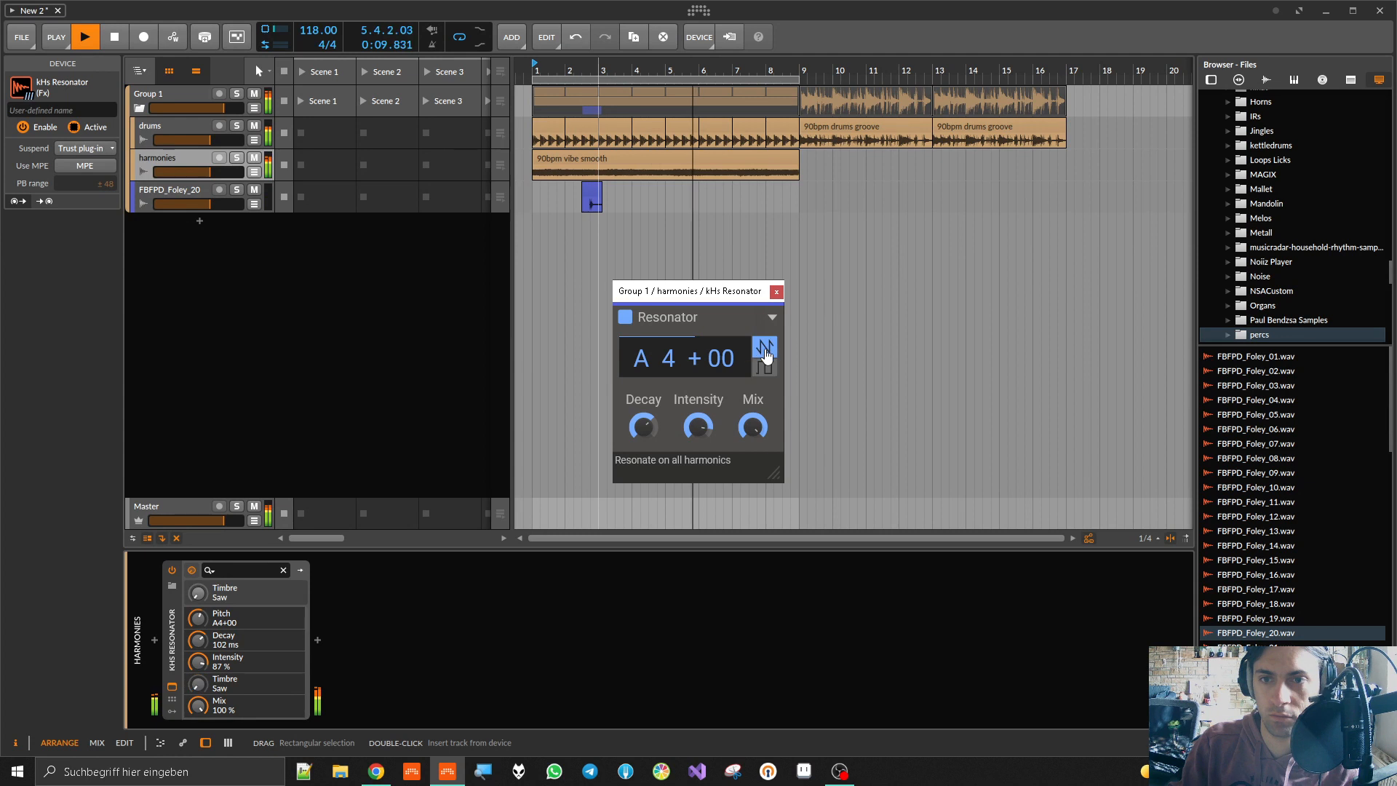
pyautogui.click(765, 367)
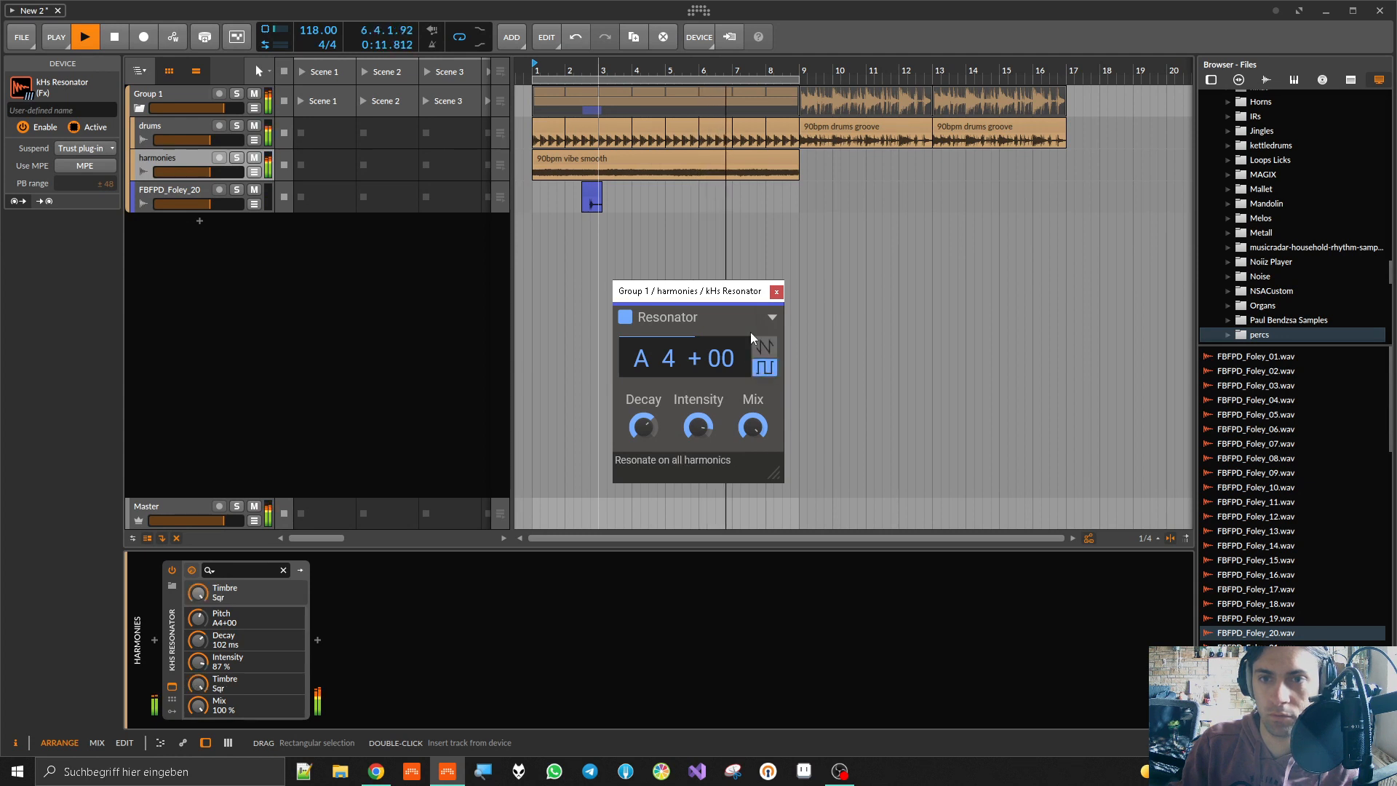
pyautogui.click(536, 237)
pyautogui.press('space')
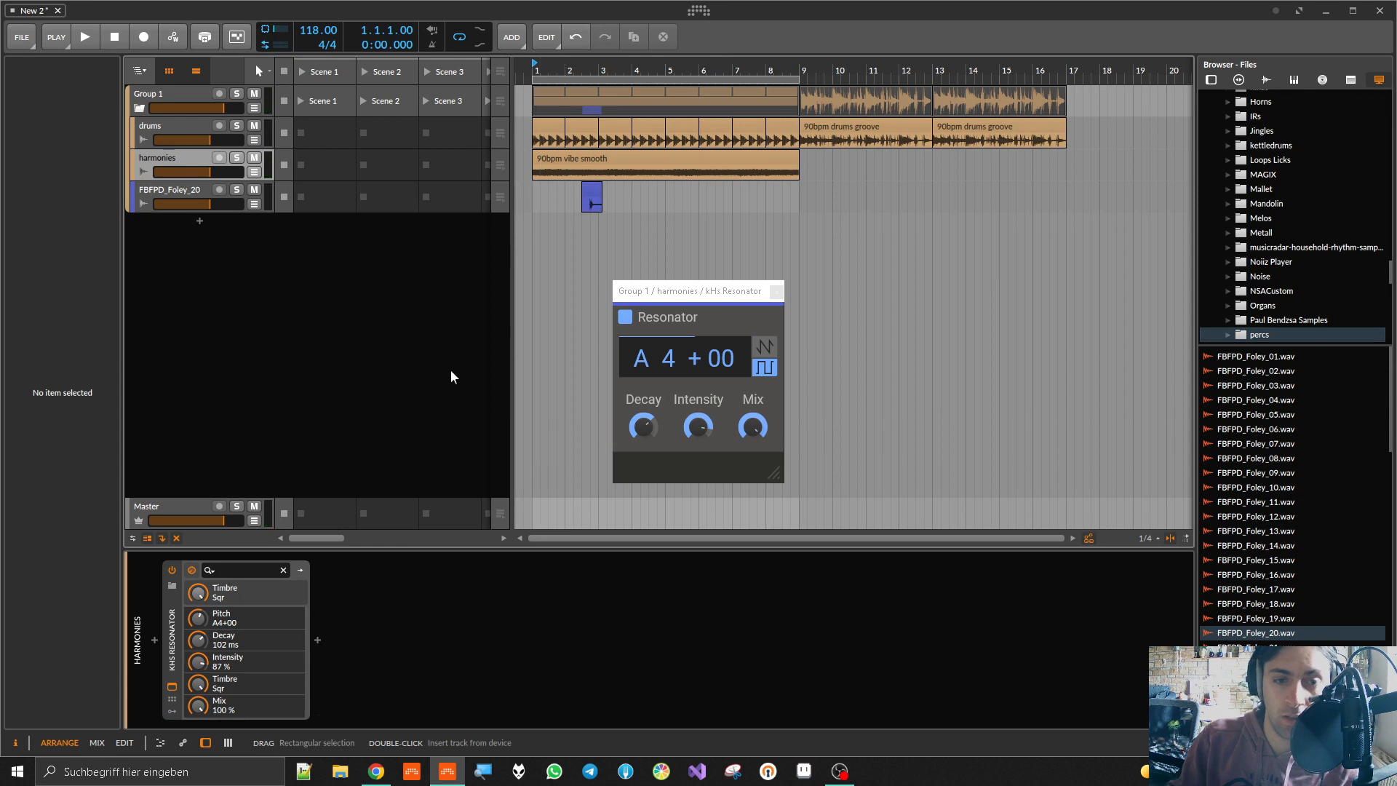
# Step: Add an instrument track and create a one-bar clip at bar 1 on it, opened for note editing
pyautogui.rightClick(261, 302)
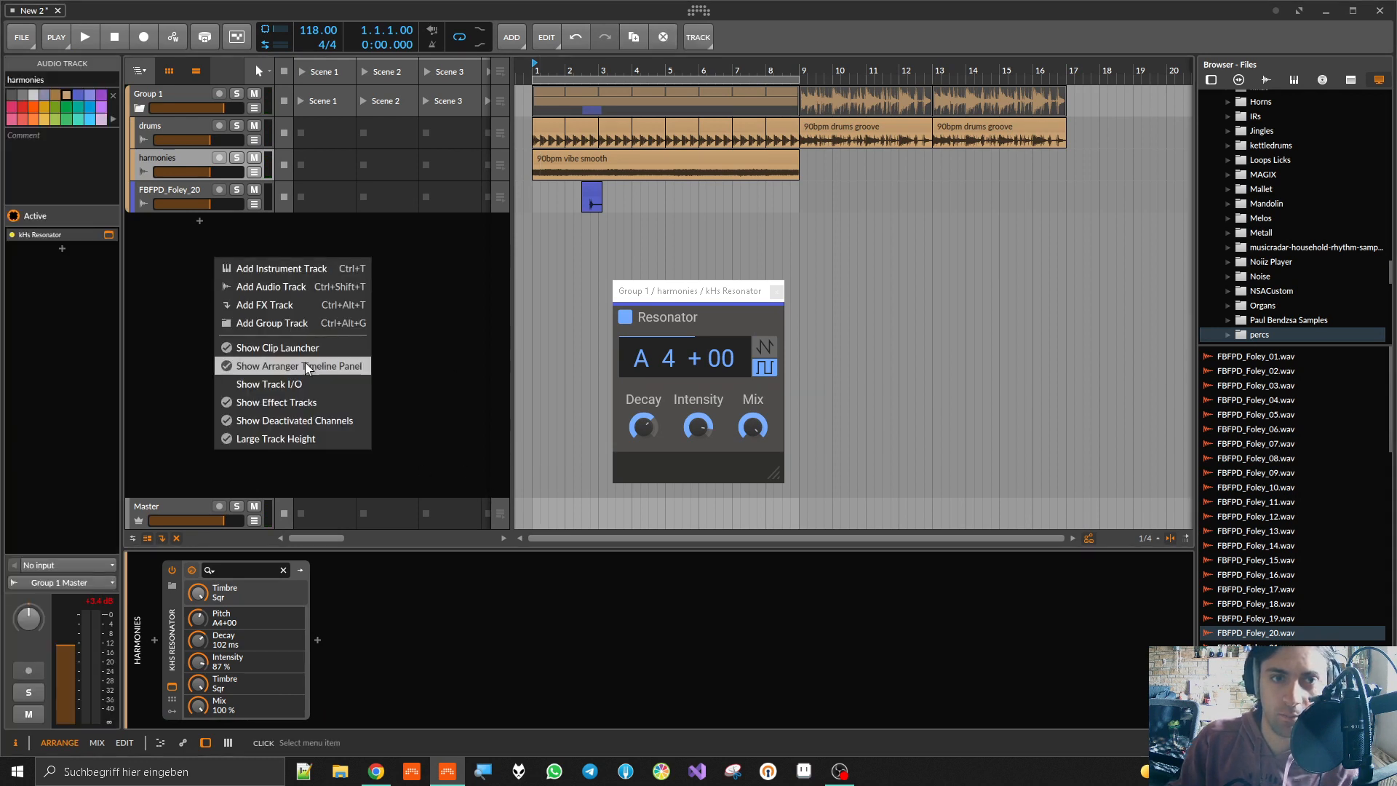
pyautogui.click(326, 265)
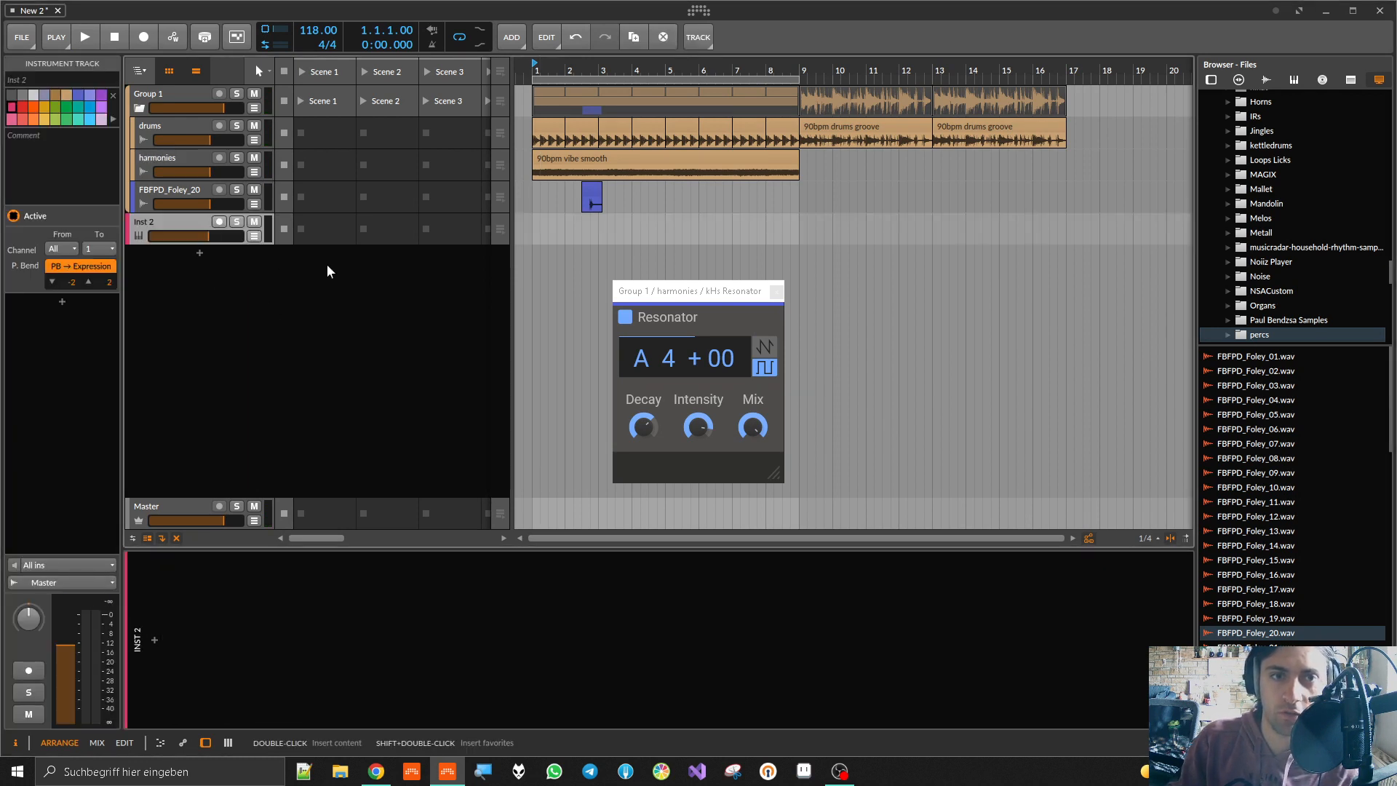
pyautogui.doubleClick(539, 222)
pyautogui.doubleClick(547, 217)
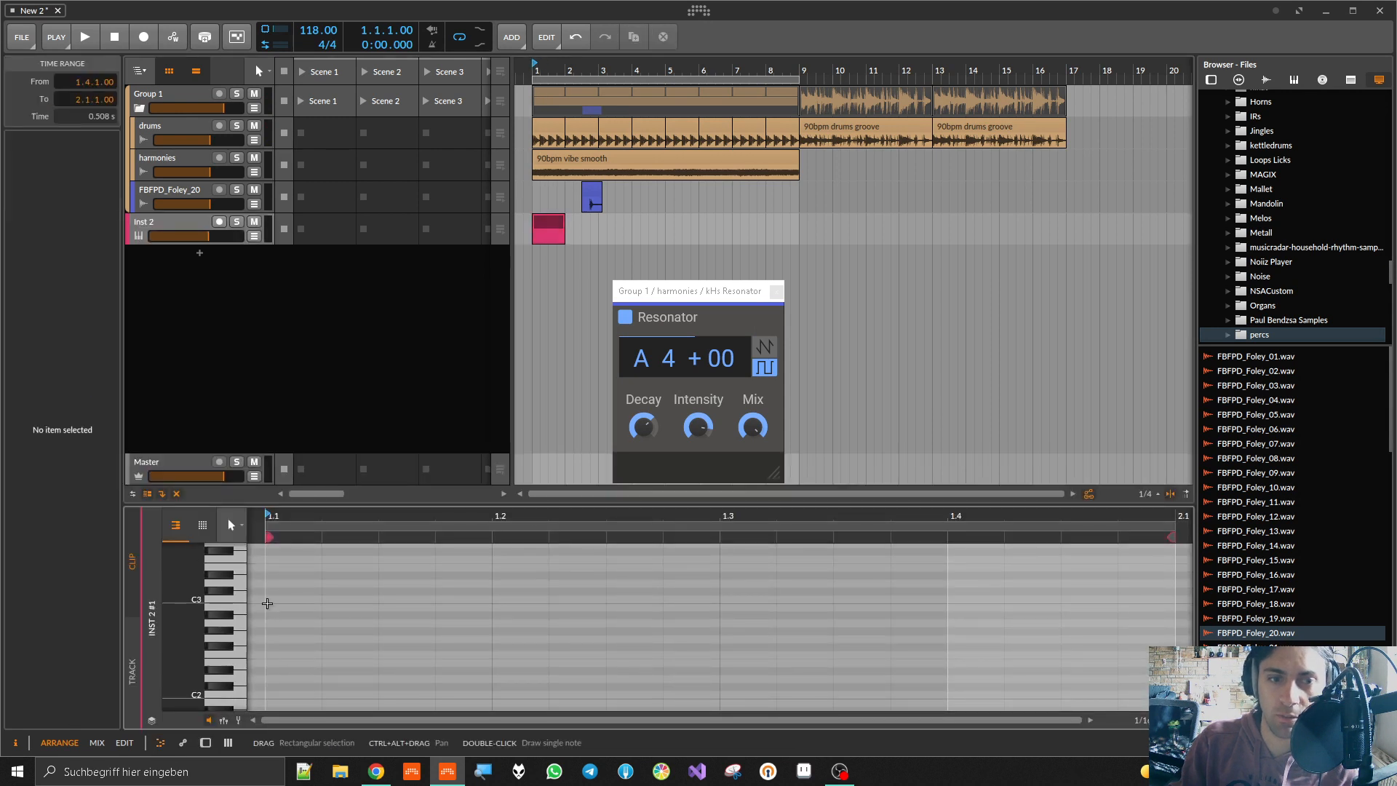
# Step: Draw eight consecutive sixteenth notes from the clip's start: B2, D3, G#2, F#2, A#2, E2, C2 and D2
pyautogui.doubleClick(273, 607)
pyautogui.doubleClick(342, 582)
pyautogui.doubleClick(388, 632)
pyautogui.doubleClick(451, 646)
pyautogui.doubleClick(521, 614)
pyautogui.doubleClick(585, 662)
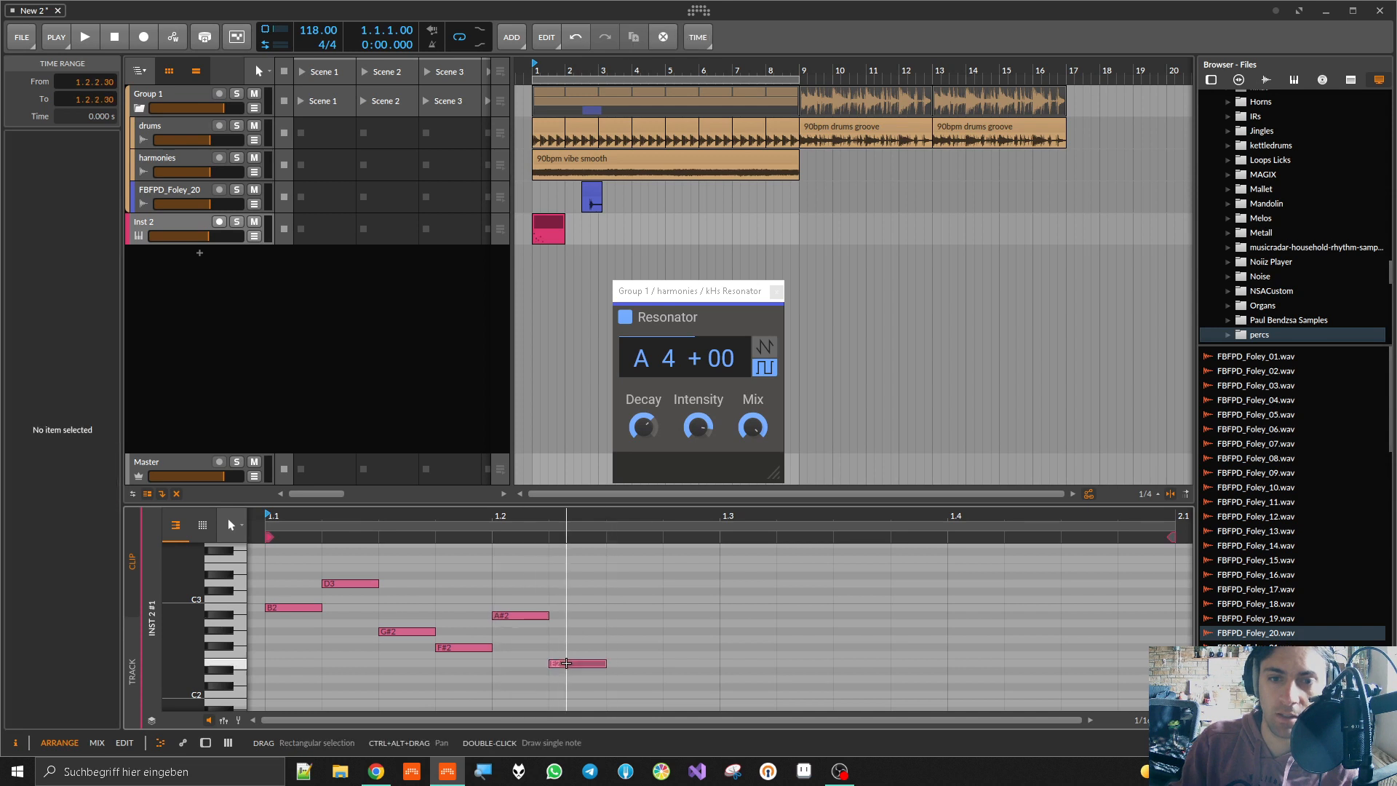
pyautogui.doubleClick(630, 695)
pyautogui.doubleClick(682, 679)
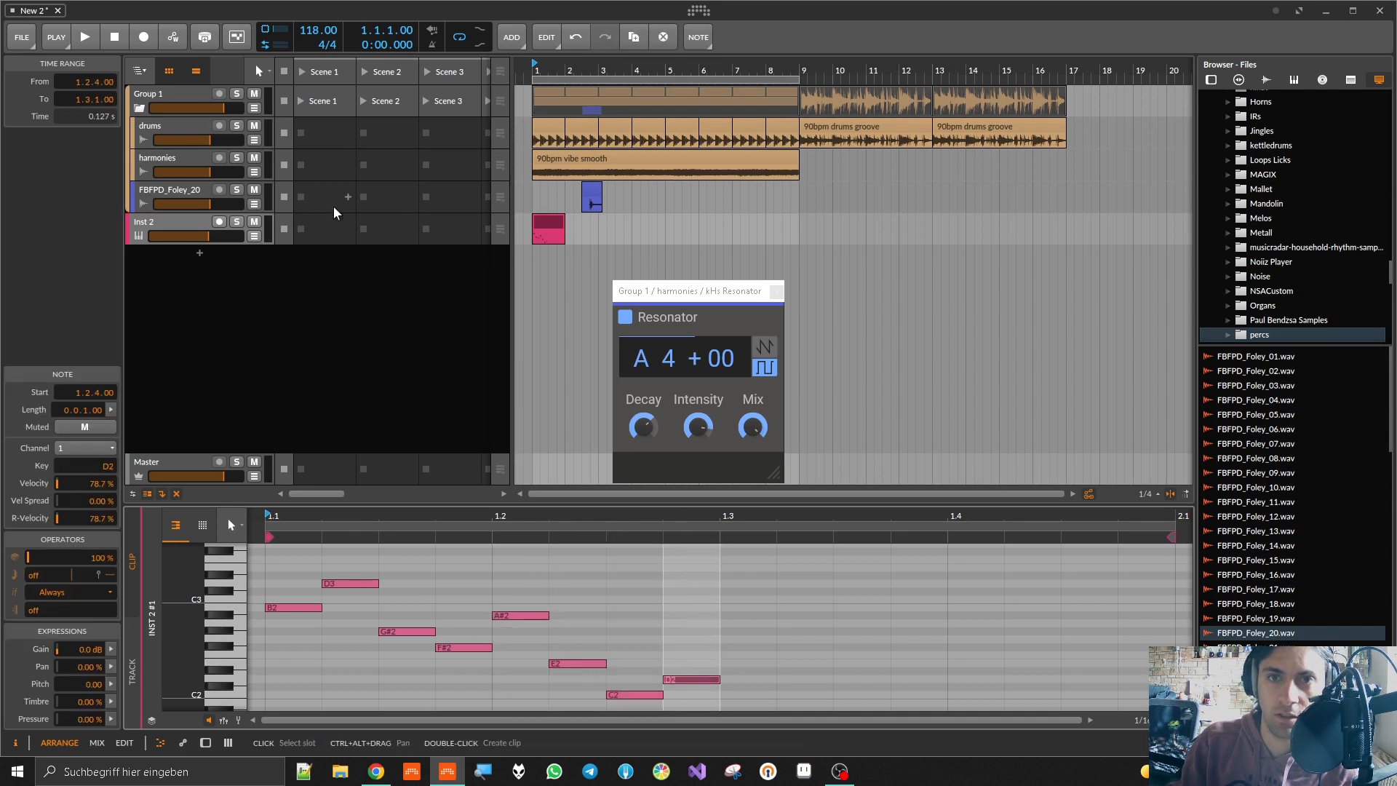
# Step: Shorten the arranger loop region to two beats, starting at bar 1
pyautogui.moveTo(798, 80); pyautogui.dragTo(558, 120)
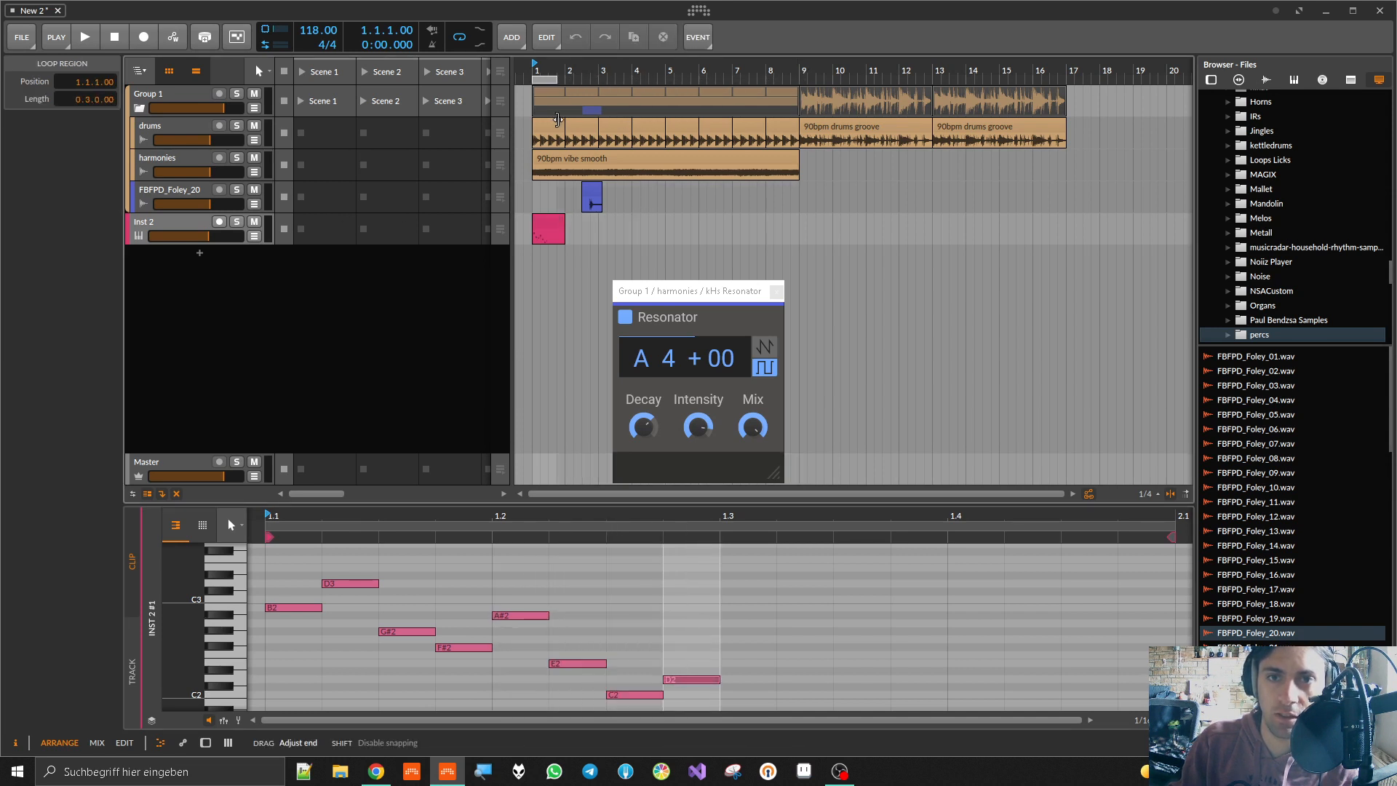
pyautogui.scroll(3, 534, 150)
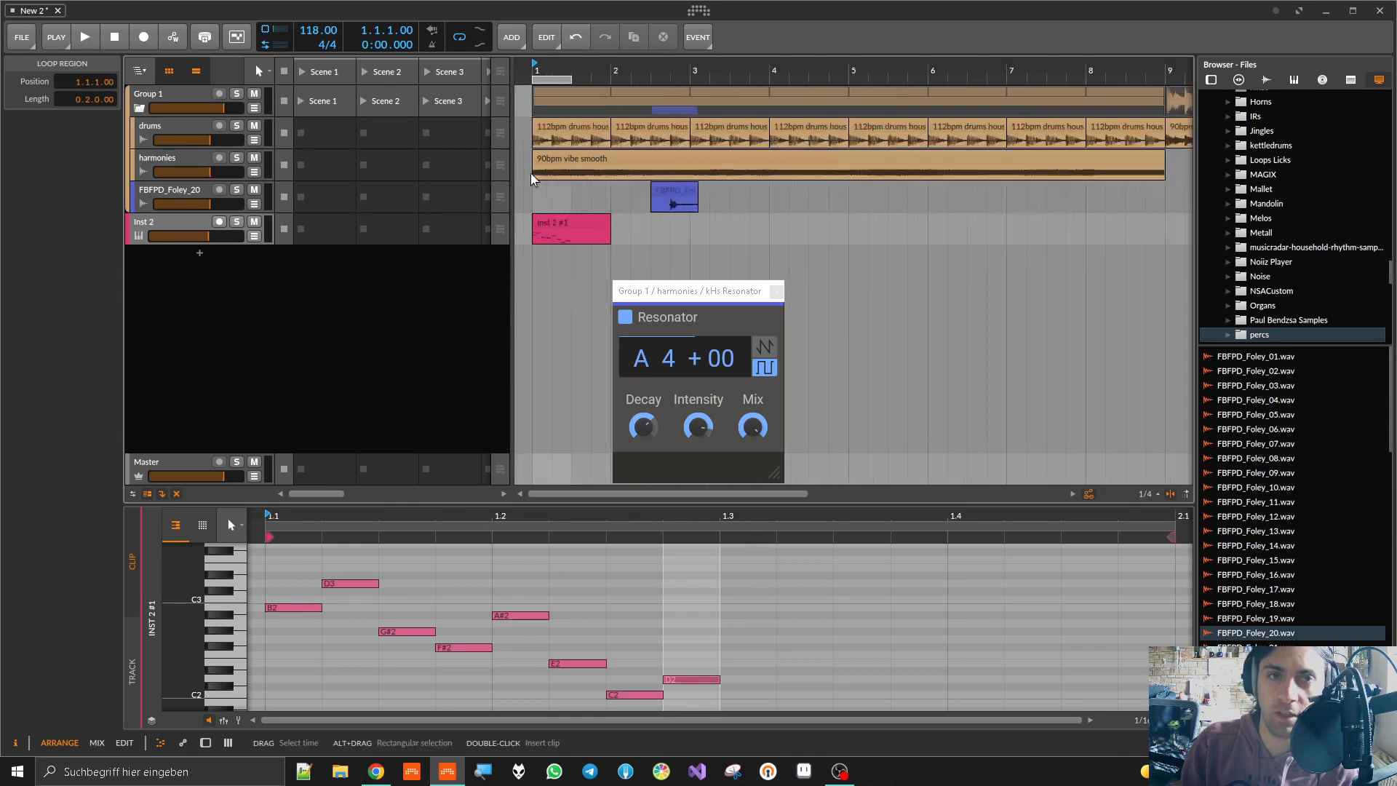
# Step: Insert a Note Receiver before the kHs Resonator in the harmonies track's device chain
pyautogui.click(174, 227)
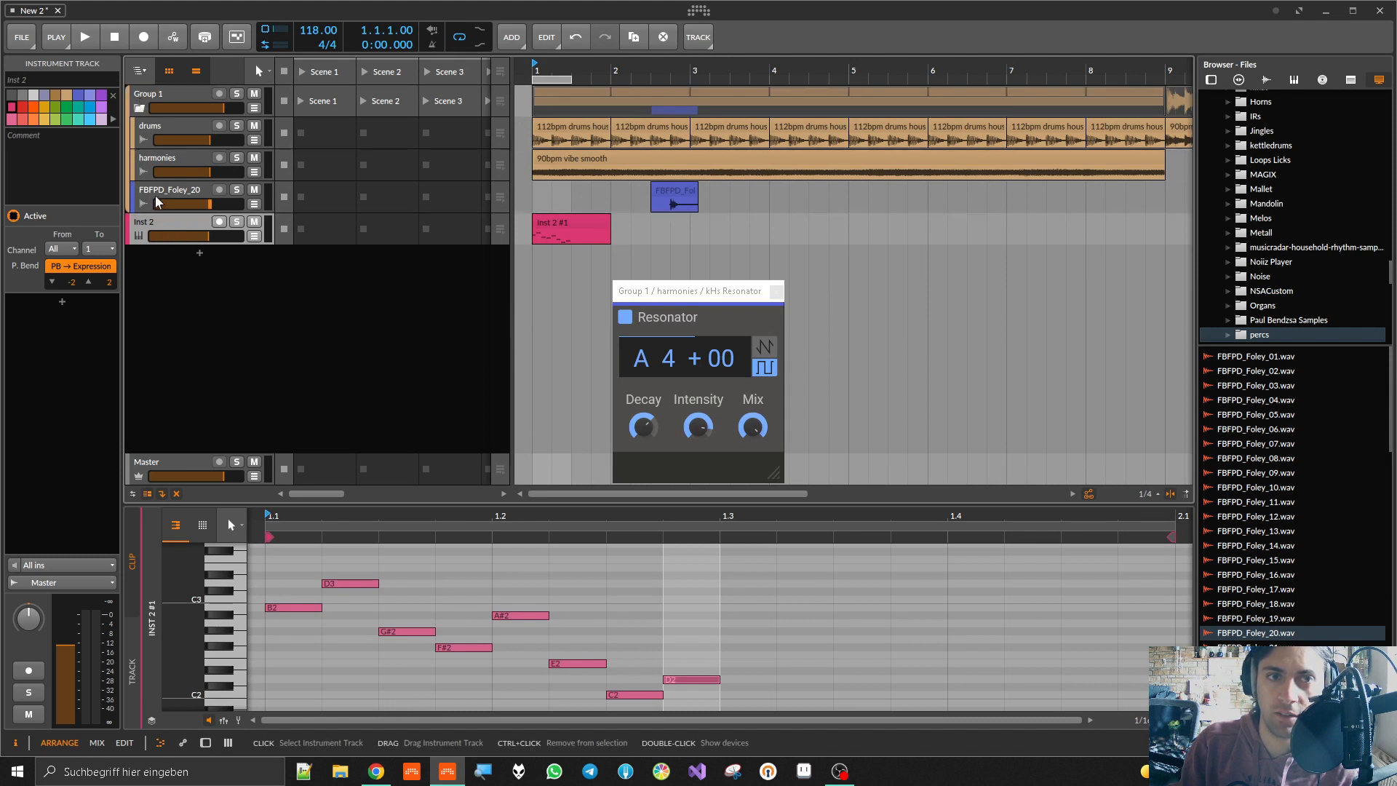
pyautogui.click(170, 159)
pyautogui.doubleClick(180, 160)
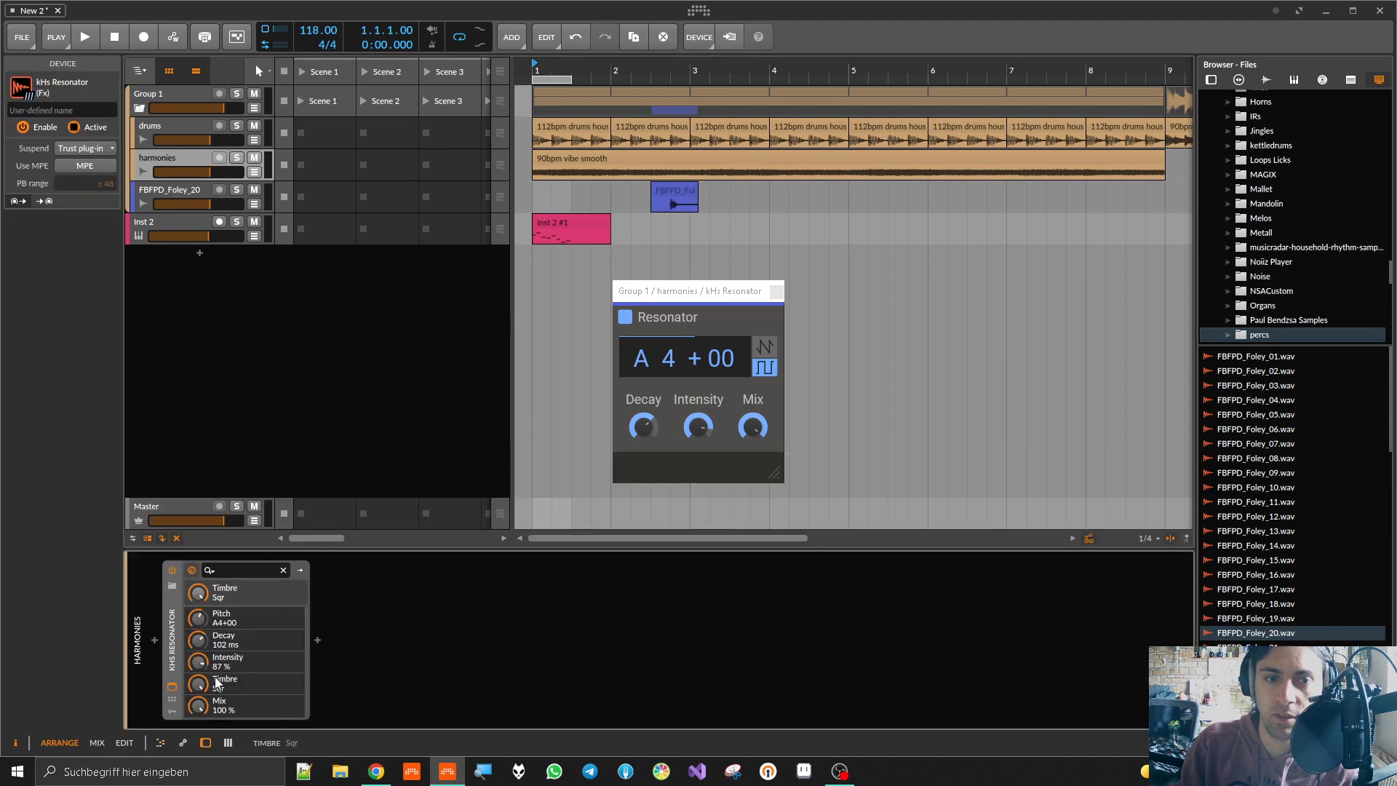
pyautogui.click(154, 640)
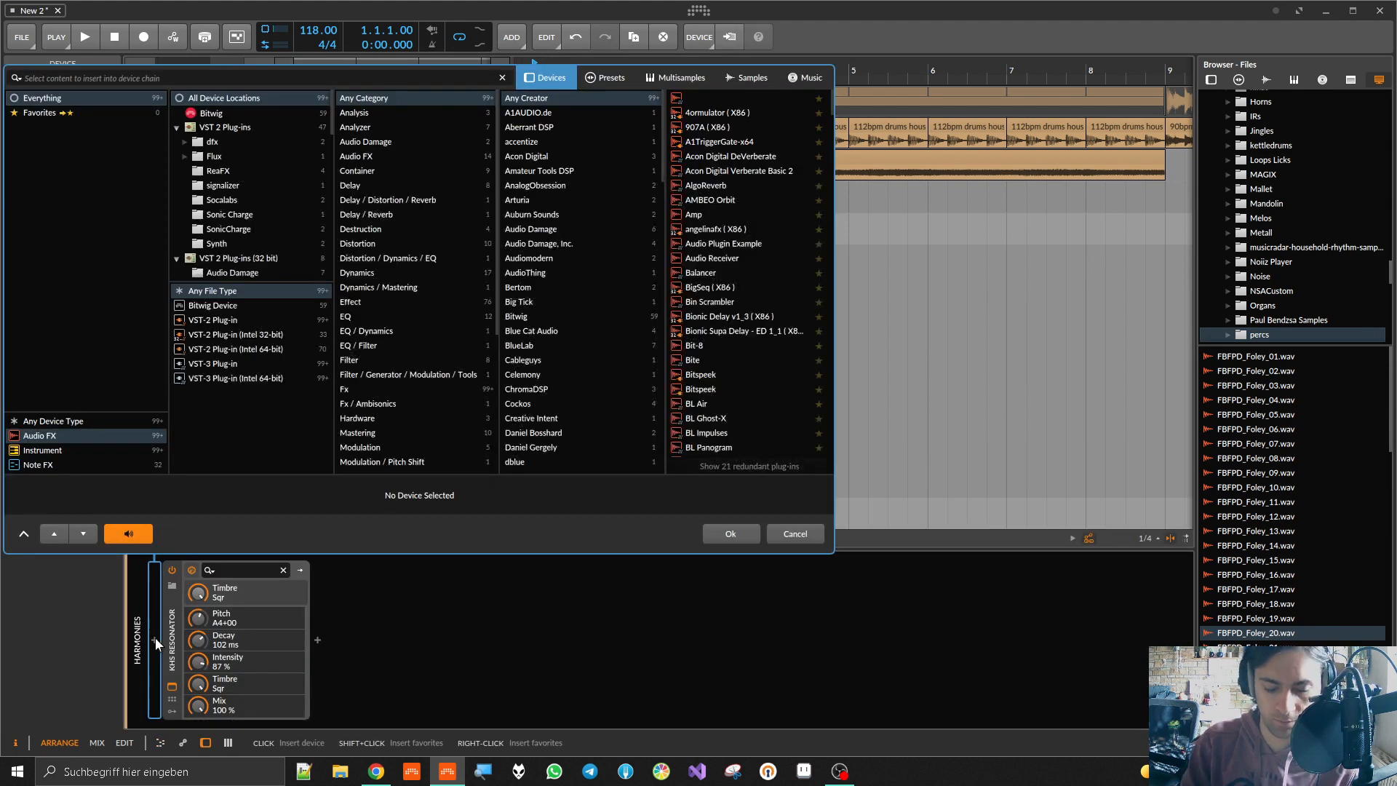
pyautogui.write('note')
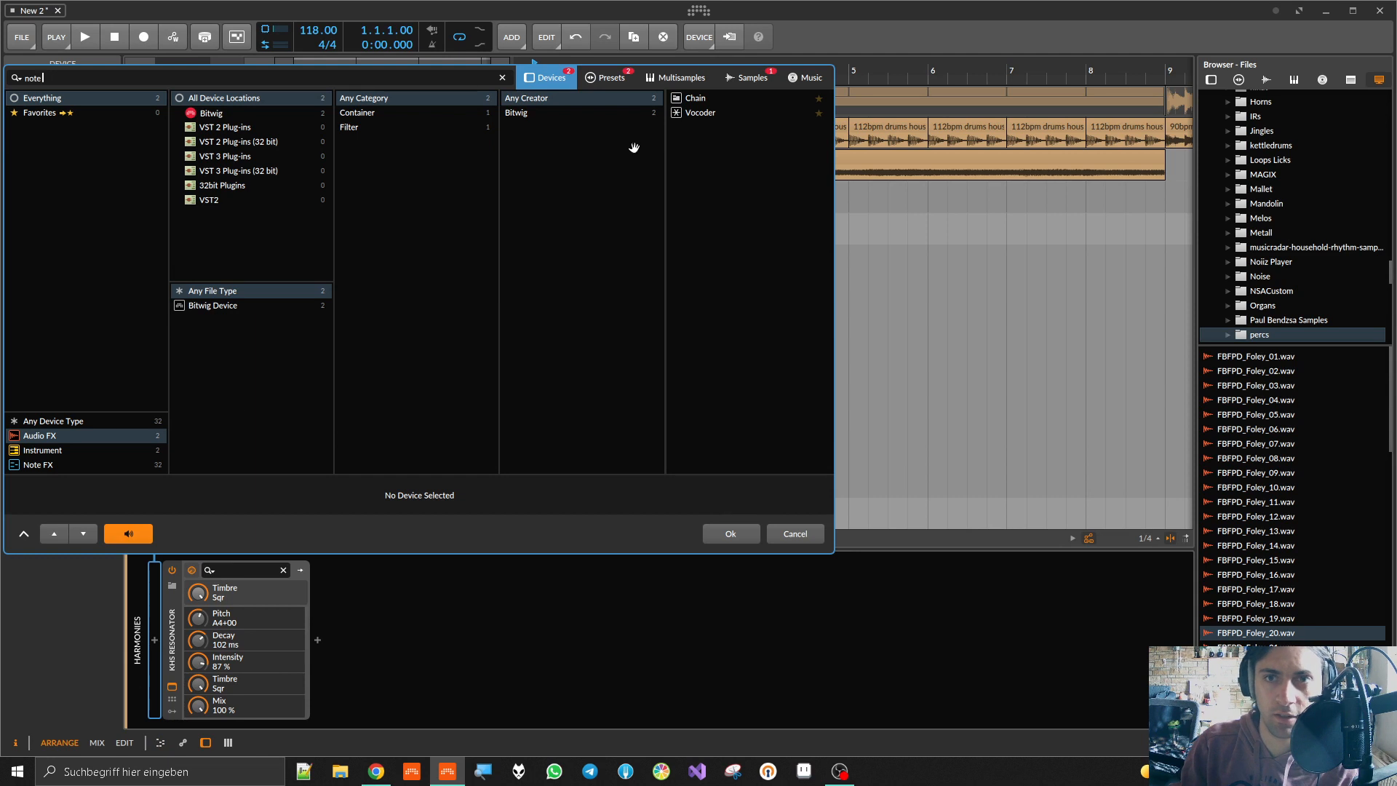
pyautogui.click(93, 423)
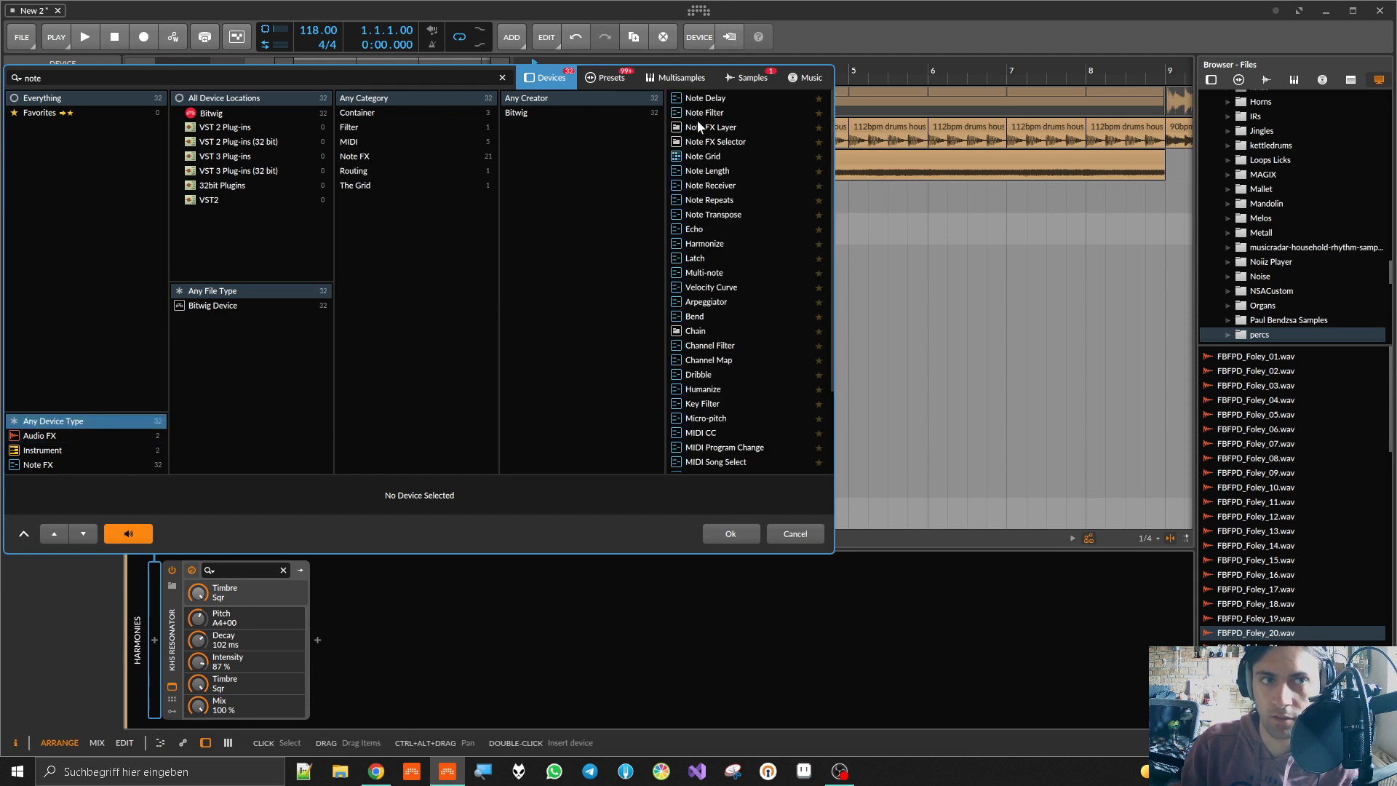
pyautogui.write('re')
pyautogui.press('Return')
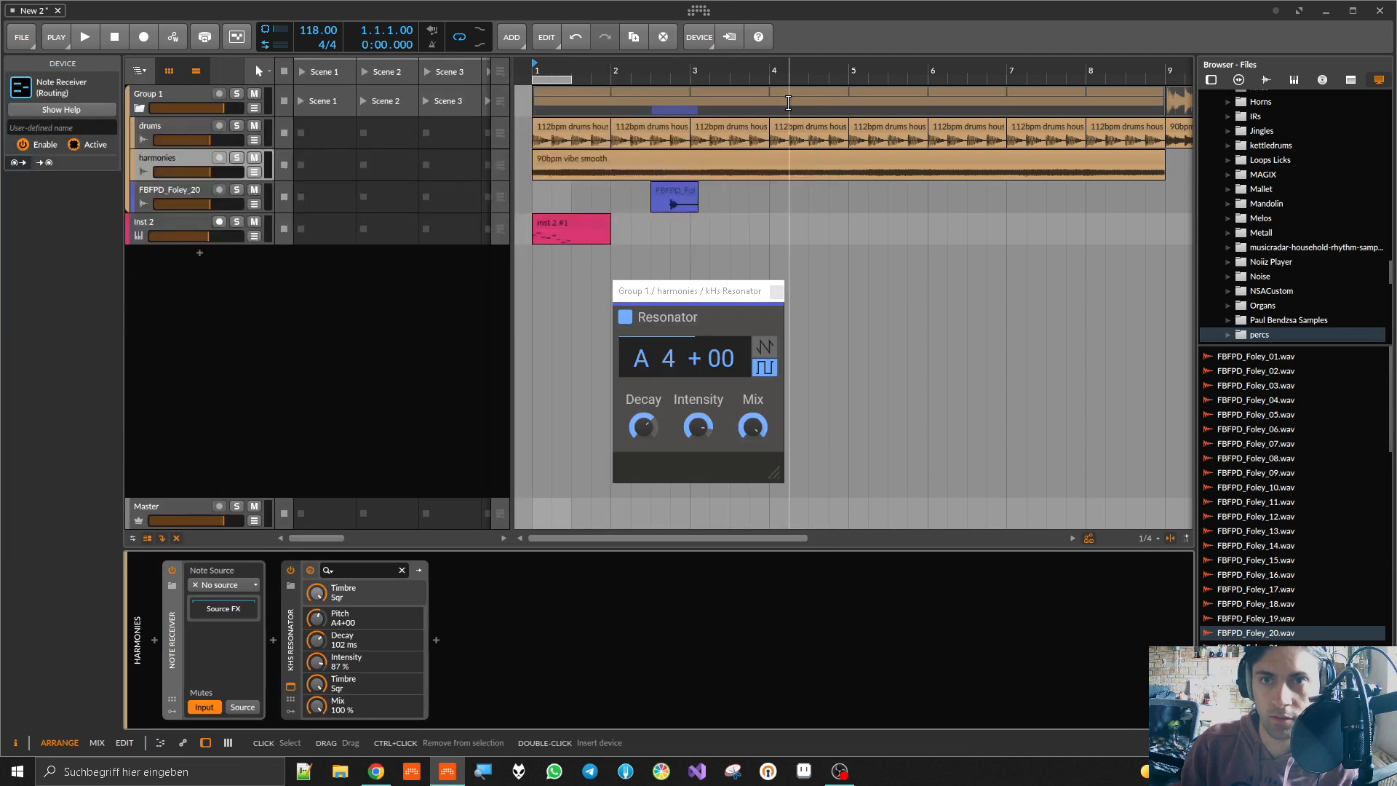
# Step: Set the Note Receiver's source to Inst 2 and play the loop to test whether the Resonator follows the notes
pyautogui.click(224, 584)
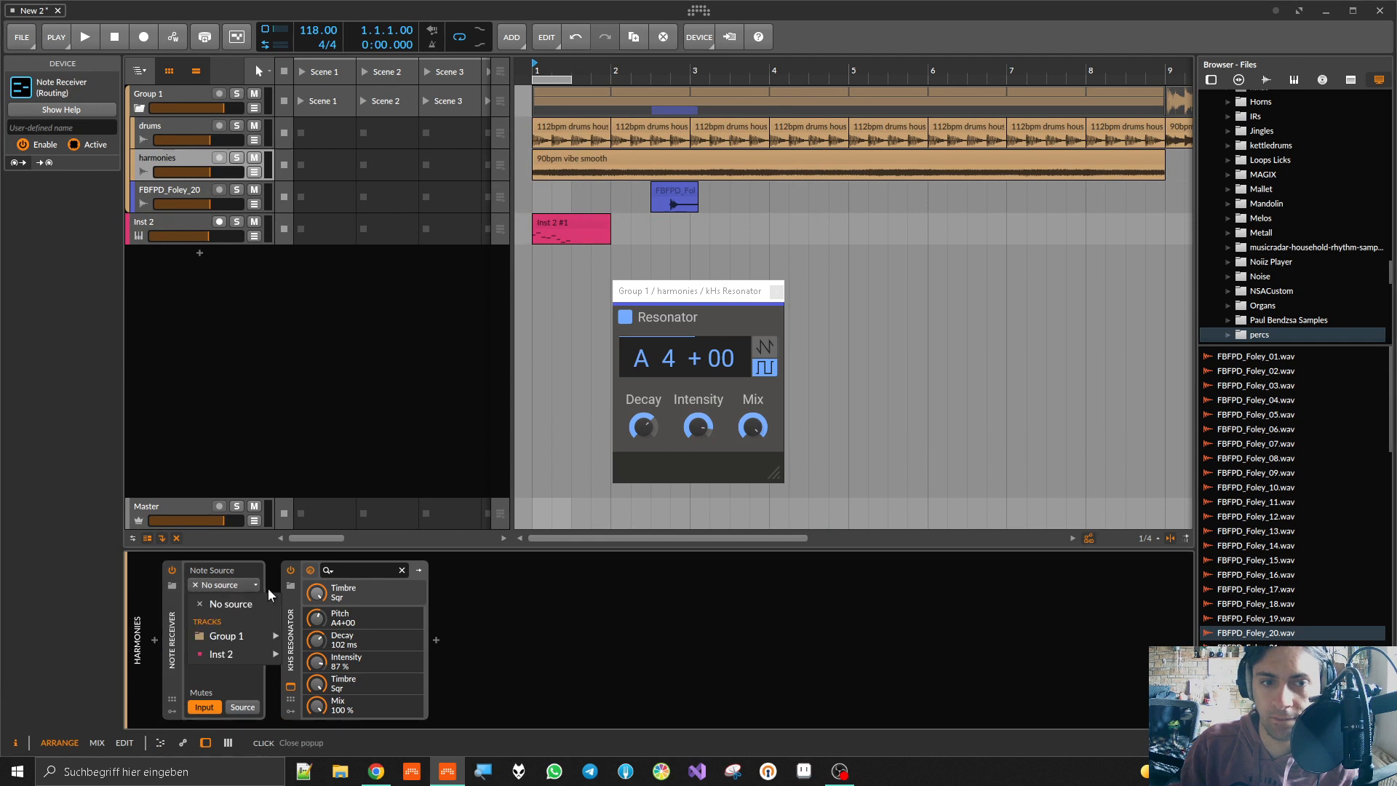
pyautogui.click(222, 653)
pyautogui.press('space')
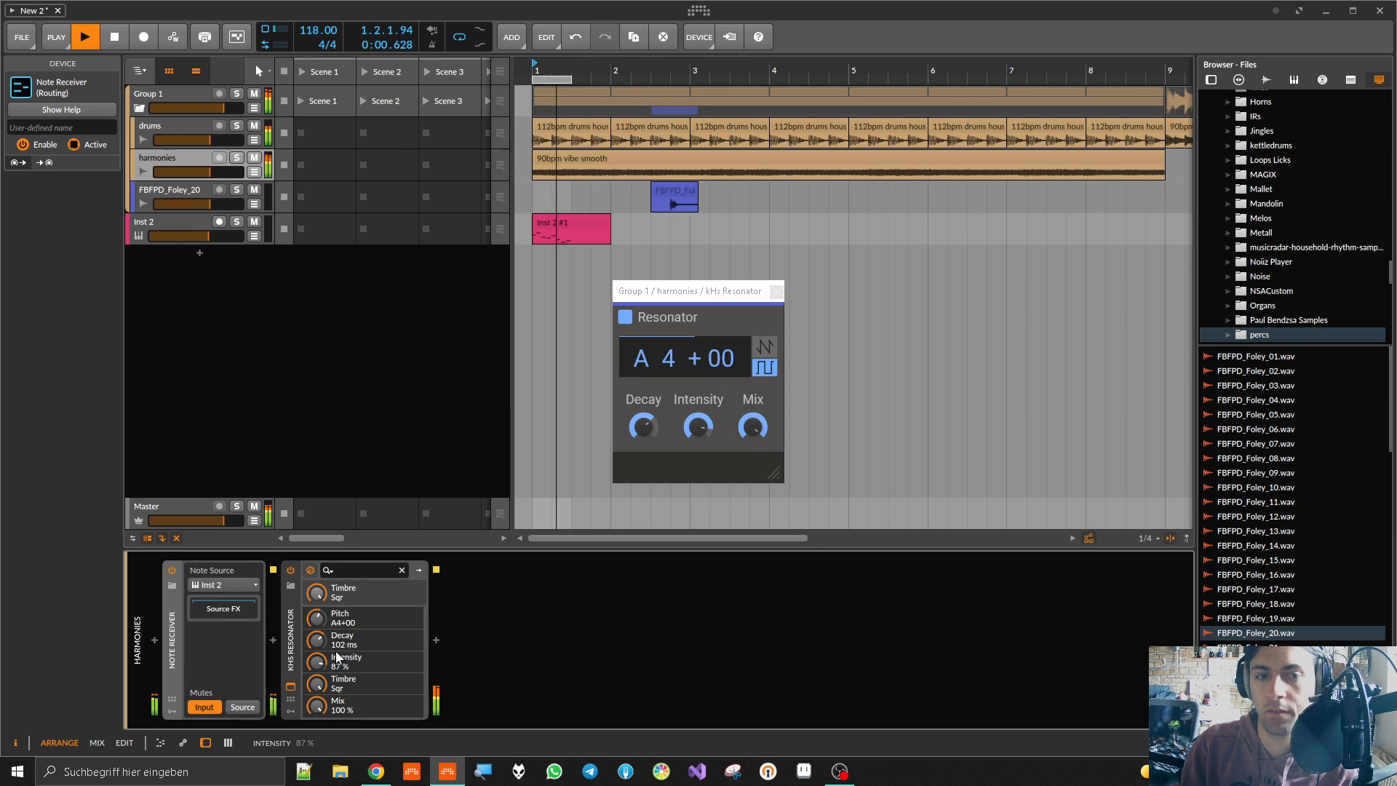
pyautogui.click(289, 644)
pyautogui.press('space')
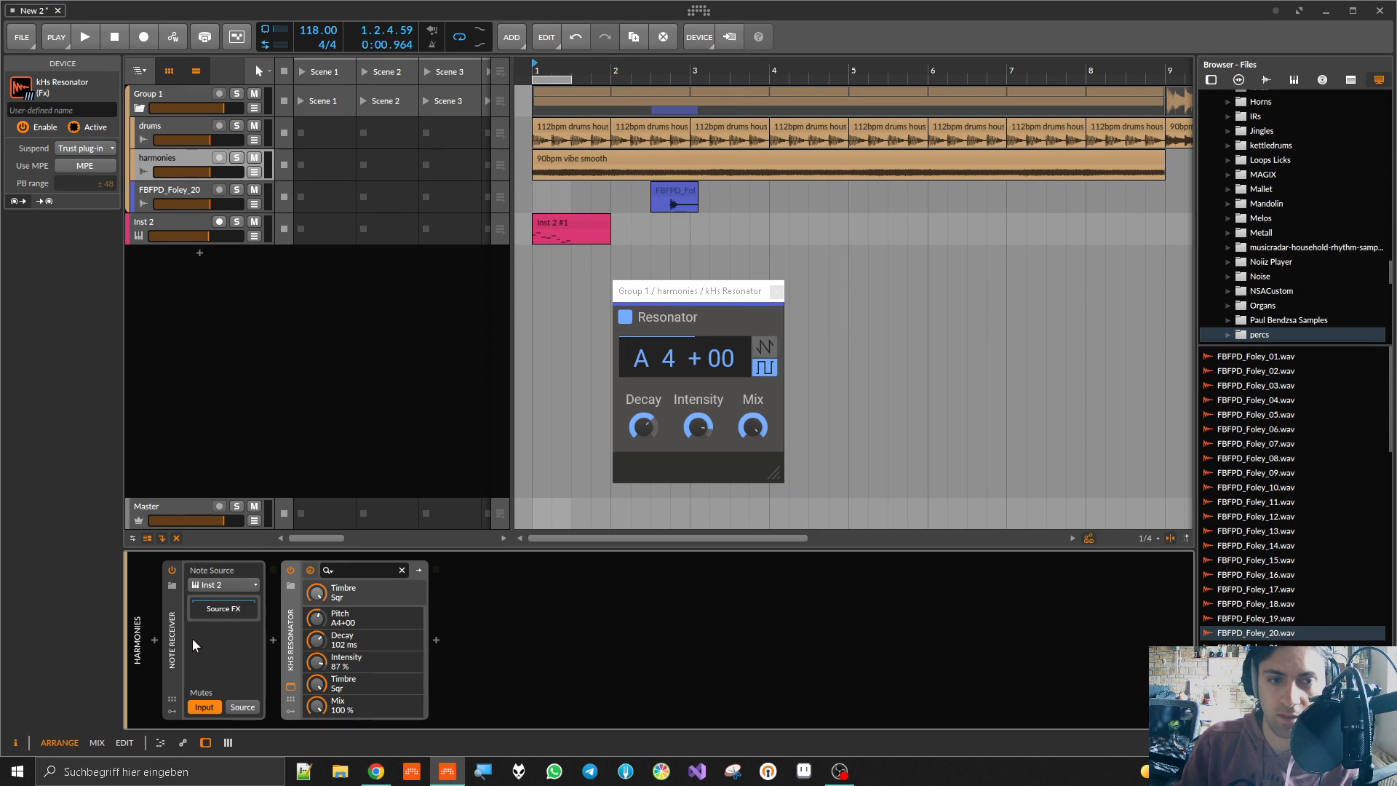
# Step: Delete the Note Receiver and the kHs Resonator from the harmonies track
pyautogui.click(173, 638)
pyautogui.press('Delete')
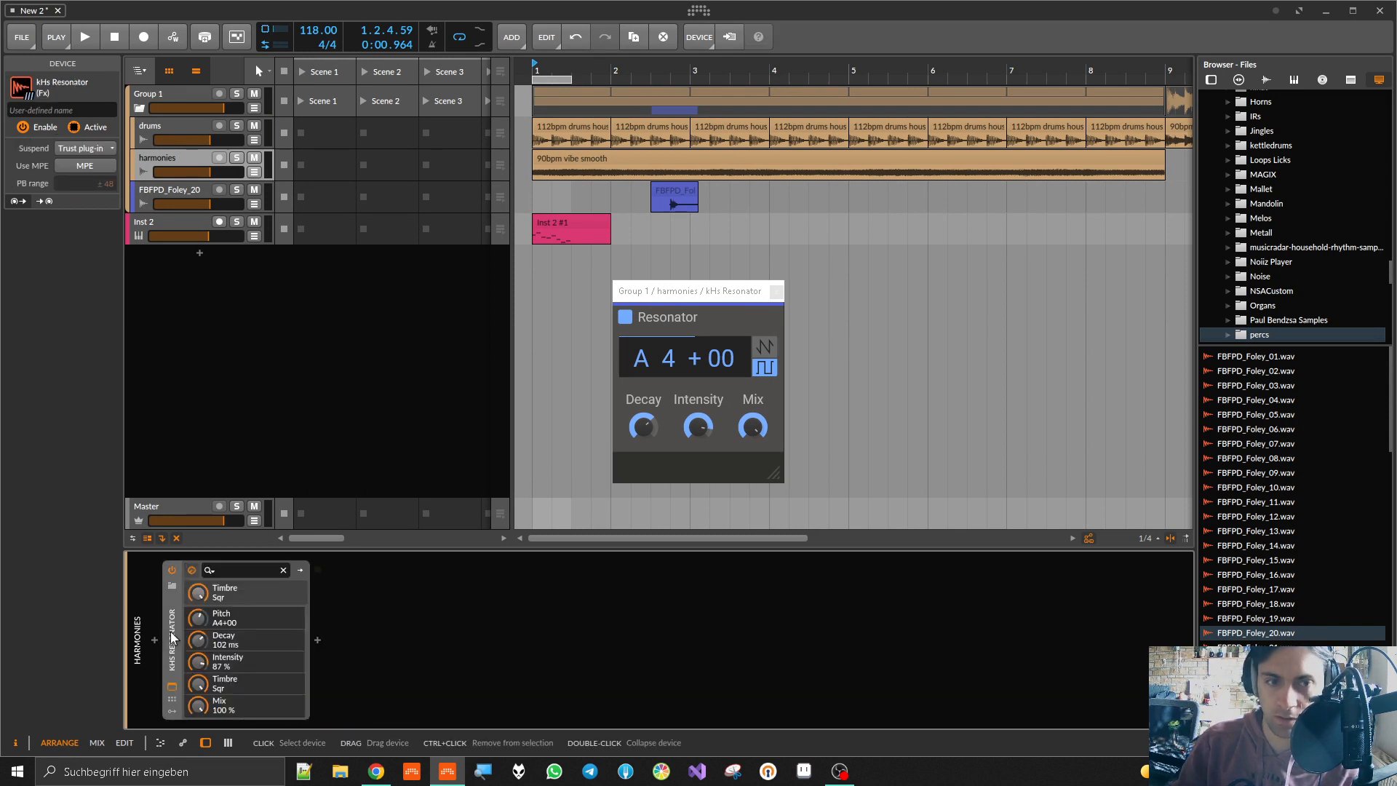
pyautogui.press('Delete')
# Step: Find the Flair plug-in in the audio effect devices and insert it into the harmonies track
pyautogui.click(151, 650)
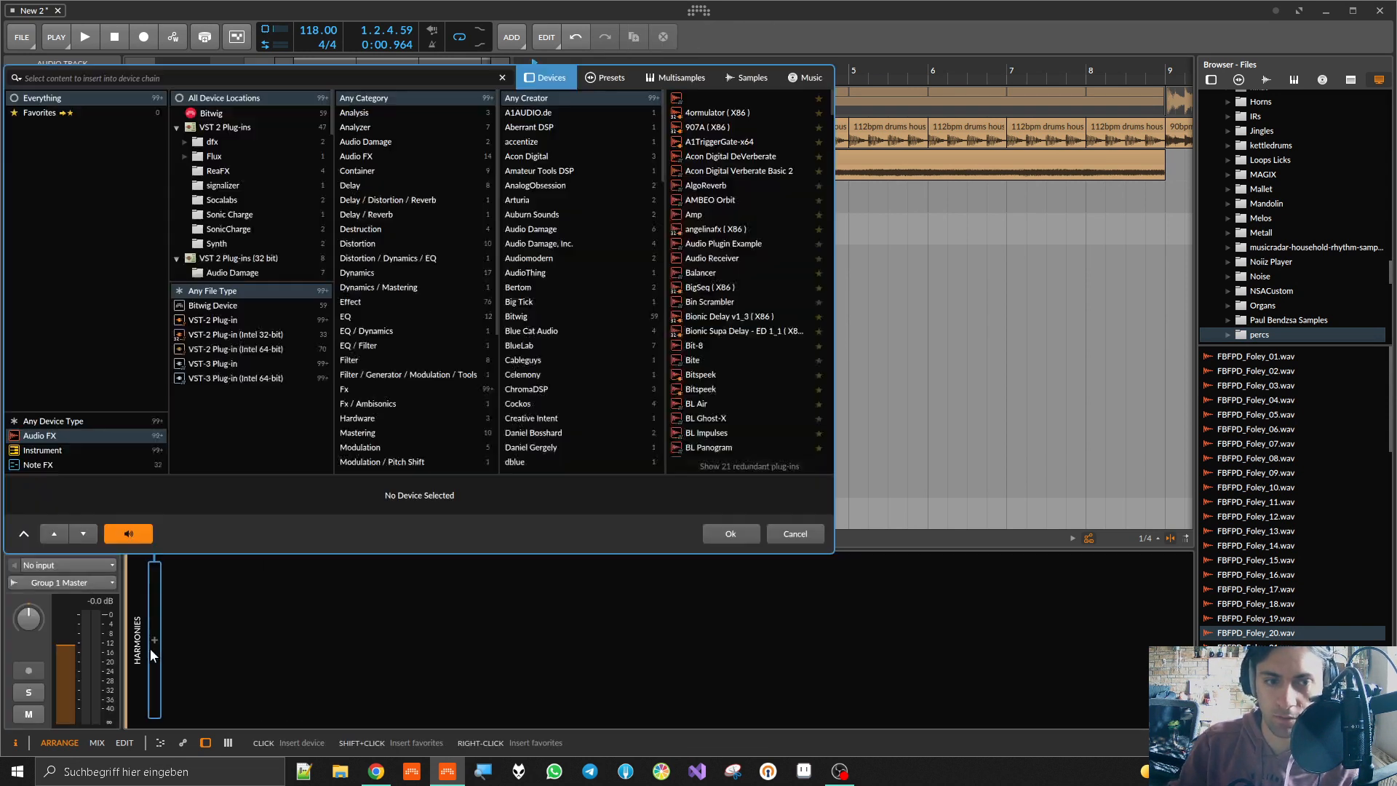
pyautogui.write('kh')
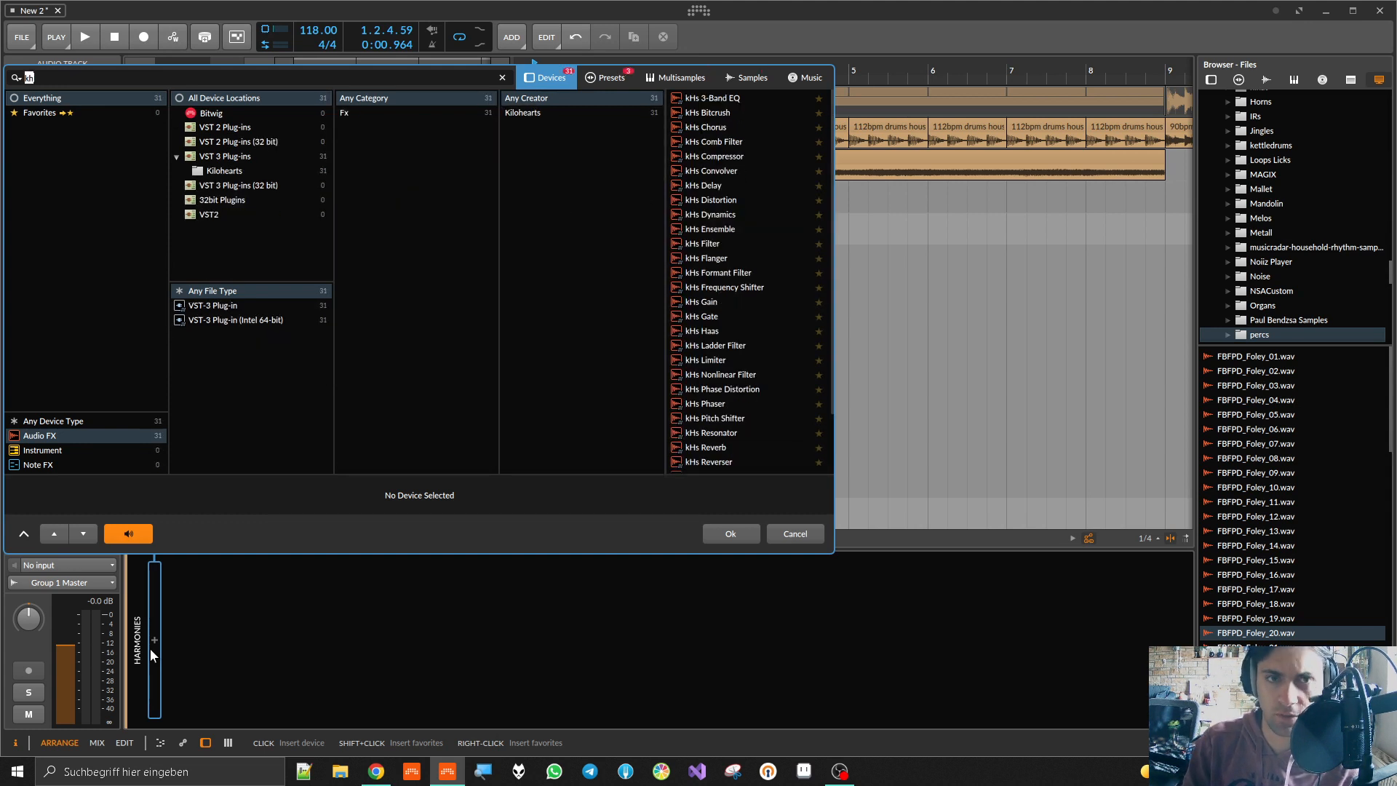
pyautogui.write('flair')
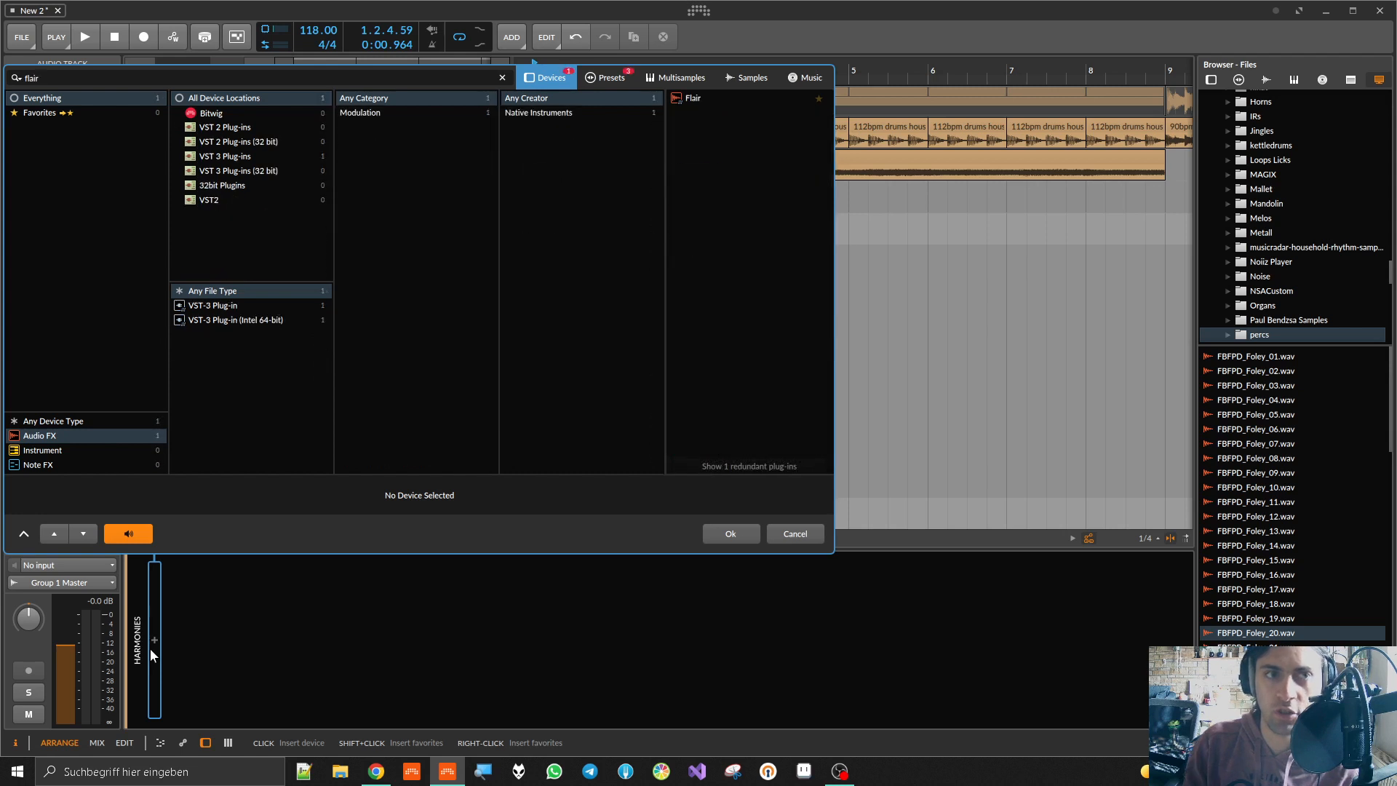
pyautogui.click(693, 99)
pyautogui.doubleClick(692, 102)
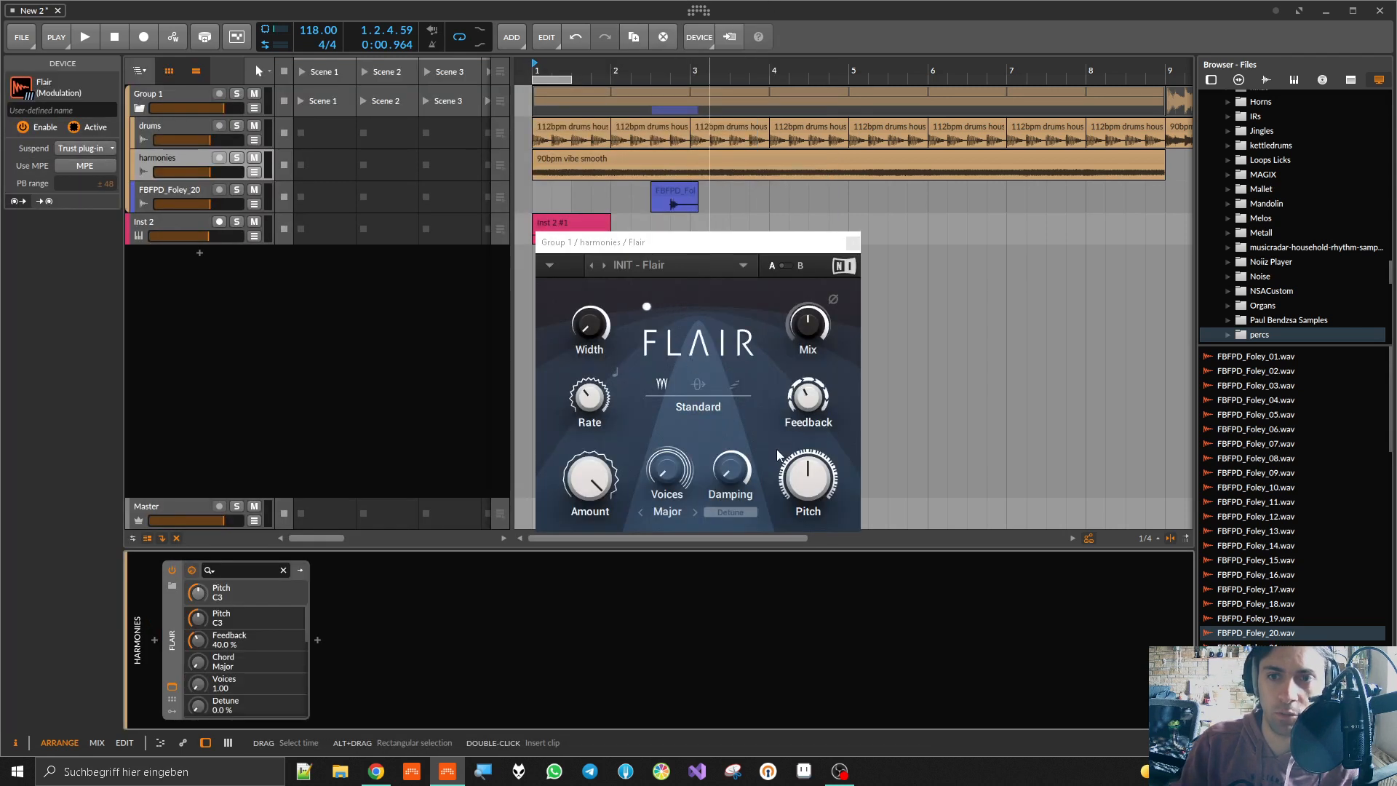
pyautogui.moveTo(590, 404)
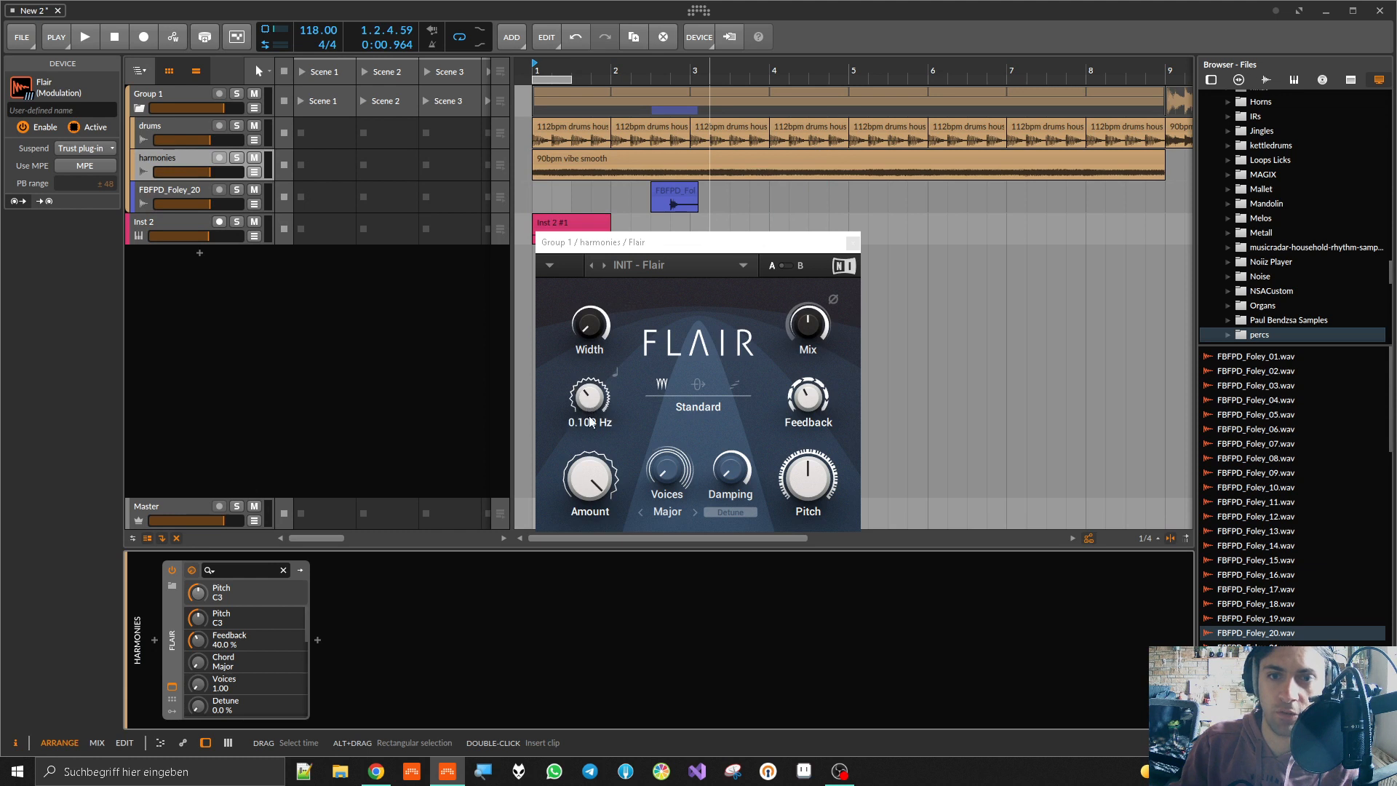
# Step: With the loop playing, turn Flair's Amount to minimum, set Feedback and Mix to 100%, Voices to 4 and Pitch to D3
pyautogui.moveTo(589, 477); pyautogui.dragTo(589, 513)
pyautogui.moveTo(814, 401)
pyautogui.moveTo(869, 370); pyautogui.dragTo(898, 359)
pyautogui.press('space')
pyautogui.moveTo(809, 398); pyautogui.dragTo(809, 349)
pyautogui.moveTo(808, 476); pyautogui.dragTo(807, 453)
pyautogui.moveTo(667, 470); pyautogui.dragTo(668, 453)
pyautogui.moveTo(807, 324); pyautogui.dragTo(807, 290)
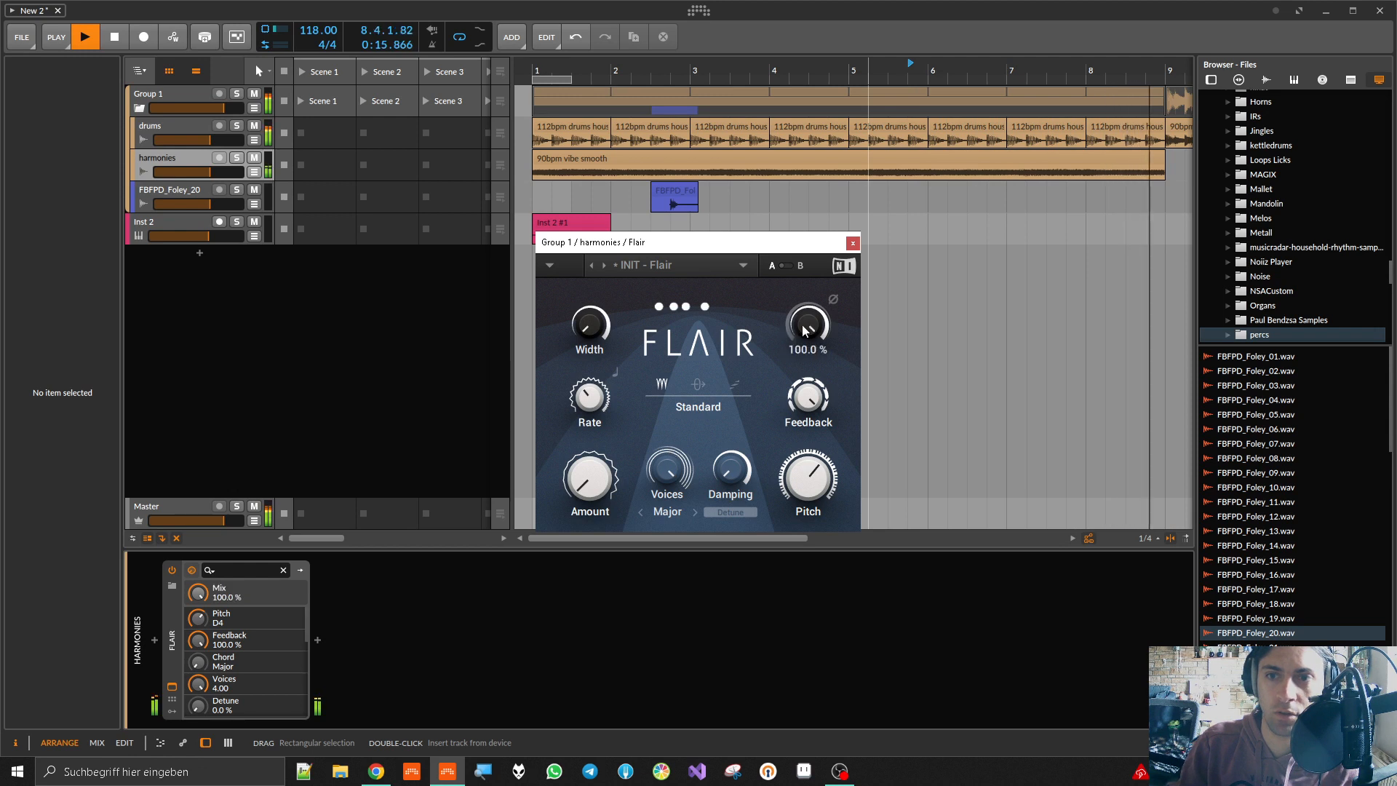
pyautogui.moveTo(822, 498); pyautogui.dragTo(822, 517)
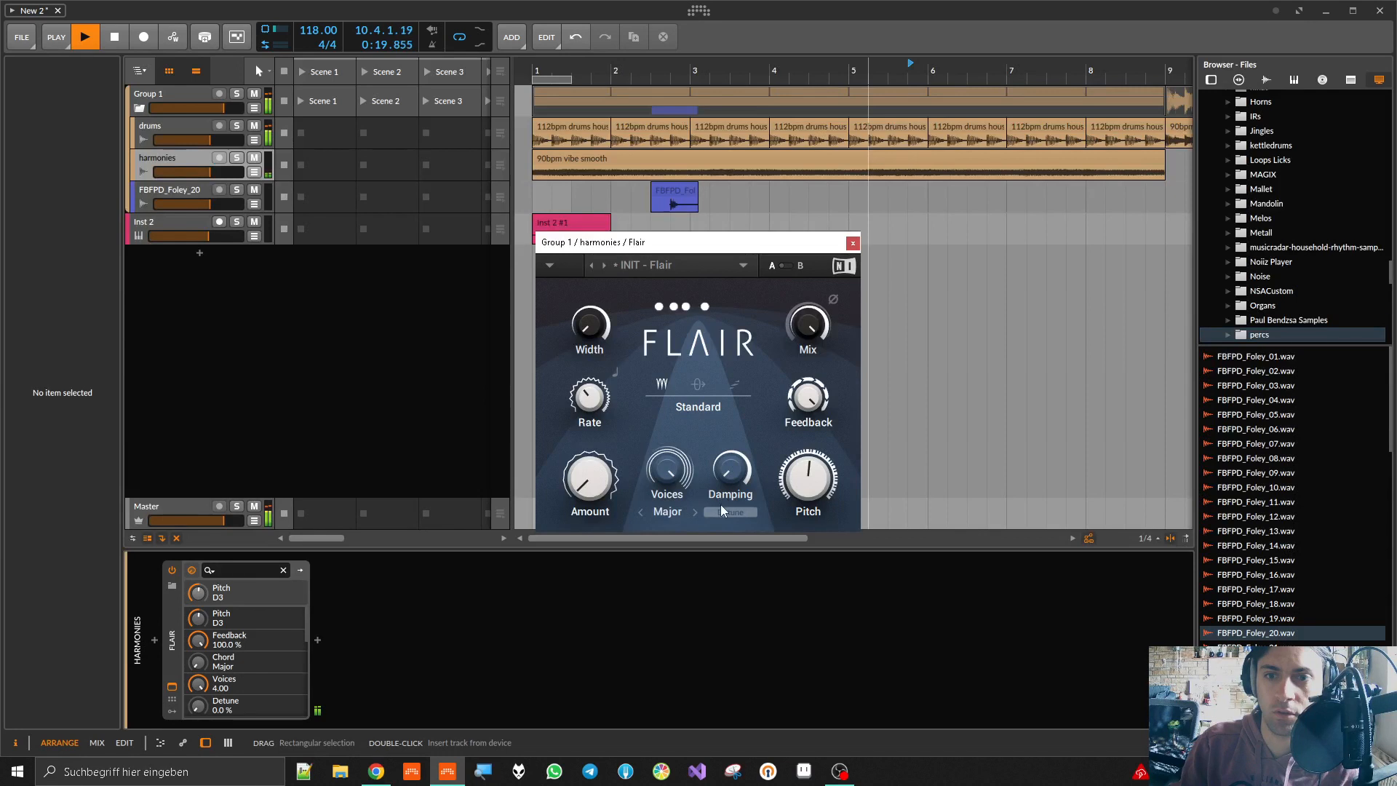
# Step: Audition Flair's chord types from the start of the loop, choosing Minor and finally Dom7, and stop playback
pyautogui.click(694, 512)
pyautogui.click(694, 512)
pyautogui.click(551, 70)
pyautogui.press('space')
pyautogui.press('space')
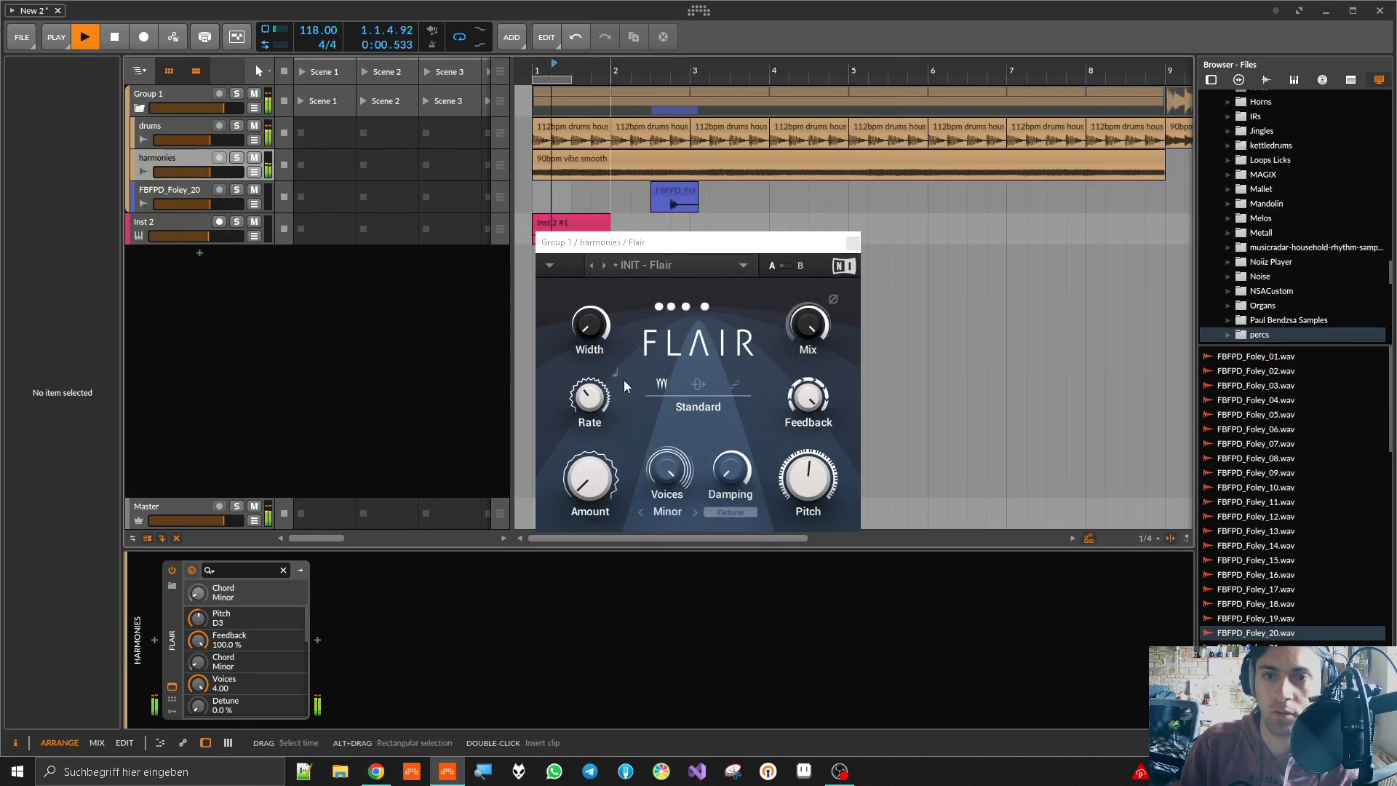
pyautogui.click(694, 514)
pyautogui.click(695, 513)
pyautogui.click(694, 514)
pyautogui.click(694, 513)
pyautogui.click(684, 215)
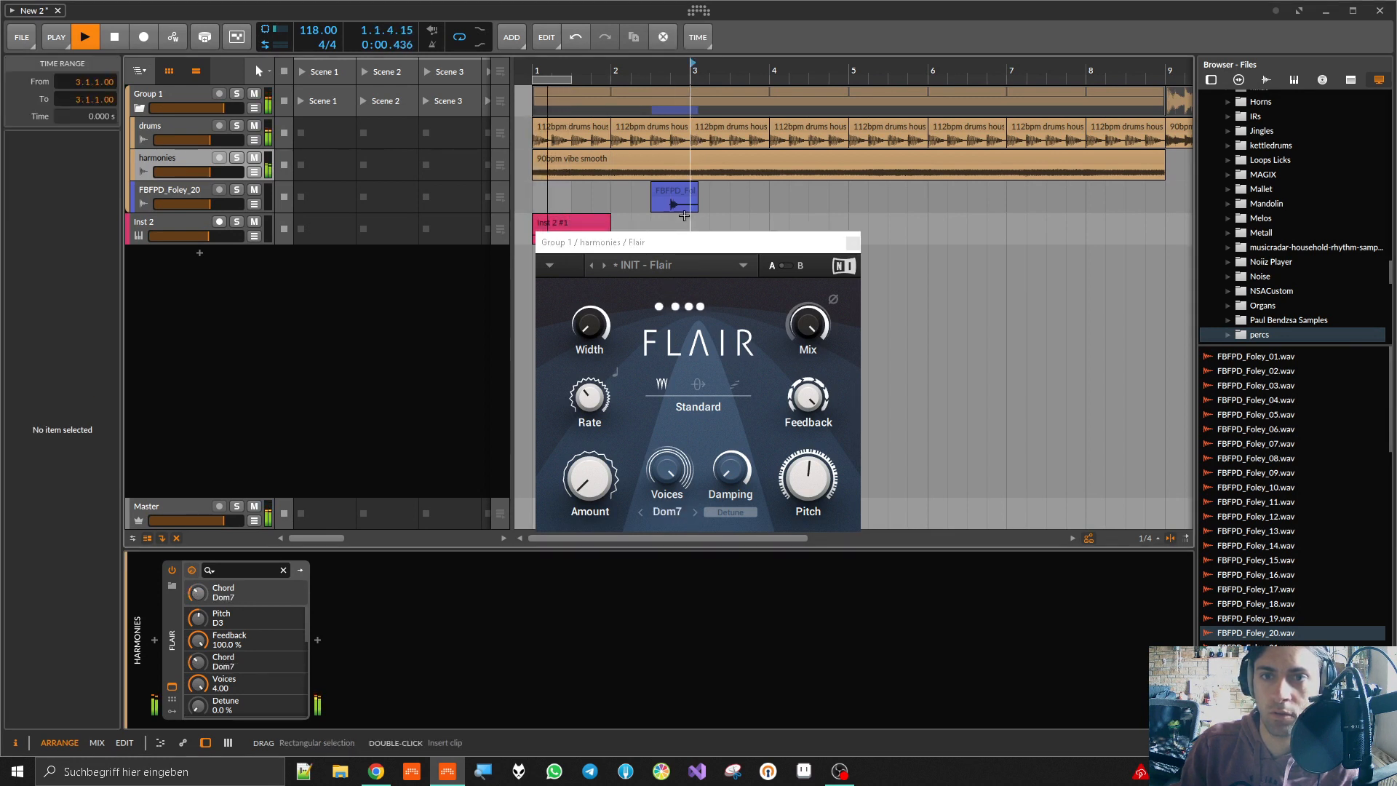
pyautogui.press('space')
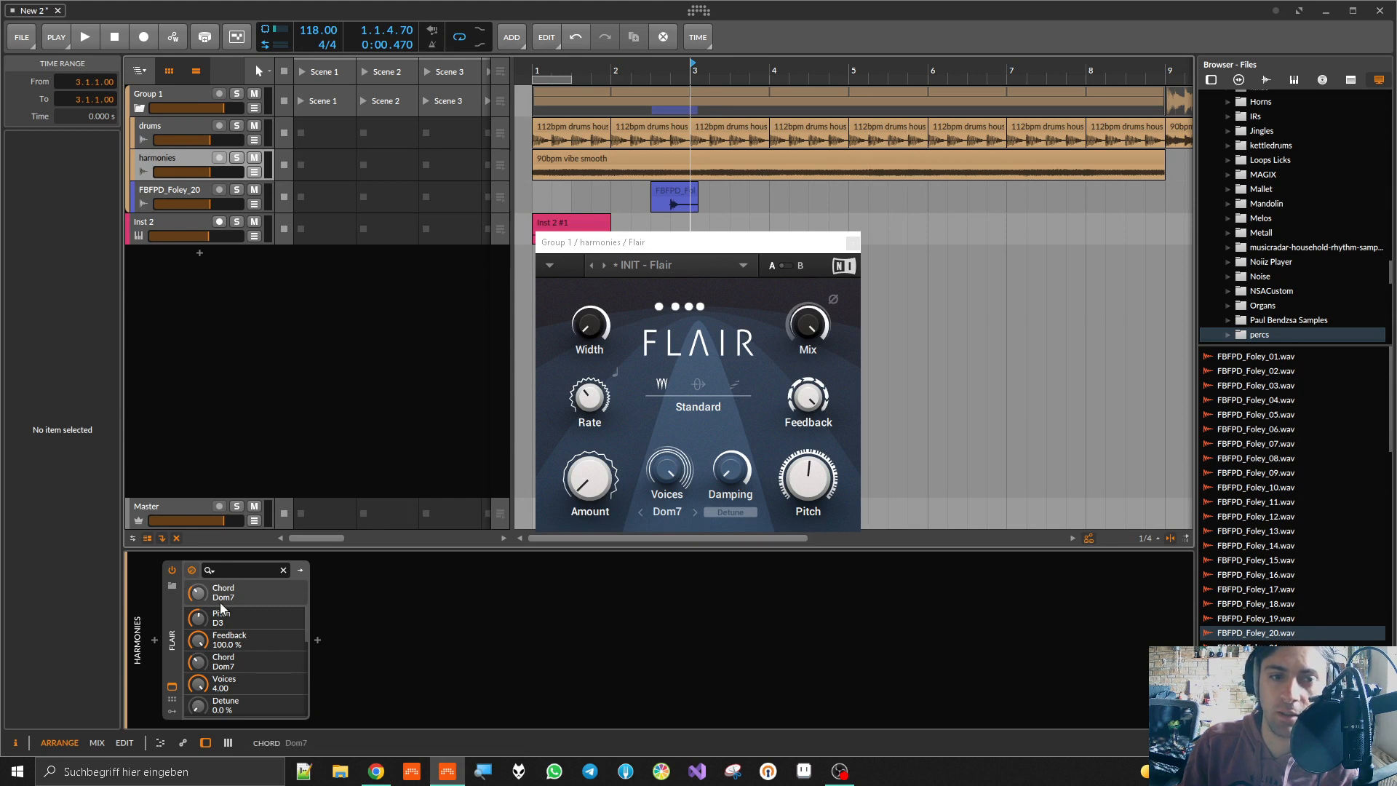
# Step: Replace Flair on the harmonies track with the kHs Reverb plug-in
pyautogui.click(179, 603)
pyautogui.press('Delete')
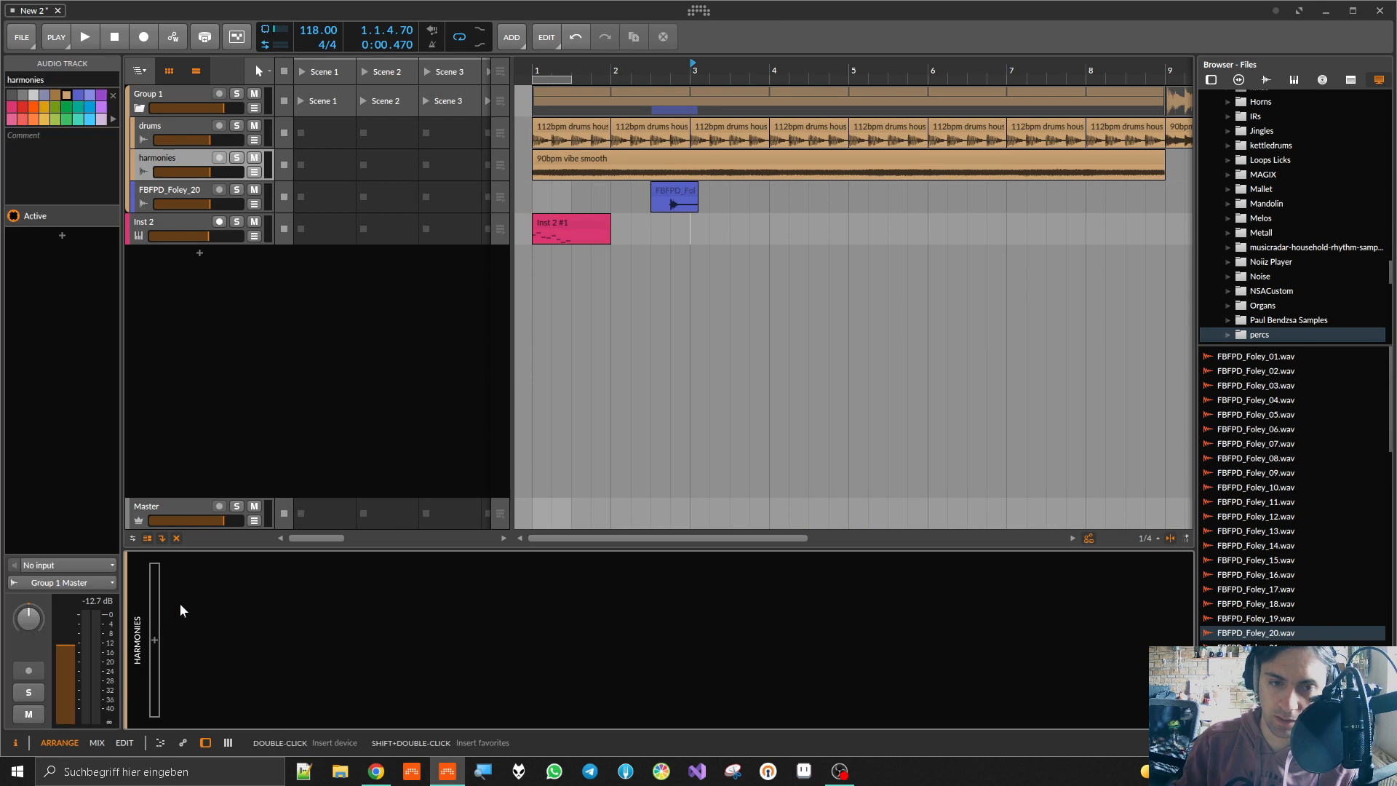
pyautogui.click(155, 646)
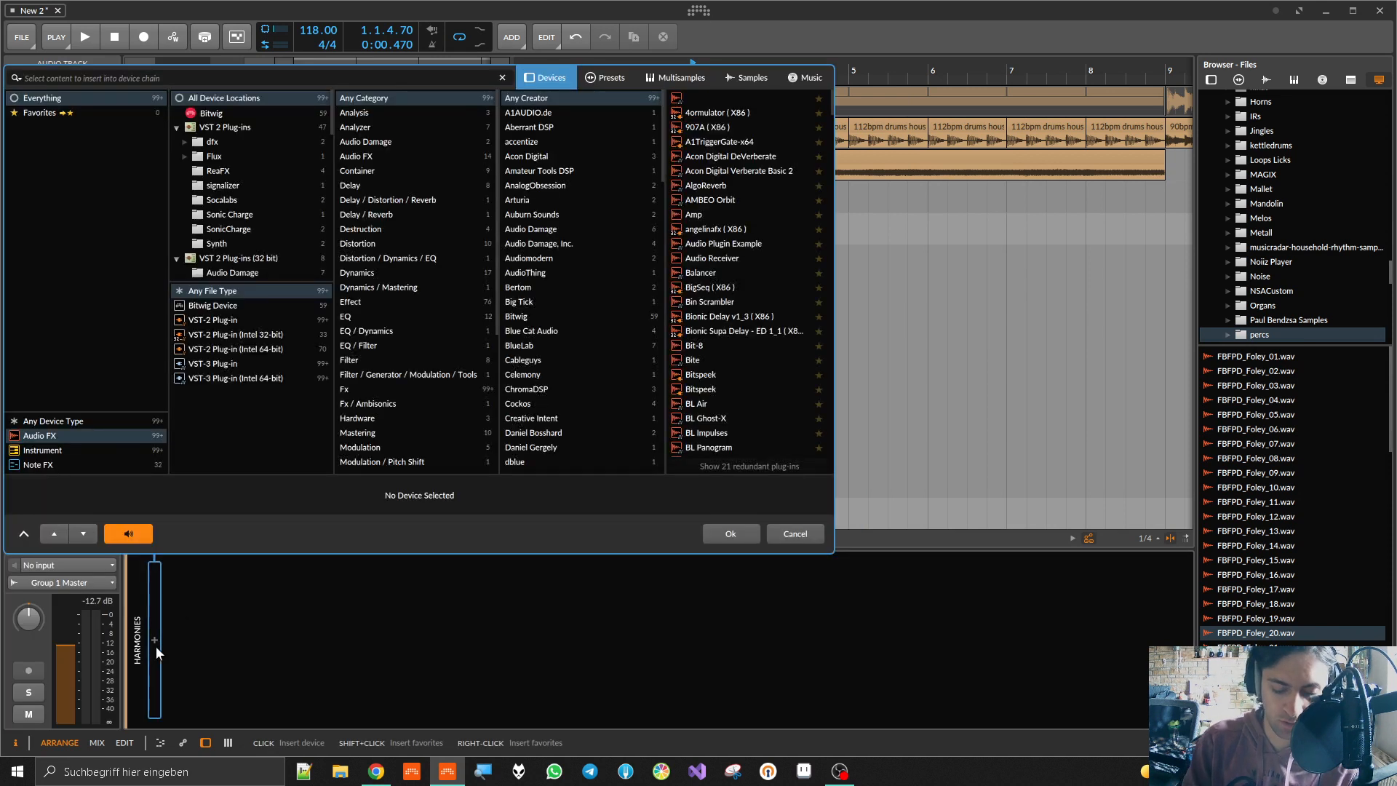
pyautogui.write('khs')
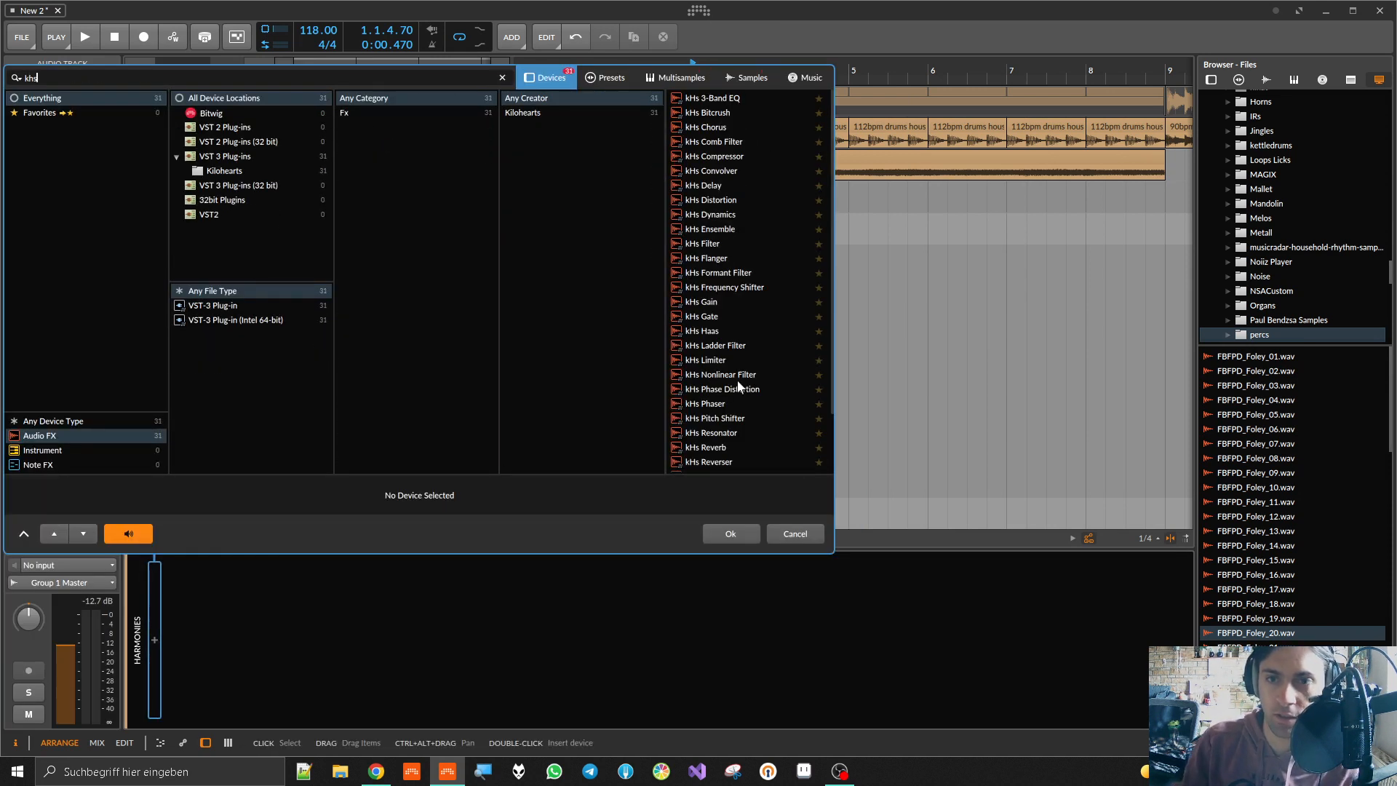
pyautogui.scroll(-2, 739, 385)
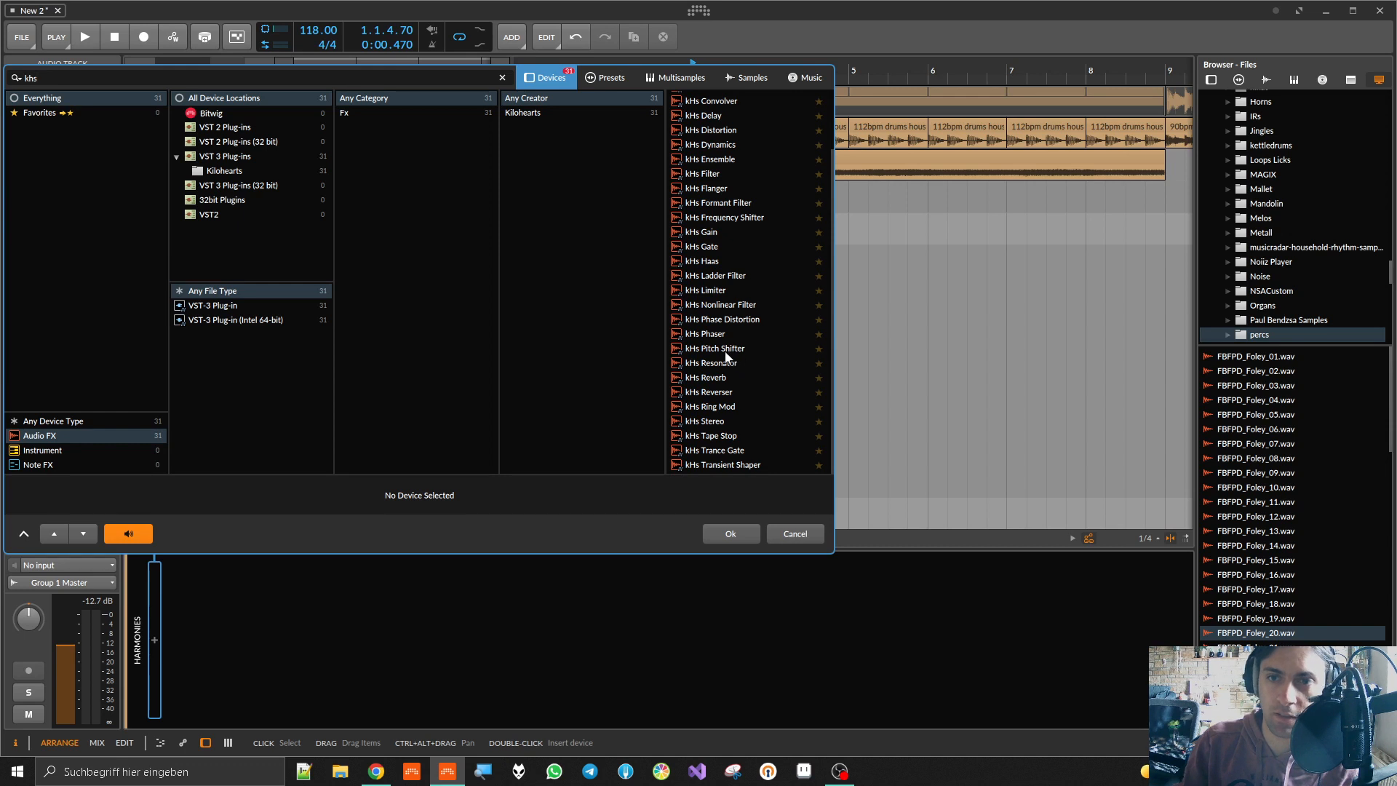
pyautogui.doubleClick(697, 378)
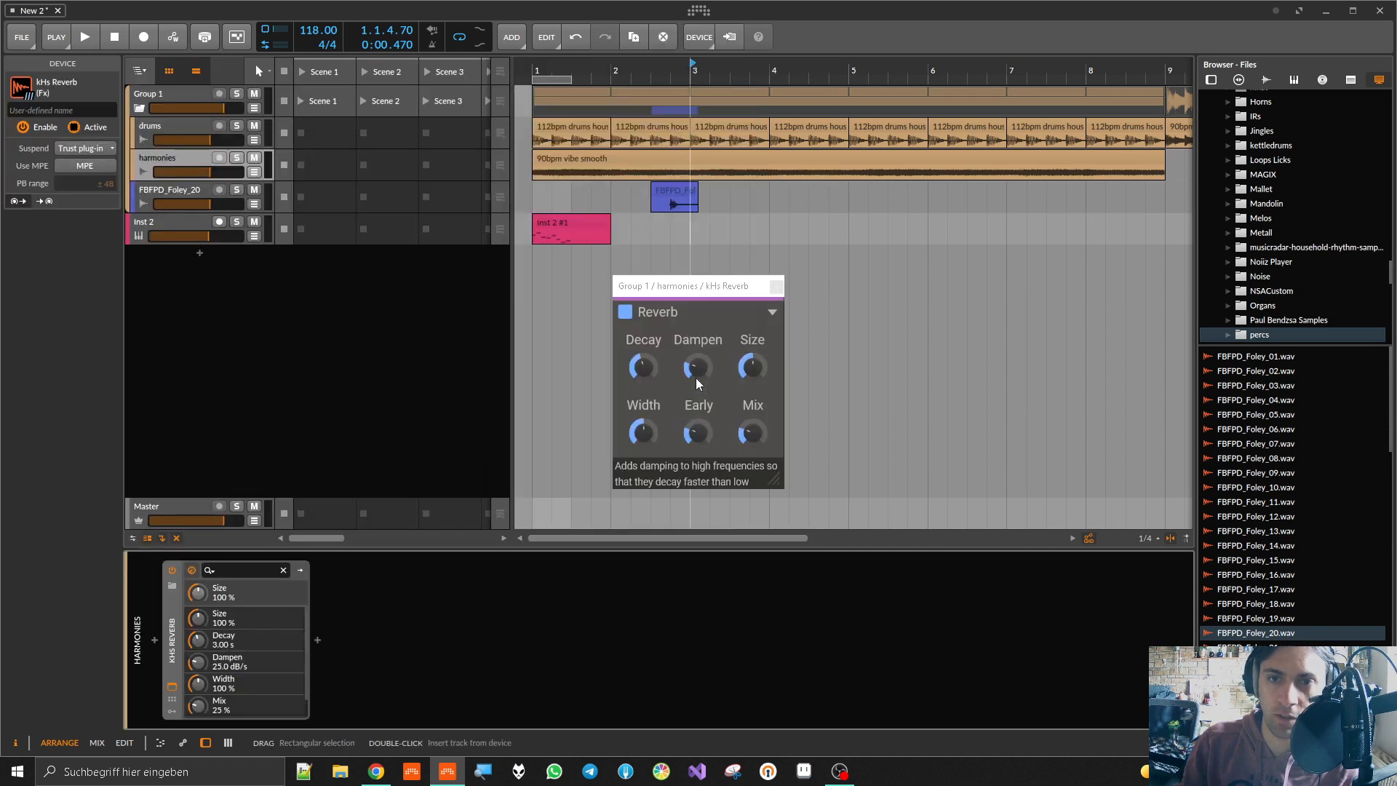
# Step: Solo the harmonies track during playback and set the reverb's Mix to 100%, Decay to 5.54 s, Dampen to 67.4 dB/s and Size to 131%
pyautogui.press('space')
pyautogui.click(569, 75)
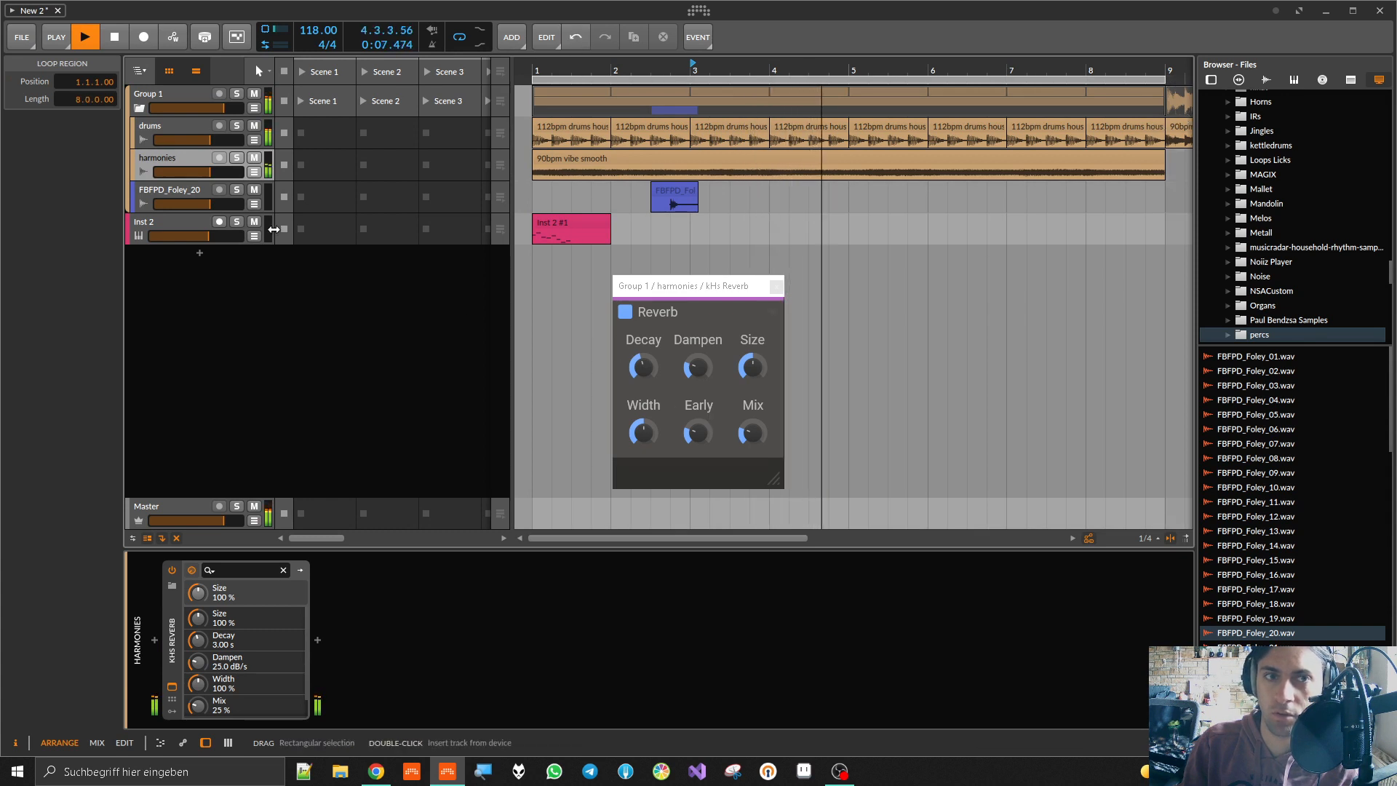
pyautogui.click(165, 156)
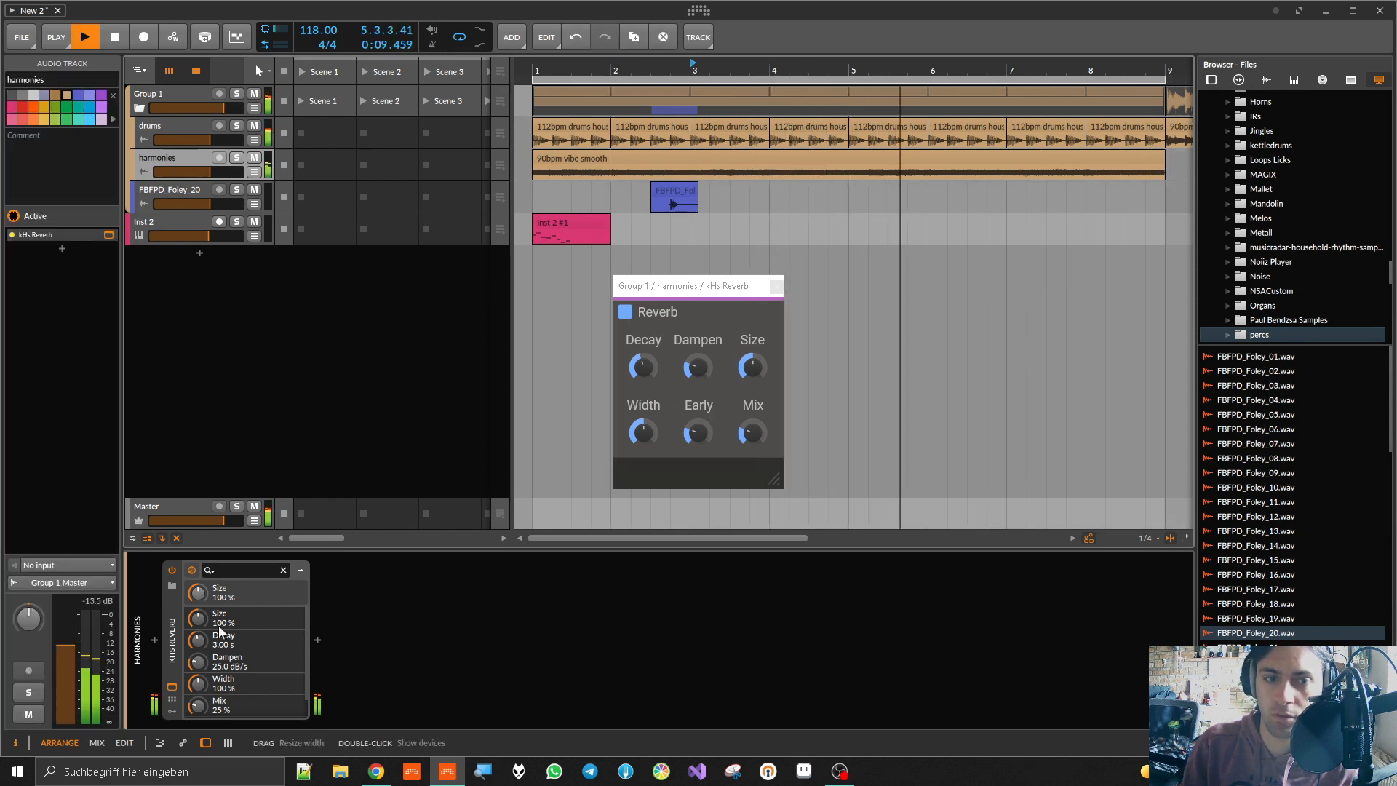
pyautogui.press('s')
pyautogui.moveTo(754, 431); pyautogui.dragTo(755, 321)
pyautogui.moveTo(643, 366); pyautogui.dragTo(753, 349)
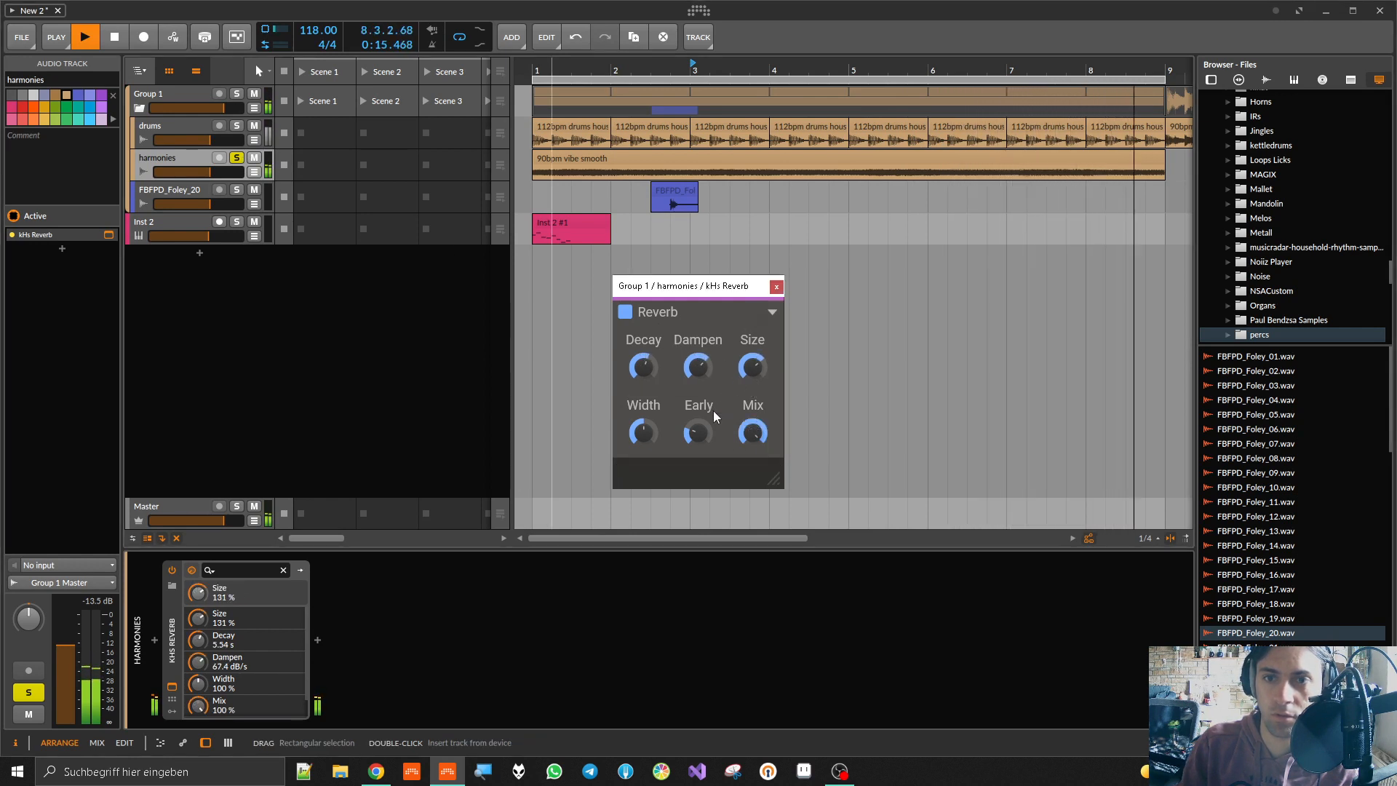
# Step: Refine the reverb to Width 181%, Decay 8.76 s, Dampen 70.2 dB/s and Size 125% with more Early, and stop playback
pyautogui.moveTo(643, 432); pyautogui.dragTo(643, 395)
pyautogui.moveTo(697, 433); pyautogui.dragTo(698, 414)
pyautogui.moveTo(742, 368); pyautogui.dragTo(632, 353)
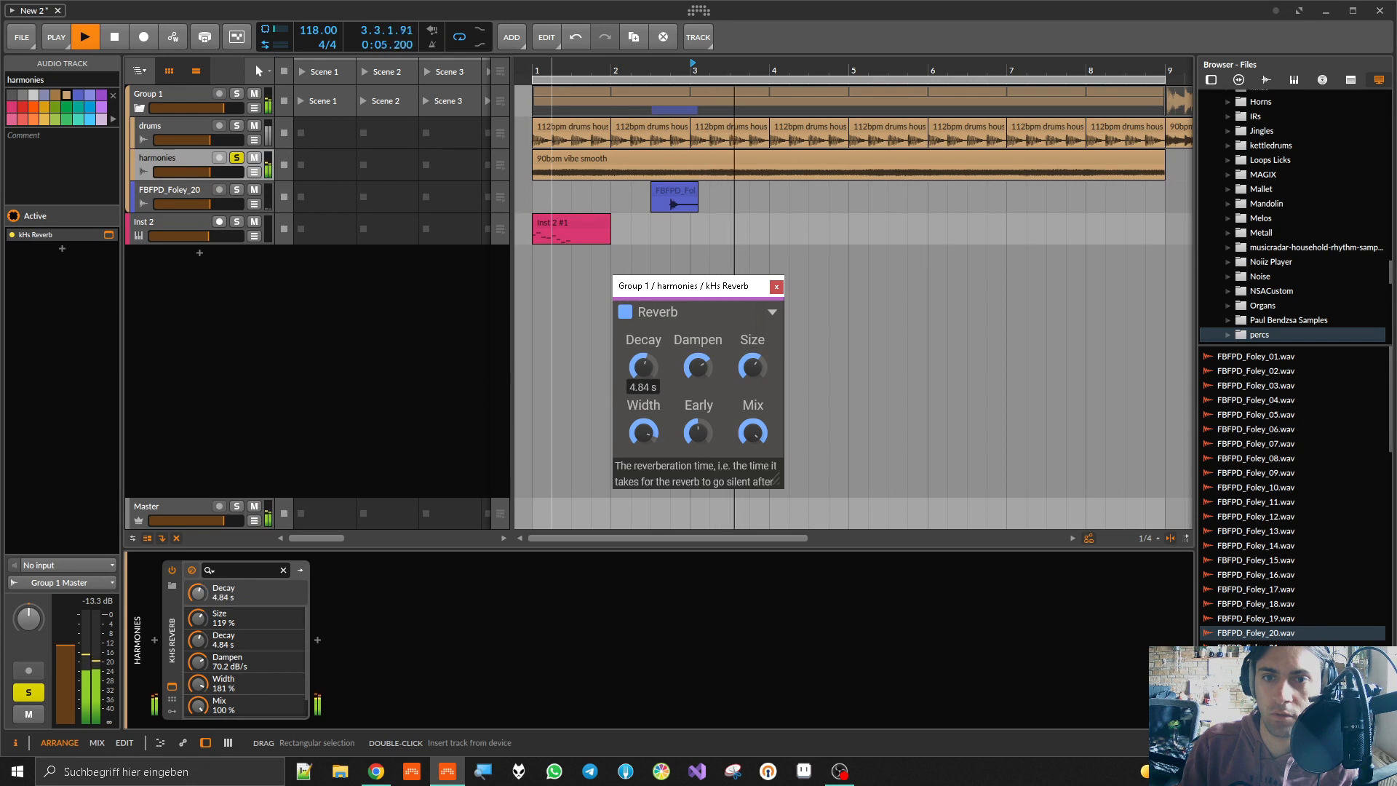
pyautogui.moveTo(749, 371); pyautogui.dragTo(750, 365)
pyautogui.click(752, 434)
pyautogui.click(817, 407)
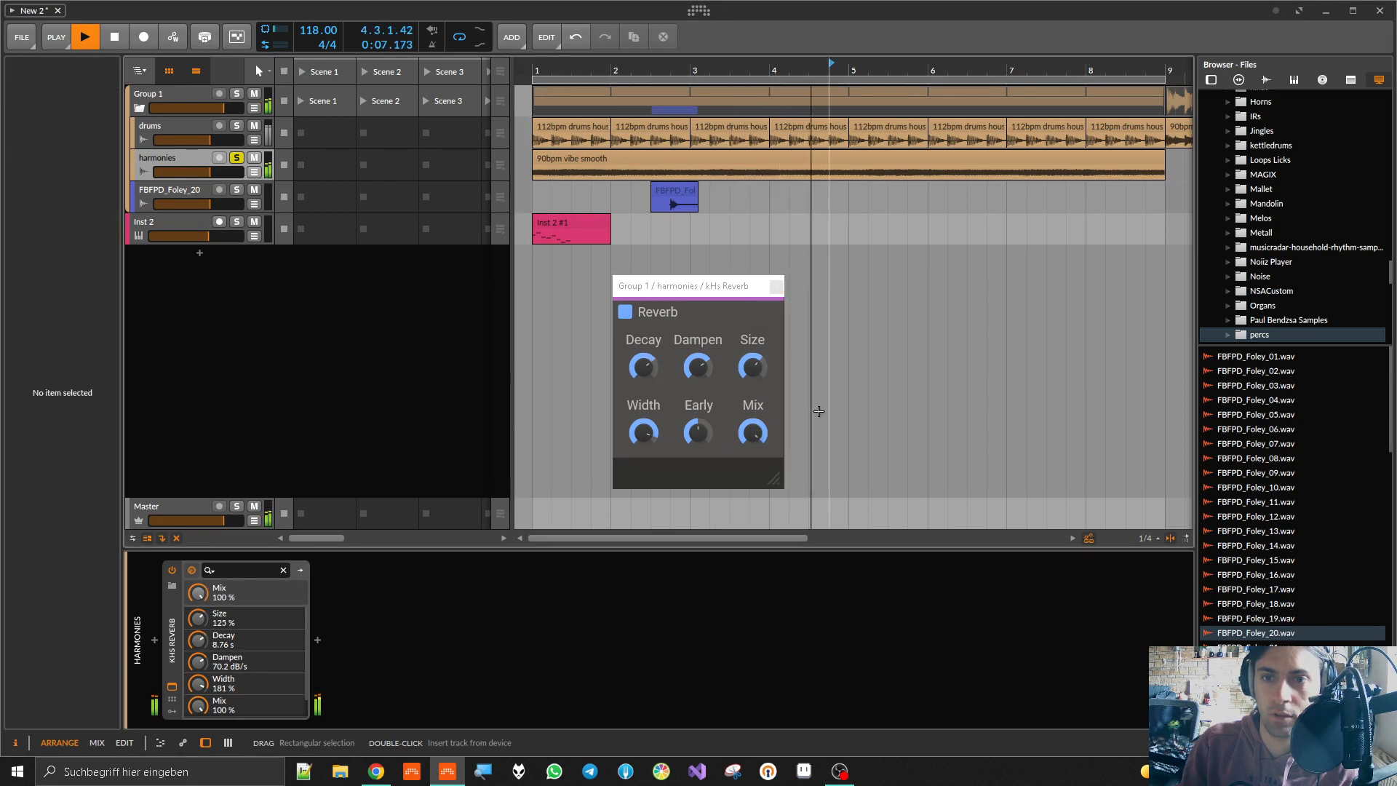
pyautogui.press('space')
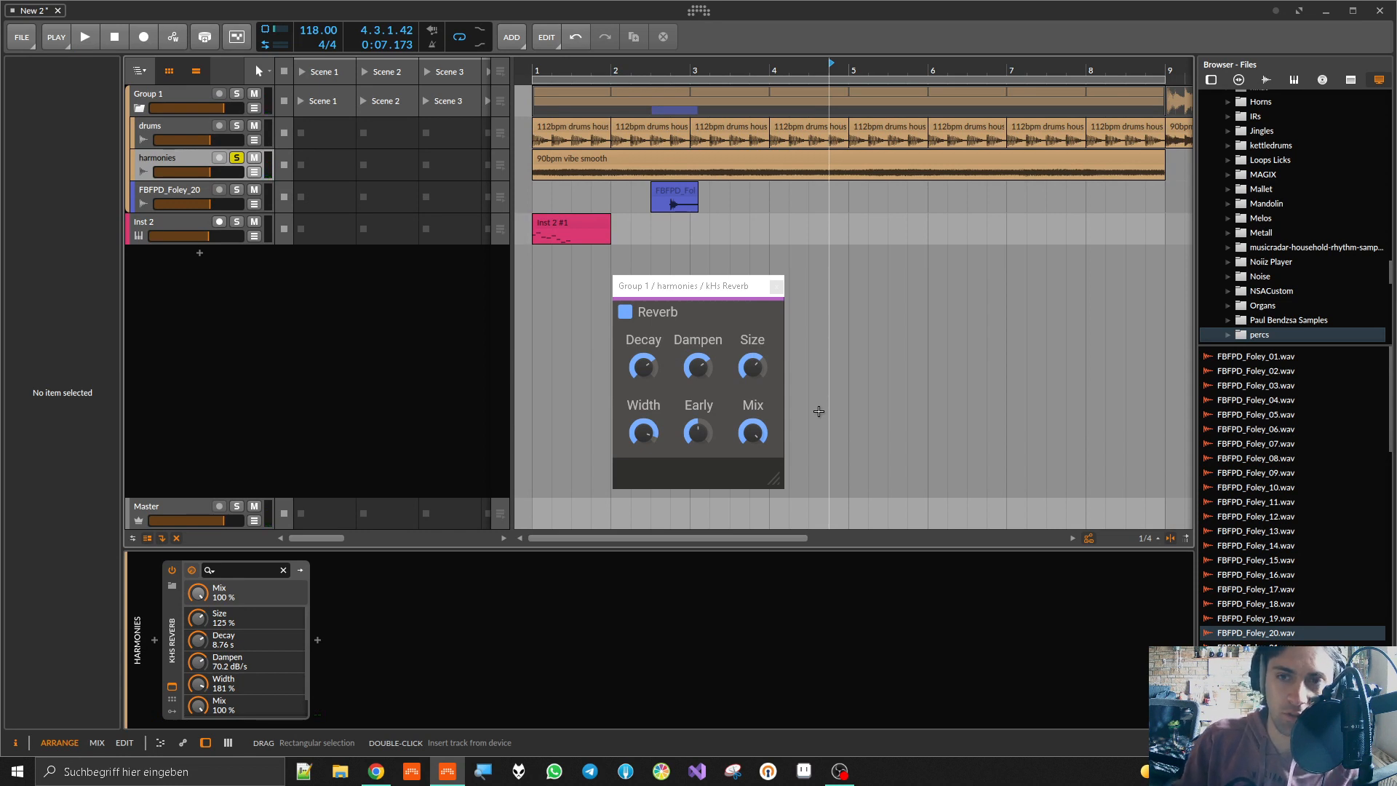
pyautogui.moveTo(722, 291); pyautogui.dragTo(729, 236)
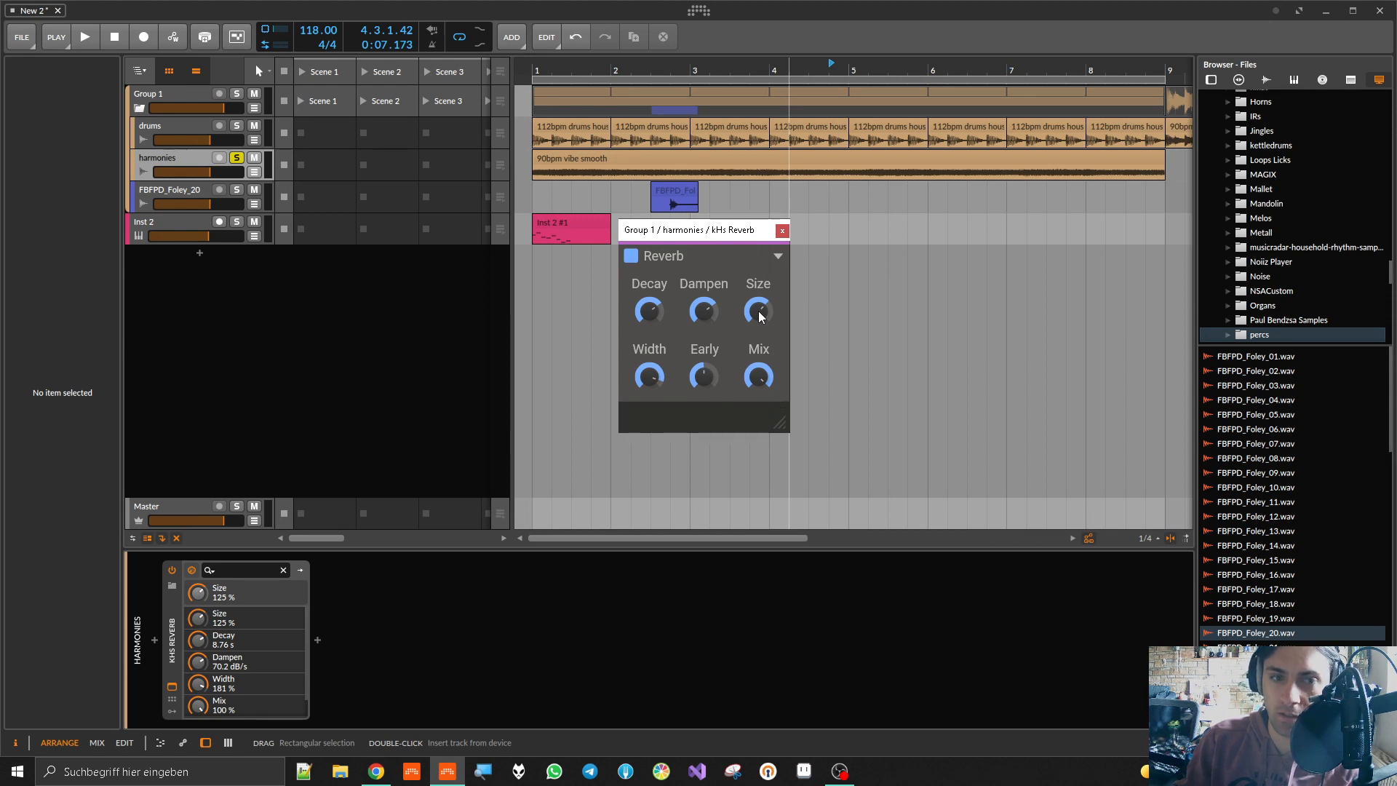
# Step: Replace the kHs Reverb on the harmonies track with the kHs Reverser plug-in
pyautogui.click(184, 635)
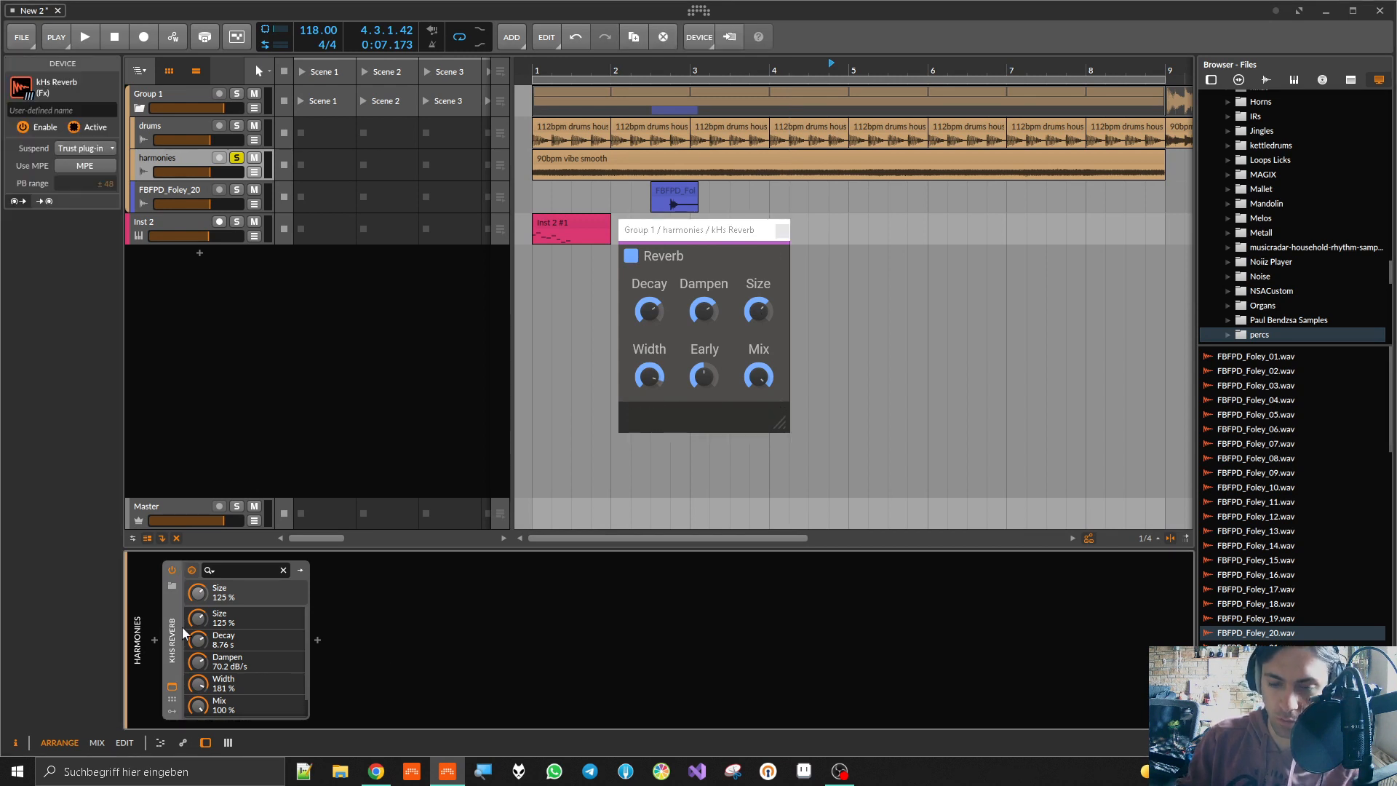
pyautogui.press('Delete')
pyautogui.click(155, 639)
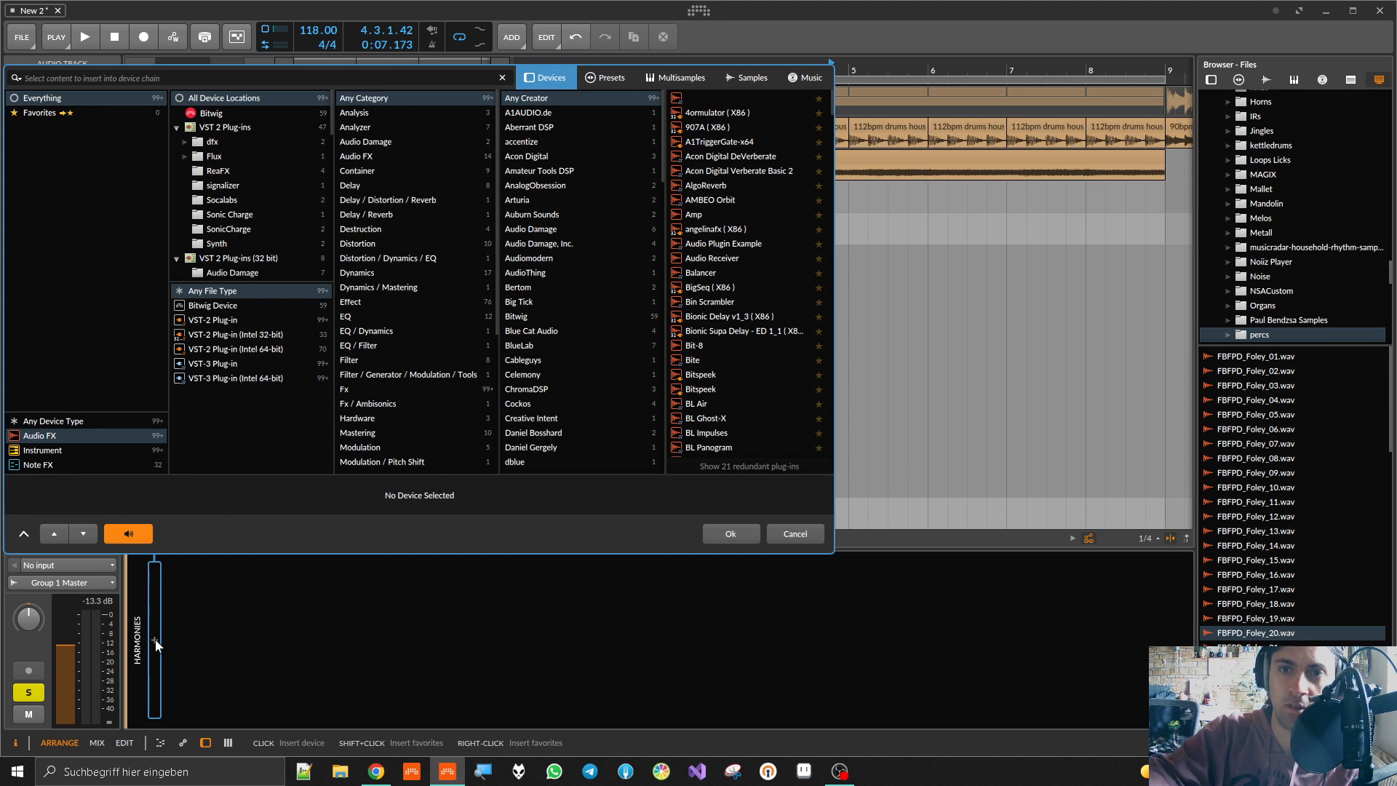
pyautogui.write('khs')
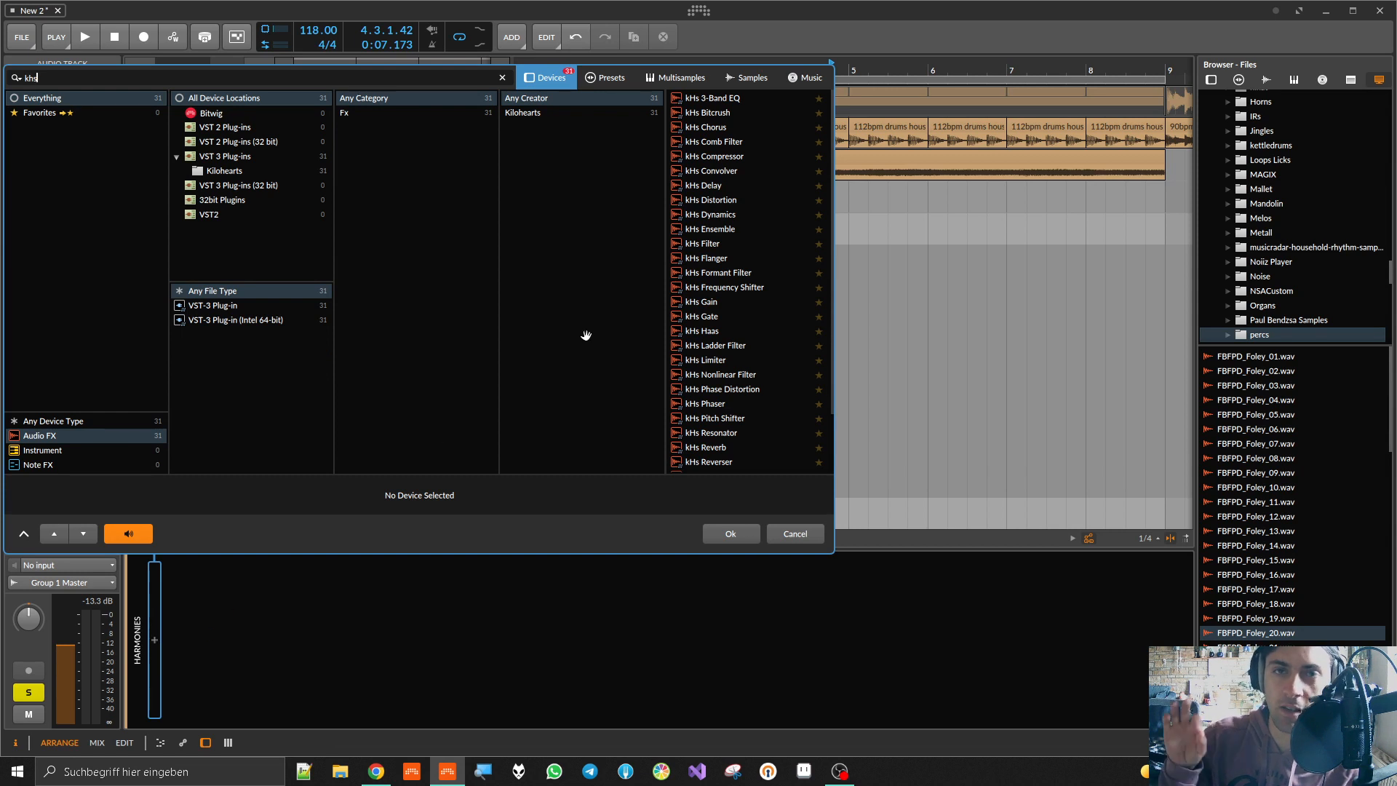
pyautogui.scroll(-3, 783, 292)
pyautogui.scroll(-1, 783, 292)
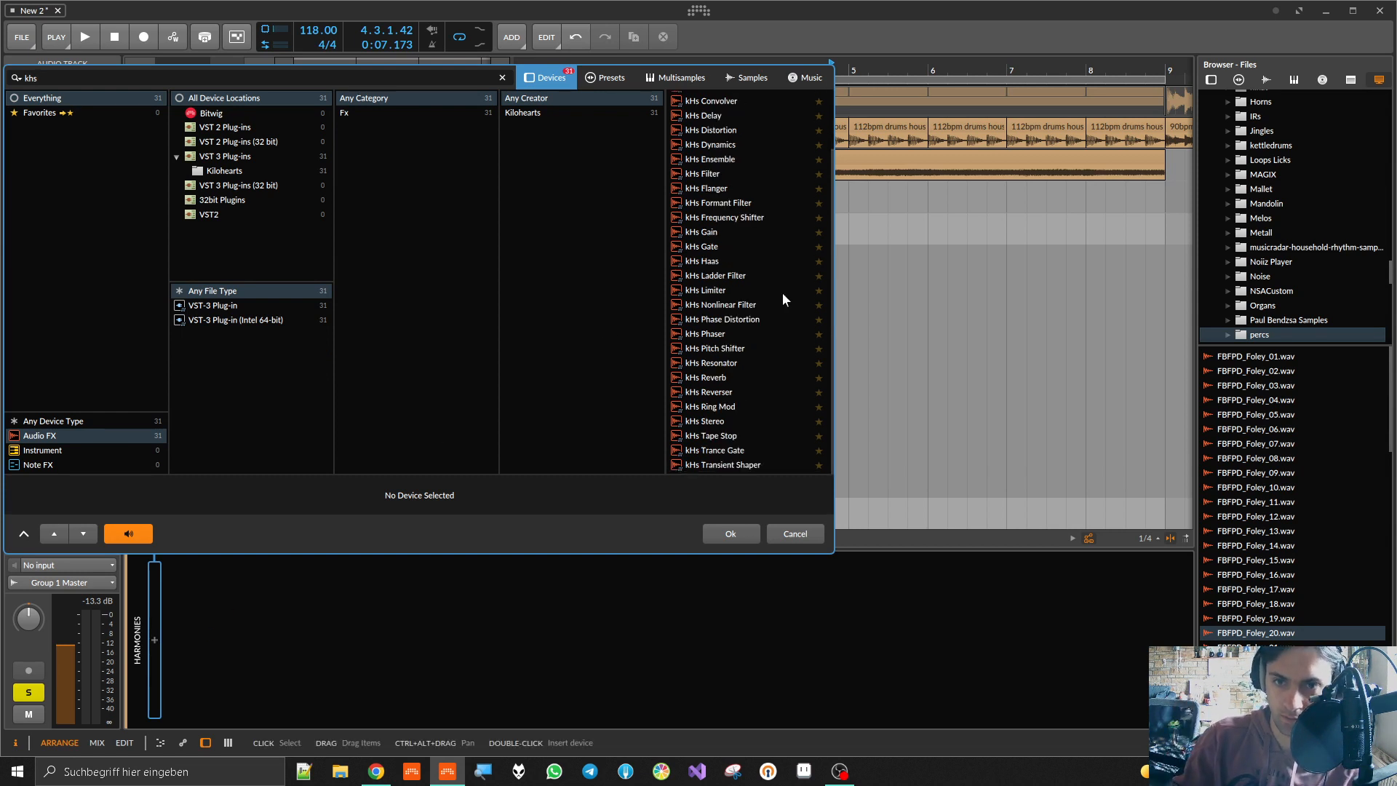
pyautogui.doubleClick(706, 397)
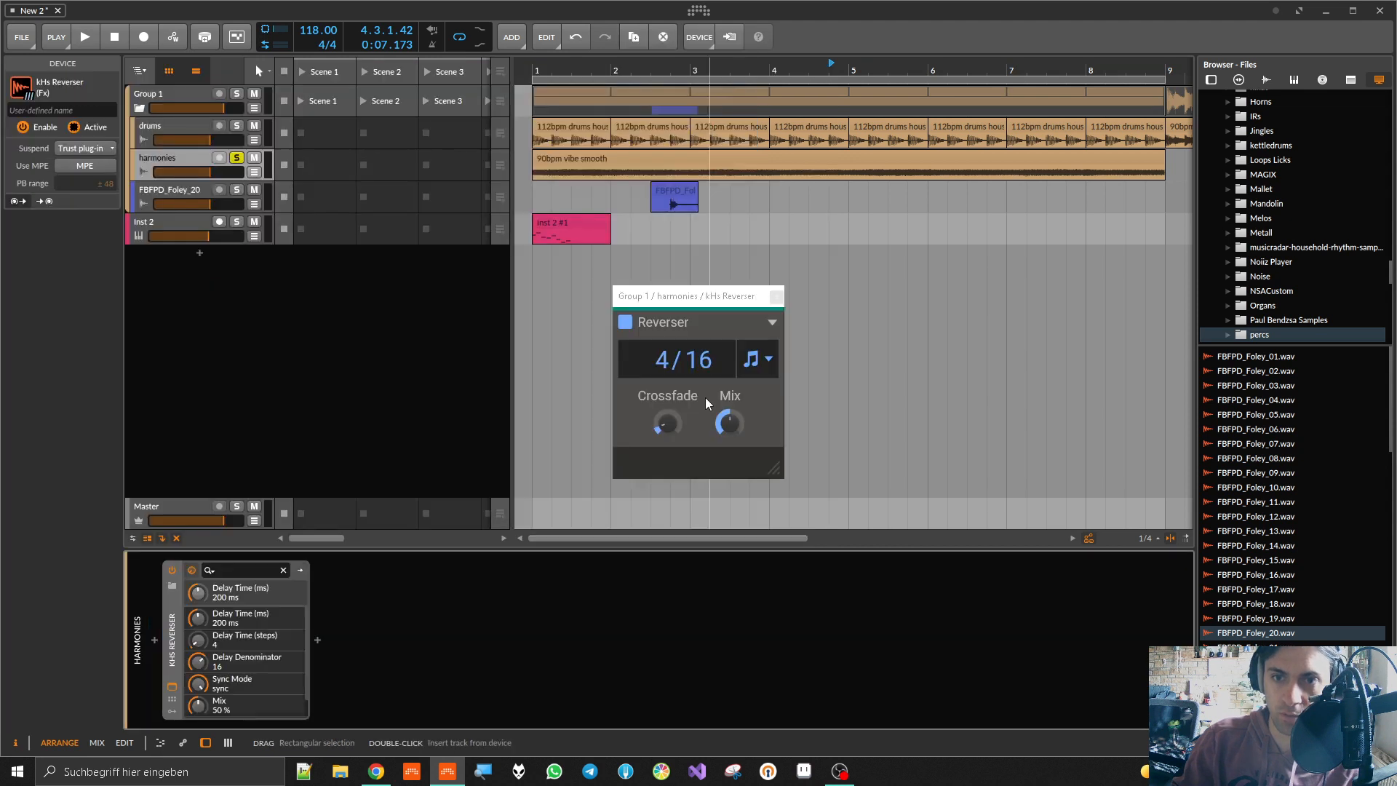
# Step: With the loop playing, set the Reverser to synced 1/8 sections, maximum Crossfade and a Mix of 45%
pyautogui.press('space')
pyautogui.moveTo(729, 423); pyautogui.dragTo(686, 385)
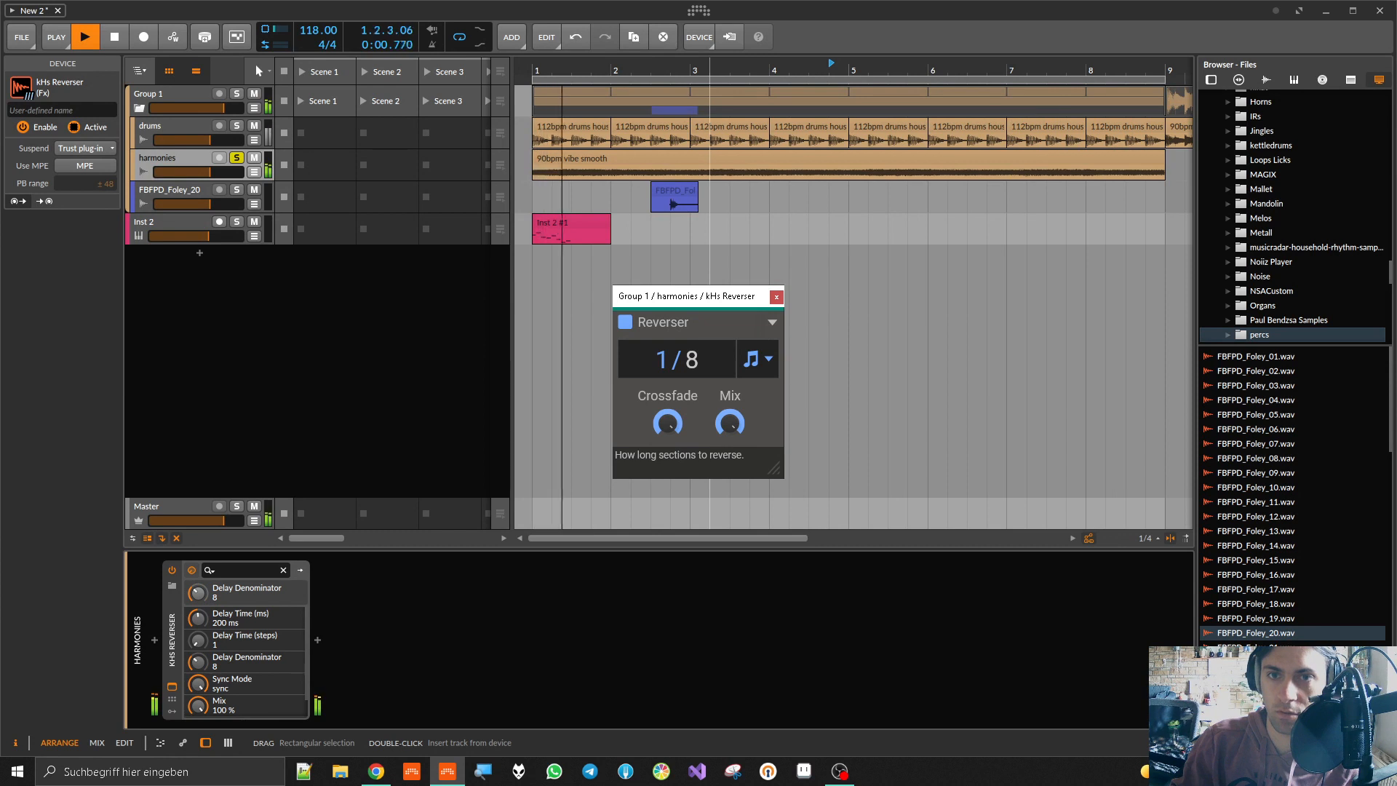
pyautogui.moveTo(730, 422); pyautogui.dragTo(730, 454)
pyautogui.click(763, 360)
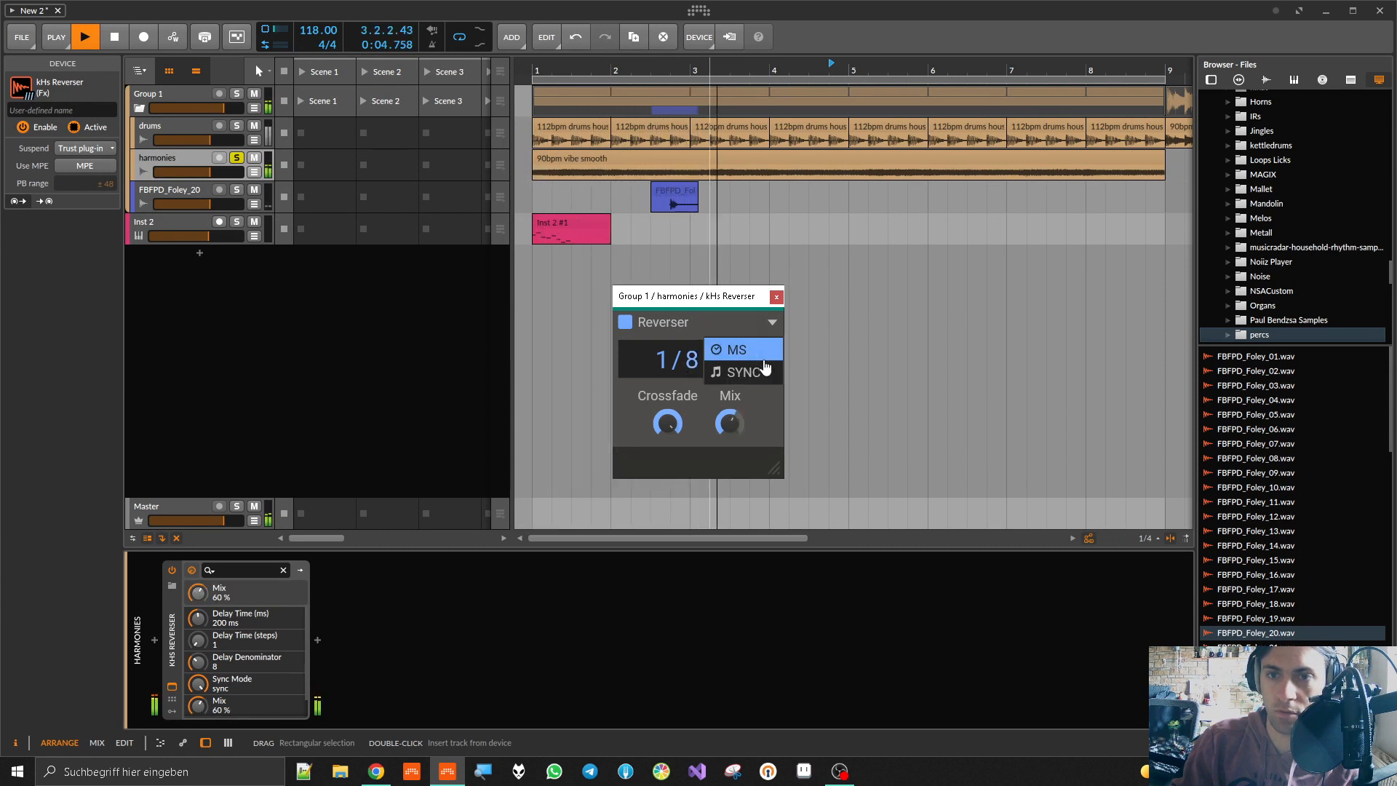
pyautogui.click(749, 371)
pyautogui.moveTo(730, 423); pyautogui.dragTo(729, 460)
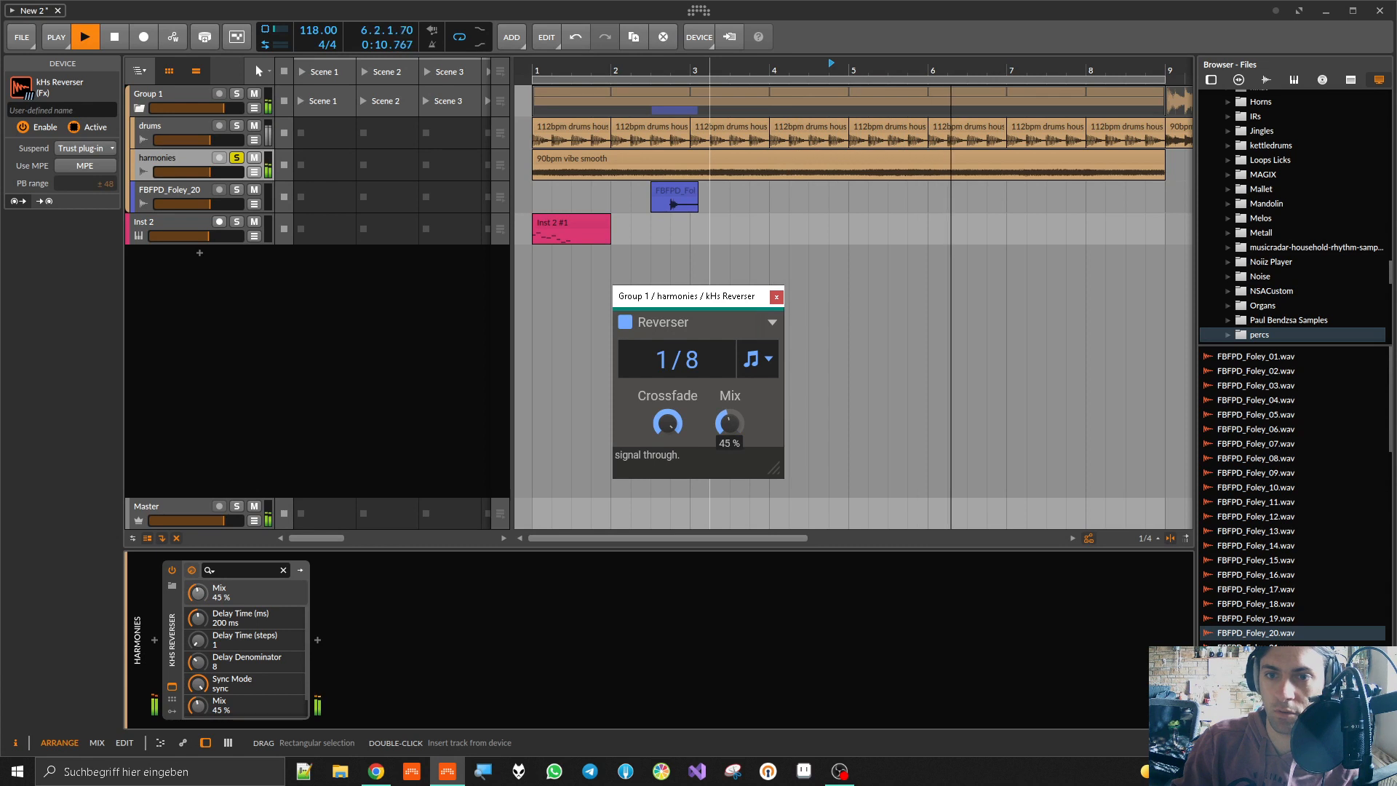
# Step: Try shorter Reverser sections of 1/32 and 1/16, and set Crossfade to 23% and Mix to 100%
pyautogui.moveTo(687, 360); pyautogui.dragTo(687, 331)
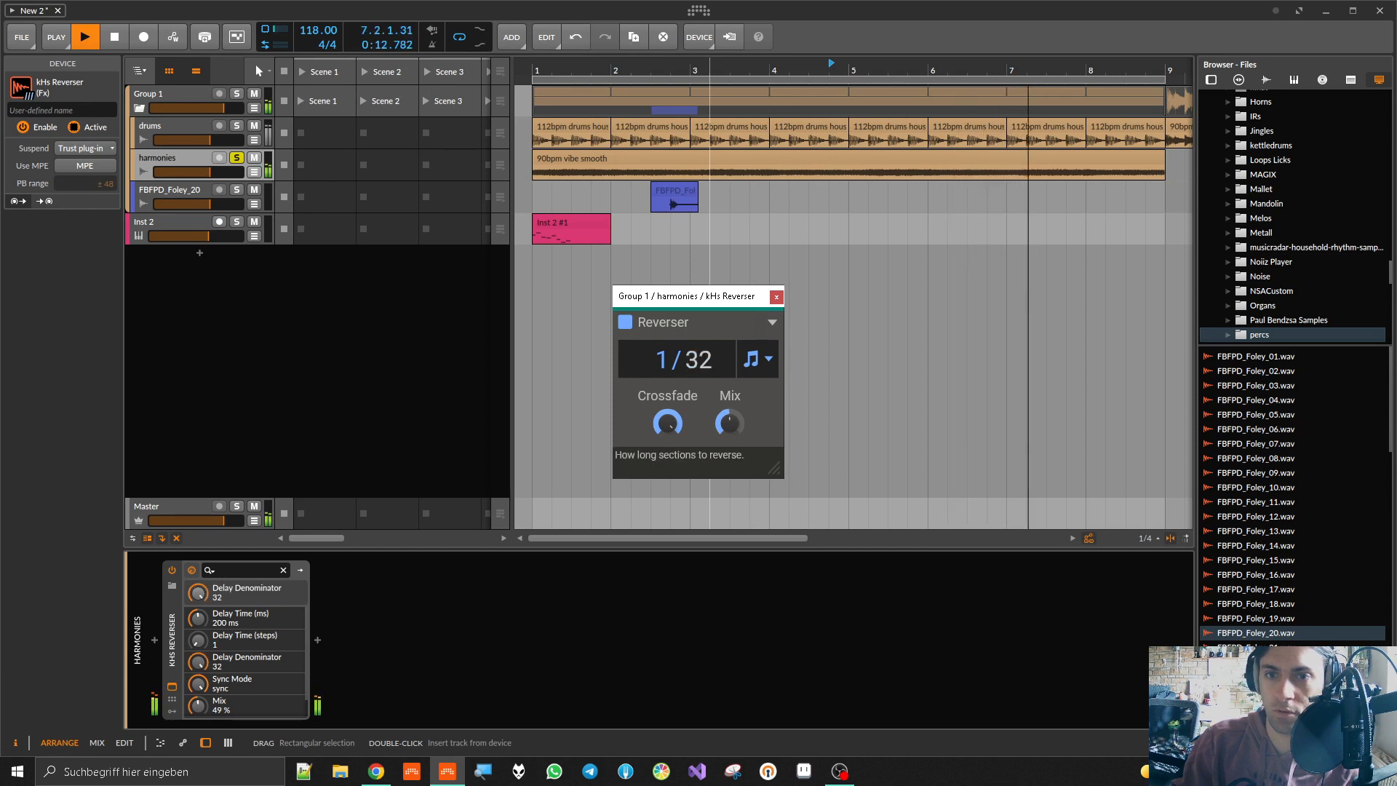
pyautogui.moveTo(730, 423); pyautogui.dragTo(730, 408)
pyautogui.moveTo(692, 359); pyautogui.dragTo(692, 373)
pyautogui.moveTo(667, 422); pyautogui.dragTo(667, 465)
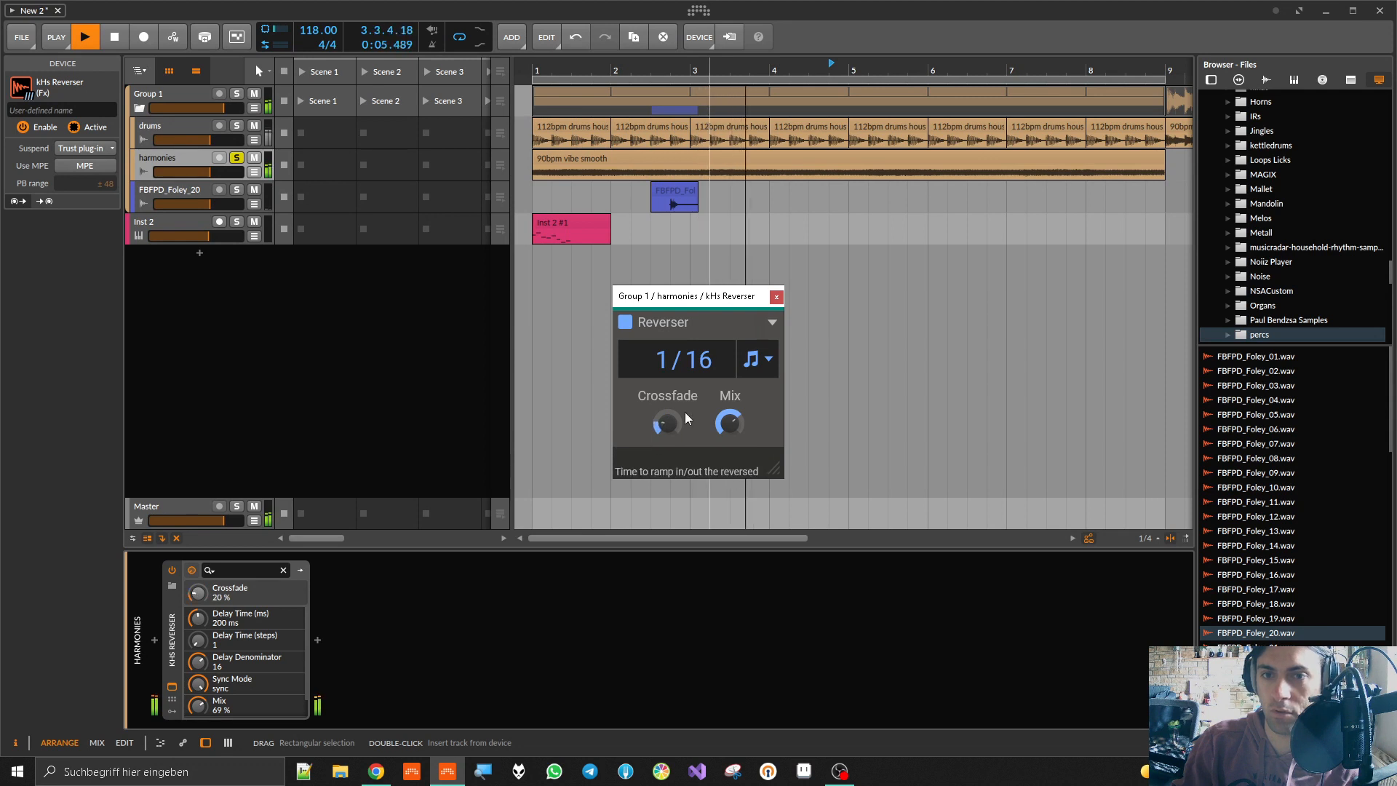
pyautogui.moveTo(740, 420); pyautogui.dragTo(740, 364)
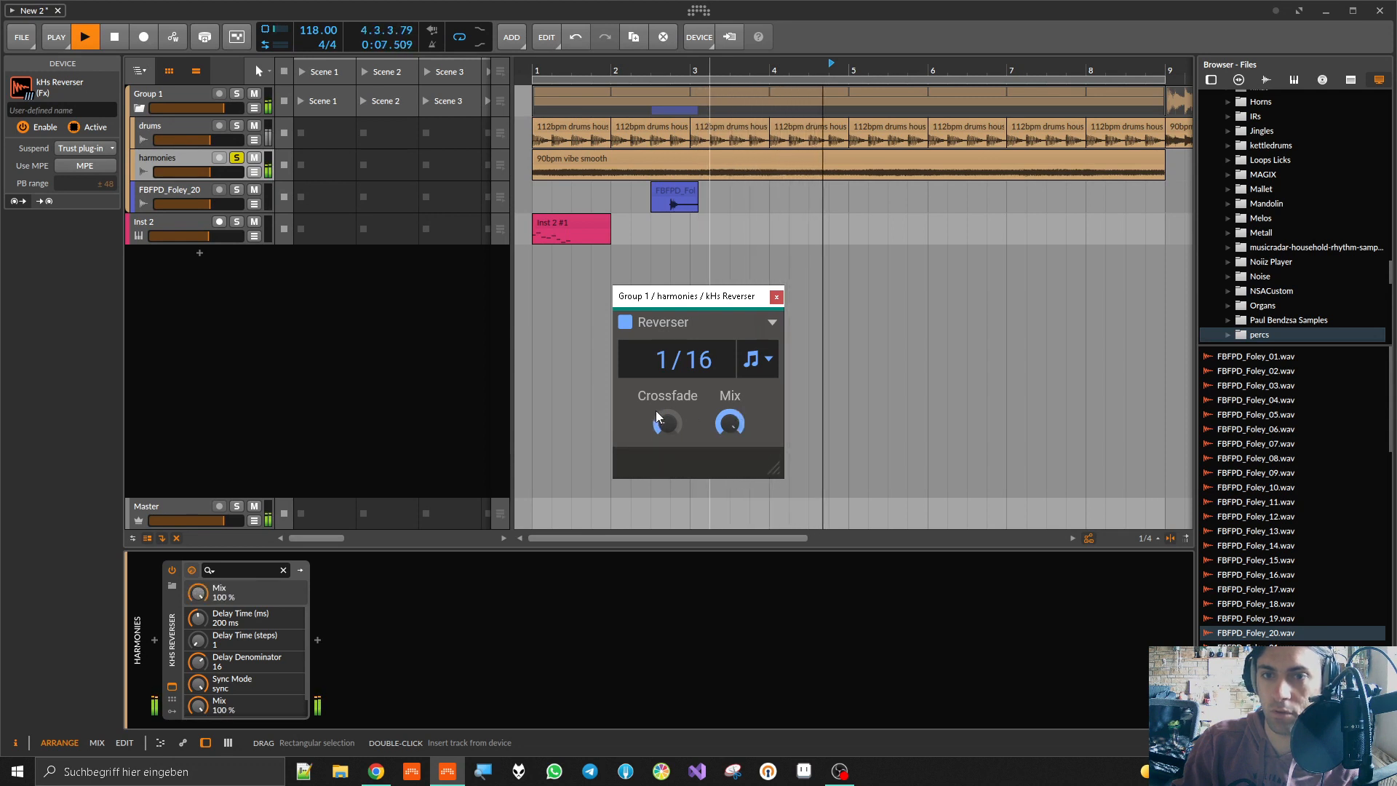
pyautogui.moveTo(663, 419); pyautogui.dragTo(663, 415)
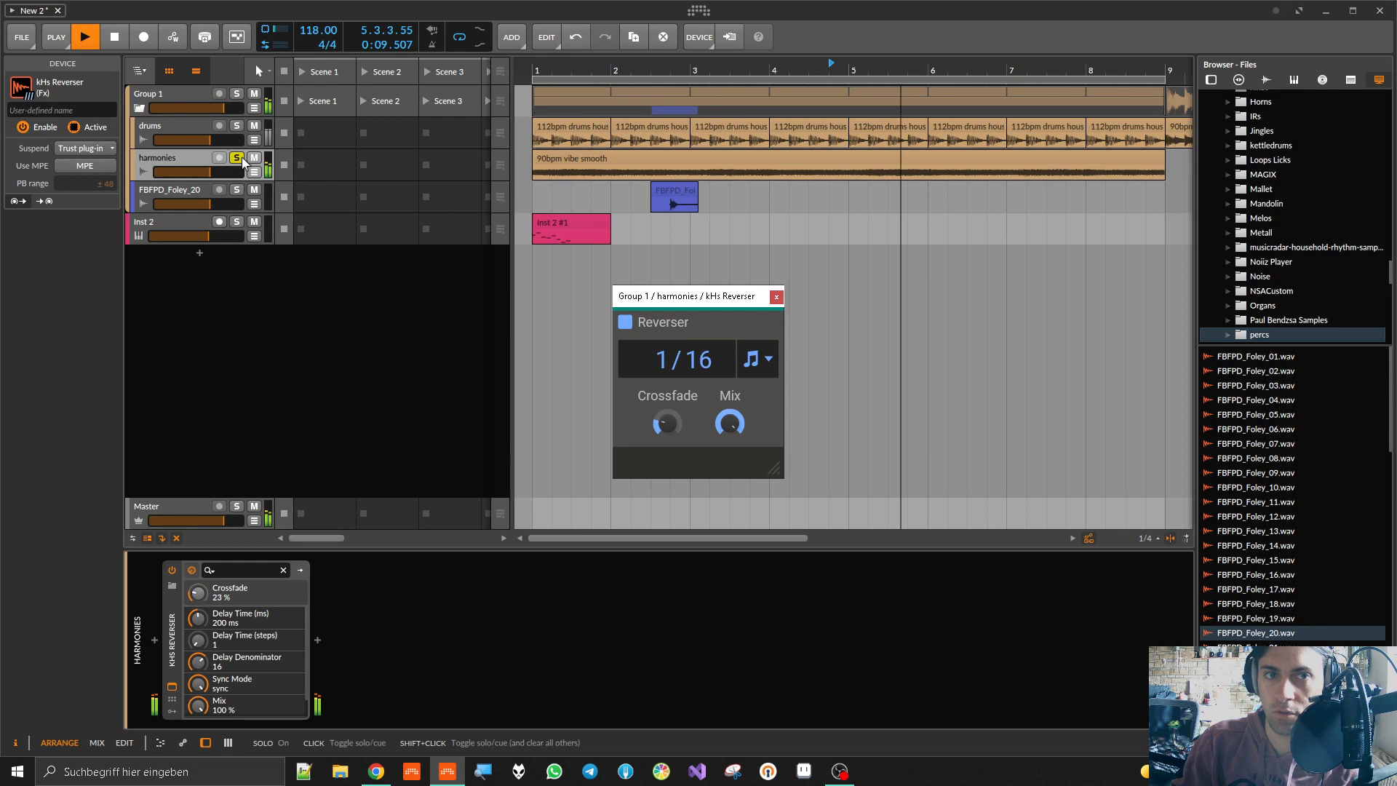
# Step: Unsolo the harmonies track, set the Reverser's section length to 1/8 to hear it with the drums, and stop playback
pyautogui.click(242, 161)
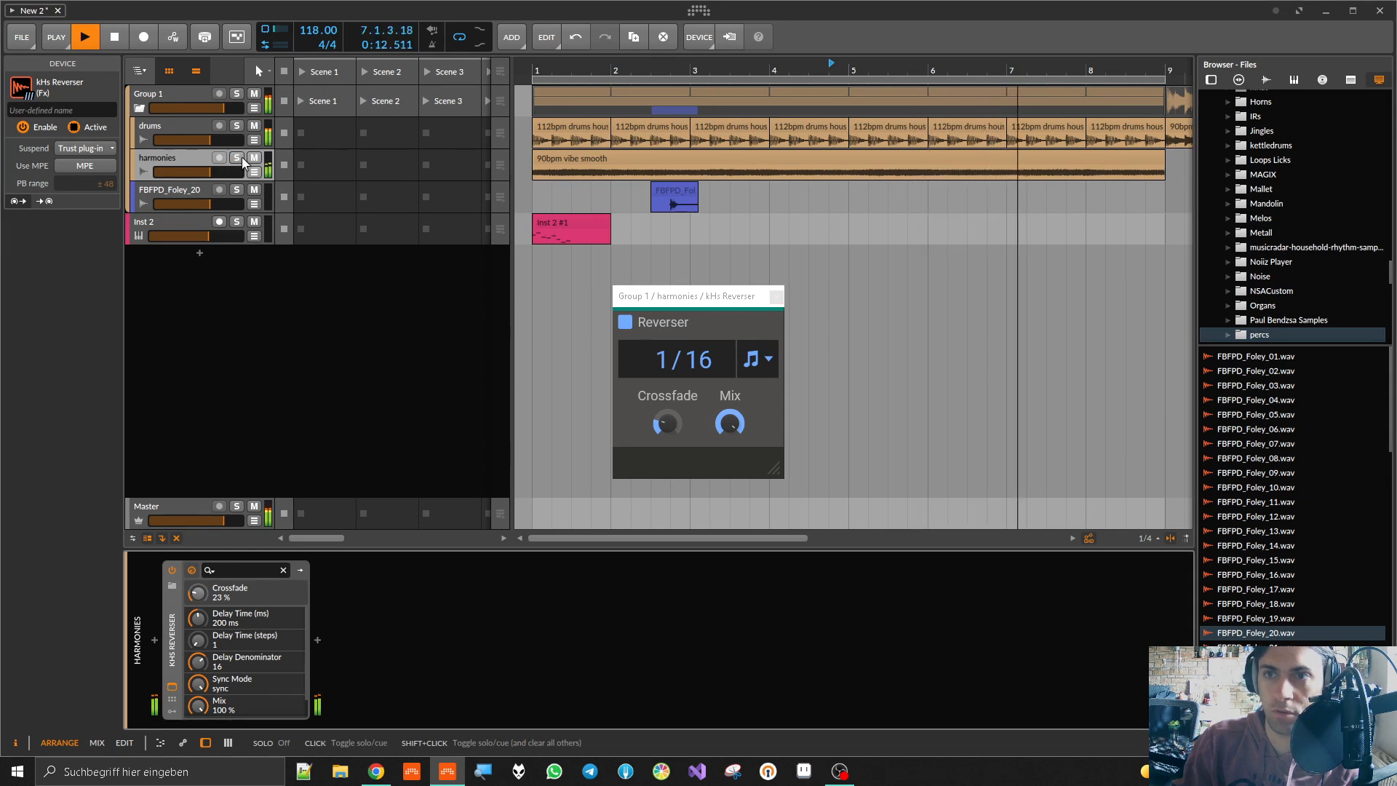
pyautogui.moveTo(687, 353); pyautogui.dragTo(686, 342)
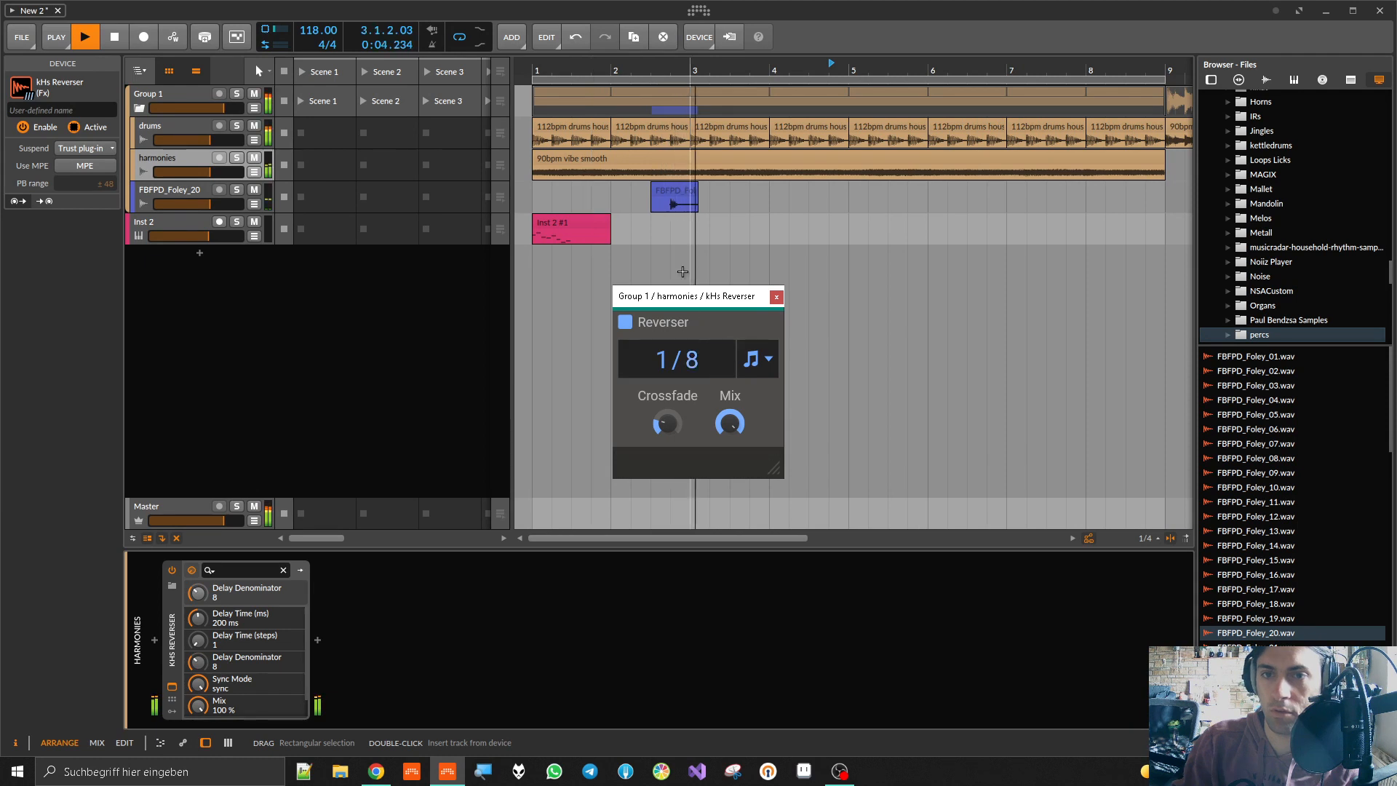
pyautogui.click(682, 272)
pyautogui.press('space')
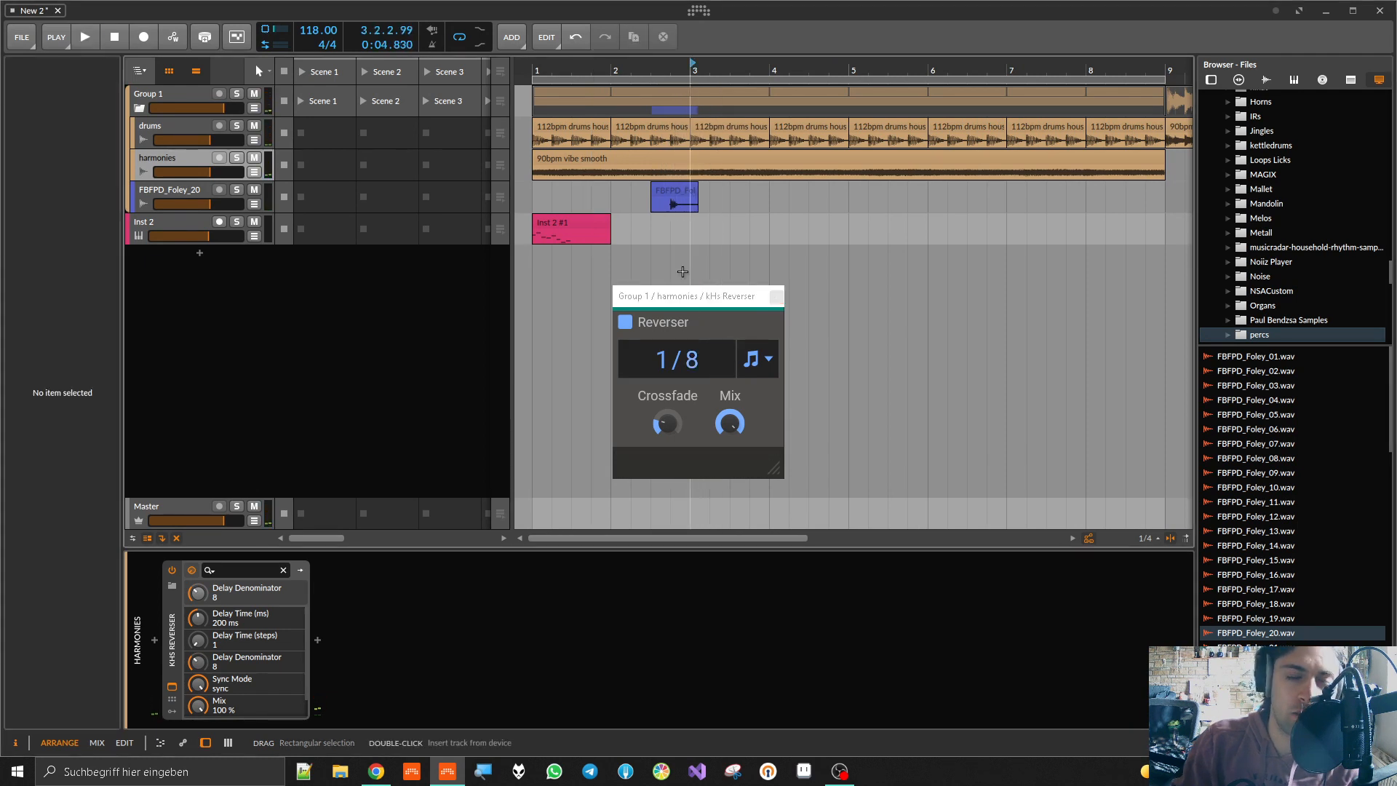
# Step: Return the play position to the arrangement start and set the Reverser's section length to 64/4
pyautogui.click(591, 254)
pyautogui.click(524, 252)
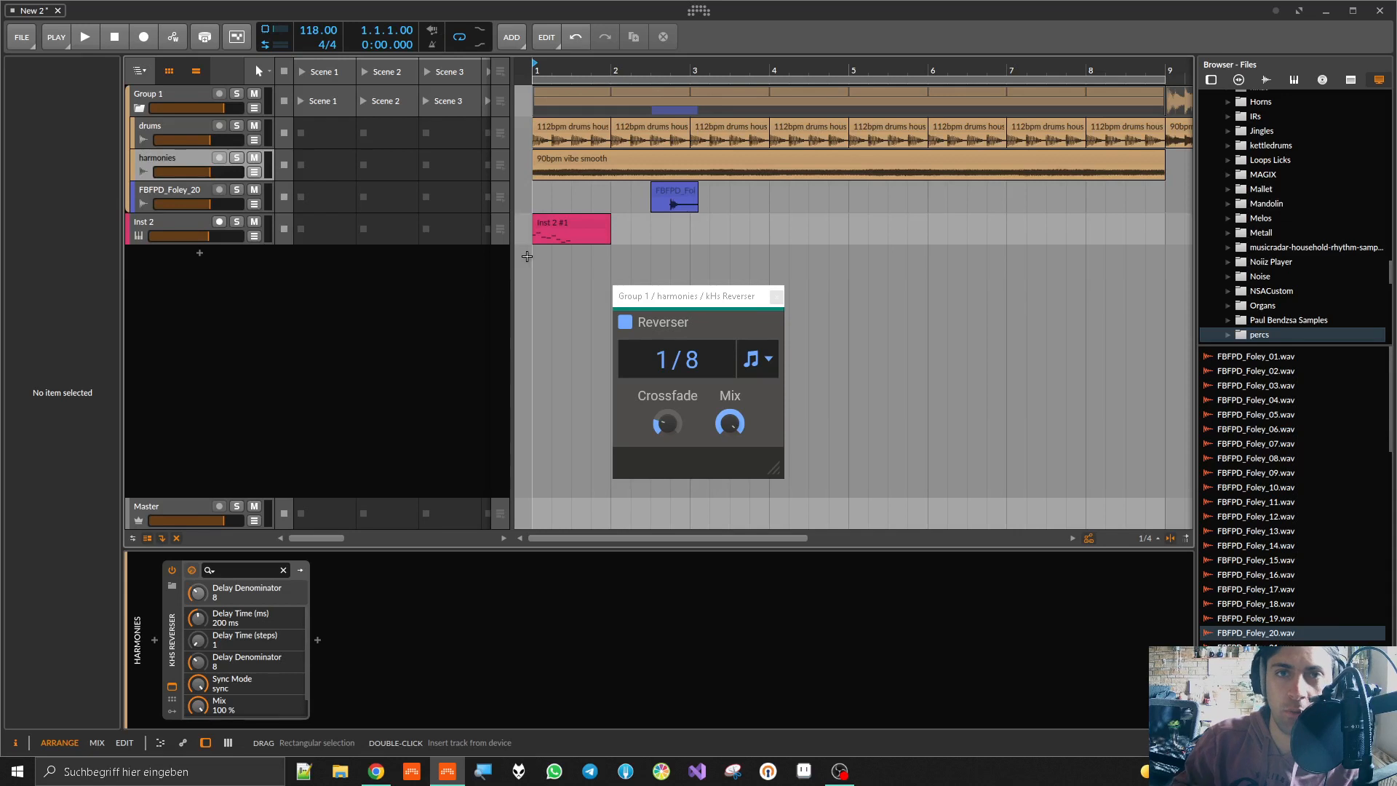
pyautogui.moveTo(693, 359)
pyautogui.mouseDown()
pyautogui.moveTo(693, 375)
pyautogui.moveTo(693, 331)
pyautogui.moveTo(692, 375)
pyautogui.mouseUp()
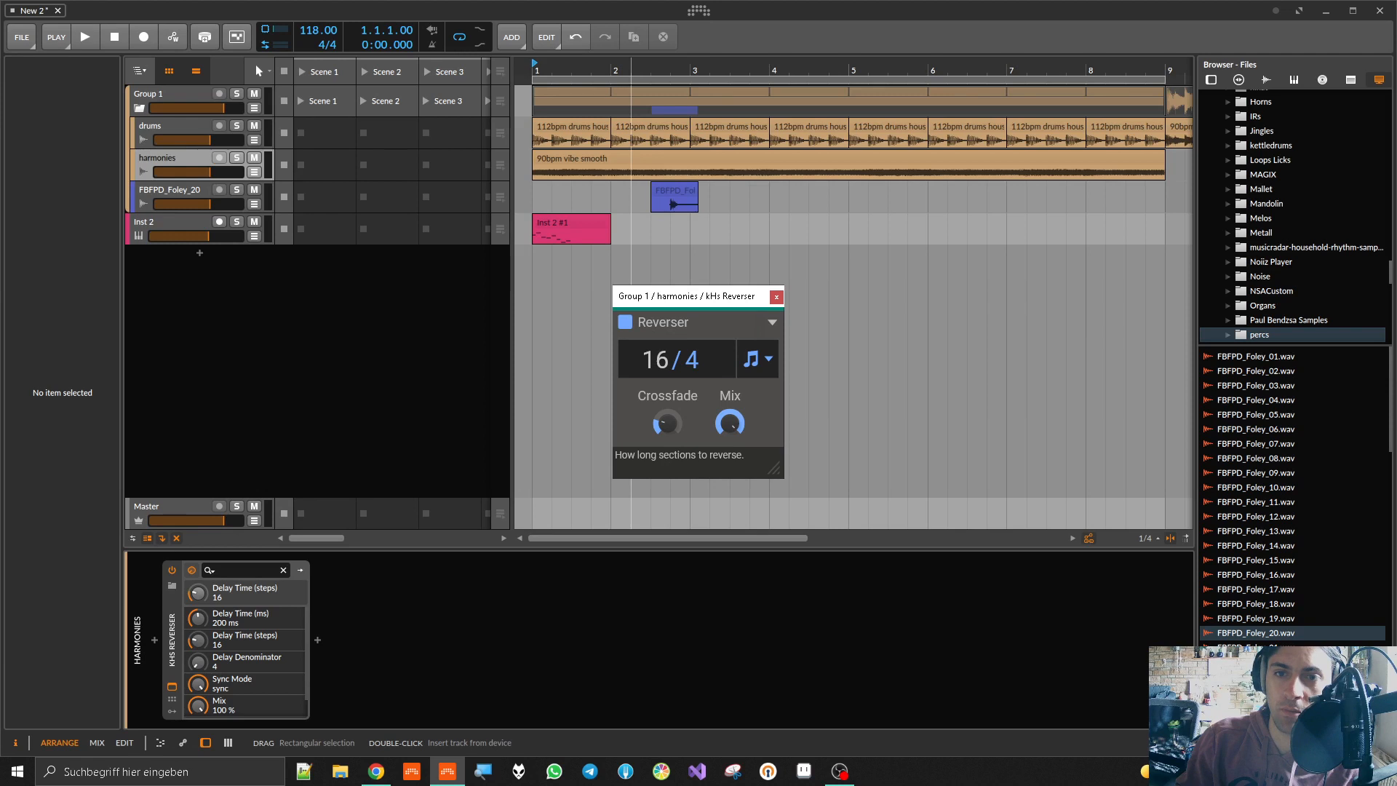
pyautogui.moveTo(655, 359); pyautogui.dragTo(654, 323)
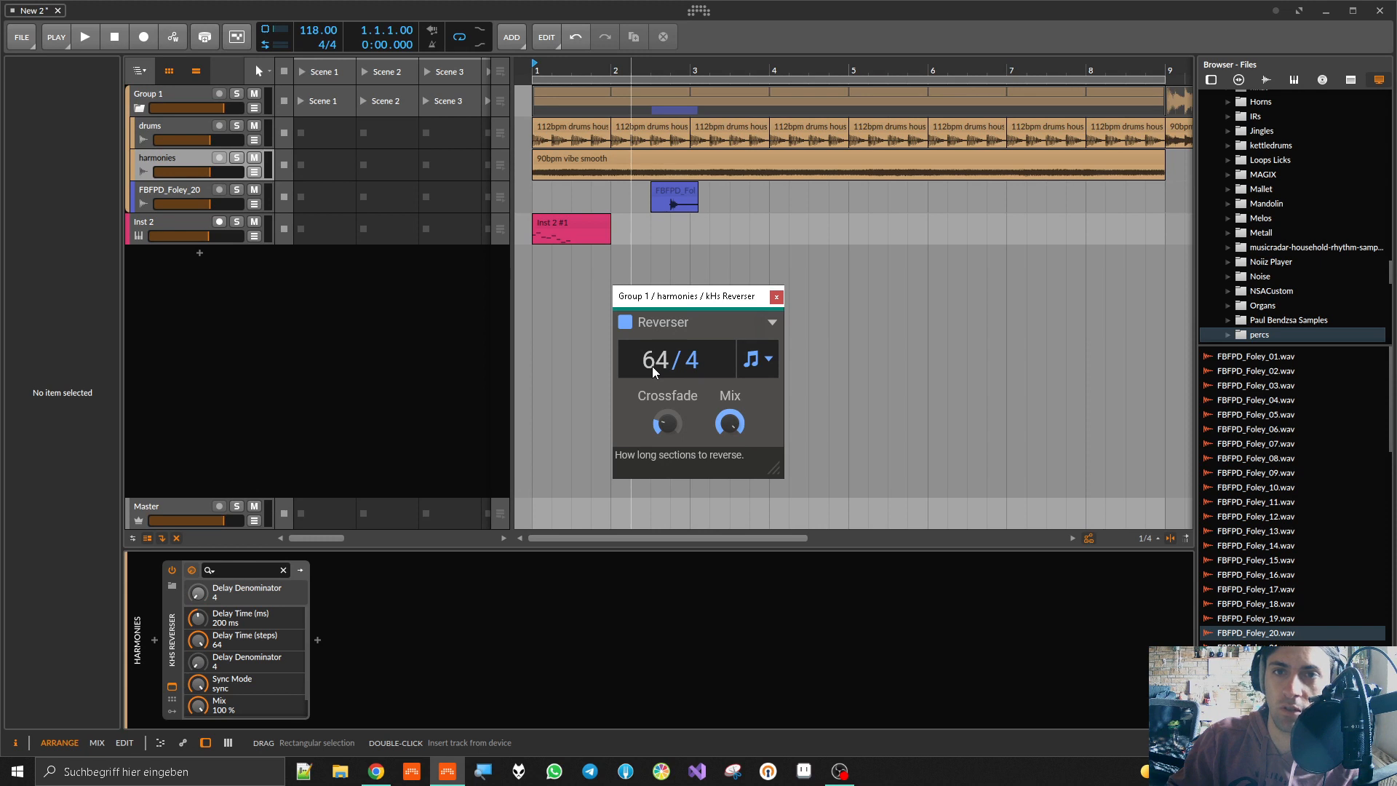
# Step: Play the arrangement from bar 2 to hear the Reverser, stop playback, and set its section length to 1/16
pyautogui.click(640, 248)
pyautogui.press('space')
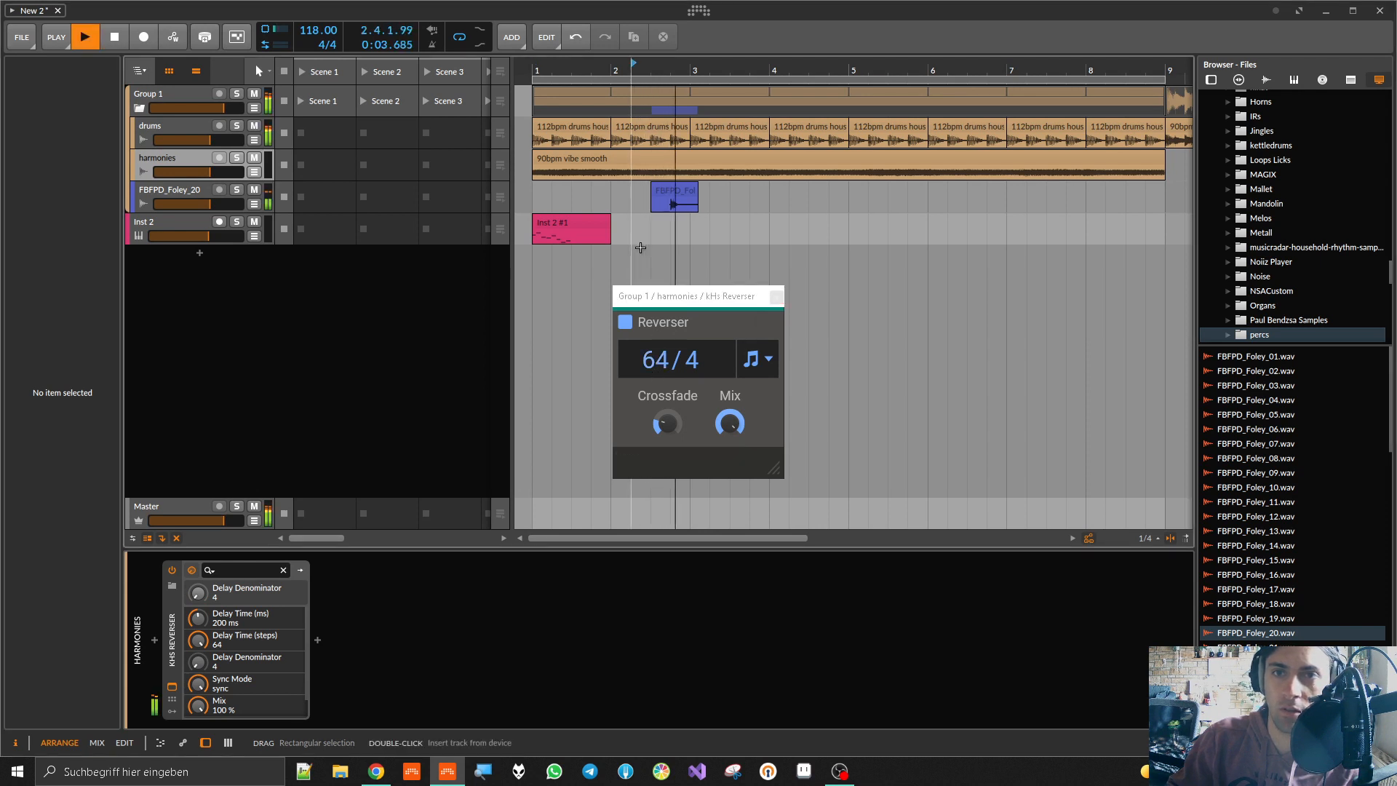
pyautogui.press('space')
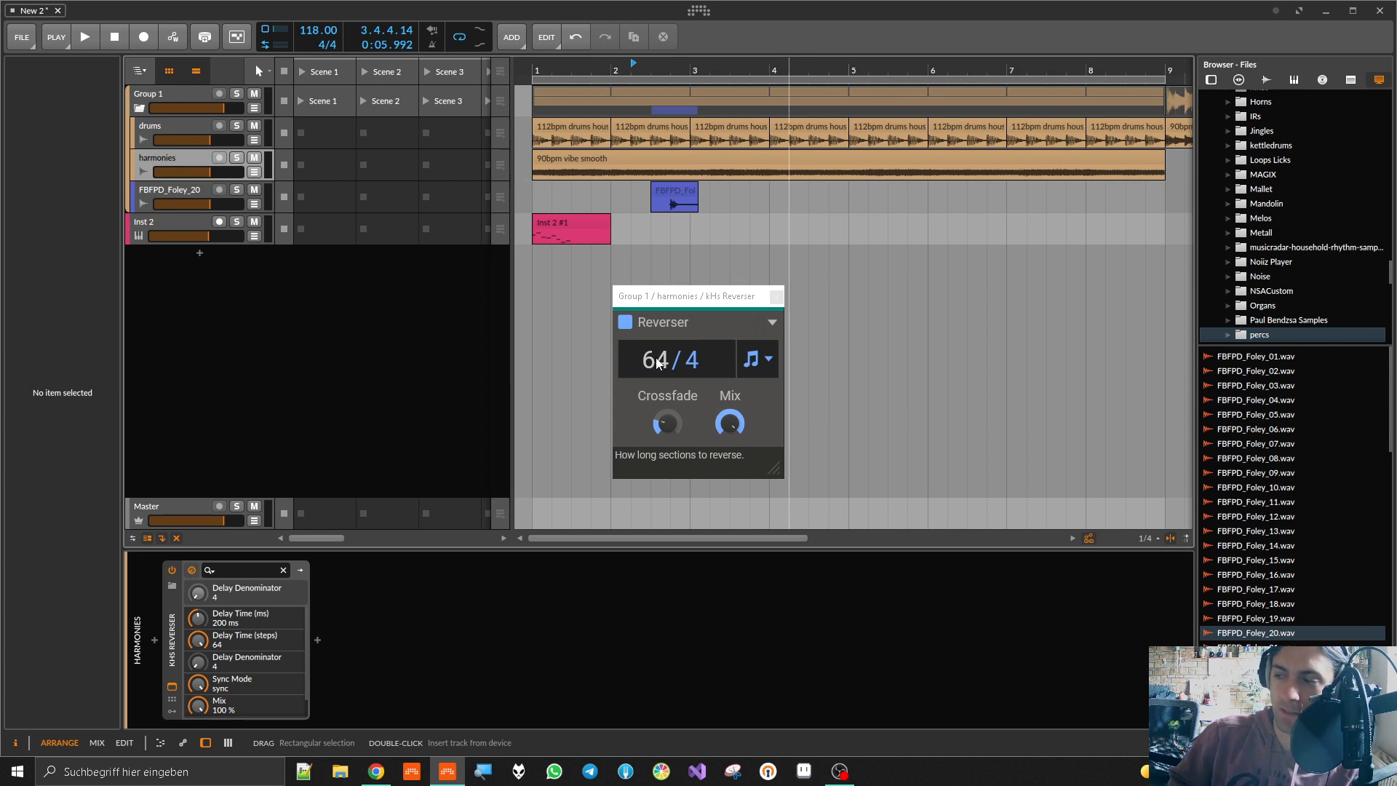
pyautogui.moveTo(657, 362); pyautogui.dragTo(657, 393)
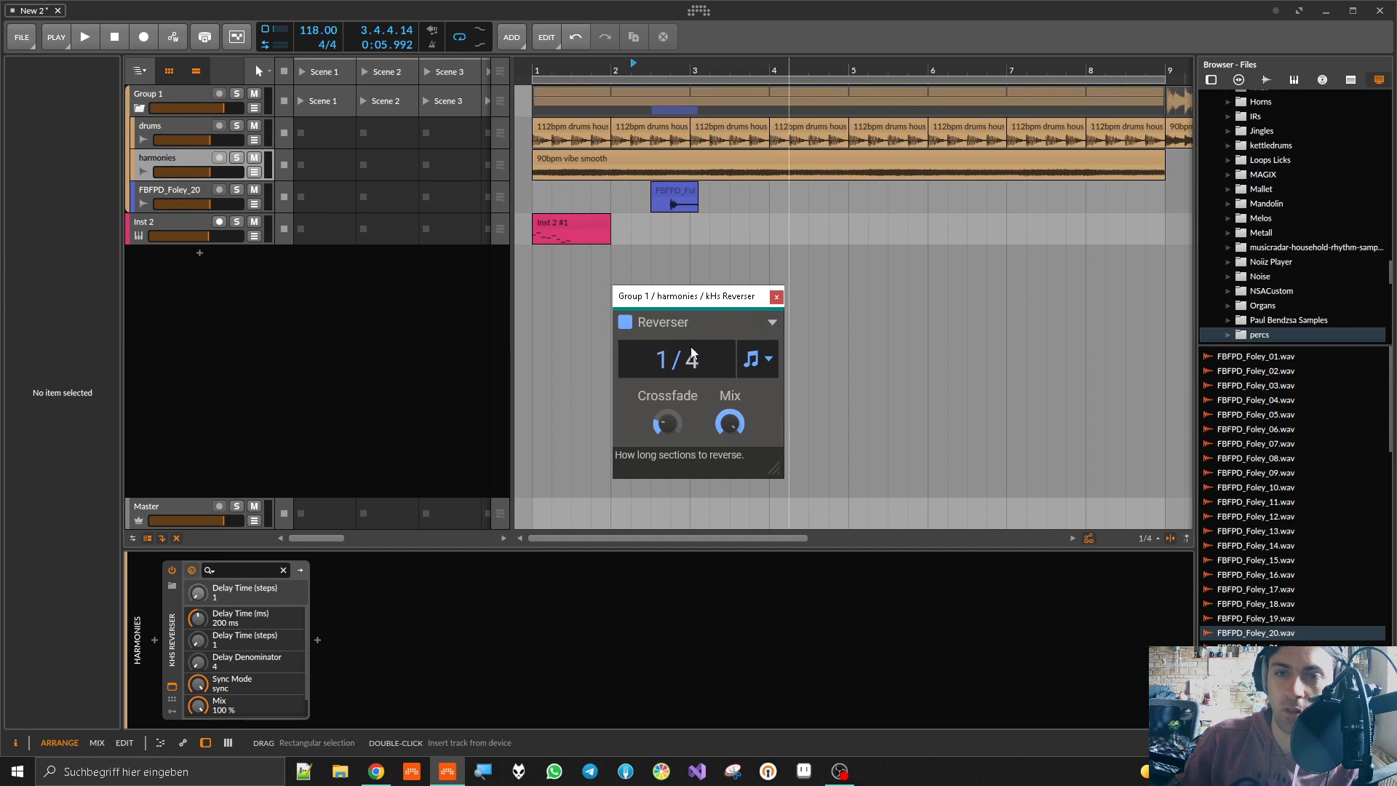
pyautogui.moveTo(691, 360); pyautogui.dragTo(691, 345)
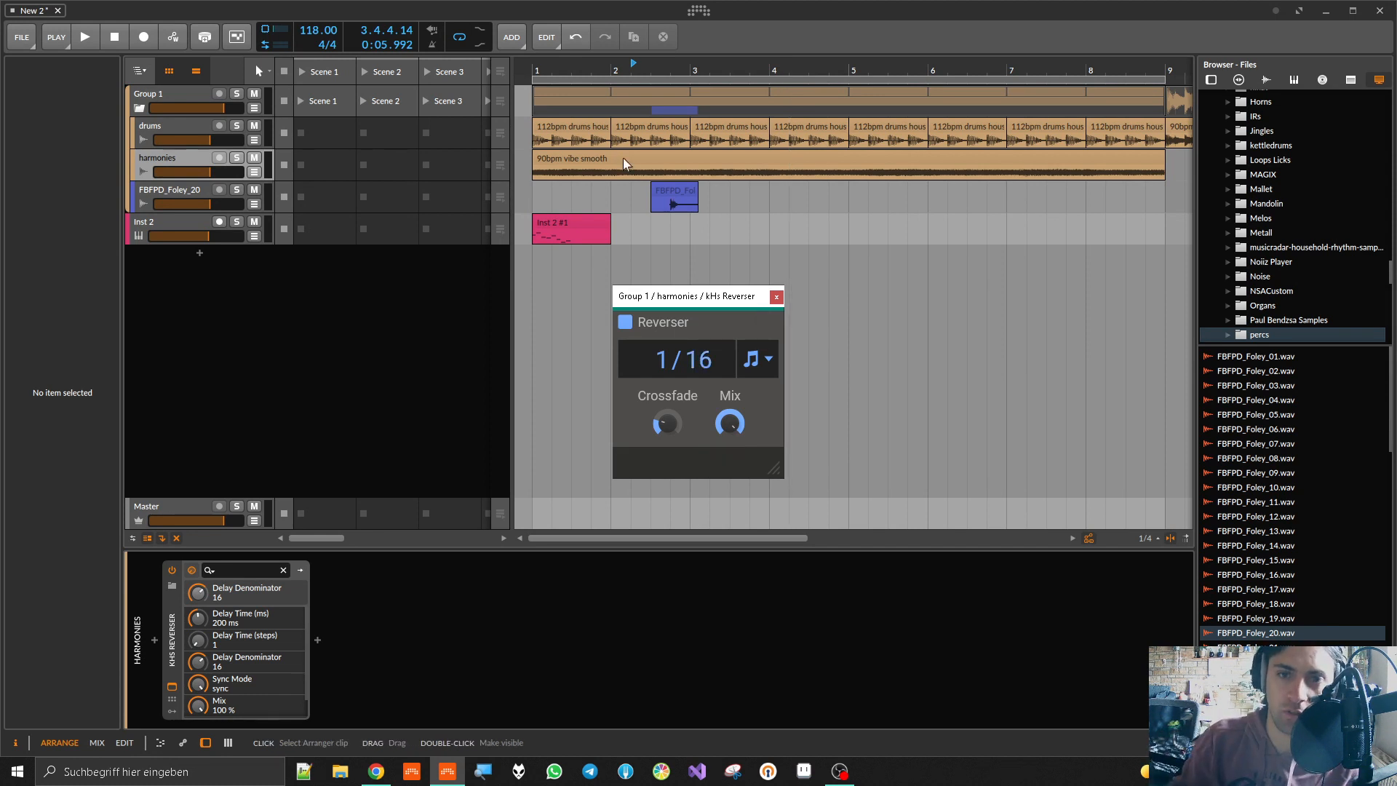
# Step: Replace the Reverser on the harmonies track with the kHs Ring Mod effect
pyautogui.click(185, 620)
pyautogui.press('Delete')
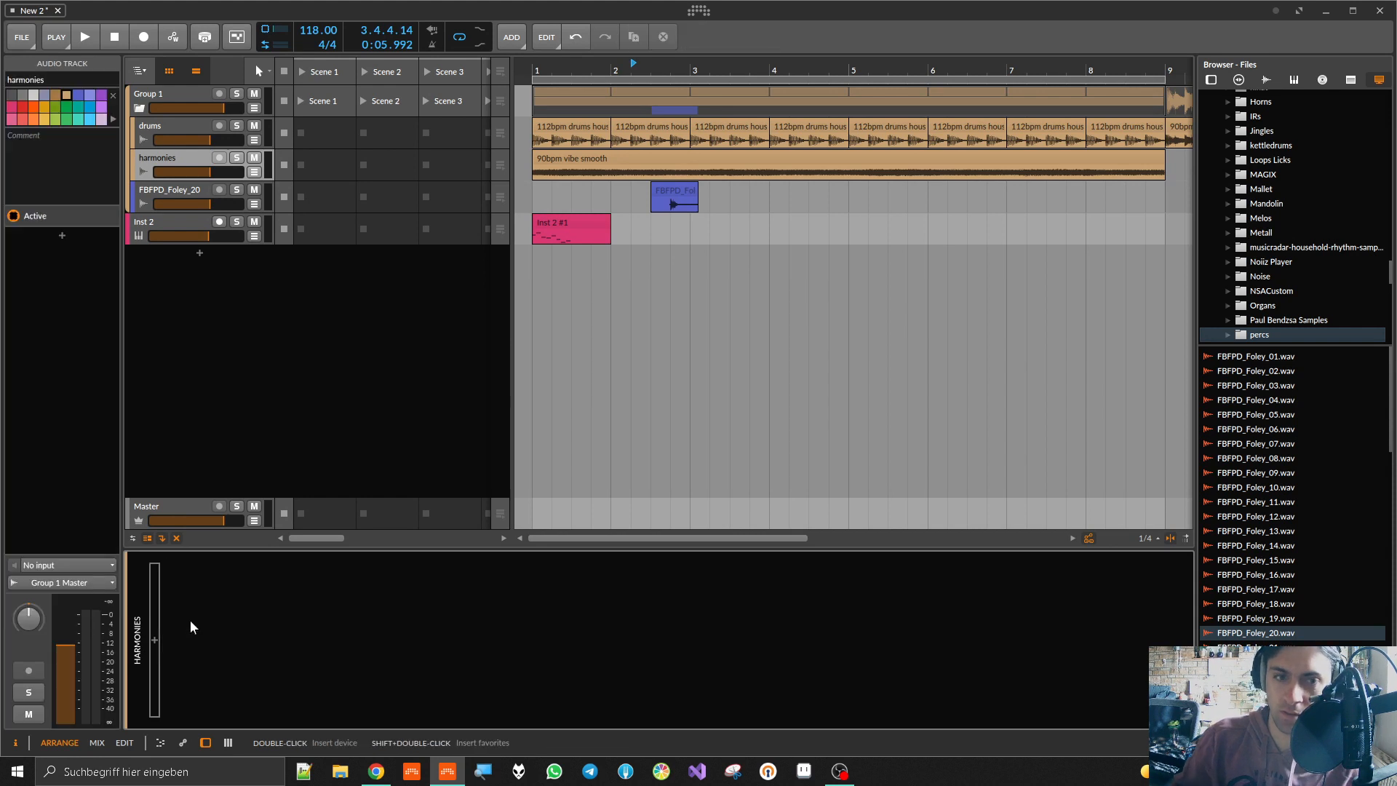
pyautogui.click(159, 641)
pyautogui.write('khs')
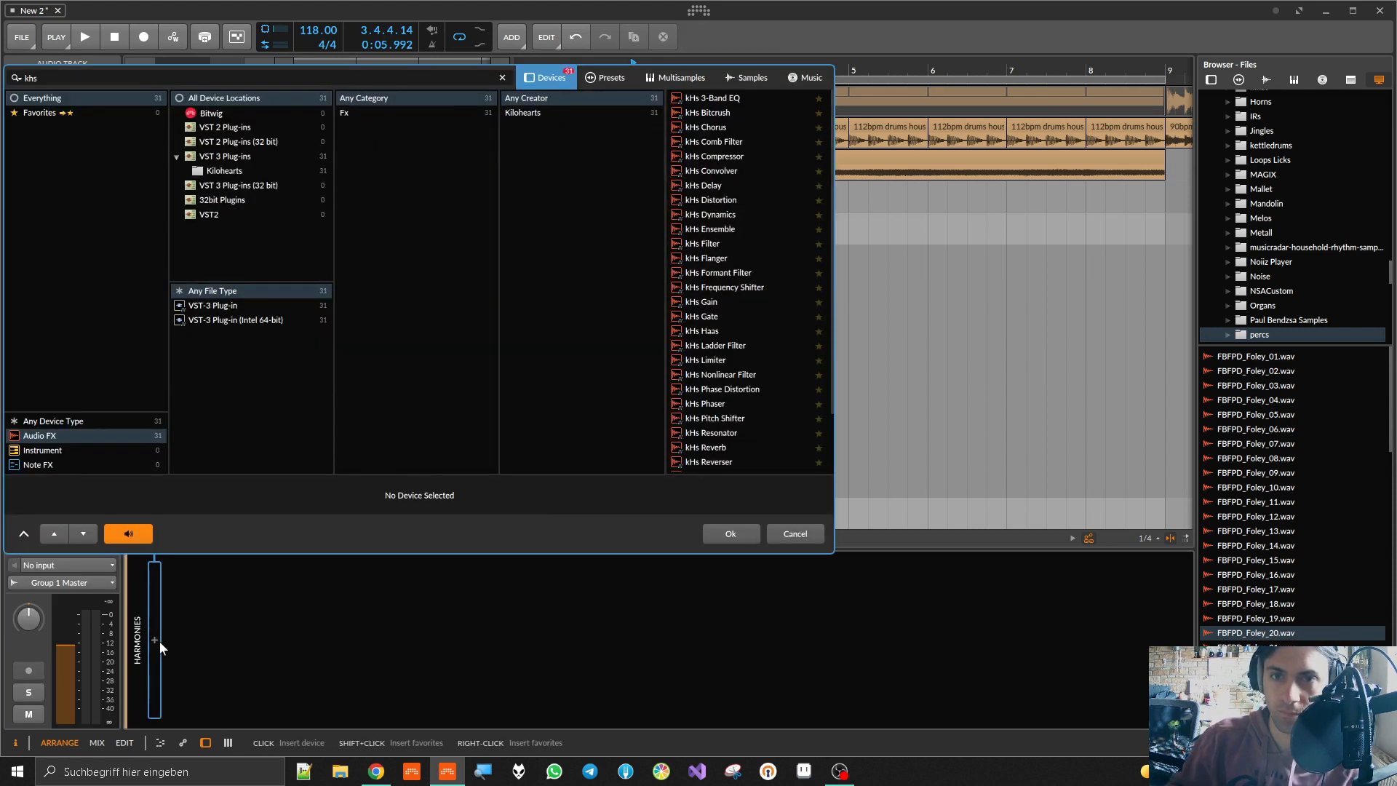
pyautogui.scroll(-3, 757, 392)
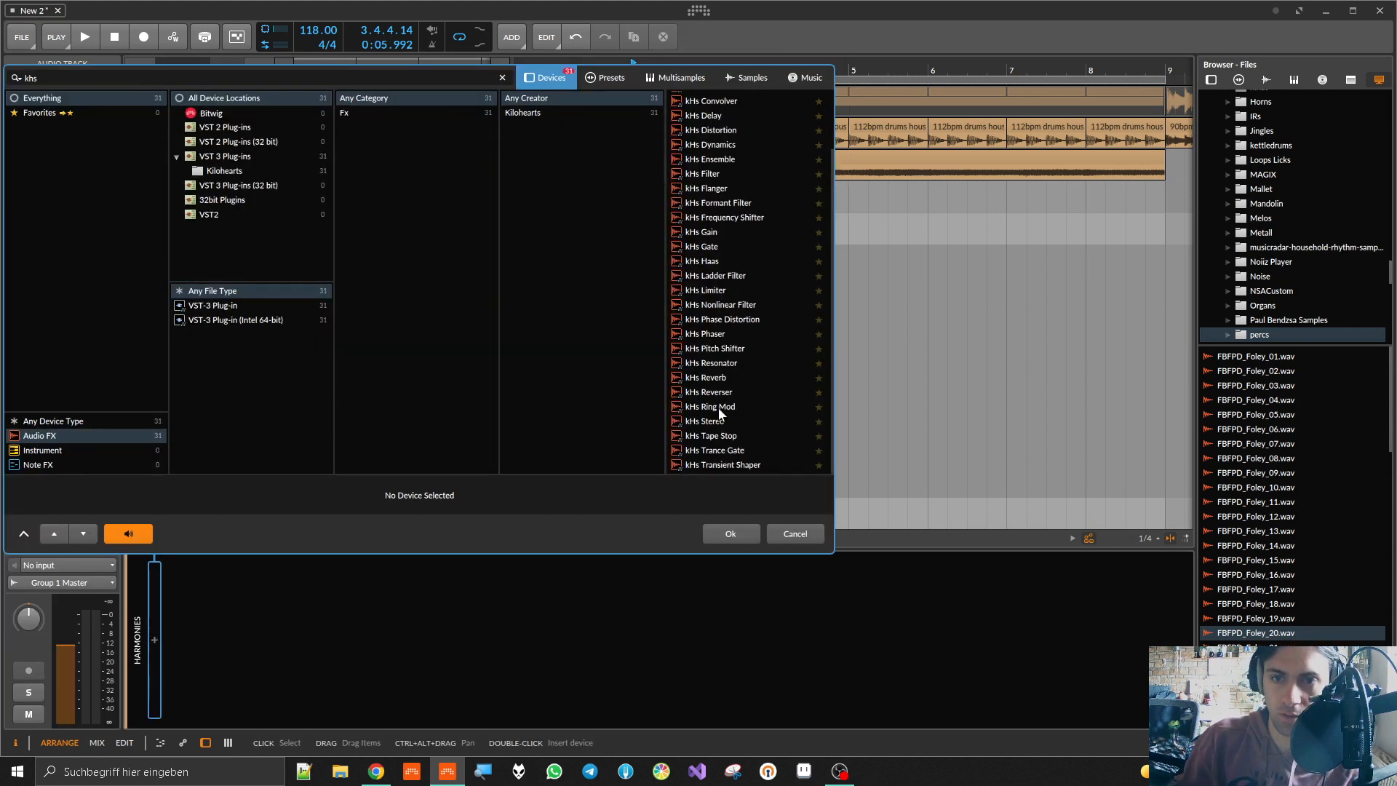
pyautogui.doubleClick(718, 407)
# Step: Play the arrangement with the Ring Mod on the harmonies, try a Bias of 87%, and check its Modulator setting
pyautogui.press('space')
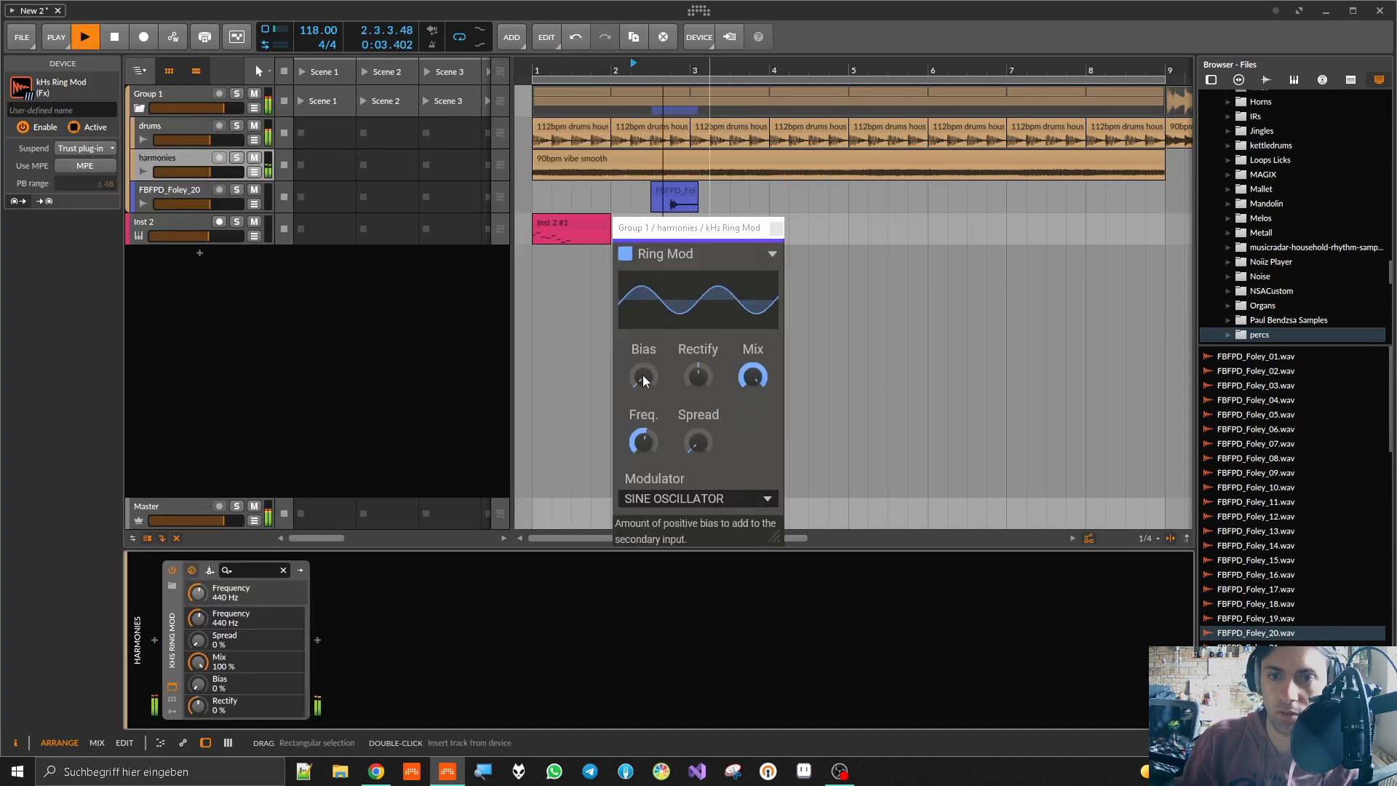
pyautogui.click(643, 379)
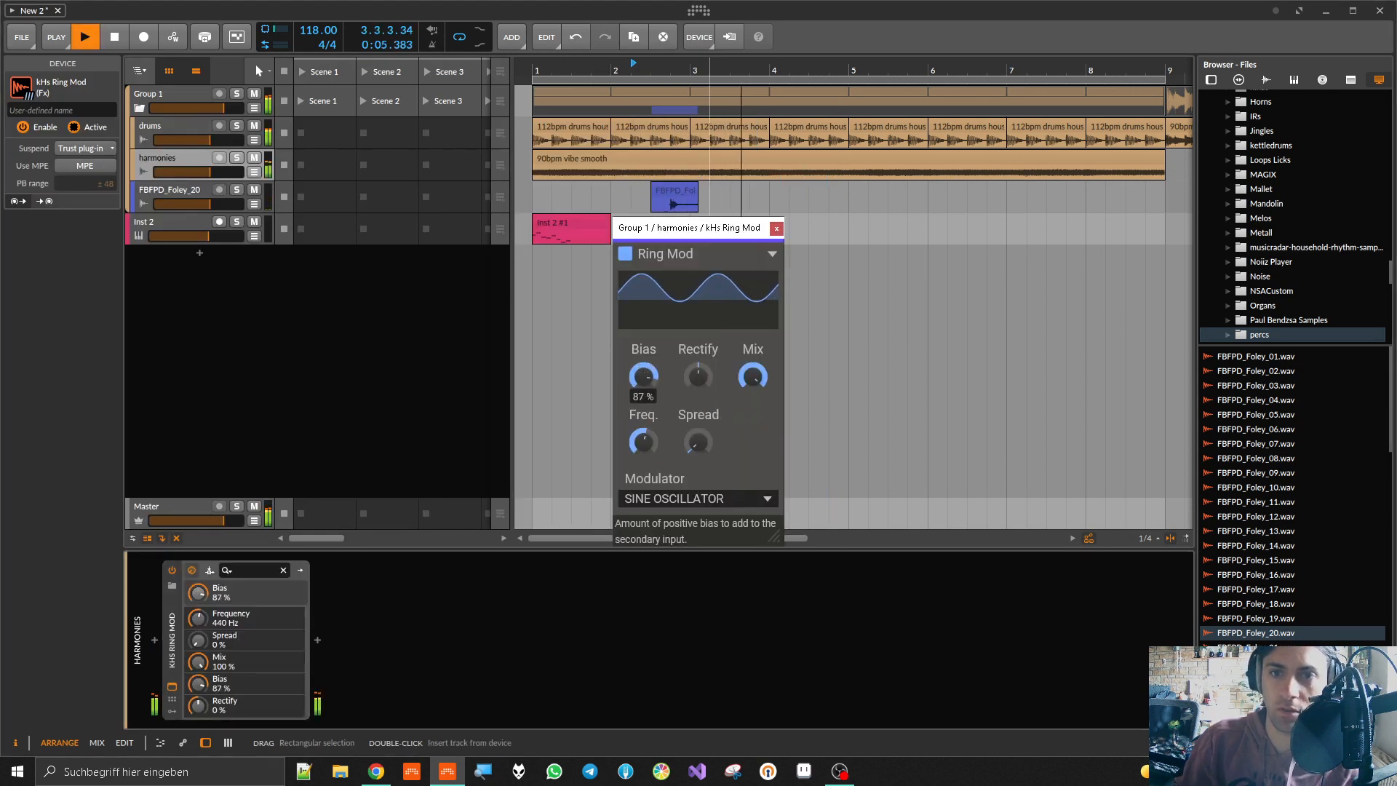
pyautogui.click(159, 156)
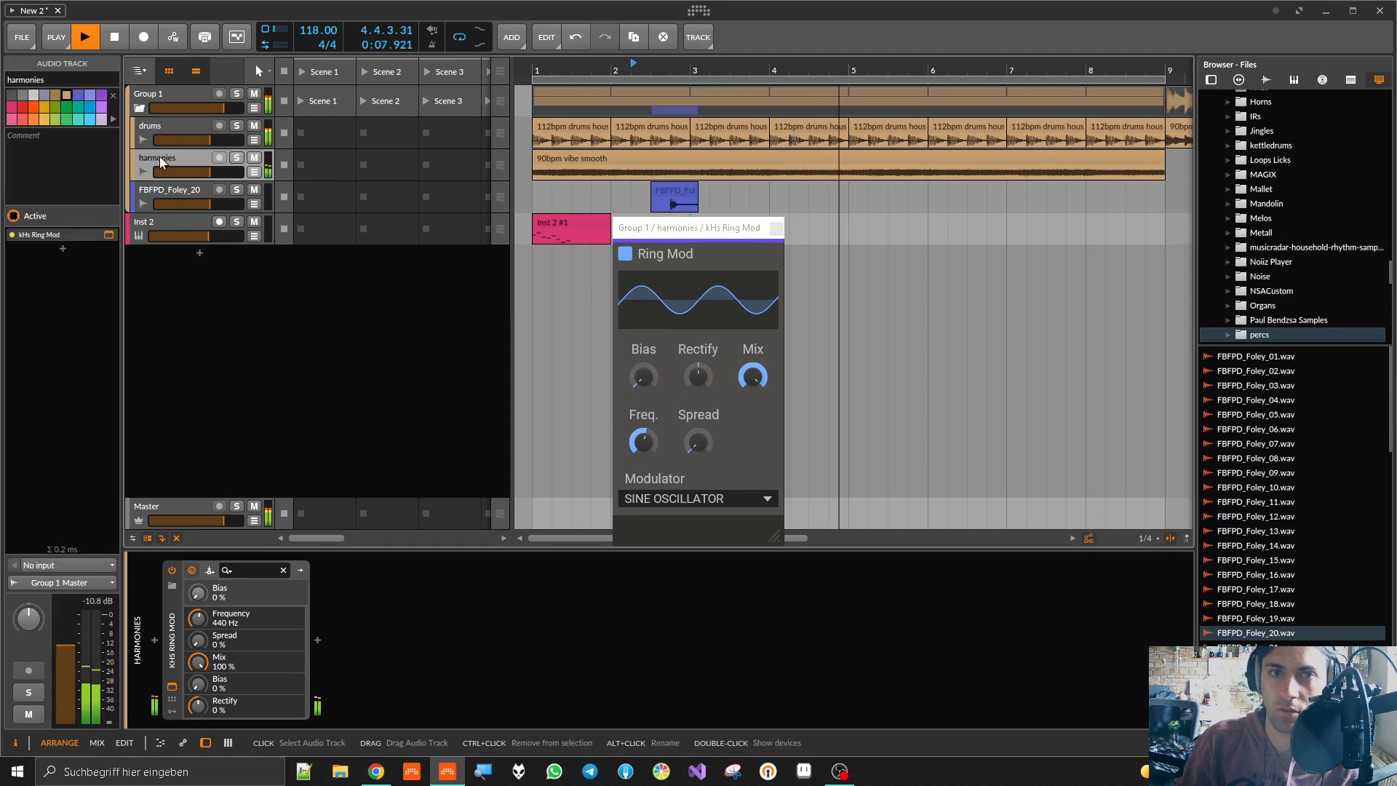
pyautogui.click(648, 499)
pyautogui.click(648, 500)
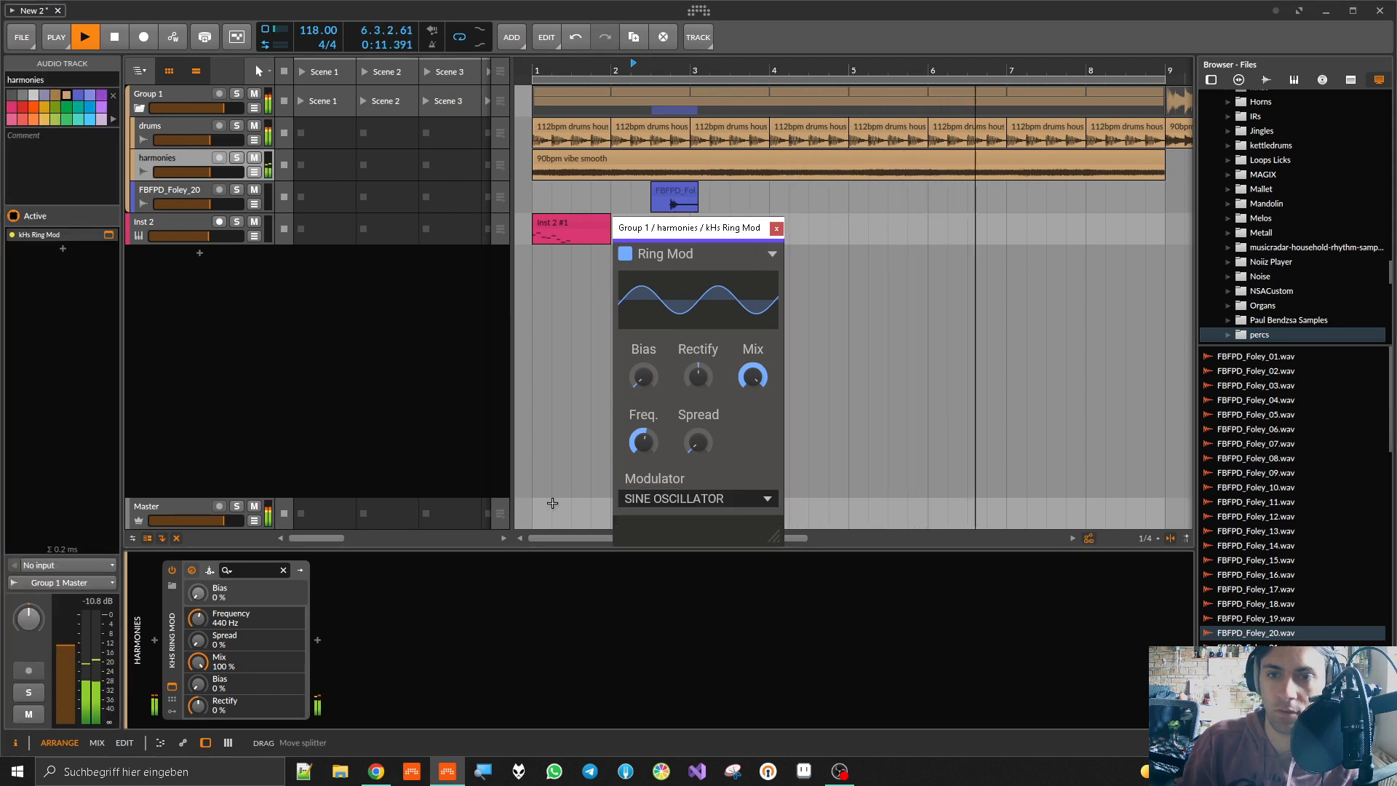
# Step: Delete the Ring Mod from the harmonies track and stop playback
pyautogui.click(171, 622)
pyautogui.press('Delete')
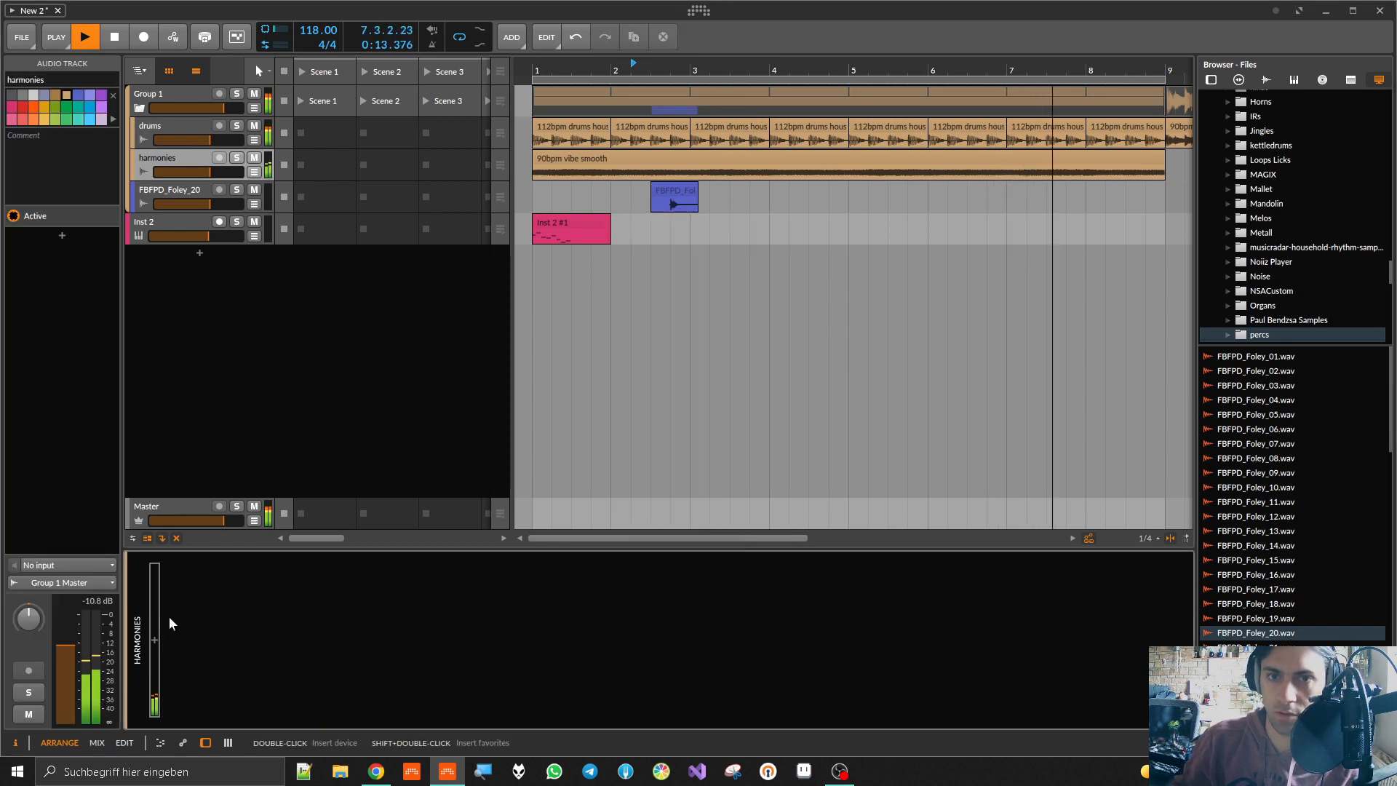
pyautogui.press('space')
# Step: Look over the arrangement's clips and tracks, and scan the folders in the file browser for more sample material
pyautogui.scroll(-5, 683, 217)
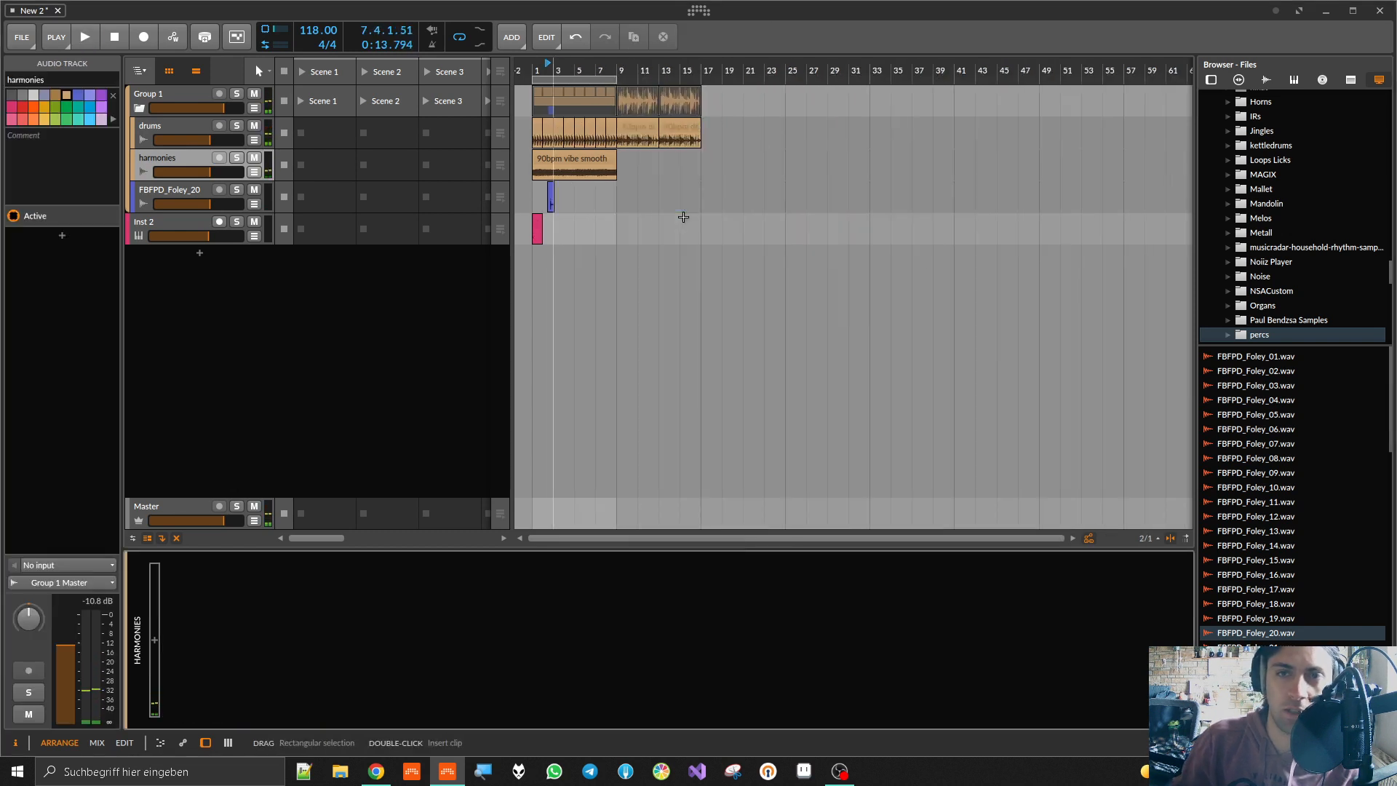
pyautogui.click(631, 125)
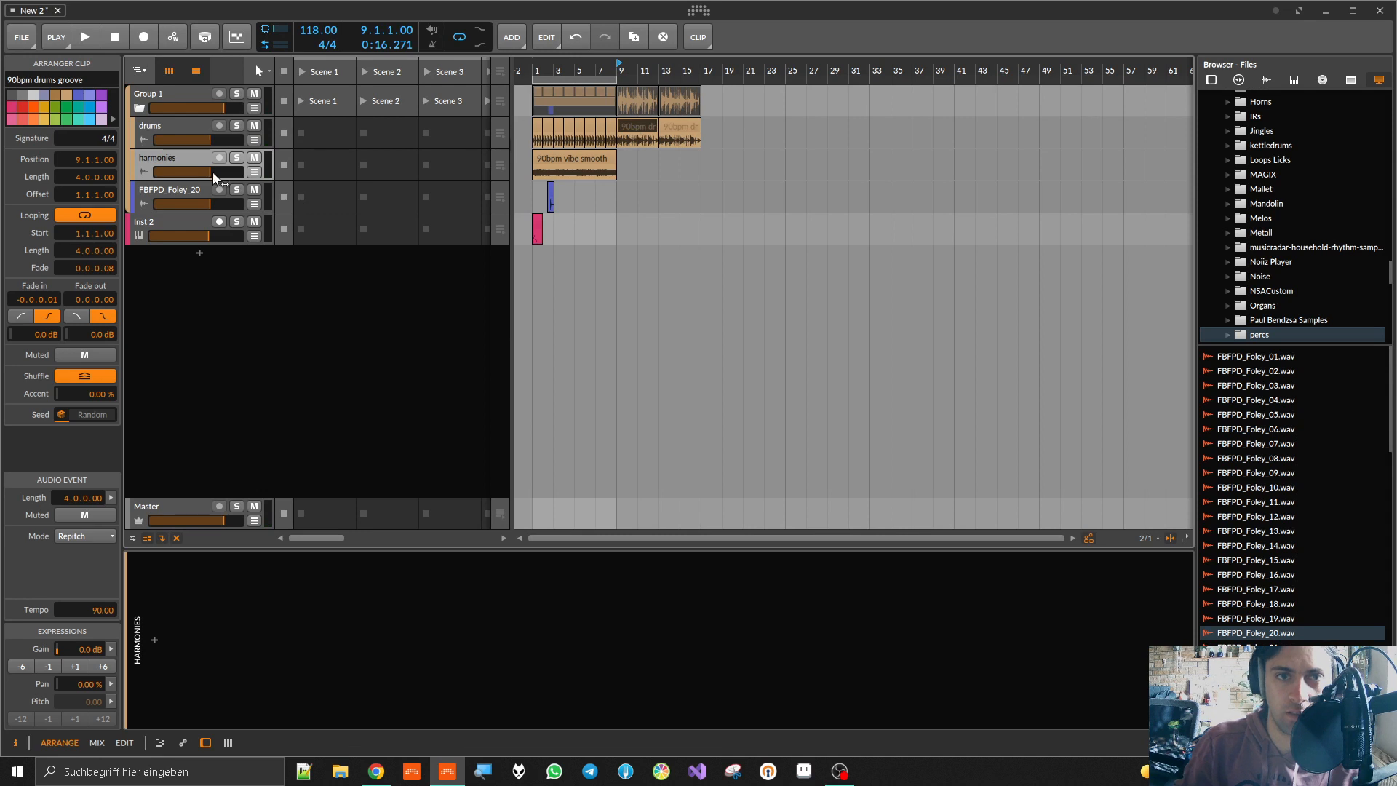
pyautogui.click(141, 161)
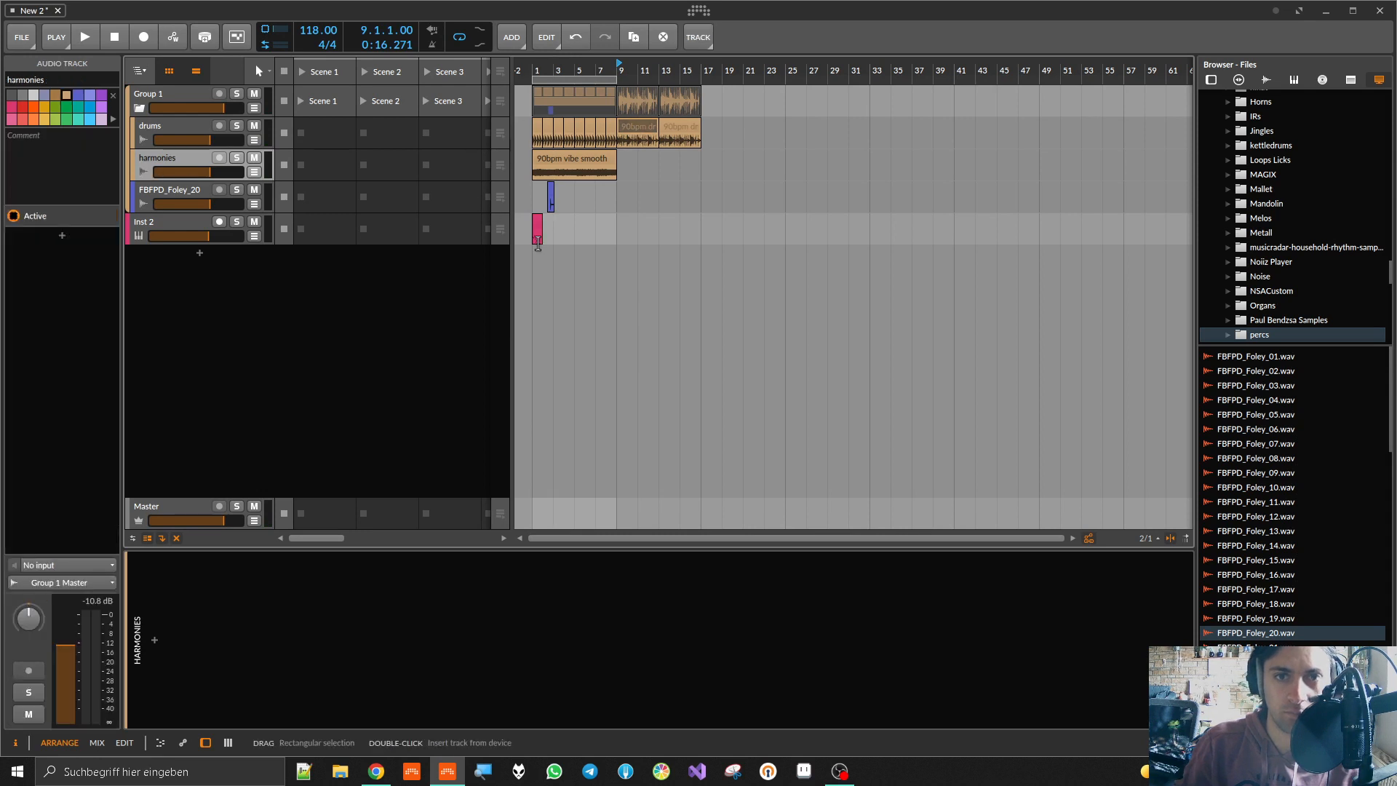
pyautogui.scroll(3, 562, 219)
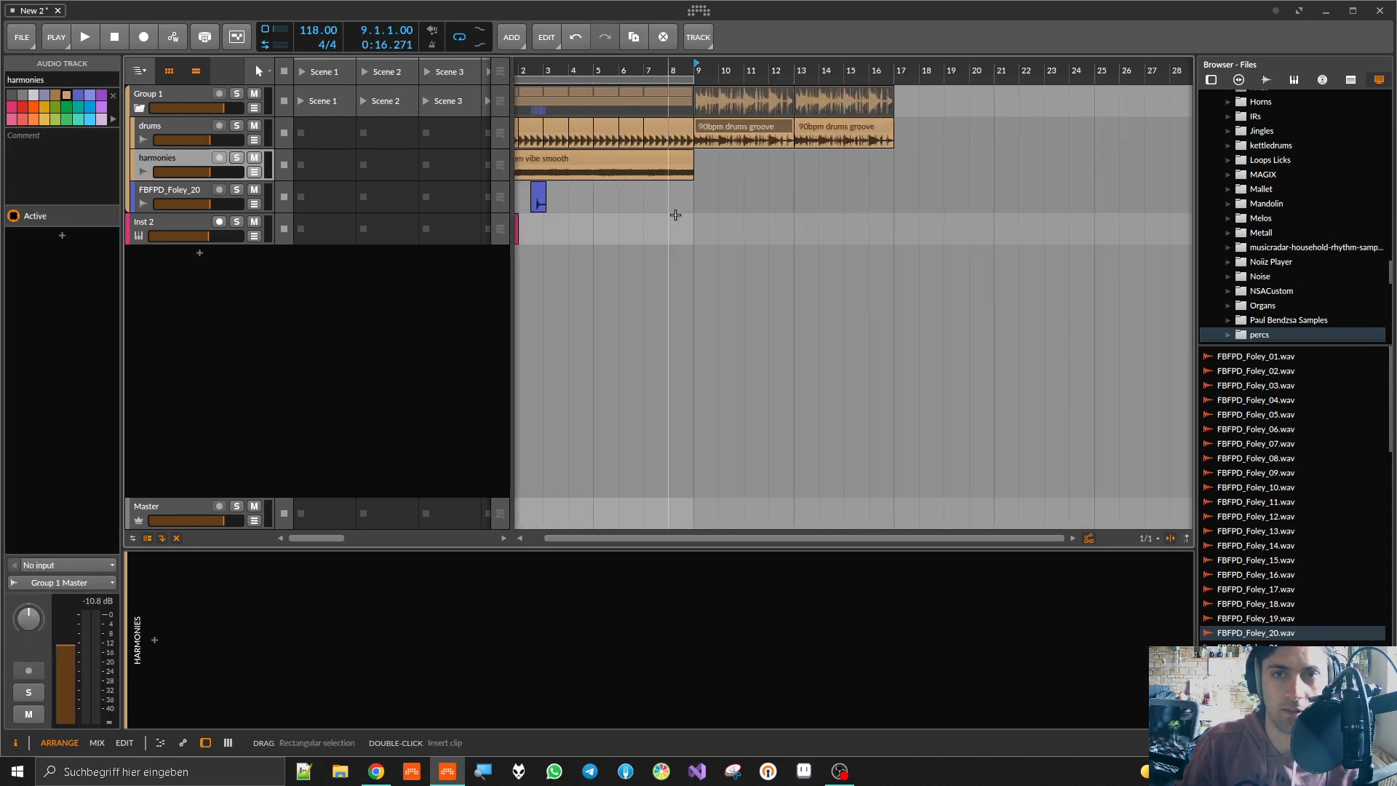
pyautogui.hscroll(-2, 676, 216)
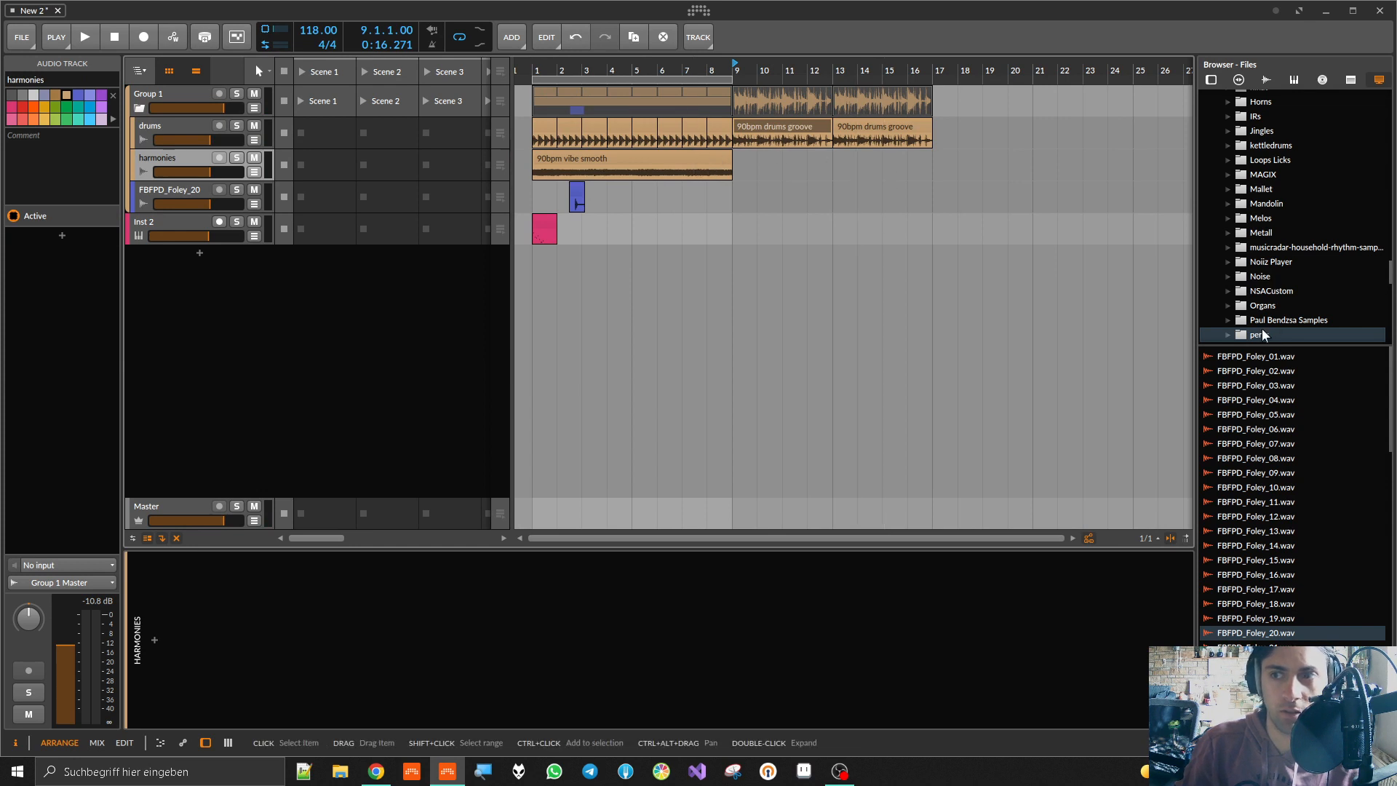
pyautogui.scroll(10, 1267, 258)
pyautogui.scroll(5, 1252, 263)
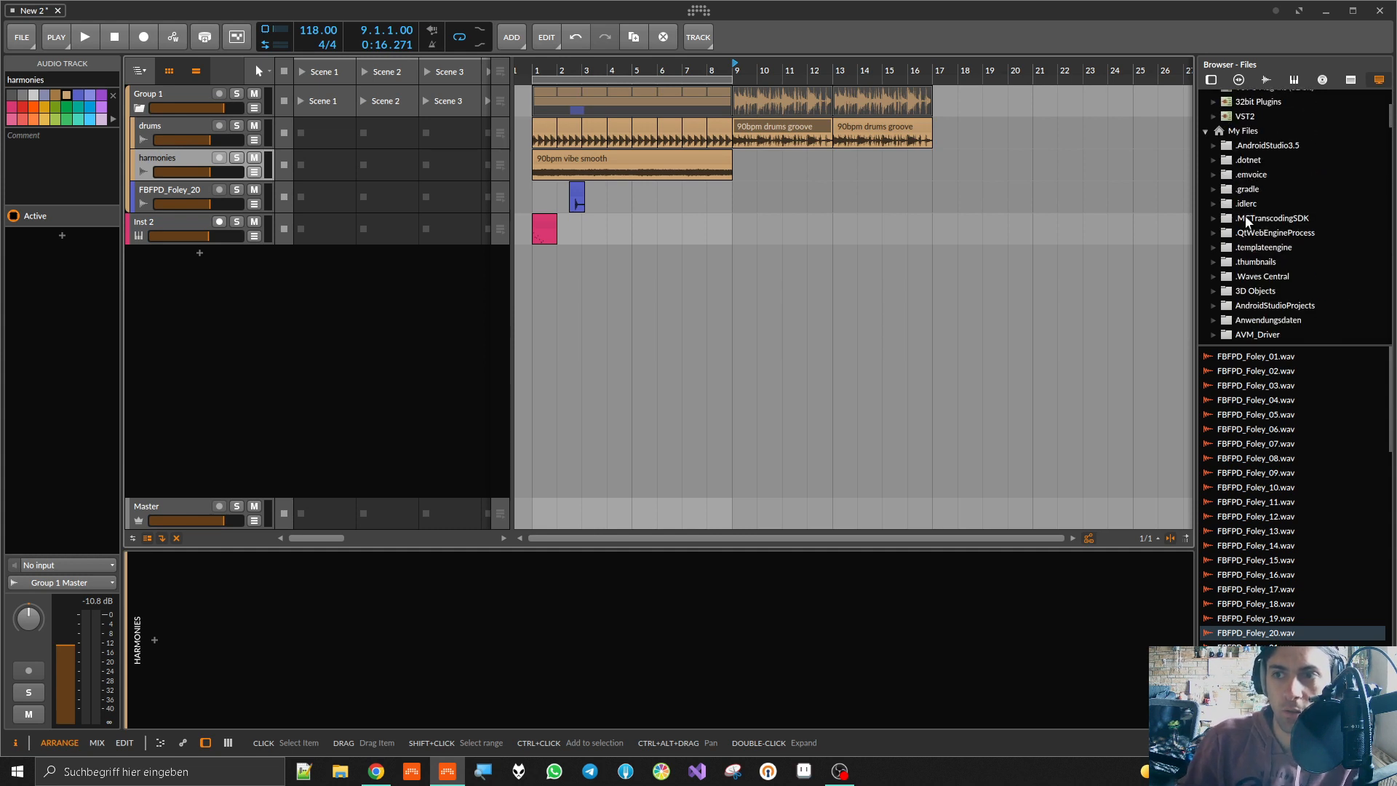
pyautogui.scroll(-4, 1233, 294)
pyautogui.scroll(-3, 1233, 294)
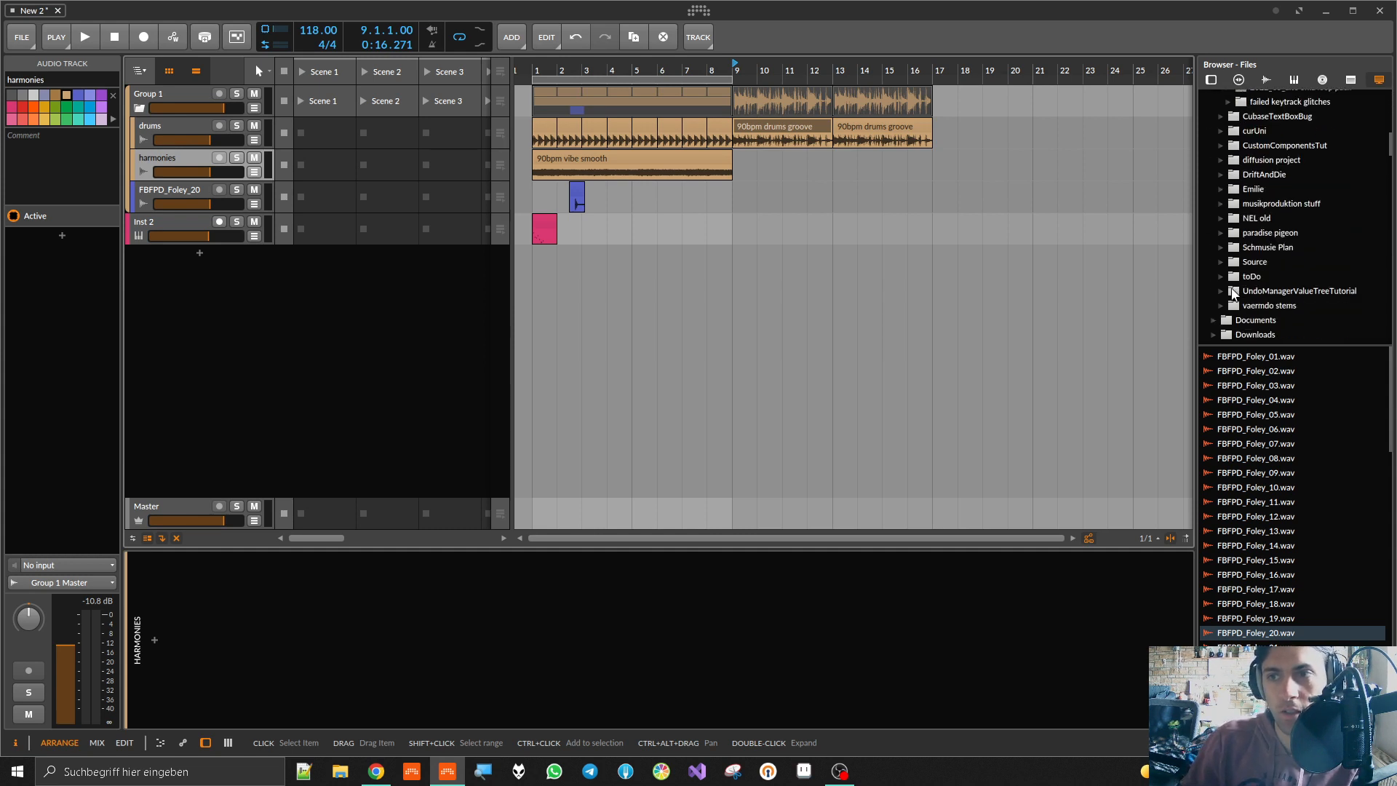
pyautogui.scroll(-2, 1242, 287)
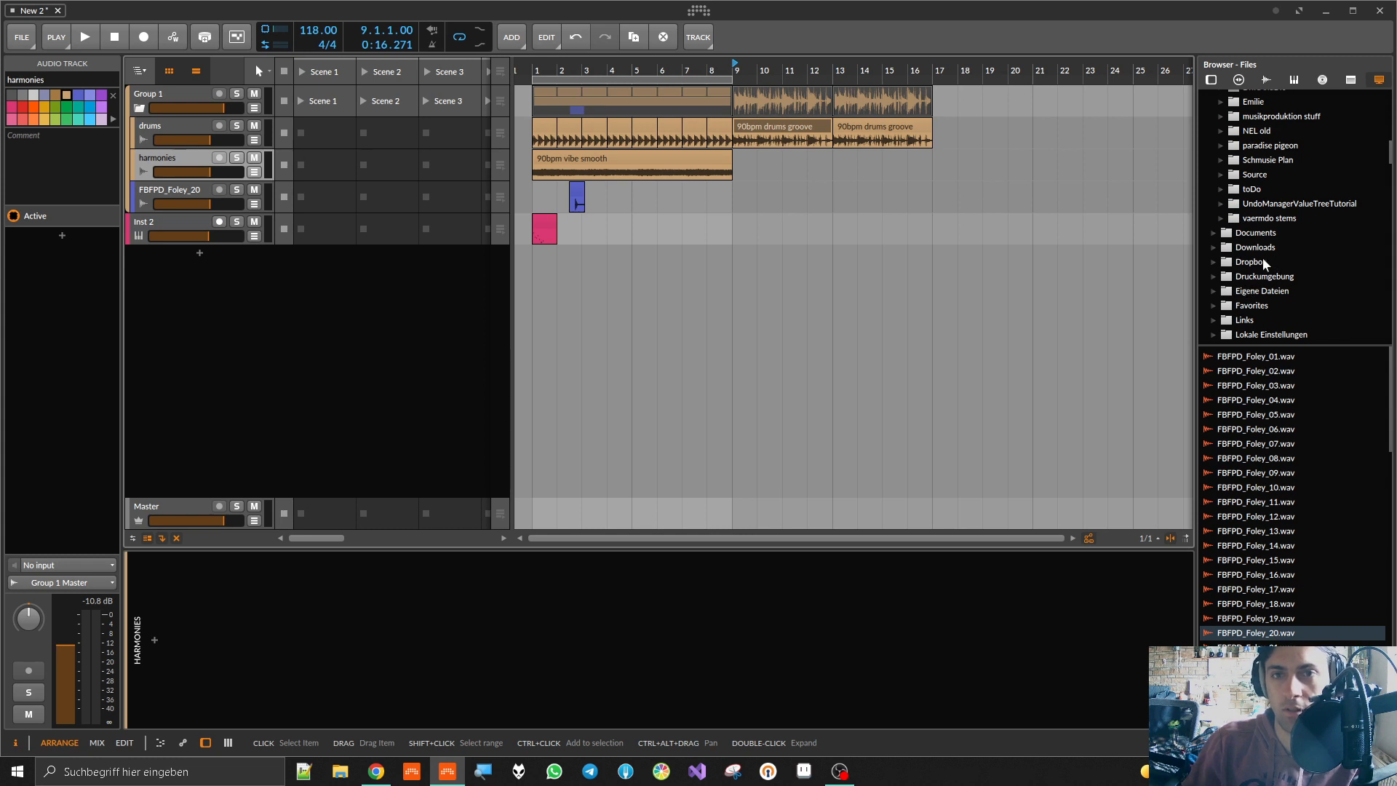
# Step: Delete the Inst 2 track
pyautogui.click(170, 221)
pyautogui.press('Delete')
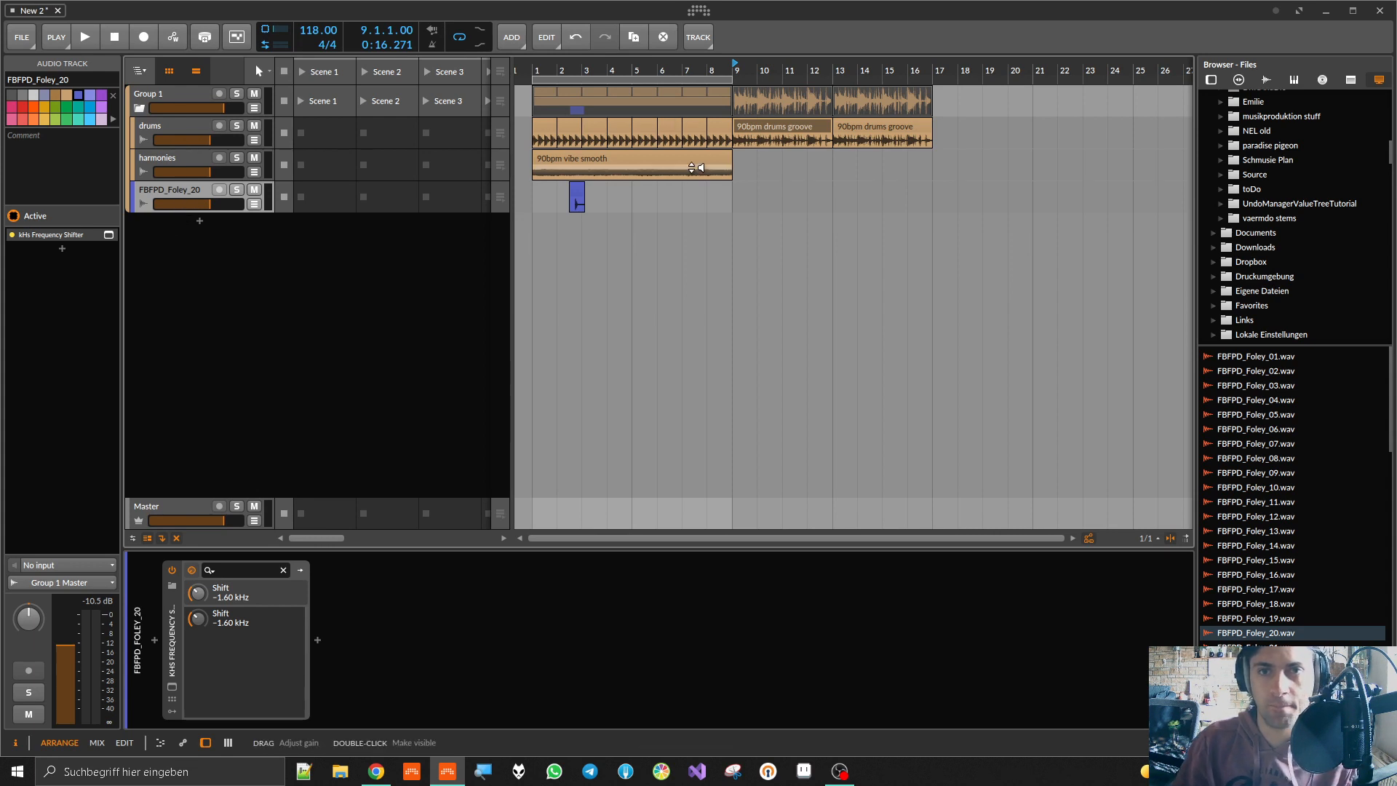
pyautogui.scroll(-4, 691, 168)
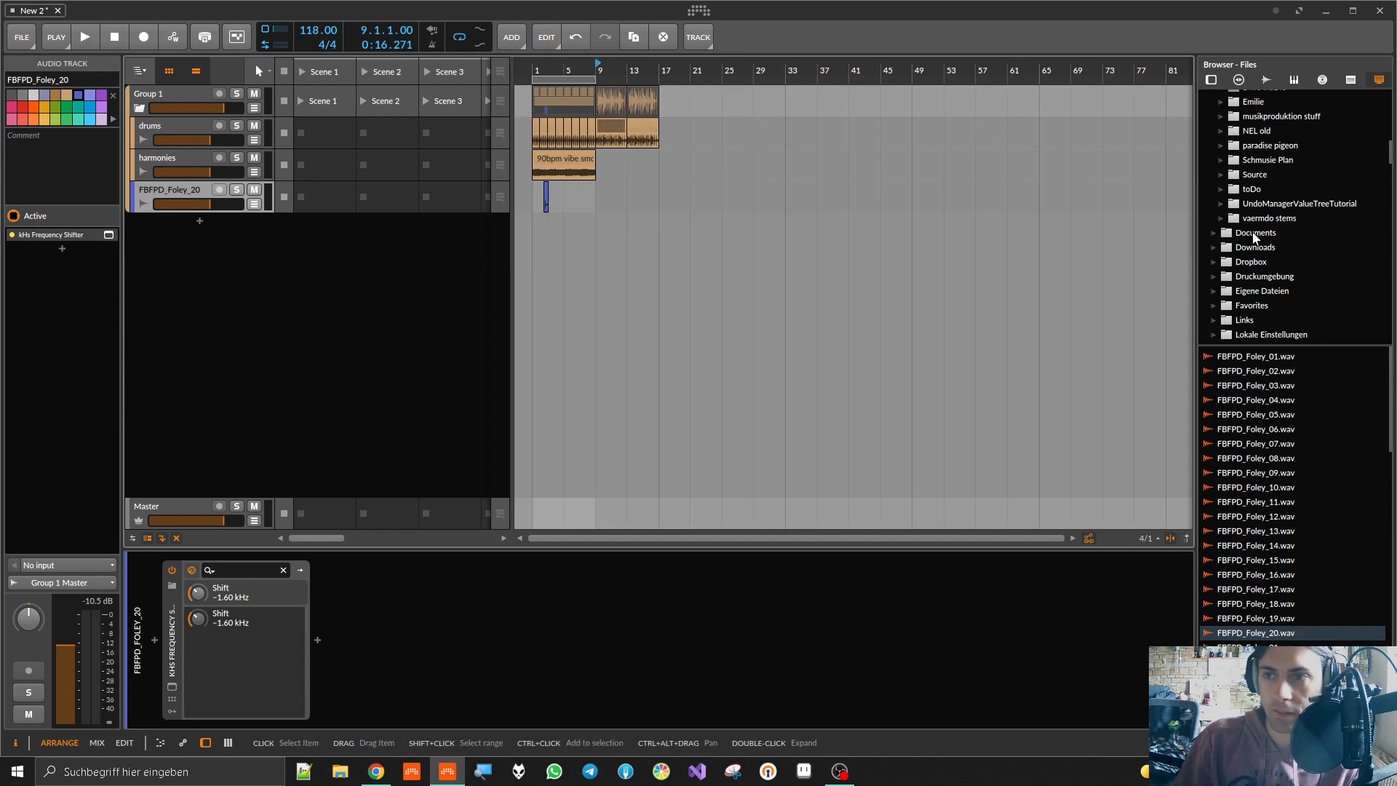
# Step: Collapse the Library Locations and My Files folders in the file browser
pyautogui.scroll(5, 1251, 267)
pyautogui.scroll(10, 1251, 262)
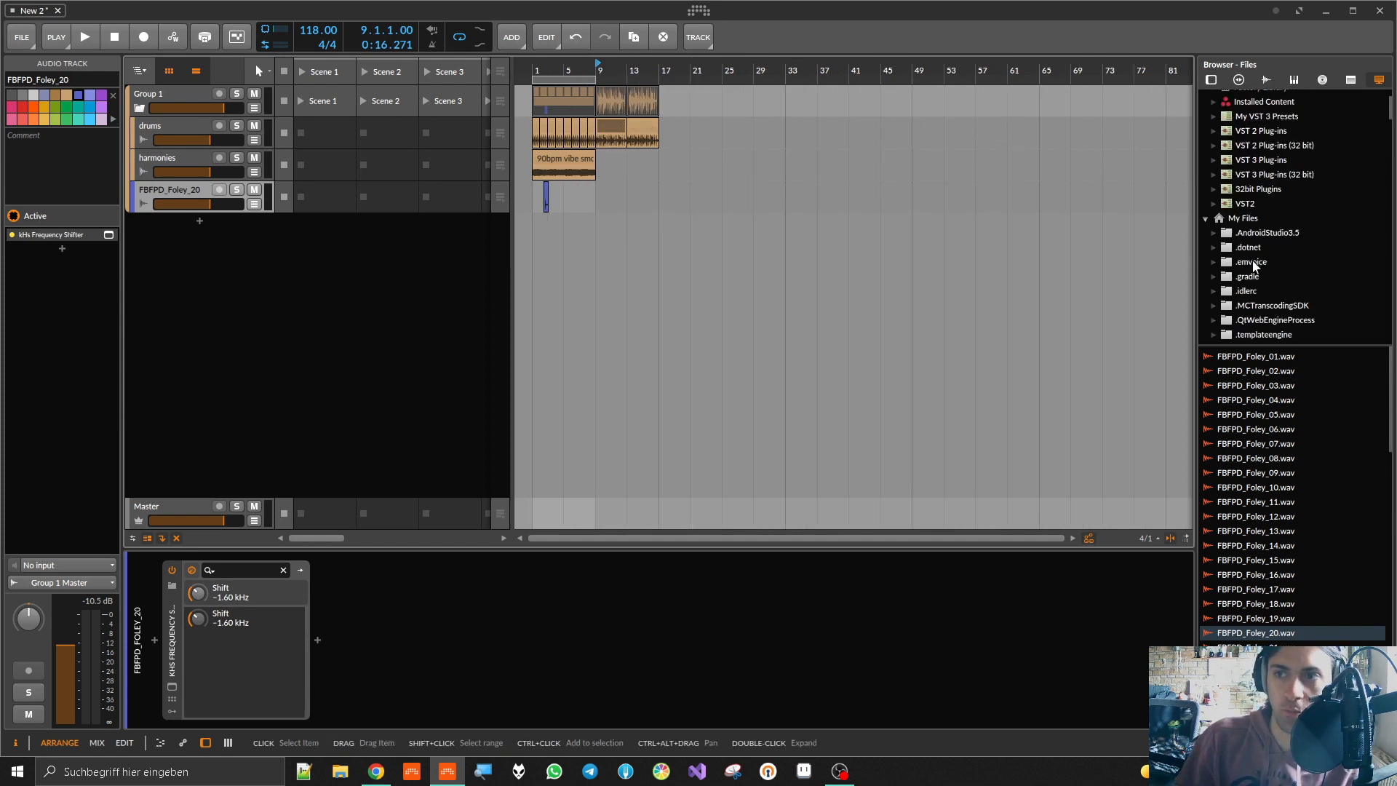
pyautogui.click(1212, 143)
pyautogui.click(1206, 143)
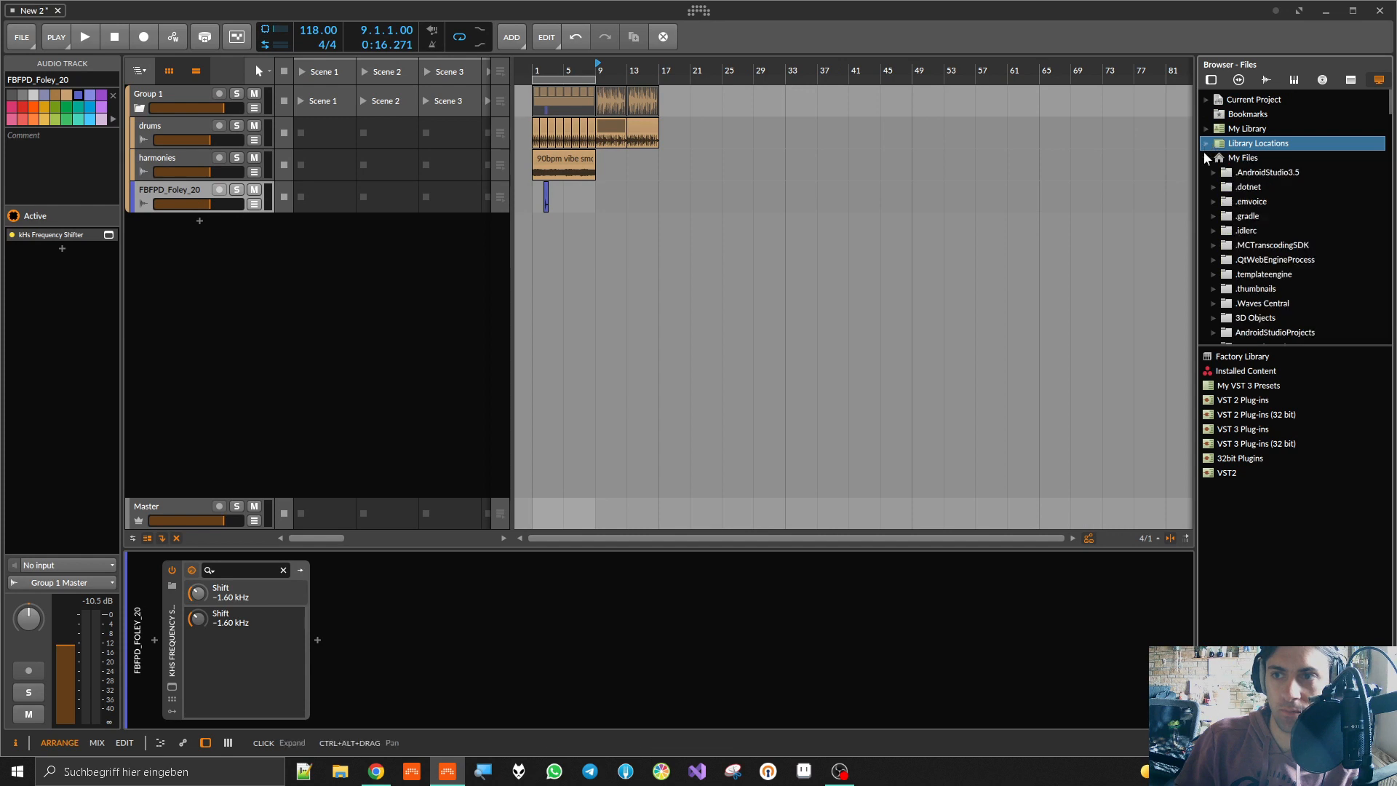
pyautogui.click(1206, 159)
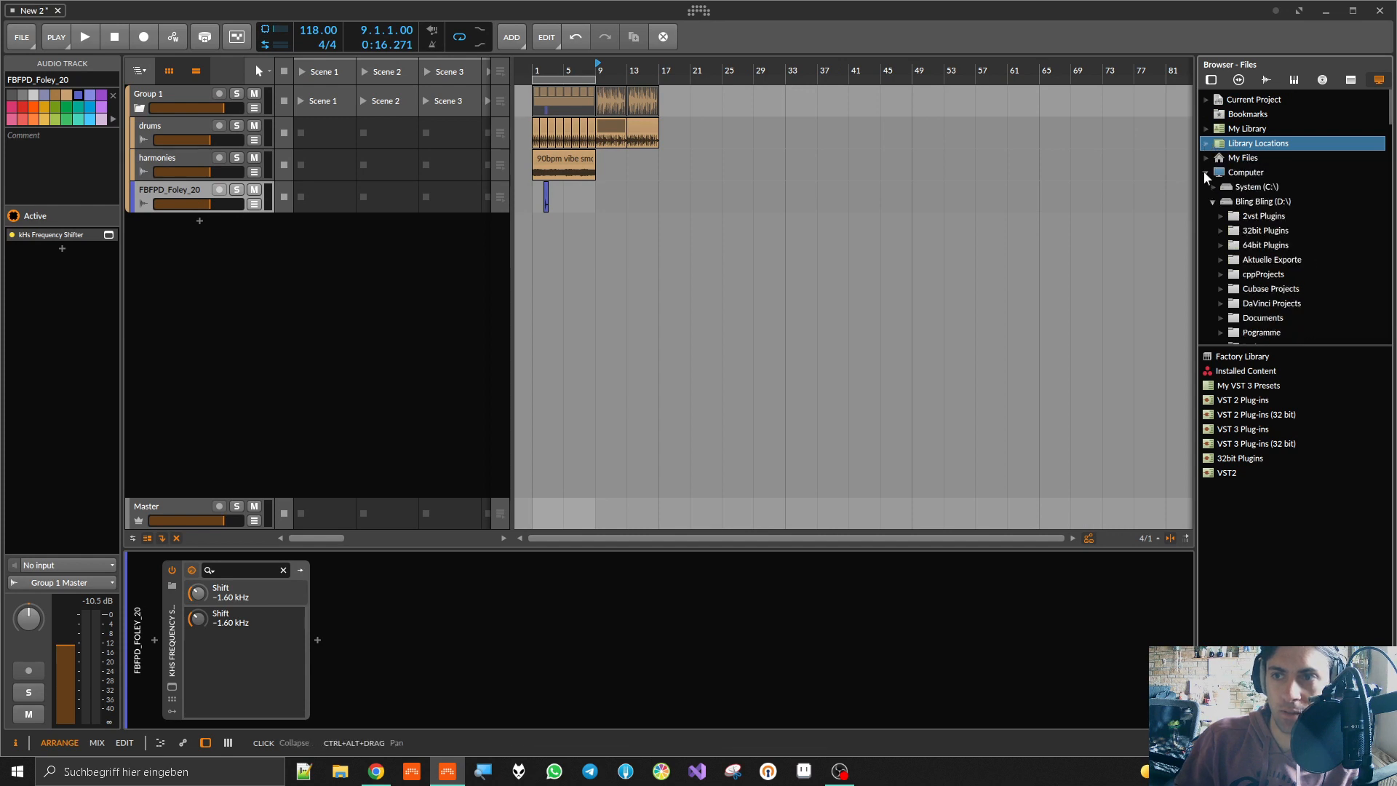
# Step: View the contents of the Samples folder on the Bling Bling (D:) drive and collapse the Computer folder
pyautogui.click(1212, 202)
pyautogui.click(1212, 202)
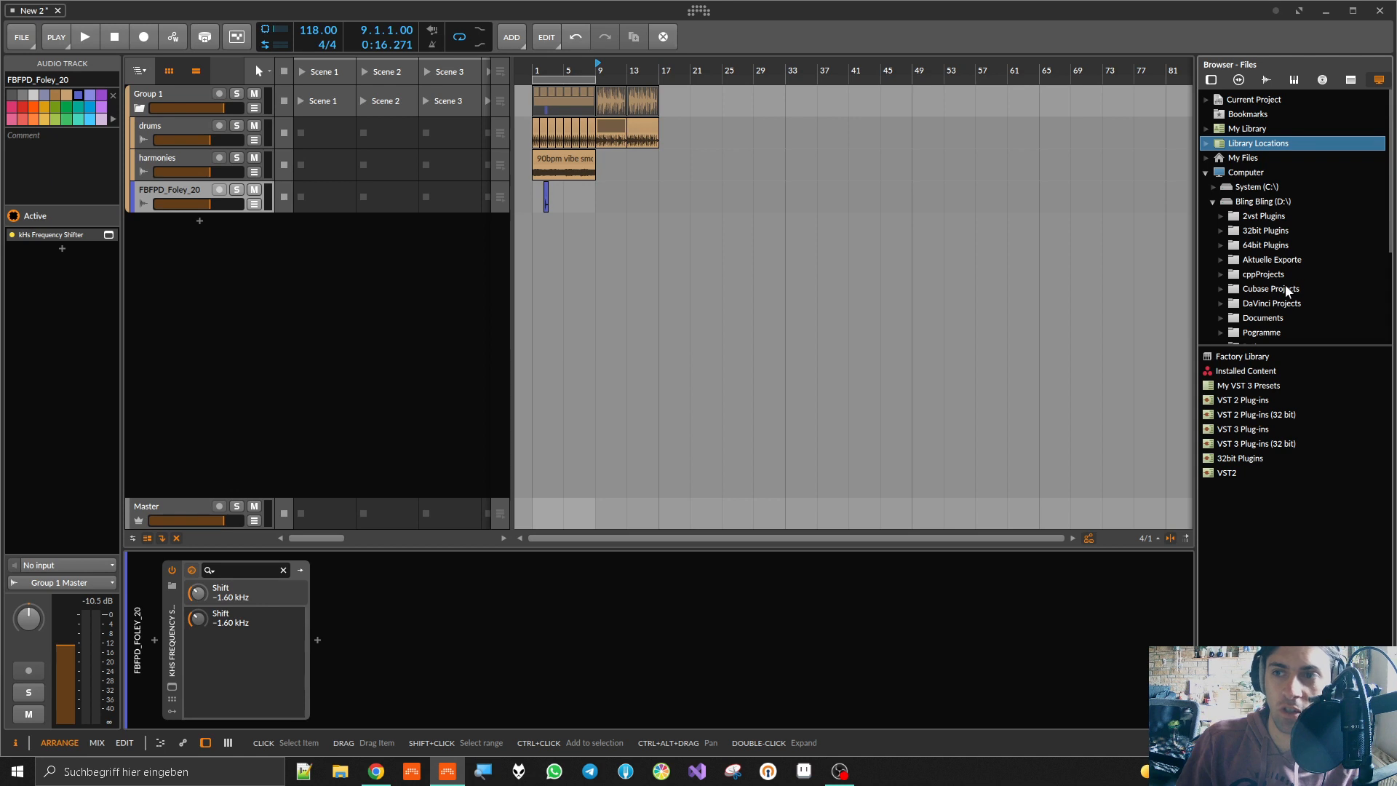
pyautogui.scroll(-3, 1284, 288)
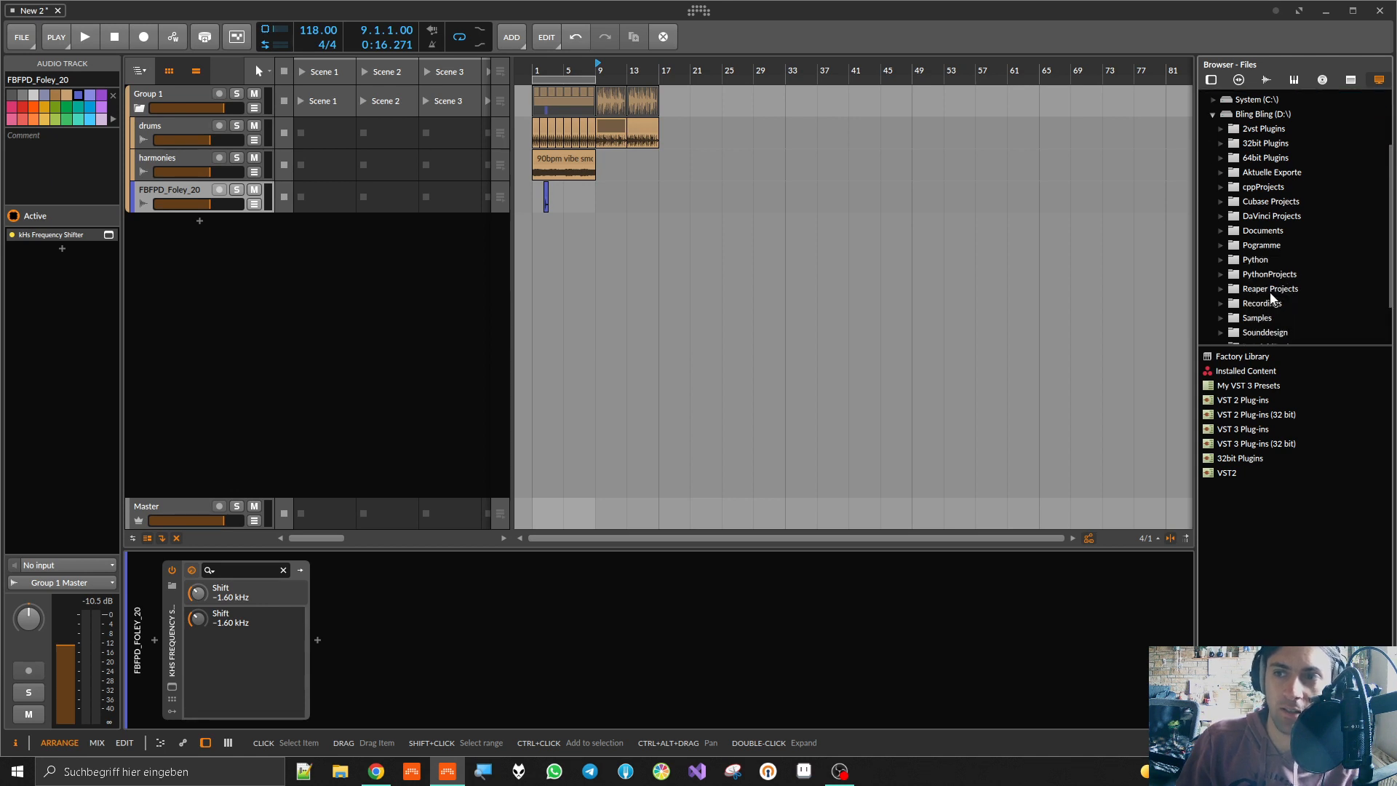
pyautogui.click(1250, 317)
pyautogui.scroll(3, 1263, 265)
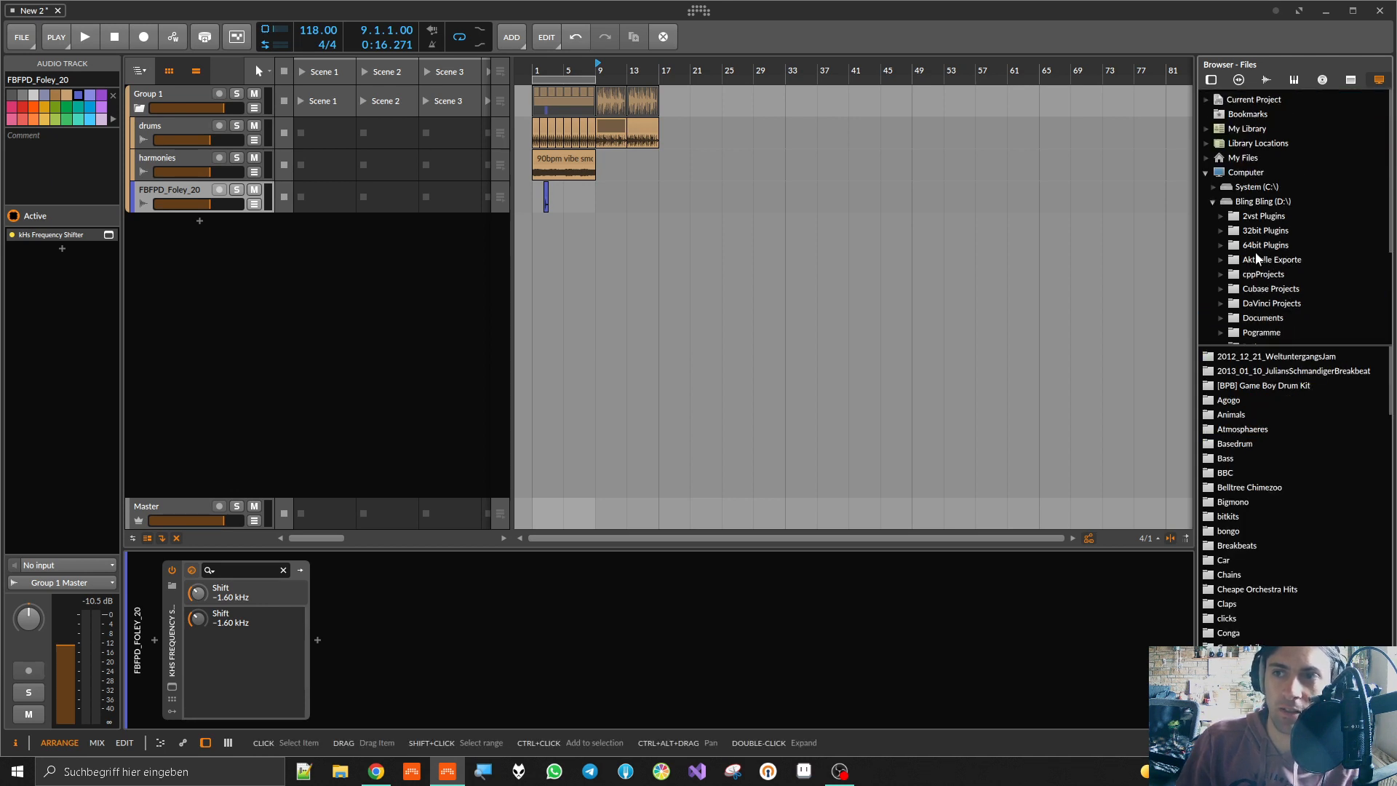
pyautogui.click(1206, 172)
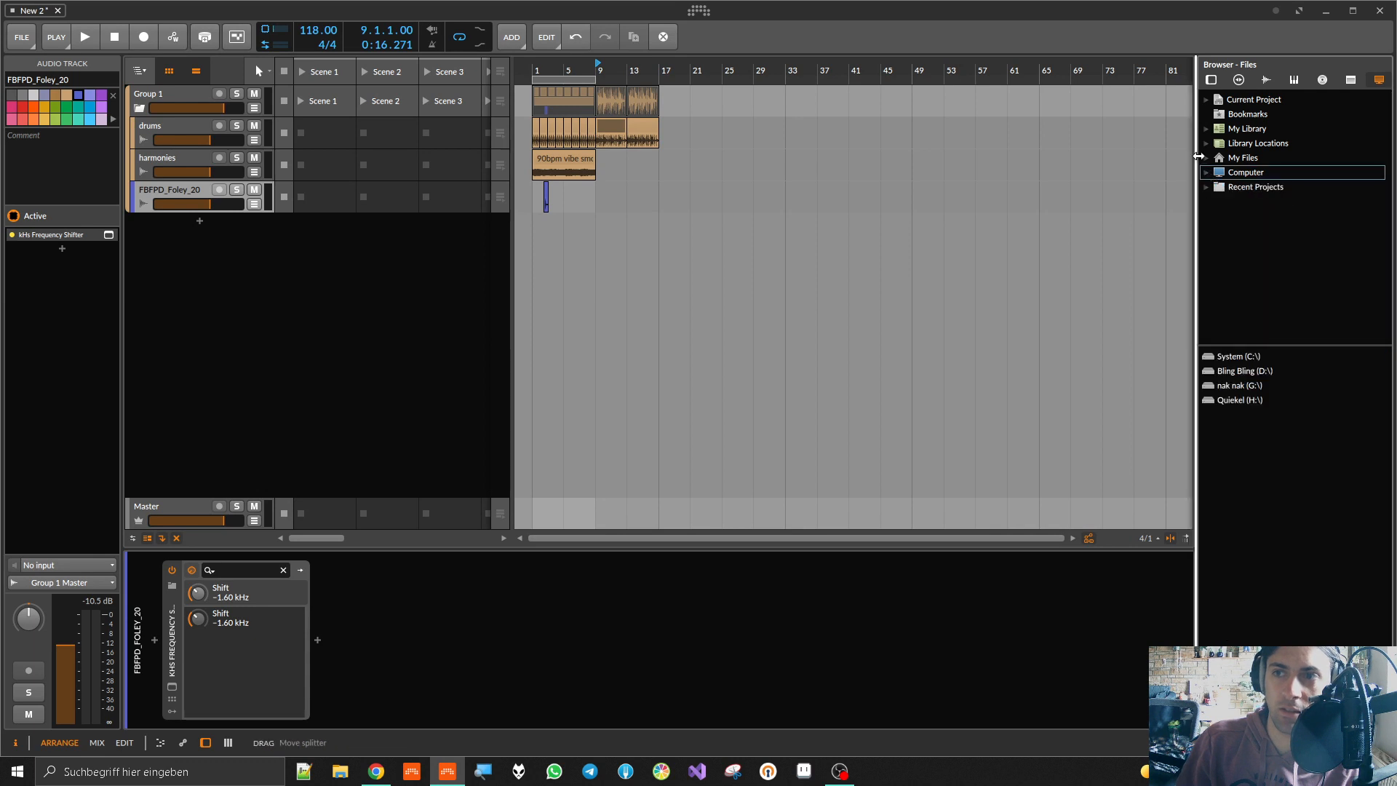
# Step: Open the 2022_05_alte oma loop pack folder in Aktuelle Exporte on the Desktop, under My Files
pyautogui.click(1205, 158)
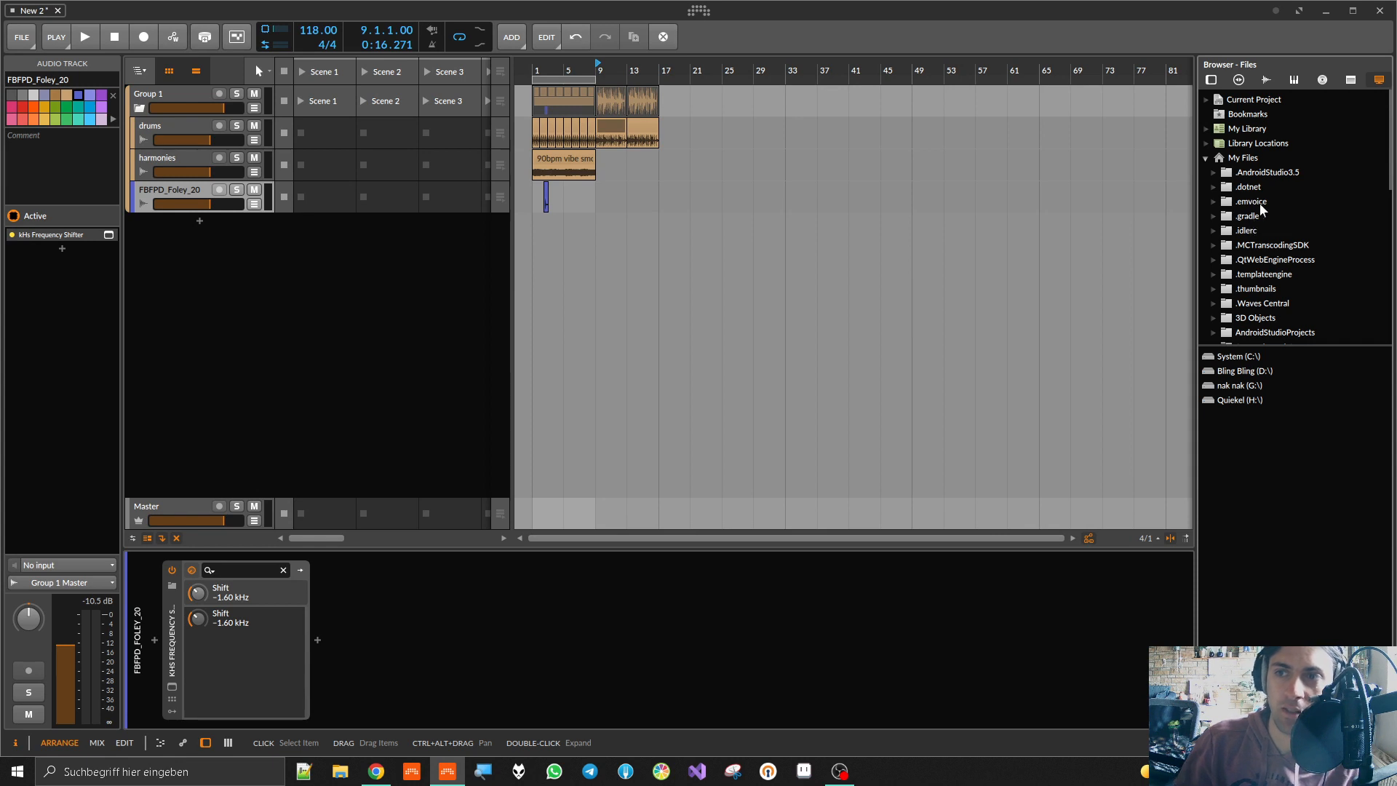
pyautogui.scroll(-4, 1259, 203)
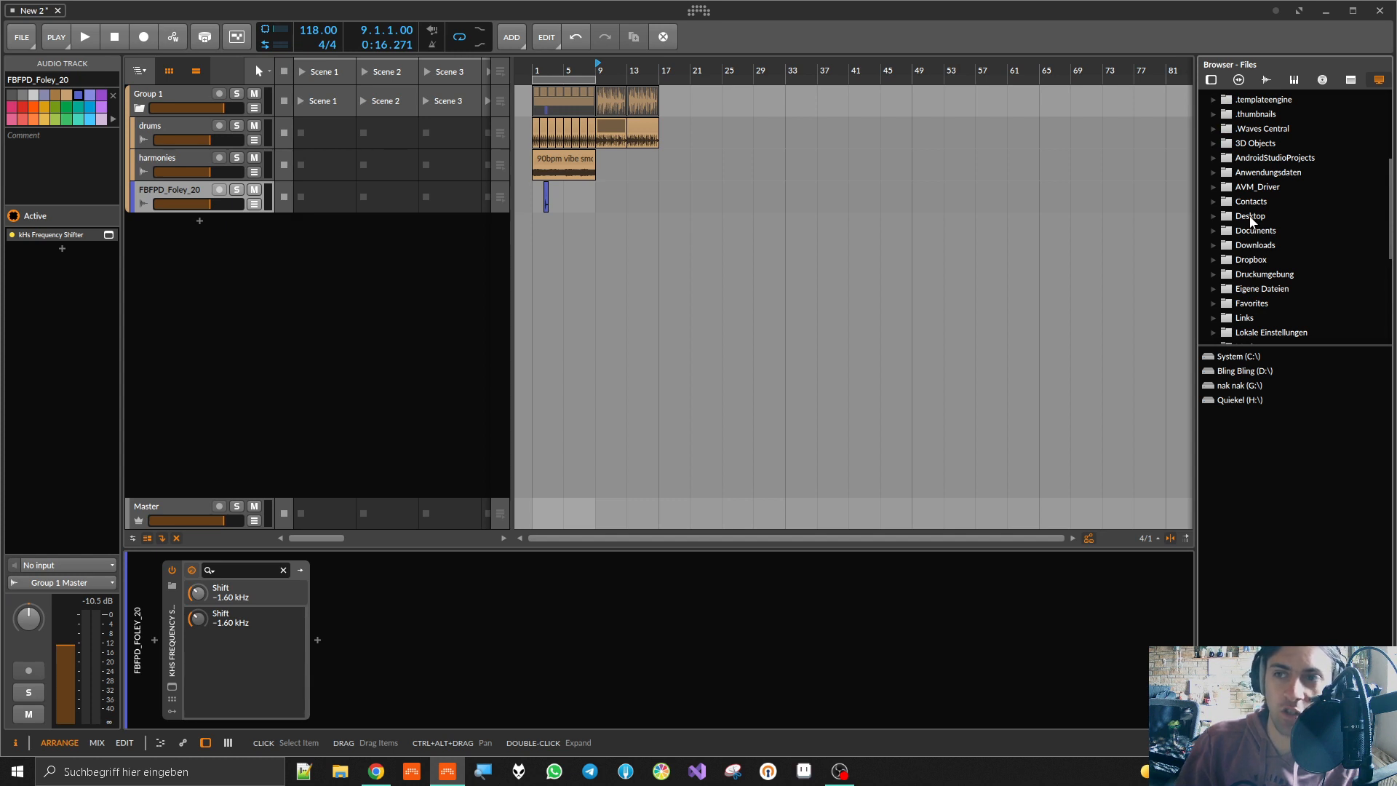
pyautogui.click(1251, 222)
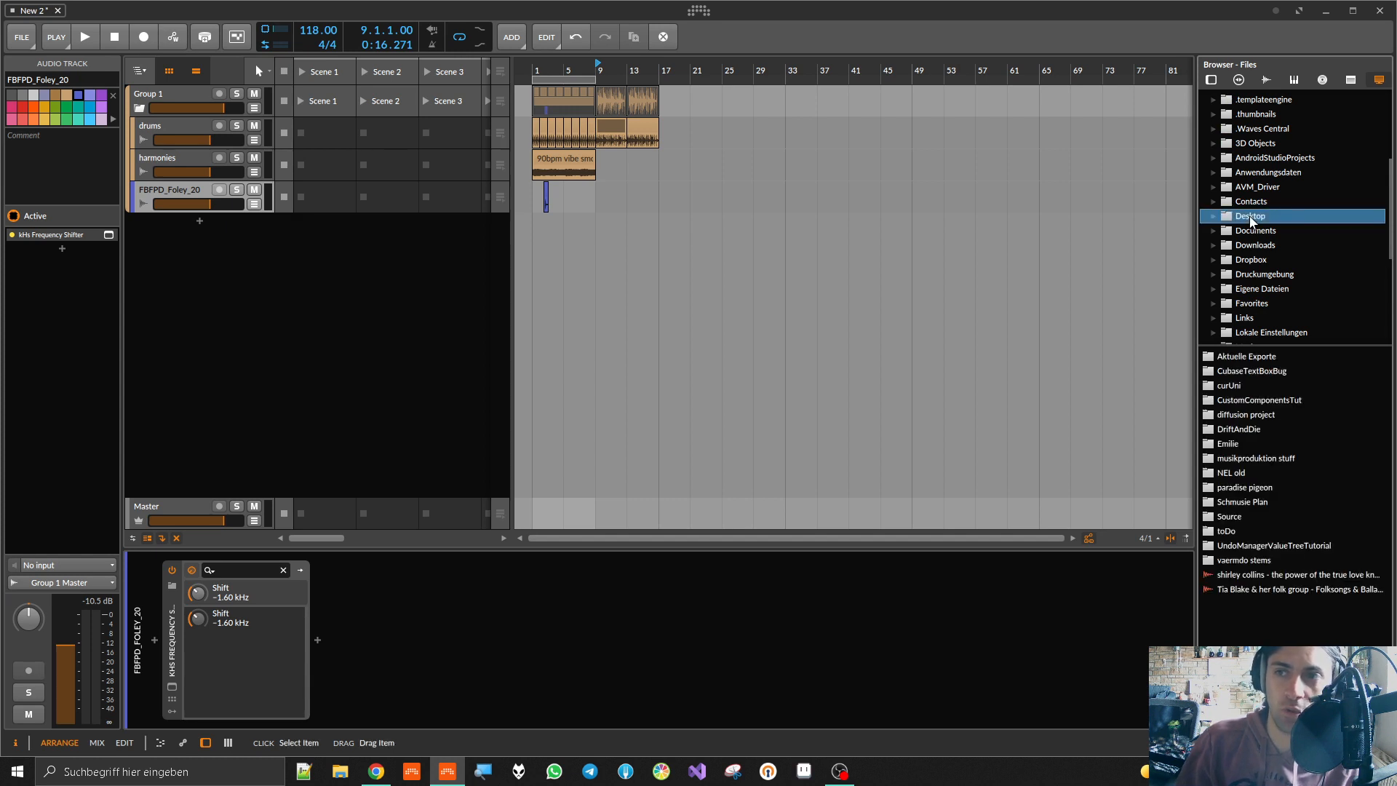
pyautogui.doubleClick(1235, 357)
pyautogui.doubleClick(1235, 356)
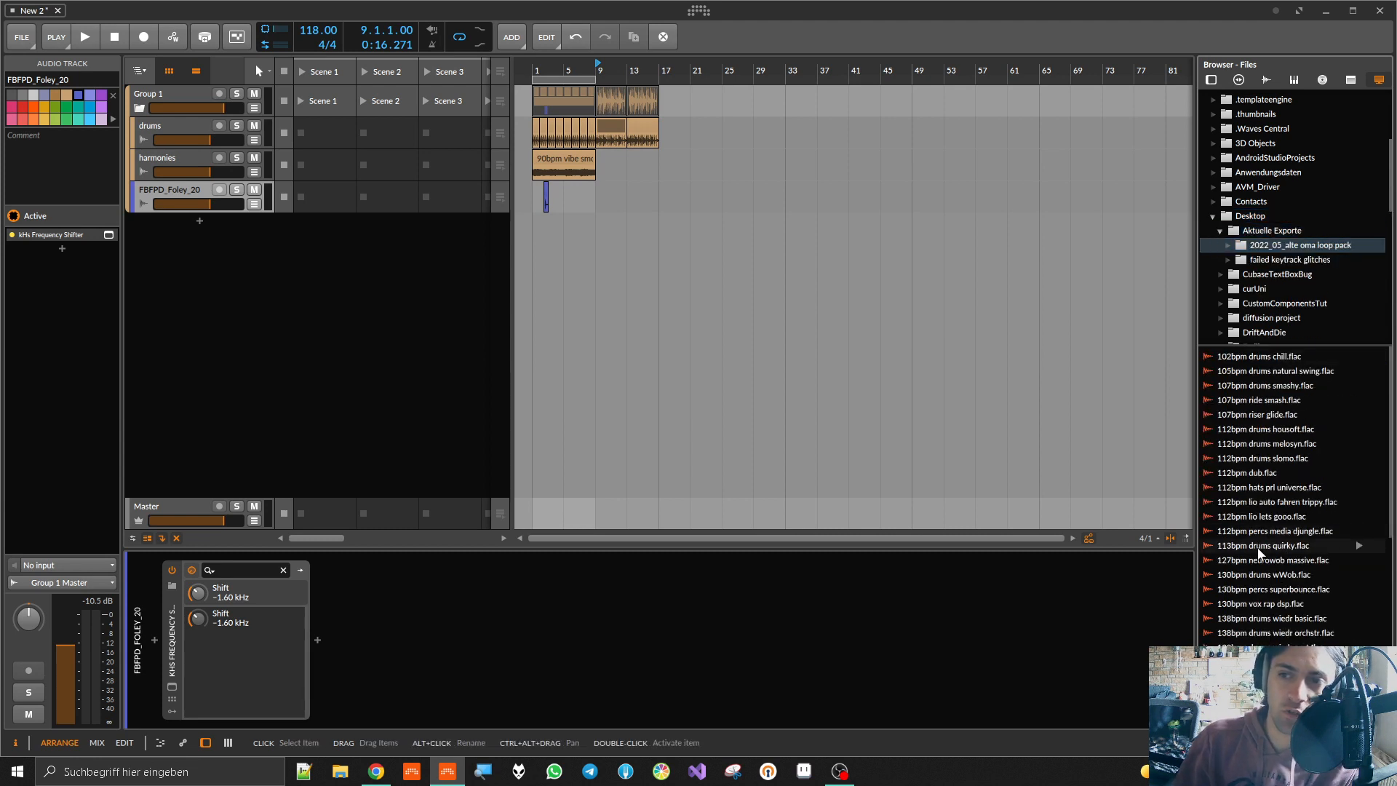
# Step: Preview the loops from 113bpm drums quirky.flac through 130bpm drums wWob.flac
pyautogui.click(1294, 549)
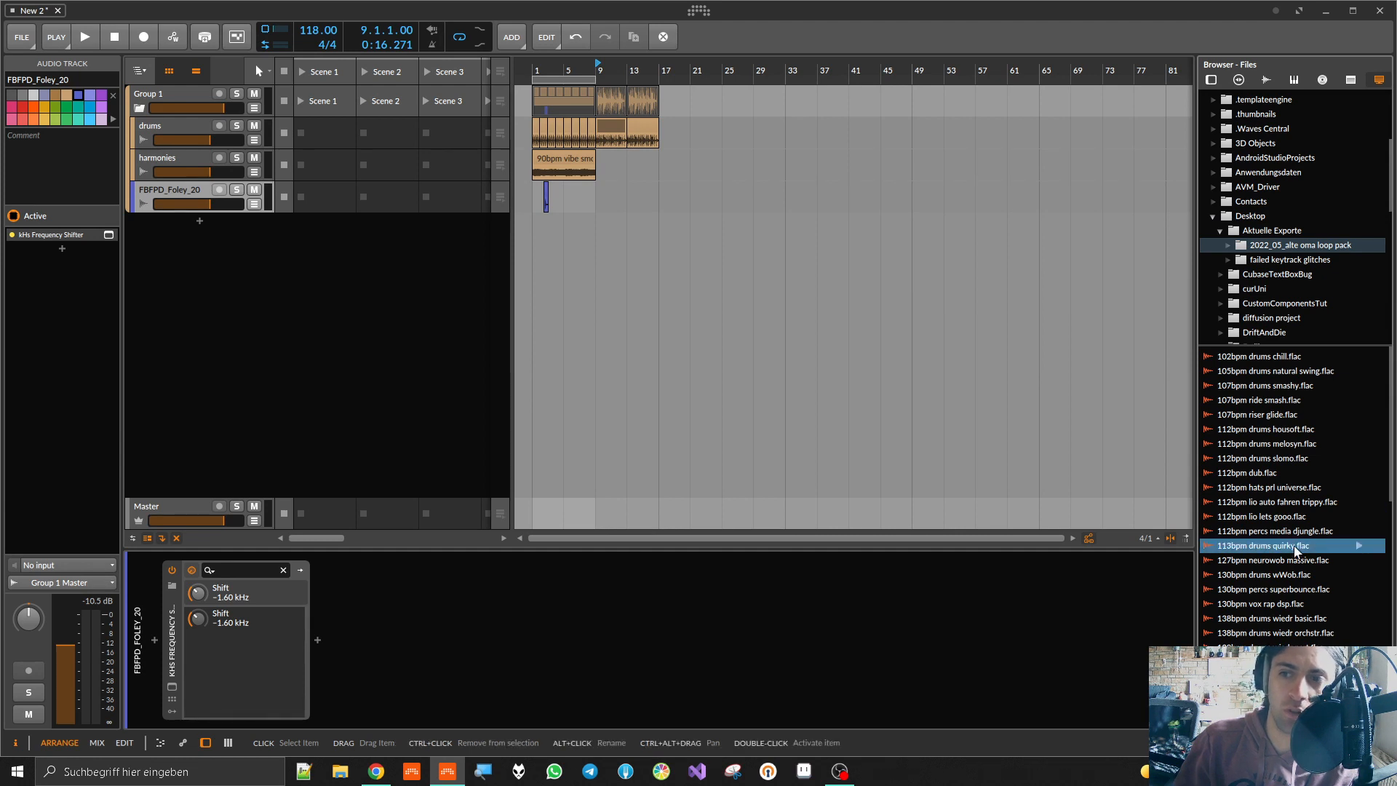
pyautogui.press('Down')
pyautogui.press('Down')
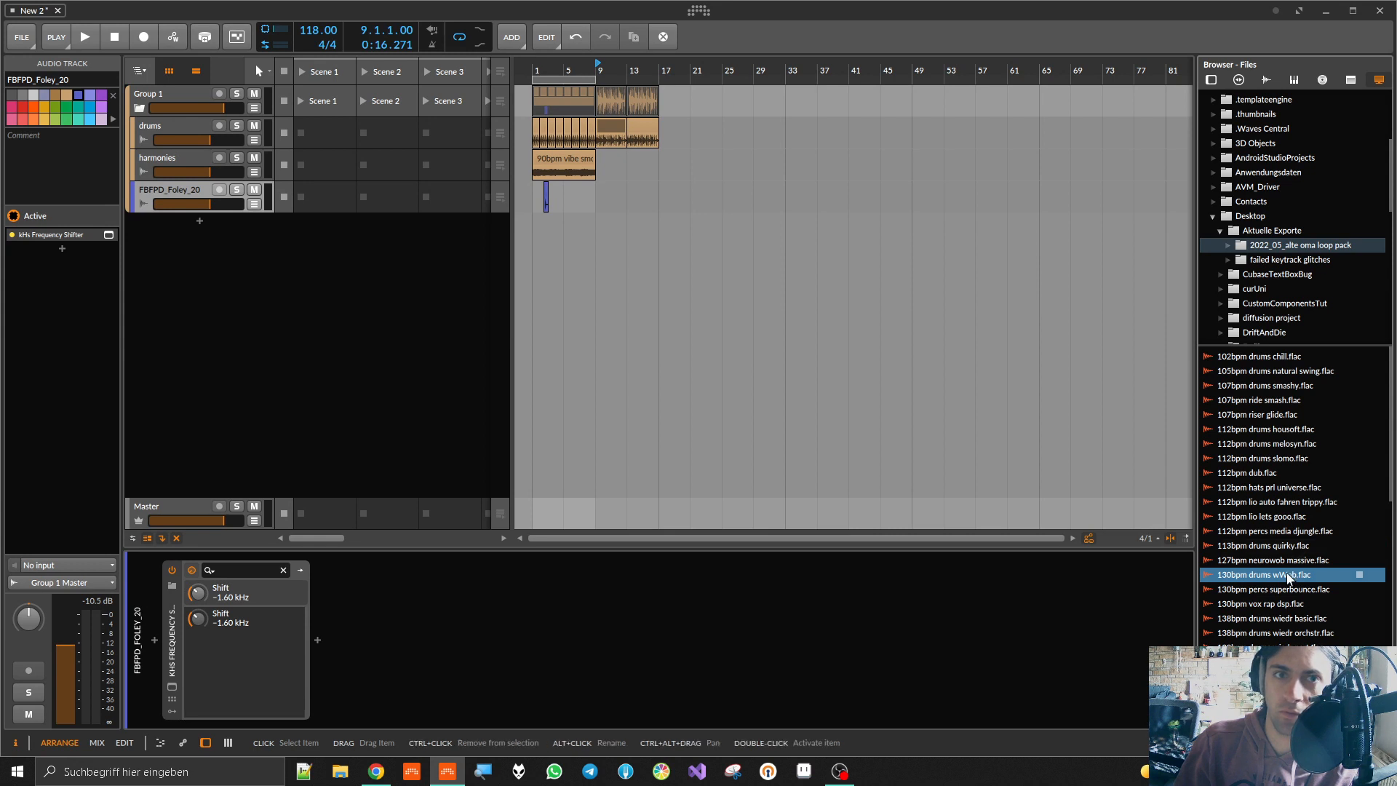
# Step: Place 130bpm drums wWob.flac on the drums track at bar 17, set the loop region to the clip, and play it
pyautogui.moveTo(1287, 577); pyautogui.dragTo(667, 138)
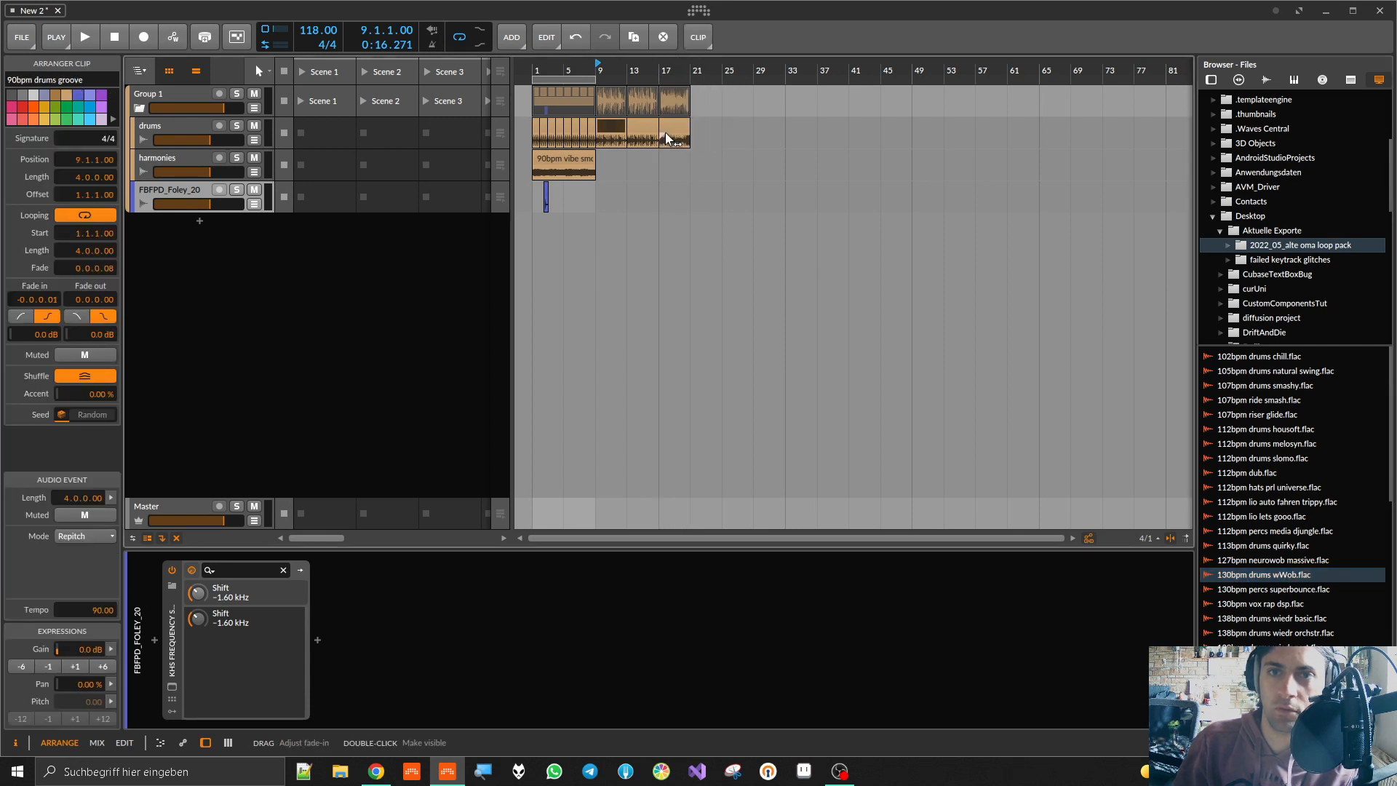
pyautogui.press('super')
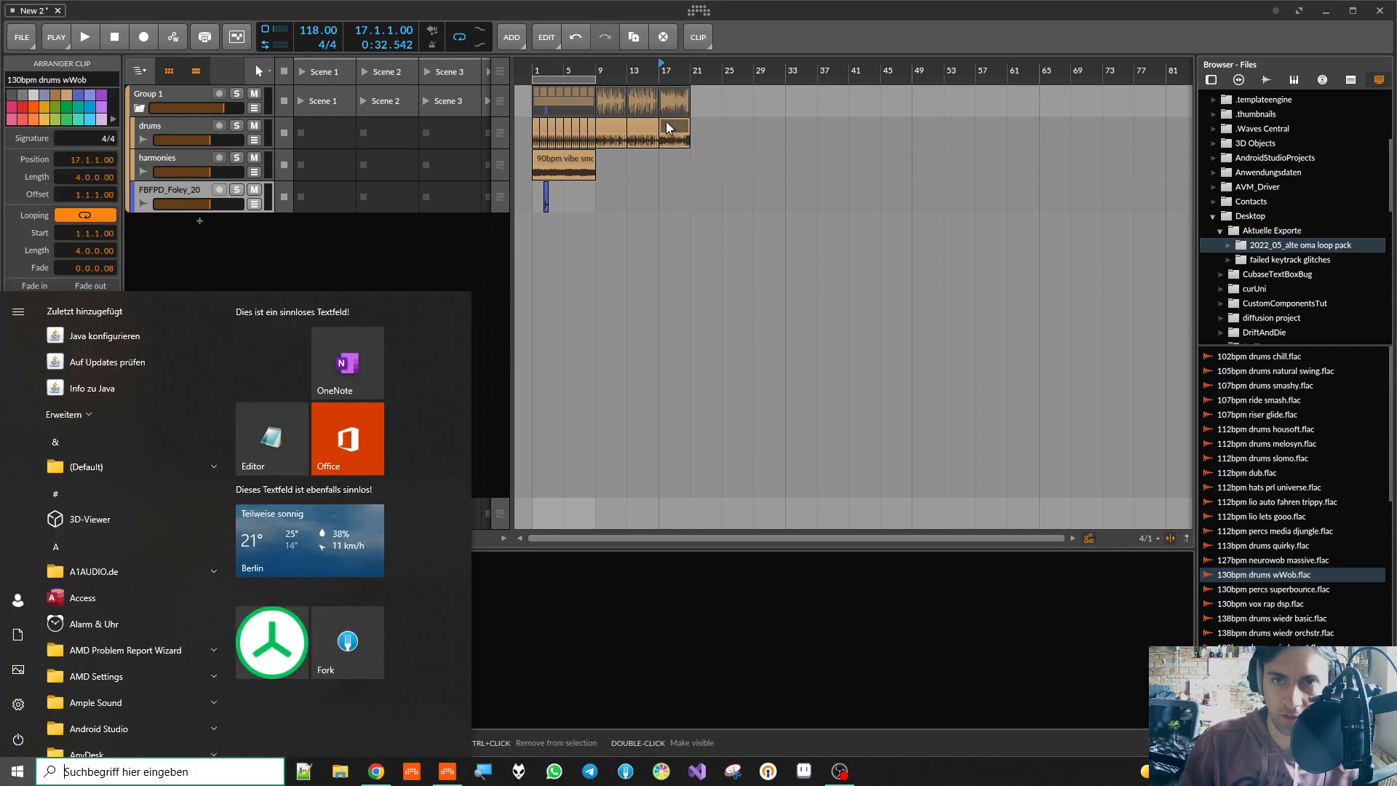
pyautogui.click(666, 121)
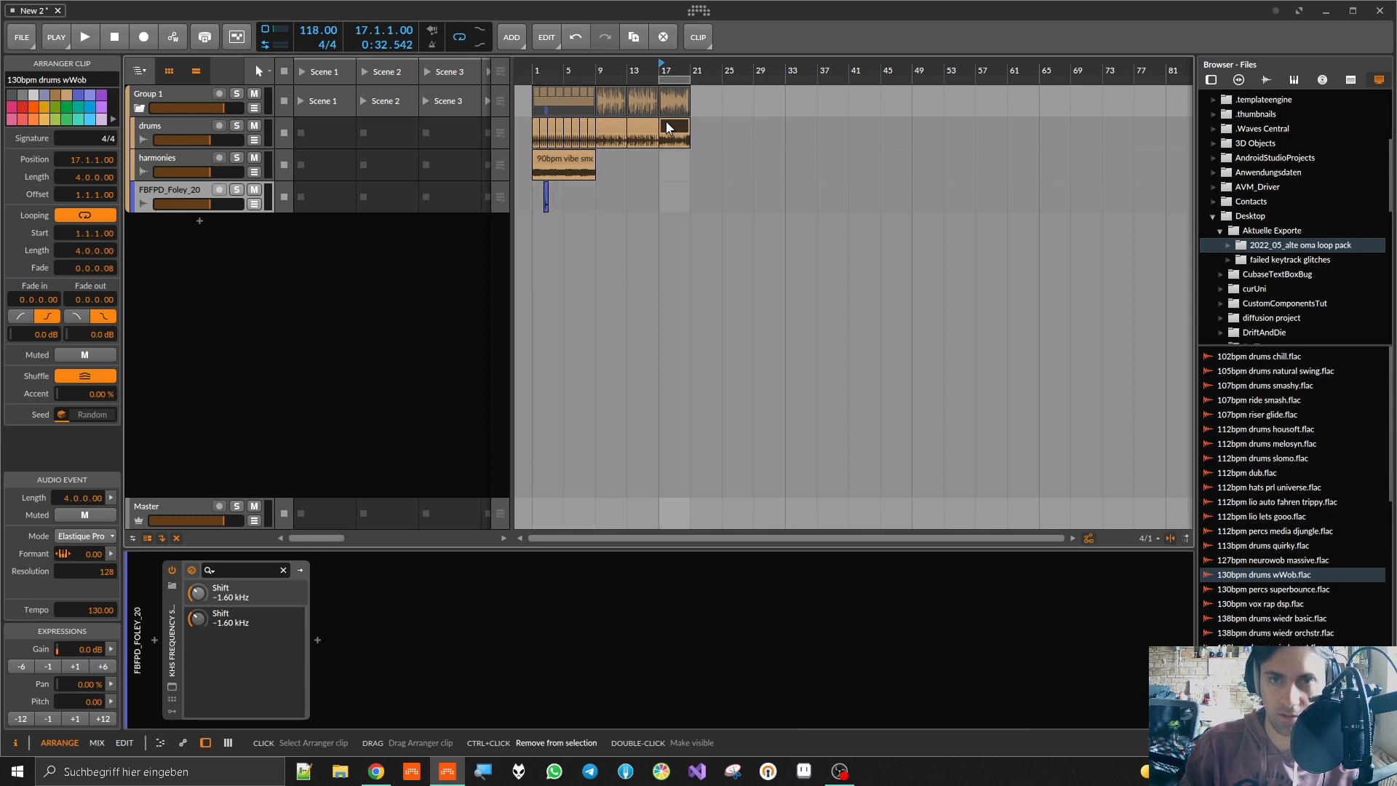
pyautogui.scroll(5, 665, 120)
pyautogui.press('space')
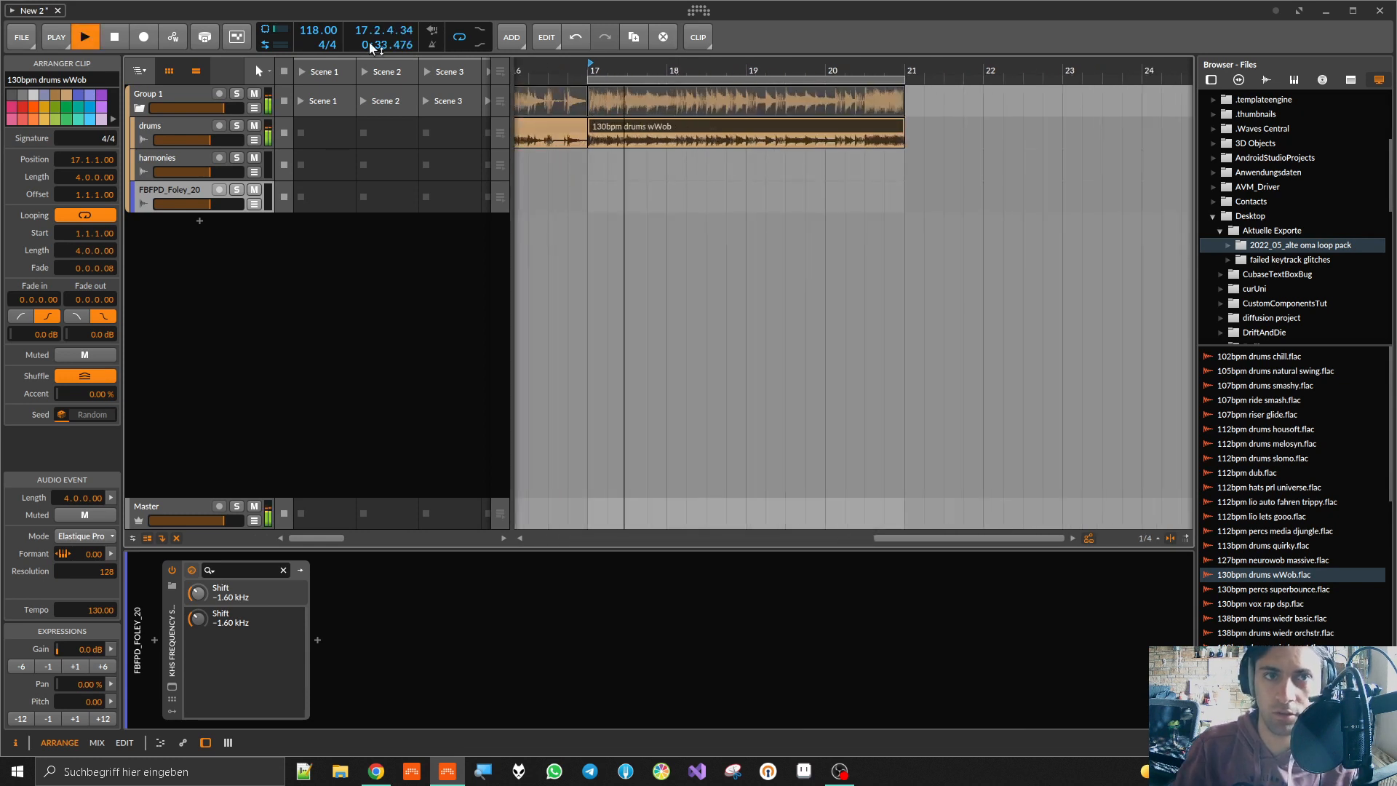
# Step: Set the project tempo to 129 BPM and the wWob clip's stretch mode to Repitch
pyautogui.moveTo(313, 34); pyautogui.dragTo(312, 15)
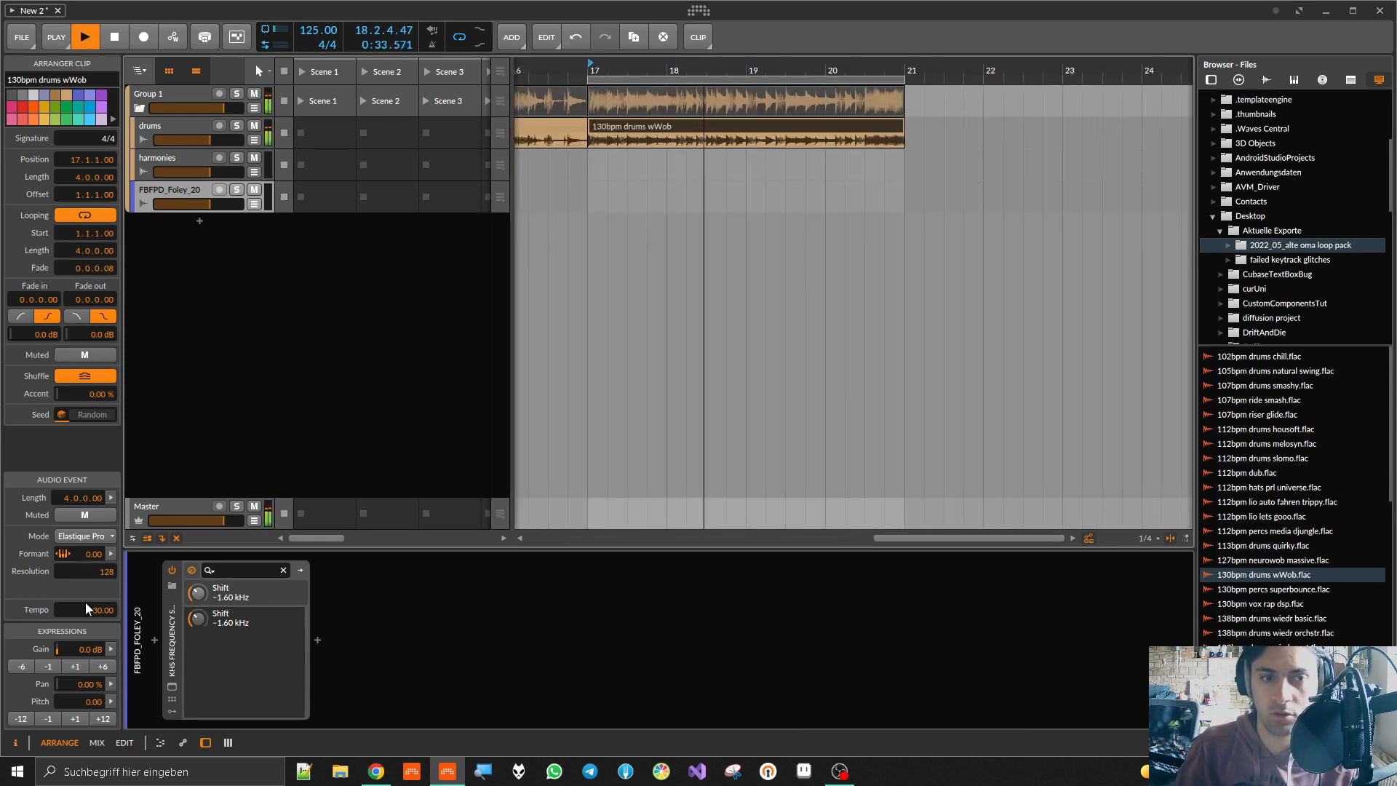
pyautogui.click(80, 536)
pyautogui.click(97, 760)
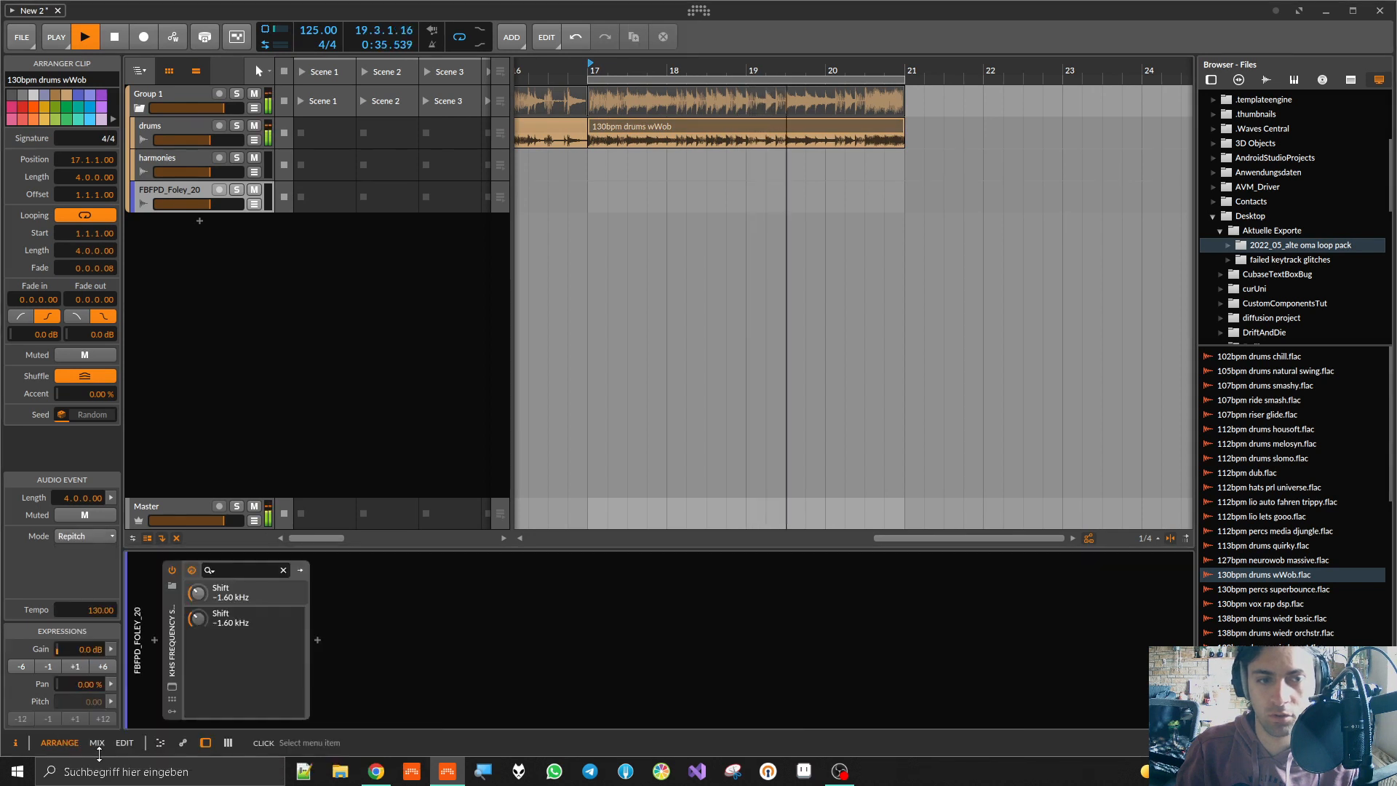
pyautogui.moveTo(318, 34); pyautogui.dragTo(318, 22)
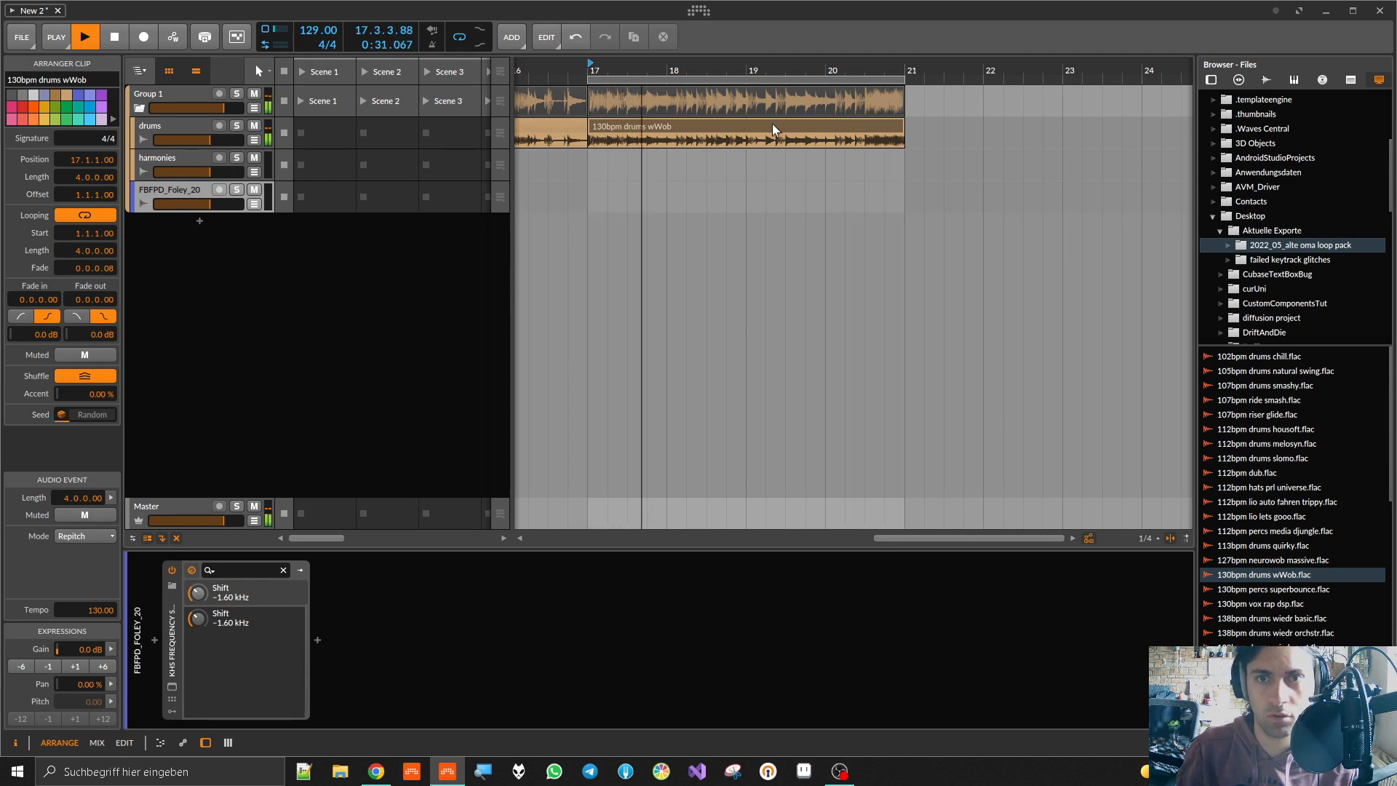
# Step: Shorten the 130bpm drums wWob clip and the loop region to two bars, from bar 17 to bar 19
pyautogui.moveTo(898, 122); pyautogui.dragTo(746, 124)
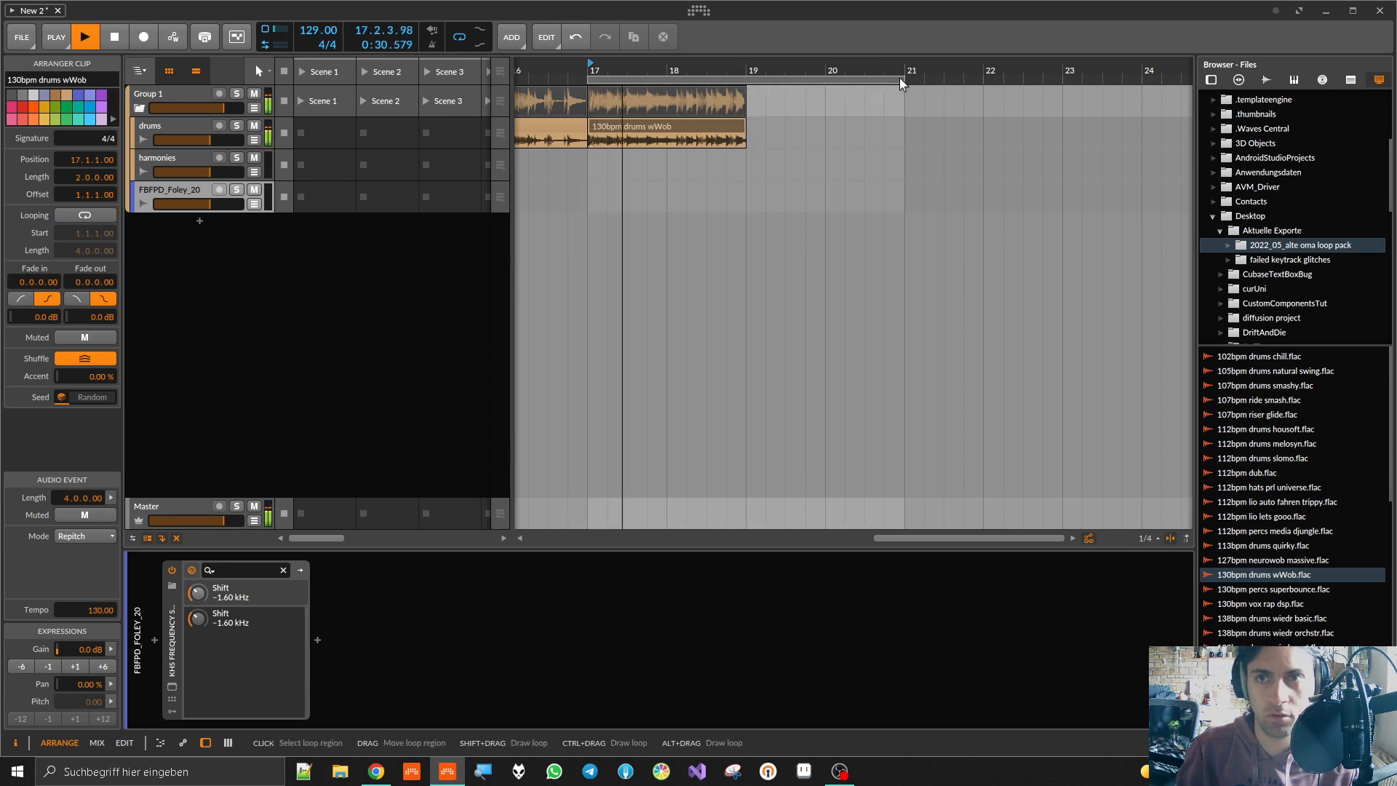
pyautogui.moveTo(902, 78); pyautogui.dragTo(745, 78)
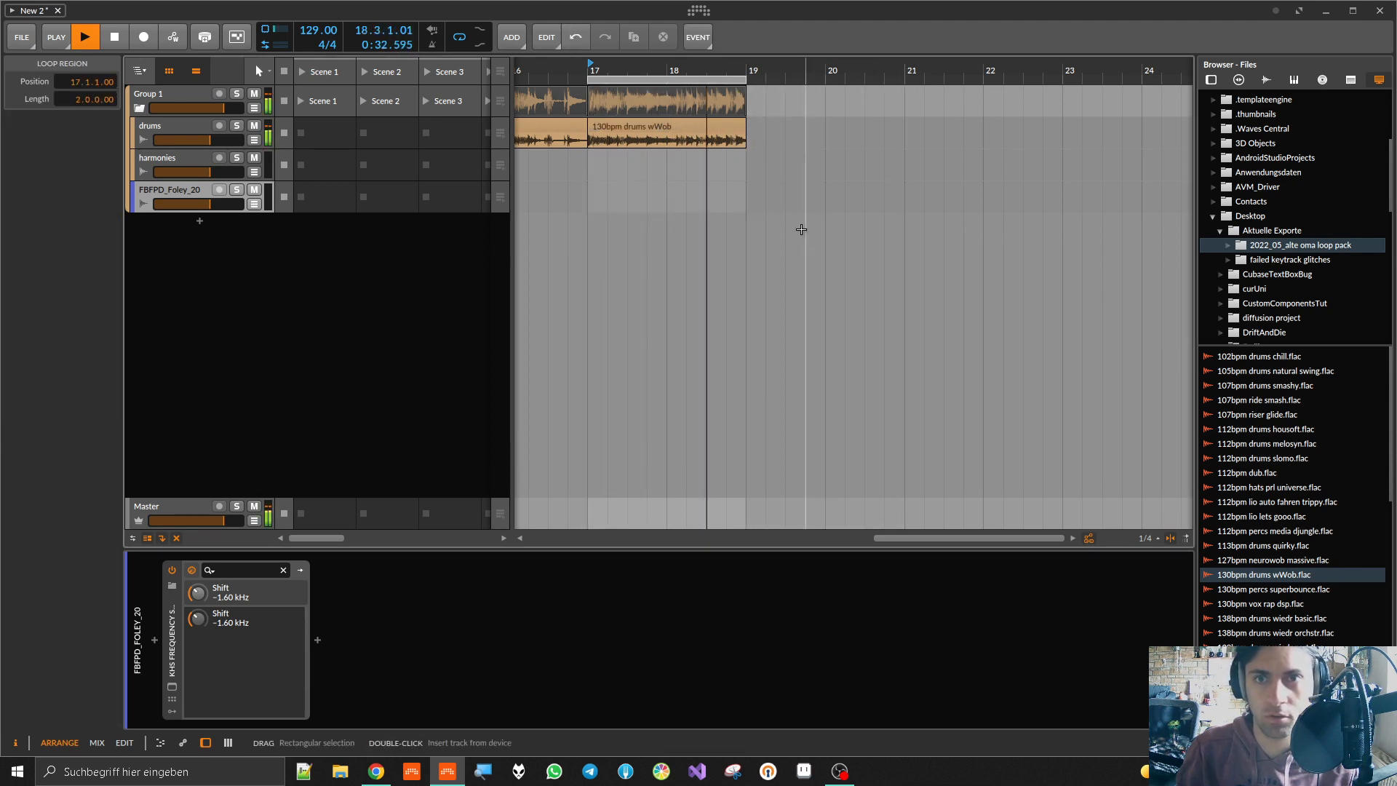
pyautogui.scroll(2, 566, 236)
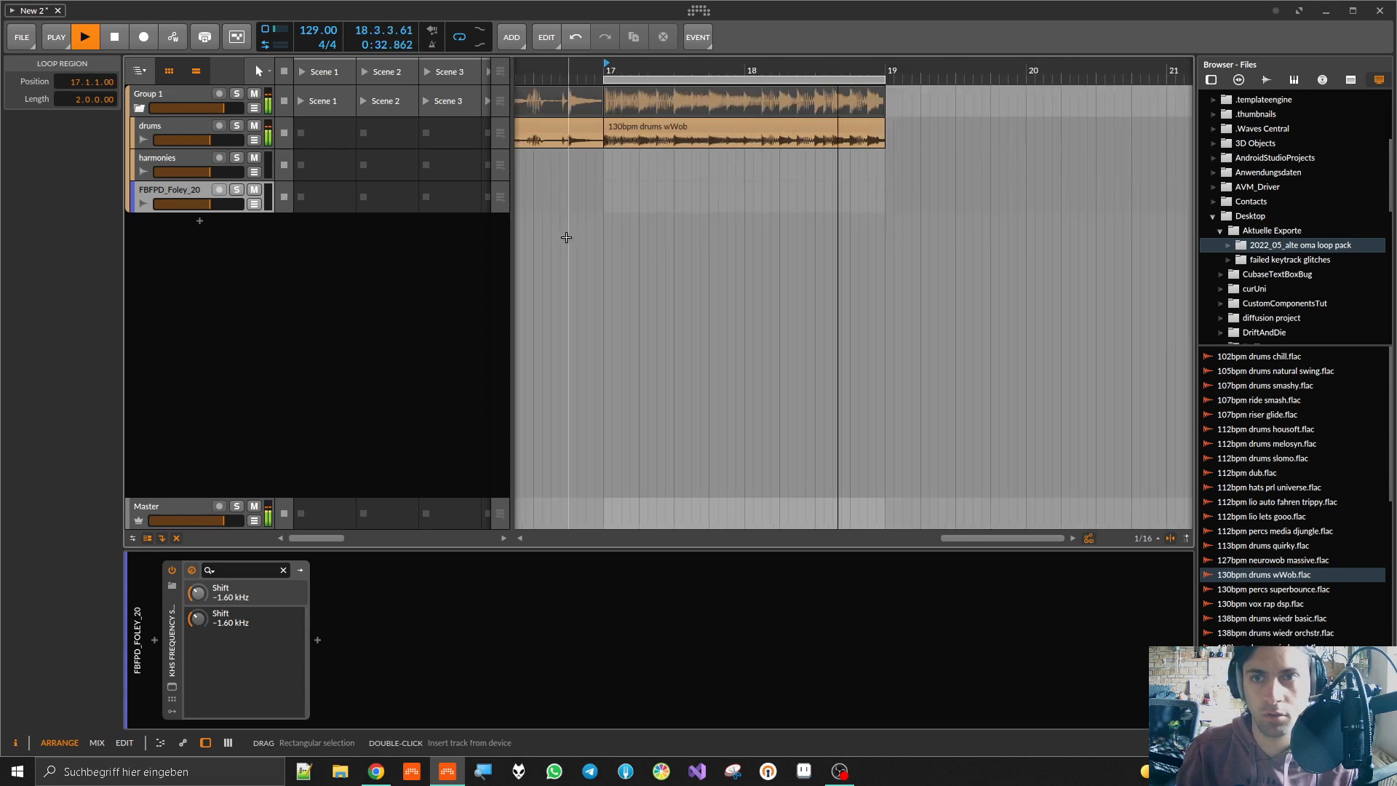
# Step: Add a new instrument track below FBFPD_Foley_20 and load the Vital synth on it
pyautogui.doubleClick(206, 230)
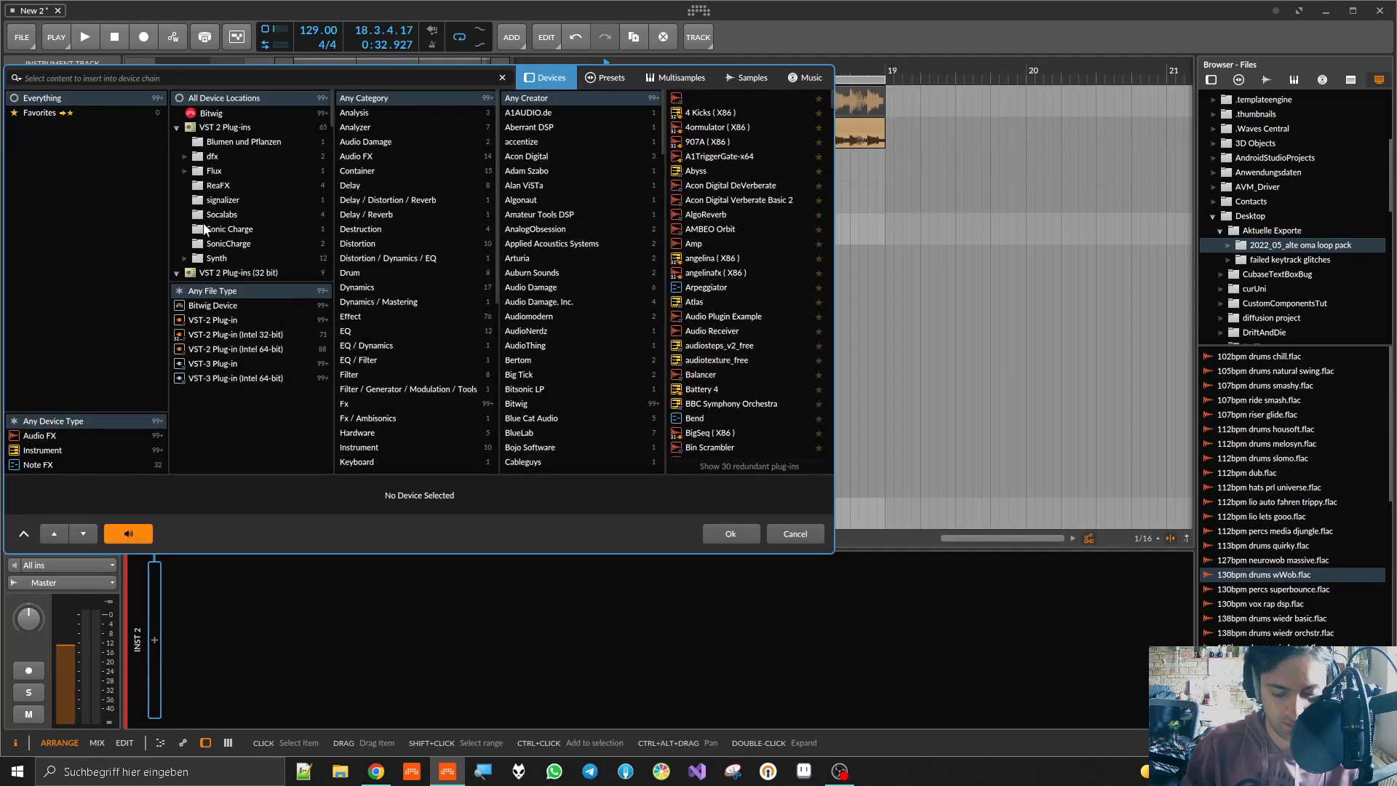
pyautogui.write('vital')
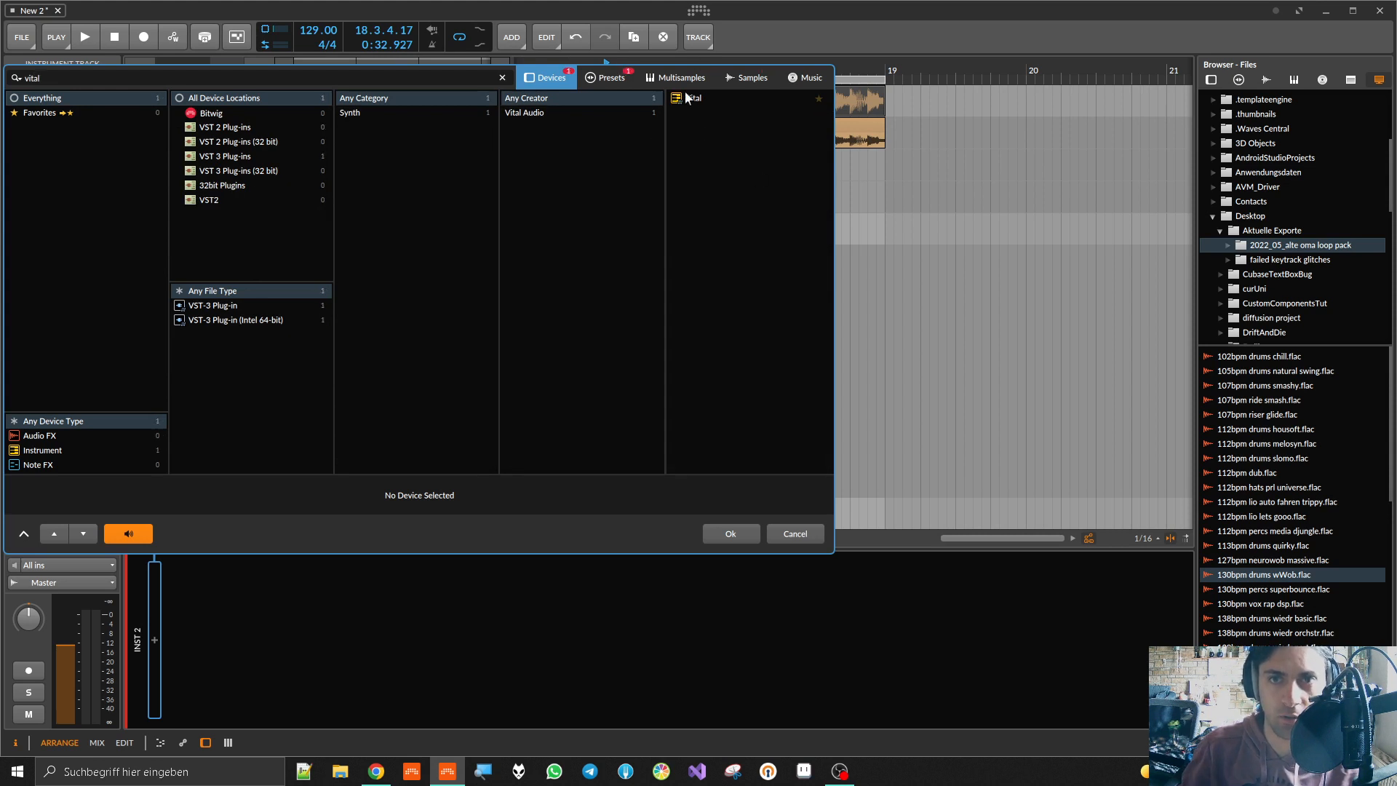
pyautogui.doubleClick(691, 98)
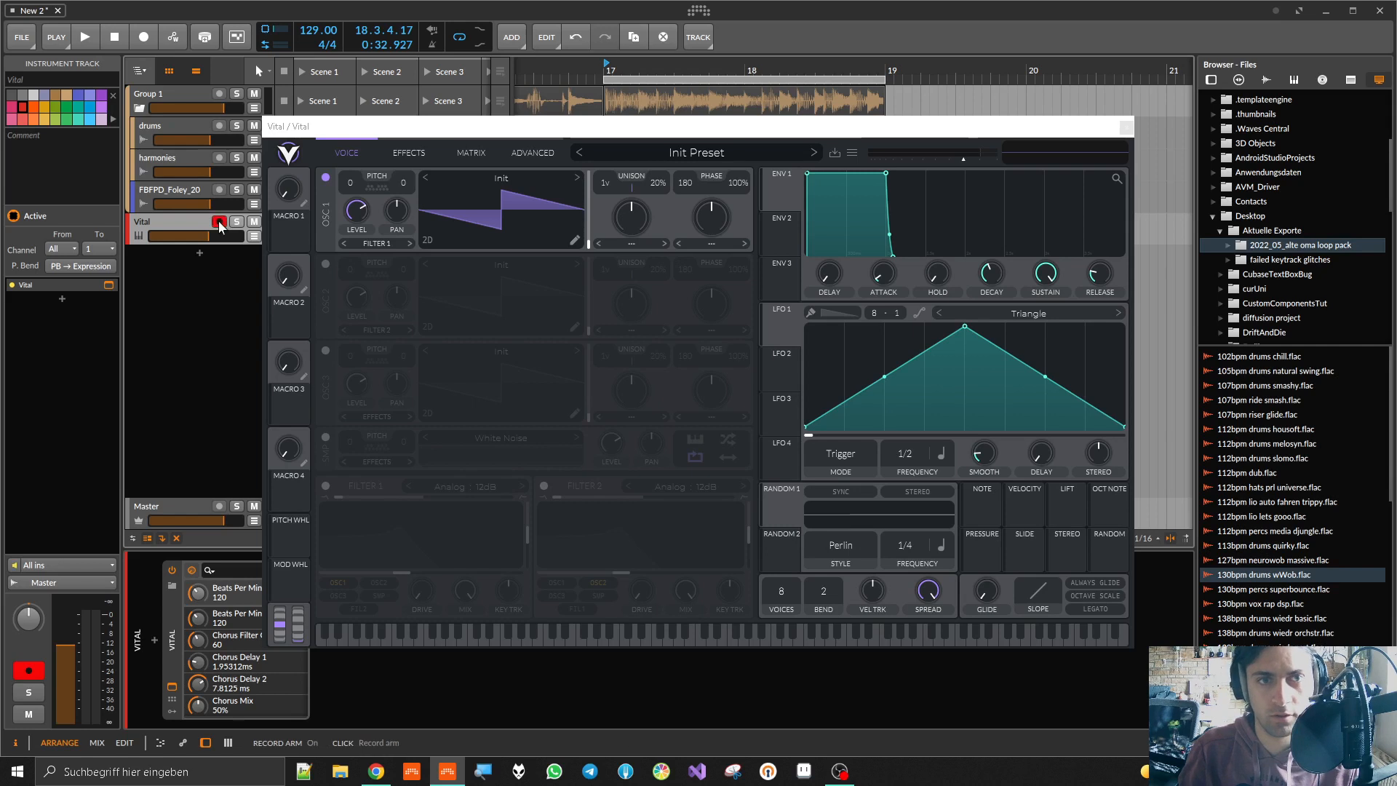
# Step: Set Vital's oscillator 1 to the Basic Shapes wavetable with 0% phase randomization and close the plug-in window
pyautogui.click(578, 178)
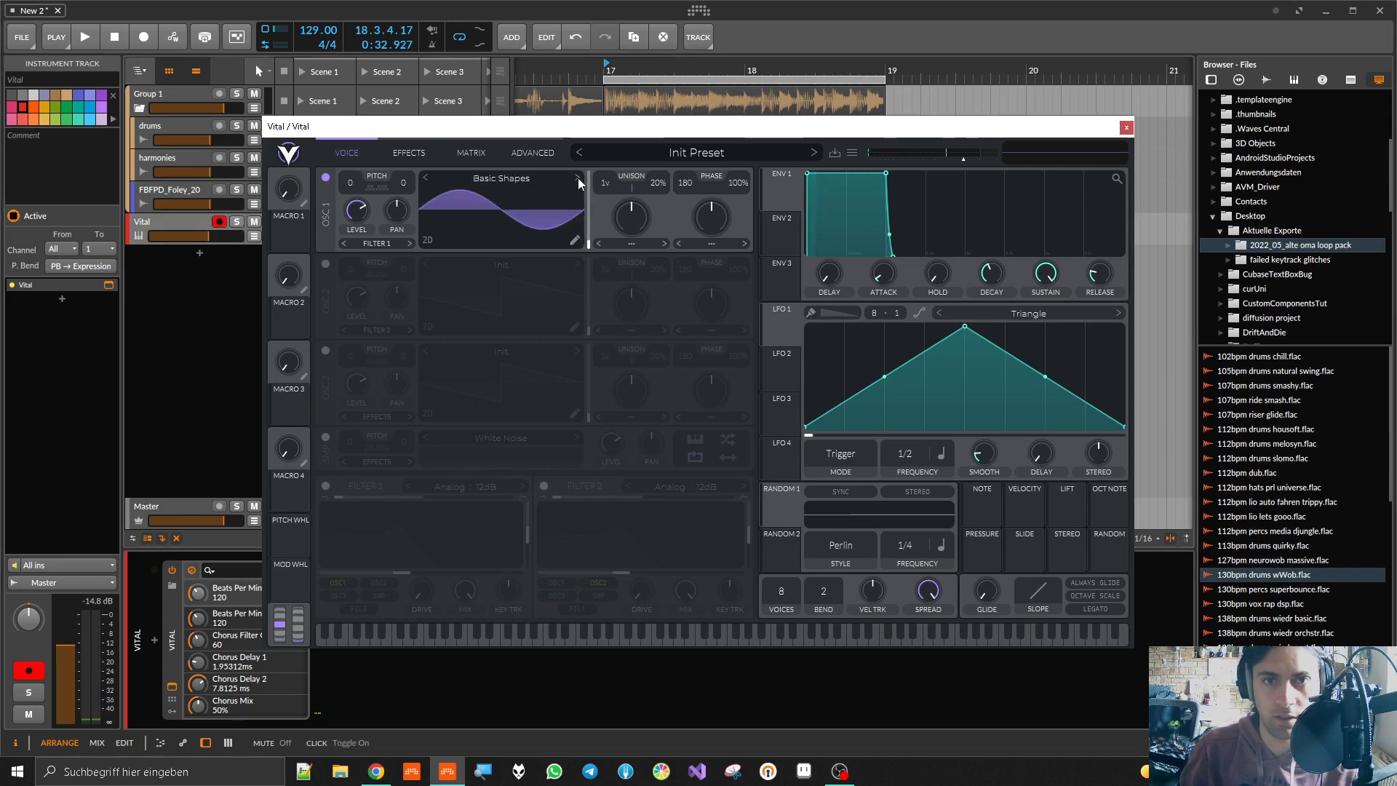
pyautogui.moveTo(738, 183); pyautogui.dragTo(753, 317)
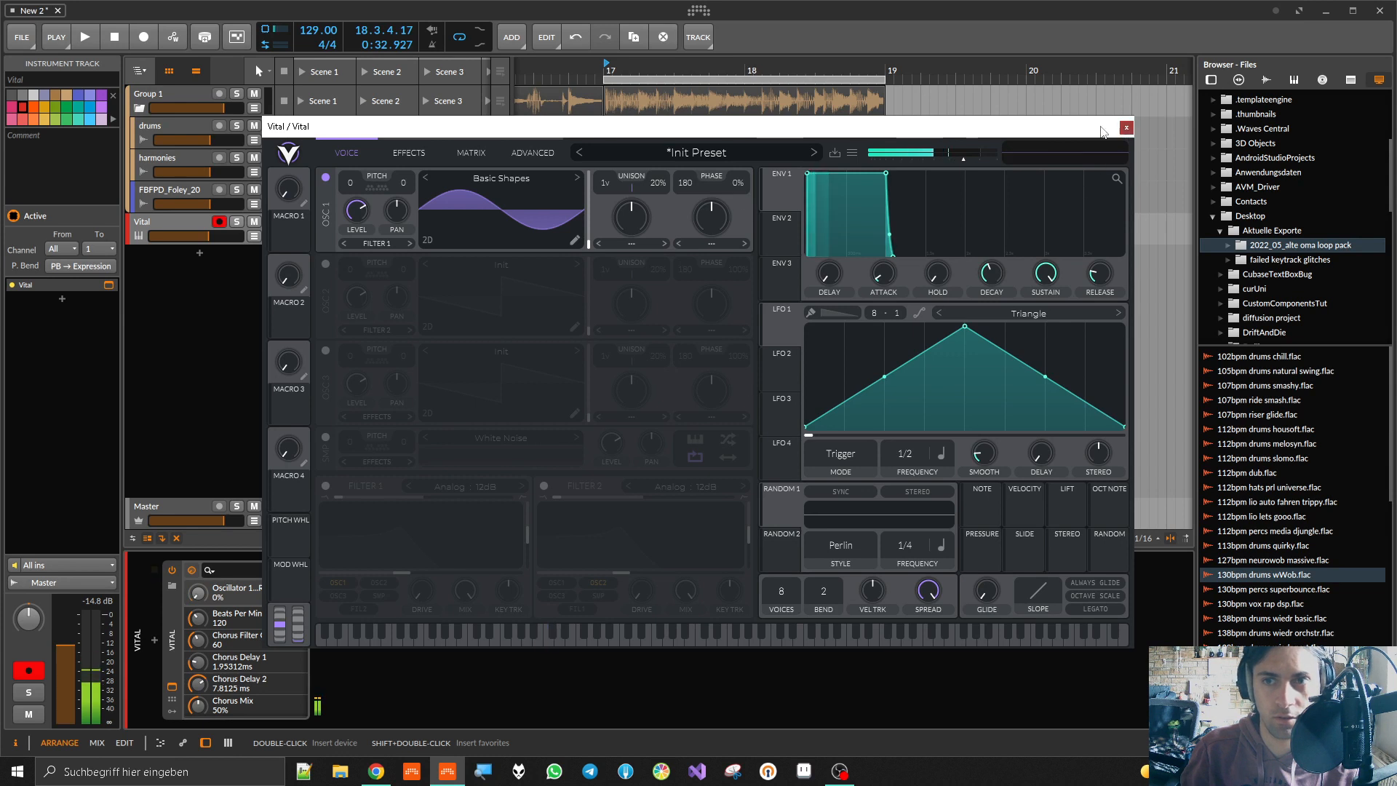
pyautogui.click(1126, 127)
# Step: Create a two-bar clip on the Vital track at bar 17 and open it in the note editor
pyautogui.doubleClick(609, 218)
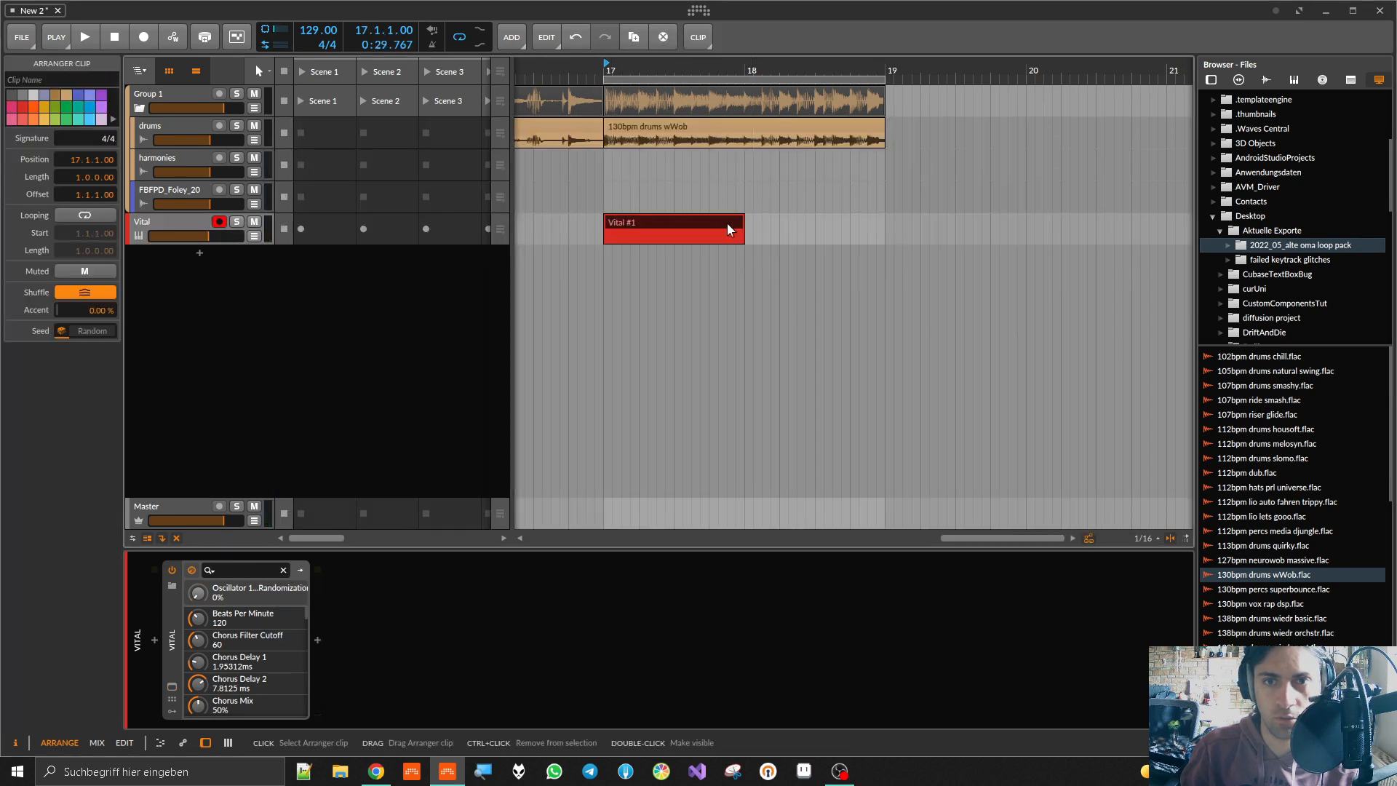
pyautogui.moveTo(742, 217); pyautogui.dragTo(884, 214)
pyautogui.doubleClick(876, 221)
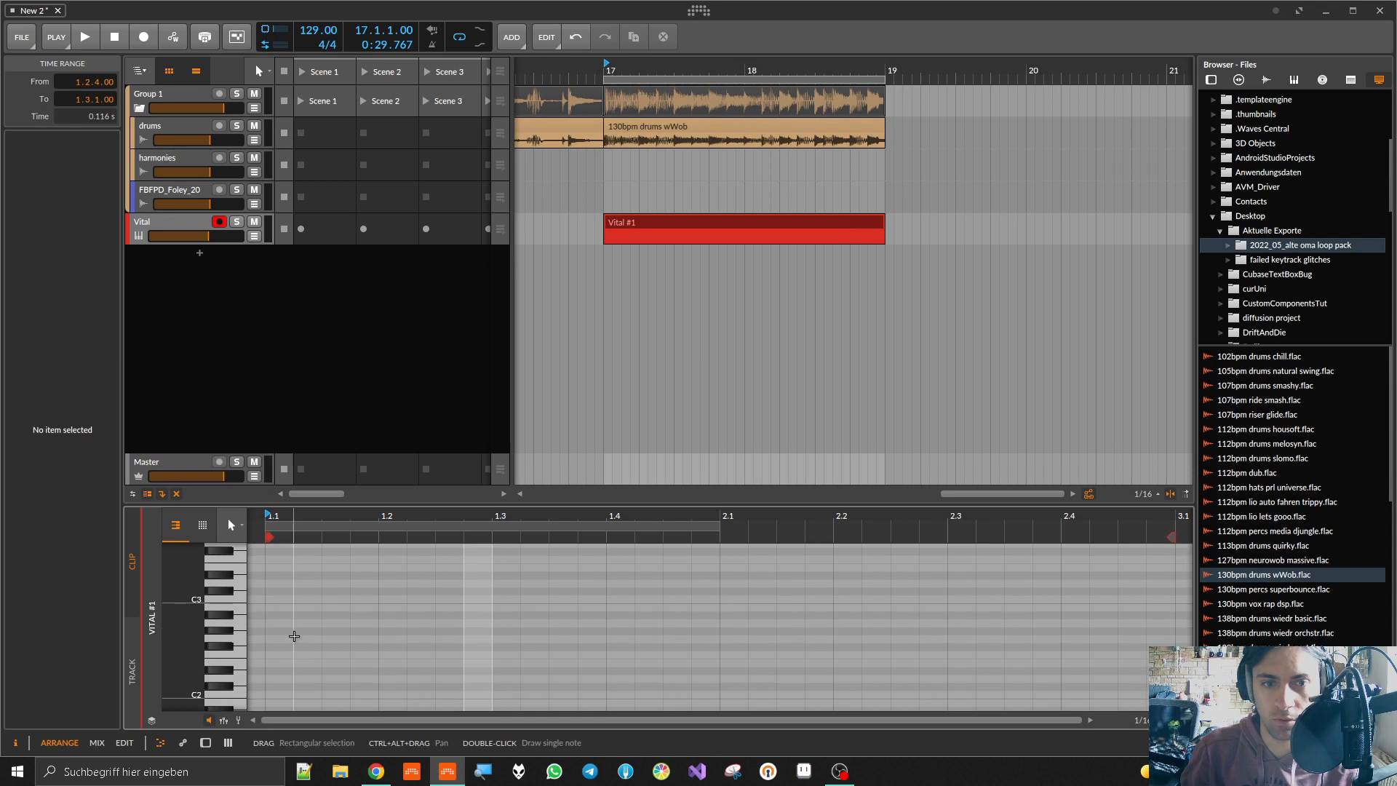
# Step: Add sixteenth-long F#2 notes at 1.1.1, 1.2.3, 2.1.3, 2.2.3 and 2.4.1 in the Vital clip while the loop plays
pyautogui.doubleClick(273, 644)
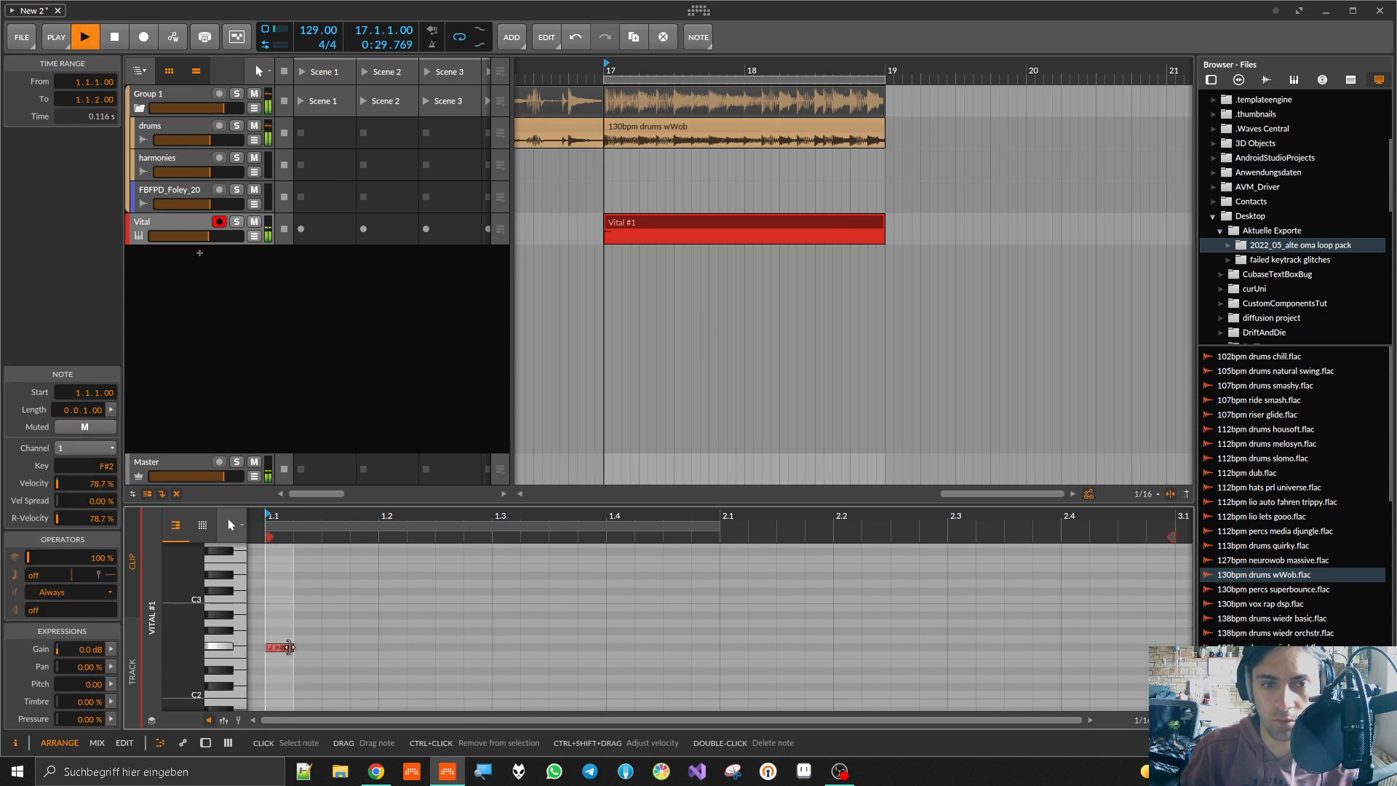
pyautogui.doubleClick(444, 645)
pyautogui.press('space')
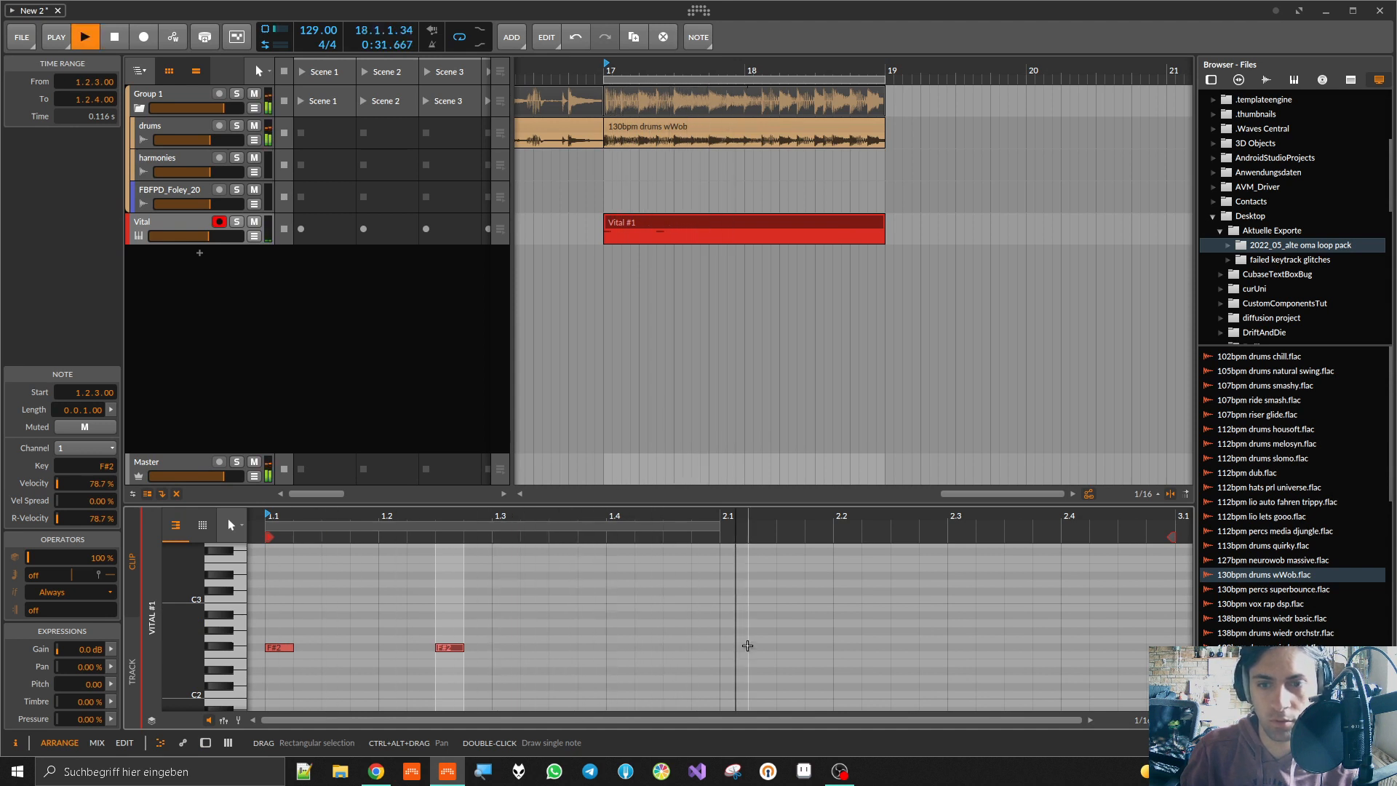
pyautogui.doubleClick(781, 646)
pyautogui.doubleClick(903, 647)
pyautogui.click(1073, 645)
pyautogui.doubleClick(1074, 645)
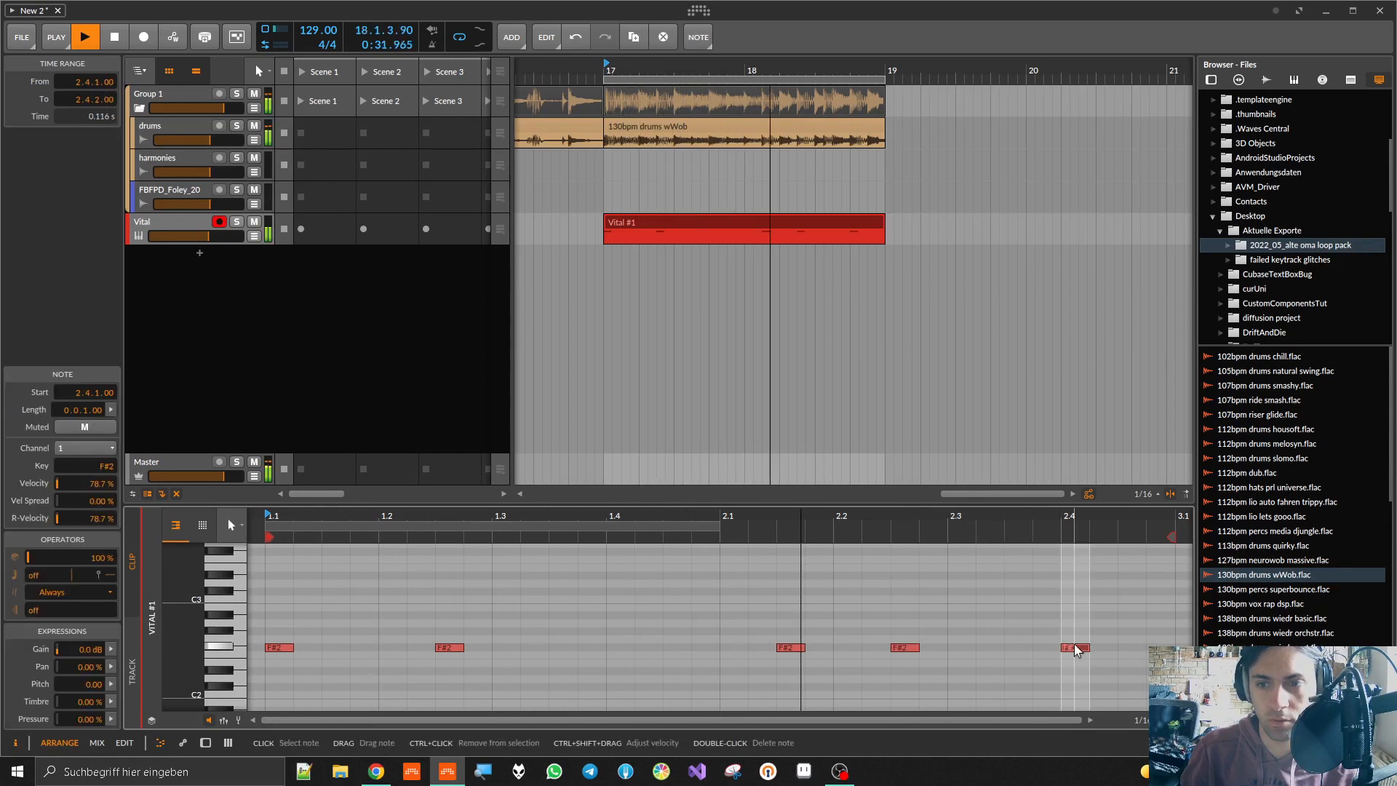
# Step: Lengthen all five notes to one beat and shorten the second and fourth notes to two sixteenths
pyautogui.click(1081, 681)
pyautogui.moveTo(1081, 680); pyautogui.dragTo(366, 643)
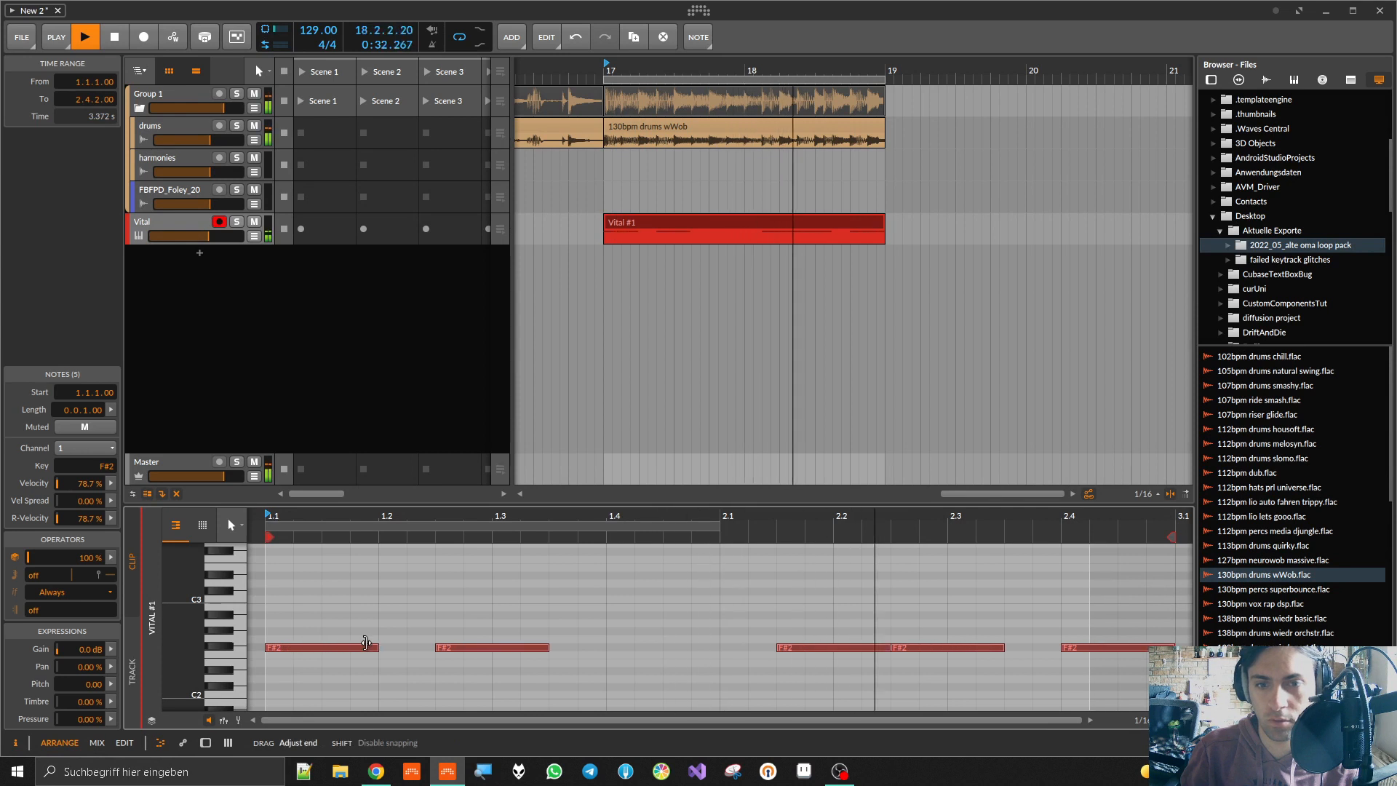
pyautogui.click(390, 644)
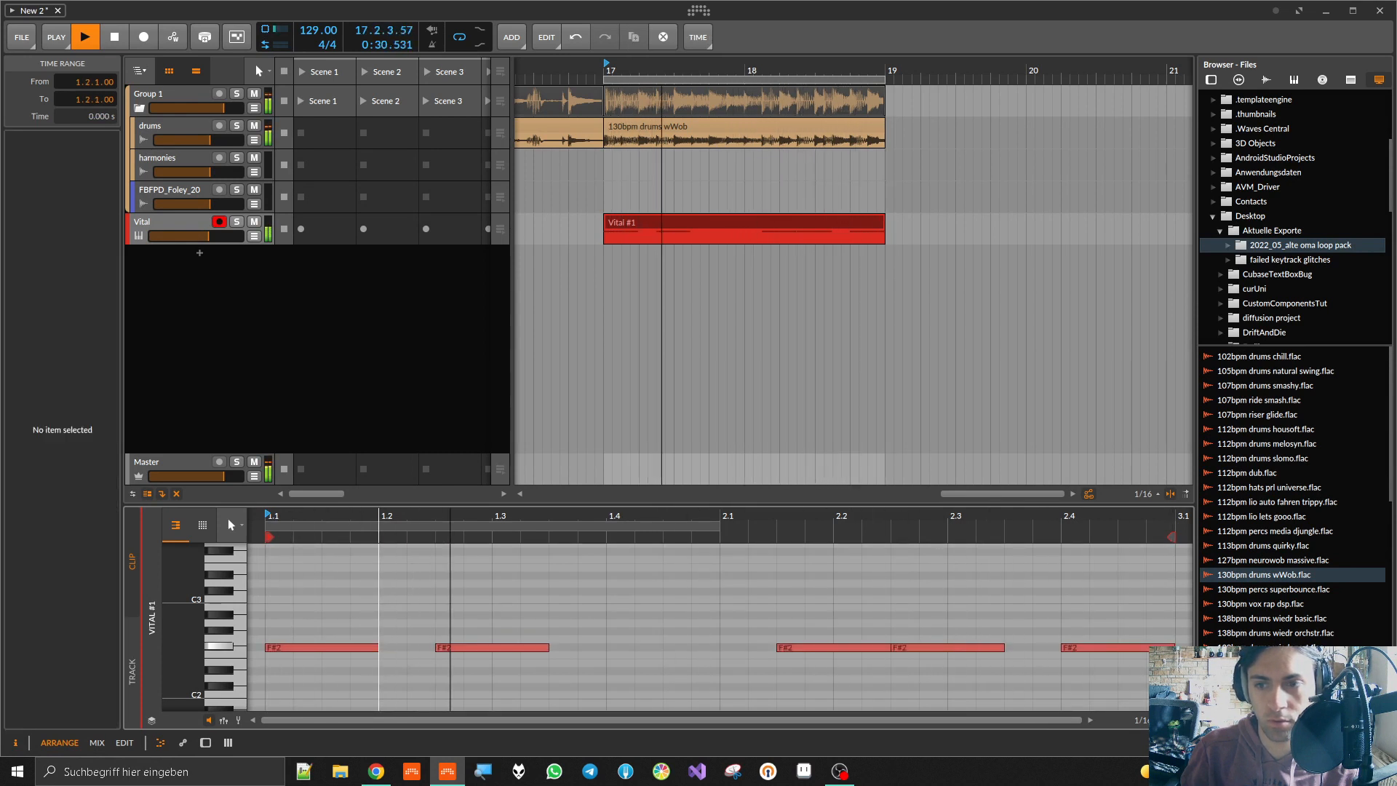
pyautogui.moveTo(548, 651); pyautogui.dragTo(492, 647)
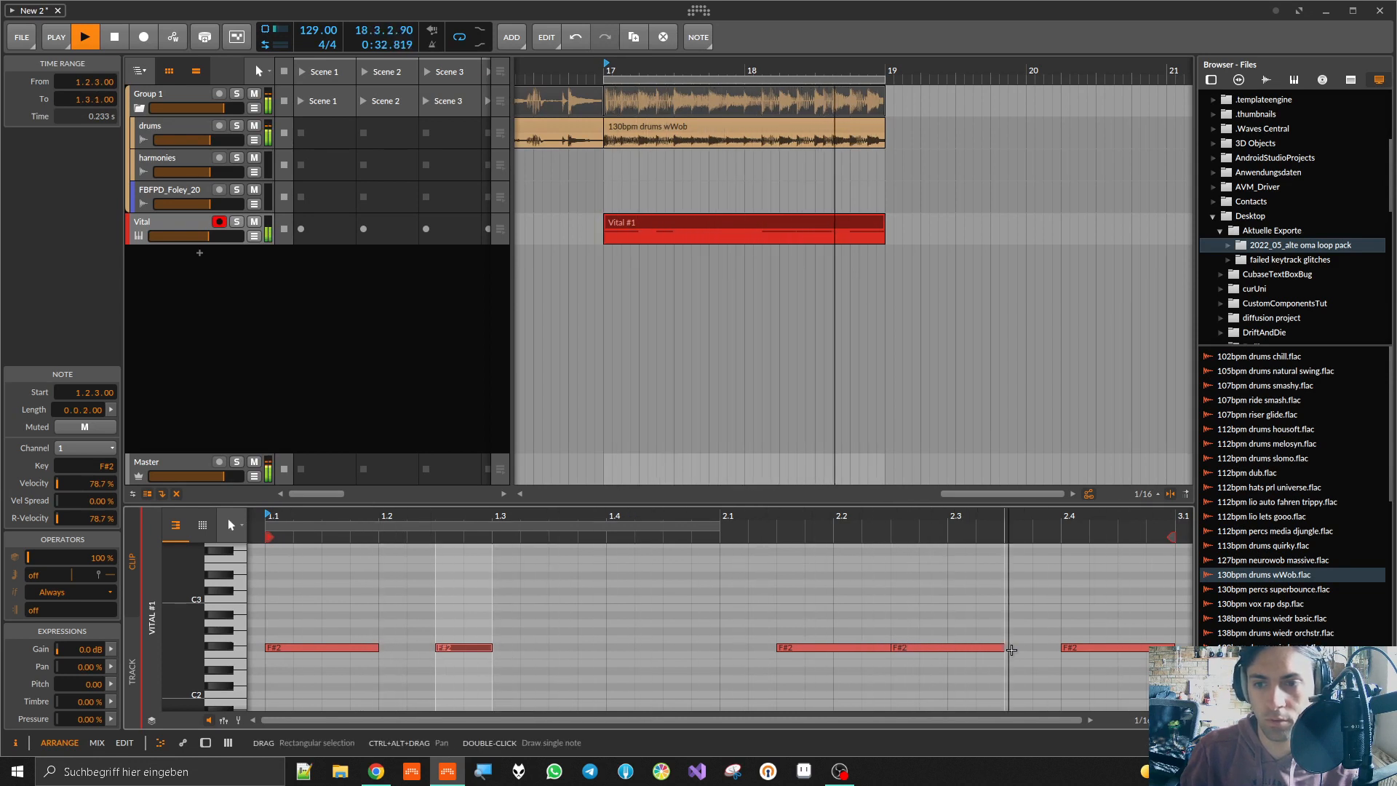
pyautogui.moveTo(1004, 647); pyautogui.dragTo(945, 646)
# Step: Transpose all notes in the Vital clip down two octaves and up three semitones to A0
pyautogui.click(761, 602)
pyautogui.hotkey('ctrl', 'a')
pyautogui.hotkey('shift', 'Down')
pyautogui.hotkey('shift', 'Down')
pyautogui.press('Up')
pyautogui.press('Up')
pyautogui.press('Up')
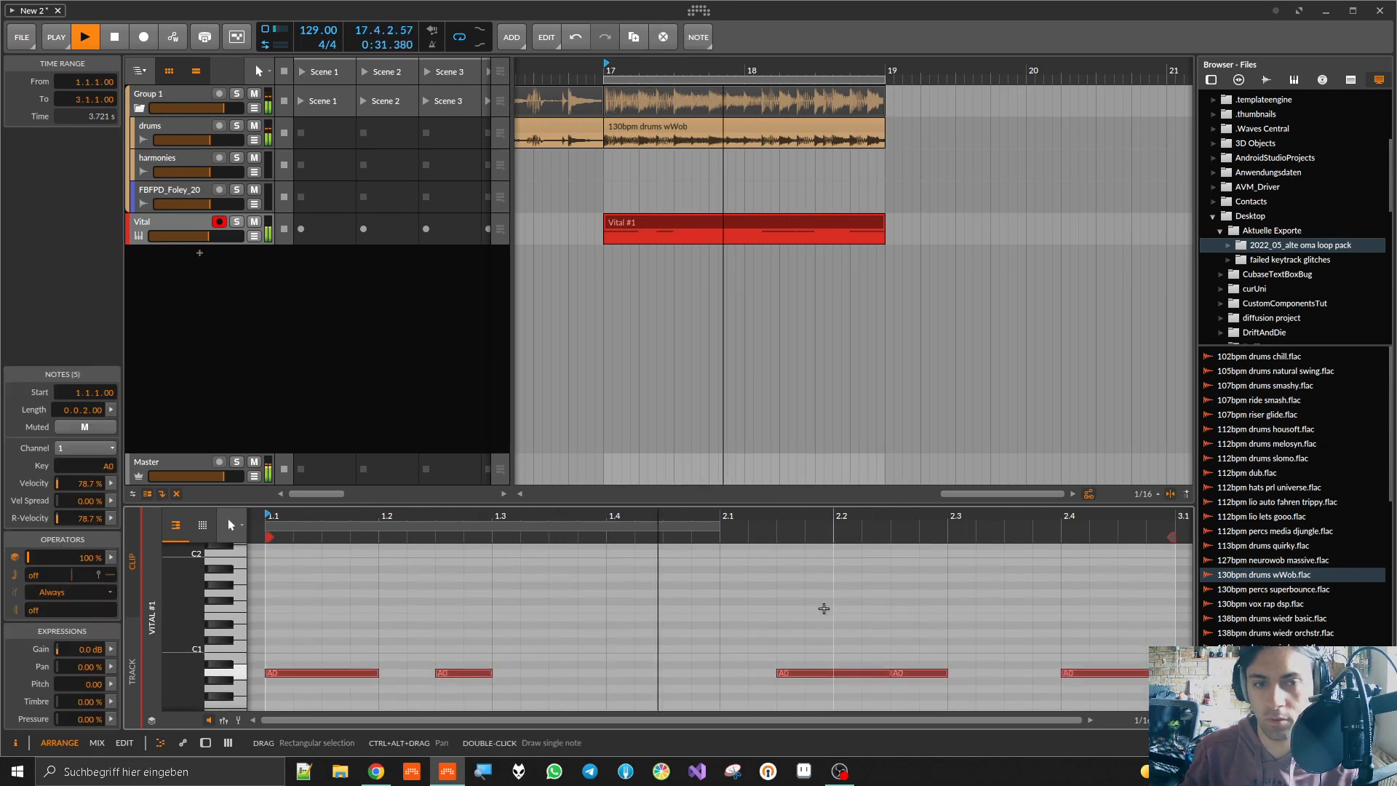
# Step: Reopen the Vital window, reshape LFO 1 into a falling ramp, and assign it to oscillator 1's transpose
pyautogui.doubleClick(159, 221)
pyautogui.click(172, 686)
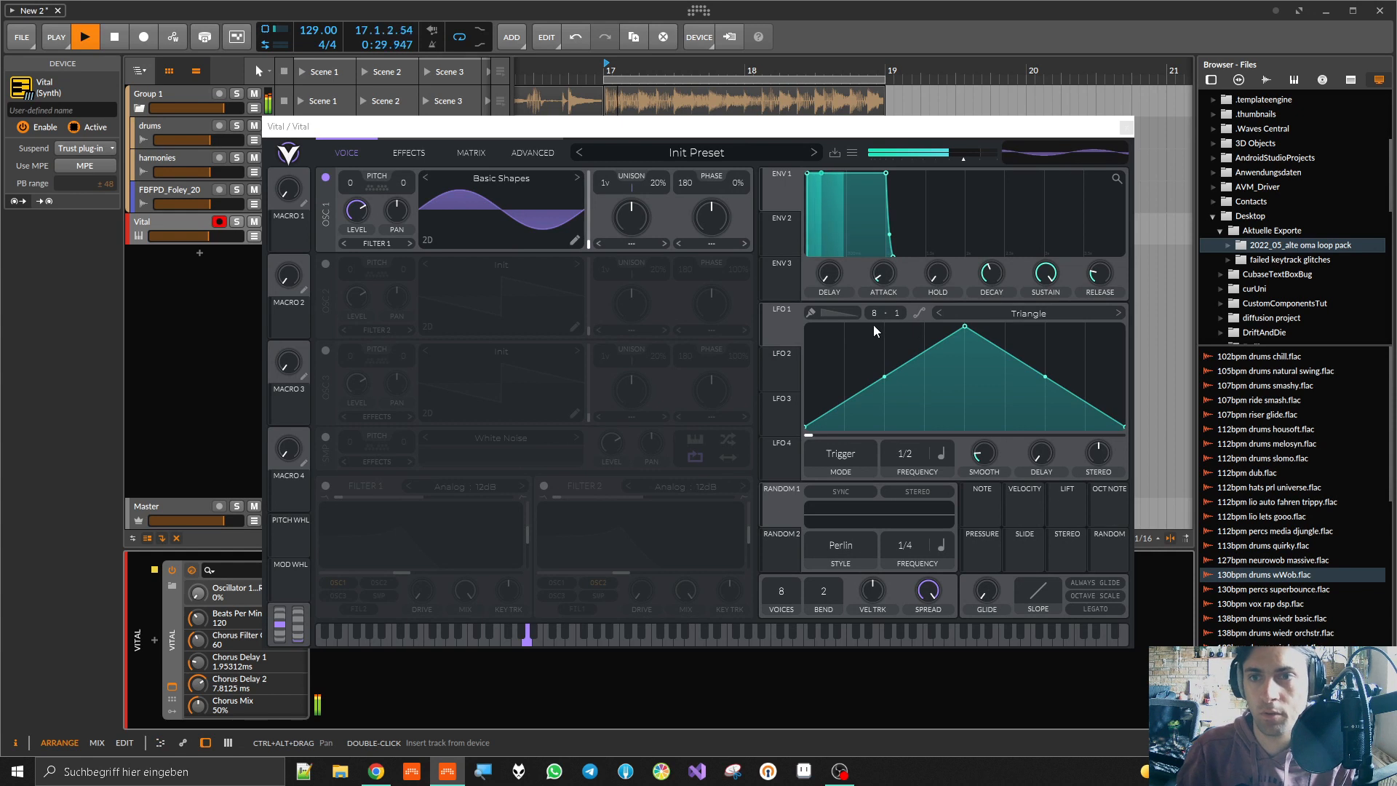
pyautogui.moveTo(967, 328); pyautogui.dragTo(356, 209)
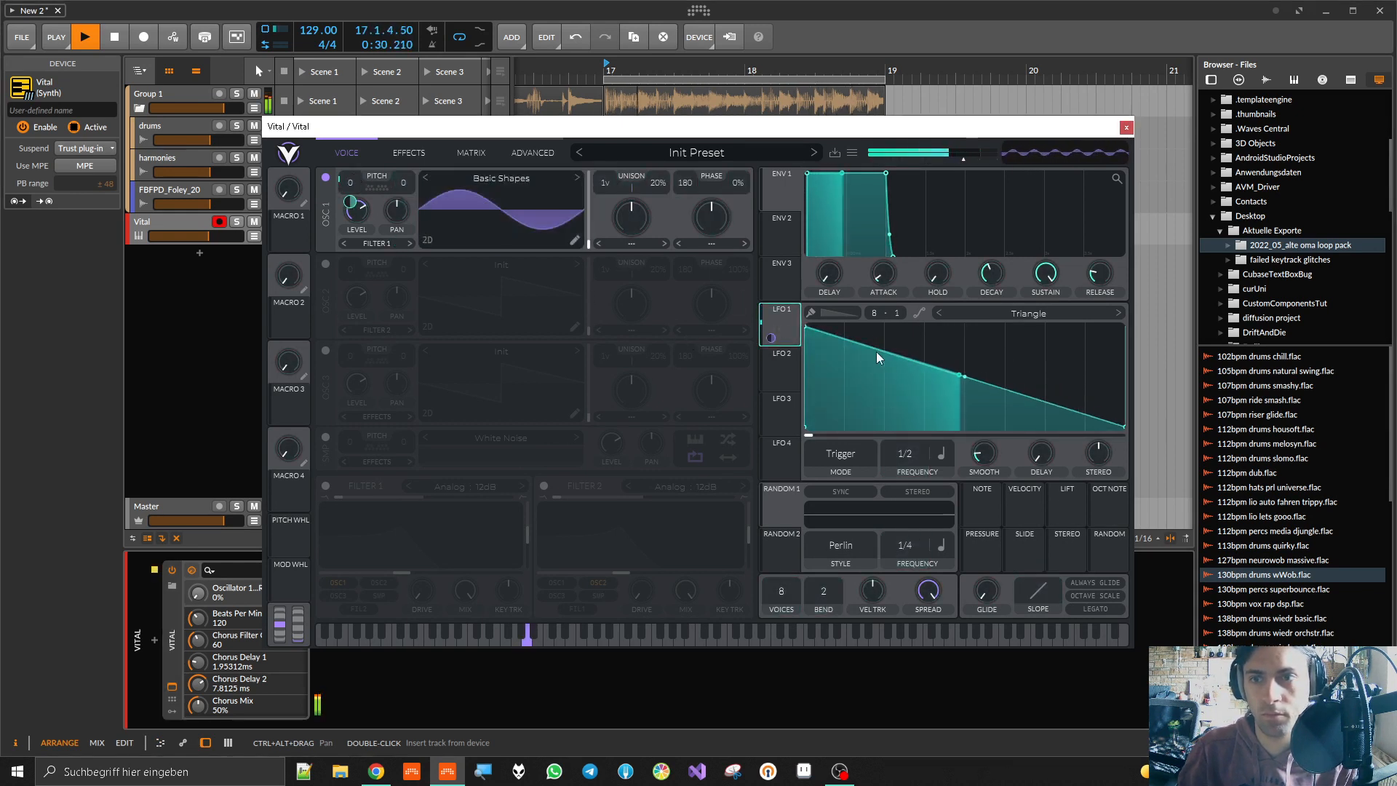
# Step: Set LFO 1 to Envelope mode at 1/8 with minimum smoothing, and bend its ramp into a steep decay curve
pyautogui.click(851, 459)
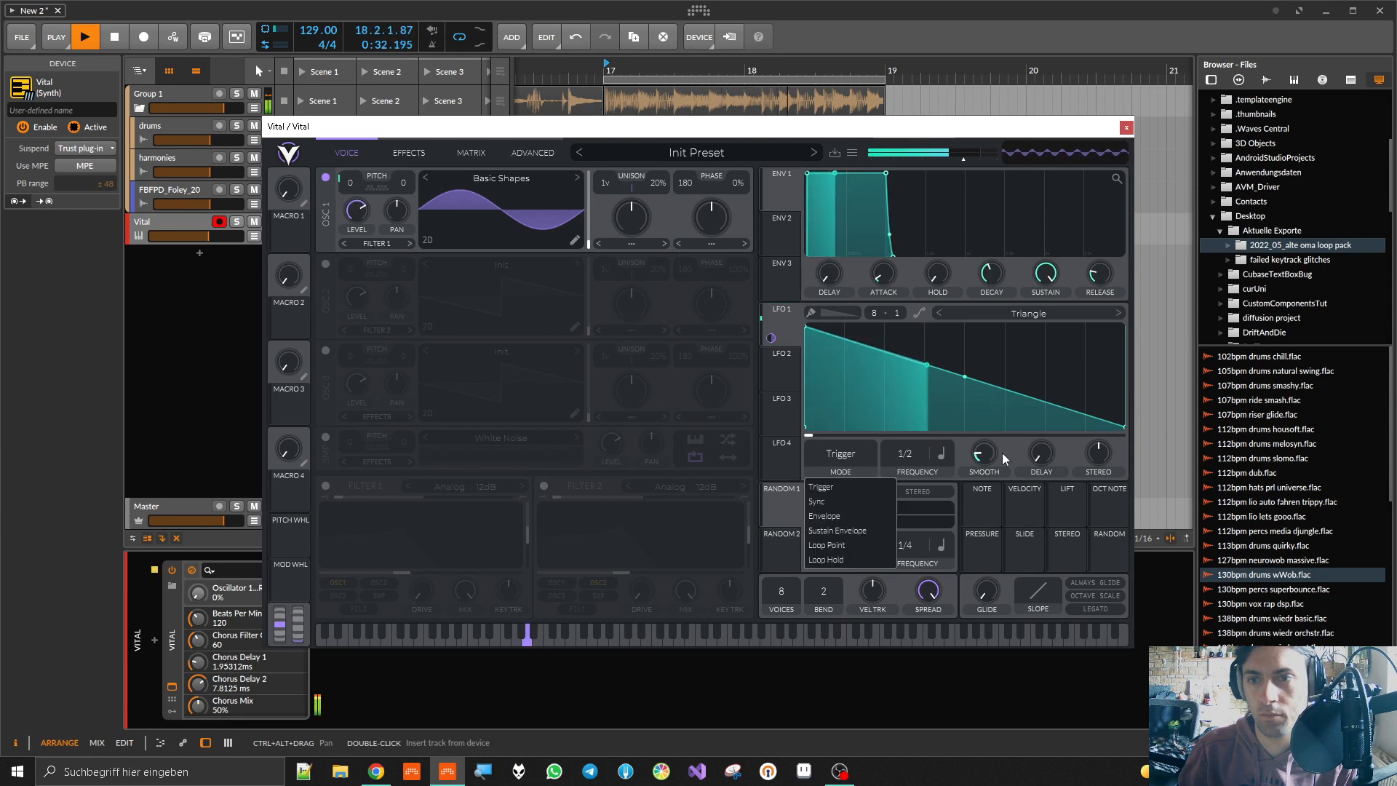
pyautogui.moveTo(989, 455); pyautogui.dragTo(979, 506)
pyautogui.moveTo(909, 463); pyautogui.dragTo(918, 403)
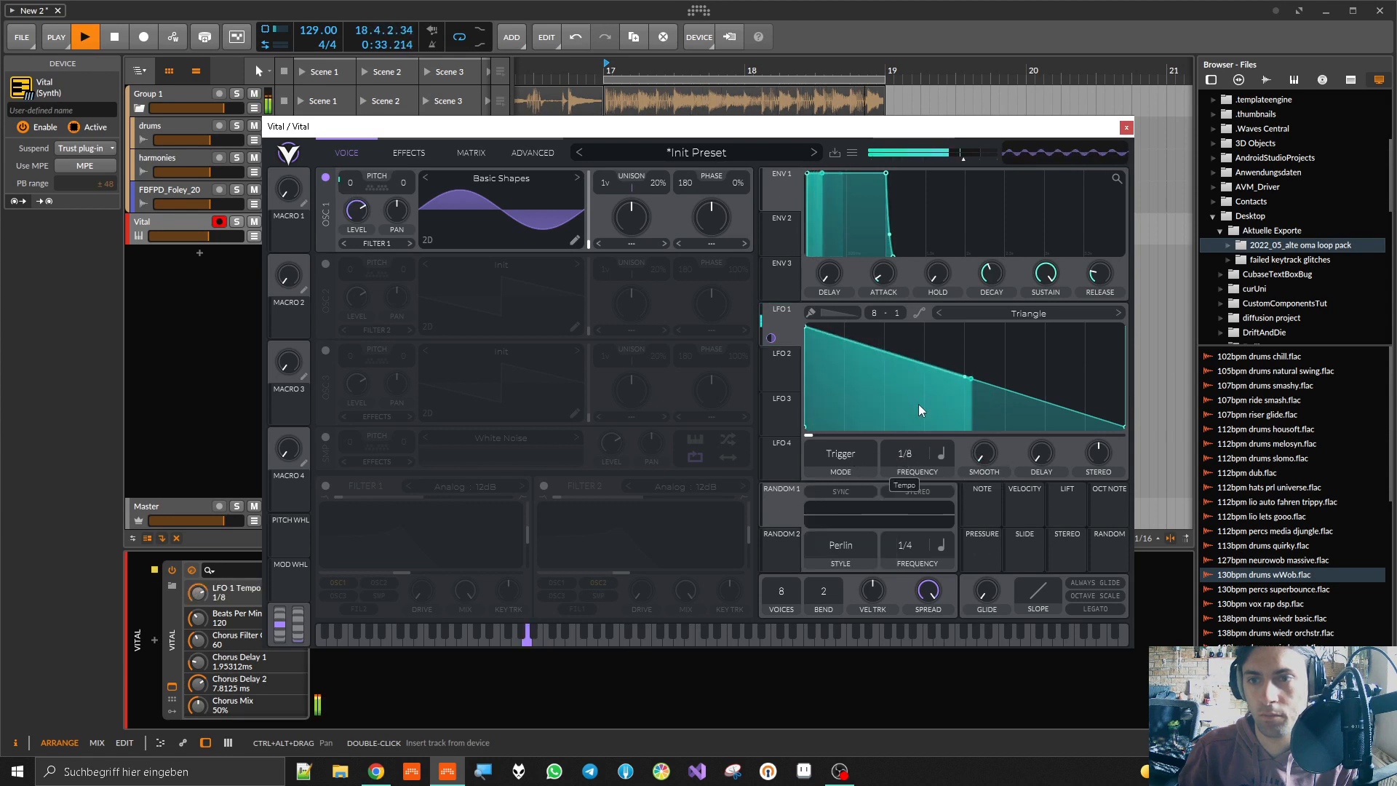
pyautogui.click(856, 462)
pyautogui.click(846, 515)
pyautogui.moveTo(969, 381); pyautogui.dragTo(924, 431)
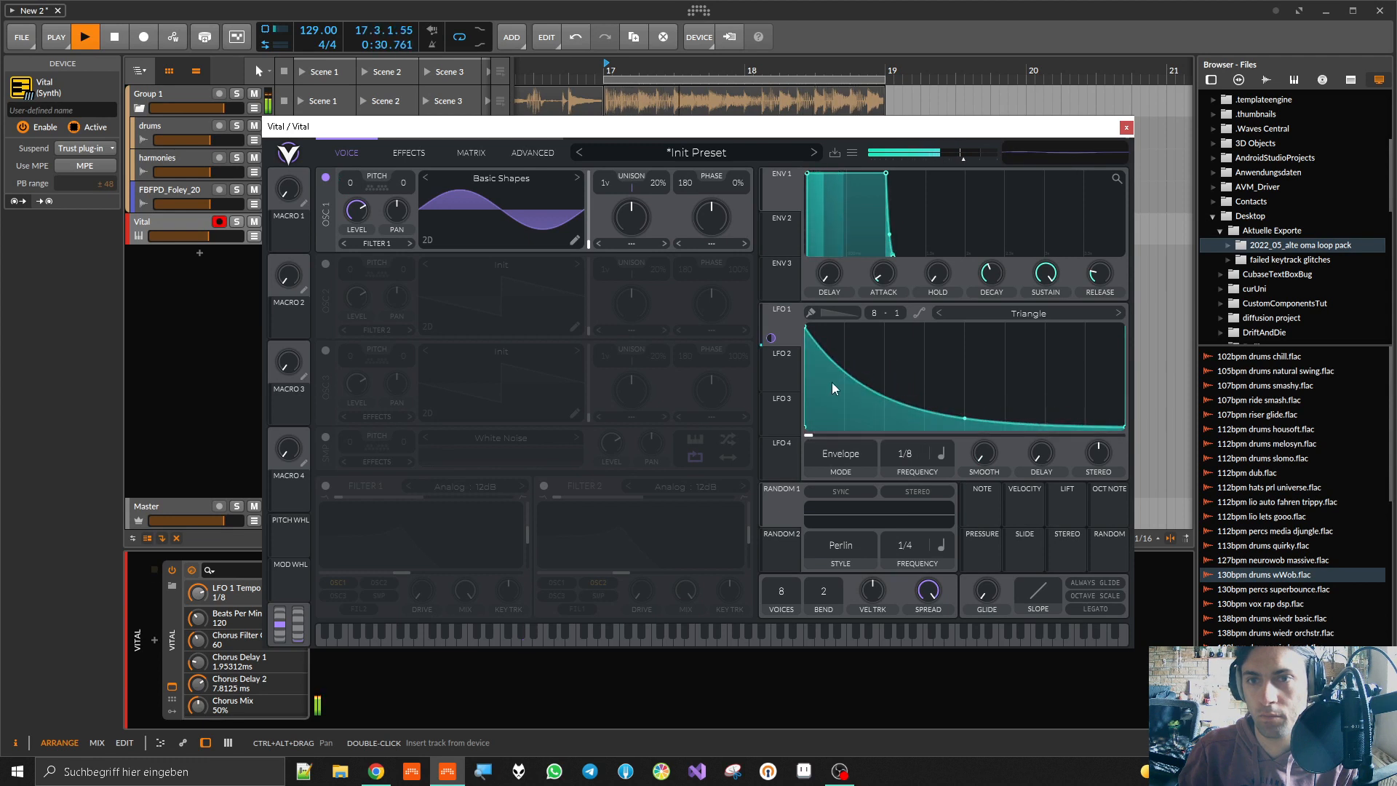
# Step: Set the LFO 1 to Osc 1 Transpose modulation amount to about 0.42 in Vital's modulation matrix
pyautogui.click(472, 153)
pyautogui.moveTo(624, 204); pyautogui.dragTo(622, 205)
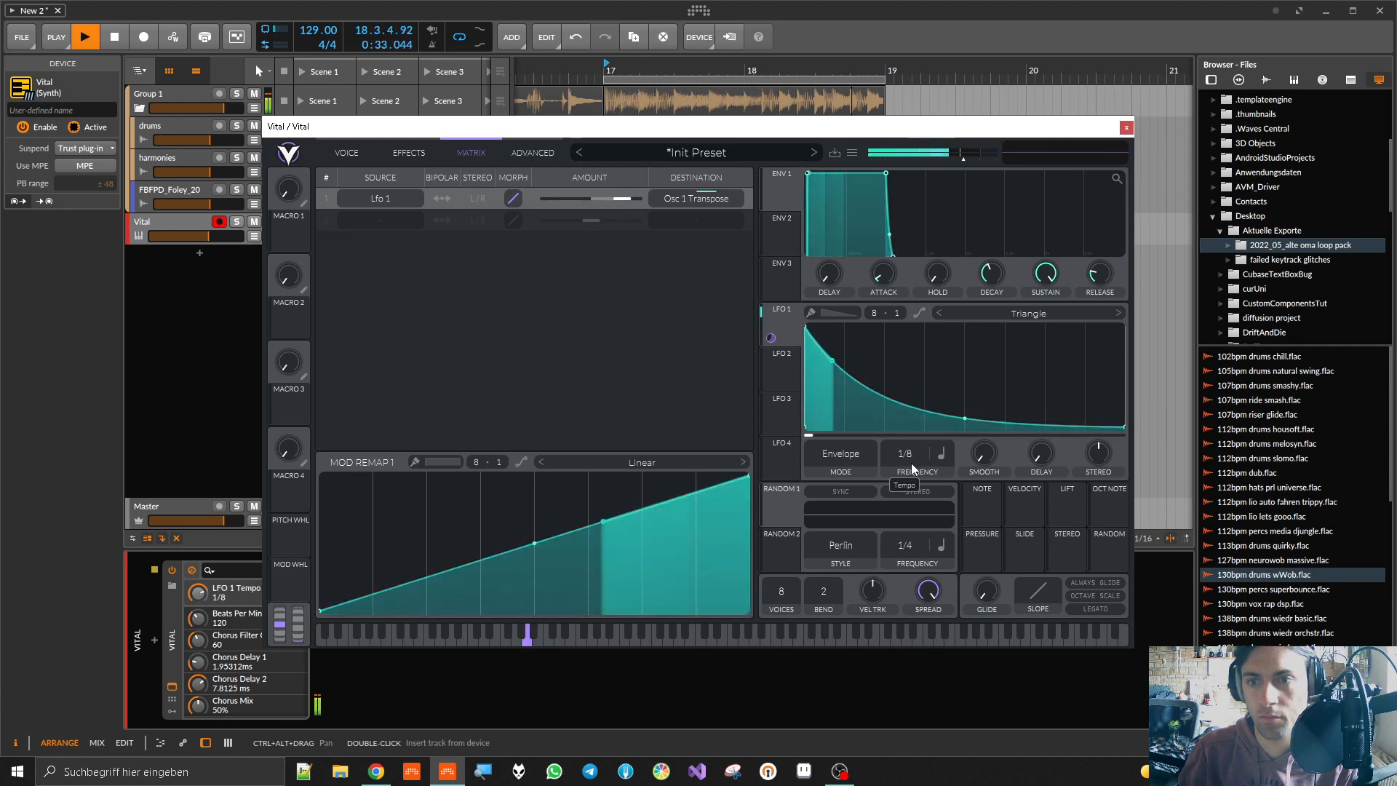
pyautogui.moveTo(911, 470); pyautogui.dragTo(915, 449)
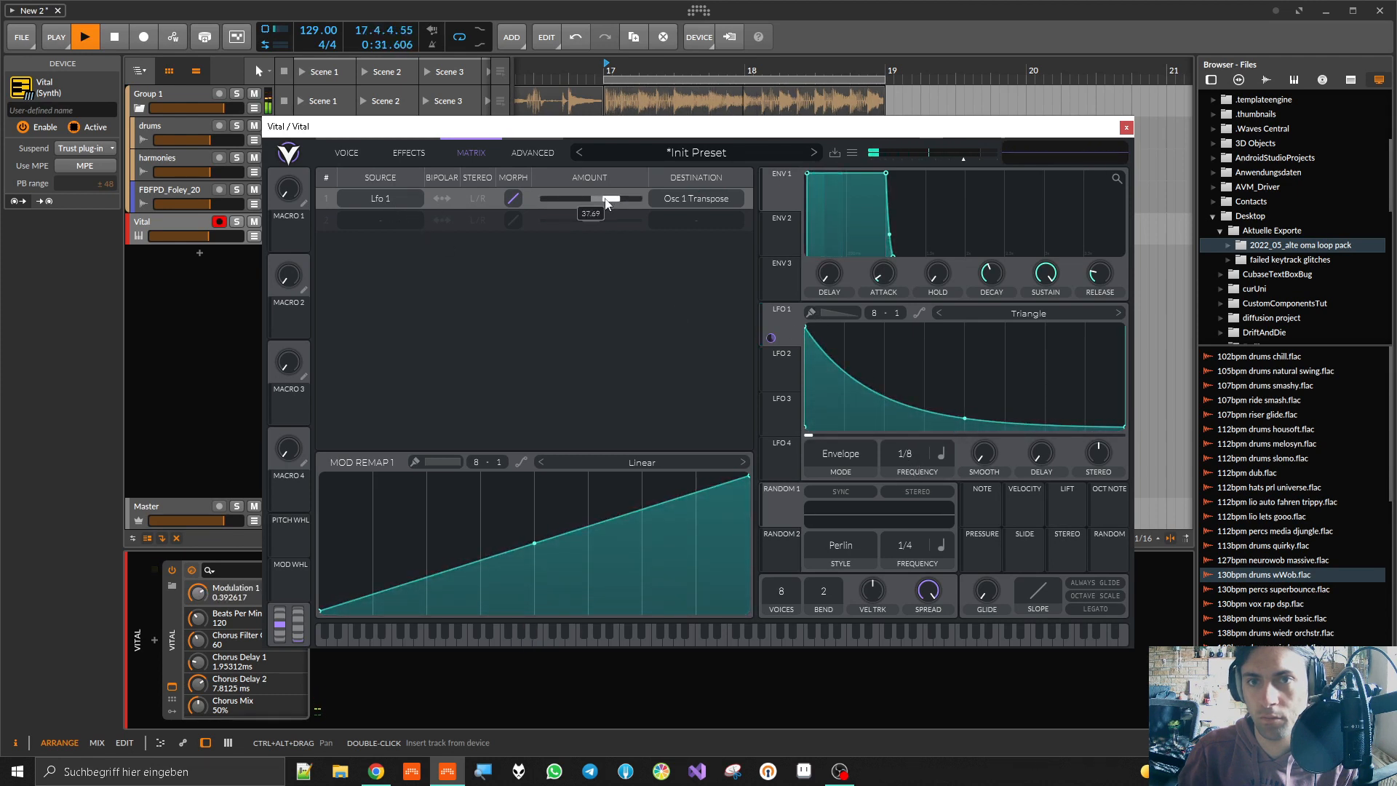
pyautogui.moveTo(605, 200); pyautogui.dragTo(607, 199)
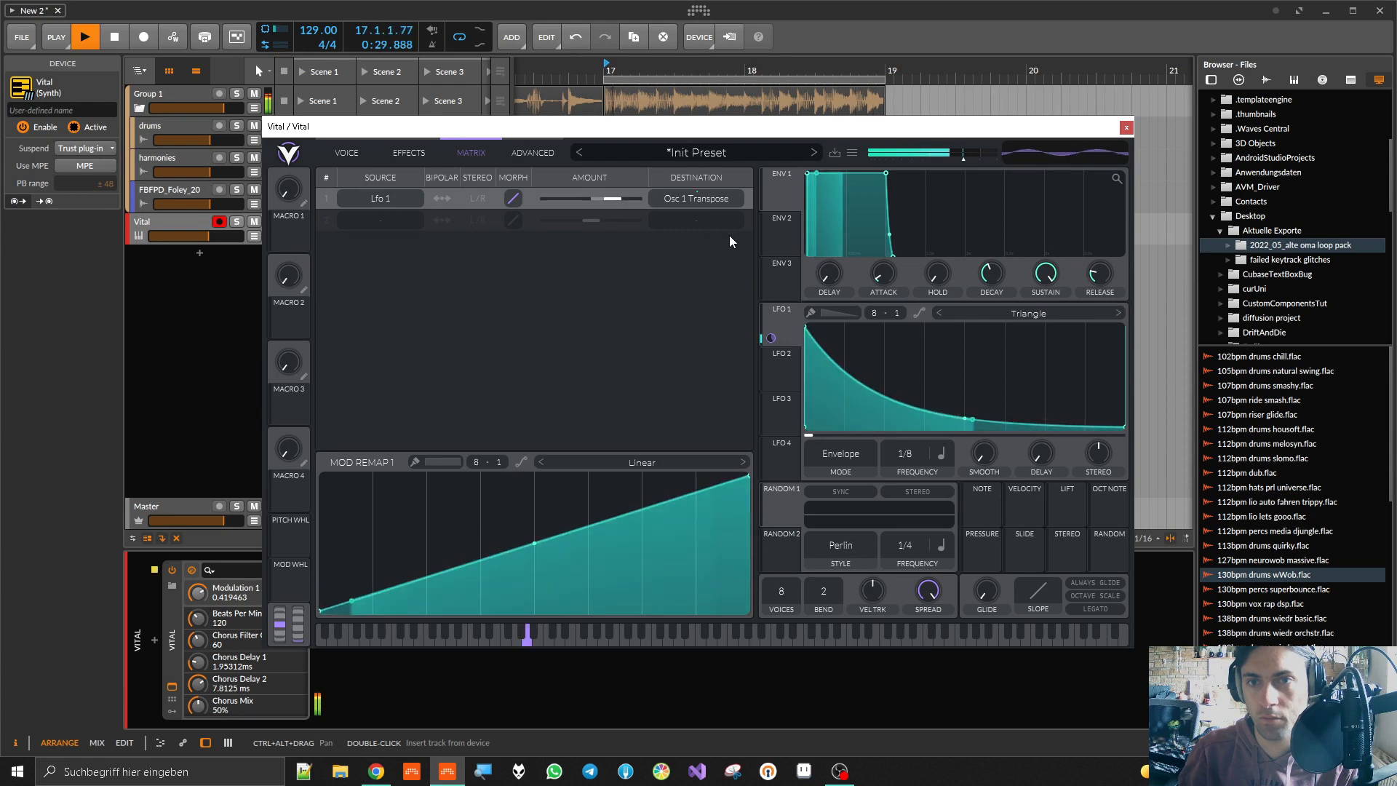
# Step: Move oscillator 1's wavetable frame to about 54.5 and enable Filter 1
pyautogui.click(360, 156)
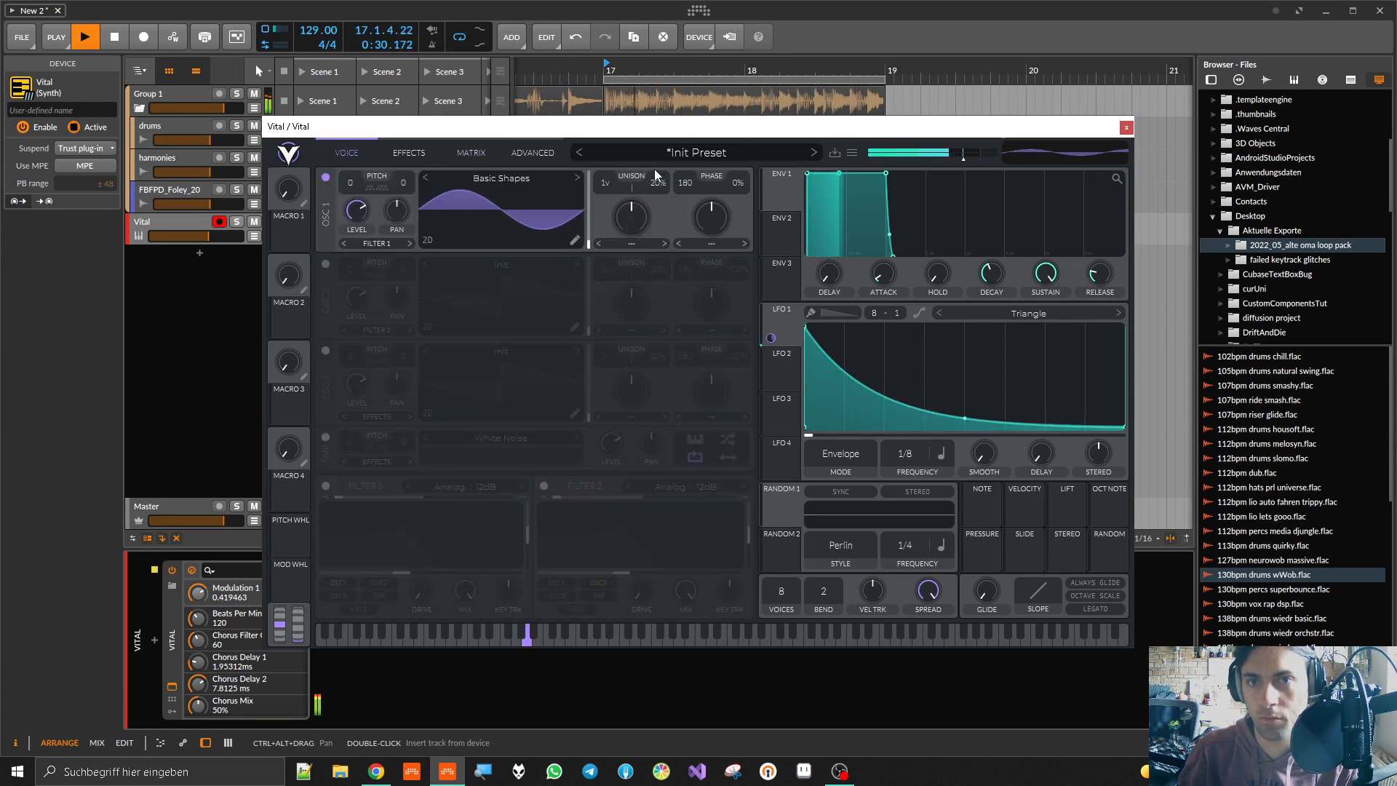
pyautogui.moveTo(497, 210); pyautogui.dragTo(498, 203)
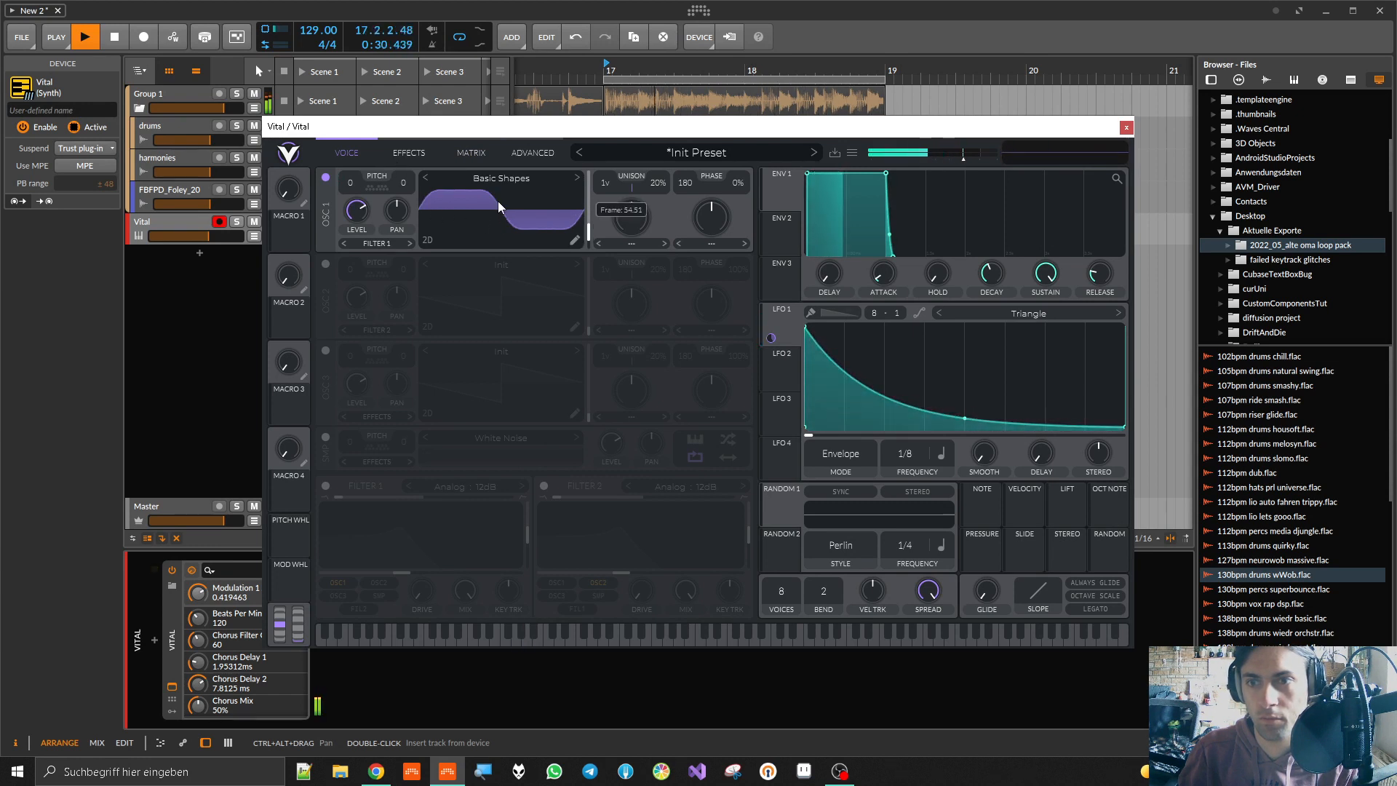
pyautogui.click(325, 485)
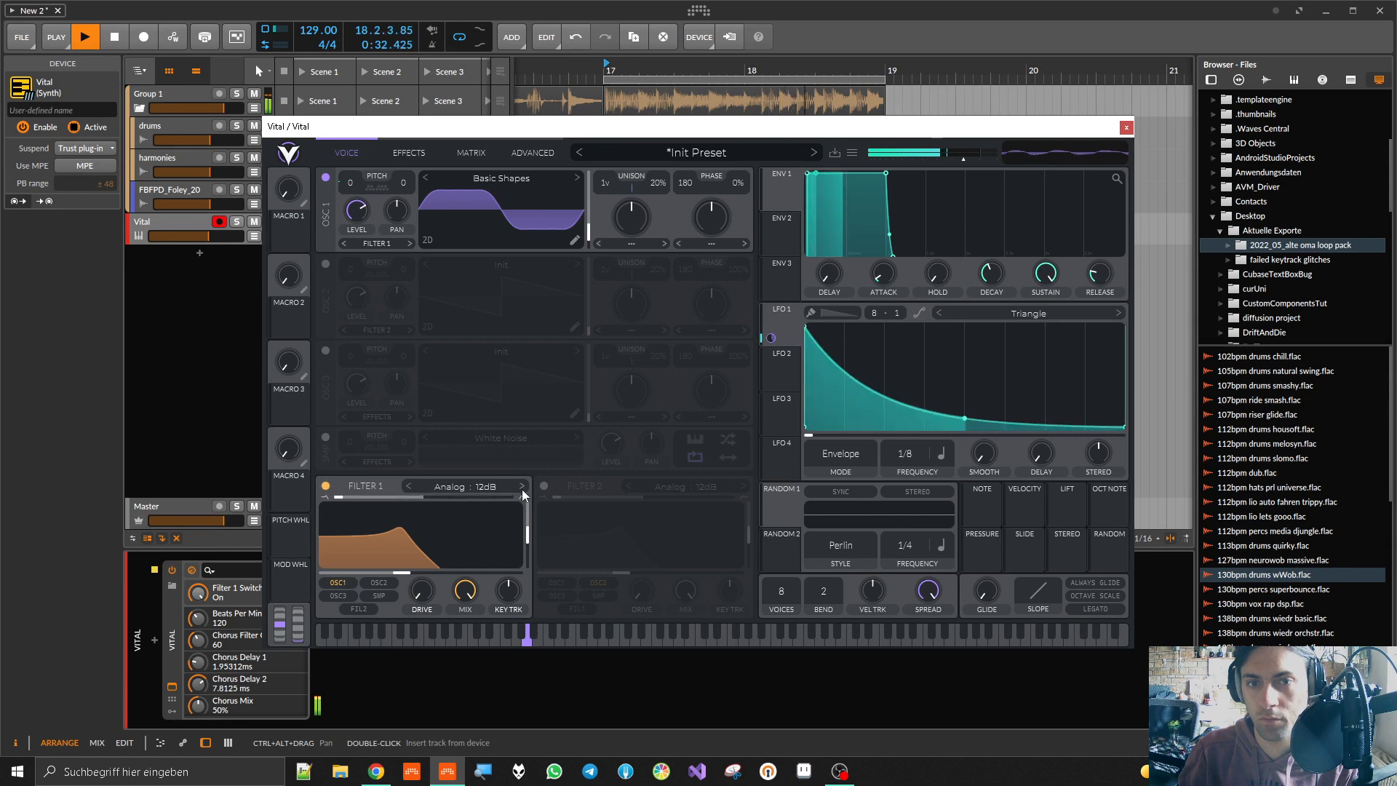
# Step: Set Filter 1 to the Dirty 24dB model with 20 dB of drive and lower its cutoff slightly
pyautogui.click(522, 488)
pyautogui.moveTo(423, 590); pyautogui.dragTo(445, 392)
pyautogui.click(466, 486)
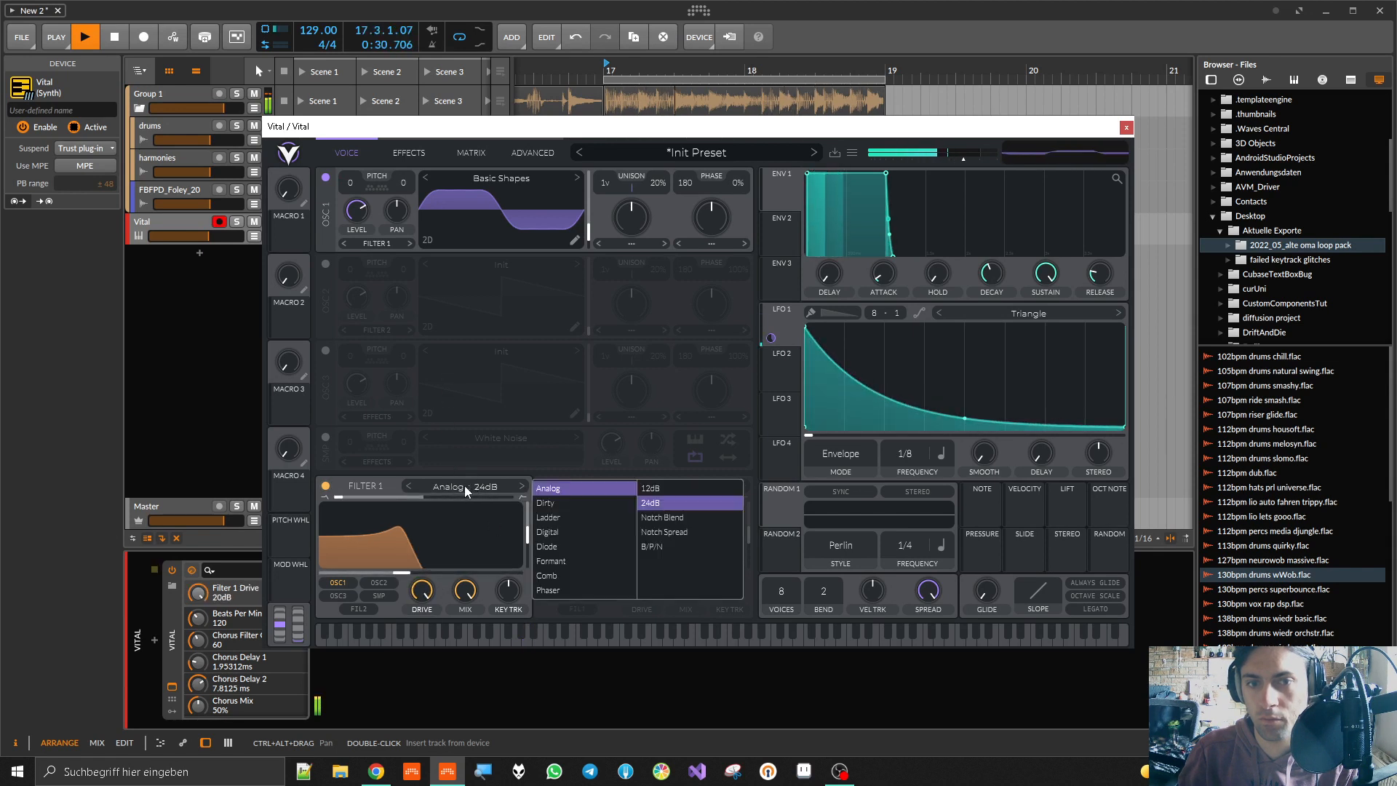
pyautogui.click(574, 506)
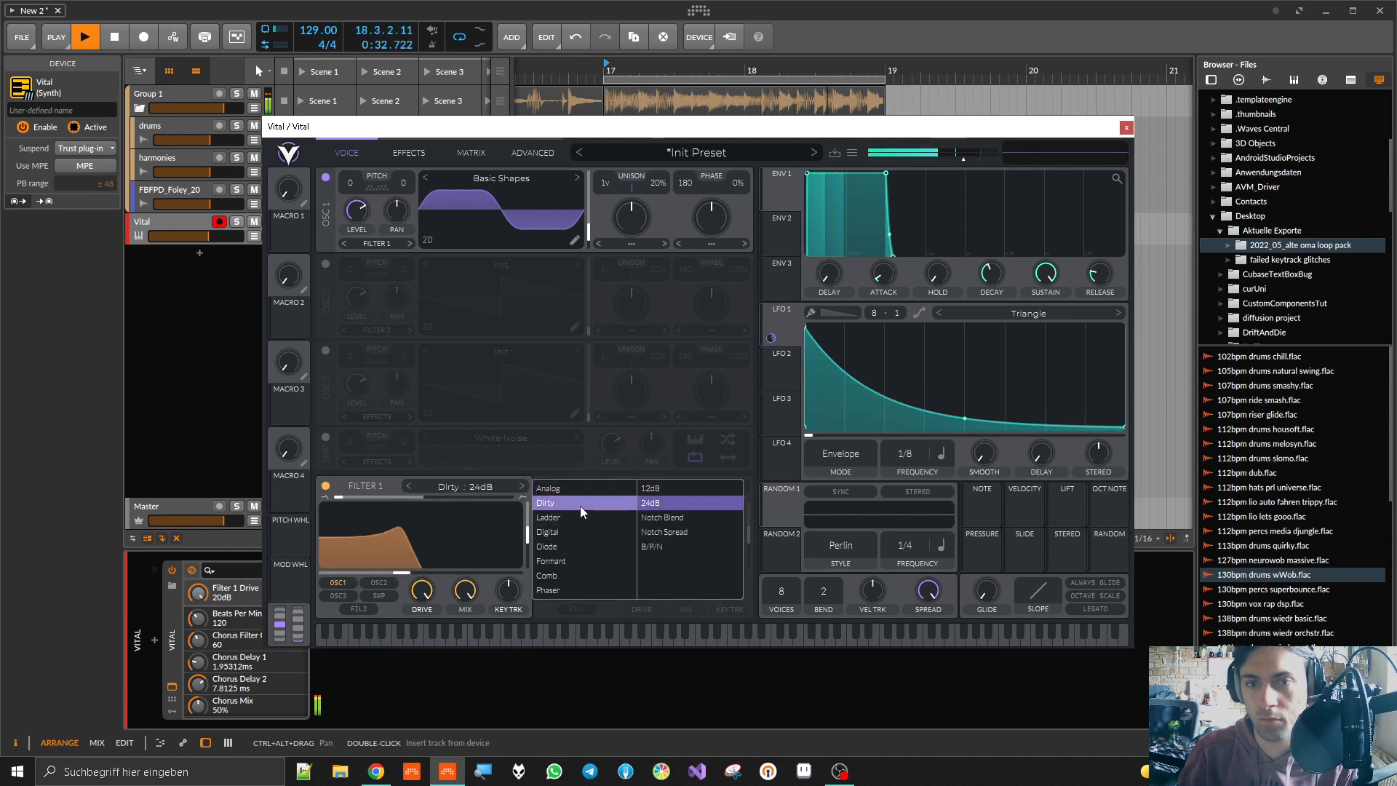
pyautogui.moveTo(430, 550); pyautogui.dragTo(415, 554)
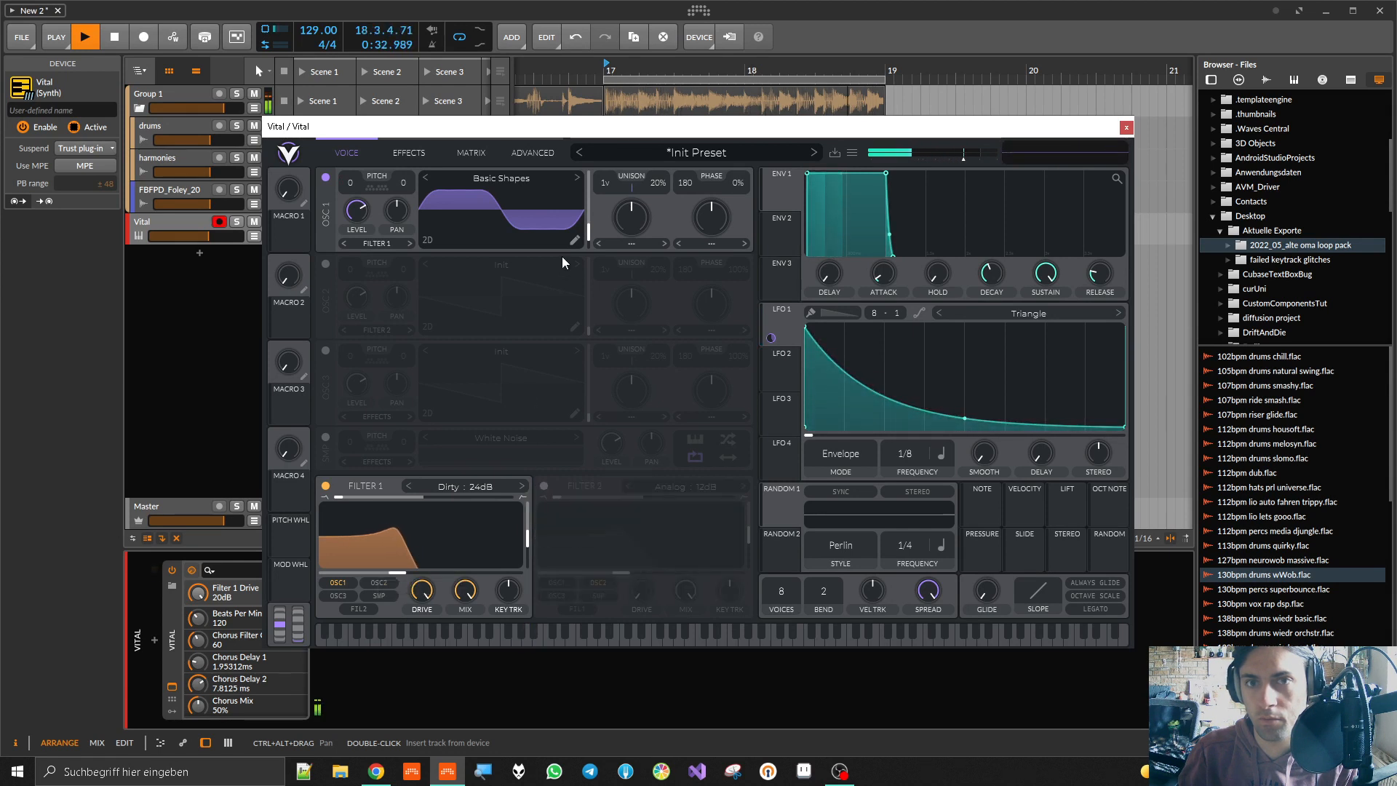
# Step: Assign LFO 1 to Filter 1's cutoff, lower the cutoff to about -6.4 semitones, and set the drive to 16.5 dB
pyautogui.moveTo(357, 212)
pyautogui.mouseDown()
pyautogui.moveTo(361, 236)
pyautogui.moveTo(363, 217)
pyautogui.mouseUp()
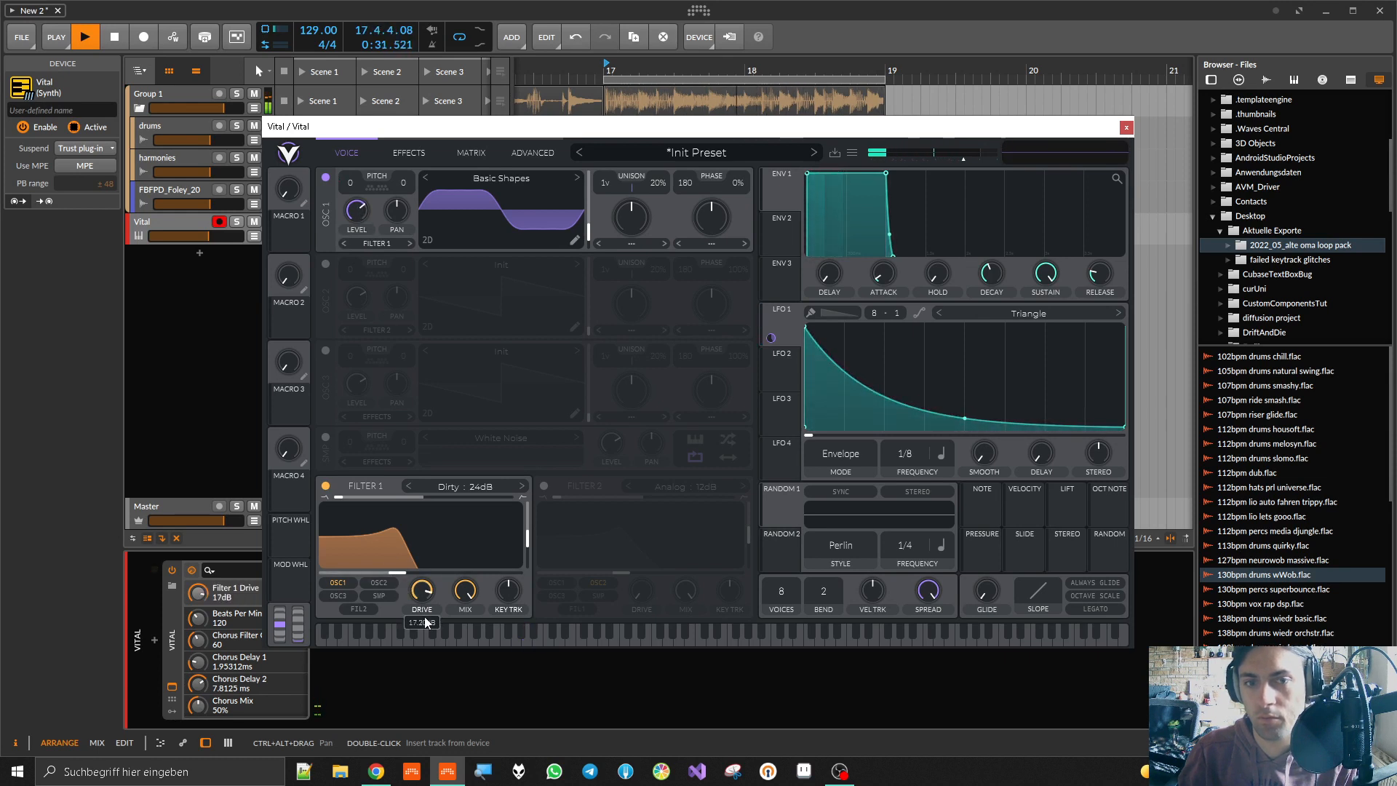
pyautogui.moveTo(425, 622); pyautogui.dragTo(426, 639)
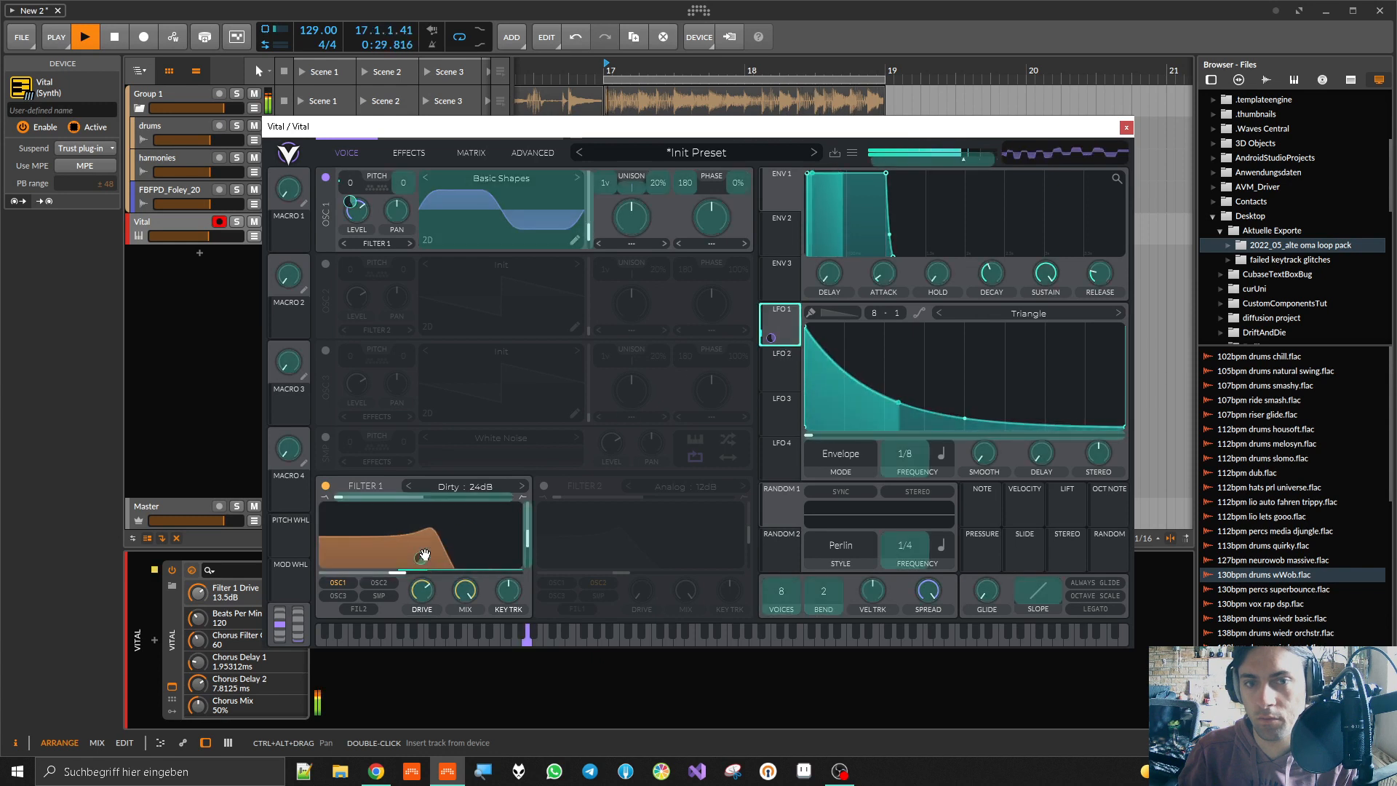
pyautogui.moveTo(425, 554); pyautogui.dragTo(425, 557)
pyautogui.moveTo(425, 614); pyautogui.dragTo(424, 377)
pyautogui.moveTo(416, 535); pyautogui.dragTo(410, 537)
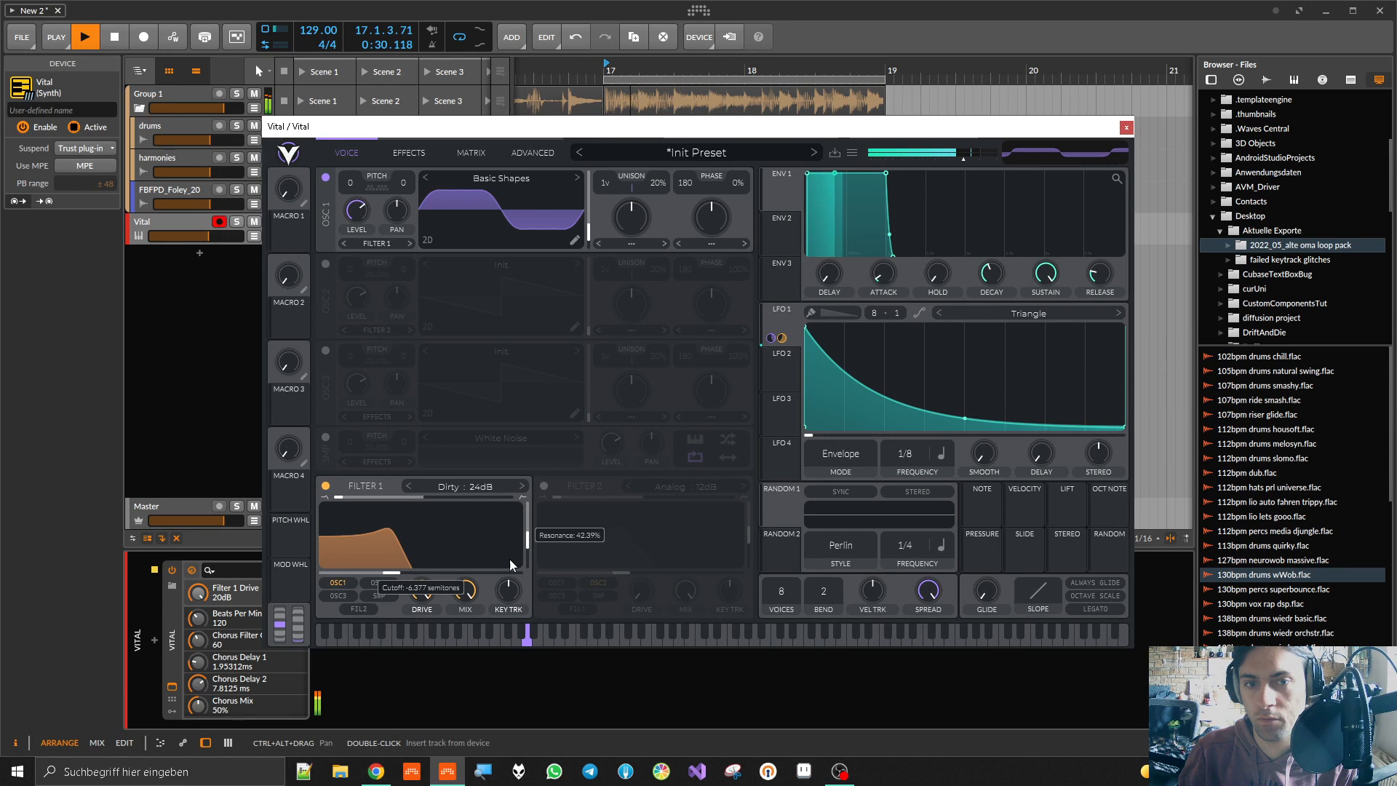
pyautogui.moveTo(422, 593)
pyautogui.mouseDown()
pyautogui.moveTo(421, 630)
pyautogui.moveTo(420, 611)
pyautogui.mouseUp()
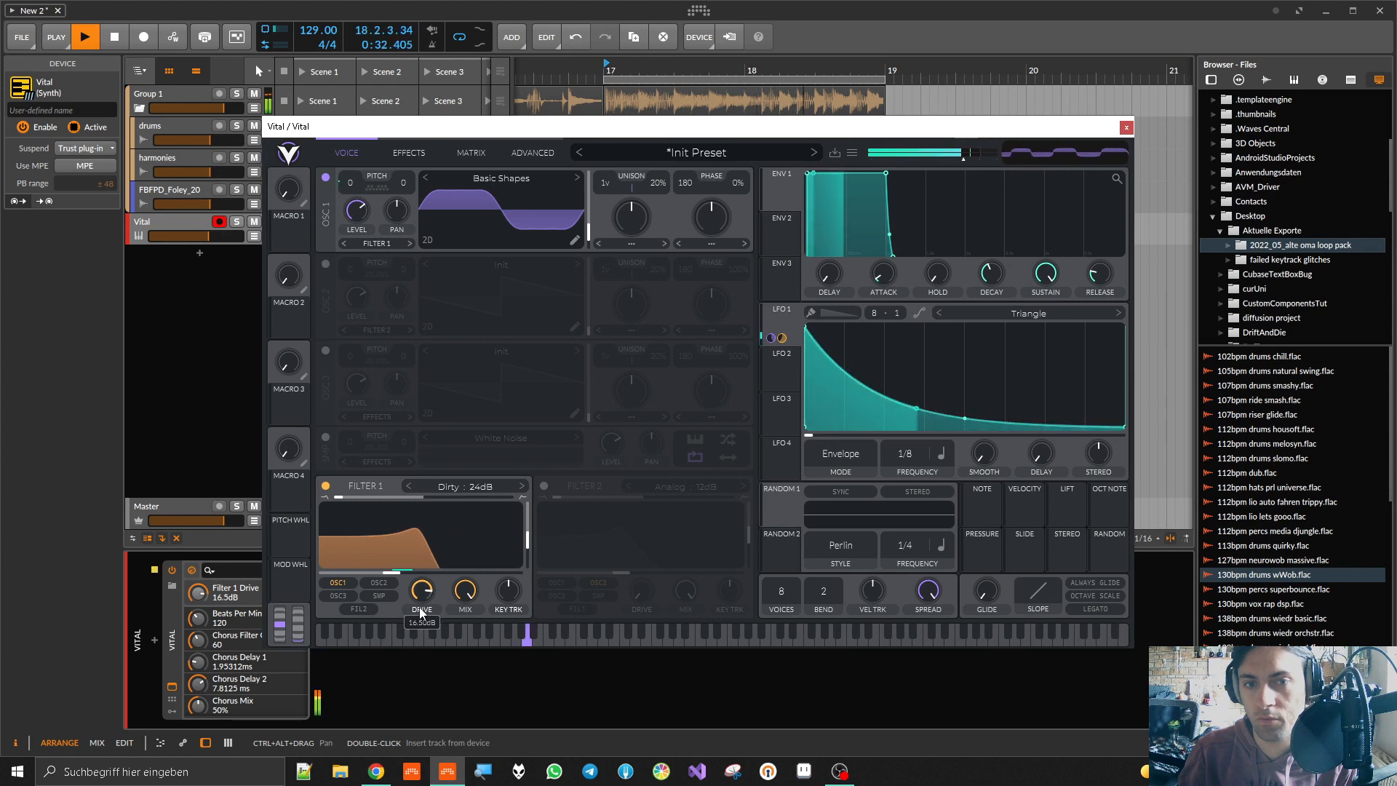
# Step: Close the Vital window, open the bass clip for editing, and raise its last note to D1
pyautogui.click(1124, 128)
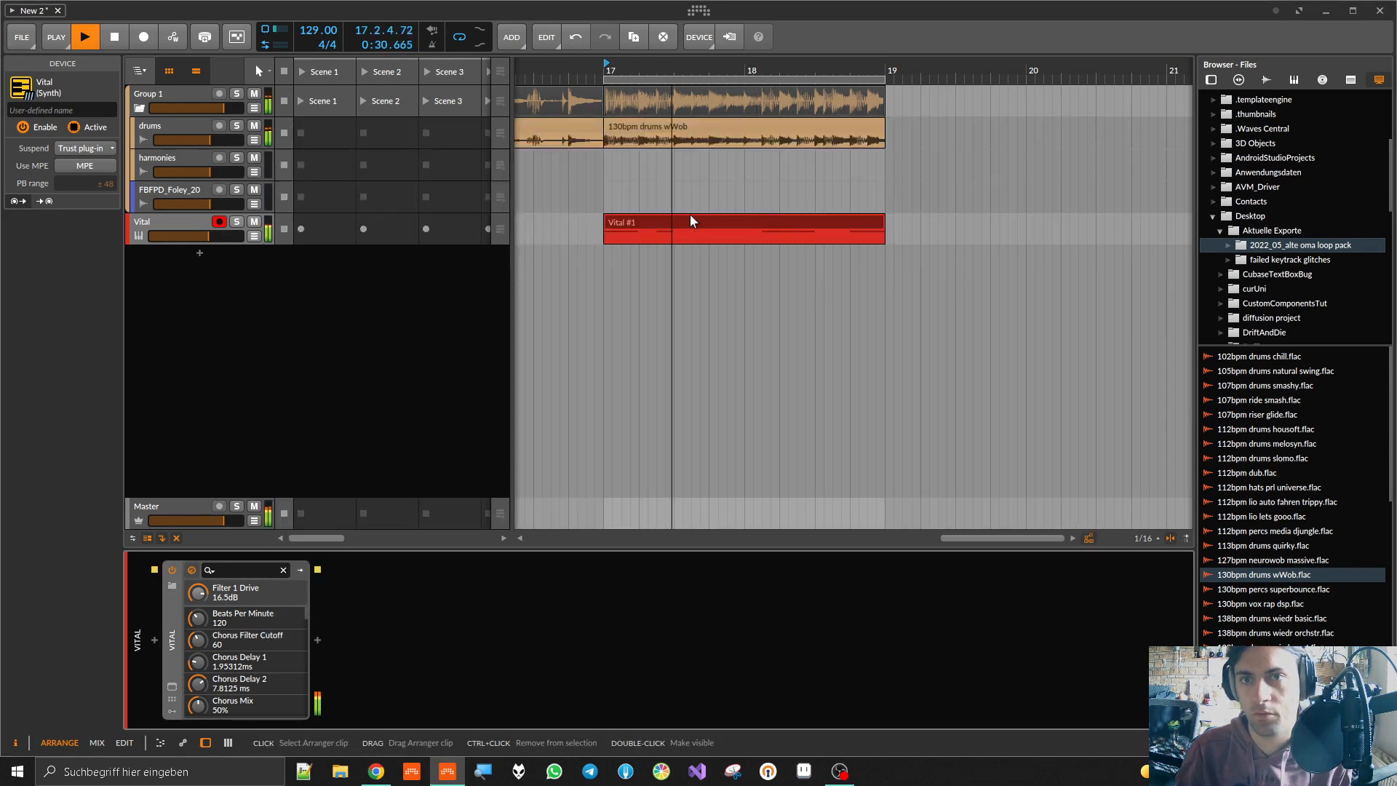
pyautogui.doubleClick(690, 218)
pyautogui.click(919, 655)
pyautogui.moveTo(1128, 618); pyautogui.dragTo(1128, 566)
pyautogui.press('Up')
pyautogui.press('Up')
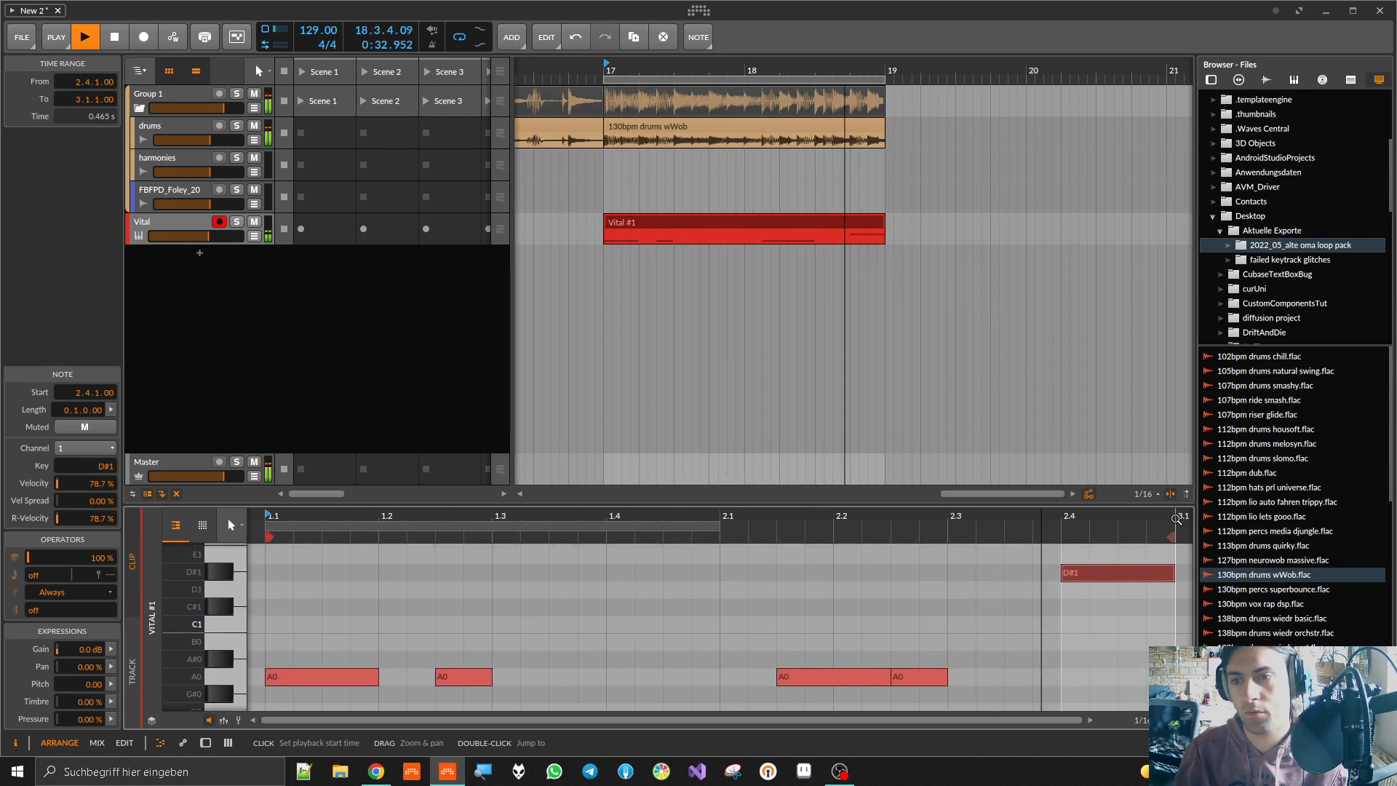
pyautogui.press('Down')
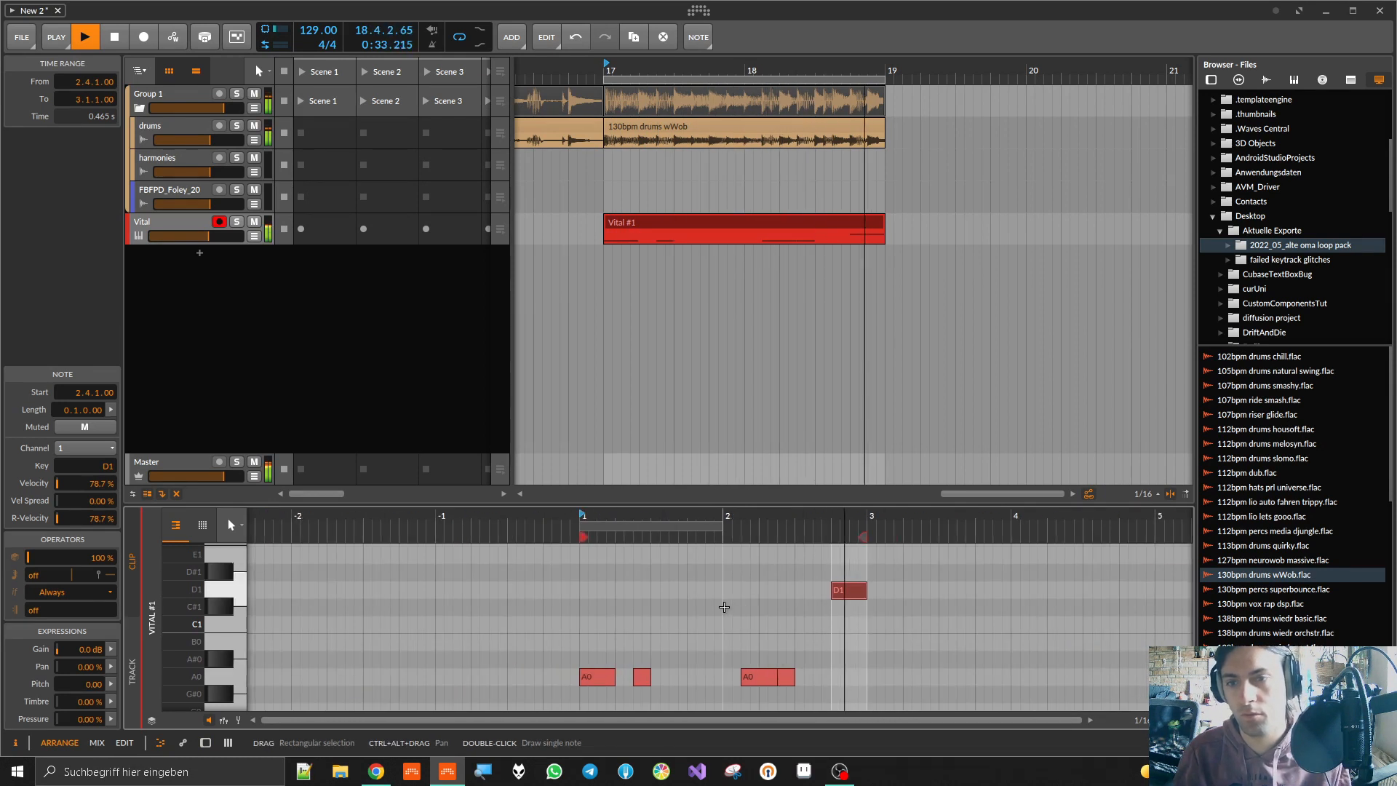
# Step: Extend the loop region in the clip's note editor to the start of bar 3 and stop playback
pyautogui.click(724, 606)
pyautogui.moveTo(725, 524); pyautogui.dragTo(864, 536)
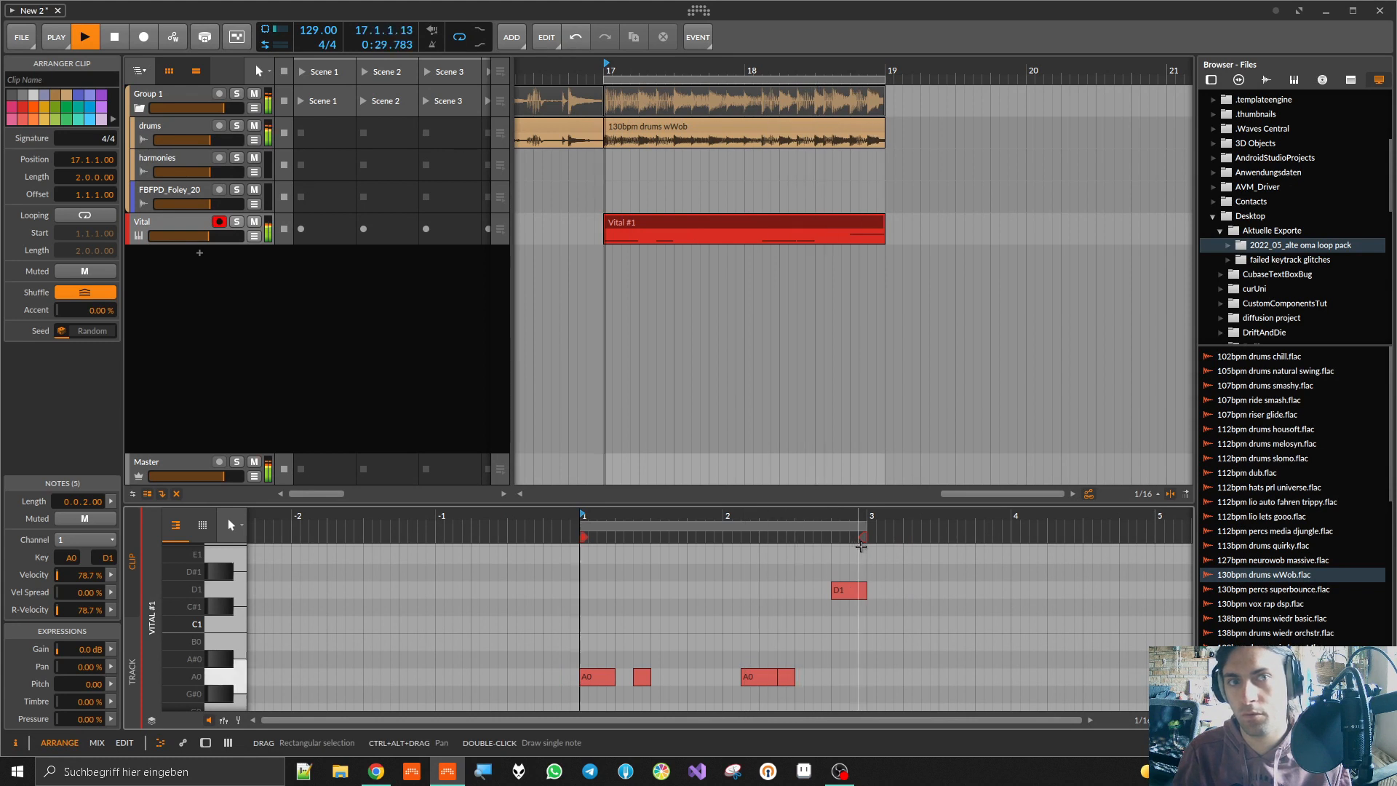
pyautogui.click(290, 225)
pyautogui.press('space')
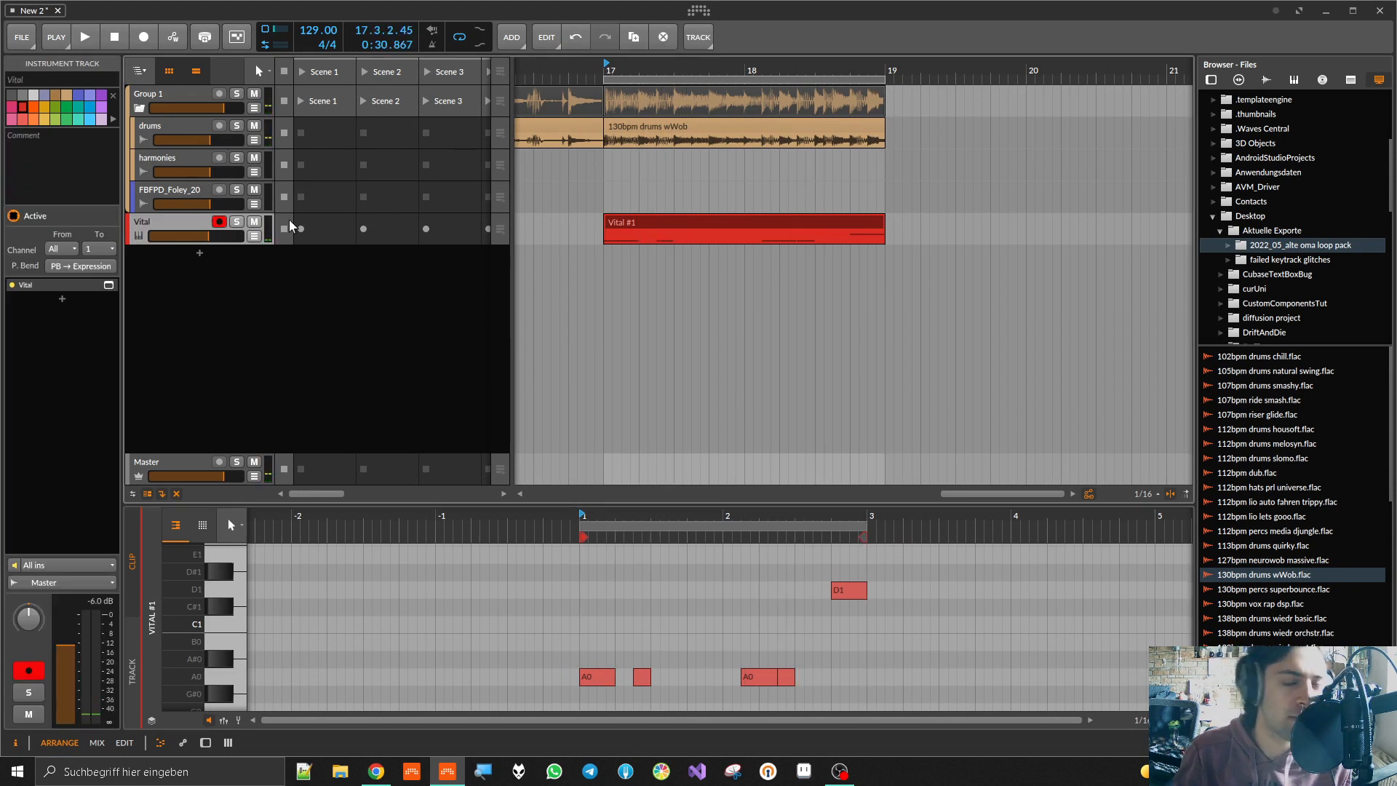
pyautogui.doubleClick(145, 222)
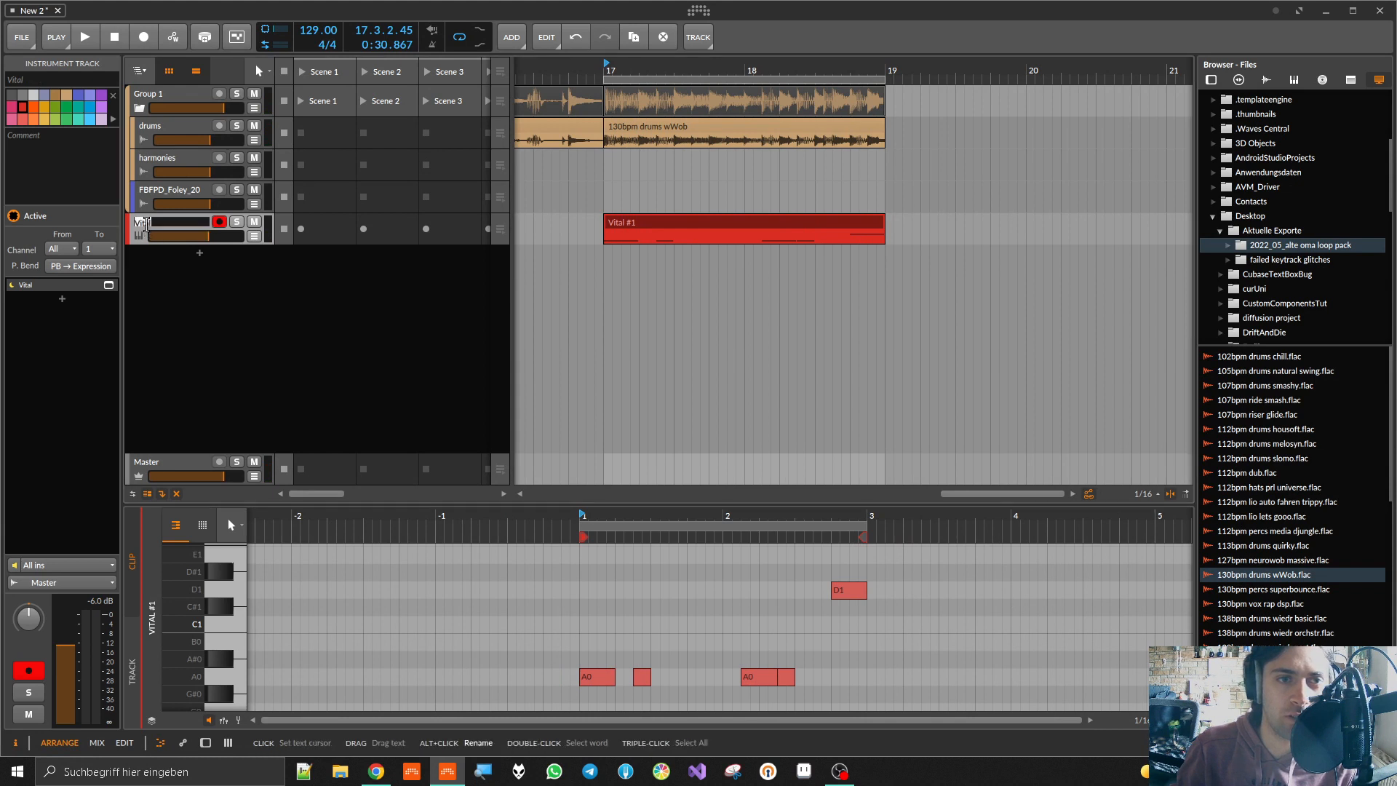
pyautogui.write('(=(')
pyautogui.press('Return')
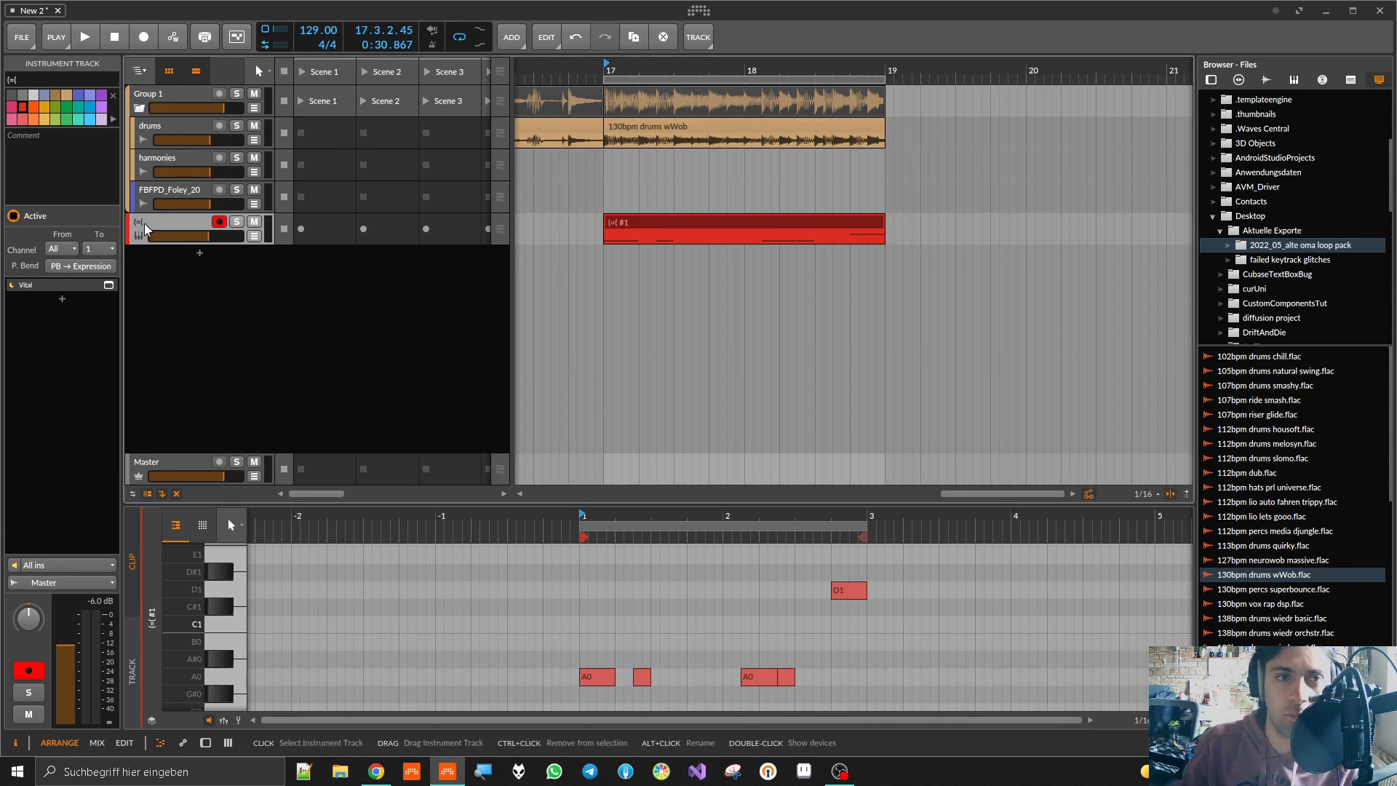
# Step: Rename the Vital instrument track to 808
pyautogui.doubleClick(146, 224)
pyautogui.write('808')
pyautogui.press('Return')
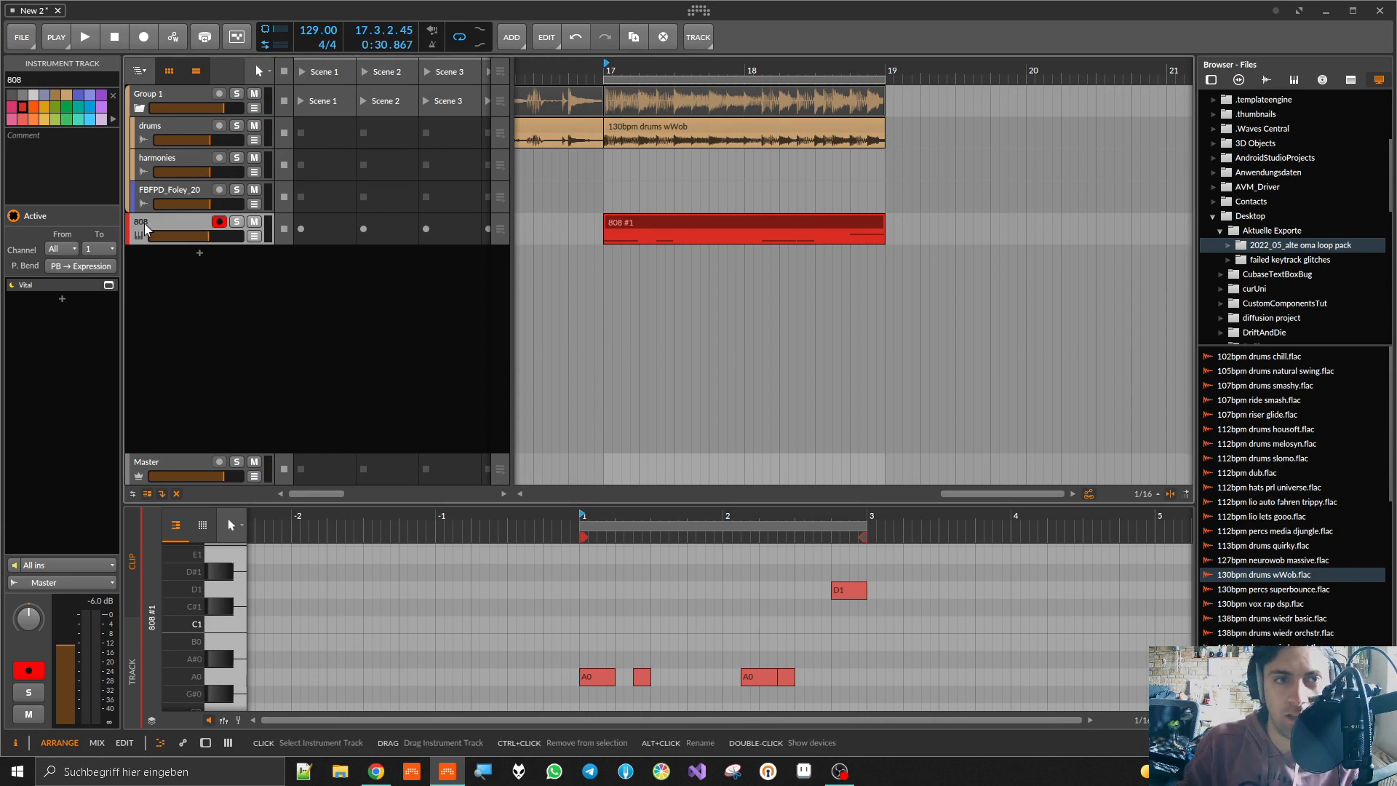
# Step: Add an audio track below 808, make it the only record-armed track, mute it, and increase its height
pyautogui.rightClick(183, 292)
pyautogui.click(260, 326)
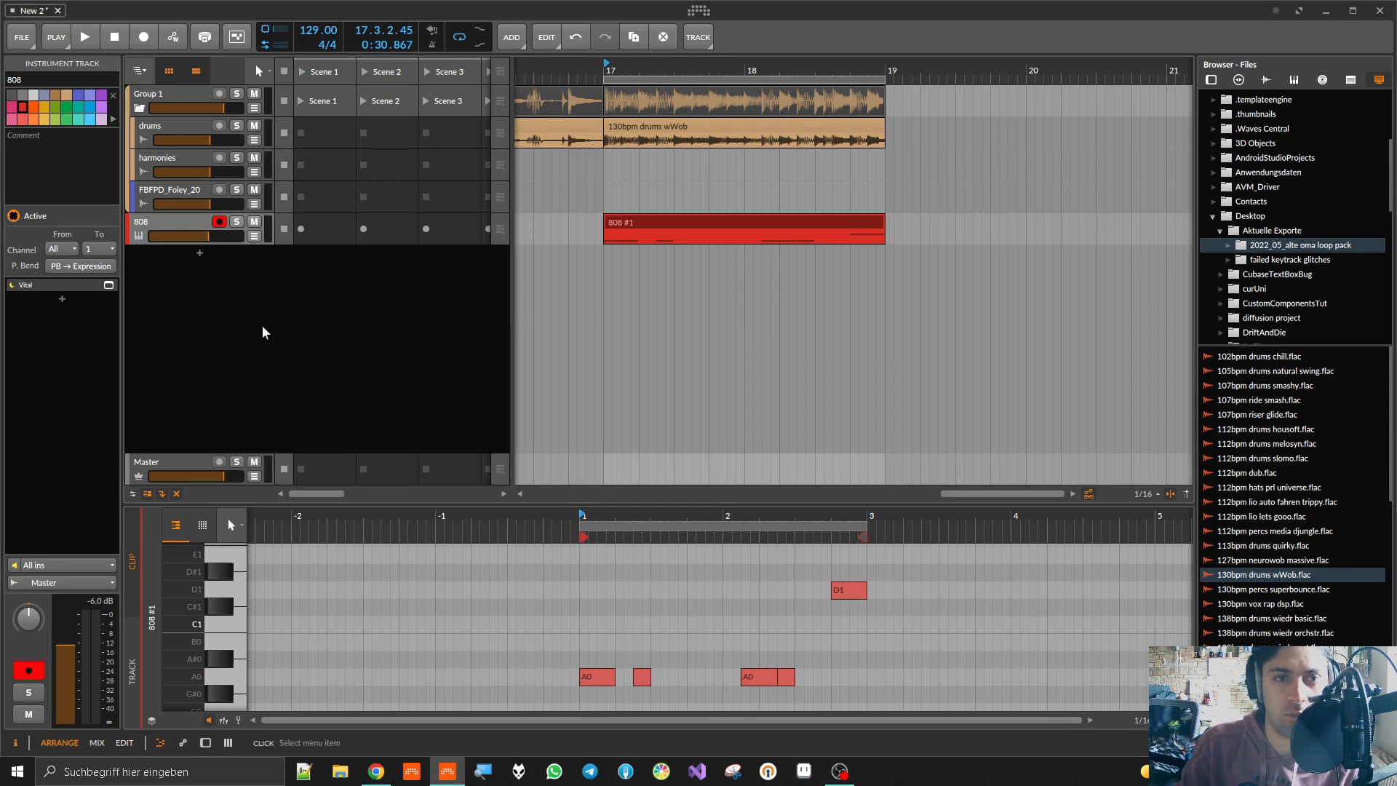
pyautogui.click(219, 252)
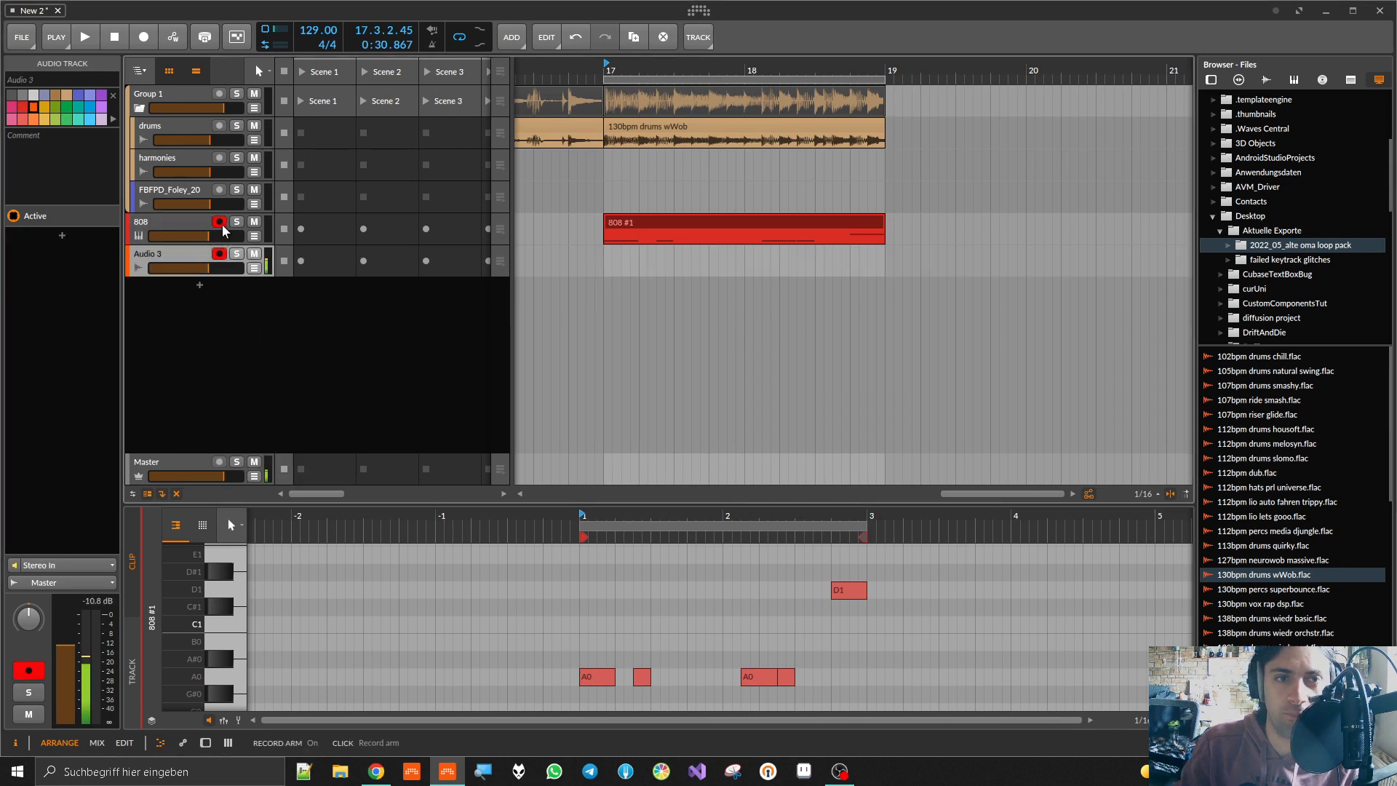
pyautogui.click(254, 255)
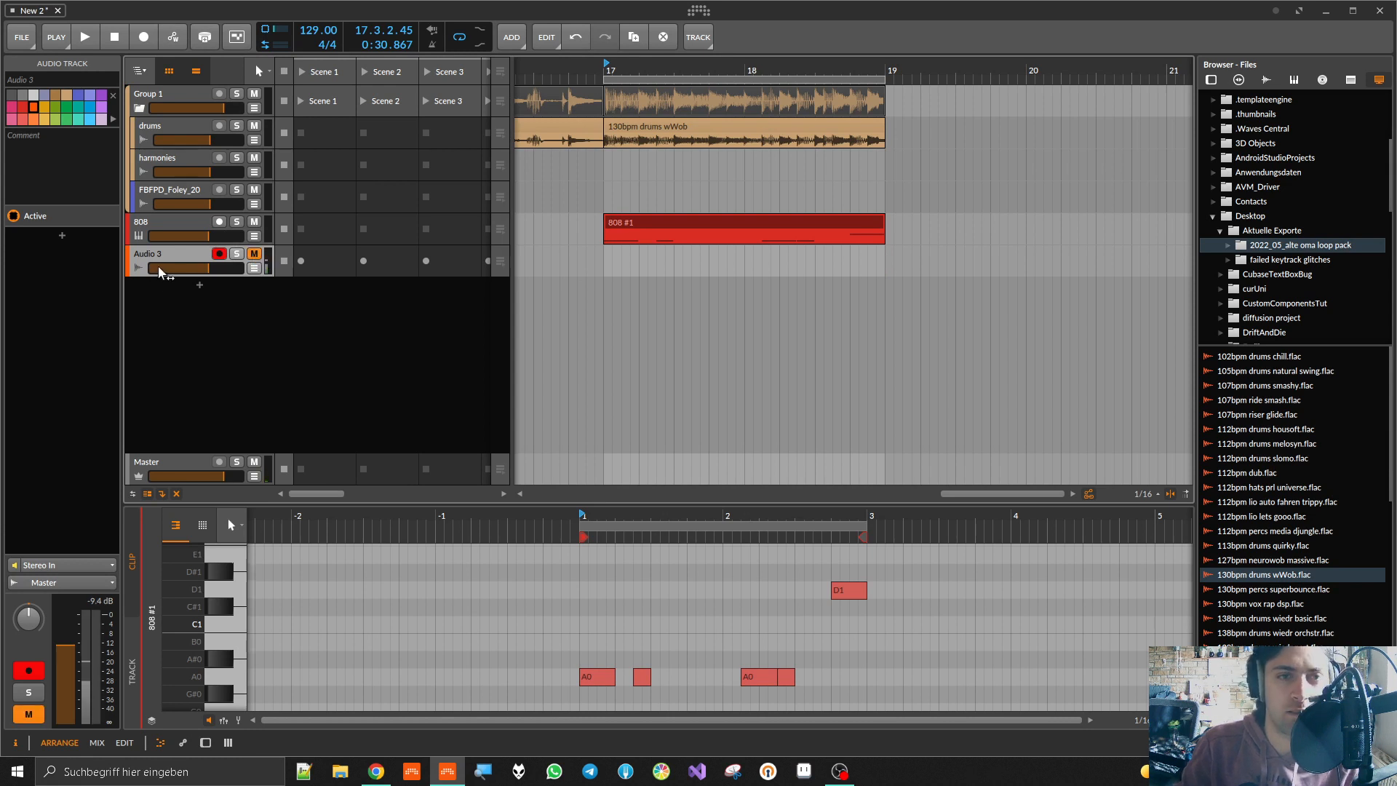
pyautogui.moveTo(157, 276); pyautogui.dragTo(165, 304)
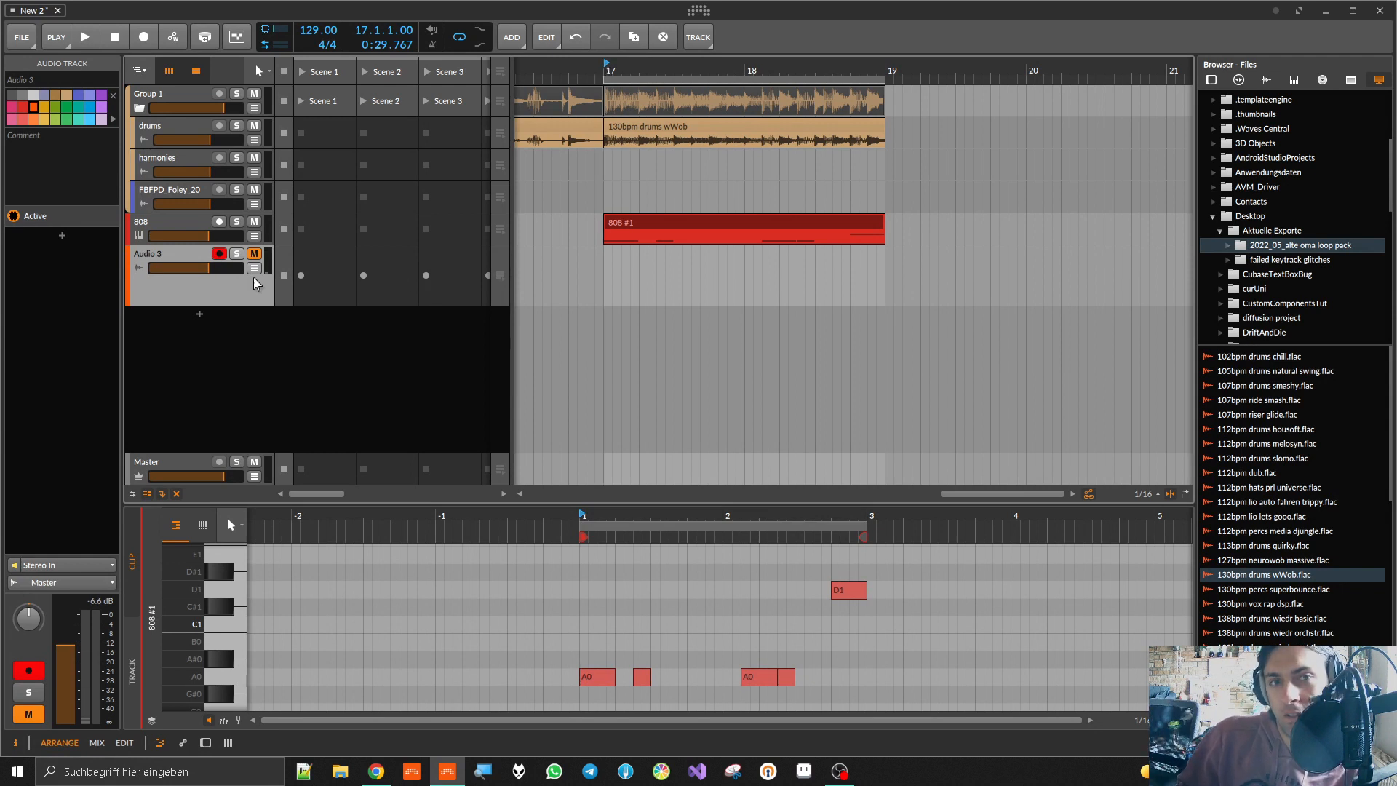
# Step: Record a two-bar take on the Audio 3 track, disarm the track, and play the recording back with the loop
pyautogui.click(142, 39)
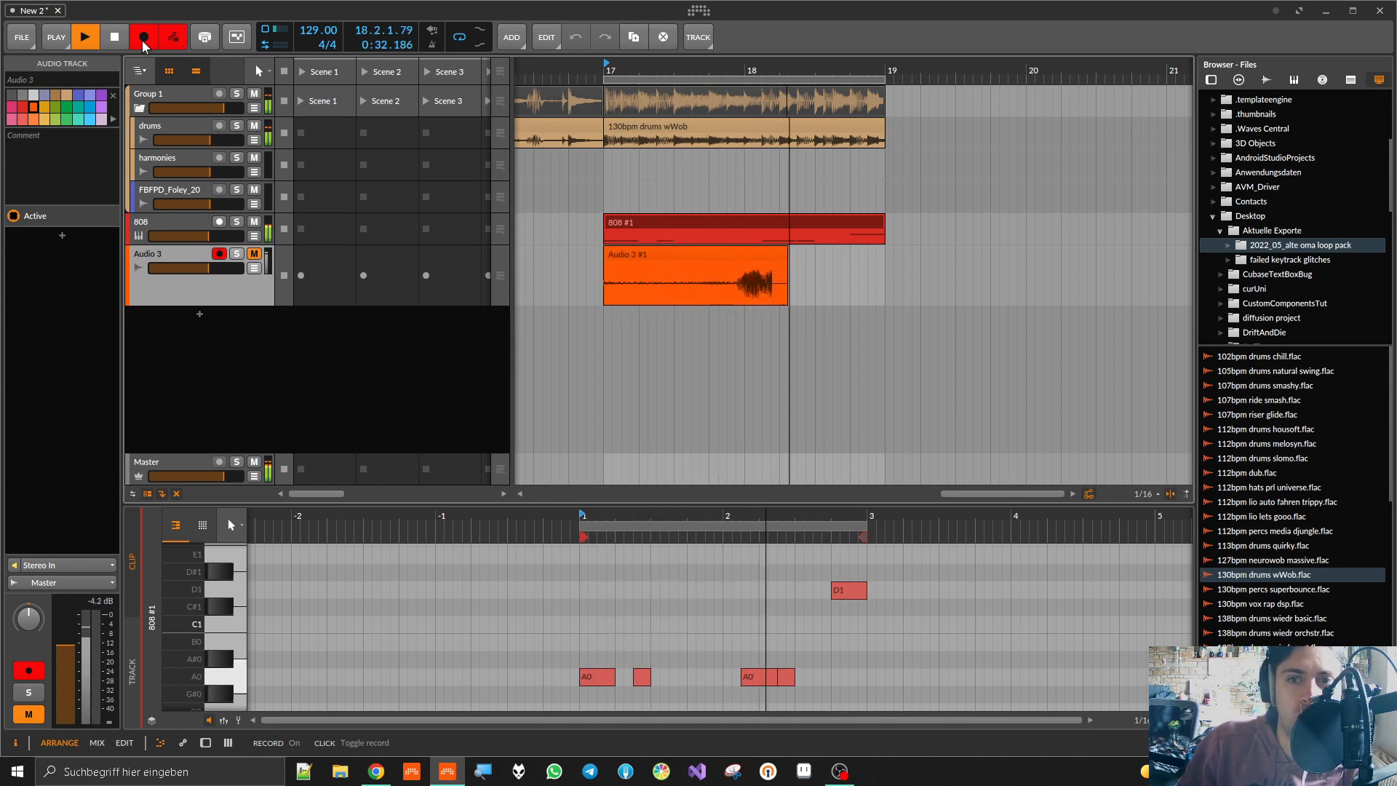
pyautogui.press('space')
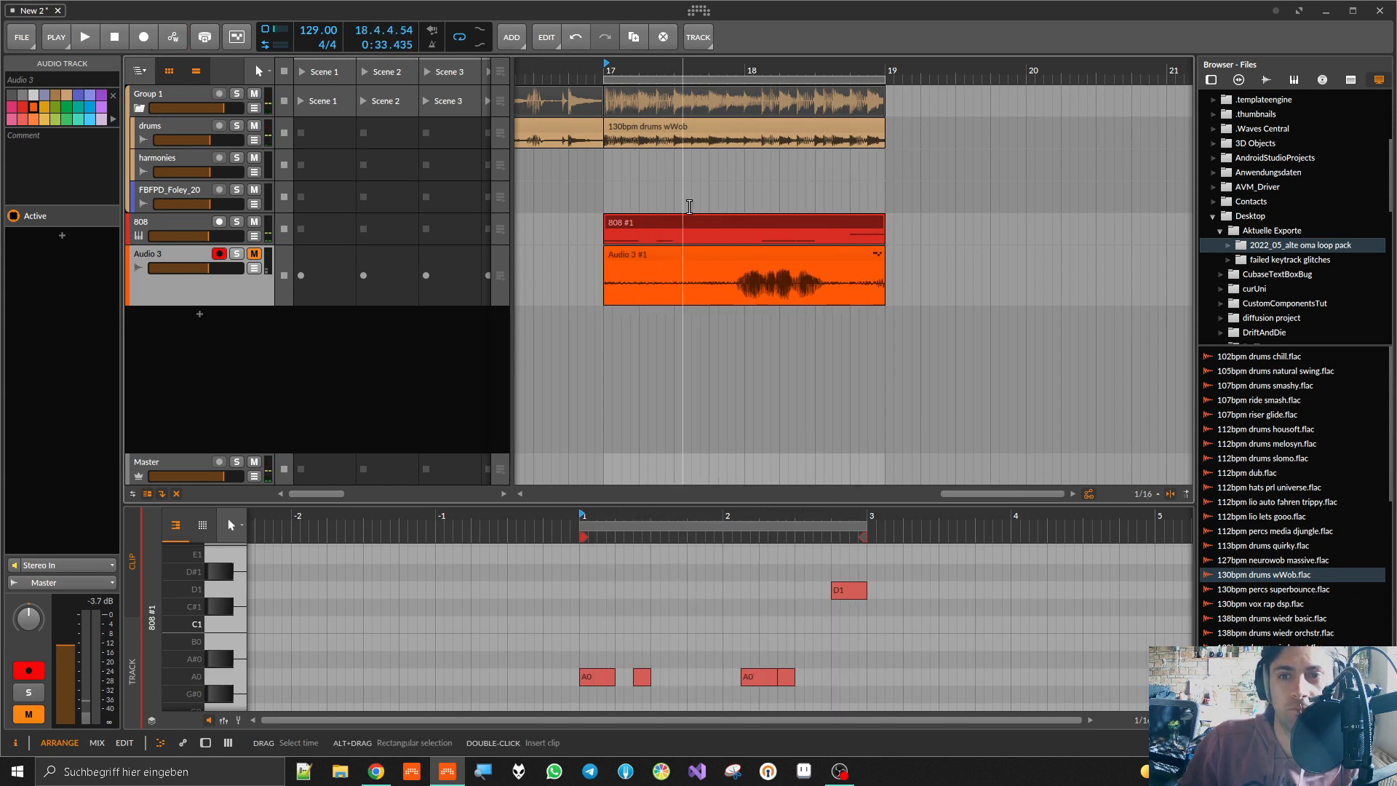
pyautogui.click(219, 254)
pyautogui.press('space')
pyautogui.click(655, 262)
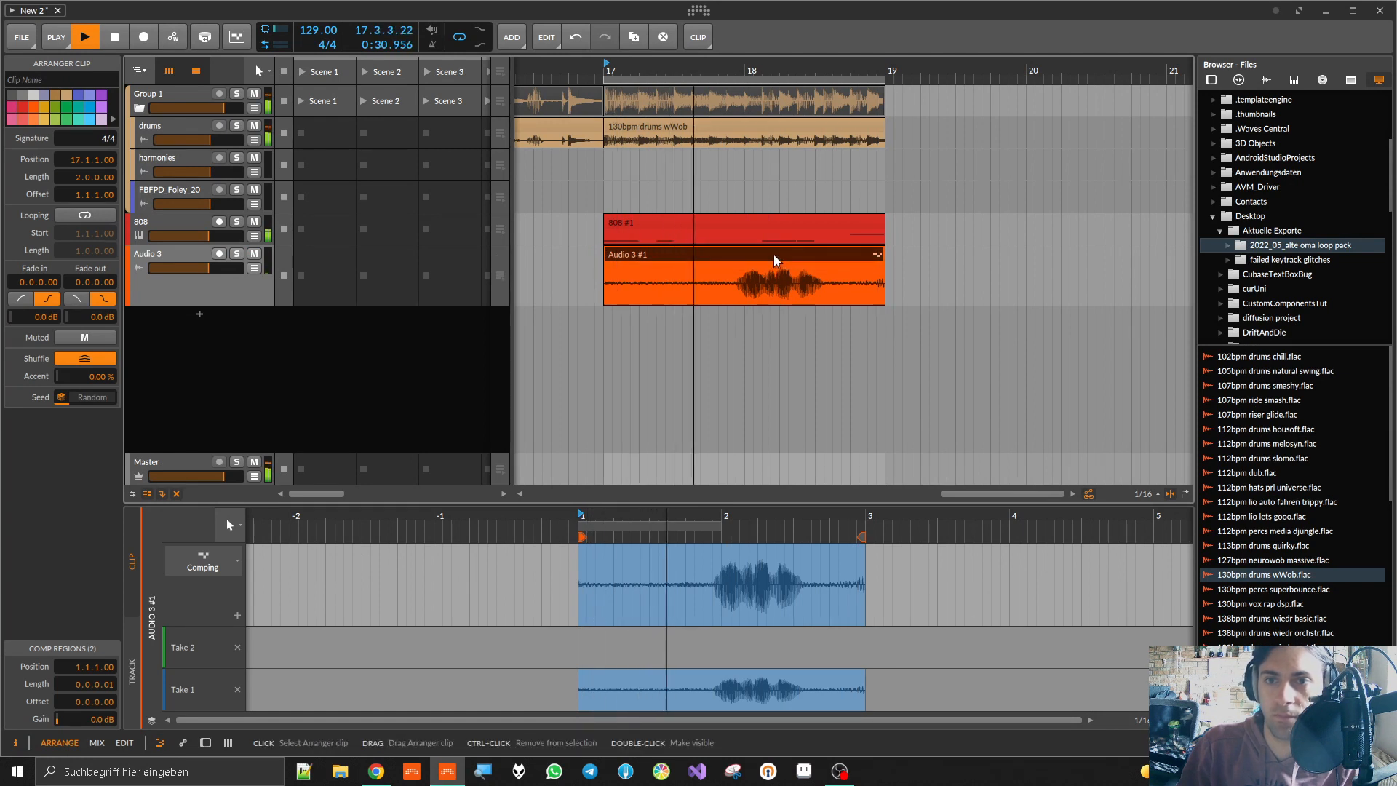
pyautogui.press('space')
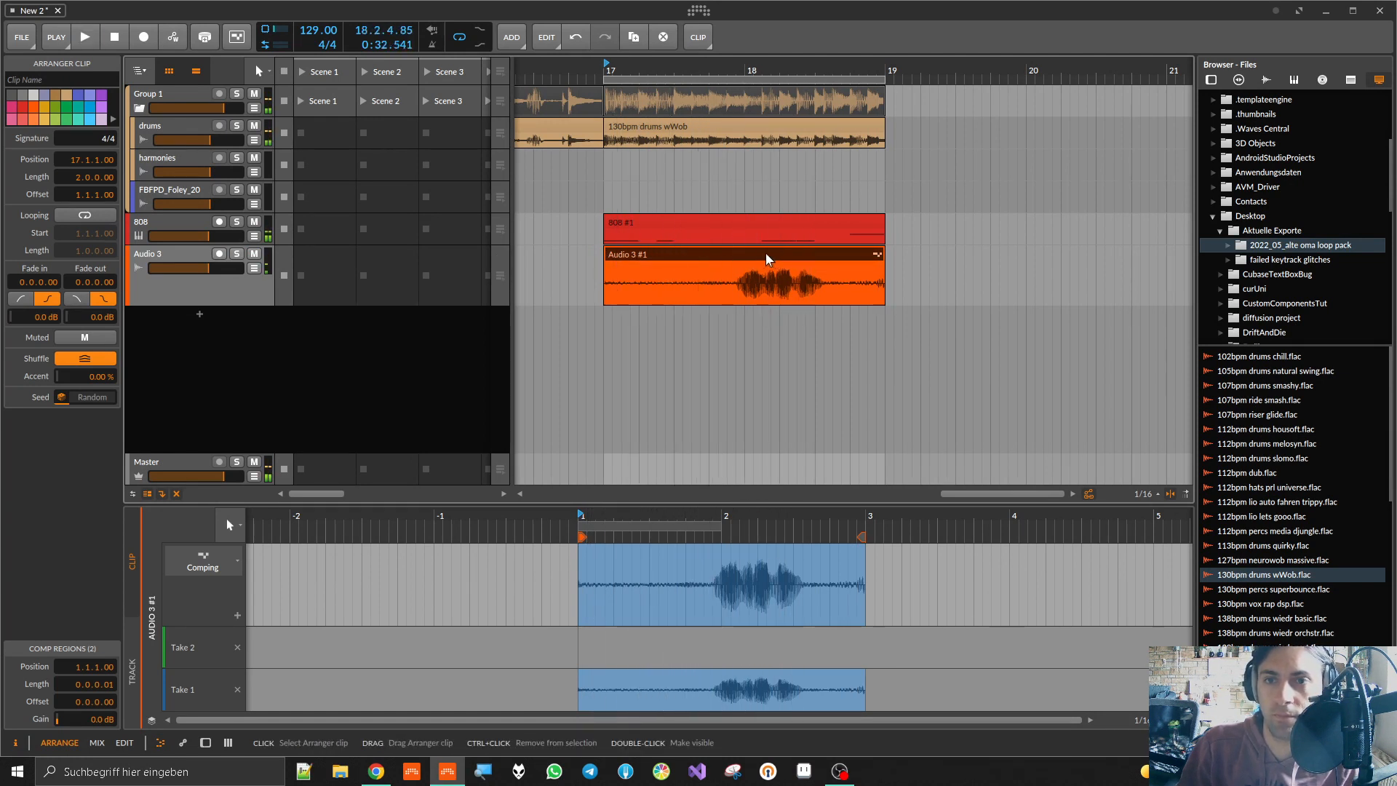
# Step: Trim the silent first part off the recorded clip, move its start to 18.1.2, and audition the new timing
pyautogui.moveTo(610, 261); pyautogui.dragTo(736, 257)
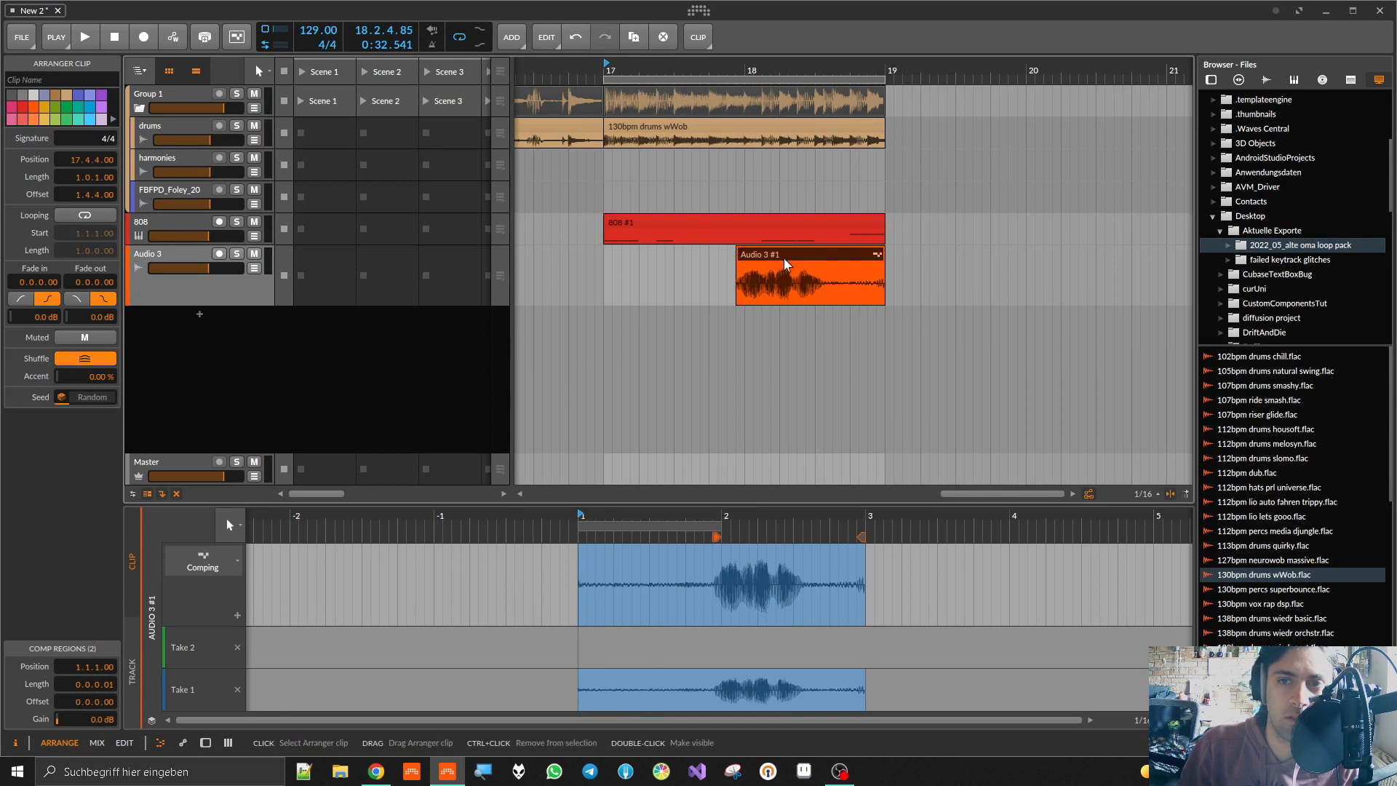
pyautogui.scroll(5, 756, 262)
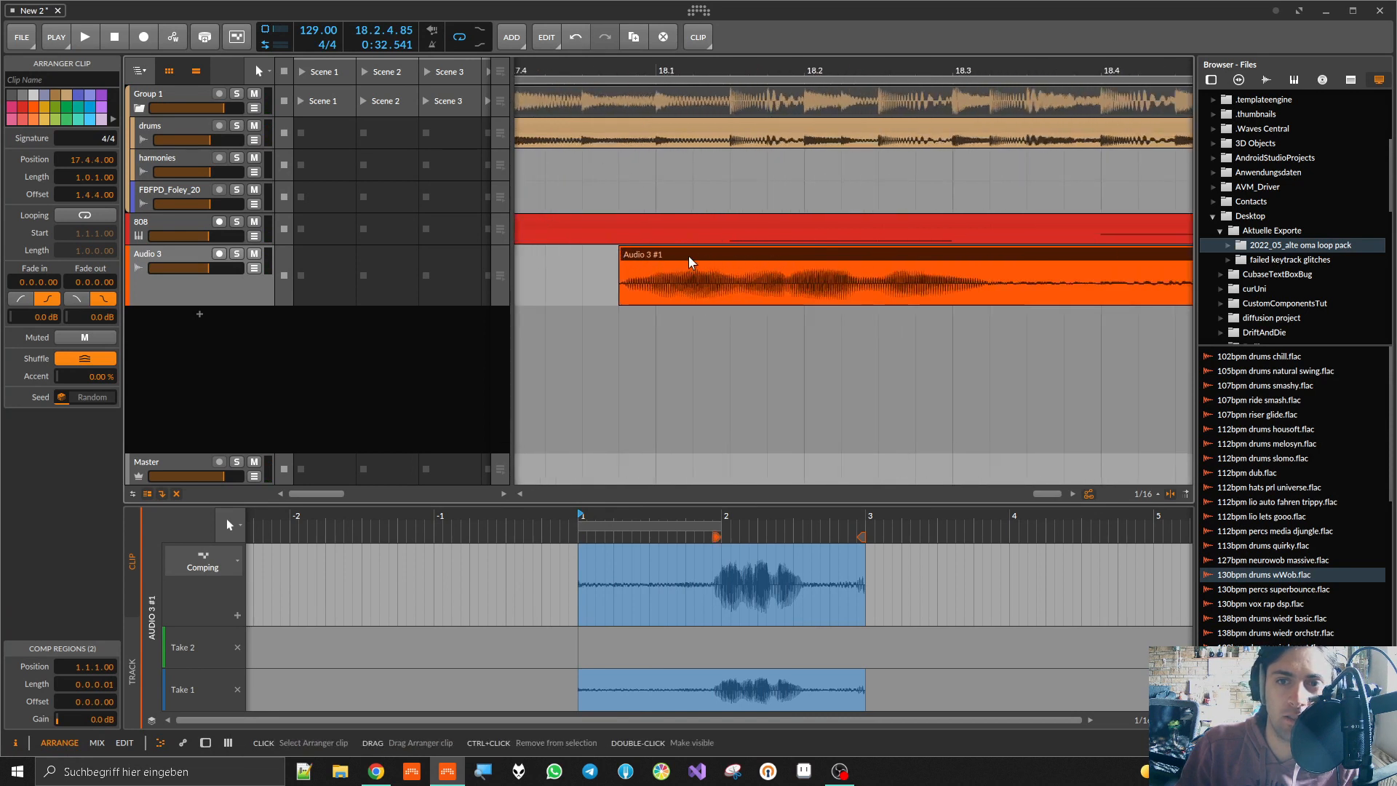
pyautogui.moveTo(691, 262); pyautogui.dragTo(766, 262)
pyautogui.press('space')
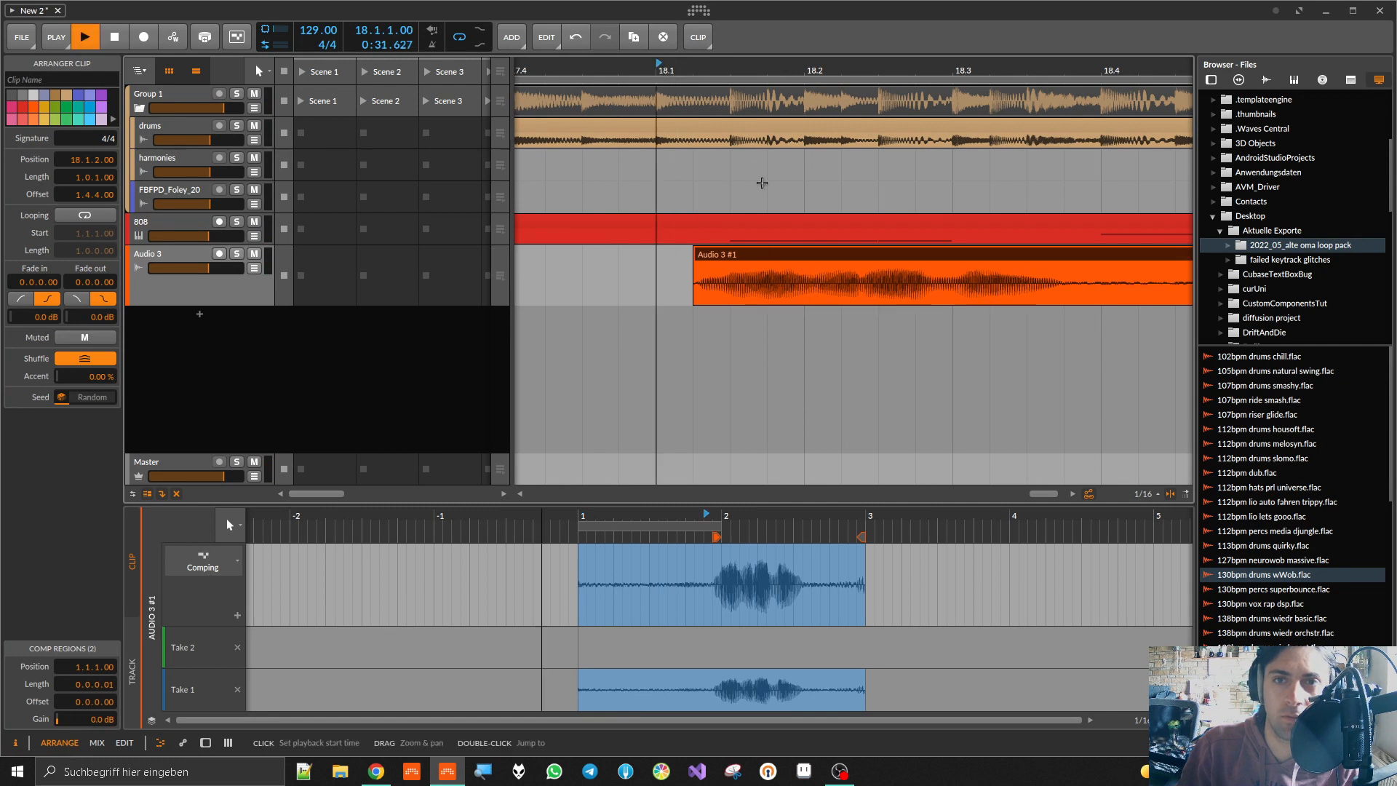
pyautogui.press('space')
pyautogui.press('space')
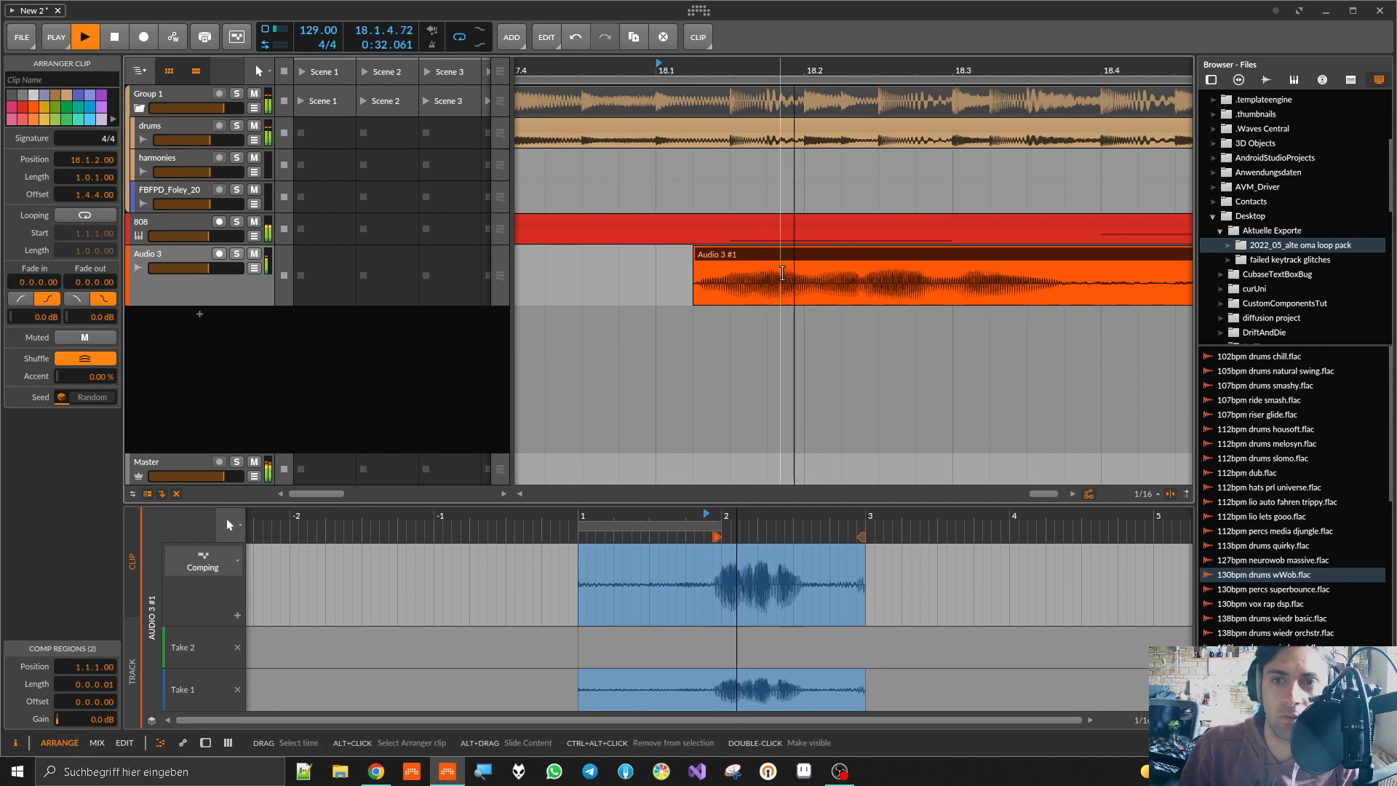
pyautogui.press('space')
# Step: Lengthen the last A0 note in the 808 clip up to the start of the D1 note and check it in playback
pyautogui.click(963, 221)
pyautogui.press('space')
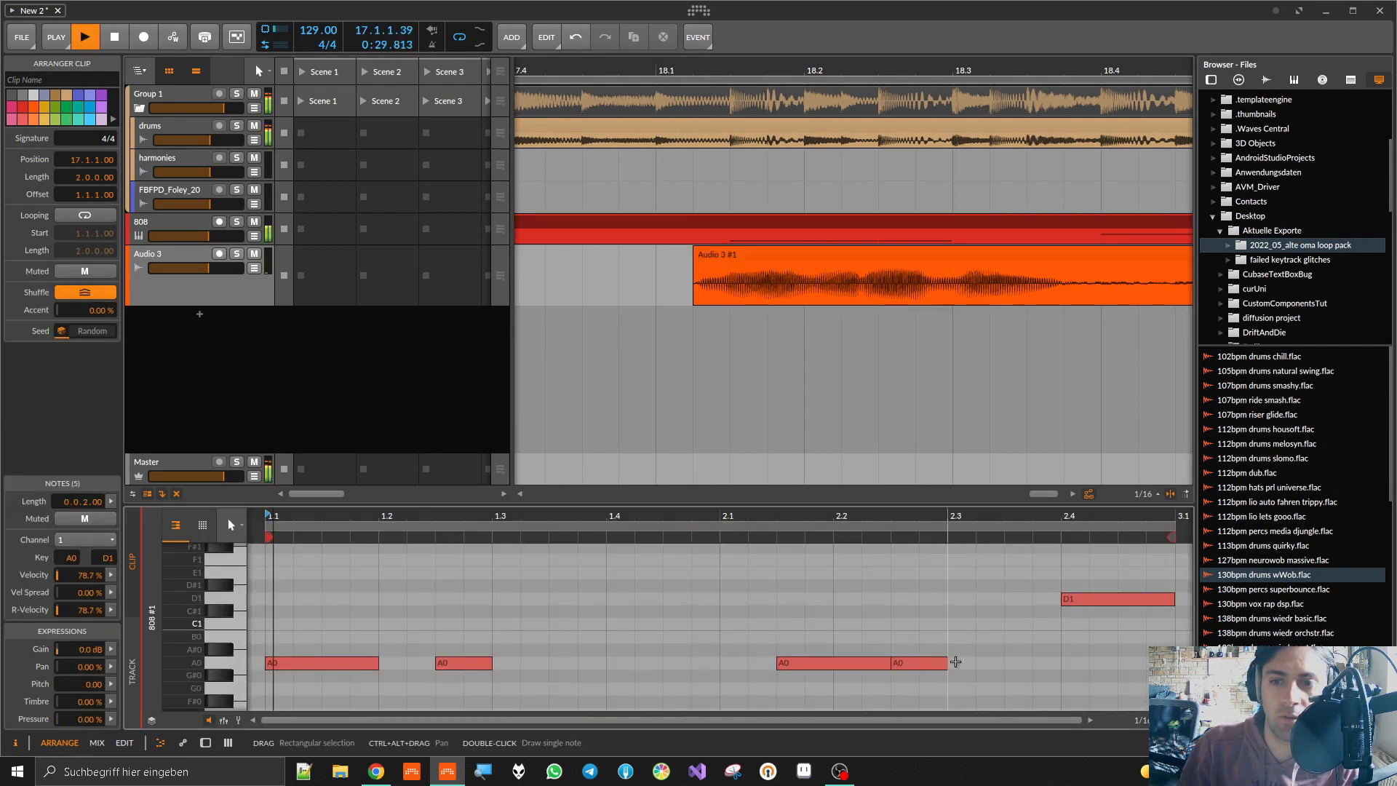
pyautogui.moveTo(955, 661); pyautogui.dragTo(1061, 662)
pyautogui.click(1002, 583)
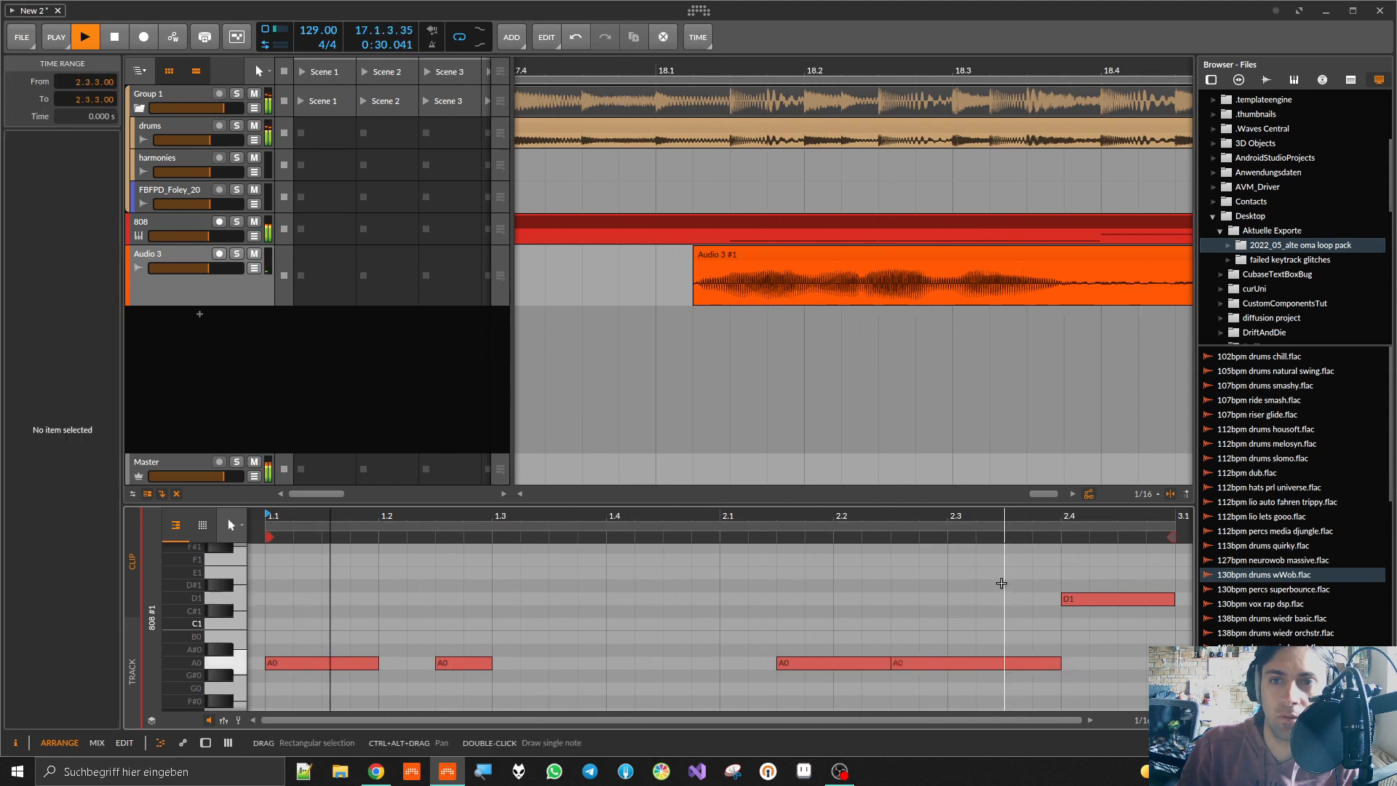
pyautogui.press('space')
# Step: Trim the end of the Audio 3 clip to 18.4 and add short fades at its edges
pyautogui.scroll(-3, 898, 427)
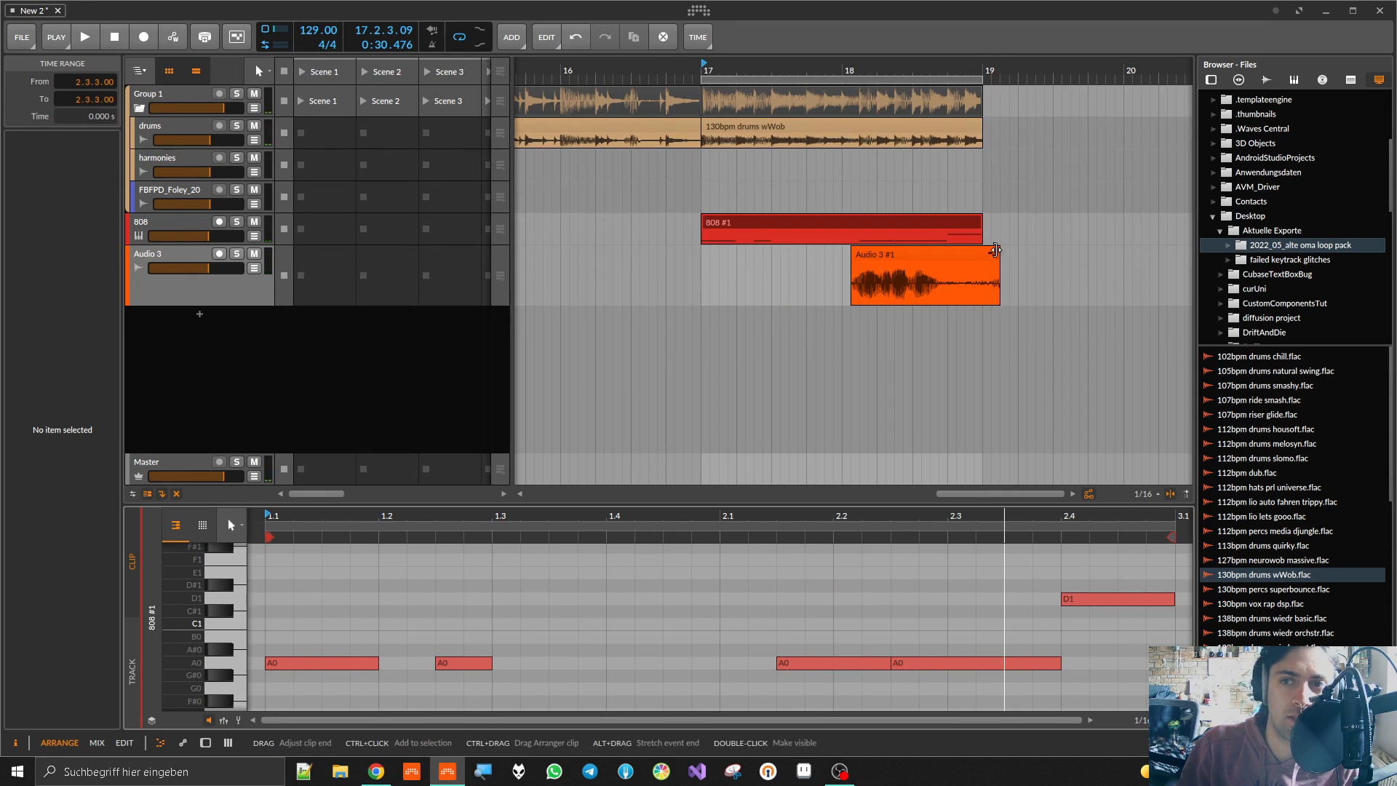
pyautogui.moveTo(995, 251); pyautogui.dragTo(947, 262)
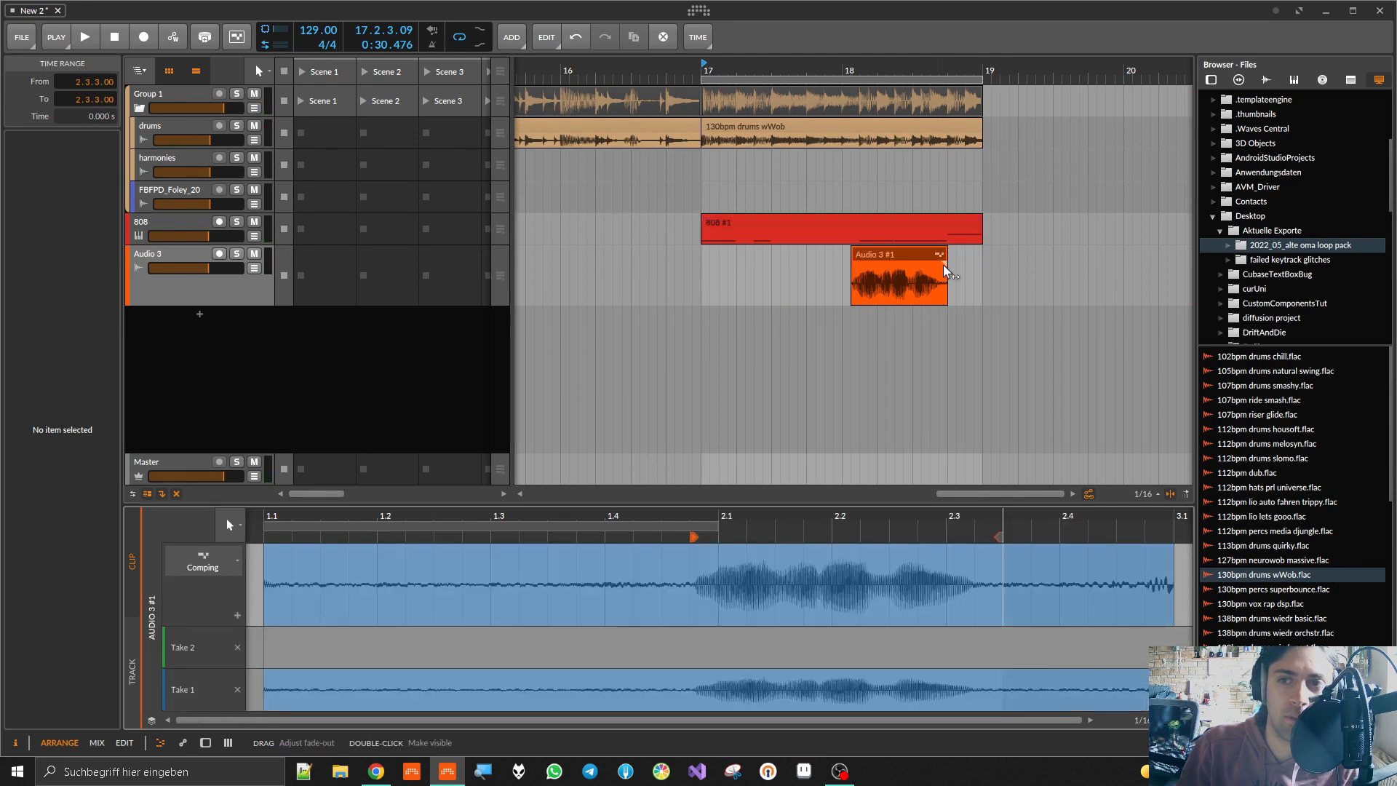
pyautogui.scroll(3, 886, 276)
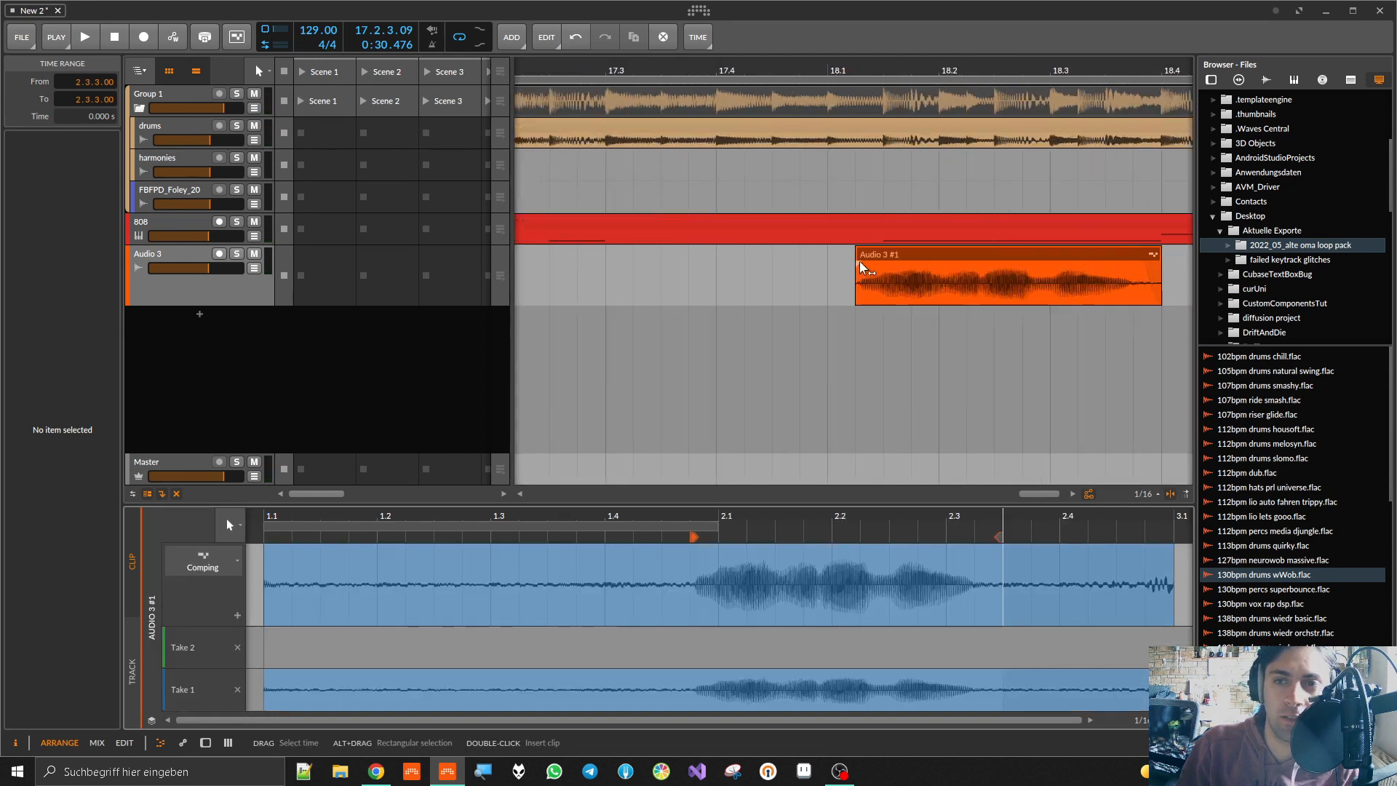
# Step: Insert the StereoHelper plug-in on the Audio 3 track and set its output gain to 6.2
pyautogui.click(168, 292)
pyautogui.press('d')
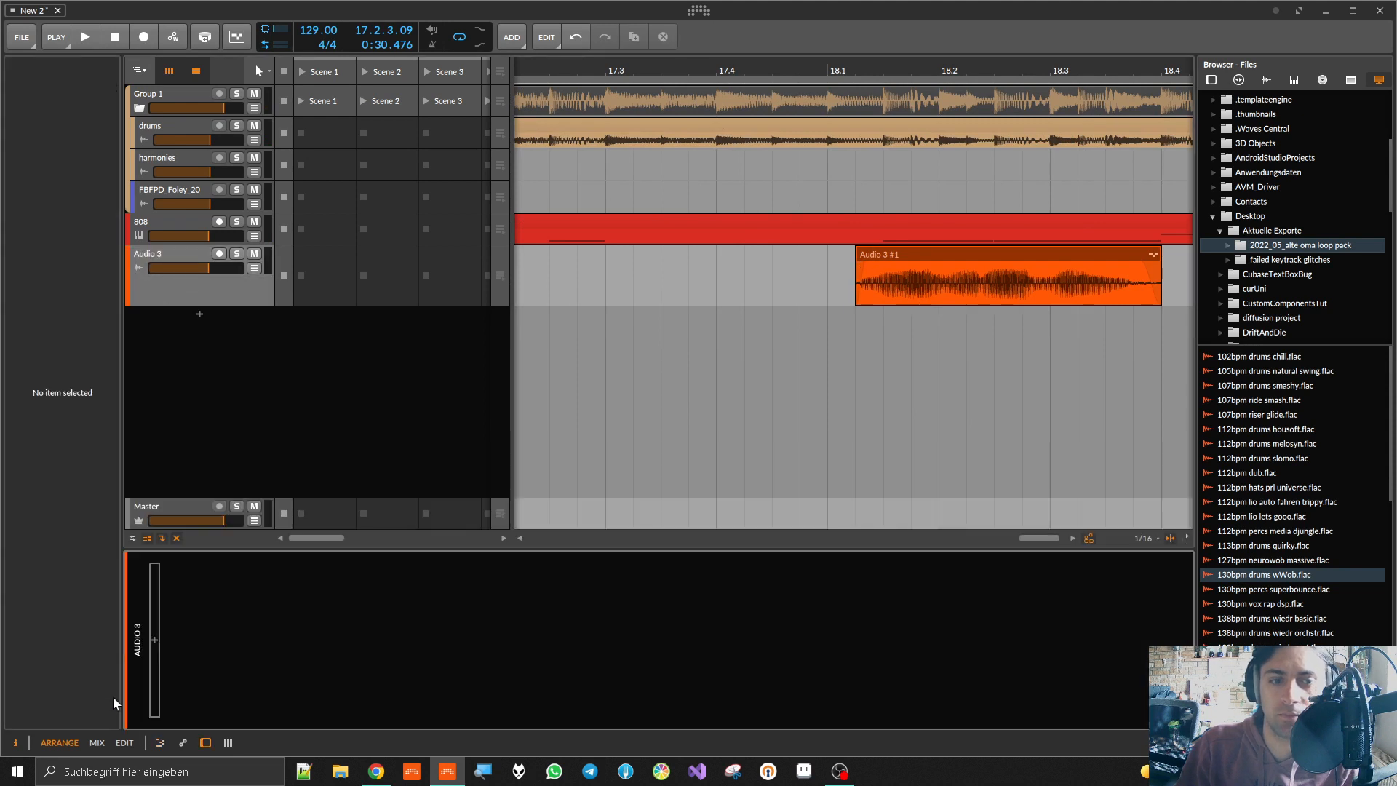
pyautogui.click(156, 639)
pyautogui.write('stereo')
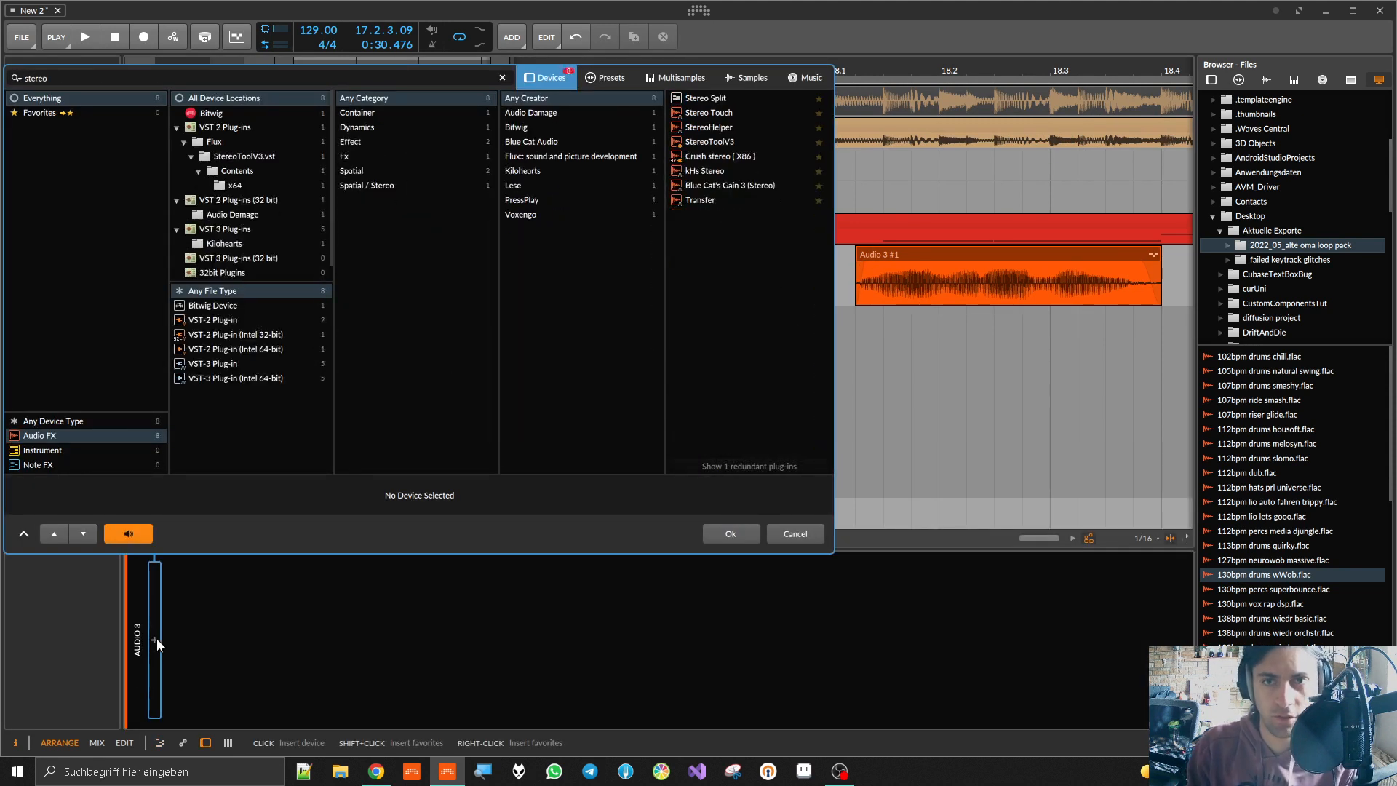
pyautogui.doubleClick(700, 126)
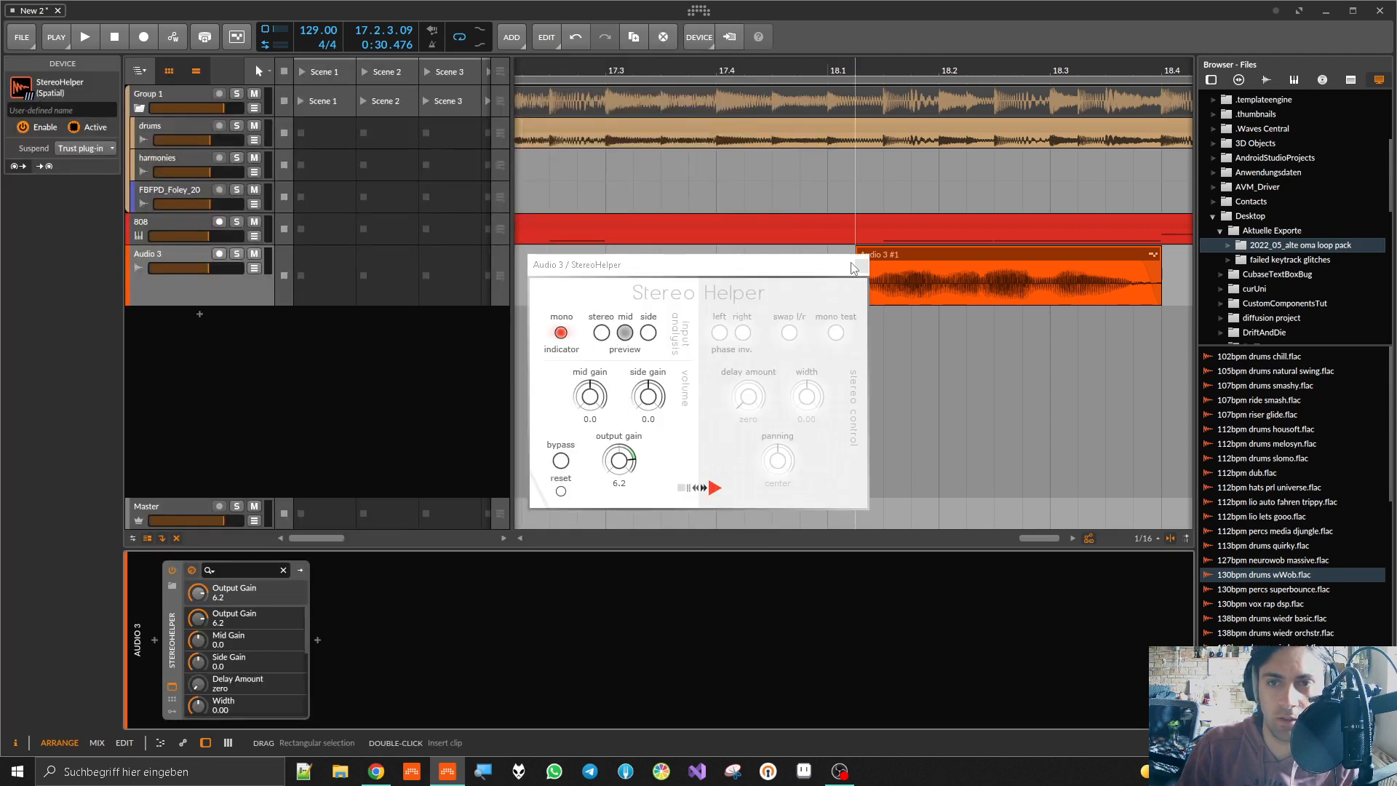
# Step: Collapse the StereoHelper device and insert the OTT plug-in after it on the Audio 3 track
pyautogui.click(853, 268)
pyautogui.press('space')
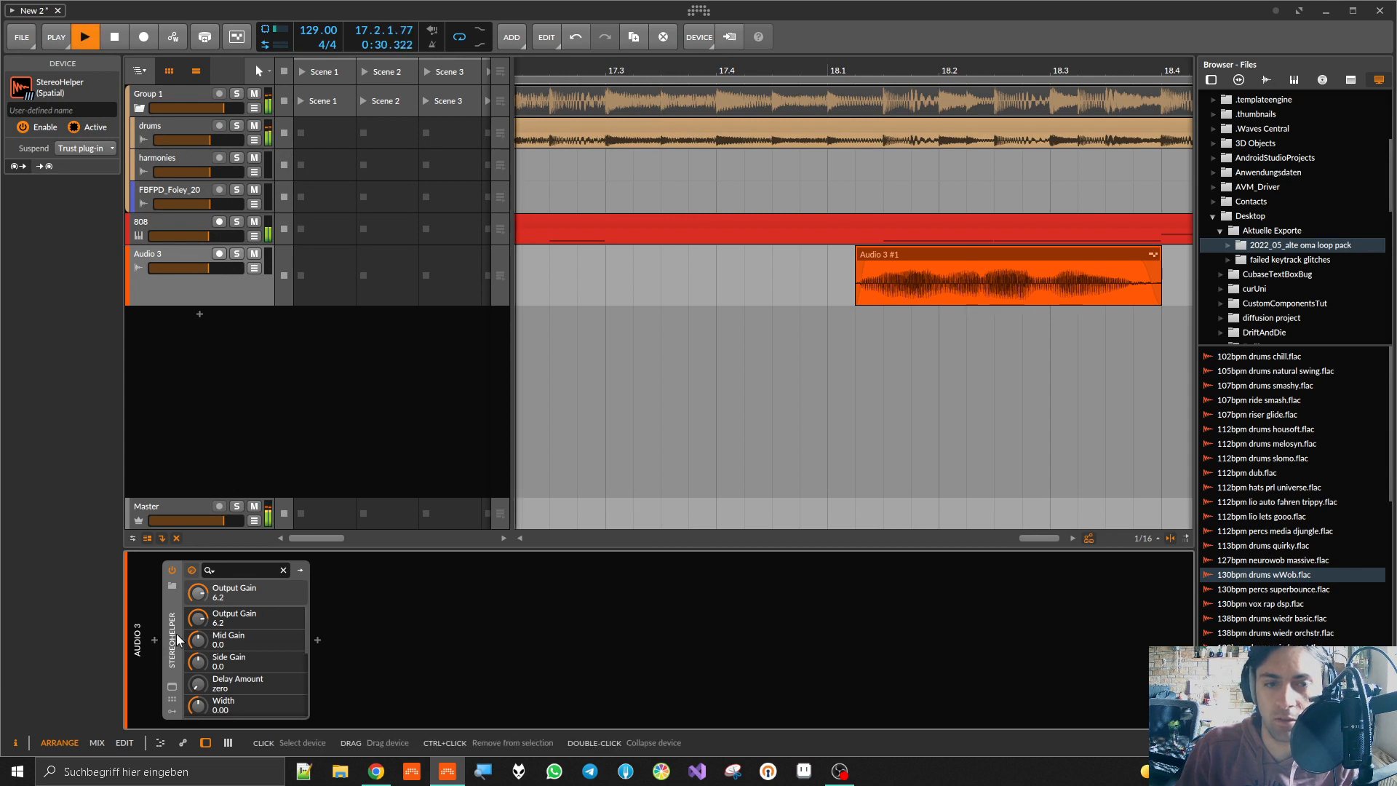
pyautogui.doubleClick(176, 633)
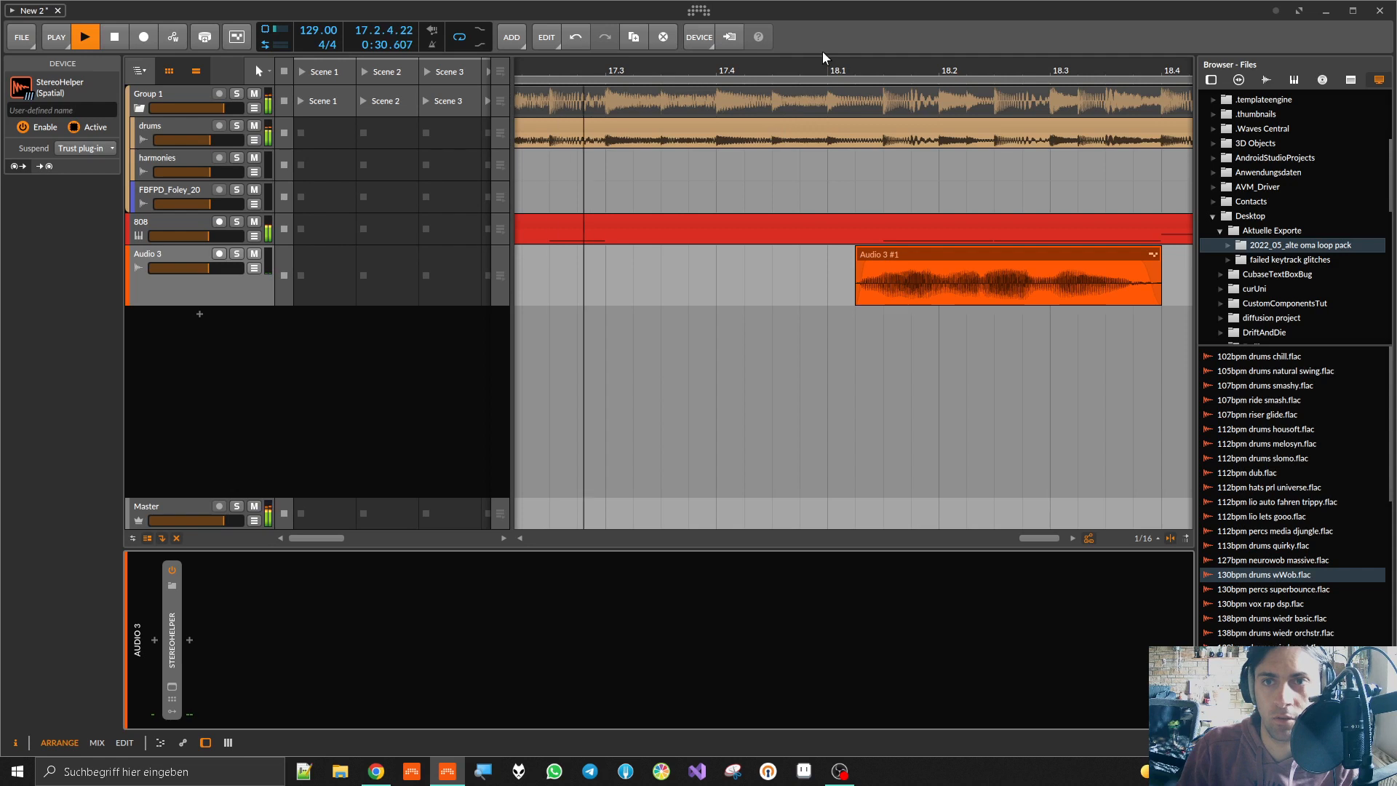
pyautogui.click(829, 69)
pyautogui.click(189, 640)
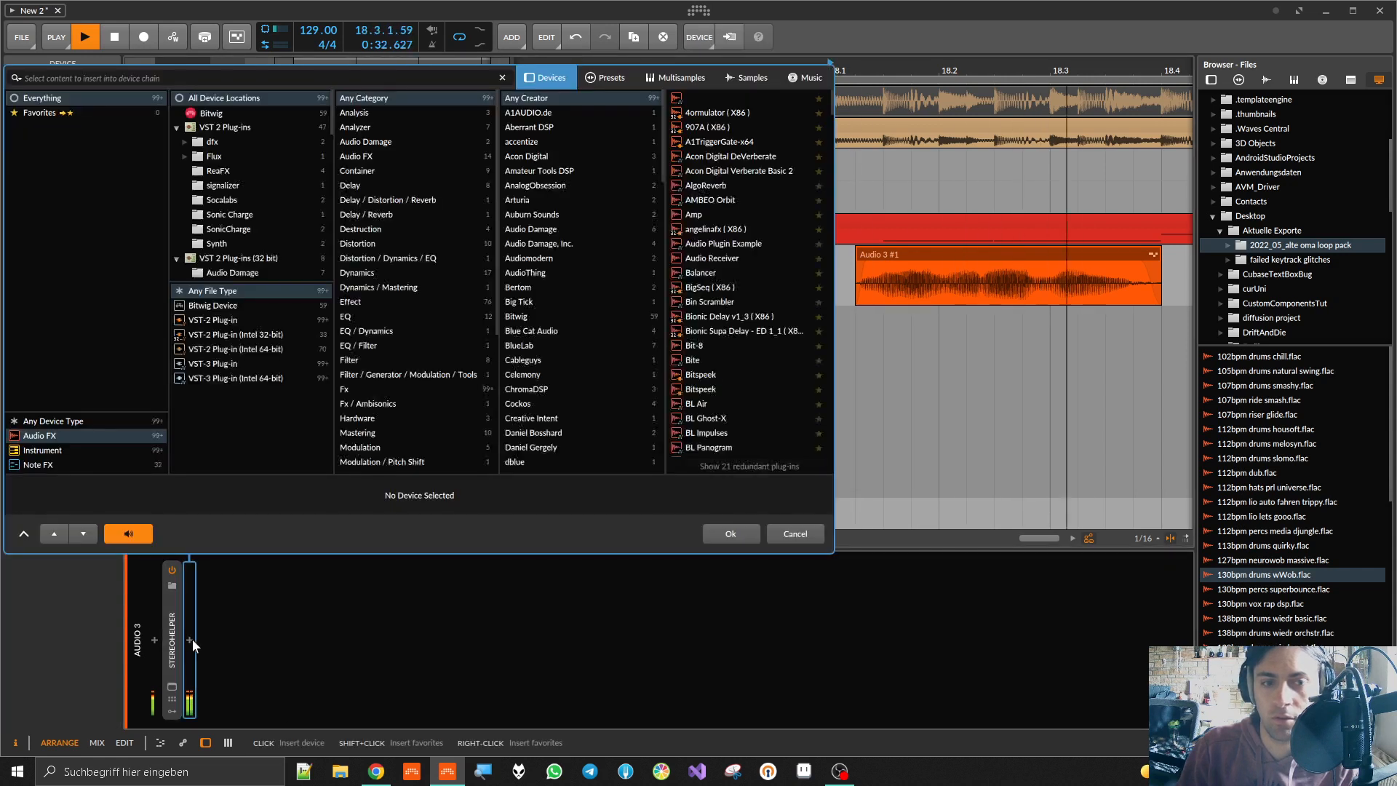
pyautogui.write('ott')
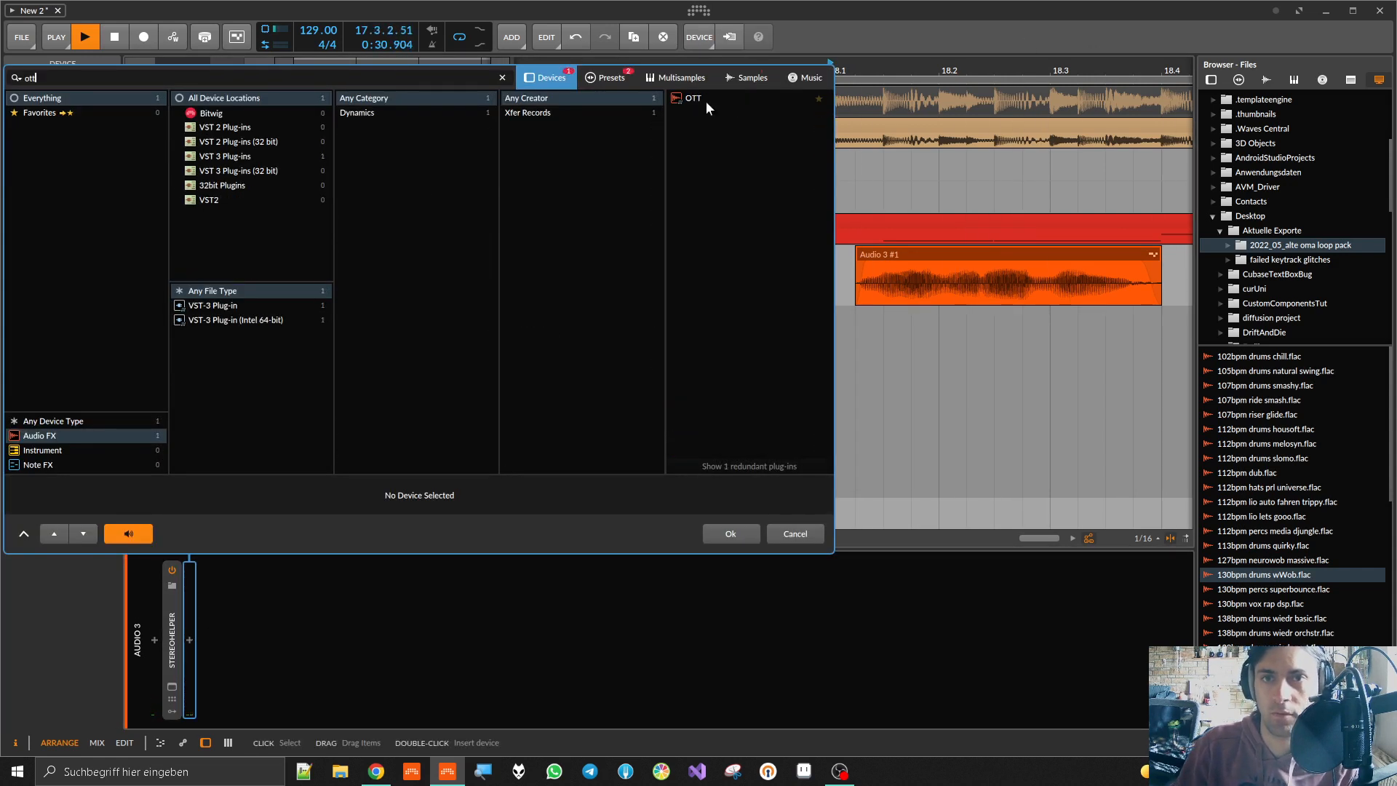
pyautogui.doubleClick(705, 101)
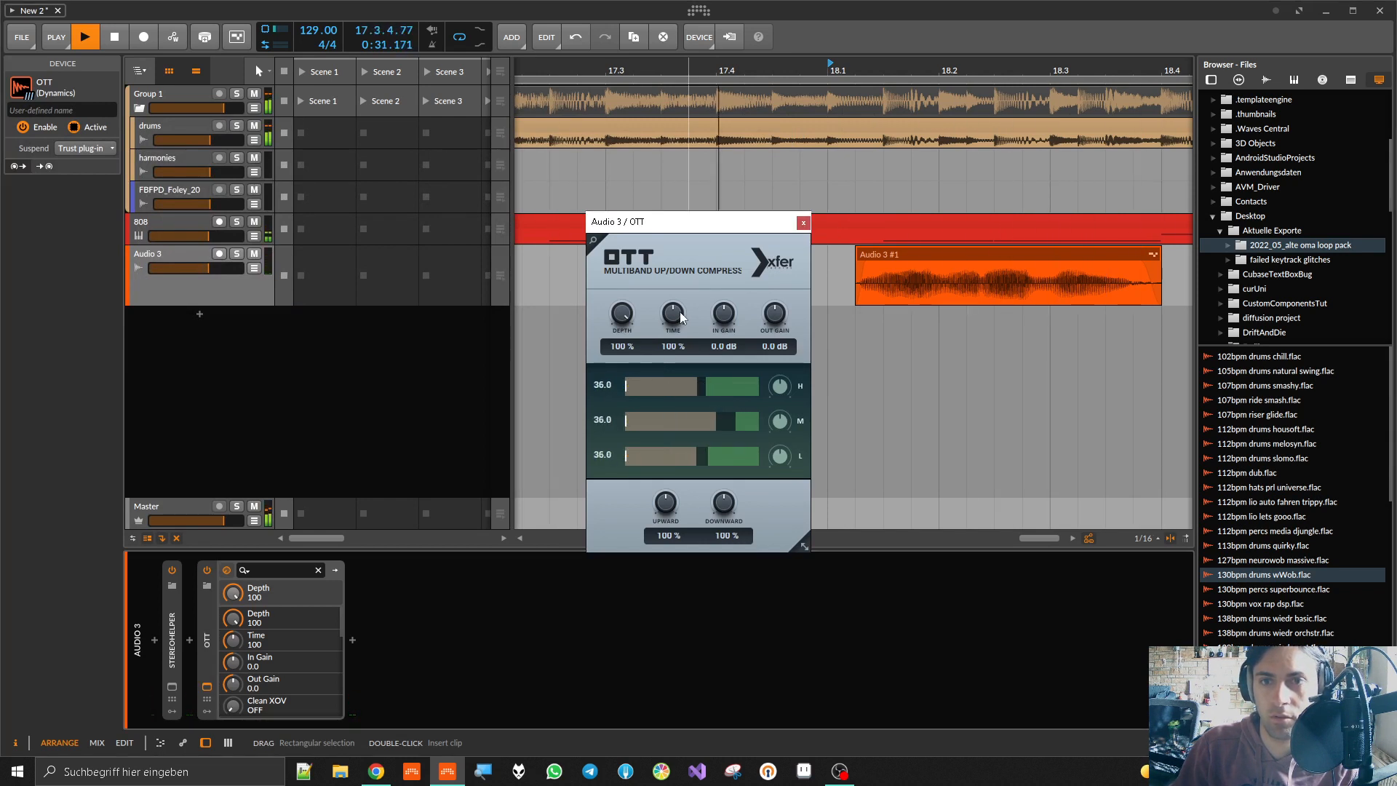
# Step: Set OTT's time to 487 %, output gain to -5.0 dB and downward compression to 88 %, and collapse the device
pyautogui.moveTo(678, 318); pyautogui.dragTo(679, 284)
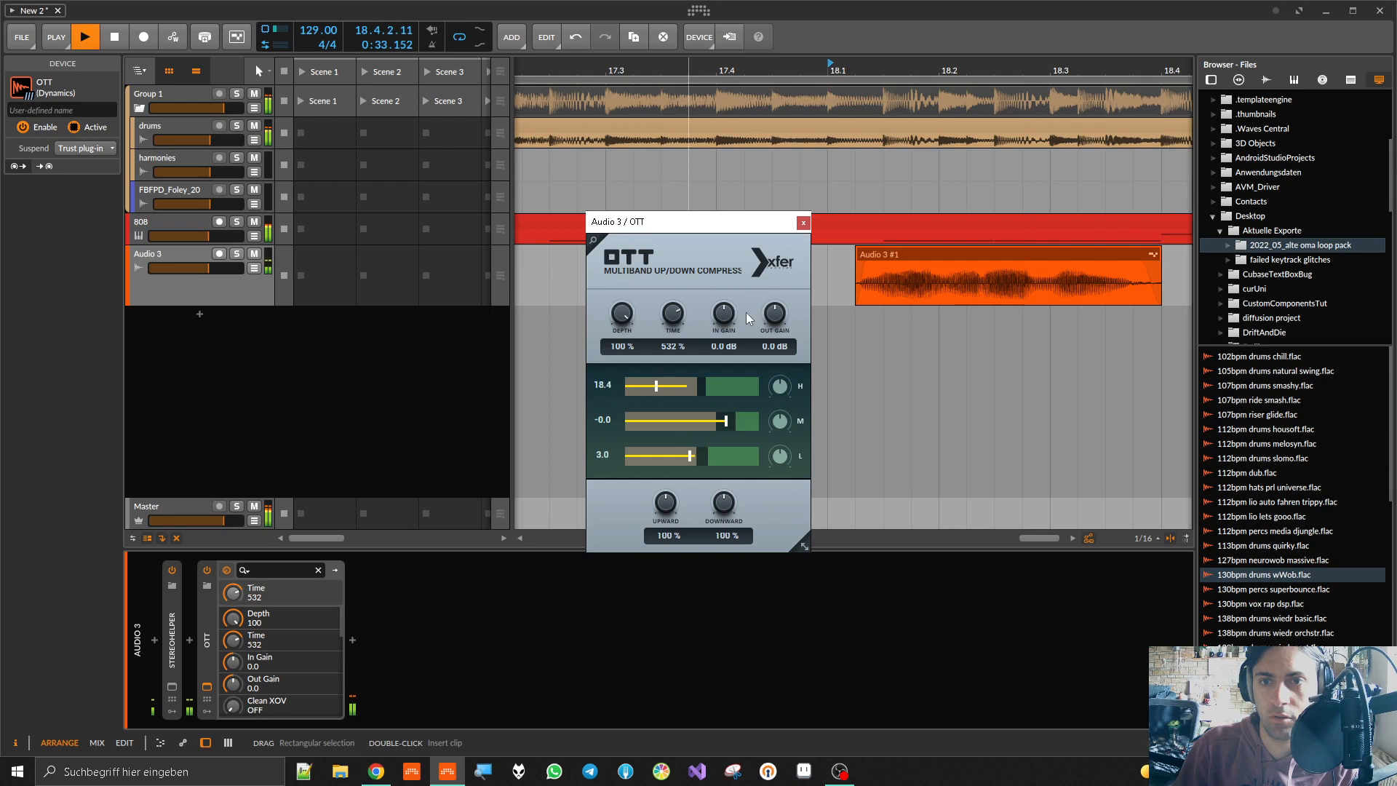
pyautogui.moveTo(778, 322); pyautogui.dragTo(779, 345)
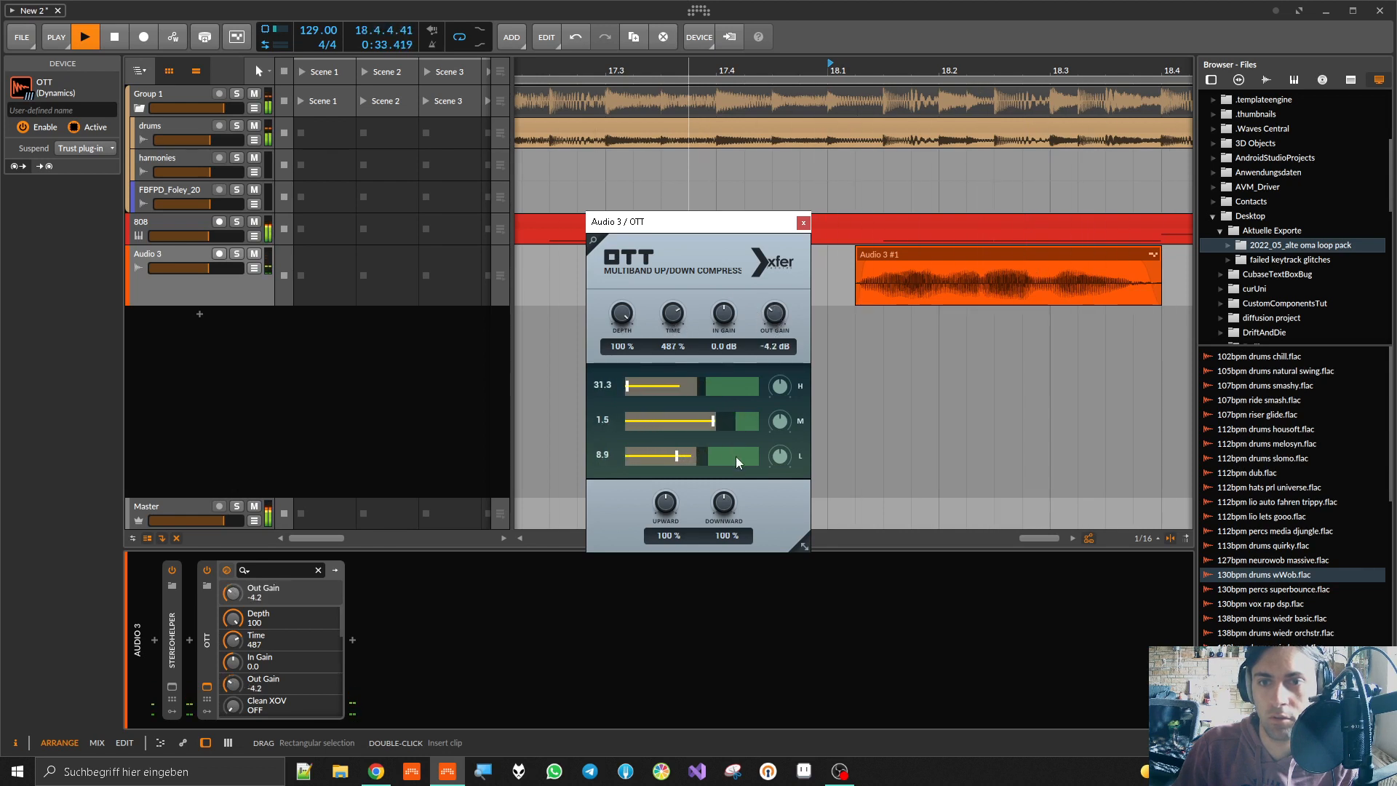
pyautogui.moveTo(735, 508); pyautogui.dragTo(735, 518)
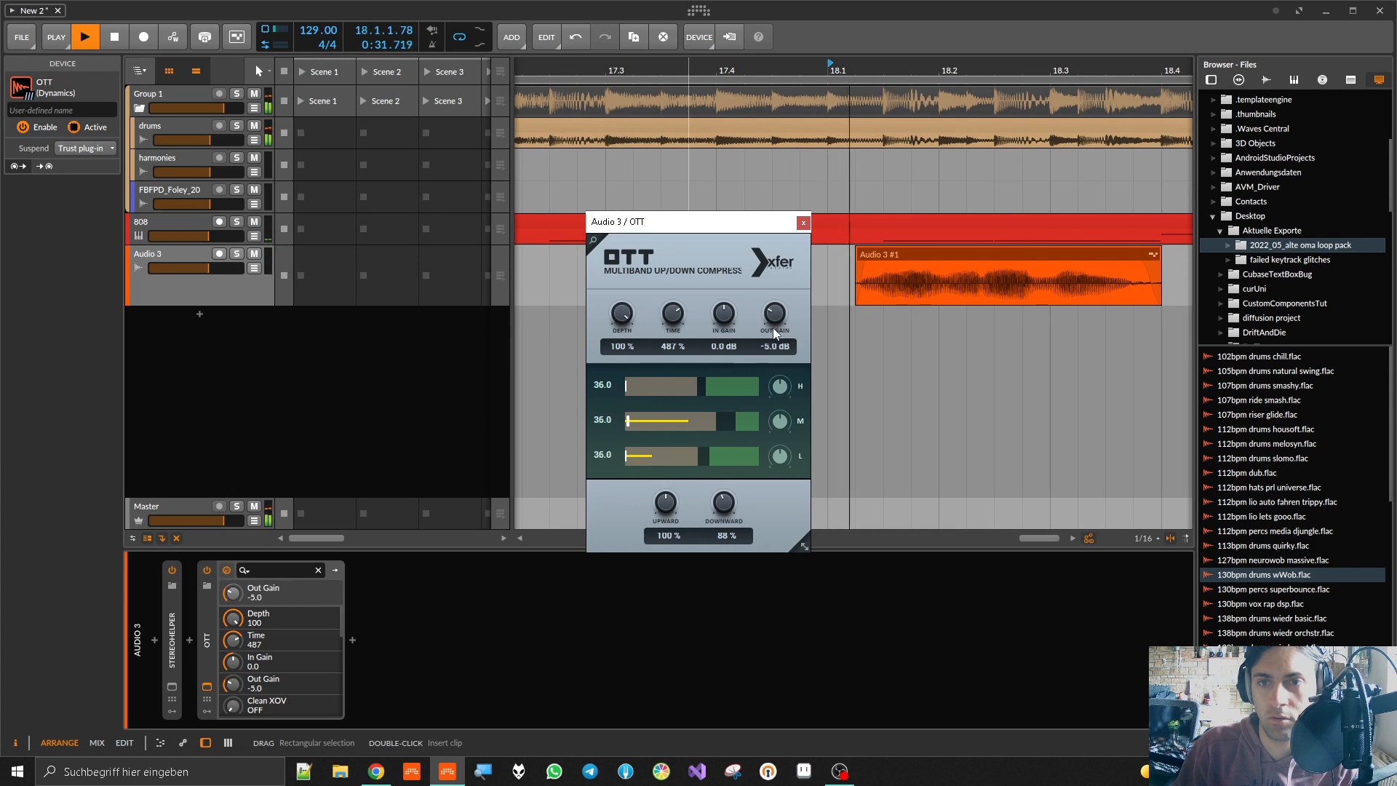
pyautogui.click(803, 222)
pyautogui.press('space')
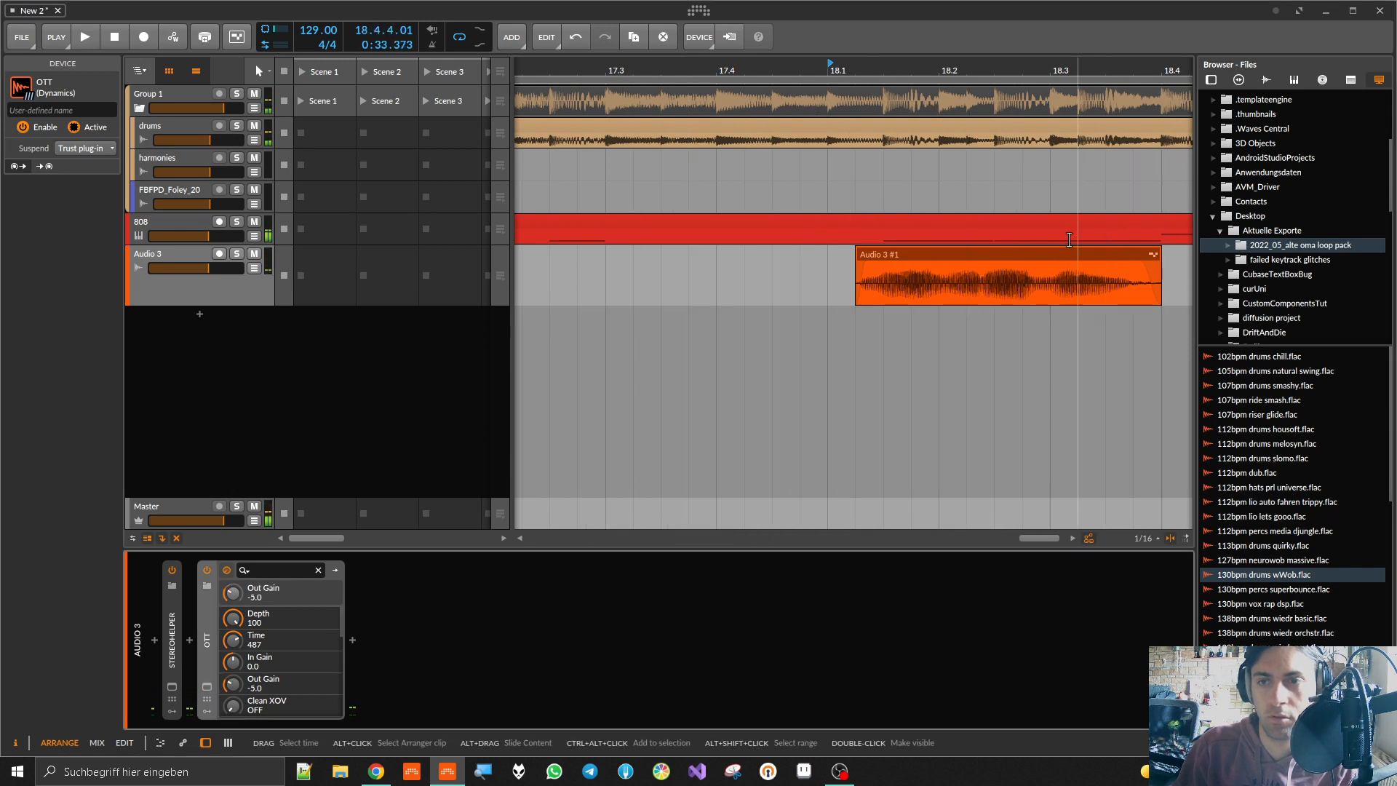
pyautogui.doubleClick(206, 638)
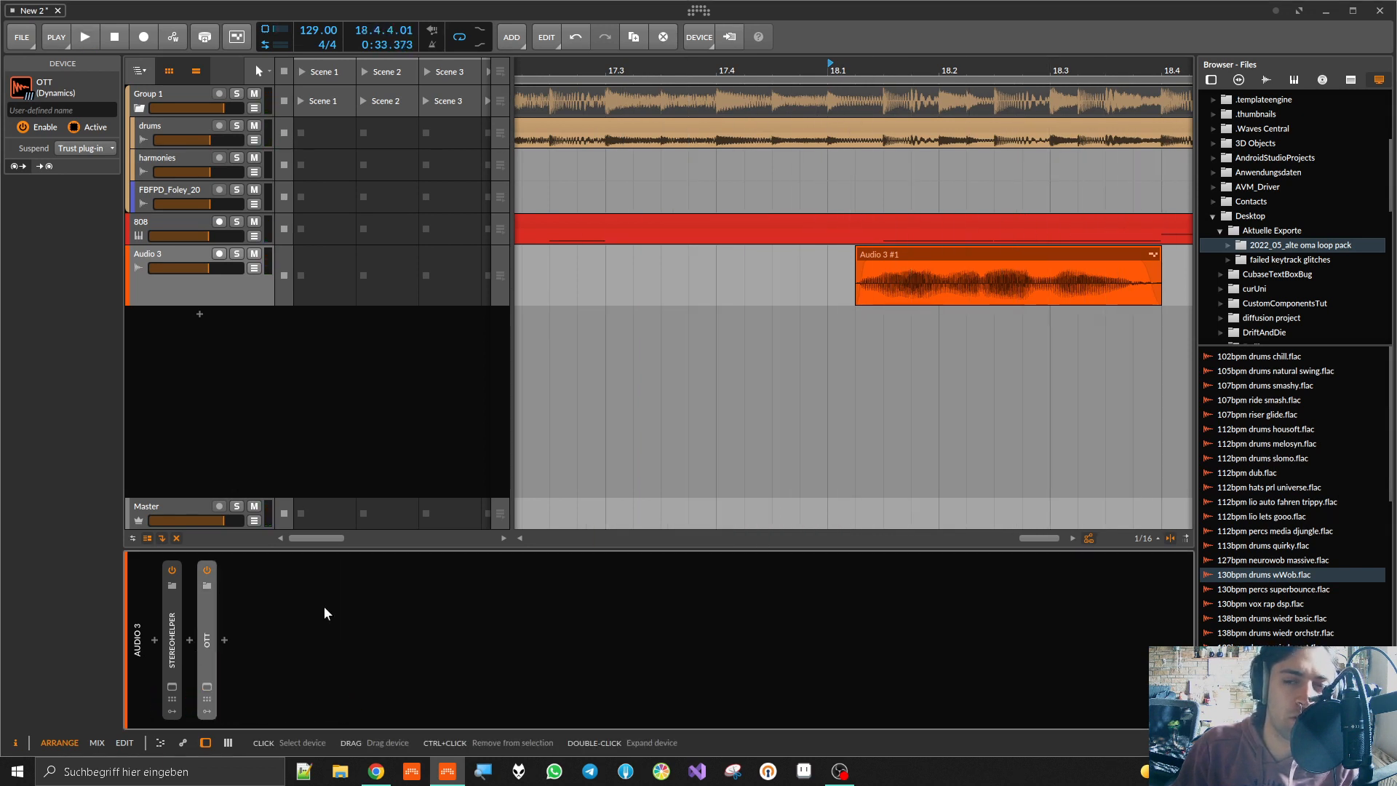
# Step: Shorten the loop region to one bar starting at 18.1.1 and solo the Audio 3 and 808 tracks
pyautogui.scroll(-3, 915, 279)
pyautogui.hotkey('ctrl', 's')
pyautogui.click(659, 369)
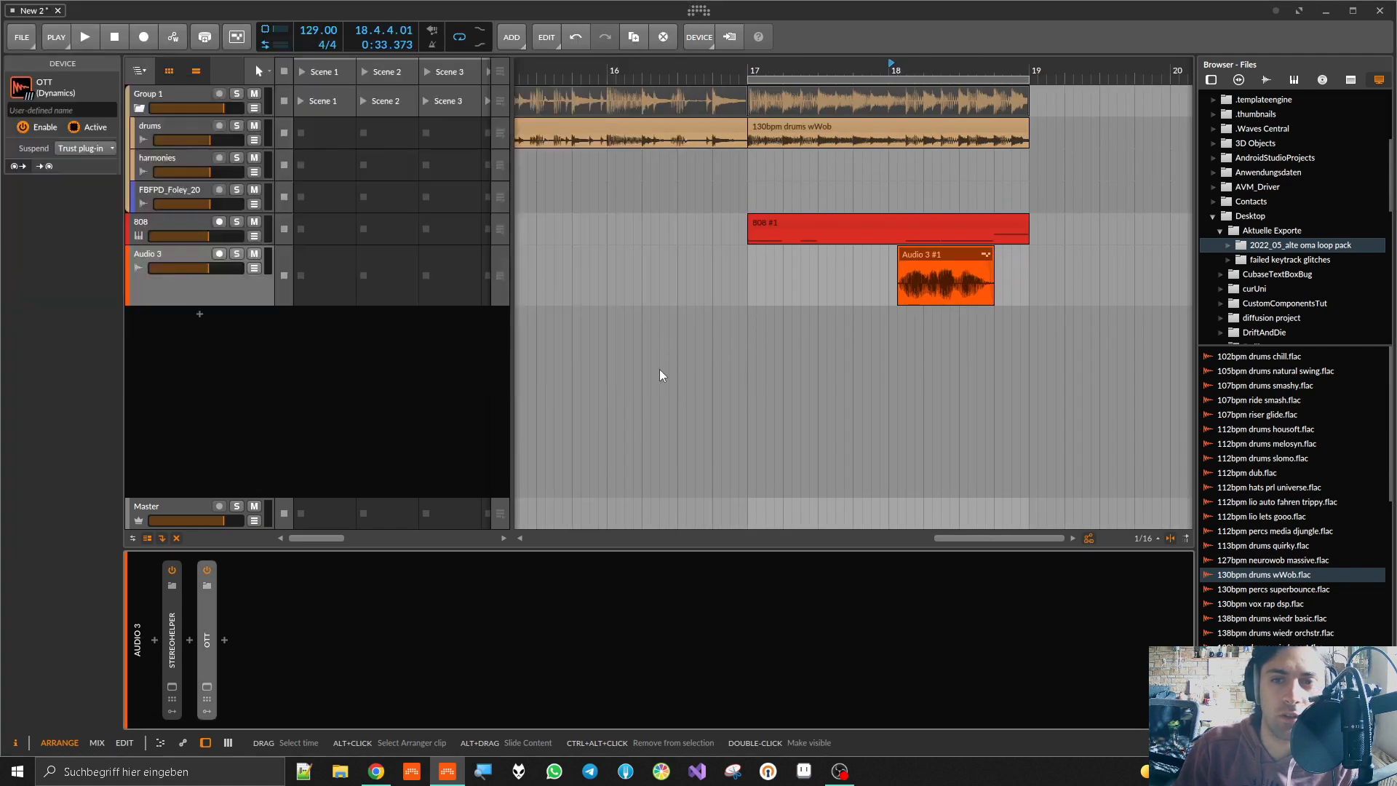
pyautogui.moveTo(749, 80); pyautogui.dragTo(889, 126)
pyautogui.click(236, 254)
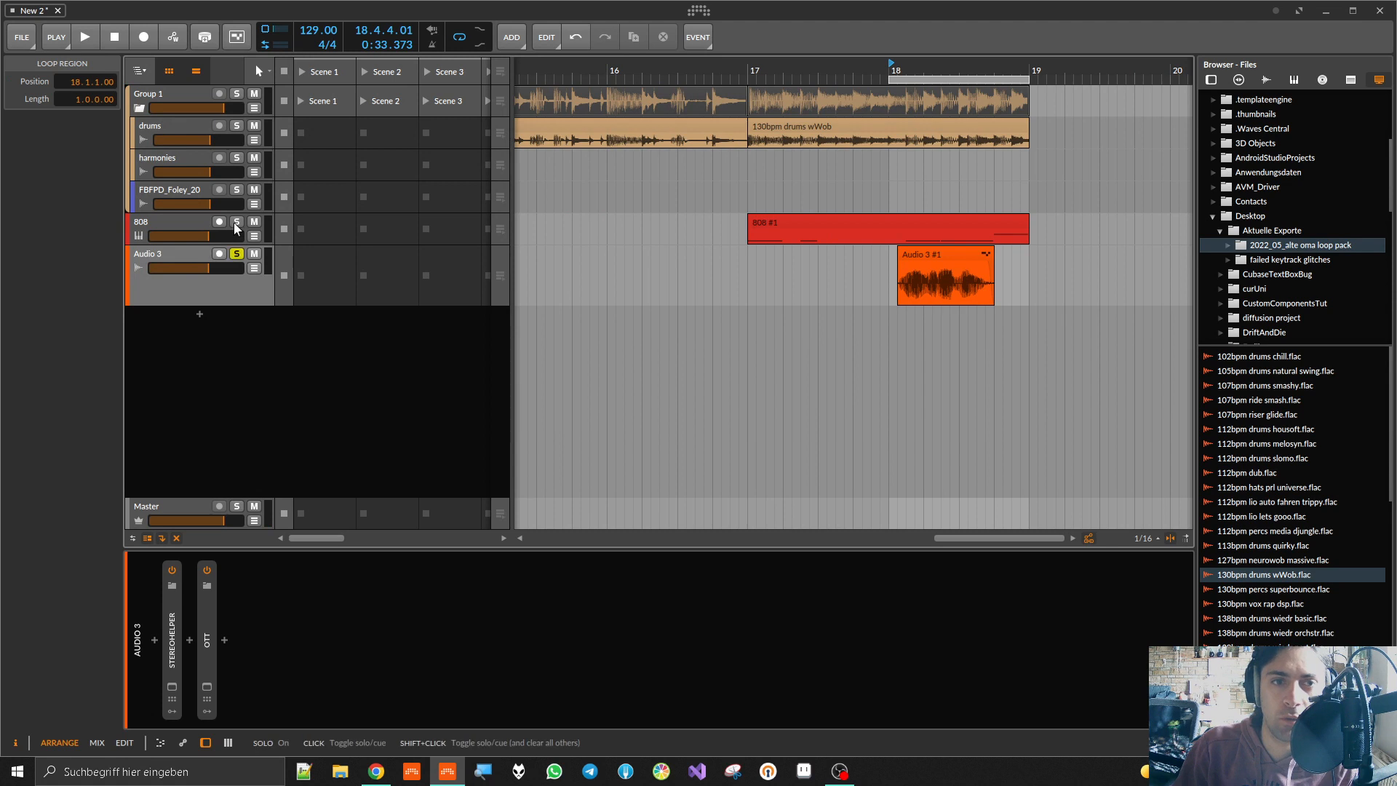
# Step: Insert the kHs Ring Mod effect after OTT on the Audio 3 track and briefly play the loop
pyautogui.click(224, 640)
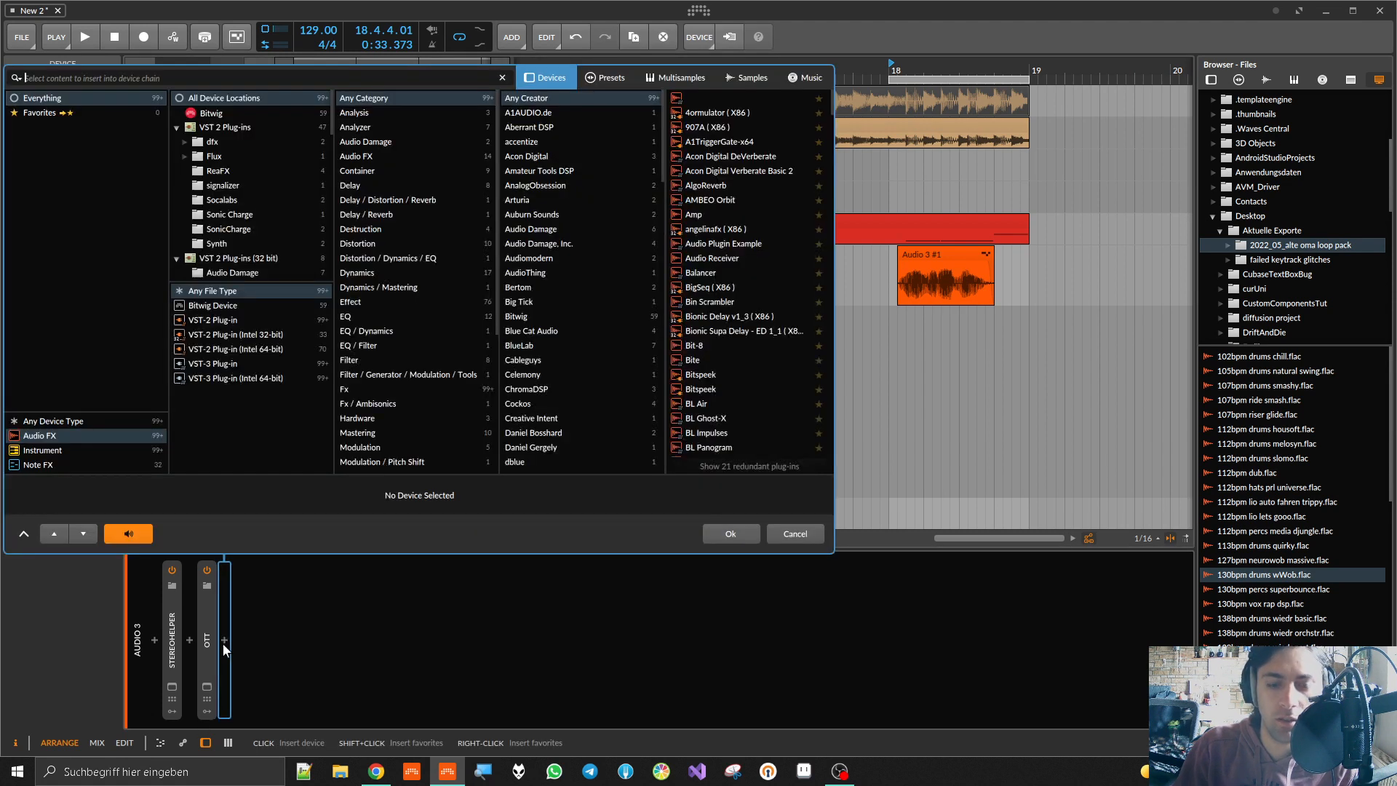
pyautogui.write('khs')
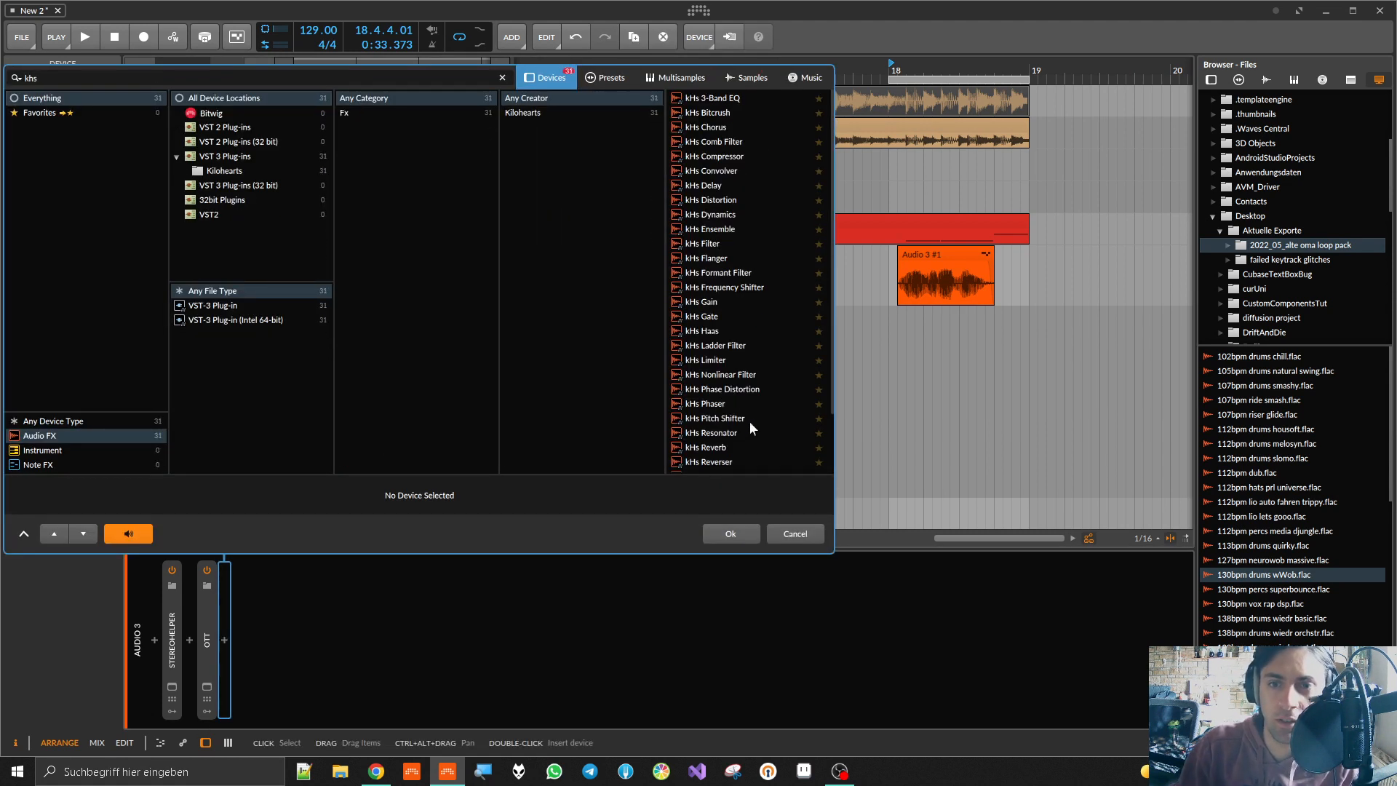
pyautogui.scroll(-1, 733, 430)
pyautogui.doubleClick(730, 425)
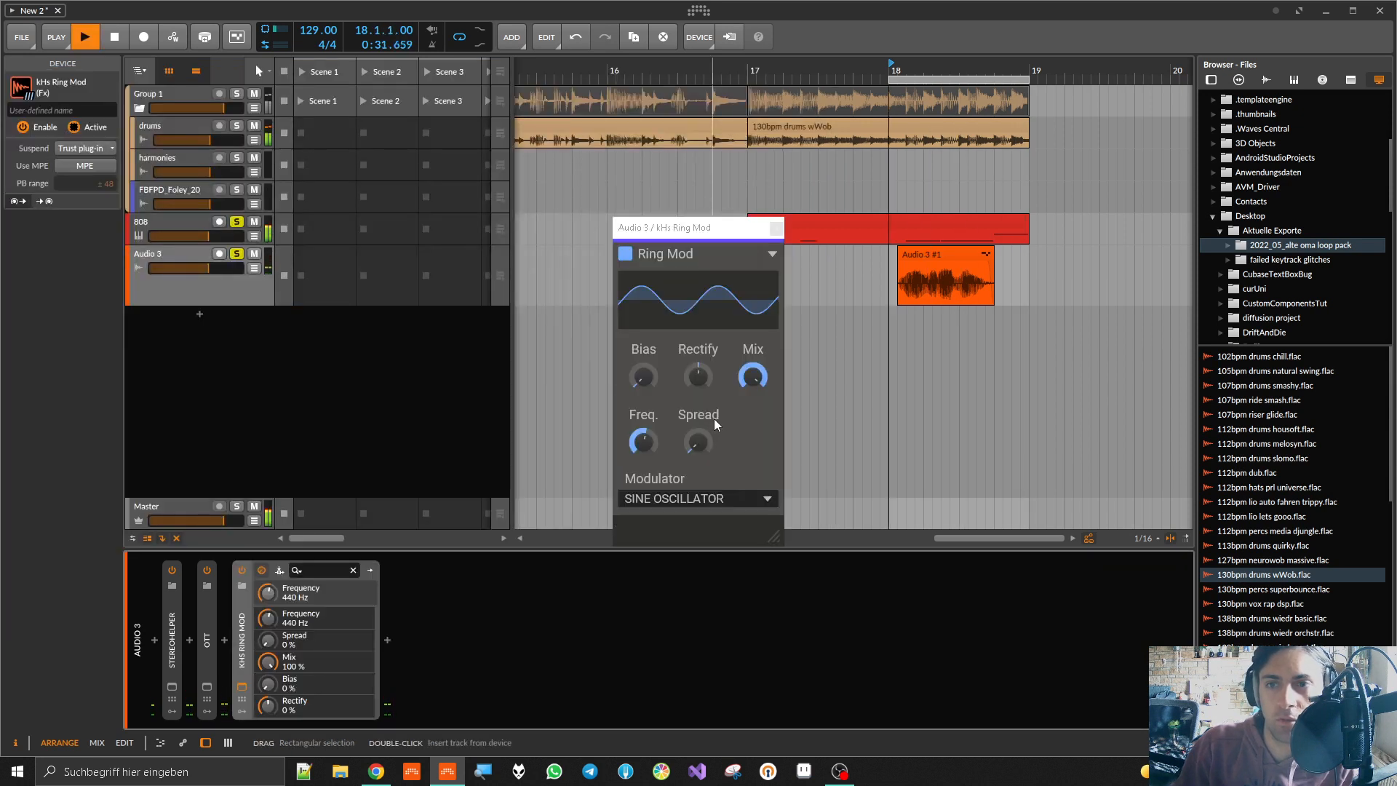
pyautogui.press('space')
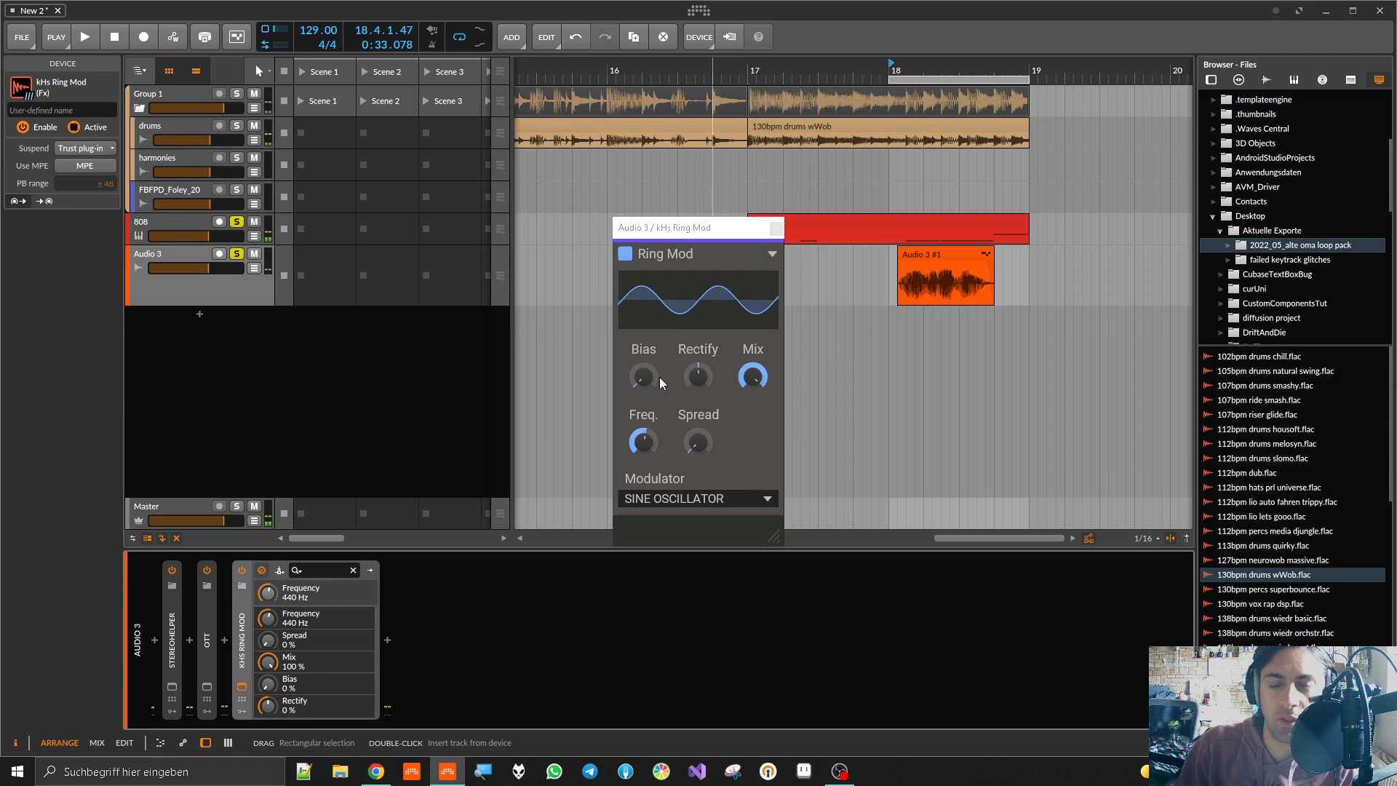
# Step: Set the Ring Mod's Rectify to 100 % and frequency to 1.10 kHz while auditioning, and return the play position to bar 18
pyautogui.press('space')
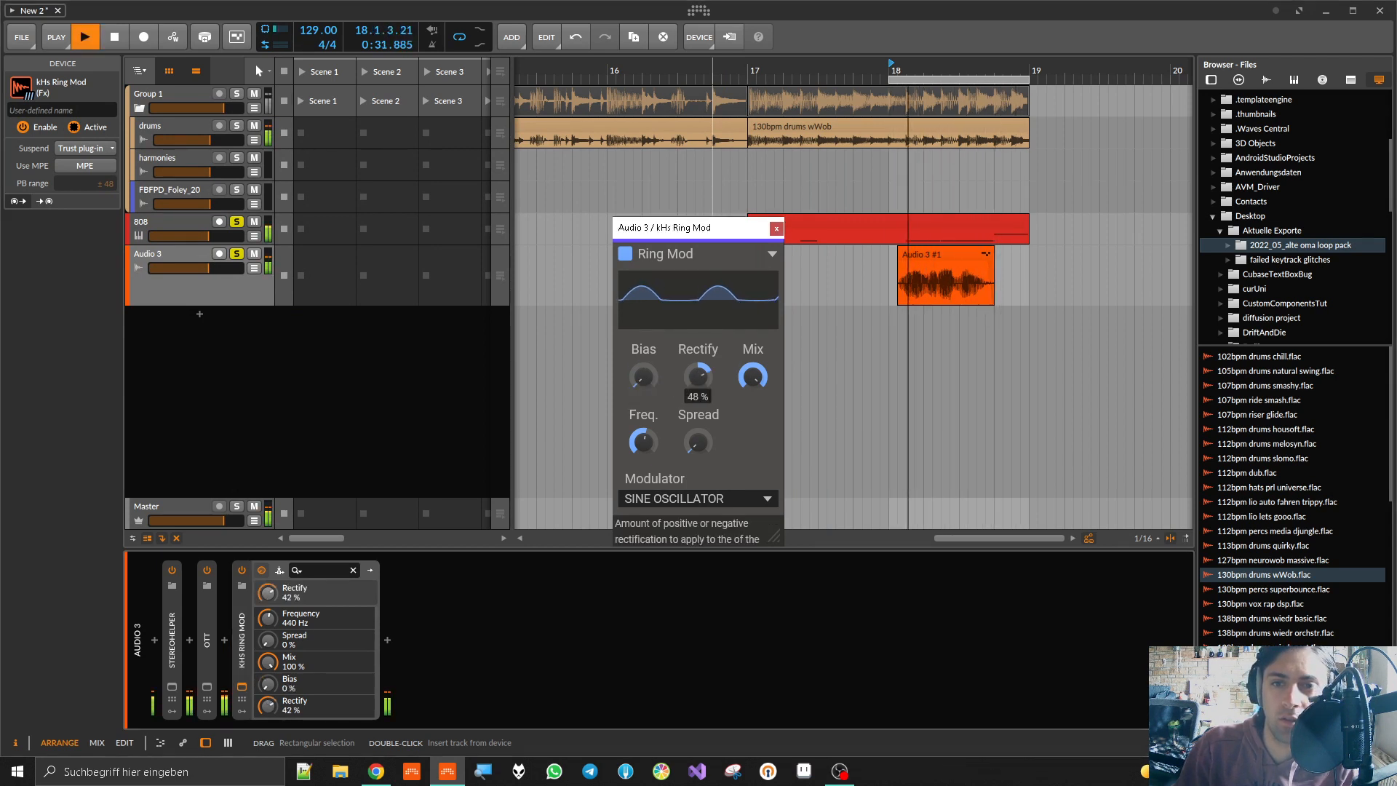
pyautogui.moveTo(697, 377); pyautogui.dragTo(696, 313)
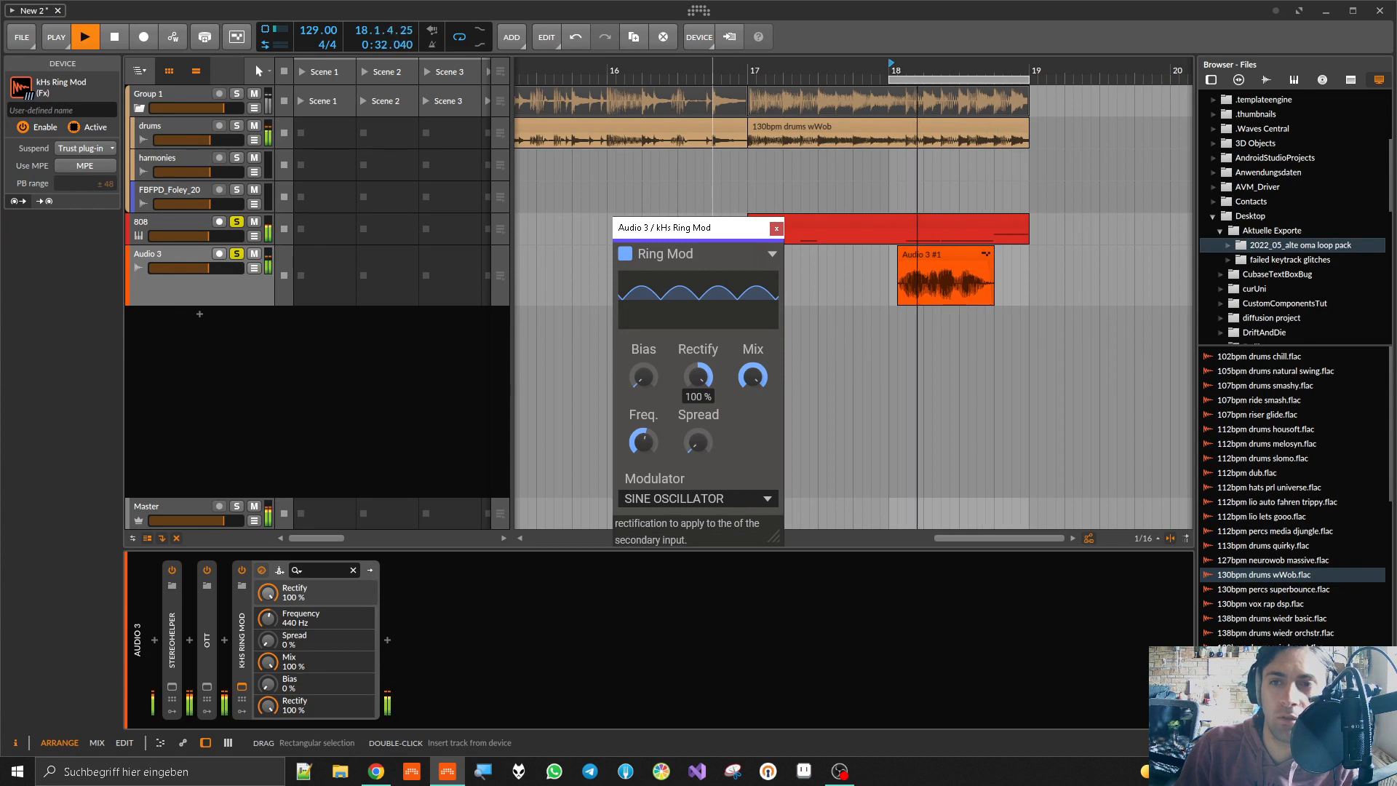
pyautogui.moveTo(643, 441)
pyautogui.mouseDown()
pyautogui.moveTo(643, 407)
pyautogui.moveTo(643, 442)
pyautogui.mouseUp()
pyautogui.moveTo(700, 365)
pyautogui.mouseDown()
pyautogui.moveTo(700, 422)
pyautogui.moveTo(643, 434)
pyautogui.moveTo(643, 475)
pyautogui.moveTo(643, 438)
pyautogui.moveTo(697, 360)
pyautogui.mouseUp()
pyautogui.moveTo(643, 441); pyautogui.dragTo(643, 435)
pyautogui.doubleClick(697, 442)
pyautogui.moveTo(699, 376); pyautogui.dragTo(708, 373)
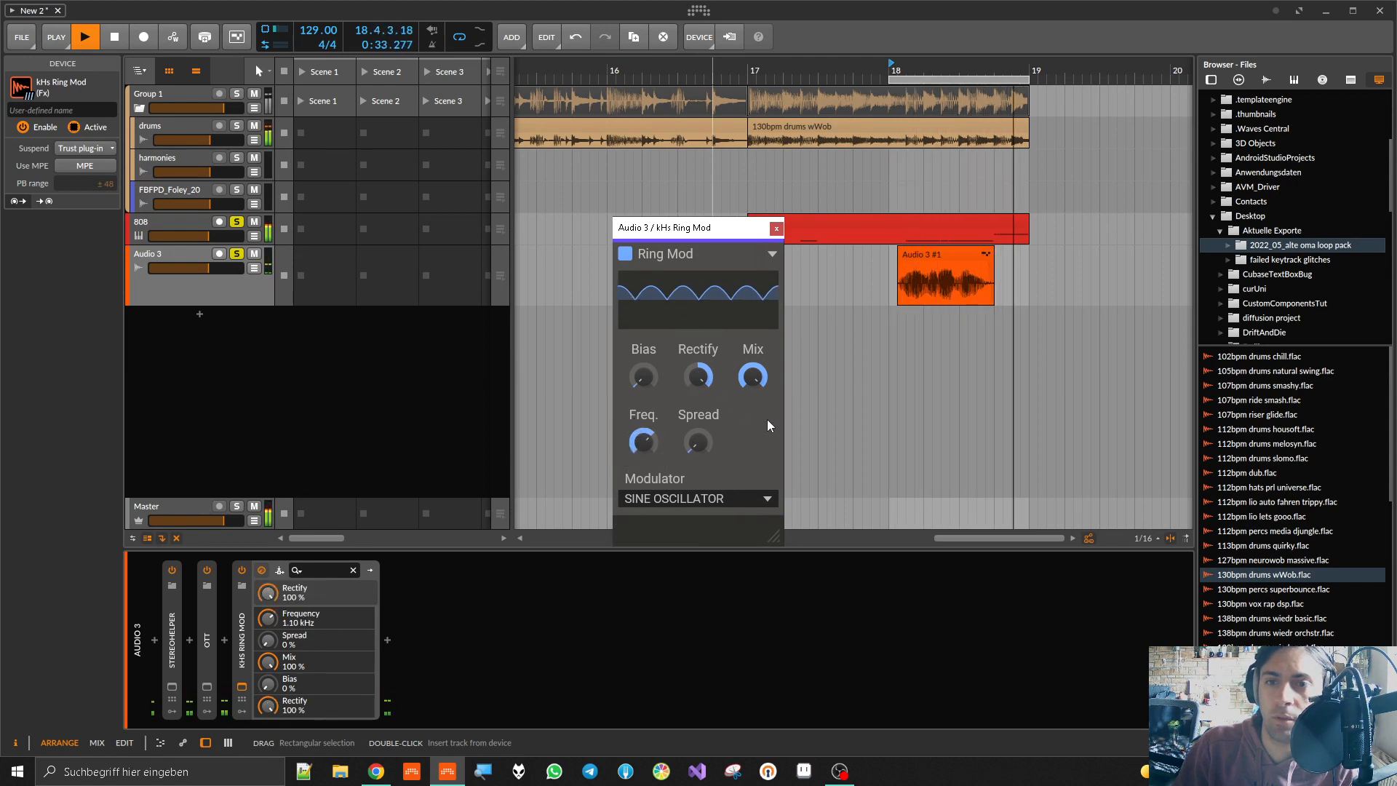
pyautogui.press('space')
pyautogui.click(795, 423)
pyautogui.click(899, 74)
pyautogui.click(889, 74)
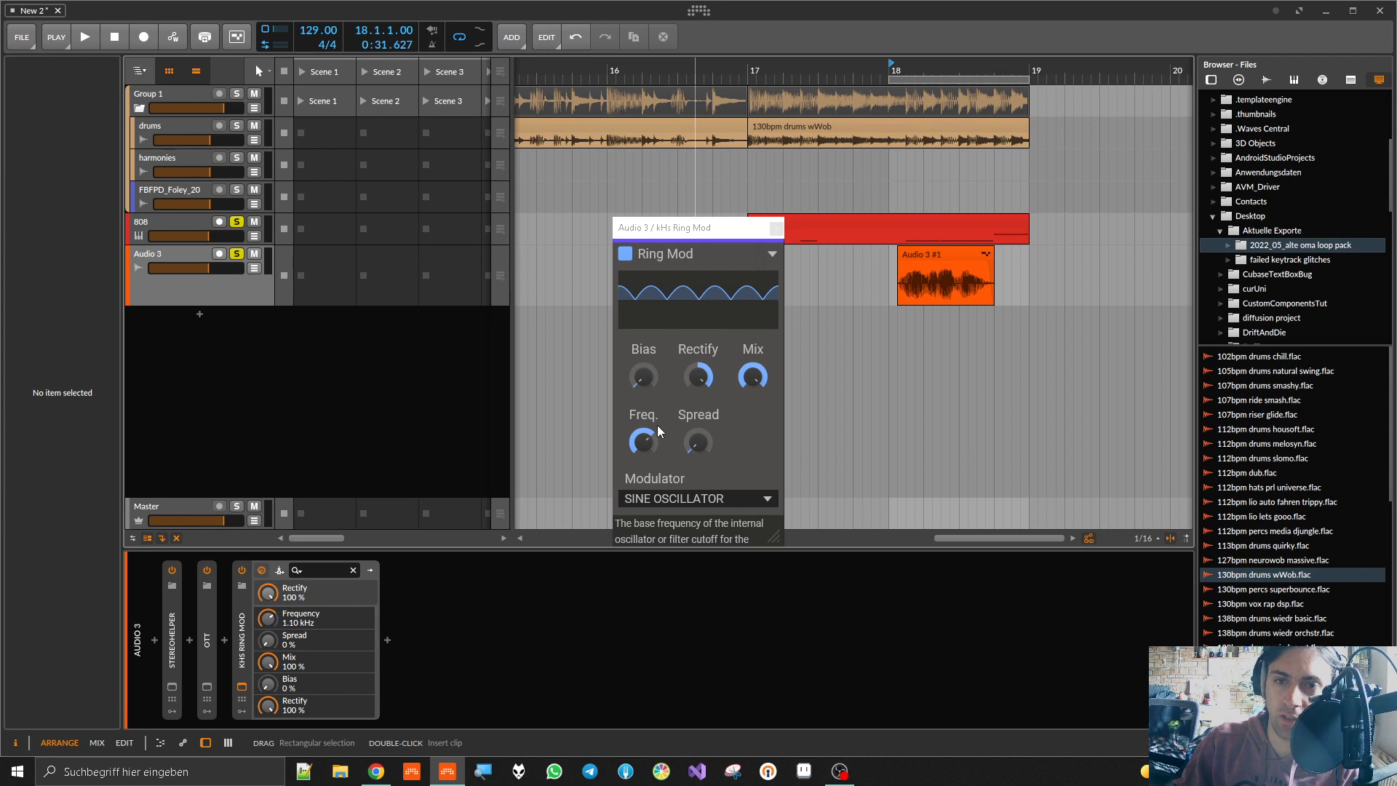
# Step: Try different Bias and Rectify amounts on the Ring Mod in playback, ending with Bias at 0 % and Rectify at 100 %
pyautogui.press('space')
pyautogui.moveTo(643, 376)
pyautogui.mouseDown()
pyautogui.moveTo(643, 340)
pyautogui.moveTo(683, 407)
pyautogui.moveTo(643, 370)
pyautogui.moveTo(643, 427)
pyautogui.moveTo(643, 391)
pyautogui.moveTo(700, 342)
pyautogui.mouseUp()
pyautogui.doubleClick(645, 380)
pyautogui.doubleClick(700, 382)
pyautogui.click(1000, 409)
pyautogui.press('space')
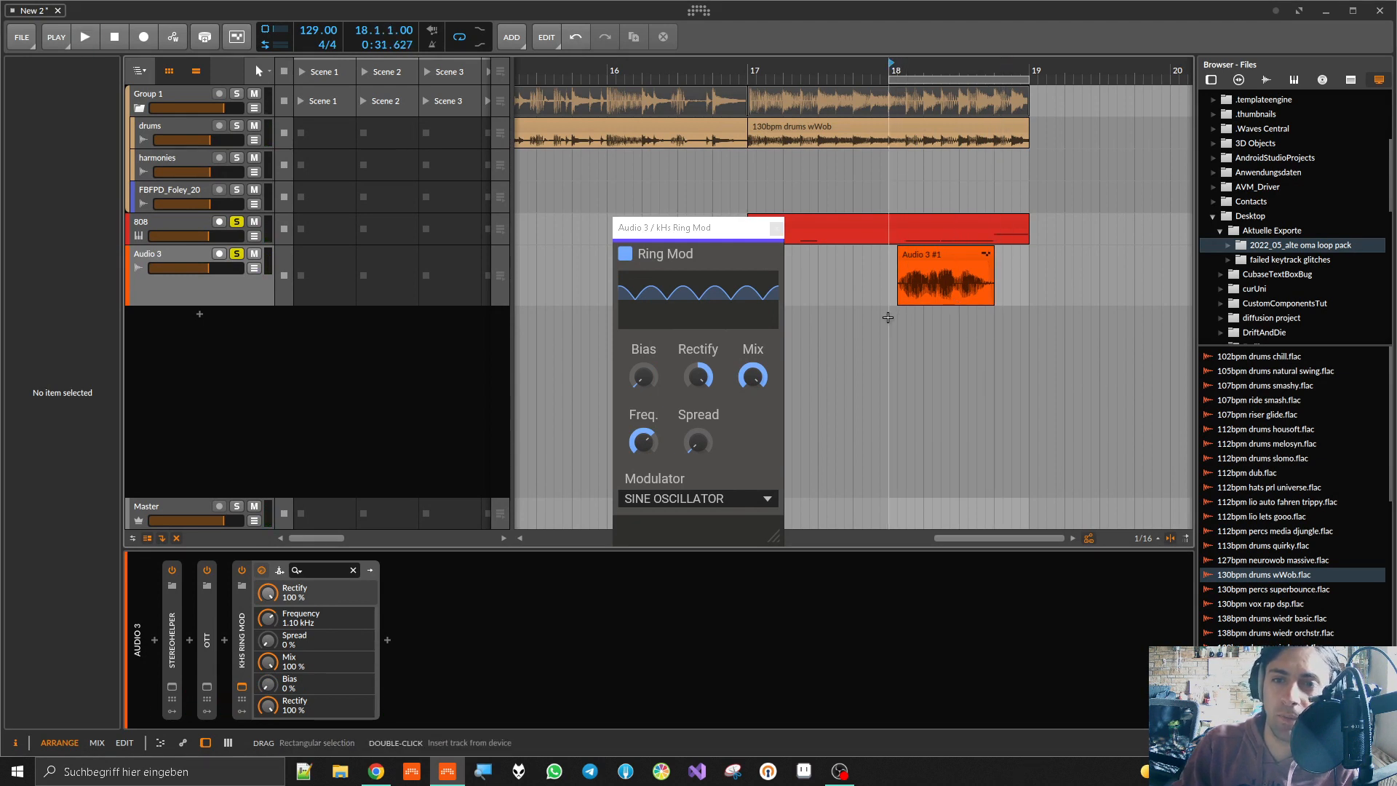
# Step: Switch the Ring Mod's modulator to Low-Pass Noise and lower its frequency to 83.4 Hz during playback
pyautogui.click(681, 498)
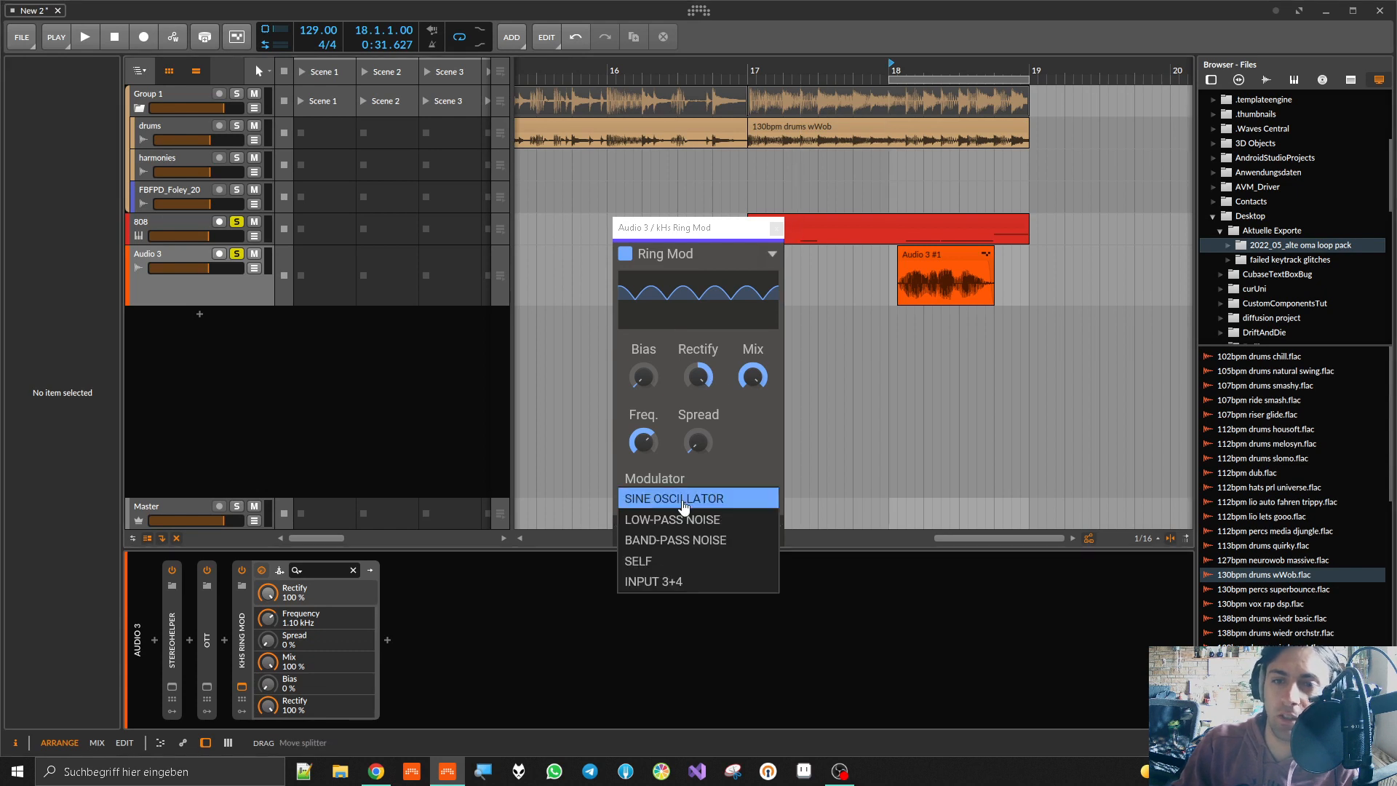
pyautogui.click(670, 521)
pyautogui.press('space')
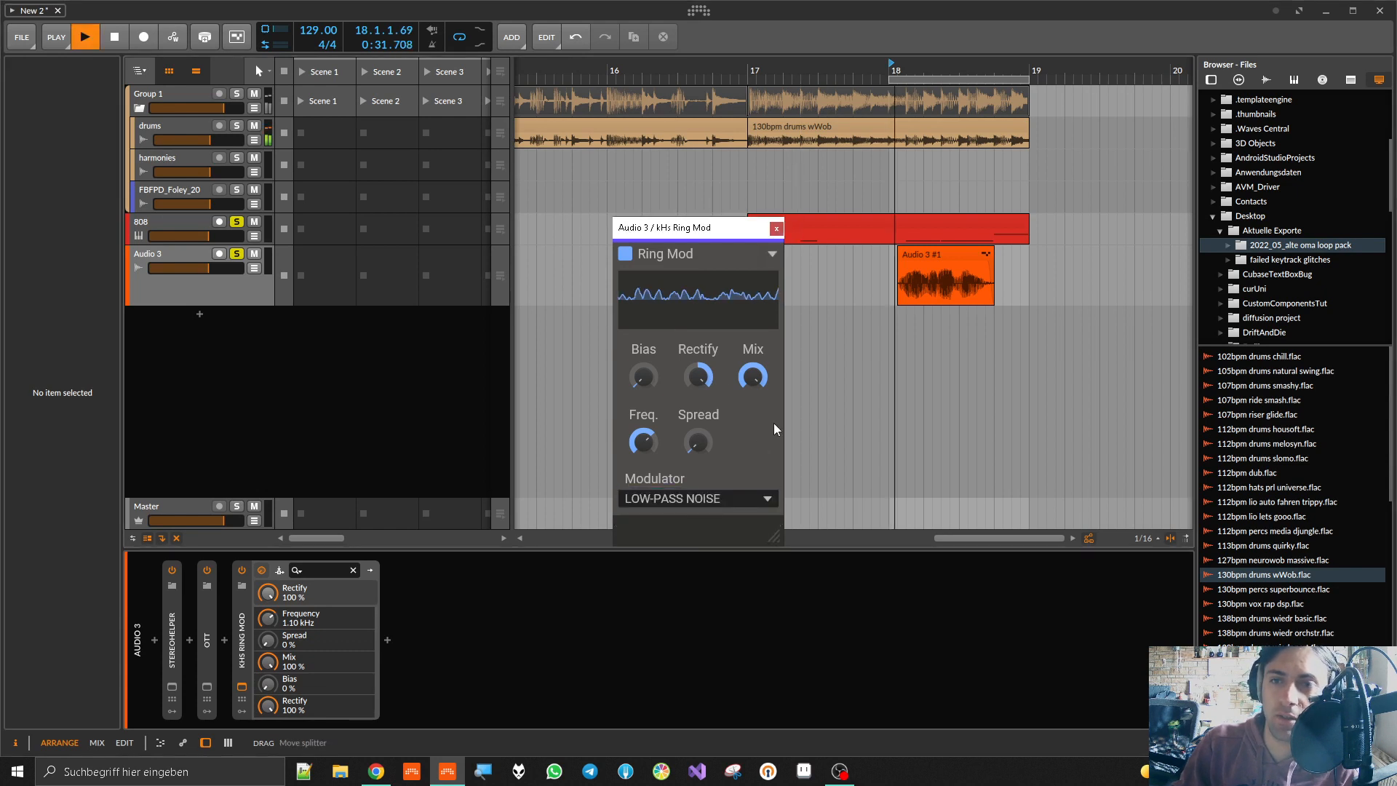
pyautogui.moveTo(643, 441); pyautogui.dragTo(643, 499)
pyautogui.click(915, 334)
pyautogui.press('space')
pyautogui.click(886, 332)
# Step: Move the Ring Mod in front of OTT and lower its frequency to 47.3 Hz during playback
pyautogui.moveTo(234, 599); pyautogui.dragTo(190, 624)
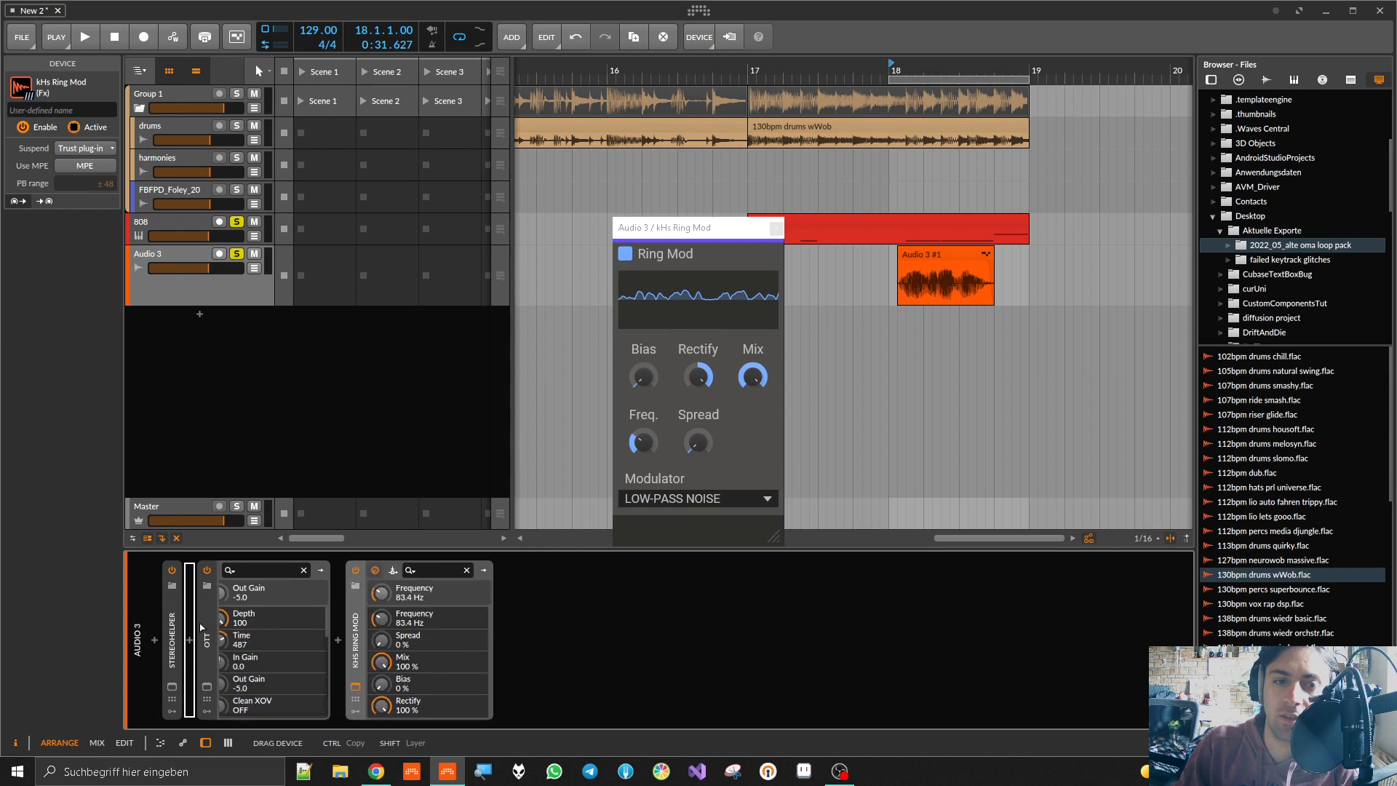
pyautogui.press('space')
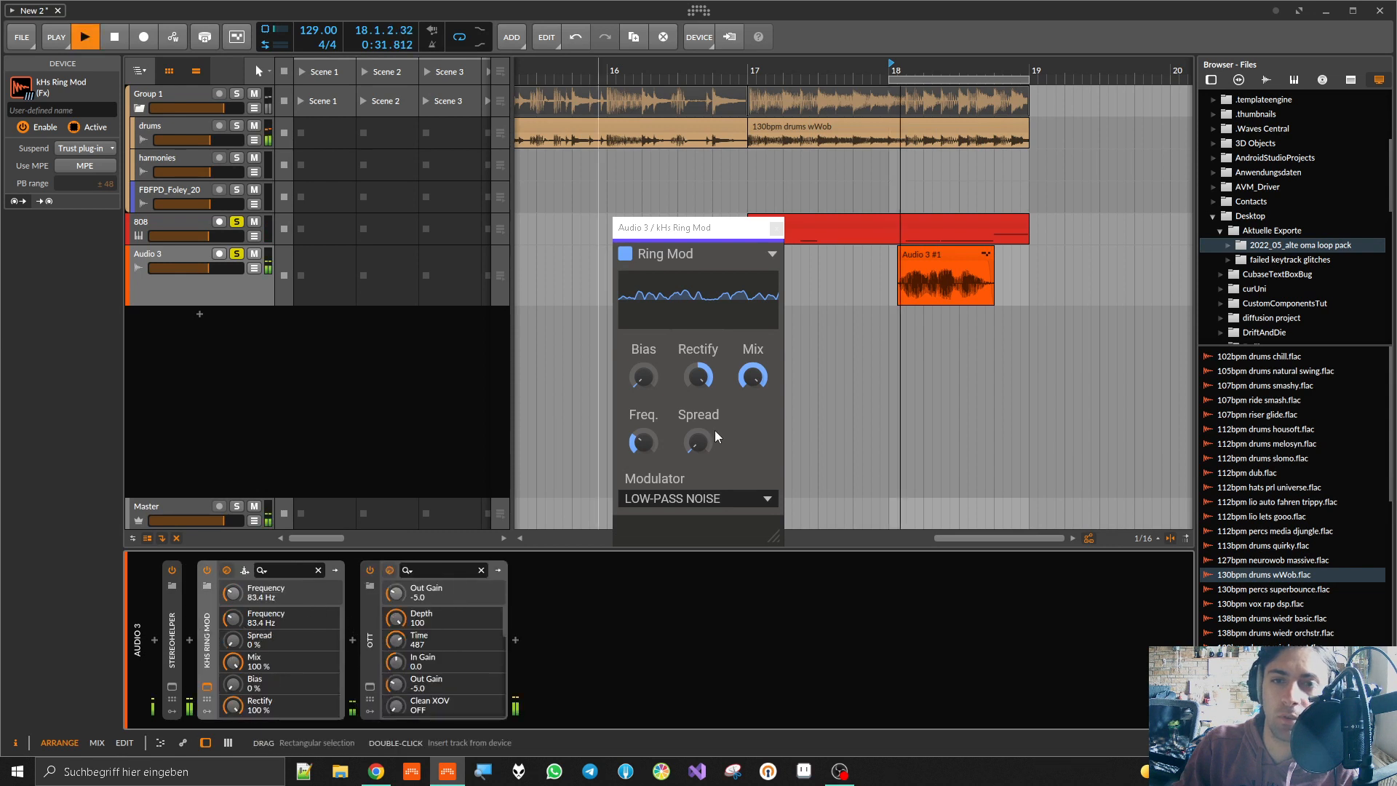
pyautogui.moveTo(642, 441)
pyautogui.mouseDown()
pyautogui.moveTo(642, 422)
pyautogui.moveTo(642, 477)
pyautogui.moveTo(642, 464)
pyautogui.mouseUp()
pyautogui.click(974, 430)
pyautogui.press('space')
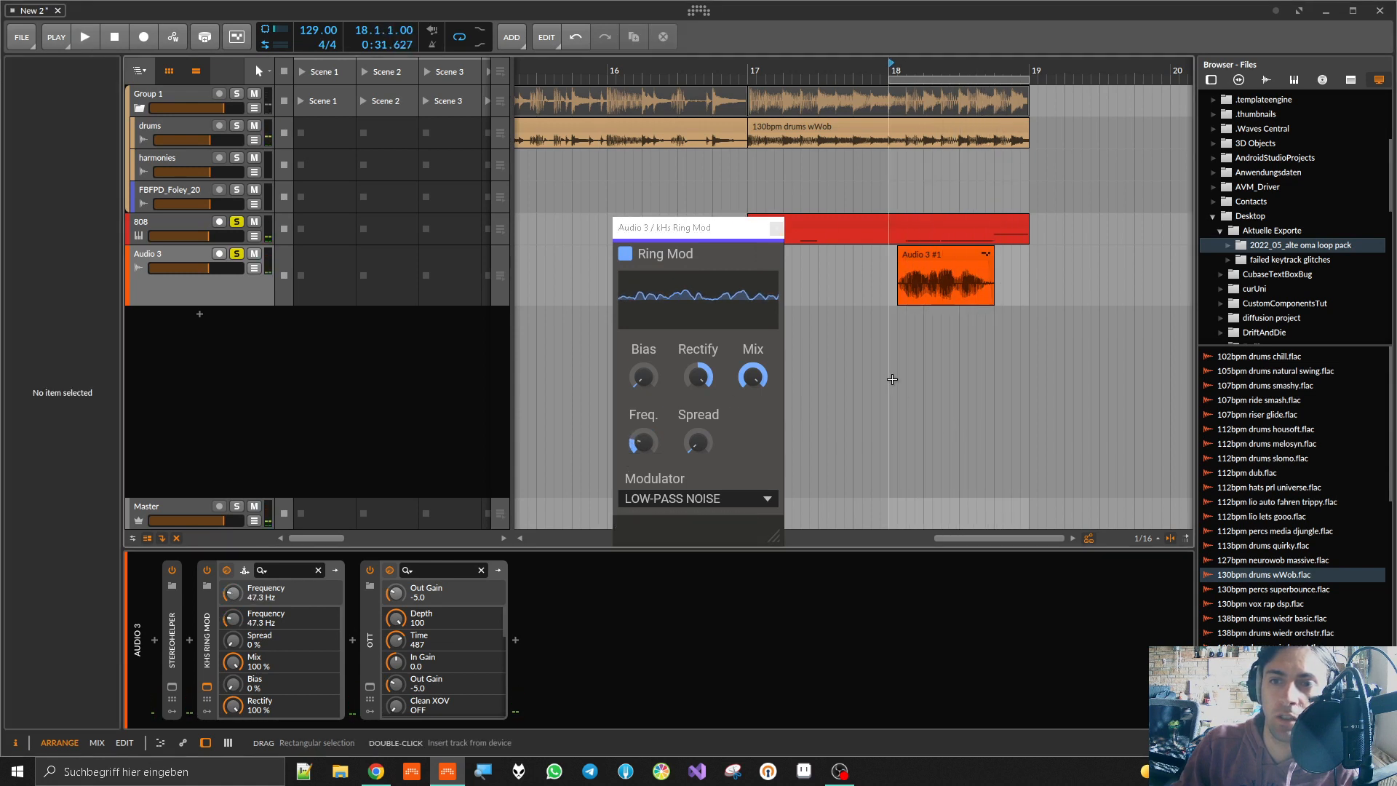
# Step: Switch the Ring Mod's modulator to Band-Pass Noise, reset Rectify to 0 % and set the frequency to 379 Hz while auditioning
pyautogui.click(676, 498)
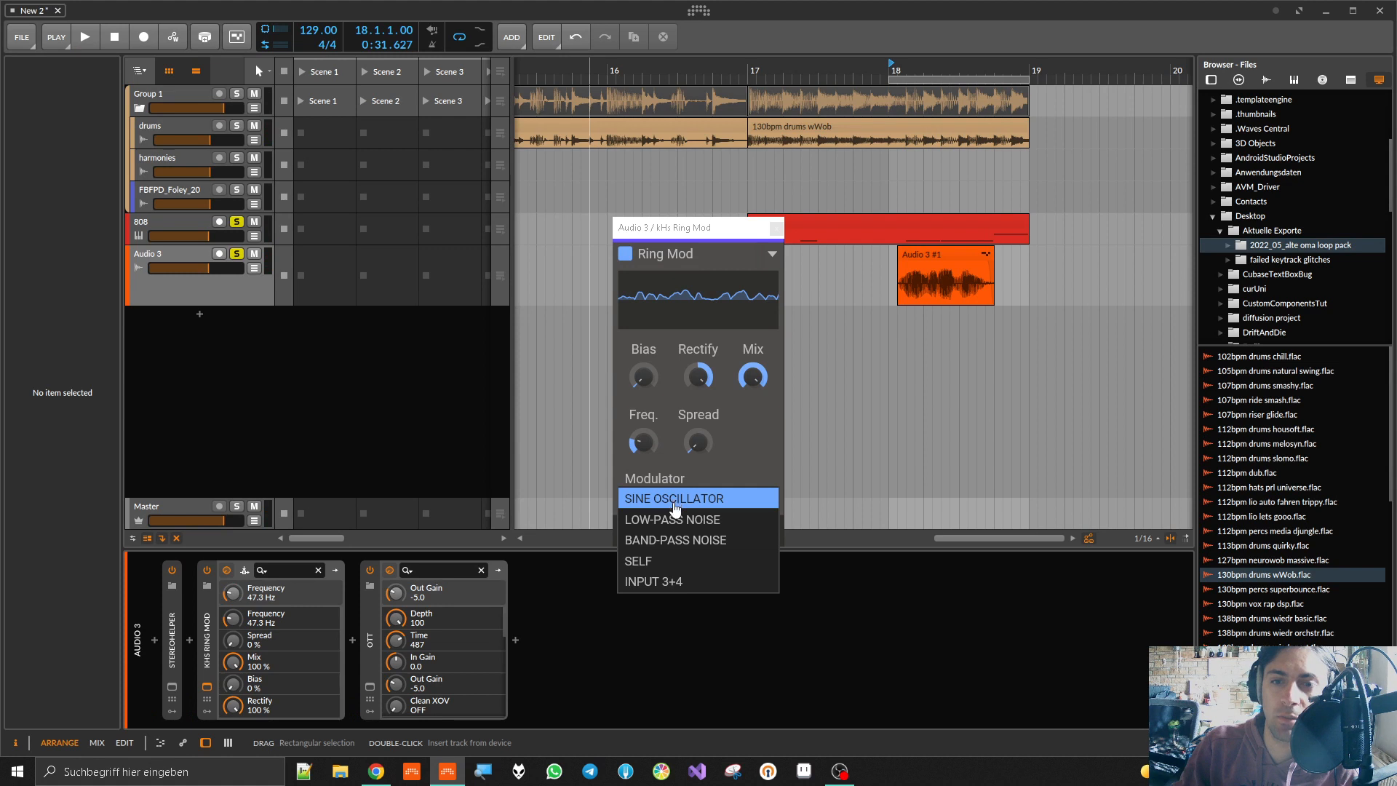
pyautogui.click(664, 540)
pyautogui.press('space')
pyautogui.moveTo(634, 450)
pyautogui.mouseDown()
pyautogui.moveTo(634, 408)
pyautogui.moveTo(644, 467)
pyautogui.moveTo(645, 440)
pyautogui.mouseUp()
pyautogui.doubleClick(696, 382)
pyautogui.moveTo(697, 378); pyautogui.dragTo(697, 329)
pyautogui.doubleClick(700, 378)
pyautogui.moveTo(650, 440)
pyautogui.mouseDown()
pyautogui.moveTo(650, 468)
pyautogui.moveTo(649, 445)
pyautogui.mouseUp()
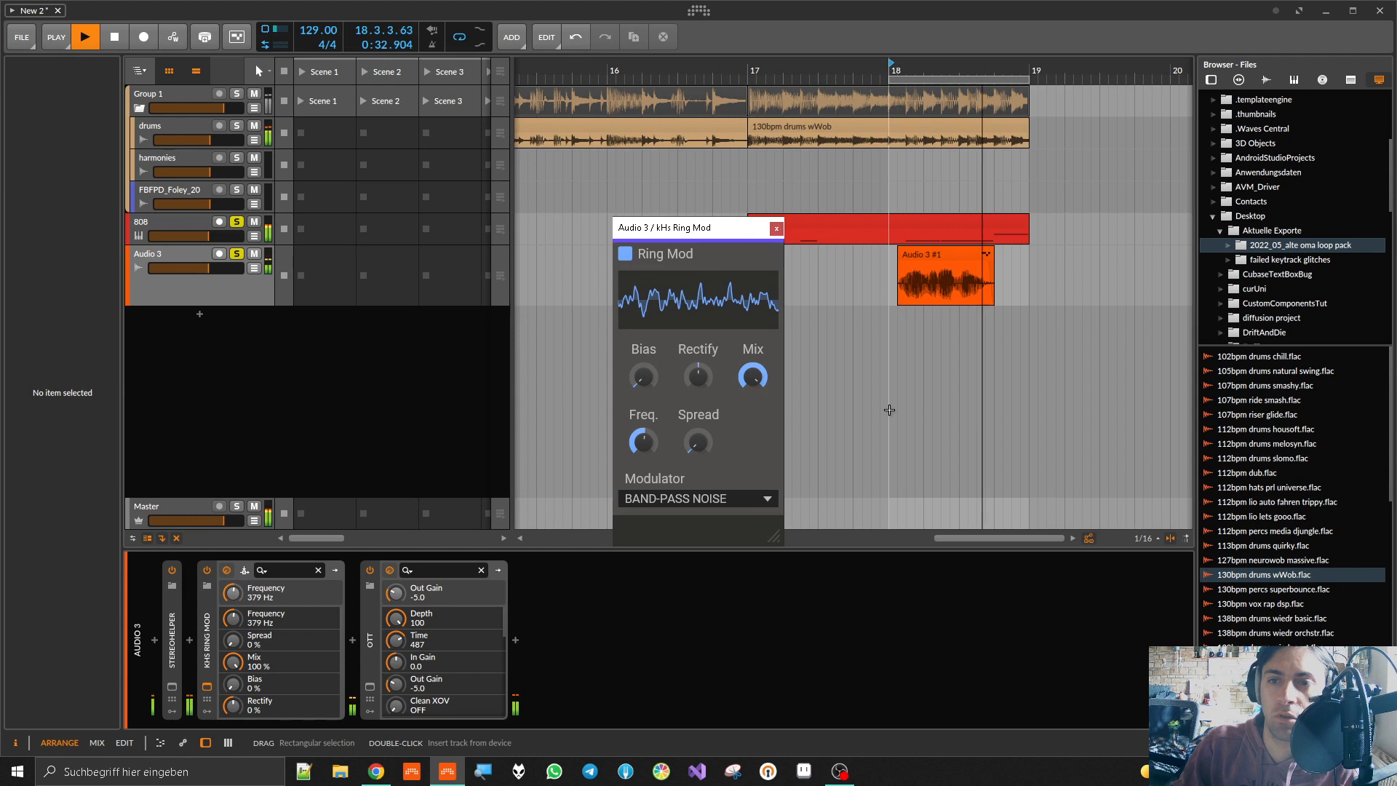
pyautogui.click(888, 408)
pyautogui.press('space')
# Step: Switch the Ring Mod's modulator to Self and try negative rectification, returning Rectify to 0 %
pyautogui.click(707, 502)
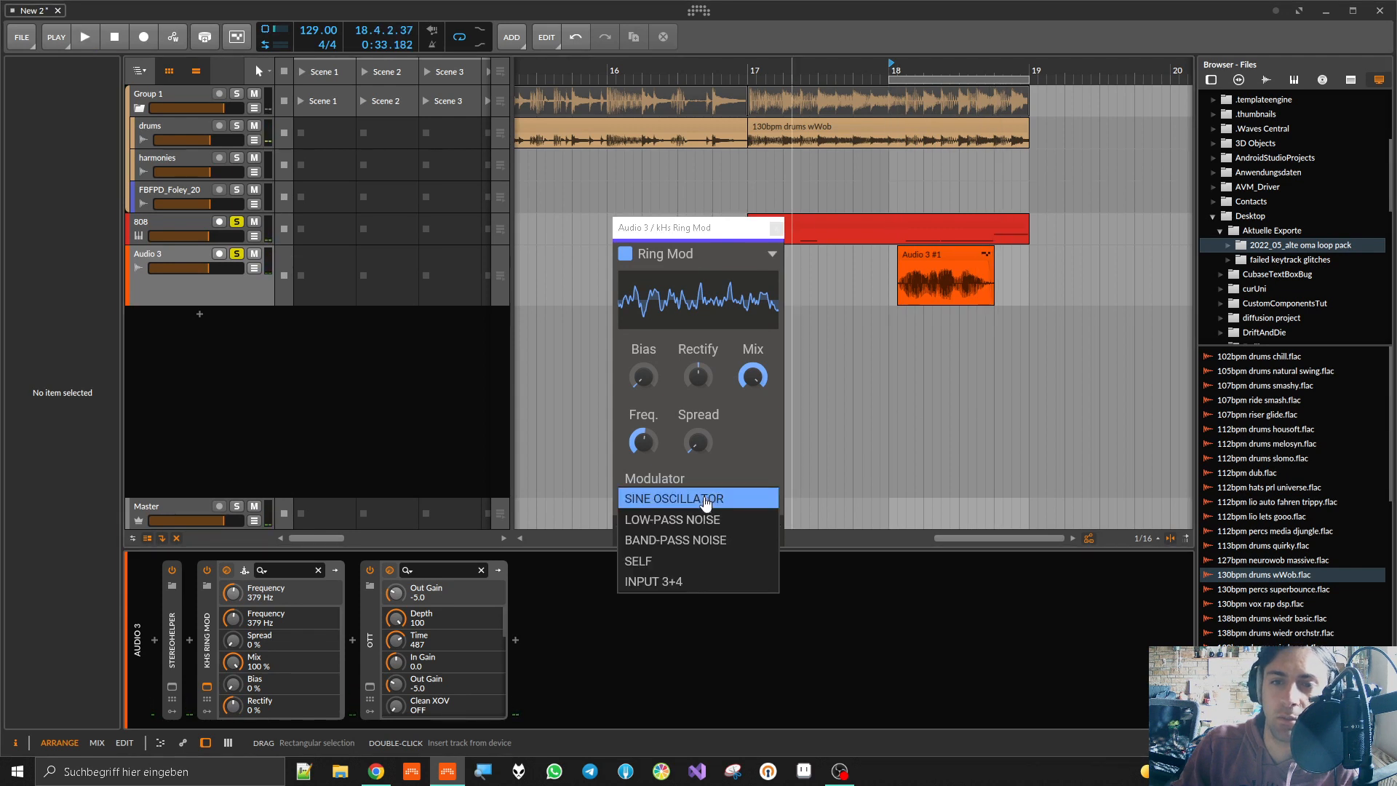
pyautogui.click(653, 562)
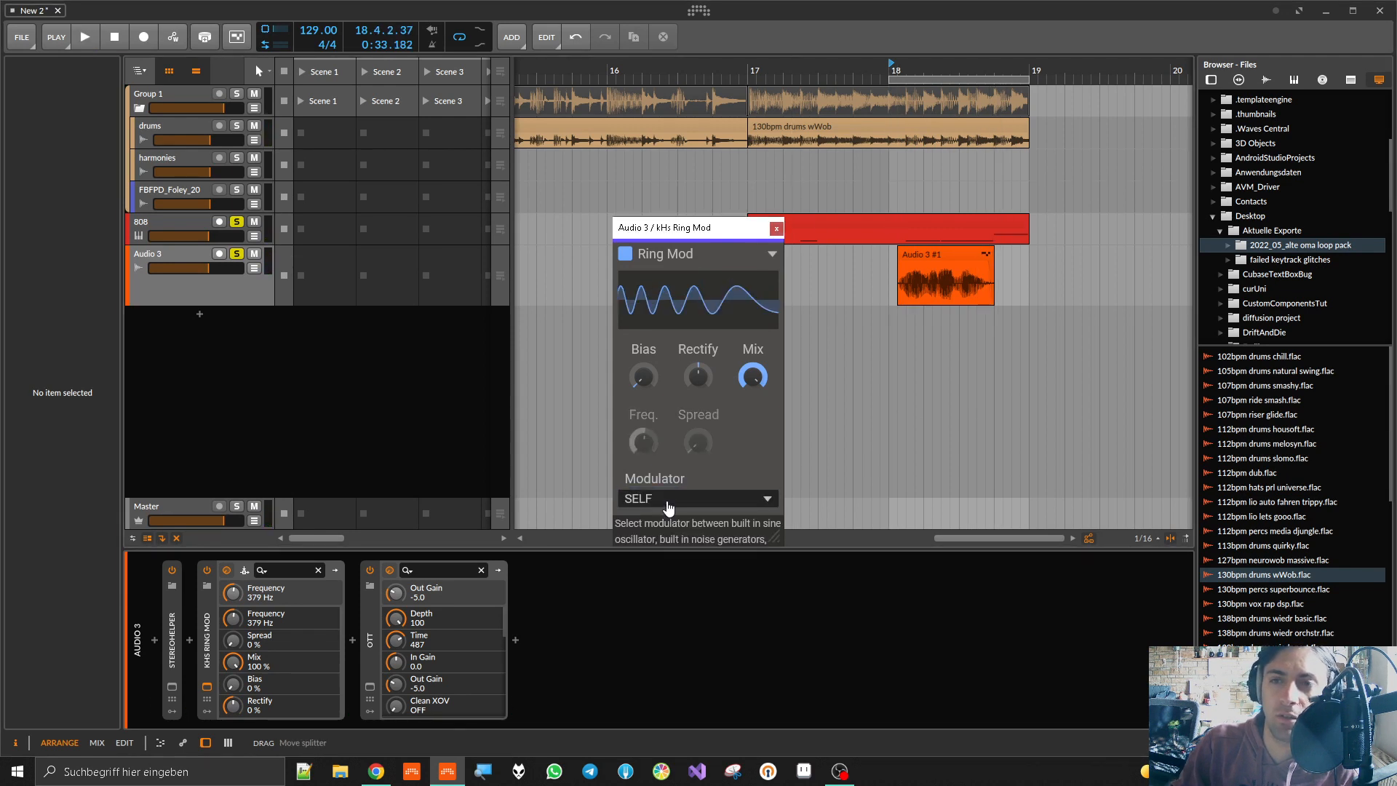
pyautogui.moveTo(697, 376); pyautogui.dragTo(698, 446)
pyautogui.doubleClick(694, 376)
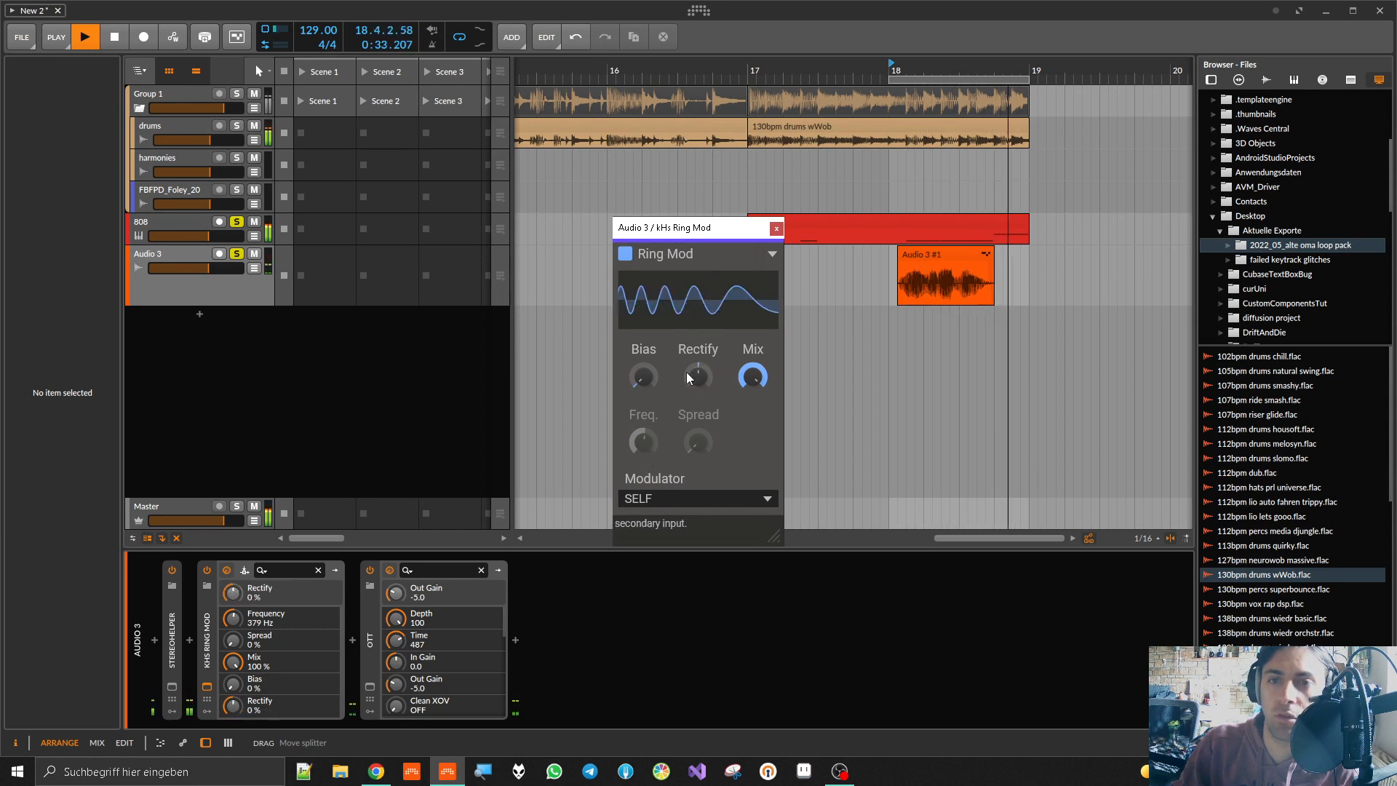
# Step: Set the Ring Mod's Rectify to -100 %, audition it with Bias at 67 %, and reset Bias to 0 %
pyautogui.moveTo(643, 376); pyautogui.dragTo(643, 301)
pyautogui.moveTo(697, 376); pyautogui.dragTo(698, 447)
pyautogui.moveTo(643, 376); pyautogui.dragTo(643, 362)
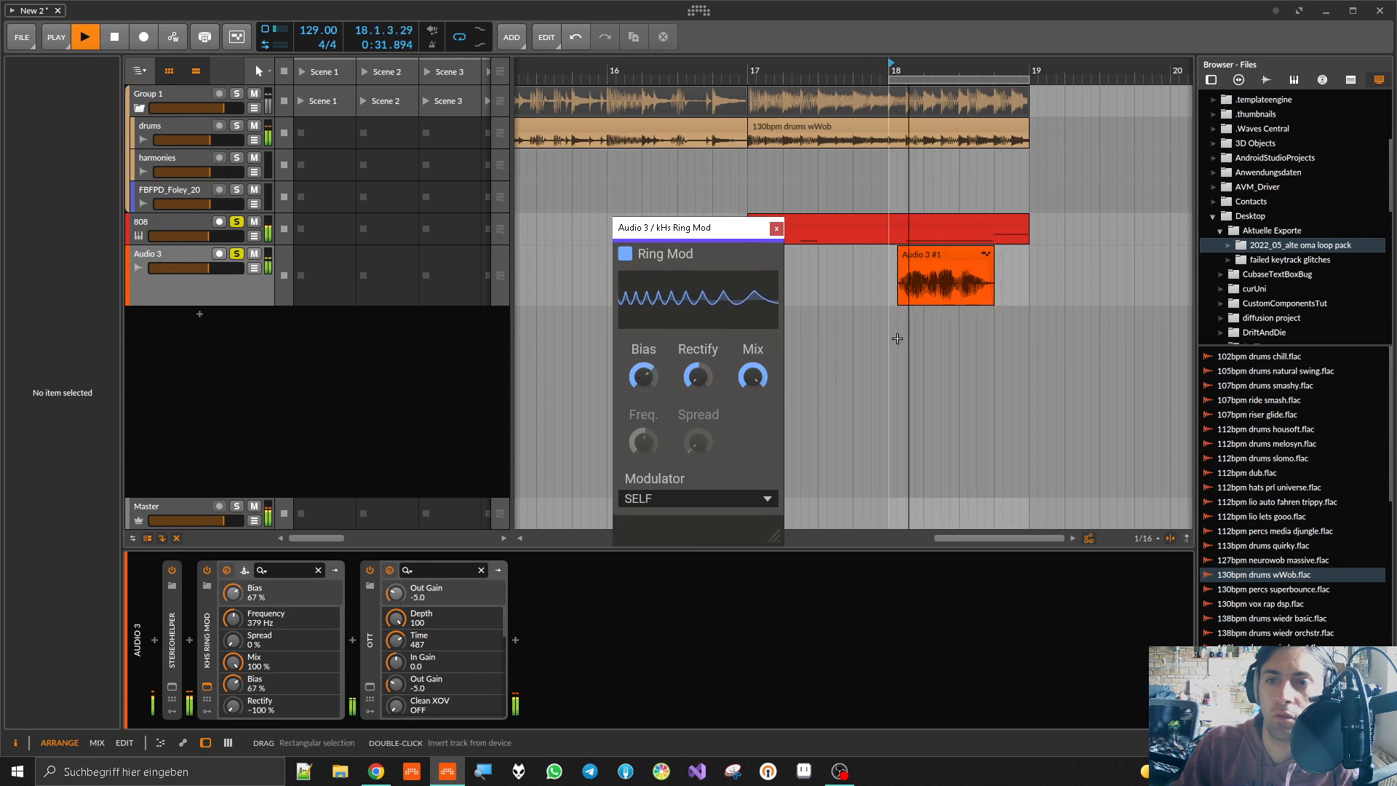
pyautogui.click(900, 328)
pyautogui.click(902, 333)
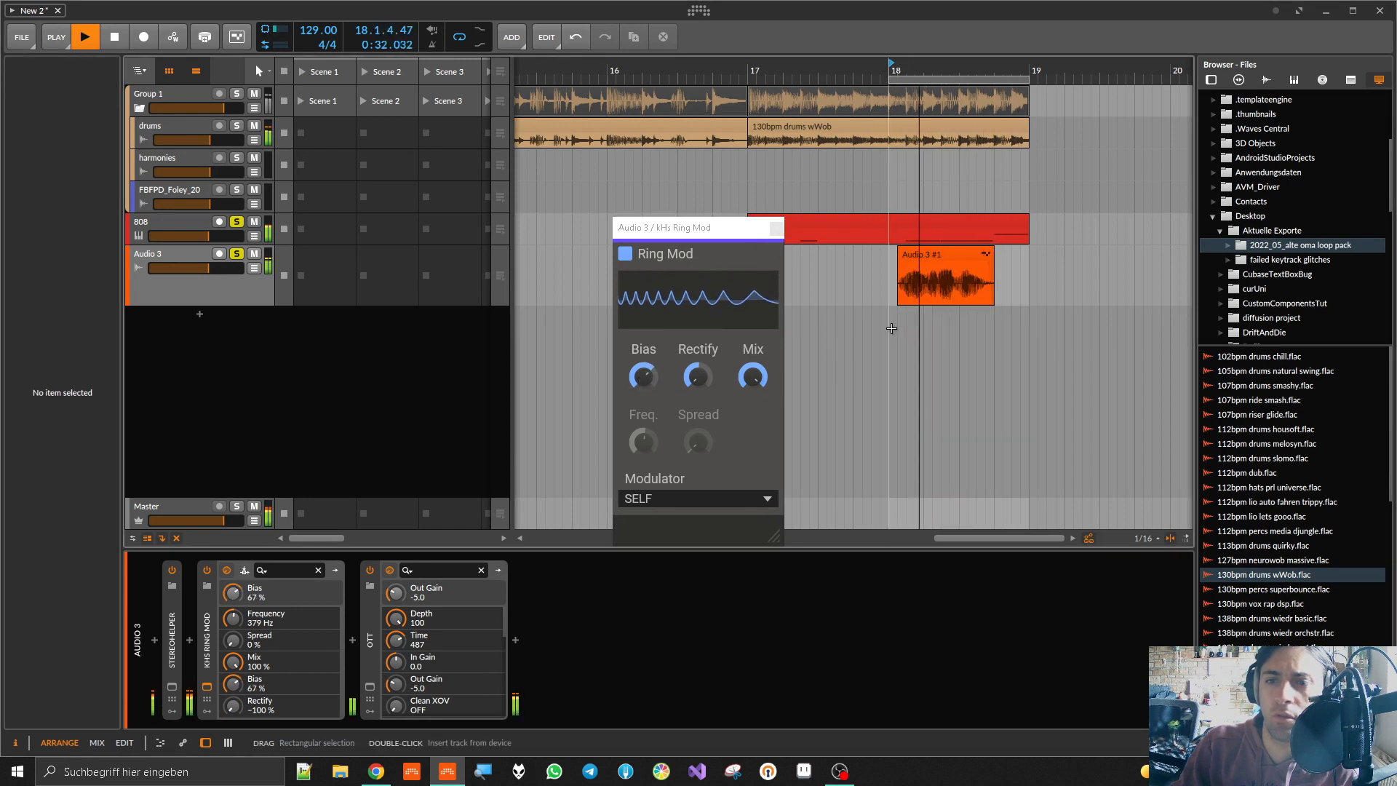
pyautogui.press('space')
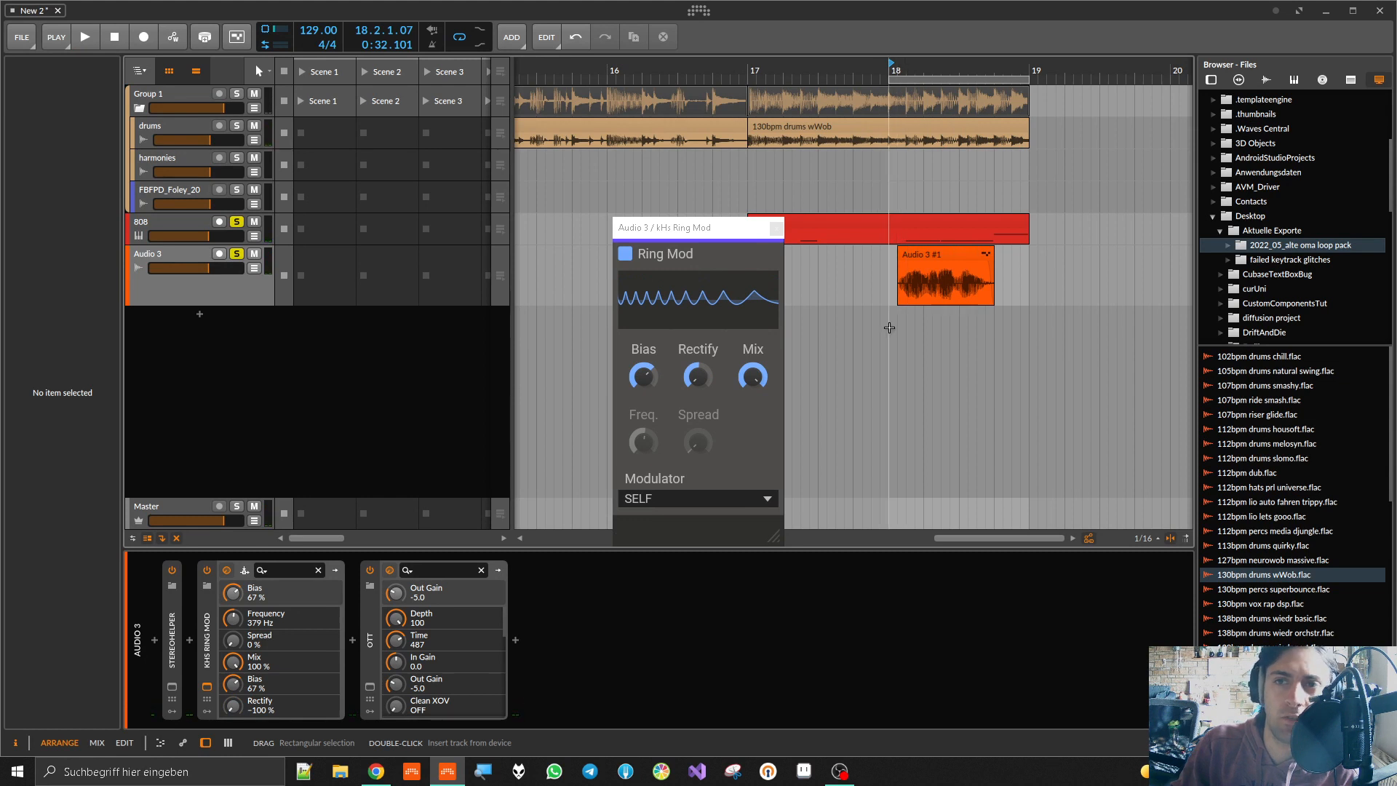
pyautogui.doubleClick(642, 377)
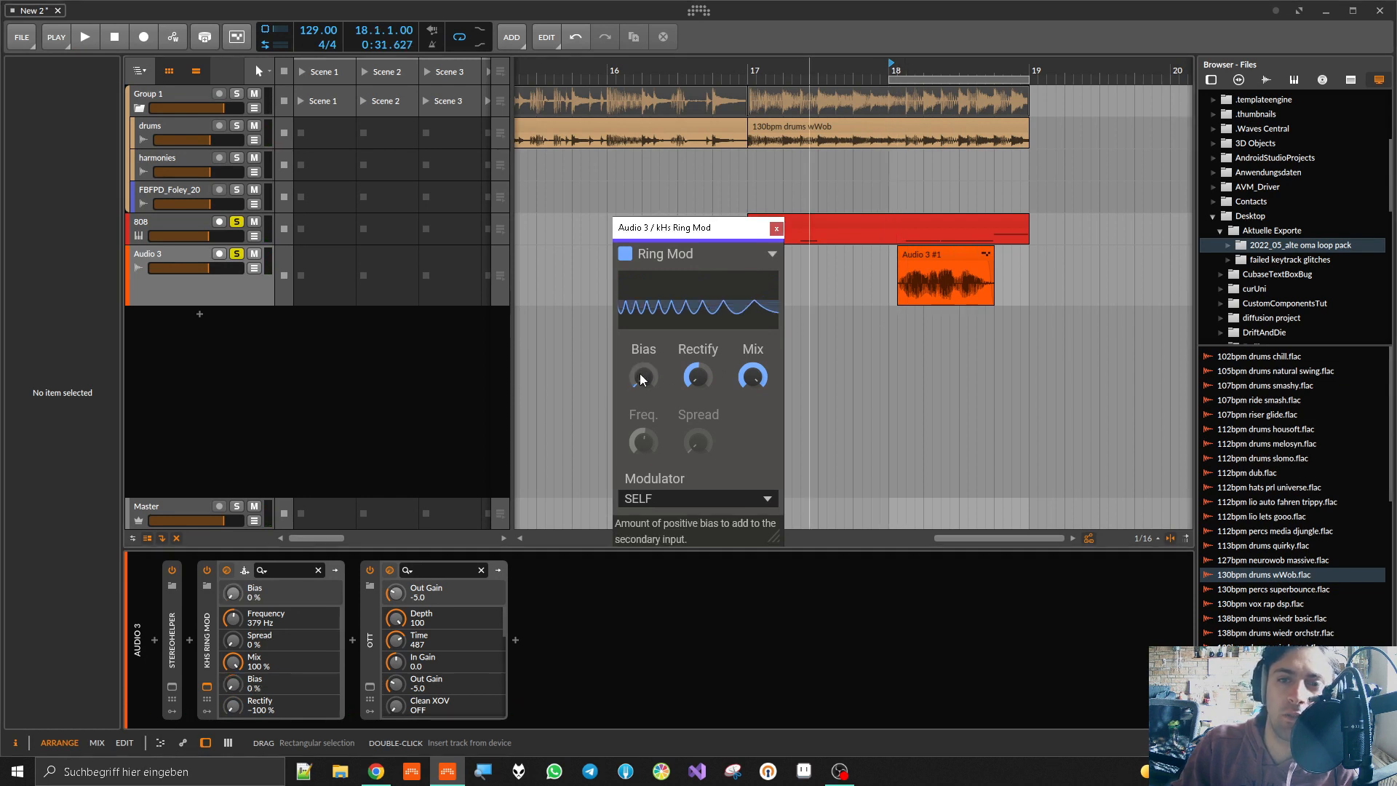
# Step: Switch the Ring Mod's modulator to Input 3+4 with Rectify reset to 0 %, and choose 808 (POST) as its sidechain input
pyautogui.doubleClick(685, 379)
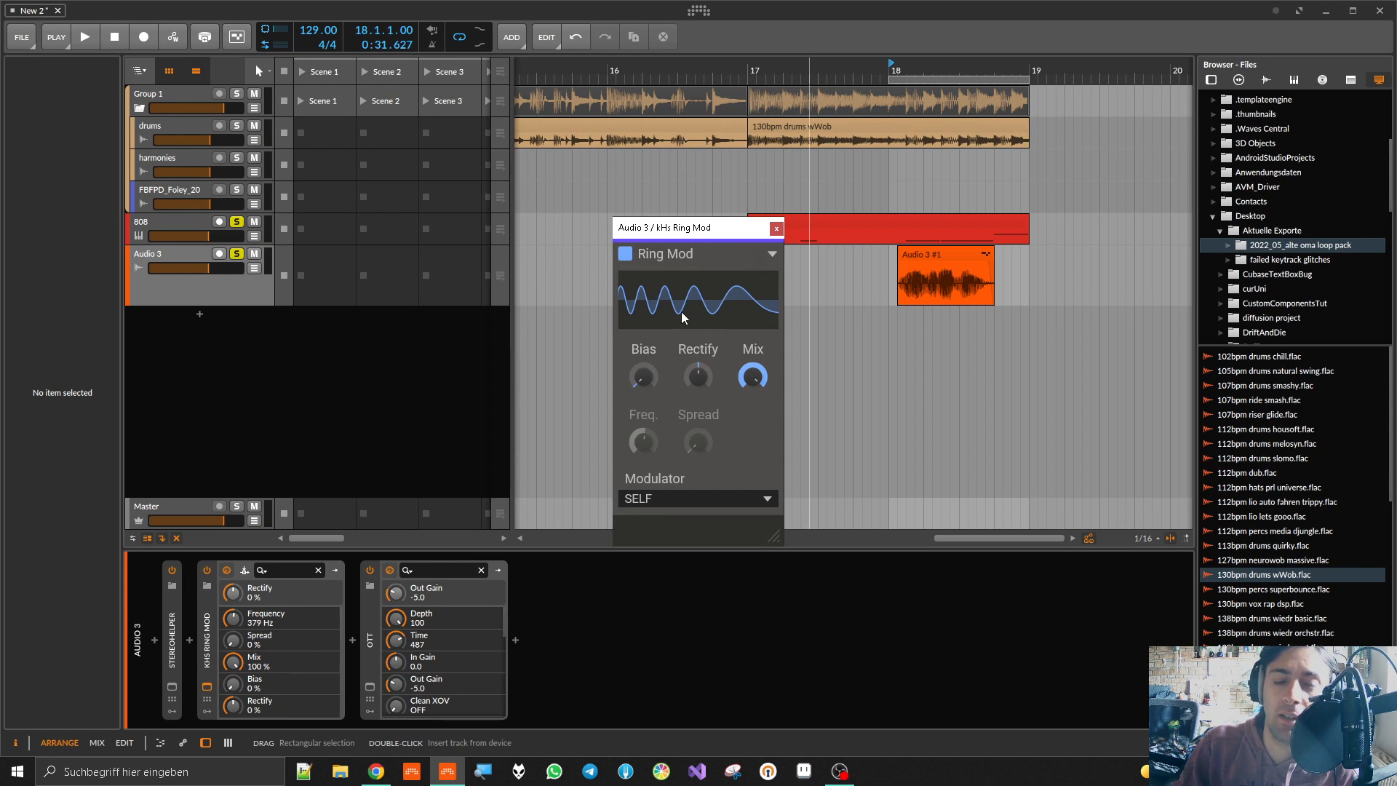
pyautogui.click(678, 498)
pyautogui.click(674, 576)
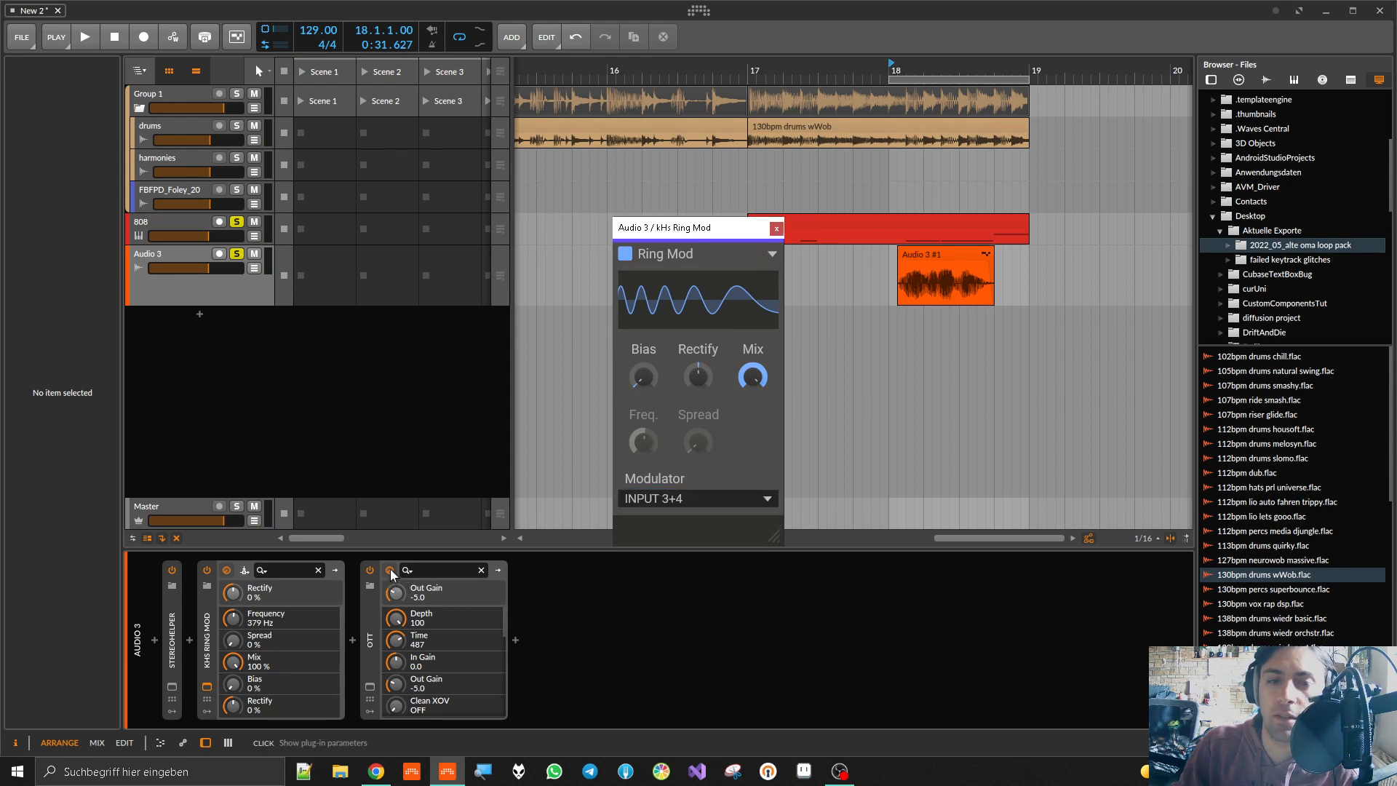
pyautogui.click(247, 565)
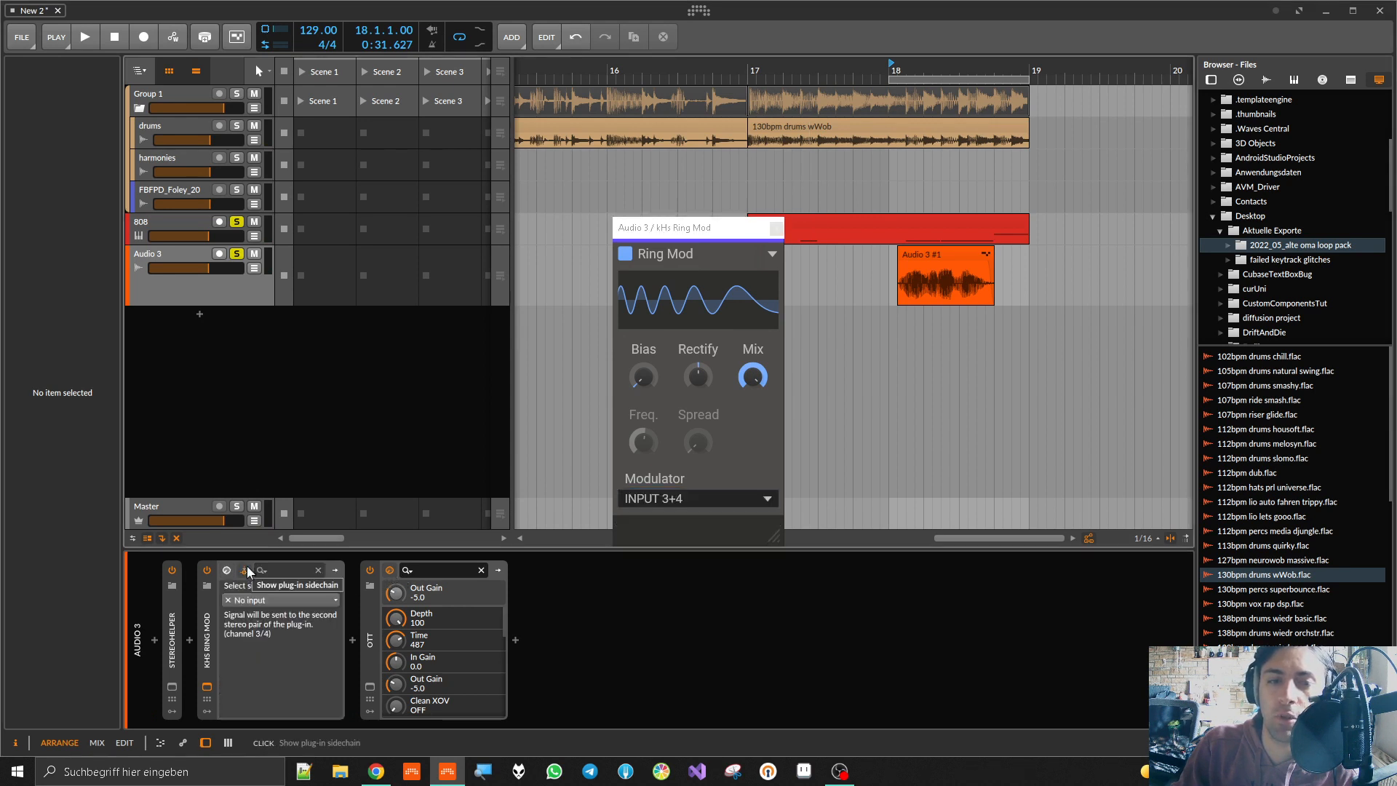
pyautogui.click(261, 601)
pyautogui.moveTo(304, 668)
pyautogui.click(391, 682)
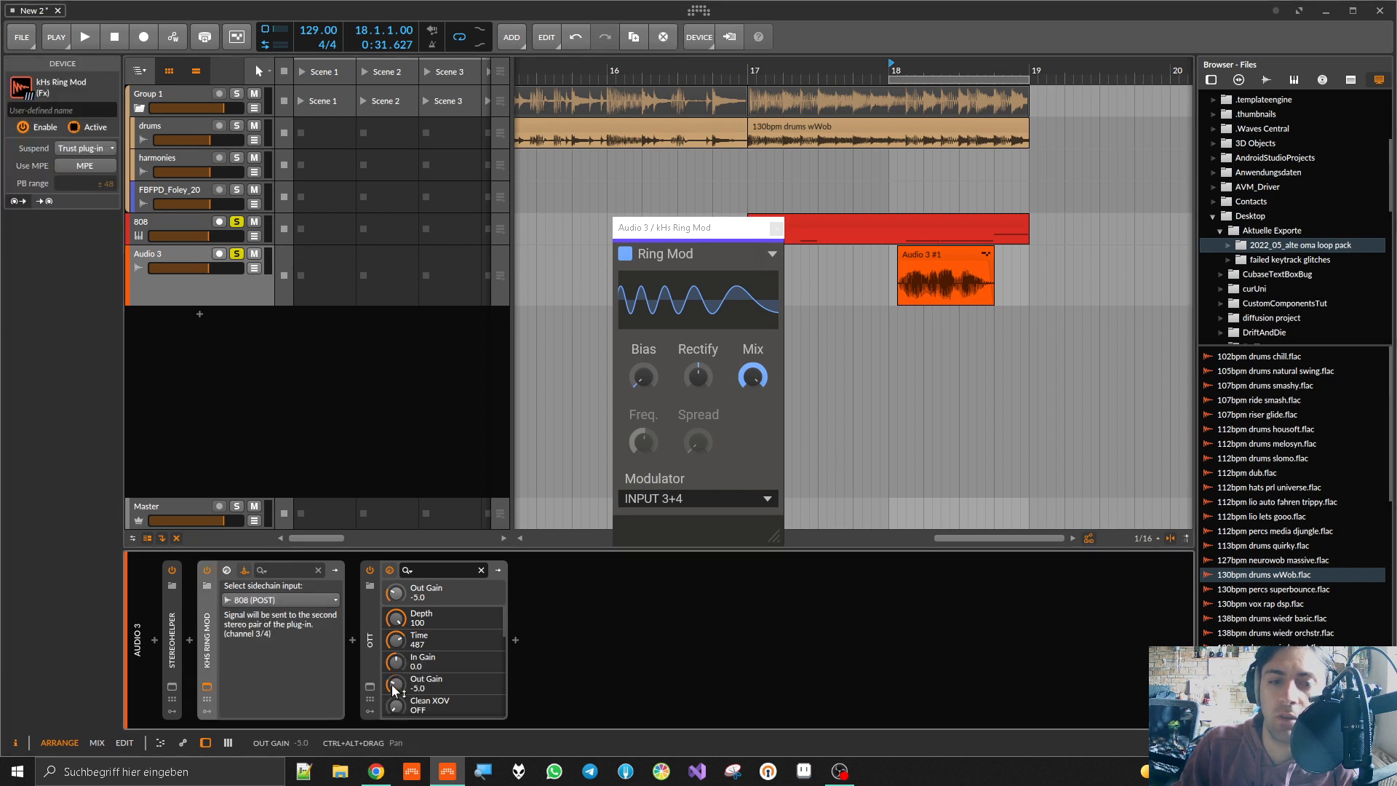
# Step: Start playback and audition the sidechained Ring Mod with Rectify at -100 %
pyautogui.click(211, 626)
pyautogui.press('space')
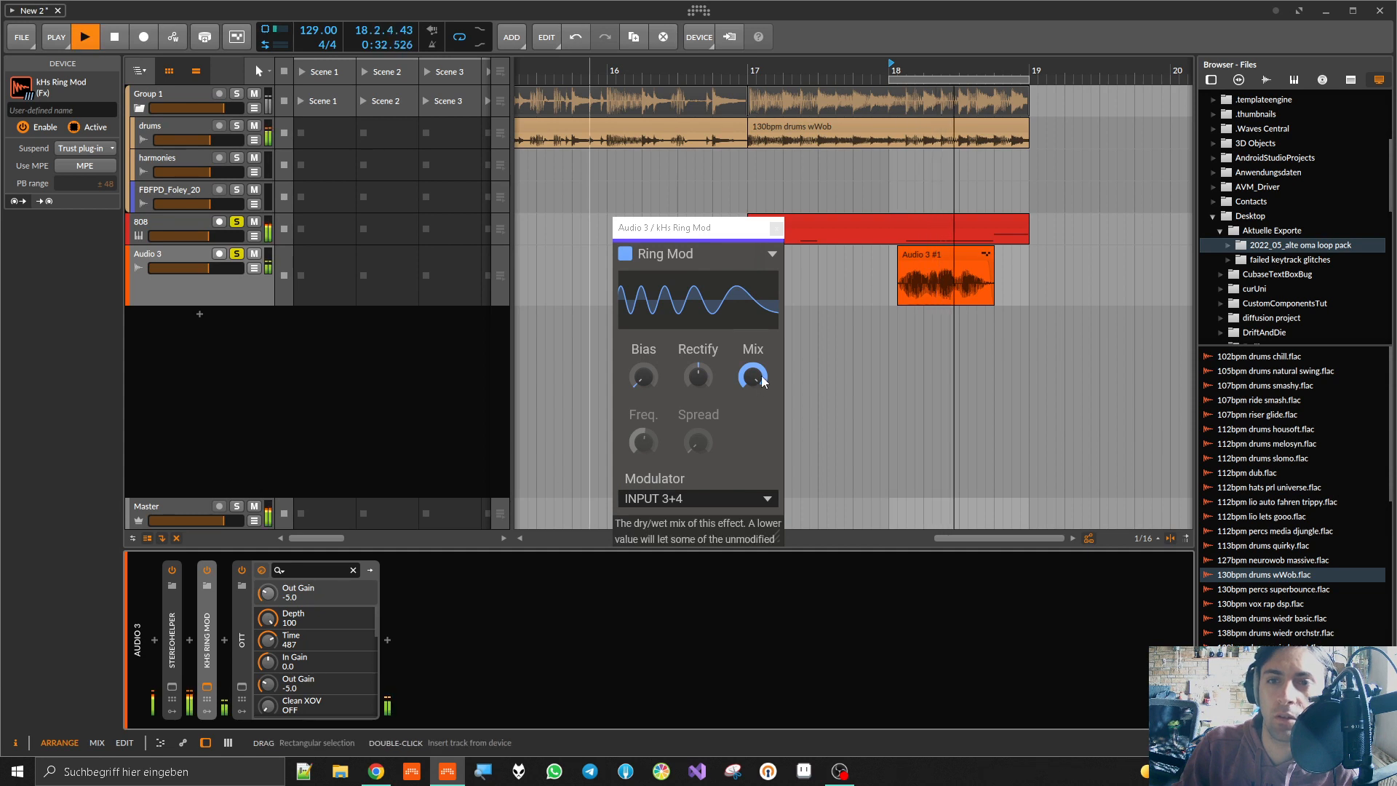
pyautogui.moveTo(702, 377); pyautogui.dragTo(703, 452)
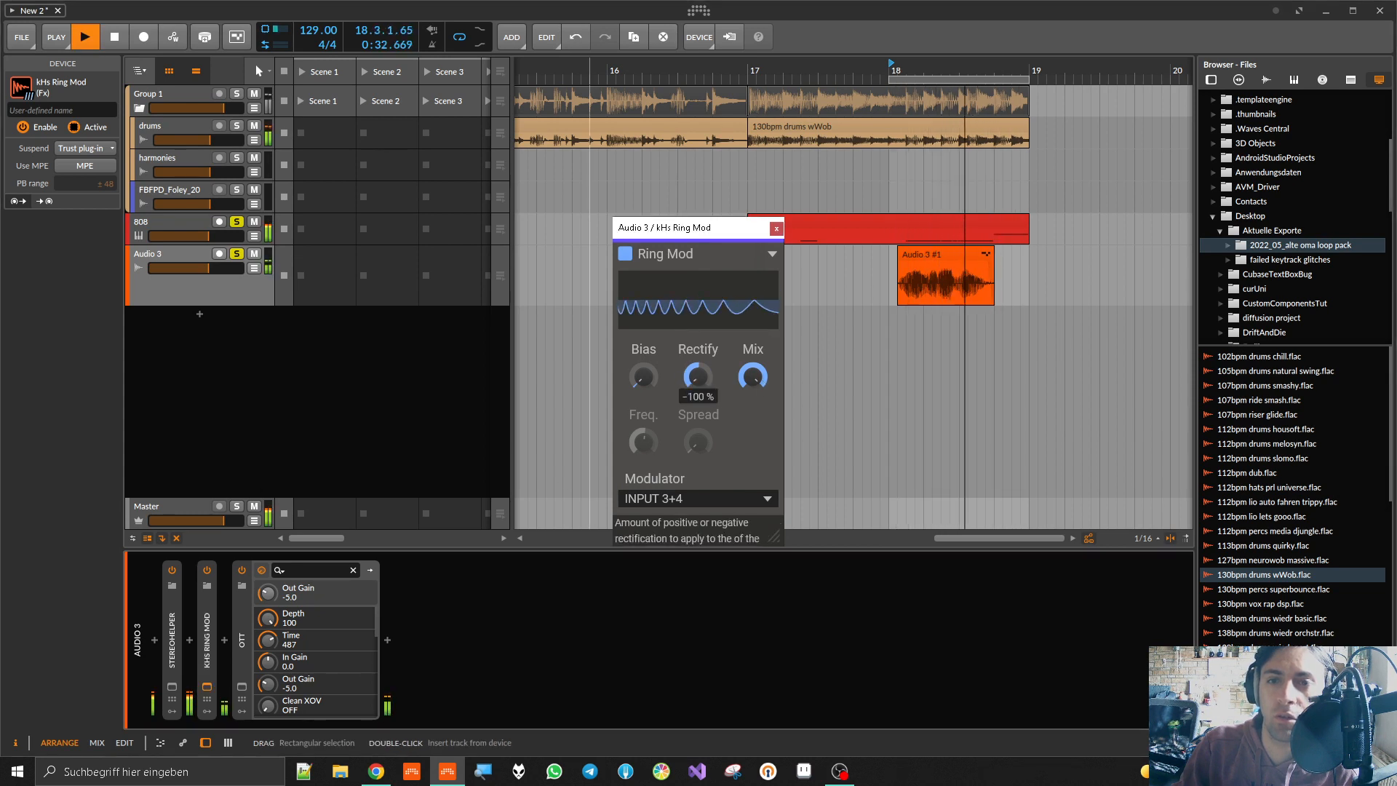
# Step: Move OTT in front of the Ring Mod with Out Gain raised to 12.3 dB, and audition partly negative rectification
pyautogui.moveTo(238, 608); pyautogui.dragTo(207, 688)
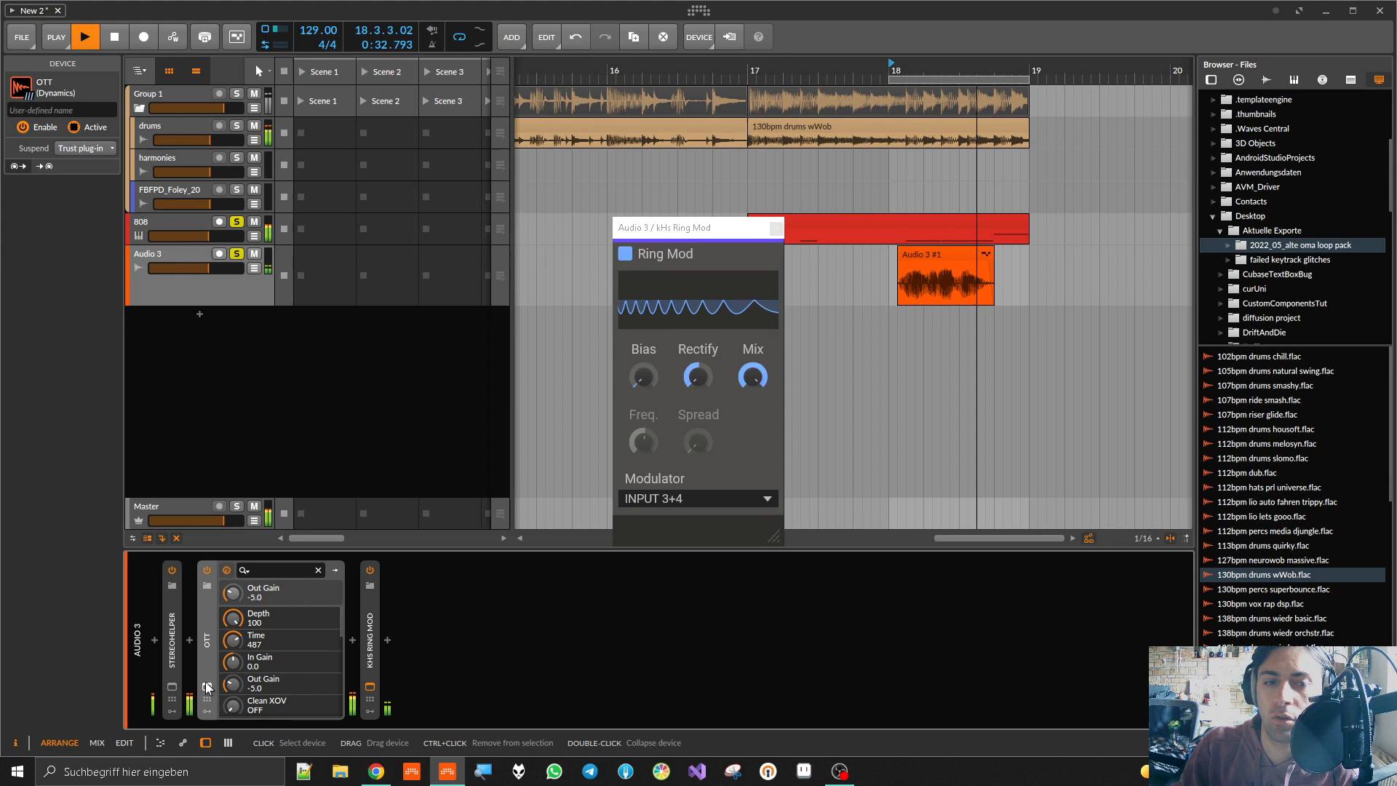
pyautogui.click(208, 687)
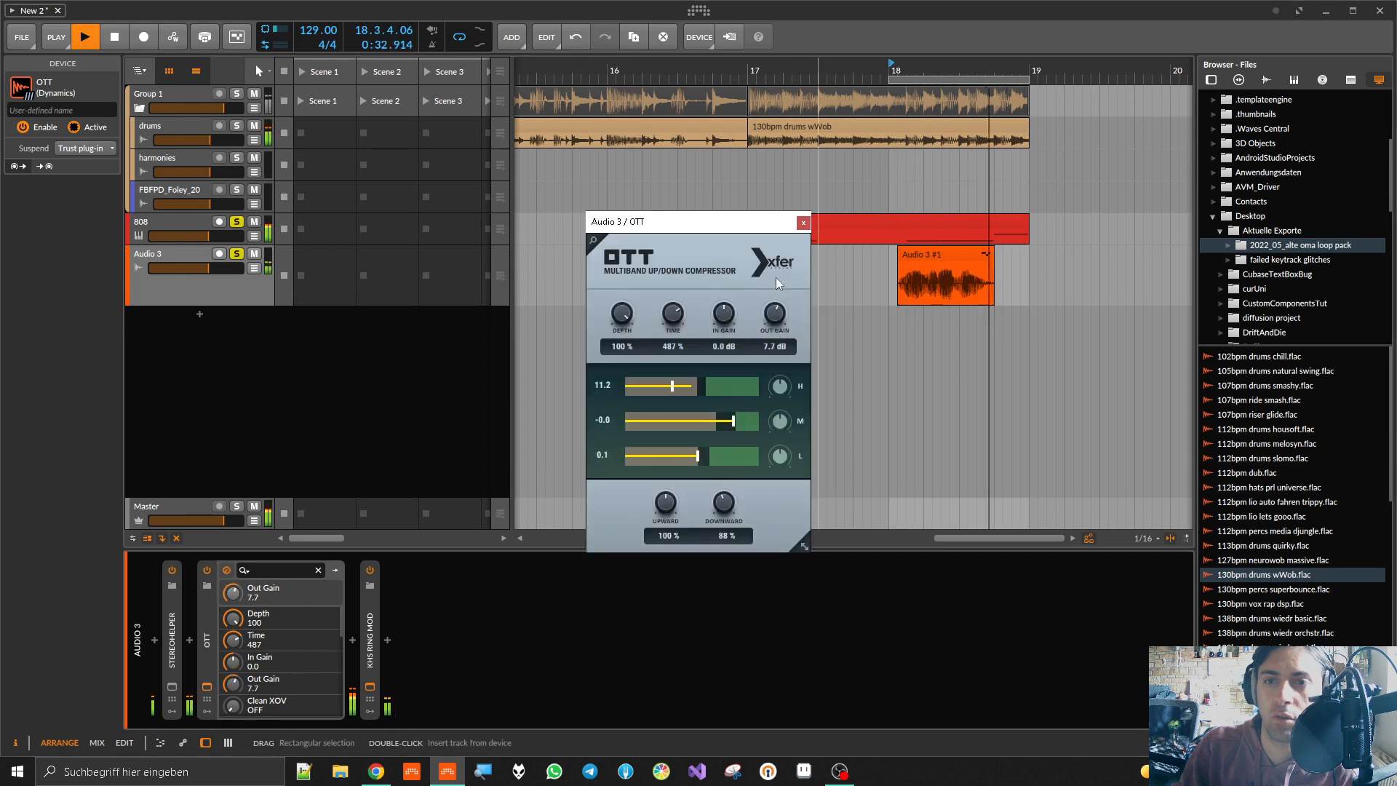
pyautogui.moveTo(749, 223); pyautogui.dragTo(501, 230)
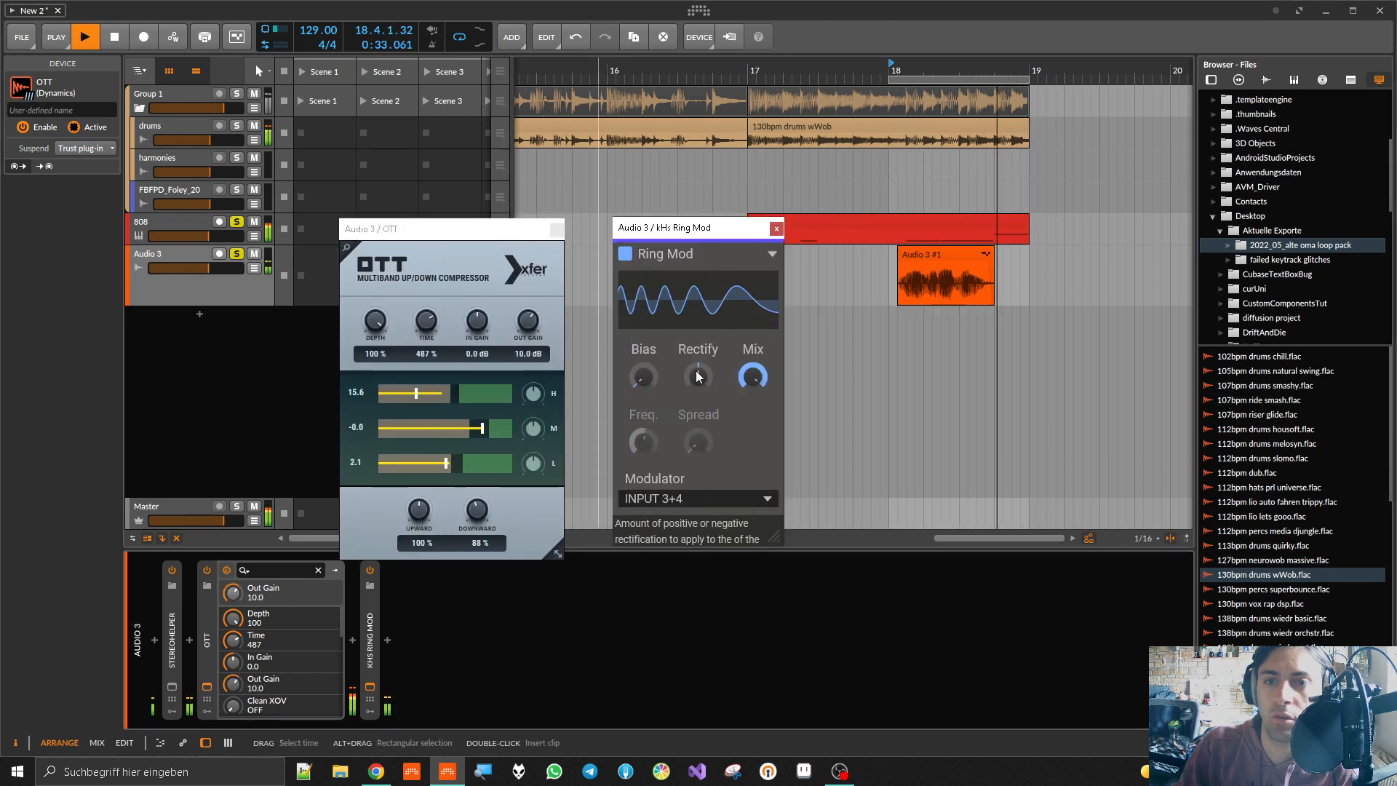
pyautogui.moveTo(513, 318)
pyautogui.mouseDown()
pyautogui.moveTo(517, 297)
pyautogui.moveTo(519, 313)
pyautogui.mouseUp()
pyautogui.moveTo(636, 374); pyautogui.dragTo(697, 398)
# Step: Select the 808 clip's second-bar notes, try them an octave lower, and transpose them five semitones below their original pitch instead
pyautogui.click(943, 230)
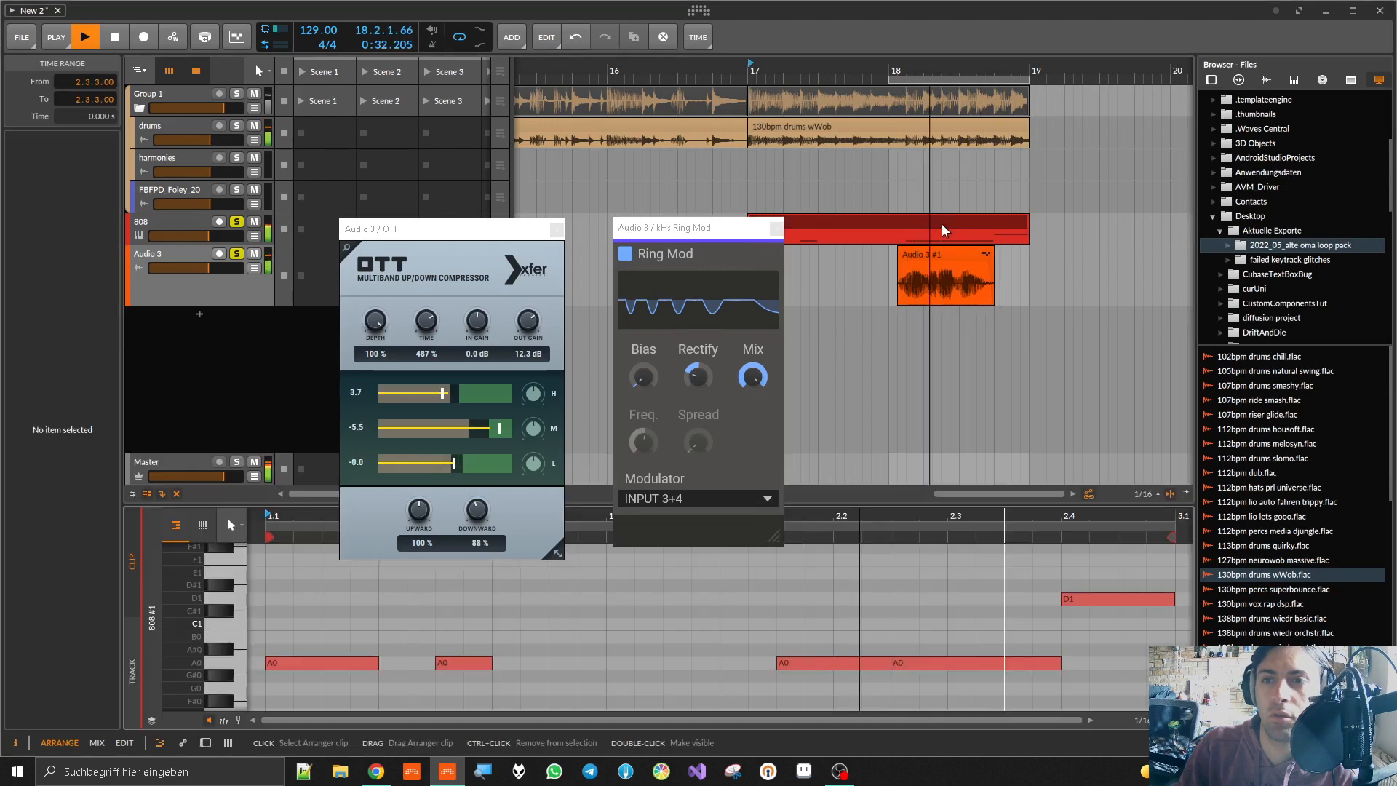
pyautogui.moveTo(777, 557); pyautogui.dragTo(1172, 558)
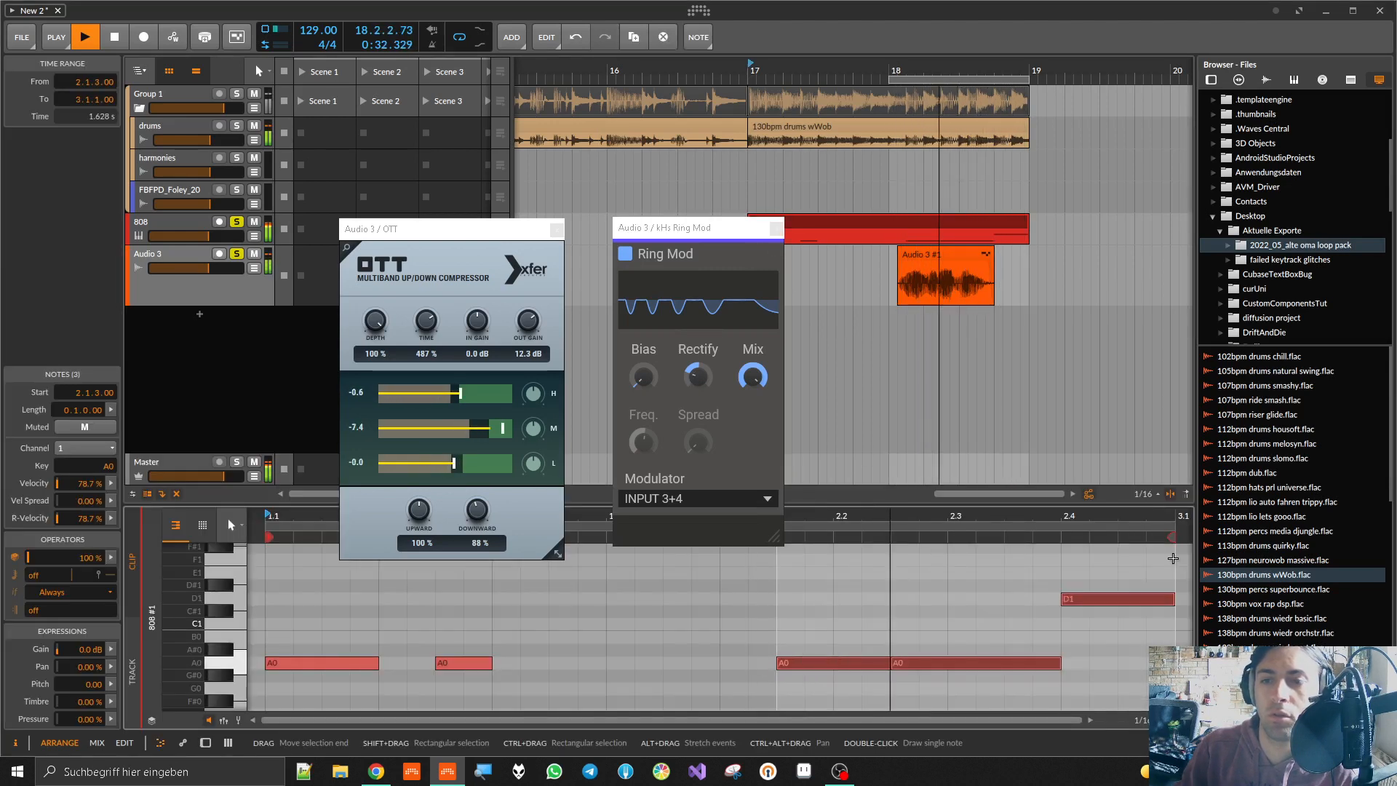
pyautogui.hotkey('shift', 'Down')
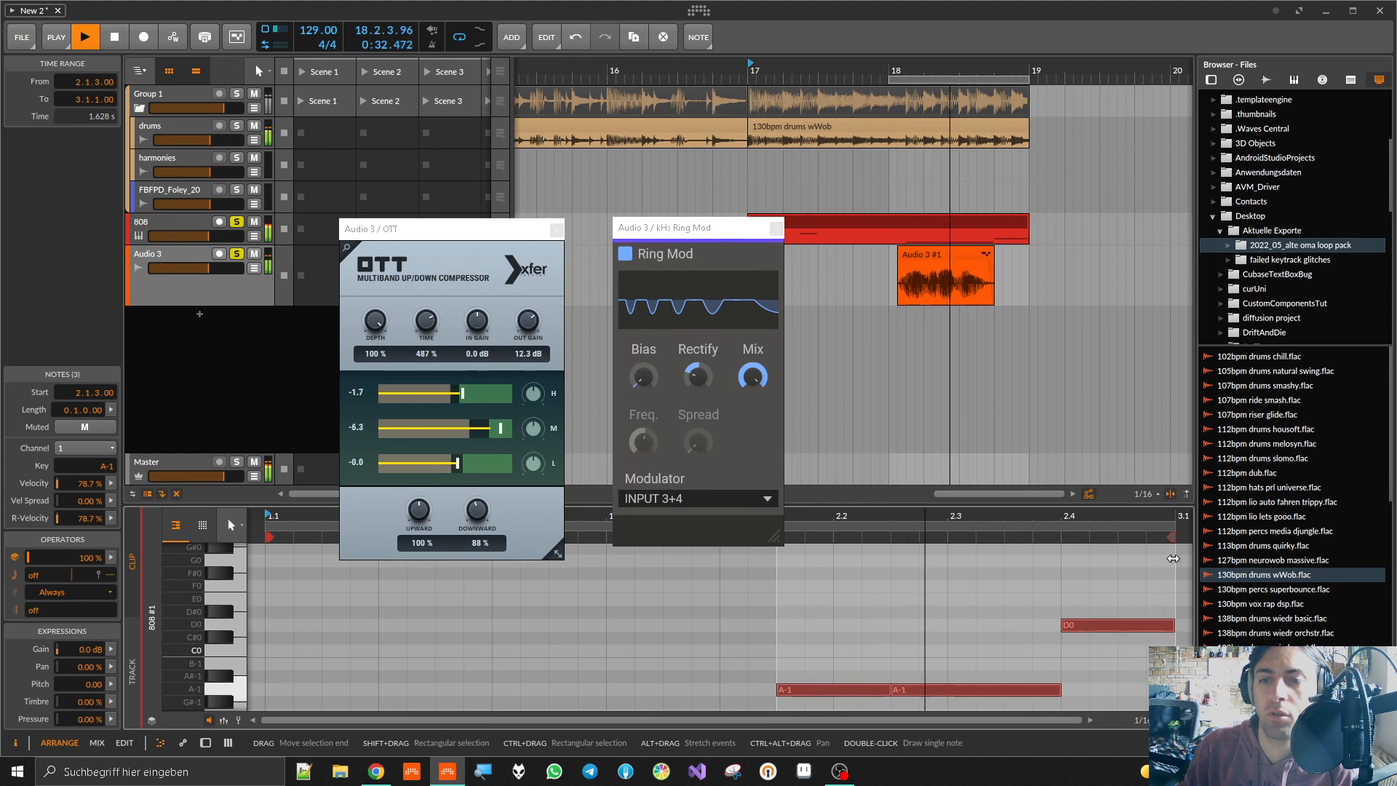
pyautogui.hotkey('shift', 'Up')
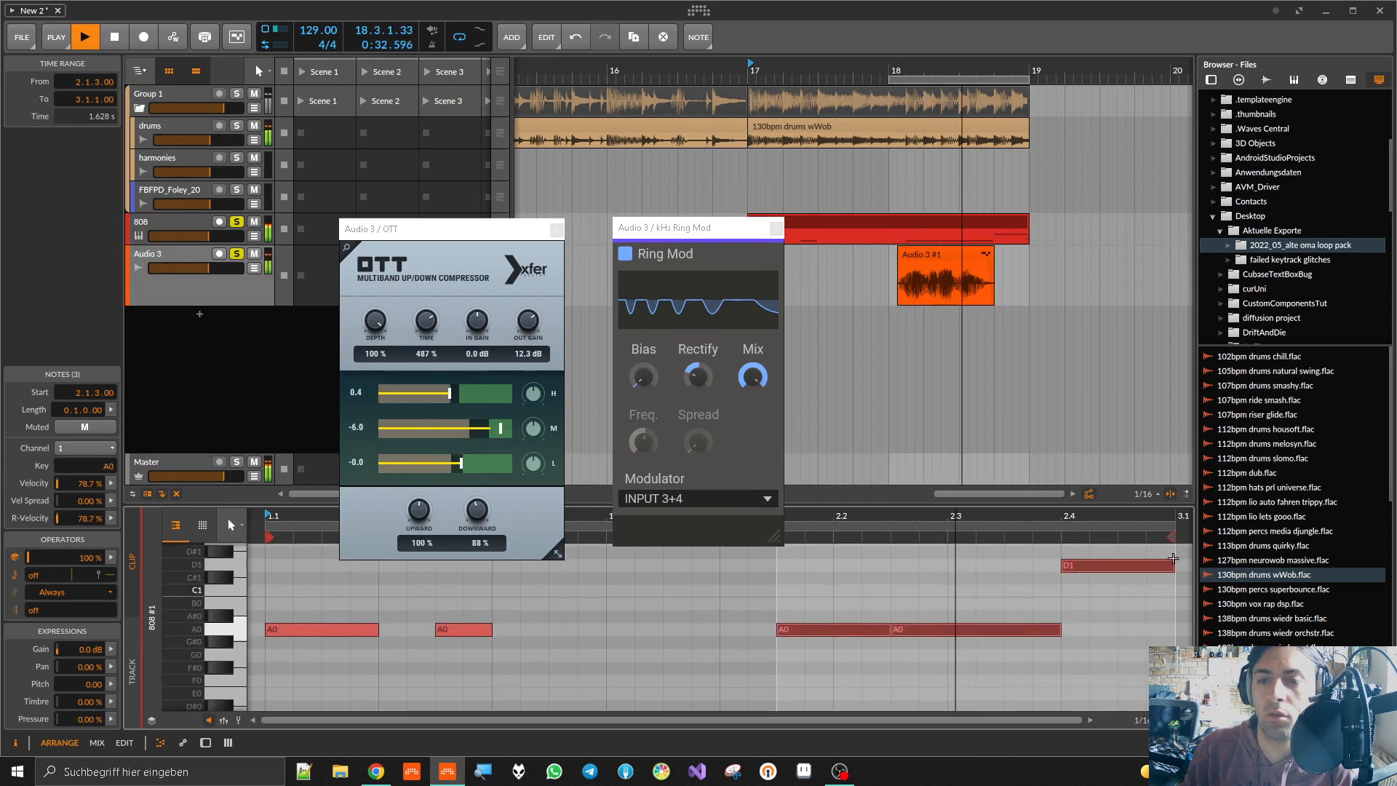
pyautogui.press('Down')
pyautogui.press('Down')
pyautogui.press('Down')
pyautogui.press('Down')
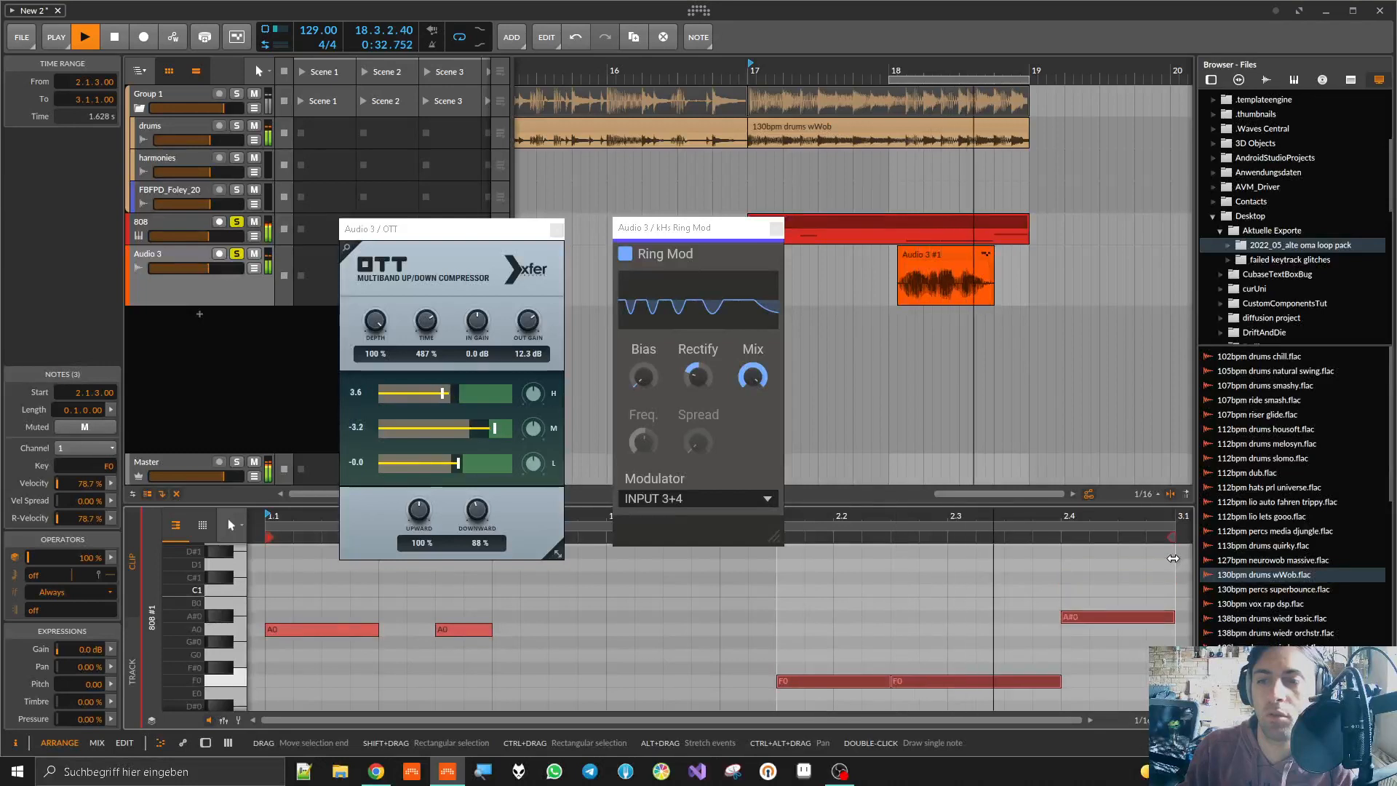
pyautogui.press('Down')
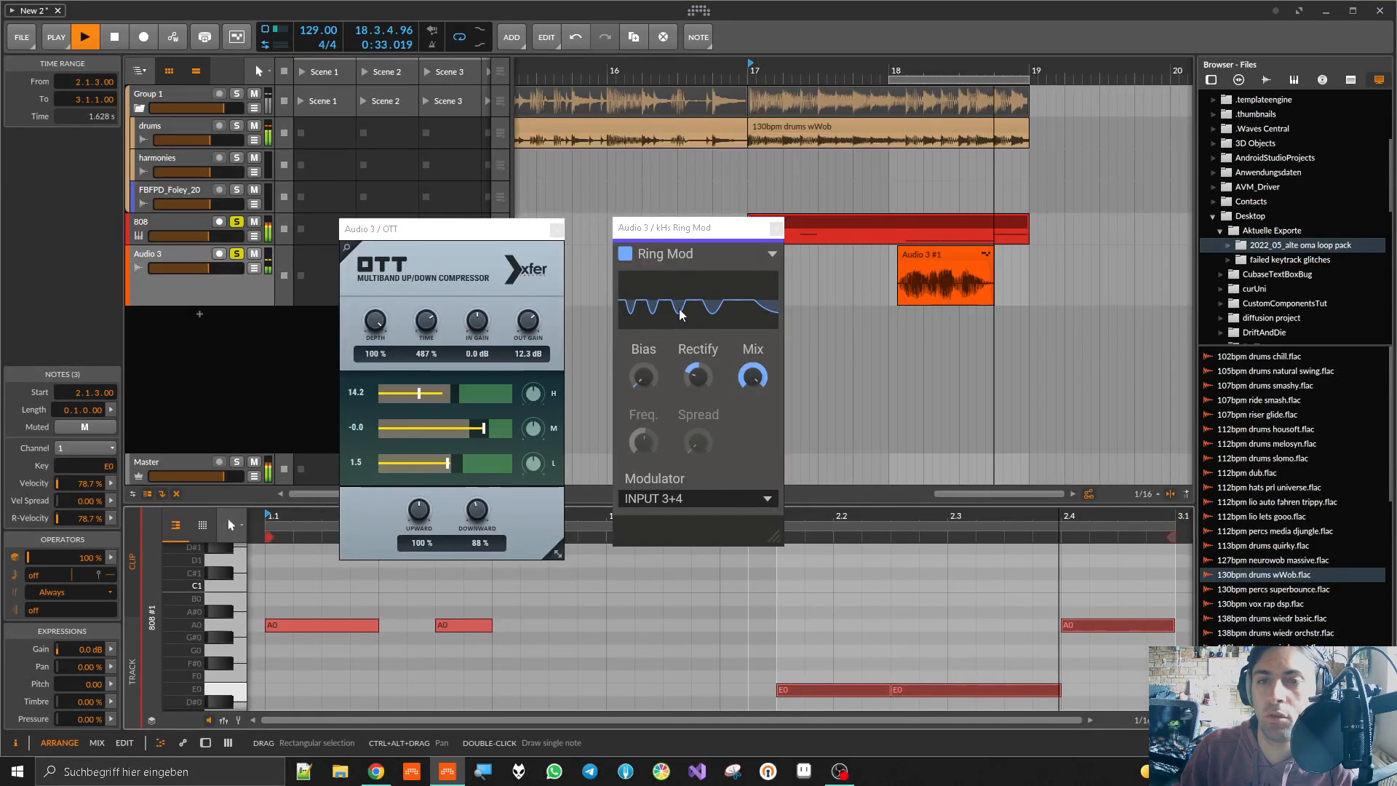
# Step: Audition the Ring Mod with a partly positive Rectify amount and stop playback
pyautogui.moveTo(698, 376); pyautogui.dragTo(698, 304)
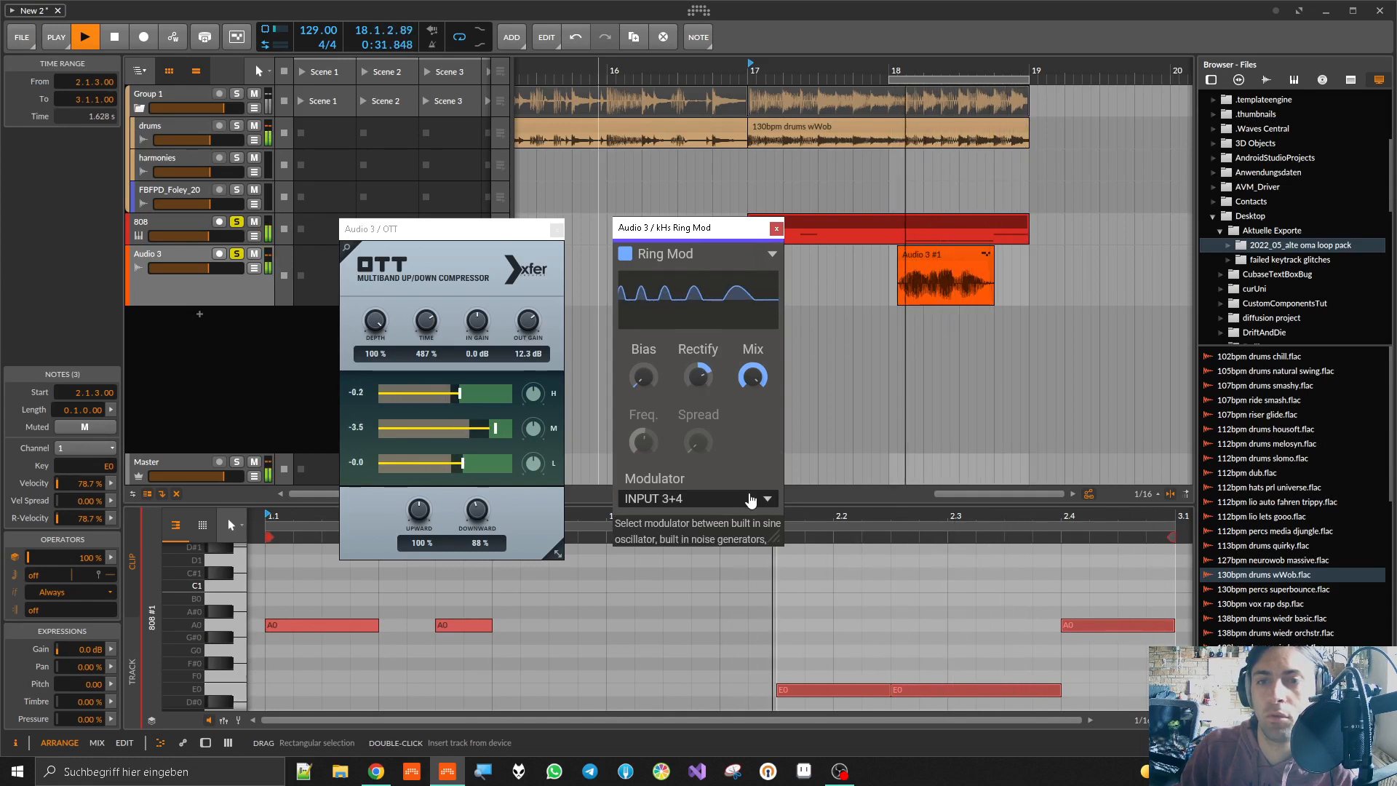
pyautogui.moveTo(643, 376); pyautogui.dragTo(643, 367)
pyautogui.click(908, 305)
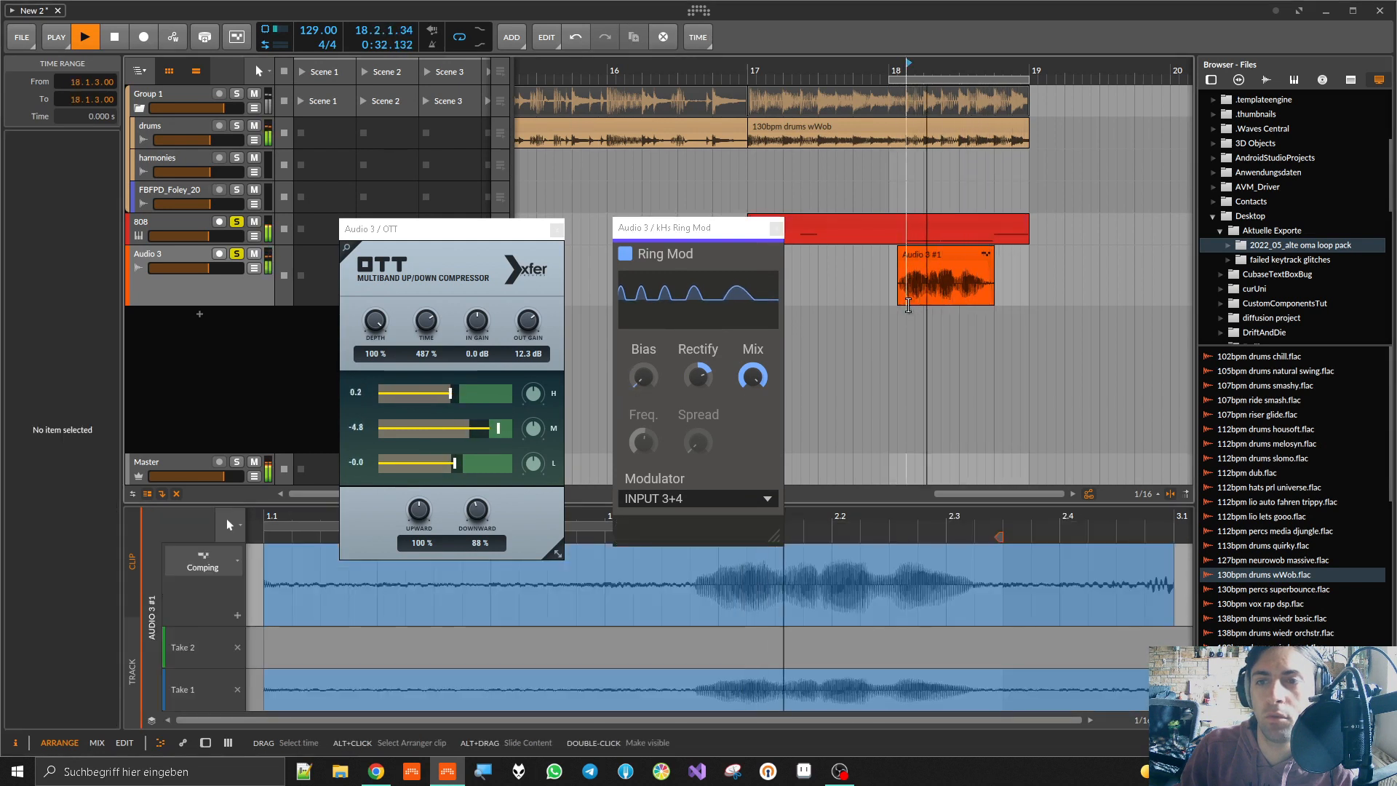
pyautogui.press('space')
pyautogui.hotkey('ctrl', 't')
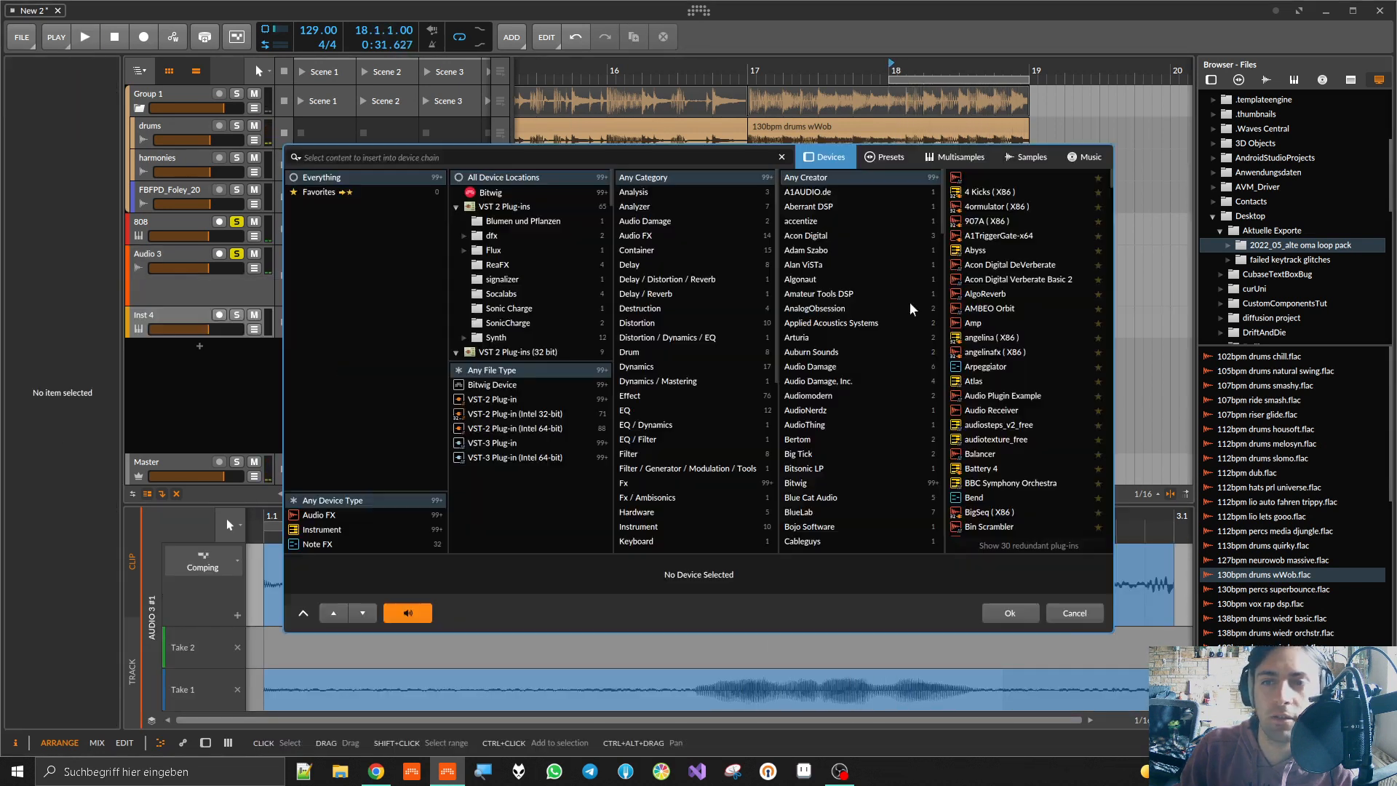
pyautogui.click(1073, 618)
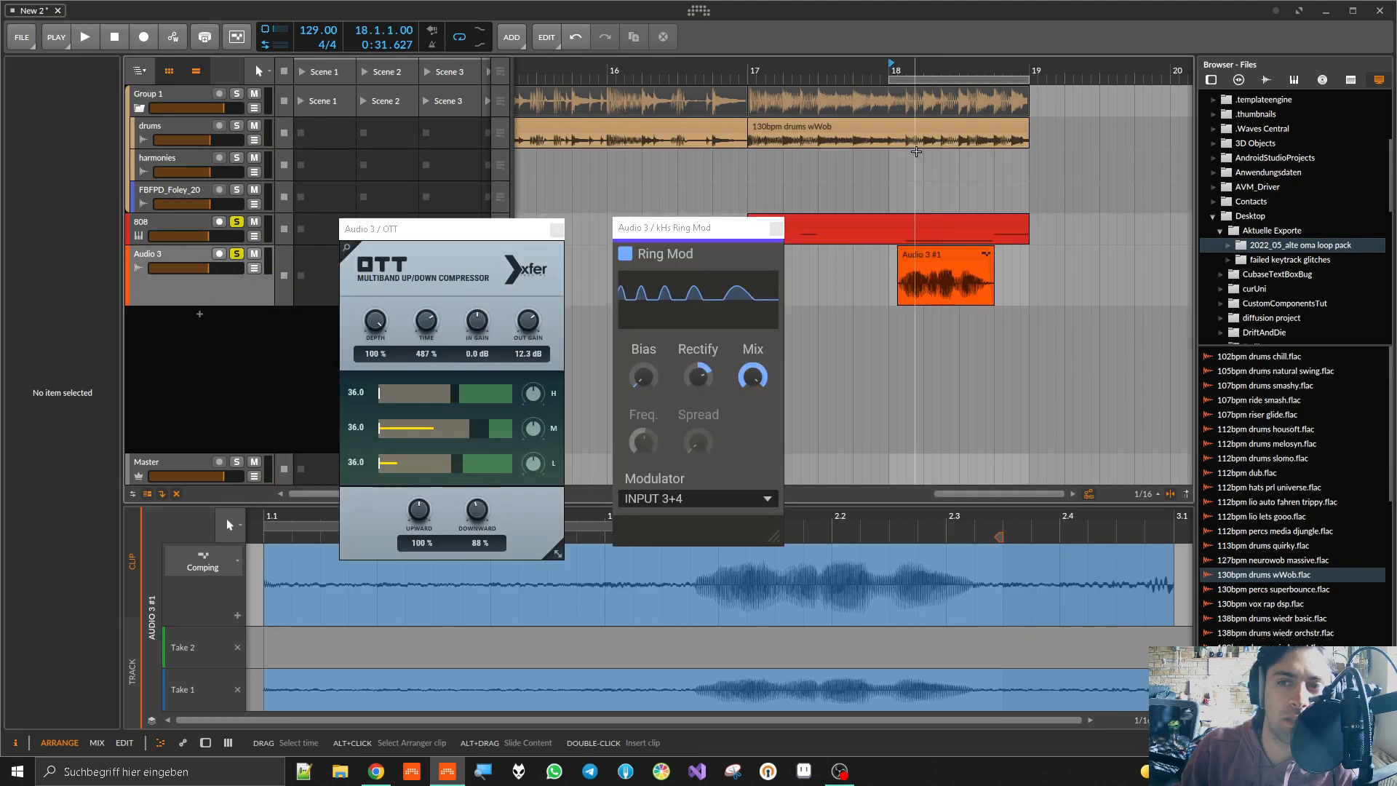
# Step: Examine the 808 clip's first E0 note and the Ring Mod's Rectify setting
pyautogui.click(920, 222)
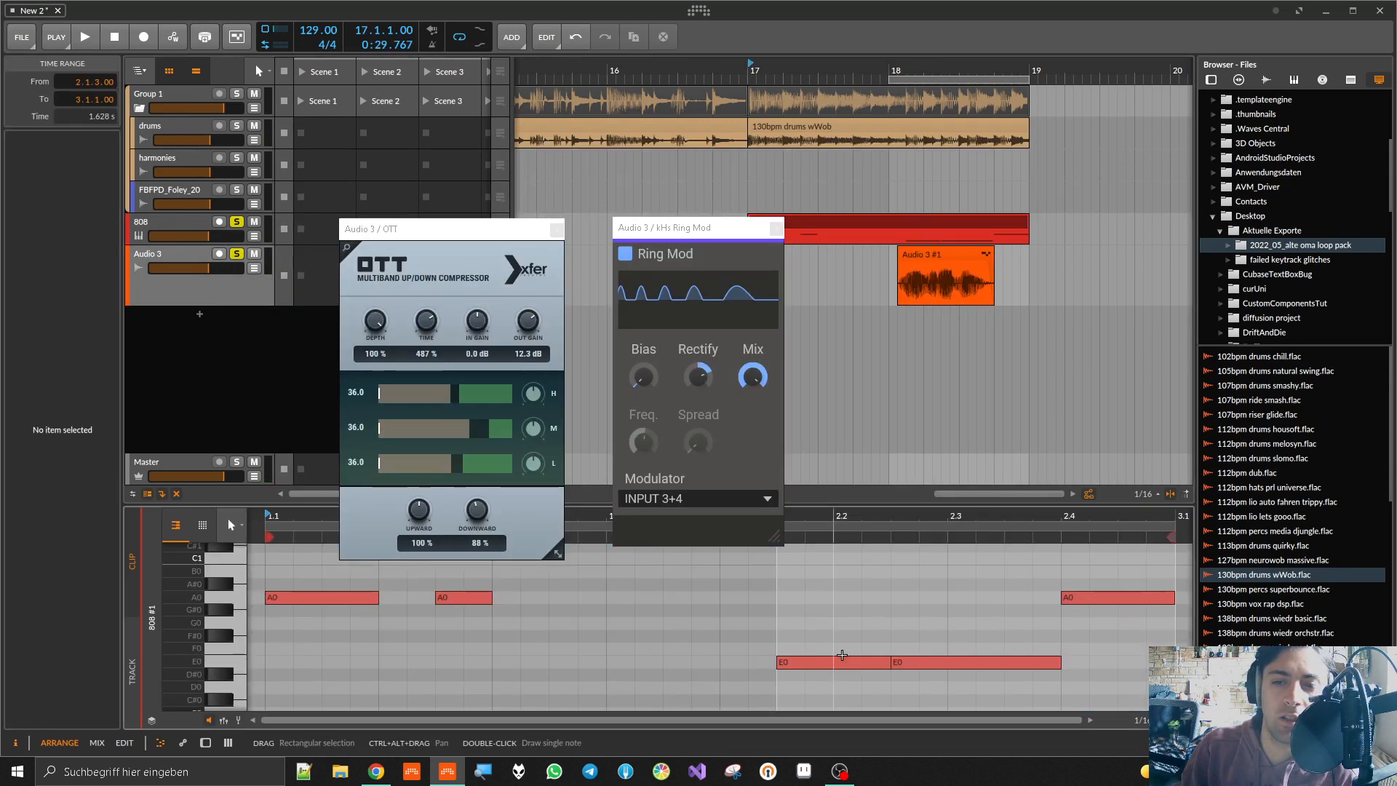
pyautogui.click(836, 664)
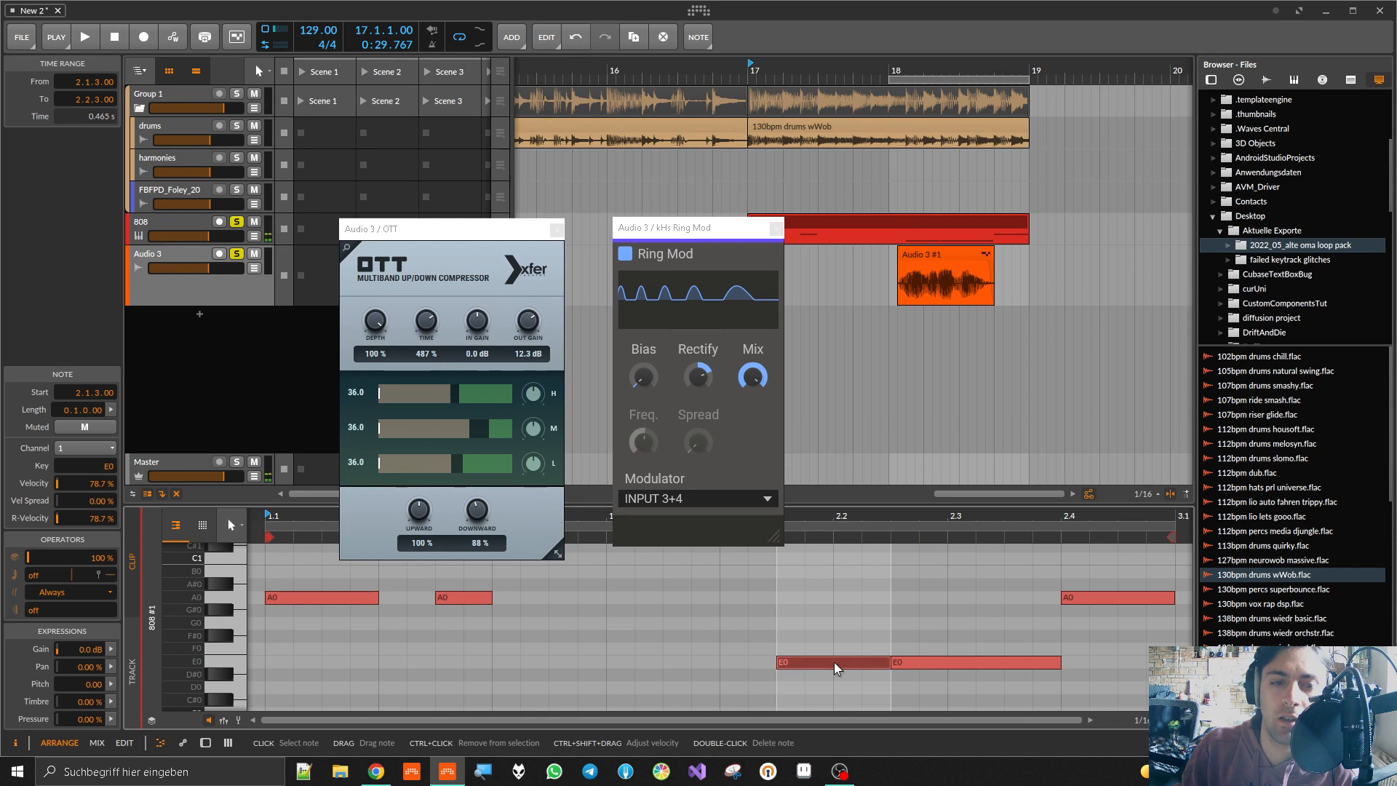
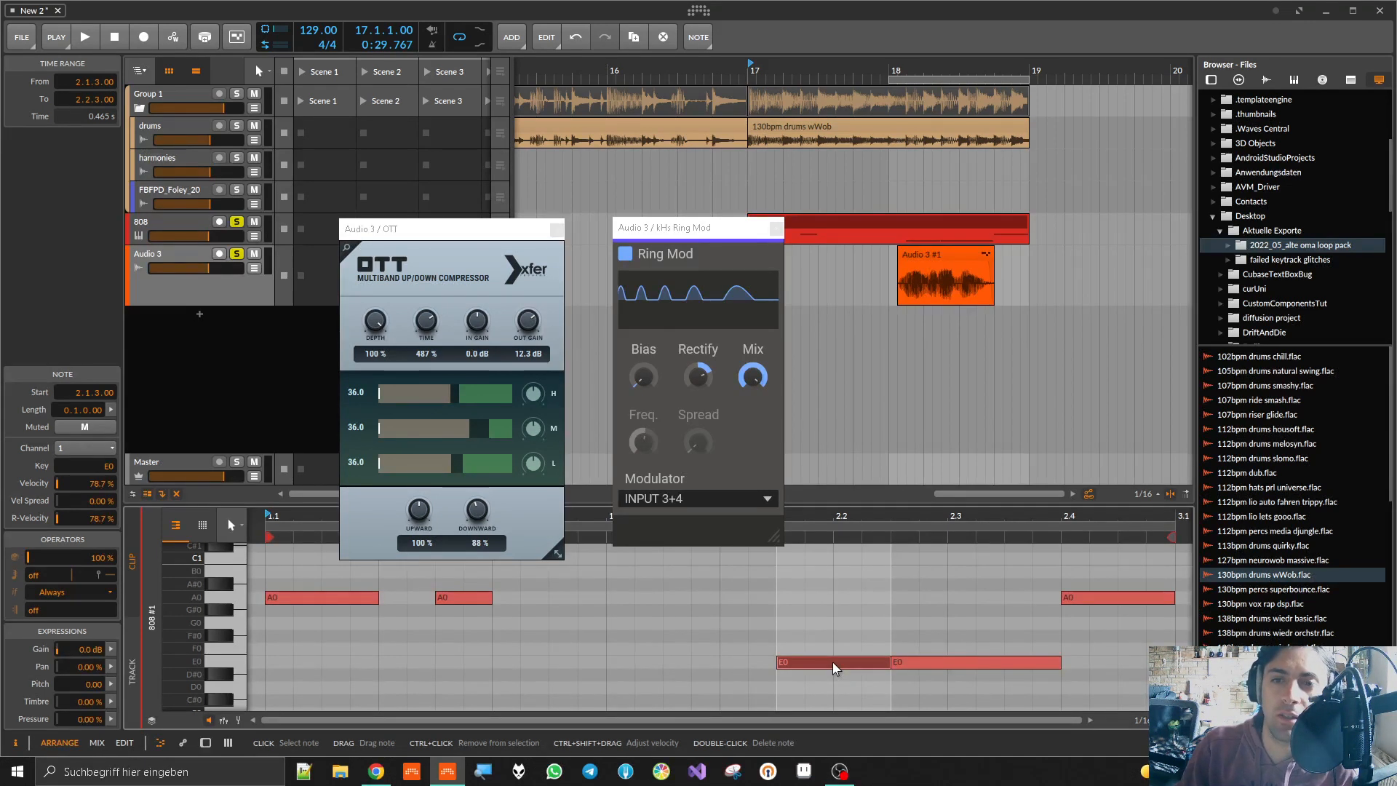
pyautogui.click(700, 376)
pyautogui.click(701, 375)
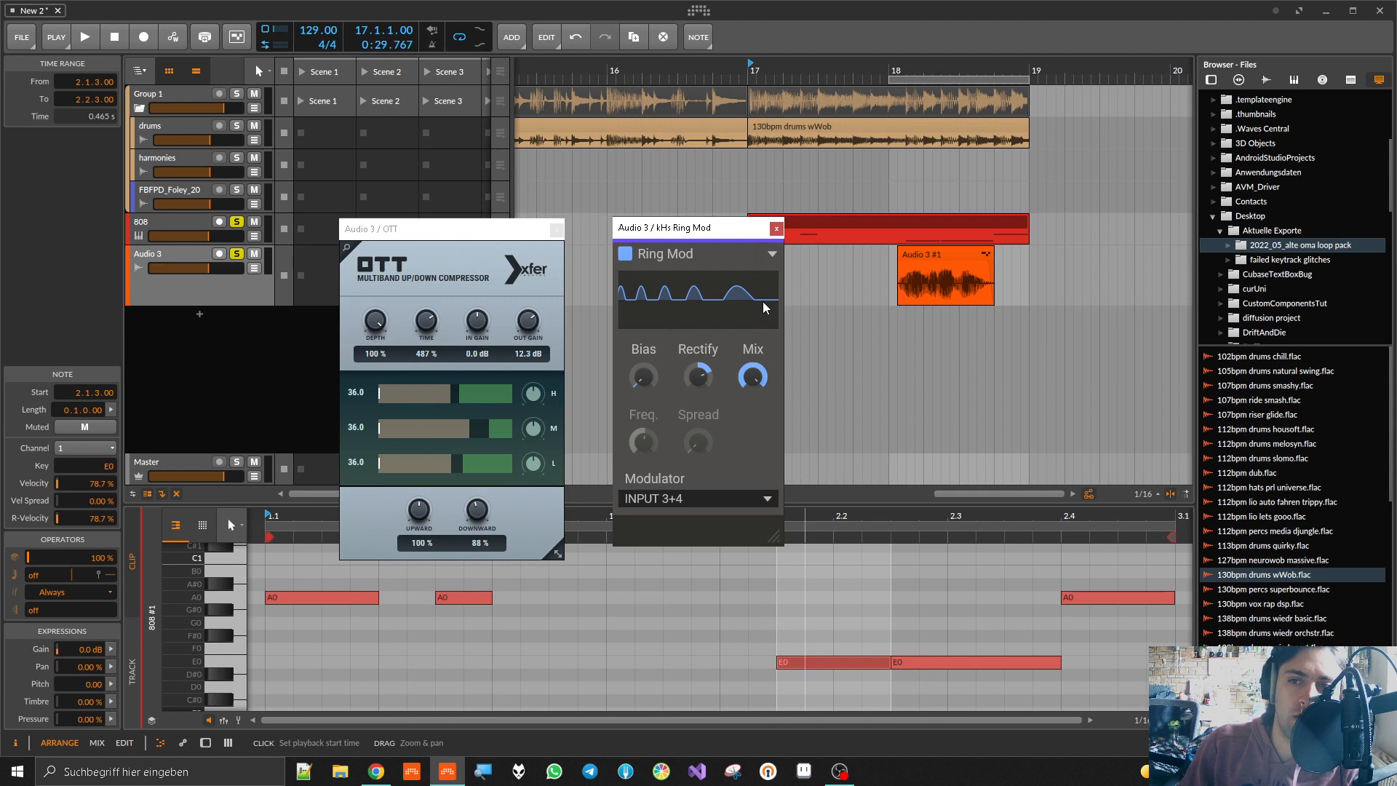
# Step: Close the Ring Mod and OTT windows and turn off solo on the 808 and Audio 3 tracks
pyautogui.click(775, 231)
pyautogui.click(556, 230)
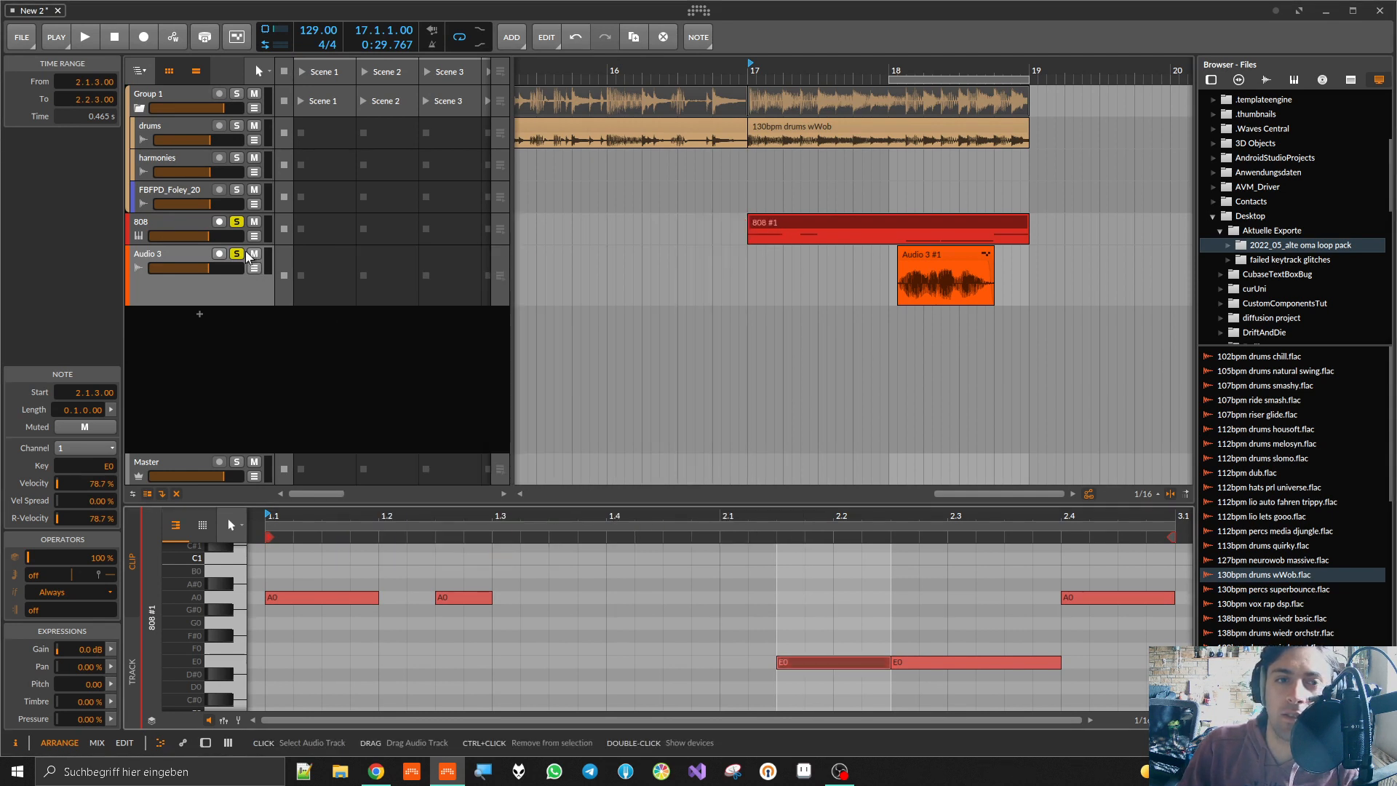
pyautogui.click(247, 254)
# Step: Set the playback start to bar 1 and add the kHs Stereo effect to Group 1's device chain
pyautogui.scroll(-10, 701, 265)
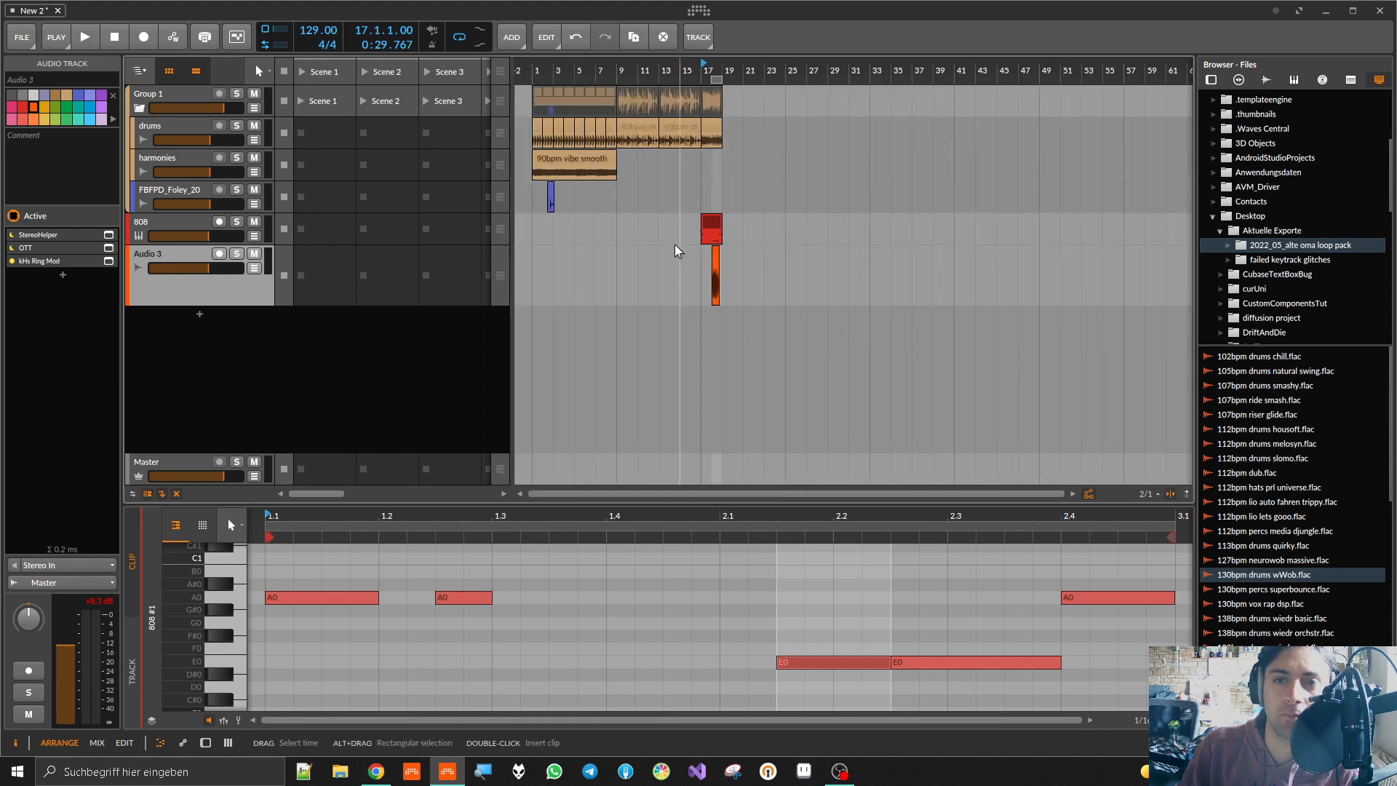
pyautogui.click(558, 94)
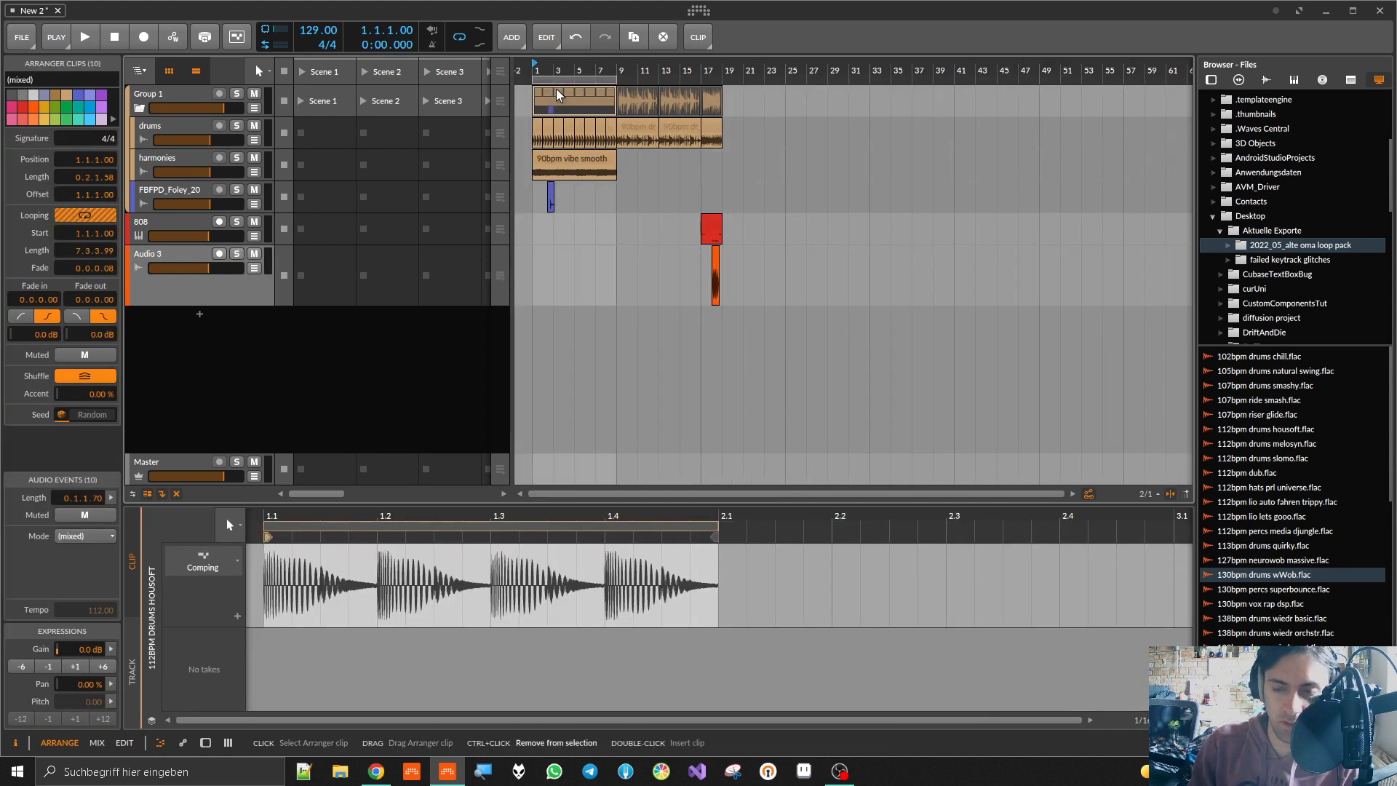
pyautogui.click(176, 95)
pyautogui.doubleClick(175, 95)
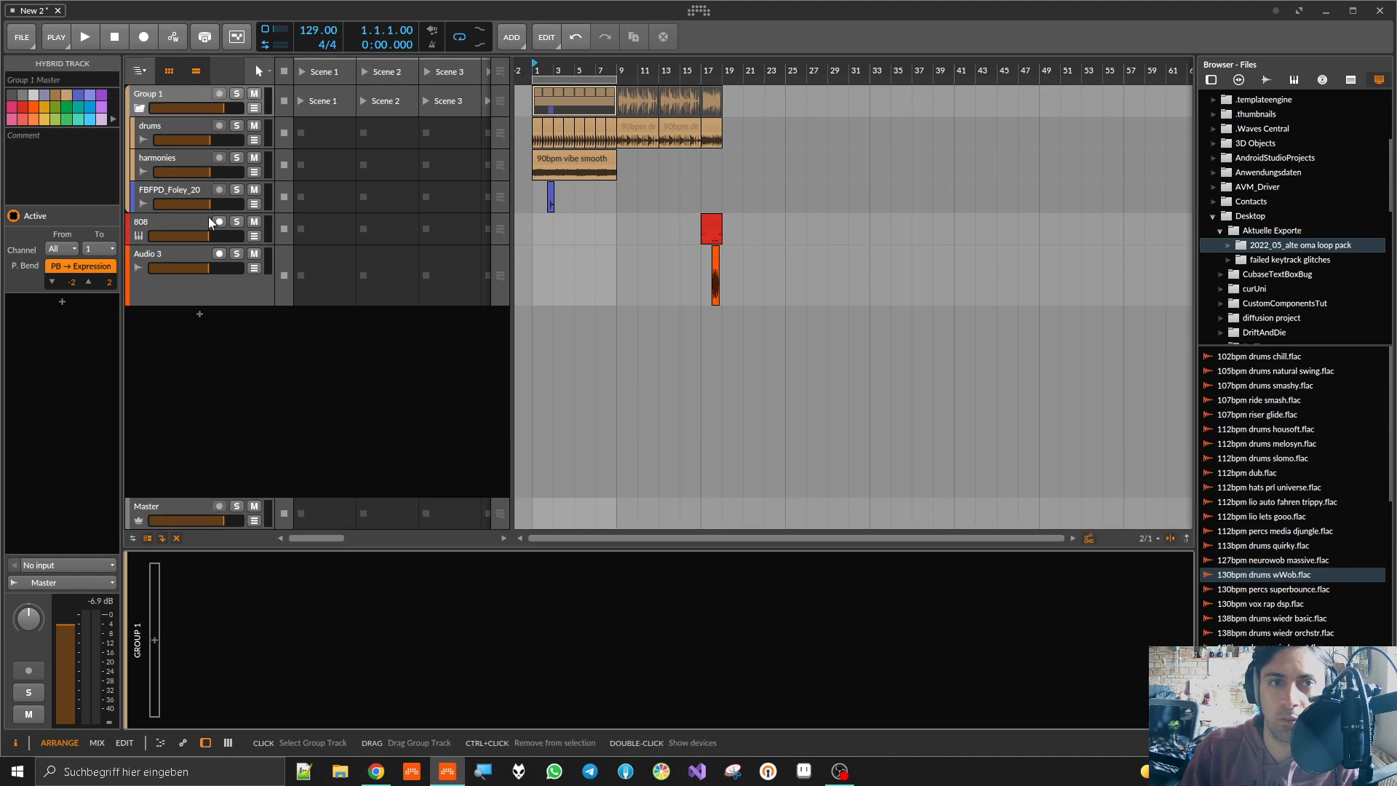
pyautogui.click(166, 636)
pyautogui.write('khs')
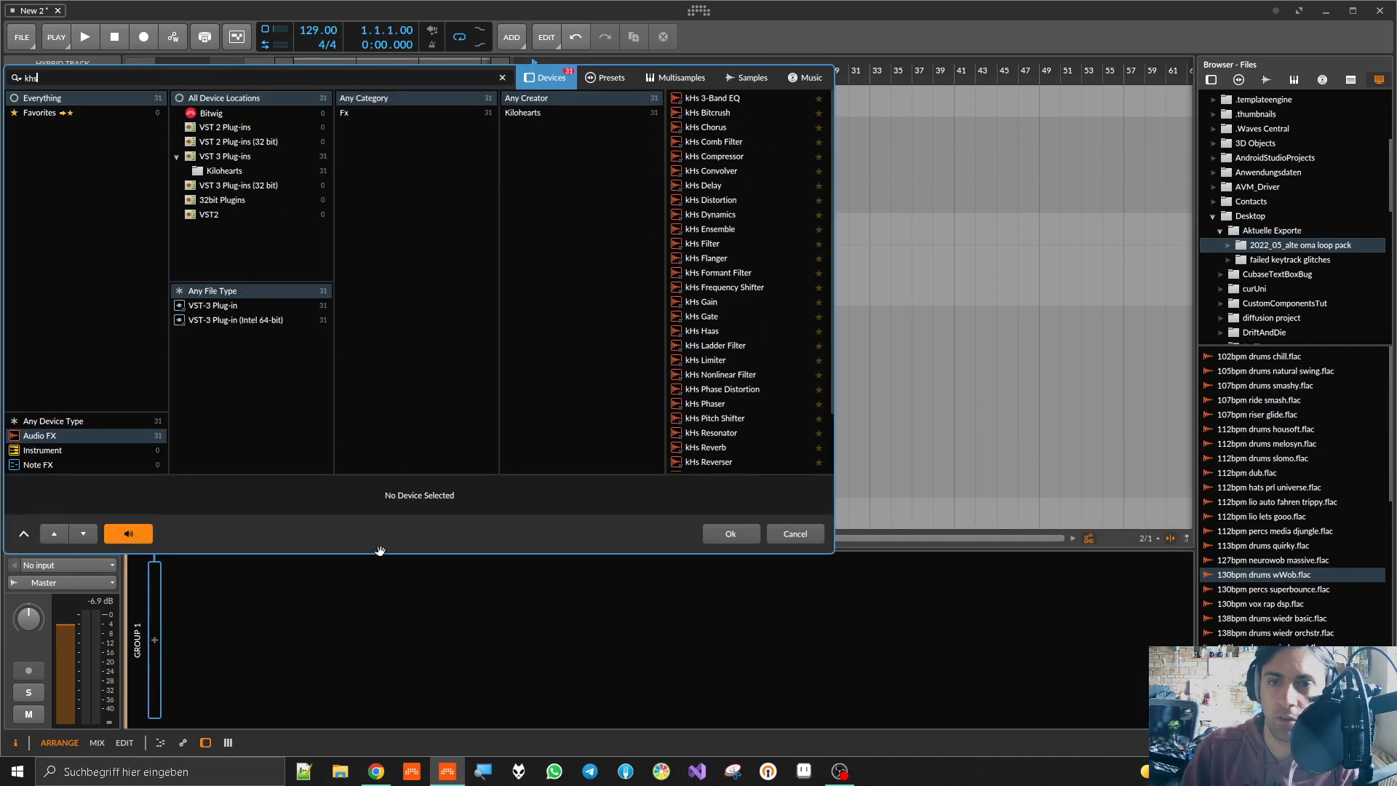
pyautogui.scroll(-2, 724, 403)
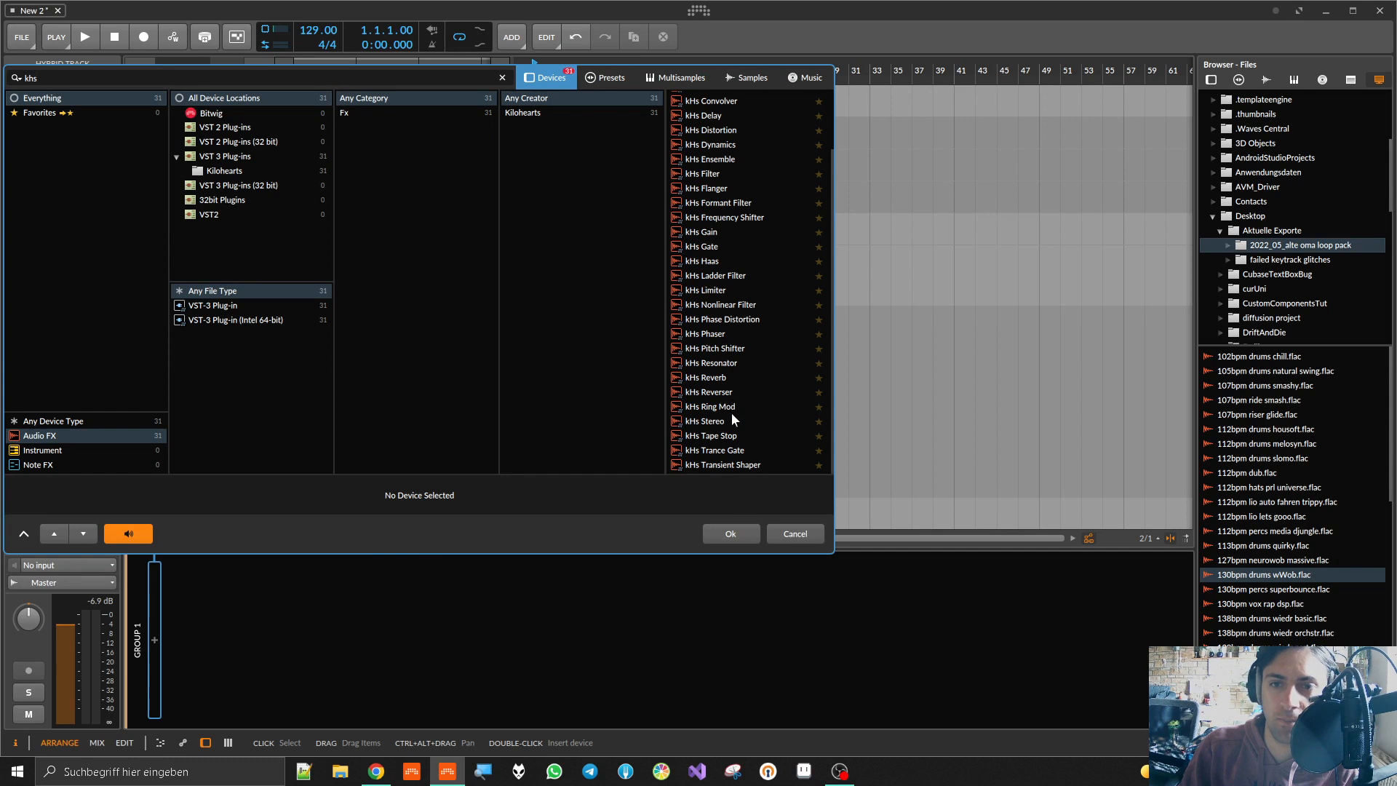
pyautogui.doubleClick(710, 427)
# Step: Play the group and raise the Stereo effect's Width to 226 %, stopping playback once auditioned
pyautogui.press('space')
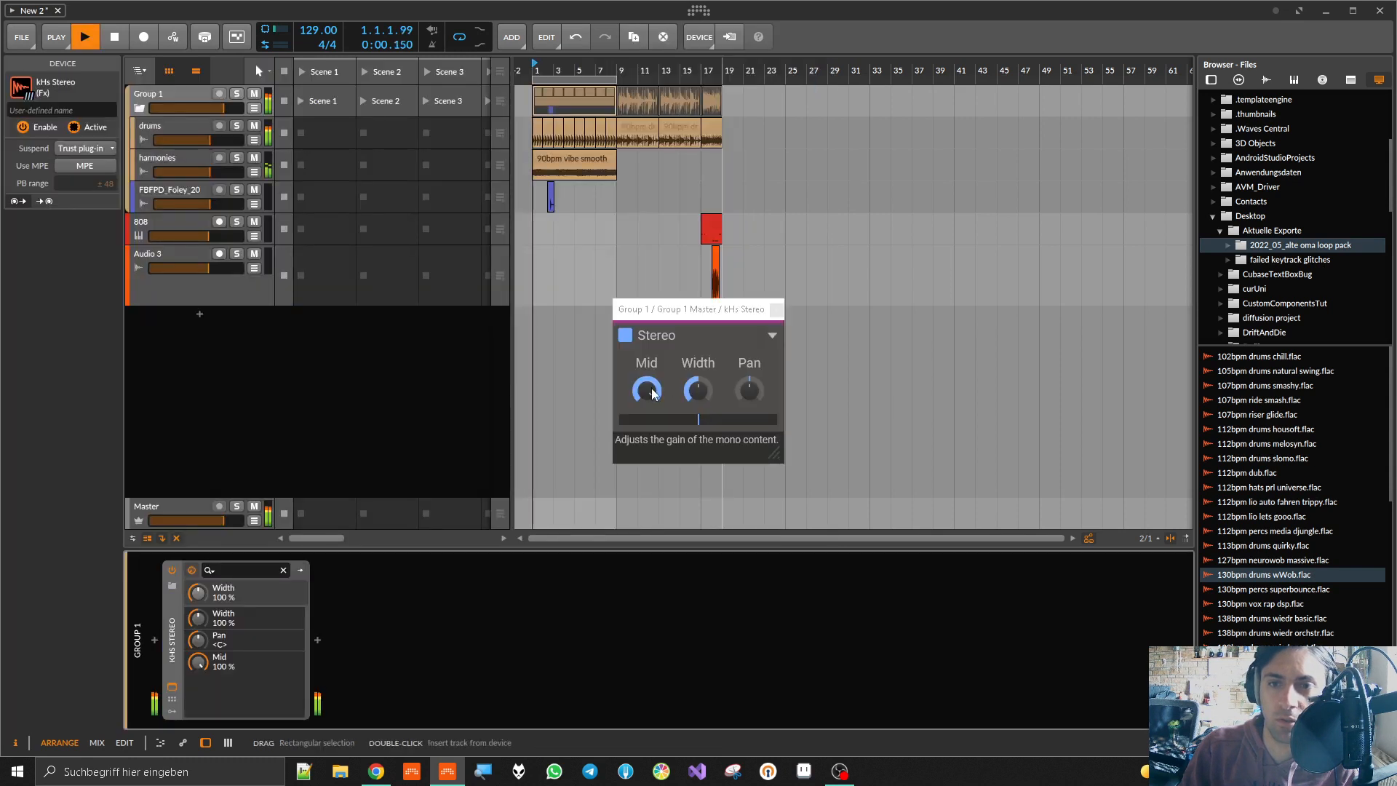
pyautogui.moveTo(697, 390); pyautogui.dragTo(711, 348)
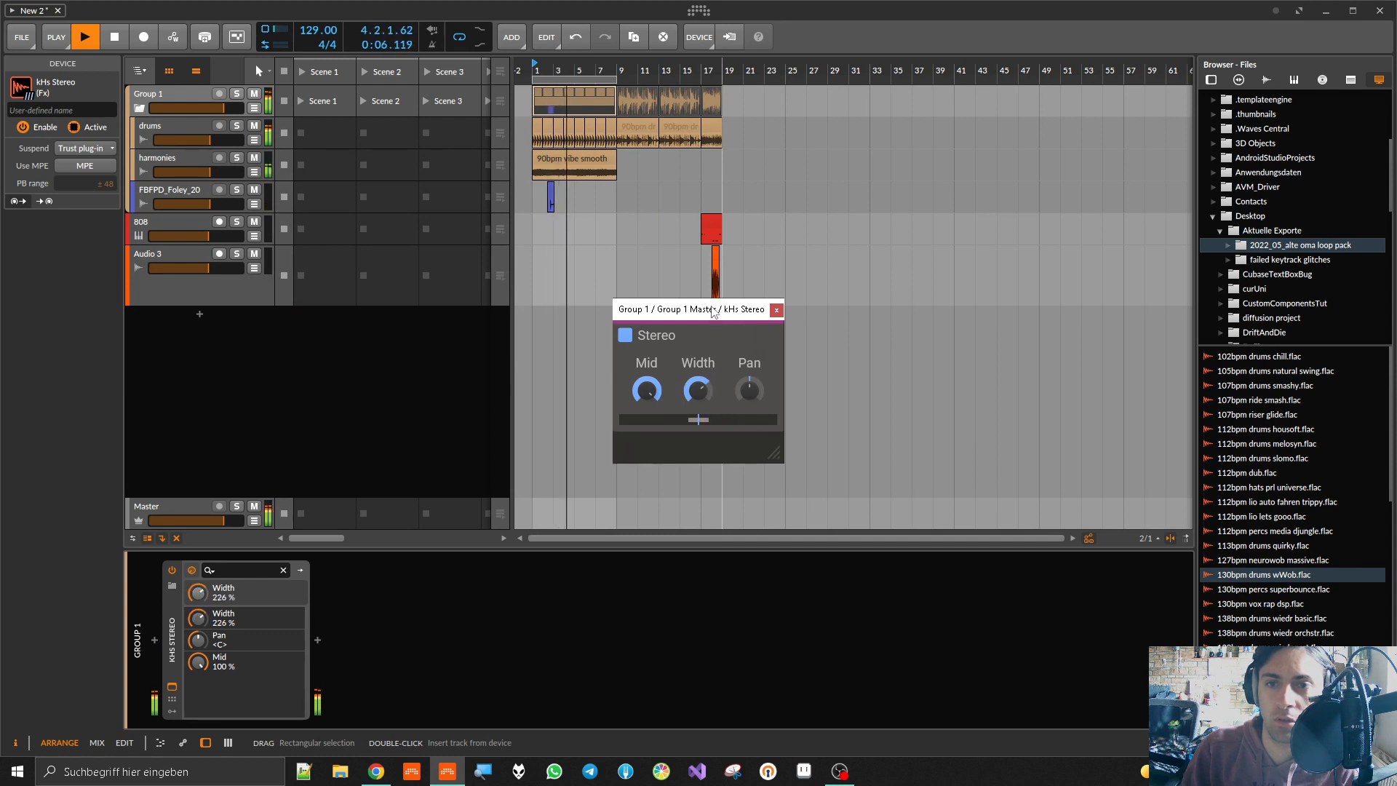
pyautogui.press('space')
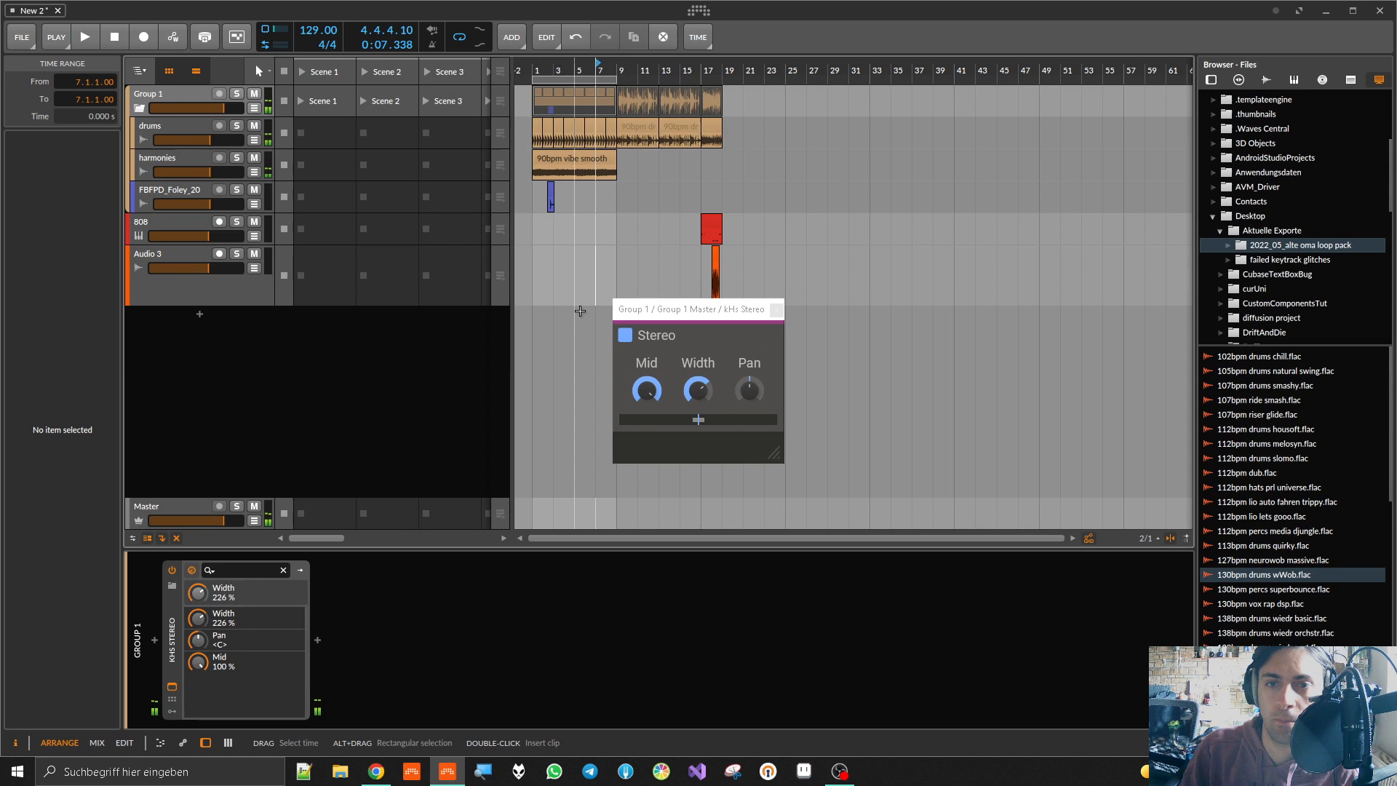
# Step: Play the group from bar 1, lower the Stereo effect's Mid to 0 % while auditioning, and stop playback
pyautogui.click(533, 307)
pyautogui.click(169, 623)
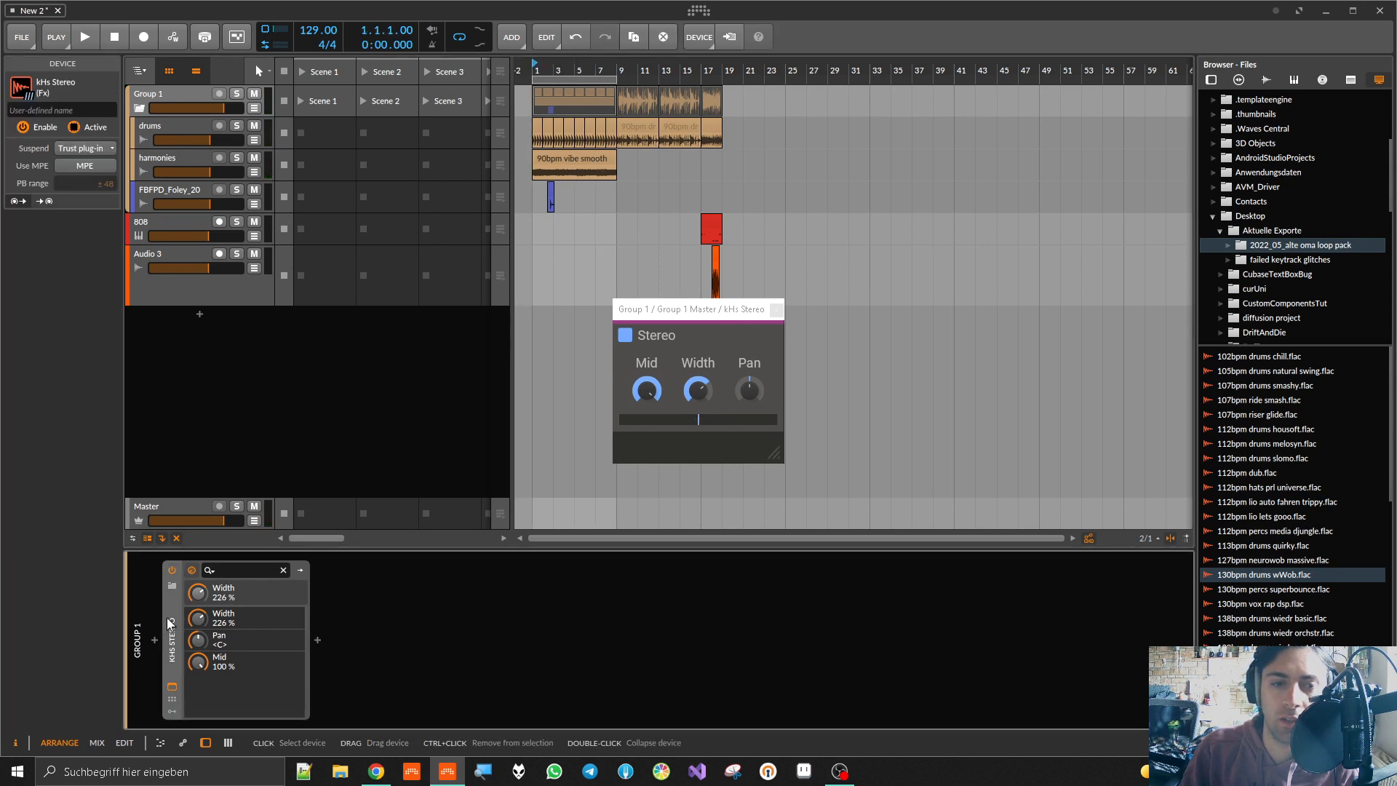
pyautogui.press('space')
pyautogui.moveTo(748, 390); pyautogui.dragTo(749, 405)
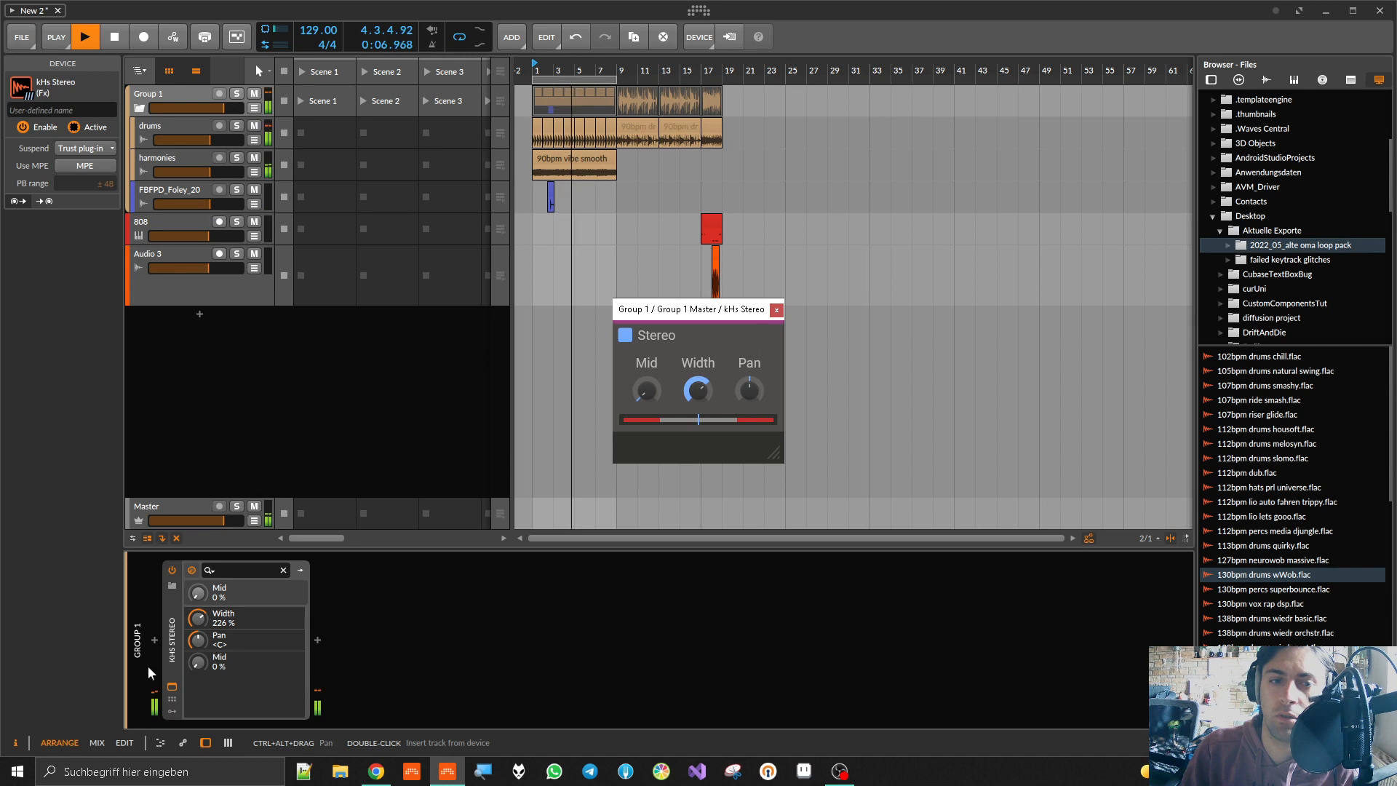
pyautogui.click(166, 613)
pyautogui.press('space')
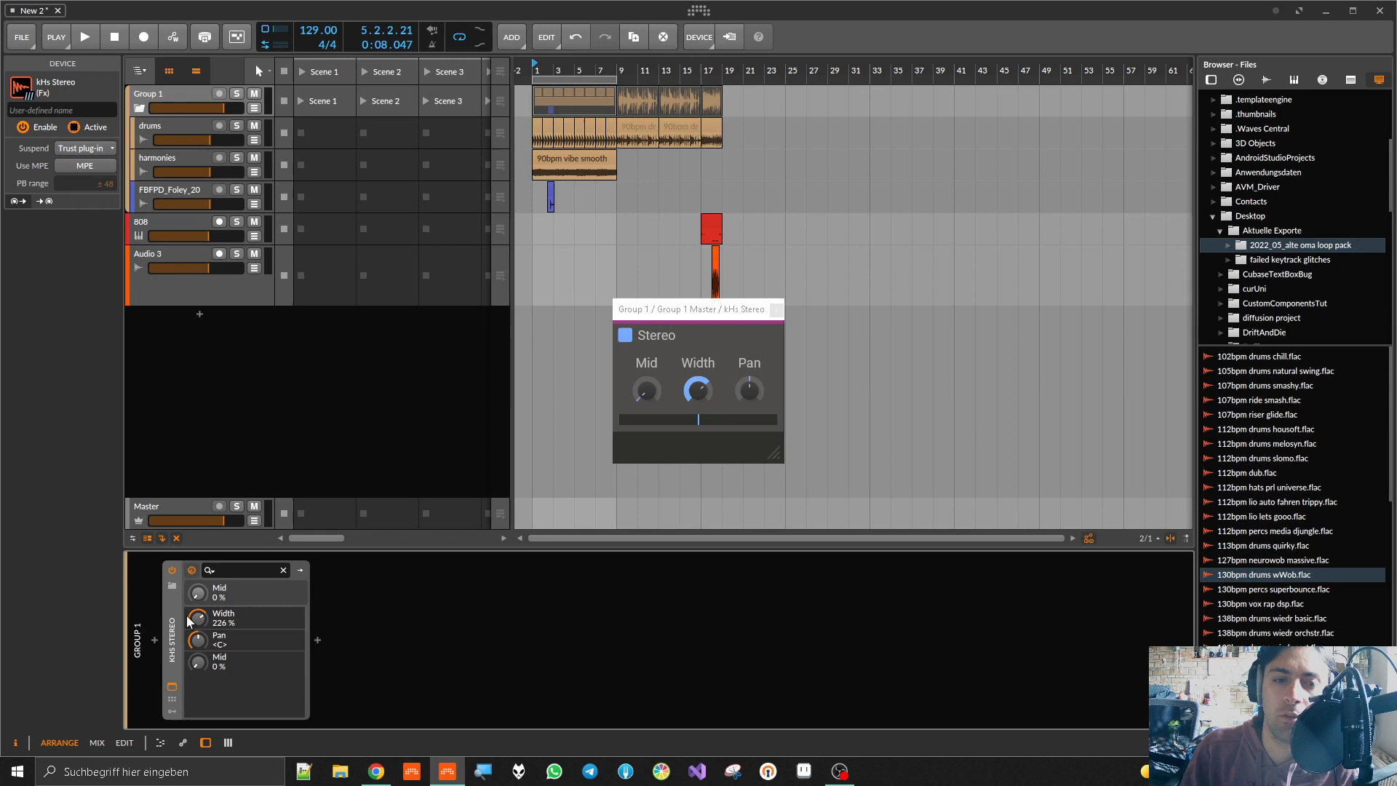
# Step: Replace the kHs Stereo effect on Group 1 with the StereoHelper plug-in
pyautogui.press('Delete')
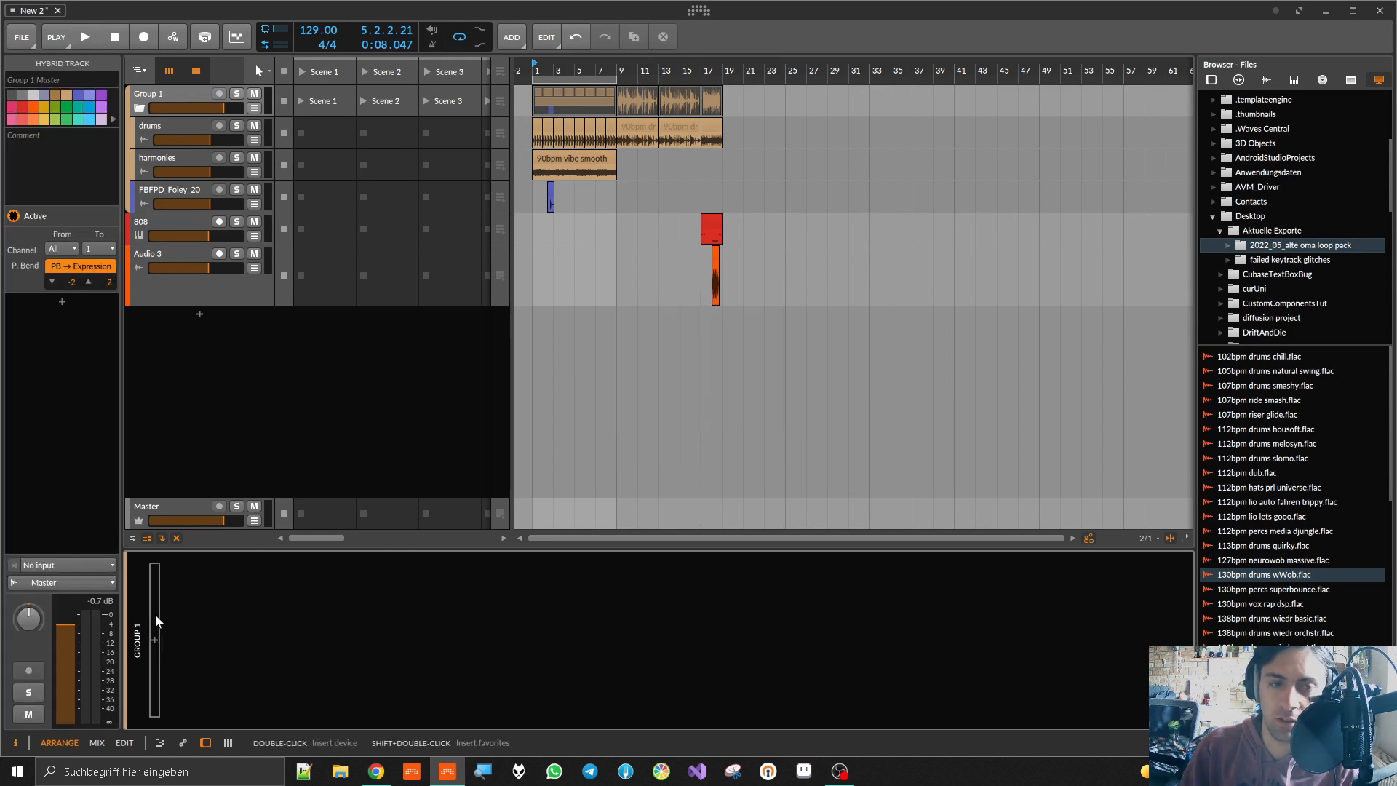
pyautogui.click(158, 631)
pyautogui.write('stereo')
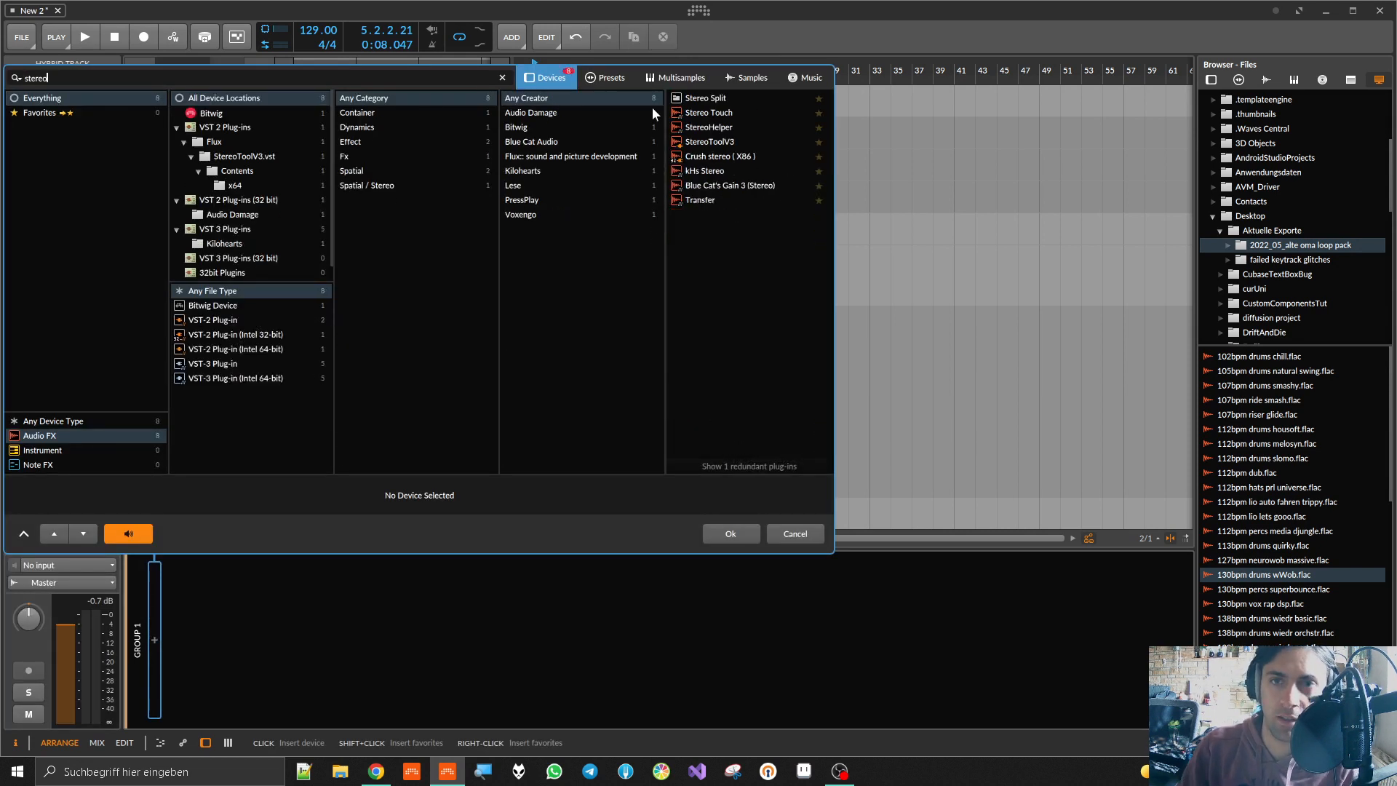
pyautogui.doubleClick(693, 125)
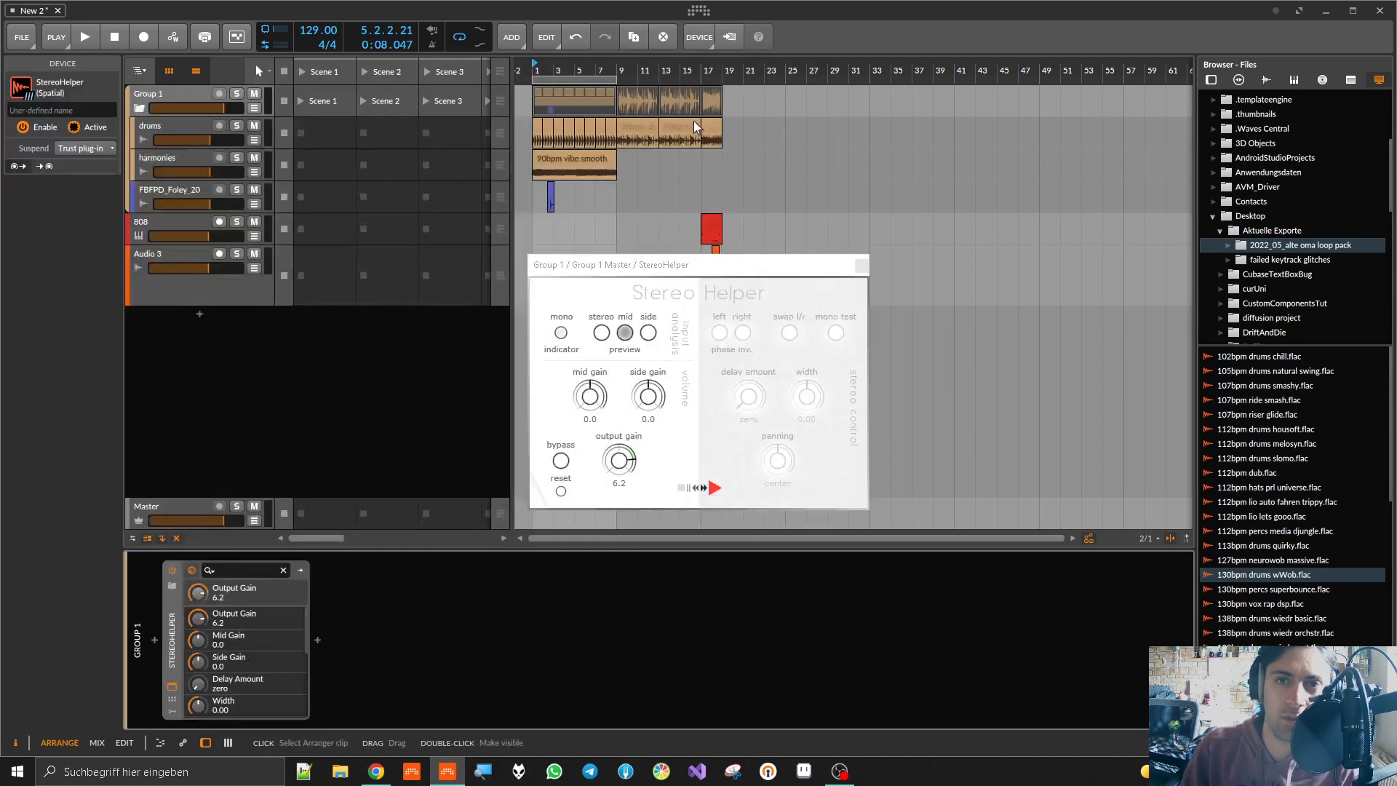
# Step: Audition StereoHelper's side preview during playback of the group and switch the preview to stereo
pyautogui.click(647, 333)
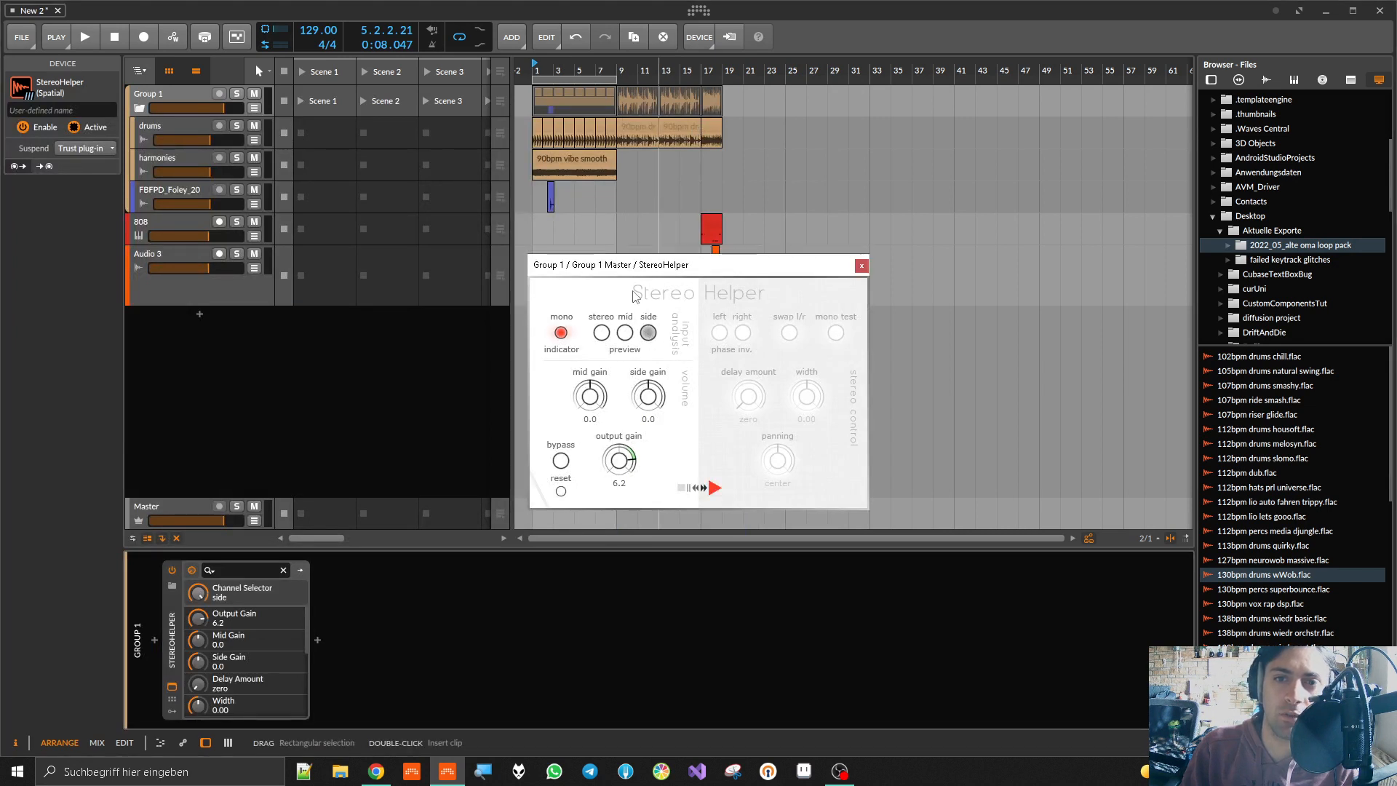
pyautogui.press('space')
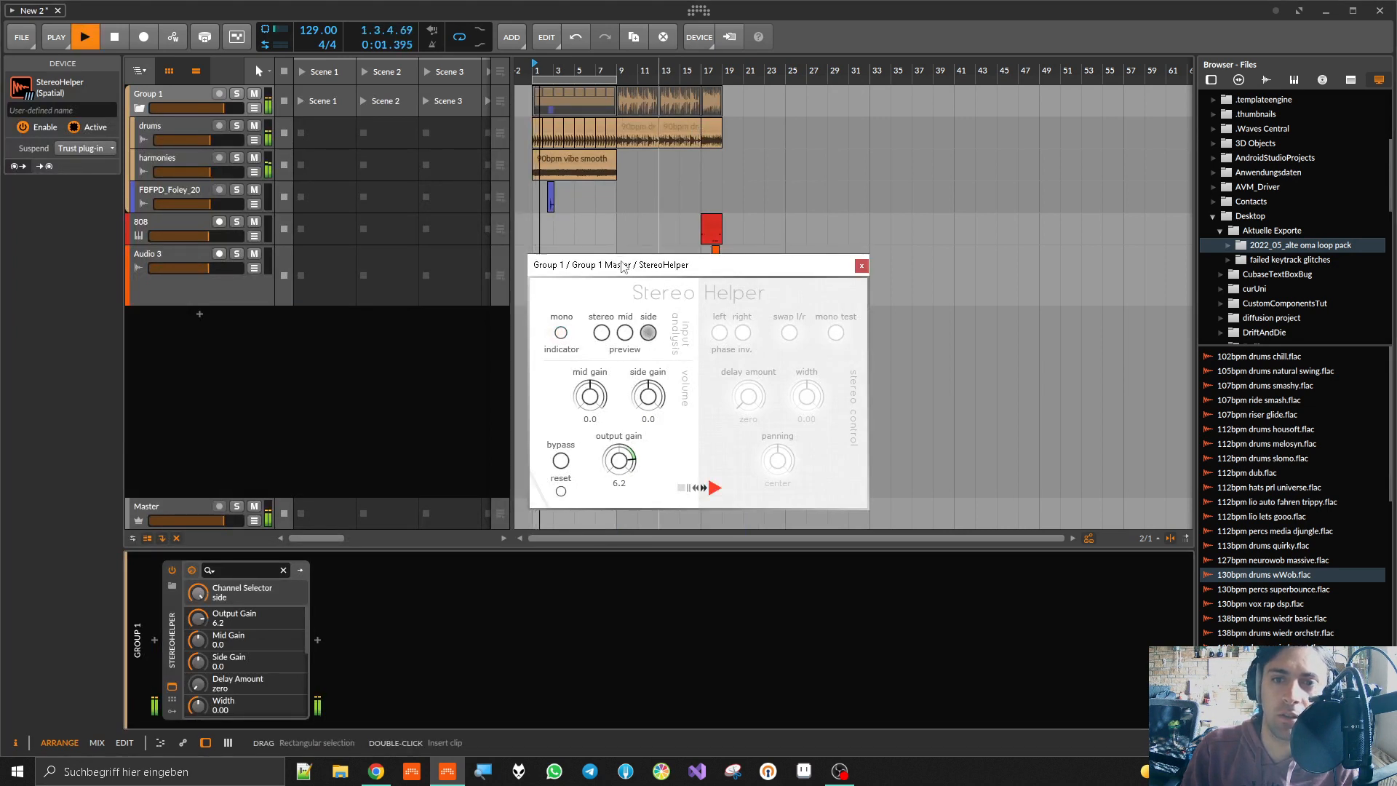
pyautogui.click(597, 334)
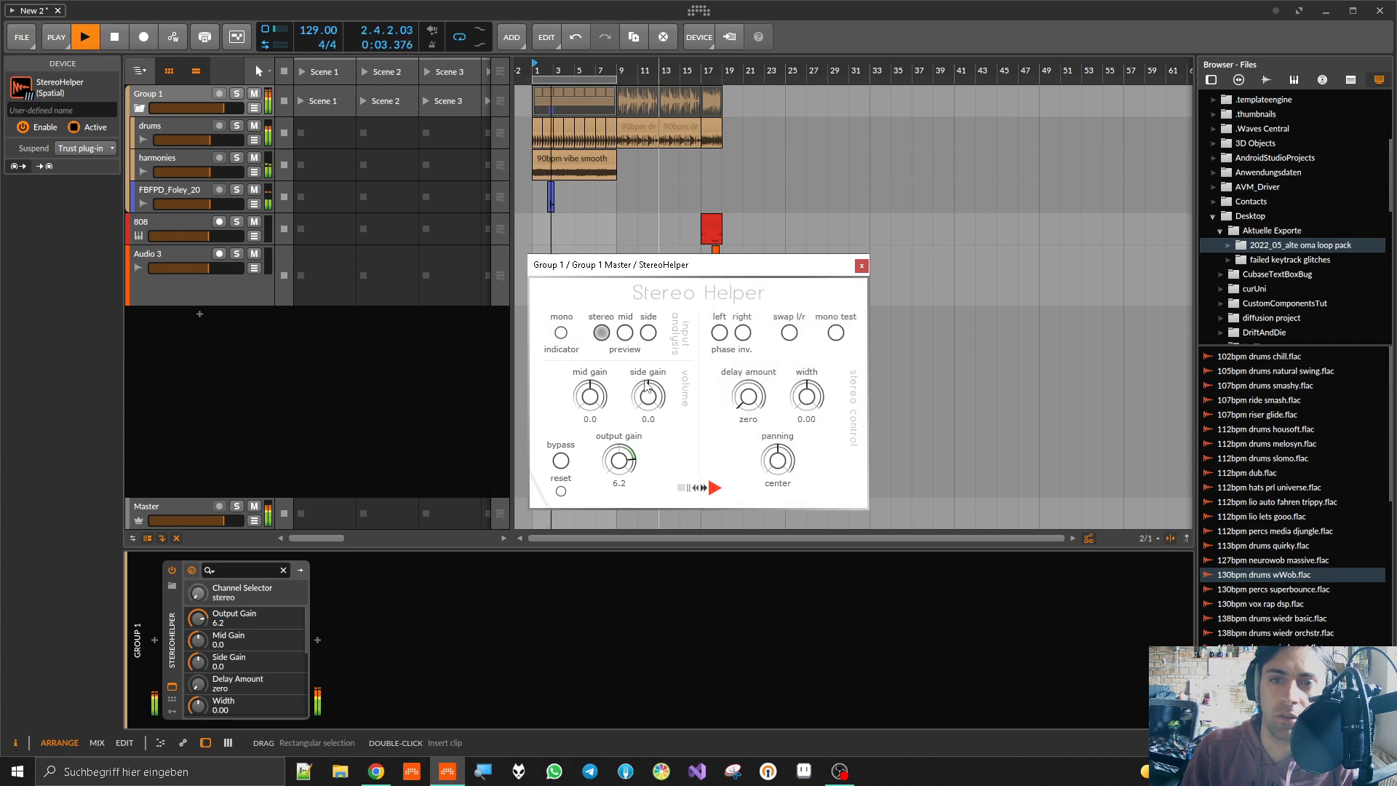
# Step: Reset StereoHelper's output gain to 0.0, set mid gain to -10.0 and side gain to 6.6, and stop playback once auditioned
pyautogui.doubleClick(619, 459)
pyautogui.moveTo(649, 403); pyautogui.dragTo(659, 386)
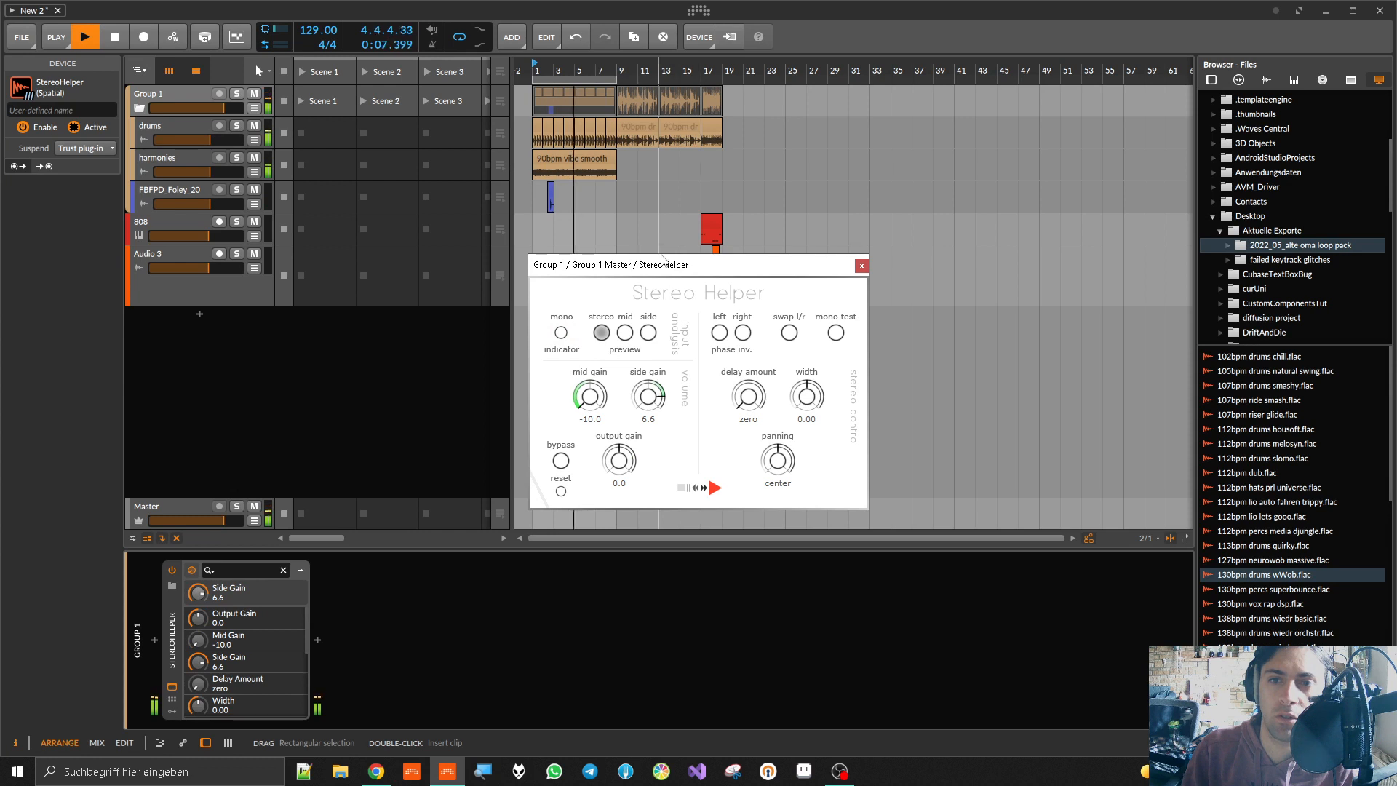
pyautogui.press('space')
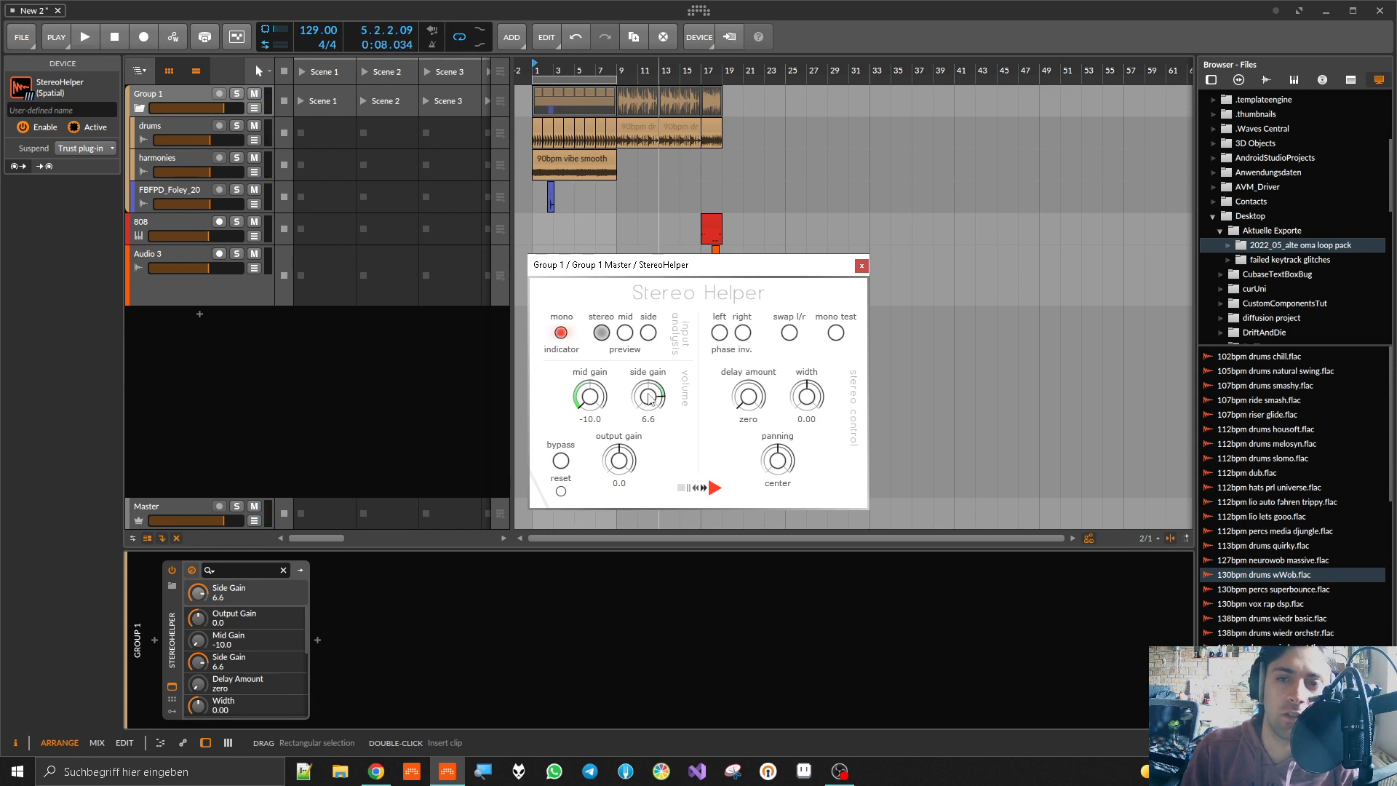
# Step: Replace StereoHelper on Group 1 with the Ozone Imager 2 plug-in
pyautogui.click(188, 617)
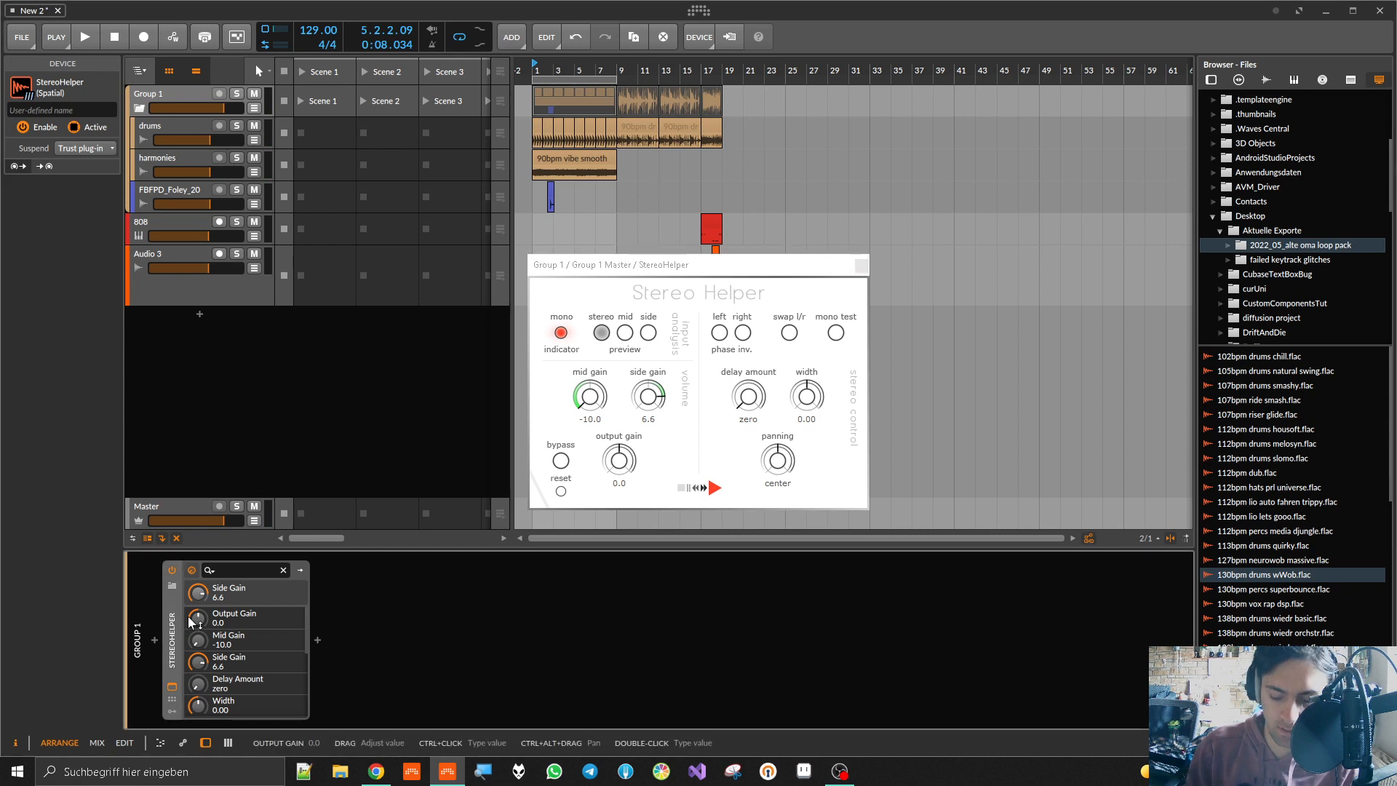
pyautogui.press('Delete')
pyautogui.click(152, 643)
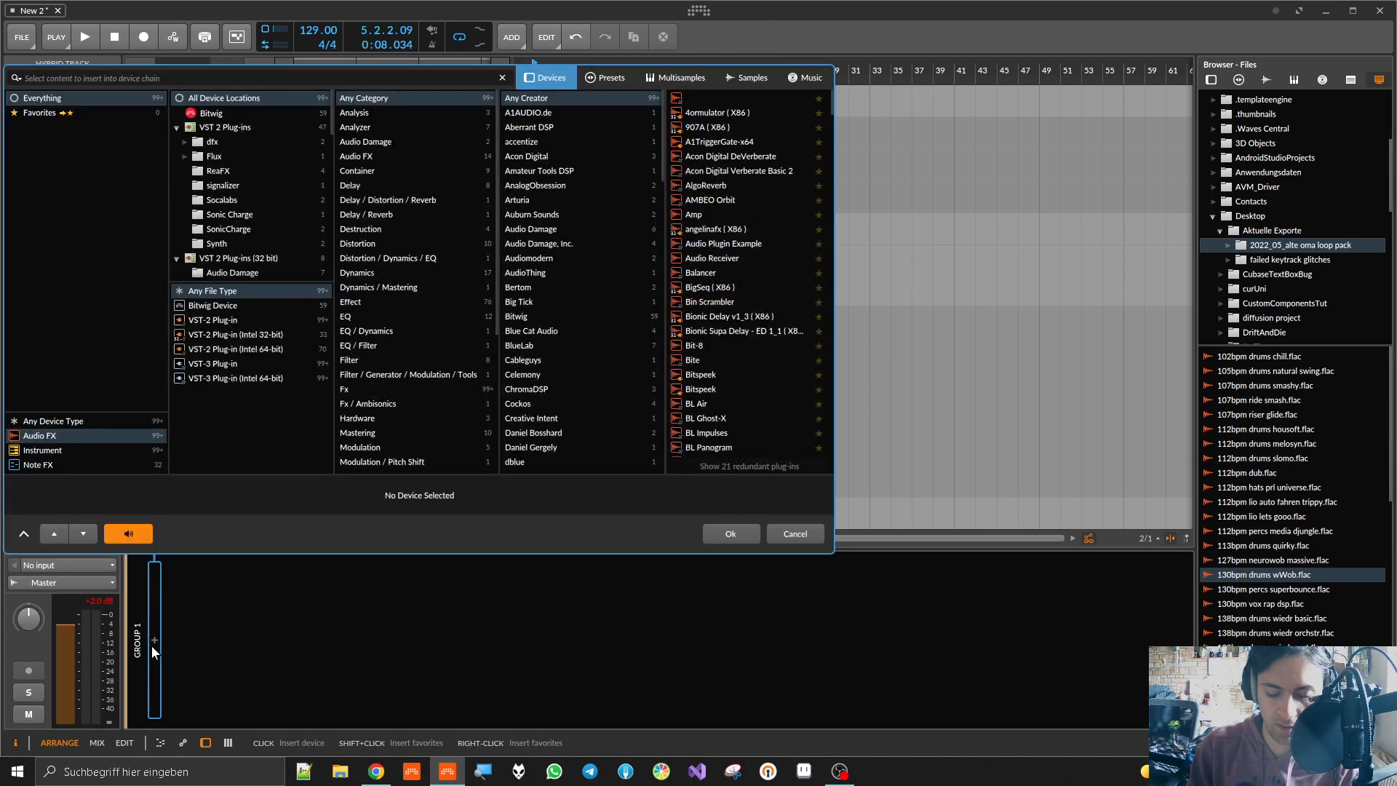
pyautogui.write('ozone')
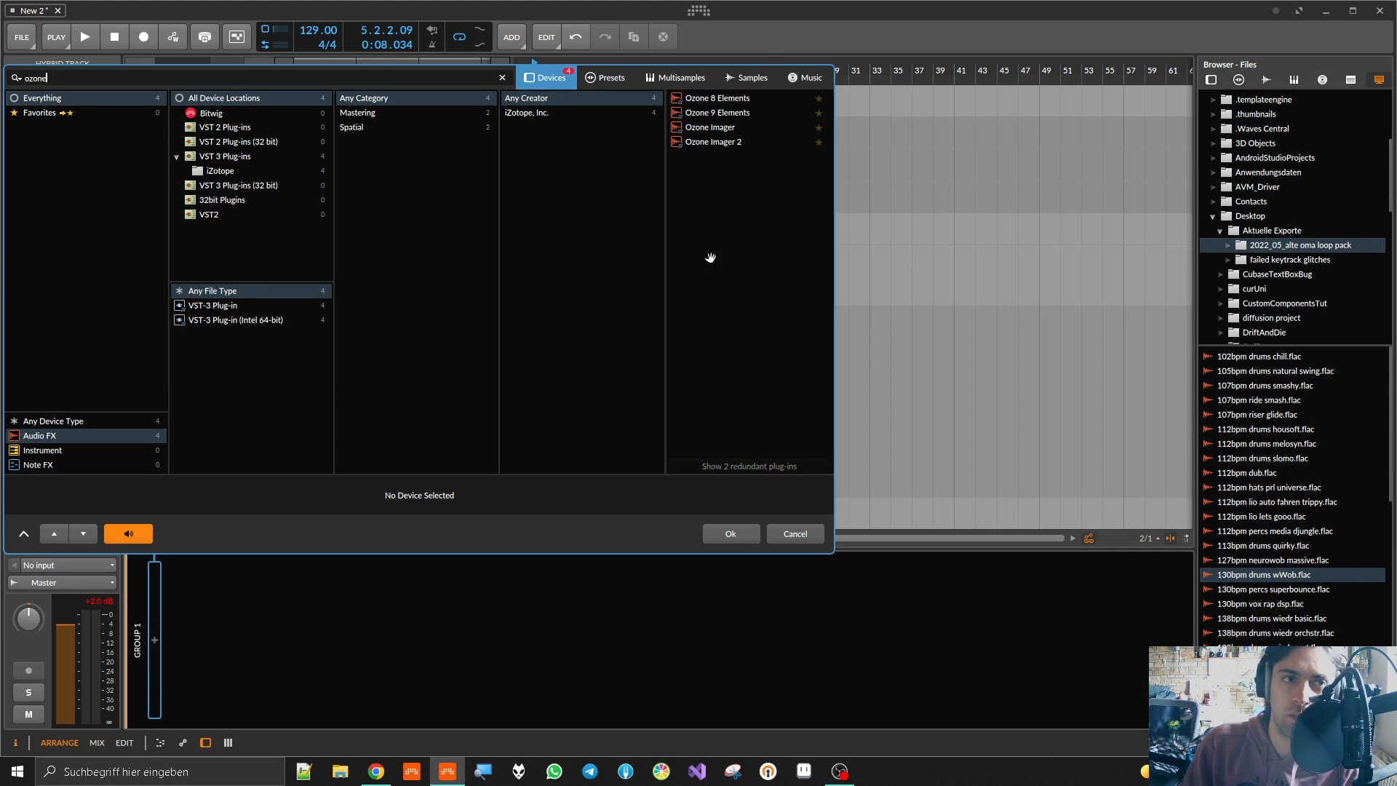
pyautogui.doubleClick(730, 142)
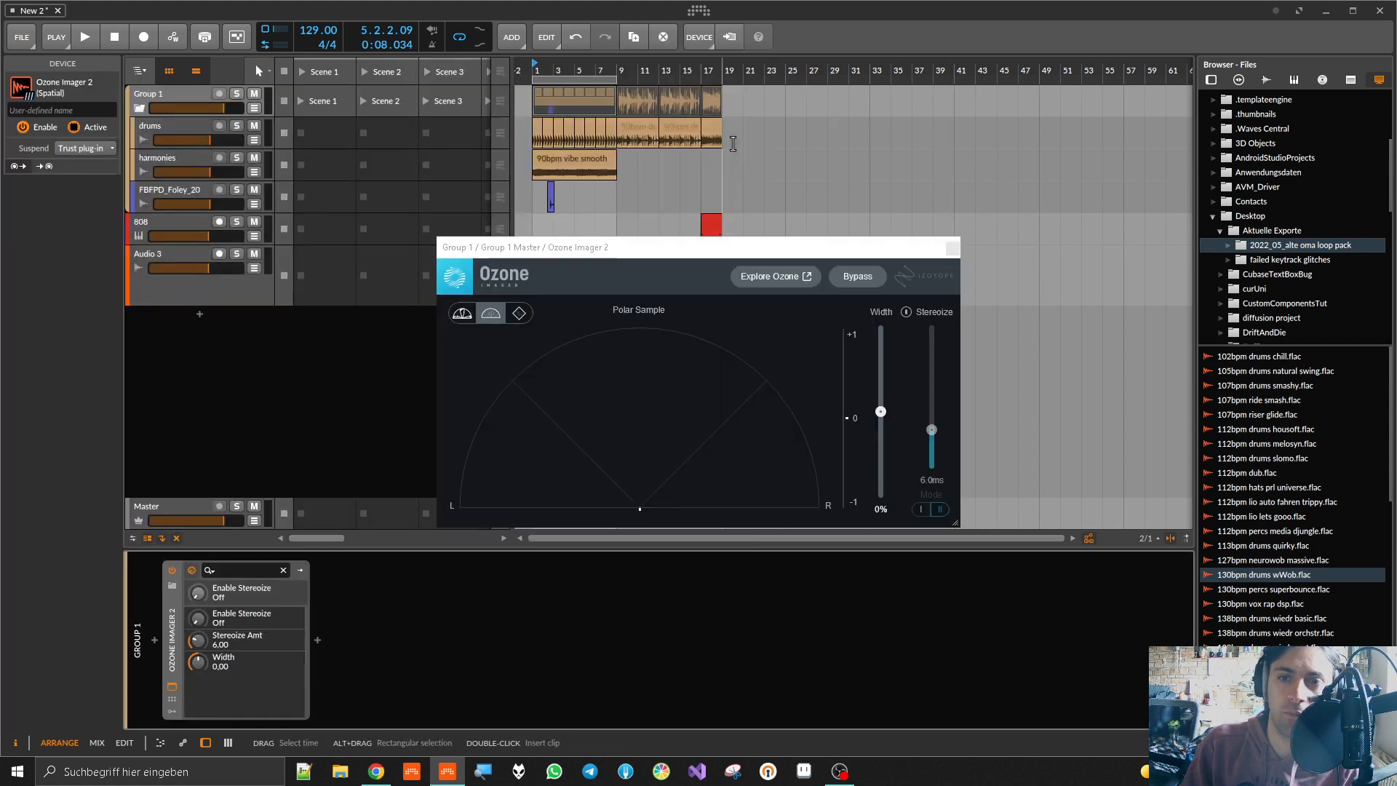
# Step: Play the group, raise Ozone Imager 2's Width to 43 %, and stop playback
pyautogui.press('space')
pyautogui.click(885, 374)
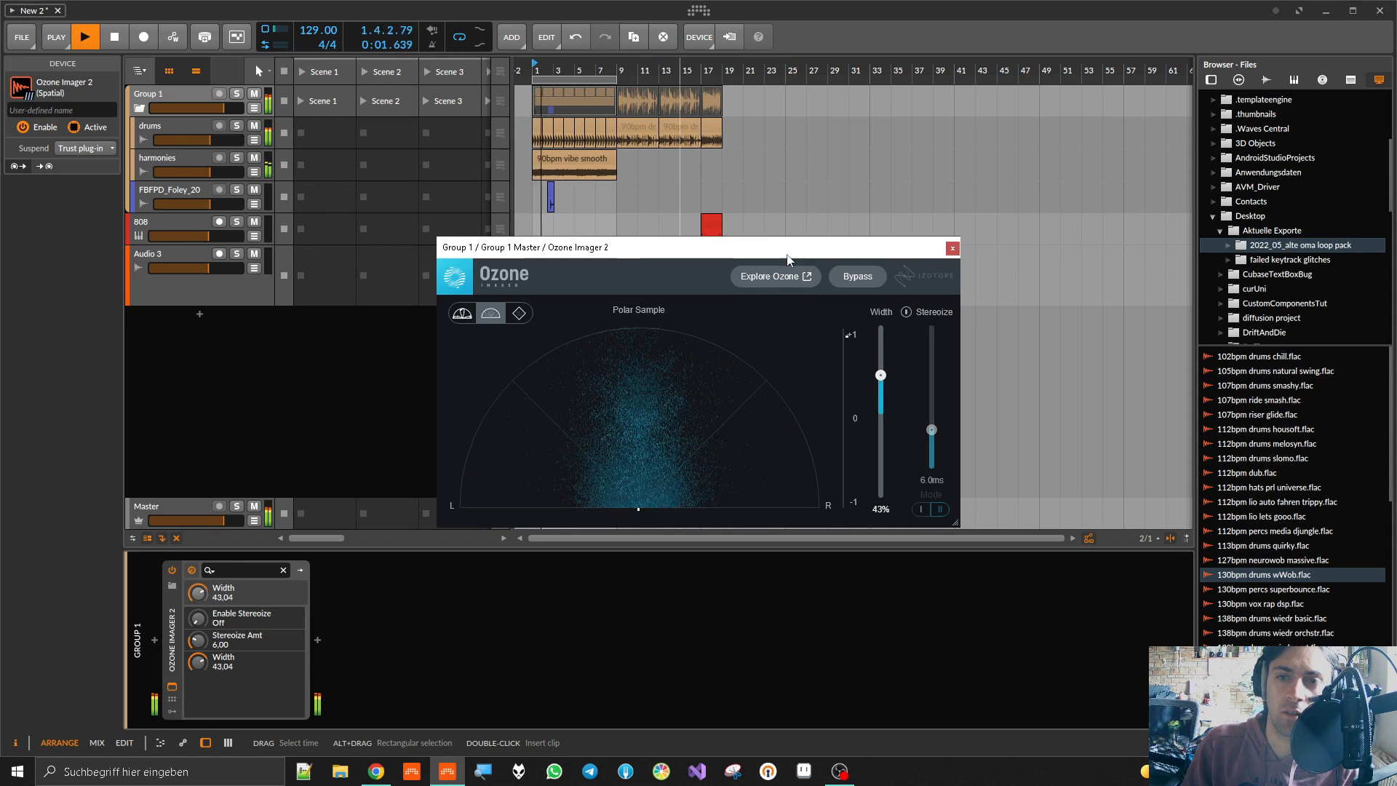
pyautogui.click(298, 385)
pyautogui.press('space')
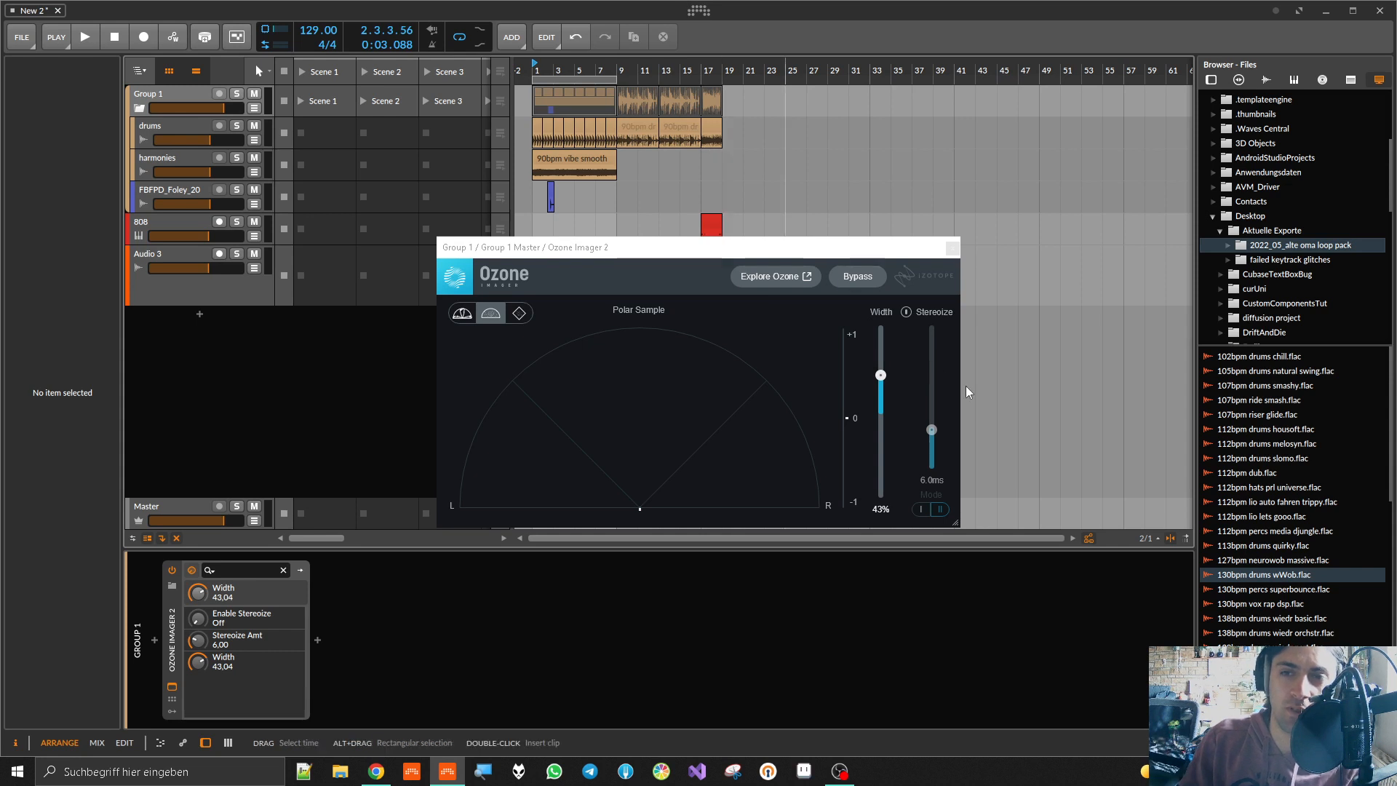
# Step: Enable Stereoize, play from bar 1 while setting it to 6.6 ms and Width to 64 %, and stop with the playback start at bar 5
pyautogui.click(928, 313)
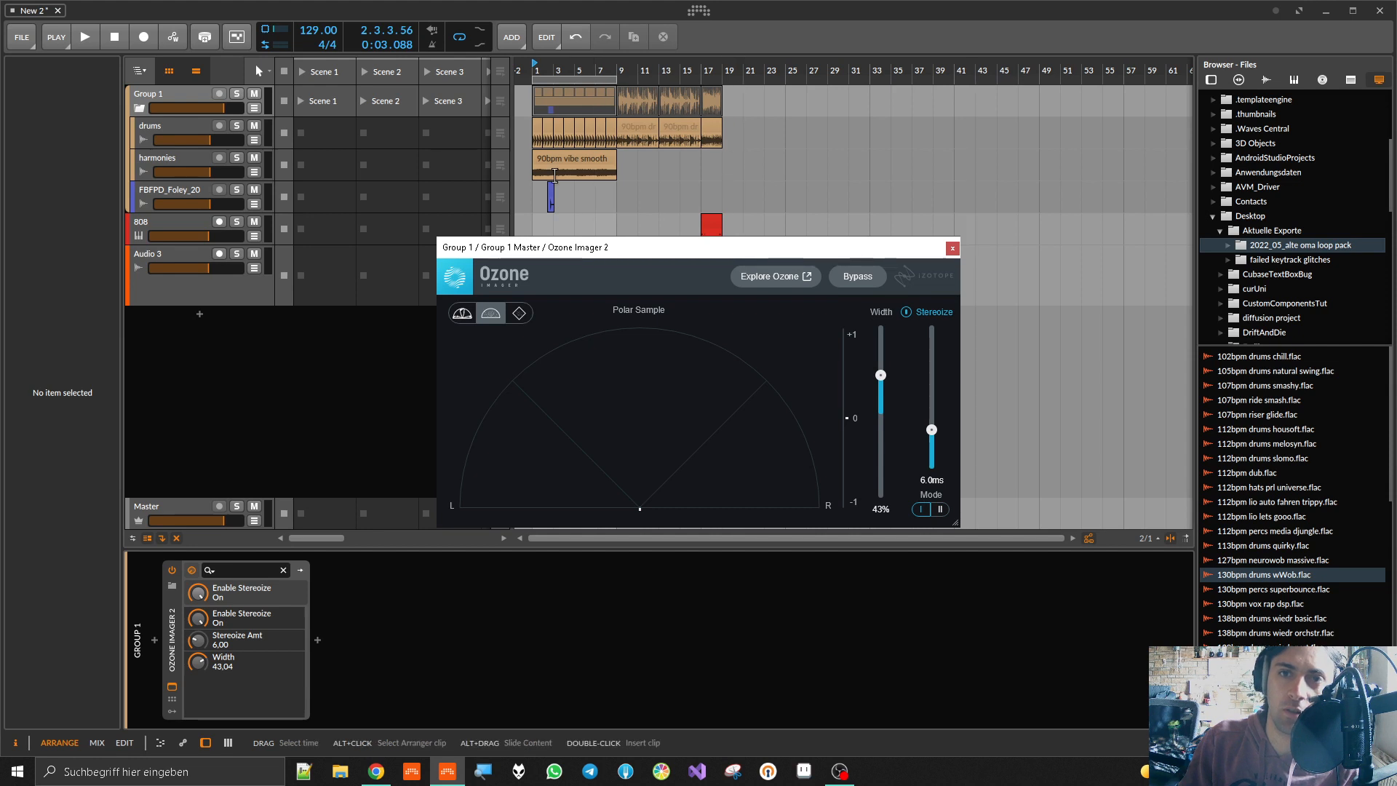
pyautogui.click(538, 203)
pyautogui.press('space')
pyautogui.moveTo(932, 428)
pyautogui.mouseDown()
pyautogui.moveTo(931, 362)
pyautogui.moveTo(932, 450)
pyautogui.moveTo(931, 425)
pyautogui.mouseUp()
pyautogui.click(938, 509)
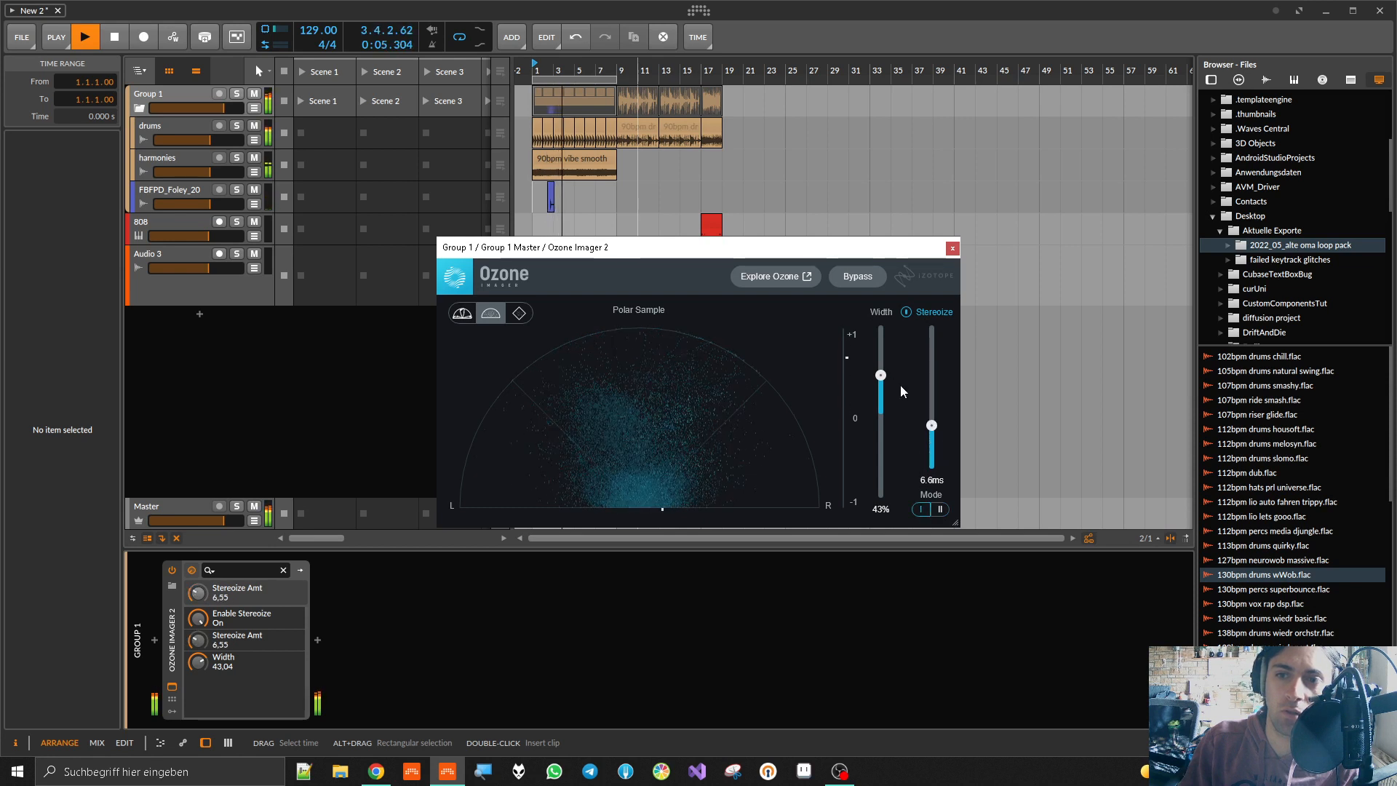
pyautogui.moveTo(881, 374); pyautogui.dragTo(880, 357)
pyautogui.click(576, 207)
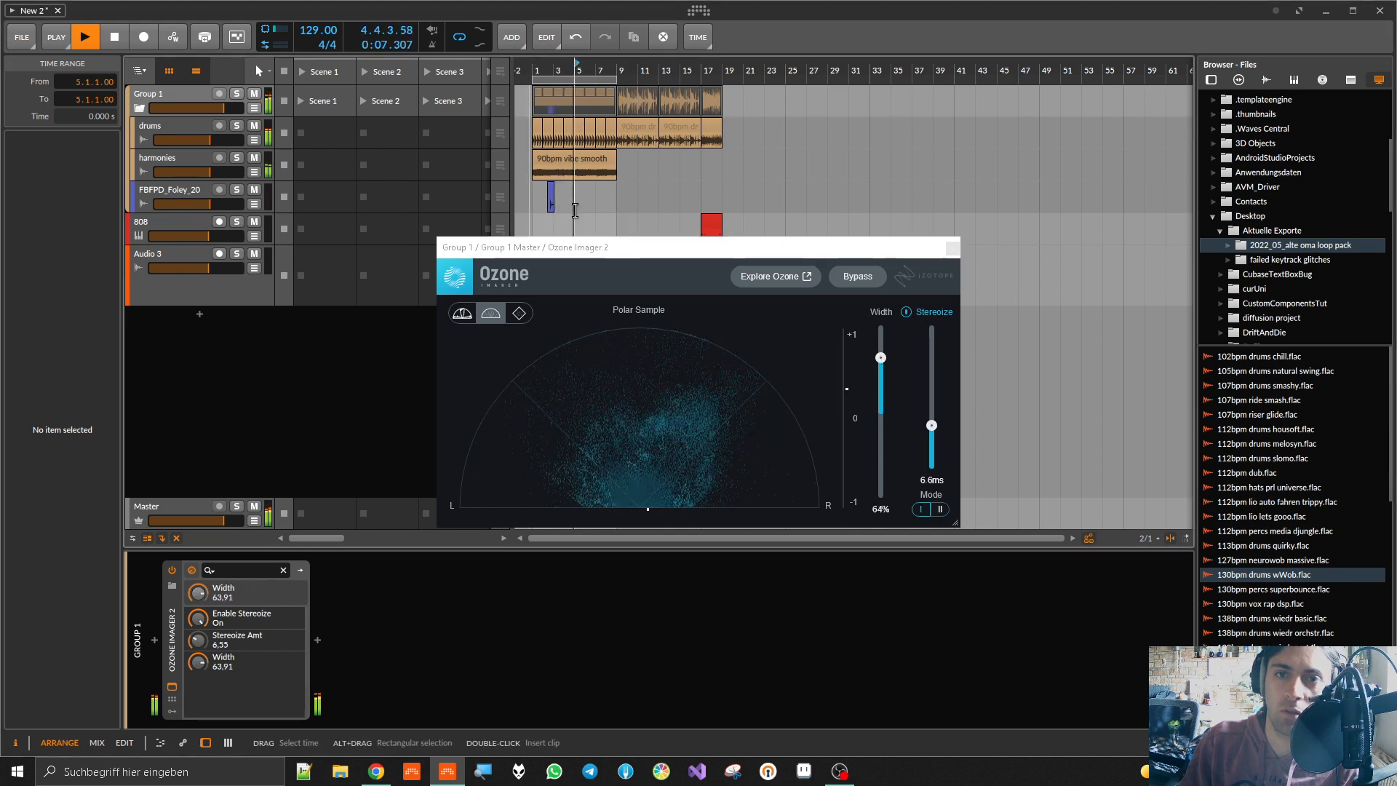
pyautogui.press('space')
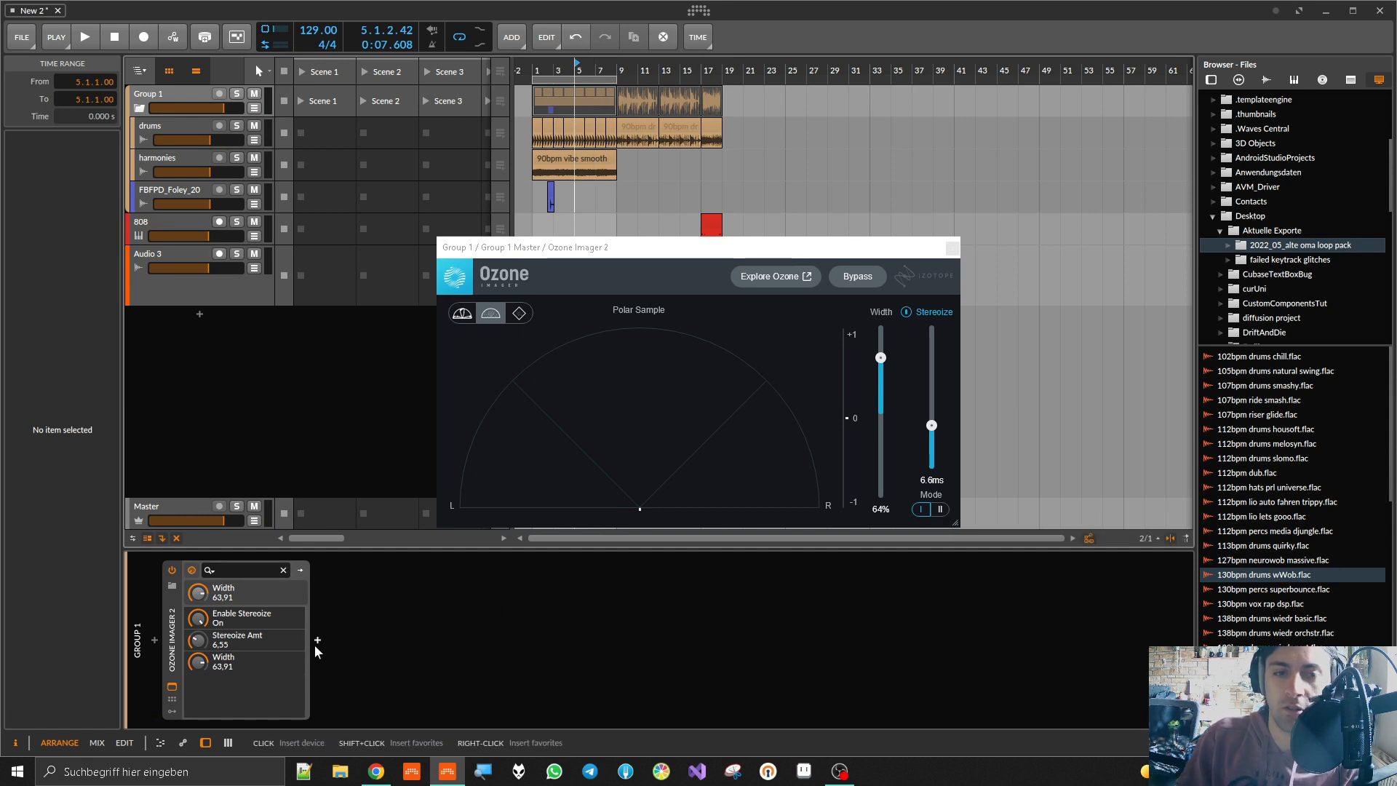
# Step: Replace Ozone Imager 2 on Group 1 with the kHs Tape Stop effect
pyautogui.click(173, 615)
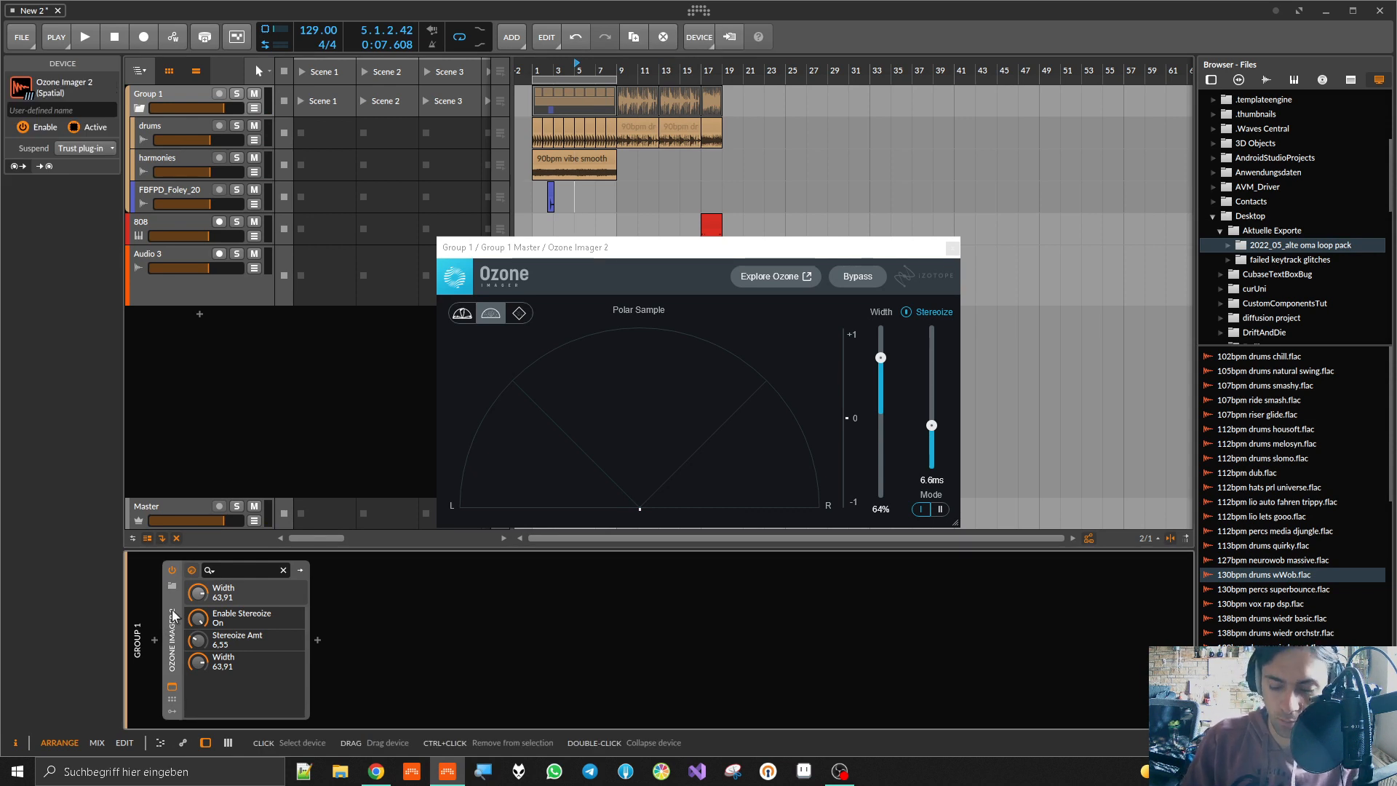
pyautogui.press('Delete')
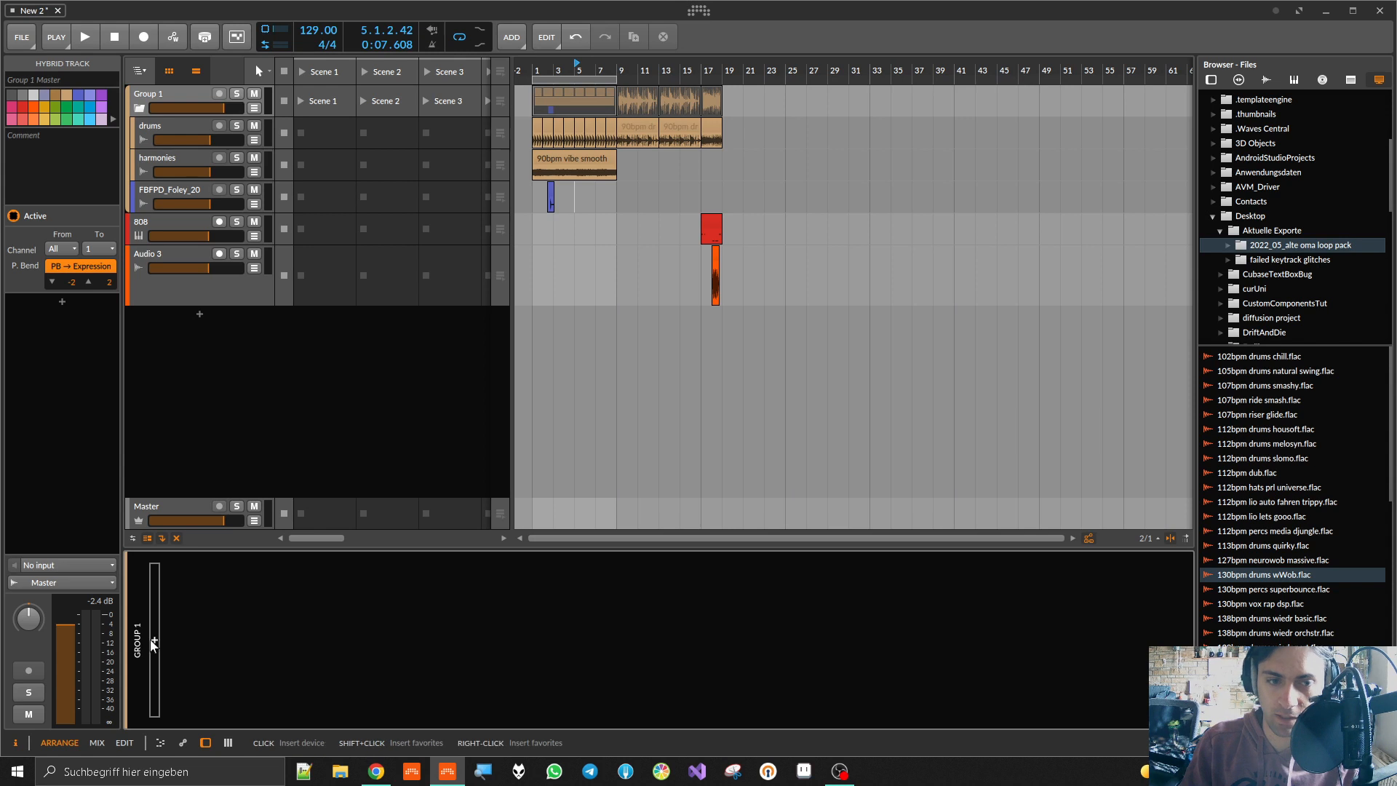
pyautogui.click(151, 639)
pyautogui.write('khs')
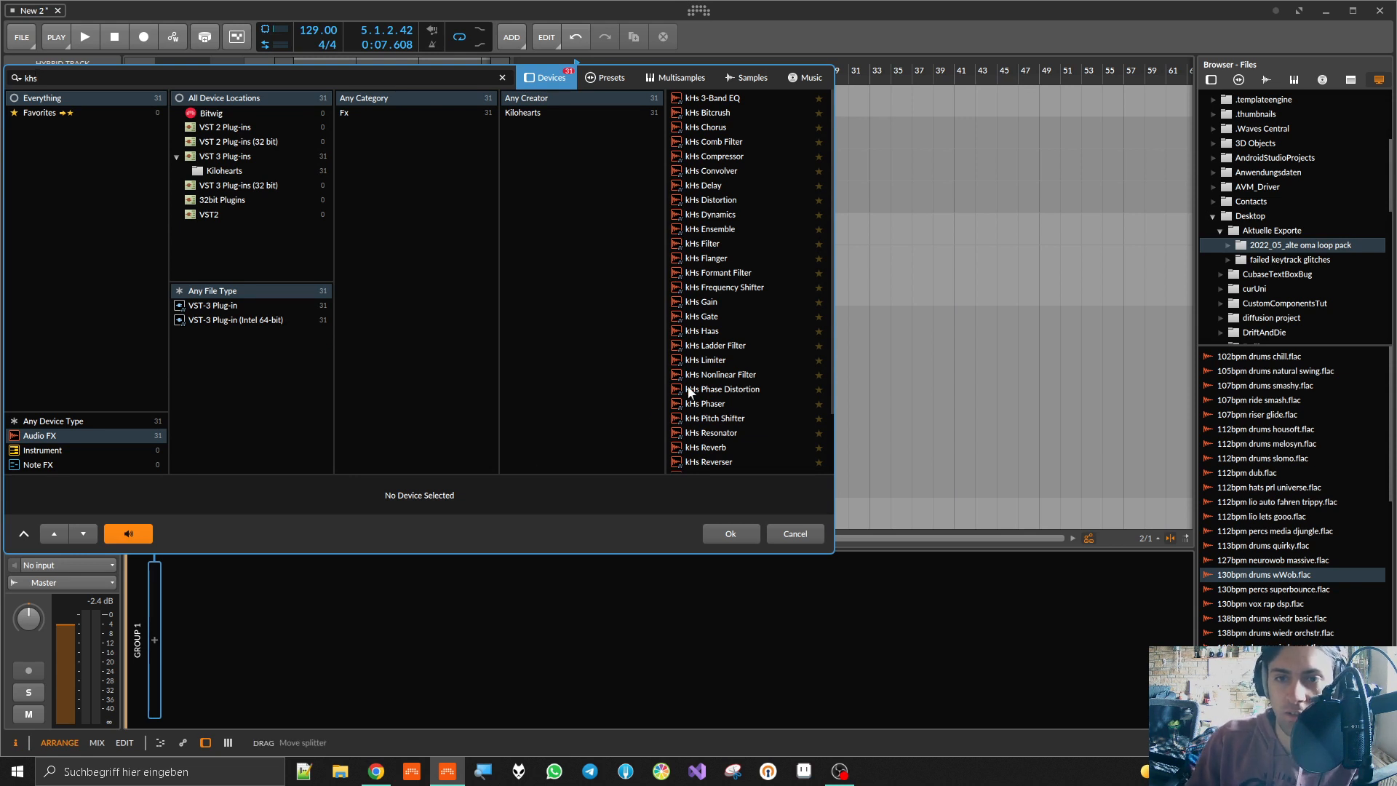
pyautogui.scroll(-2, 724, 371)
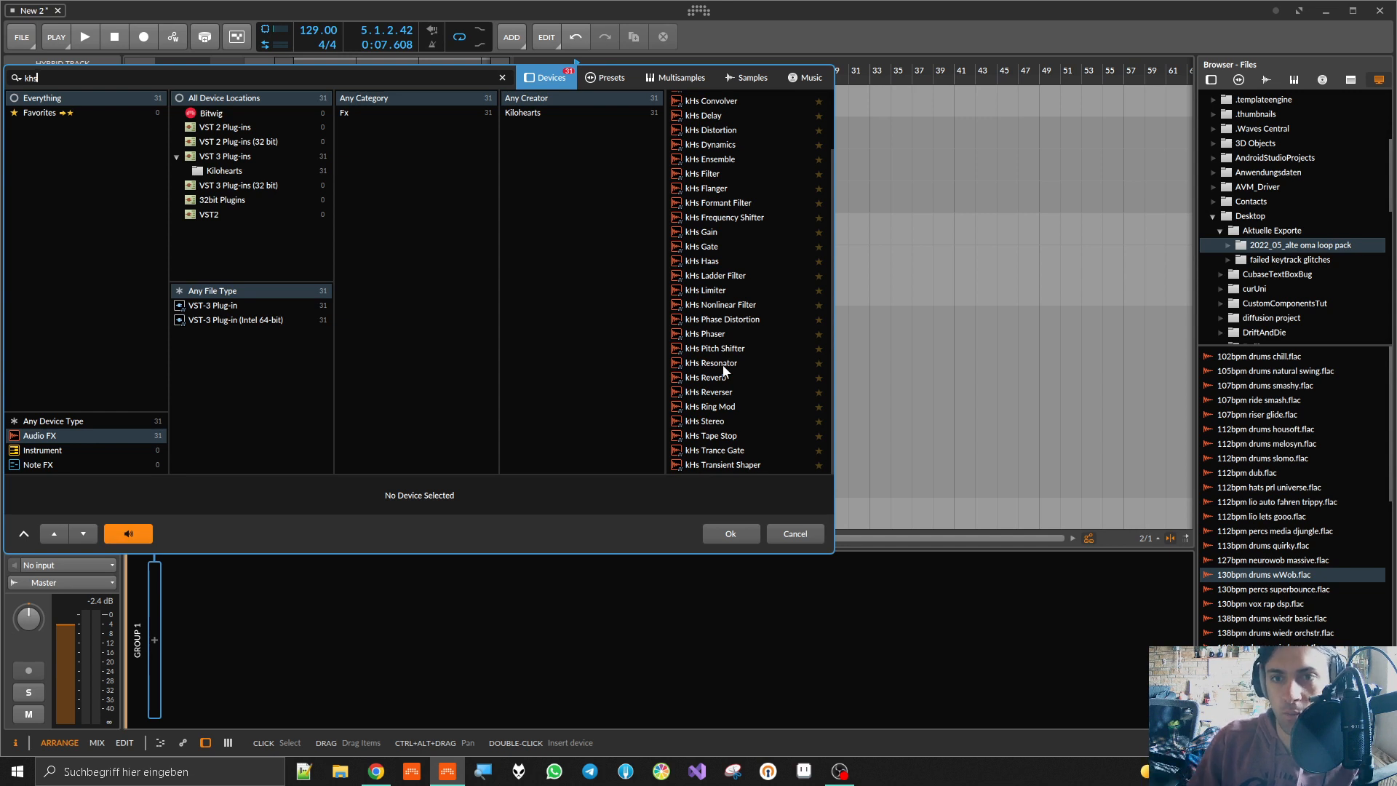
pyautogui.doubleClick(711, 439)
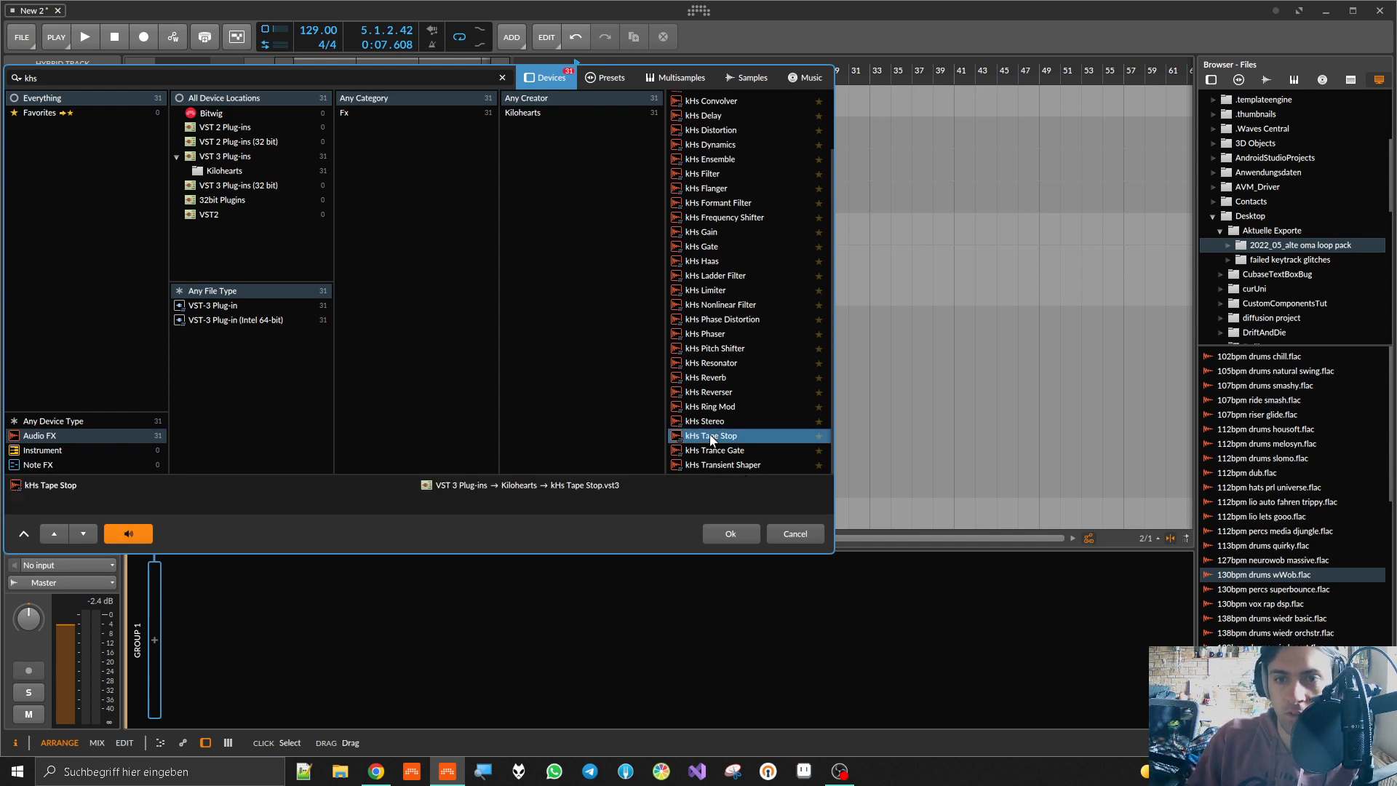
# Step: Play the group and toggle Tape Stop's motor between pause and play to audition the default times
pyautogui.press('space')
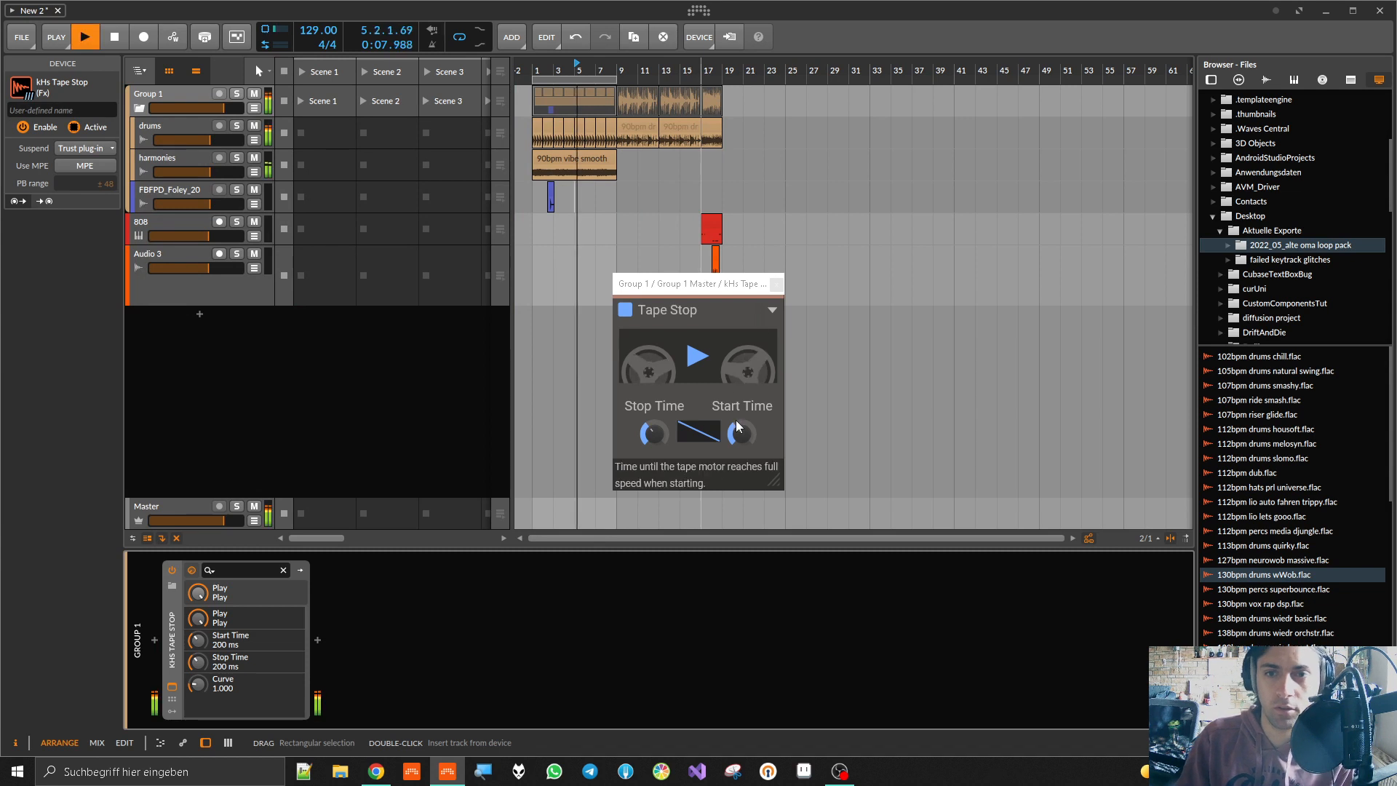
pyautogui.click(692, 357)
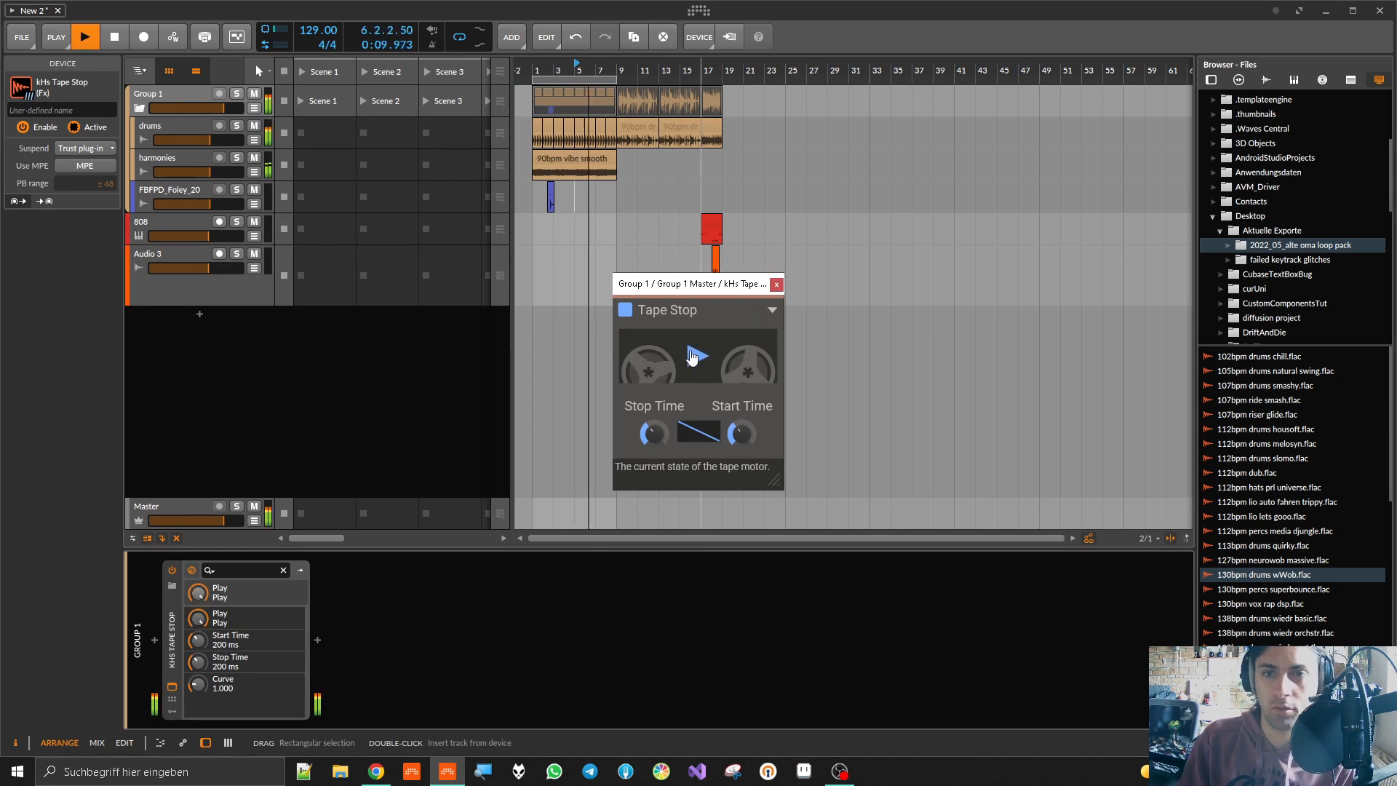
pyautogui.click(692, 356)
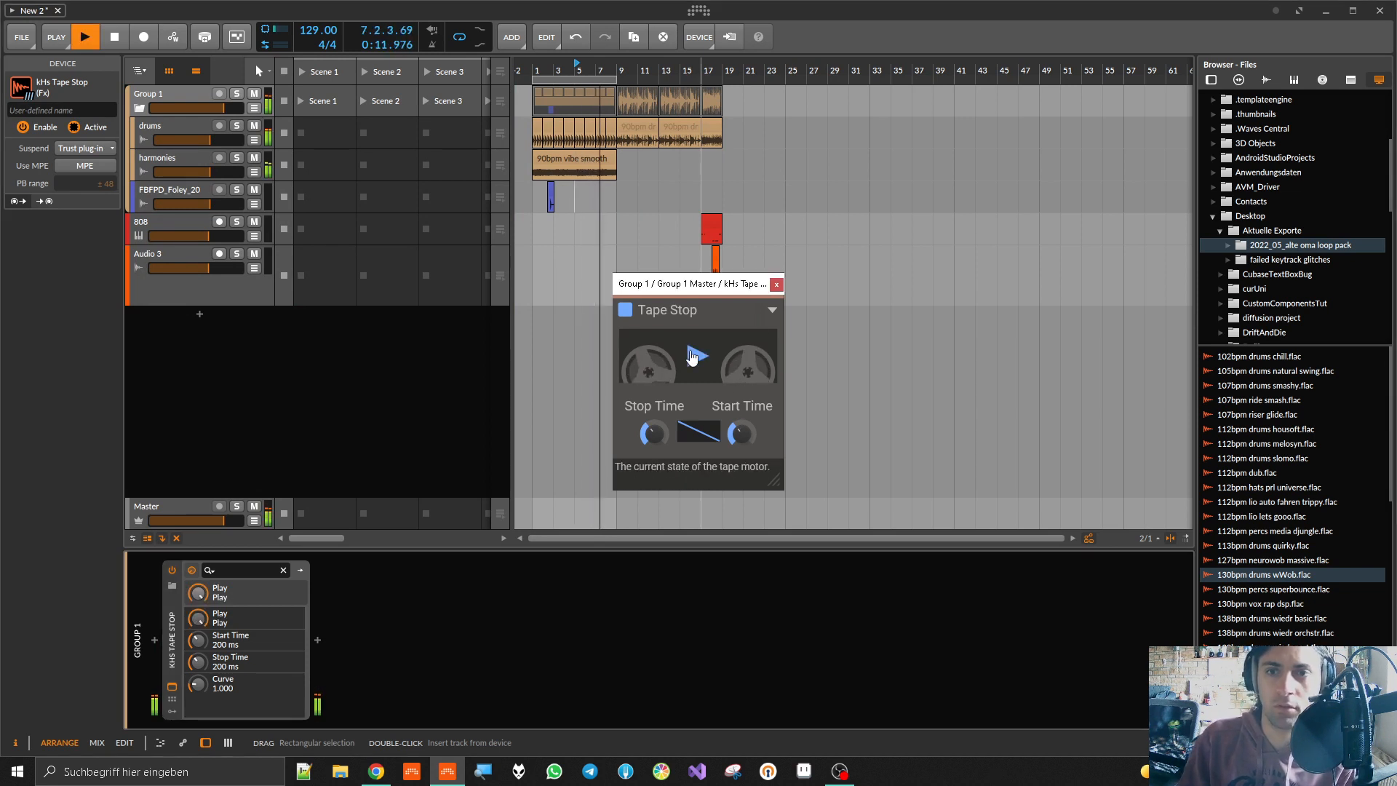
pyautogui.click(693, 357)
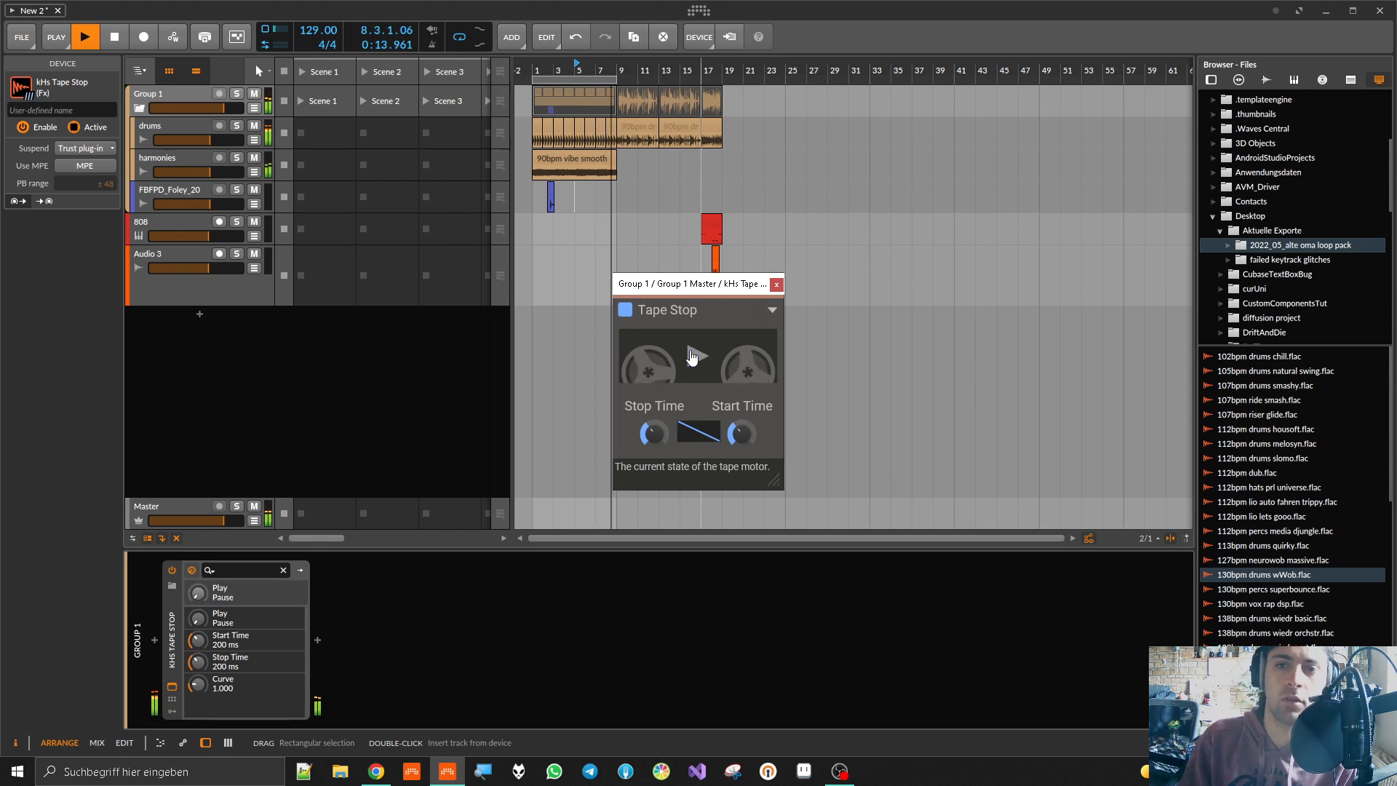
pyautogui.click(691, 357)
# Step: Set Tape Stop's Curve to 0.250, Stop Time to 492 ms and Start Time to 317 ms while toggling the motor
pyautogui.moveTo(693, 436); pyautogui.dragTo(654, 422)
pyautogui.click(694, 365)
pyautogui.click(695, 365)
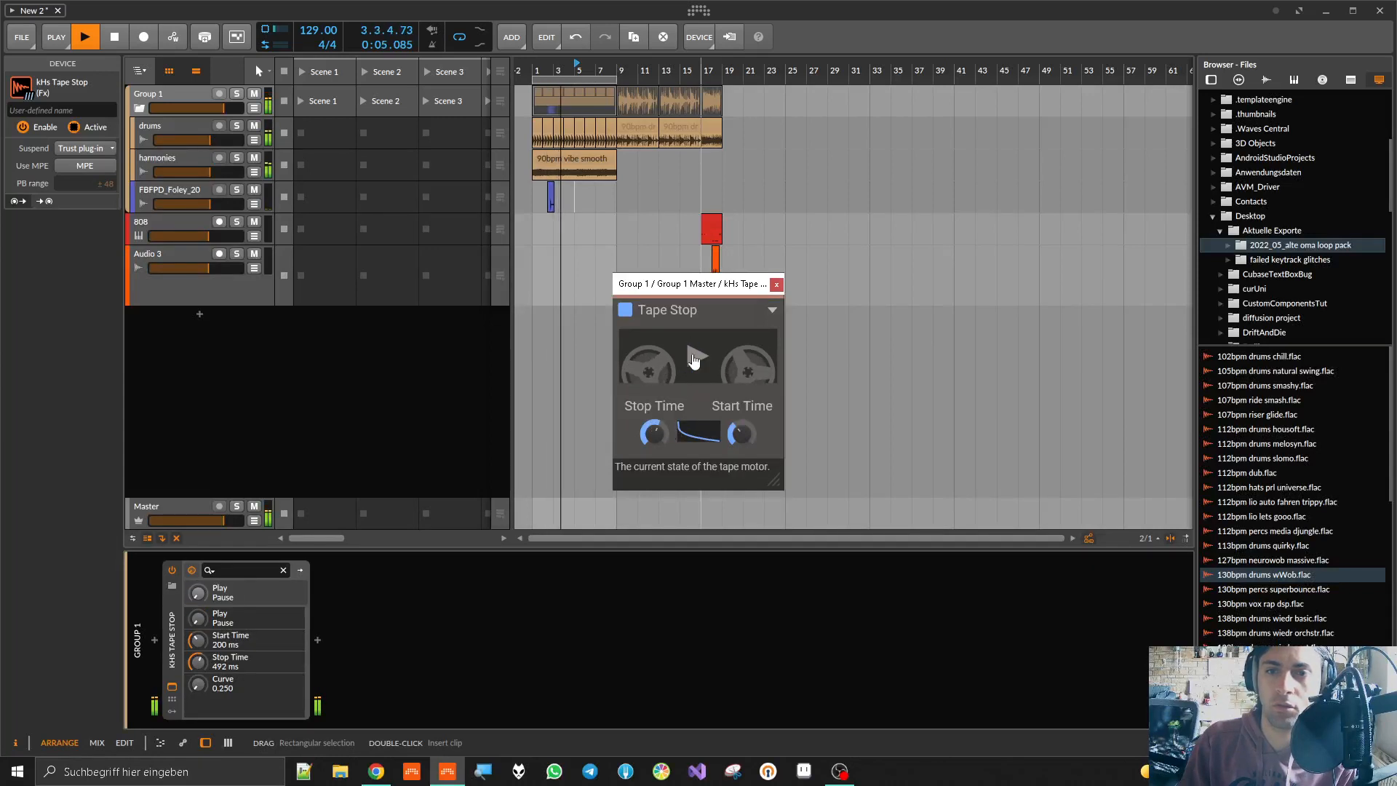
pyautogui.click(695, 364)
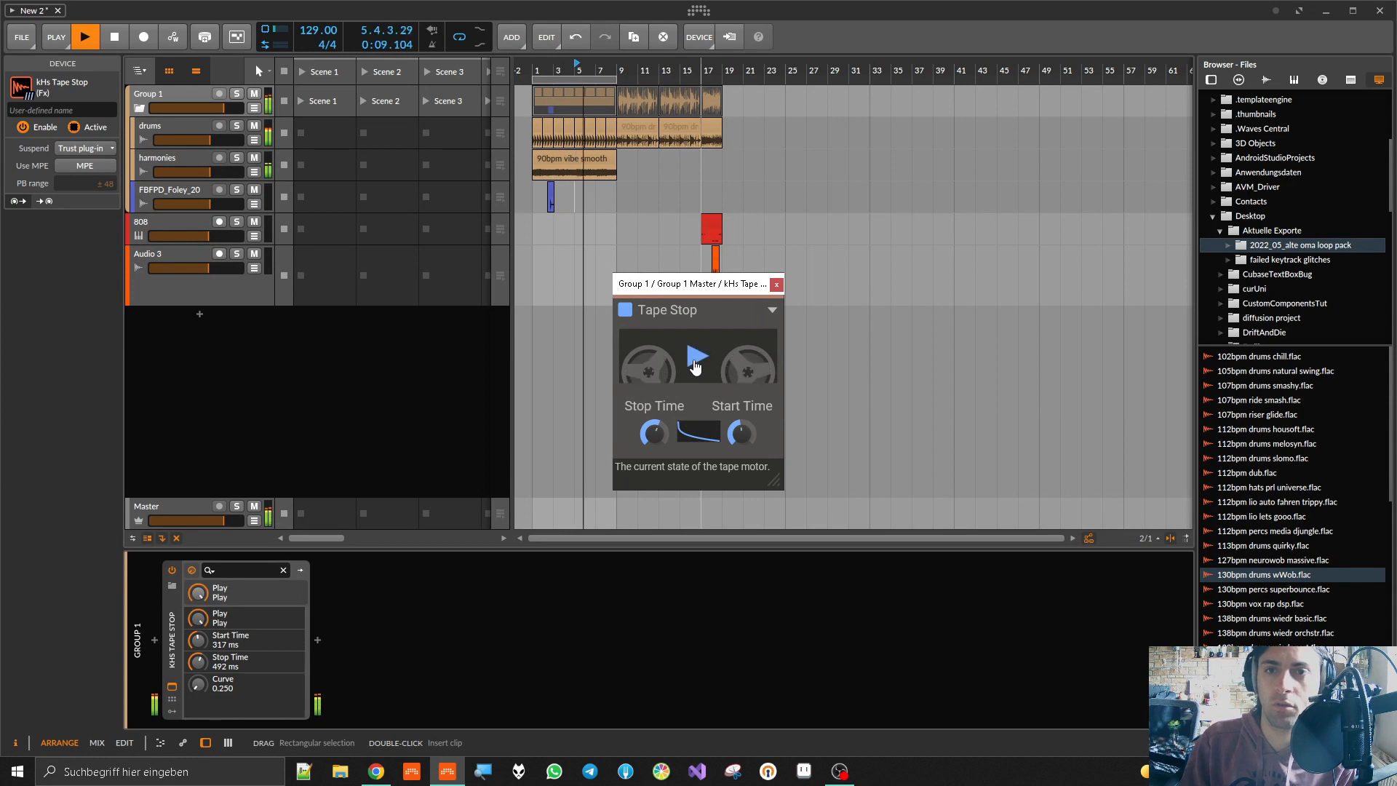
pyautogui.click(695, 364)
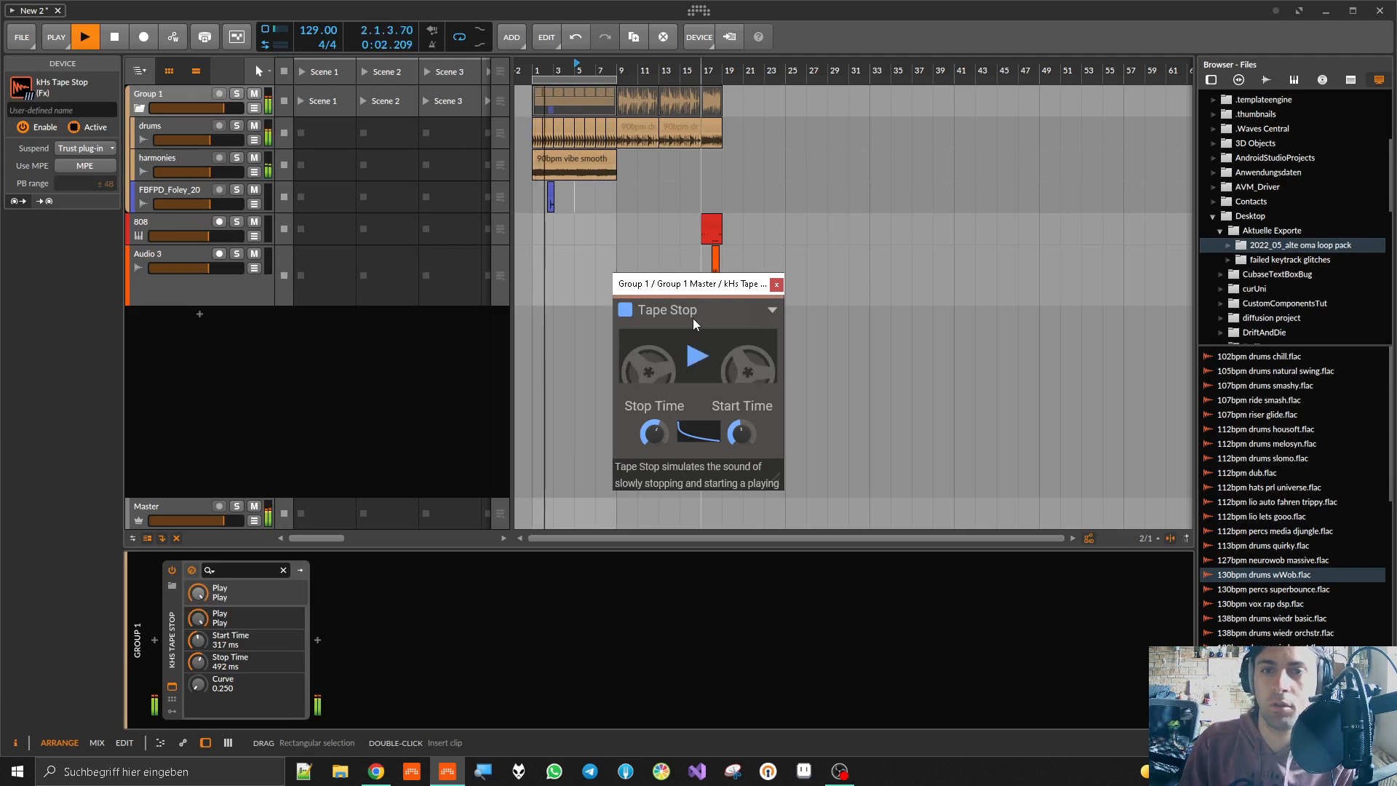
# Step: Stop playback and set the playback start to bar 1
pyautogui.click(681, 260)
pyautogui.press('space')
pyautogui.click(539, 256)
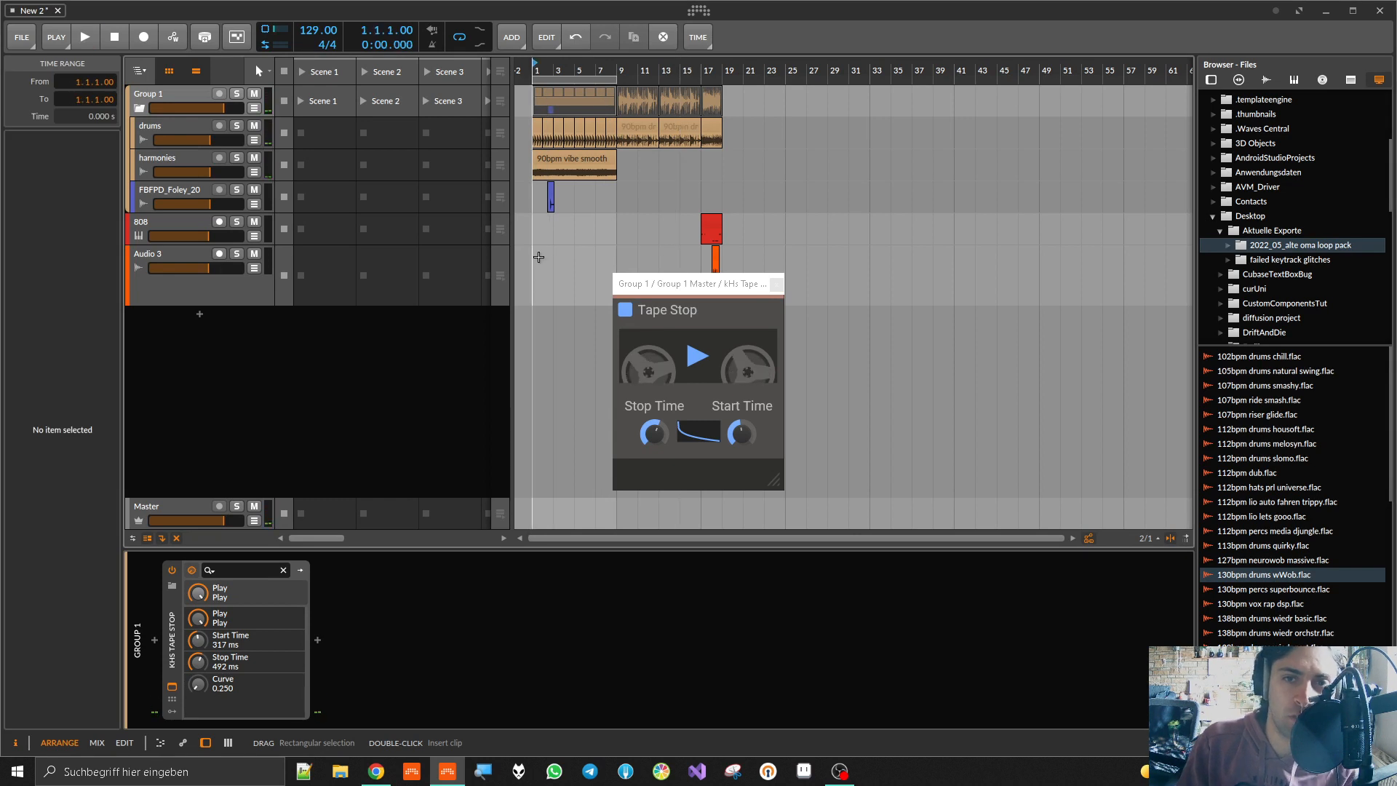
# Step: Replace Tape Stop on Group 1 with the kHs Trance Gate effect
pyautogui.click(171, 613)
pyautogui.press('Delete')
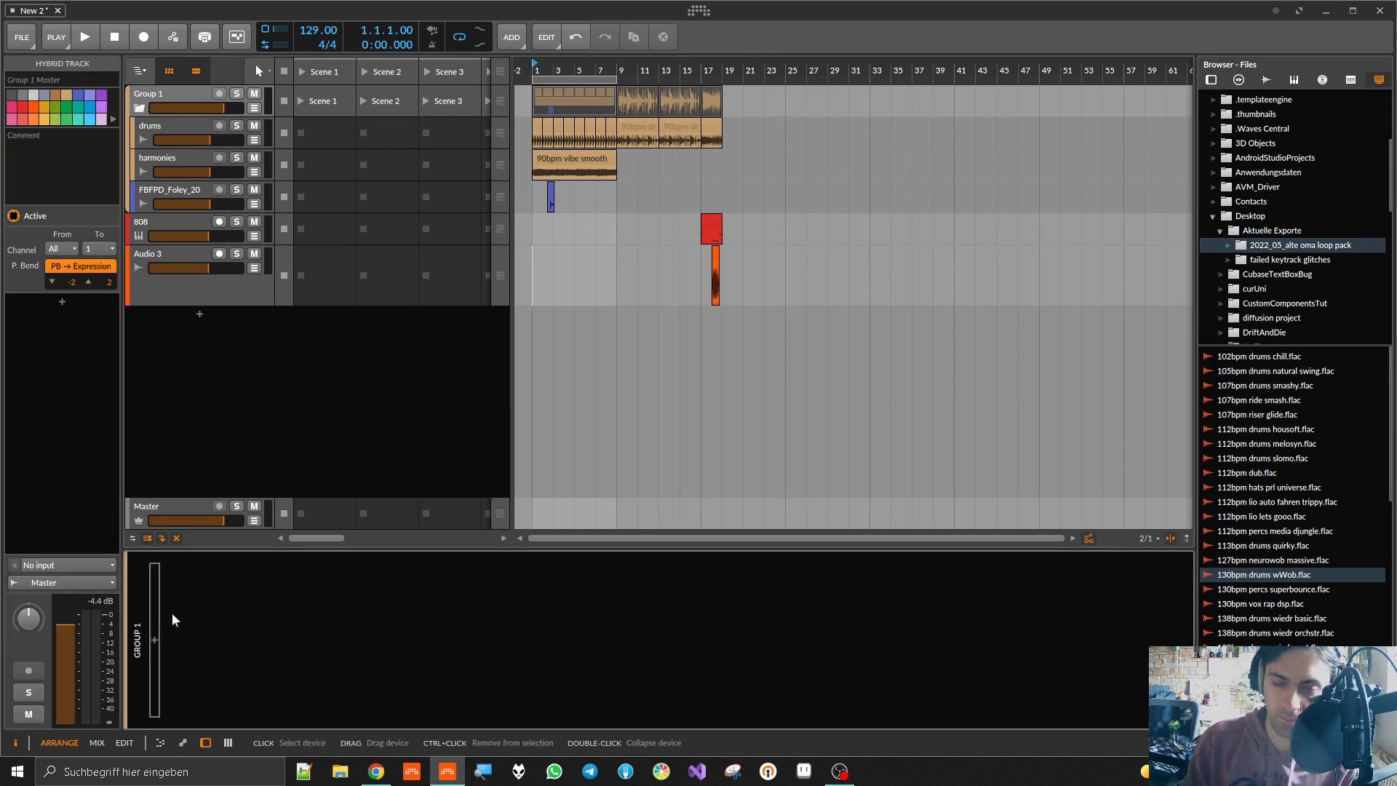
pyautogui.click(153, 639)
pyautogui.write('khs')
pyautogui.scroll(-2, 738, 396)
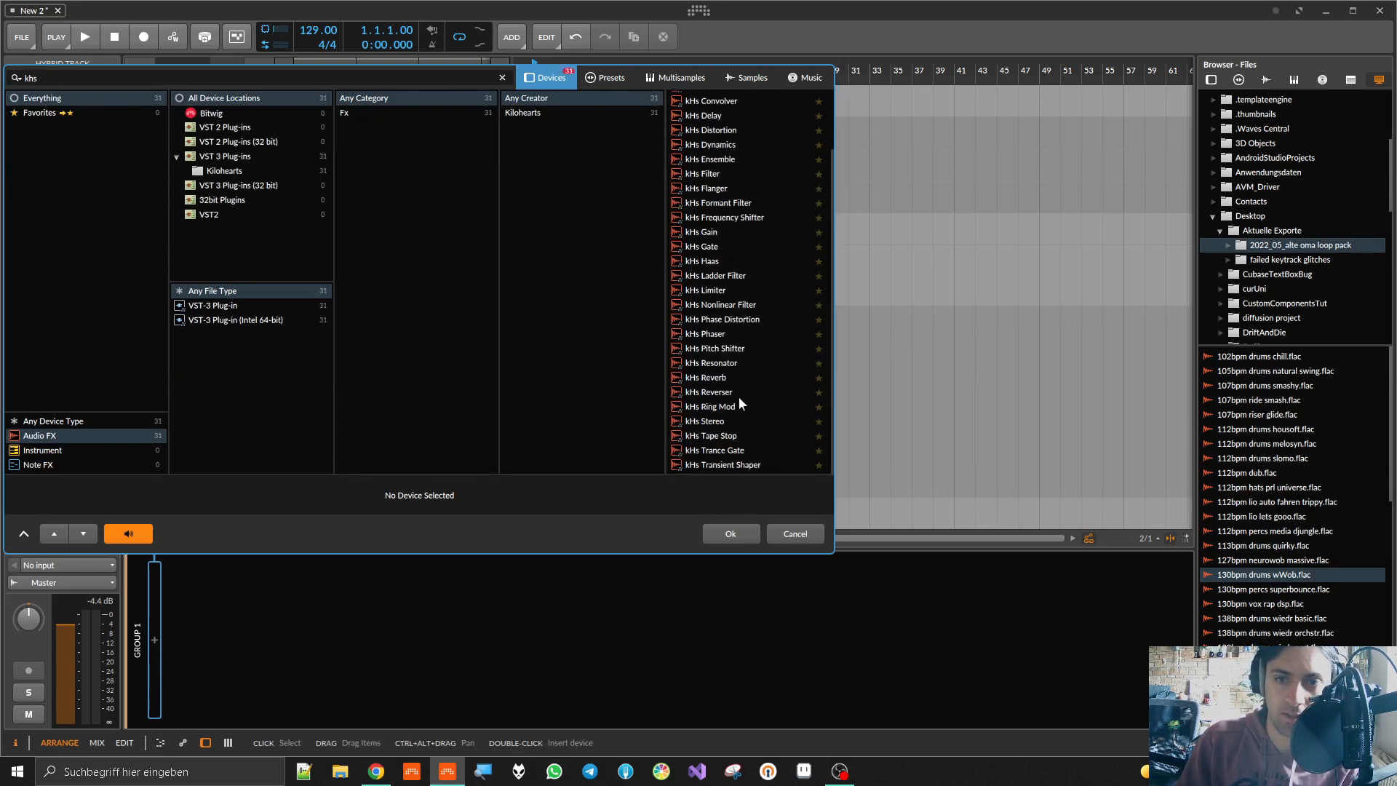
pyautogui.doubleClick(725, 460)
# Step: During playback, set Trance Gate's Attack to 10.6 ms, Decay to 42.1 ms, Sustain to 0 %, Release to 25.5 ms and pattern length to 4
pyautogui.press('space')
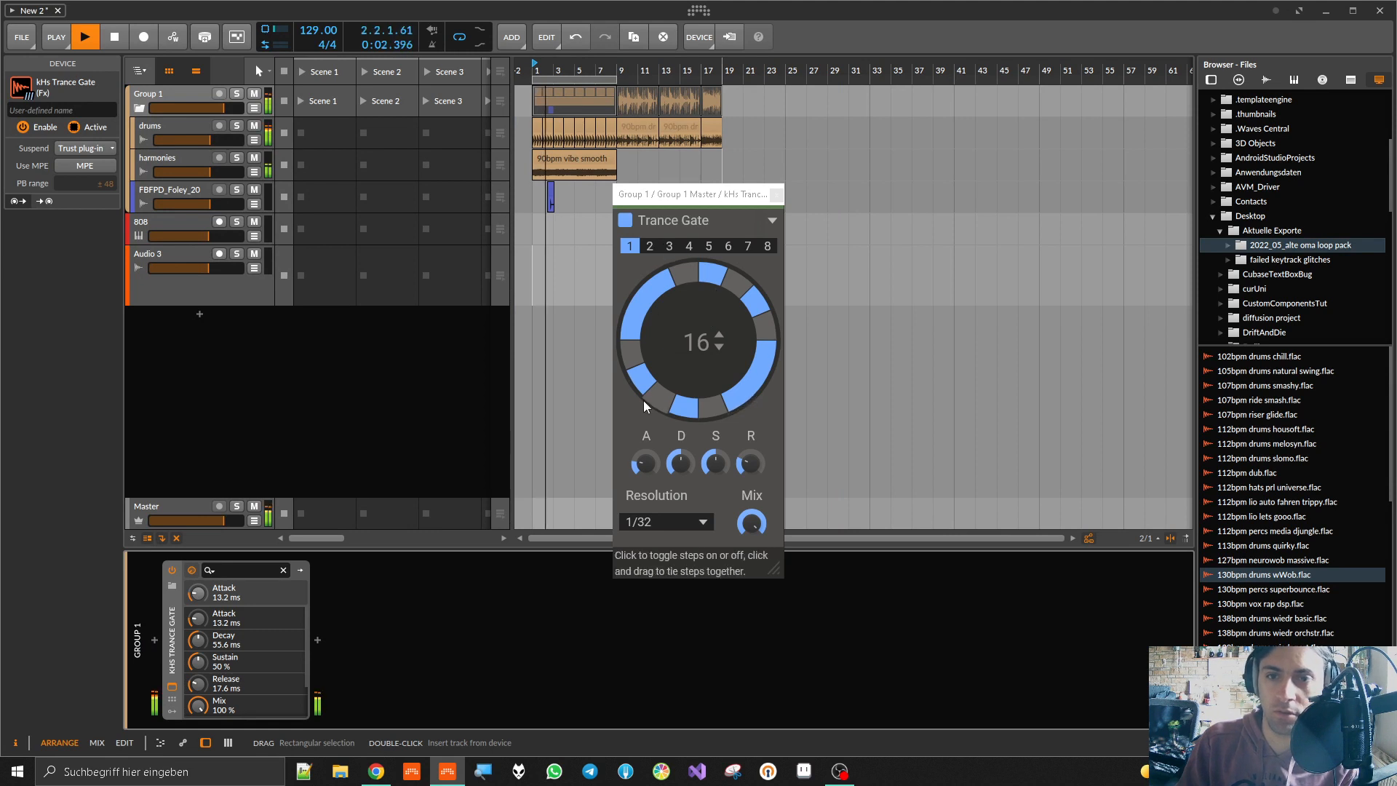
pyautogui.moveTo(641, 460); pyautogui.dragTo(715, 524)
pyautogui.moveTo(716, 466); pyautogui.dragTo(750, 454)
pyautogui.moveTo(716, 342); pyautogui.dragTo(716, 428)
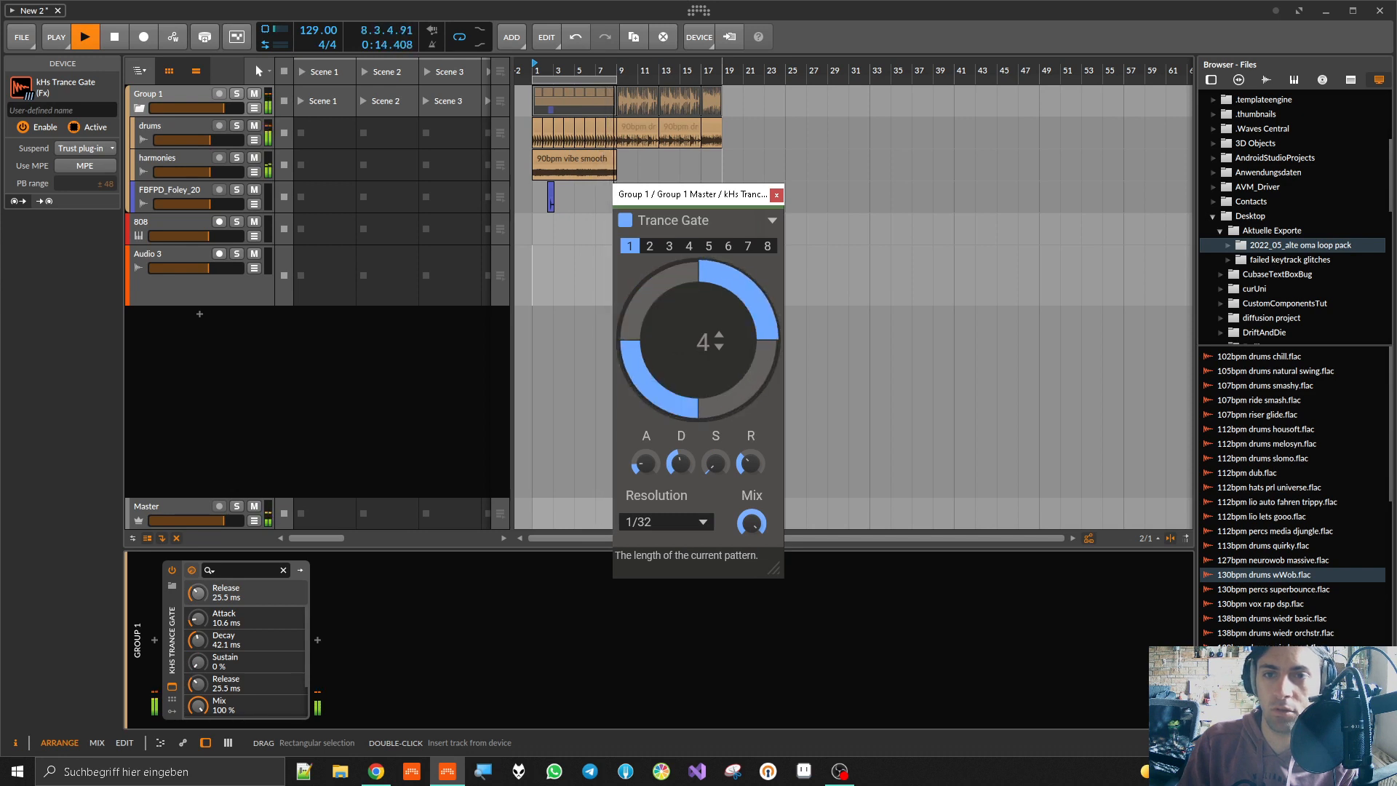
# Step: Toggle Trance Gate's third step off and on, and set Decay to 80.3 ms and Release to 157 ms
pyautogui.click(641, 377)
pyautogui.click(642, 376)
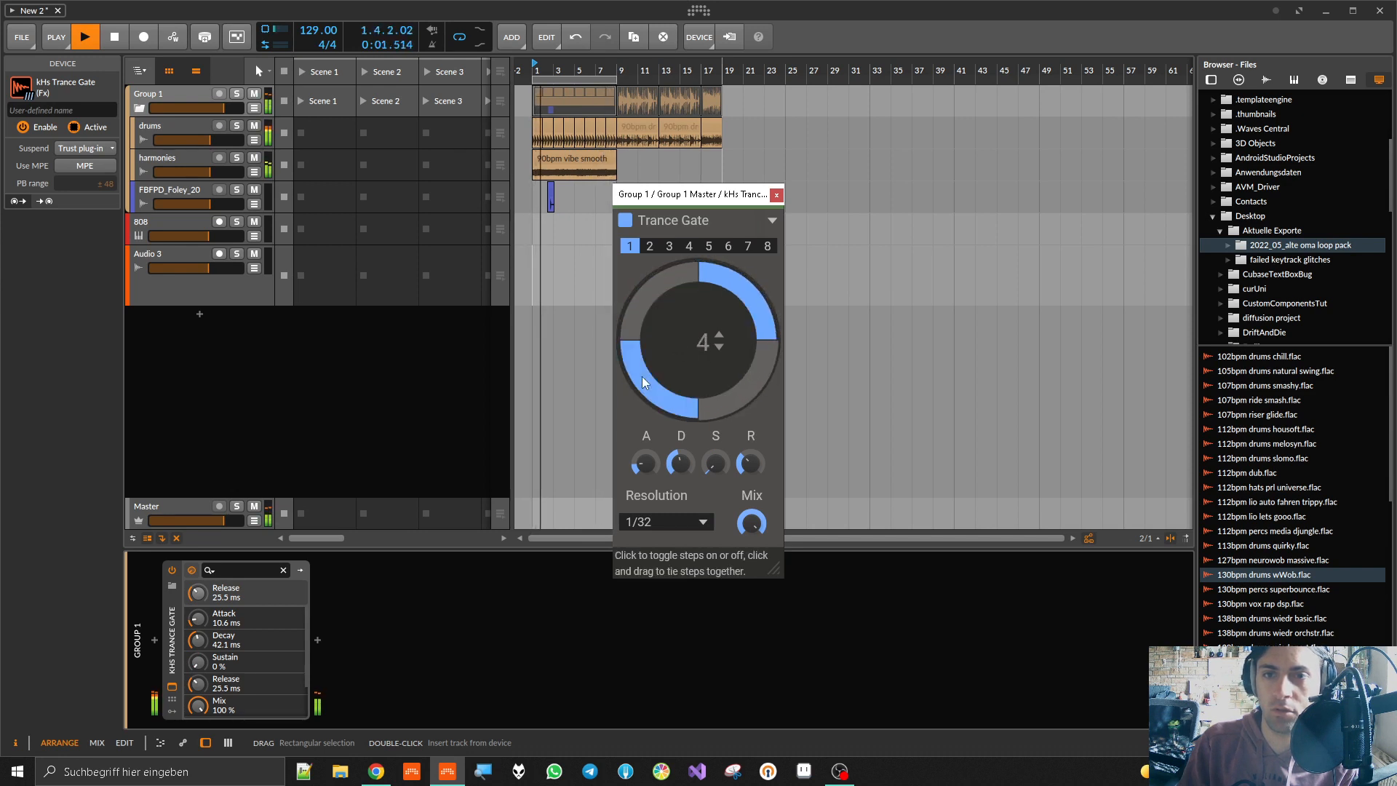
pyautogui.moveTo(680, 463); pyautogui.dragTo(680, 436)
pyautogui.moveTo(750, 463); pyautogui.dragTo(718, 459)
pyautogui.moveTo(758, 460); pyautogui.dragTo(758, 451)
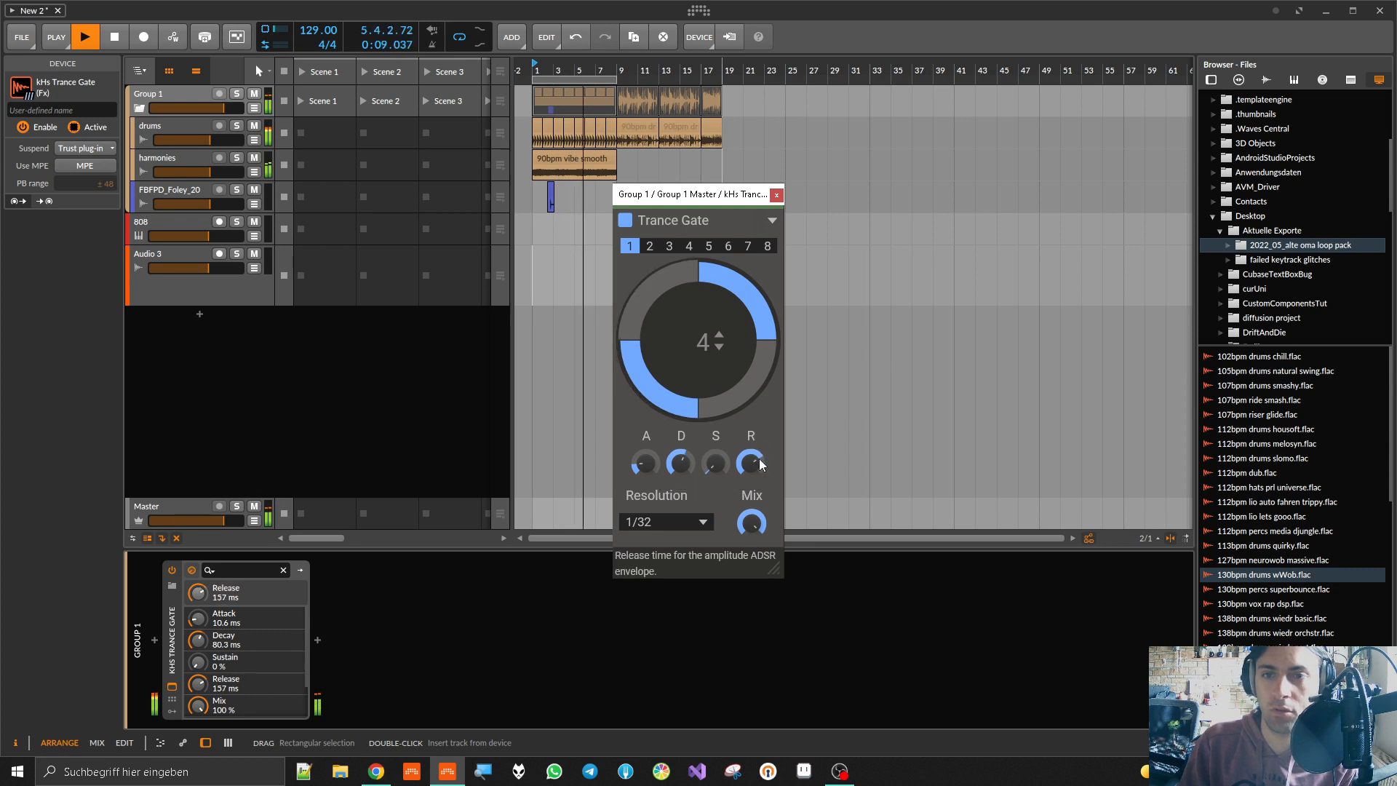
# Step: Extend the Trance Gate pattern to 6 steps, leaving only the first and third steps on
pyautogui.click(711, 339)
pyautogui.click(711, 337)
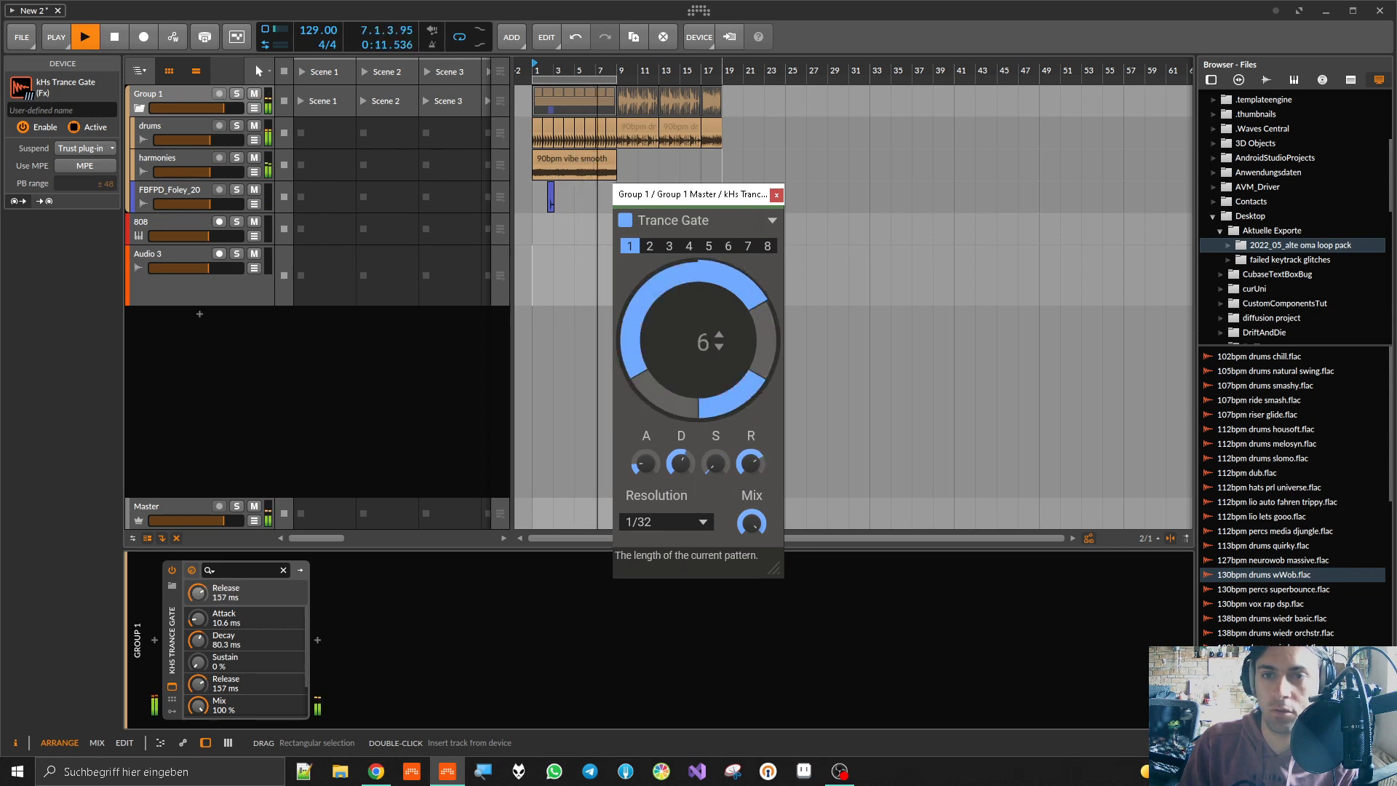
pyautogui.click(639, 314)
pyautogui.click(653, 284)
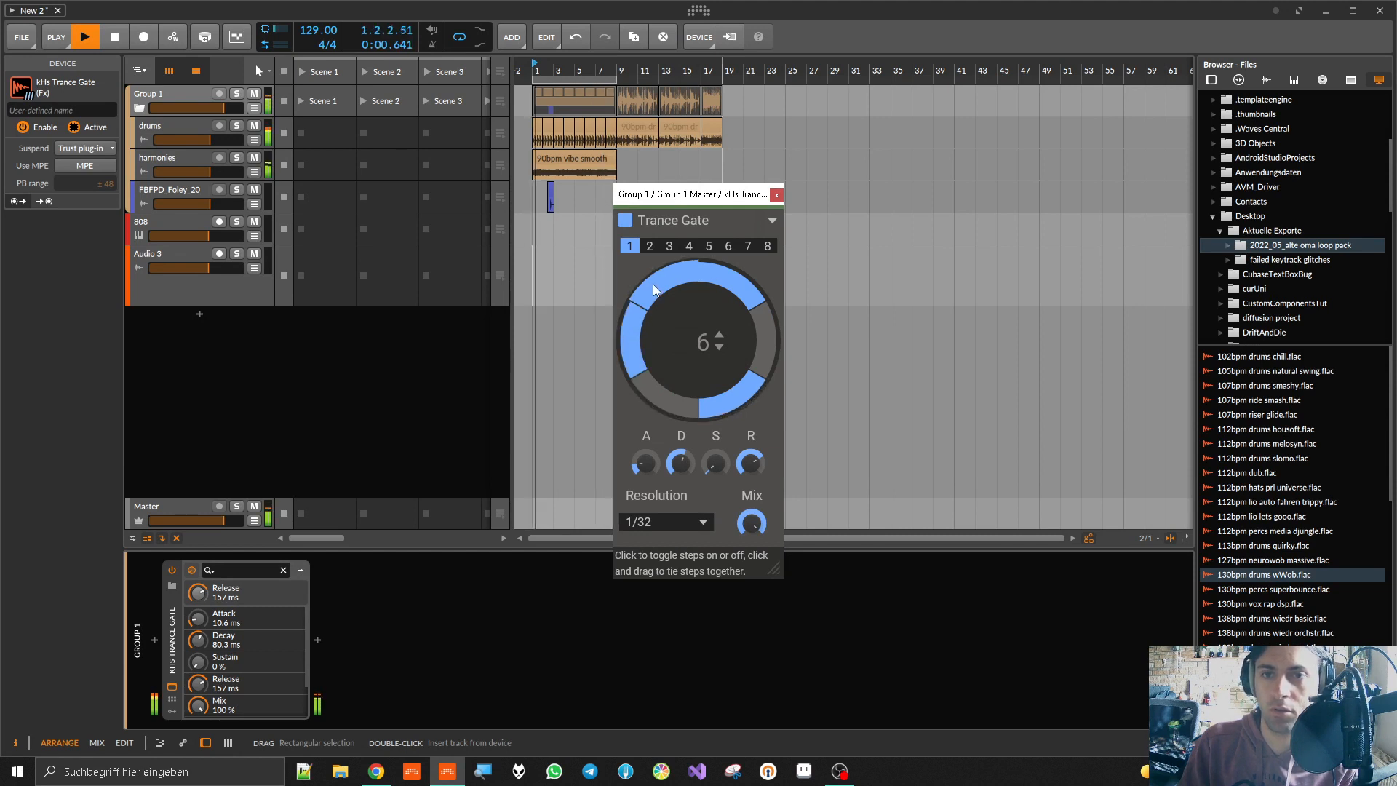
pyautogui.click(633, 333)
# Step: Set Trance Gate's Attack to 12.3 ms, Decay to 211 ms and Release to 223 ms, and stop playback
pyautogui.moveTo(649, 470); pyautogui.dragTo(649, 482)
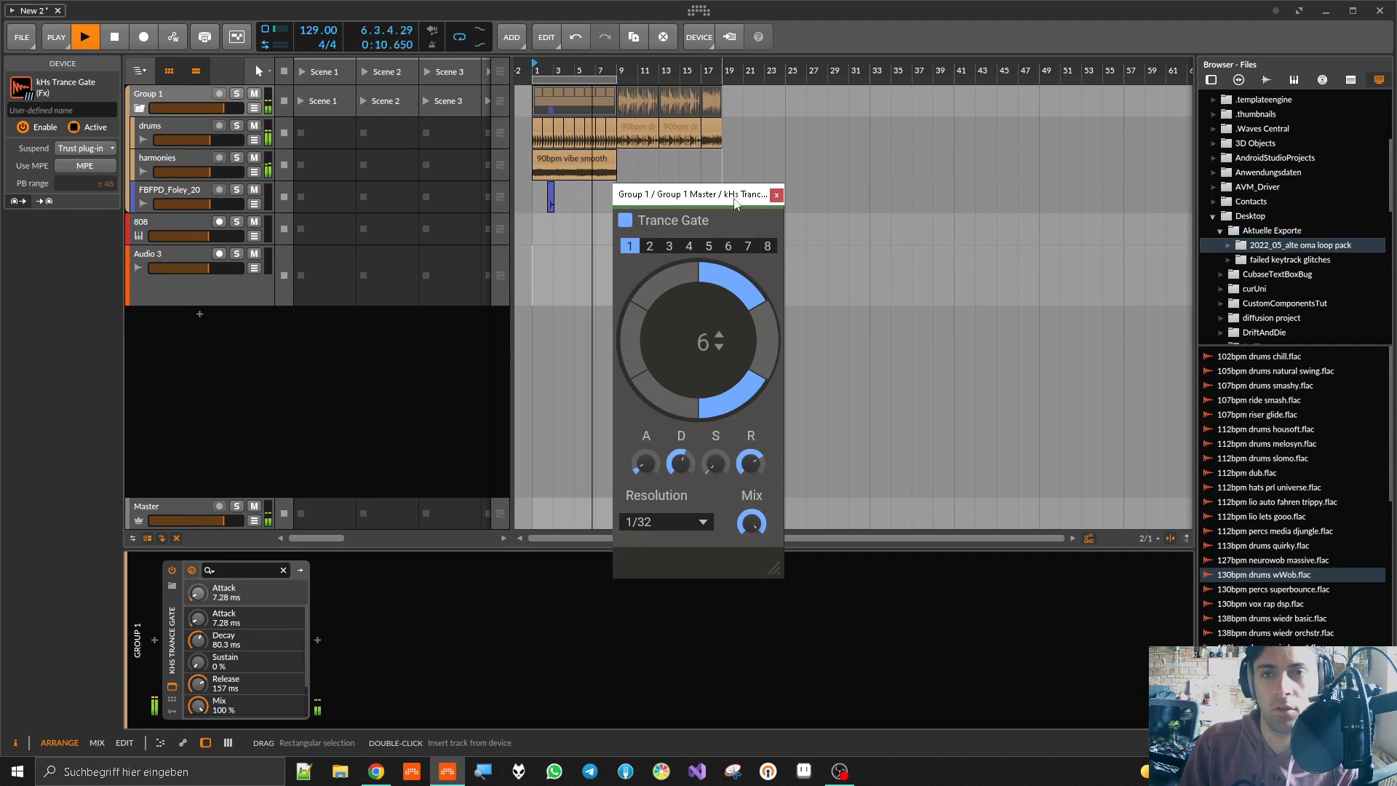
pyautogui.moveTo(681, 463); pyautogui.dragTo(680, 429)
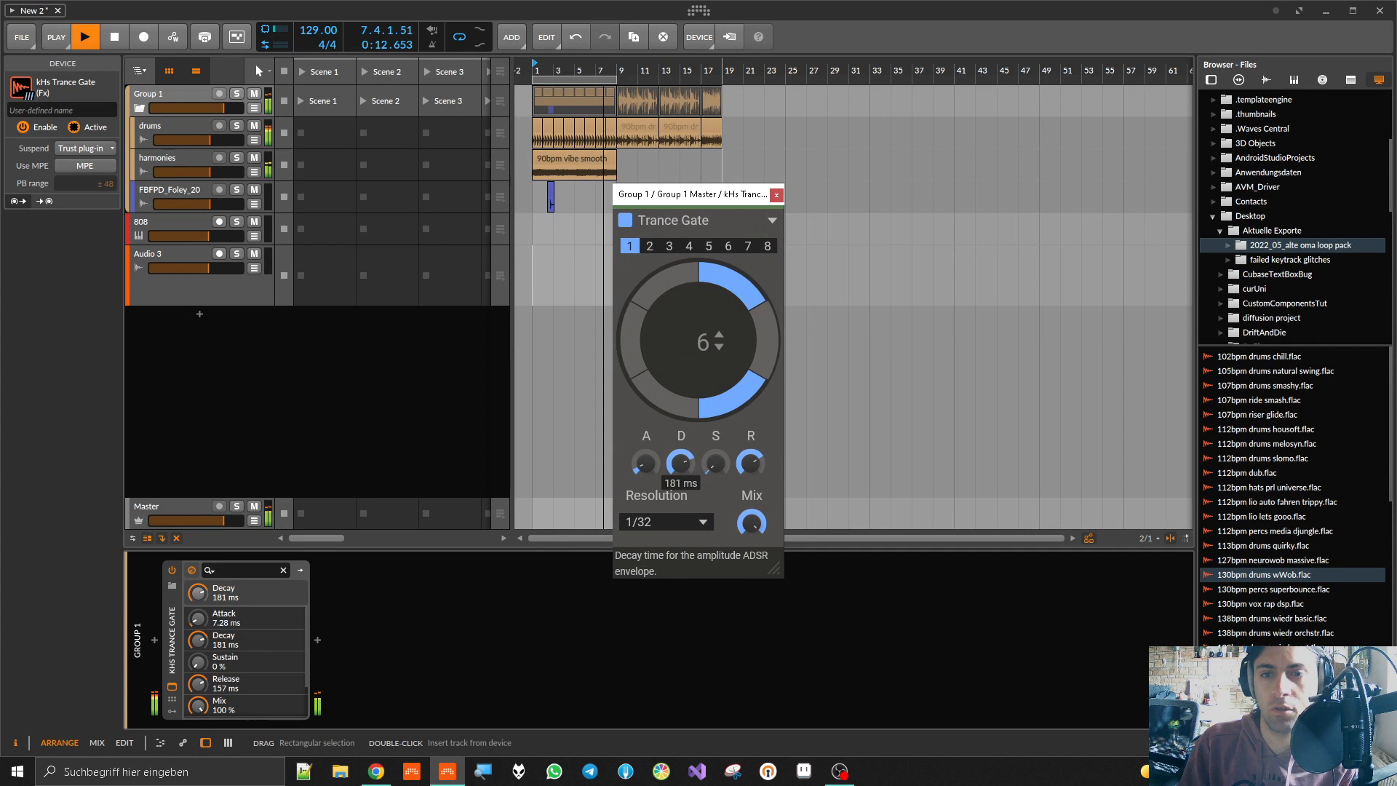
pyautogui.moveTo(750, 462); pyautogui.dragTo(751, 443)
pyautogui.moveTo(645, 464); pyautogui.dragTo(645, 457)
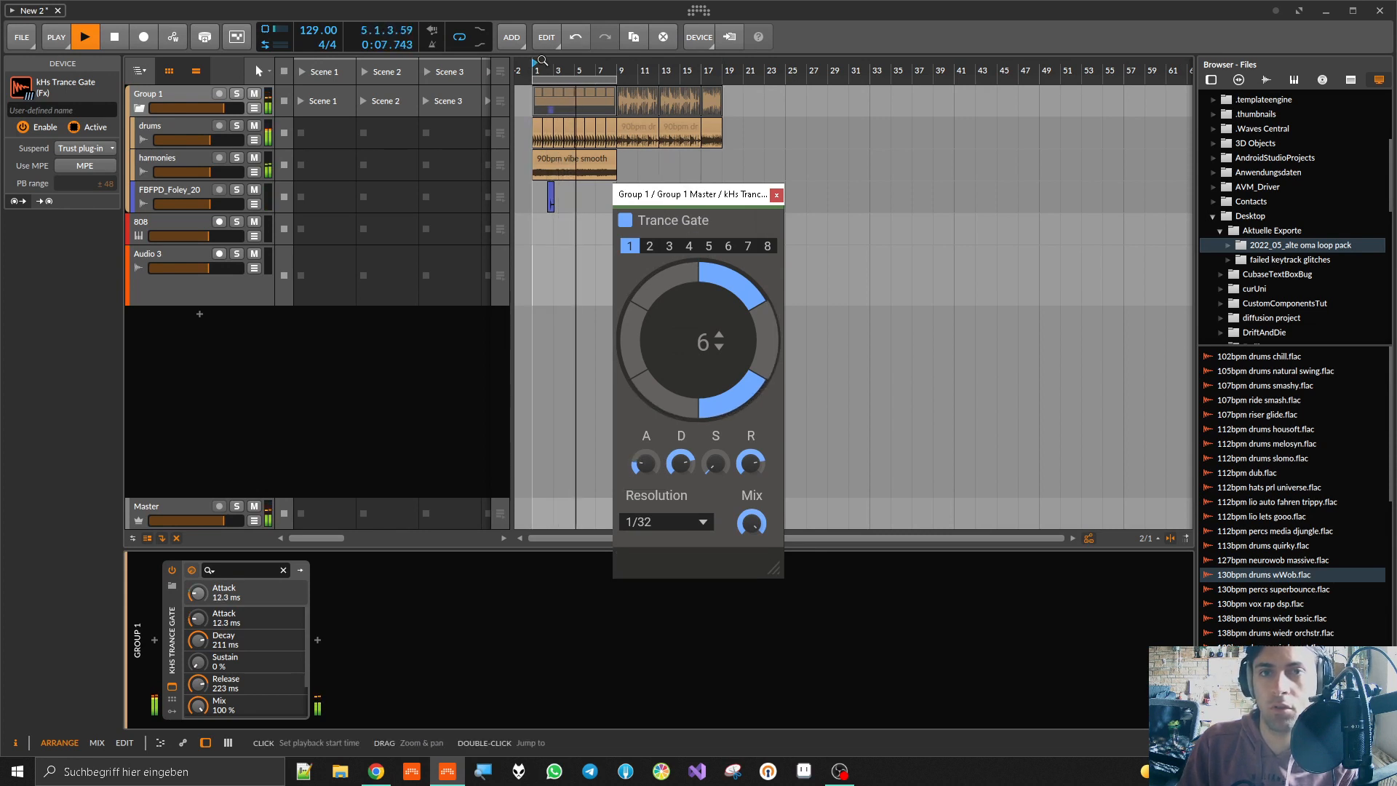
pyautogui.click(539, 65)
pyautogui.press('space')
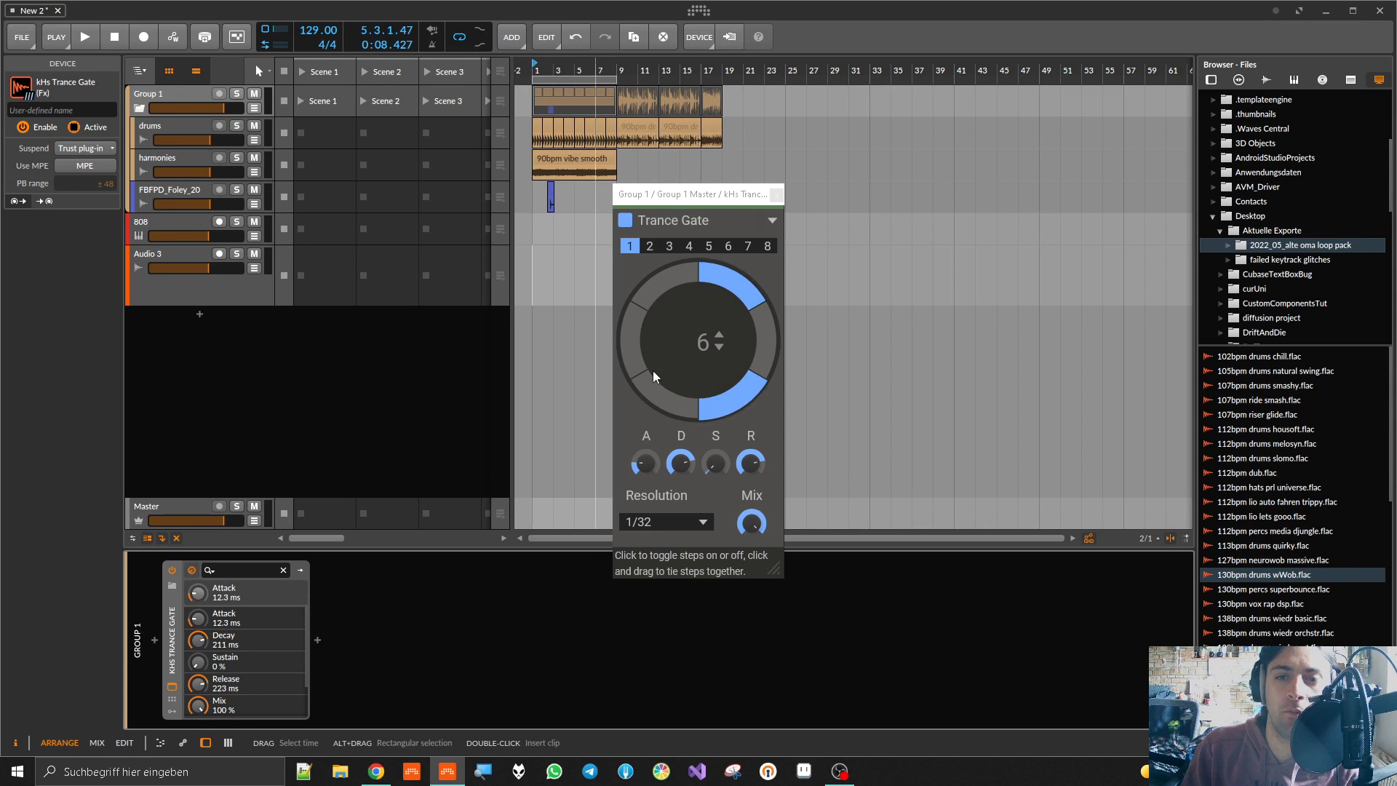
# Step: Replace Trance Gate on Group 1 with the kHs Transient Shaper effect
pyautogui.click(156, 97)
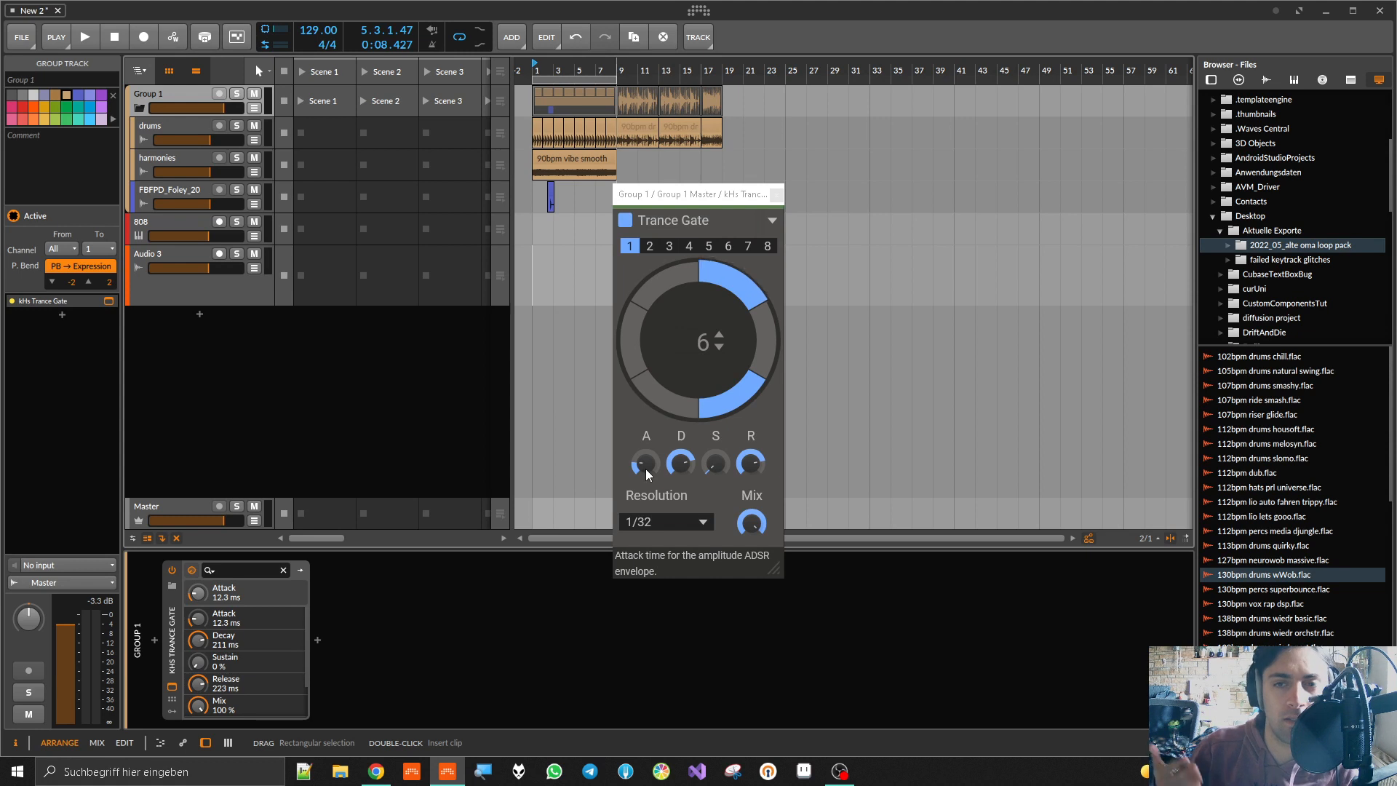
pyautogui.click(168, 640)
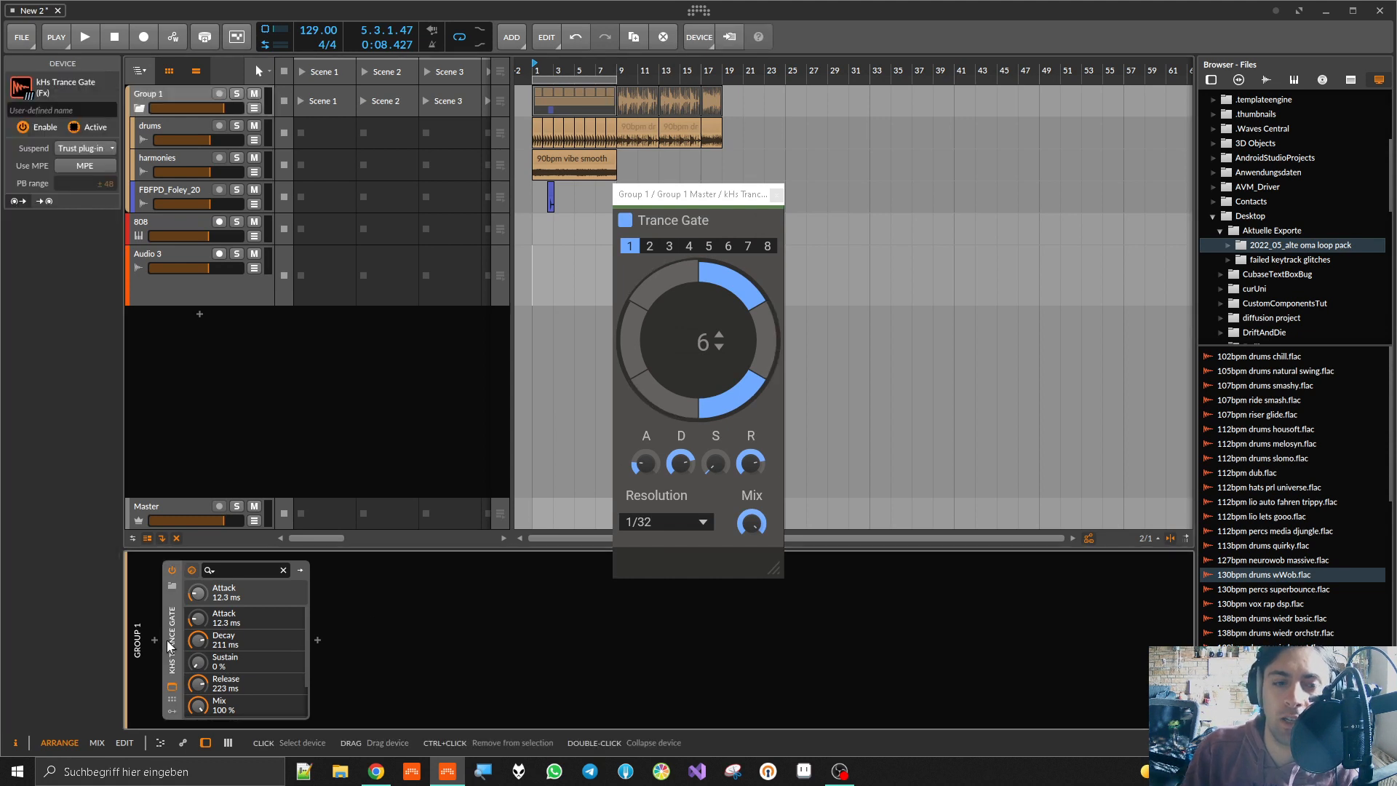
pyautogui.press('Delete')
pyautogui.click(154, 639)
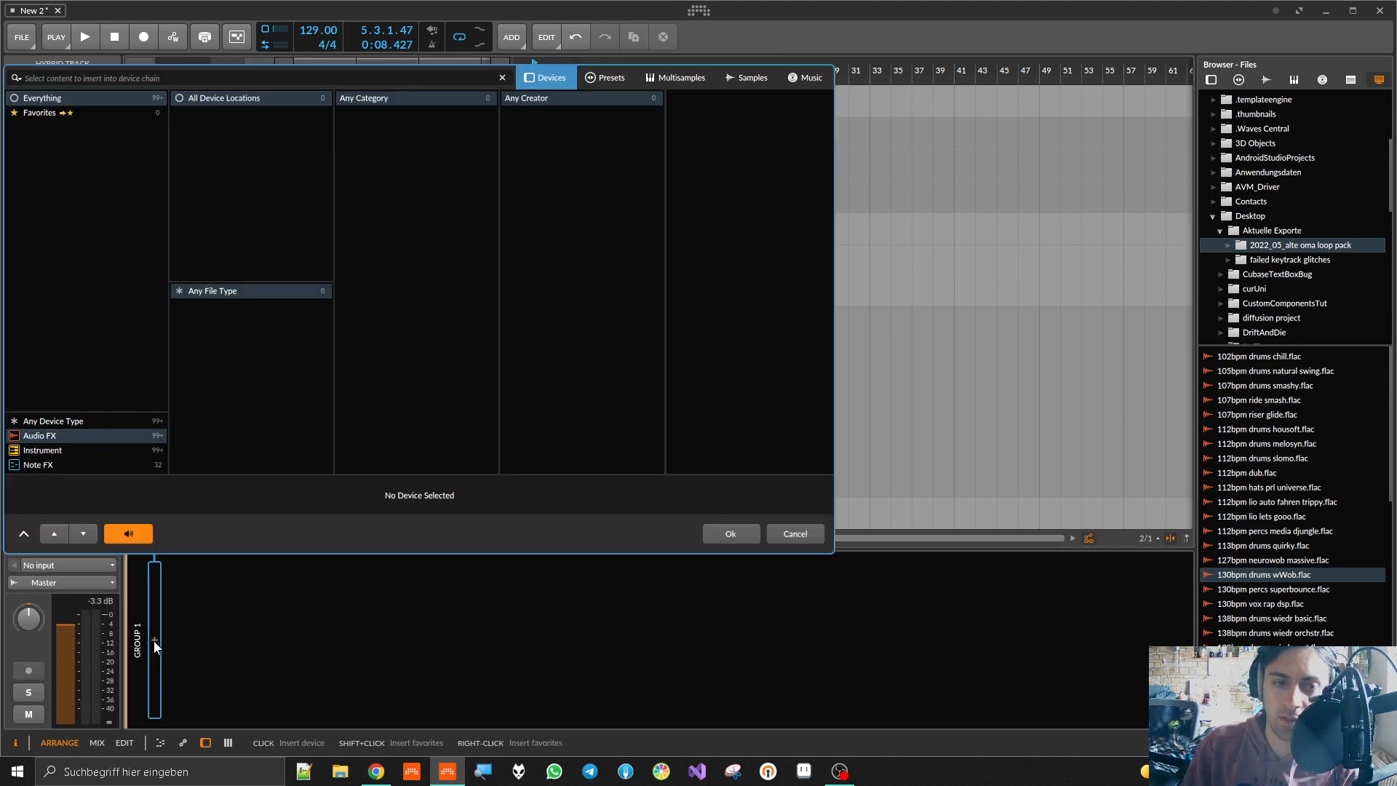
pyautogui.write('khs')
pyautogui.scroll(-2, 724, 394)
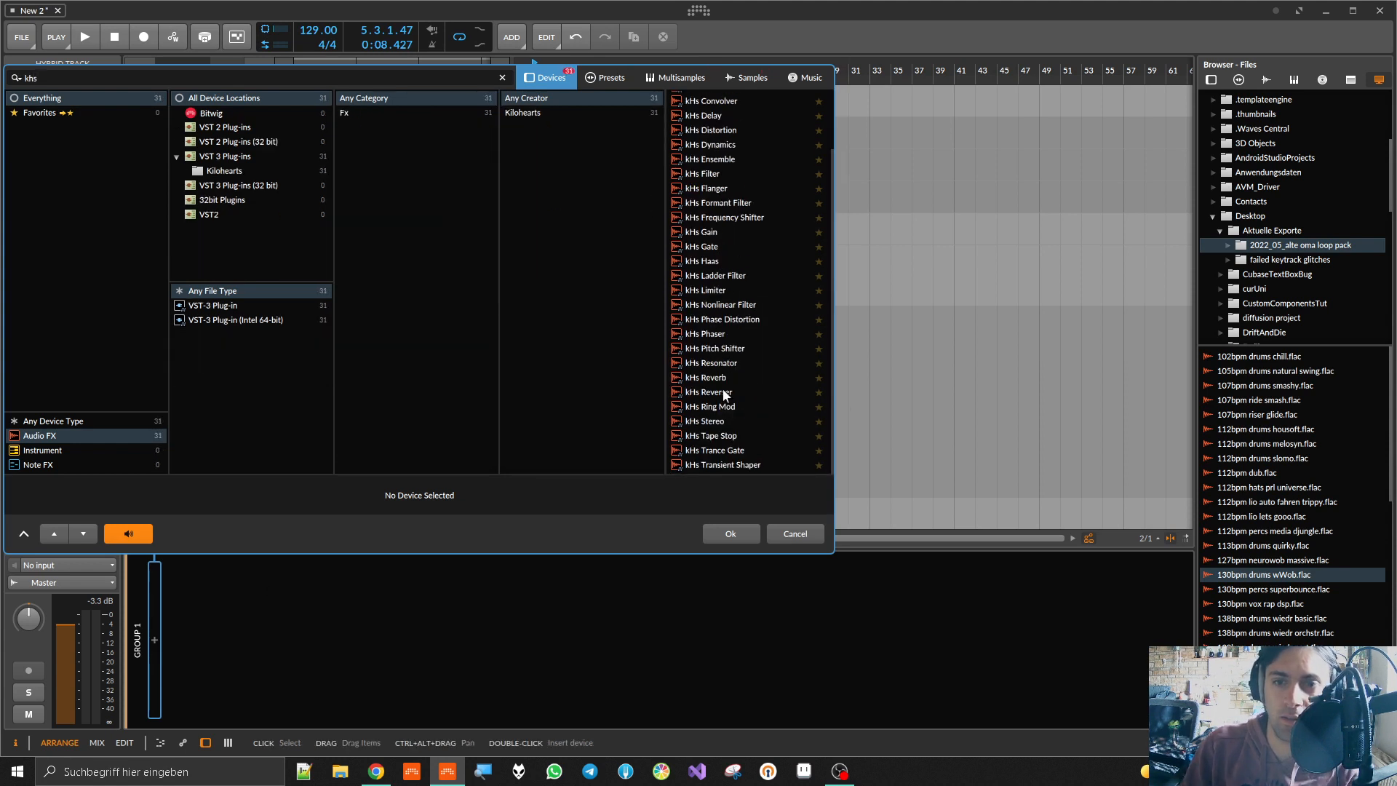
pyautogui.doubleClick(710, 464)
# Step: Start playback and set Transient Shaper's Attack to 26 %, Sustain to -100 % and Pump to 0 %, trying higher Attack and Pump amounts first
pyautogui.press('space')
pyautogui.moveTo(648, 325); pyautogui.dragTo(648, 236)
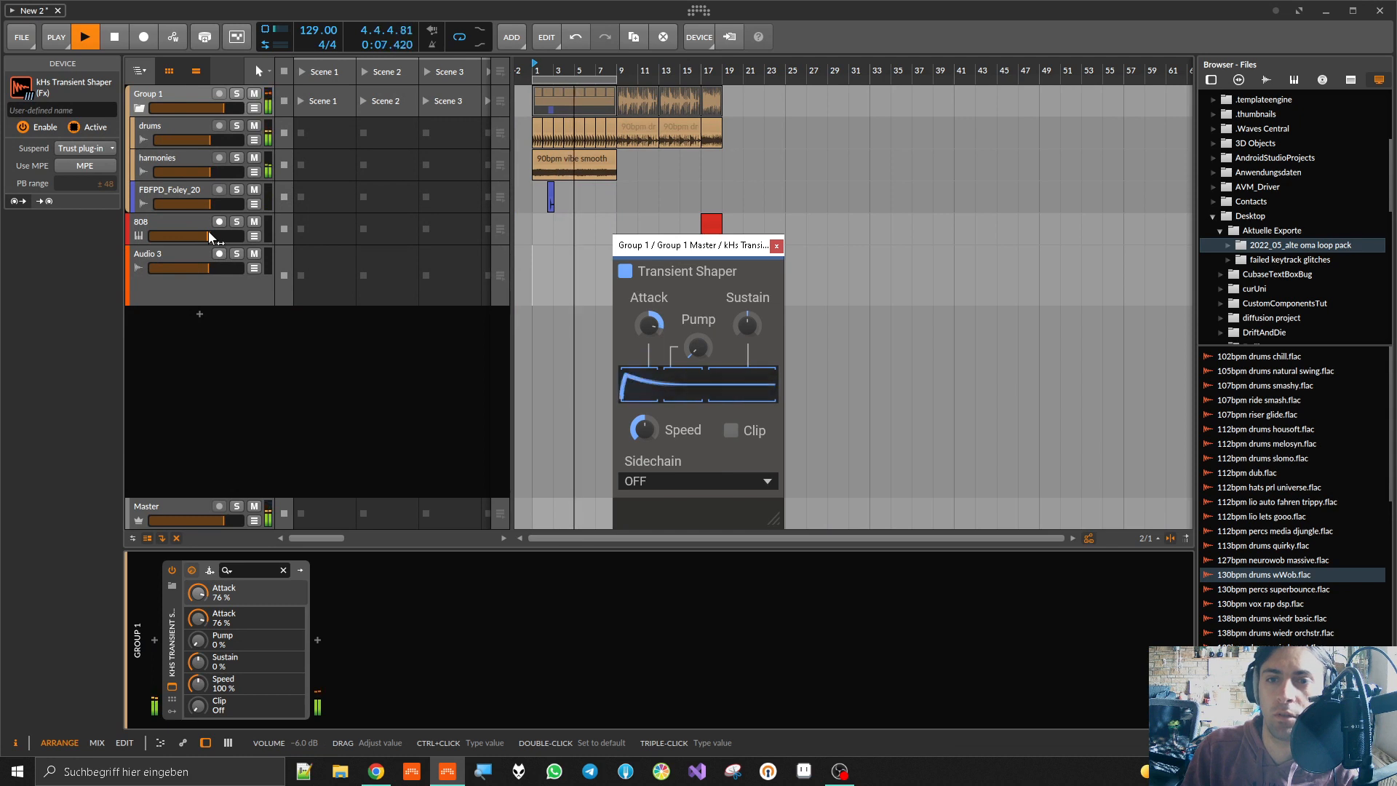
pyautogui.moveTo(648, 325); pyautogui.dragTo(697, 277)
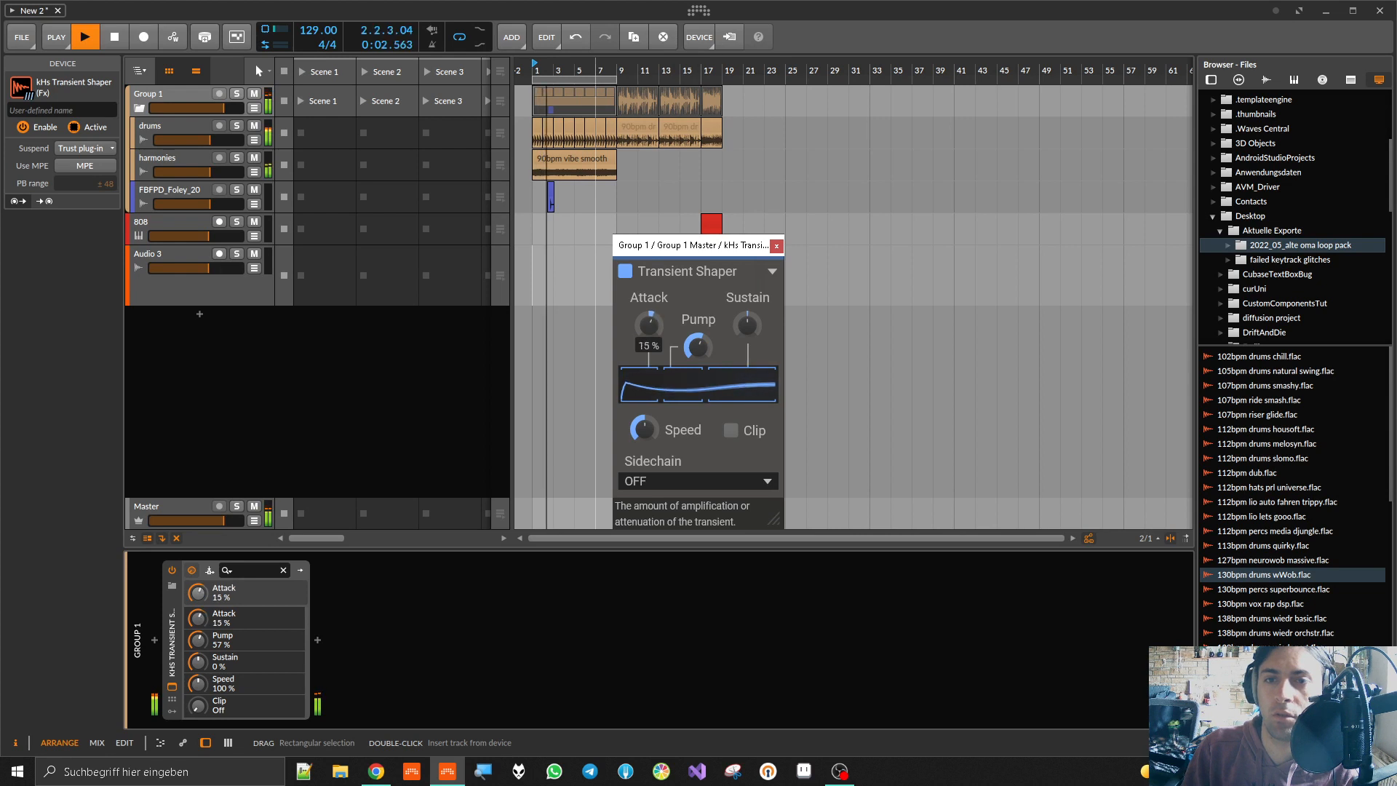
pyautogui.moveTo(648, 324); pyautogui.dragTo(648, 323)
pyautogui.moveTo(747, 324); pyautogui.dragTo(747, 427)
pyautogui.moveTo(697, 347); pyautogui.dragTo(697, 418)
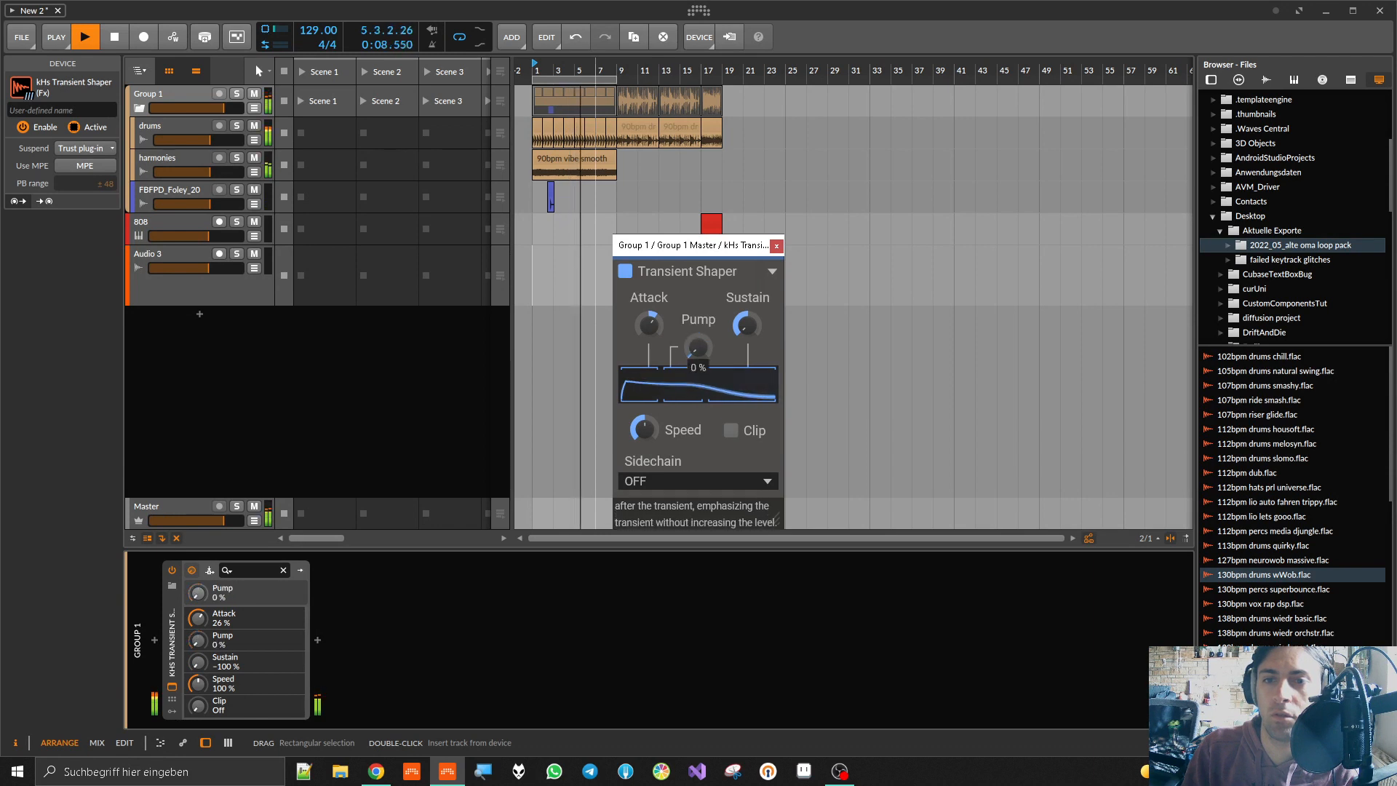
# Step: Set Transient Shaper's Attack to 37 %, Speed to 322 %, Pump to 25 % and Sustain to -56 %, trying Clip on and off
pyautogui.moveTo(658, 324); pyautogui.dragTo(658, 314)
pyautogui.moveTo(643, 430)
pyautogui.mouseDown()
pyautogui.moveTo(643, 395)
pyautogui.moveTo(643, 435)
pyautogui.moveTo(643, 410)
pyautogui.mouseUp()
pyautogui.click(729, 430)
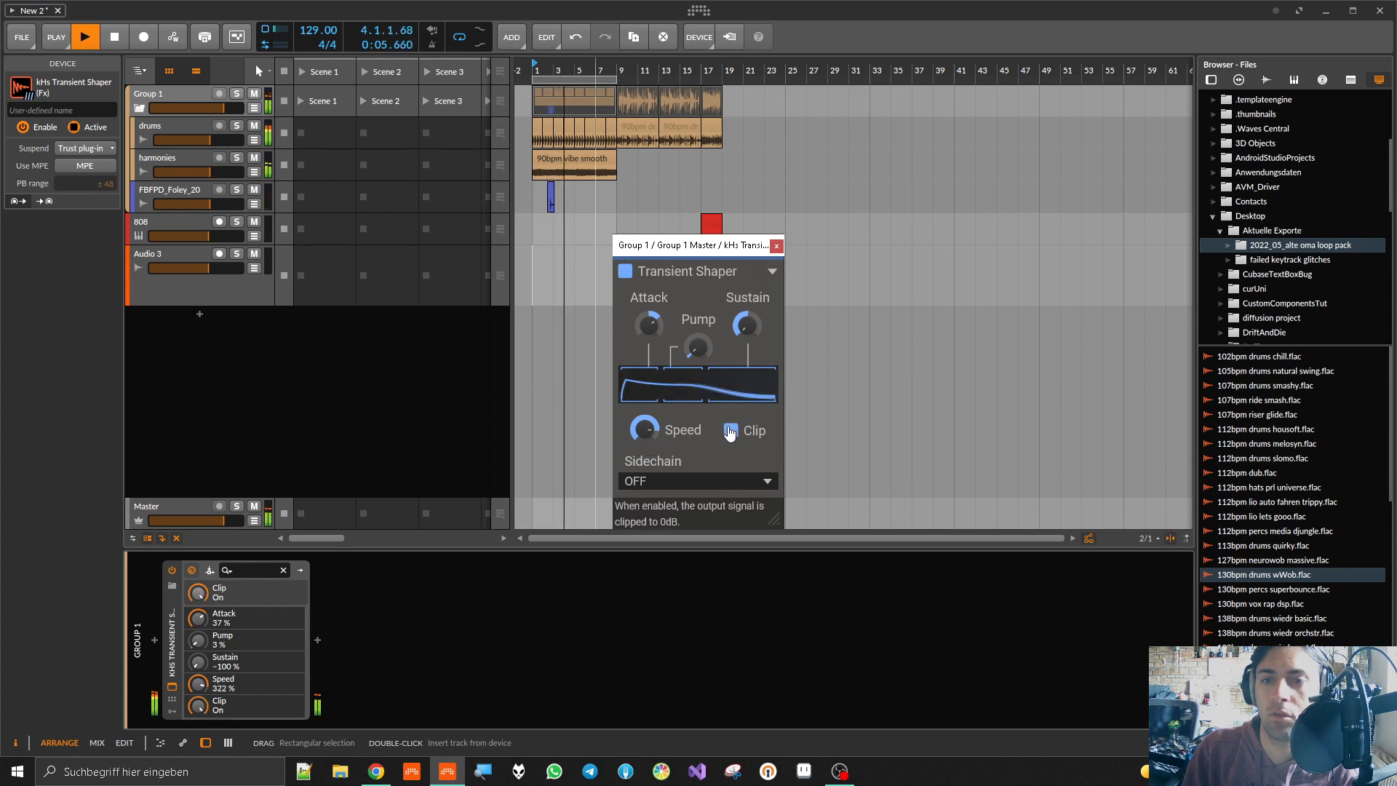
pyautogui.click(730, 431)
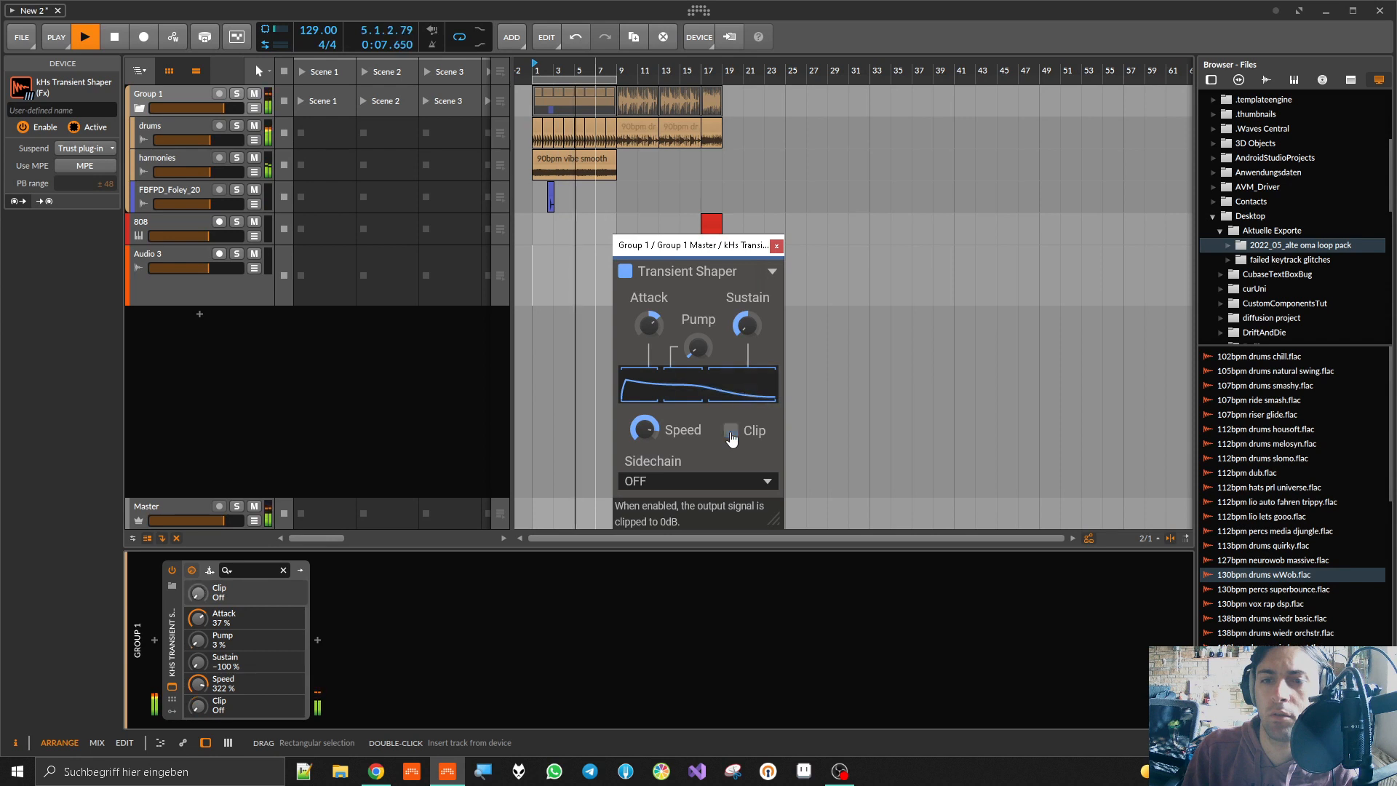
pyautogui.moveTo(697, 347); pyautogui.dragTo(746, 311)
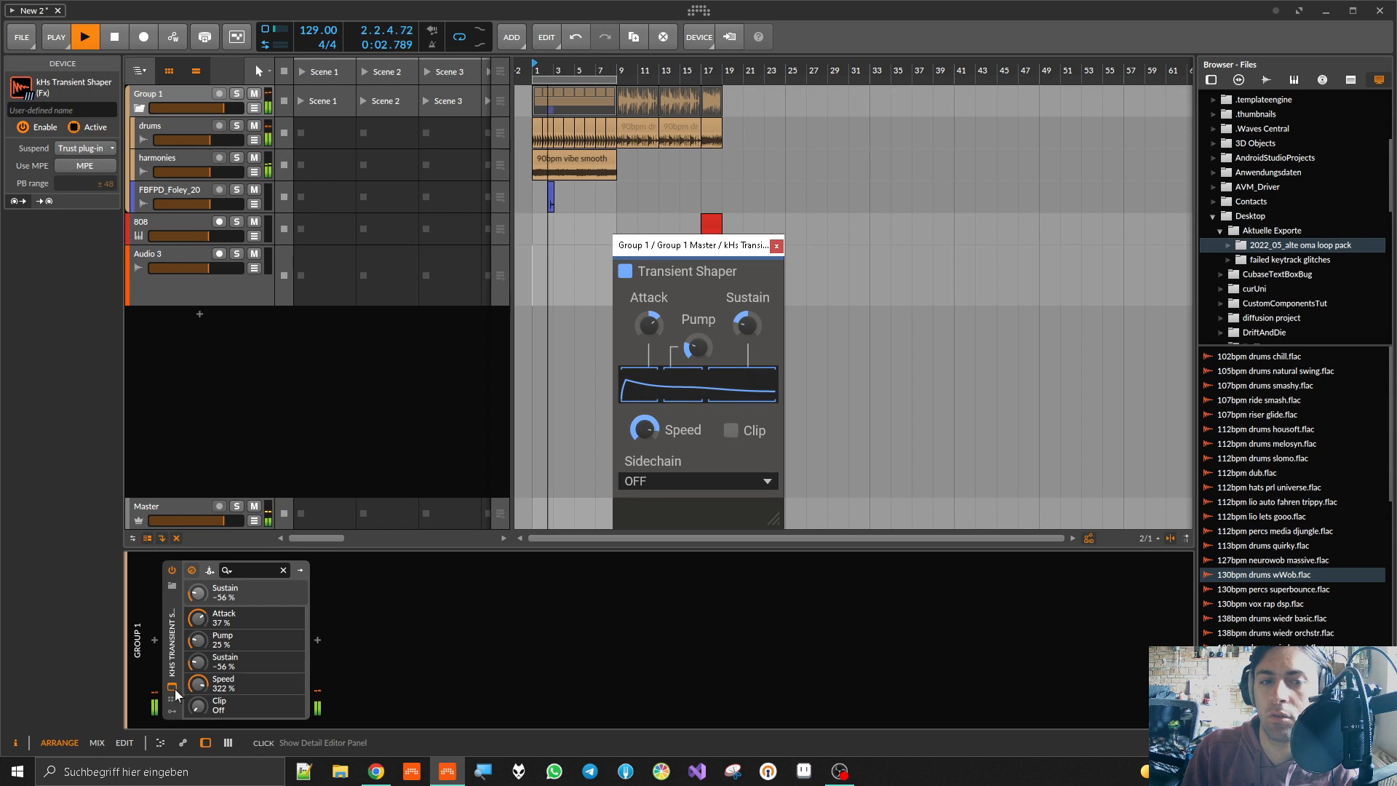
# Step: Insert a Chain device on Group 1, place the Transient Shaper inside it and lower the Chain's Mix
pyautogui.click(156, 638)
pyautogui.write('chain')
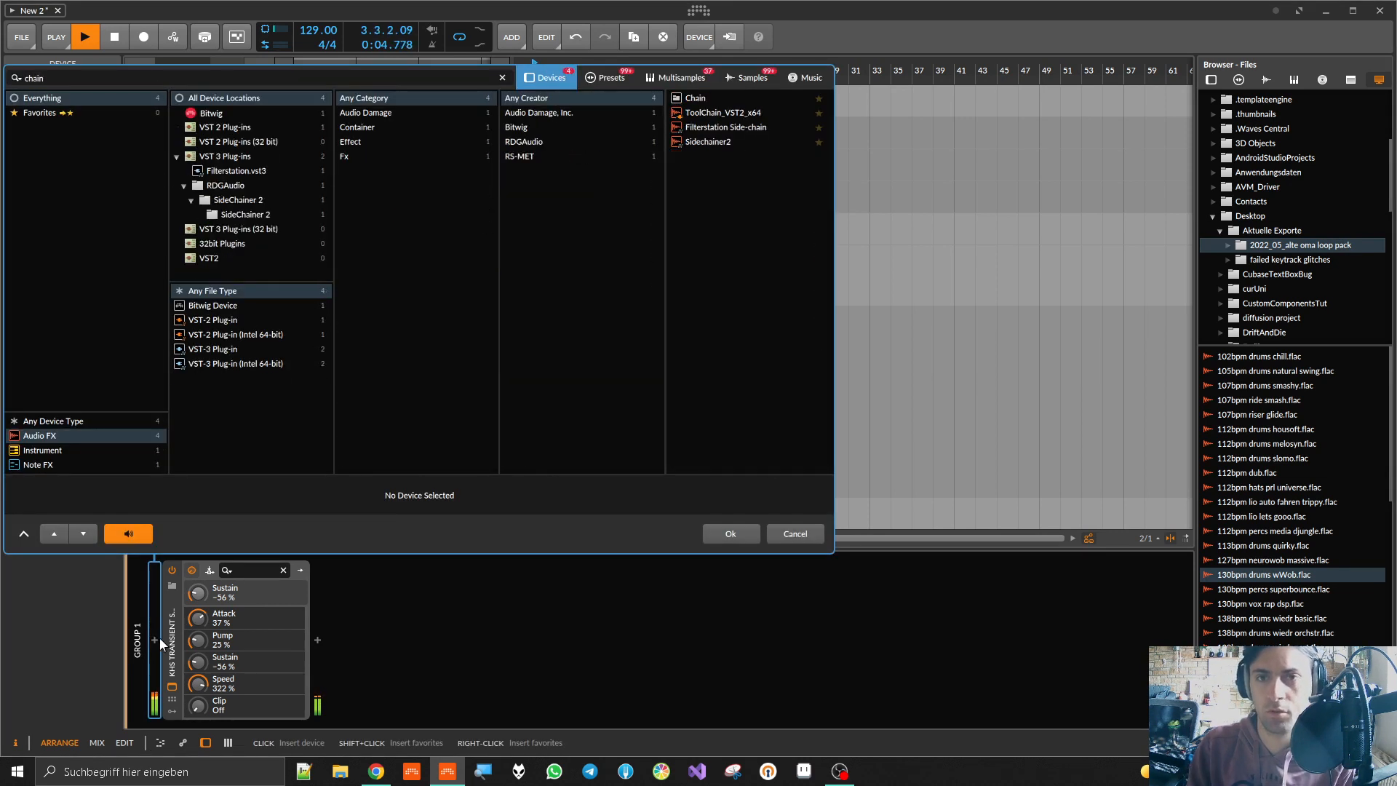
pyautogui.click(705, 99)
pyautogui.doubleClick(705, 99)
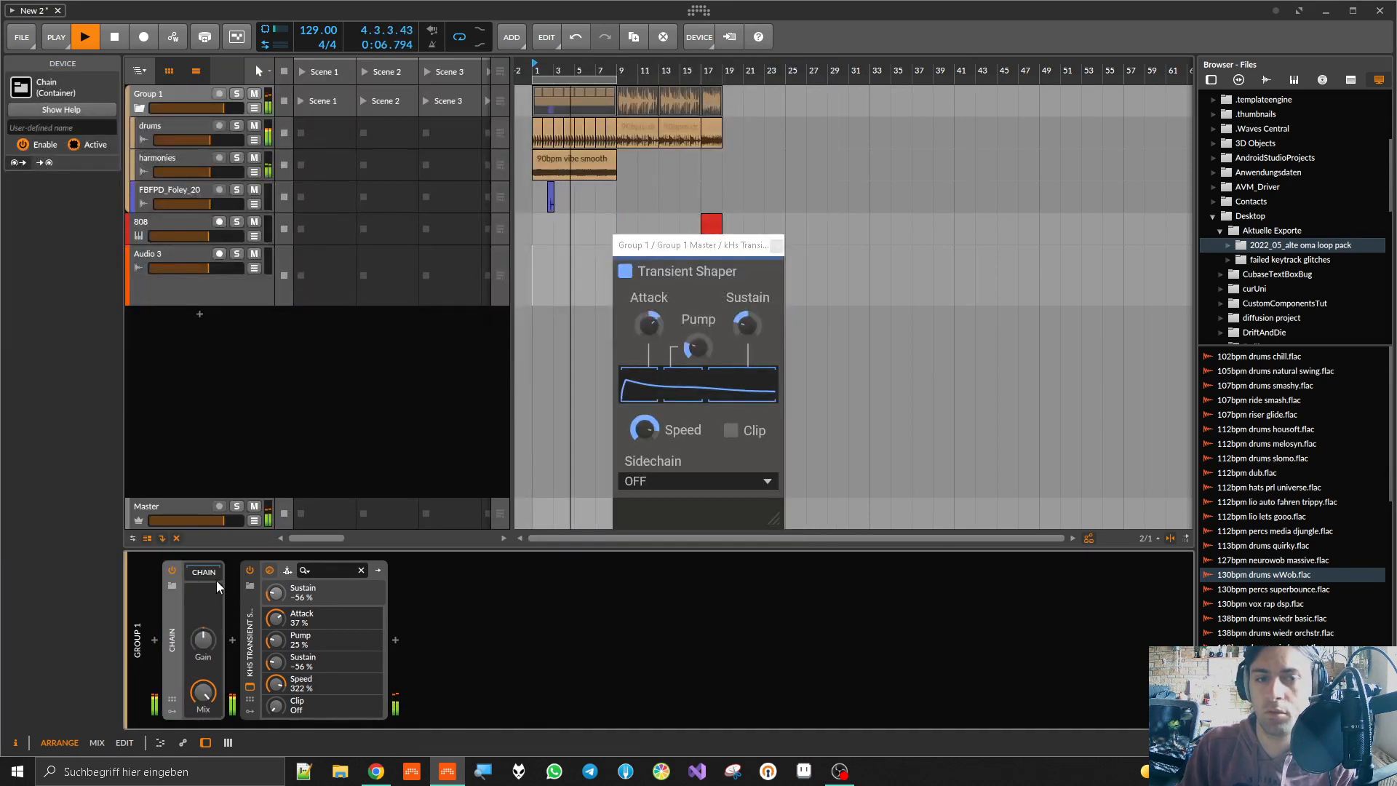
pyautogui.moveTo(203, 691); pyautogui.dragTo(203, 727)
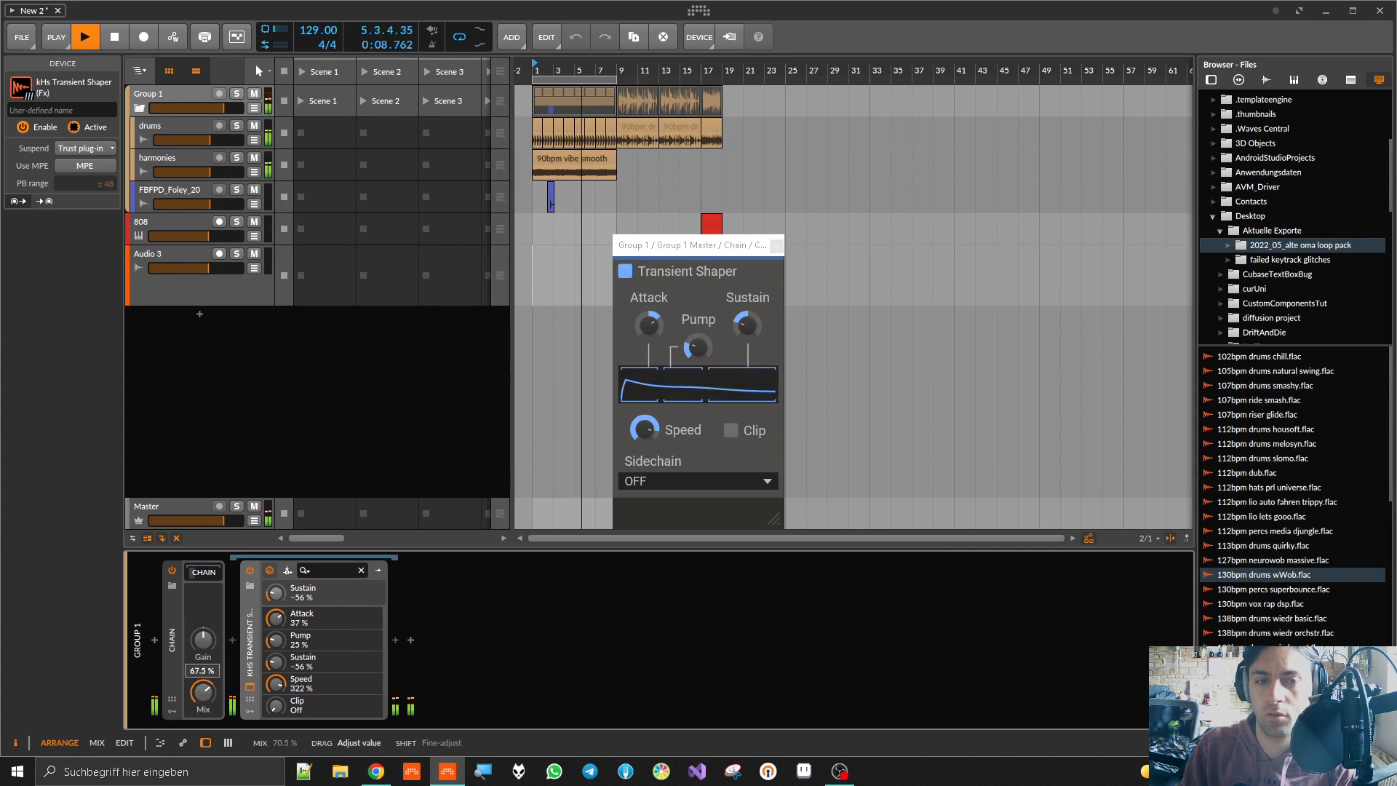
# Step: Compare the sound with the Chain bypassed and enabled, raising its Gain to about +1.7 dB and leaving it enabled
pyautogui.click(170, 571)
pyautogui.click(169, 571)
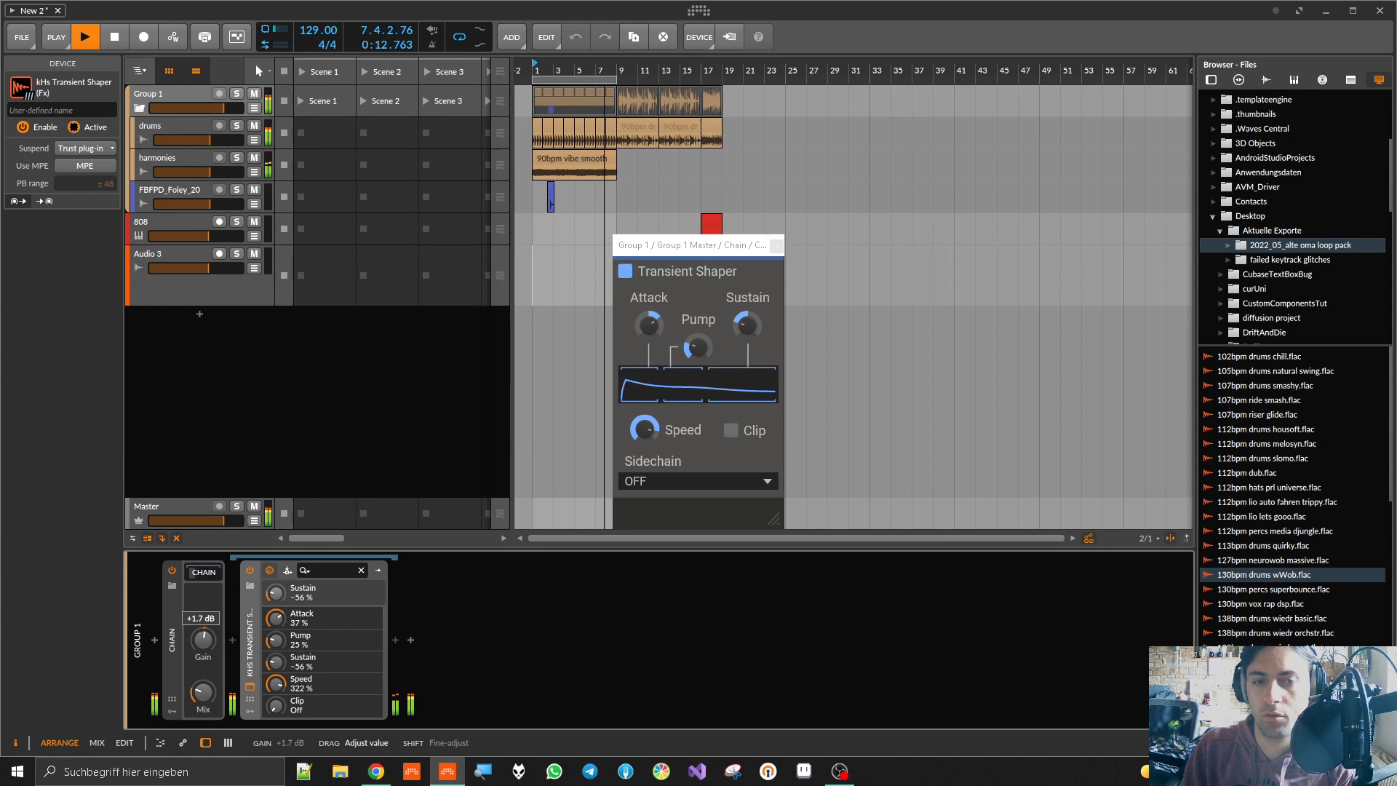
pyautogui.click(169, 571)
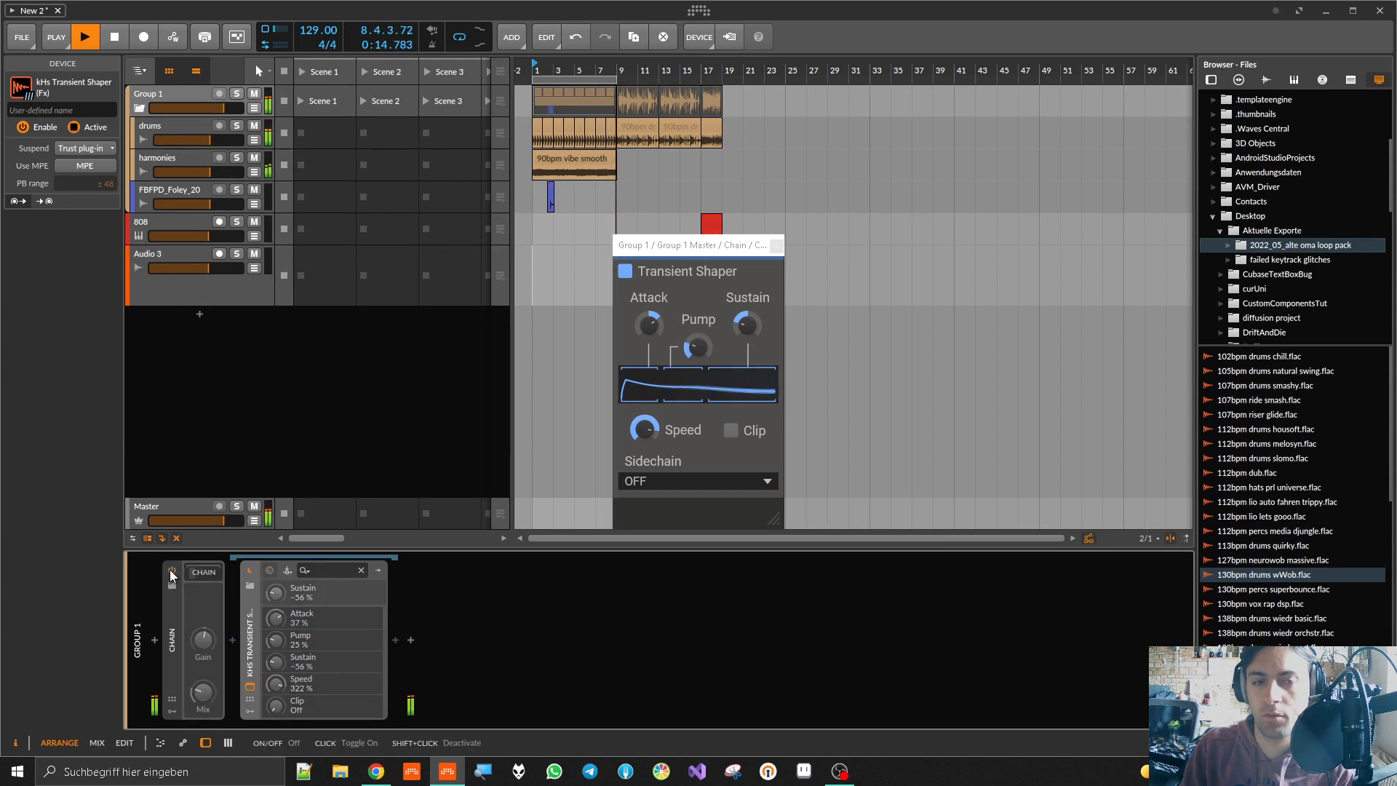
pyautogui.click(169, 570)
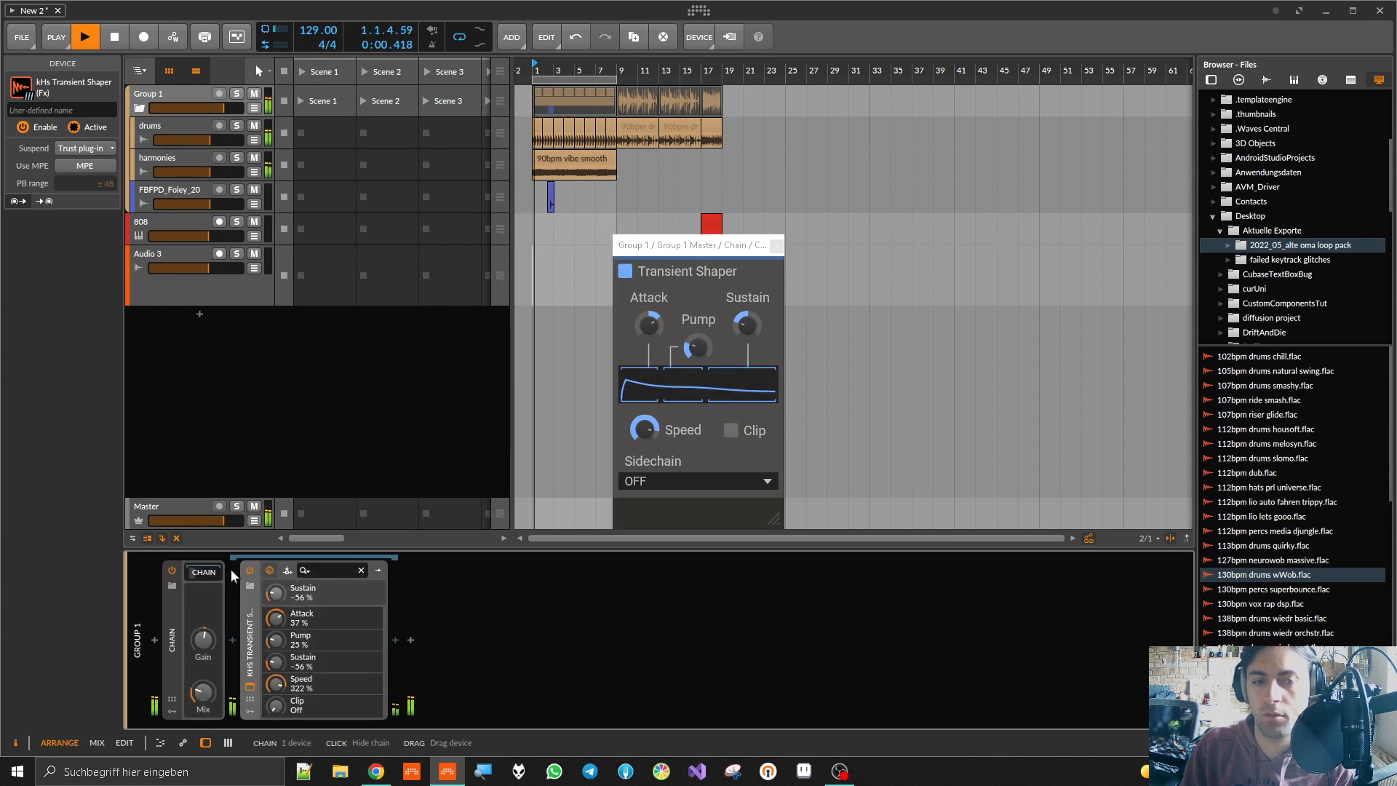
# Step: Deactivate the Chain device, stop playback and reactivate the Chain
pyautogui.click(178, 608)
pyautogui.hotkey('alt', 'a')
pyautogui.press('space')
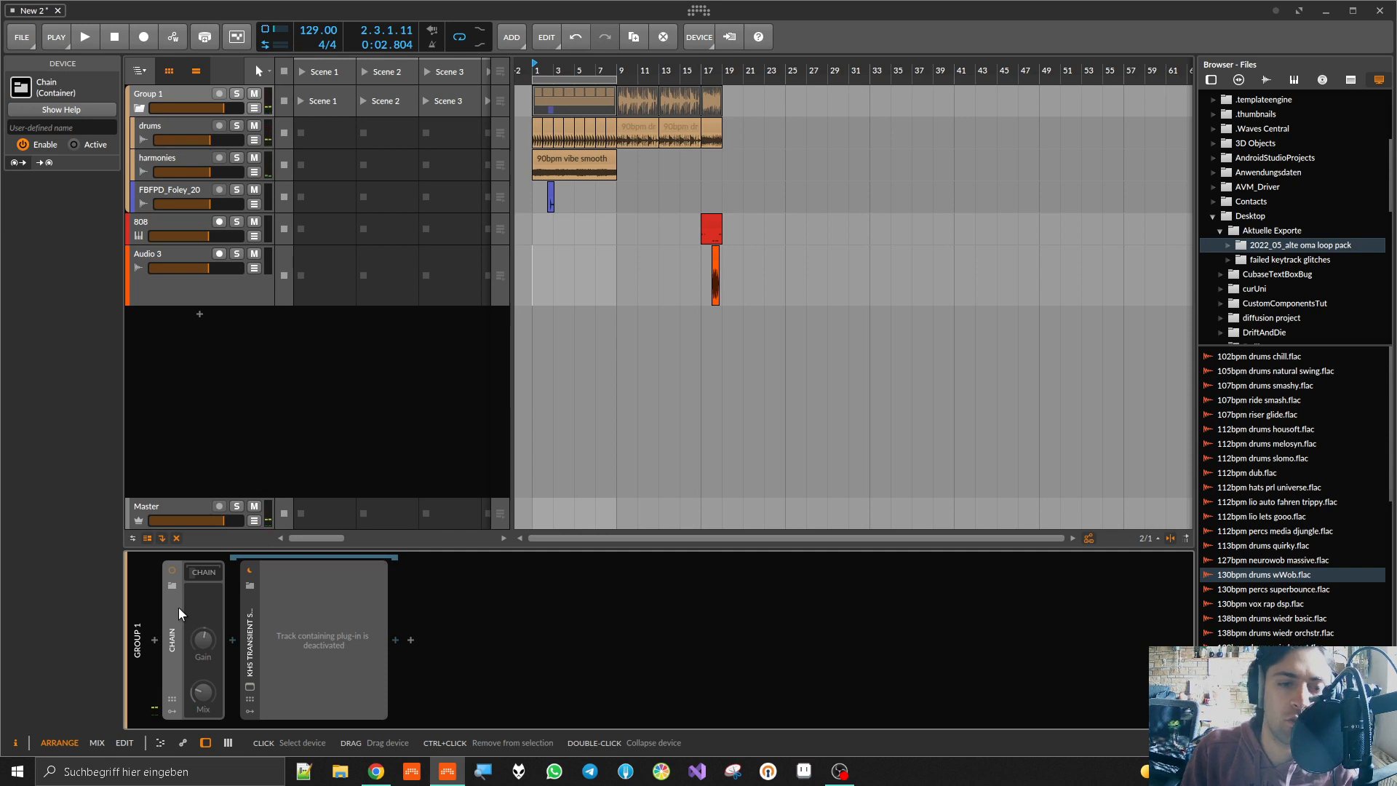
pyautogui.hotkey('alt', 'a')
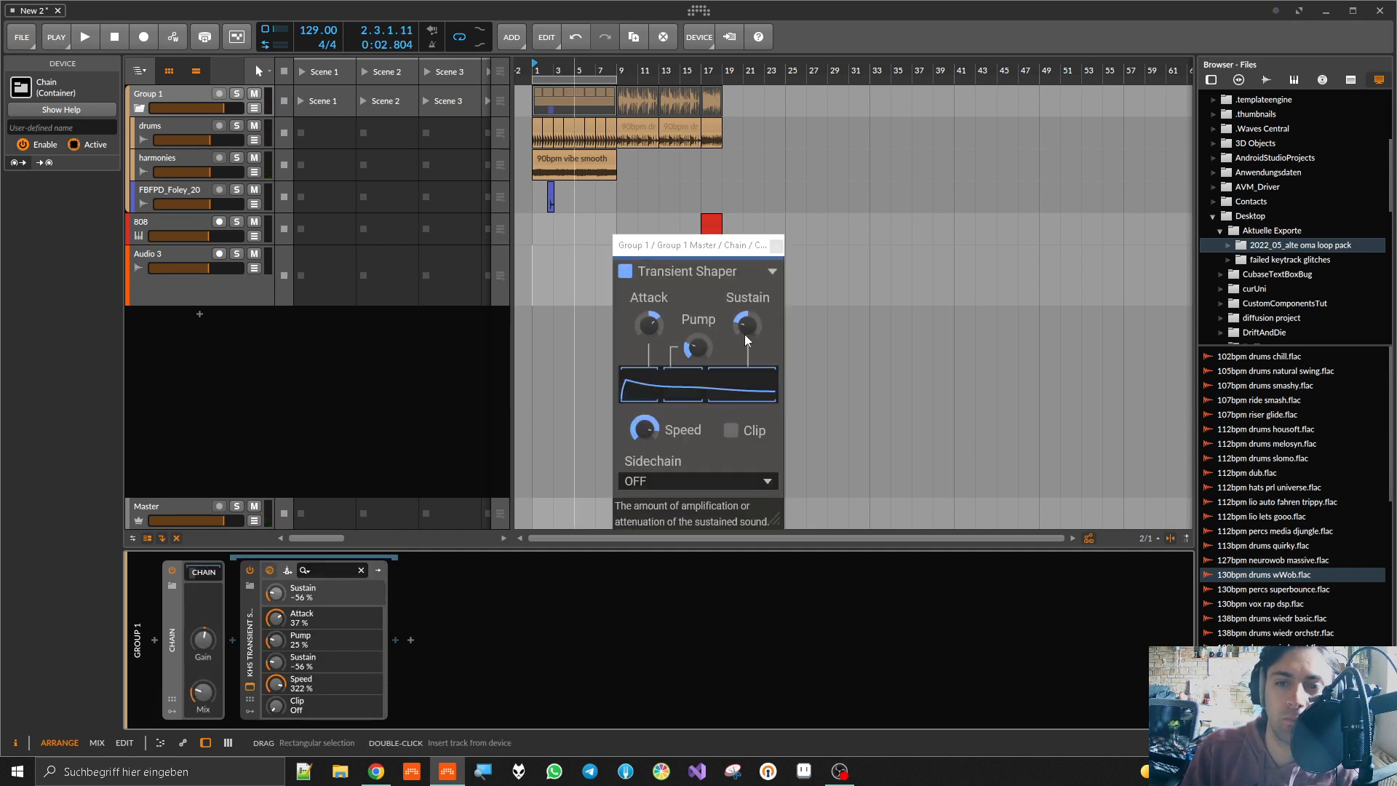
# Step: Check Transient Shaper's Sidechain options, keep OFF, and delete the Chain with its contents from Group 1
pyautogui.click(669, 481)
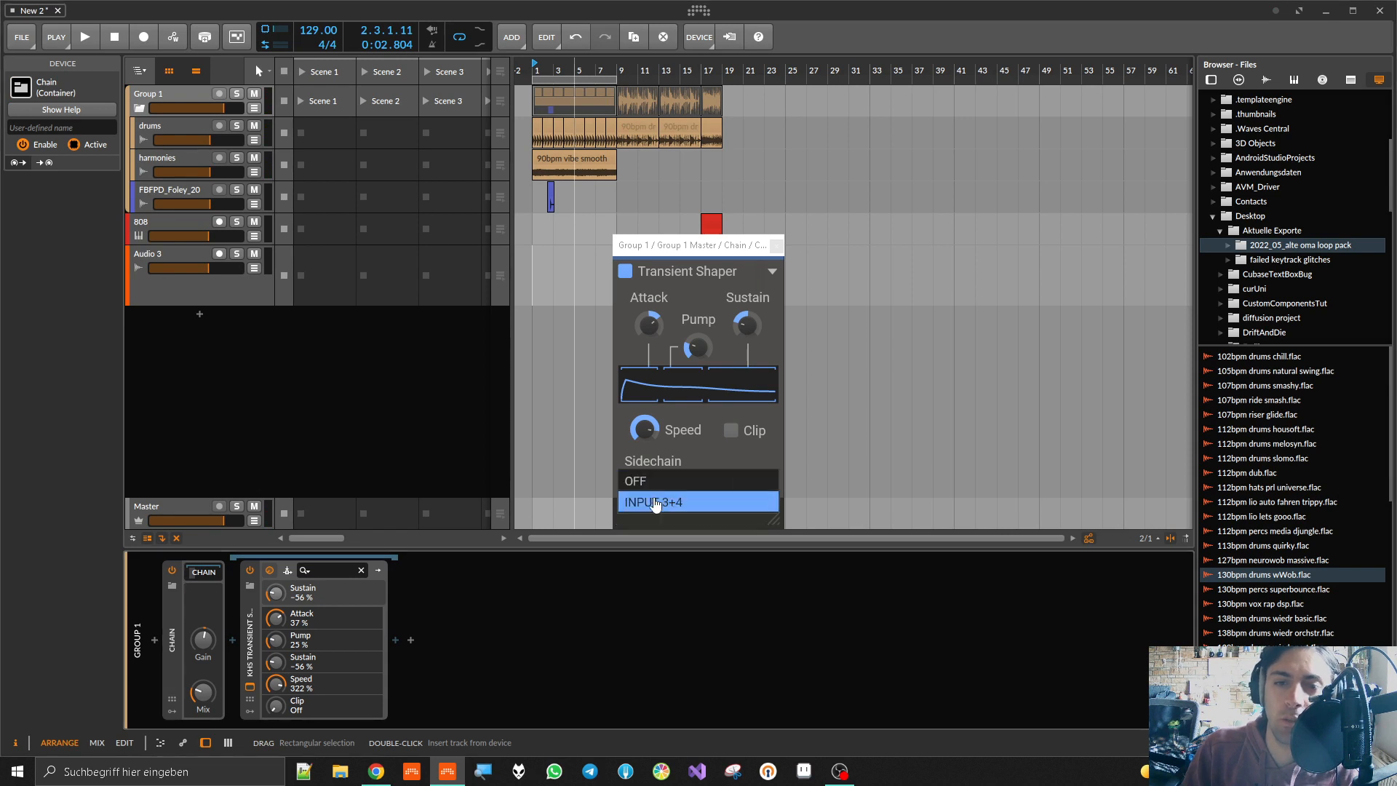
pyautogui.click(651, 461)
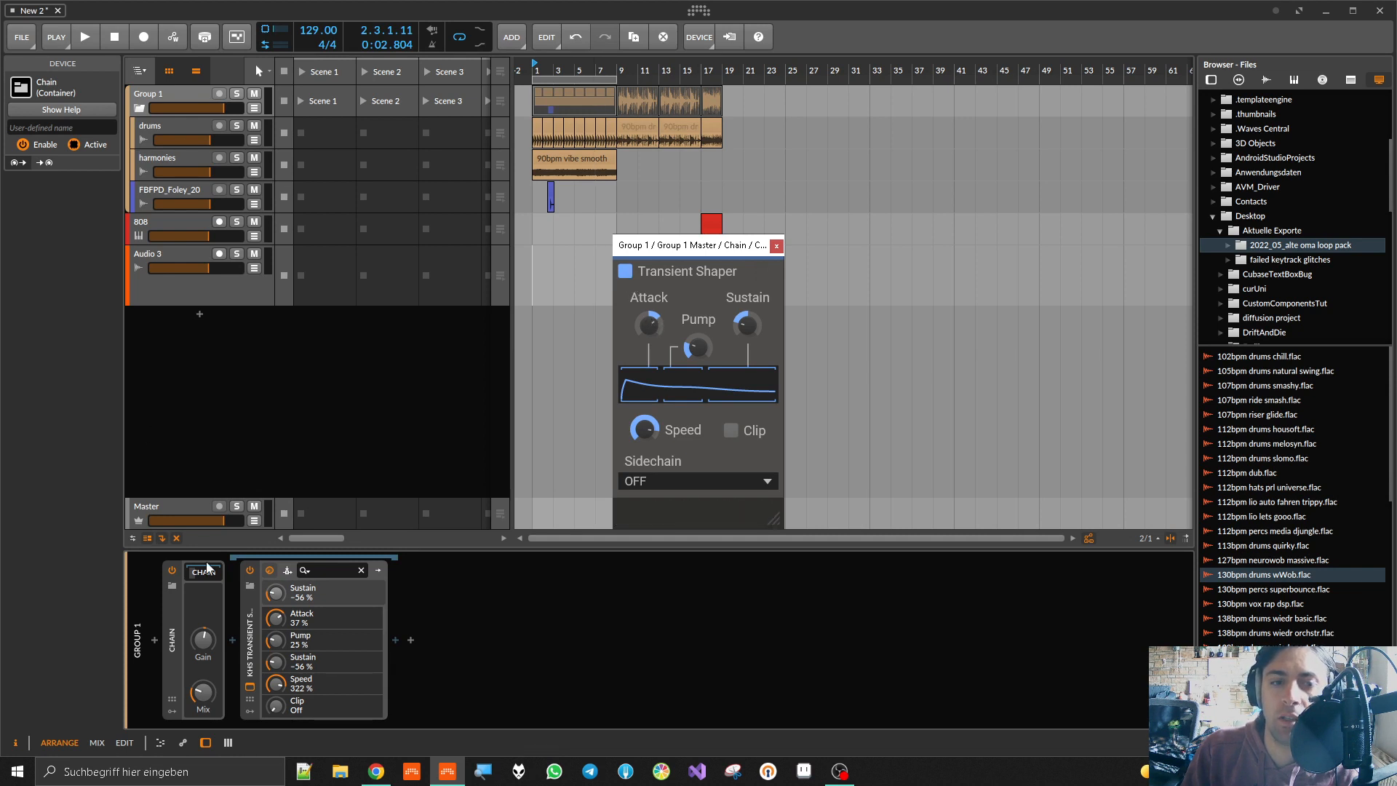
pyautogui.click(250, 637)
pyautogui.click(172, 621)
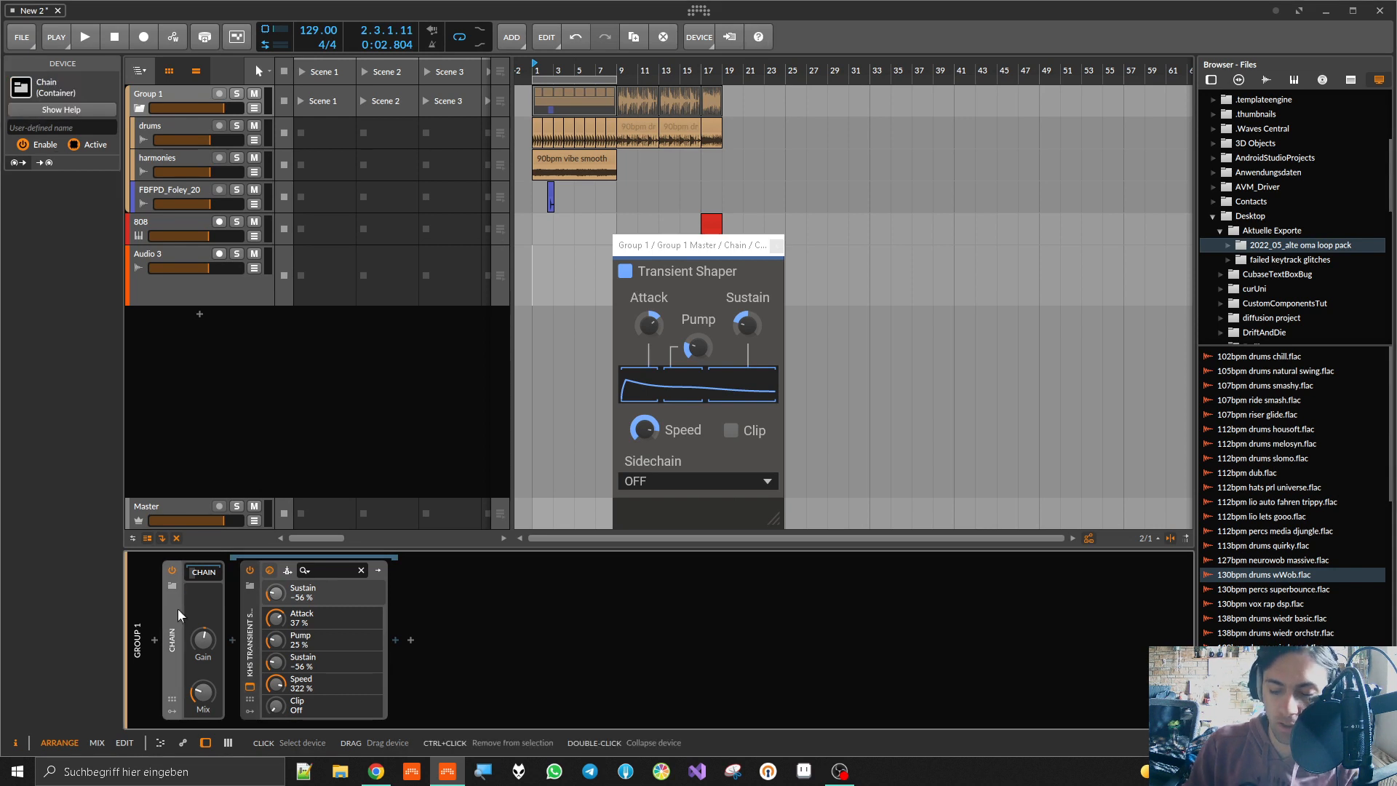
pyautogui.press('Delete')
# Step: Insert the kHs Transient Shaper effect on the harmonies track
pyautogui.click(166, 158)
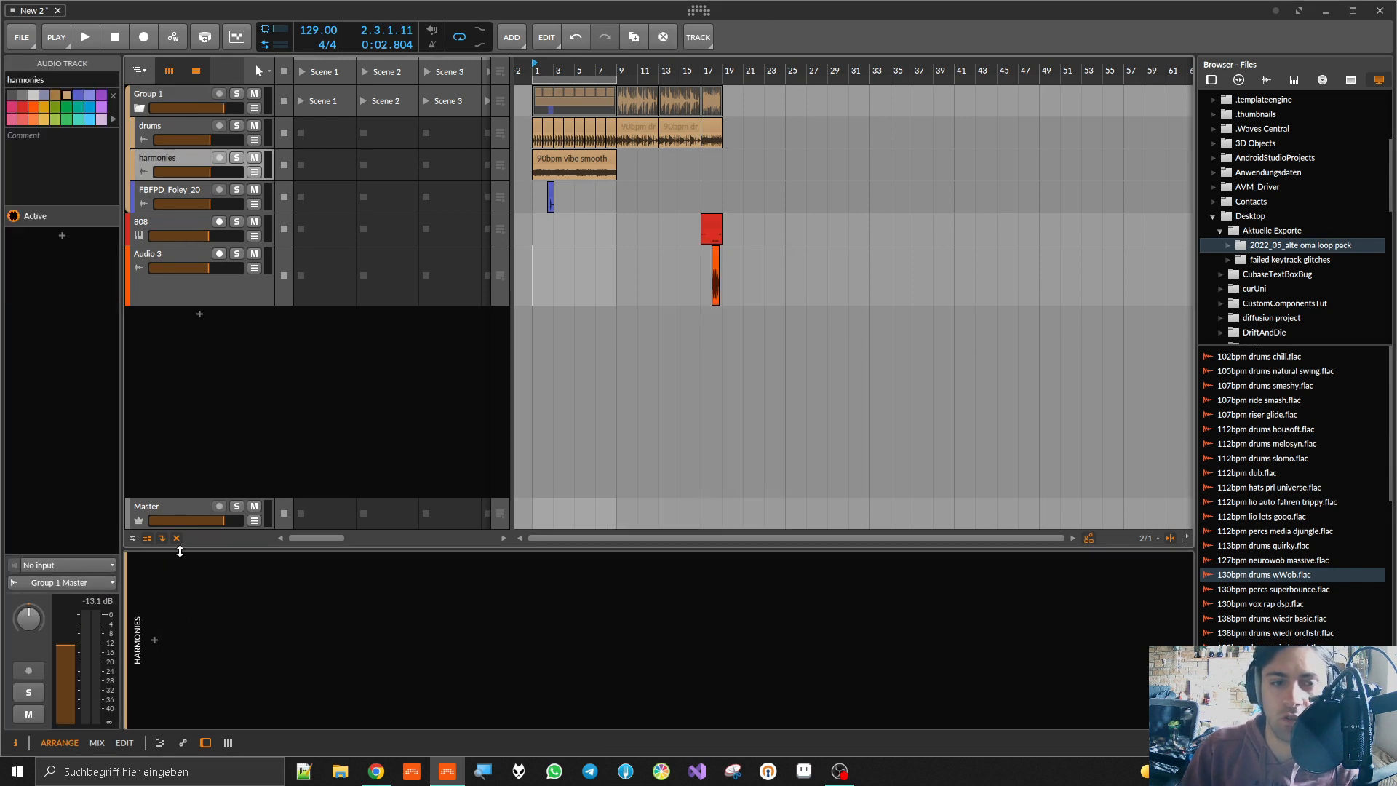
pyautogui.click(155, 640)
pyautogui.write('khs')
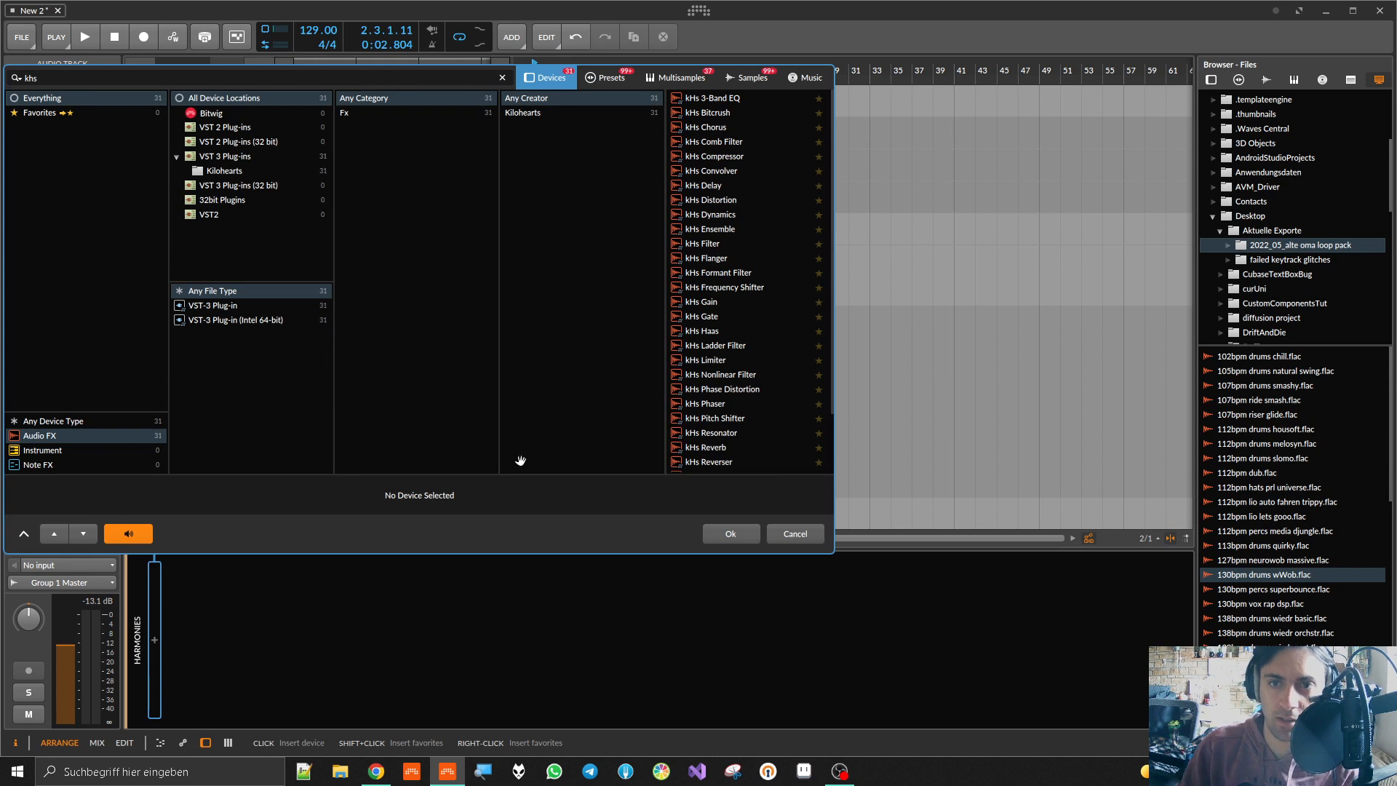
pyautogui.doubleClick(727, 464)
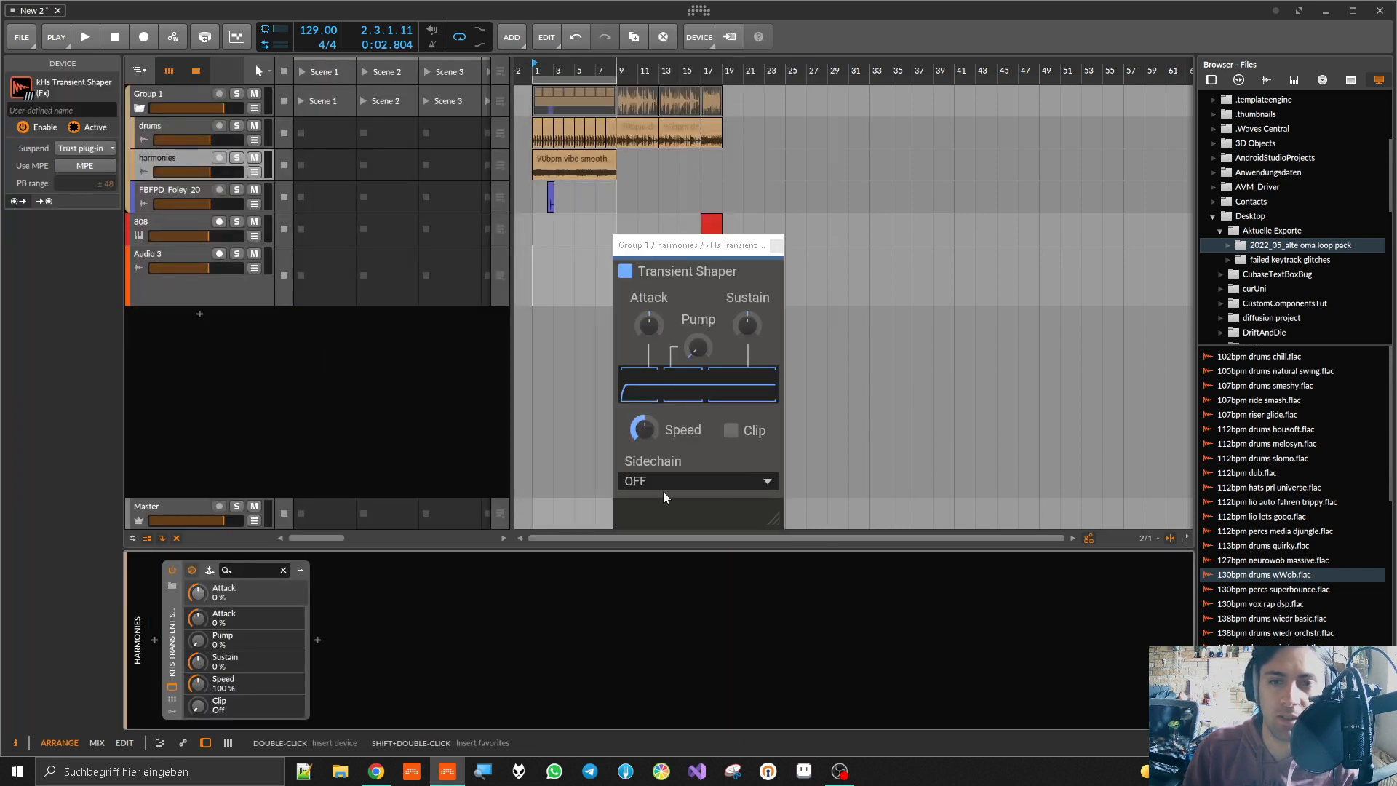
# Step: Choose the drums track in Group 1 as the Transient Shaper's sidechain input
pyautogui.click(209, 570)
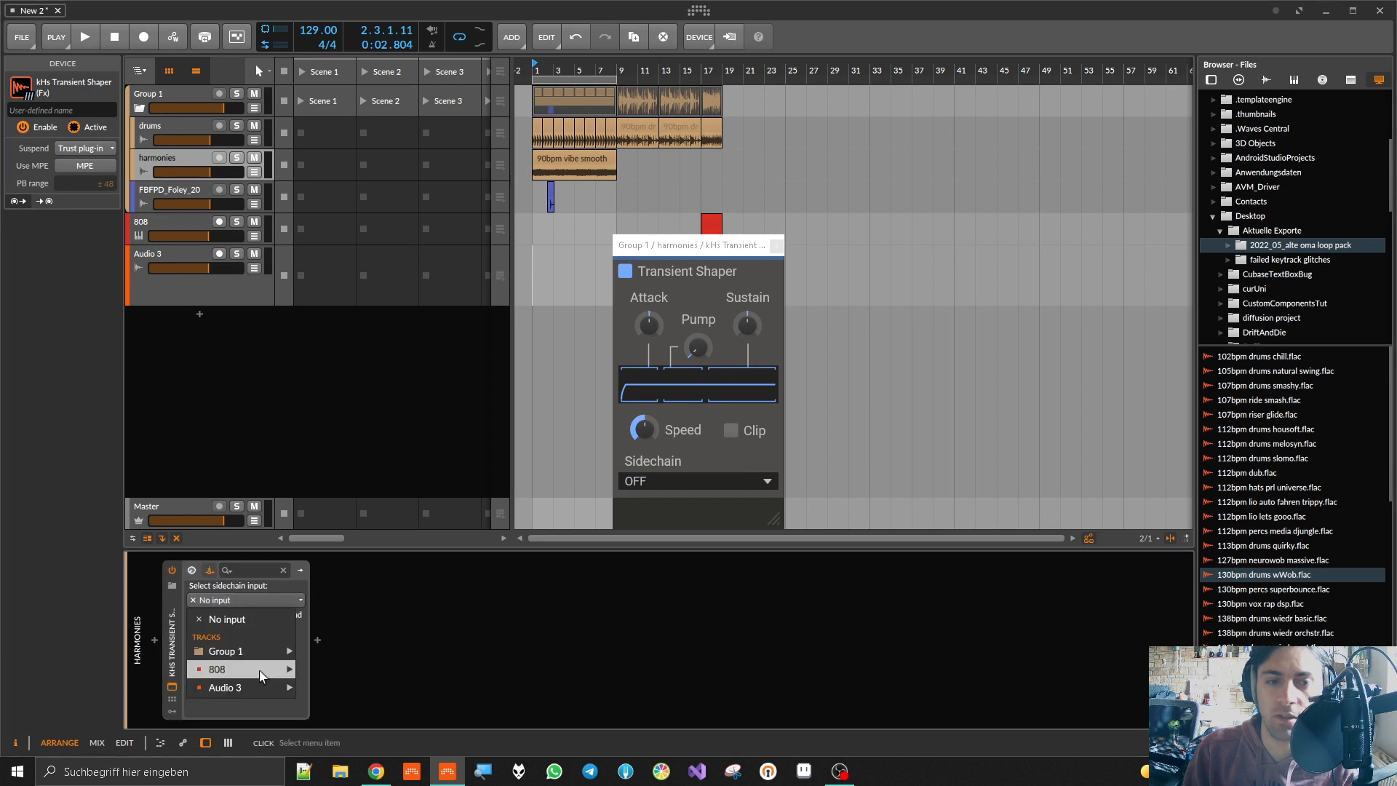
pyautogui.moveTo(249, 658)
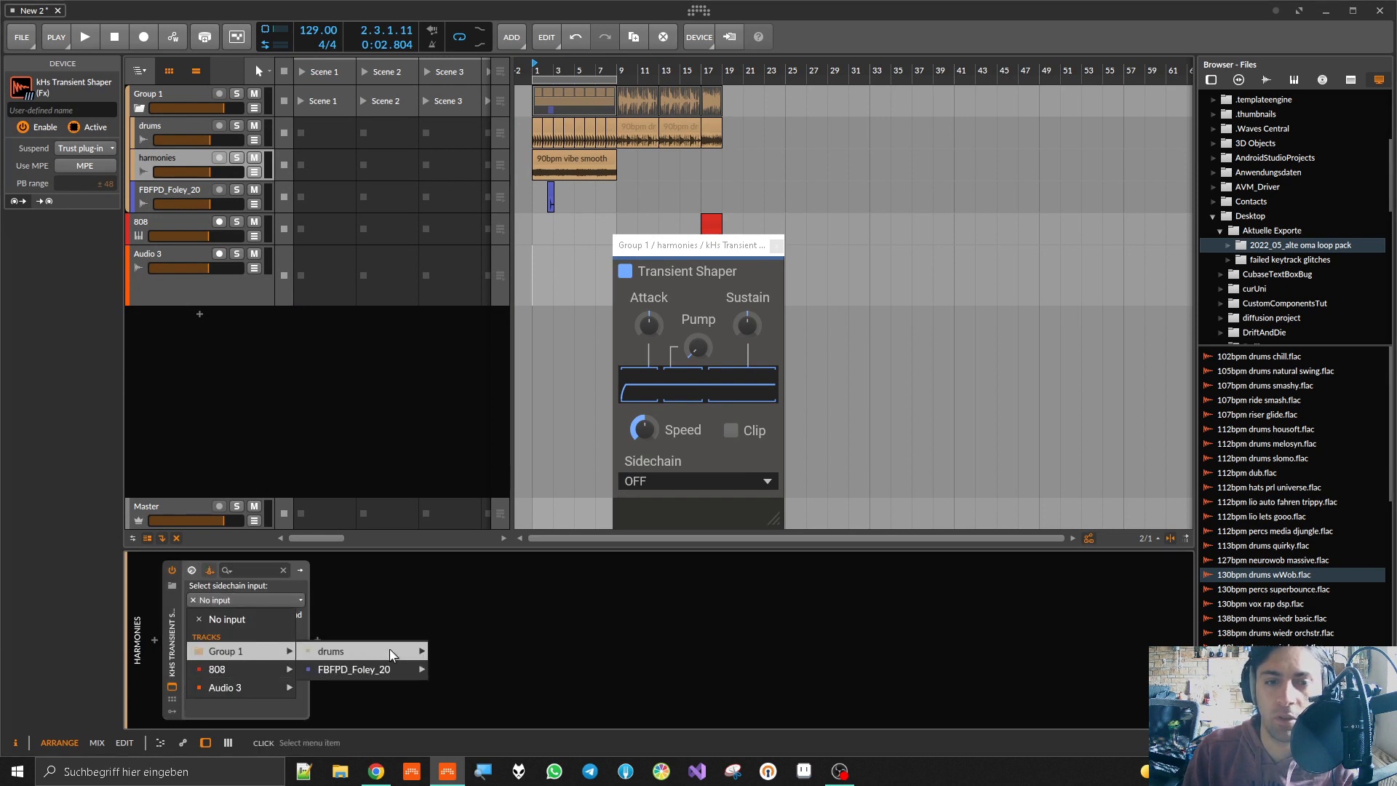
pyautogui.moveTo(388, 654)
pyautogui.click(461, 667)
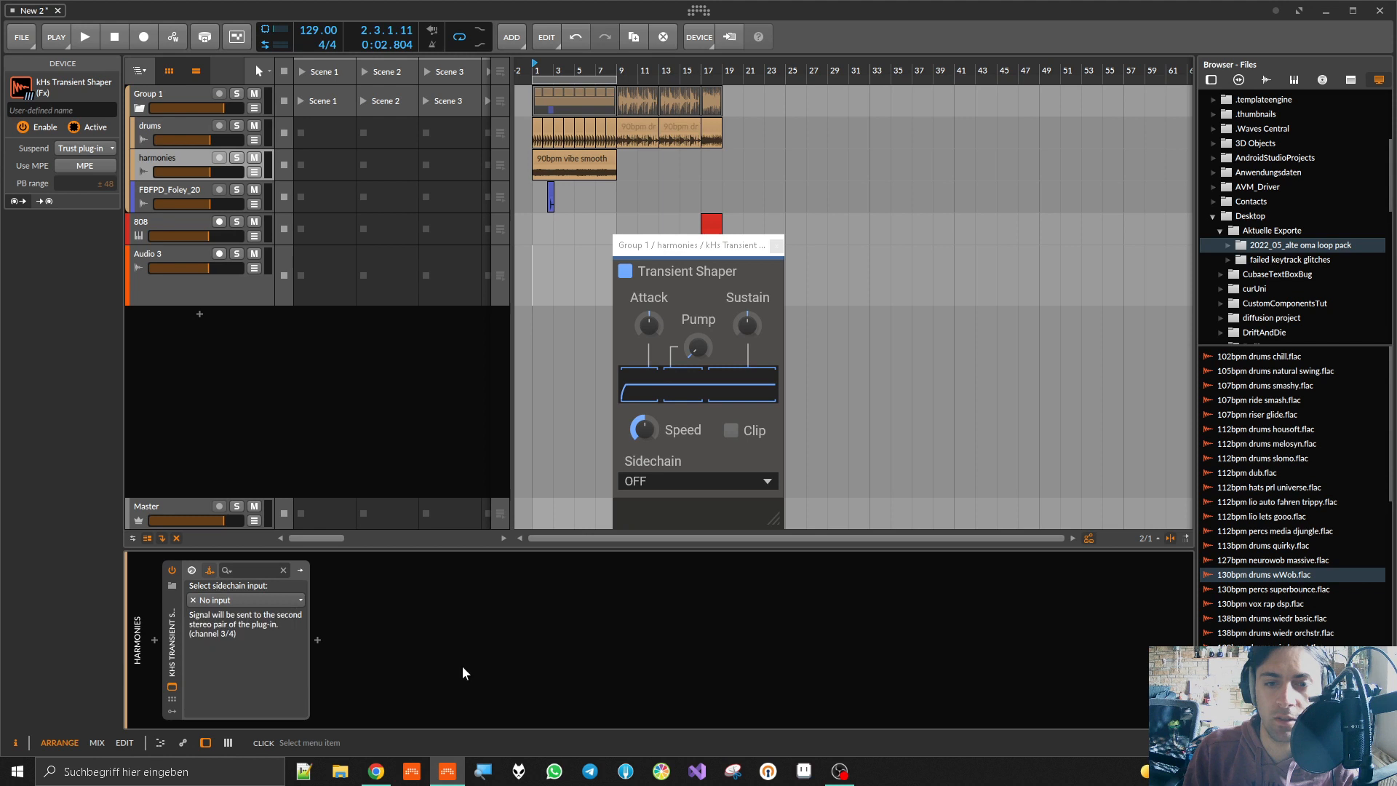
# Step: Set the Transient Shaper's sidechain to INPUT 3+4 and, during playback, lower Attack, raise Sustain and set Speed to 62 %
pyautogui.click(677, 481)
pyautogui.click(679, 503)
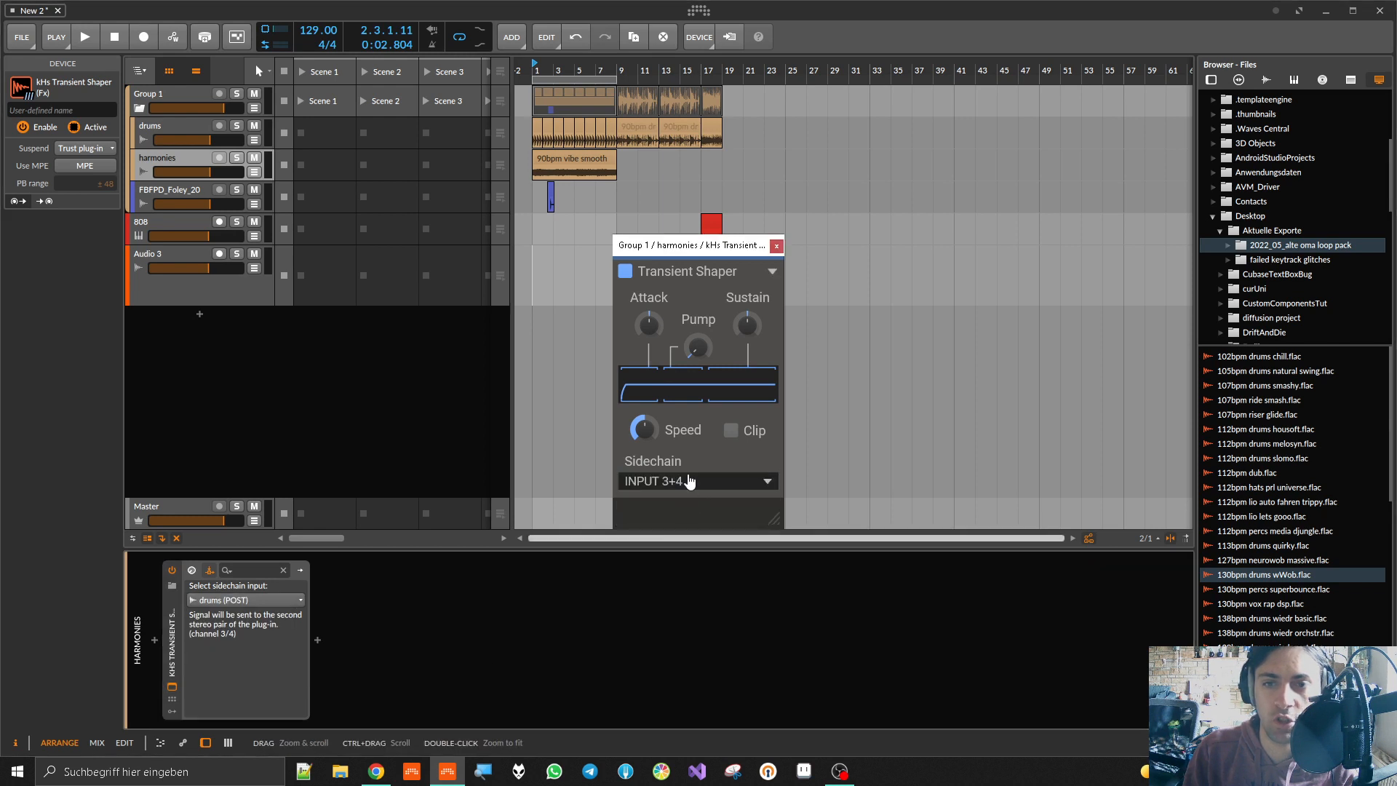
pyautogui.press('space')
pyautogui.moveTo(648, 325); pyautogui.dragTo(748, 291)
pyautogui.moveTo(644, 429); pyautogui.dragTo(645, 446)
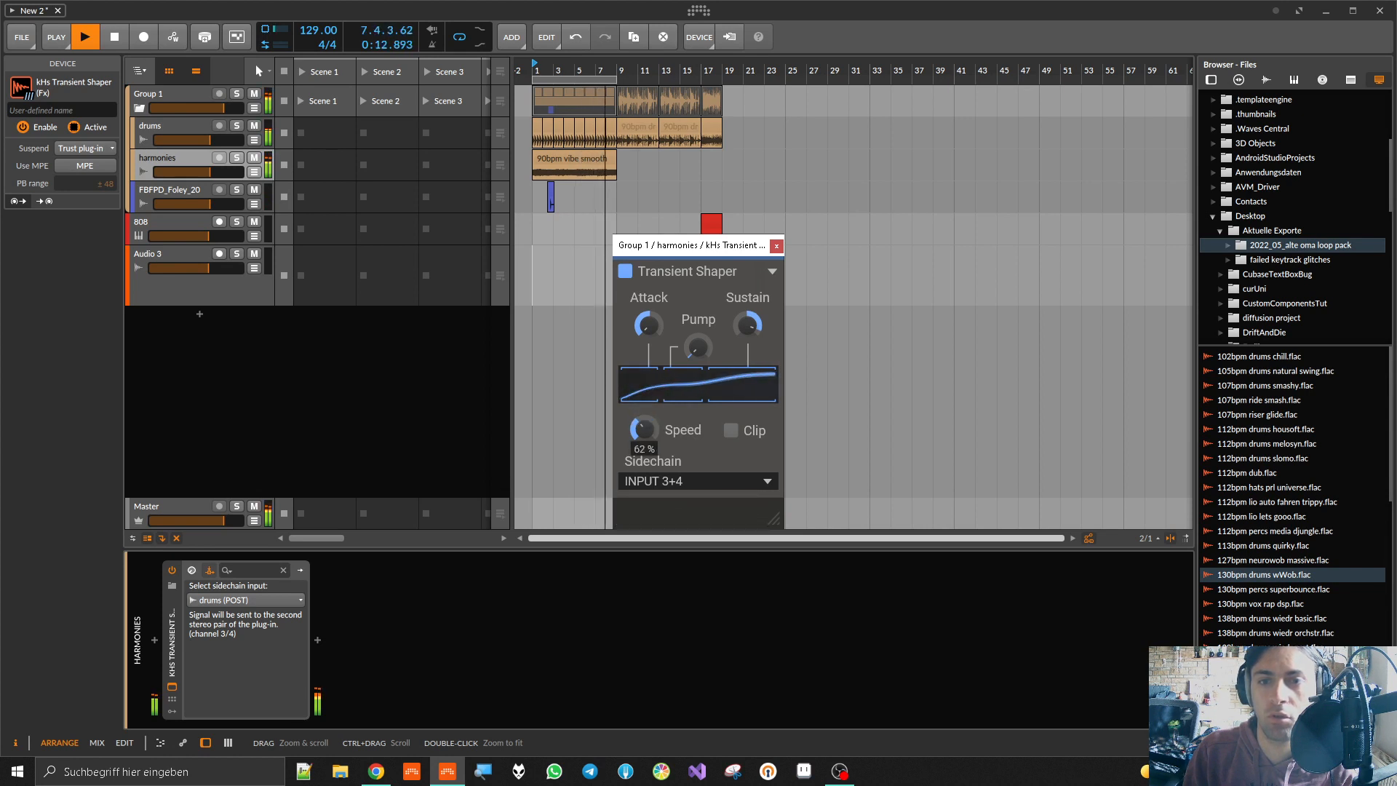
# Step: Insert a Chain device ahead of the Transient Shaper on the harmonies track and move the effect into it
pyautogui.click(158, 637)
pyautogui.write('chain')
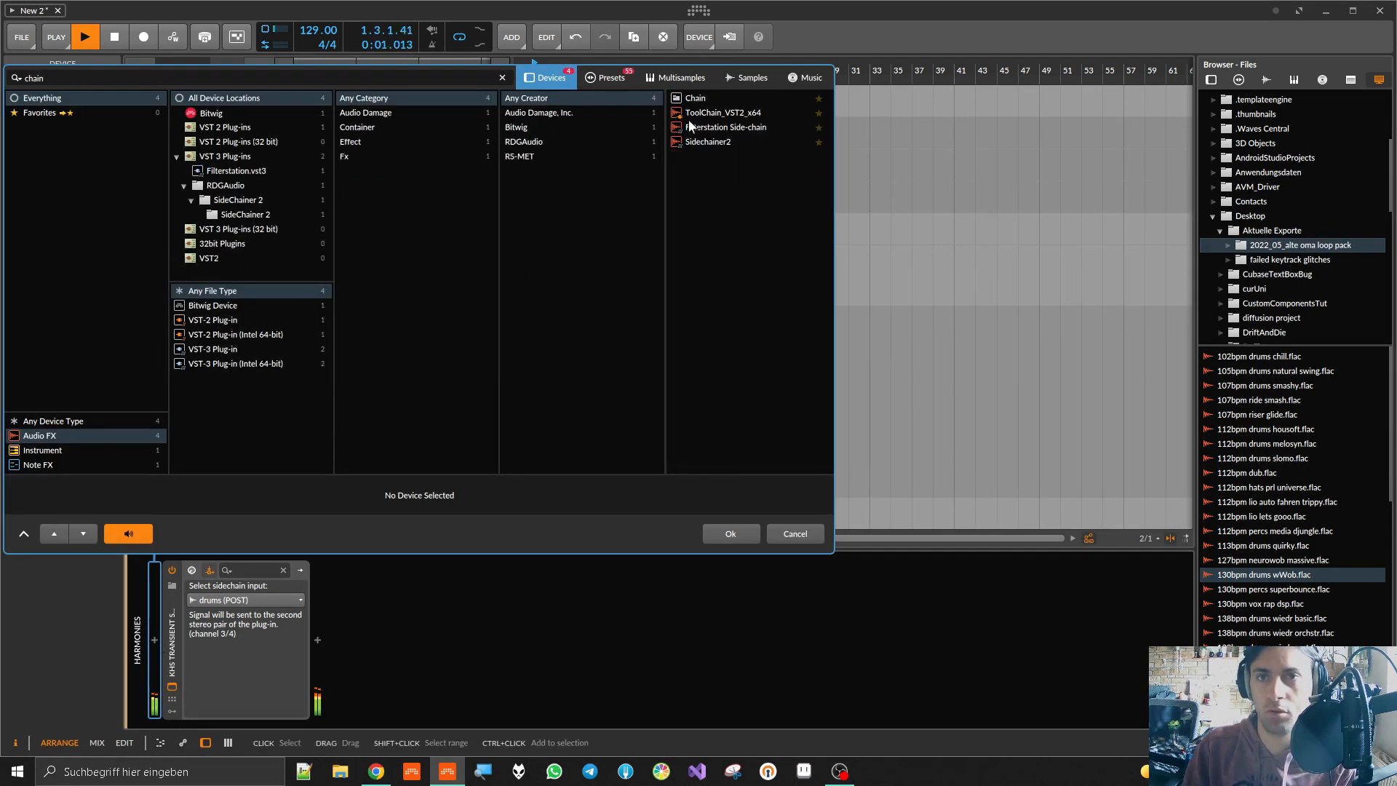
pyautogui.doubleClick(699, 103)
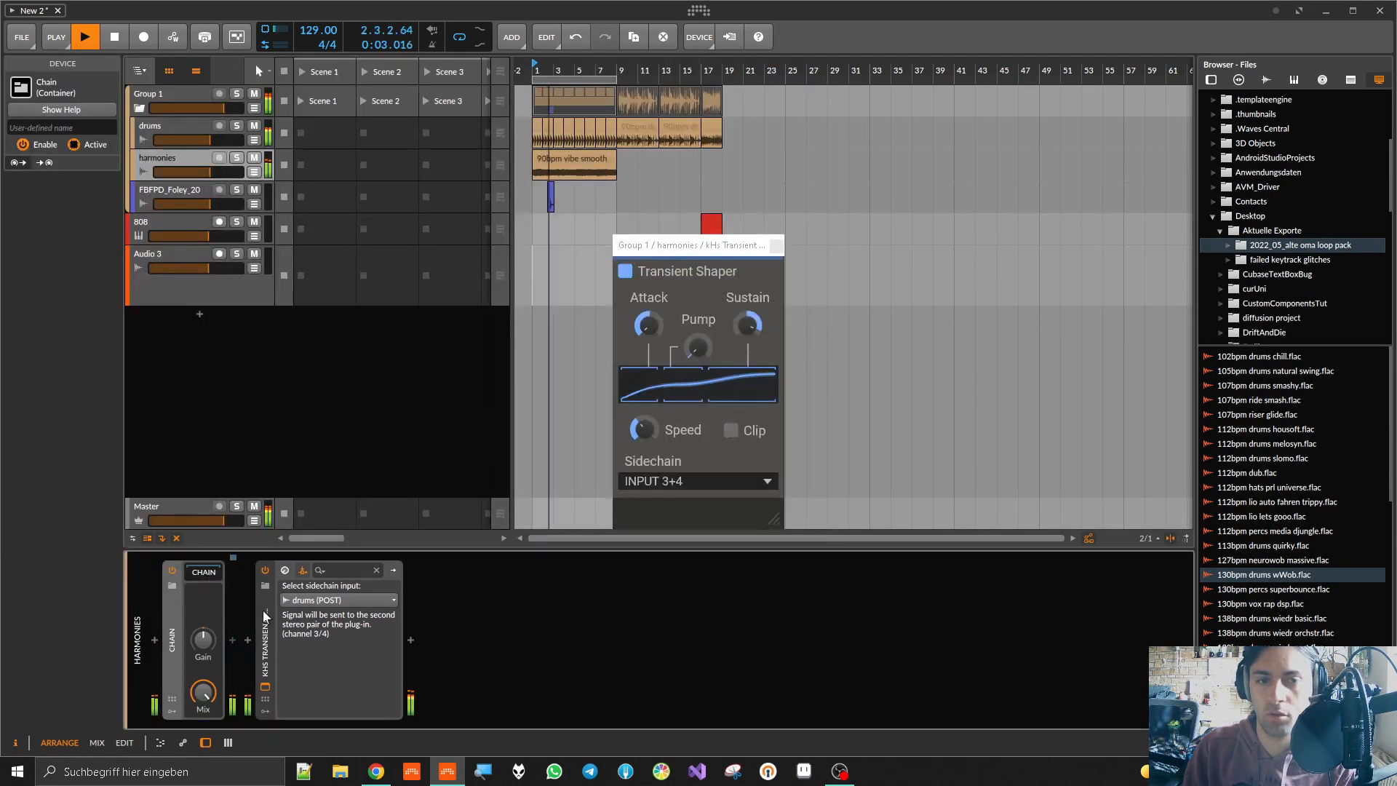
pyautogui.moveTo(265, 633); pyautogui.dragTo(203, 658)
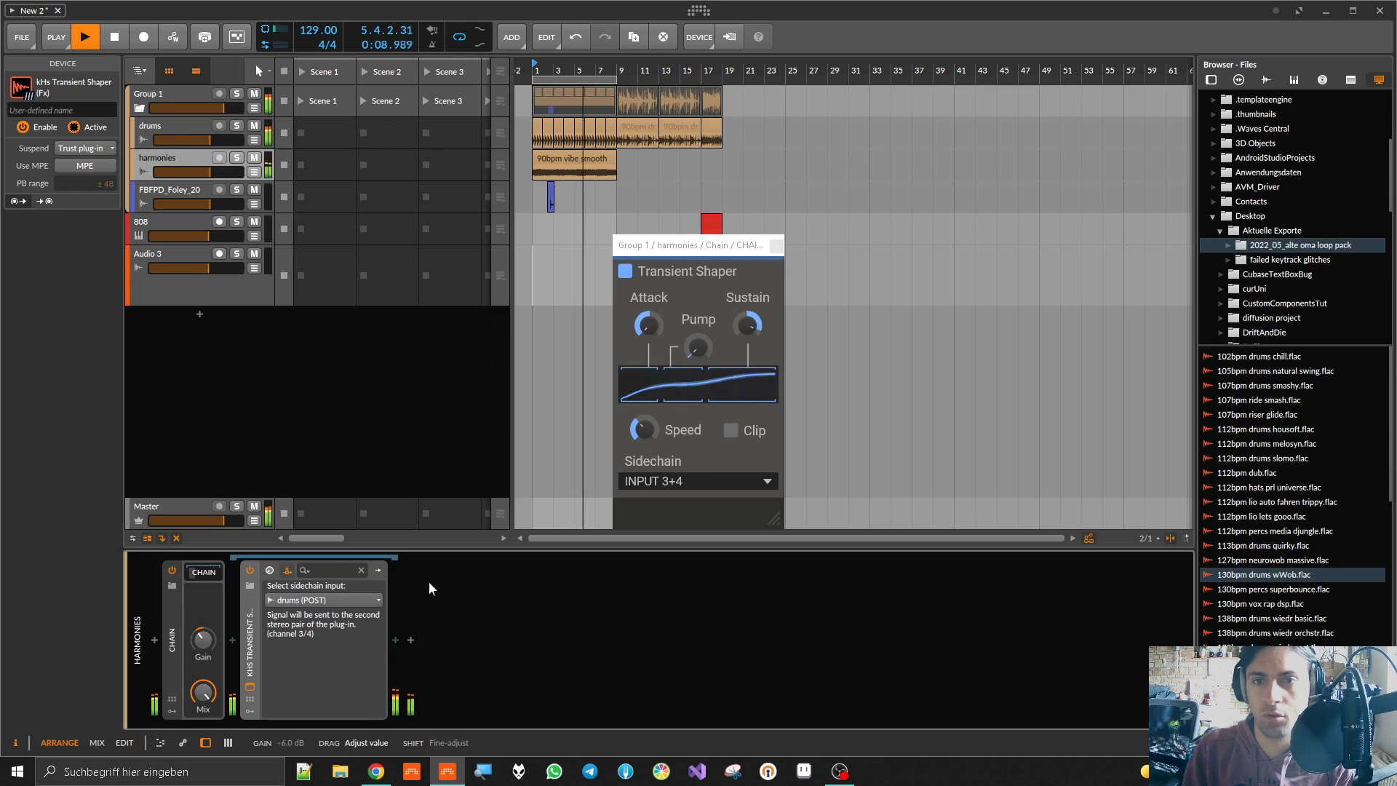
# Step: Balance the Transient Shaper's Speed against the Chain's gain and duplicate the effect twice inside the Chain
pyautogui.moveTo(647, 428); pyautogui.dragTo(647, 400)
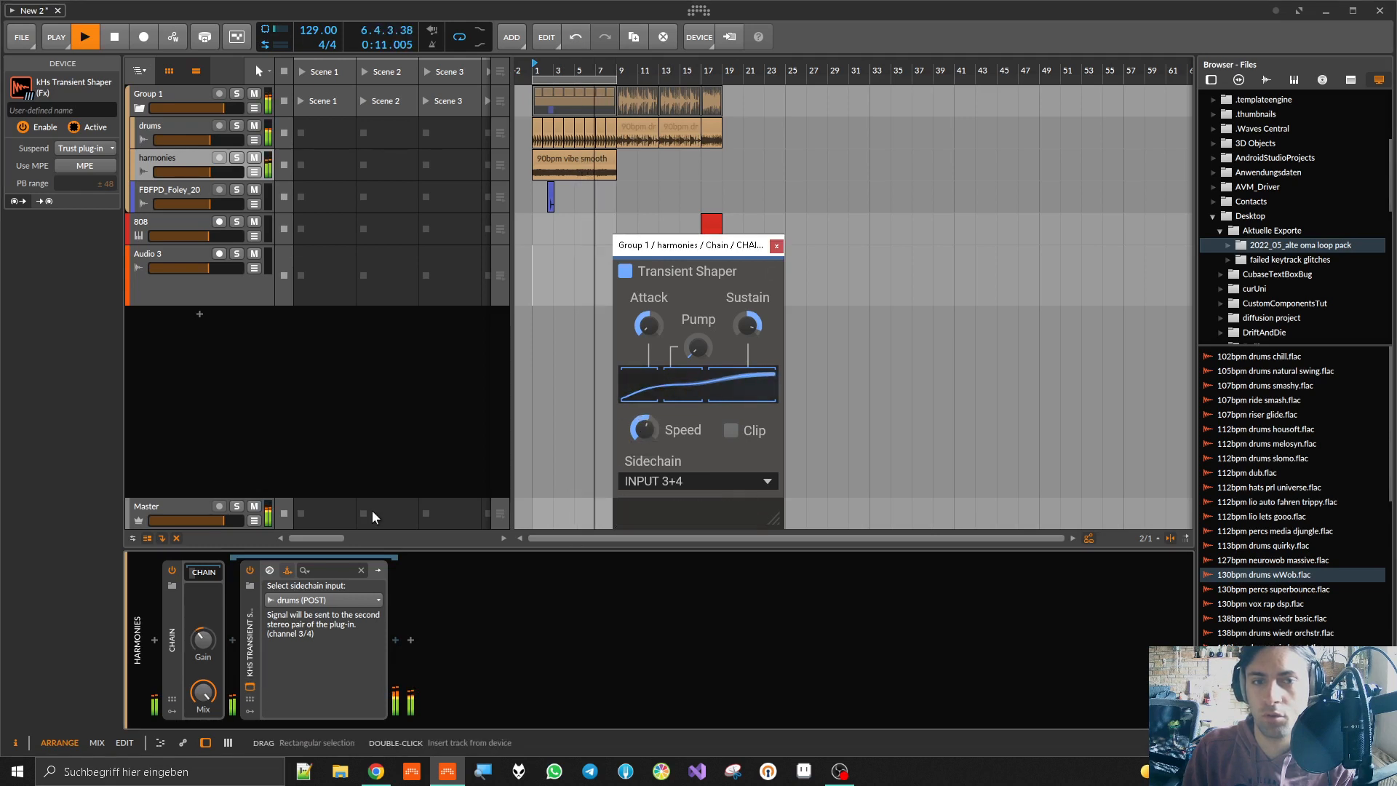
pyautogui.moveTo(204, 640); pyautogui.dragTo(204, 647)
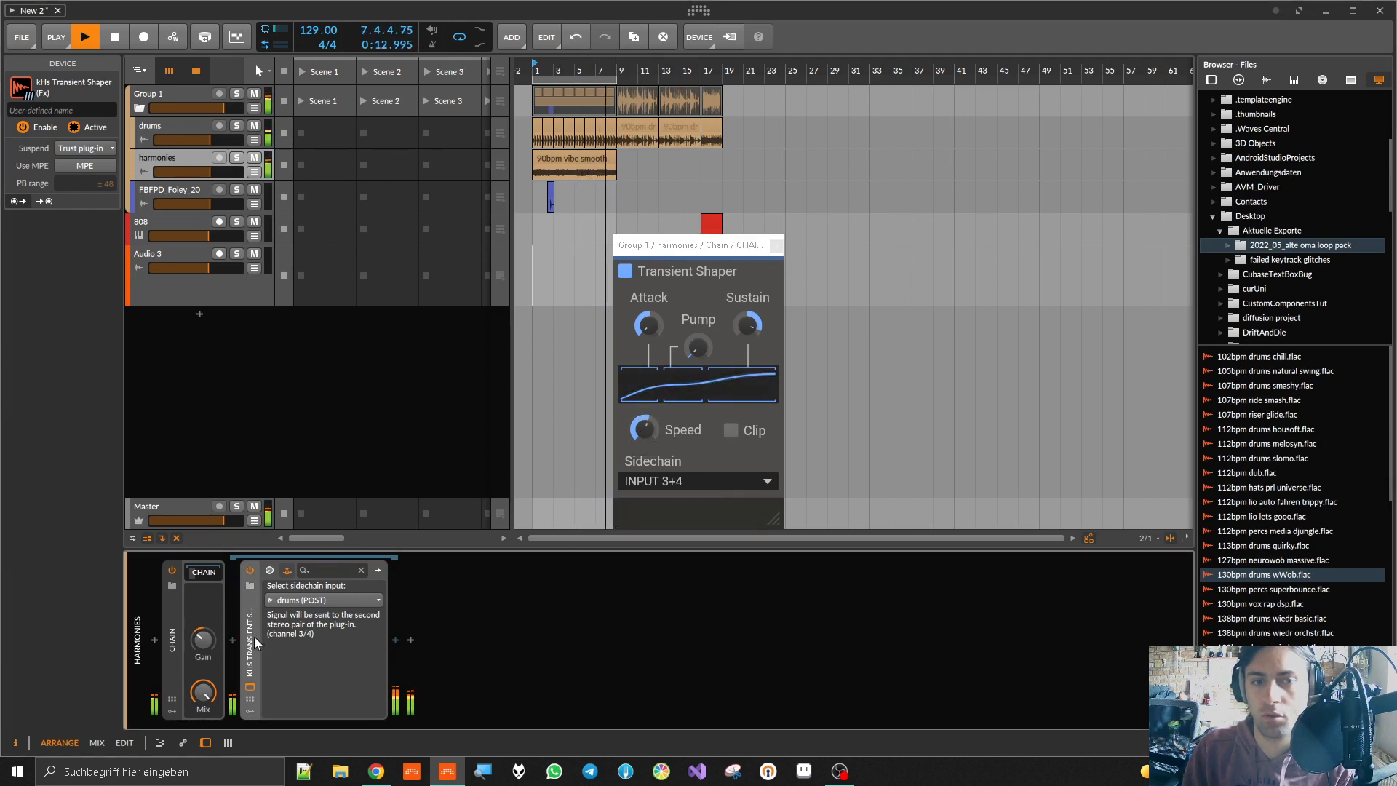
pyautogui.hotkey('ctrl', 'd')
pyautogui.hotkey('ctrl', 'd')
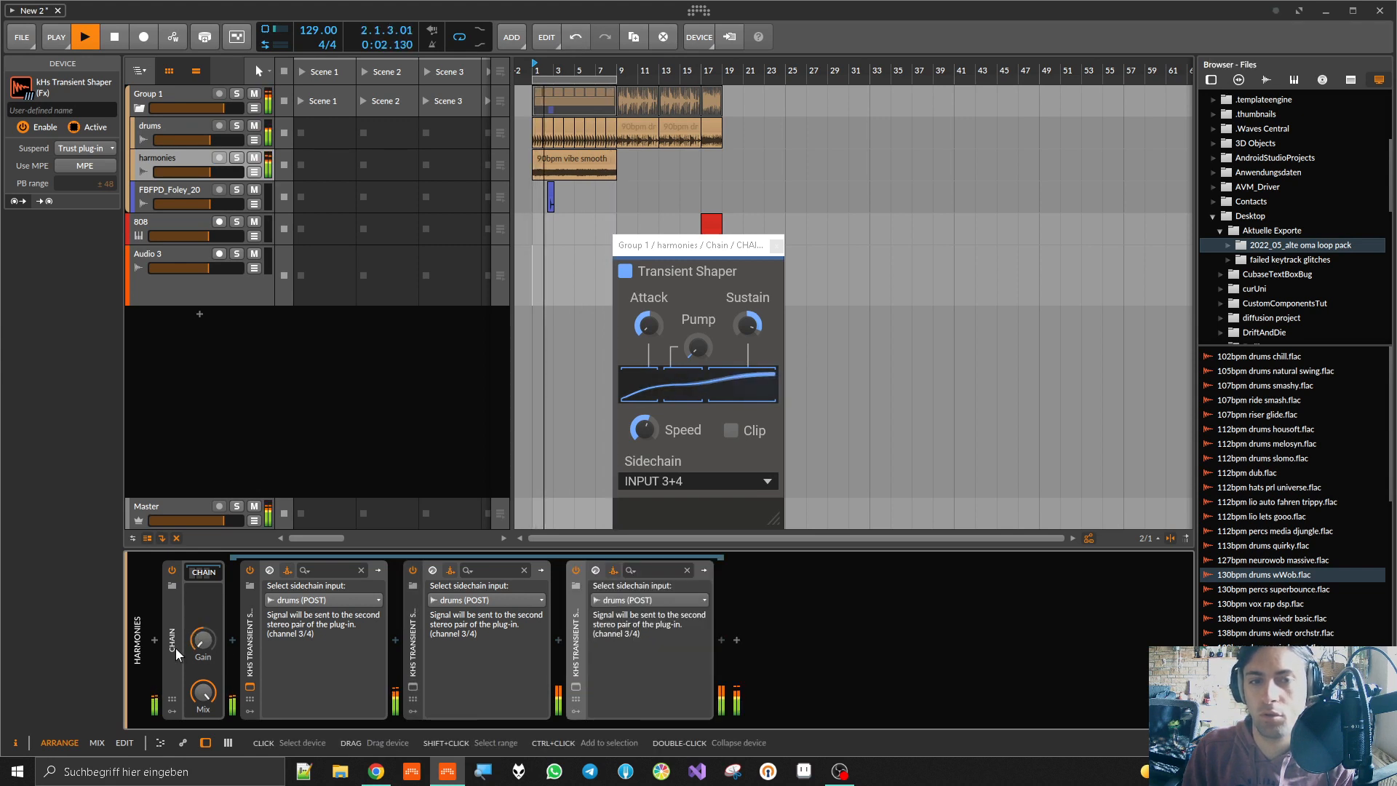
# Step: Nest a second Chain inside the first, move all three Transient Shapers into it and lower its gain to about -13.9 dB
pyautogui.click(155, 639)
pyautogui.click(233, 640)
pyautogui.write('chain')
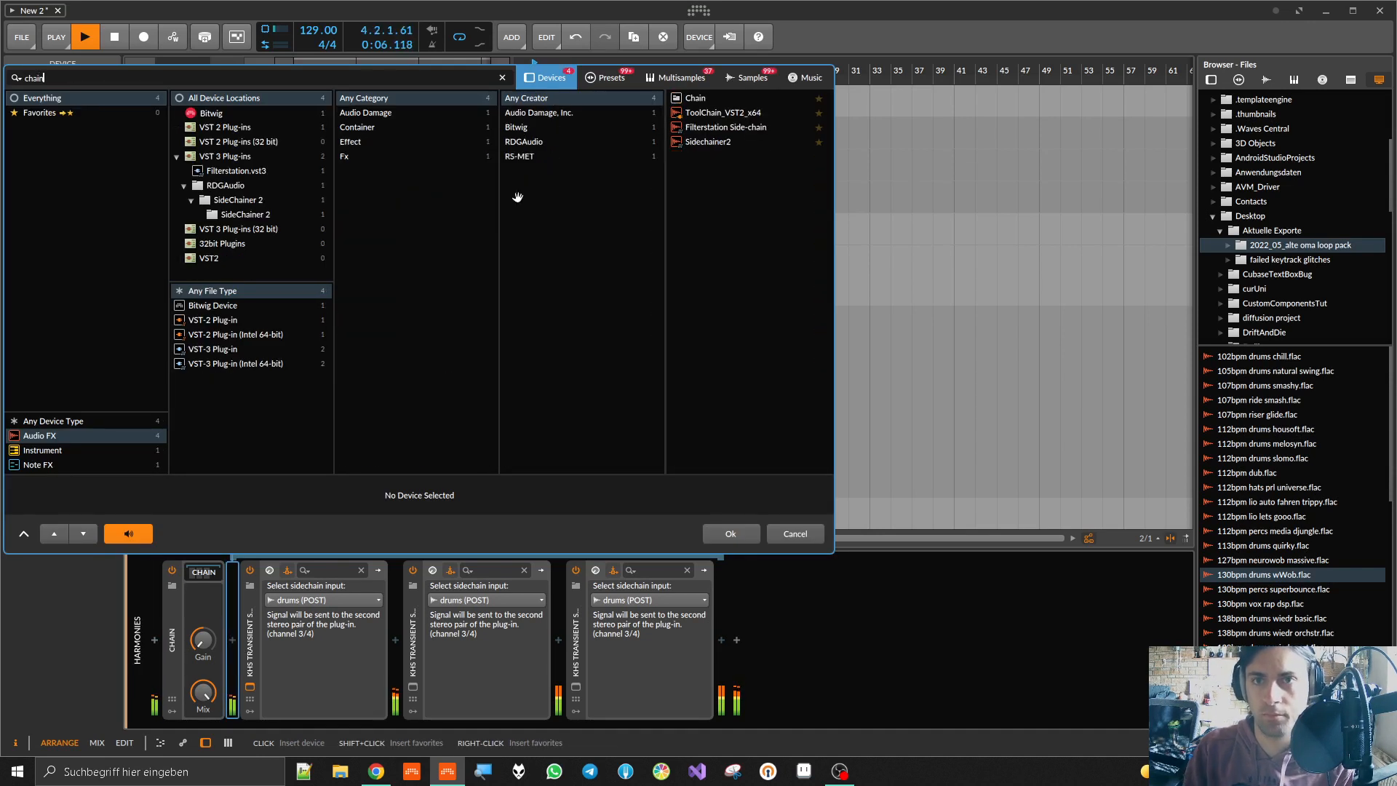
pyautogui.doubleClick(710, 98)
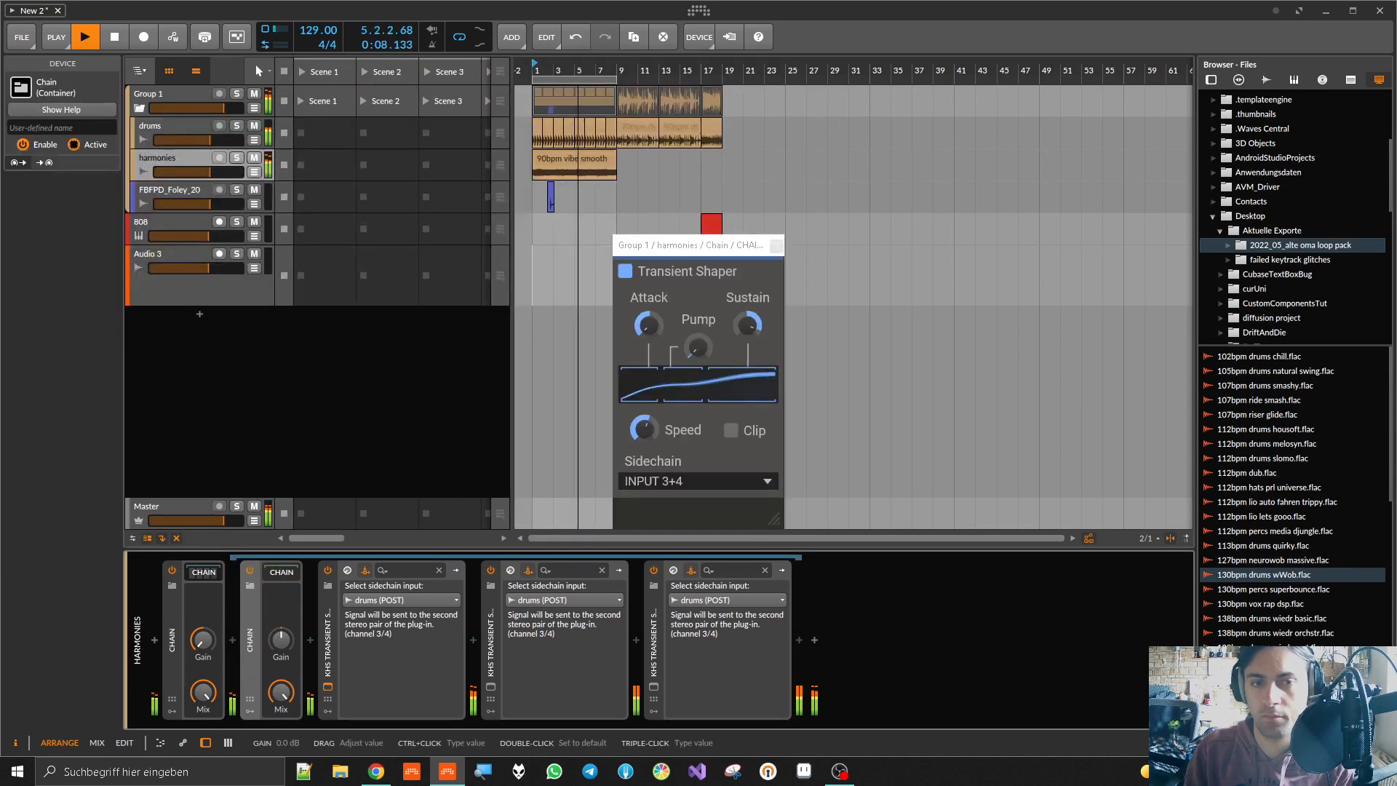
pyautogui.click(326, 607)
pyautogui.moveTo(506, 638); pyautogui.dragTo(474, 639)
pyautogui.moveTo(668, 638); pyautogui.dragTo(637, 641)
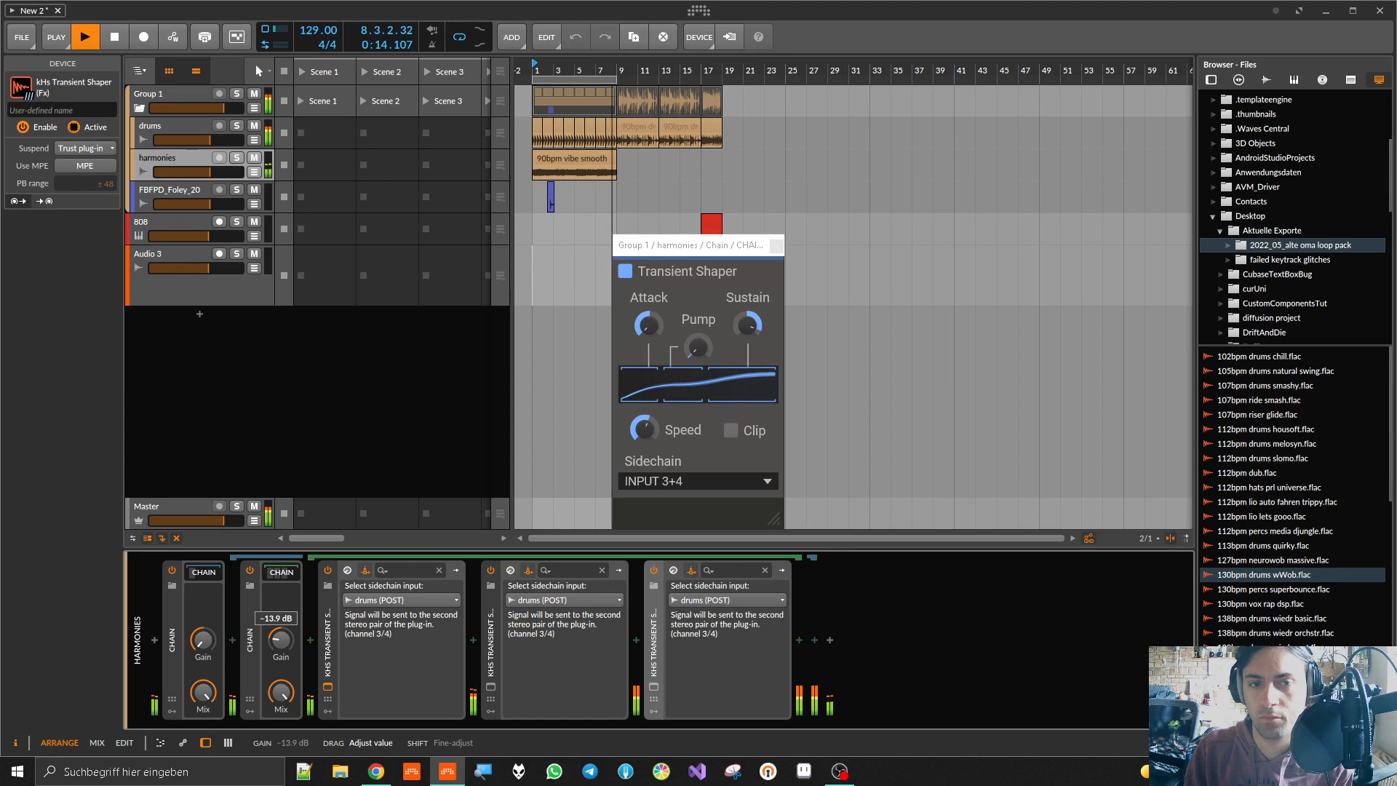
pyautogui.moveTo(281, 640); pyautogui.dragTo(282, 649)
# Step: Switch the outer Chain off and on again for comparison, and lower the first Transient Shaper's Speed
pyautogui.click(175, 572)
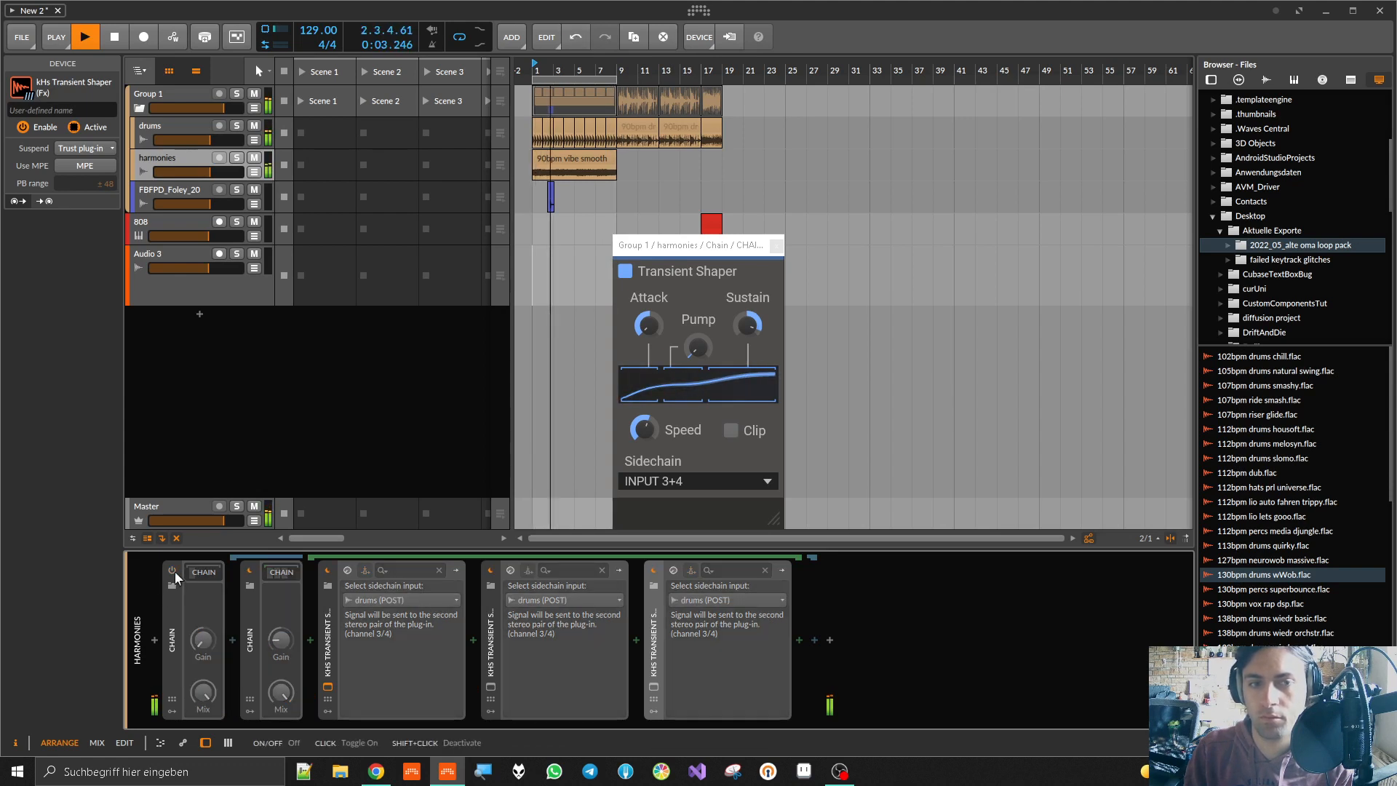
pyautogui.click(172, 570)
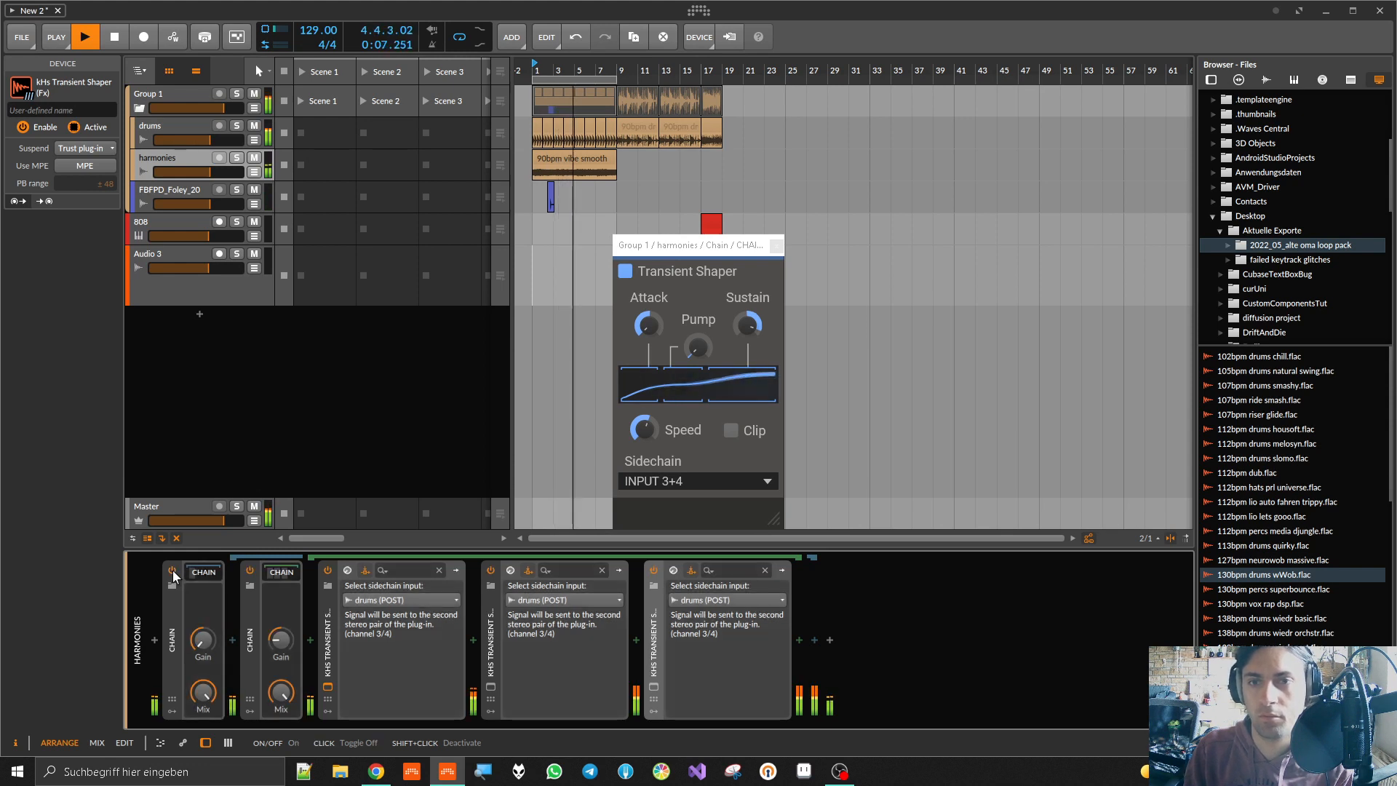
pyautogui.moveTo(652, 415); pyautogui.dragTo(653, 433)
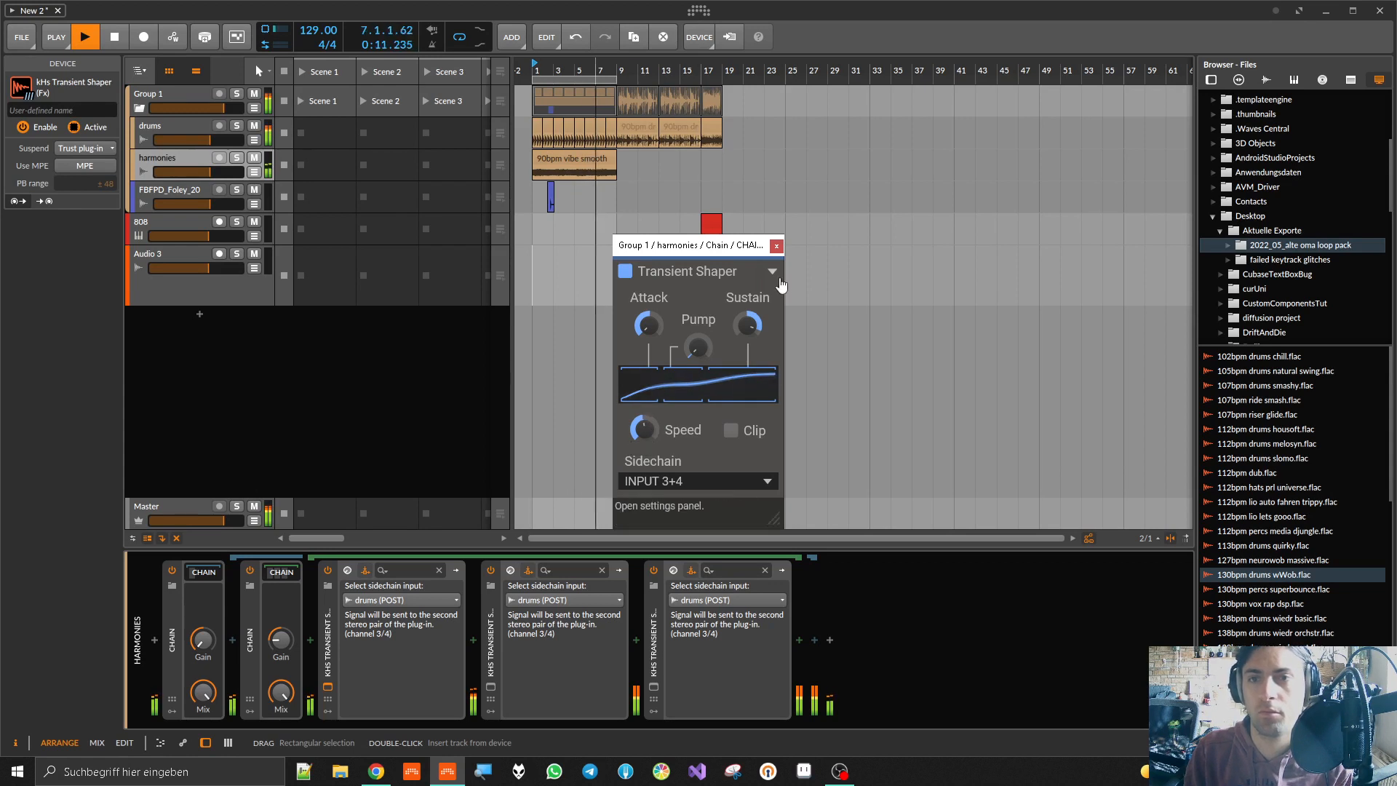
# Step: Close the plug-in window, stop playback and delete the outer Chain with its contents from the harmonies track
pyautogui.click(776, 245)
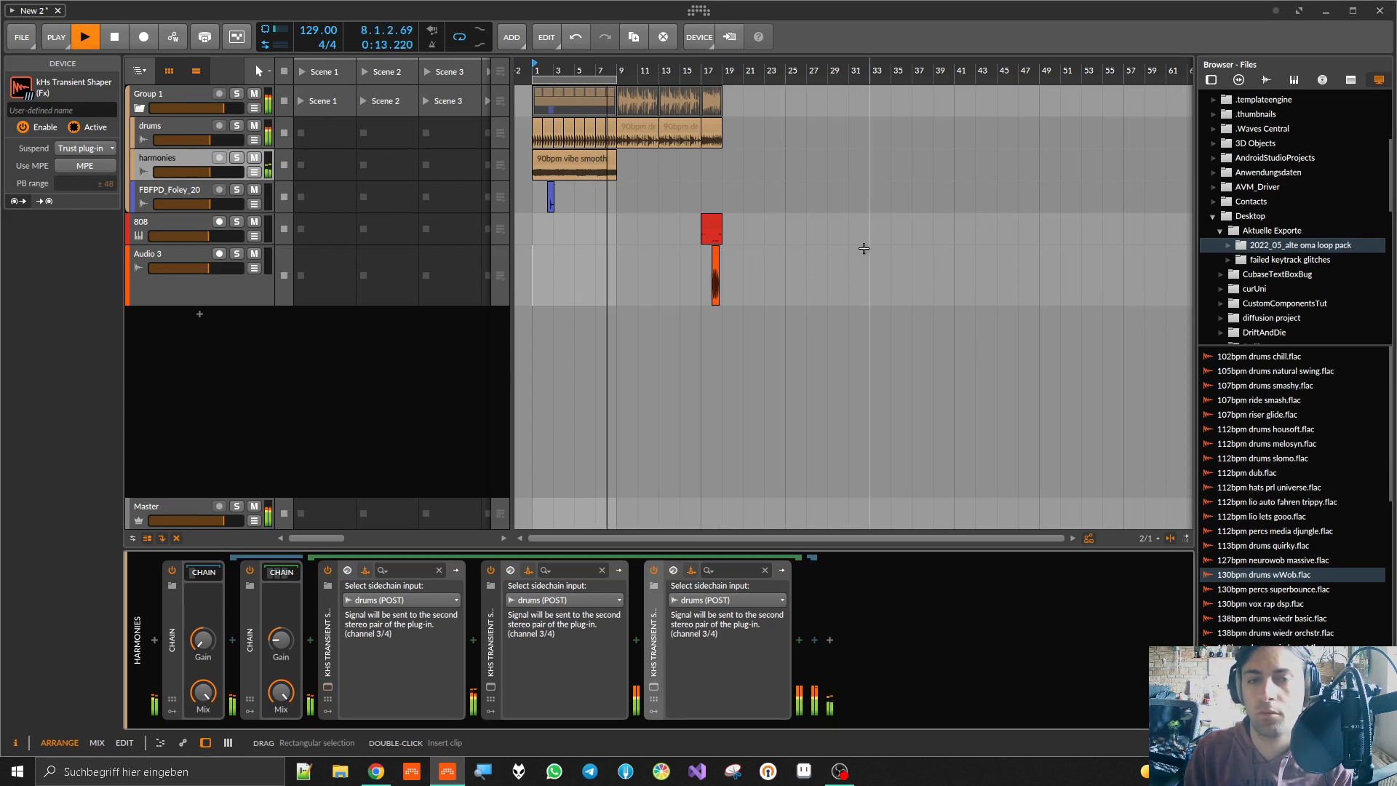
pyautogui.press('space')
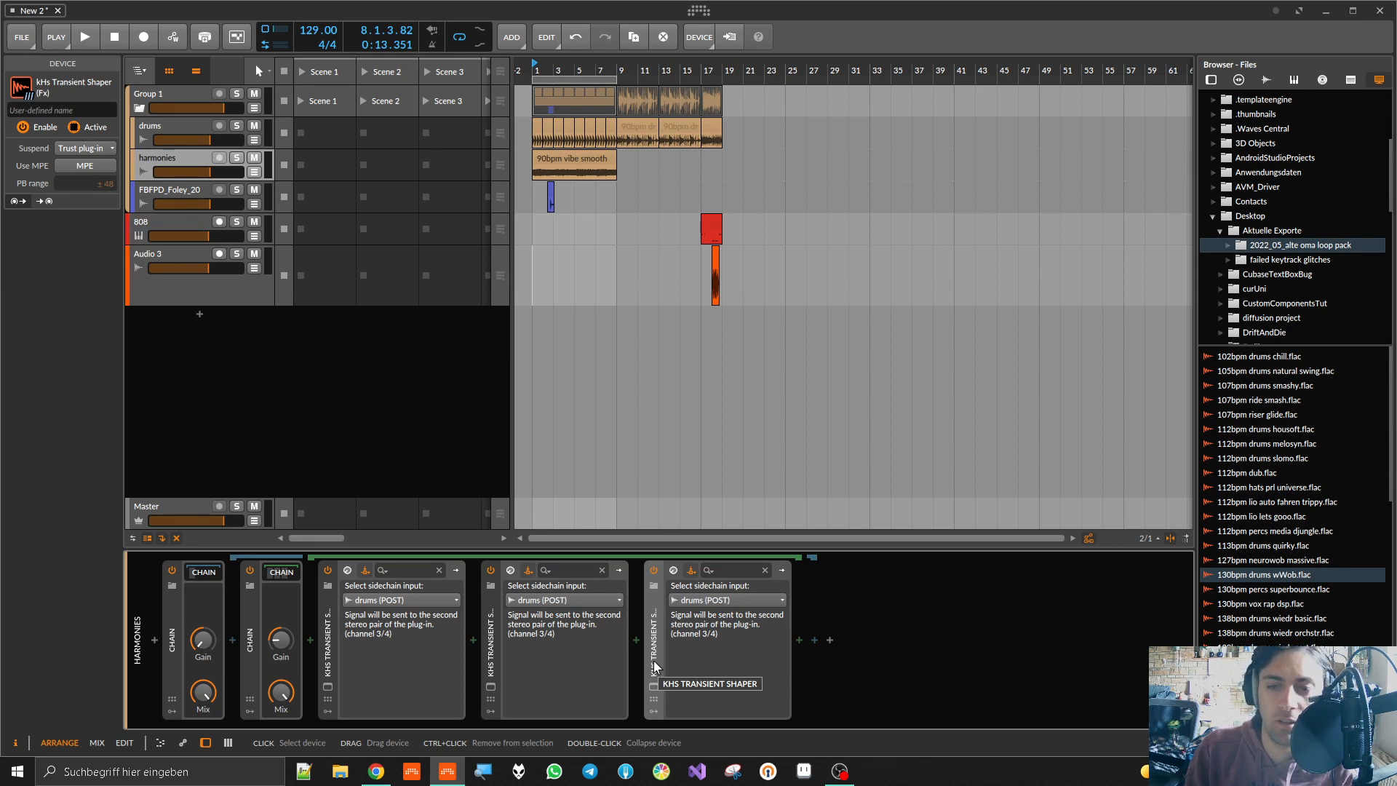
pyautogui.click(174, 633)
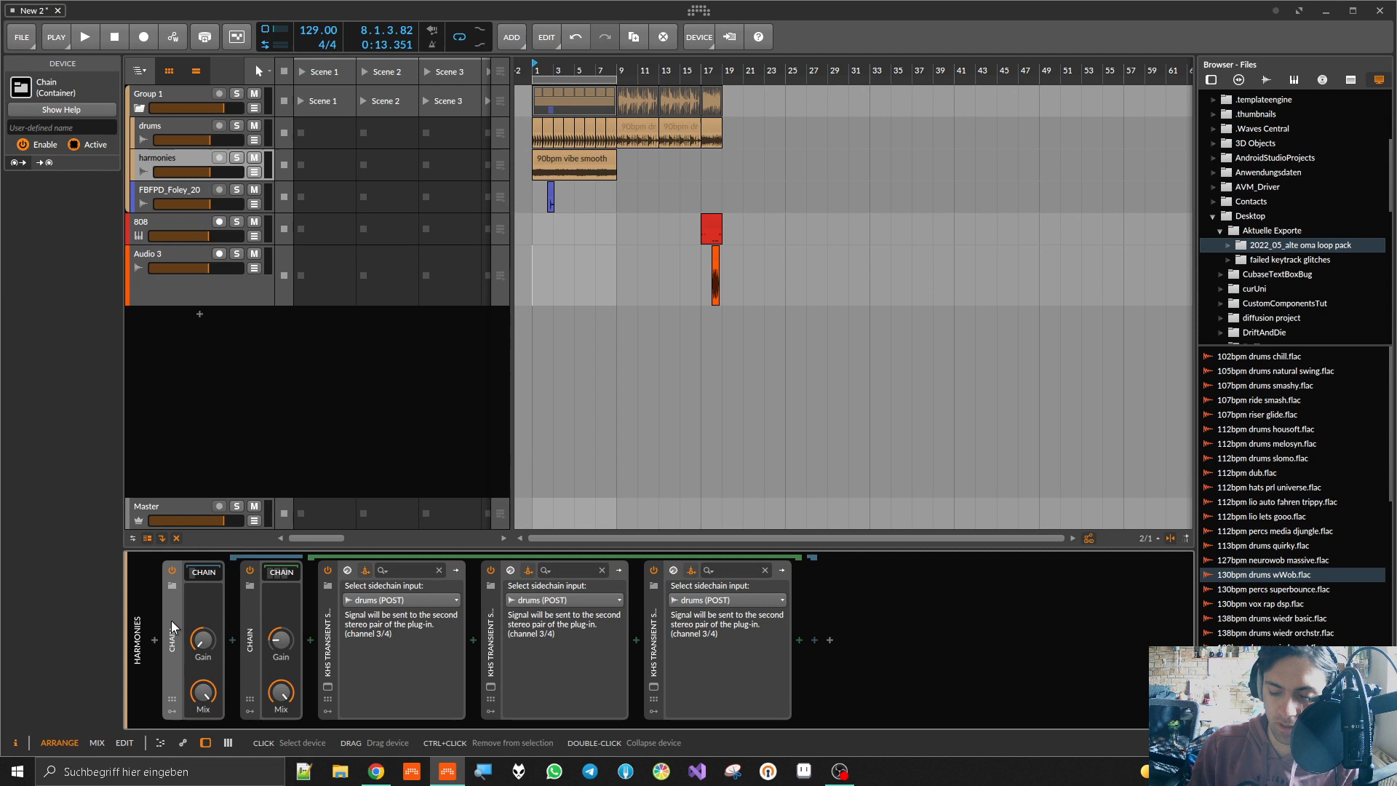
pyautogui.press('Delete')
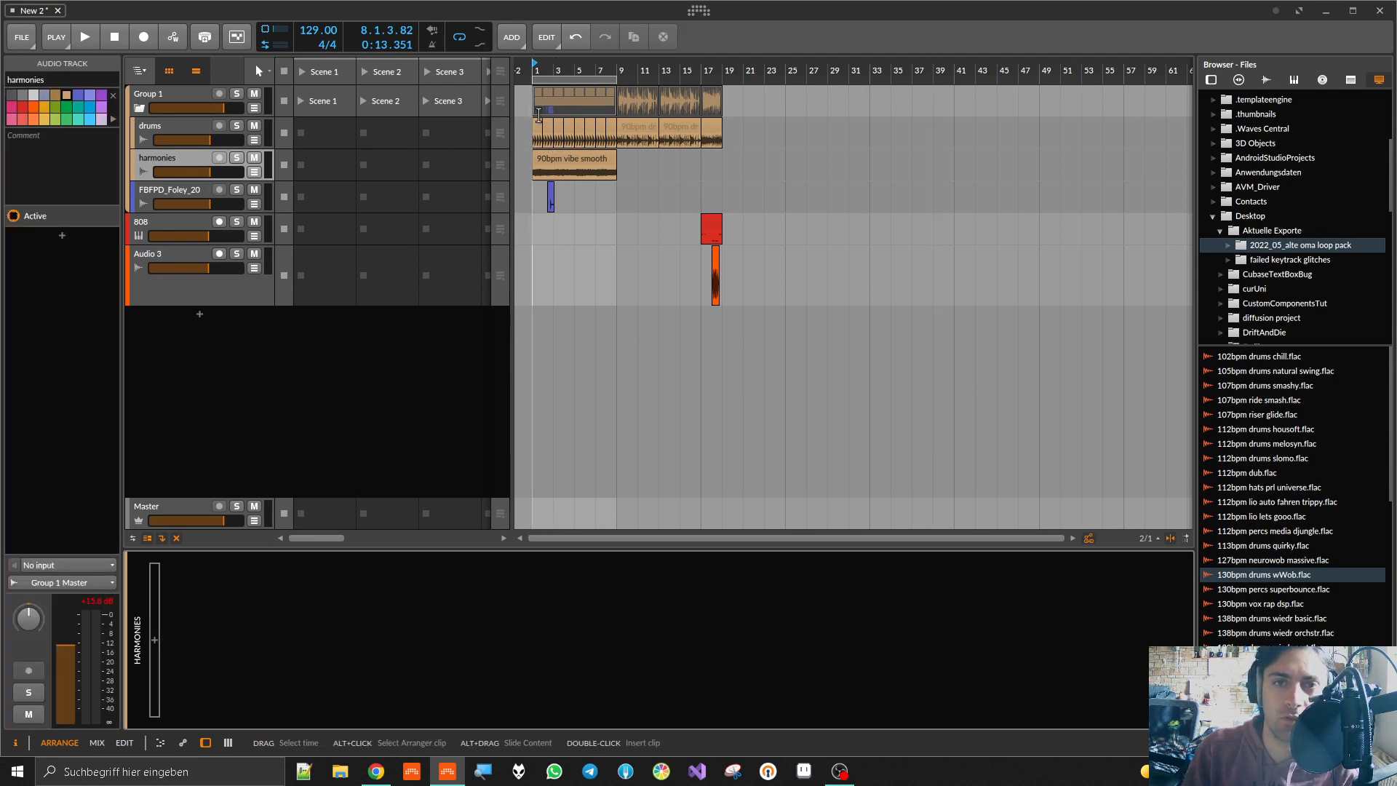
# Step: Place the sample 112bpm percs media djungle.flac on the drums track at bar 21 and set the playback start there
pyautogui.click(1262, 545)
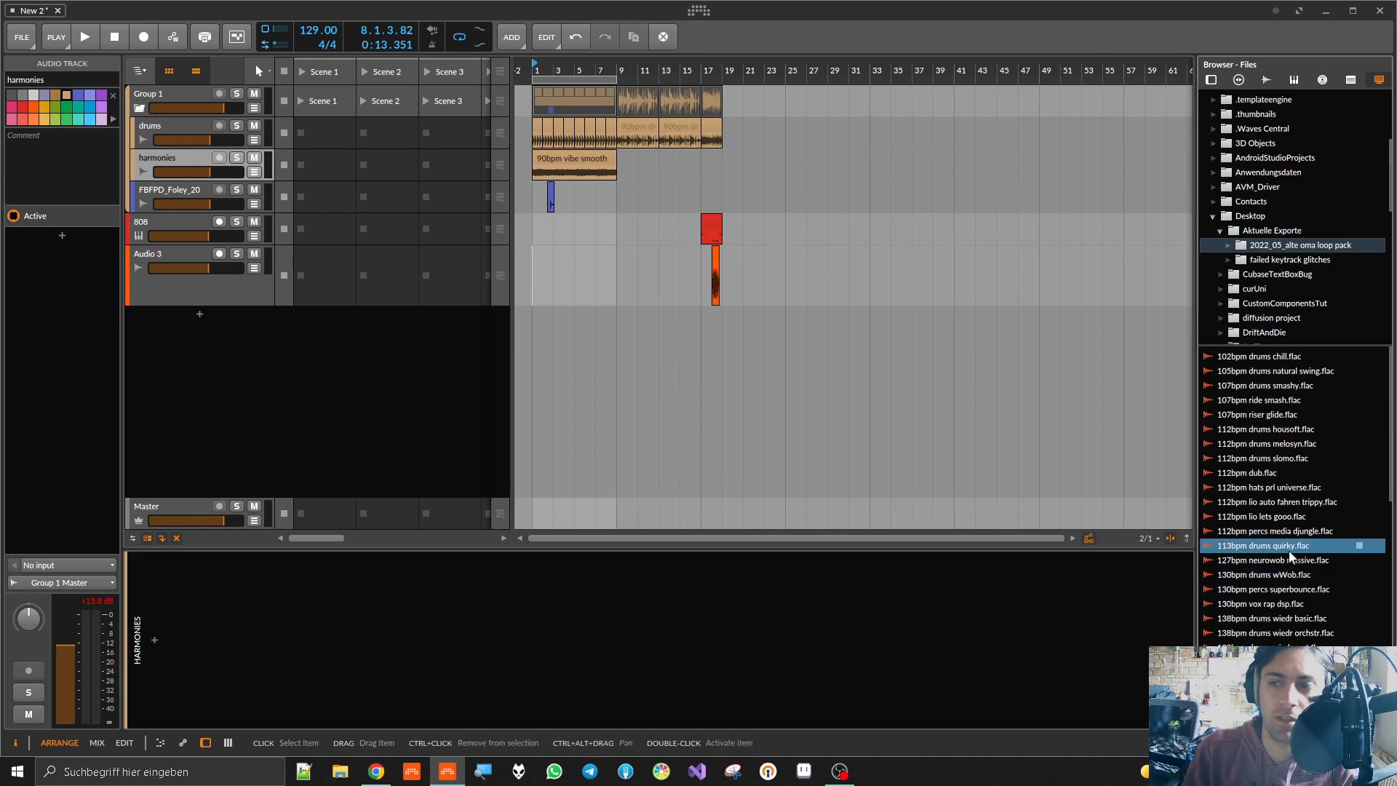
pyautogui.press('Up')
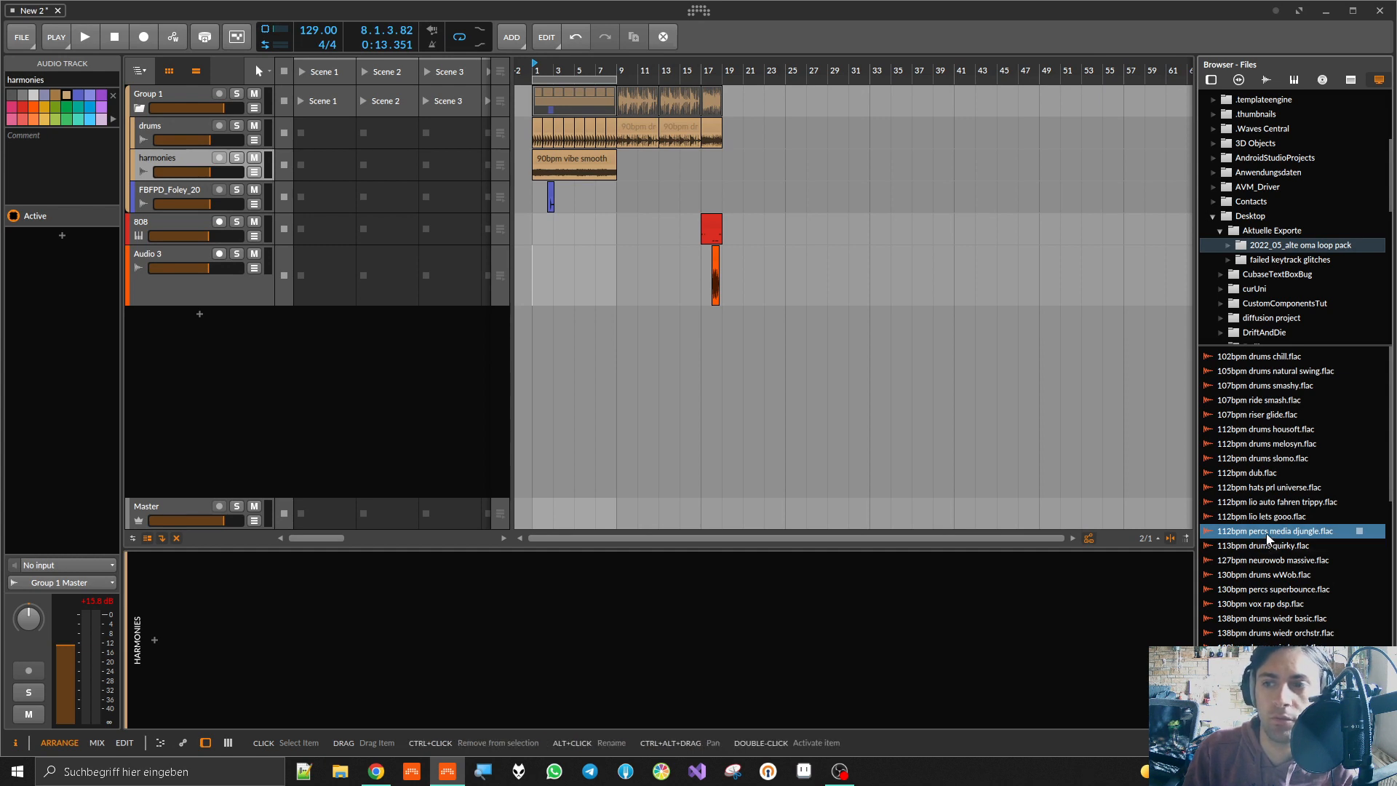
pyautogui.moveTo(1267, 539)
pyautogui.mouseDown()
pyautogui.moveTo(1257, 549)
pyautogui.moveTo(932, 150)
pyautogui.moveTo(754, 163)
pyautogui.moveTo(748, 134)
pyautogui.mouseUp()
pyautogui.click(747, 73)
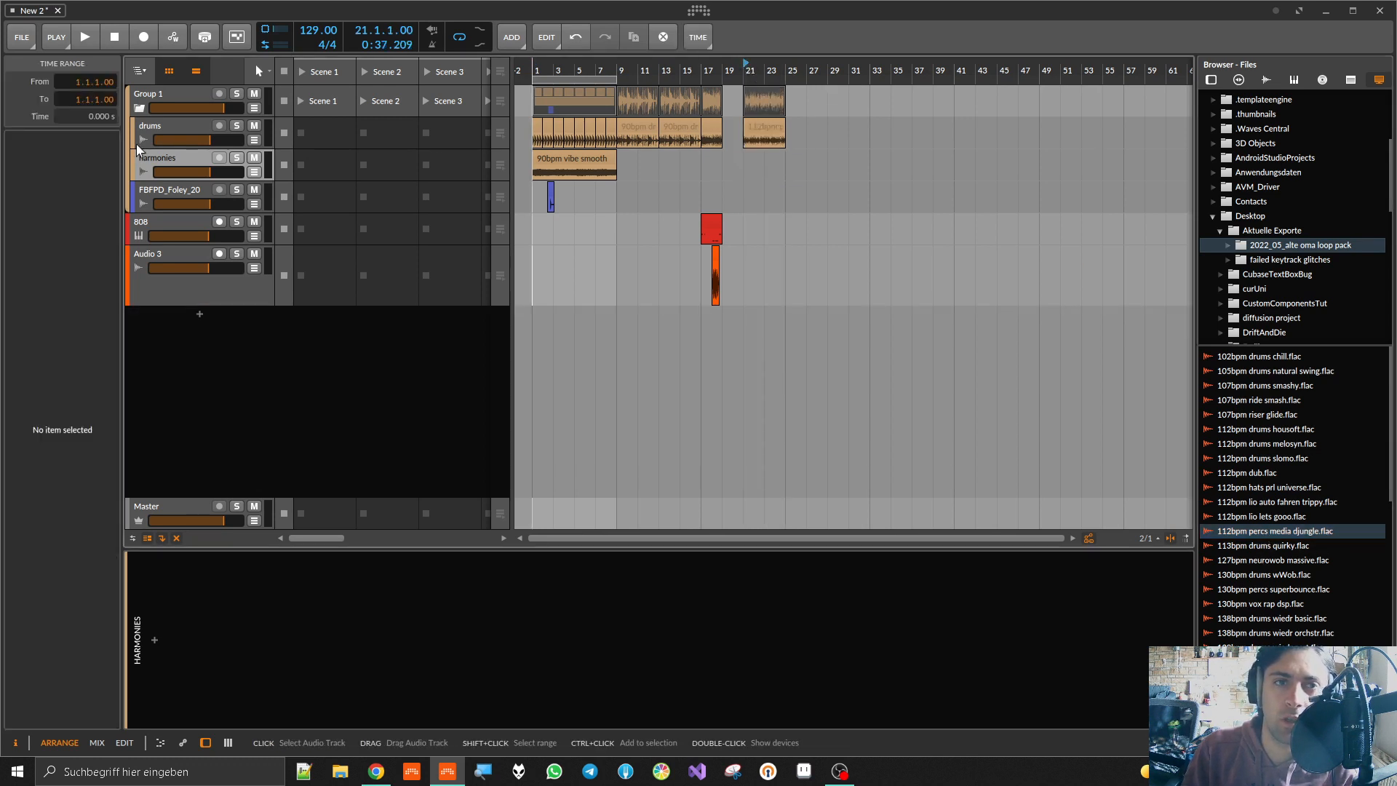
# Step: Insert the kHs Transient Shaper effect on the drums track
pyautogui.click(147, 125)
pyautogui.click(150, 640)
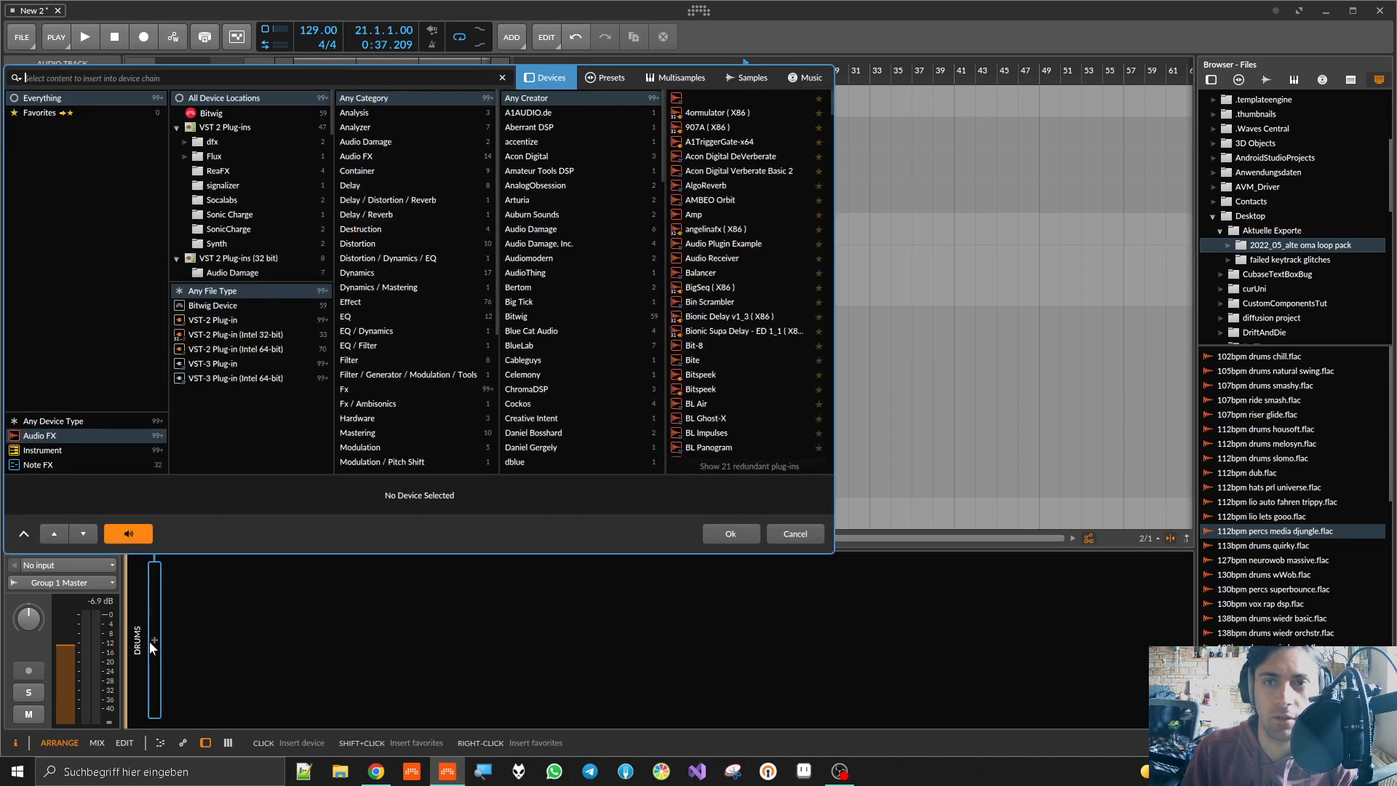
pyautogui.write('khs')
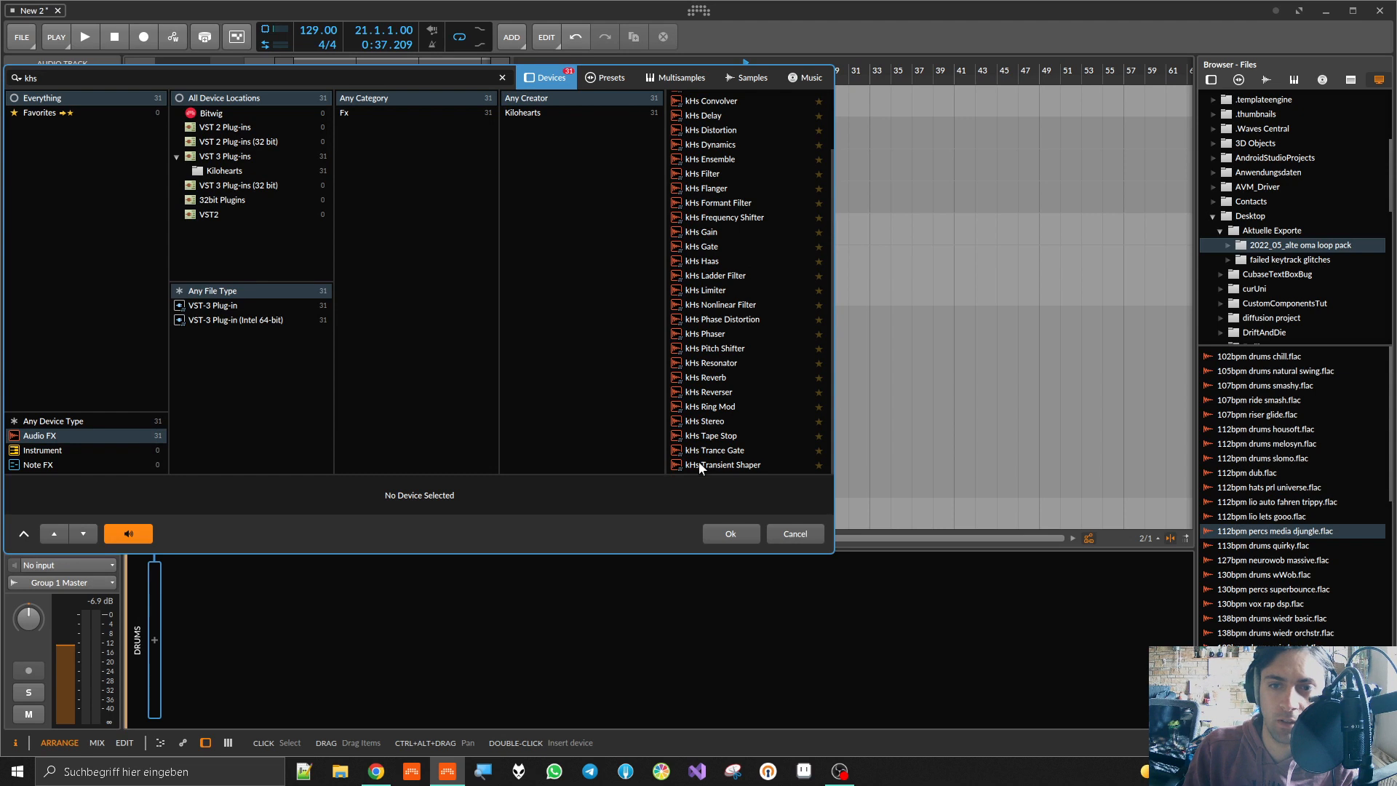
pyautogui.doubleClick(698, 466)
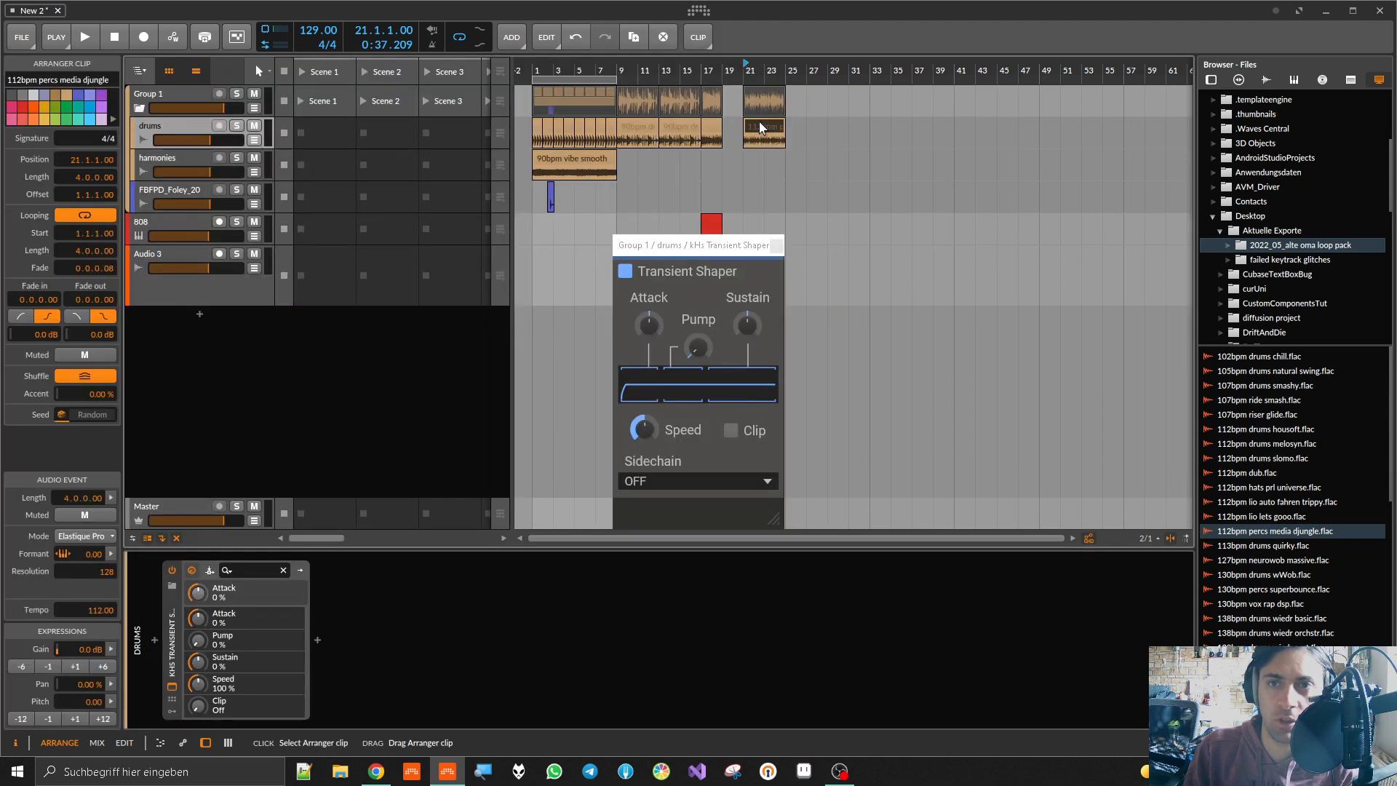
# Step: Play the percussion clip at bar 21, set the project tempo to 80 BPM and the clip's stretch mode to Repitch
pyautogui.click(781, 127)
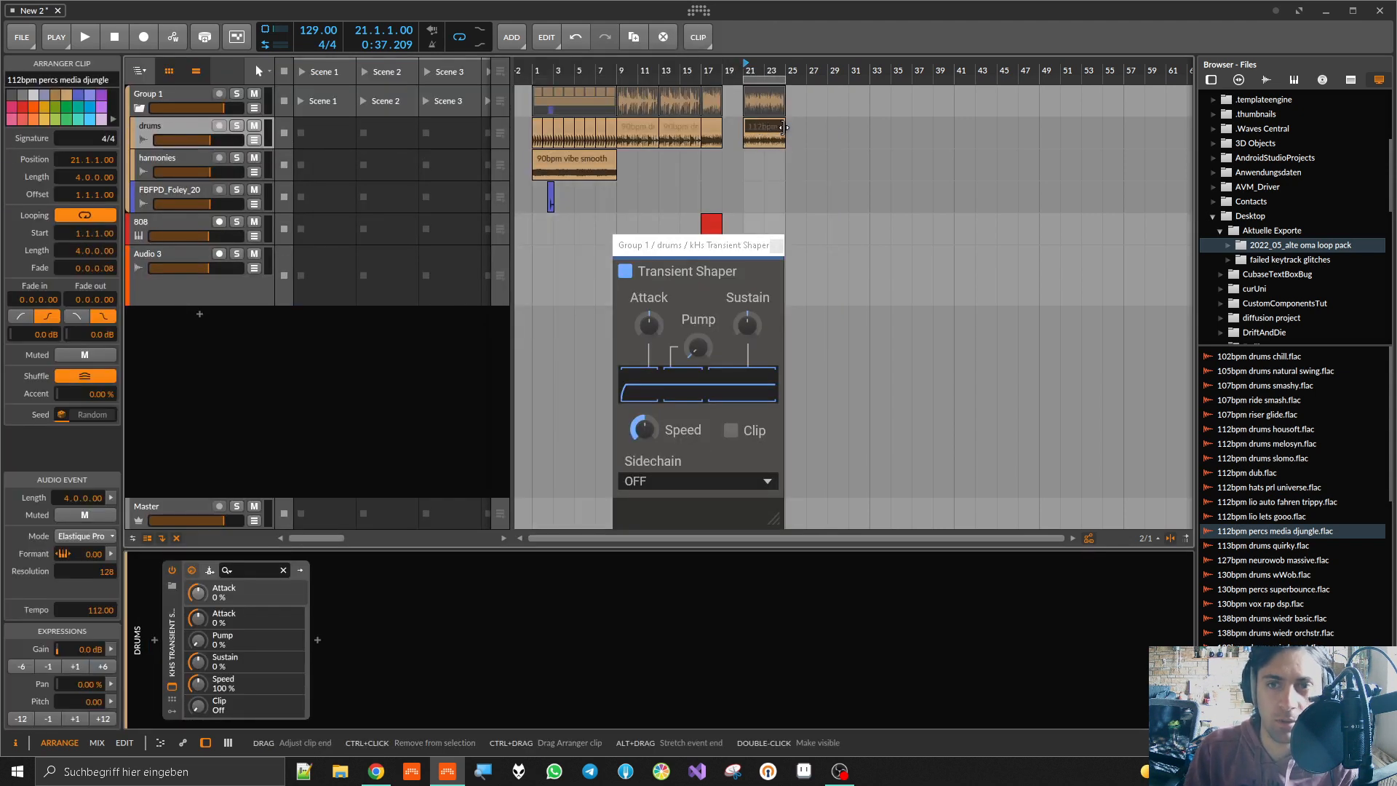
pyautogui.press('space')
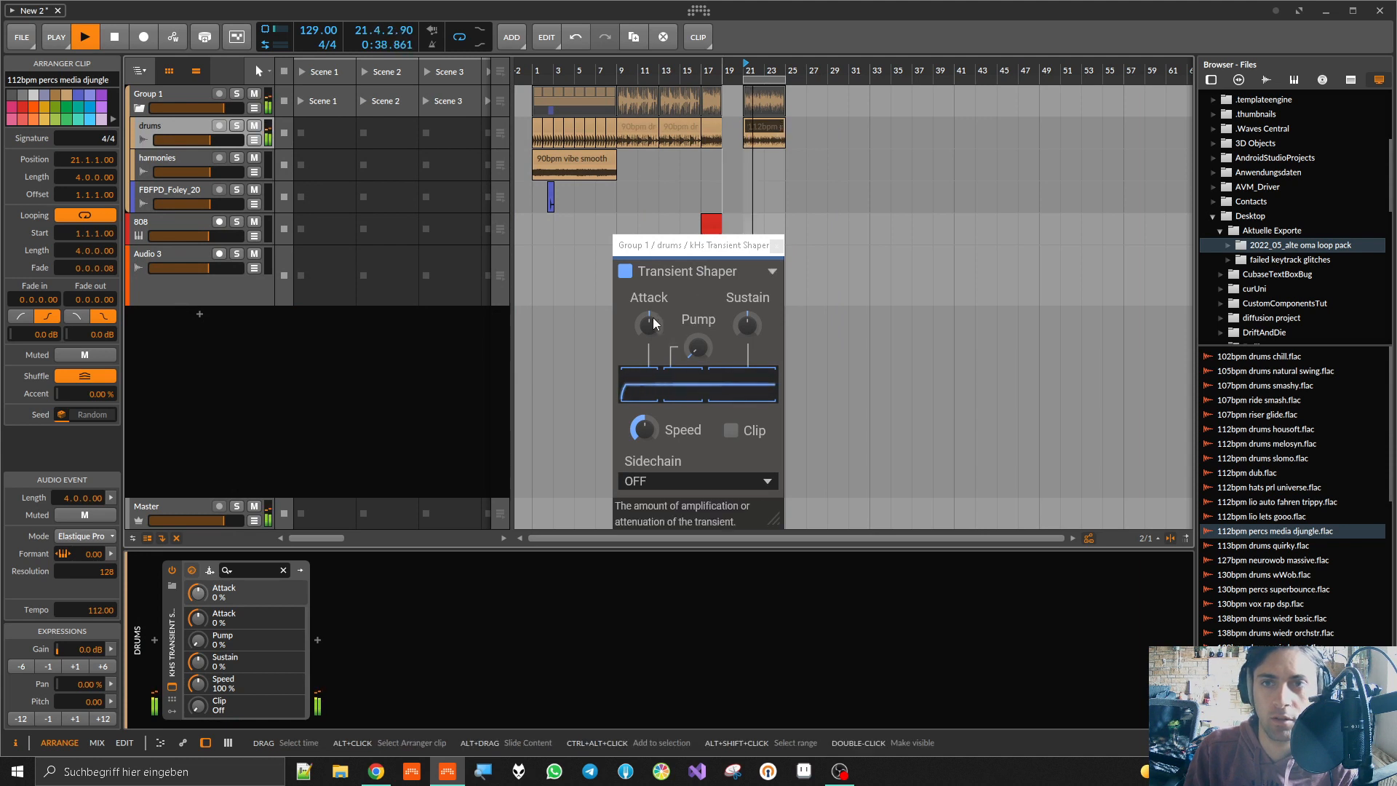
pyautogui.moveTo(321, 30); pyautogui.dragTo(321, 66)
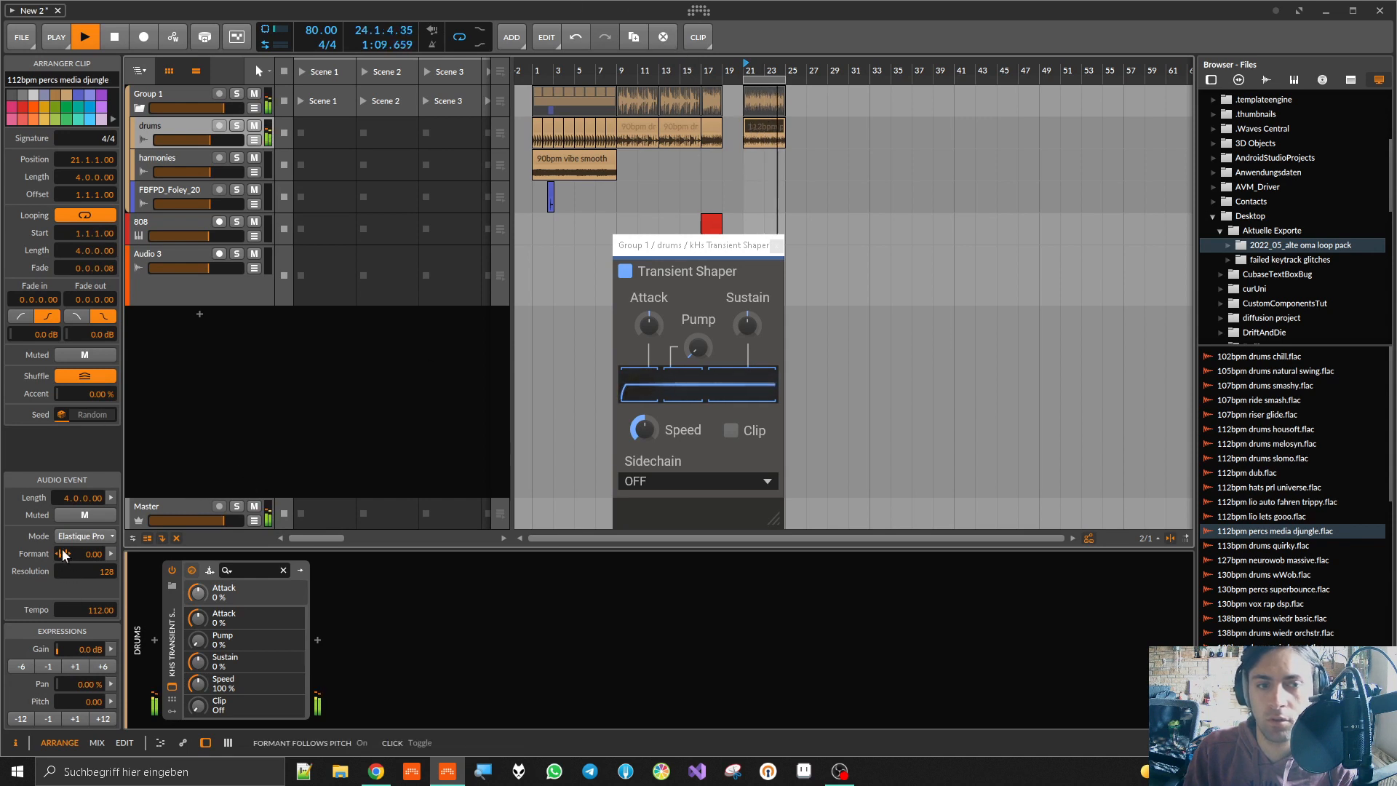
pyautogui.click(83, 537)
pyautogui.click(91, 763)
pyautogui.click(588, 364)
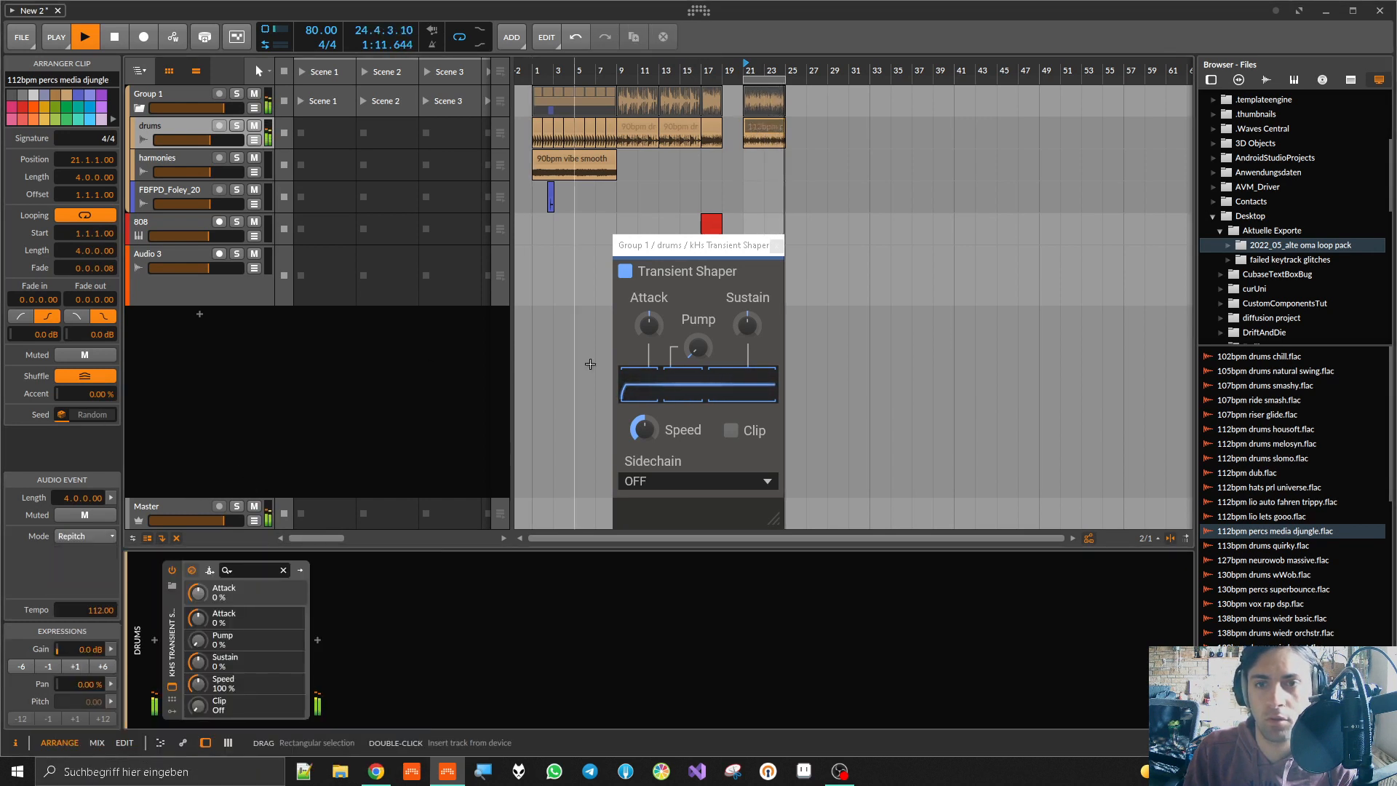
# Step: Set the drums Transient Shaper to Attack 69 %, Pump 100 %, Sustain -100 % and Speed 500 %
pyautogui.moveTo(648, 325); pyautogui.dragTo(648, 285)
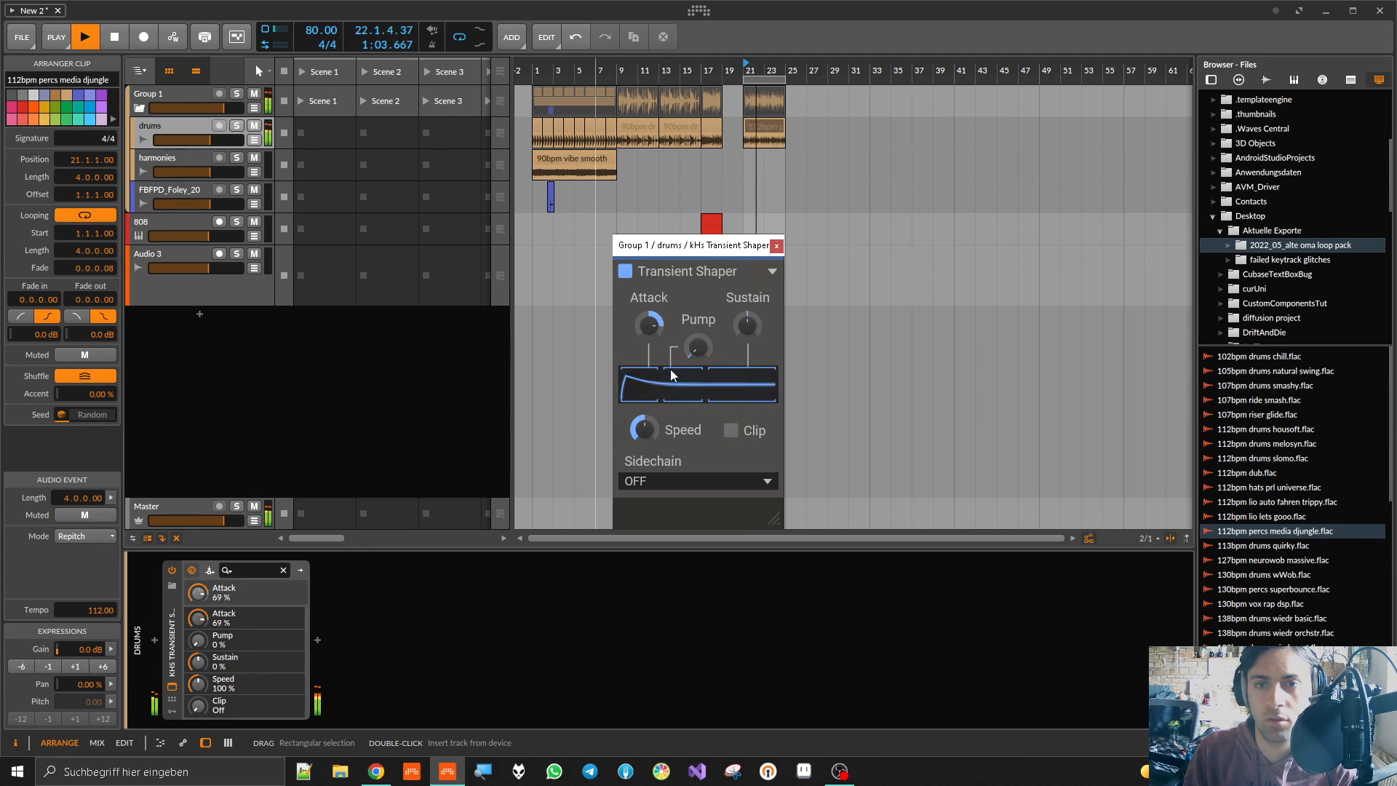
pyautogui.moveTo(651, 433)
pyautogui.mouseDown()
pyautogui.moveTo(652, 407)
pyautogui.moveTo(652, 450)
pyautogui.mouseUp()
pyautogui.moveTo(700, 348); pyautogui.dragTo(700, 233)
pyautogui.moveTo(747, 324); pyautogui.dragTo(747, 396)
pyautogui.moveTo(643, 429); pyautogui.dragTo(644, 269)
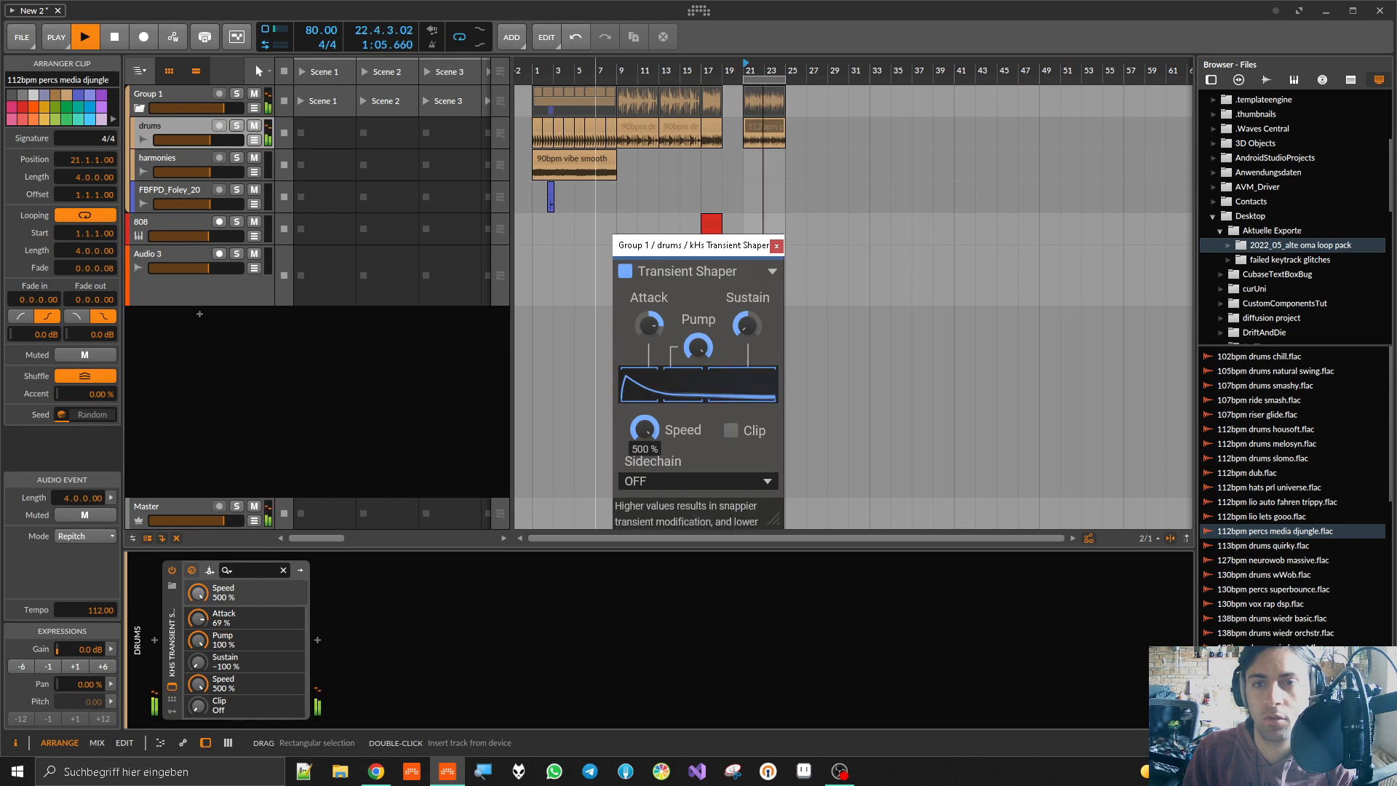
# Step: Readjust the Transient Shaper to Attack 63 %, Pump 69 %, Sustain 11 % and Speed 61 %, and stop playback
pyautogui.moveTo(644, 429); pyautogui.dragTo(643, 483)
pyautogui.moveTo(658, 327); pyautogui.dragTo(751, 275)
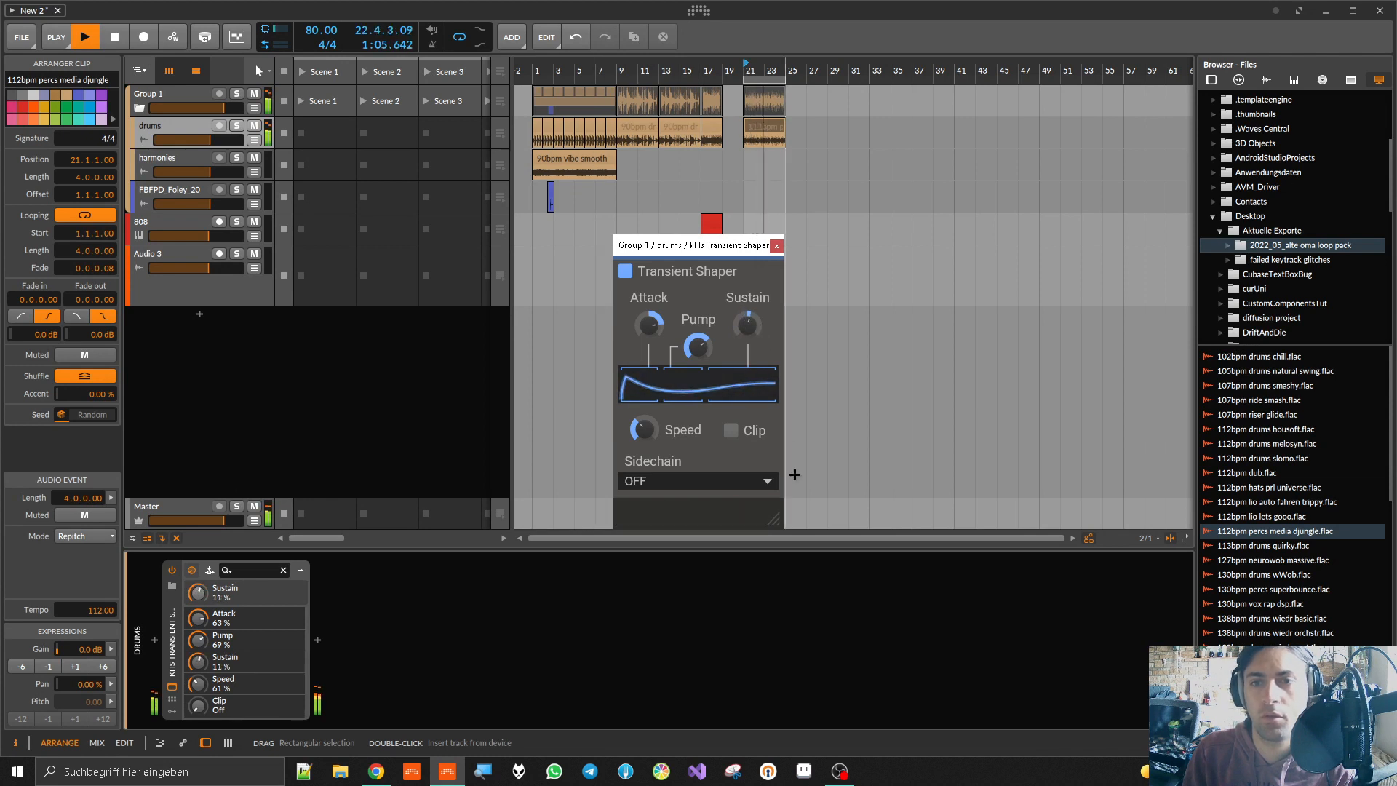
pyautogui.click(813, 436)
pyautogui.press('space')
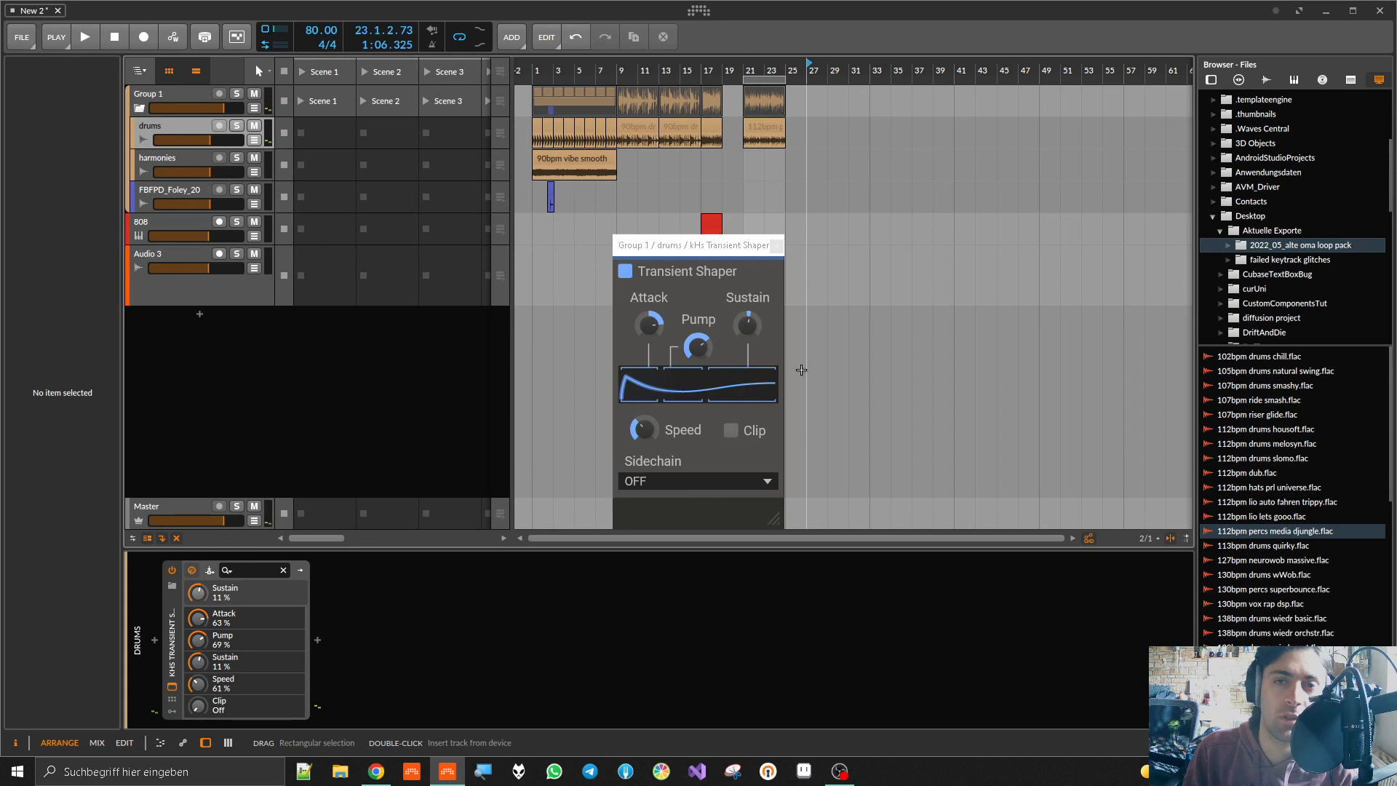
# Step: Return the playback start position to bar 1 of the arrangement
pyautogui.click(747, 163)
pyautogui.press('space')
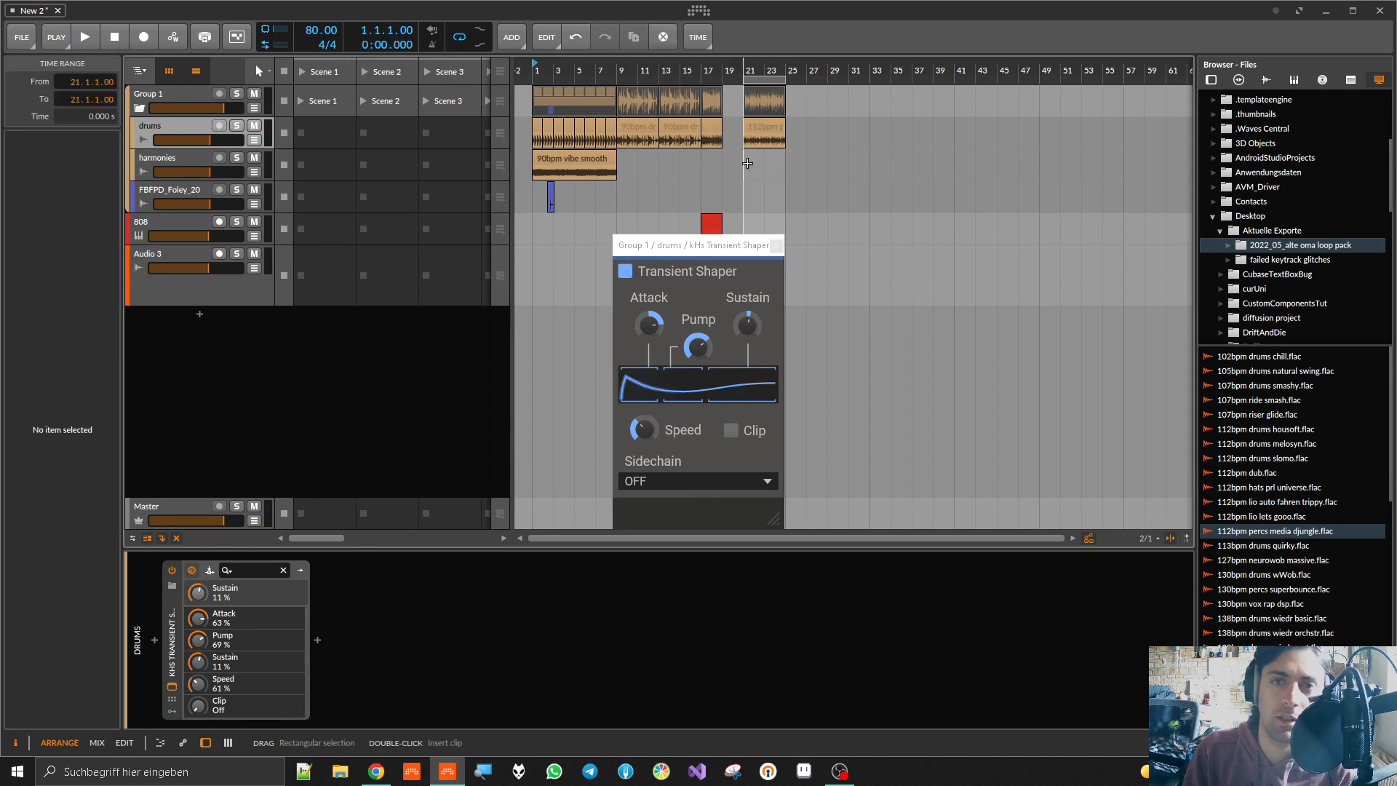
pyautogui.click(533, 198)
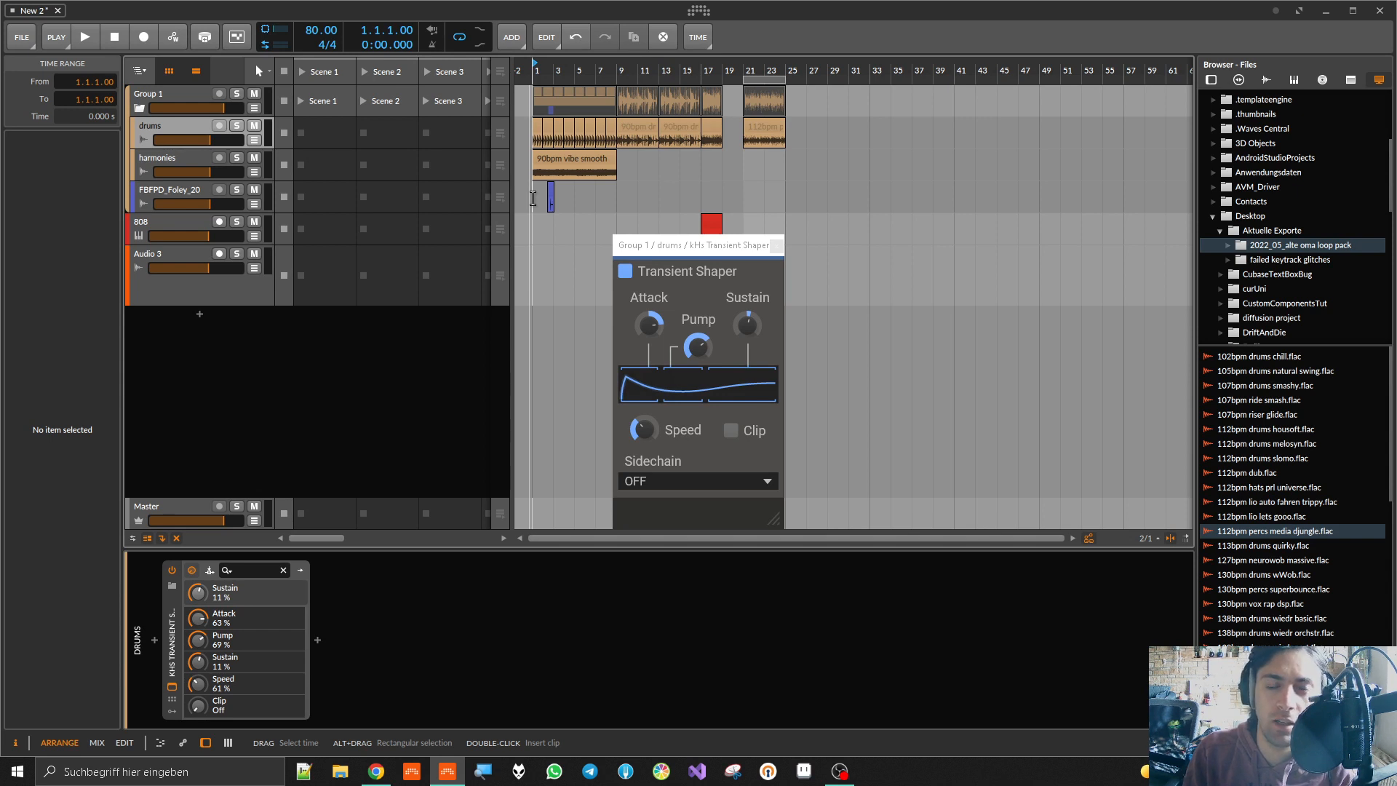
pyautogui.click(596, 198)
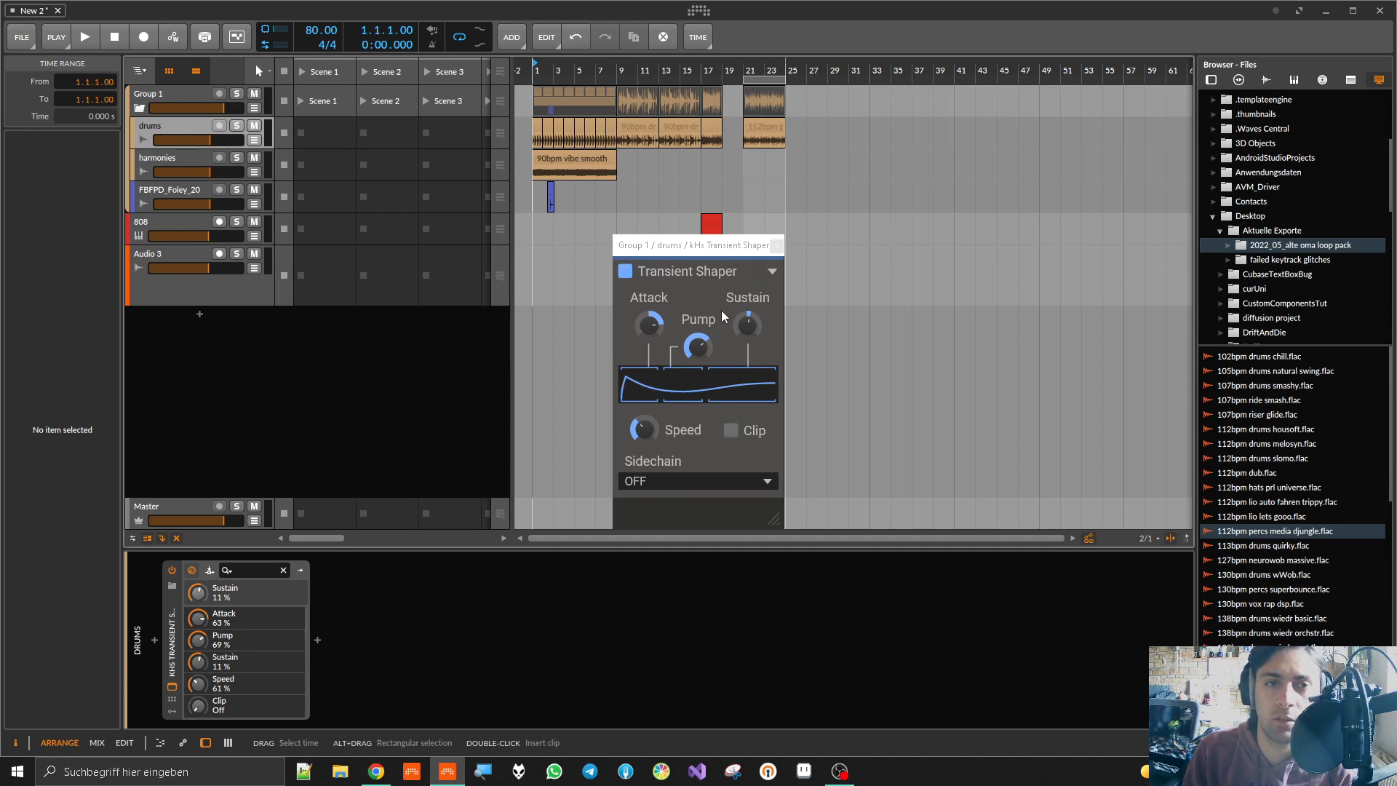
# Step: Replace the Transient Shaper on the drums track with the Kilohearts Disperser
pyautogui.click(185, 609)
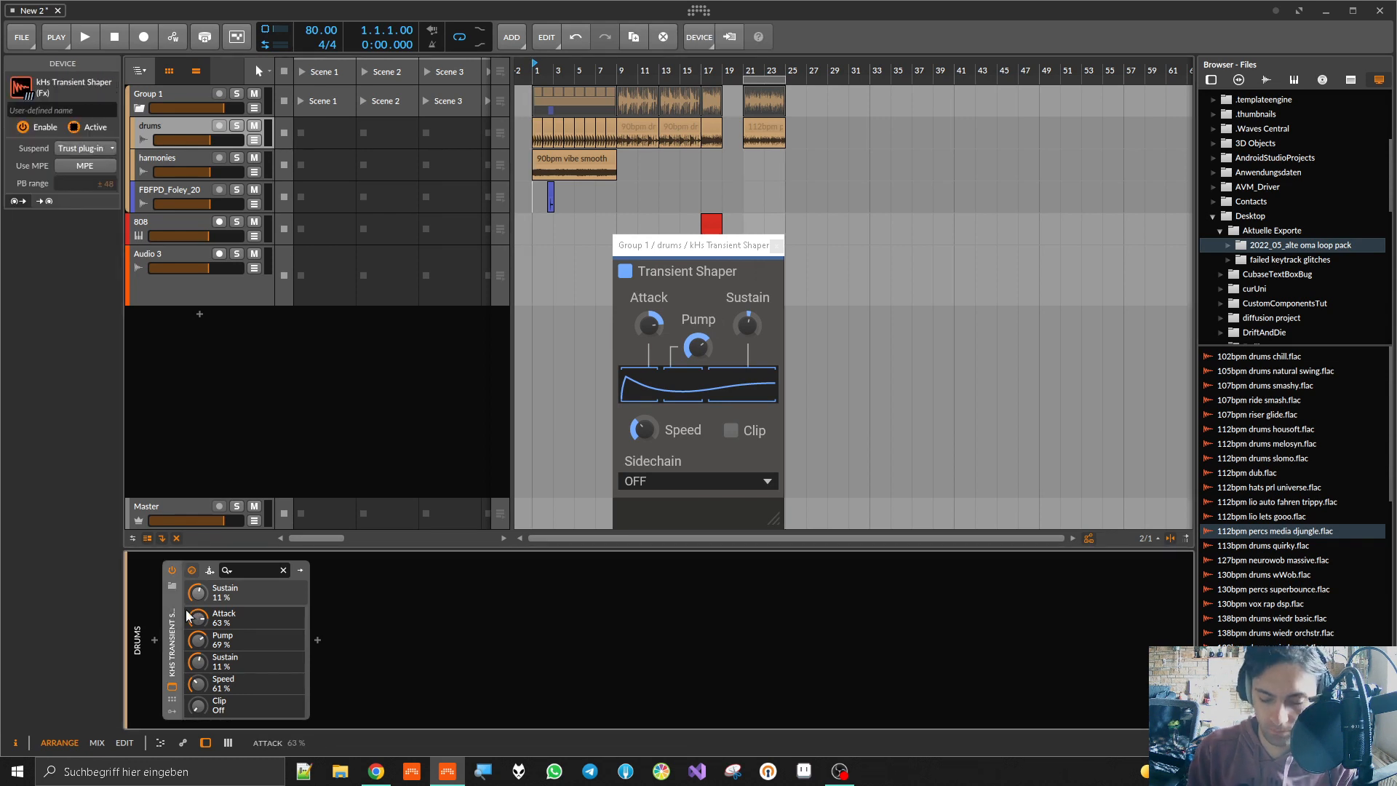
pyautogui.press('Delete')
pyautogui.click(154, 640)
pyautogui.write('khs')
pyautogui.scroll(-2, 757, 331)
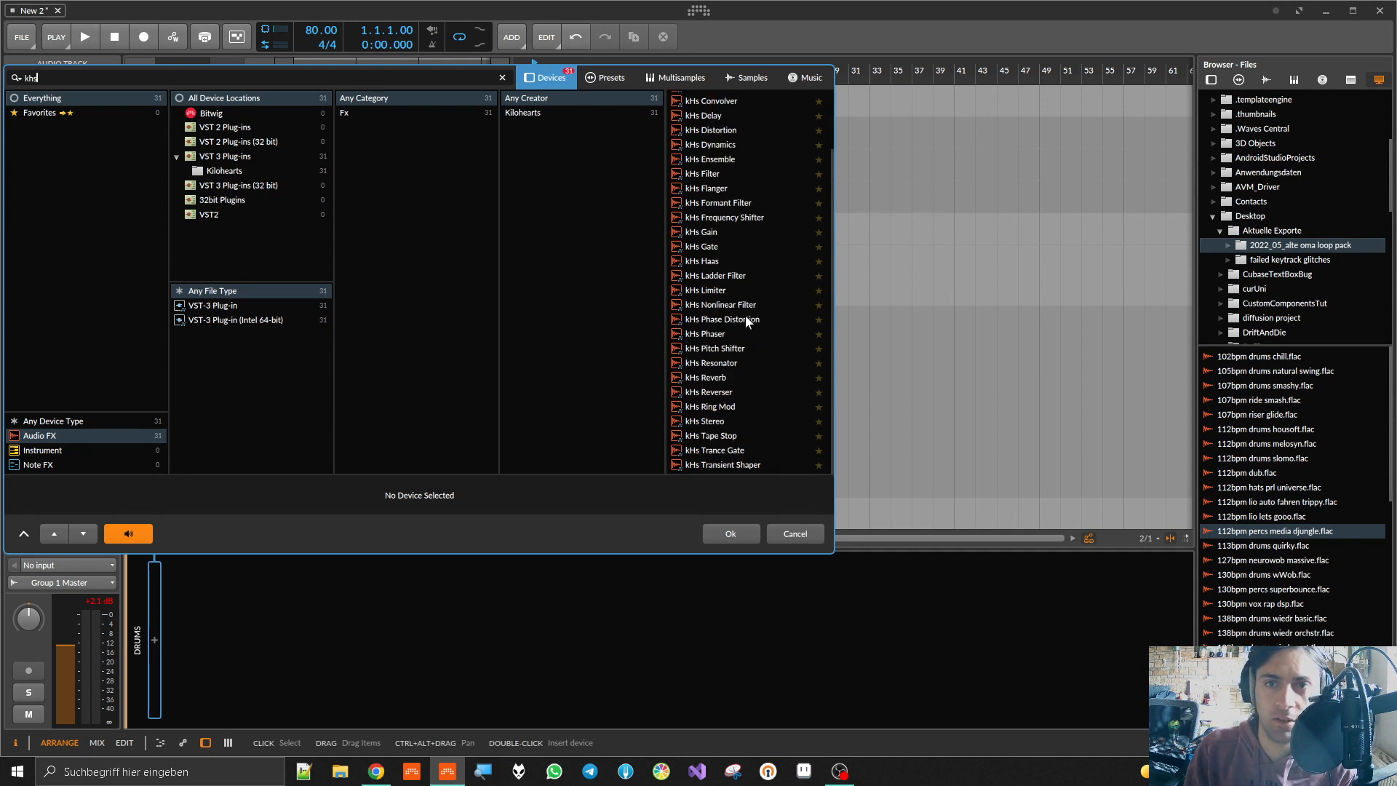
pyautogui.scroll(1, 745, 320)
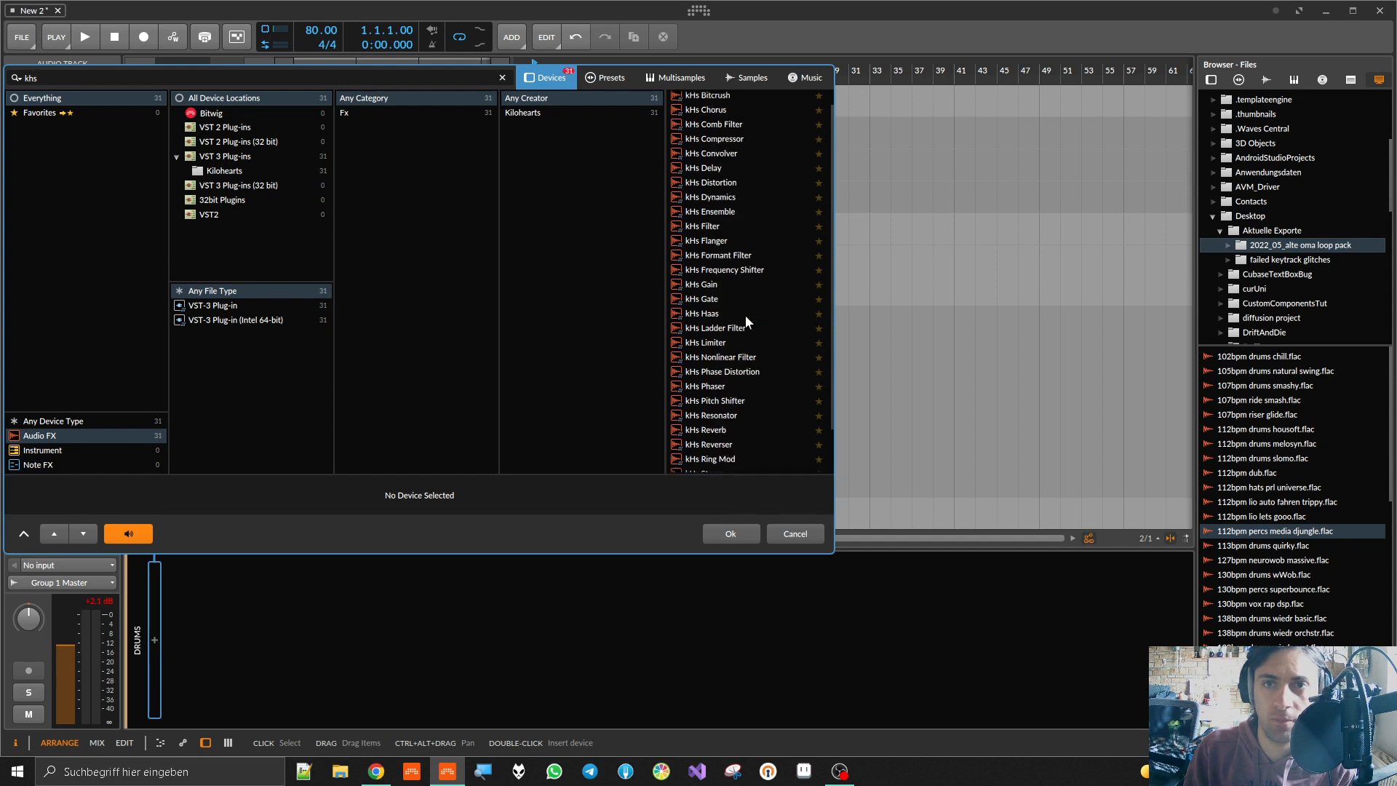
pyautogui.scroll(1, 744, 322)
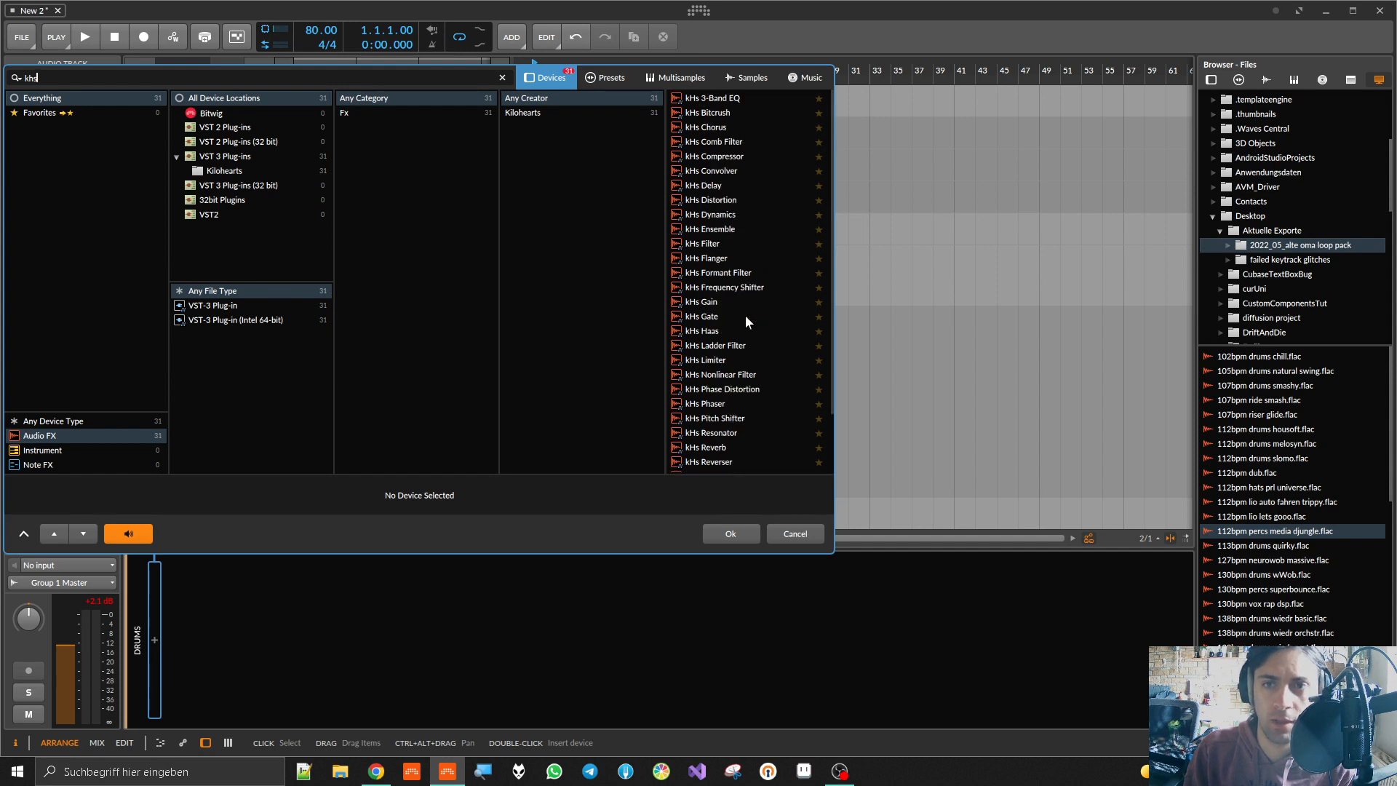
pyautogui.write('disp')
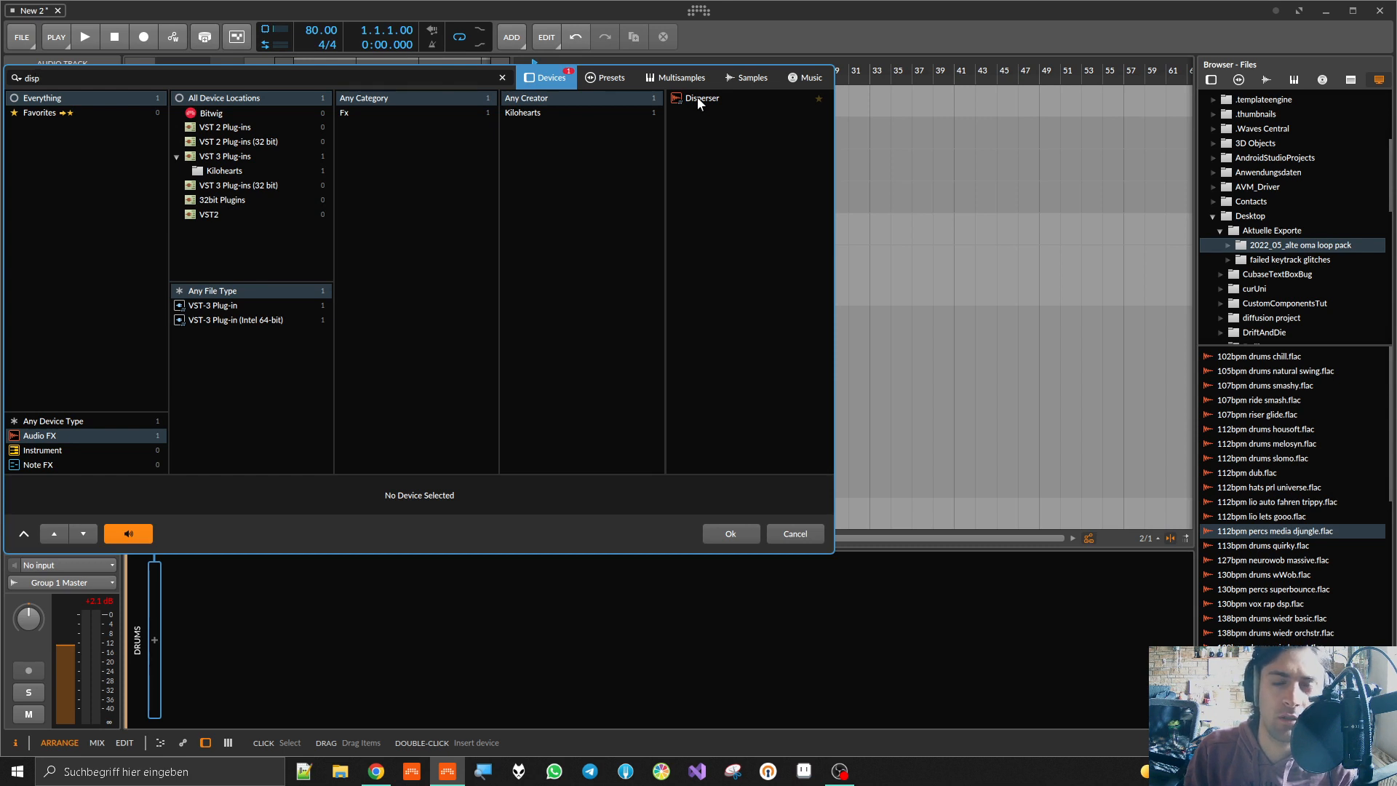
pyautogui.doubleClick(696, 97)
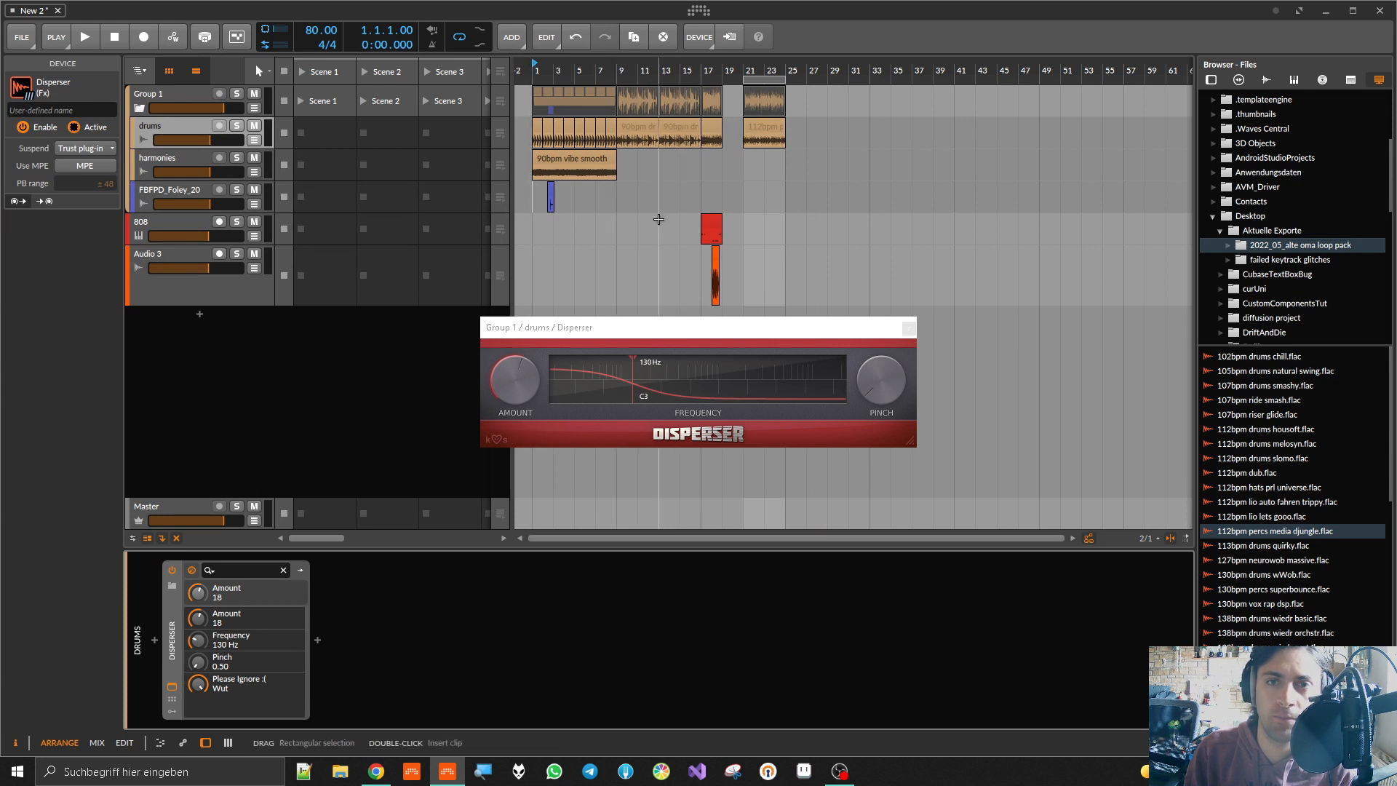
# Step: Play from bar 1, set Disperser to Amount 32, Frequency 48.9 Hz and Pinch 0.63, and raise the project tempo to 128 BPM
pyautogui.press('space')
pyautogui.moveTo(632, 379); pyautogui.dragTo(592, 355)
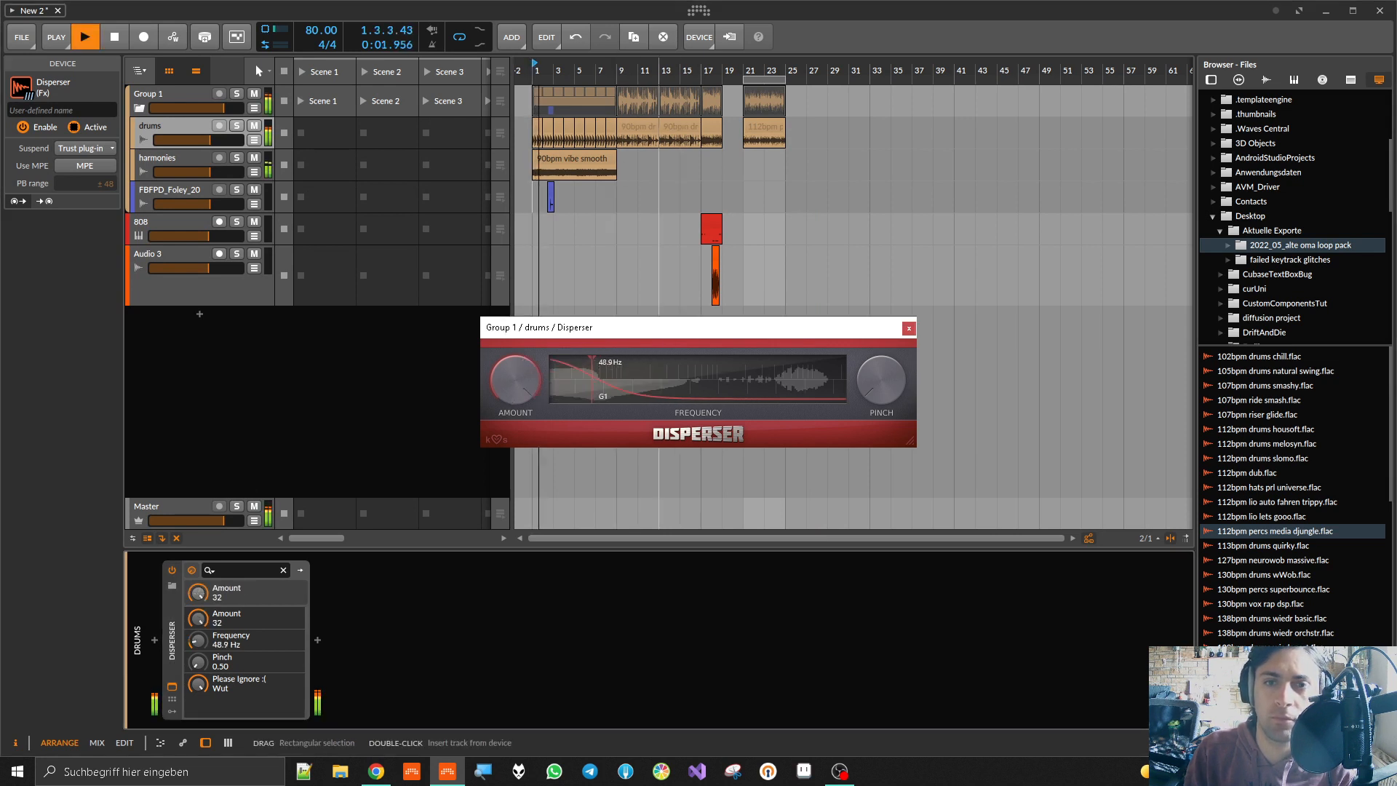
pyautogui.moveTo(884, 384); pyautogui.dragTo(860, 353)
pyautogui.moveTo(314, 30); pyautogui.dragTo(314, 0)
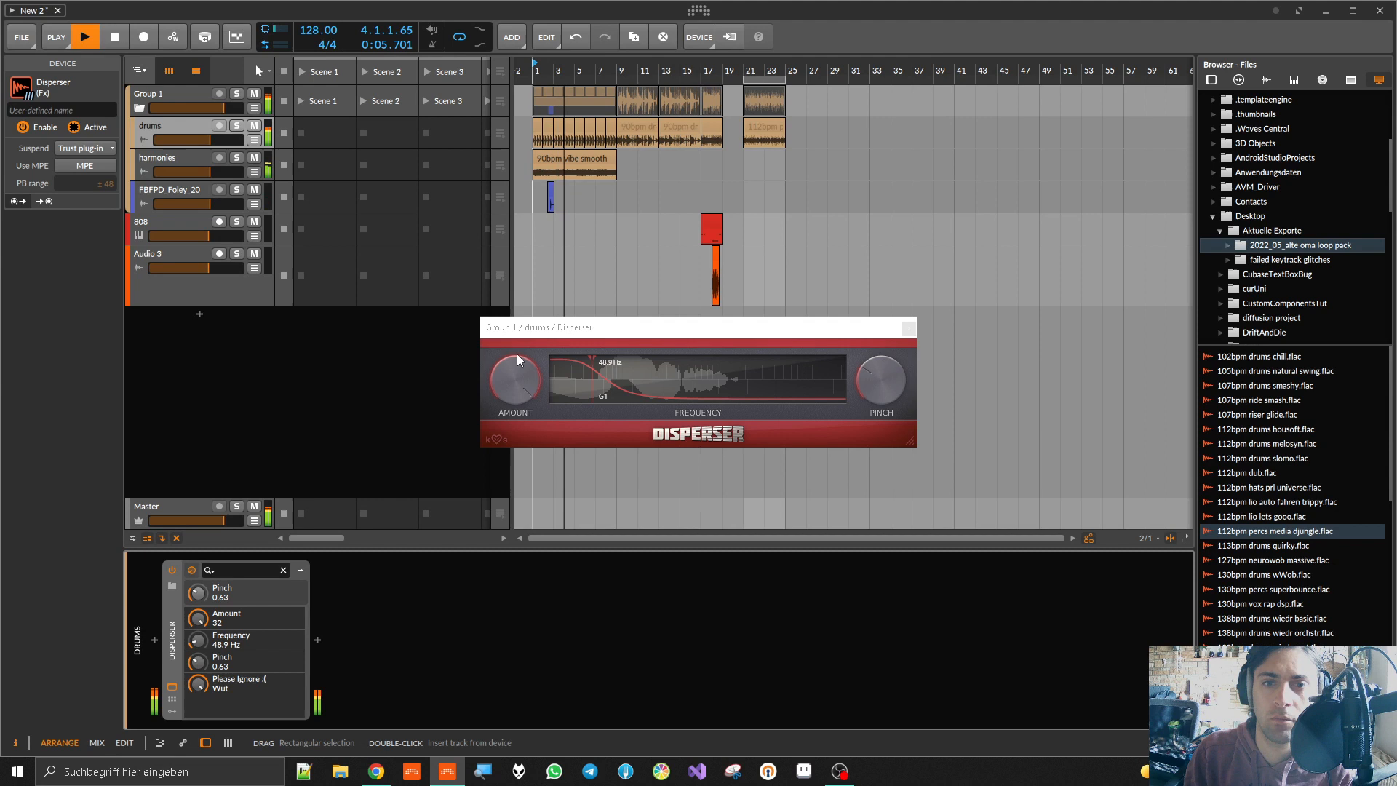
# Step: Compare the drums with Disperser bypassed and enabled, and stop playback
pyautogui.click(170, 572)
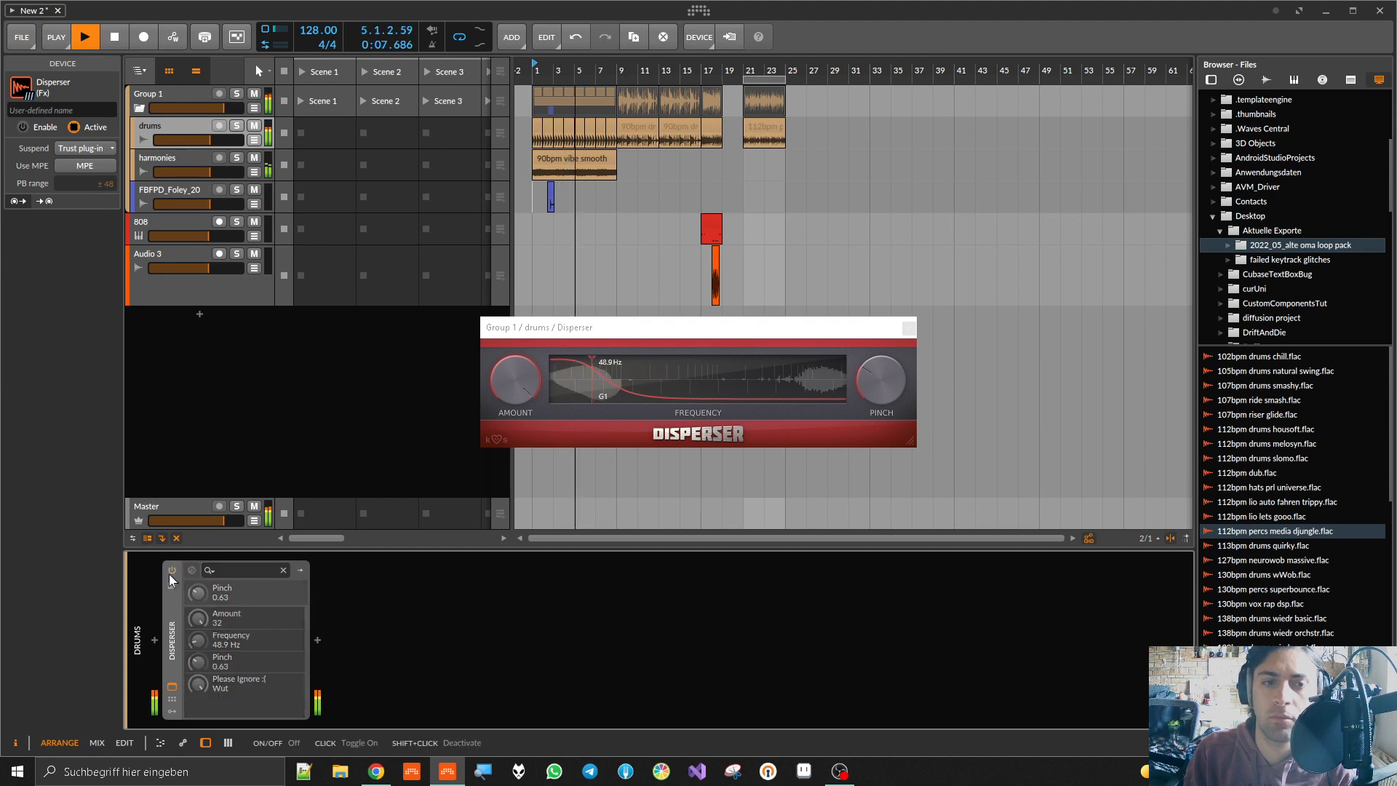
pyautogui.click(172, 572)
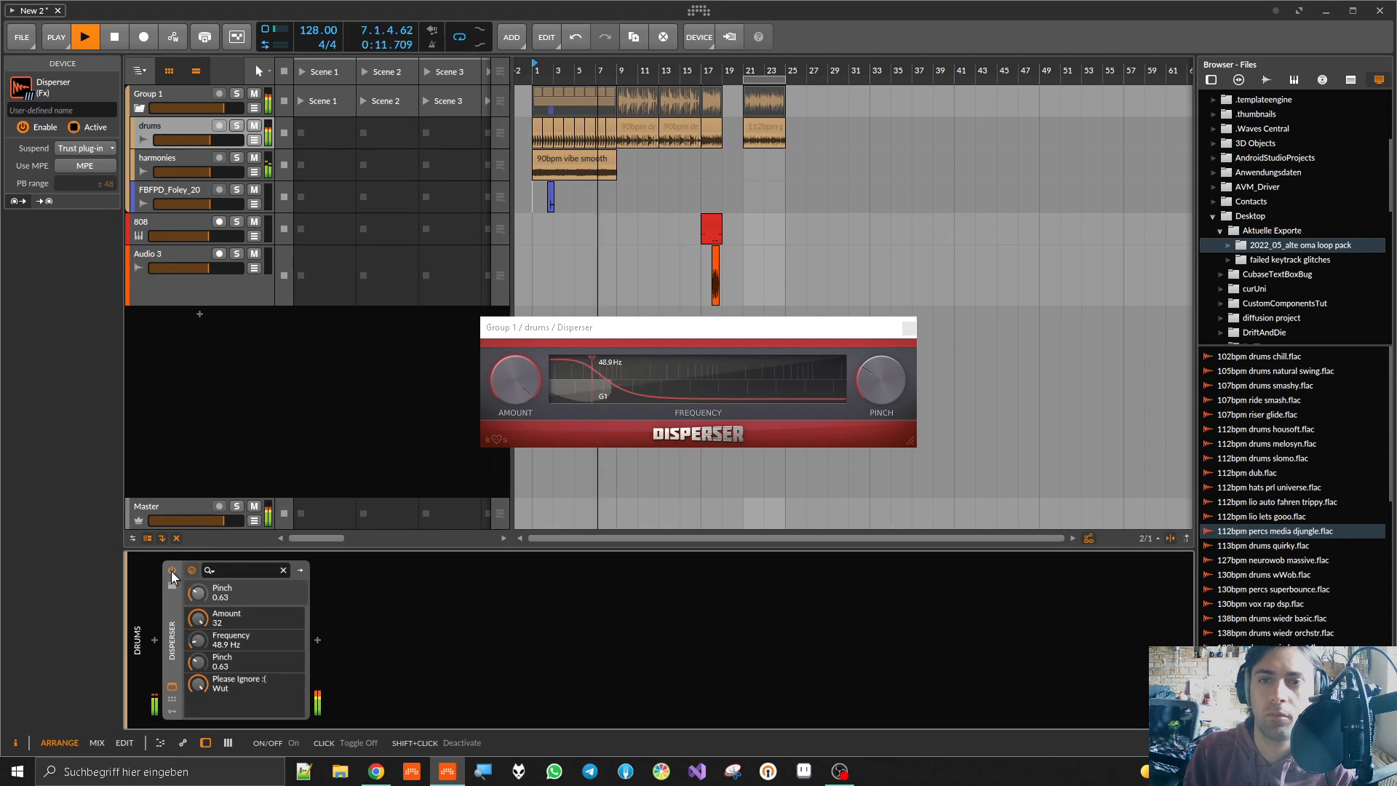
pyautogui.press('space')
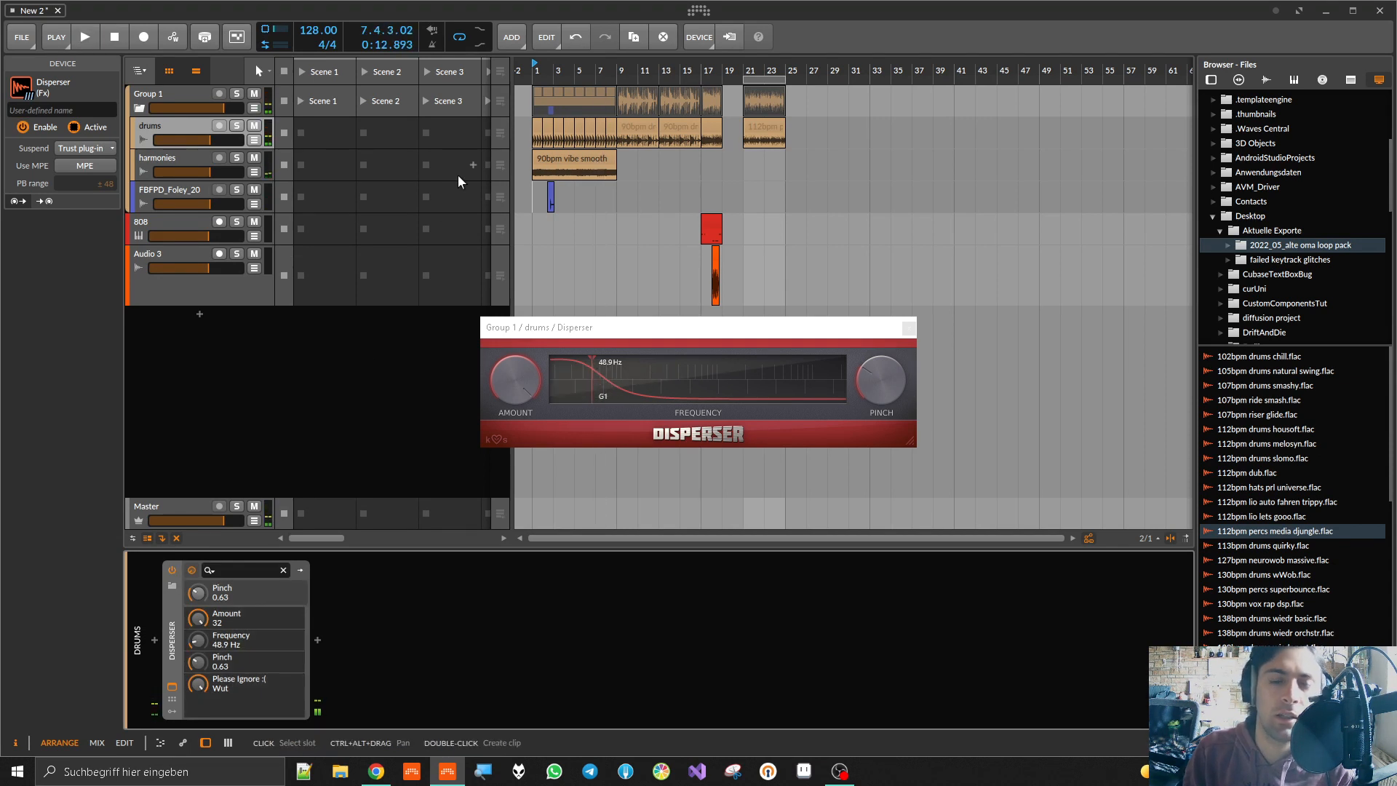
# Step: Set the playback start to bar 21 and Disperser to Amount 29 and Pinch 2.38
pyautogui.click(748, 66)
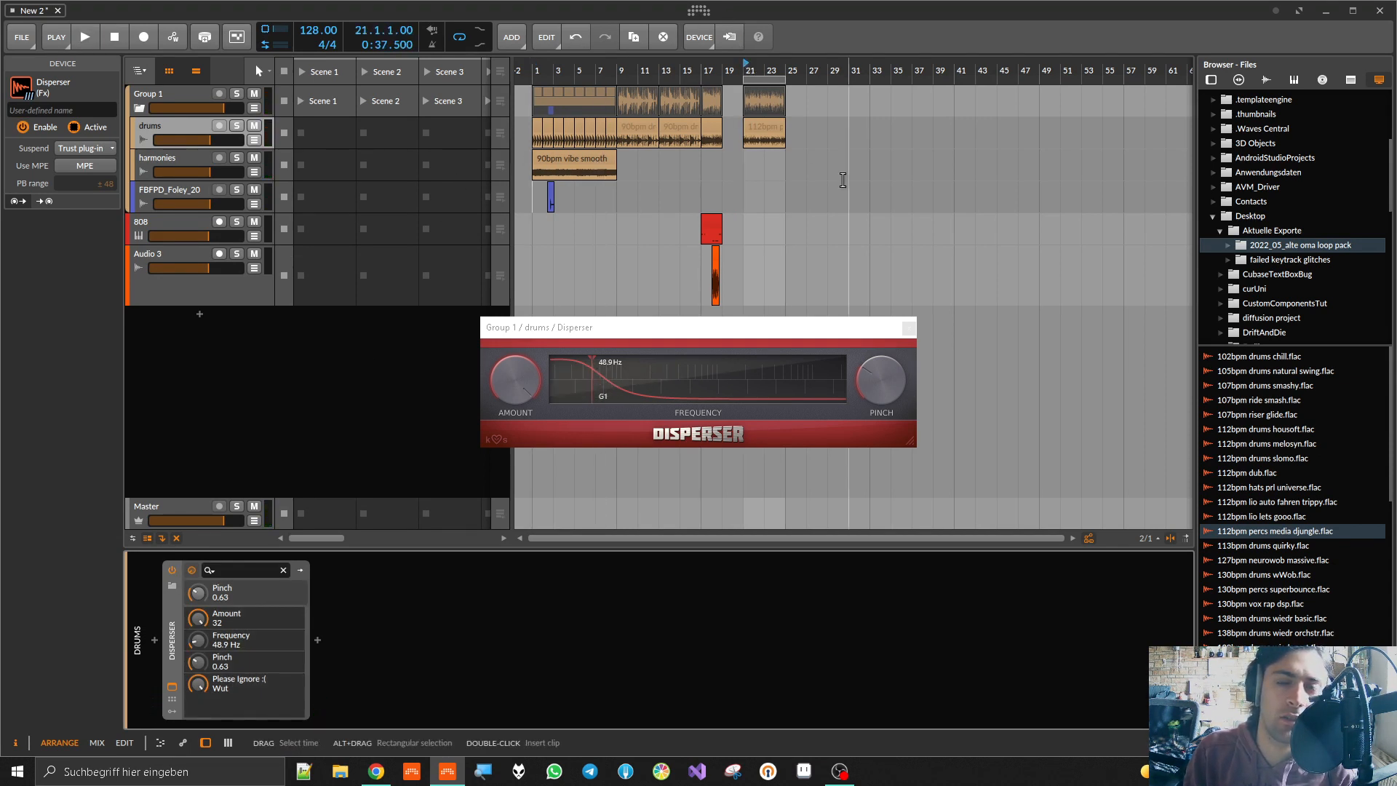
pyautogui.moveTo(525, 383); pyautogui.dragTo(528, 402)
pyautogui.moveTo(880, 378); pyautogui.dragTo(880, 335)
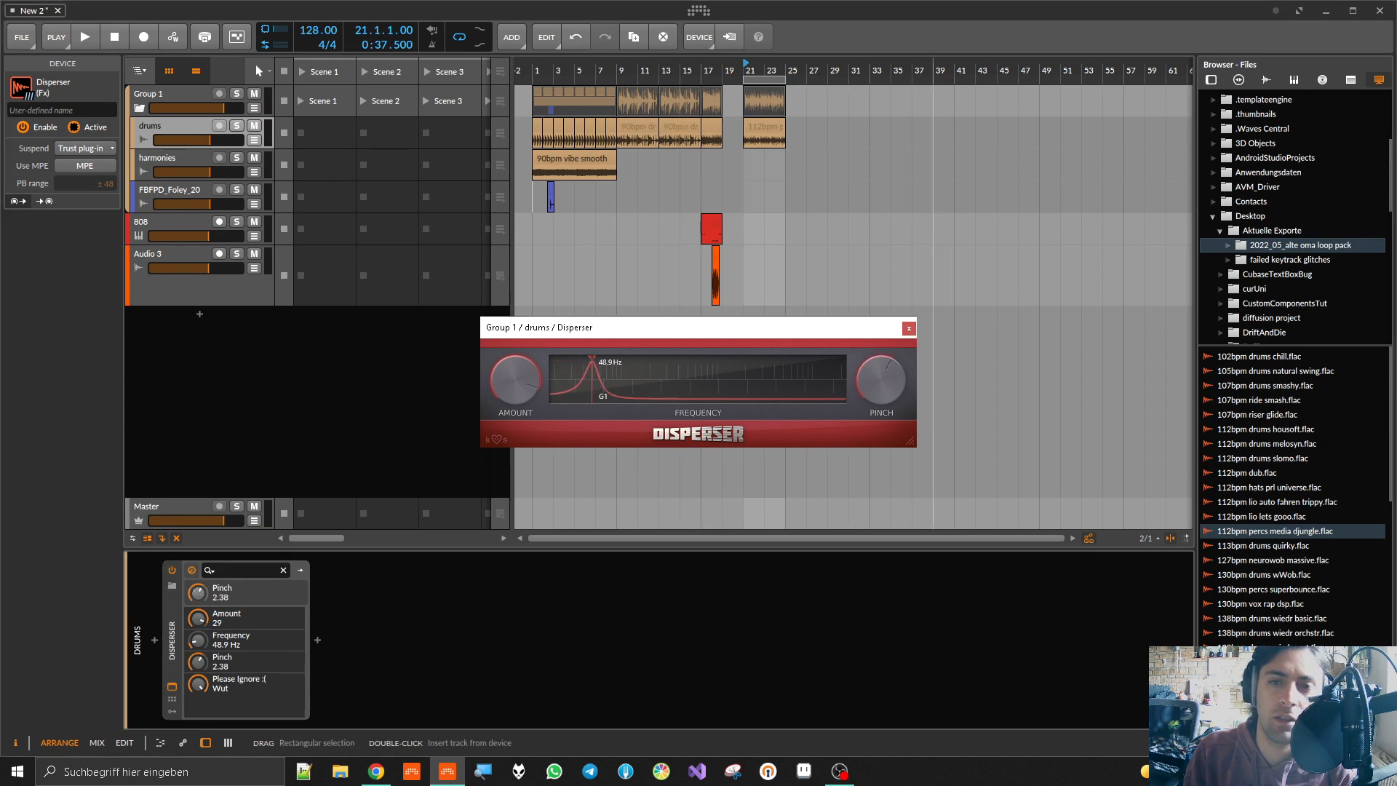
pyautogui.click(750, 63)
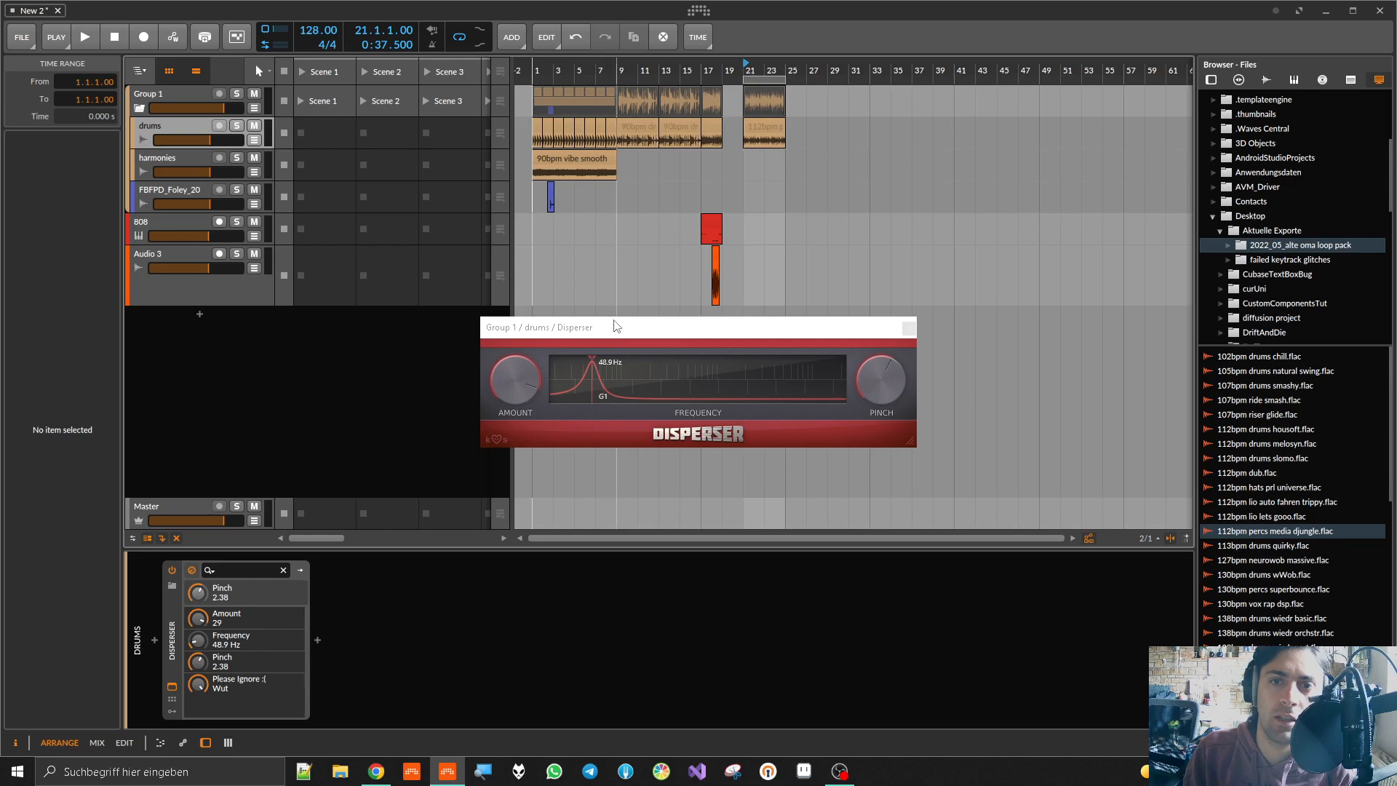
# Step: Play the percussion clip from bar 21 and set Disperser to Frequency 1.37 kHz and Pinch 1.12
pyautogui.press('space')
pyautogui.moveTo(592, 389); pyautogui.dragTo(726, 388)
pyautogui.moveTo(879, 383); pyautogui.dragTo(878, 406)
pyautogui.moveTo(790, 374)
pyautogui.mouseDown()
pyautogui.moveTo(817, 372)
pyautogui.moveTo(795, 373)
pyautogui.mouseUp()
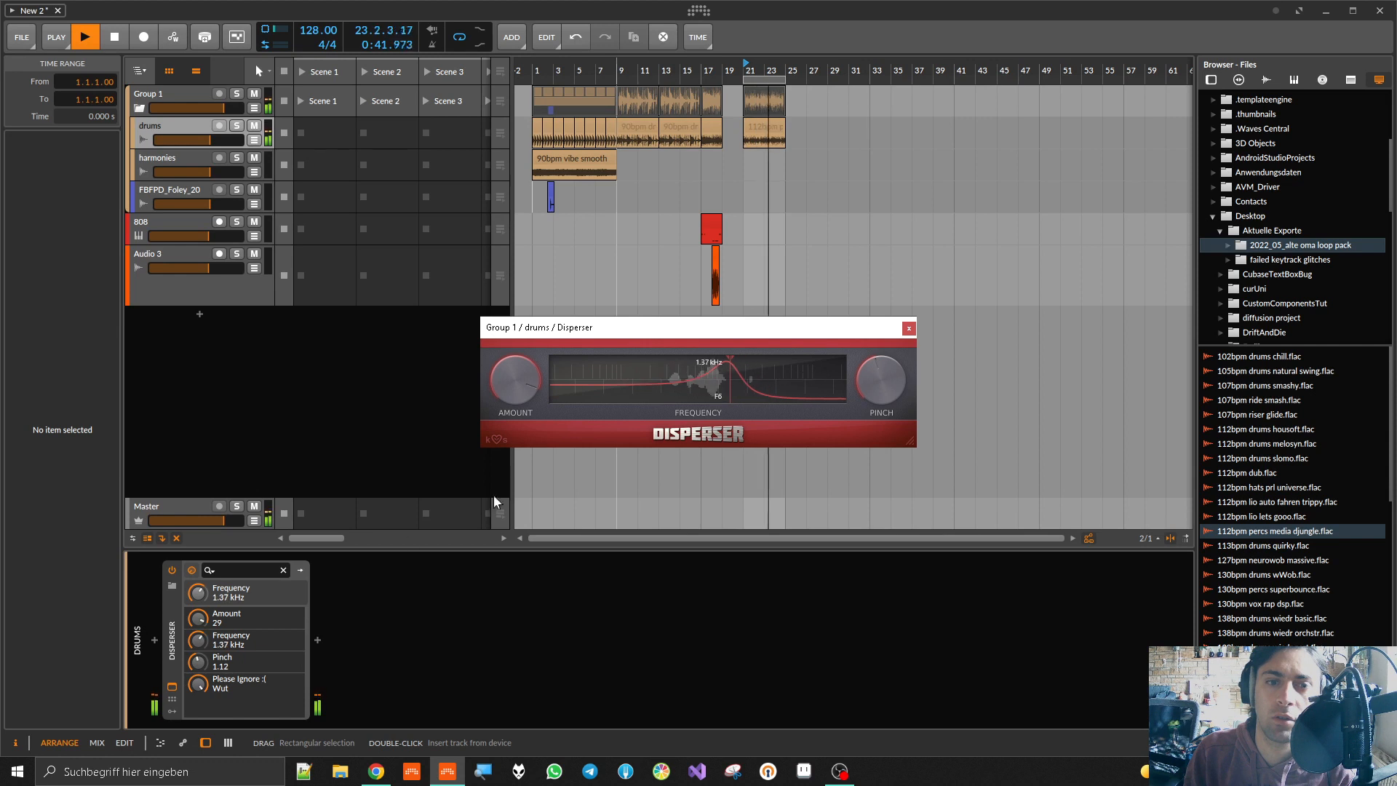
# Step: Duplicate the Disperser on the drums track and set the copy's Frequency to 3.06 kHz
pyautogui.click(172, 639)
pyautogui.hotkey('ctrl', 'd')
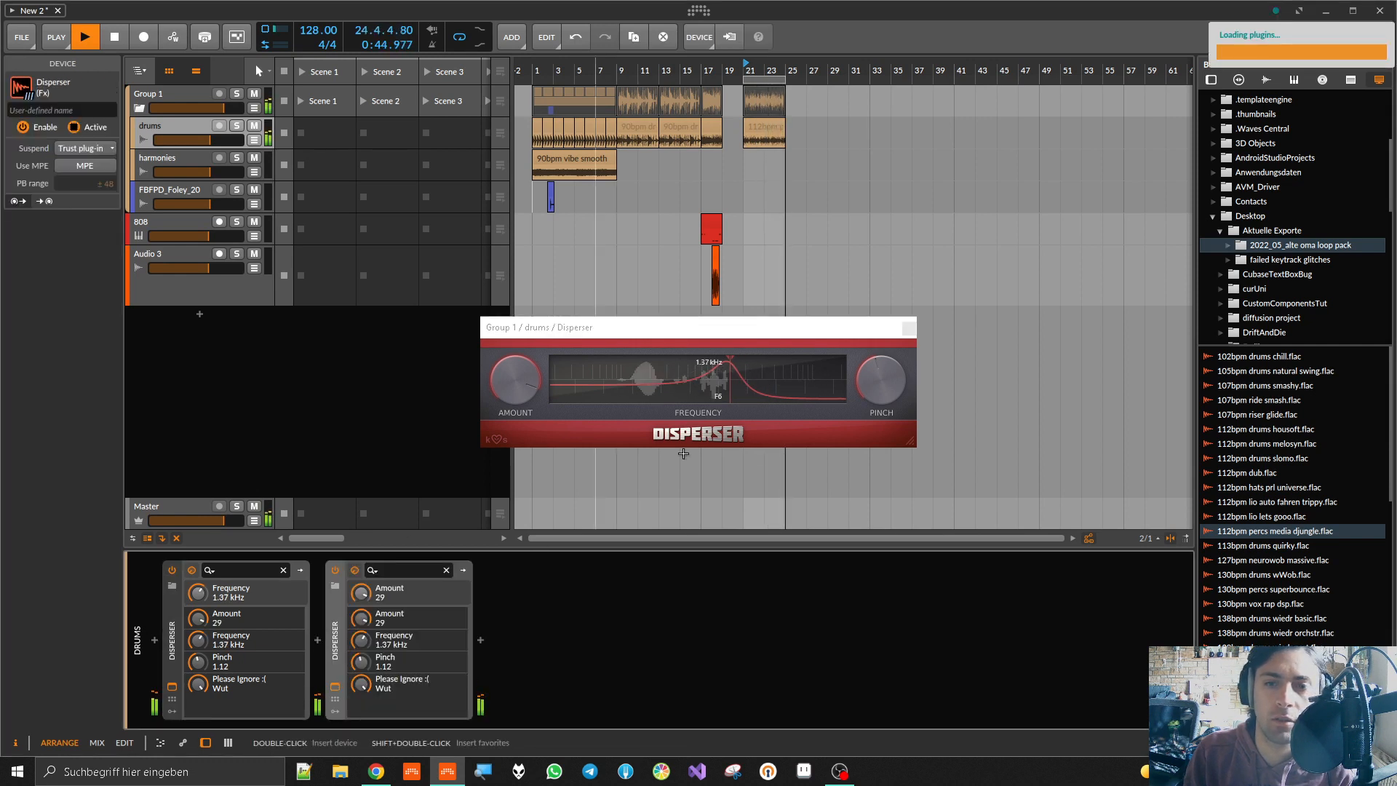
pyautogui.moveTo(730, 385); pyautogui.dragTo(784, 387)
# Step: Duplicate the second Disperser, set the third one's Frequency to 380 Hz, close the plug-in windows and stop playback
pyautogui.click(367, 644)
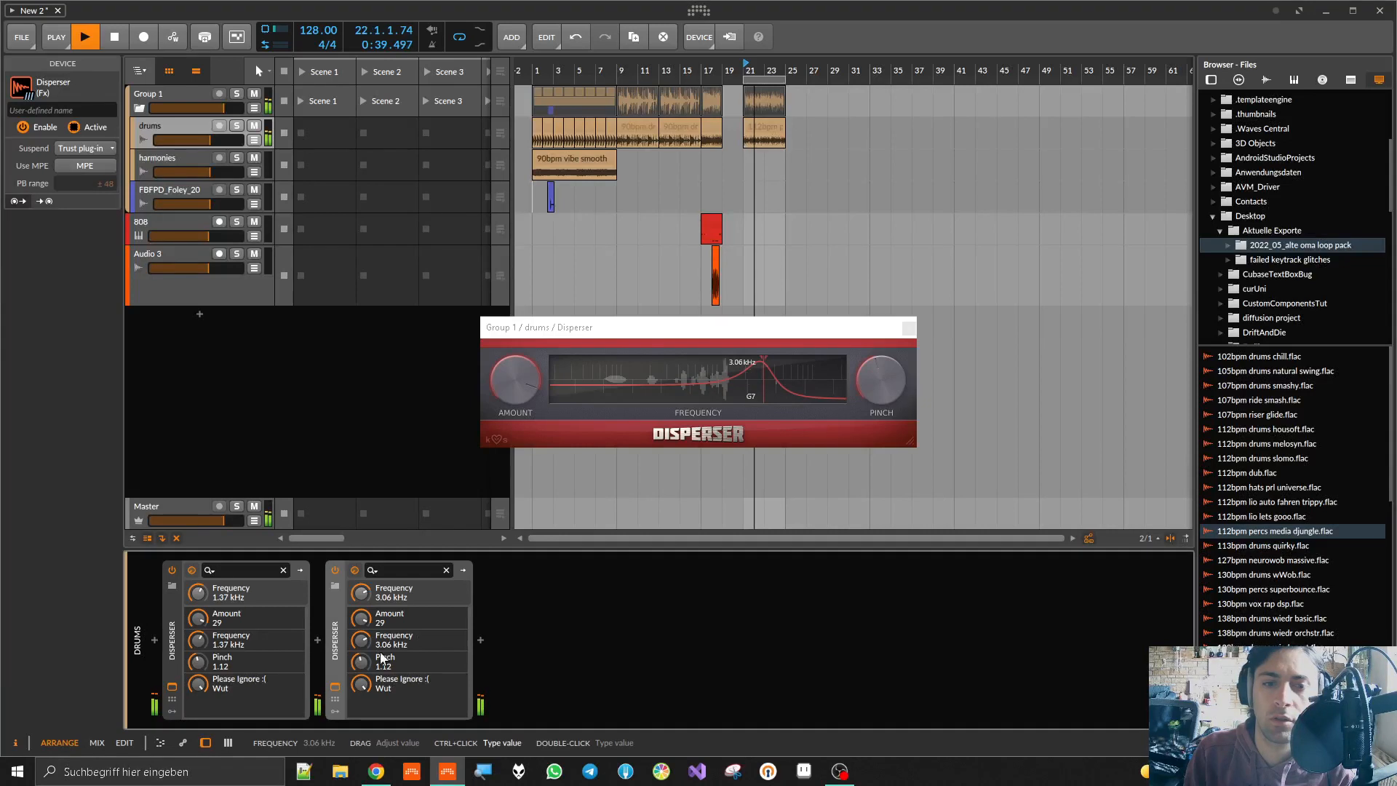
pyautogui.hotkey('ctrl', 'd')
pyautogui.moveTo(762, 373); pyautogui.dragTo(676, 373)
pyautogui.click(908, 329)
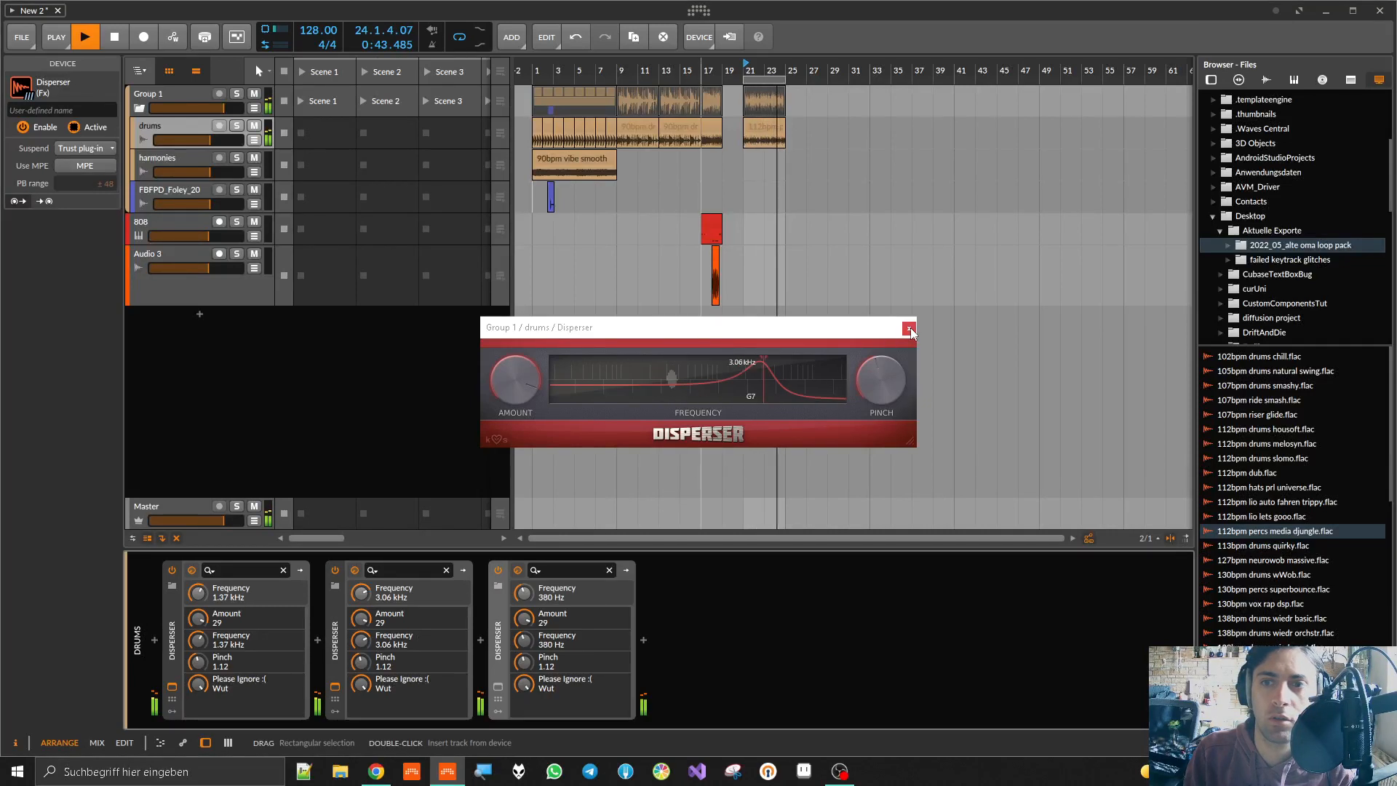
pyautogui.click(909, 330)
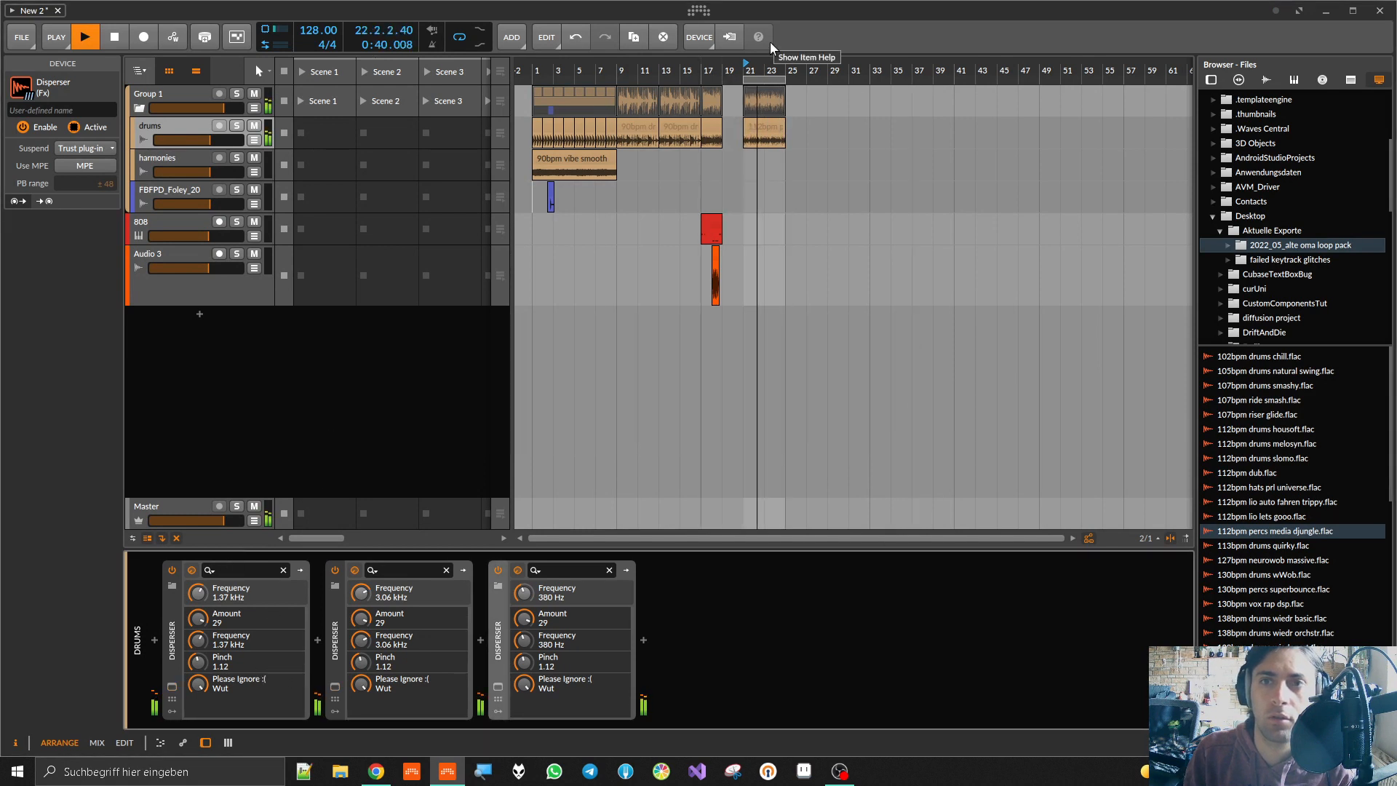
pyautogui.press('space')
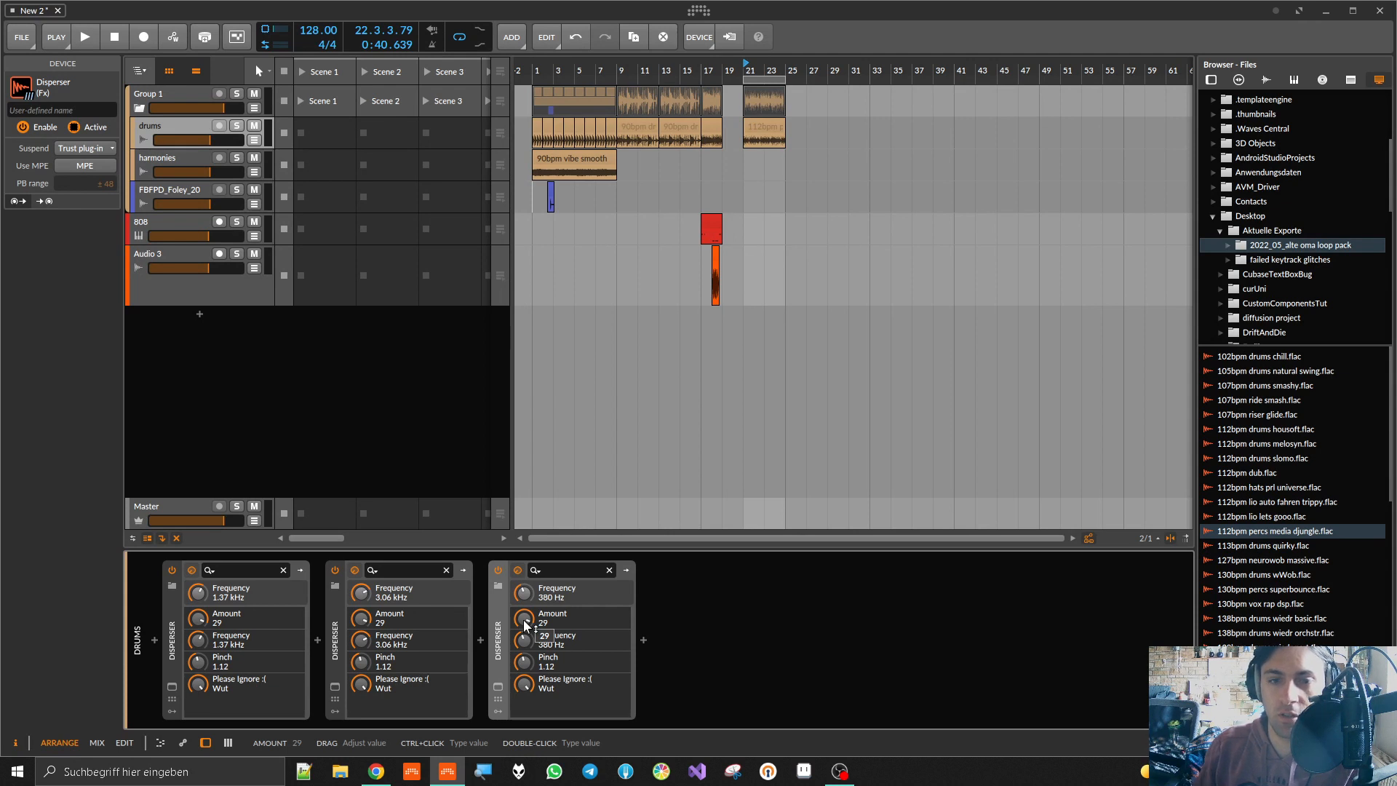
# Step: Collapse all three Disperser devices in the drums device chain
pyautogui.click(501, 614)
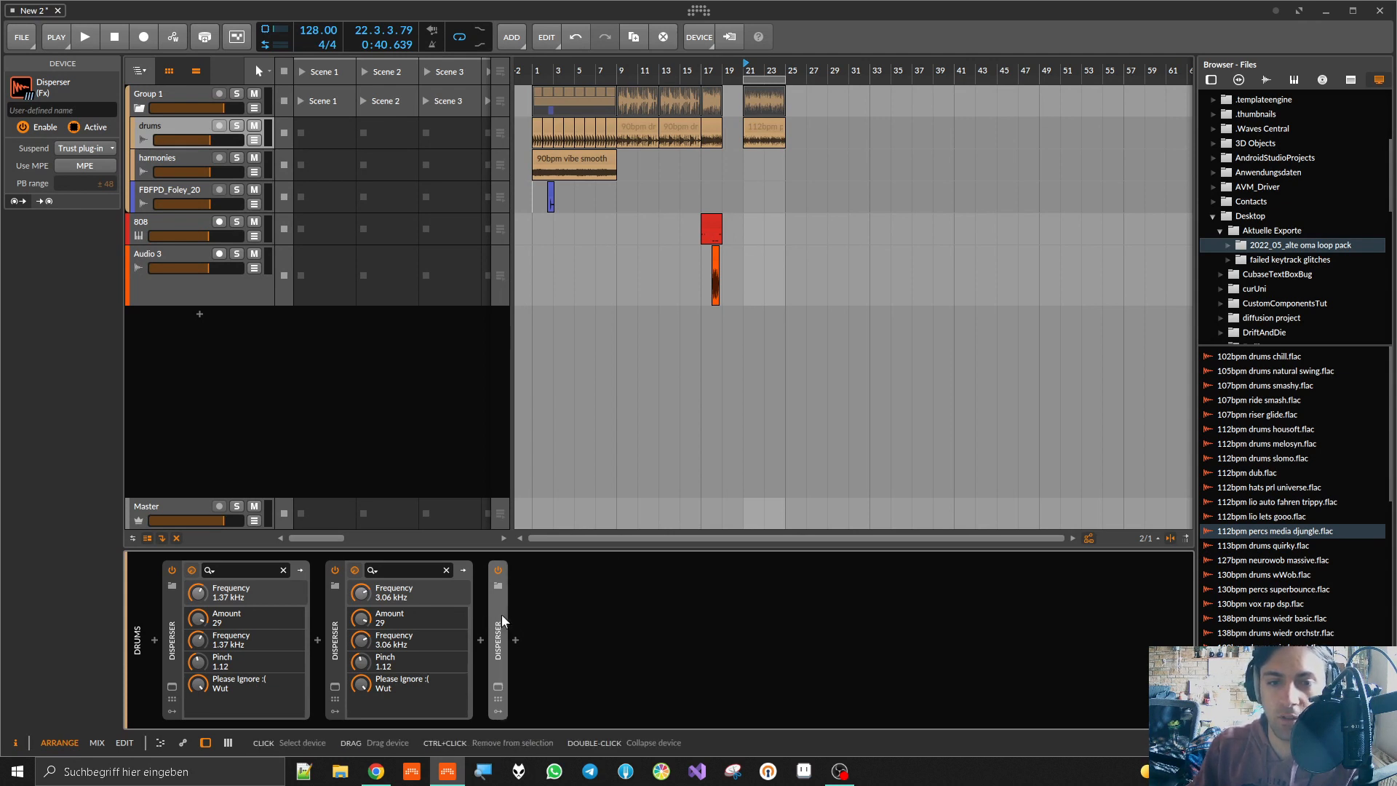
pyautogui.click(332, 619)
pyautogui.click(169, 605)
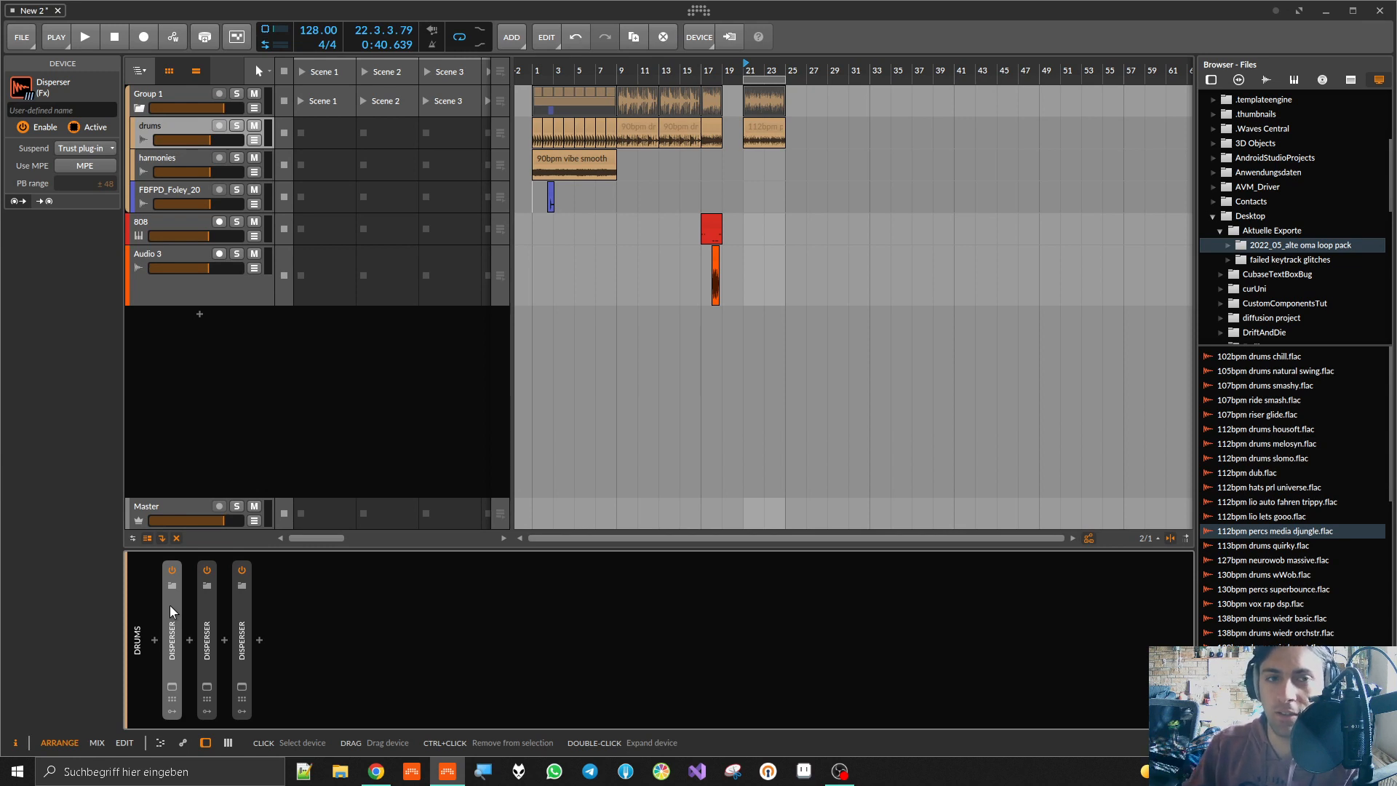
# Step: Reduce the height of the Audio 3 track and return the playback start position to bar 1
pyautogui.click(173, 278)
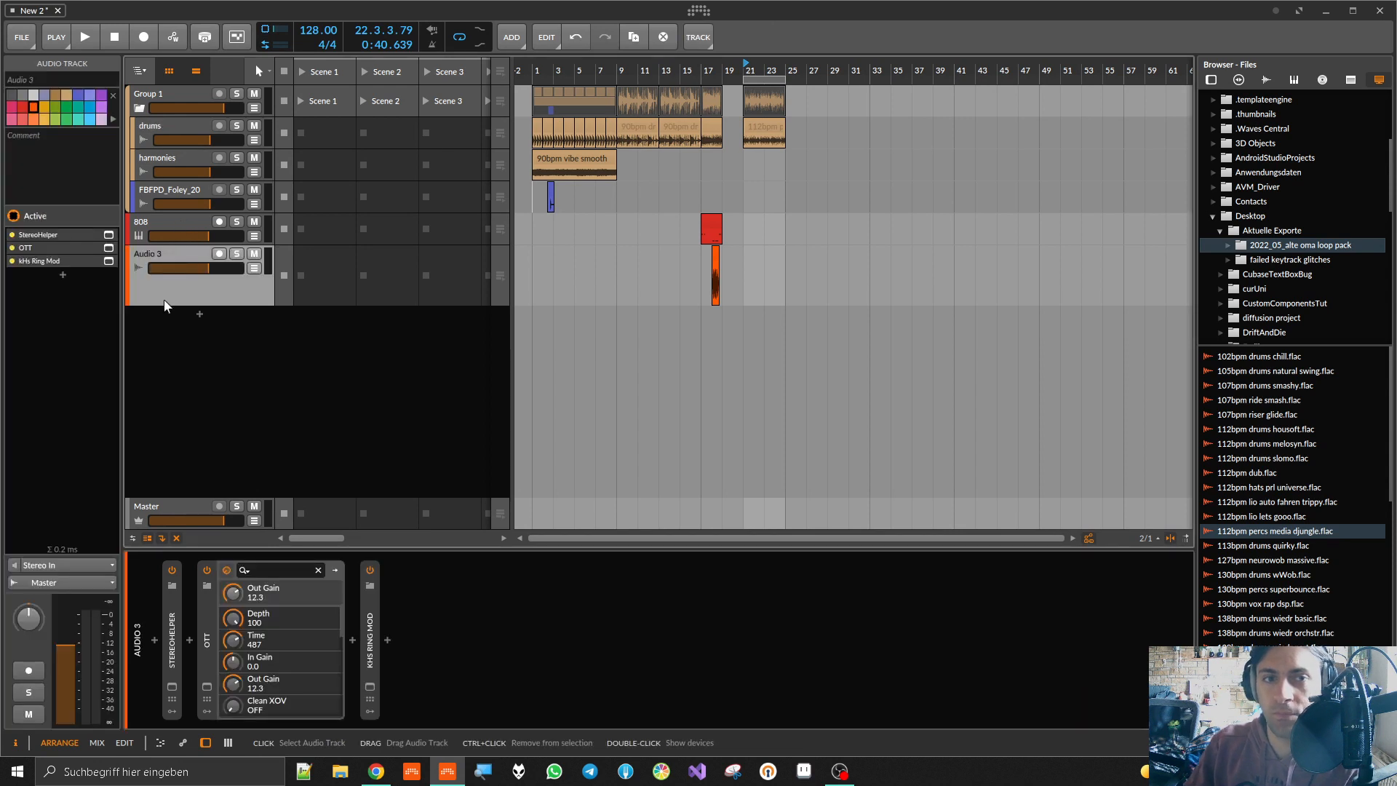
pyautogui.moveTo(164, 301); pyautogui.dragTo(163, 275)
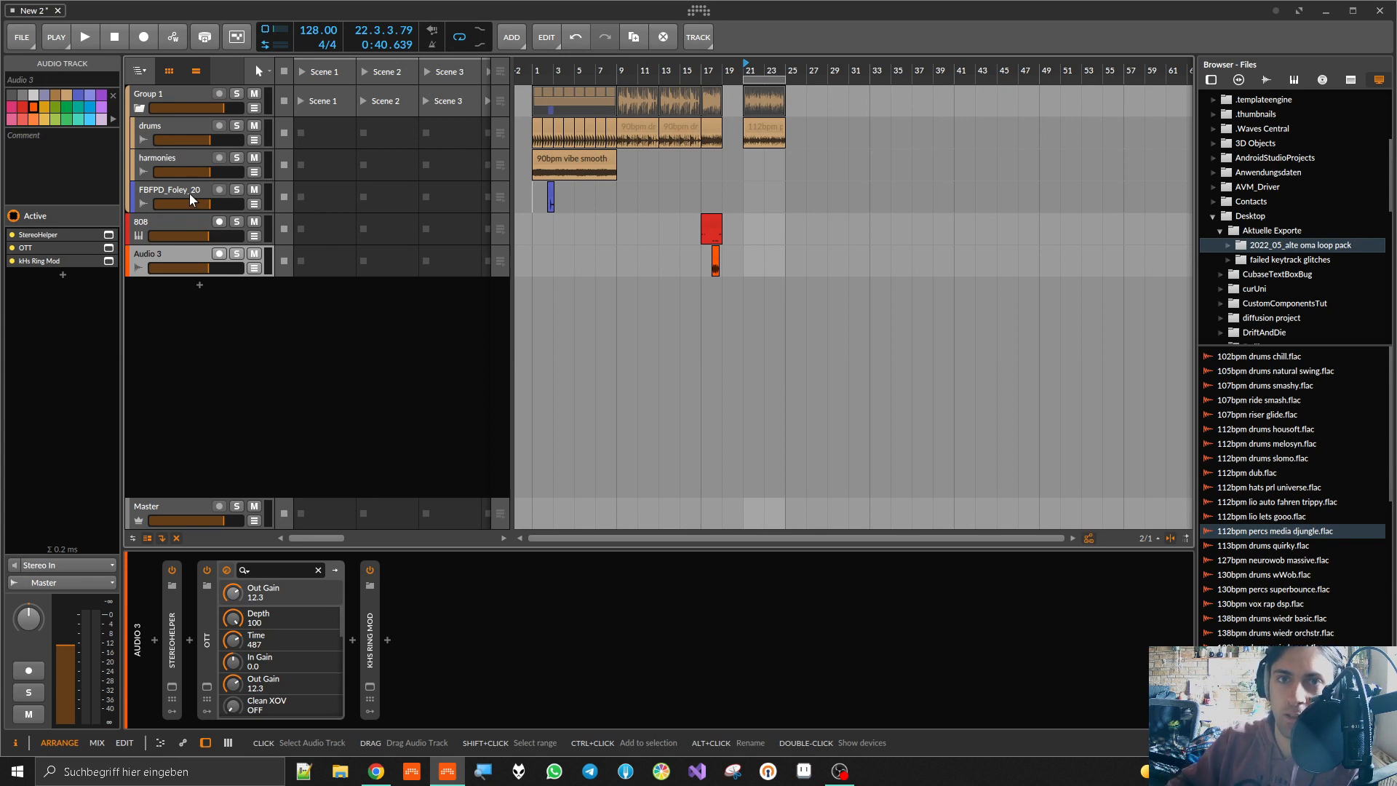
pyautogui.click(538, 67)
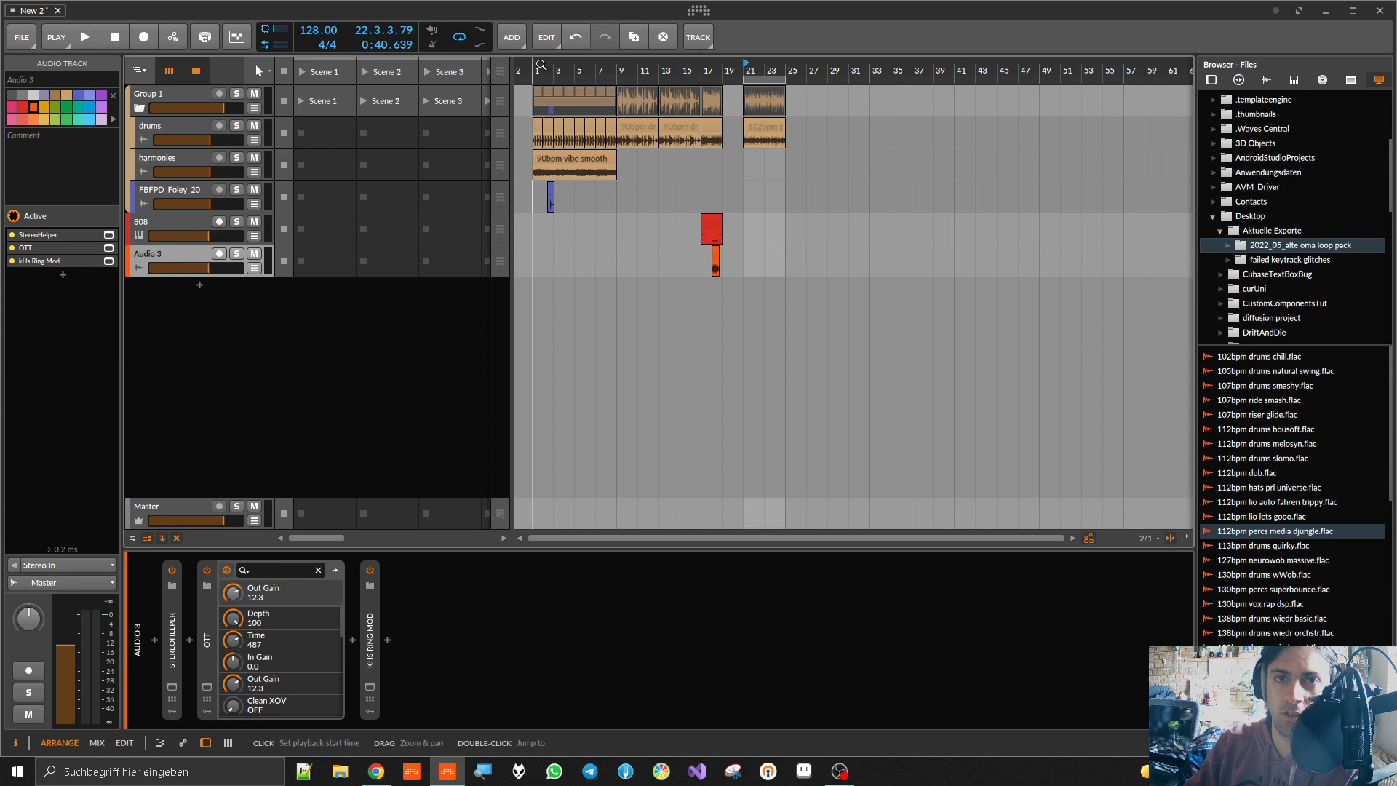